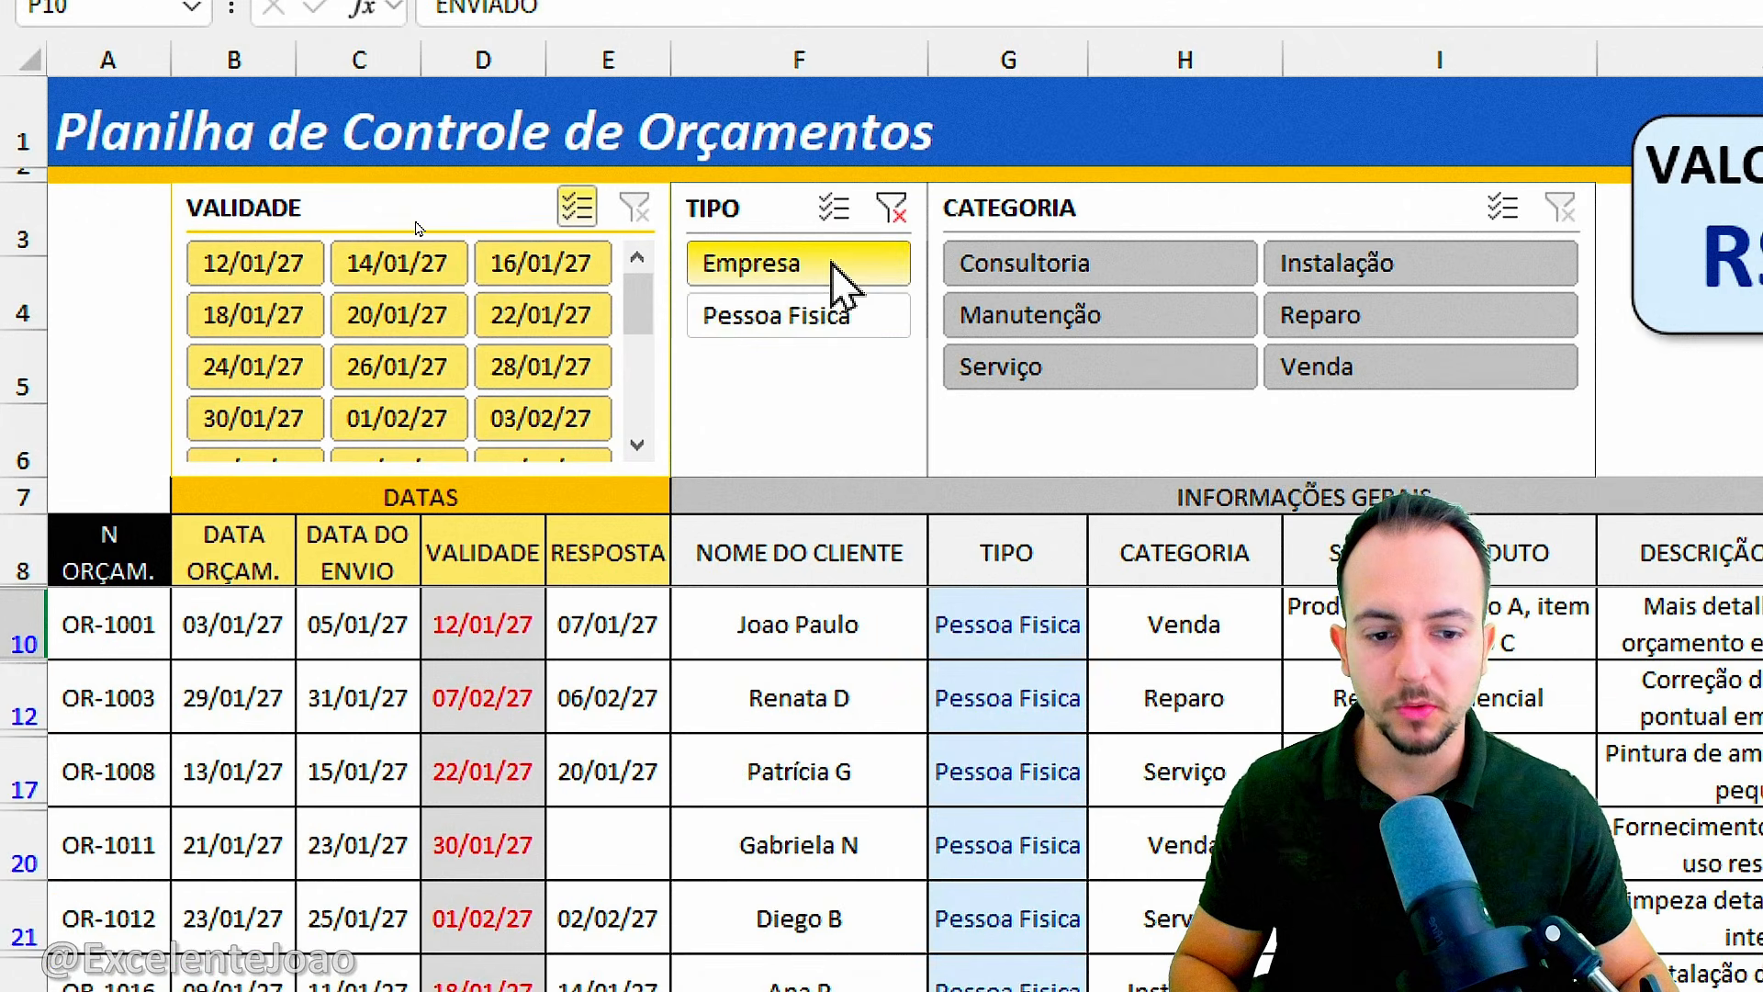
Filter the budgets by type, trying Empresa and Pessoa Fisica, and clear the type filter.
left_click(846, 267)
left_click(412, 250)
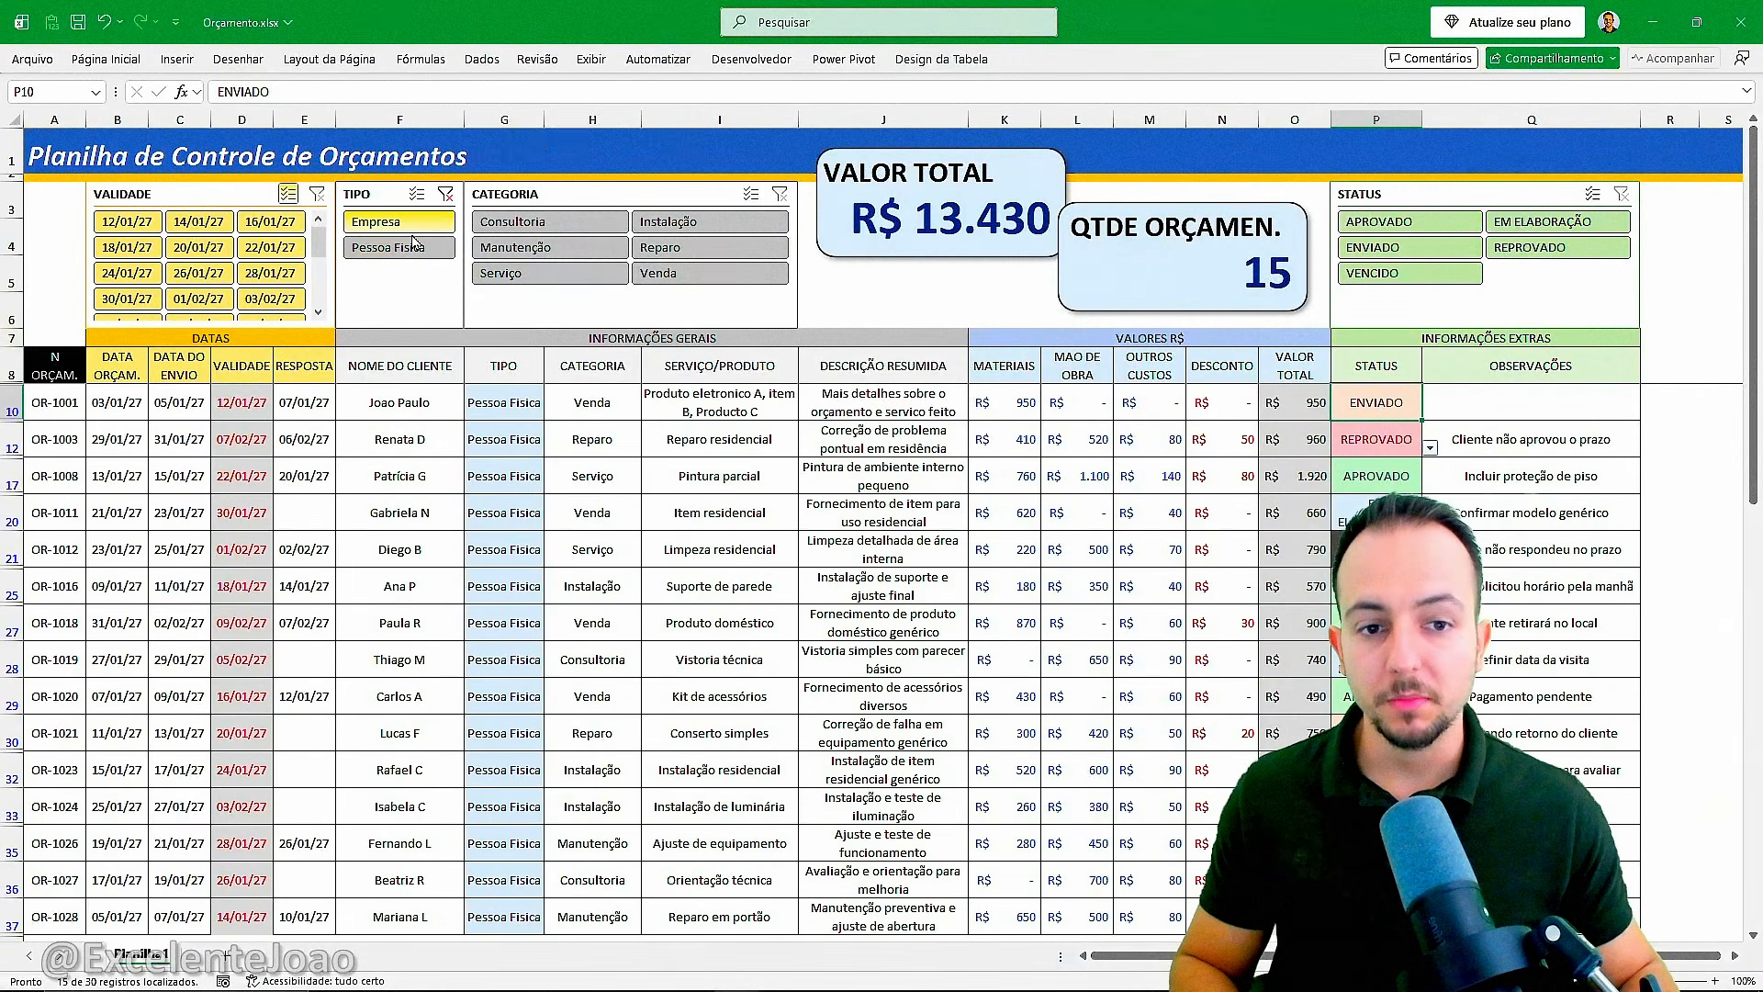
left_click(450, 223)
left_click(445, 195)
Filter the budgets by category, trying Consultoria, Reparo and Instalação among others, and clear the category filter to view the overall VALOR TOTAL.
left_click(509, 227)
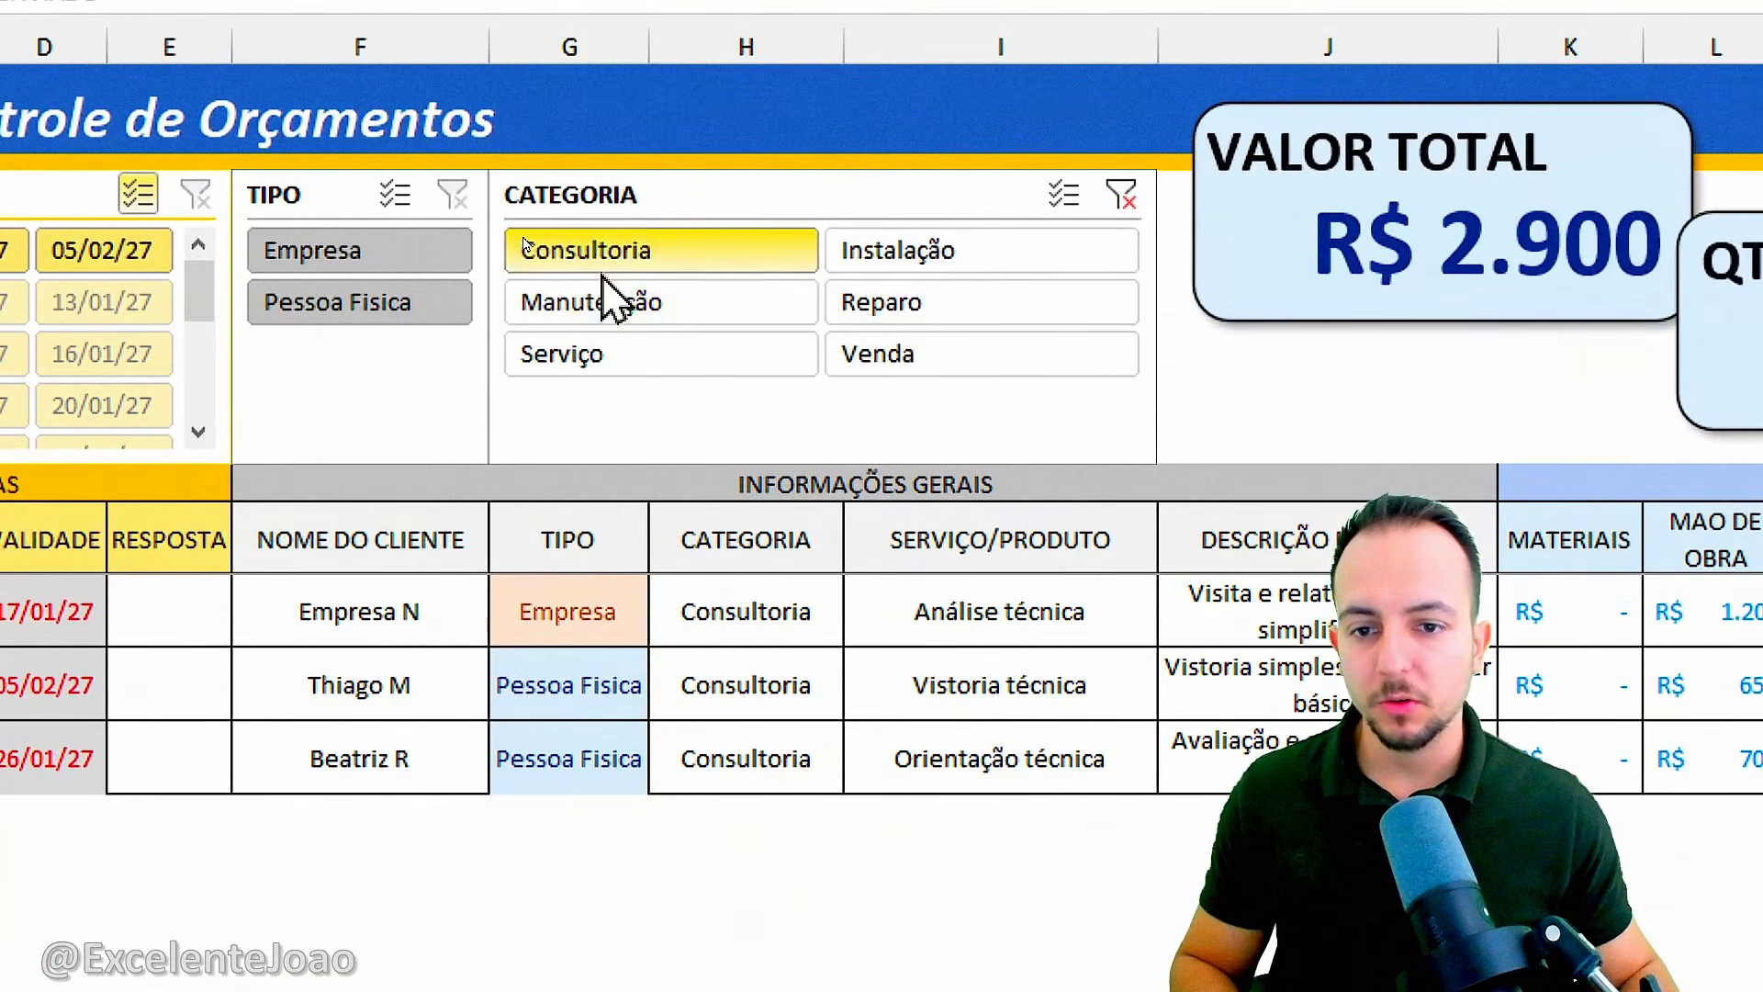
left_click(524, 245)
left_click(597, 273)
left_click(905, 353)
left_click(930, 309)
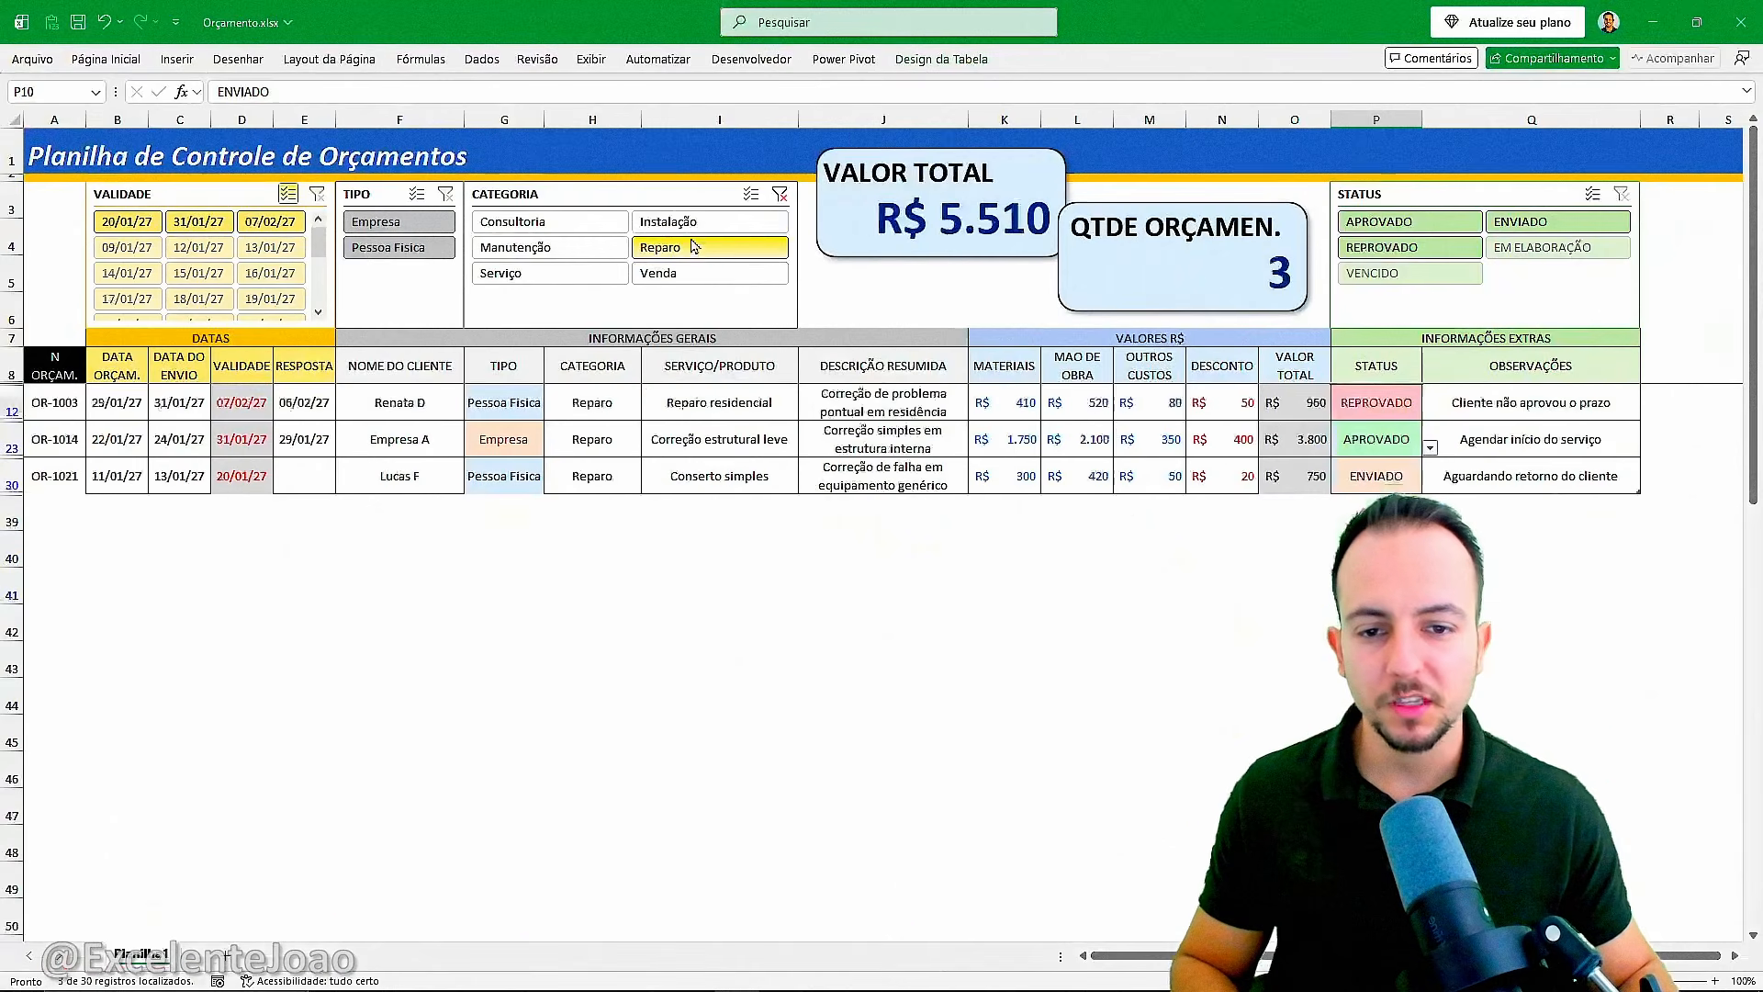
left_click(932, 254)
left_click(723, 257)
left_click(695, 223)
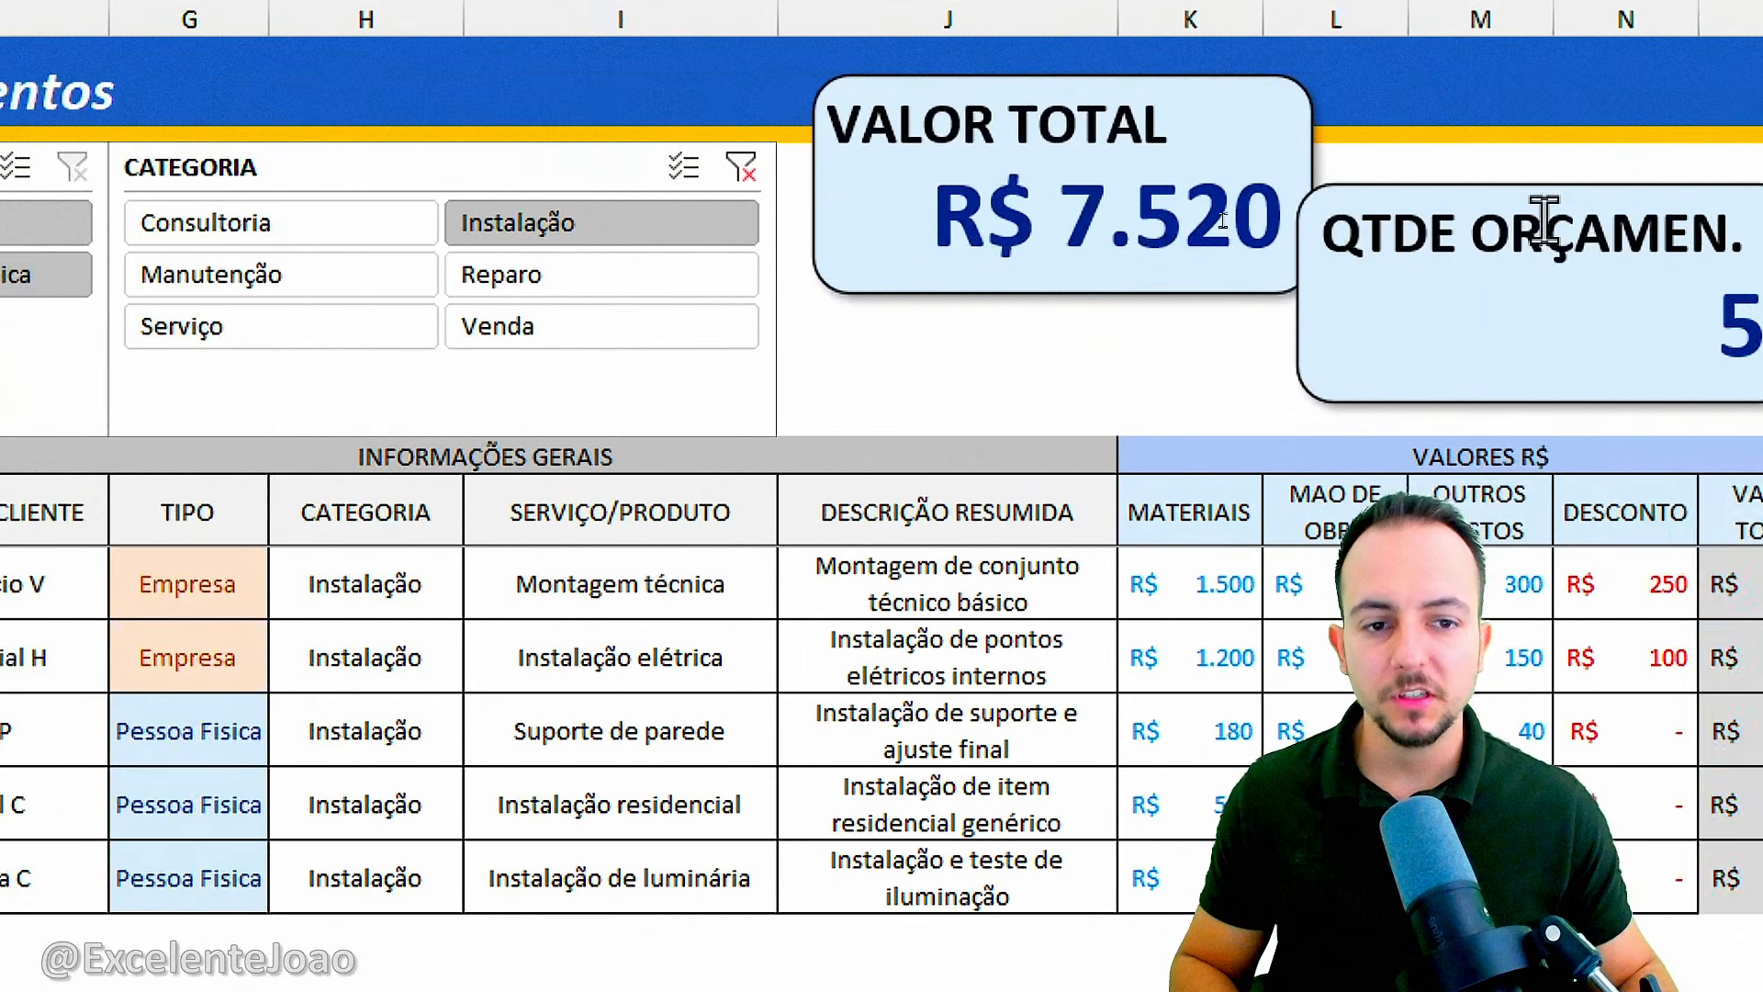
left_click(754, 250)
left_click(363, 330)
left_click(393, 276)
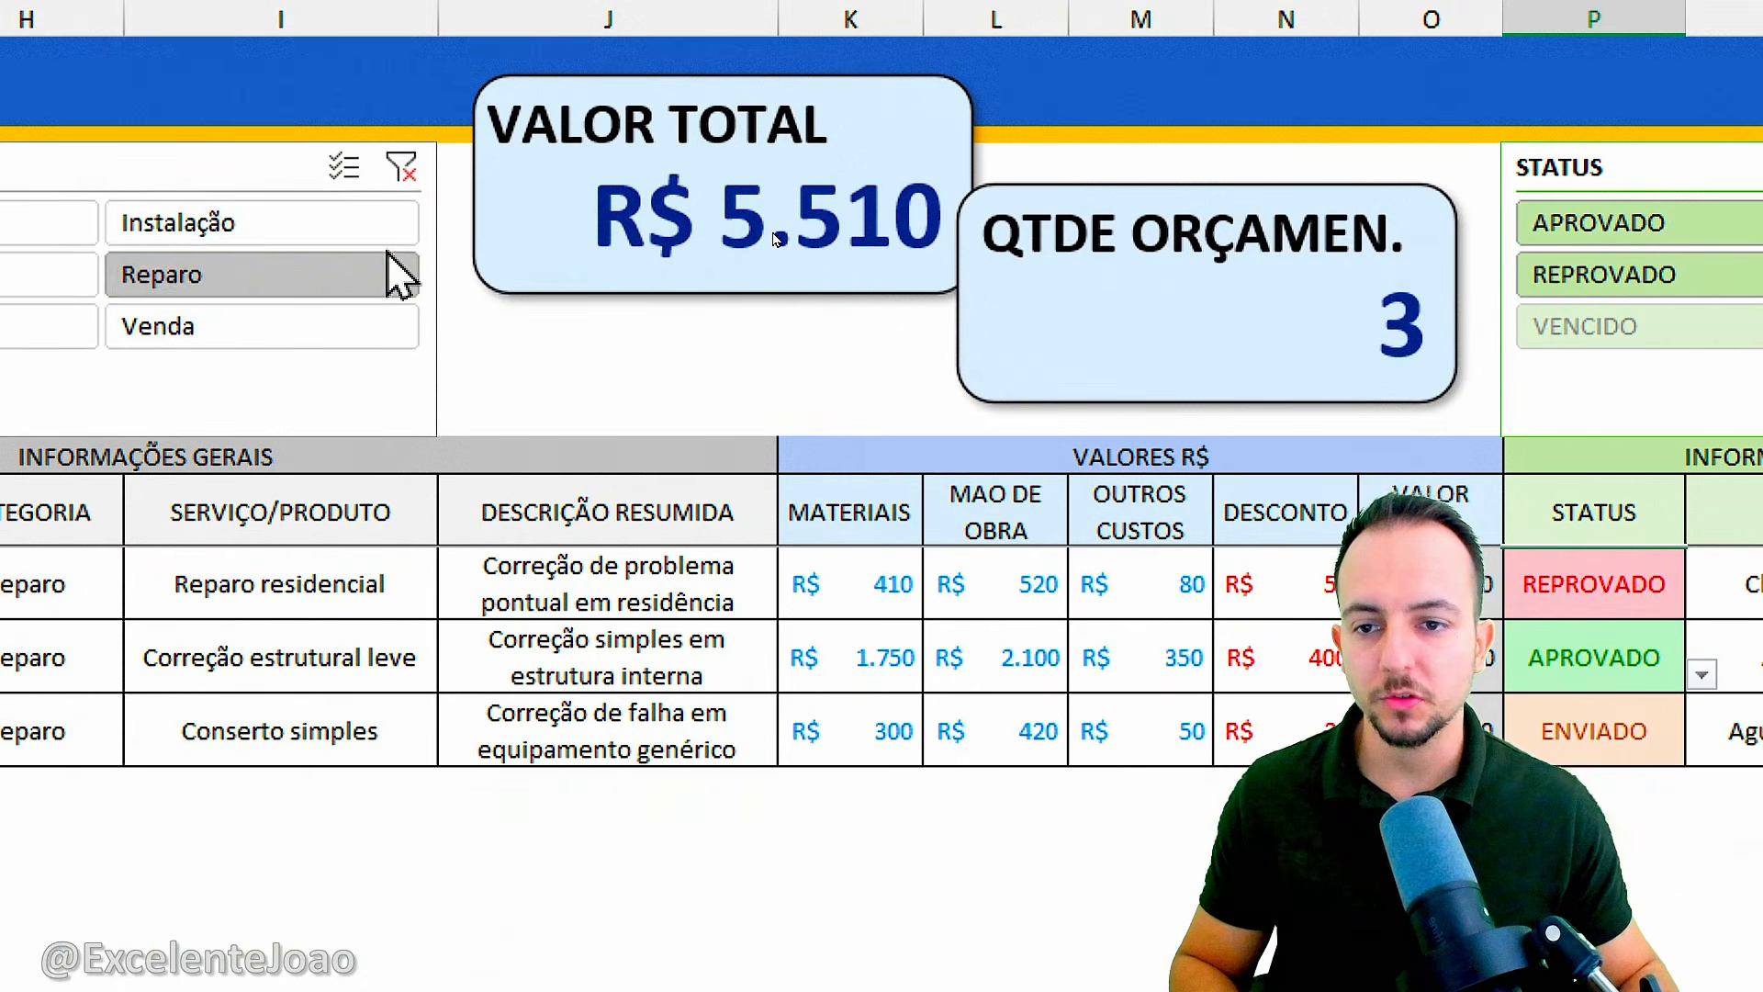
left_click(404, 222)
left_click(402, 166)
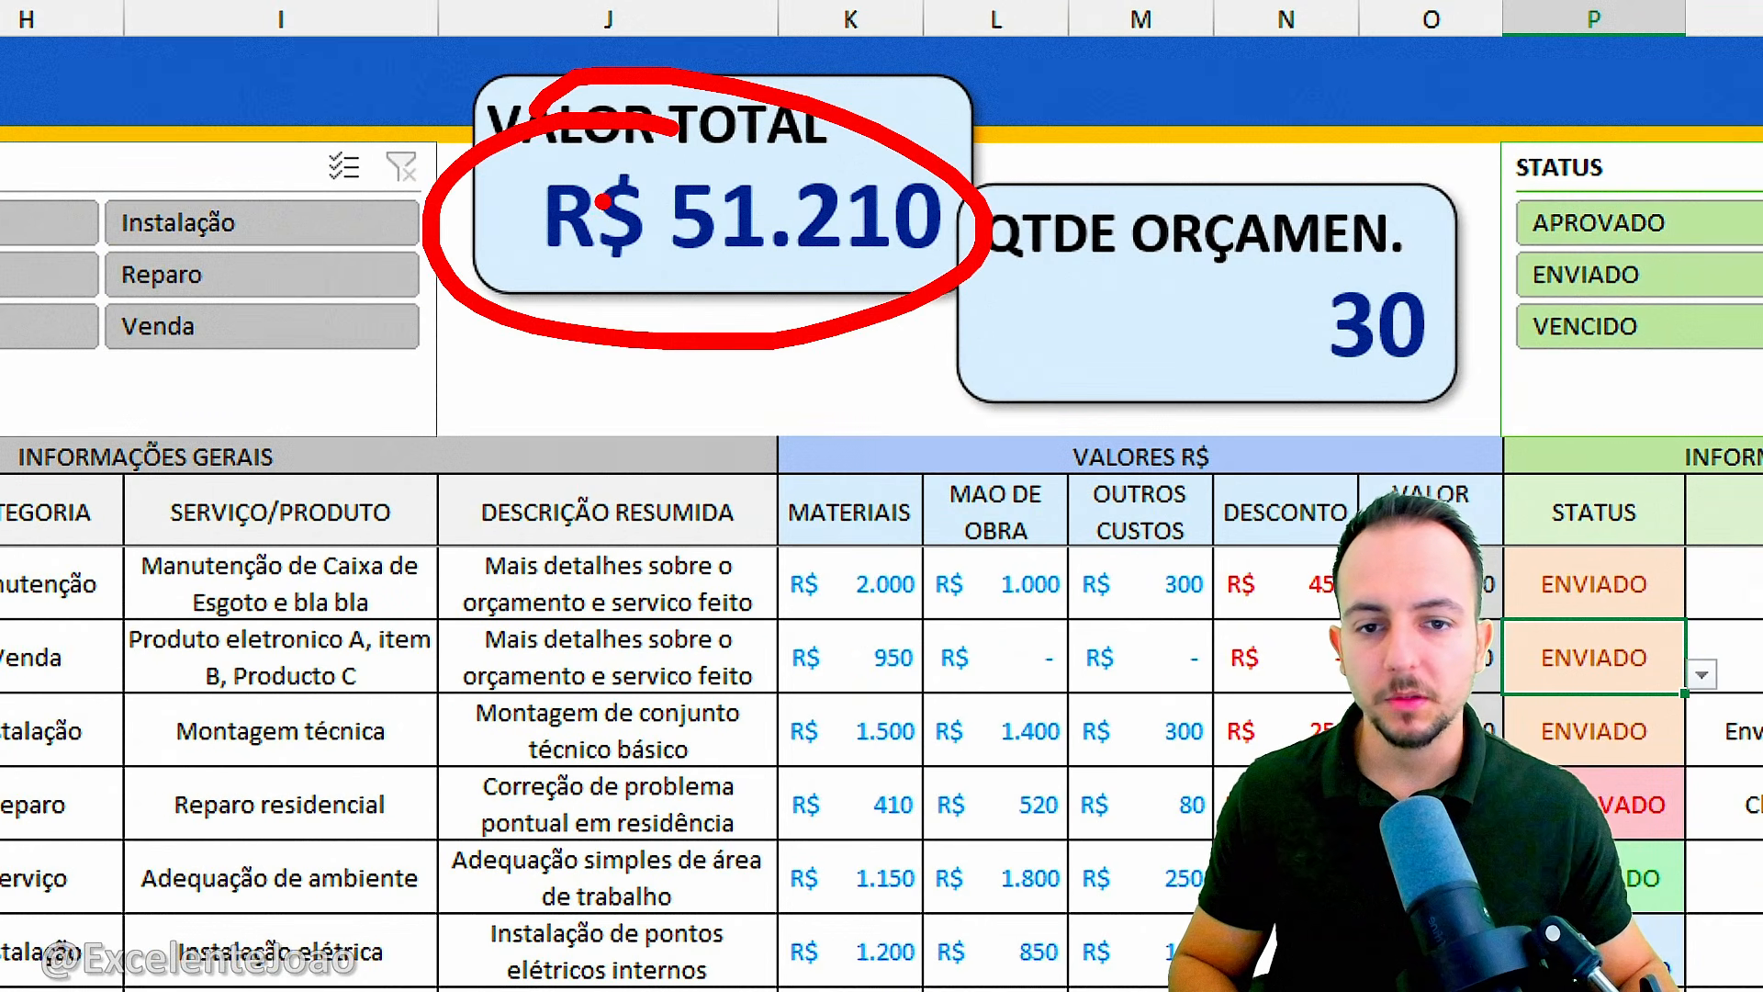
left_click_drag(1305, 194, 1272, 196)
key("Escape")
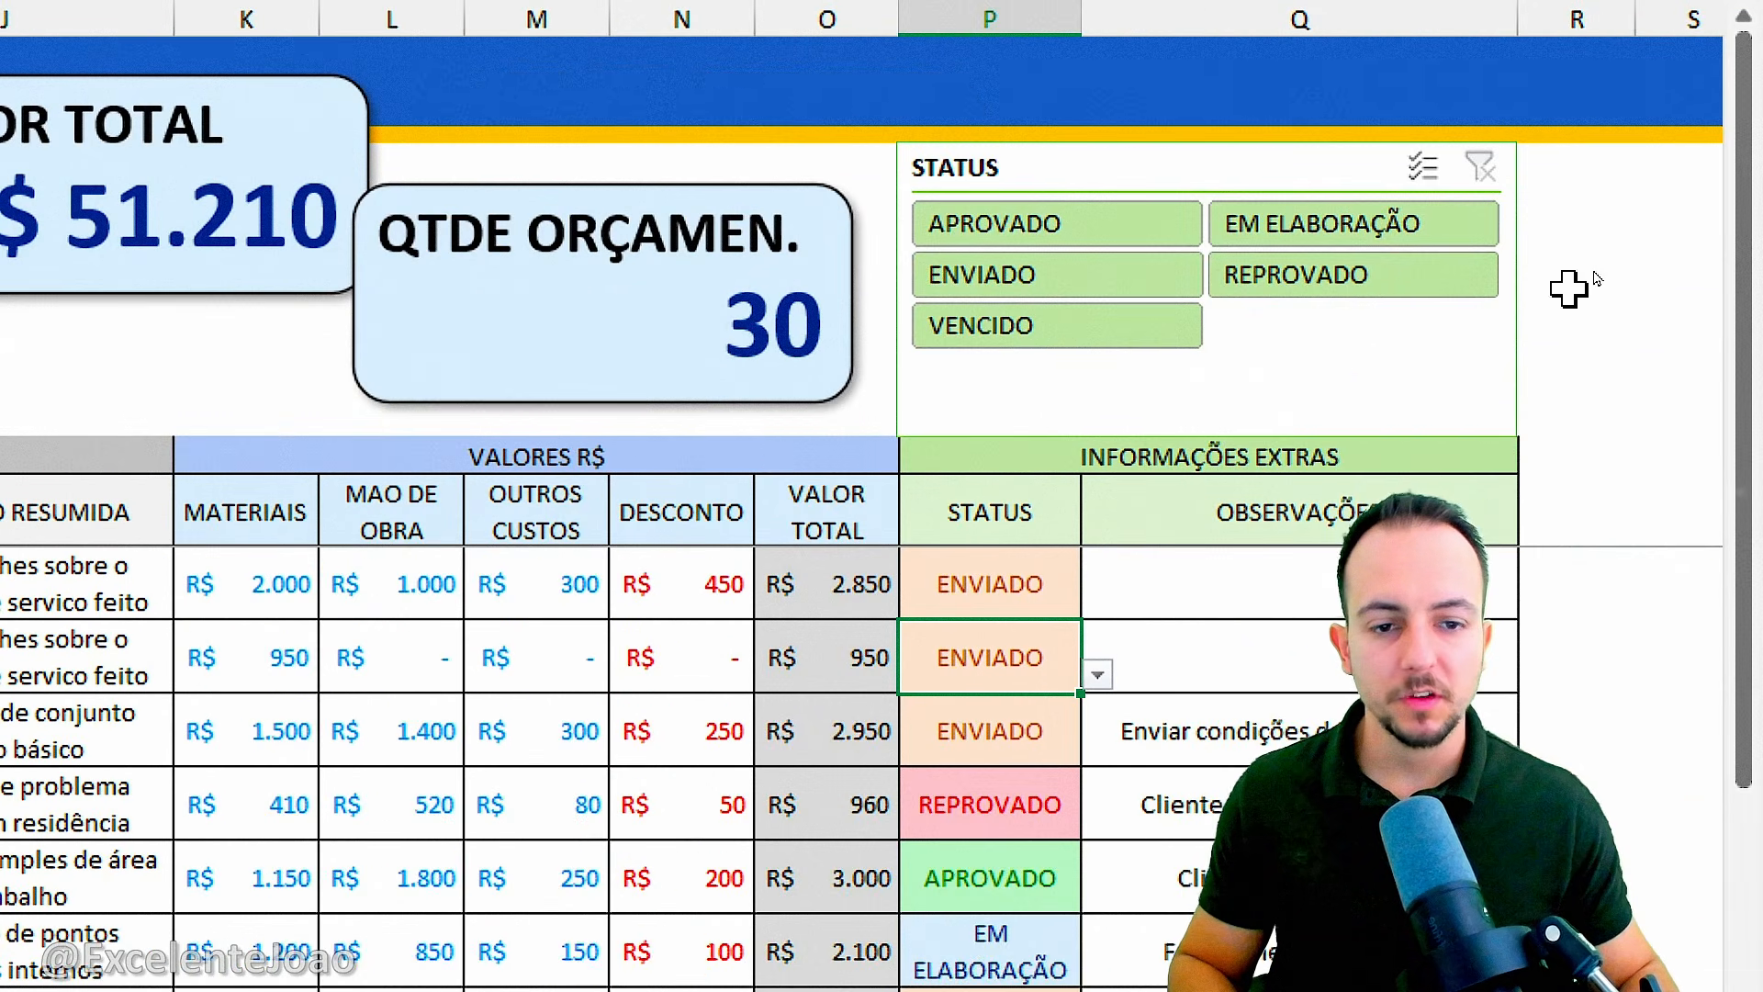
Filter the budgets by the status ENVIADO and clear the status filter.
left_click(1740, 338)
left_click(1725, 275)
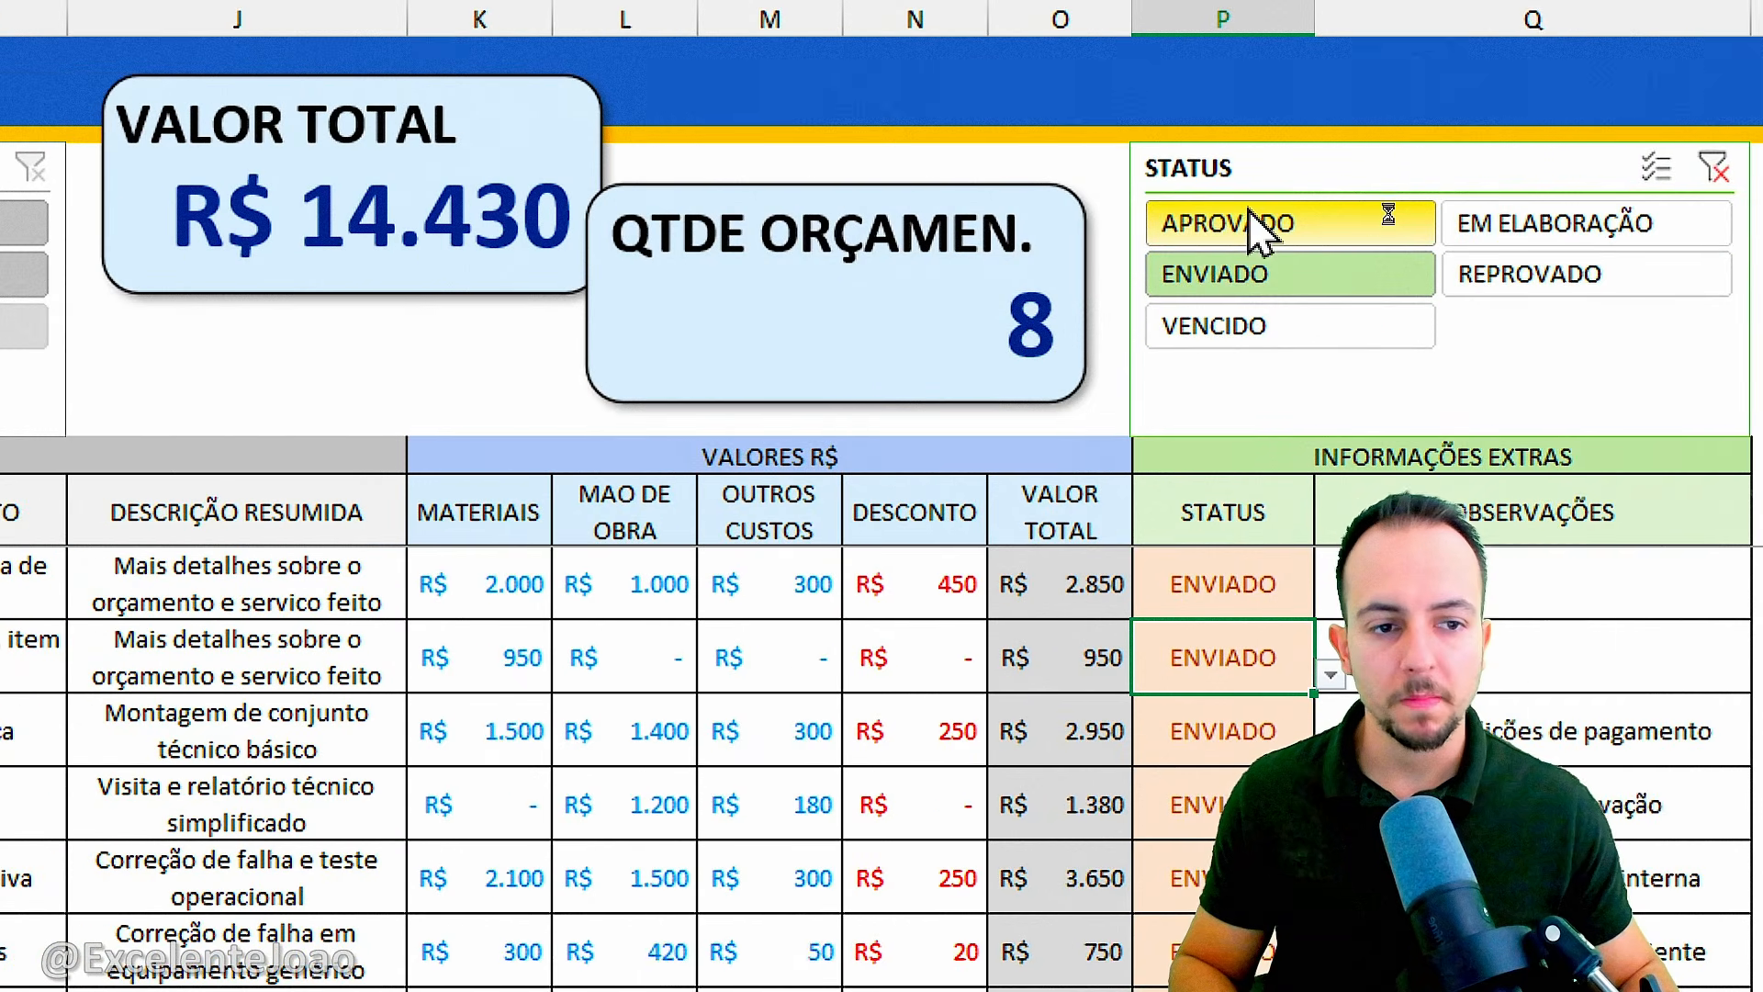
left_click(1260, 223)
left_click(1530, 275)
left_click(1215, 274)
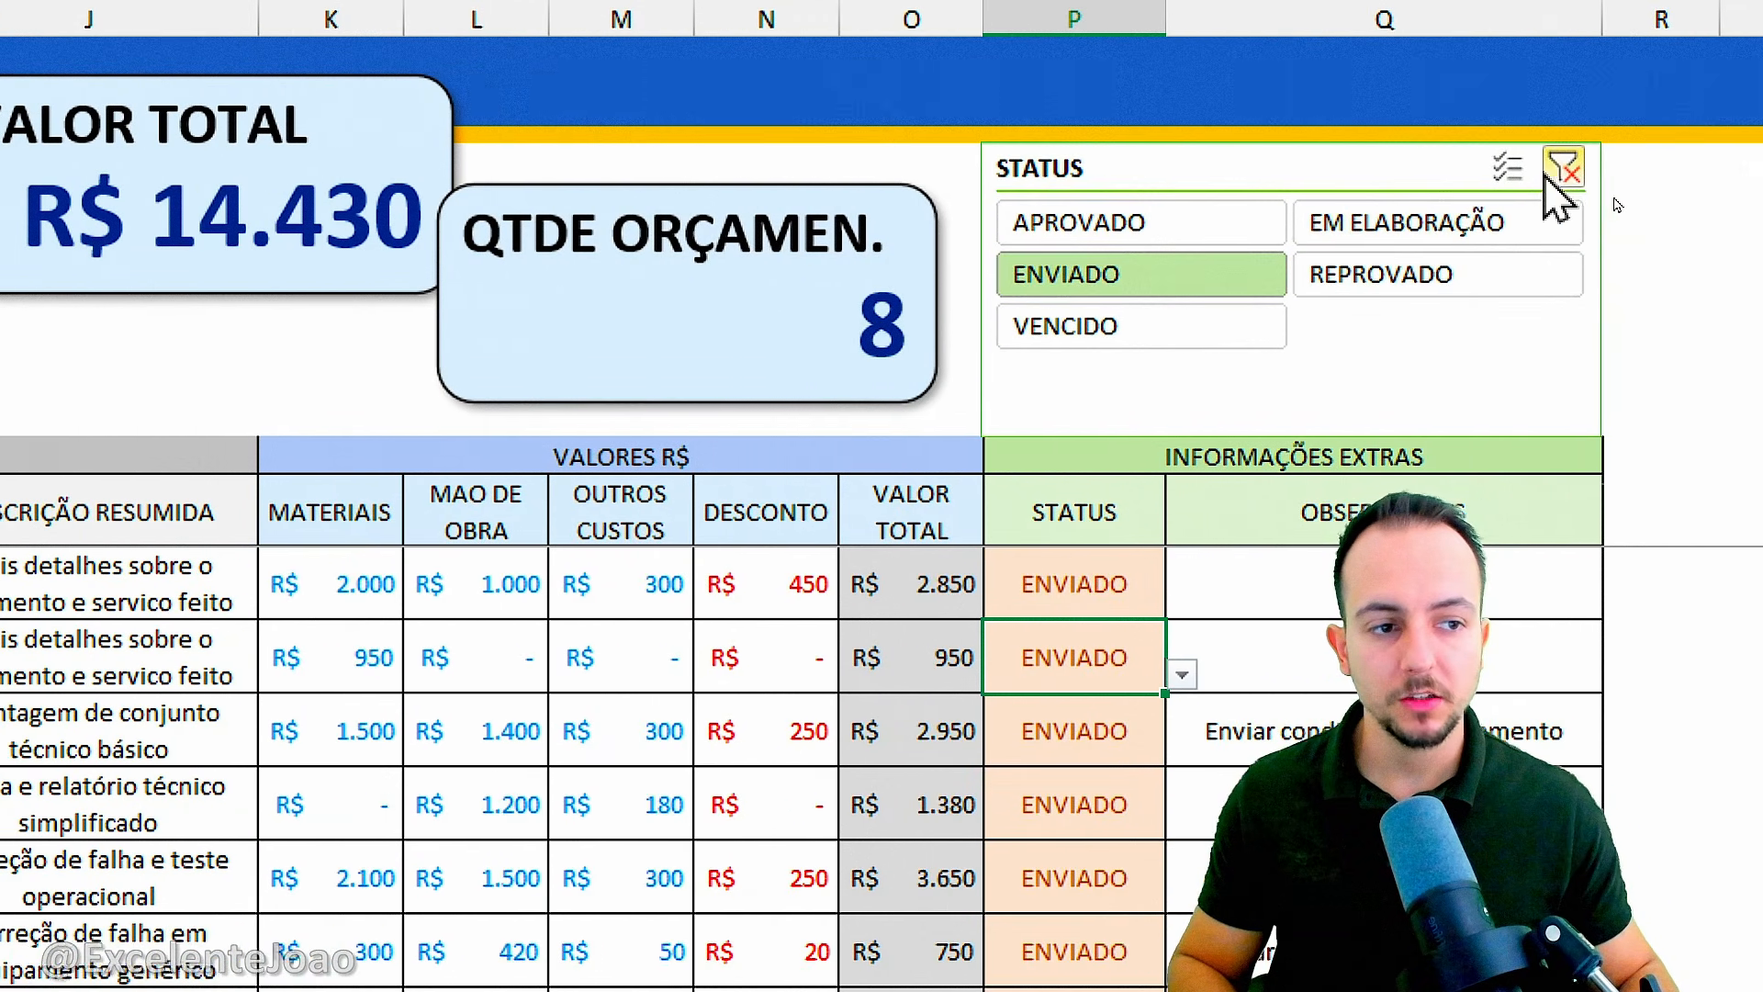
left_click(1675, 167)
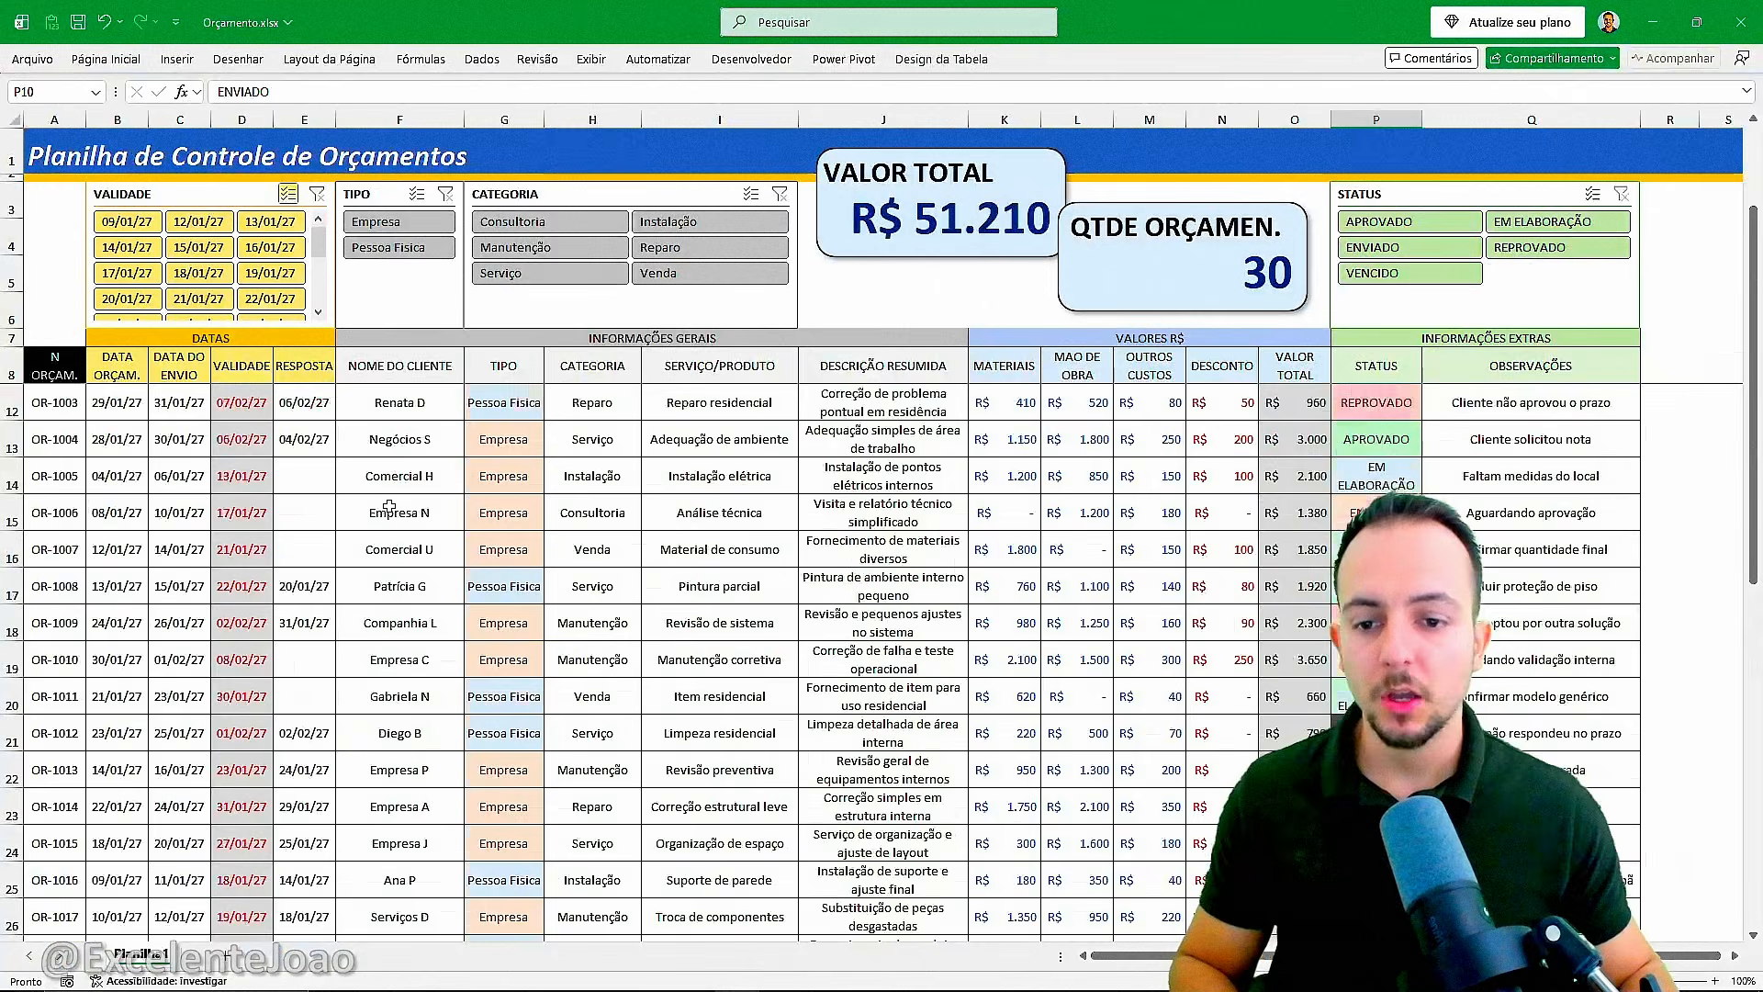
Change the budget number in the table's last row, A38, so that it duplicates the number in A36.
scroll(389, 506, "down", 8)
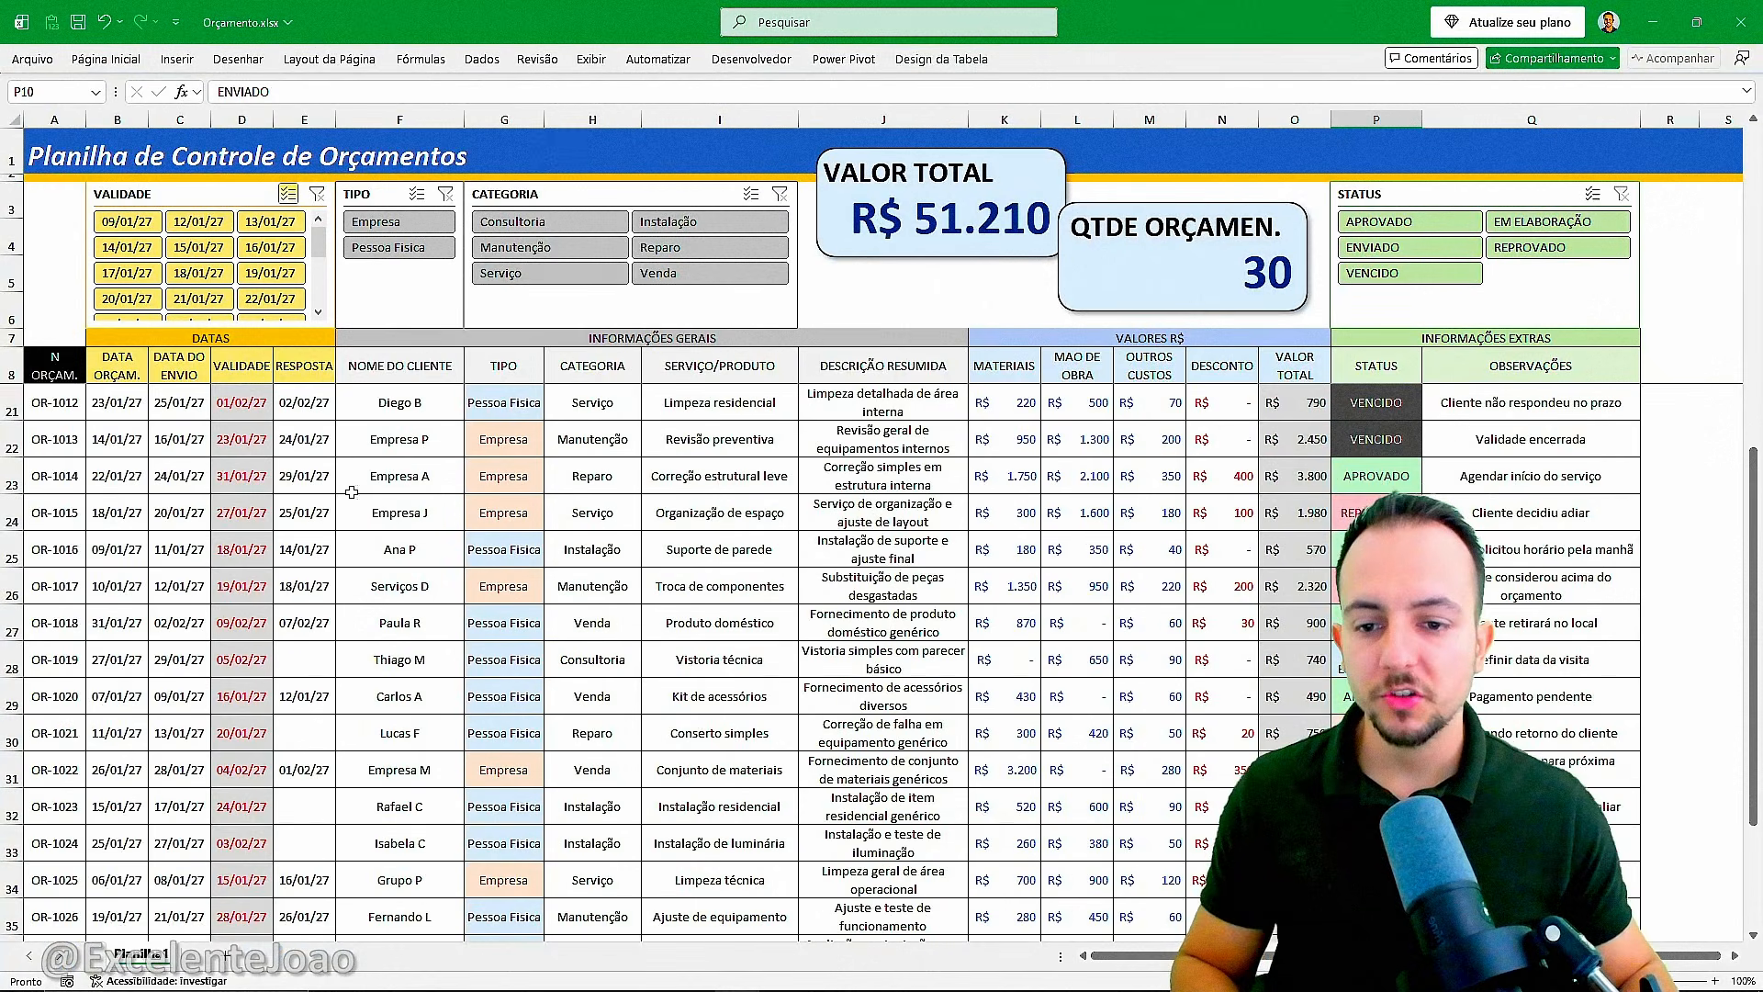
scroll(329, 519, "up", 5)
scroll(329, 519, "down", 5)
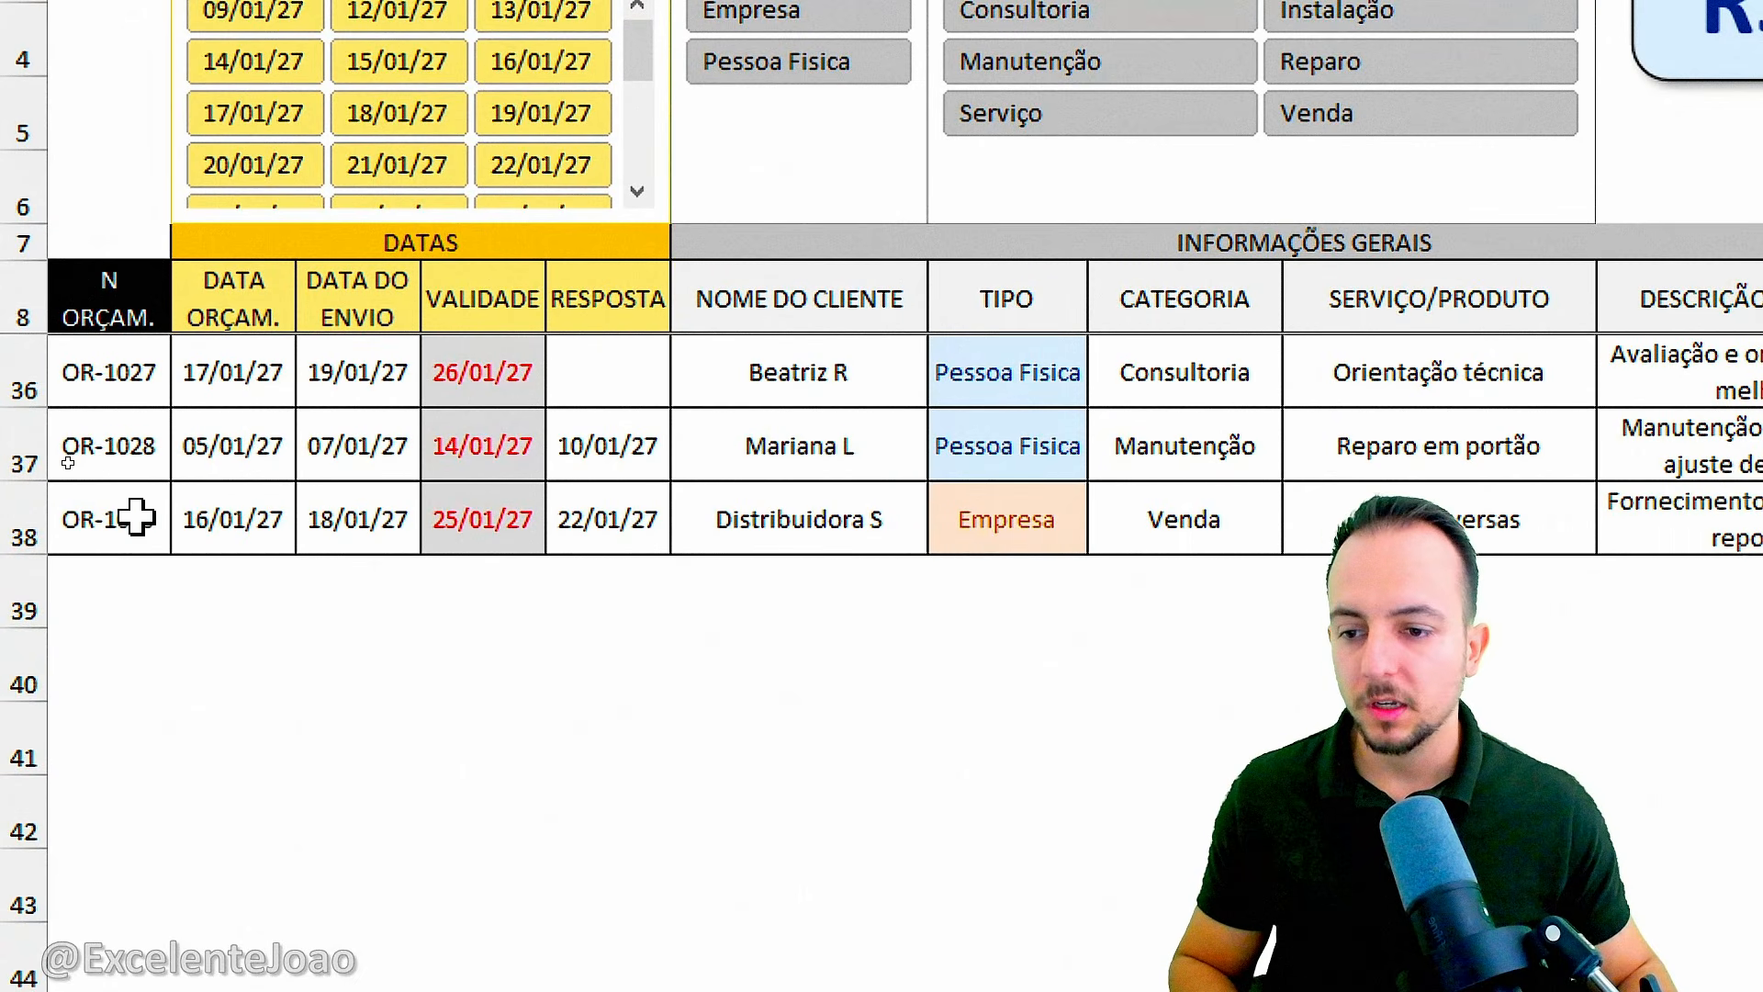
mouse_move(53, 360)
left_mouse_down()
mouse_move(170, 542)
mouse_move(52, 354)
left_mouse_up()
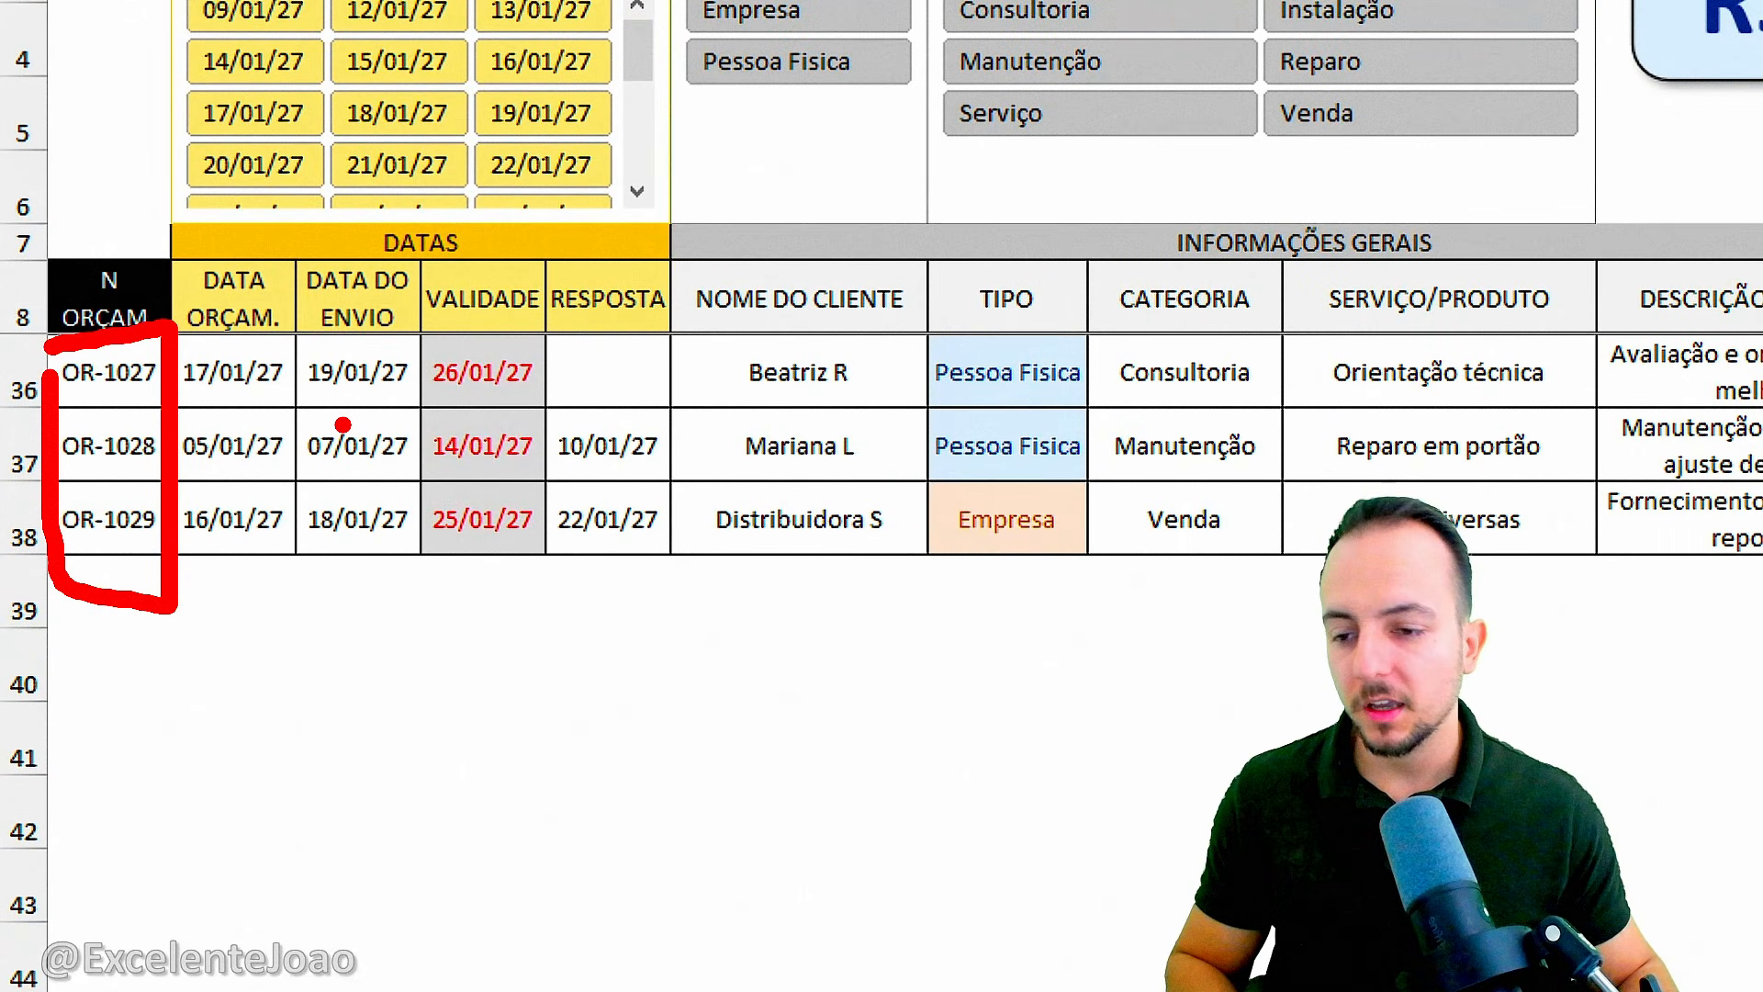
key("Escape")
double_click(165, 500)
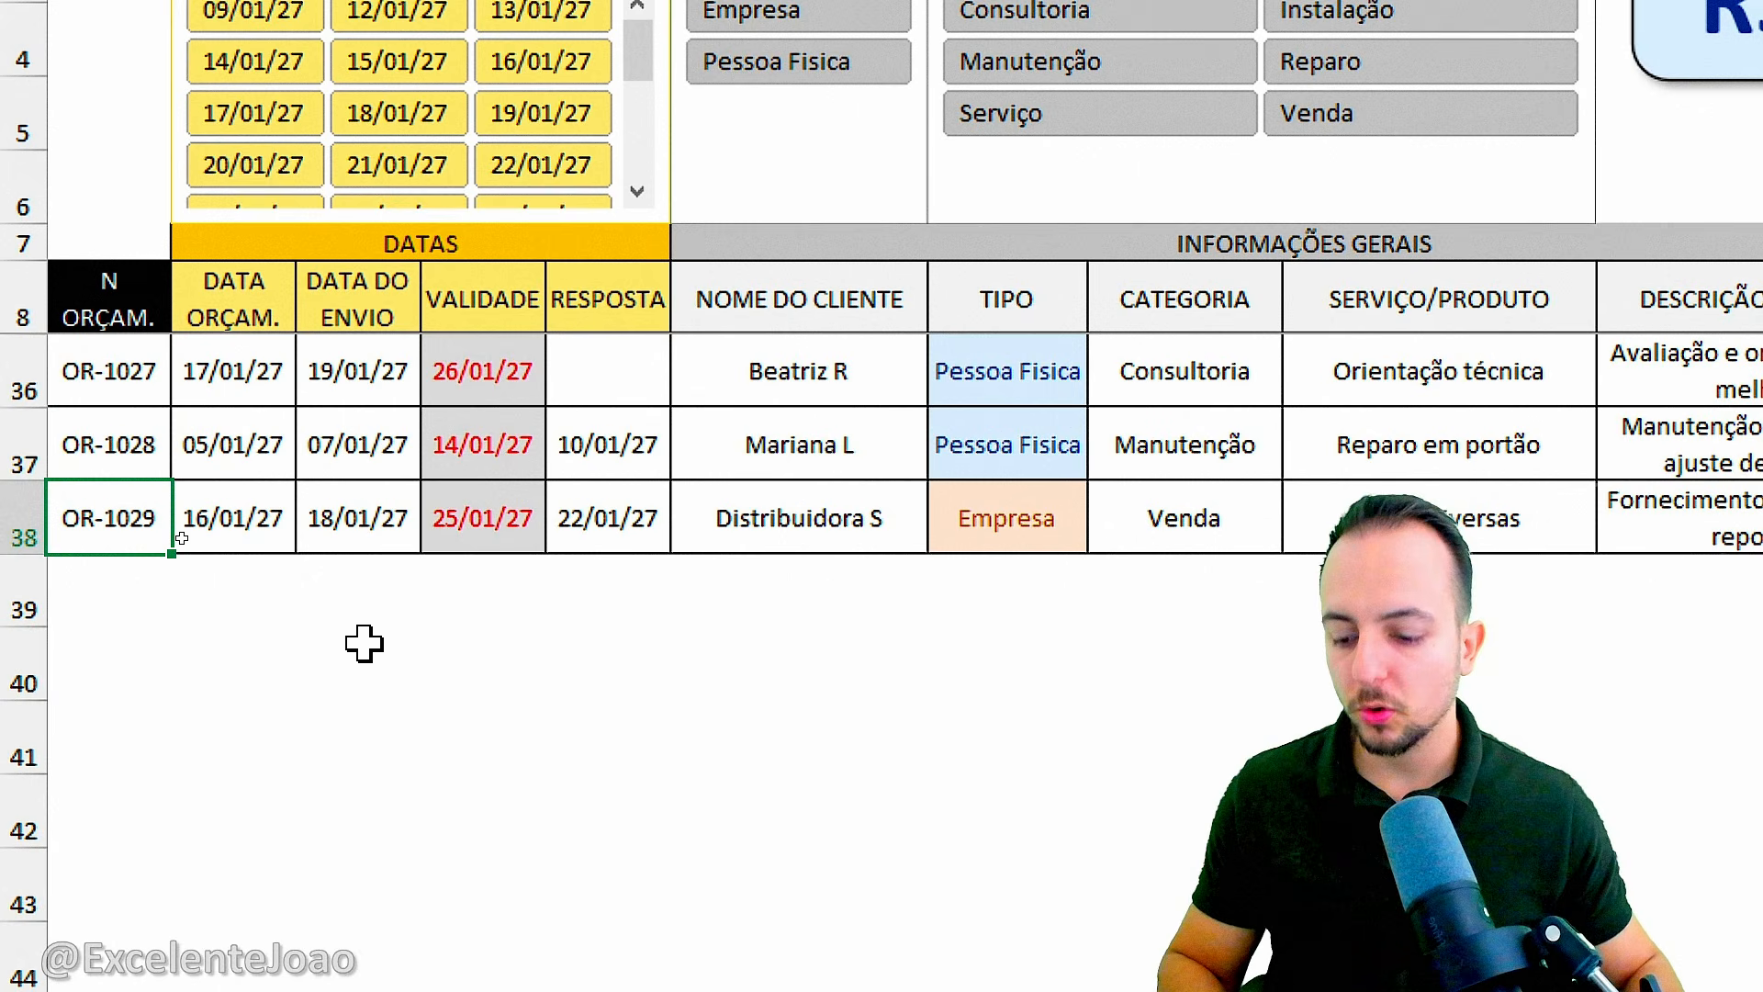
key("BackSpace")
type("7")
key("ctrl+Return")
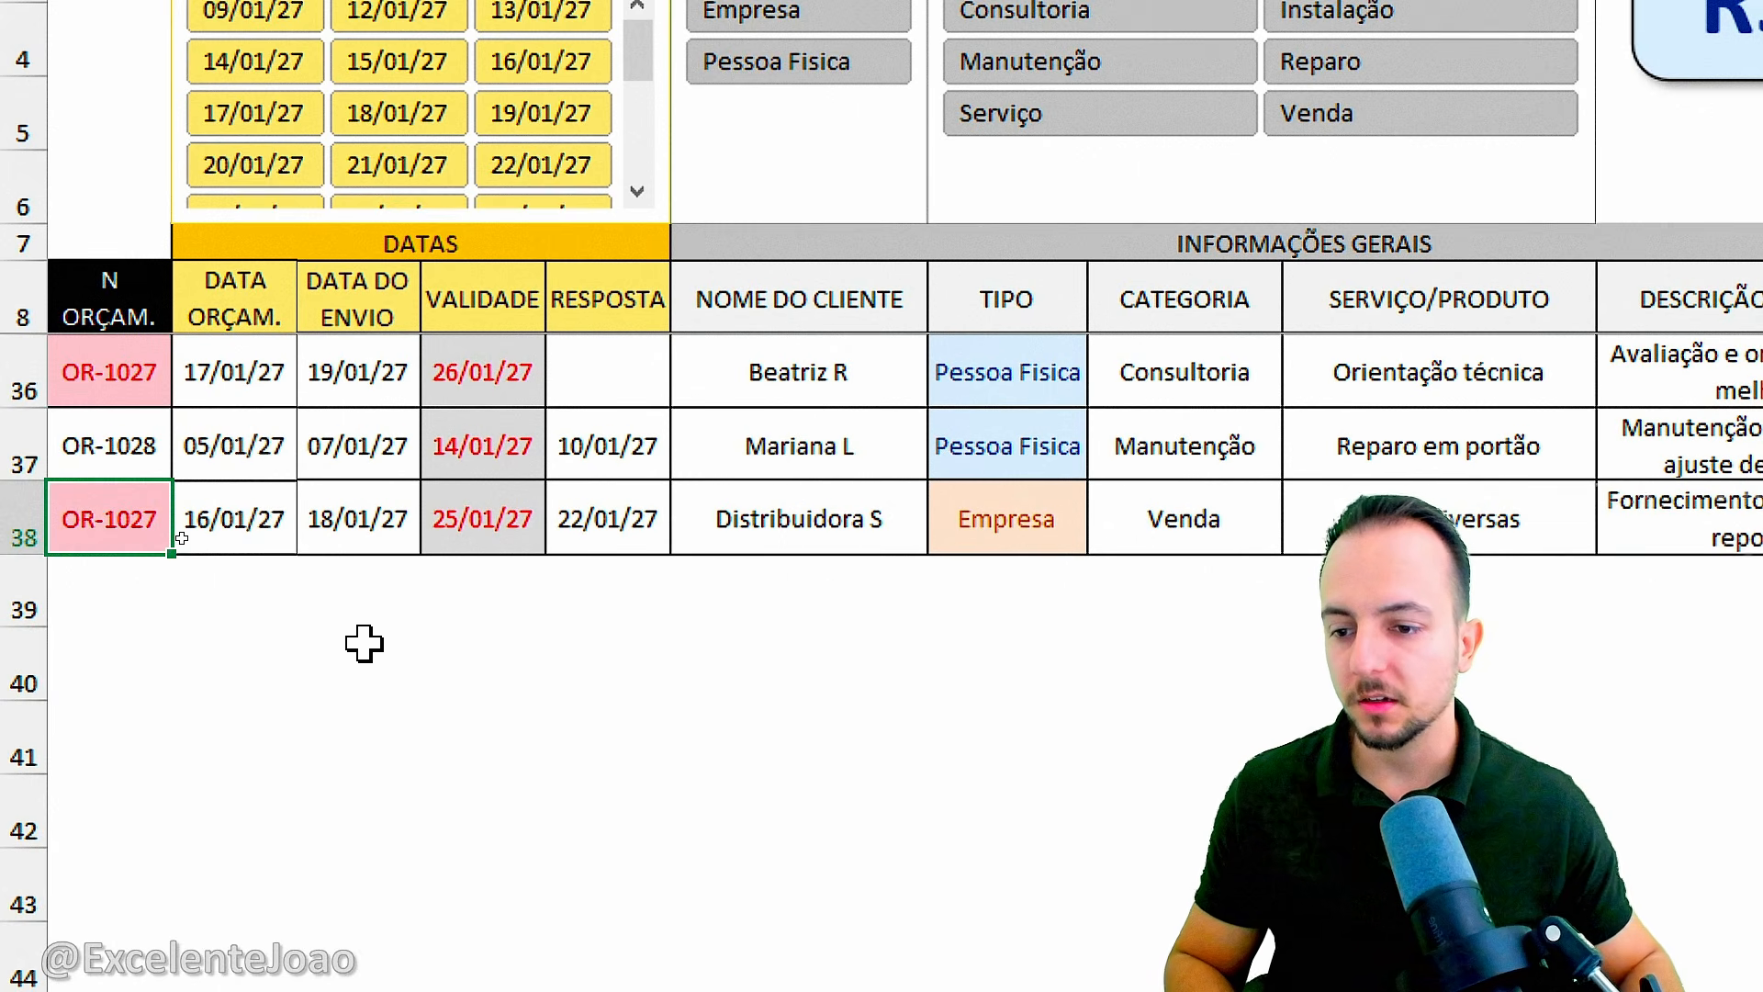
Undo the budget number change in A38.
left_click_drag(183, 381, 275, 429)
left_click_drag(178, 567, 265, 617)
key("Escape")
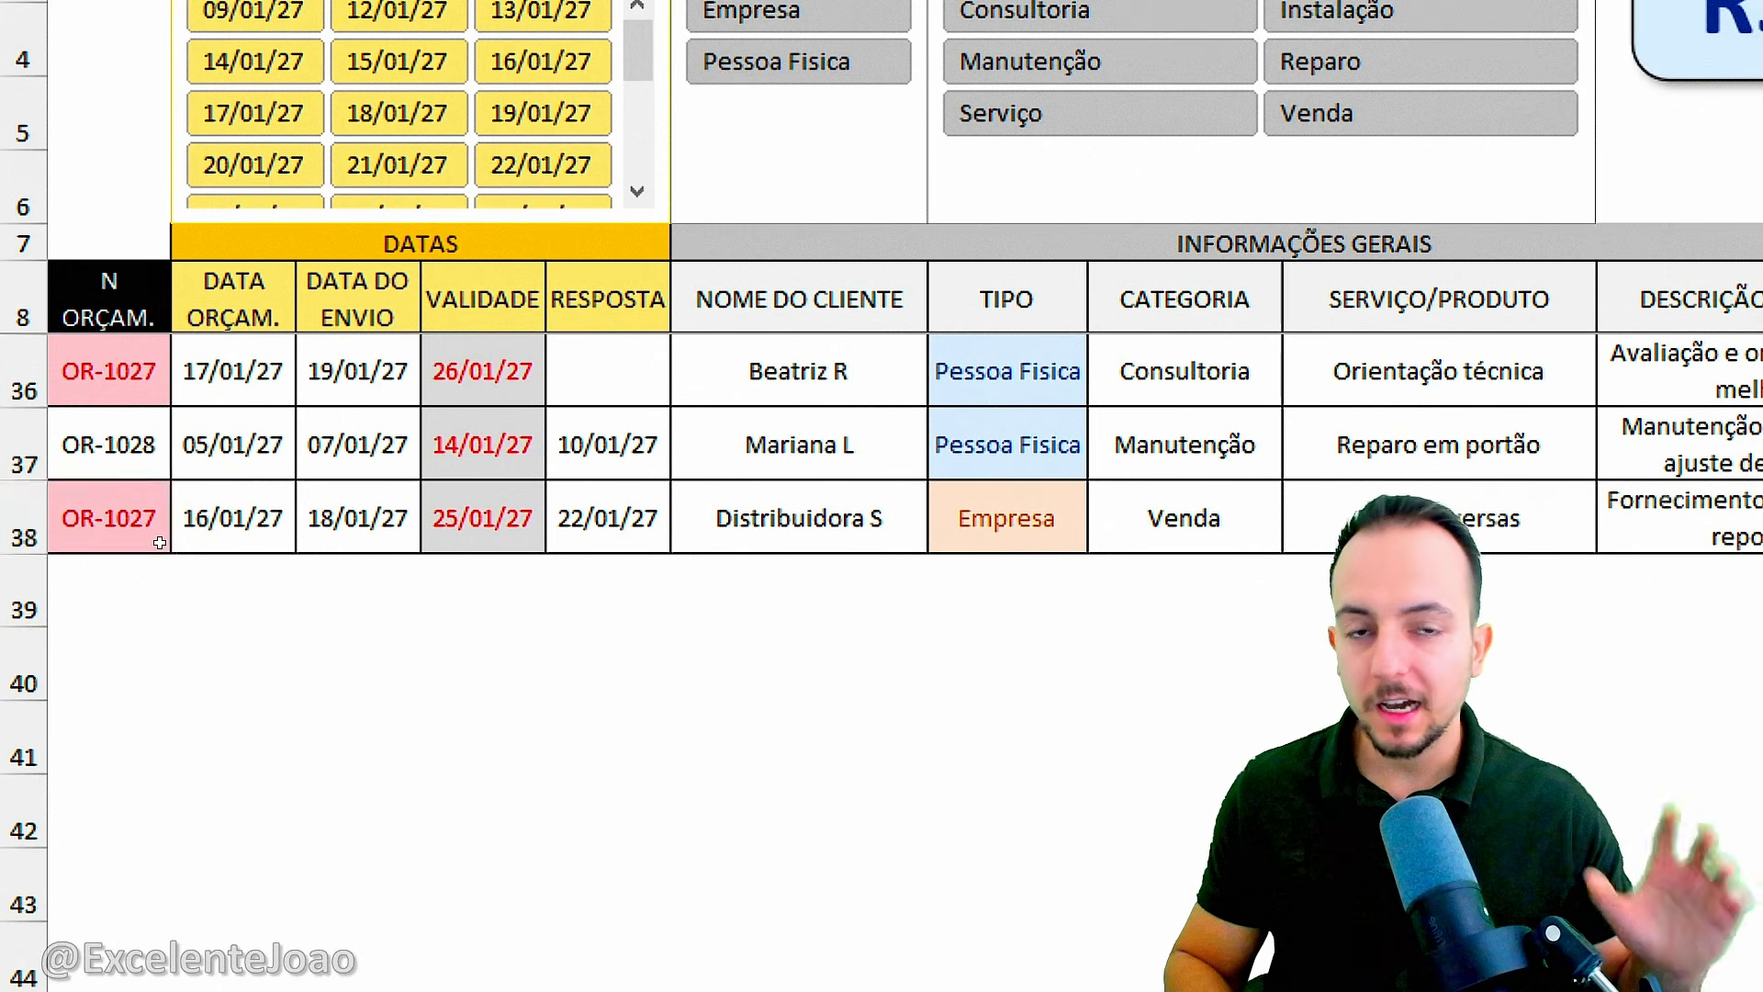
key("ctrl+z")
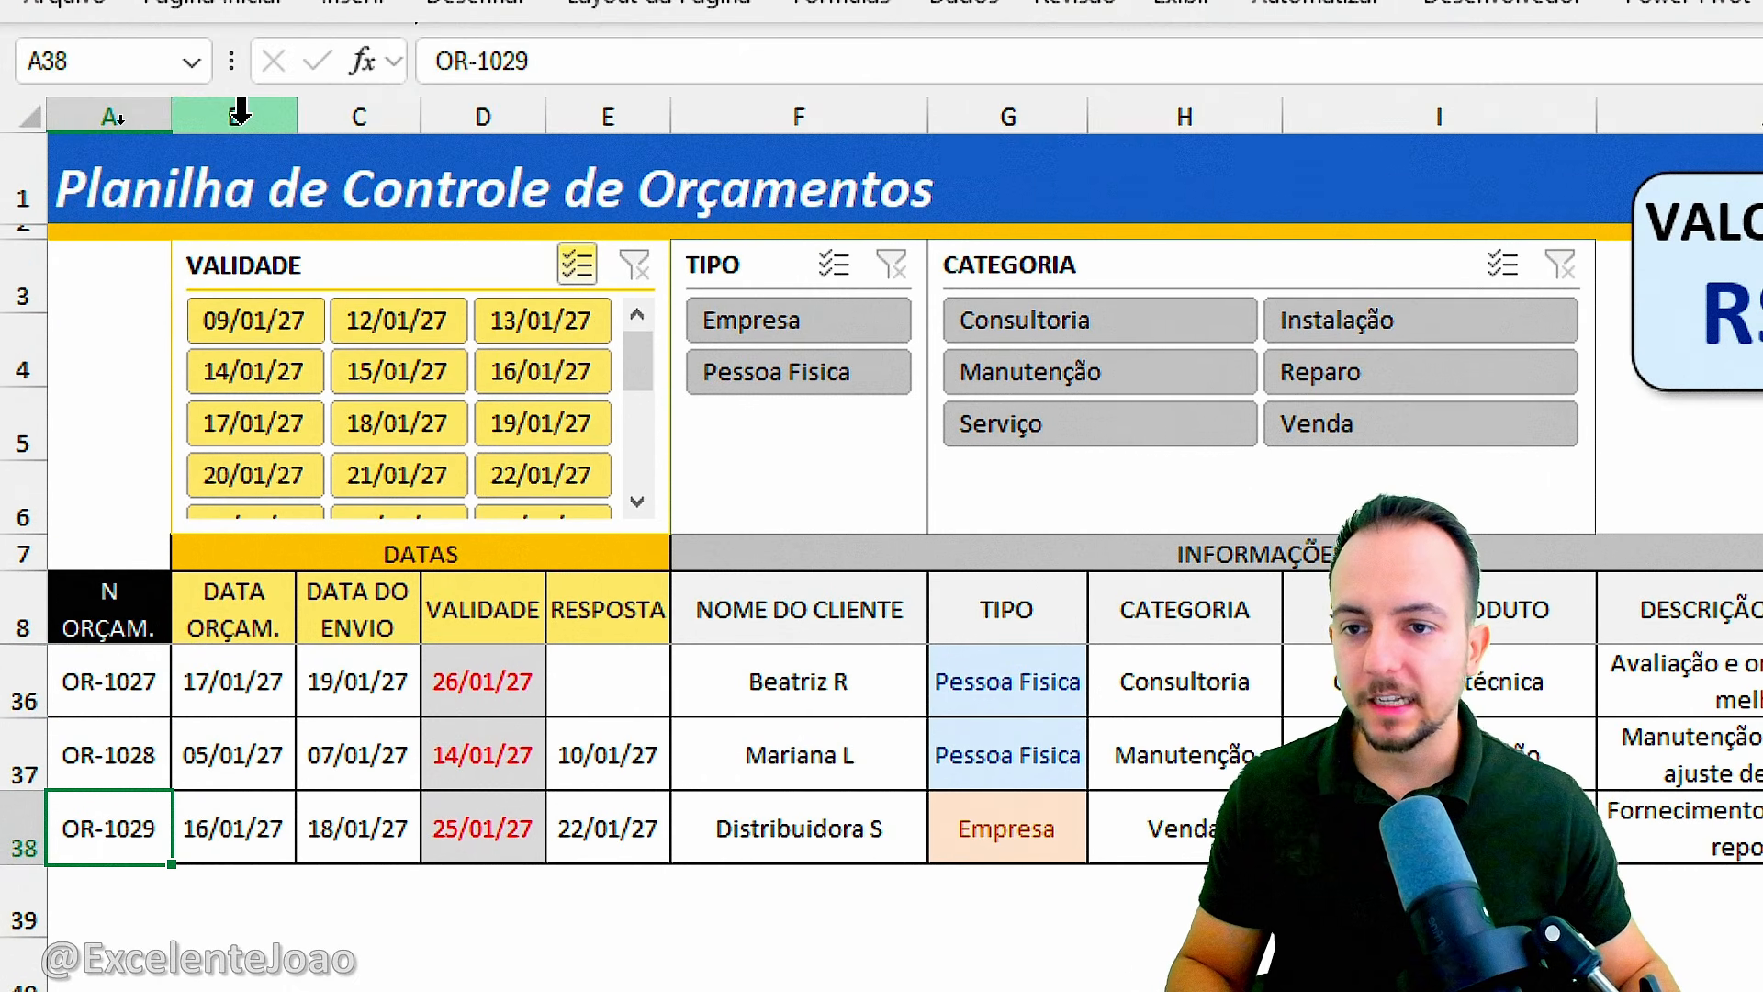
Examine the date columns B to E and their VALIDADE column.
left_click_drag(234, 117, 593, 111)
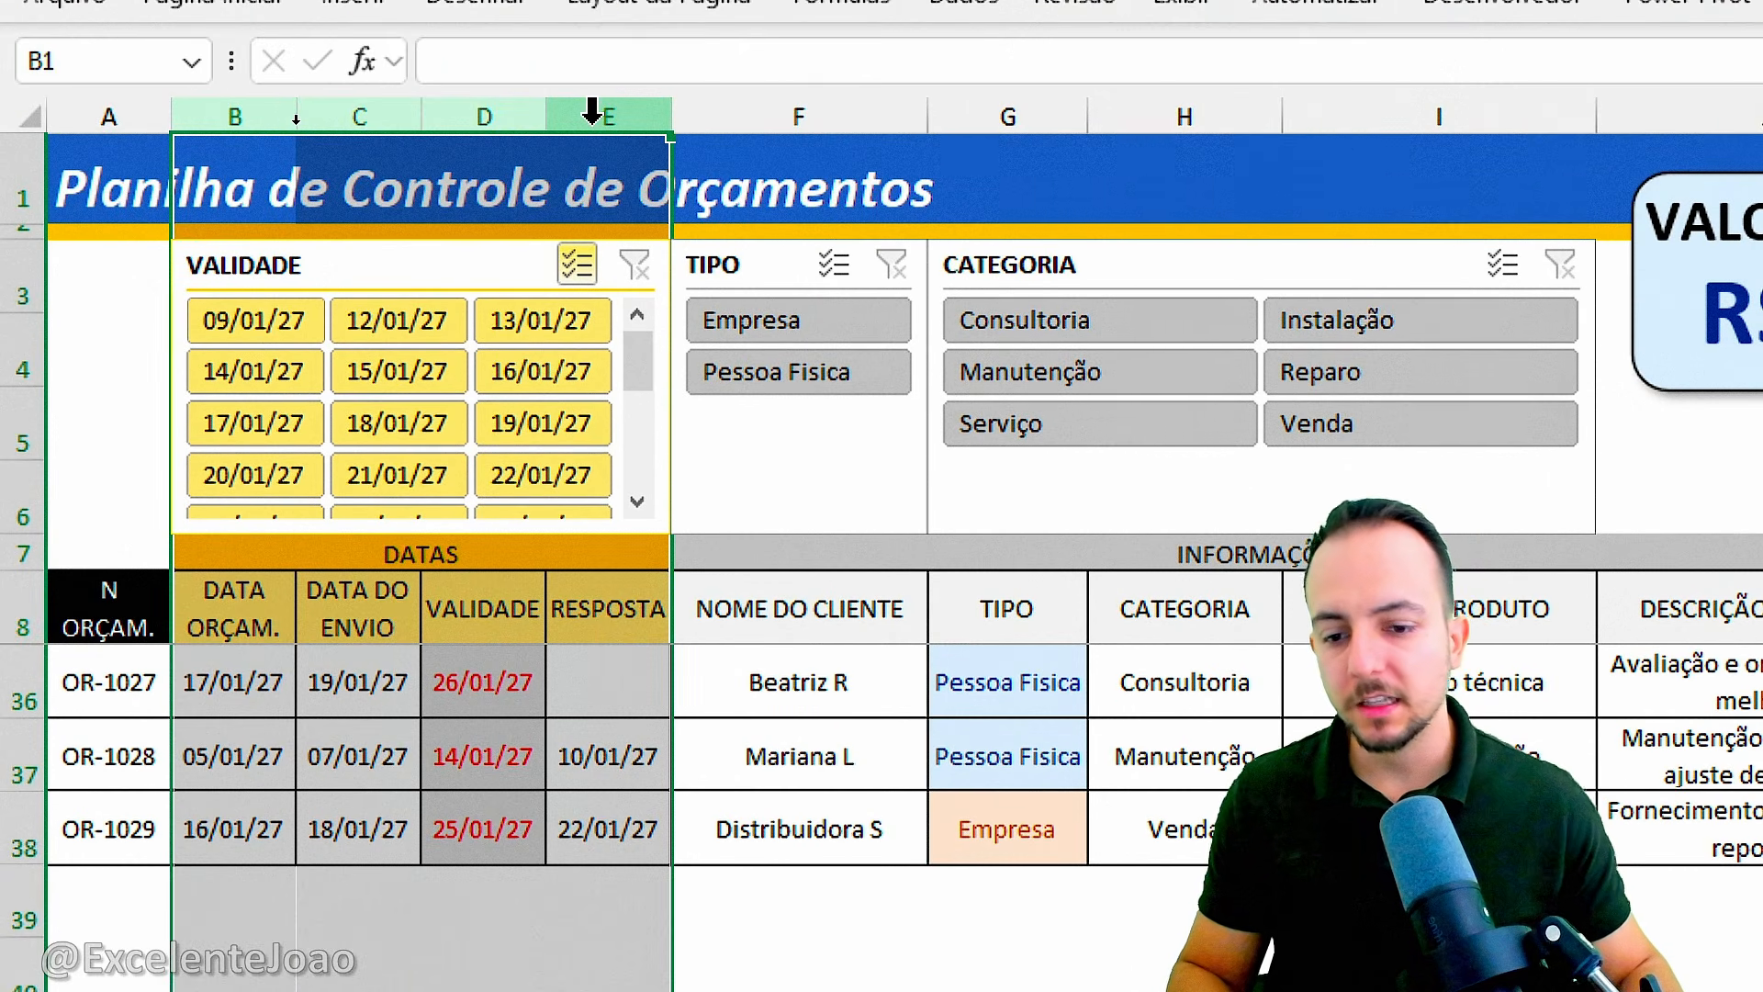
left_click(462, 634)
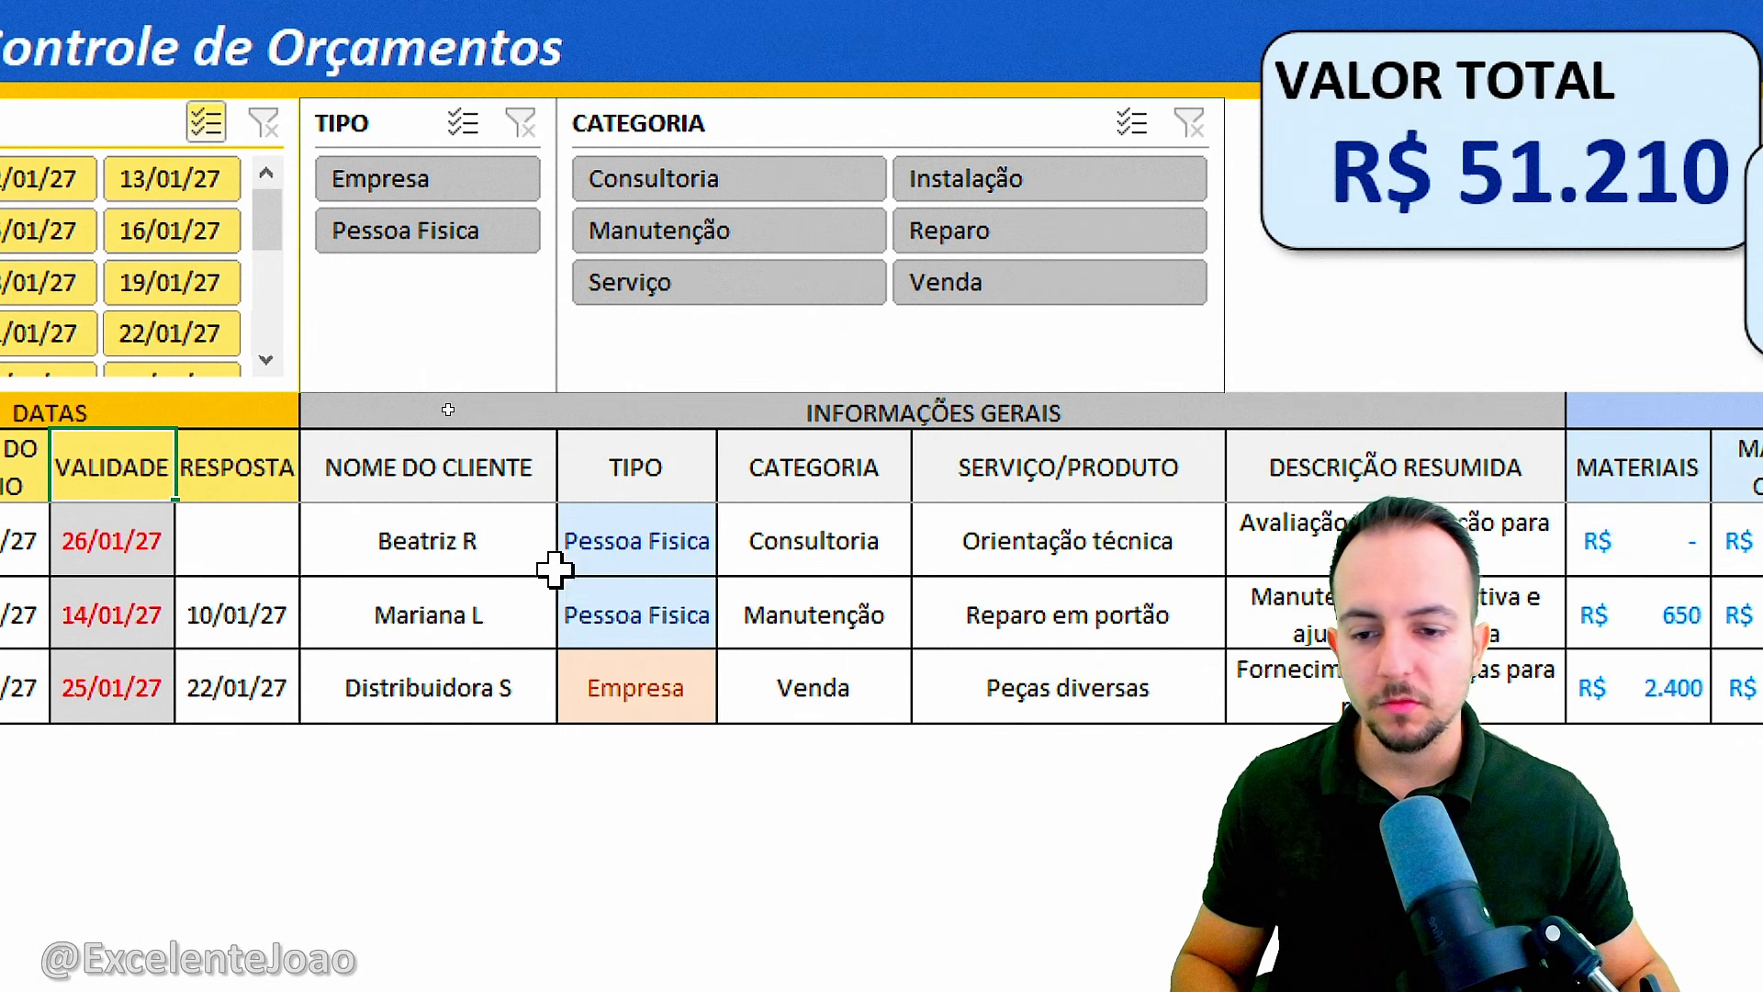
Switch the client type in row 36 to Empresa and back to Pessoa Fisica.
left_click(609, 650)
left_click(864, 658)
left_click(888, 664)
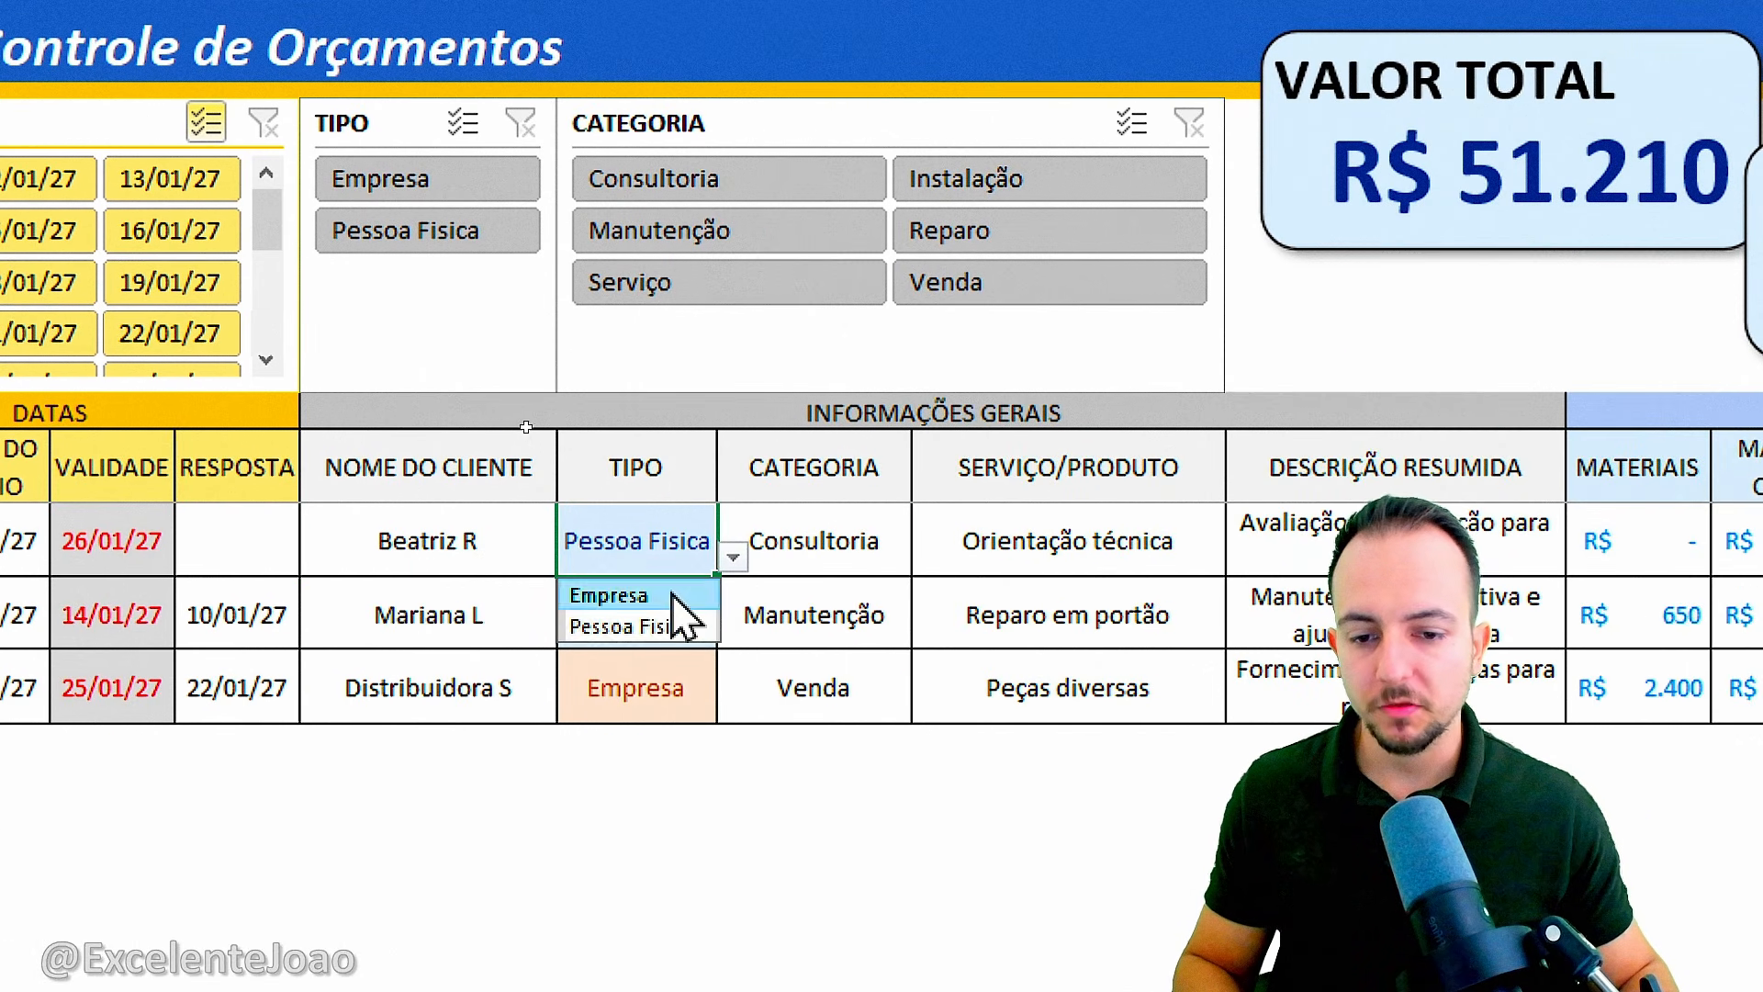
left_click(661, 595)
left_click(733, 557)
left_click(684, 628)
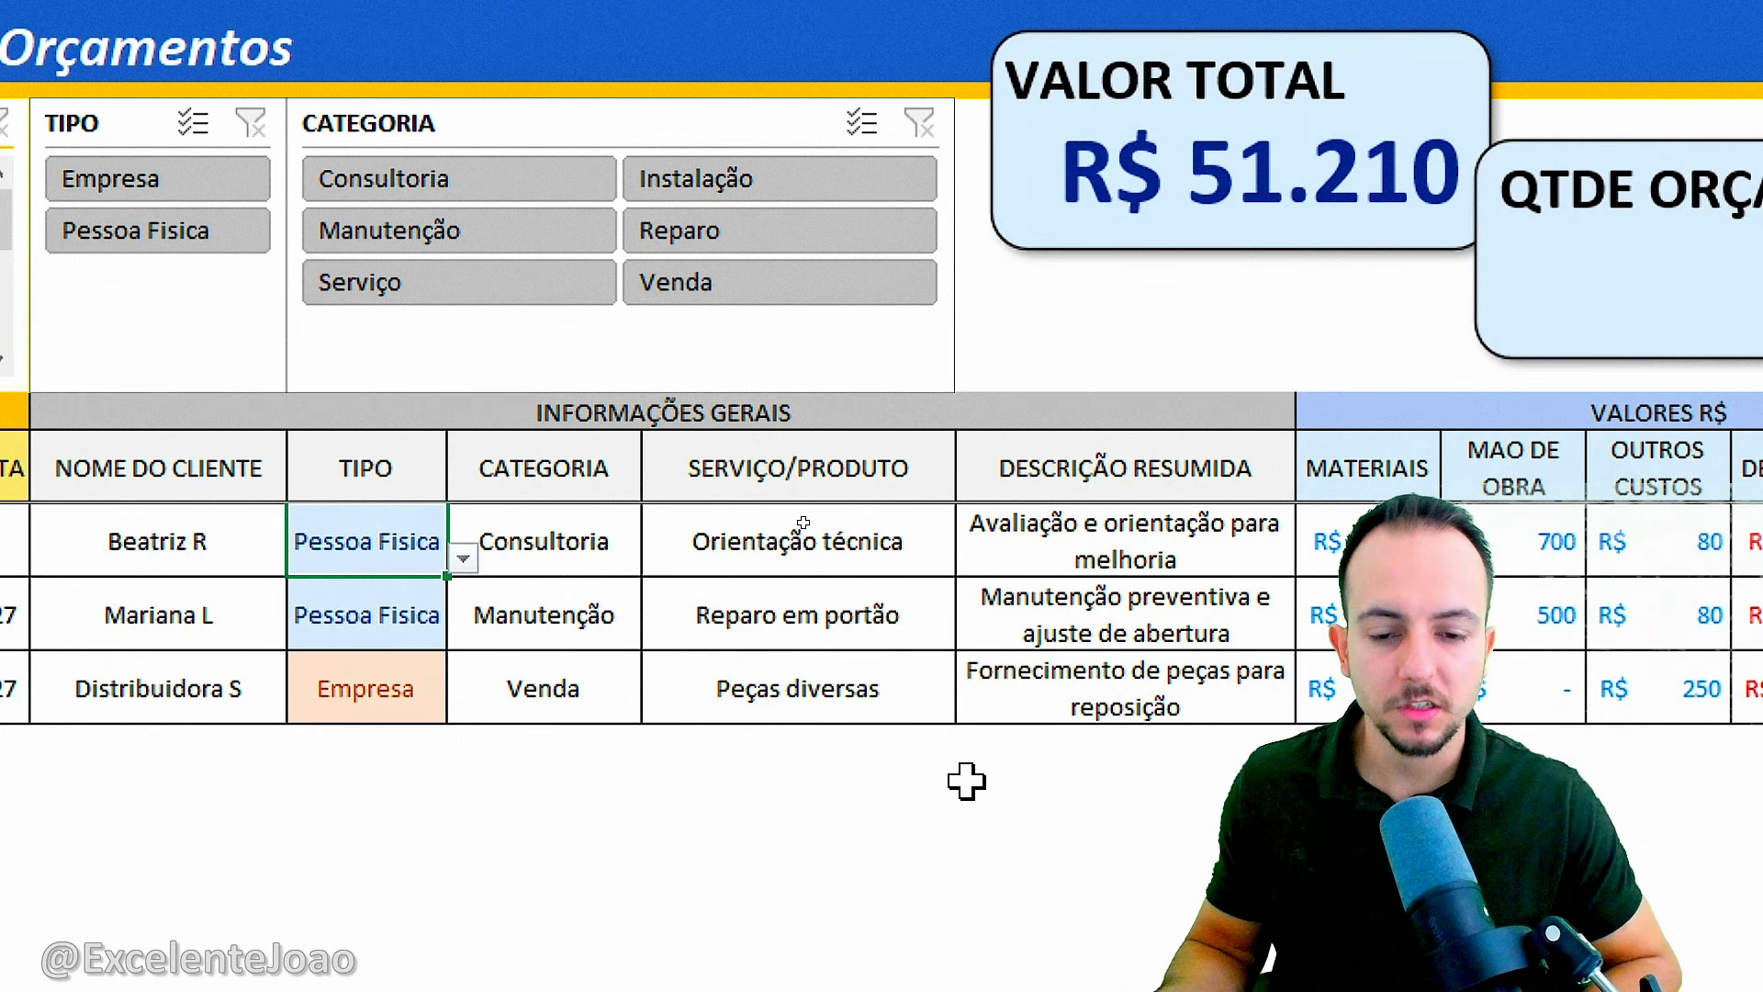
Examine the VALORES R$ columns, from MATERIAIS to DESCONTO, and the resulting VALOR TOTAL column.
scroll(1318, 563, "right", 10)
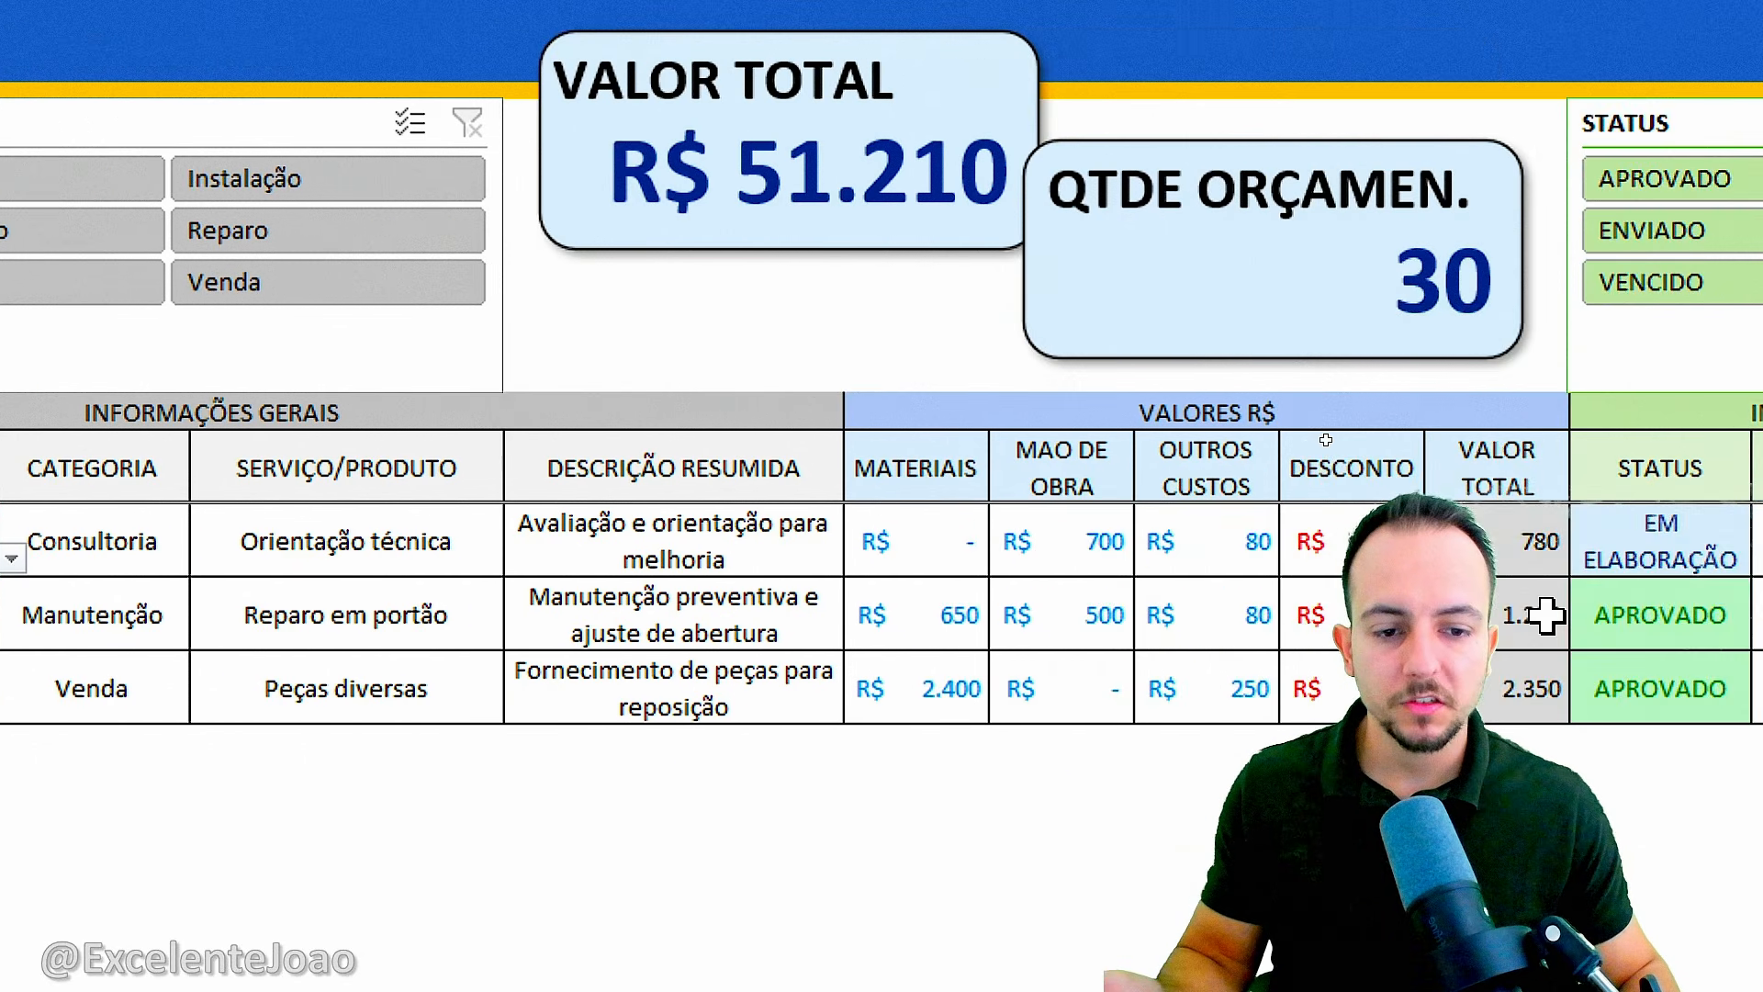
mouse_move(647, 452)
left_mouse_down()
mouse_move(555, 454)
mouse_move(703, 414)
mouse_move(854, 431)
mouse_move(813, 482)
left_mouse_up()
mouse_move(991, 459)
left_mouse_down()
mouse_move(1024, 400)
mouse_move(1036, 543)
left_mouse_up()
key("Escape")
scroll(1139, 620, "up", 3)
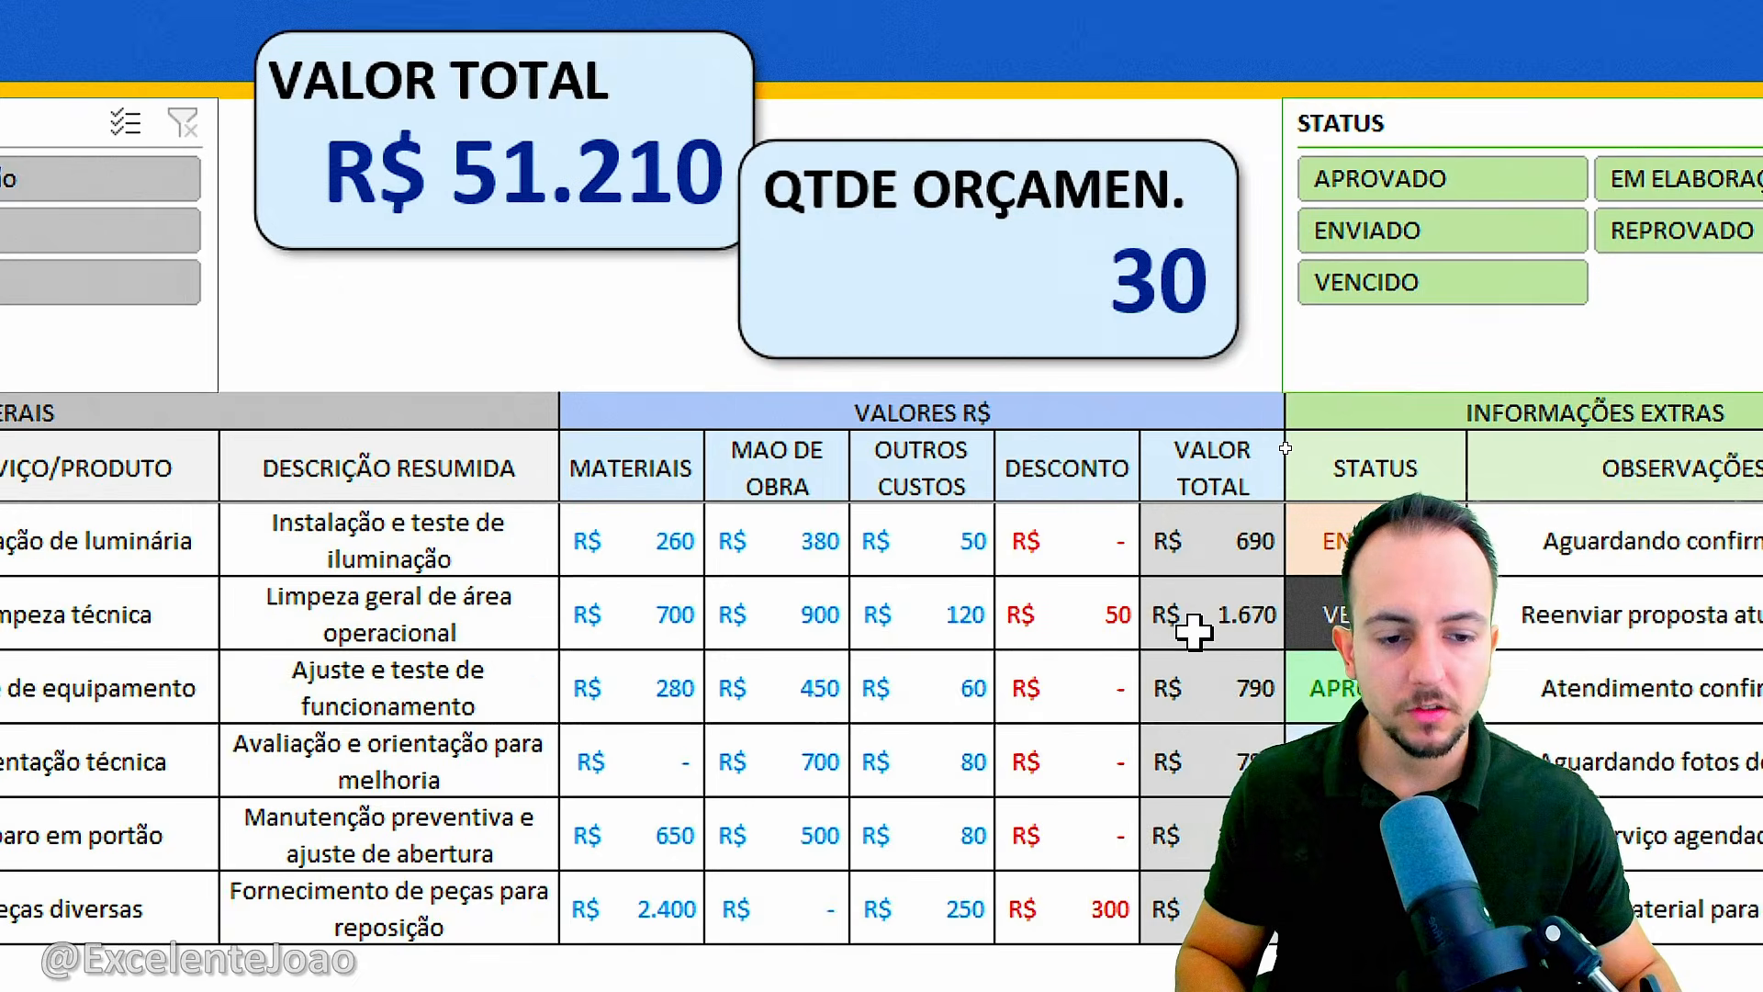
scroll(1561, 616, "right", 3)
key("ctrl+2")
left_click_drag(1003, 480, 893, 520)
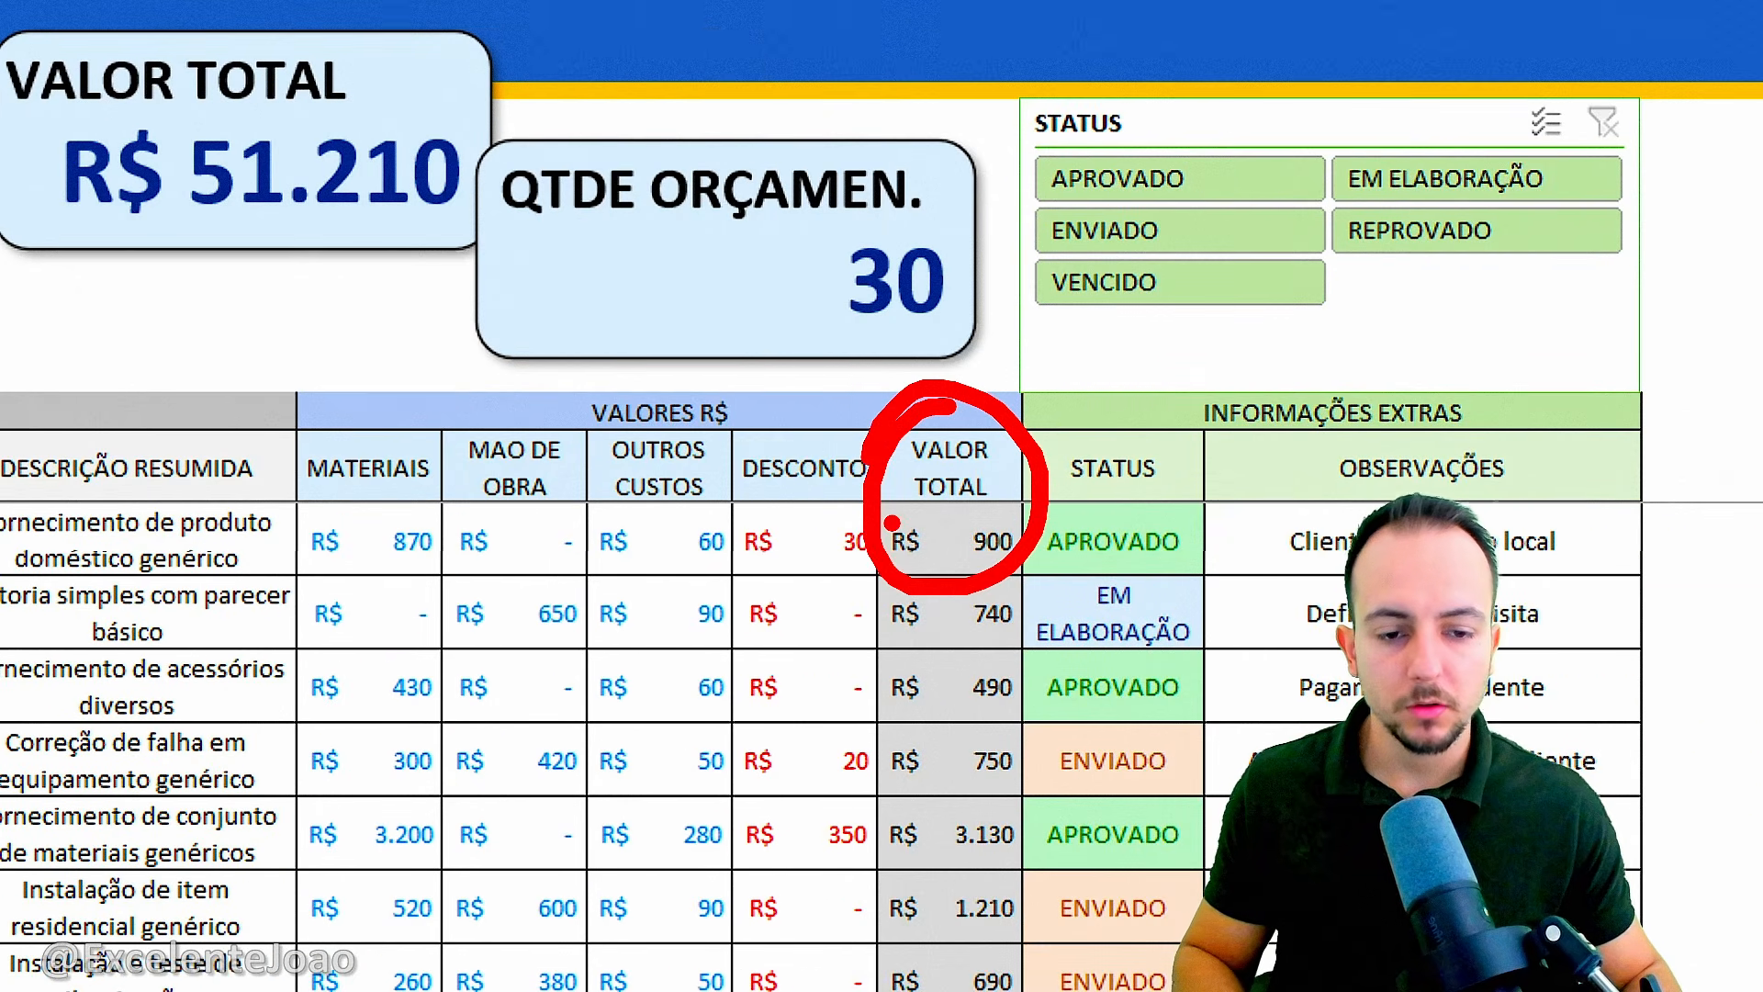
key("Escape")
Cycle the status in P27 through EM ELABORAÇÃO, ENVIADO, APROVADO, REPROVADO and VENCIDO.
scroll(1603, 574, "right", 2)
left_click(1054, 536)
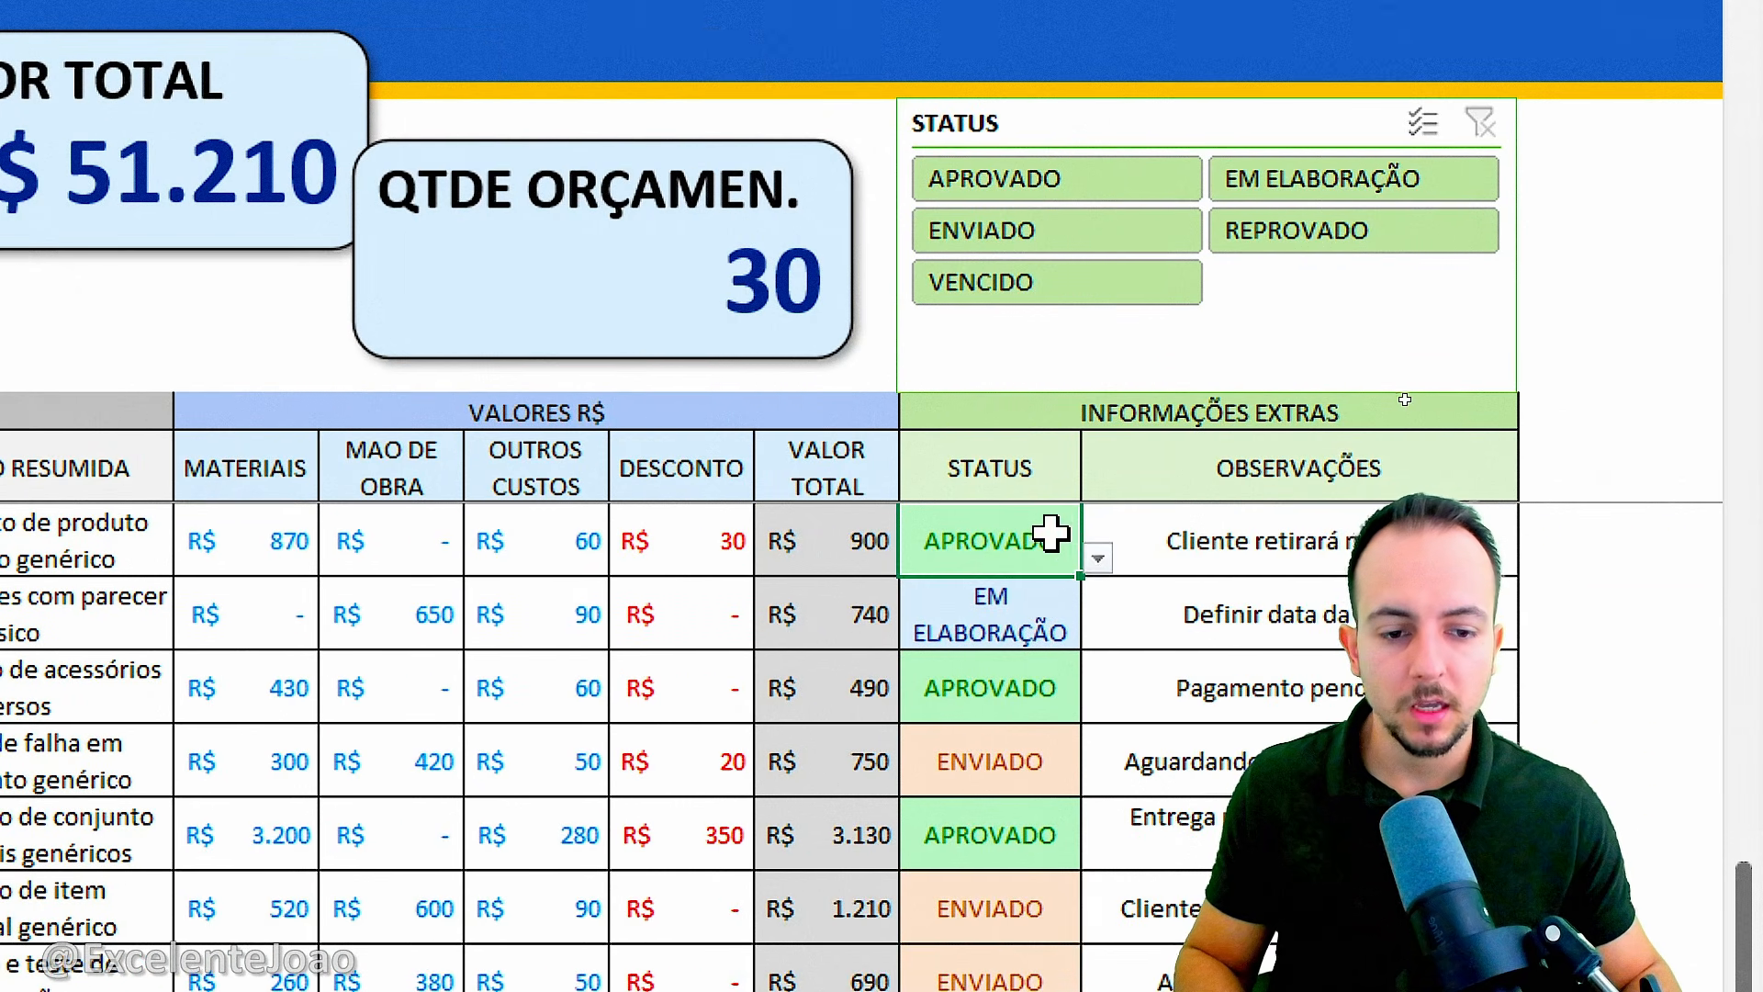
left_click(1098, 557)
left_click(1034, 595)
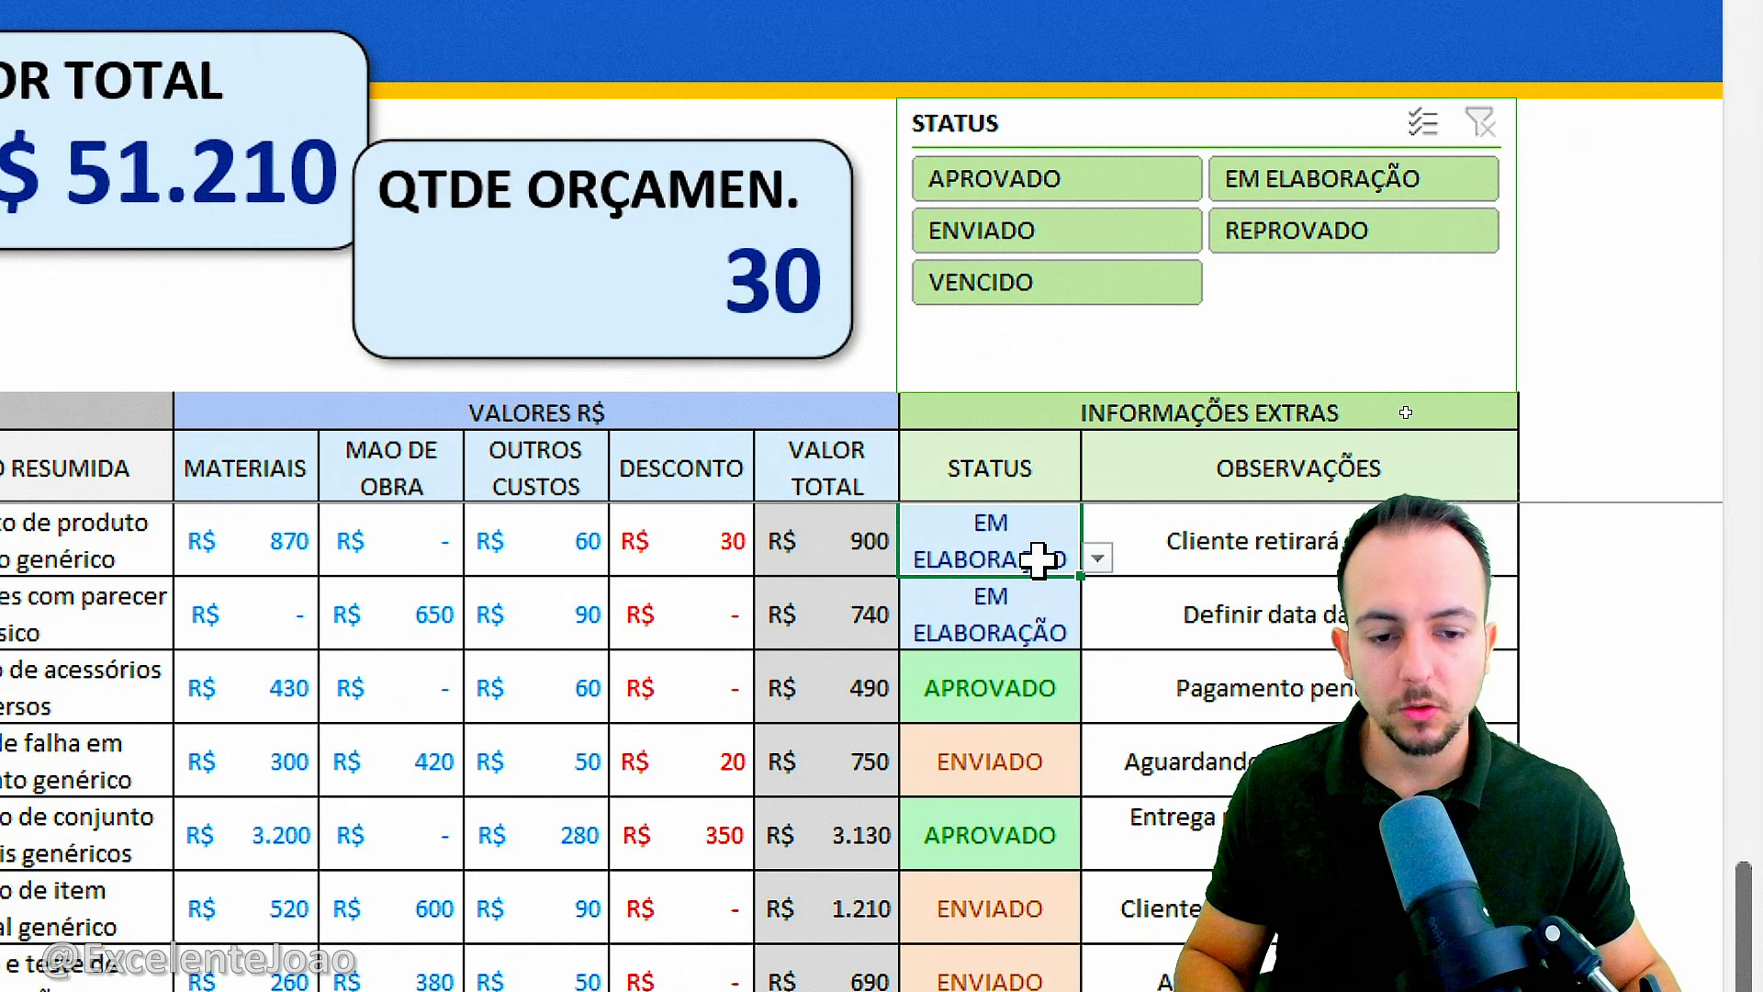
left_click(1097, 558)
left_click(1034, 626)
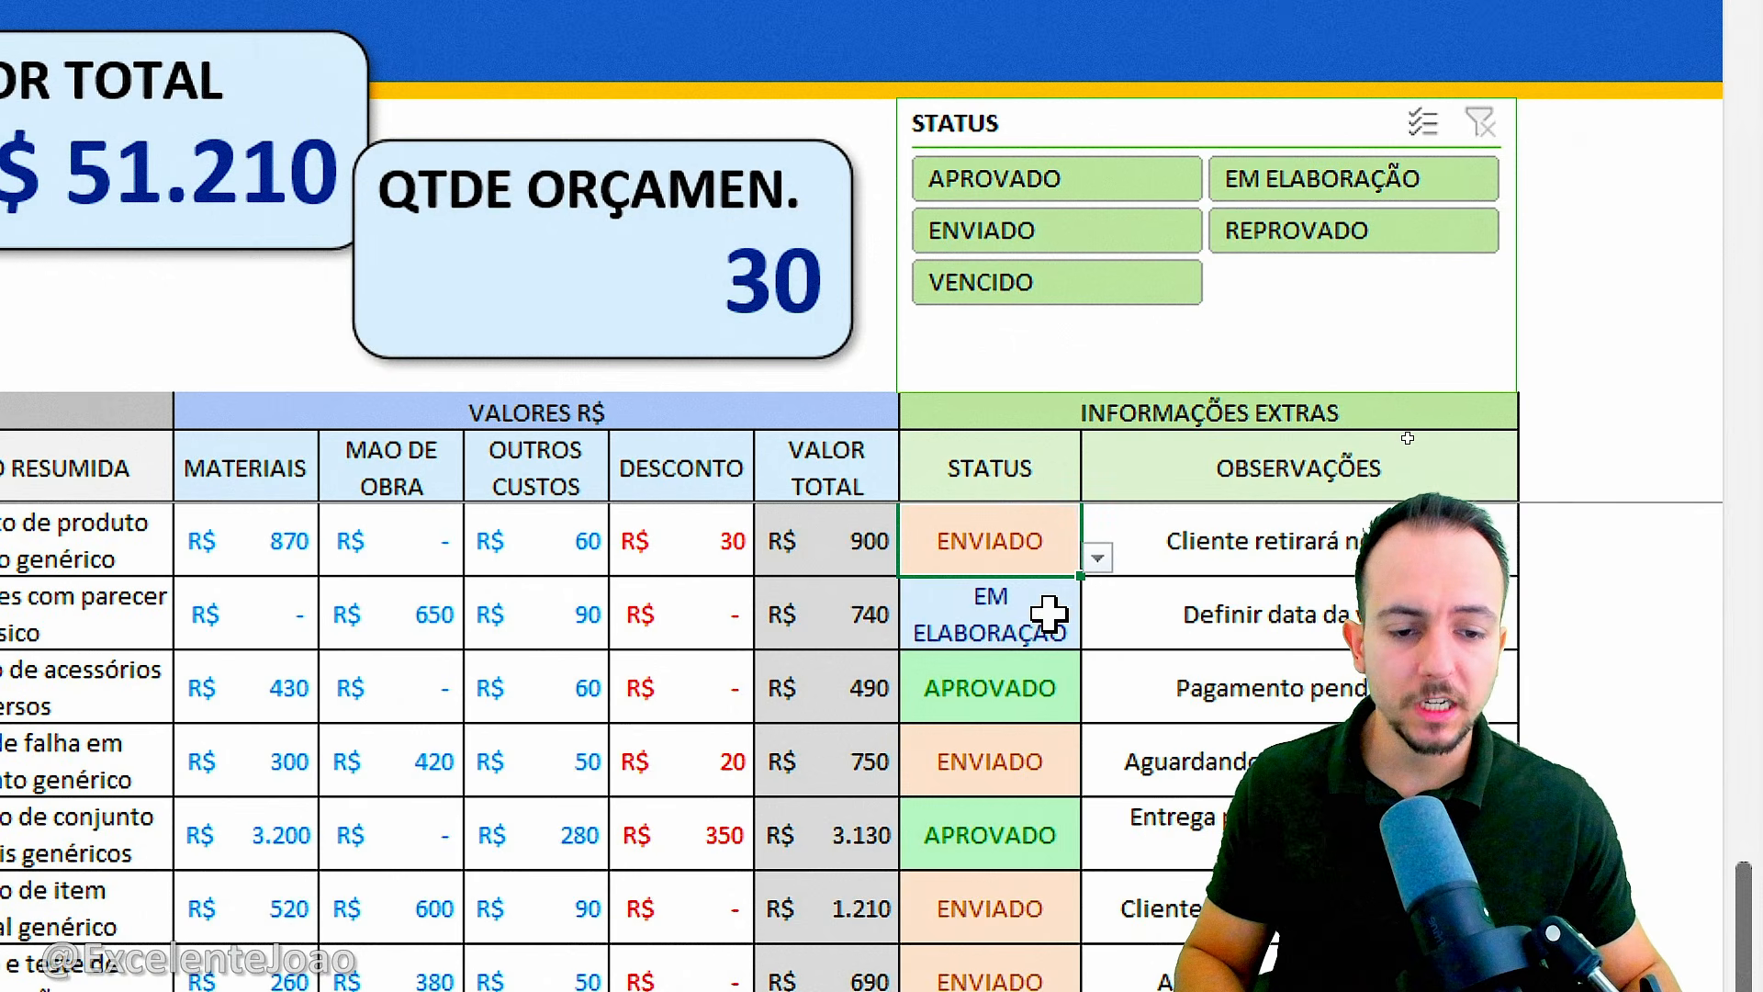
left_click(1097, 558)
left_click(1024, 656)
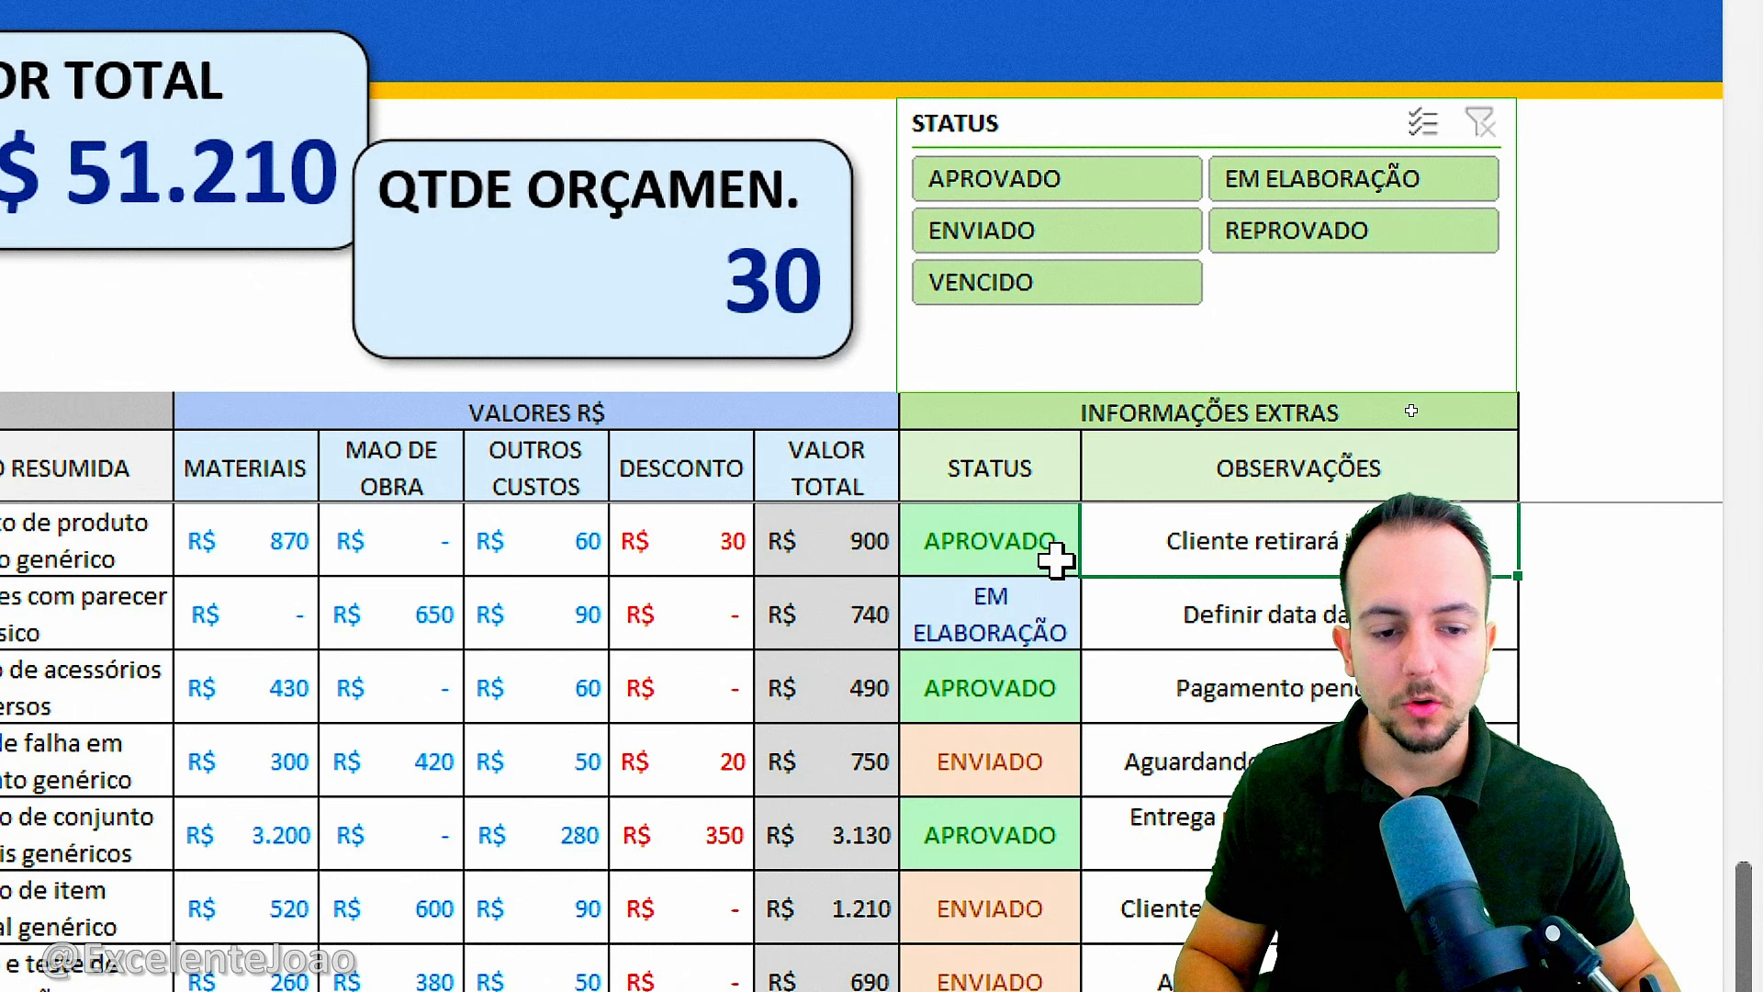
left_click(1097, 558)
left_click(1033, 689)
left_click(1097, 557)
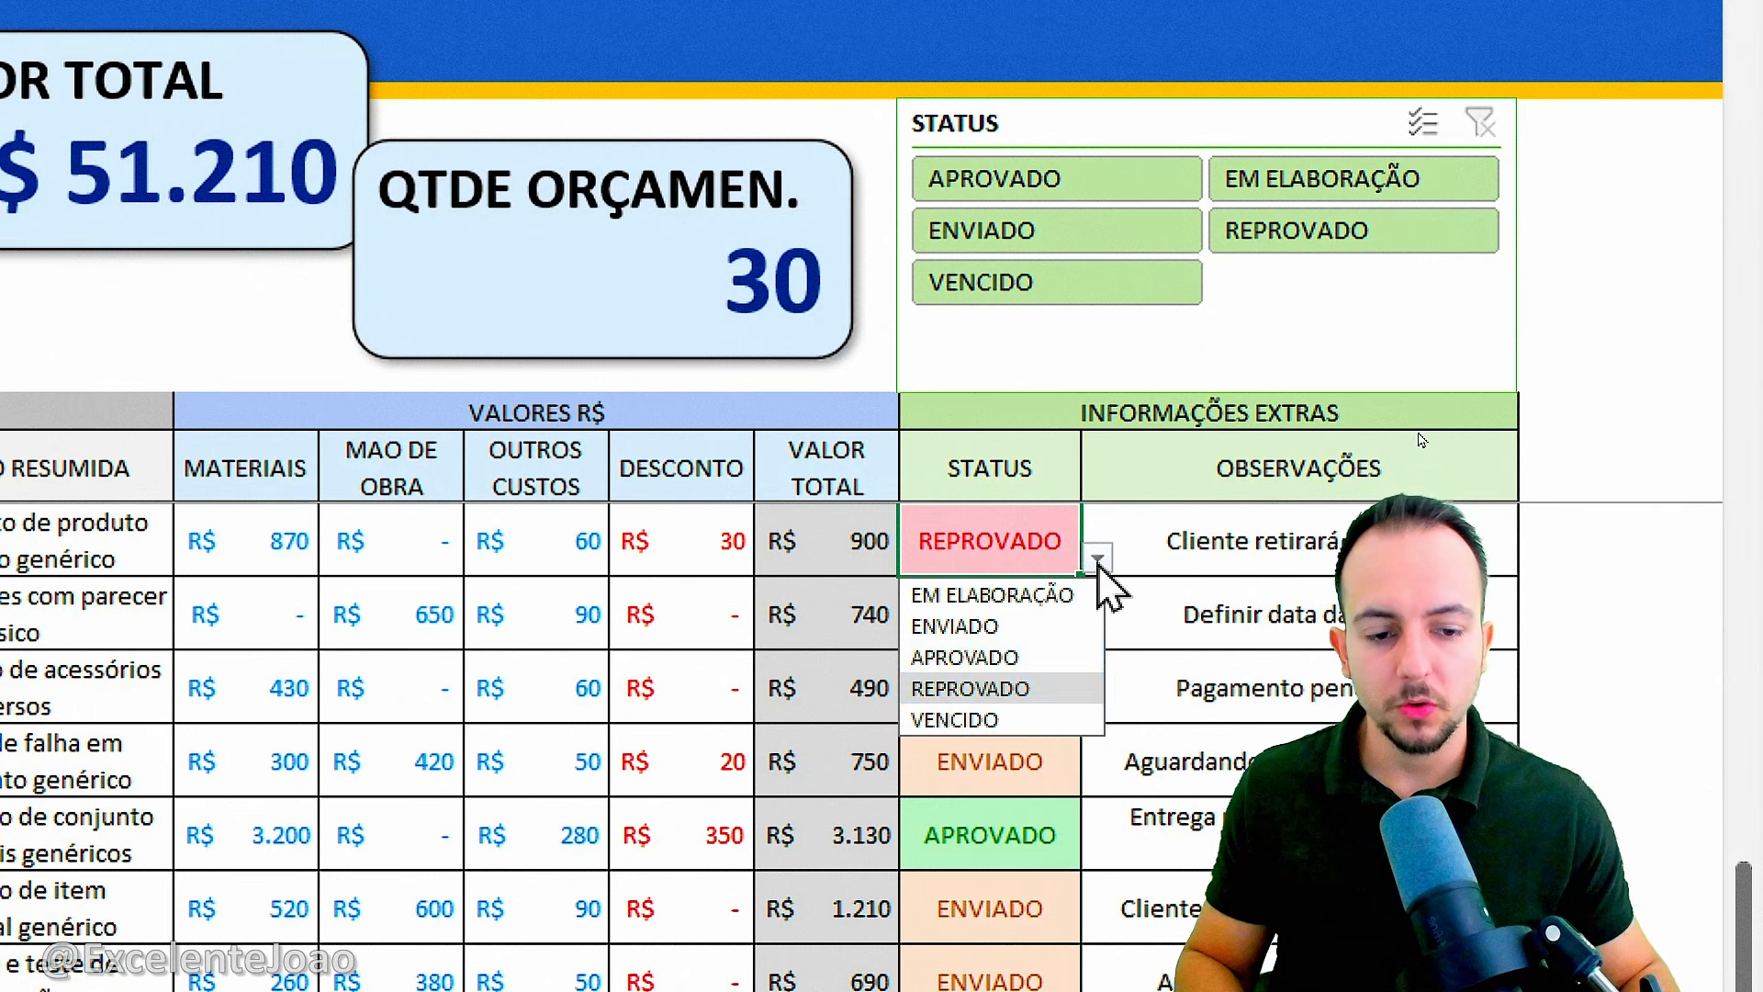
left_click(996, 722)
Set the status in P27 to ENVIADO and return to the table's header row.
left_click(1097, 558)
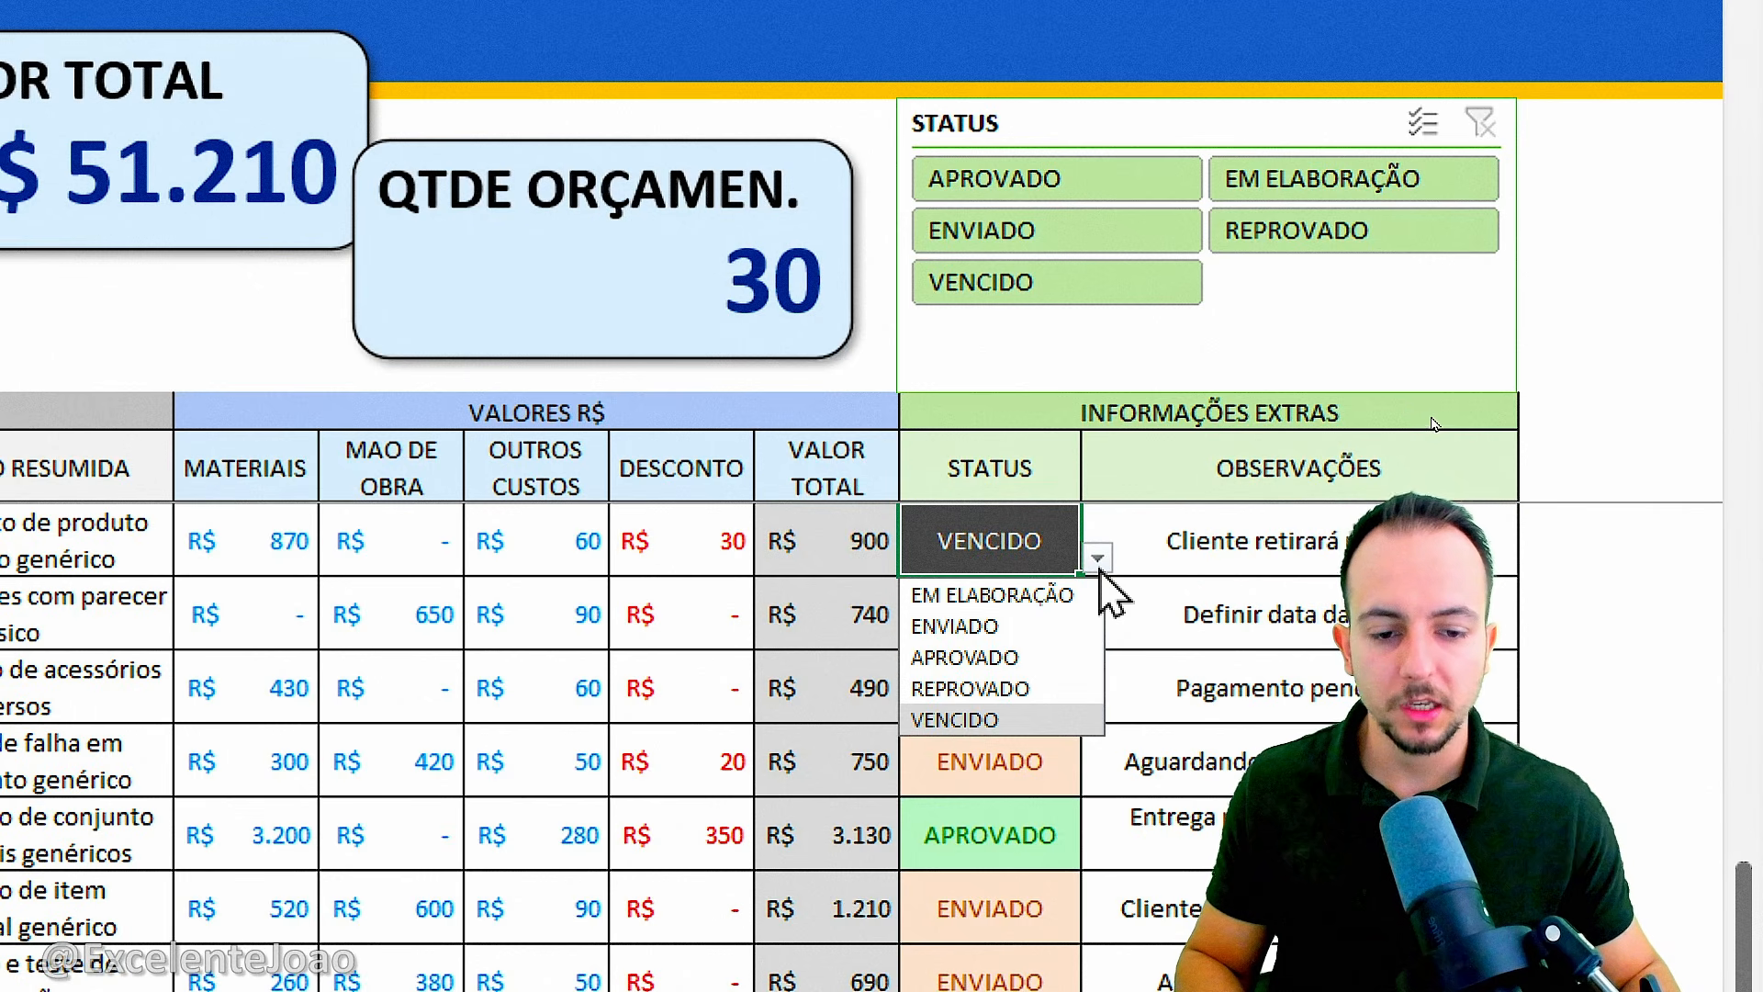
left_click(1047, 627)
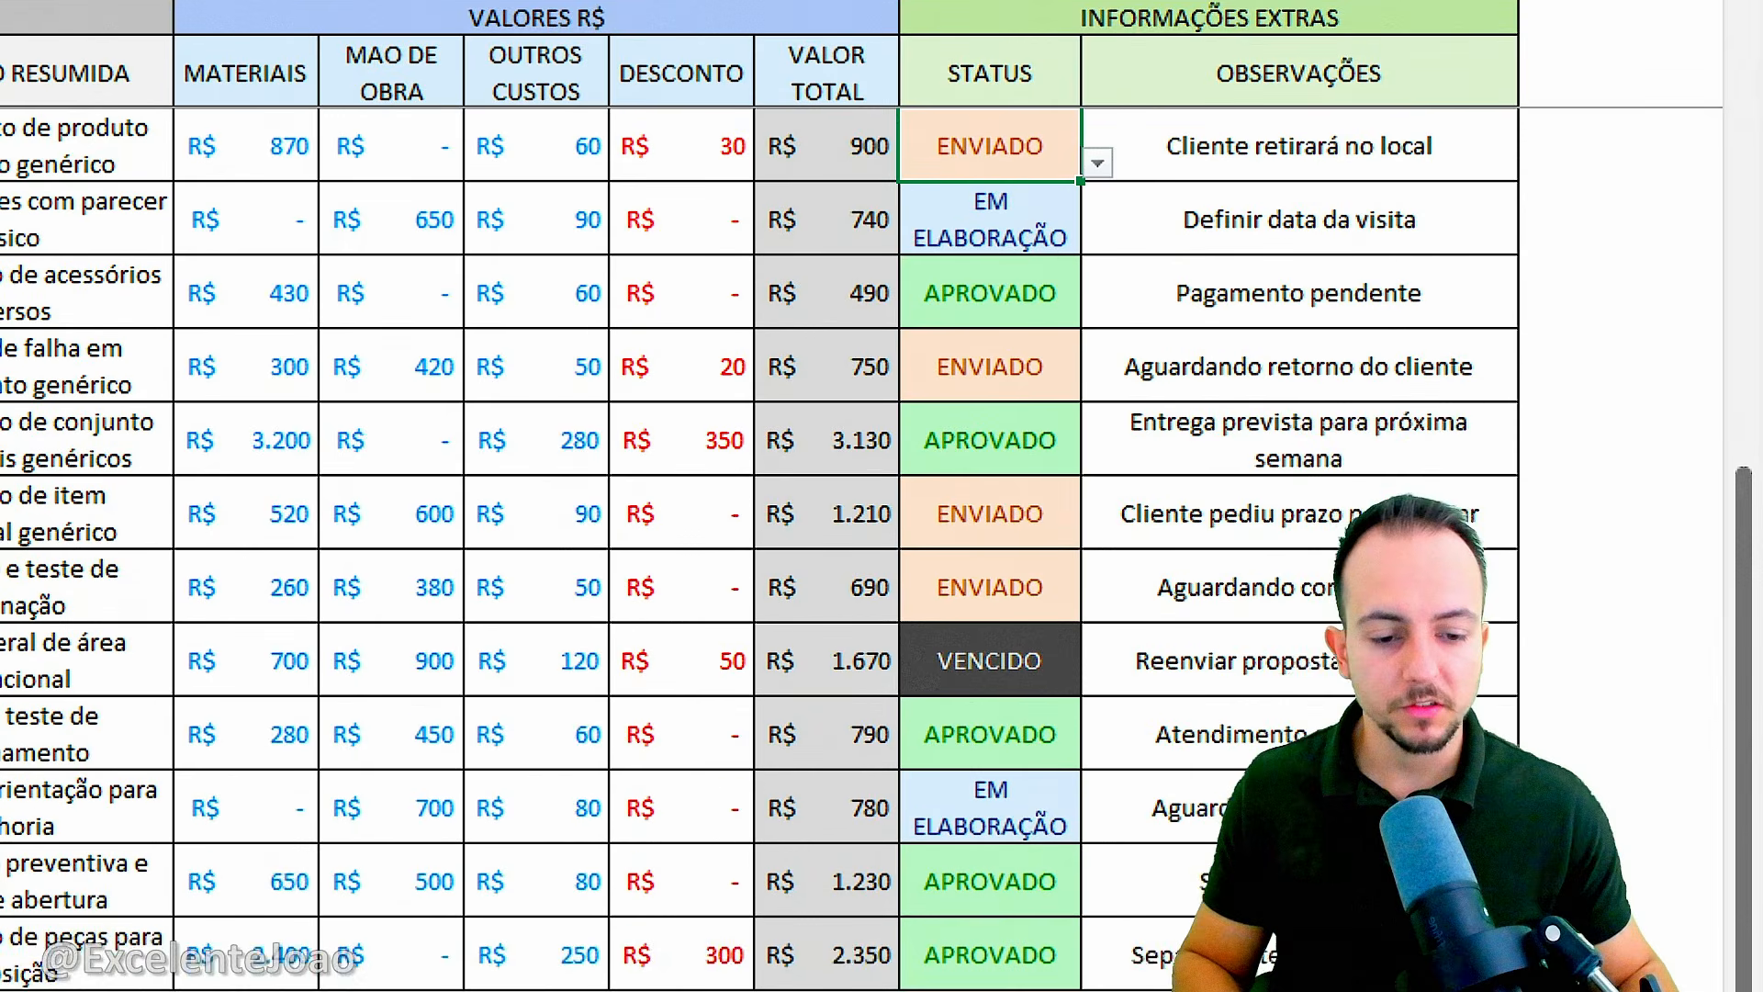
scroll(578, 537, "up", 6)
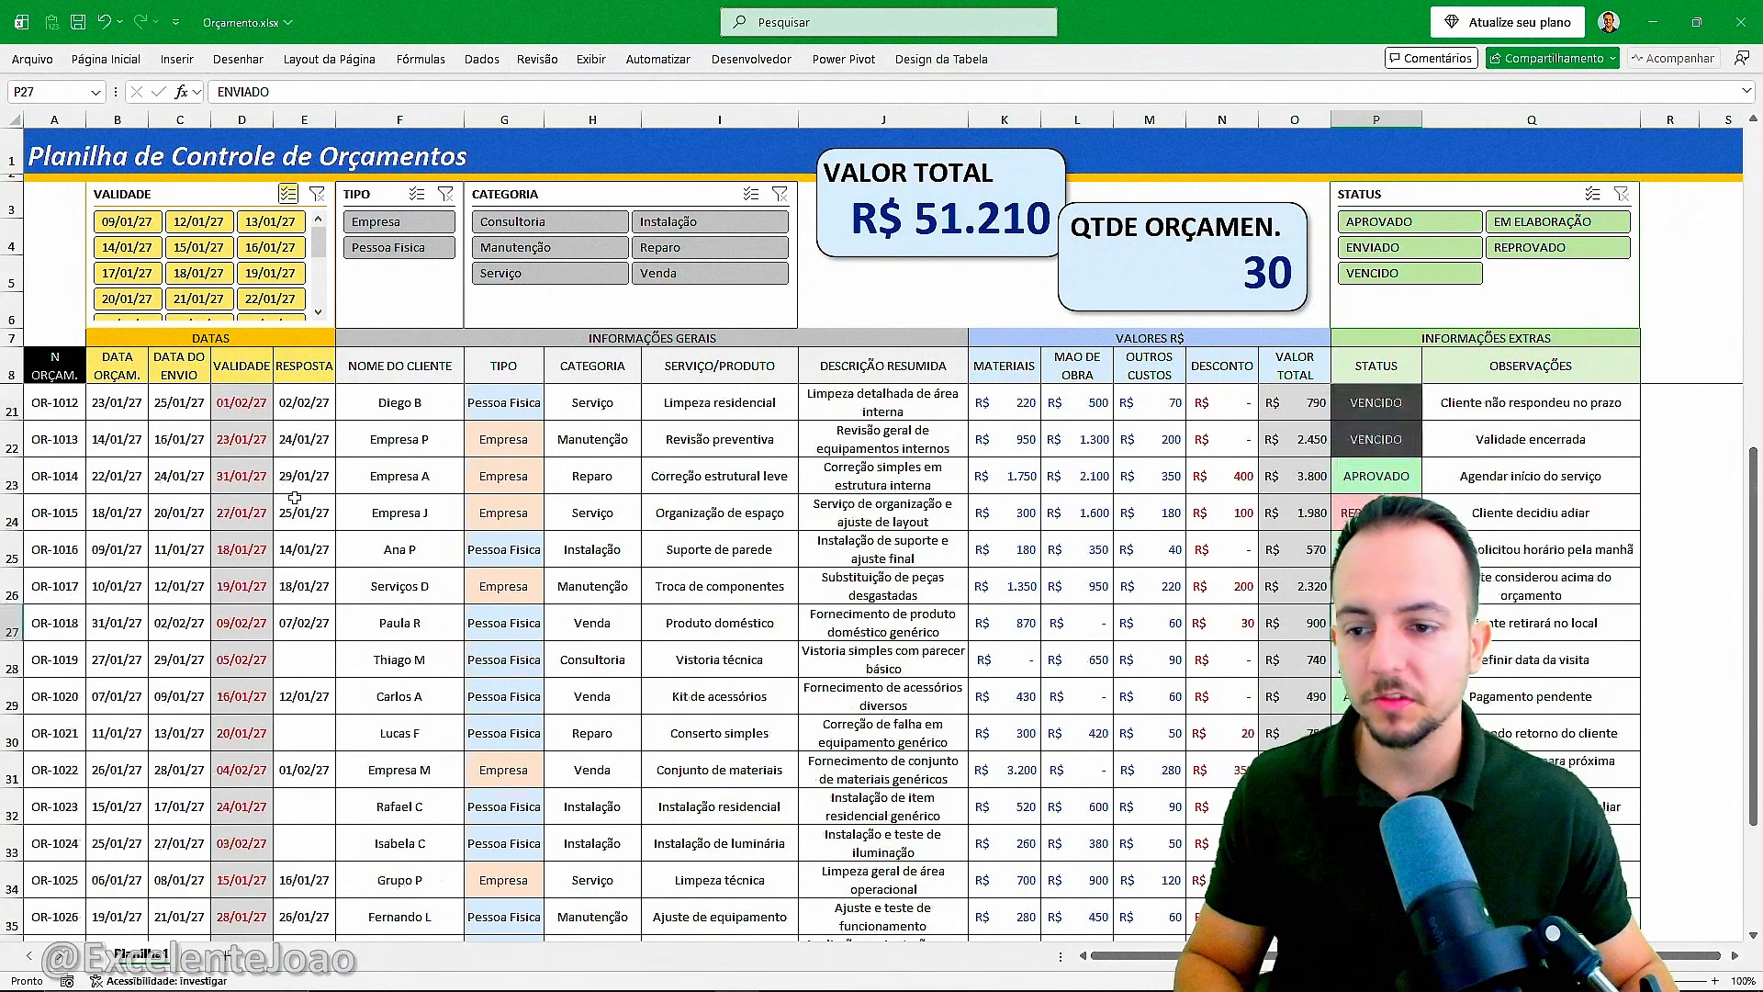
left_click(68, 367)
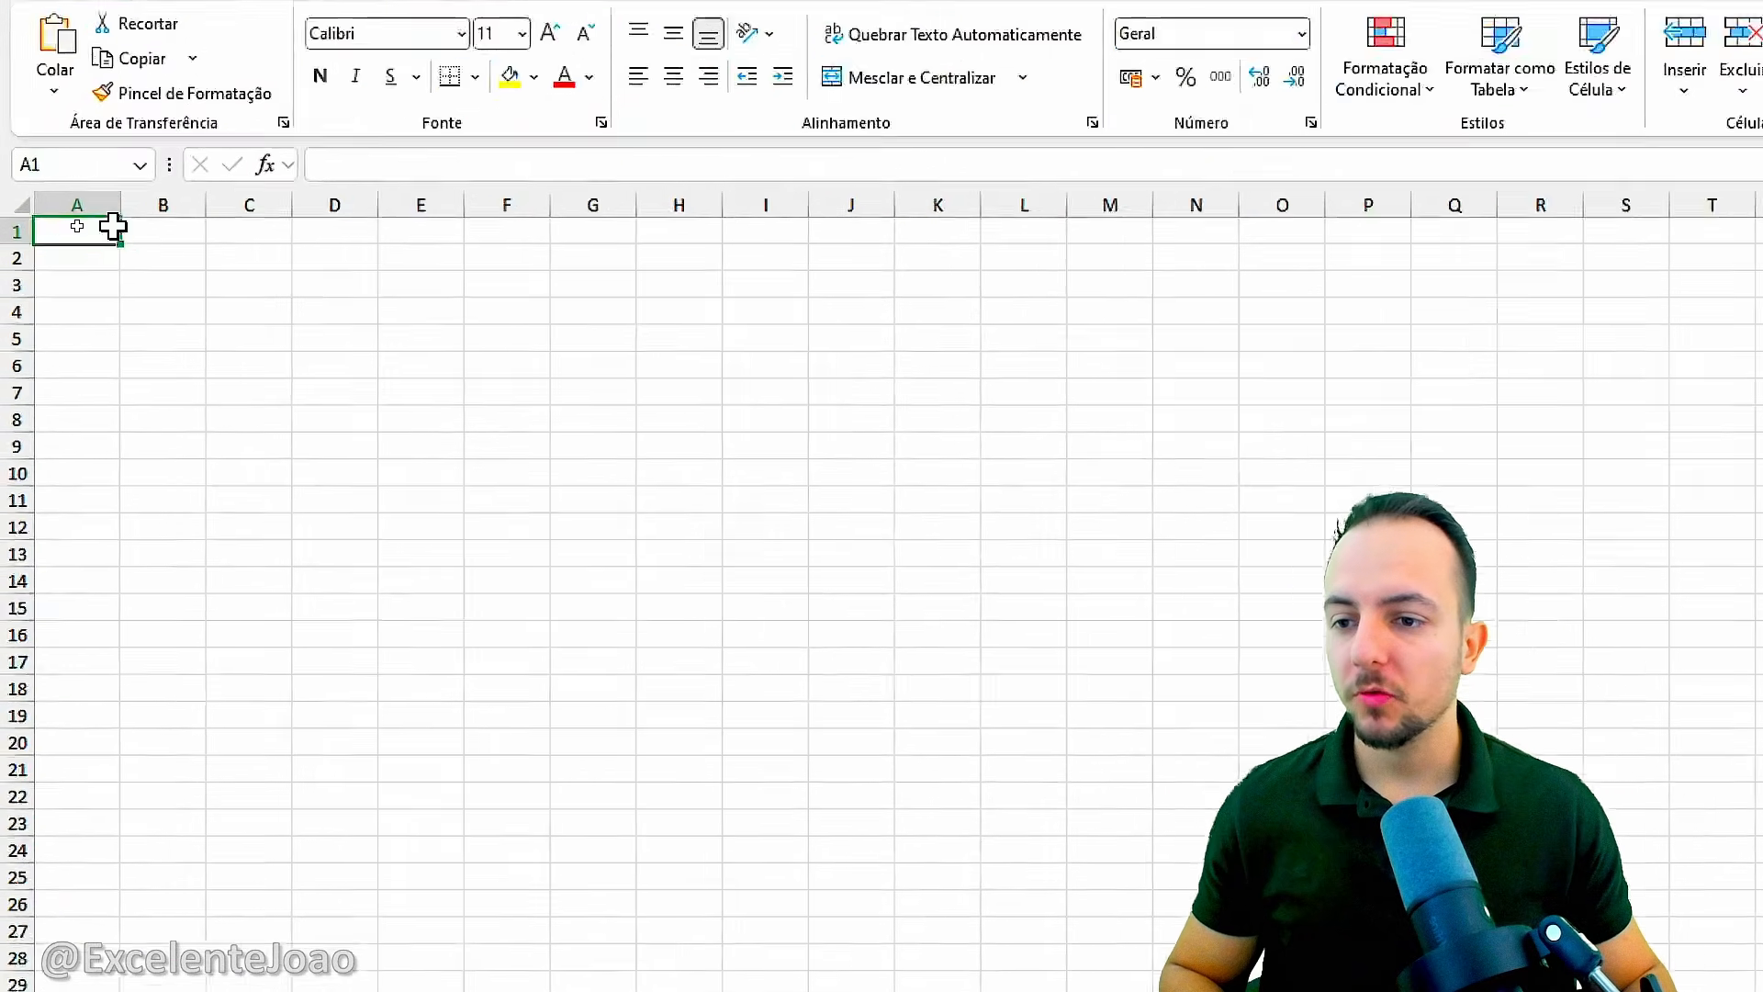
Fill the whole of row 1 on the blank sheet with the darker blue theme colour Azul, Ênfase 5.
left_click(11, 229)
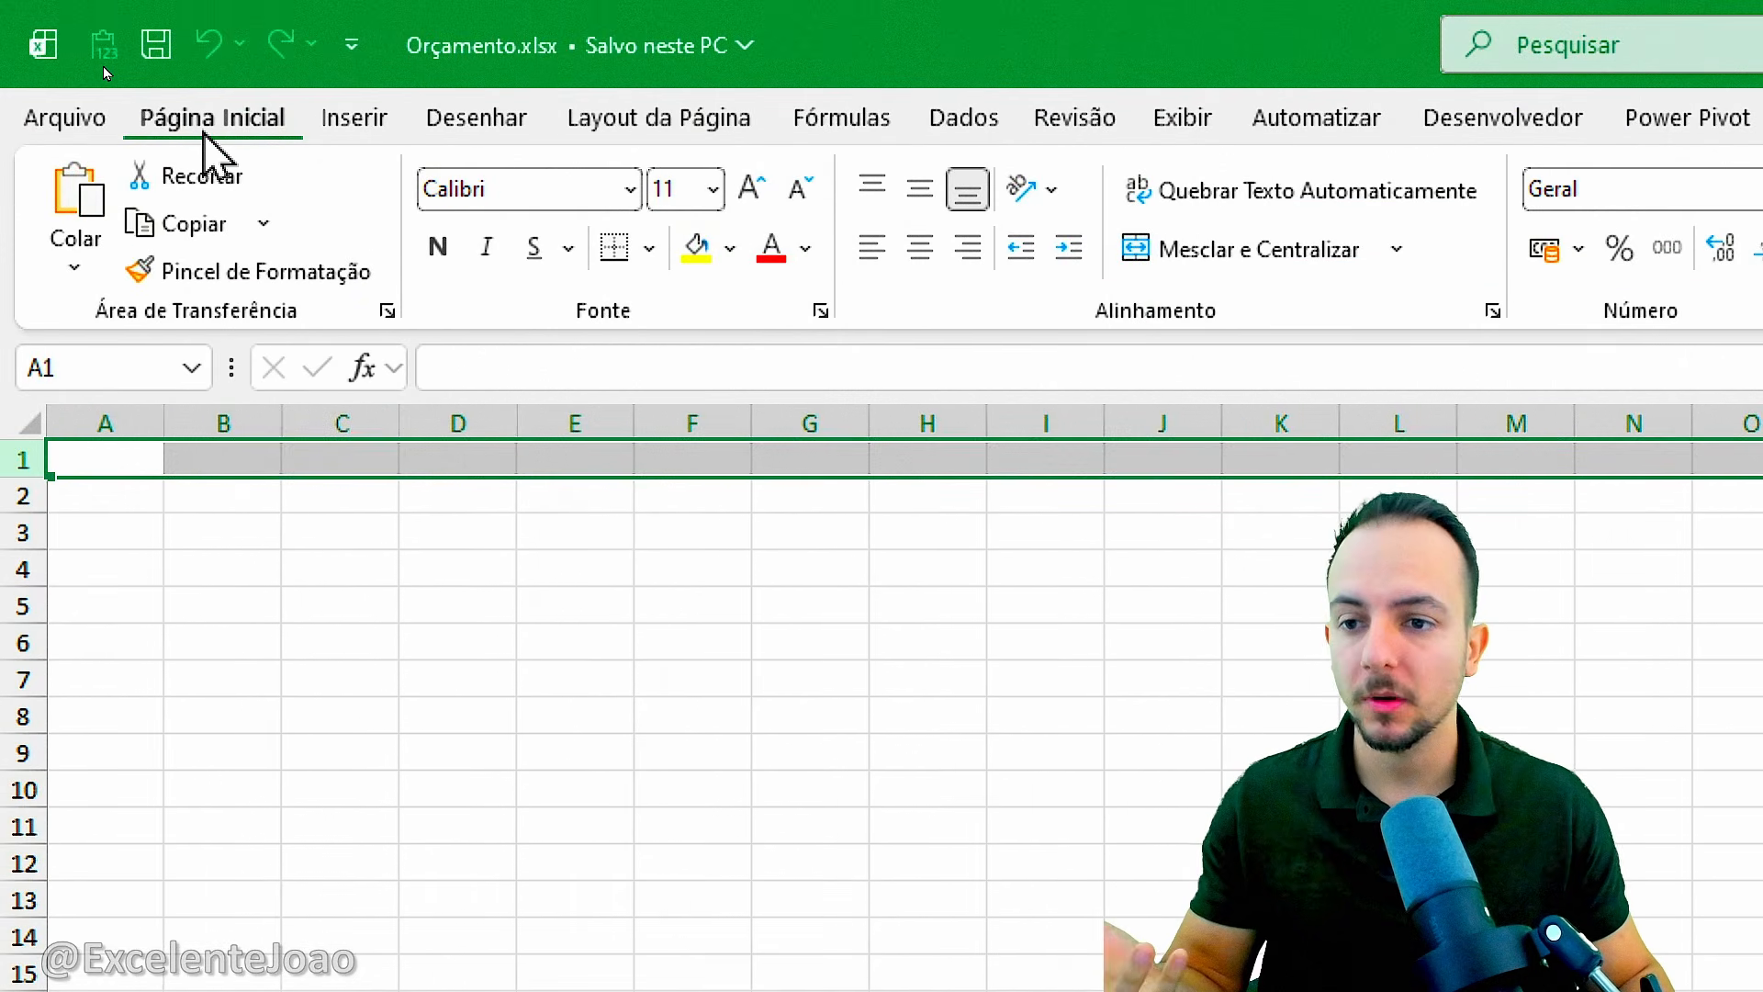
left_click(730, 248)
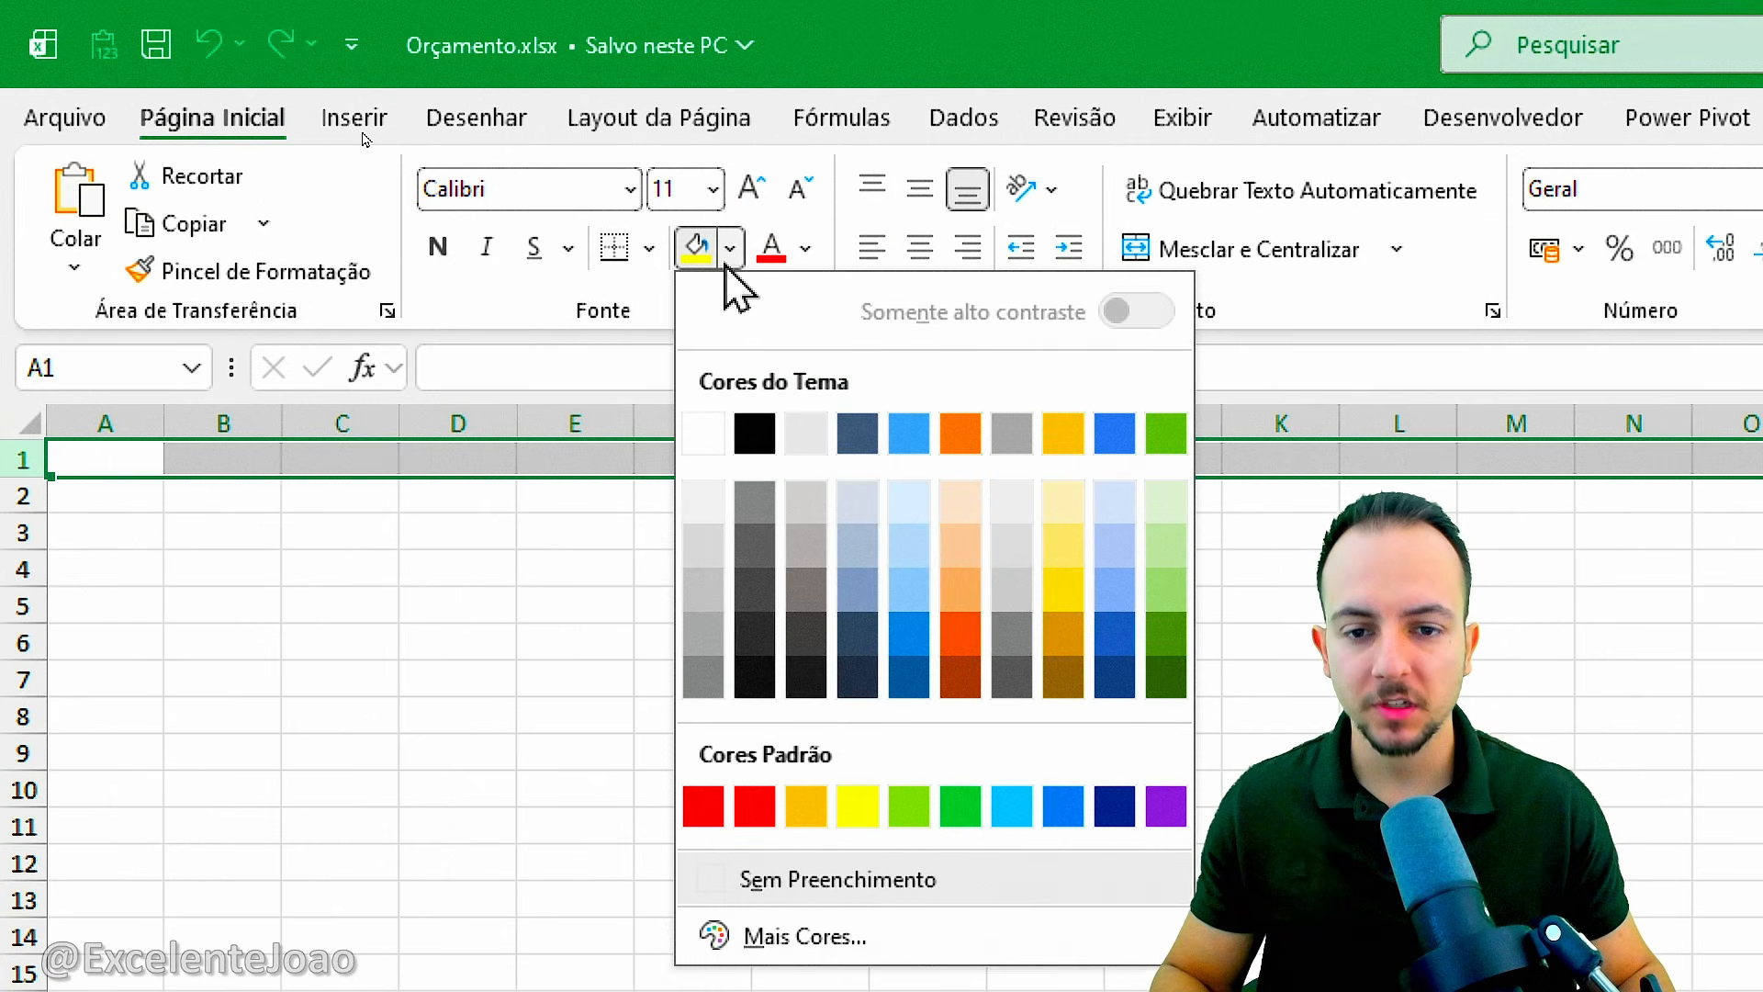
left_click(1123, 647)
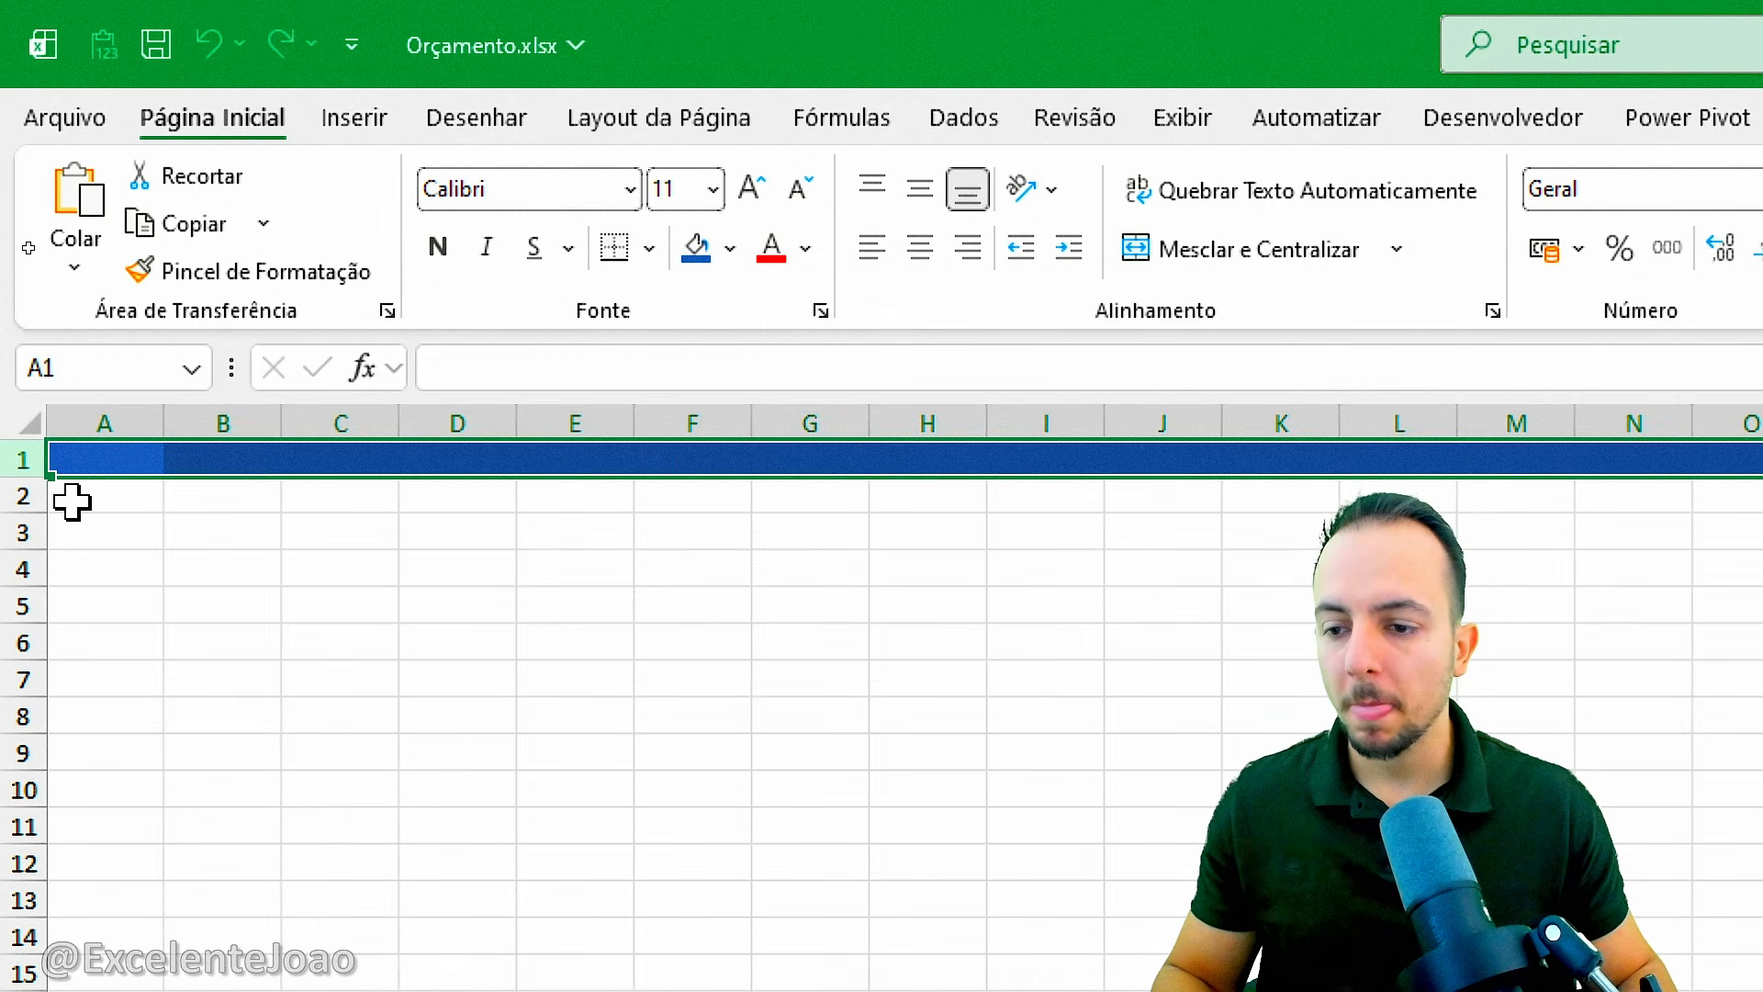
Fill the whole of row 2 with the gold theme colour and resize the rows into a tall row 1 above a thin row 2.
left_click(36, 496)
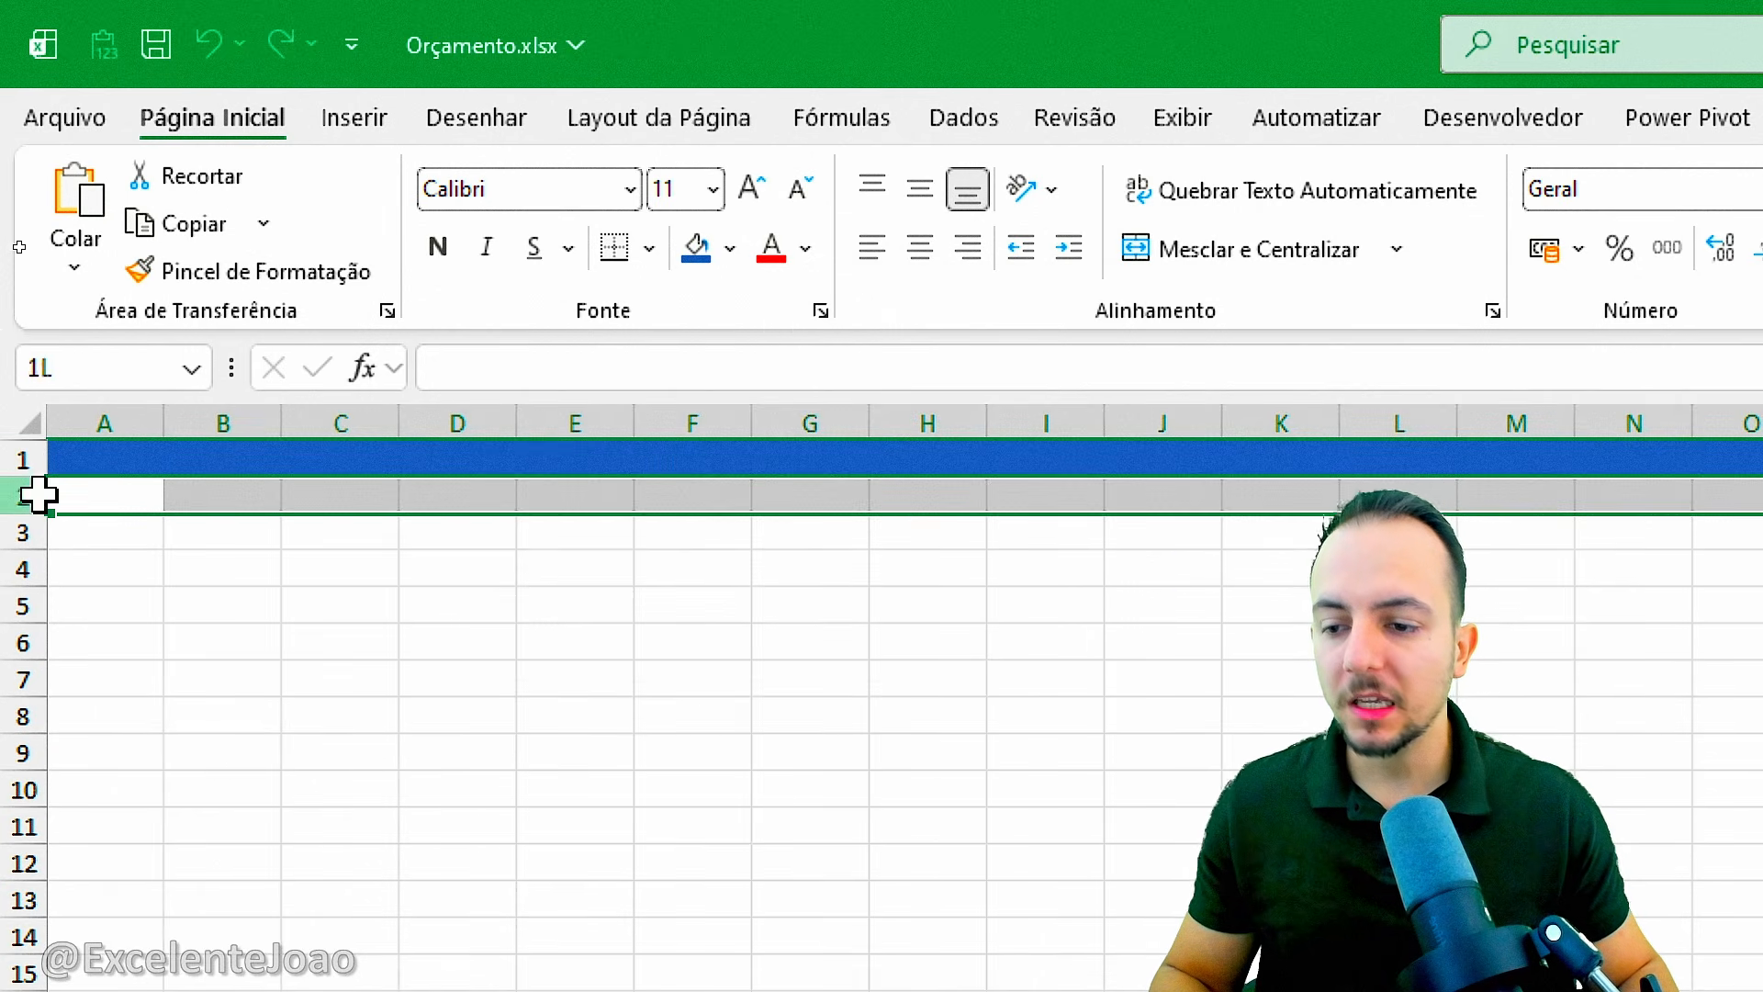
left_click(729, 253)
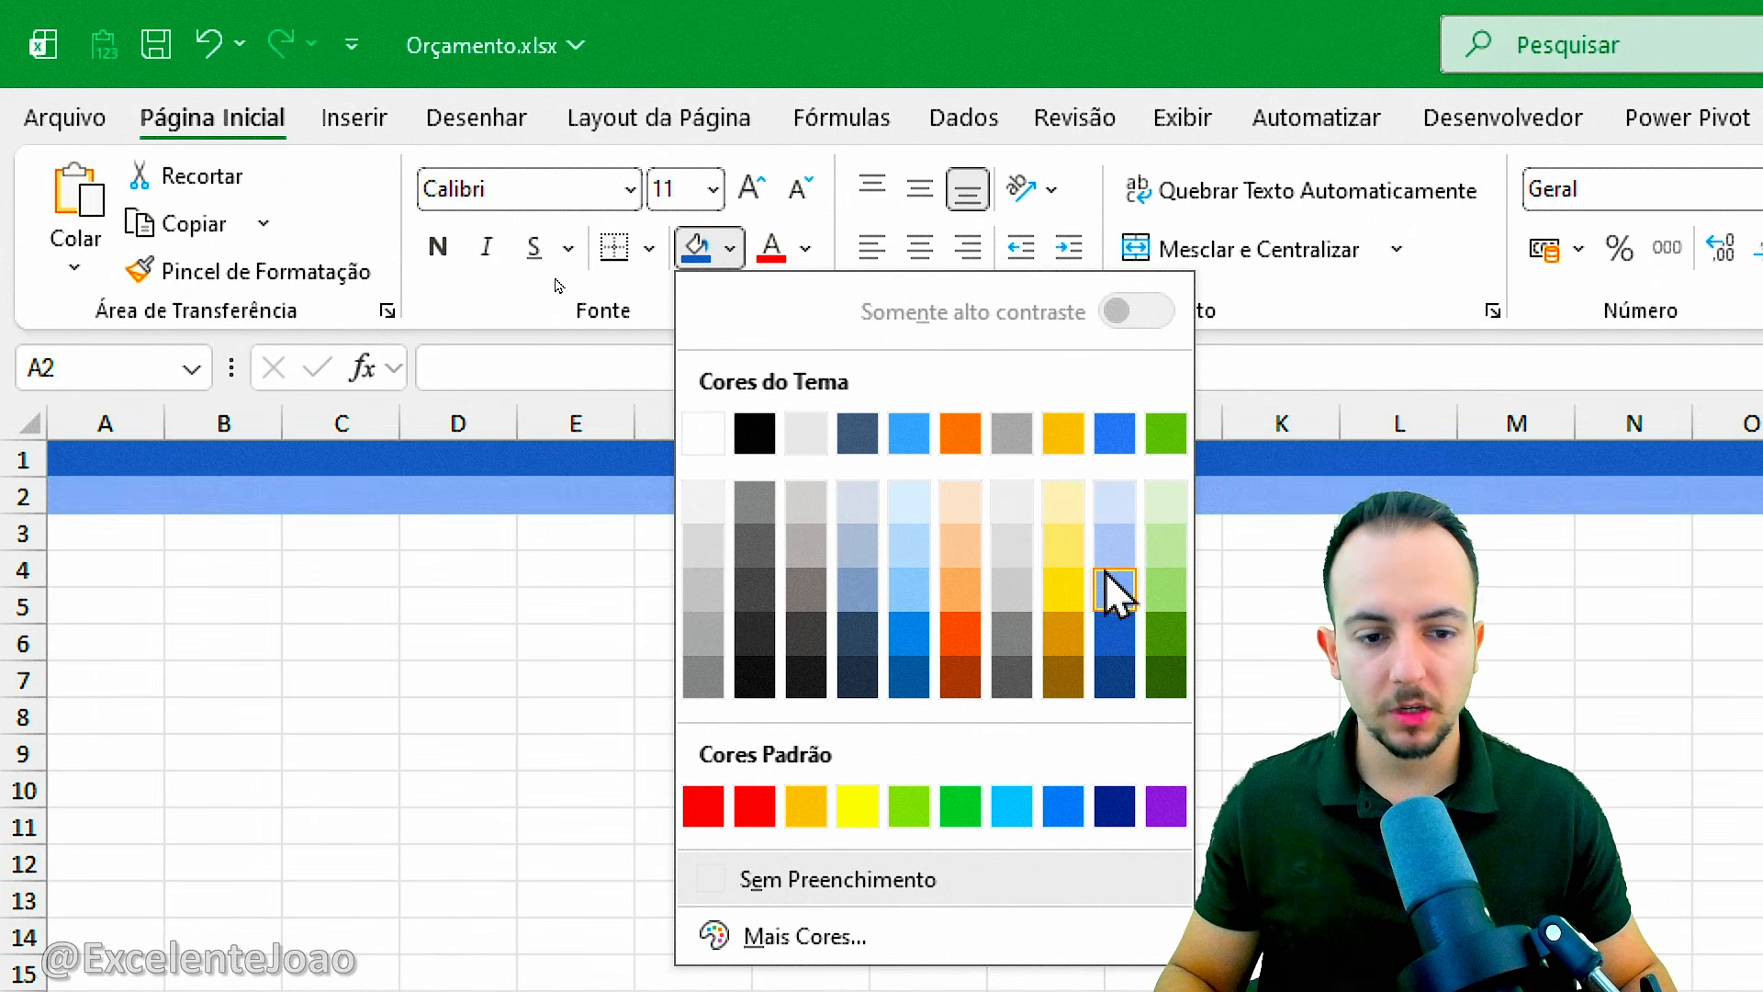
left_click(1076, 439)
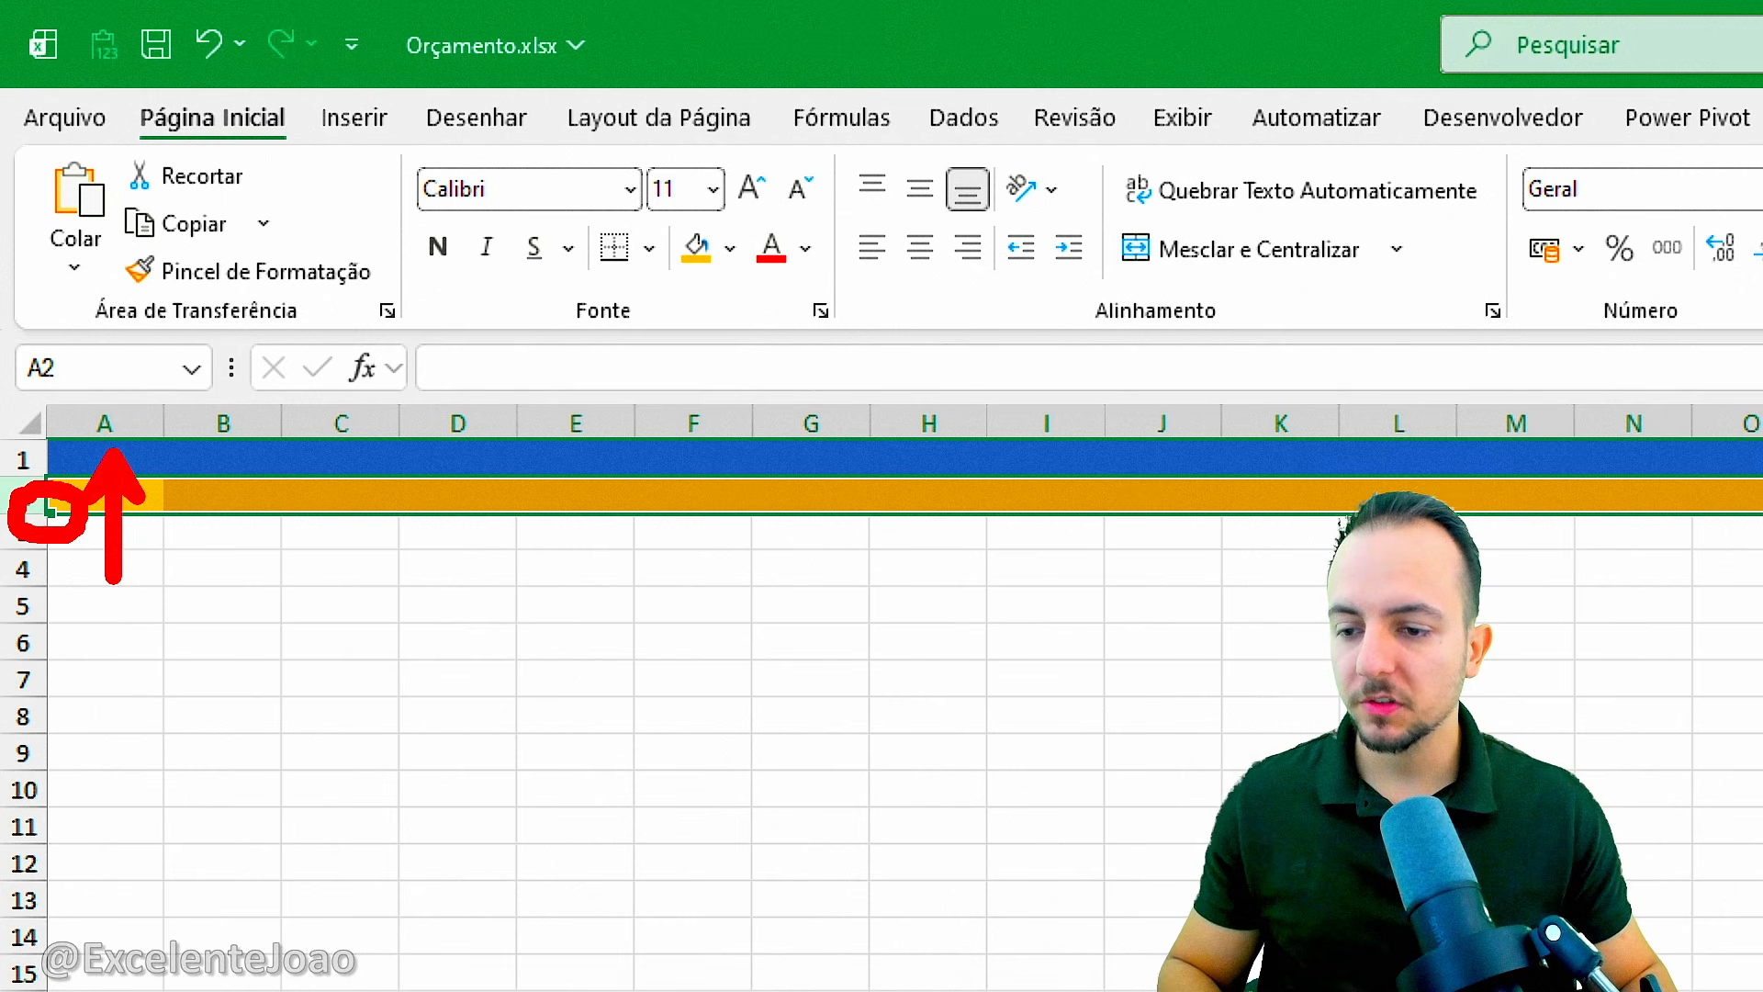
mouse_move(32, 522)
left_mouse_down()
mouse_move(36, 500)
mouse_move(63, 495)
mouse_move(31, 493)
mouse_move(44, 529)
left_mouse_up()
left_click(191, 628)
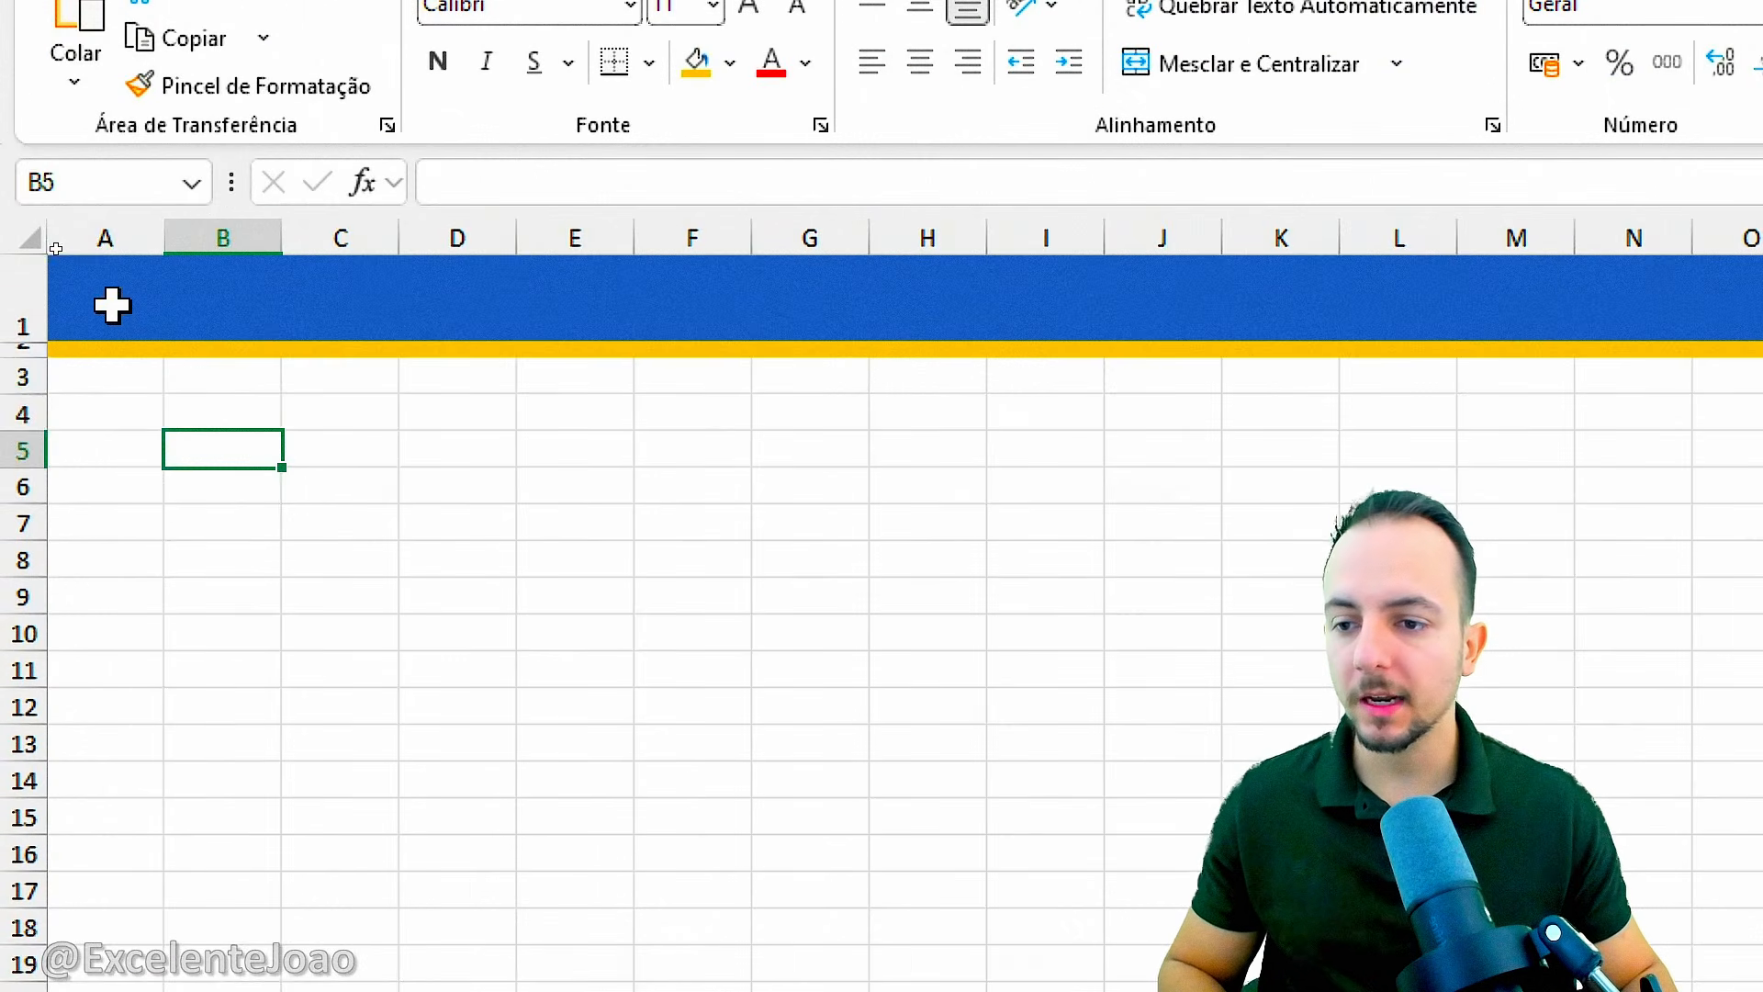
Enter the title "Planilha de Controle de Orçamentos" in cell A1.
left_click(55, 244)
key("Escape")
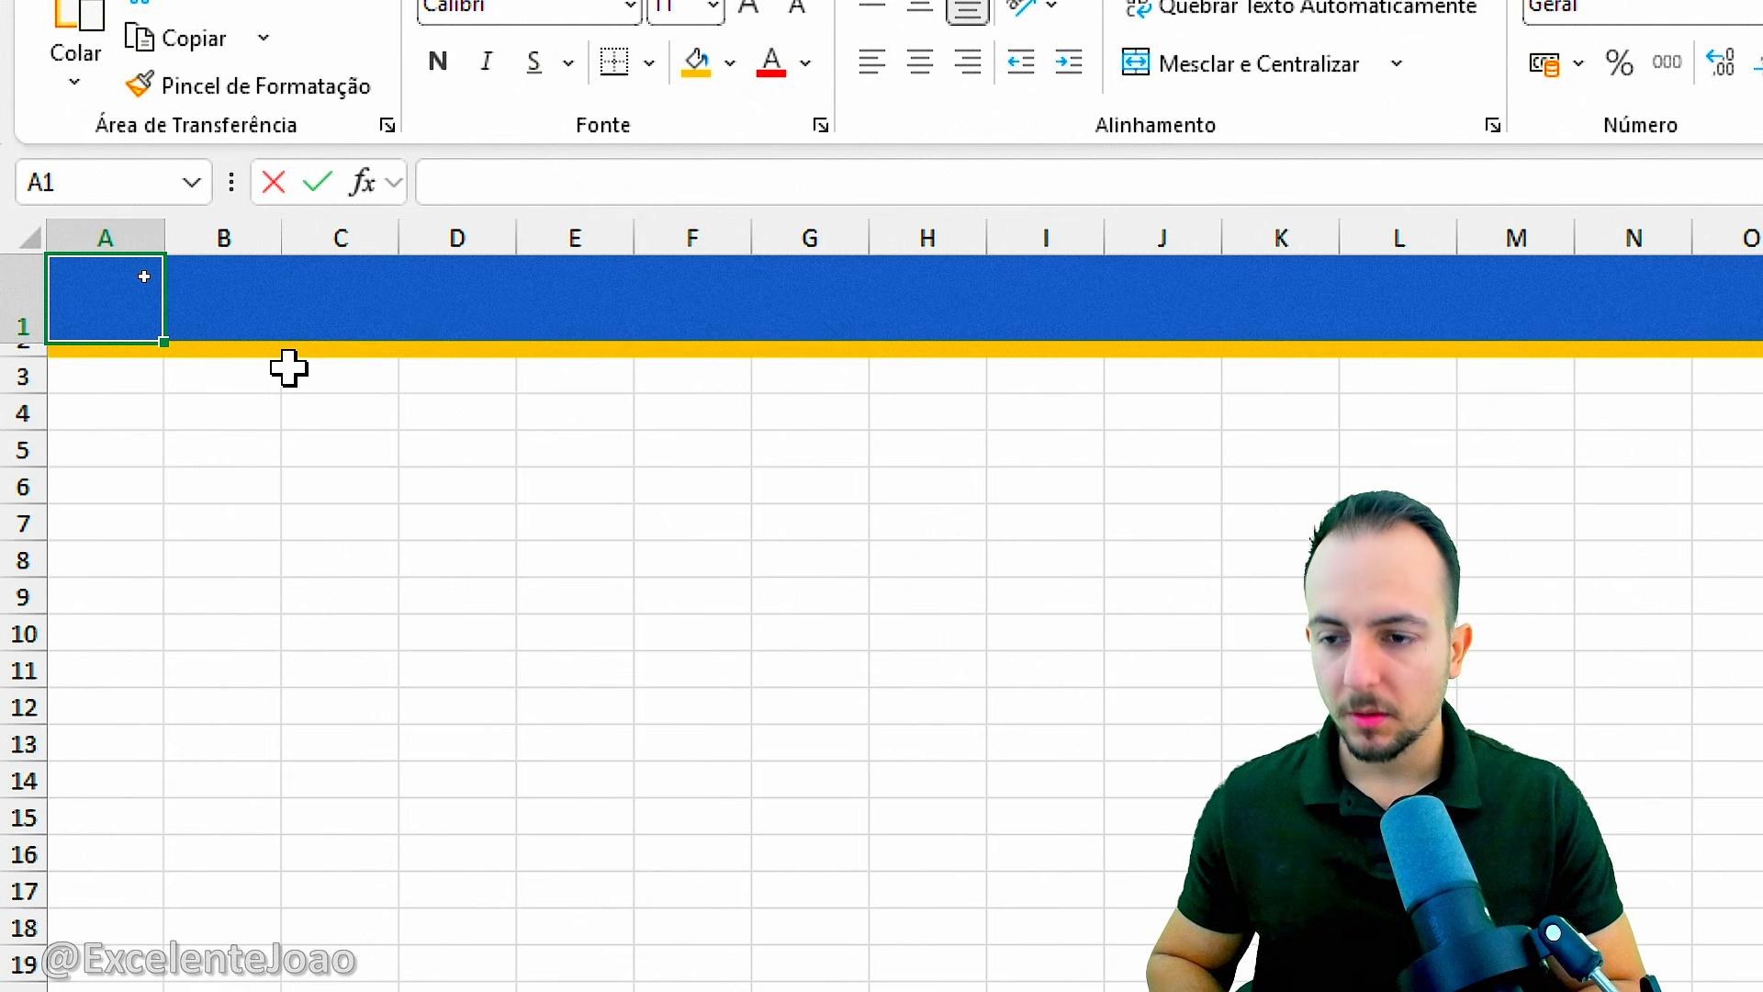
type("Planilha de Contro")
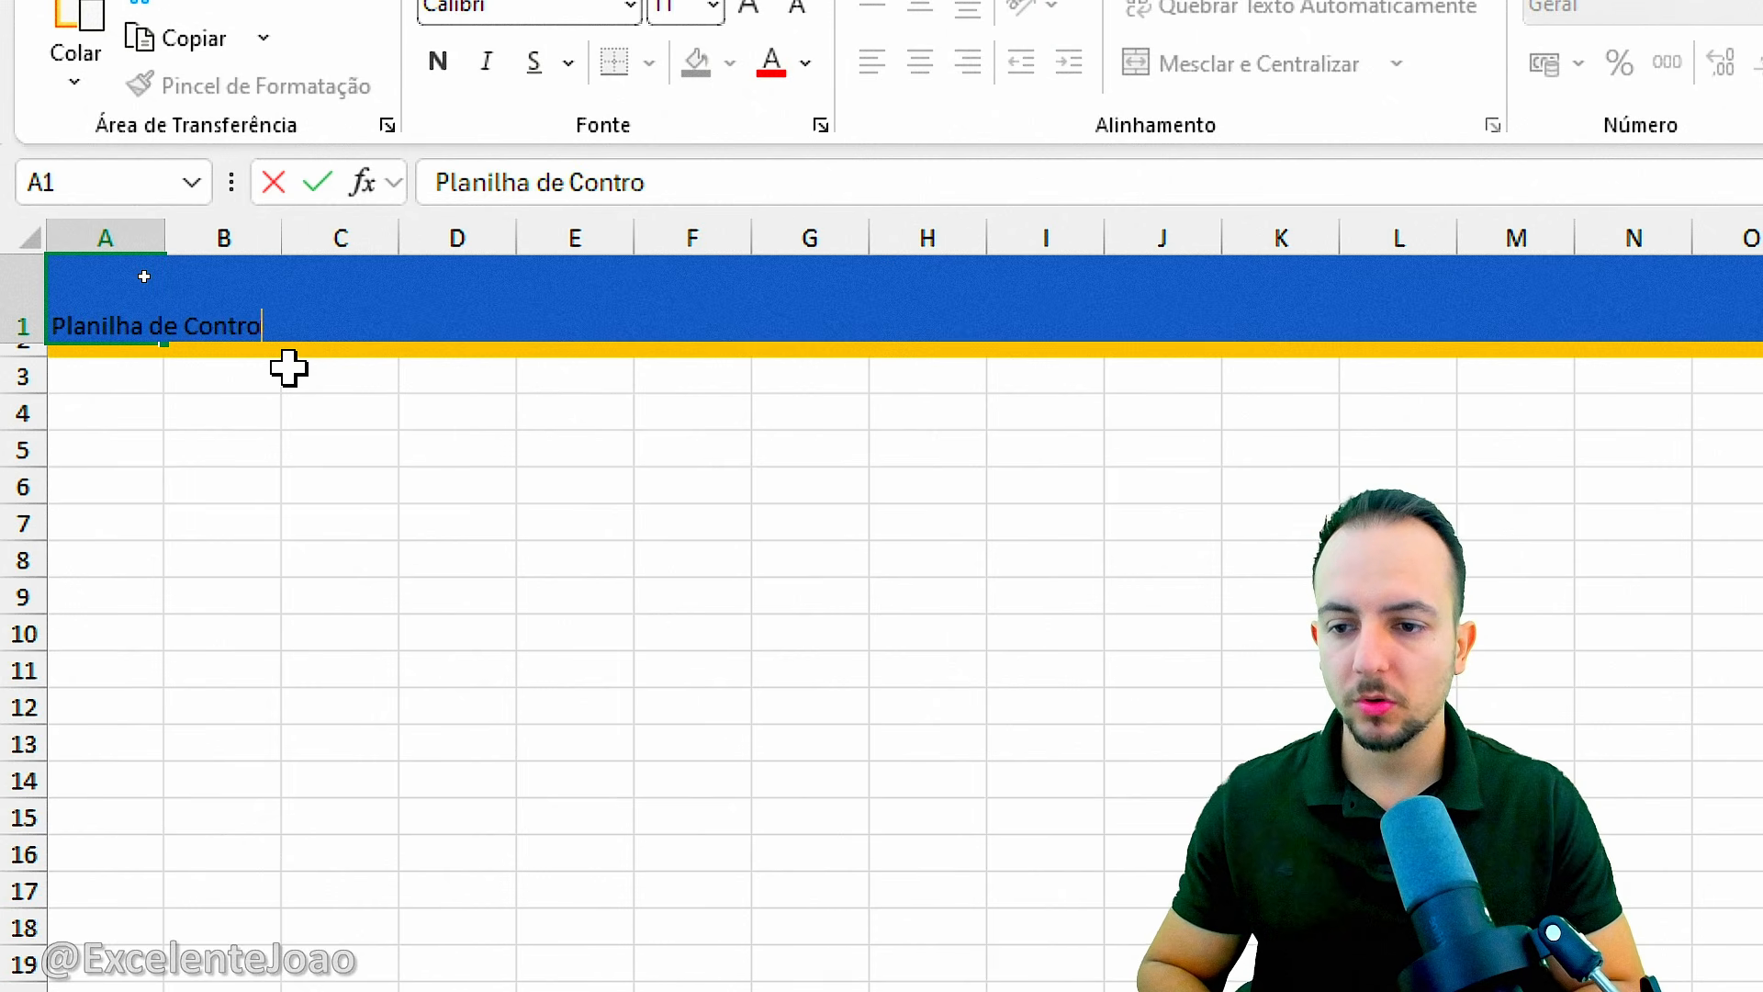
type("le de Orçamen")
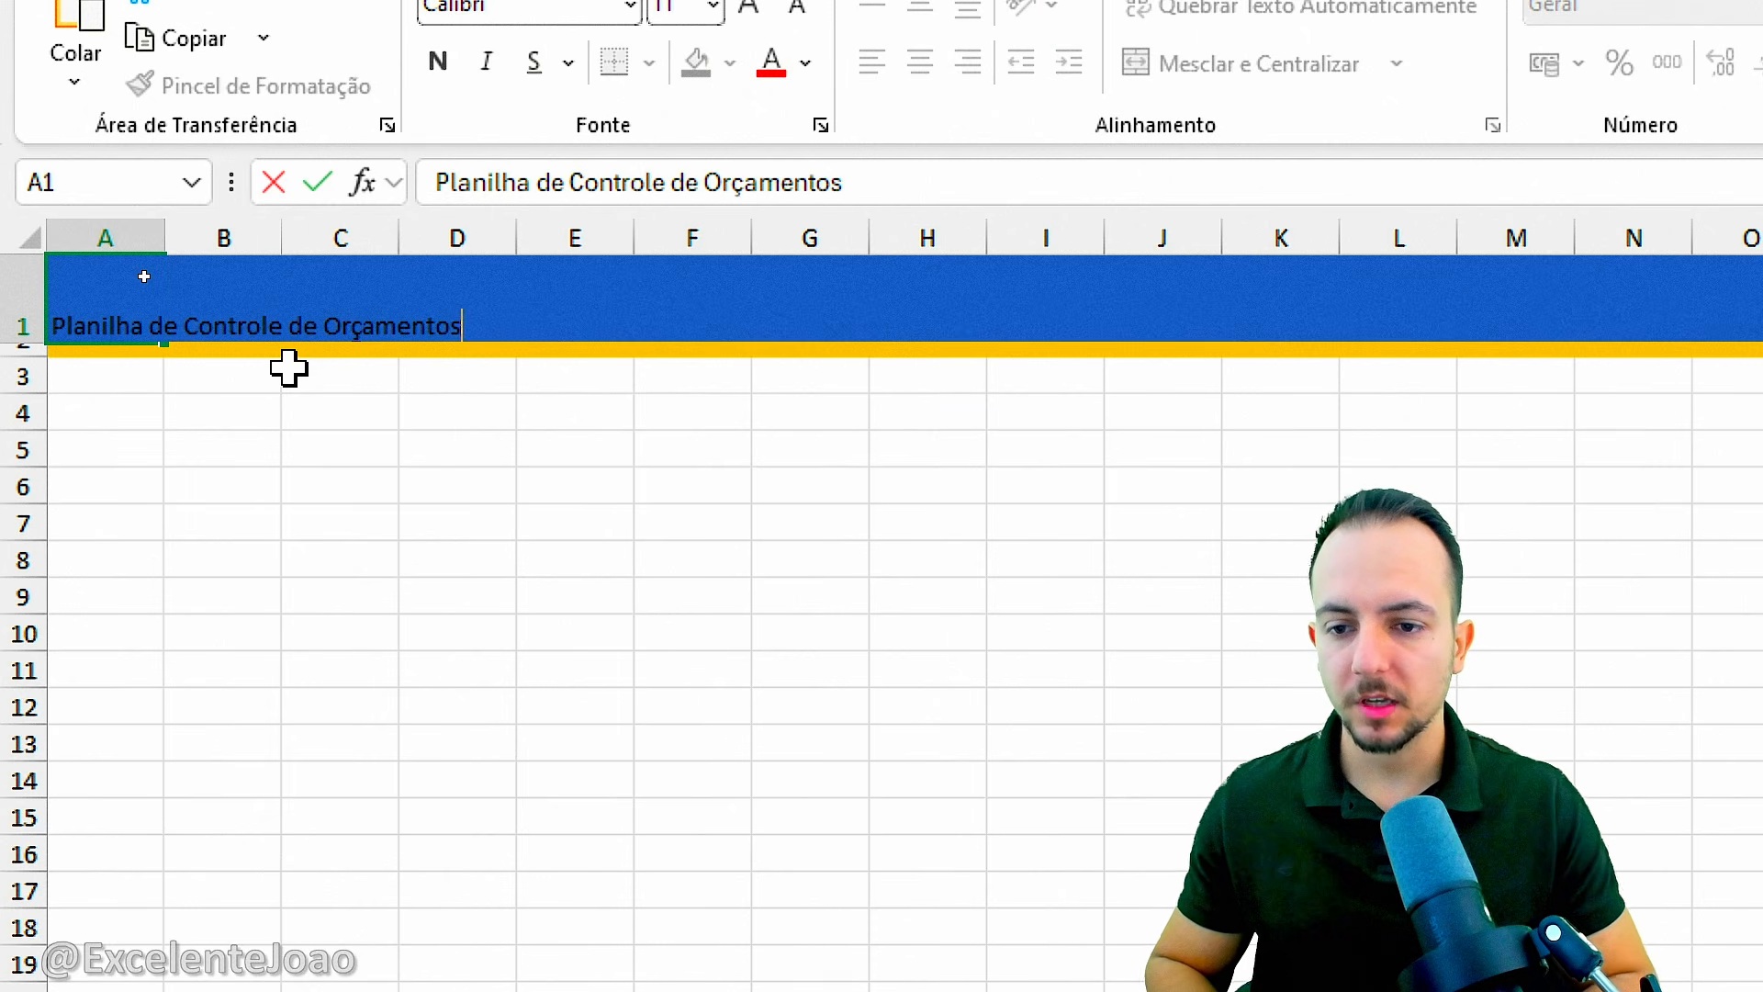
type("tos")
key("ctrl+Return")
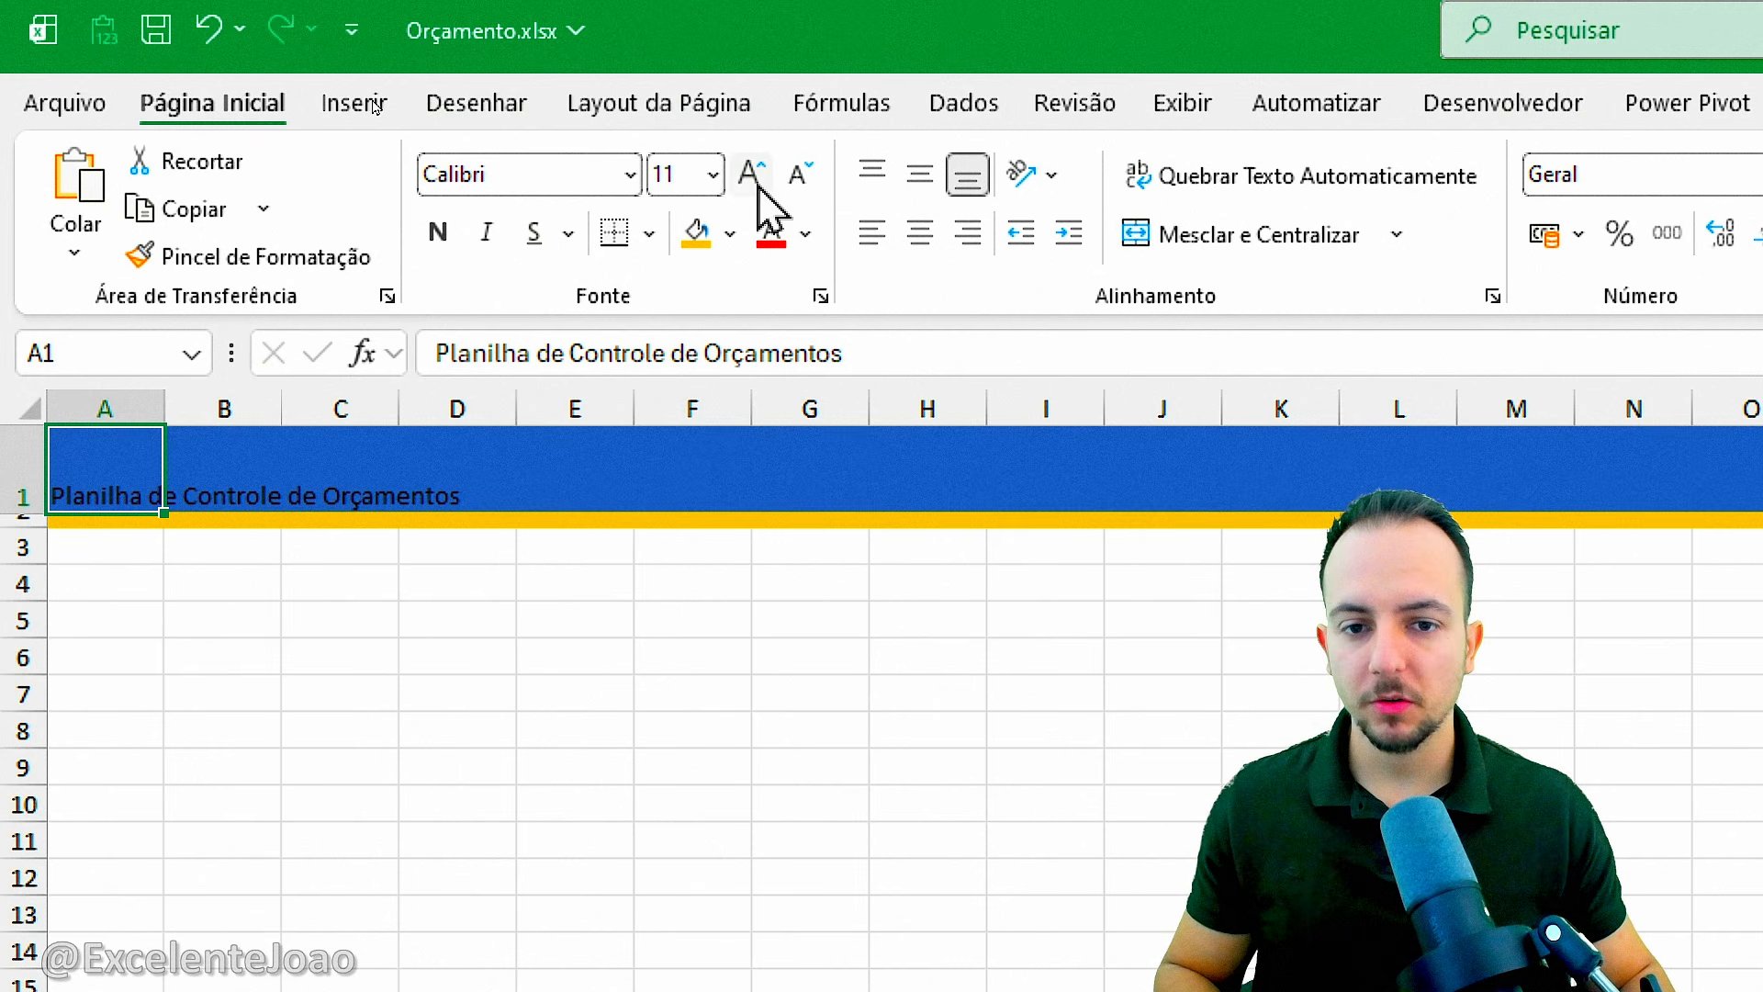
Format the title in A1 with font size 24, white text, bold and italic.
left_click(751, 174)
left_click(751, 175)
left_click(751, 174)
left_click(751, 175)
left_click(751, 175)
left_click(751, 175)
left_click(752, 174)
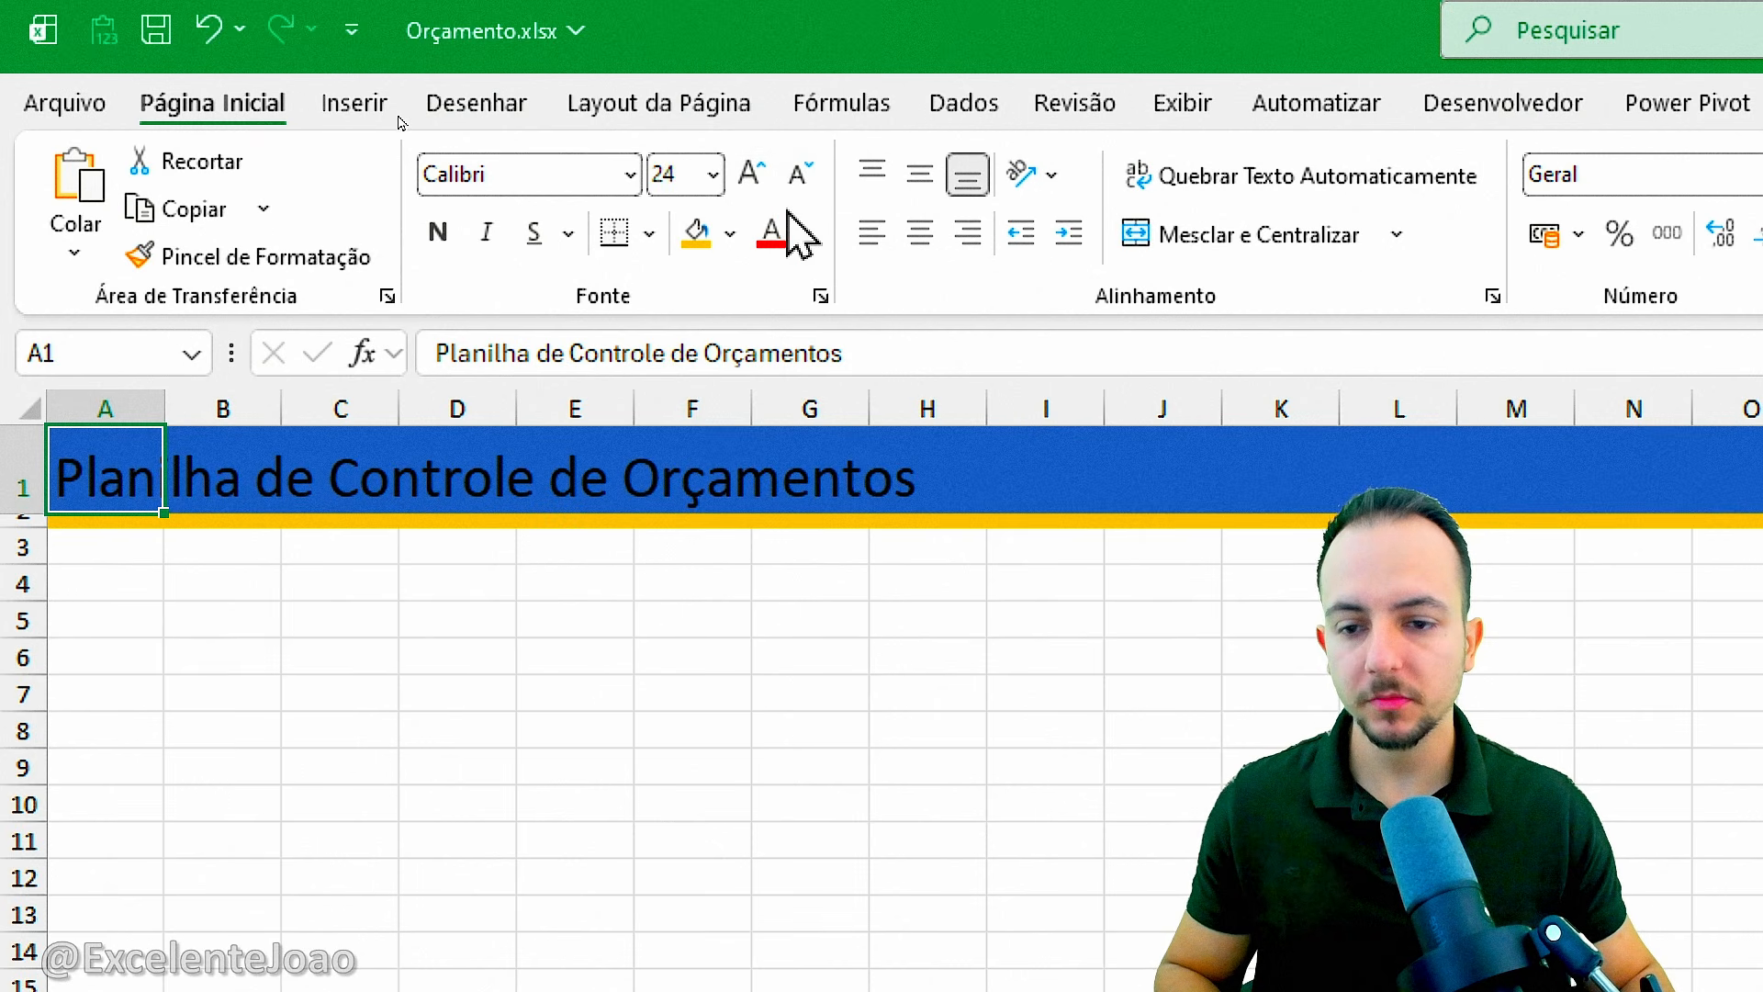
left_click(805, 235)
left_click(779, 476)
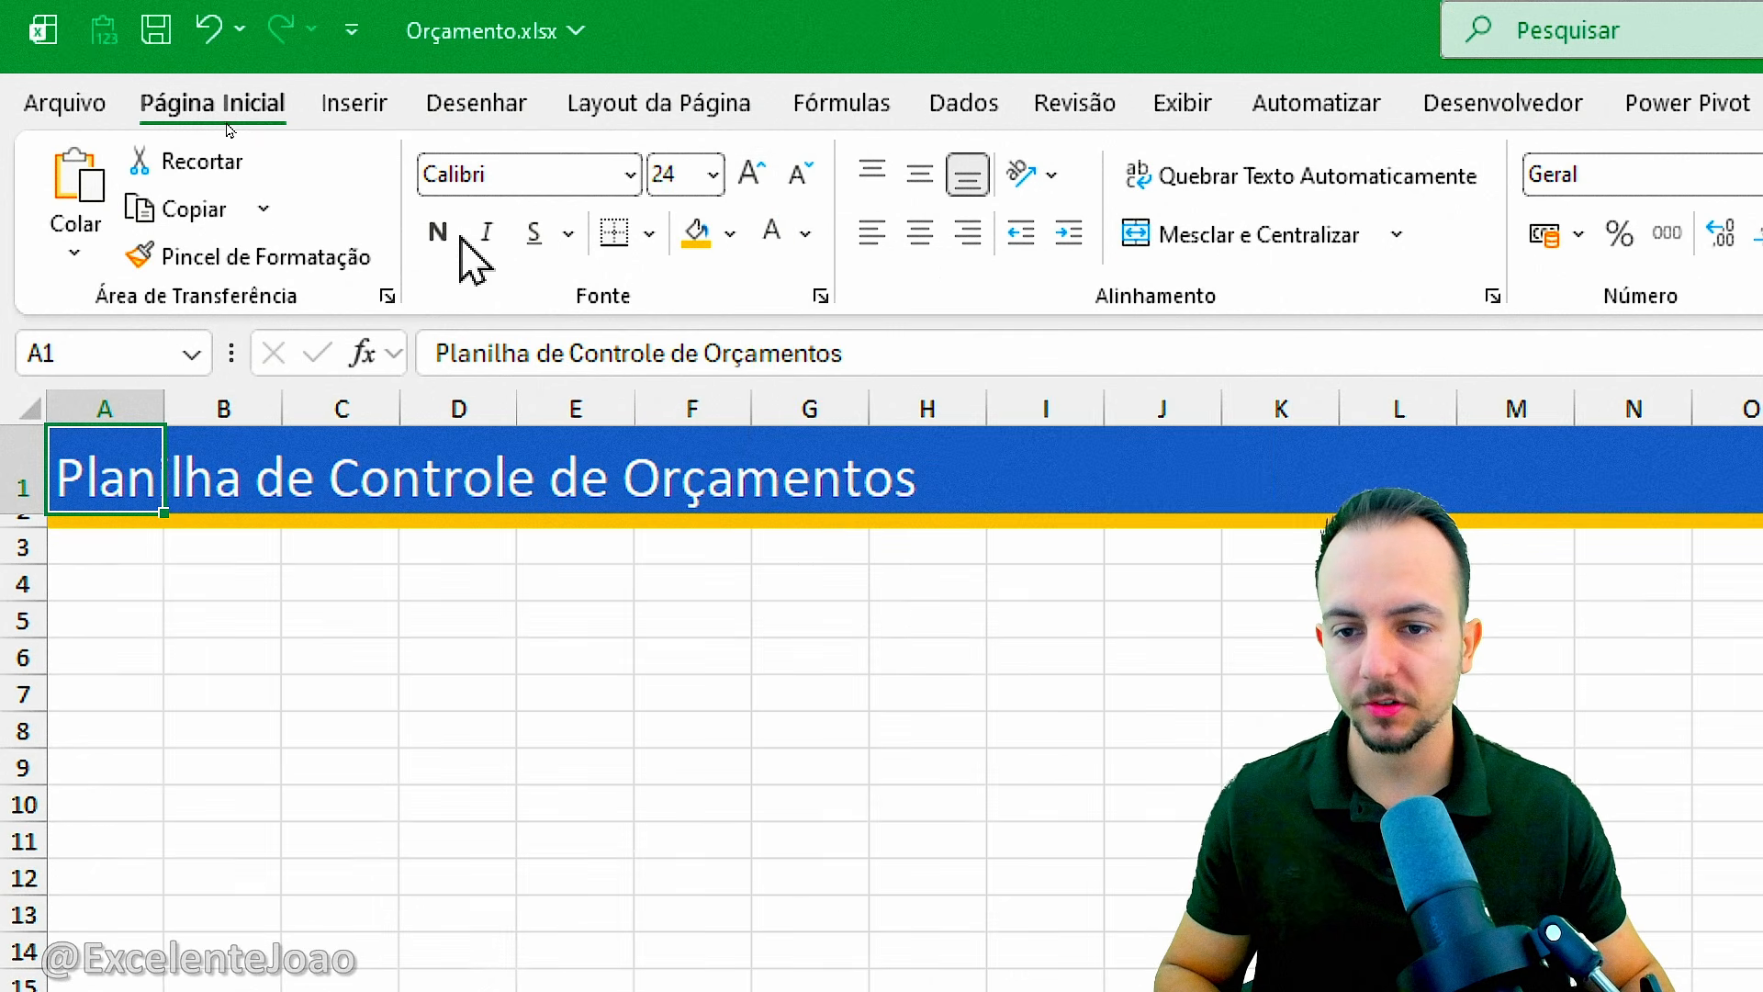
left_click(438, 232)
left_click(486, 232)
left_click(487, 233)
left_click(502, 248)
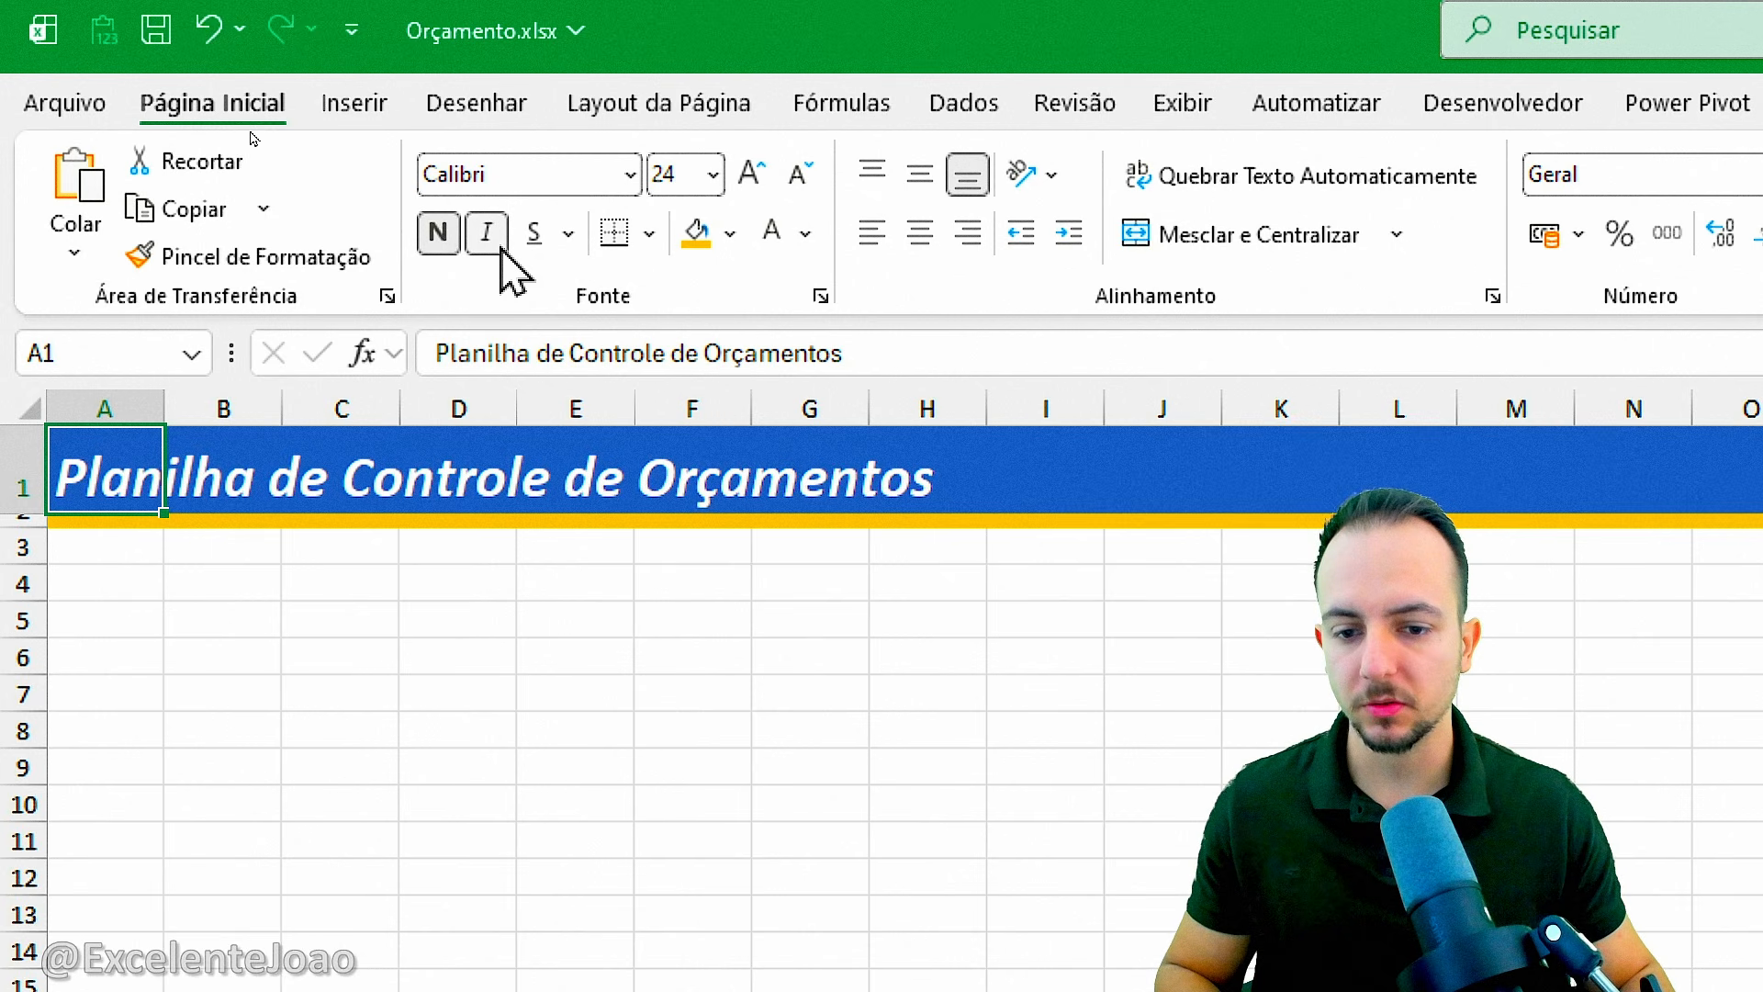
Save the workbook with cell B4 selected.
left_click(208, 610)
key("Up")
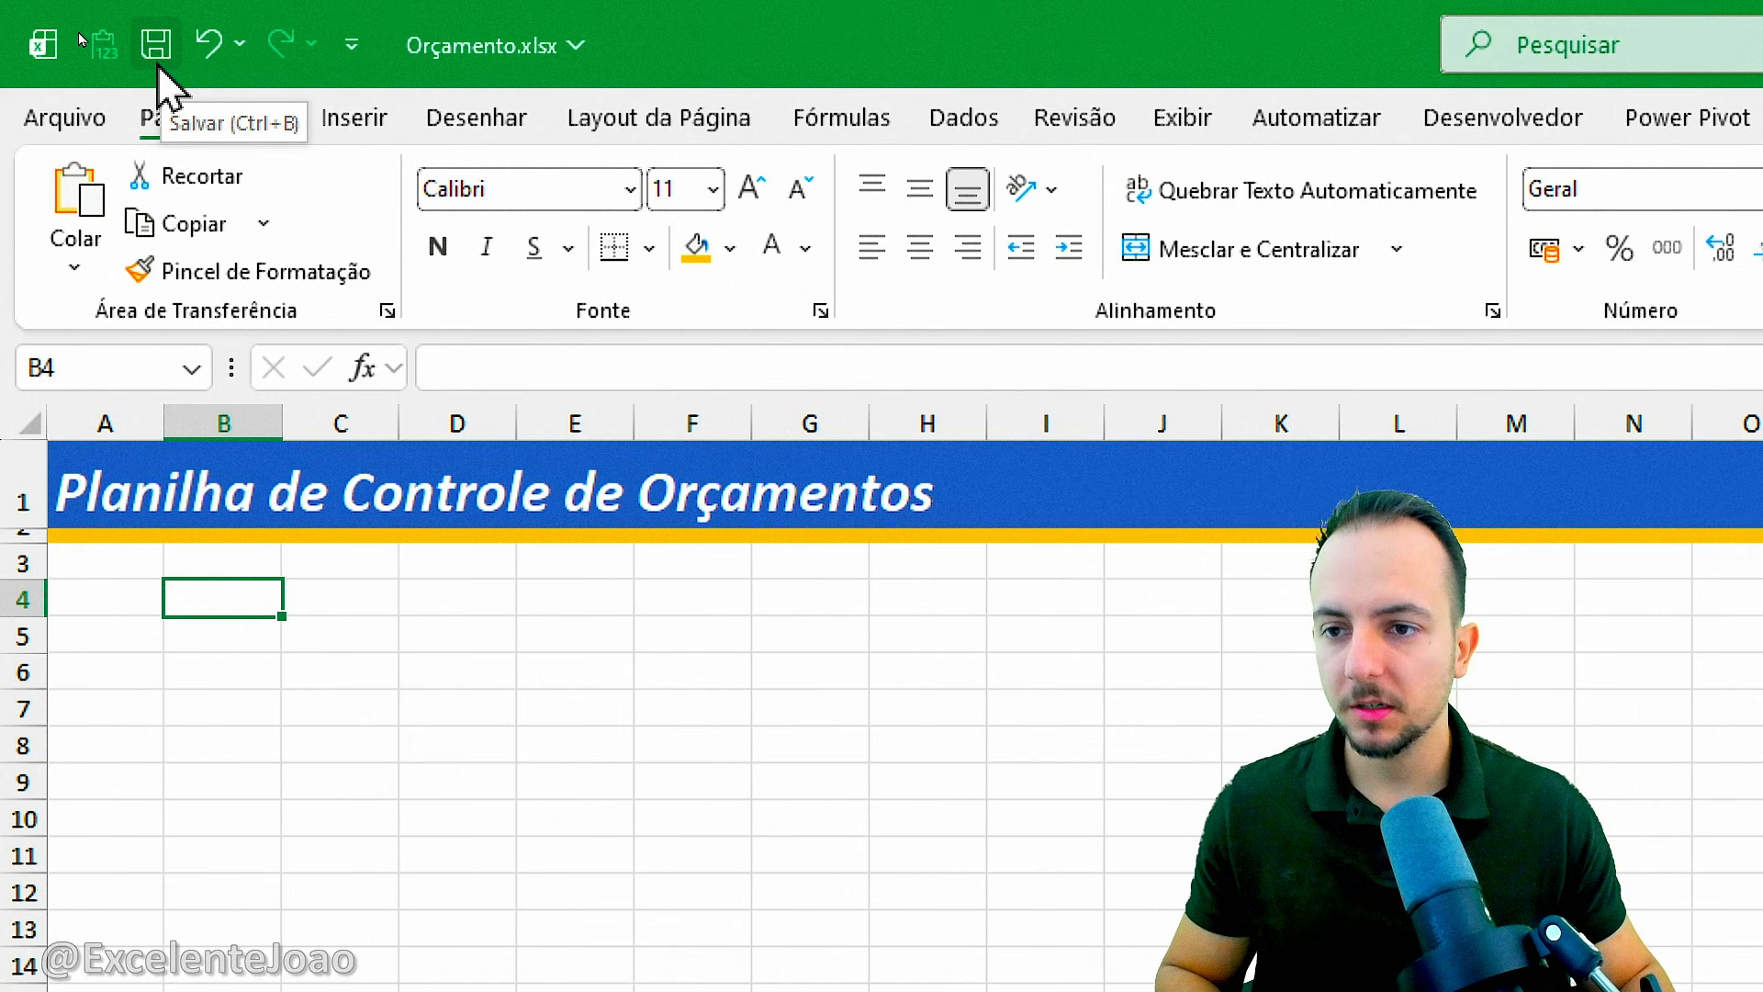
left_click(157, 64)
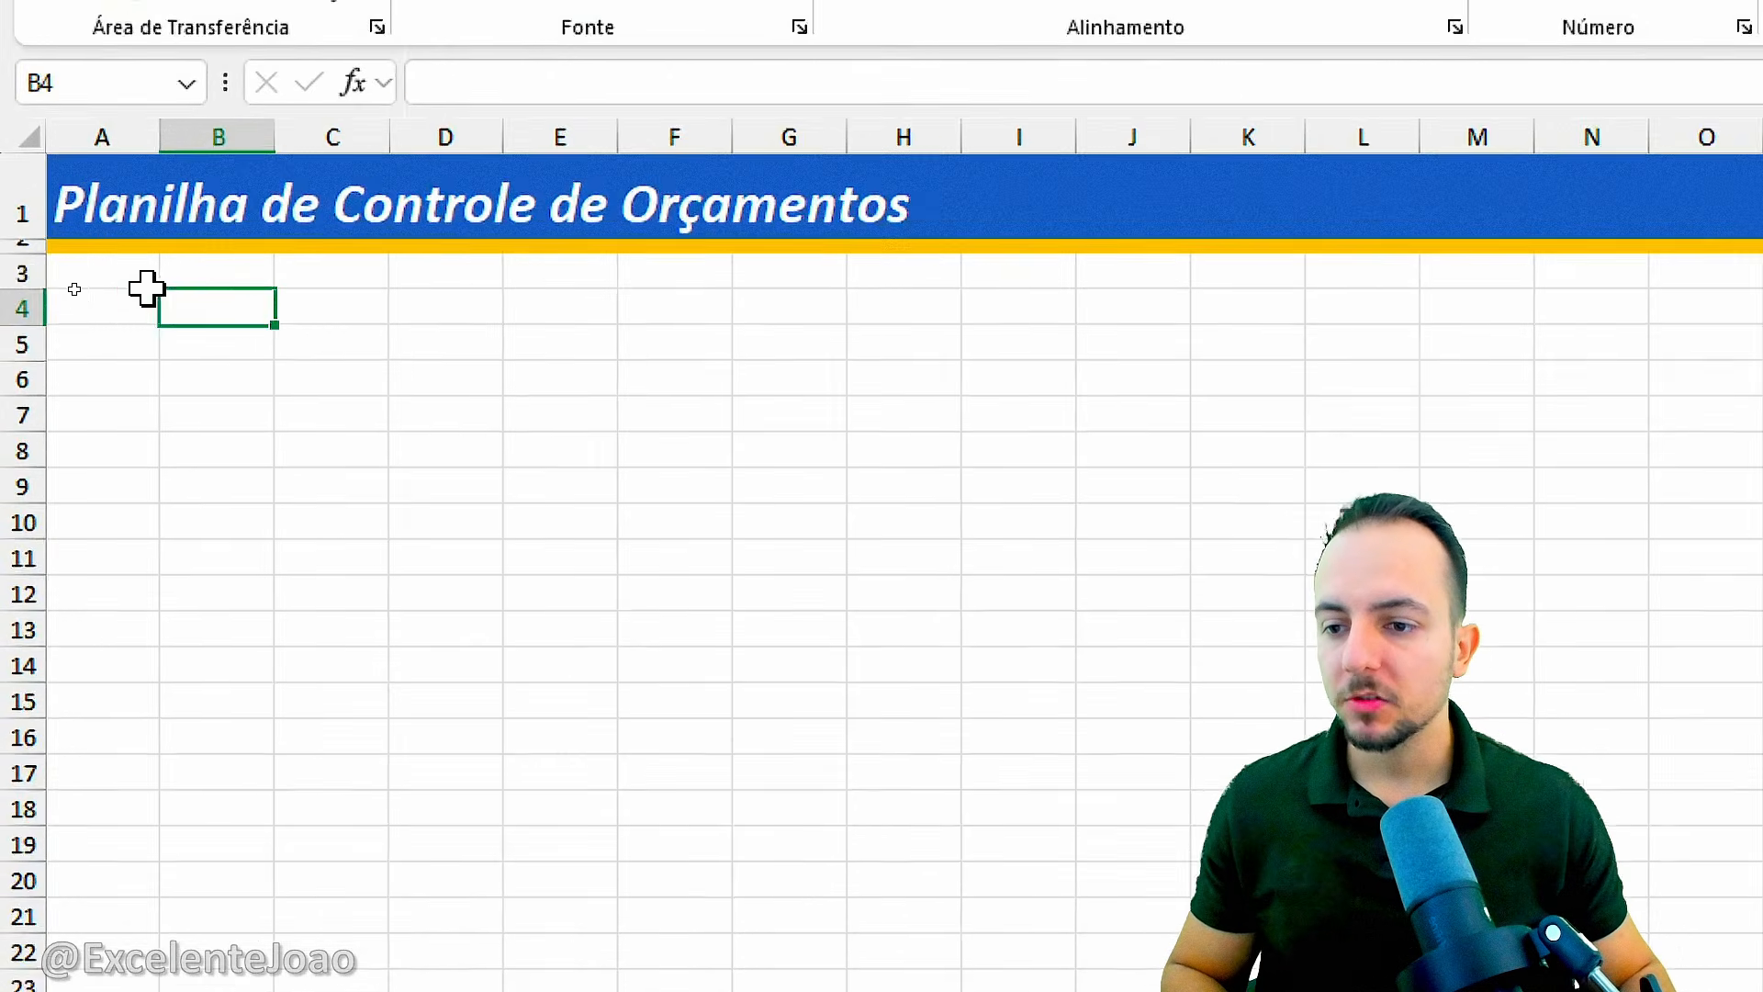
Enter the column header "N ORÇAMENTO" in cell A5.
left_click(112, 339)
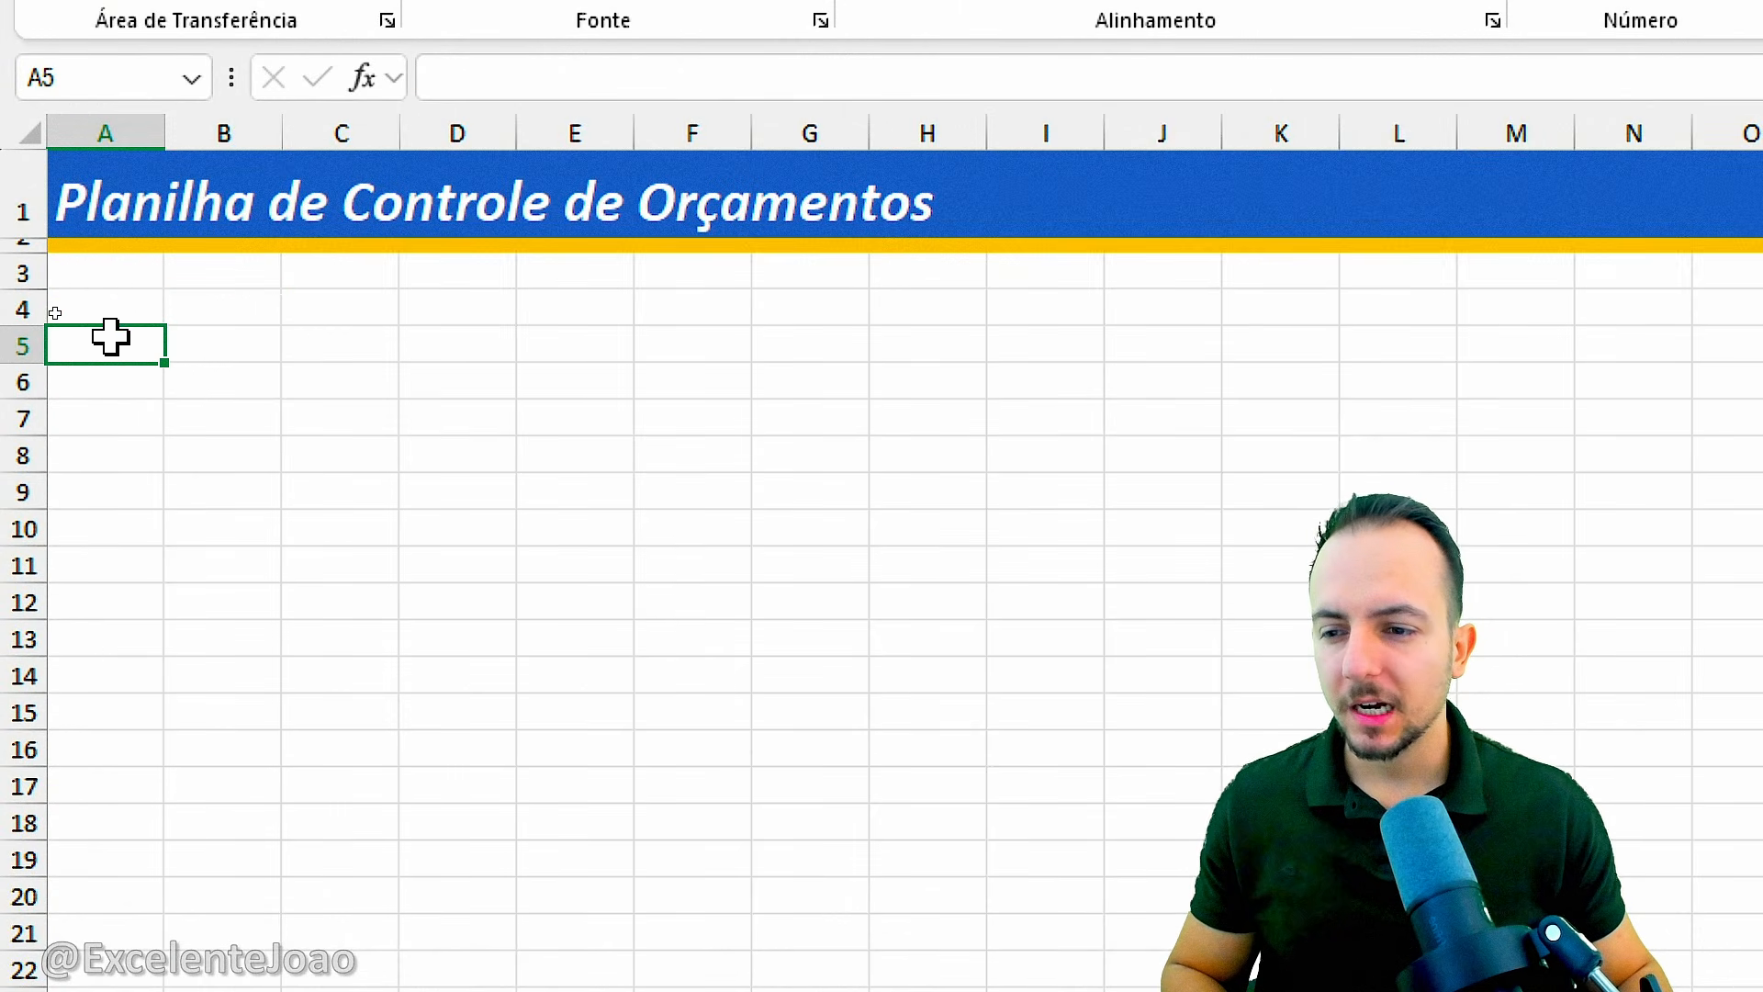
key("ctrl+2")
mouse_move(101, 312)
left_mouse_down()
mouse_move(51, 336)
mouse_move(81, 327)
left_mouse_up()
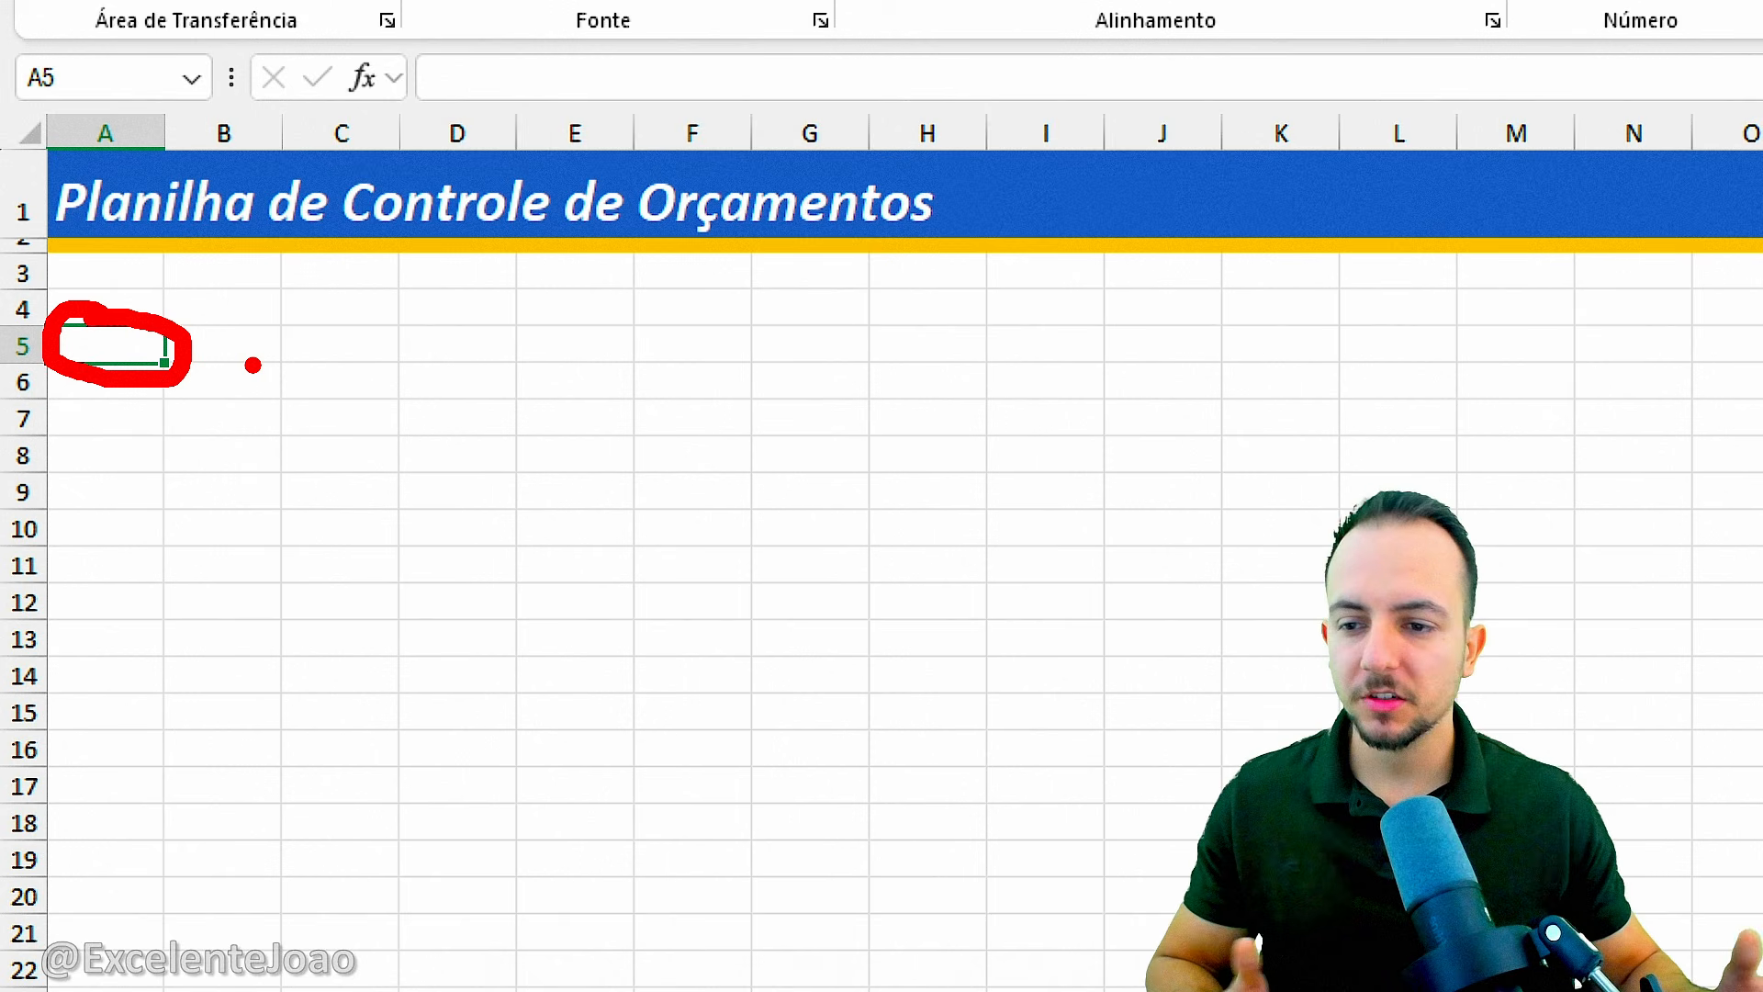
key("Escape")
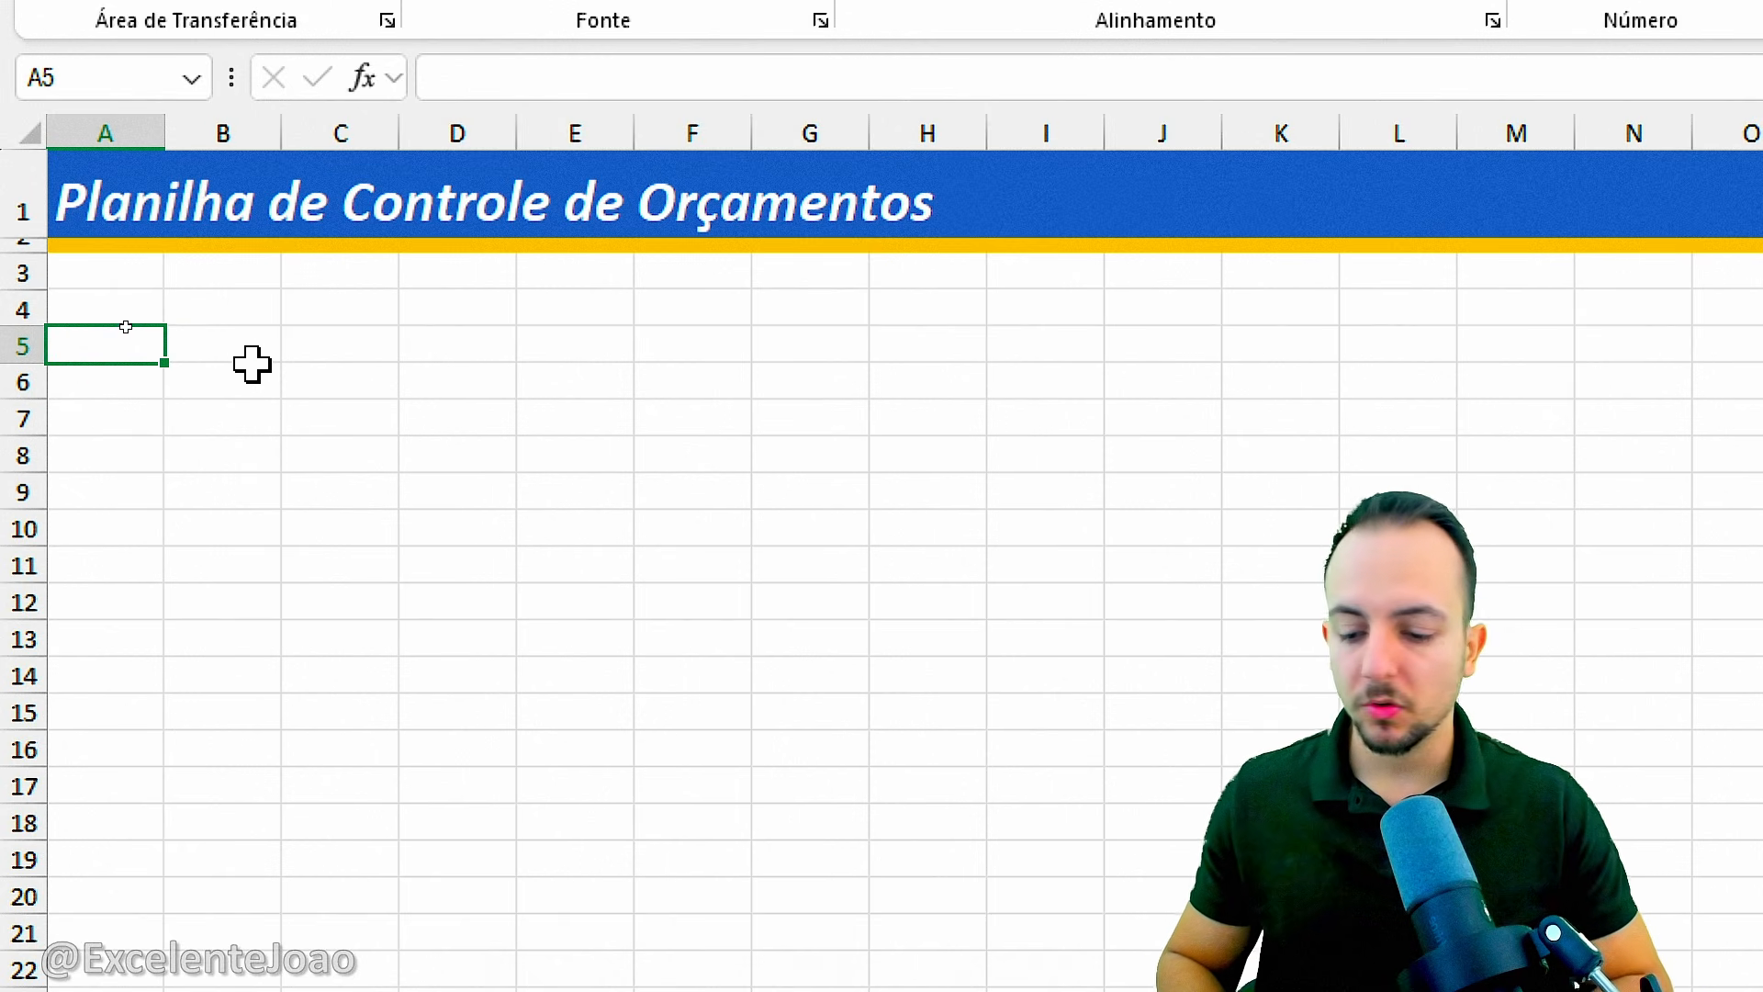
type("N")
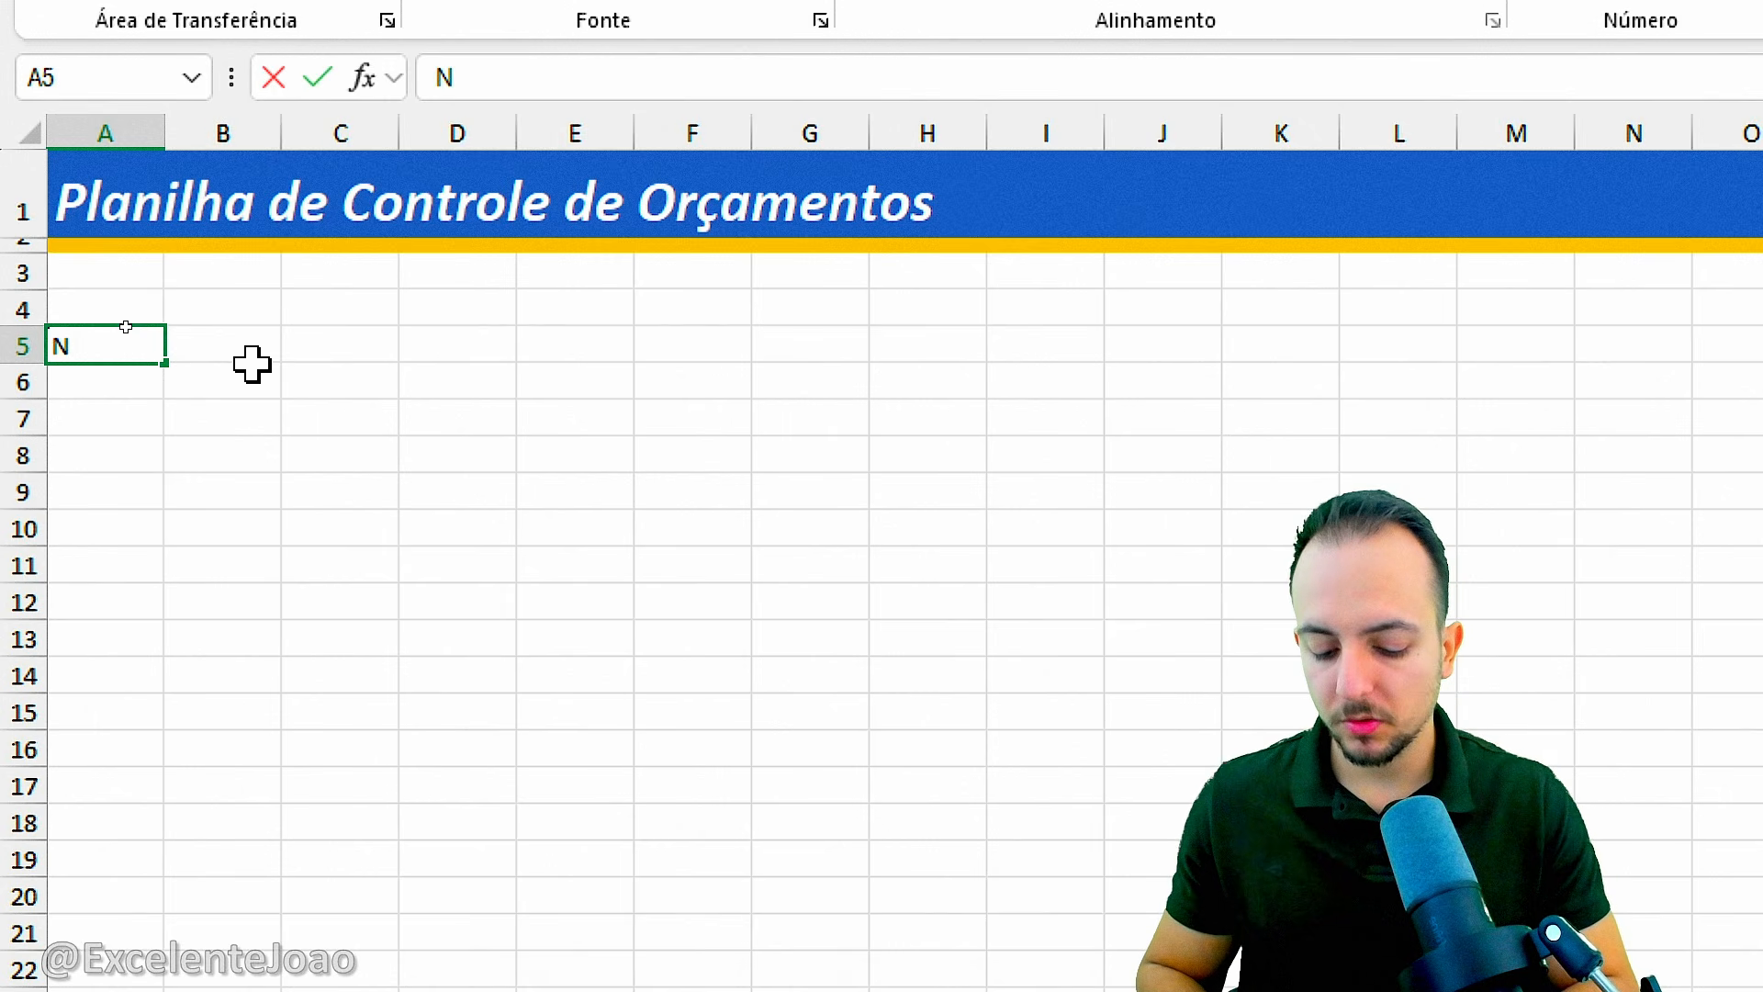
type(" ORÇAMENTO")
key("Return")
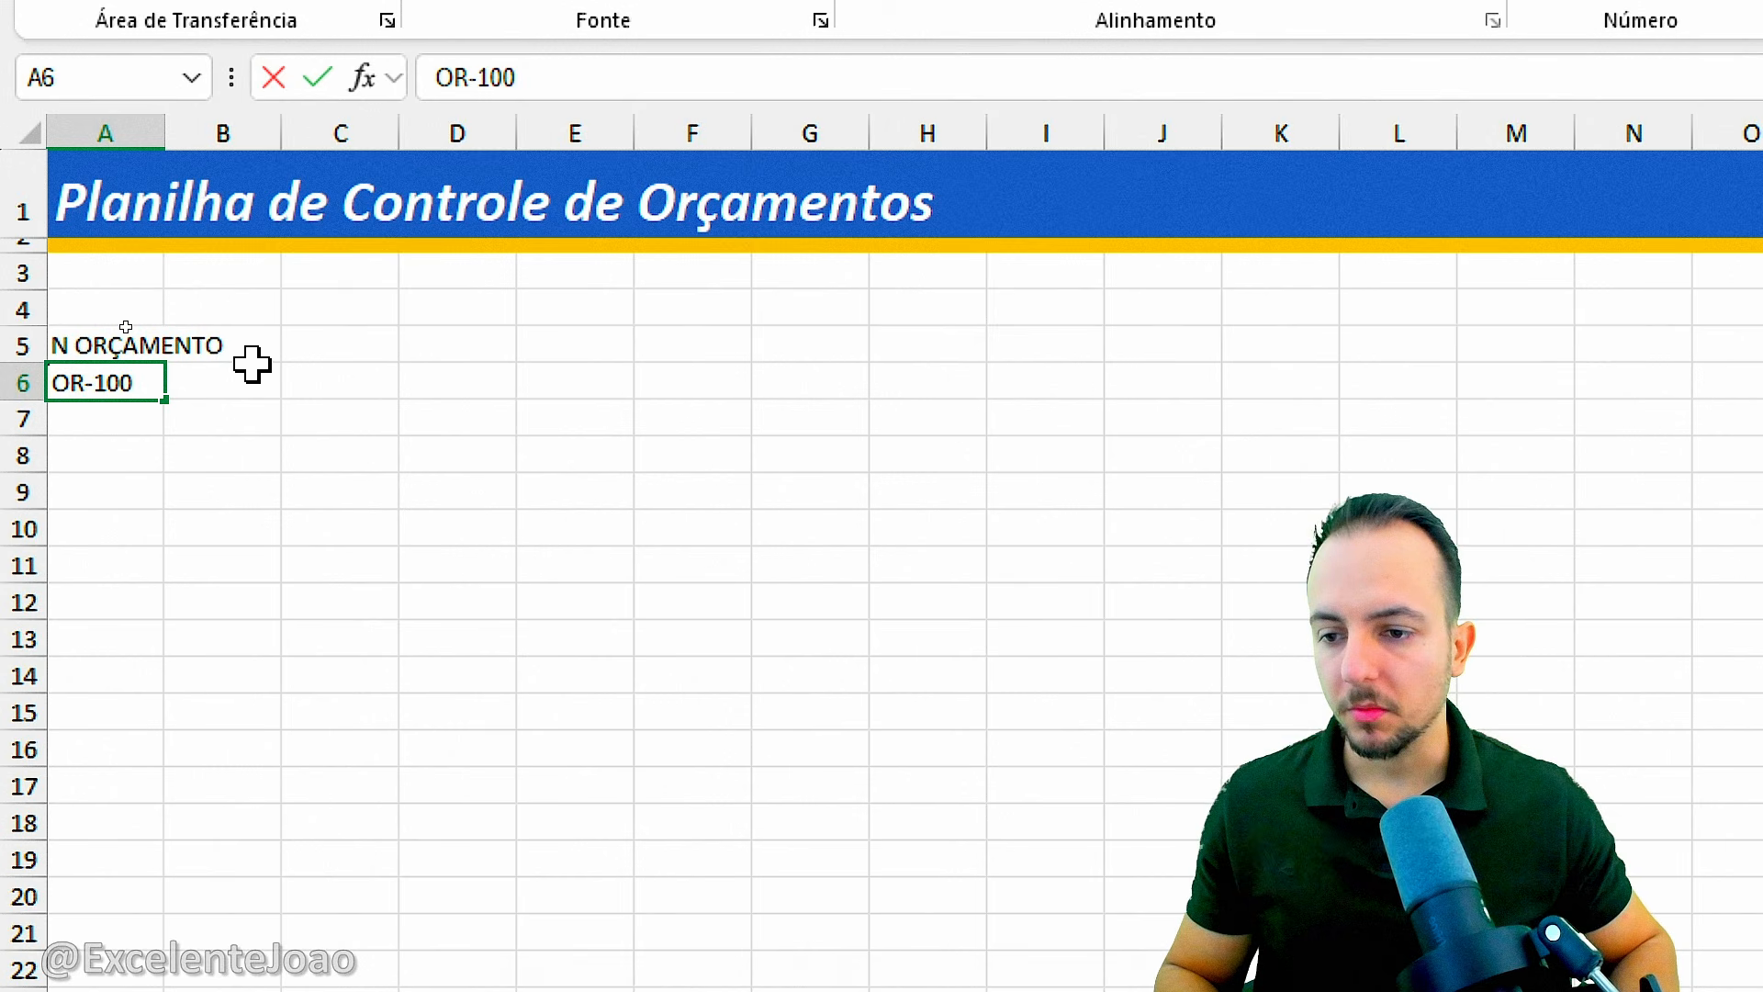
Enter the budget numbers OR-1000 in A6 and OR-1001 in A7.
key("Return")
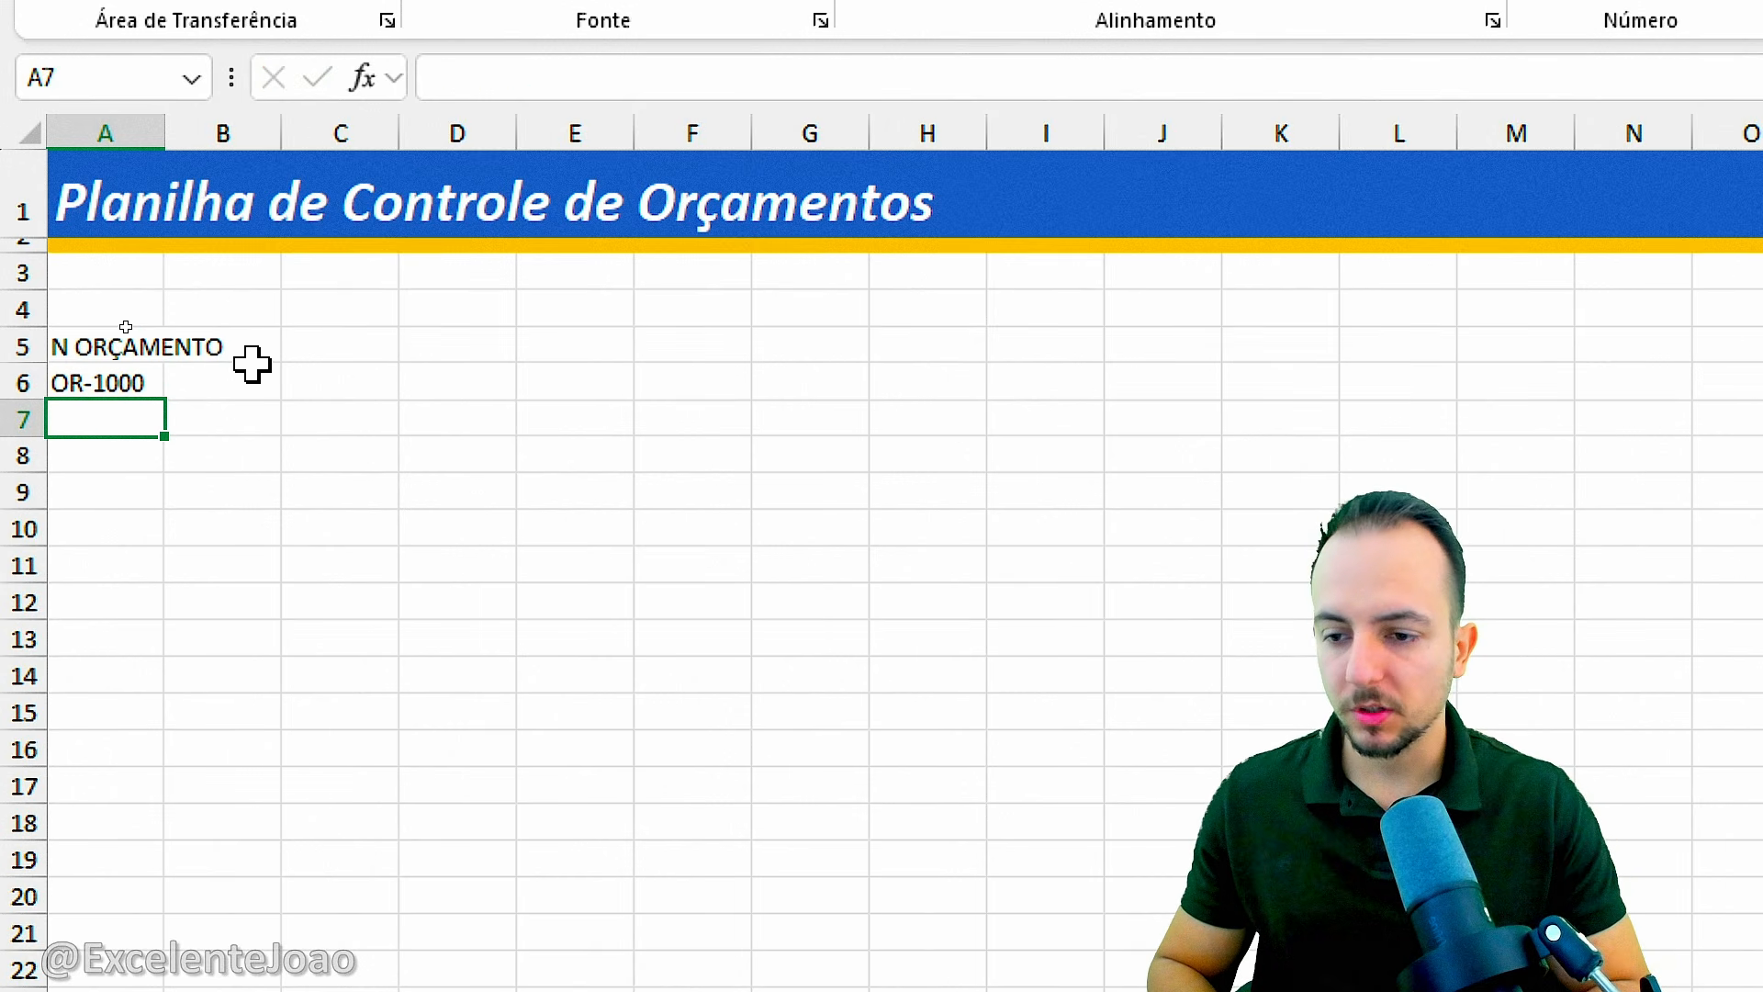
type("OR-1001")
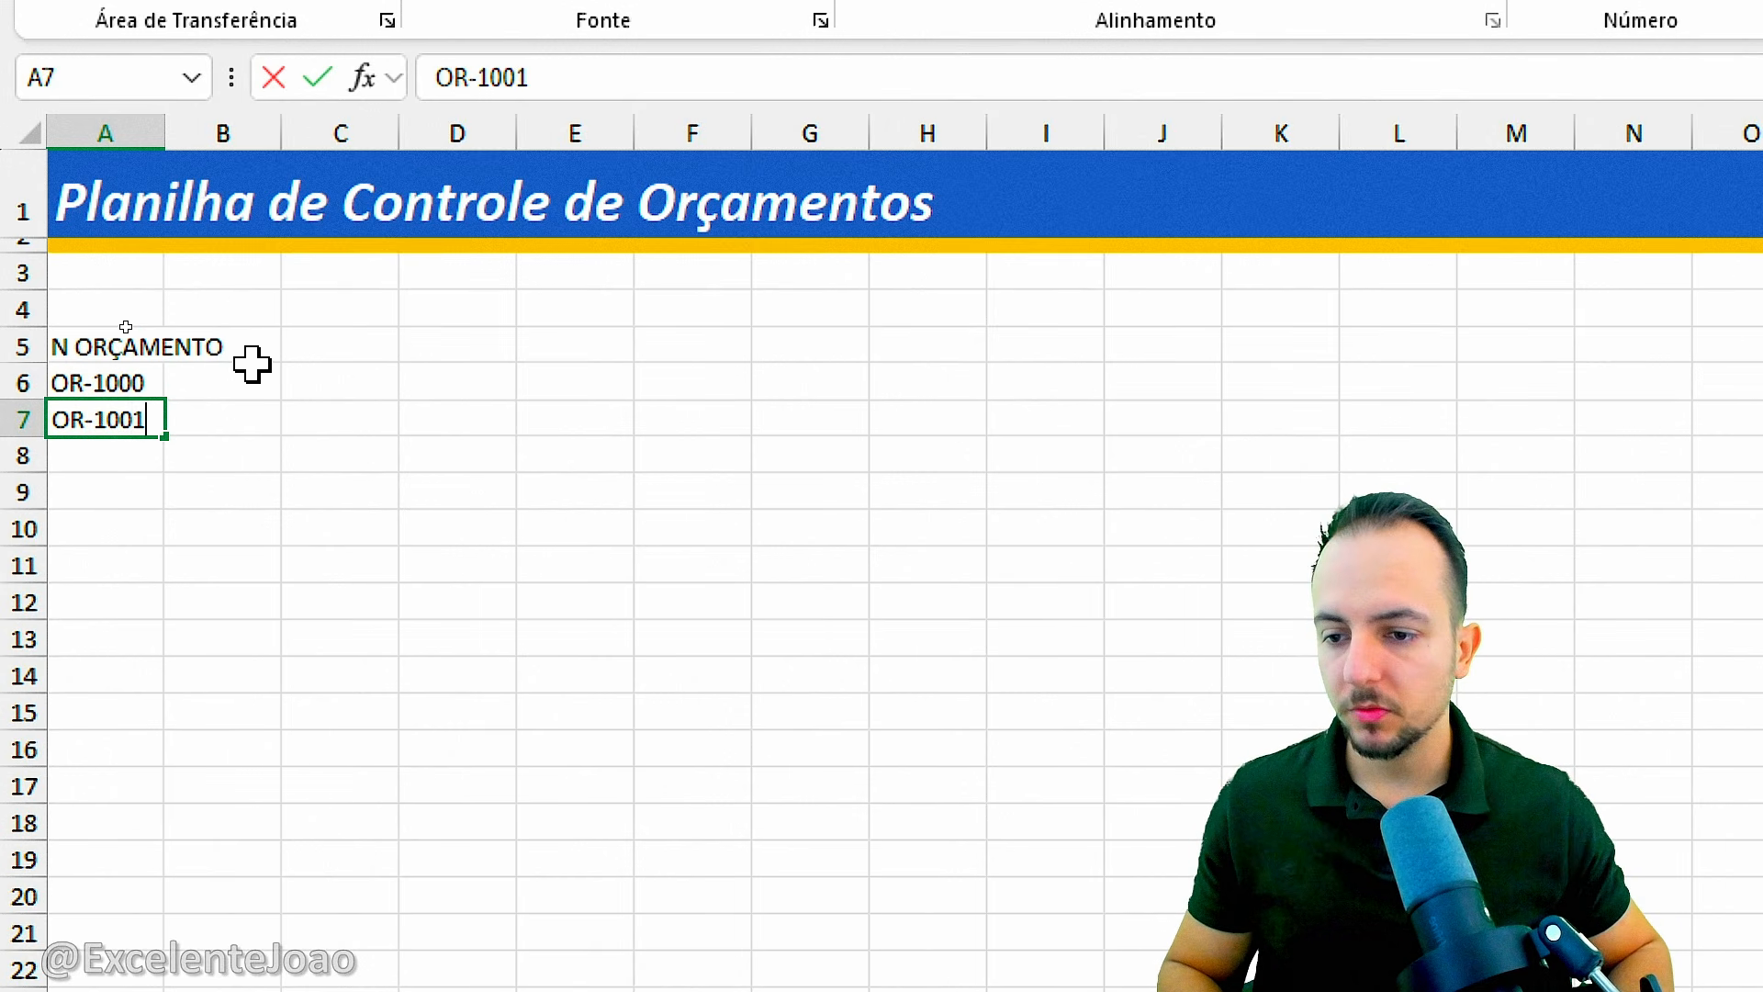
key("Return")
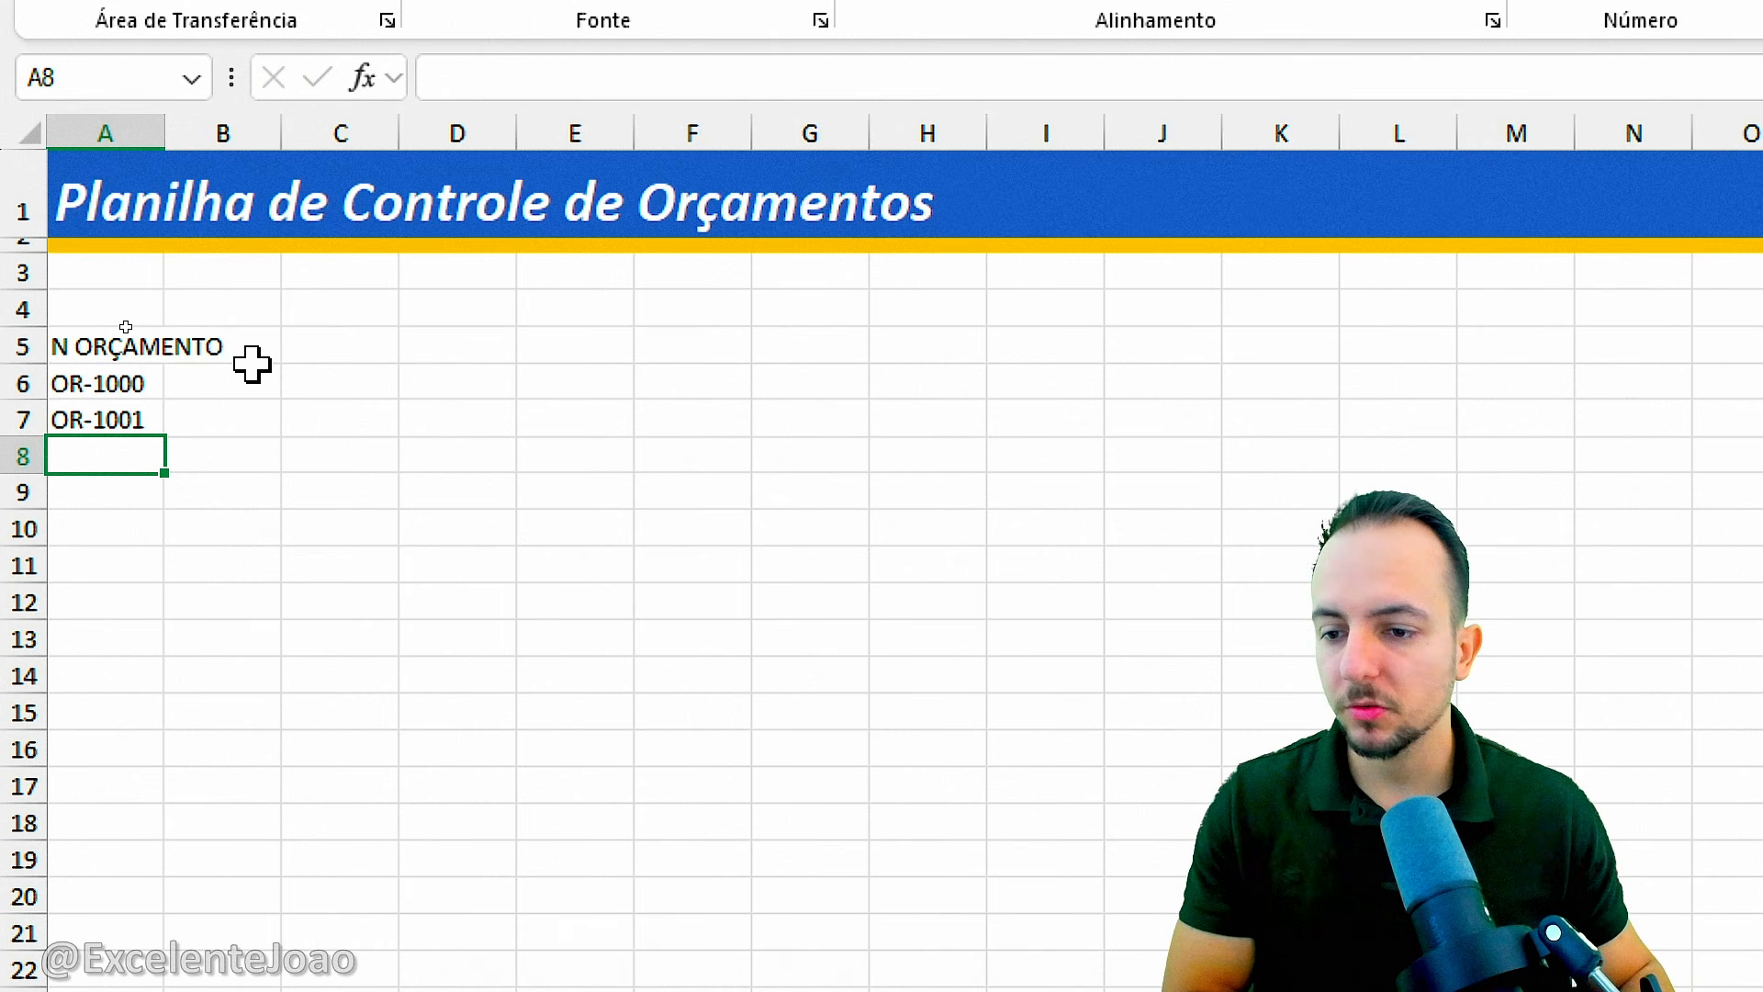
Enter a repeated OR-1000 in A8 to illustrate a duplicate budget number, and clear the cell again.
left_click_drag(160, 379, 112, 421)
left_click(135, 453)
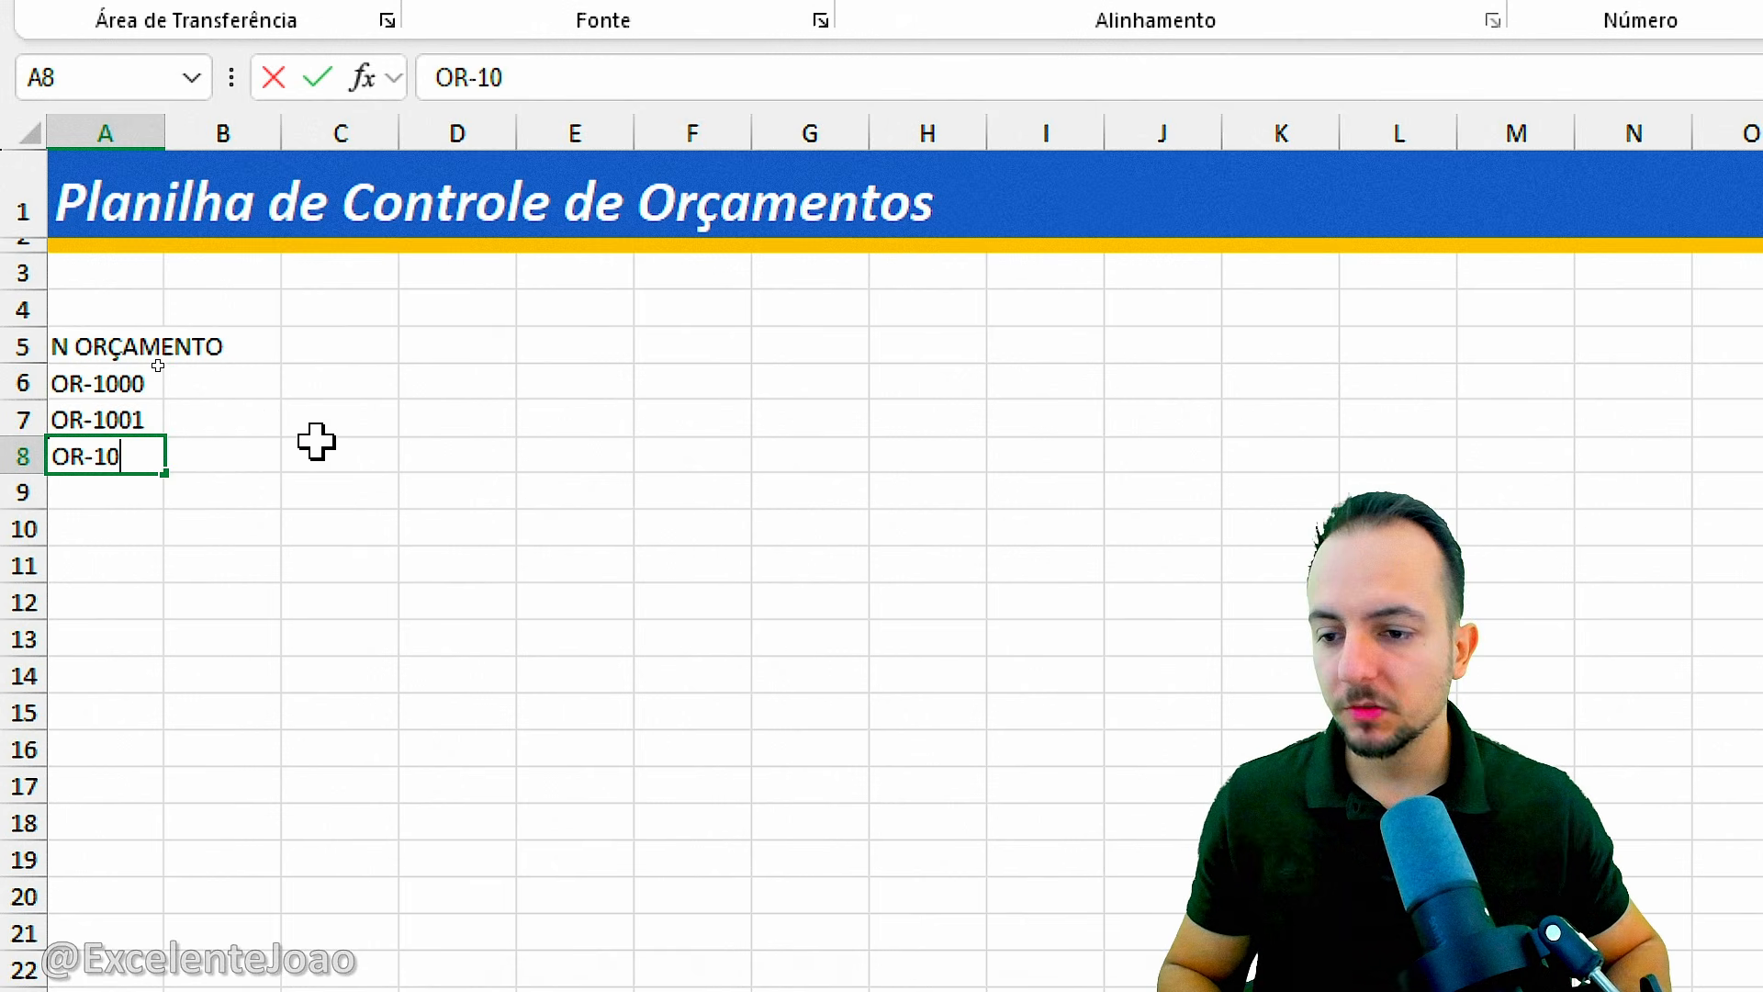
key("Return")
left_click_drag(165, 377, 296, 311)
left_click_drag(153, 466, 292, 555)
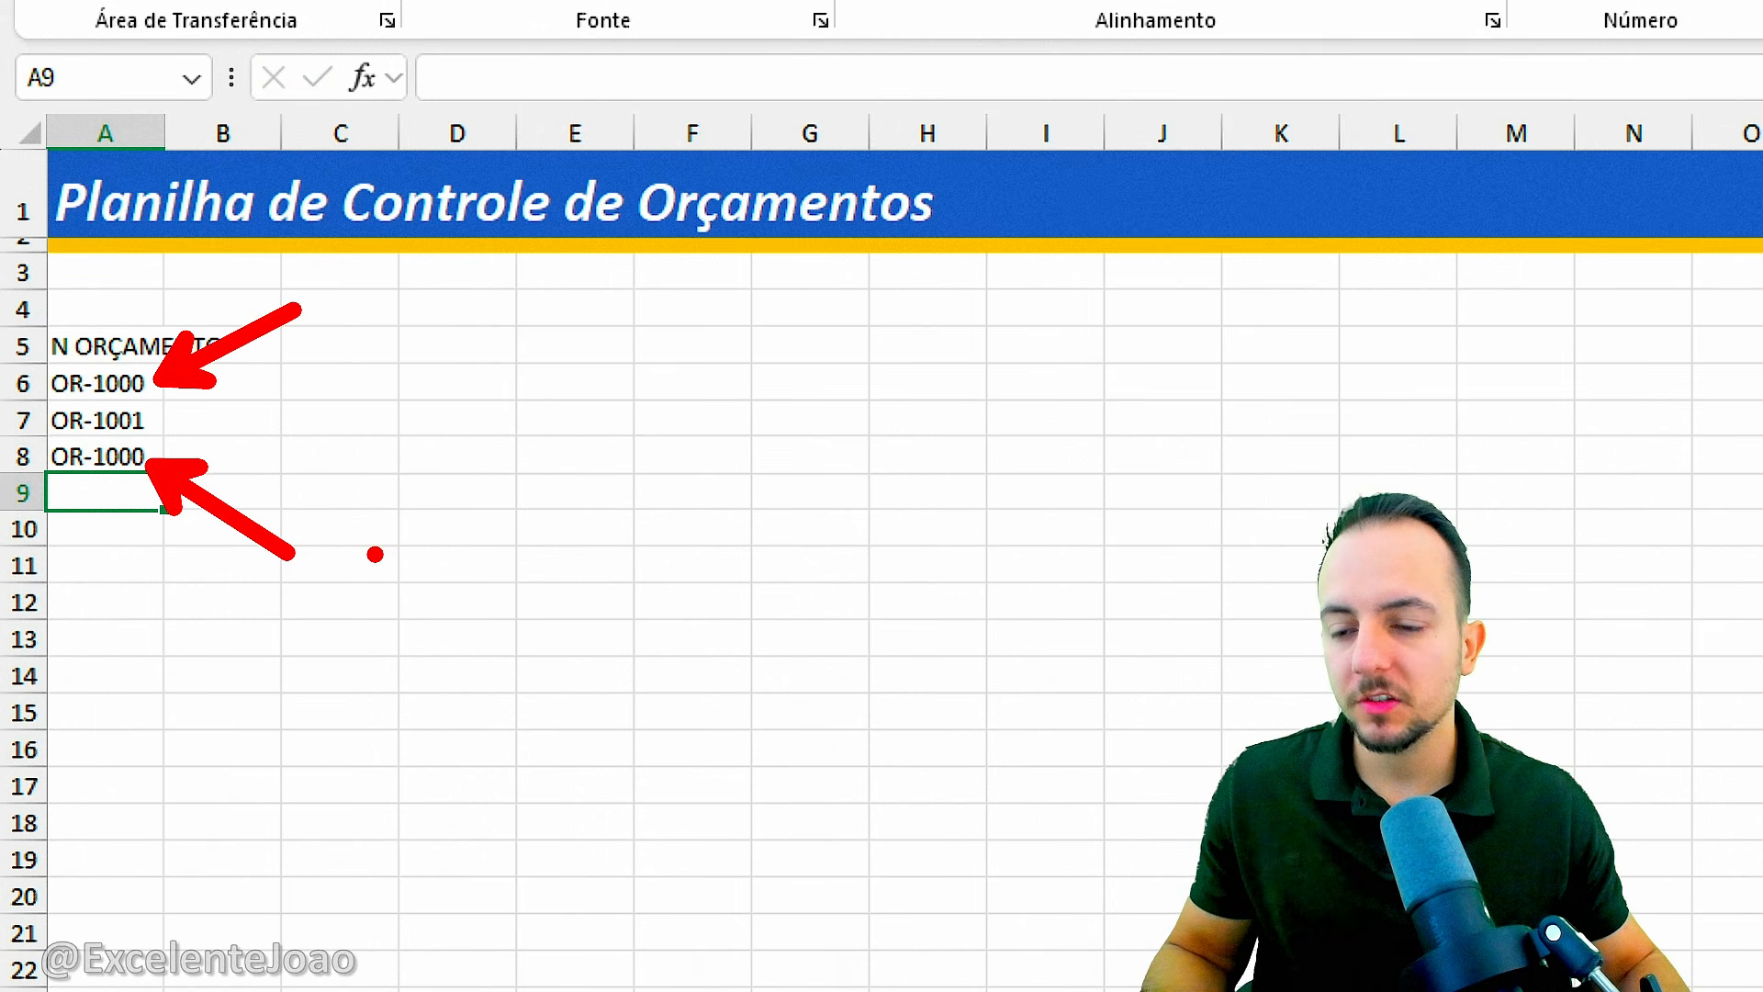
key("Escape")
key("Up")
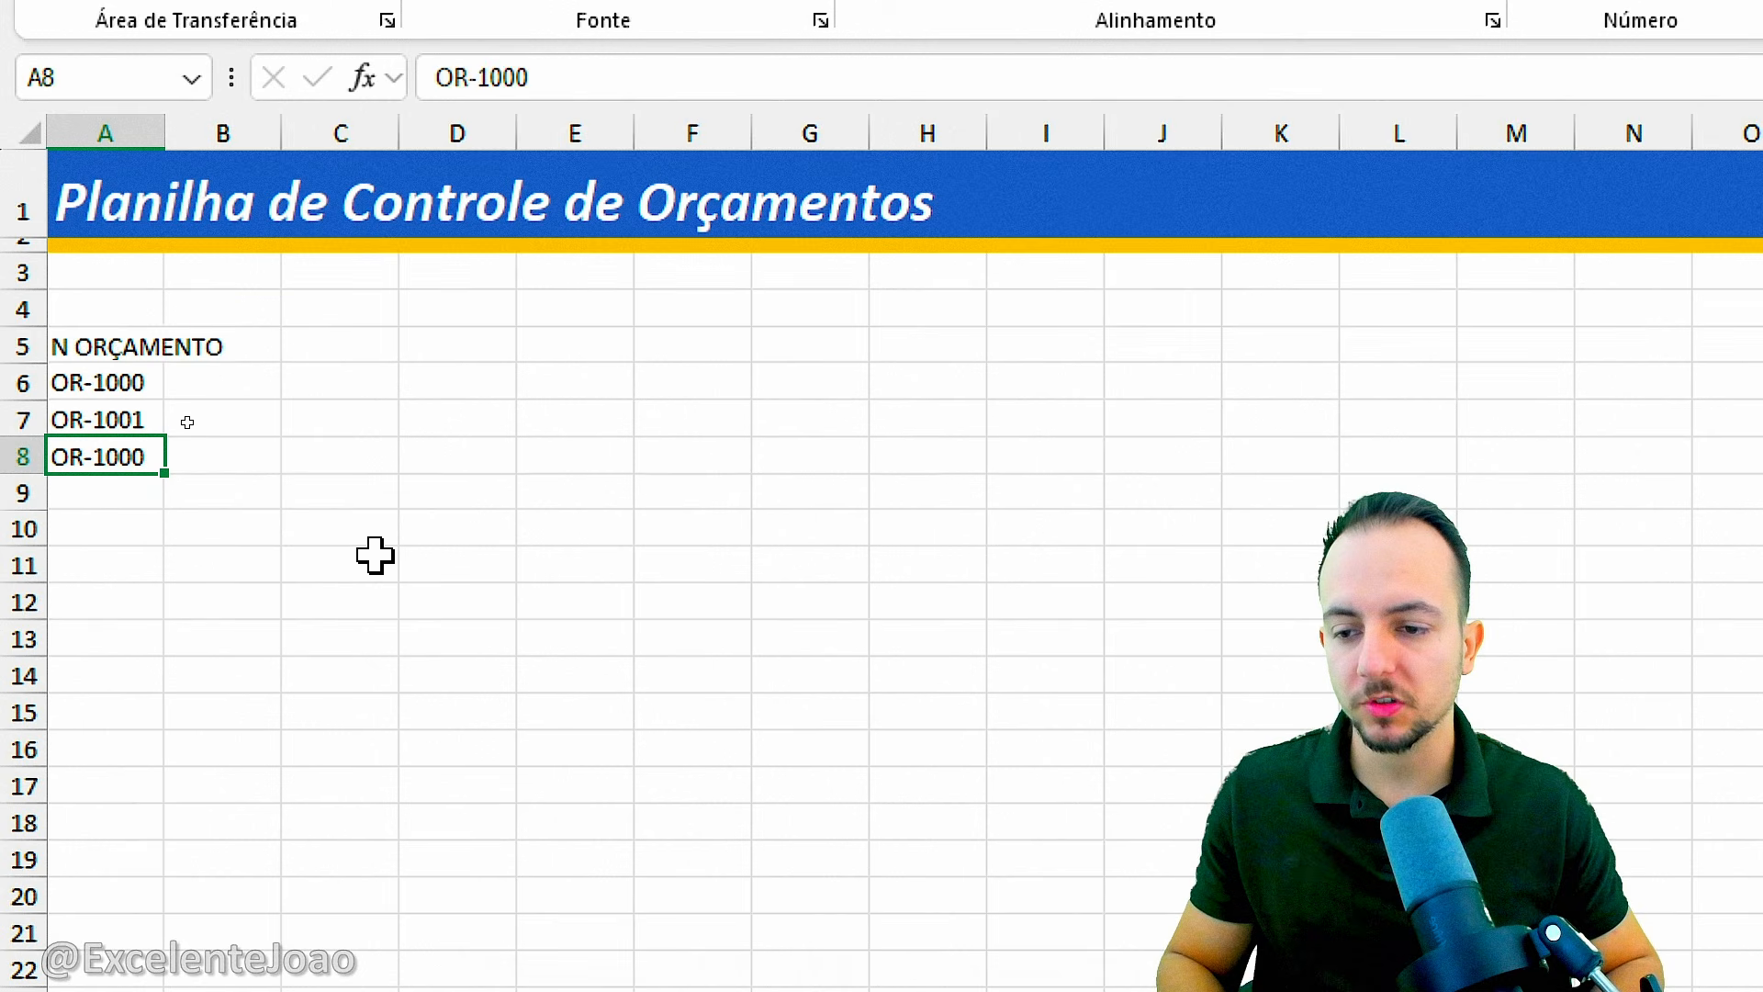
key("Delete")
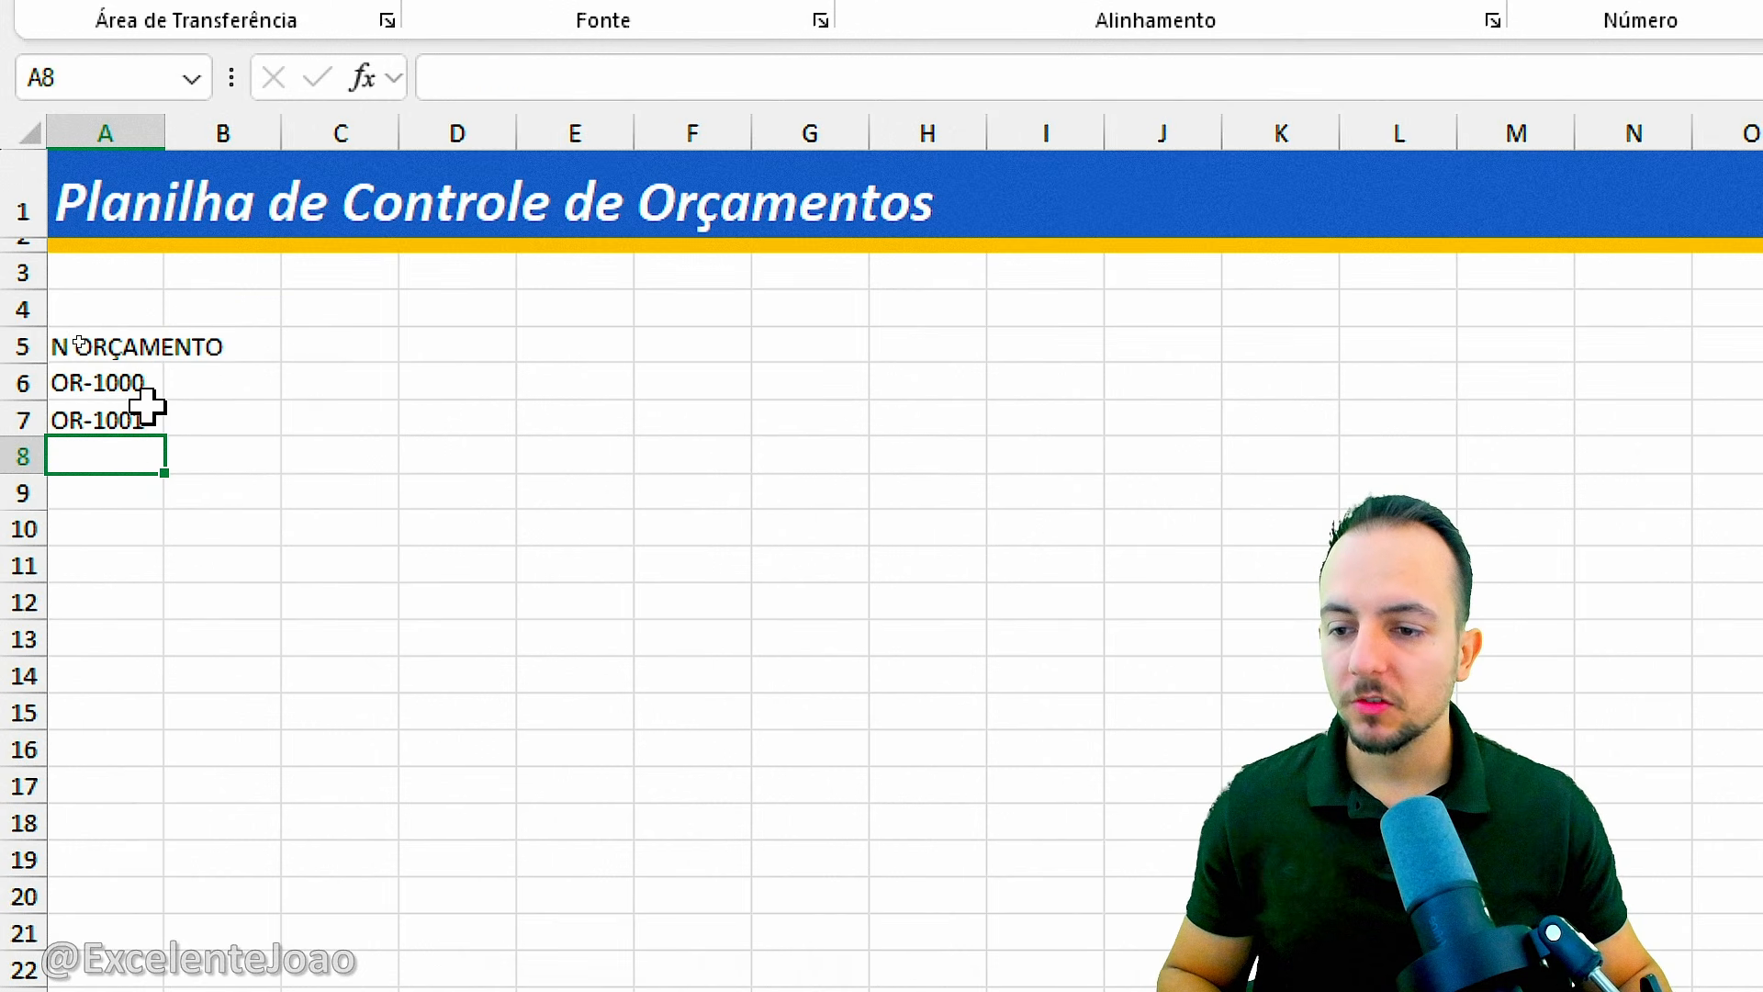
Select the budget numbers in A6:A7 and open the Valores Duplicados conditional formatting rule for them.
mouse_move(145, 381)
left_mouse_down()
mouse_move(134, 429)
mouse_move(291, 471)
left_mouse_up()
key("ctrl+2")
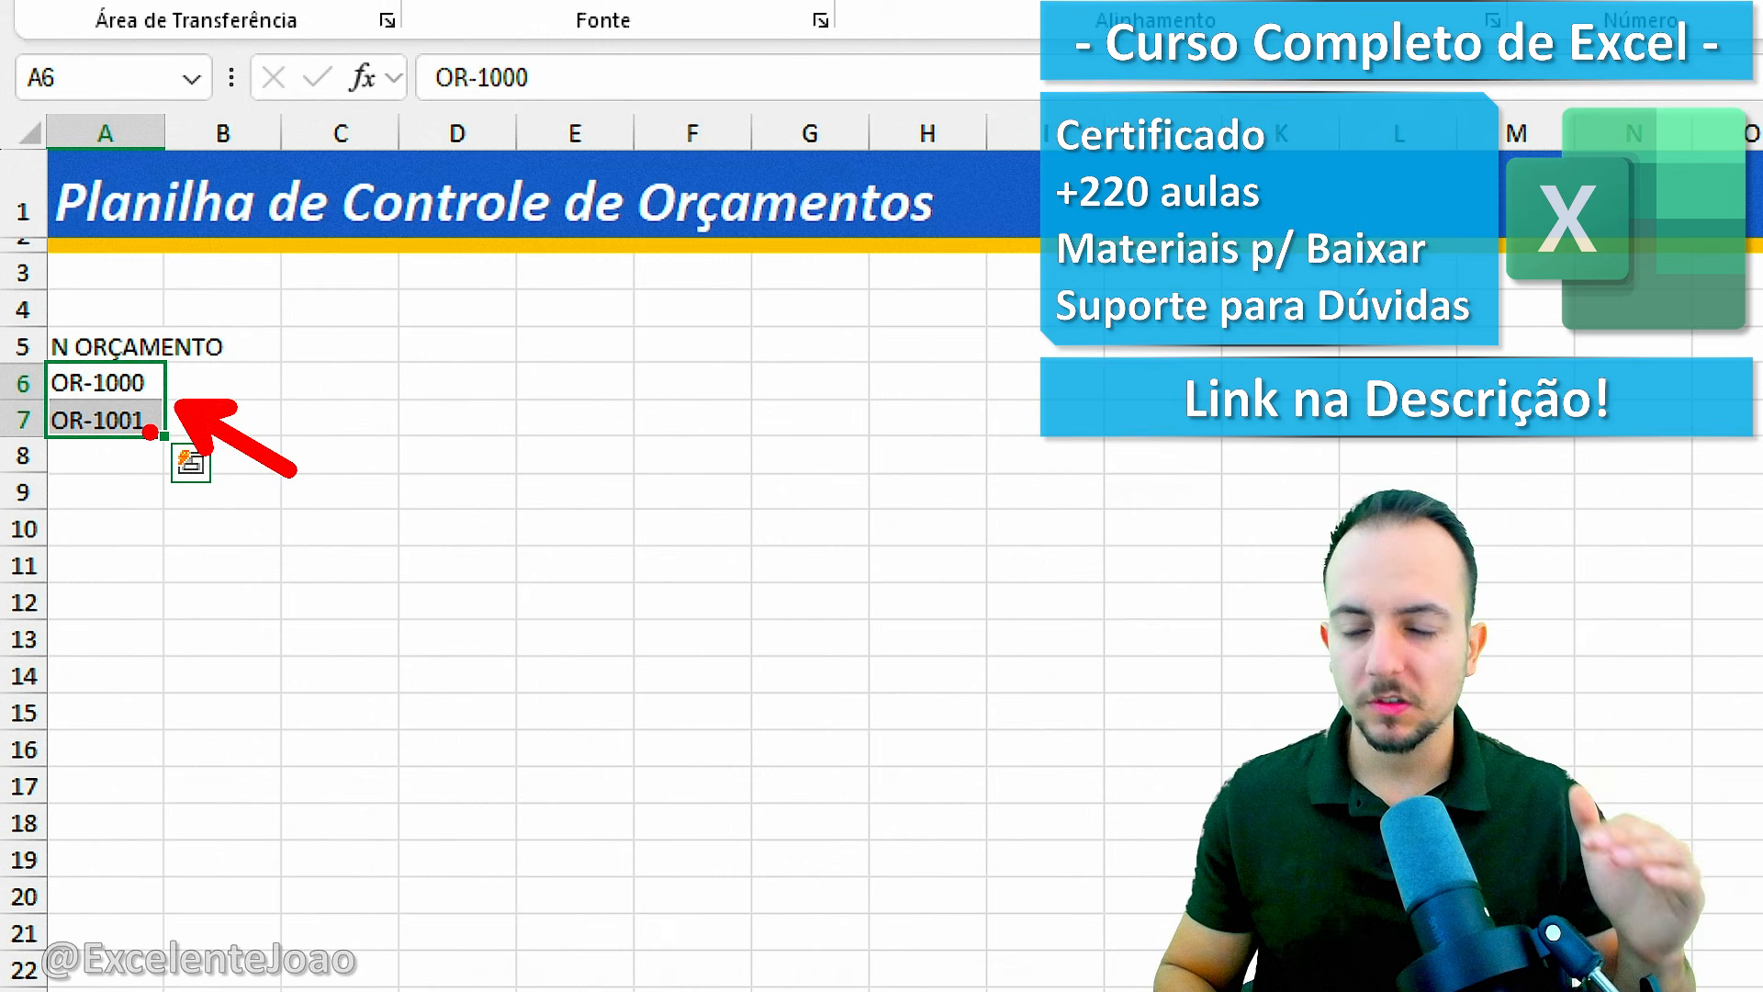
key("Escape")
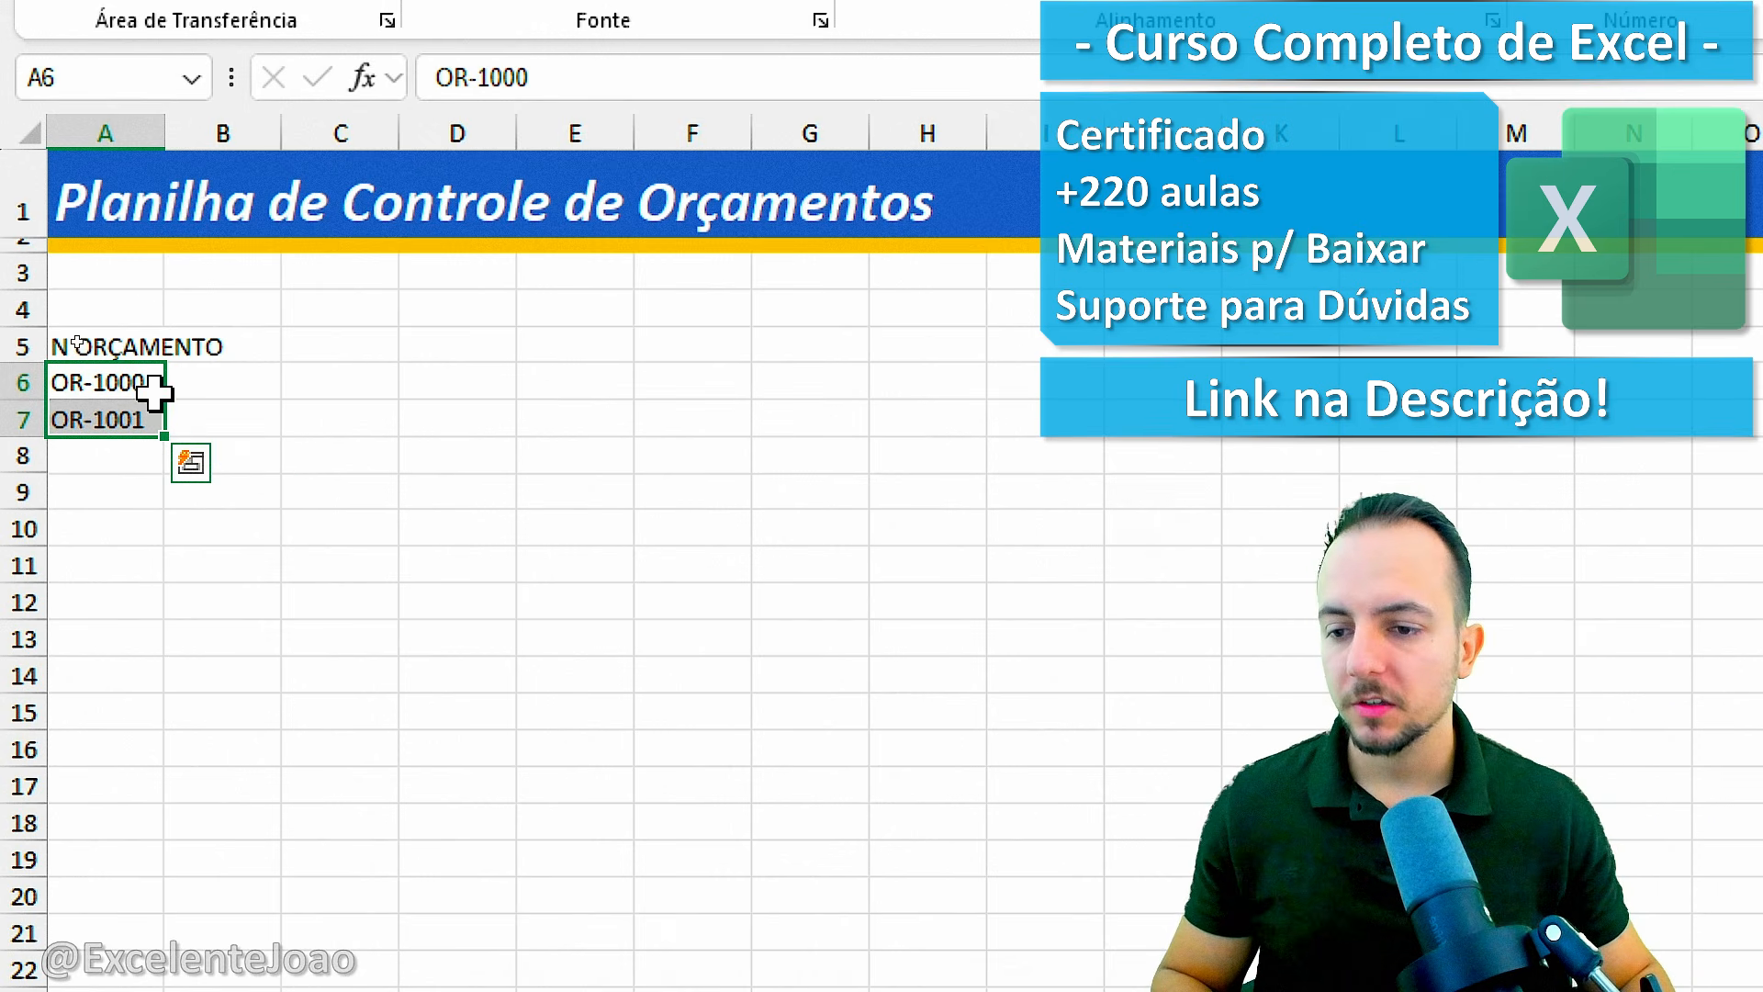
left_click_drag(145, 381, 145, 424)
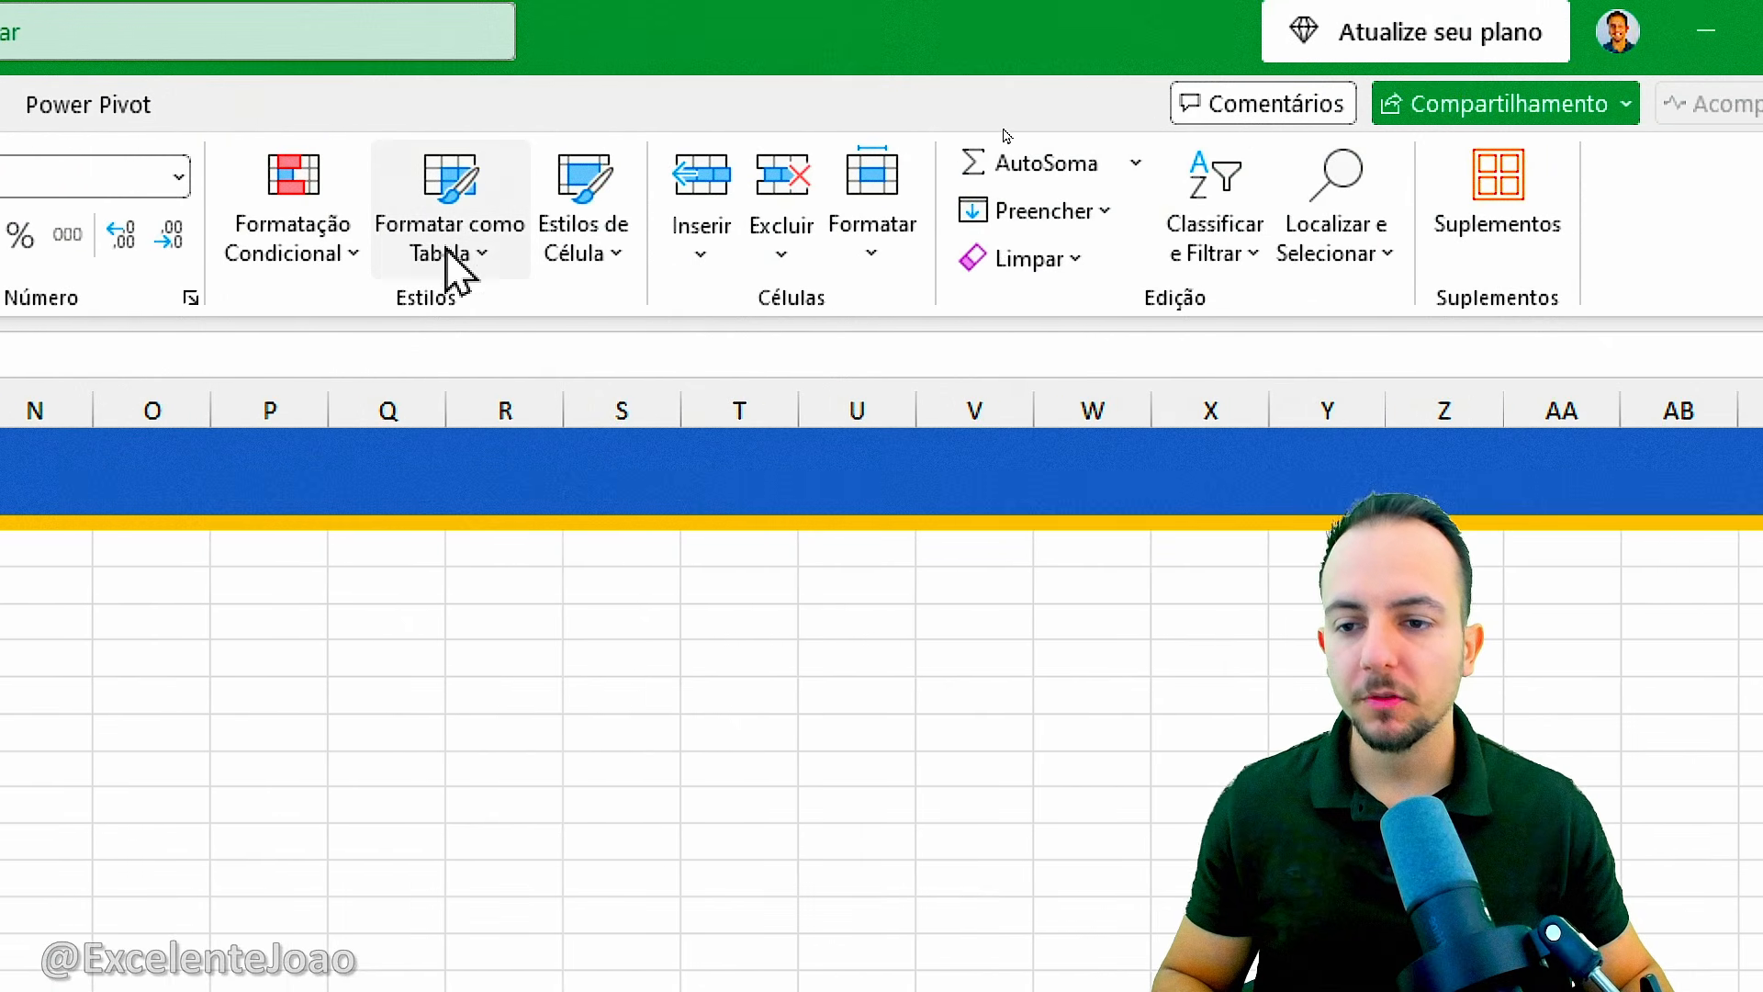
left_click(331, 257)
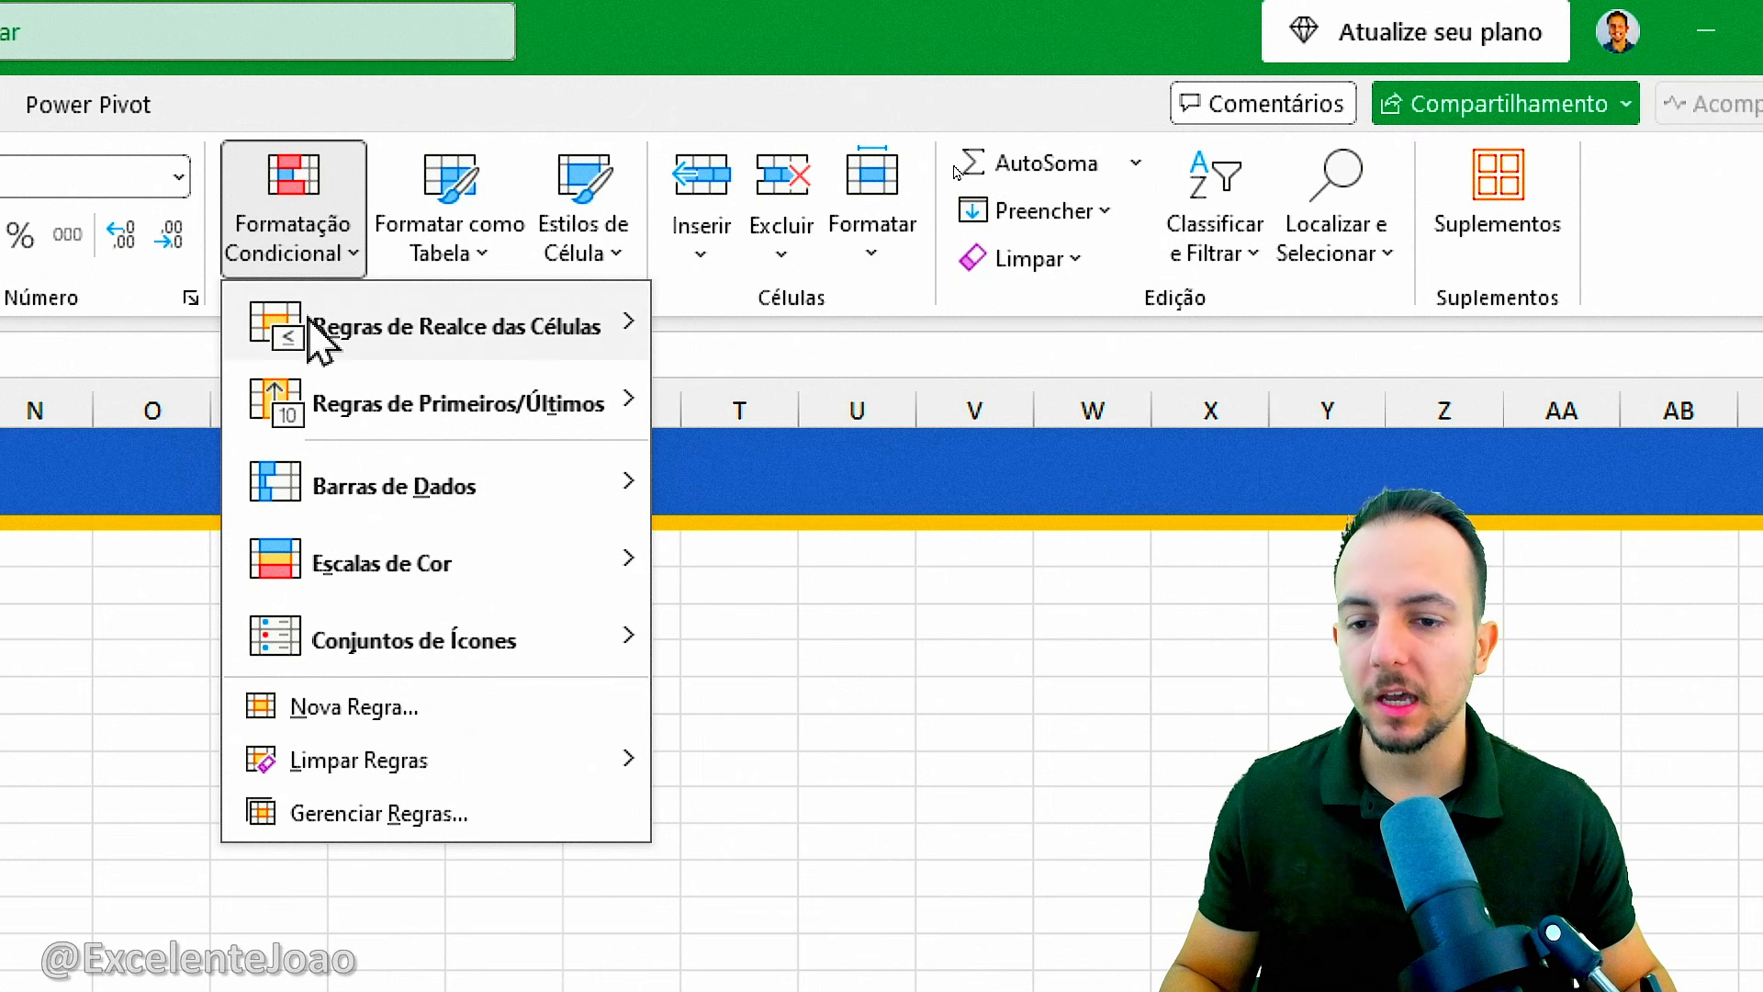
mouse_move(323, 341)
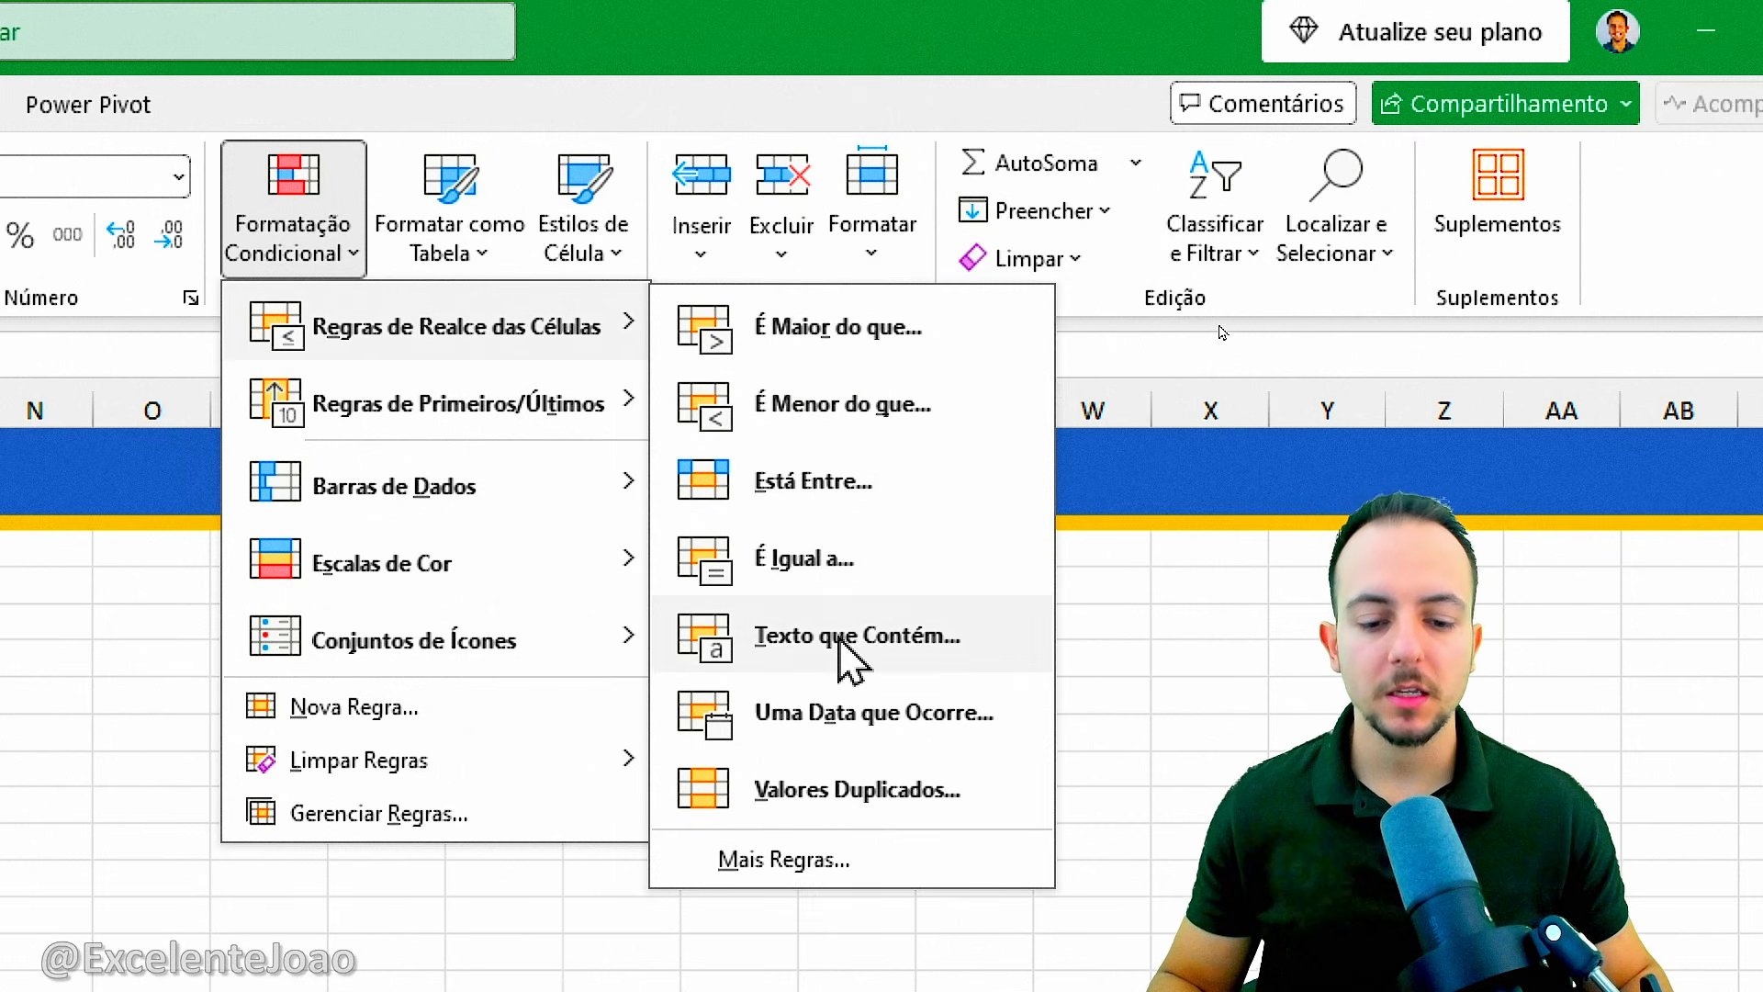
left_click(886, 801)
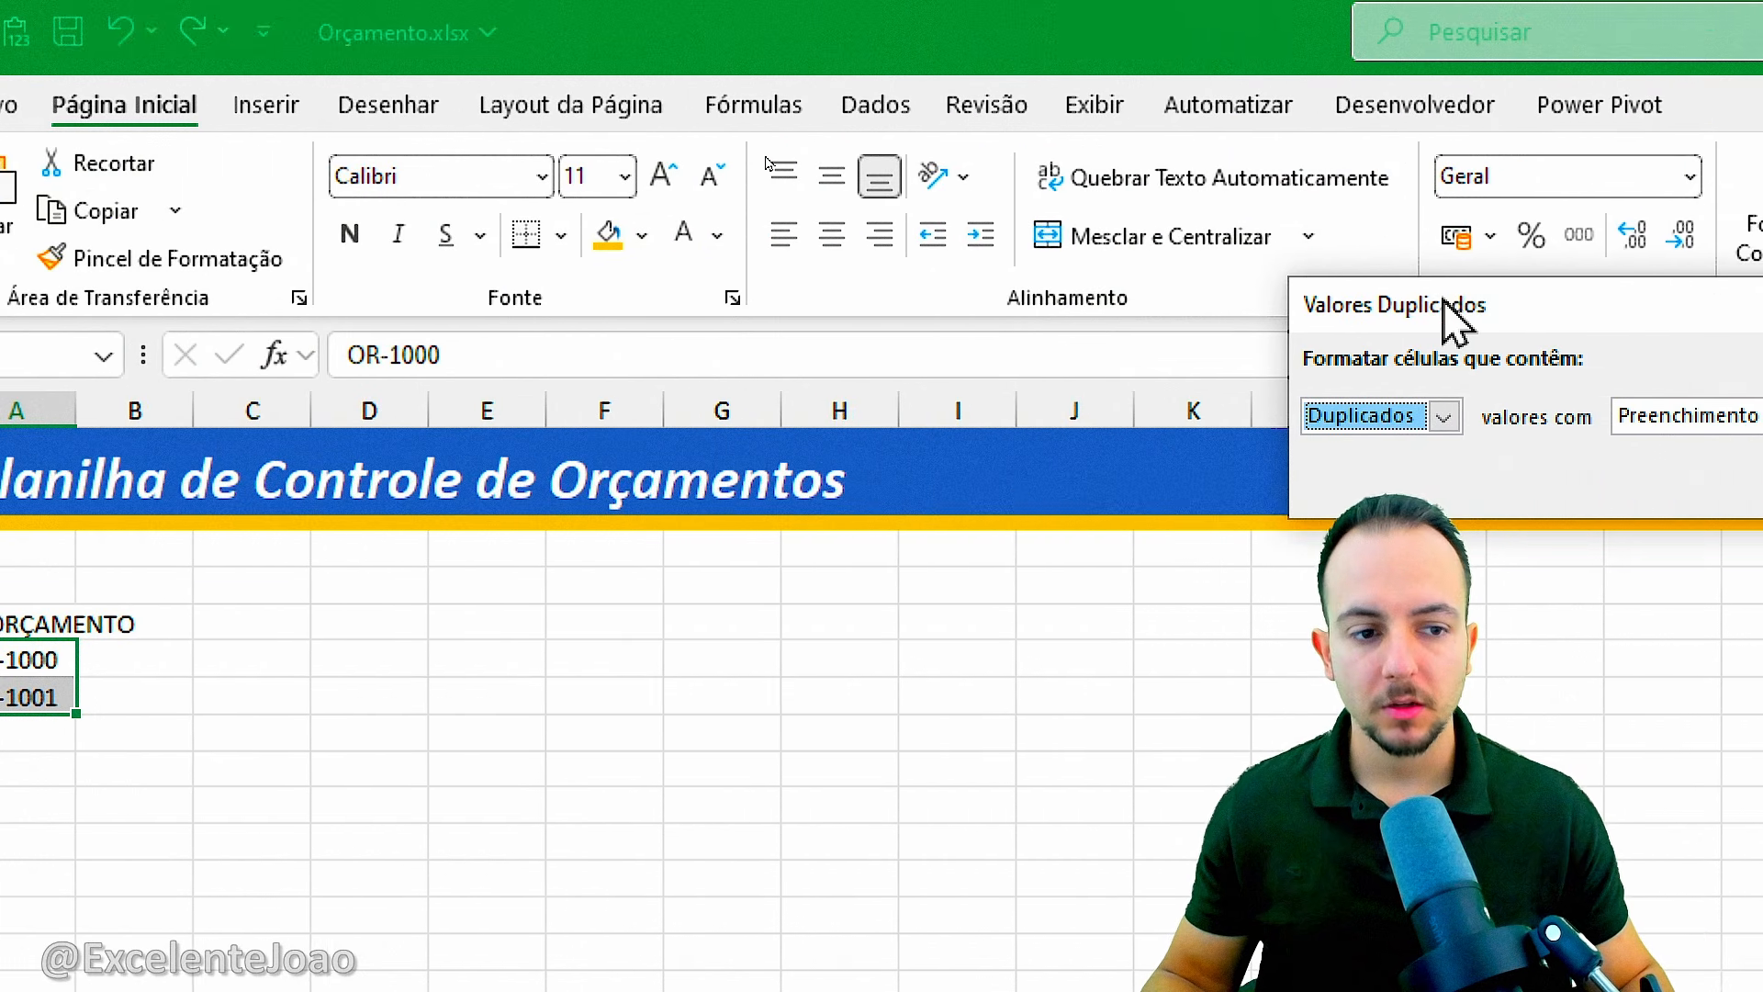
Apply the rule to Duplicados values with Preenchimento Vermelho Claro e Texto Vermelho Escuro, and select cell A8.
left_click_drag(1456, 321, 404, 372)
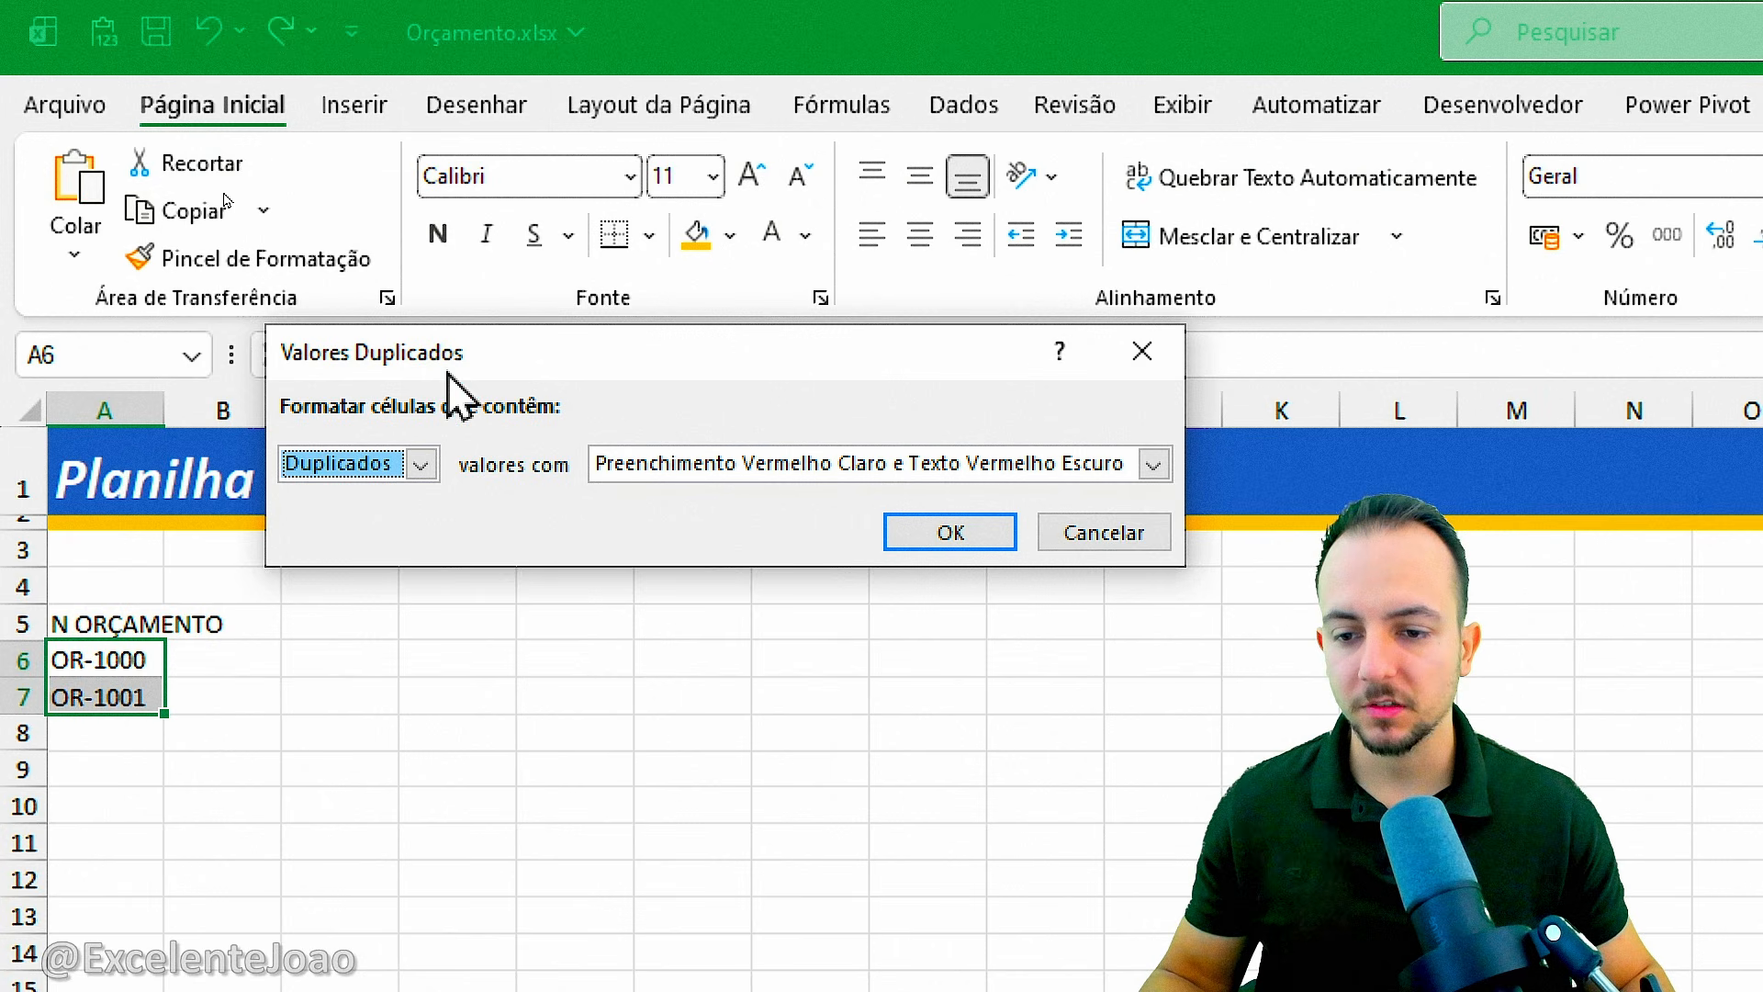
left_click(421, 464)
left_click(406, 499)
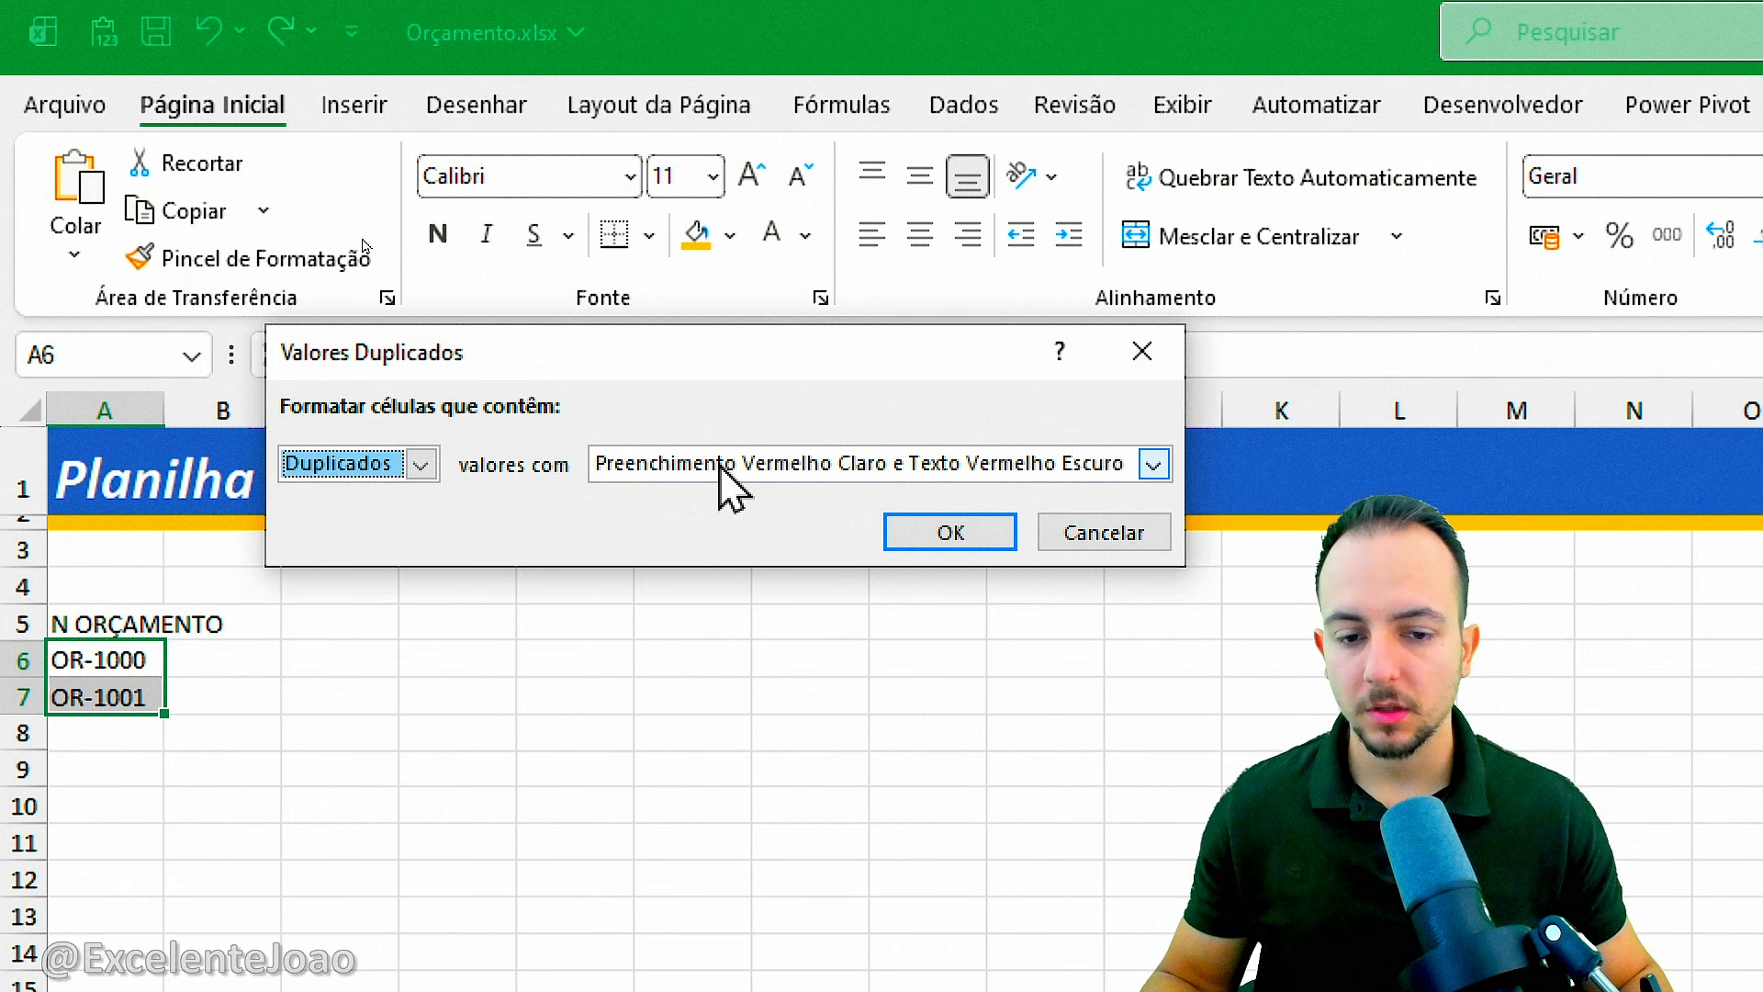
left_click(721, 466)
left_click(817, 501)
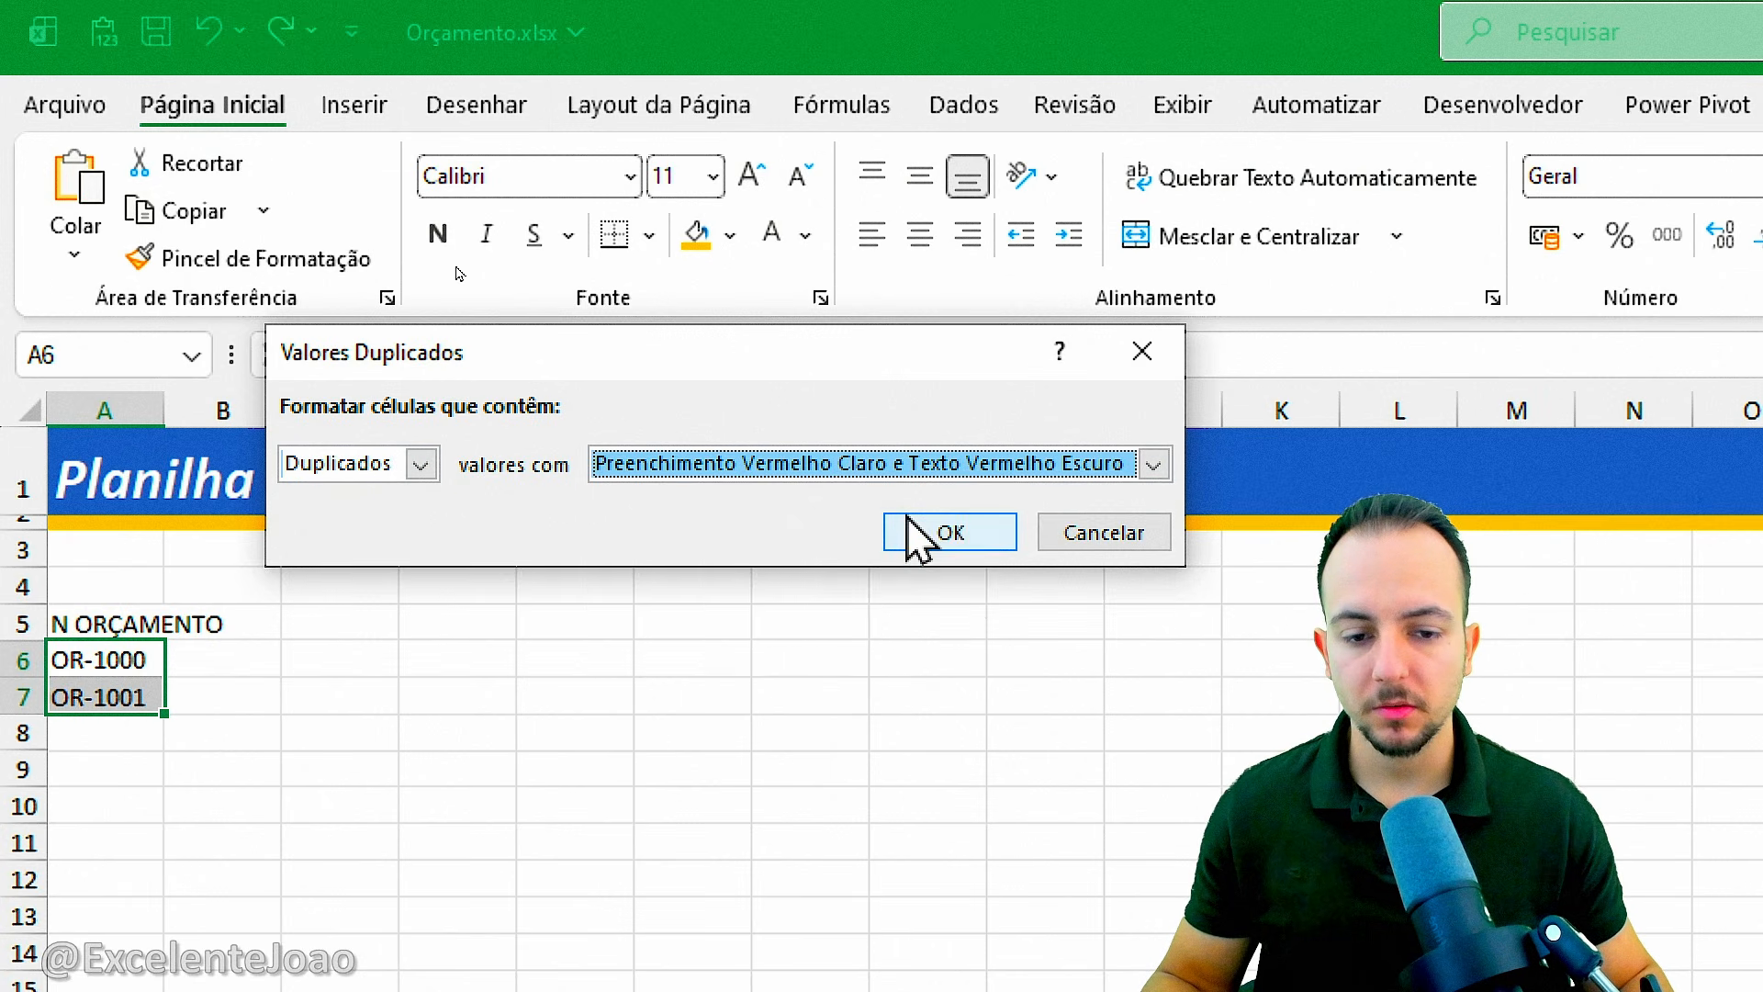
left_click(951, 532)
left_click(110, 735)
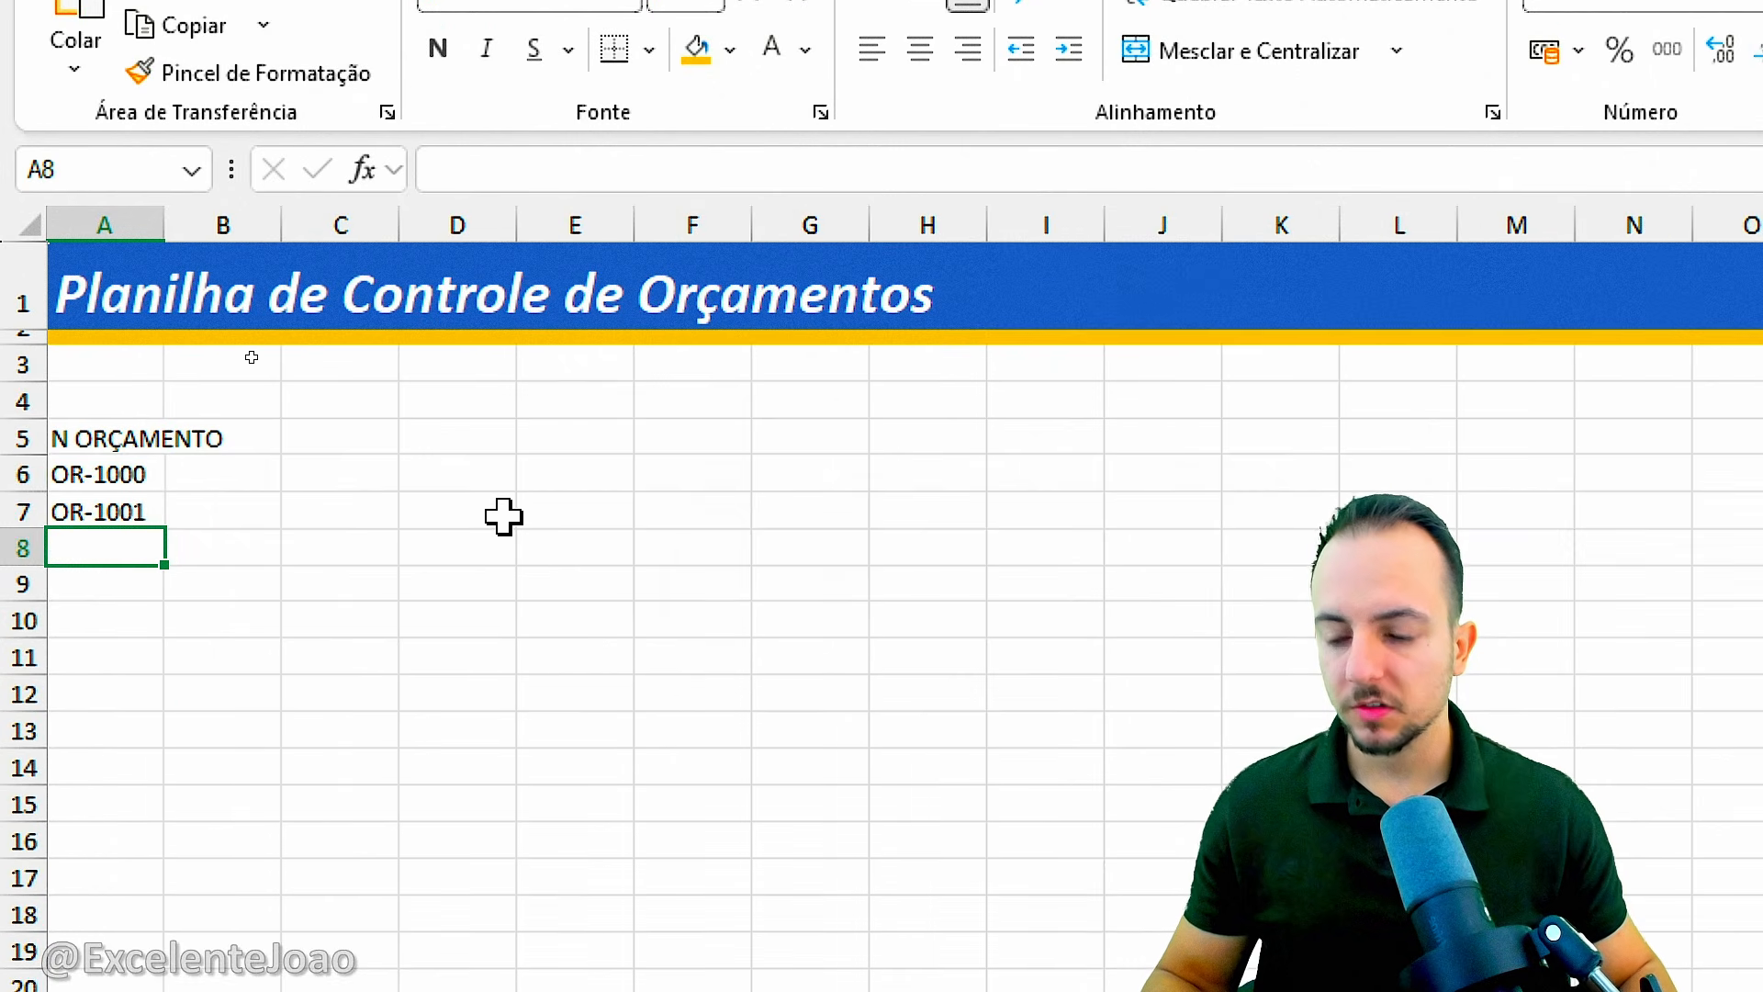
Test the duplicate rule by entering a repeated OR-1000 in A8, then clear that cell.
type("OR-1000")
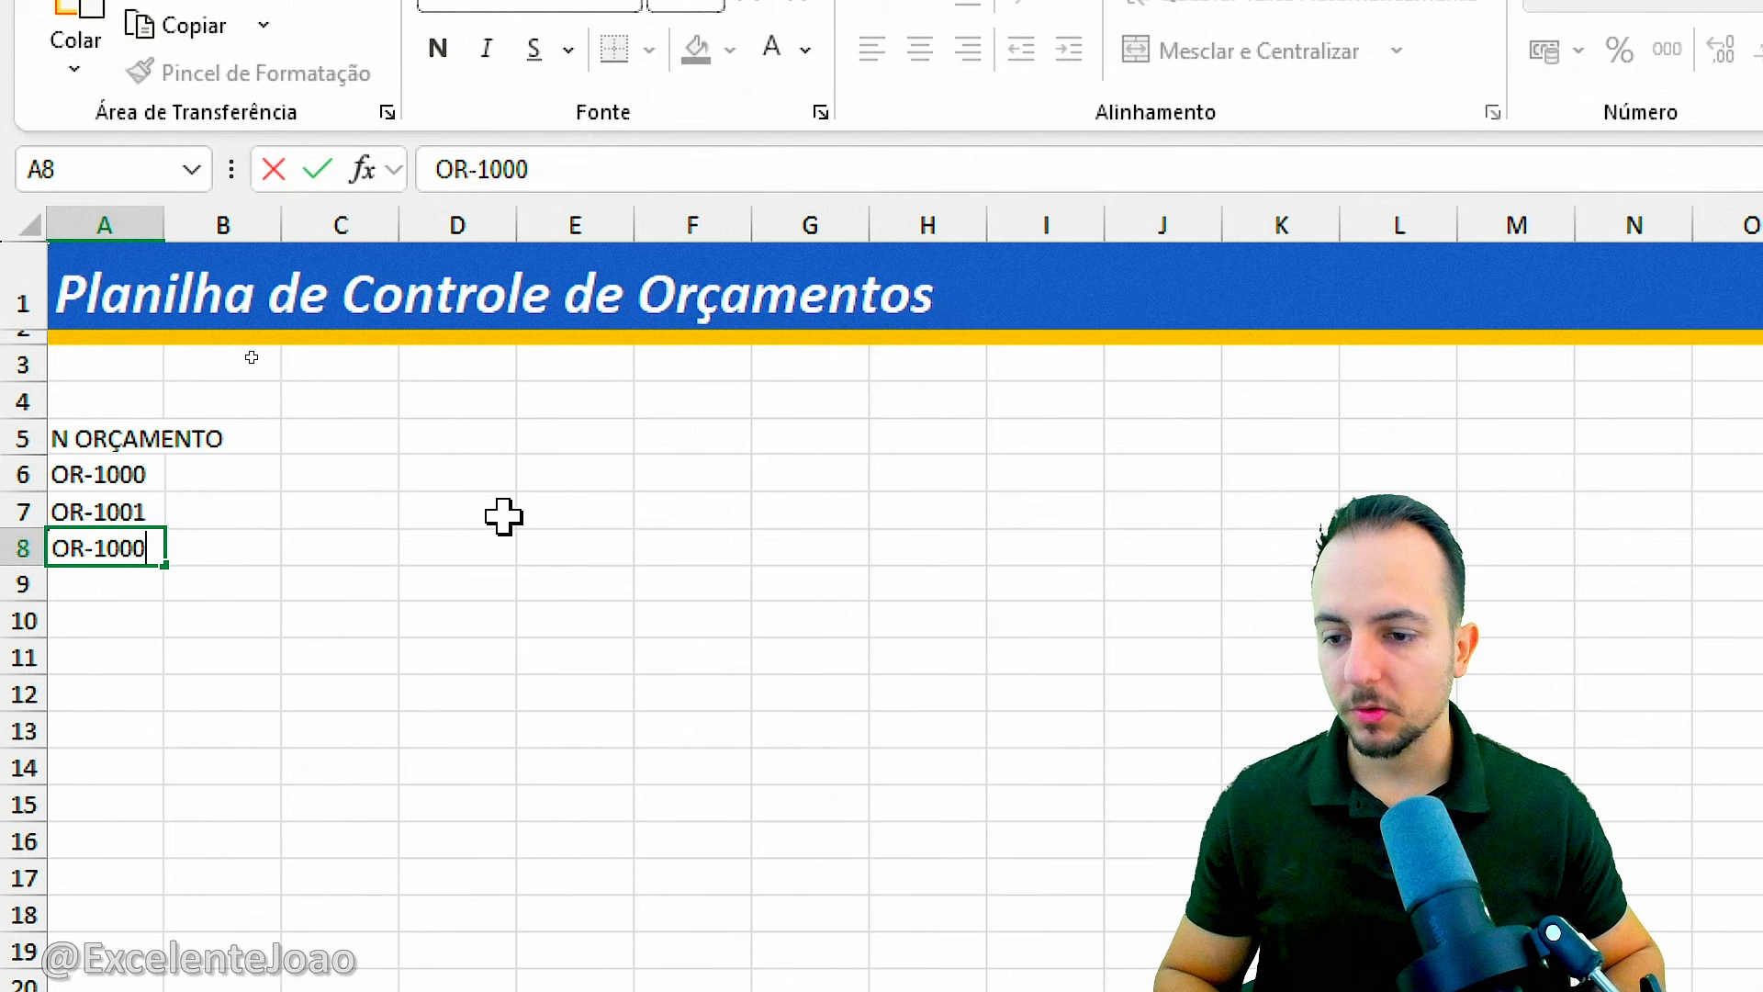
key("Return")
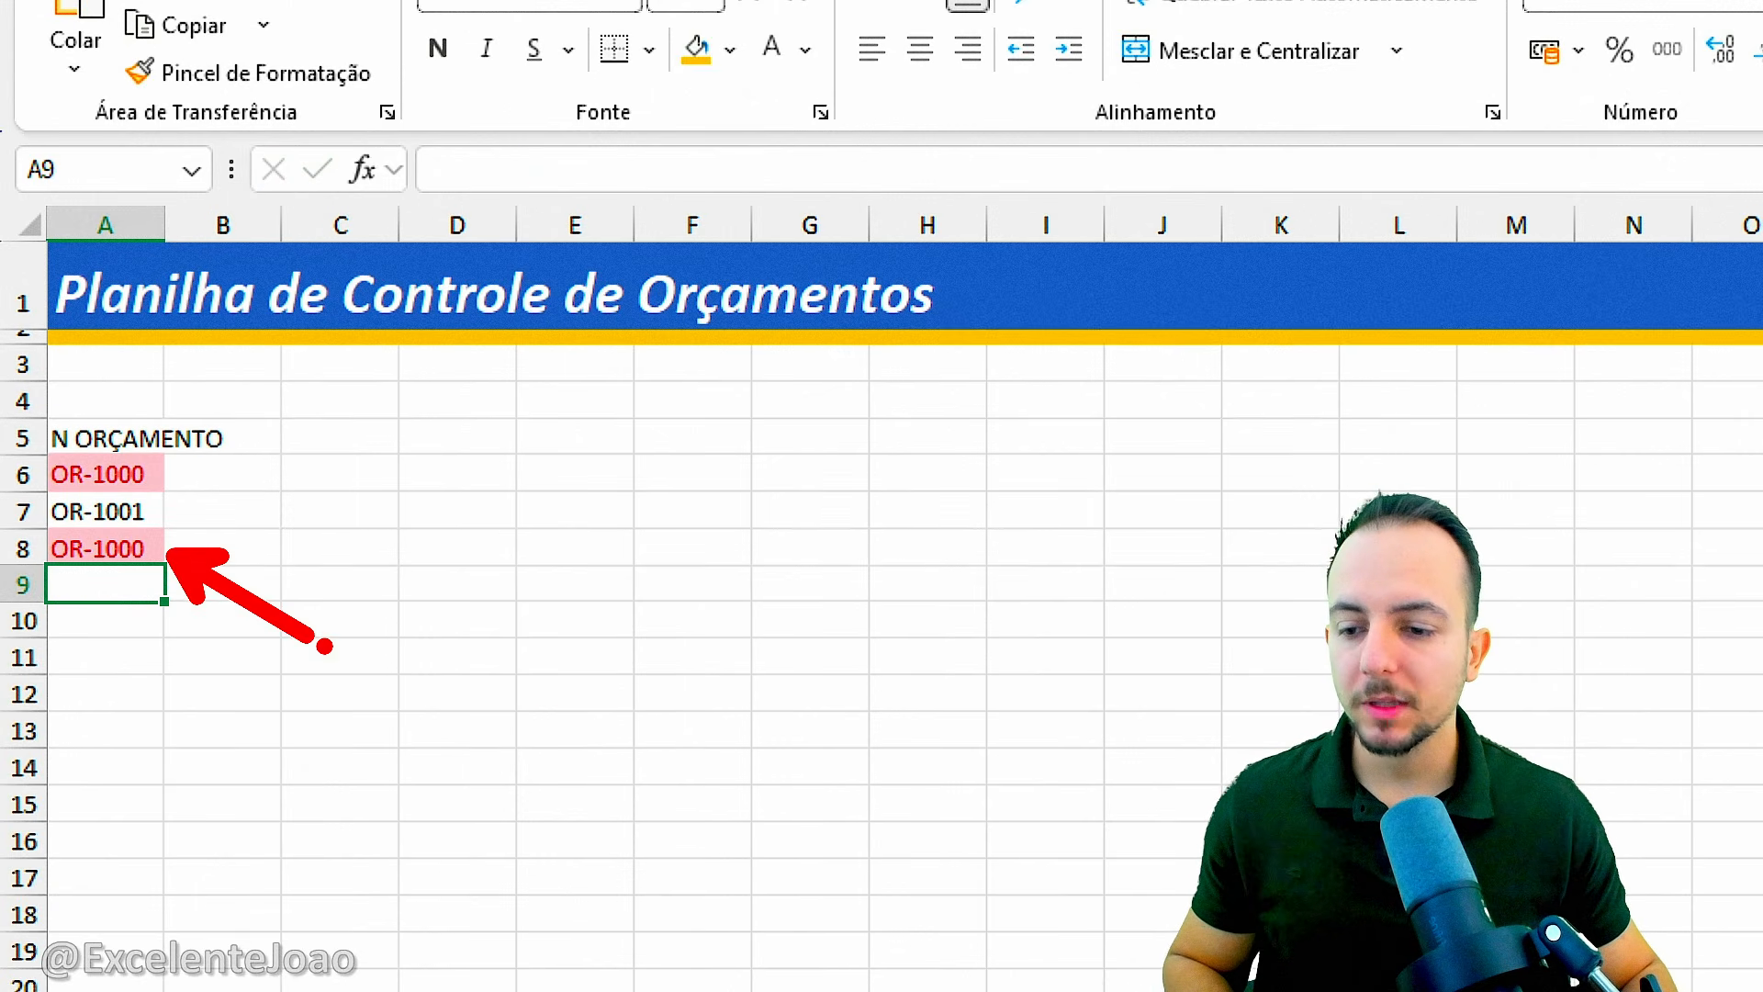
left_click_drag(167, 454, 189, 527)
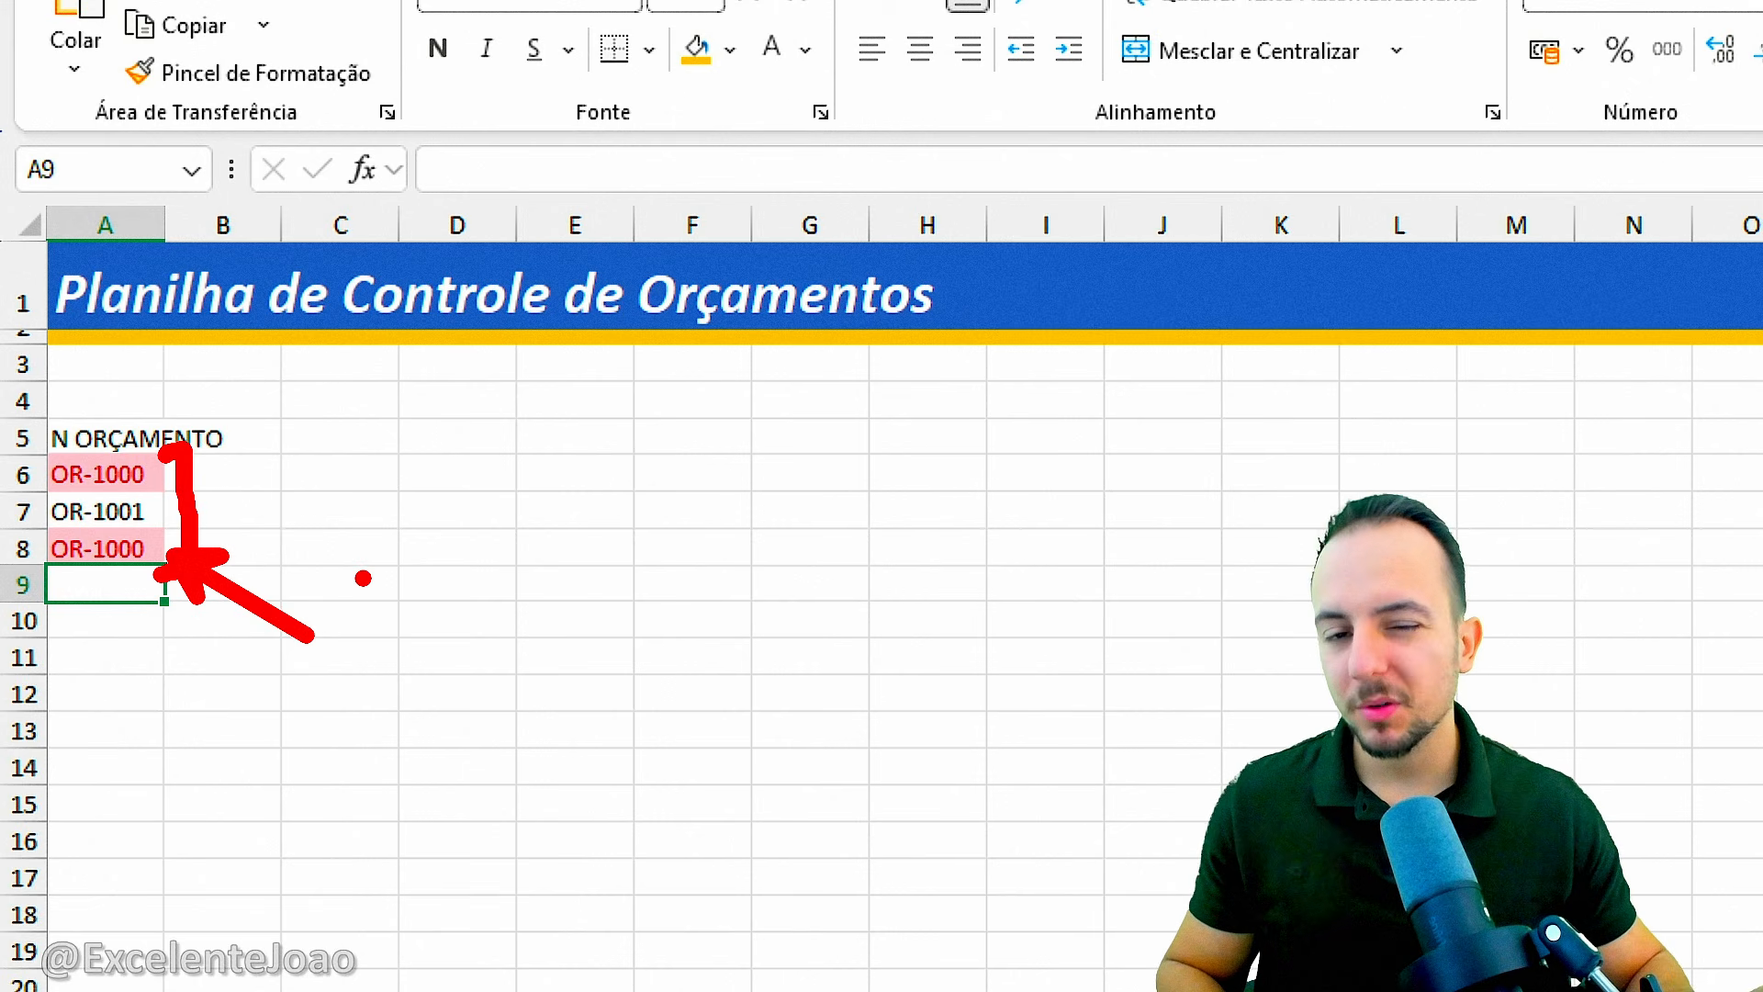
key("Up")
key("Delete")
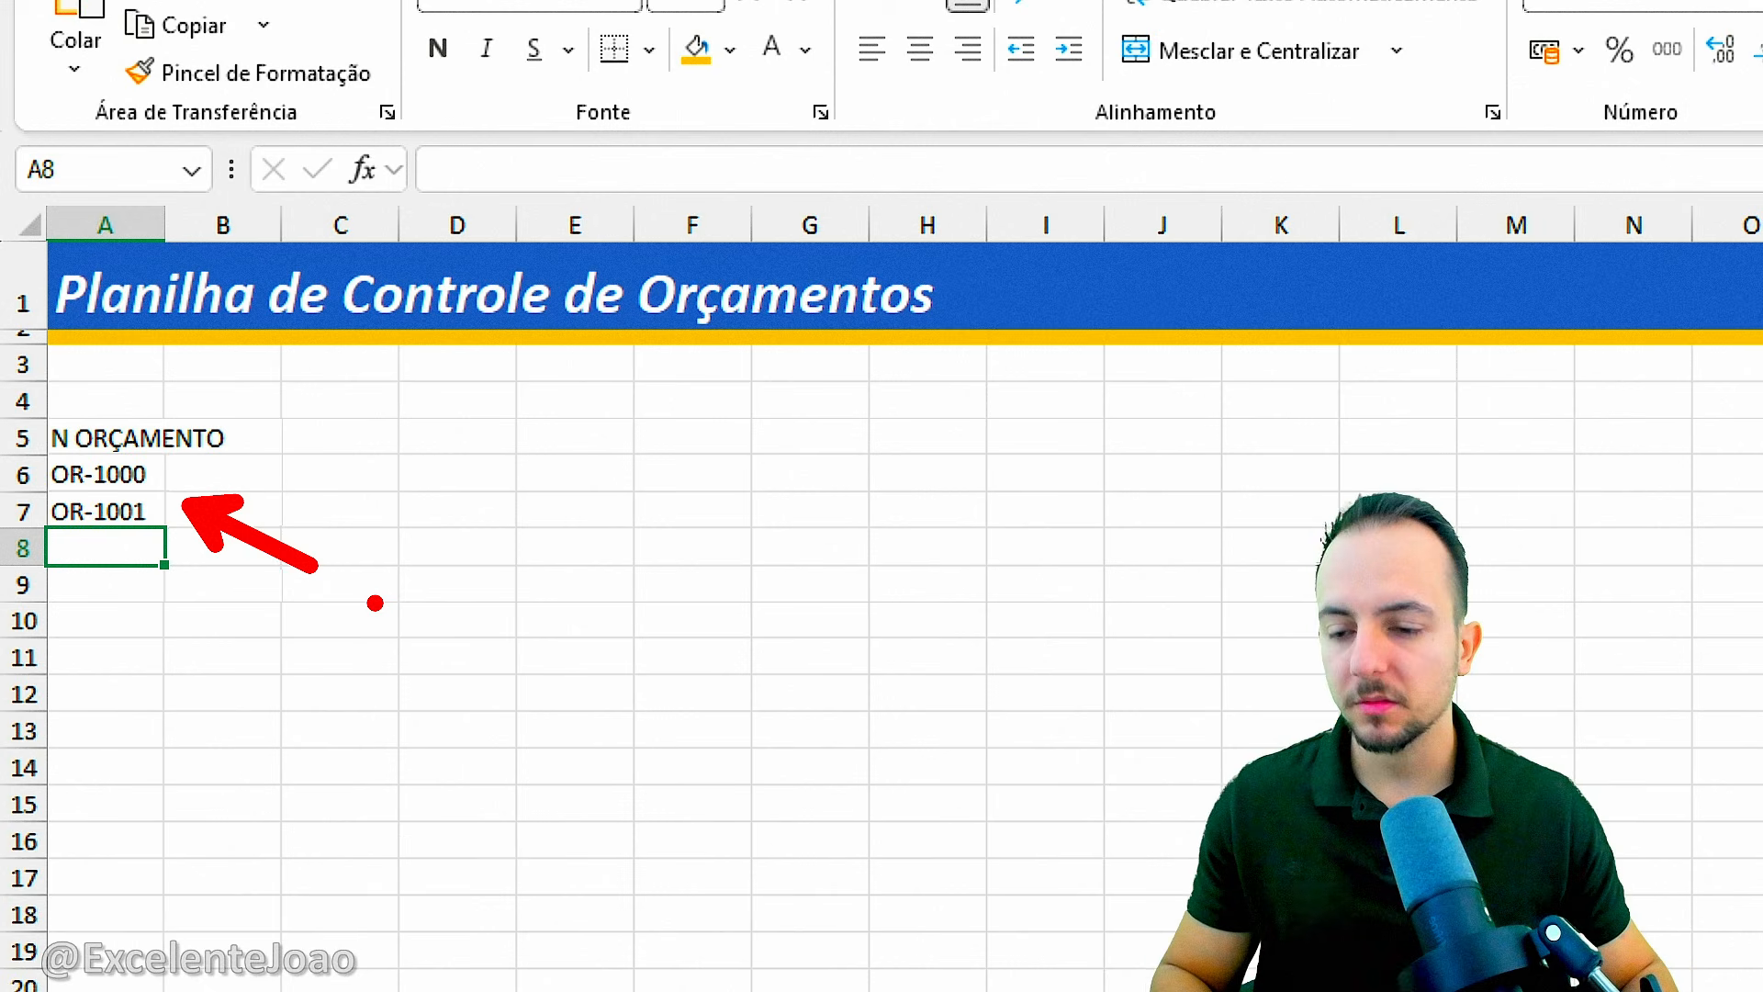
left_click_drag(24, 470, 138, 504)
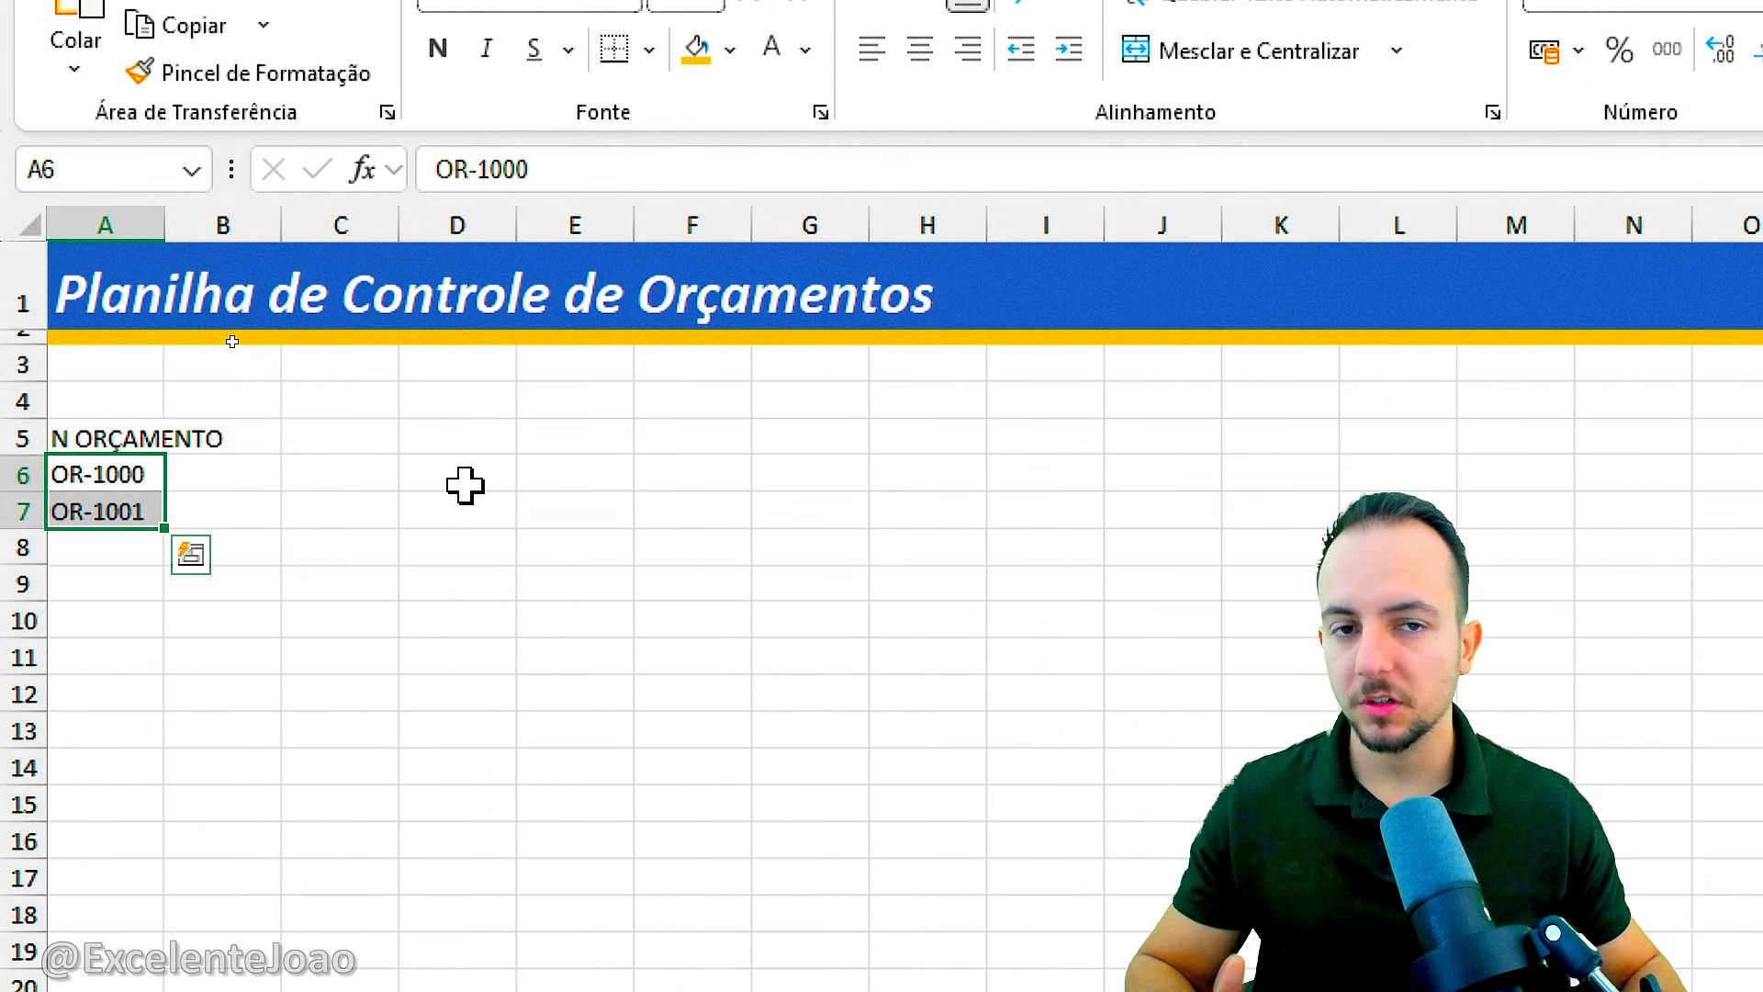
Widen column A so that the full N ORÇAMENTO header fits inside it.
left_click(144, 443)
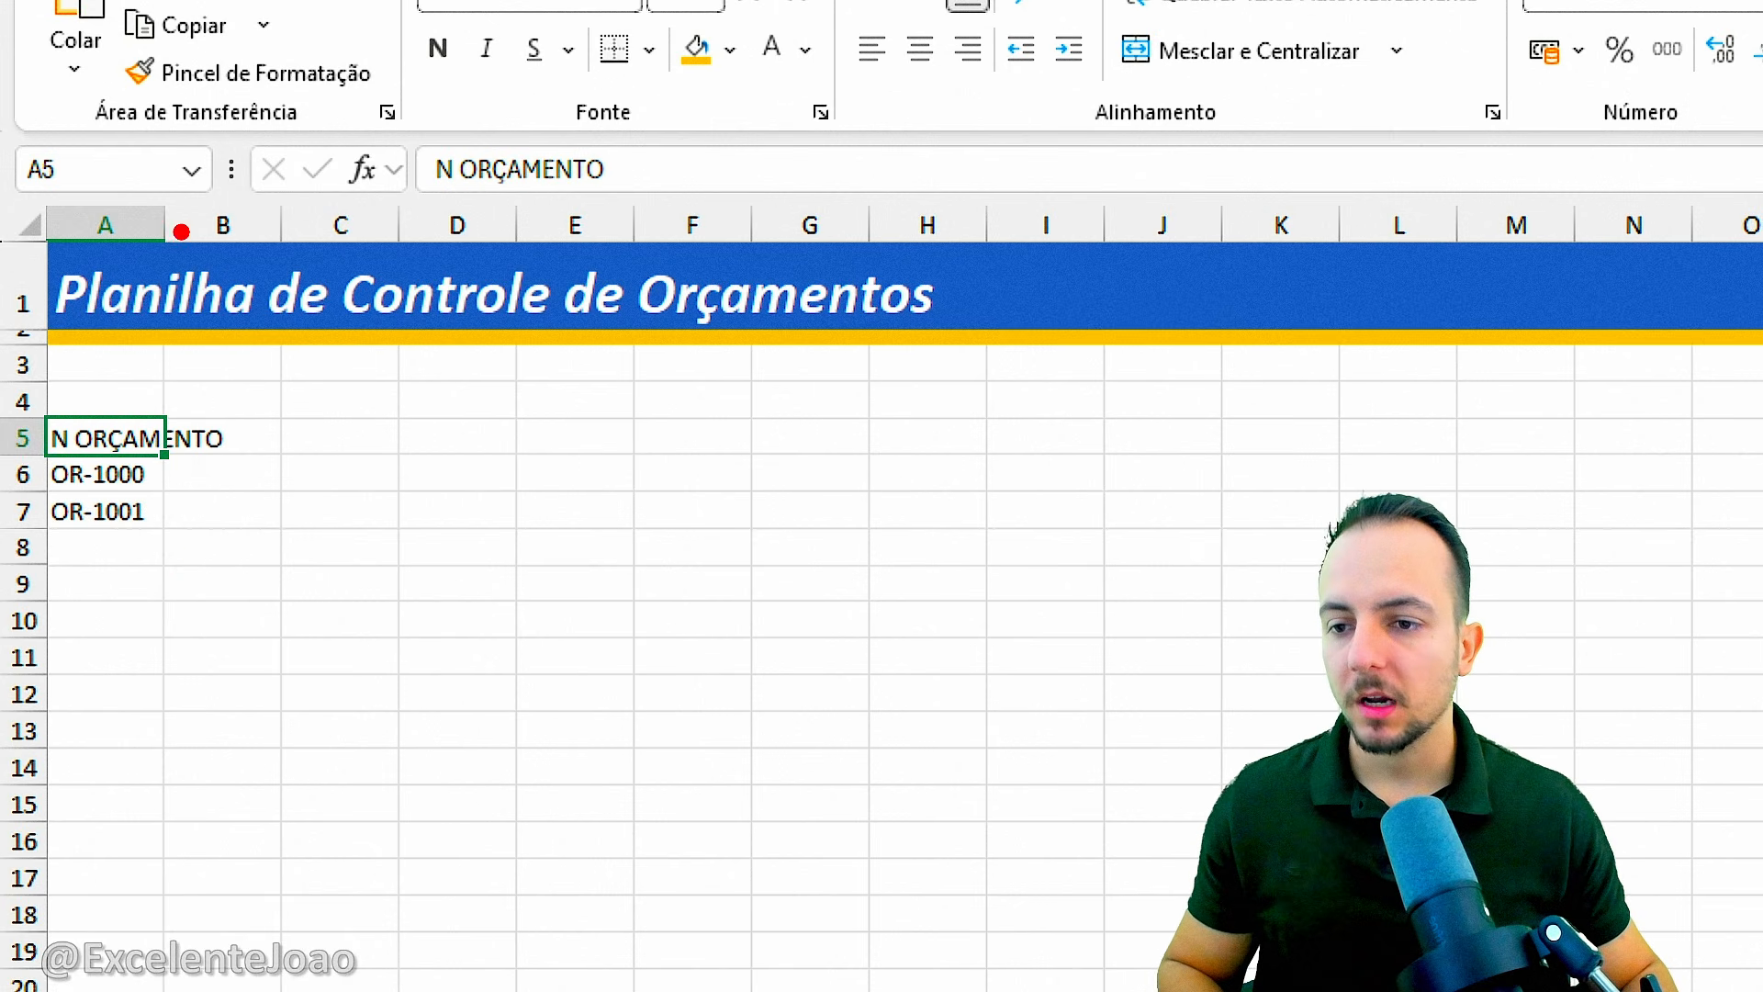
left_click_drag(212, 138, 337, 138)
key("Escape")
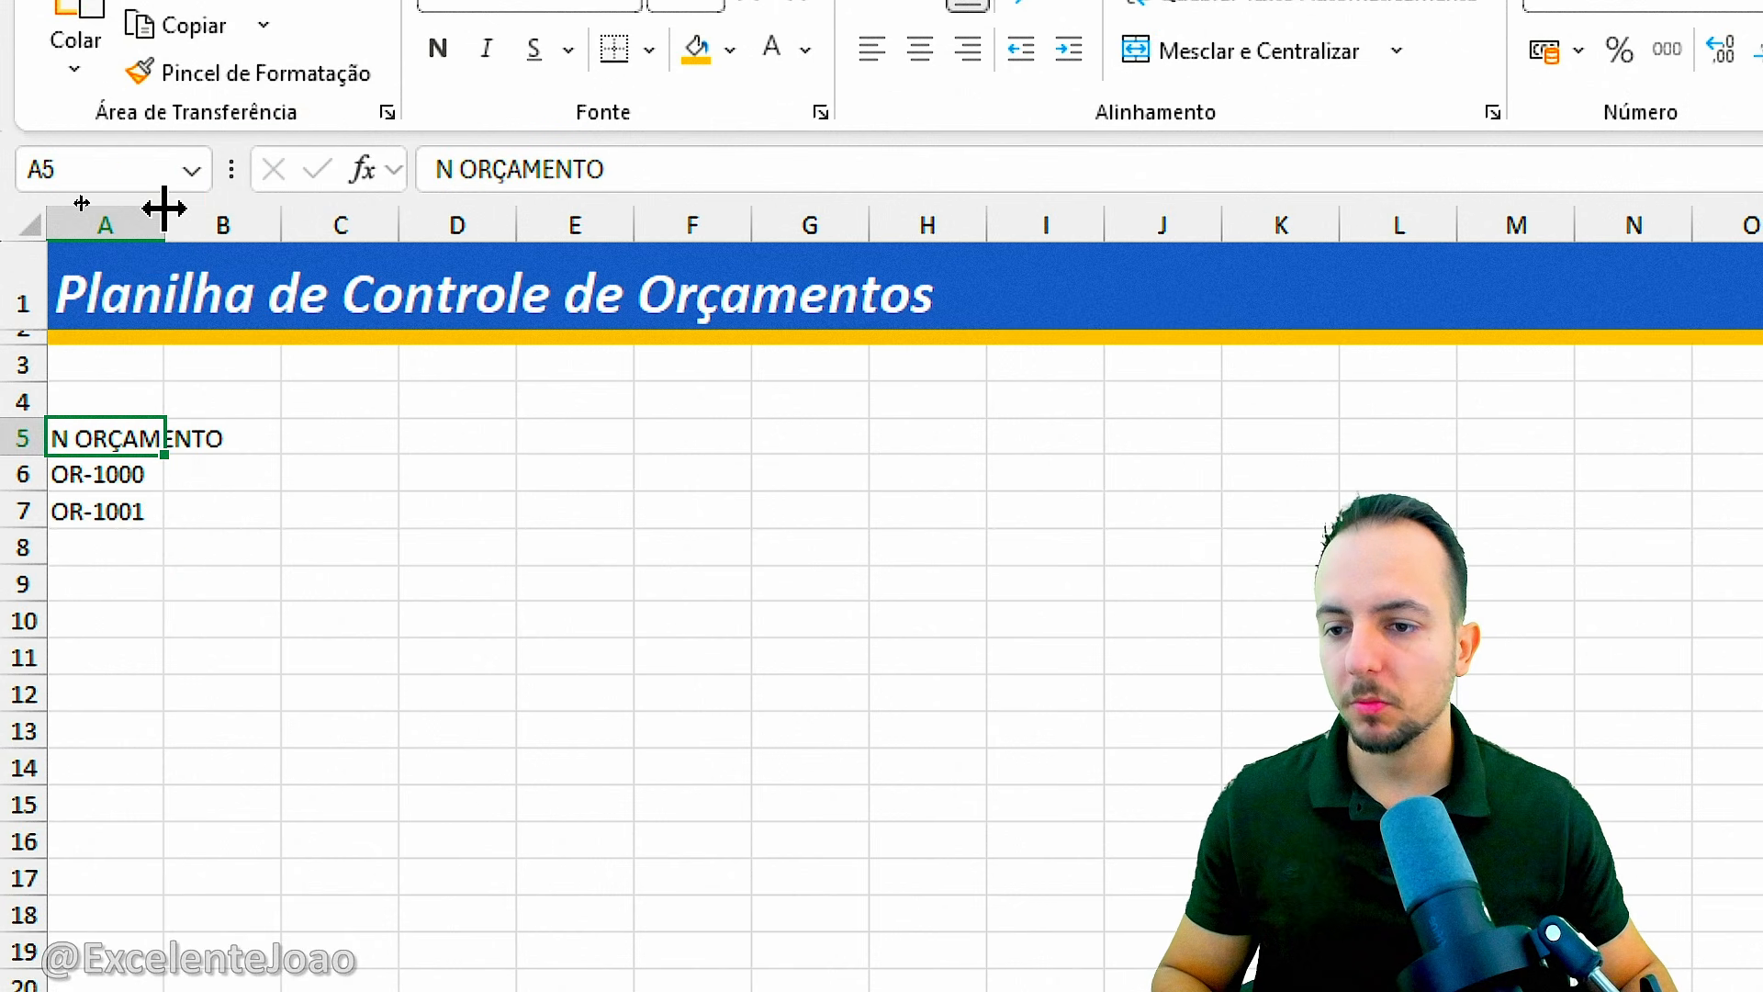
left_click_drag(163, 206, 257, 206)
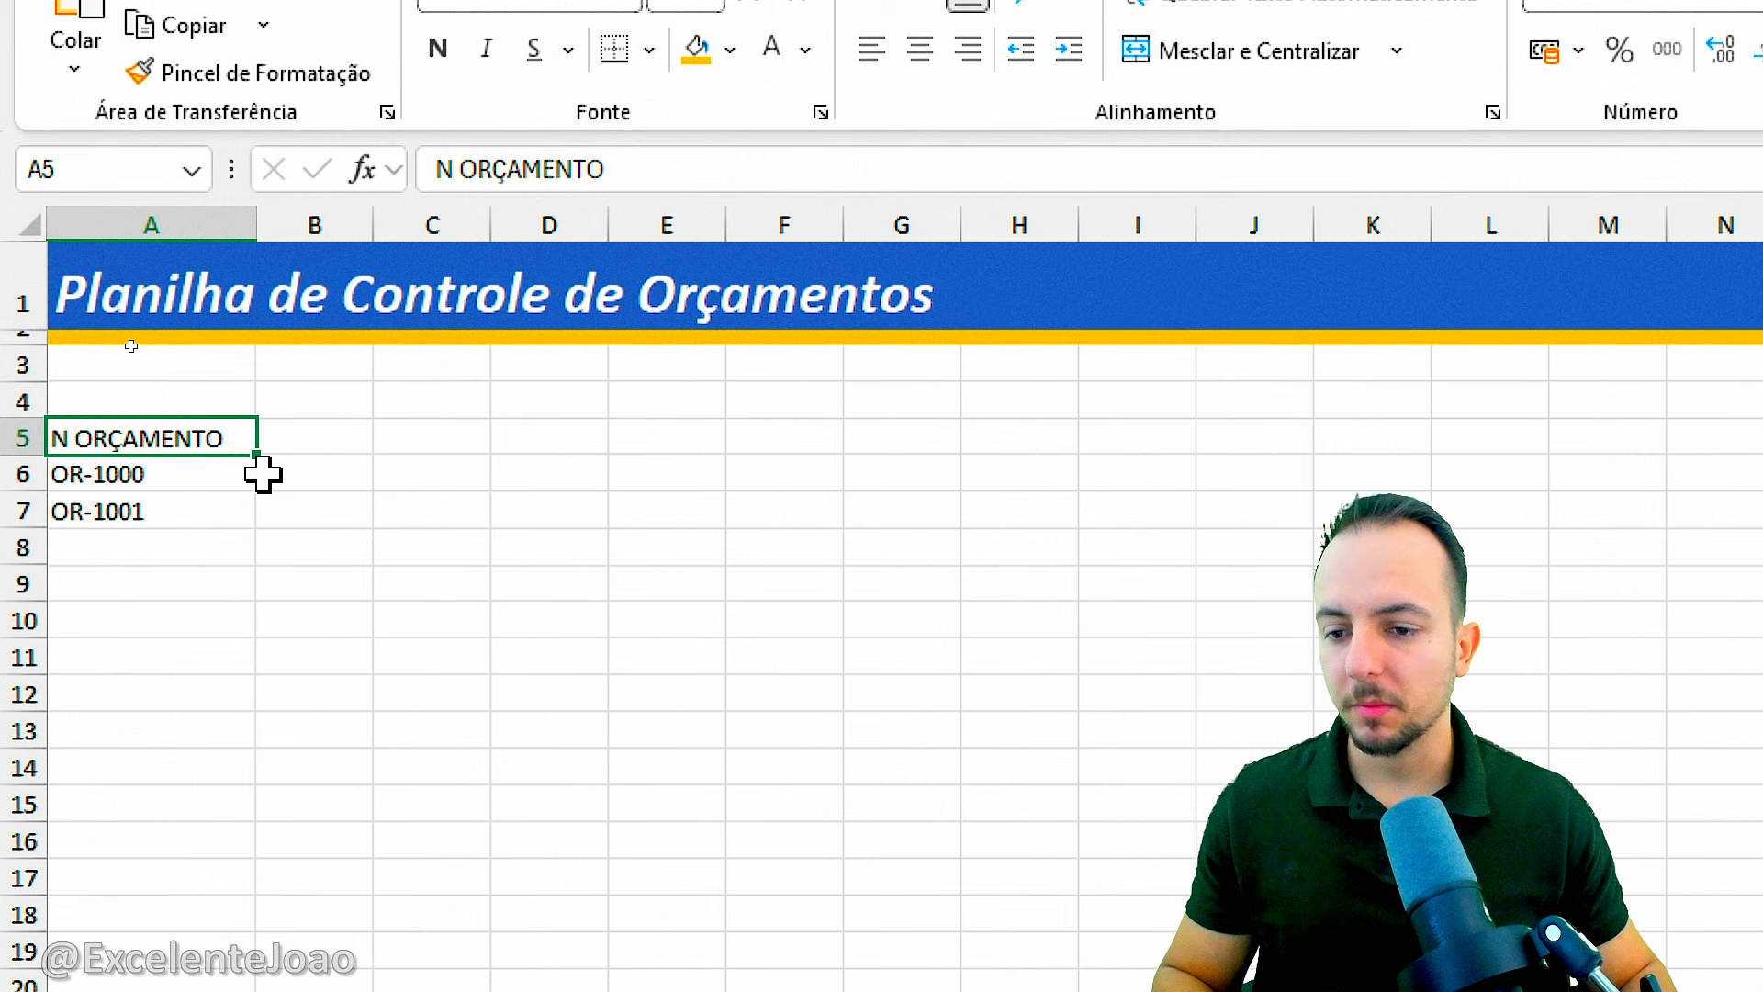
Enter the headers DATA ORÇAMENTO, DATA DO ENVIO, VALIDADE and RESPOSTA in cells B5 to E5.
left_click(327, 448)
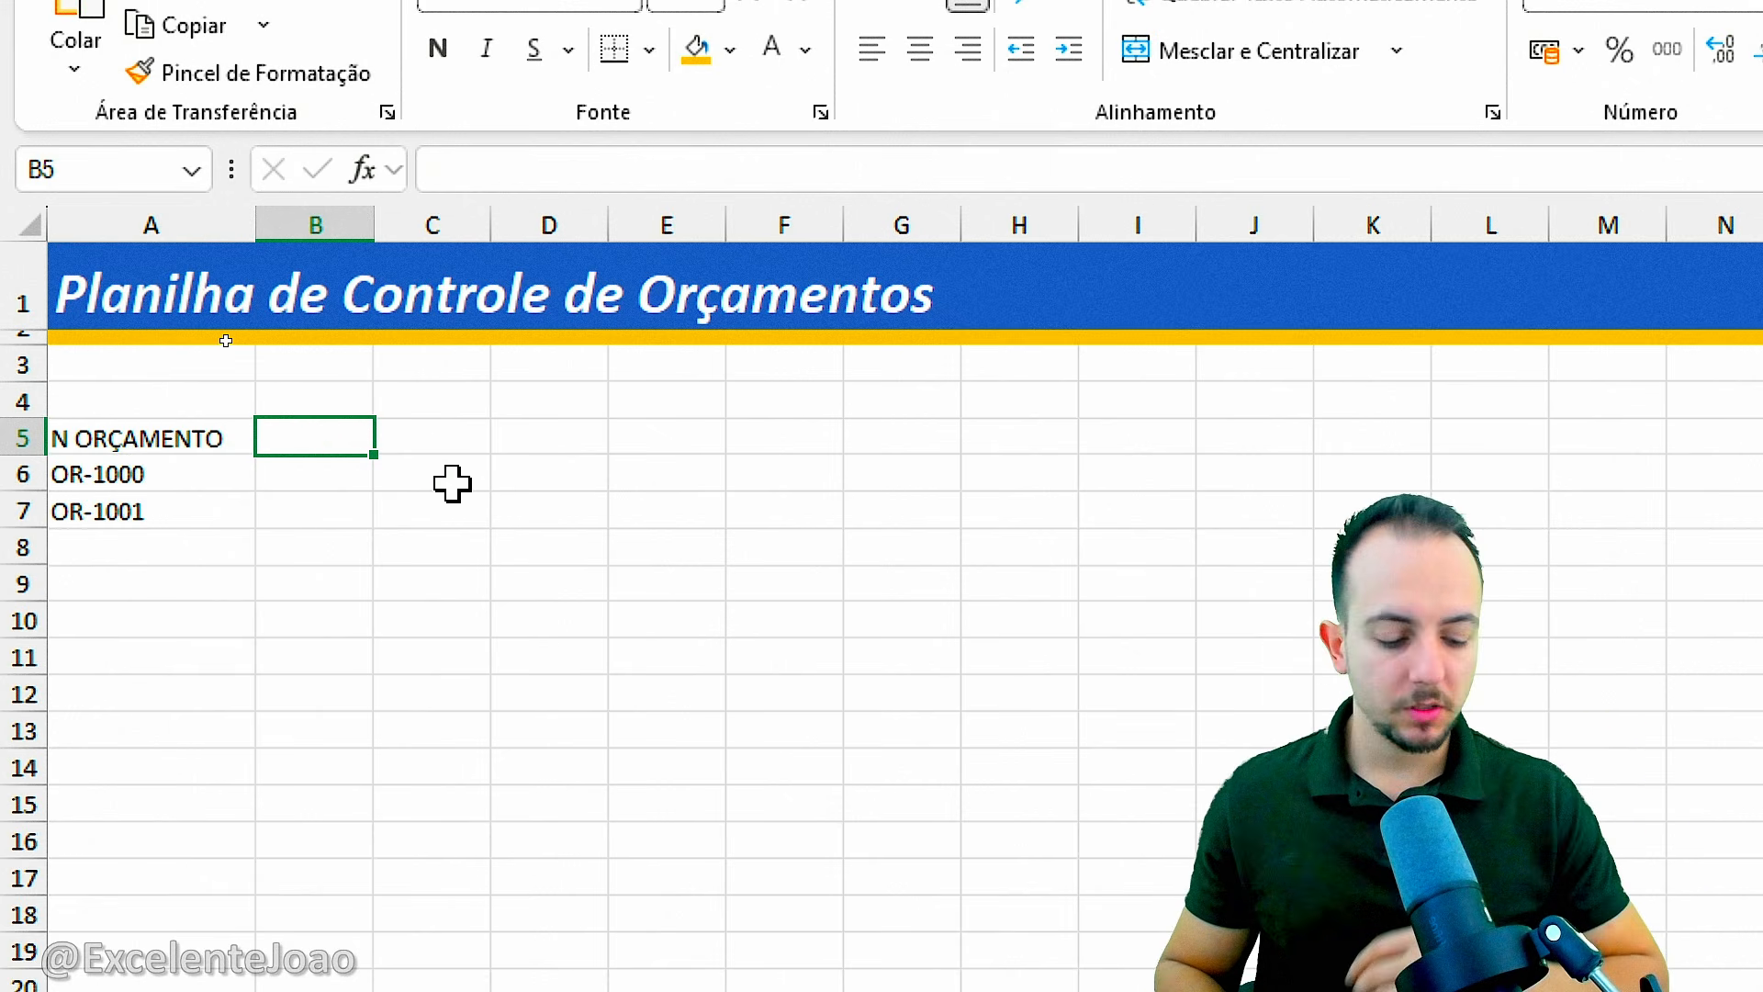
type("DATA ORÇAMENTO")
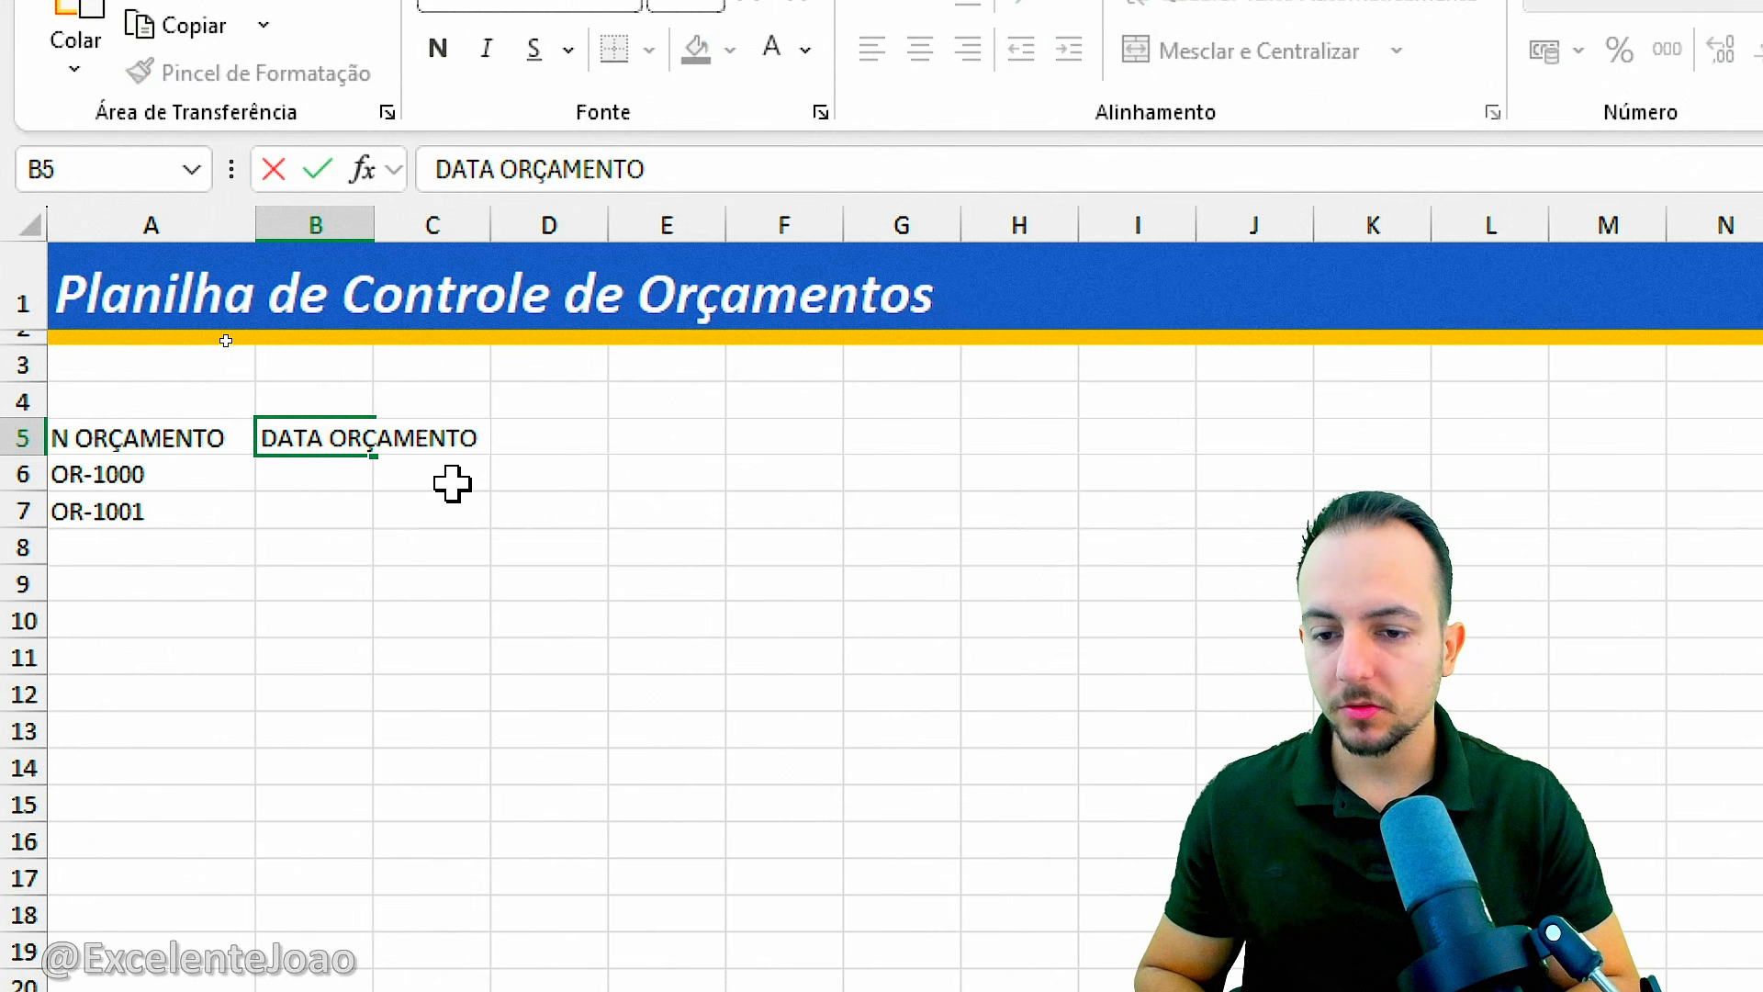
key("Tab")
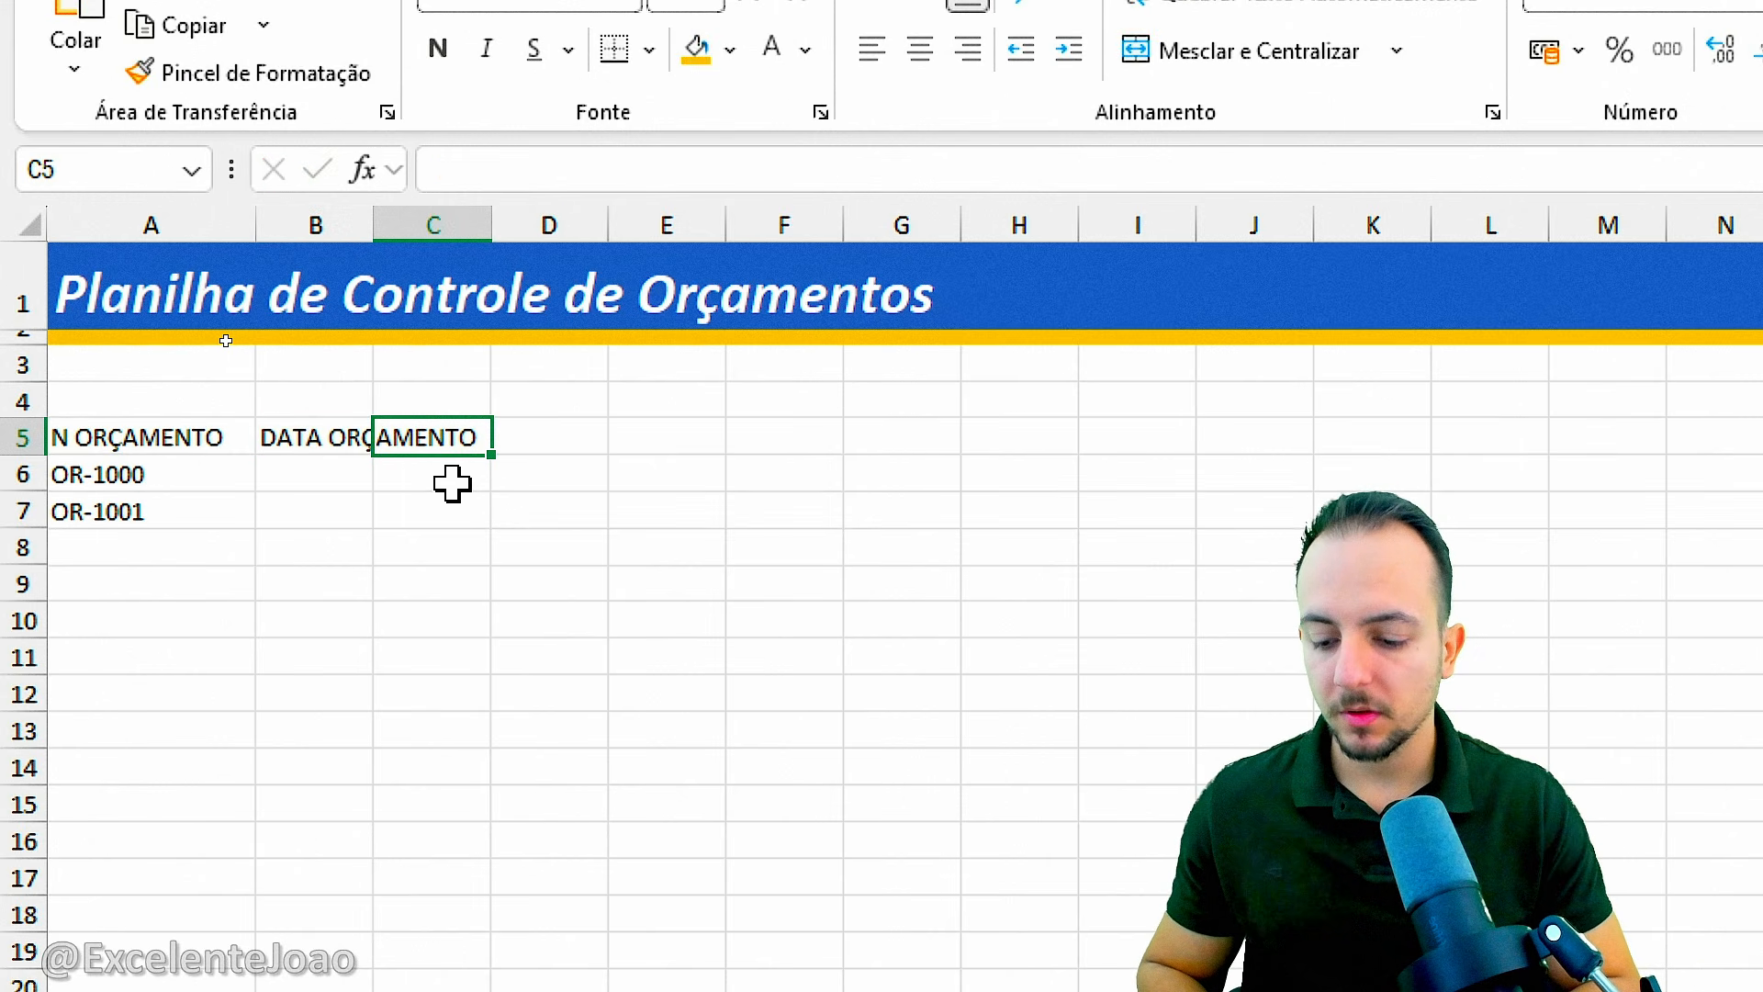
type("DATA DO ENVIO")
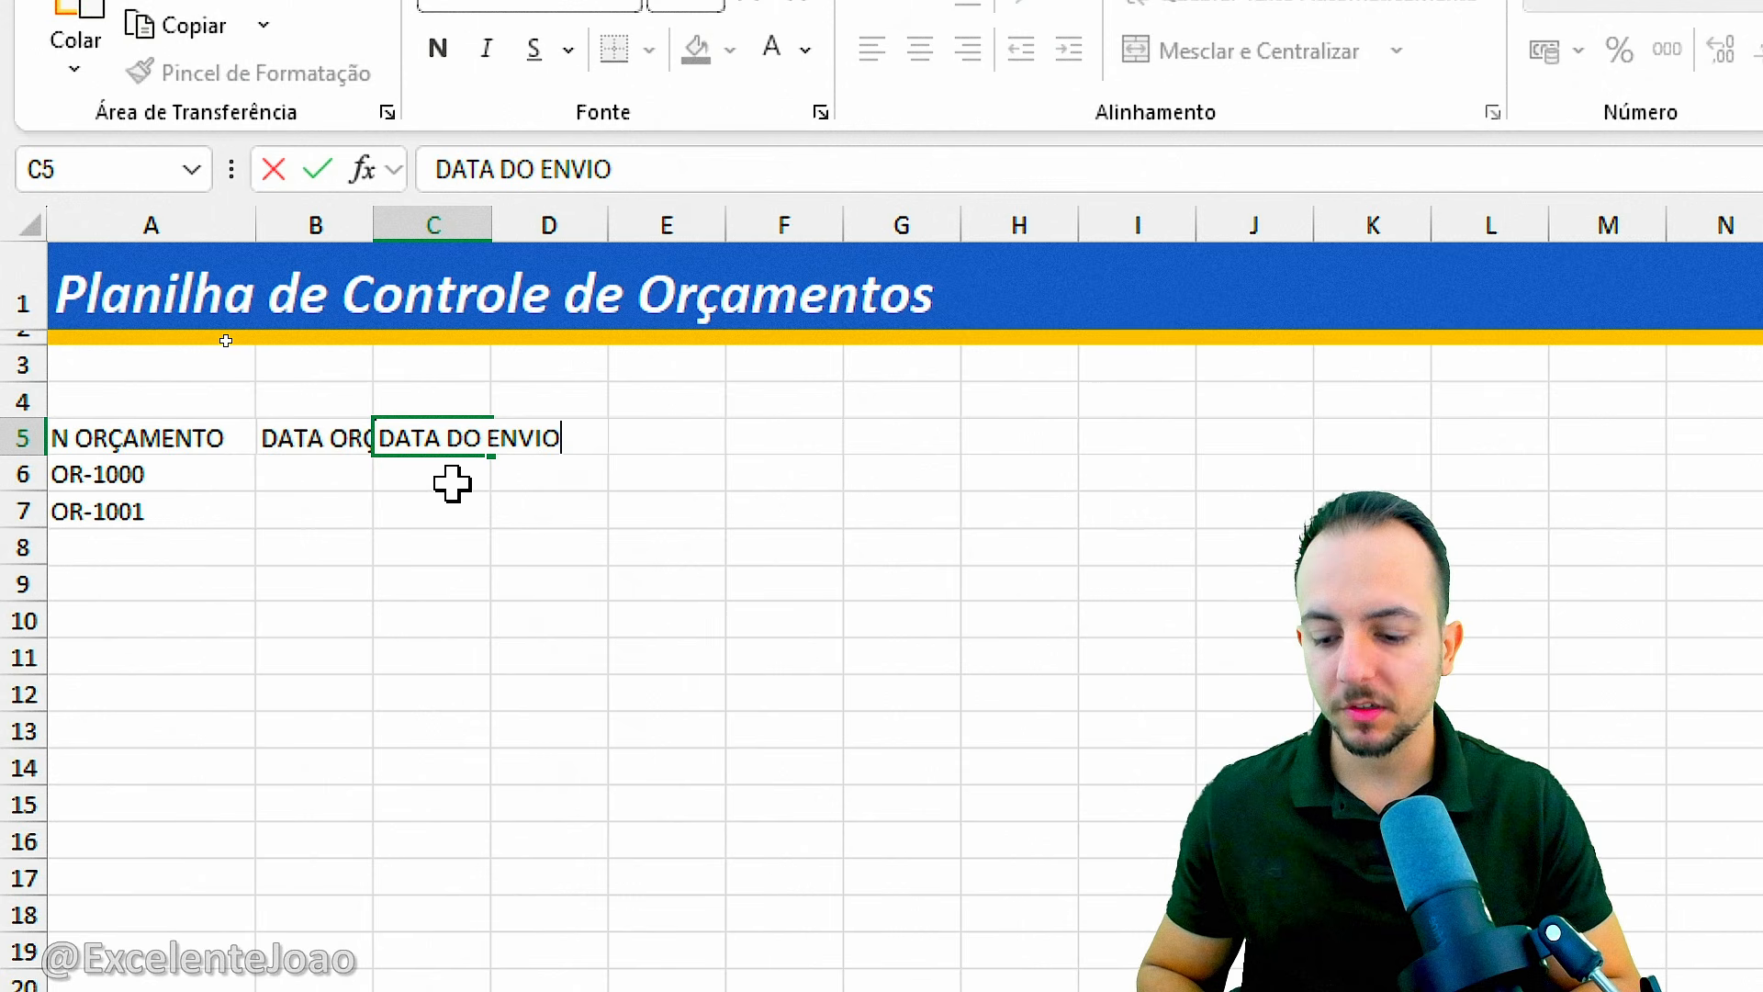
key("Tab")
type("VALIDADE")
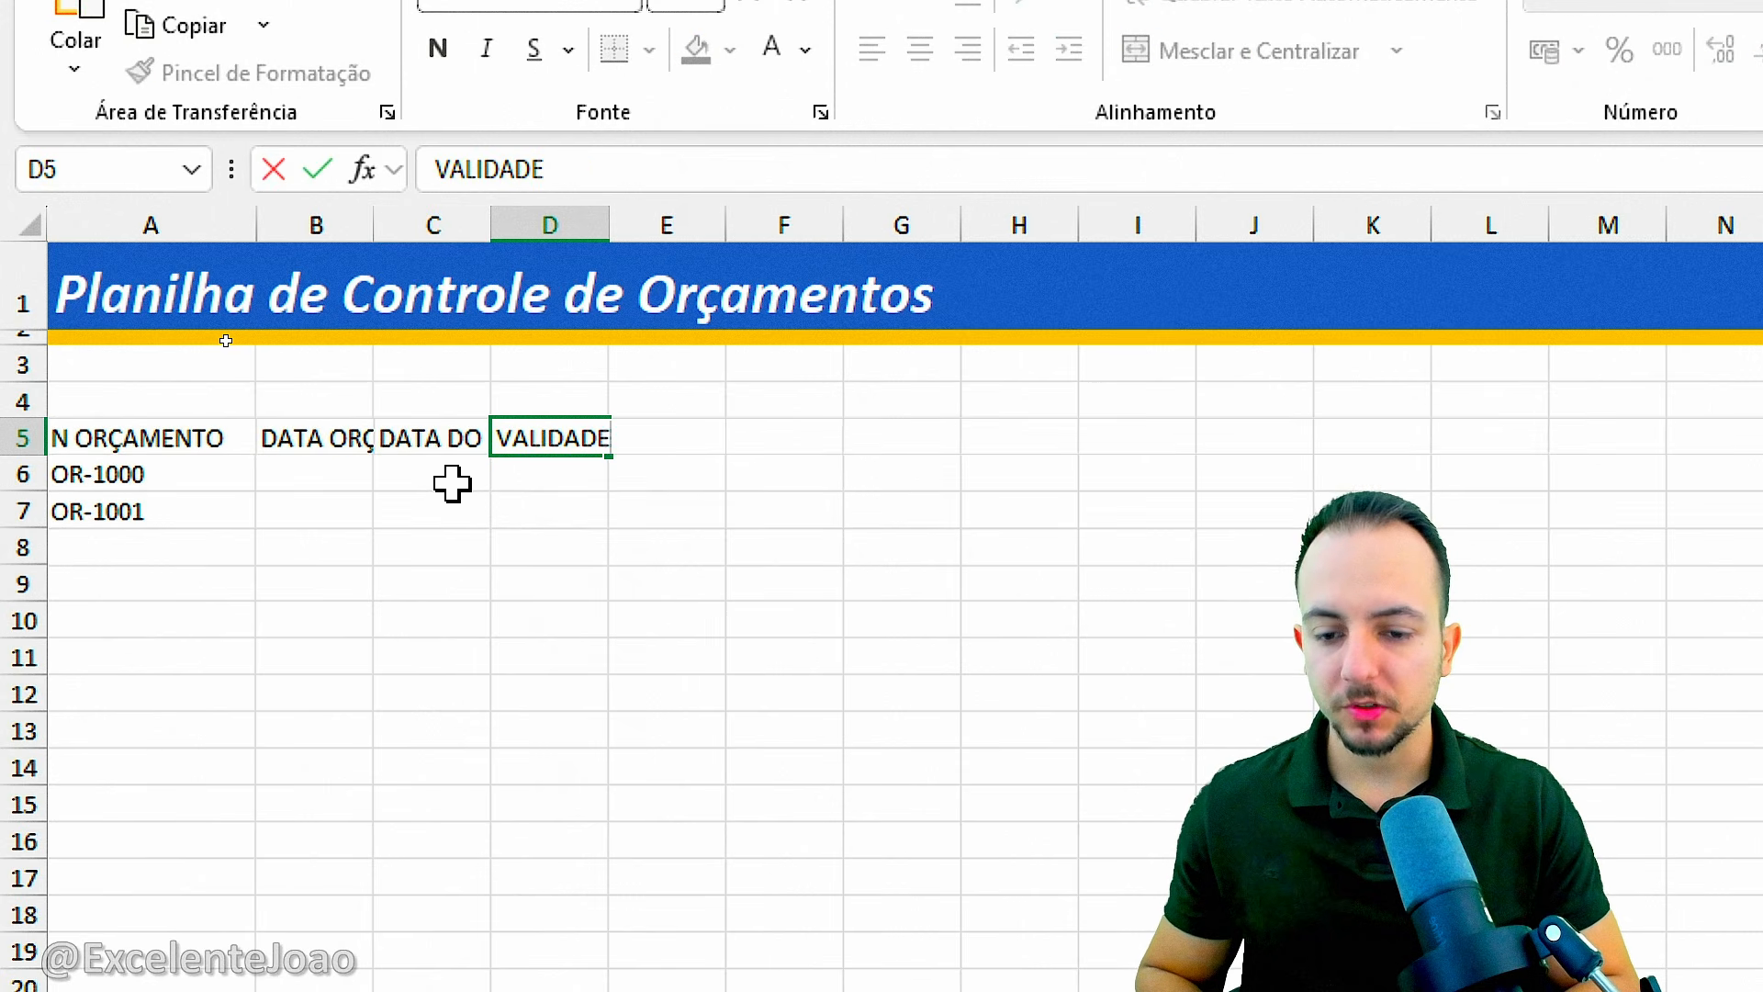
key("Tab")
type("RESPOST")
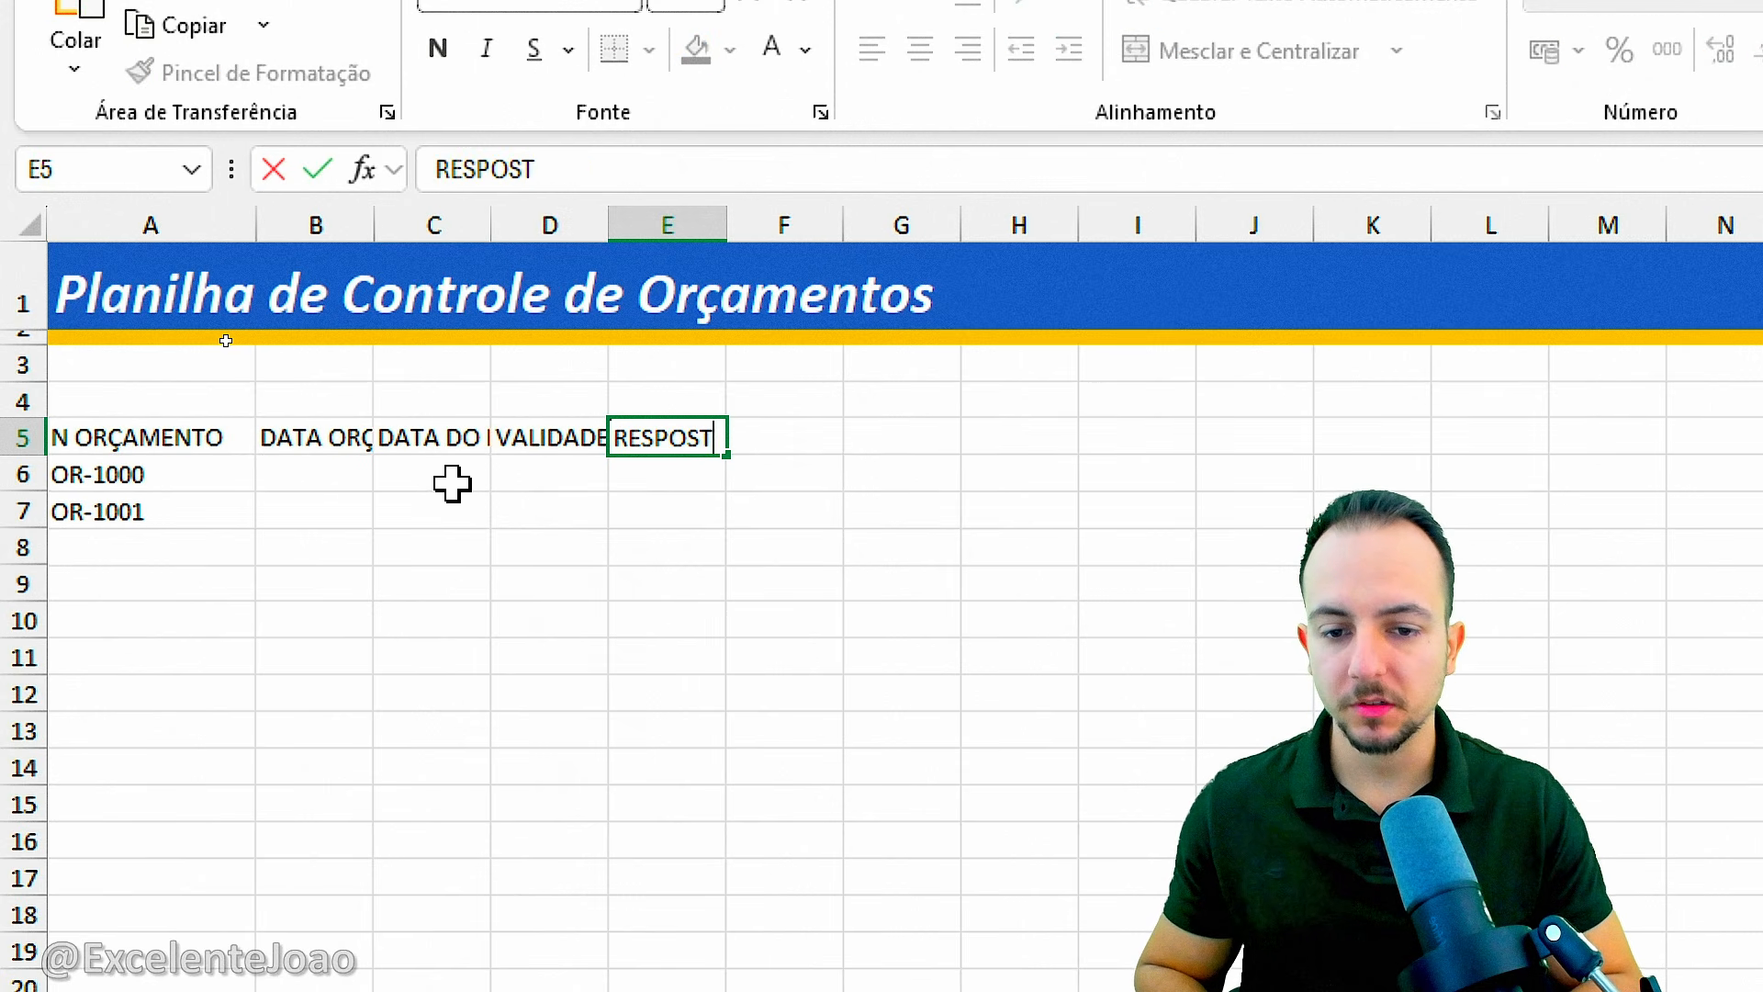
type("A")
key("Return")
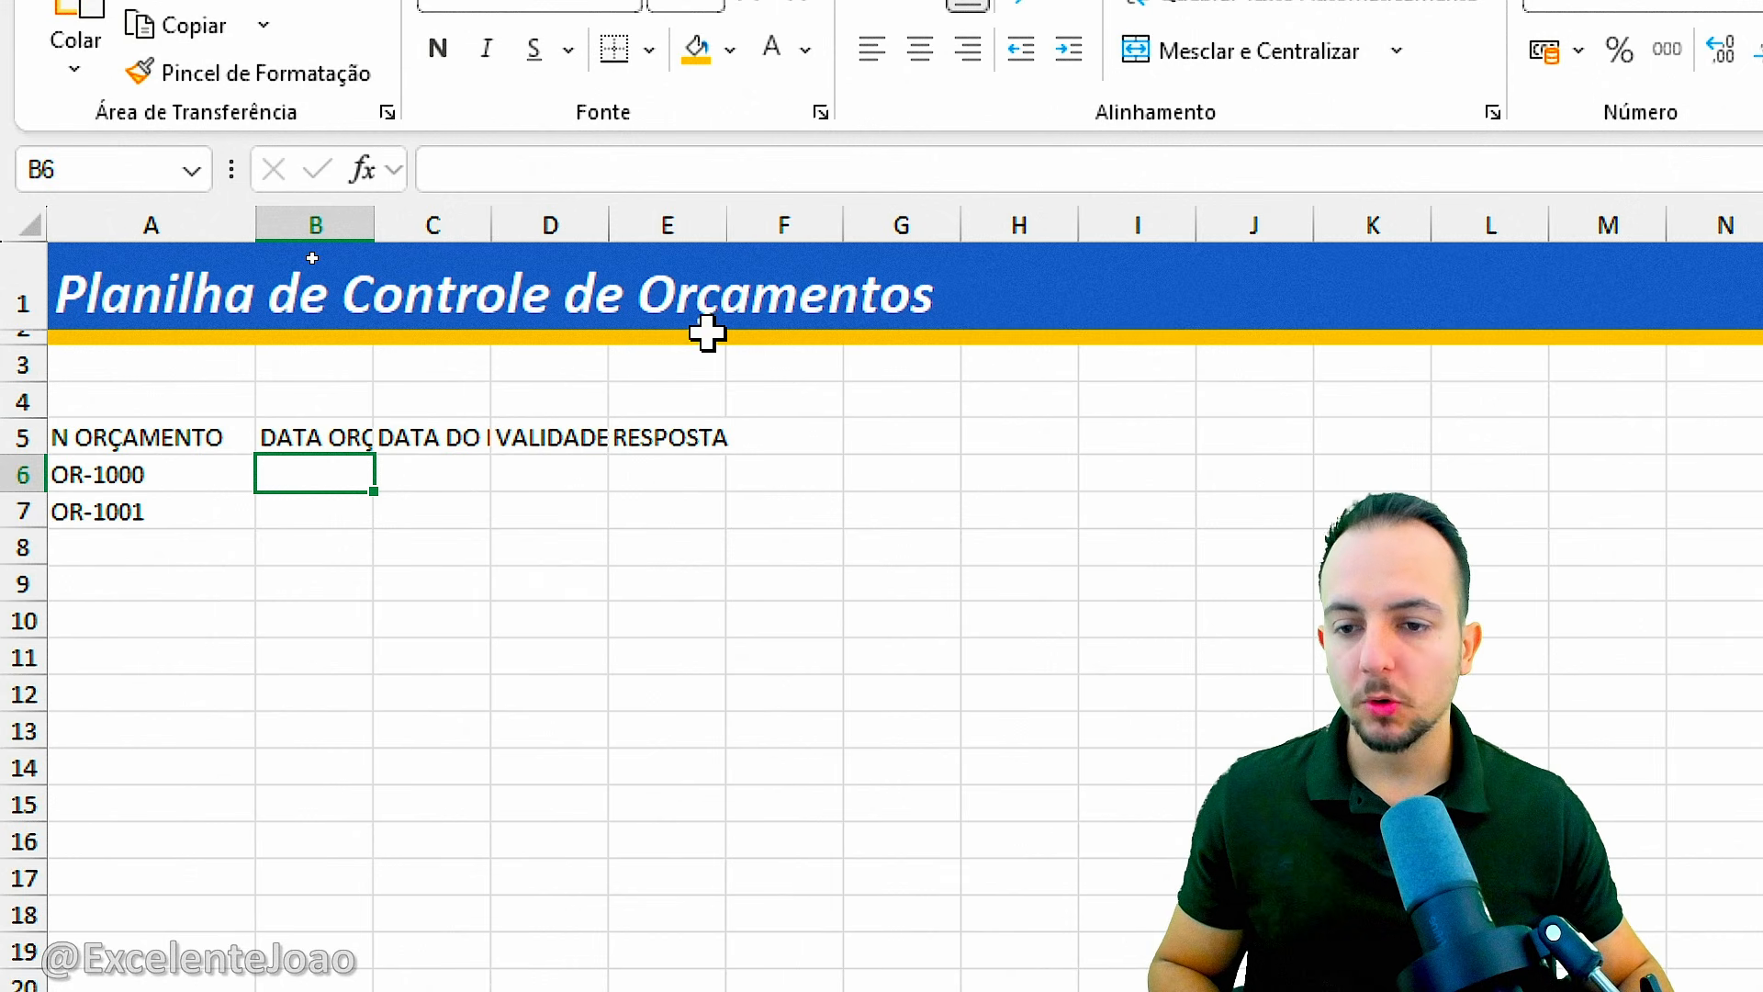
Merge and center cells B4:E4 above the four new headers.
left_click_drag(303, 223, 716, 230)
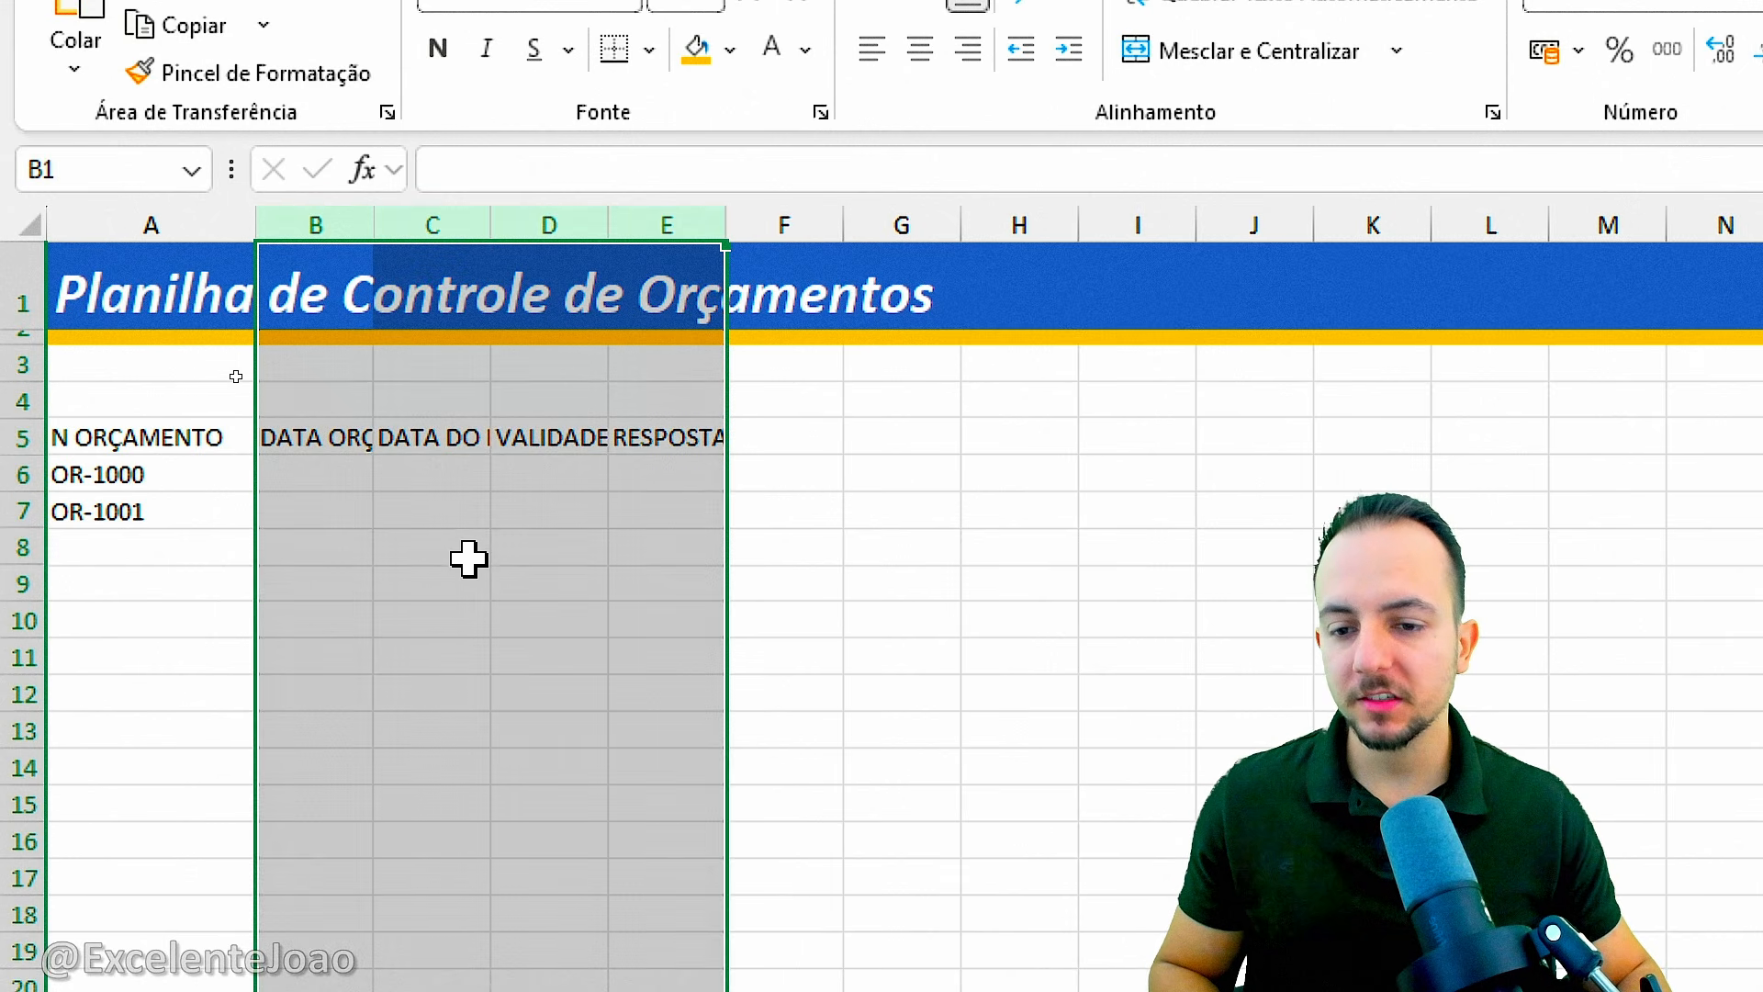
left_click(340, 401)
left_click_drag(340, 400, 698, 398)
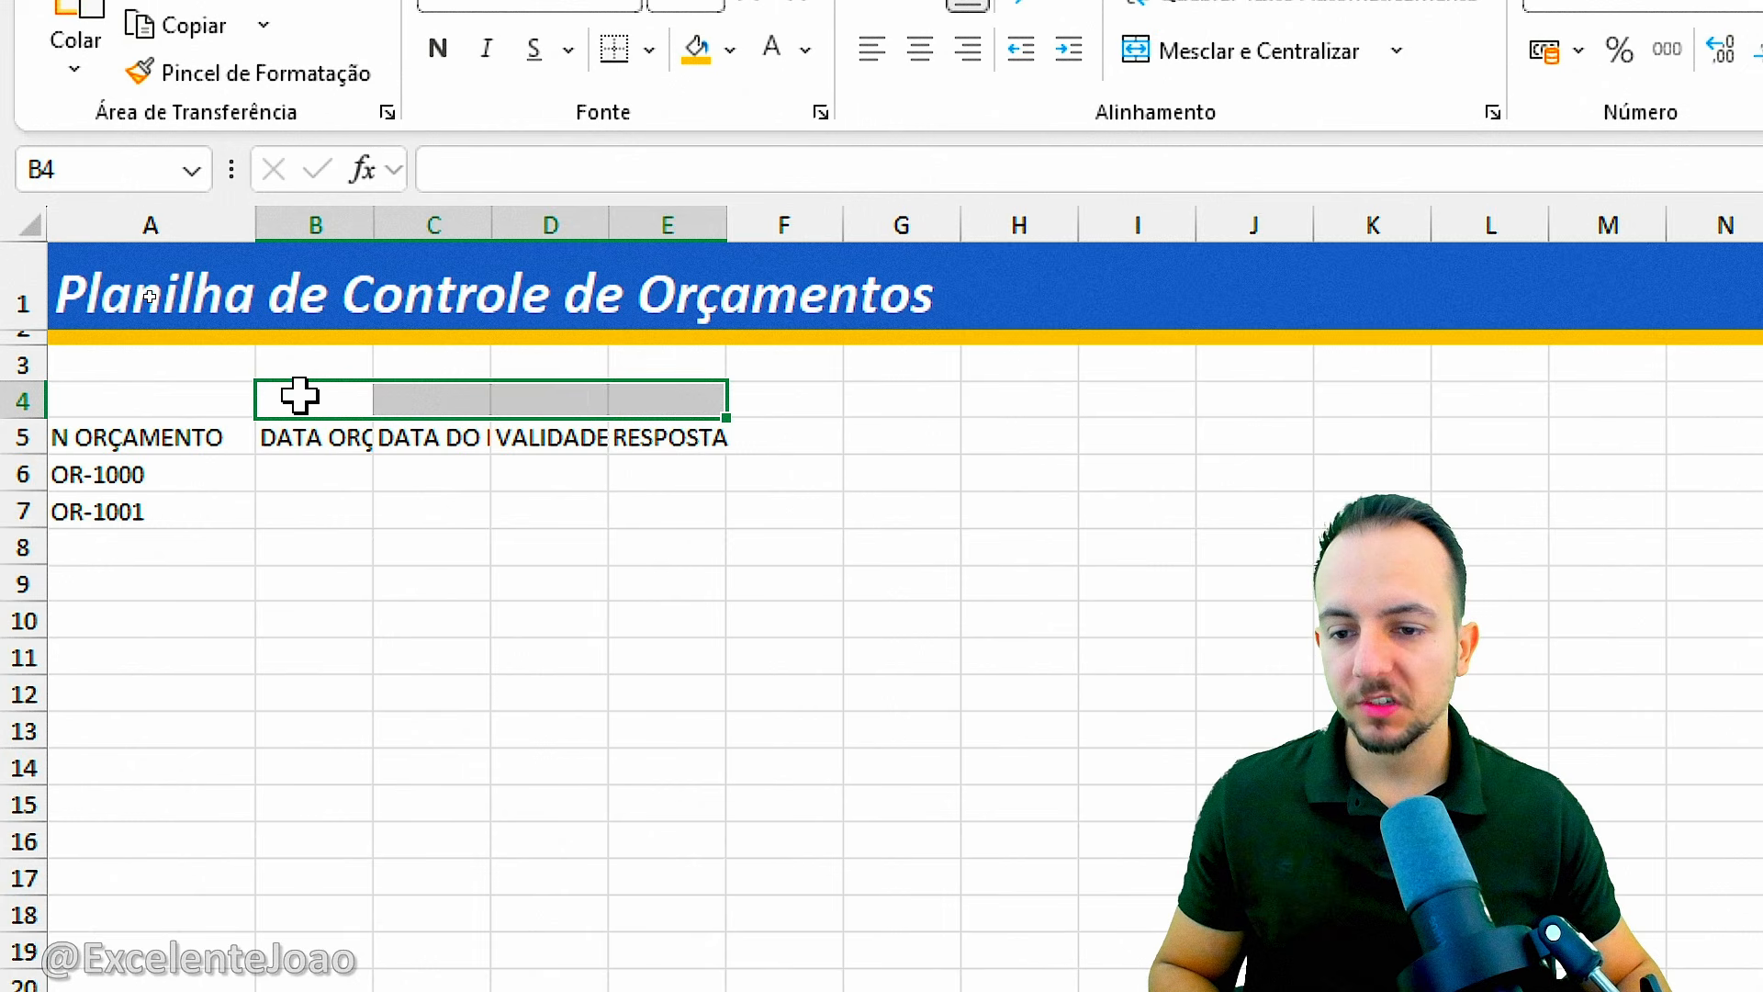
left_click_drag(294, 398, 698, 398)
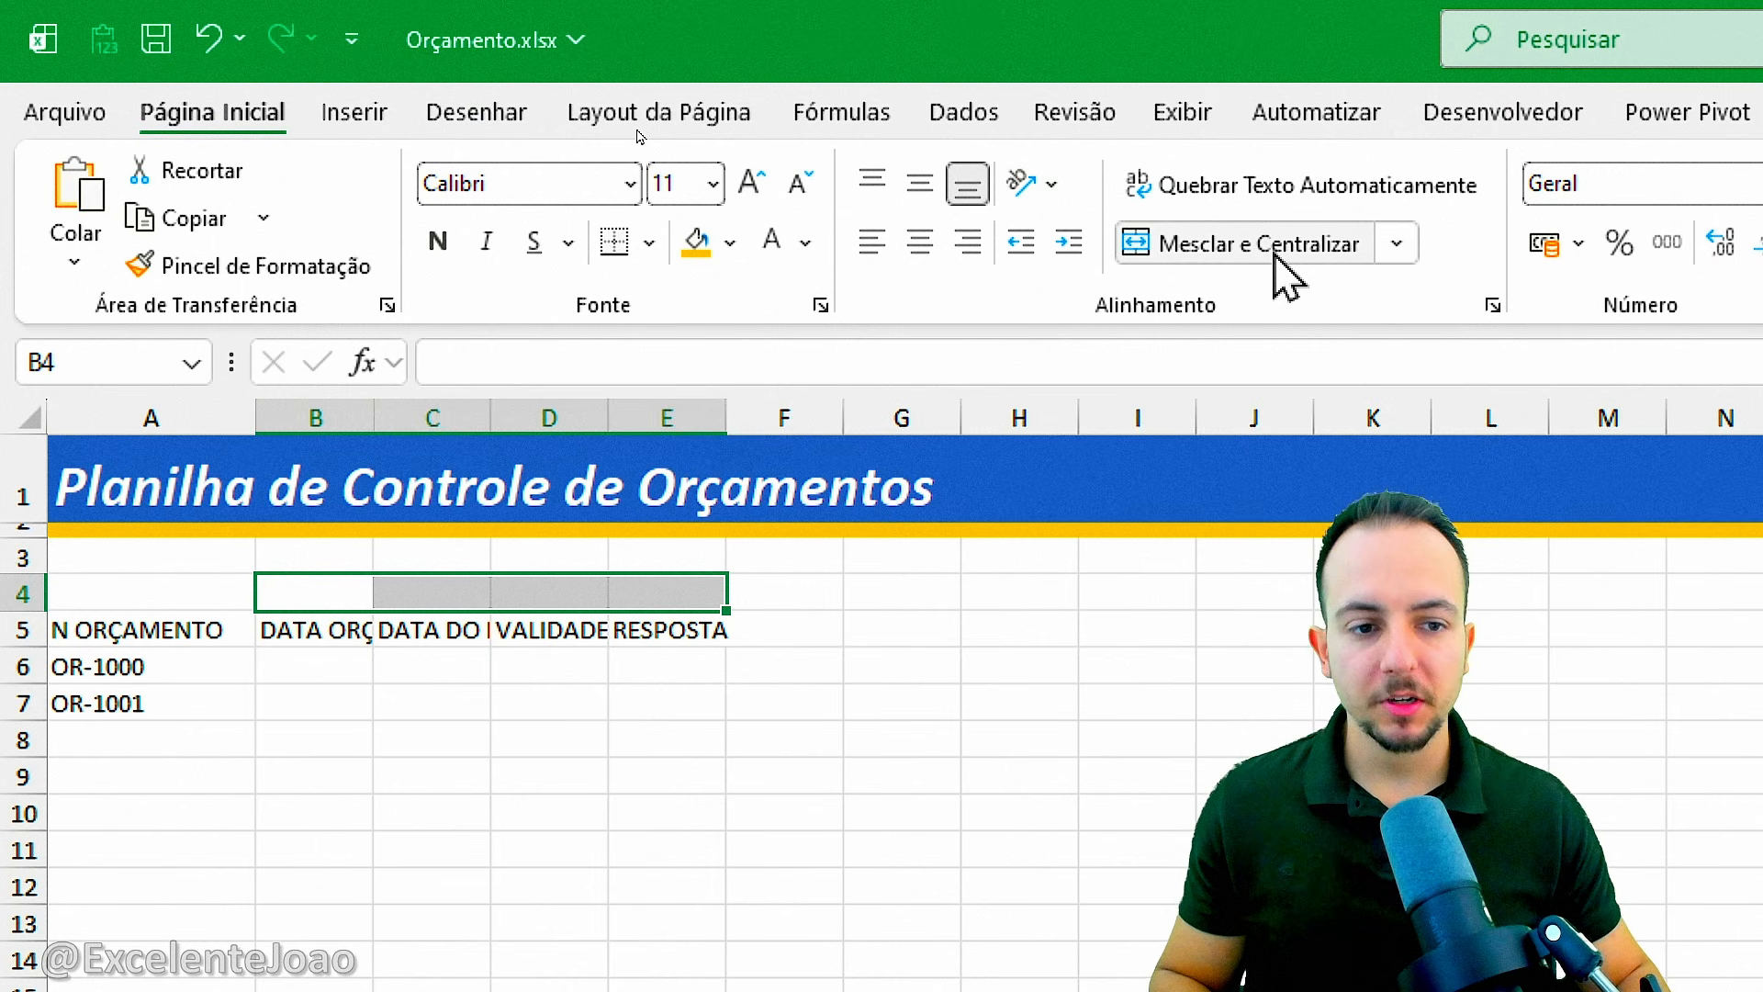
left_click(1277, 259)
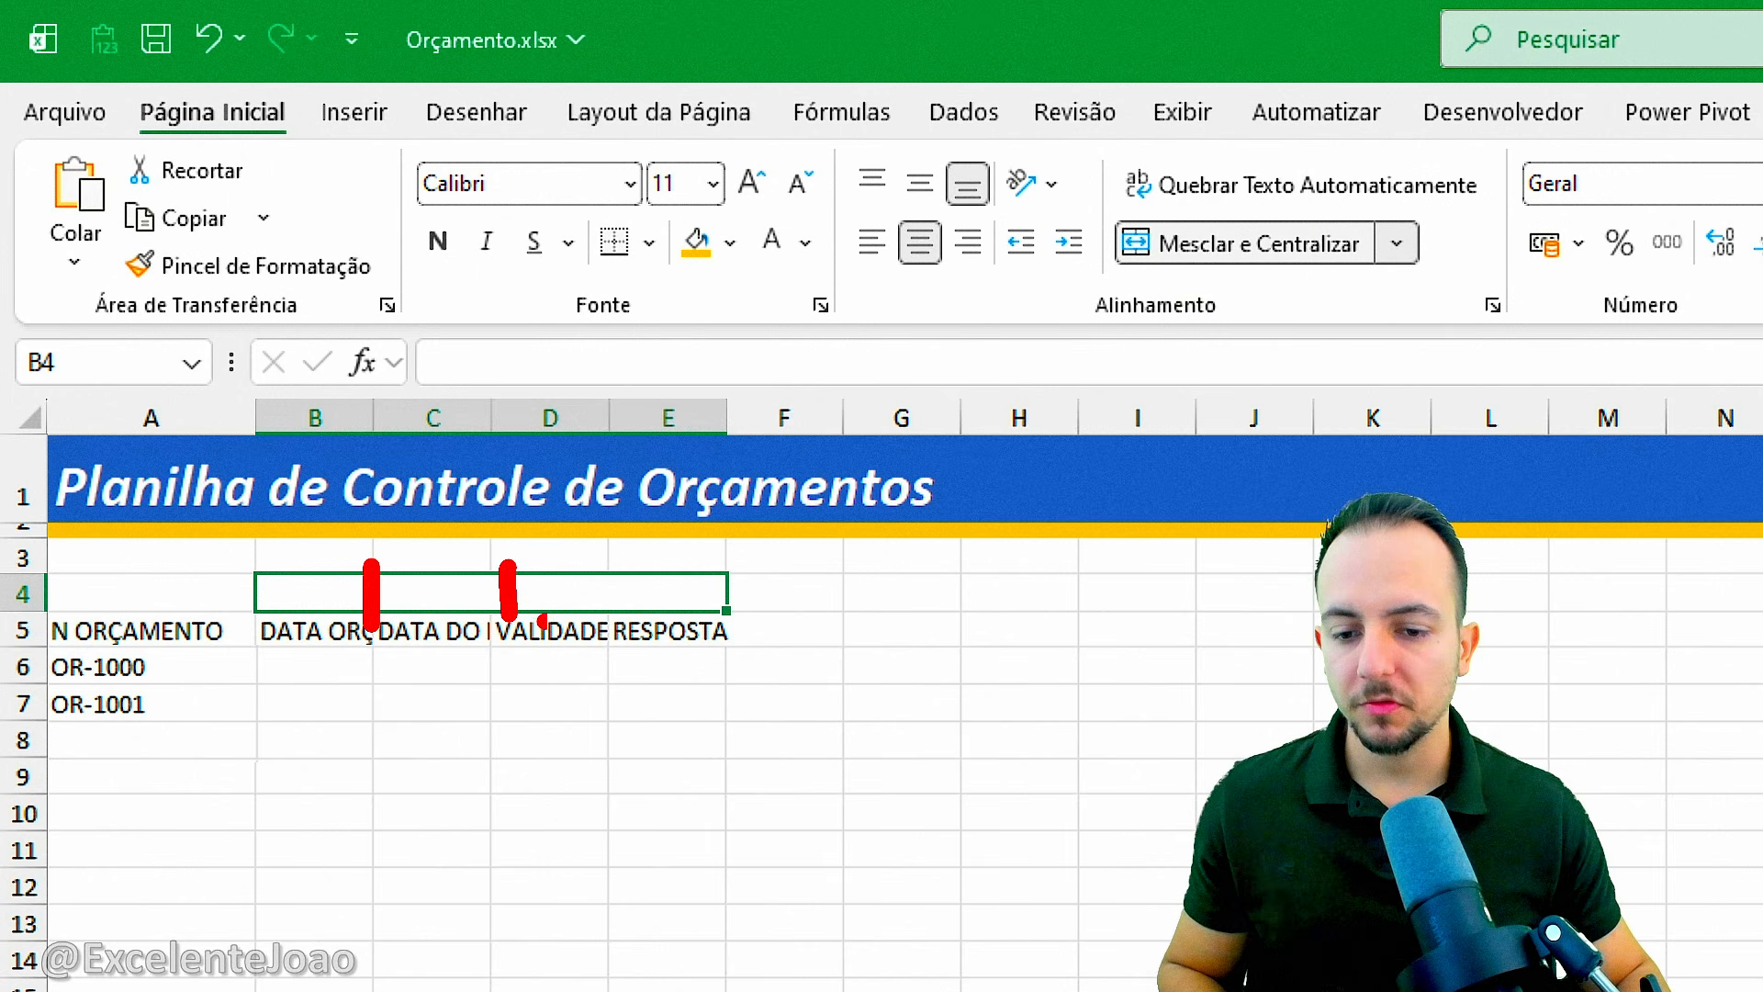
key("ctrl+z")
key("ctrl+z")
key("ctrl+z")
mouse_move(254, 567)
left_mouse_down()
mouse_move(739, 593)
mouse_move(735, 617)
left_mouse_up()
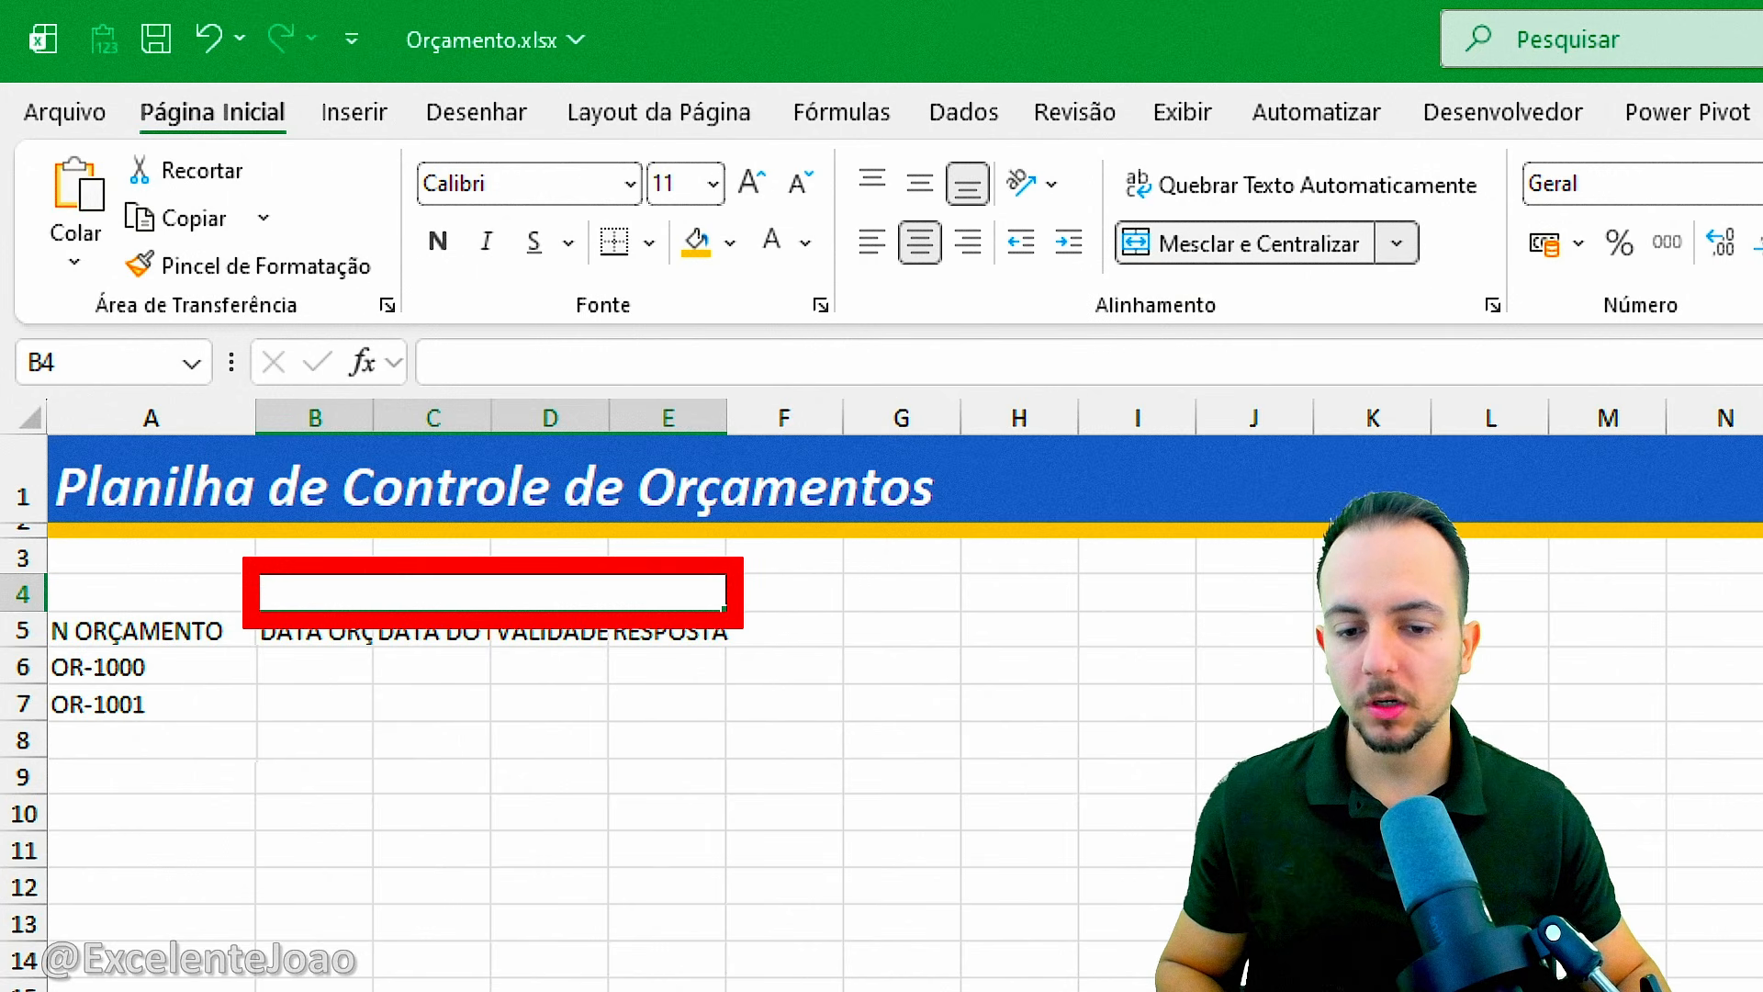
key("Escape")
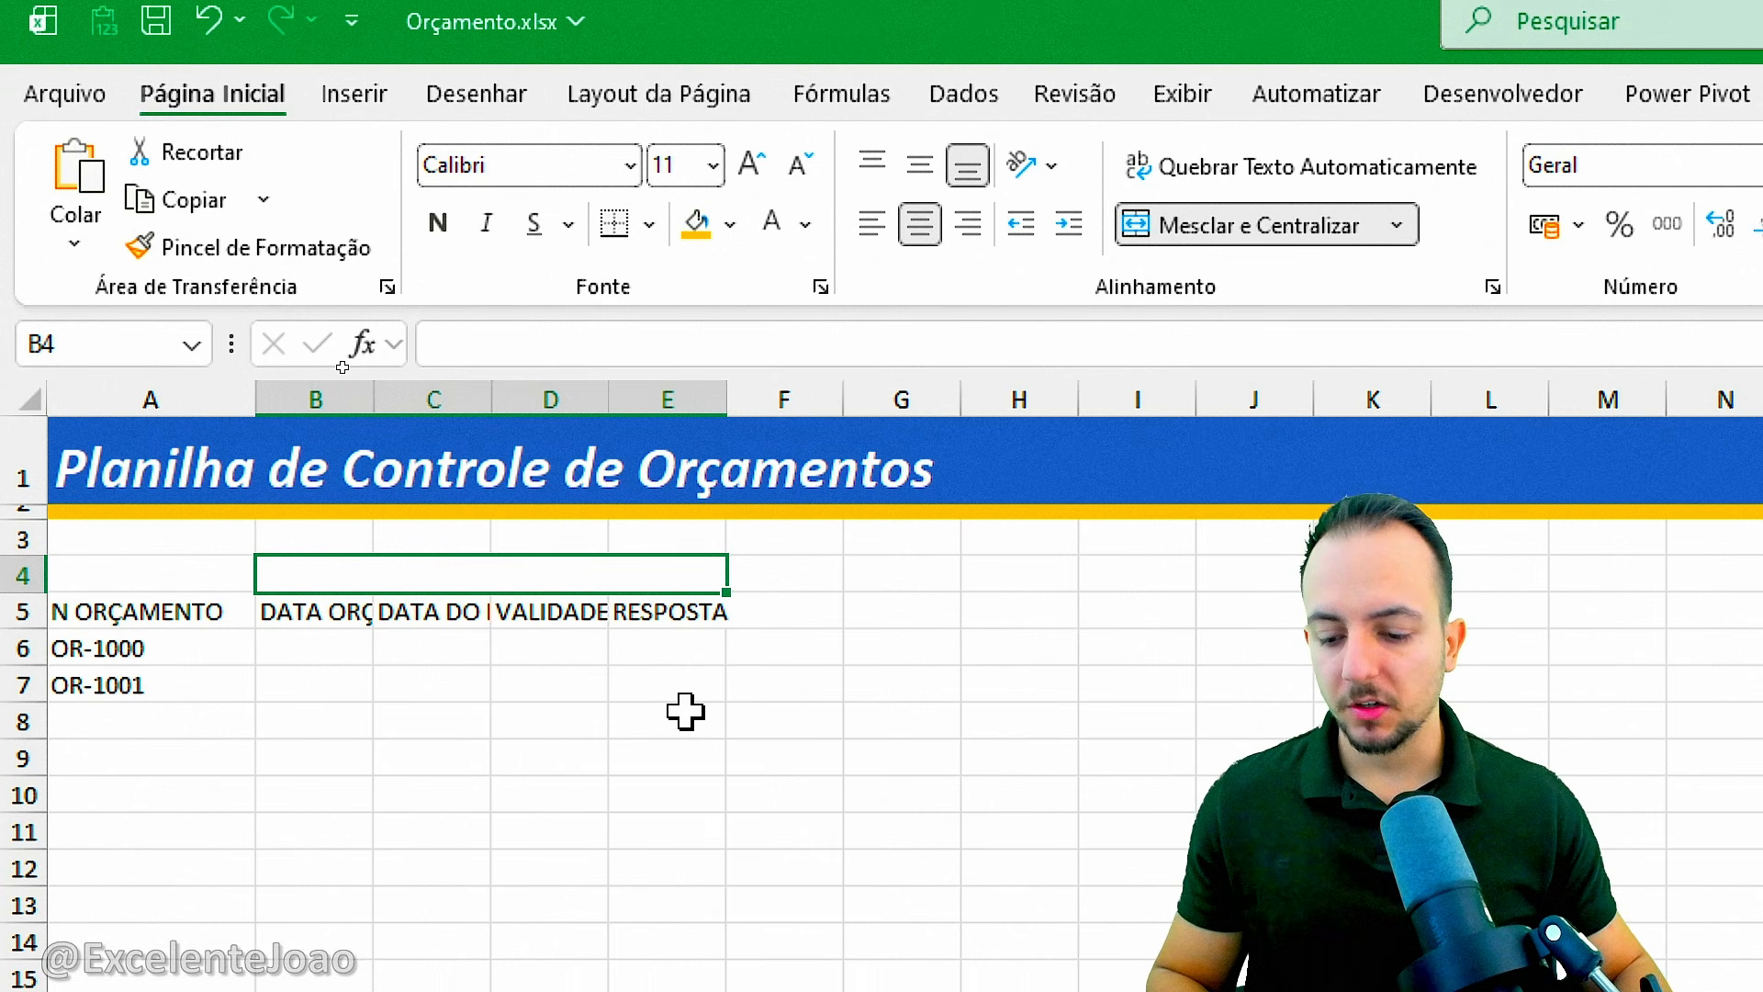
Enter the group heading DATAS in the merged cell above the date headers.
type("DATAS")
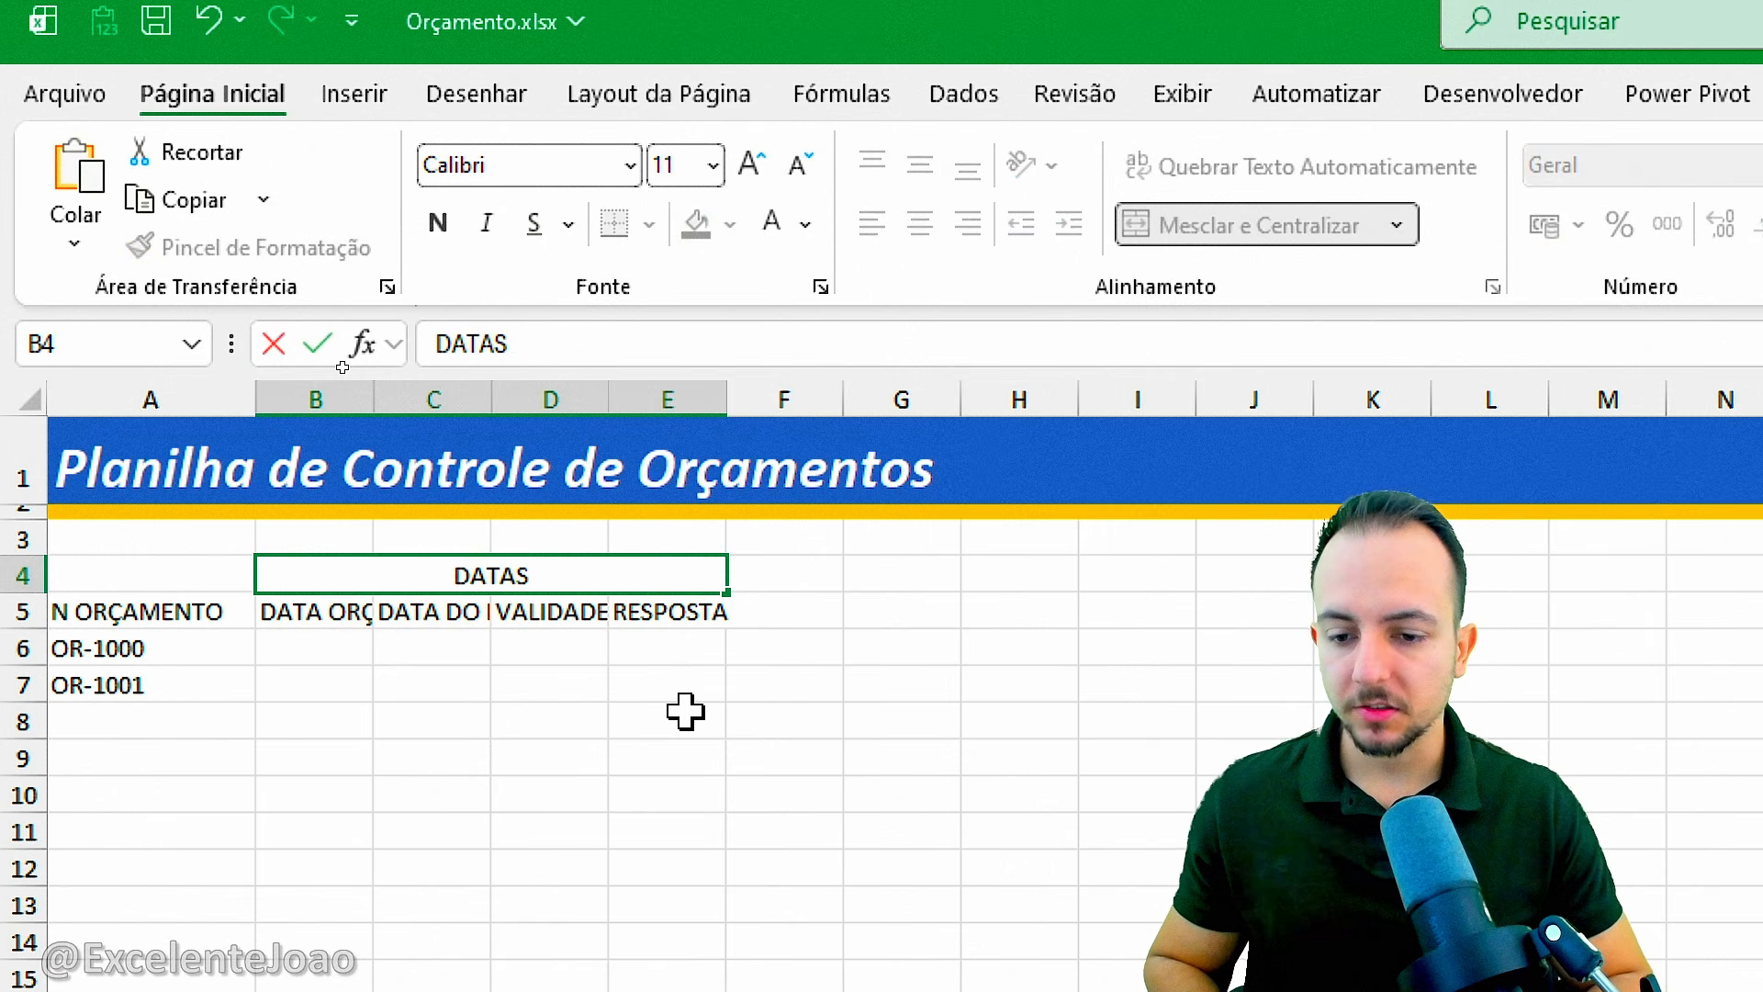
key("Return")
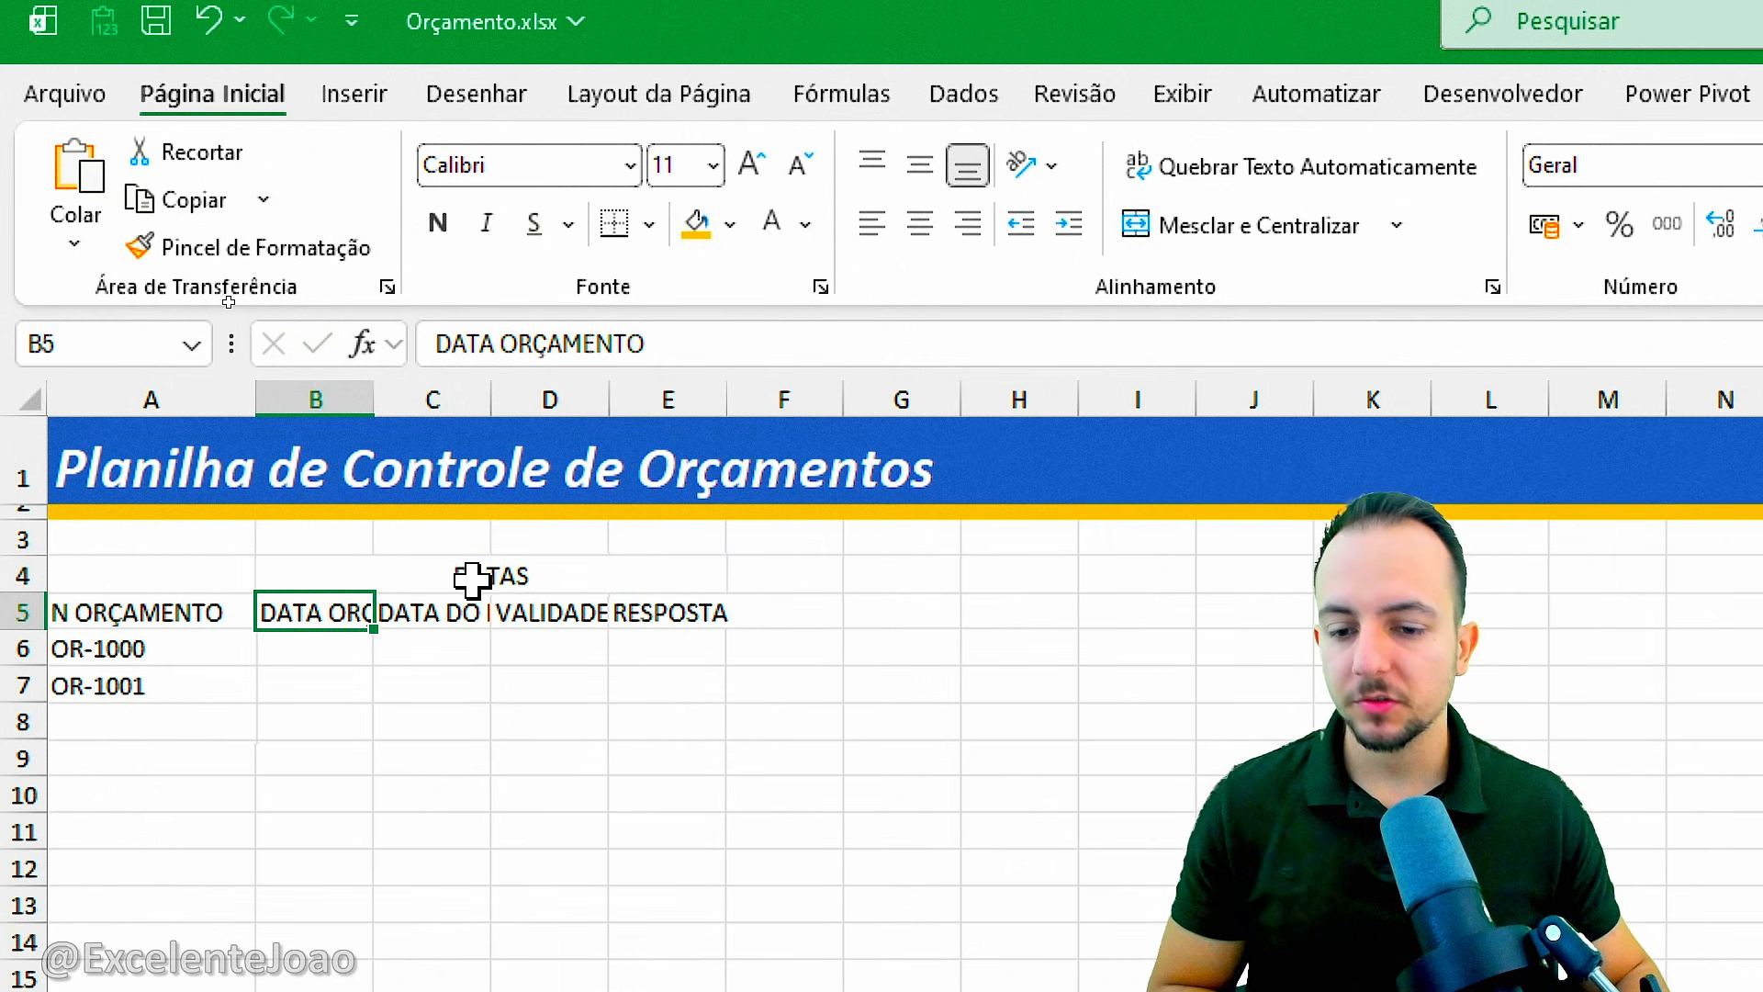
left_click_drag(478, 578, 560, 633)
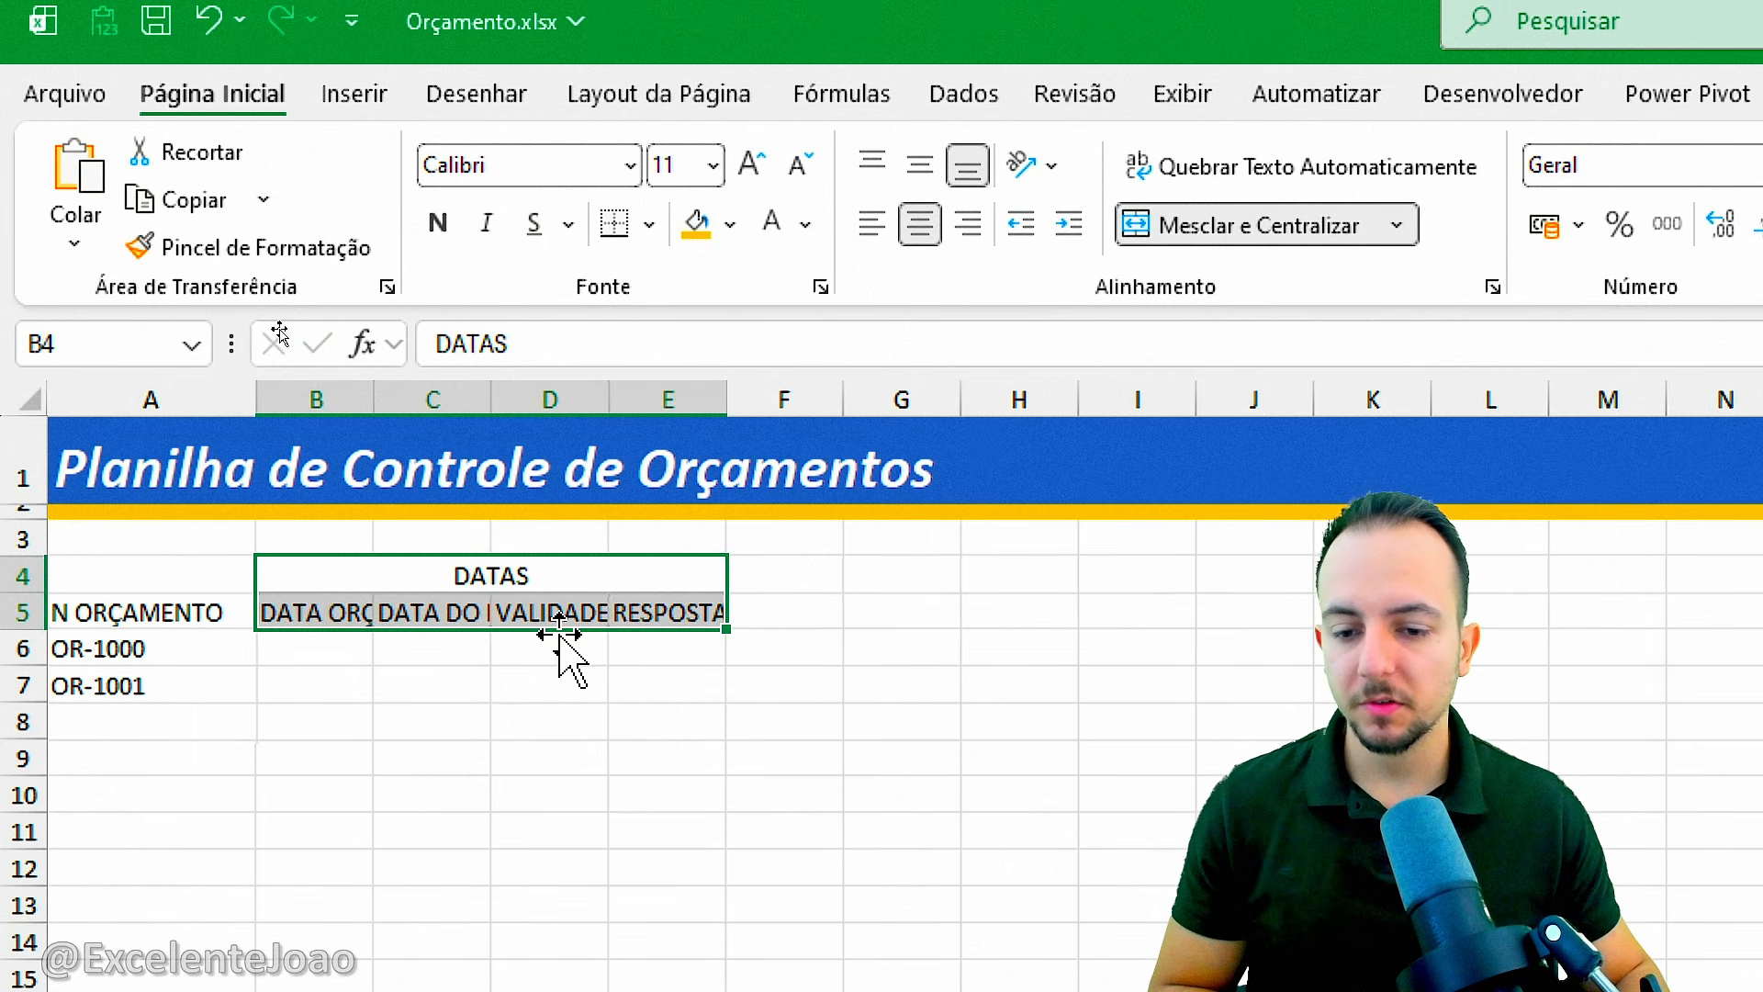
left_click(478, 577)
left_click(308, 610)
left_click_drag(308, 610, 615, 606)
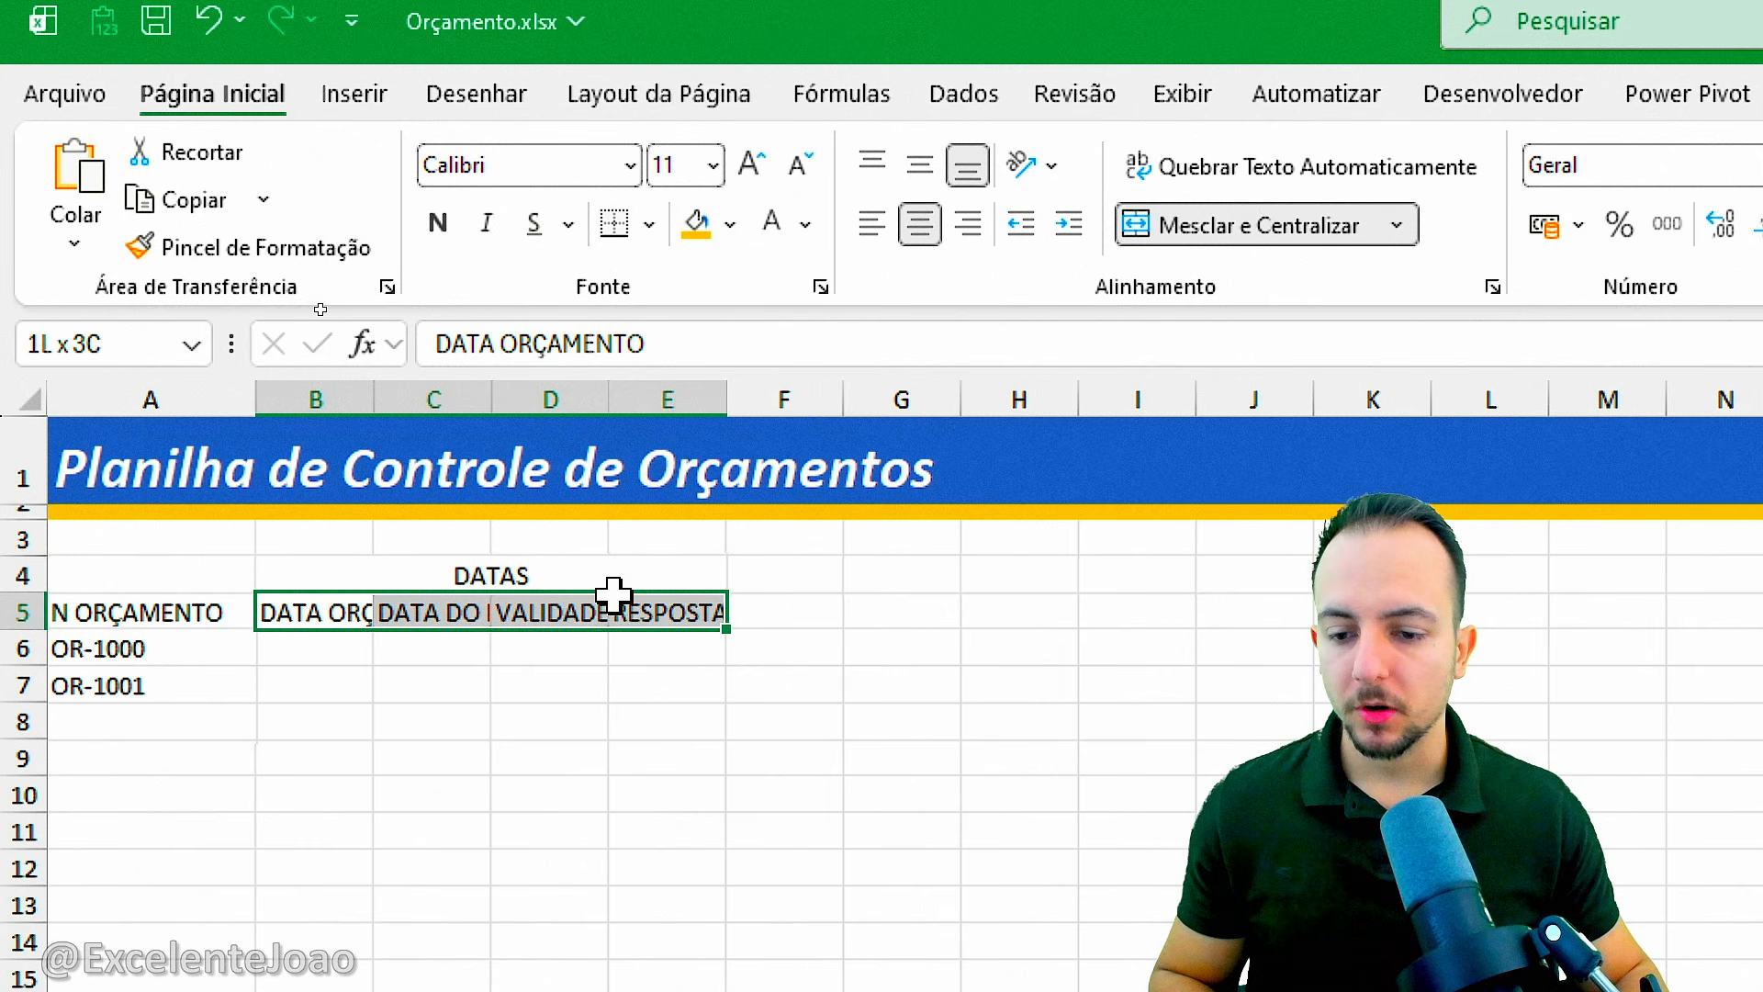
Add bottom, right and left borders to the merged DATAS cell.
left_click(574, 563)
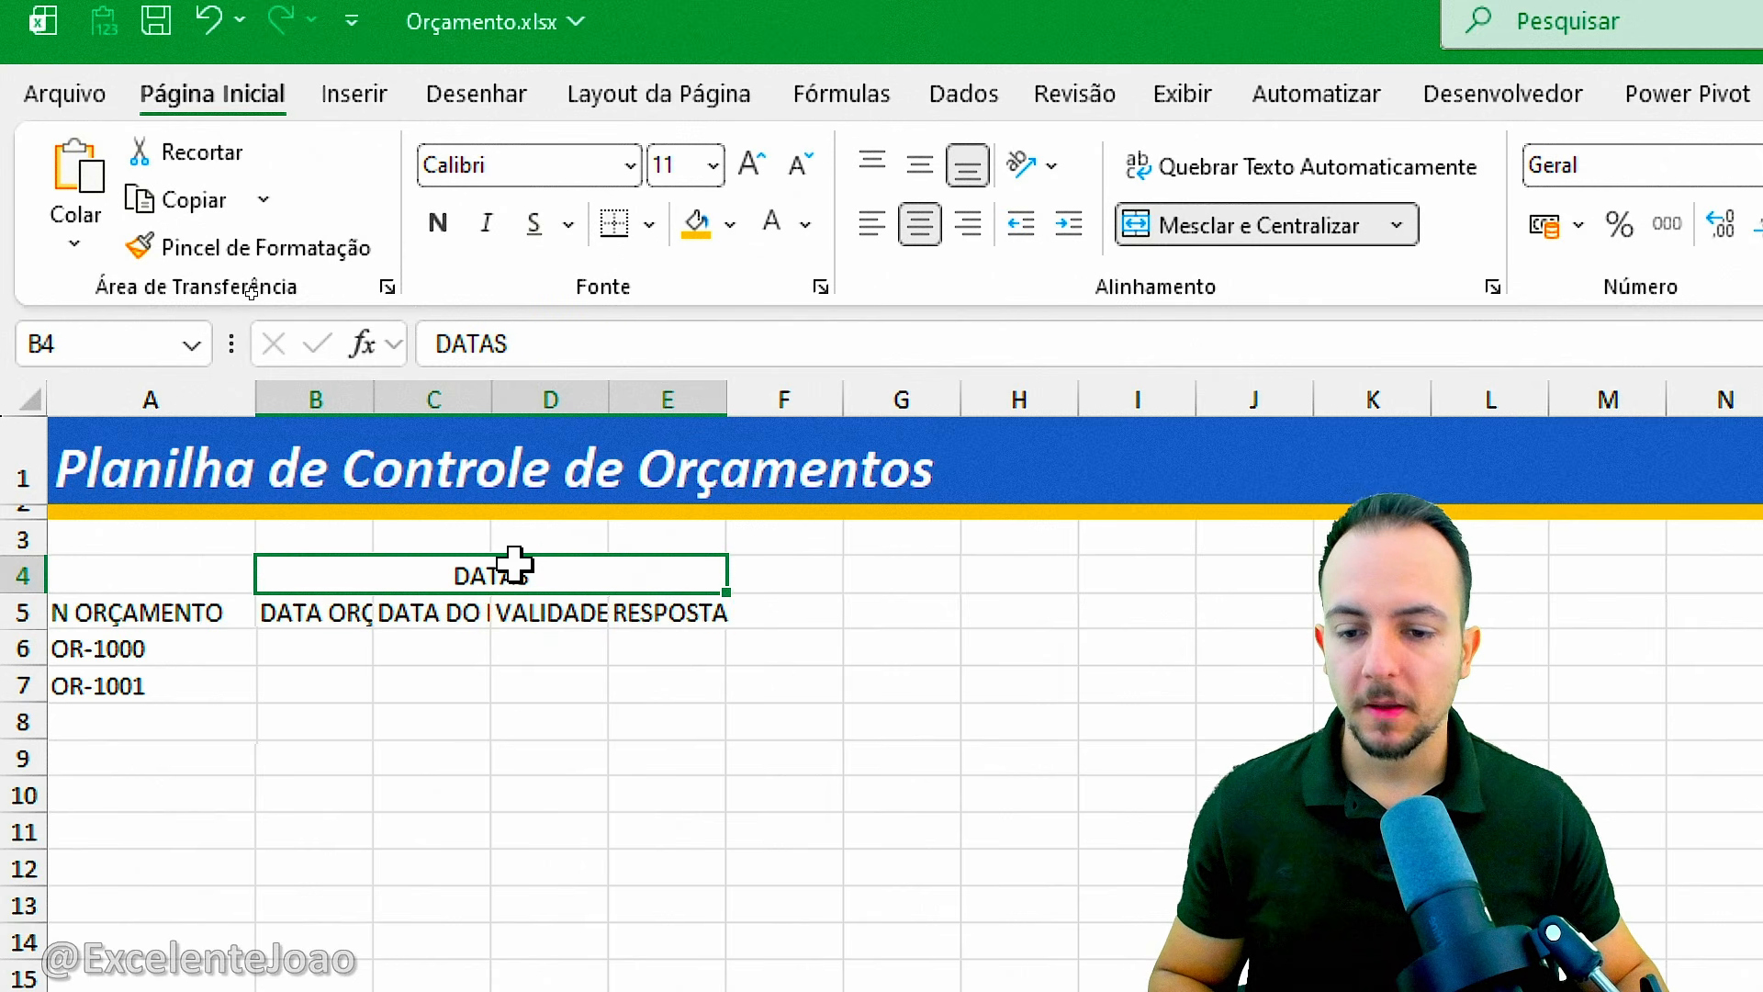
key("ctrl+2")
left_click_drag(493, 533, 426, 530)
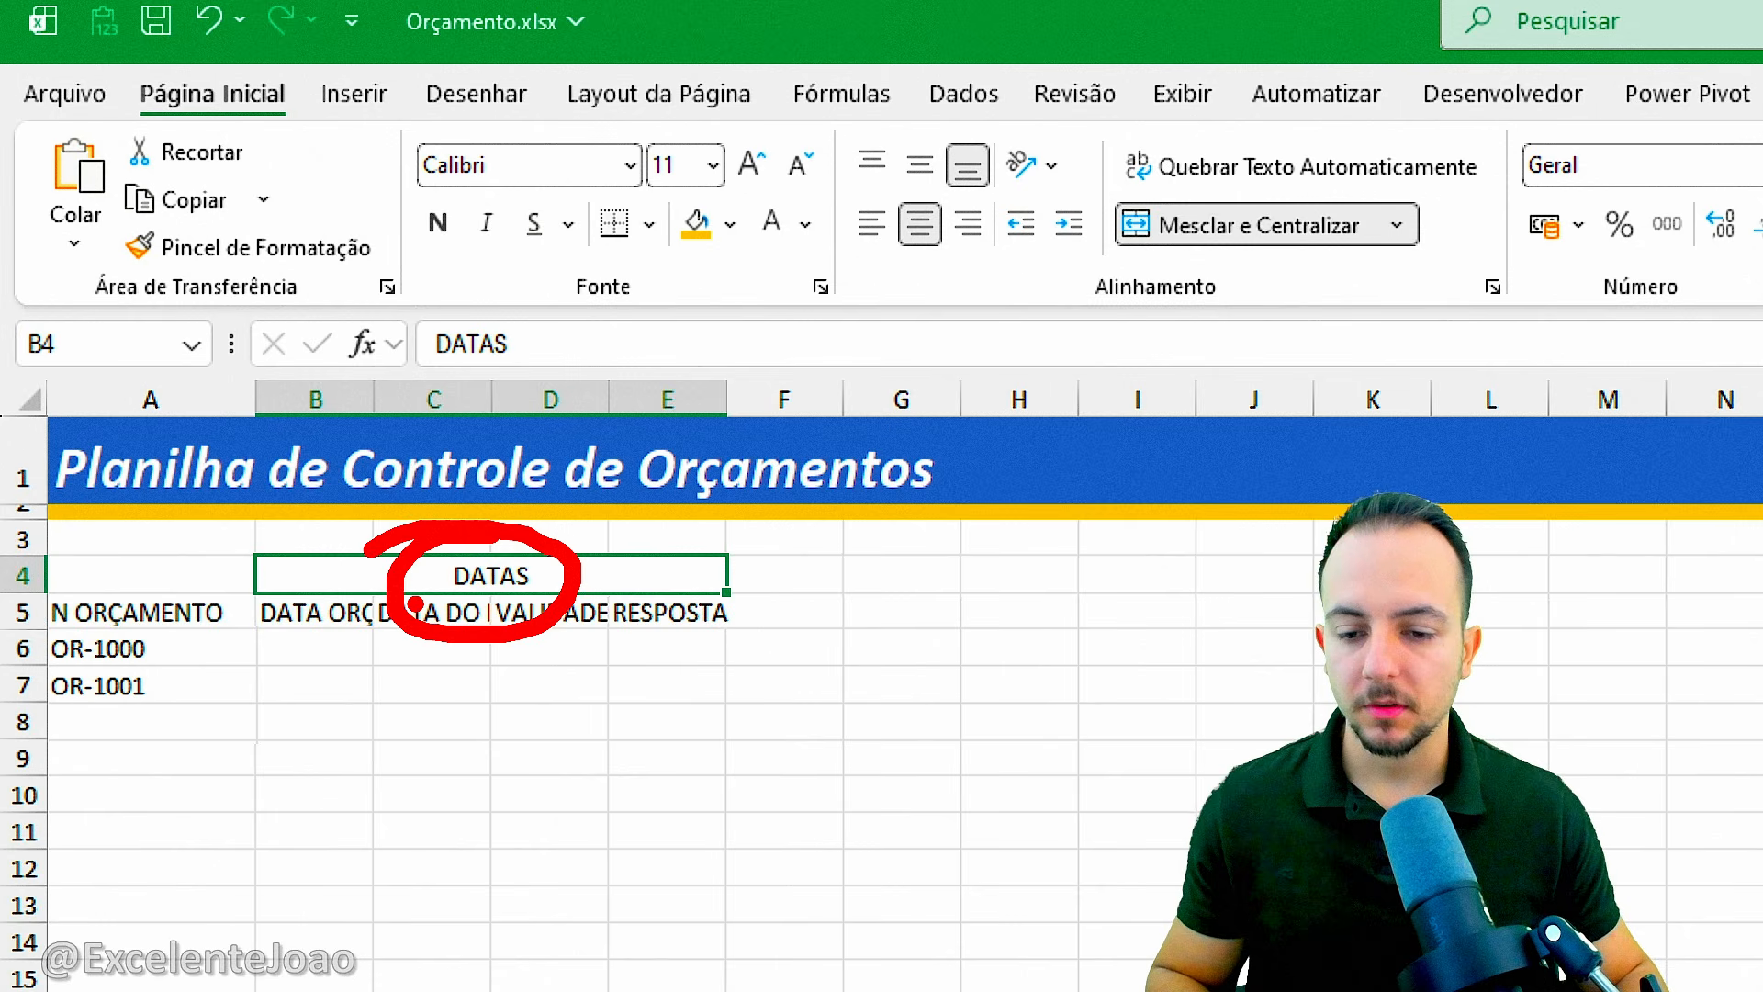
key("Escape")
left_click(649, 224)
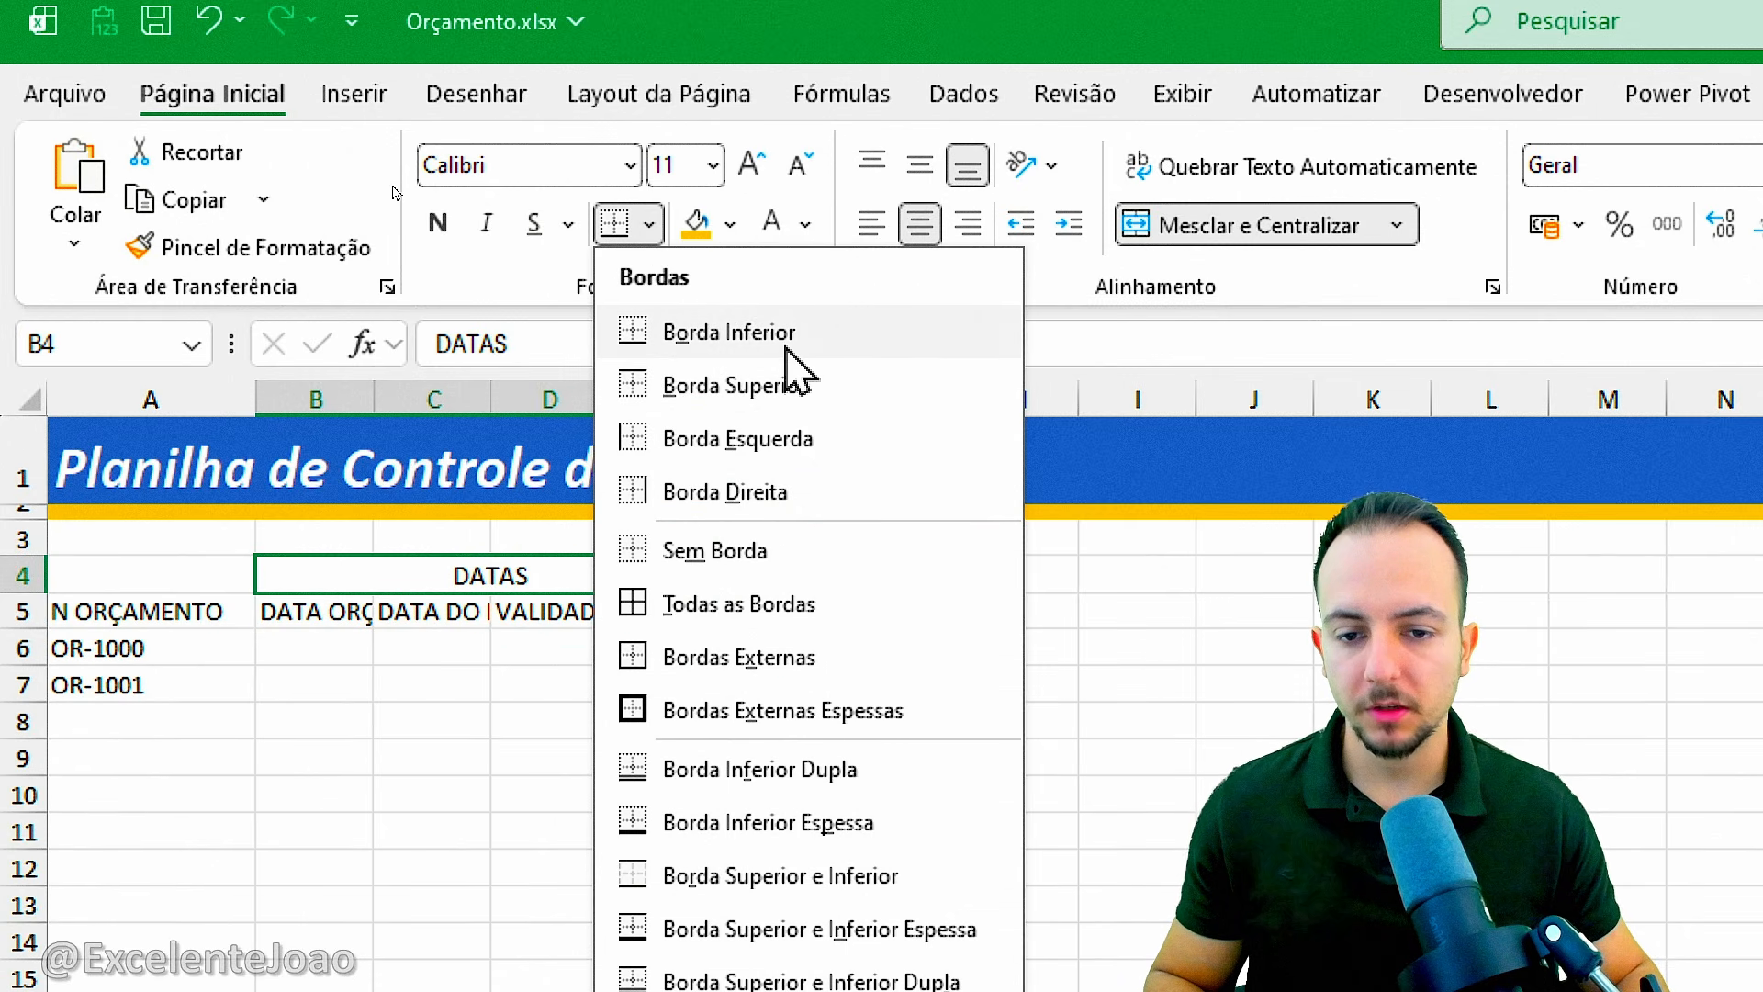
left_click(786, 349)
left_click(649, 226)
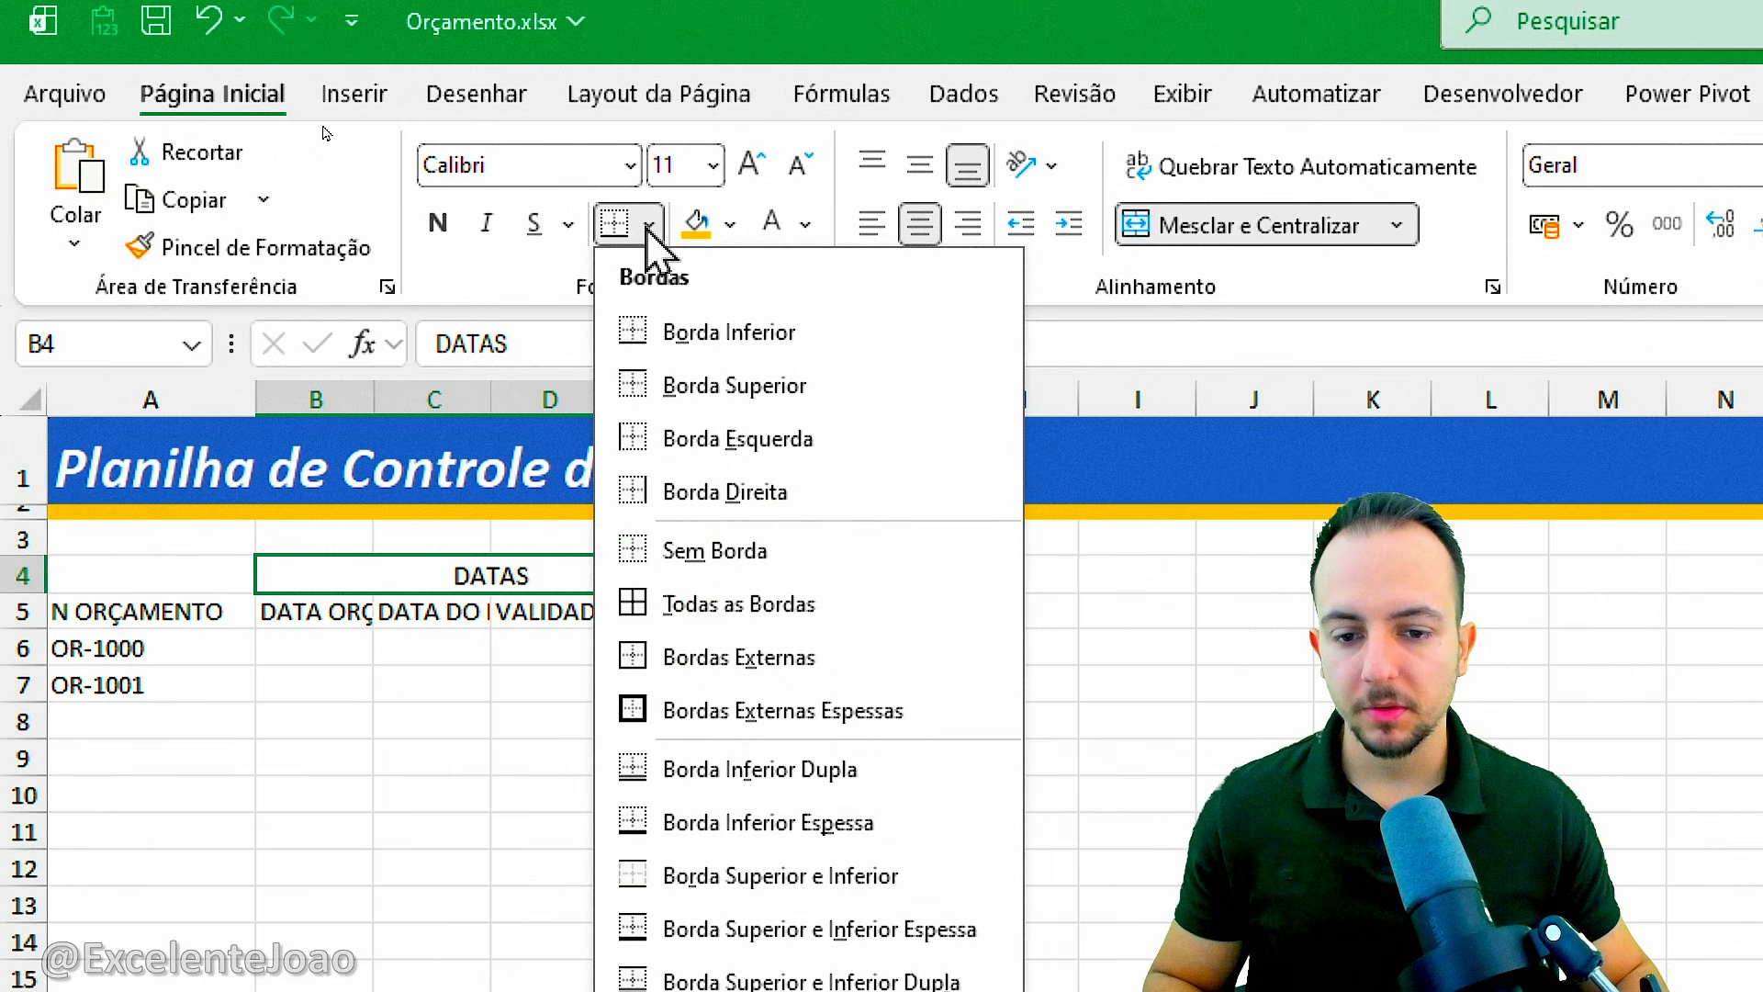
left_click(712, 496)
left_click(649, 226)
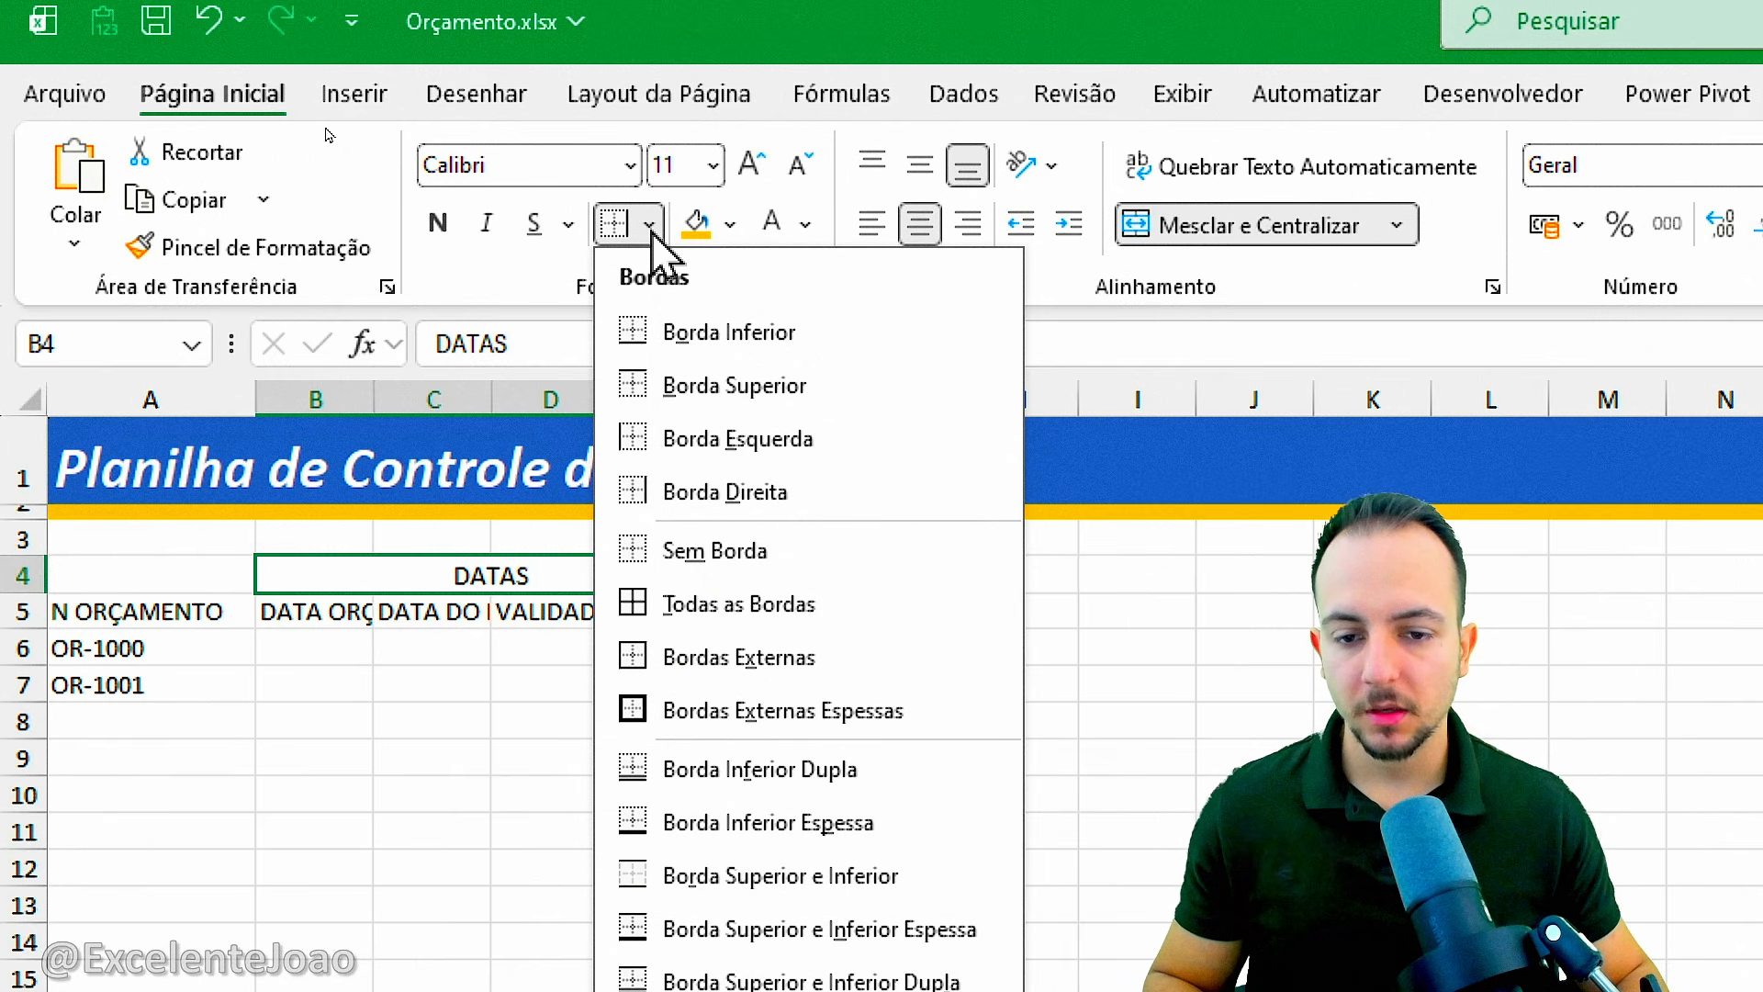
left_click(730, 439)
left_click(575, 822)
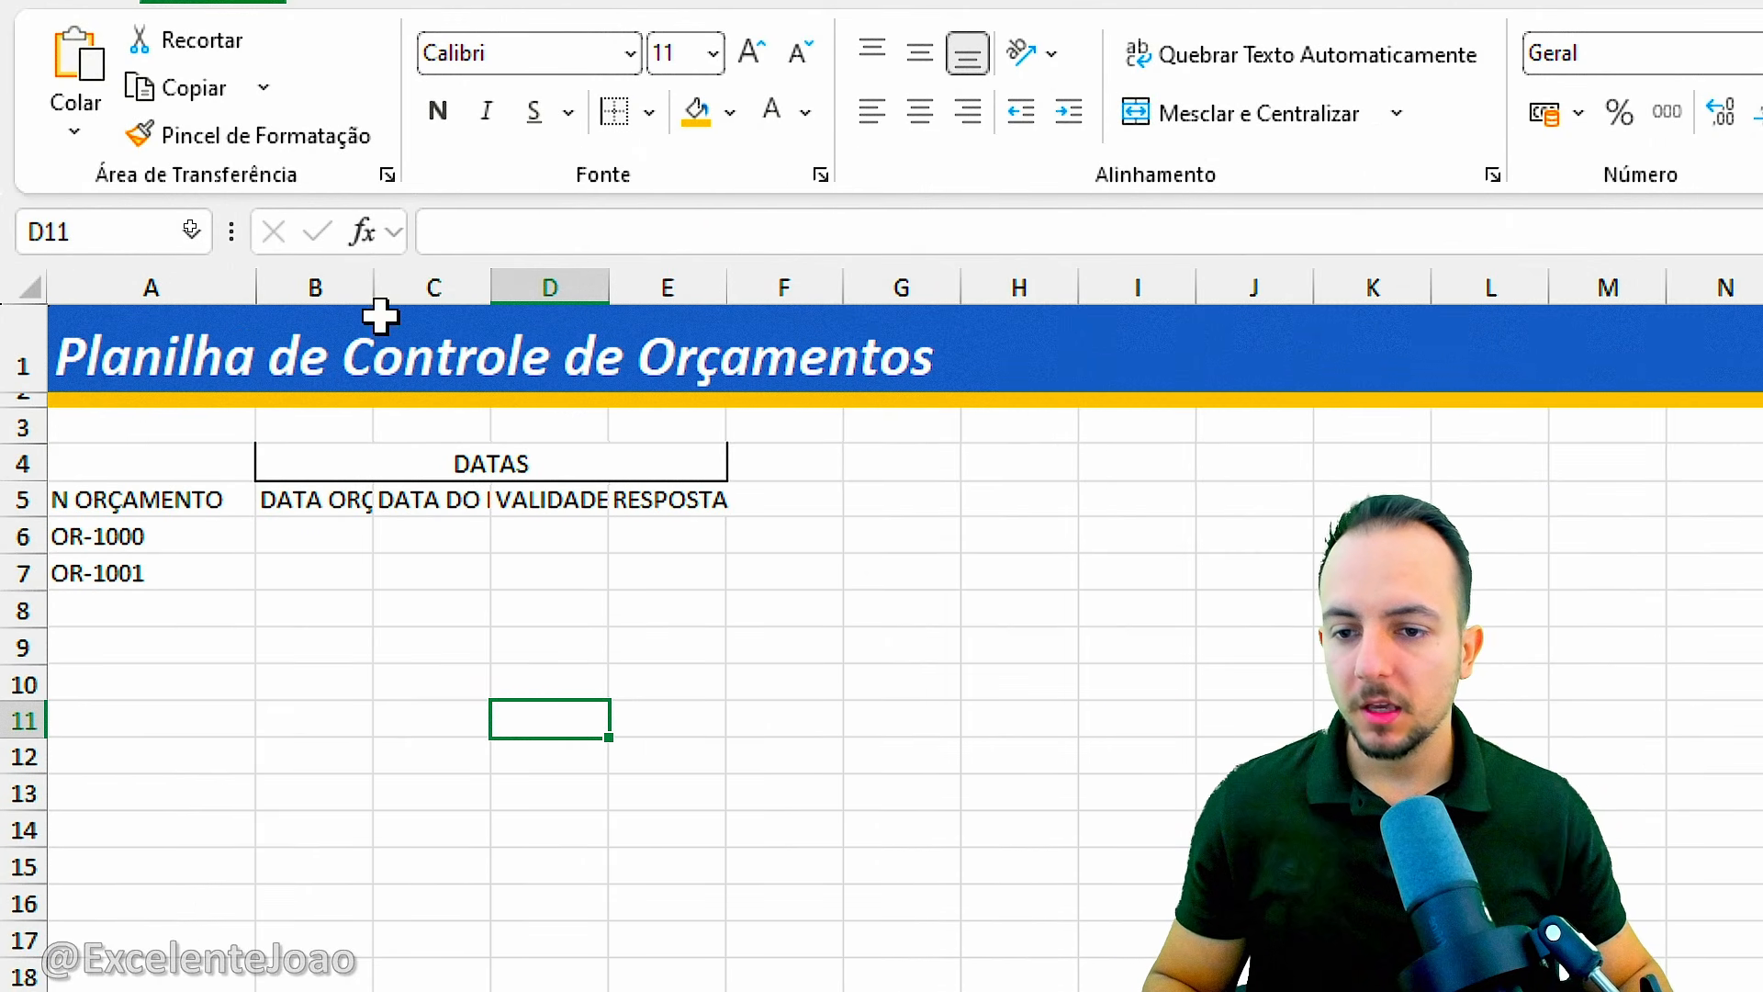
Widen columns B to E so that their headers fit, giving D and E the same width.
left_click_drag(374, 288, 512, 284)
left_click_drag(450, 281, 763, 277)
left_click(589, 282)
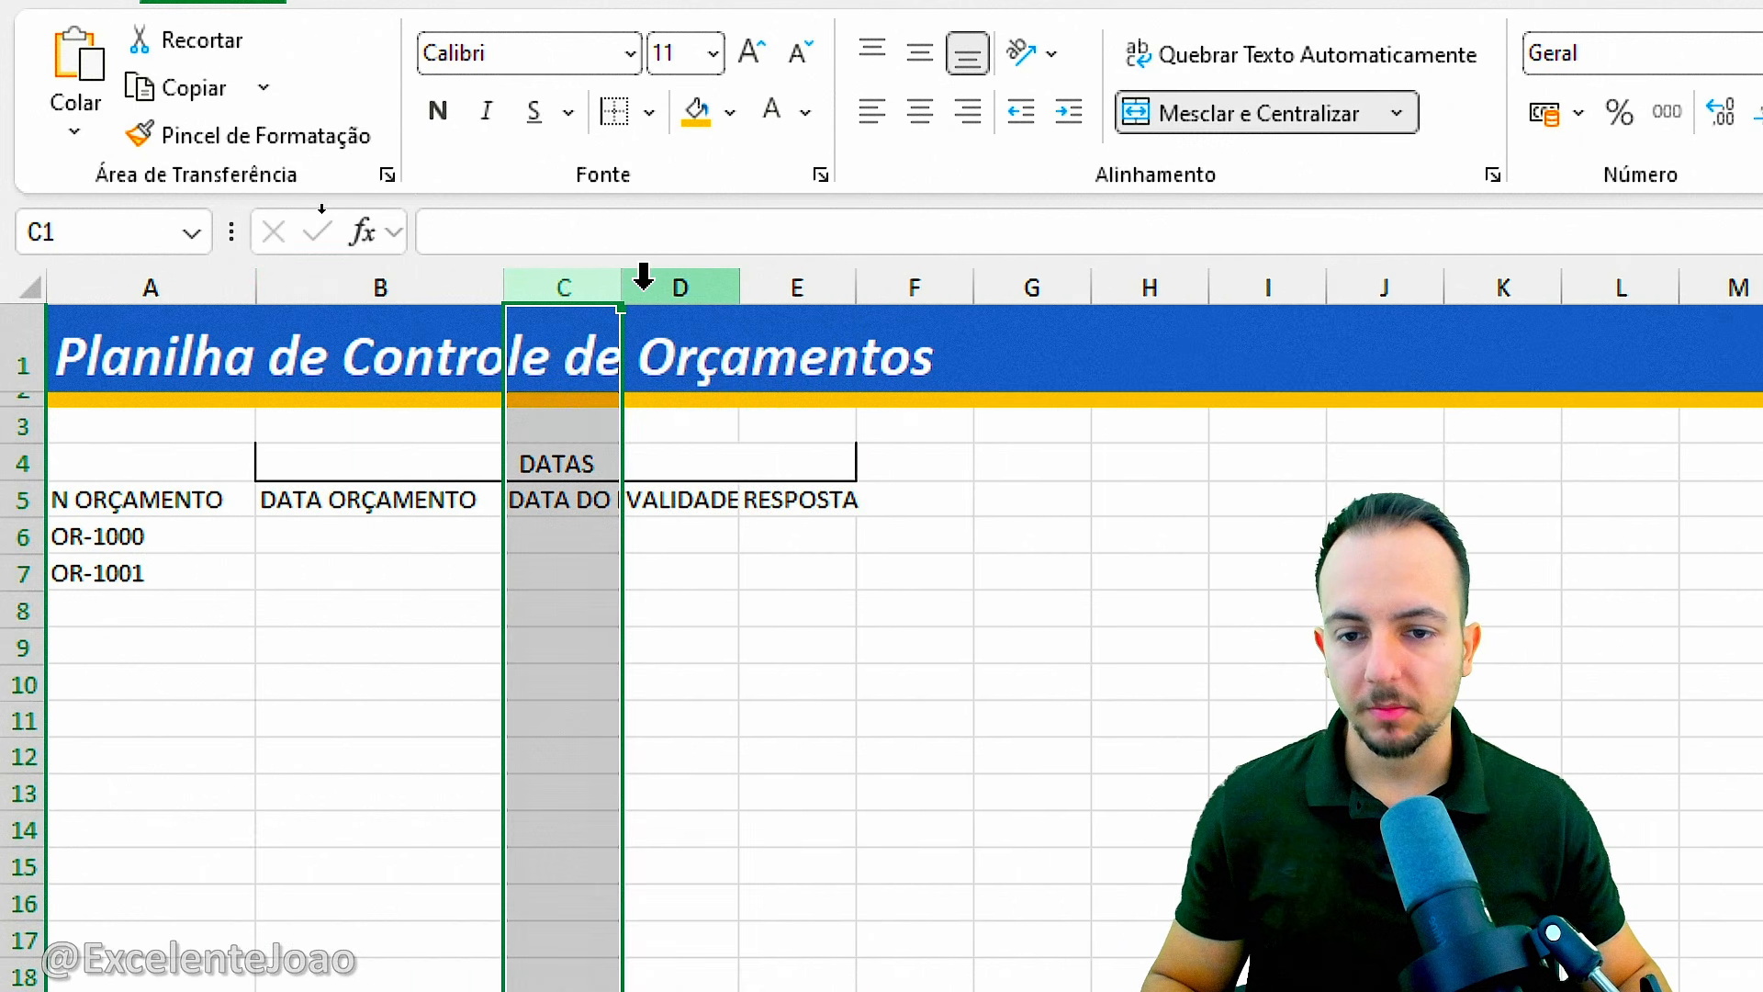
left_click(644, 275)
left_click_drag(618, 279, 859, 283)
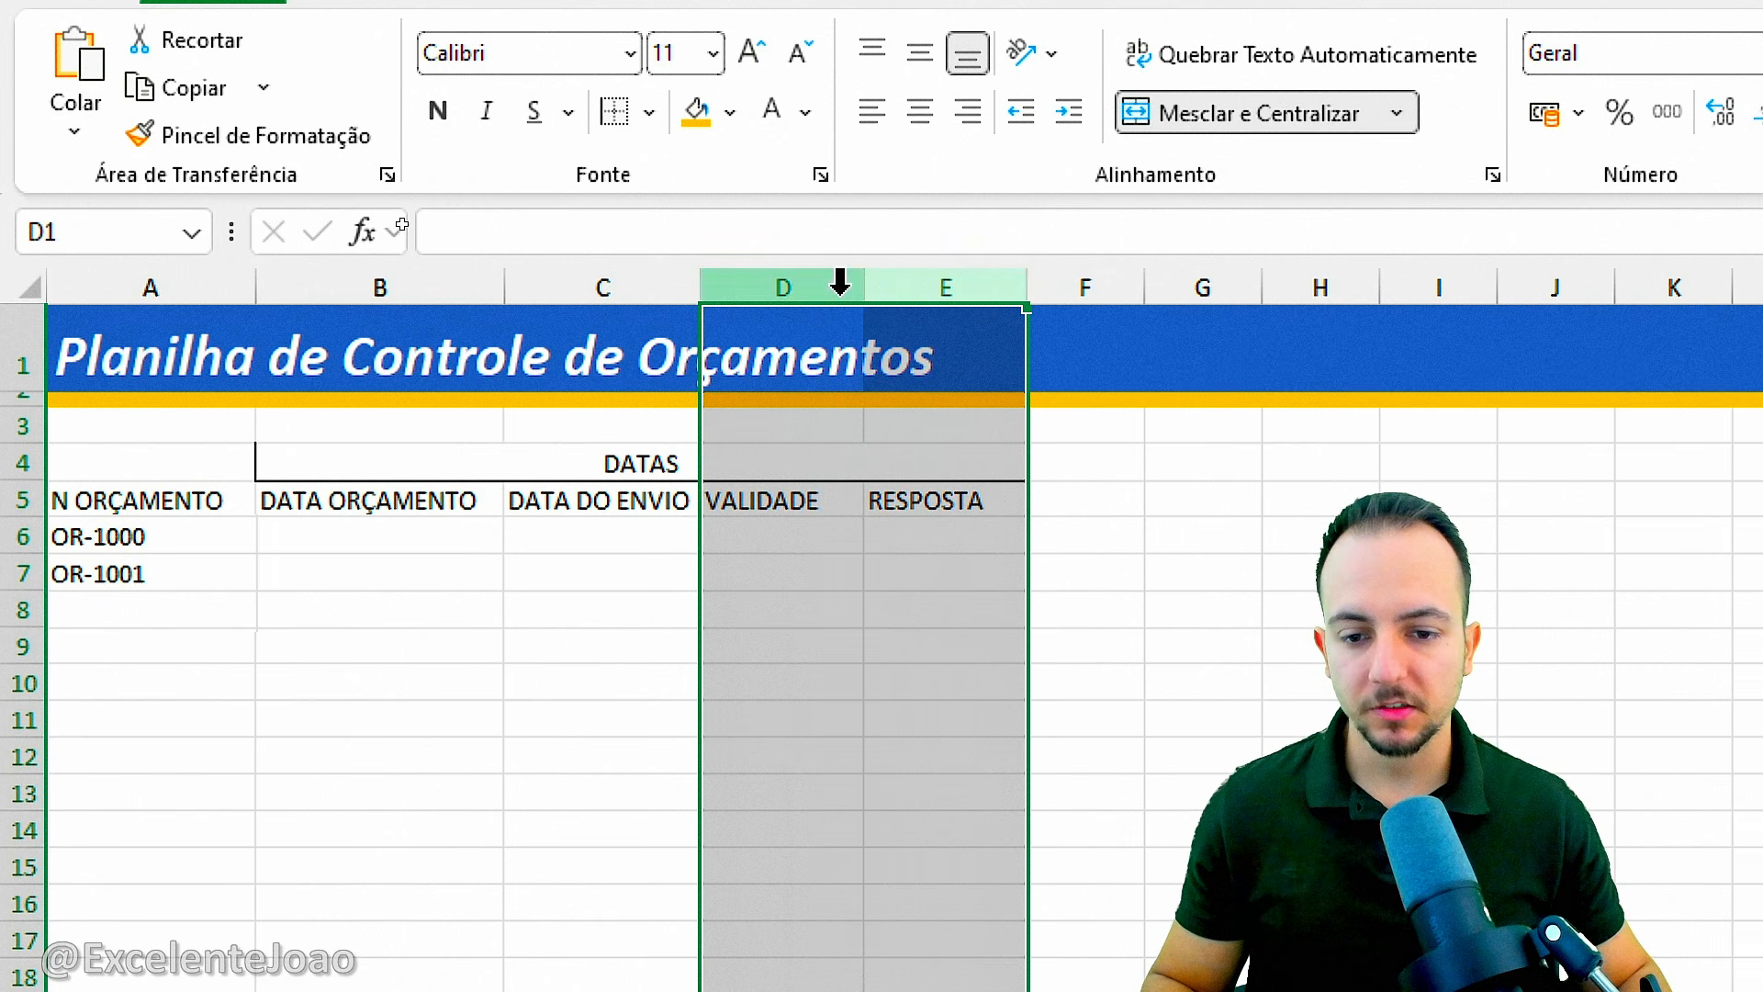
Select cell B6, the DATA ORÇAMENTO entry for budget OR-1000.
left_click(404, 523)
left_click_drag(184, 499, 979, 563)
left_click(331, 542)
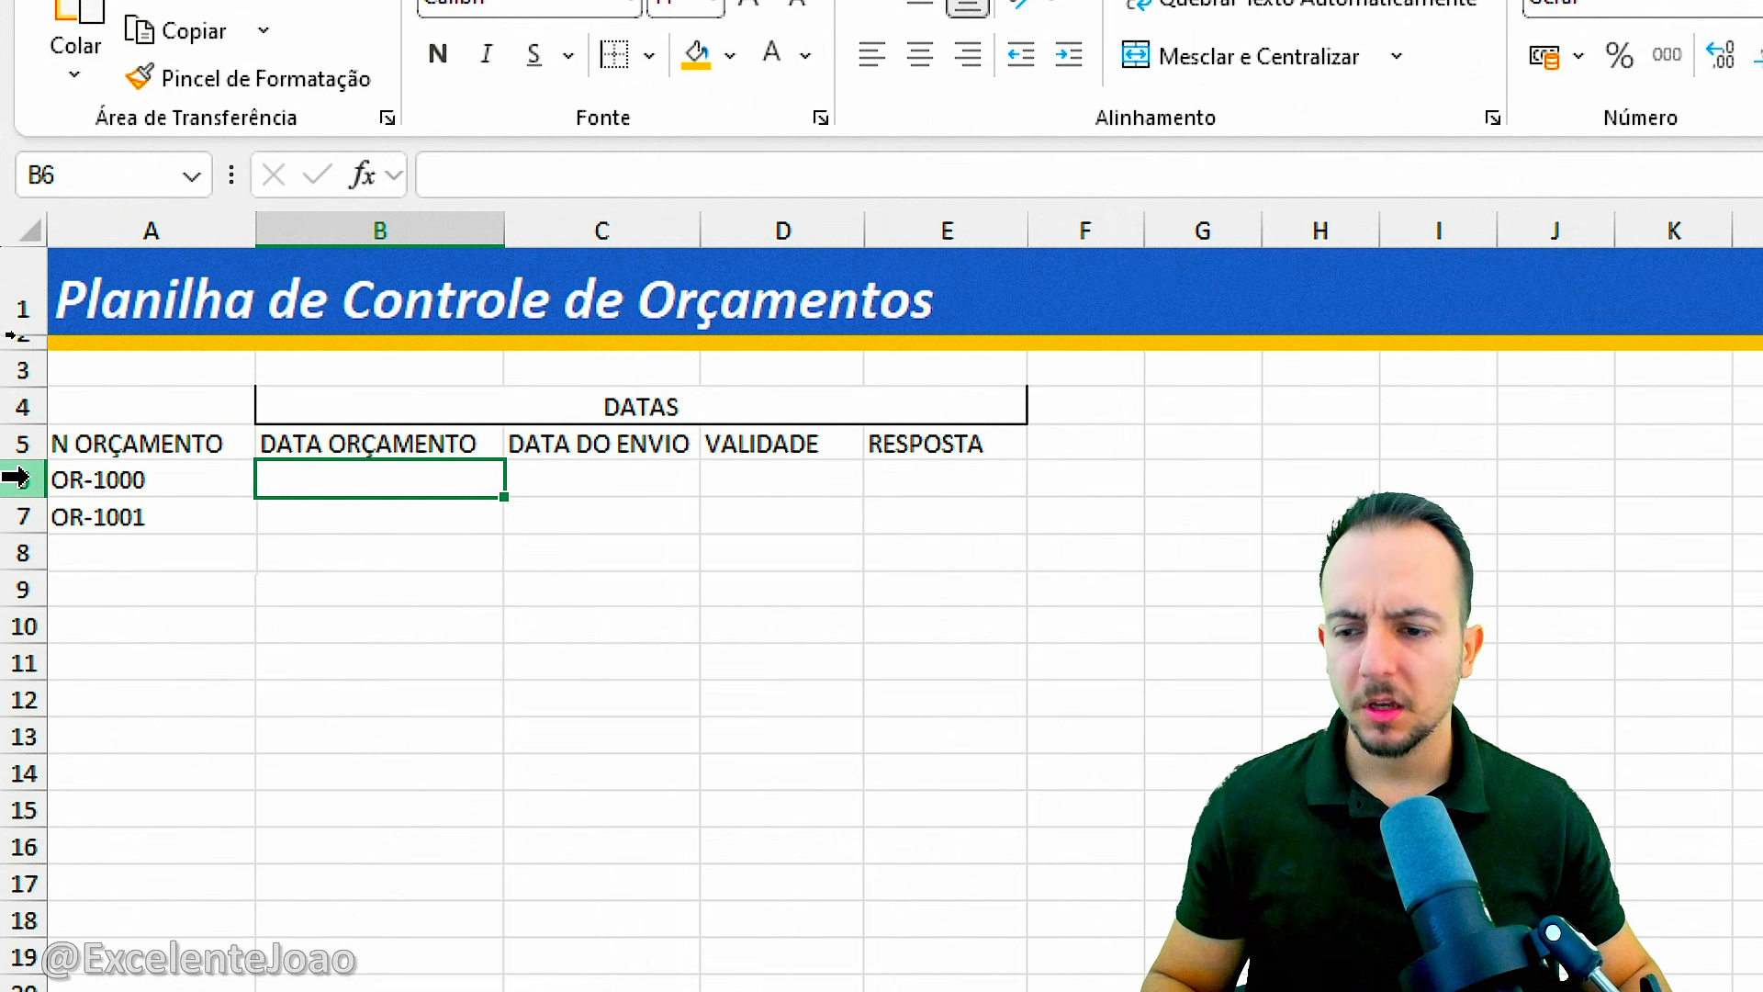
left_click_drag(16, 477, 111, 515)
left_click(362, 472)
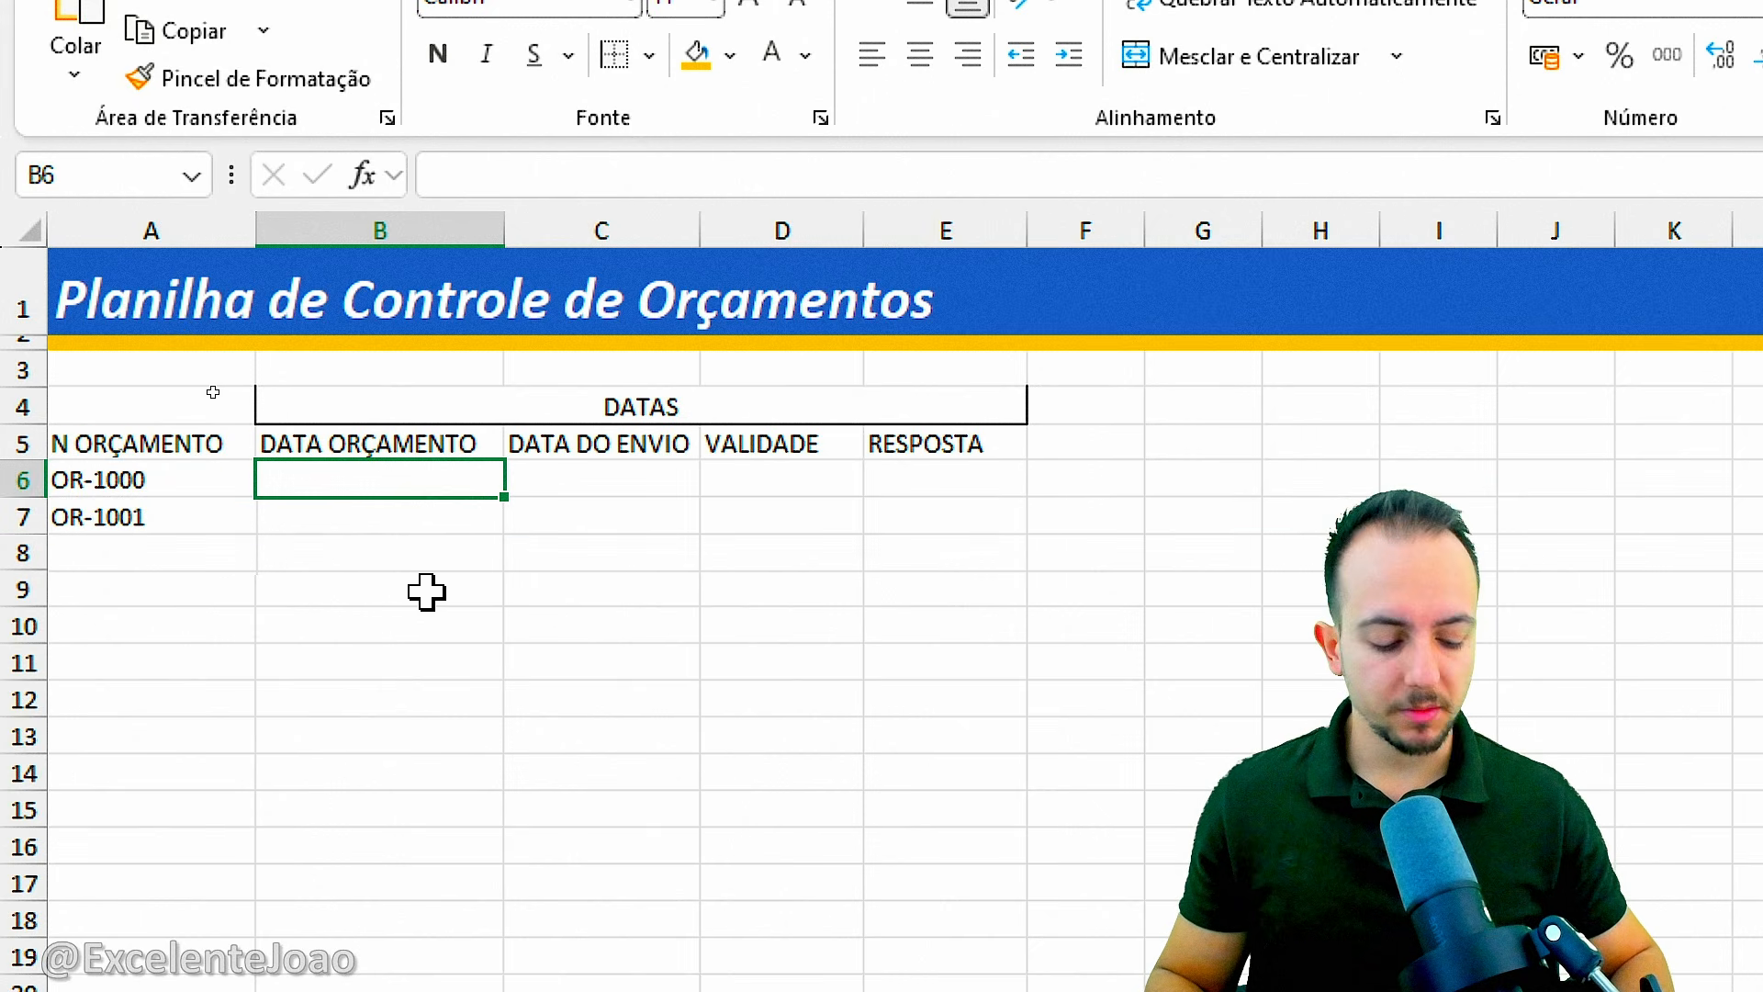
For budget OR-1000, enter 01/01/2027 as DATA ORÇAMENTO and 02/01/2027 as DATA DO ENVIO.
type("0")
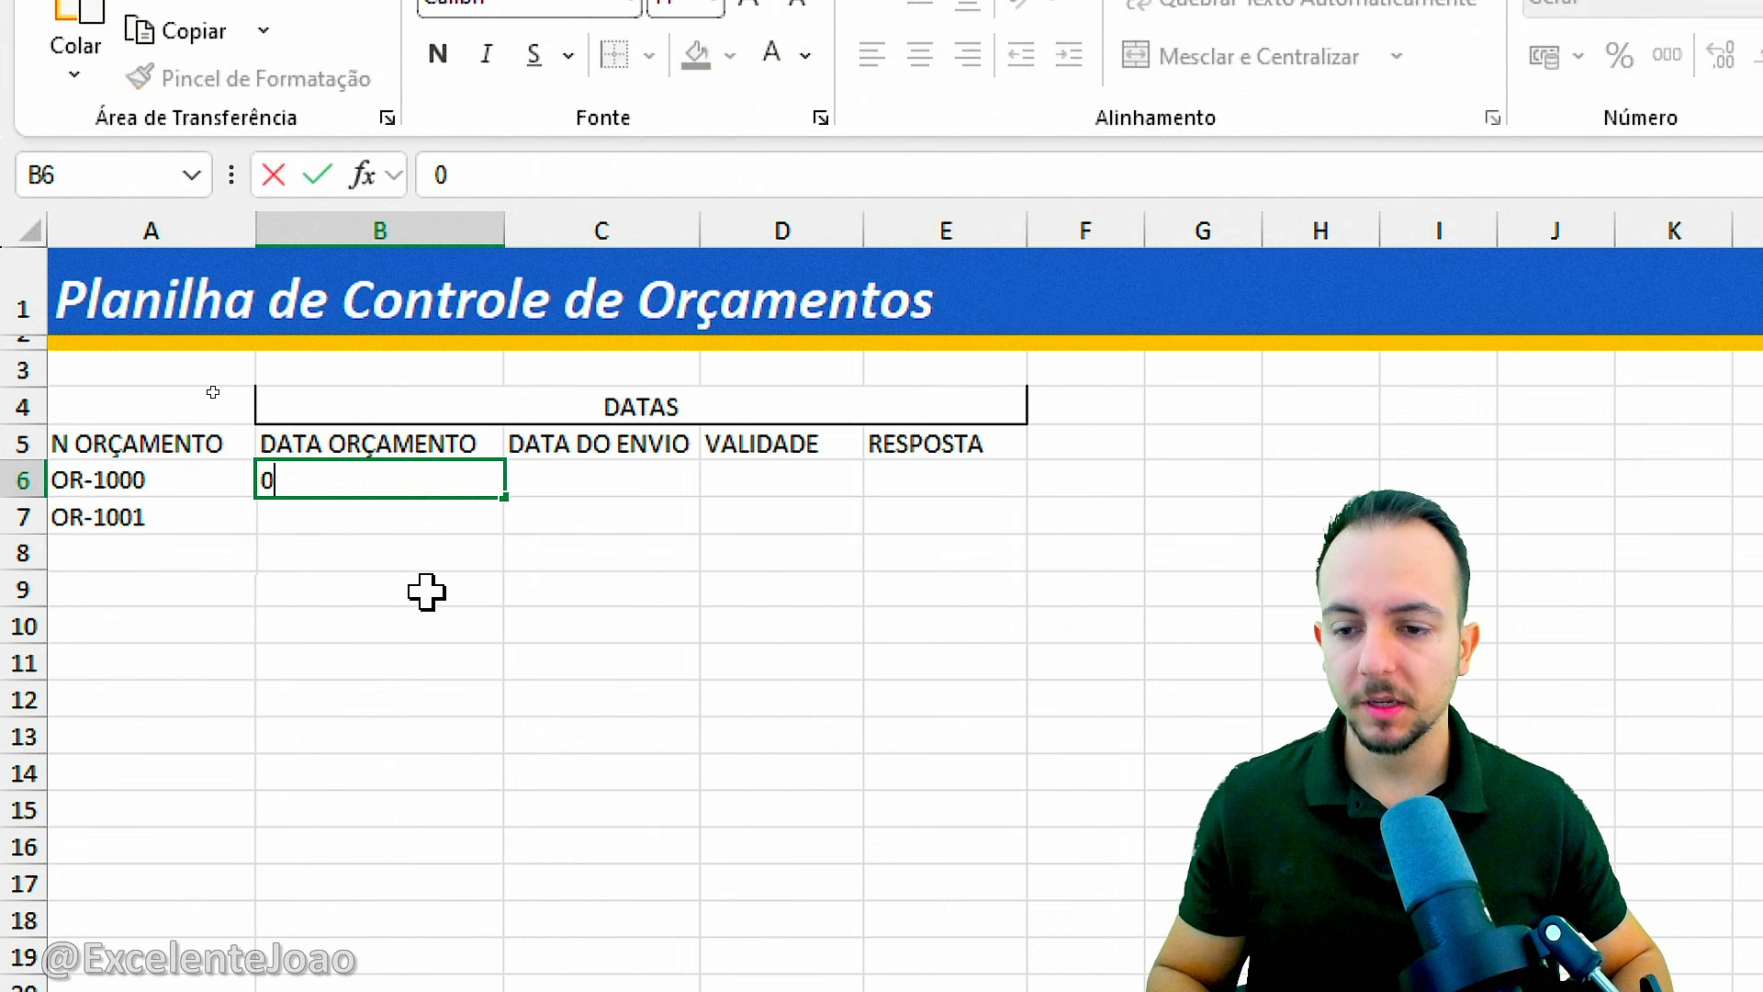
type("1/01/202")
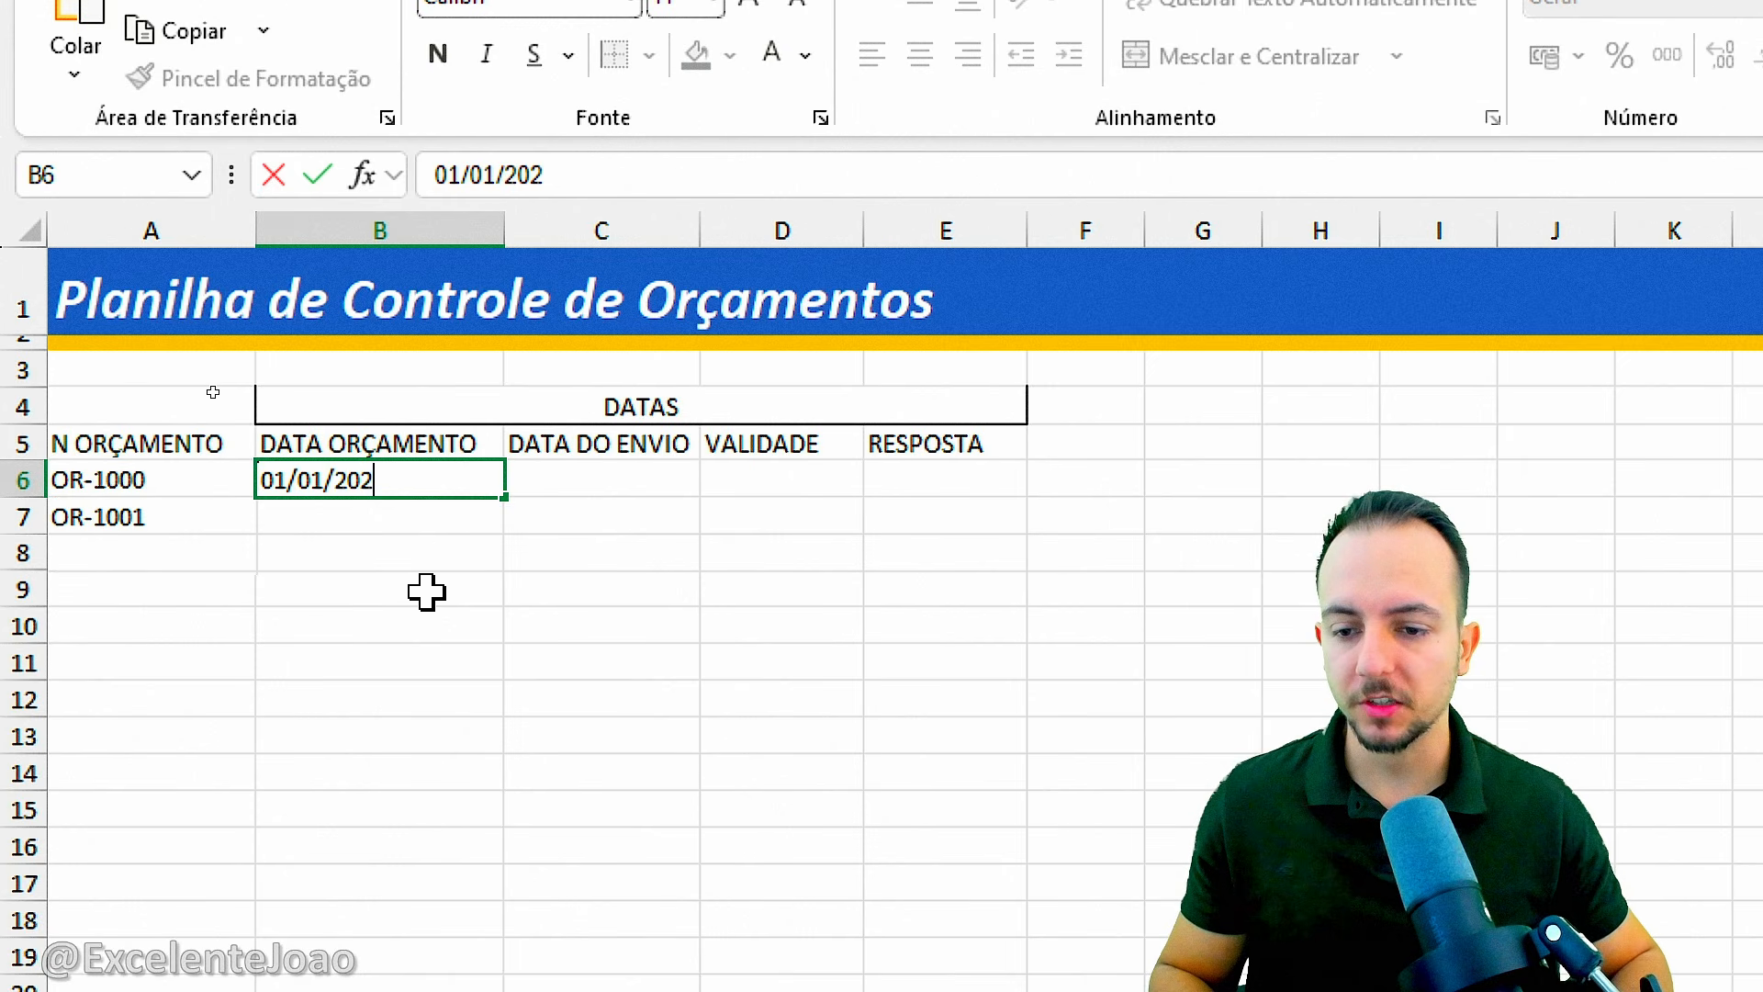
type("7")
key("Return")
left_click(549, 483)
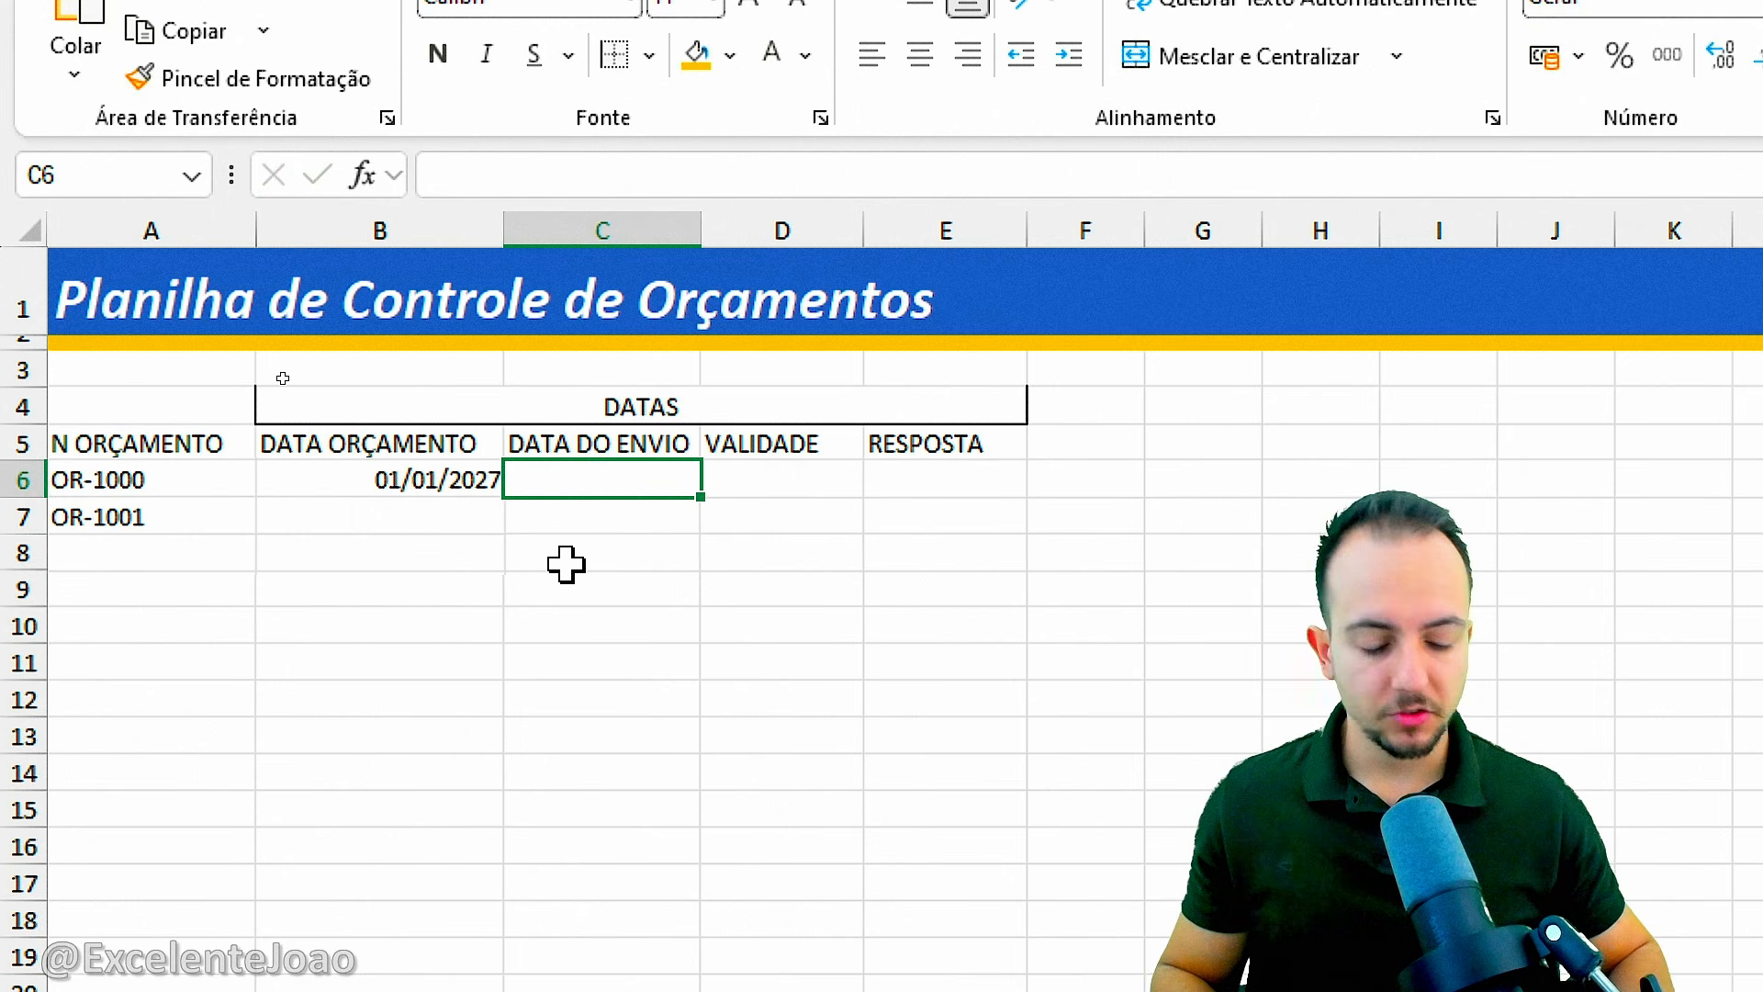
type("02/01/20")
type("27")
key("Tab")
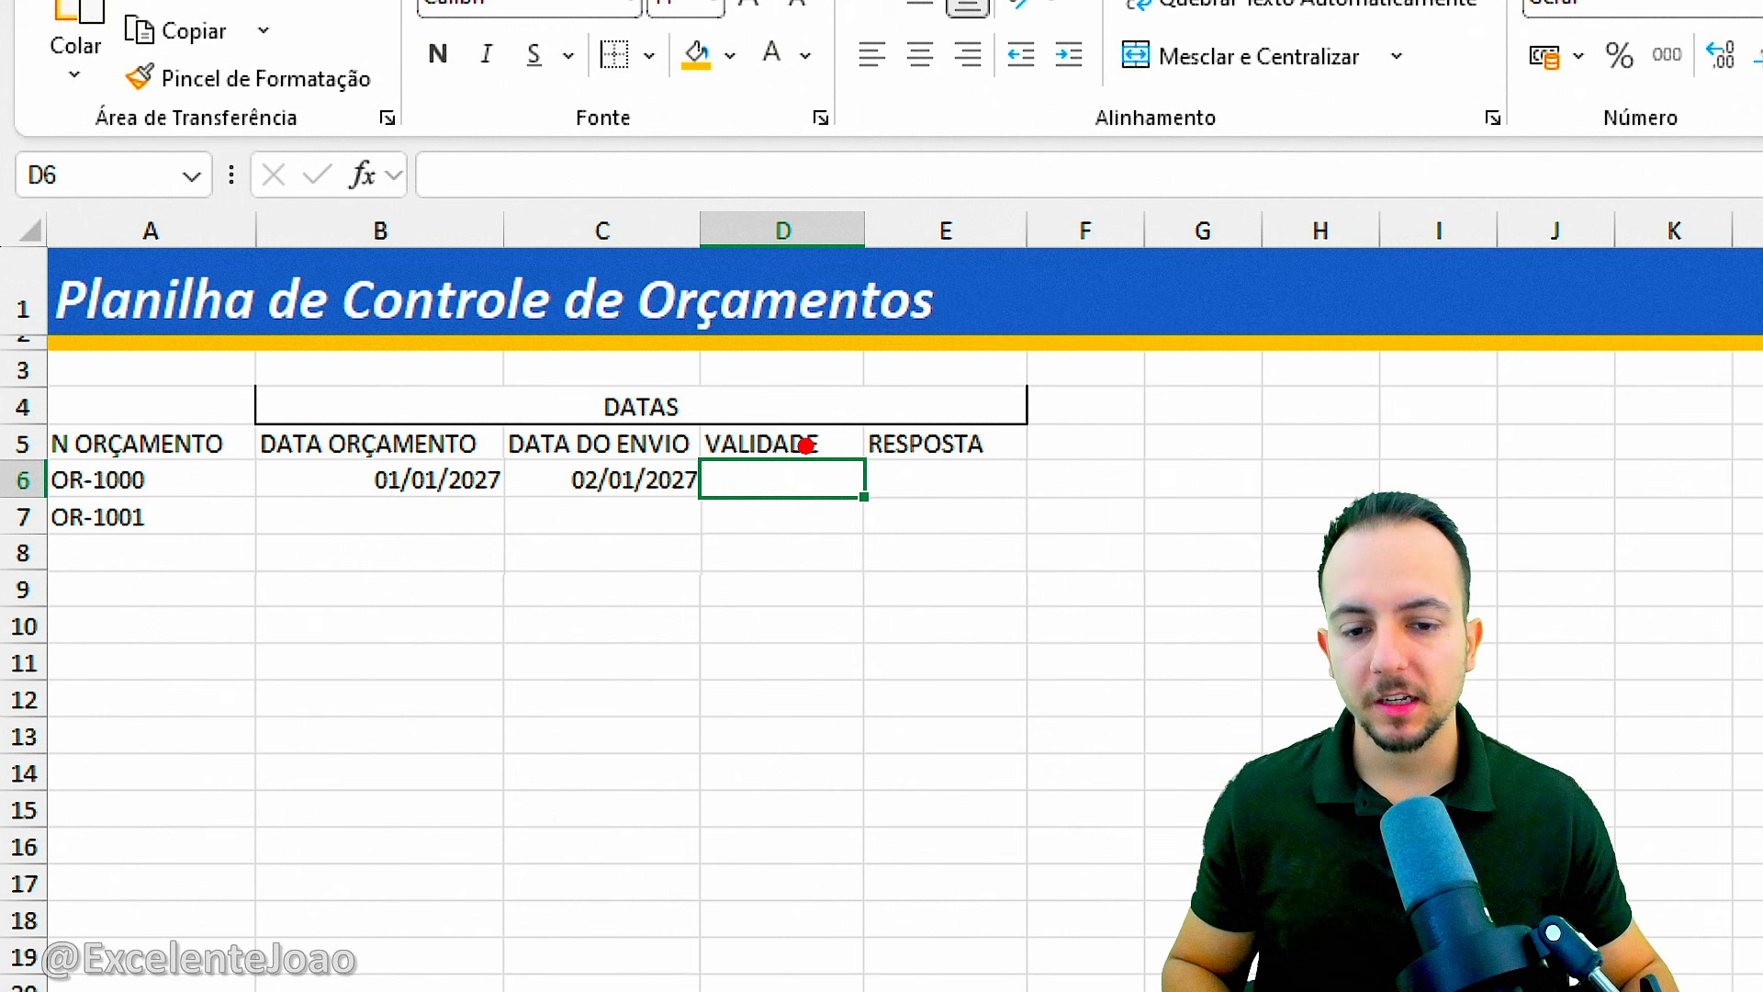
Calculate the VALIDADE date of OR-1000 in D6 as seven days after the sending date, with the formula =C6+7.
left_click_drag(806, 445, 823, 444)
key("Escape")
type("=")
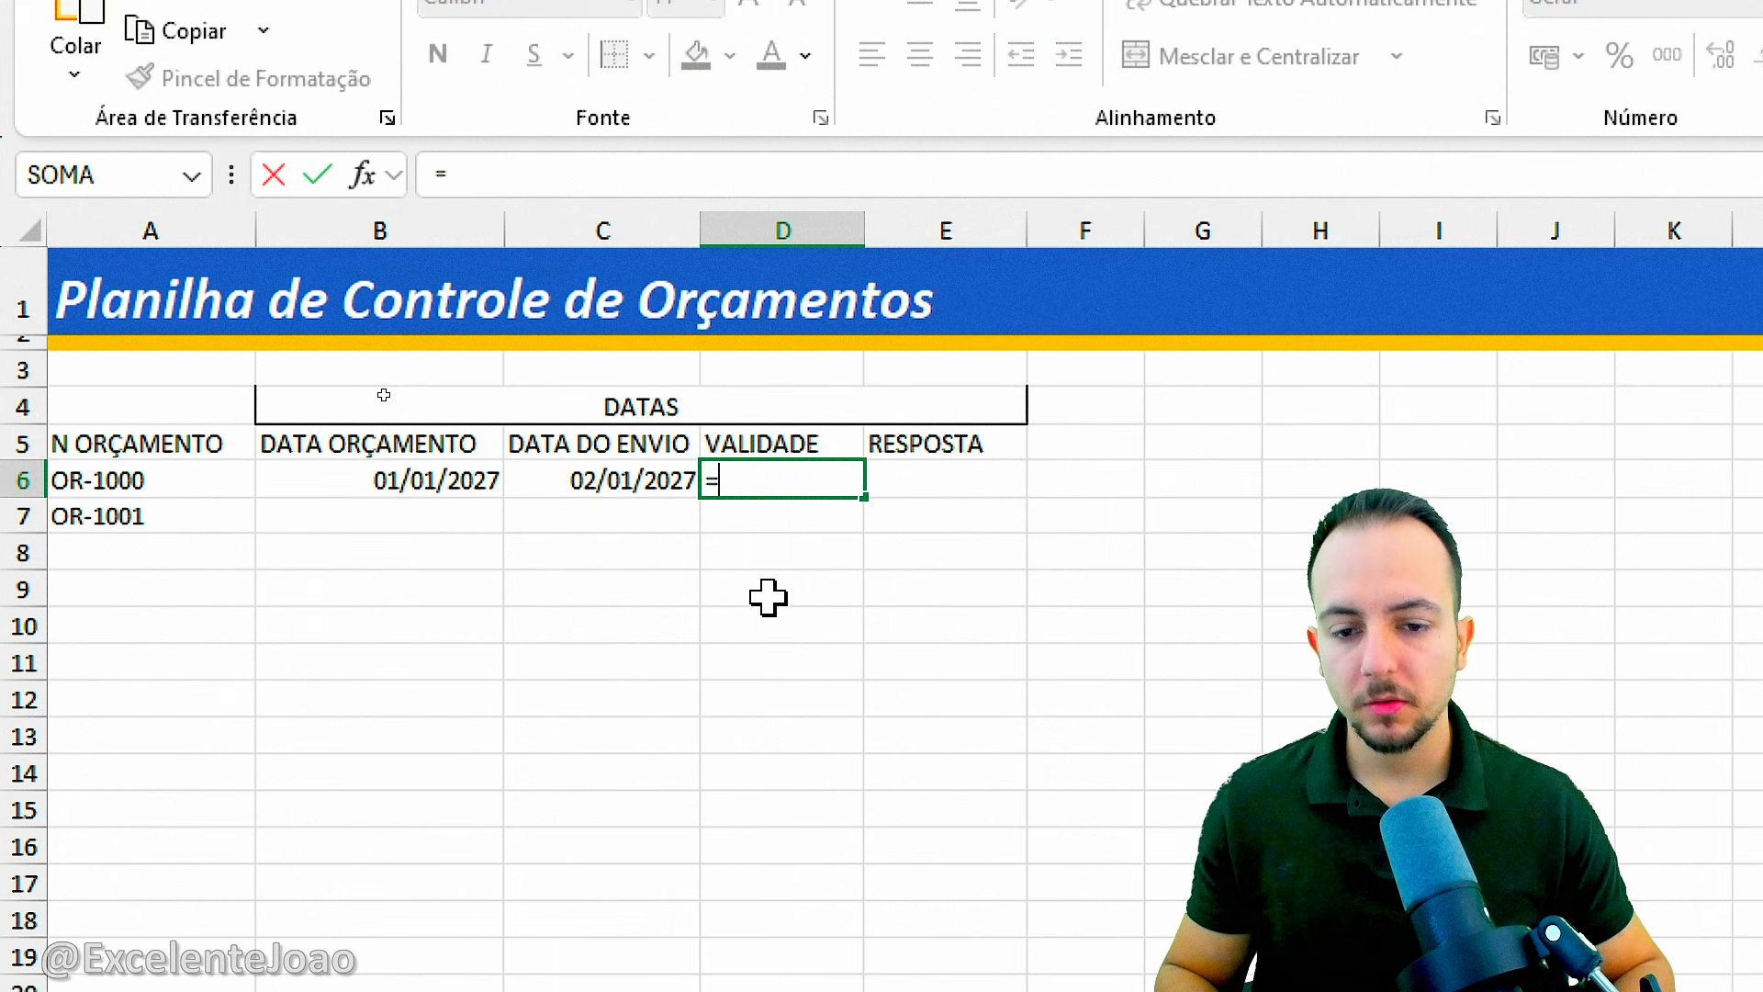
left_click(615, 474)
type("+7")
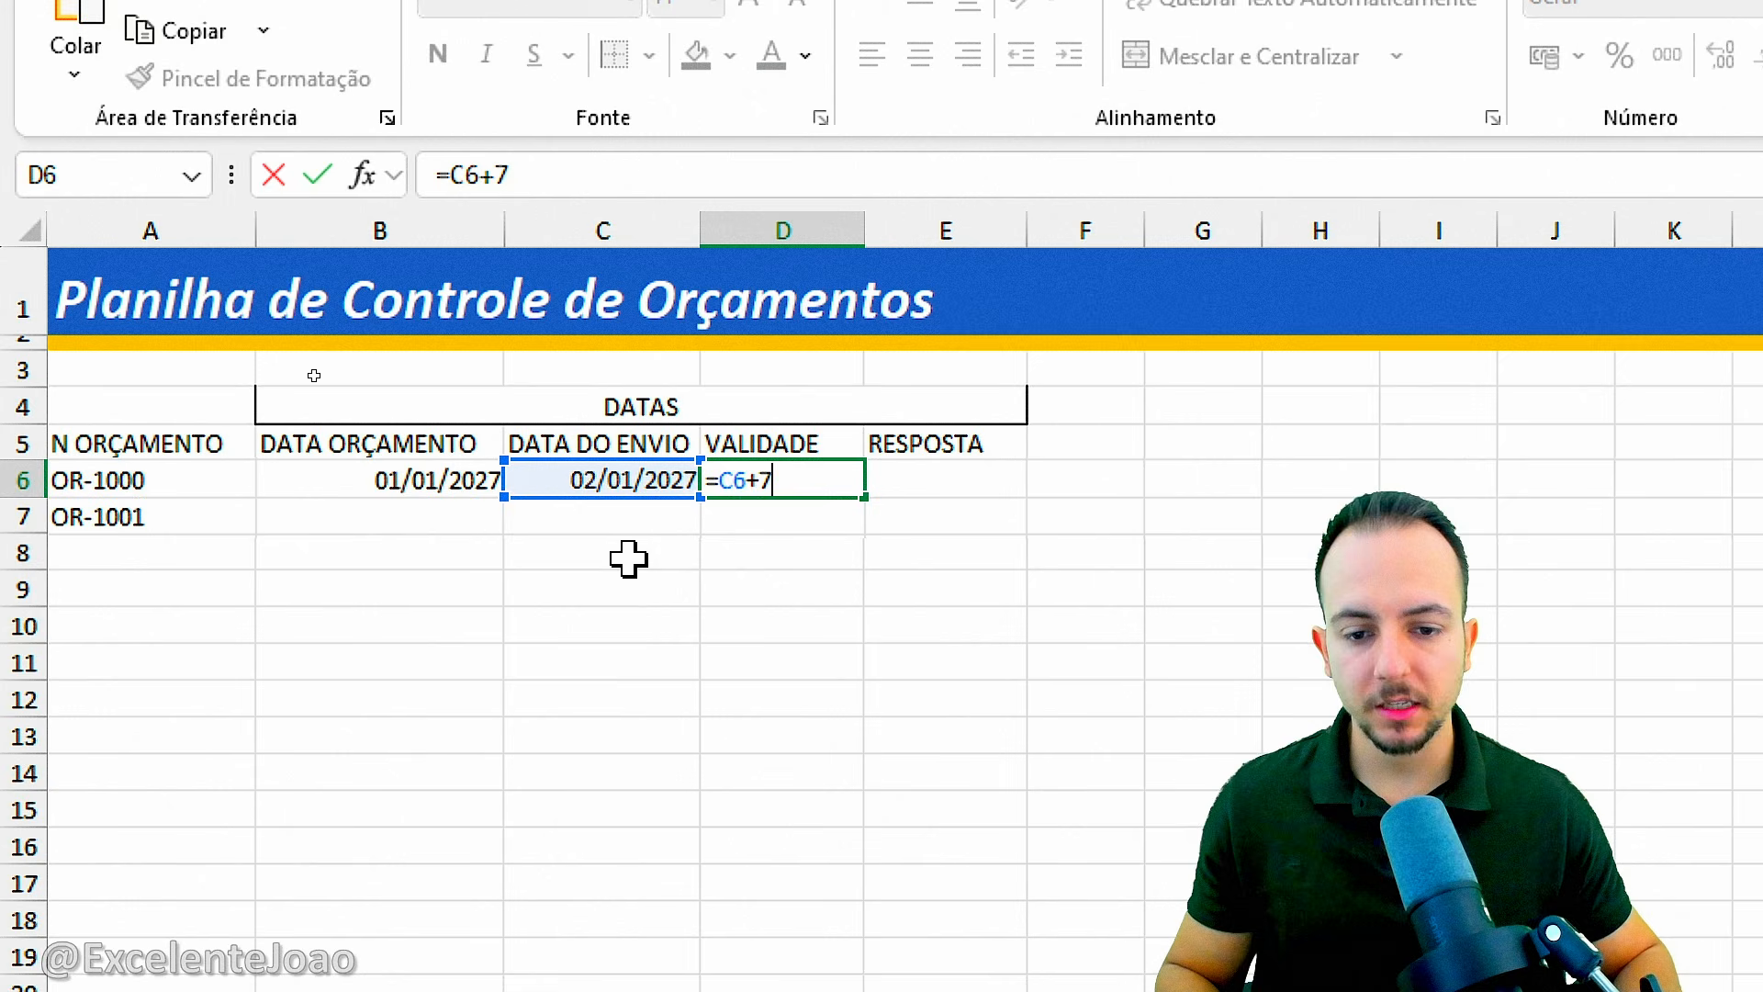
key("Return")
left_click(763, 516)
key("ctrl+2")
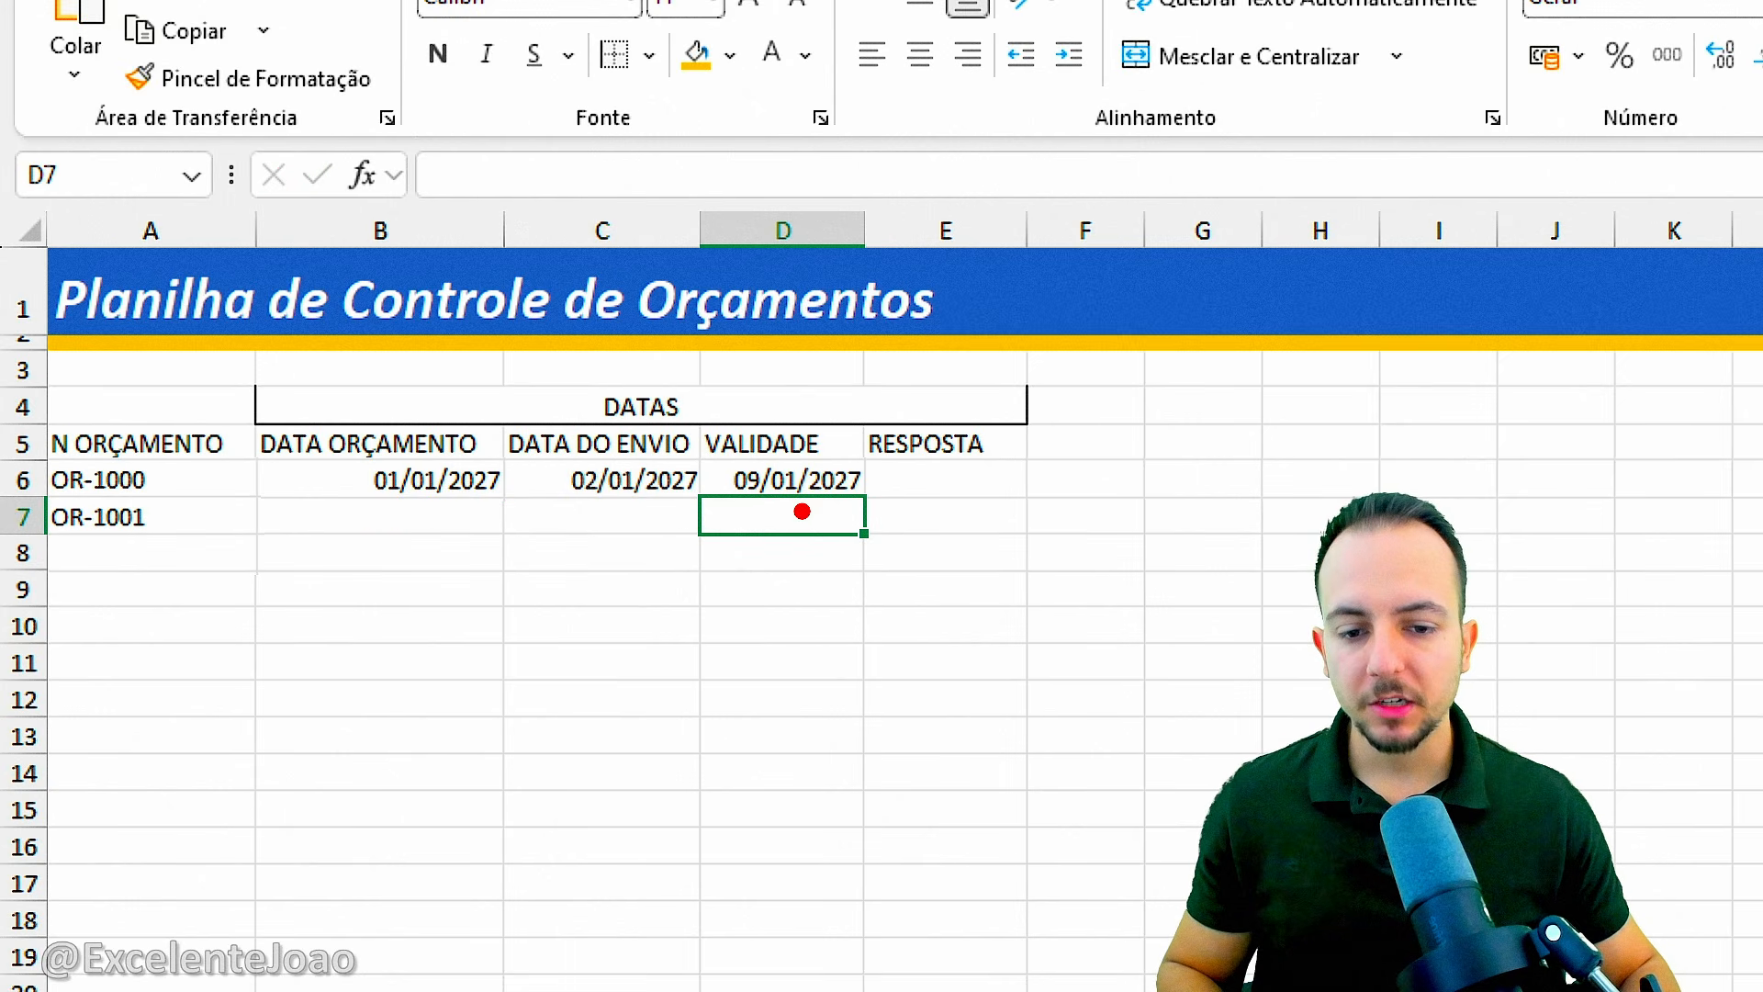
mouse_move(793, 489)
left_mouse_down()
mouse_move(804, 547)
mouse_move(831, 500)
left_mouse_up()
key("Escape")
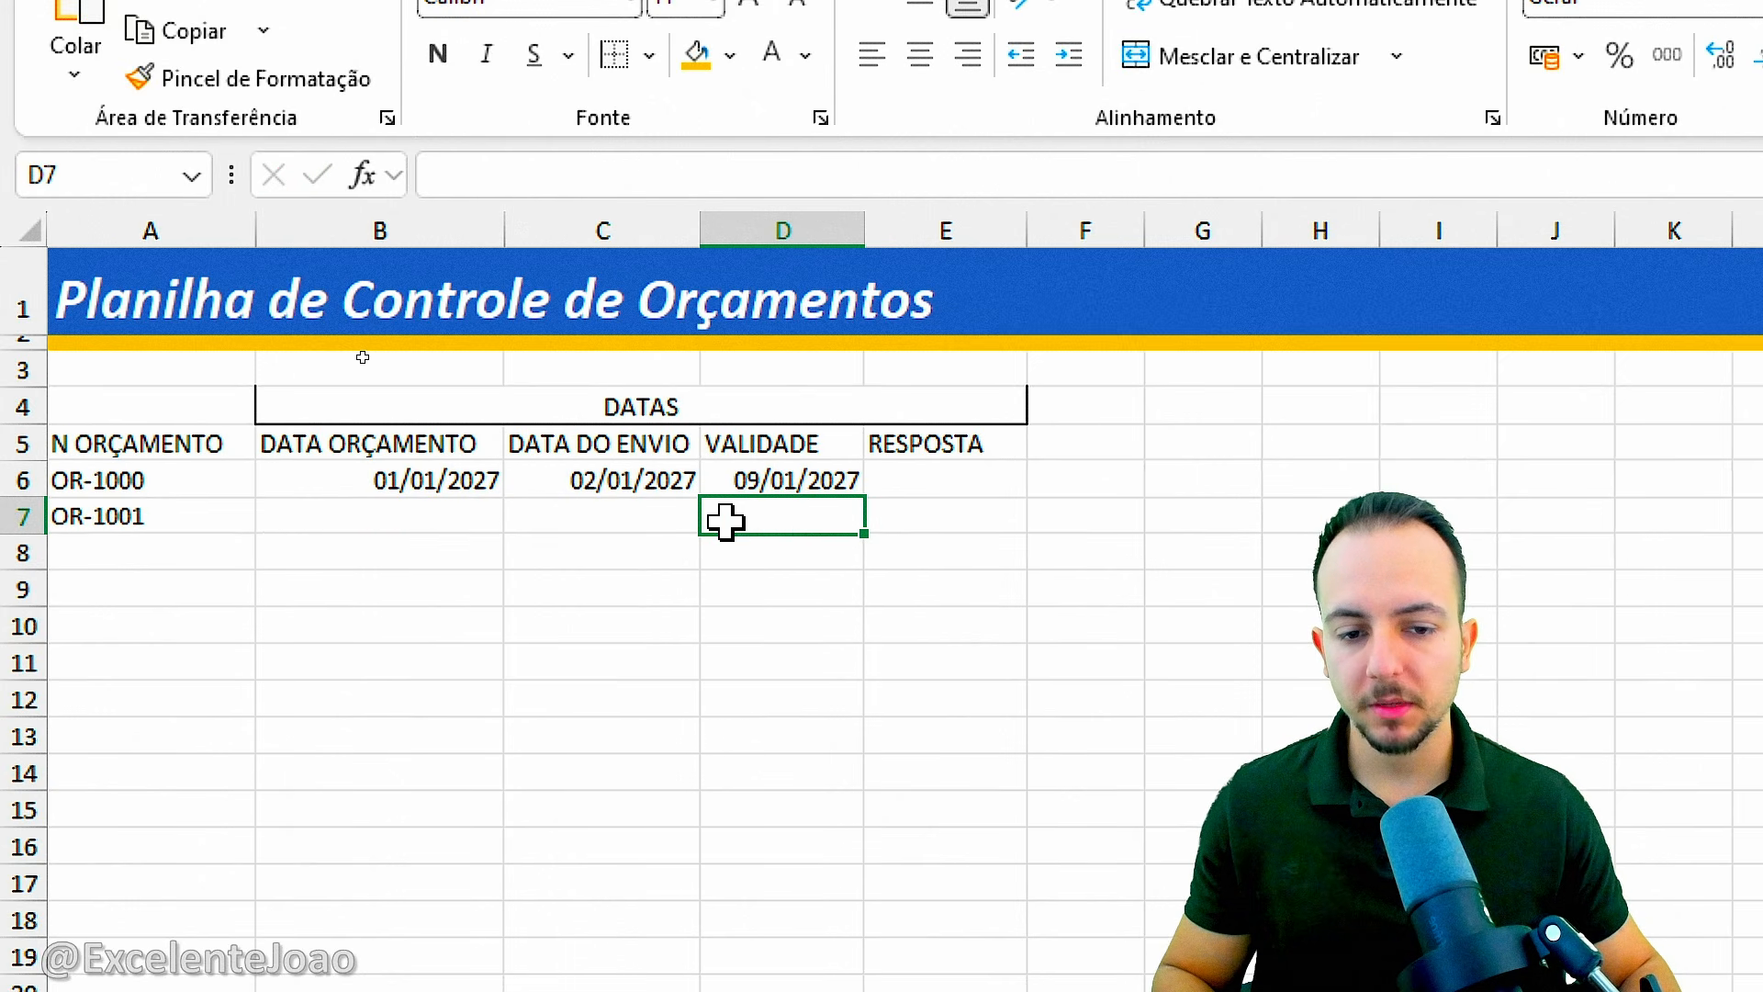
For budget OR-1001, enter 03/01/2027 as DATA ORÇAMENTO and 05/01/2027 as DATA DO ENVIO.
left_click(413, 517)
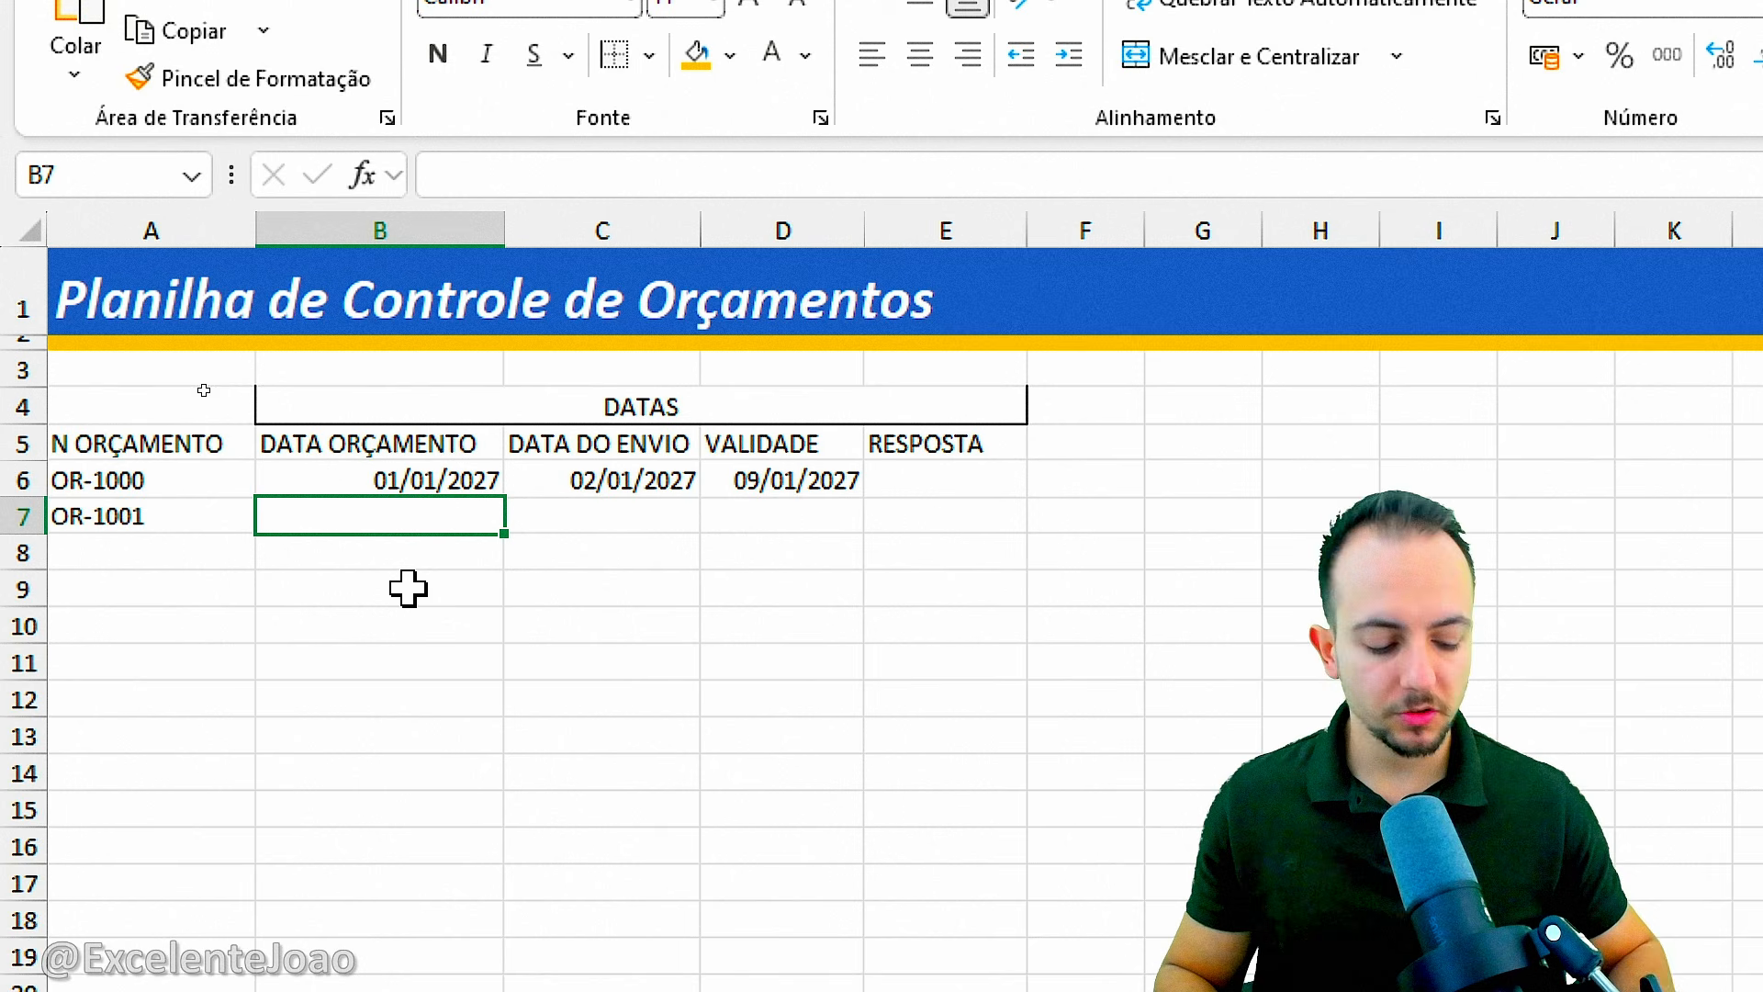
type("03/01/2027")
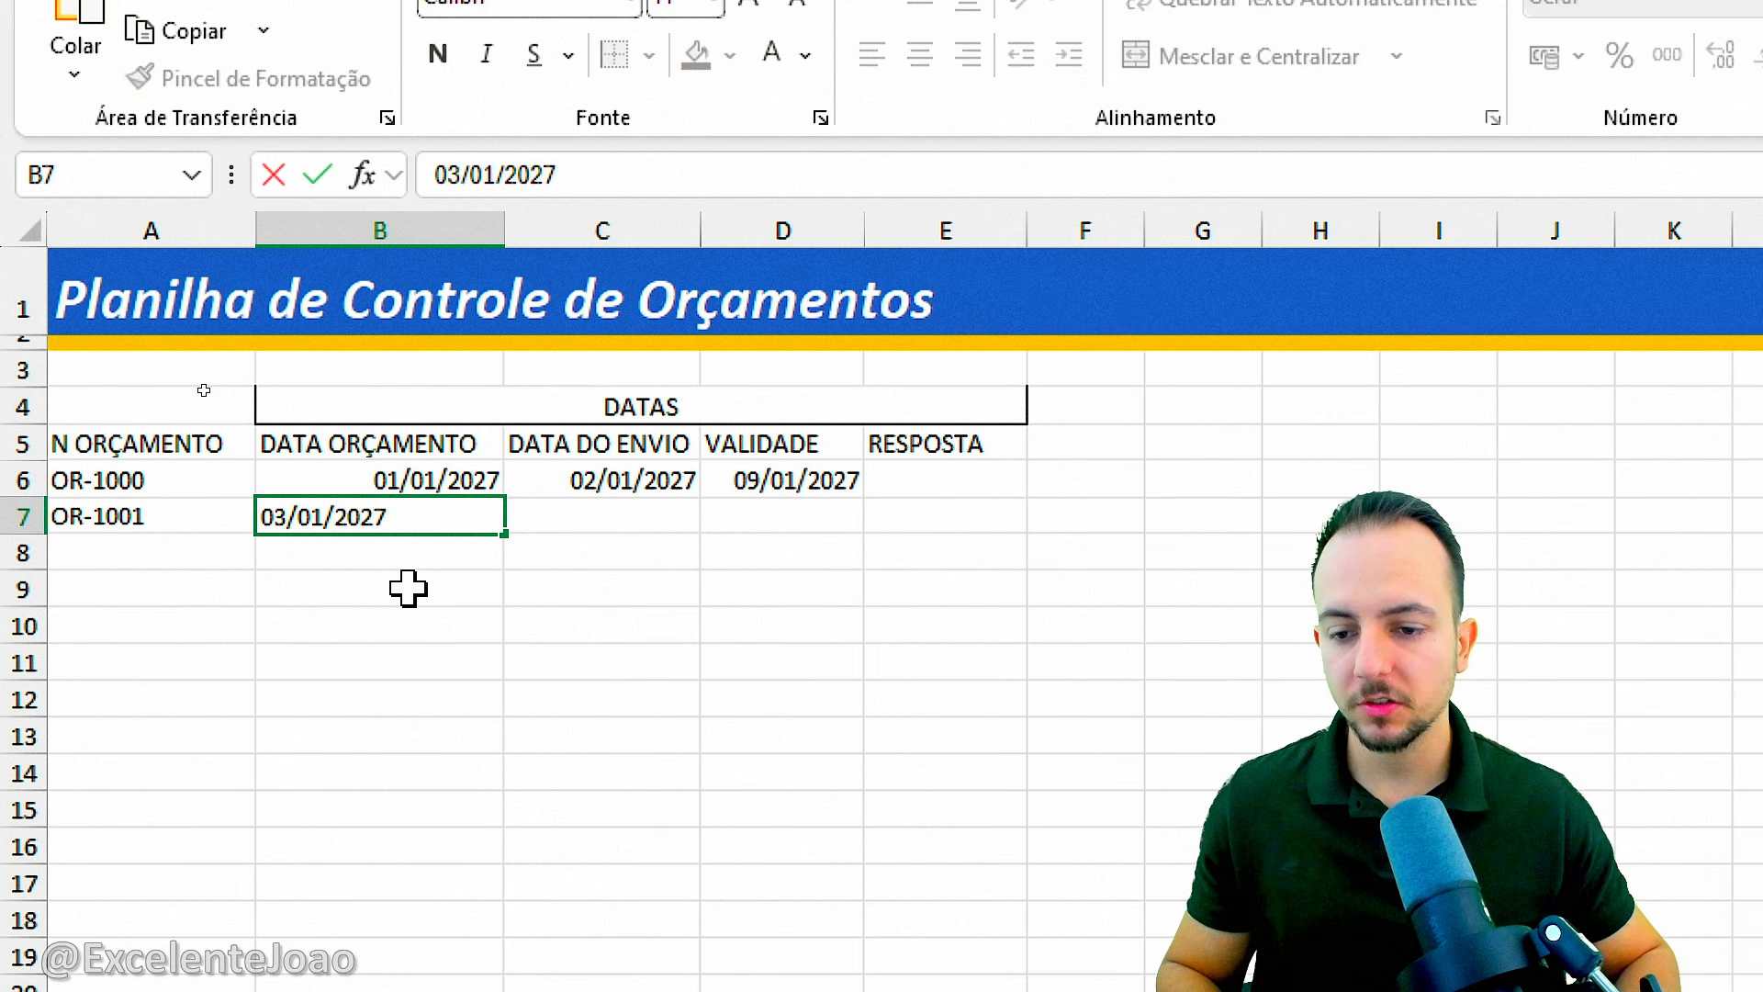
key("Tab")
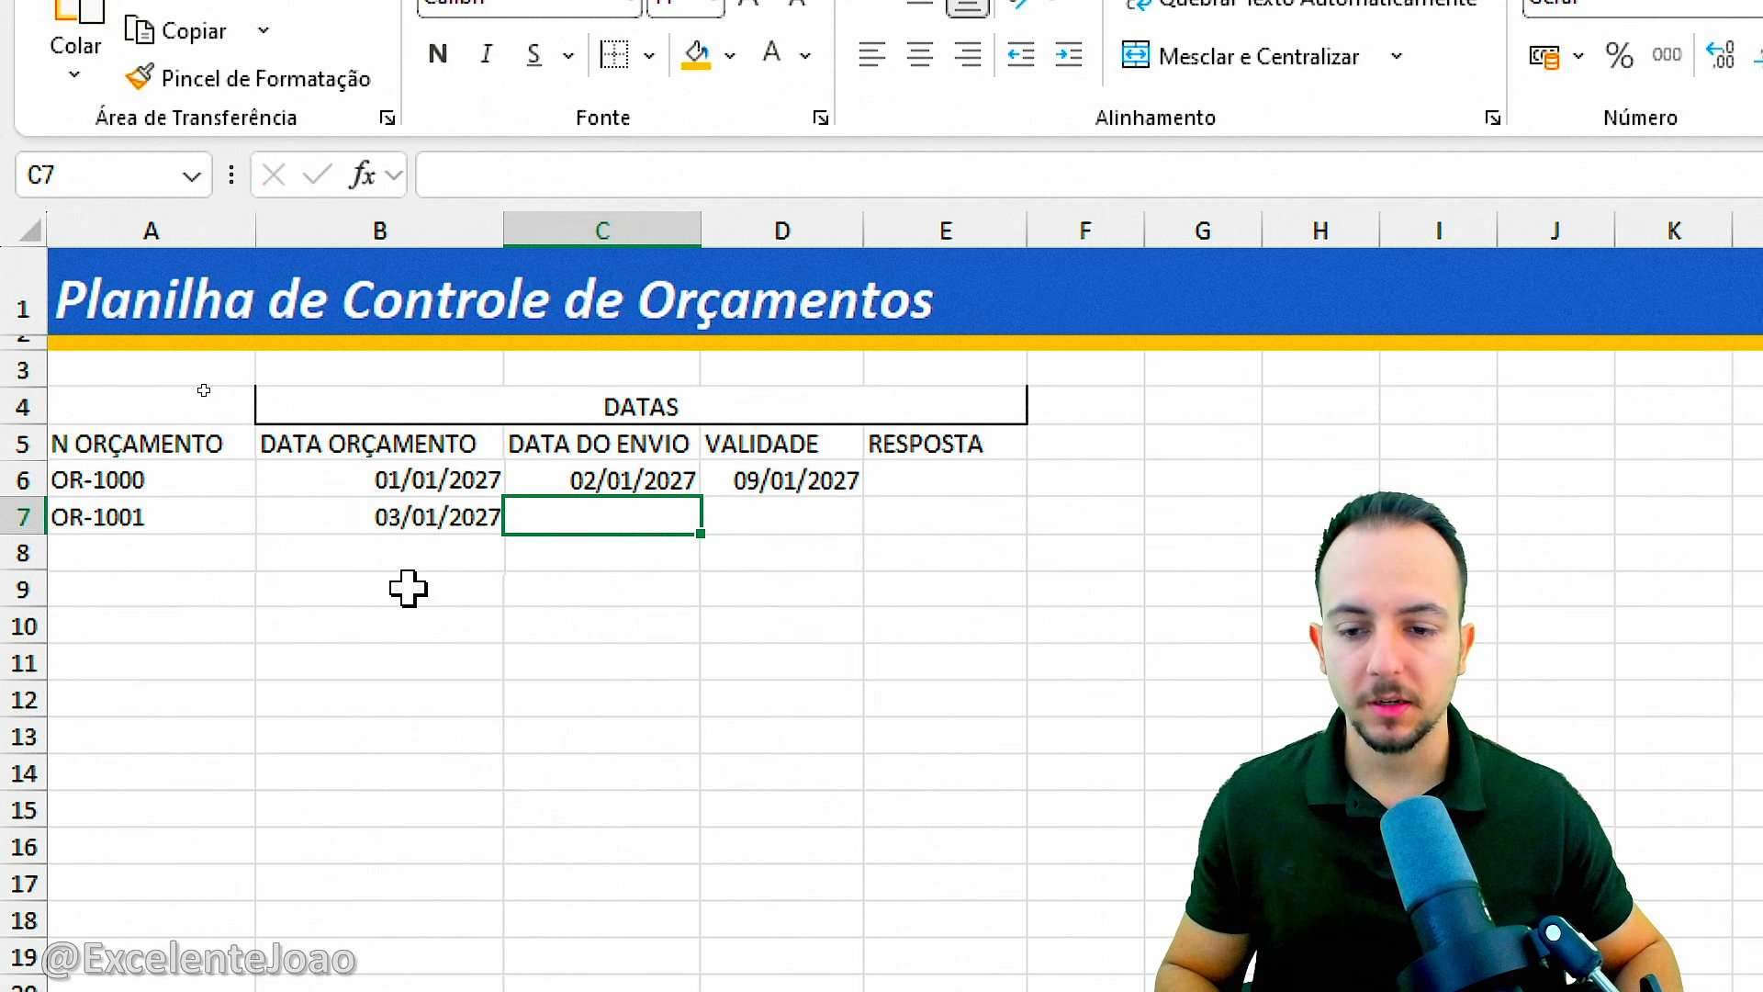
type("05/01/202")
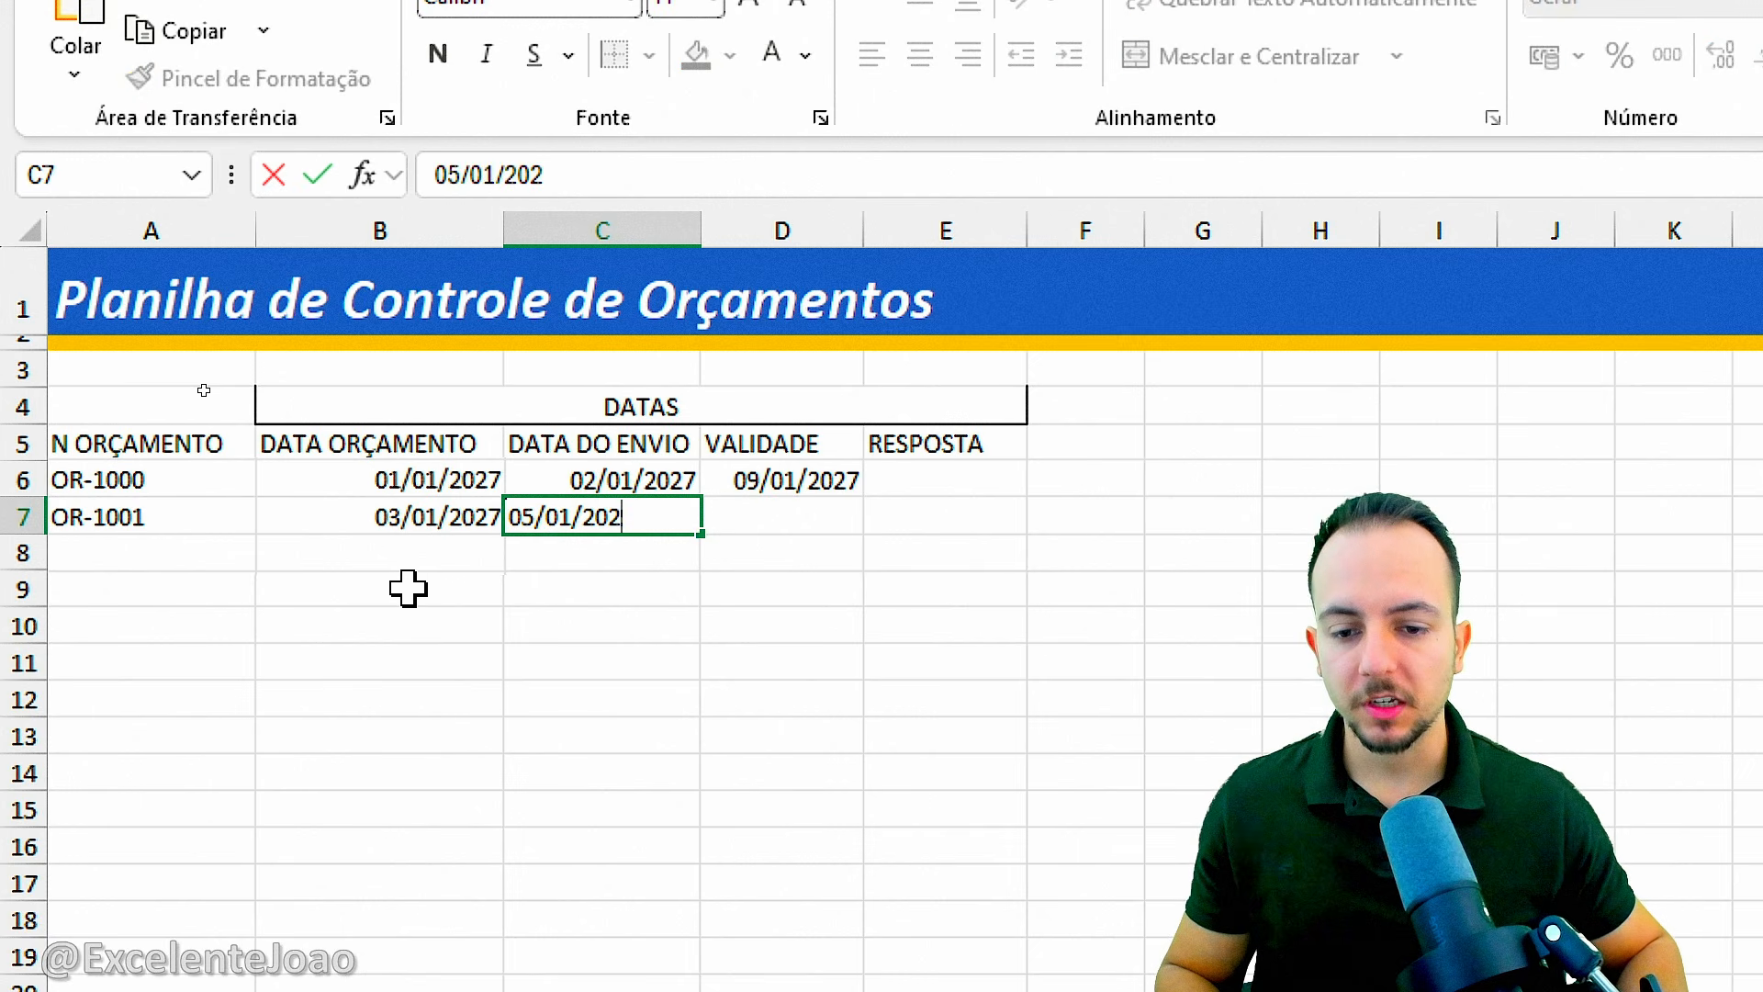
type("7")
key("Return")
Copy the VALIDADE formula from D6 down to D7 and check the copied formula.
left_click(808, 478)
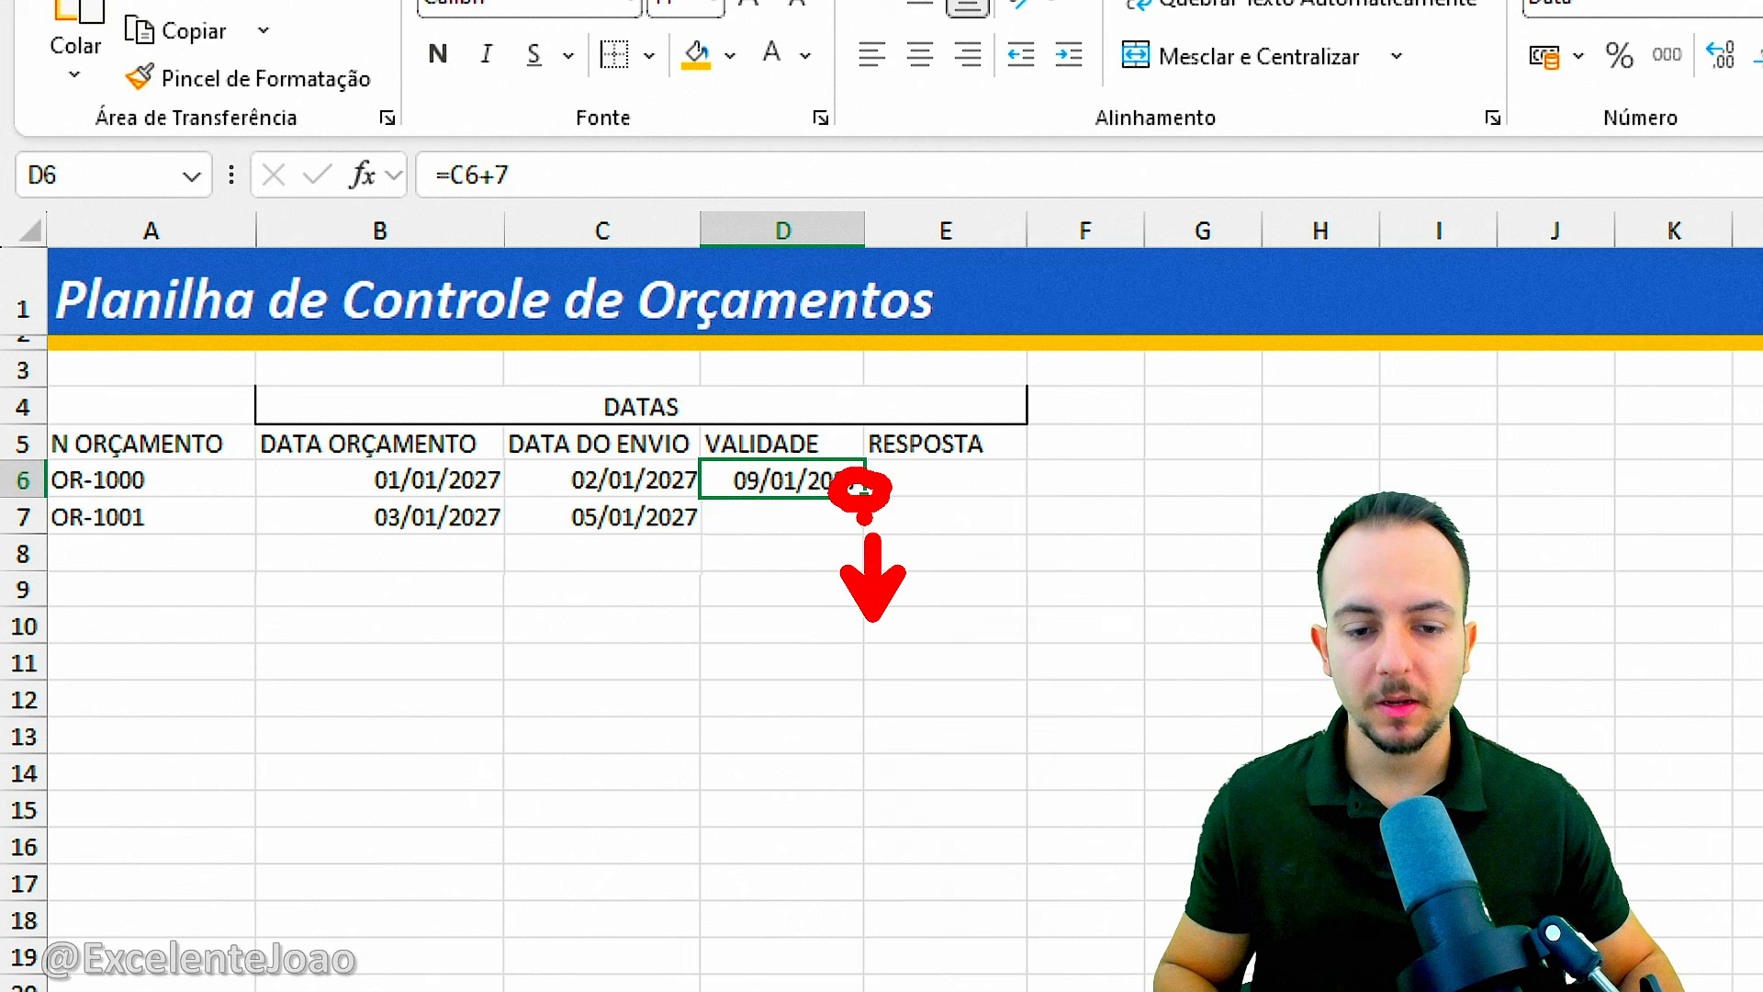
left_click_drag(868, 496, 869, 526)
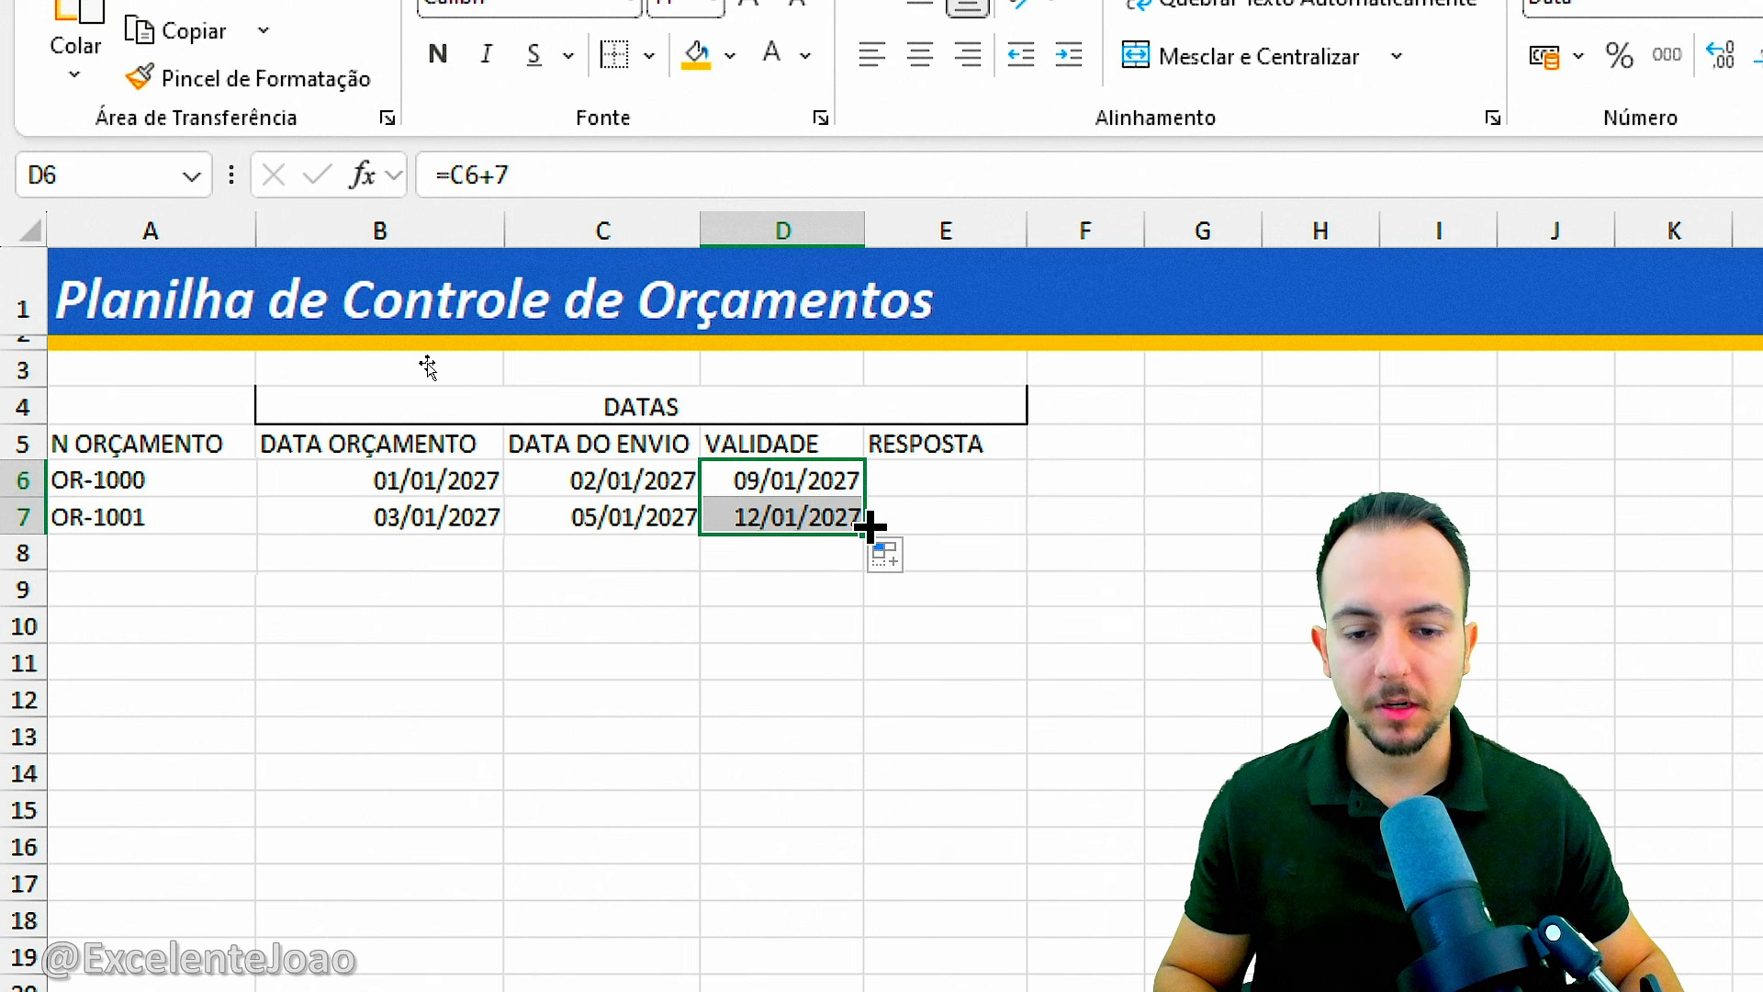
left_click(792, 556)
left_click(760, 525)
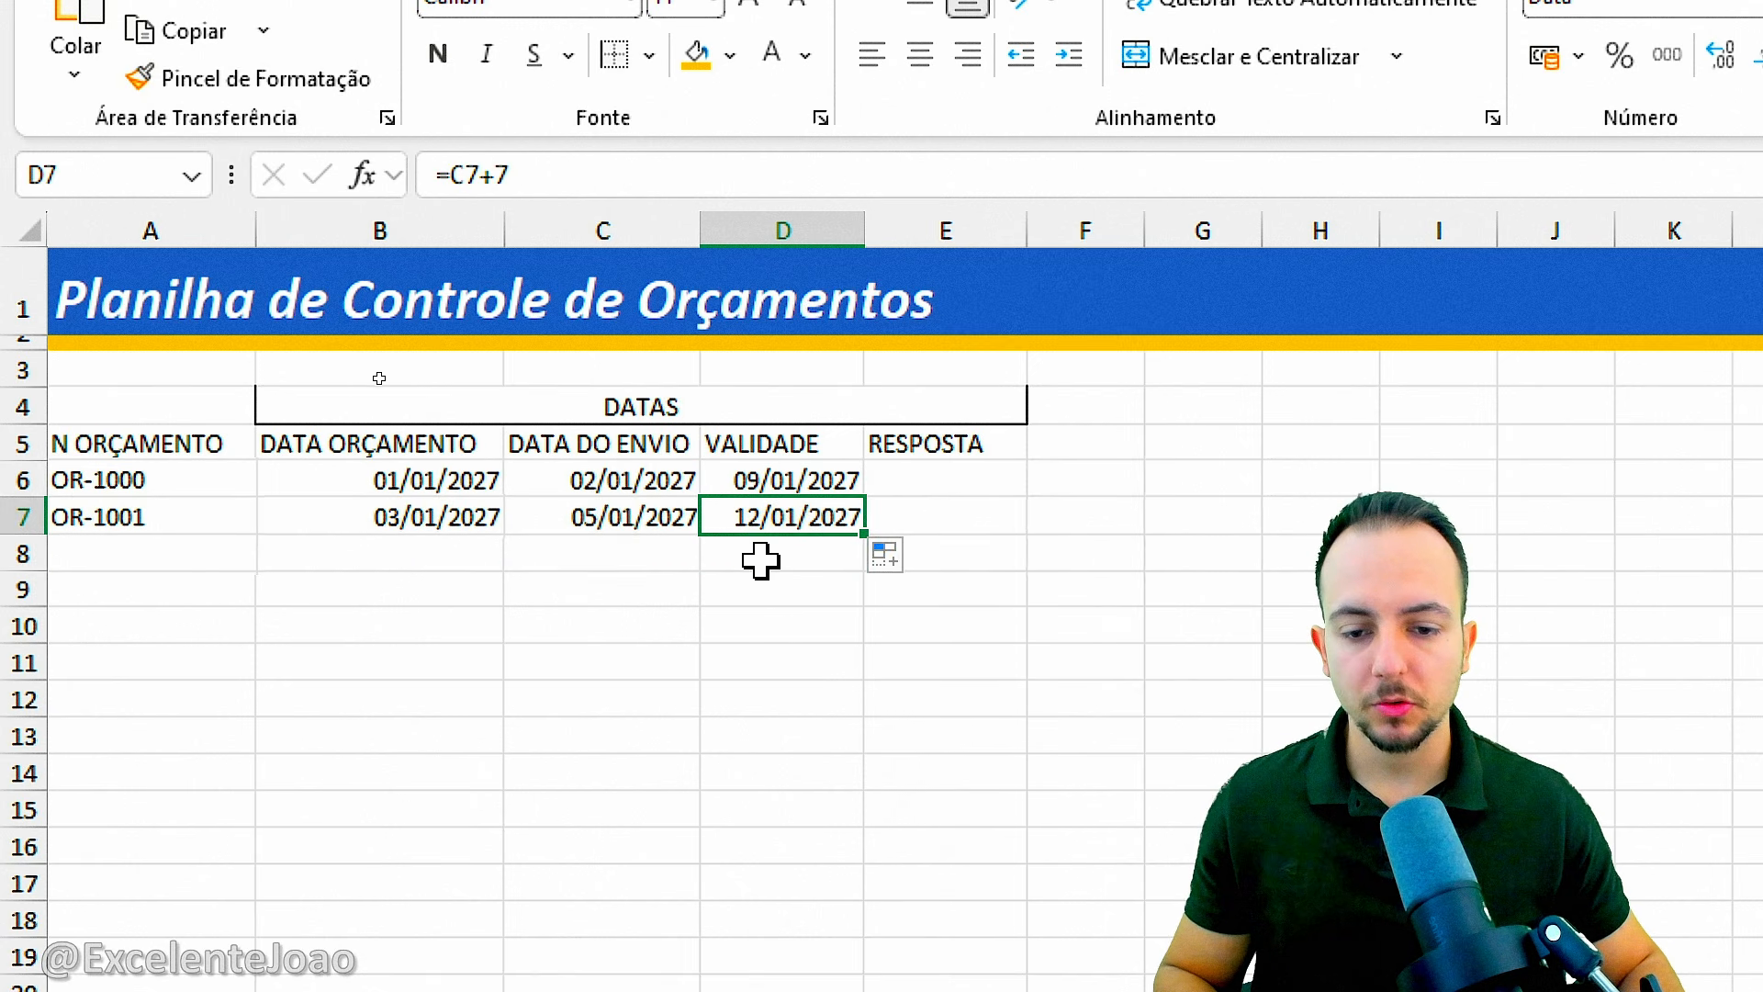
left_click(680, 524)
left_click(768, 519)
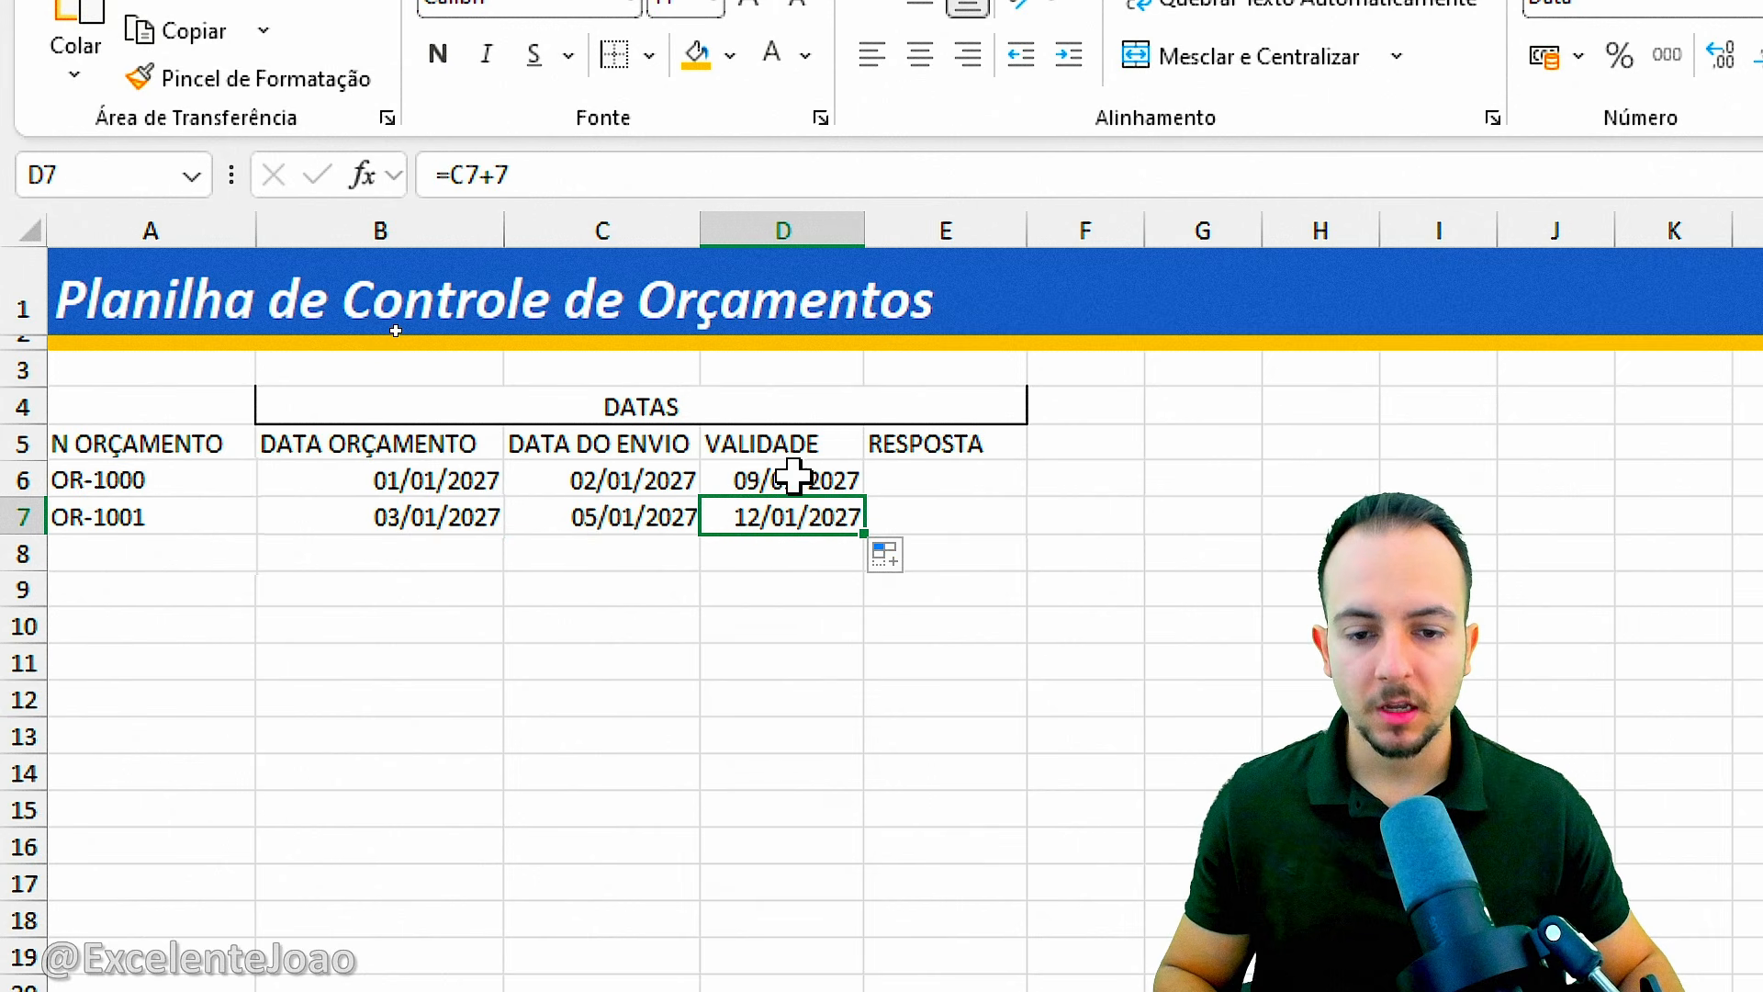
Format the VALIDADE dates in D6:D7 with a light gray fill and red font.
left_click_drag(781, 444, 794, 478)
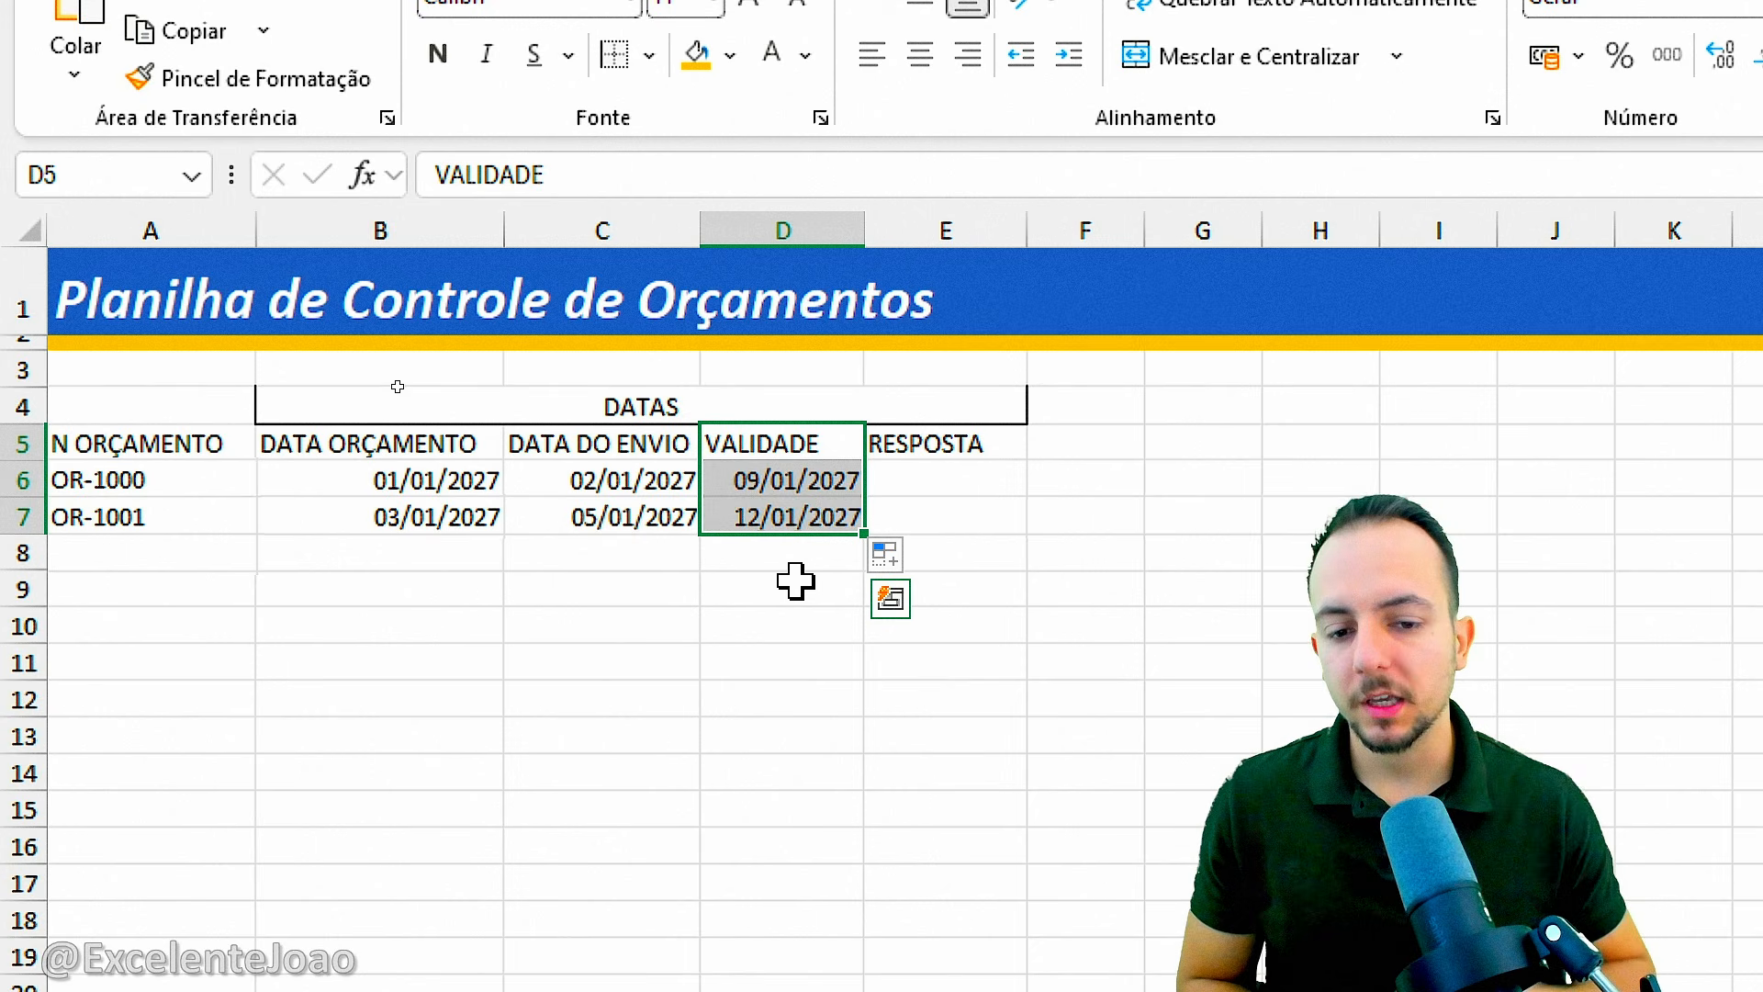
left_click_drag(806, 478, 806, 511)
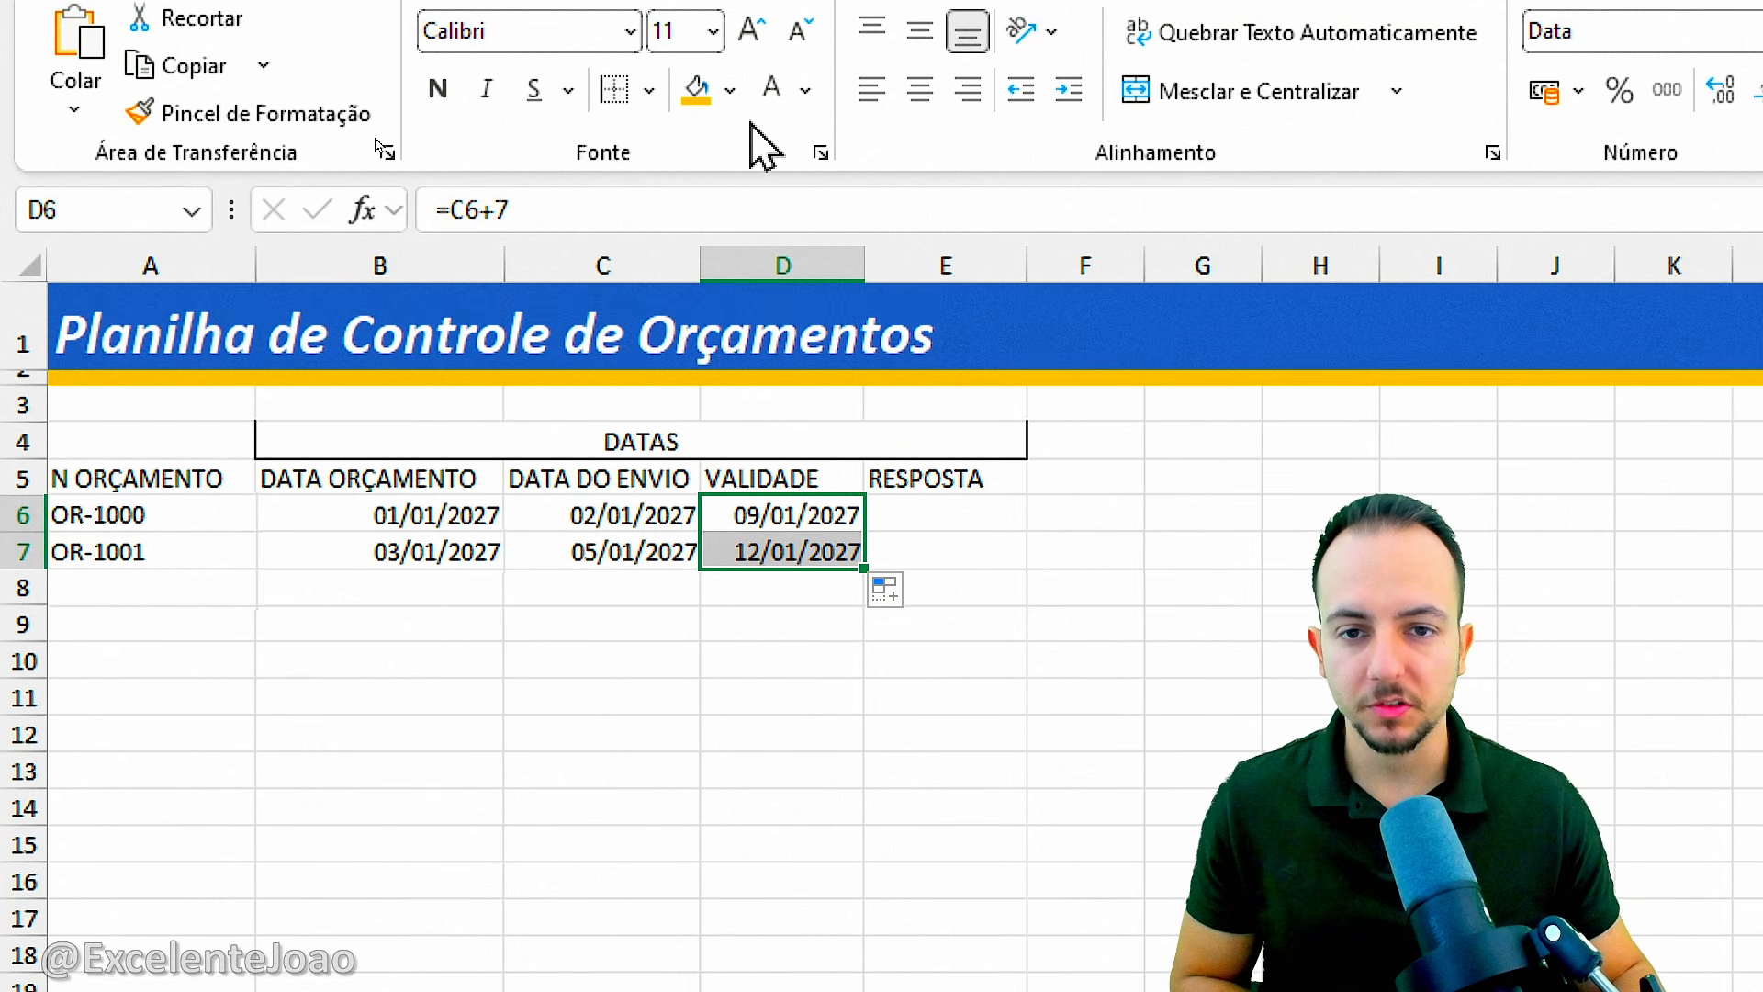
left_click(730, 55)
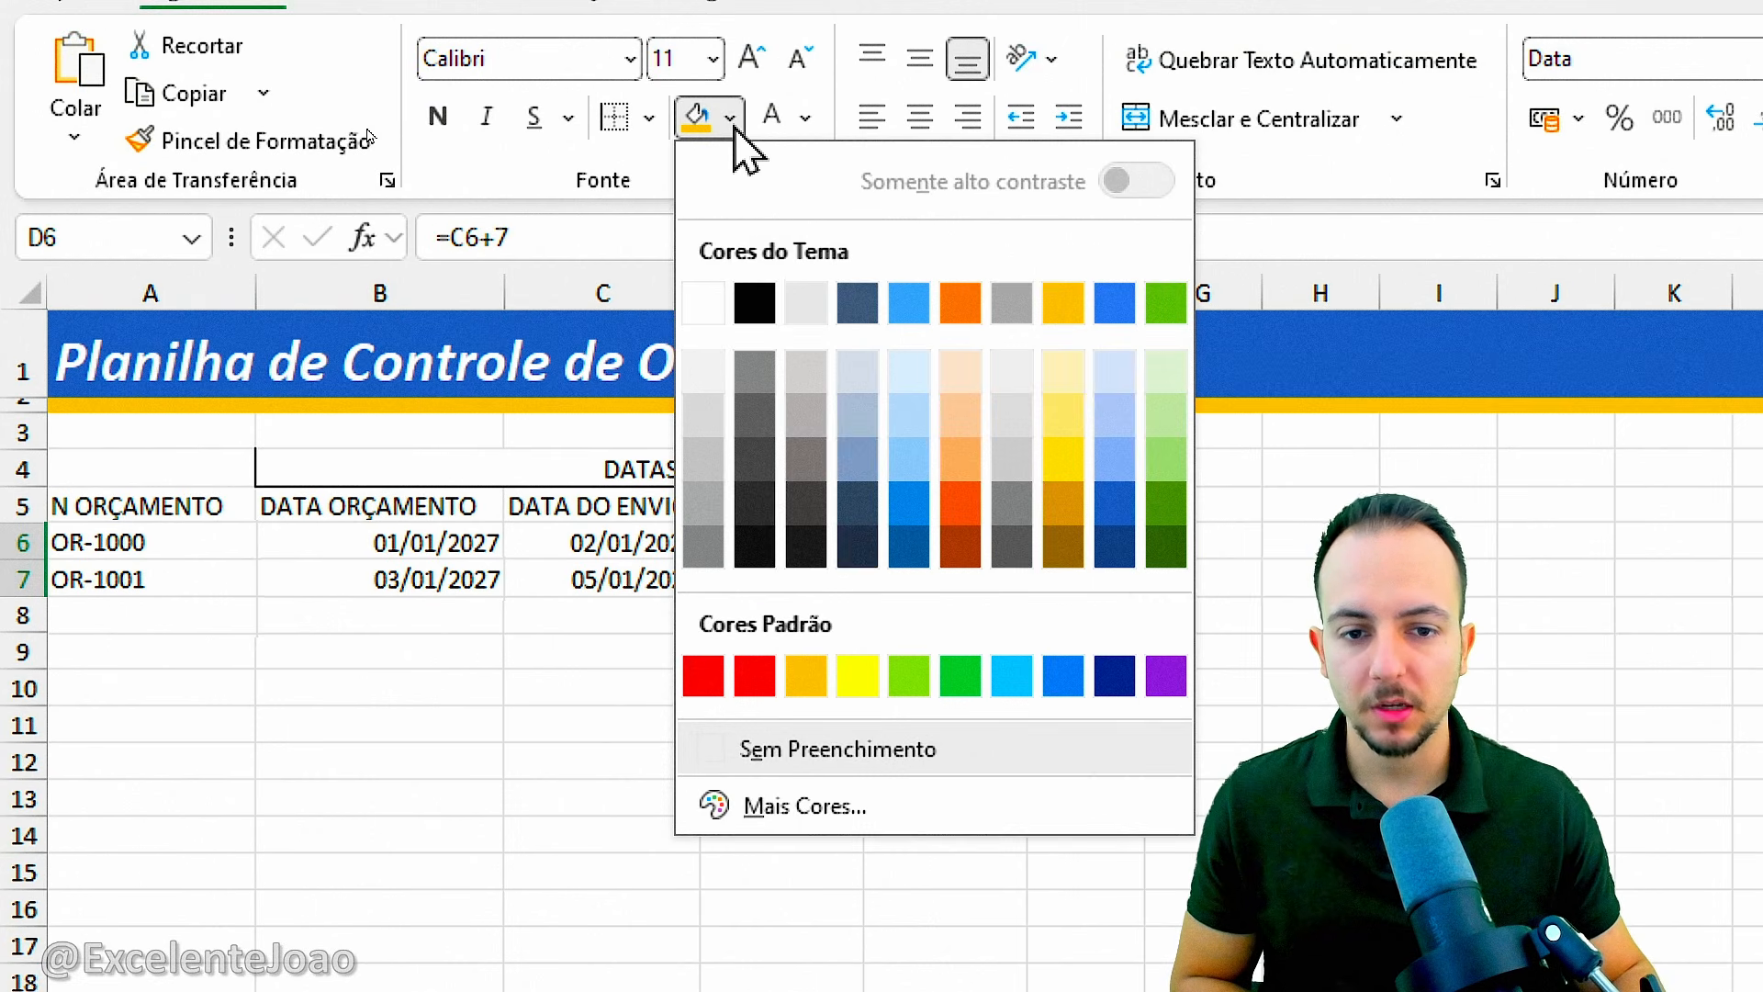
left_click(709, 408)
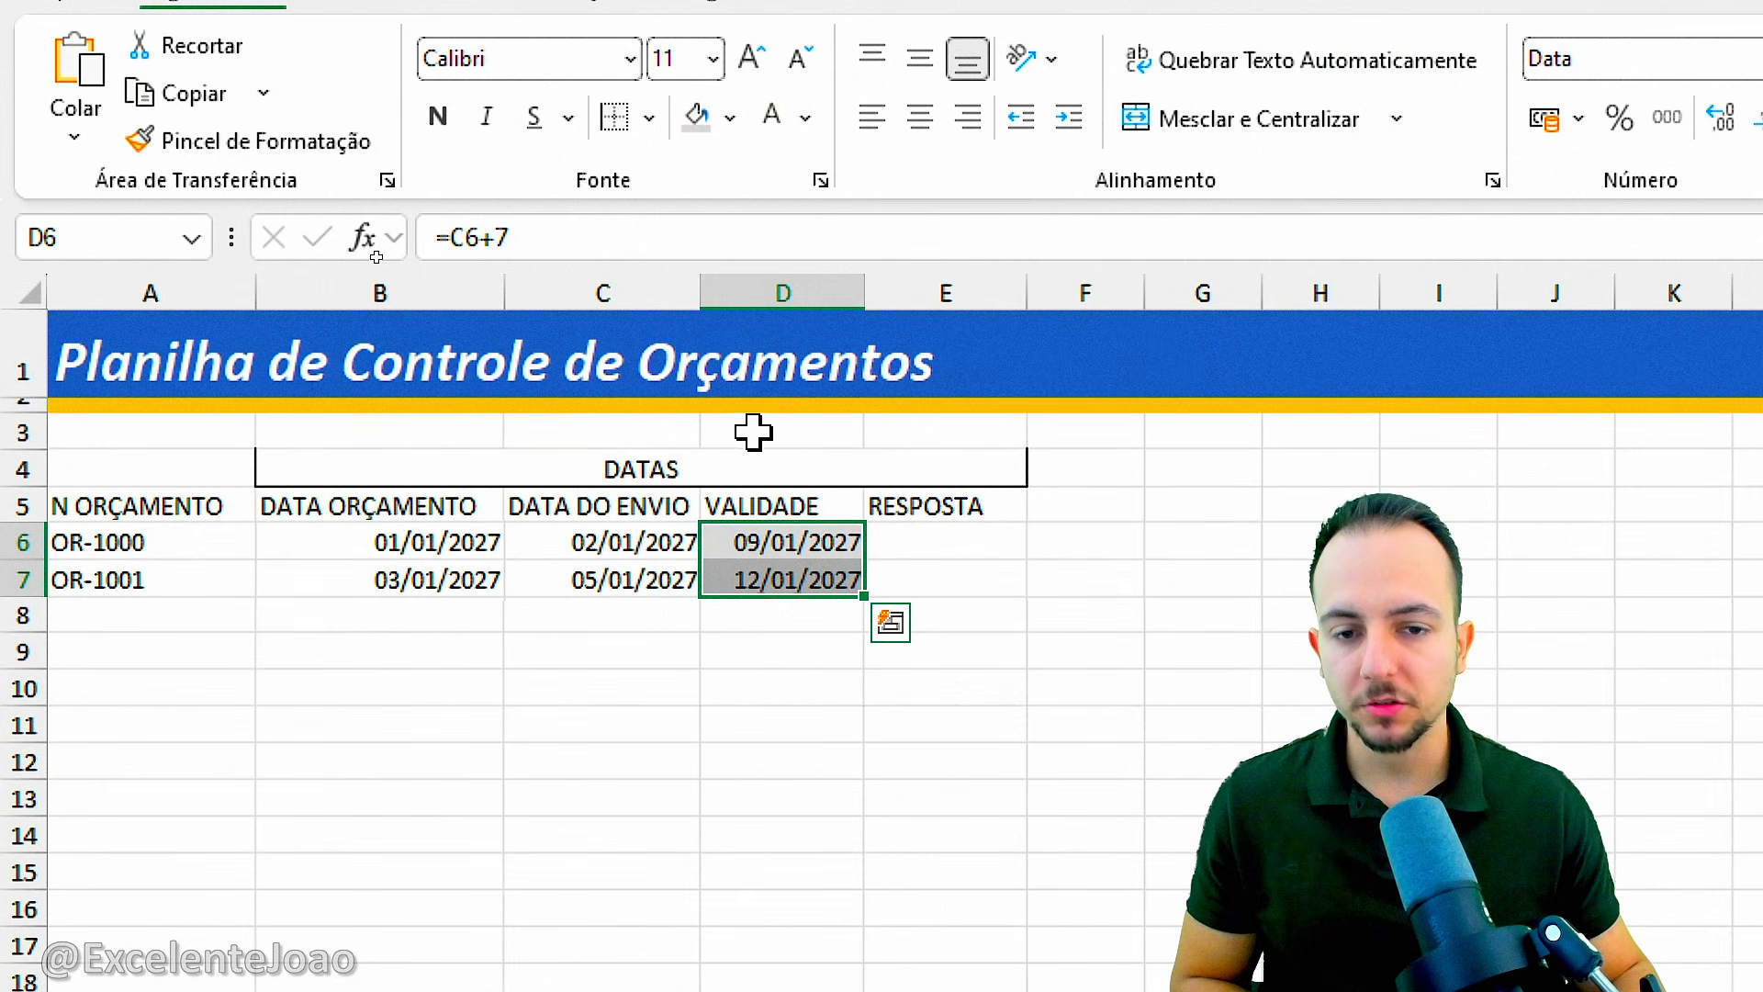
left_click(812, 125)
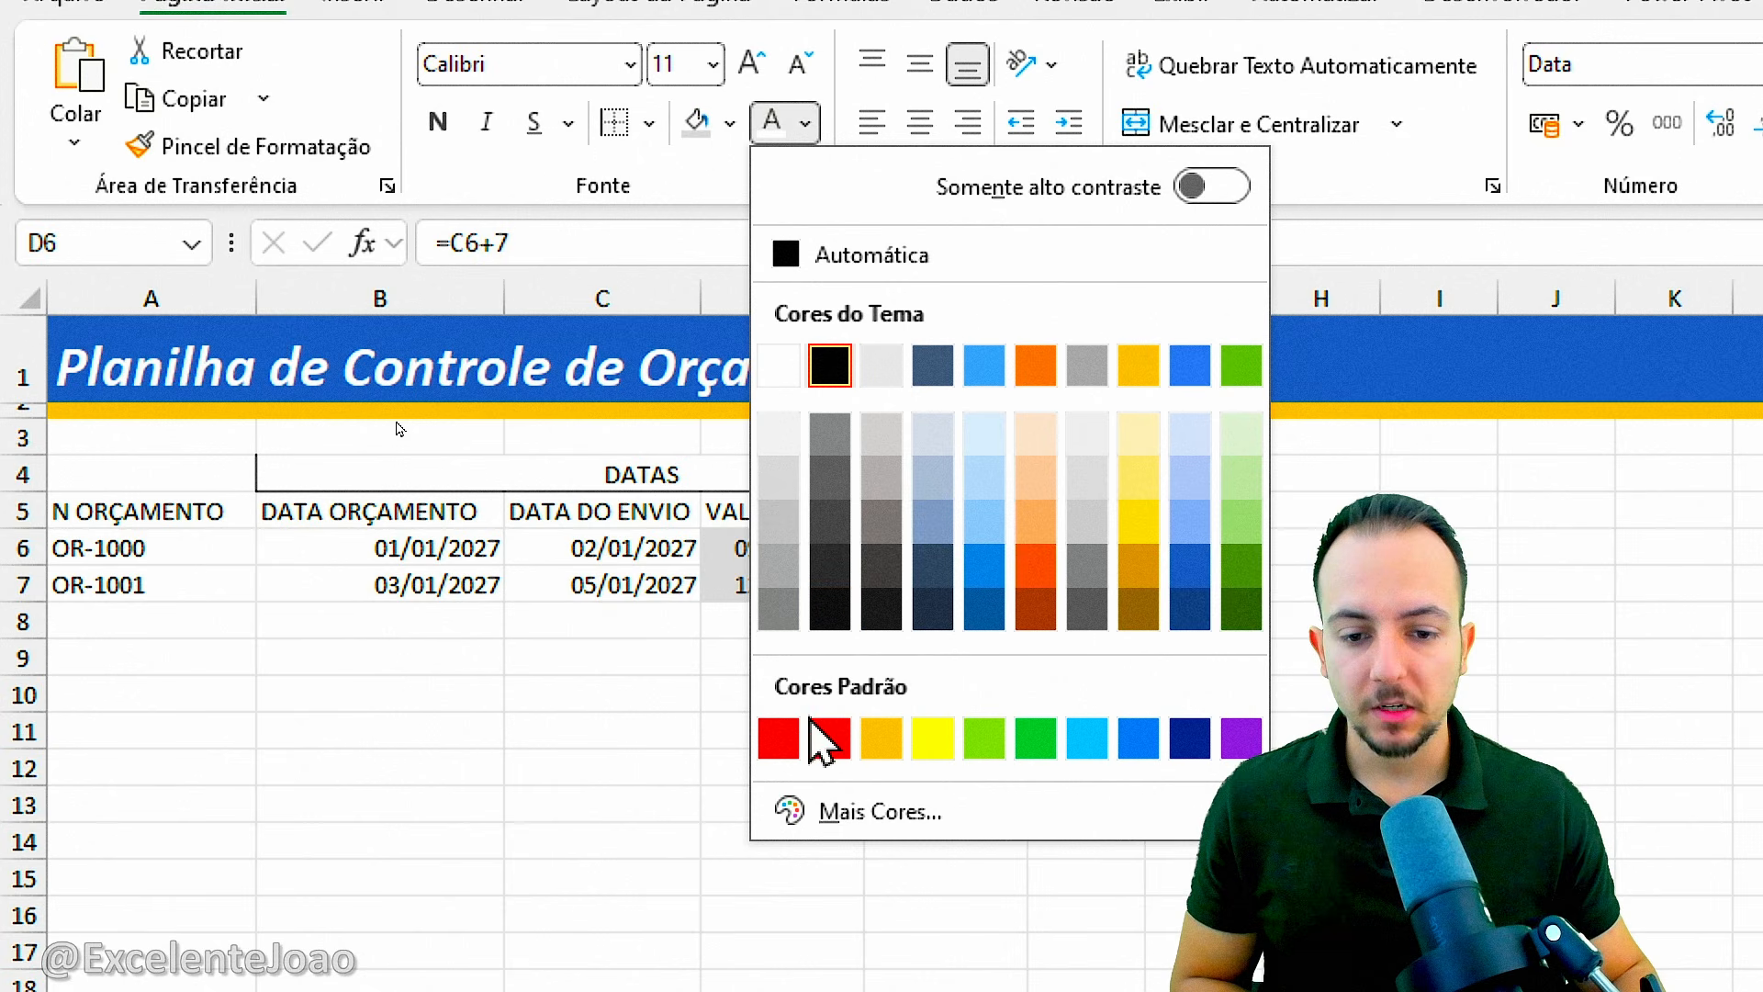
left_click(781, 742)
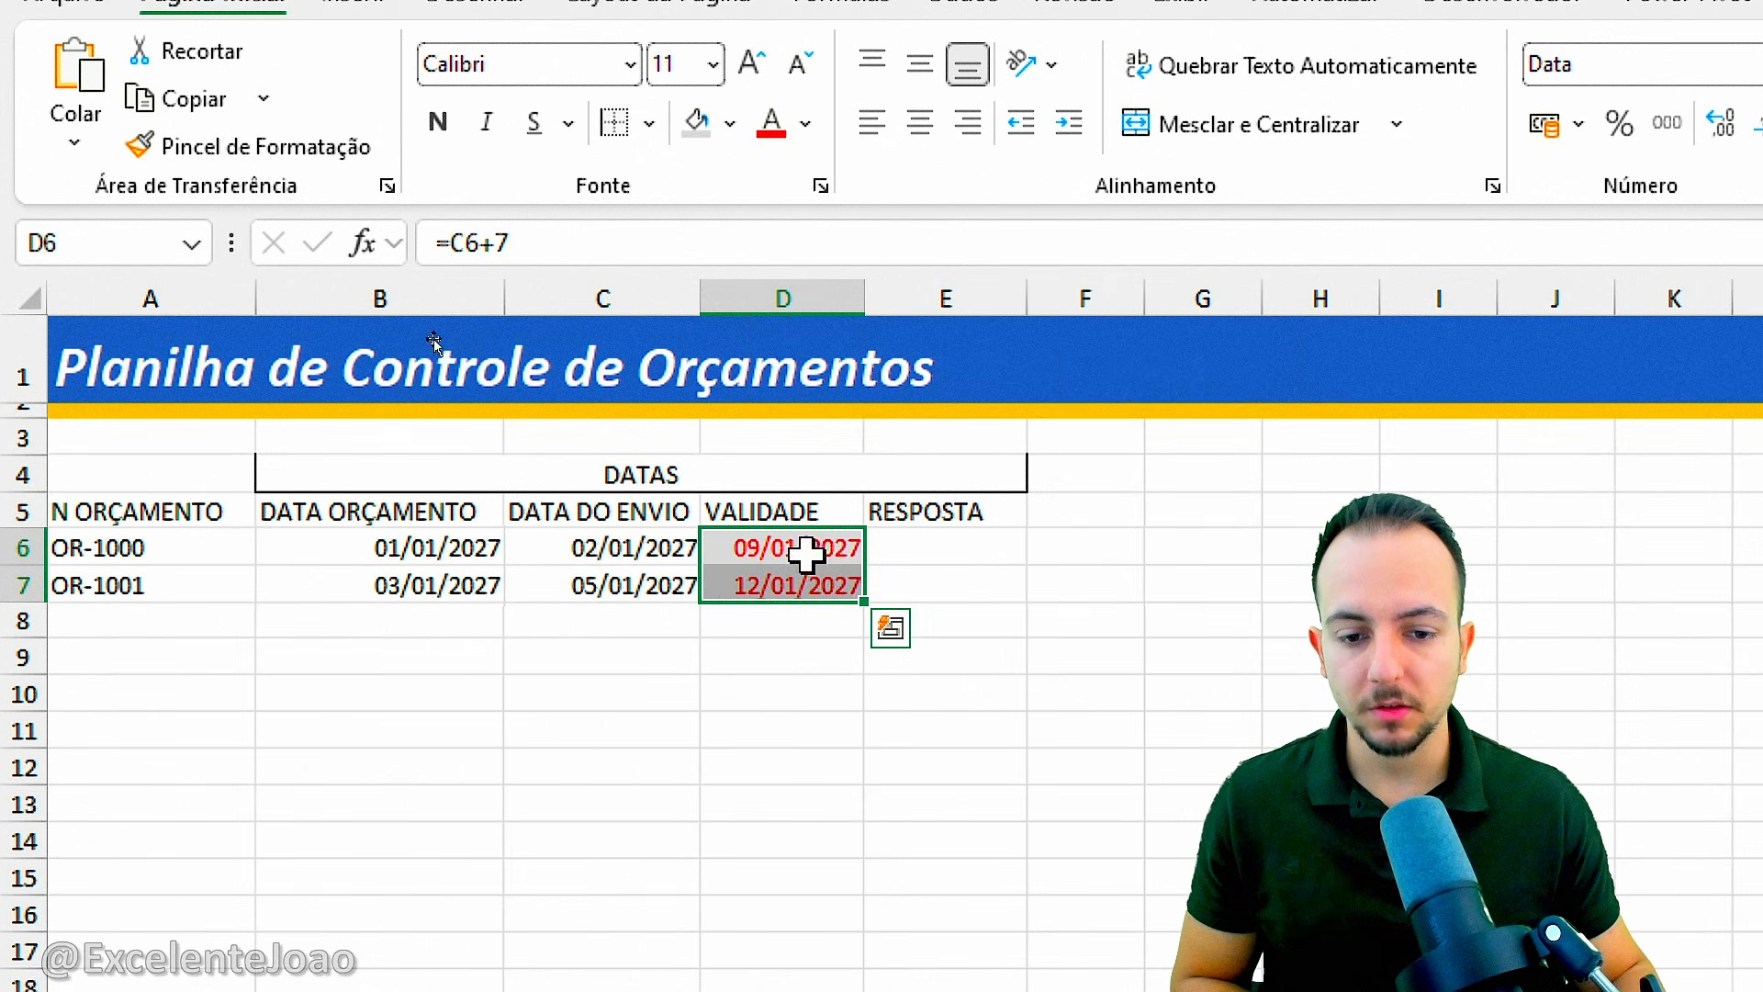
left_click(955, 549)
left_click_drag(991, 508, 971, 588)
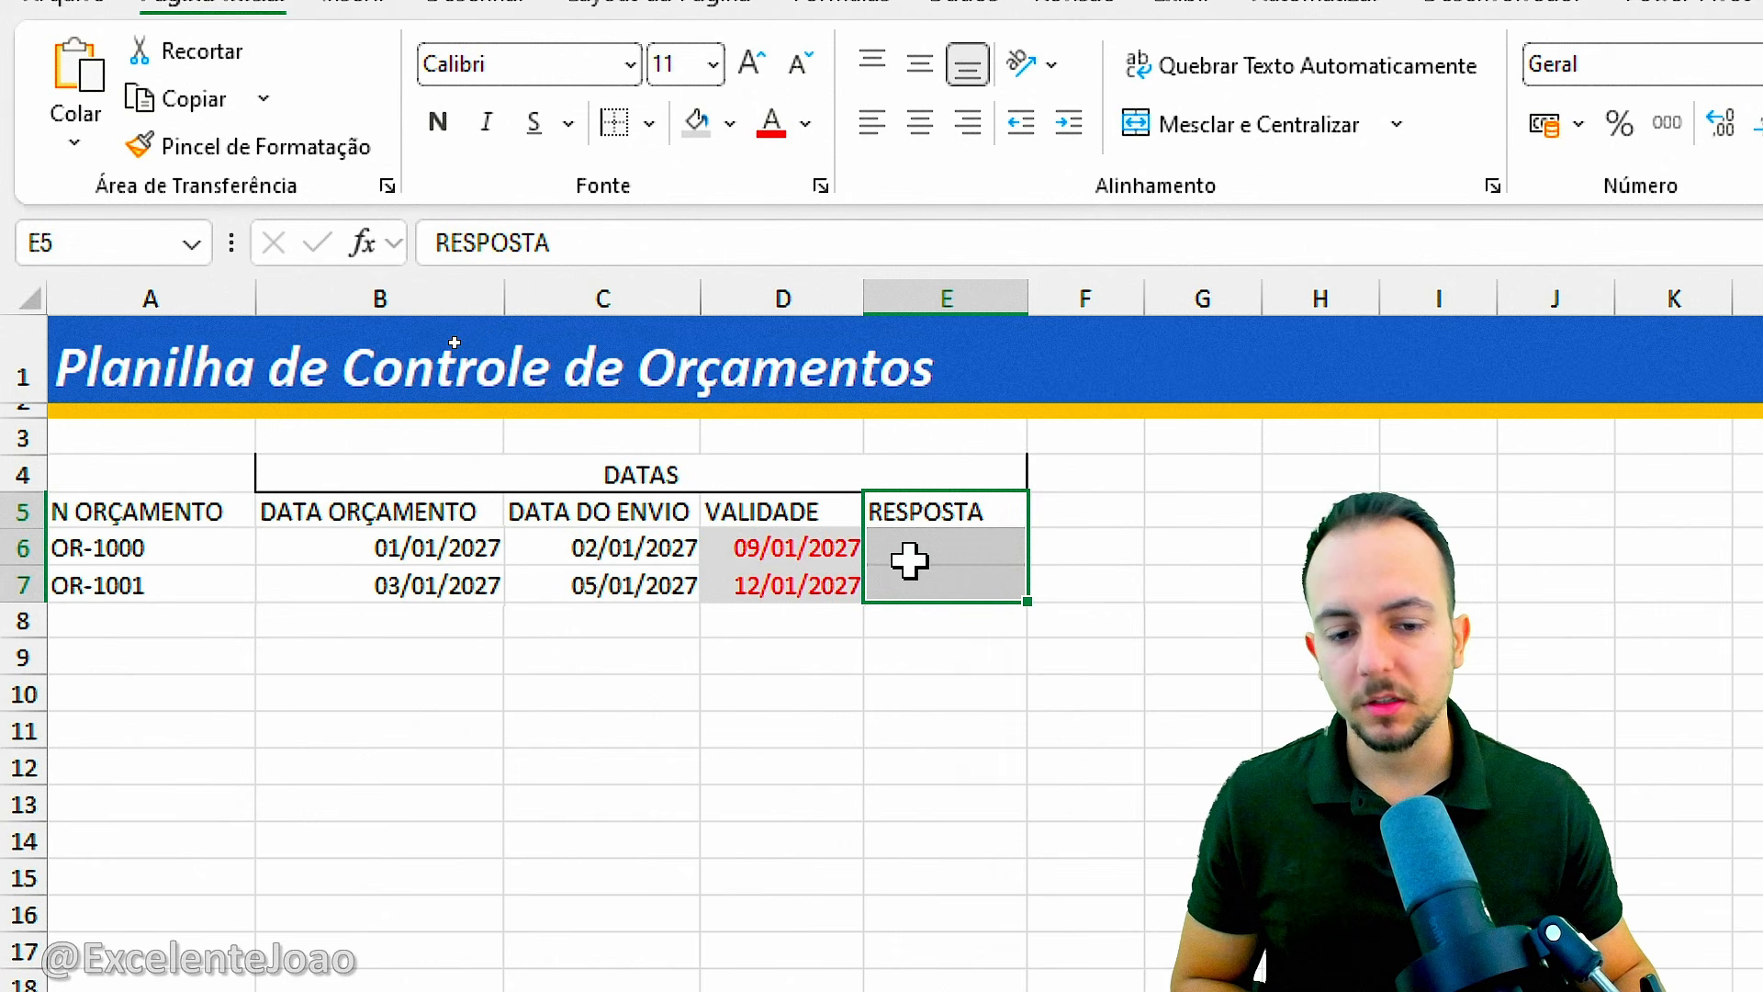
left_click(916, 588)
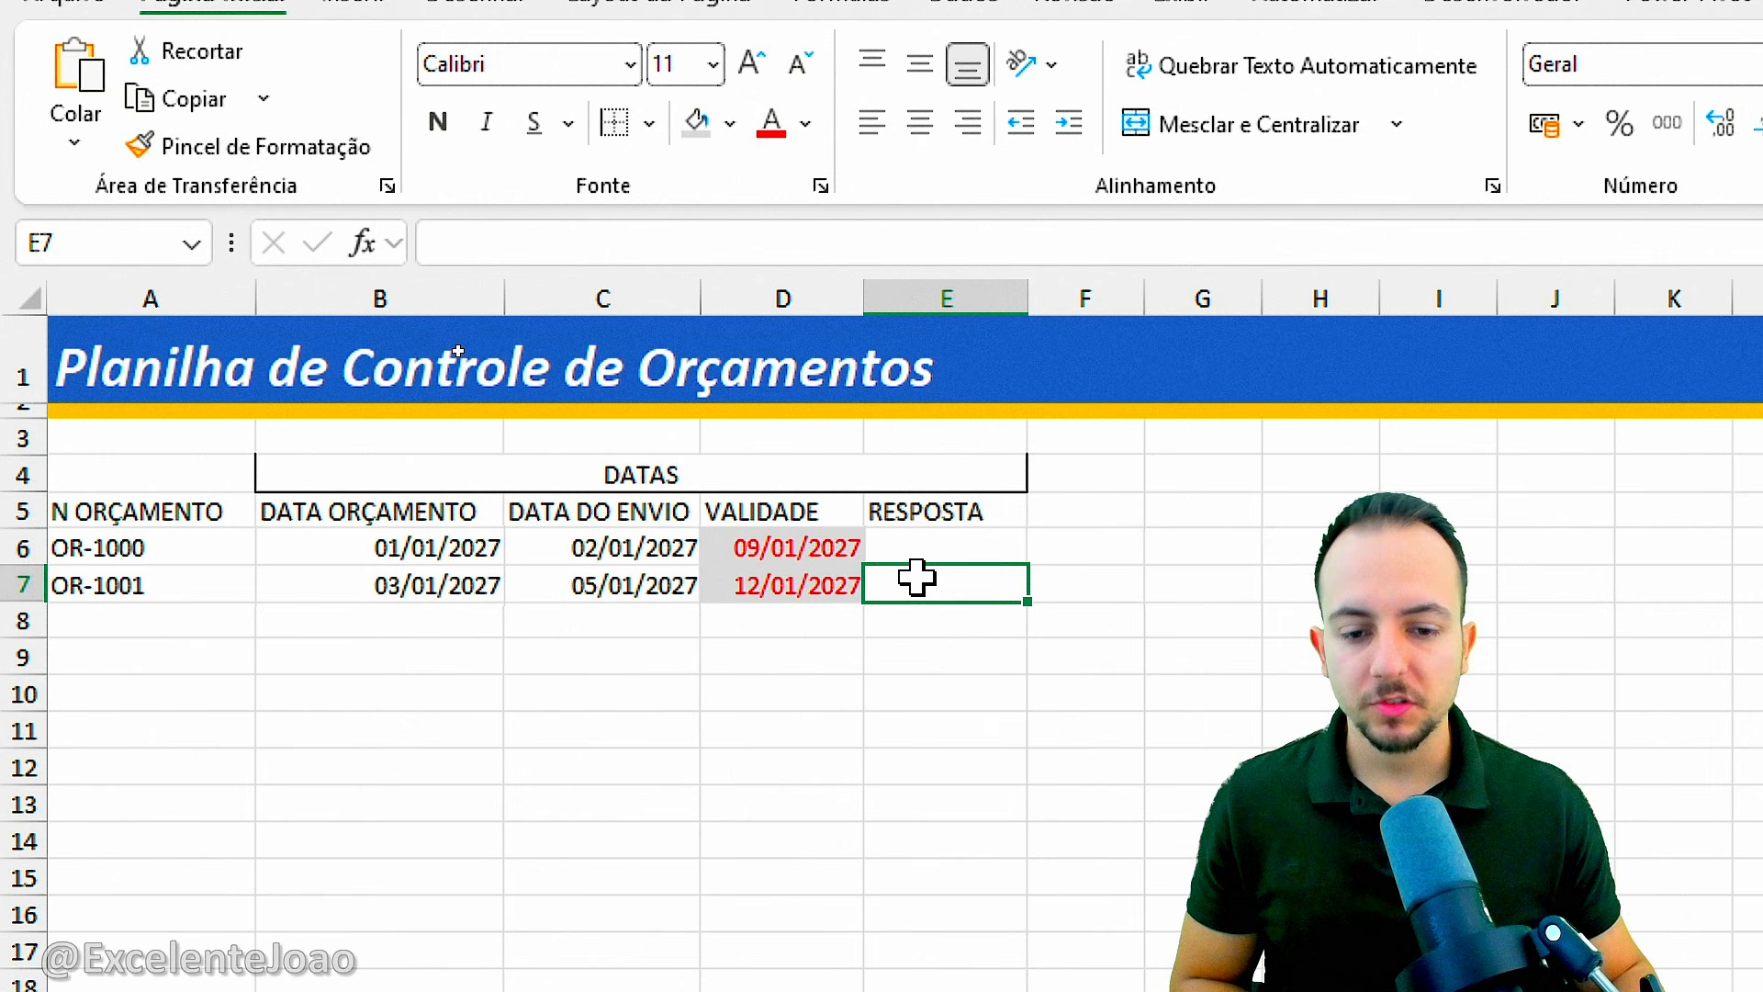
left_click_drag(831, 587, 933, 587)
left_click(948, 587)
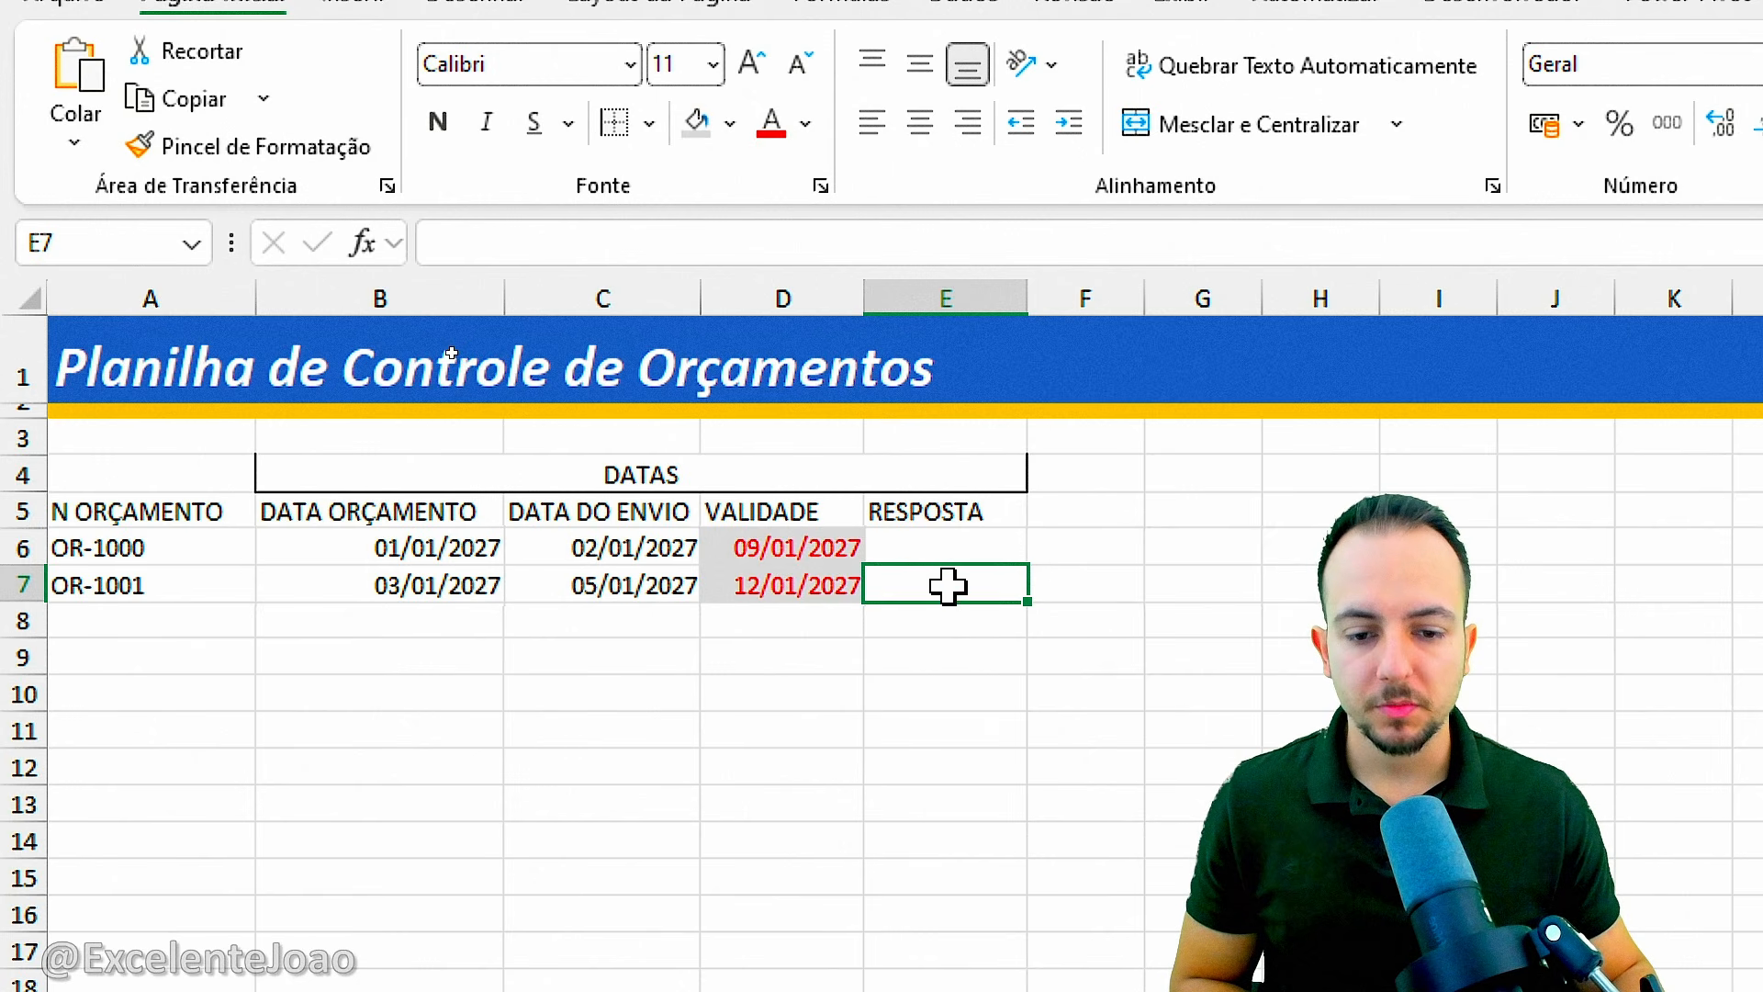
left_click_drag(582, 589, 851, 589)
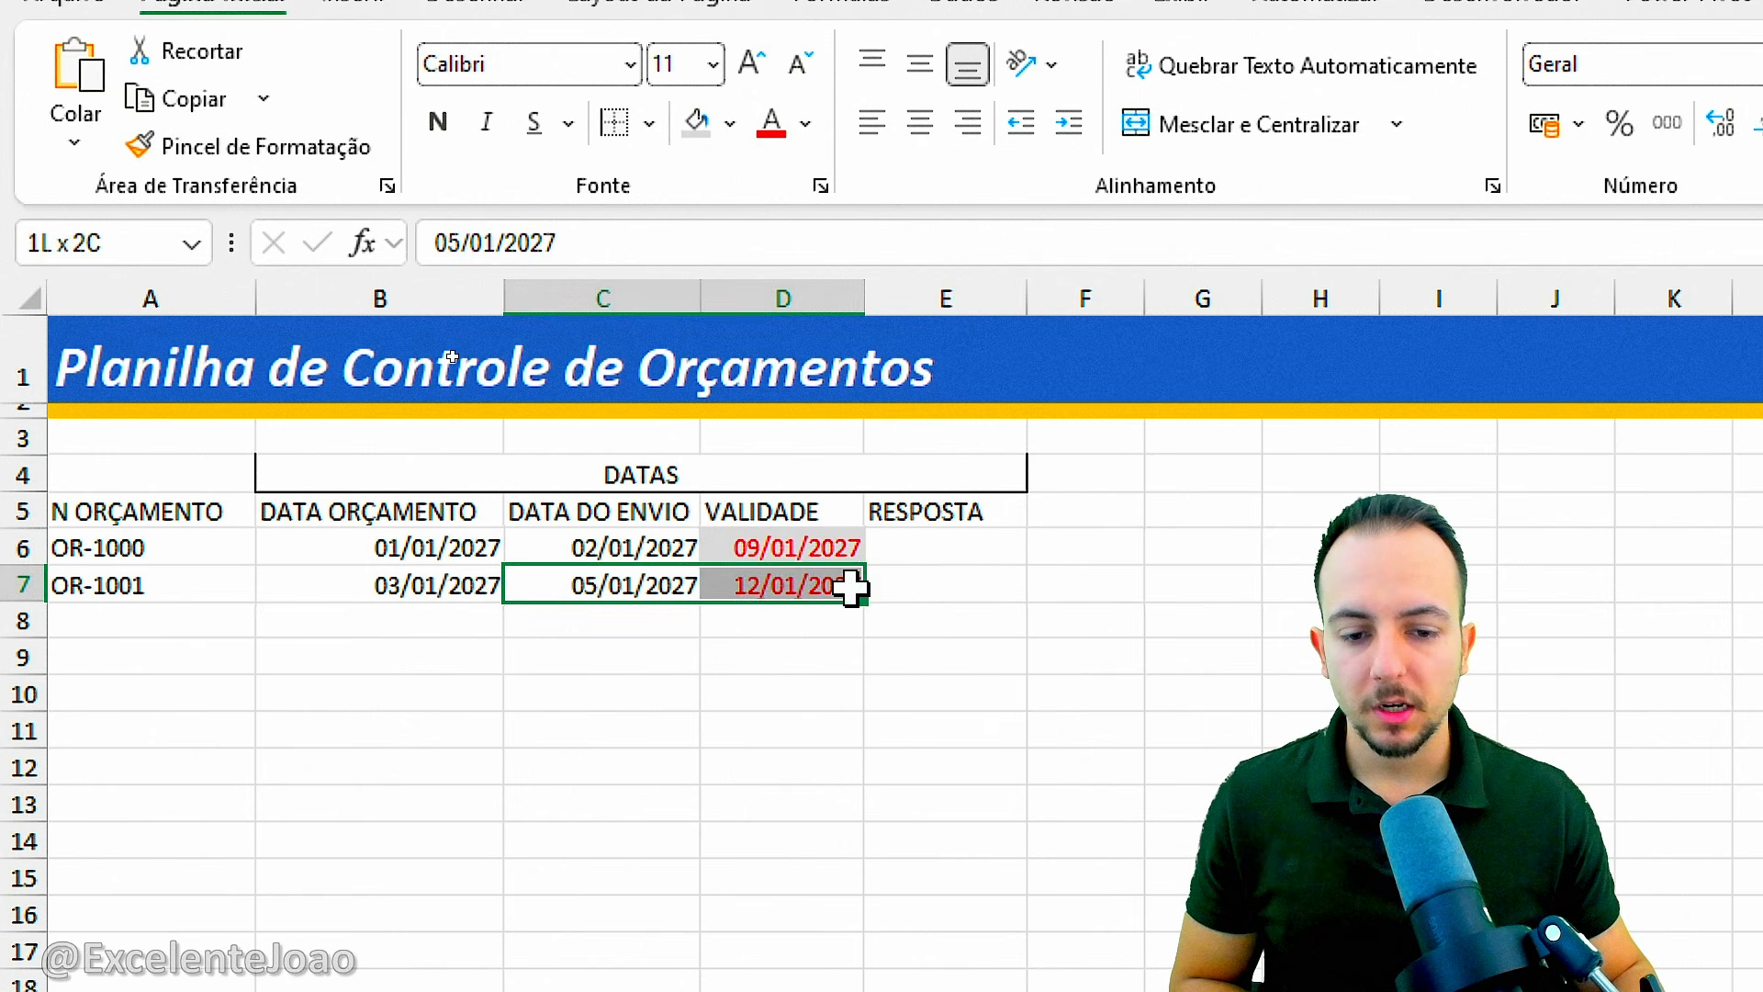
Enter 07/01/2027 as the RESPOSTA date of budget OR-1001 in E7.
left_click(929, 586)
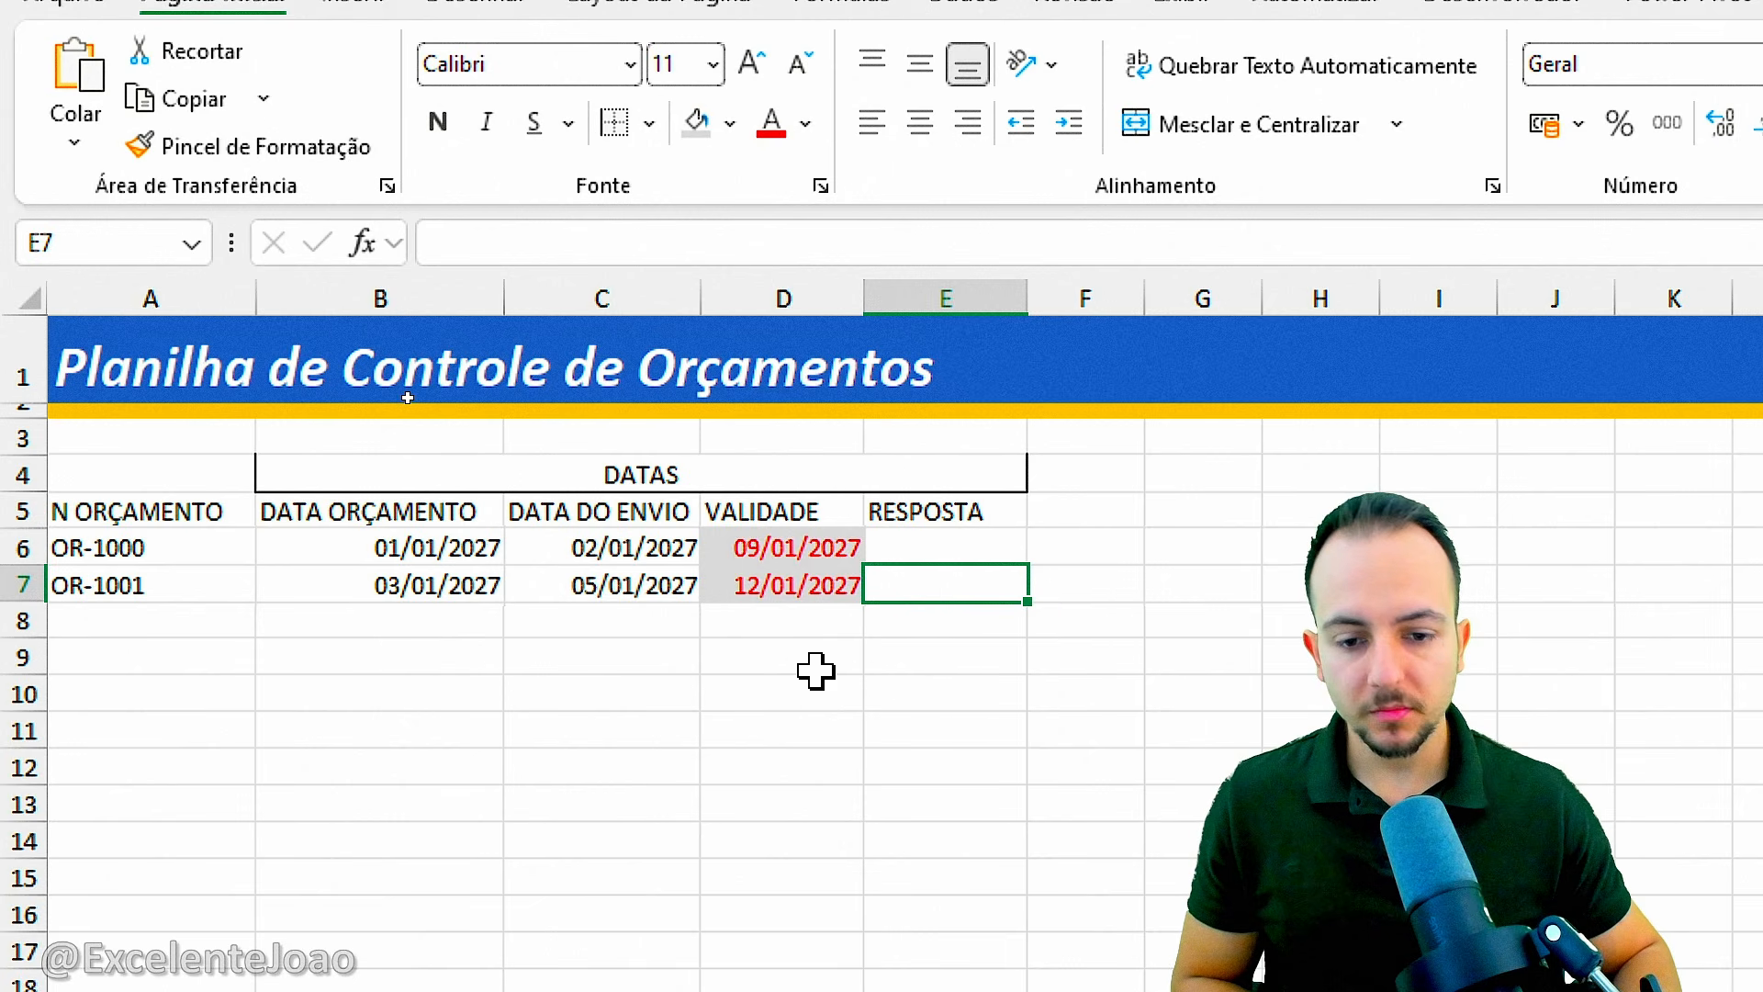
type("07/01/202")
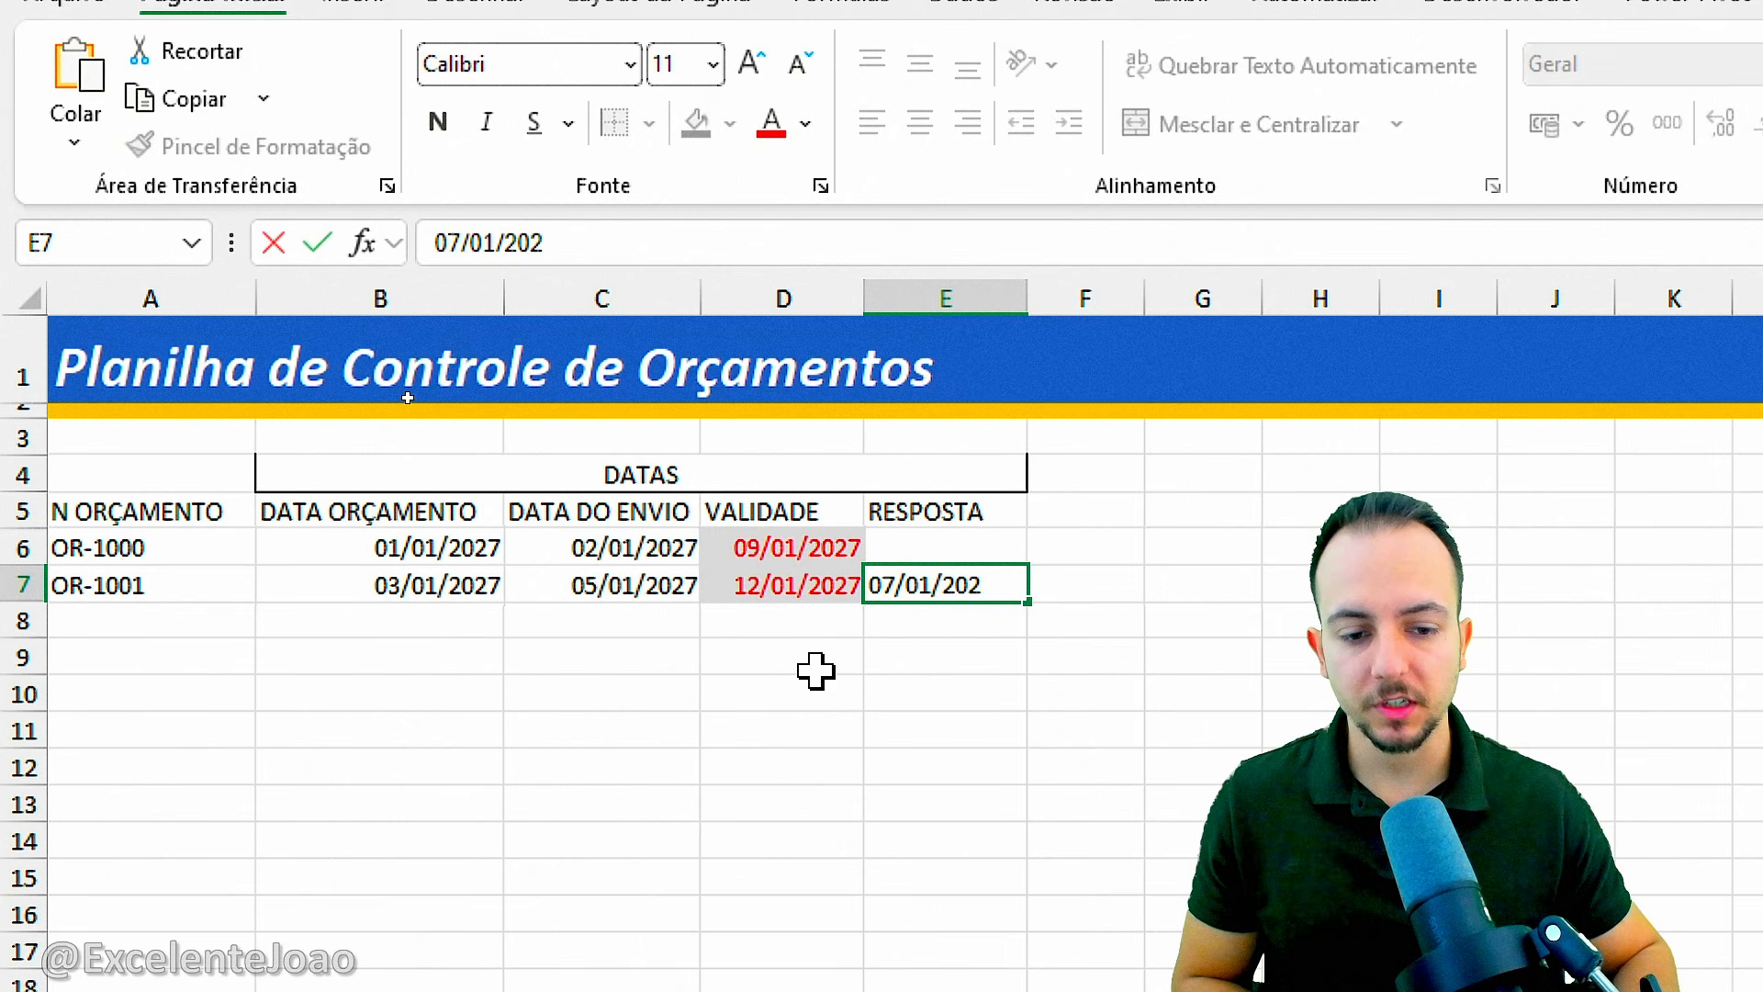
type("7")
key("Return")
left_click(933, 577)
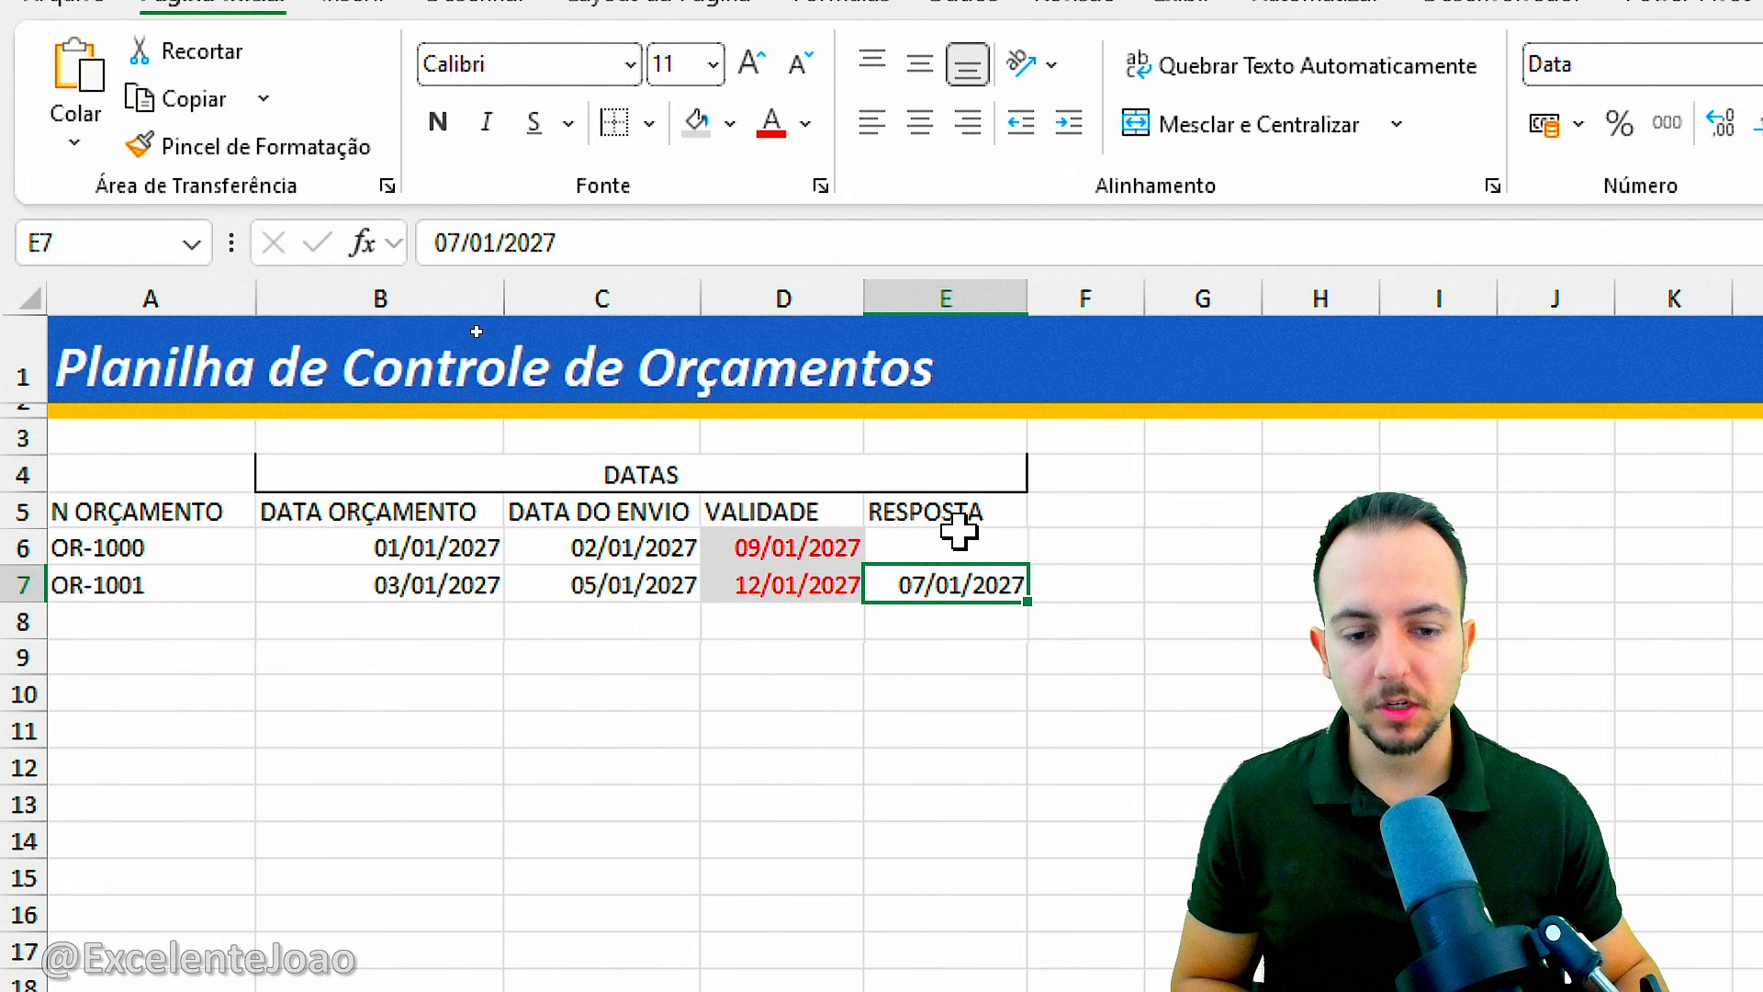
left_click(663, 694)
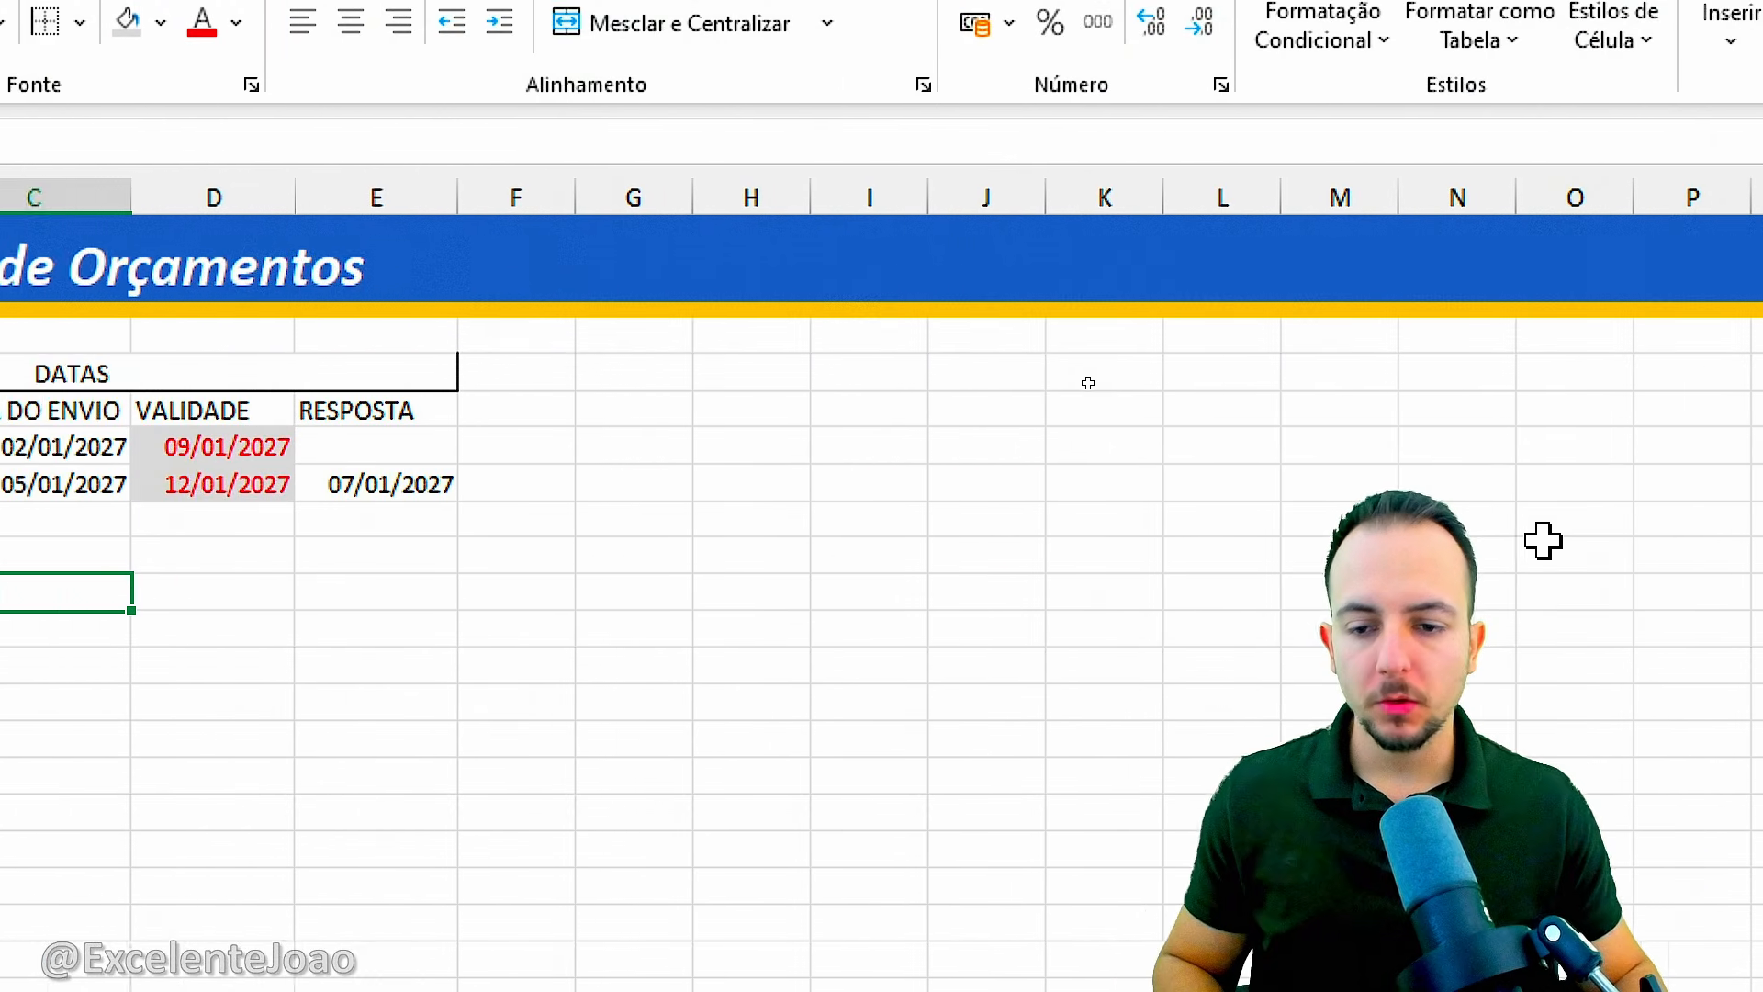
Add the column headers NOME DO CLIENTE in F5 and TIPO in G5, after the RESPOSTA column.
left_click(536, 406)
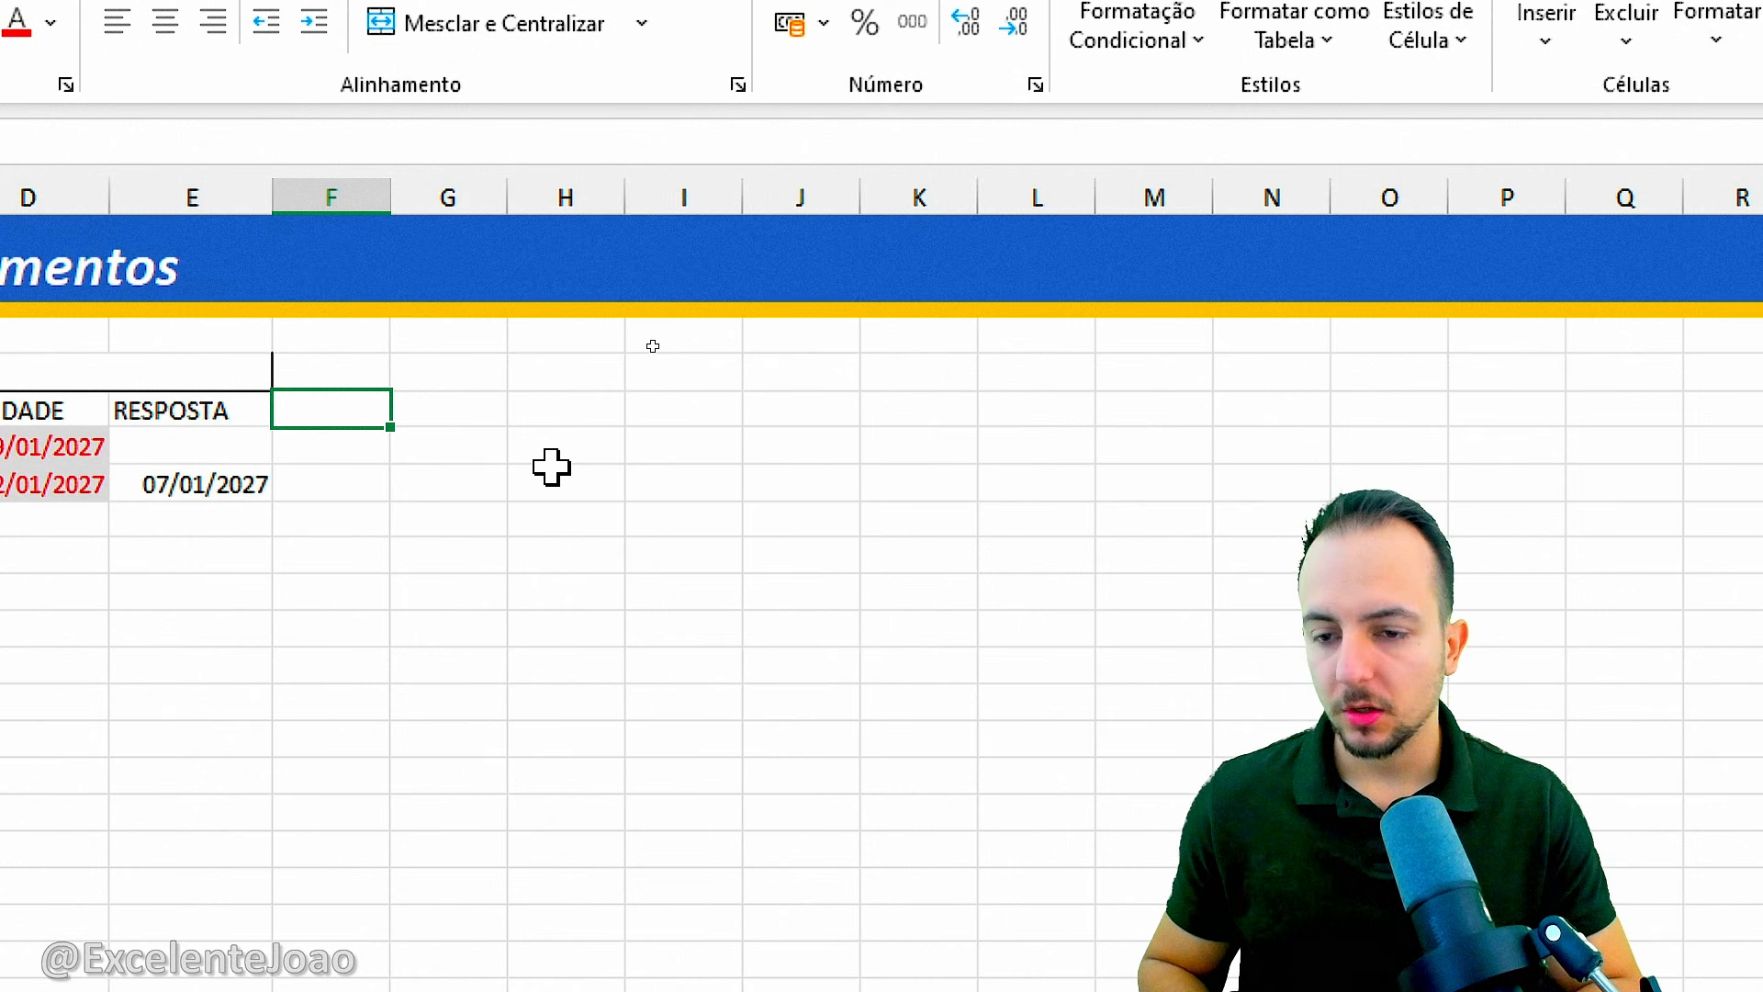
type("NOME DO CL")
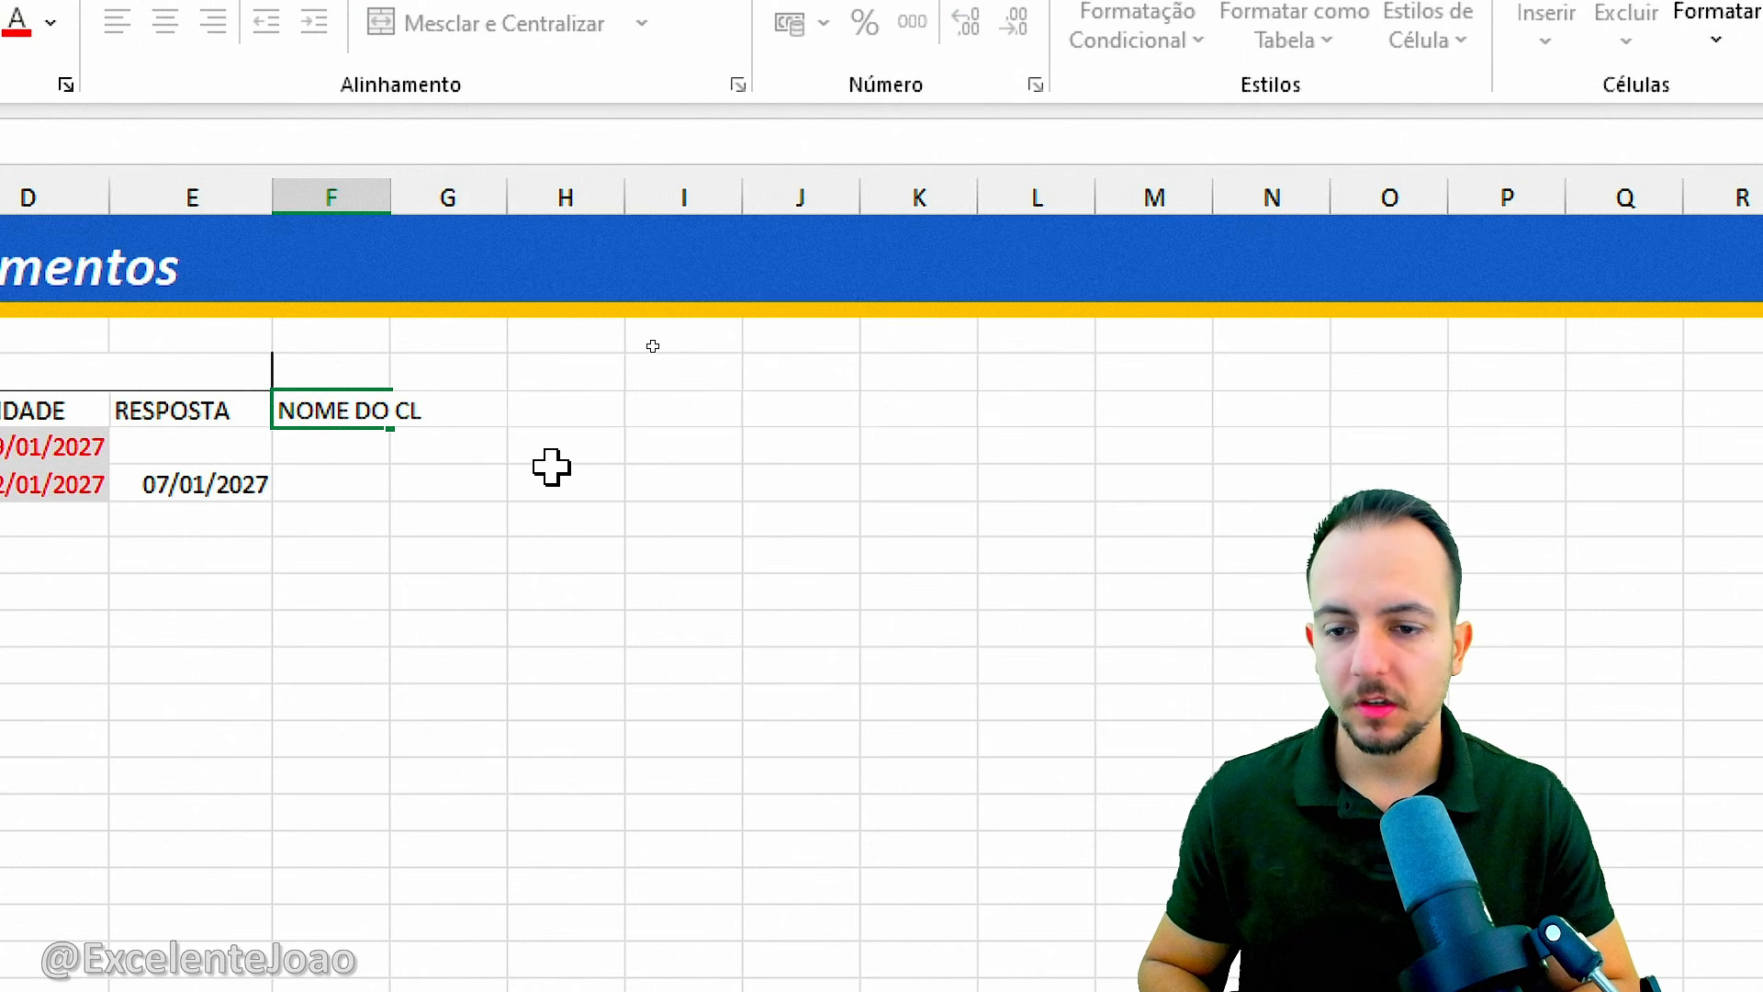
type("IENTE")
key("Tab")
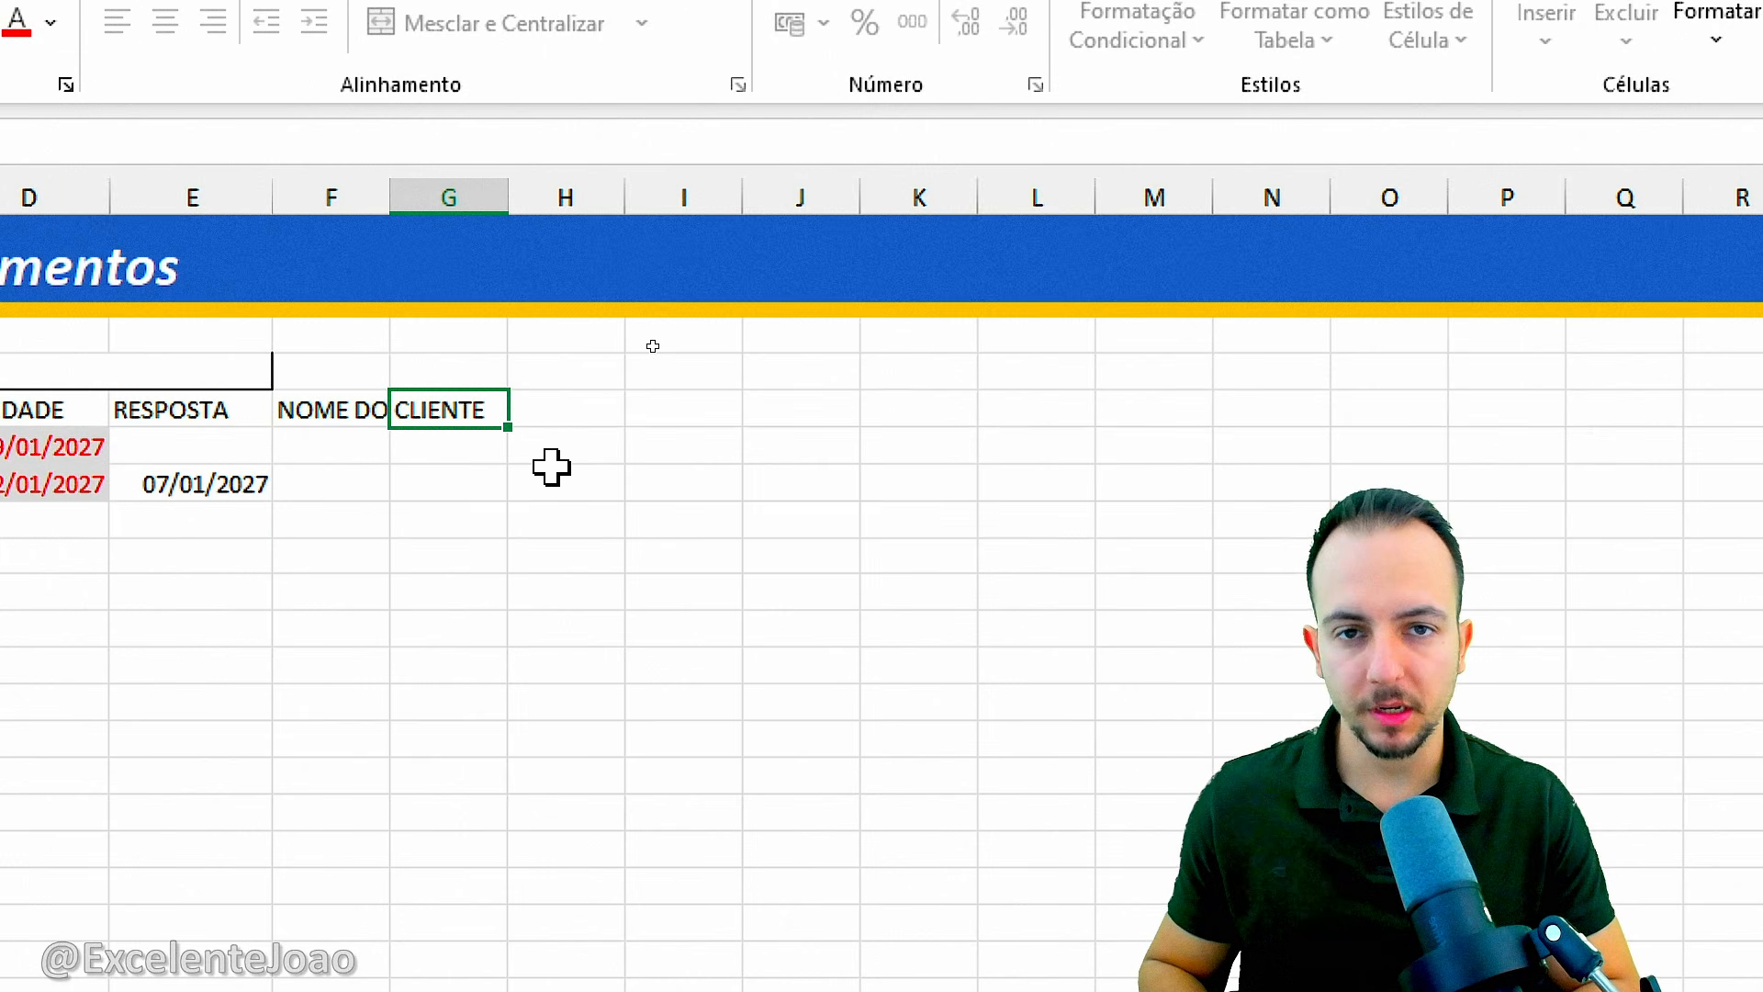
type("TIPO")
key("Tab")
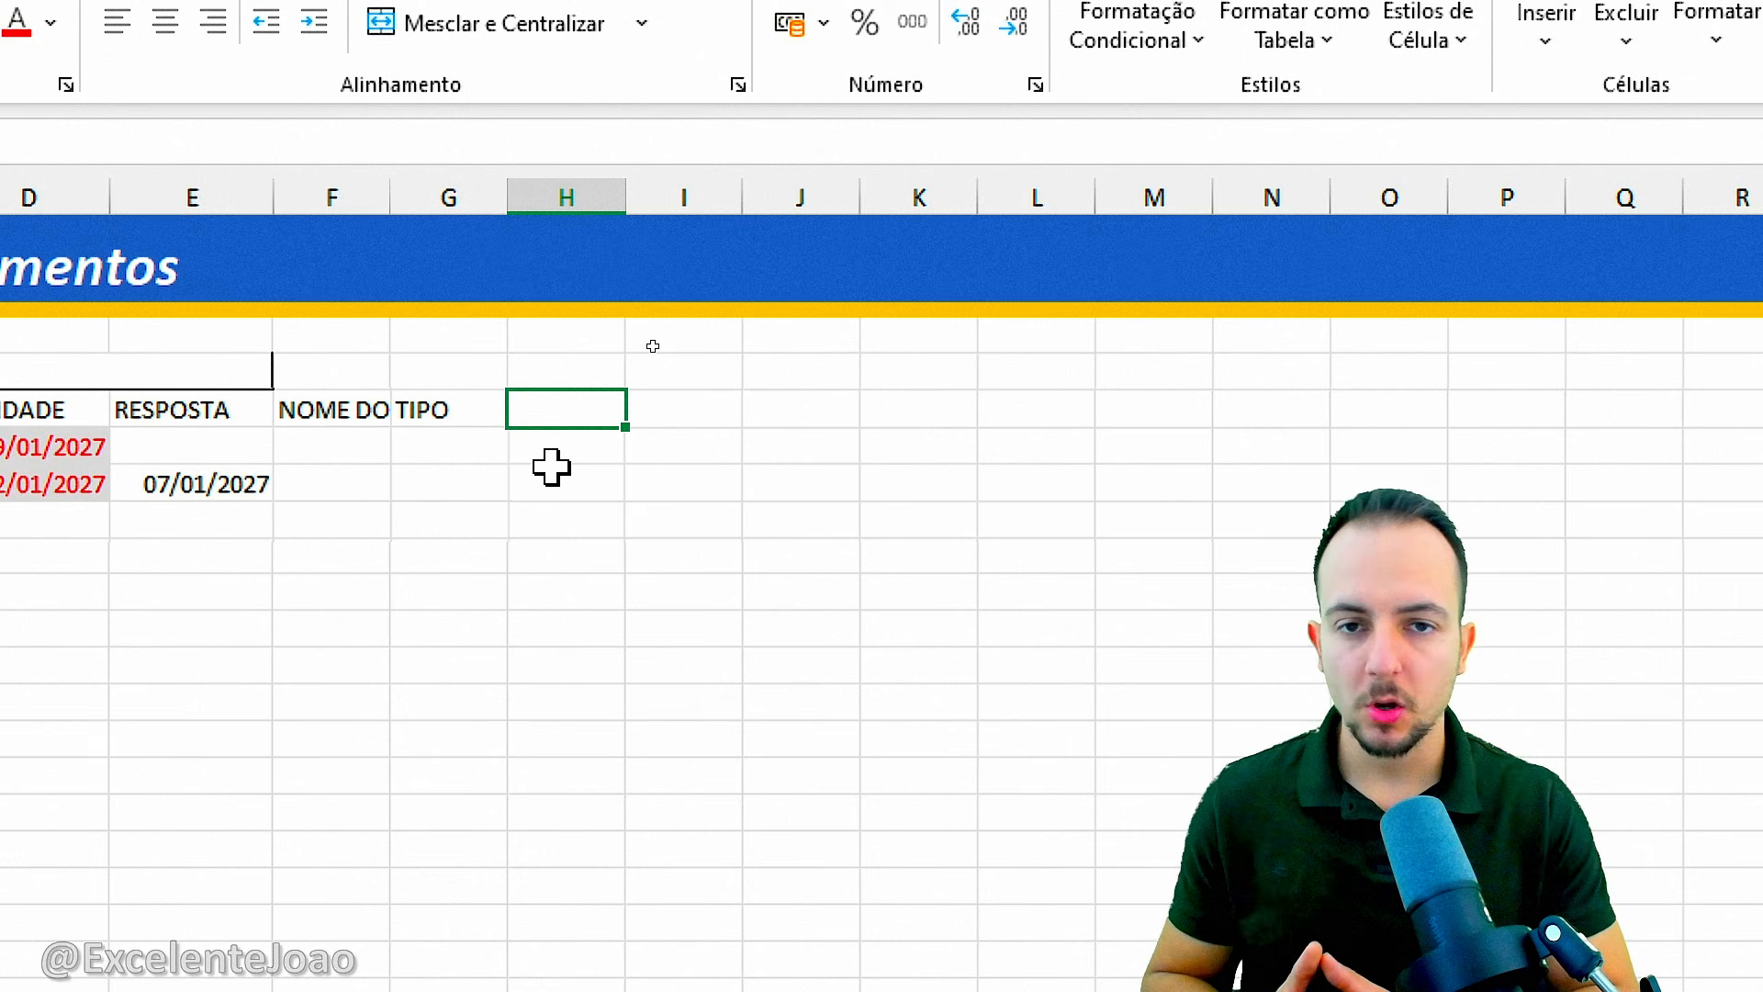
left_click_drag(410, 435, 641, 642)
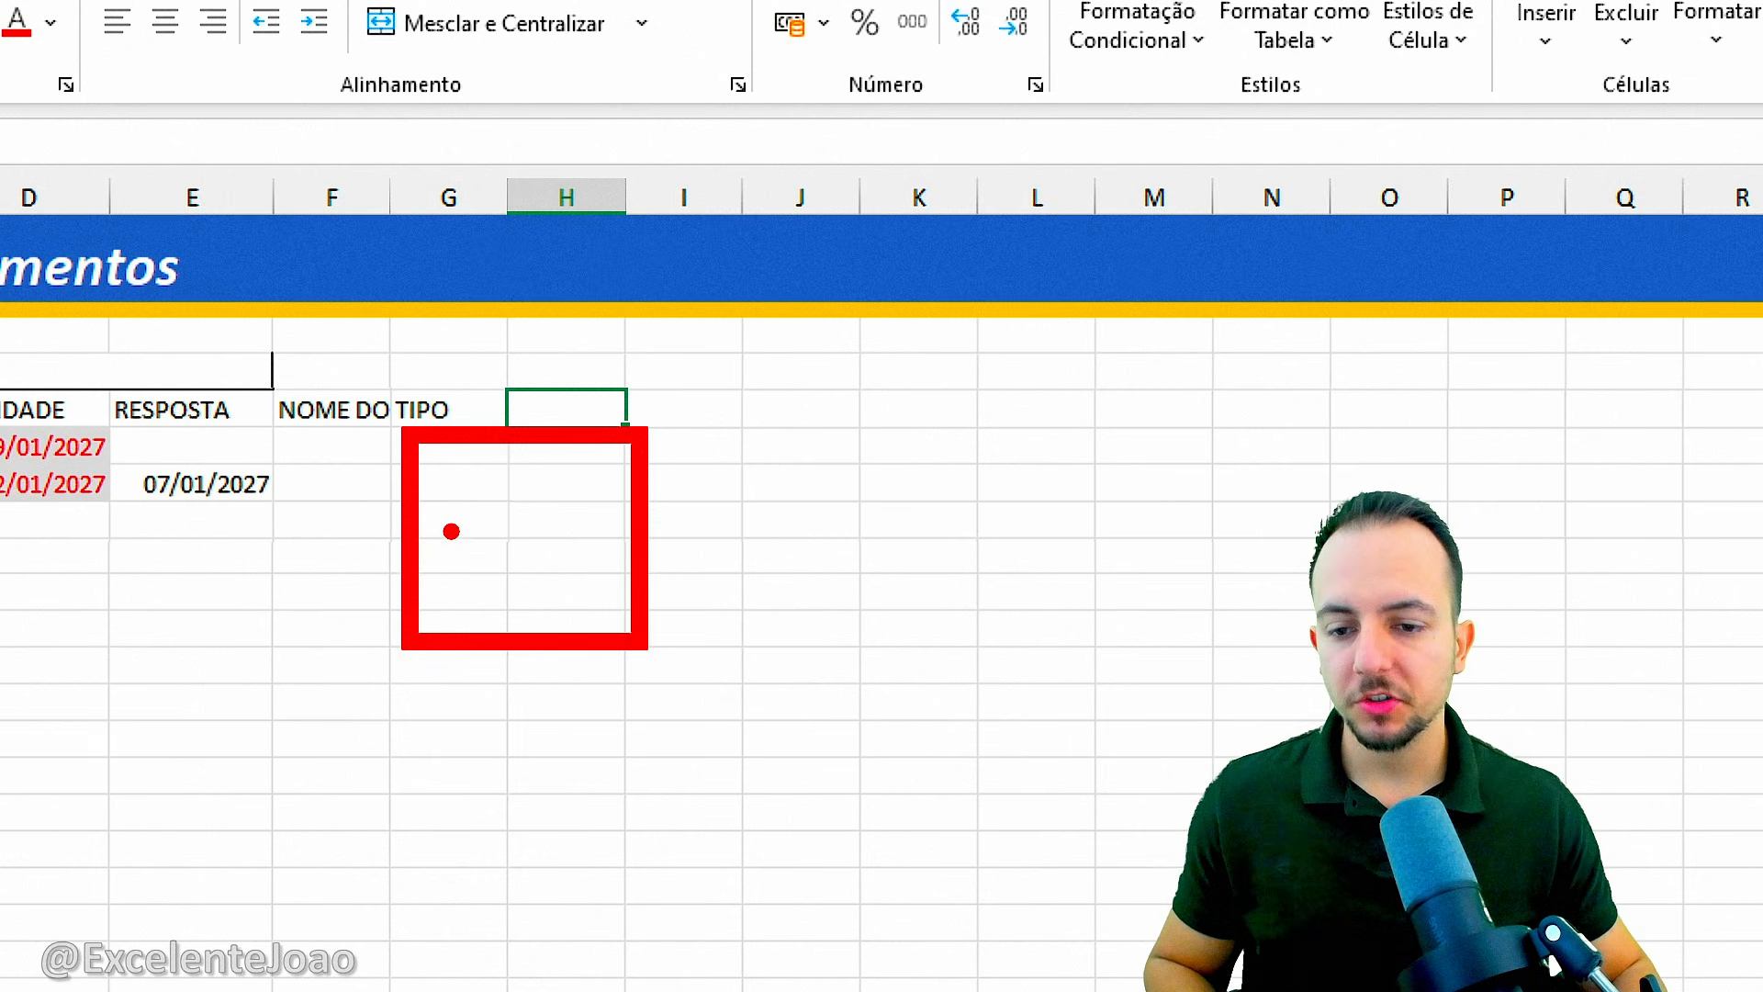
left_click_drag(391, 513, 462, 487)
left_click_drag(377, 567, 502, 598)
key("Escape")
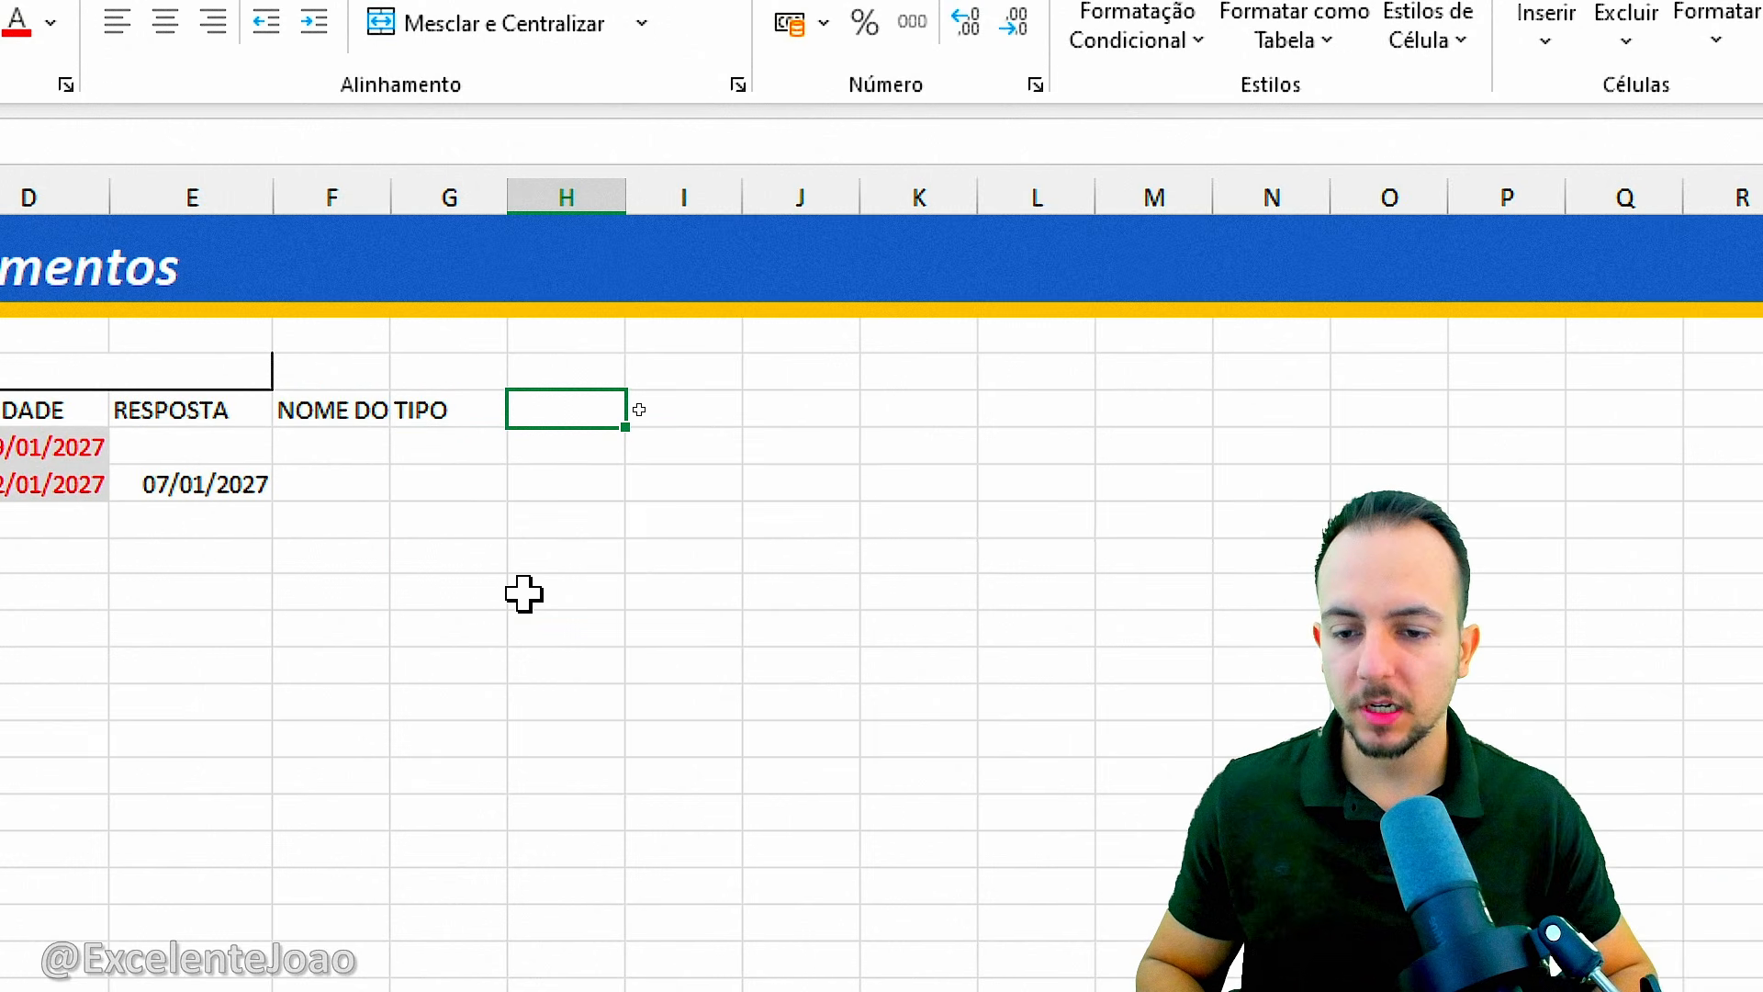
Enter the column header CATEGORIA in H5 and check its text.
type("CATEGO")
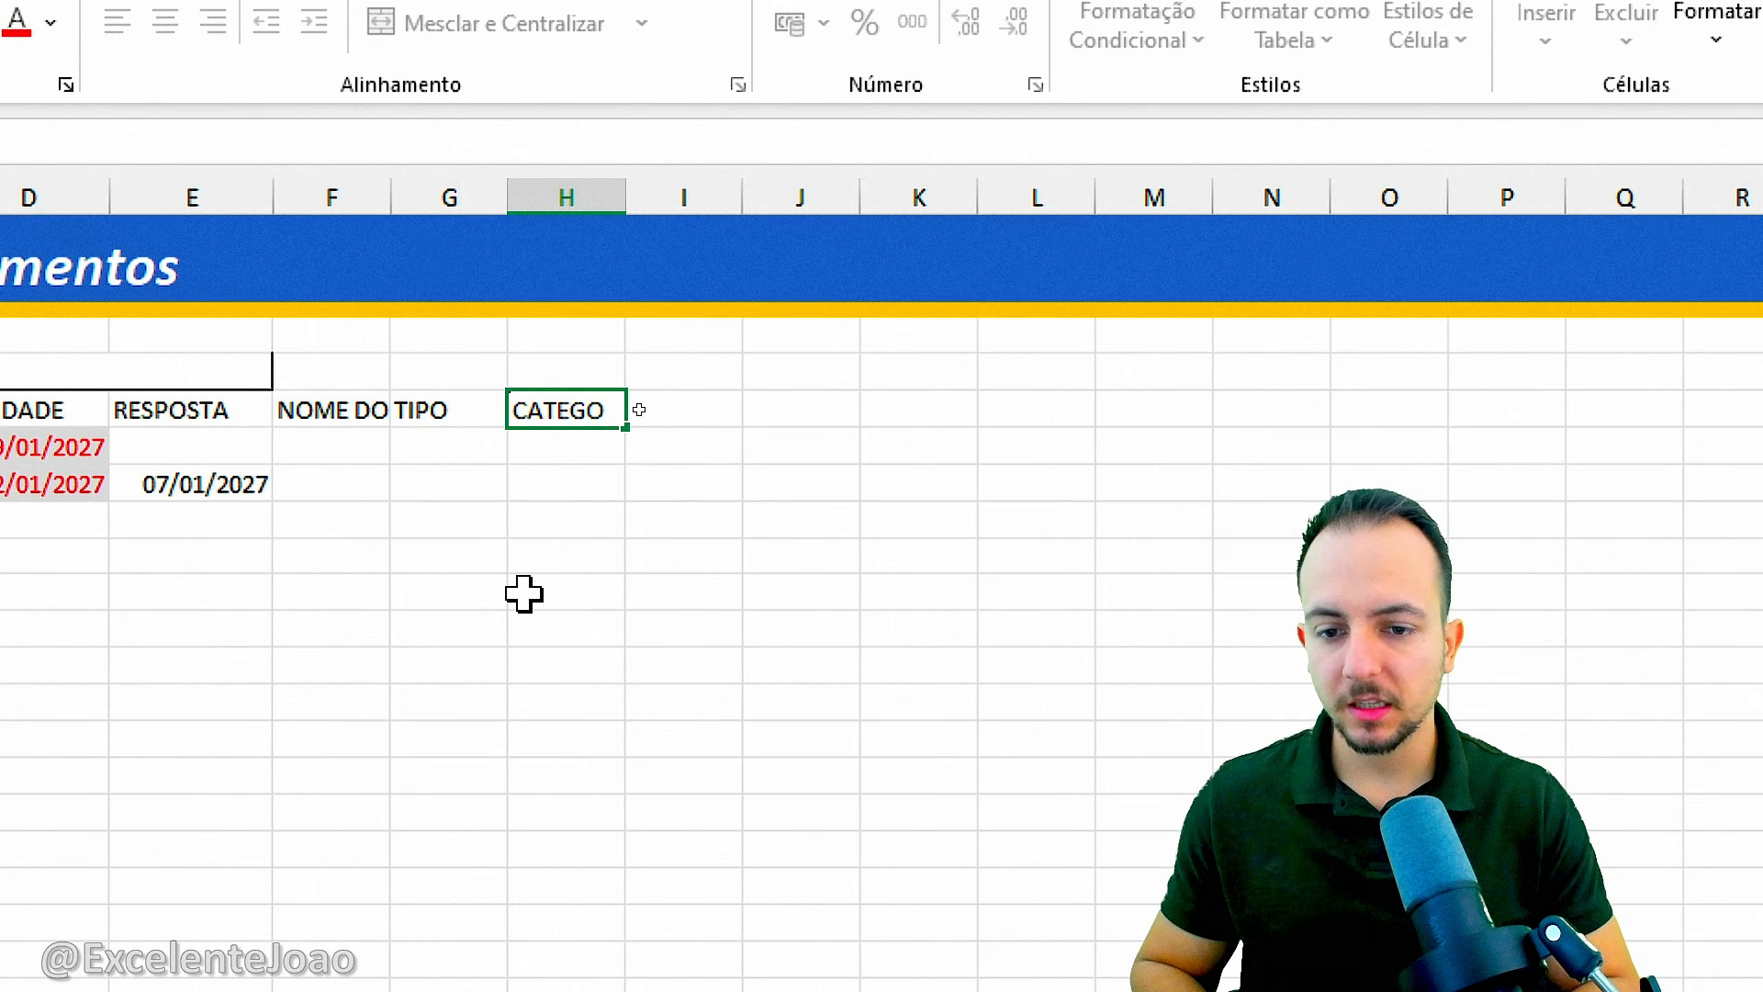
type("RIA")
key("Tab")
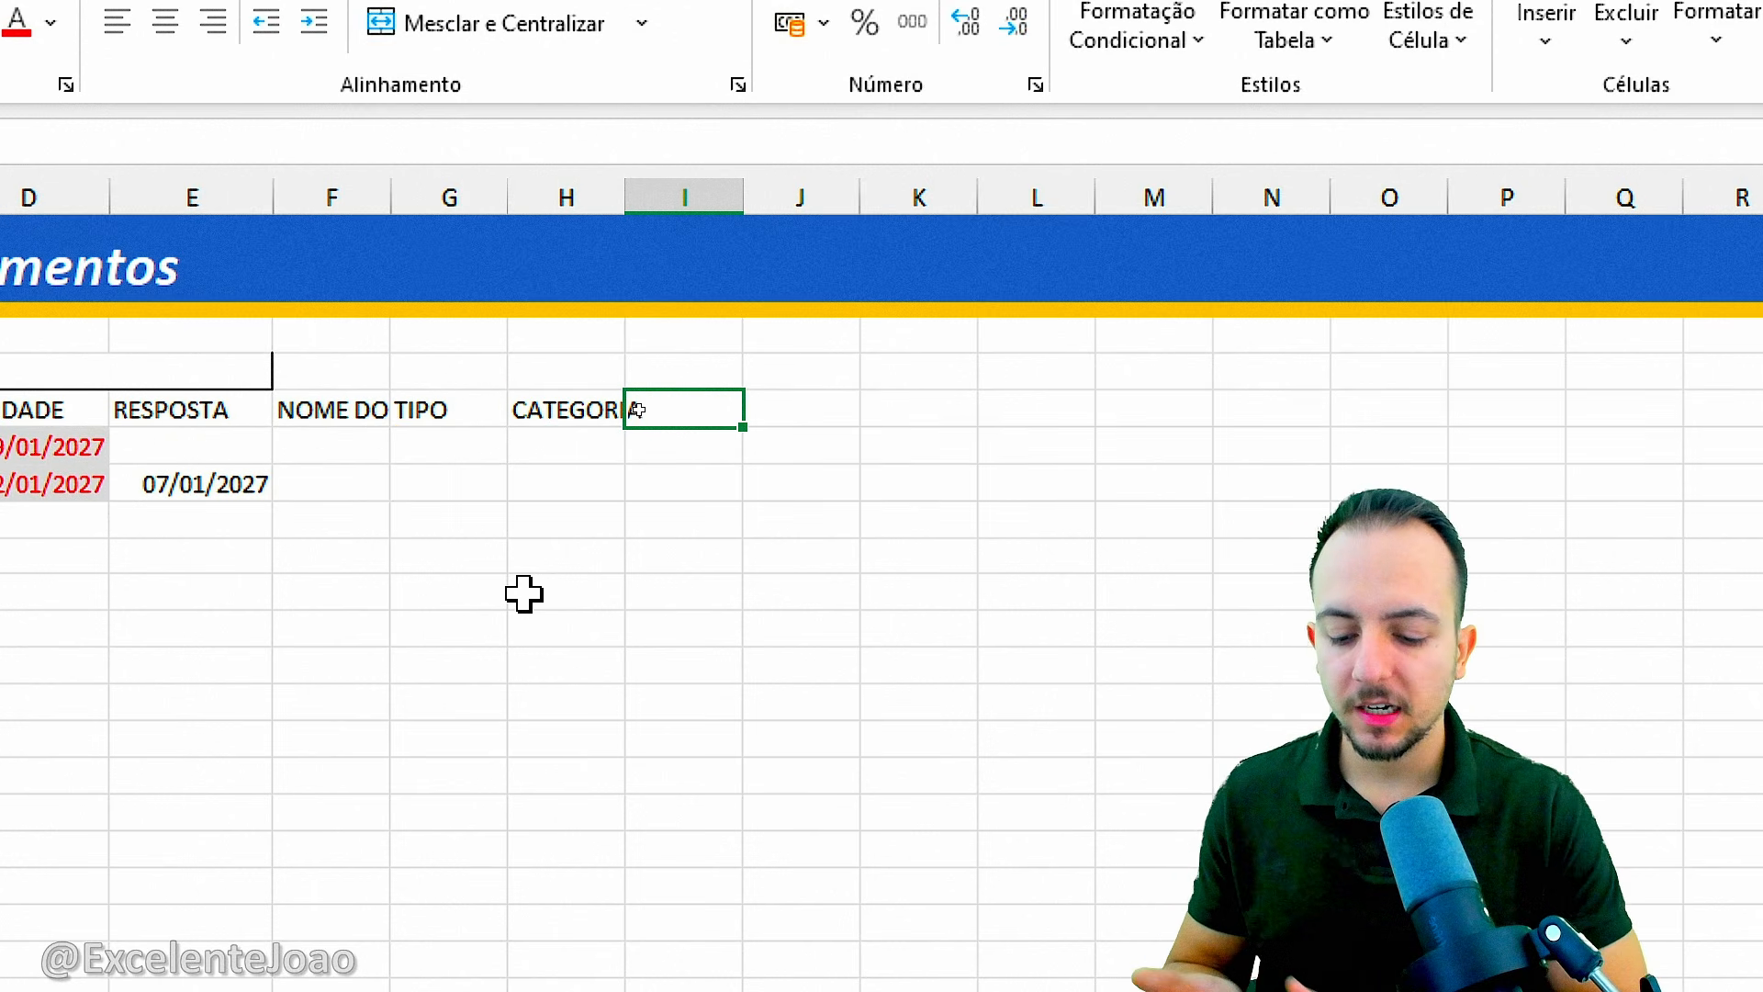
key("Left")
key("F2")
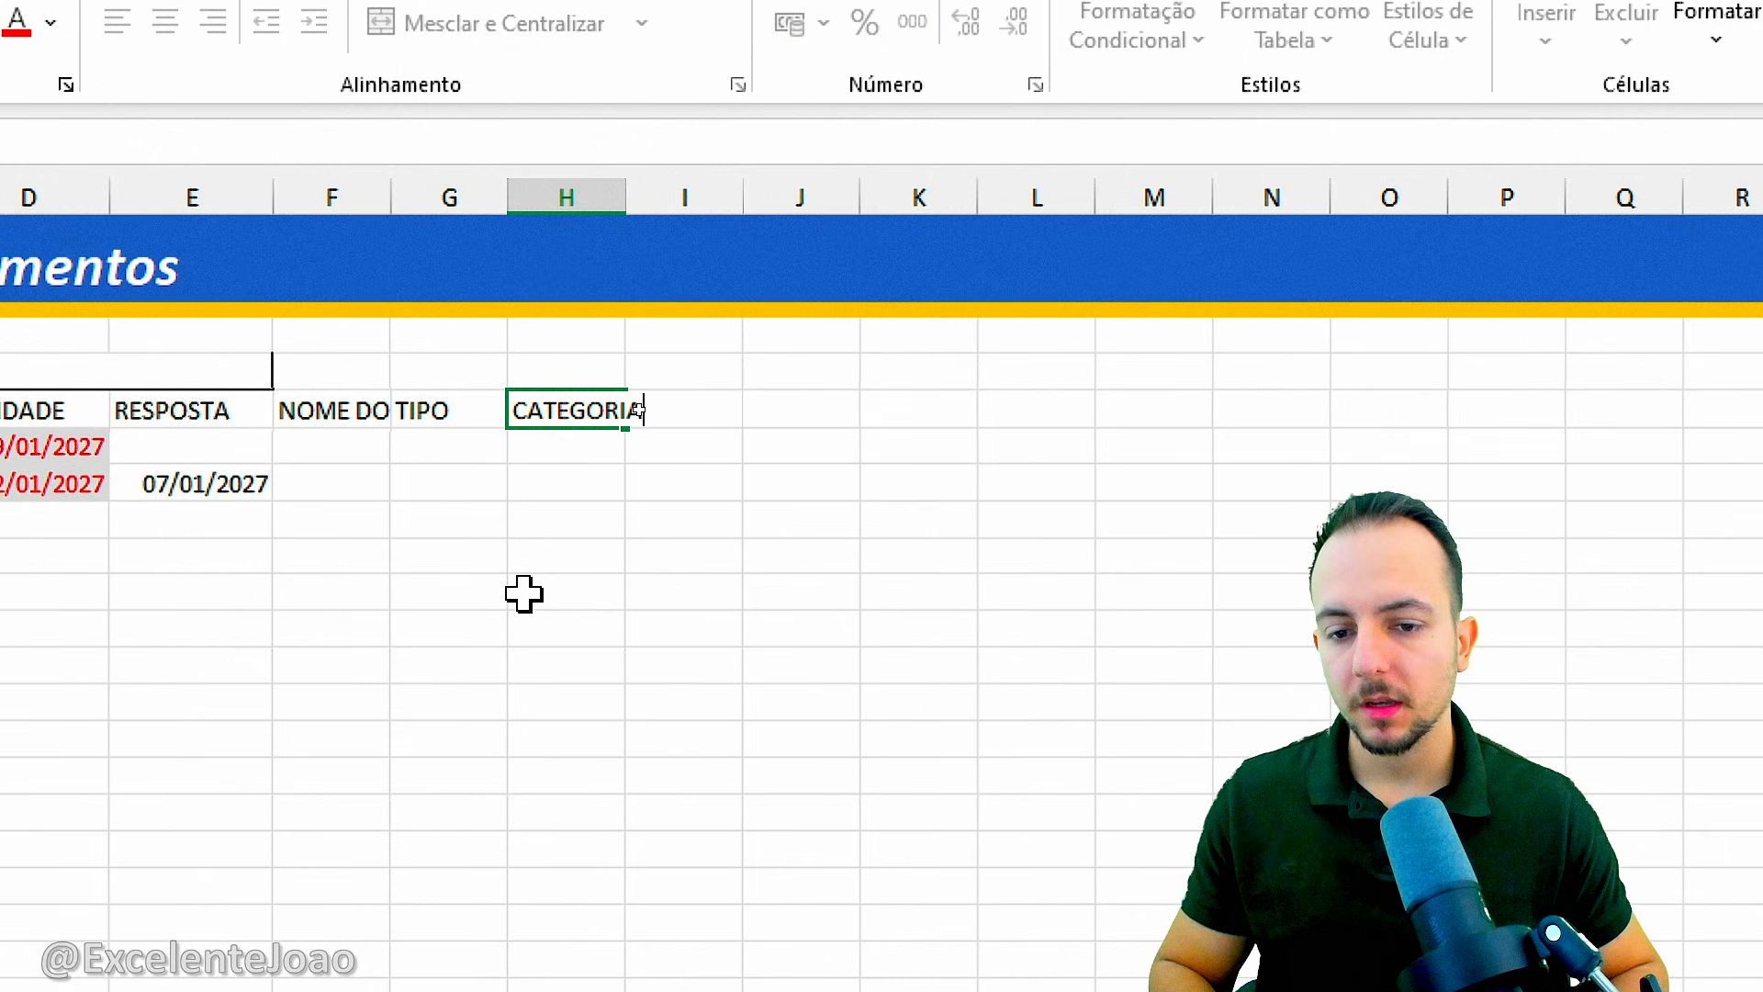
key("Escape")
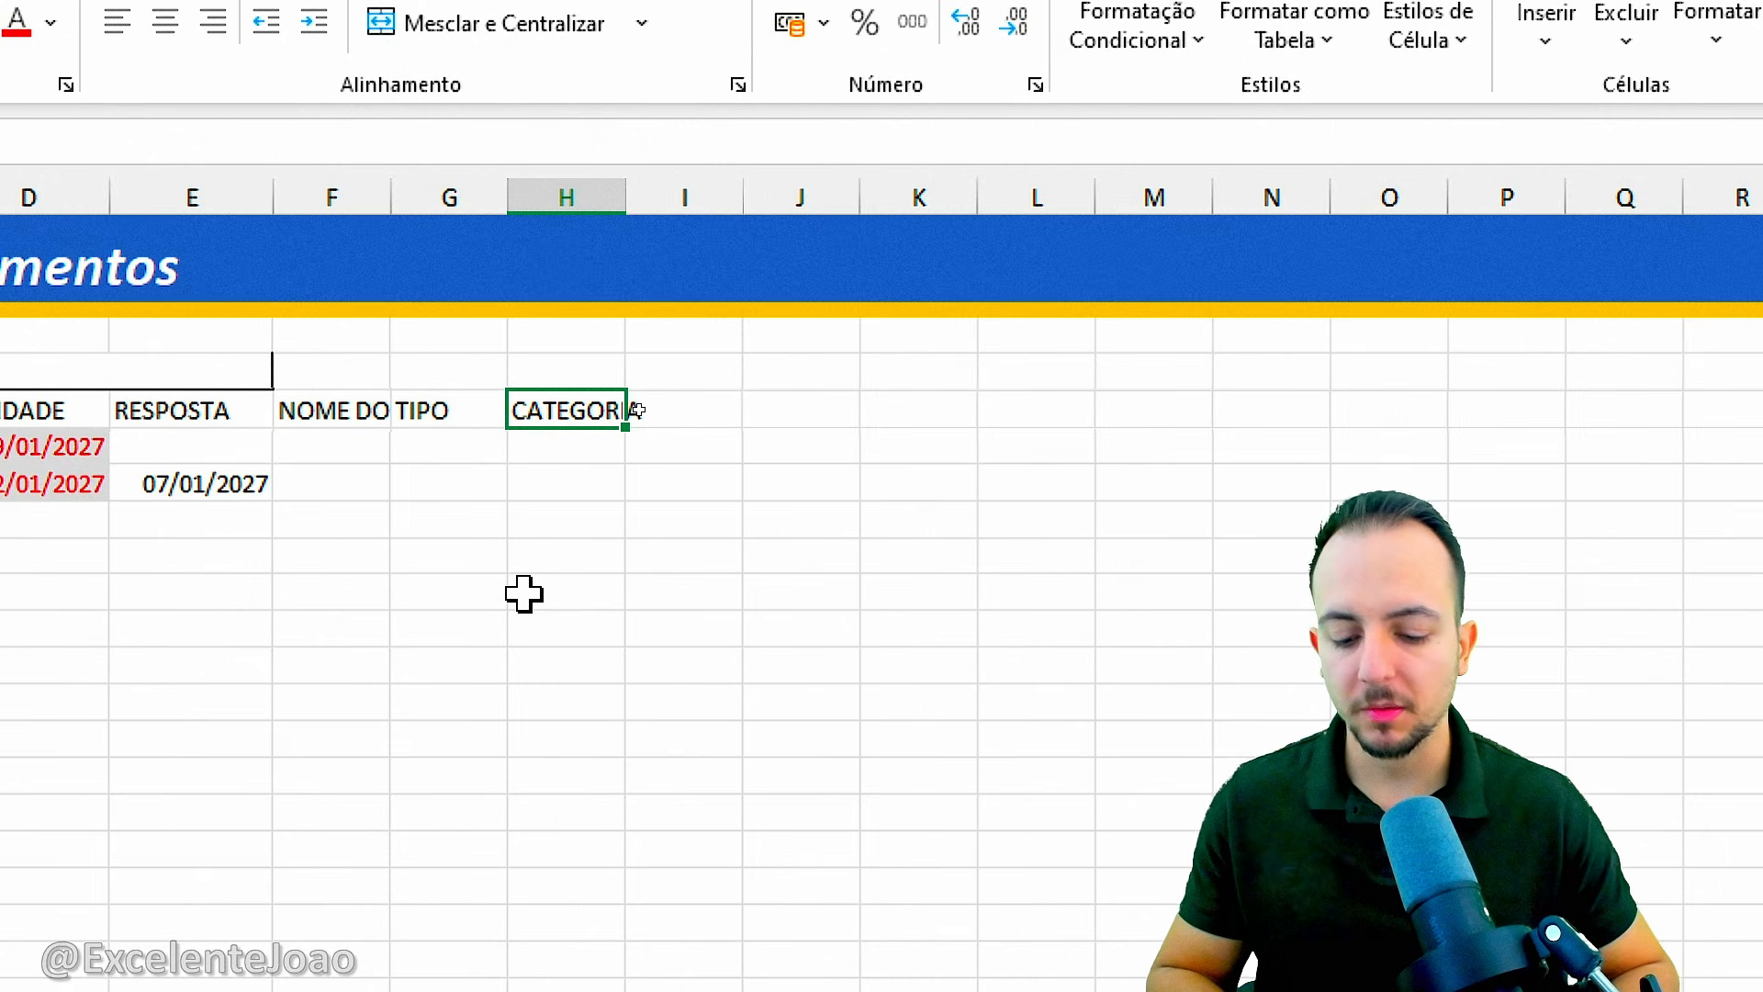
key("Right")
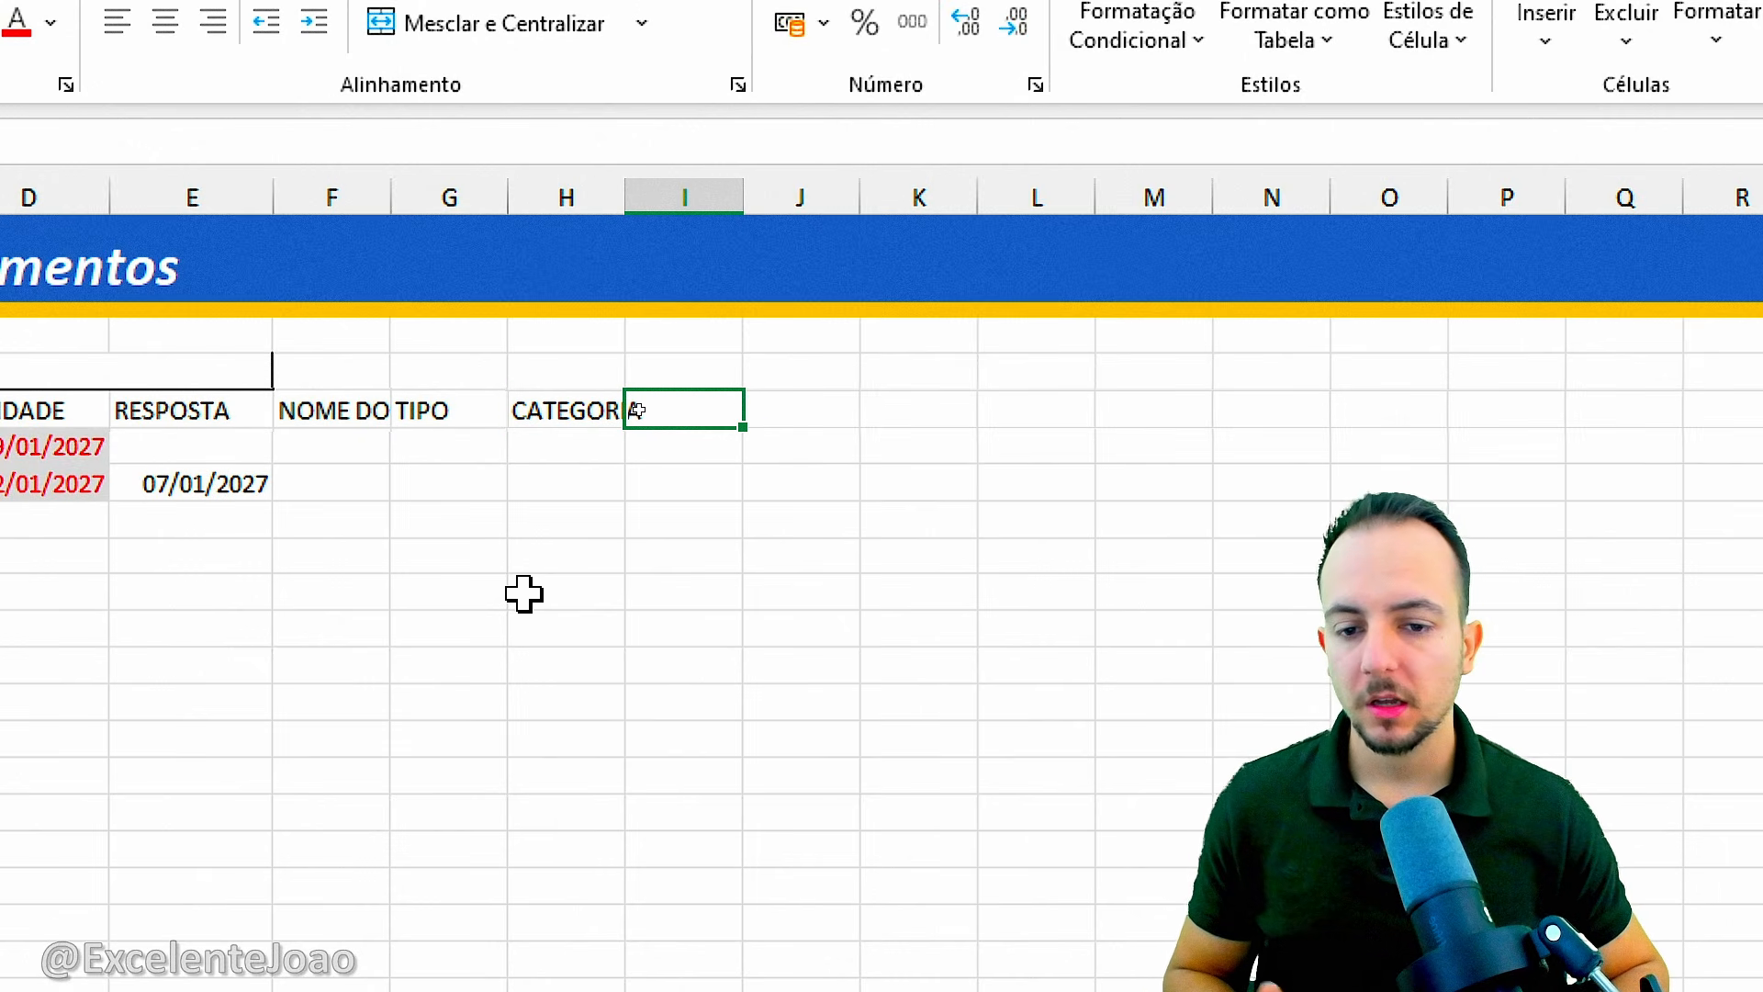
Add the column headers SERVIÇO/PROD in I5 and DESCRIÇÃO RESUMIDA in J5.
type("SER")
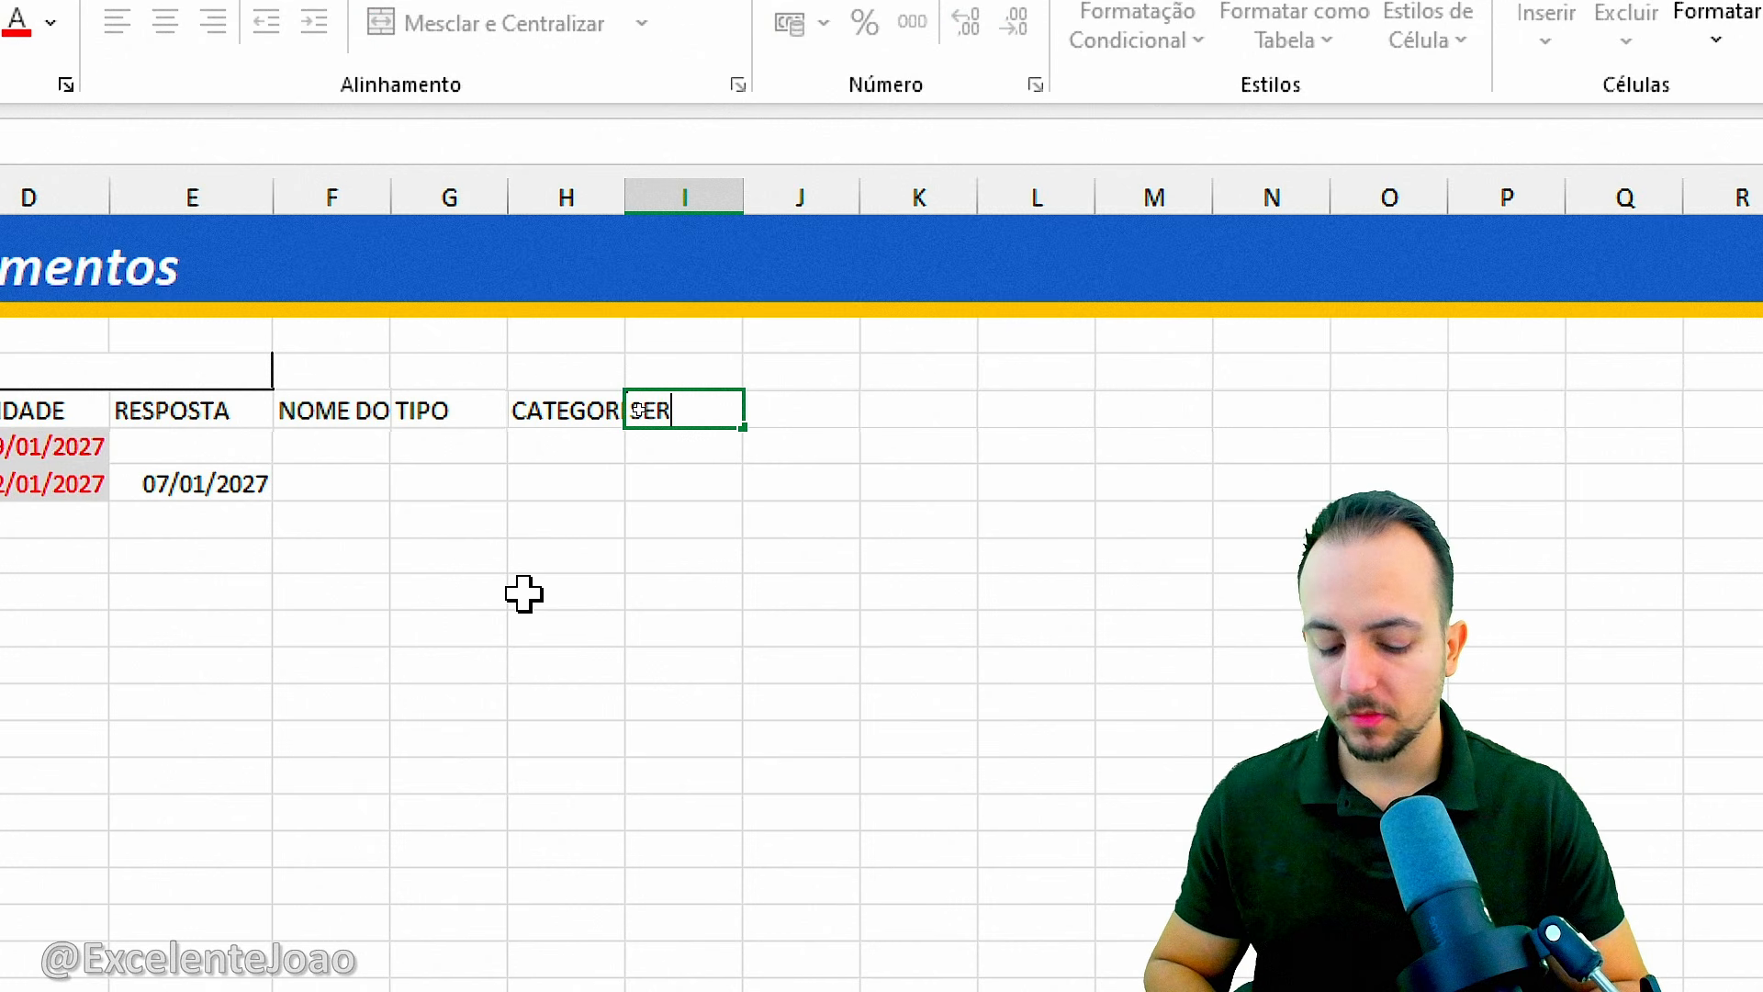
type("VIÇO/PRODUTO")
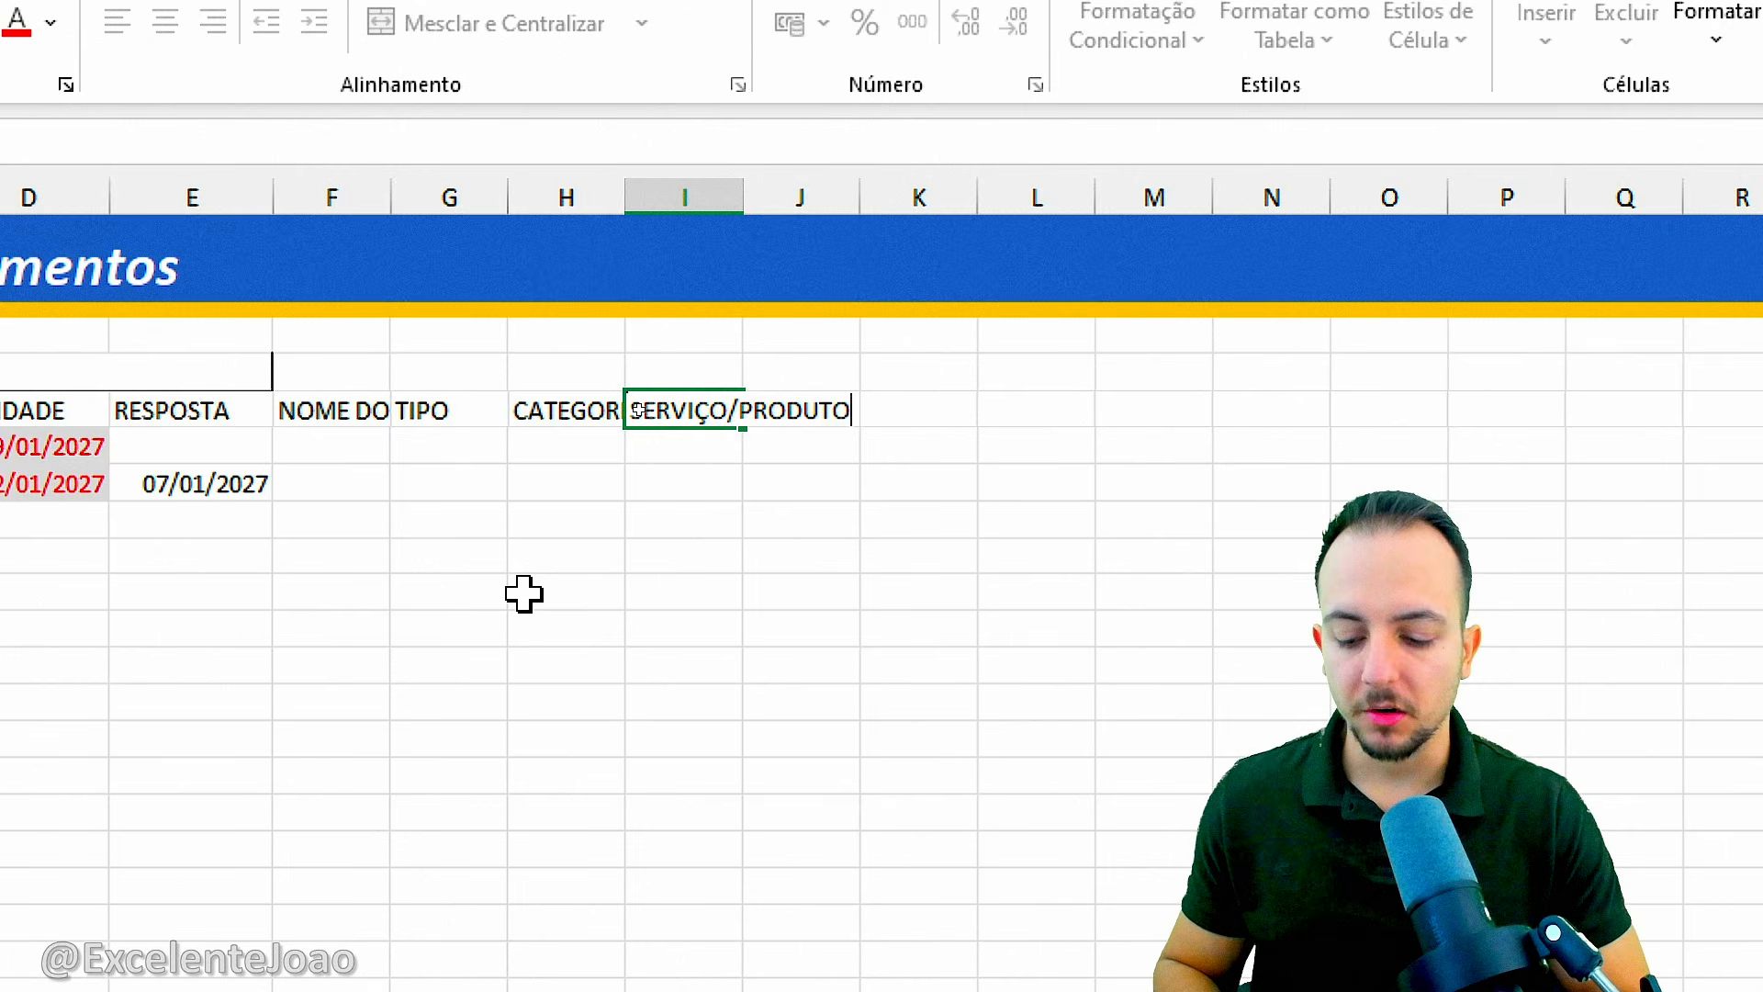
key("Right")
type("D")
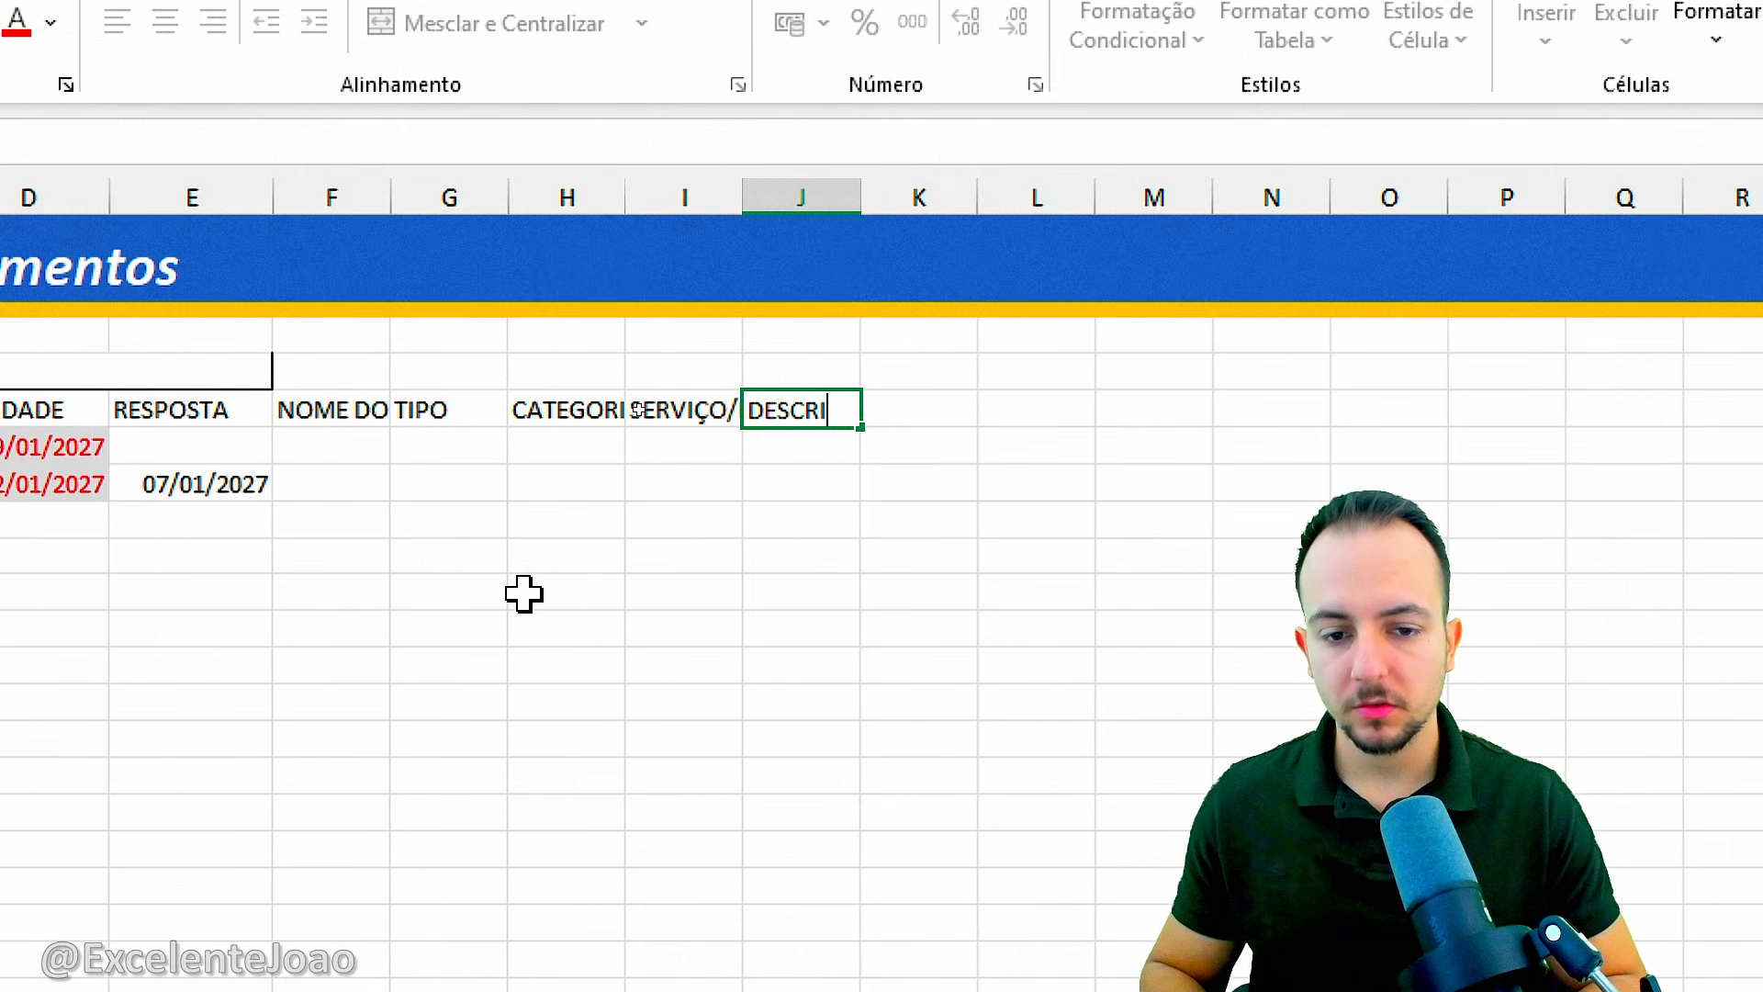
type("ESCRIÇÃO RE")
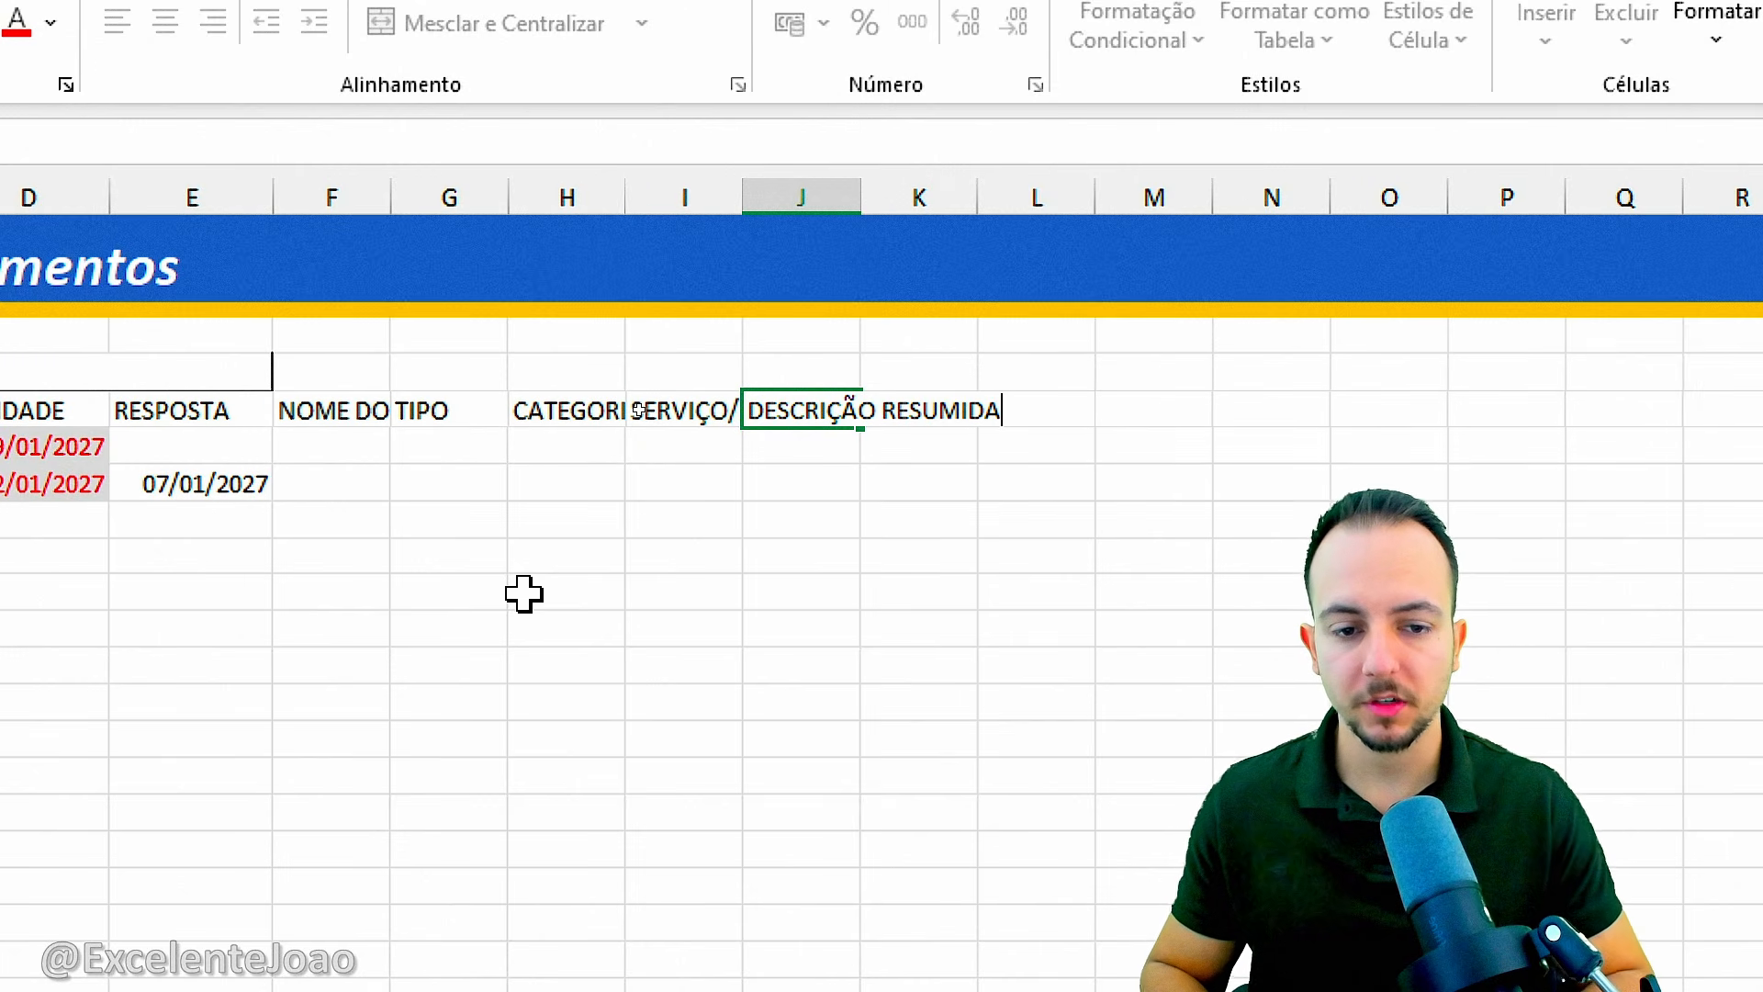
type("SUMIDA")
key("Return")
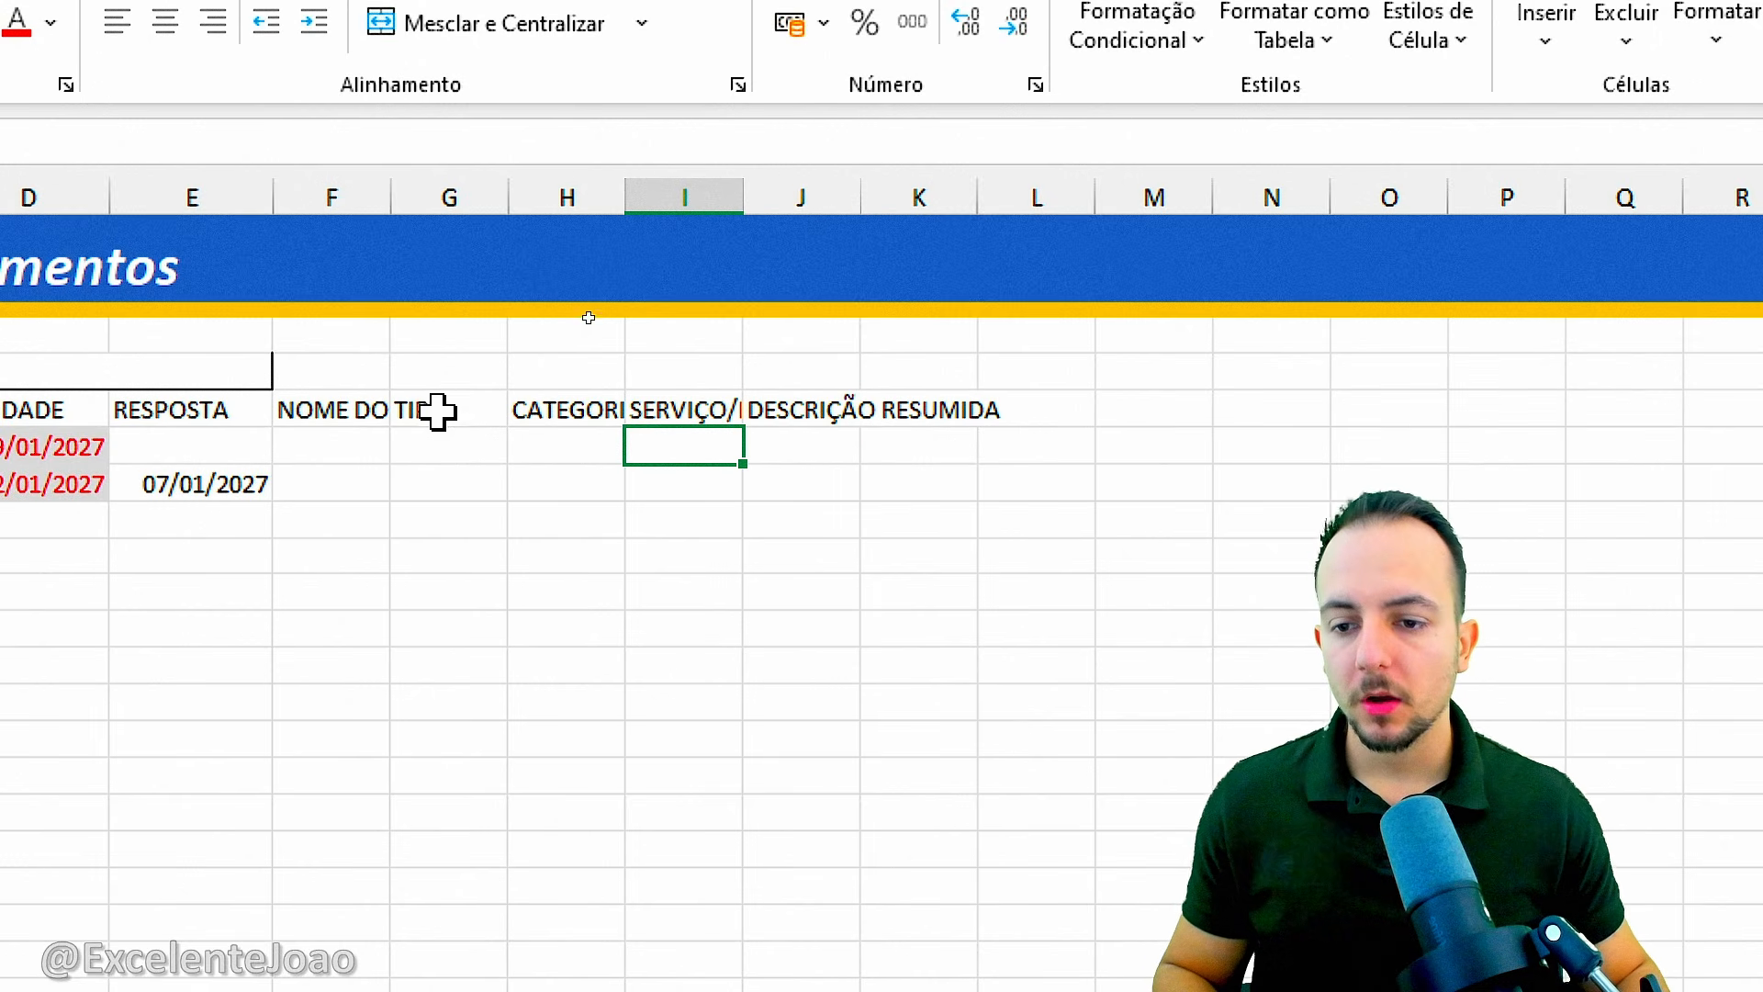
Merge and center F4:J4 above the client columns and enter the section title INFORMAÇÕES GERAIS.
left_click_drag(339, 377, 781, 382)
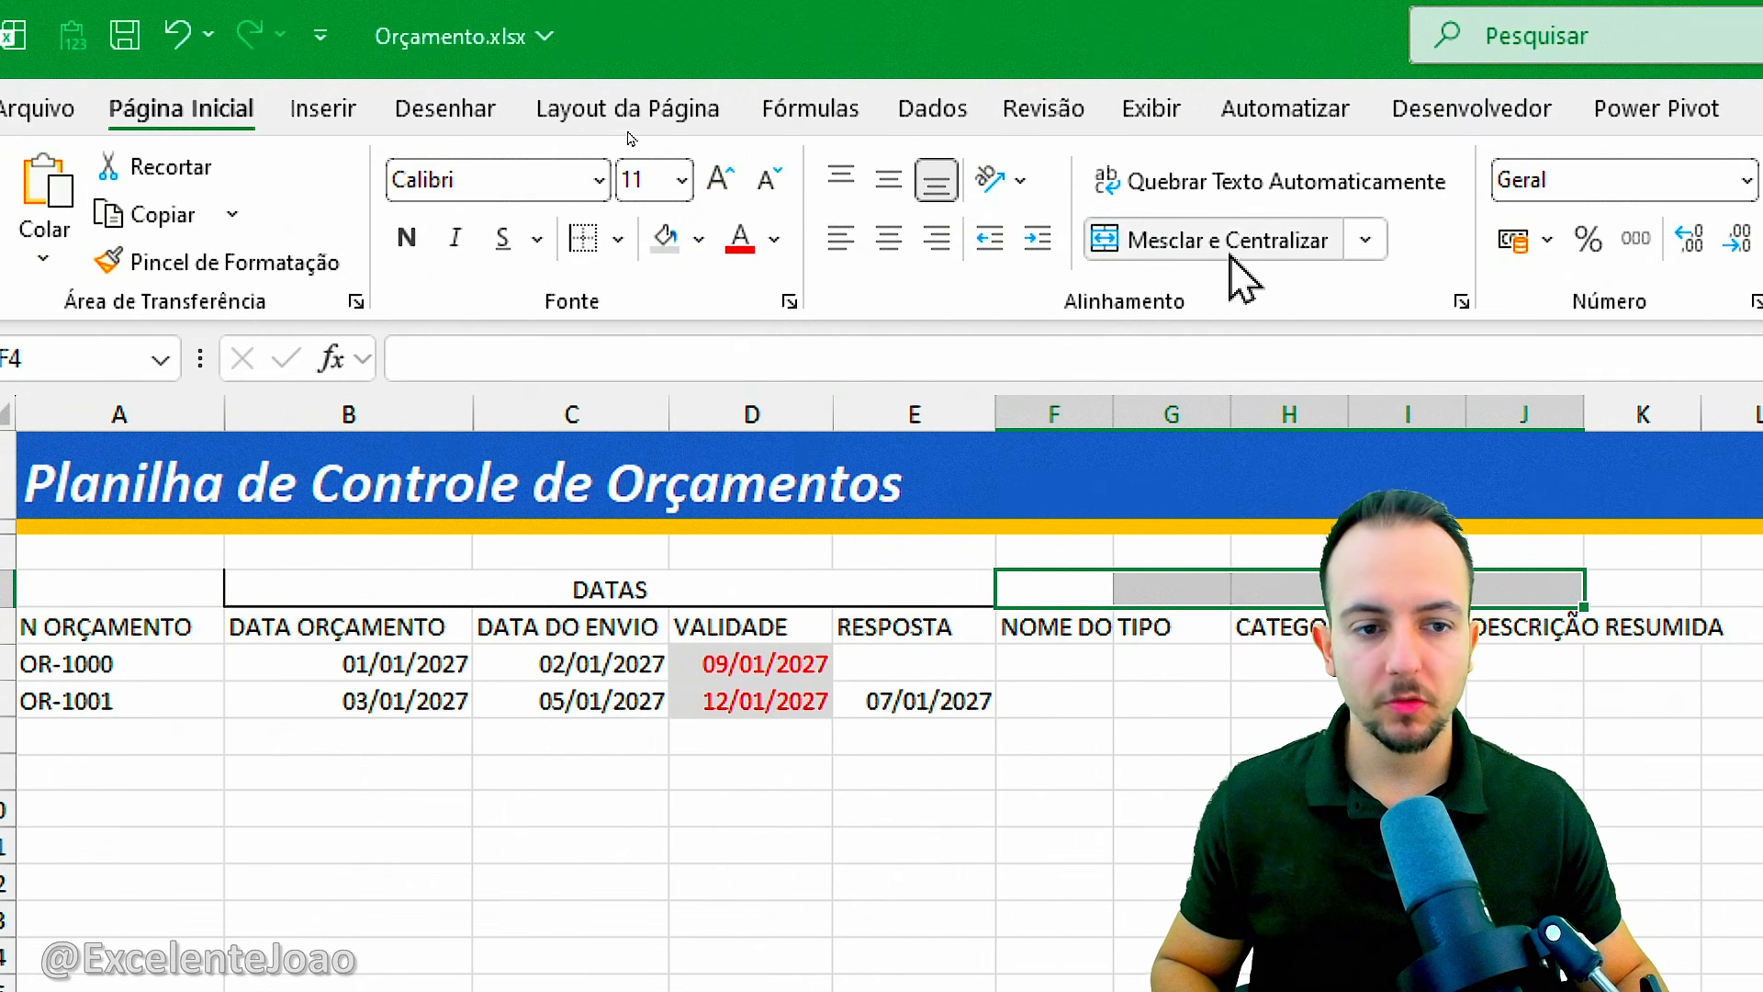
left_click(1181, 240)
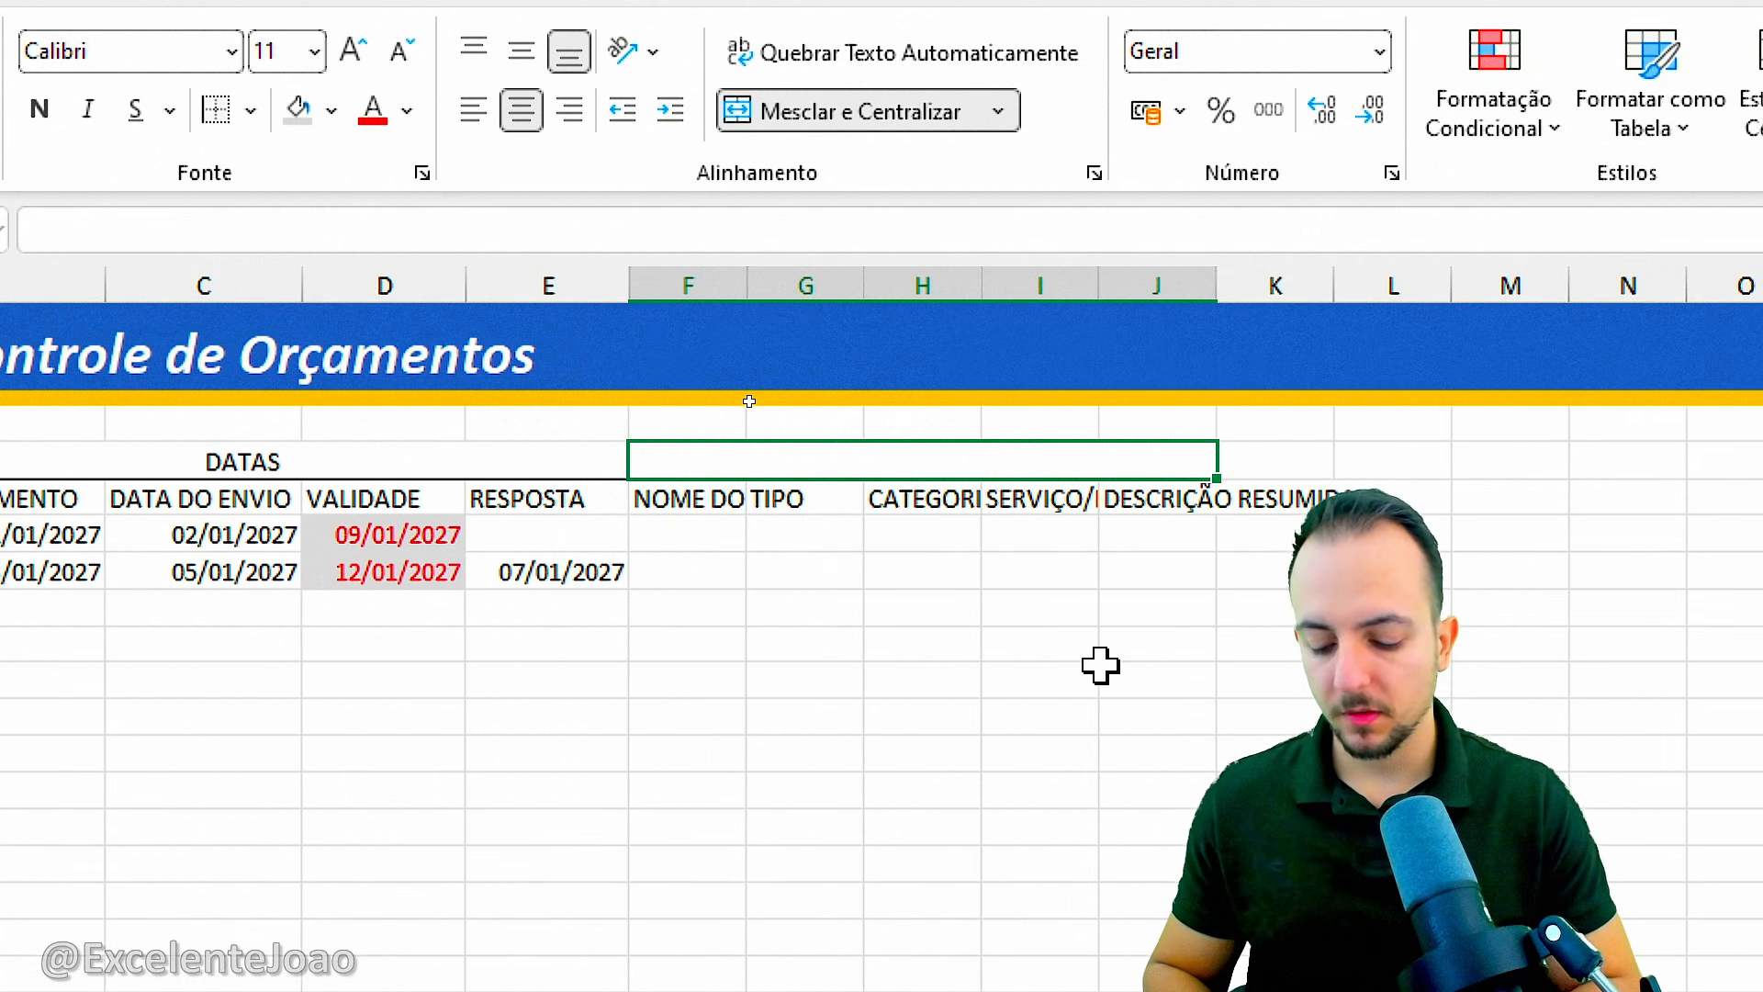
type("INFORMAÇL")
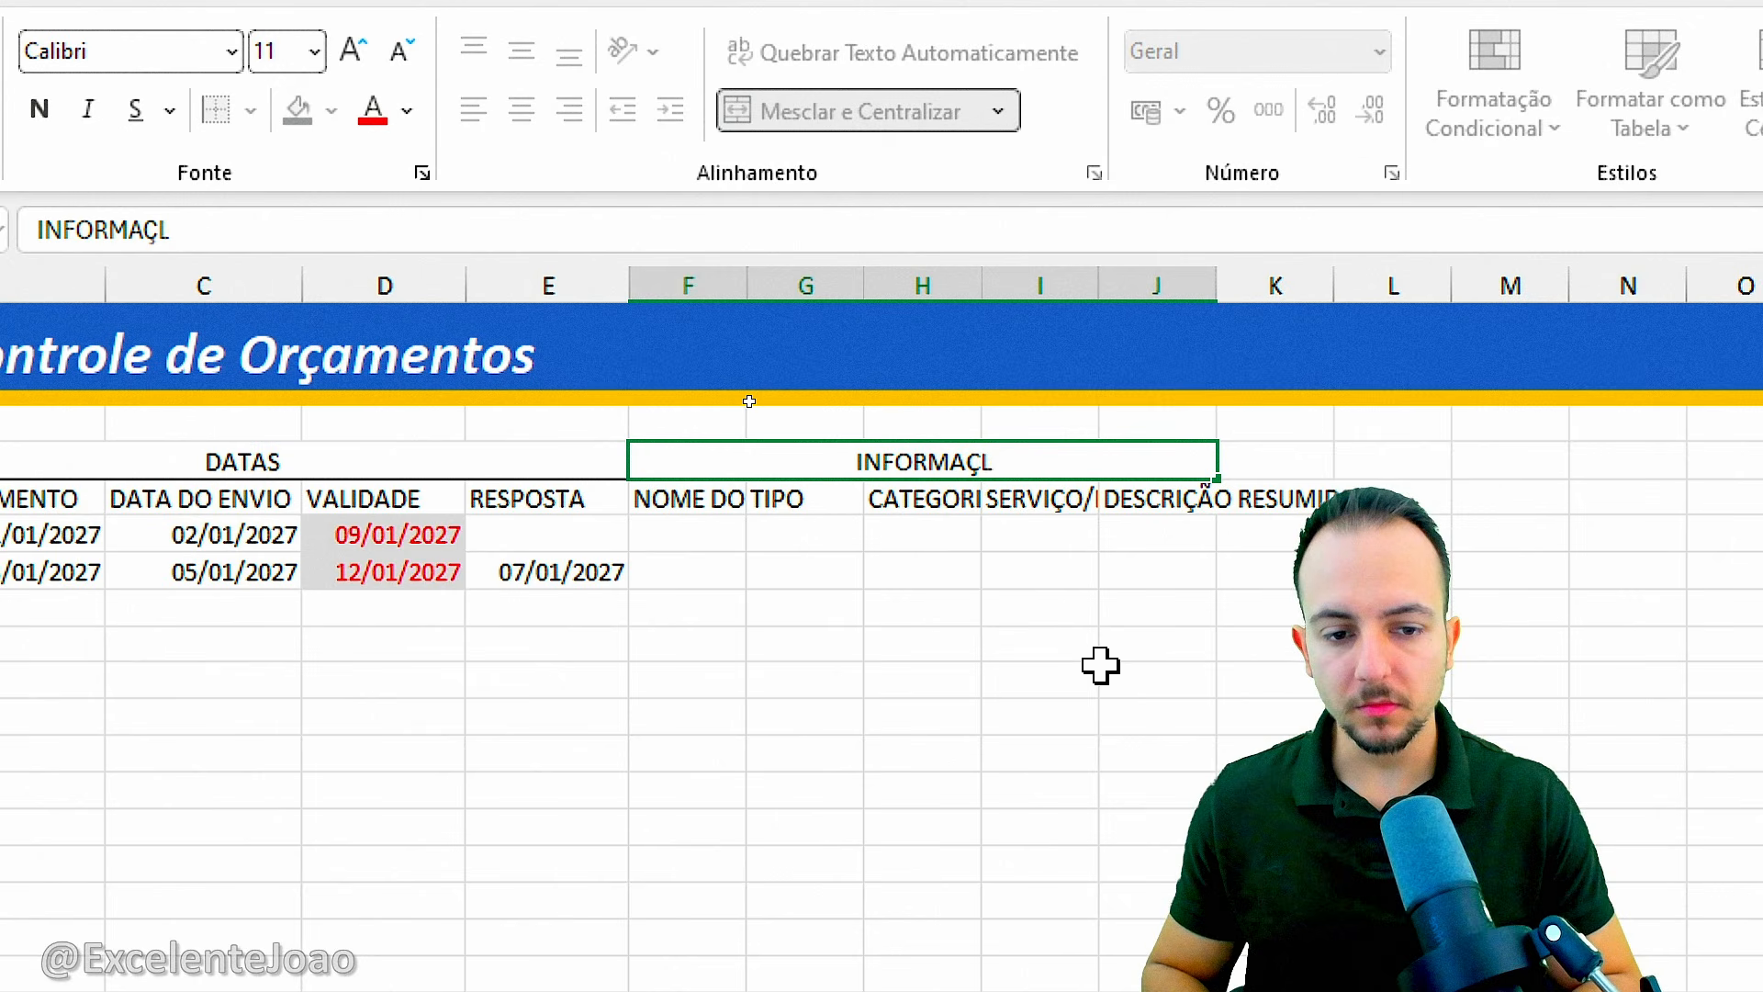
key("BackSpace")
type("ÕES GERAIS")
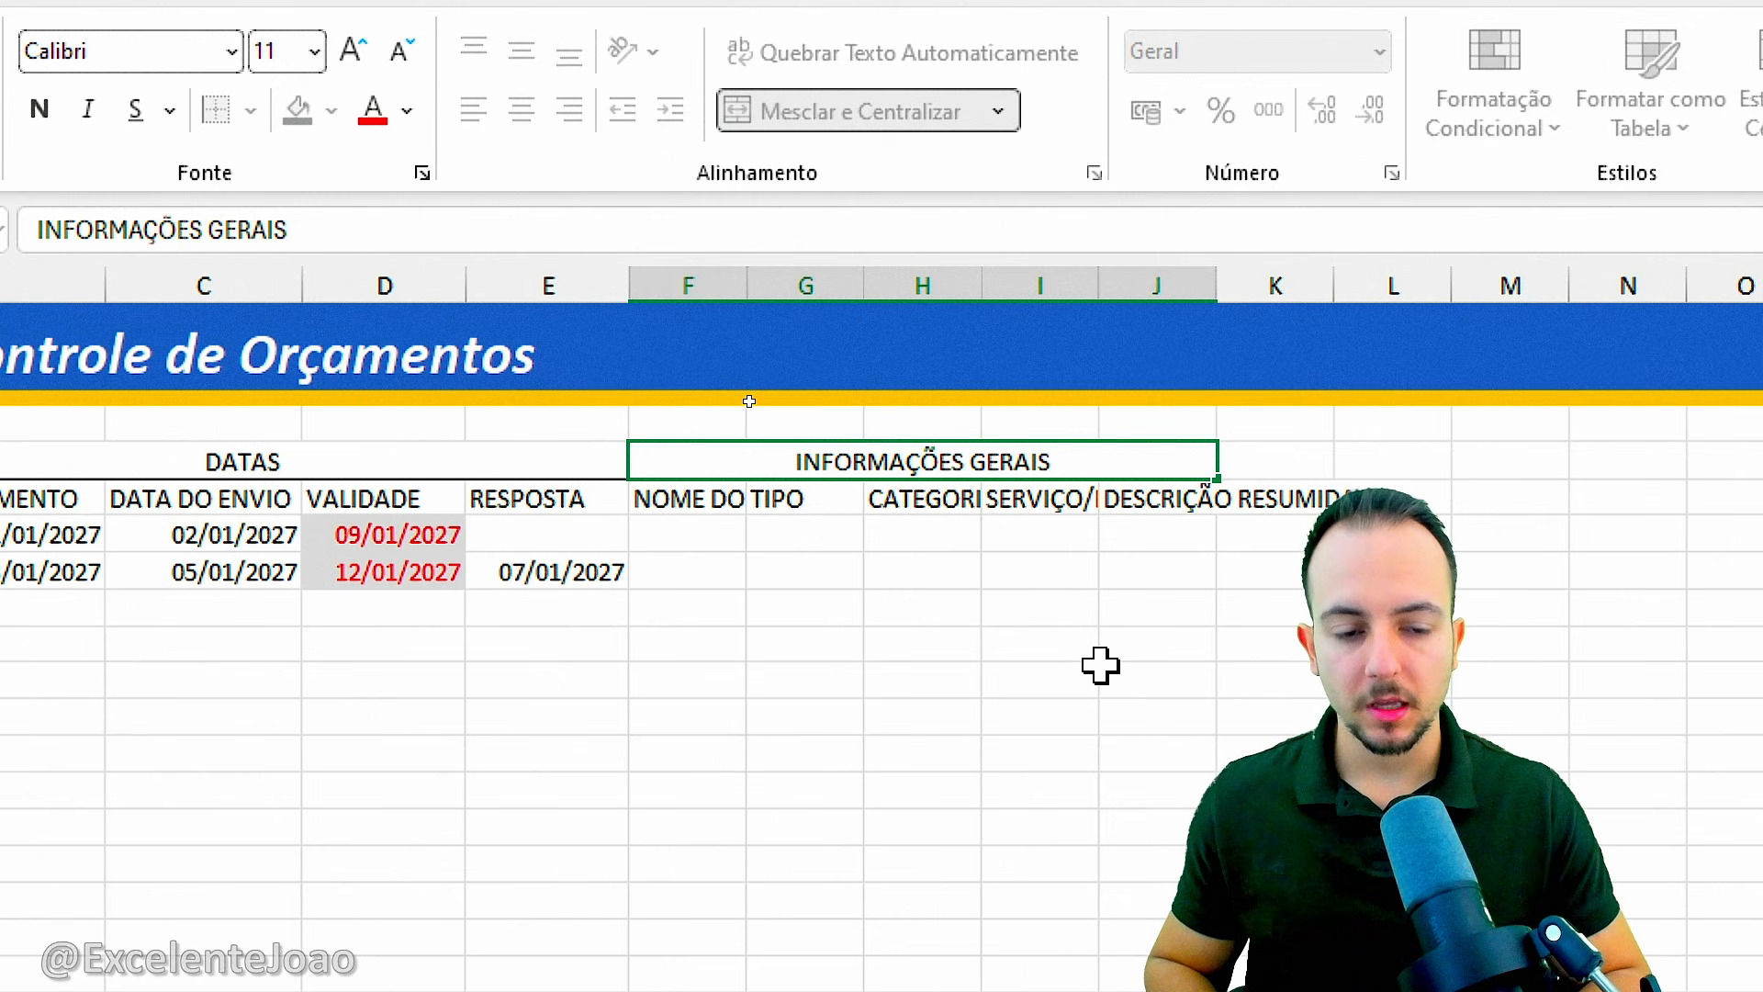
key("Return")
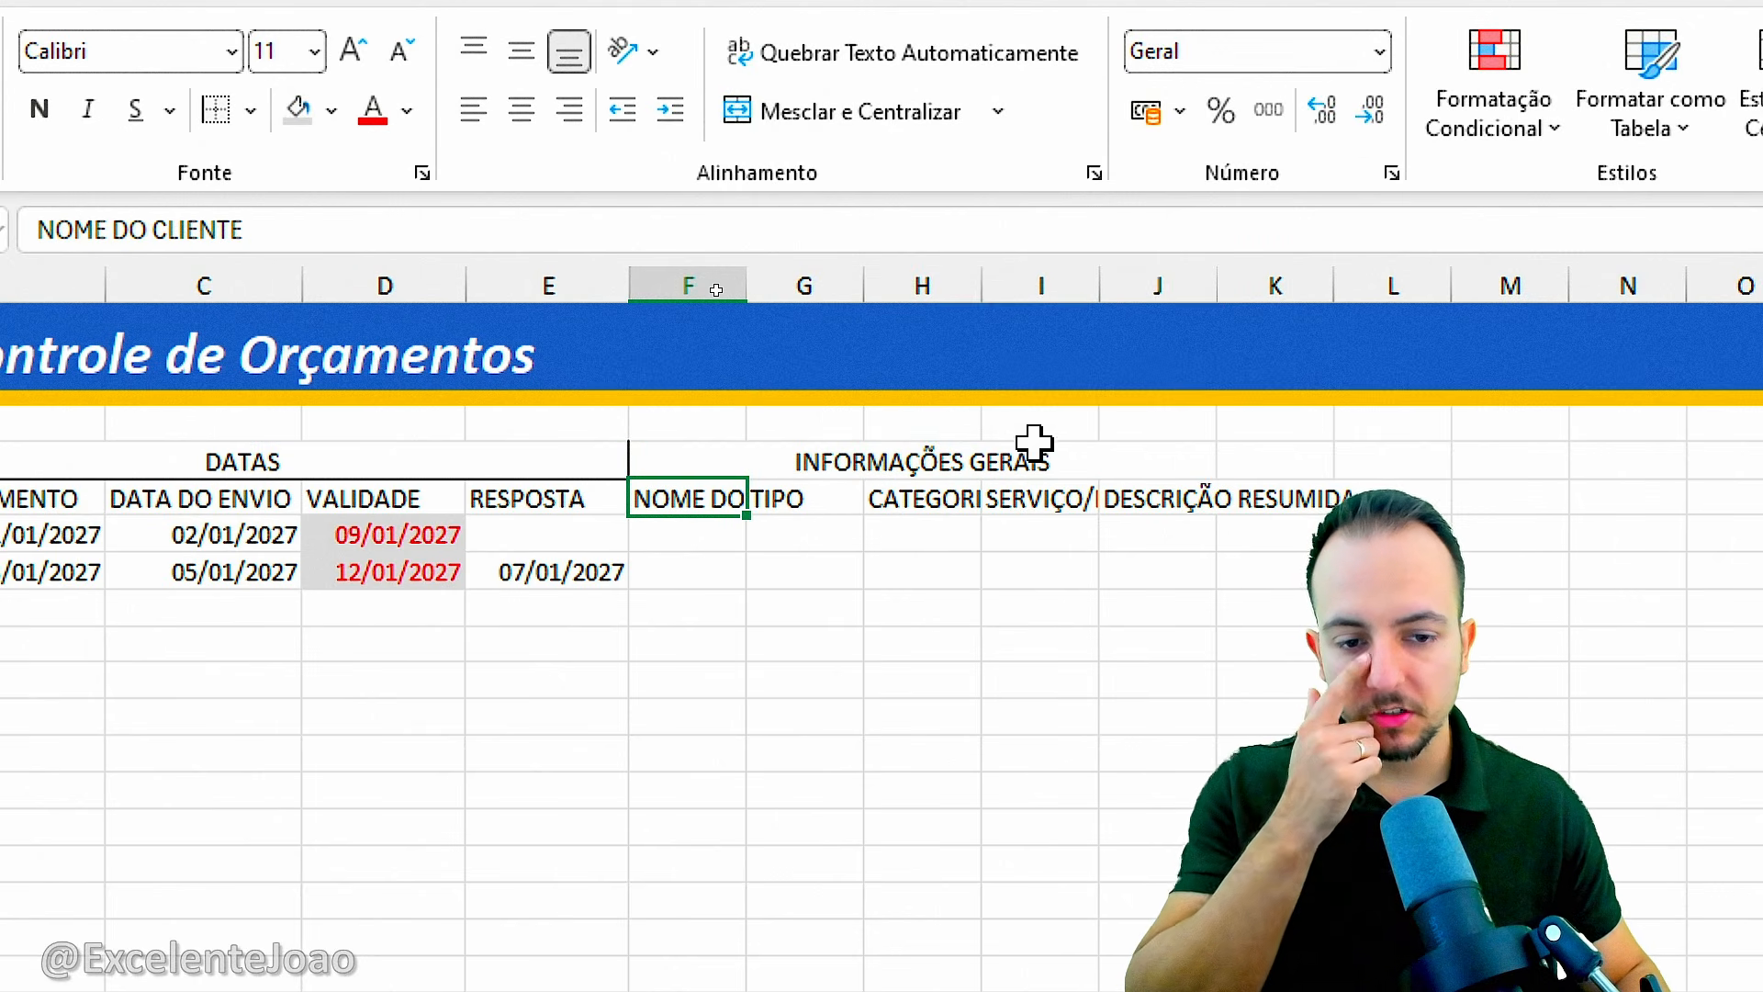
Apply a right border and a bottom border to the merged INFORMAÇÕES GERAIS cell.
left_click(909, 454)
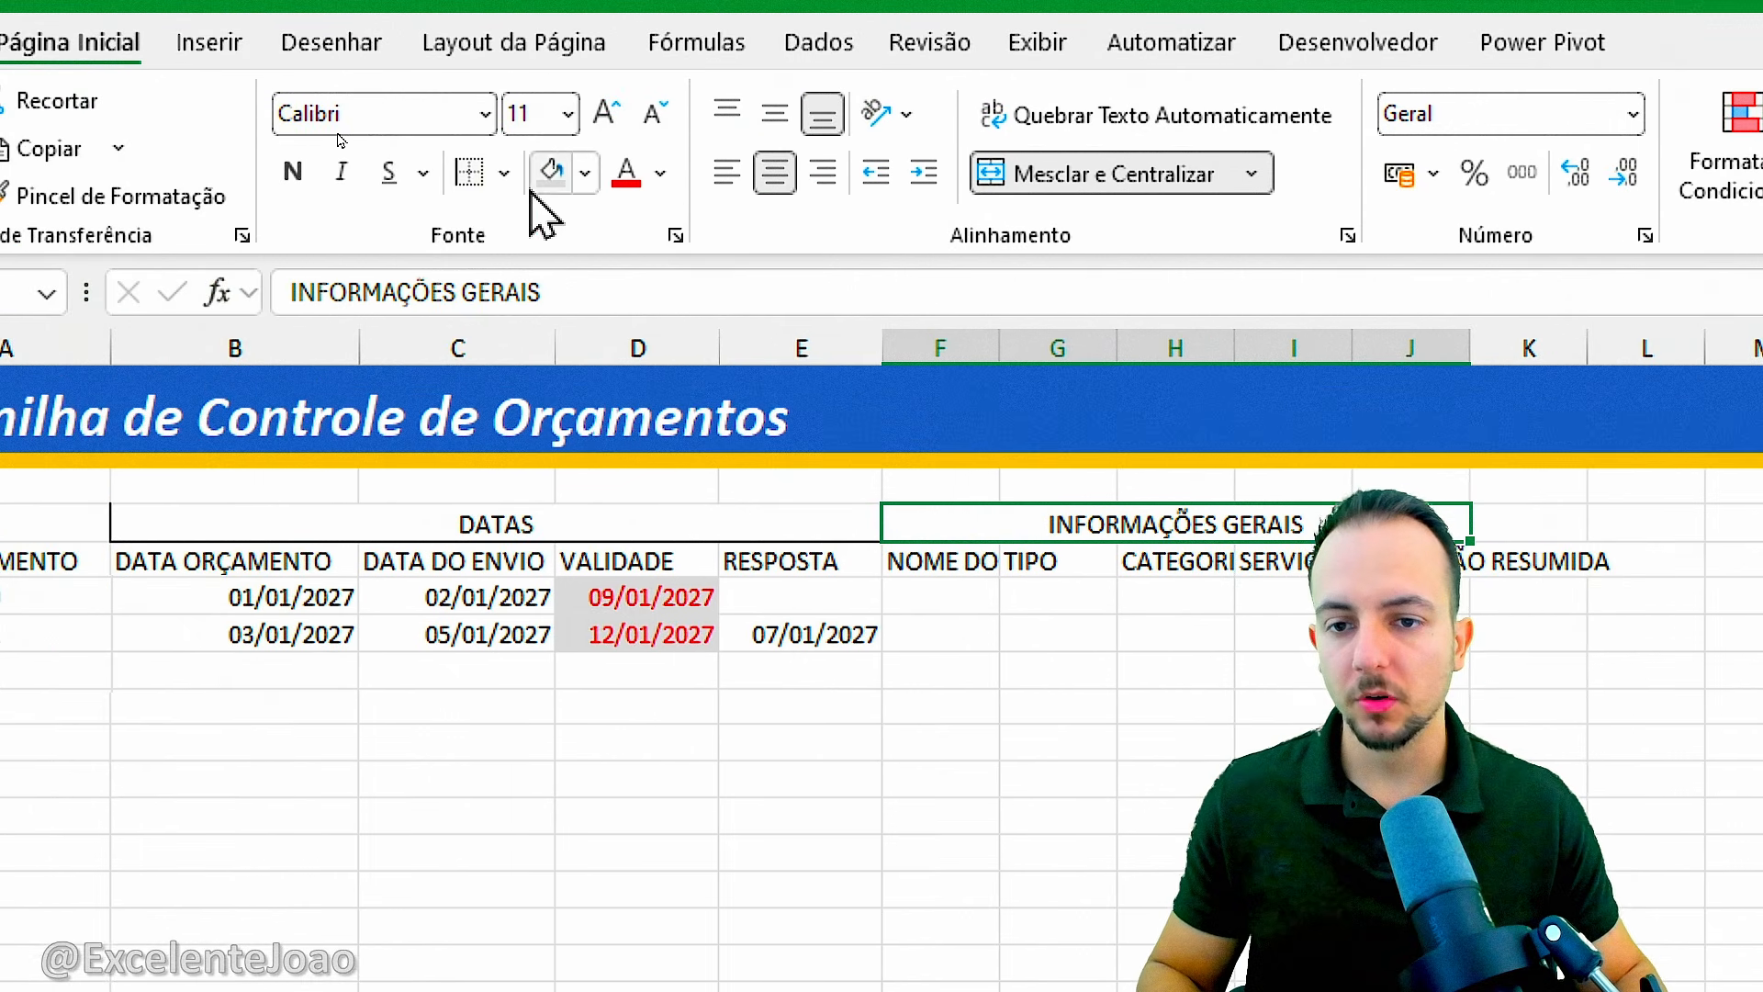
left_click(501, 177)
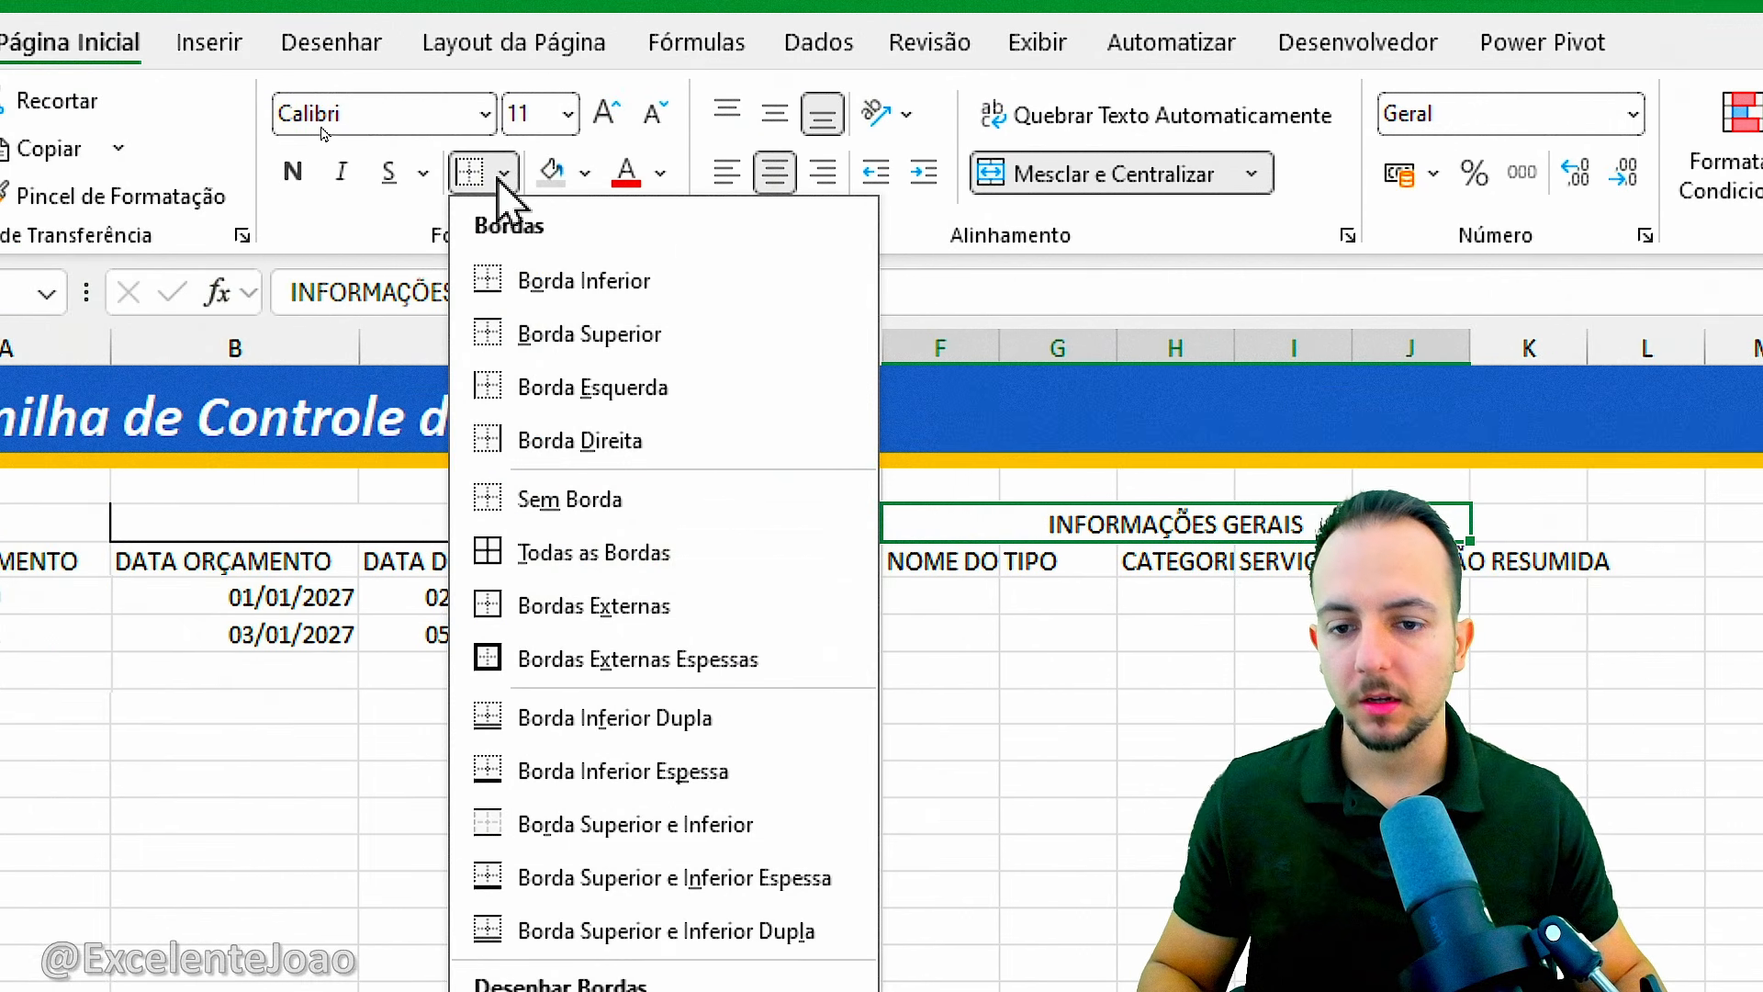
left_click(592, 433)
left_click(503, 173)
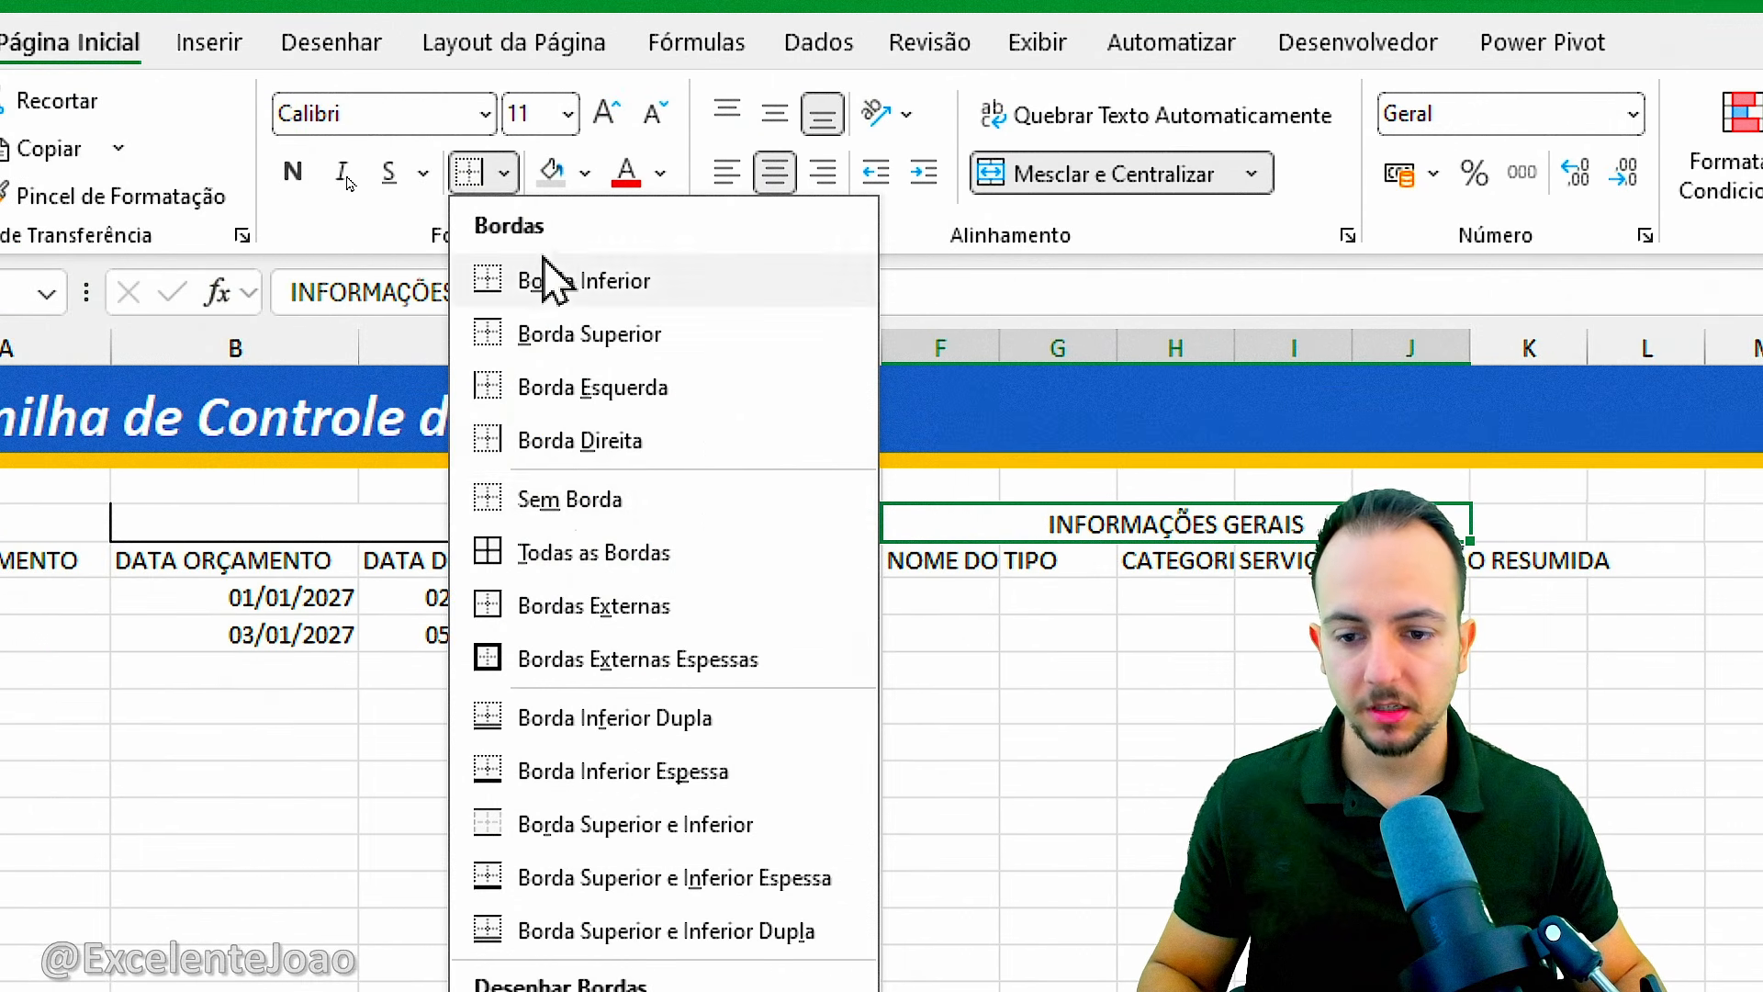
left_click(587, 295)
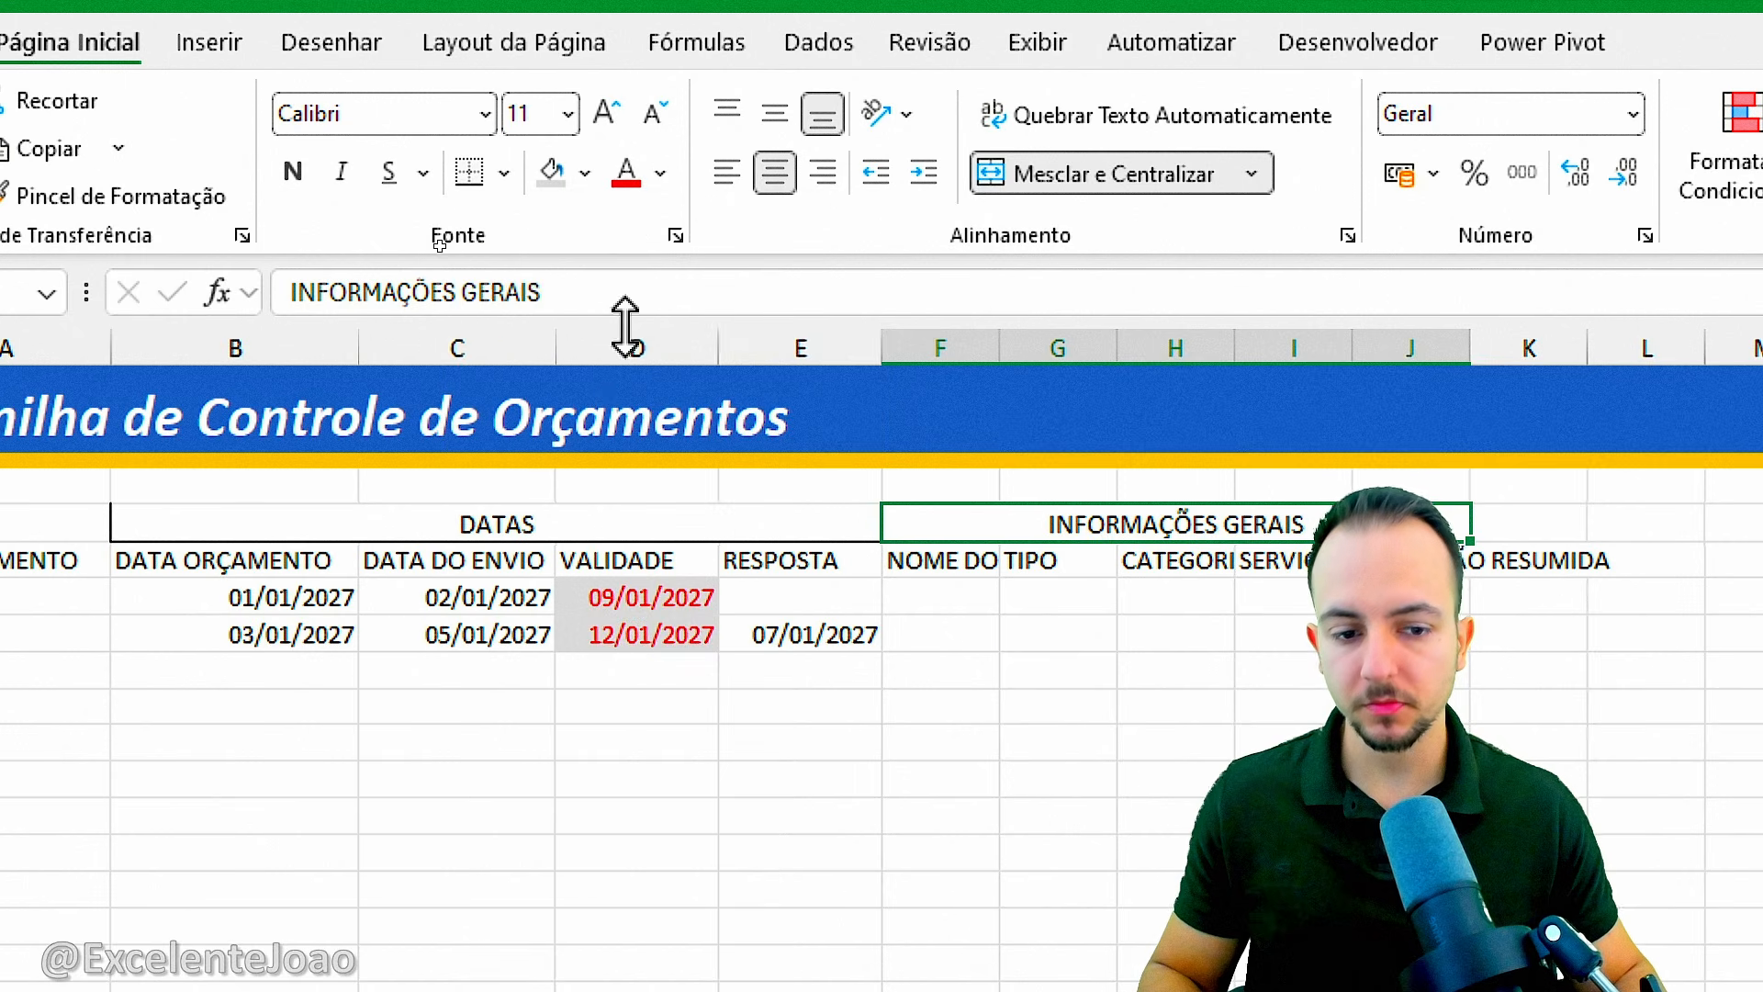
left_click(1065, 672)
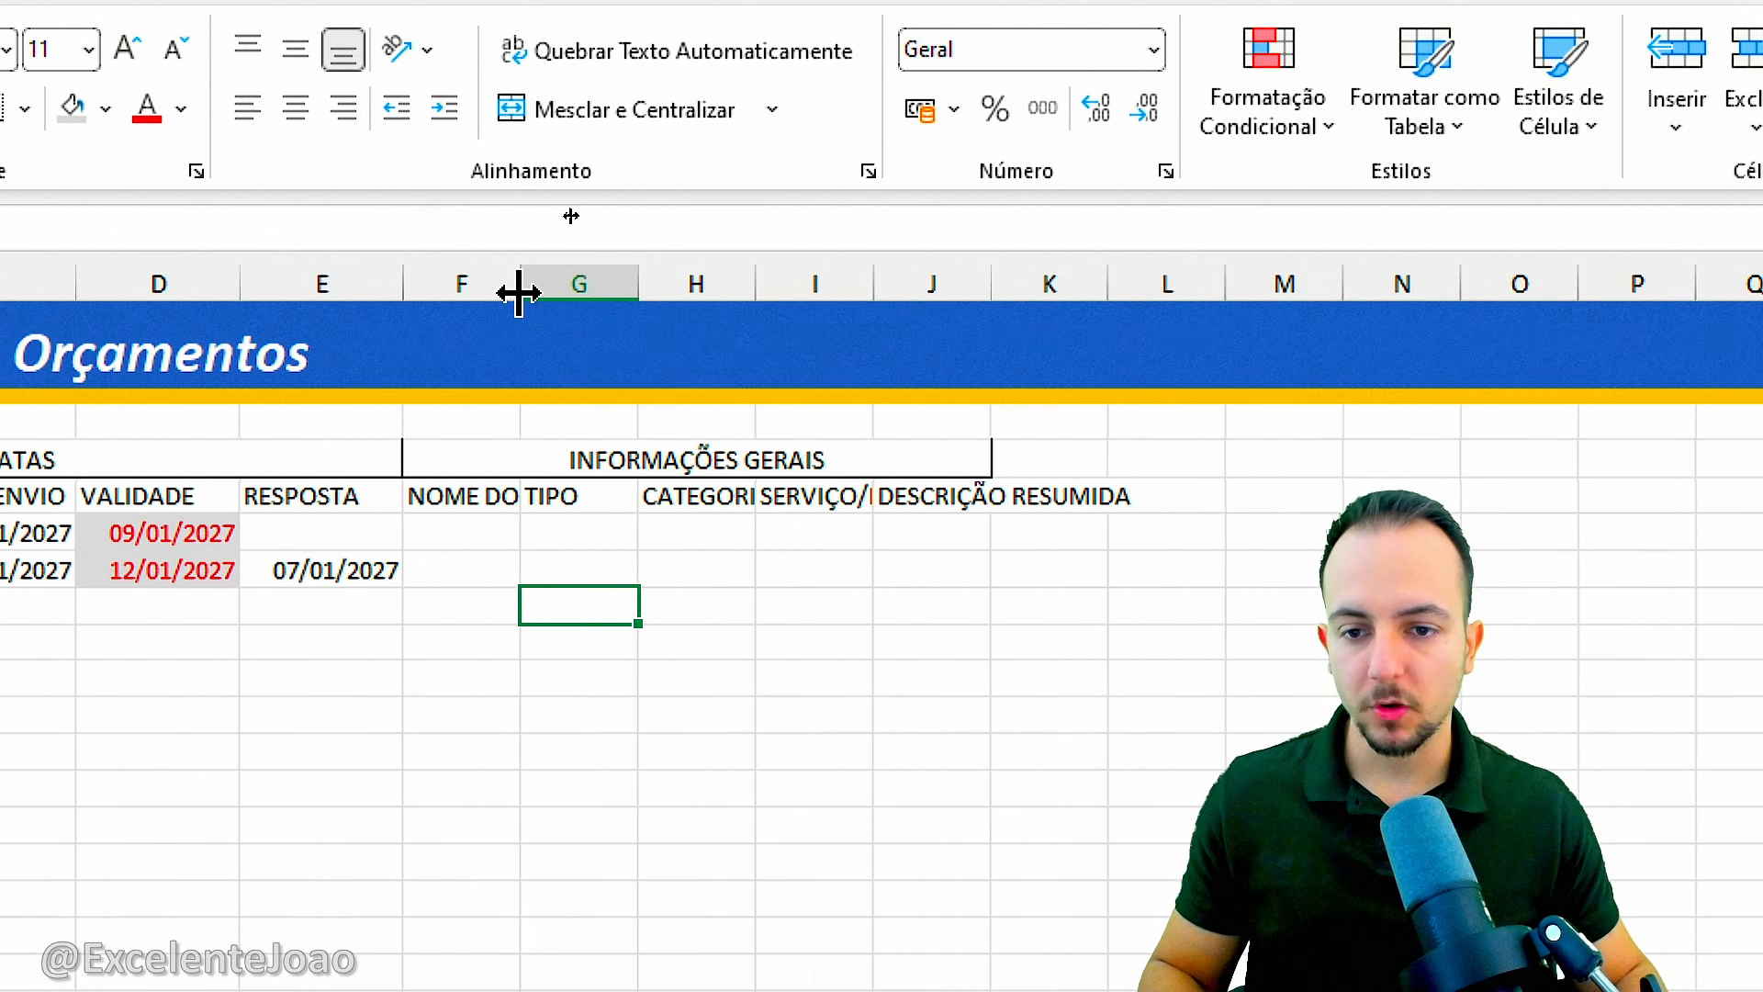
Widen column F to fit NOME DO CLIENTE and enter Empresa do Mercado in F6.
left_click_drag(519, 294, 716, 298)
left_click(544, 532)
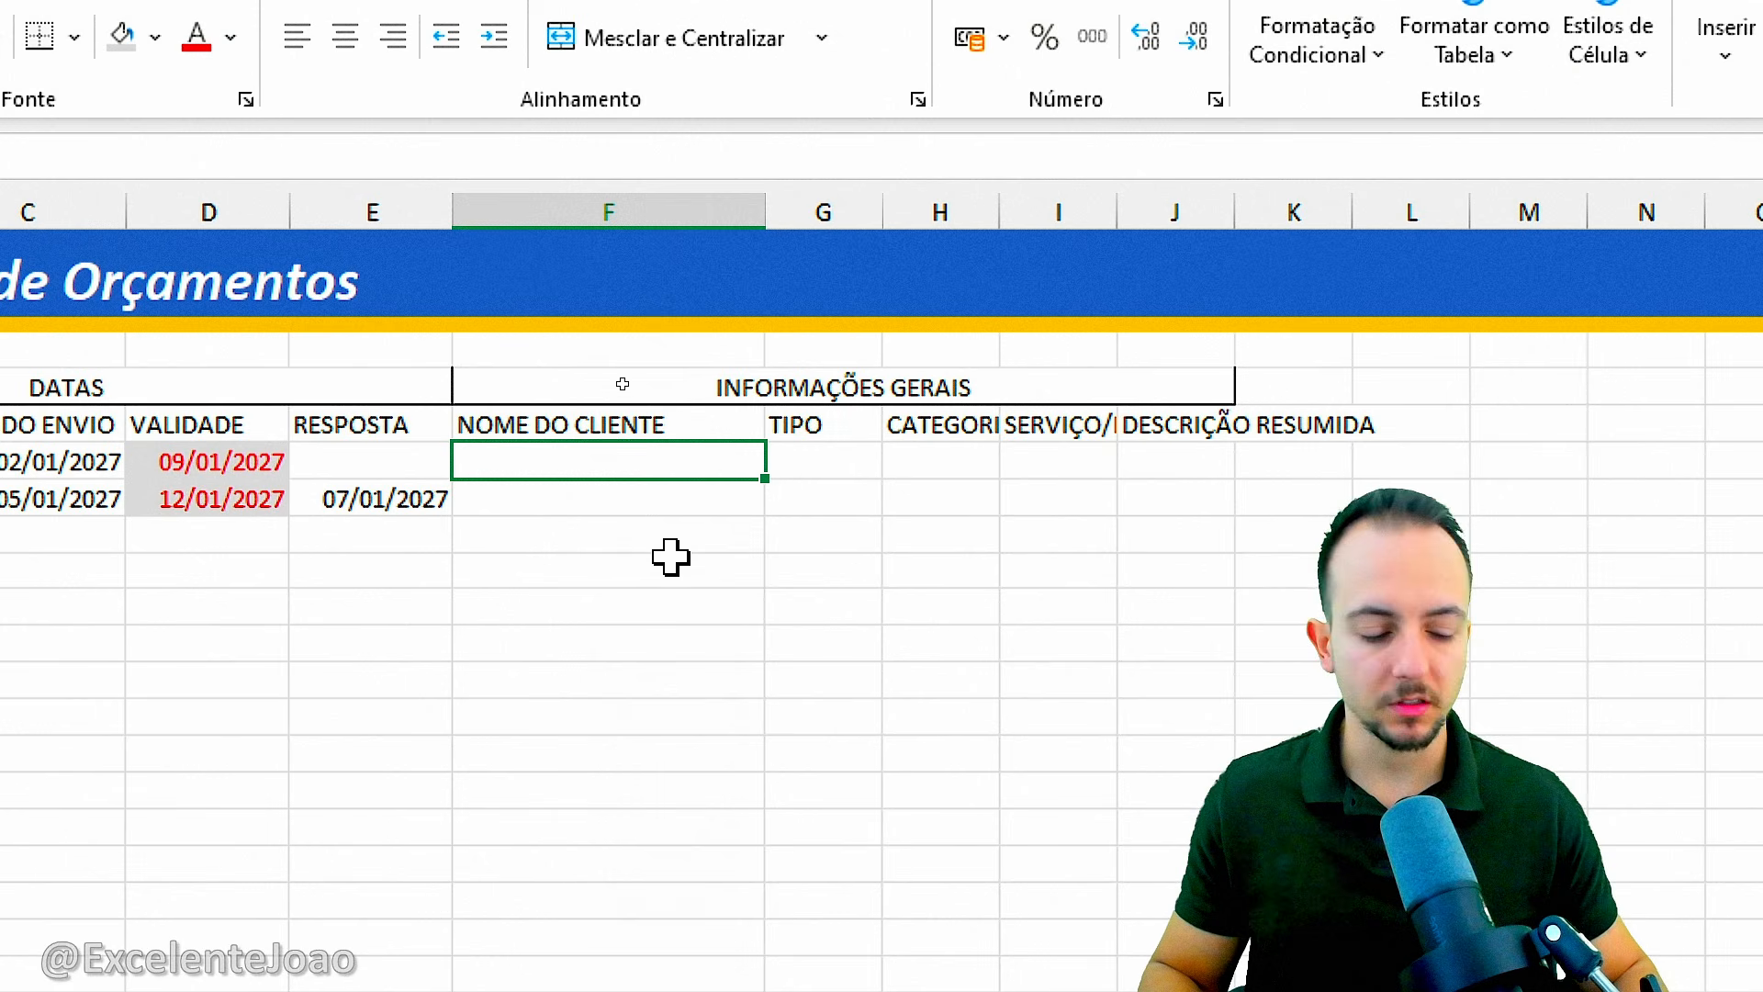
type("Empresa do Mercado")
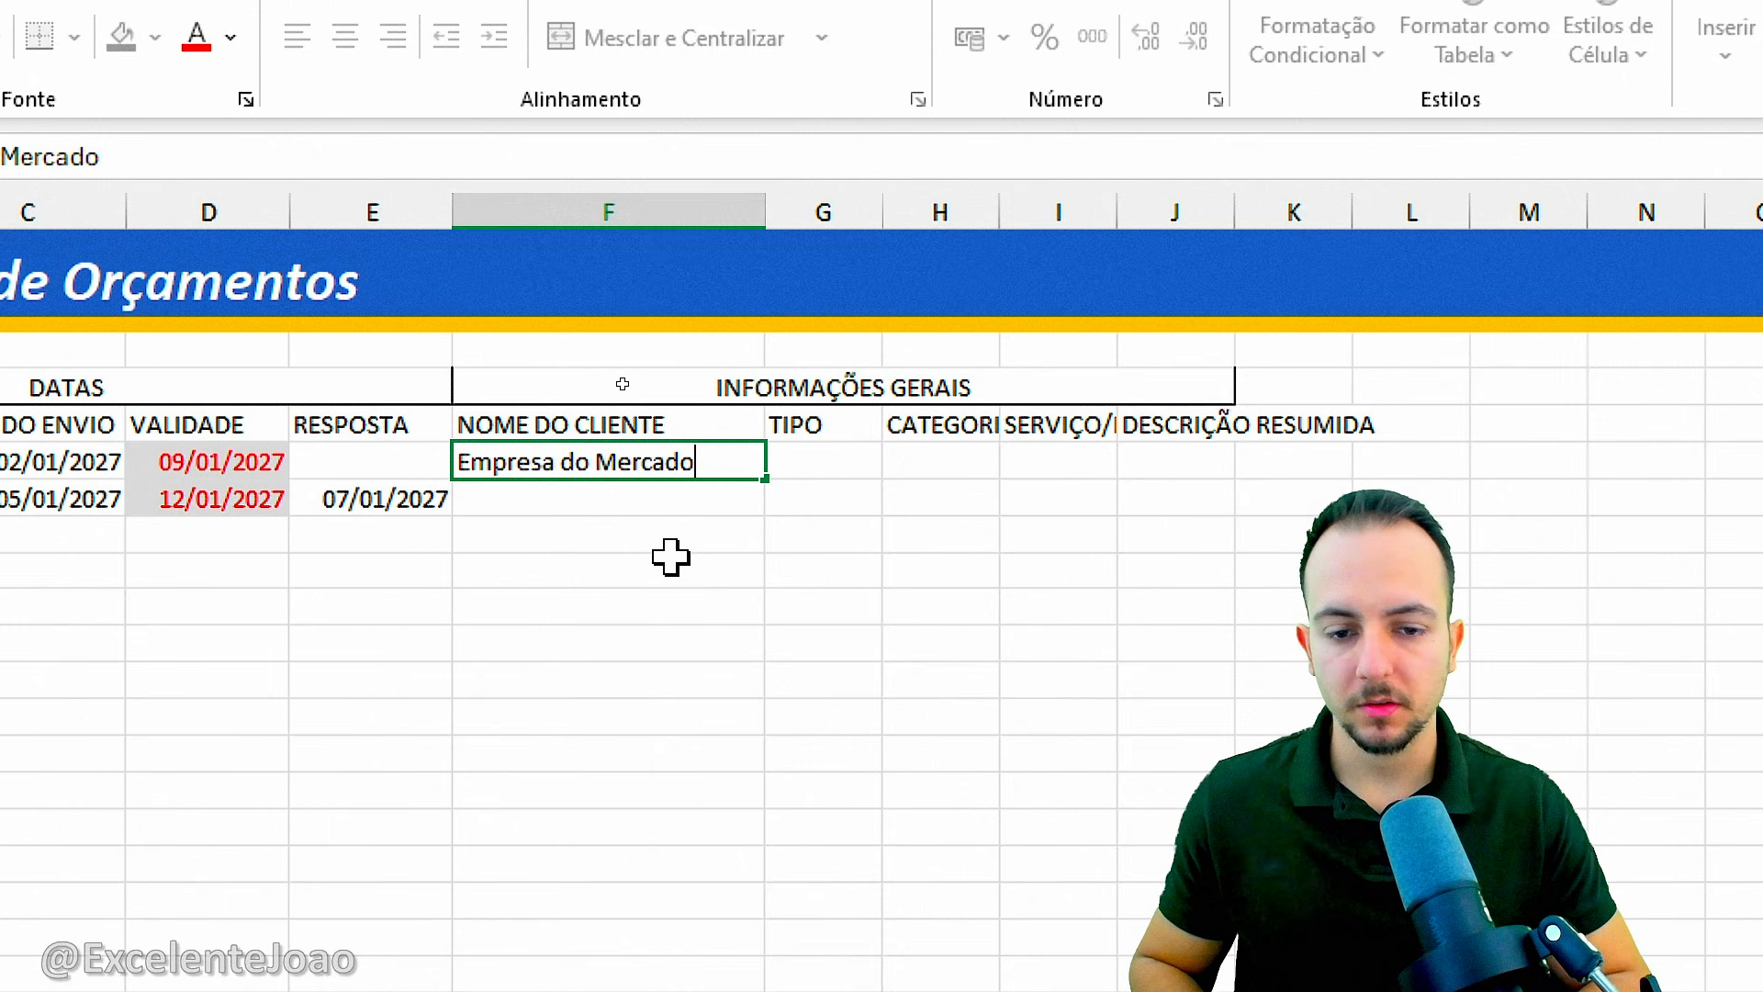
key("Tab")
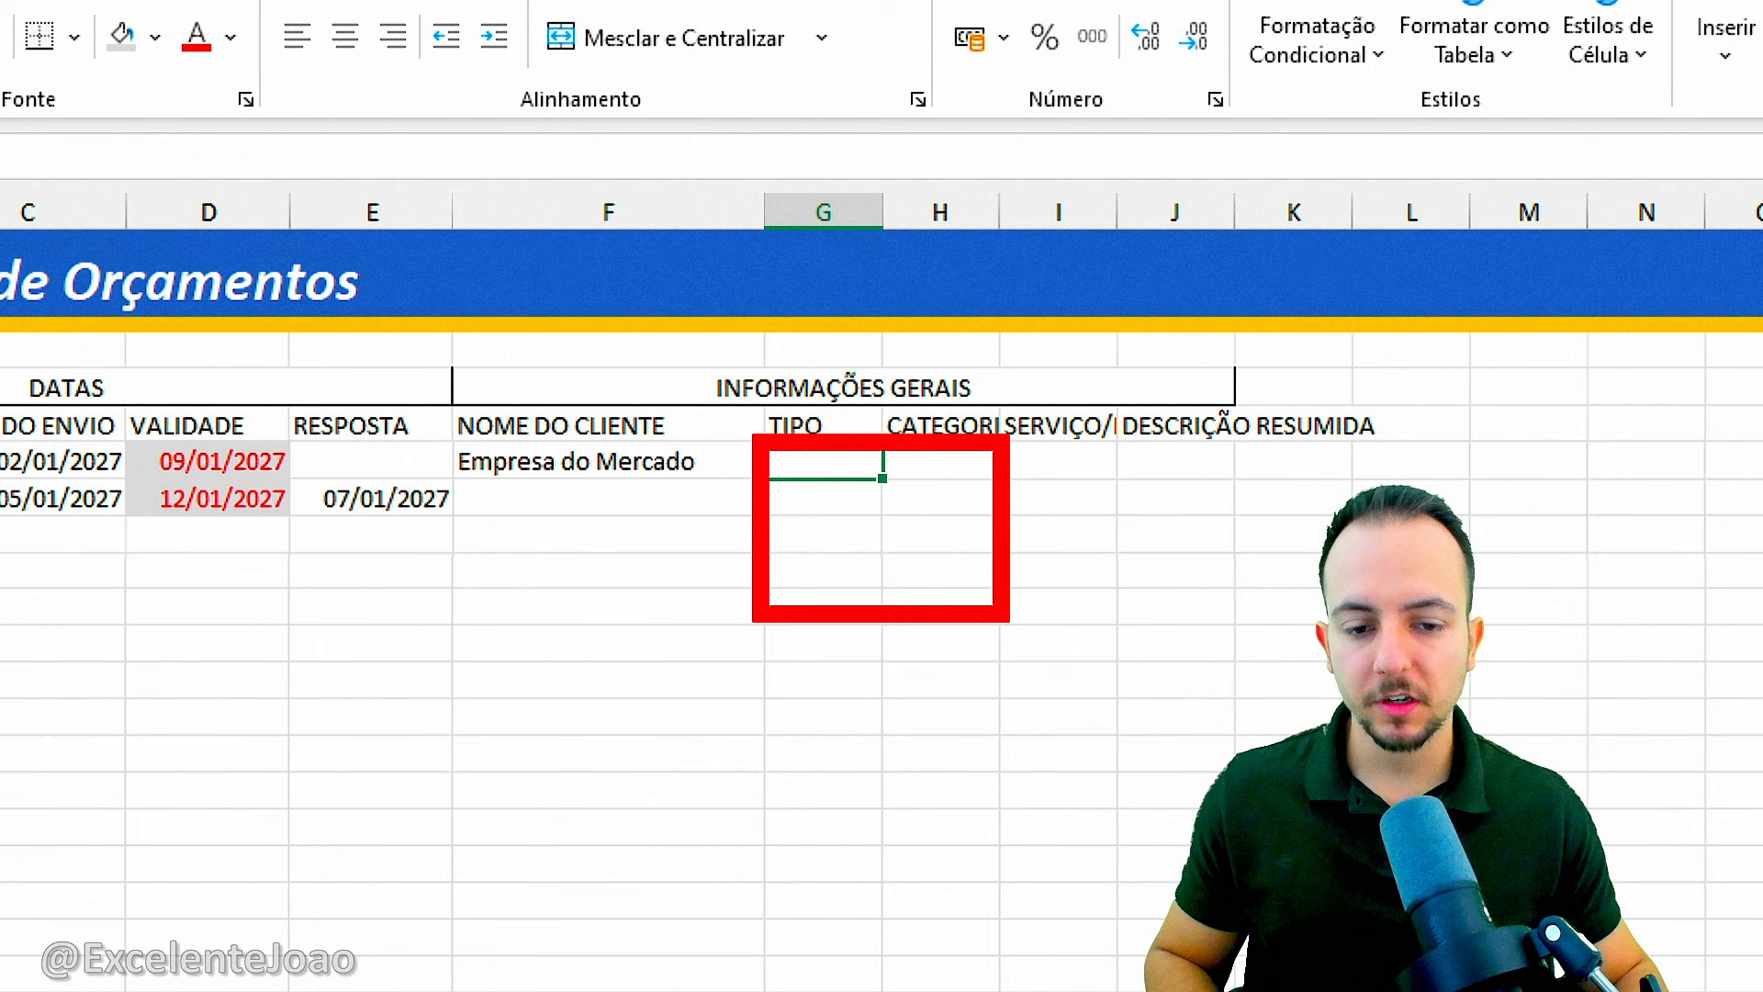
left_click_drag(722, 511, 838, 478)
left_click_drag(690, 551, 817, 560)
left_click_drag(686, 686, 813, 638)
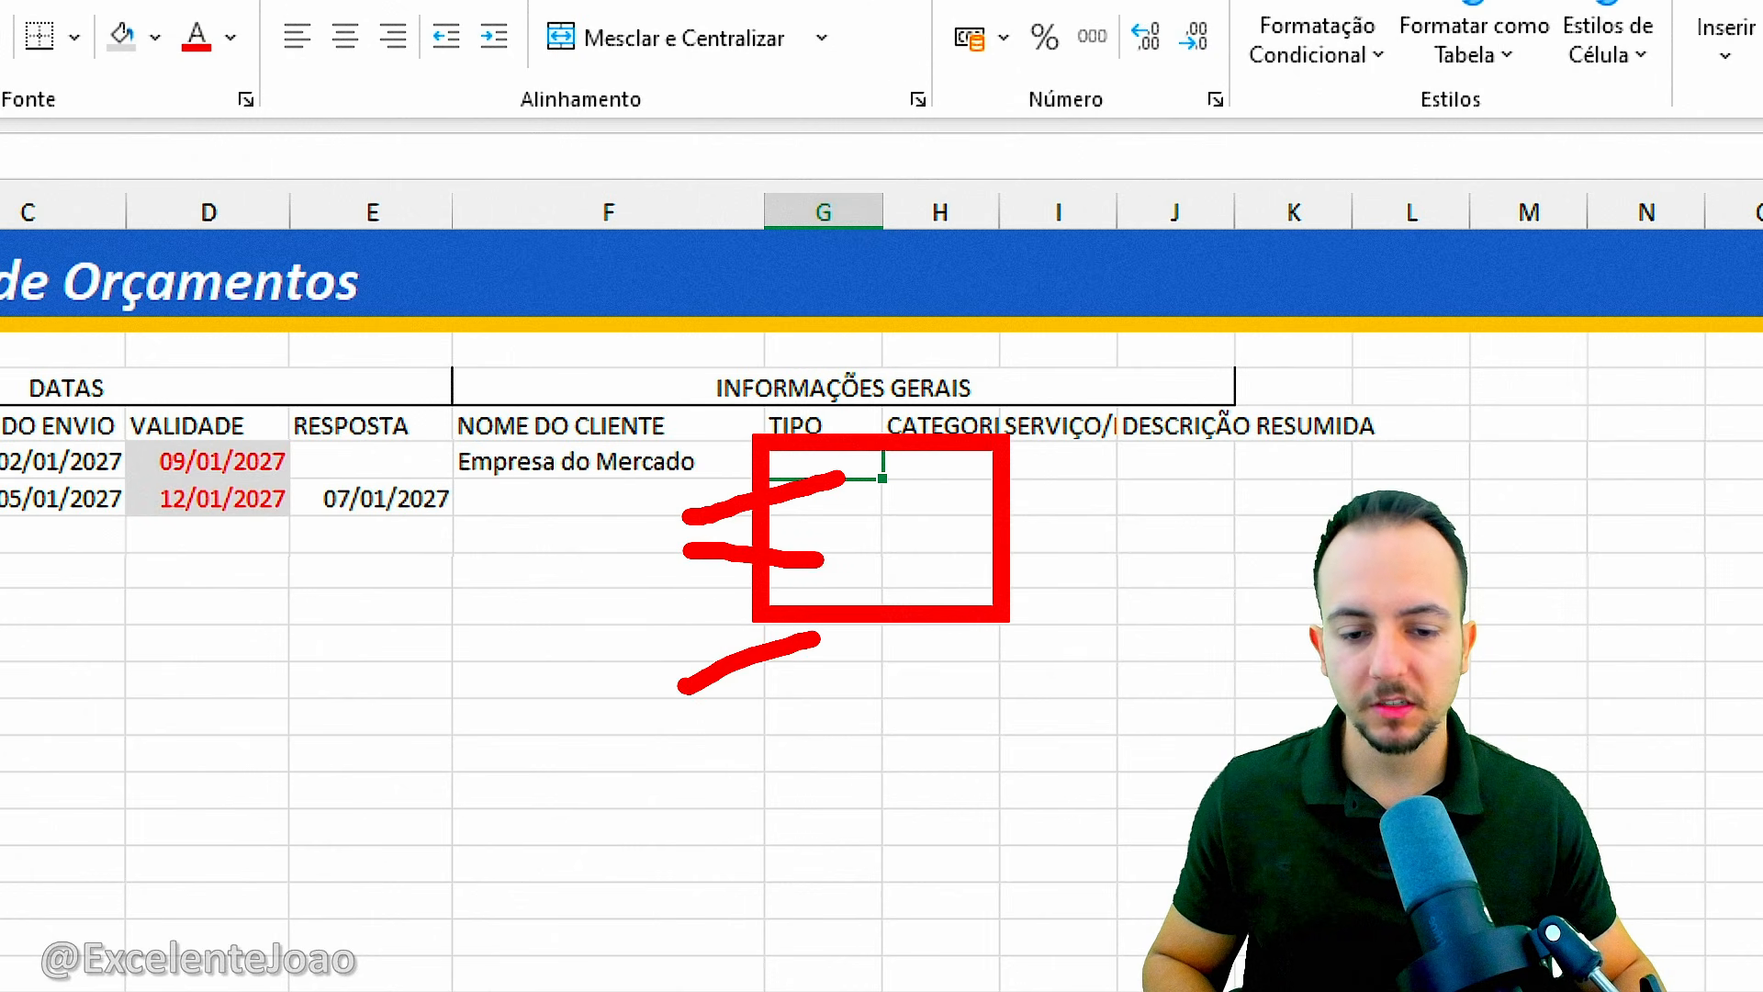
left_click_drag(705, 726, 849, 764)
left_click_drag(709, 823, 843, 822)
left_click_drag(702, 911, 783, 932)
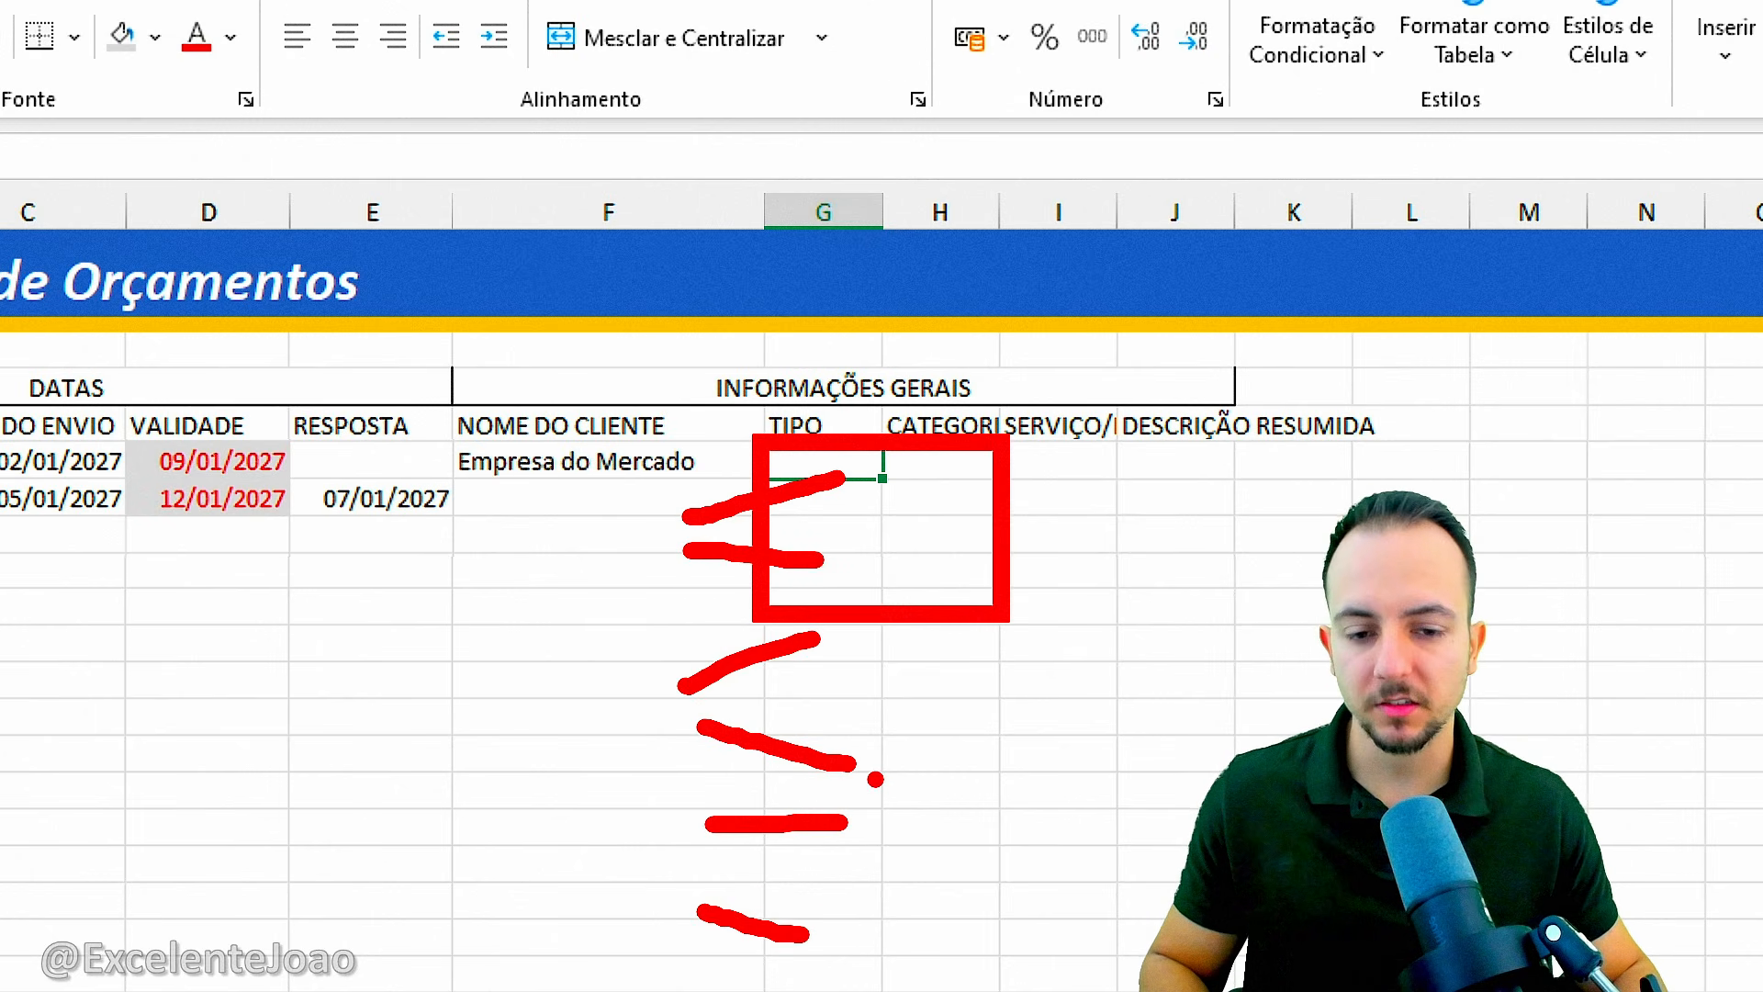
key("Escape")
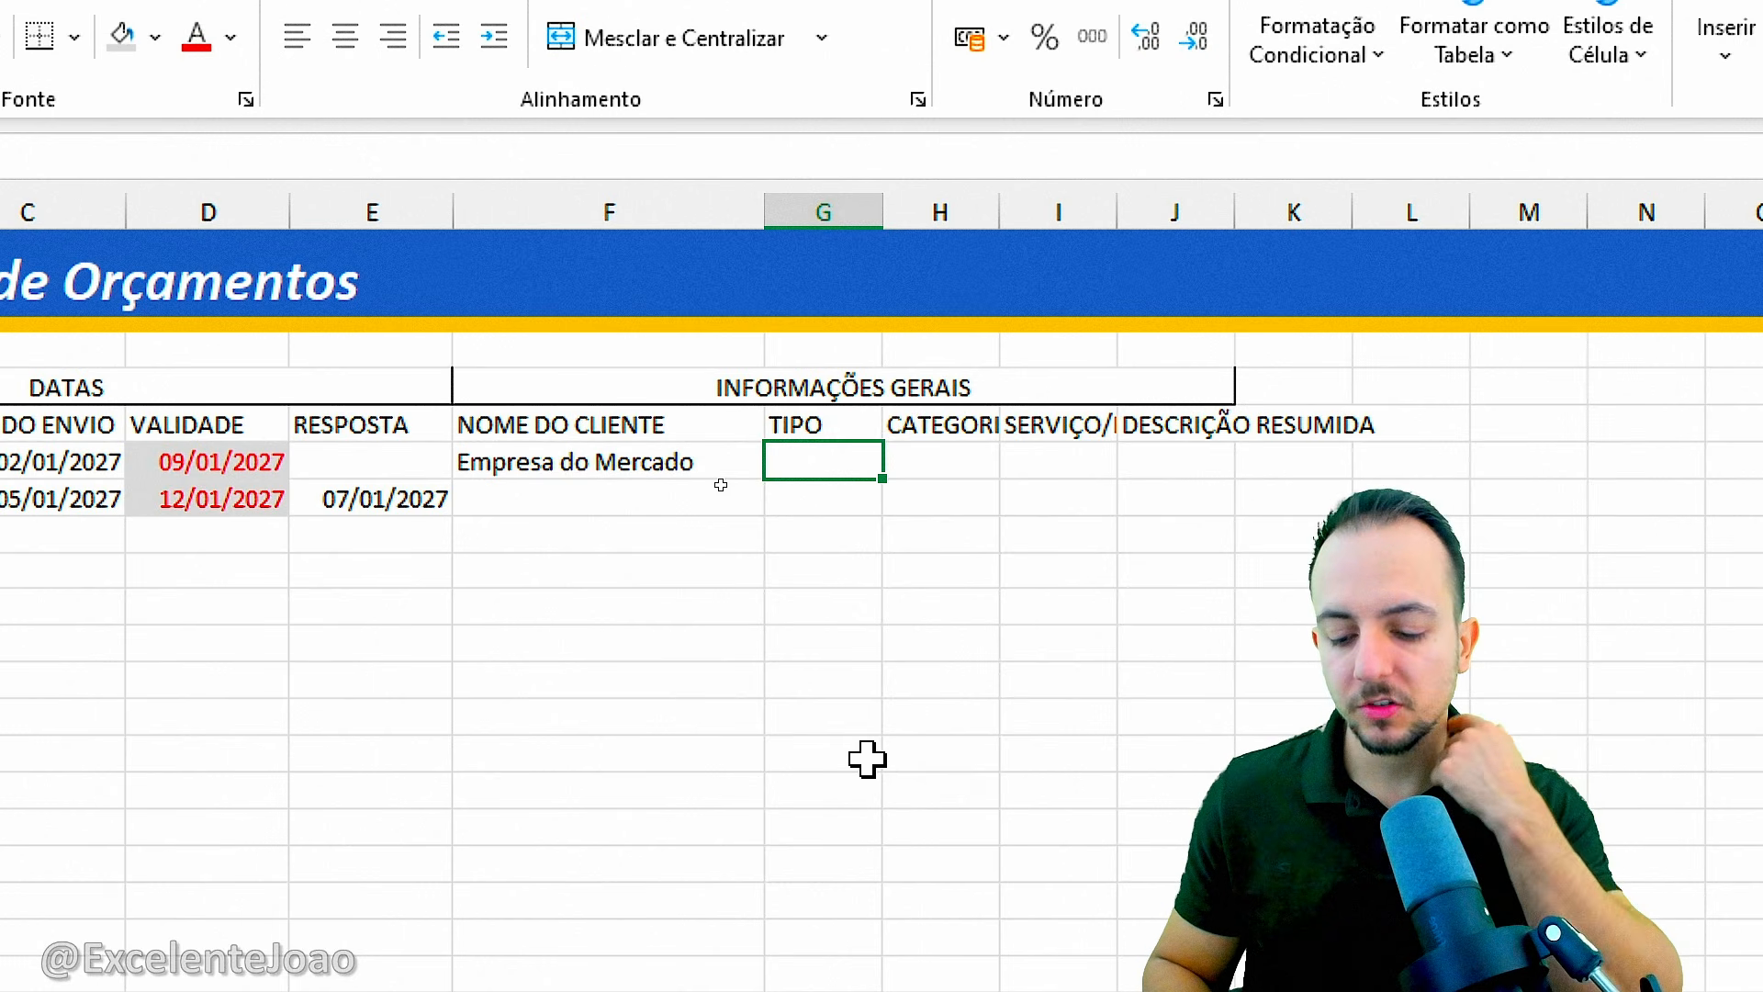
Widen the TIPO column G and open the data validation settings for cells G6:G7.
left_click_drag(883, 214, 959, 215)
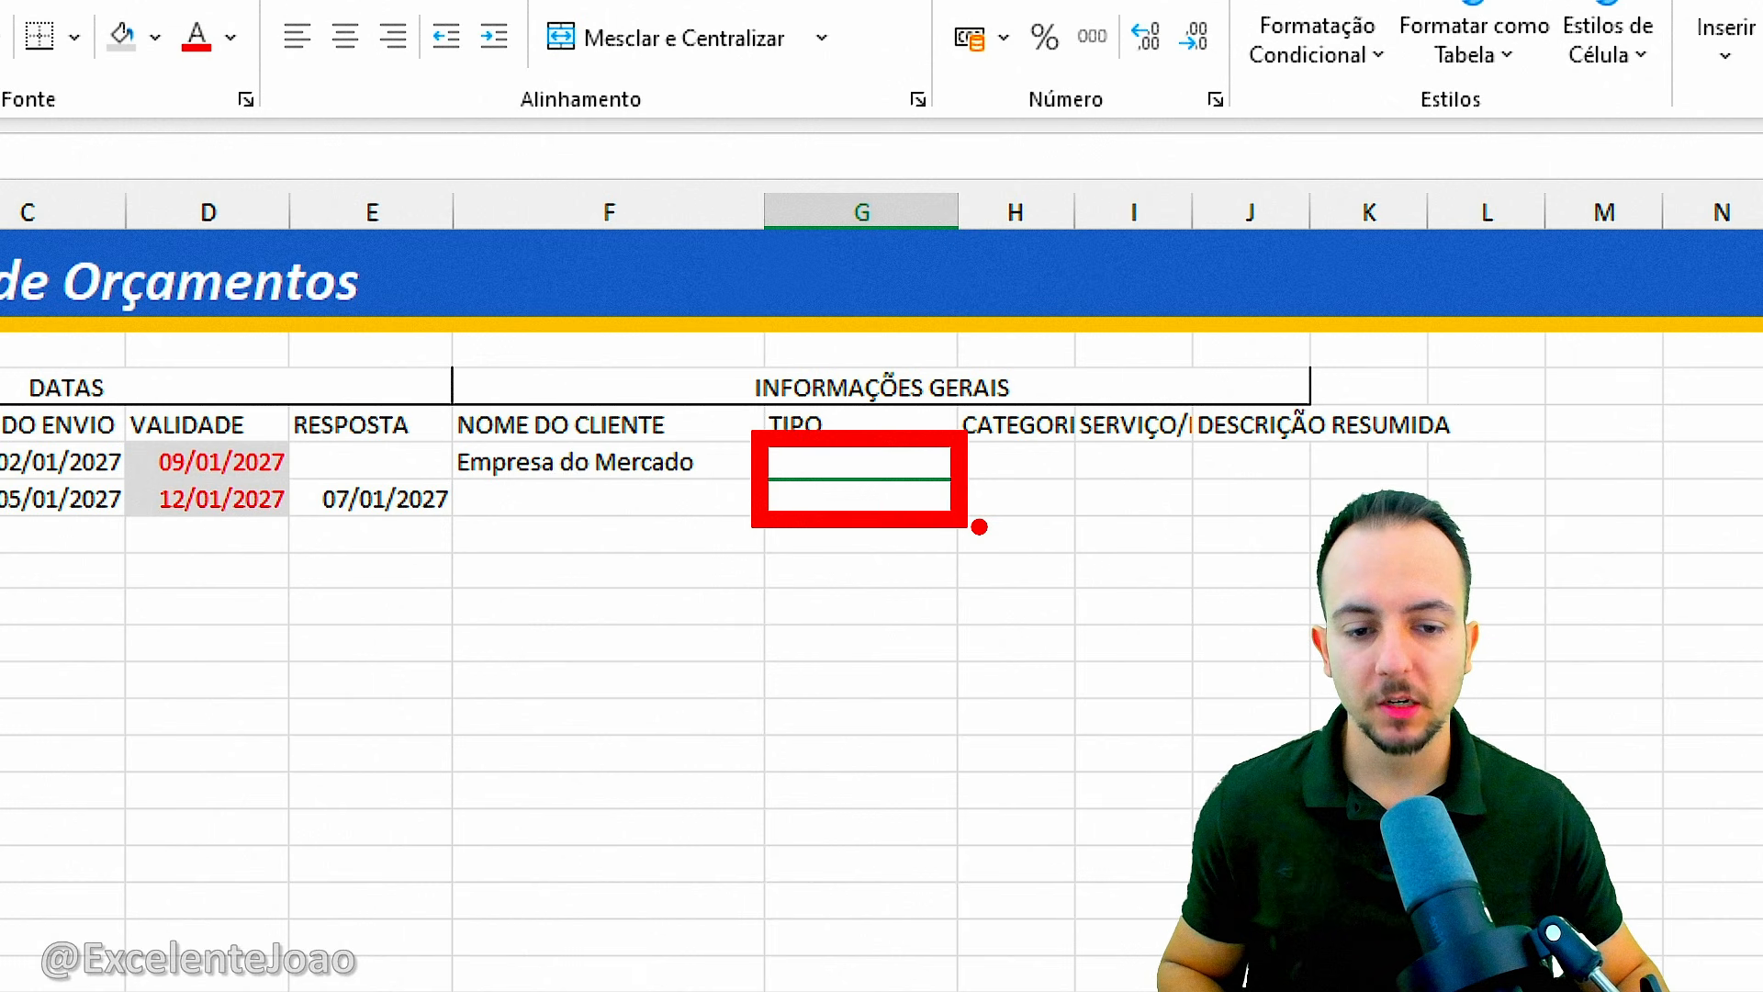
key("Escape")
left_click_drag(874, 464, 867, 484)
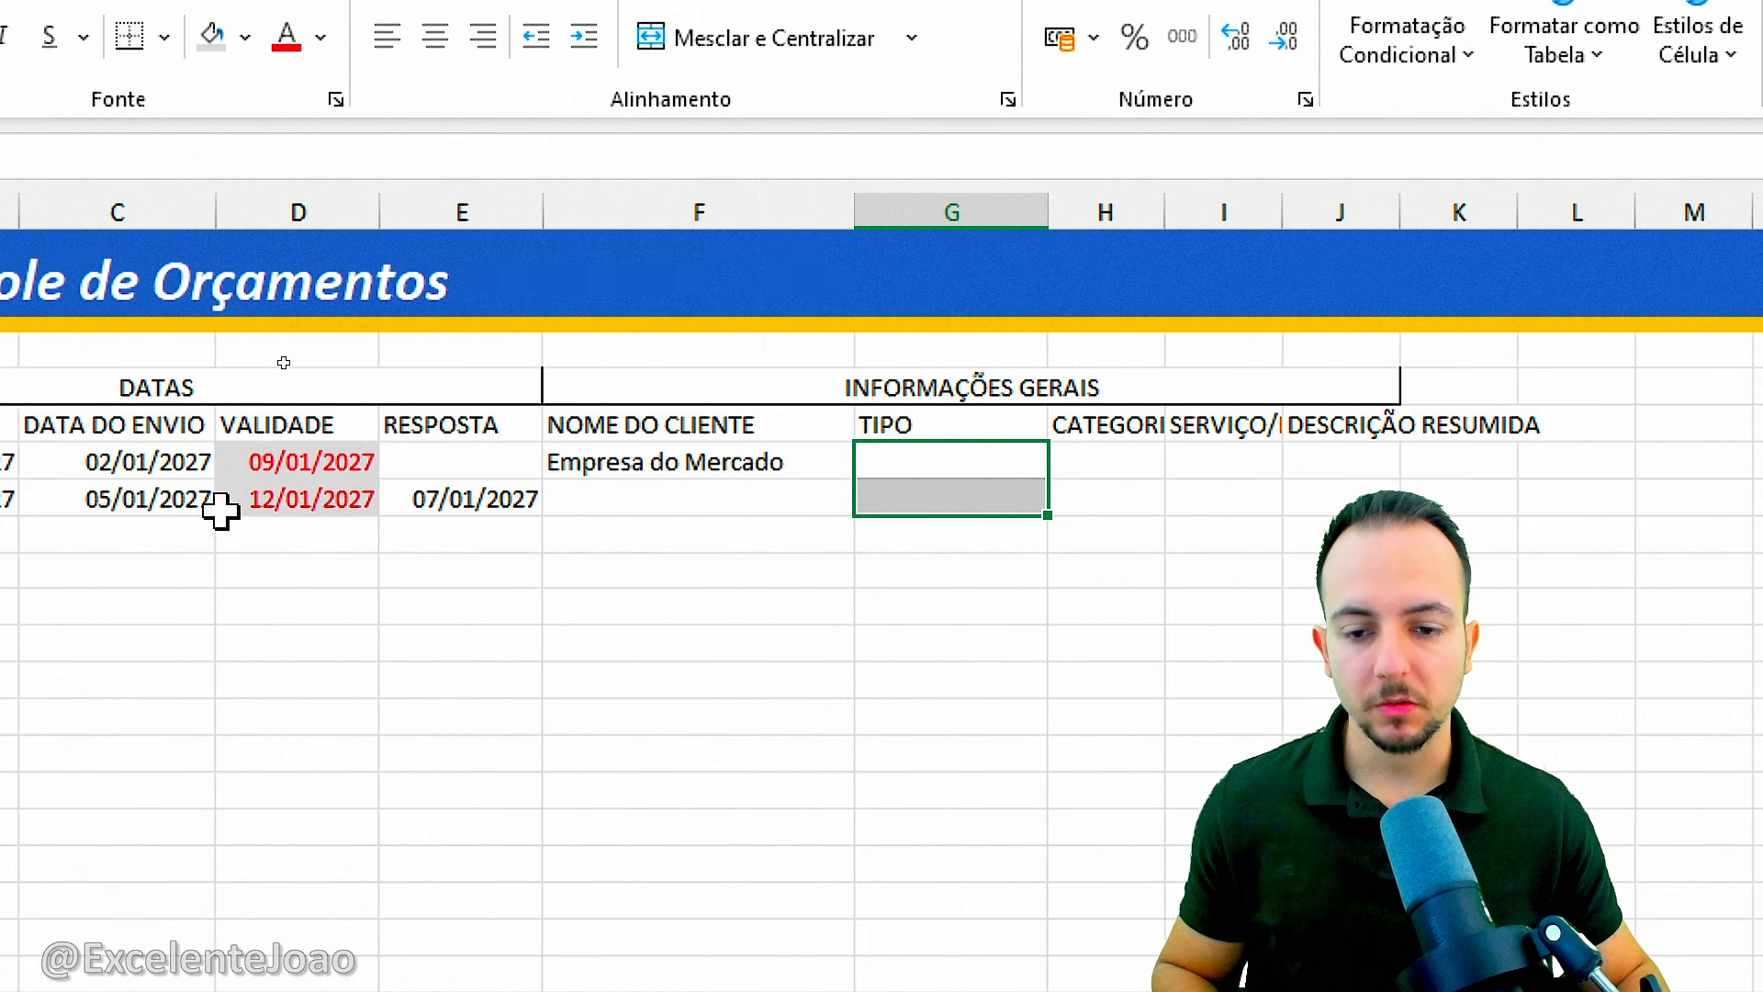
key("ctrl+2")
left_click_drag(186, 462, 301, 520)
key("Escape")
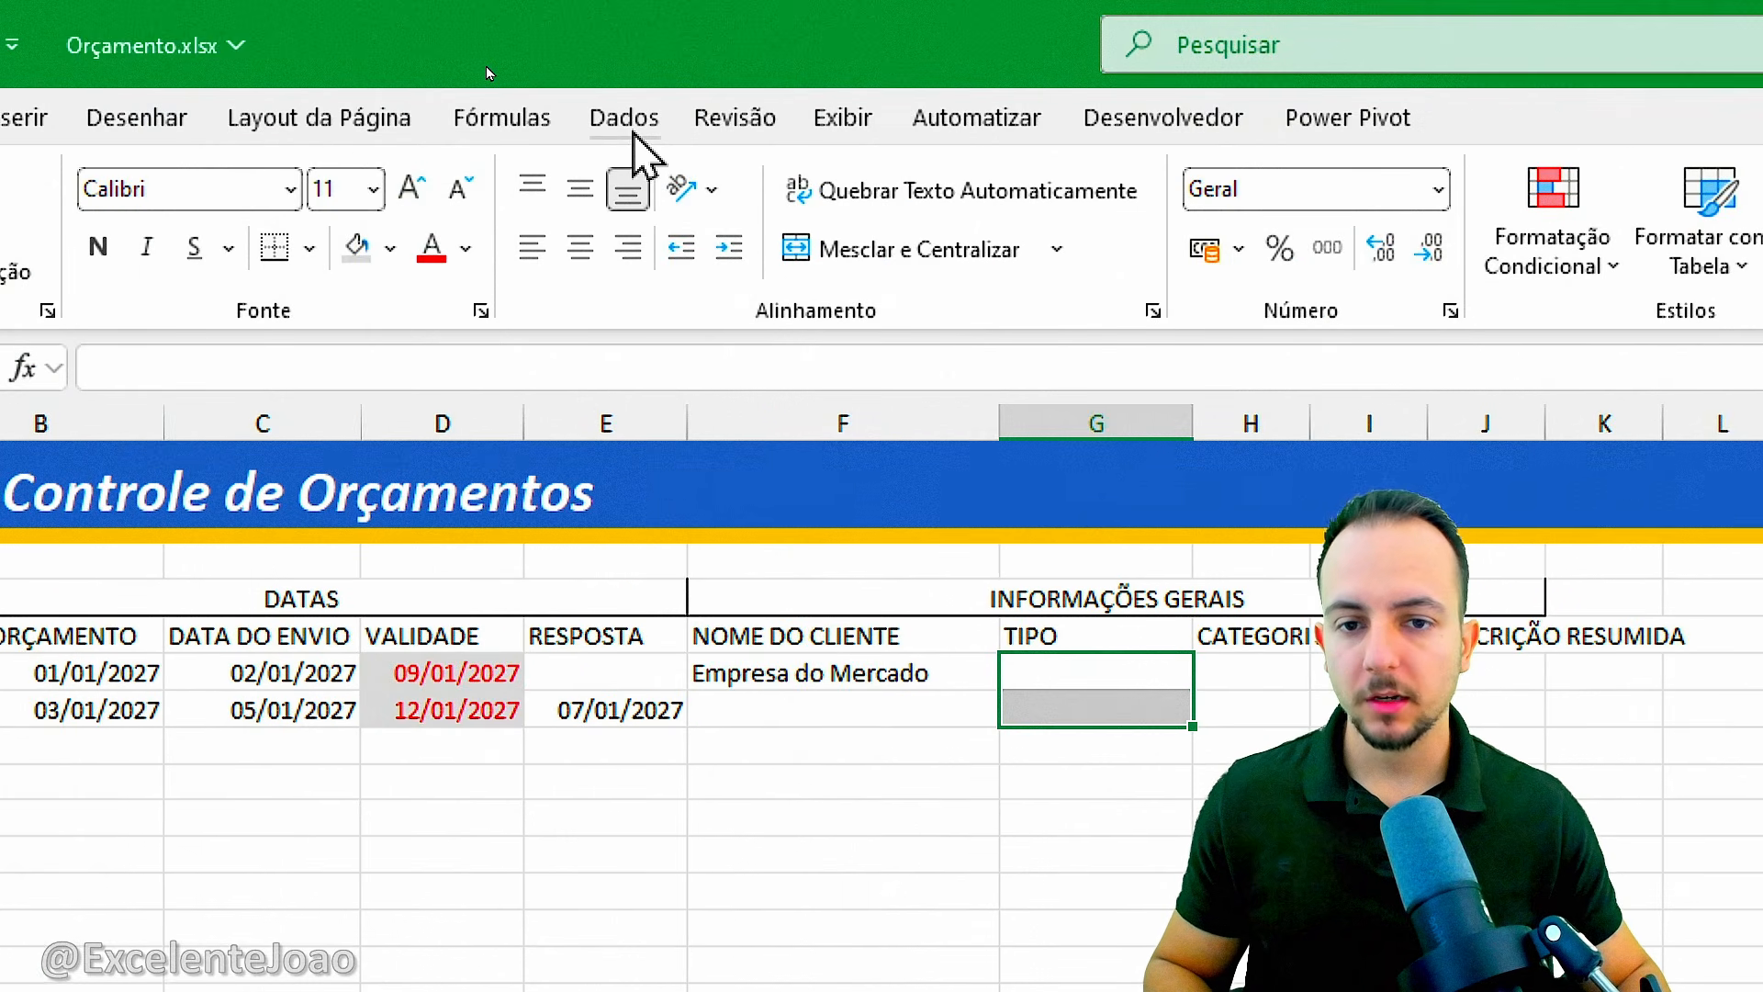
left_click(623, 42)
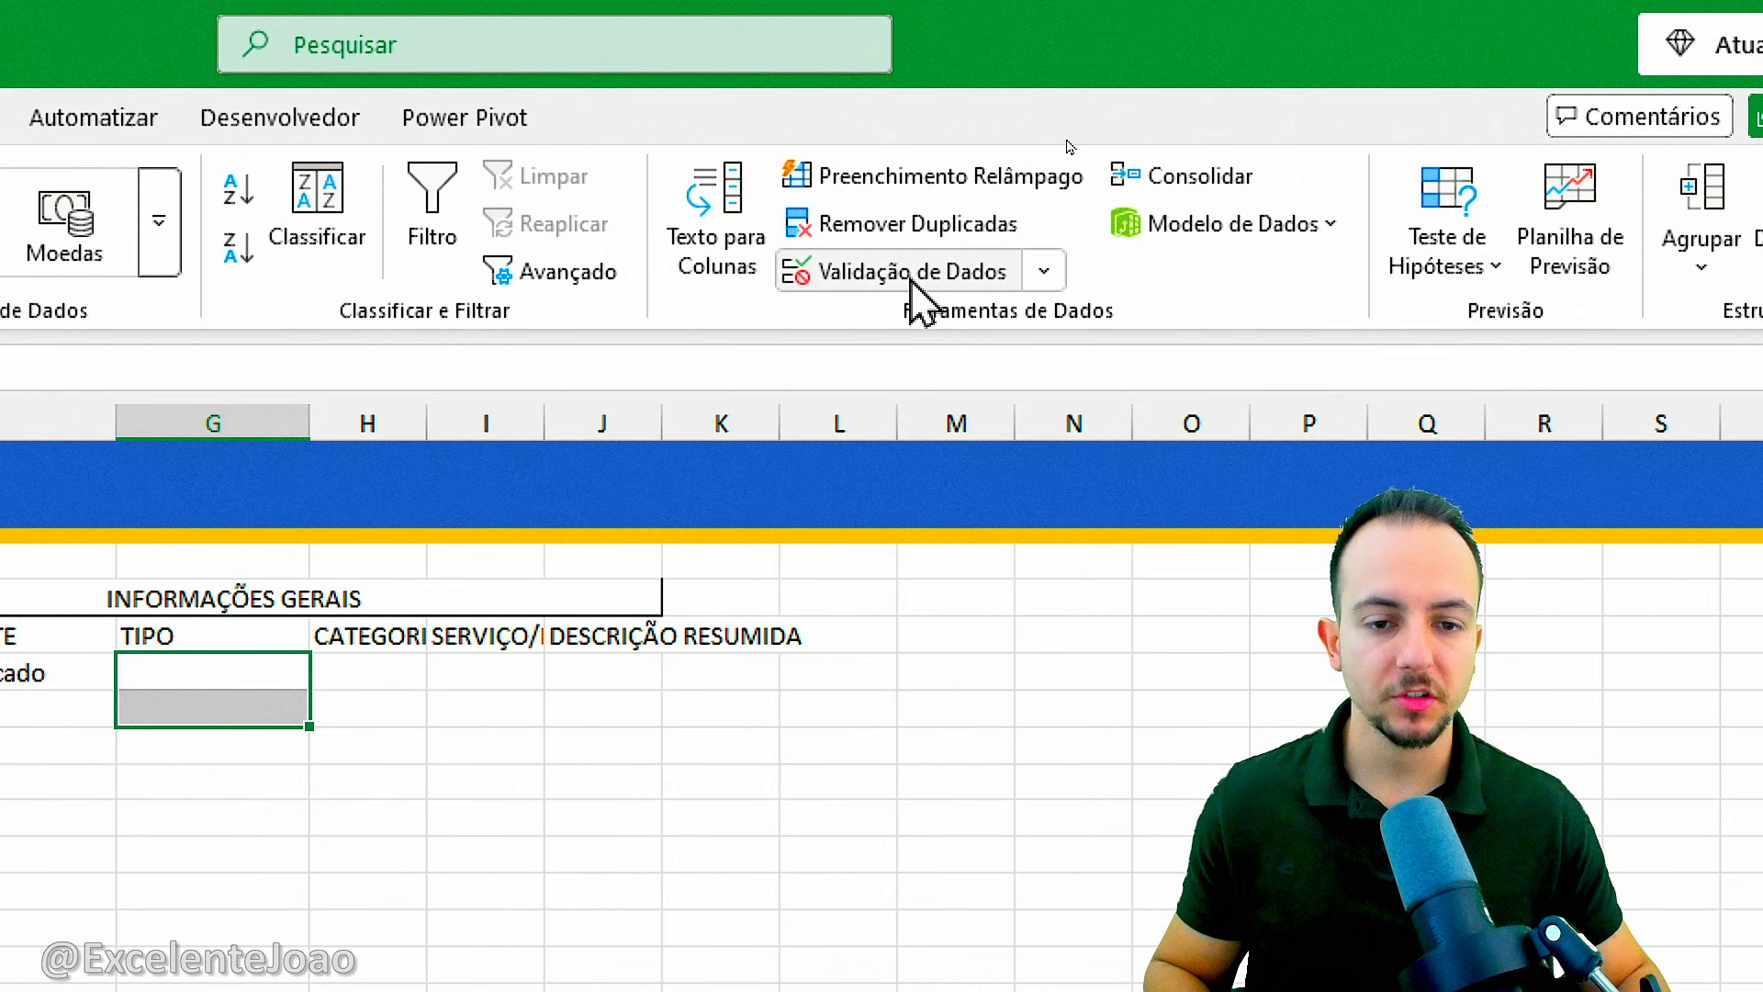
left_click(1012, 273)
left_click_drag(234, 236, 1102, 126)
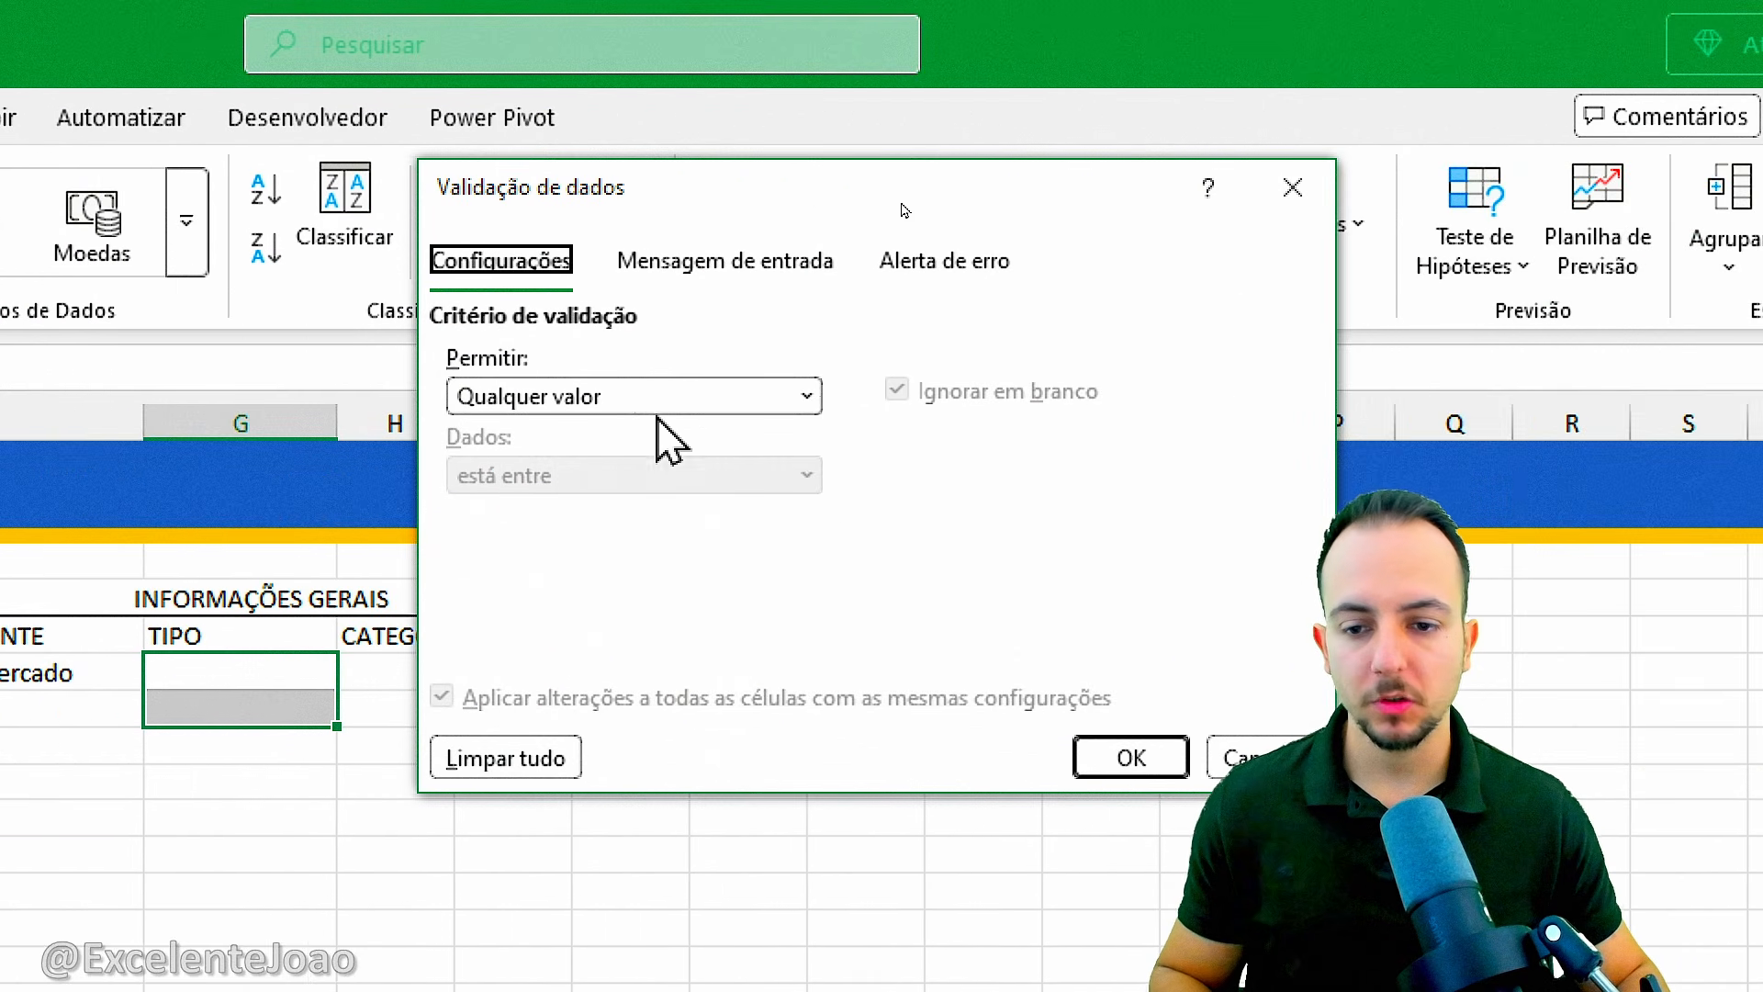
key("ctrl+2")
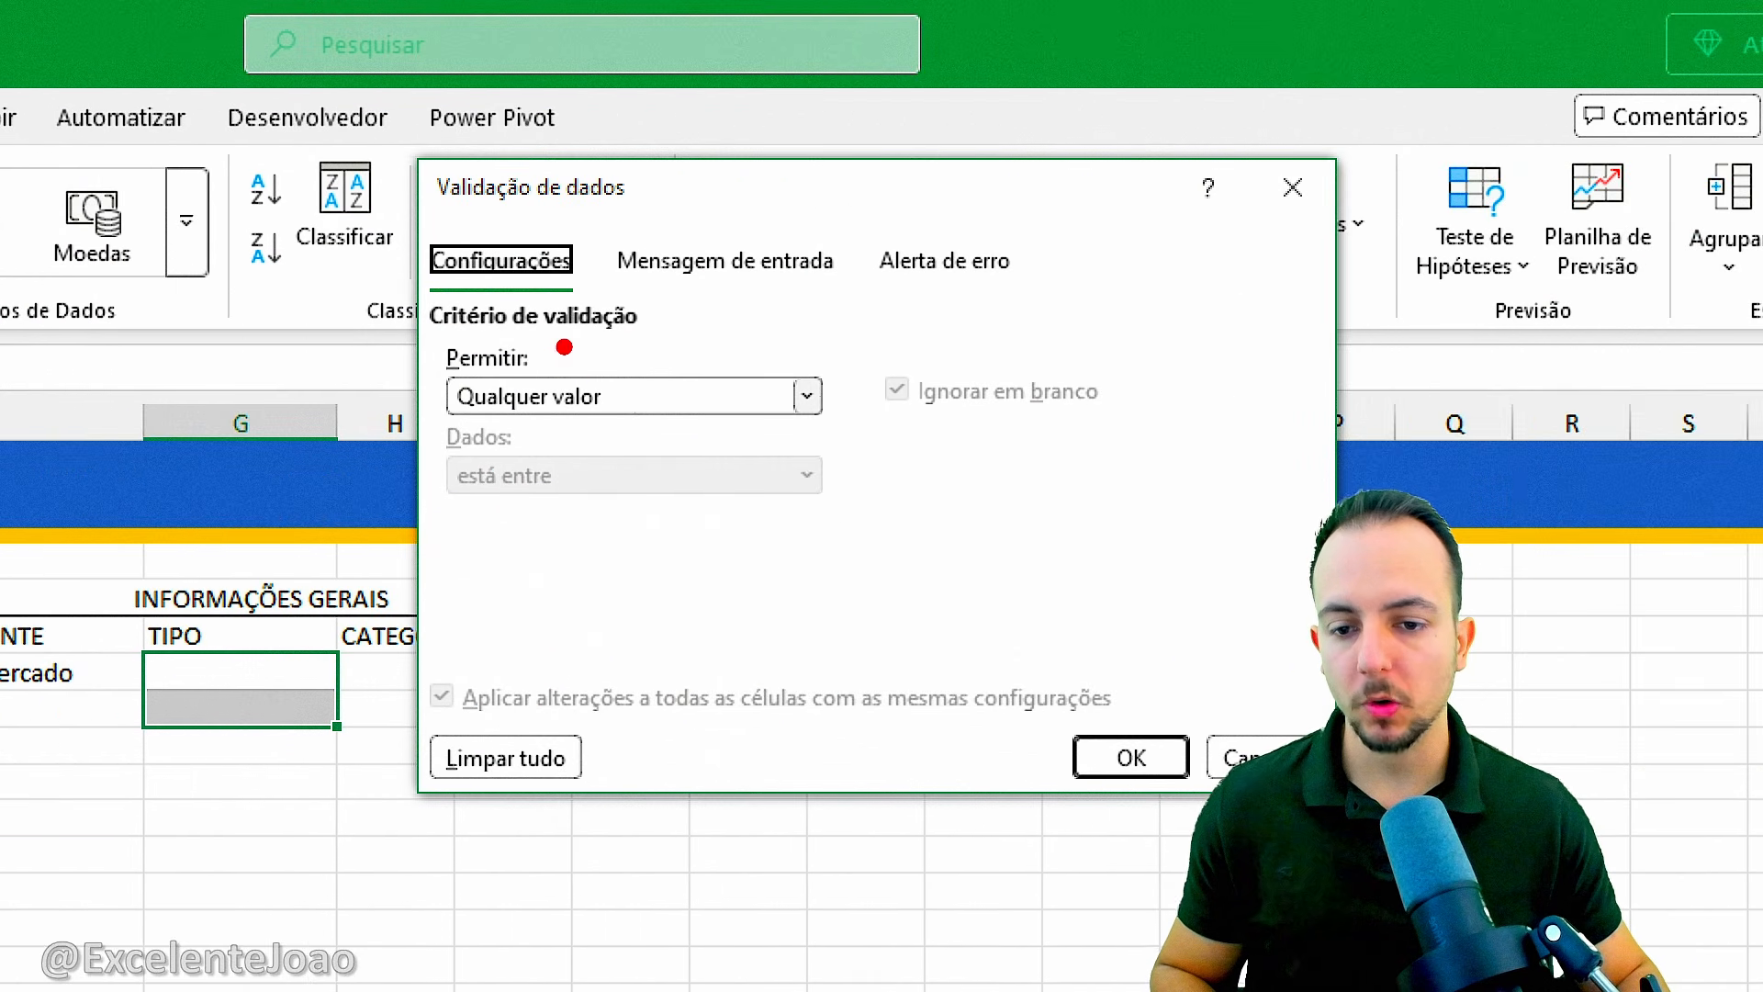
left_click_drag(540, 338, 500, 345)
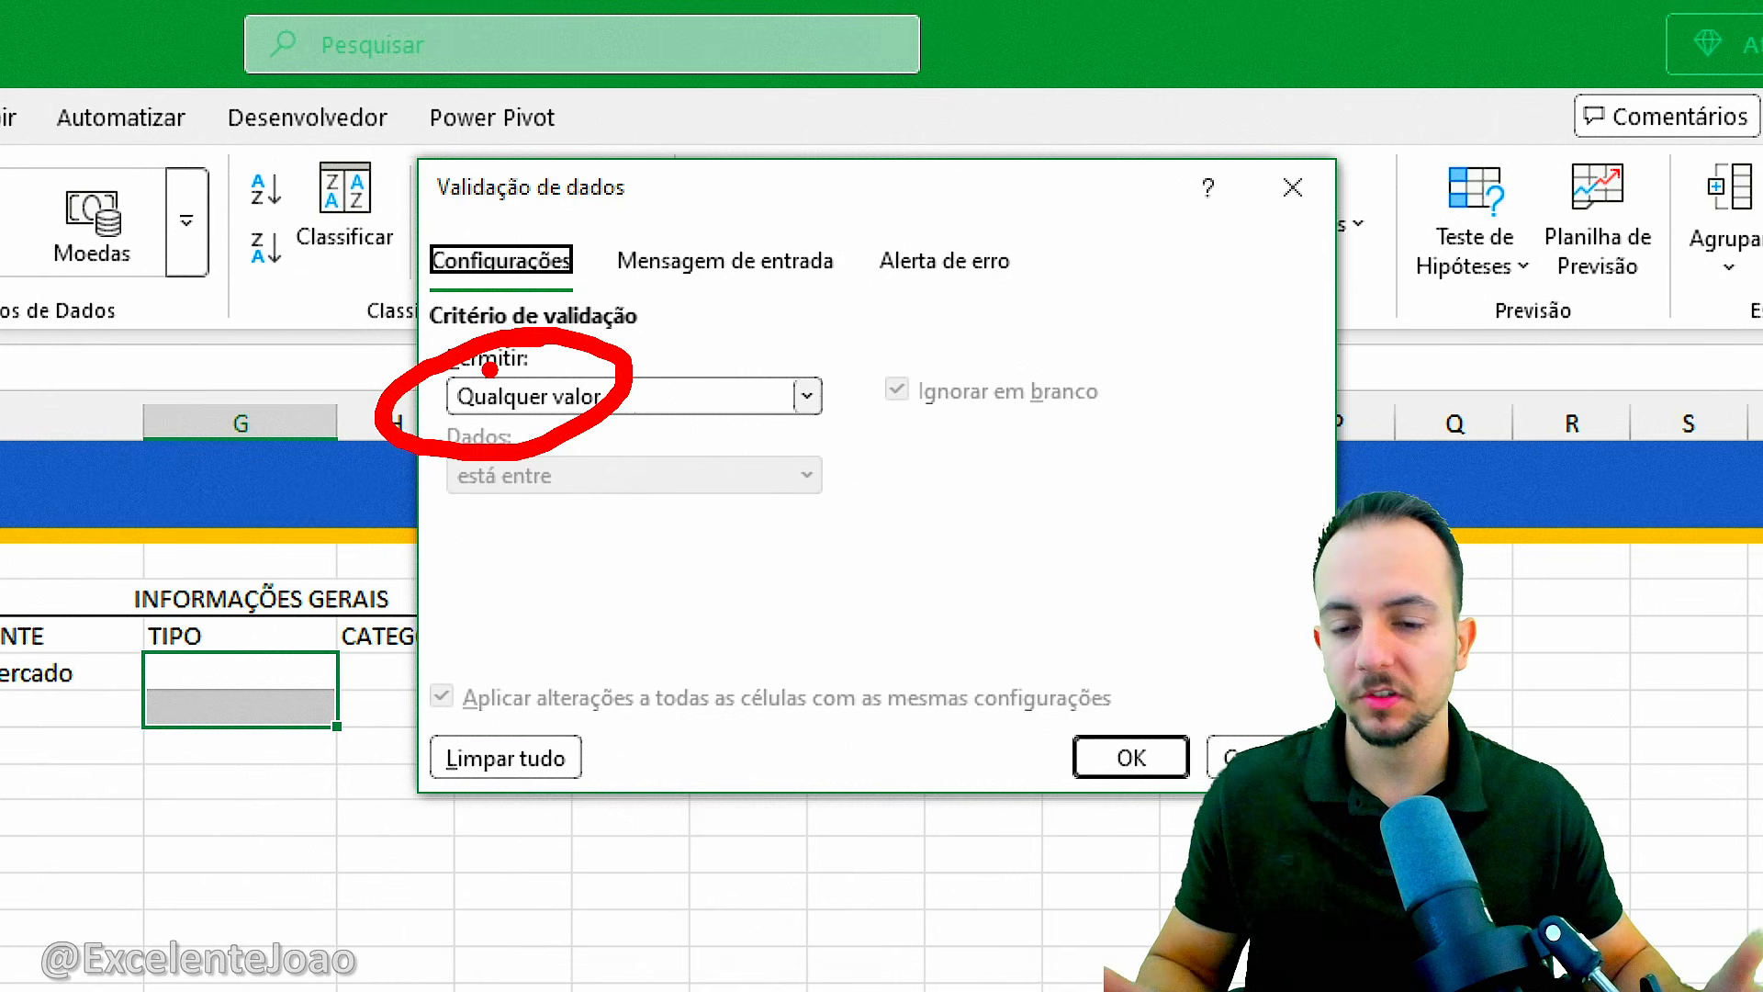
key("Escape")
Restrict G6:G7 to a dropdown list with the source Empresa;Pessoa Fisica and apply the validation.
left_click(511, 393)
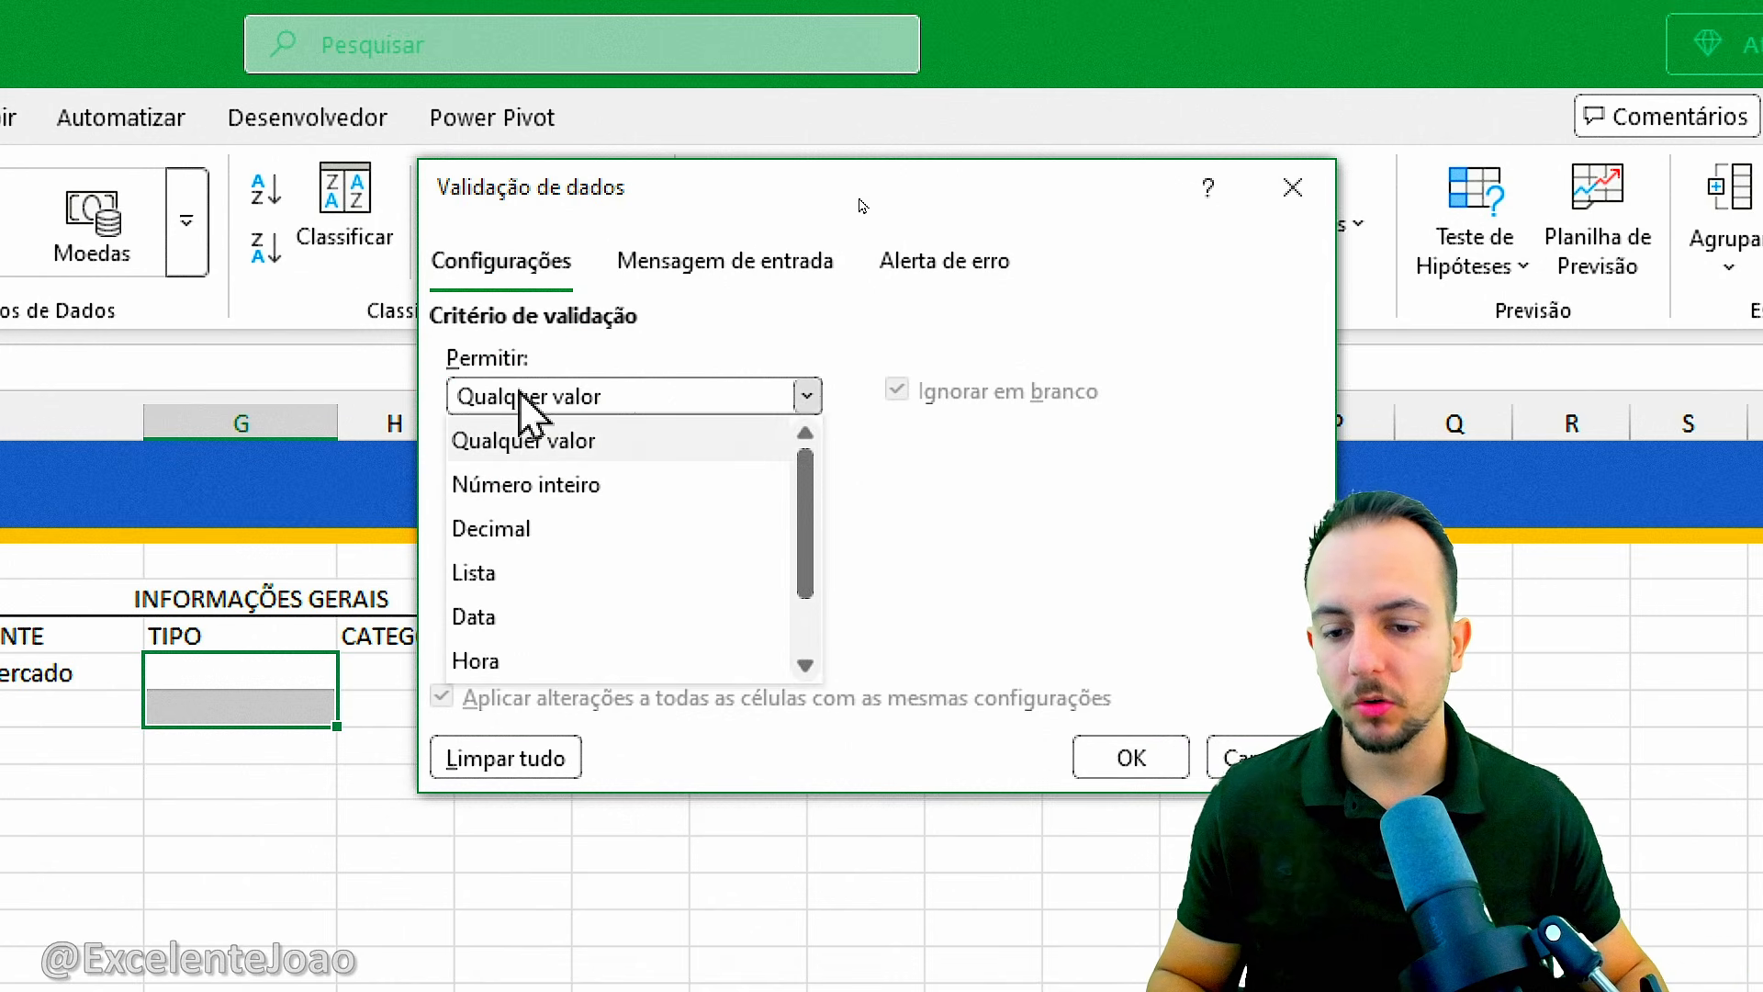
left_click(517, 564)
left_click(517, 563)
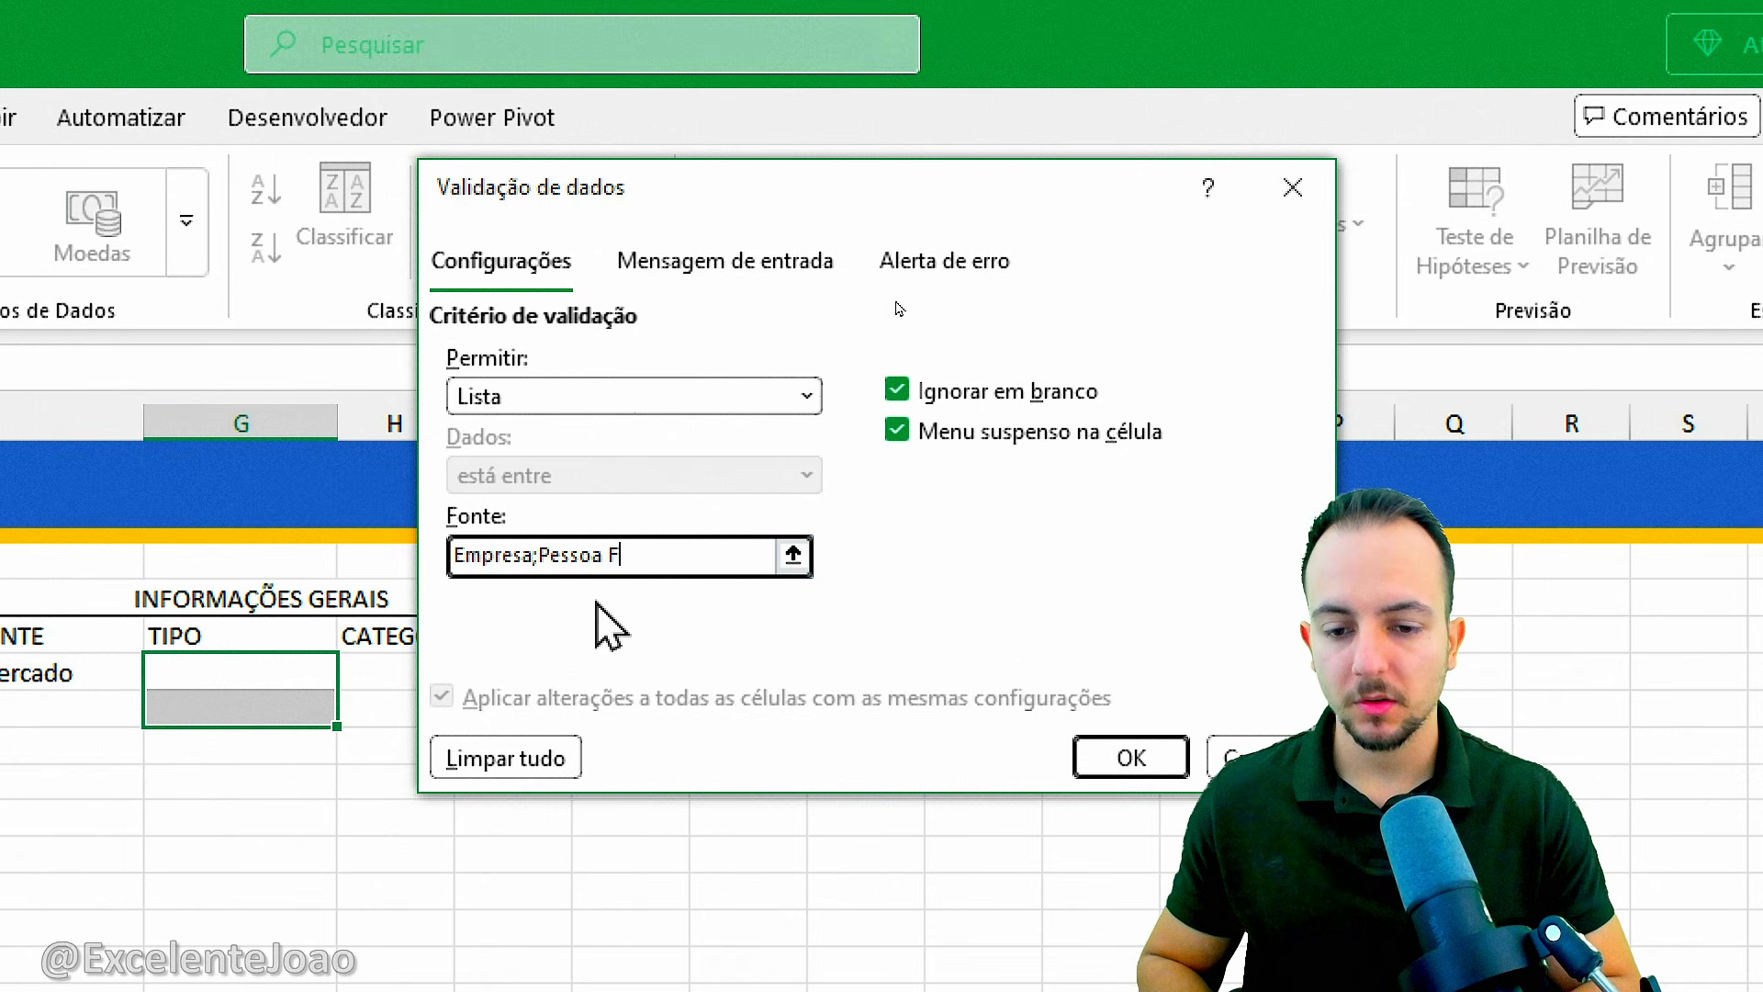
type("a")
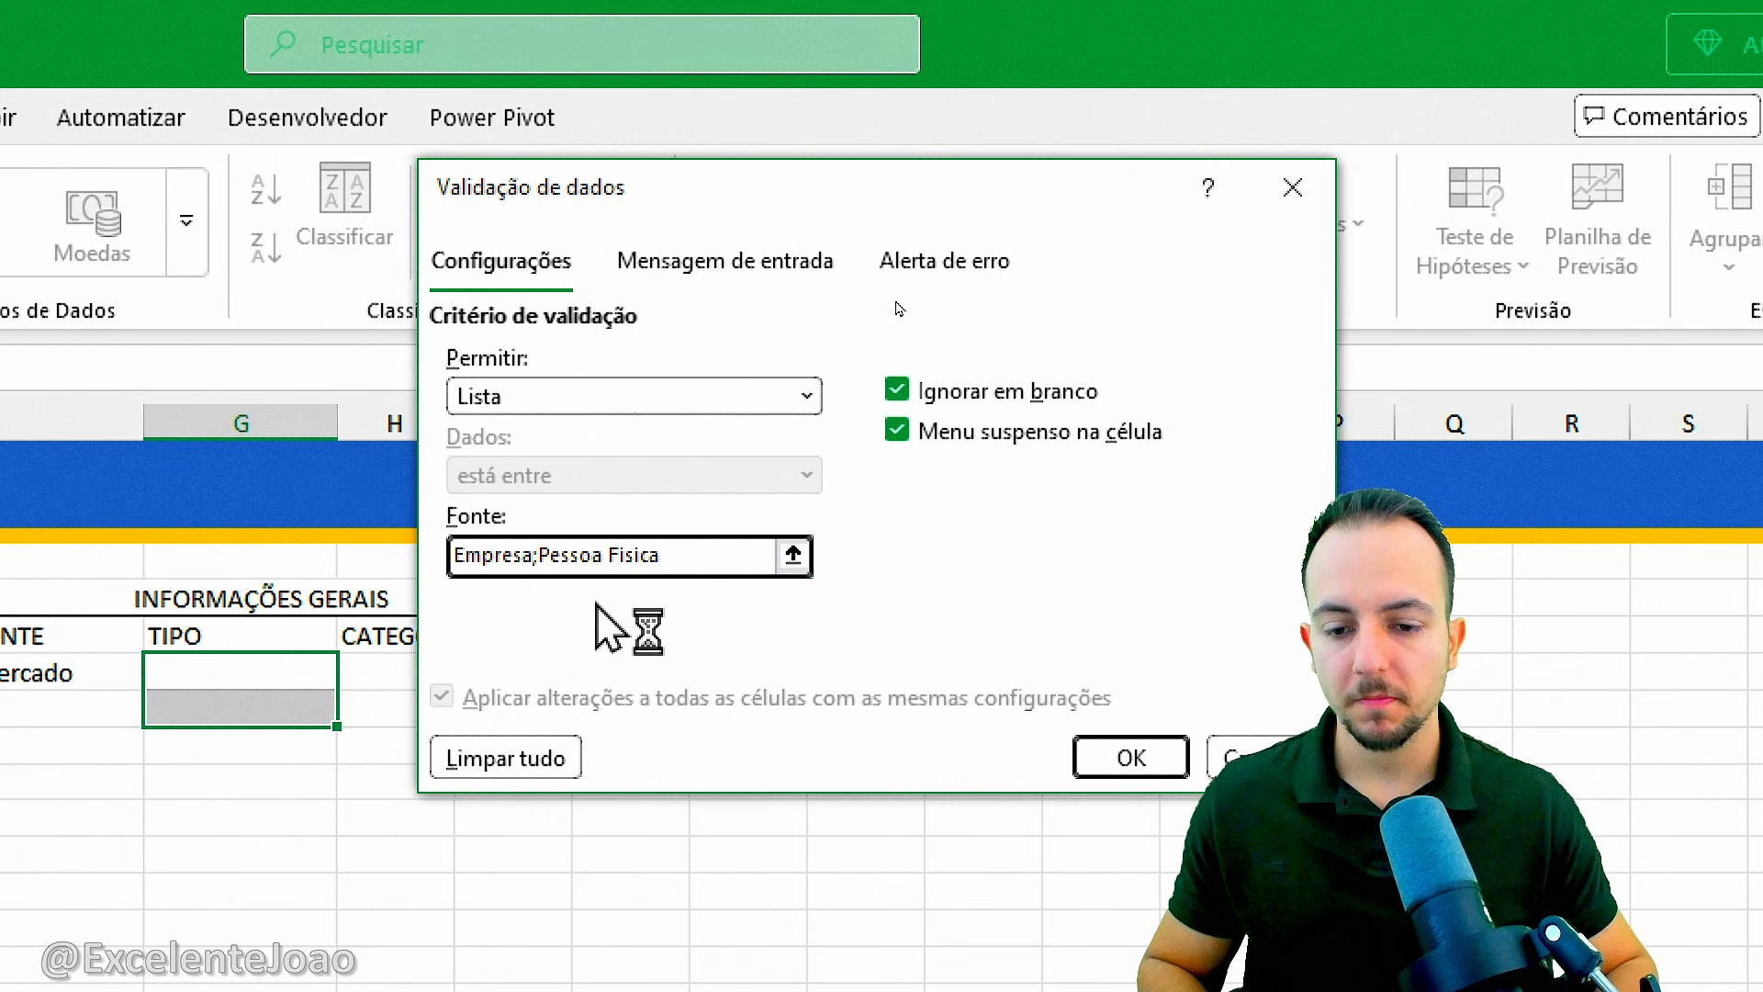
left_click(1130, 756)
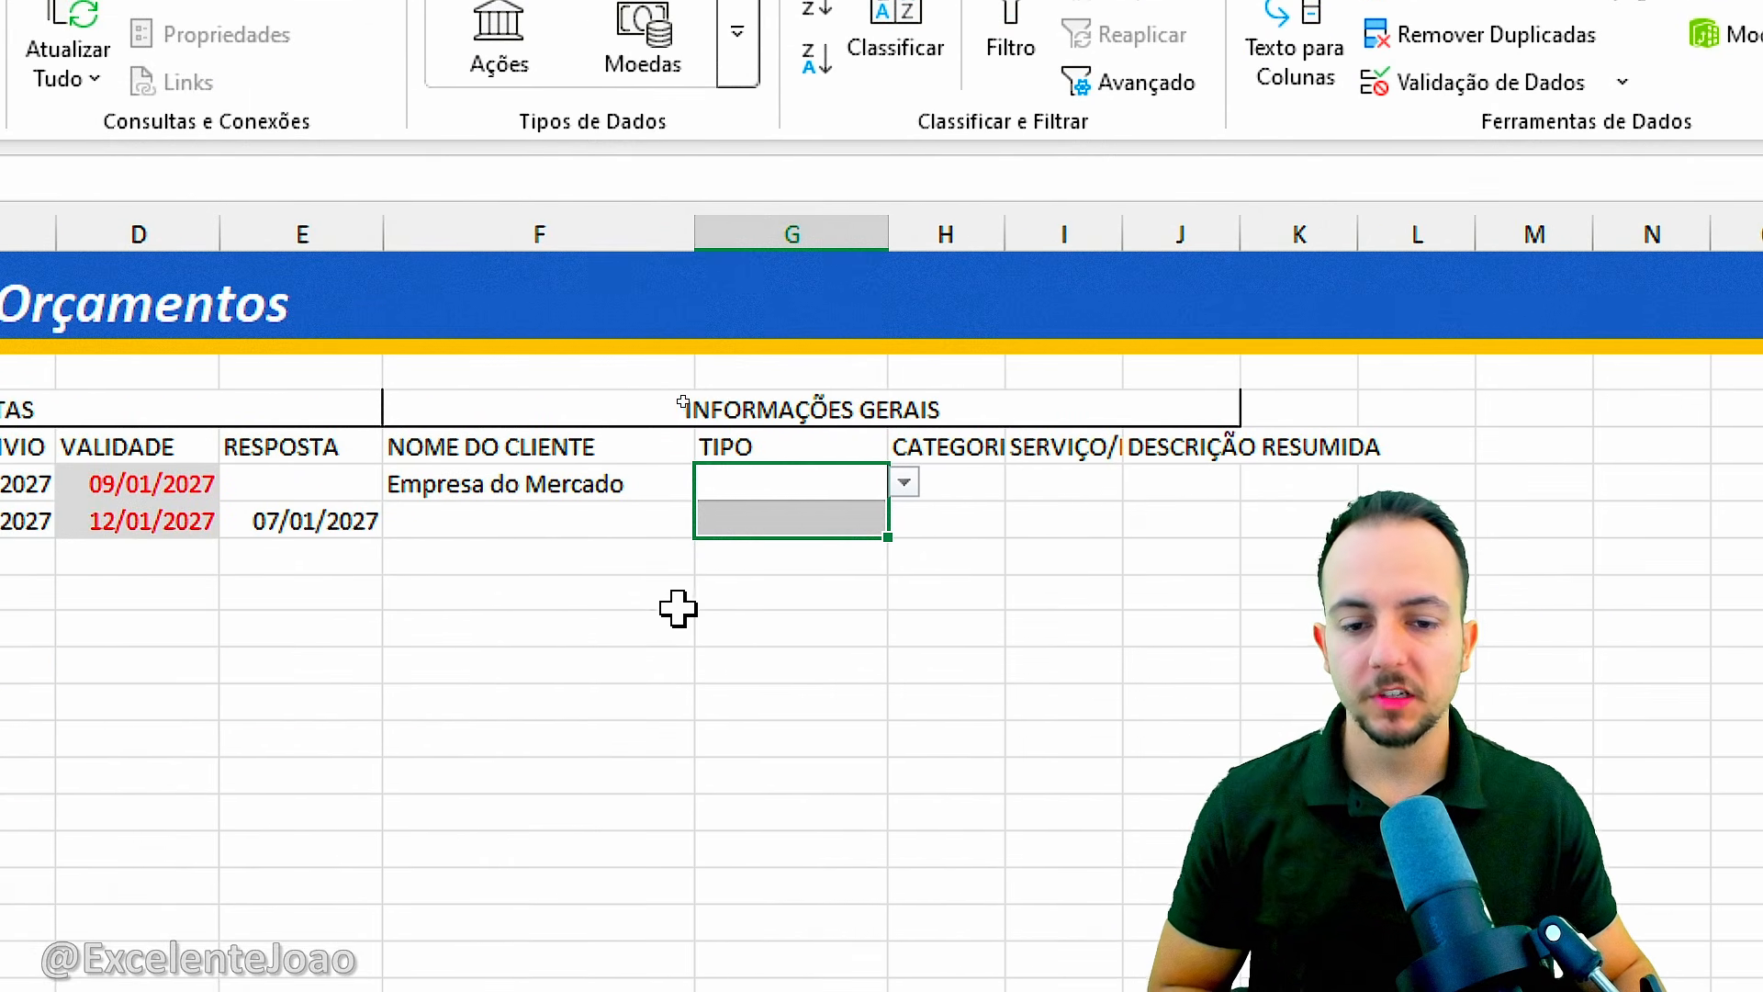
Try both dropdown options in G6, leave Pessoa Fisica selected, and fit the TIPO column G to its contents.
left_click_drag(804, 514, 839, 480)
left_click(904, 483)
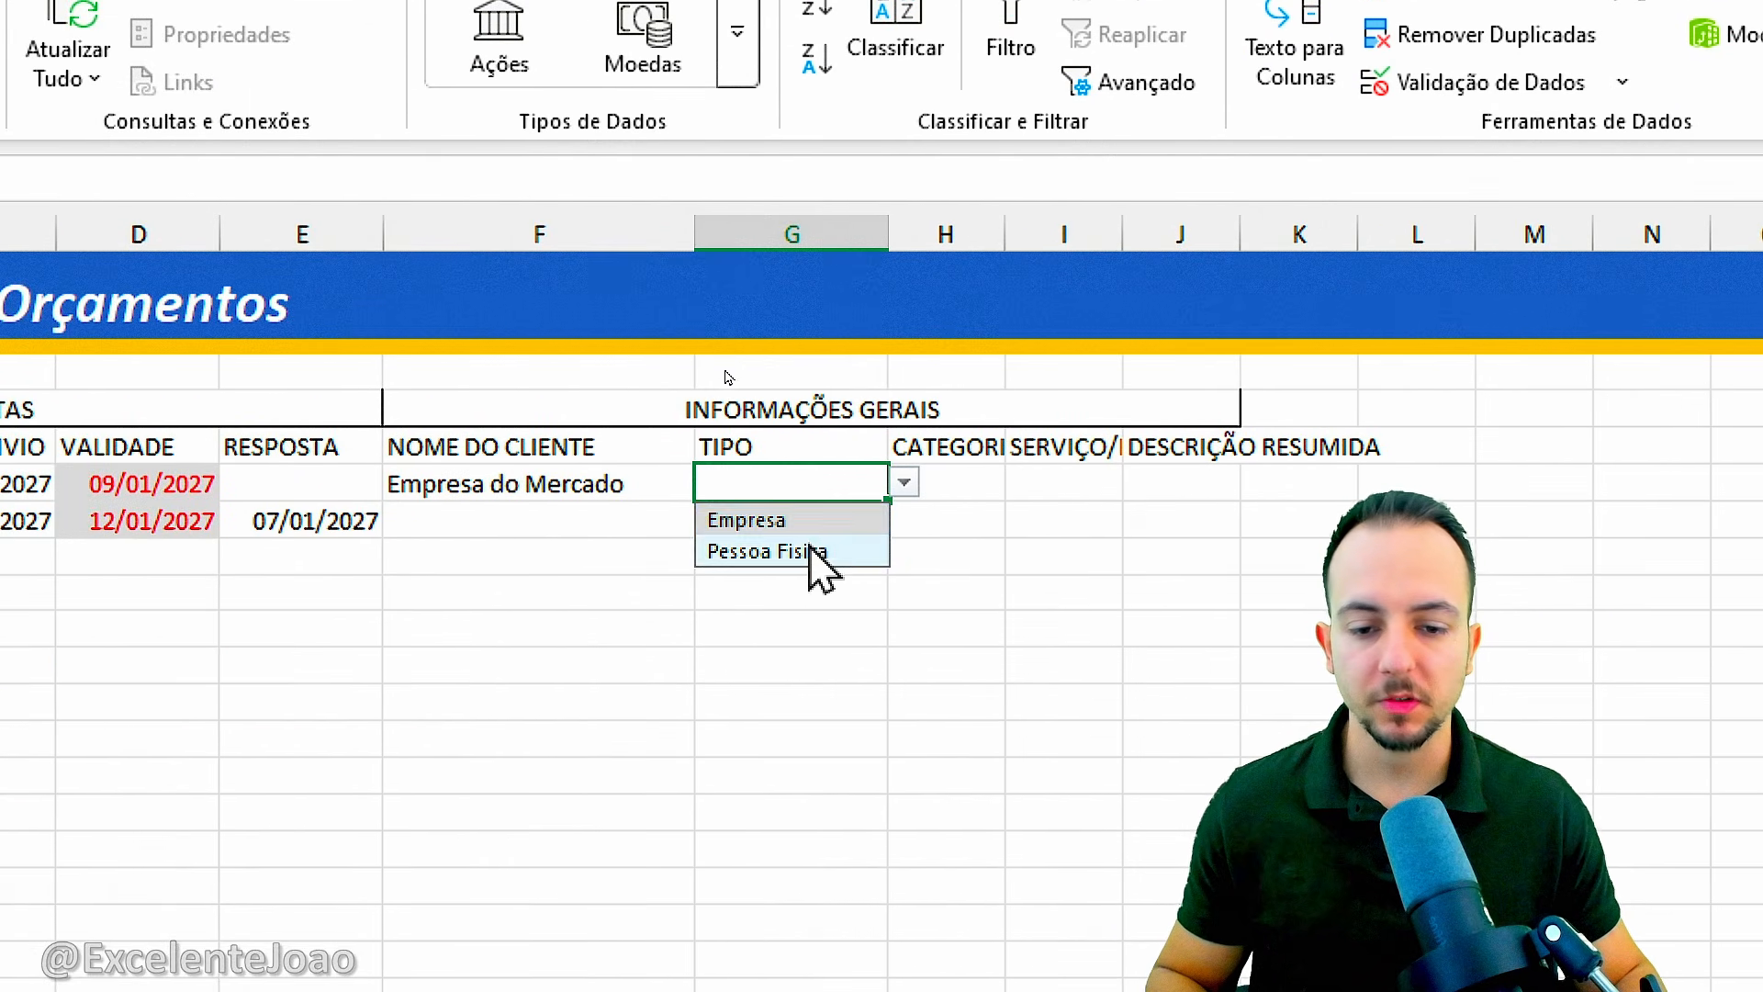
left_click(814, 553)
left_click(905, 483)
left_click(799, 520)
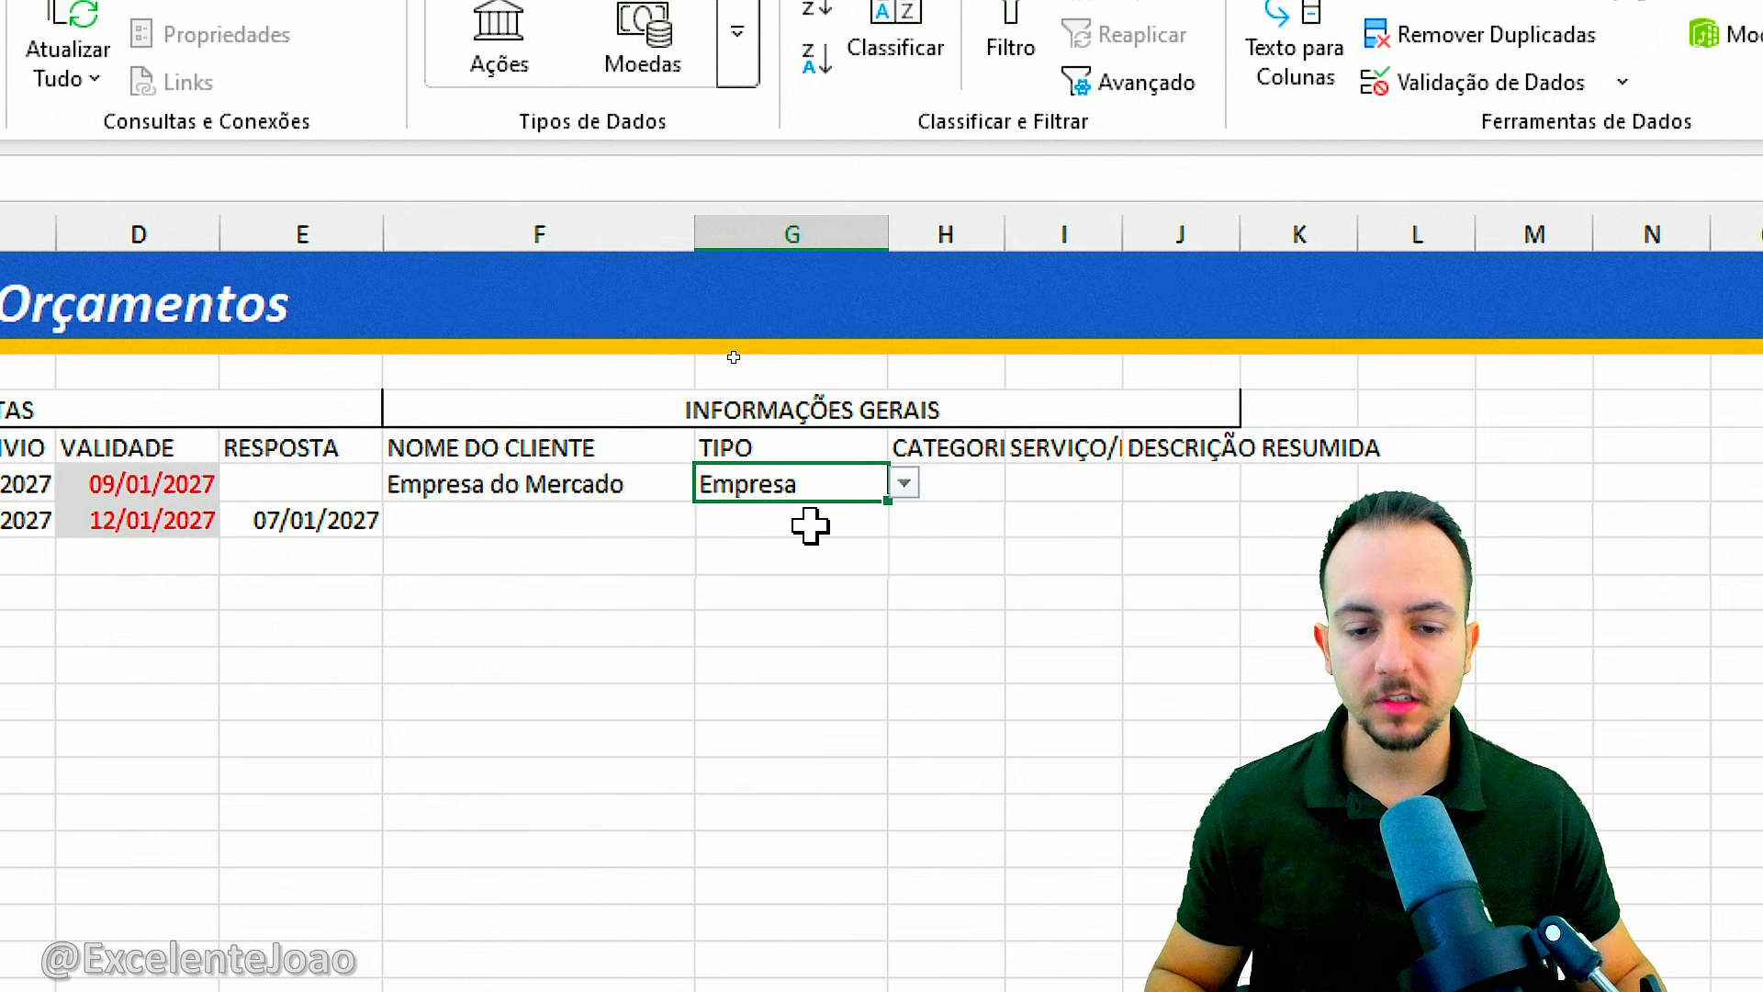
left_click(905, 483)
left_click(836, 551)
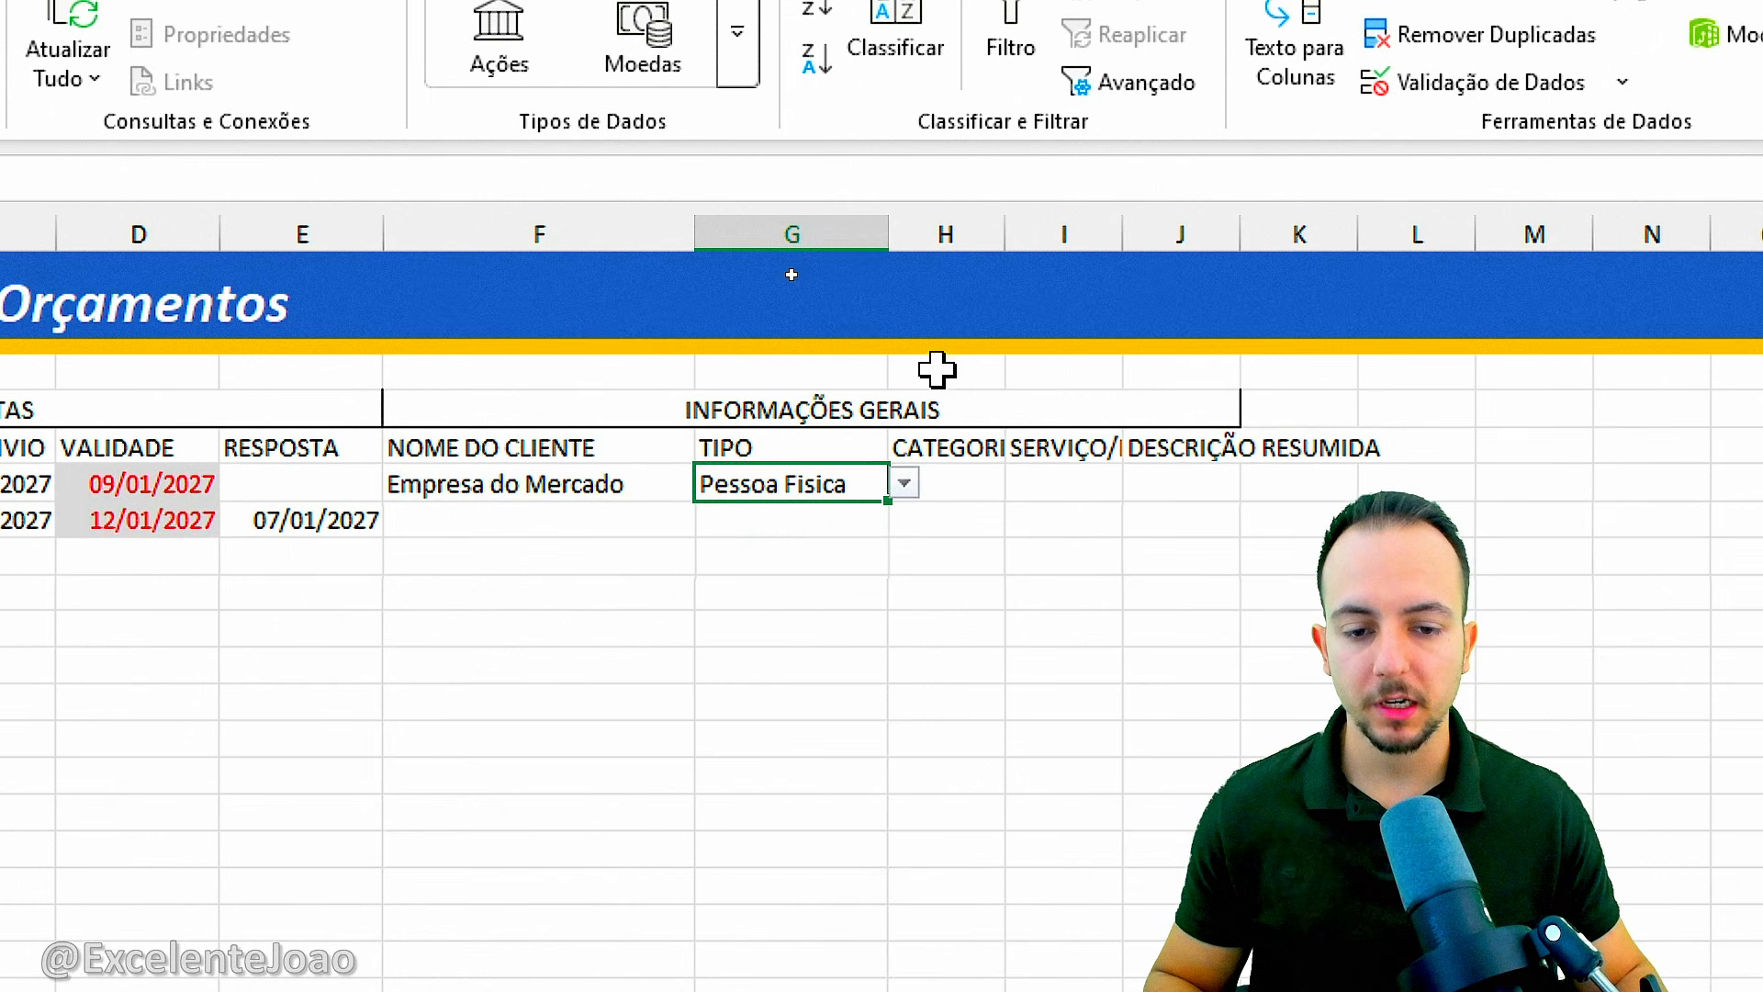
double_click(888, 234)
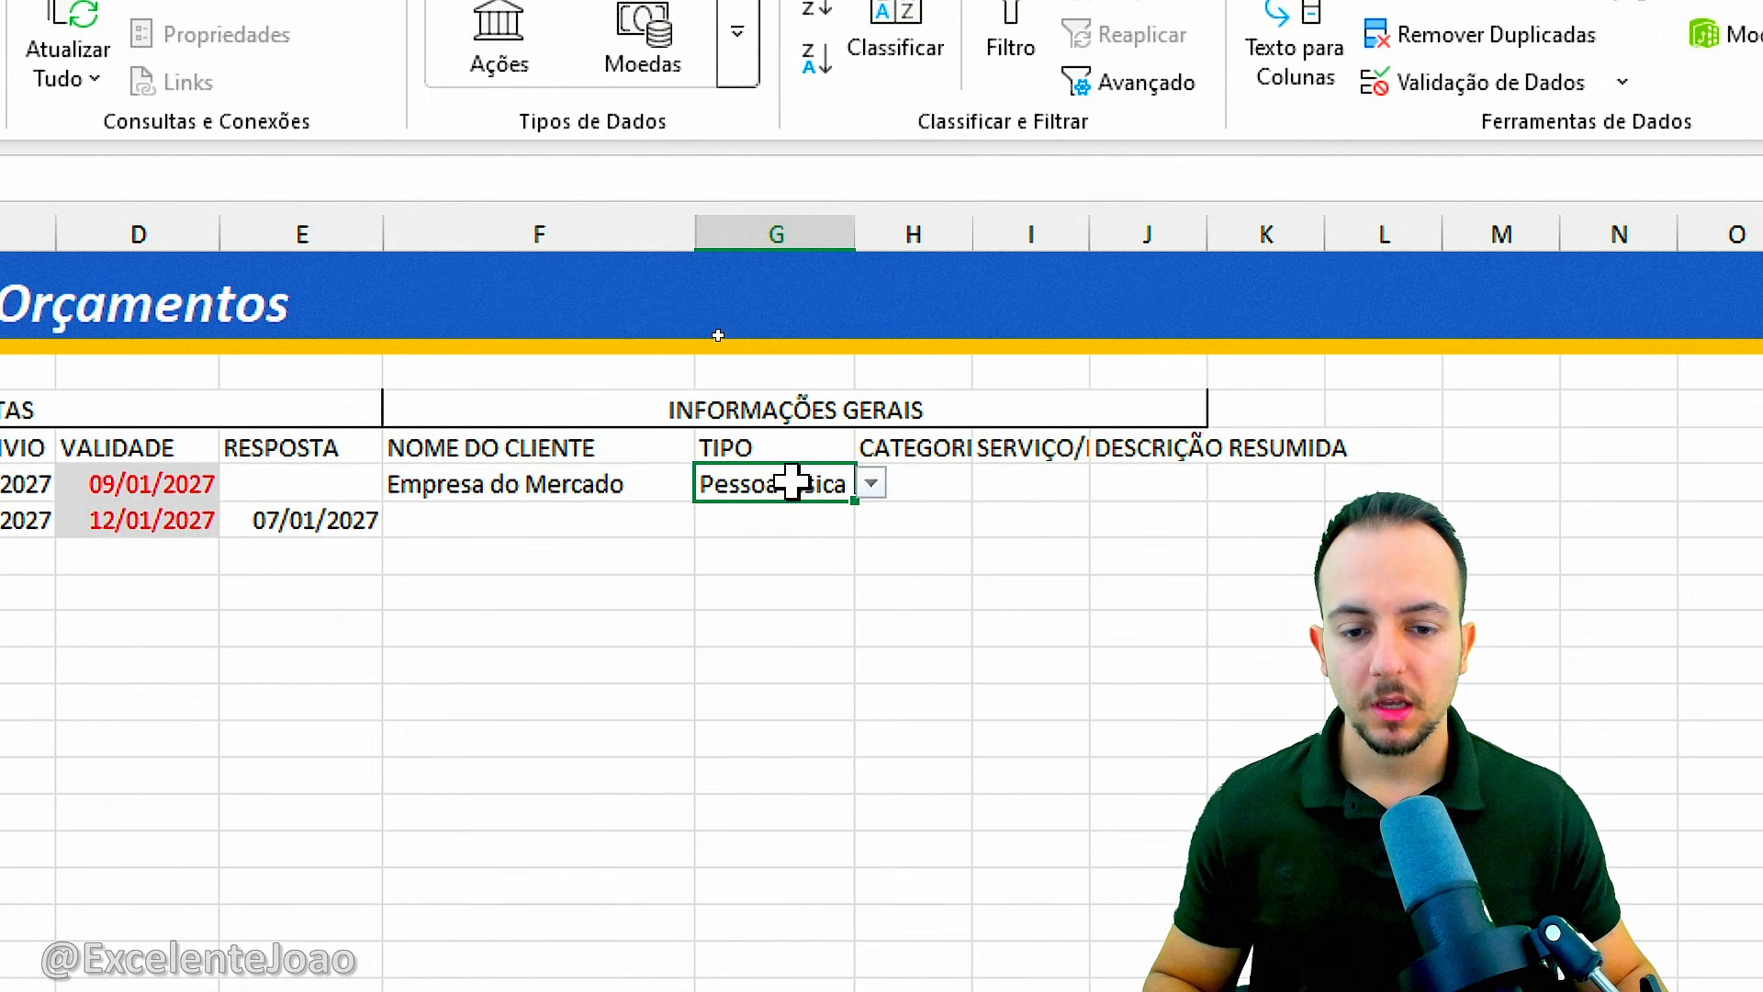
left_click_drag(783, 501, 965, 613)
mouse_move(721, 477)
left_mouse_down()
mouse_move(763, 454)
mouse_move(742, 551)
mouse_move(675, 455)
left_mouse_up()
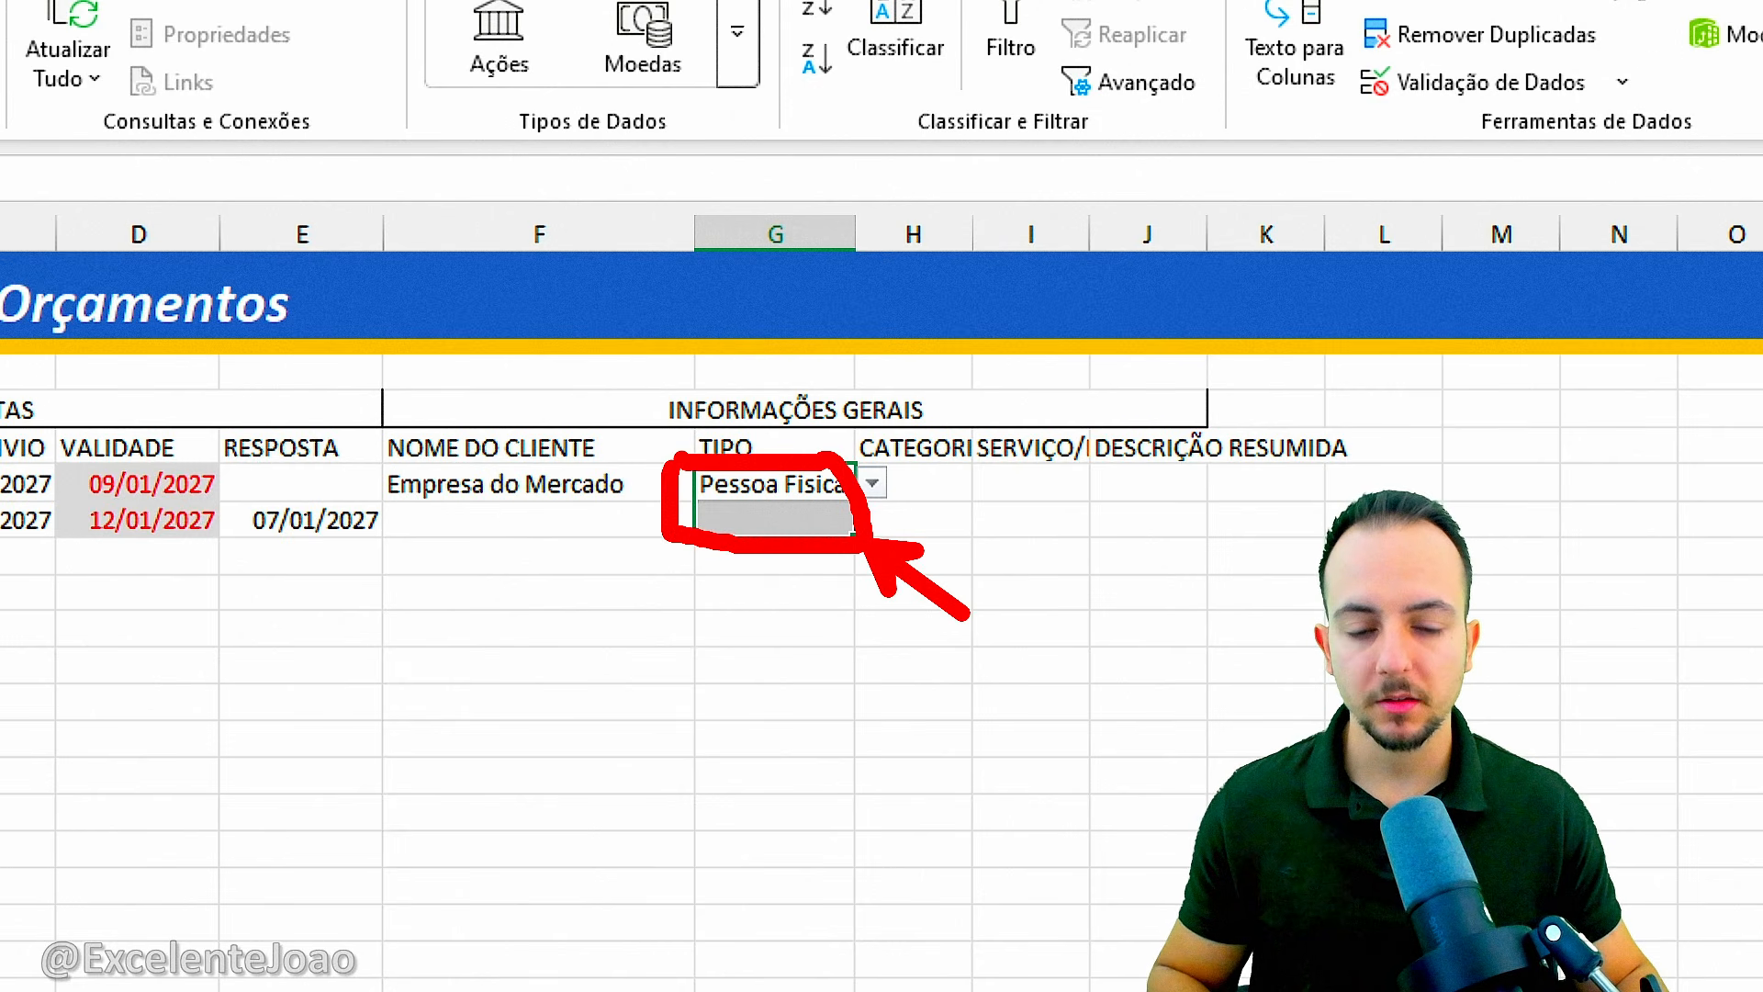
key("Escape")
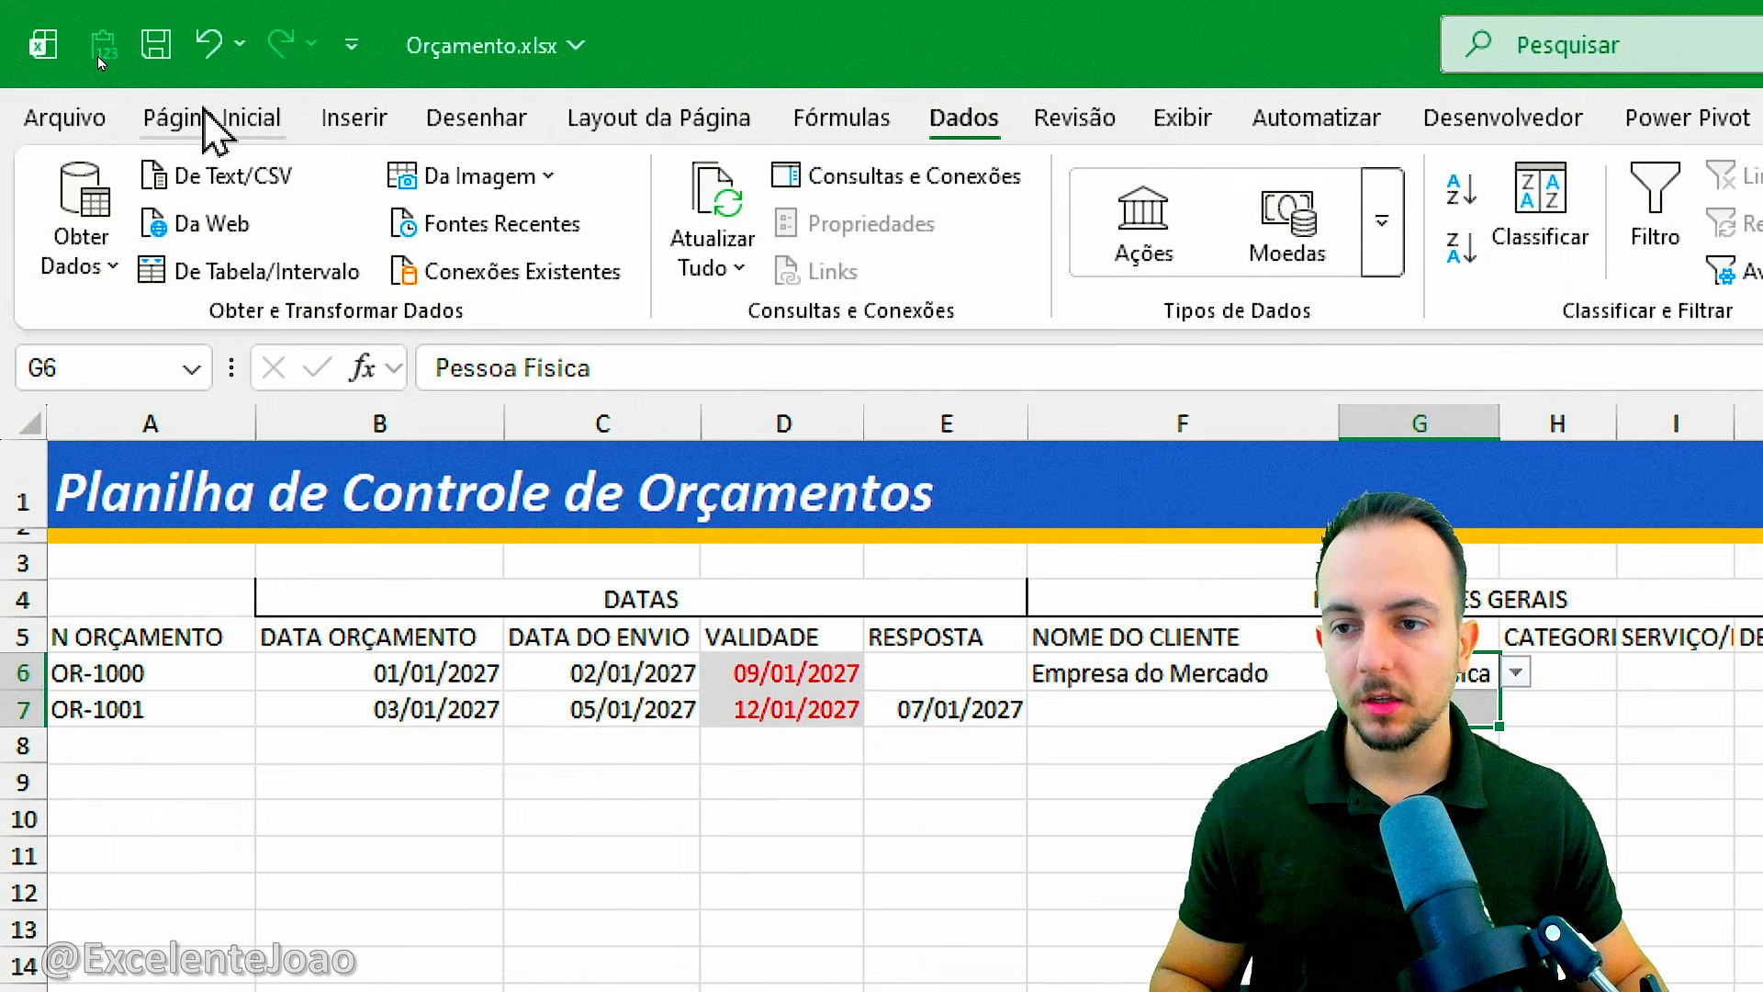
Start an equal-to conditional formatting rule on G6:G7 for the text Pessoa Fisica.
left_click(208, 117)
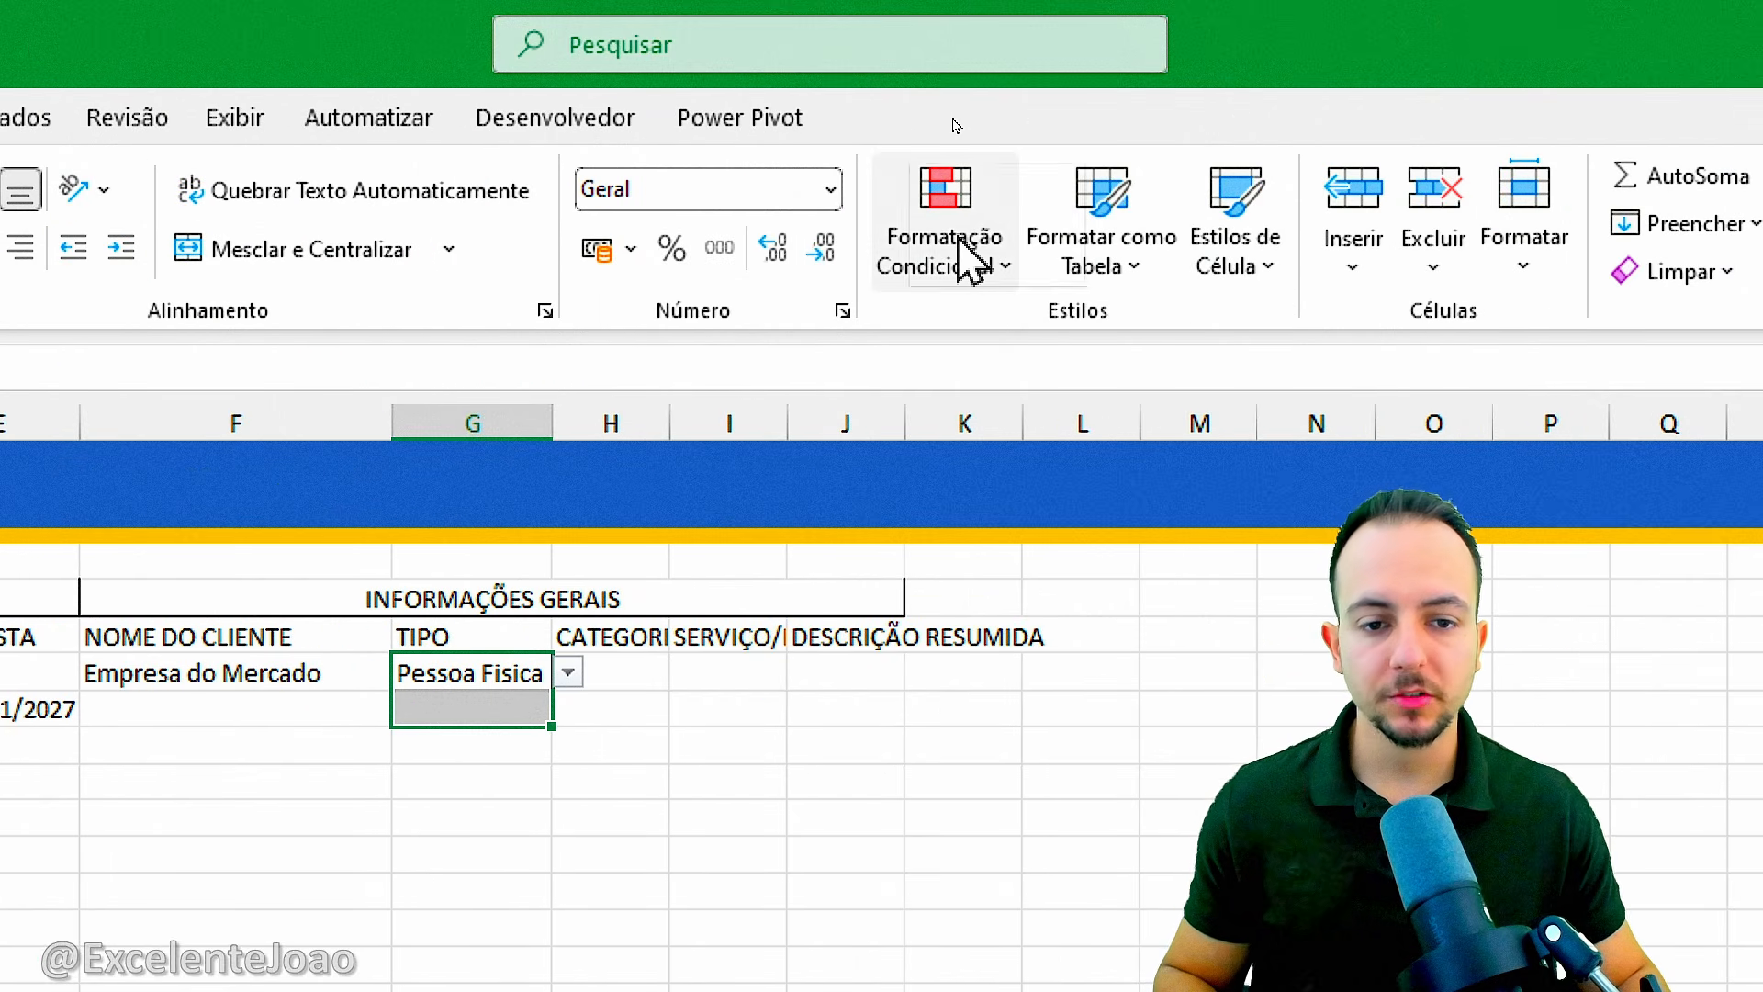
left_click(969, 260)
mouse_move(991, 363)
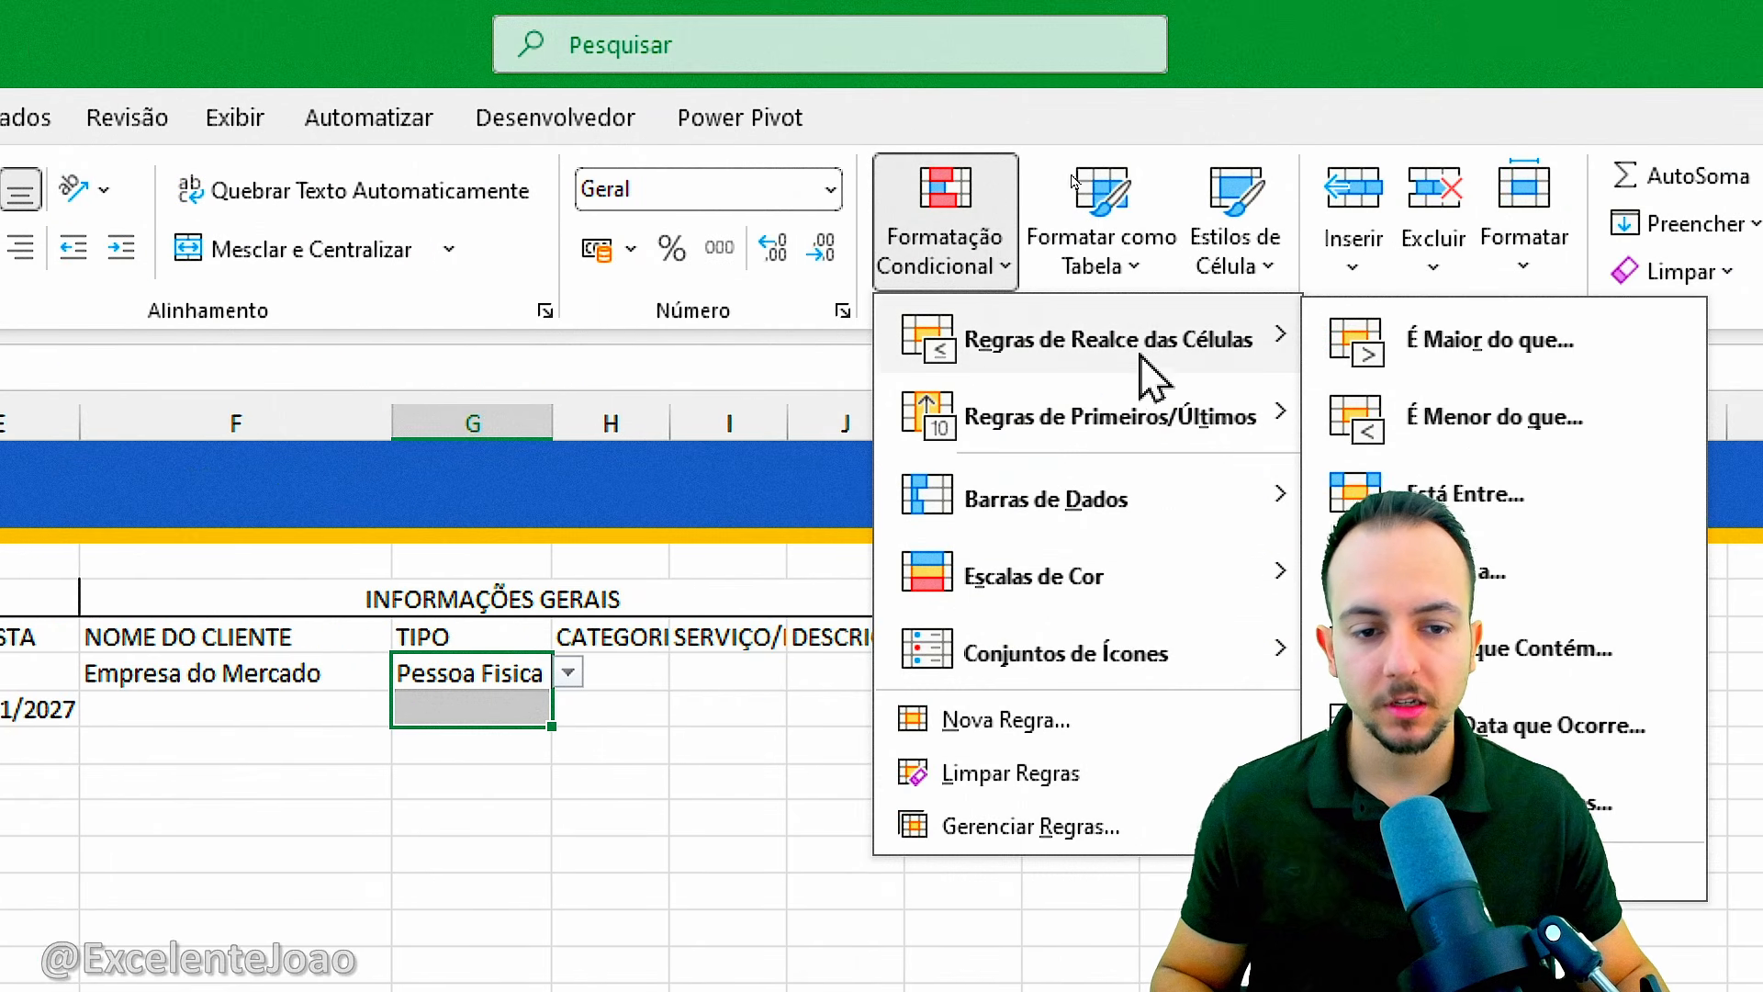
left_click(1295, 574)
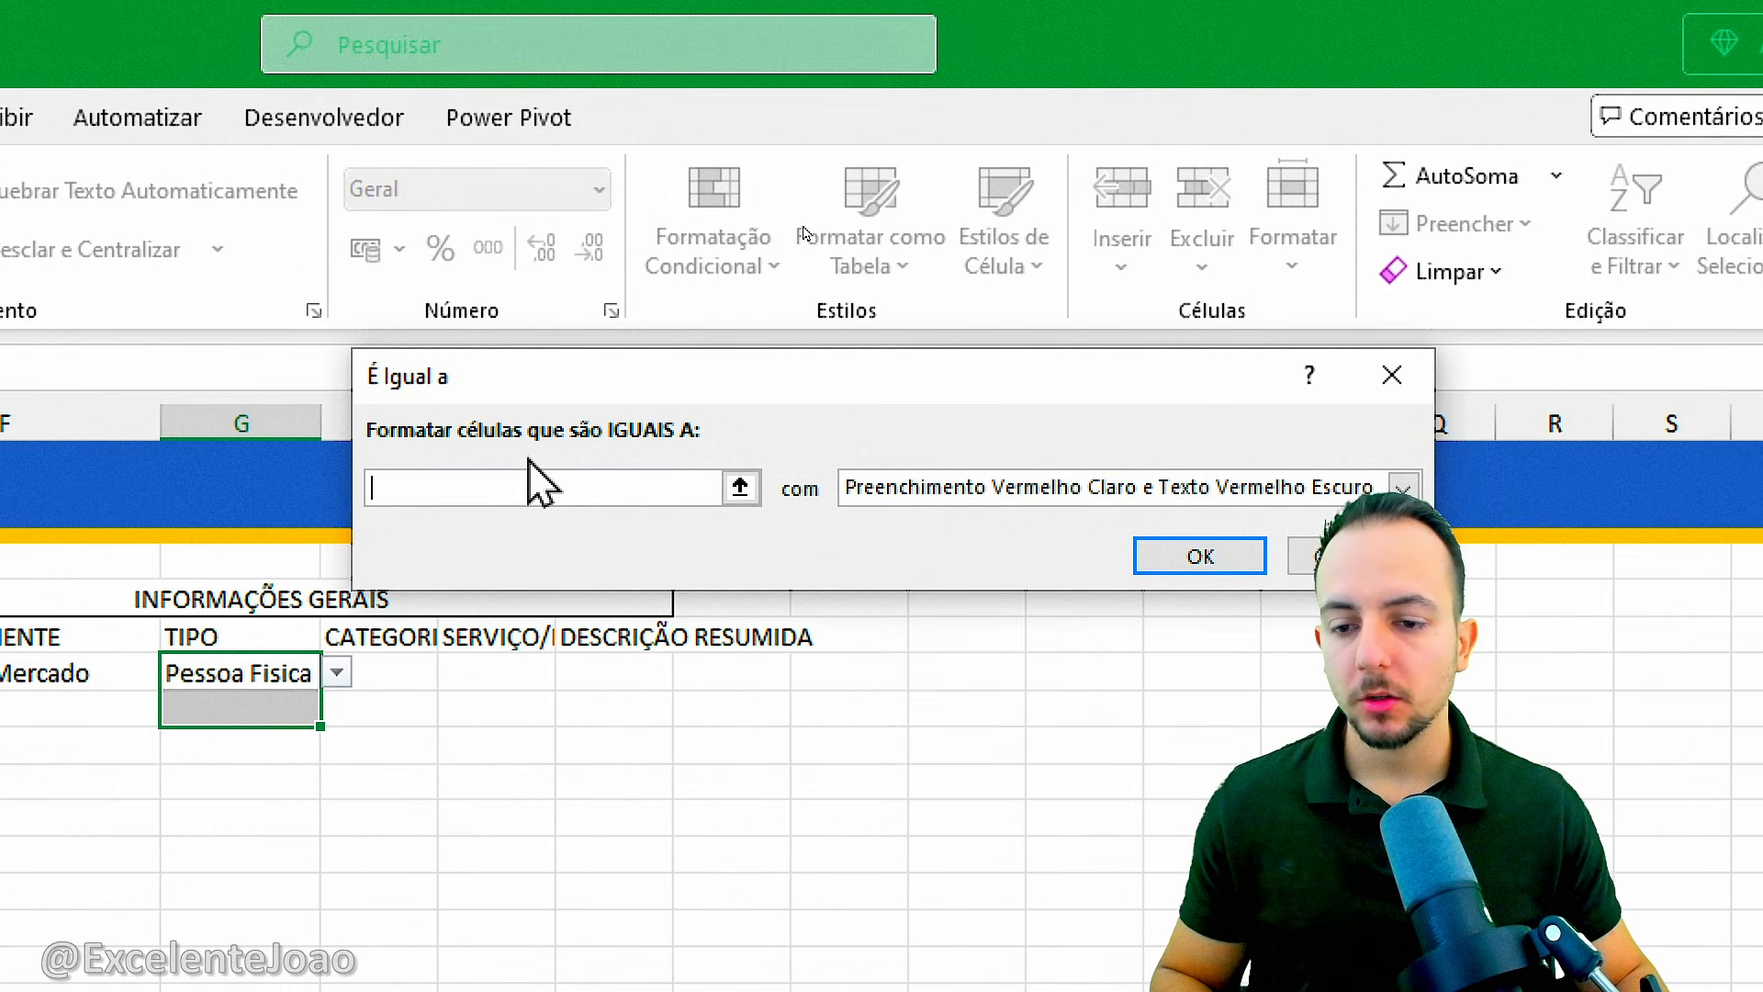
type("Pesso")
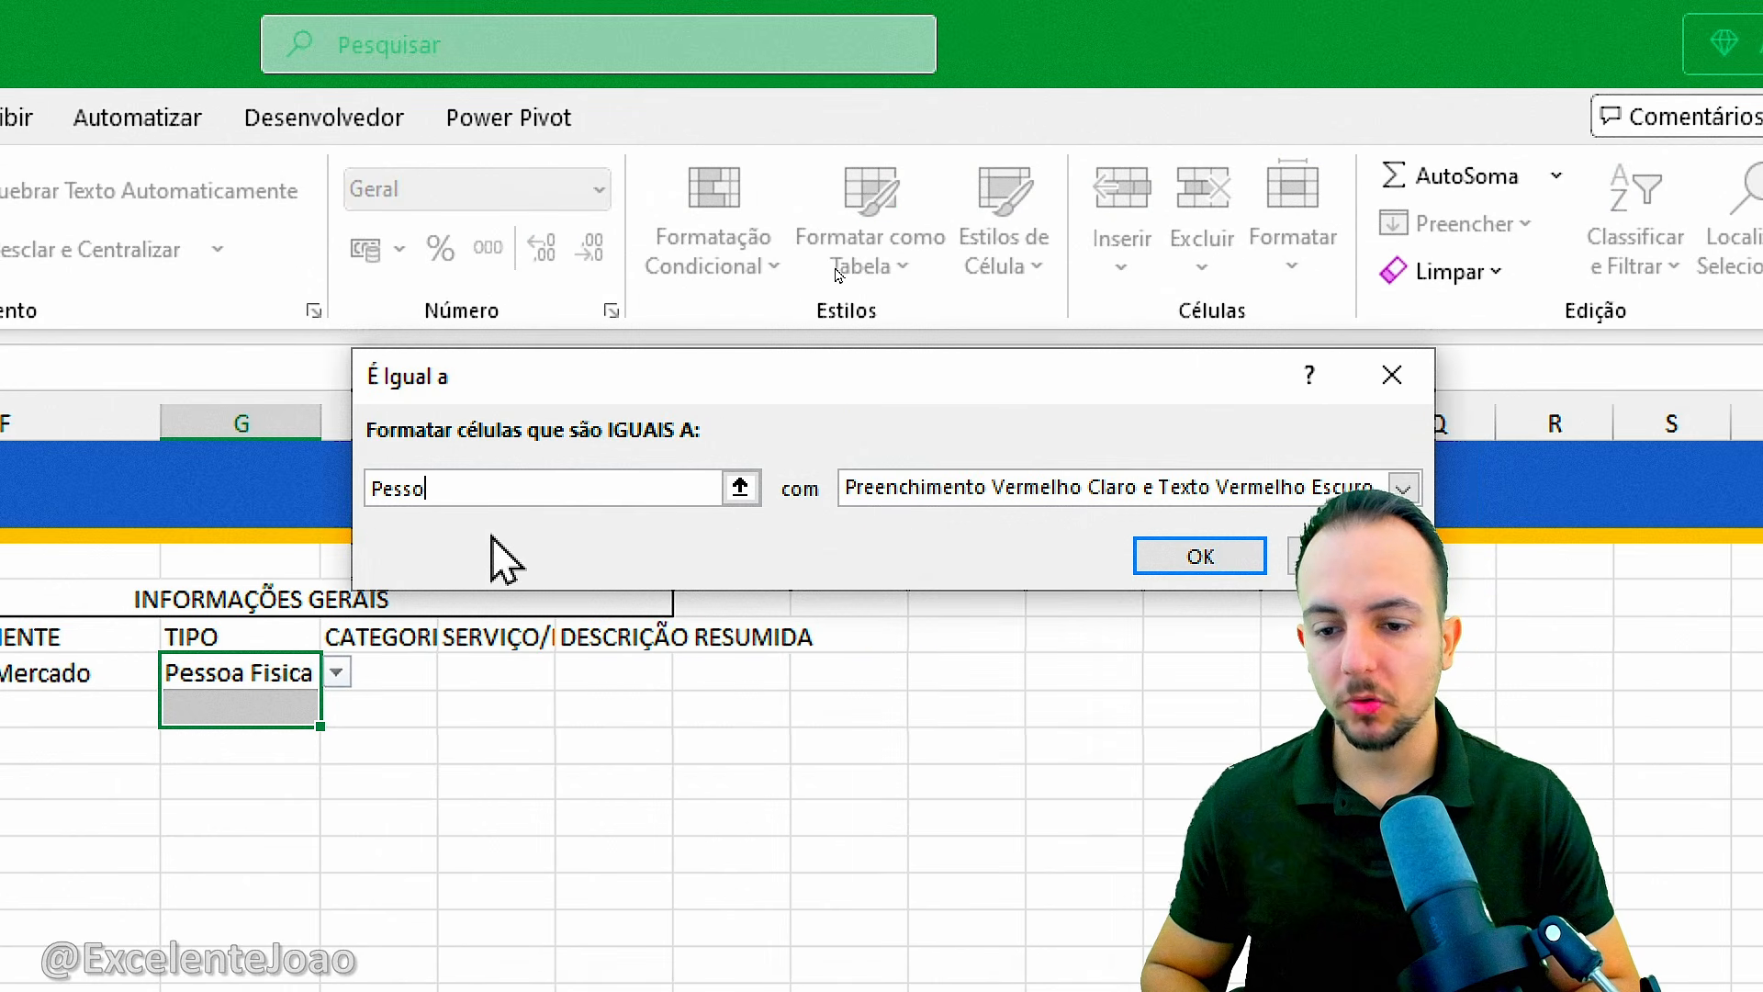
type("a Fisica")
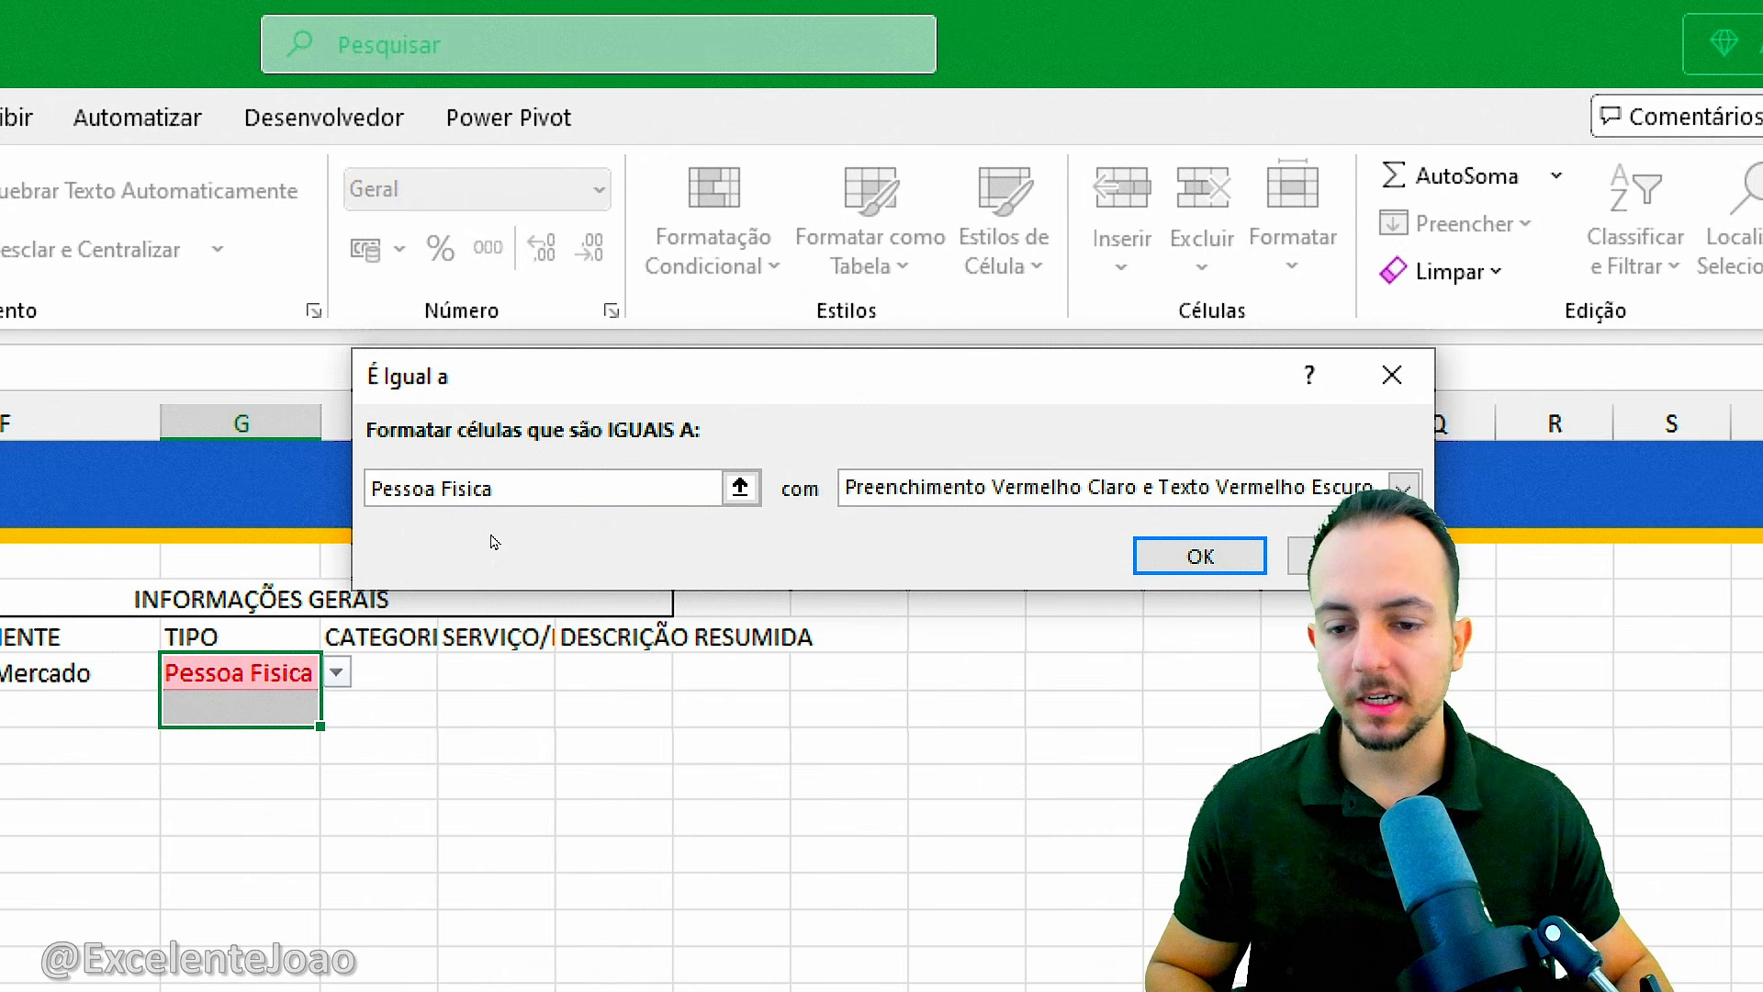
left_click_drag(348, 459, 537, 516)
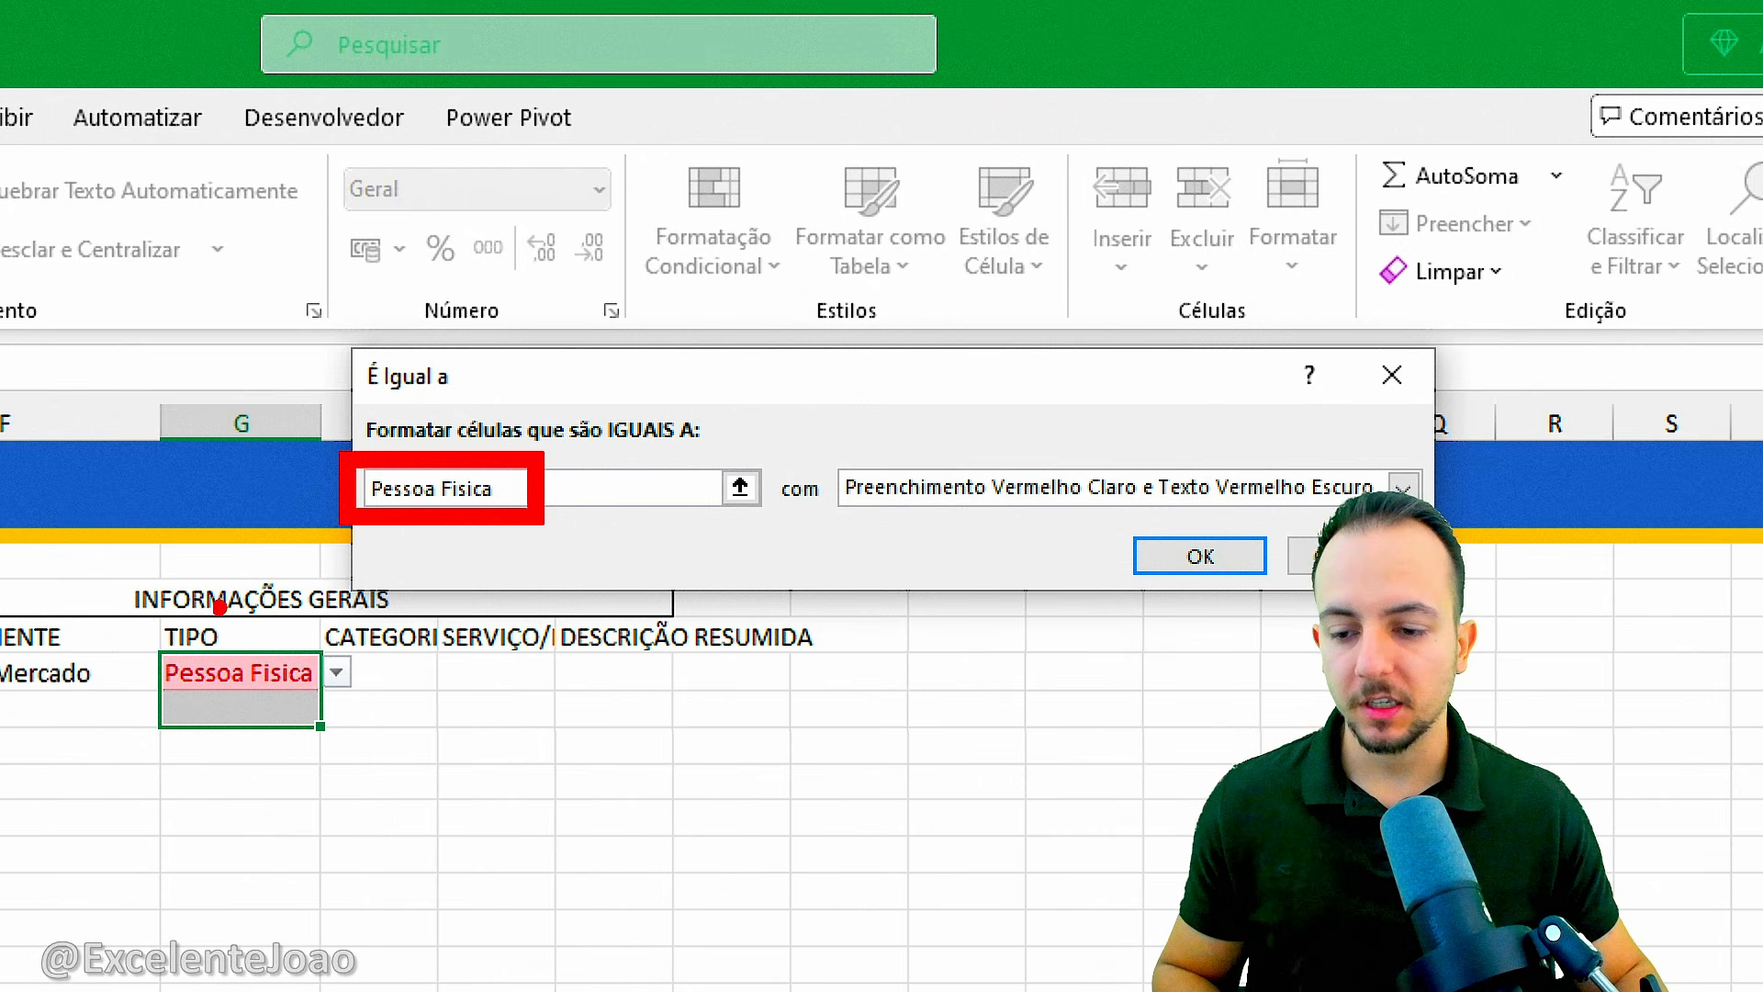
left_click_drag(138, 634, 347, 716)
left_click_drag(421, 535, 338, 625)
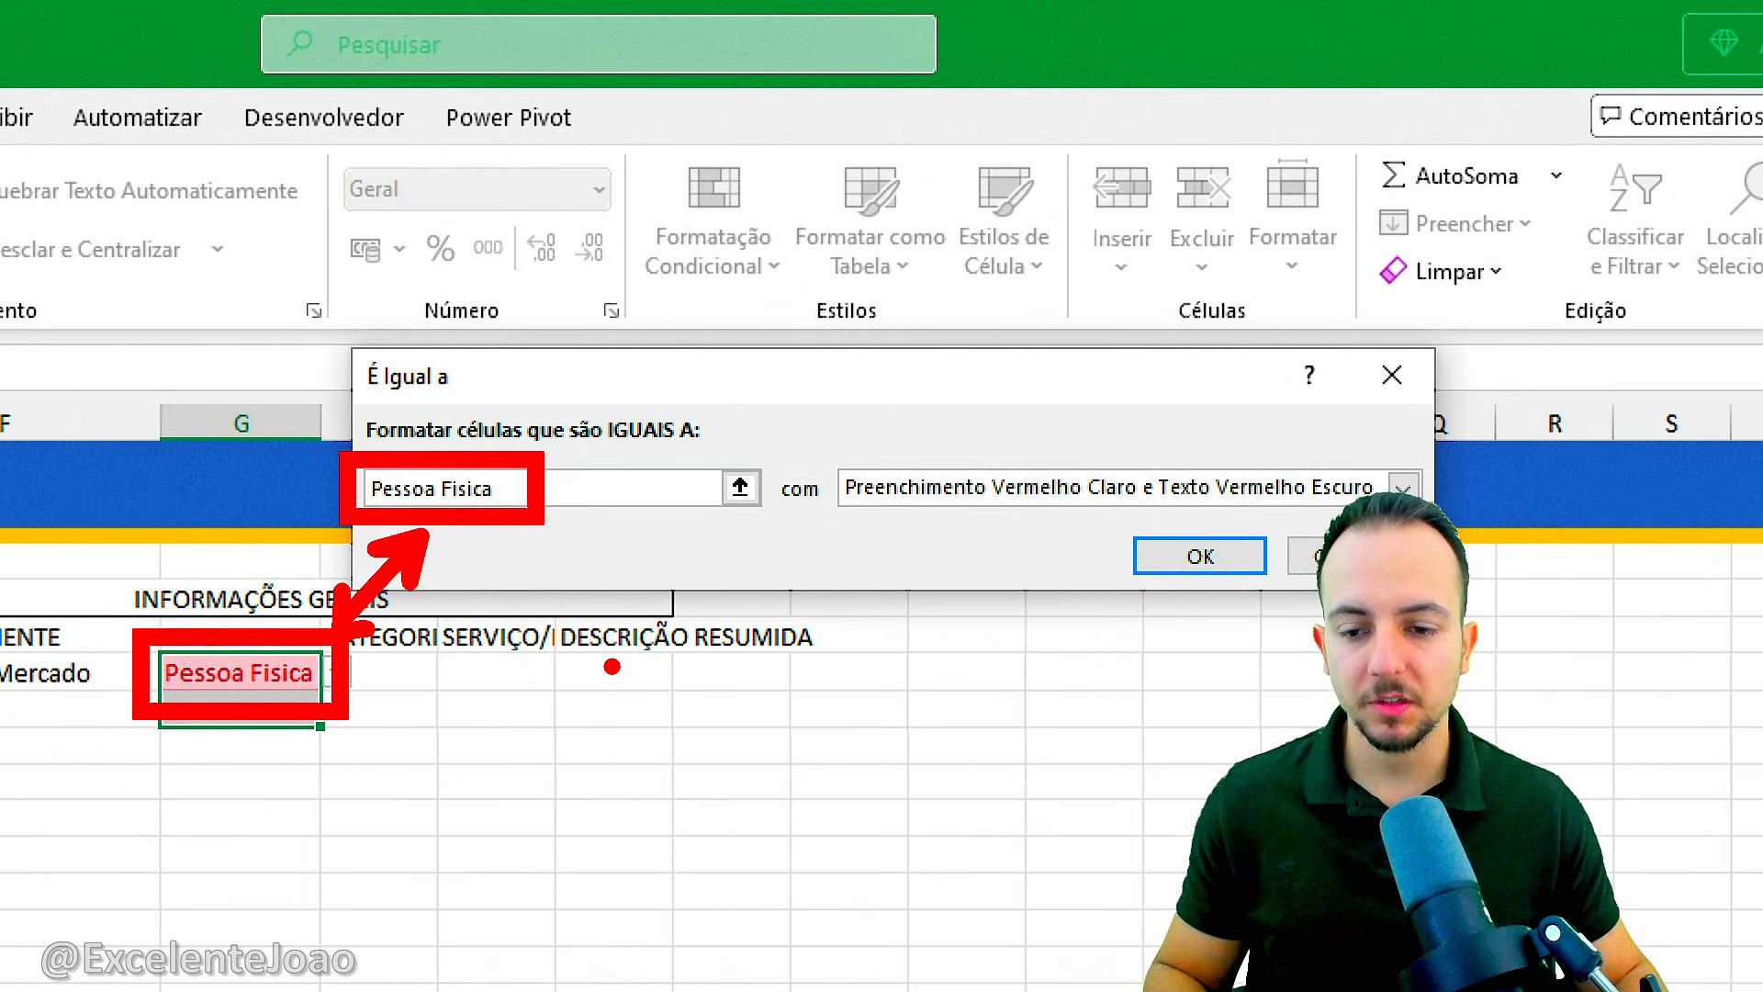
key("Escape")
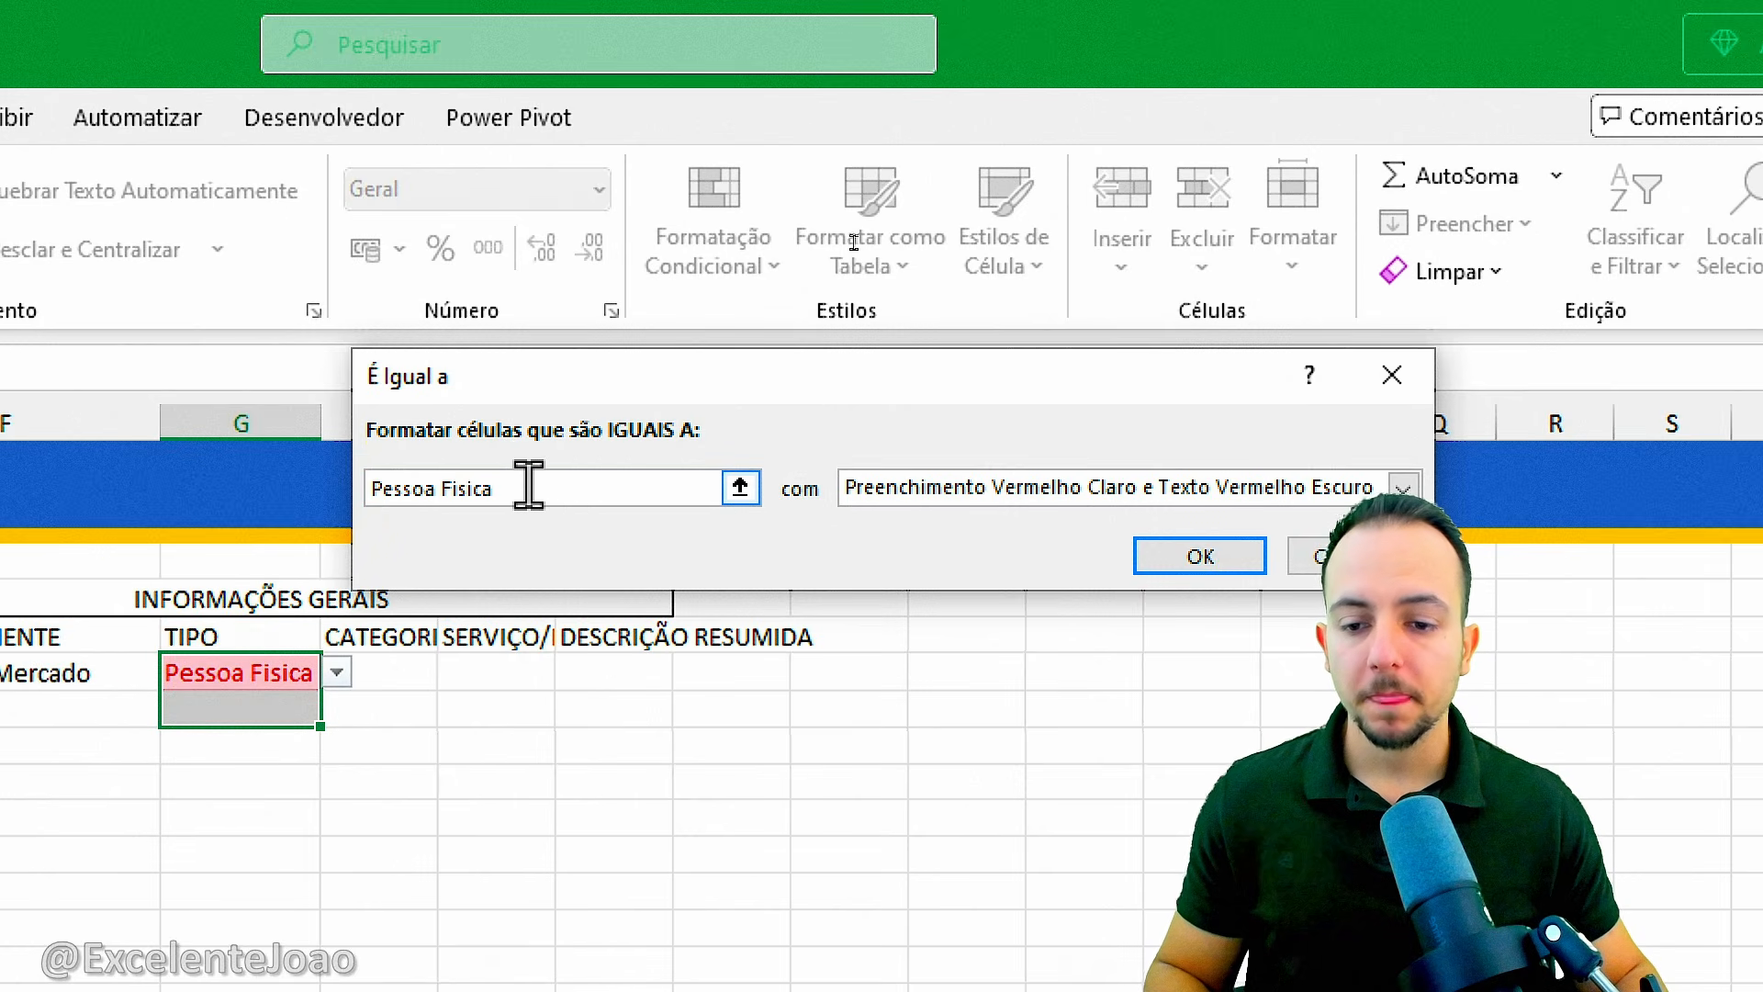
Give the Pessoa Fisica rule a custom format with dark blue text and a light blue fill, and apply it.
left_click(994, 494)
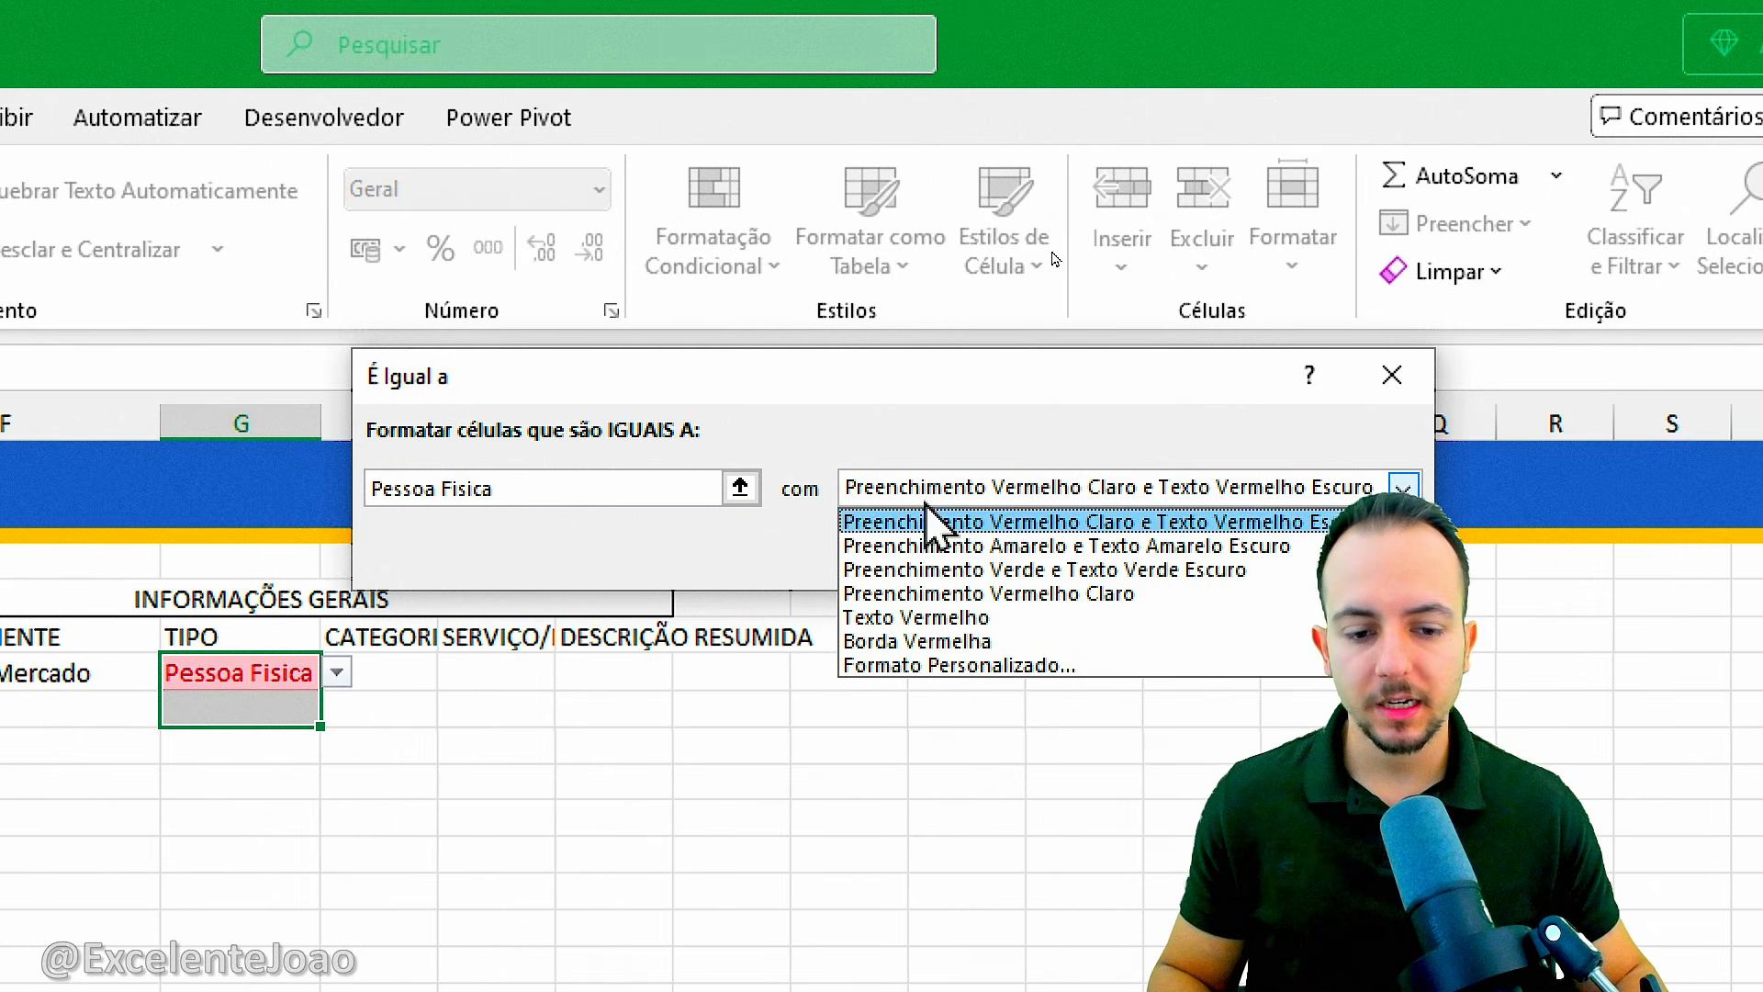
left_click(908, 663)
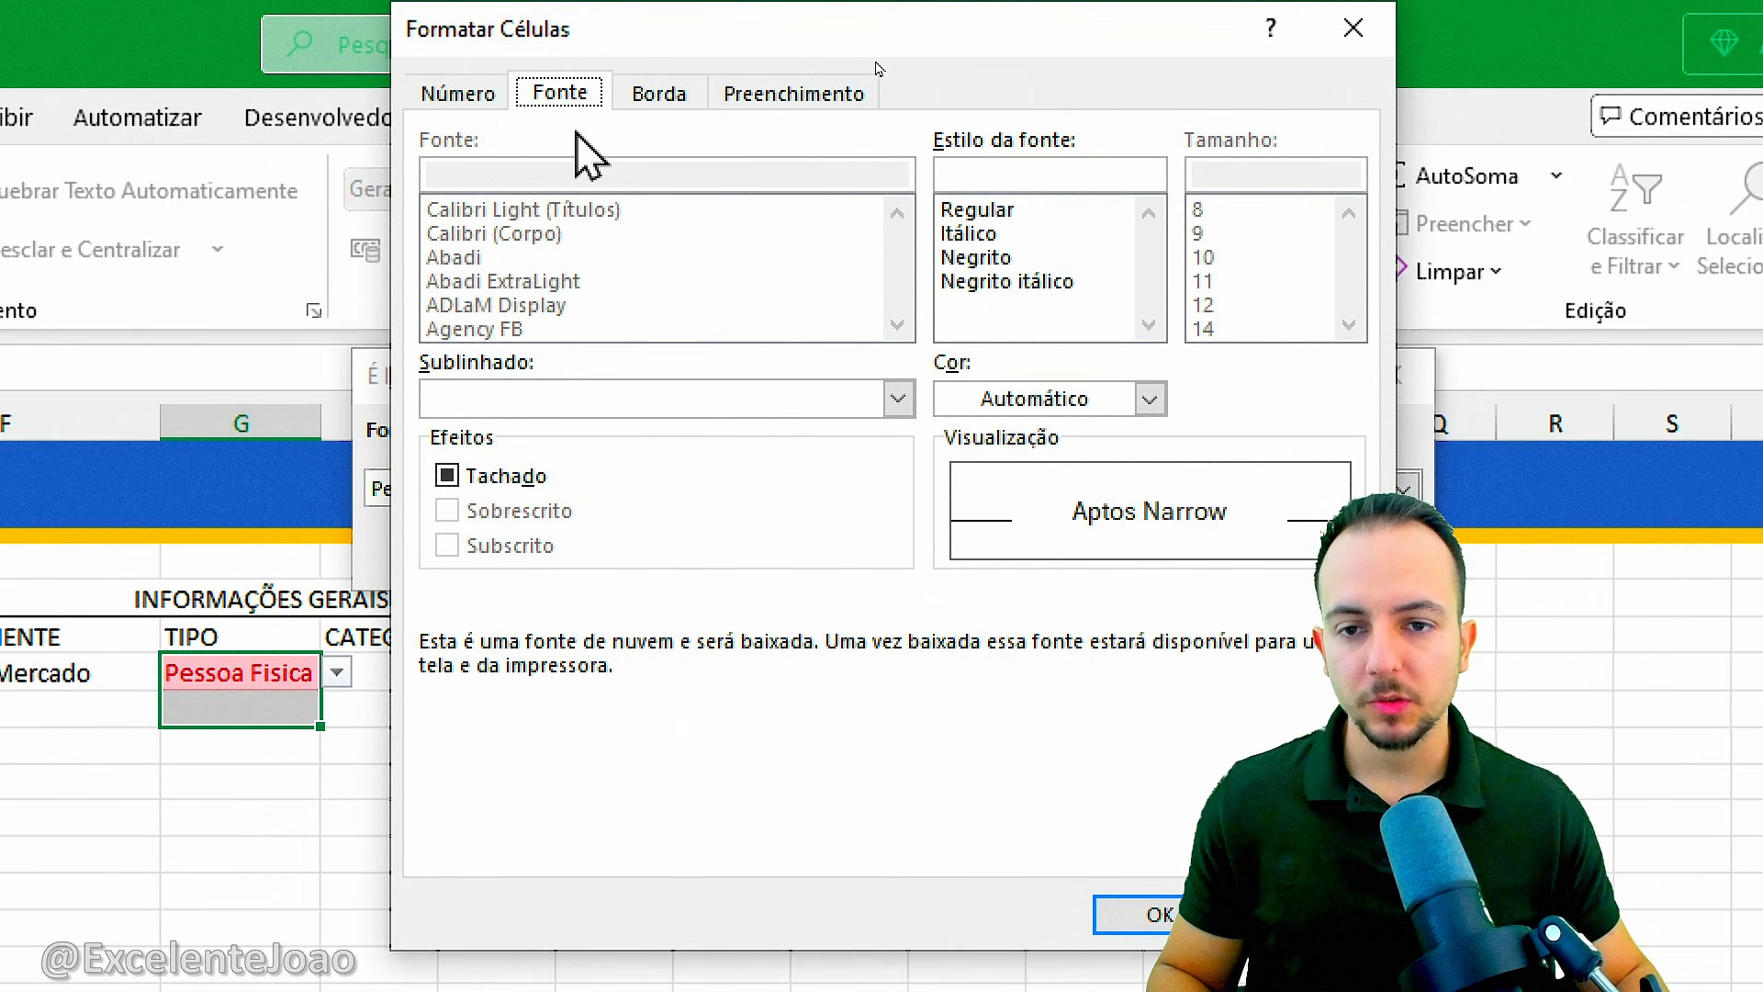
left_click(1033, 400)
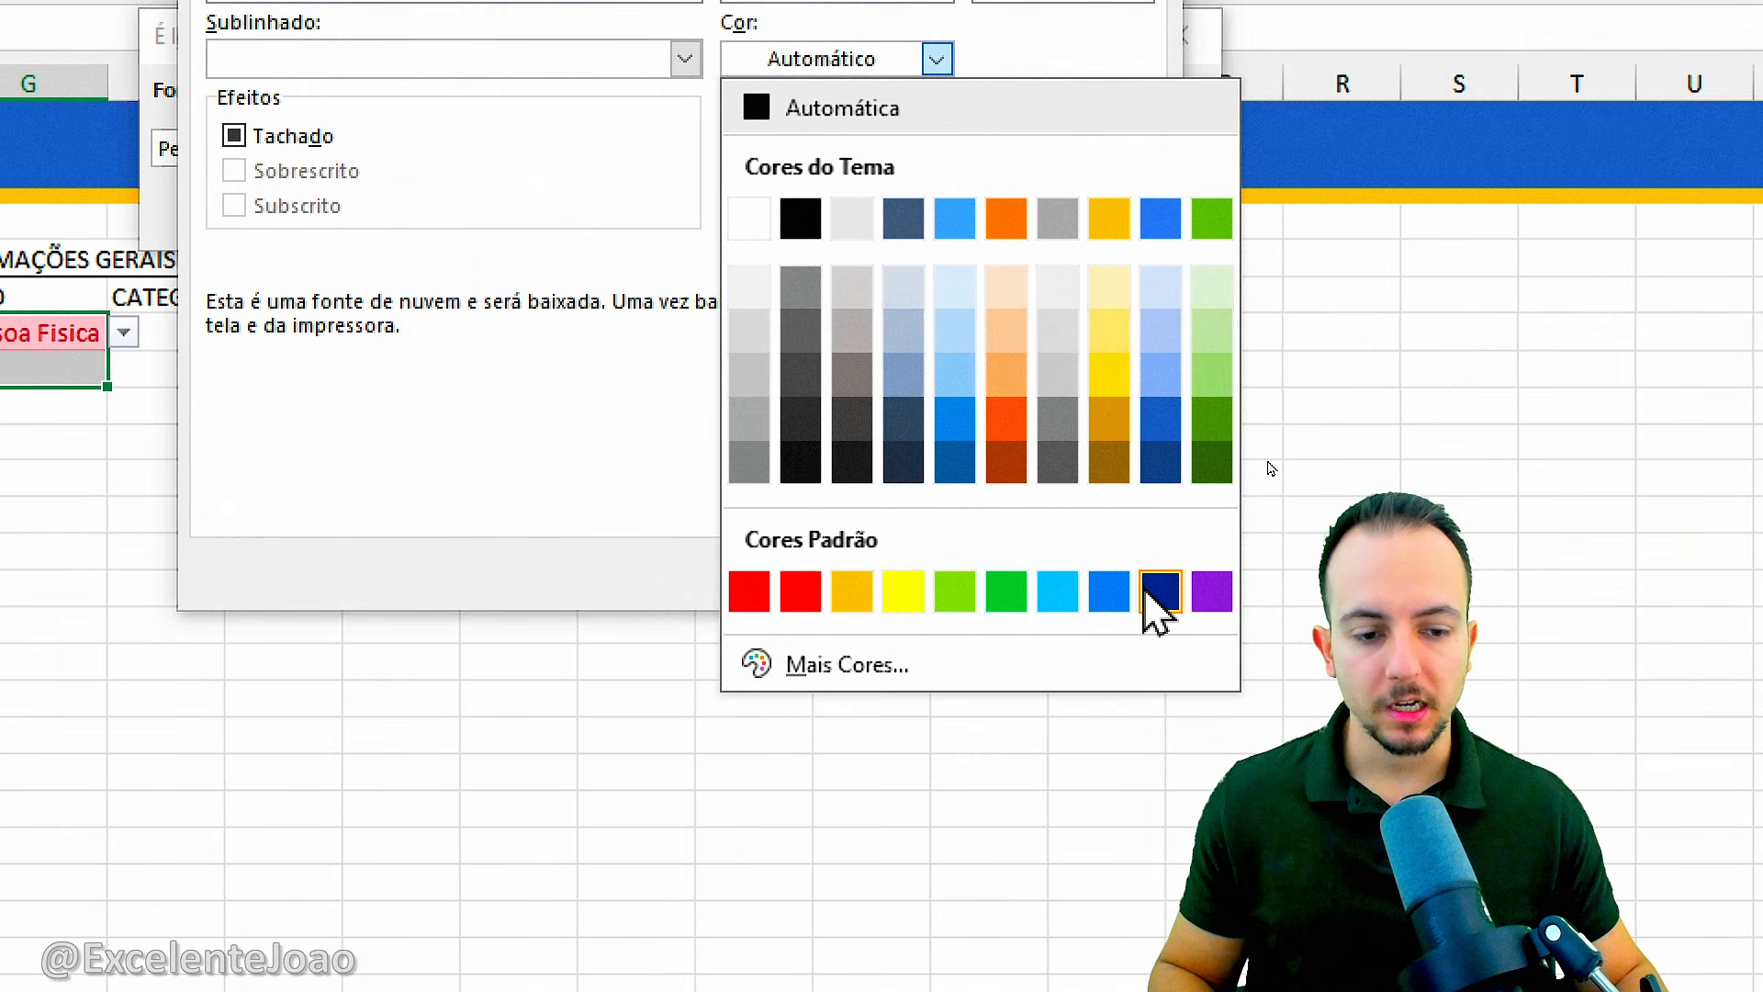
left_click(1160, 591)
left_click(582, 92)
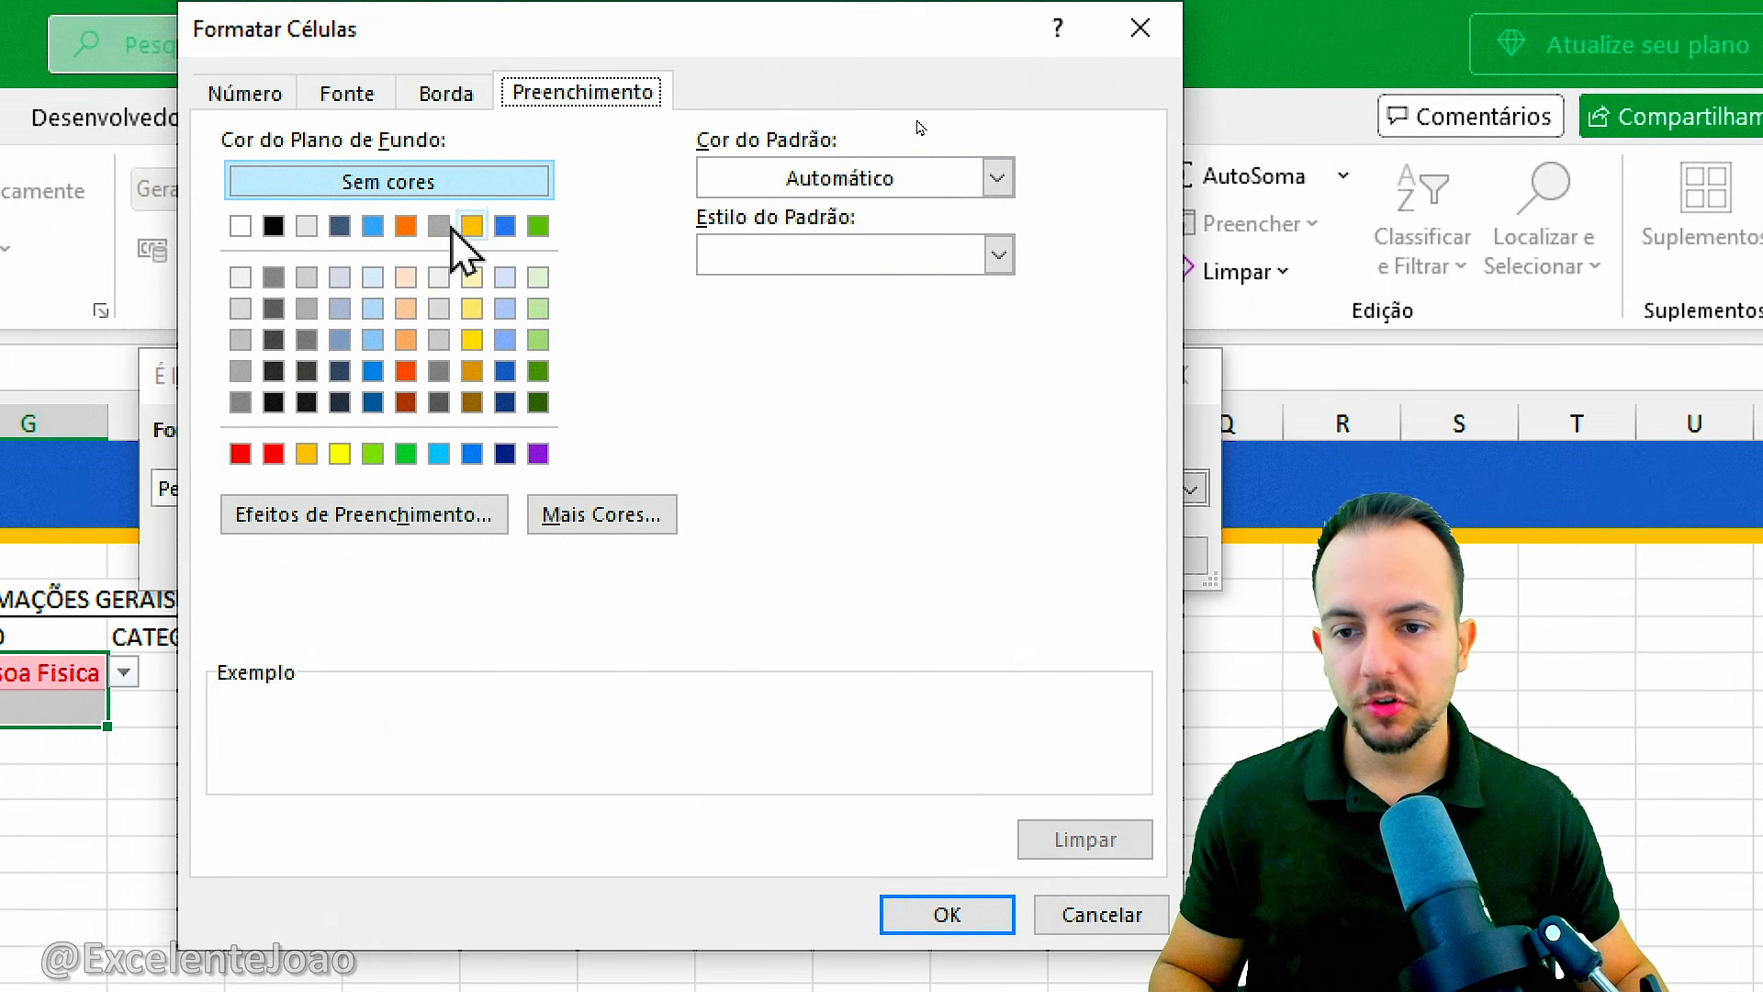
left_click(376, 279)
left_click(973, 916)
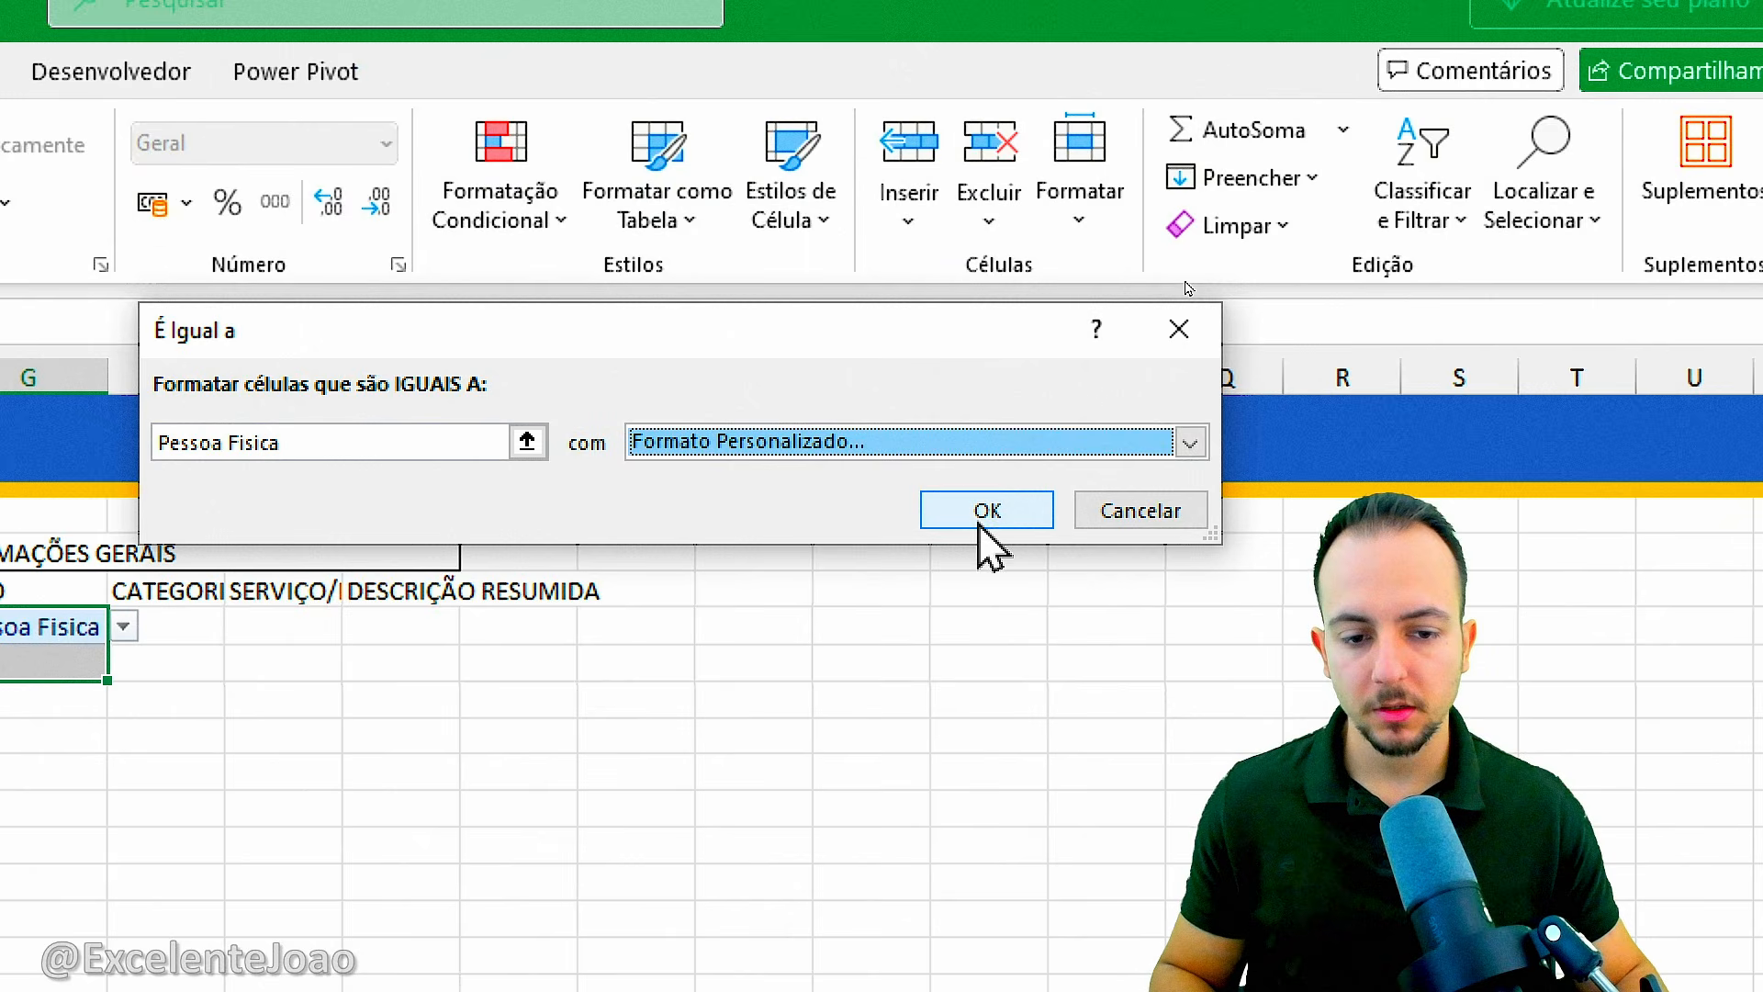
left_click(981, 552)
Try Pessoa Fisica in the TIPO dropdown of G7, and set the cell to Empresa.
left_click(455, 968)
left_click(620, 663)
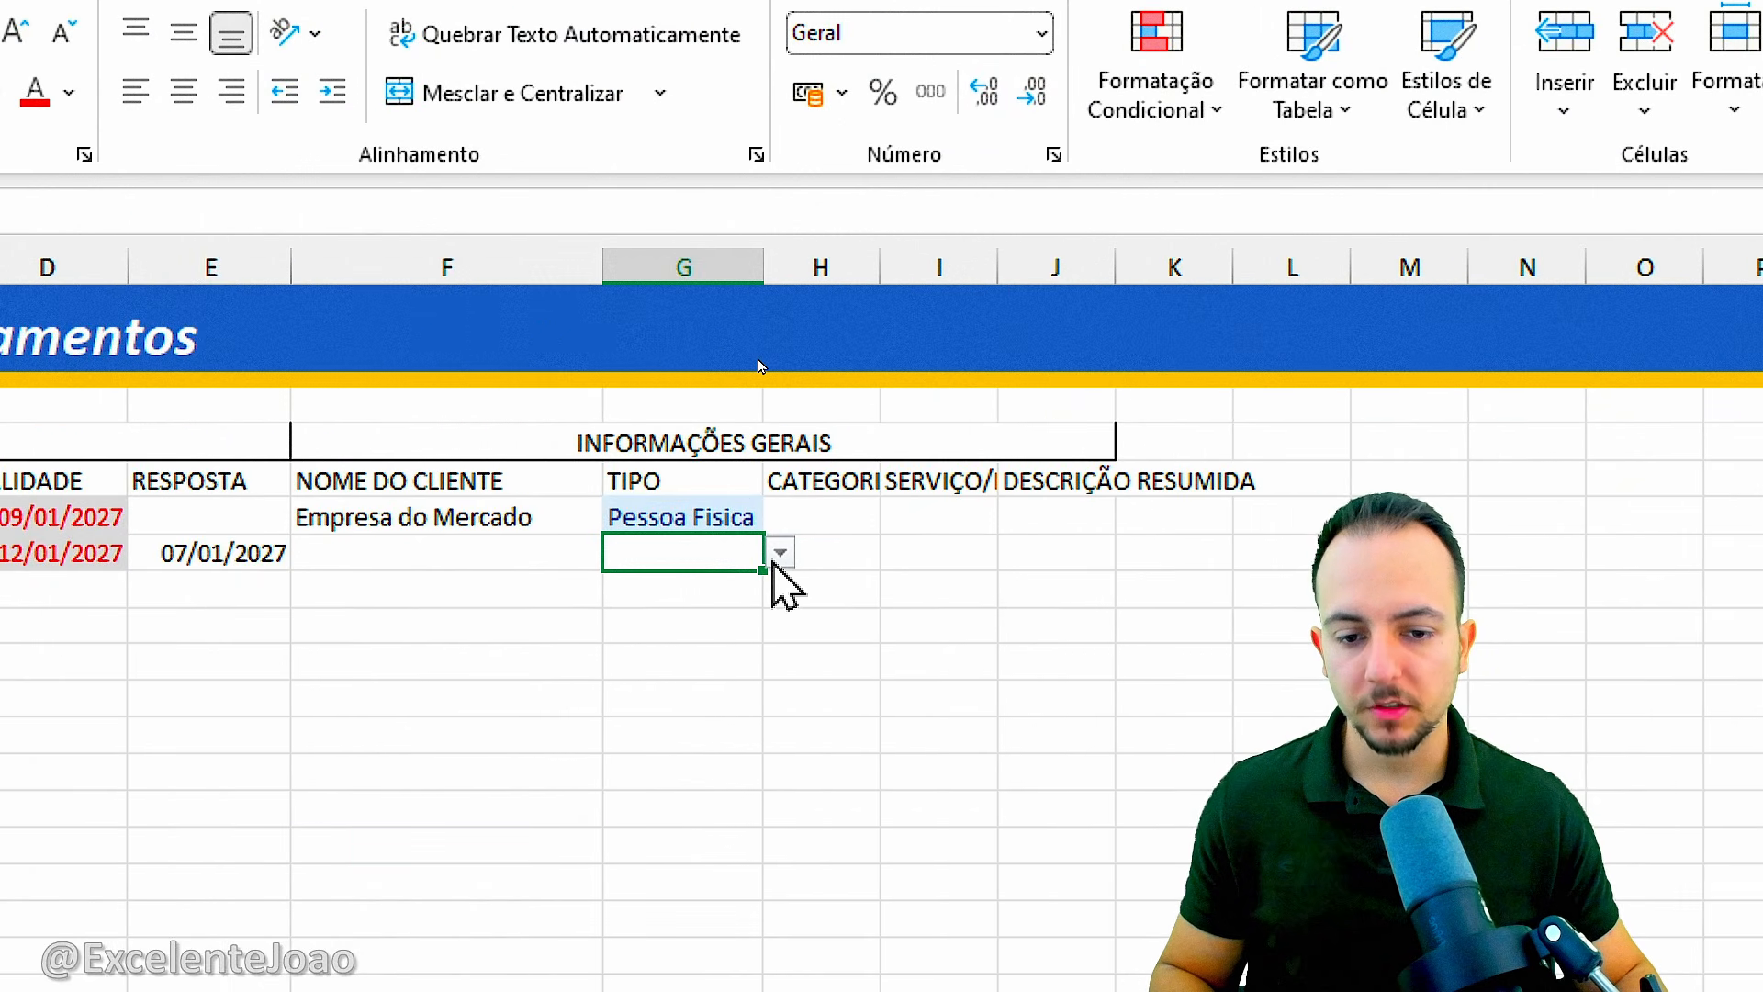
left_click(682, 662)
left_click(728, 620)
left_click(779, 554)
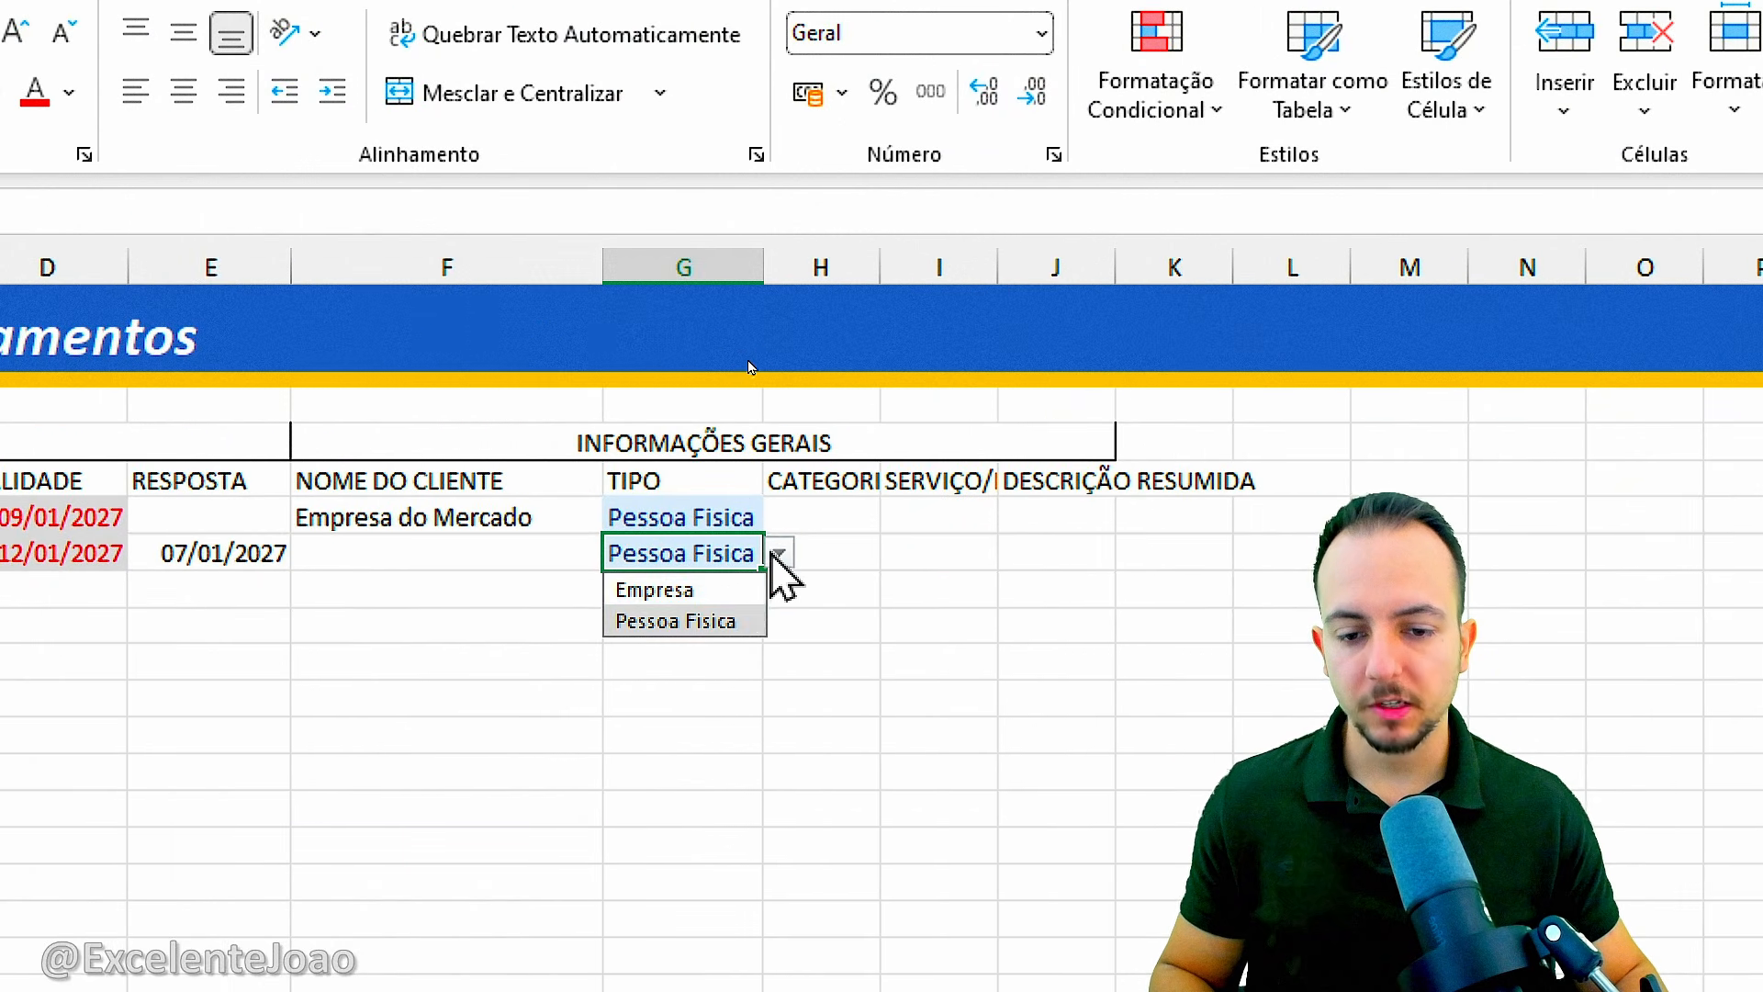
left_click(735, 590)
Start a second equal-to conditional formatting rule on G6:G7 for the text Empresa.
left_click_drag(728, 511, 716, 551)
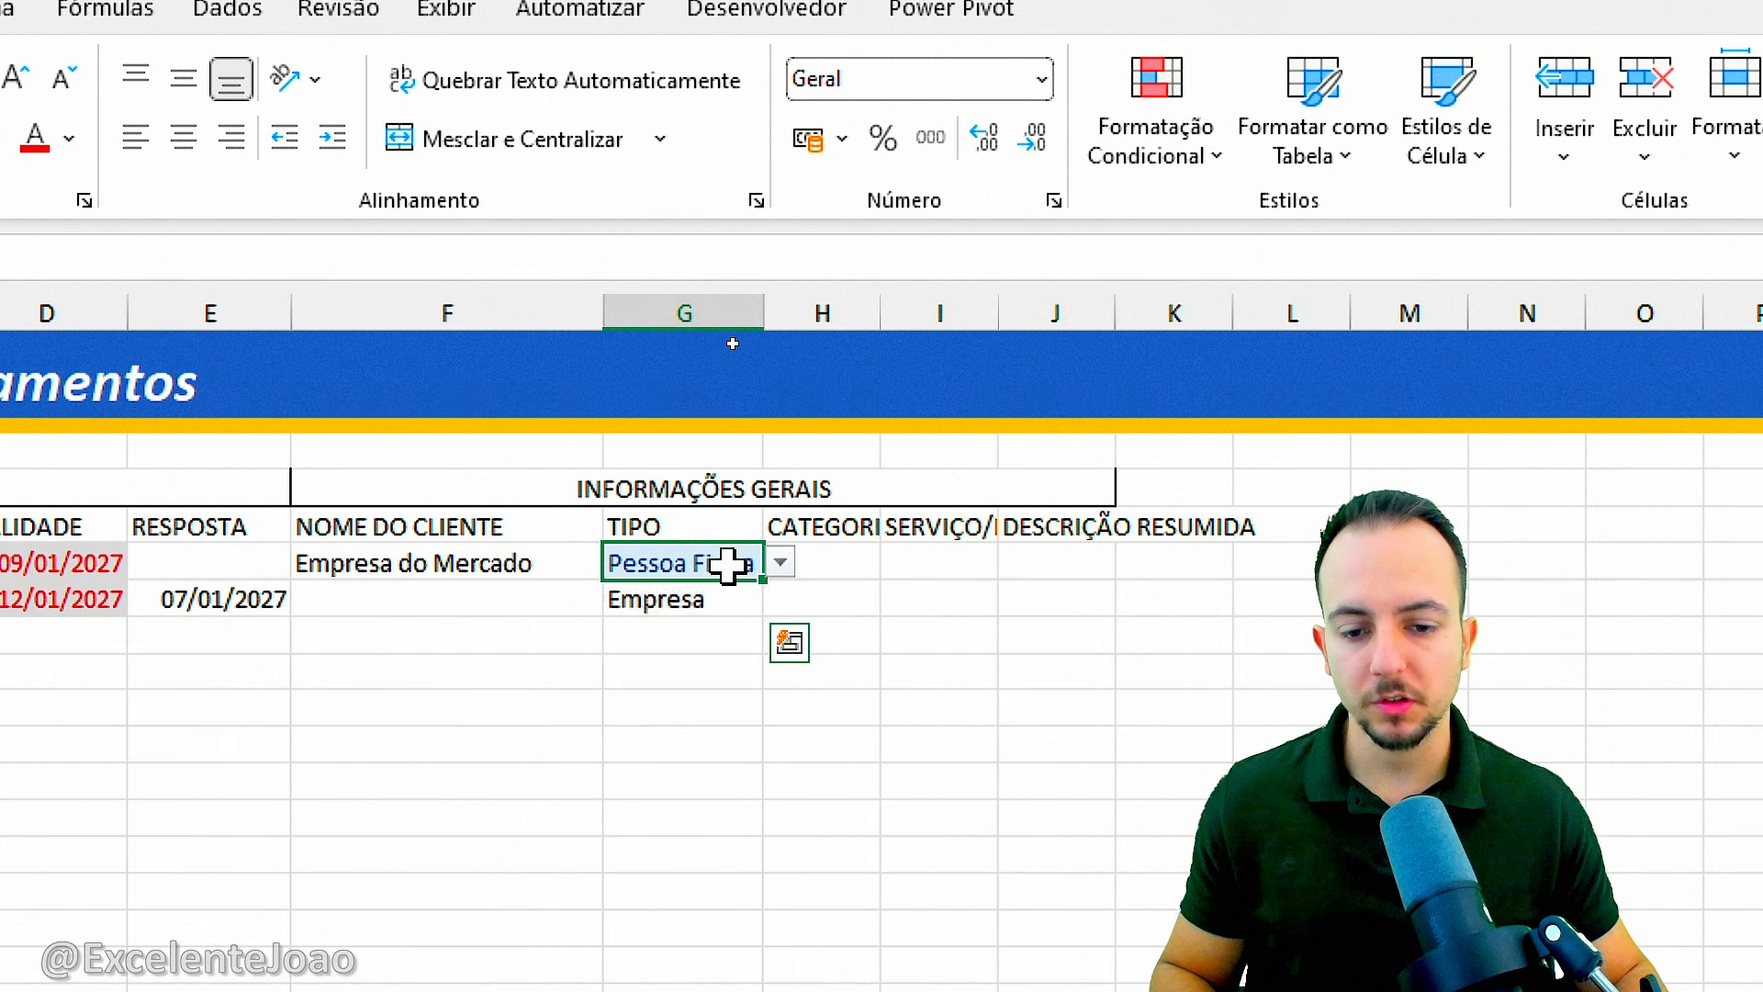
left_click(1118, 166)
mouse_move(1271, 241)
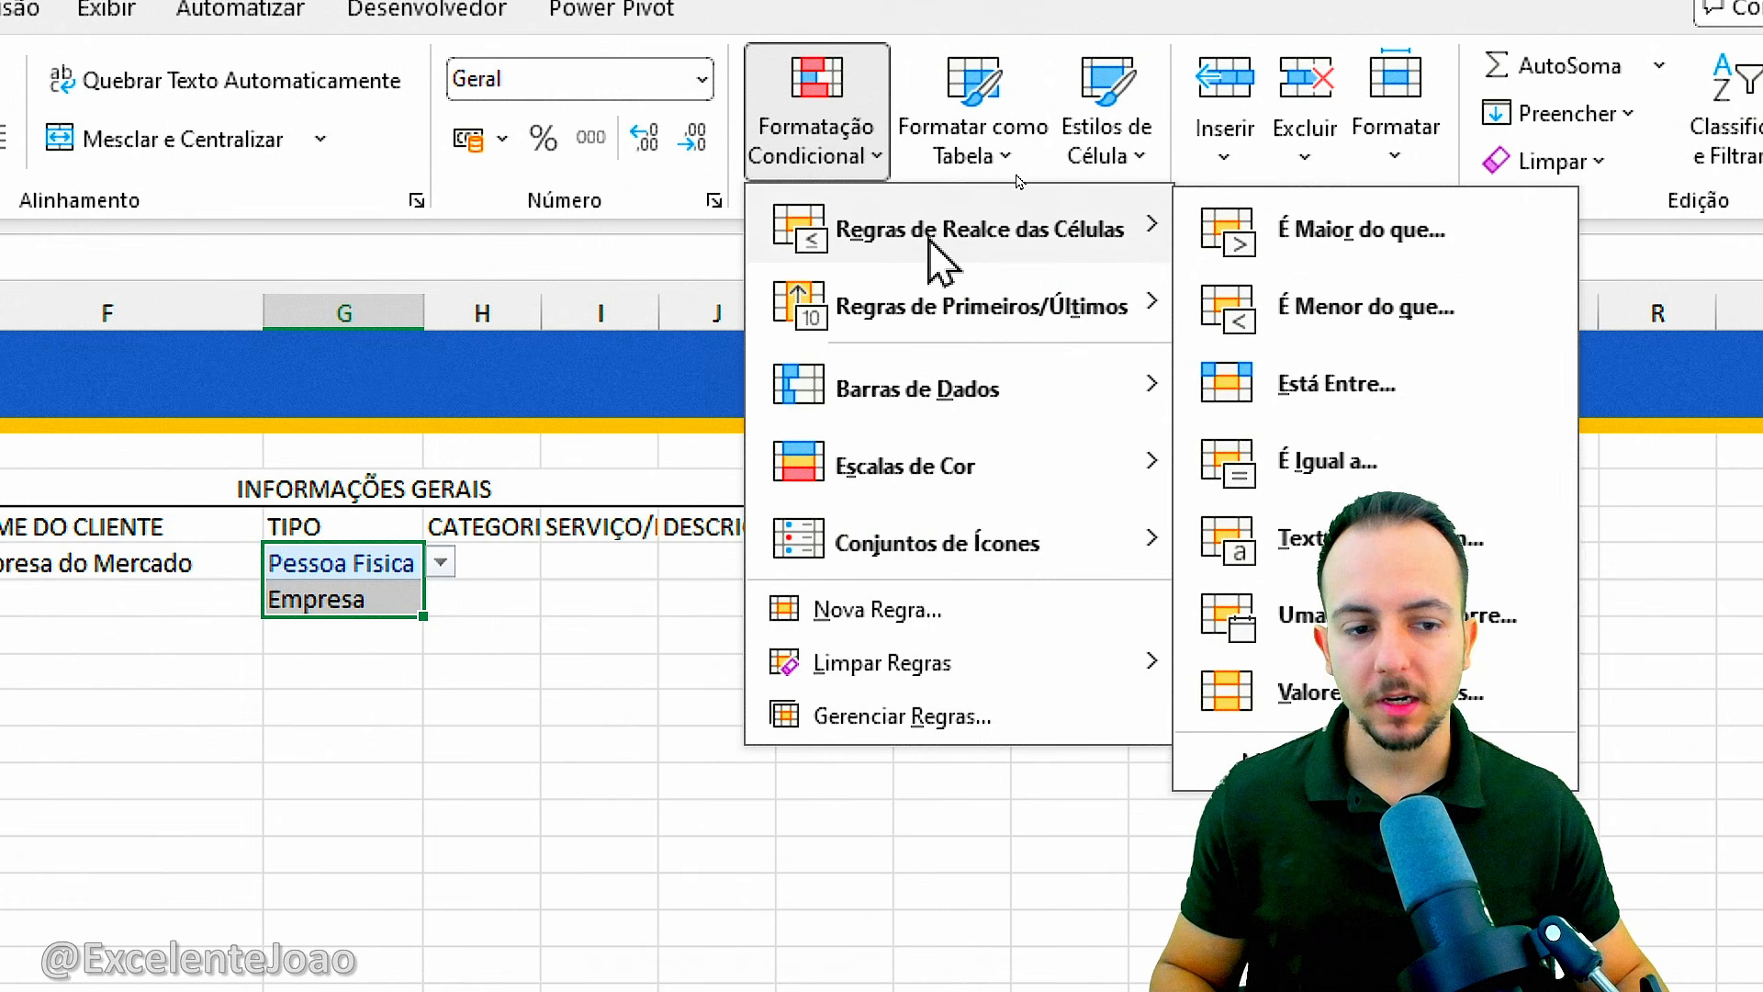
left_click(1308, 463)
type("E")
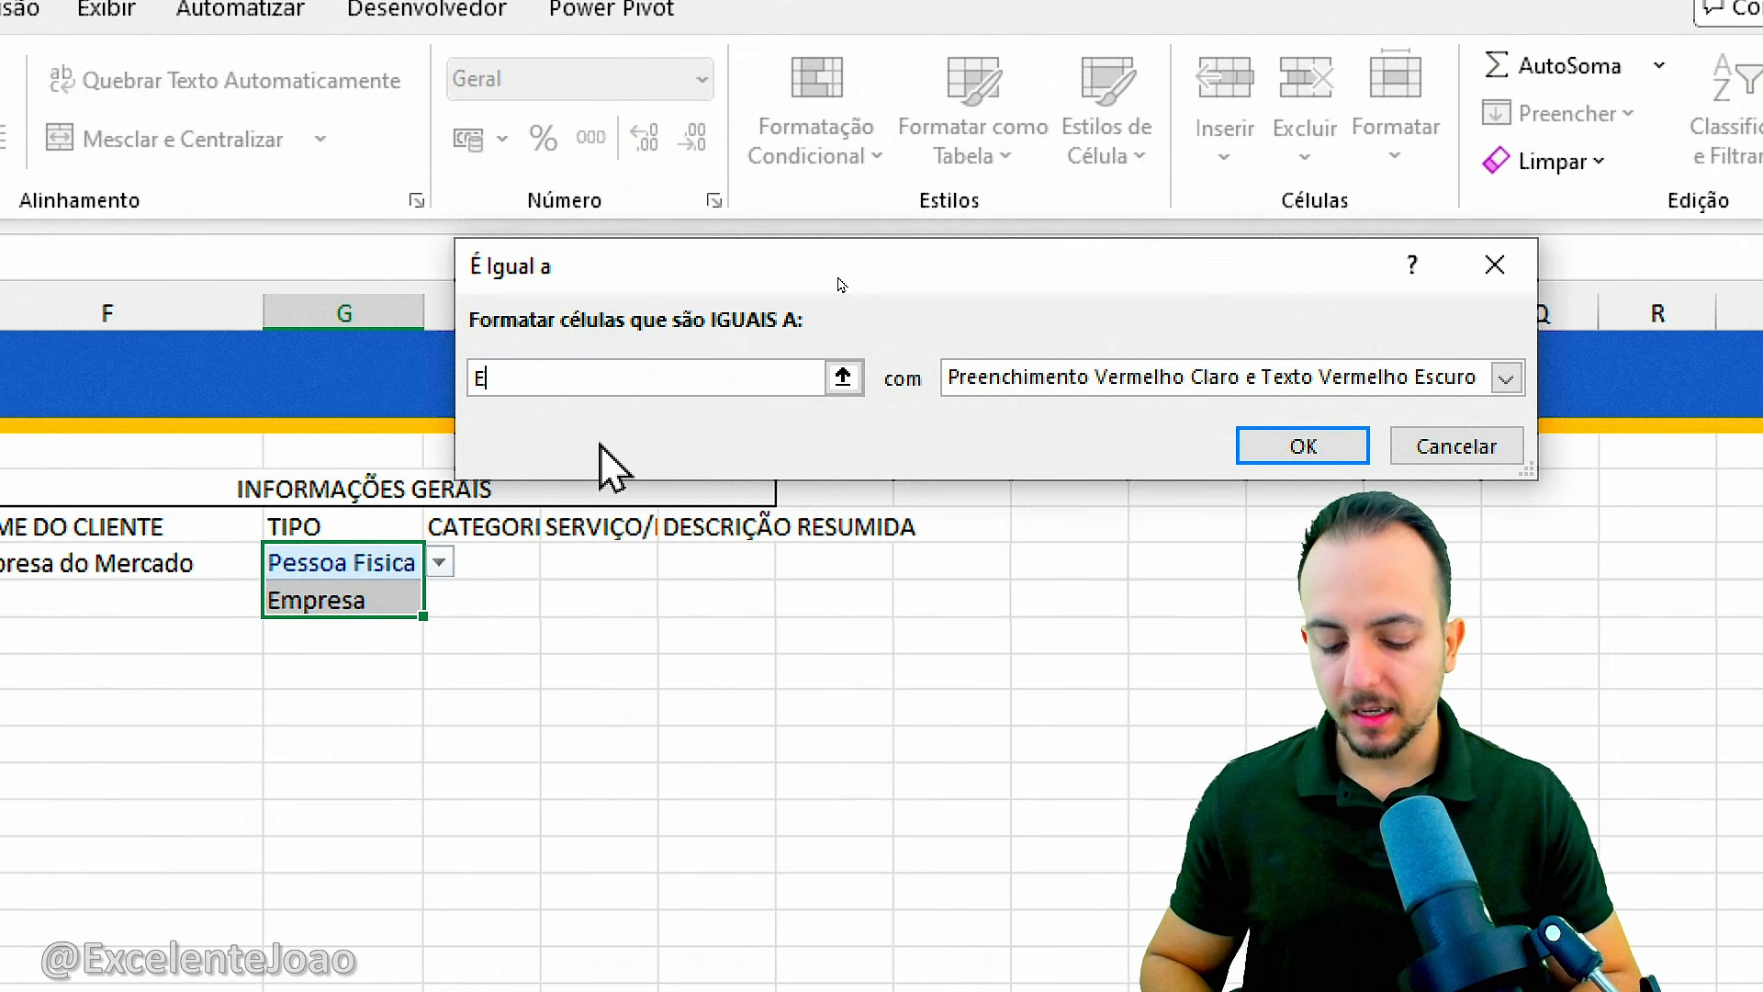
type("mpresa")
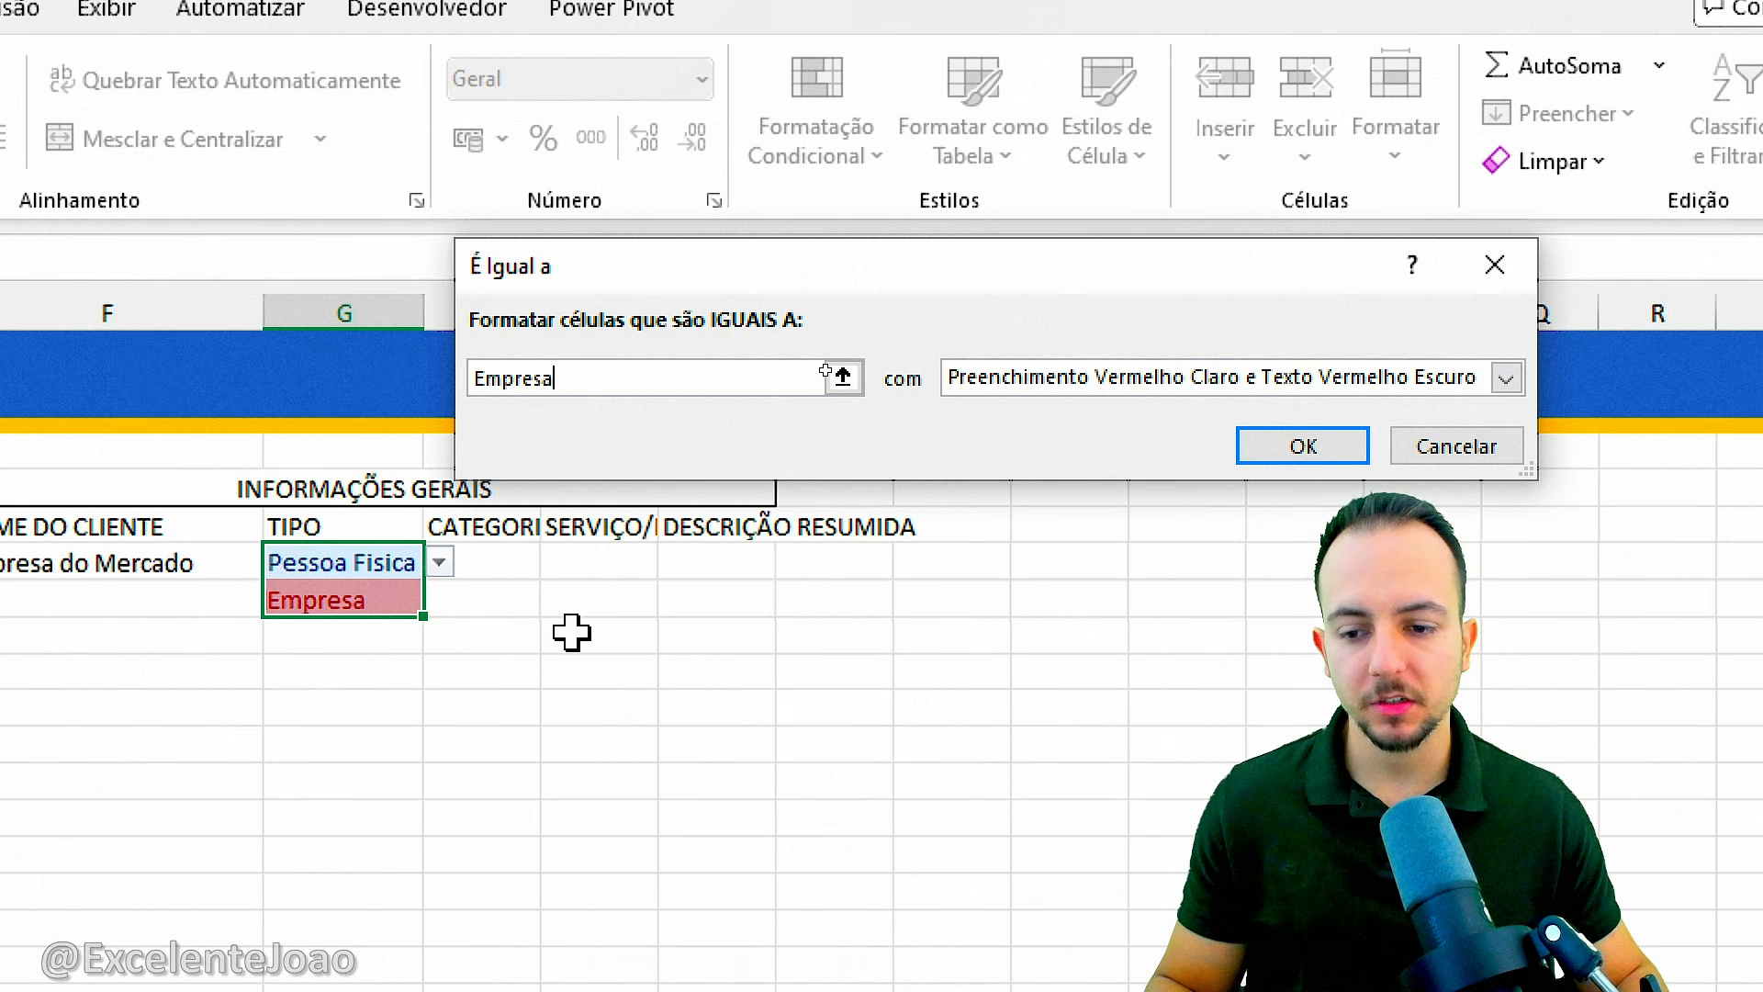
Give the Empresa rule a custom format with a light orange fill and dark orange text, and apply it.
left_click(1035, 378)
left_click(1047, 554)
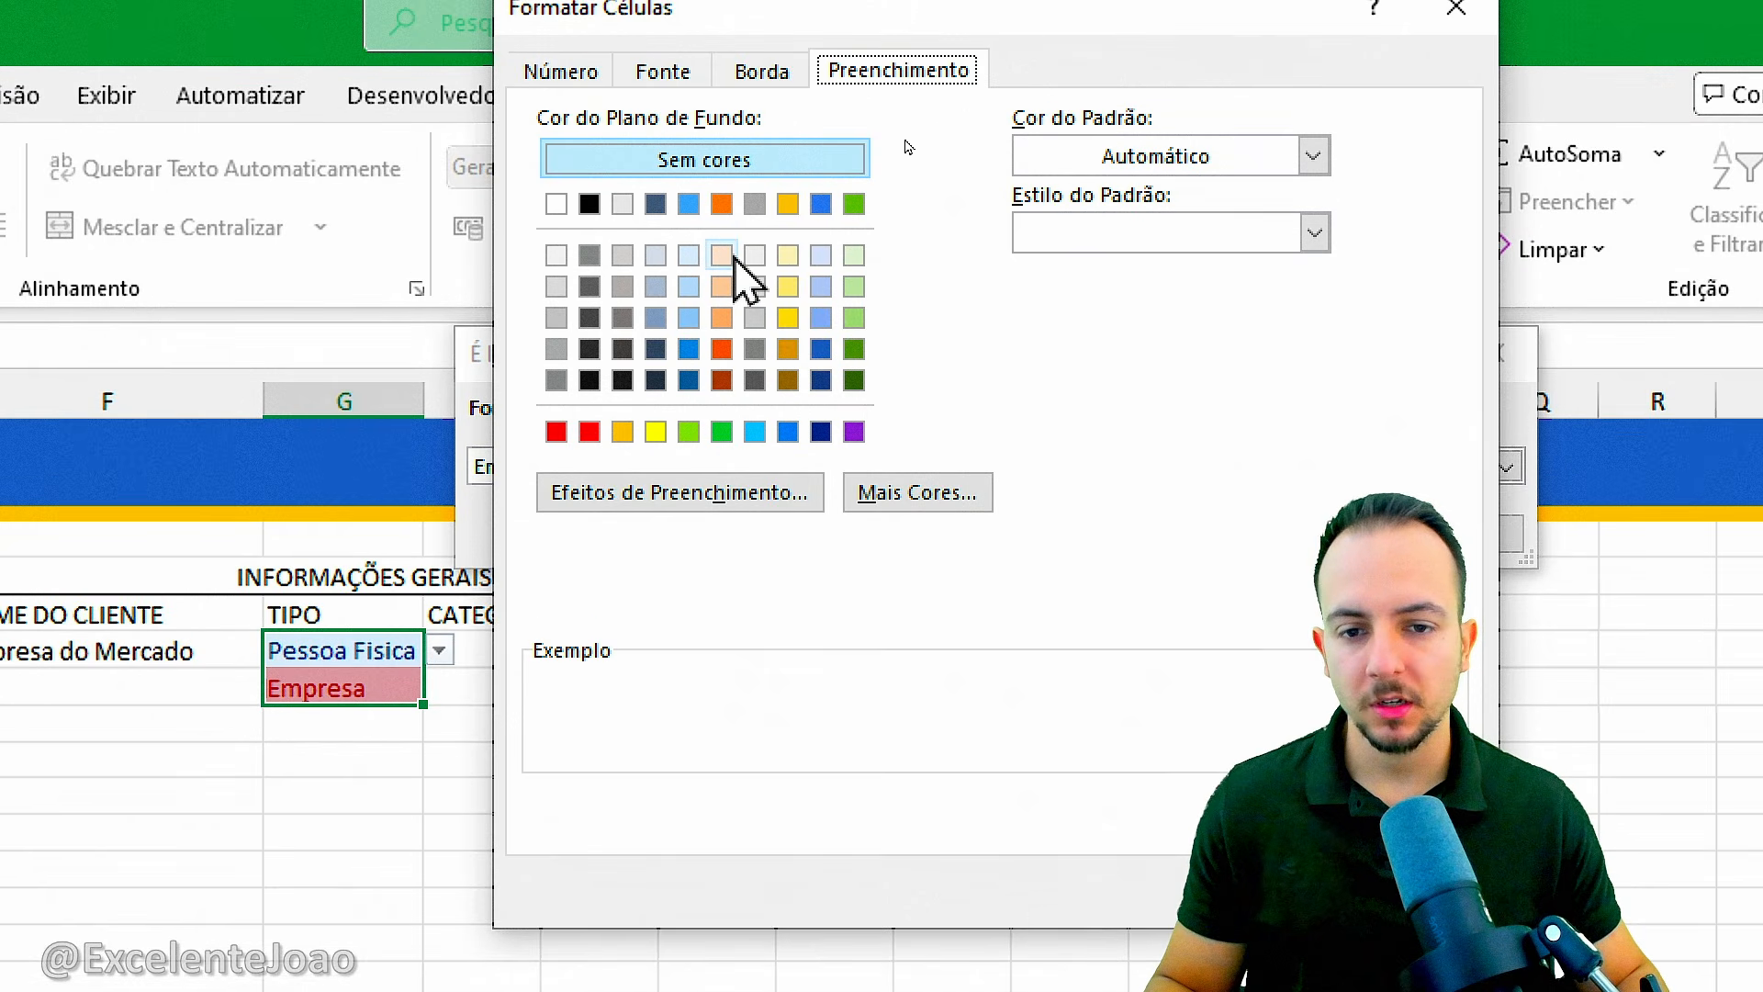
left_click(722, 255)
left_click(667, 77)
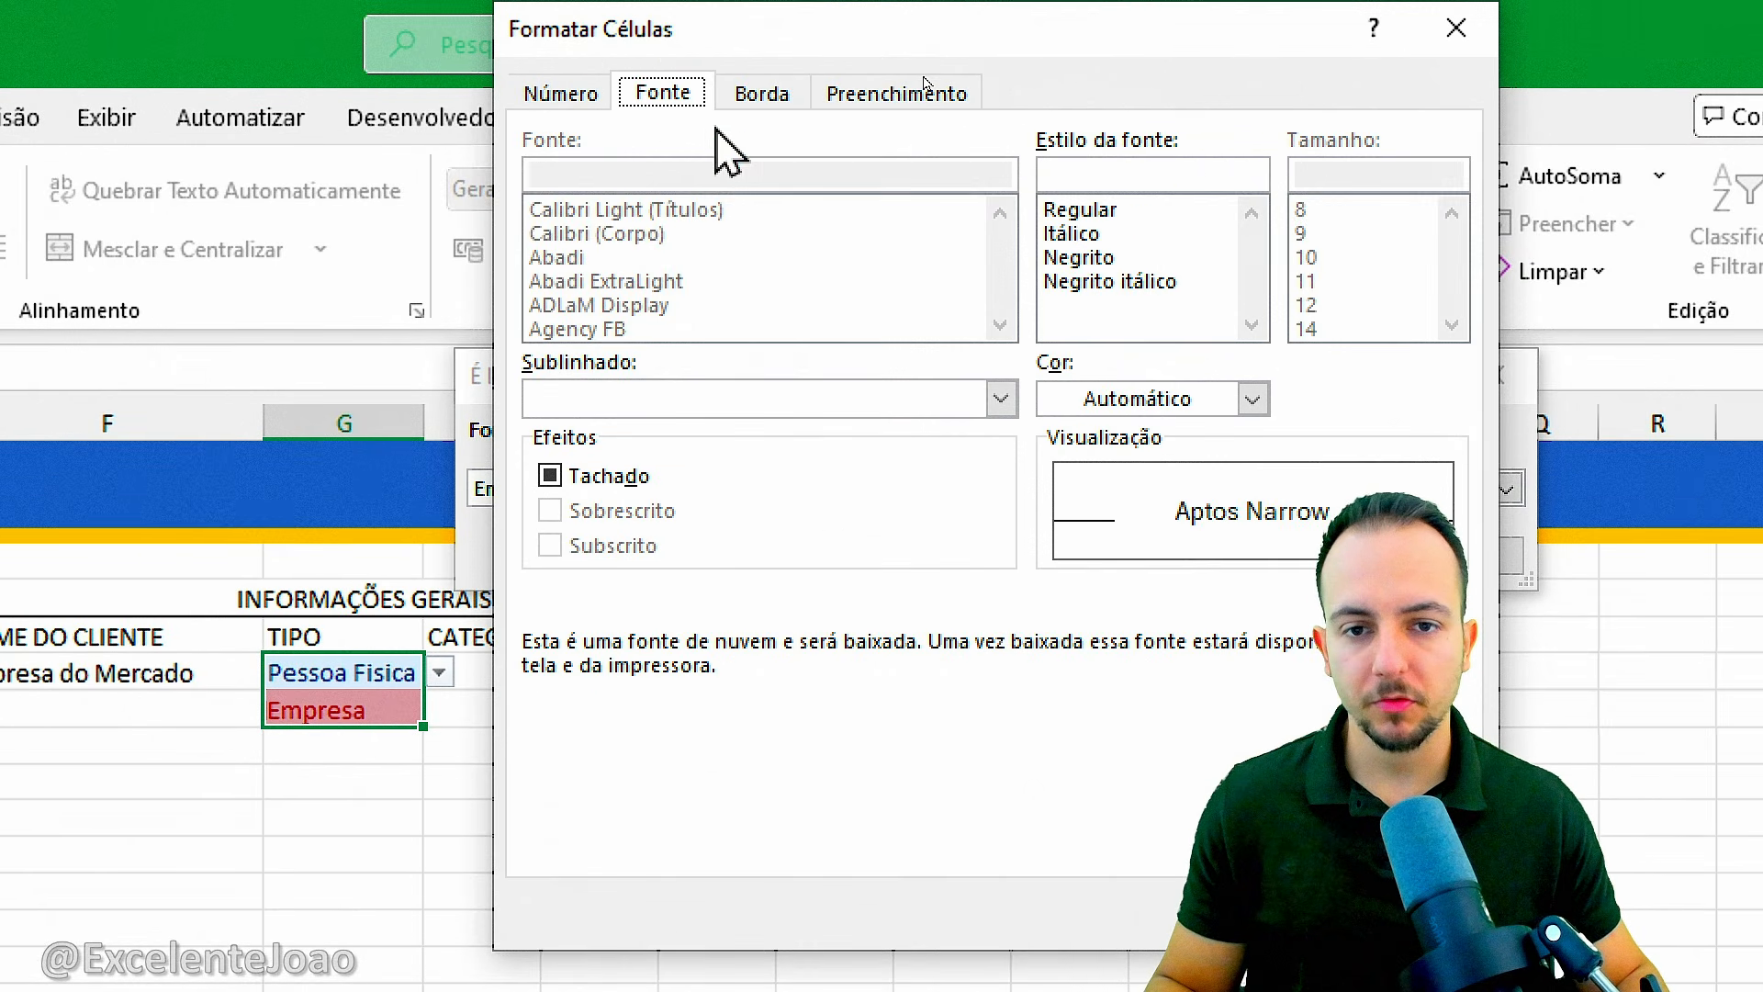
left_click(1142, 410)
left_click(1204, 406)
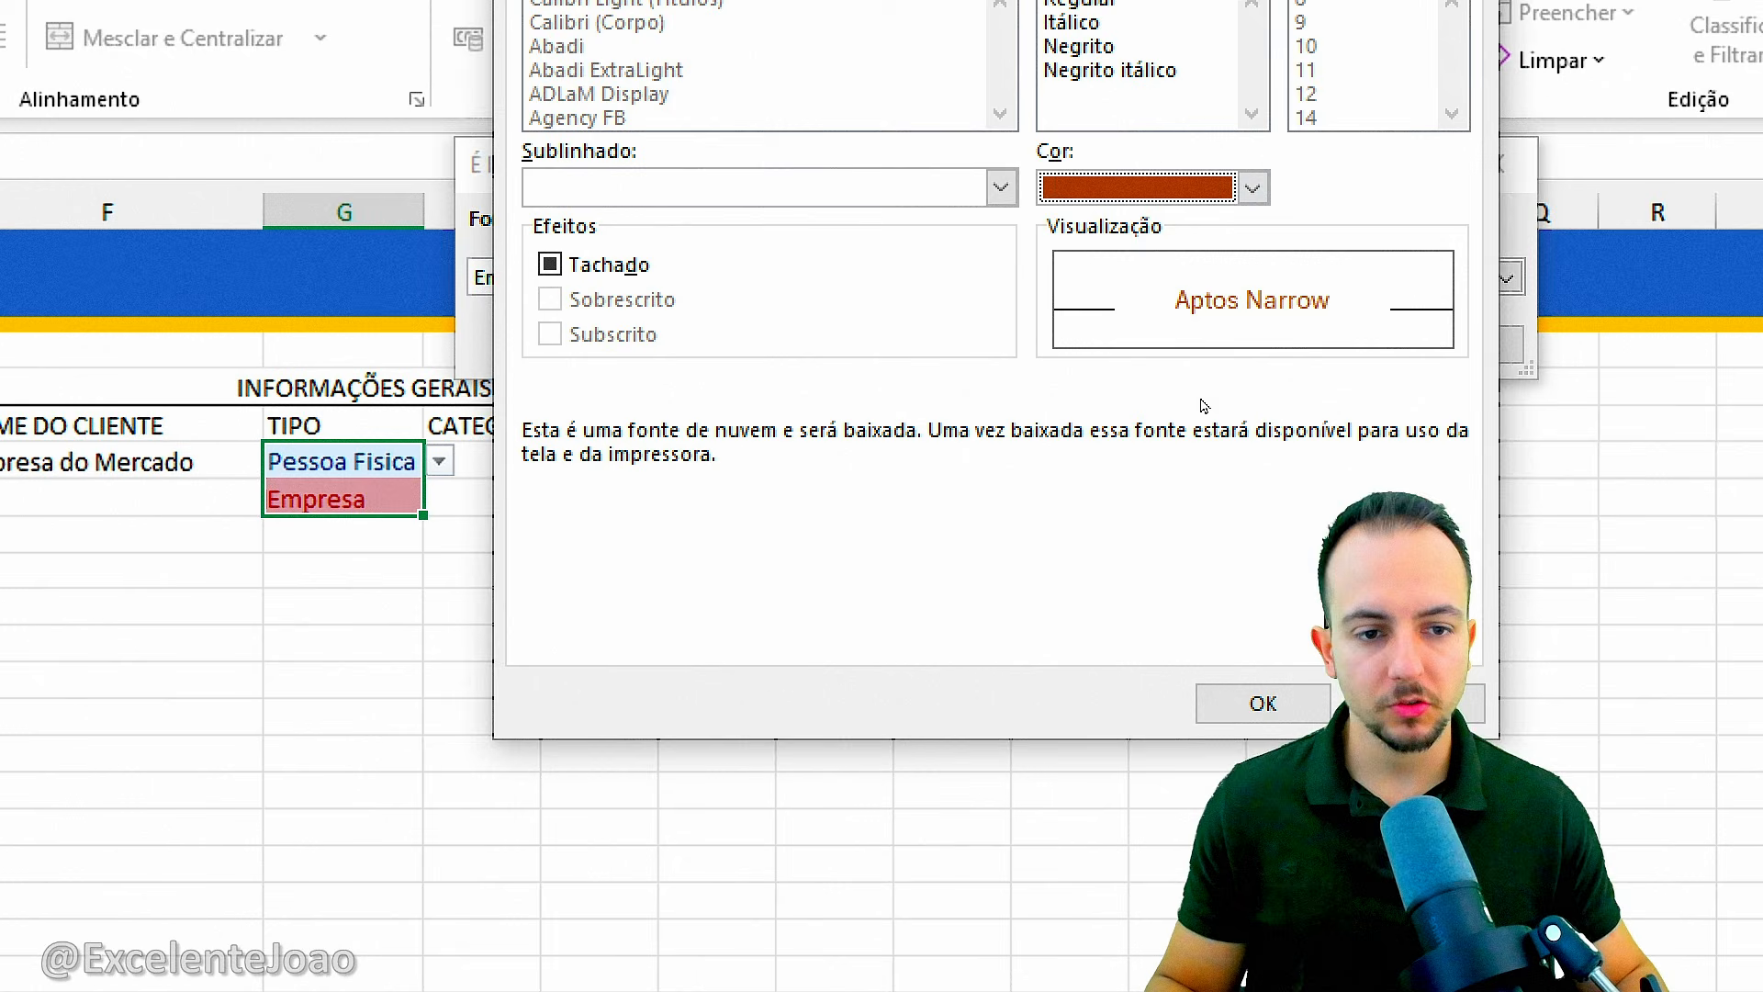
left_click(1252, 704)
left_click(1267, 354)
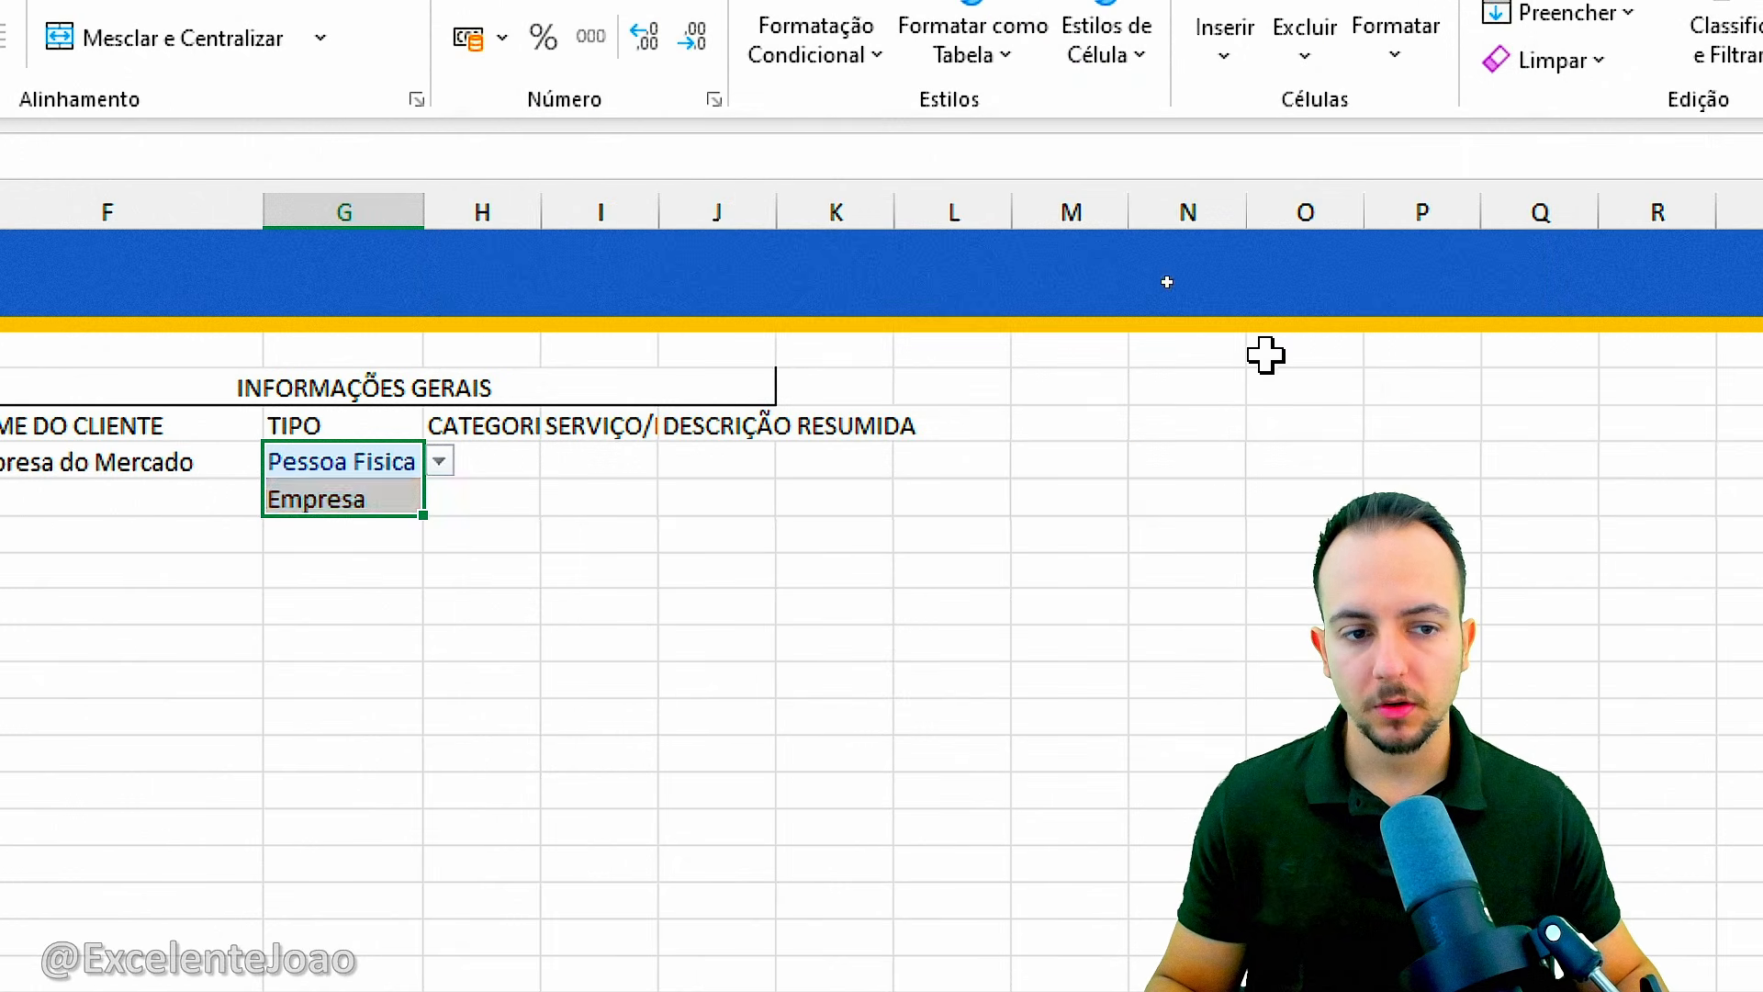
left_click(717, 717)
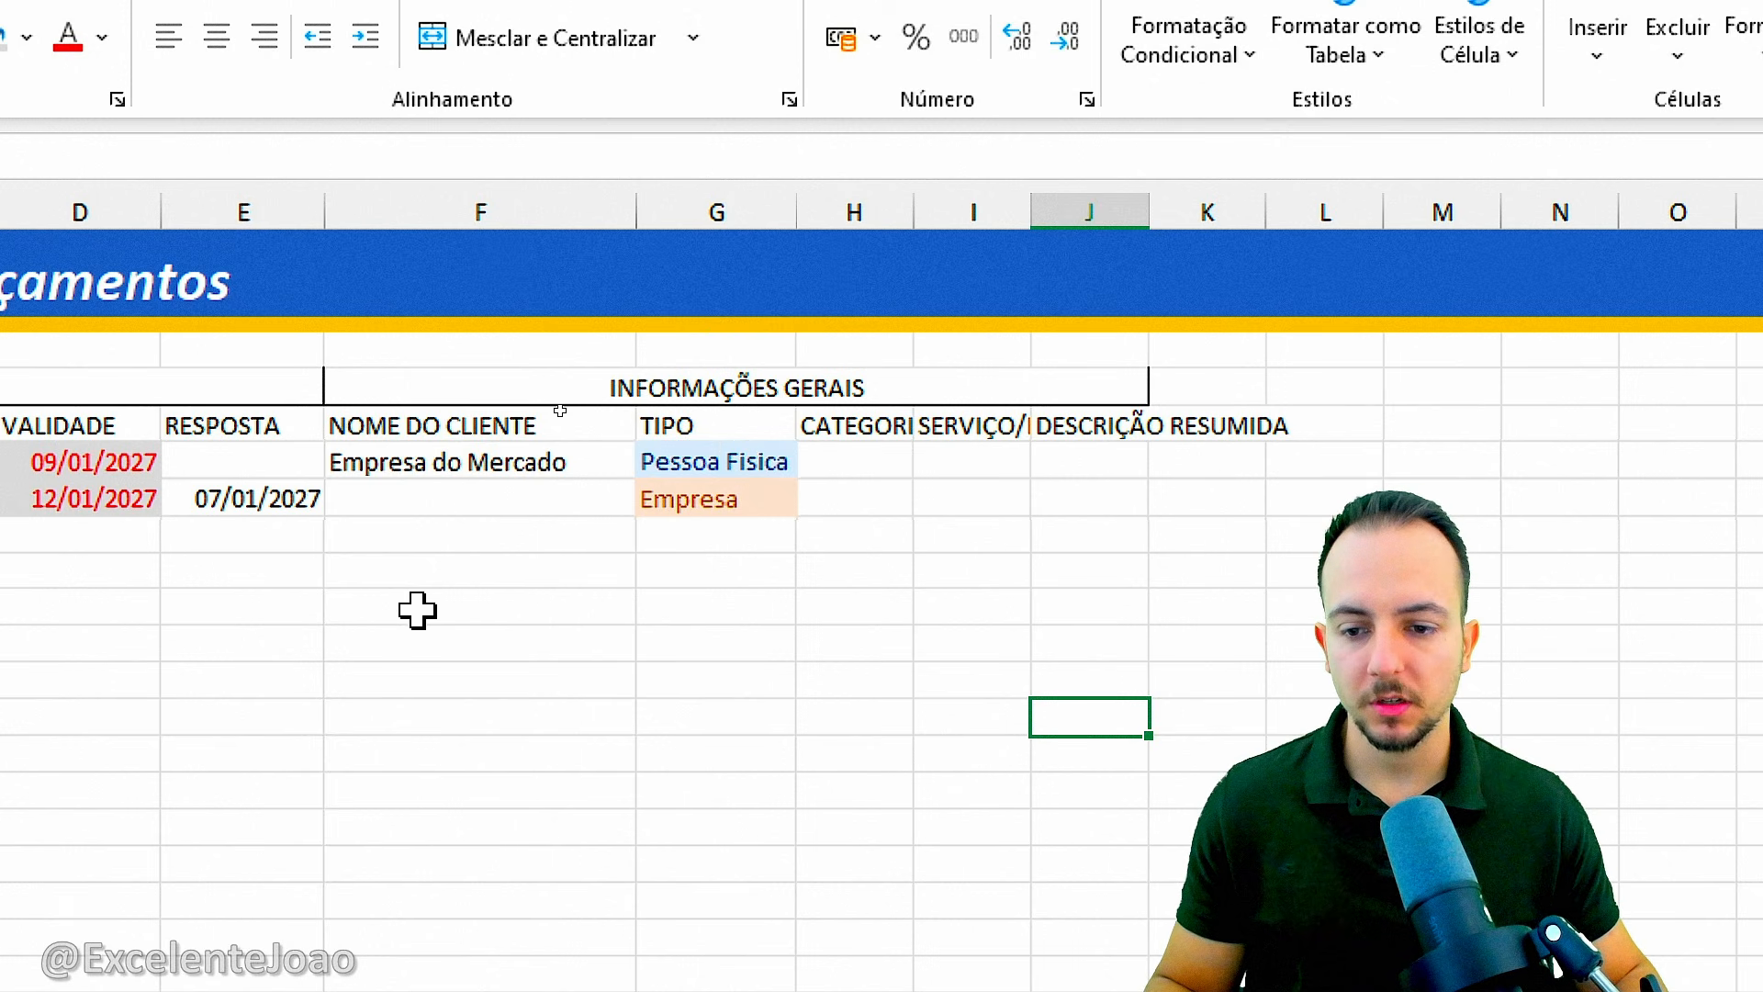
Set the TIPO dropdown in G6 to Empresa and the one in G7 to Pessoa Fisica.
left_click(684, 461)
left_click(597, 460)
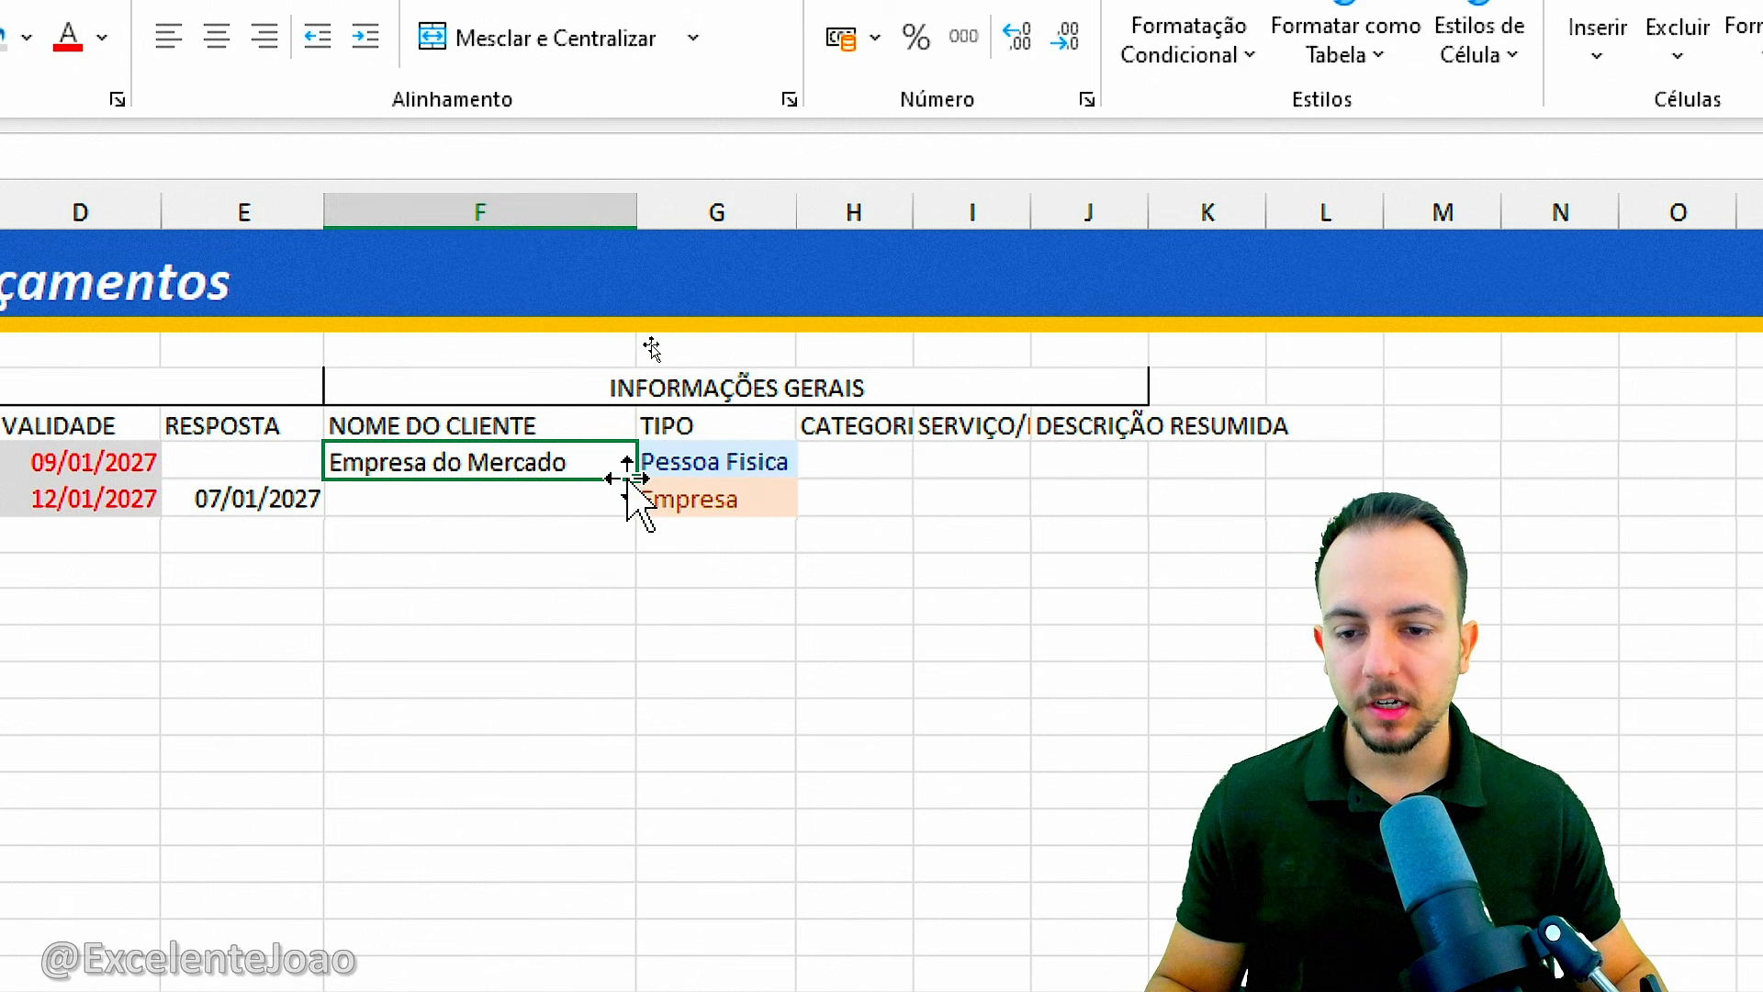
left_click(694, 469)
left_click(813, 462)
left_click(726, 496)
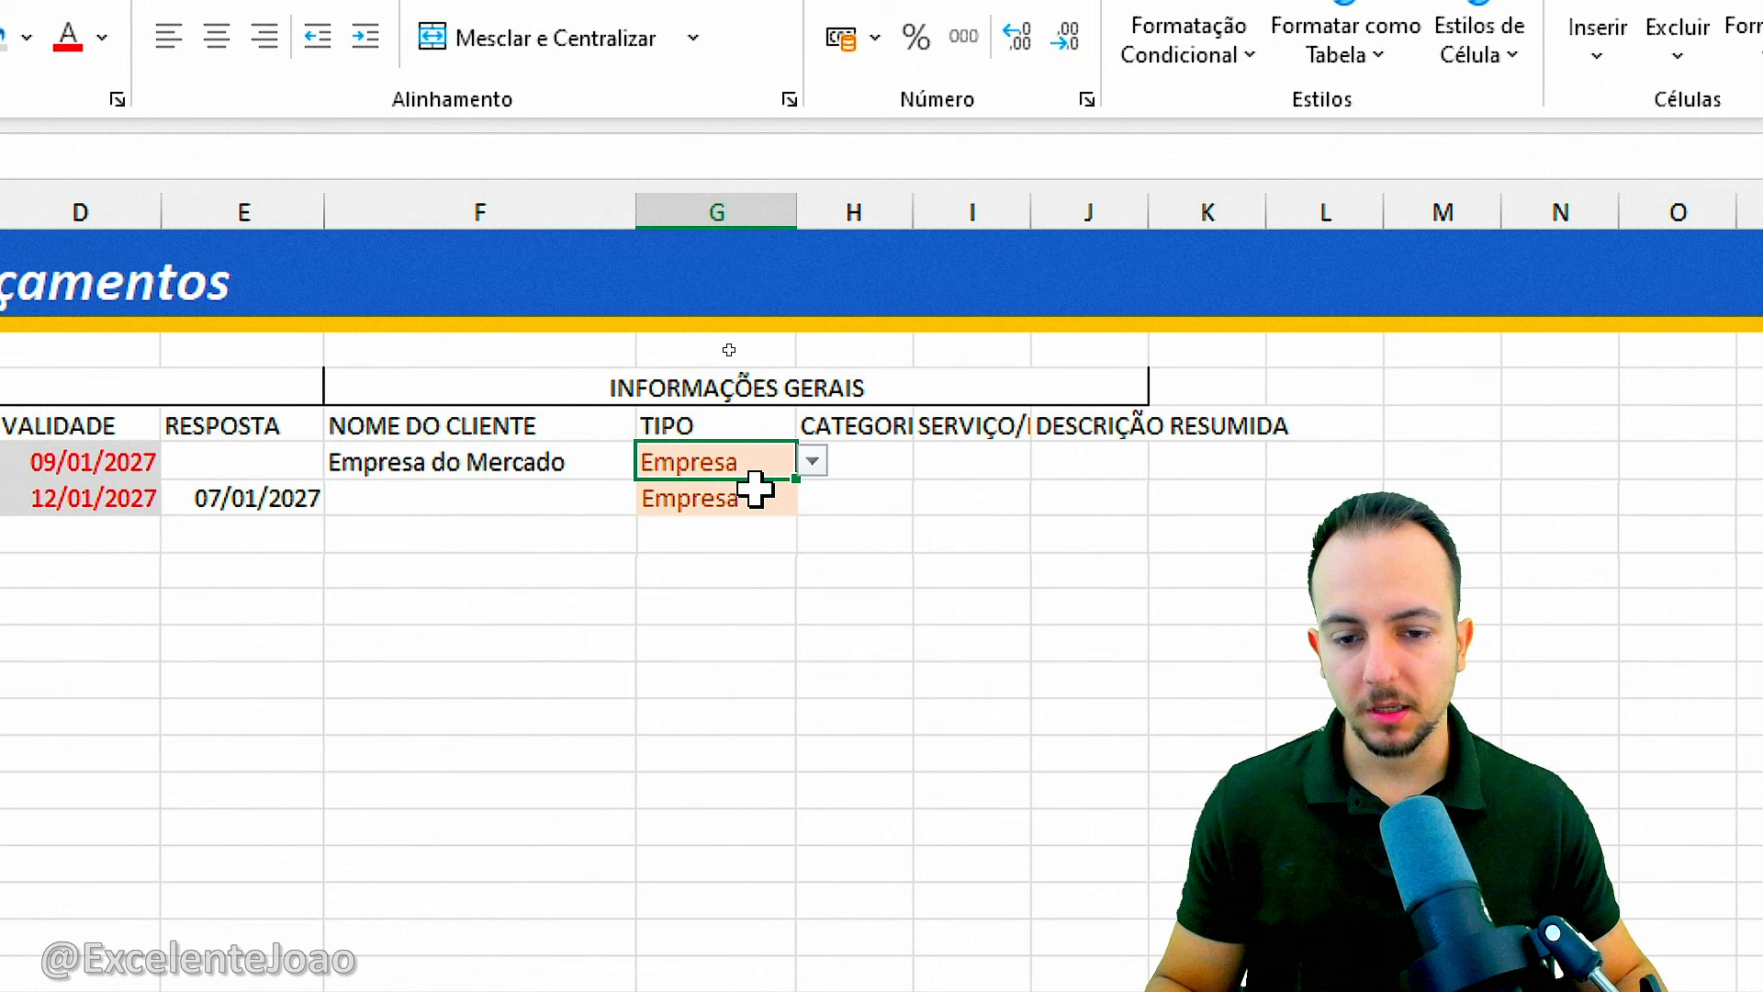
left_click(582, 496)
left_click(728, 505)
left_click(812, 497)
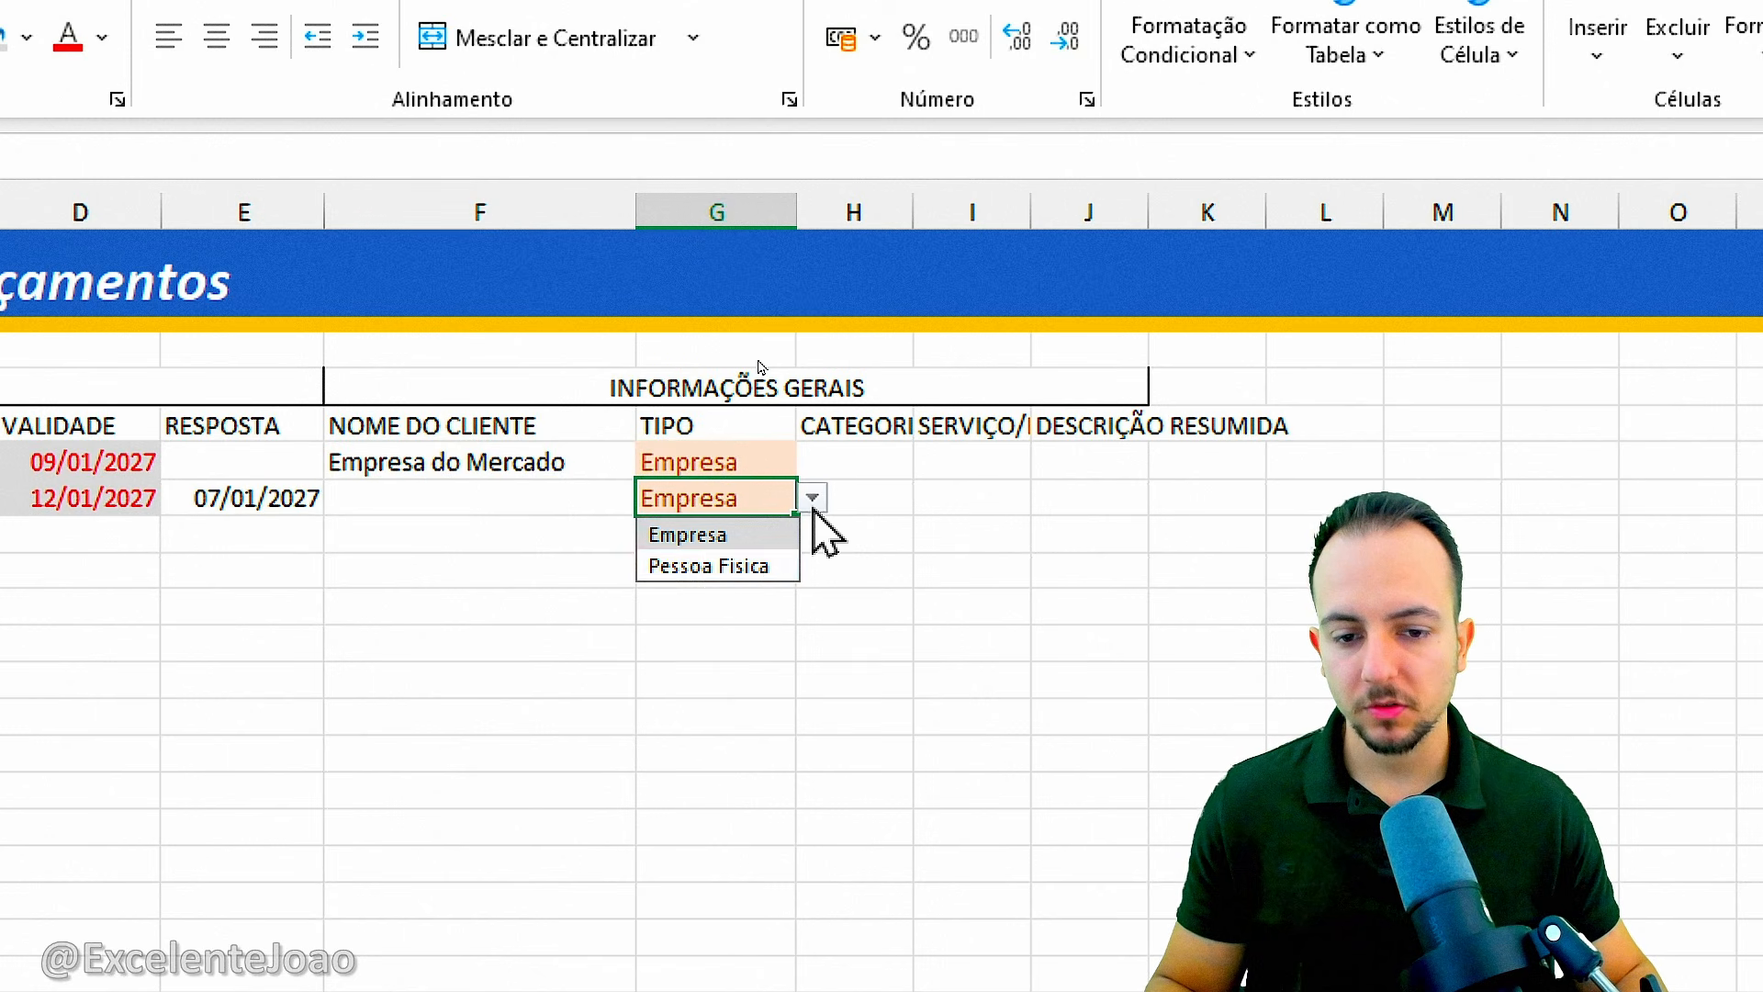
left_click(712, 567)
Enter the customer's name in F7 under NOME DO CLIENTE.
left_click(549, 502)
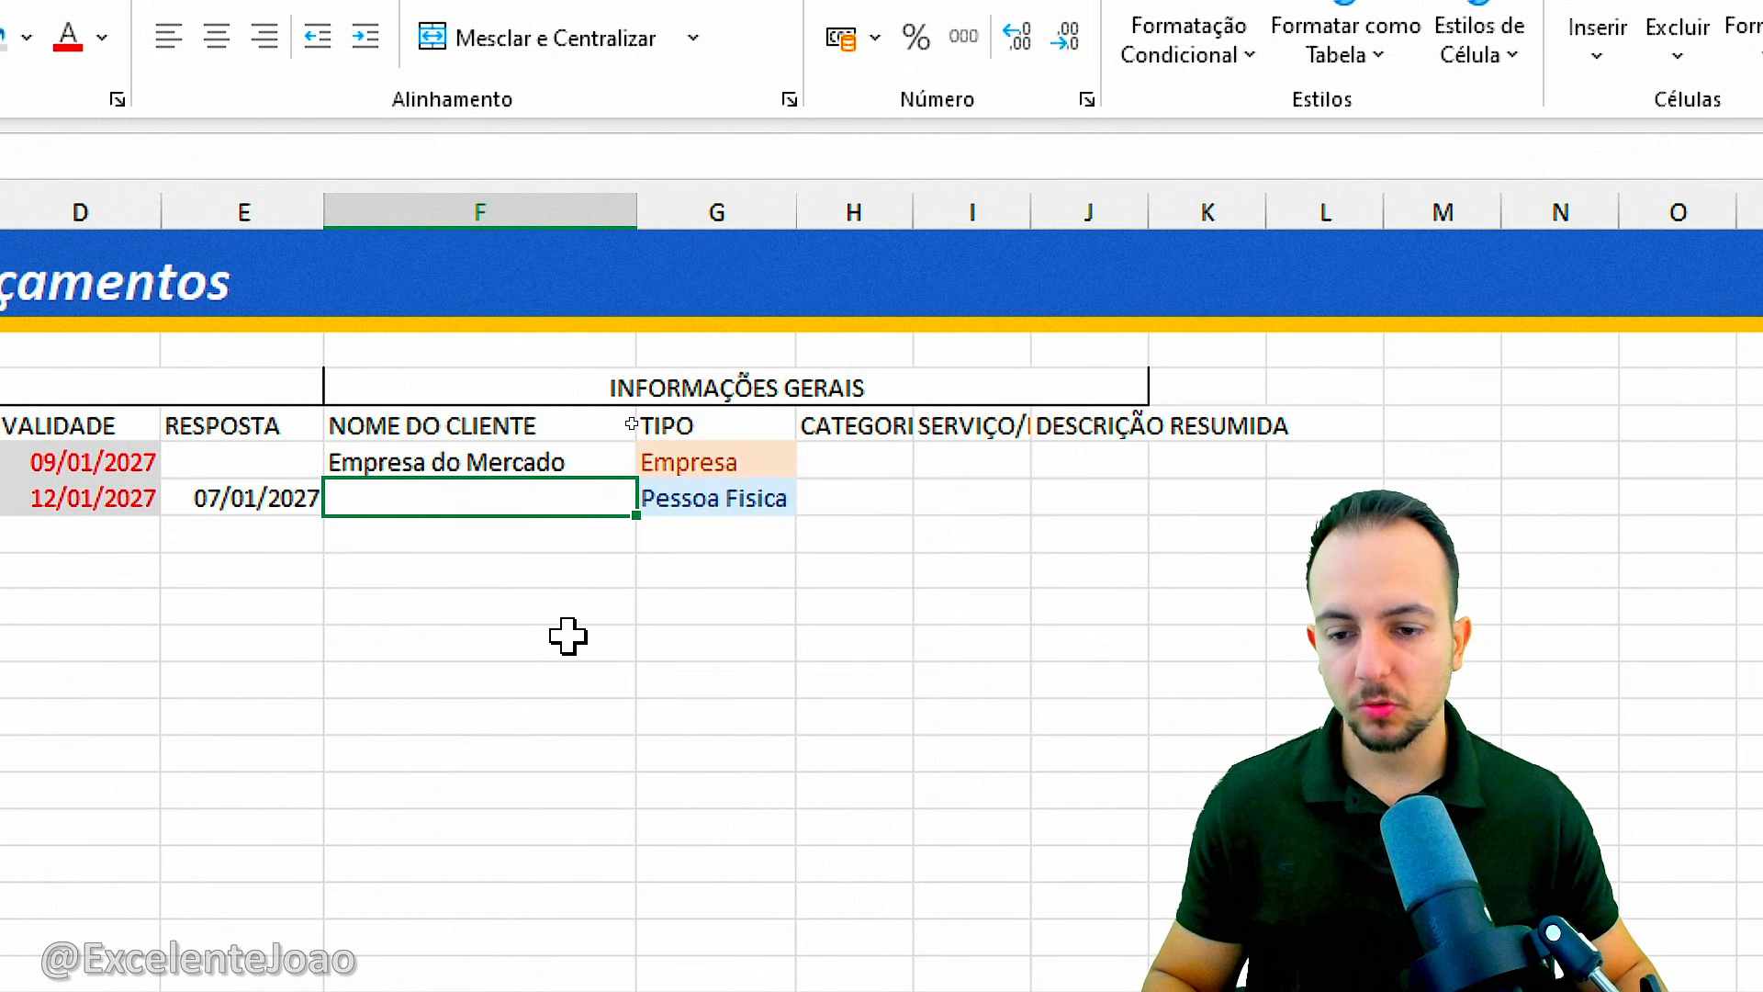
type("Joao")
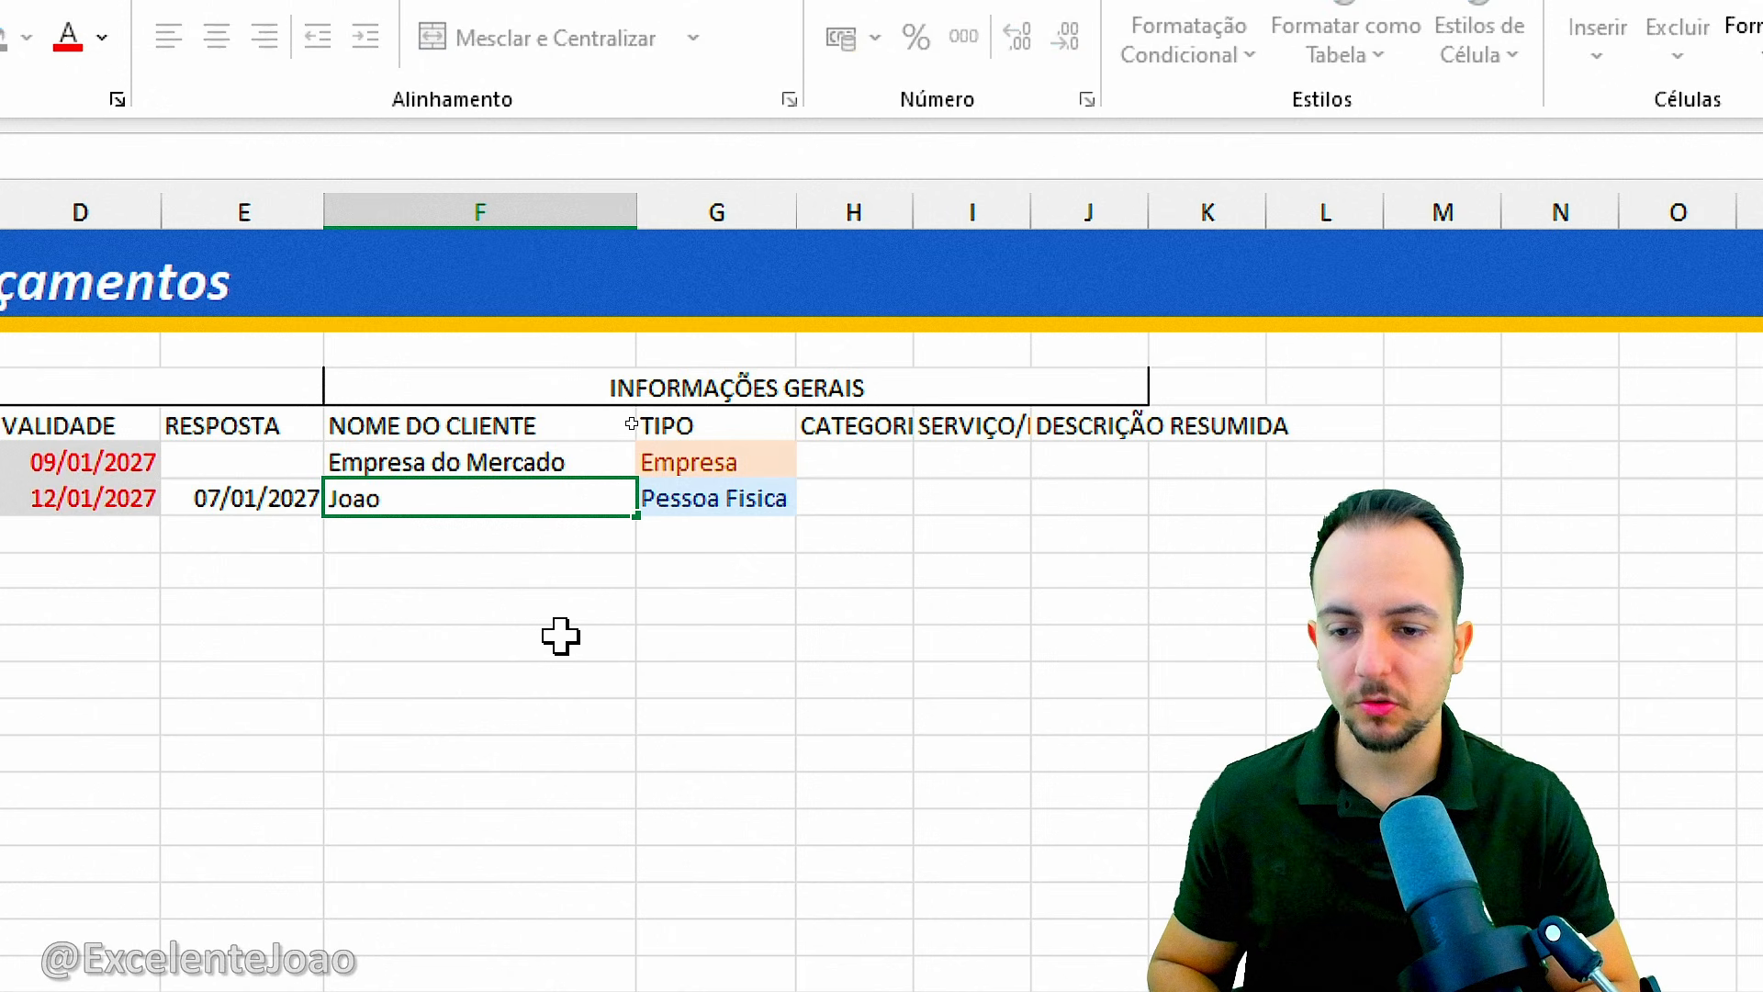
type(" Paulo")
key("Return")
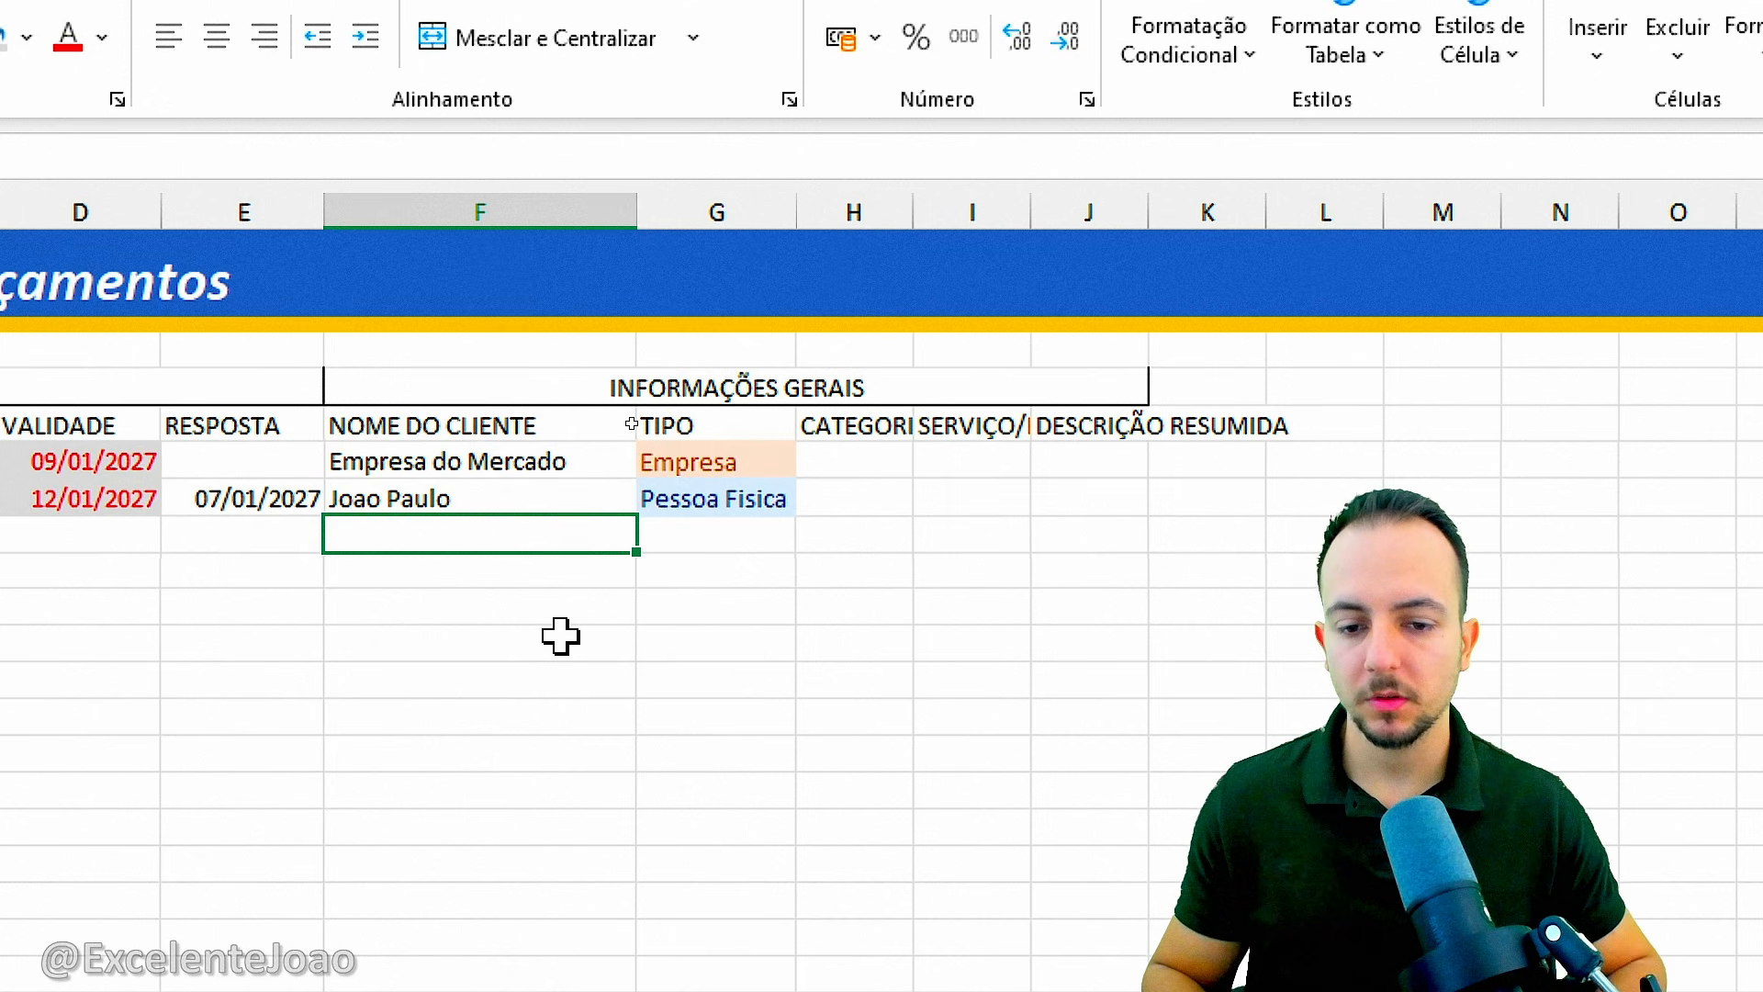
left_click(560, 636)
Widen column H to fit the CATEGORIA header, and enter Manutenção in H6 and Venda in H7.
left_click_drag(913, 216, 989, 214)
mouse_move(885, 456)
left_mouse_down()
mouse_move(886, 496)
mouse_move(886, 465)
left_mouse_up()
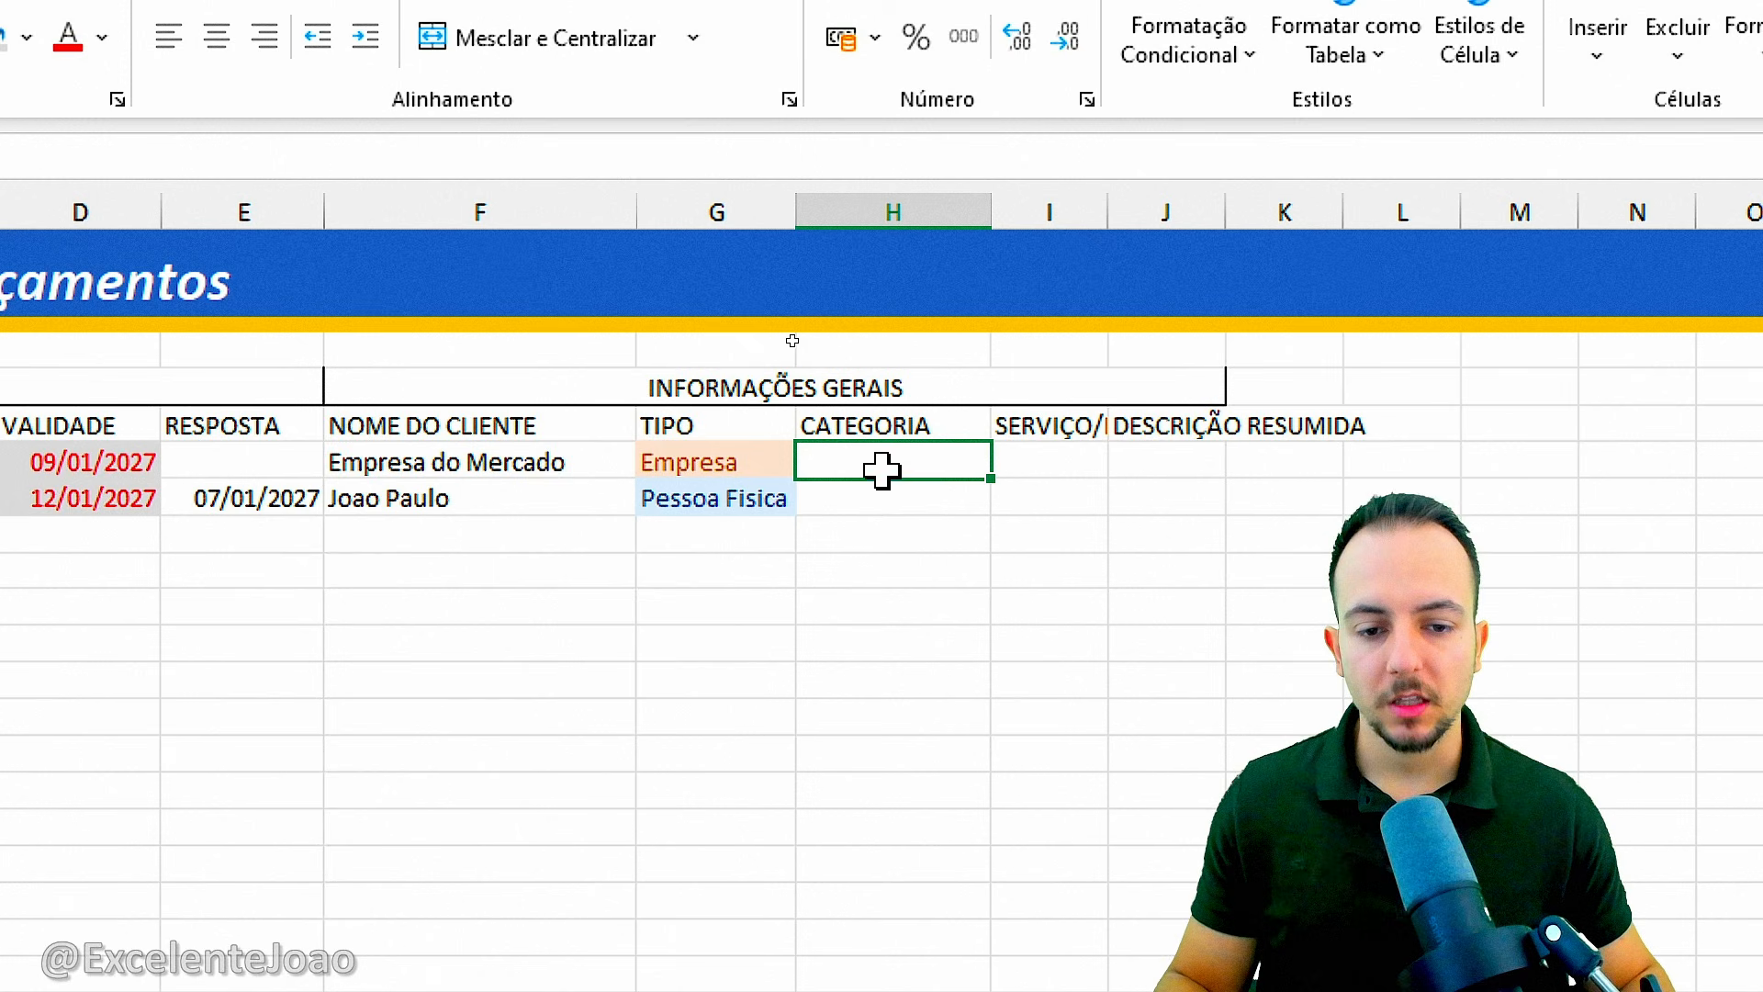
left_click_drag(882, 470, 917, 544)
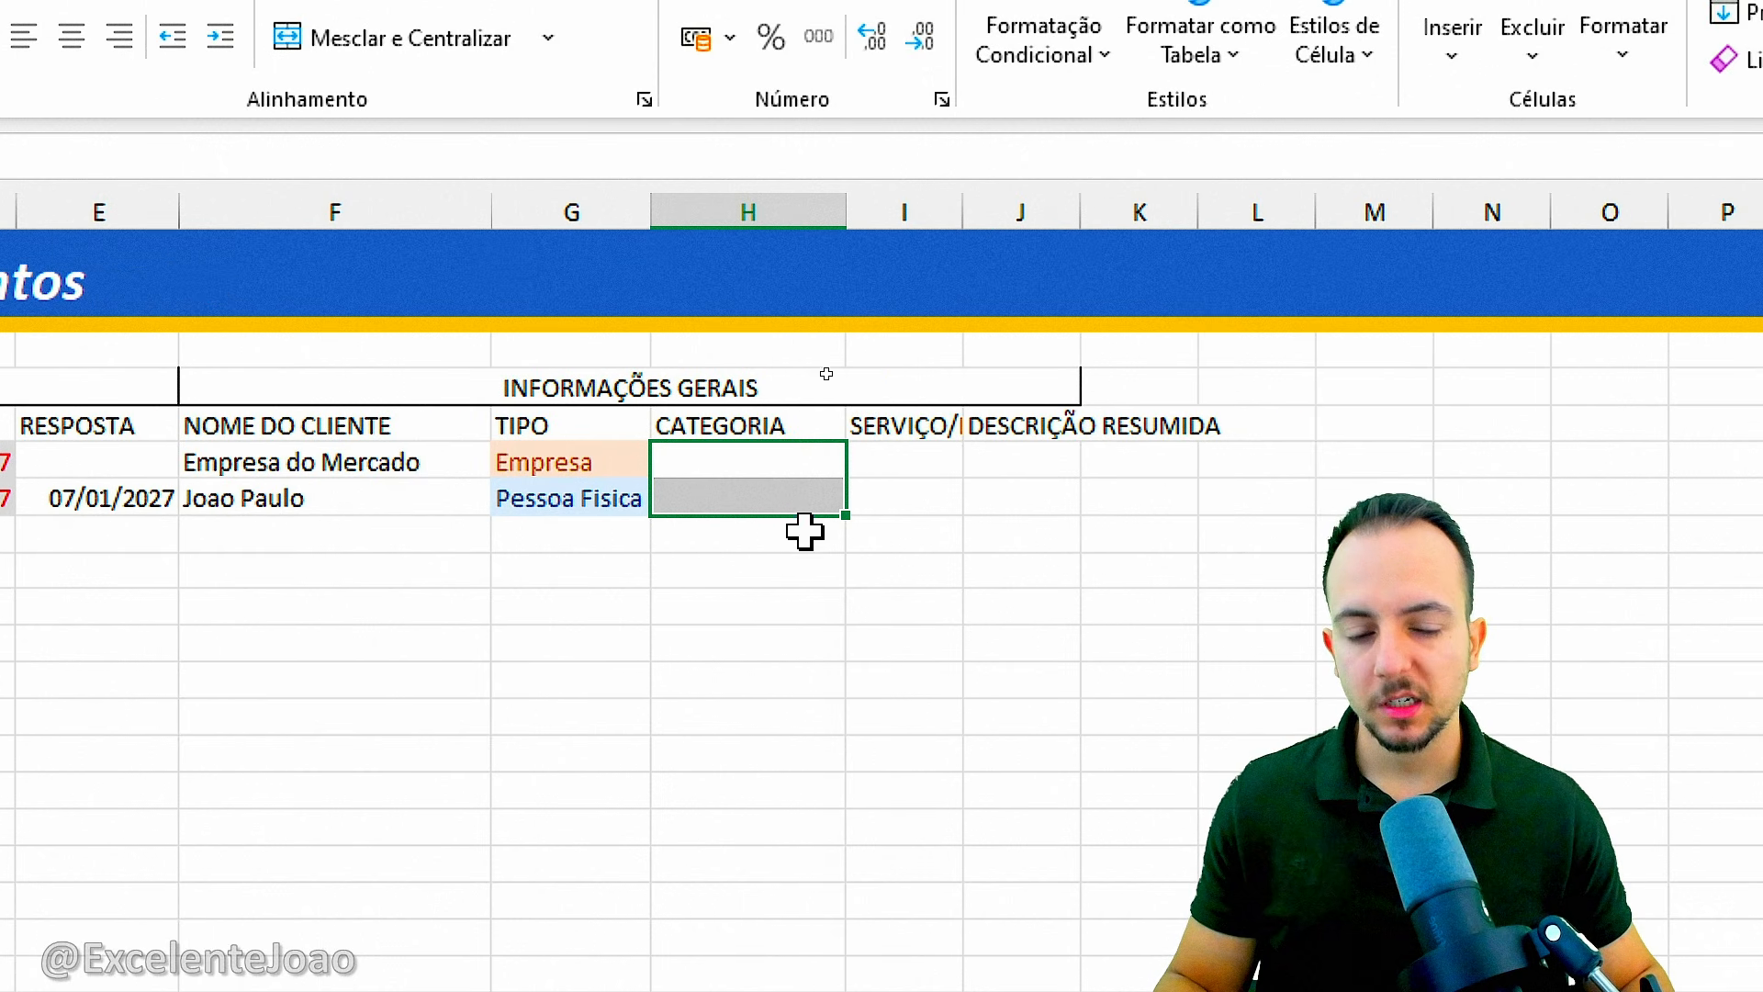
left_click(926, 455)
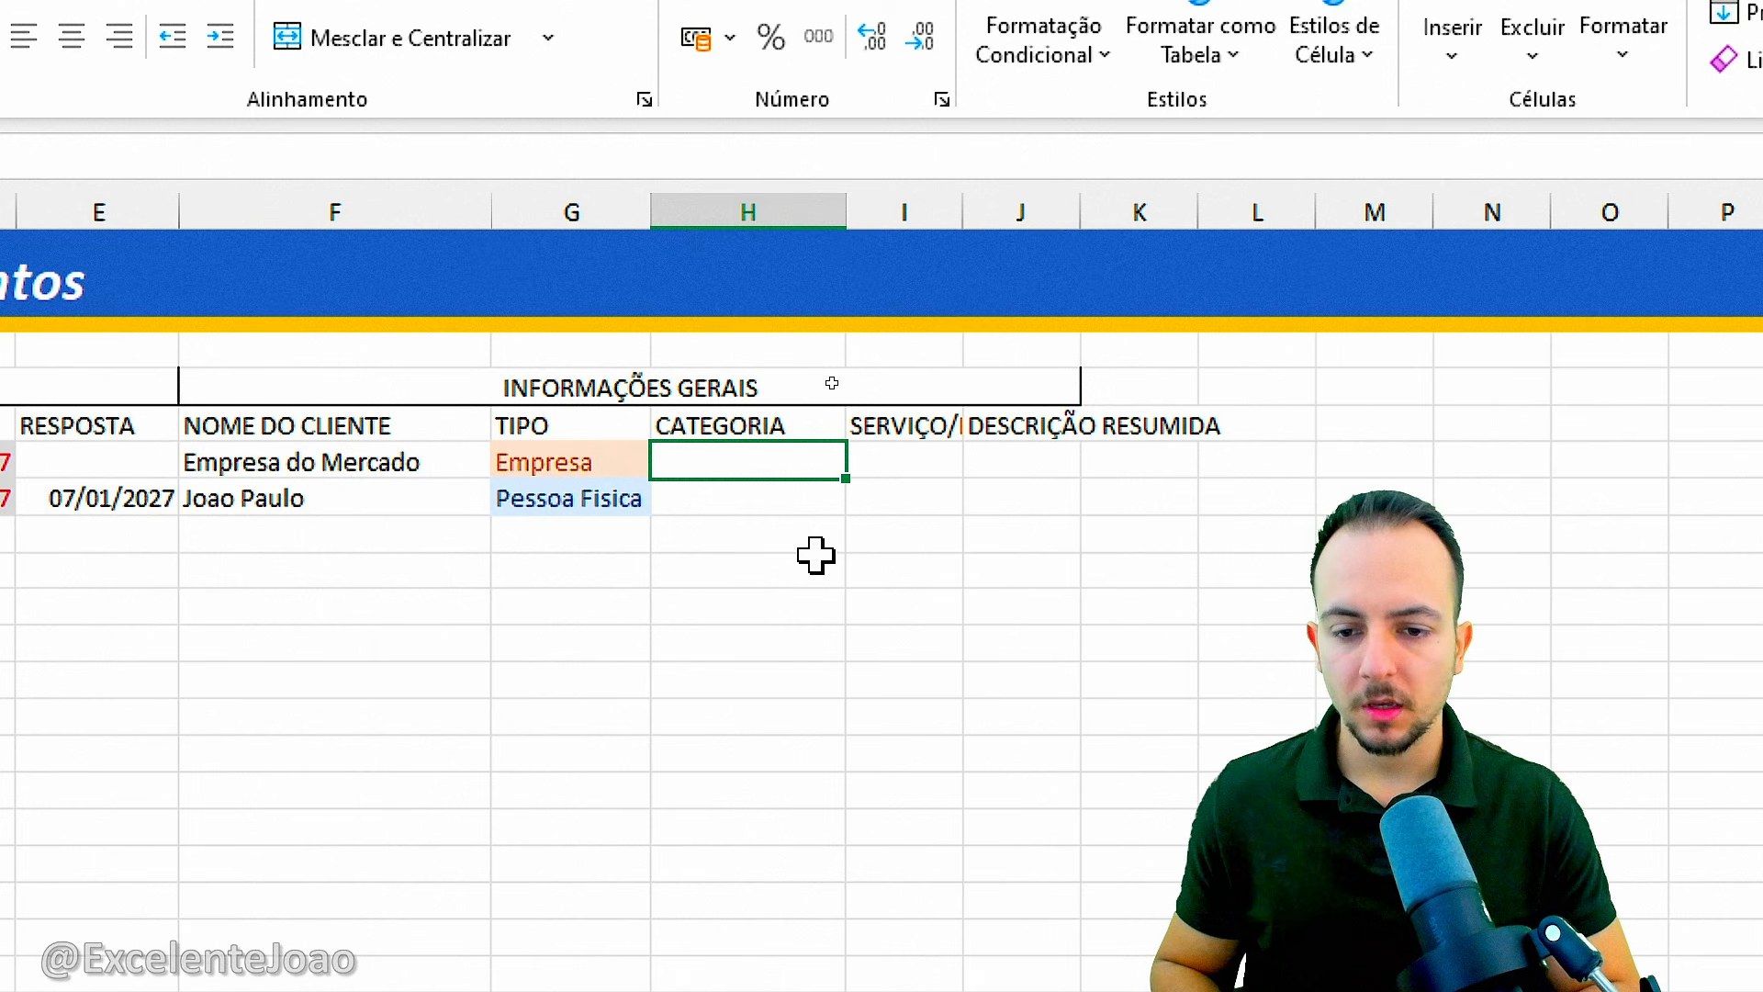
type("Manutenção")
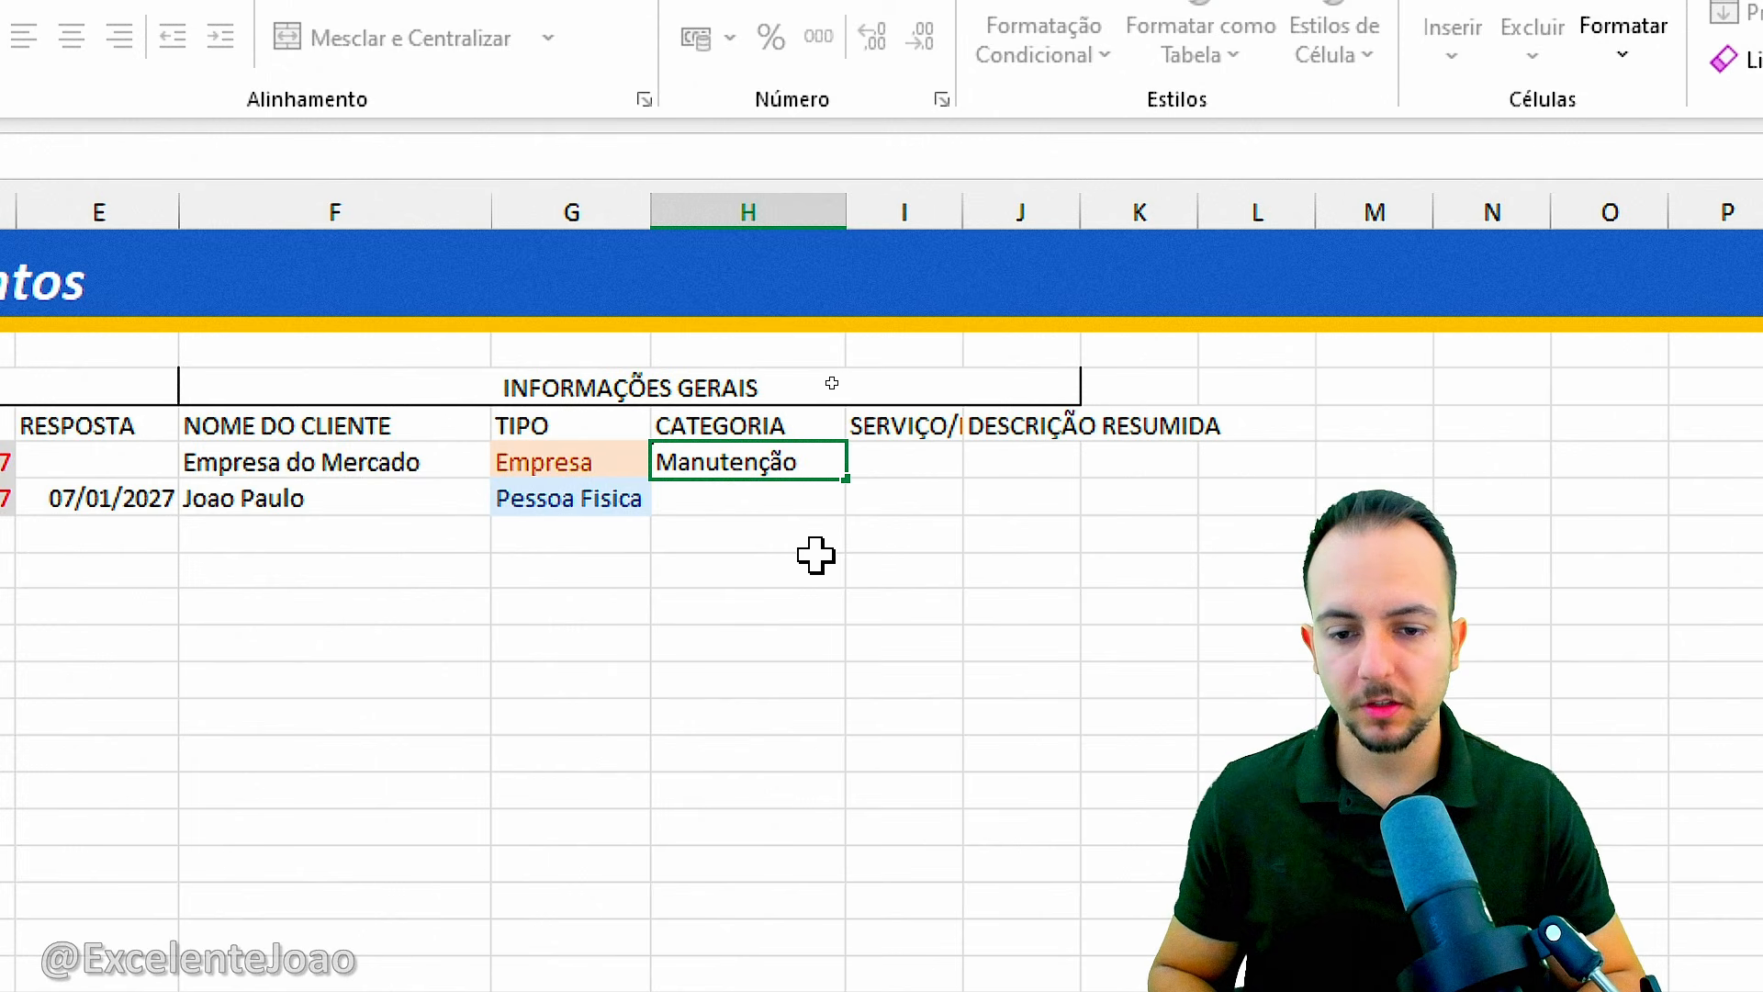
key("Return")
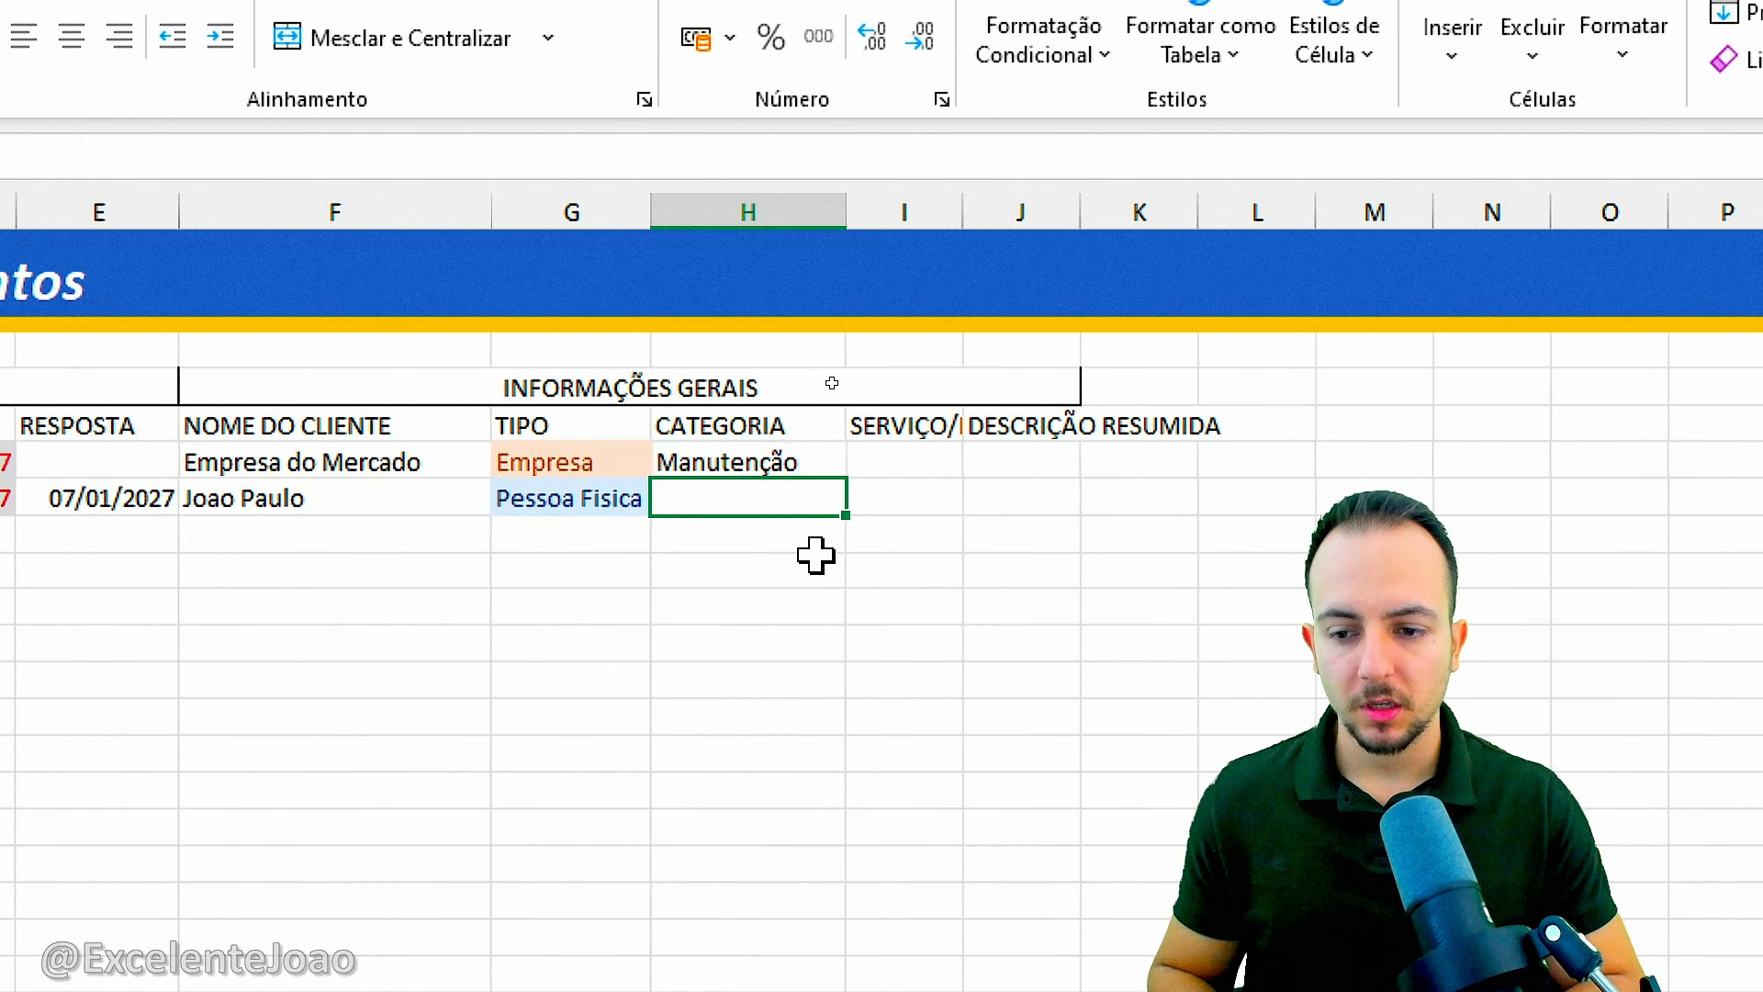
type("Ve")
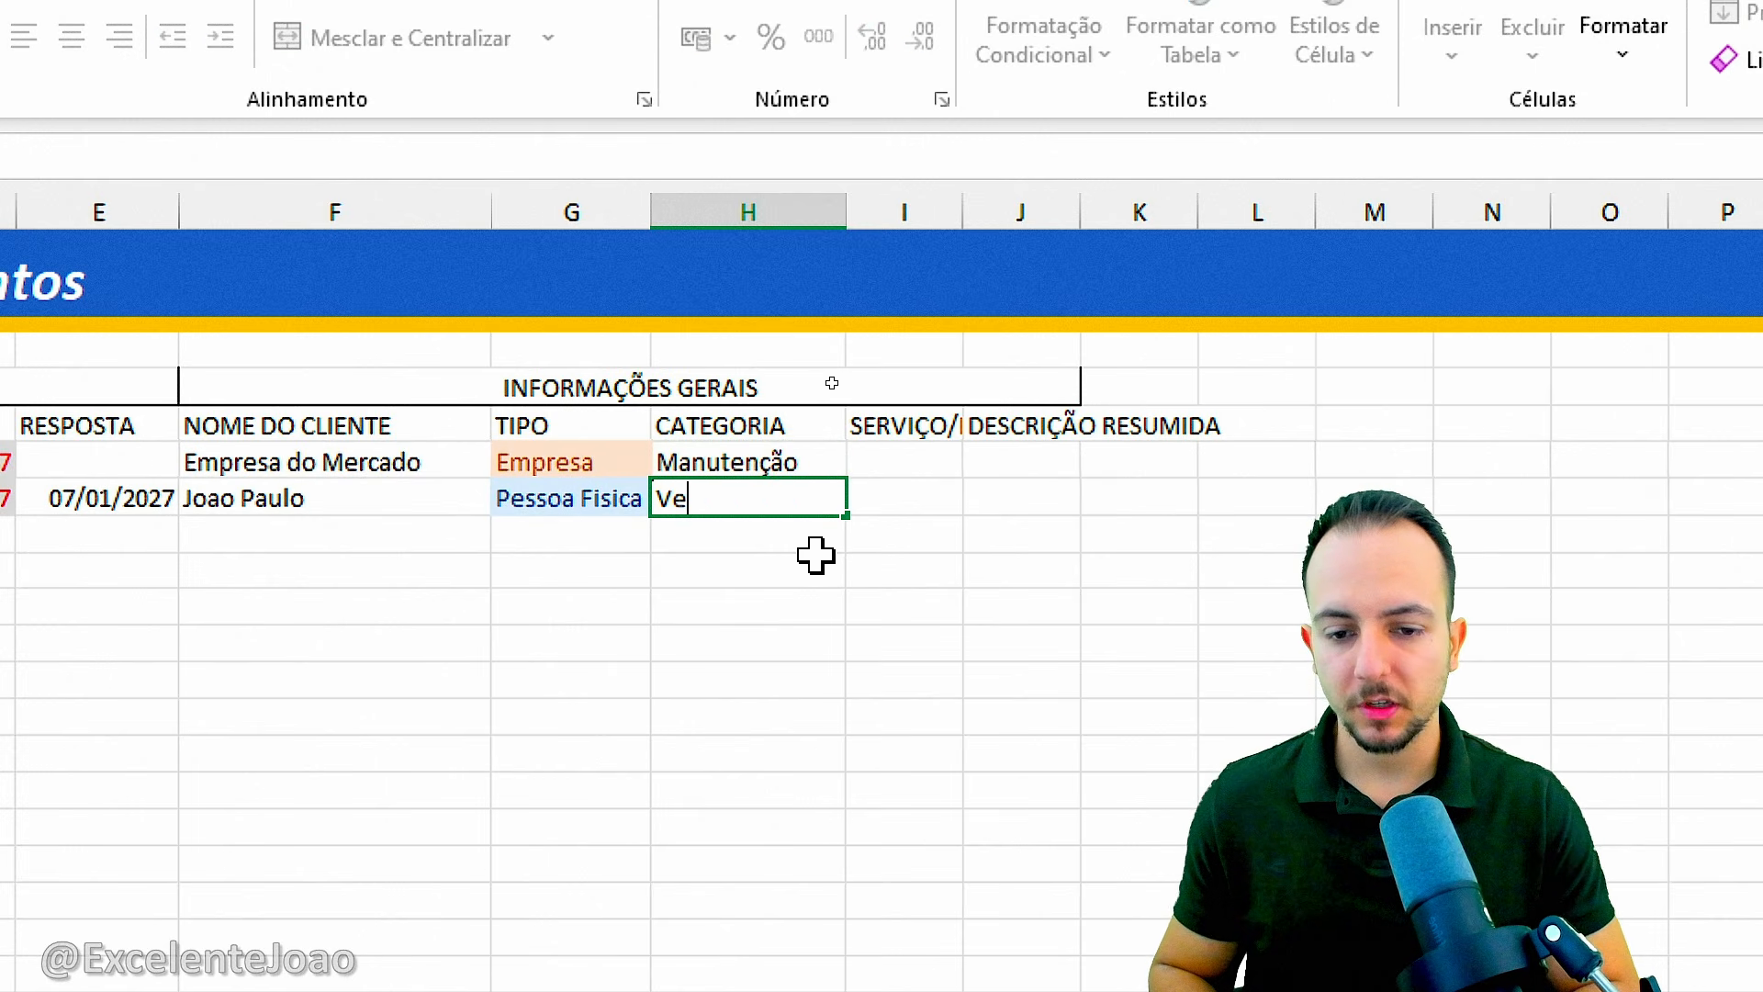
type("nda")
key("Return")
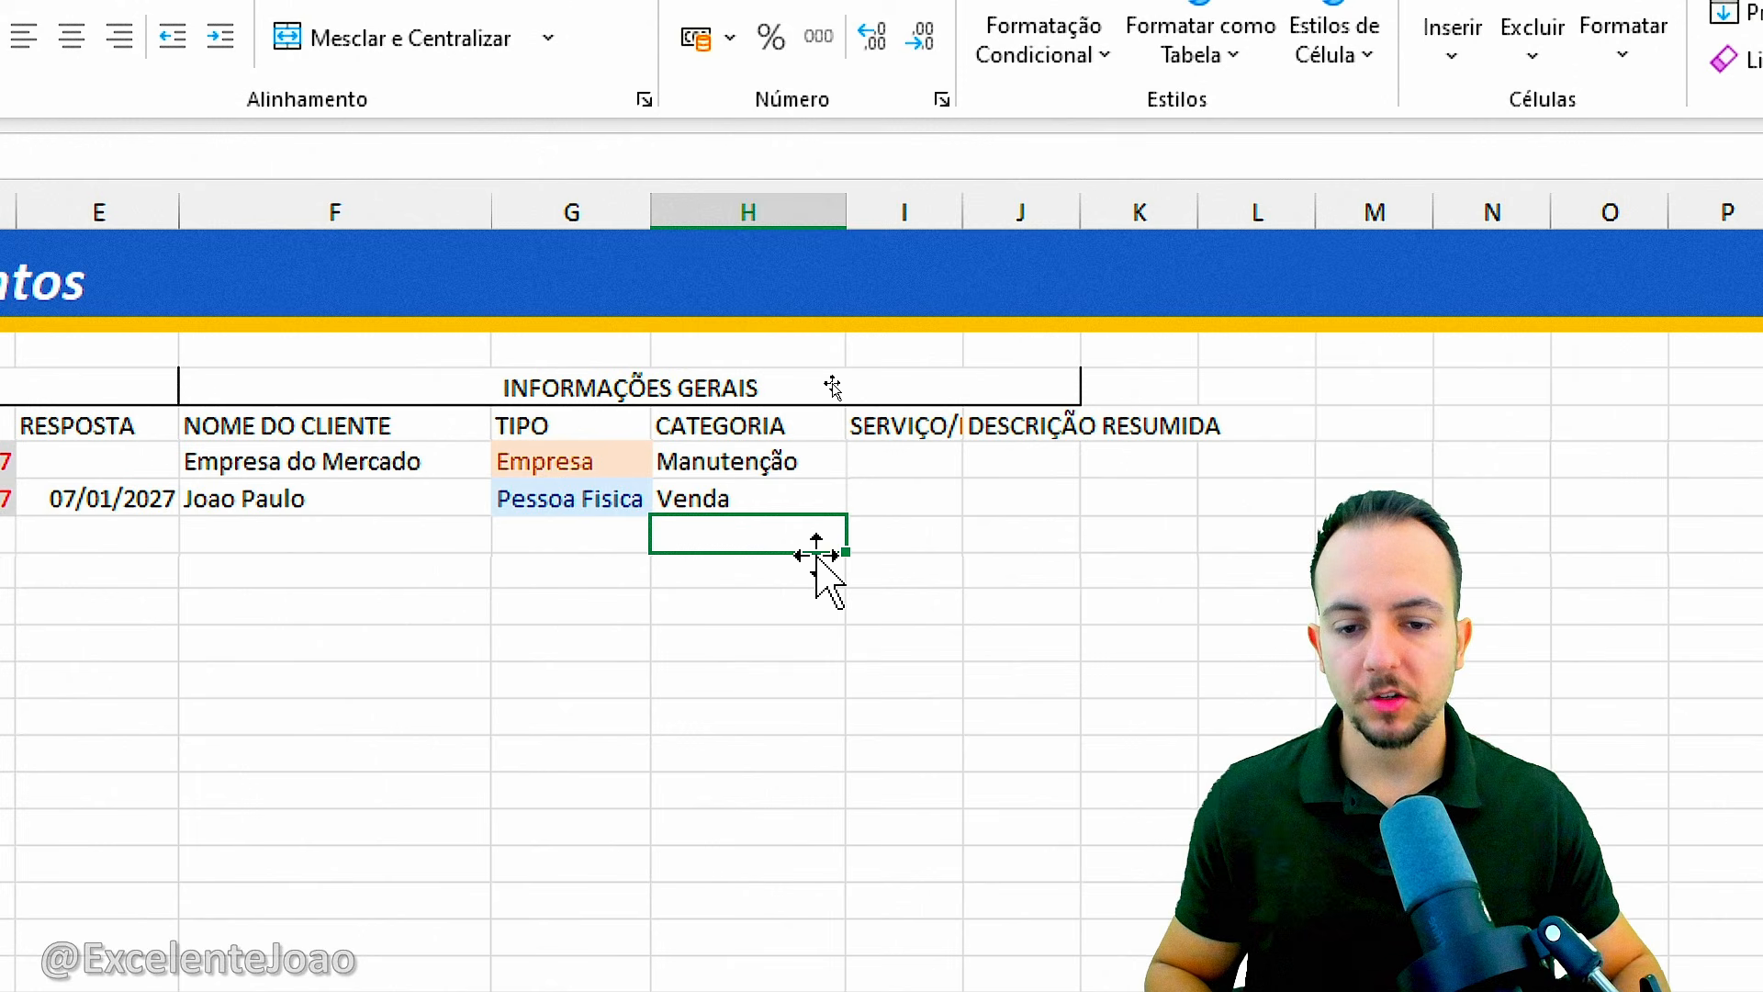
Widen column I so the full SERVIÇO/PRODUTO header fits.
left_click_drag(963, 212, 1088, 219)
left_click_drag(984, 460, 983, 515)
left_click_drag(801, 464, 796, 515)
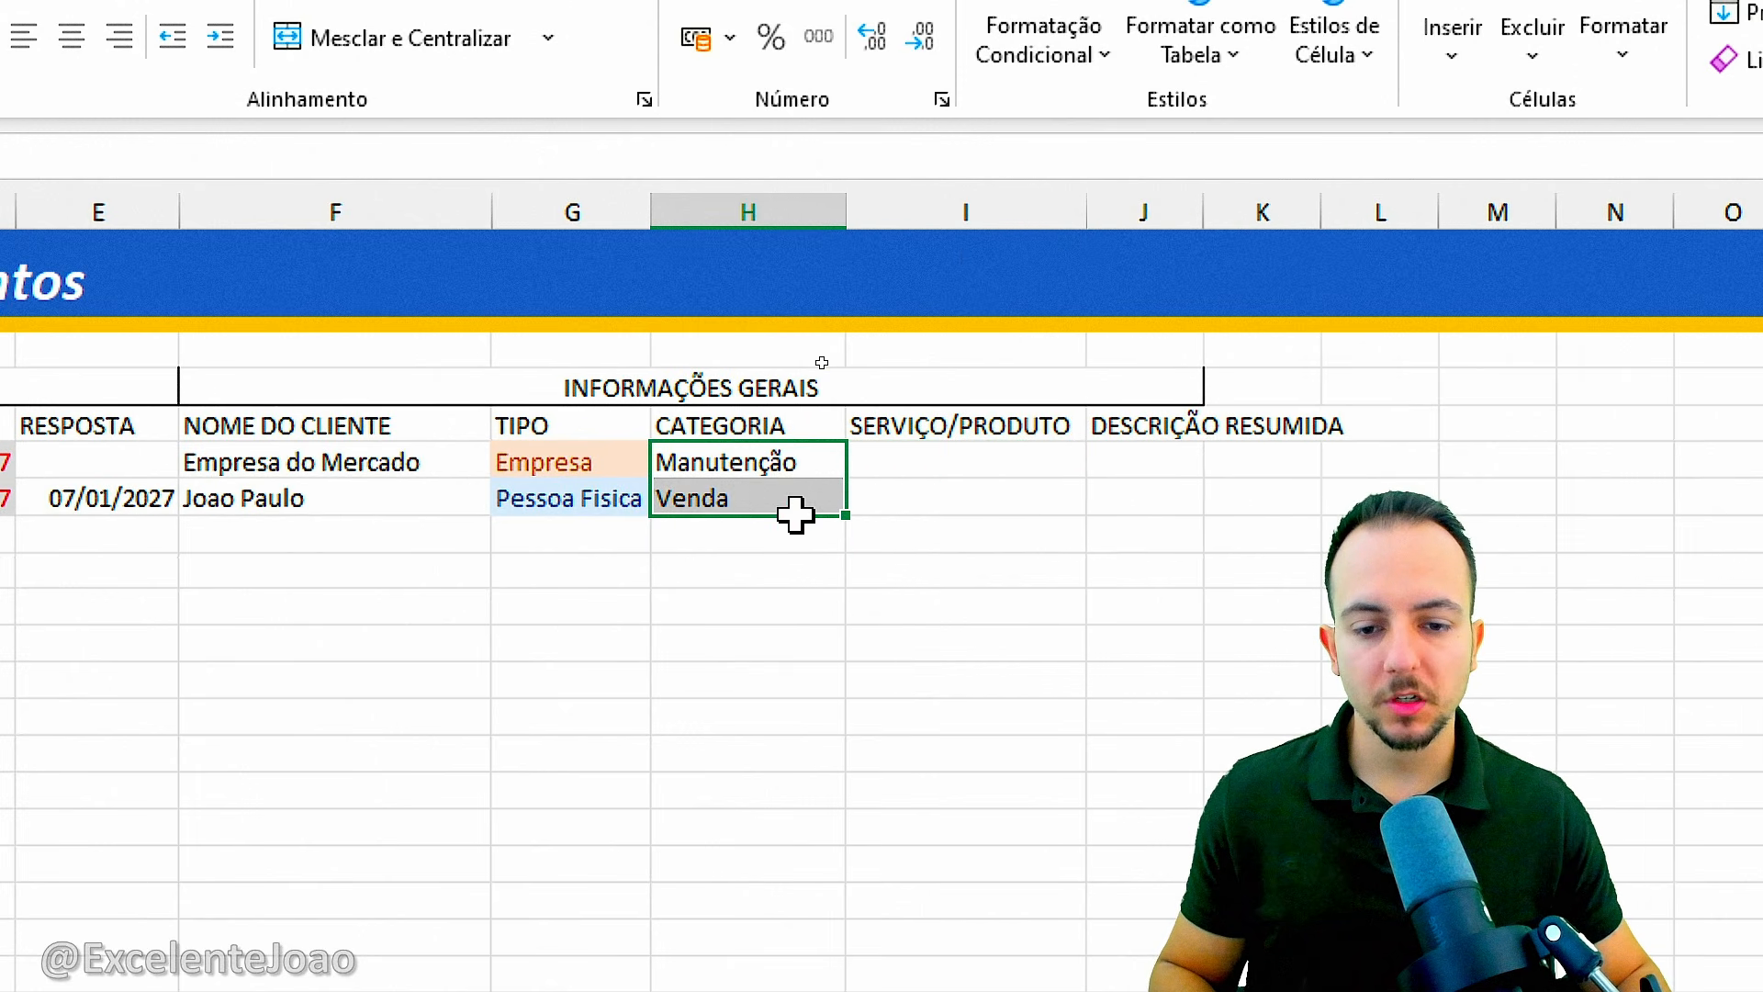
left_click(787, 469)
key("shift+space")
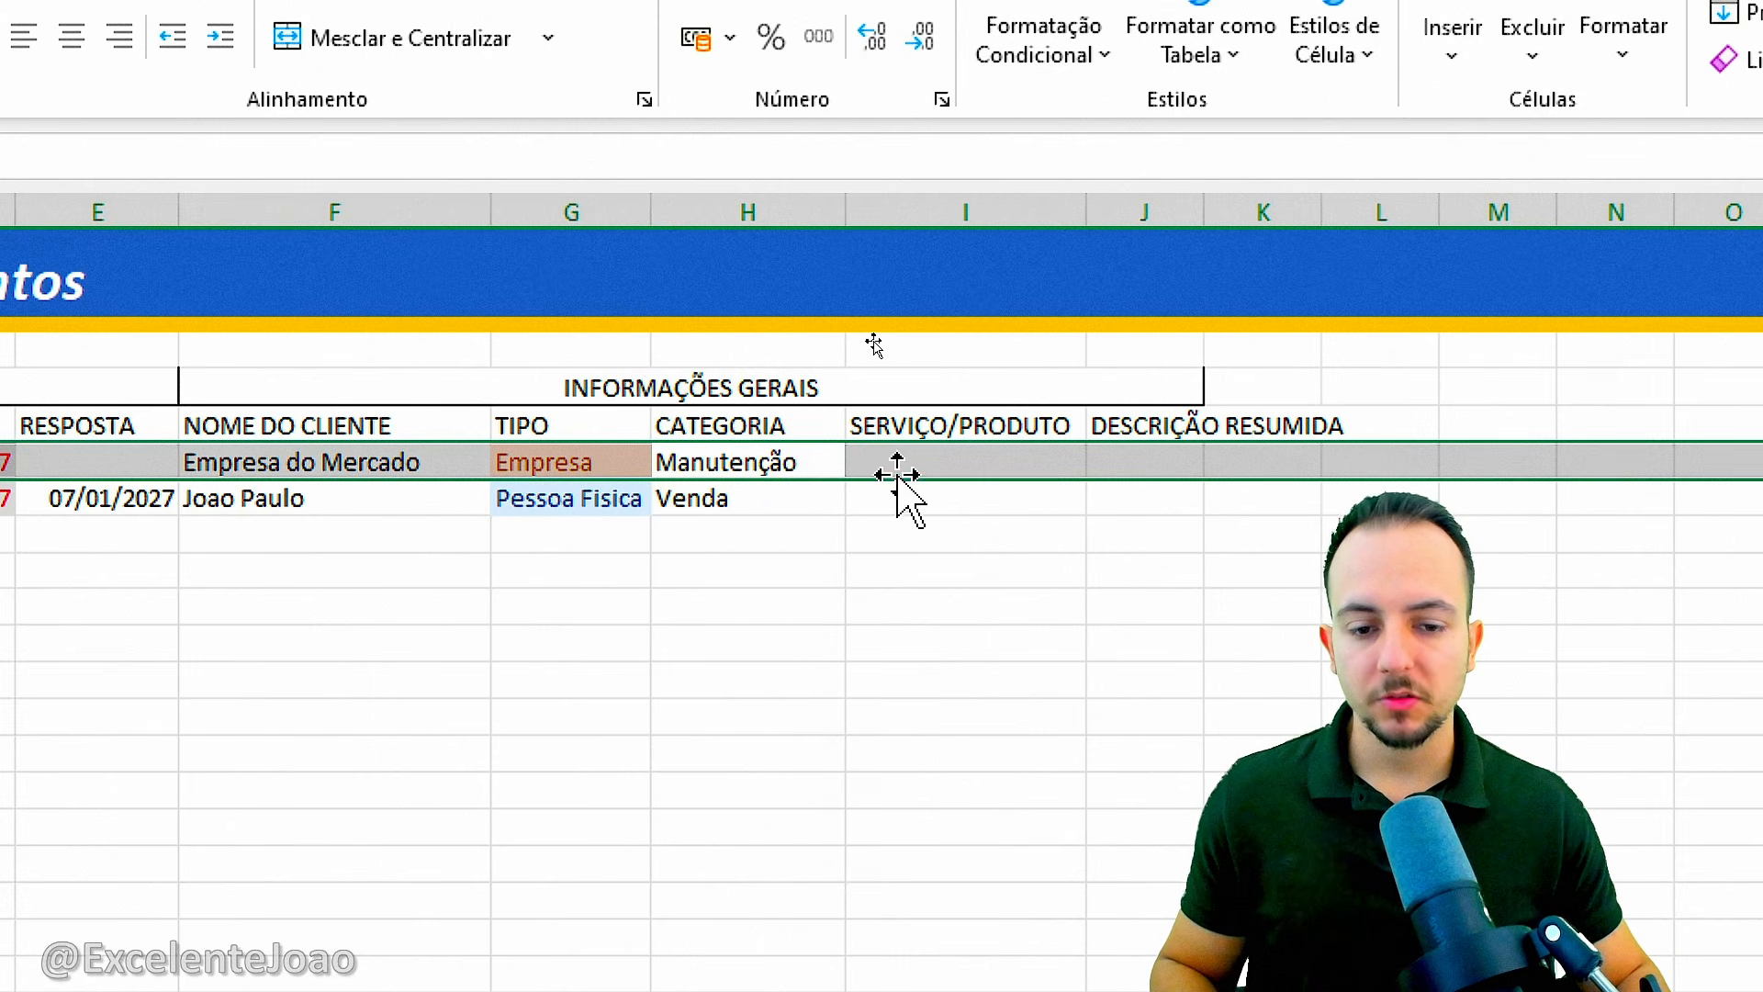
Enter "Manutenção de Caixa de Esgoto e bla bla" in I6 under SERVIÇO/PRODUTO.
left_click(898, 470)
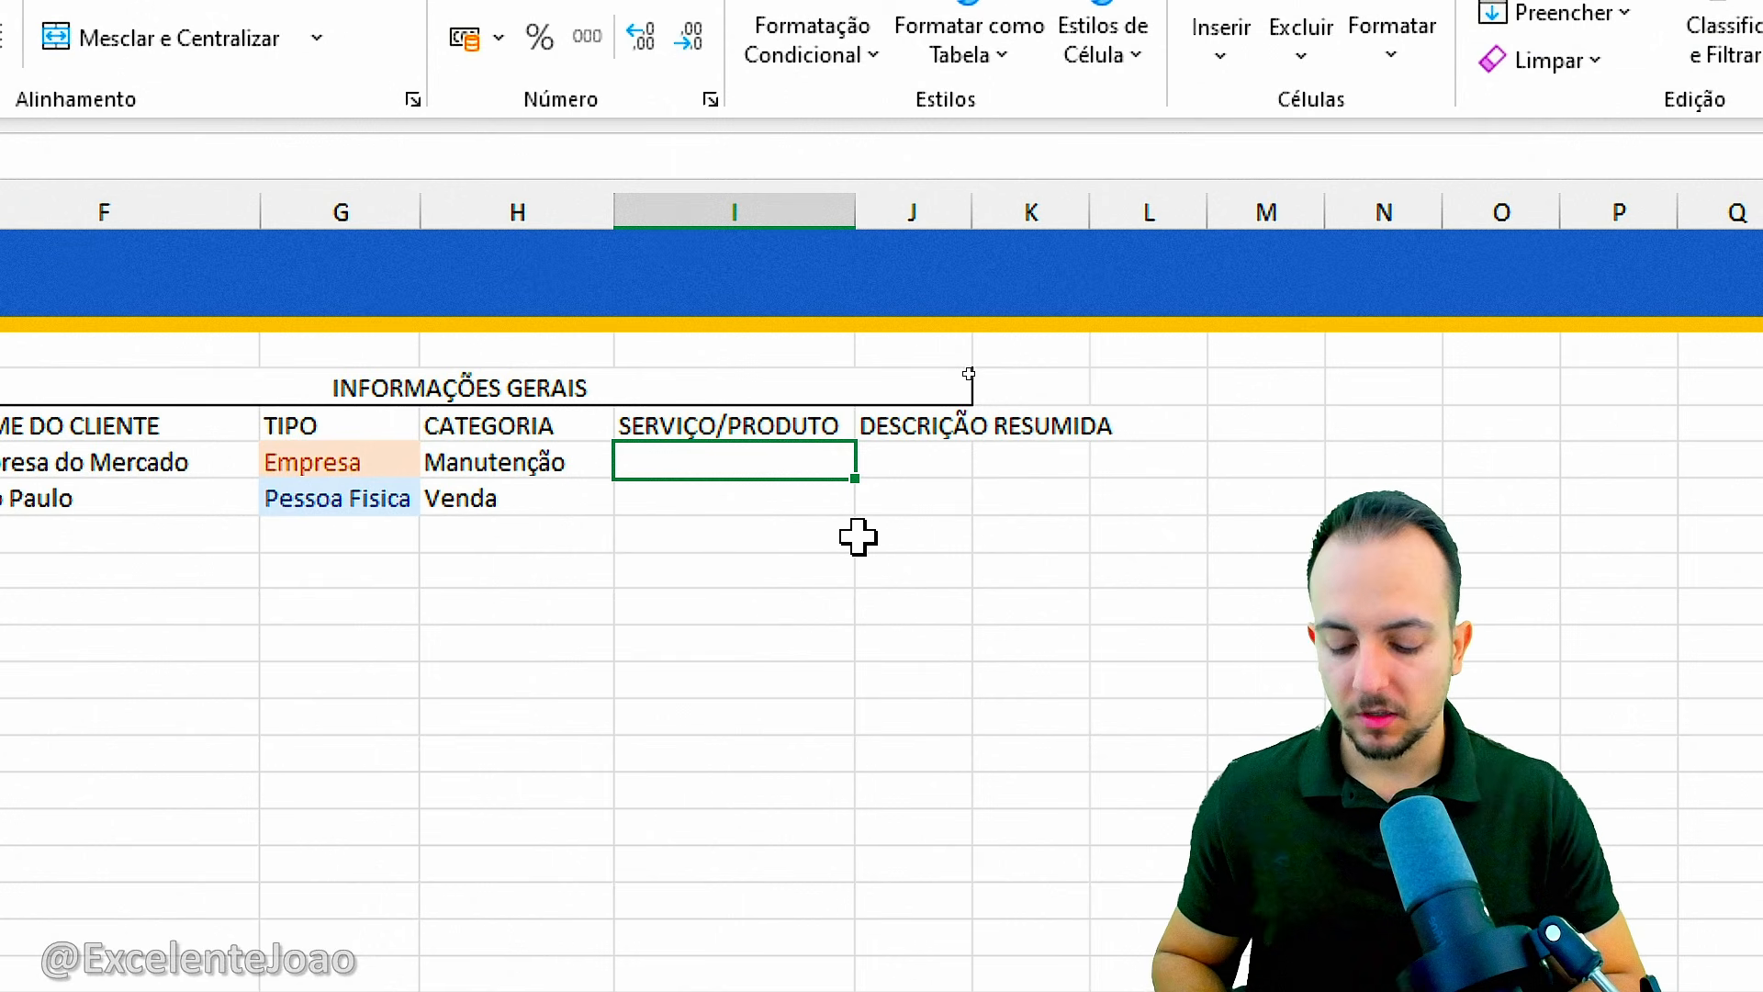
type("Manutenção de")
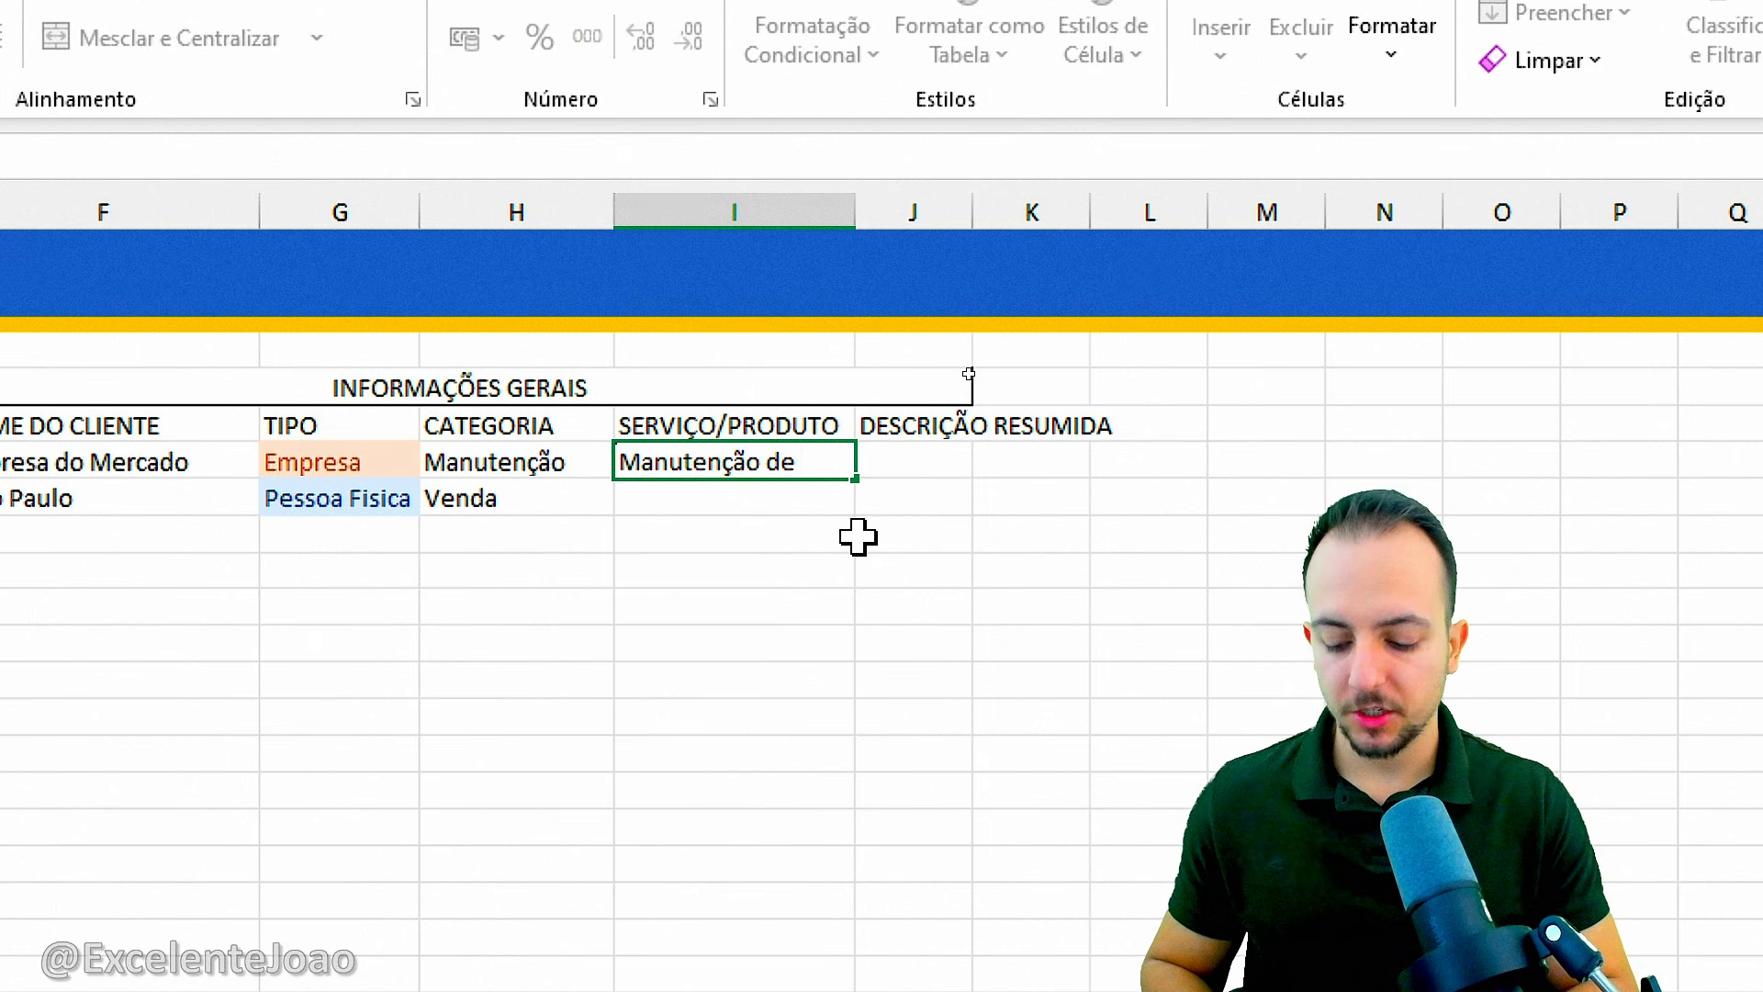
type(" Caixa de Esgoto e b")
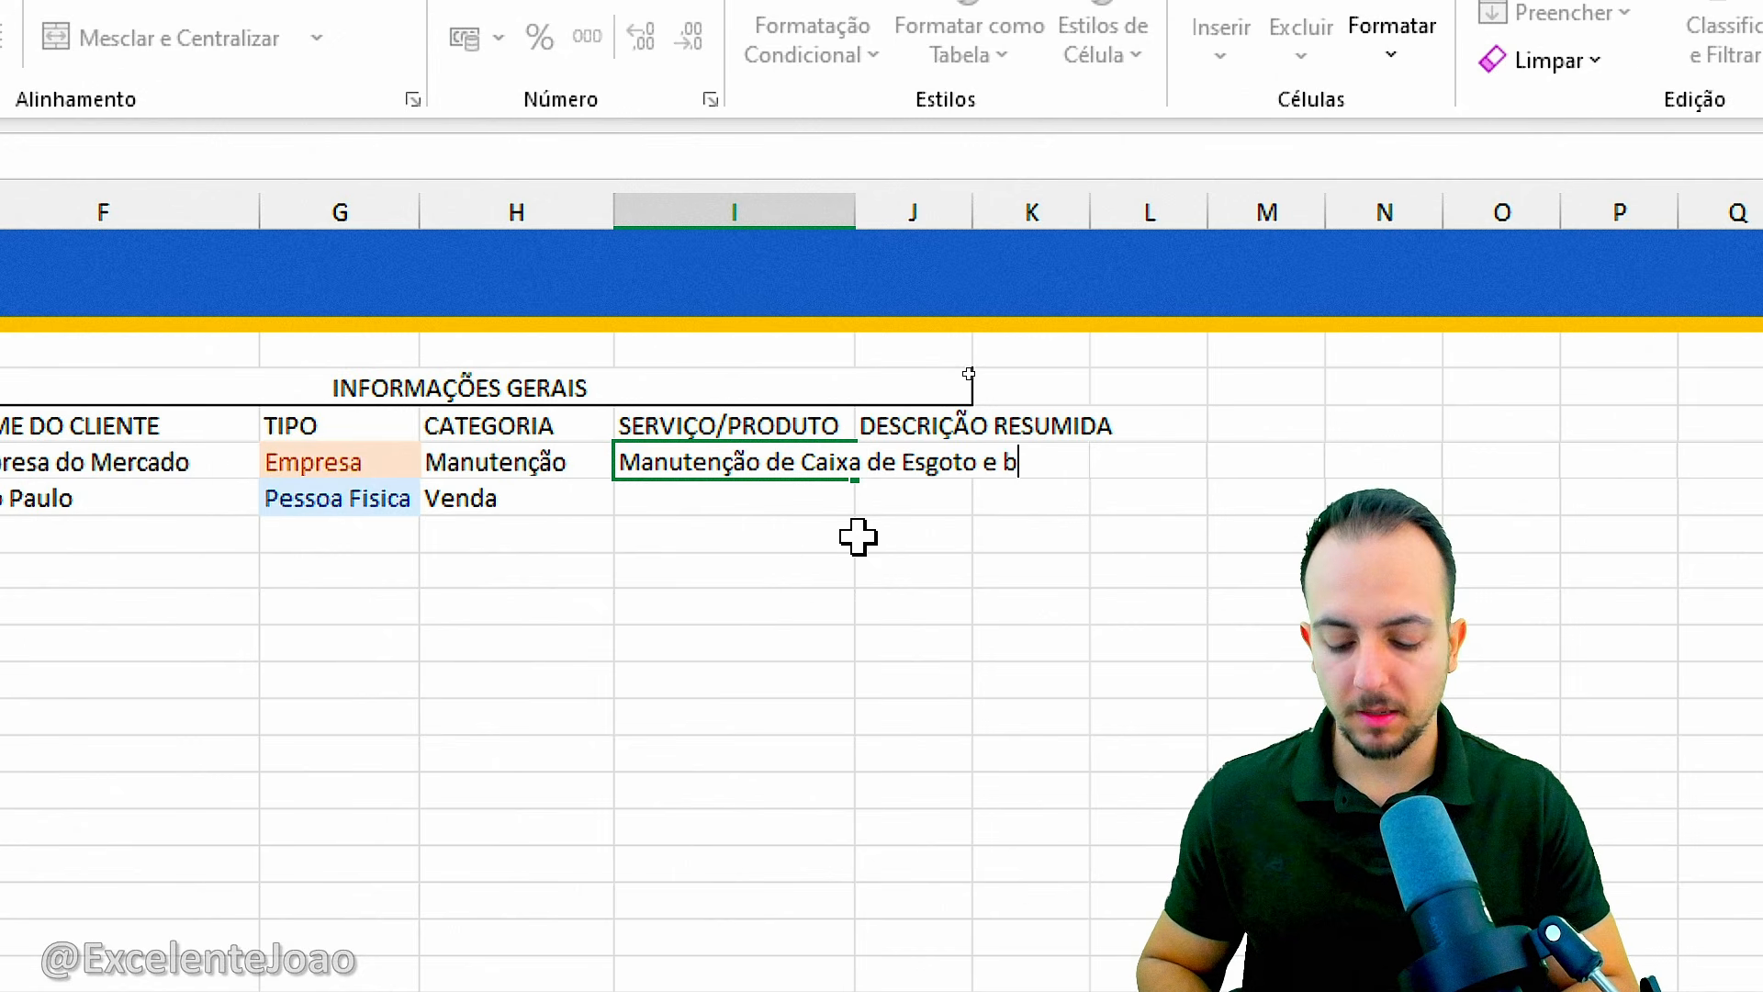
type("la bla")
key("Return")
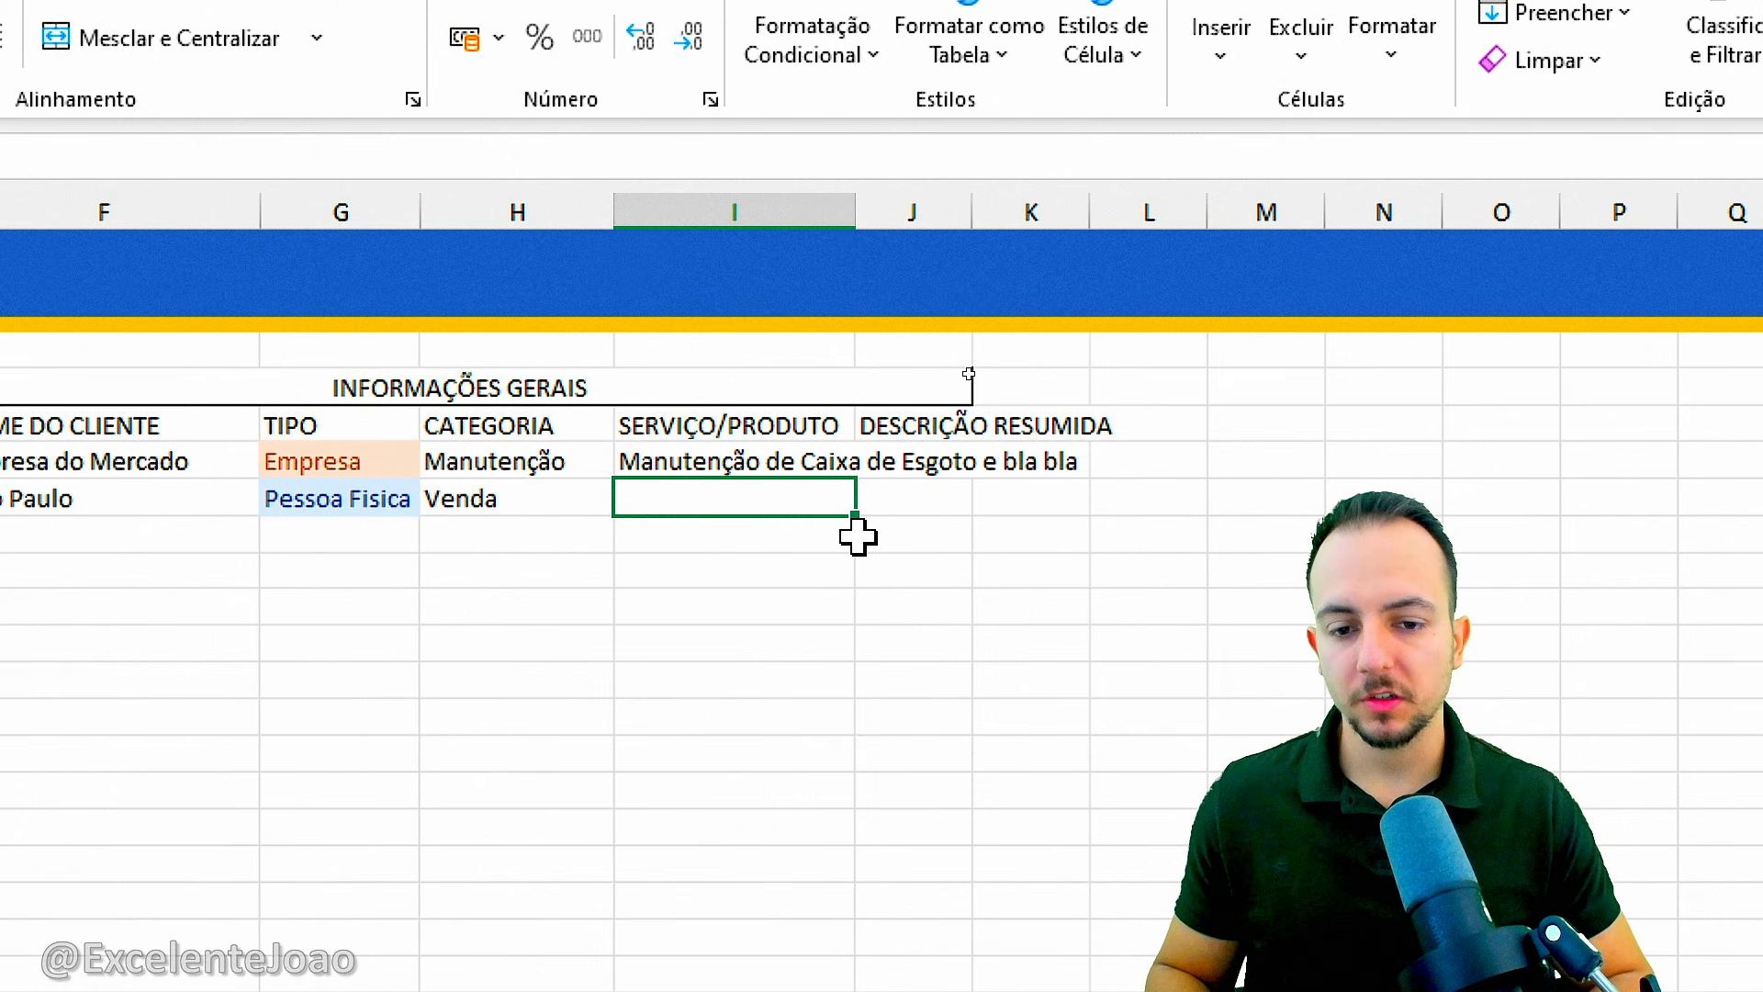
Widen column I a little more and enter "Produto eletronico A, item B, Producto C" in I7.
mouse_move(855, 213)
left_mouse_down()
mouse_move(942, 217)
mouse_move(931, 573)
left_mouse_up()
left_click_drag(835, 483, 1036, 485)
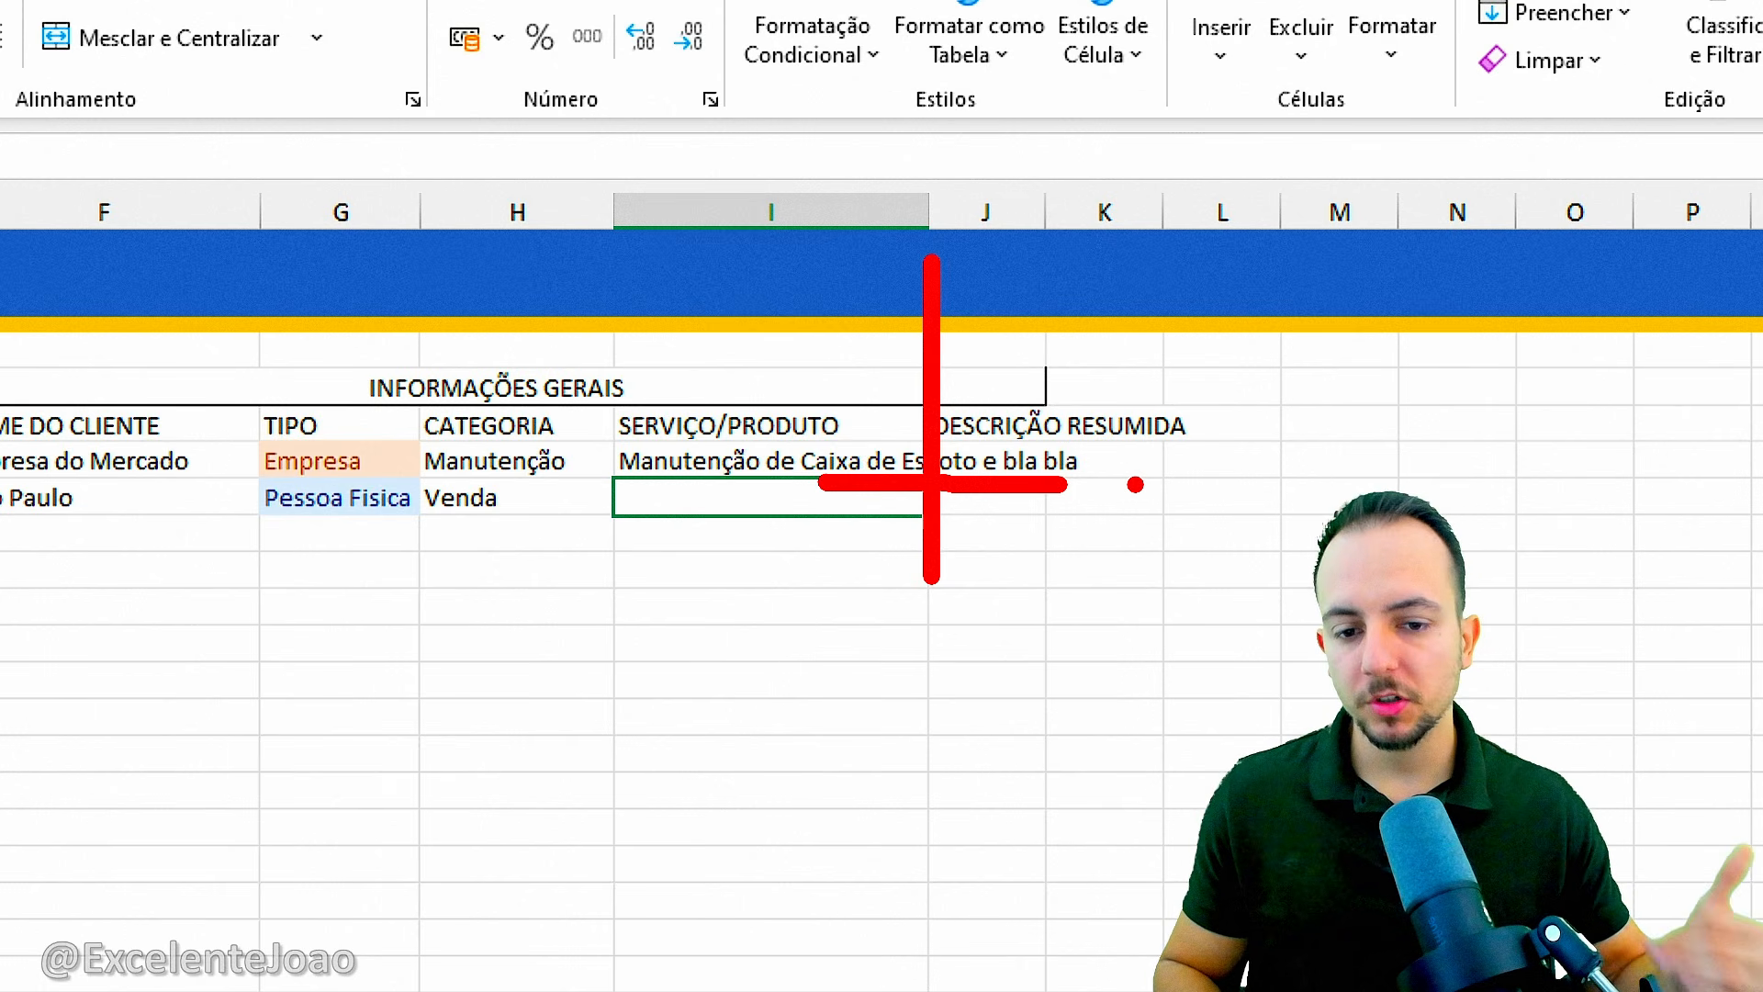
key("Escape")
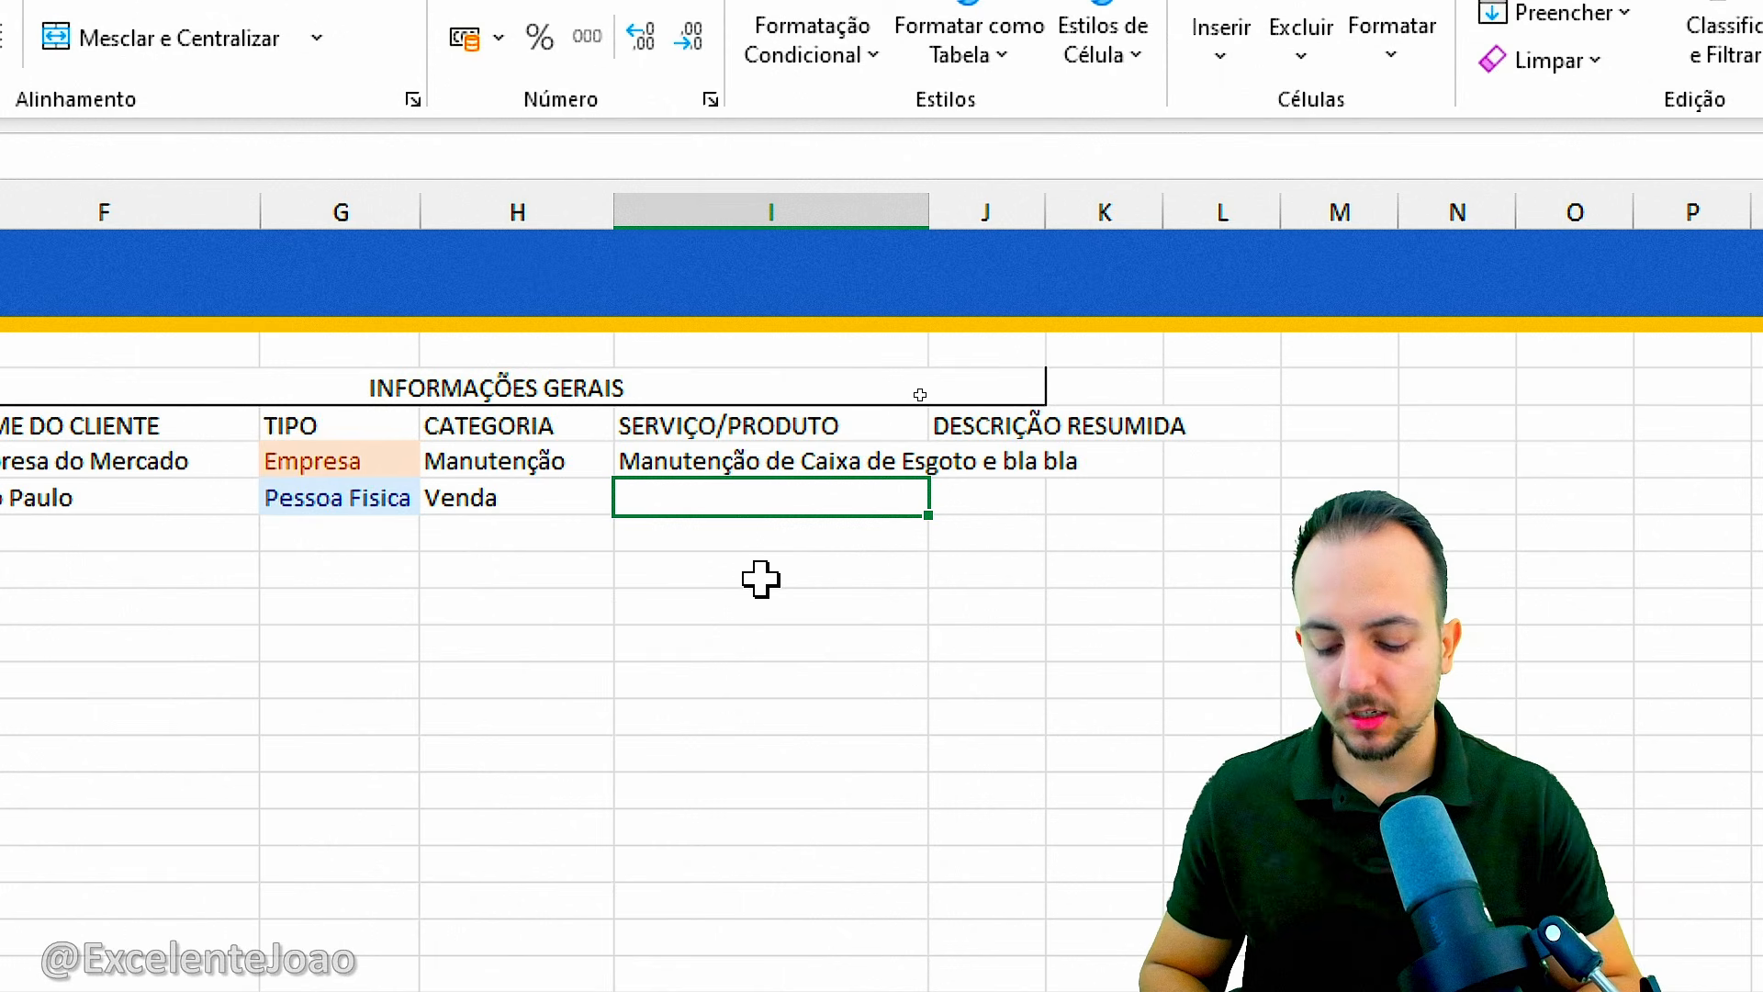
type("Produto eletronico A, item")
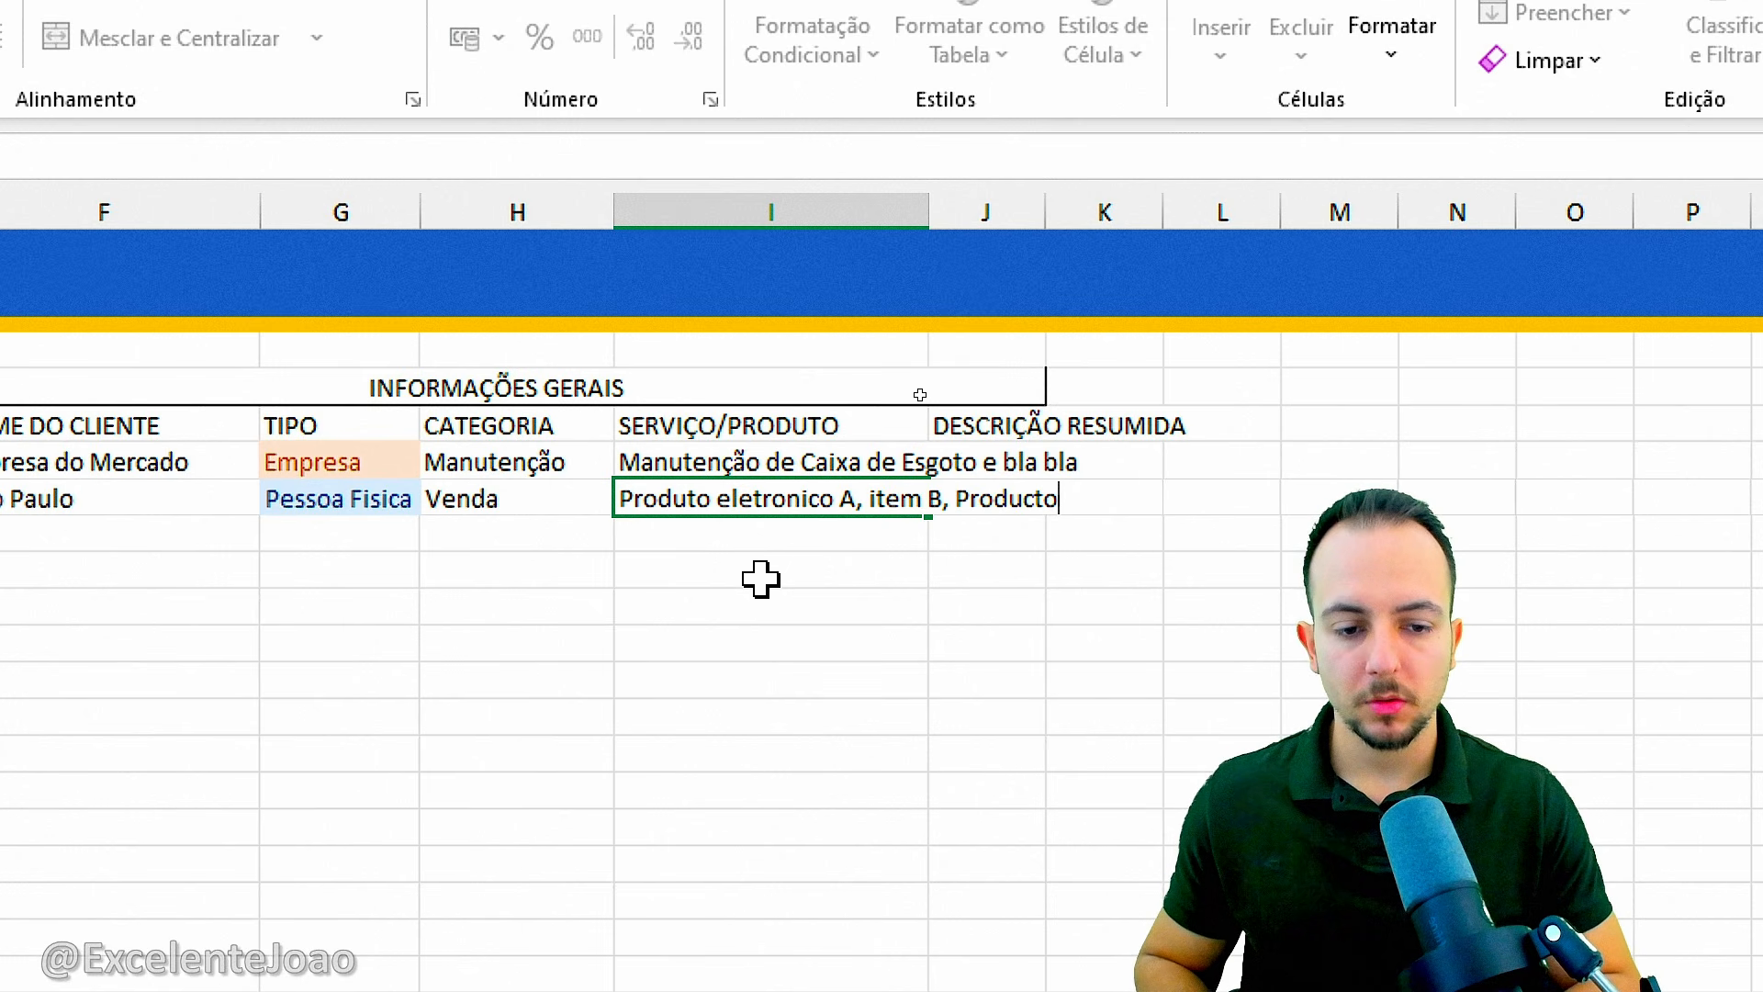
type(" B, Producto C")
key("Return")
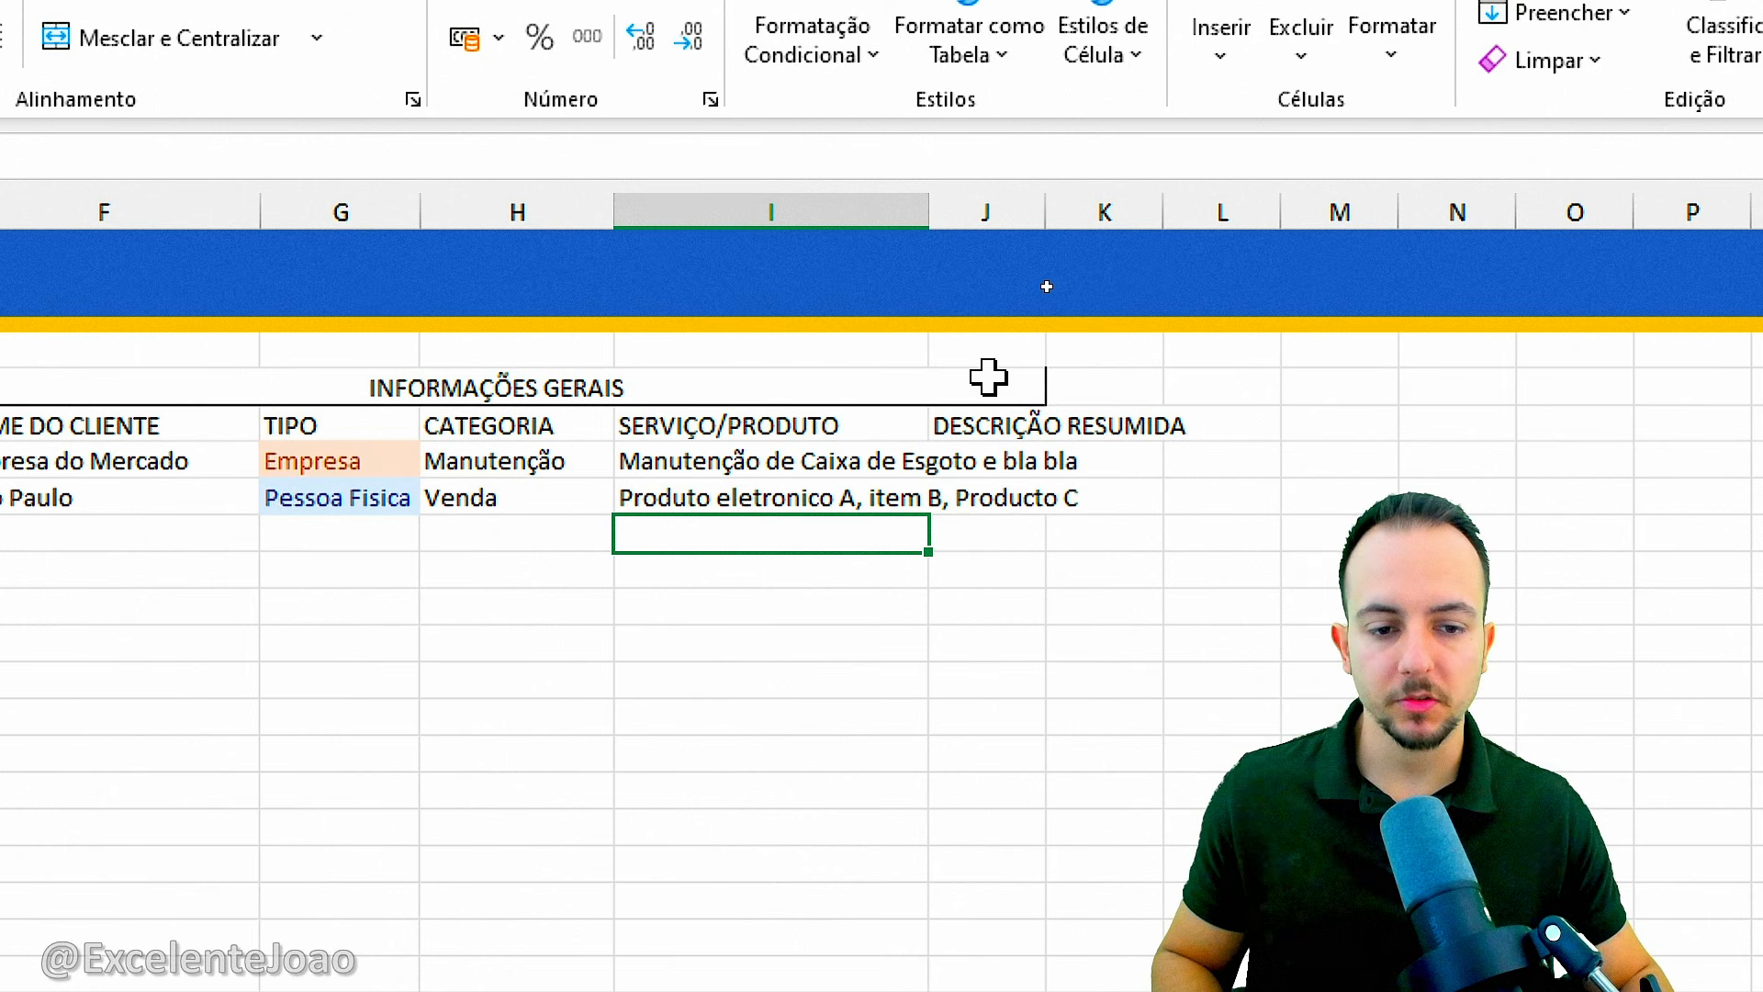
Enter "Mais detalhes sobre o orçamento e servico feito" in J6 under DESCRIÇÃO RESUMIDA and fill it down to J7.
left_click(1028, 424)
left_click(1003, 461)
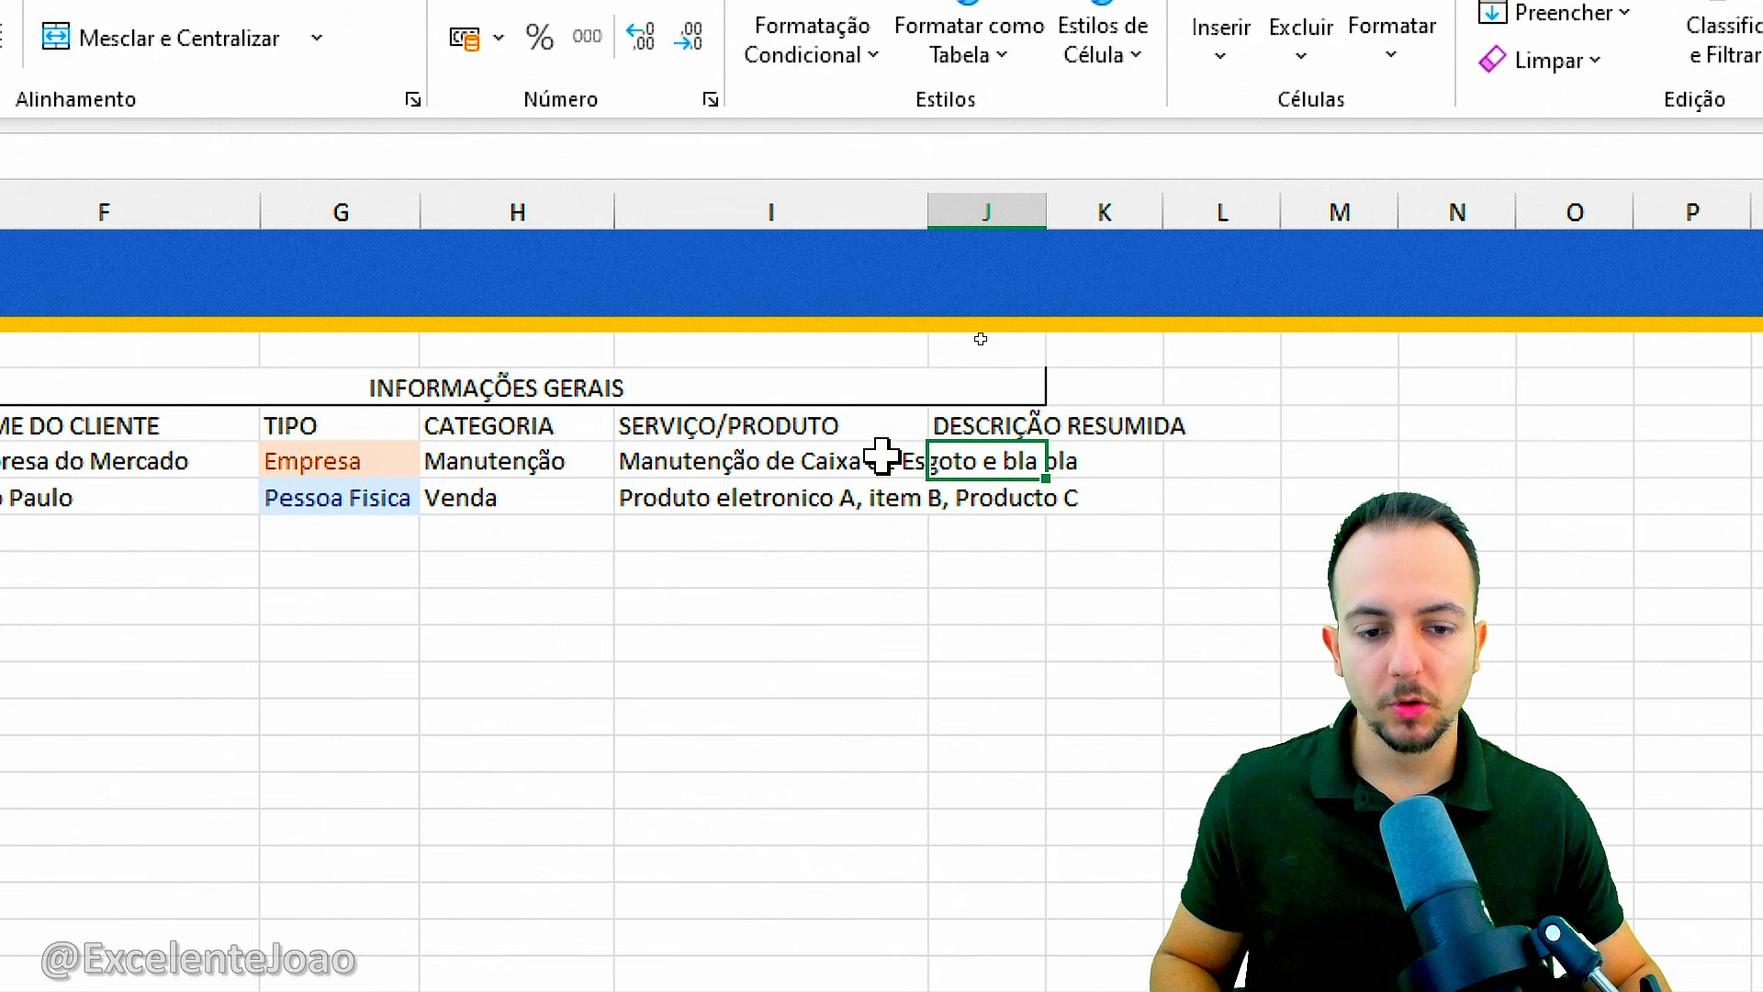
left_click_drag(882, 456, 977, 487)
left_click(979, 466)
type("Mais")
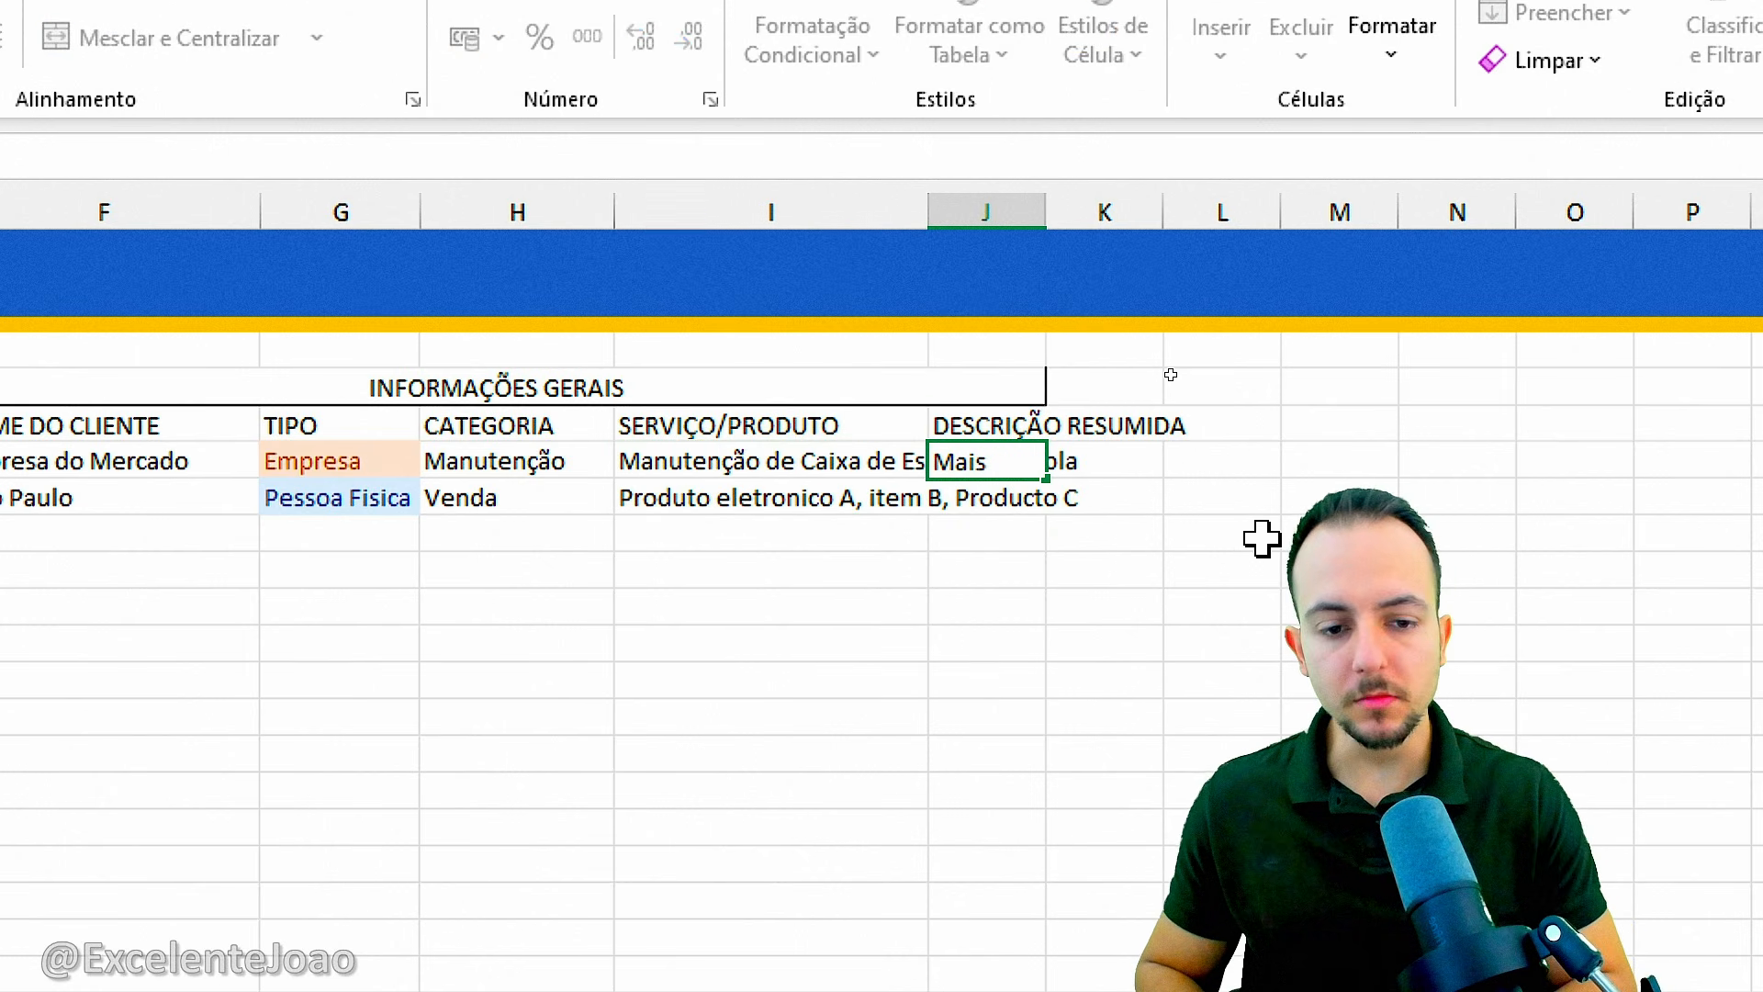
type(" detalhes sobre o orçamento e servico")
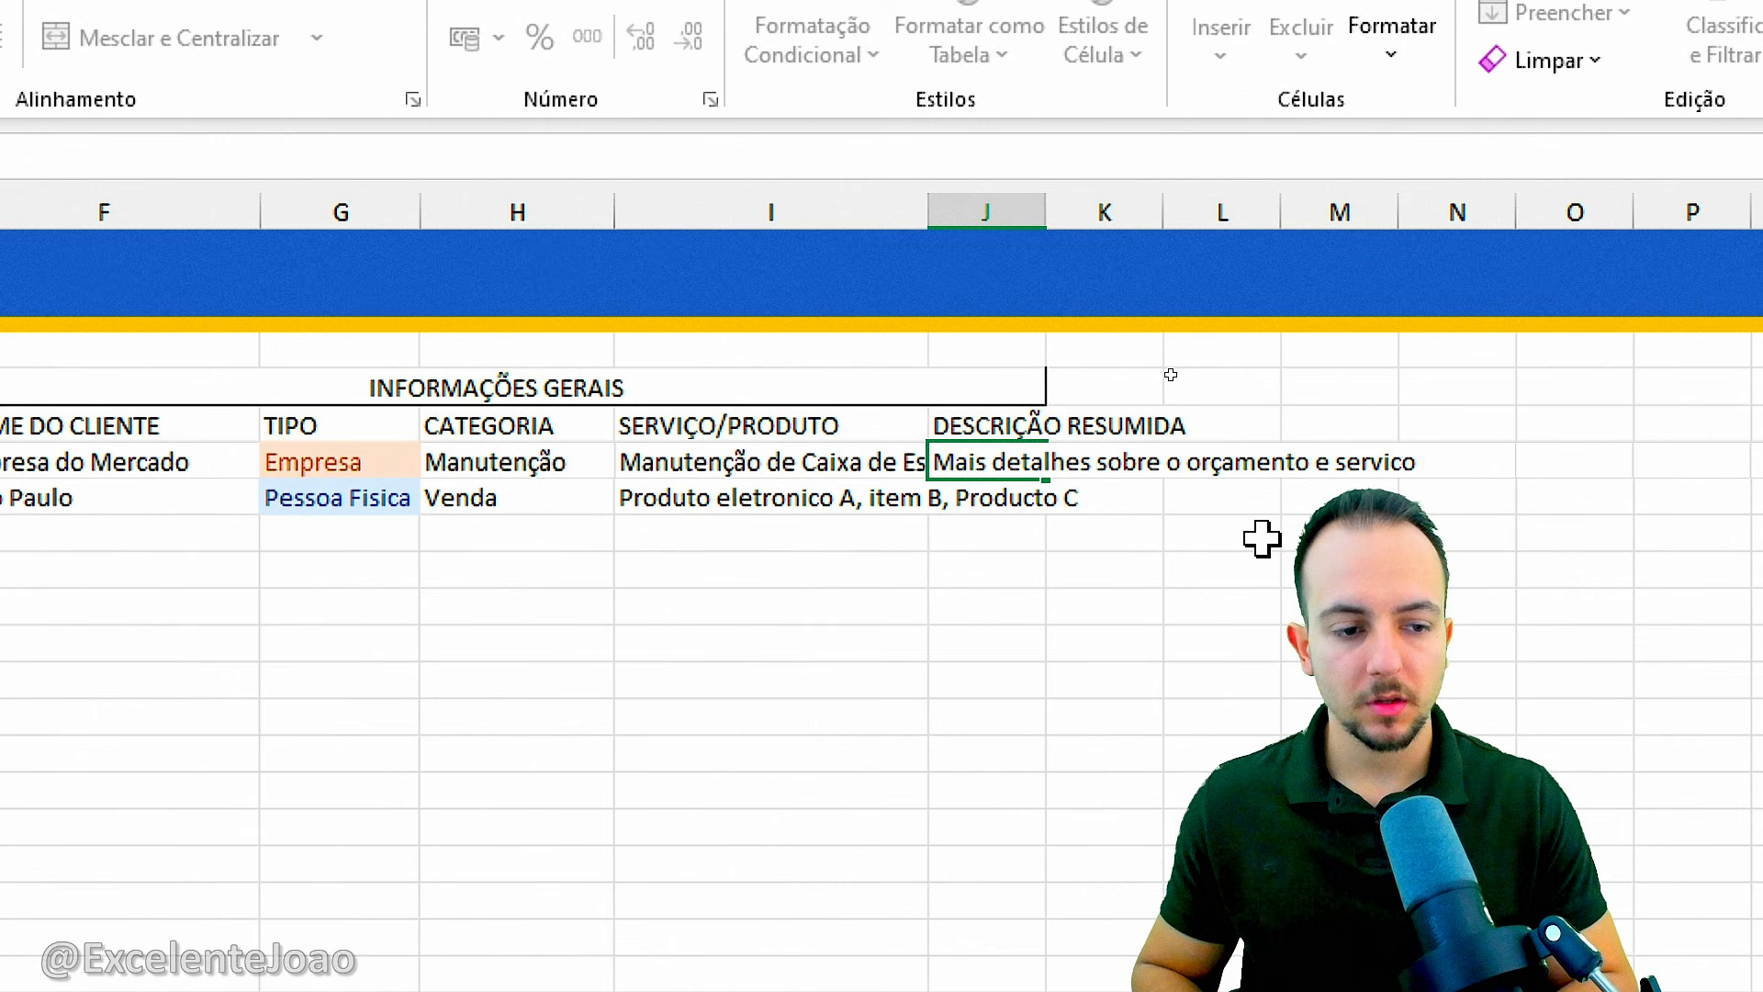
type("ito")
key("Return")
key("ctrl+d")
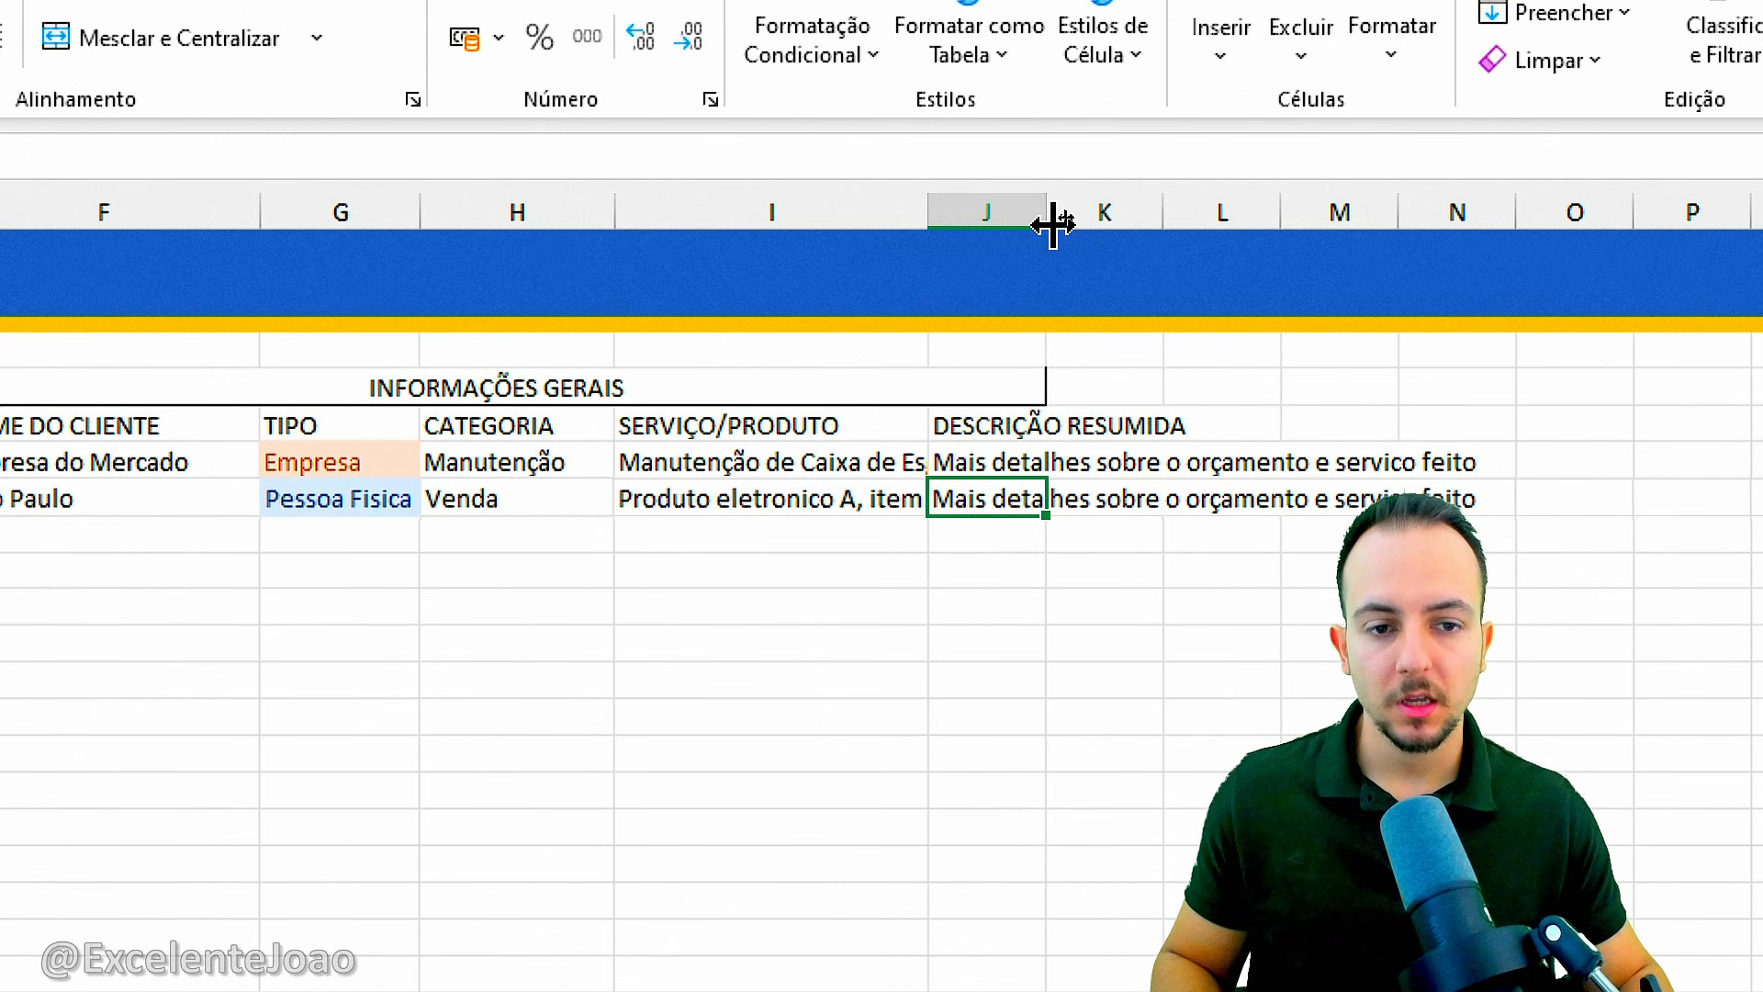
Widen column J so the full DESCRIÇÃO RESUMIDA header fits.
left_click_drag(1053, 224, 1276, 218)
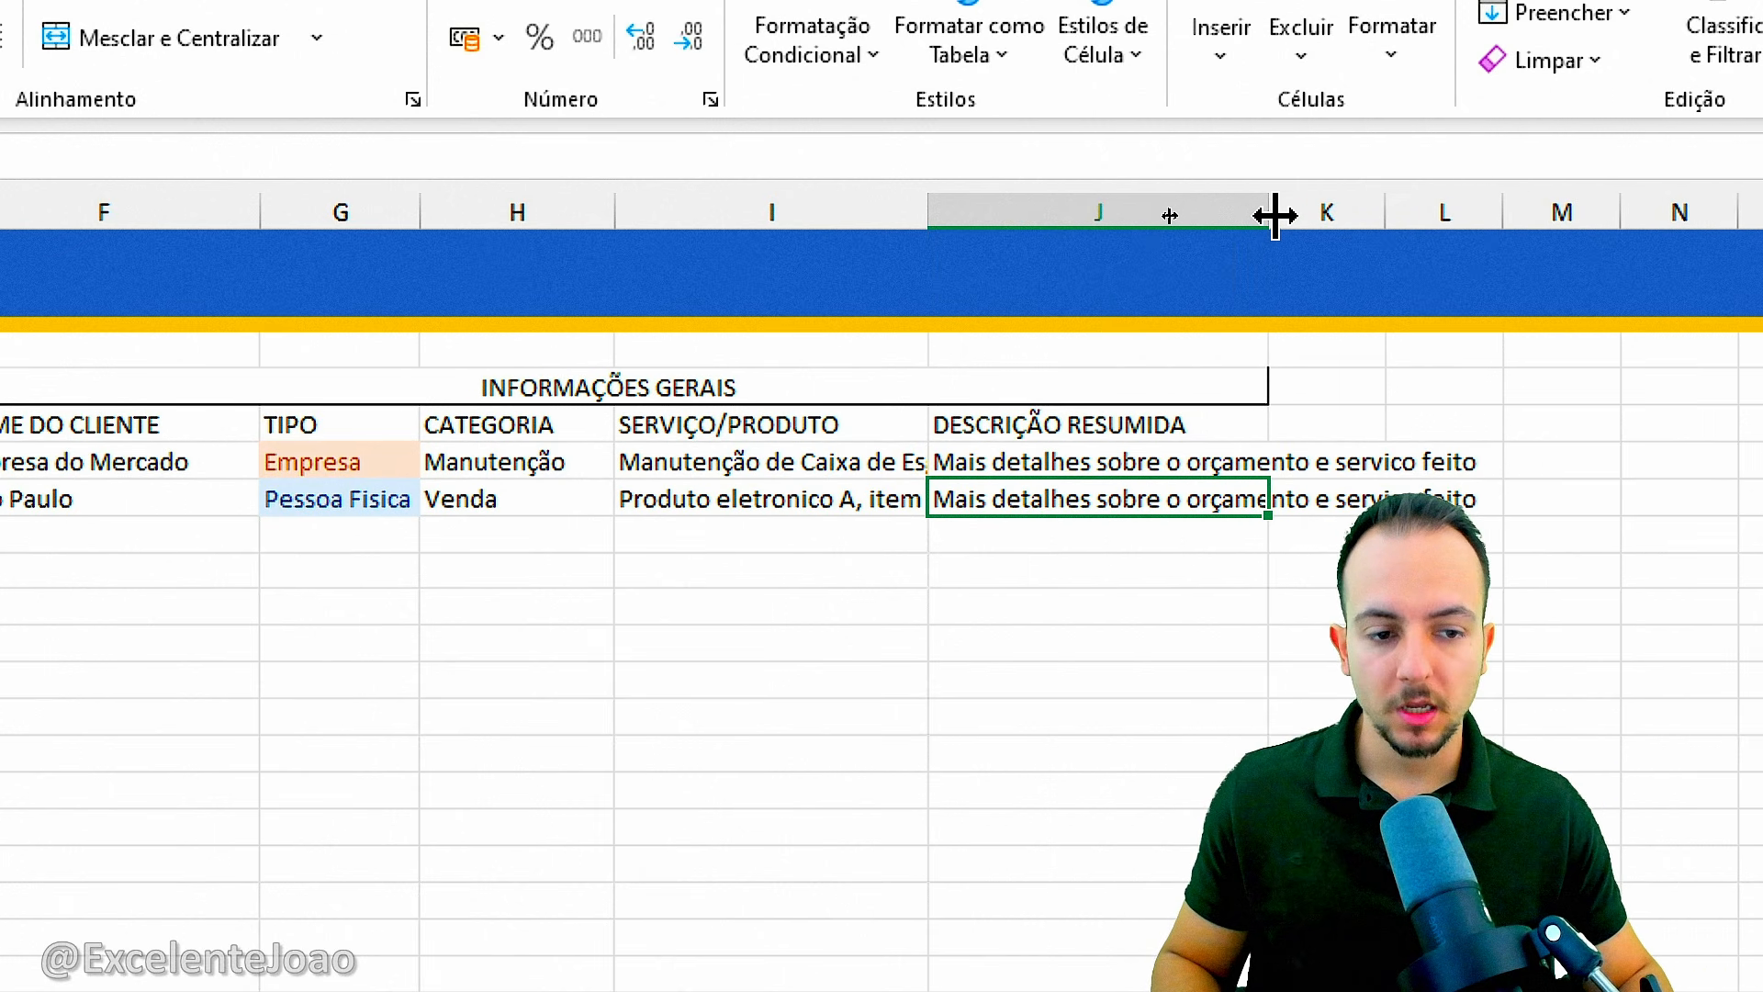
left_click(785, 470)
left_click(1071, 468)
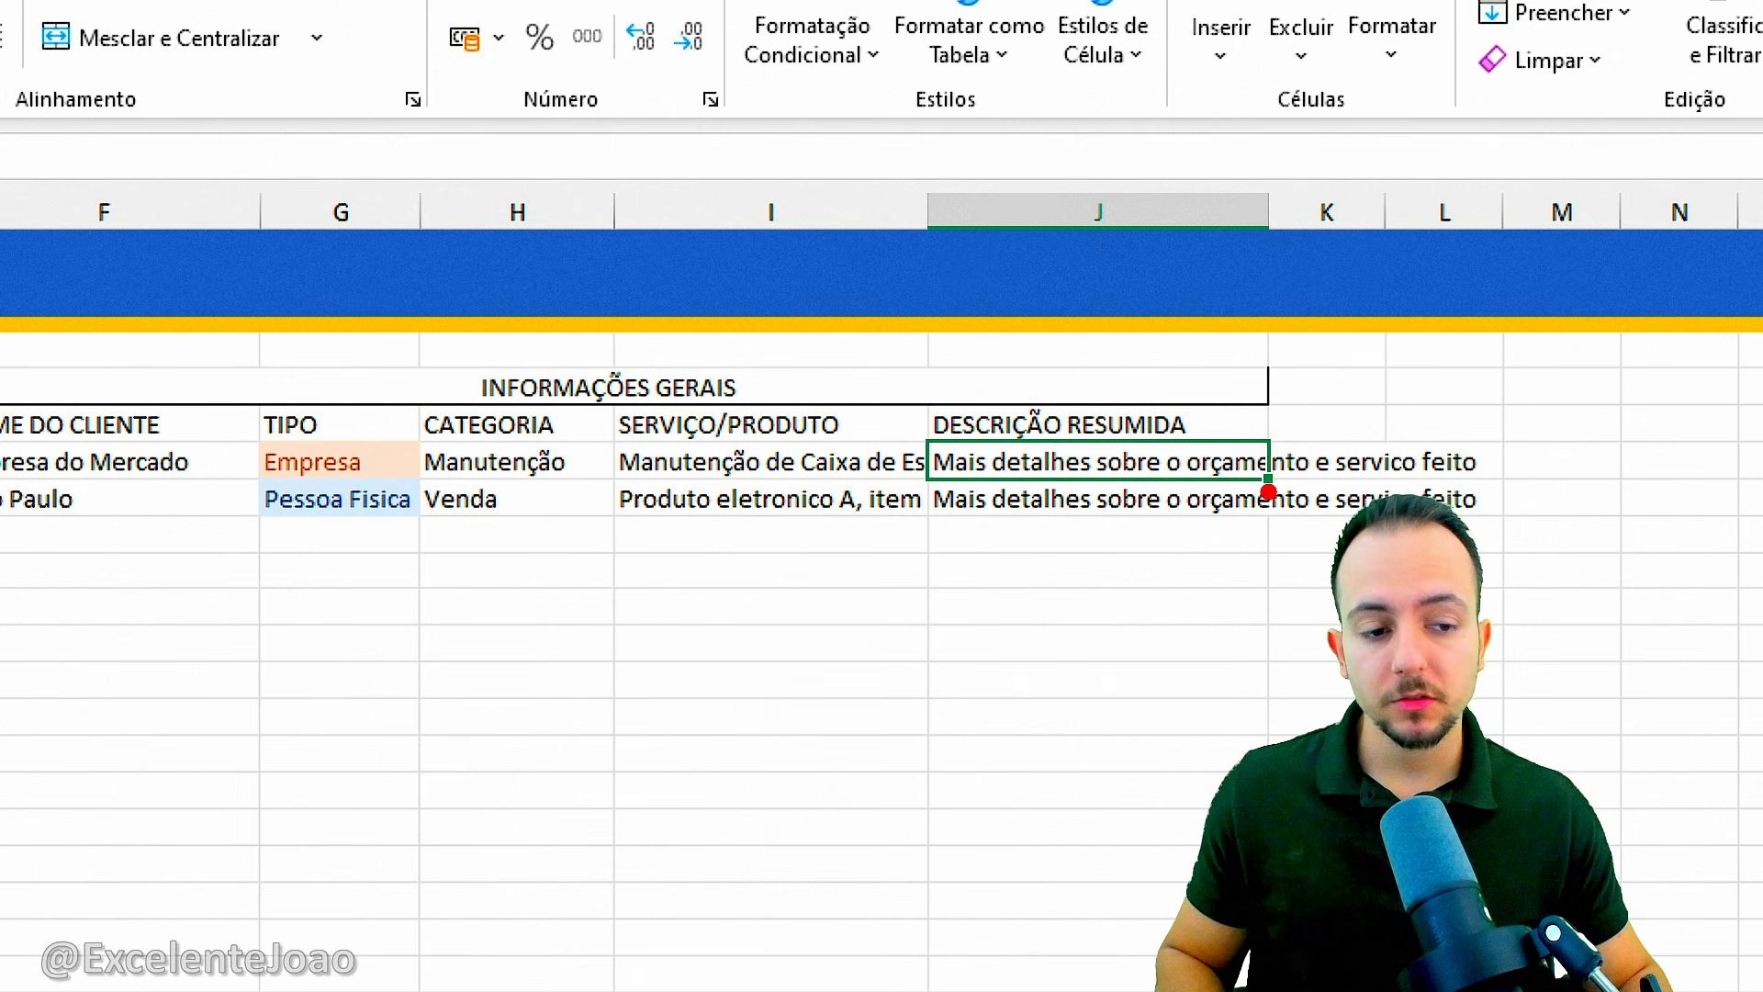
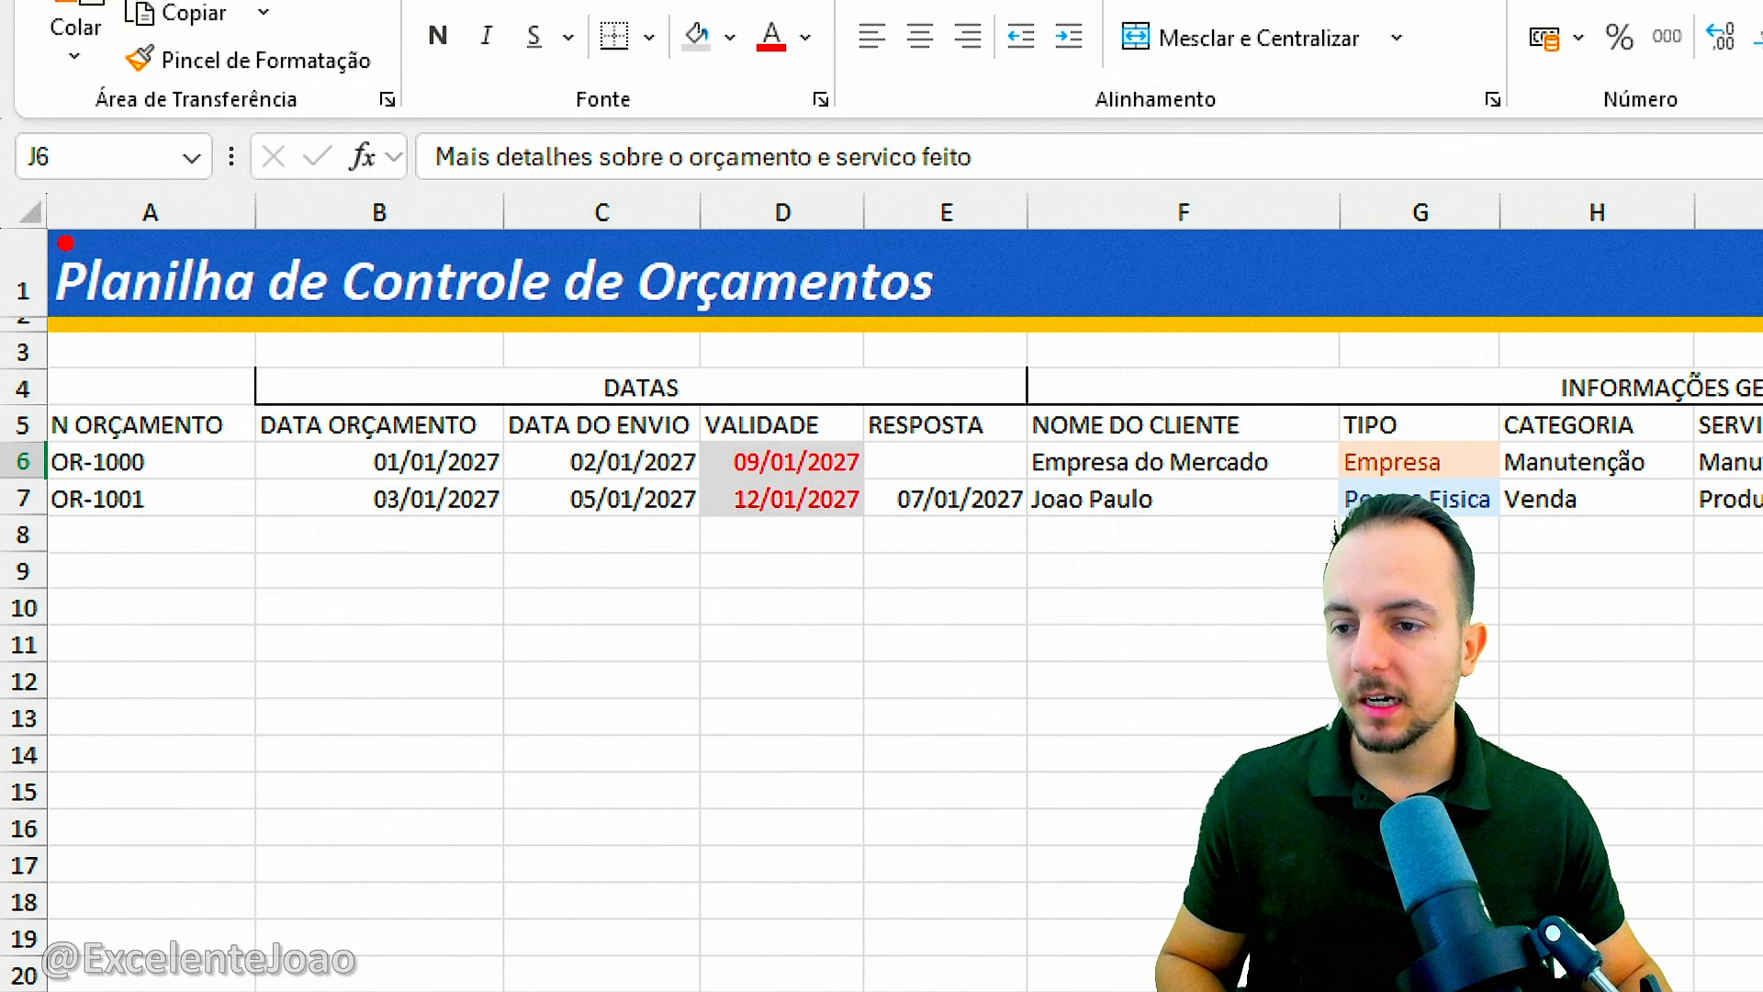
Set the height of all rows in the sheet to 30.
mouse_move(14, 175)
left_mouse_down()
mouse_move(59, 154)
mouse_move(28, 151)
left_mouse_up()
left_click_drag(105, 243, 237, 347)
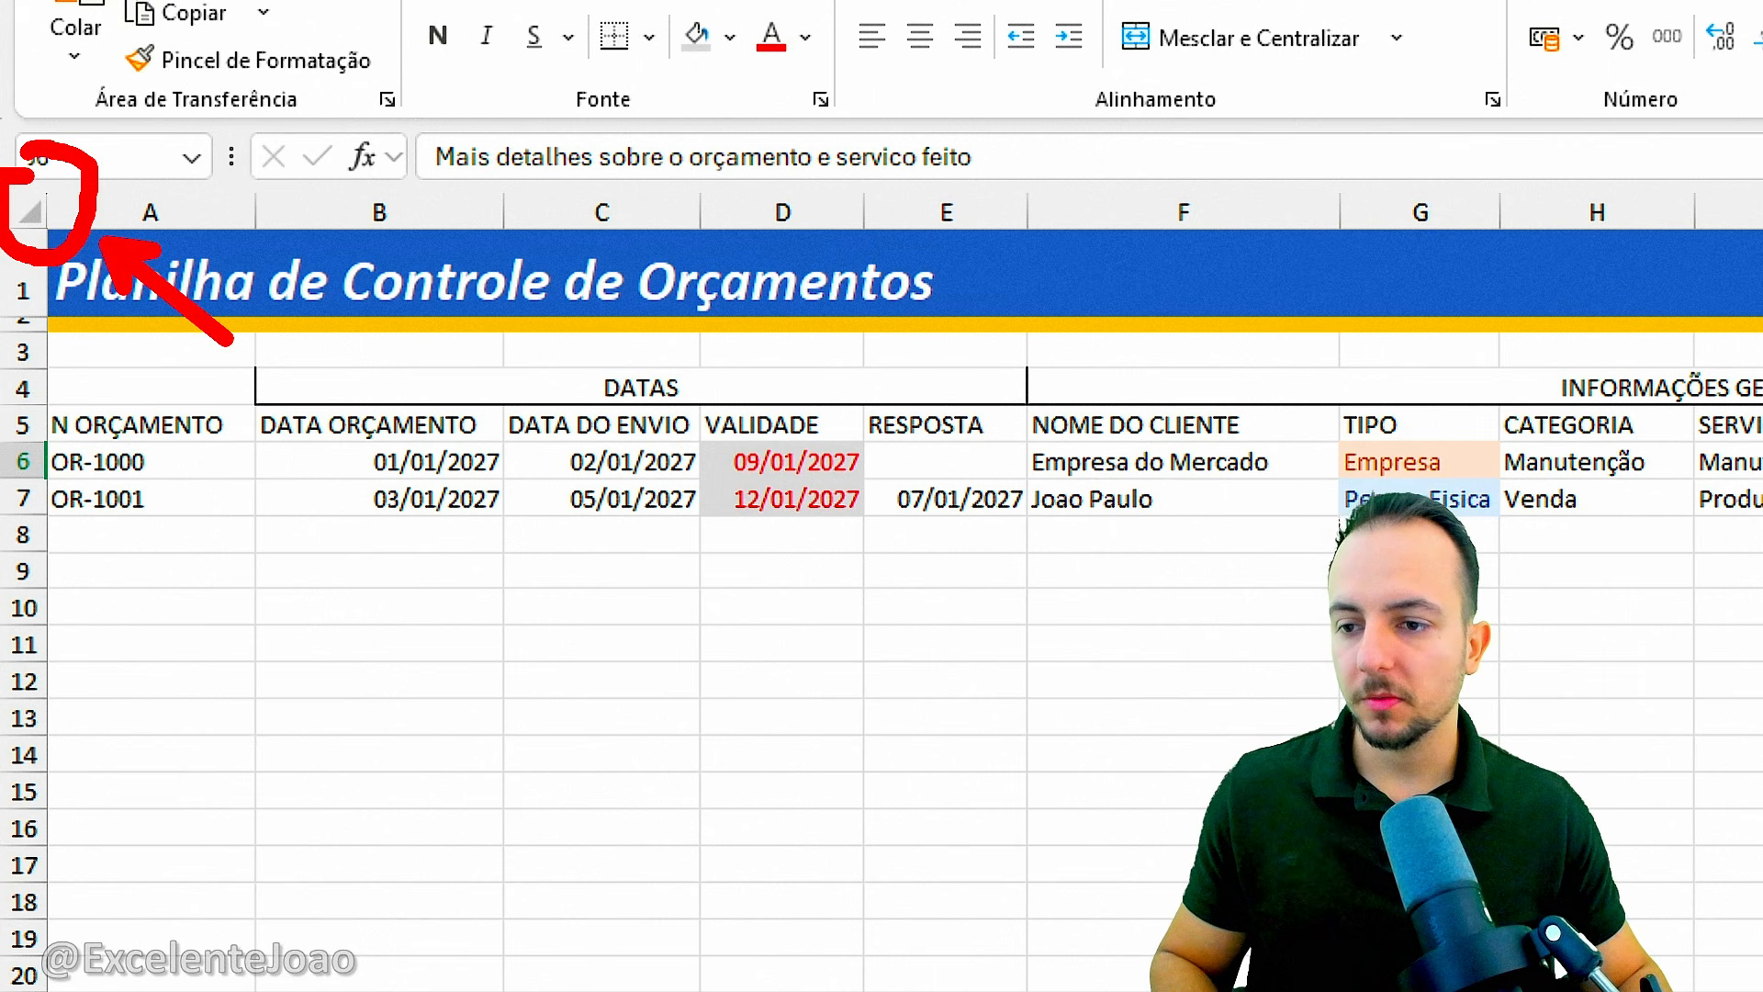
left_click(31, 212)
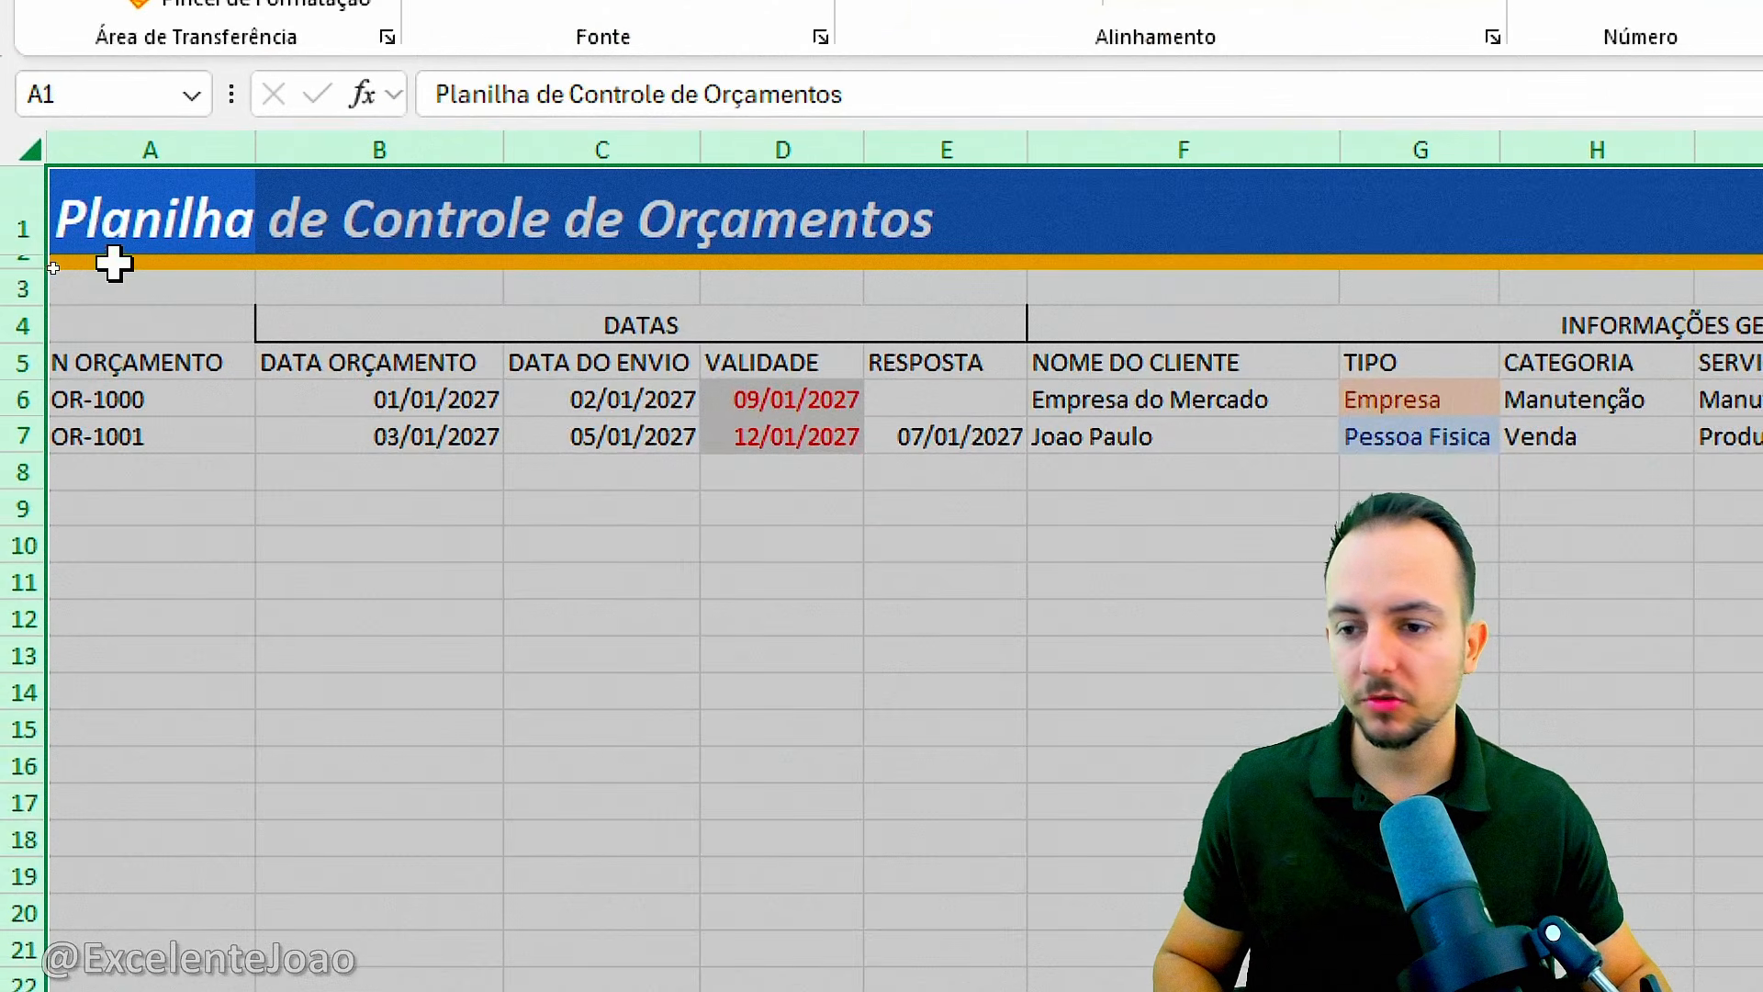
left_click_drag(32, 480, 129, 471)
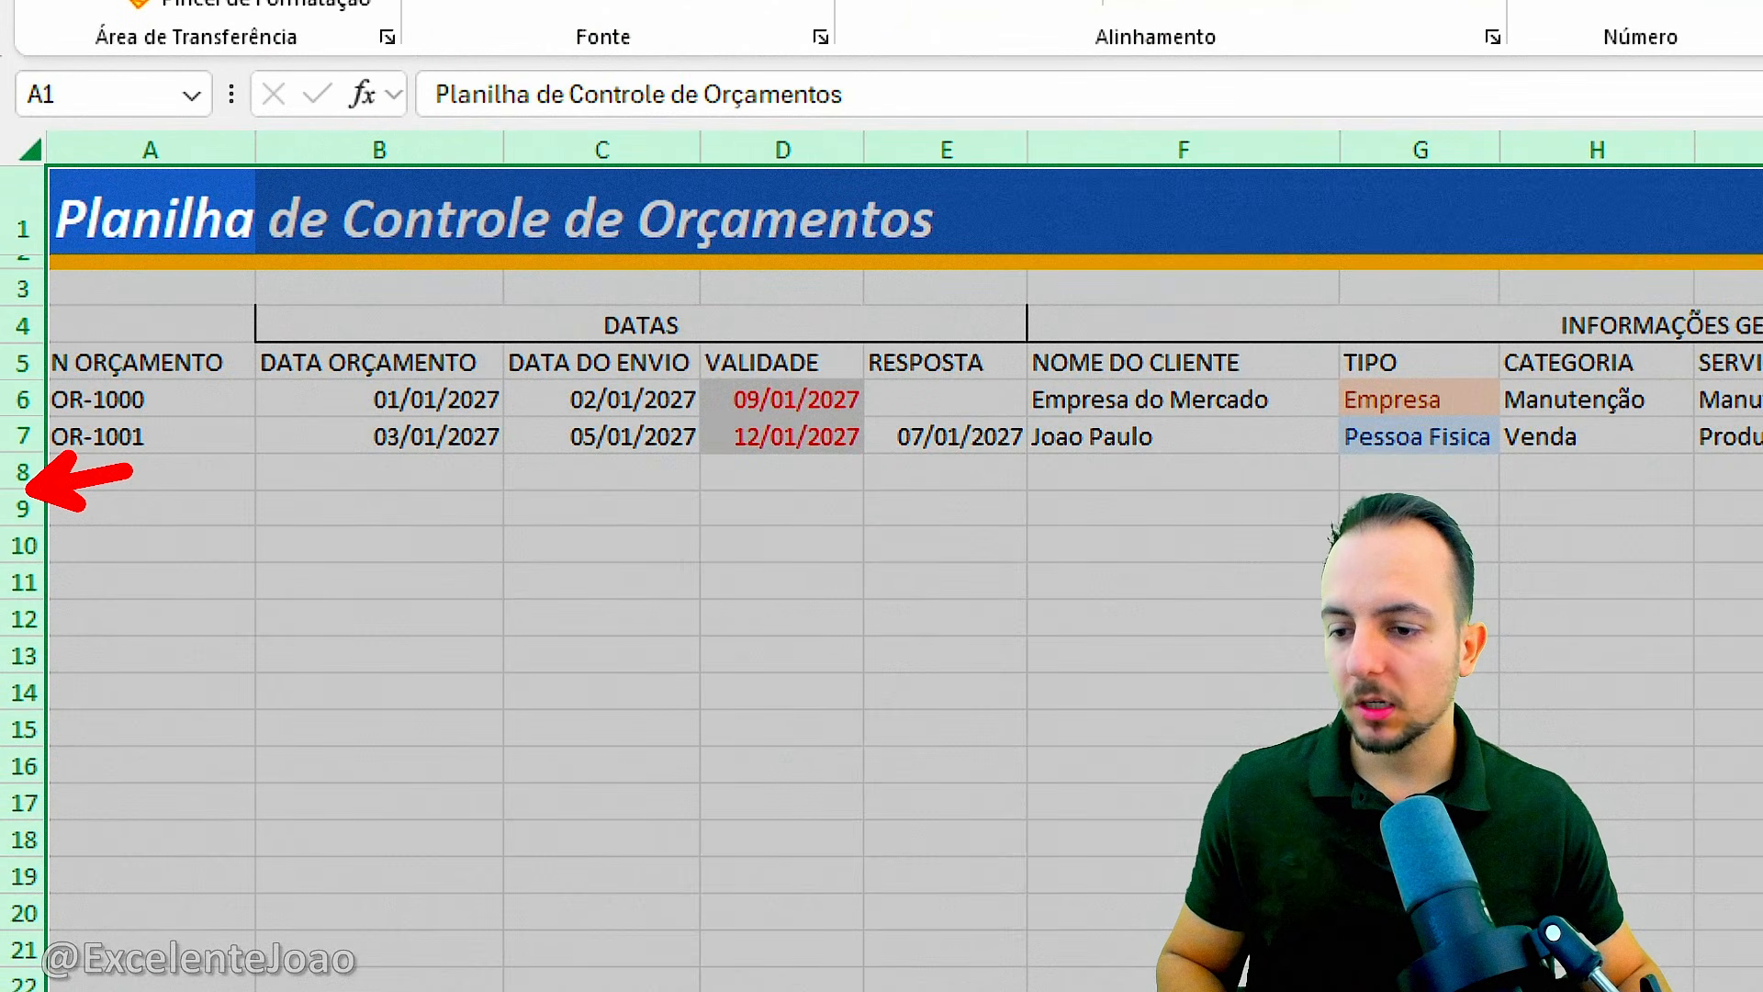
left_click_drag(37, 543, 97, 604)
left_click_drag(30, 648, 97, 706)
right_click(37, 510)
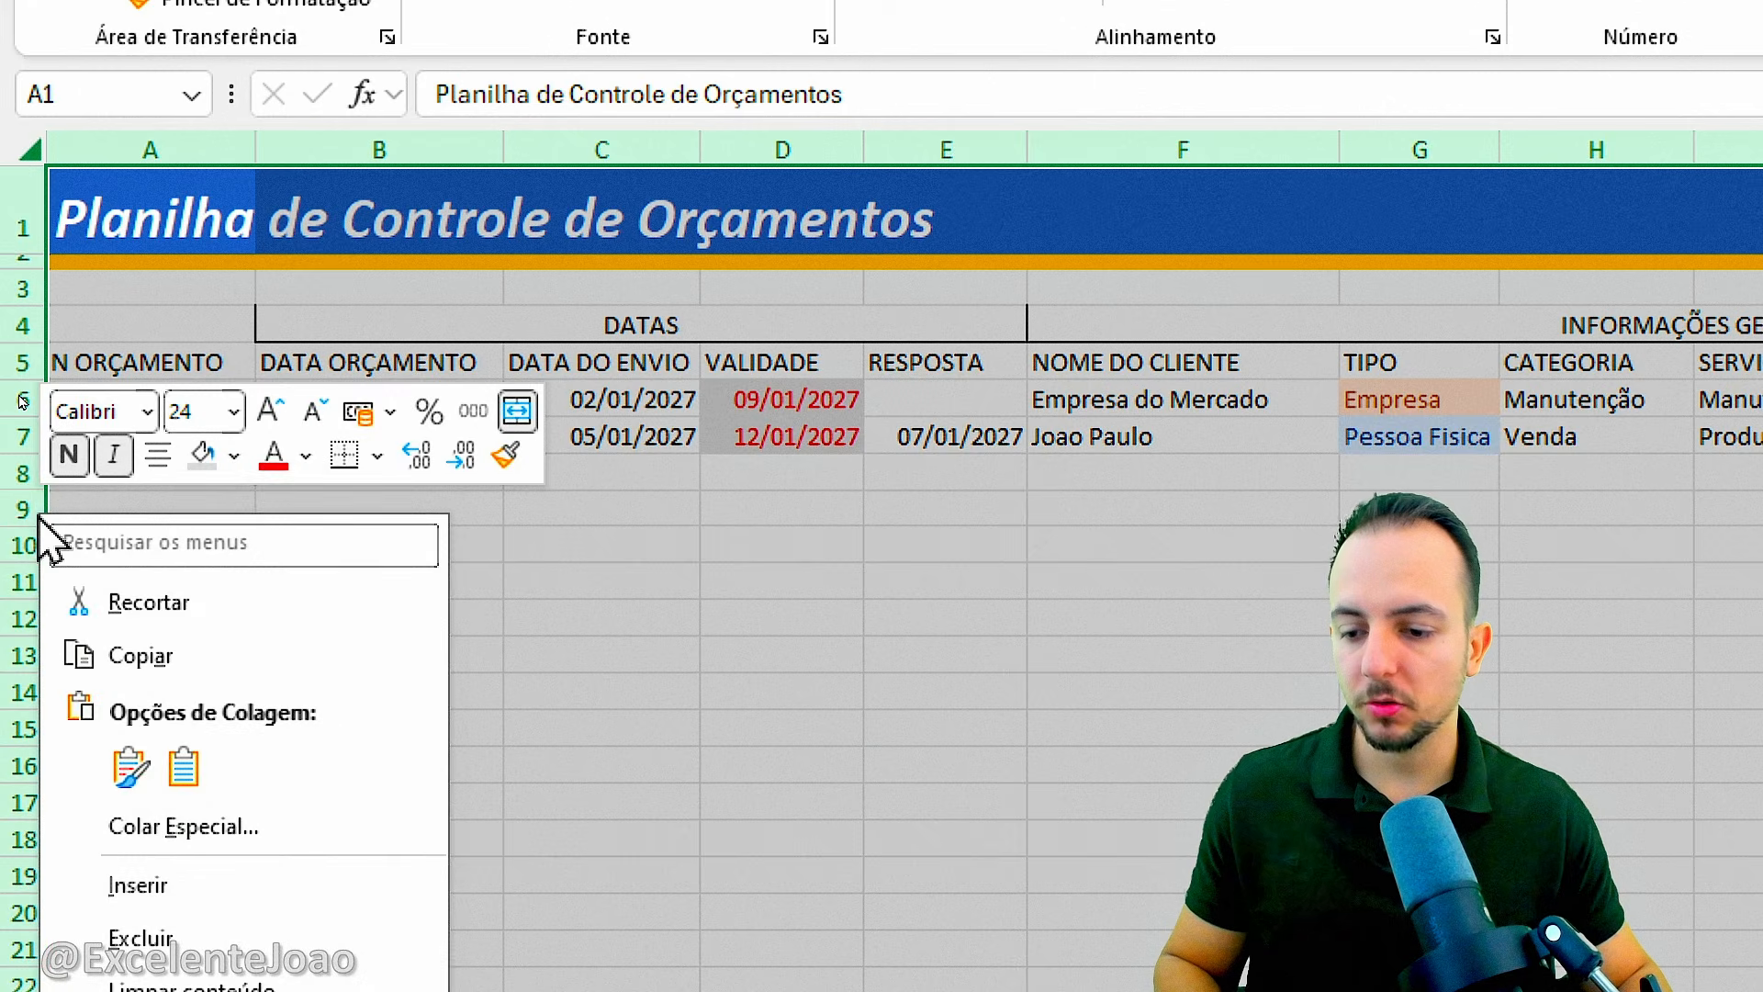
left_click(260, 688)
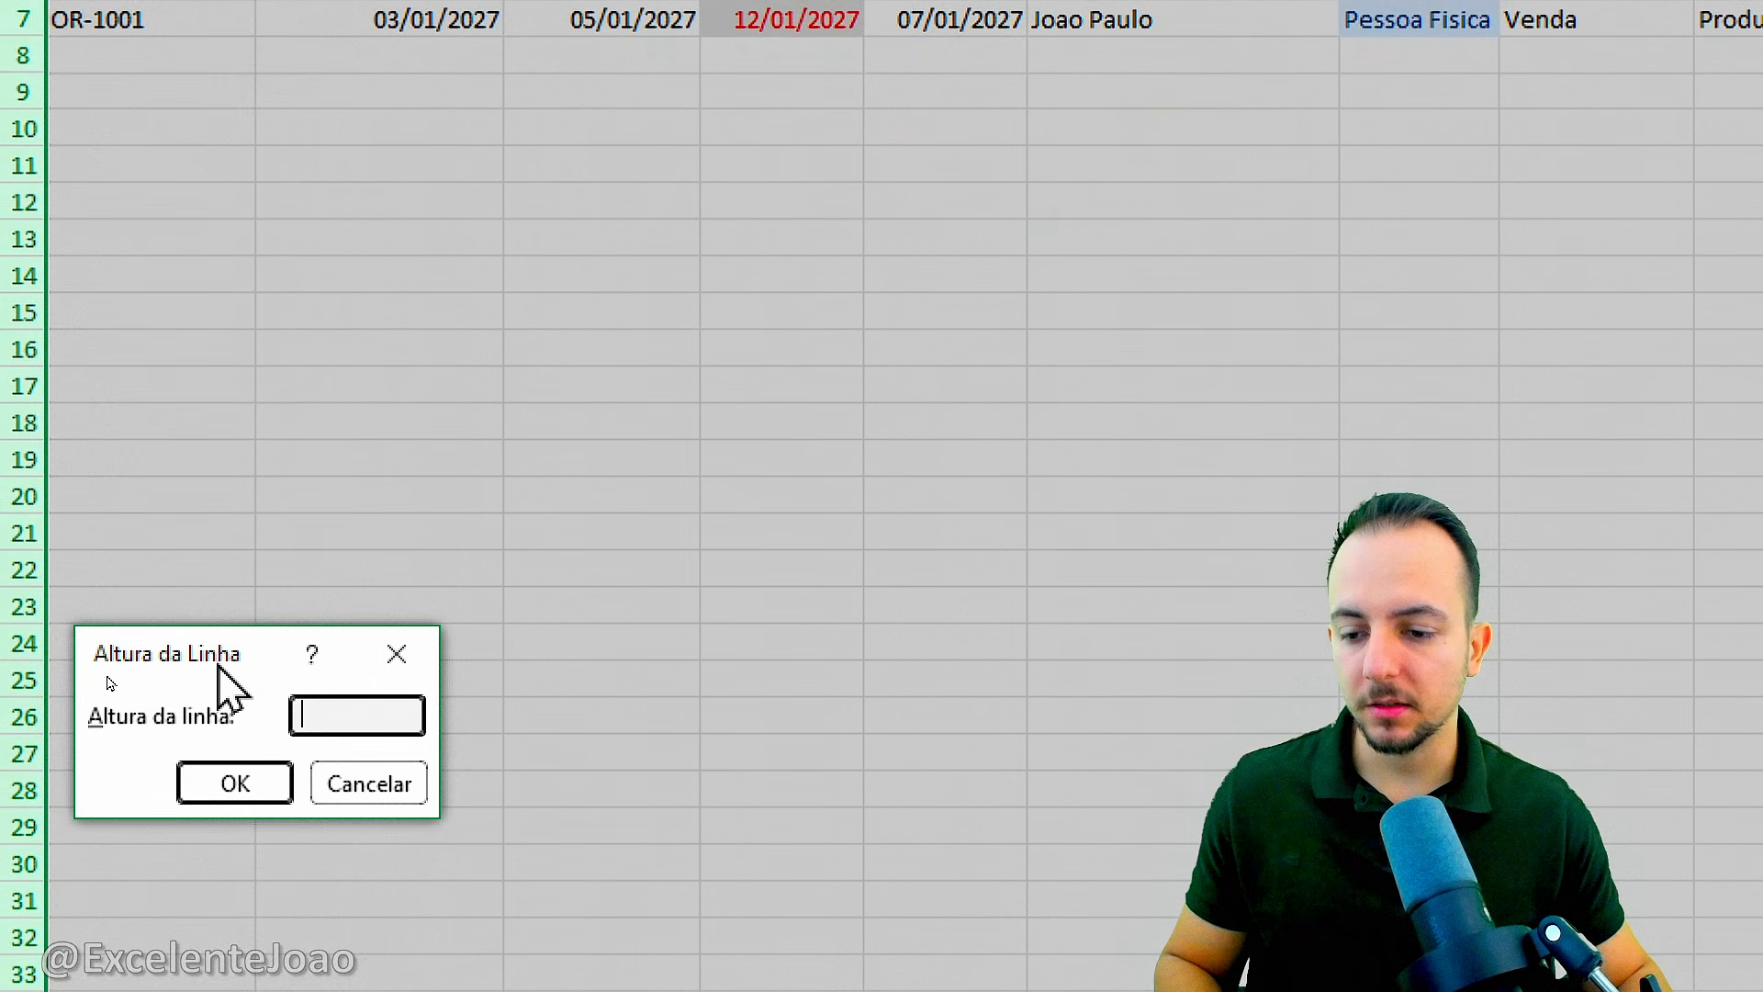
left_click_drag(217, 661, 297, 485)
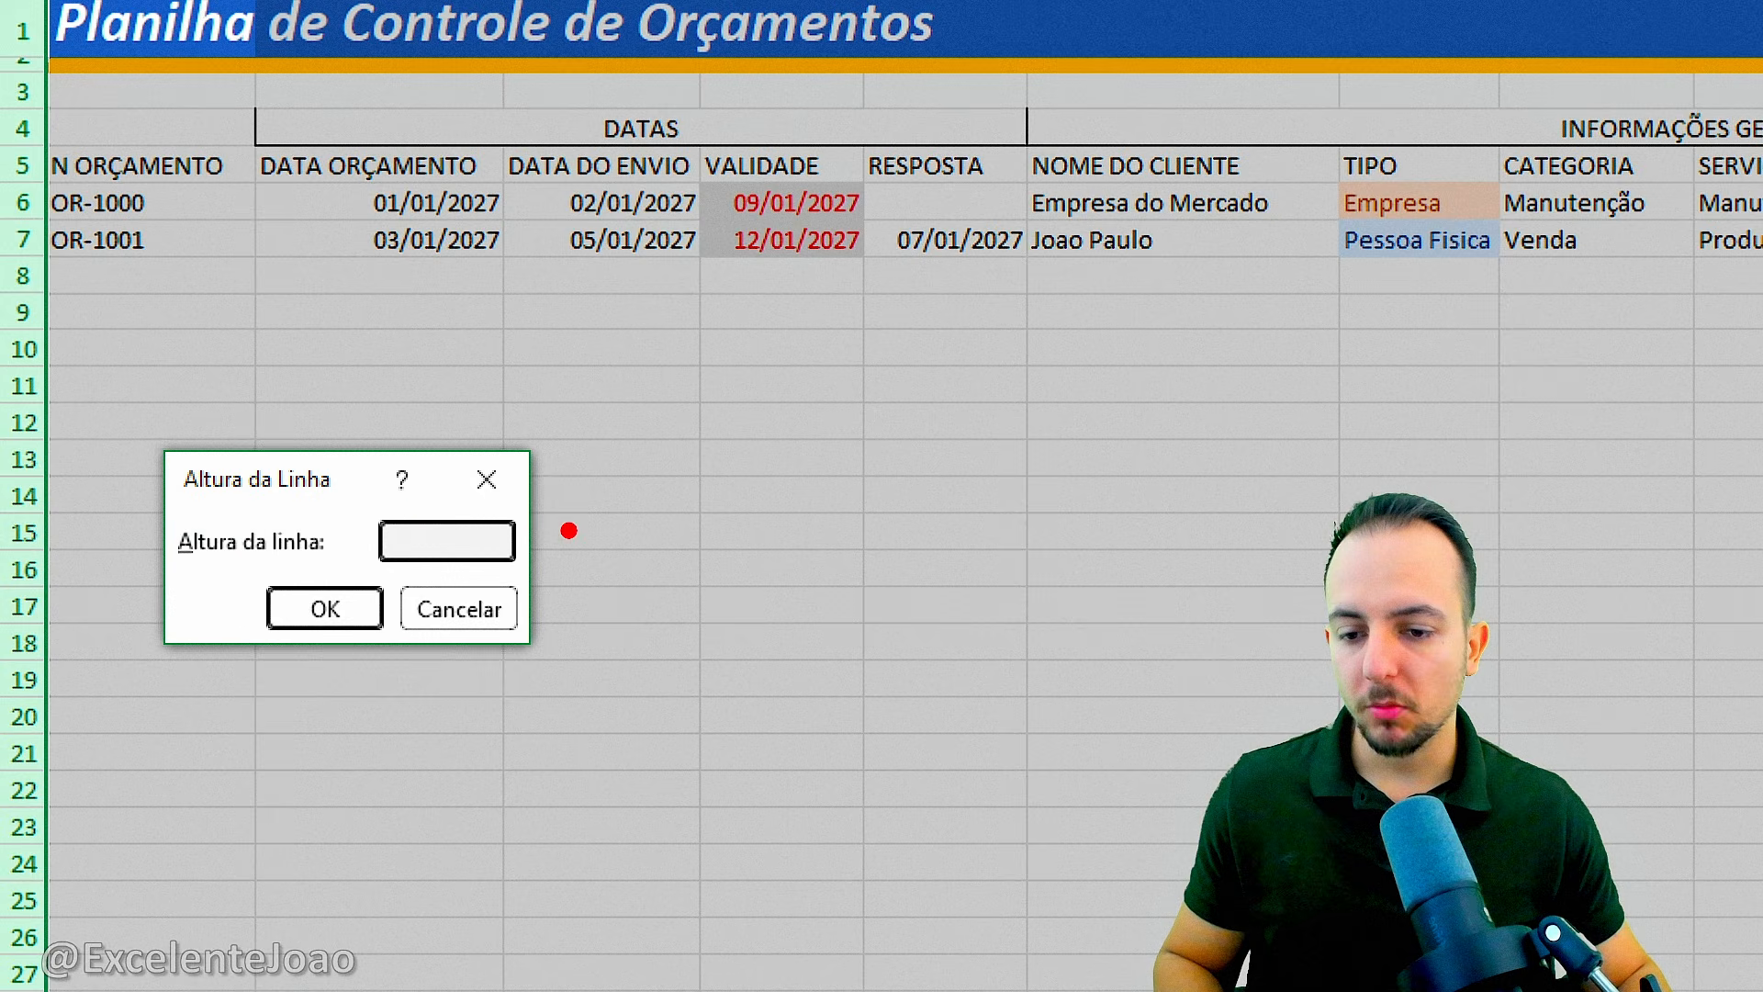
left_click_drag(592, 469, 622, 601)
left_click_drag(693, 470, 727, 597)
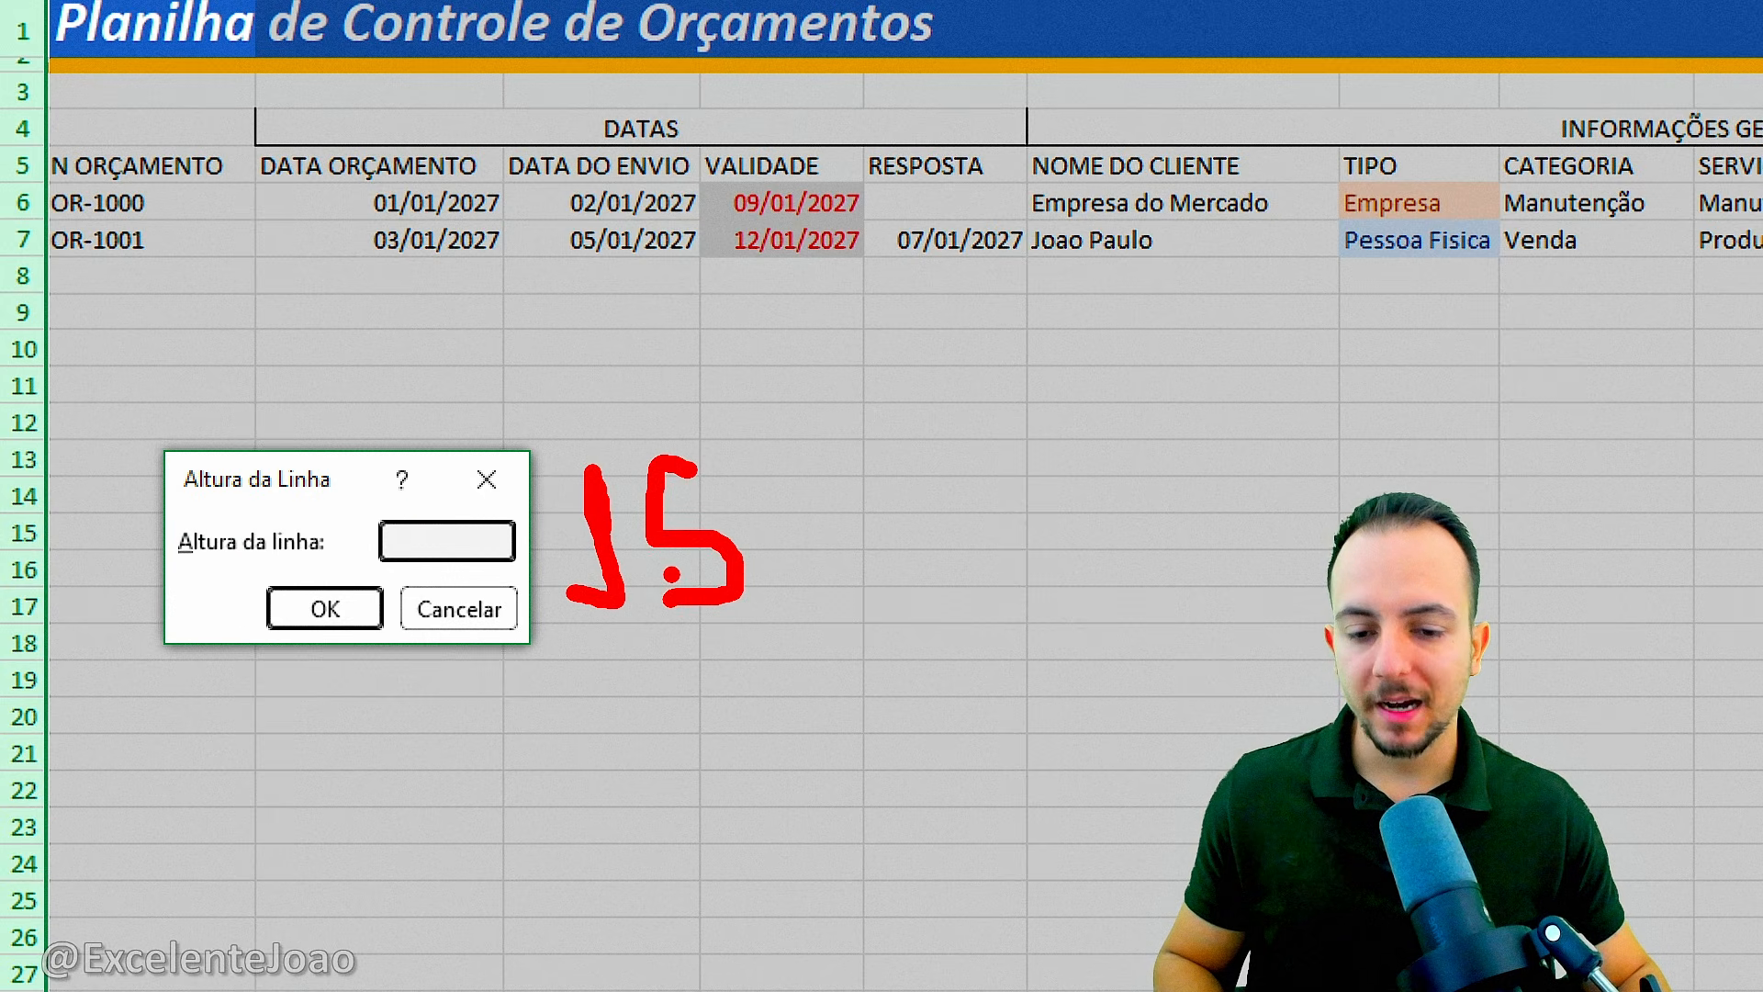
key("Escape")
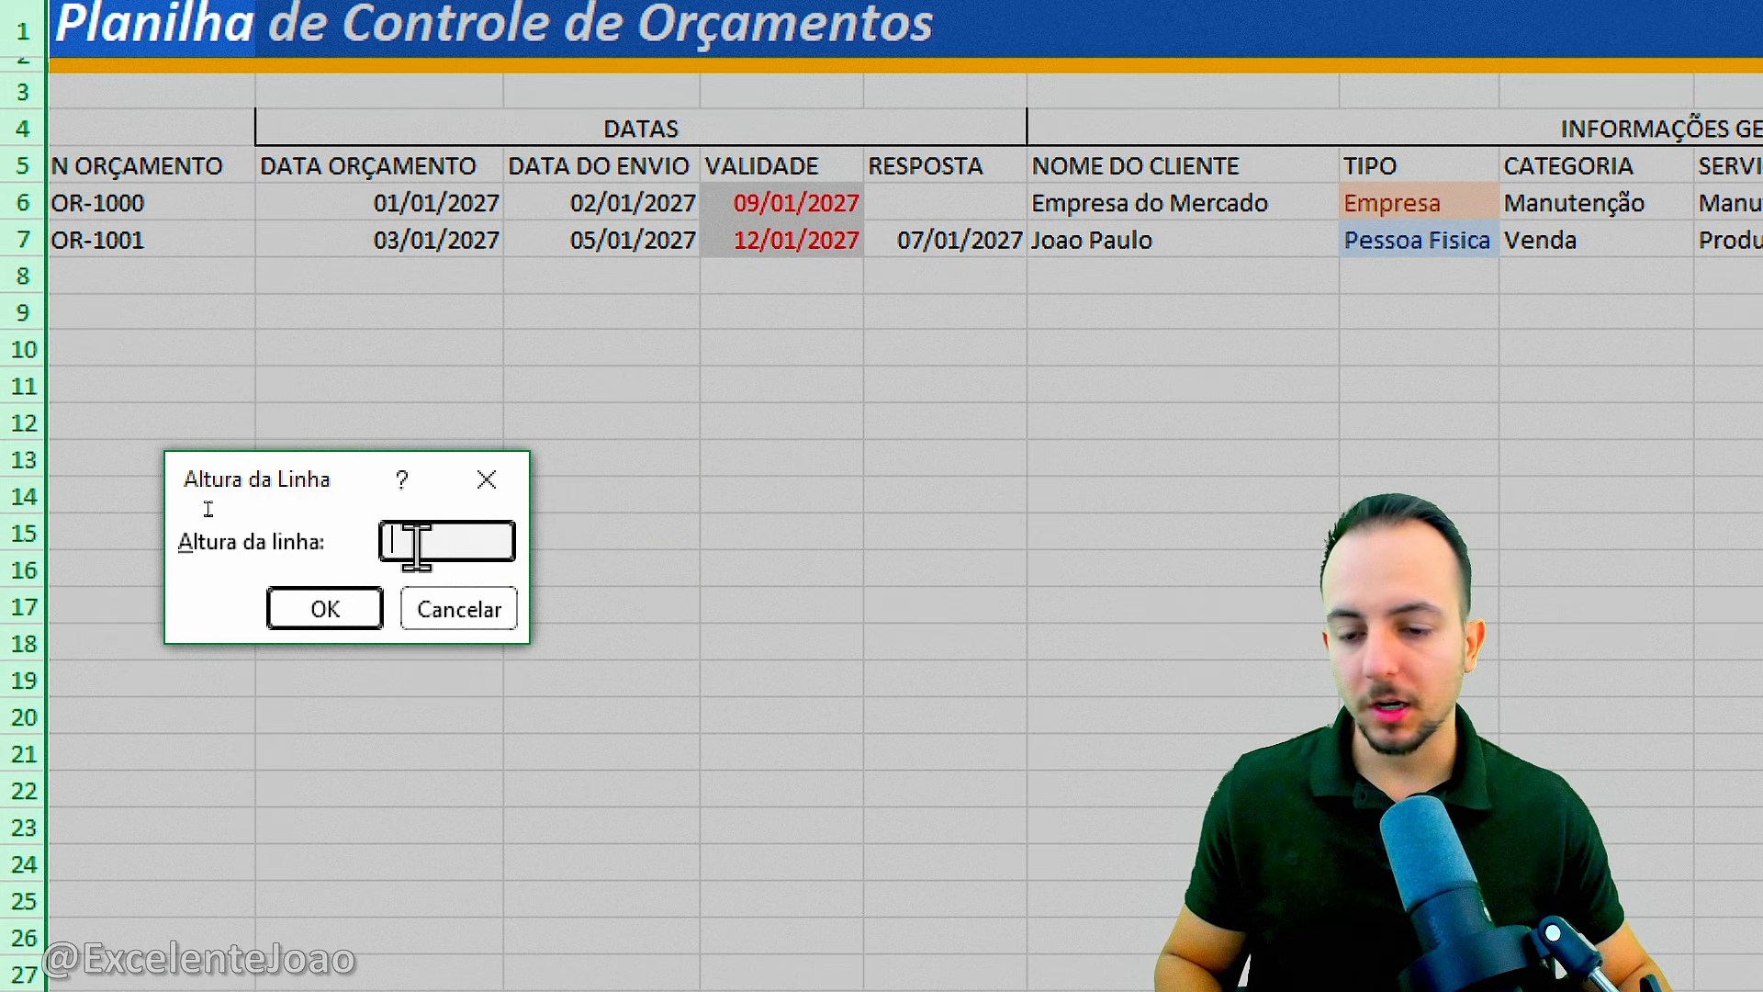
type("30")
left_click(372, 609)
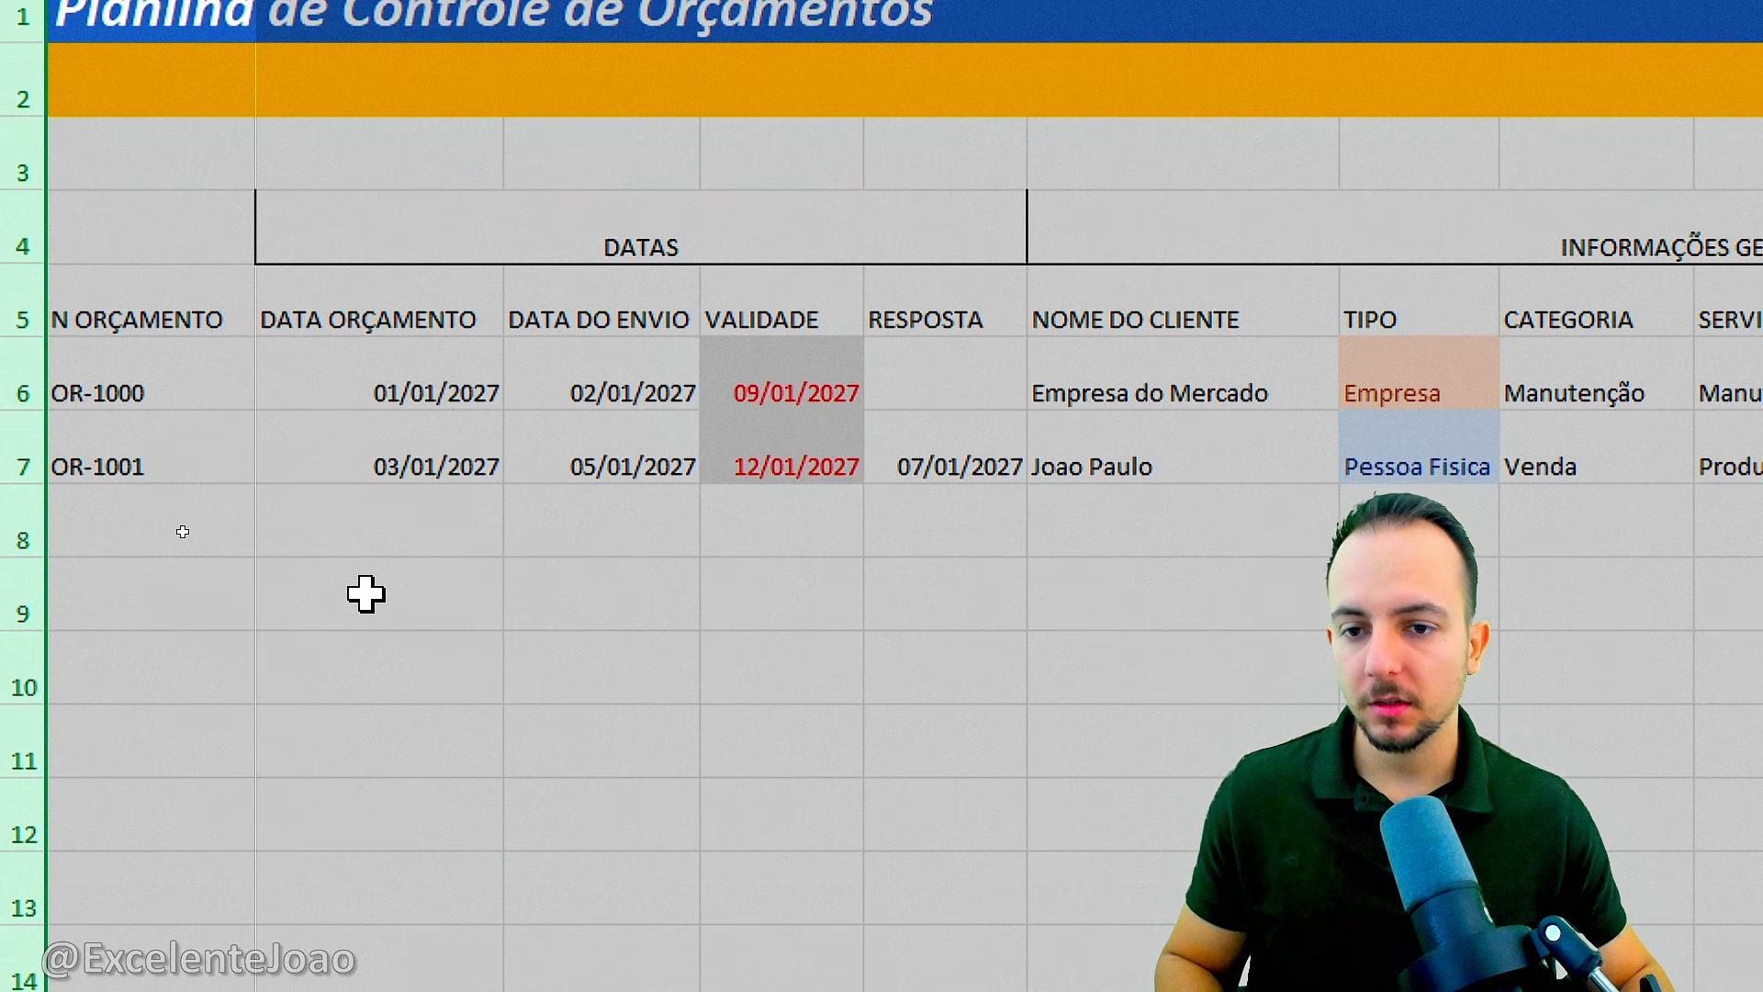
left_click(389, 669)
scroll(1552, 468, "right", 5)
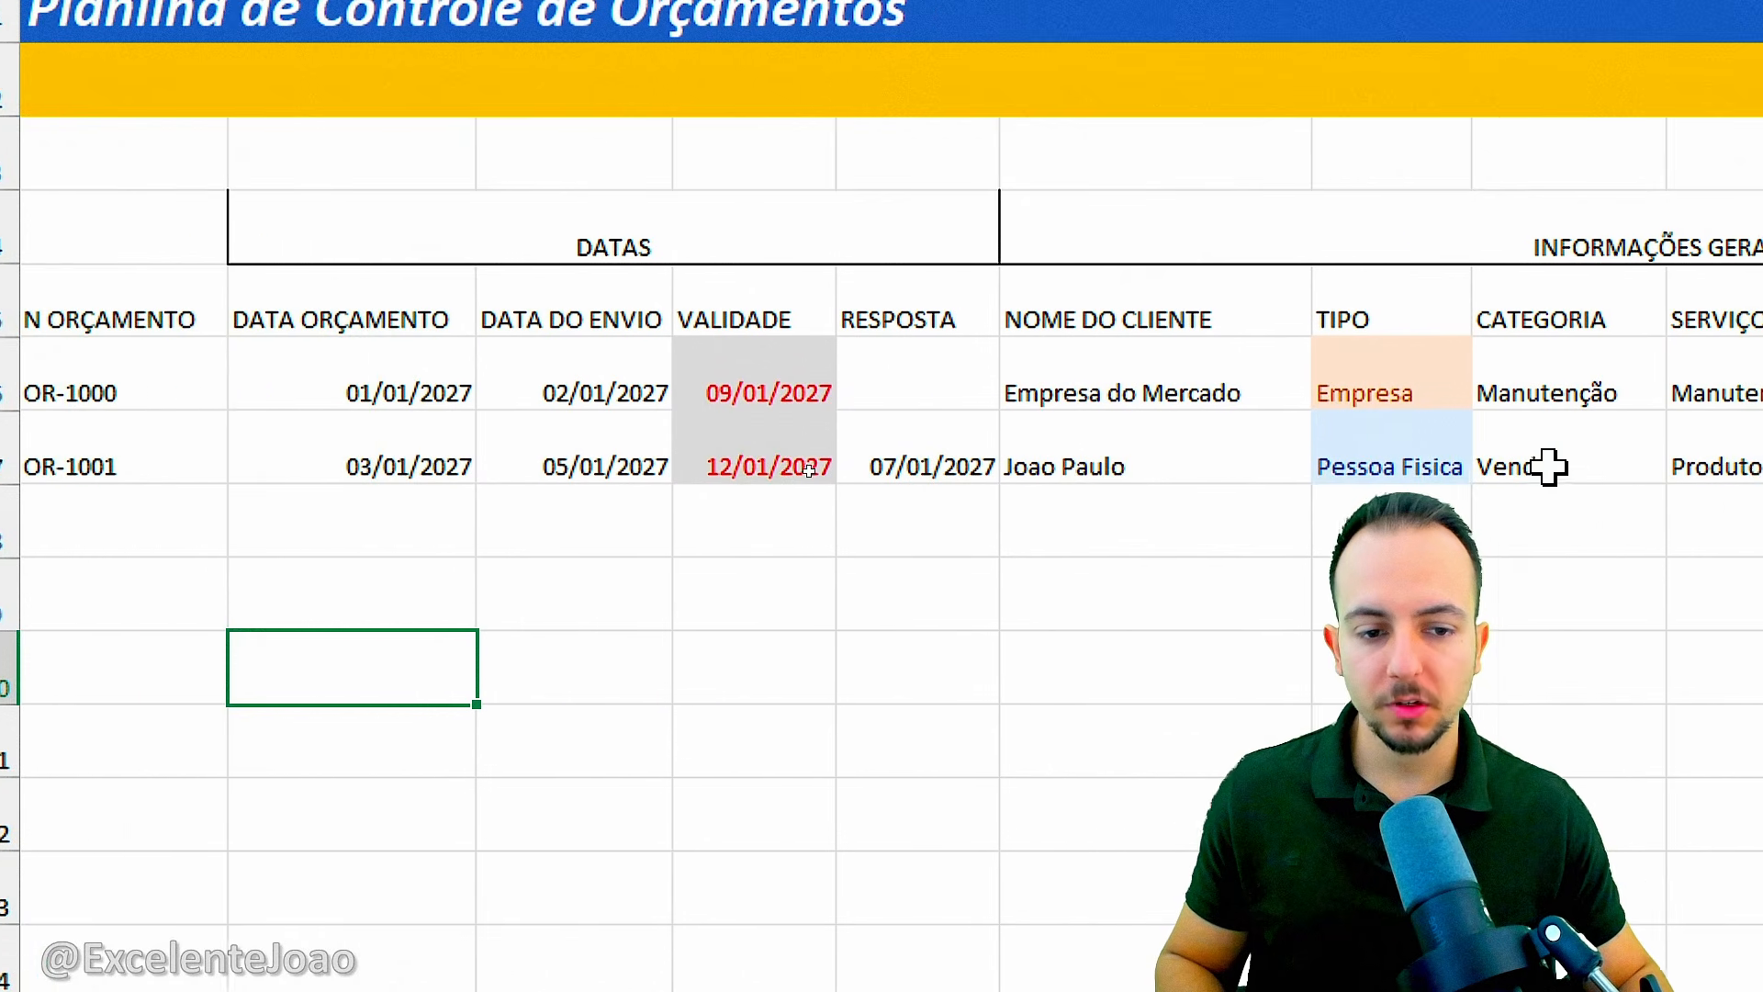
scroll(1542, 487, "right", 10)
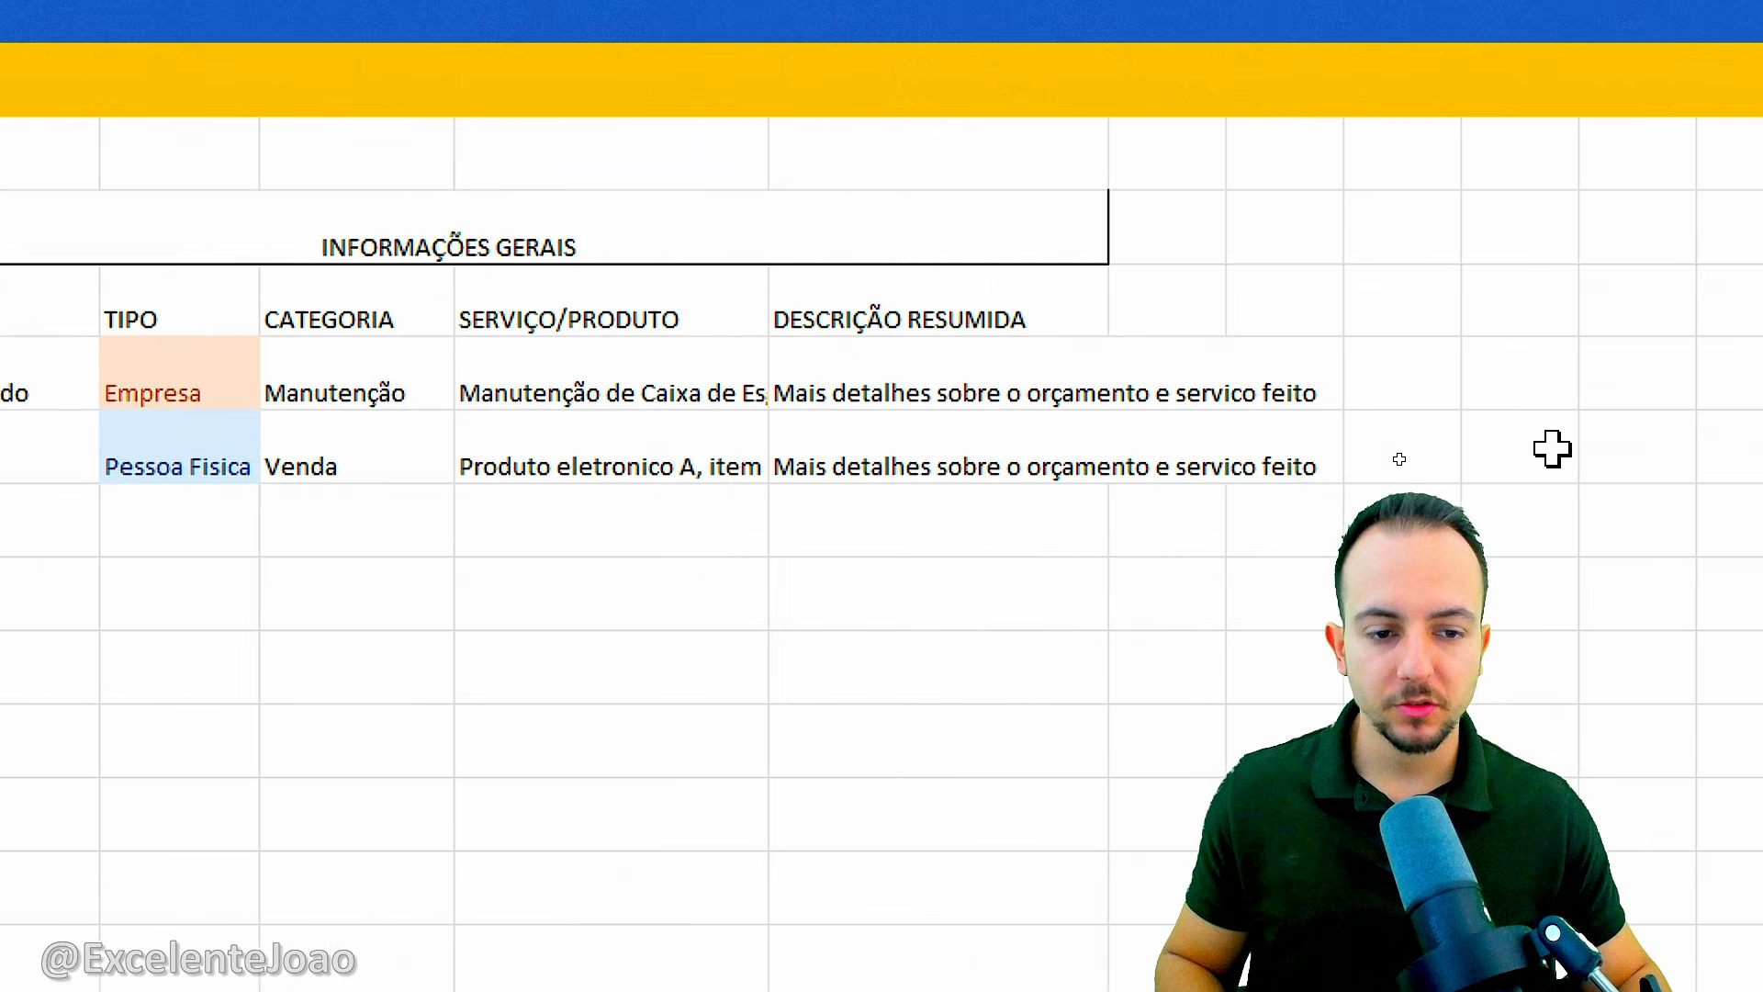
mouse_move(1059, 325)
left_mouse_down()
mouse_move(732, 382)
mouse_move(1143, 436)
mouse_move(955, 323)
left_mouse_up()
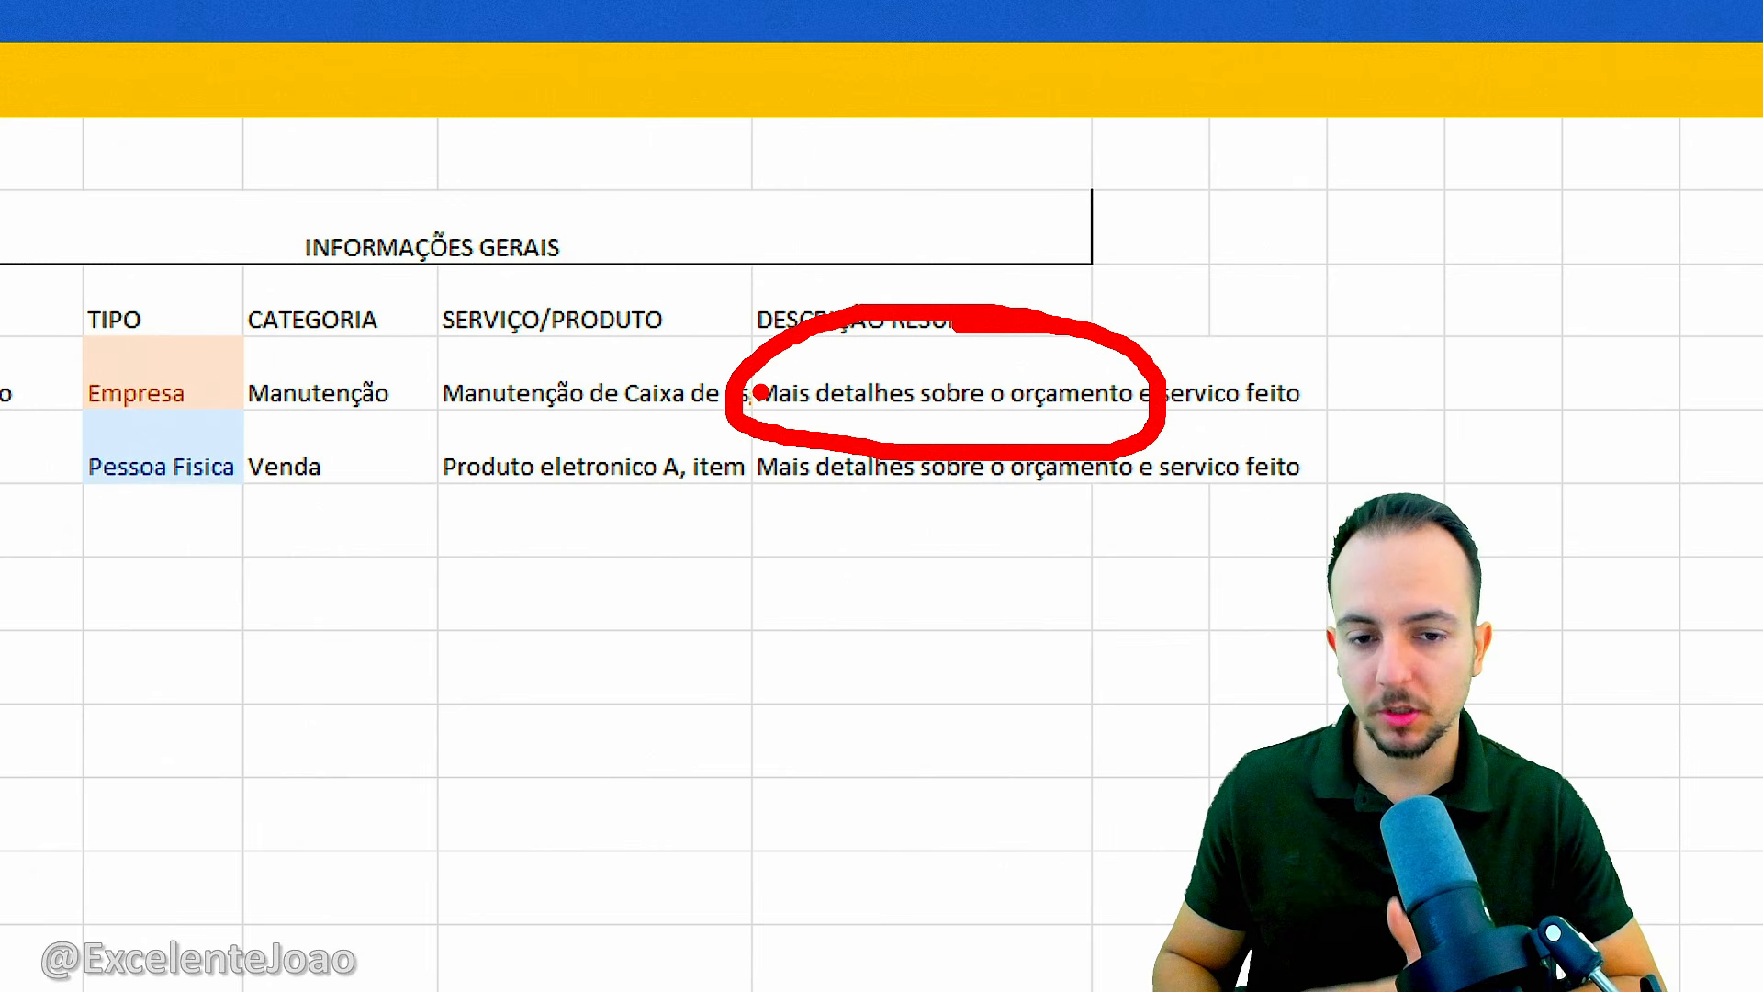
key("Escape")
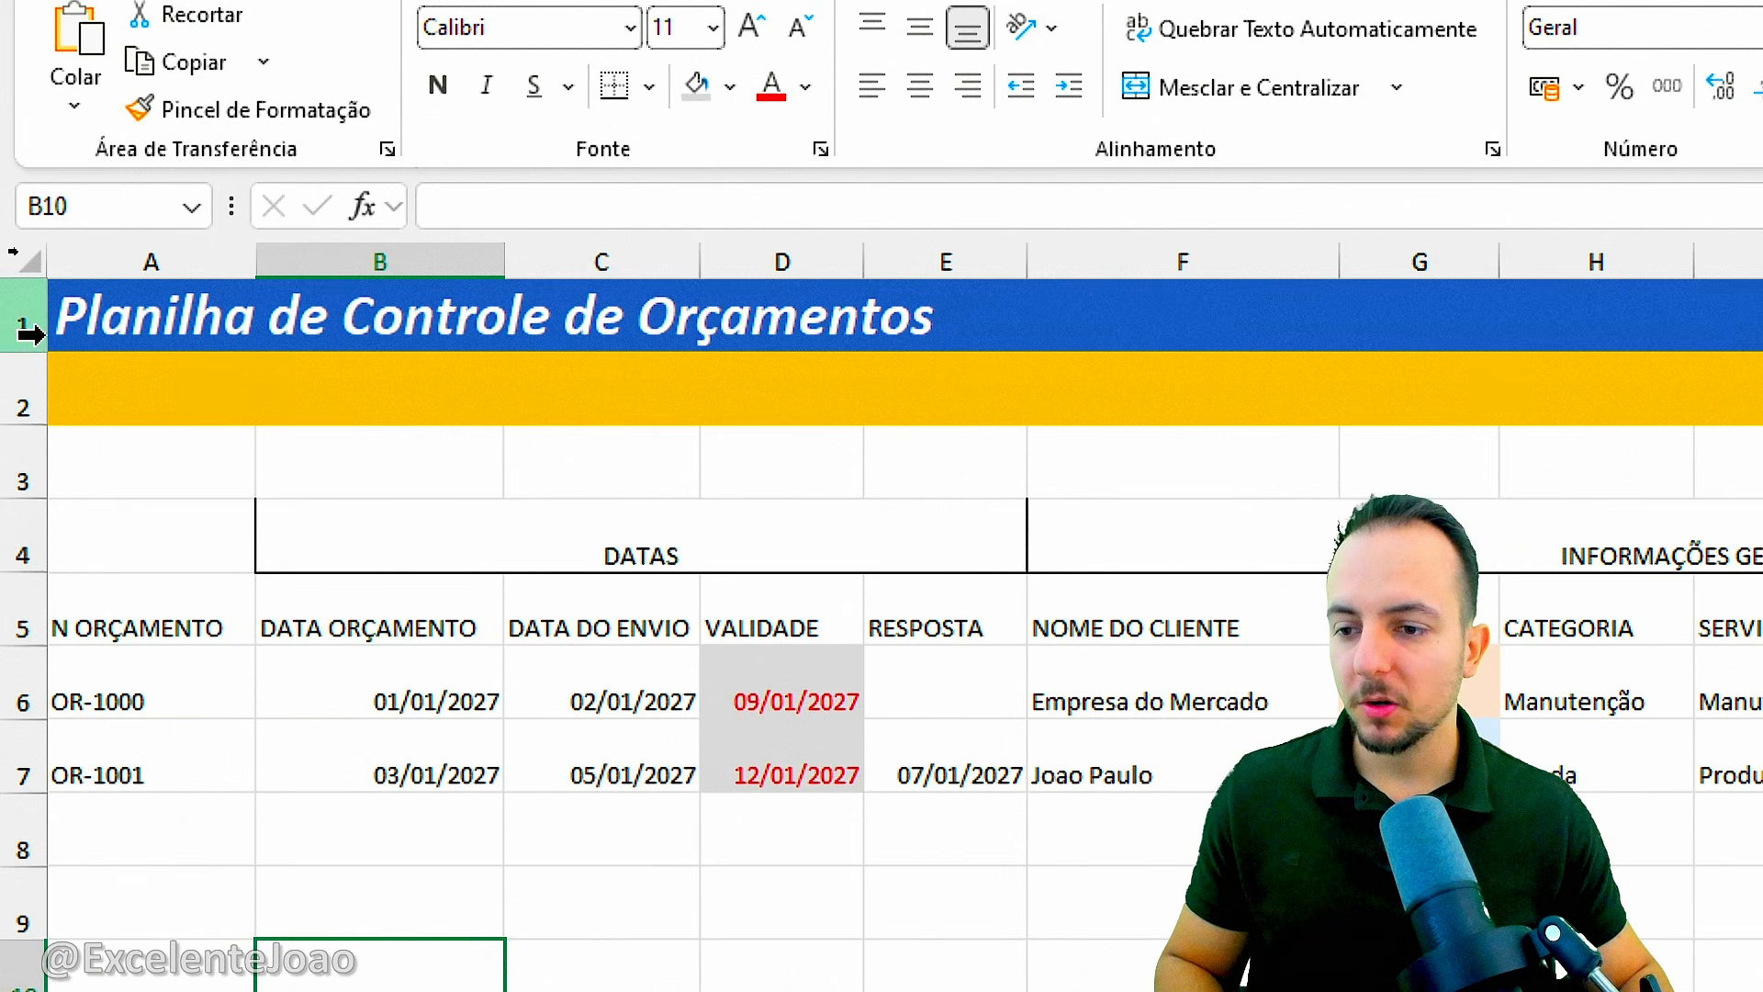
Make title row 1 slightly taller and shrink row 2 back to a thin yellow stripe.
left_click_drag(28, 351, 31, 370)
left_click_drag(19, 448, 119, 383)
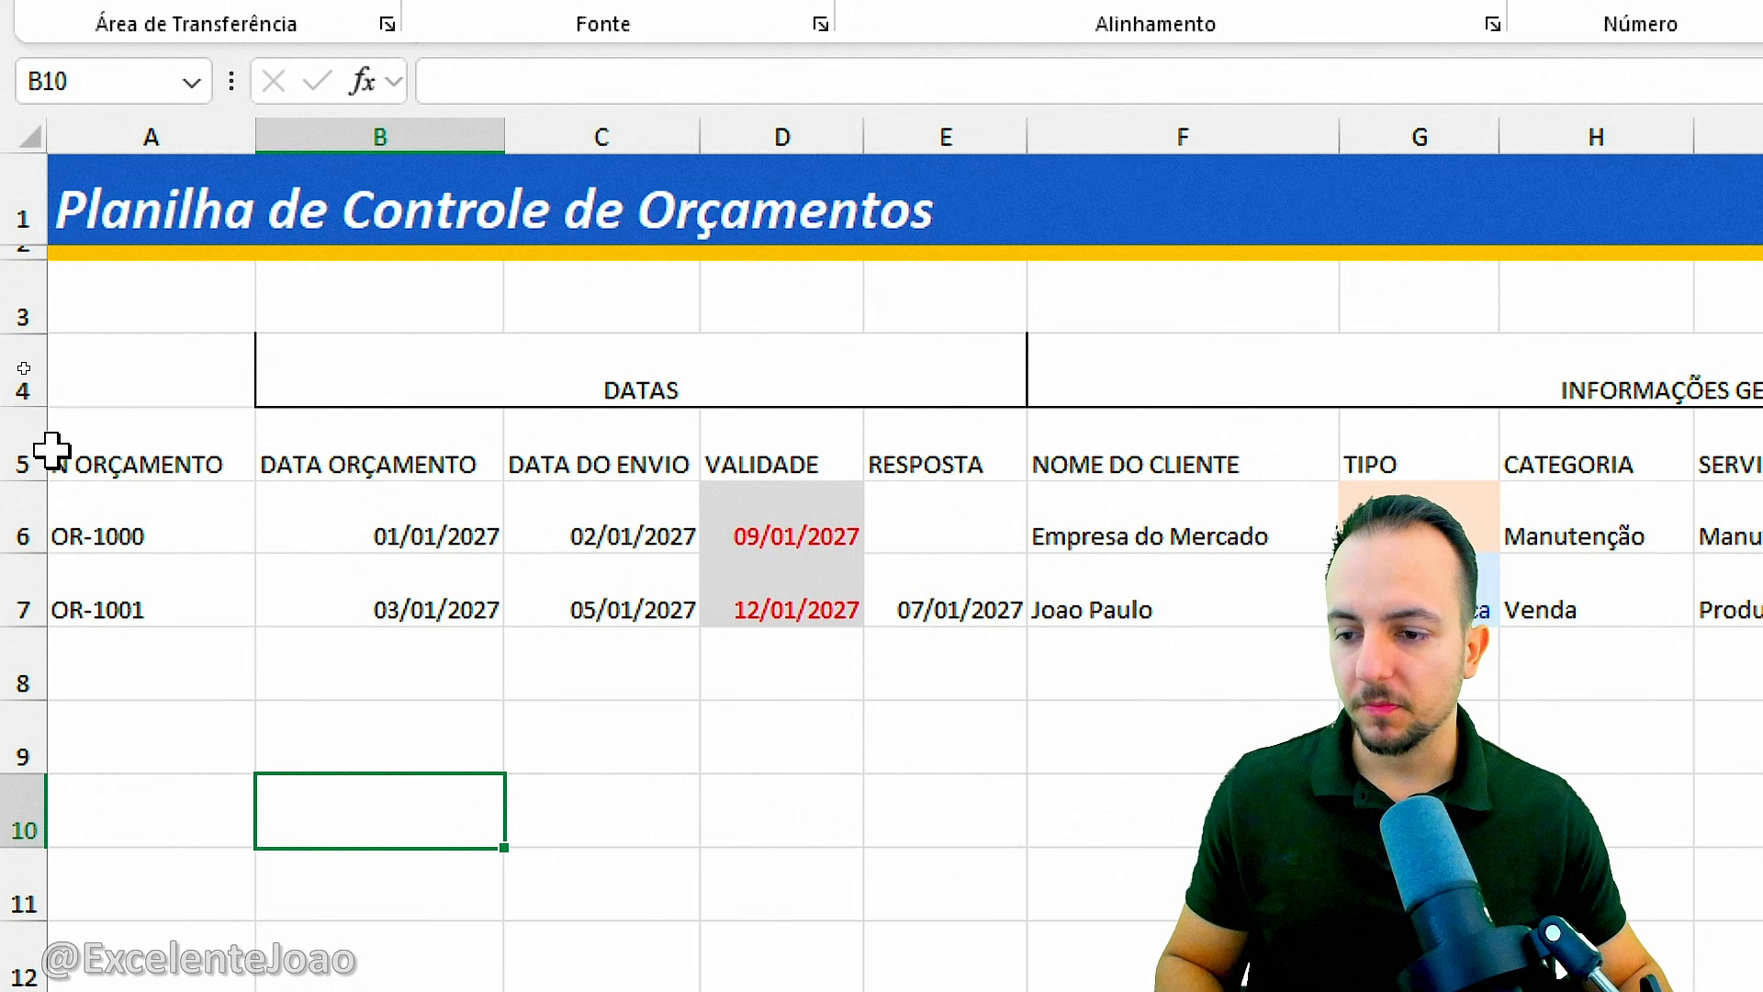
Center the contents of rows 5 to 7 both horizontally and vertically.
left_click_drag(20, 450, 19, 569)
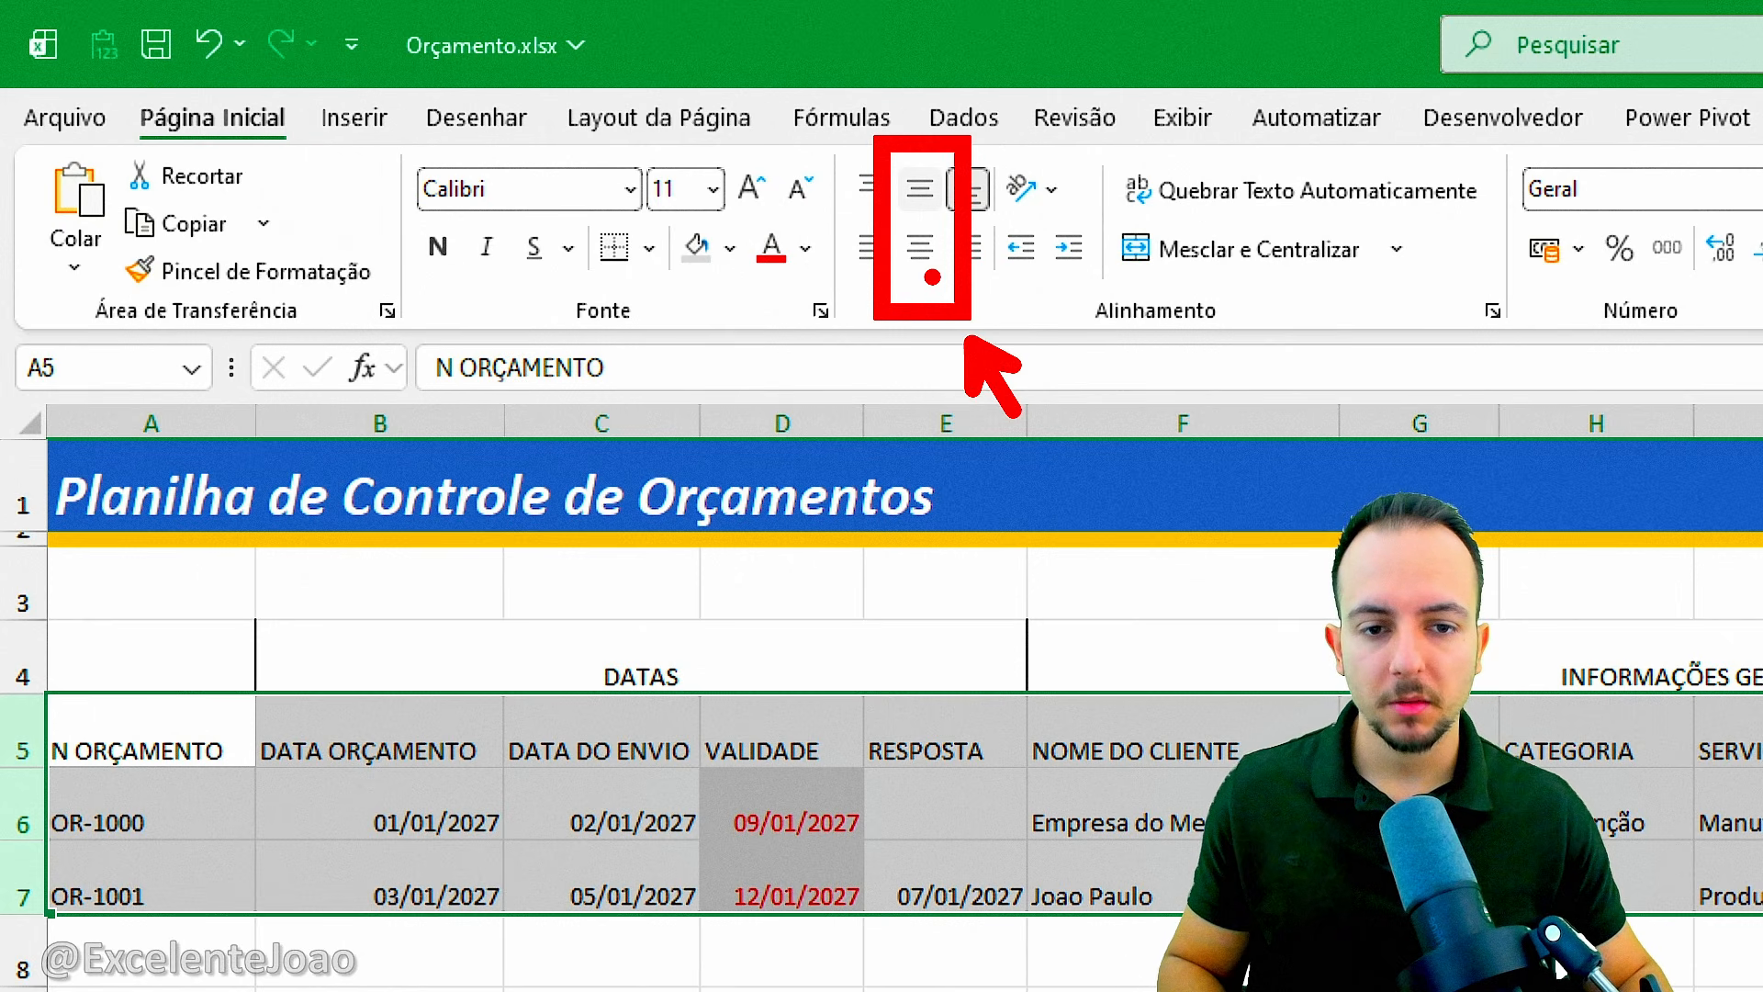
left_click(933, 250)
left_click(933, 250)
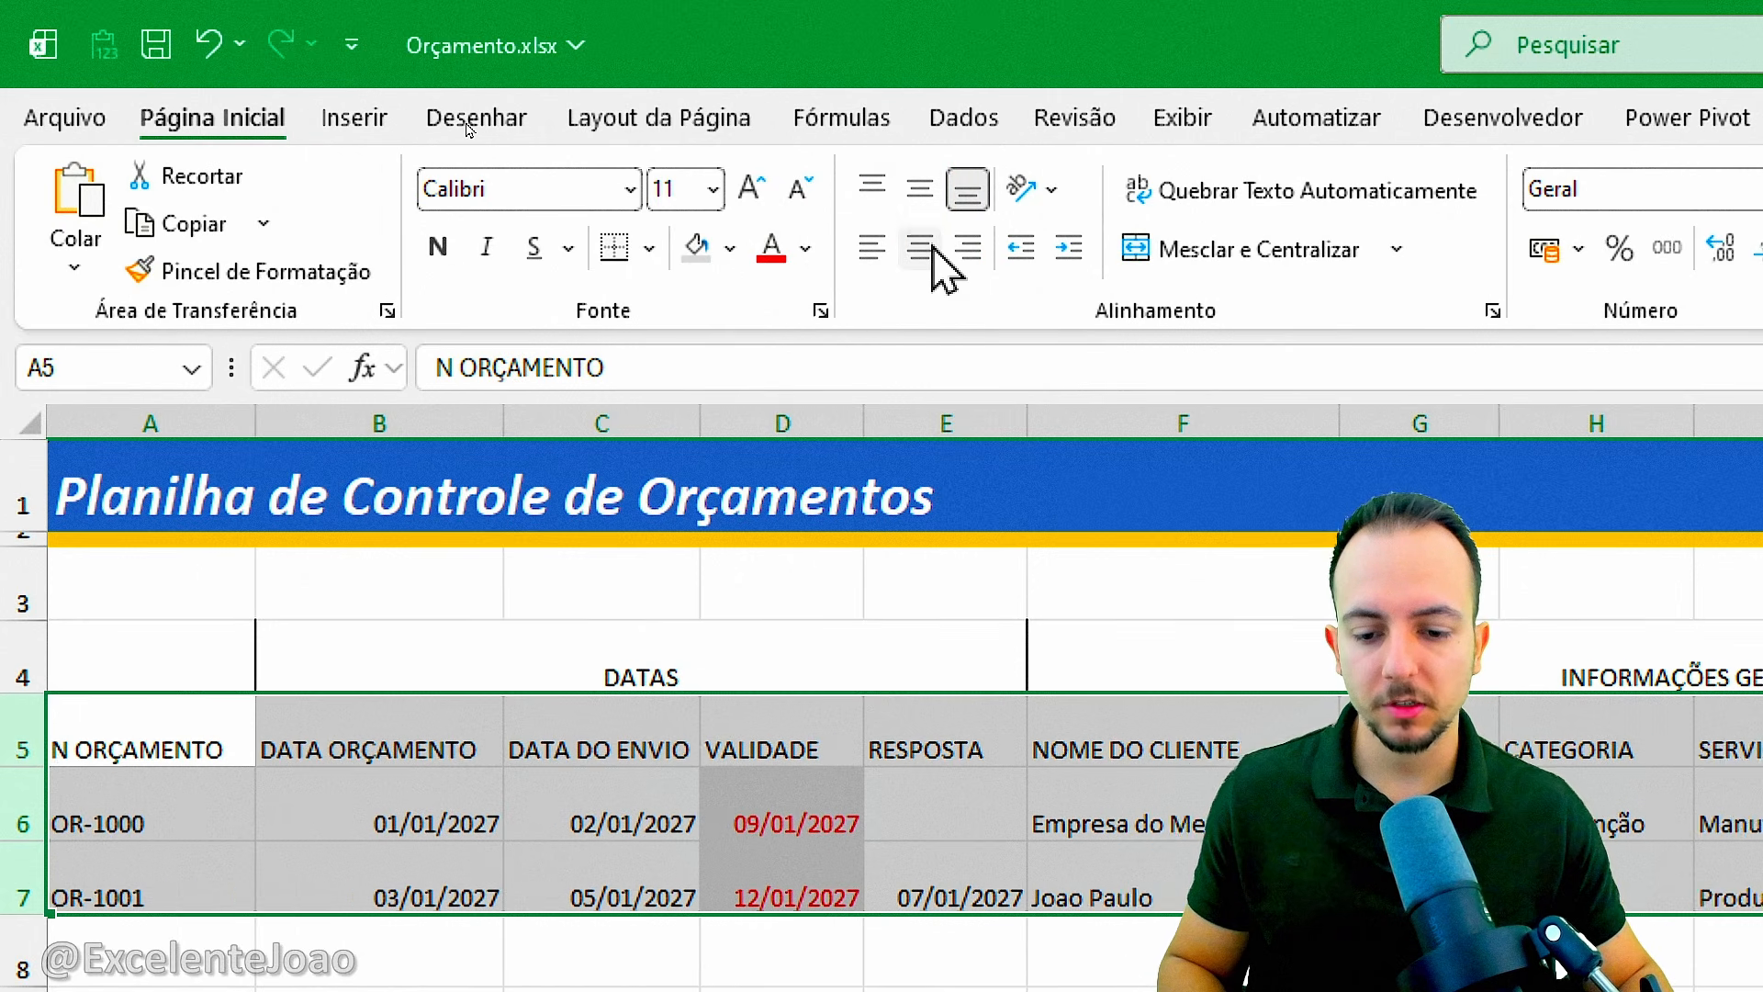
left_click(930, 246)
left_click(921, 189)
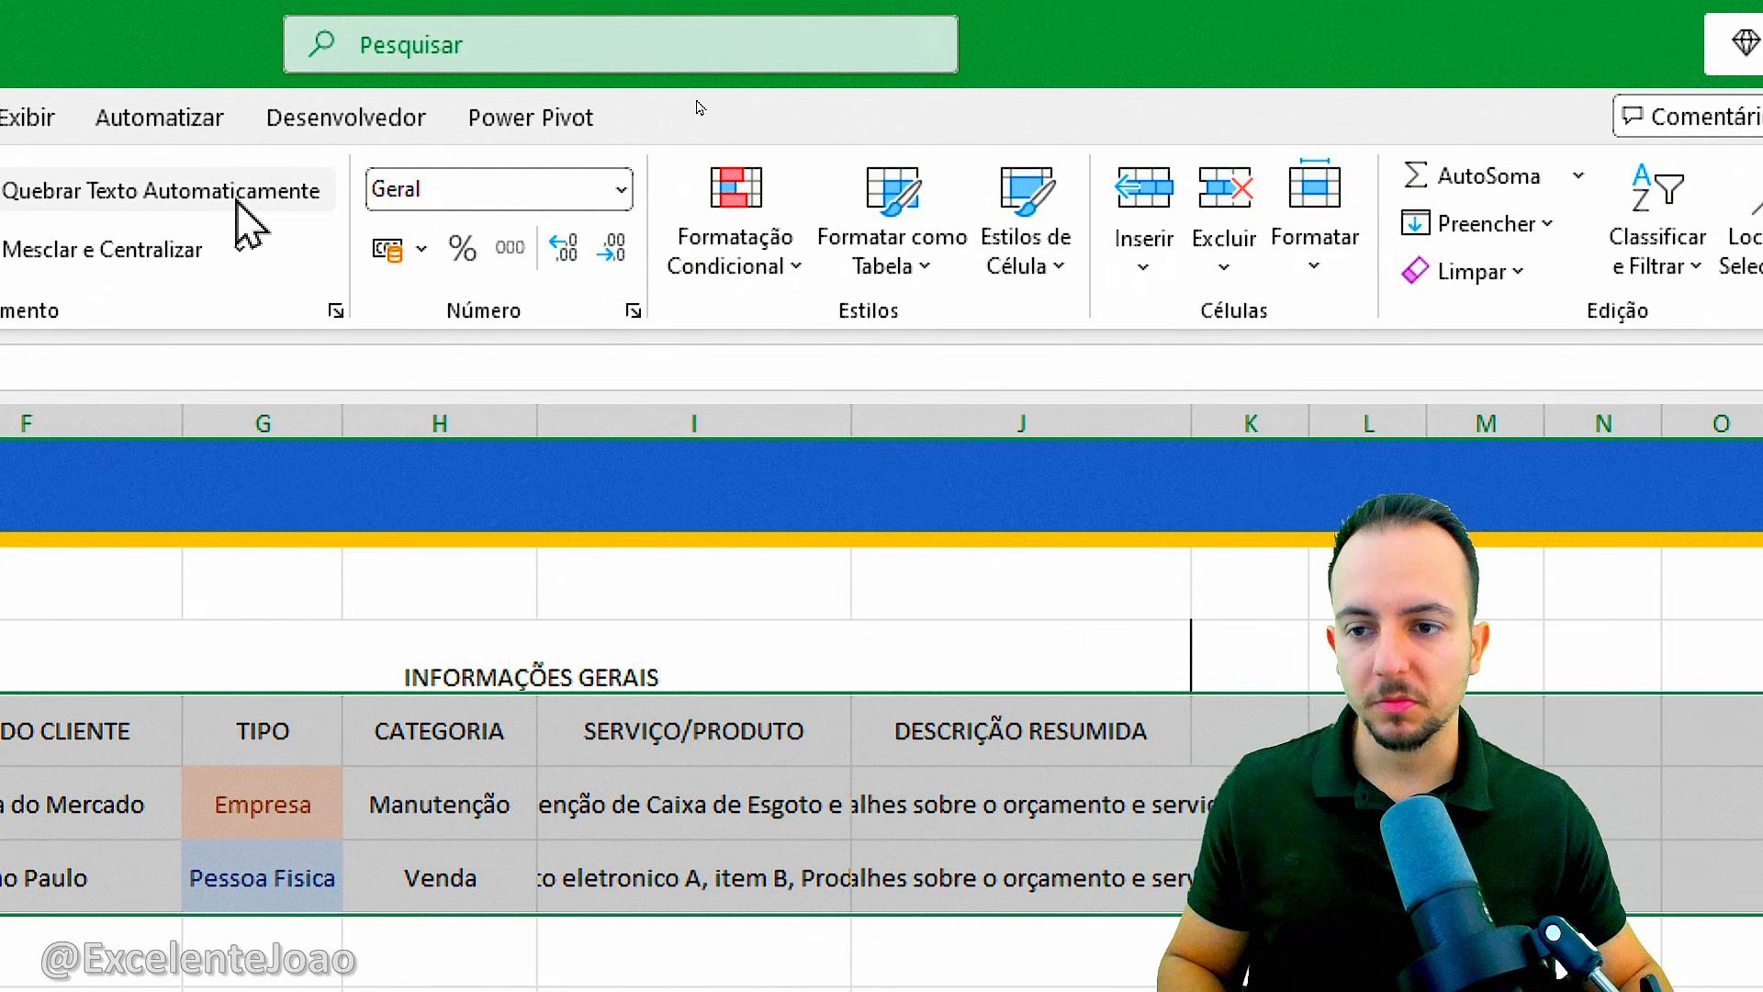
Wrap the text in rows 5 to 7 so the long service and description entries fit their columns.
left_click(1400, 193)
left_click(238, 204)
left_click(238, 203)
left_click(238, 204)
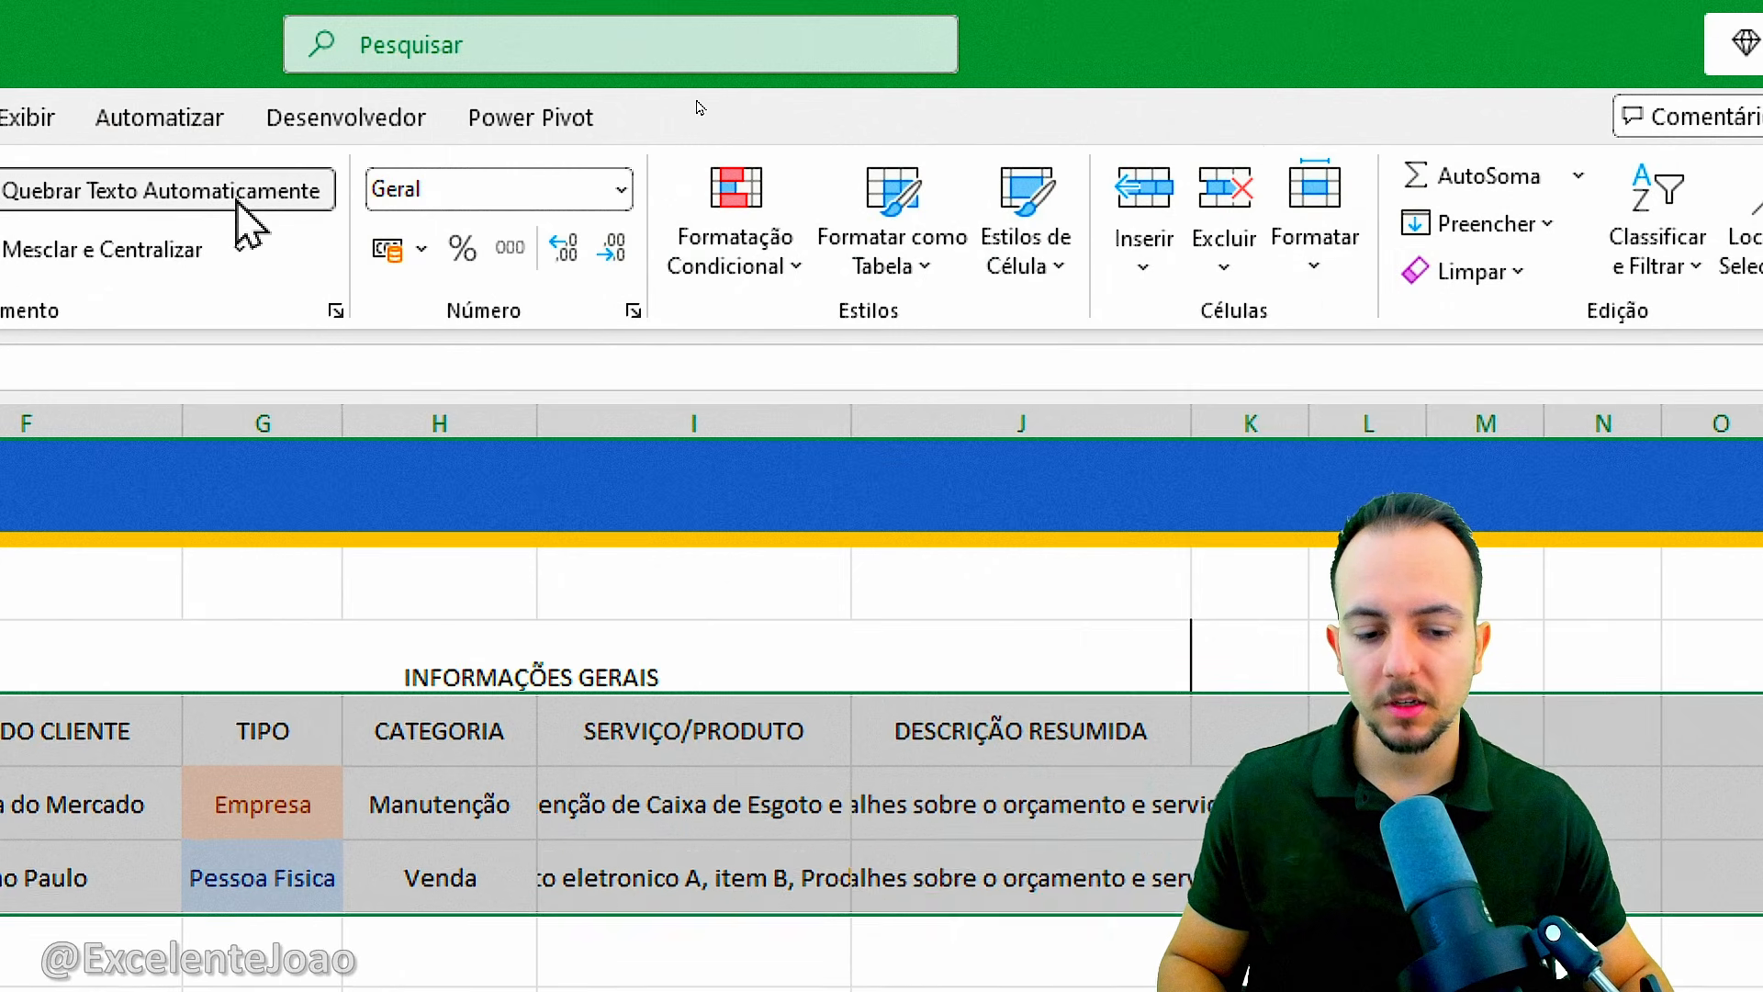
left_click(238, 204)
left_click(238, 203)
left_click(238, 204)
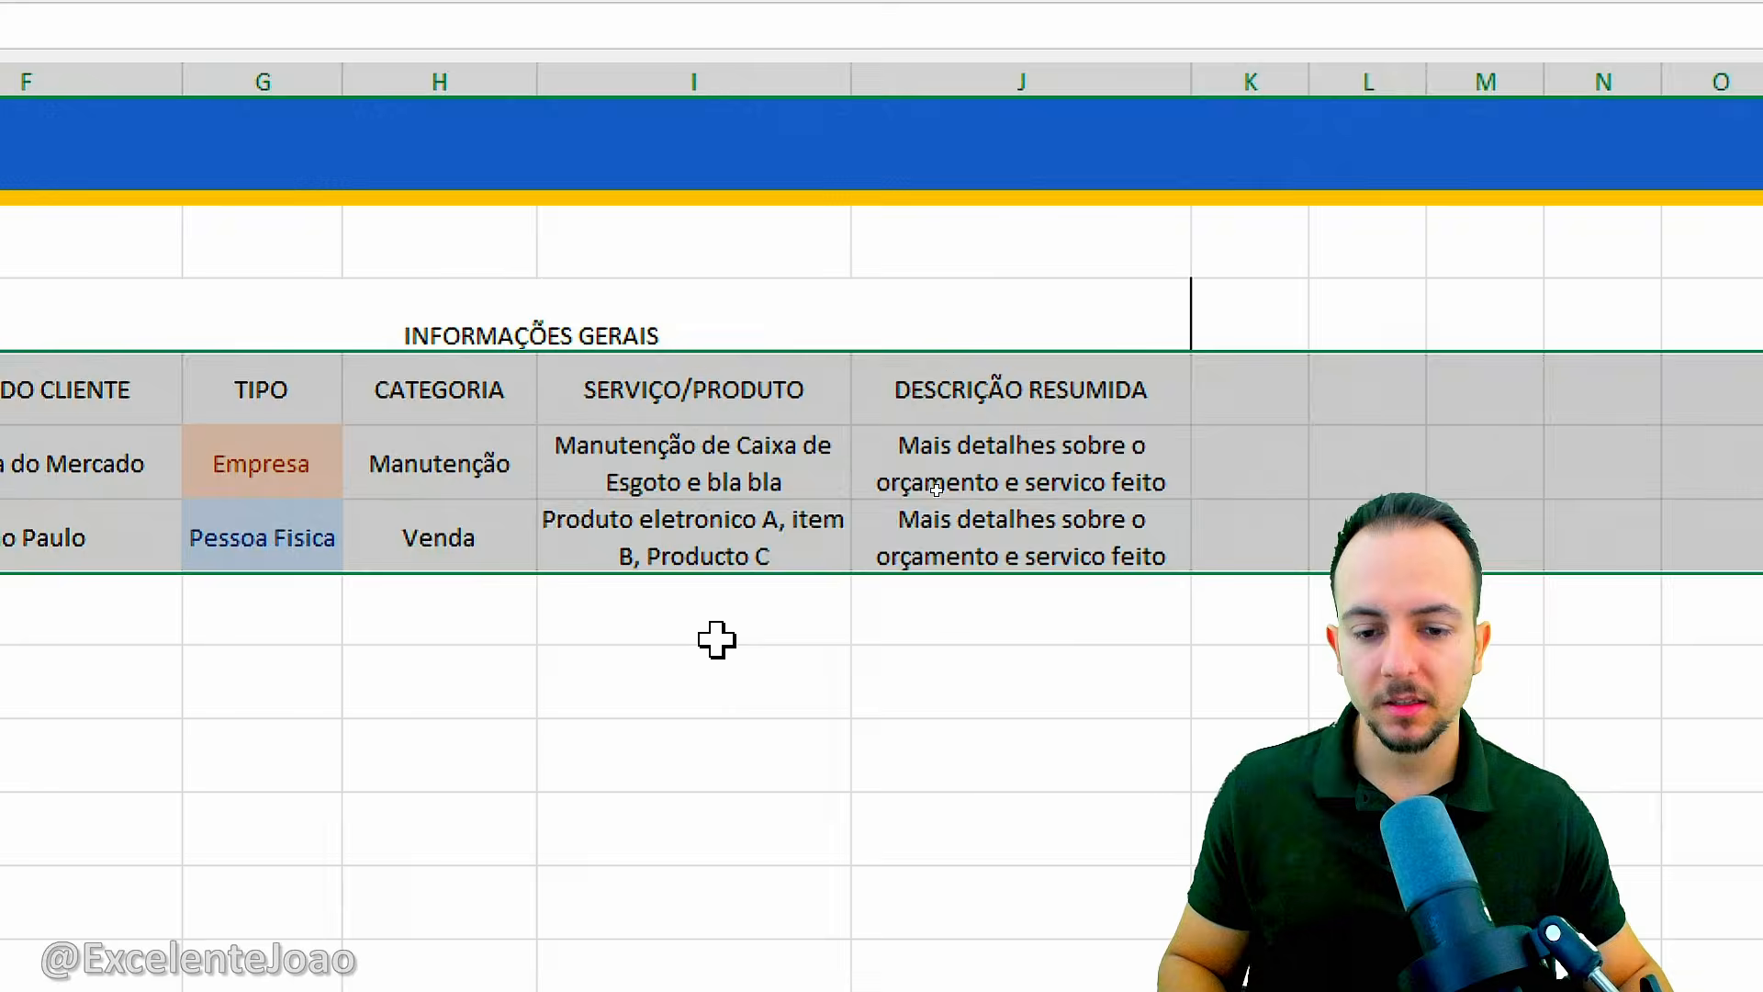
left_click(717, 975)
left_click(717, 991)
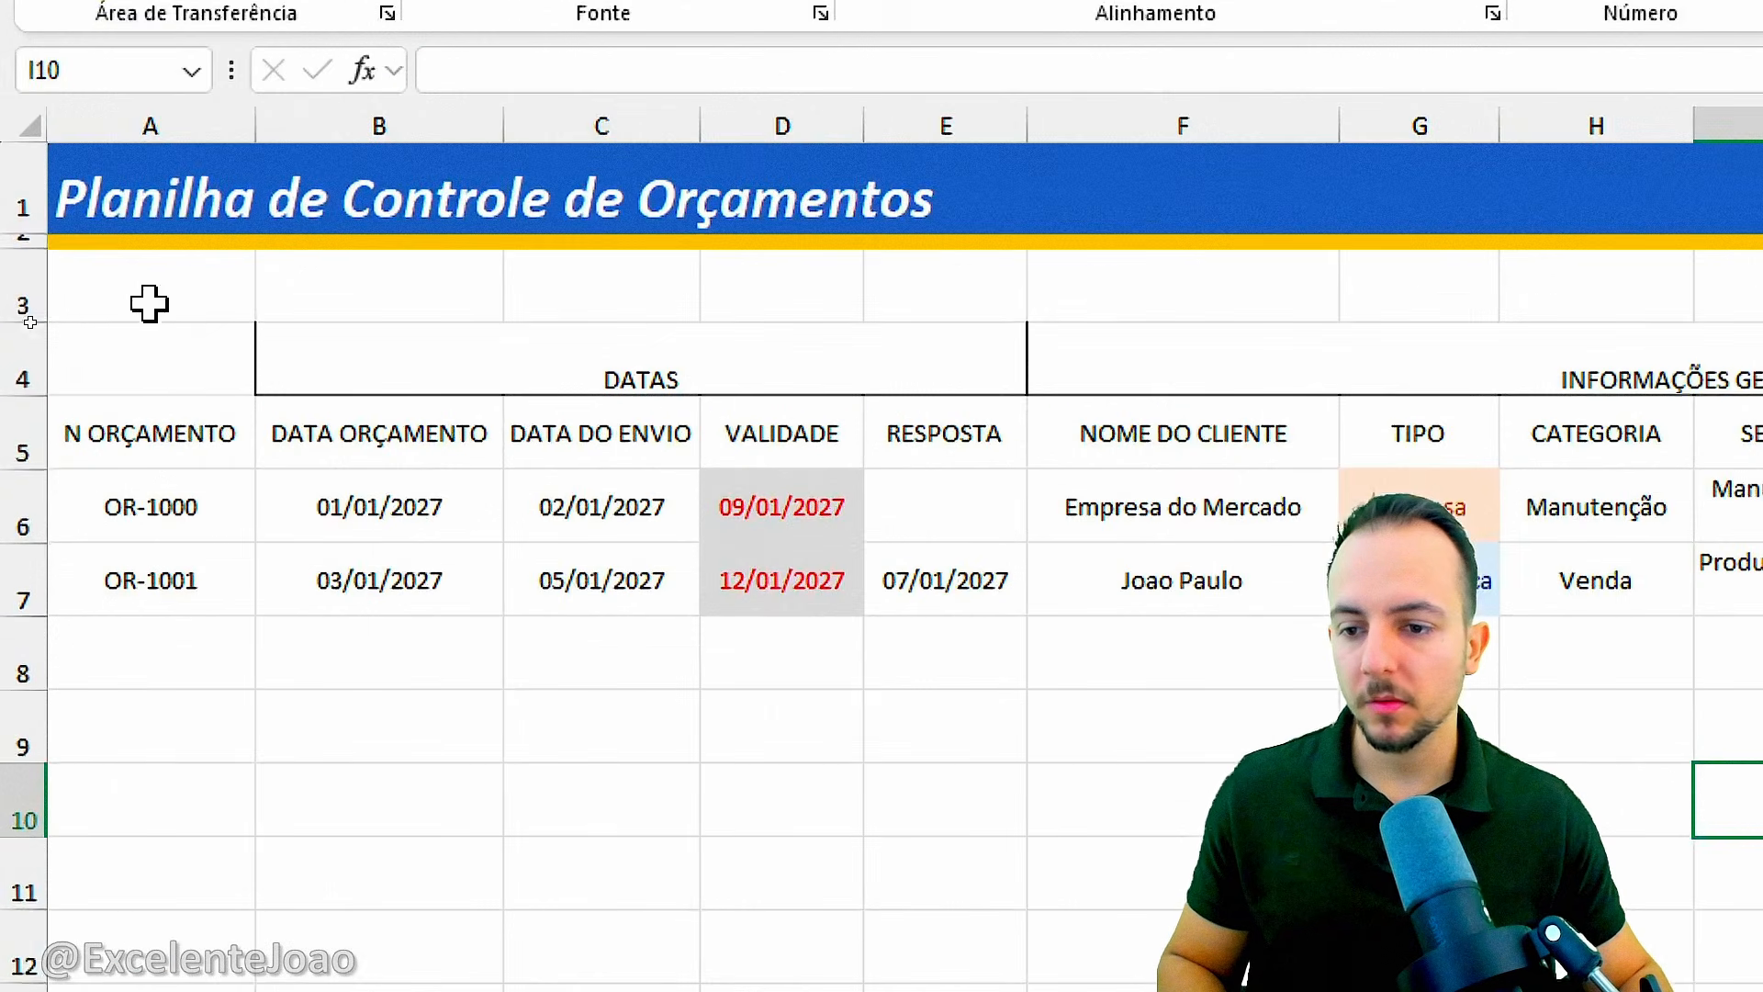
Reduce row 4, which holds the DATAS and INFORMAÇÕES GERAIS titles, to about half its height.
key("ctrl+2")
mouse_move(348, 297)
left_mouse_down()
mouse_move(385, 328)
mouse_move(294, 287)
left_mouse_up()
key("Escape")
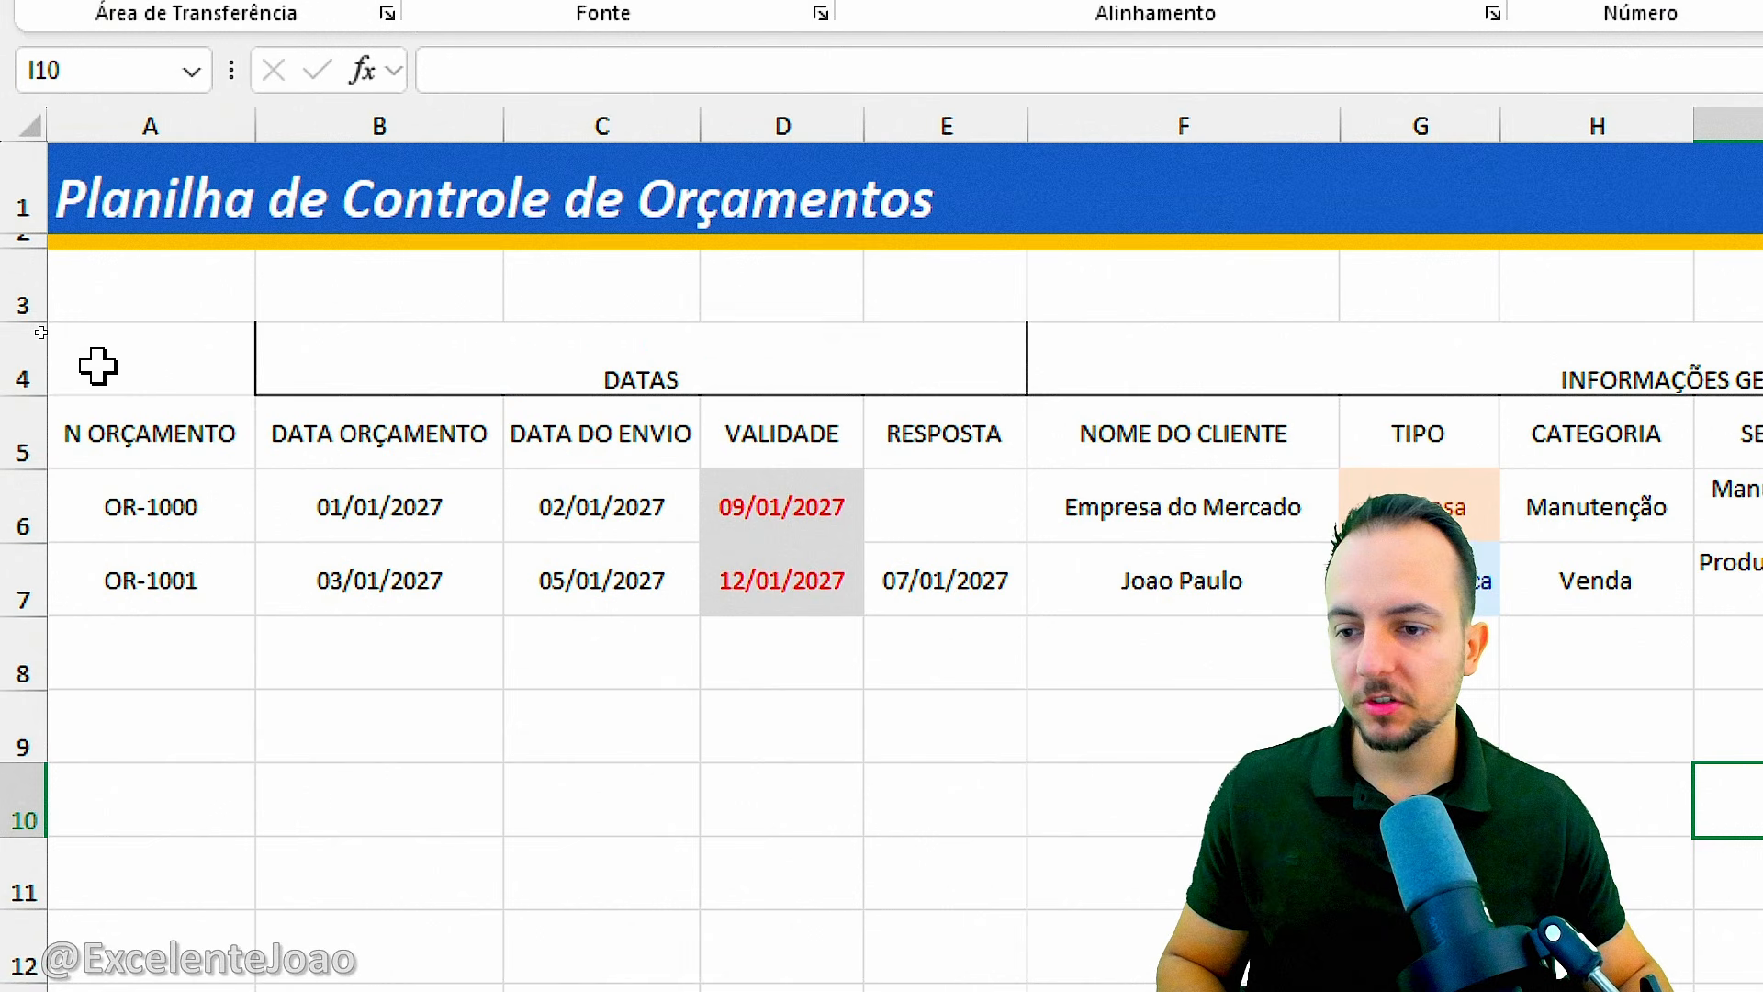
left_click_drag(37, 395, 96, 359)
left_click(555, 712)
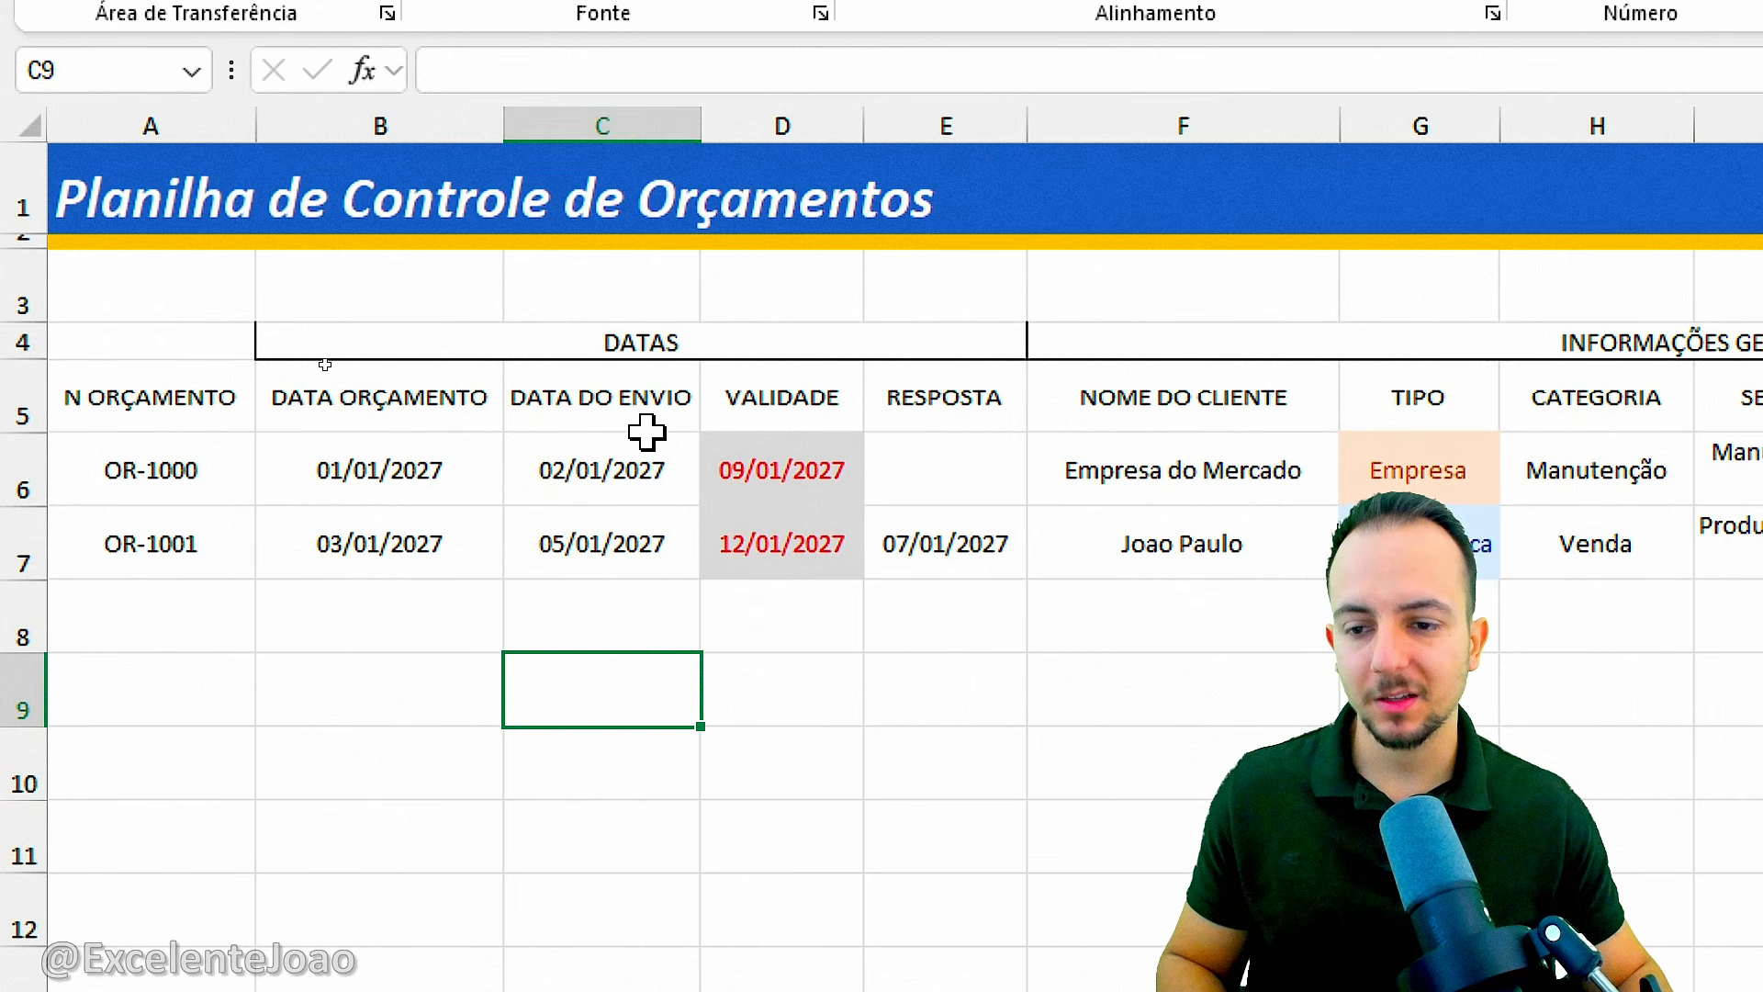
Enter the cost headers "MATERIAIS" in K5, "MAO DE OBRA" in L5 and "OUTROS CUSTOS" in M5.
scroll(1552, 444, "right", 5)
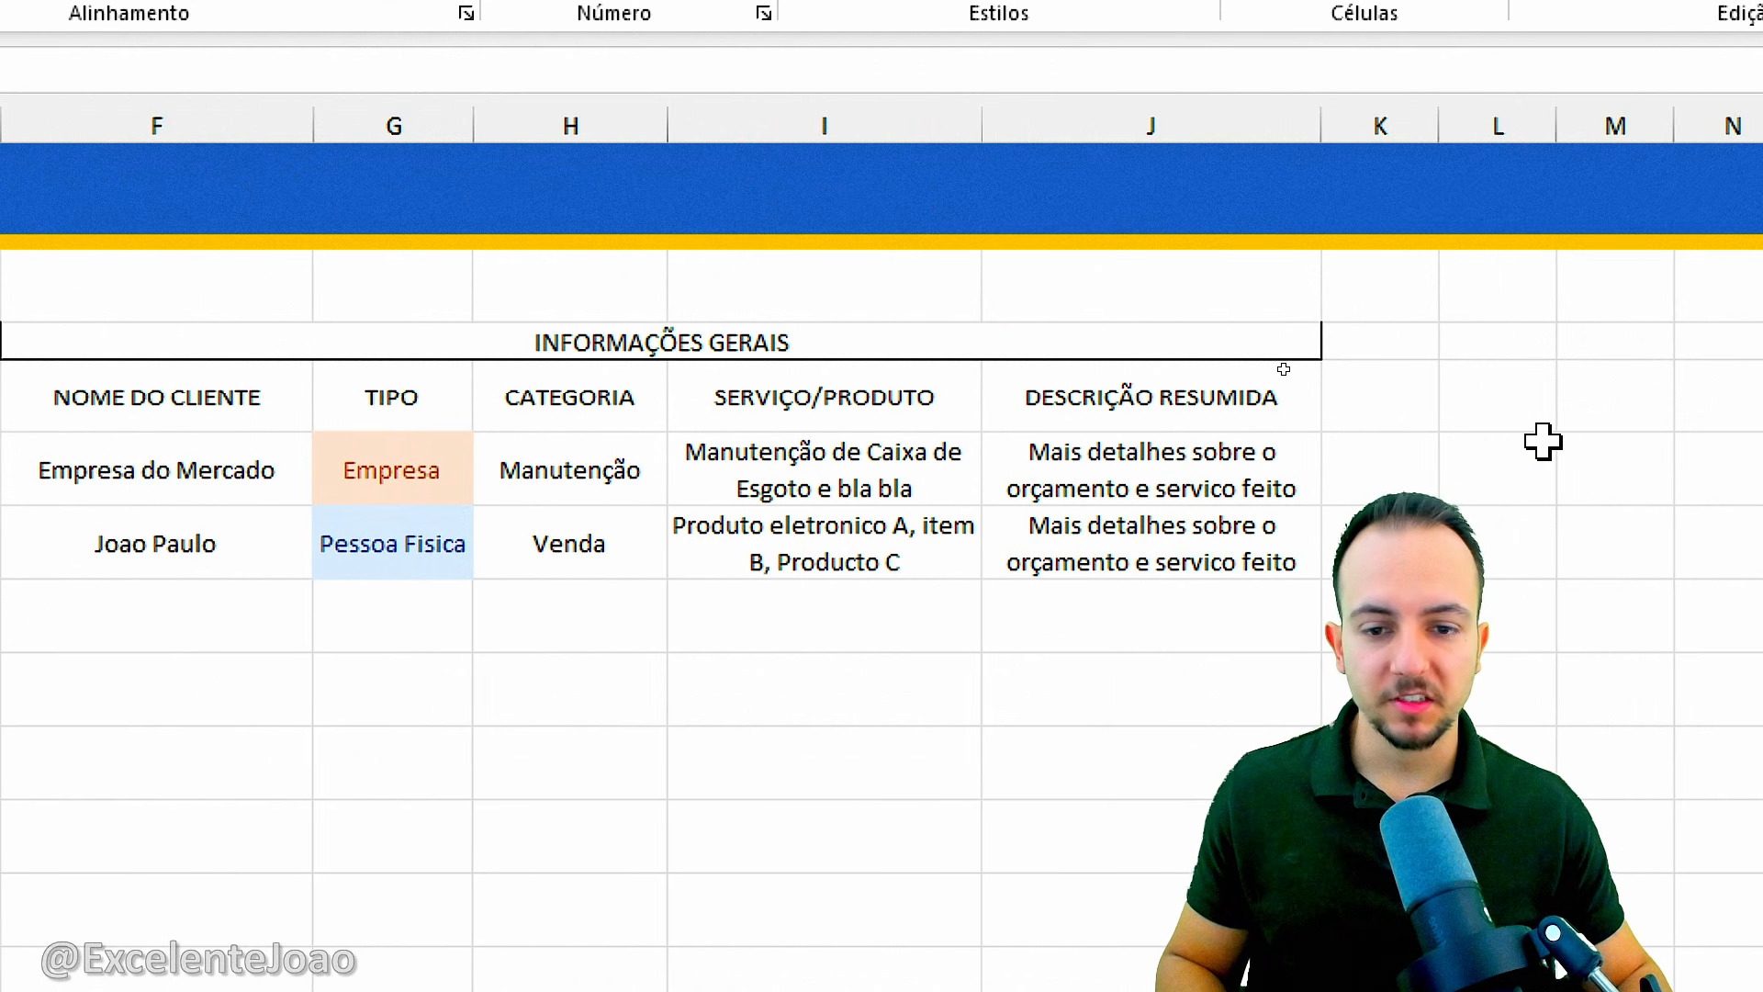
scroll(1541, 442, "right", 1)
left_click(1380, 397)
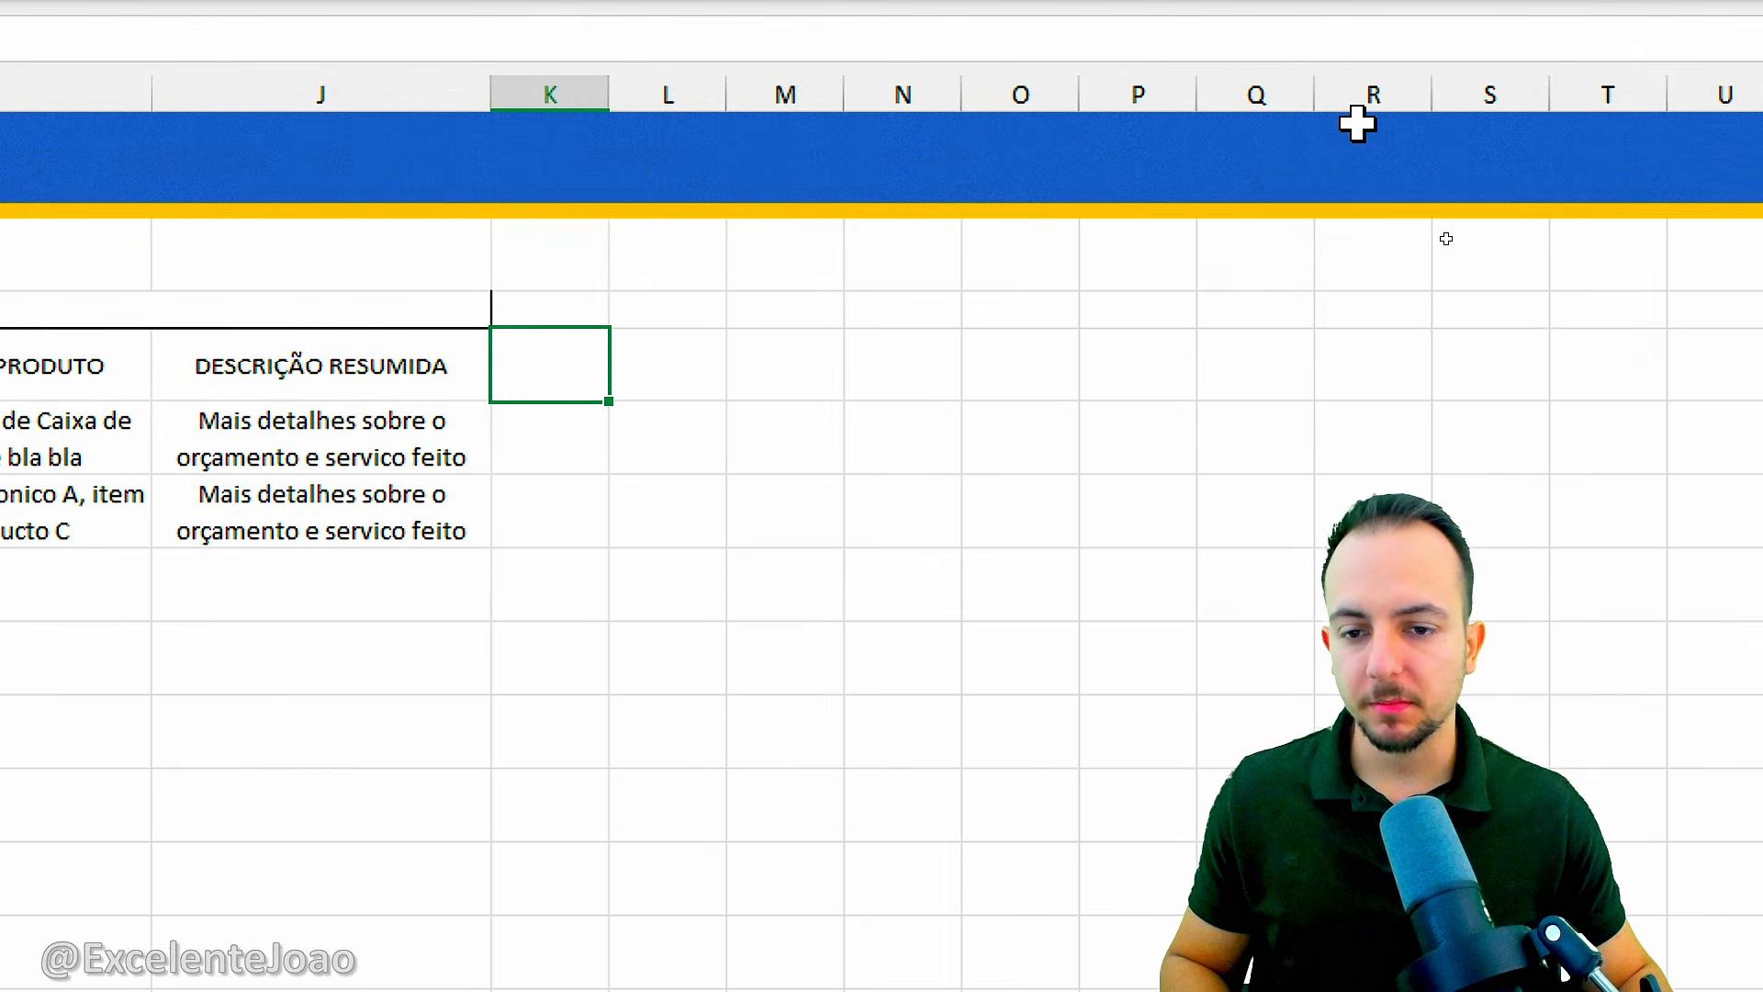
left_click(589, 105)
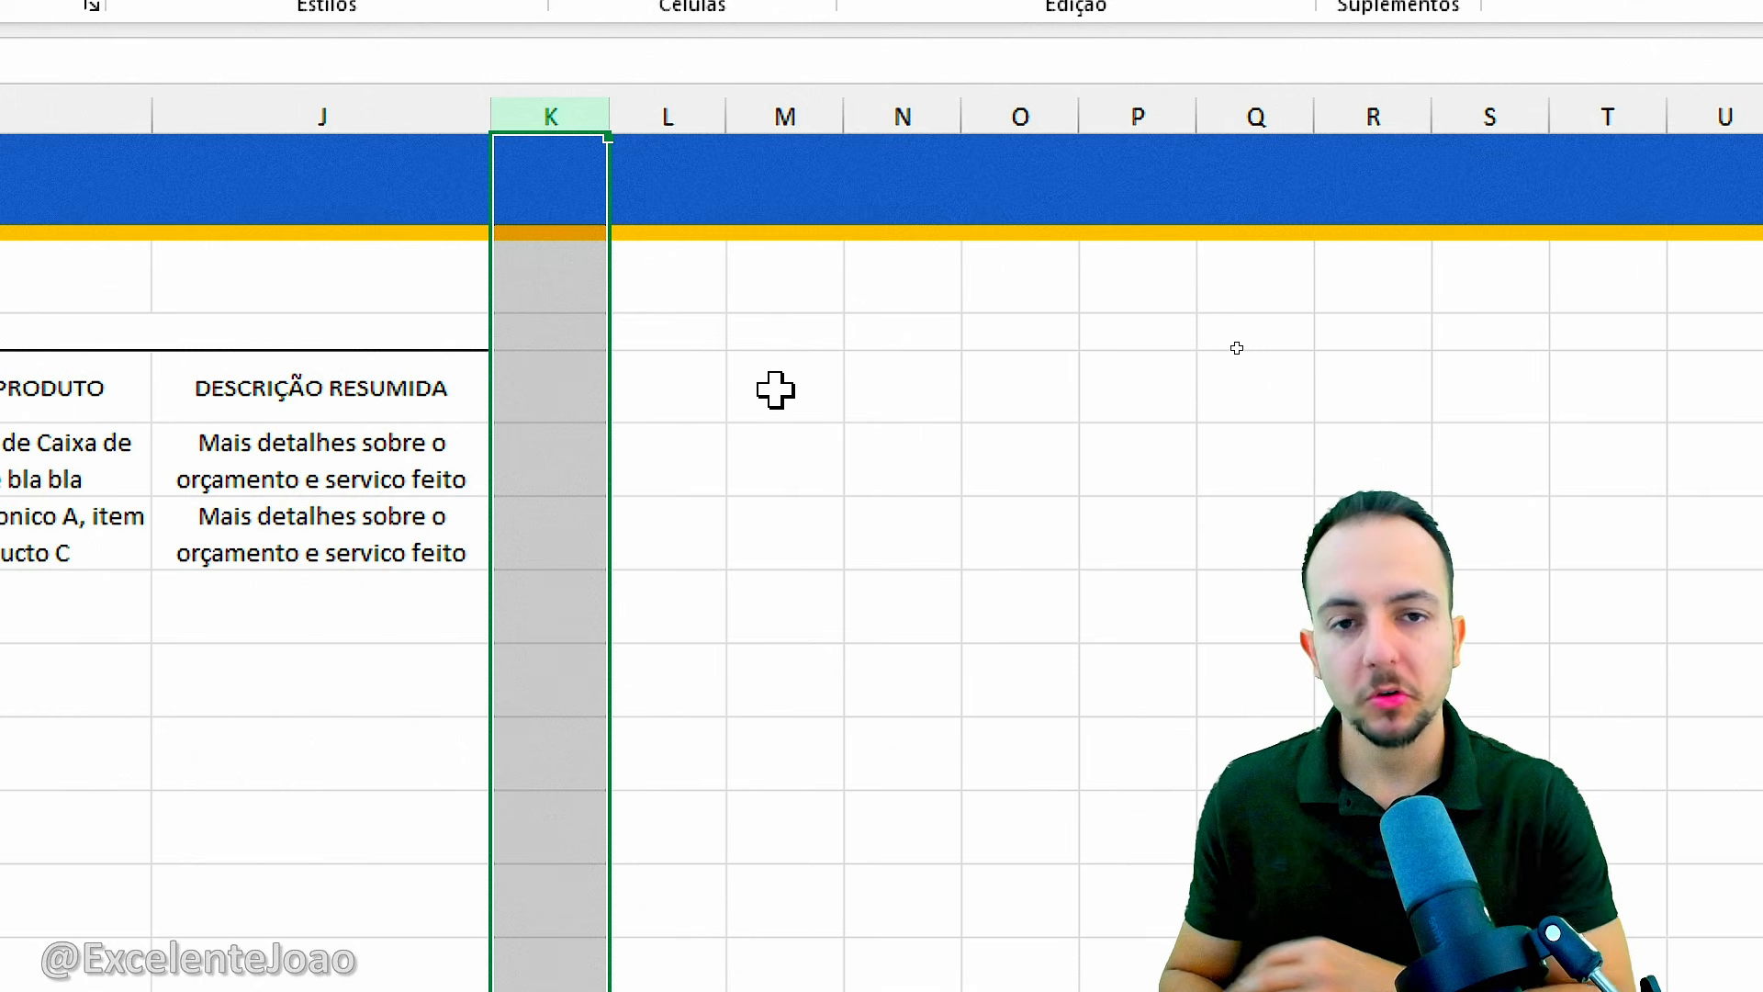
left_click(586, 392)
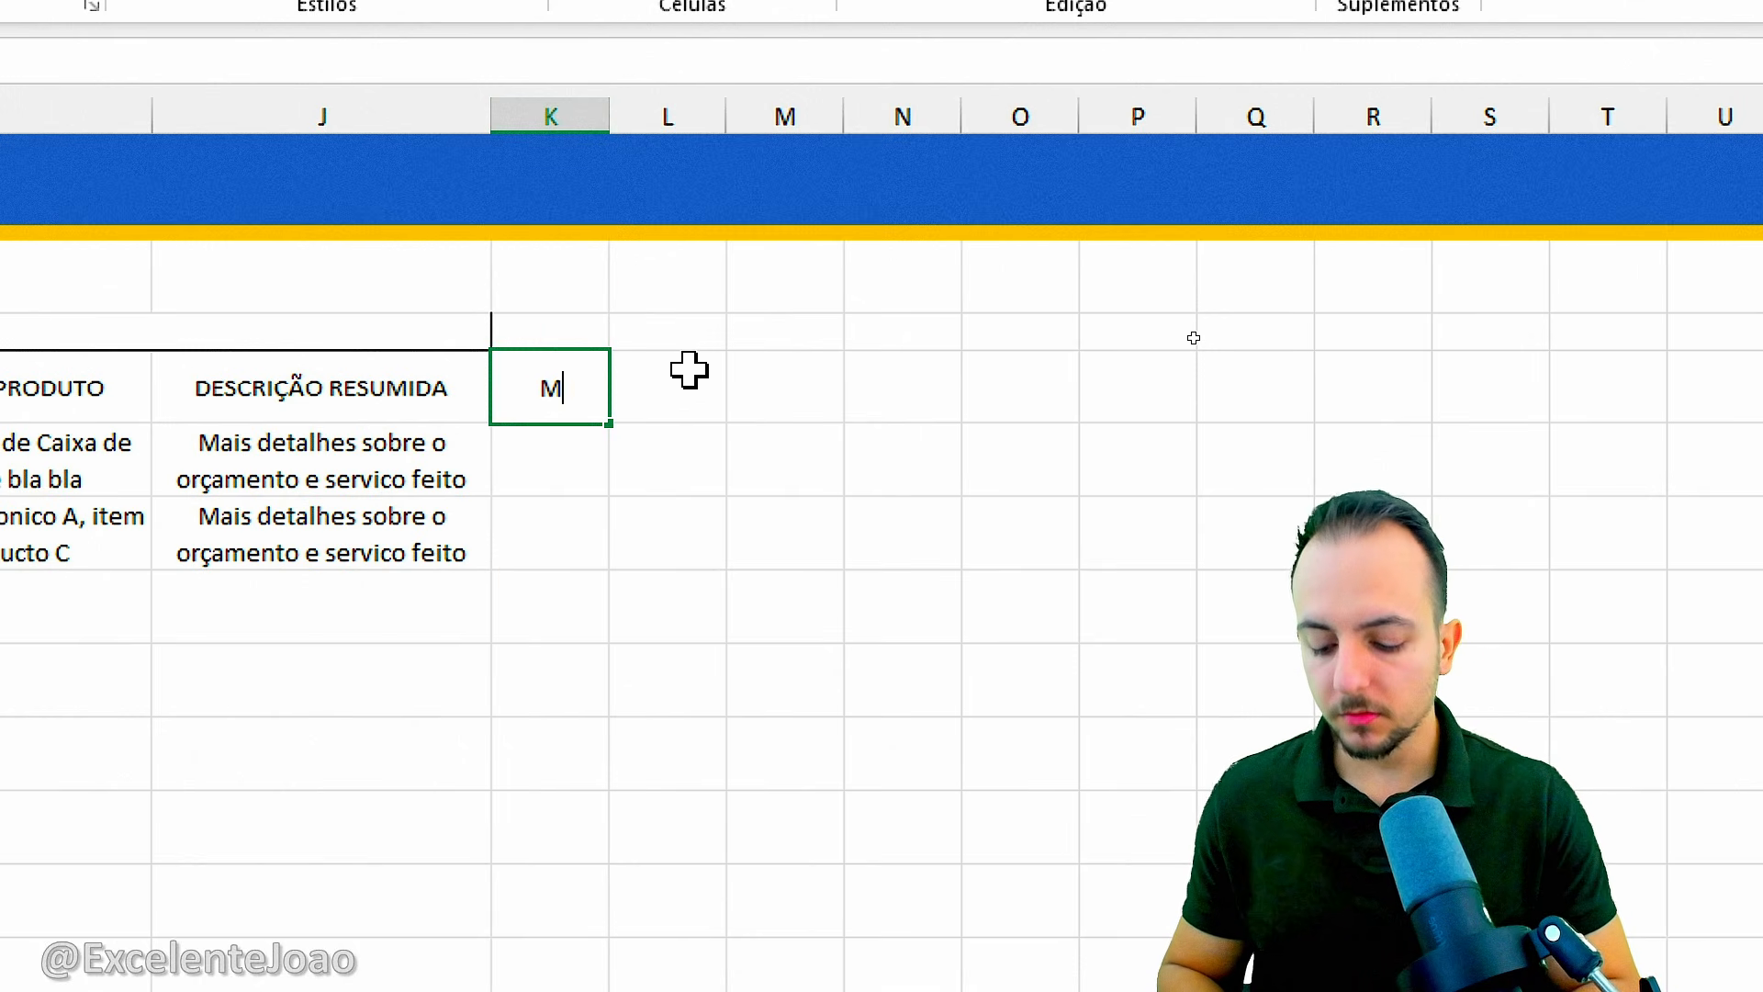
type("MATERIAIS")
key("Tab")
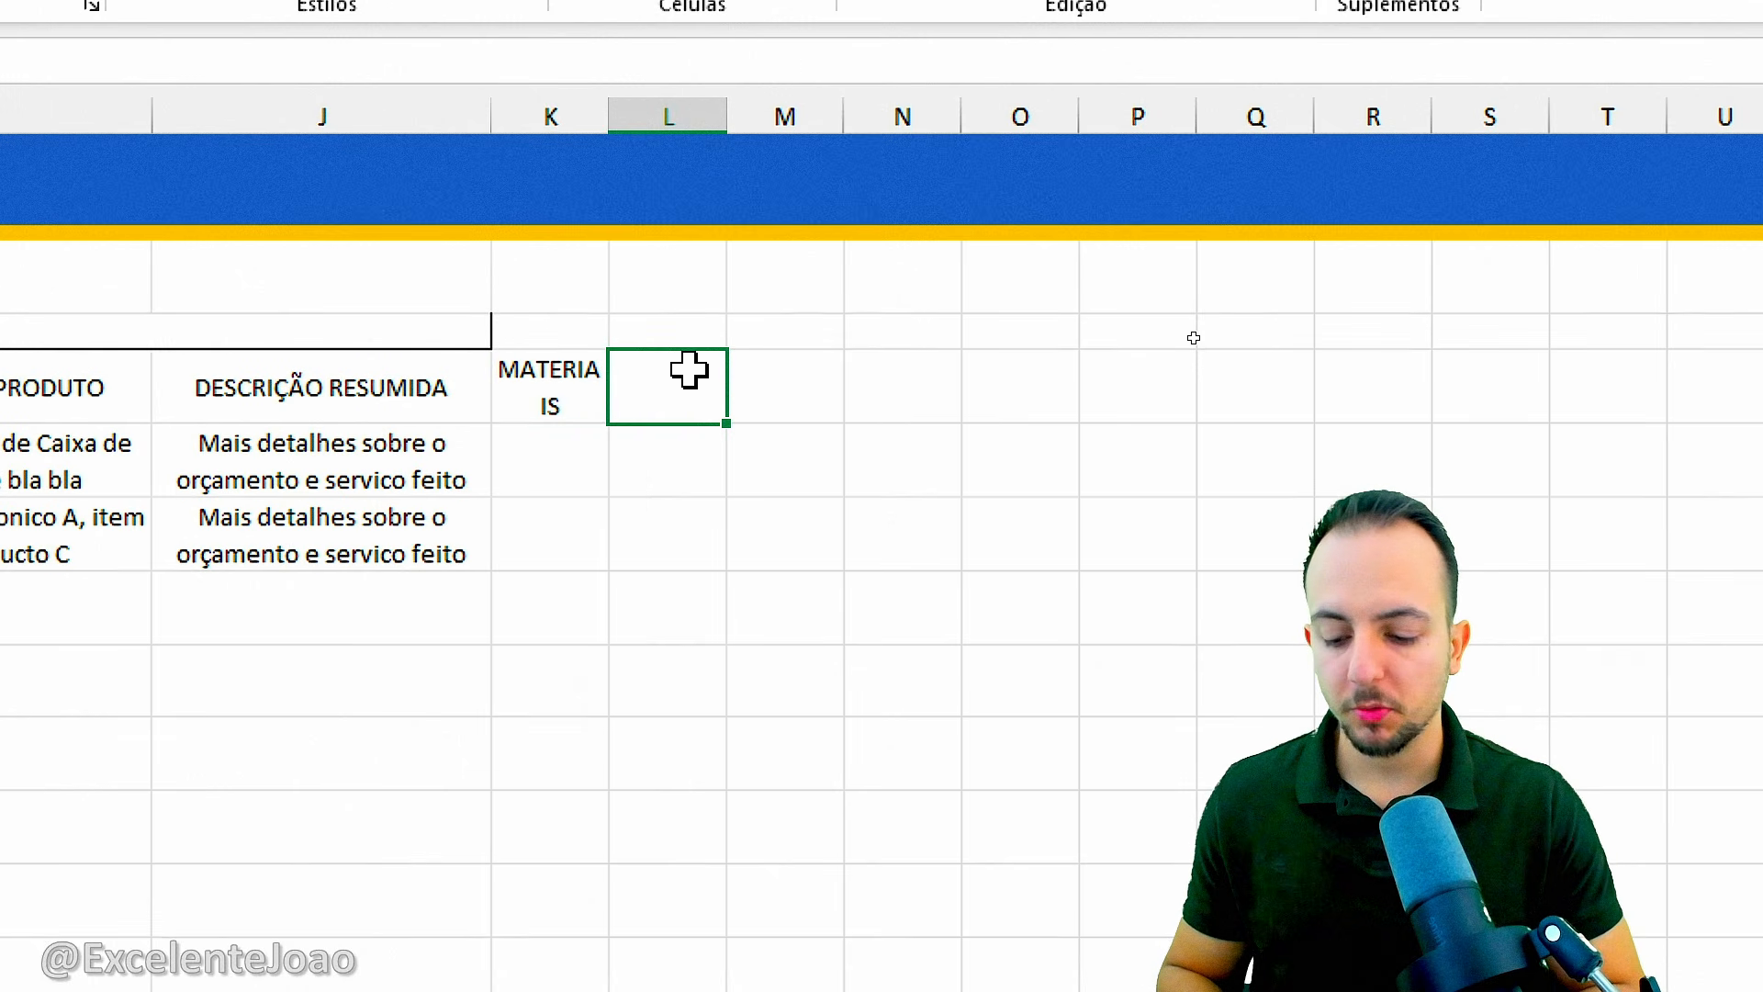
type("MAO DE OBRA")
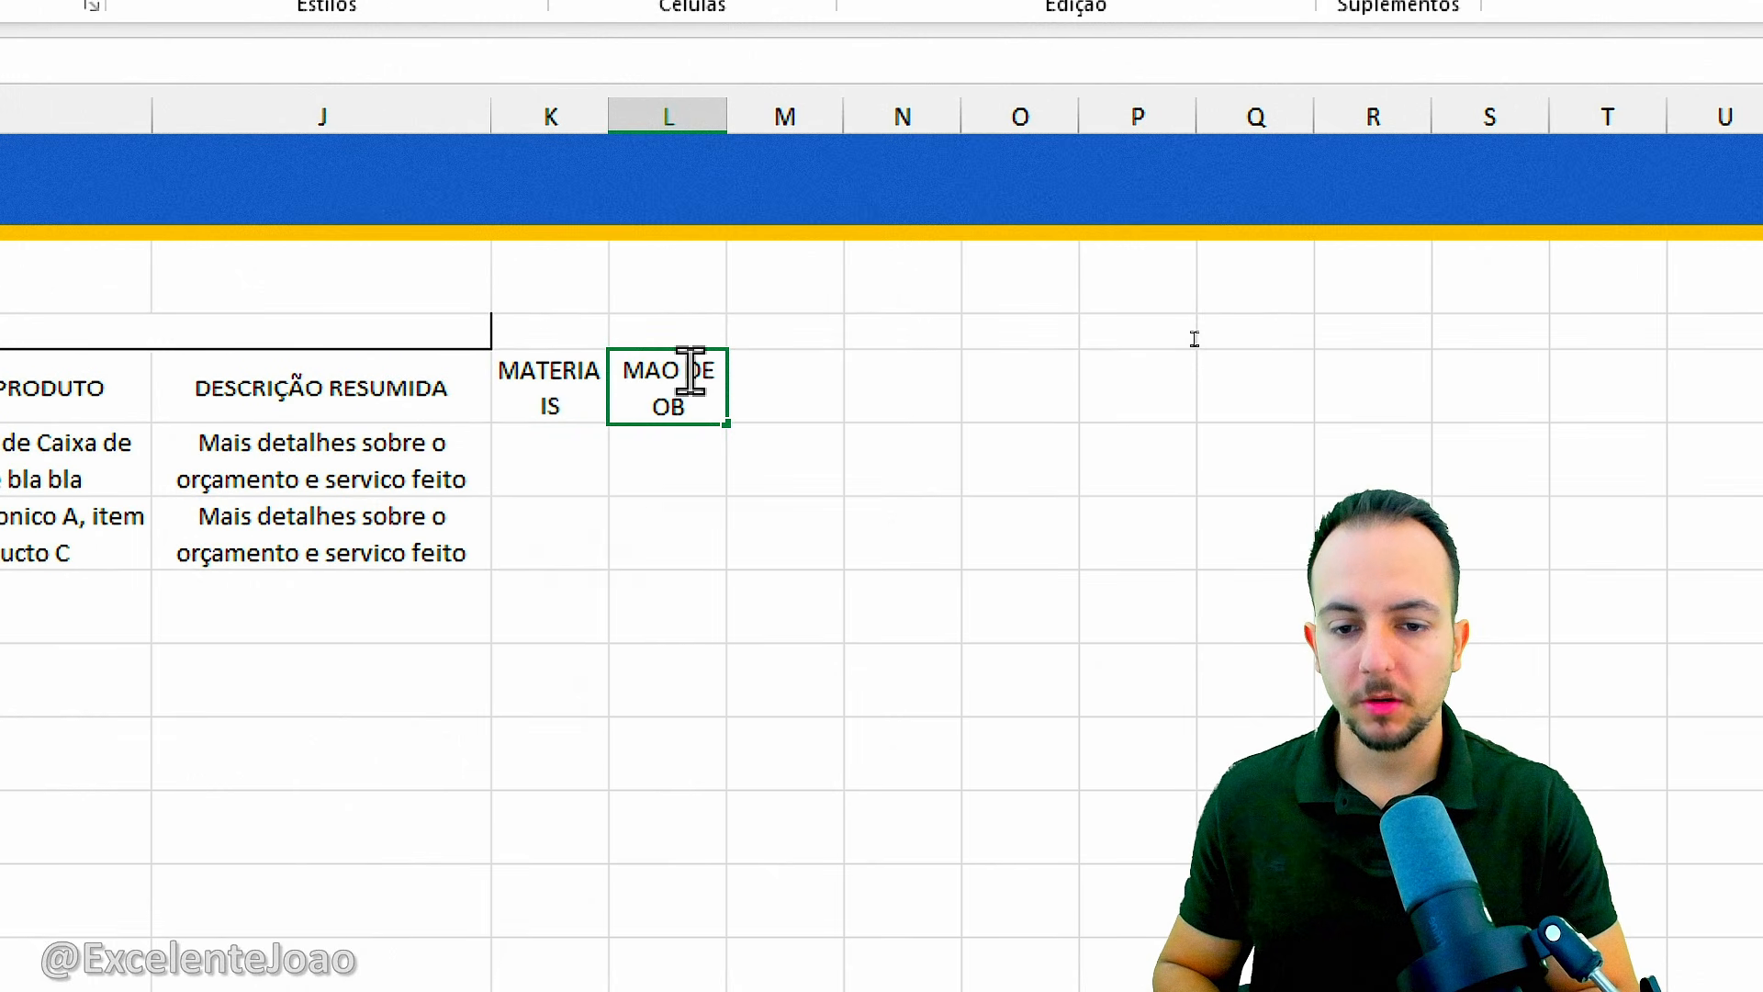
key("Tab")
type("OUTROS CUSTOS")
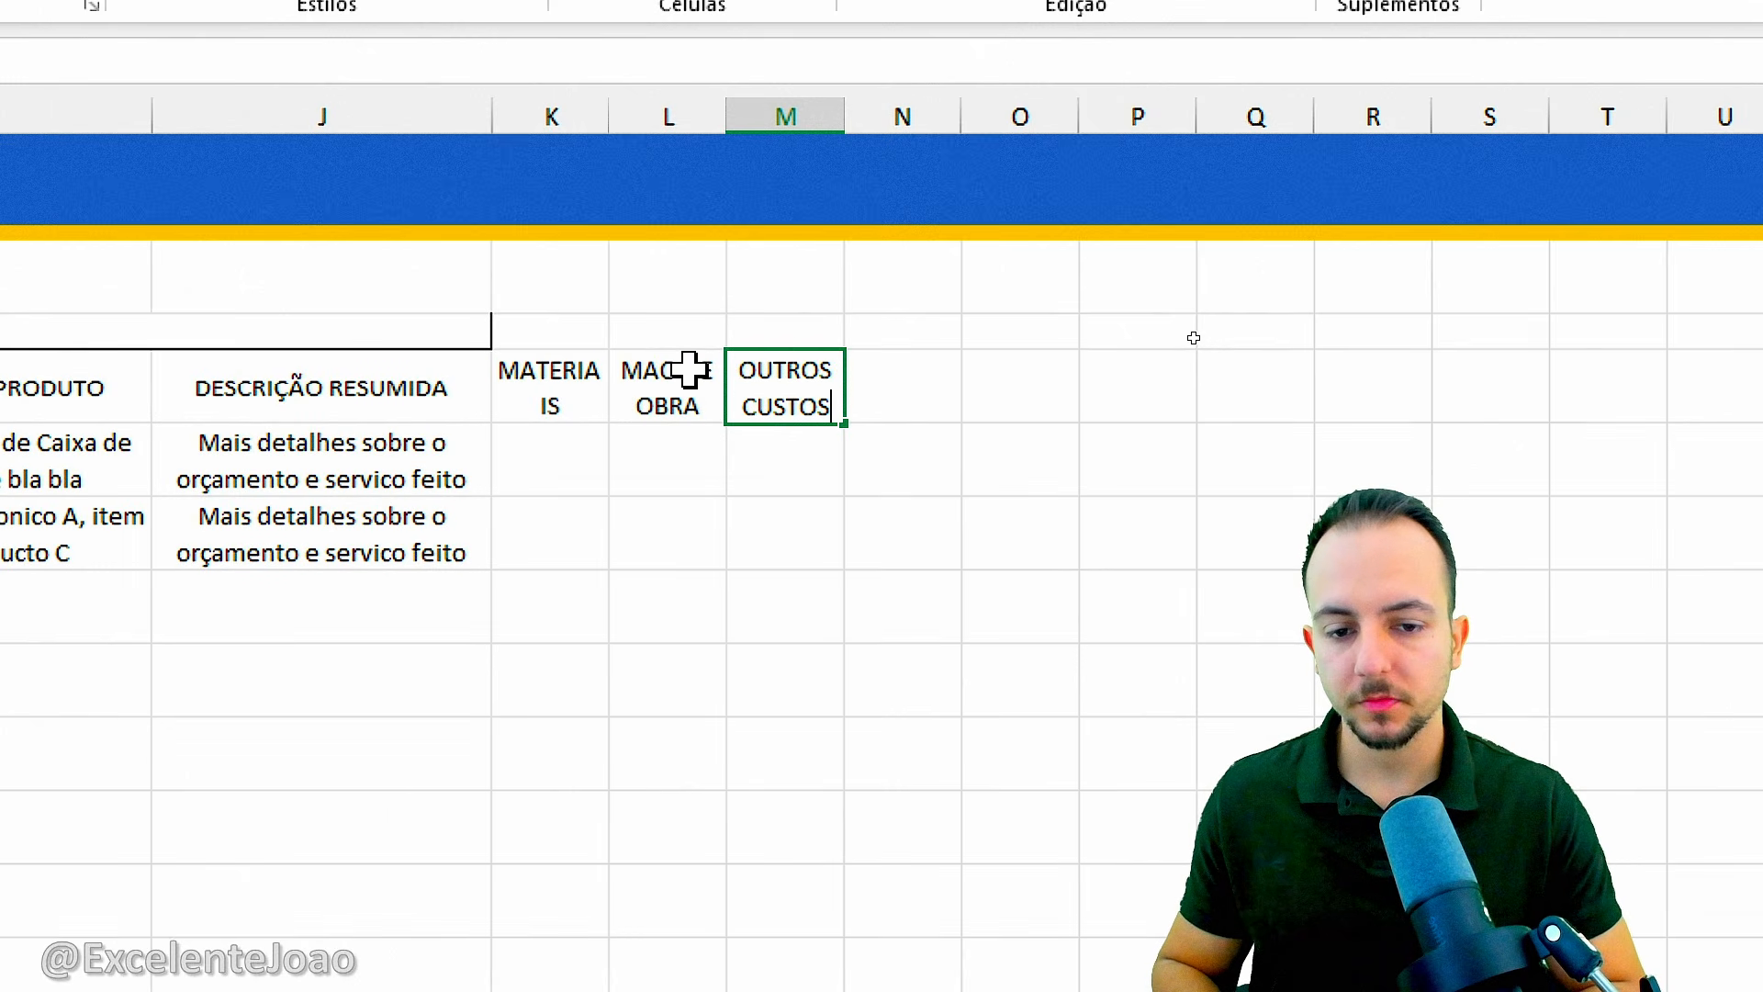
key("Tab")
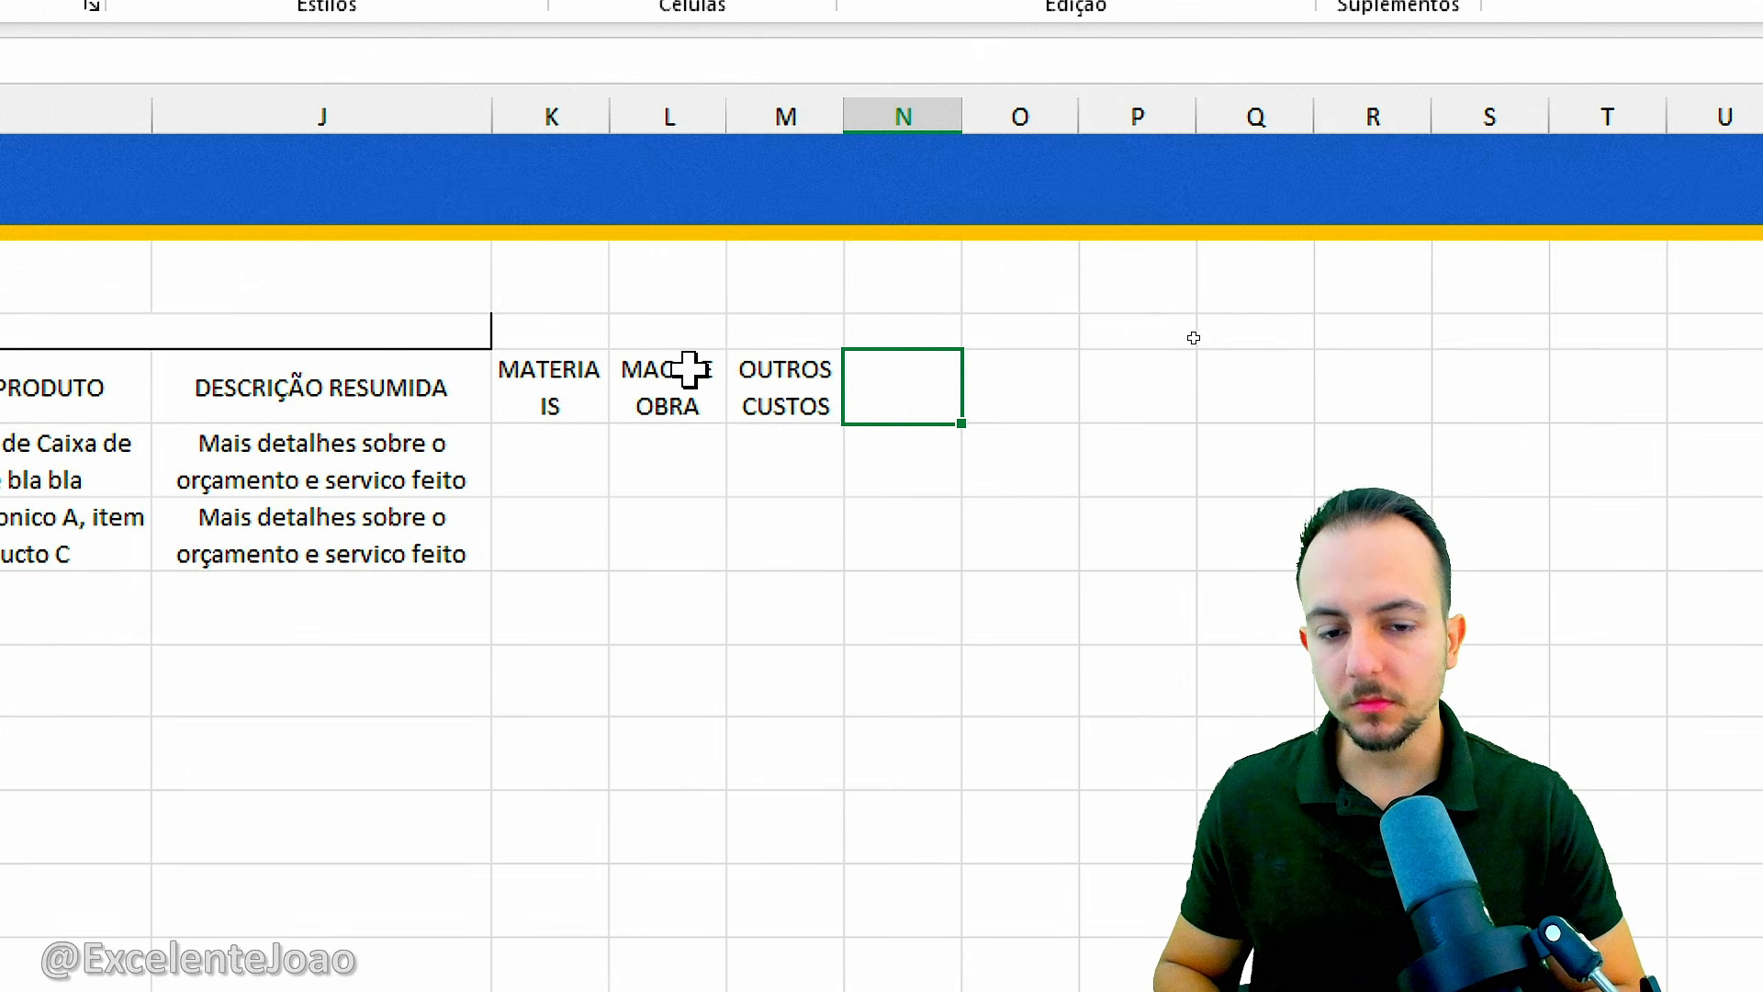
Enter the headers "DESCONTO -" in N5 and "VALOR TOTAL" in O5.
type("DESCONTO")
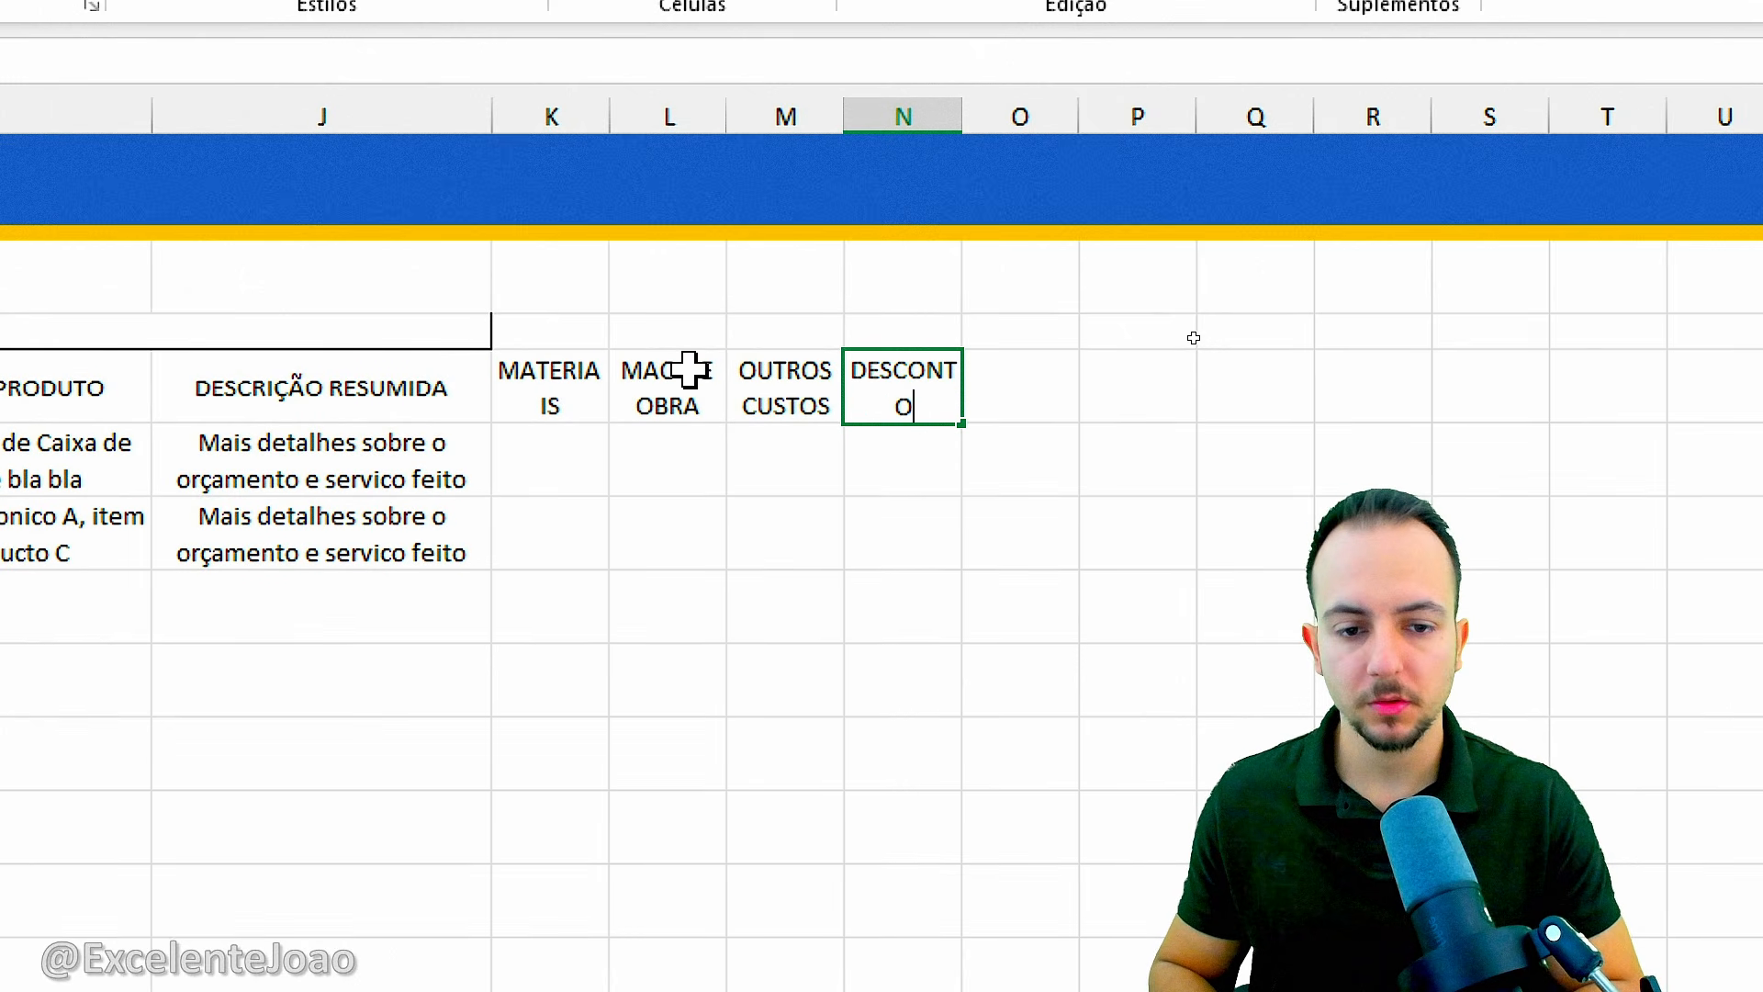
type(" -")
key("Tab")
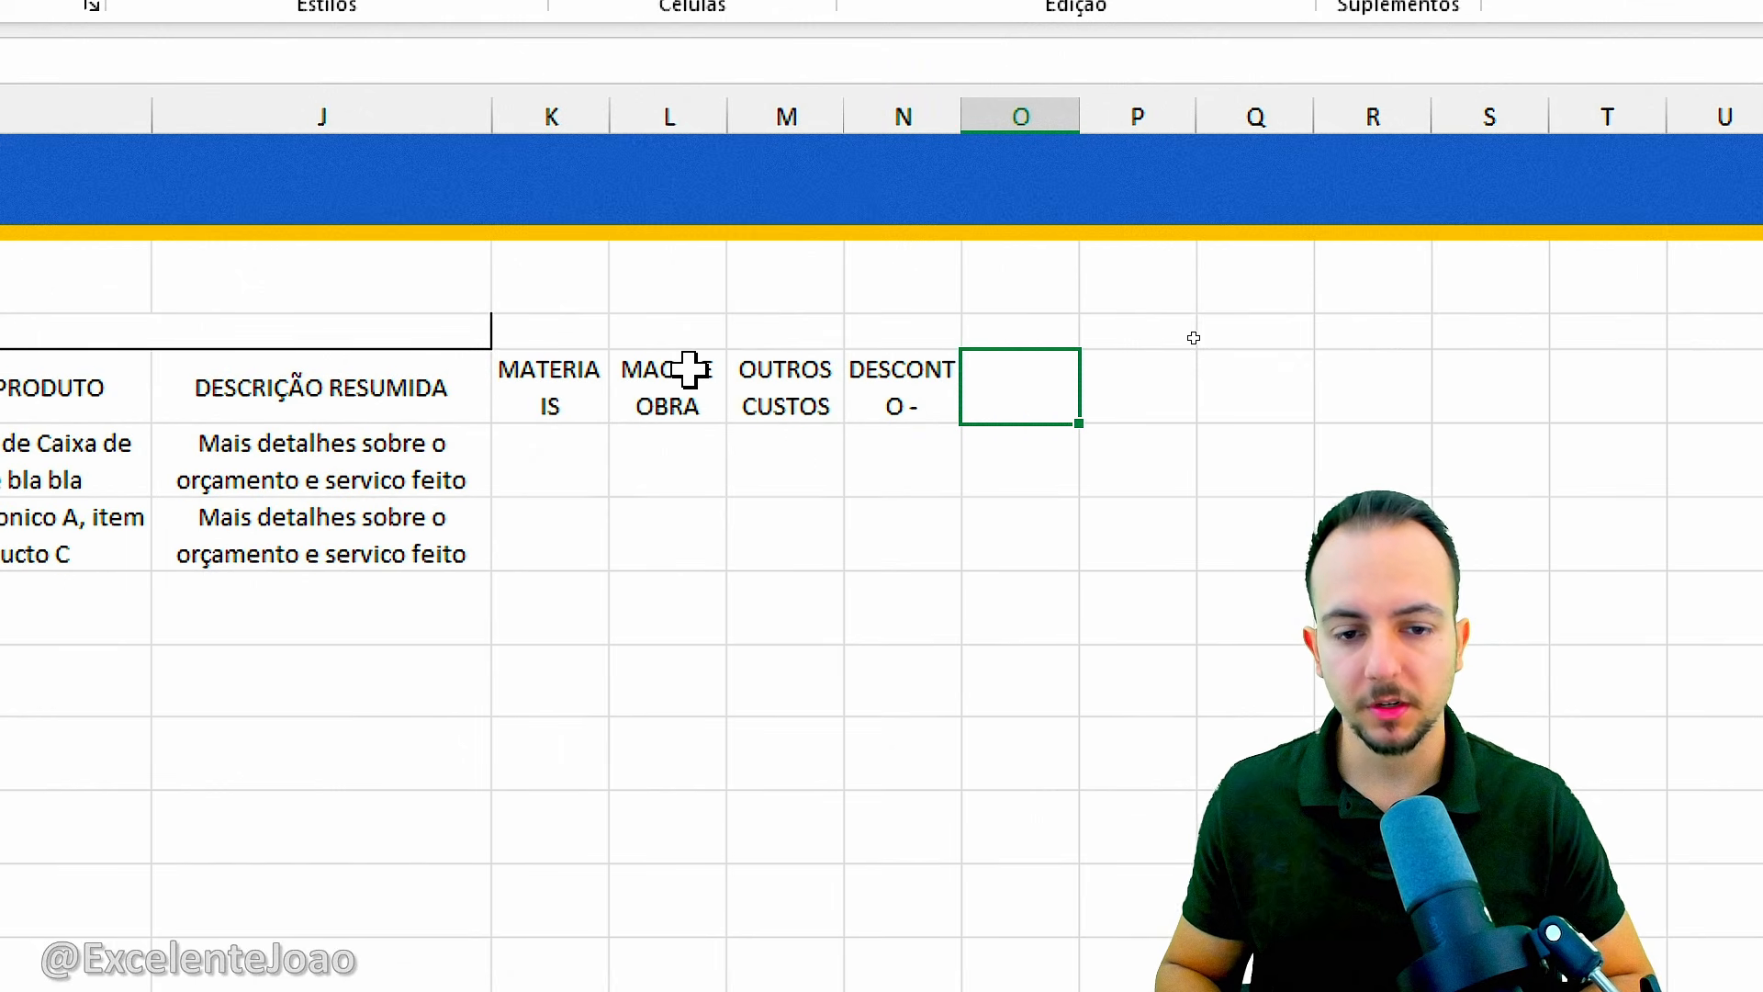
type("VALOR TOTAL")
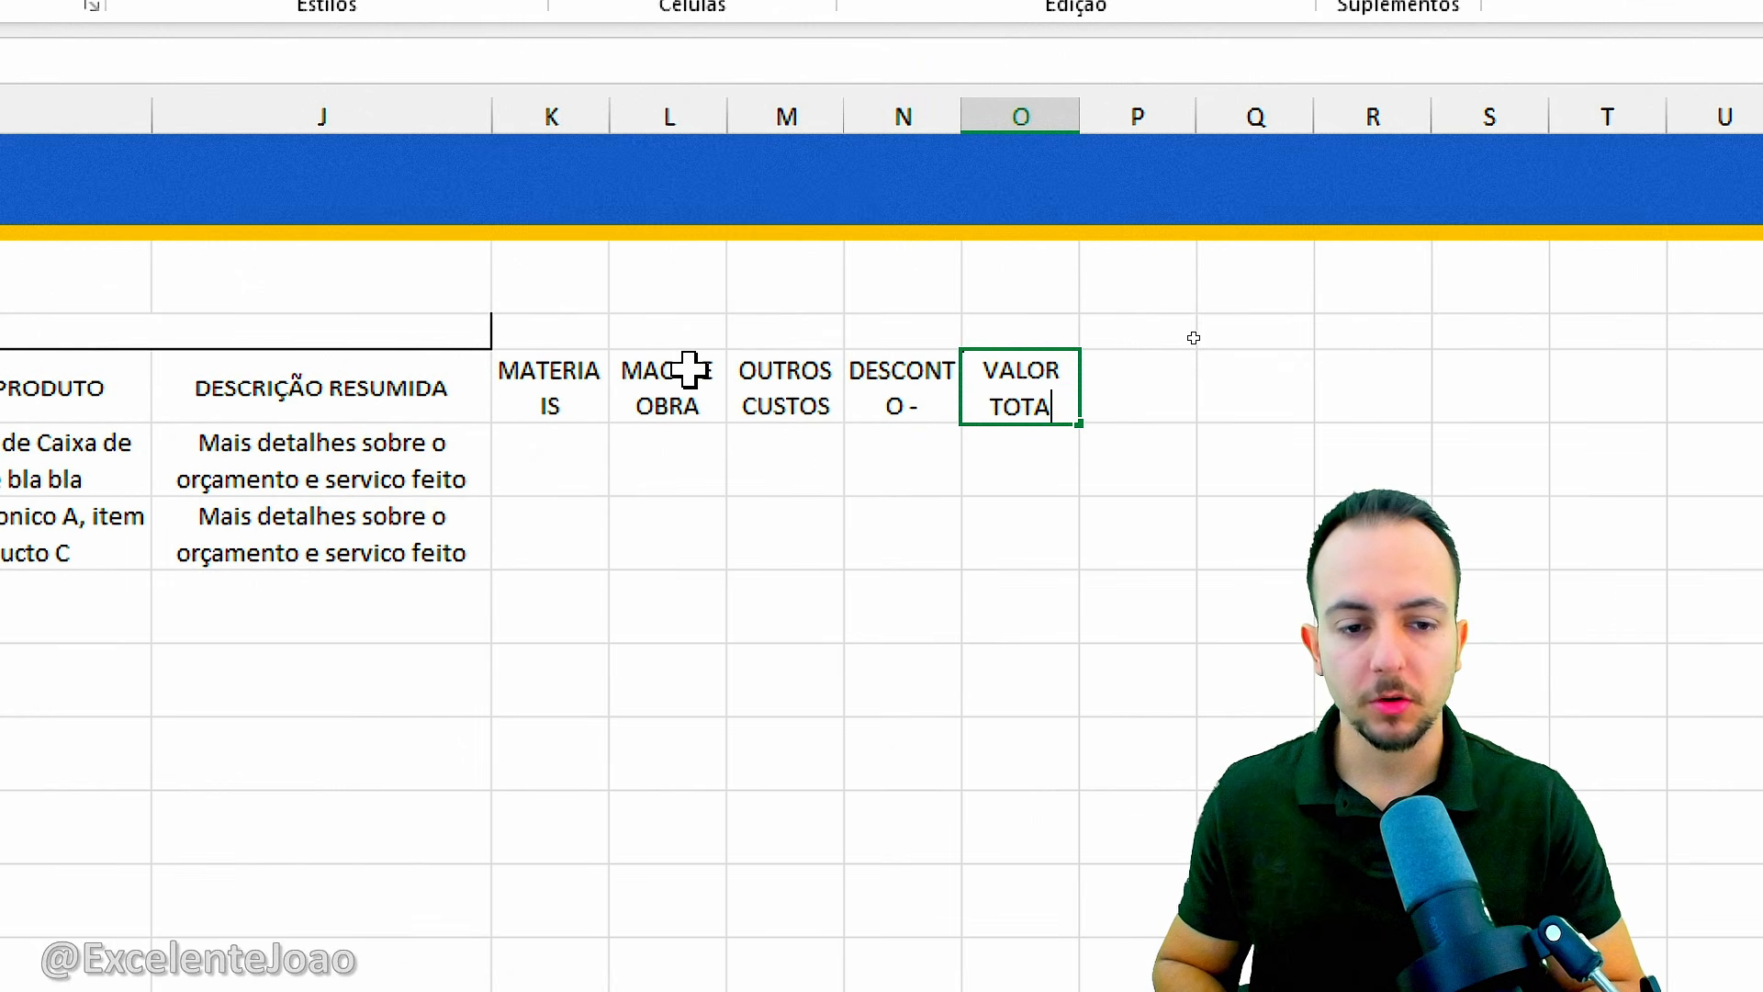
key("Return")
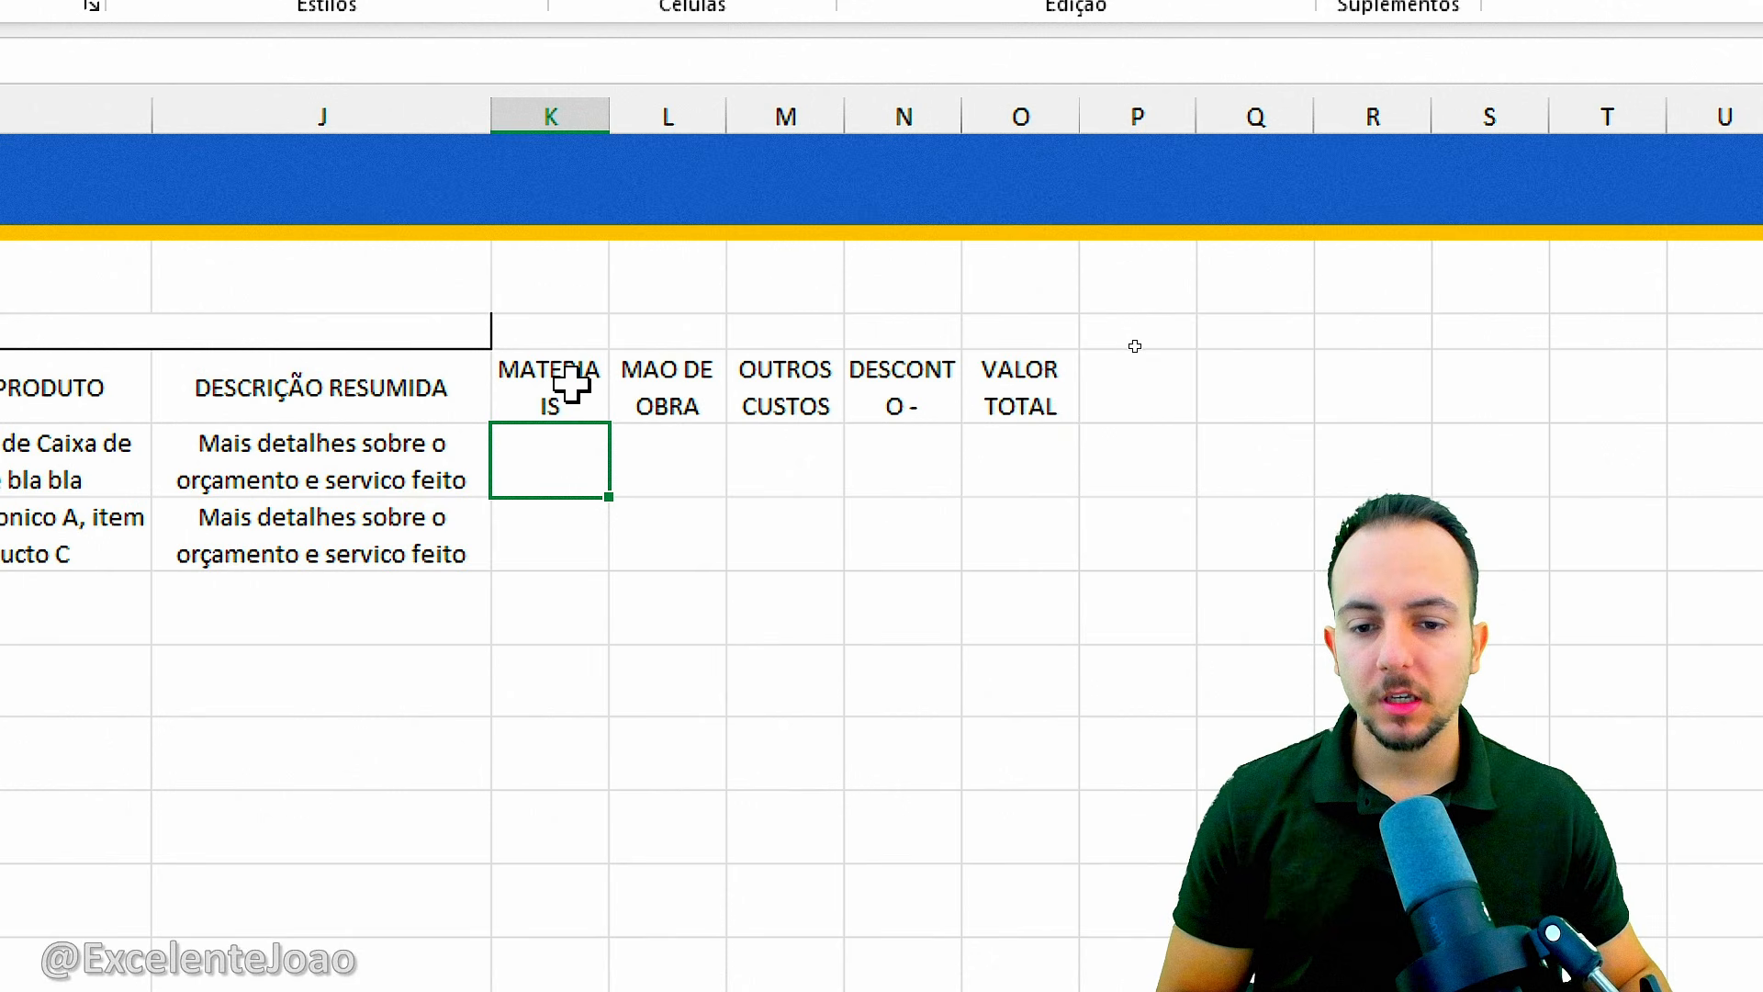
left_click_drag(575, 402, 1007, 410)
left_click(978, 405)
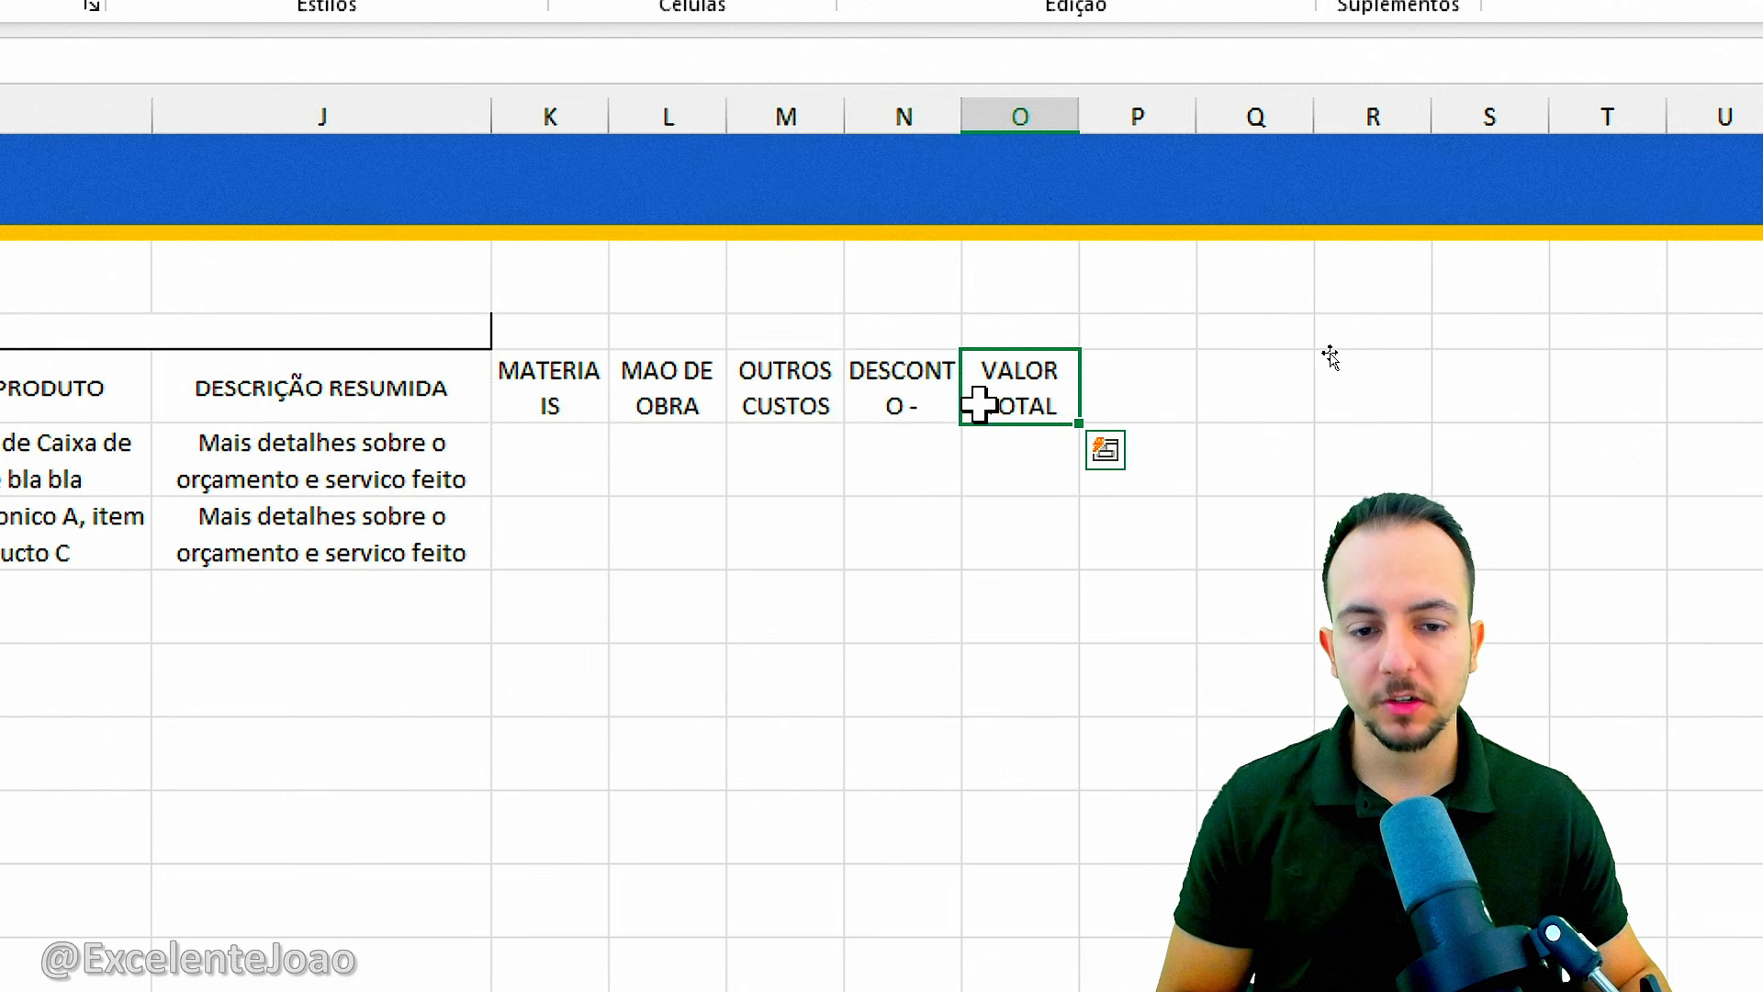
Widen columns K to O equally so that the headers MATERIAIS and DESCONTO - each fit on one line.
left_click(937, 398)
left_click(822, 398)
left_click(712, 404)
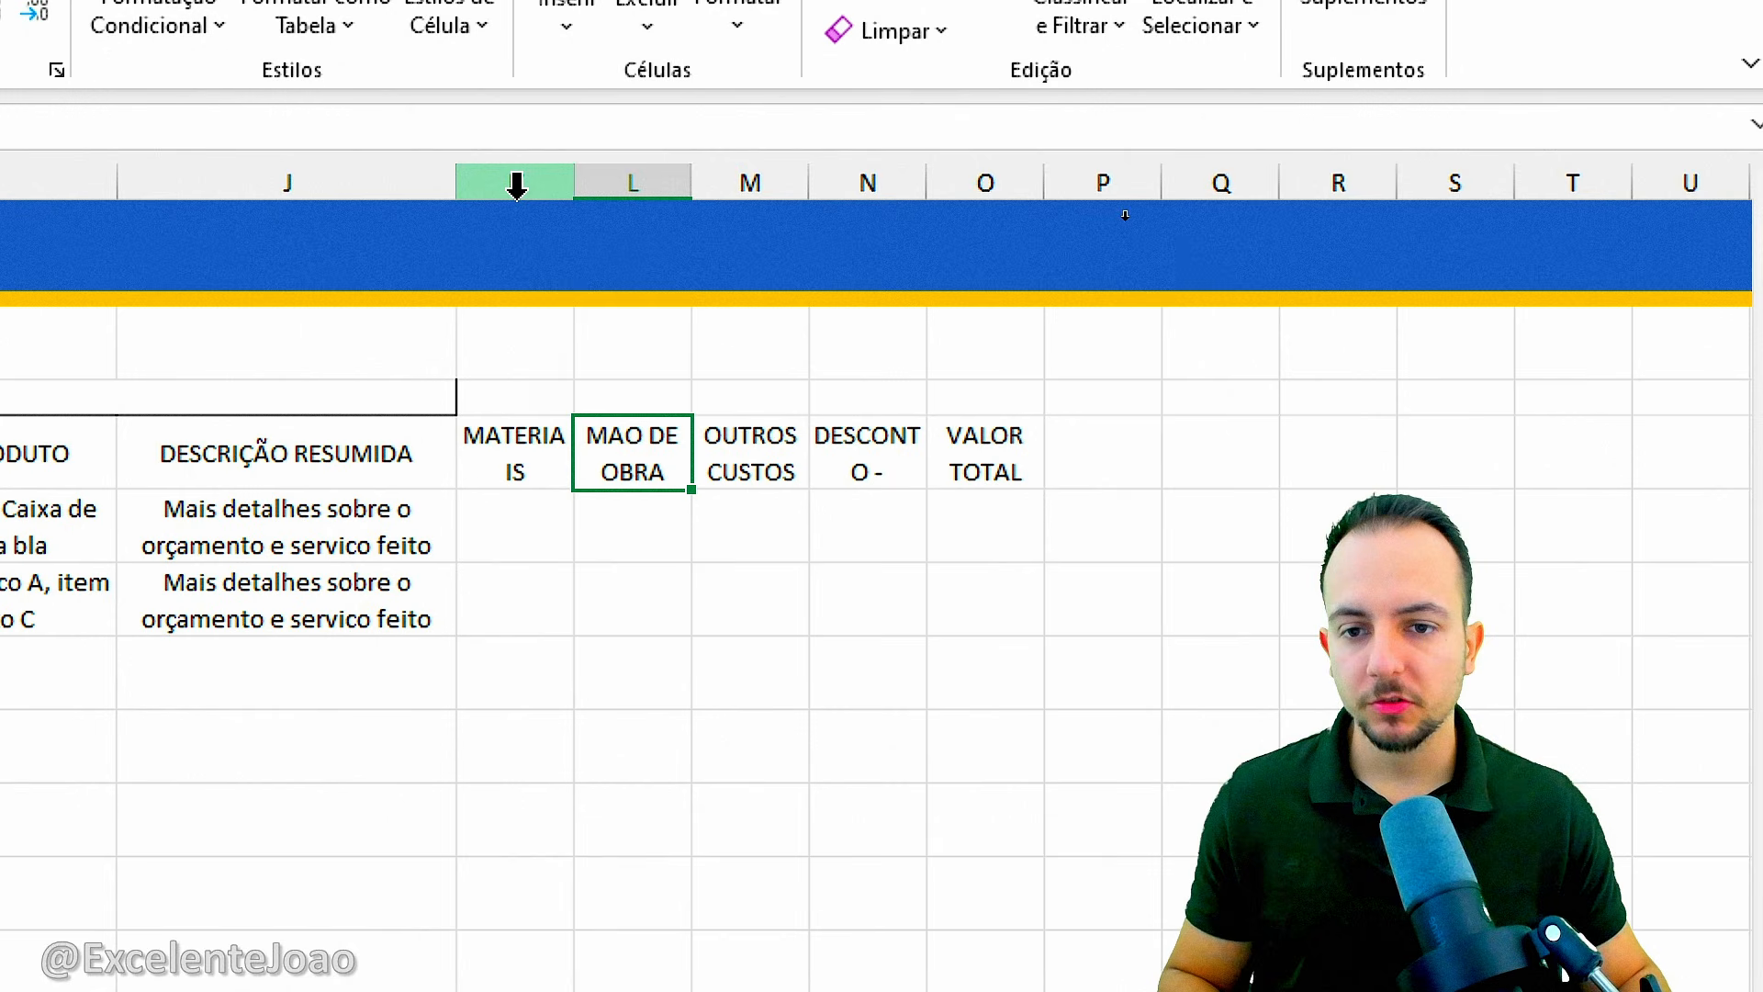
left_click_drag(558, 173, 955, 177)
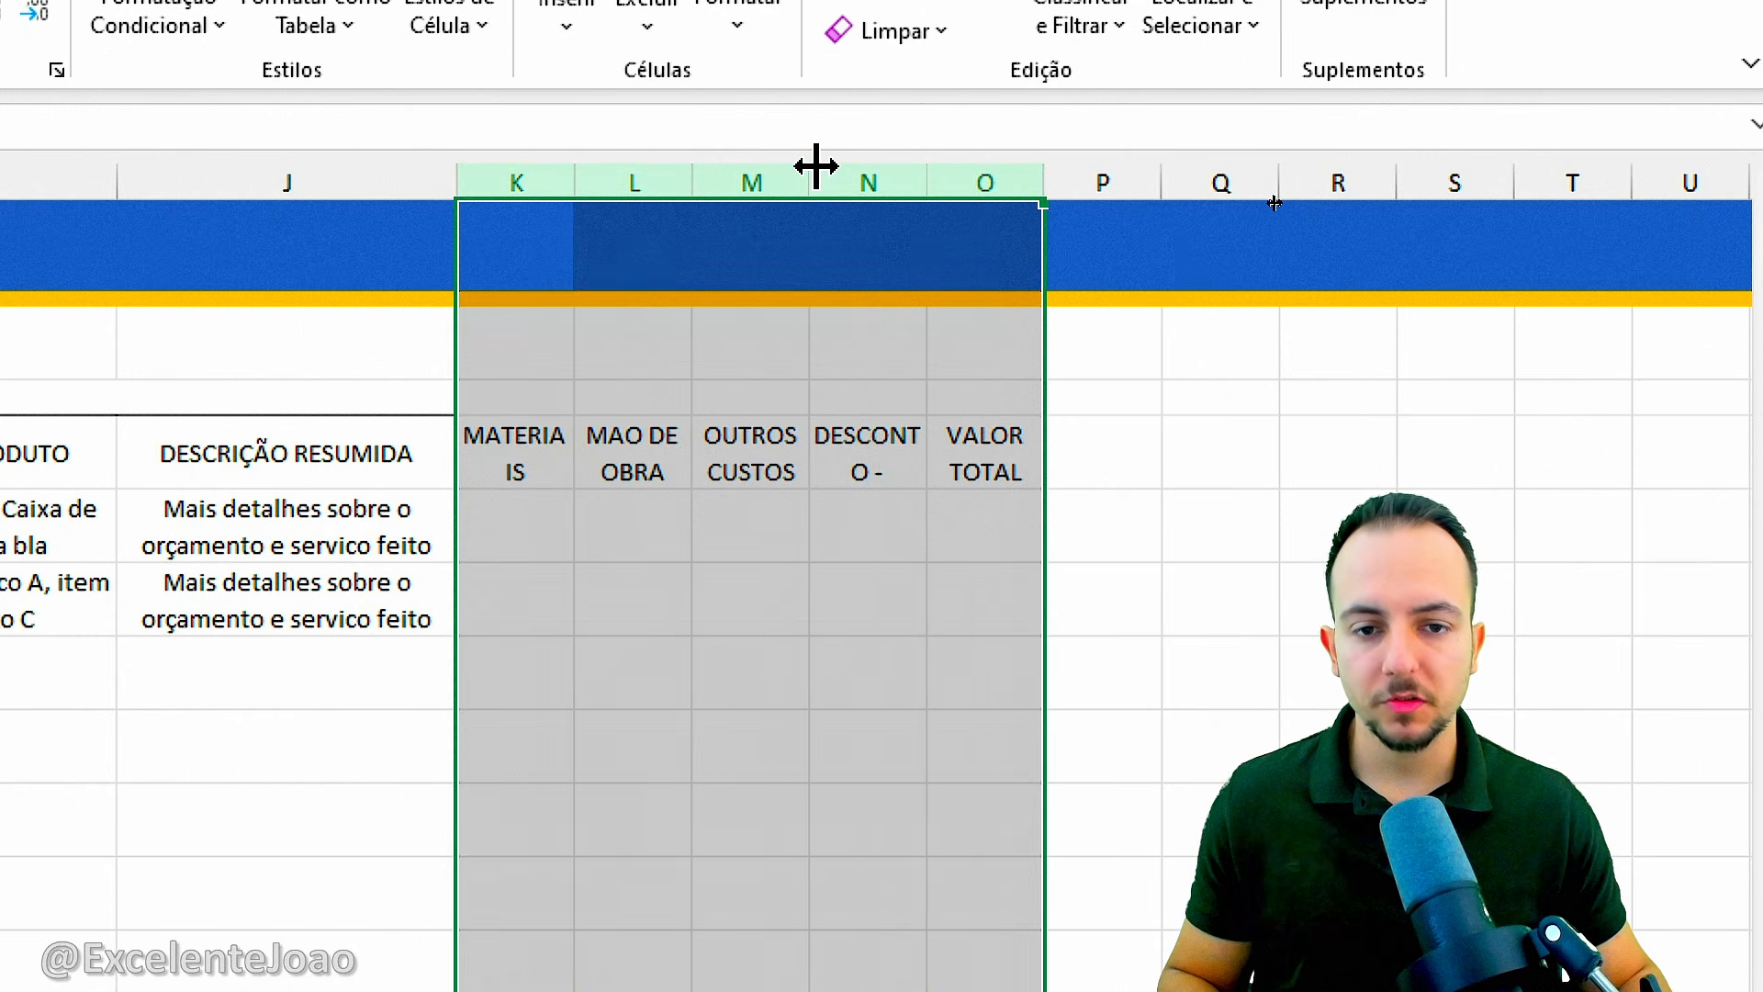
left_click_drag(816, 165, 872, 165)
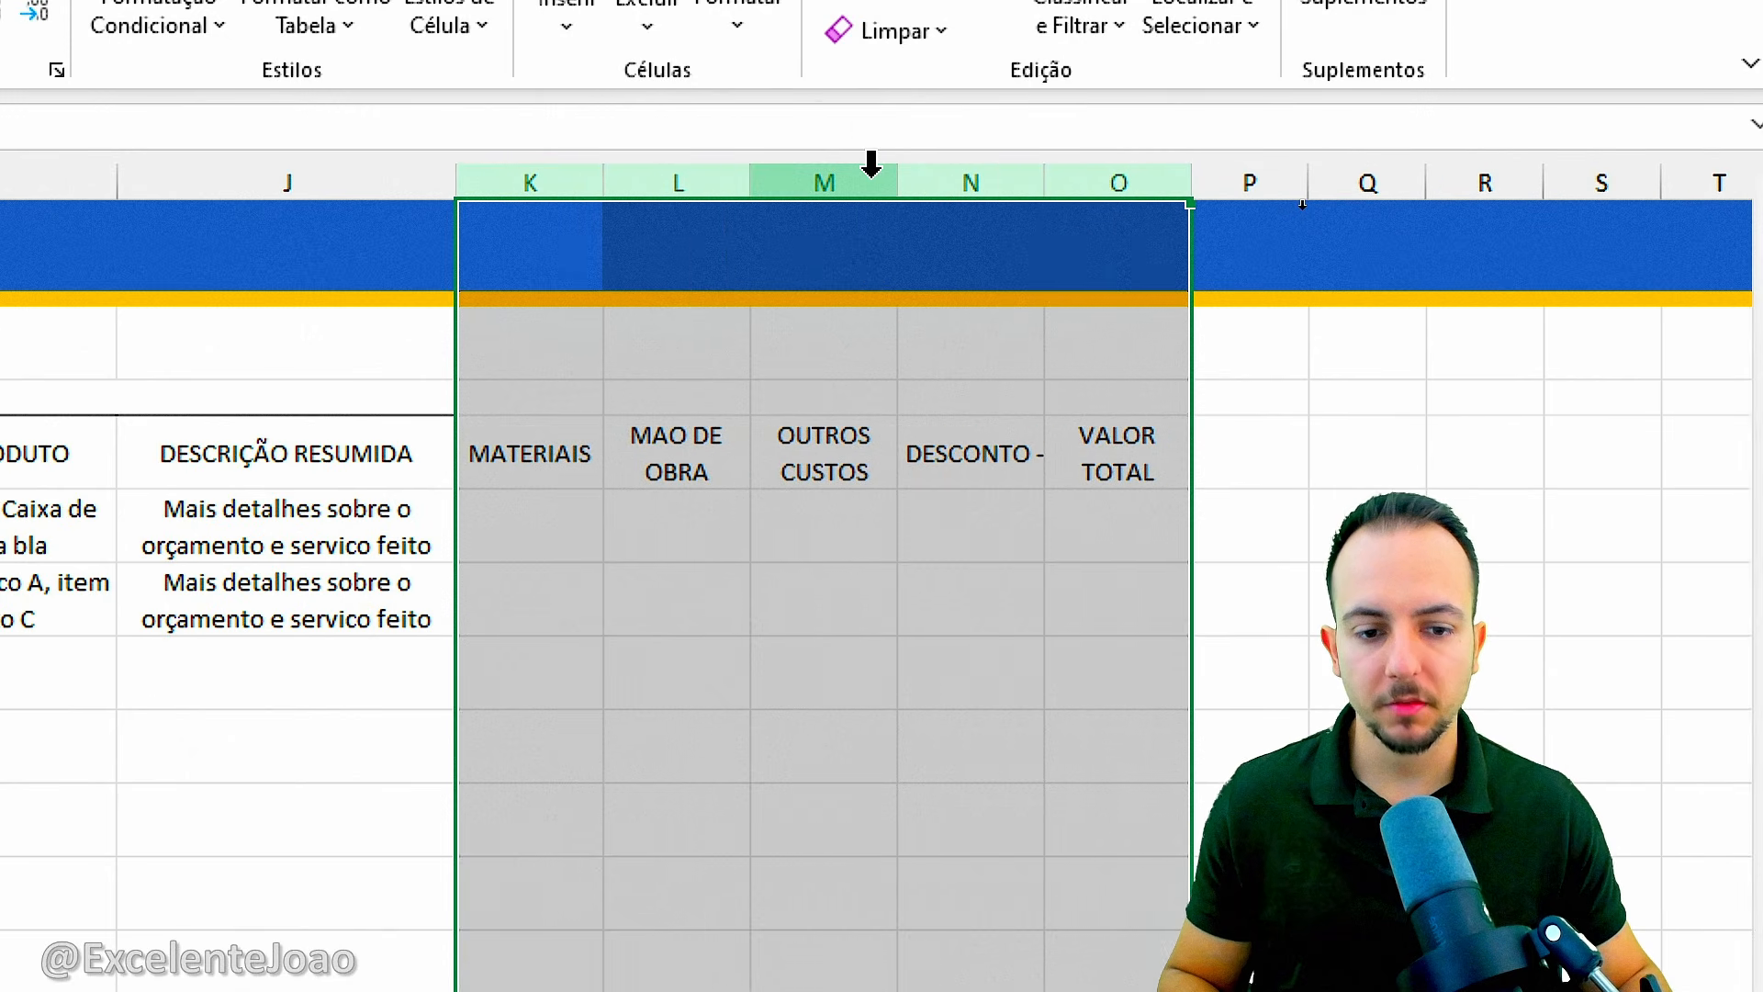
left_click(867, 173)
Shorten the header in N5 to "DESCONTO" by removing the trailing minus sign.
left_click(971, 473)
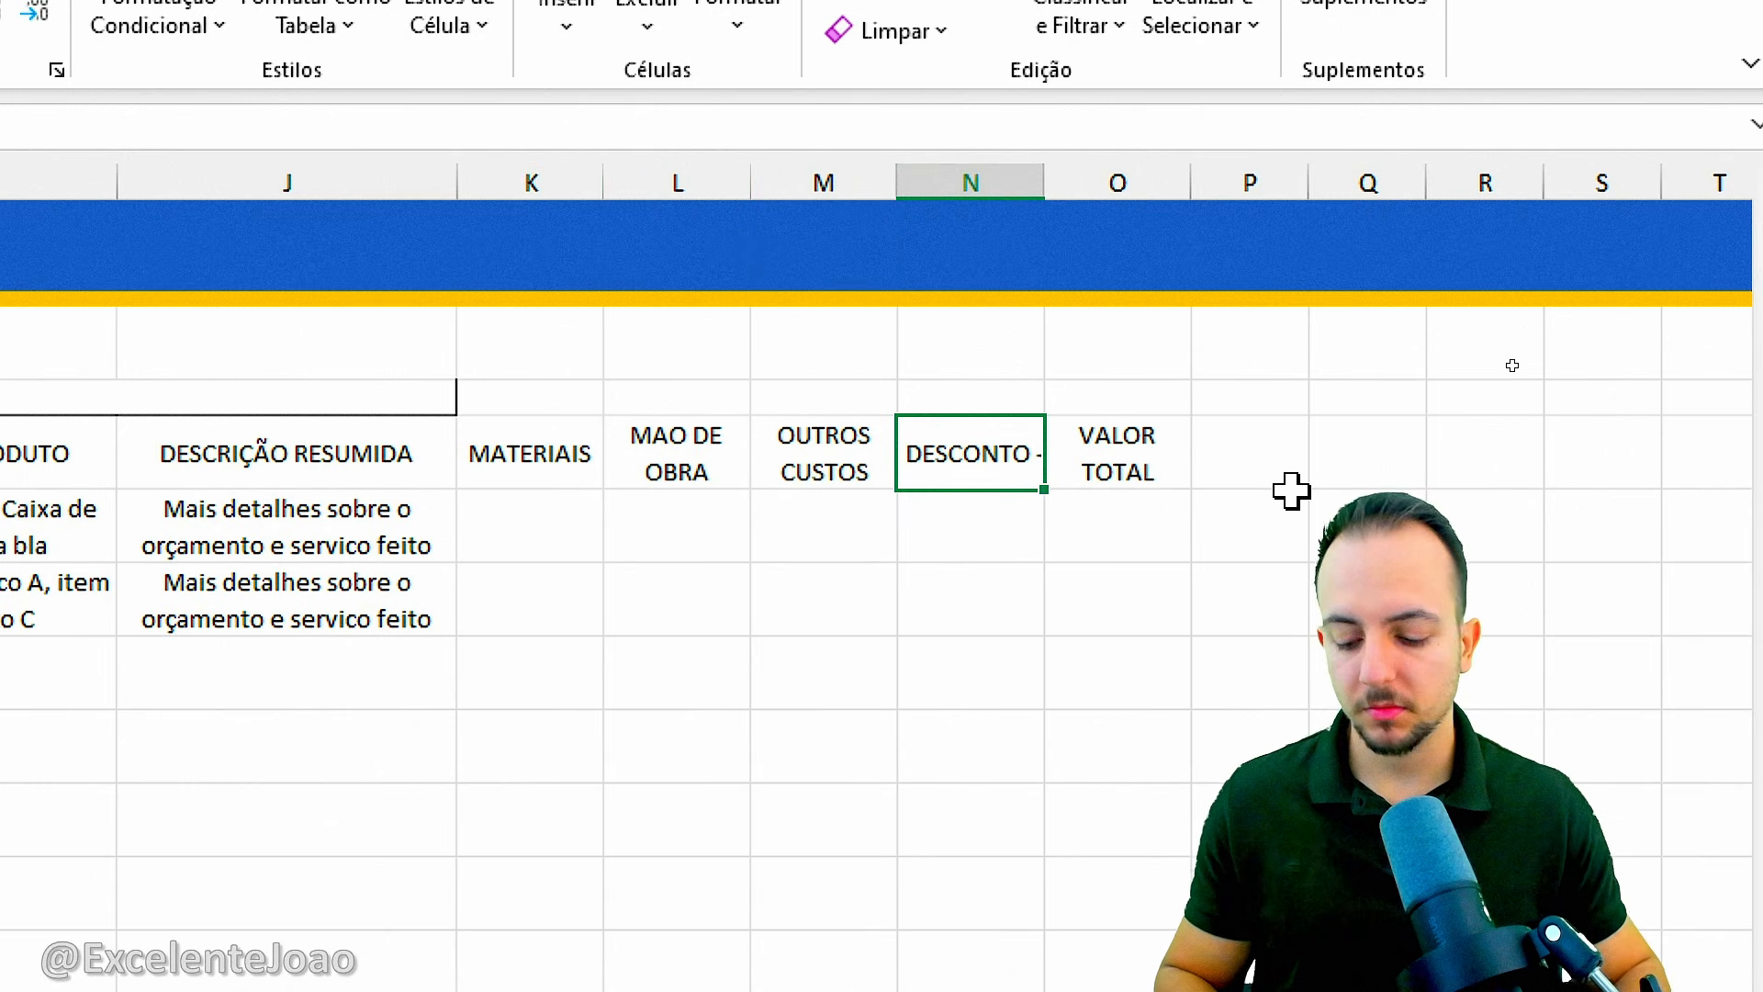
key("F2")
key("BackSpace")
key("BackSpace")
key("Return")
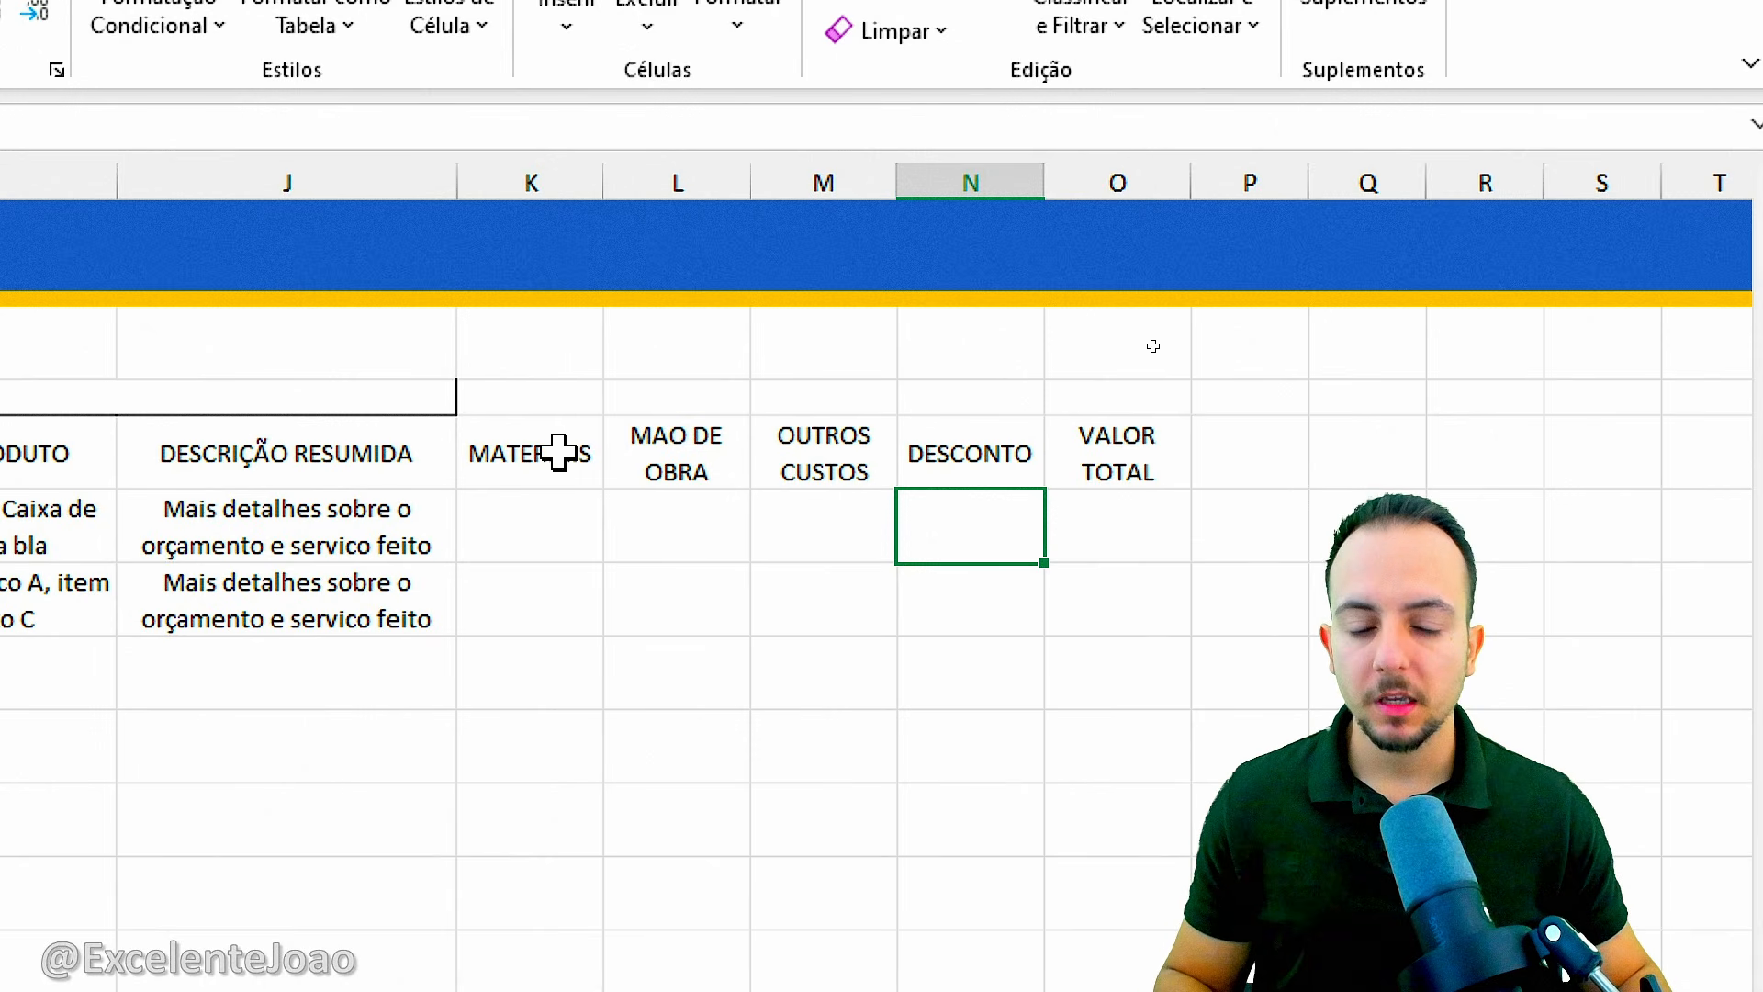
Enter the first budget's costs: 2000 for MATERIAIS in K6, 1000 for MAO DE OBRA in L6 and 300 for OUTROS CUSTOS in M6.
left_click(570, 512)
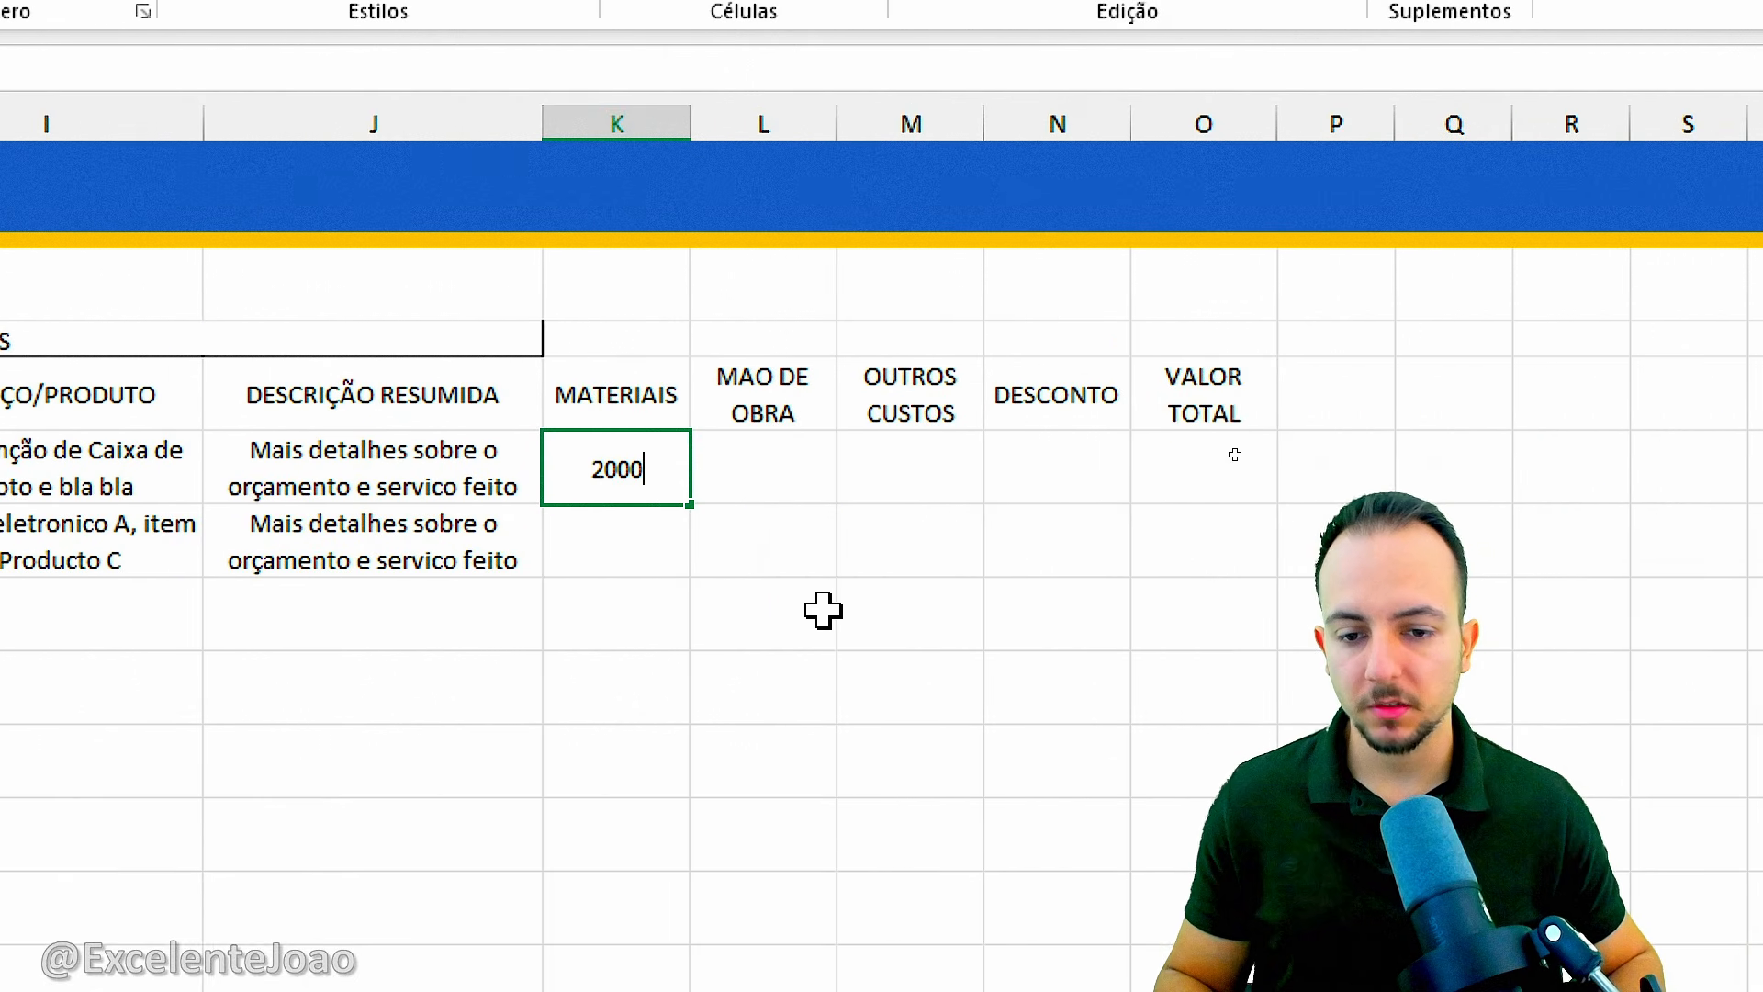
key("Return")
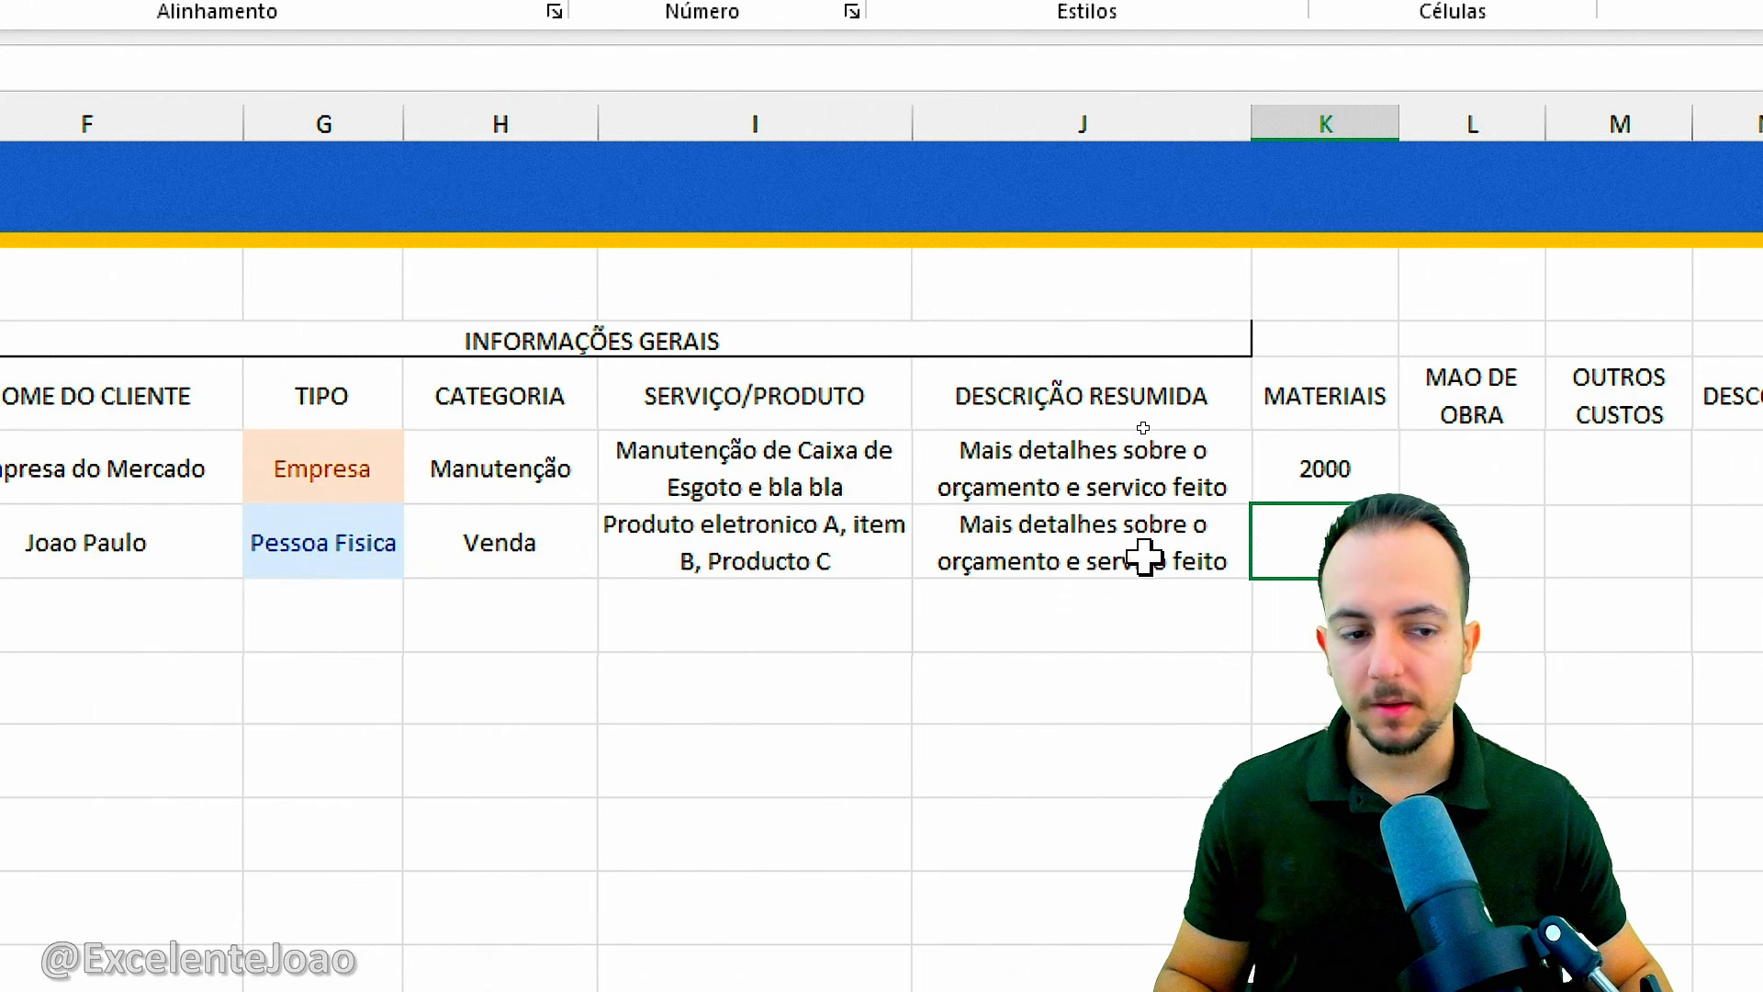
left_click(806, 484)
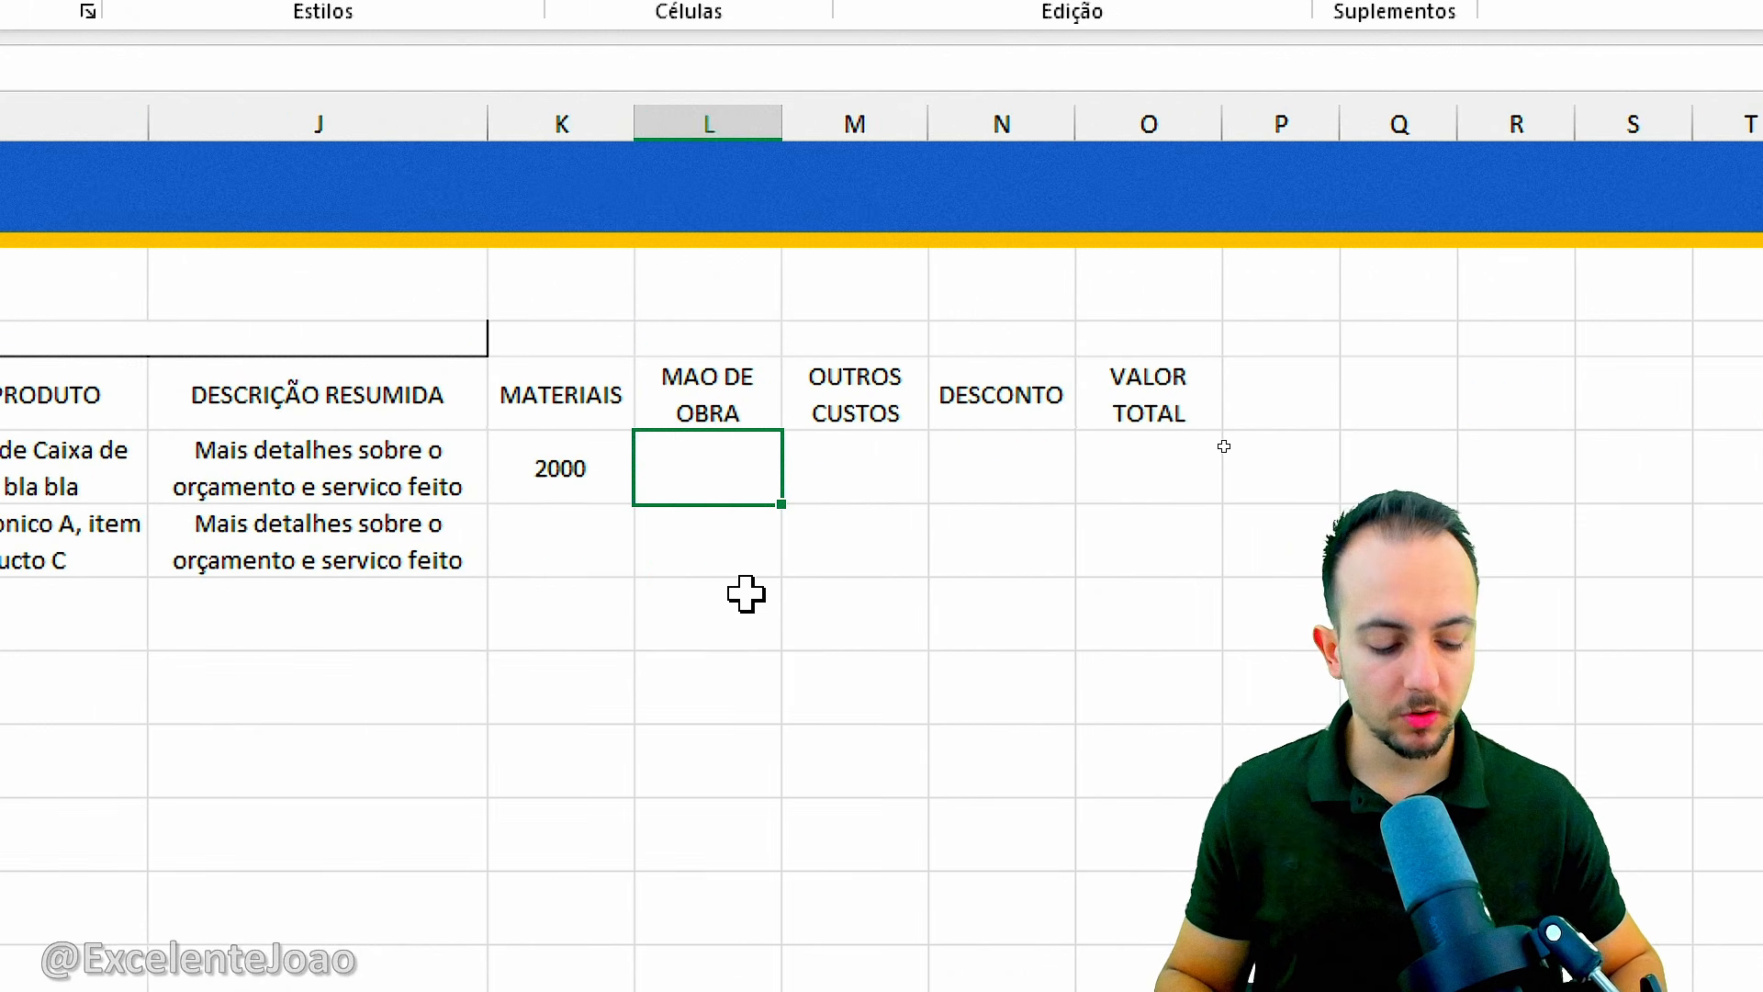
type("100")
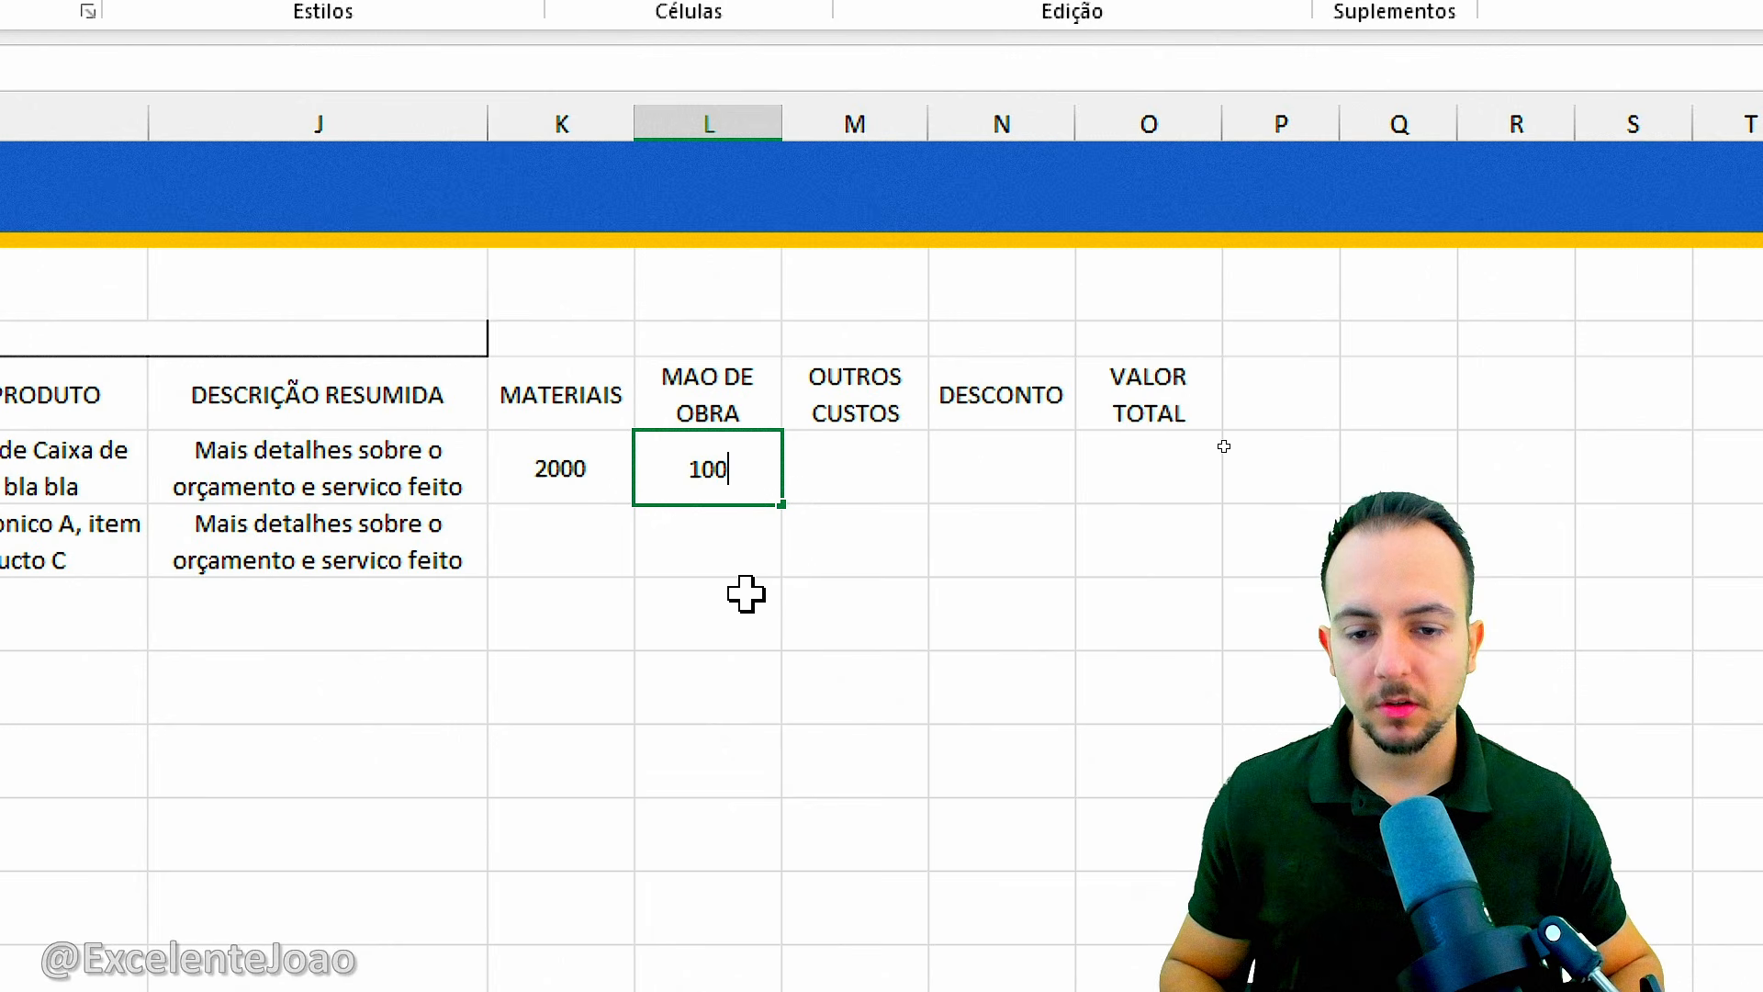
type("0")
key("Tab")
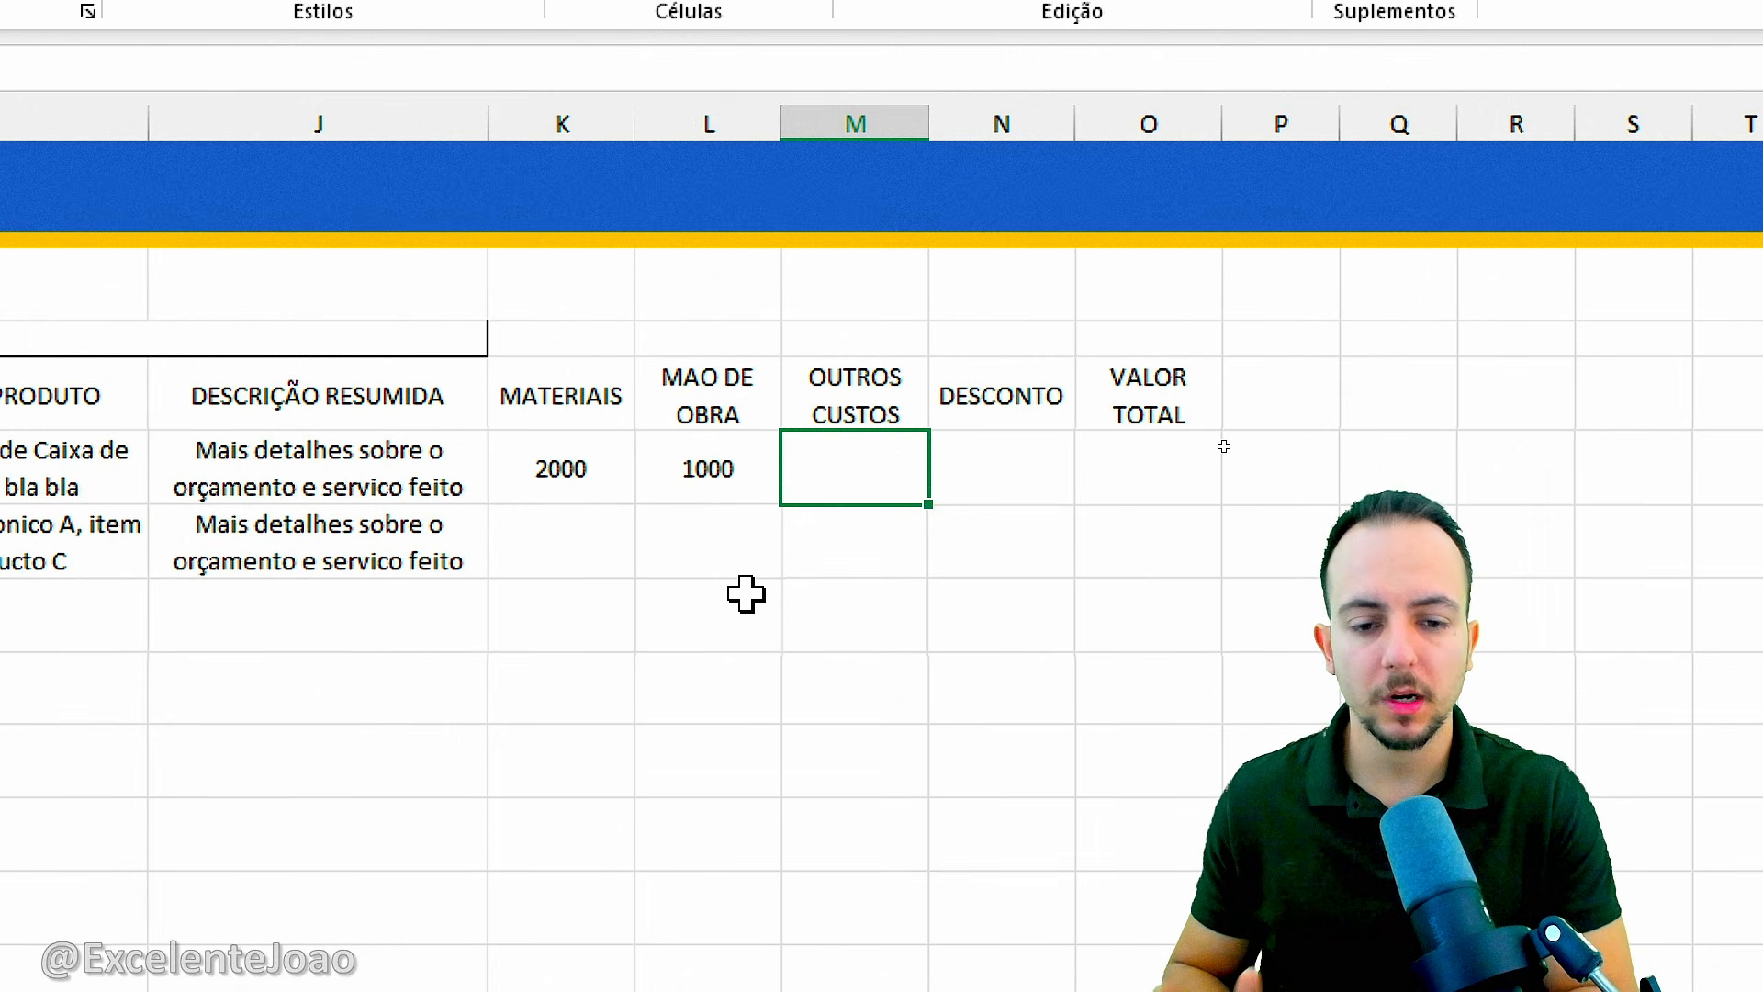
type("300")
key("Tab")
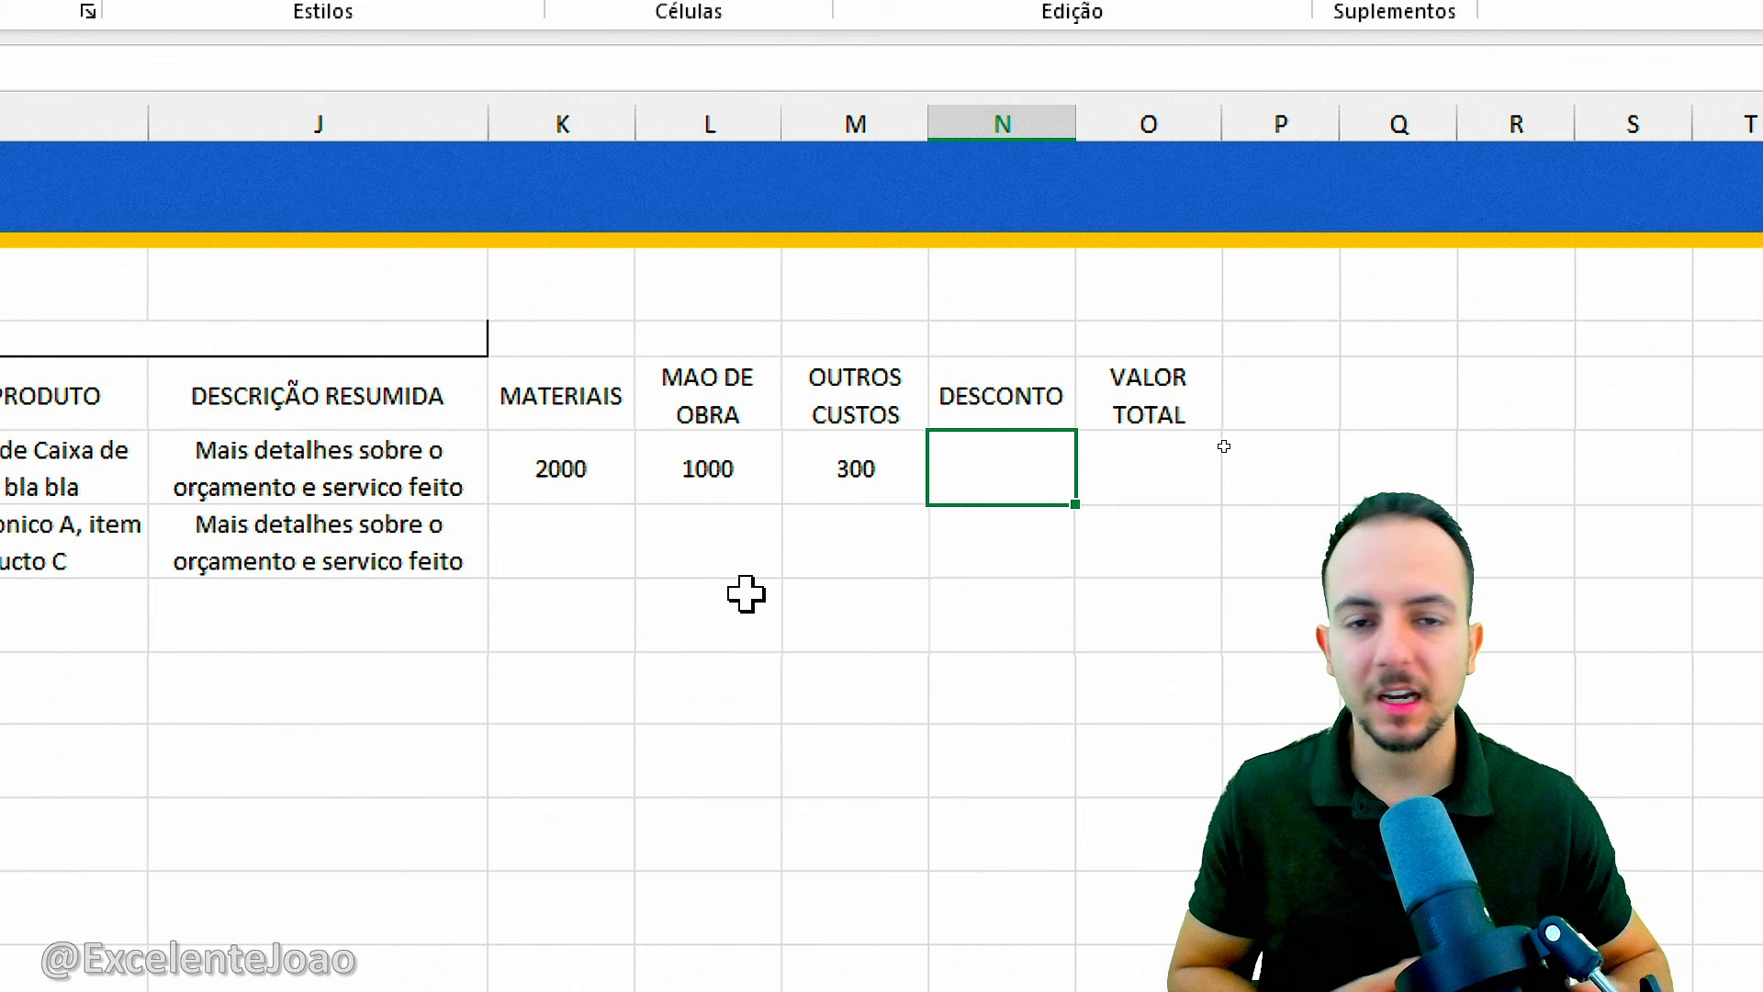
Set the first budget's DESCONTO in N6 to 450.
type("0")
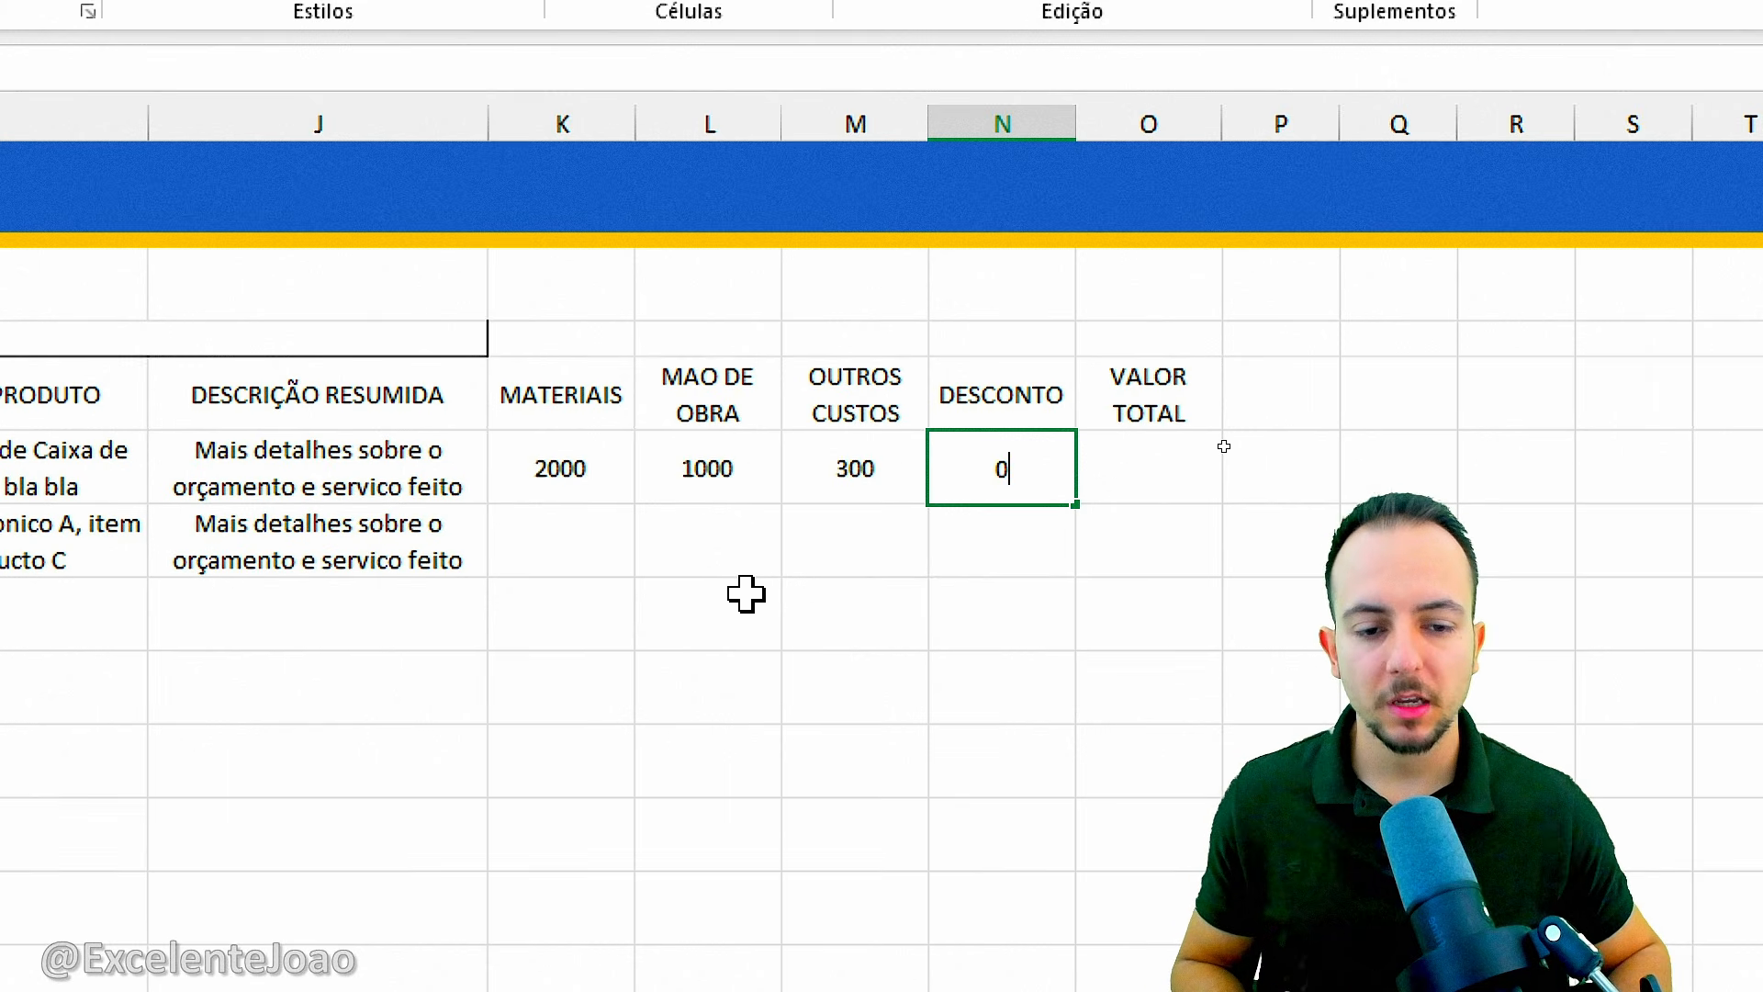
key("Return")
key("Up")
key("Right")
key("Right")
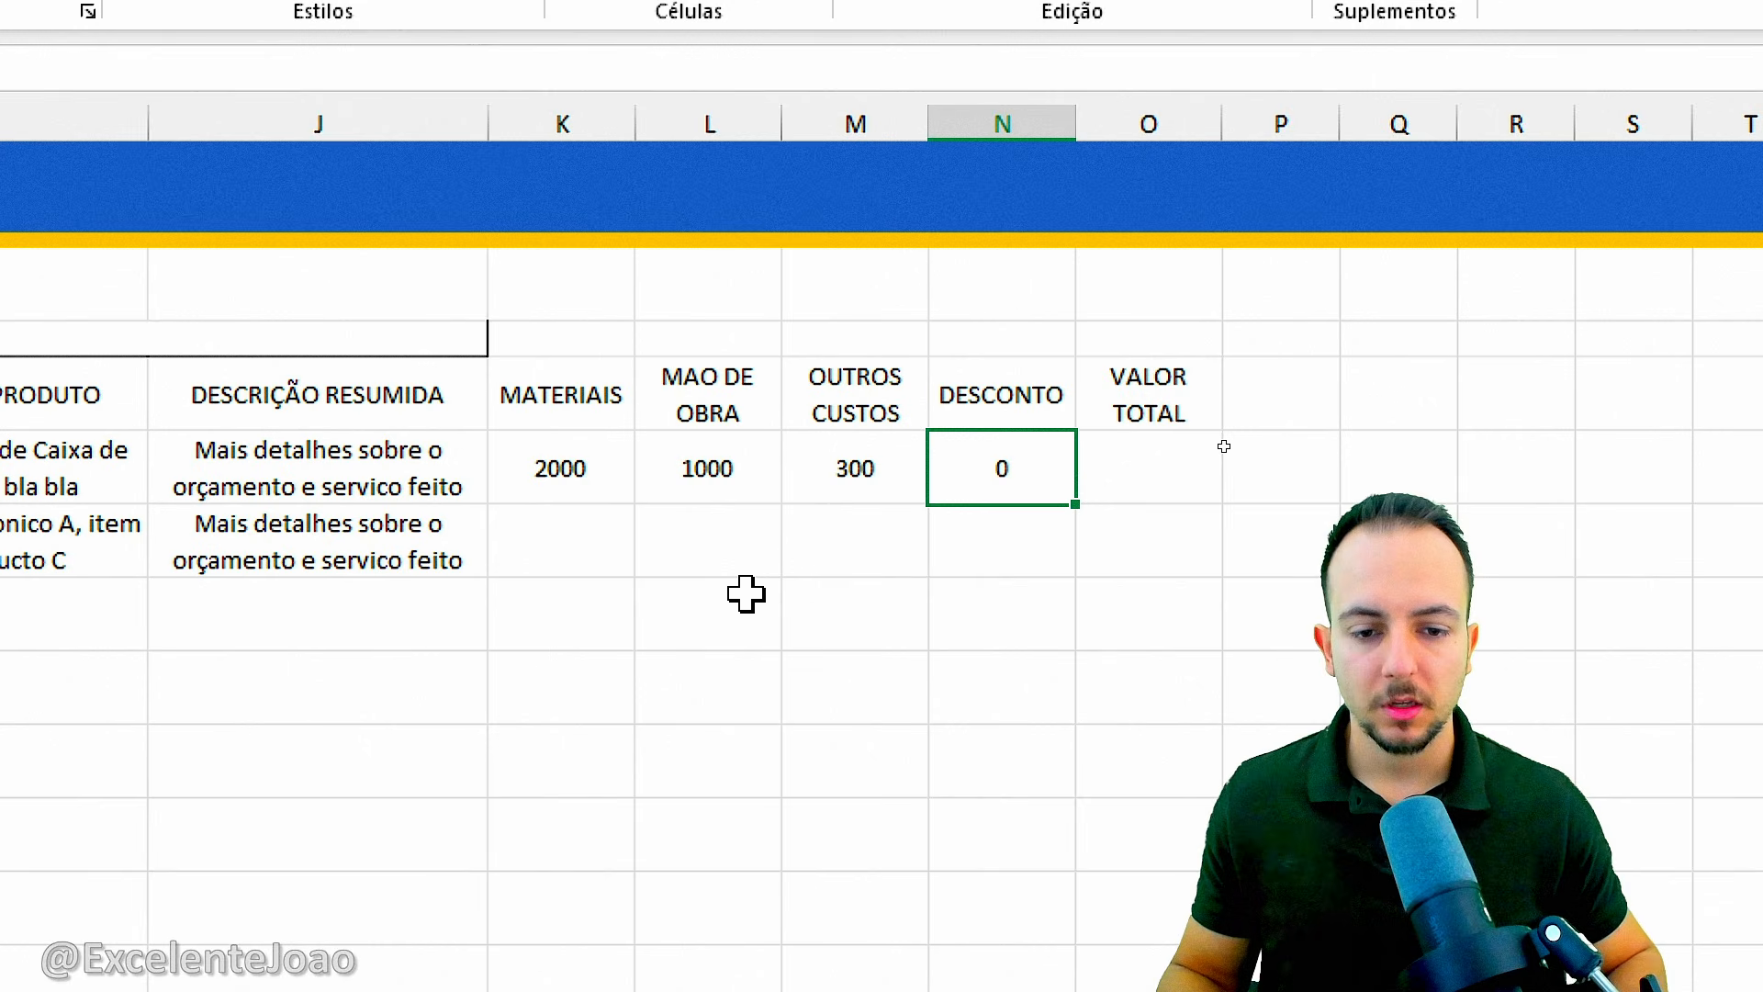
type("450")
key("Return")
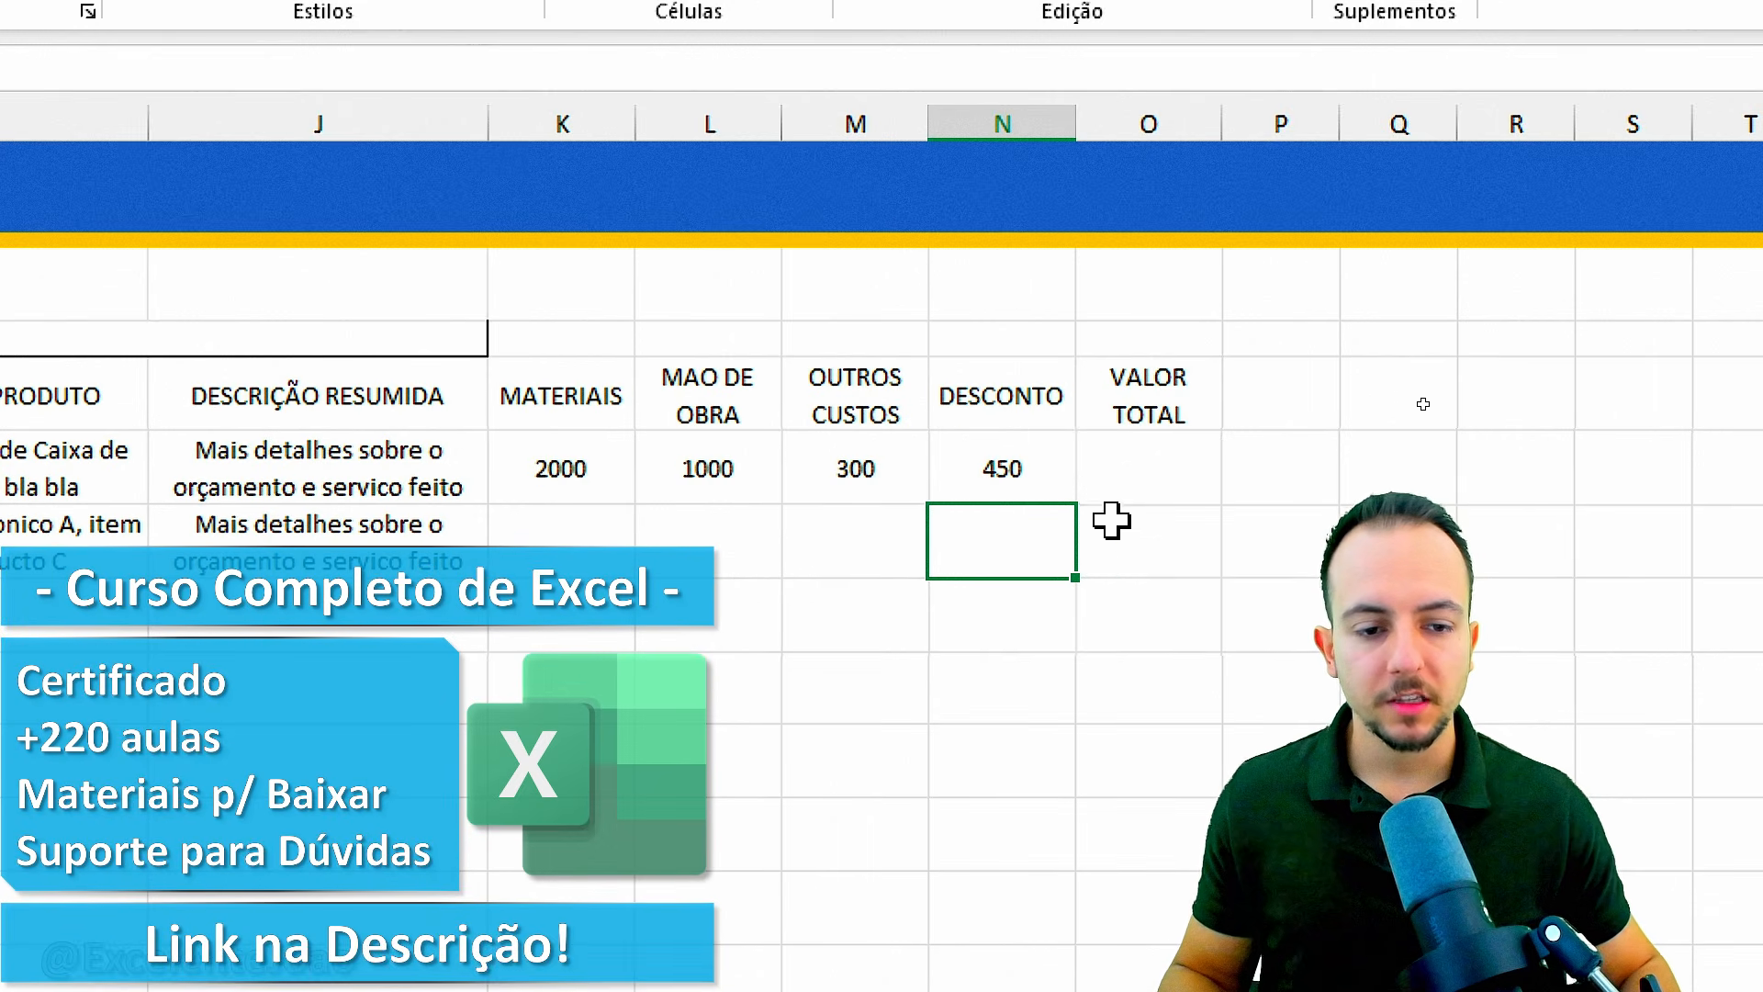
Calculate the first budget's VALOR TOTAL in O6 with the formula =K6+L6+M6-N6.
left_click(1185, 494)
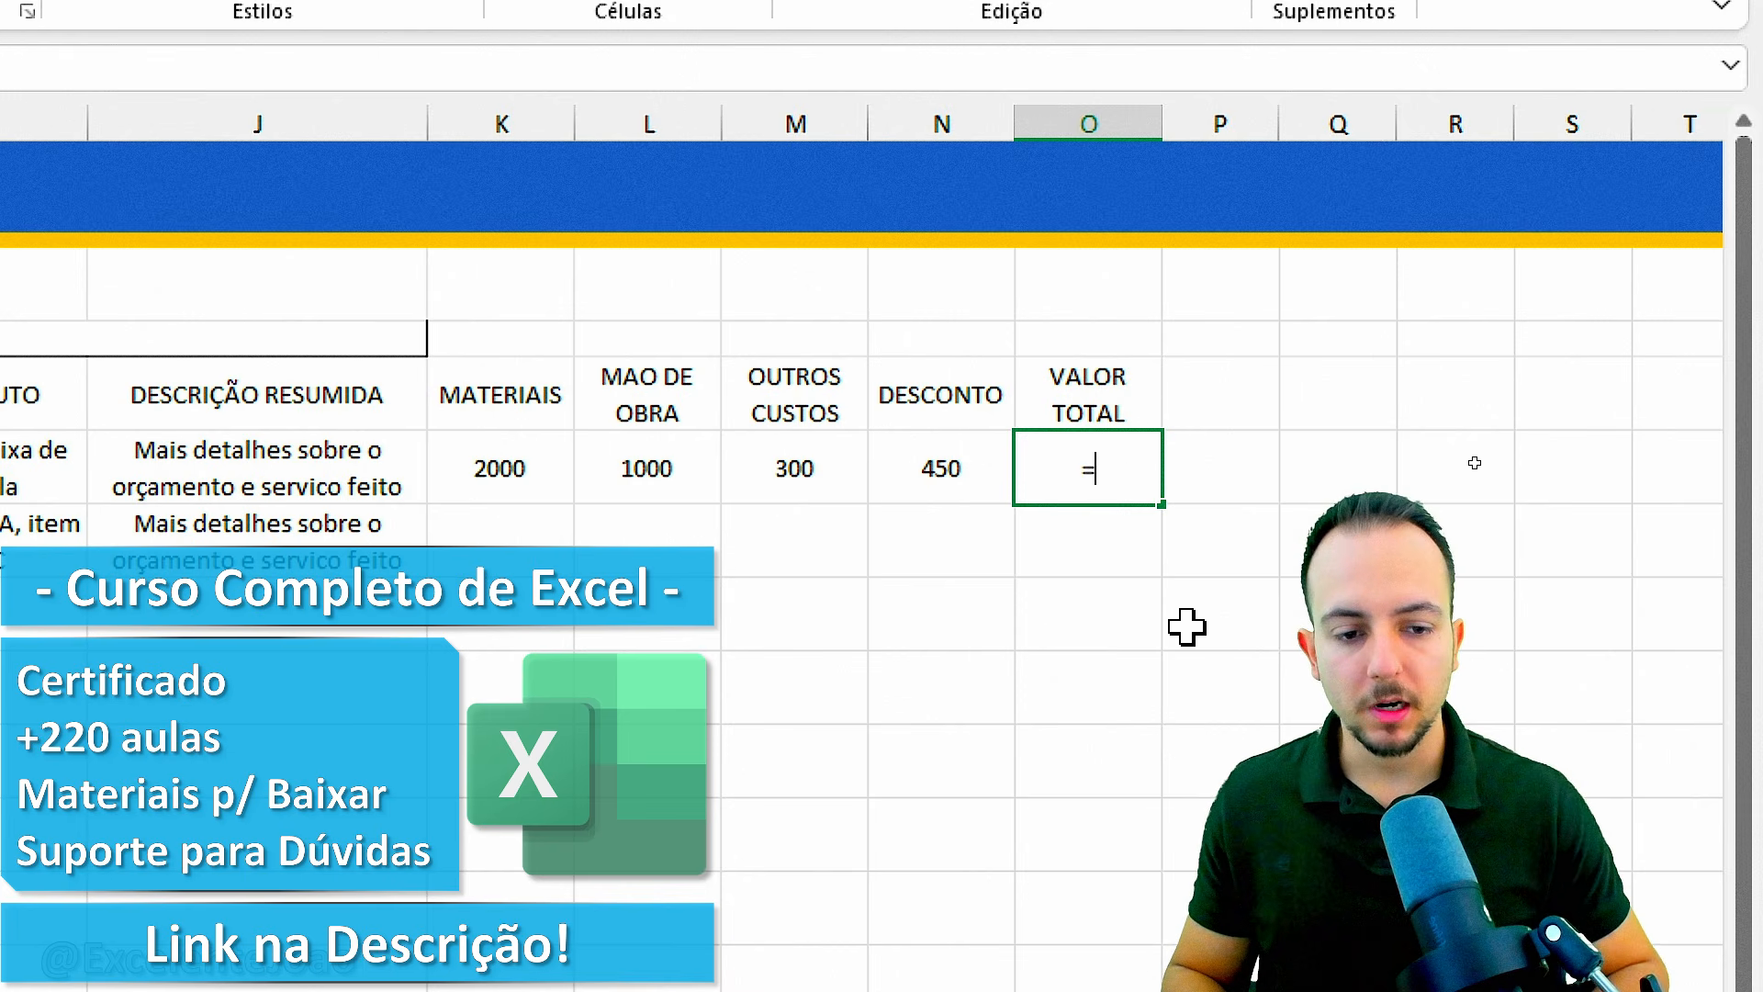
left_click(523, 472)
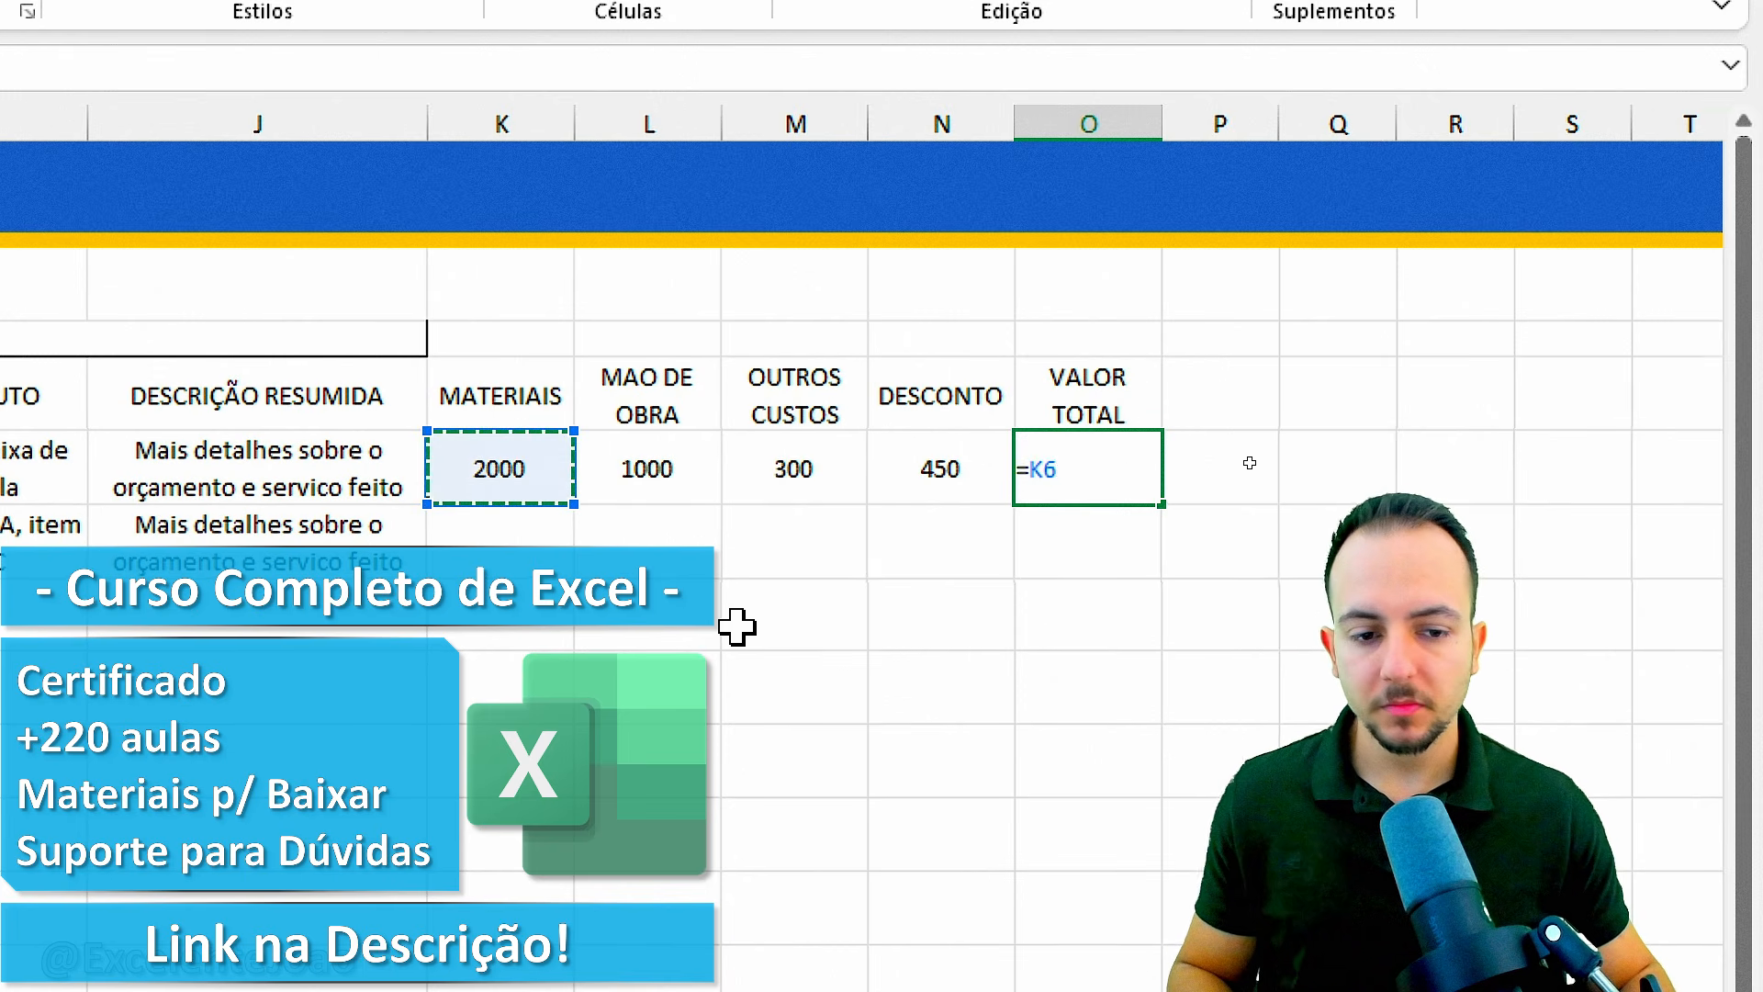
type("+")
left_click(701, 471)
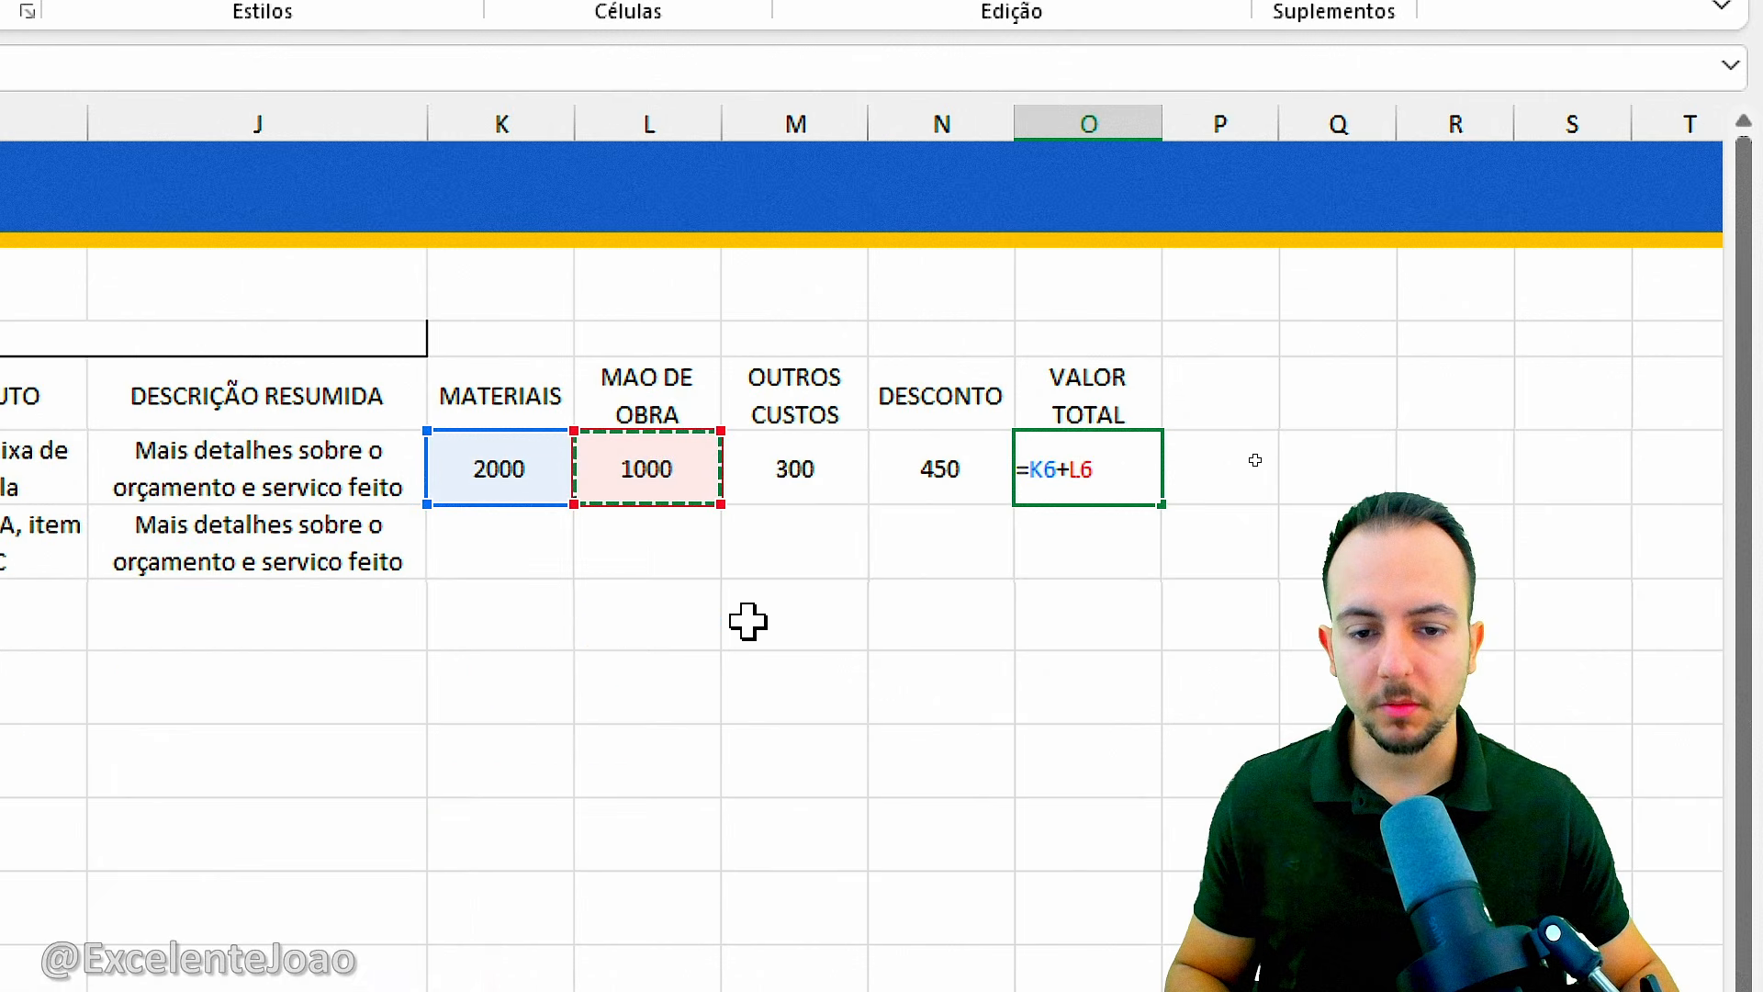
type("+")
left_click(829, 464)
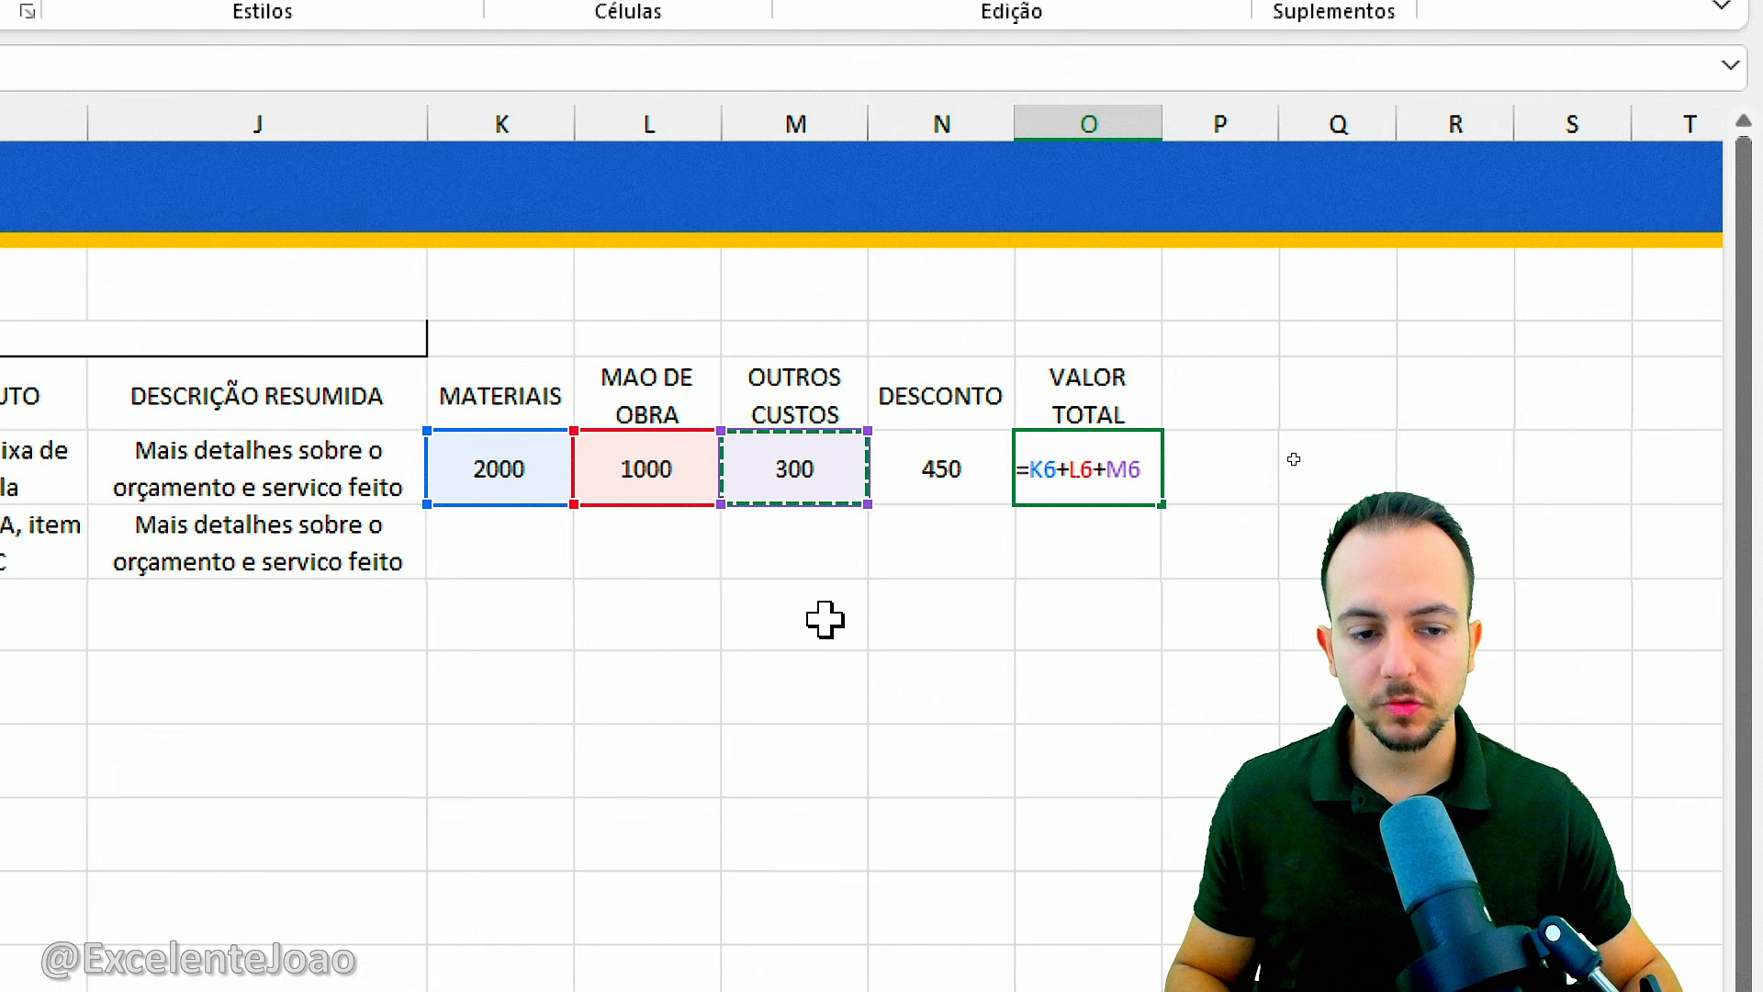
type("-")
left_click(929, 496)
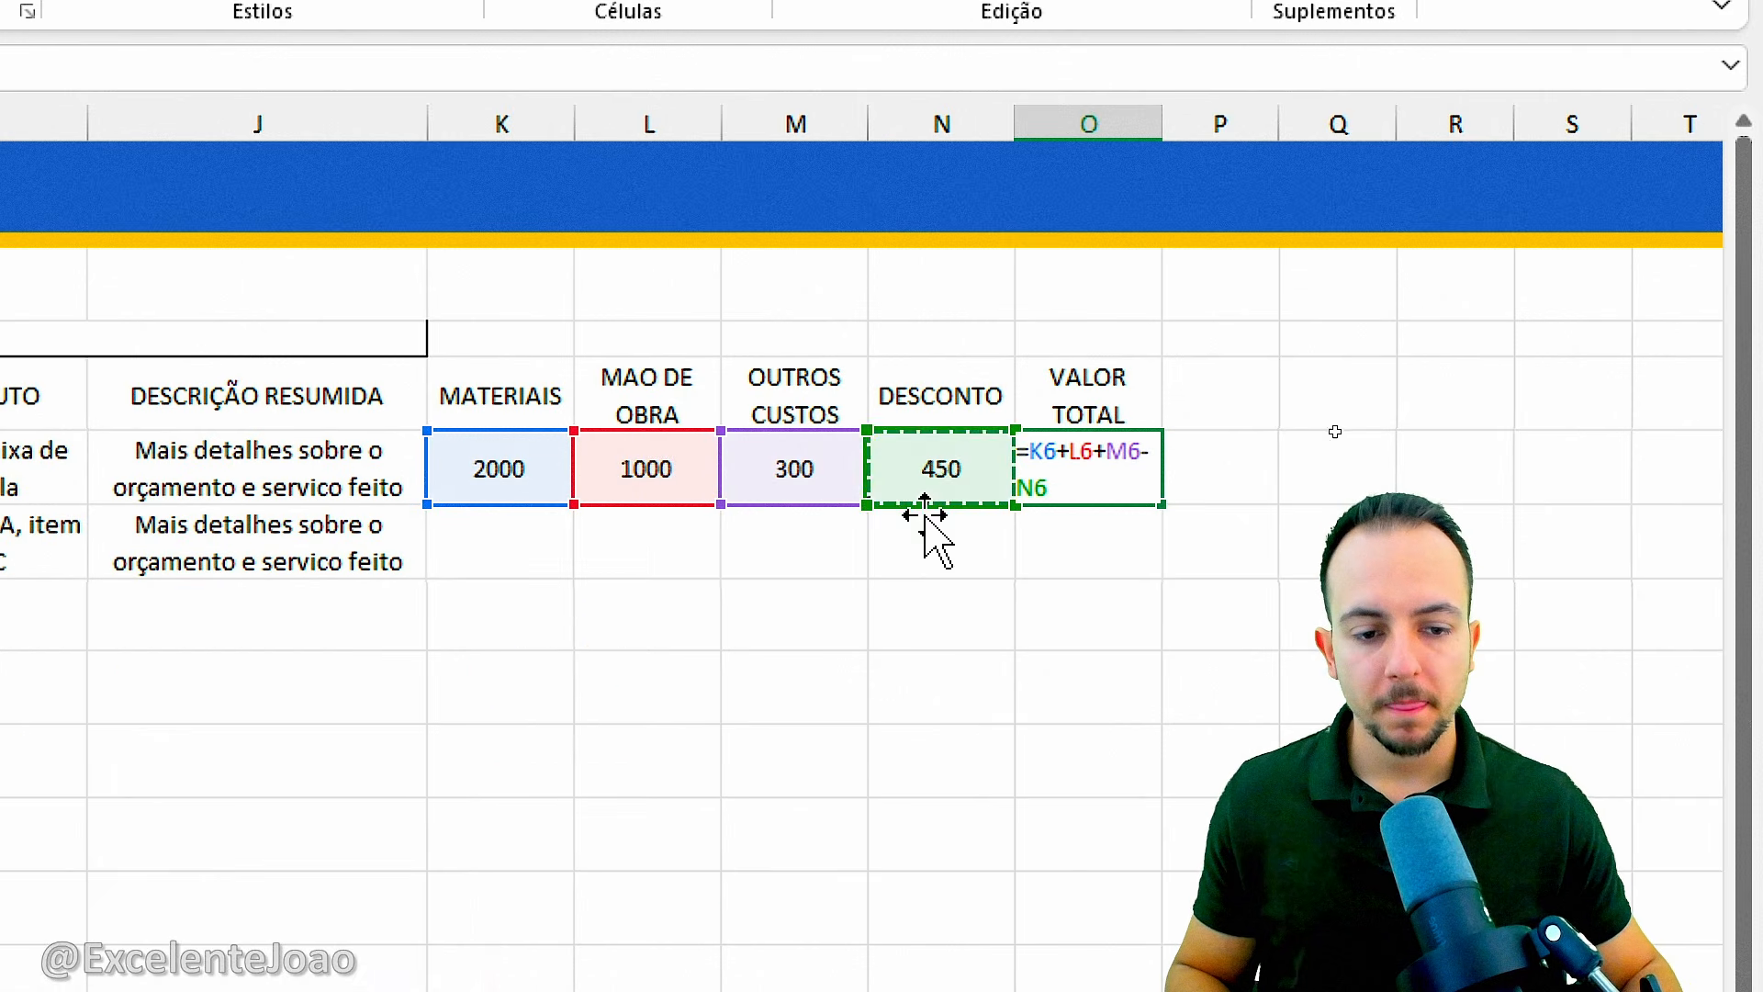
key("Return")
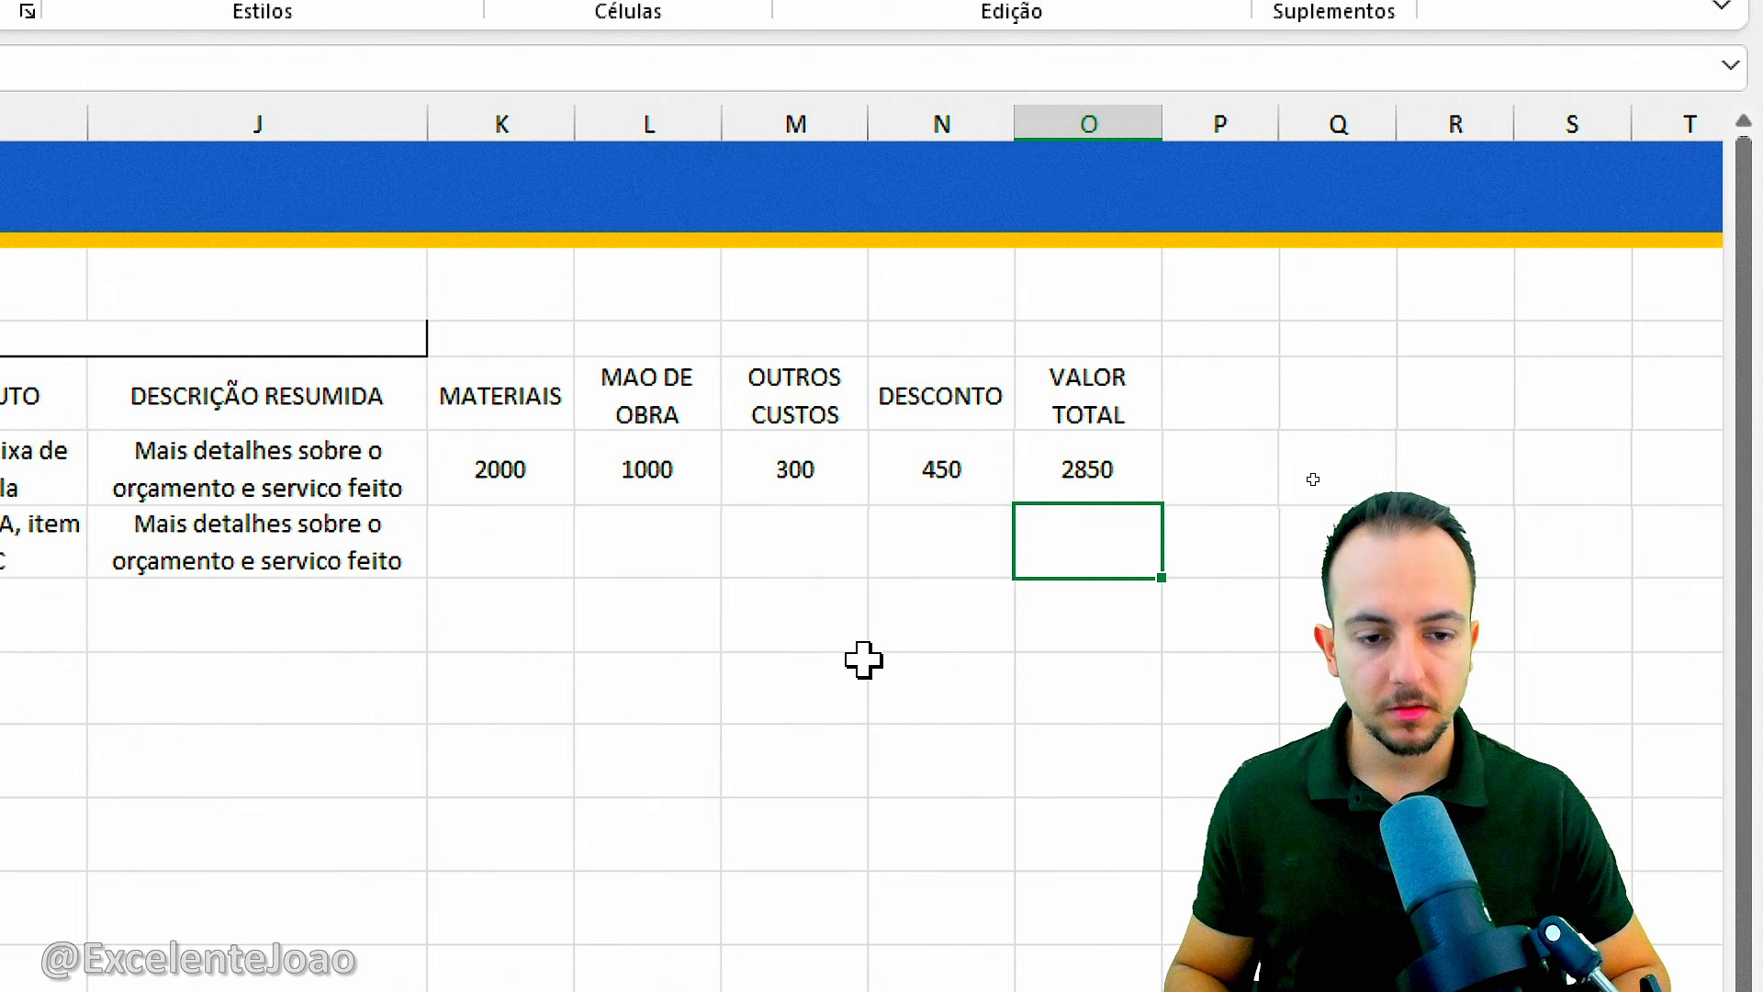
Copy the VALOR TOTAL formula from O6 down to O7 and shade both cells light grey.
left_click(1115, 475)
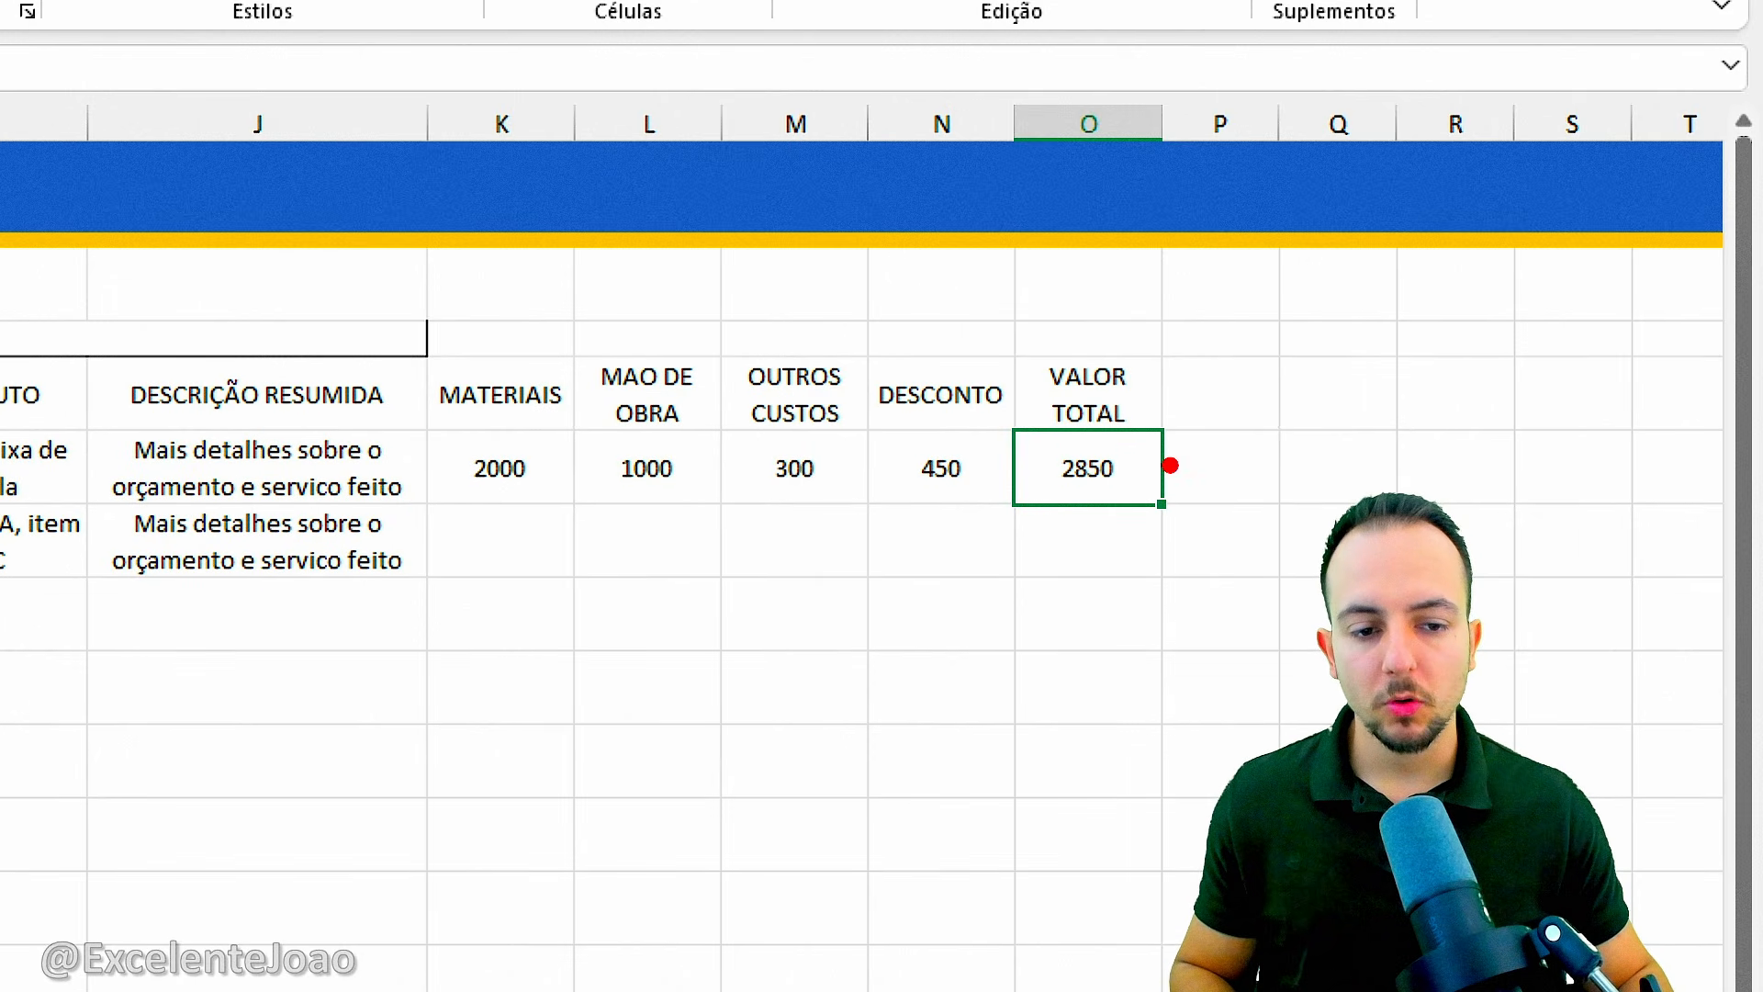
left_click_drag(1161, 464, 1161, 472)
mouse_move(1158, 619)
left_mouse_down()
mouse_move(1152, 540)
mouse_move(1159, 568)
left_mouse_up()
key("Escape")
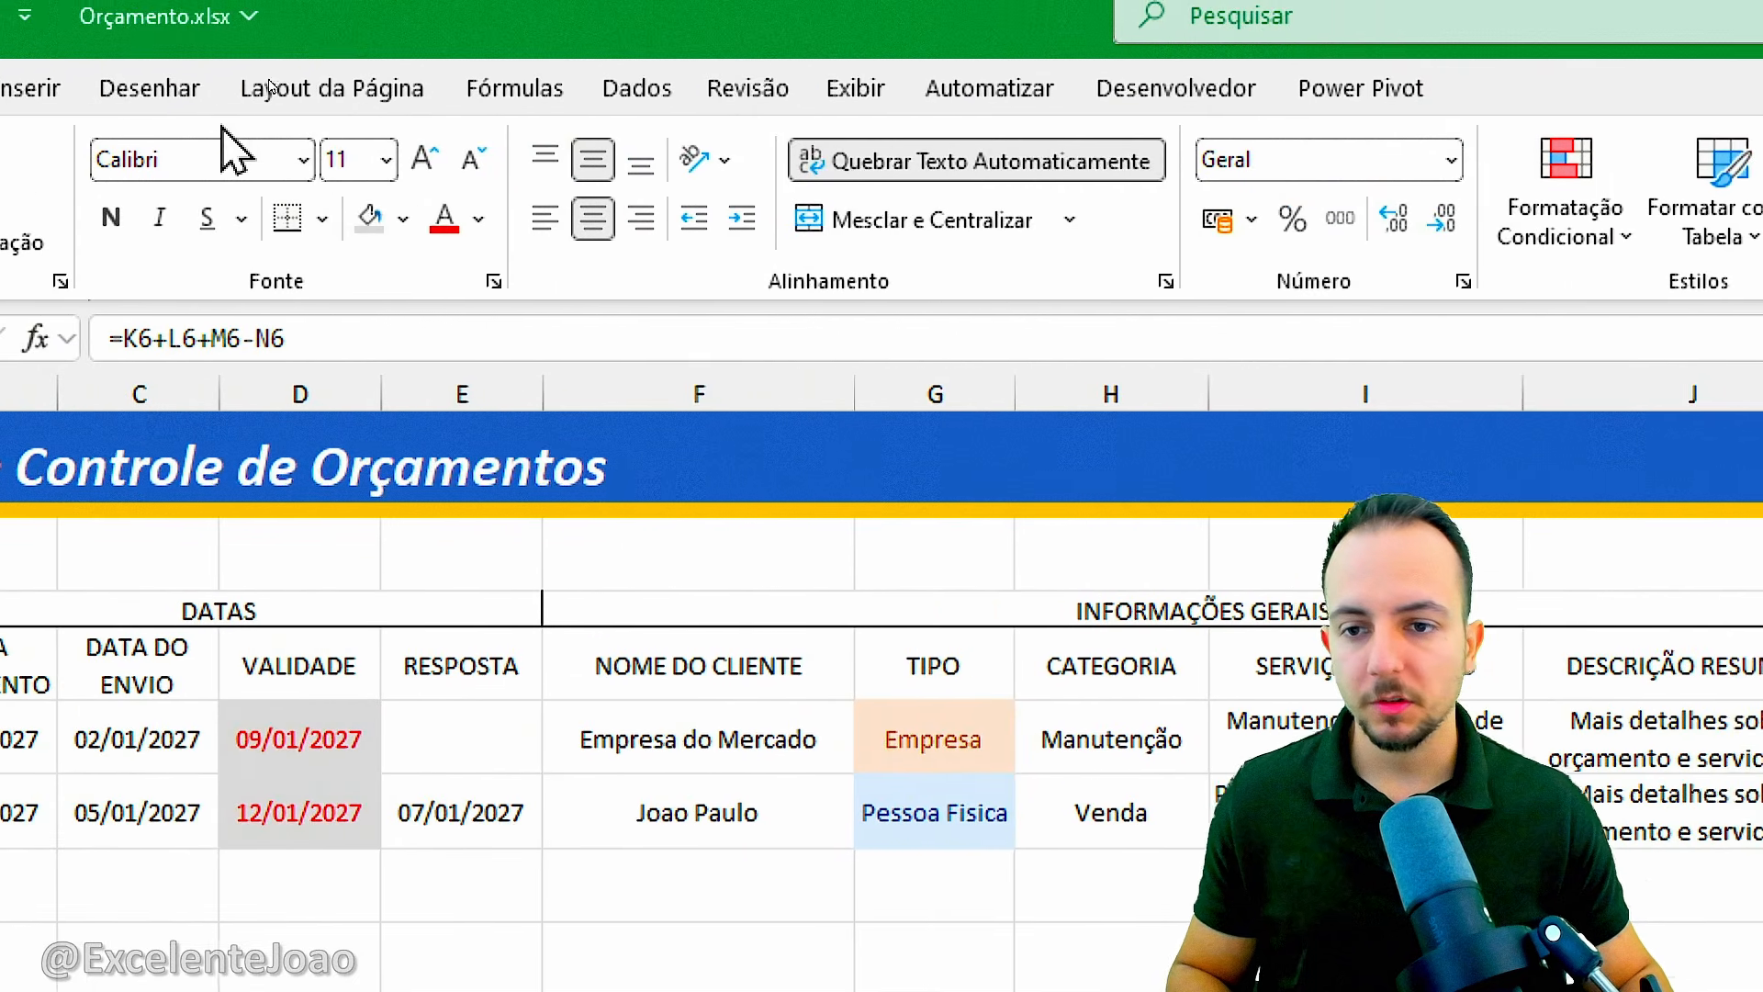
left_click(427, 220)
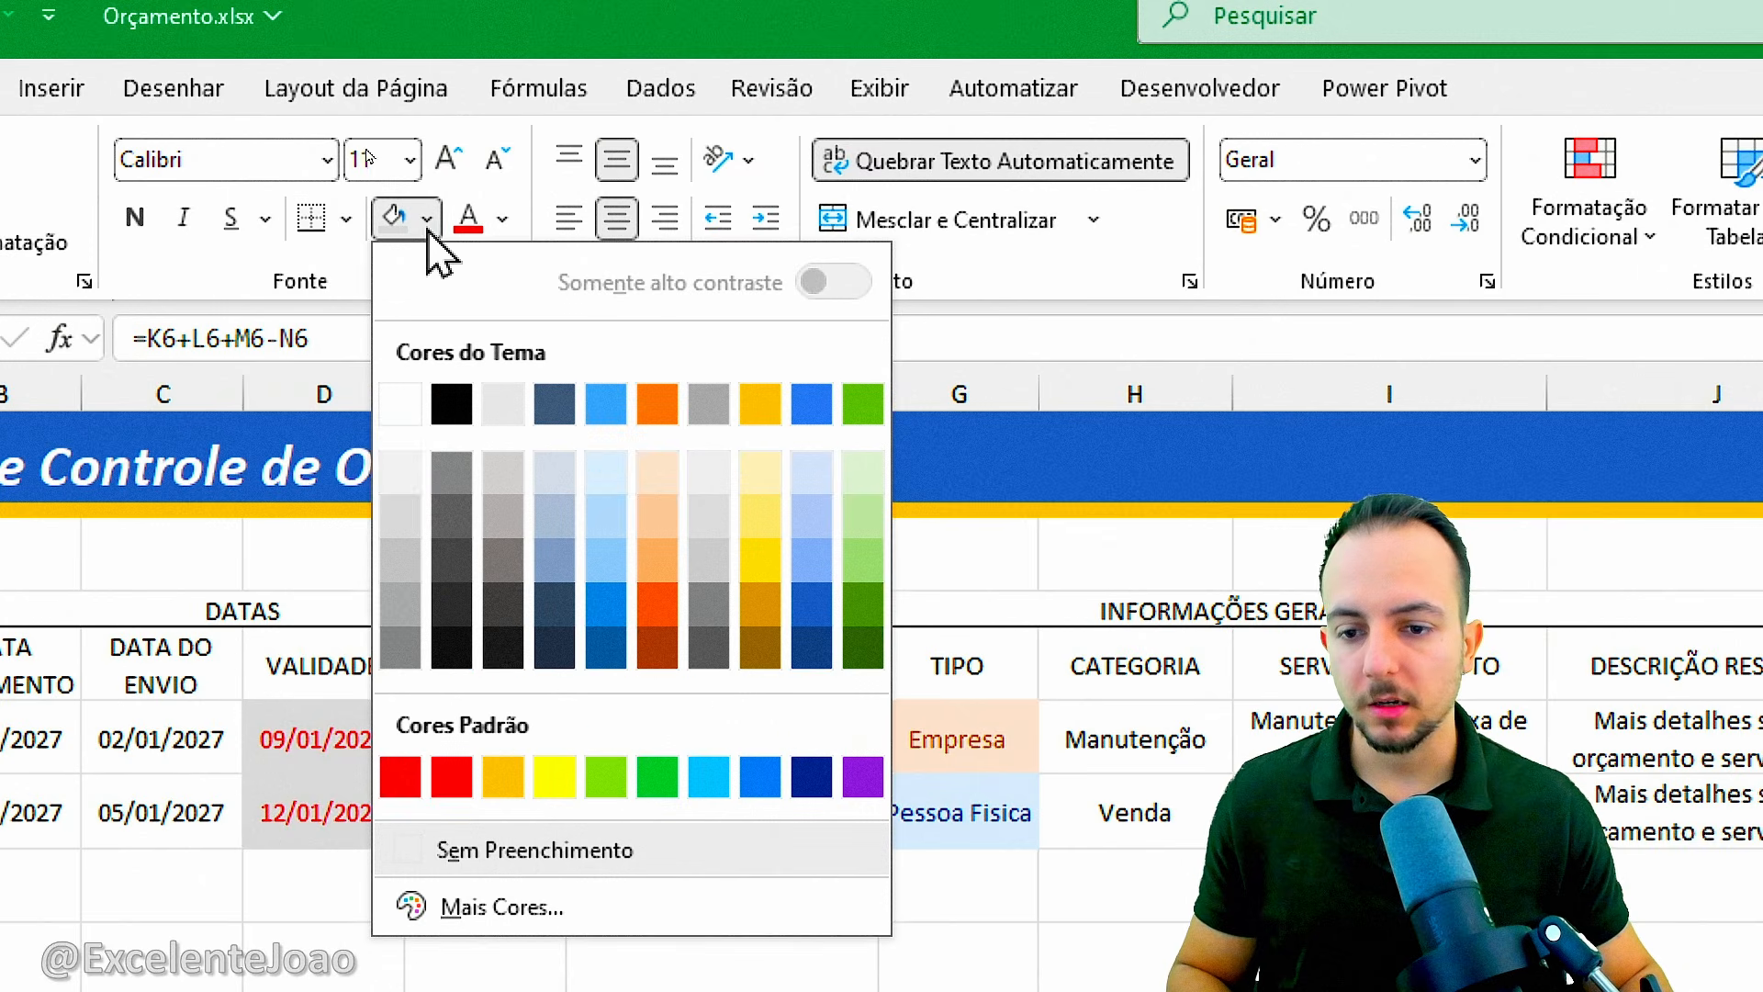
left_click(400, 516)
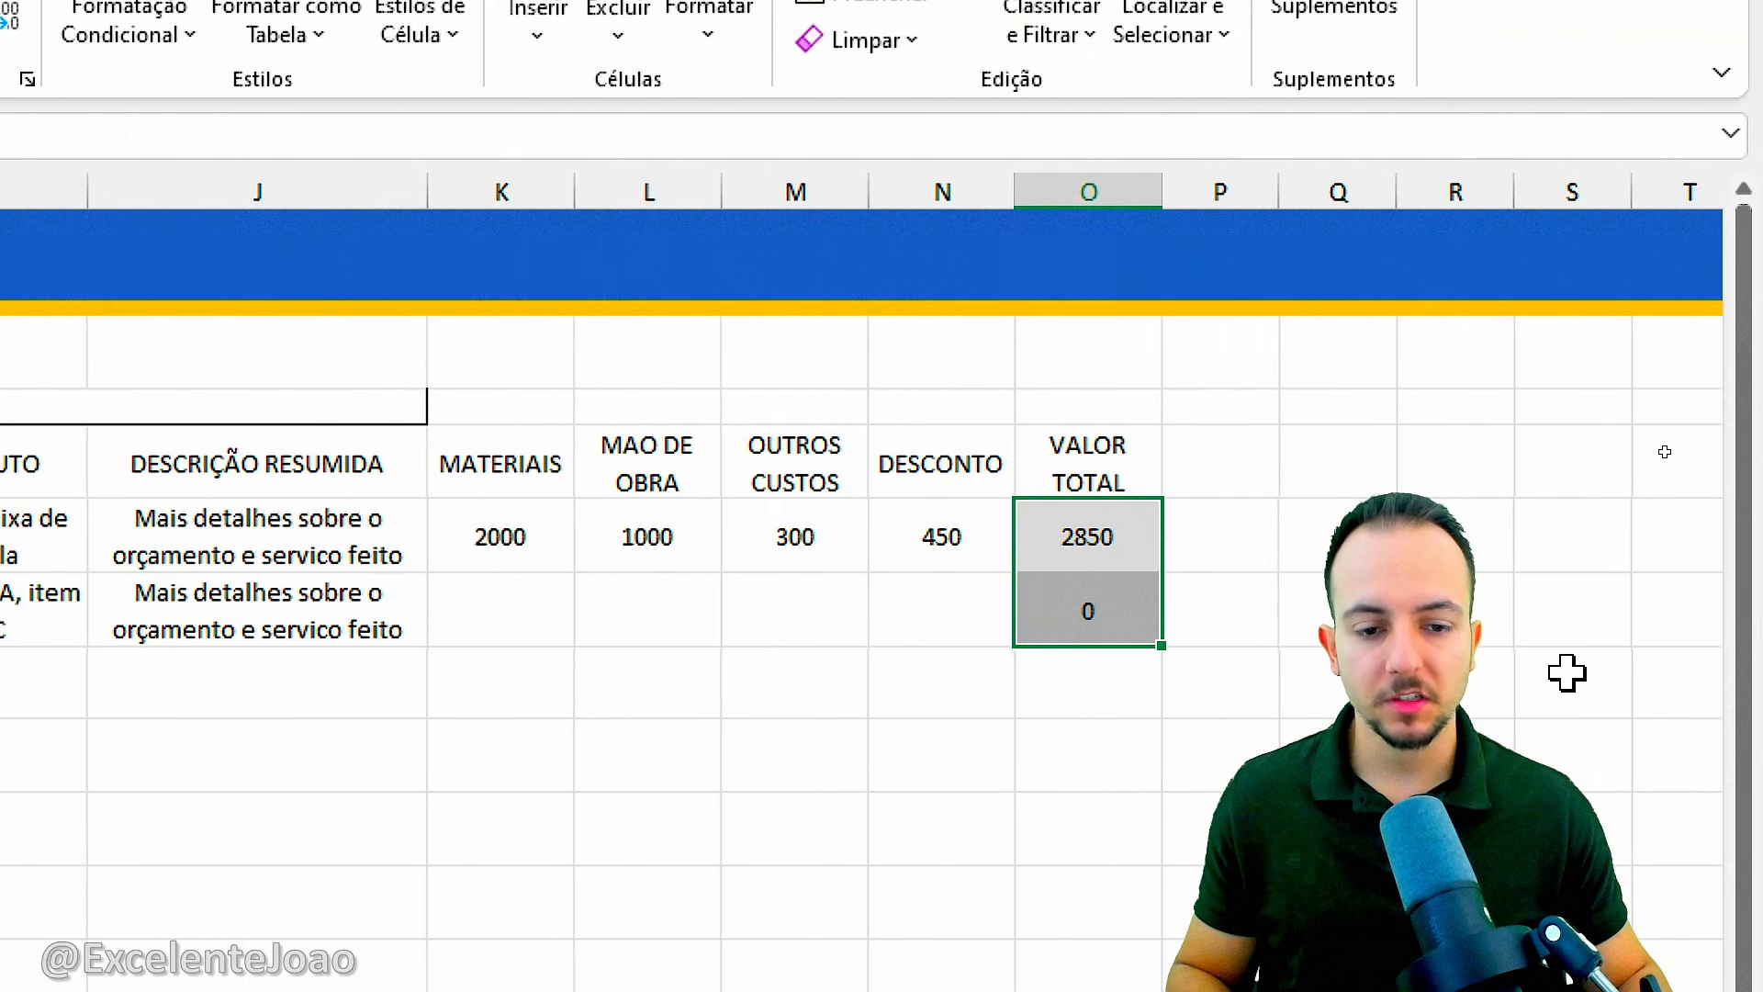
Set the font colour of the DESCONTO cells N6:N7 to red.
left_click_drag(972, 520, 956, 610)
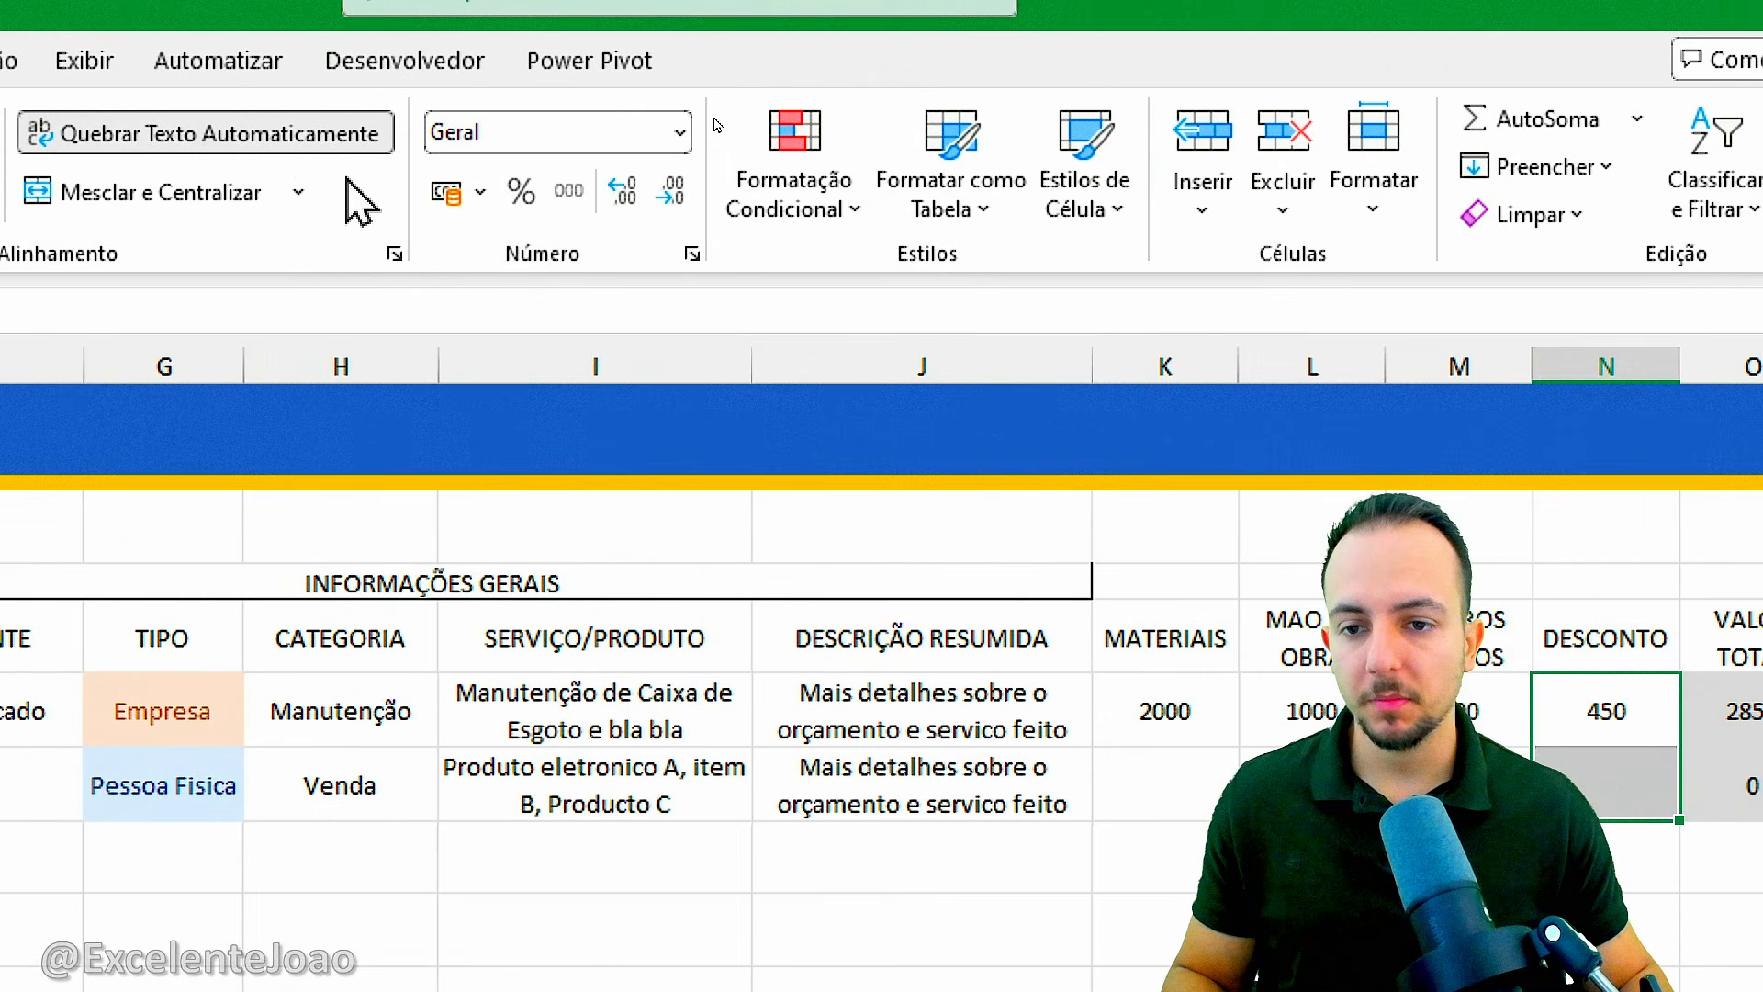
left_click(213, 191)
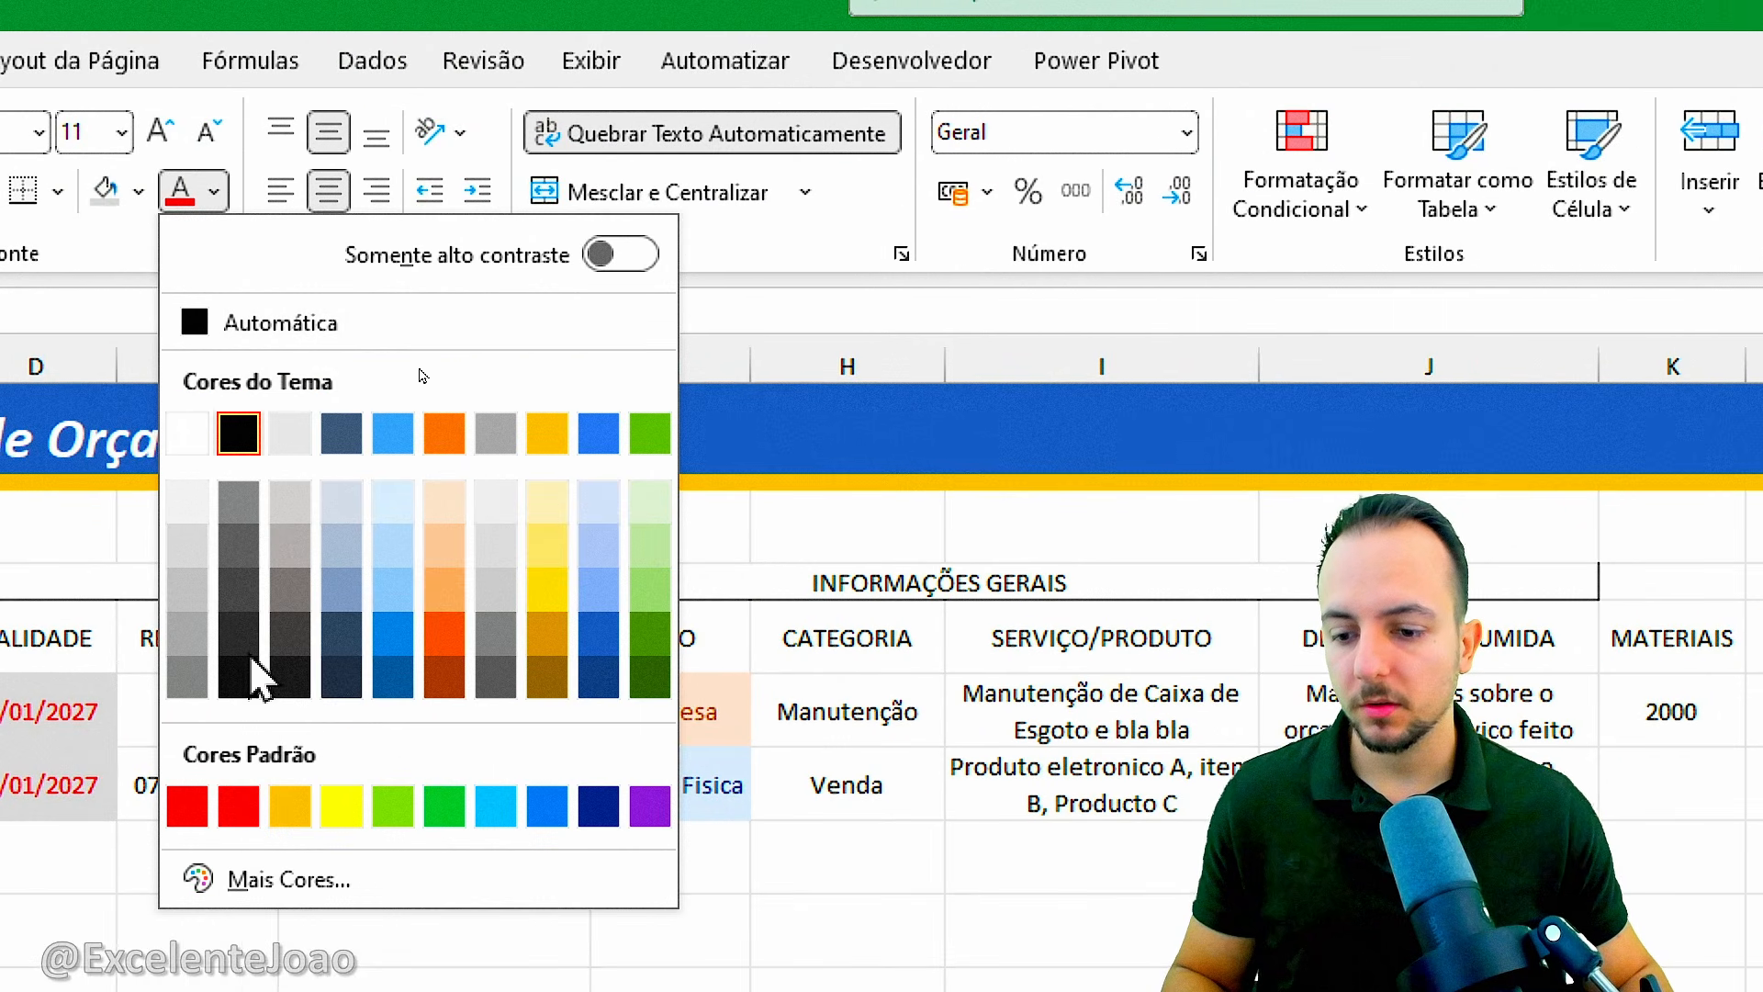
left_click(239, 805)
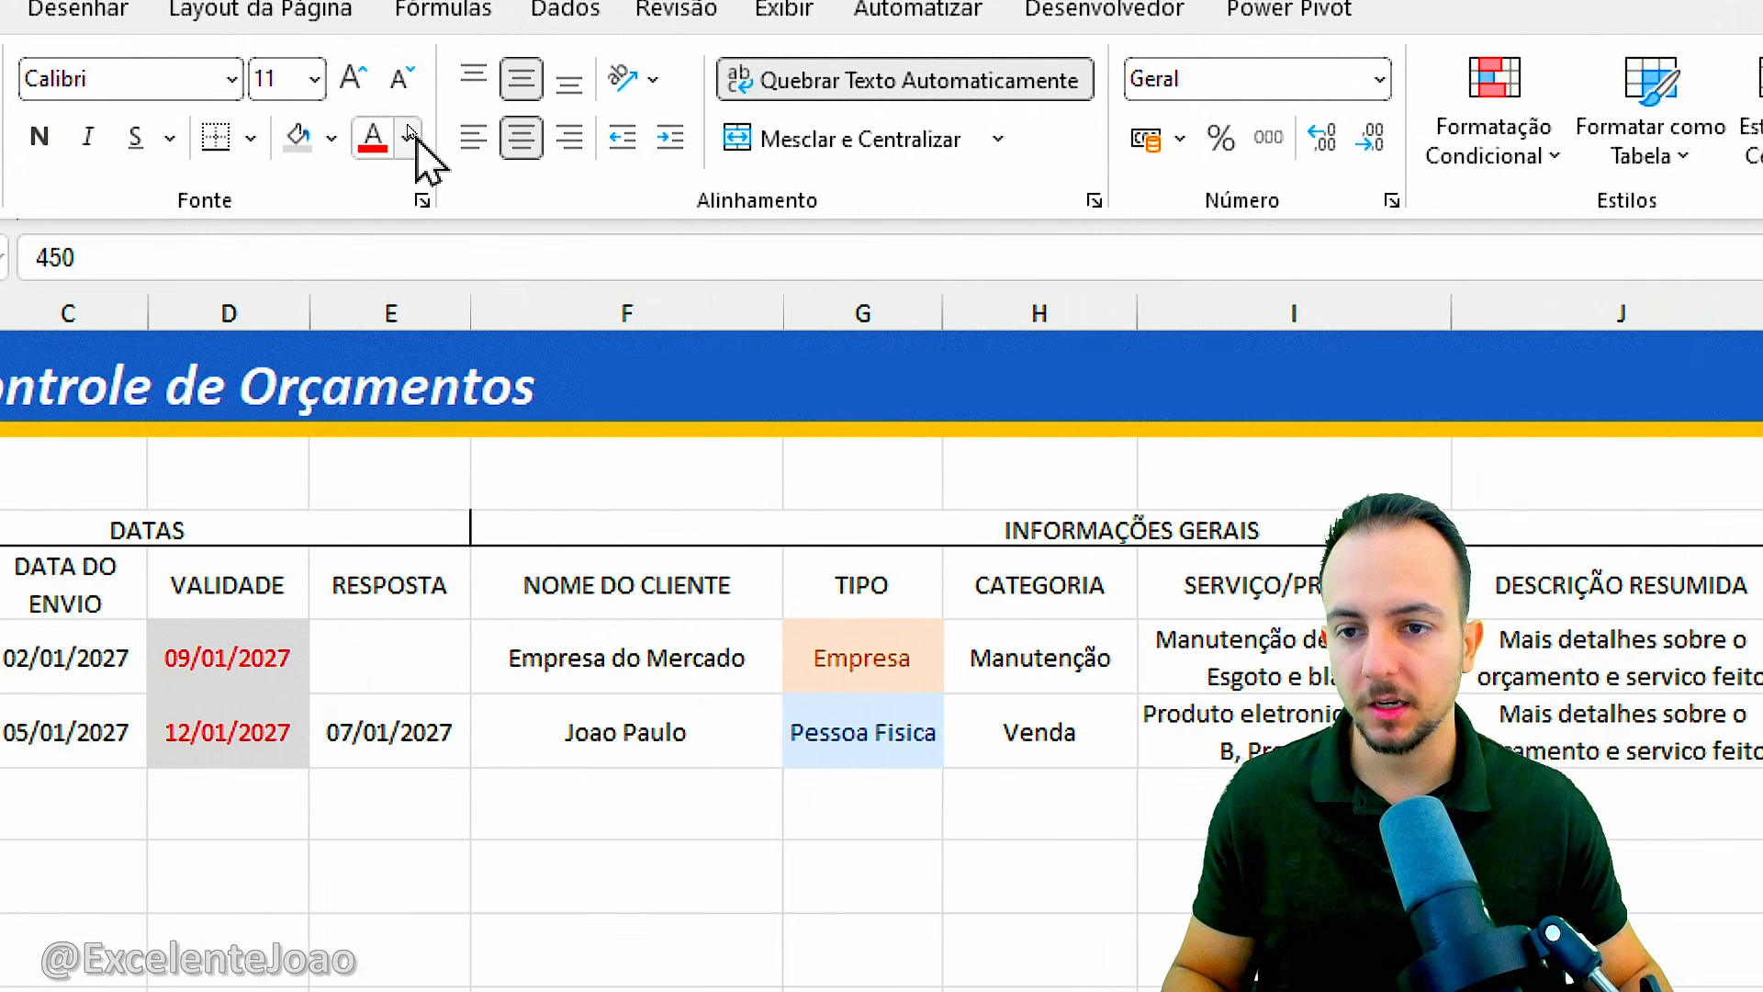
left_click(410, 138)
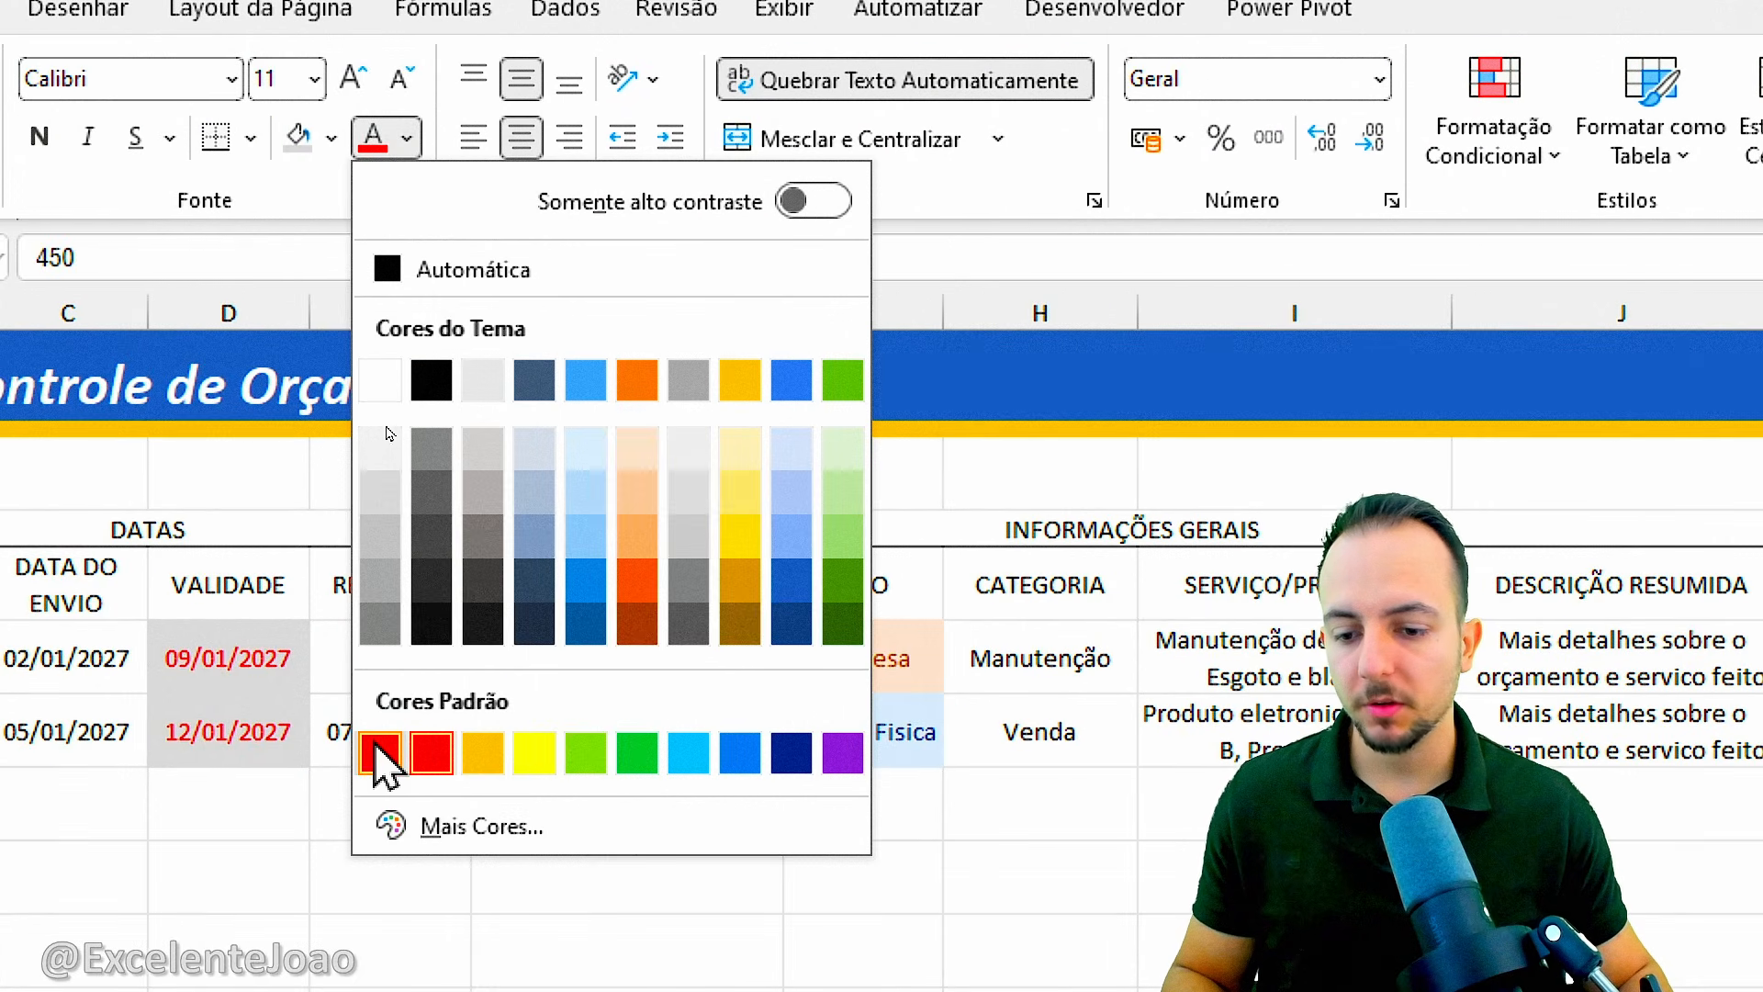
left_click(376, 753)
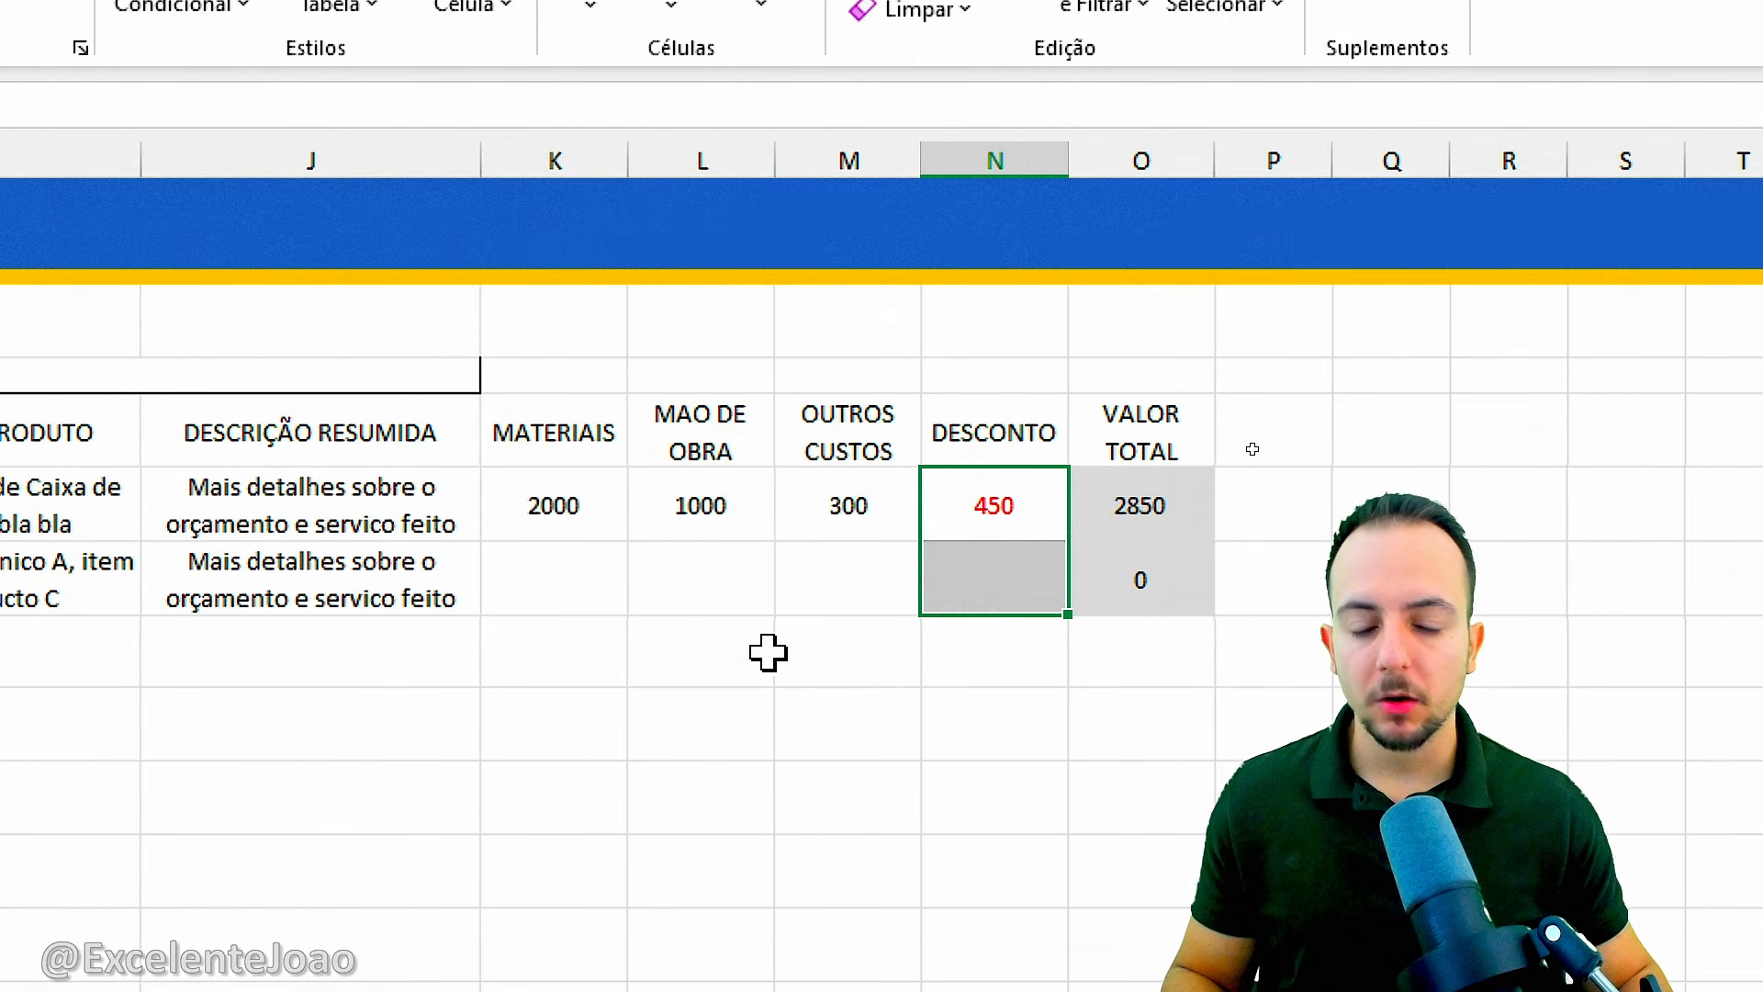
Apply the R$ Português (Brasil) accounting format to the cost cells K6:O7.
left_click_drag(548, 511, 1114, 570)
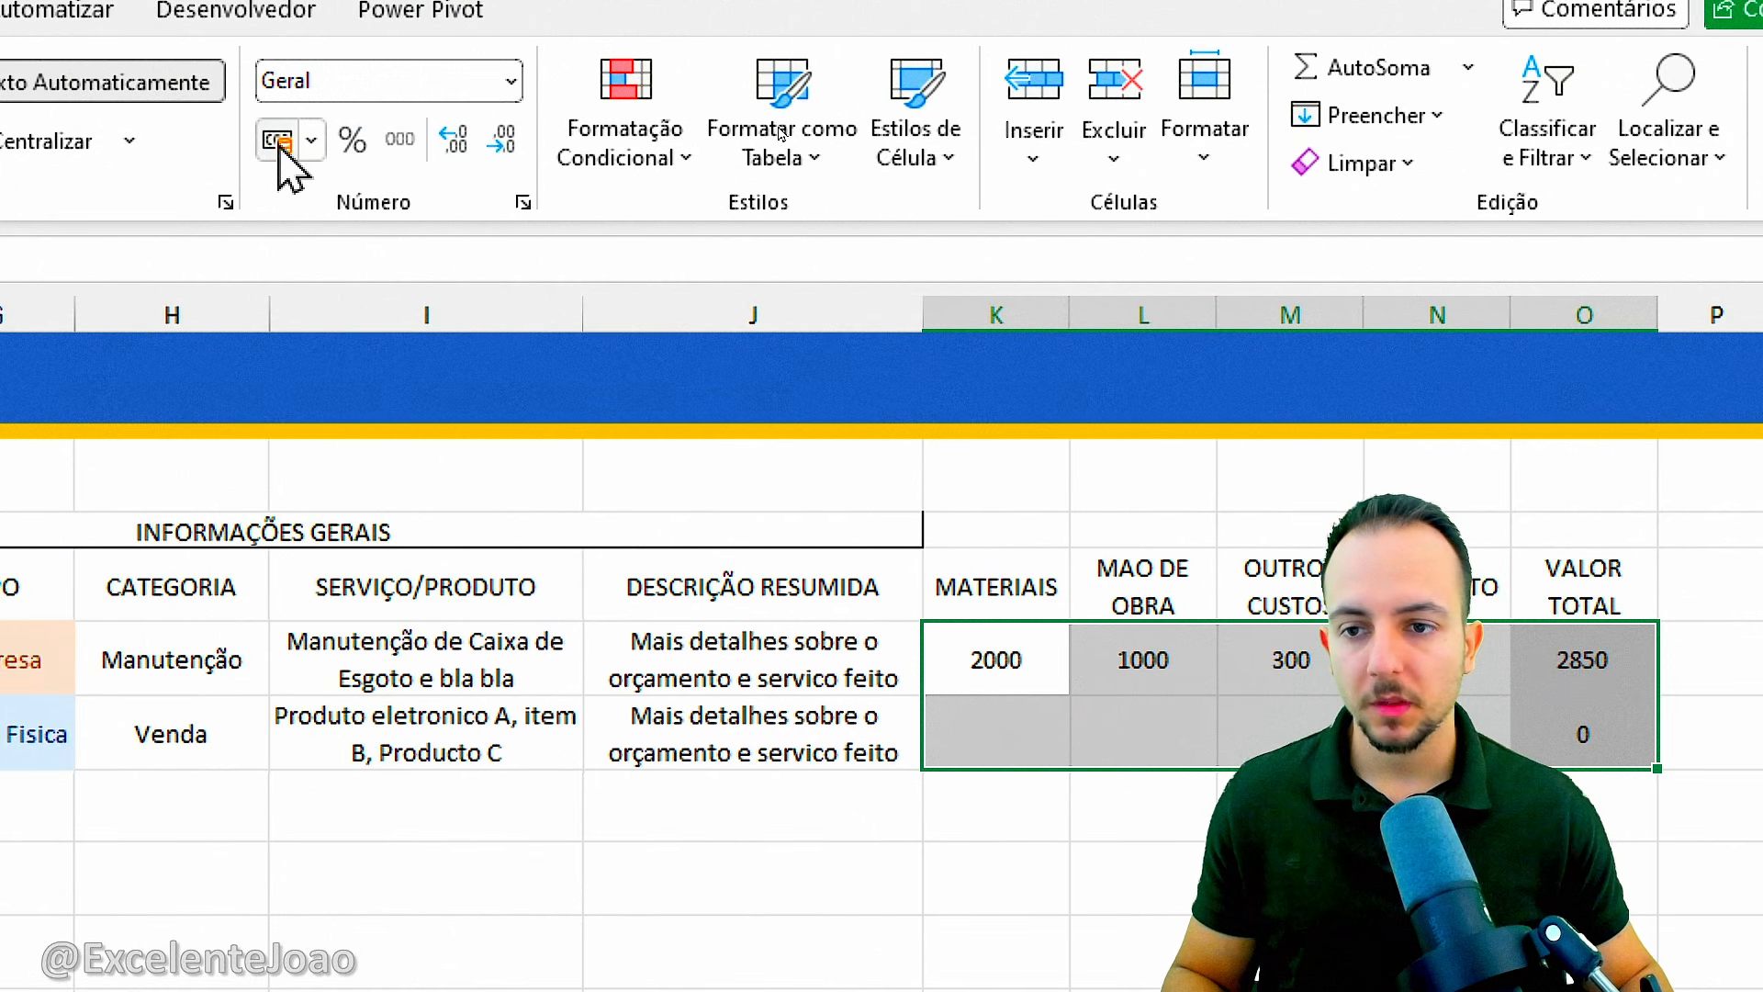
left_click(303, 139)
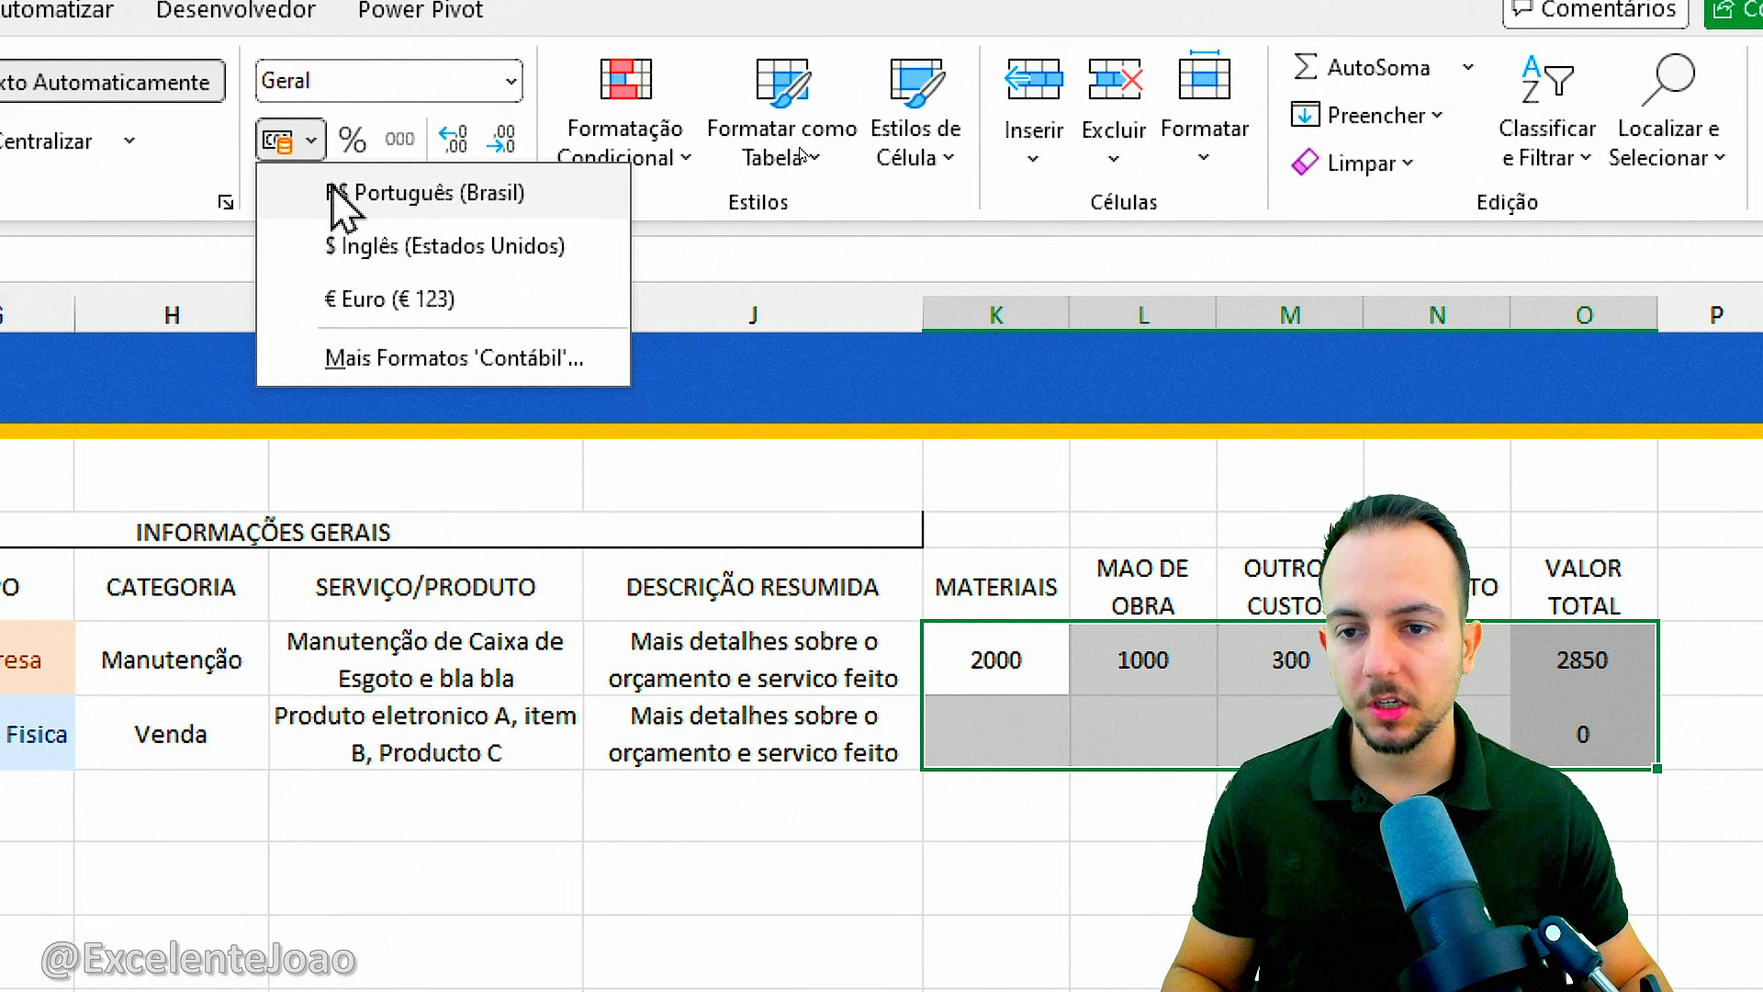
left_click(383, 208)
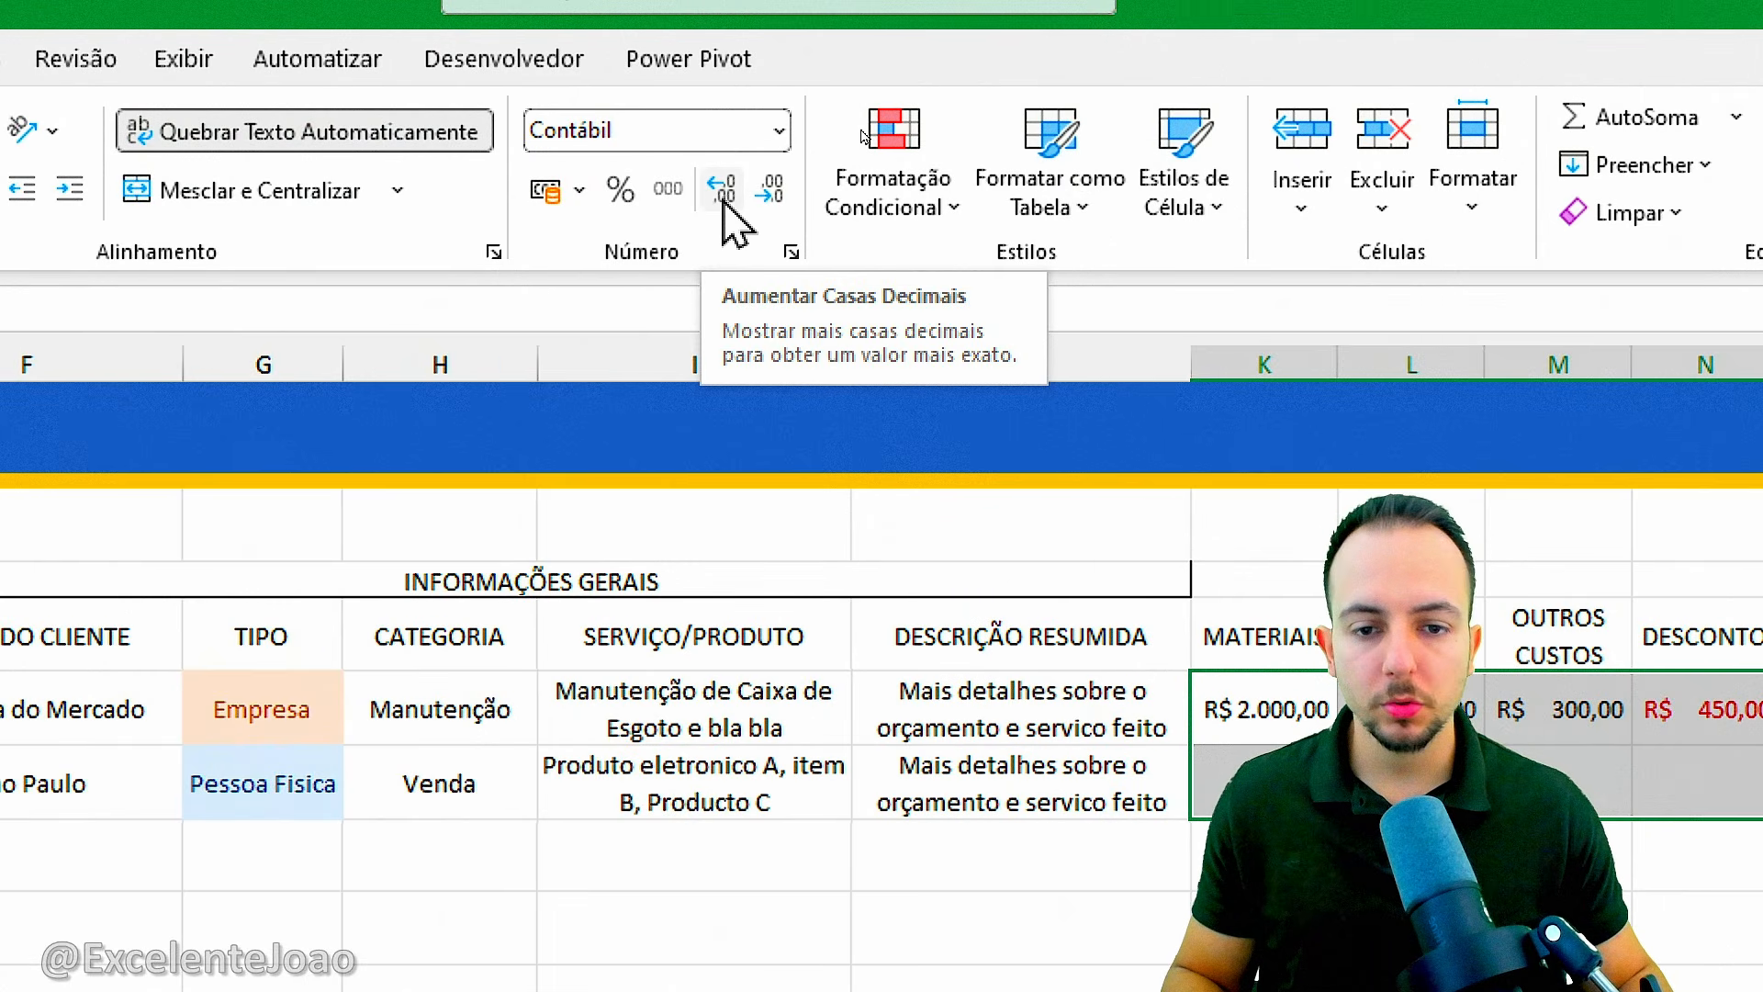
Reduce the amounts in K6:O7 to zero decimal places.
key("ctrl+2")
mouse_move(768, 144)
left_mouse_down()
mouse_move(692, 137)
mouse_move(748, 135)
left_mouse_up()
mouse_move(744, 260)
left_mouse_down()
mouse_move(553, 260)
mouse_move(845, 260)
left_mouse_up()
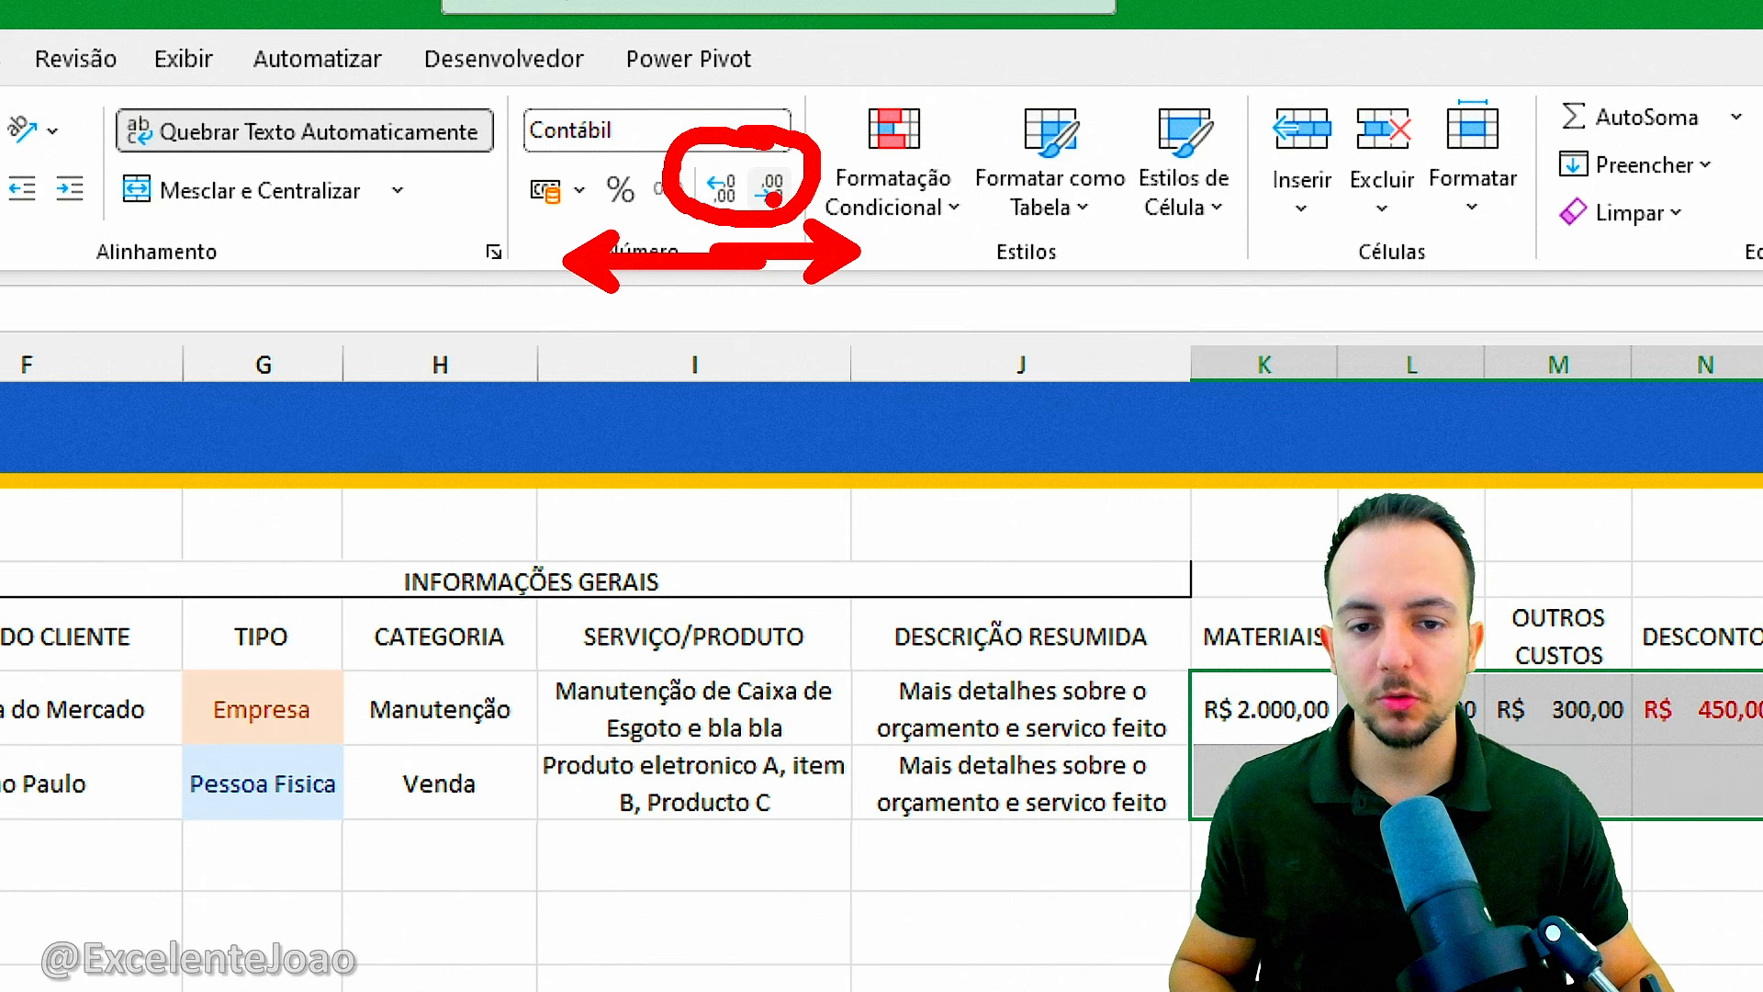
key("Escape")
left_click(776, 193)
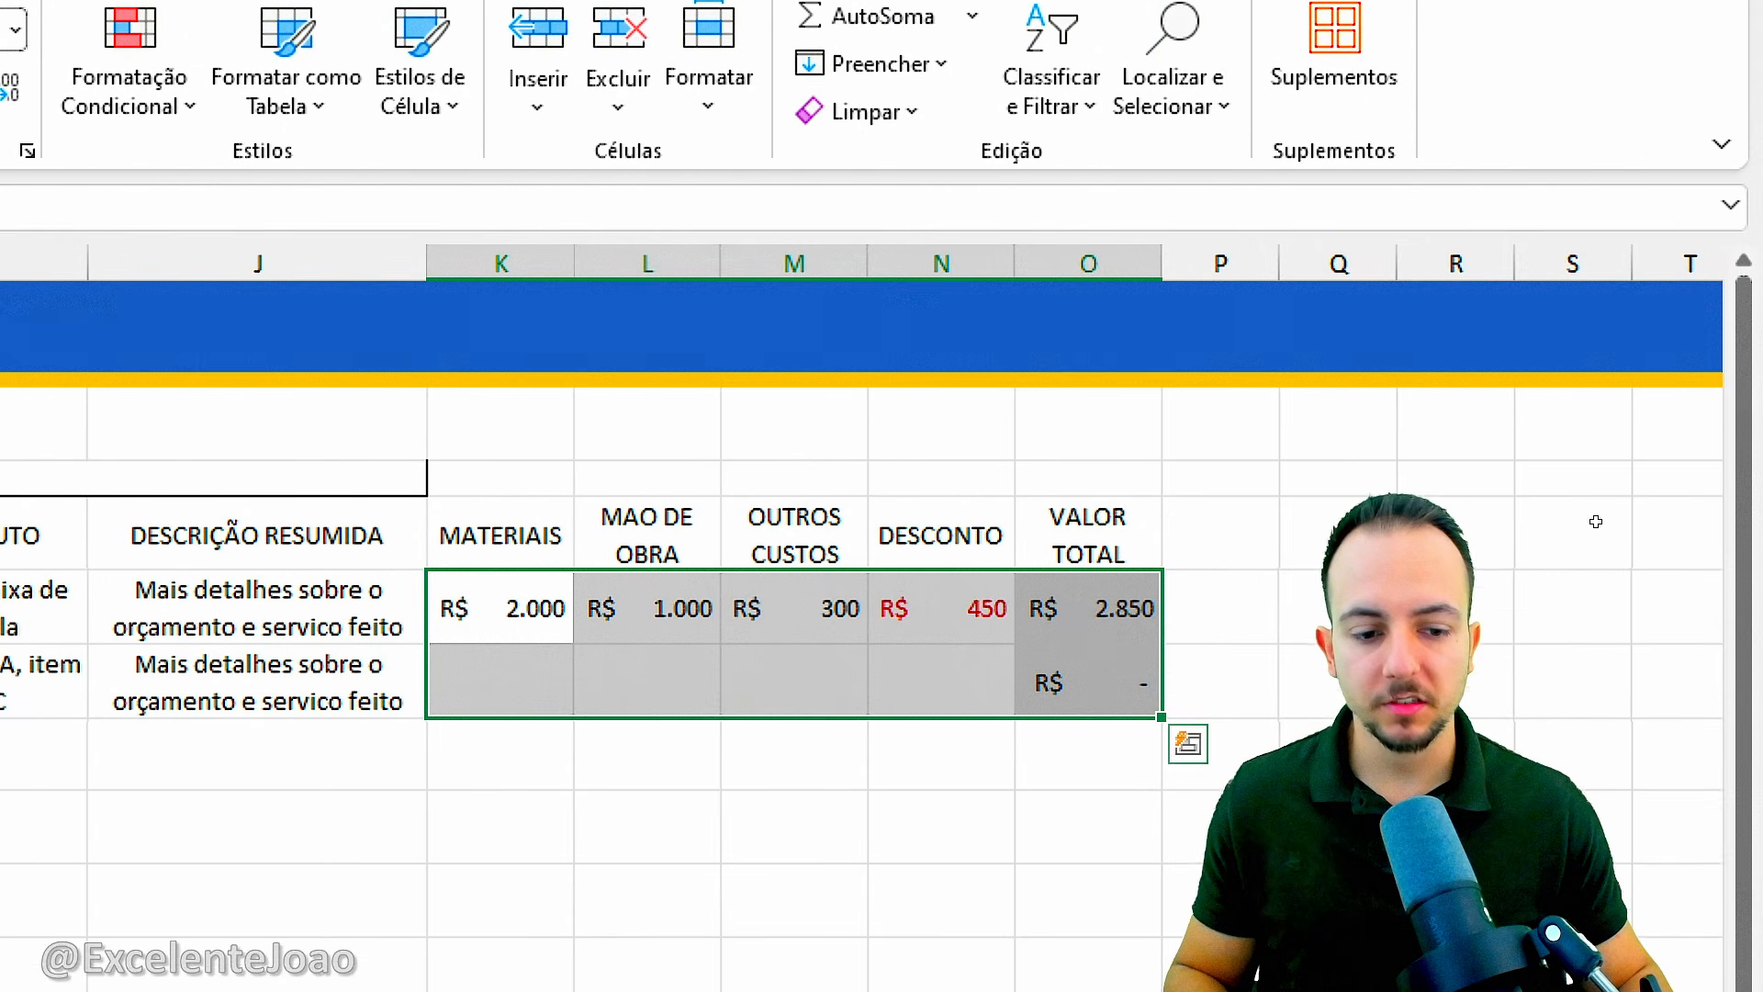
left_click(1177, 905)
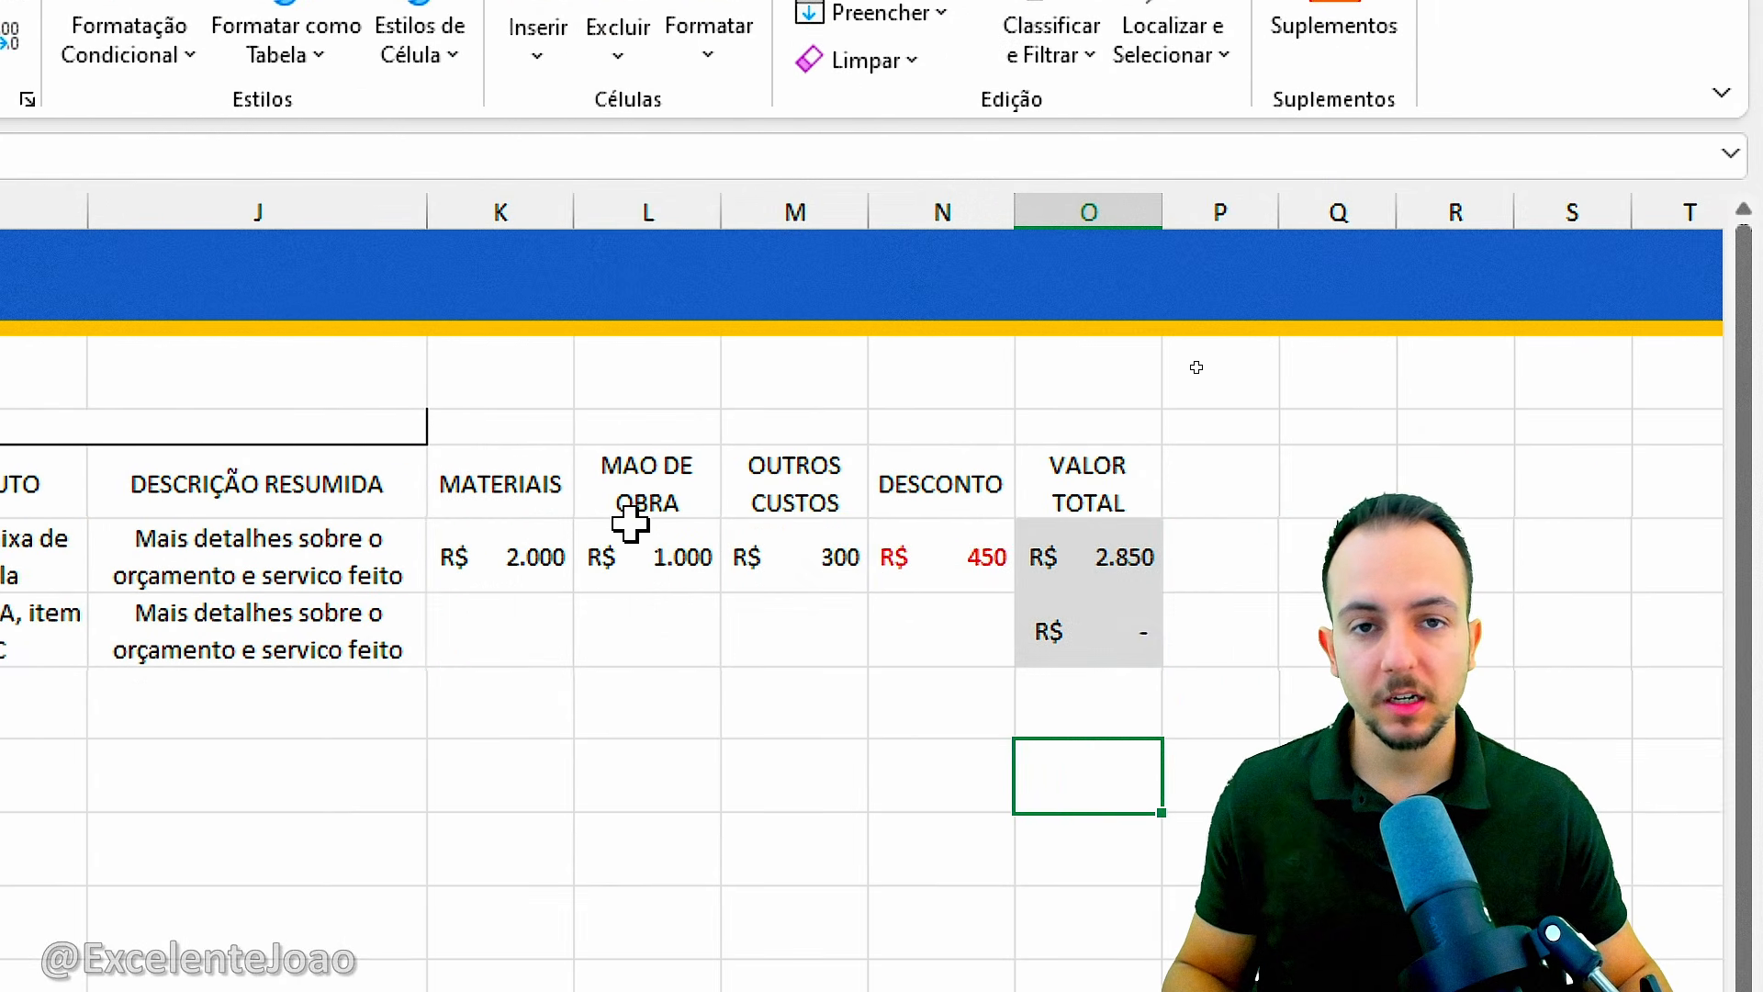
left_click(529, 558)
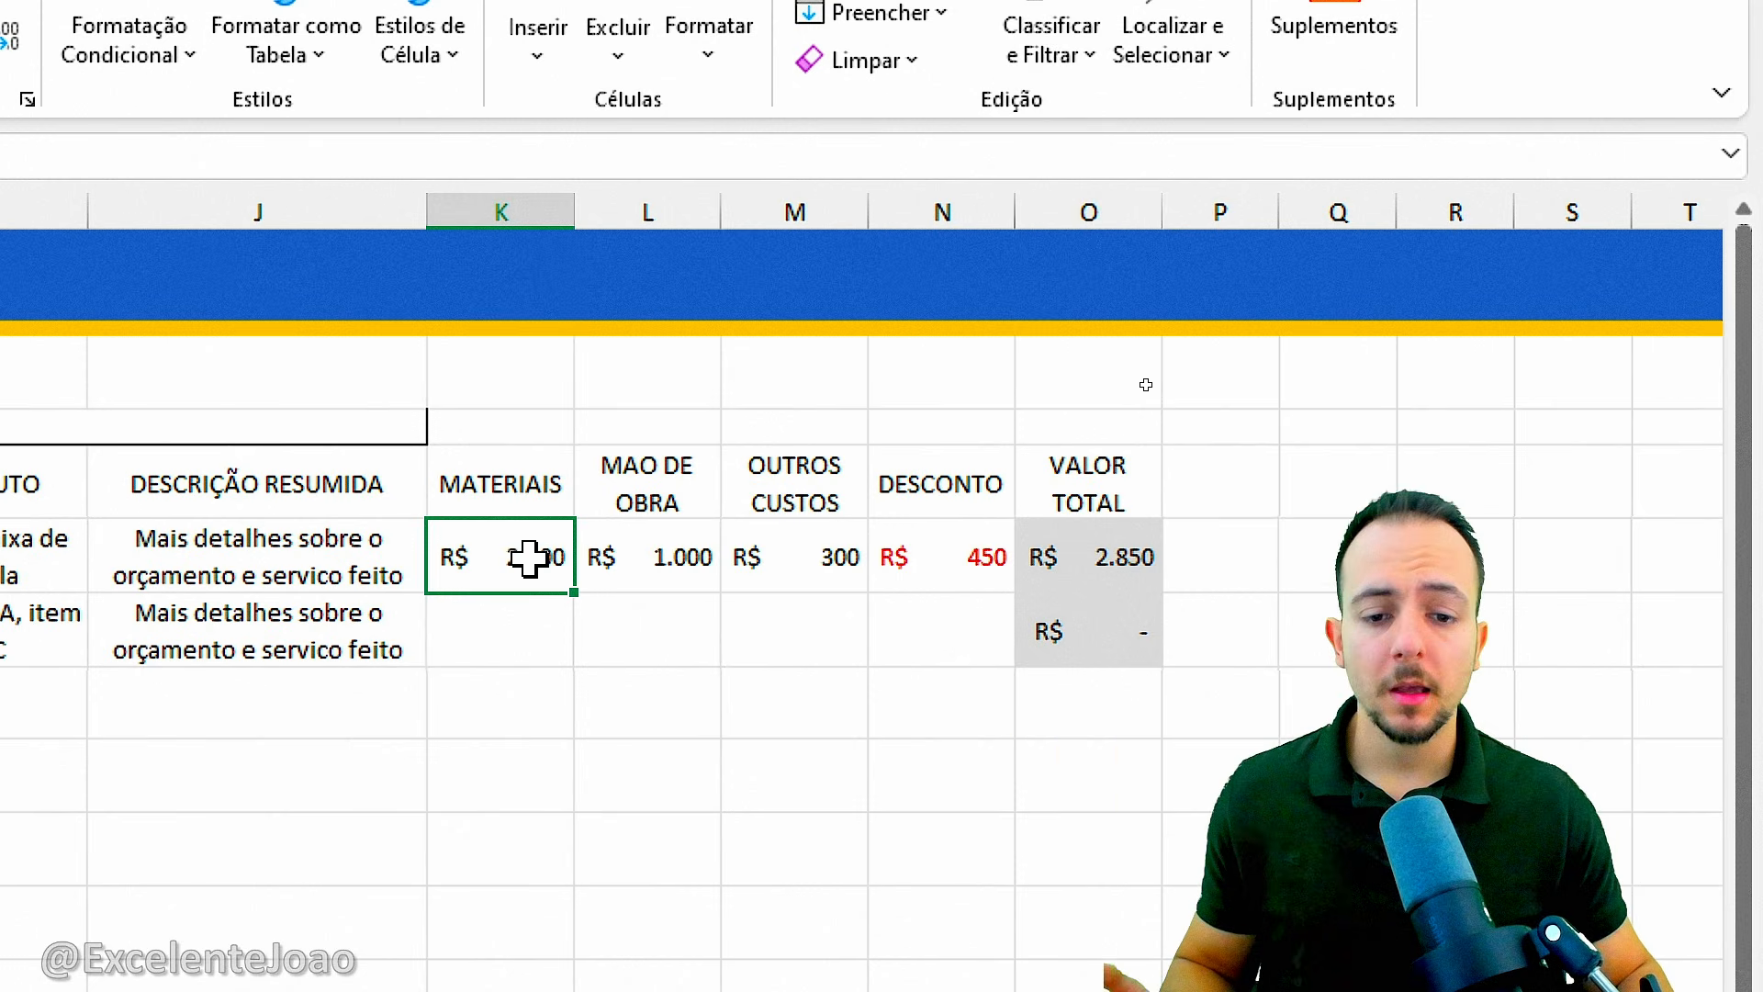
Set the font colour of the MATERIAIS, MAO DE OBRA and OUTROS CUSTOS cells K6:M7 to standard blue.
left_click_drag(529, 558, 1065, 680)
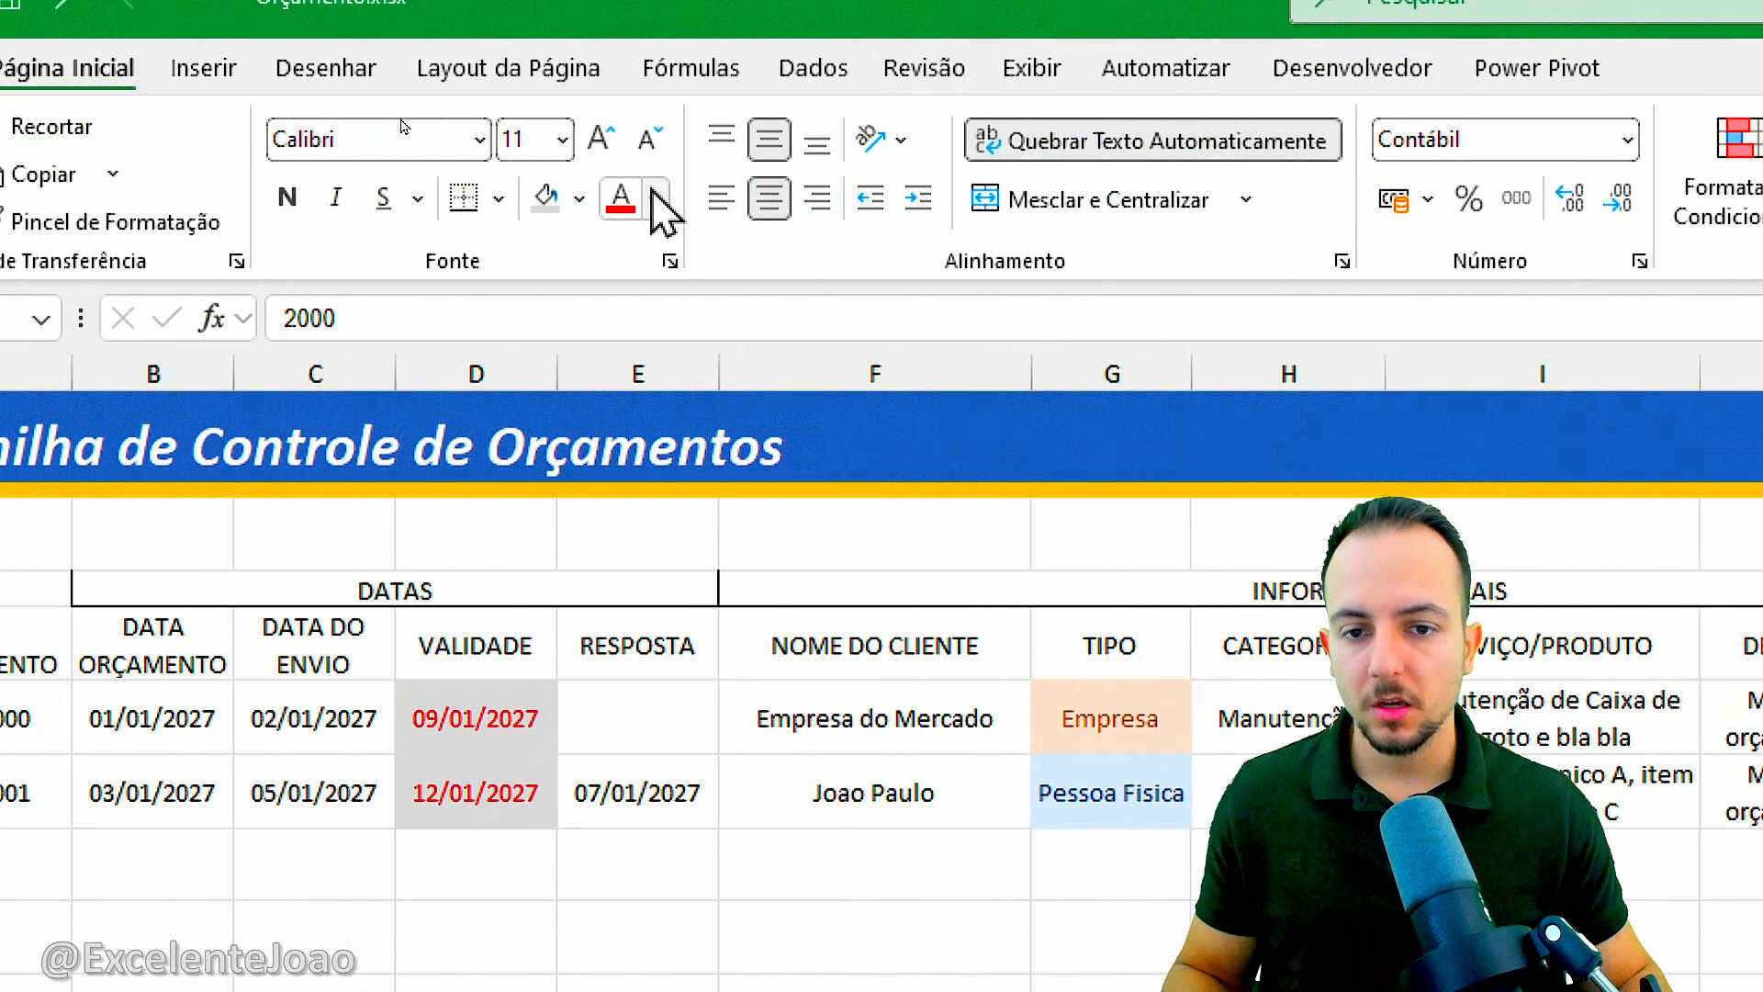
left_click(653, 198)
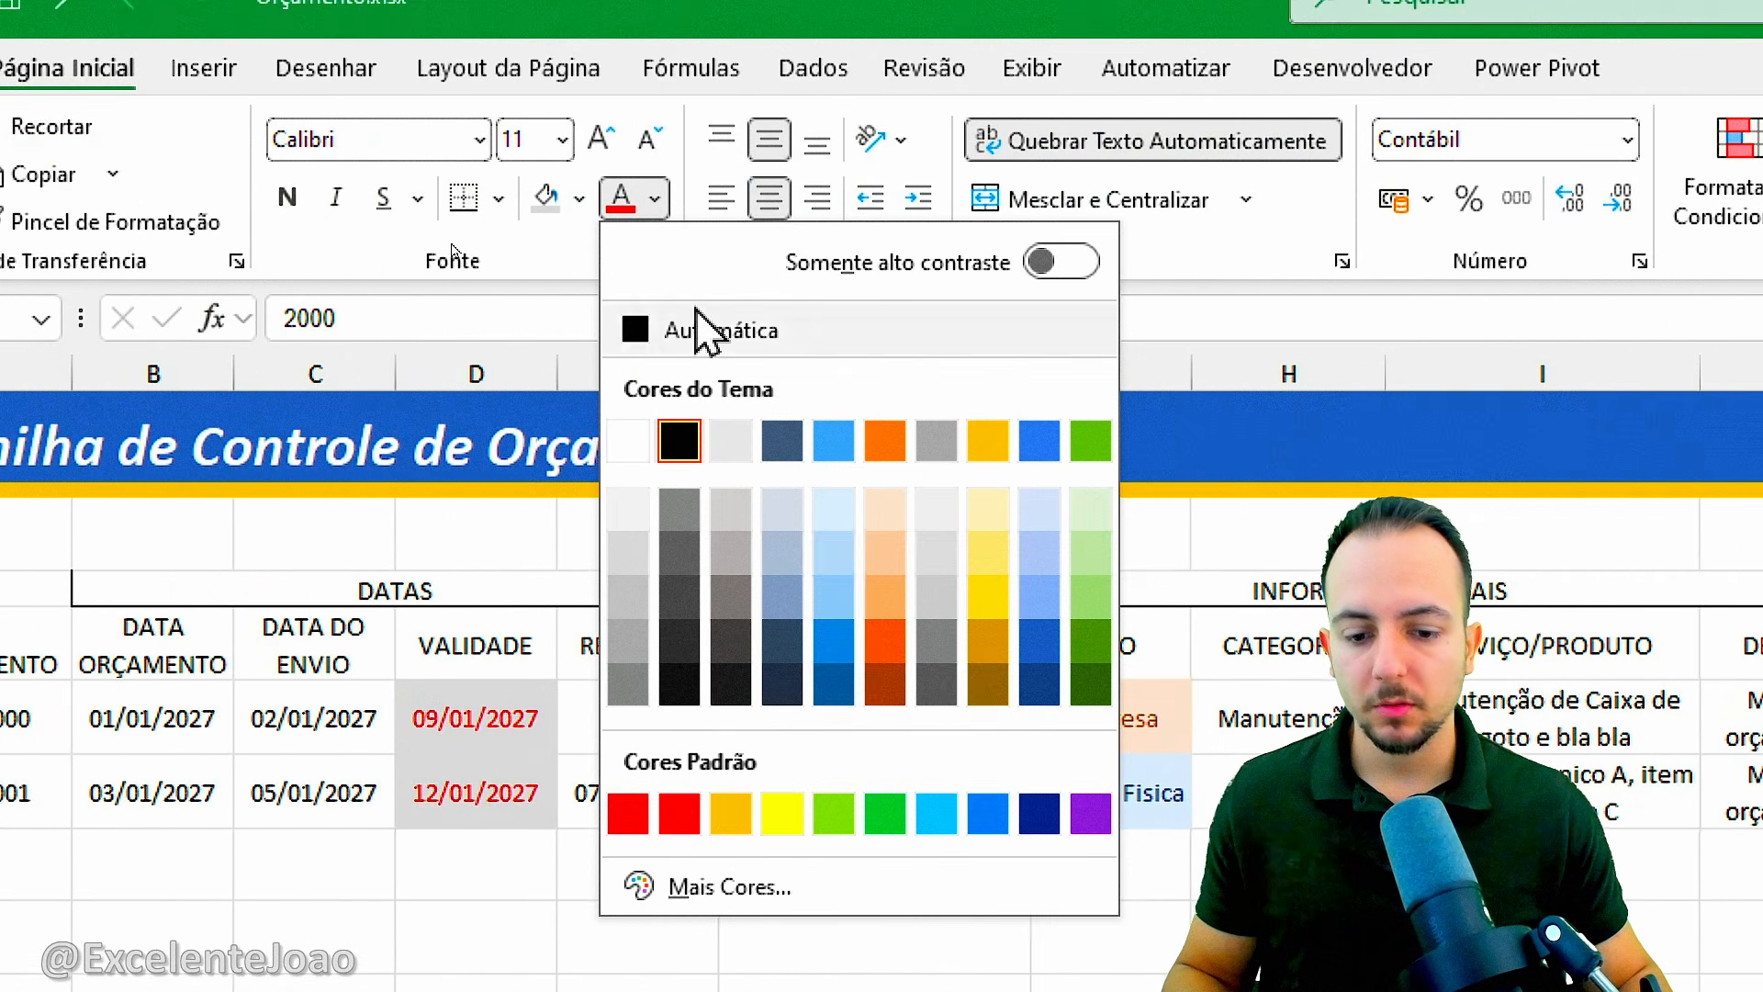
left_click(992, 813)
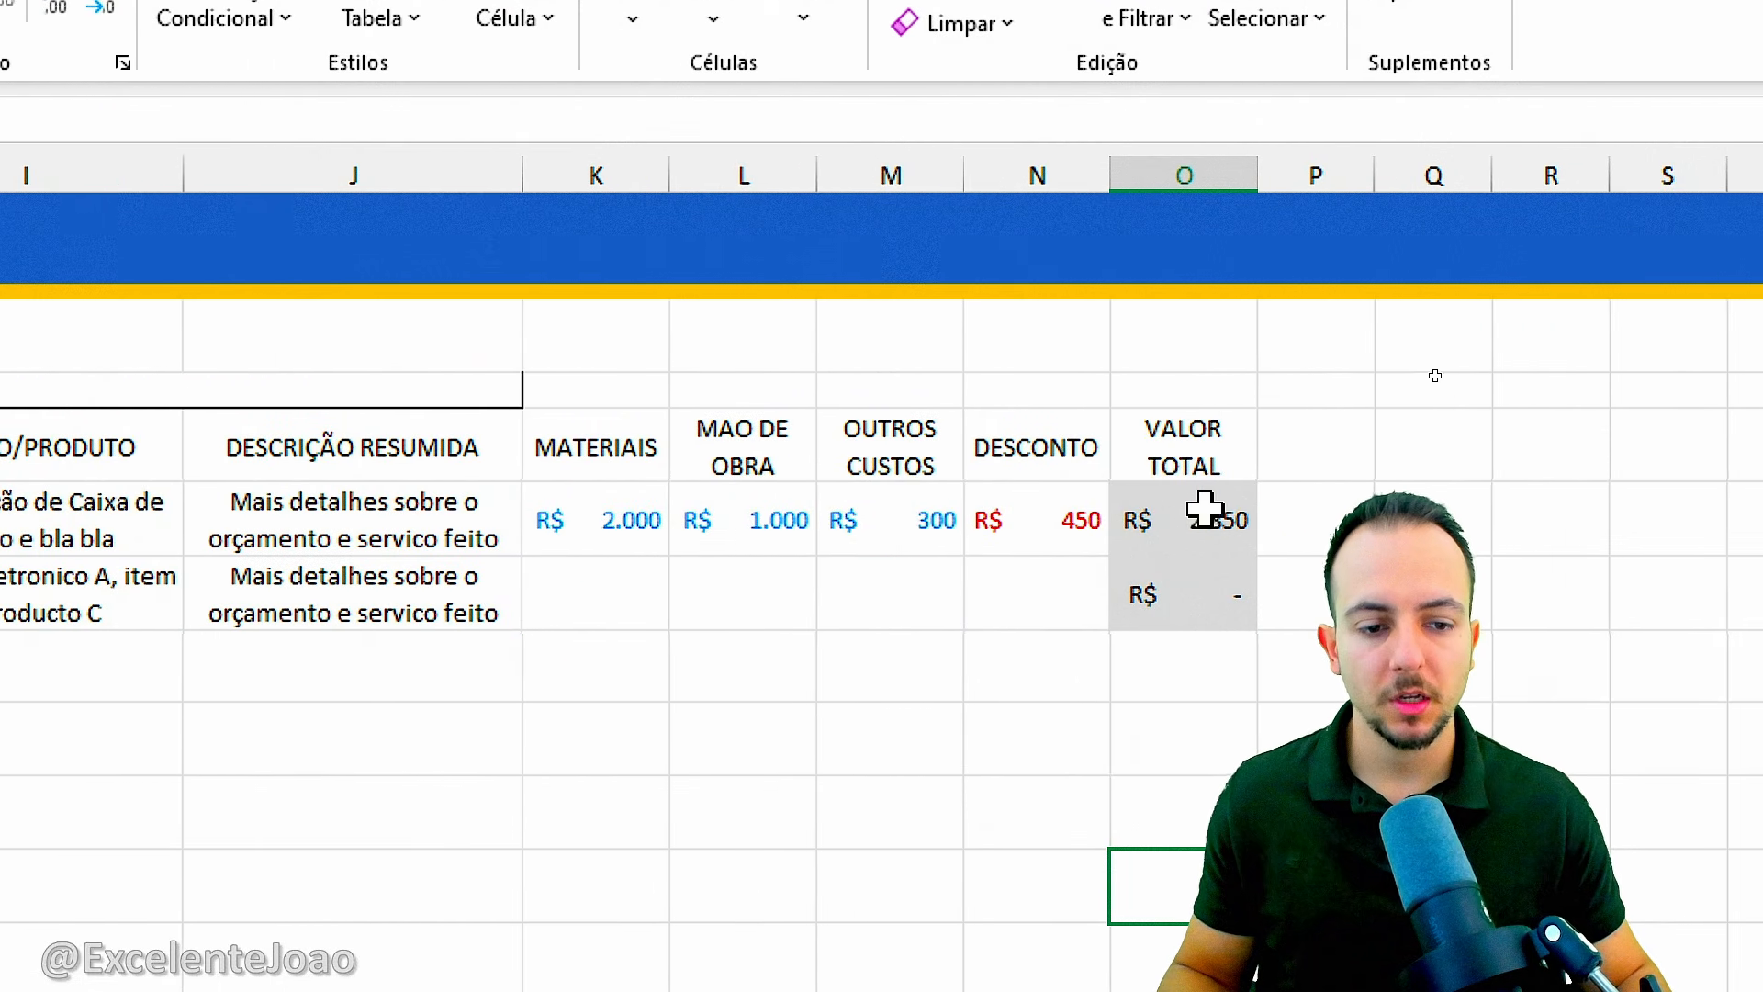
Merge and centre K4:O4 above the cost columns and enter the section heading VALORES R$.
left_click_drag(1206, 508, 1193, 602)
left_click(1169, 439)
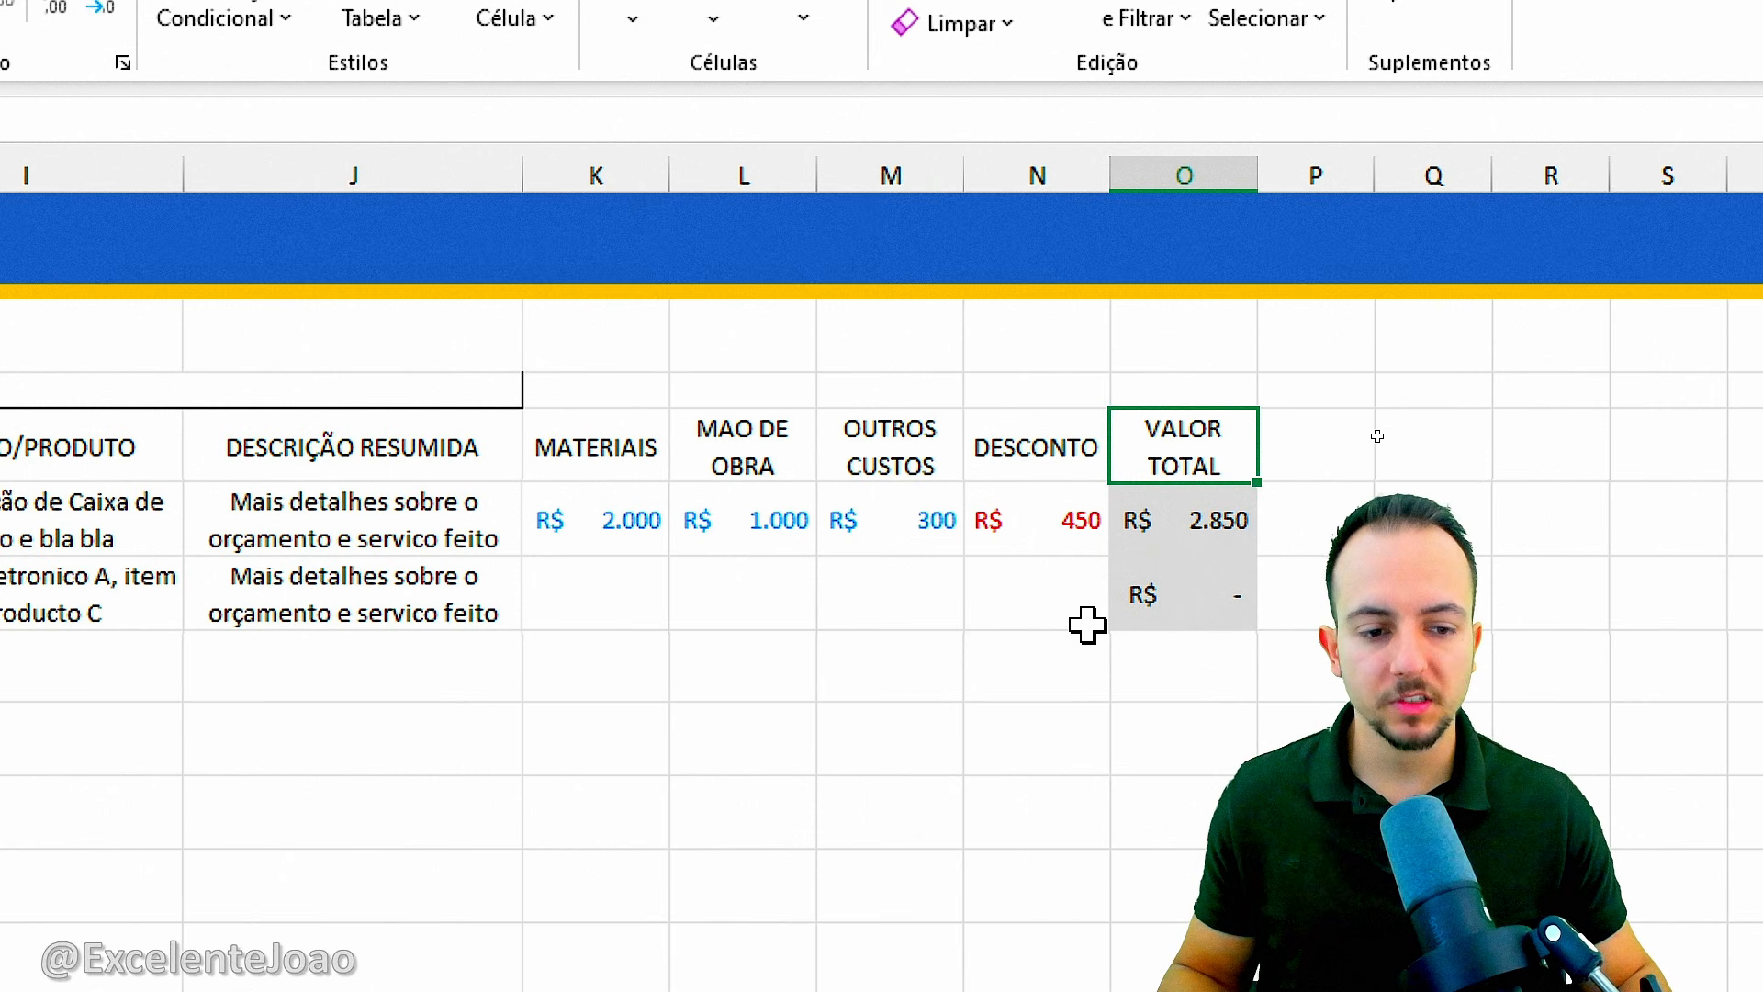
left_click_drag(612, 393, 1159, 385)
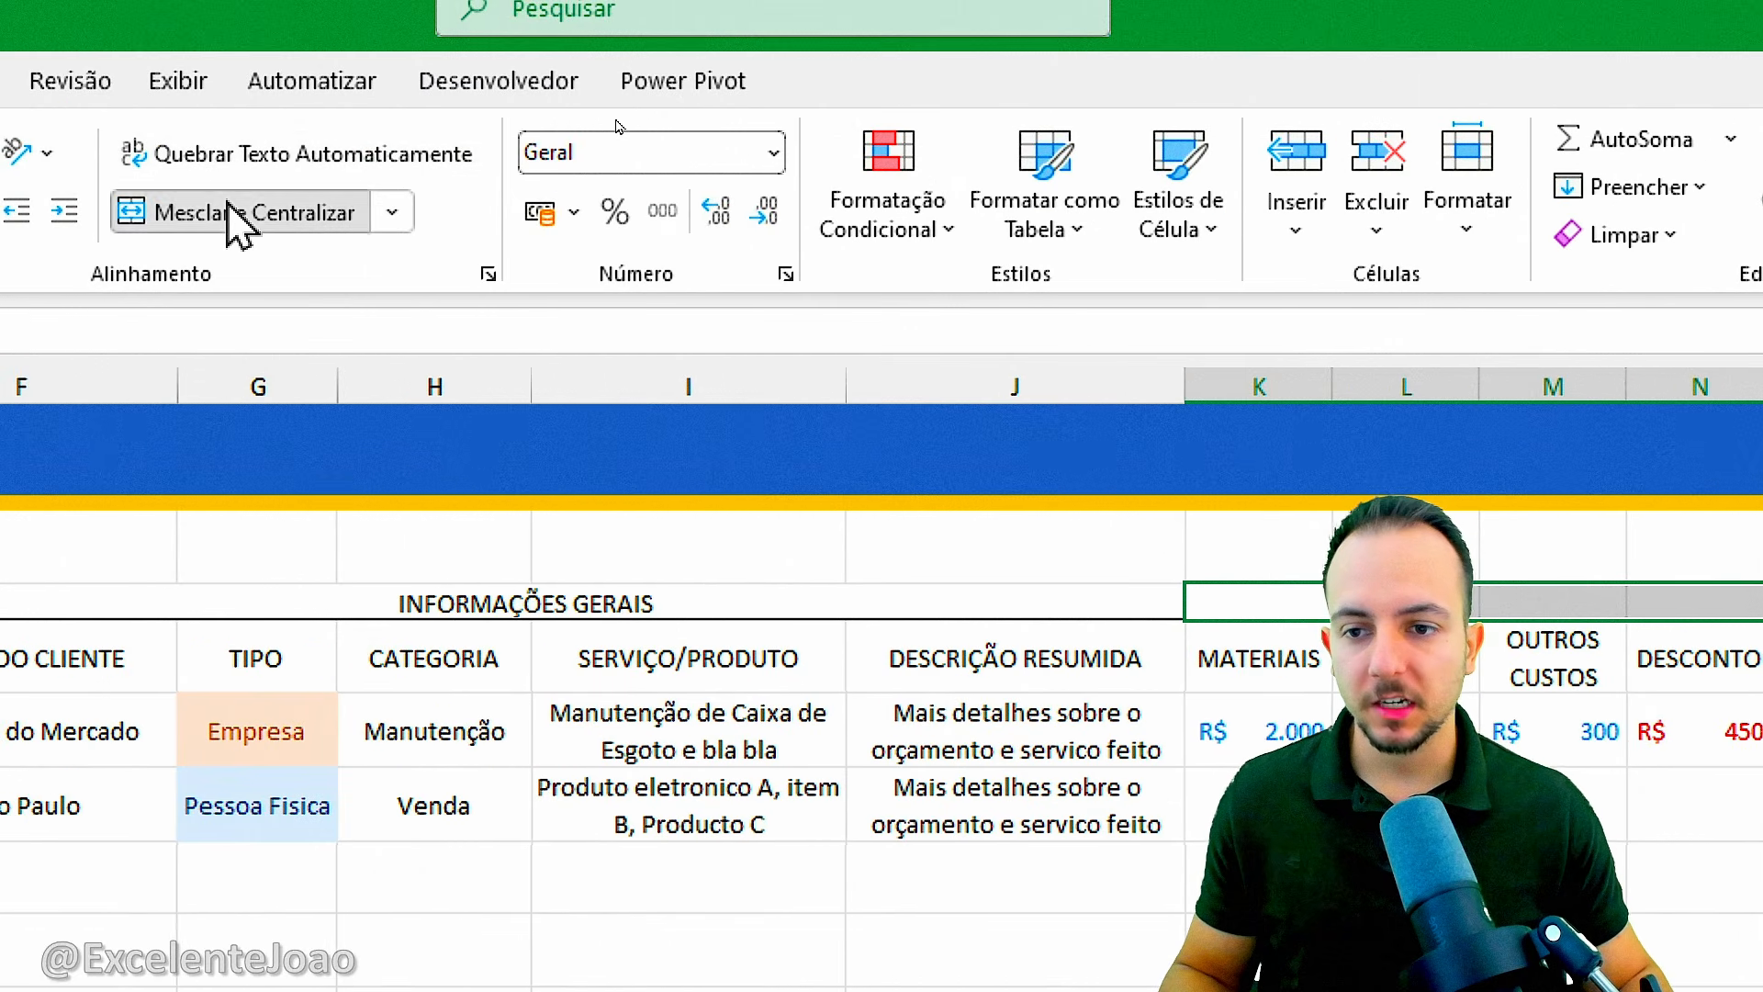
left_click(56, 106)
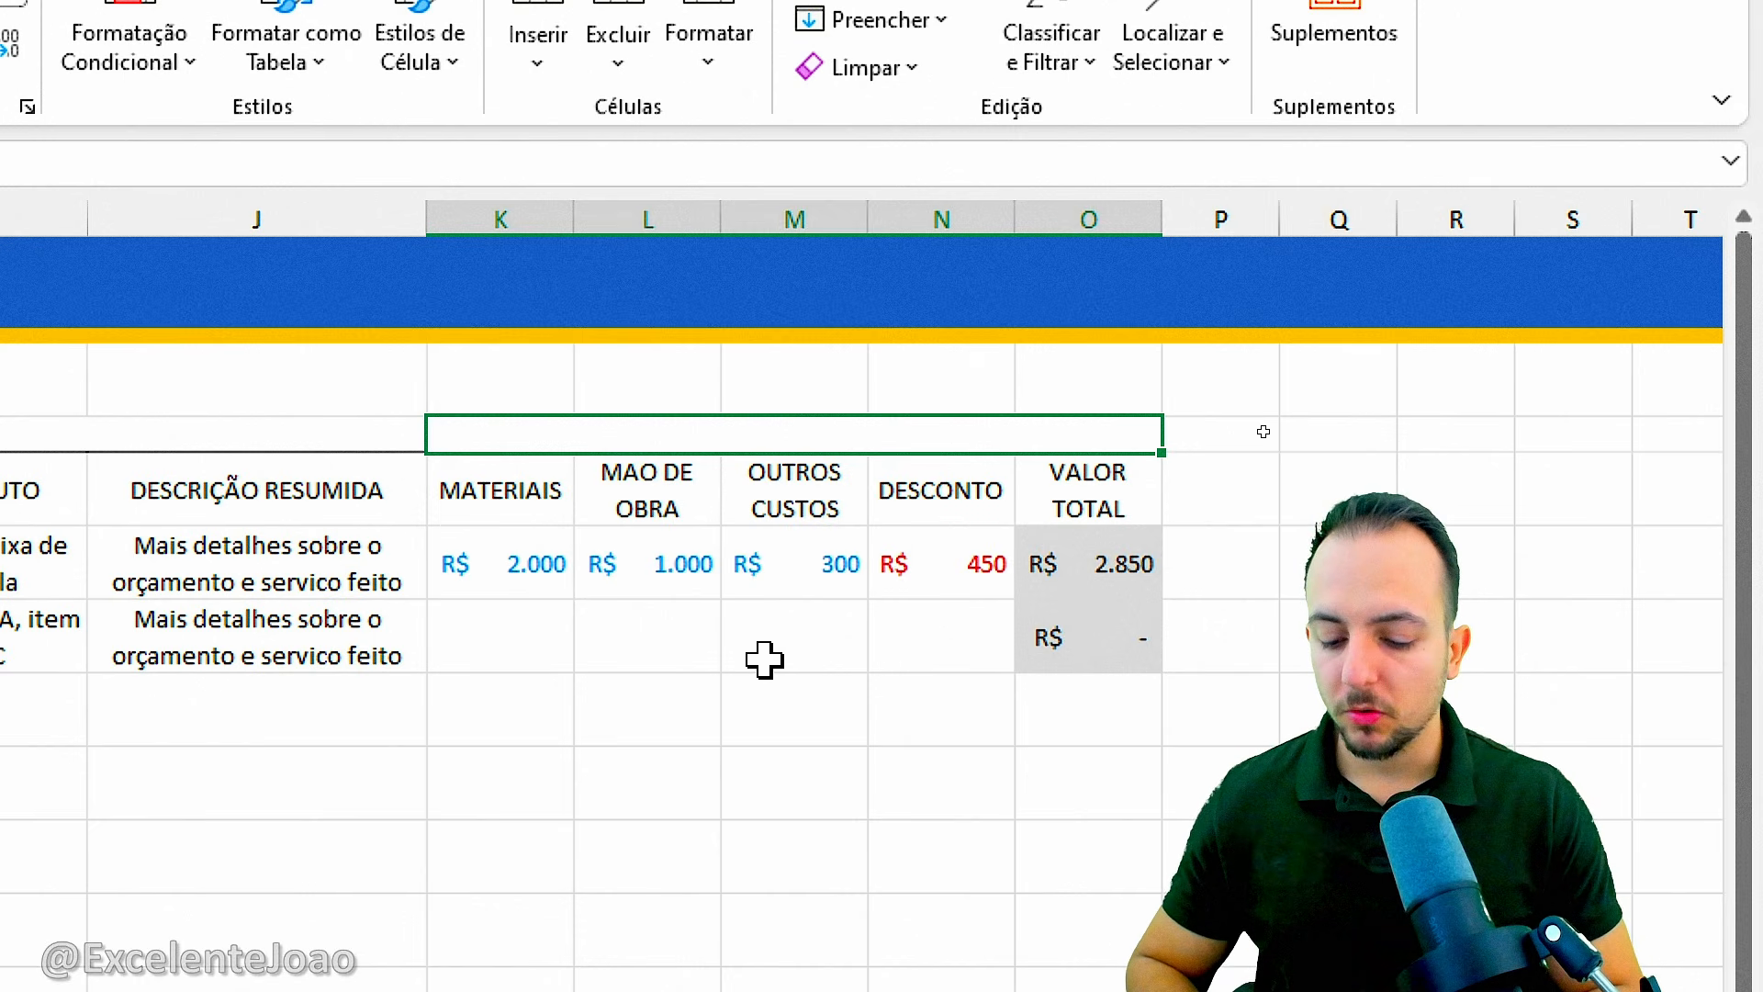
type("VALORES r$")
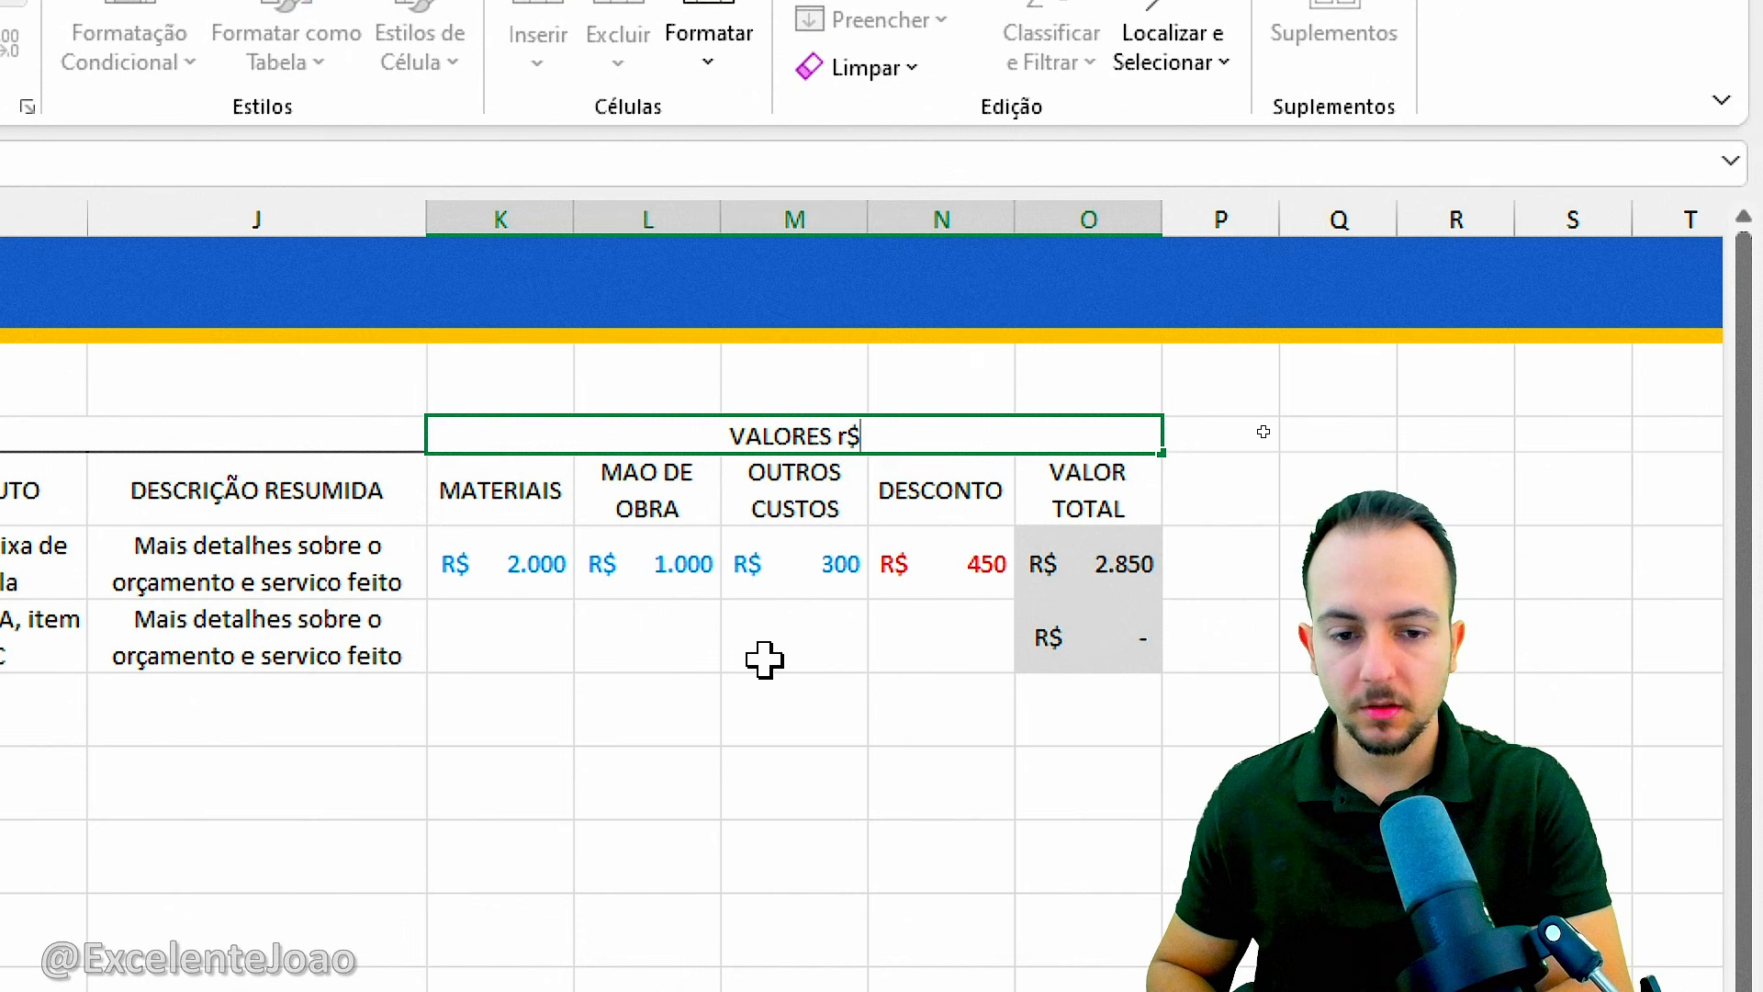
key("BackSpace")
key("BackSpace")
type("R$")
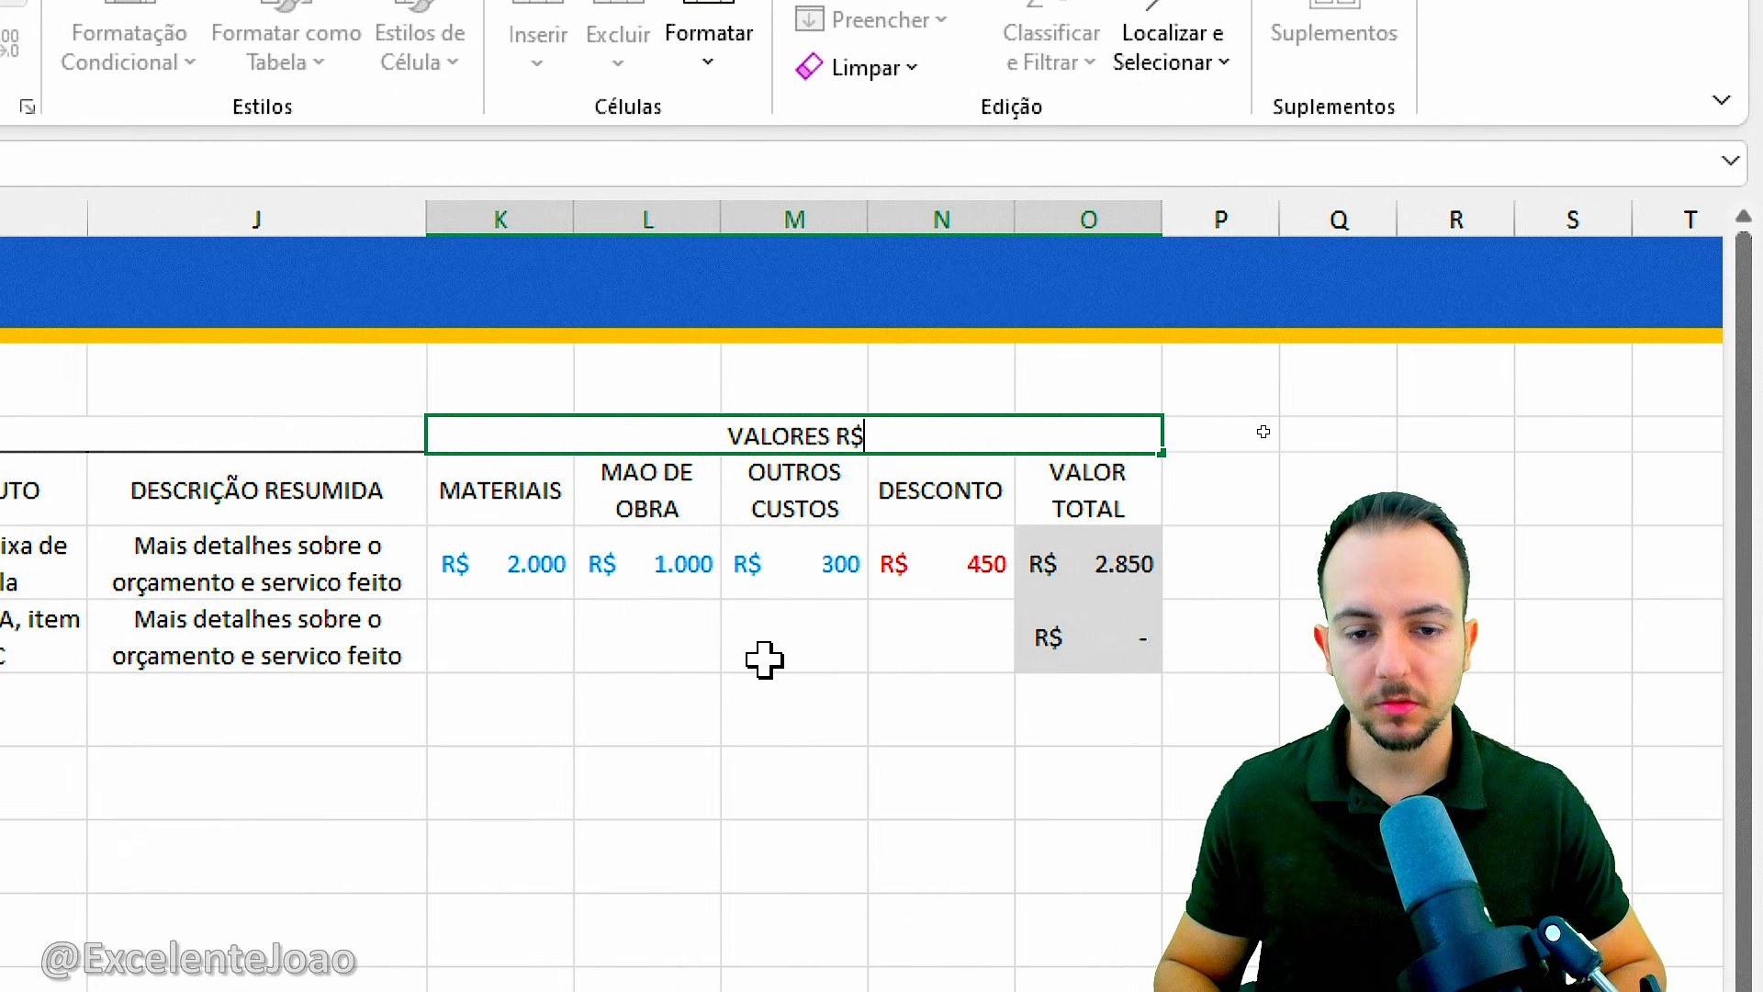
key("Return")
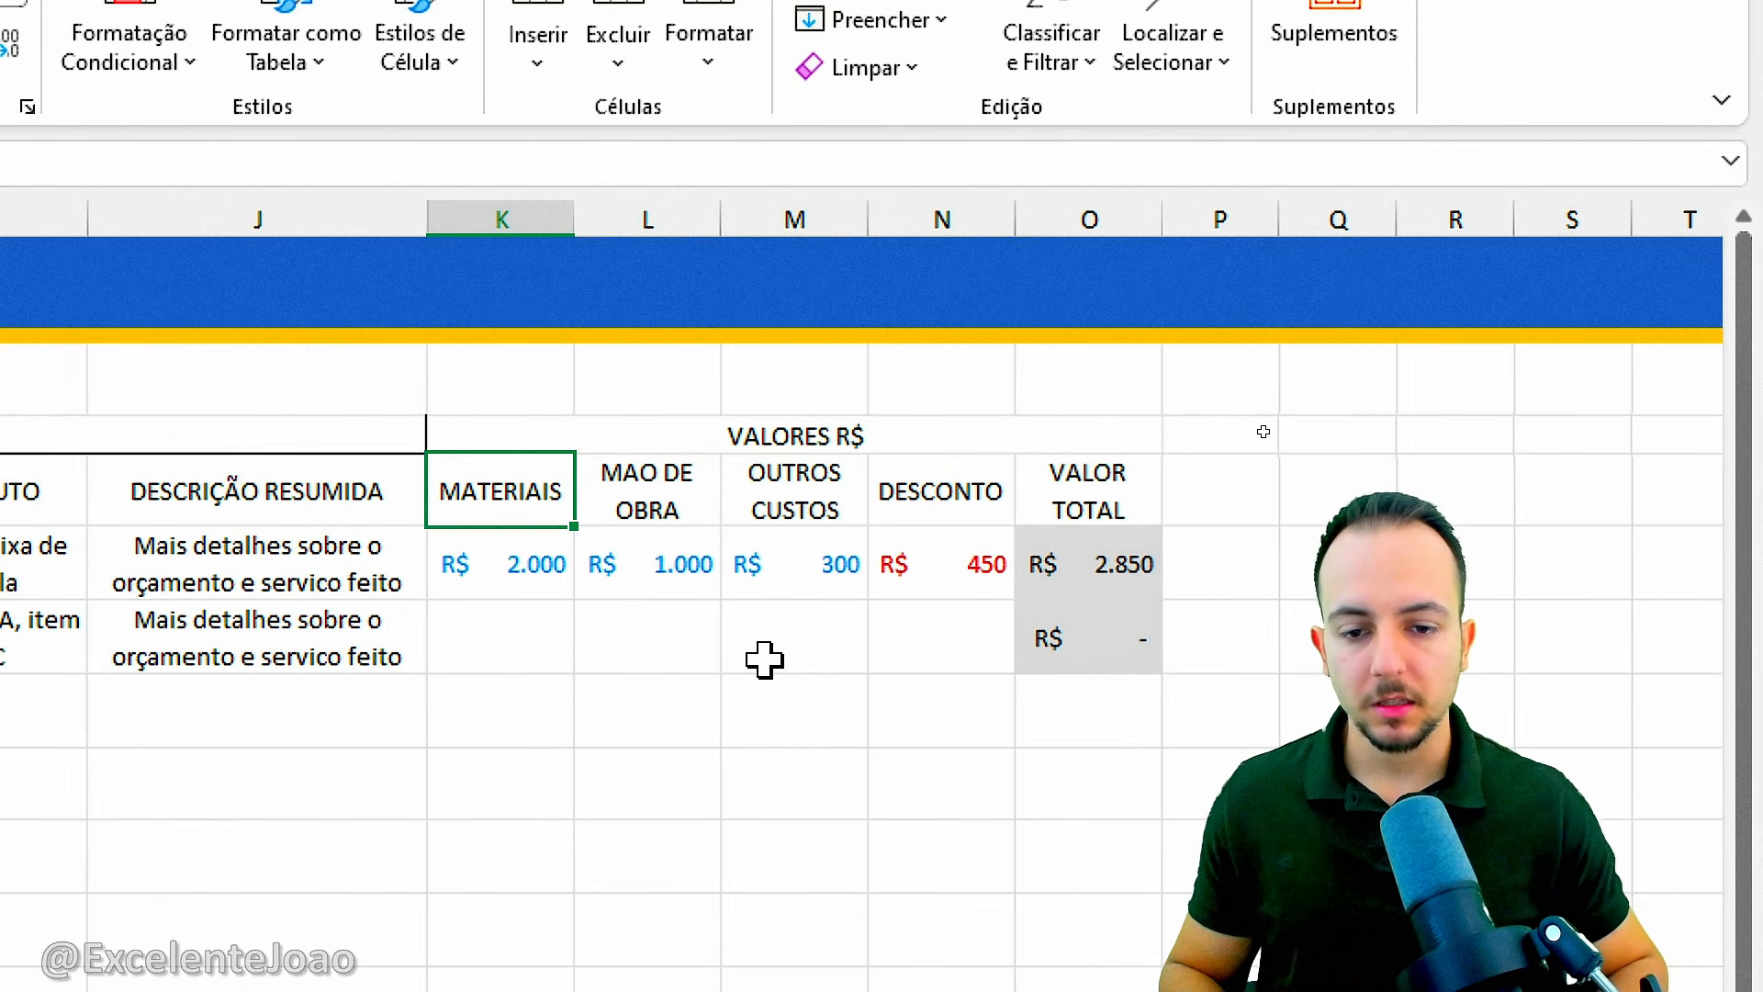
Add a right border and a bottom border to the merged VALORES R$ heading.
left_click(761, 444)
left_click(485, 200)
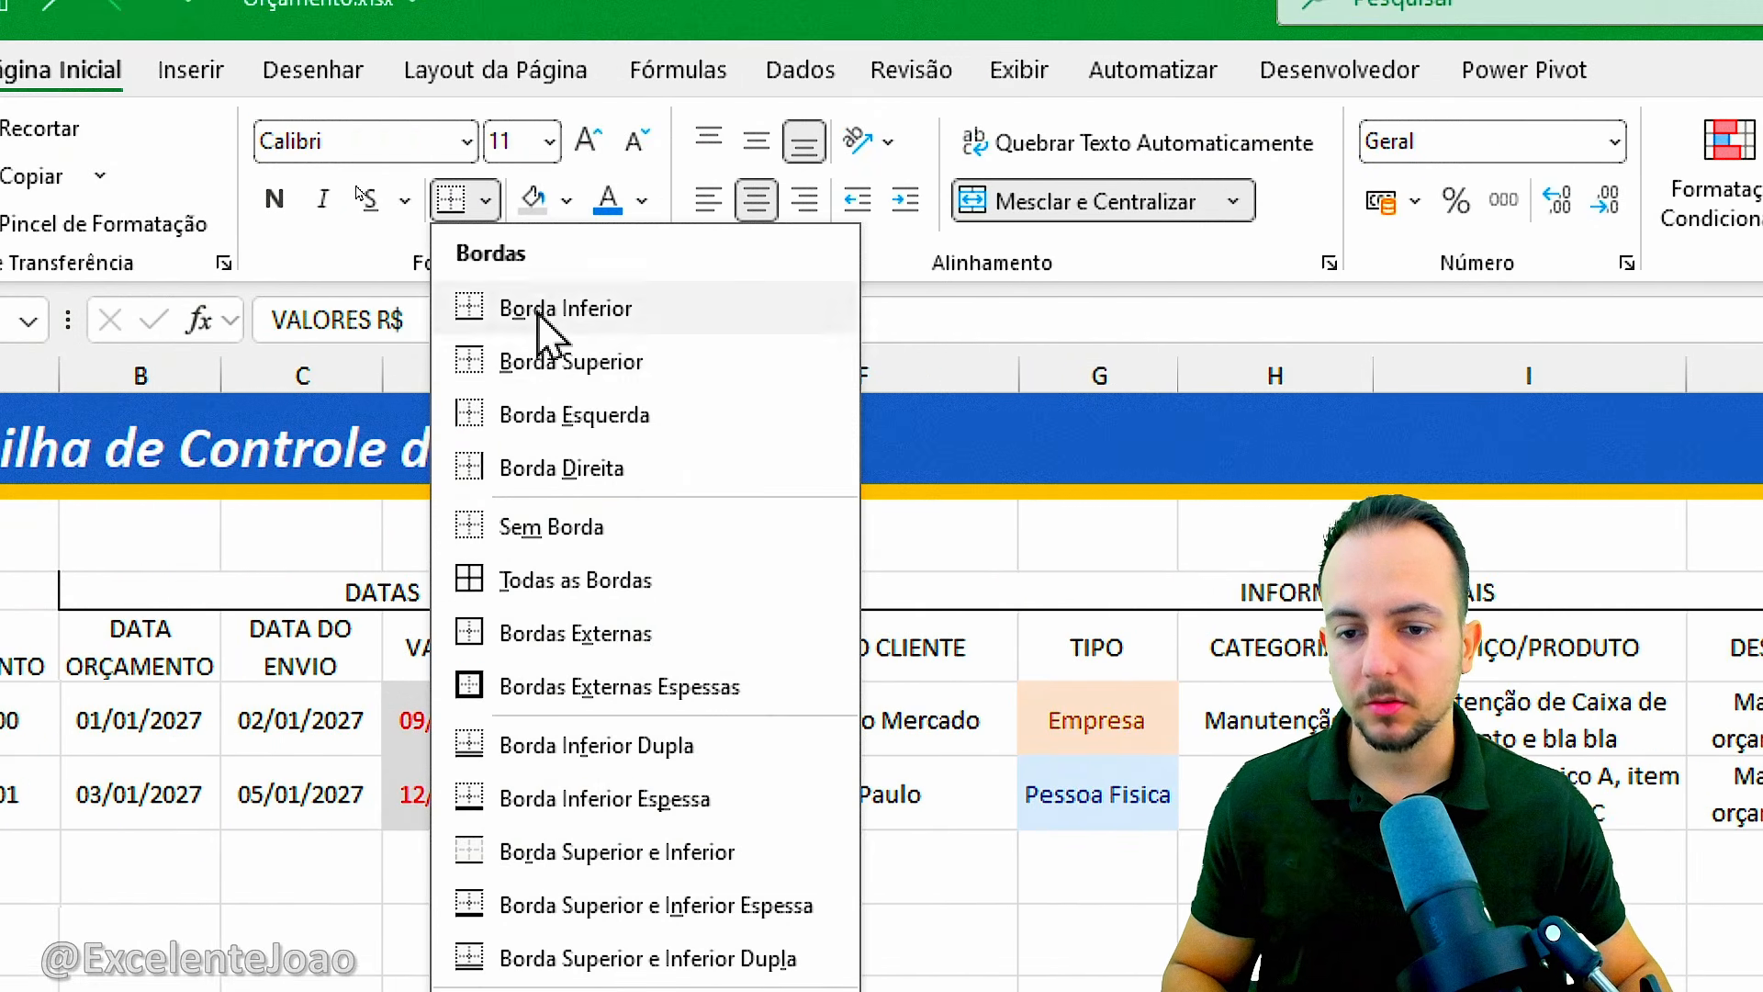
left_click(563, 467)
left_click(485, 200)
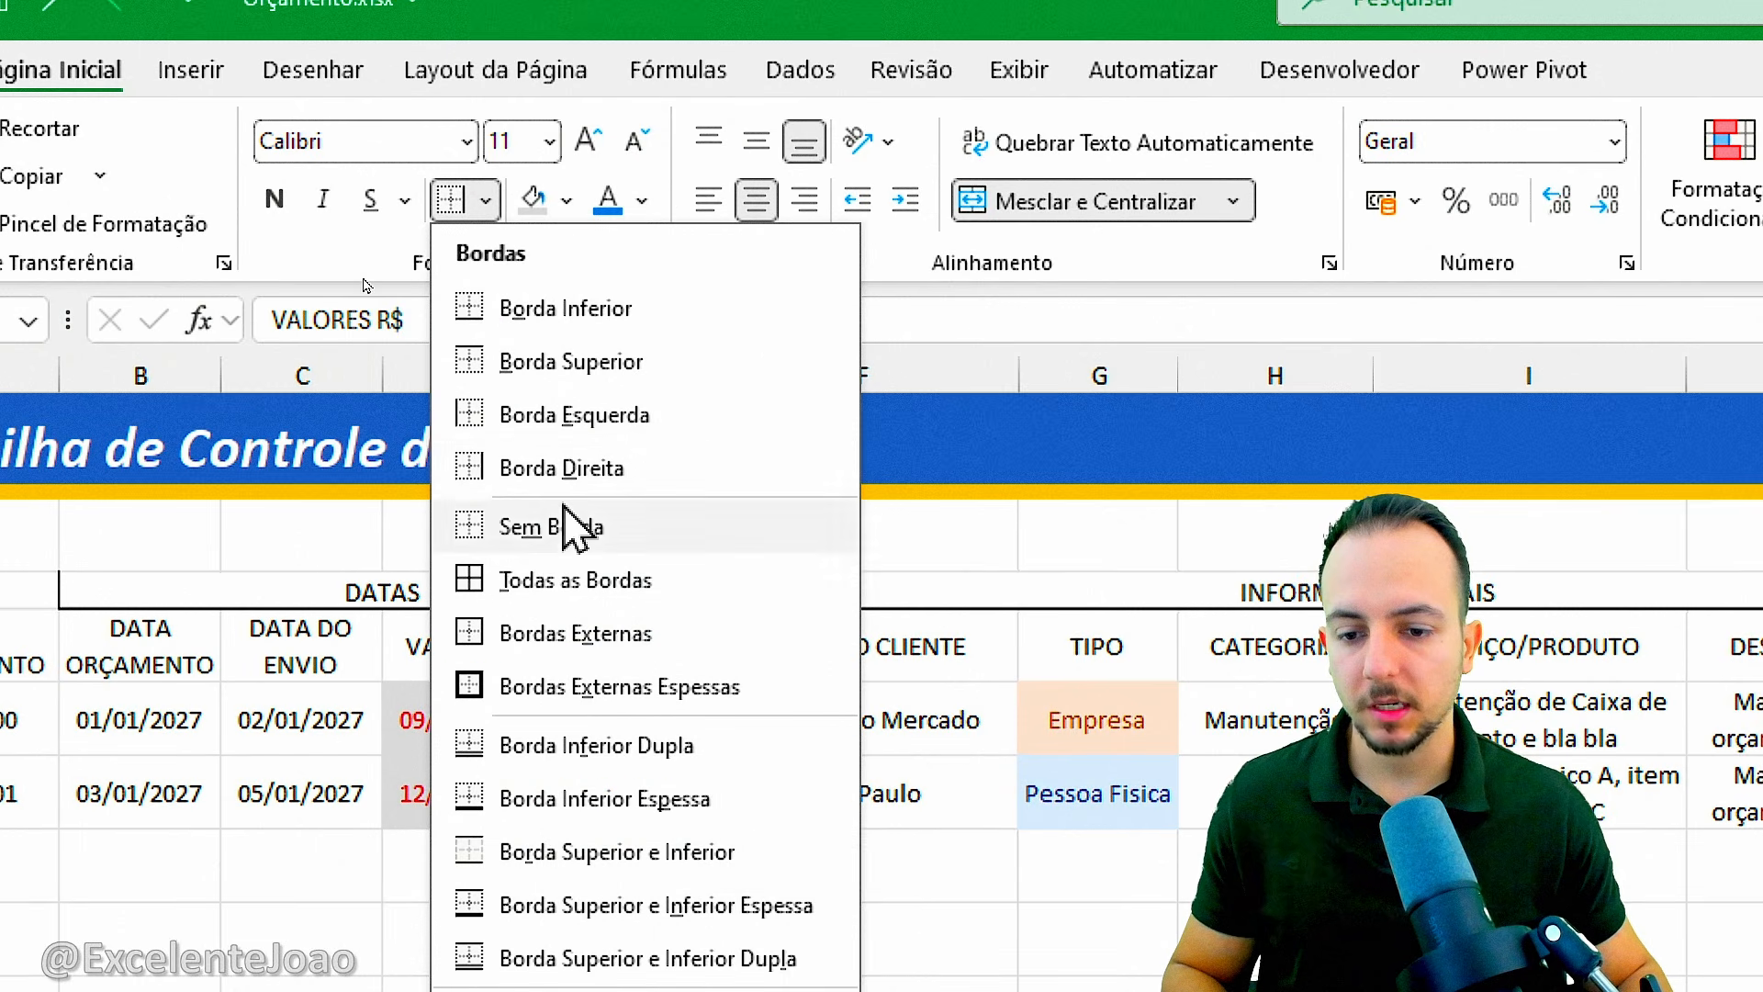
left_click(549, 322)
left_click(1220, 849)
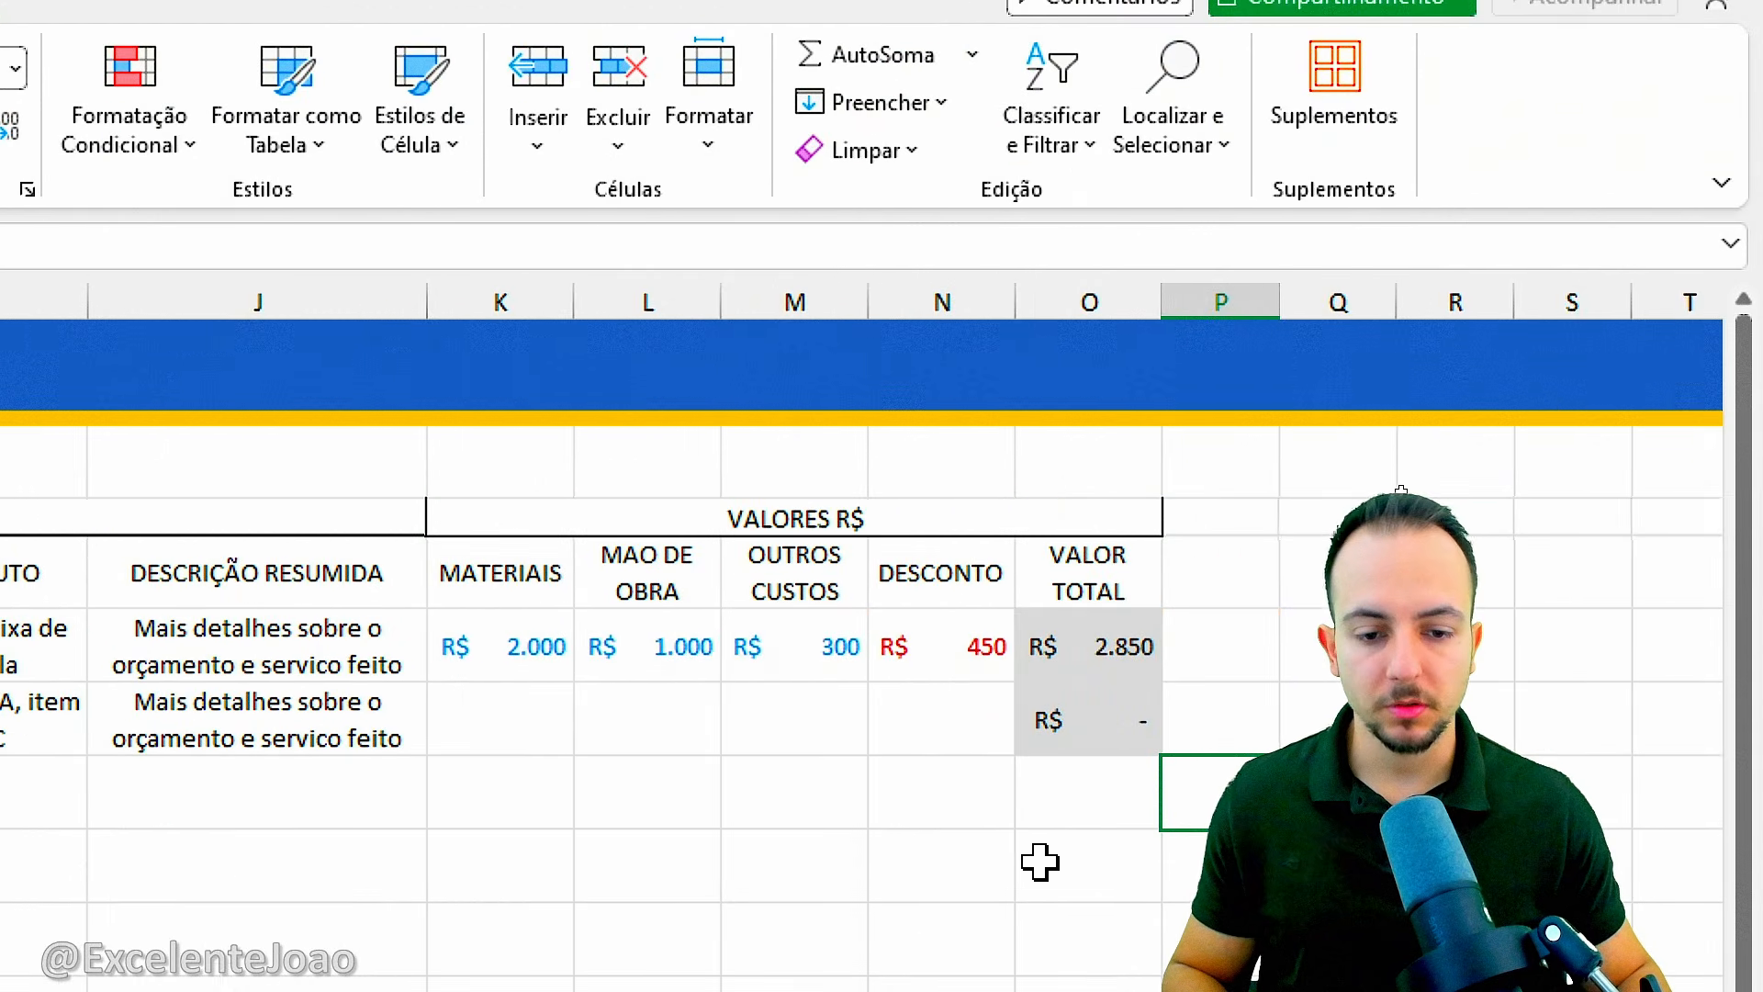
left_click_drag(543, 527, 1114, 662)
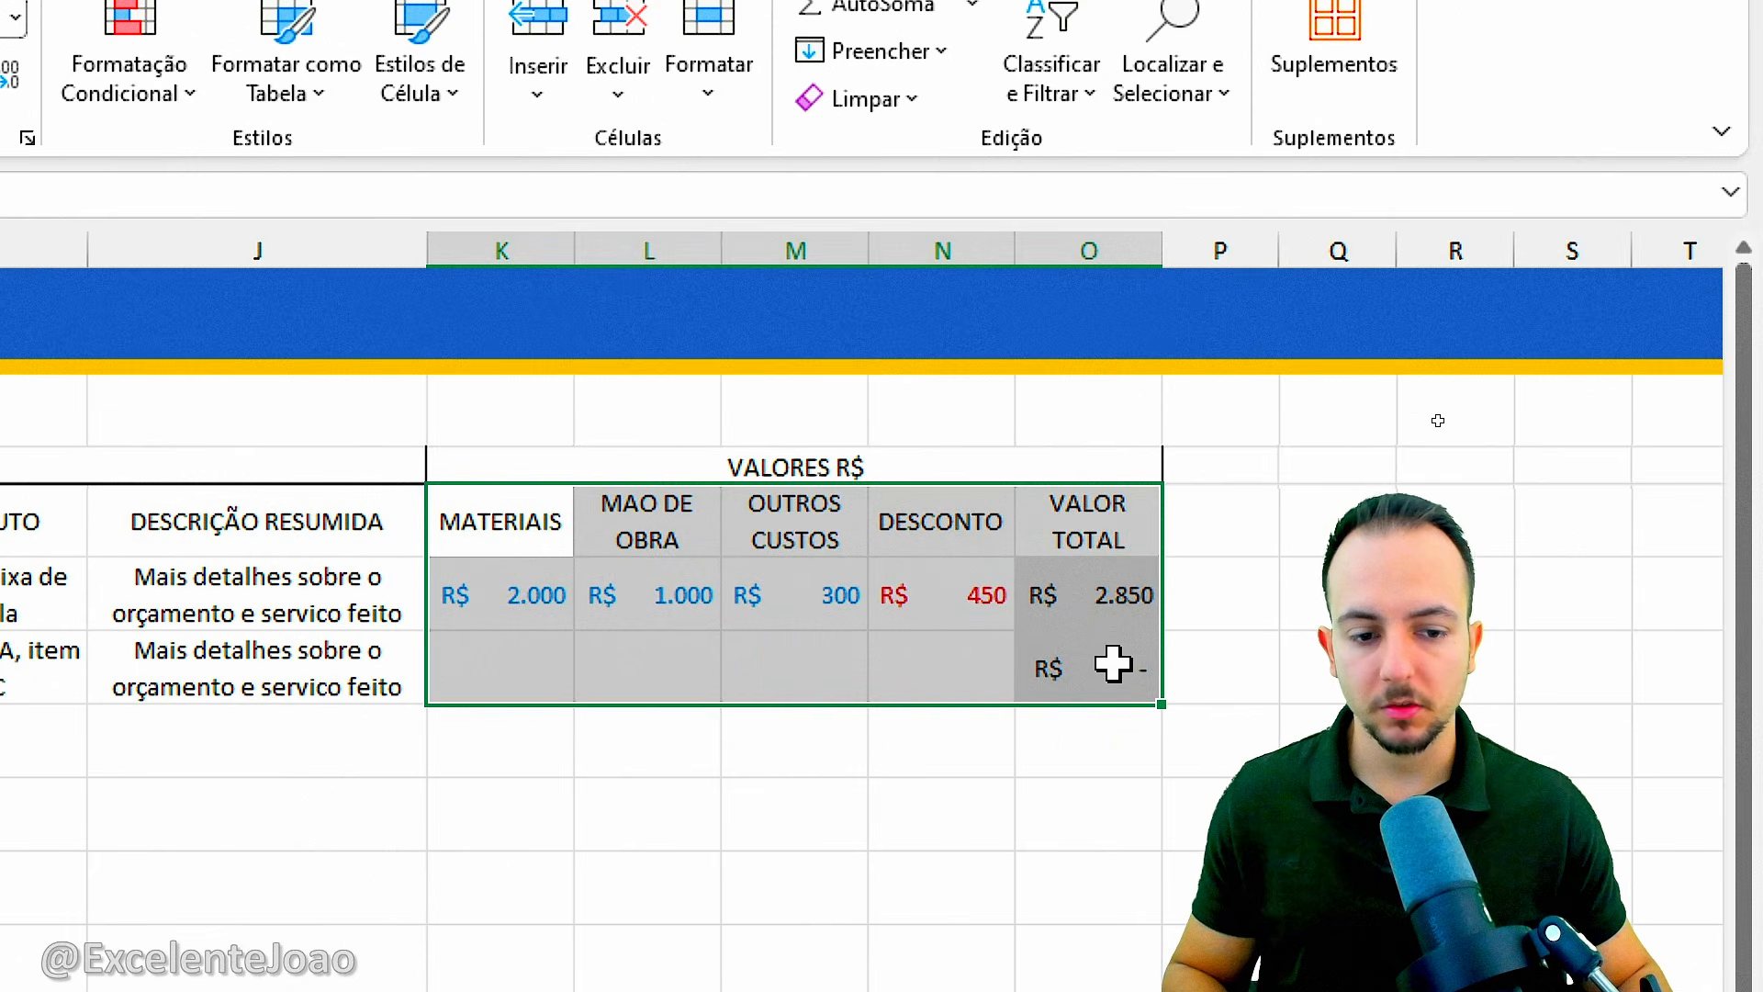
left_click(499, 592)
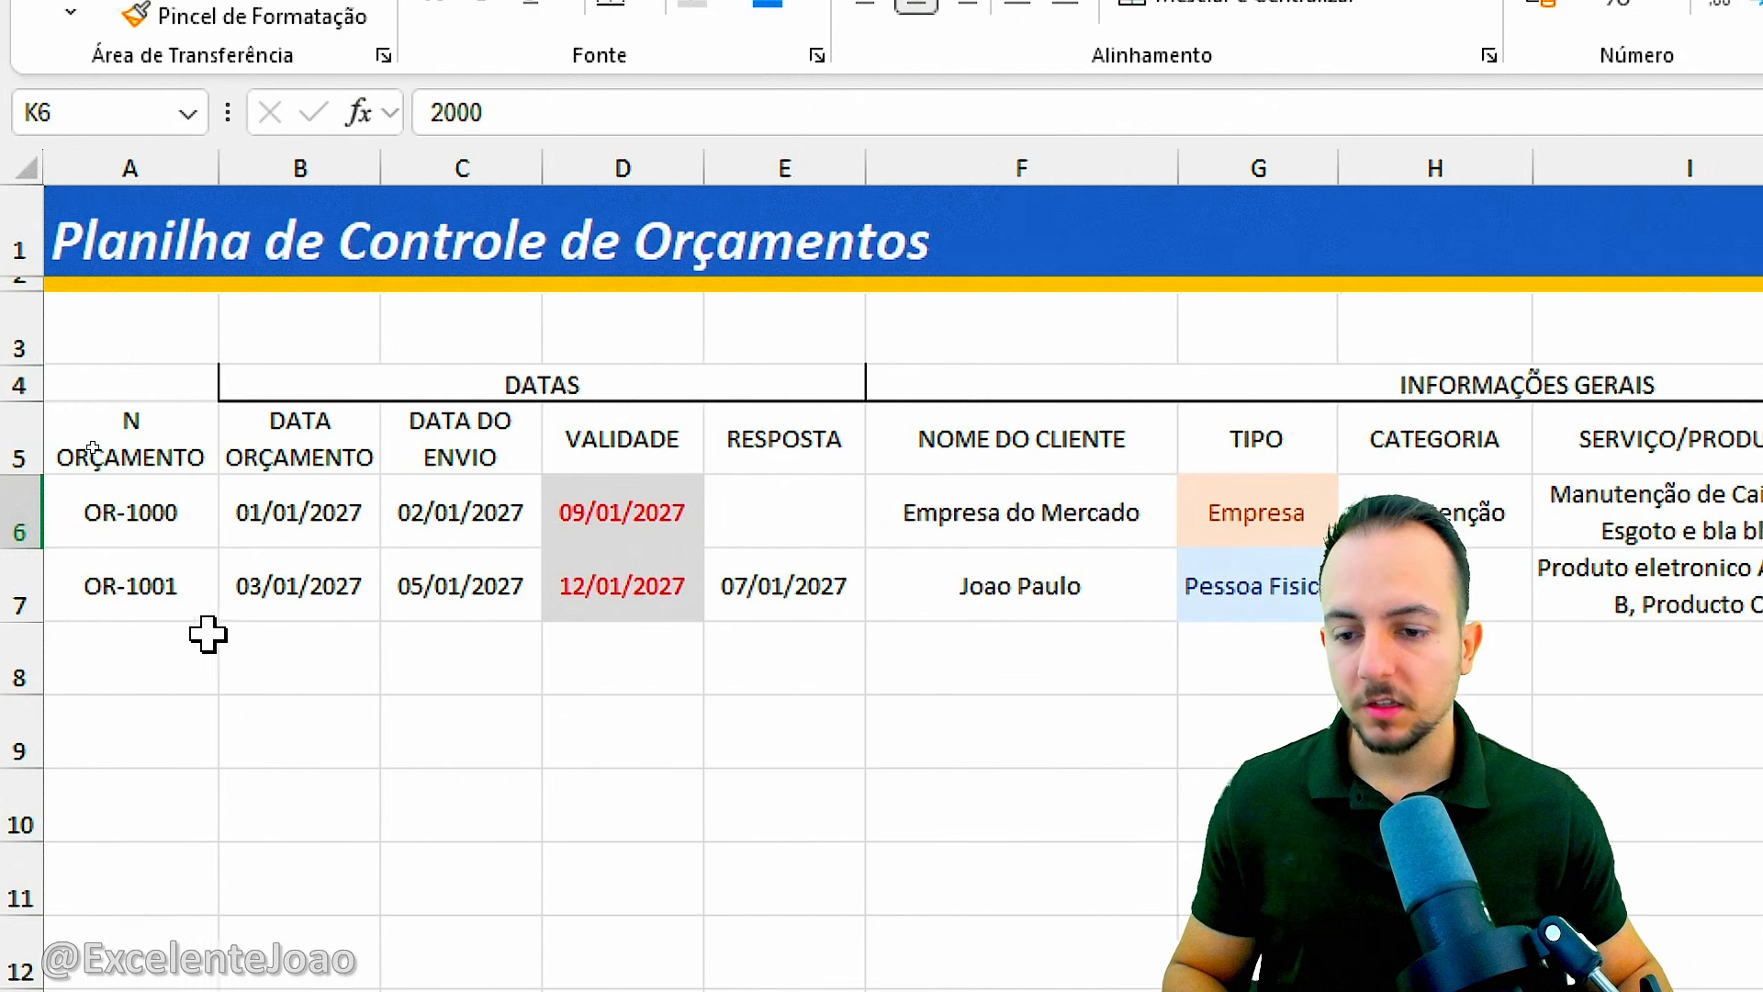
left_click(11, 578)
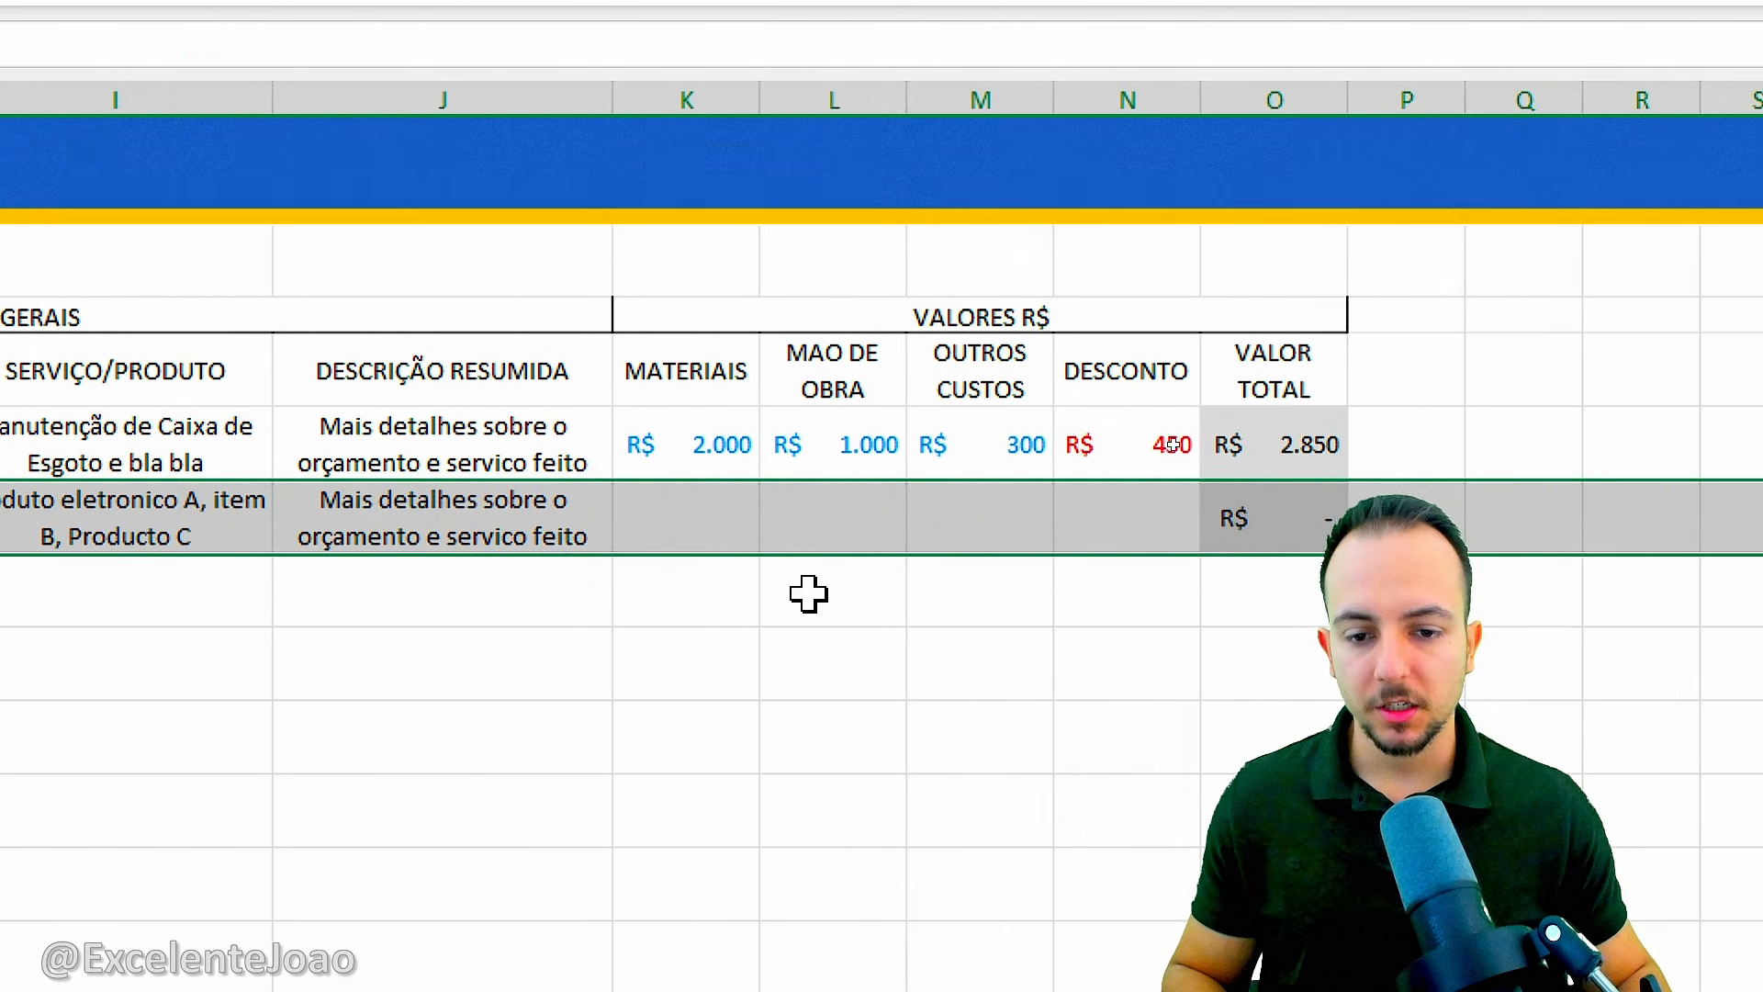
Fill row 7 with 950 for MATERIAIS and 0 for MAO DE OBRA, OUTROS CUSTOS and DESCONTO.
left_click(1611, 579)
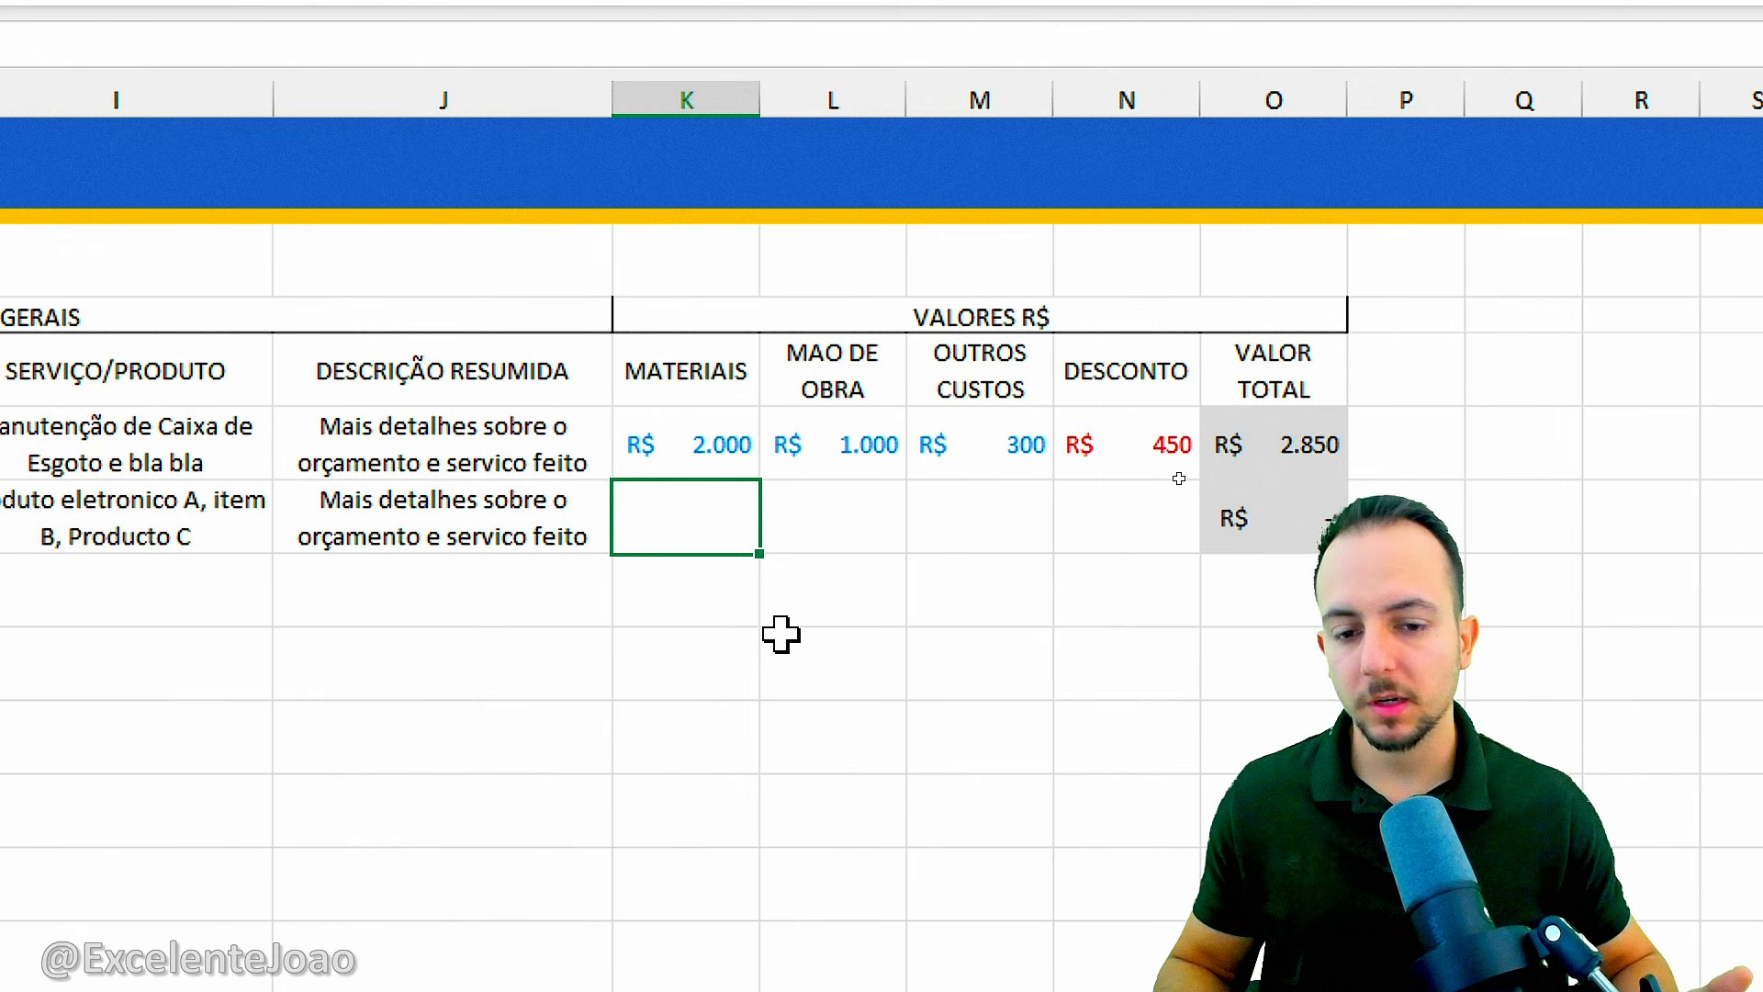
type("950")
key("Tab")
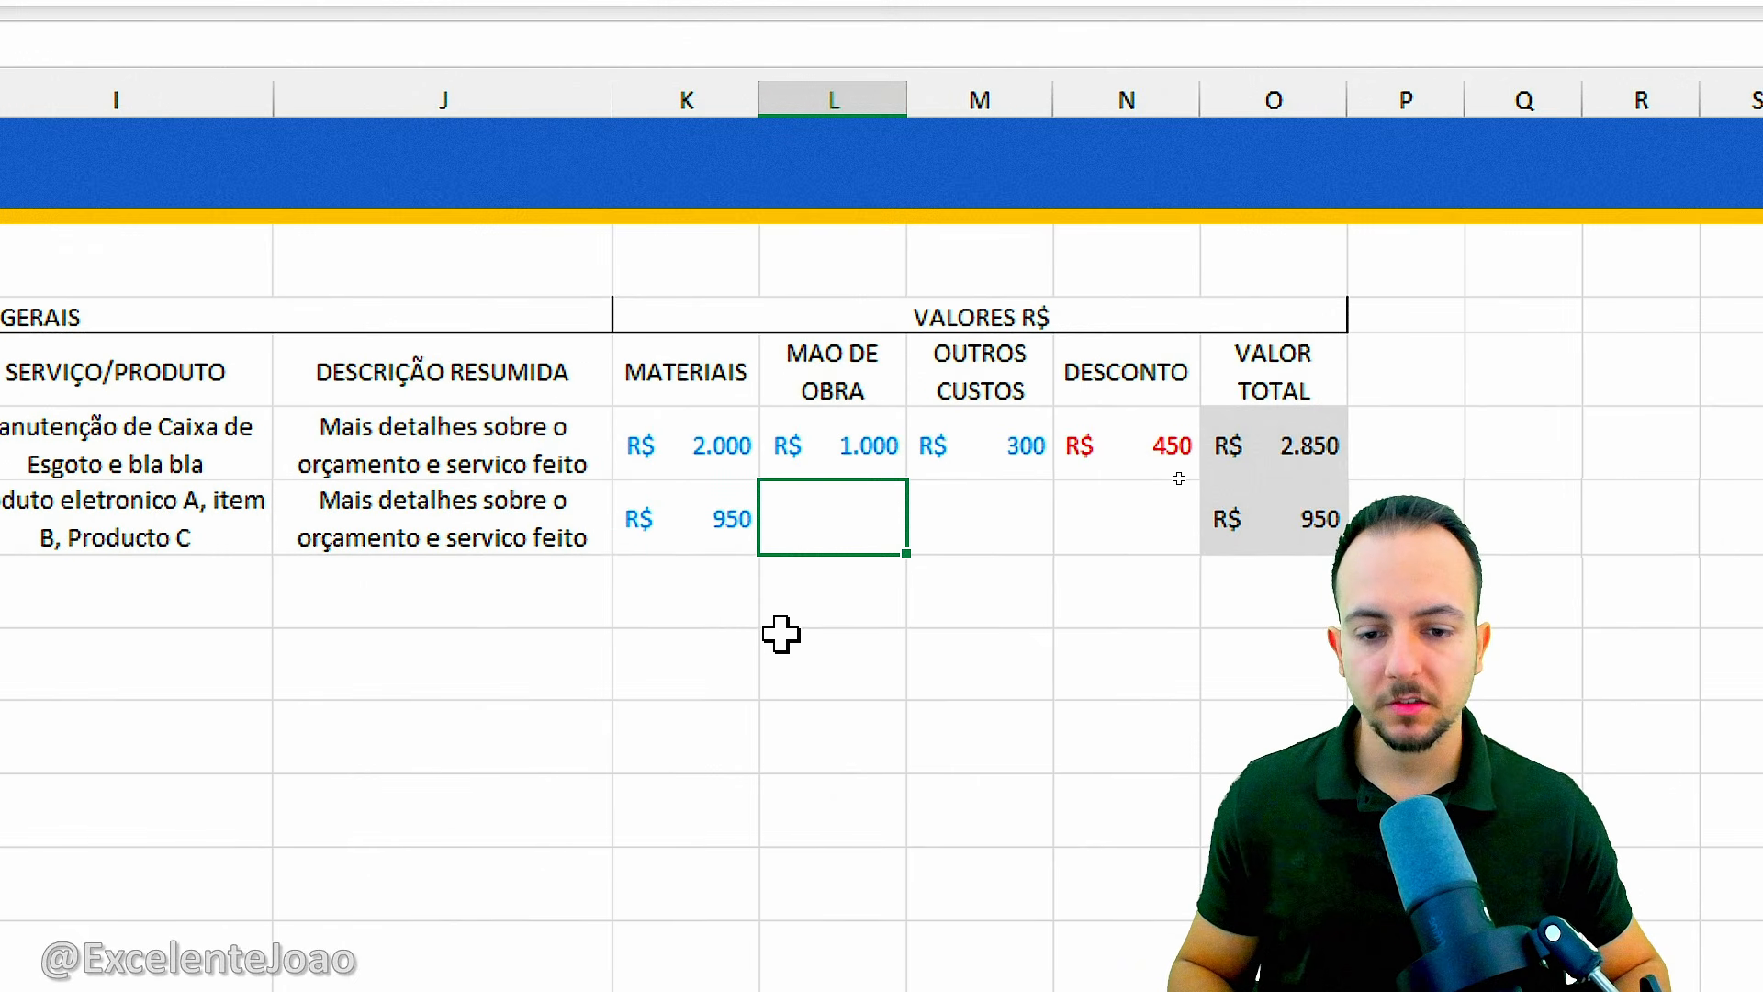
type("0")
key("Tab")
type("0")
key("Tab")
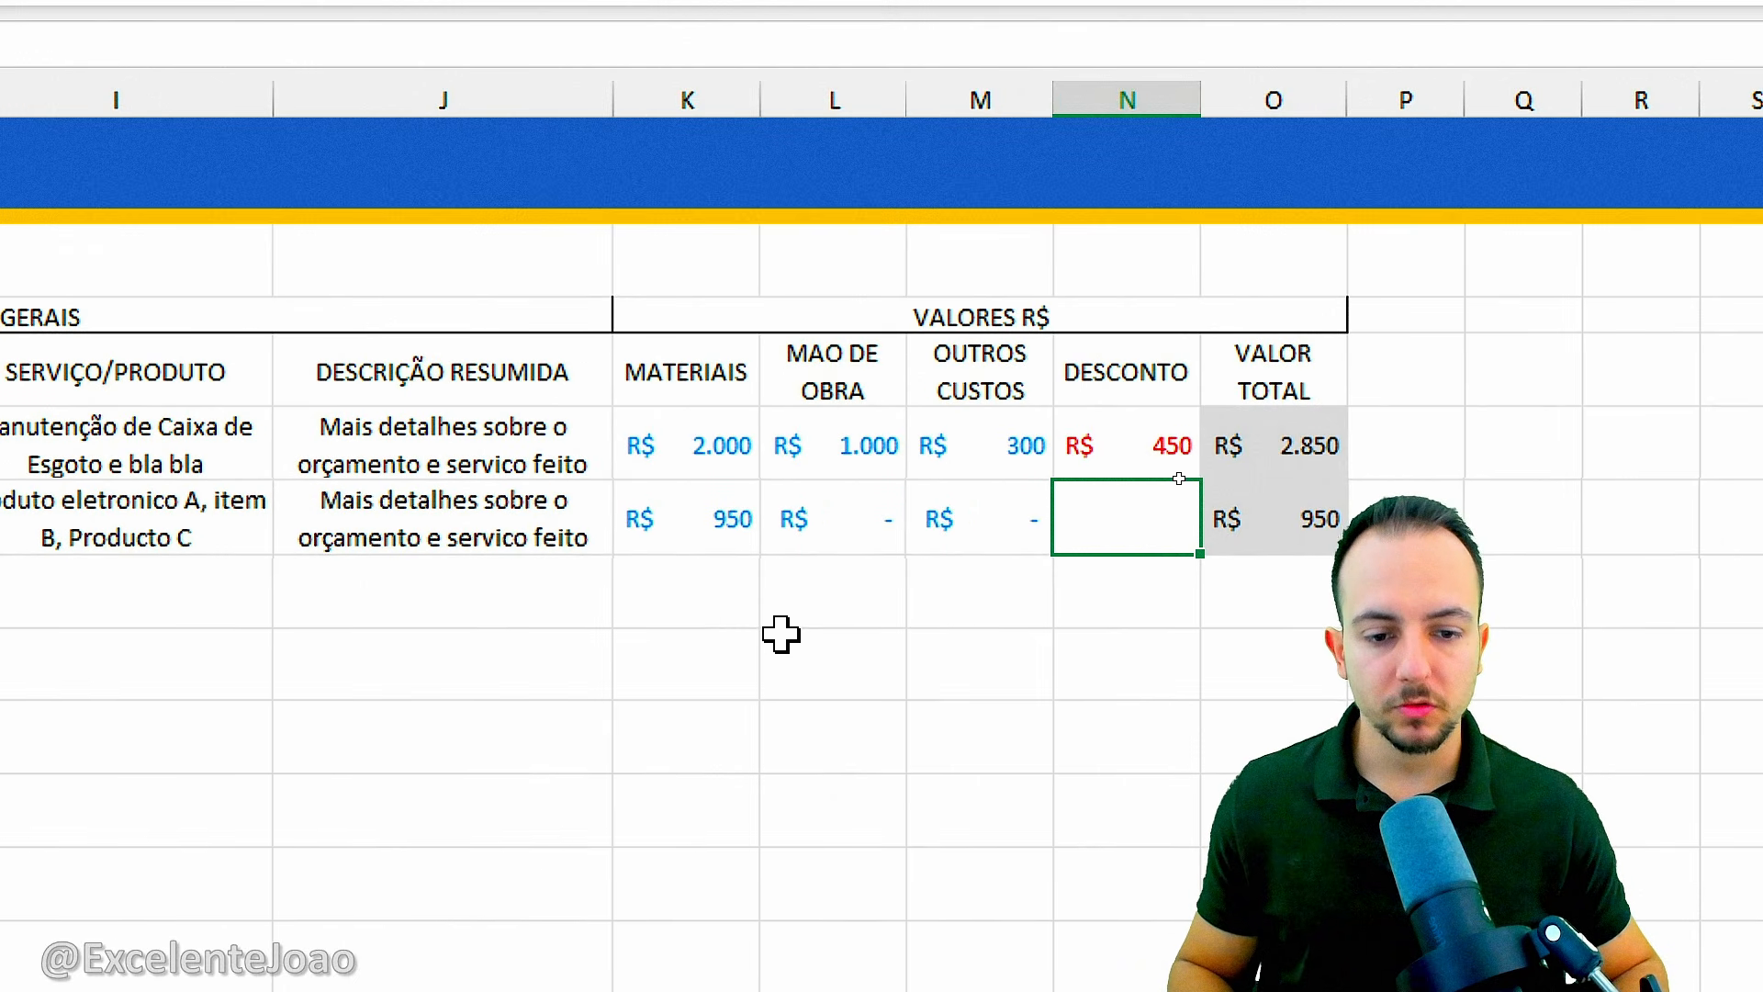
type("0")
key("Tab")
left_click(781, 634)
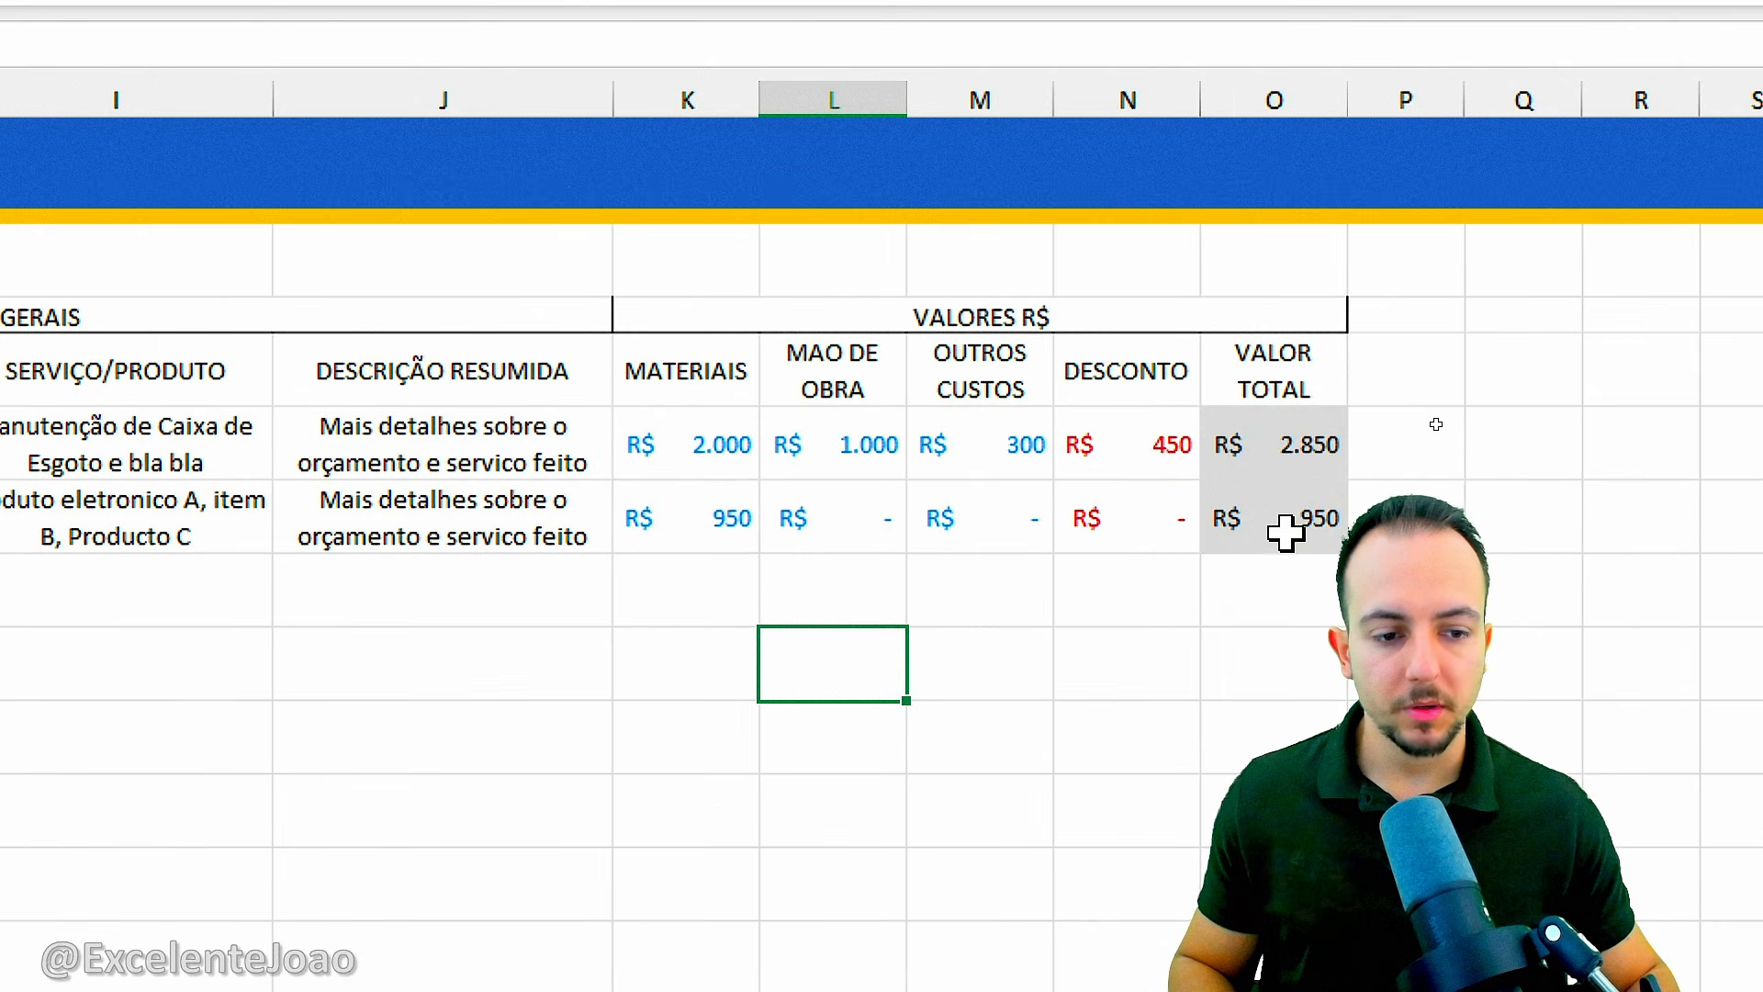
Try a DESCONTO of 100 in N7 to check the VALOR TOTAL formula and restore it to 0.
left_click_drag(1339, 495, 1336, 574)
key("Escape")
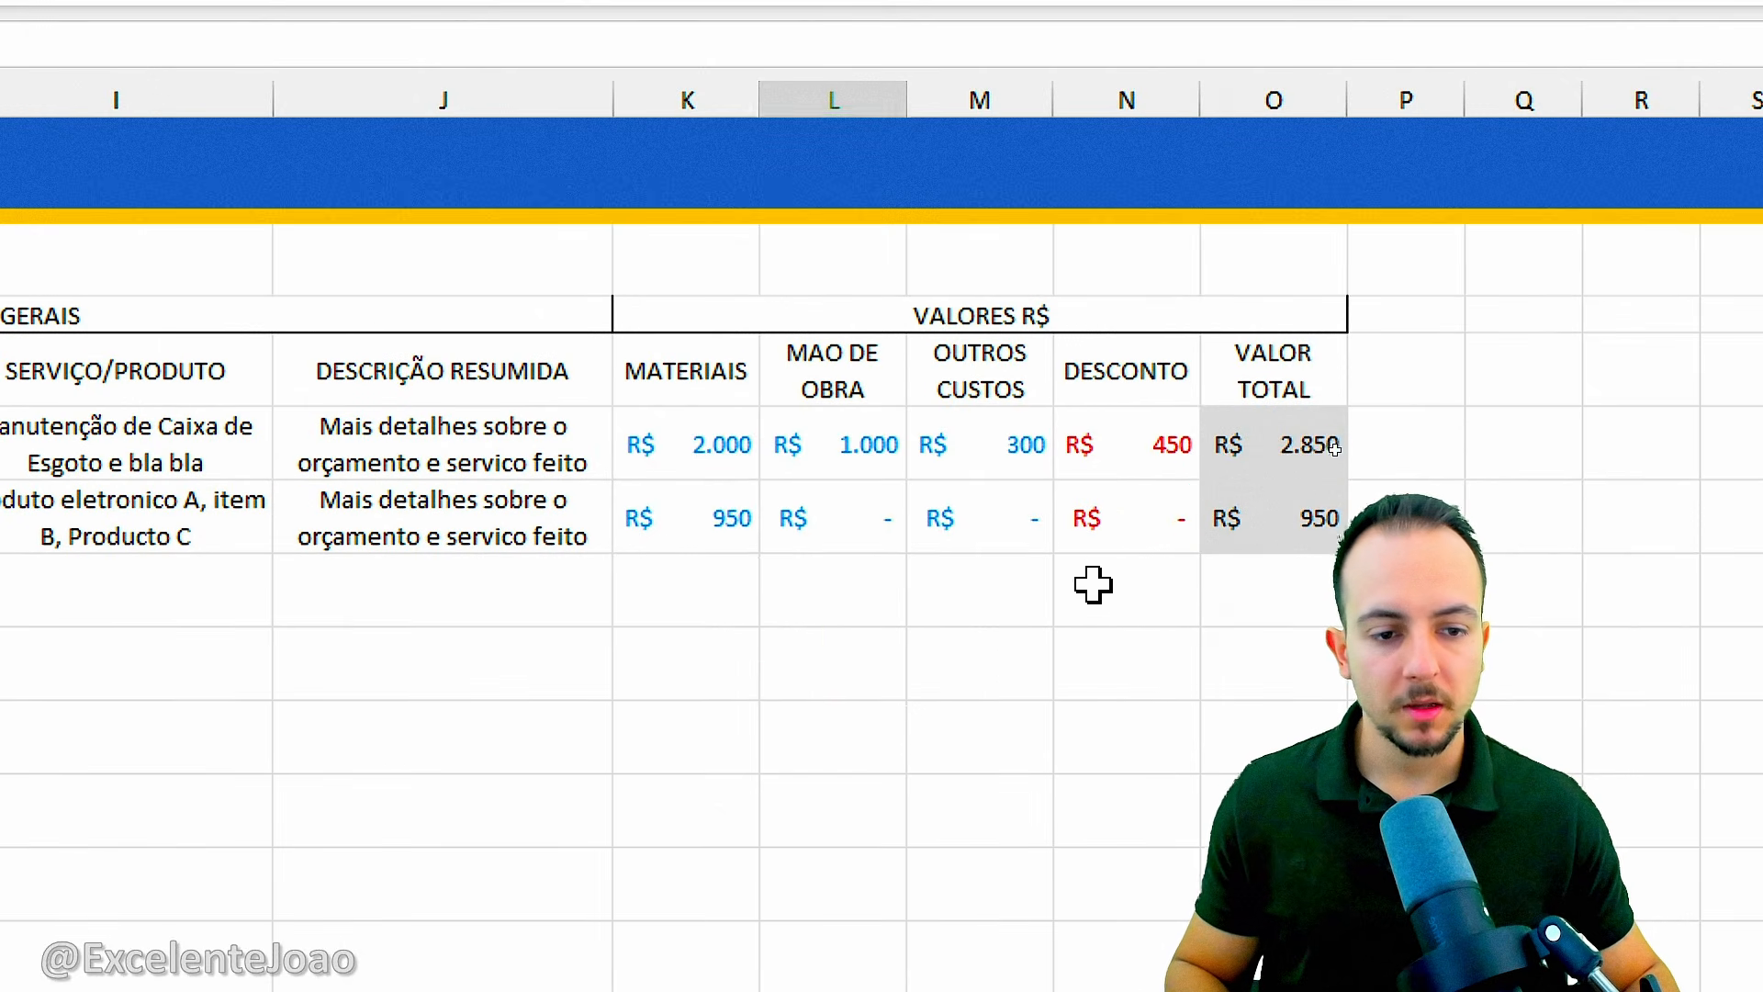
left_click(1135, 533)
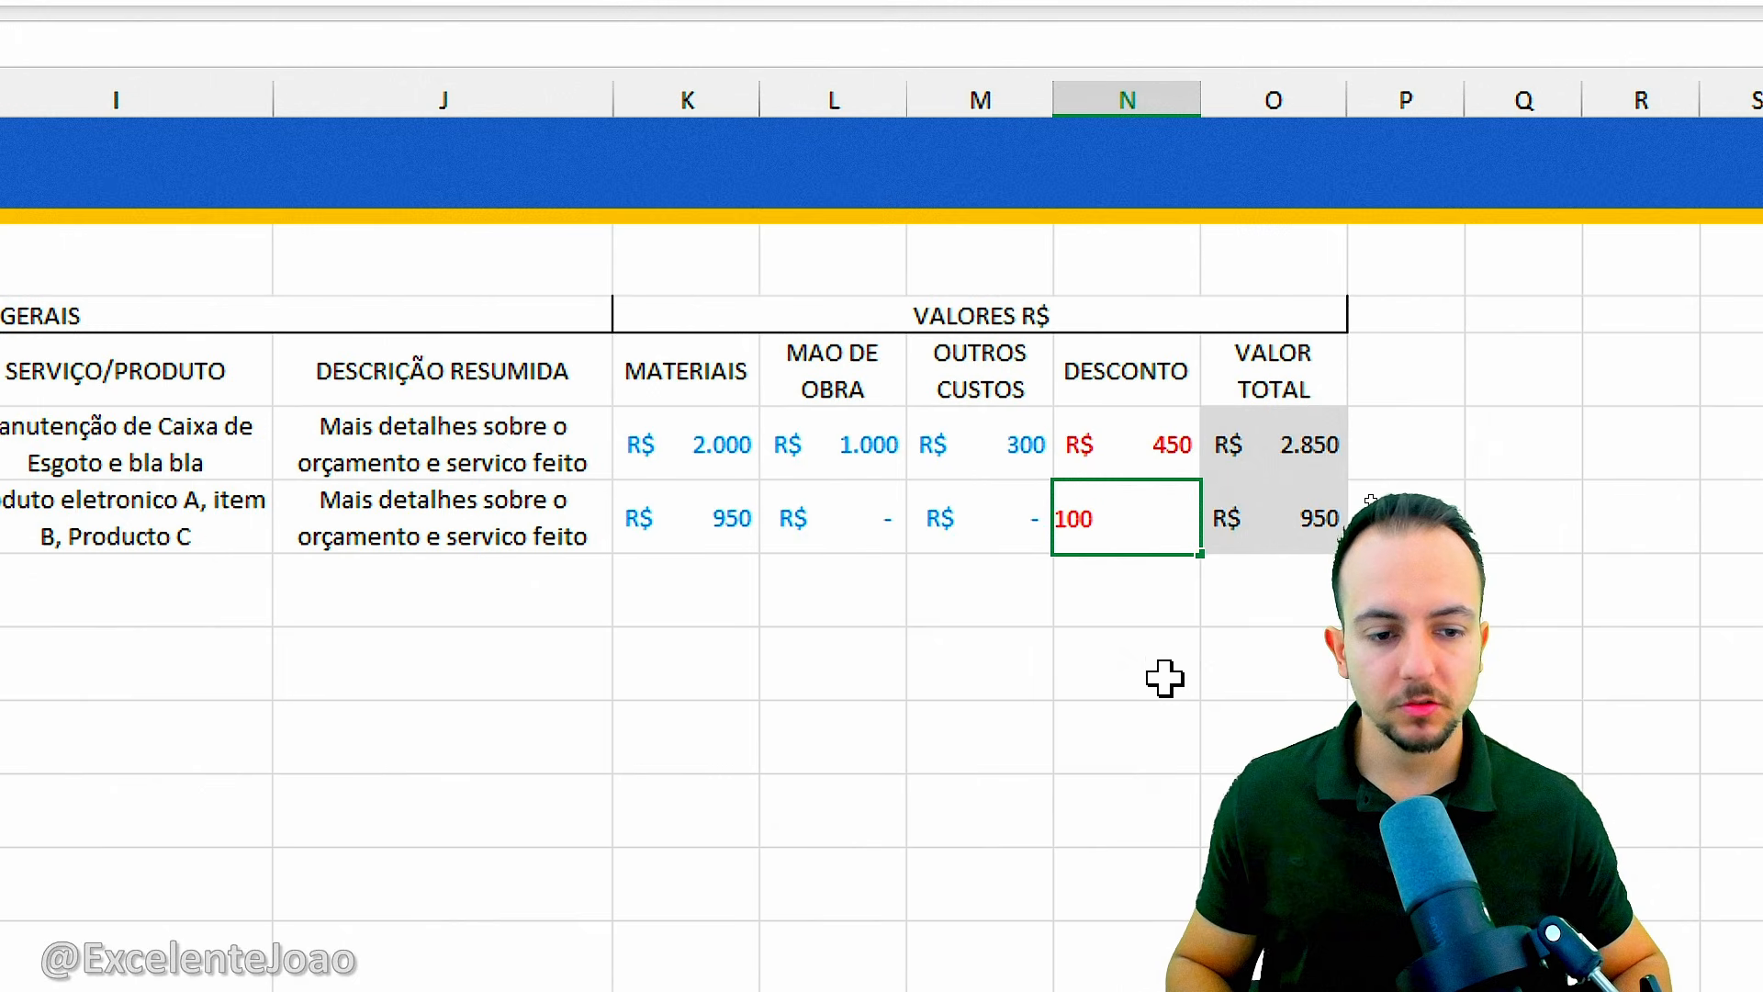
key("Return")
left_click_drag(1263, 479, 1320, 560)
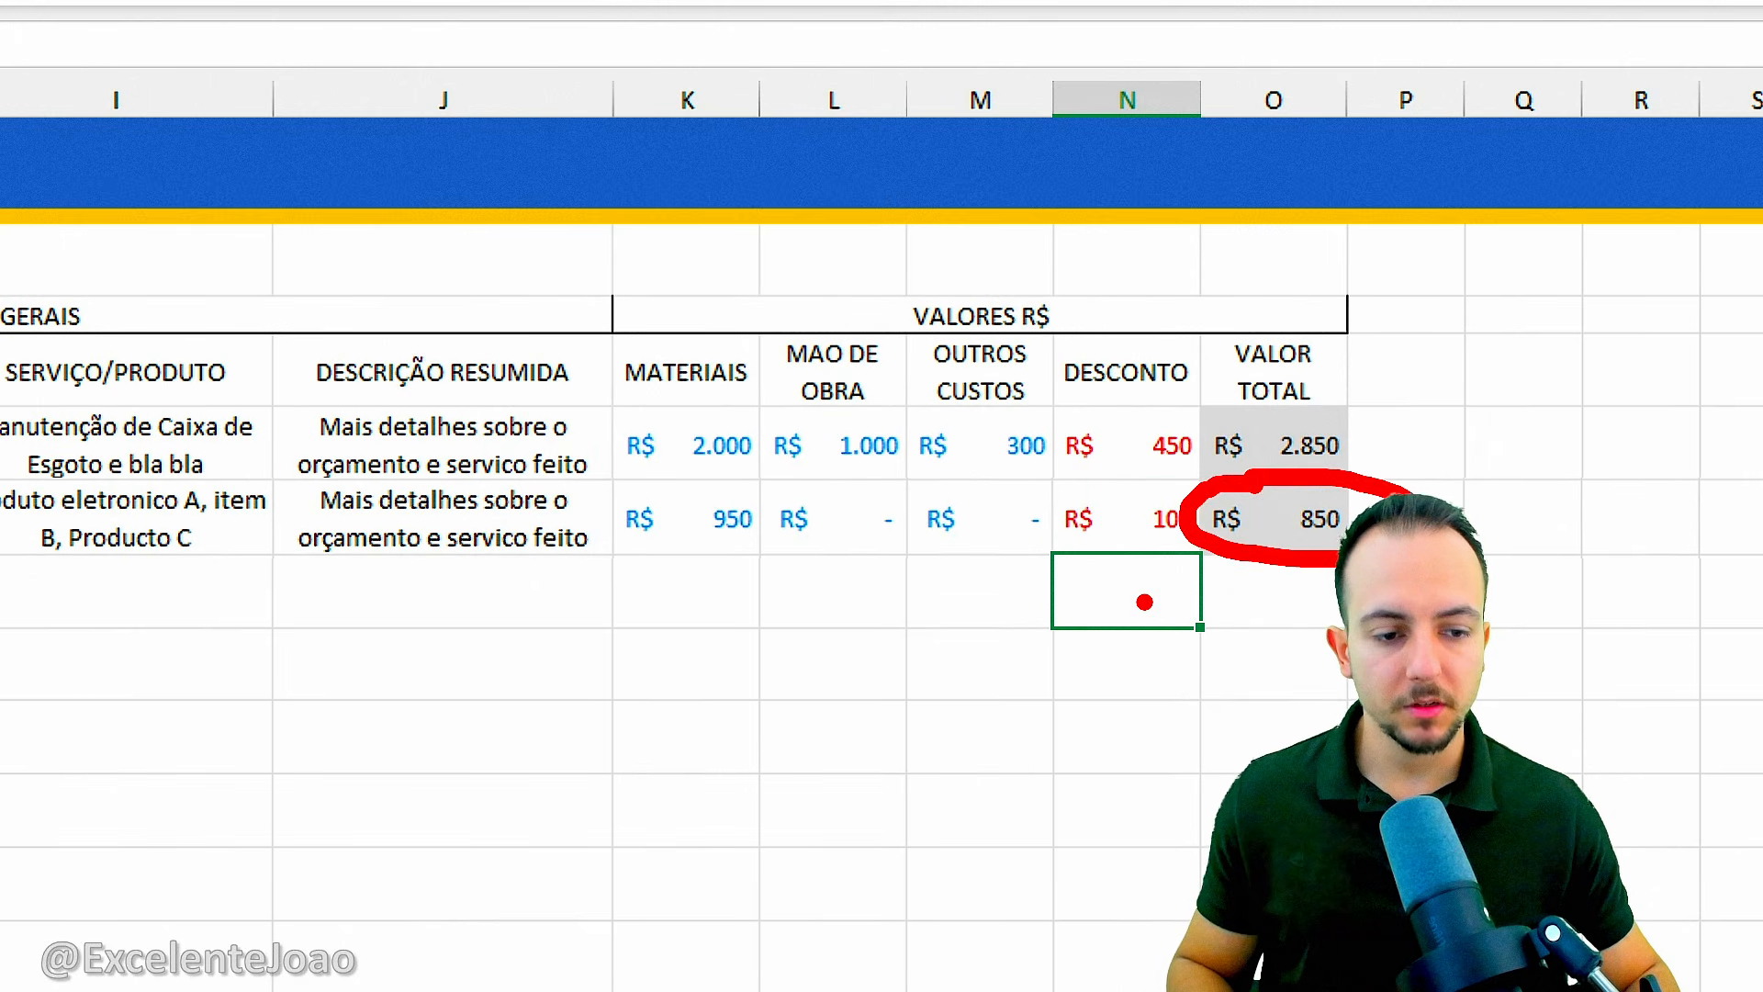
key("Escape")
left_click(1154, 542)
type("0")
key("Return")
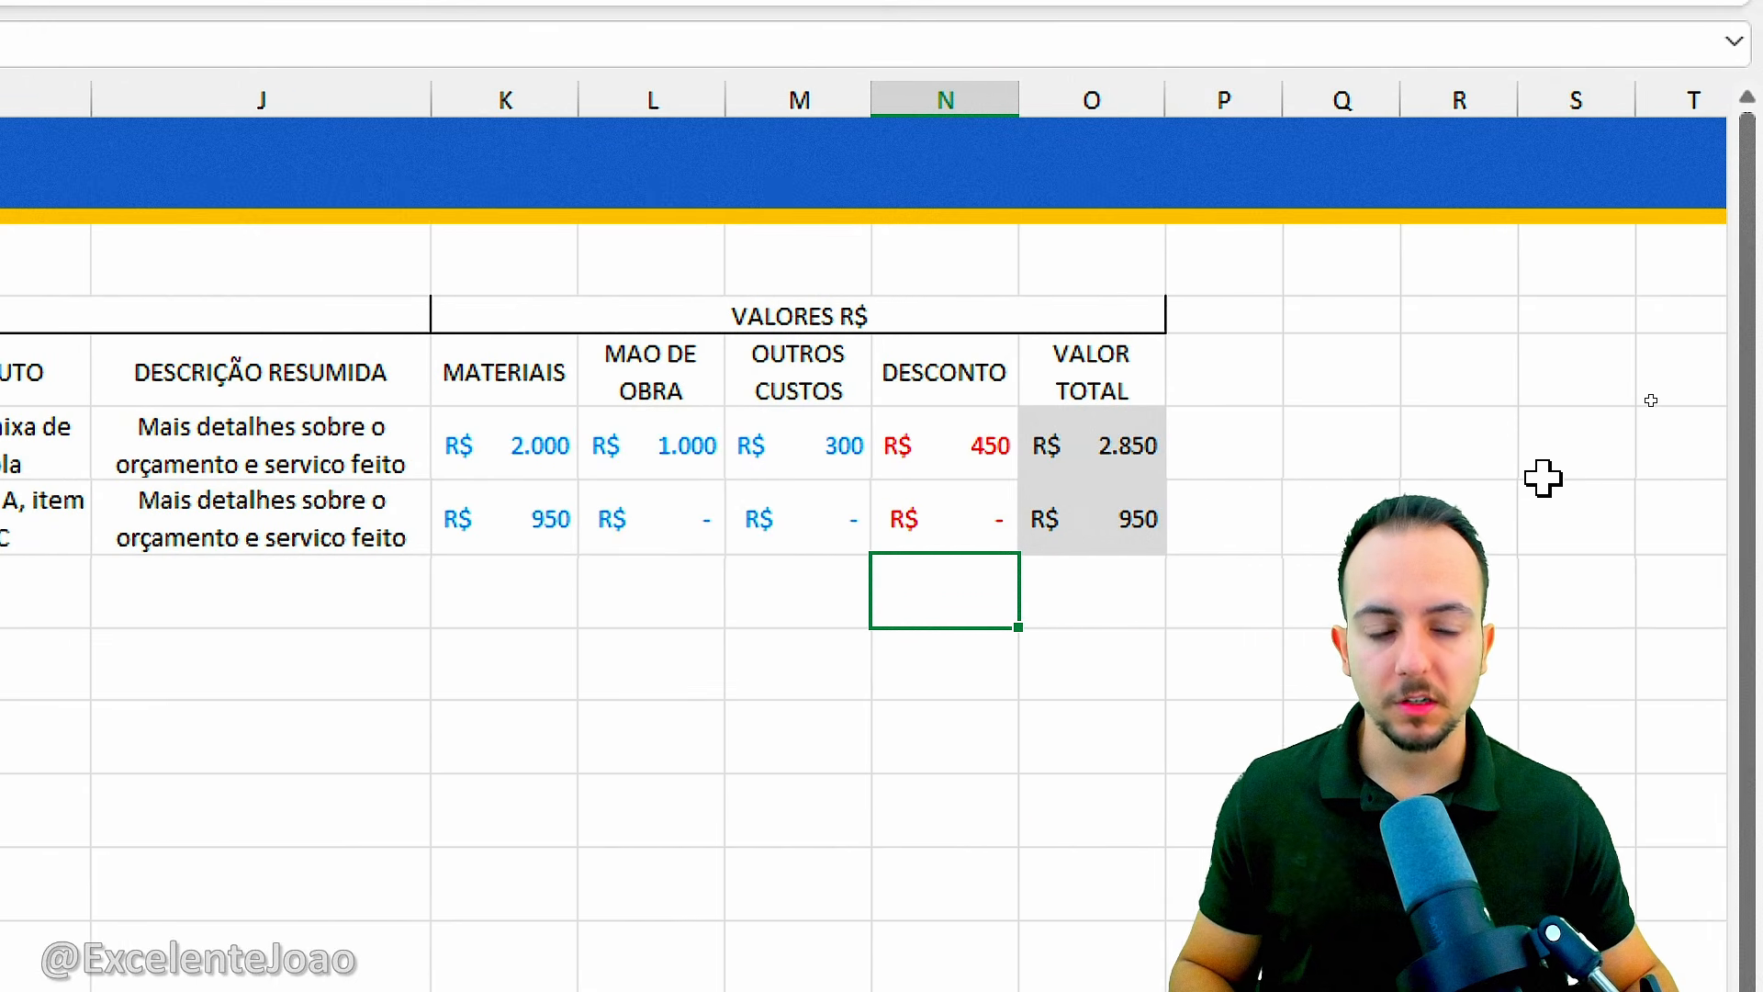
Enter the column headings STATUS in P5 and OBSERVAÇÕES in Q5.
scroll(955, 441, "right", 3)
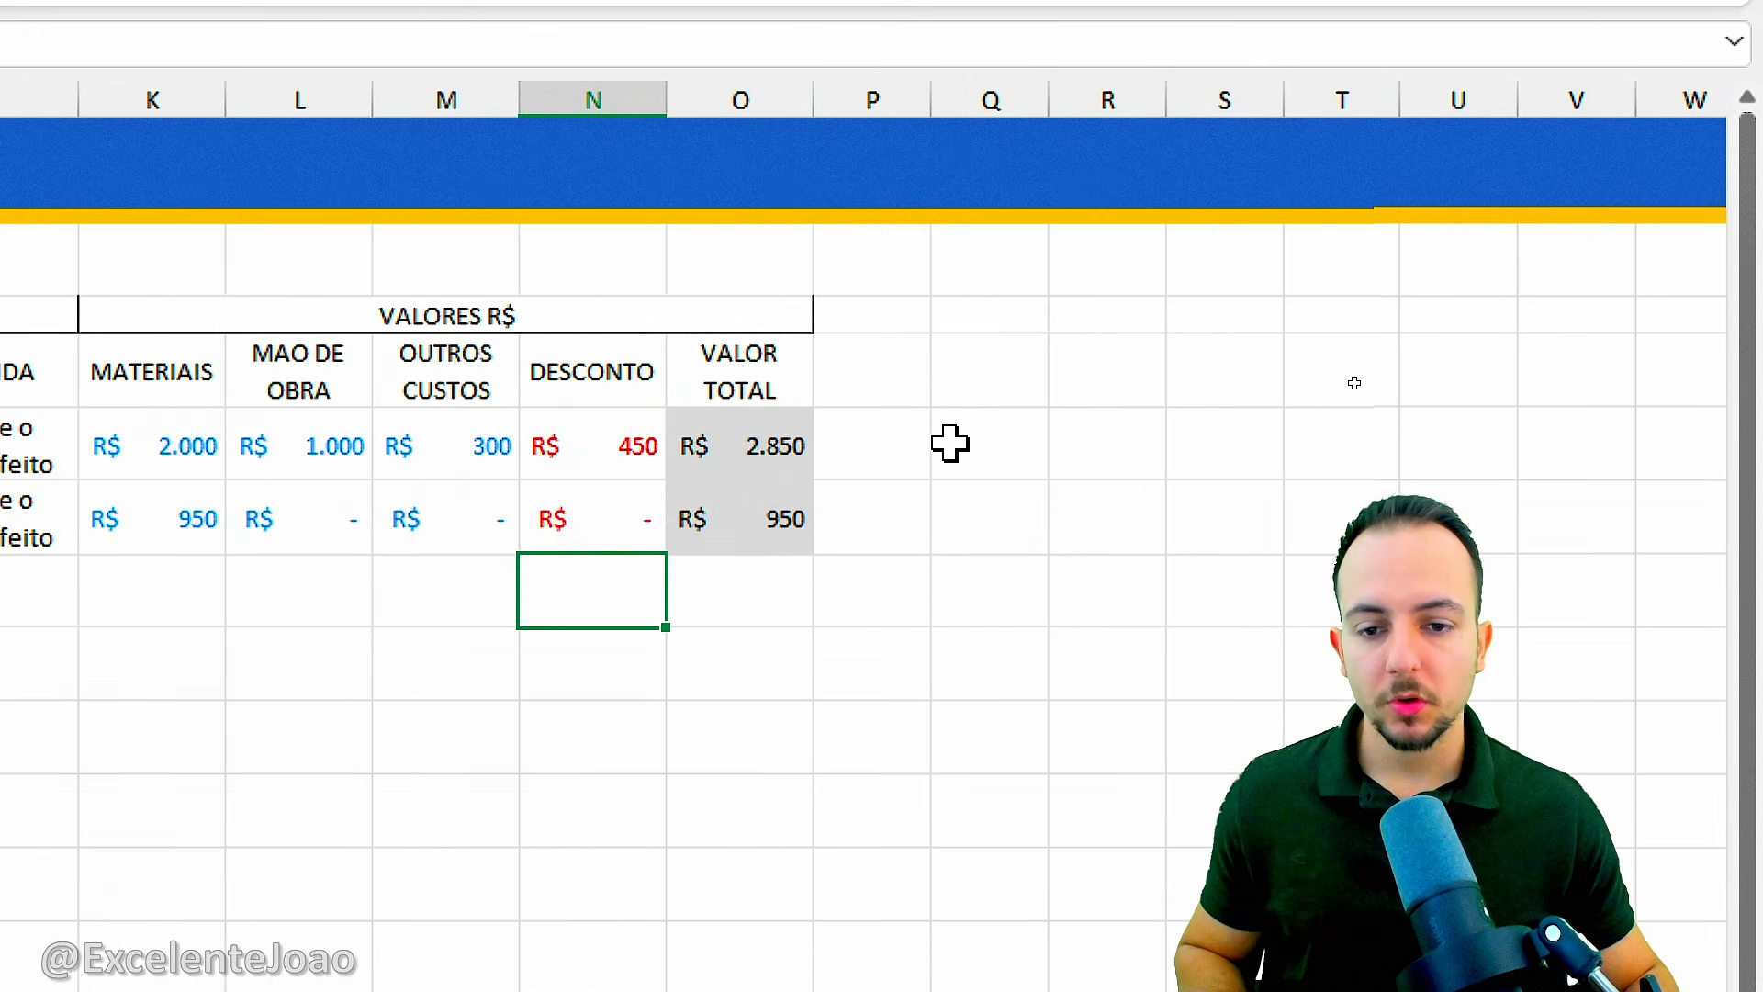
left_click(515, 374)
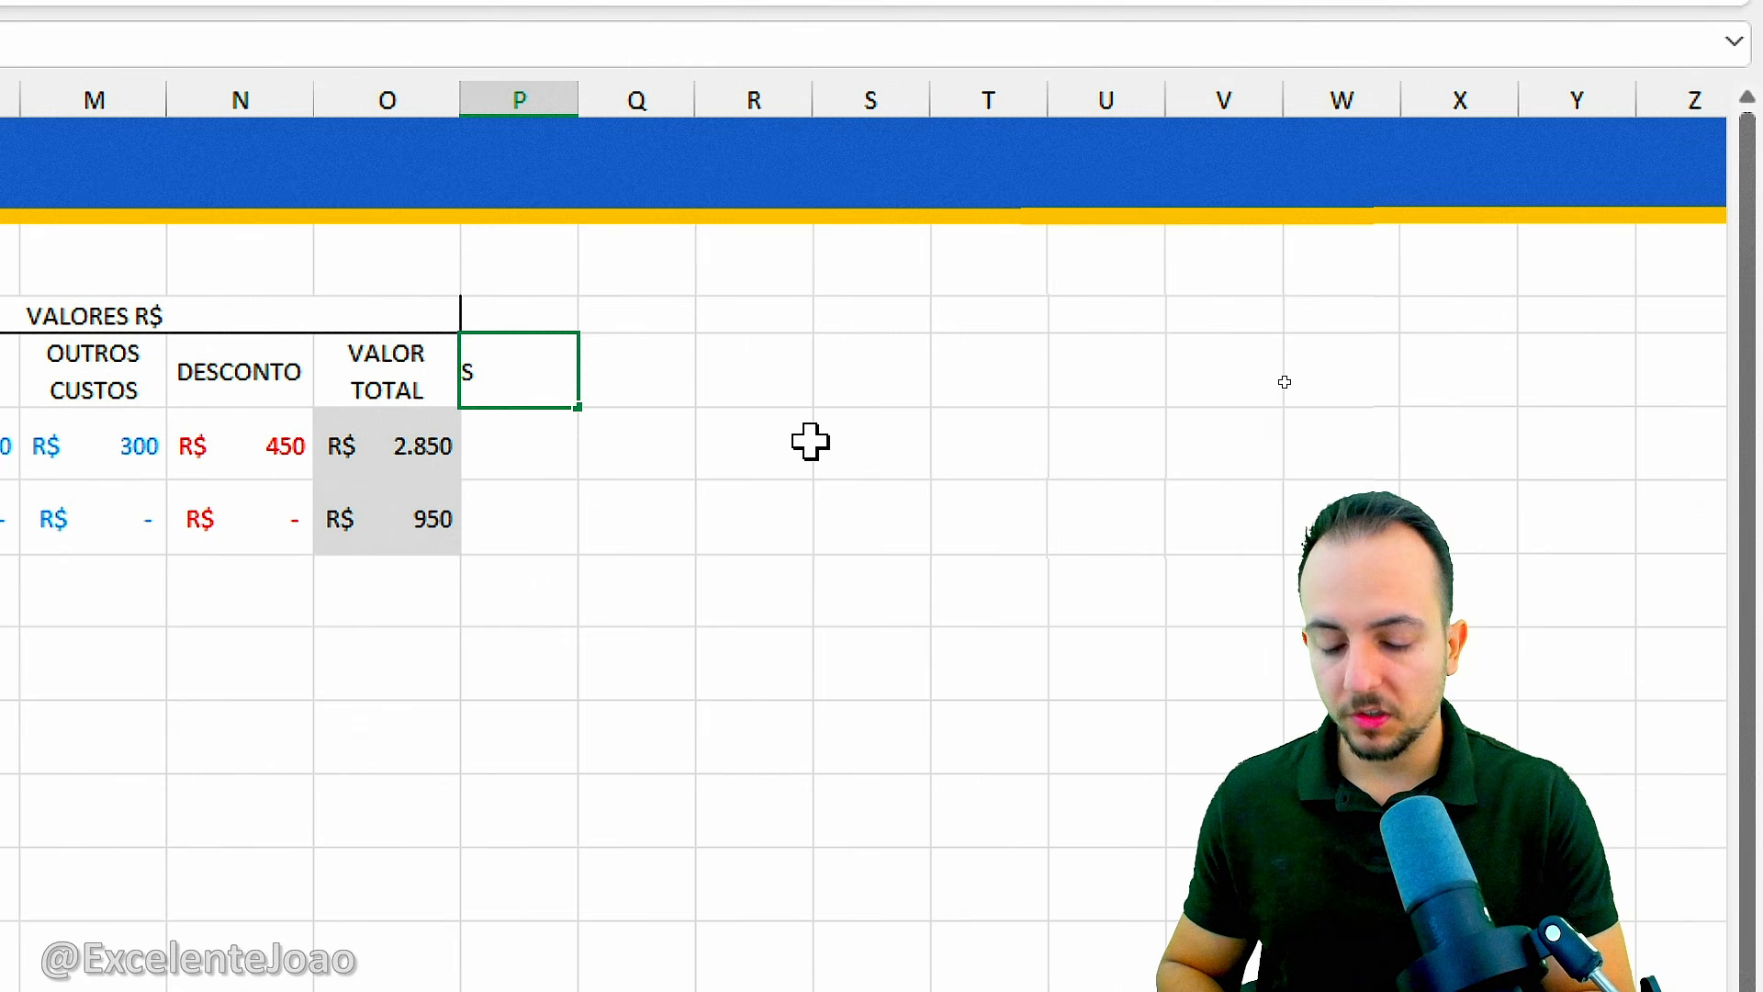
key("Tab")
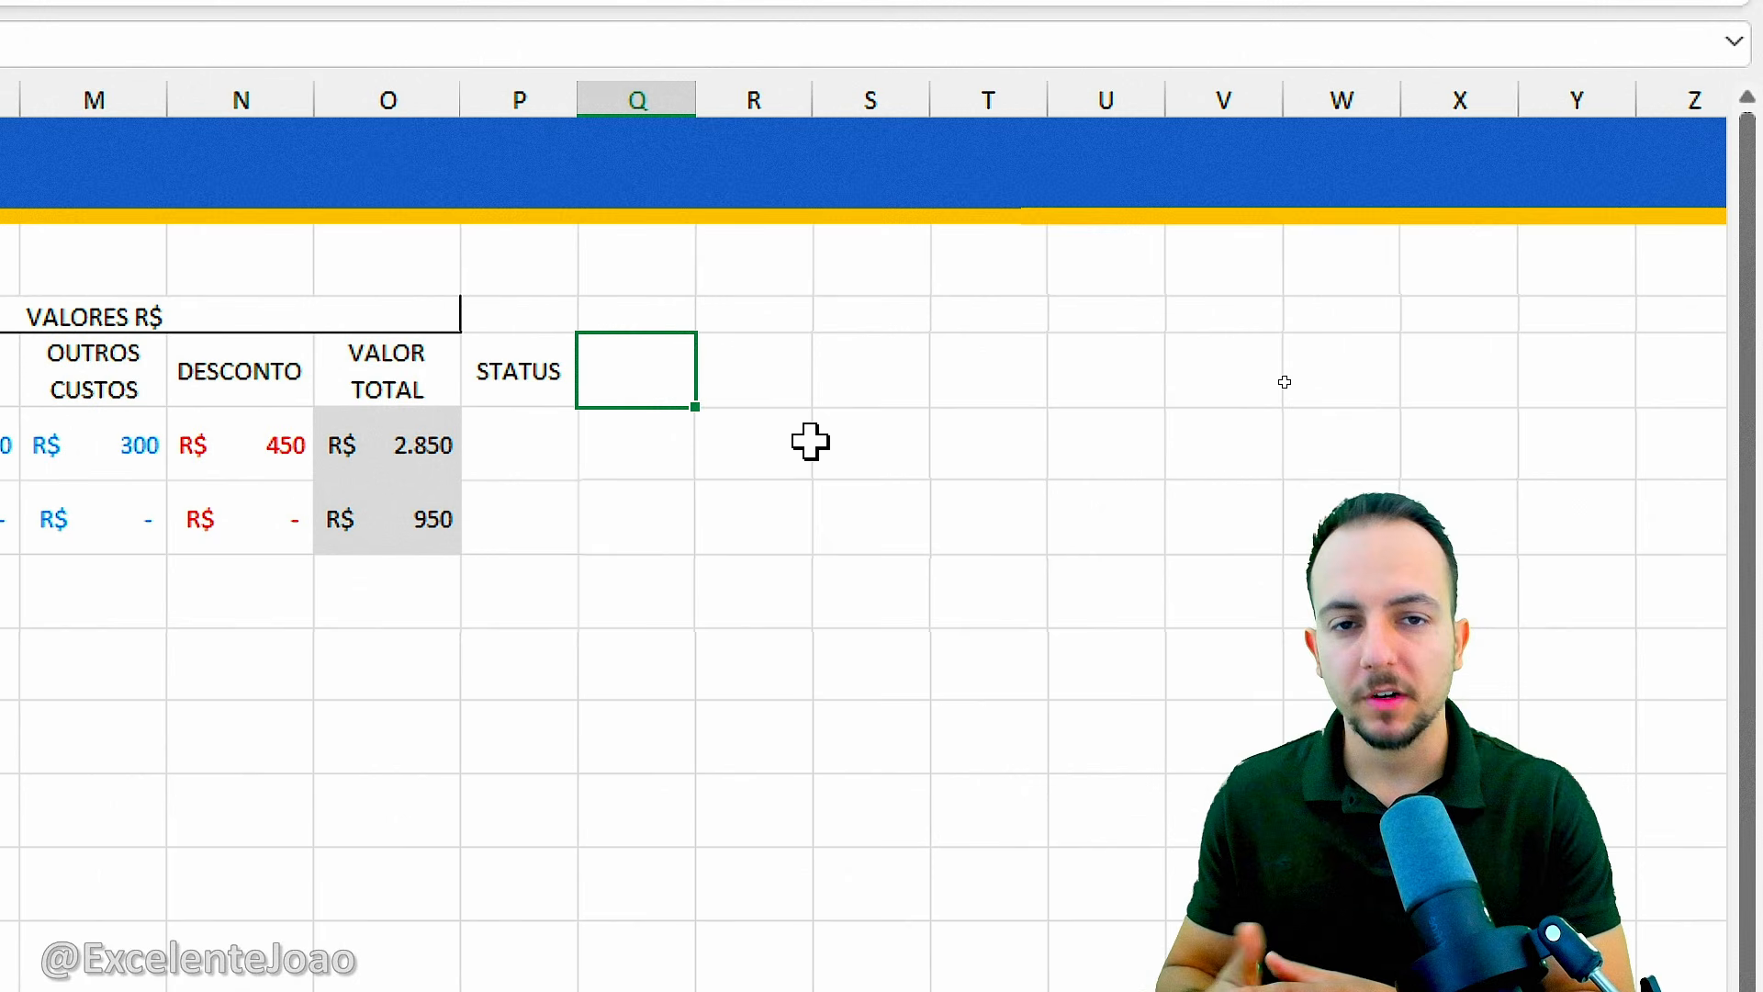
type("O")
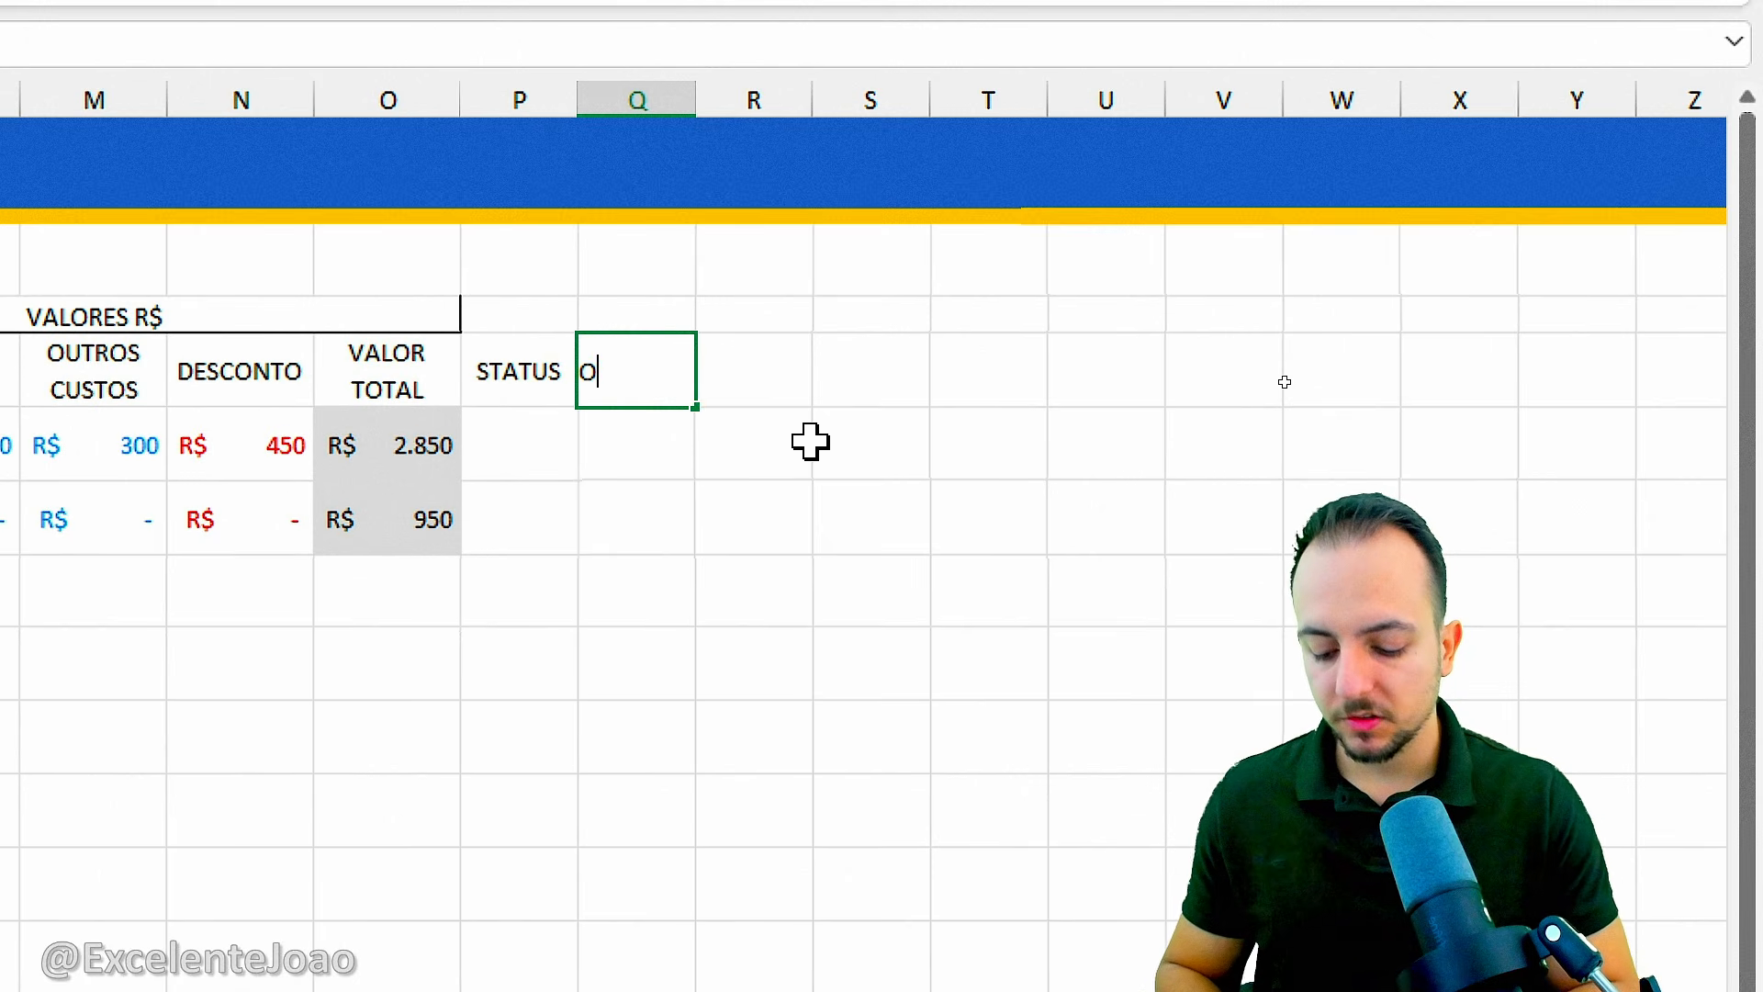
type("BSERVAÇ")
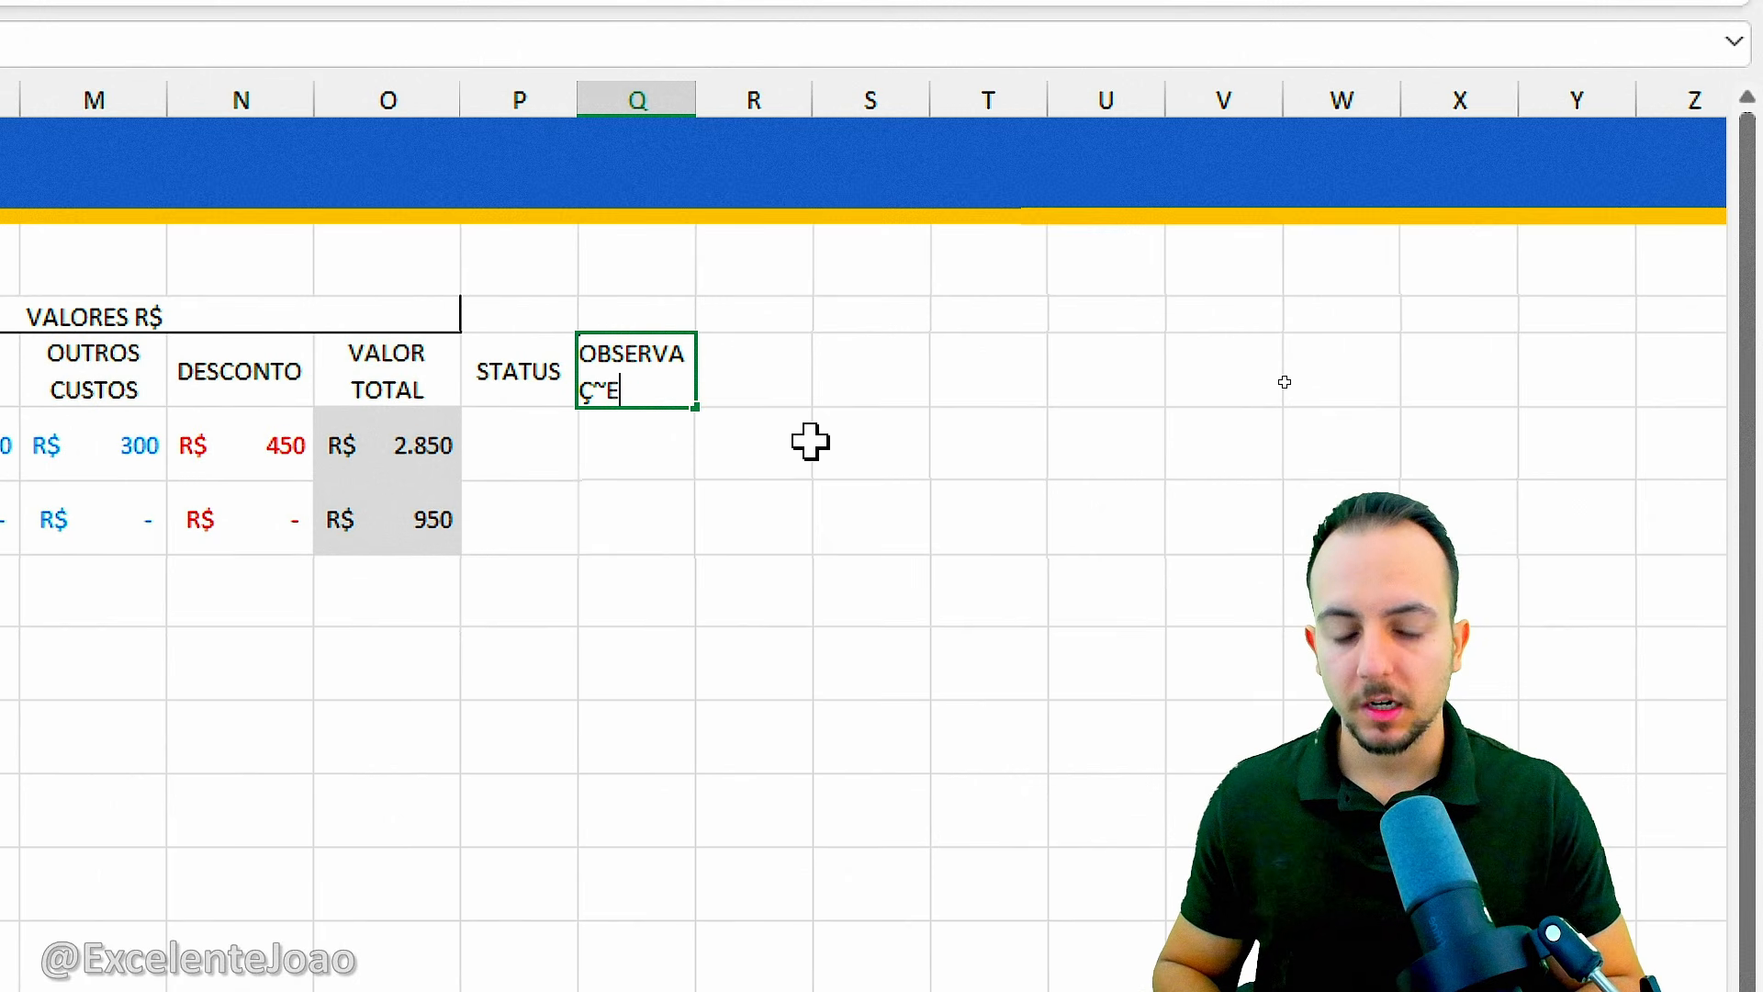
type("ÕES")
key("Return")
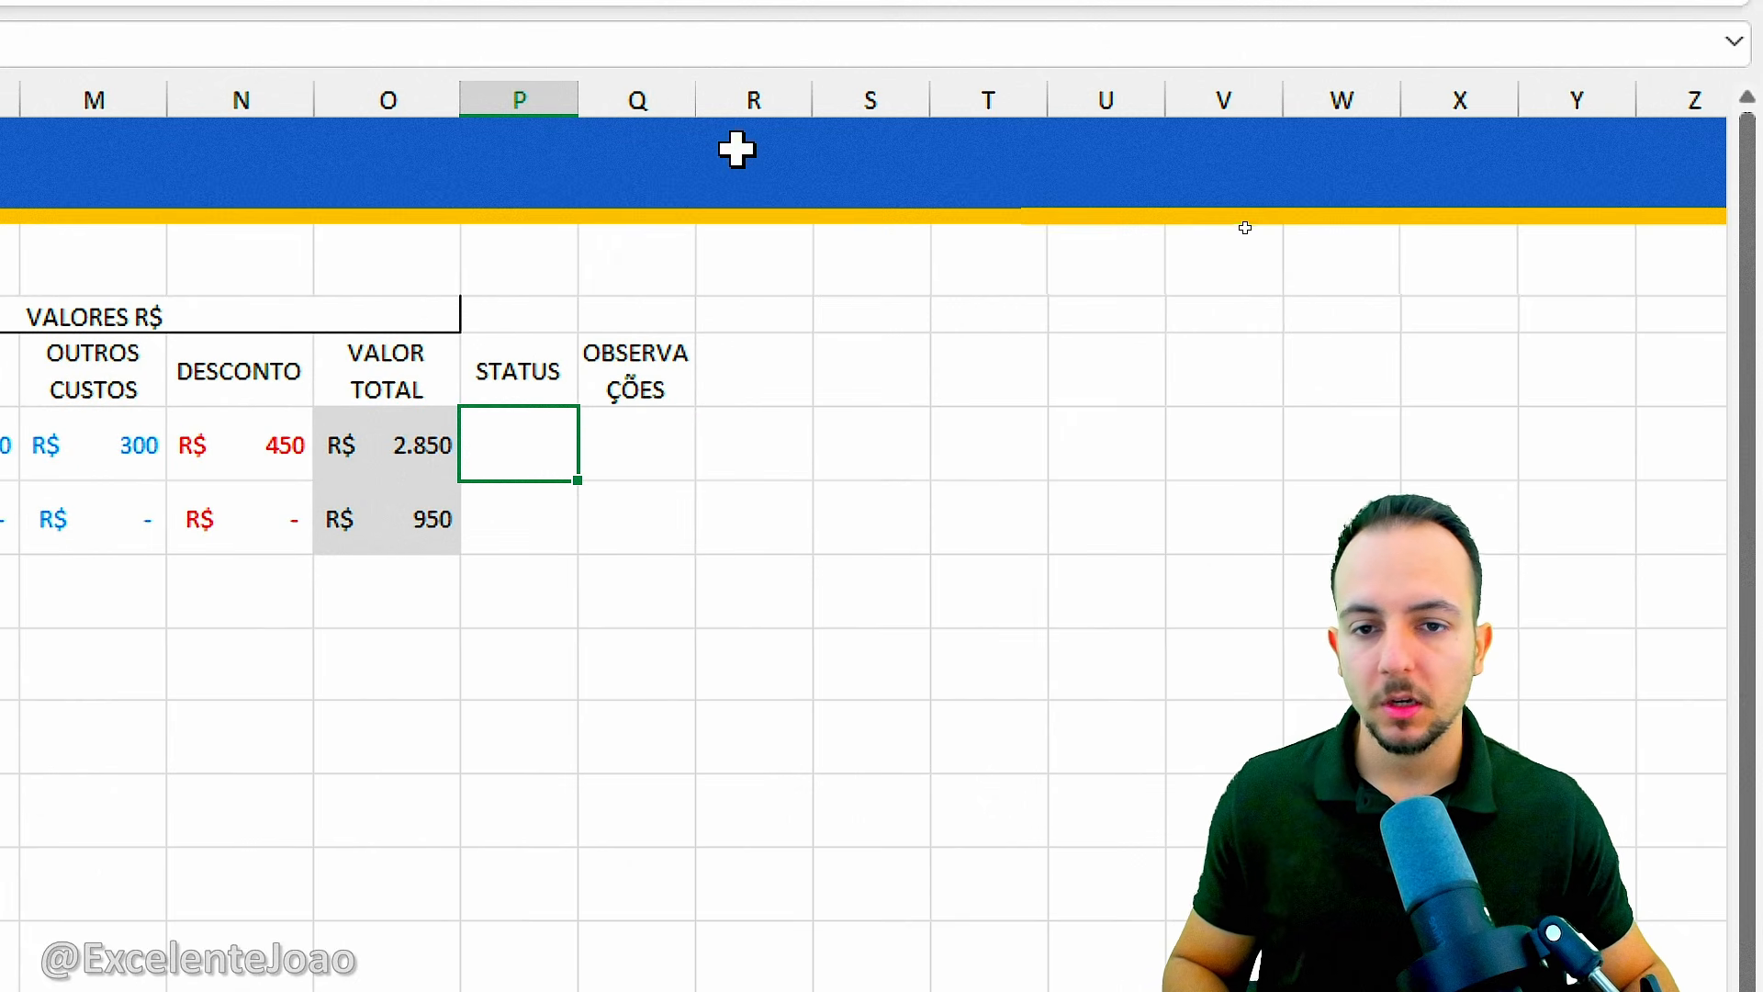
Widen the OBSERVAÇÕES column Q to several times its width and the STATUS column P slightly.
left_click_drag(695, 101, 1173, 142)
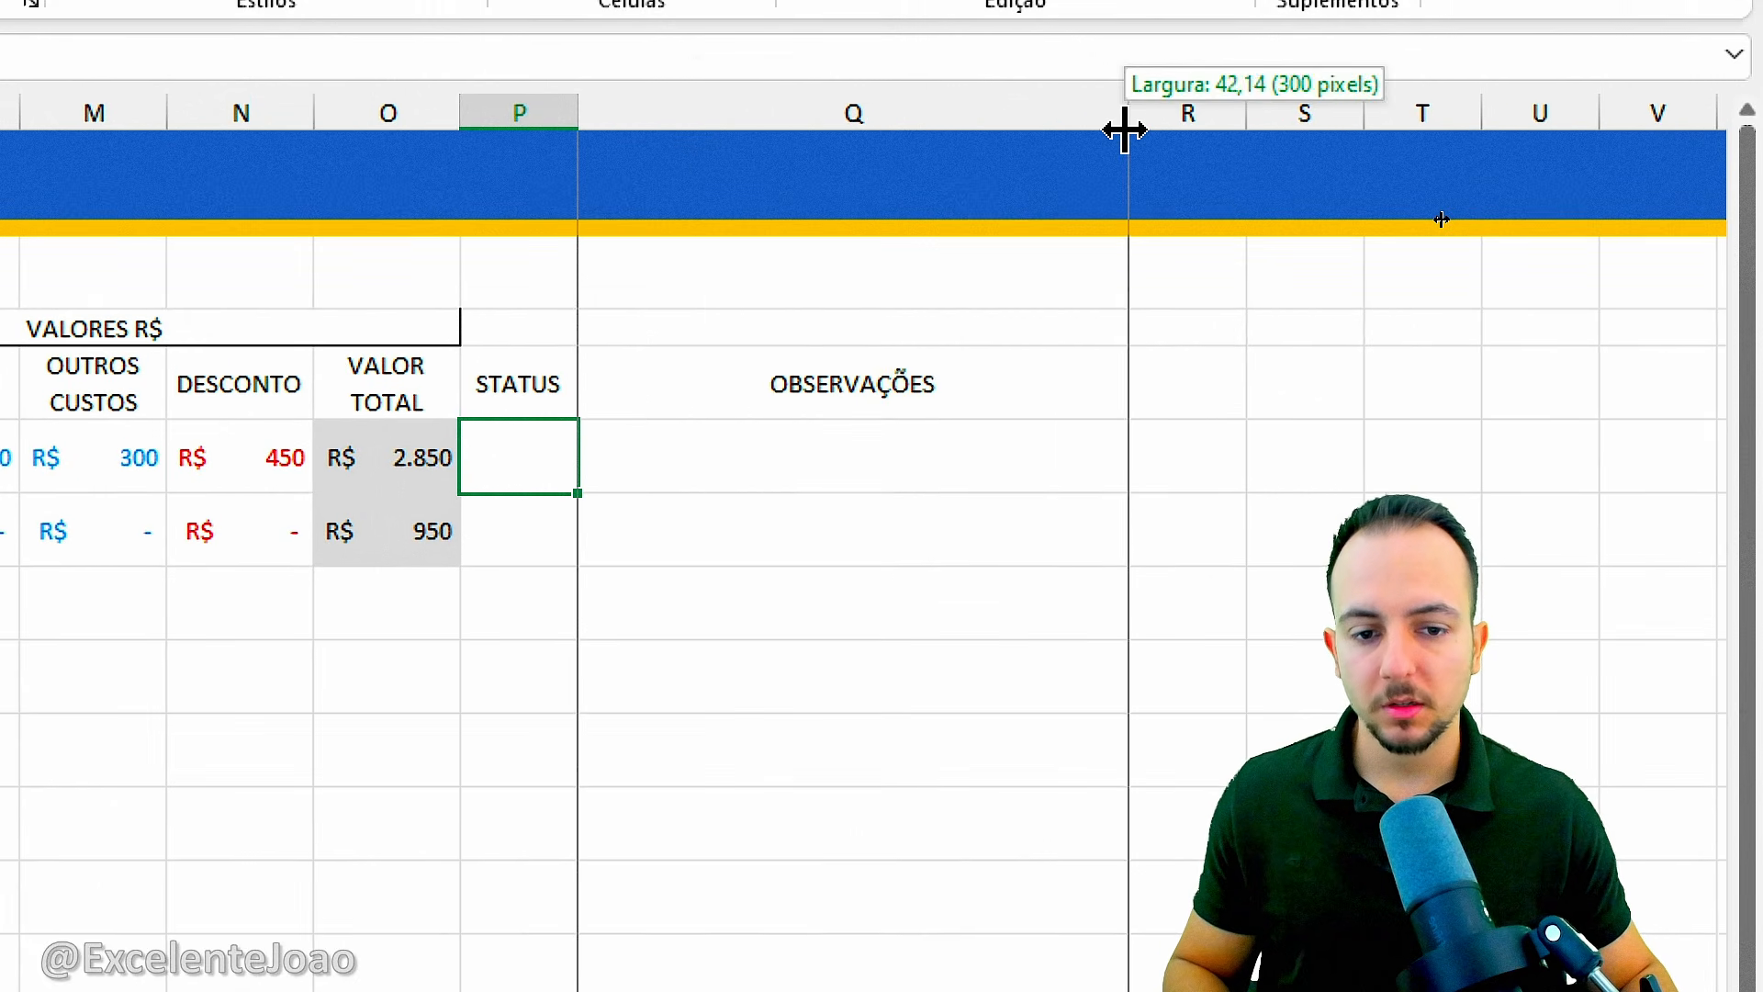
left_click(1142, 114)
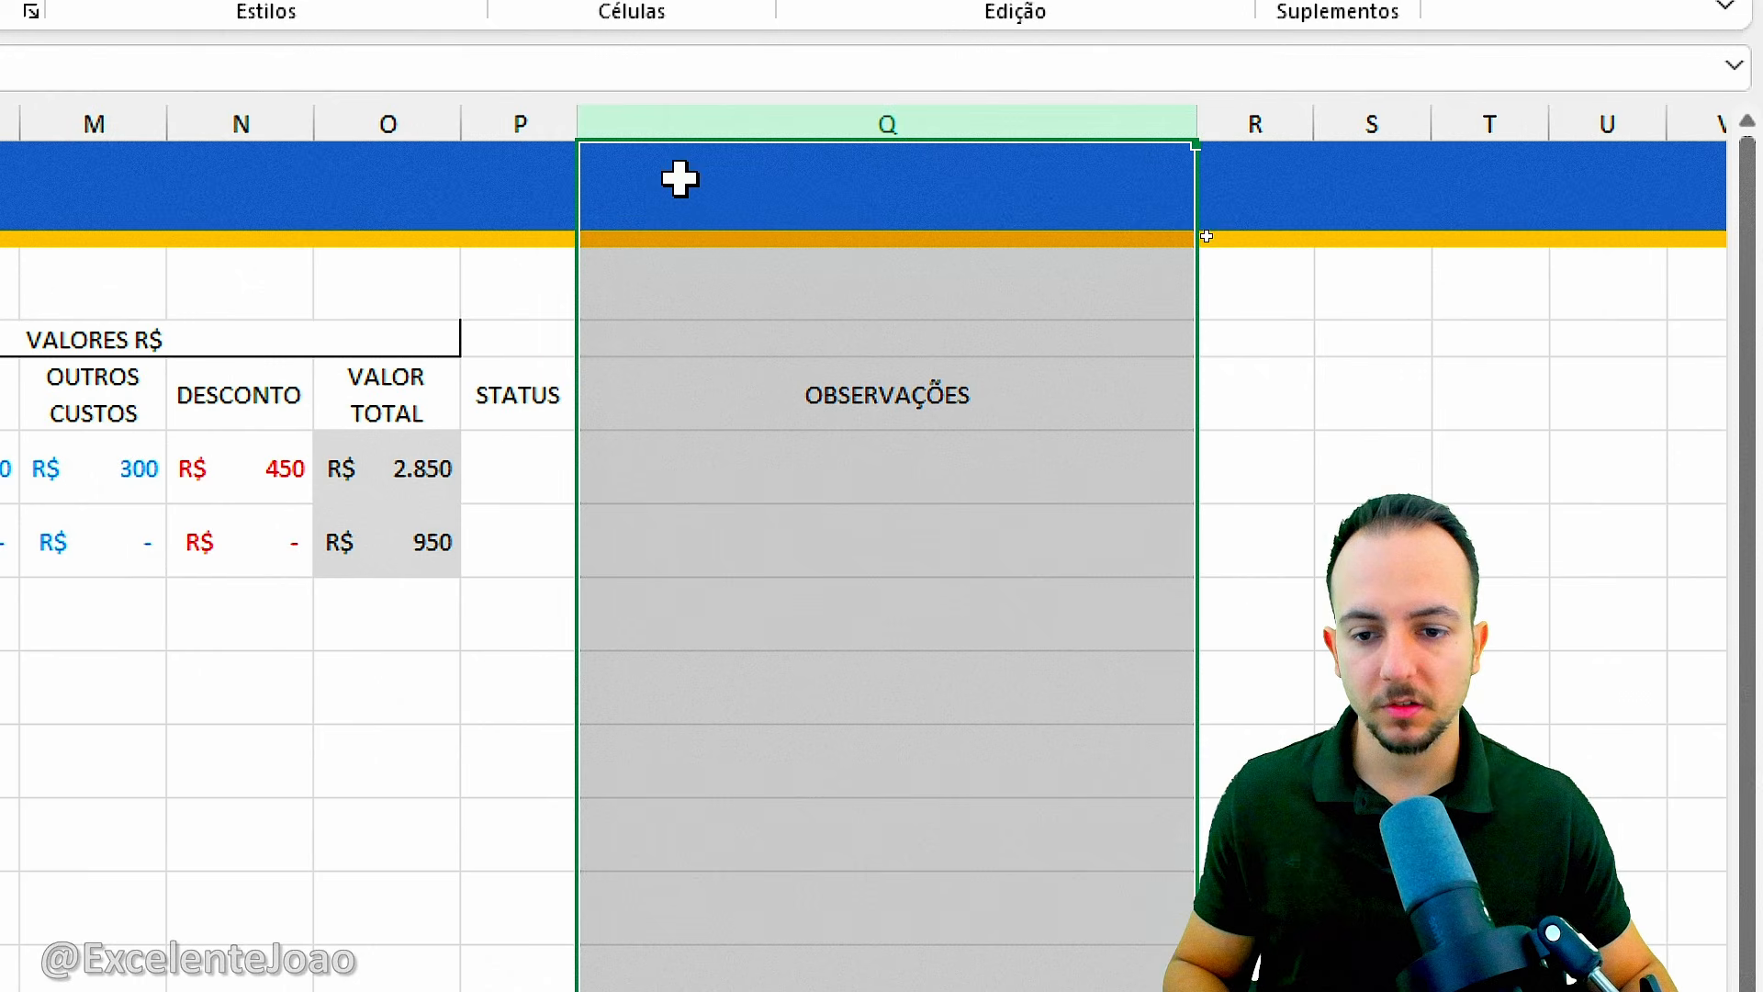
left_click(519, 123)
left_click_drag(579, 126, 642, 125)
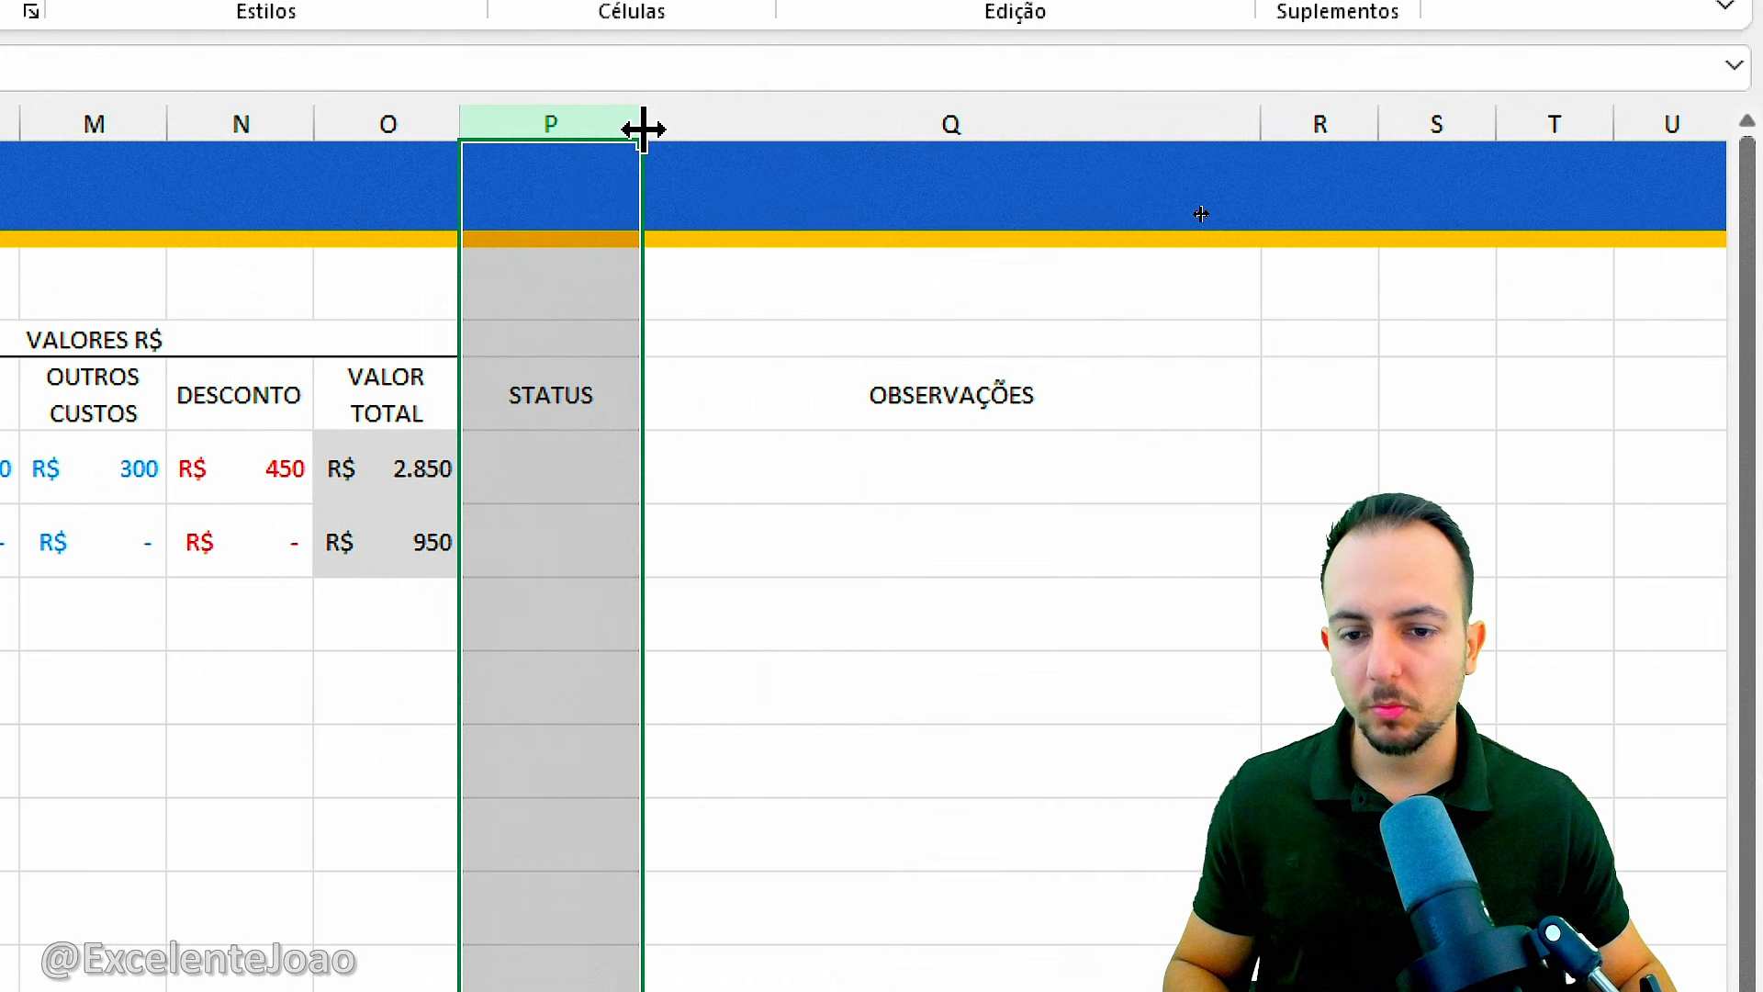
Start a data validation rule of type Lista on the STATUS cells P6:P7.
left_click_drag(575, 468, 555, 542)
left_click(555, 478)
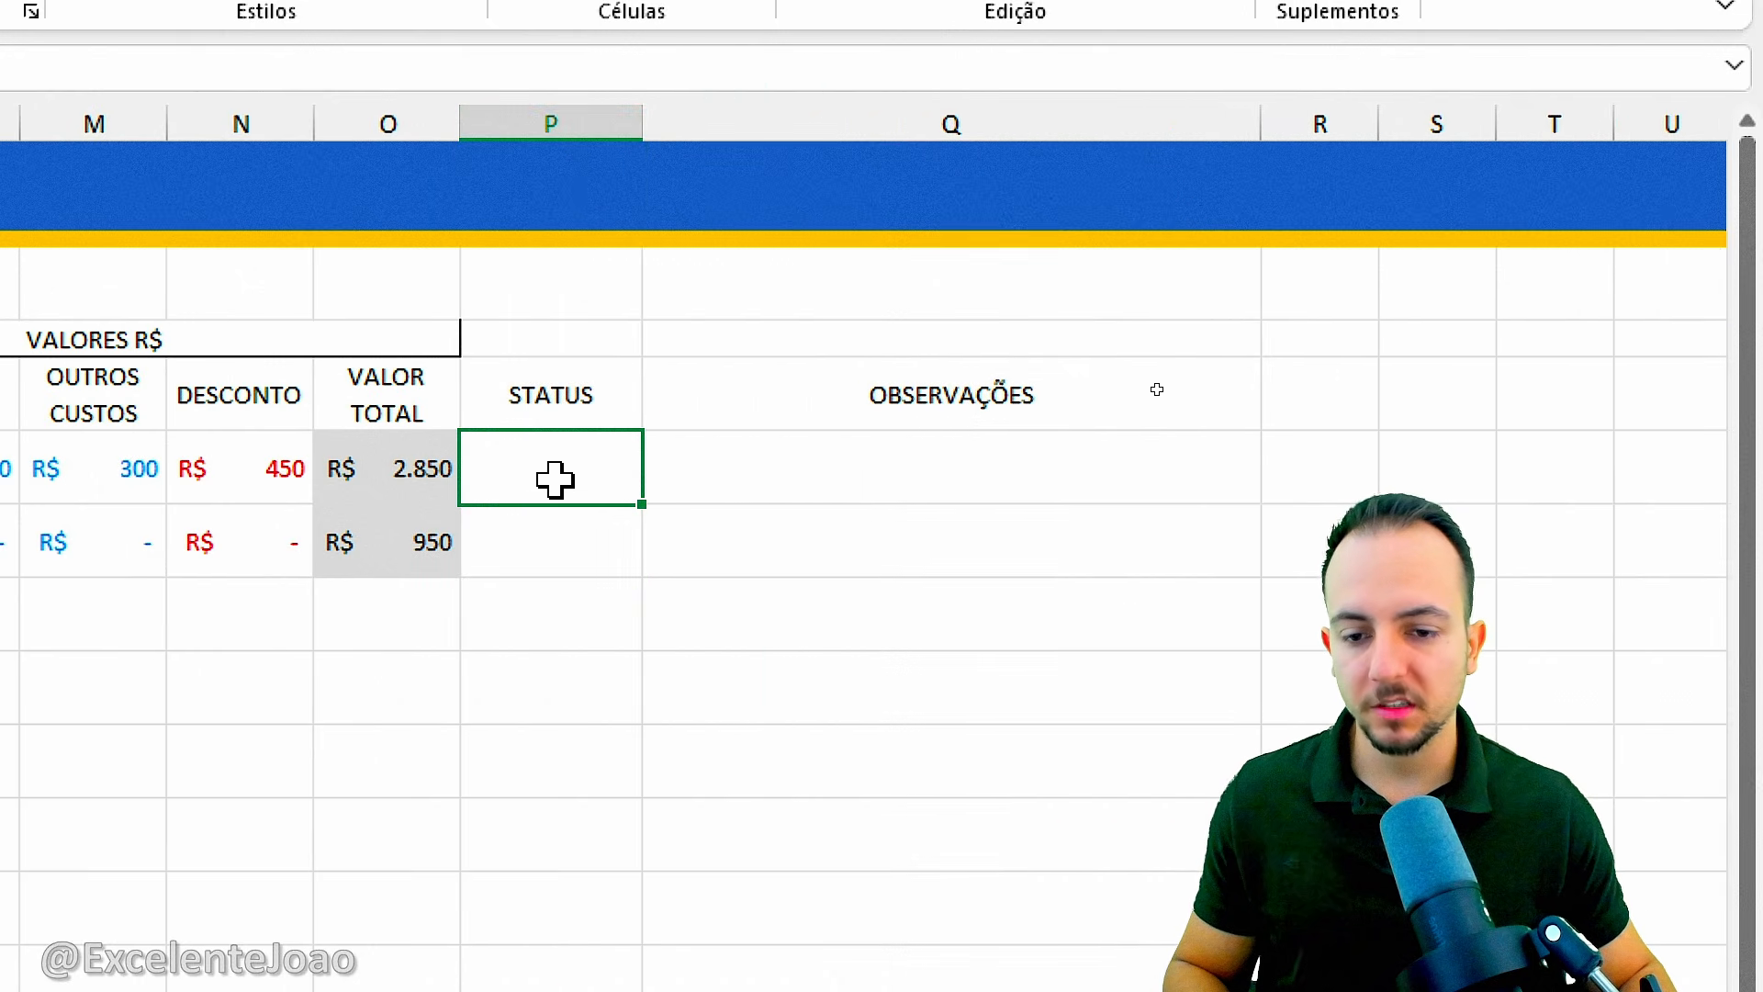
left_click_drag(563, 474, 551, 519)
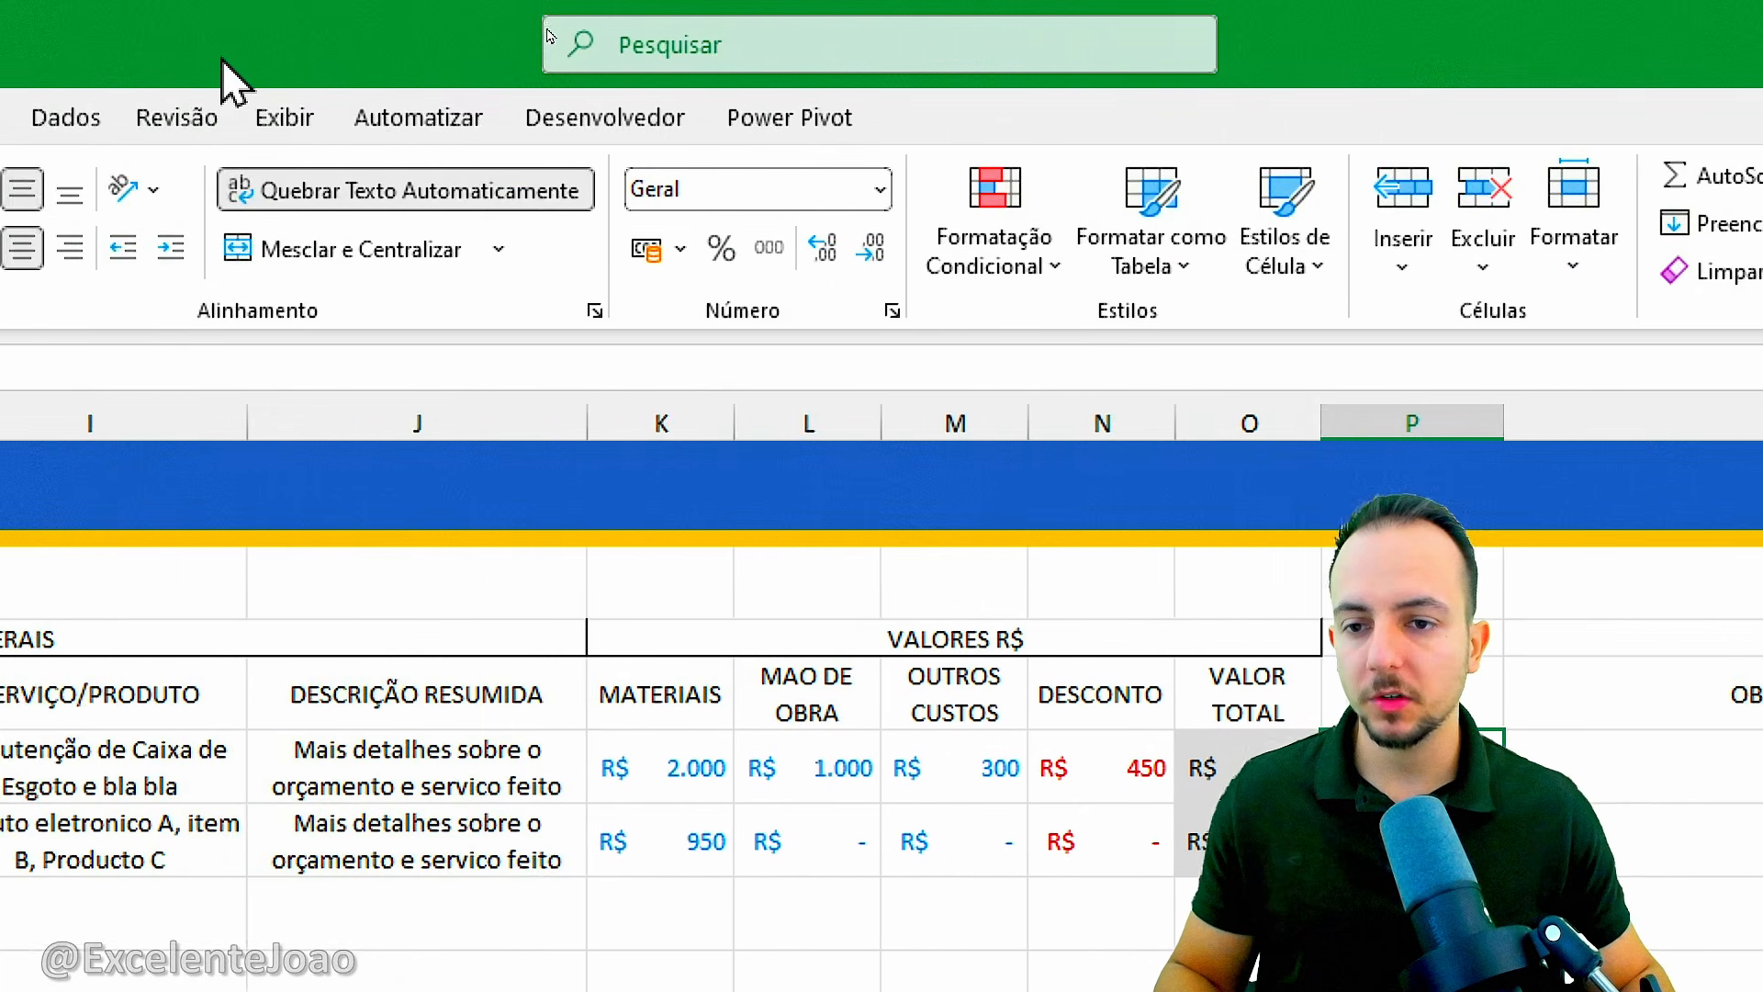
left_click(488, 117)
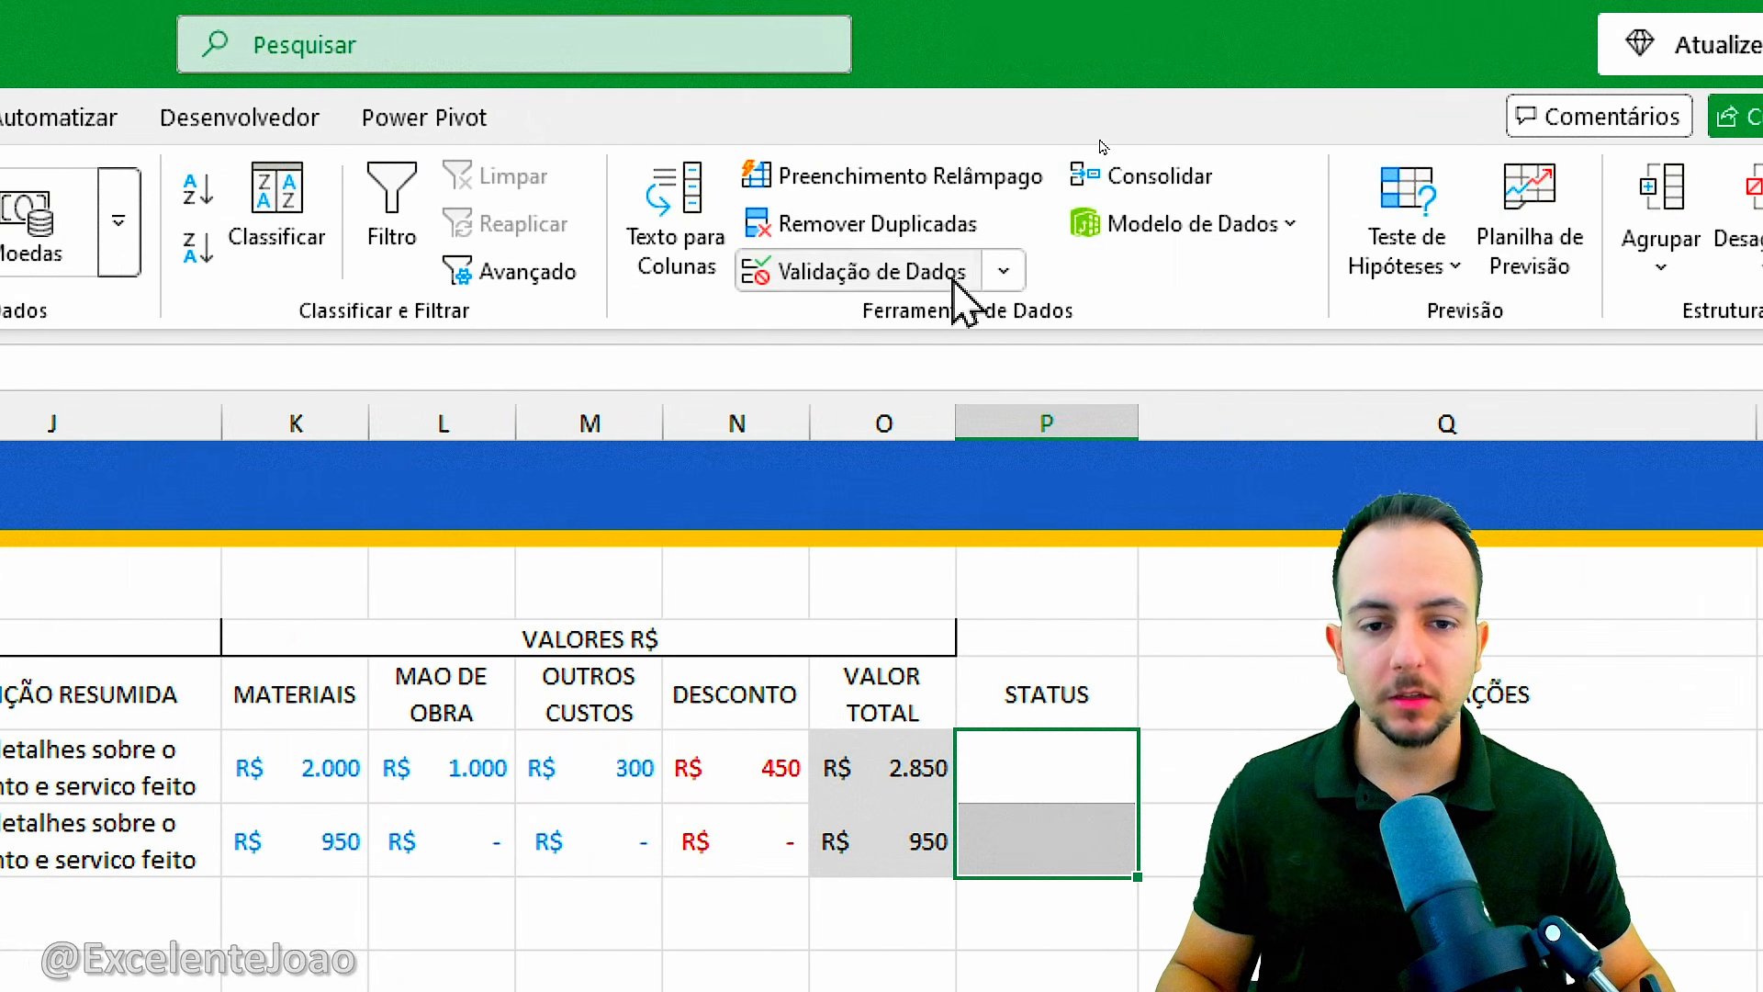
left_click(950, 271)
left_click_drag(608, 217, 874, 184)
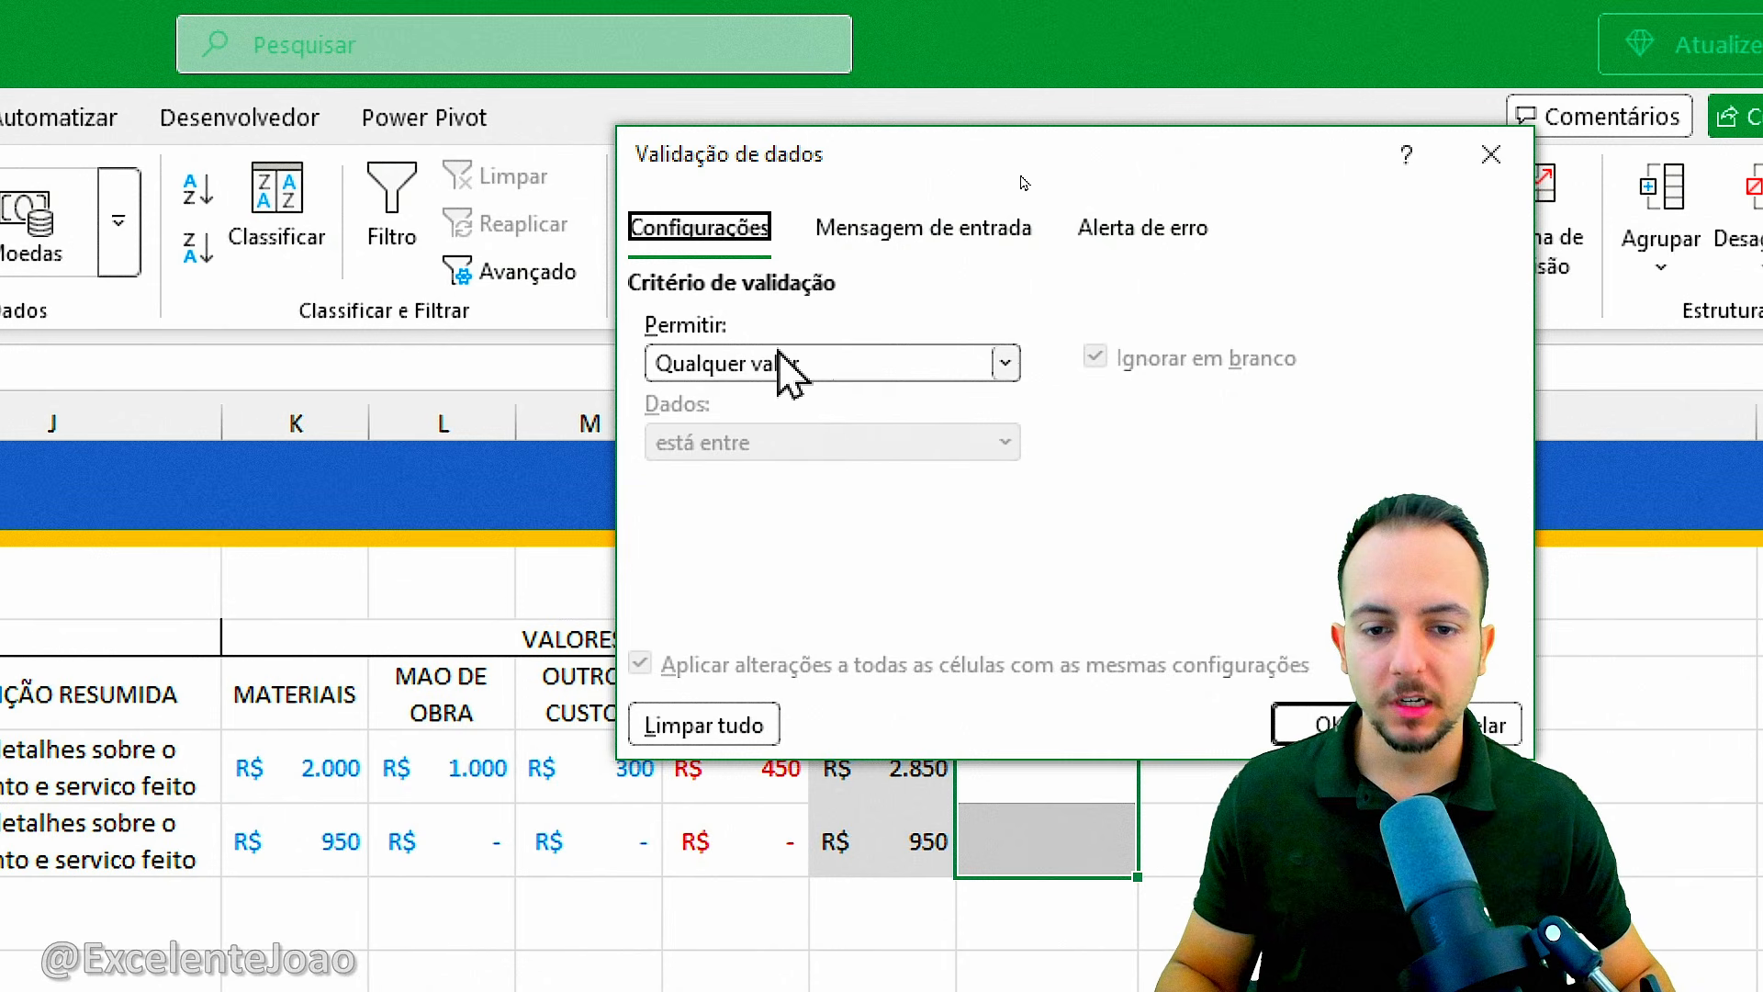
left_click(783, 363)
left_click(767, 542)
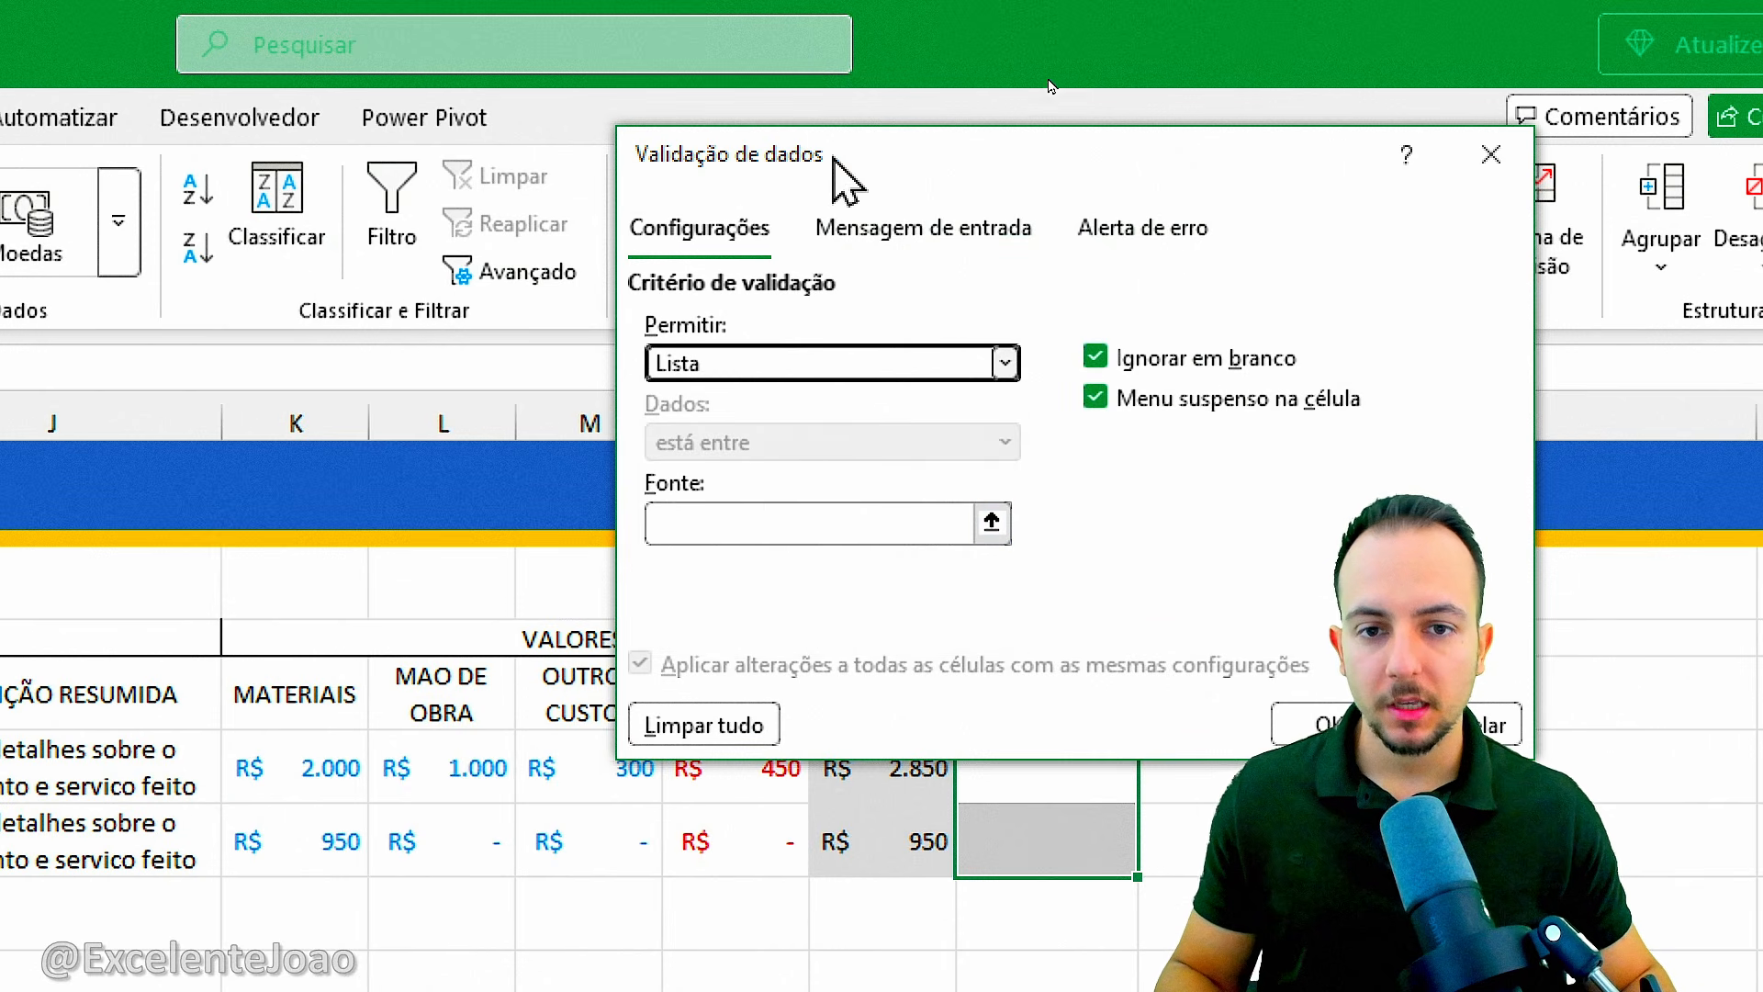
Enter EM ELABORAÇÃO;ENVIADO;APROVADO;REPROVADO;VENCIDO as the validation list source and apply the rule.
left_click_drag(834, 156, 779, 28)
left_click(726, 398)
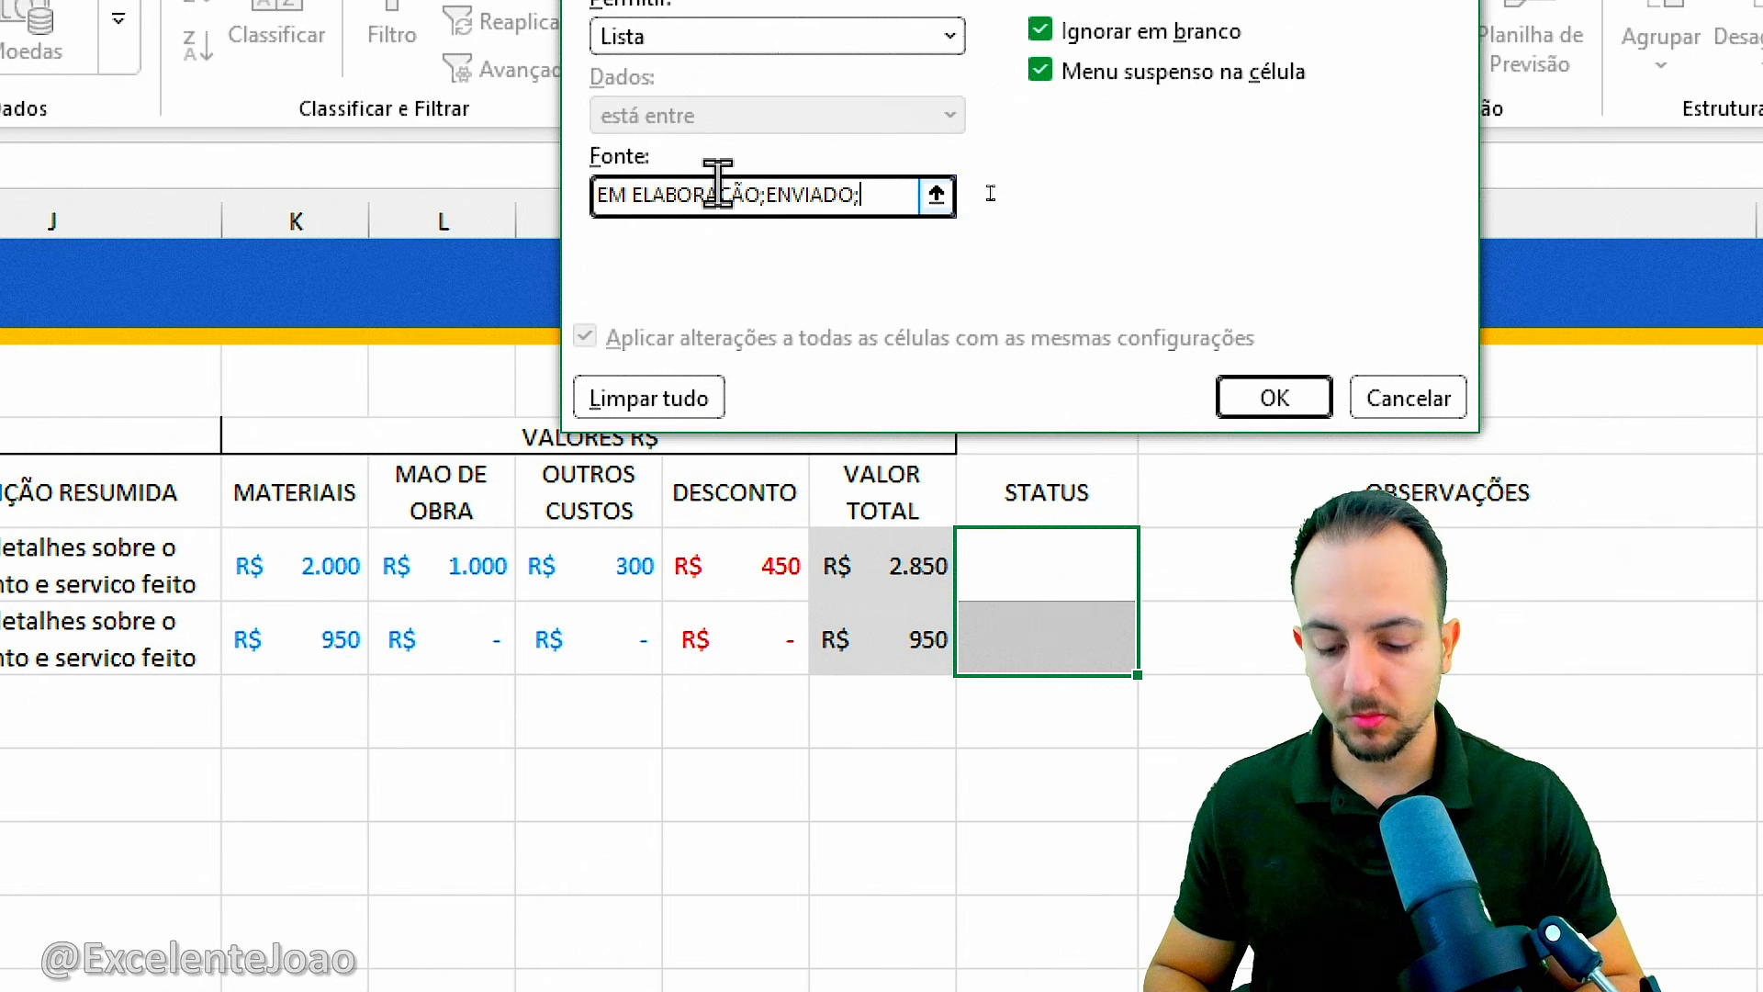
type("EM ELABORAÇÃO;ENVIADO;APROVA")
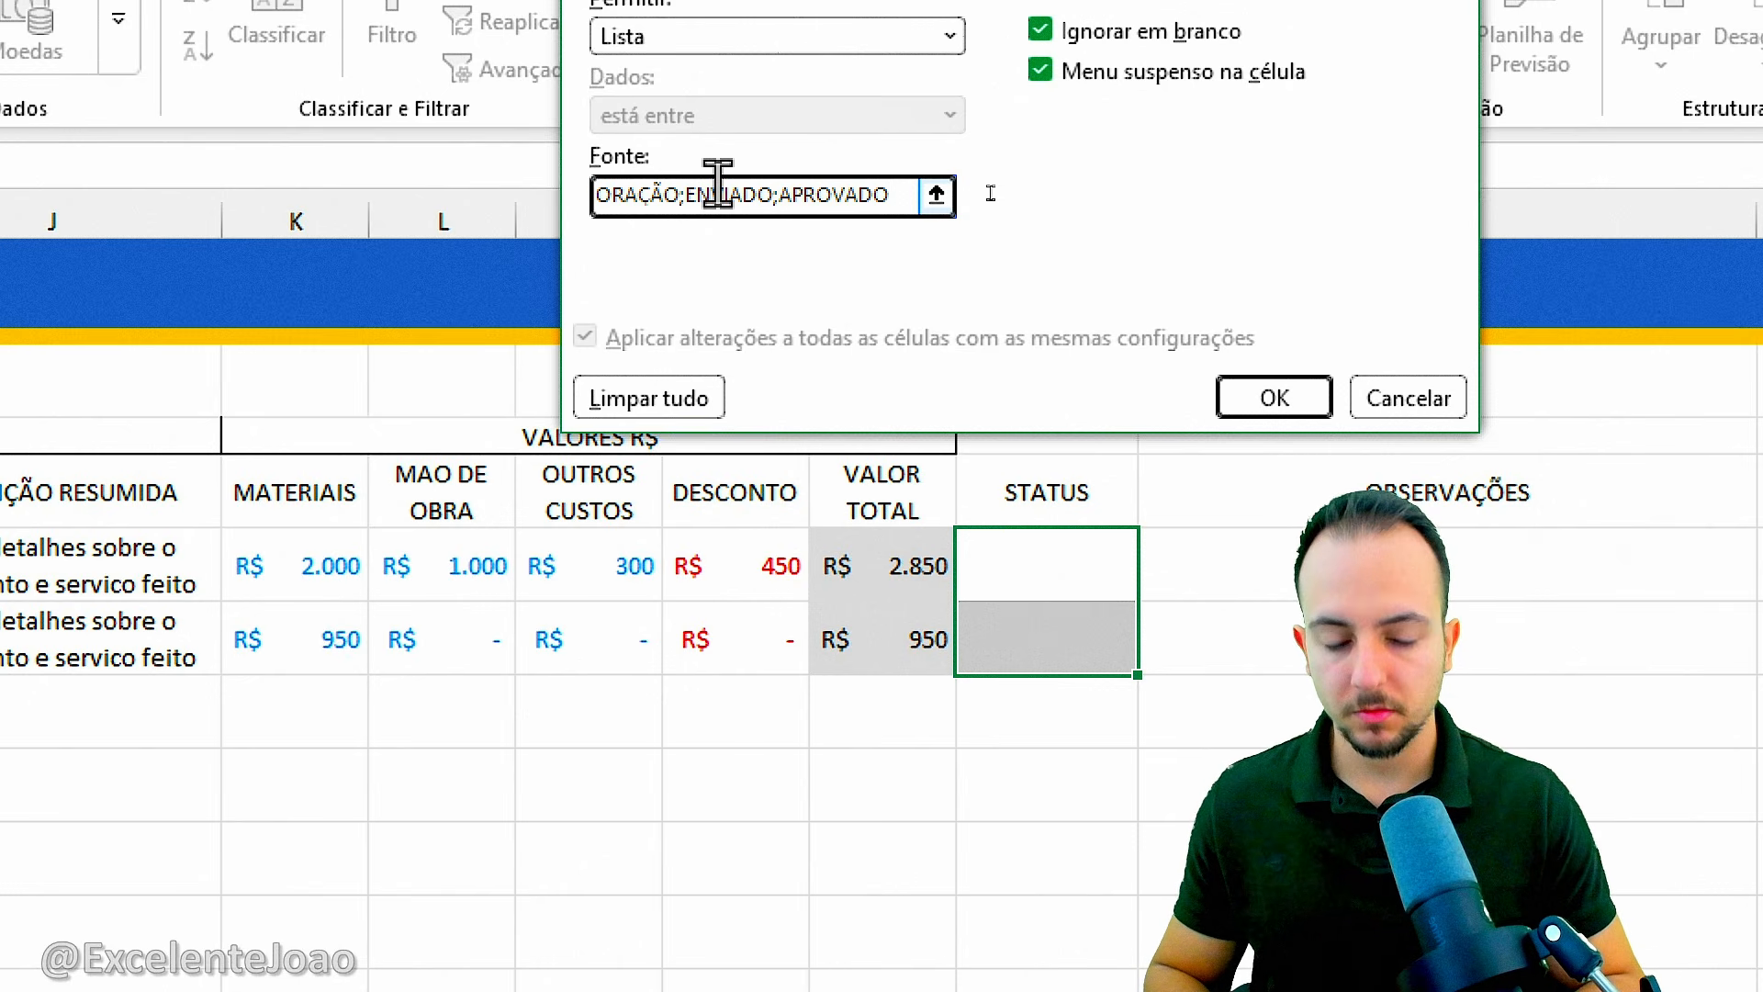
type("DO;RE")
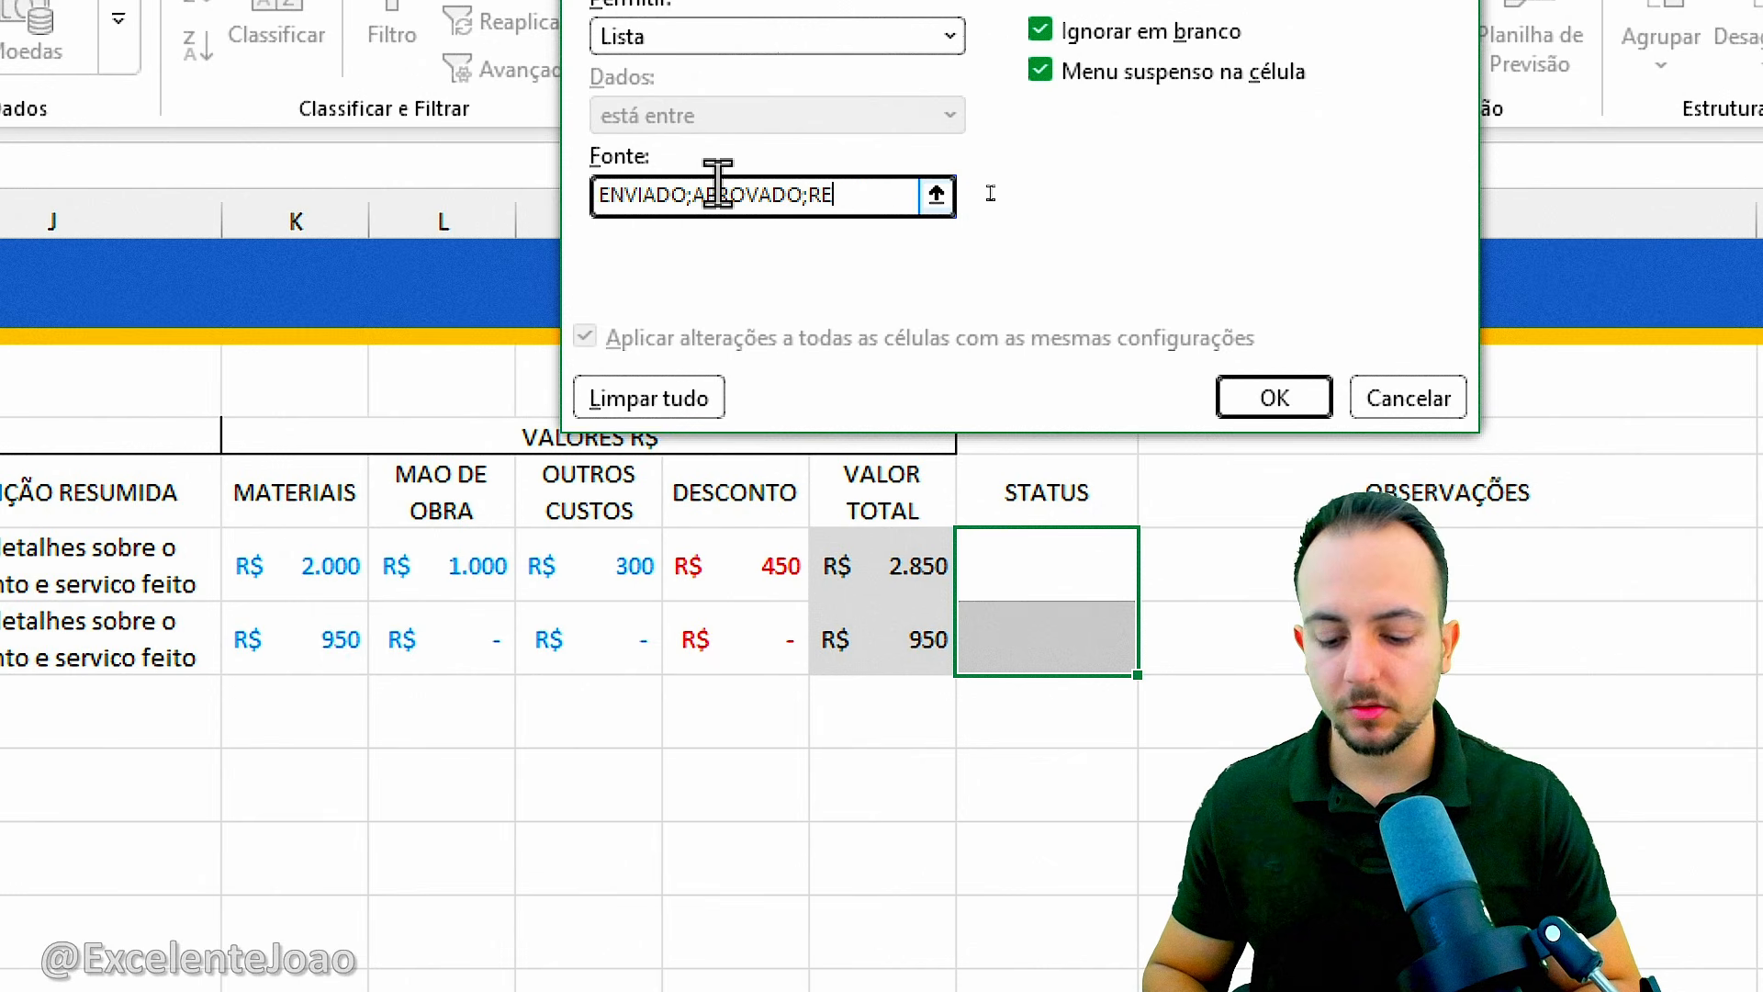
type("PR")
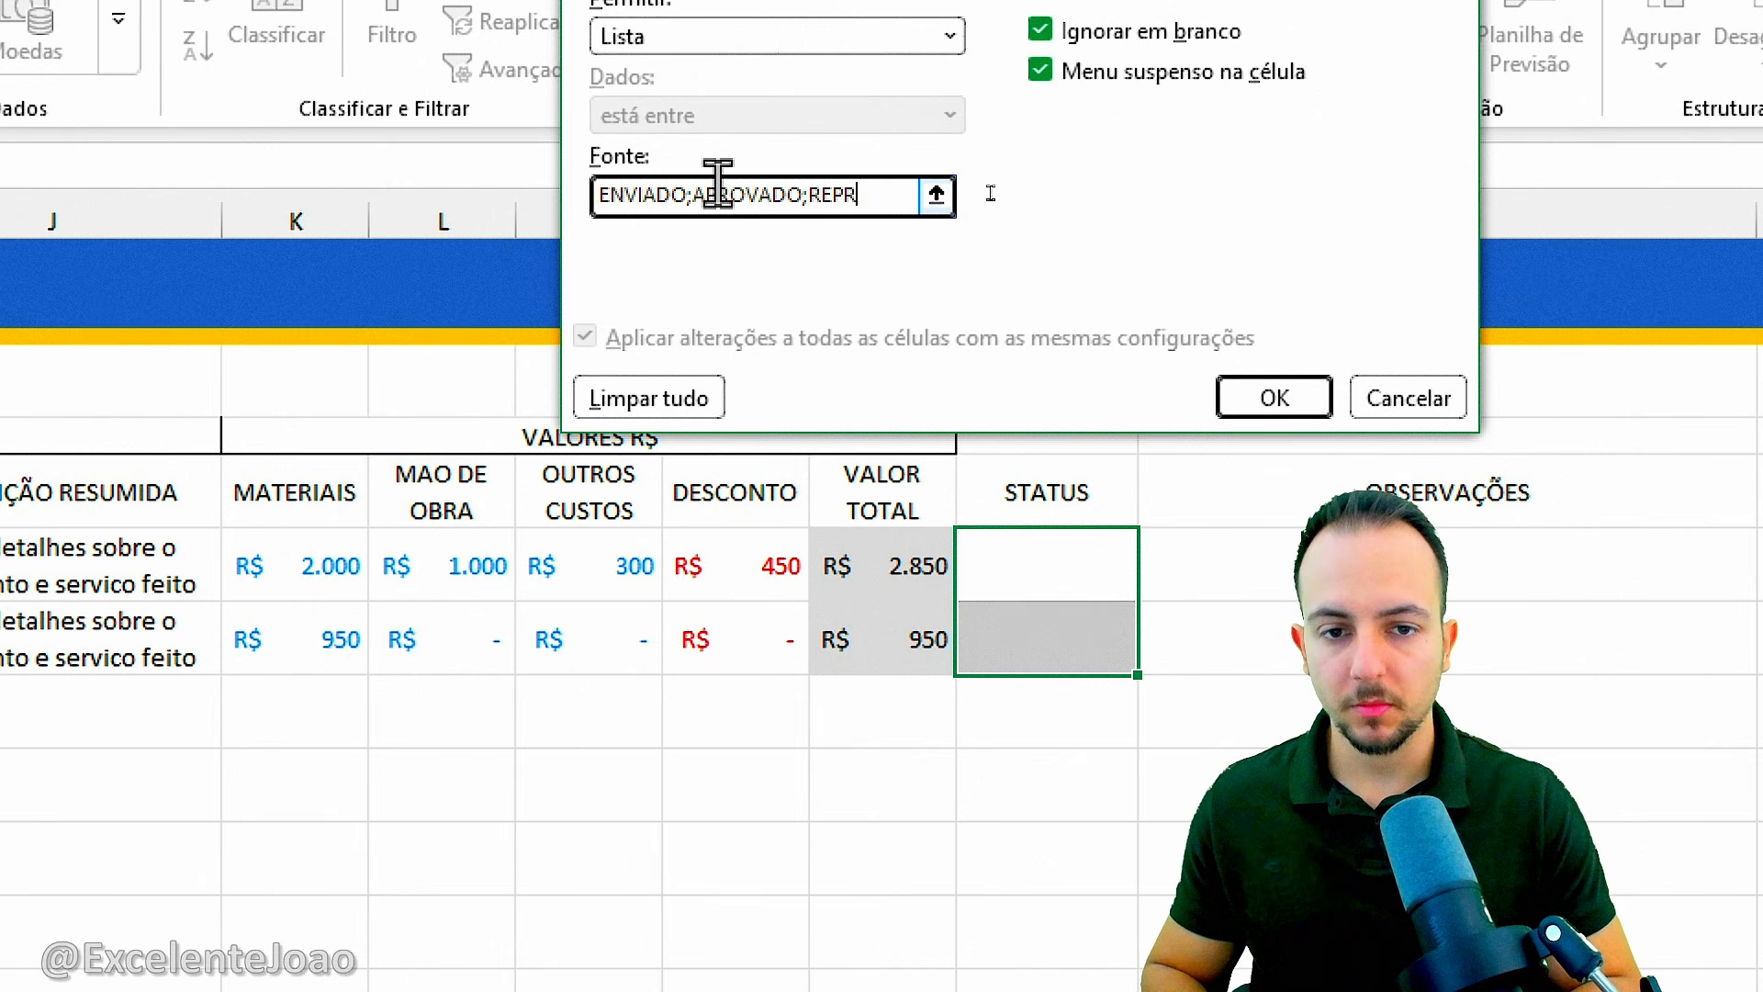
type("OVADO;VEN")
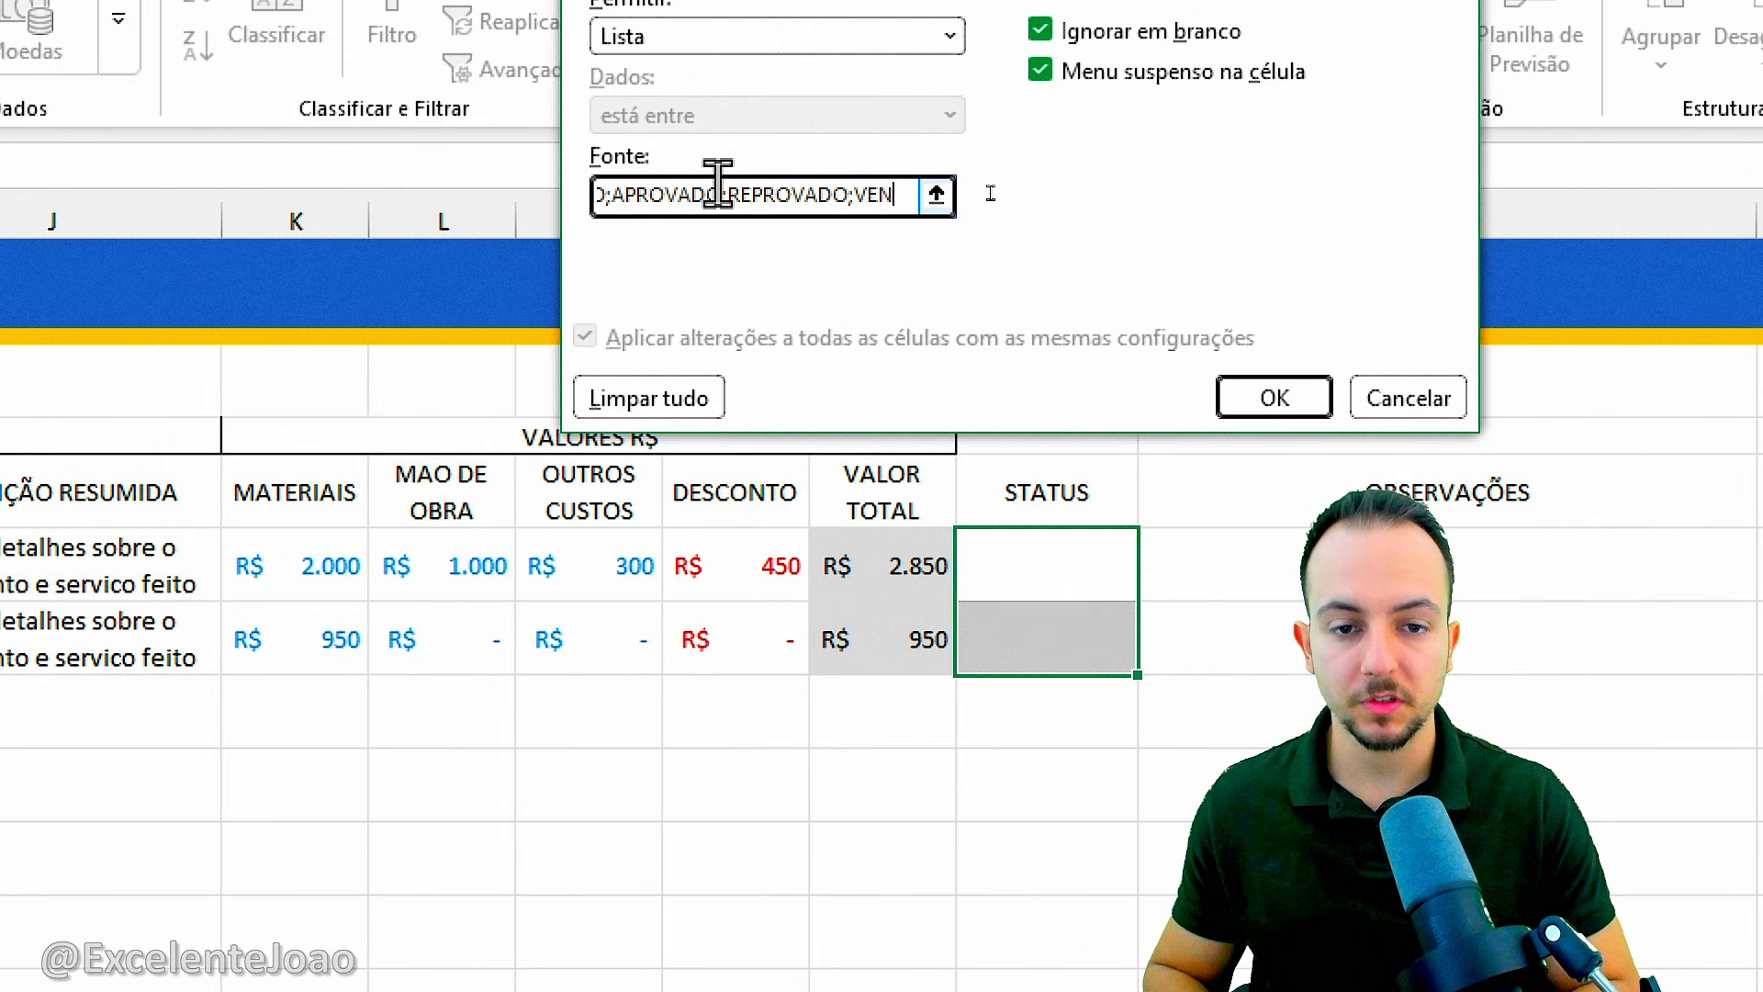
type("DO")
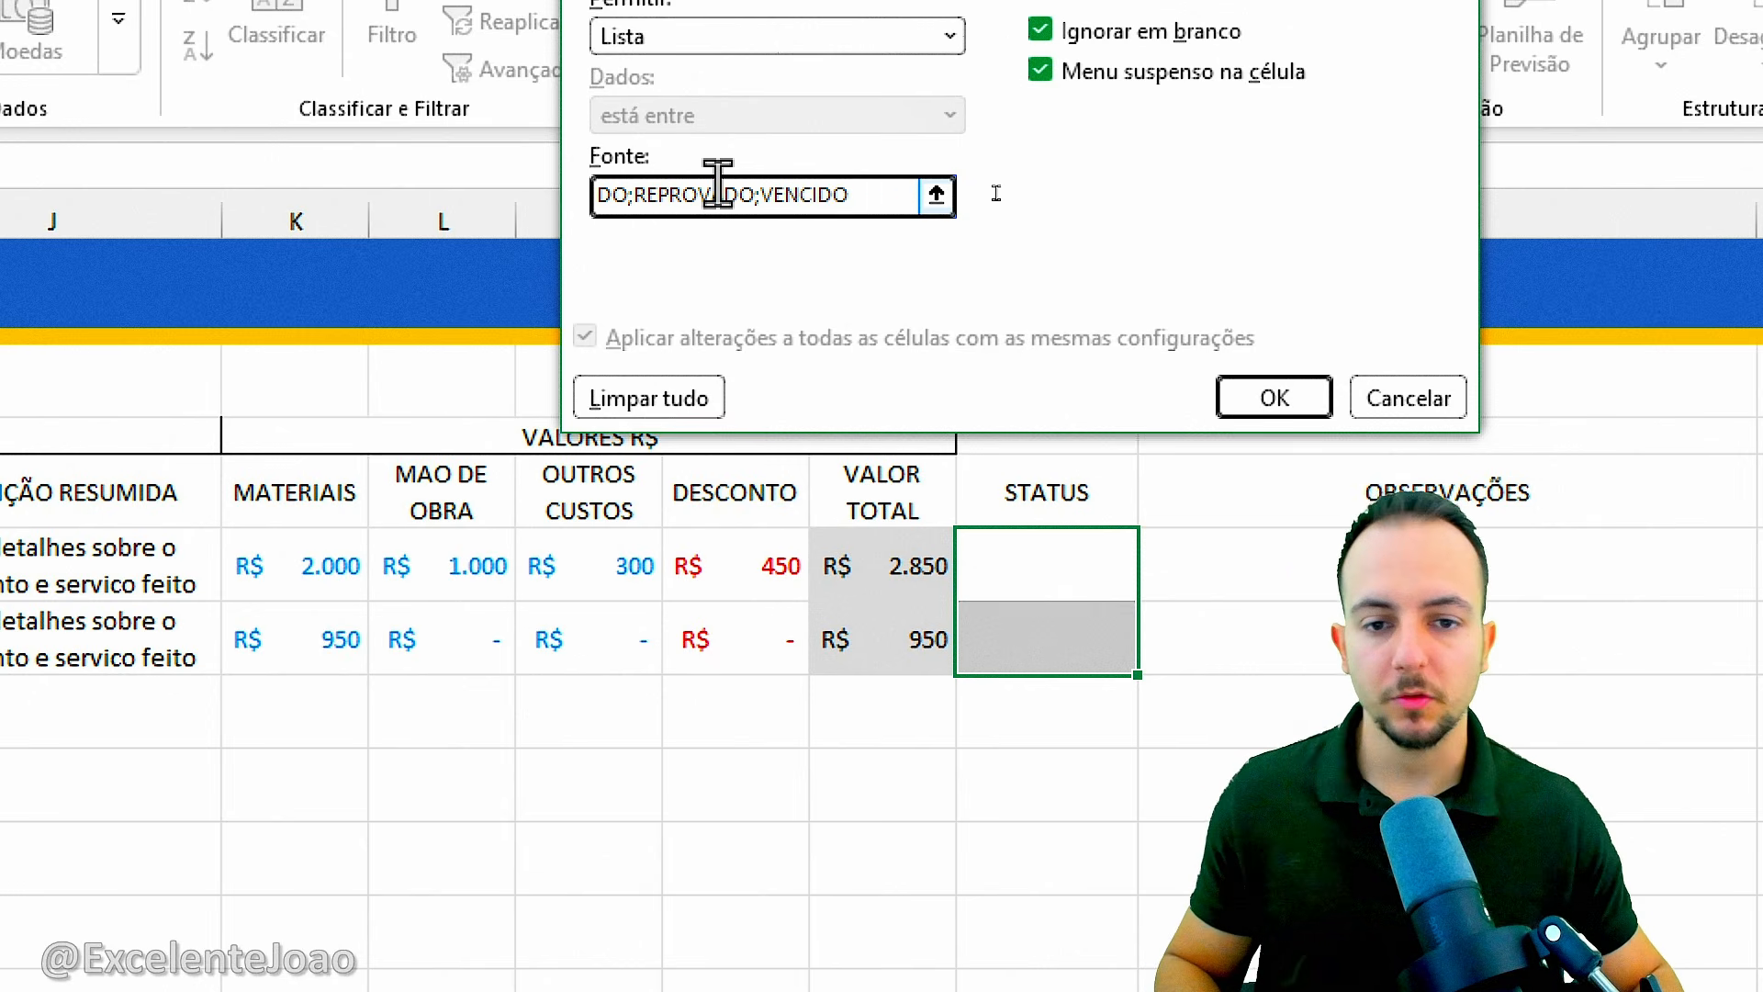
left_click(1300, 397)
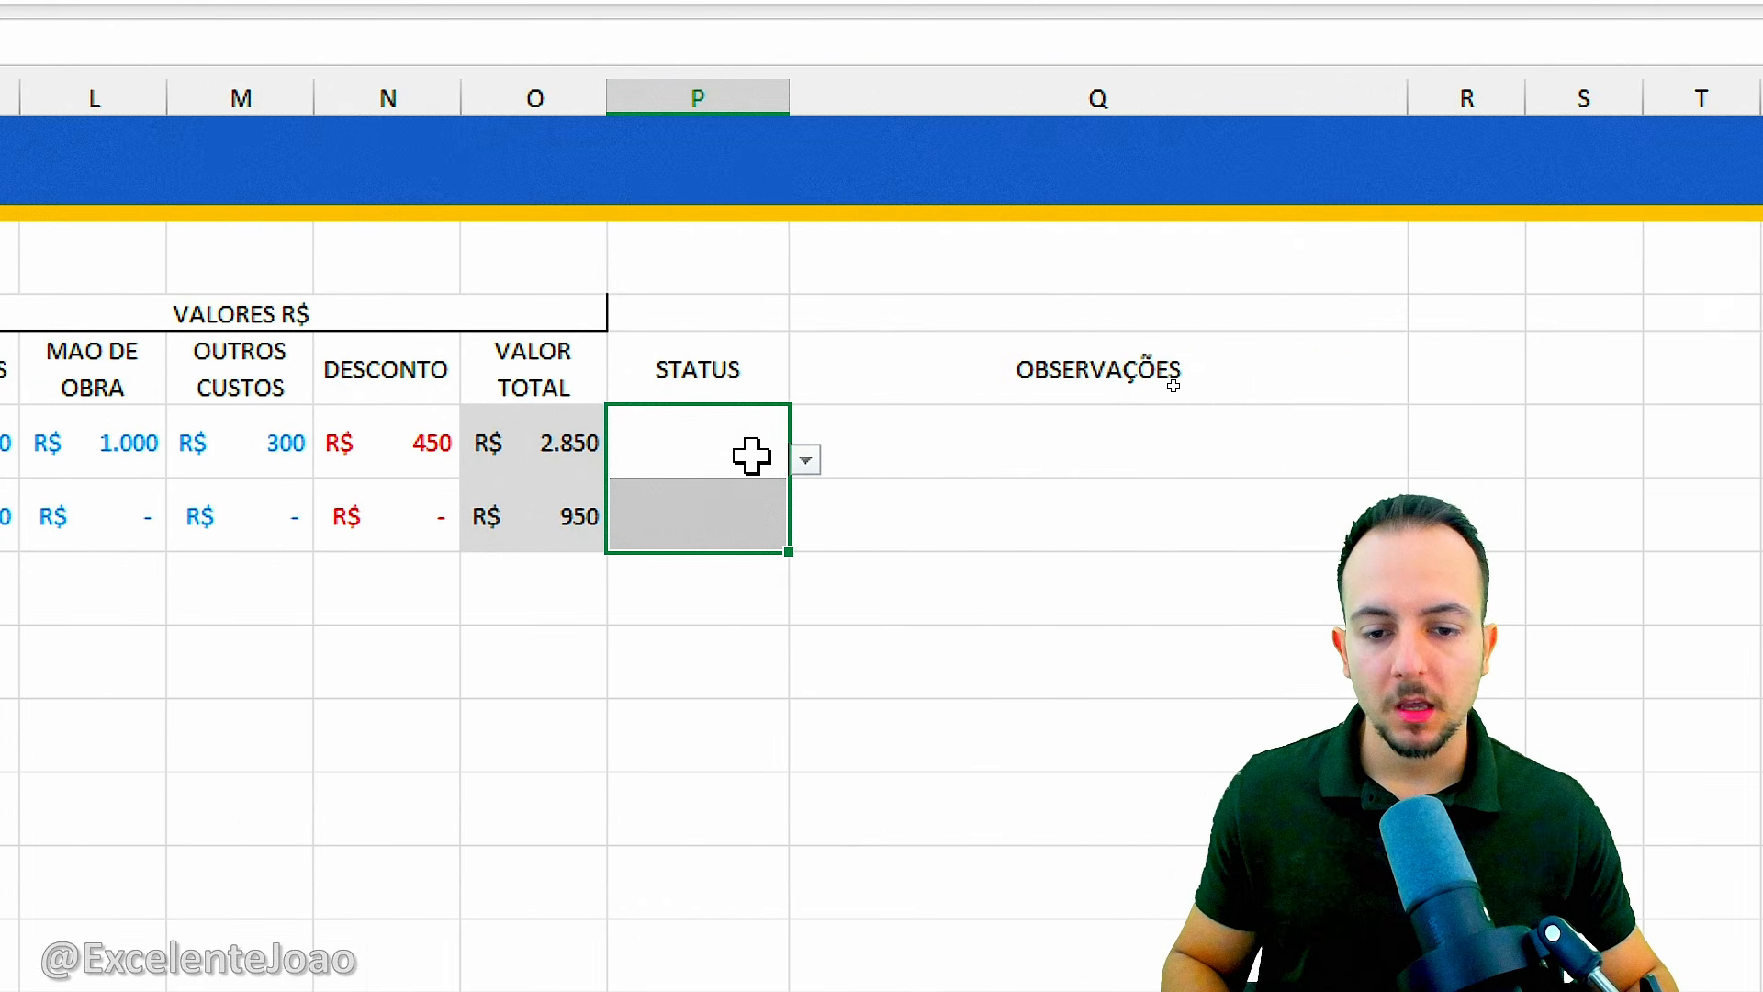
Try the STATUS dropdowns by choosing EM ELABORAÇÃO in P6 and ENVIADO in P7.
left_click(751, 455)
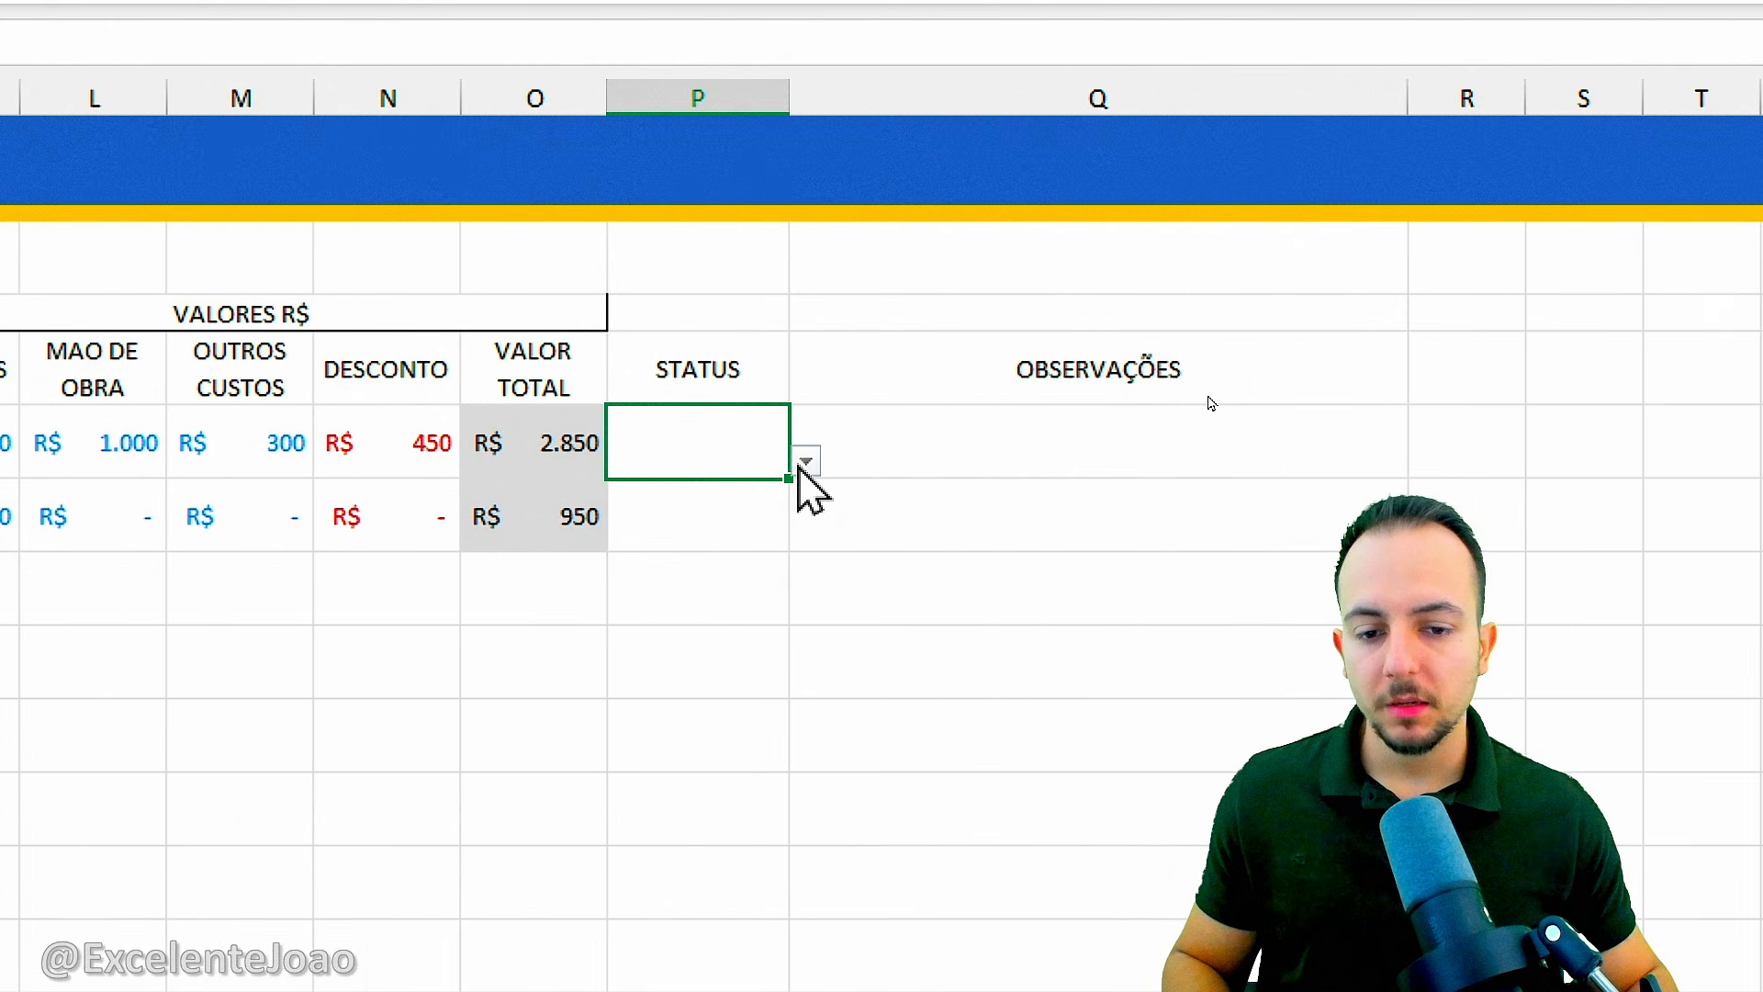
left_click(806, 460)
left_click(742, 497)
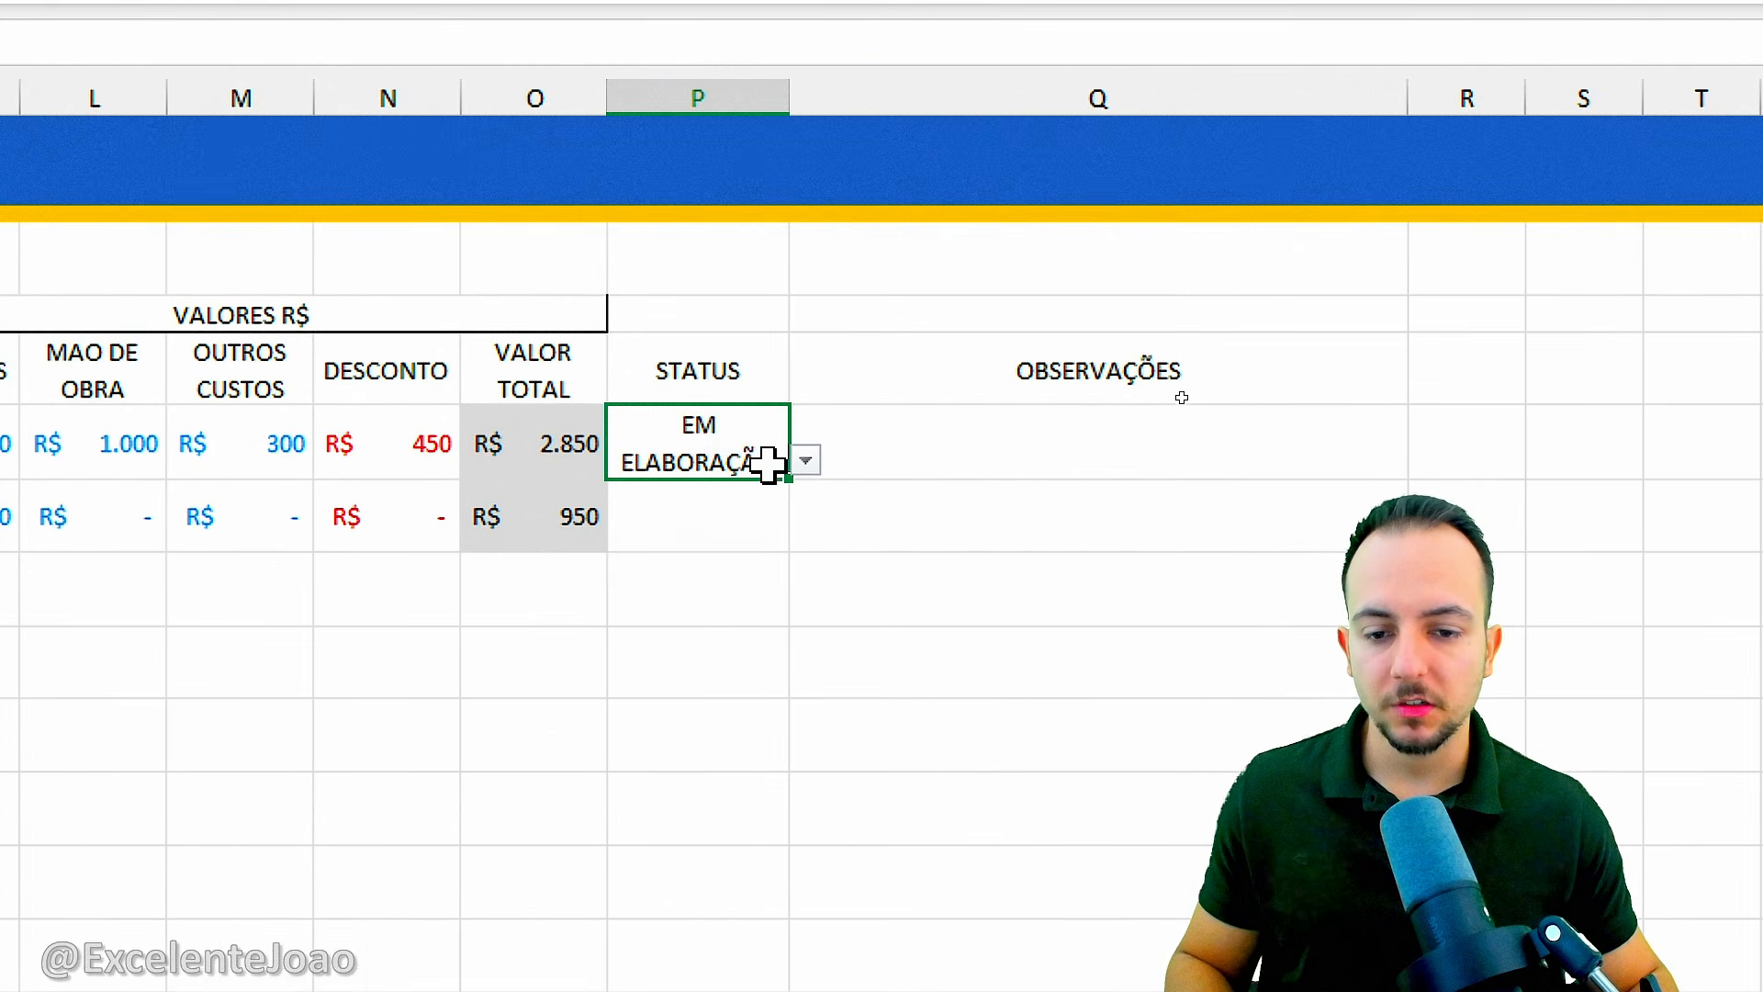
left_click(782, 516)
left_click(805, 533)
left_click(732, 590)
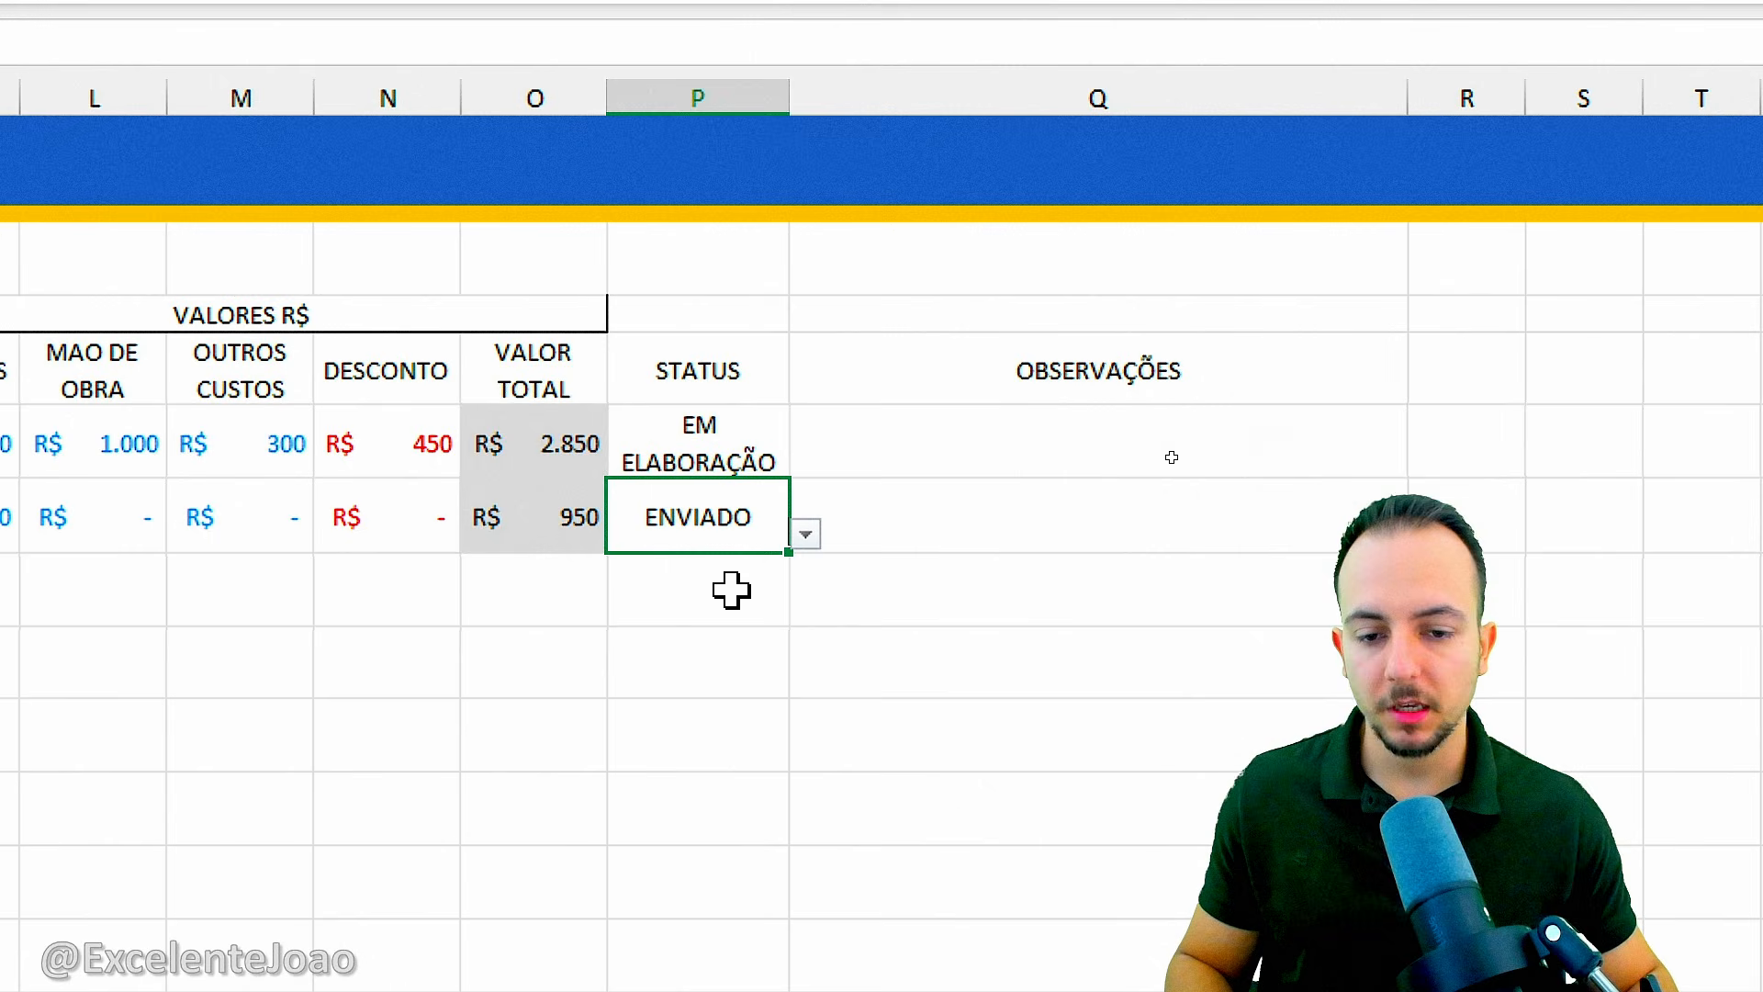
Review the status options for P7 and change the STATUS in P6 to REPROVADO.
left_click(806, 534)
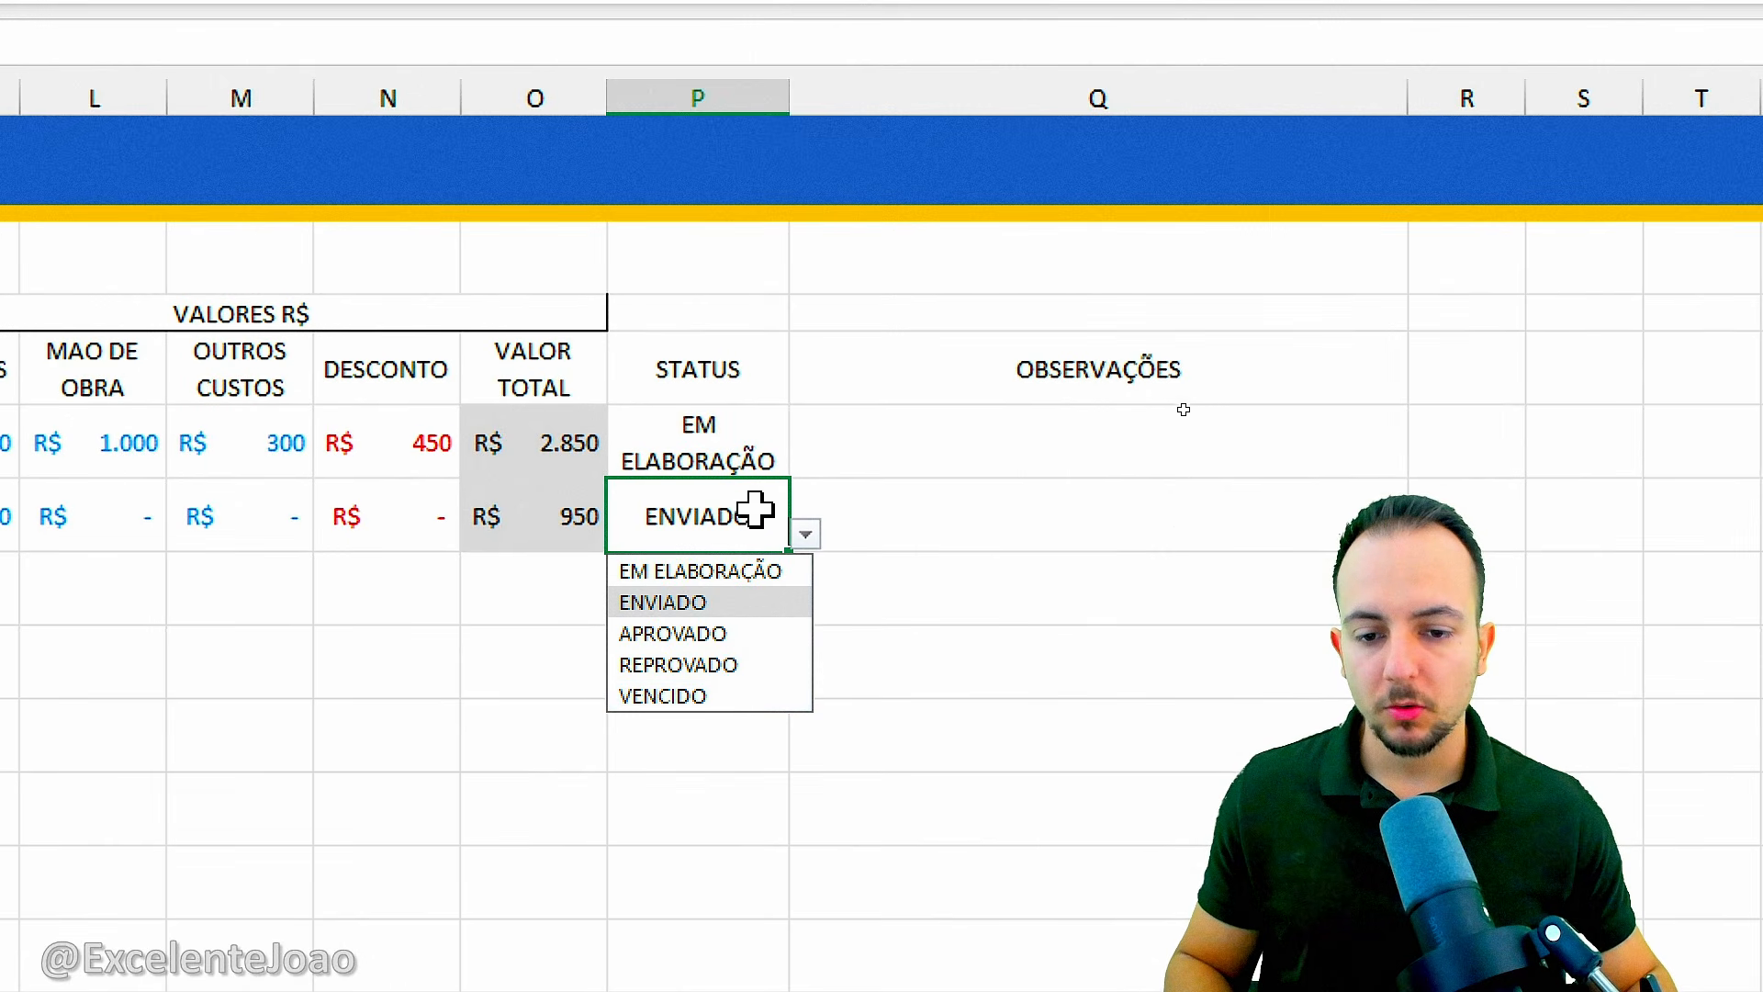
left_click(745, 450)
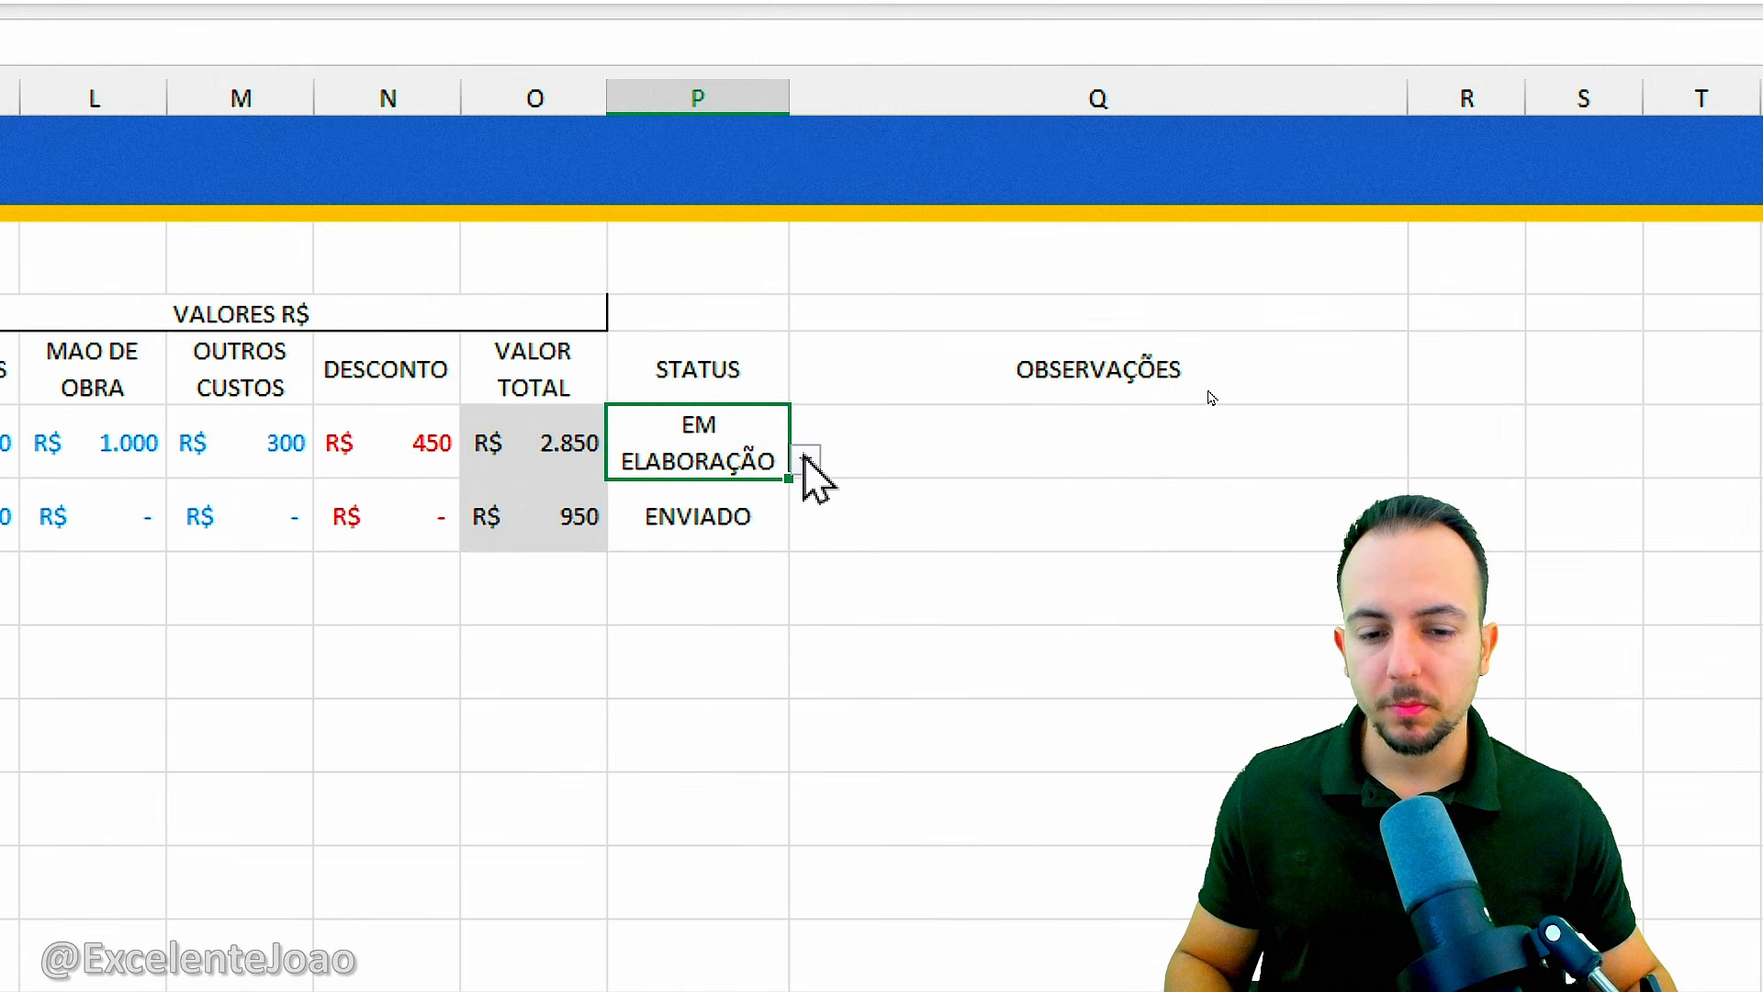
left_click(806, 460)
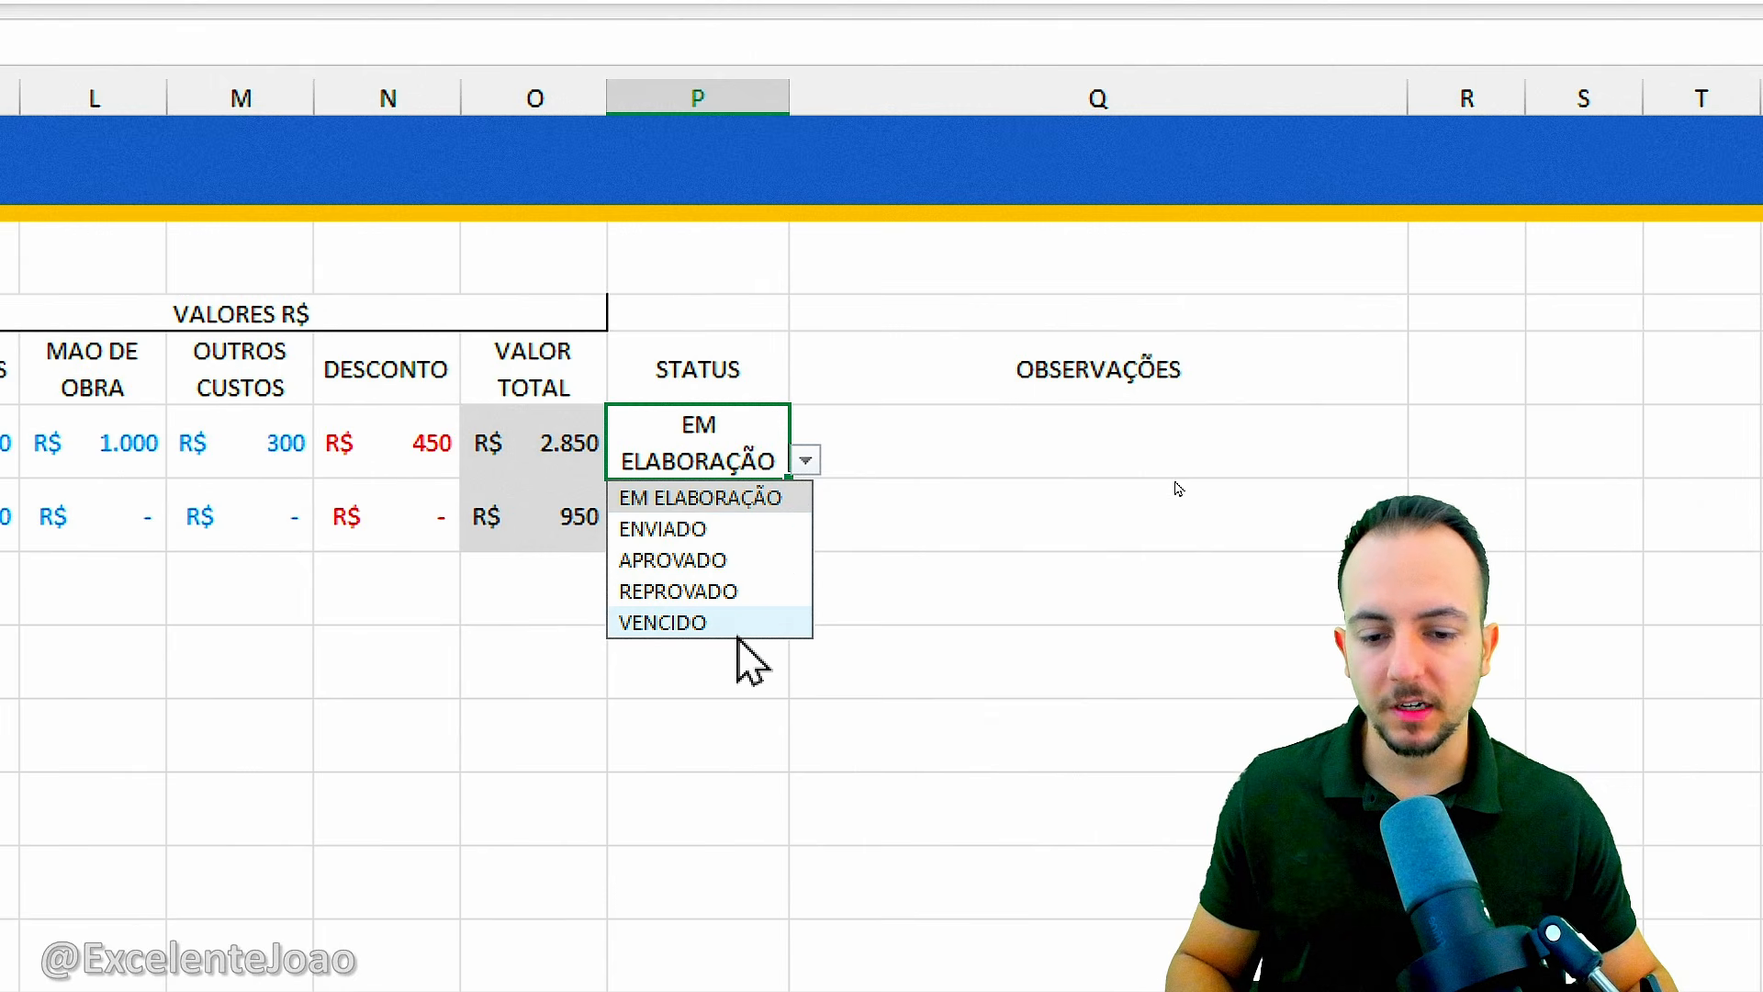
left_click(695, 592)
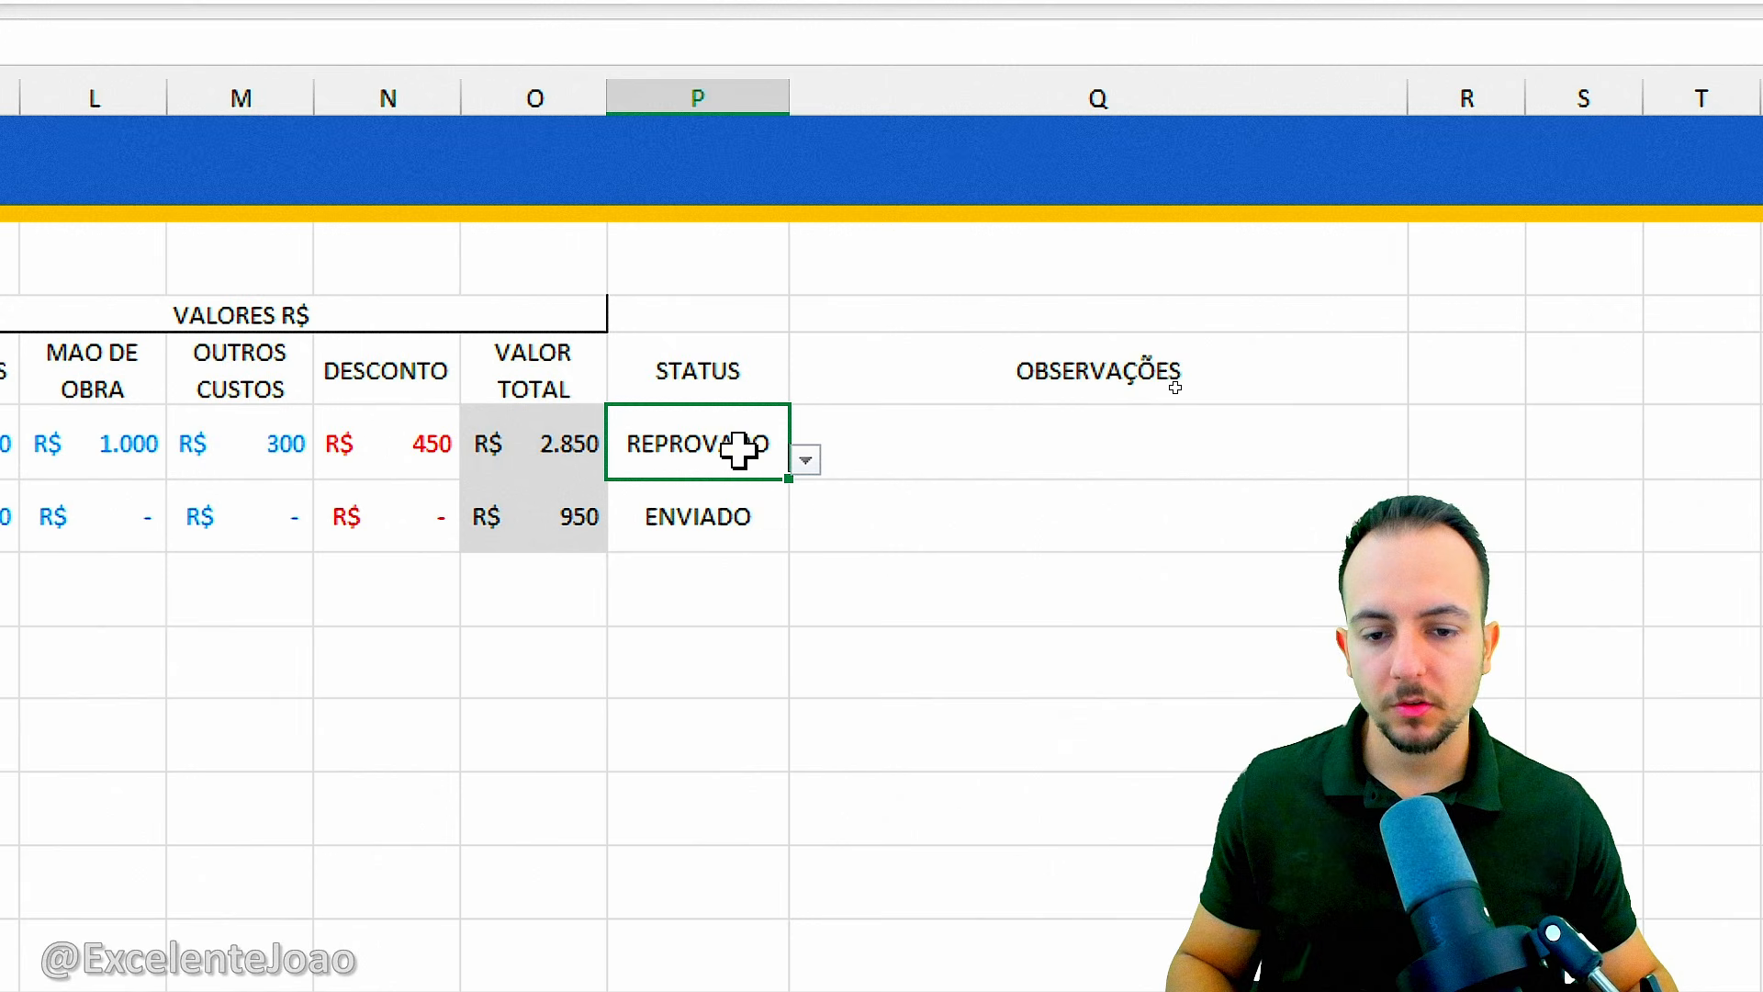
Add an equal-to conditional formatting rule on P6:P7 giving REPROVADO a light red fill with dark red text.
left_click_drag(739, 450, 736, 494)
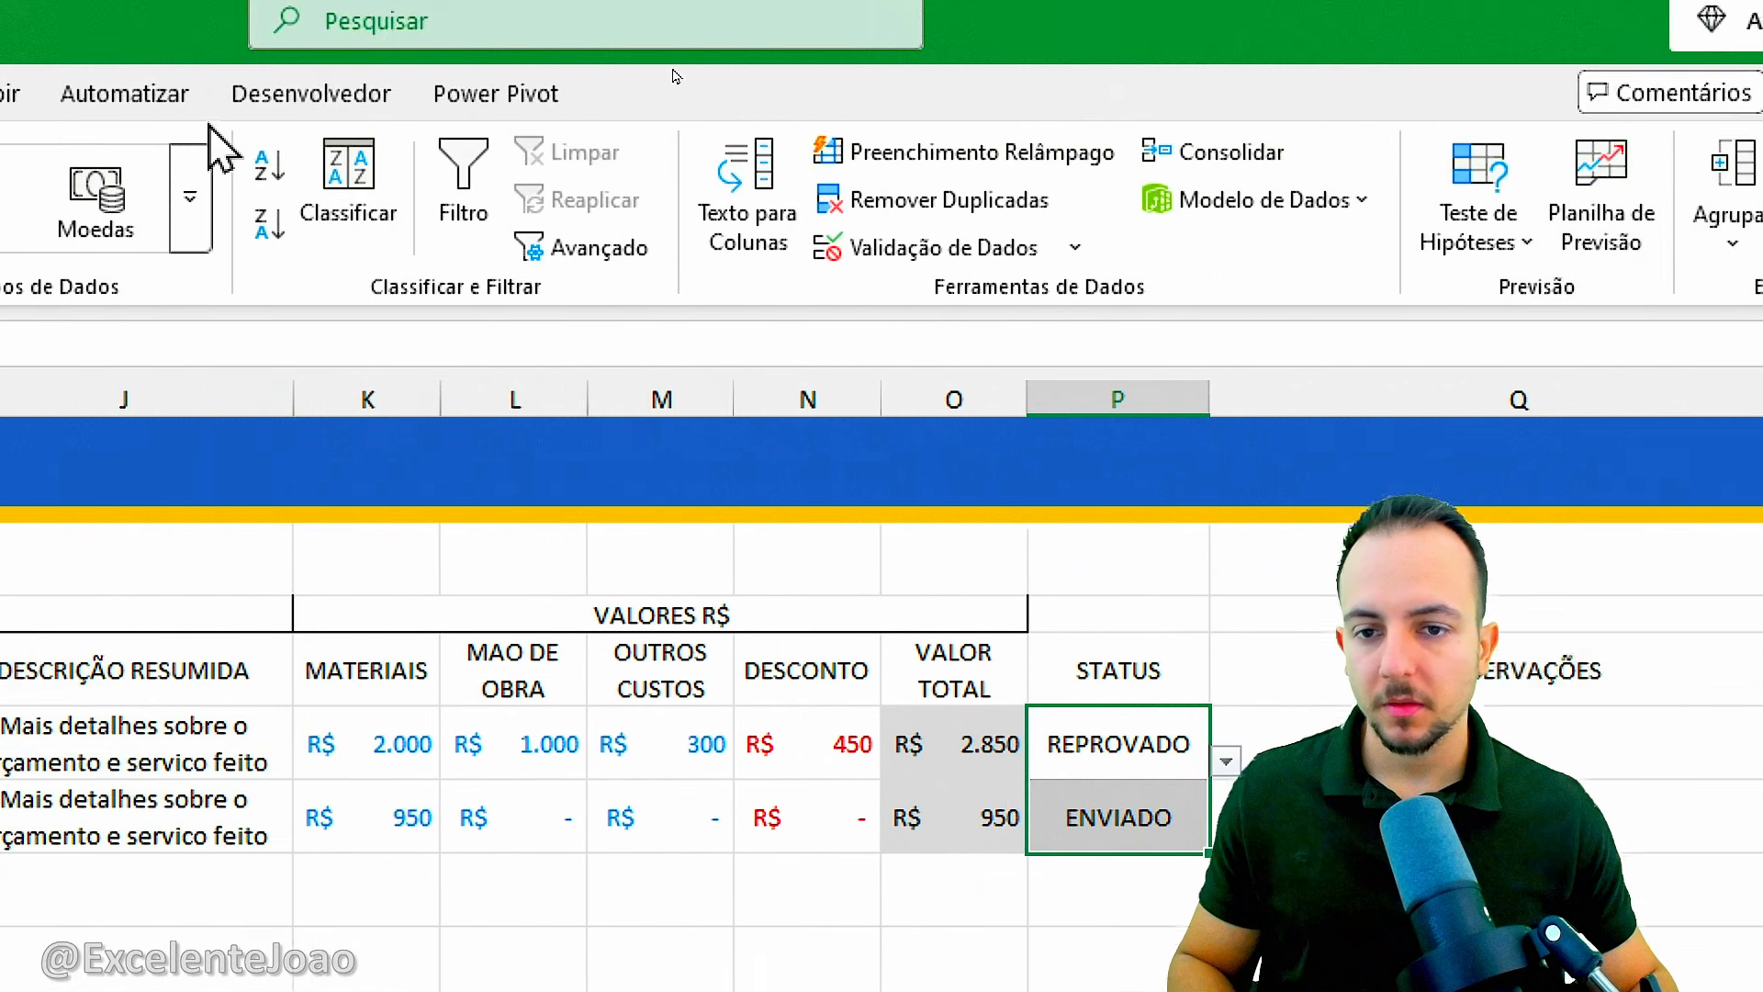
left_click(223, 118)
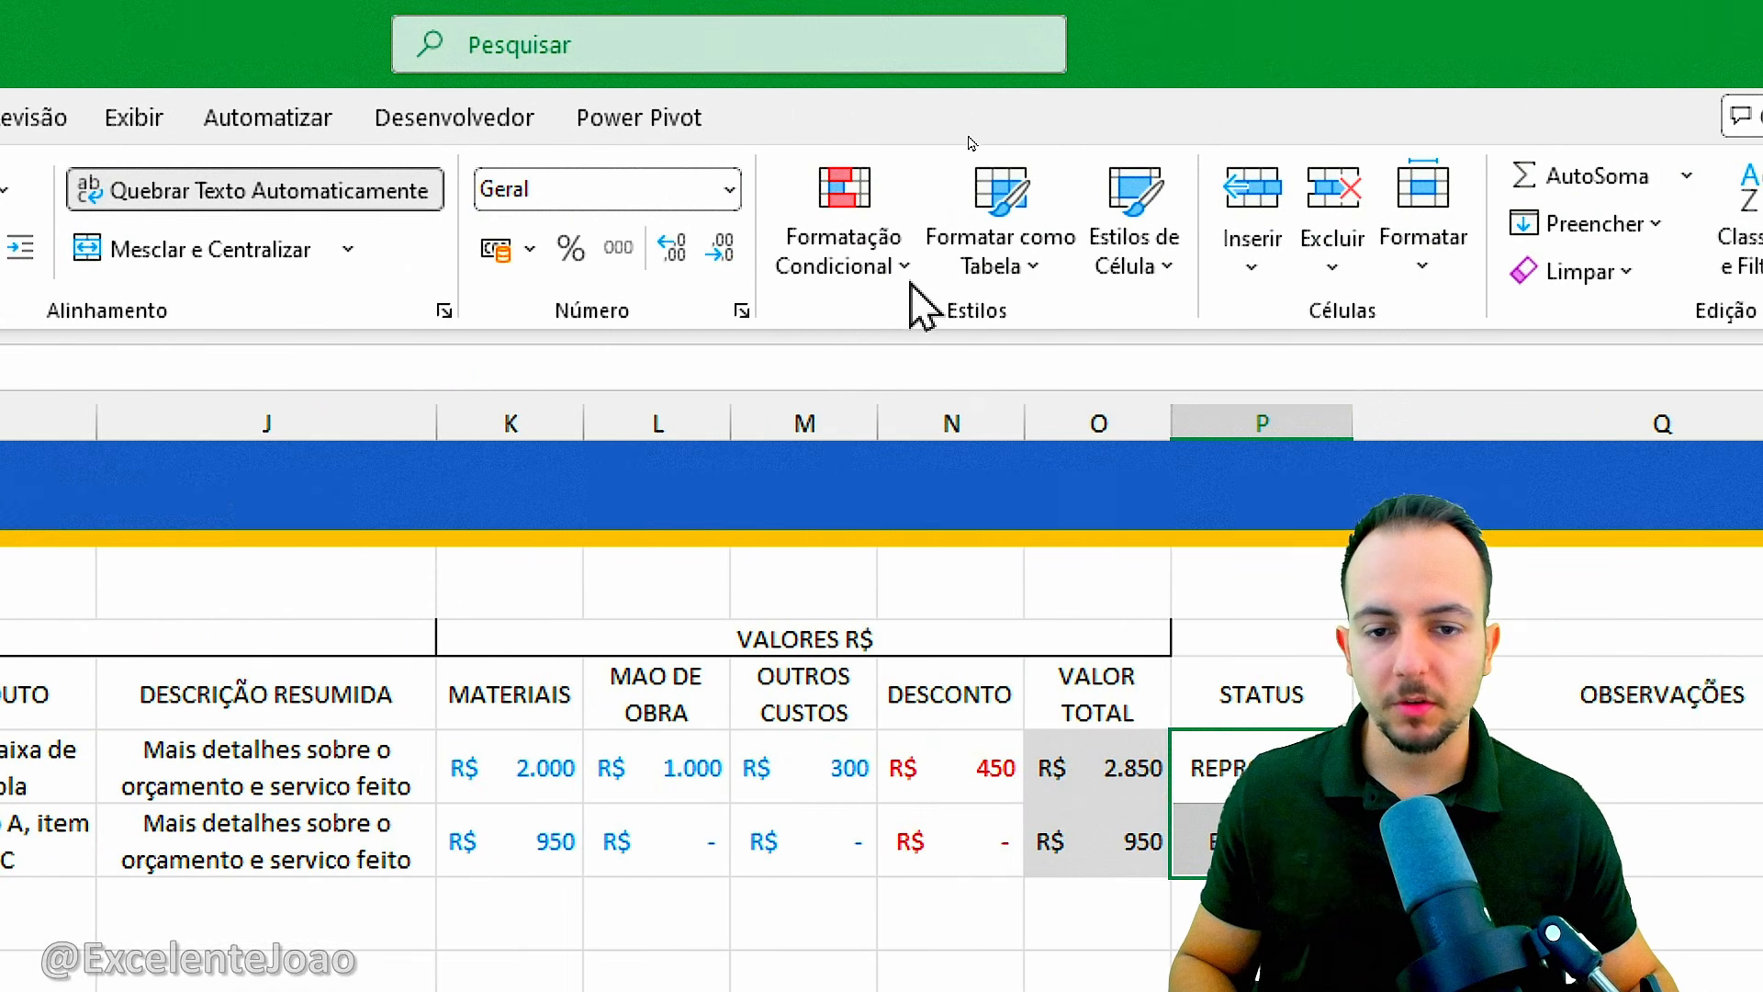
left_click(909, 276)
mouse_move(1016, 371)
left_click(1226, 571)
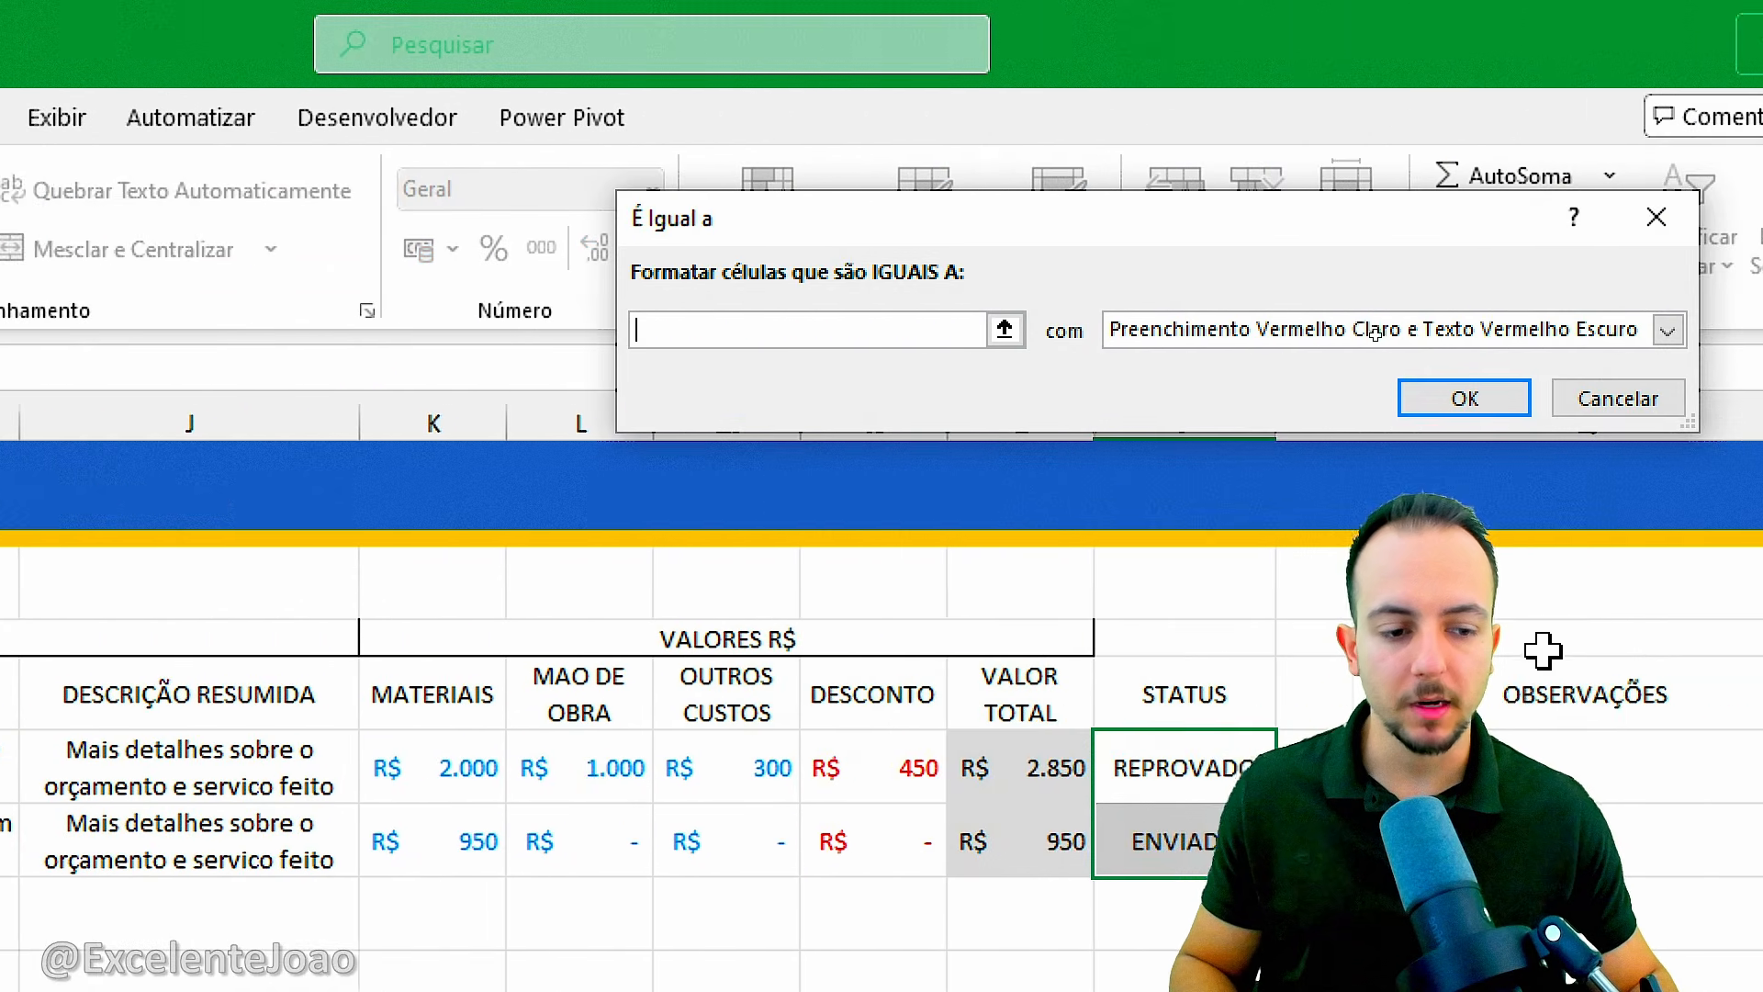
left_click_drag(1029, 241, 1150, 349)
left_click(586, 439)
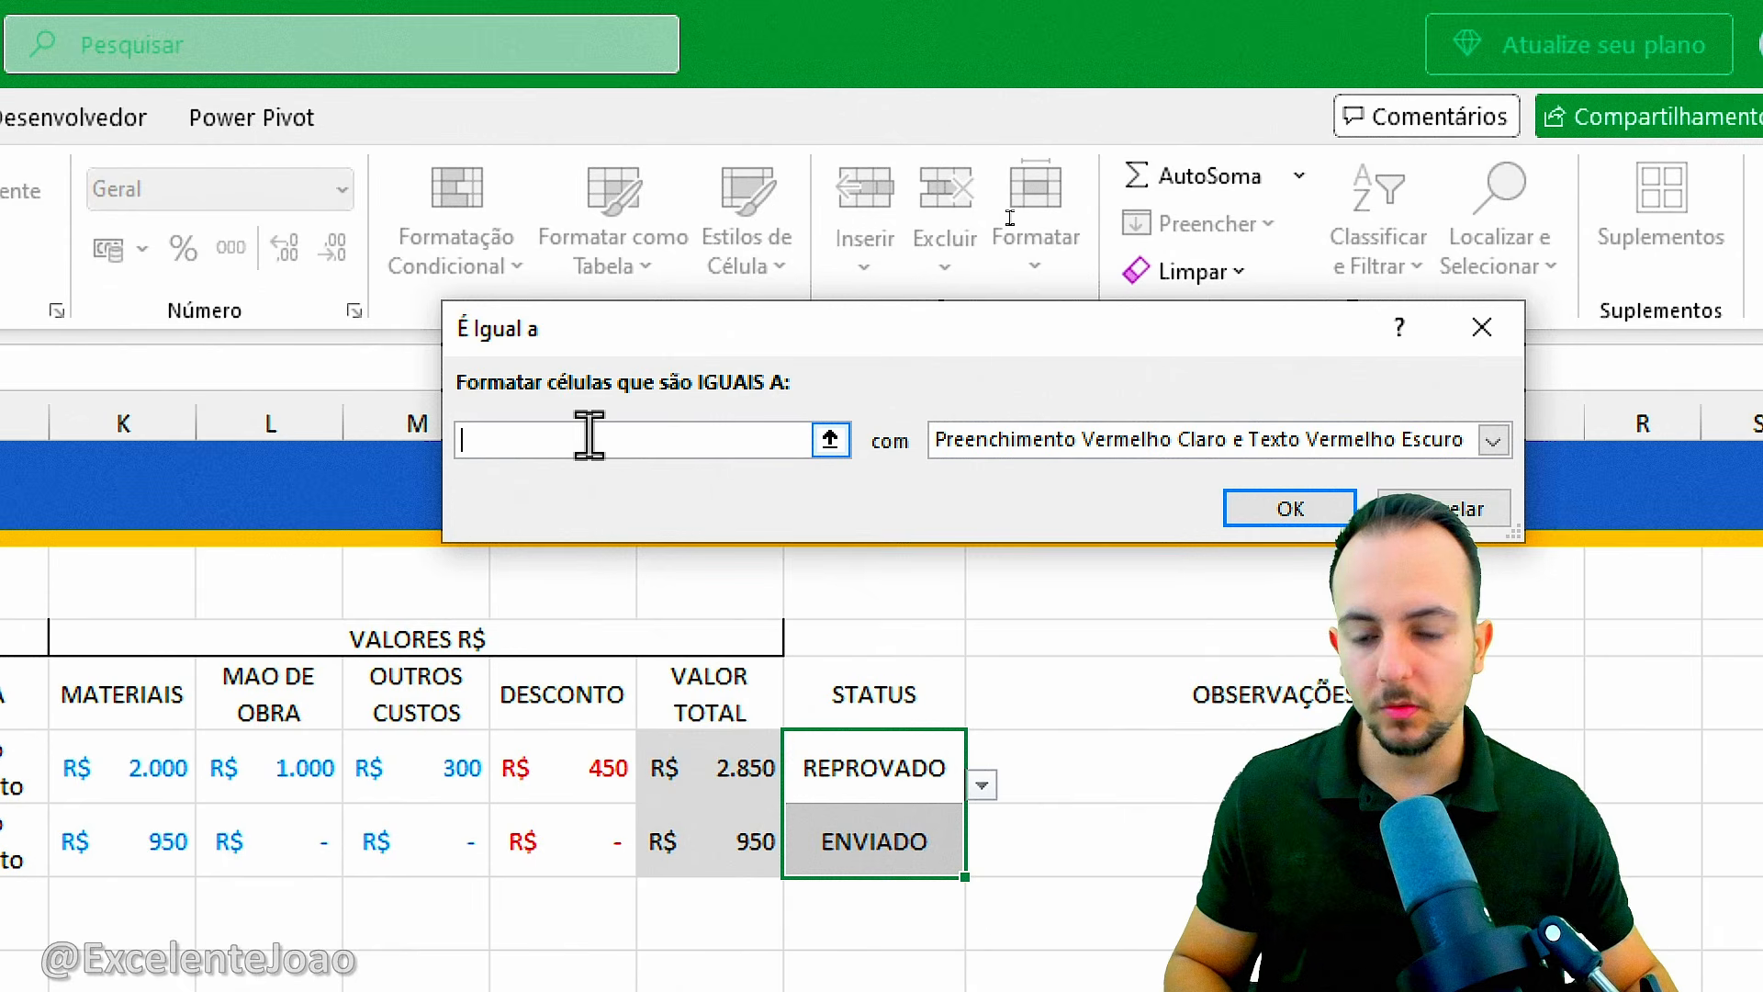
type("REPROVADO")
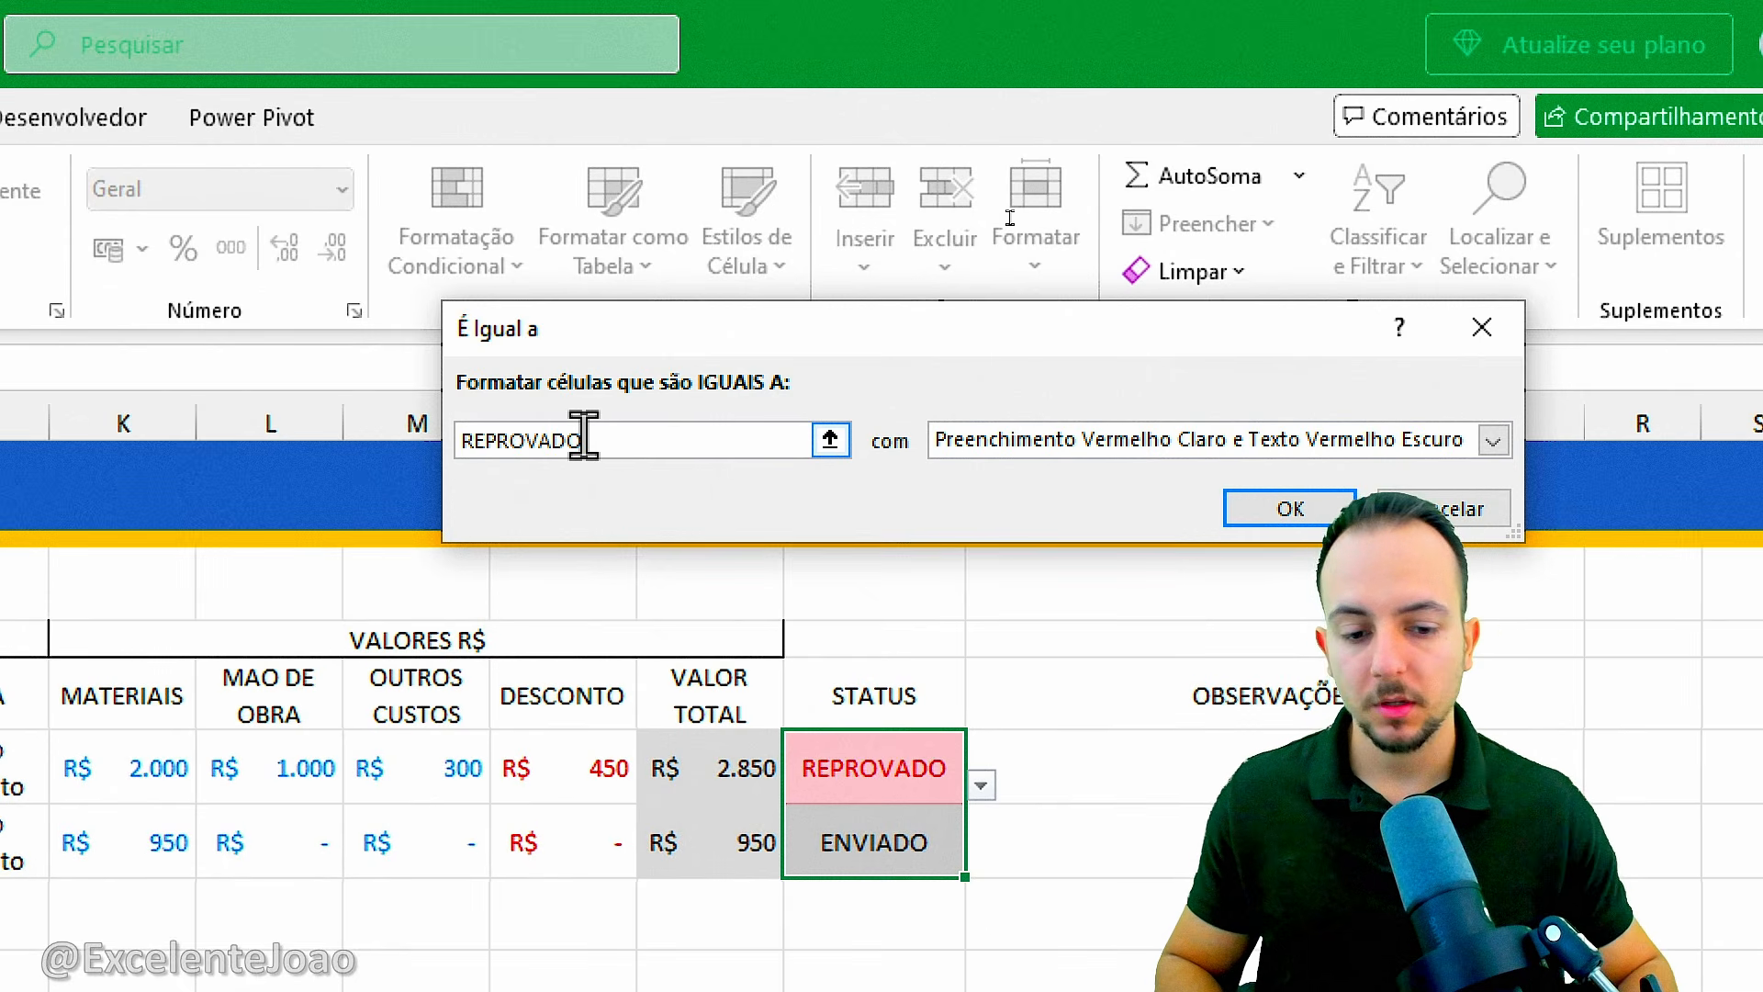
left_click(1254, 519)
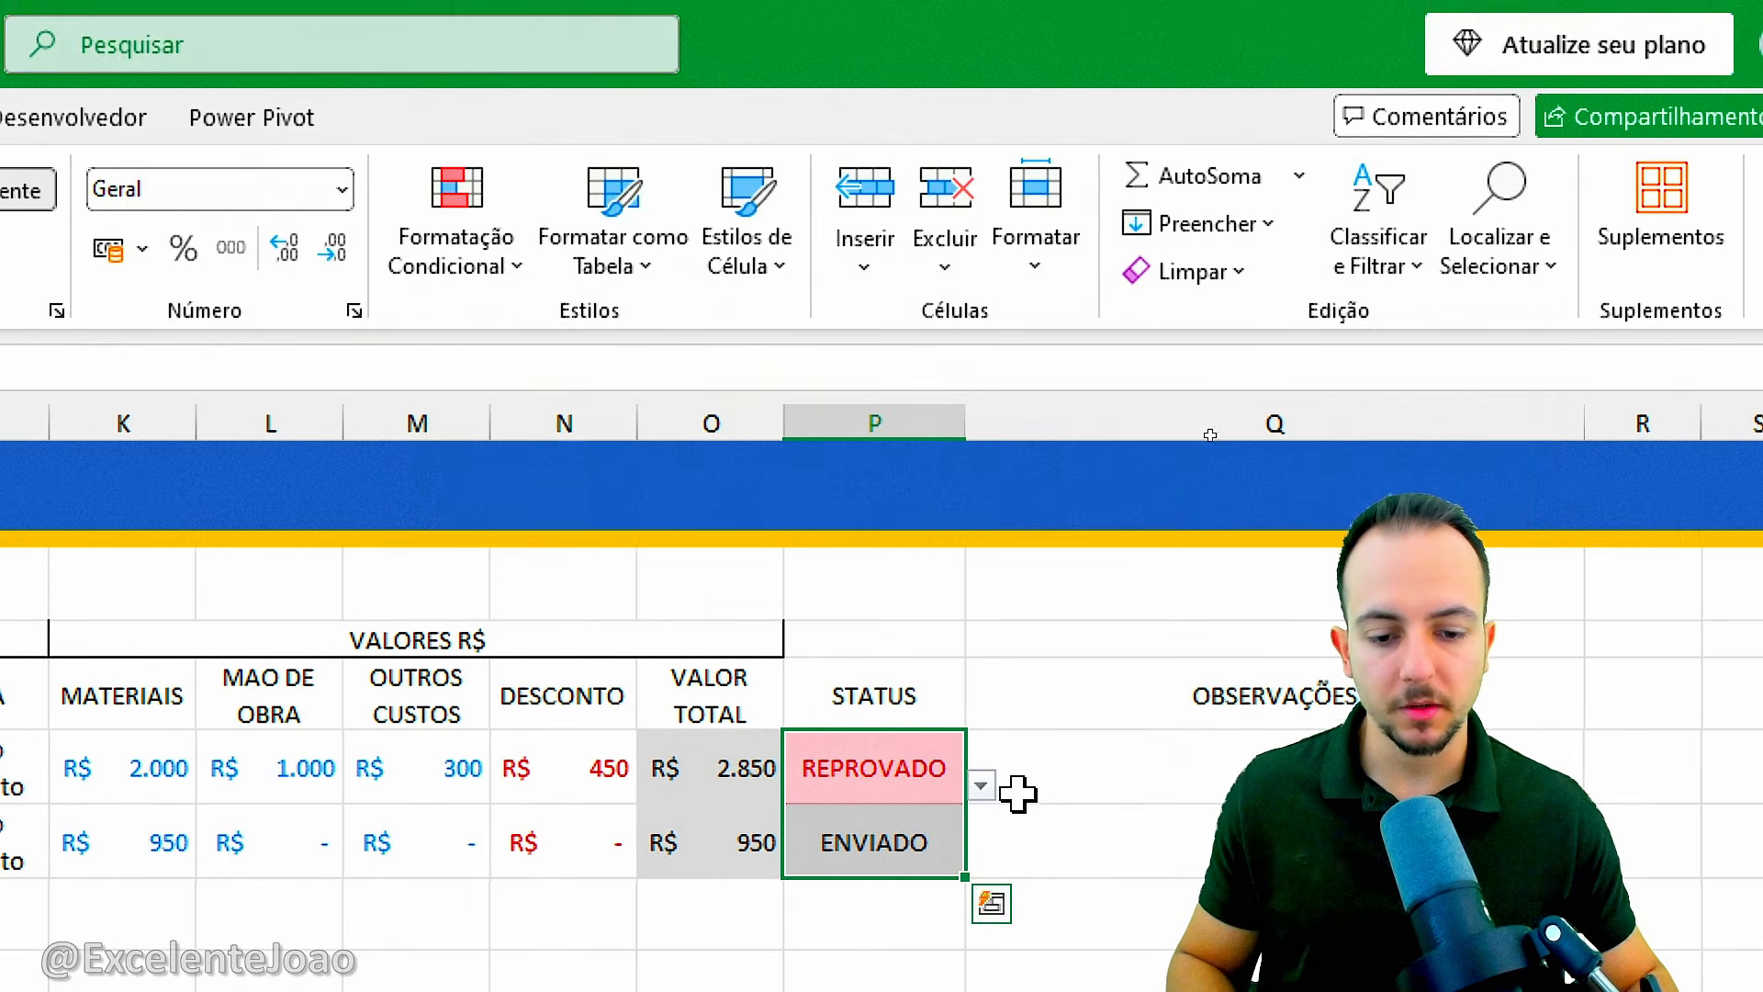
Change the STATUS in P7 to APROVADO from its dropdown list.
left_click(930, 789)
left_click(923, 567)
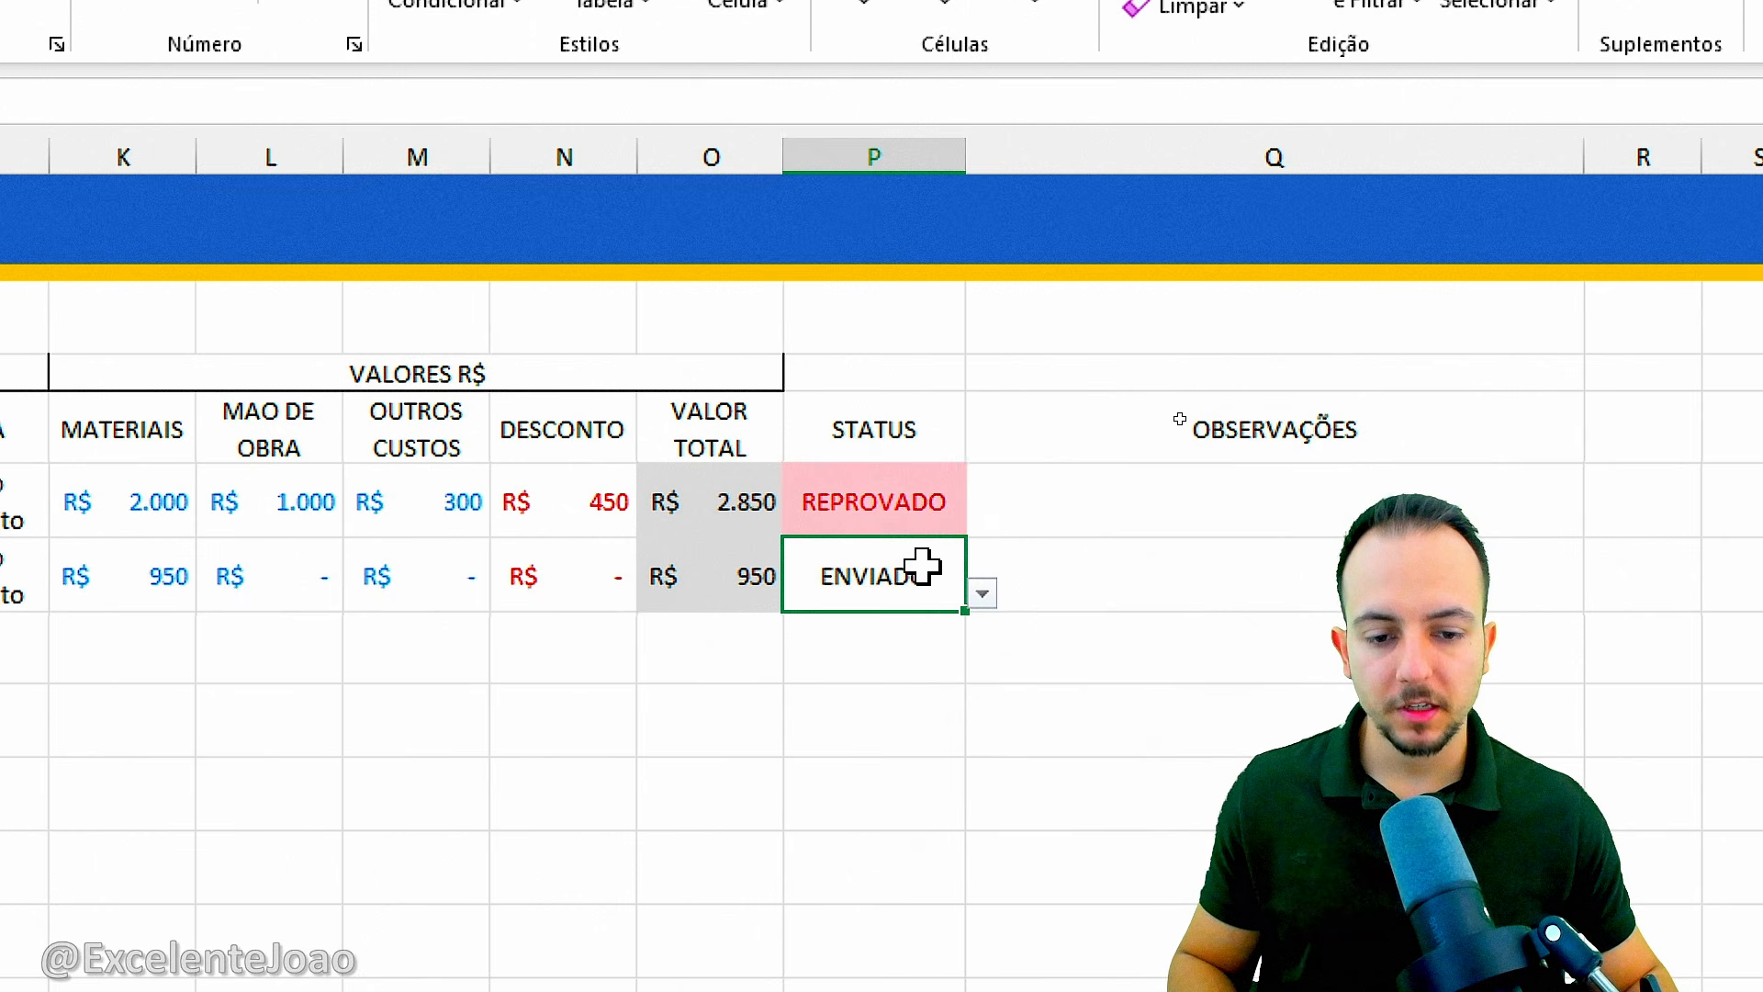
left_click(982, 593)
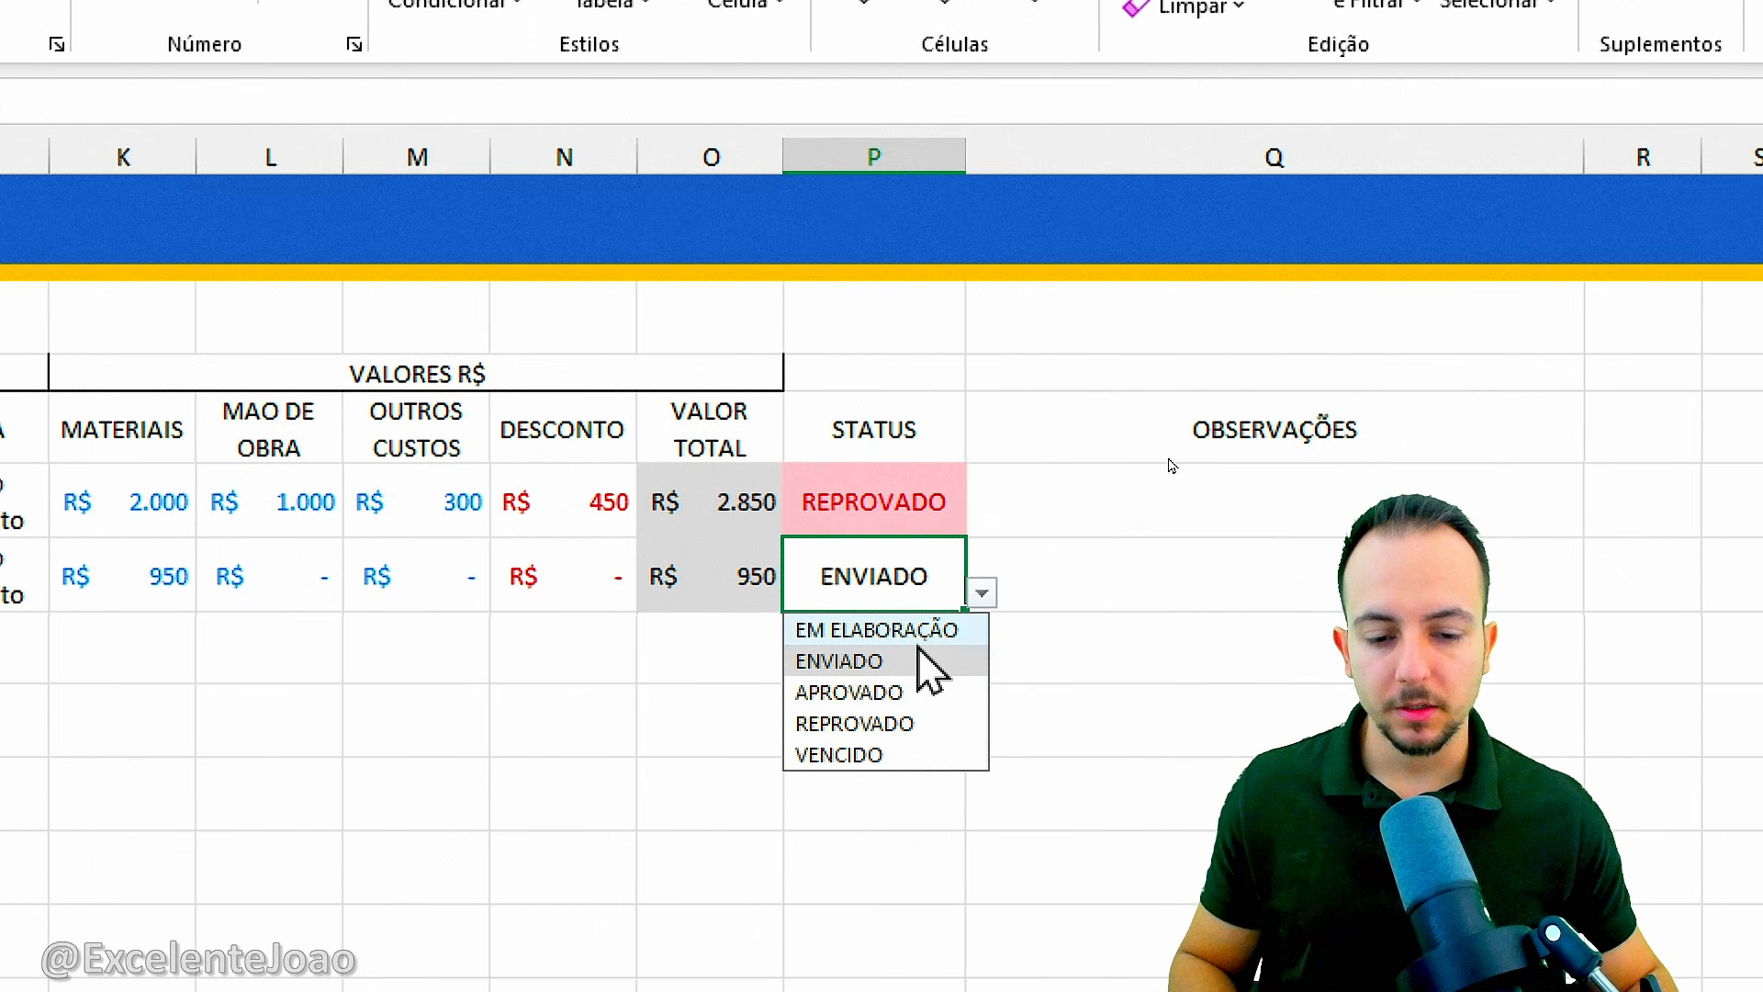
left_click(896, 694)
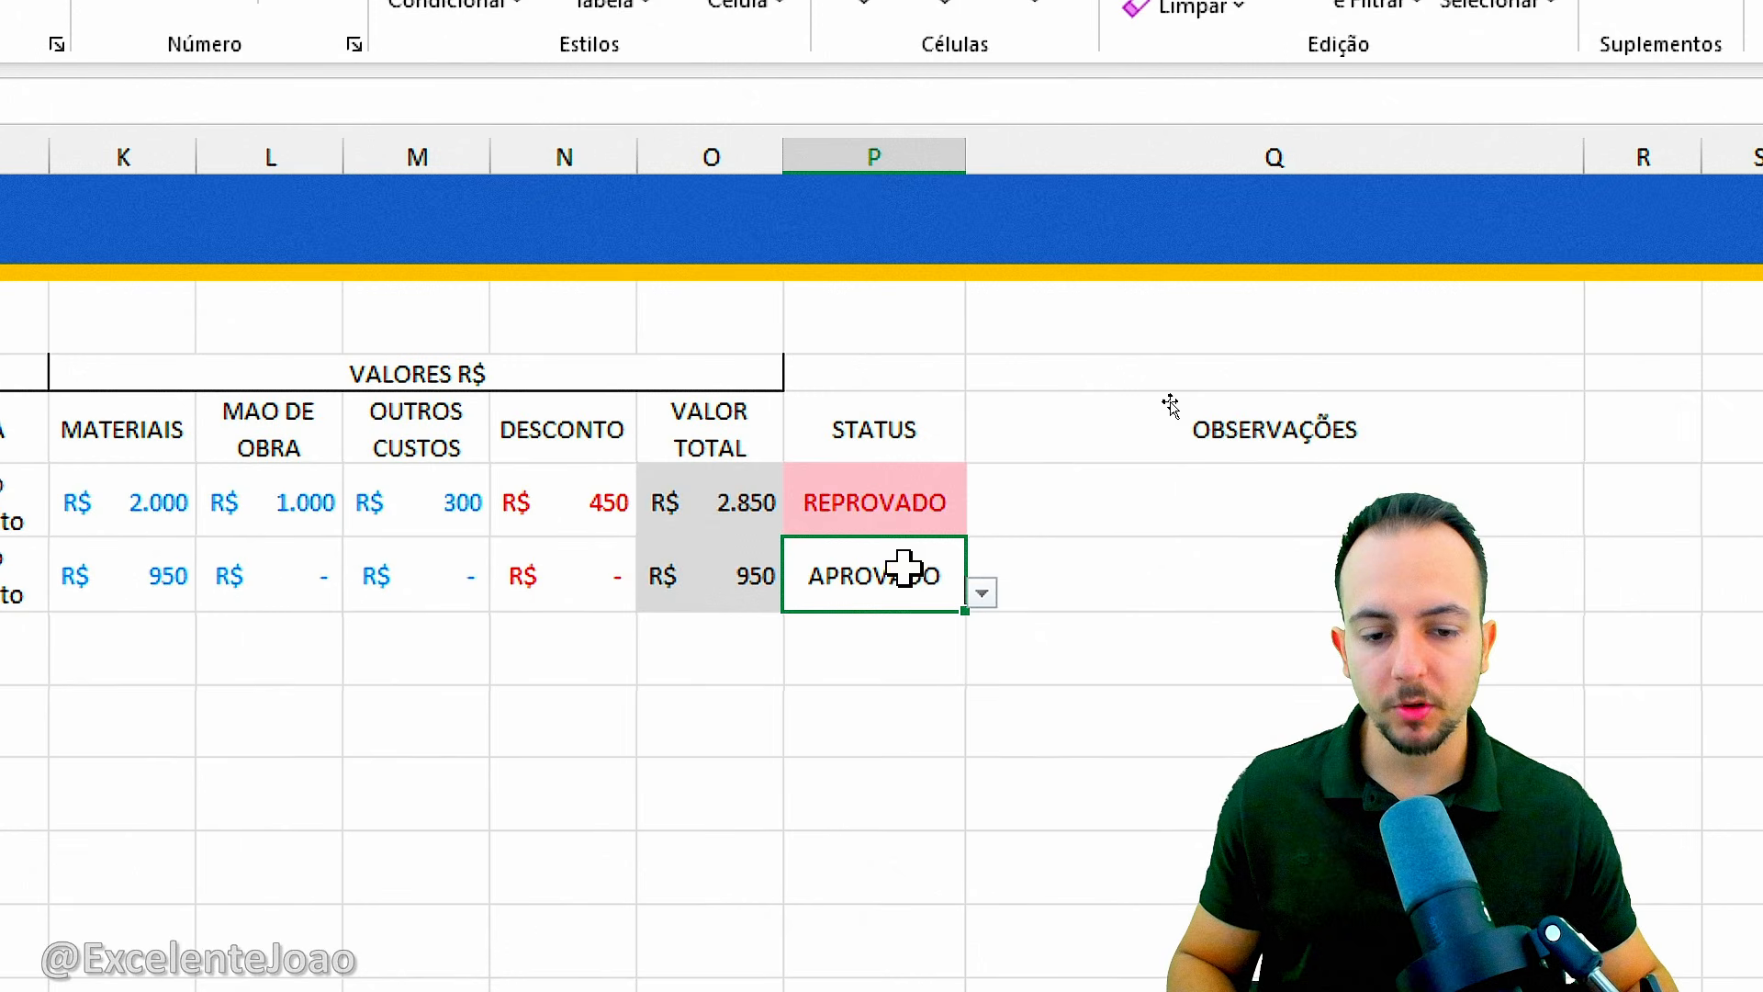
Add an equal-to conditional formatting rule on P6:P7 giving APROVADO a green fill with dark green text.
left_click_drag(900, 505, 905, 574)
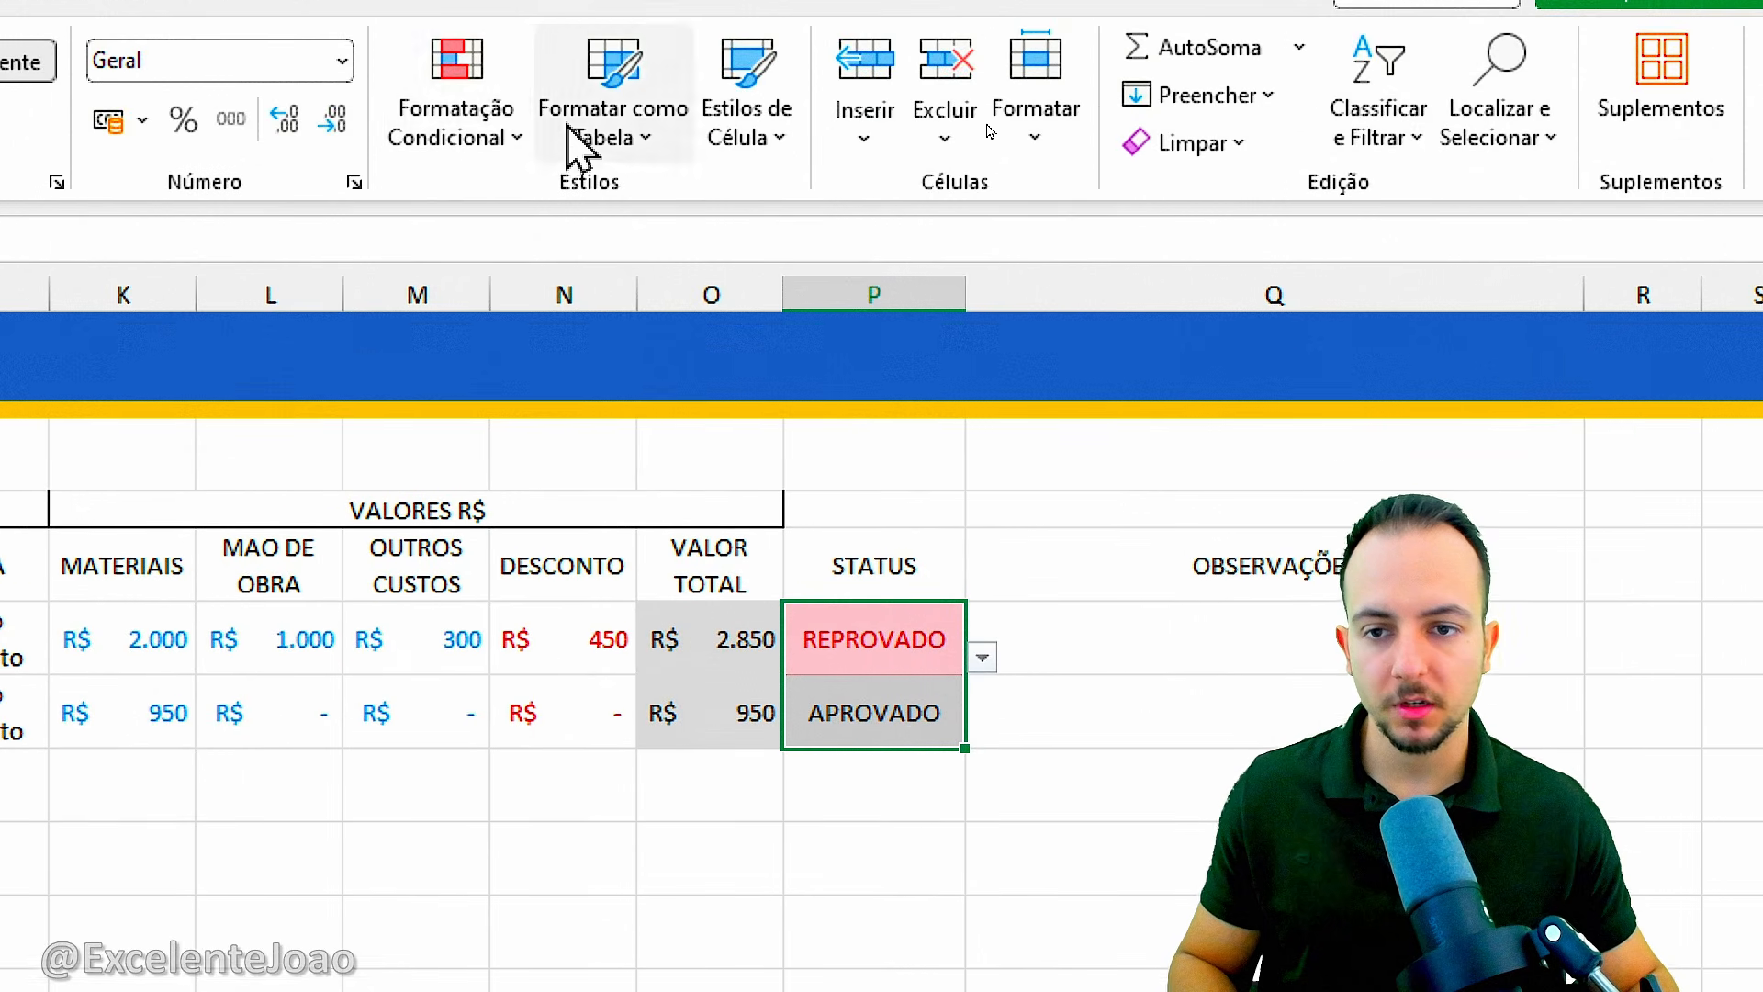
left_click(457, 106)
mouse_move(543, 224)
left_click(1007, 447)
type("A")
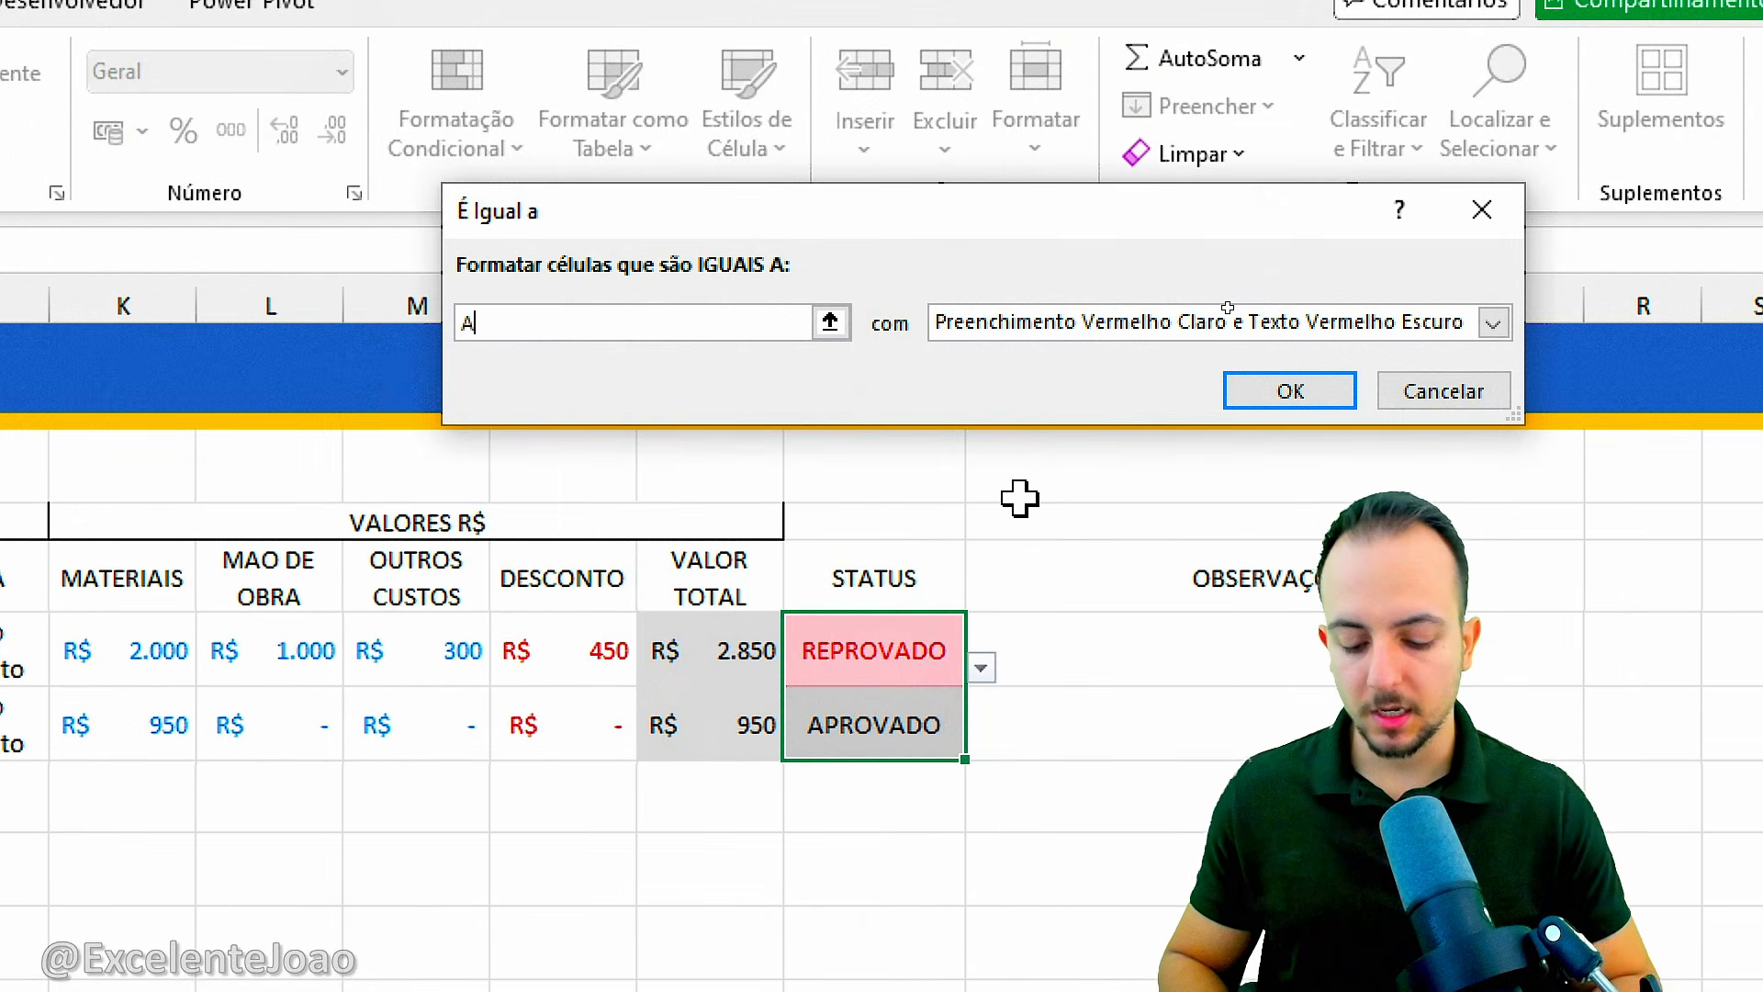
type("PROVADO")
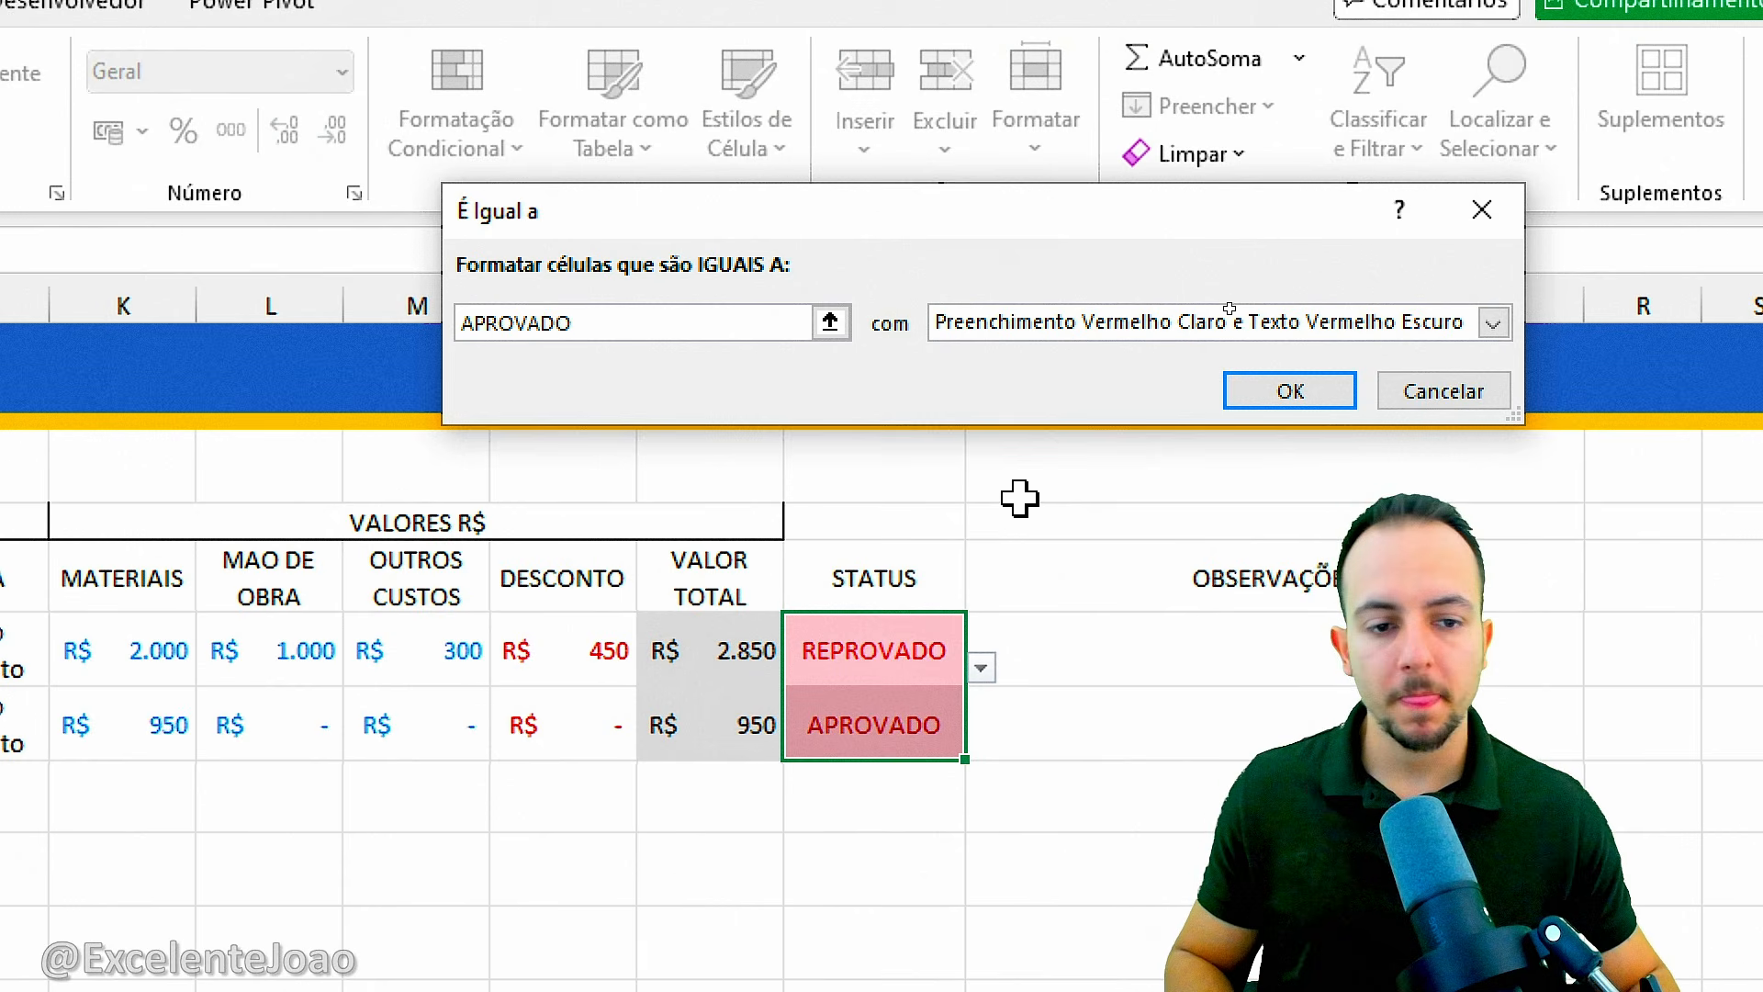
left_click(1058, 324)
left_click(1159, 404)
left_click(1235, 391)
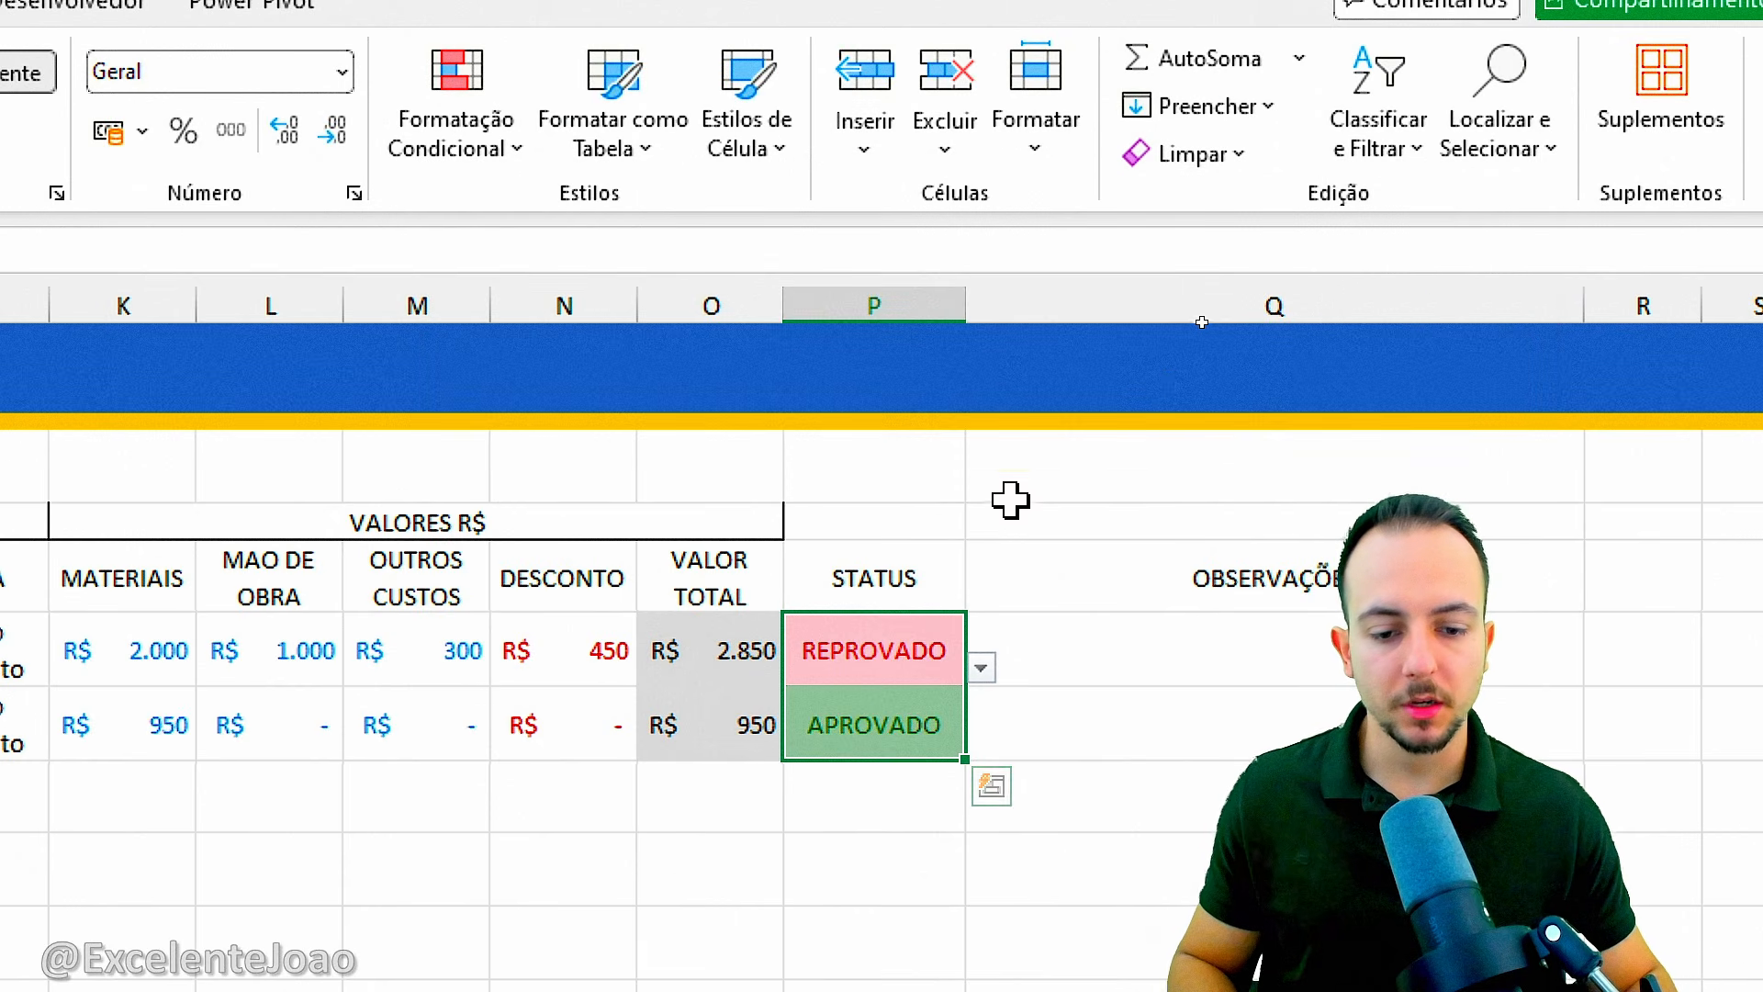
Change the STATUS in P6 to VENCIDO from its dropdown list.
left_click(910, 653)
left_click(982, 668)
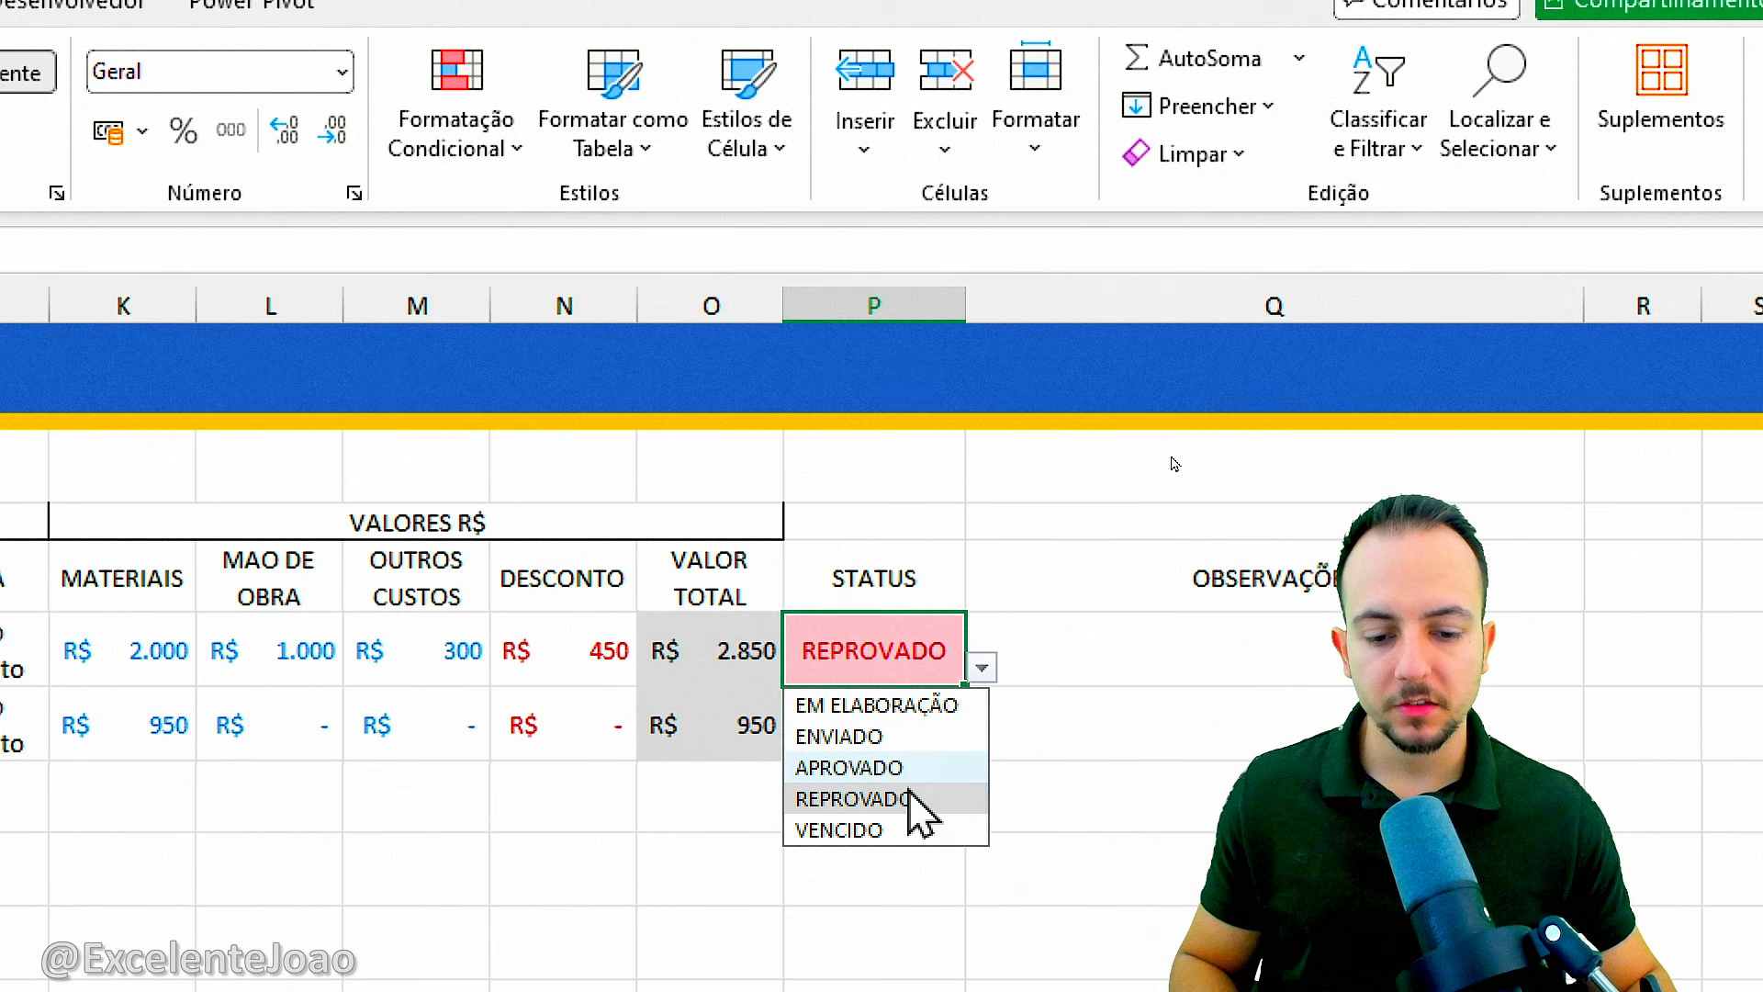
left_click(909, 830)
Add an equal-to conditional formatting rule on P6:P7 giving VENCIDO a custom format with a dark gray fill and white text.
left_click_drag(880, 634, 873, 708)
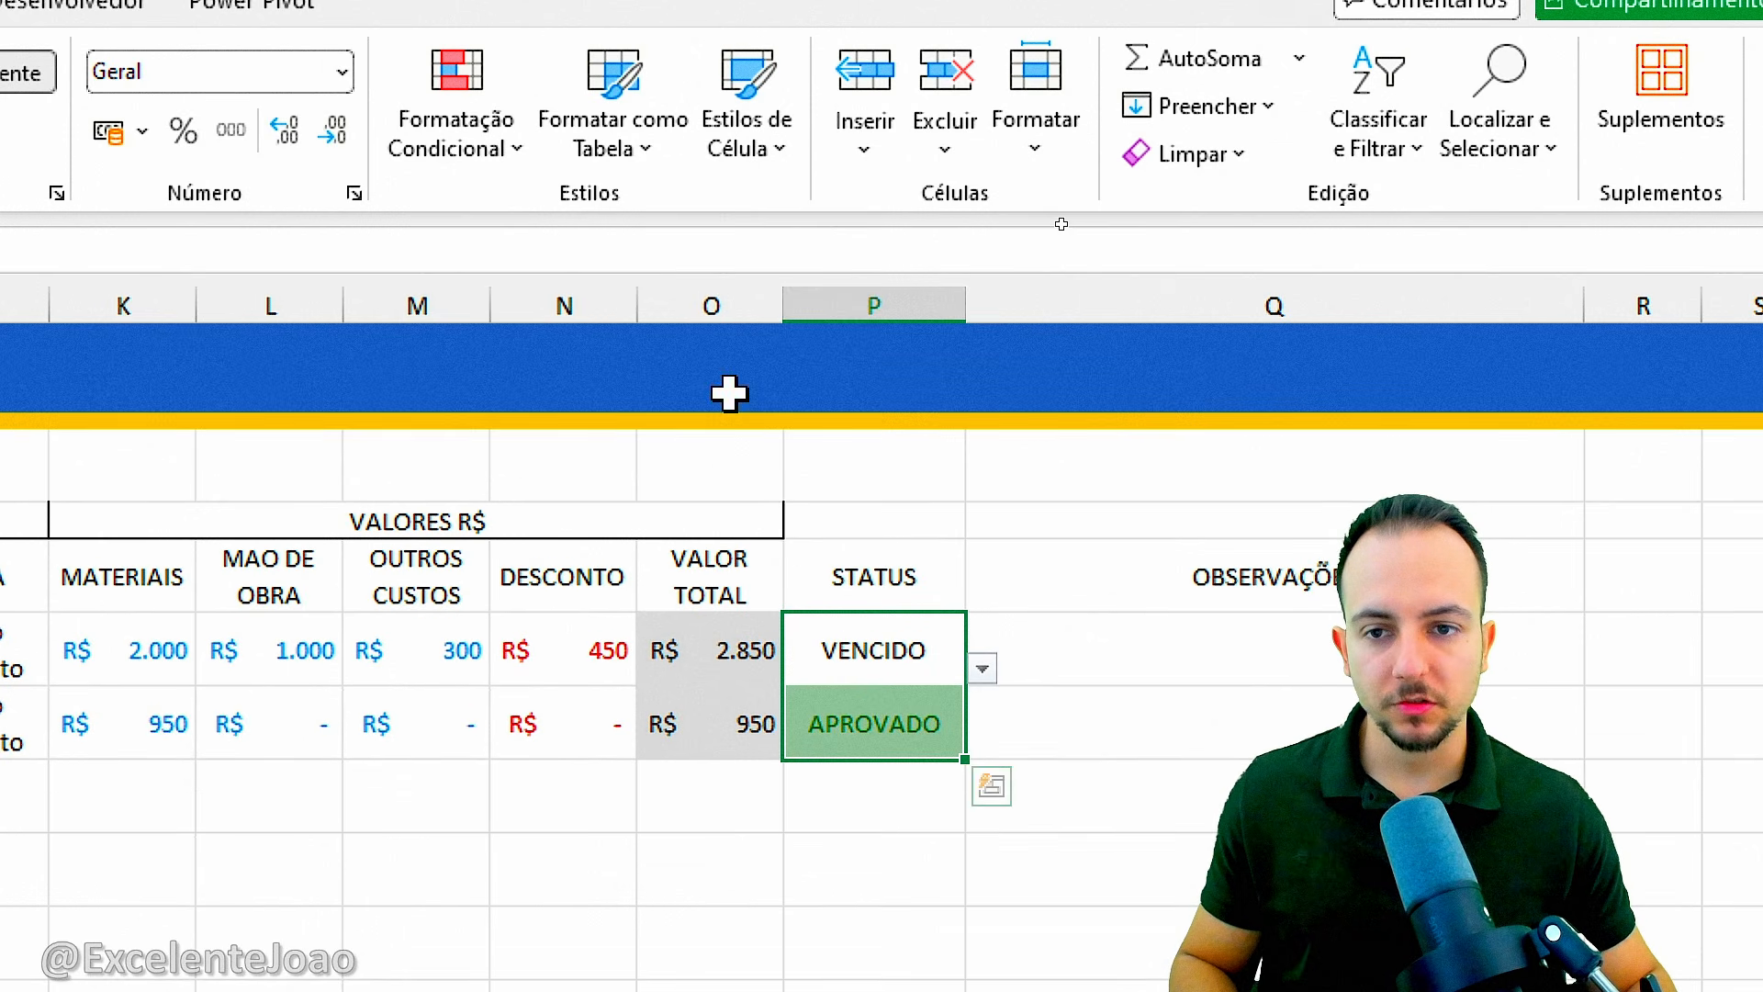
left_click(492, 164)
mouse_move(581, 220)
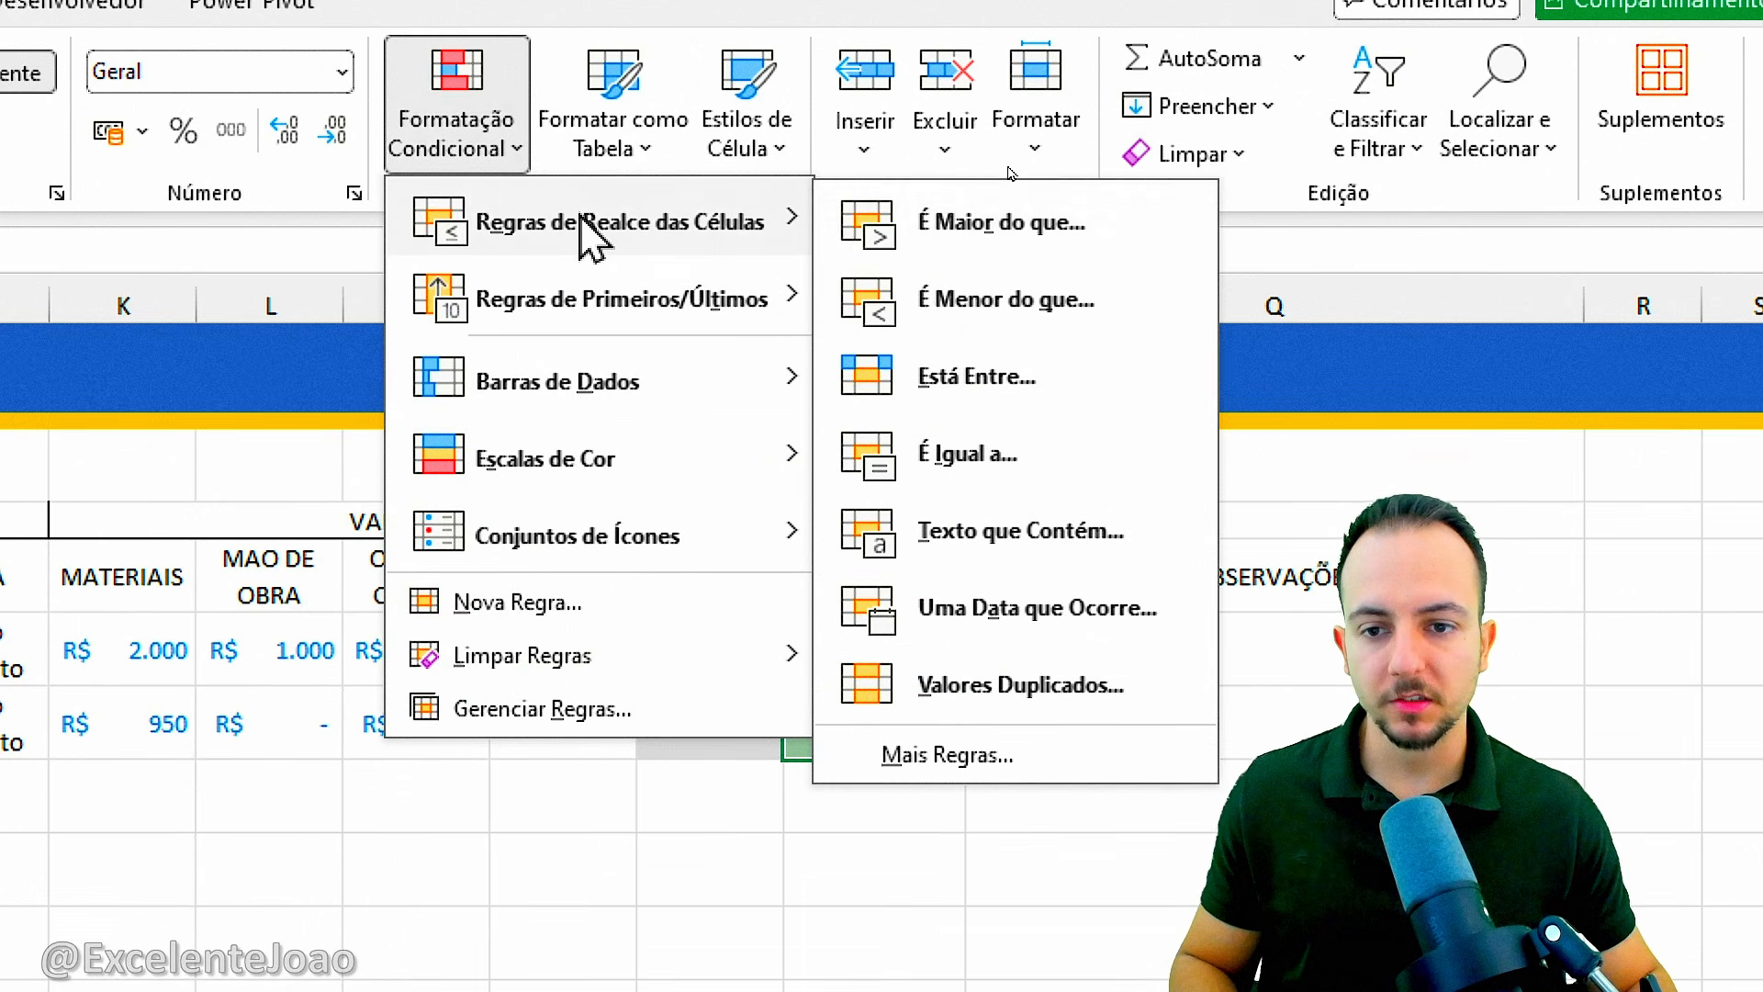
left_click(1011, 453)
type("VENCIDO")
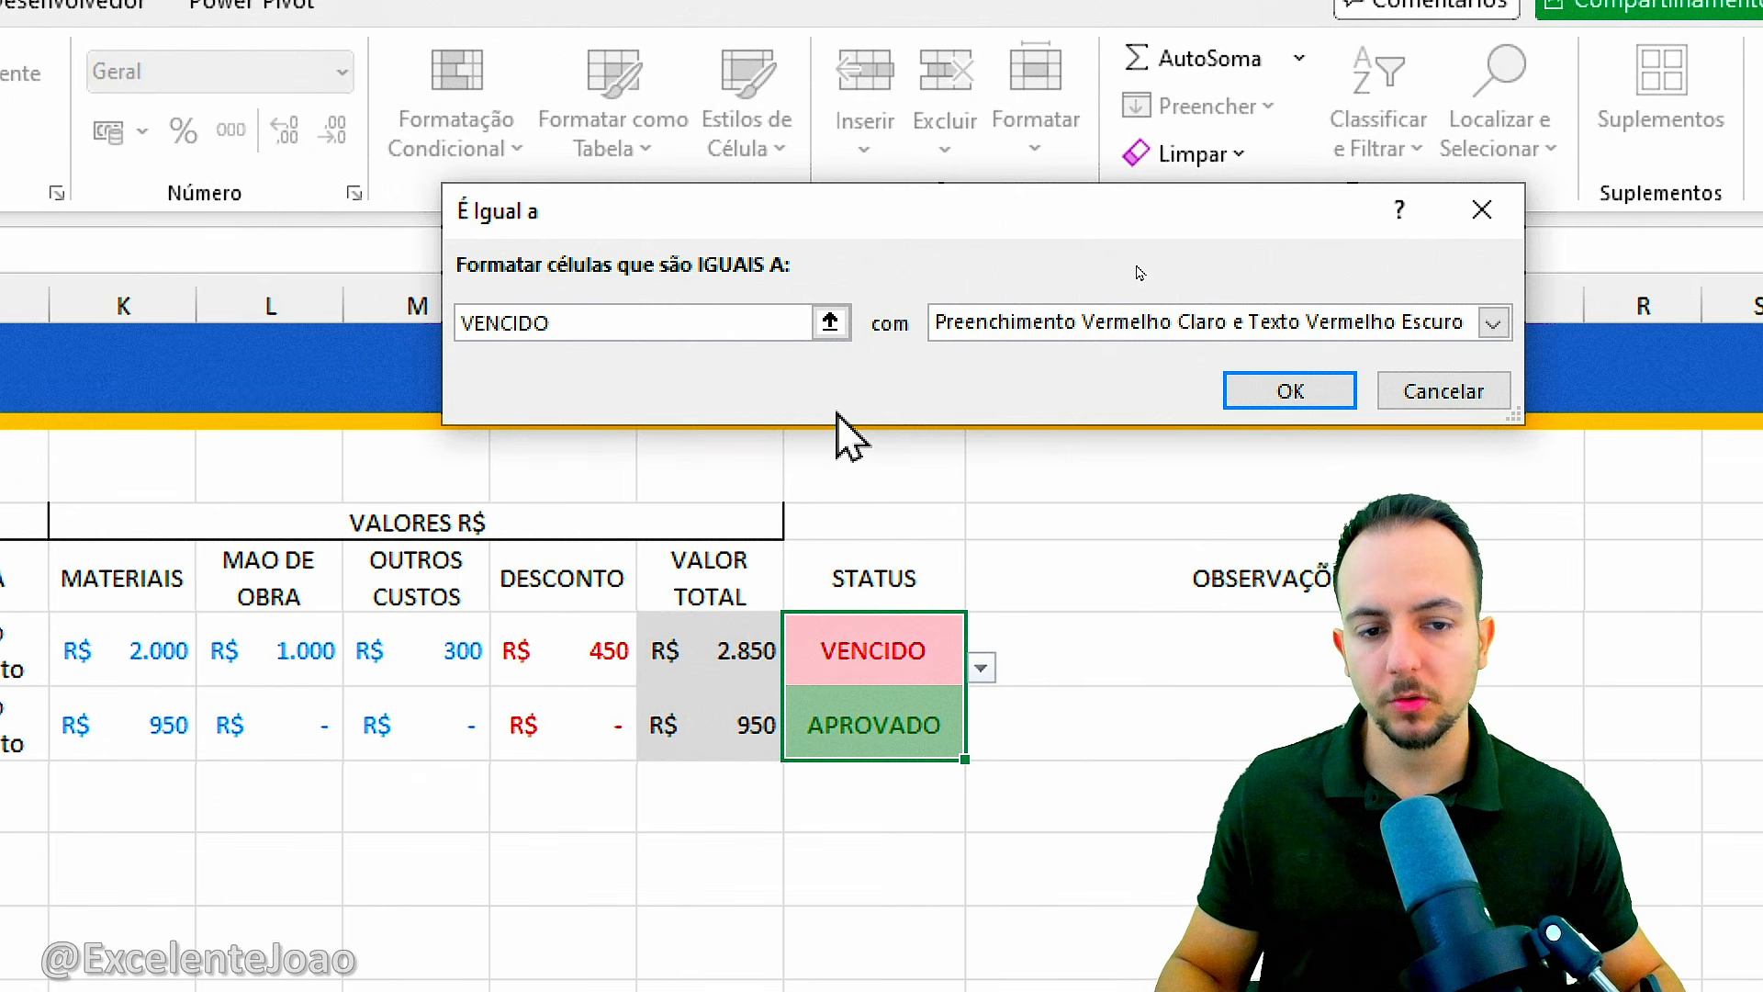
left_click(1005, 326)
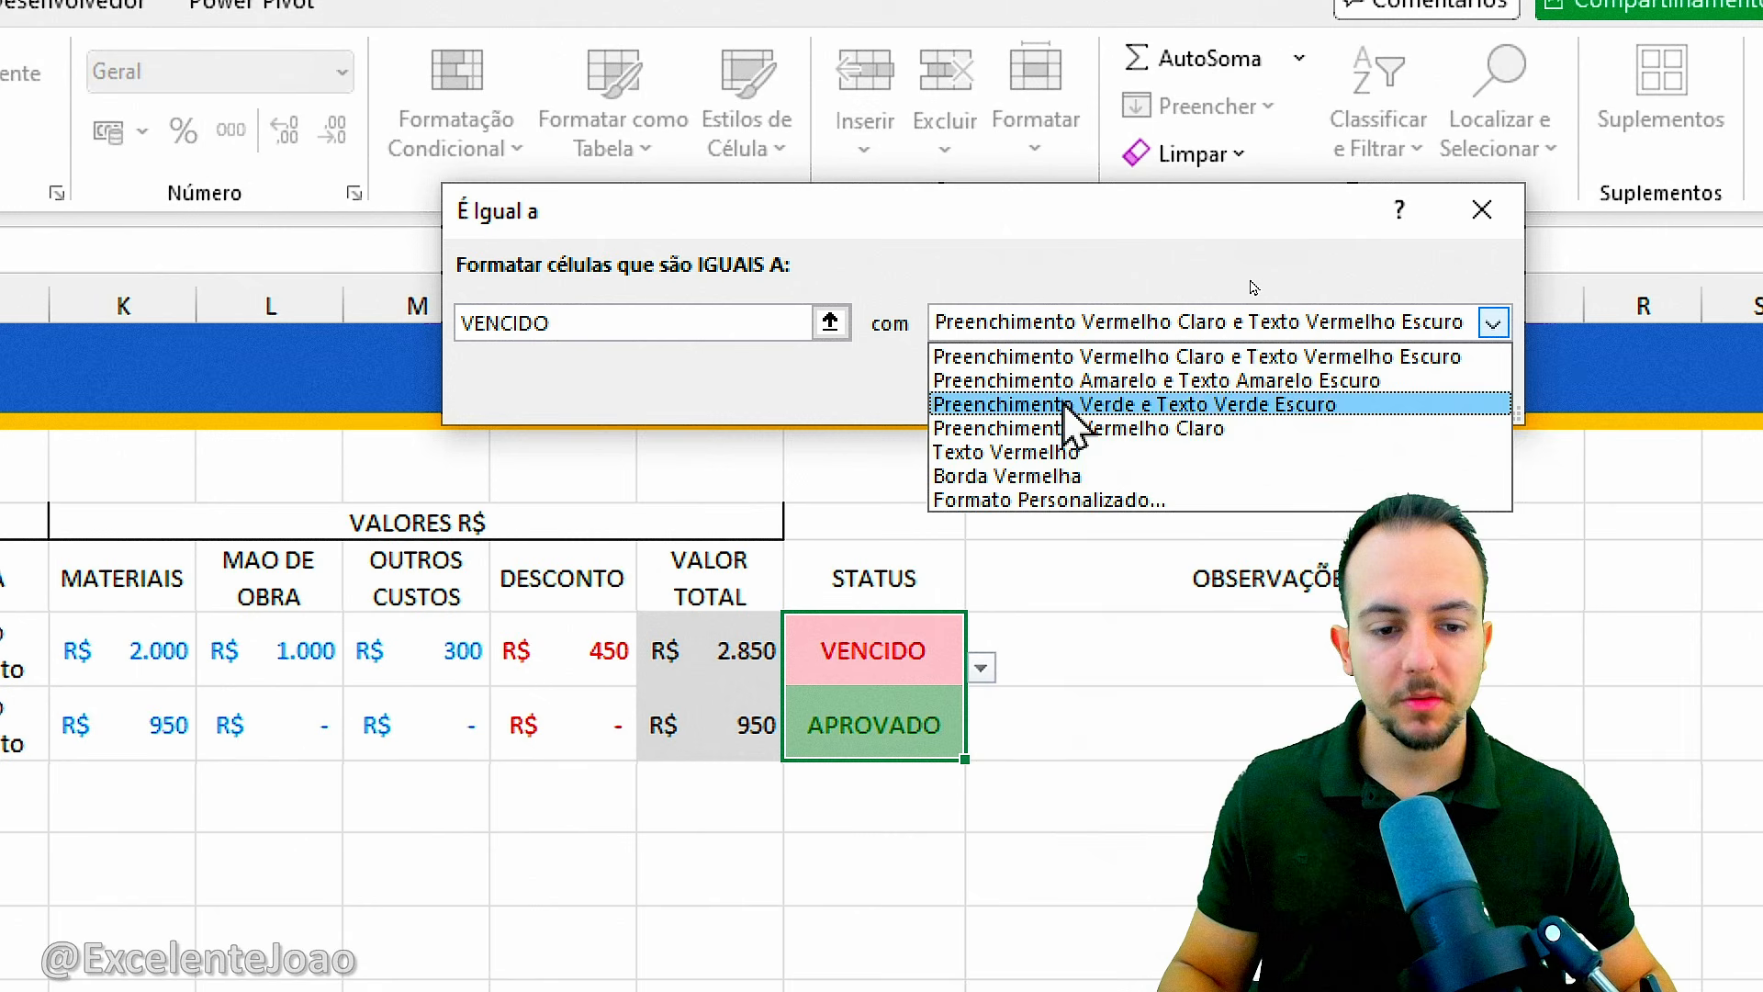
left_click(1058, 502)
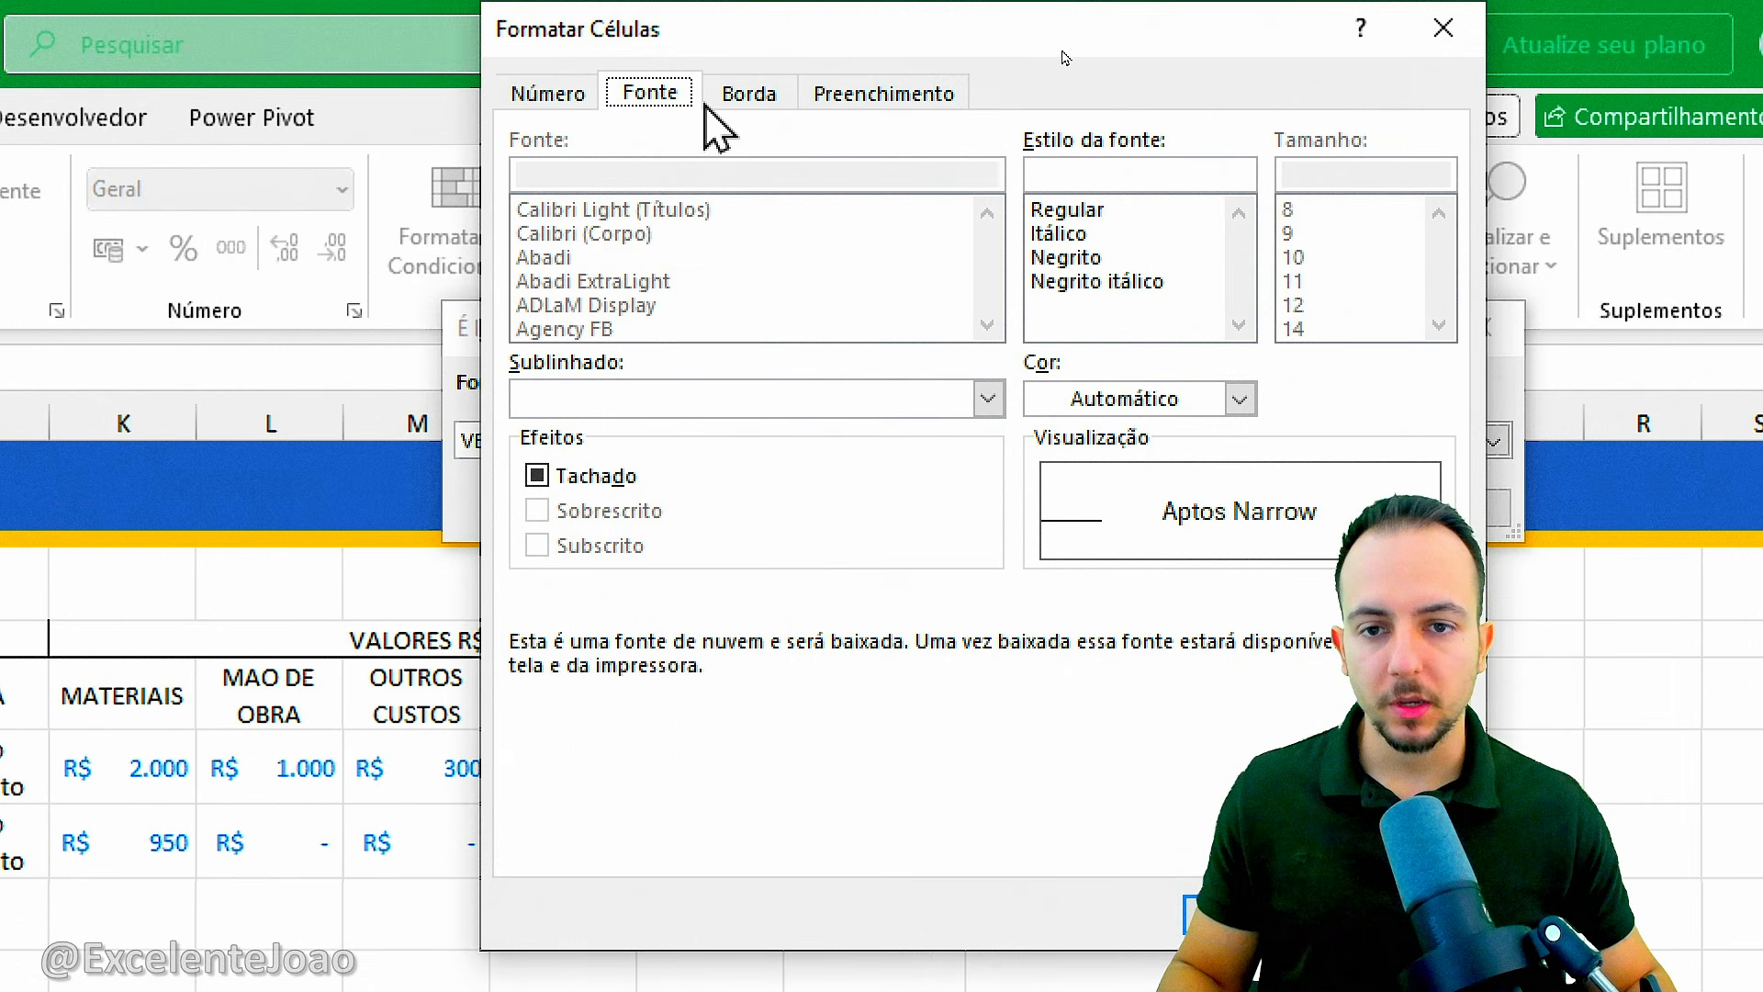
left_click(1098, 399)
left_click(1052, 558)
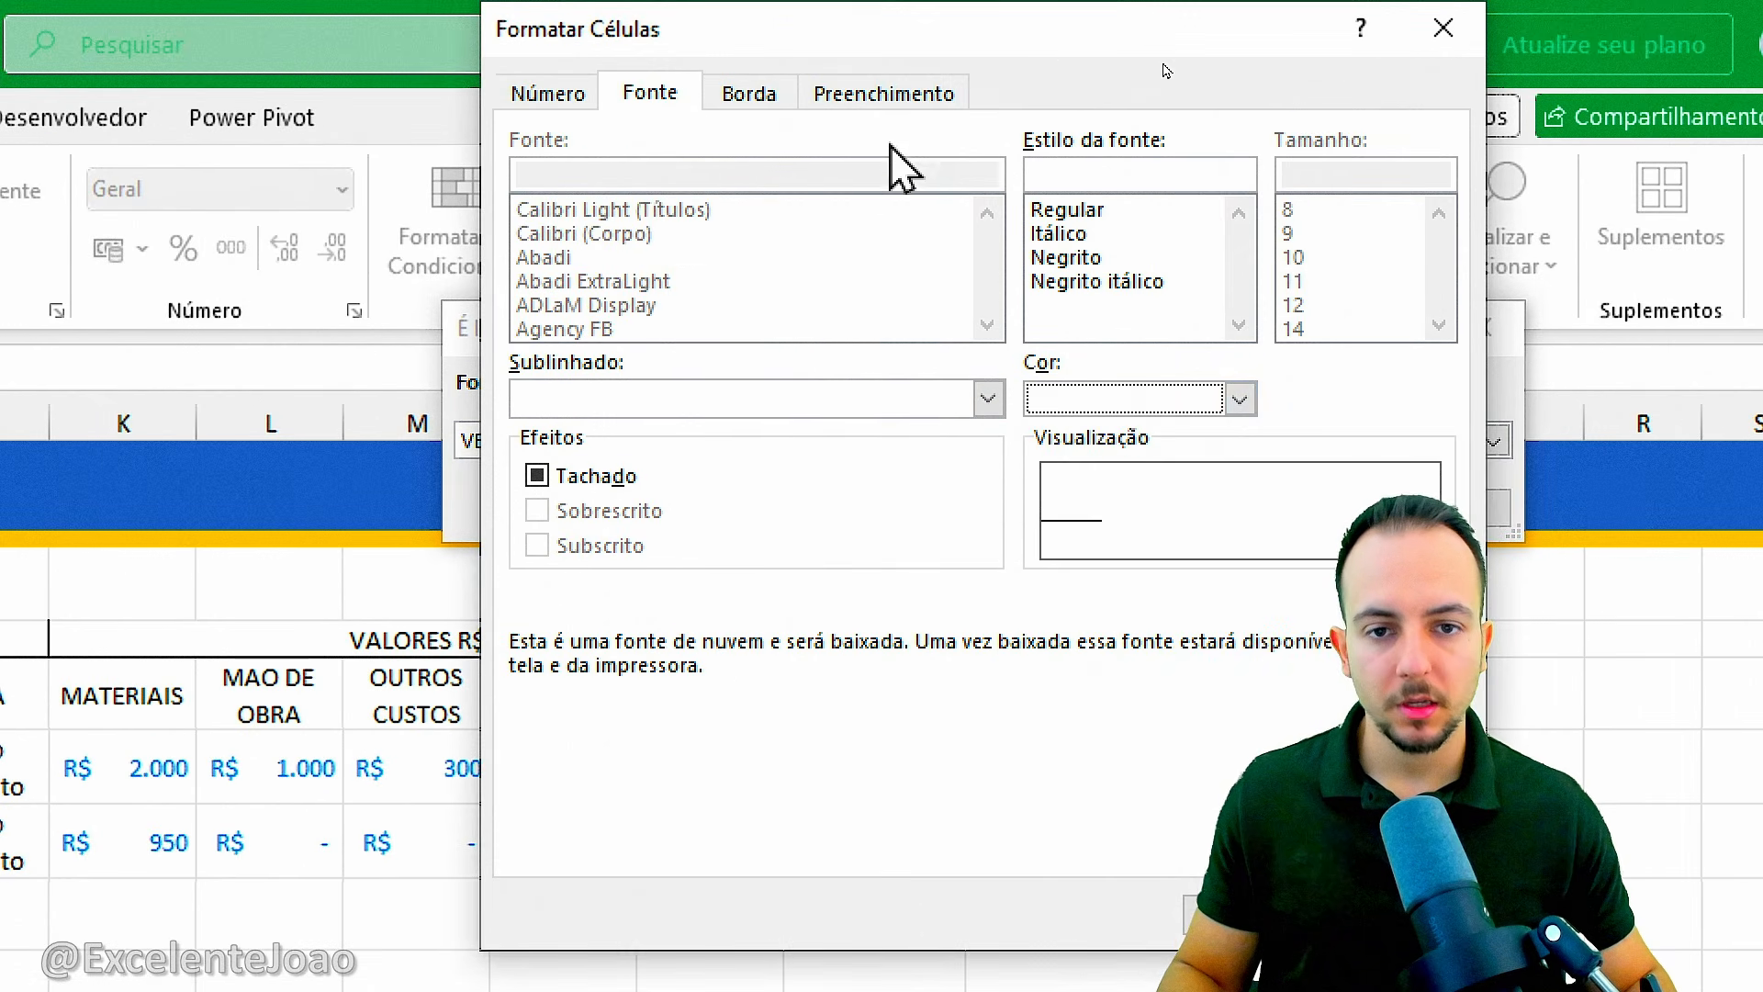
left_click(885, 93)
left_click(577, 340)
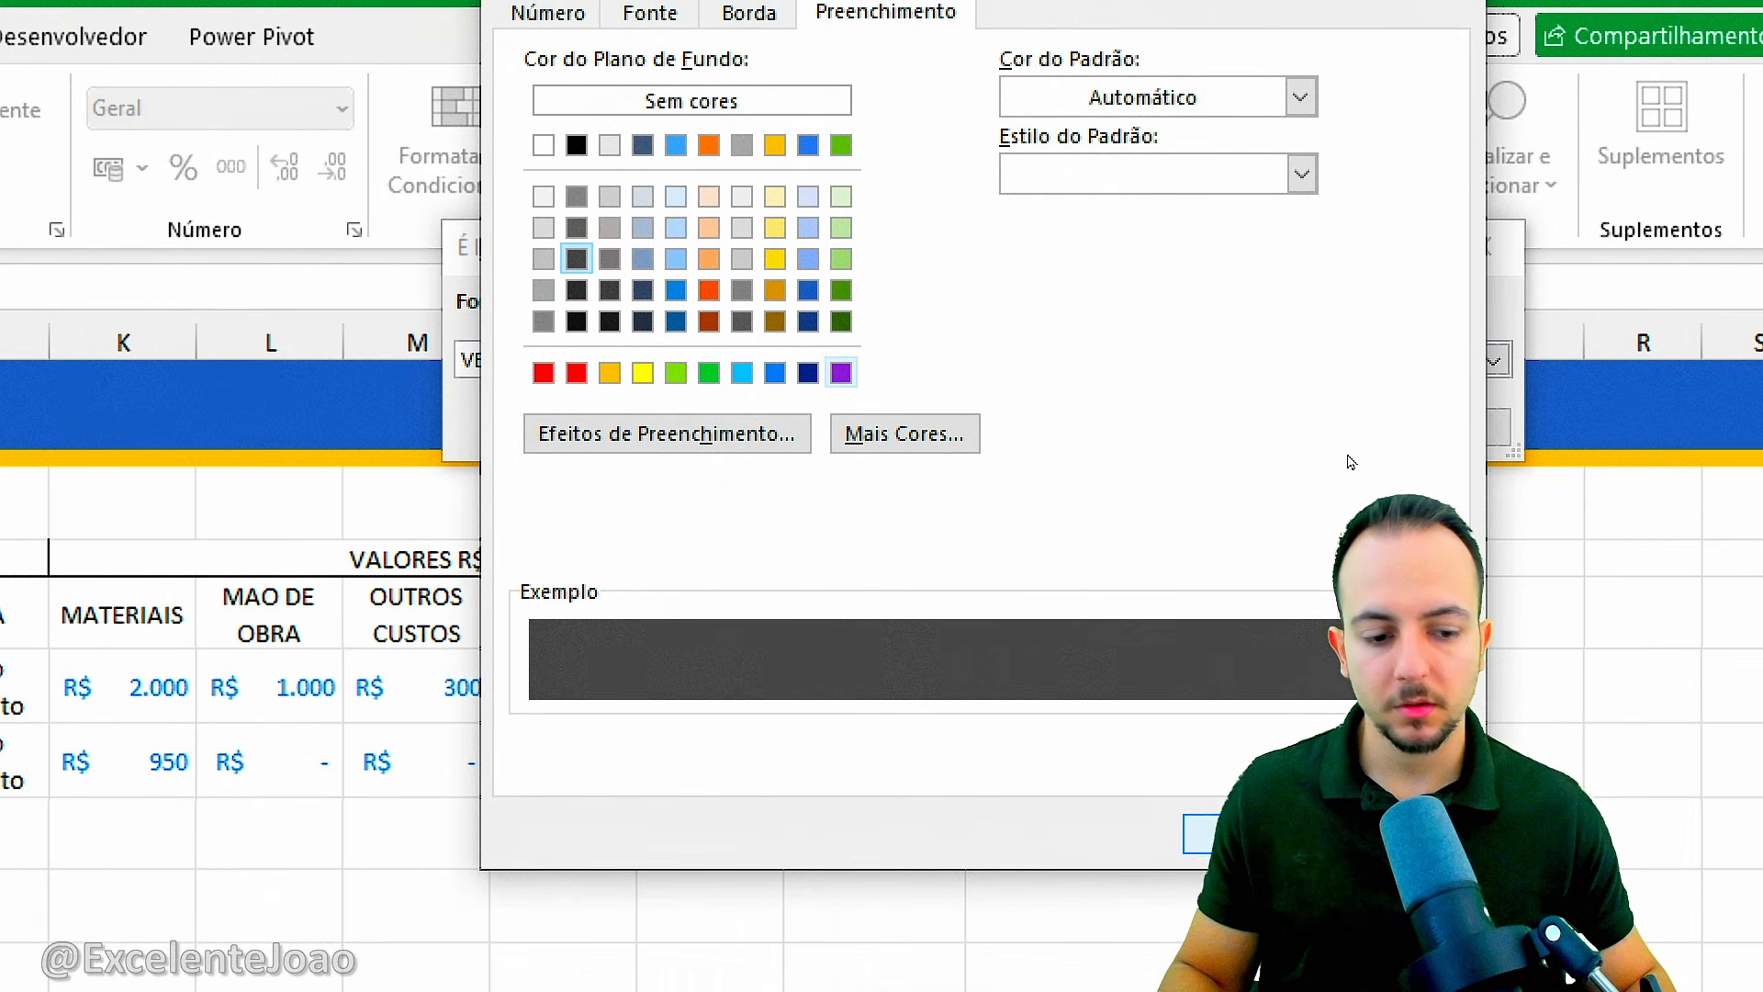
left_click(1235, 914)
left_click(1235, 514)
left_click(884, 862)
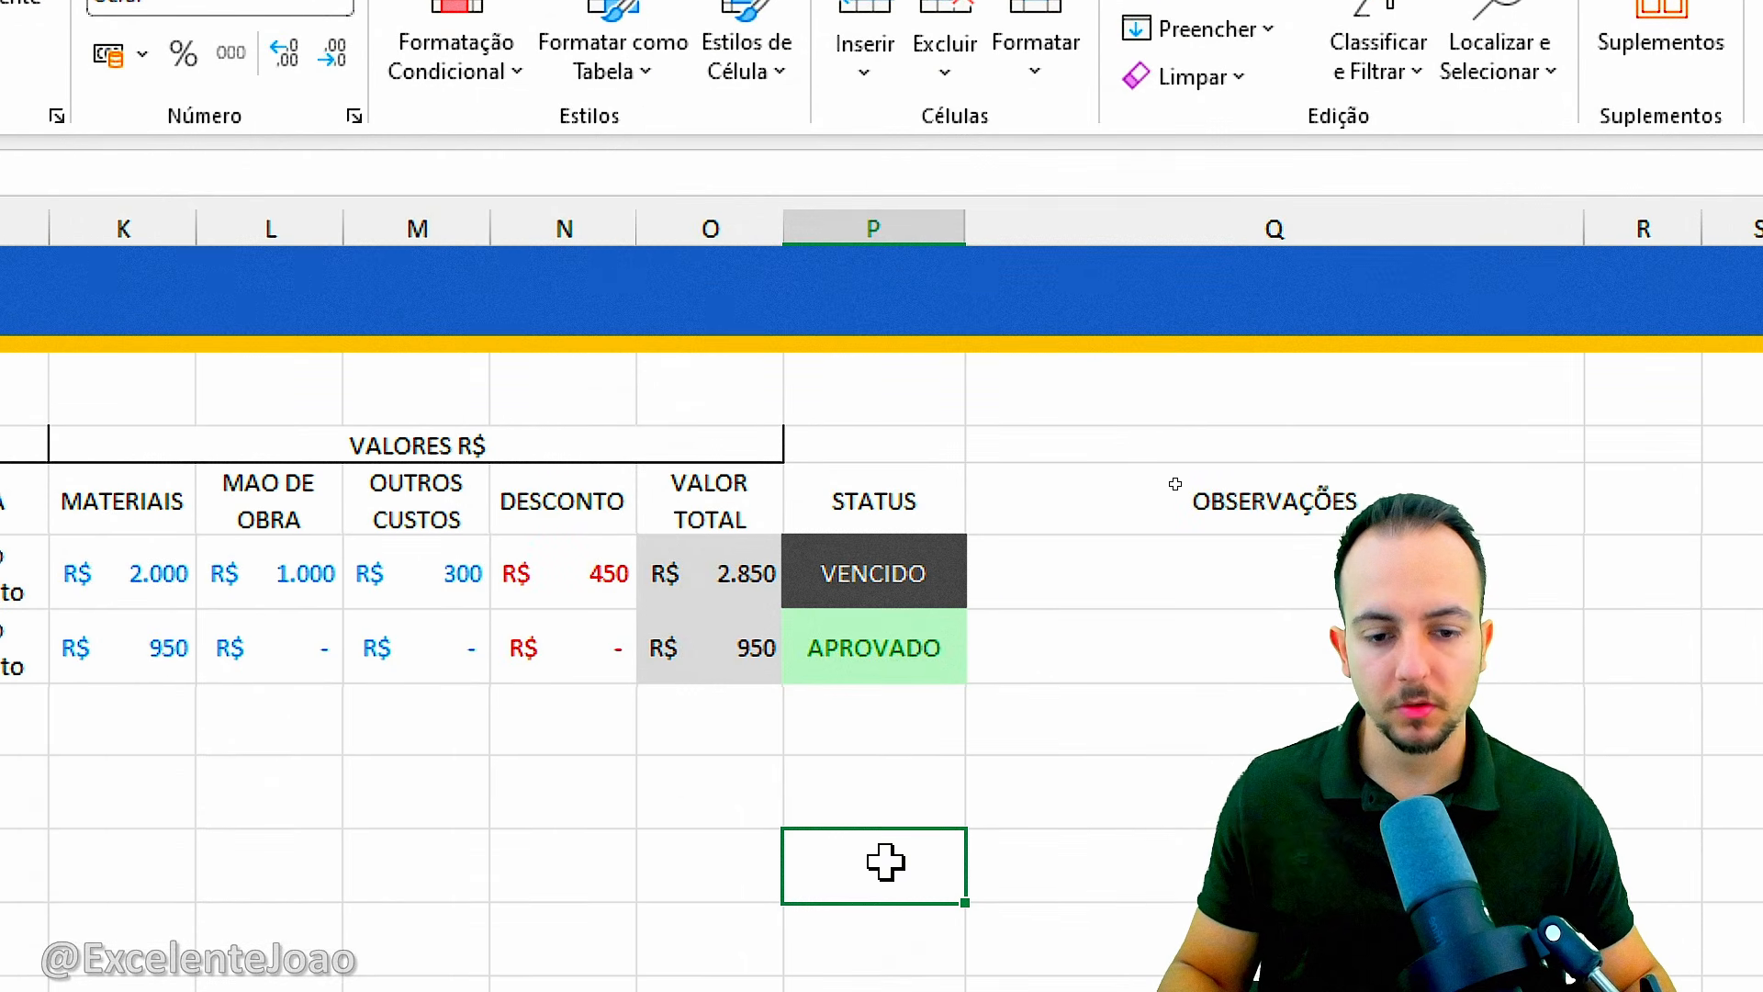
Change the STATUS in P7 to EM ELABORAÇÃO from its dropdown list.
left_click(917, 639)
left_click(980, 666)
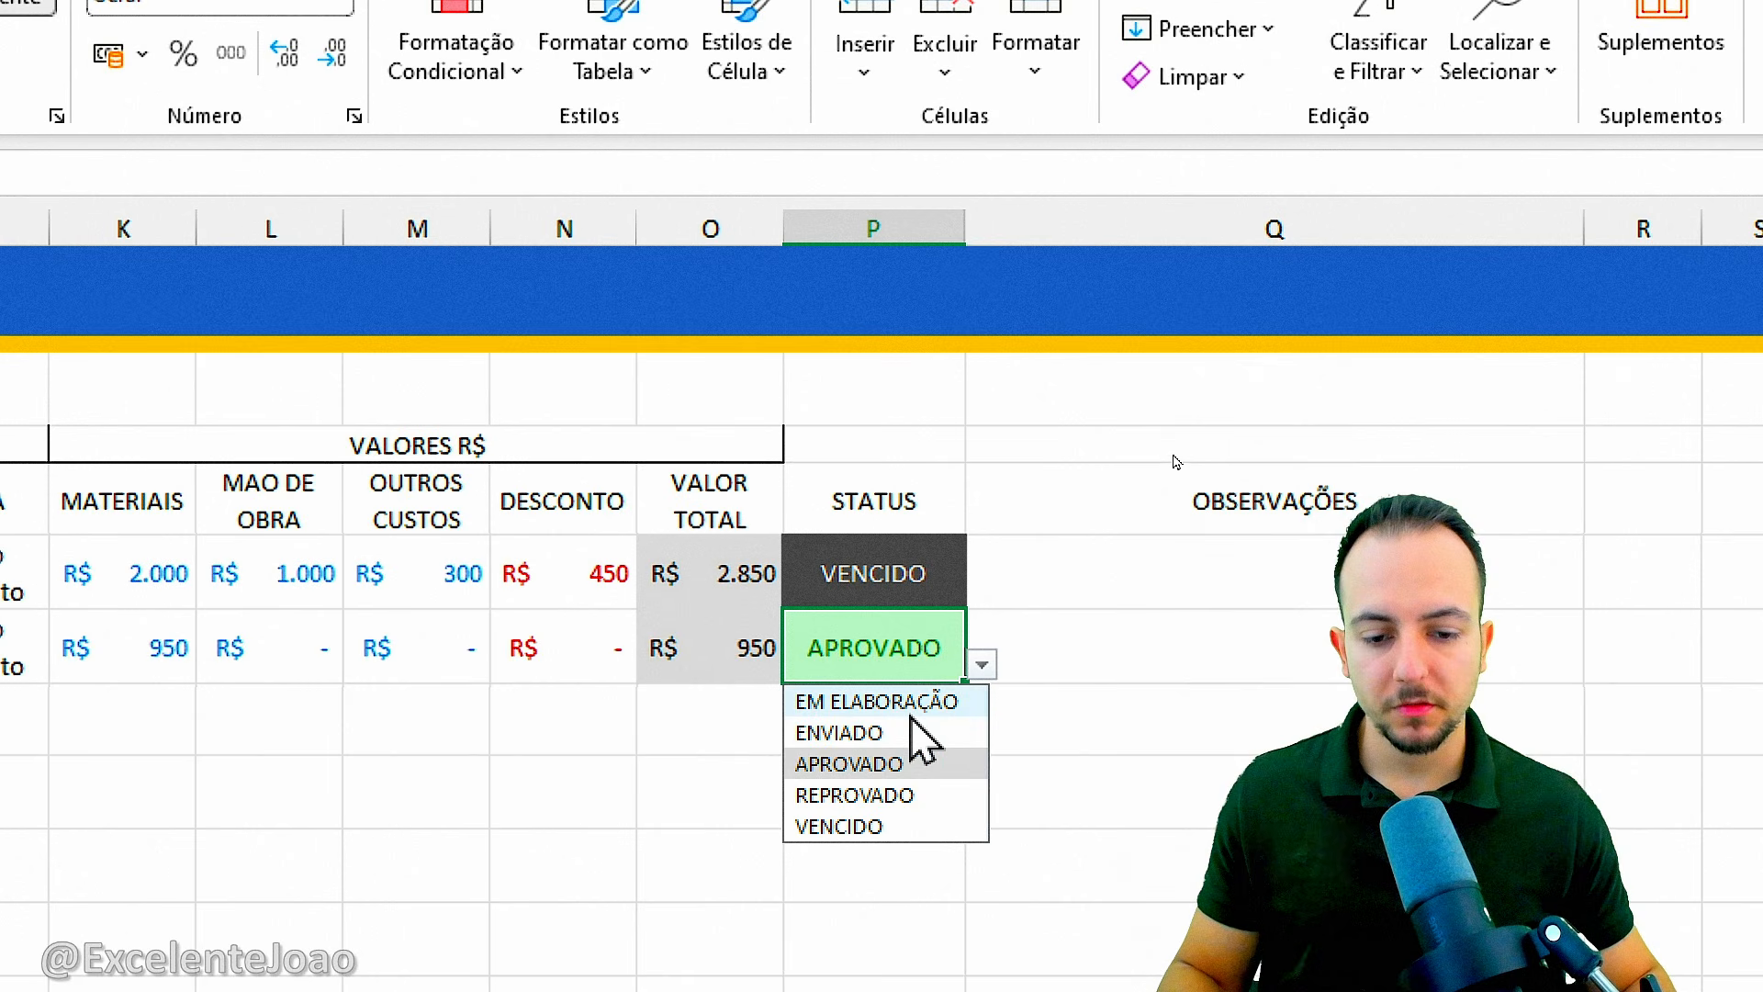
left_click(880, 700)
Add an equal-to conditional formatting rule on P6:P7 giving EM ELABORAÇÃO a custom format with a light blue fill and dark blue text.
left_click_drag(897, 575, 890, 622)
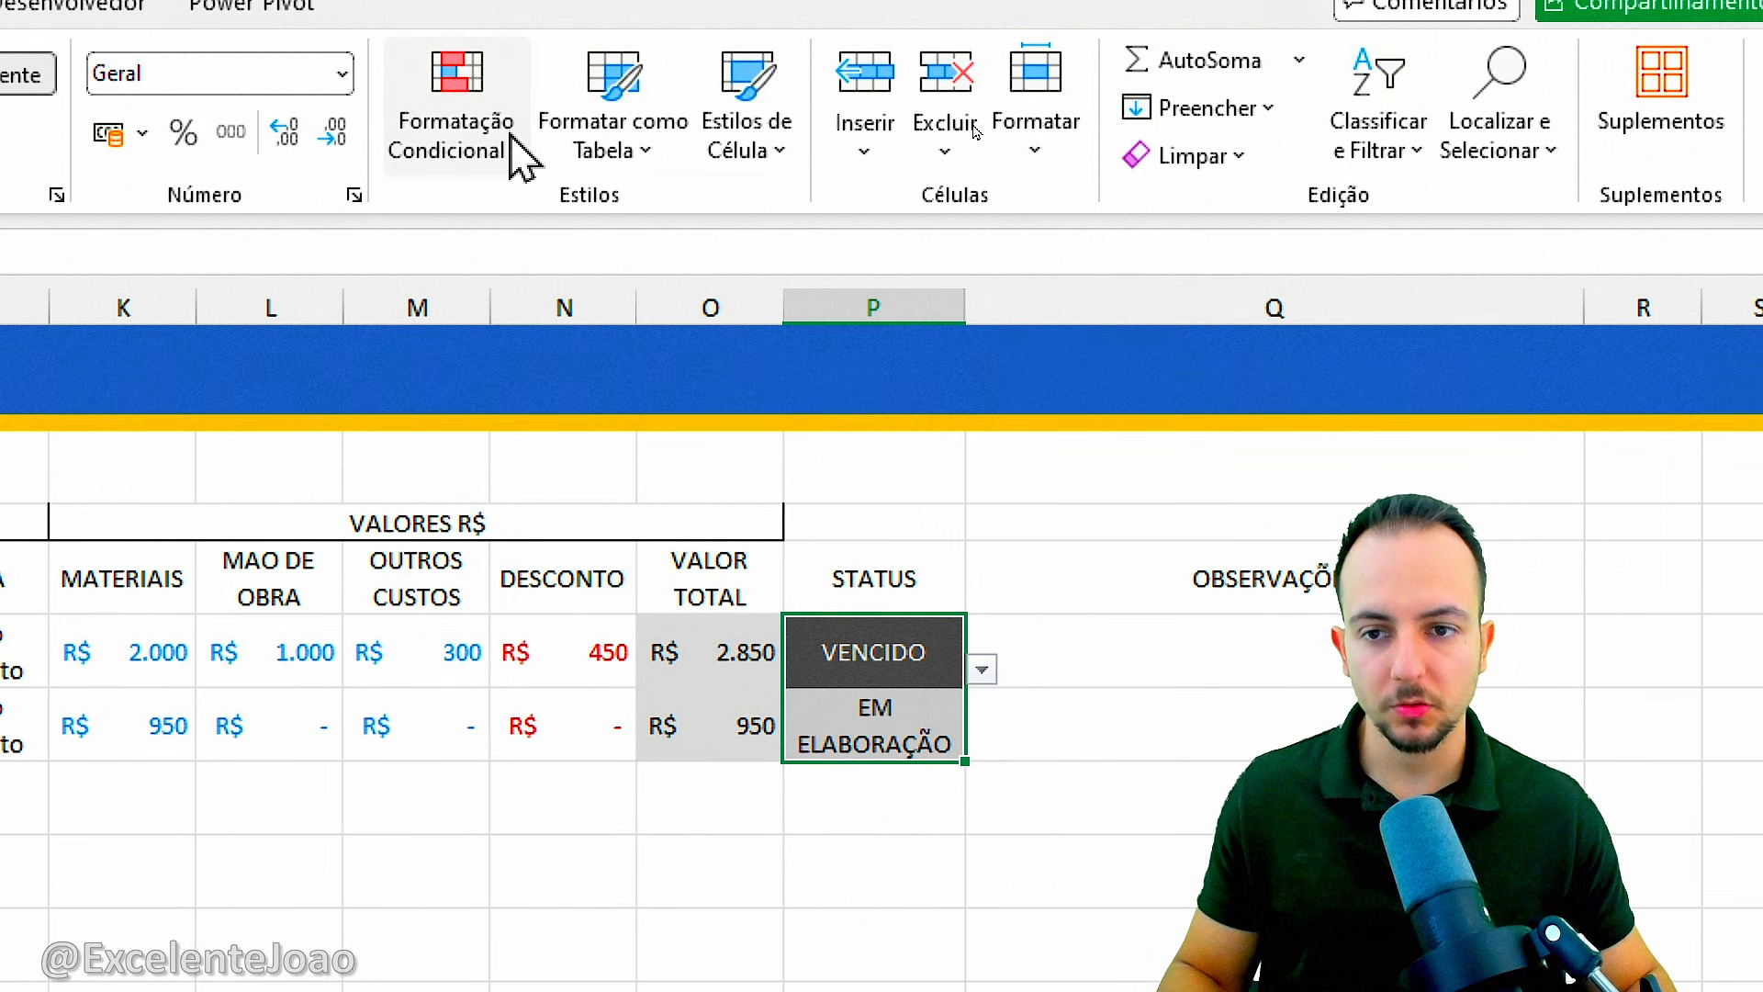
left_click(519, 156)
mouse_move(591, 244)
left_click(1028, 452)
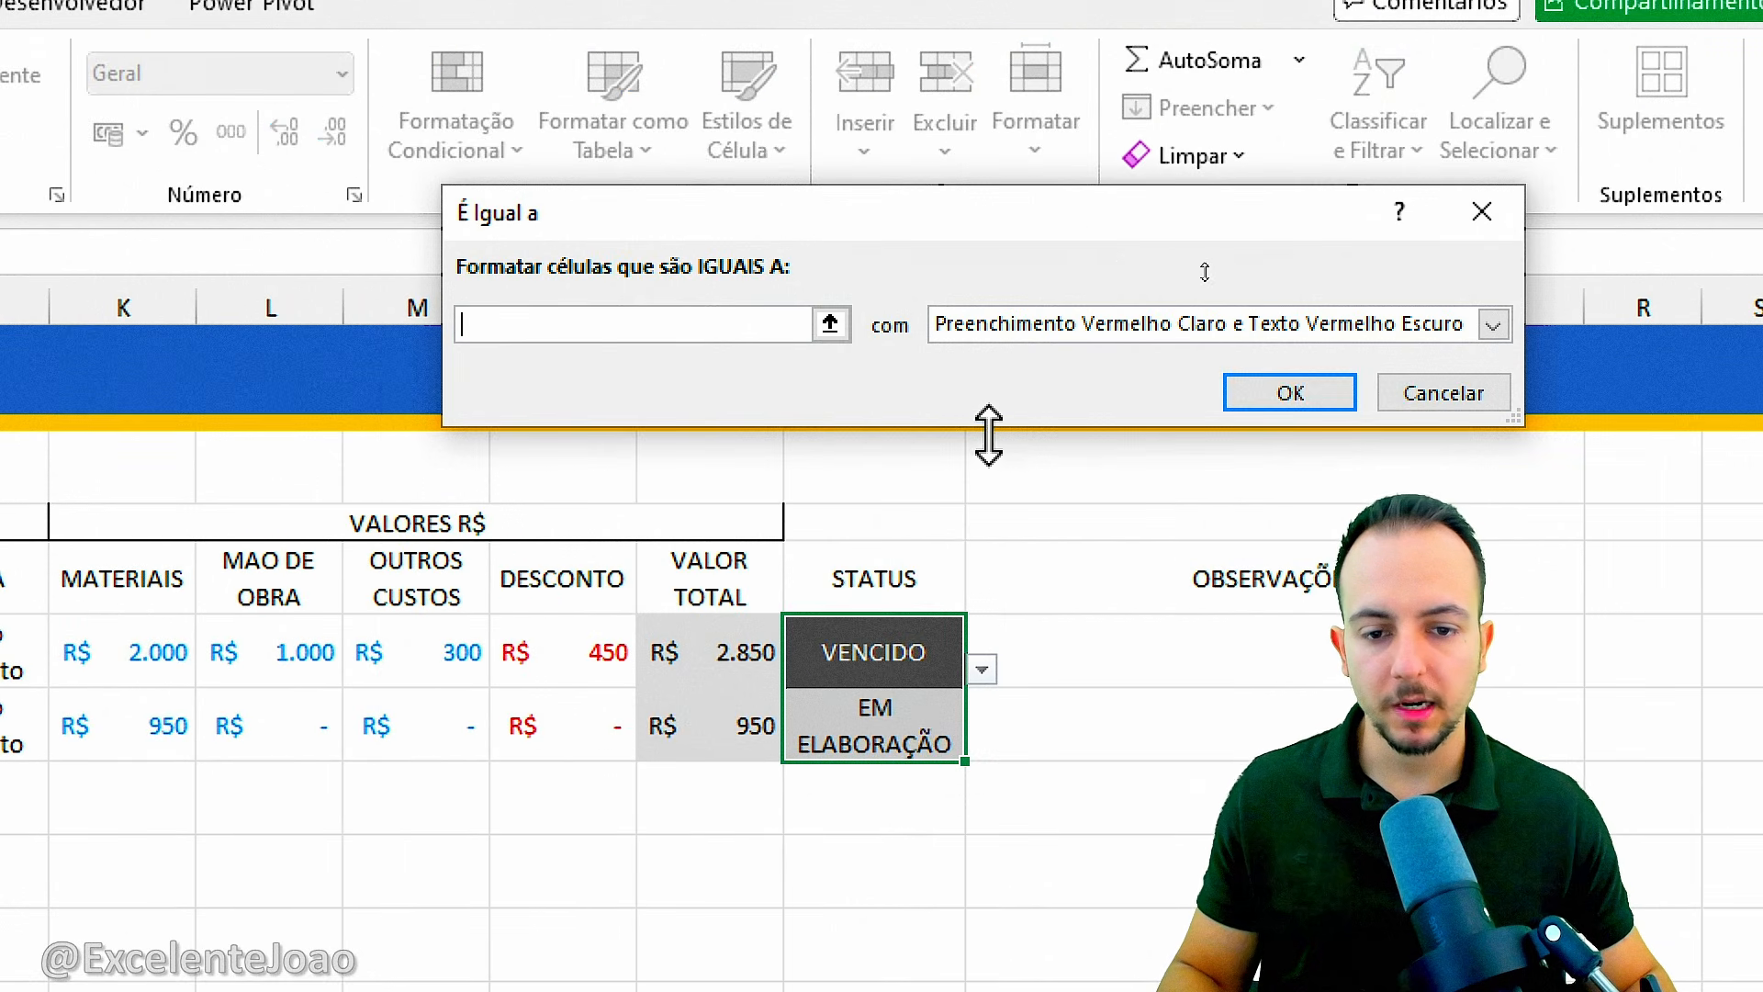
type("EM ")
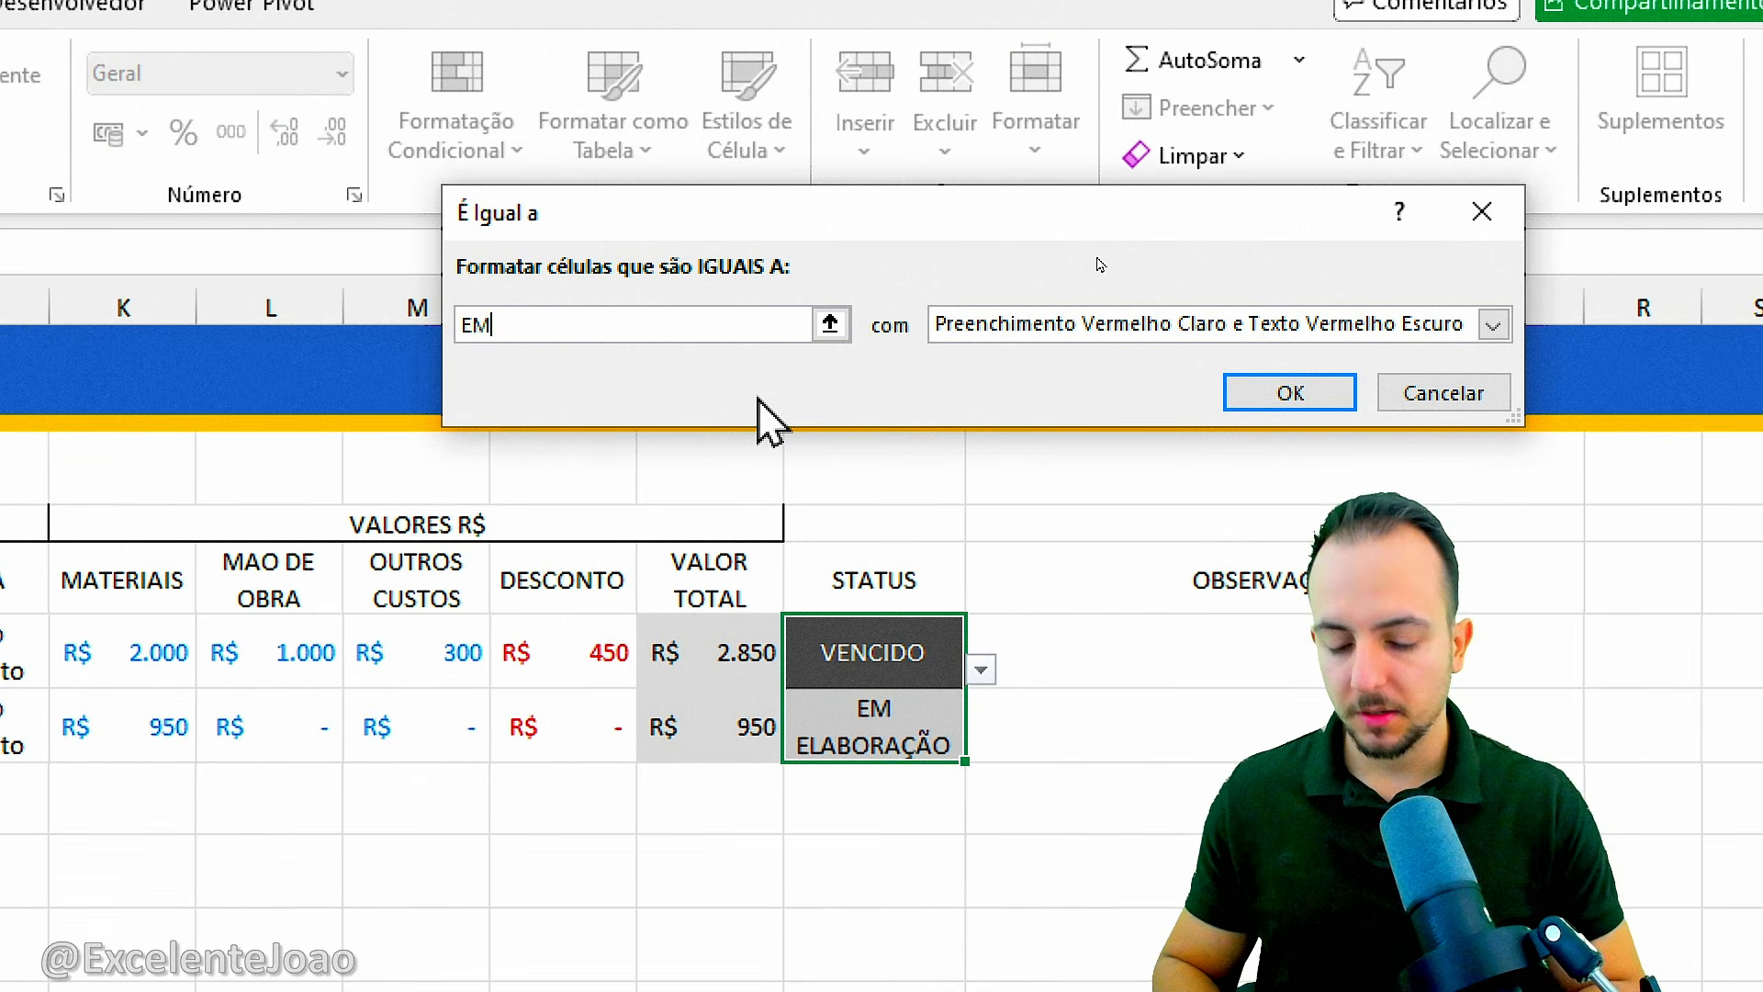
type("ELABORAÇÃO")
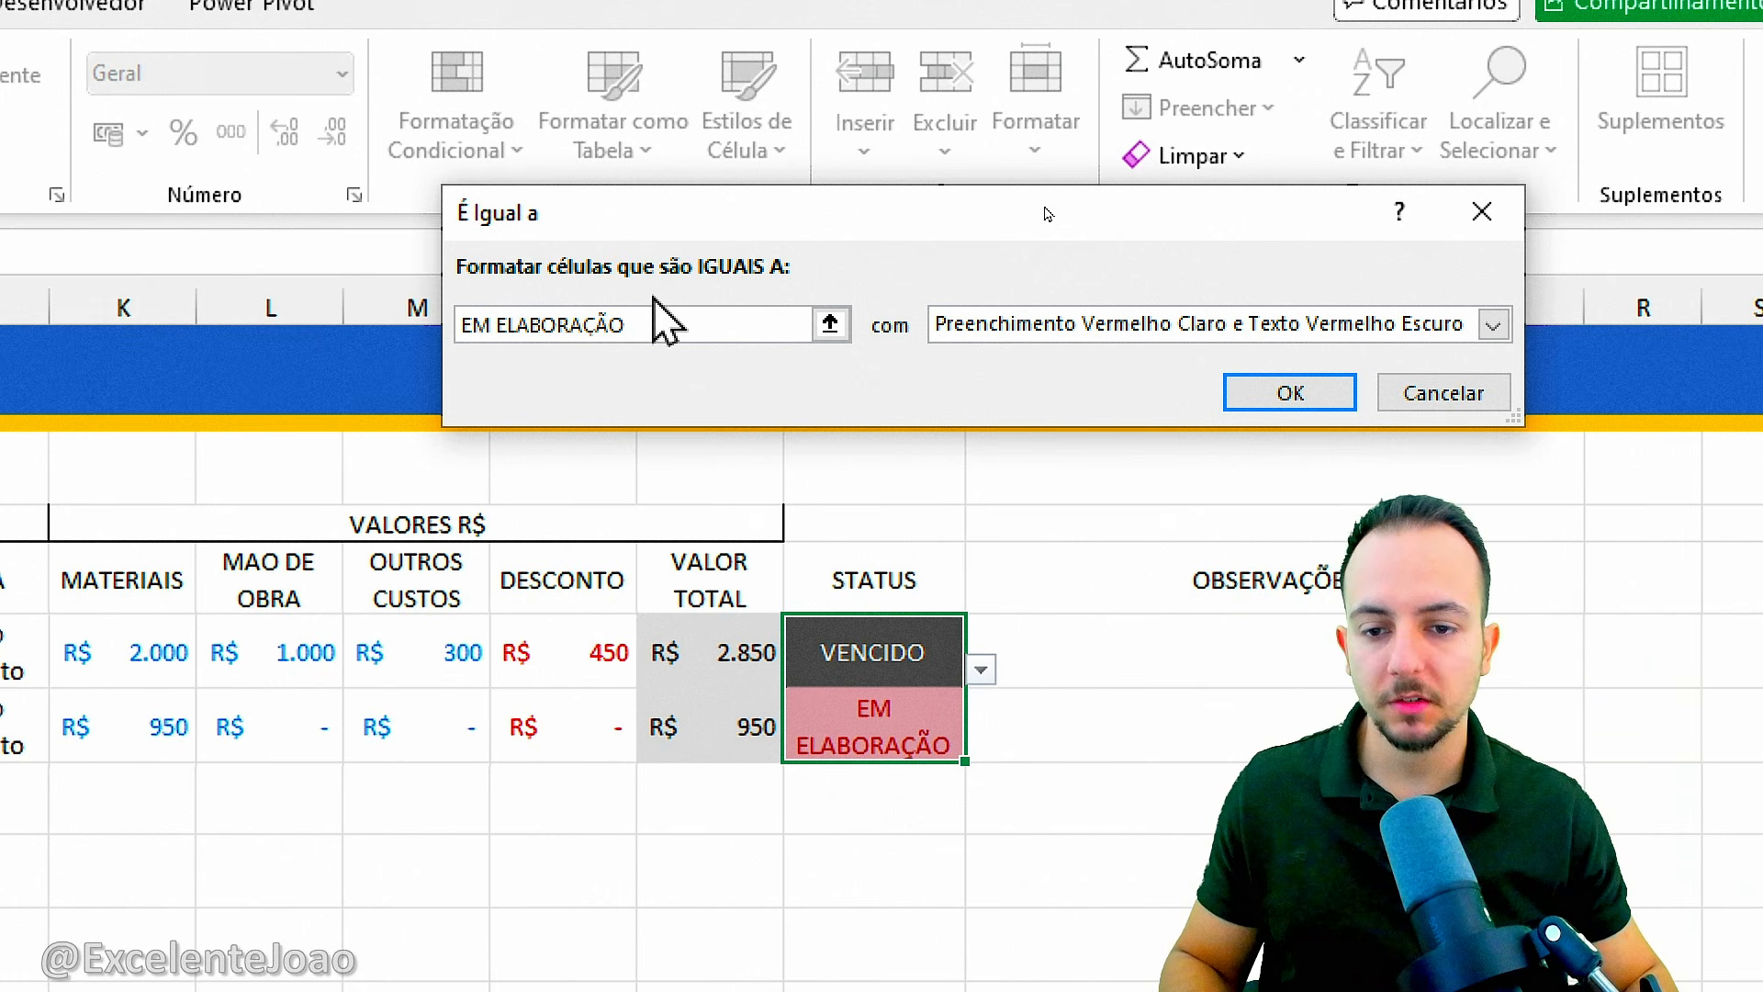
left_click(1075, 344)
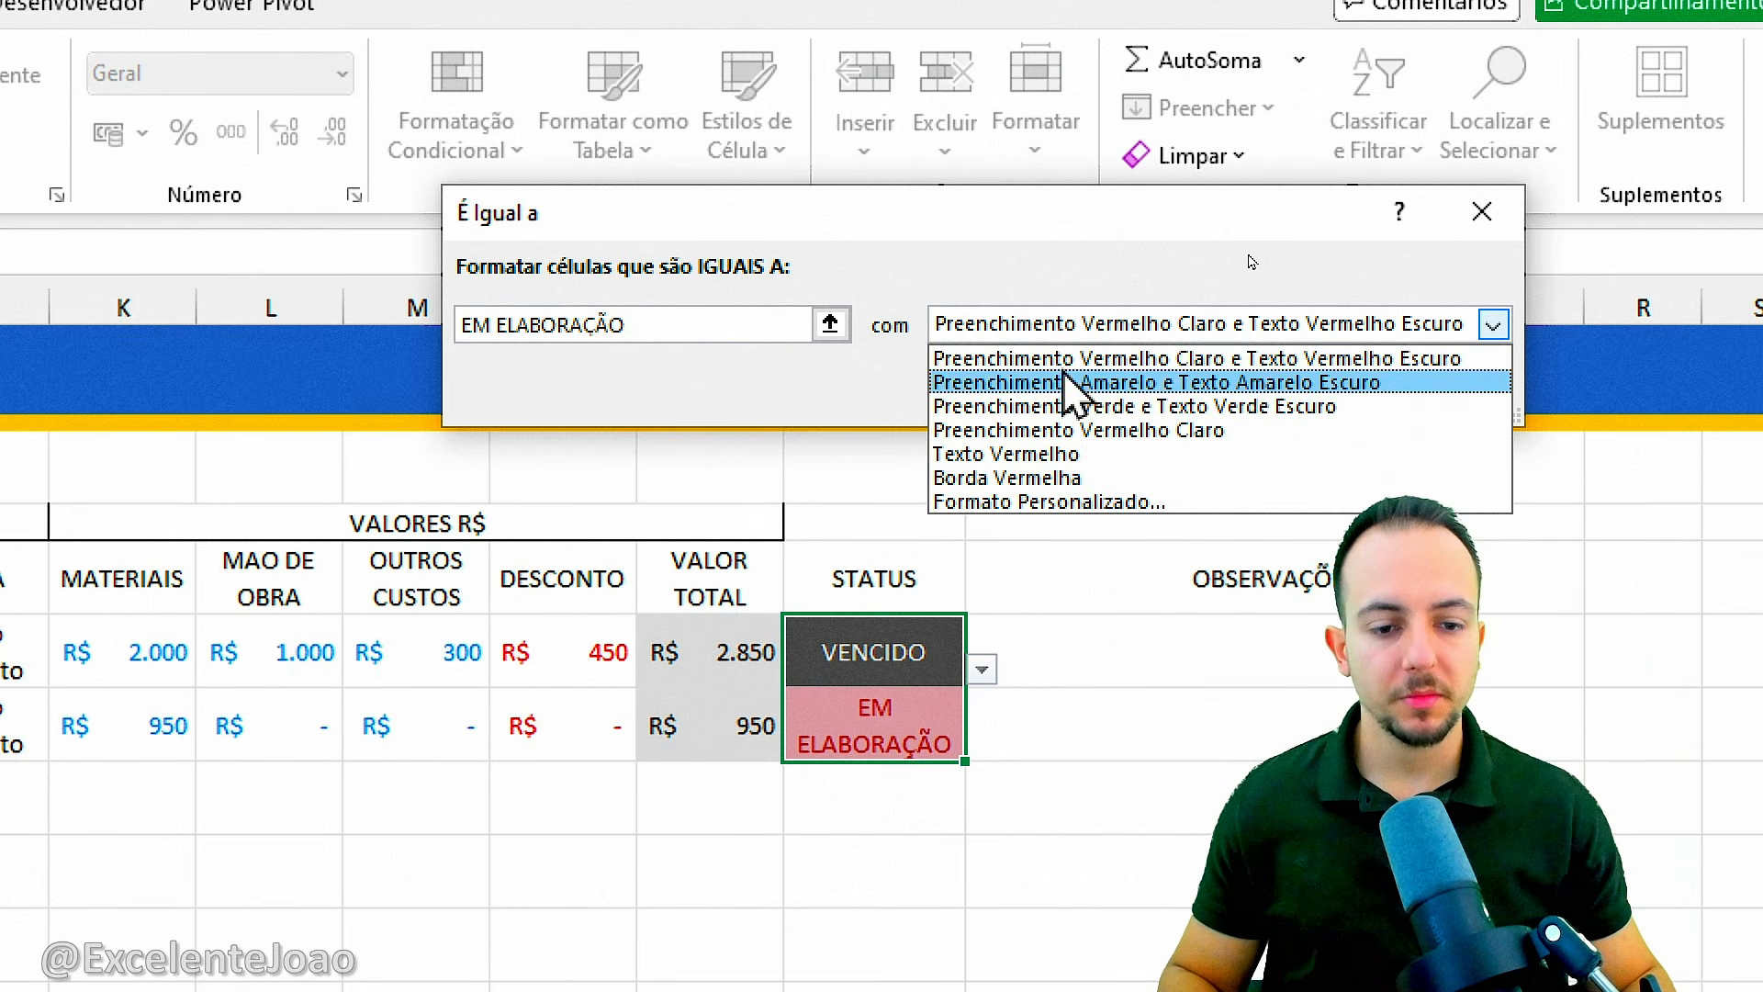
left_click(984, 531)
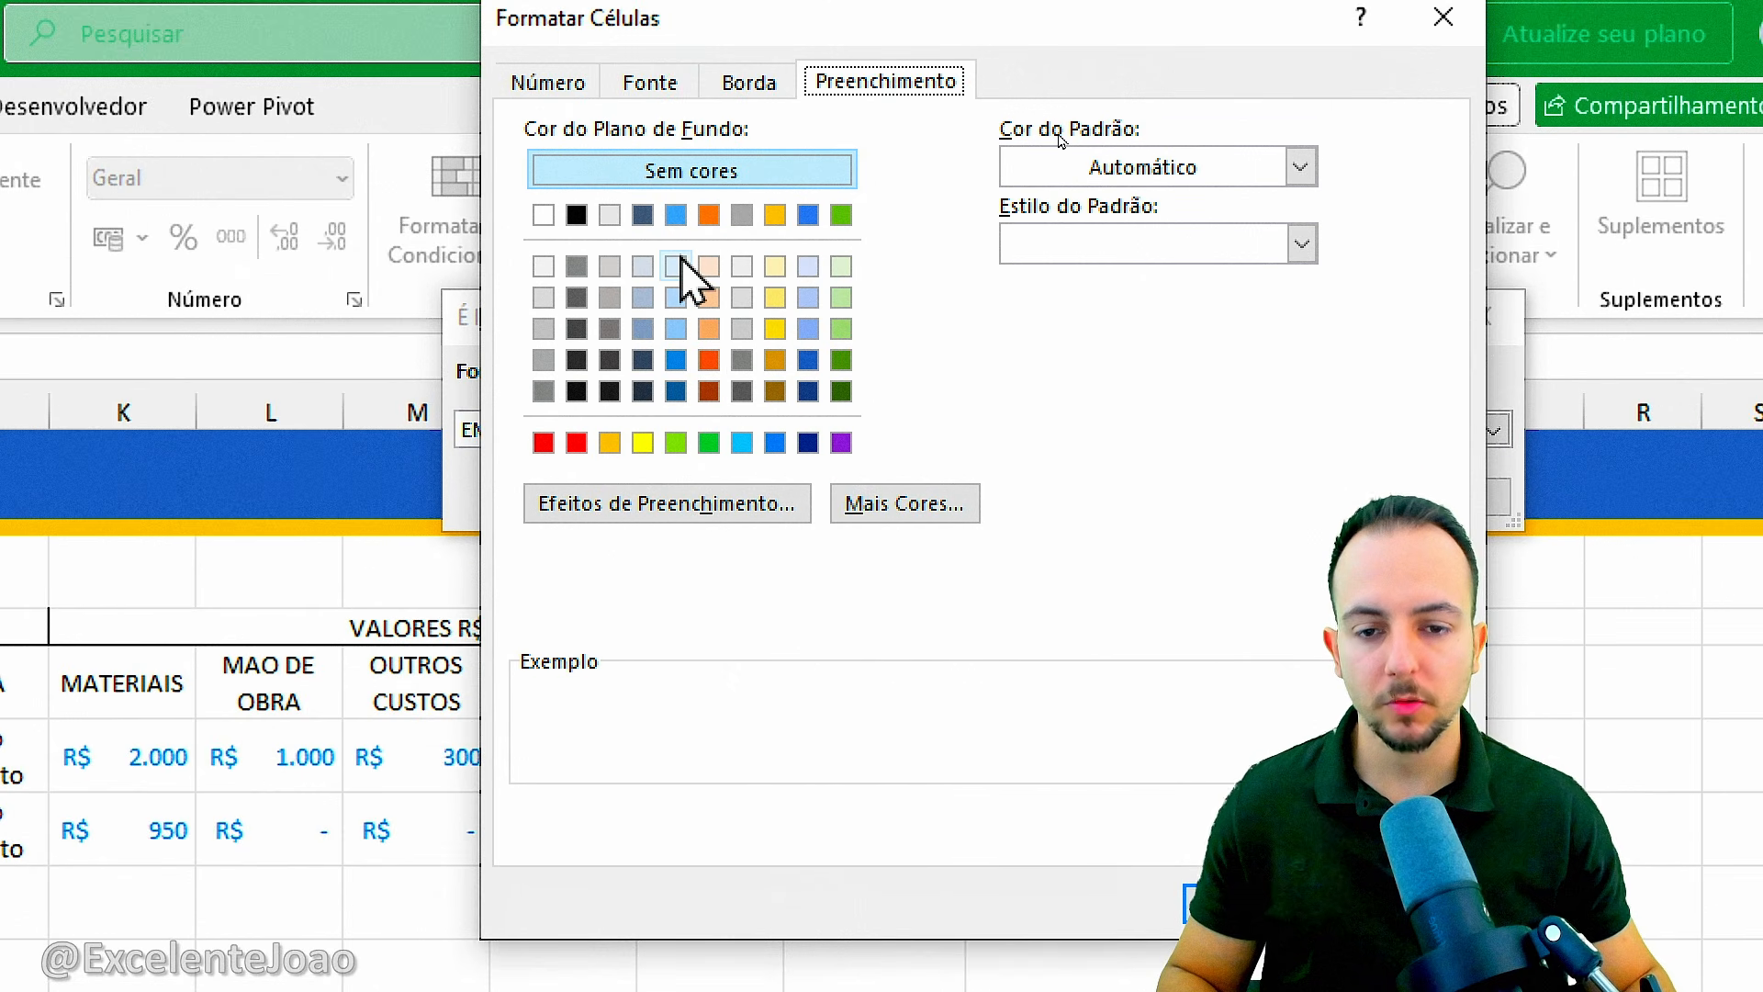
left_click(677, 268)
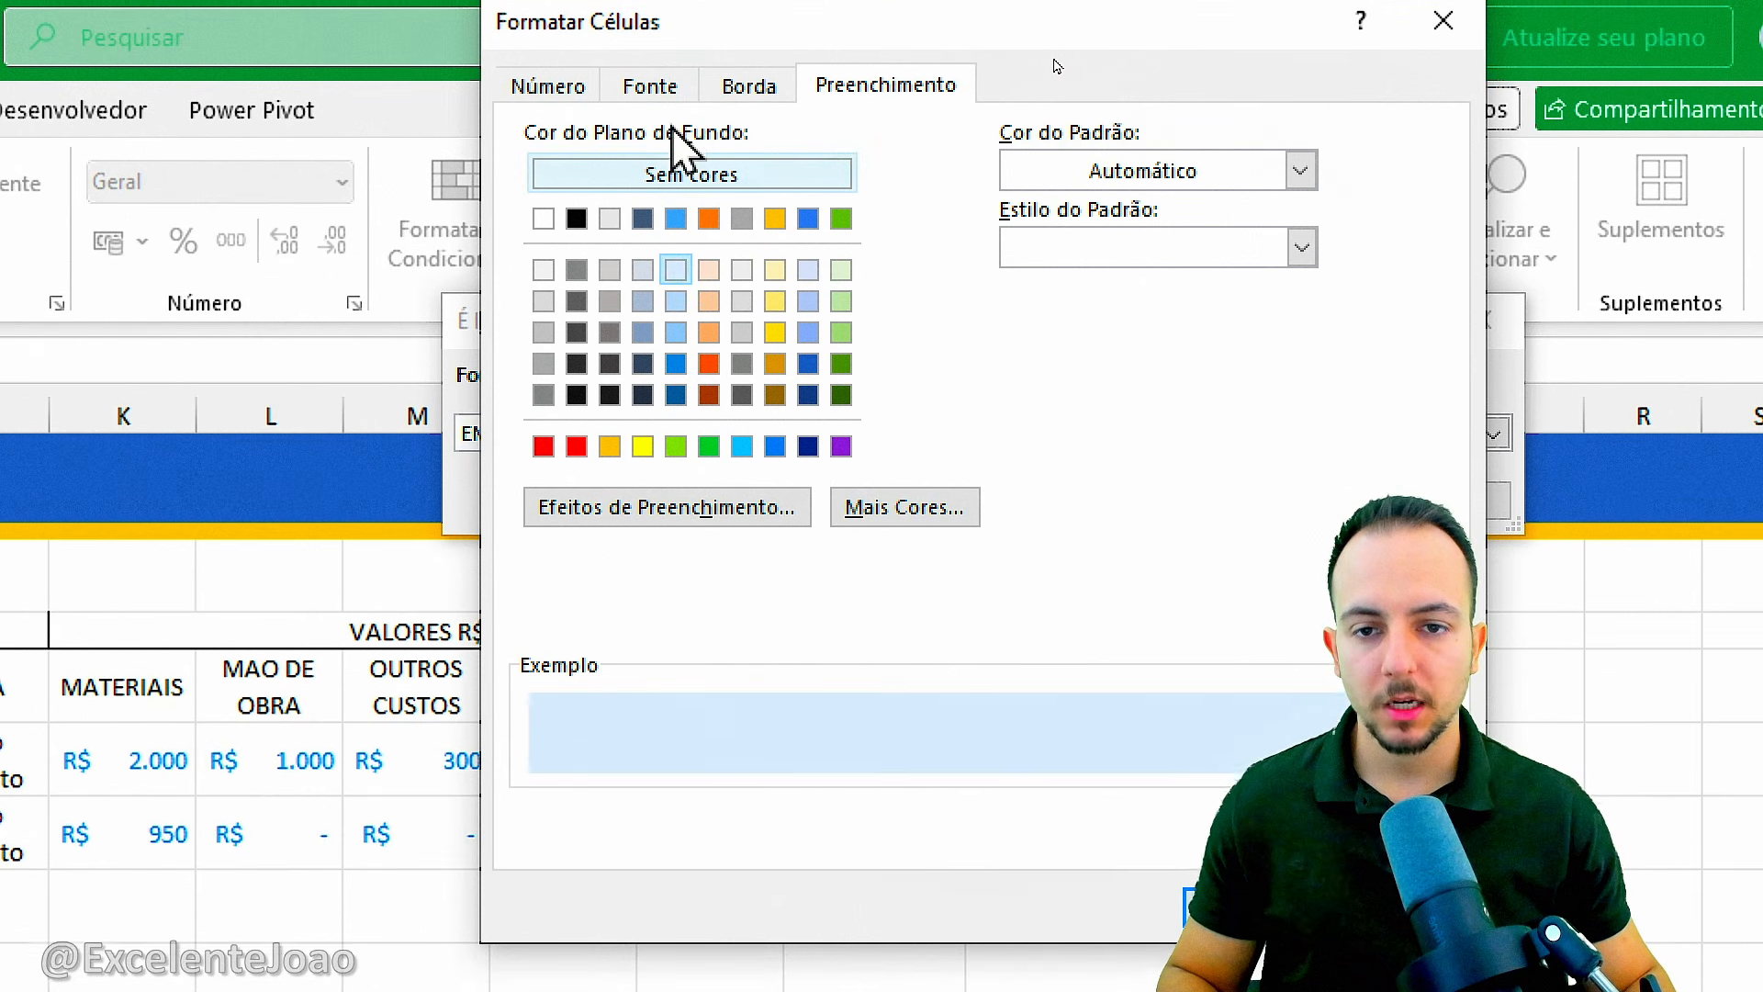
left_click(651, 85)
left_click(1148, 393)
left_click(1401, 926)
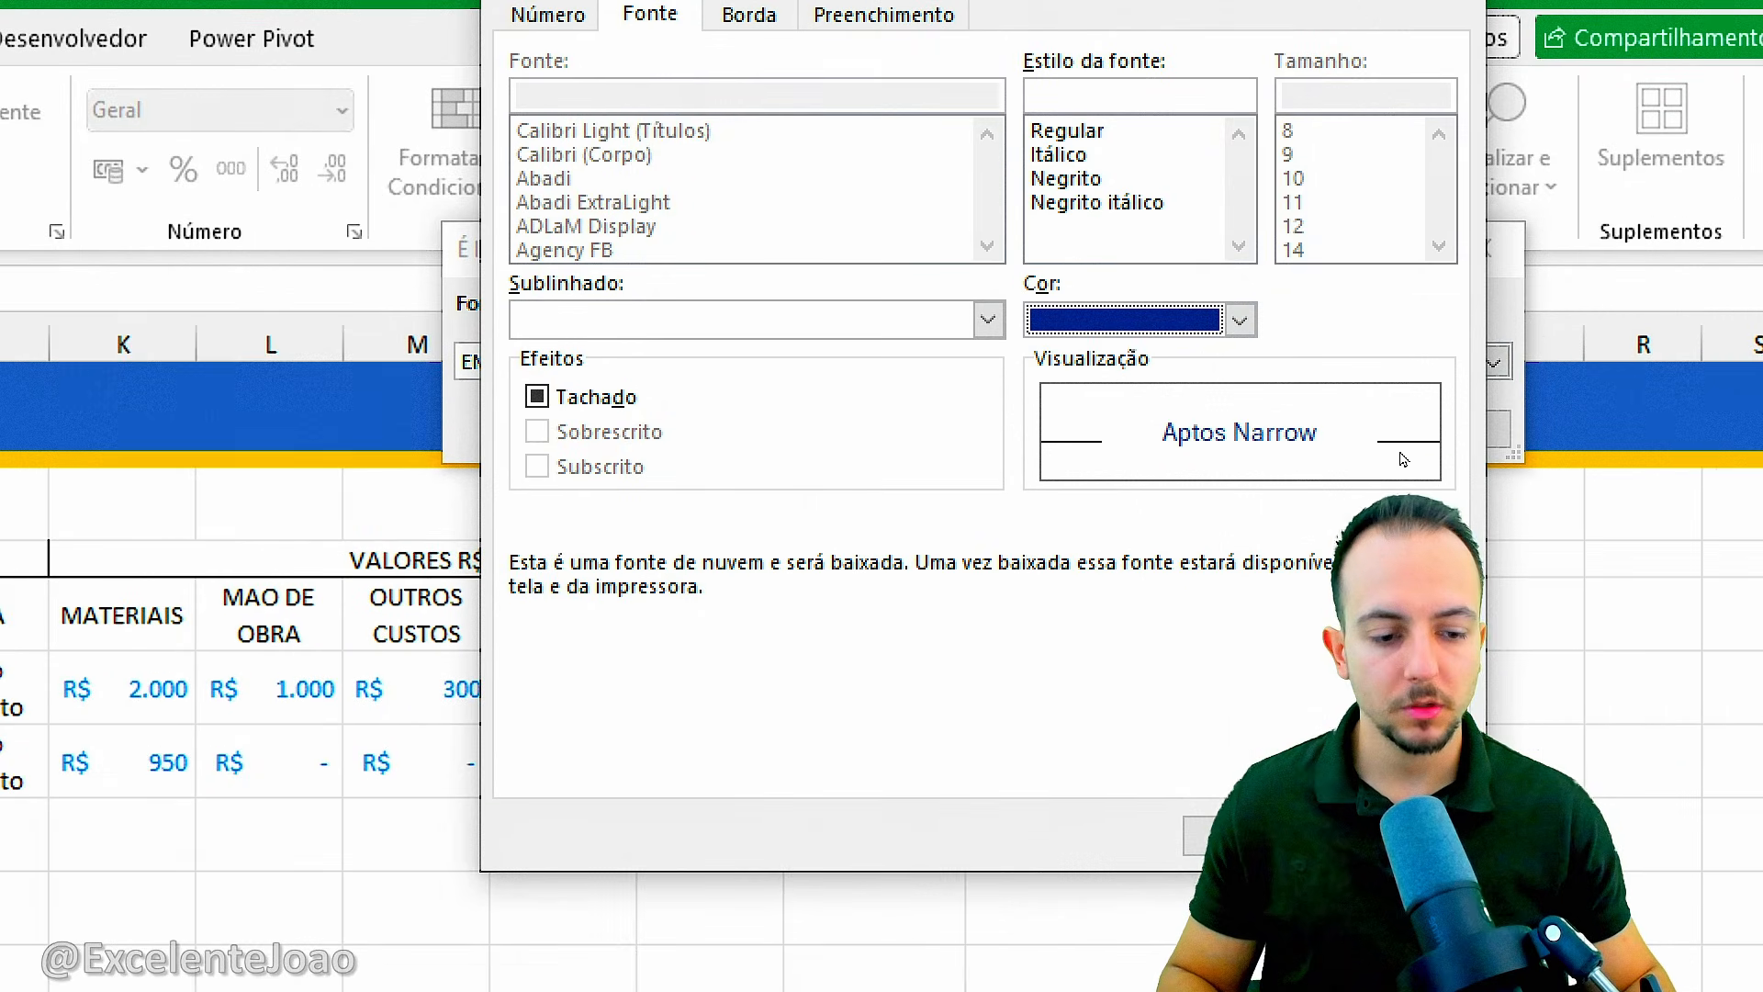
left_click(1254, 835)
left_click(1313, 426)
left_click(877, 902)
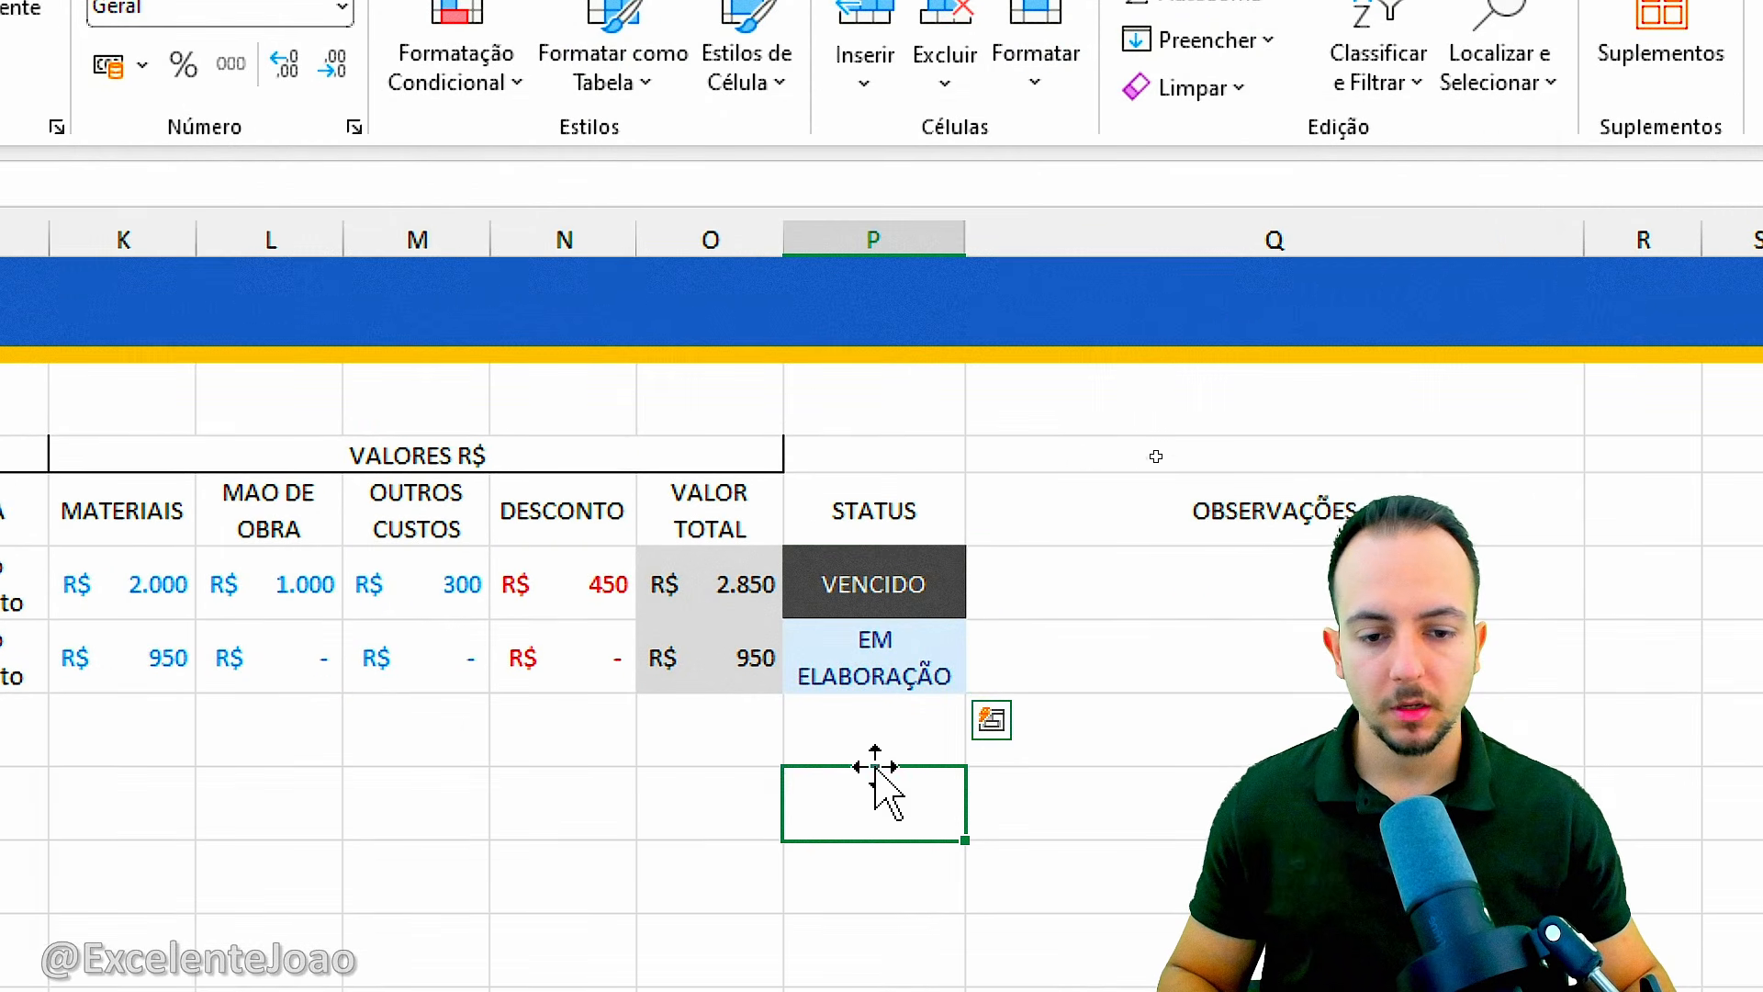
Switch the STATUS in P6 to EM ELABORAÇÃO and finally to ENVIADO from its dropdown list.
left_click(926, 681)
left_click(981, 602)
left_click(936, 634)
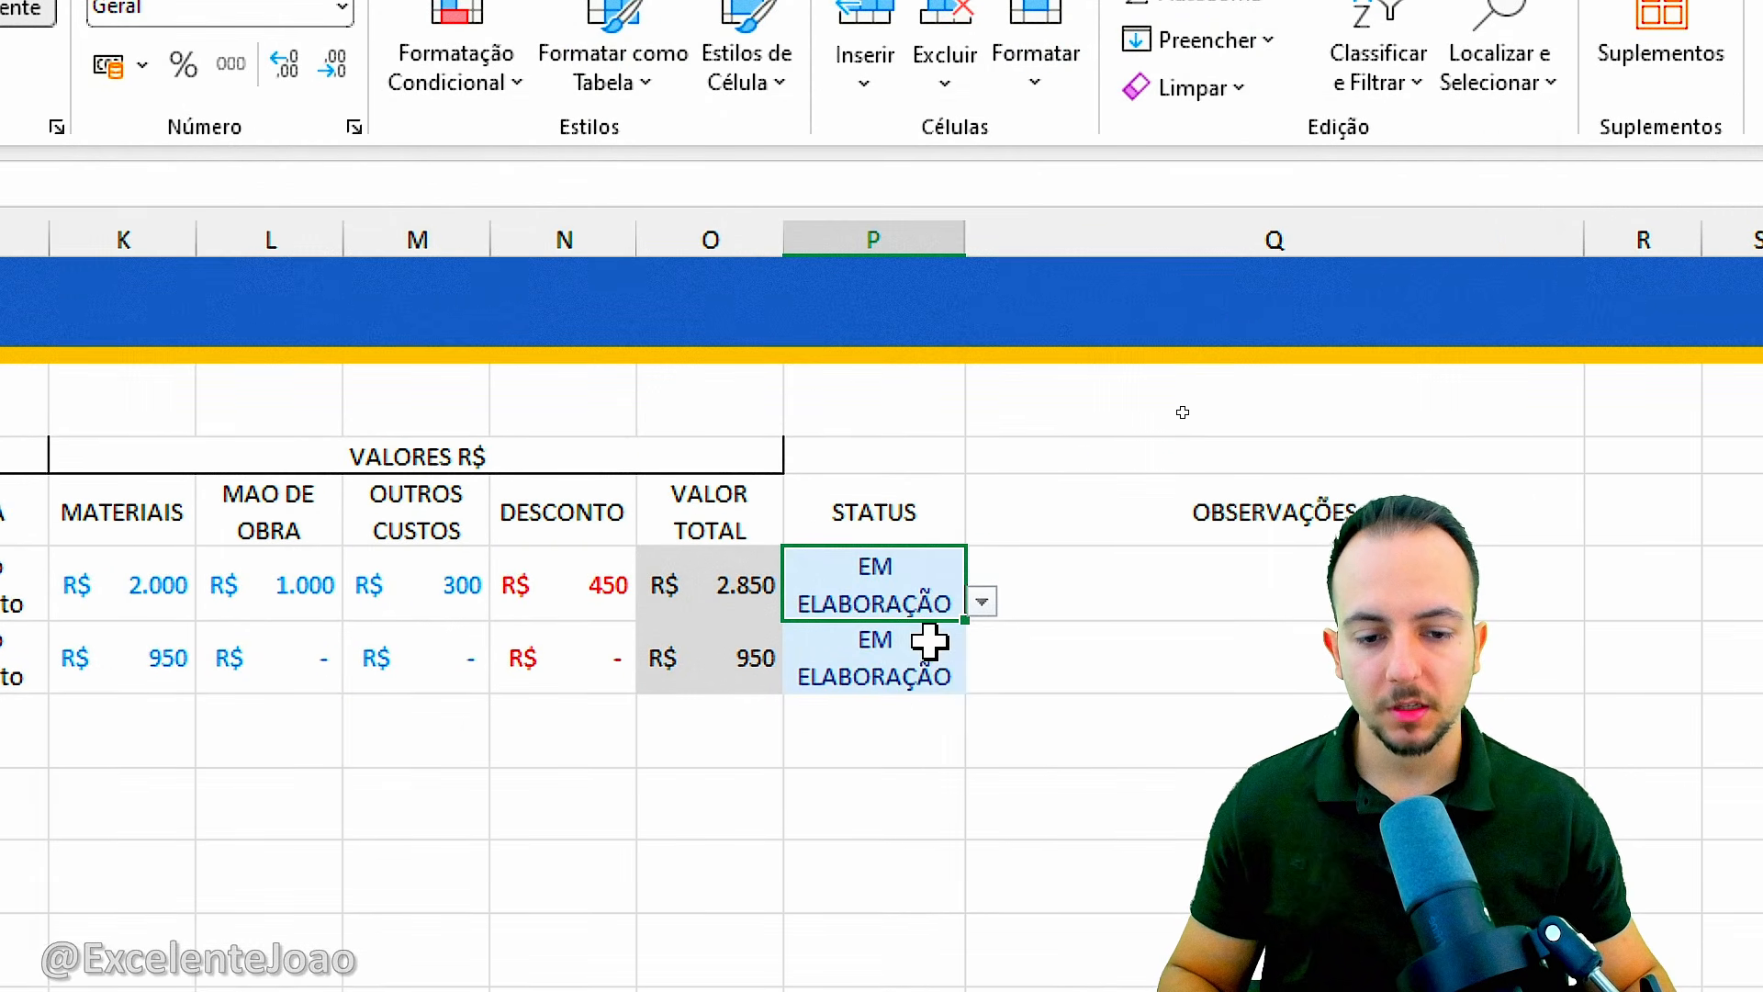
left_click(981, 601)
left_click(866, 669)
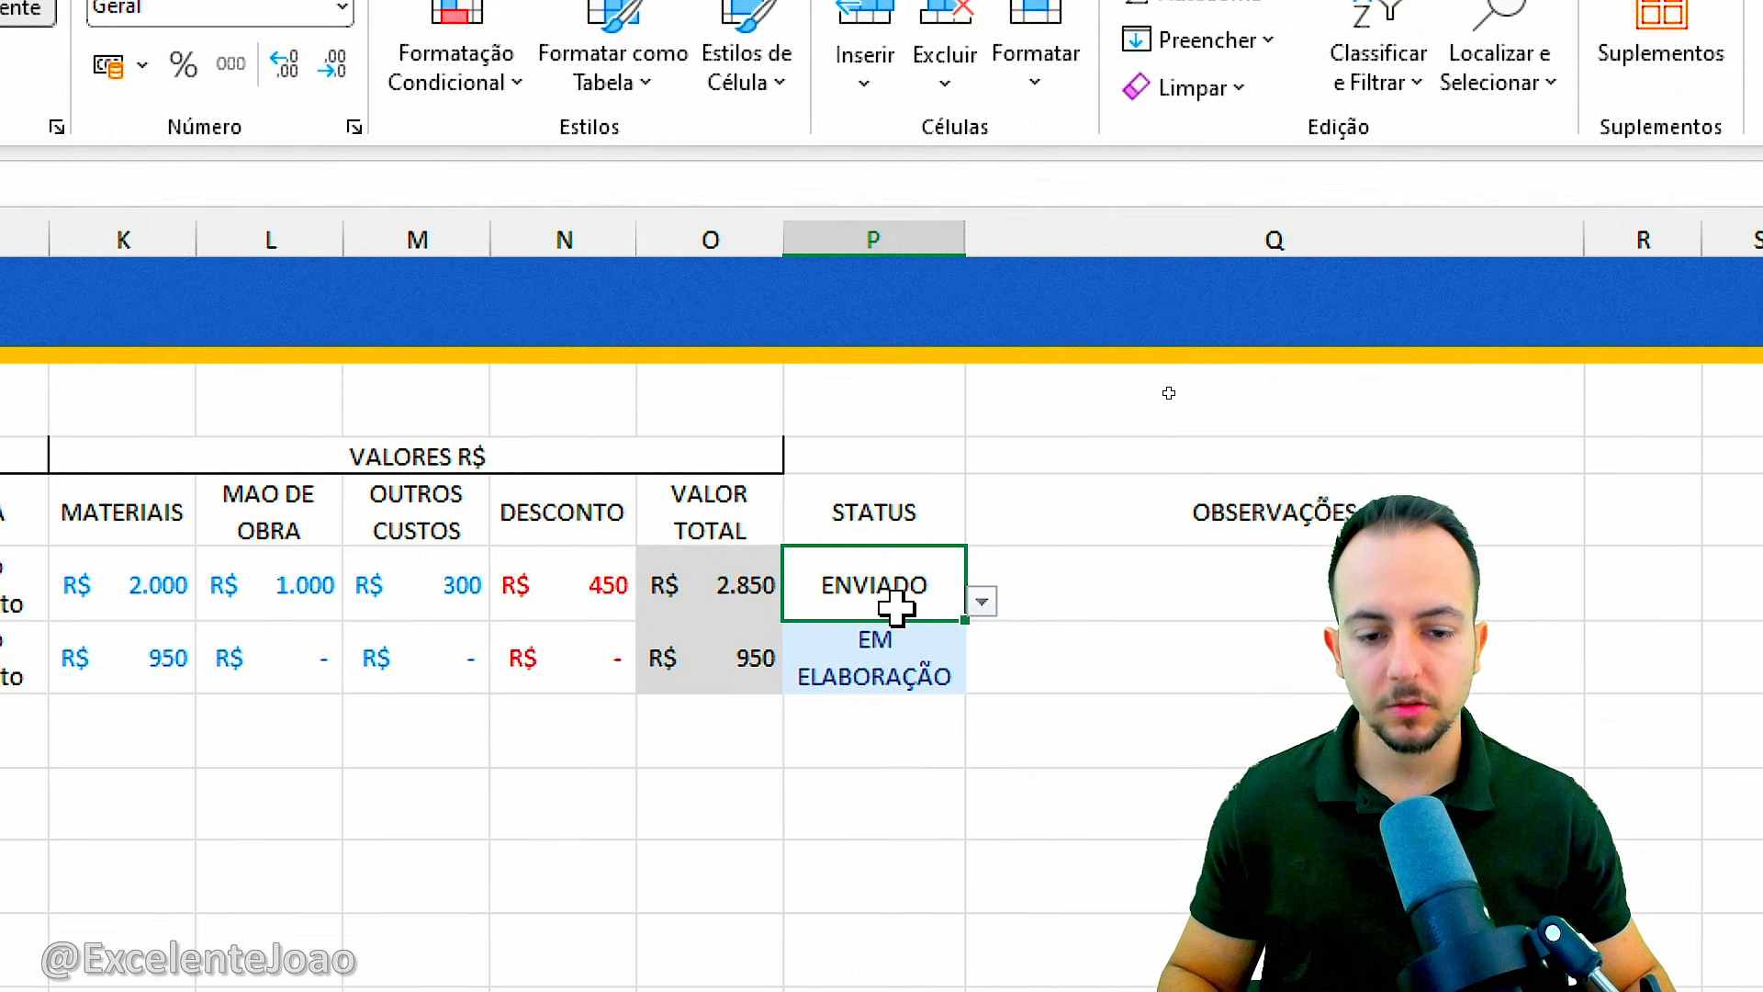
Add an equal-to conditional formatting rule on P6:P7 giving ENVIADO a custom format with a light orange fill and dark orange text.
left_click_drag(898, 602, 895, 636)
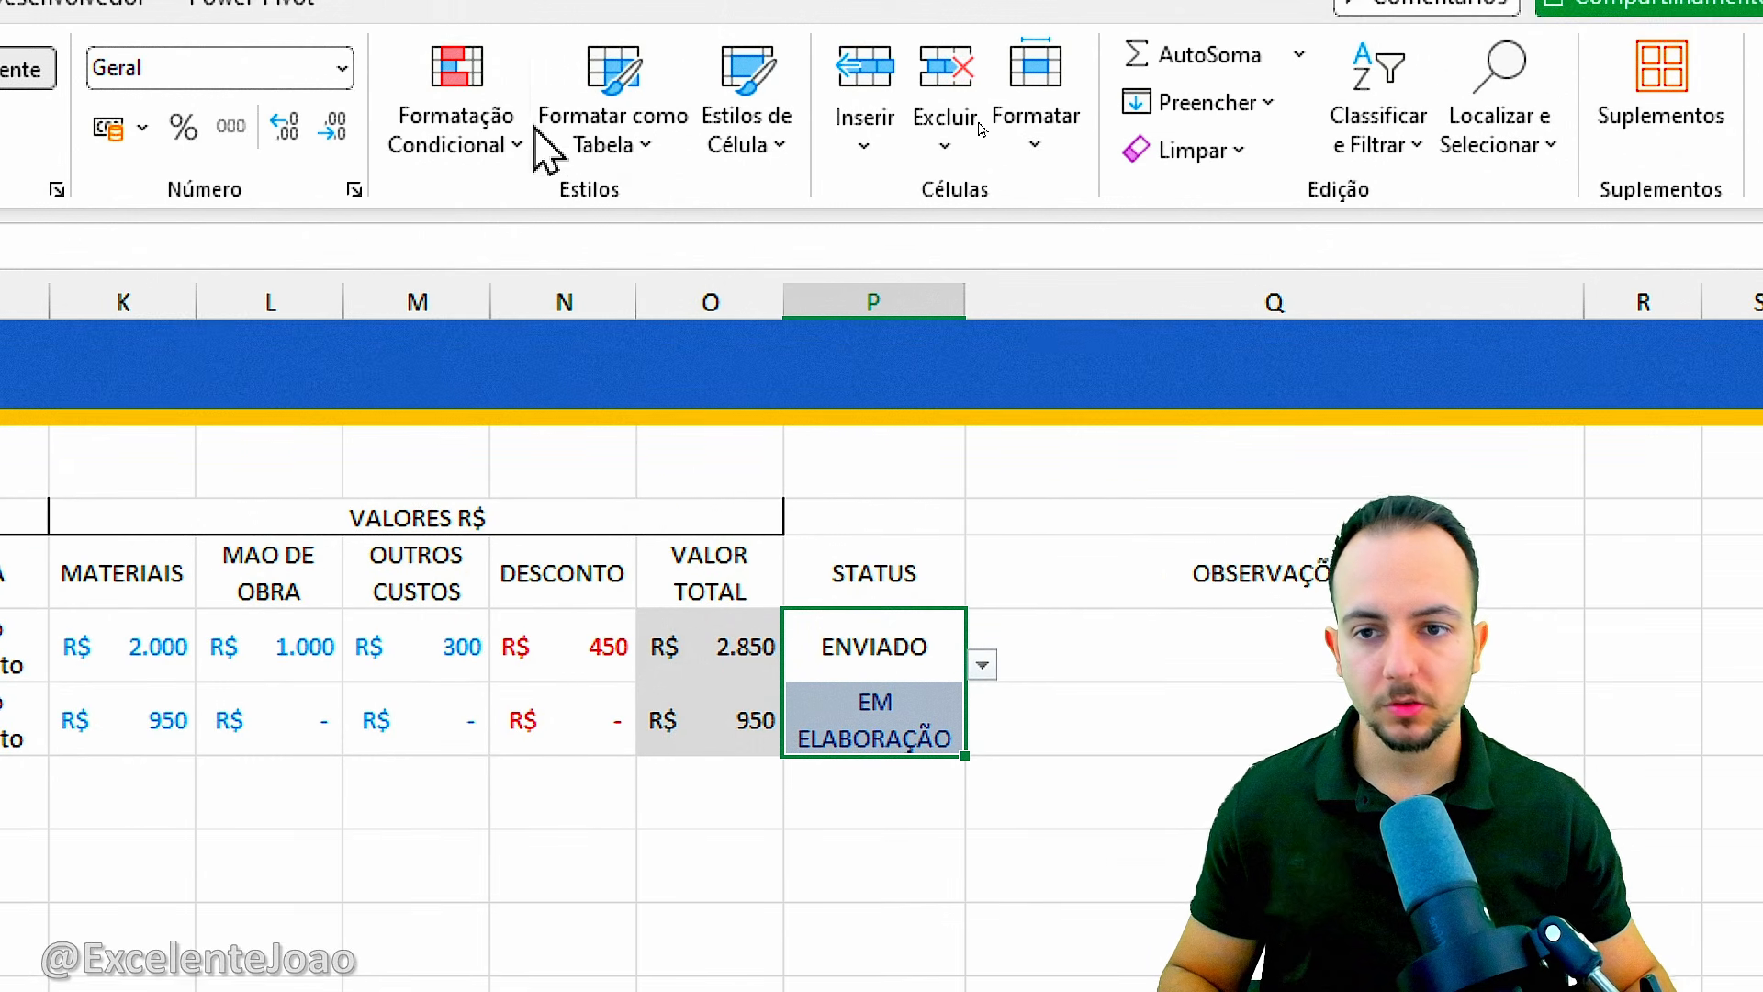
left_click(519, 88)
mouse_move(827, 244)
left_click(885, 465)
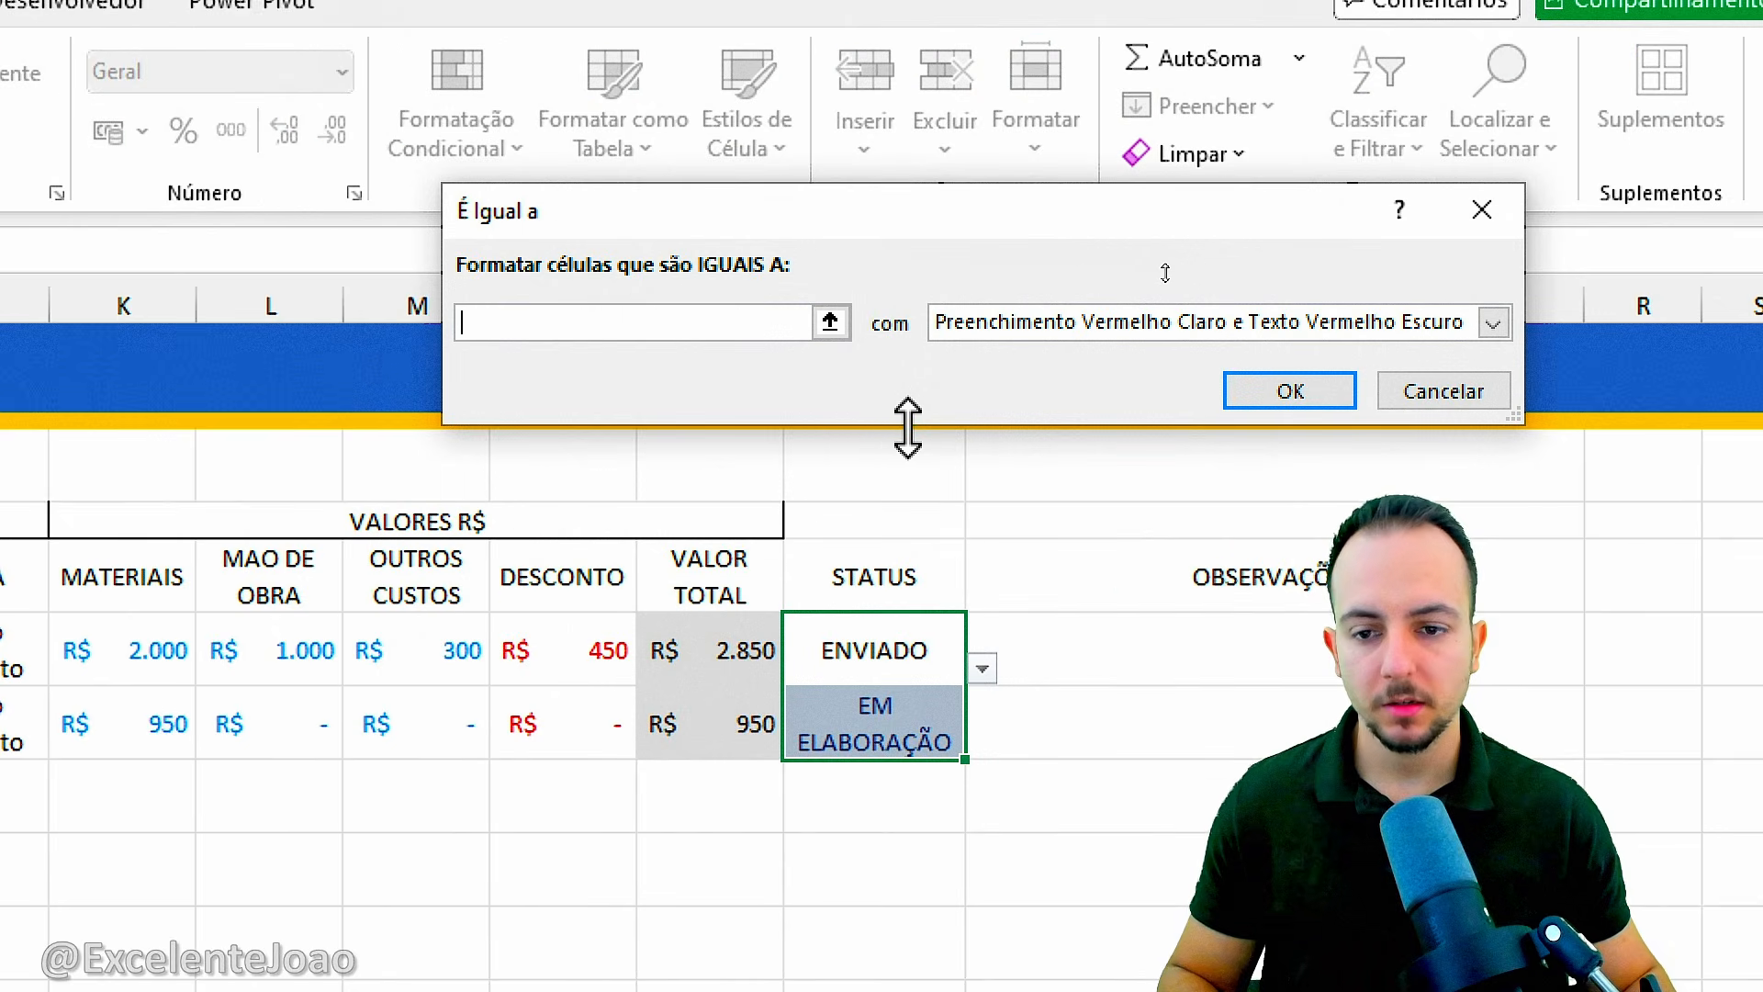
type("ENVIADO")
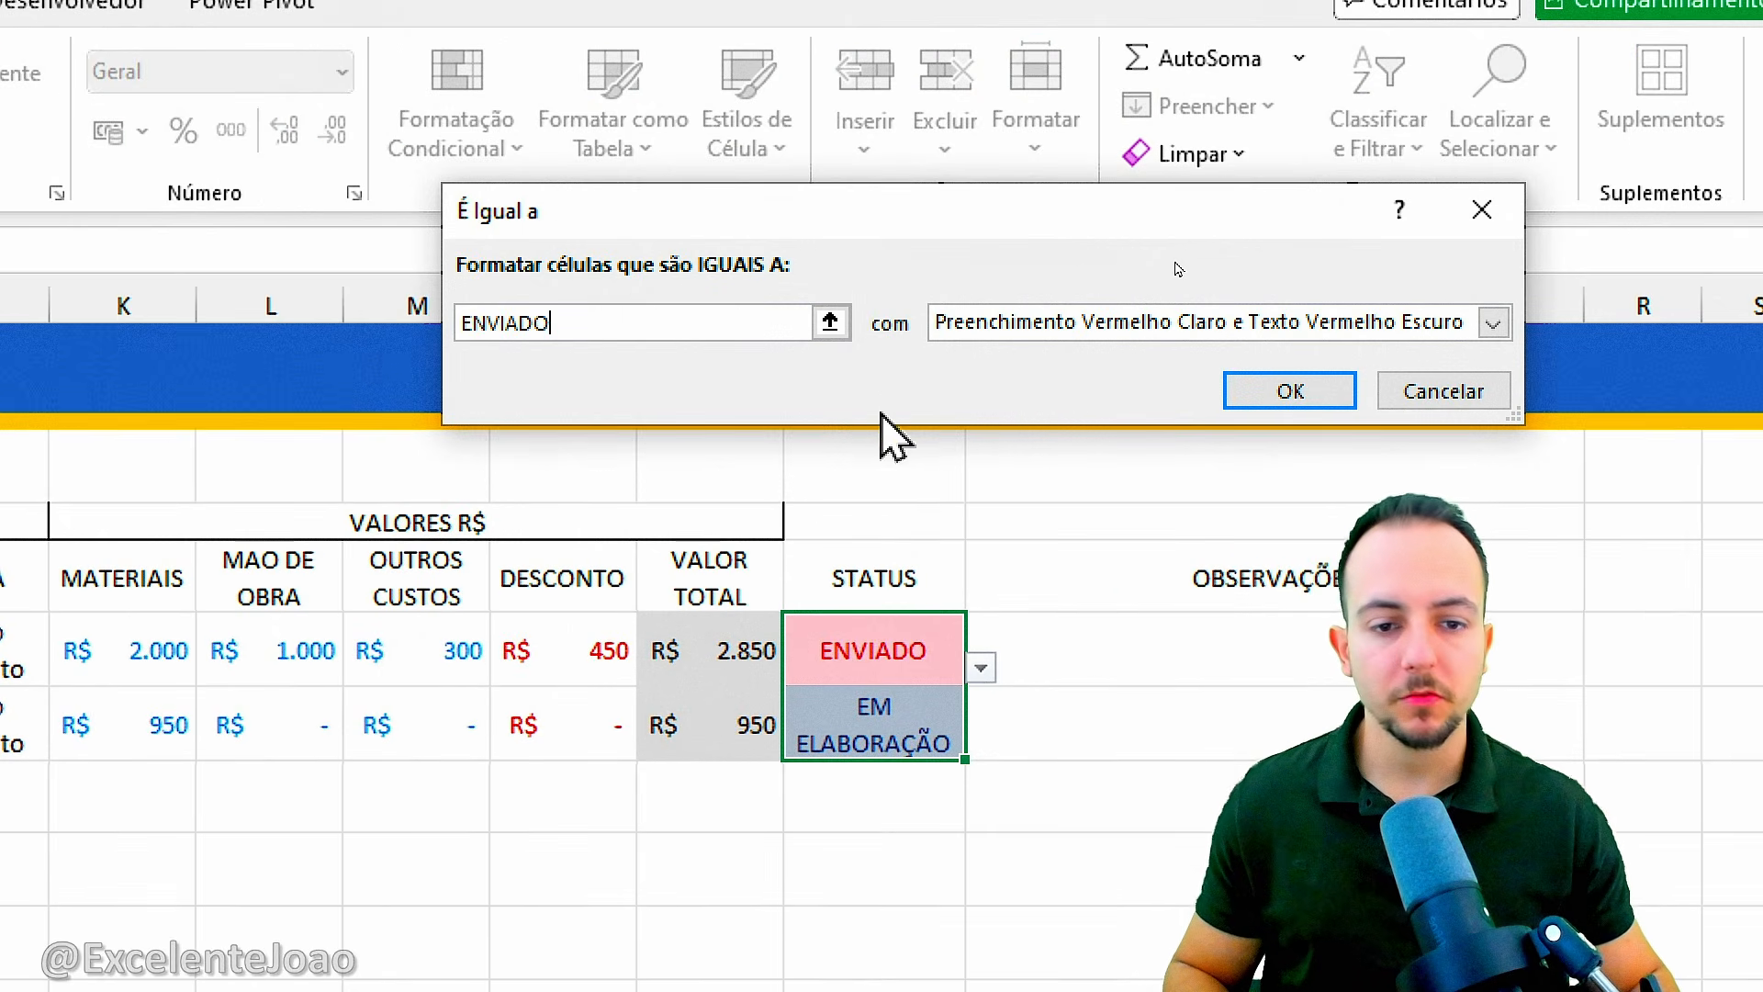
left_click(959, 323)
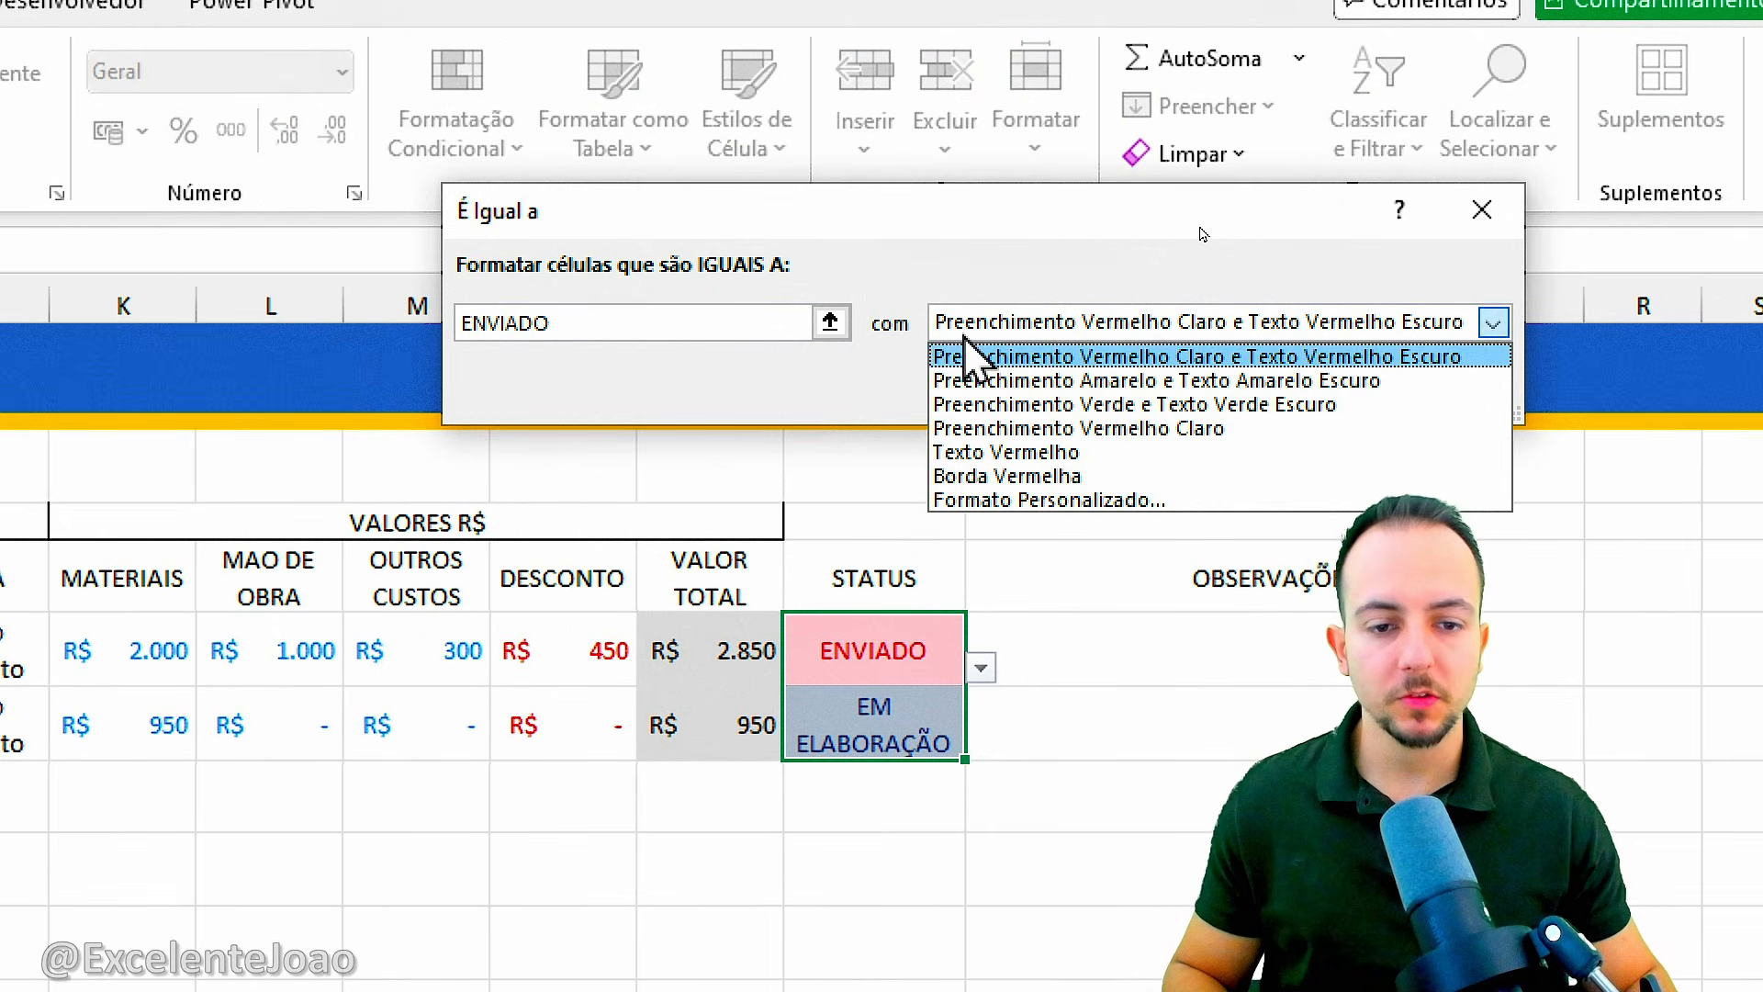
left_click(1015, 501)
left_click(1125, 281)
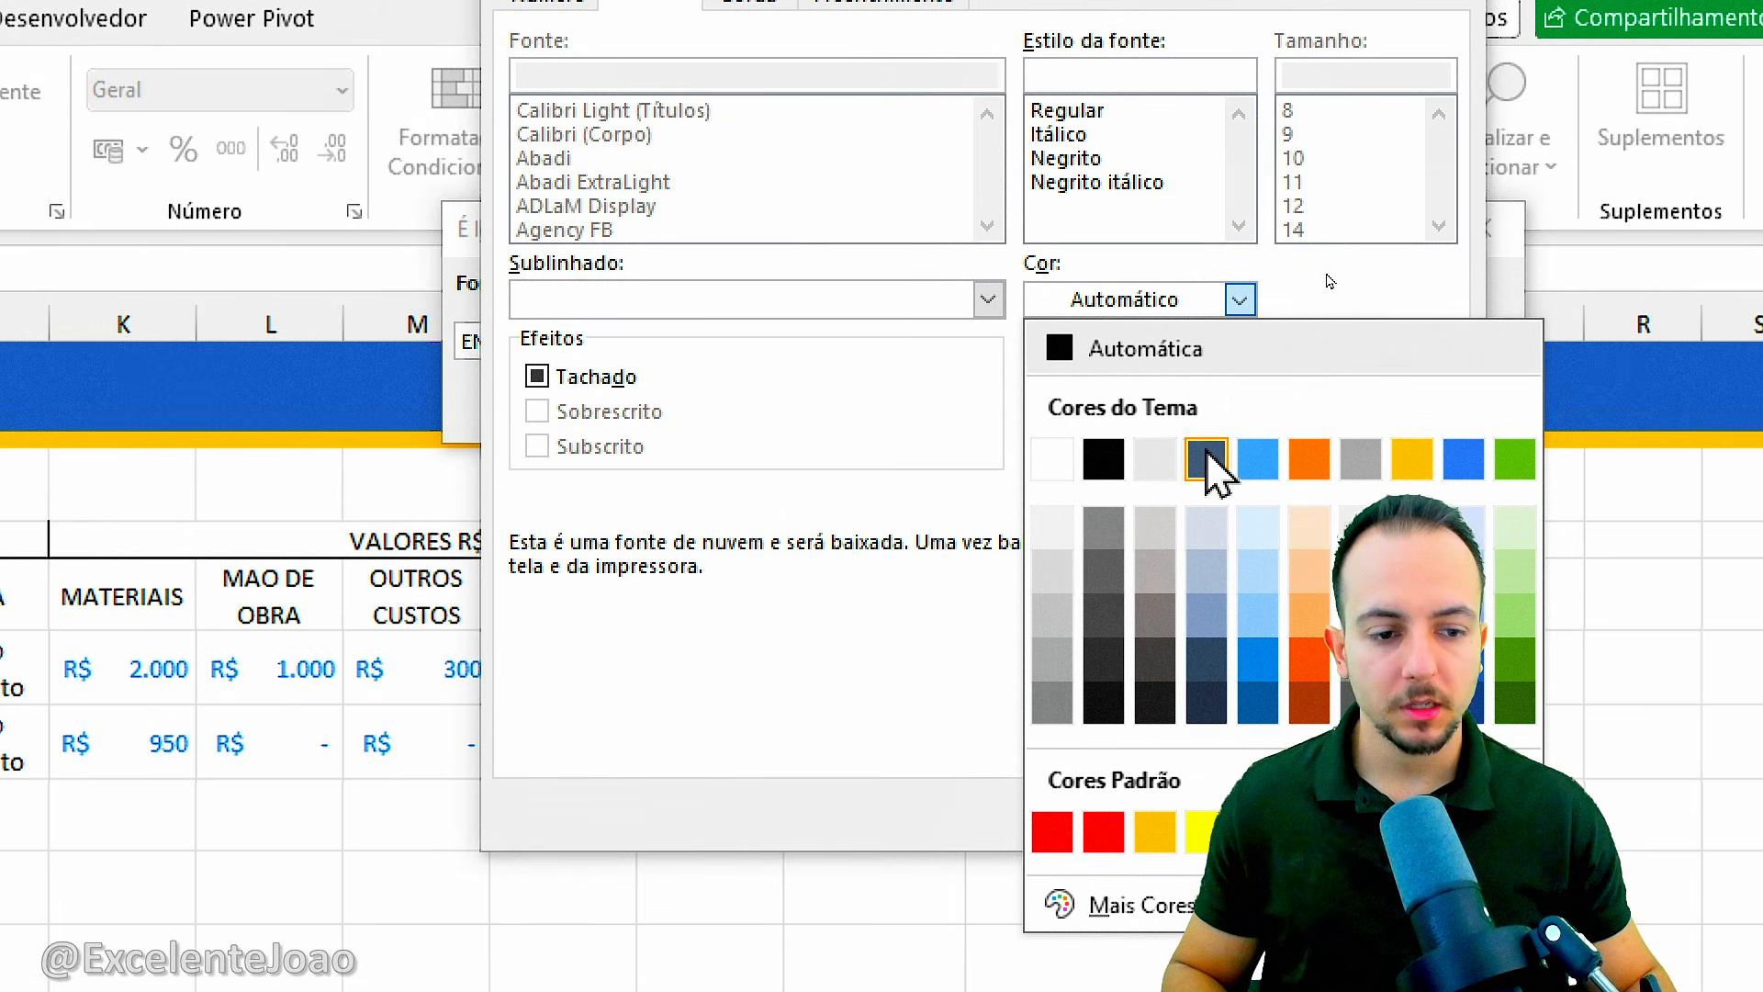
left_click(1311, 660)
left_click(877, 93)
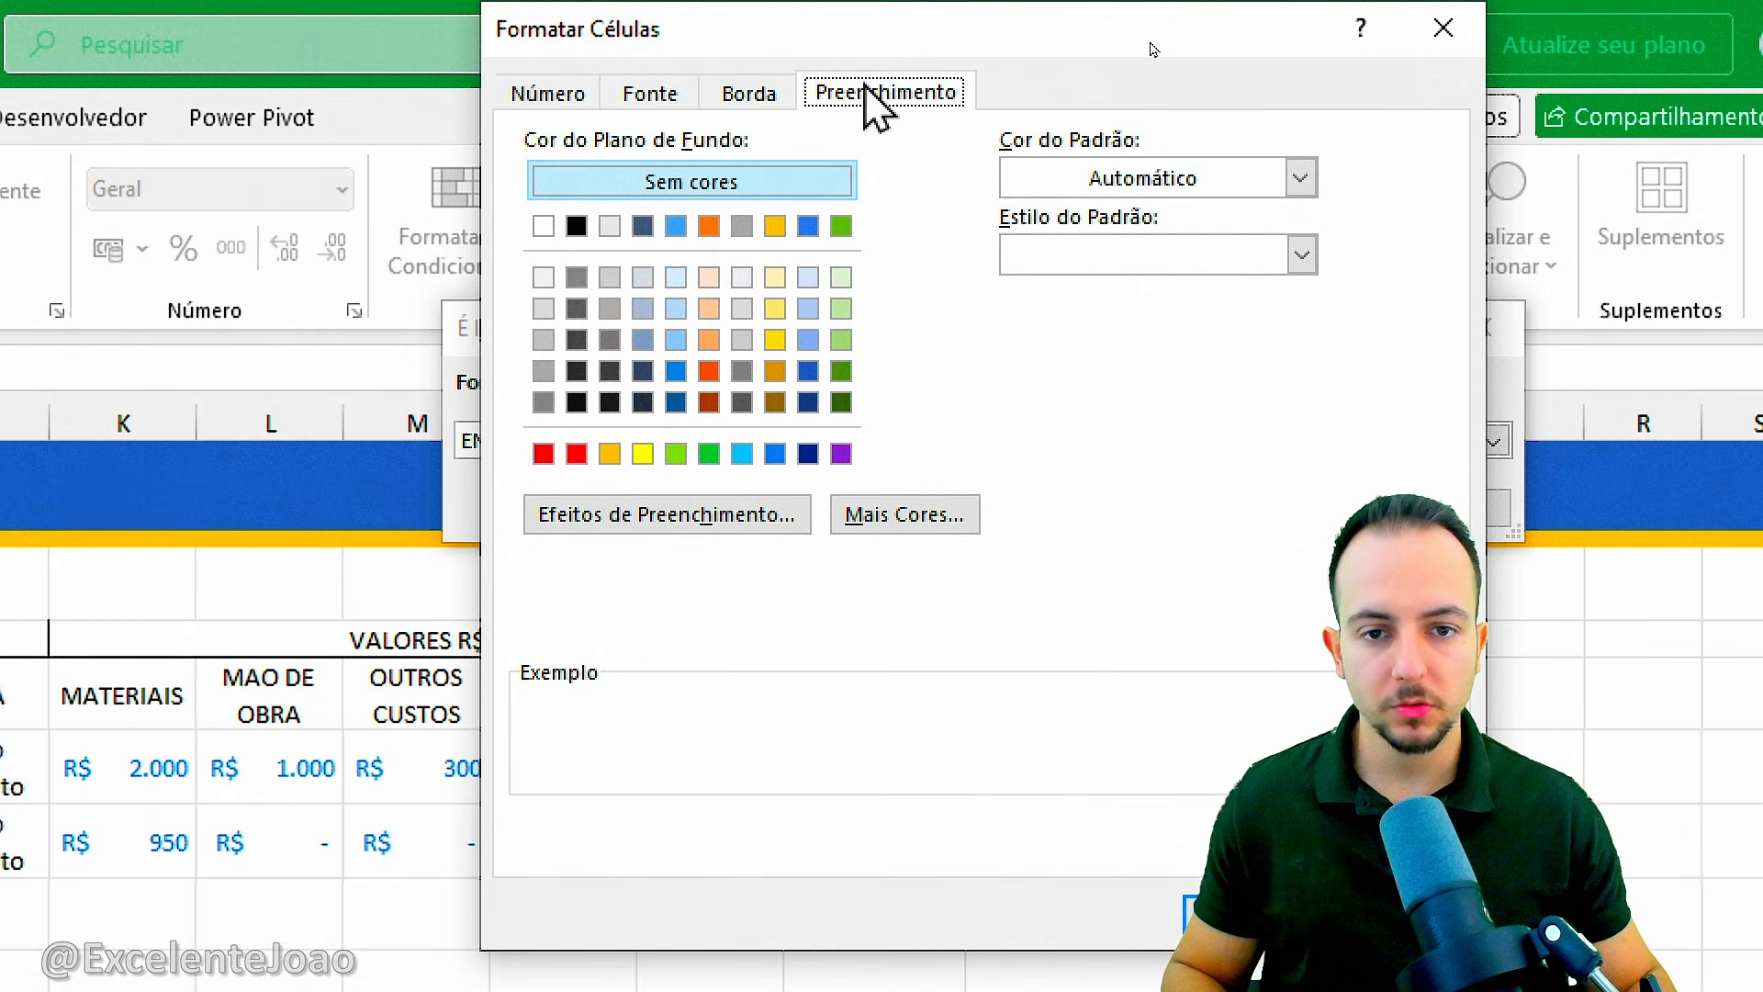
left_click(712, 277)
key("Return")
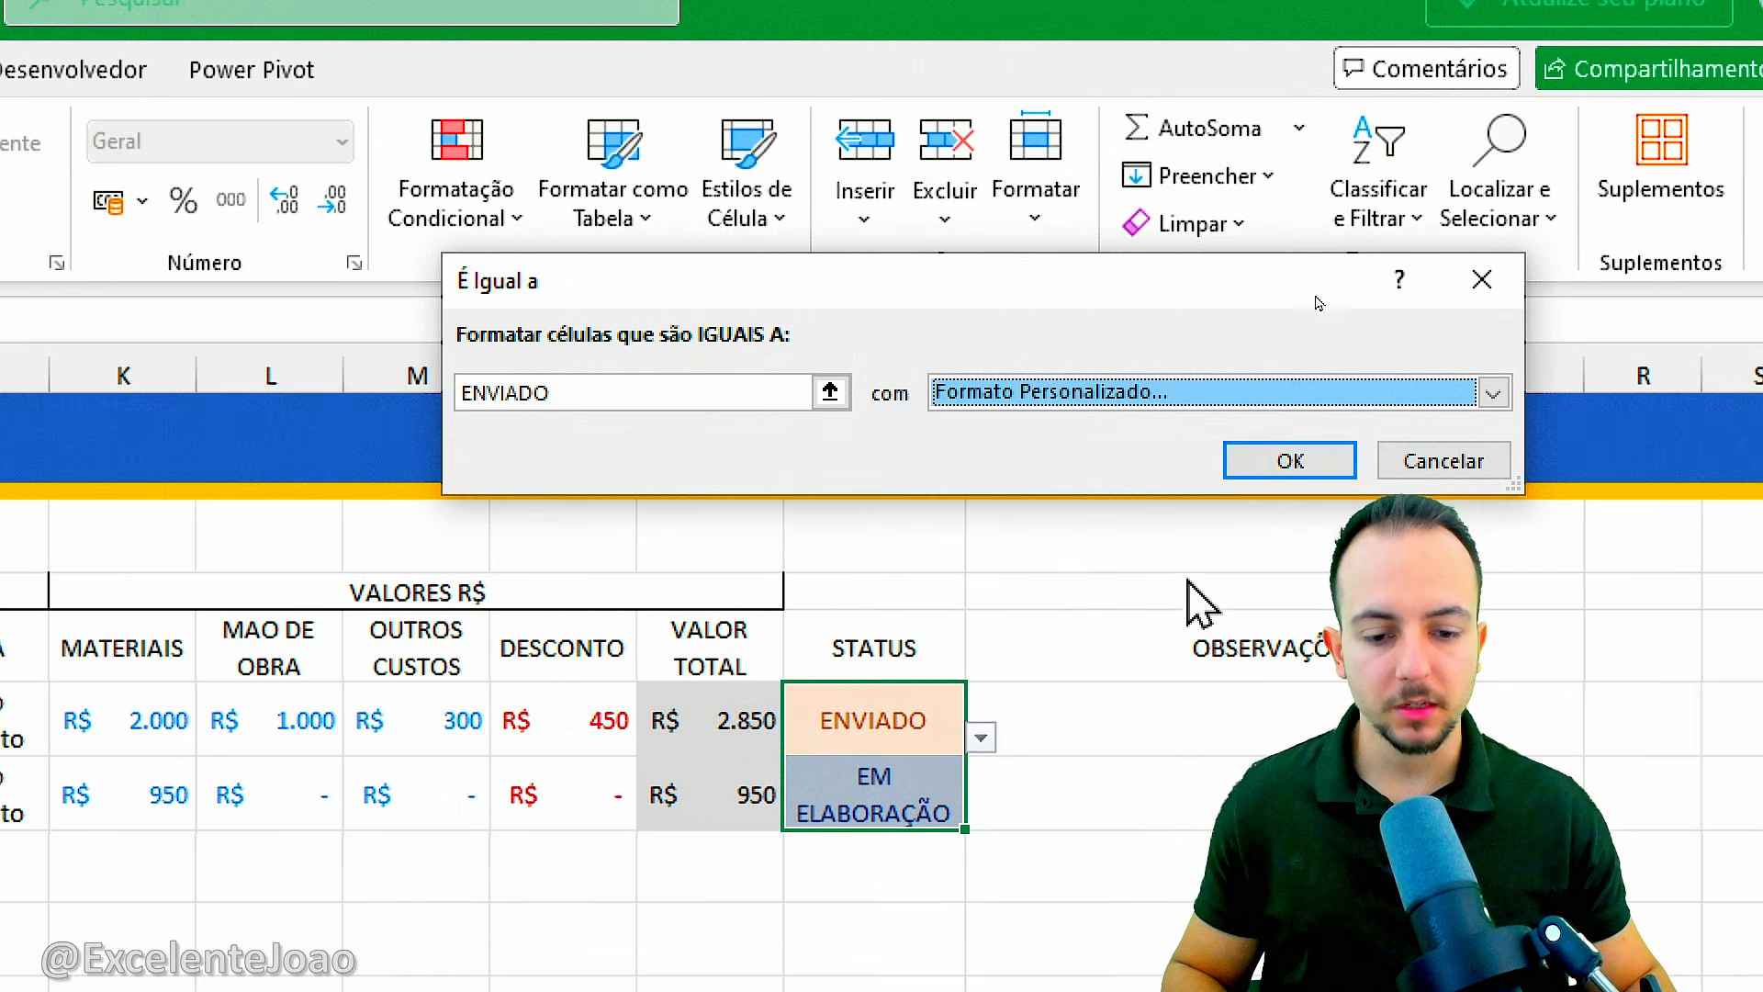
key("Return")
left_click(901, 922)
Test the color rules by cycling the STATUS in P6 through APROVADO, REPROVADO, VENCIDO and EM ELABORAÇÃO, ending on ENVIADO.
left_click(921, 740)
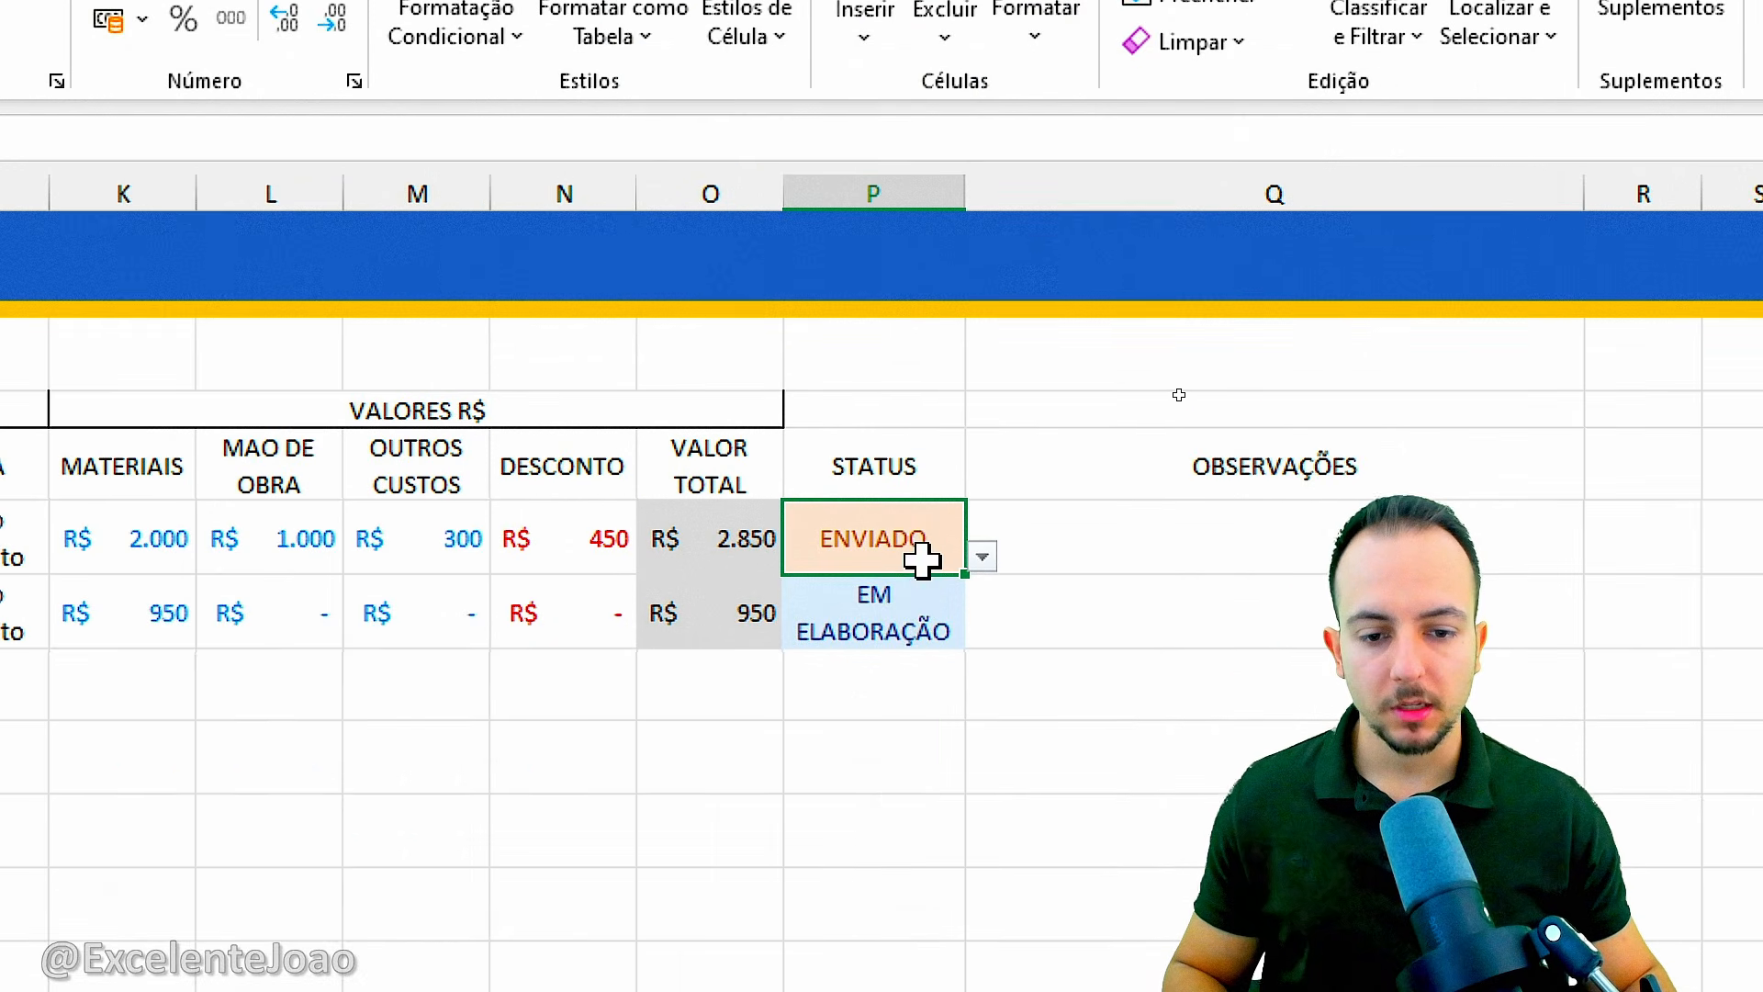
left_click(981, 558)
left_click(882, 655)
left_click(982, 556)
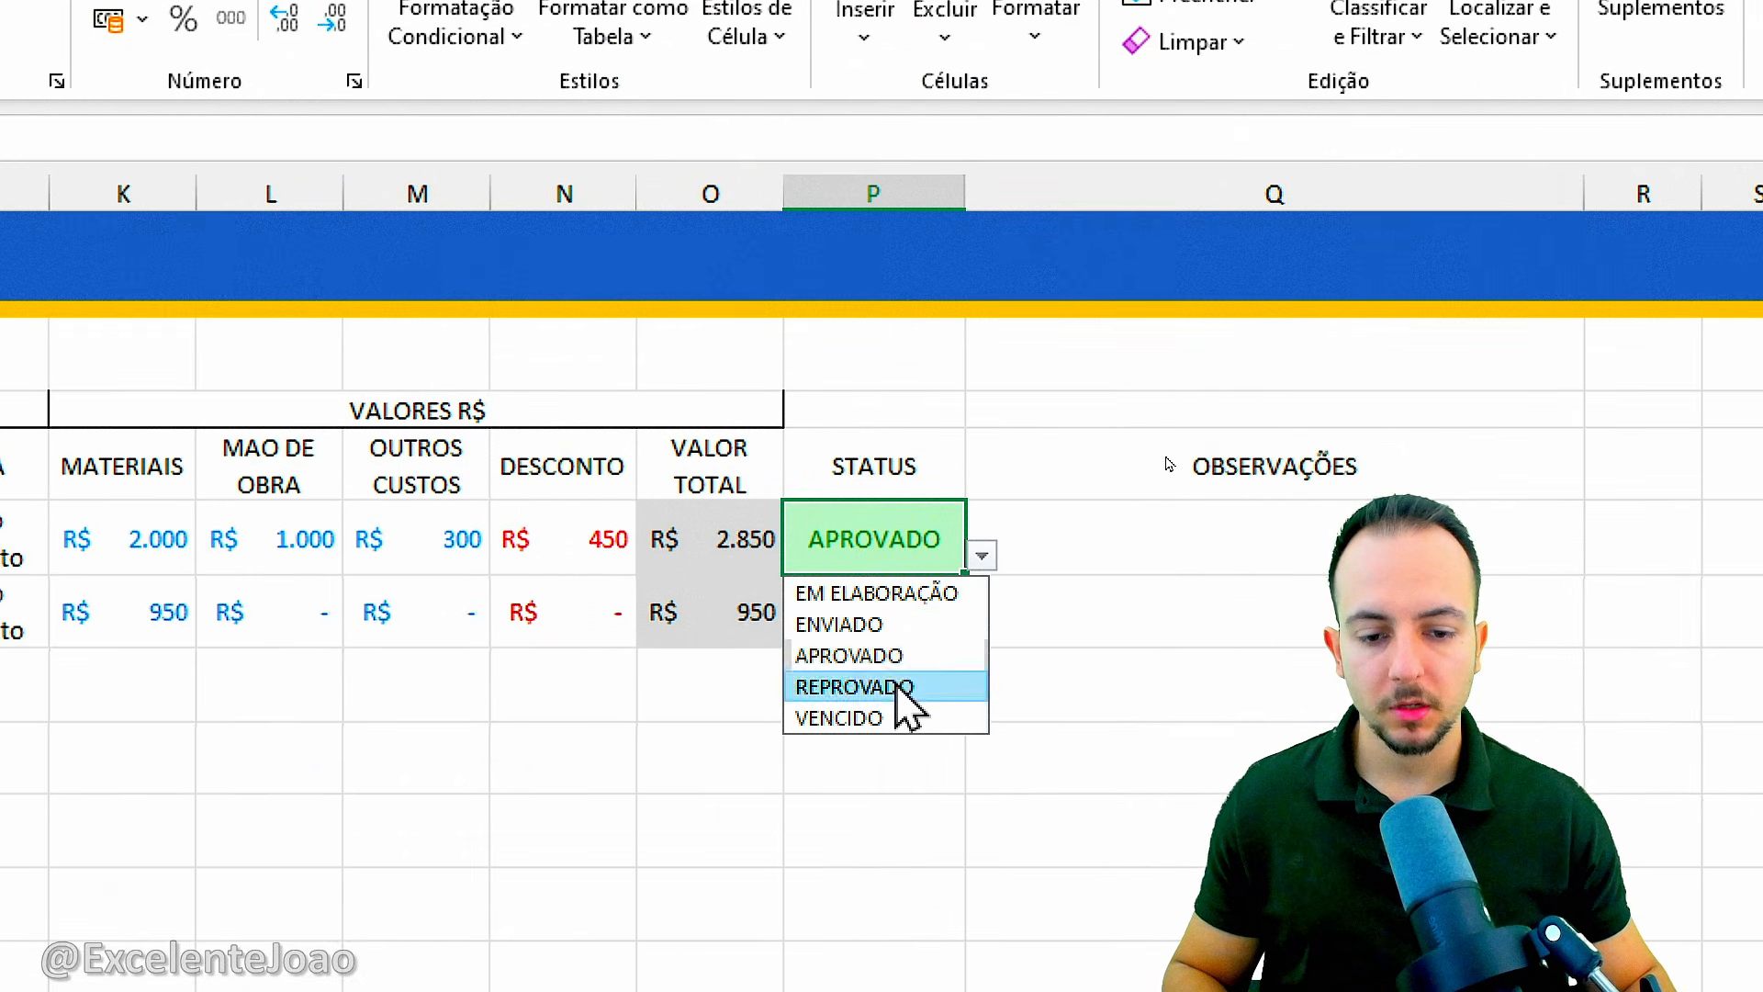
left_click(898, 686)
left_click(982, 555)
left_click(879, 719)
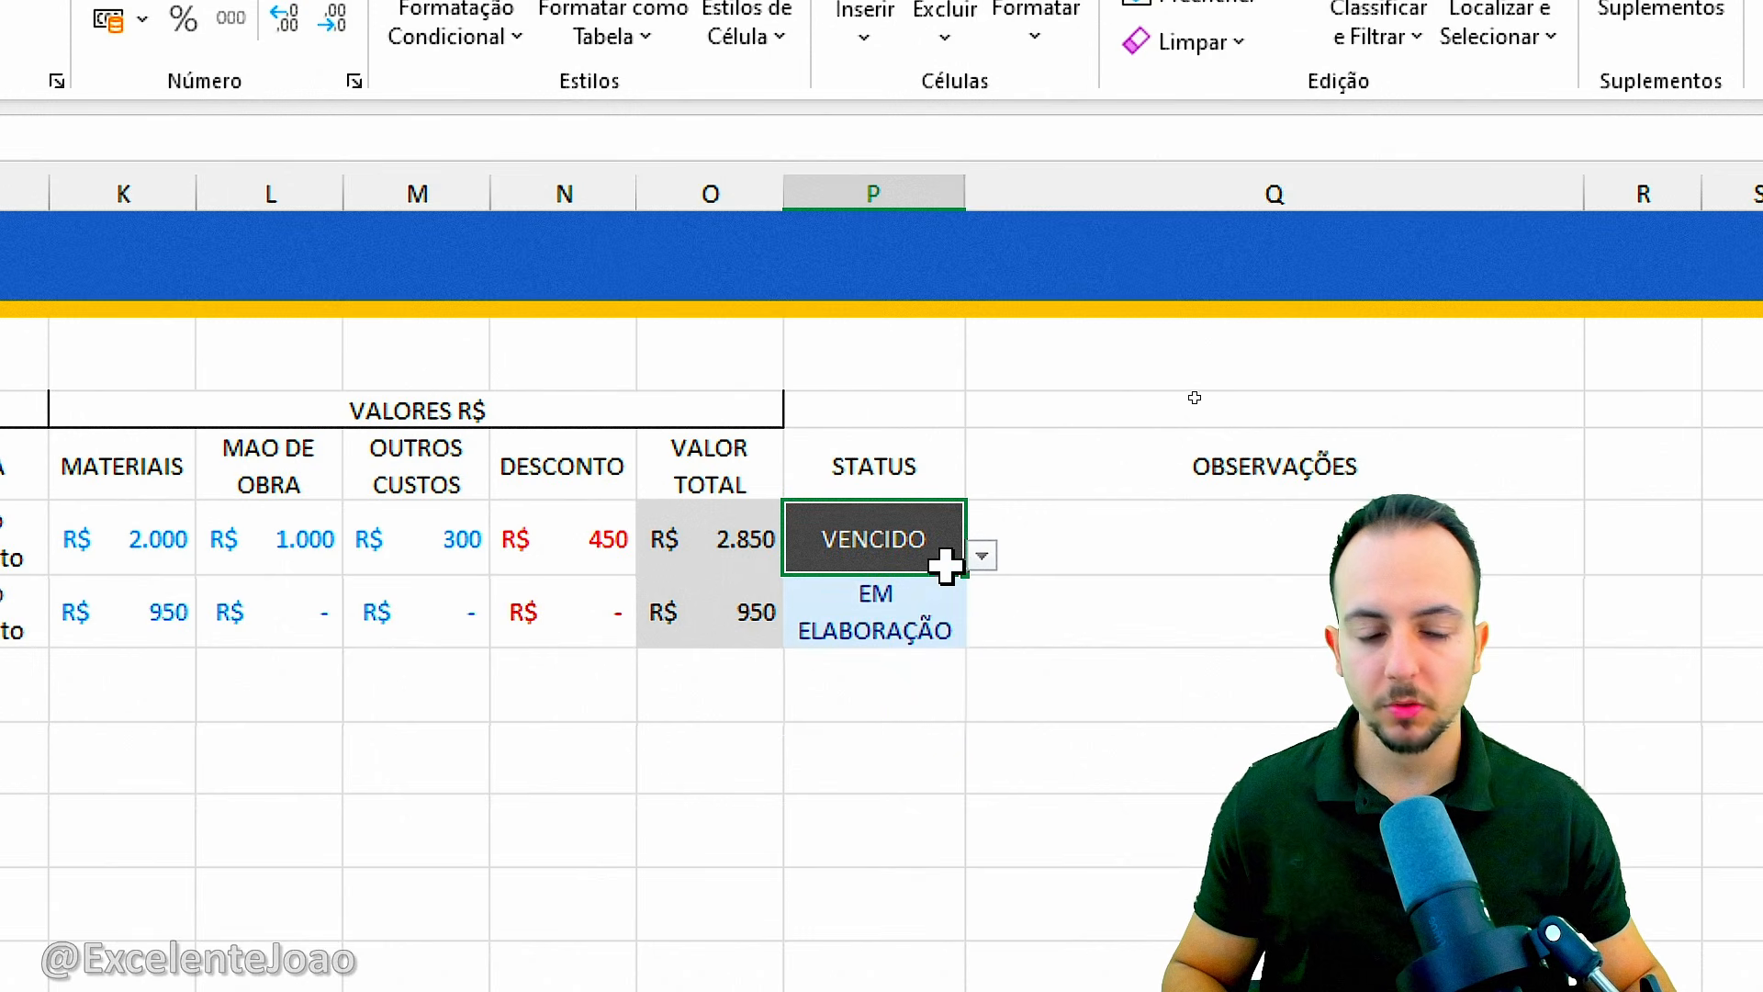
left_click(982, 556)
left_click(911, 592)
left_click(981, 558)
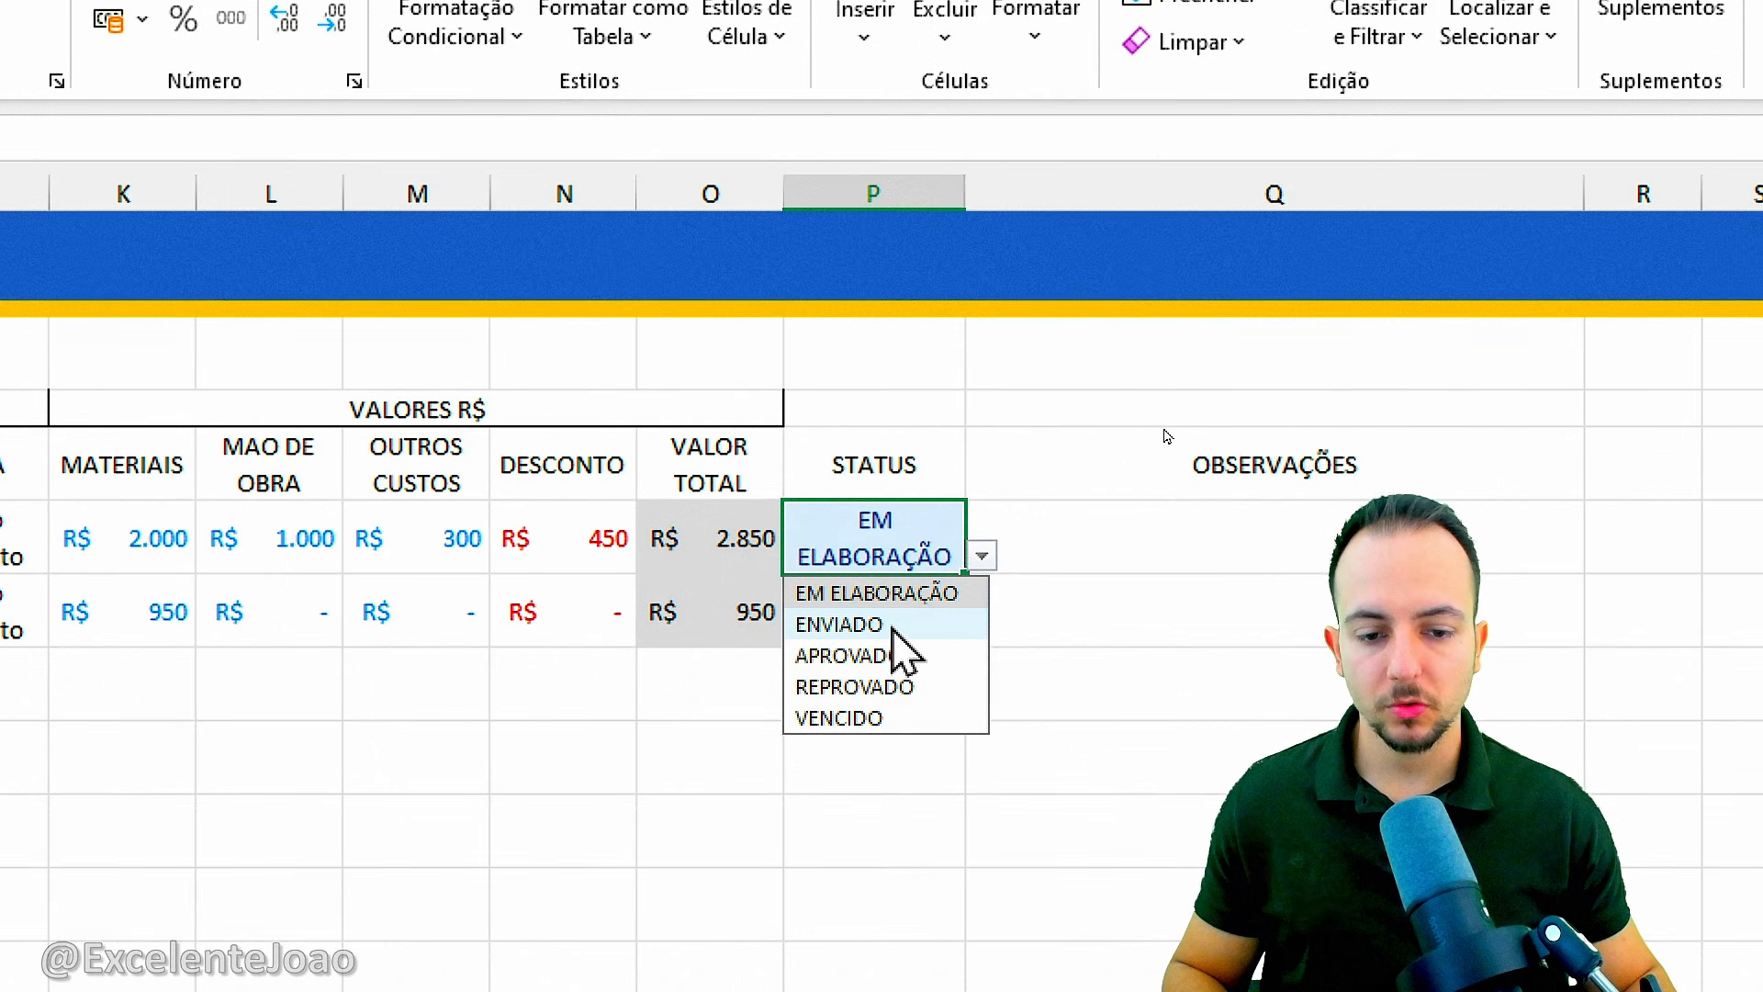
left_click(882, 625)
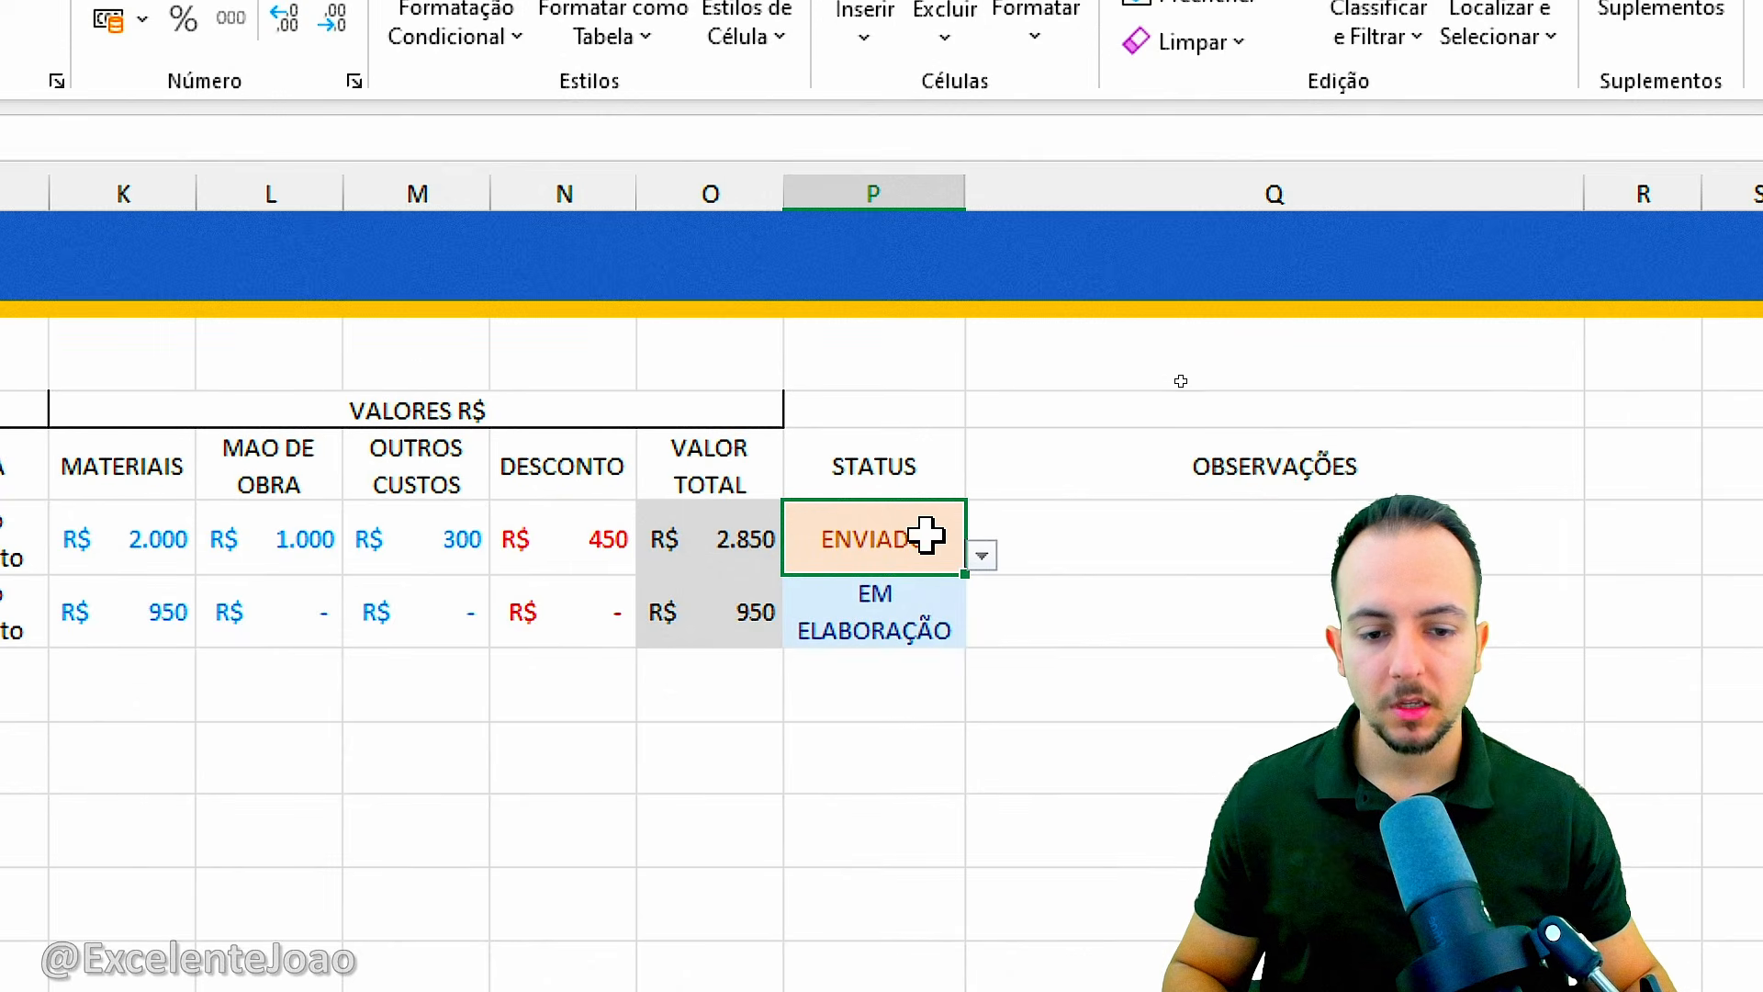
left_click(985, 556)
left_click(891, 552)
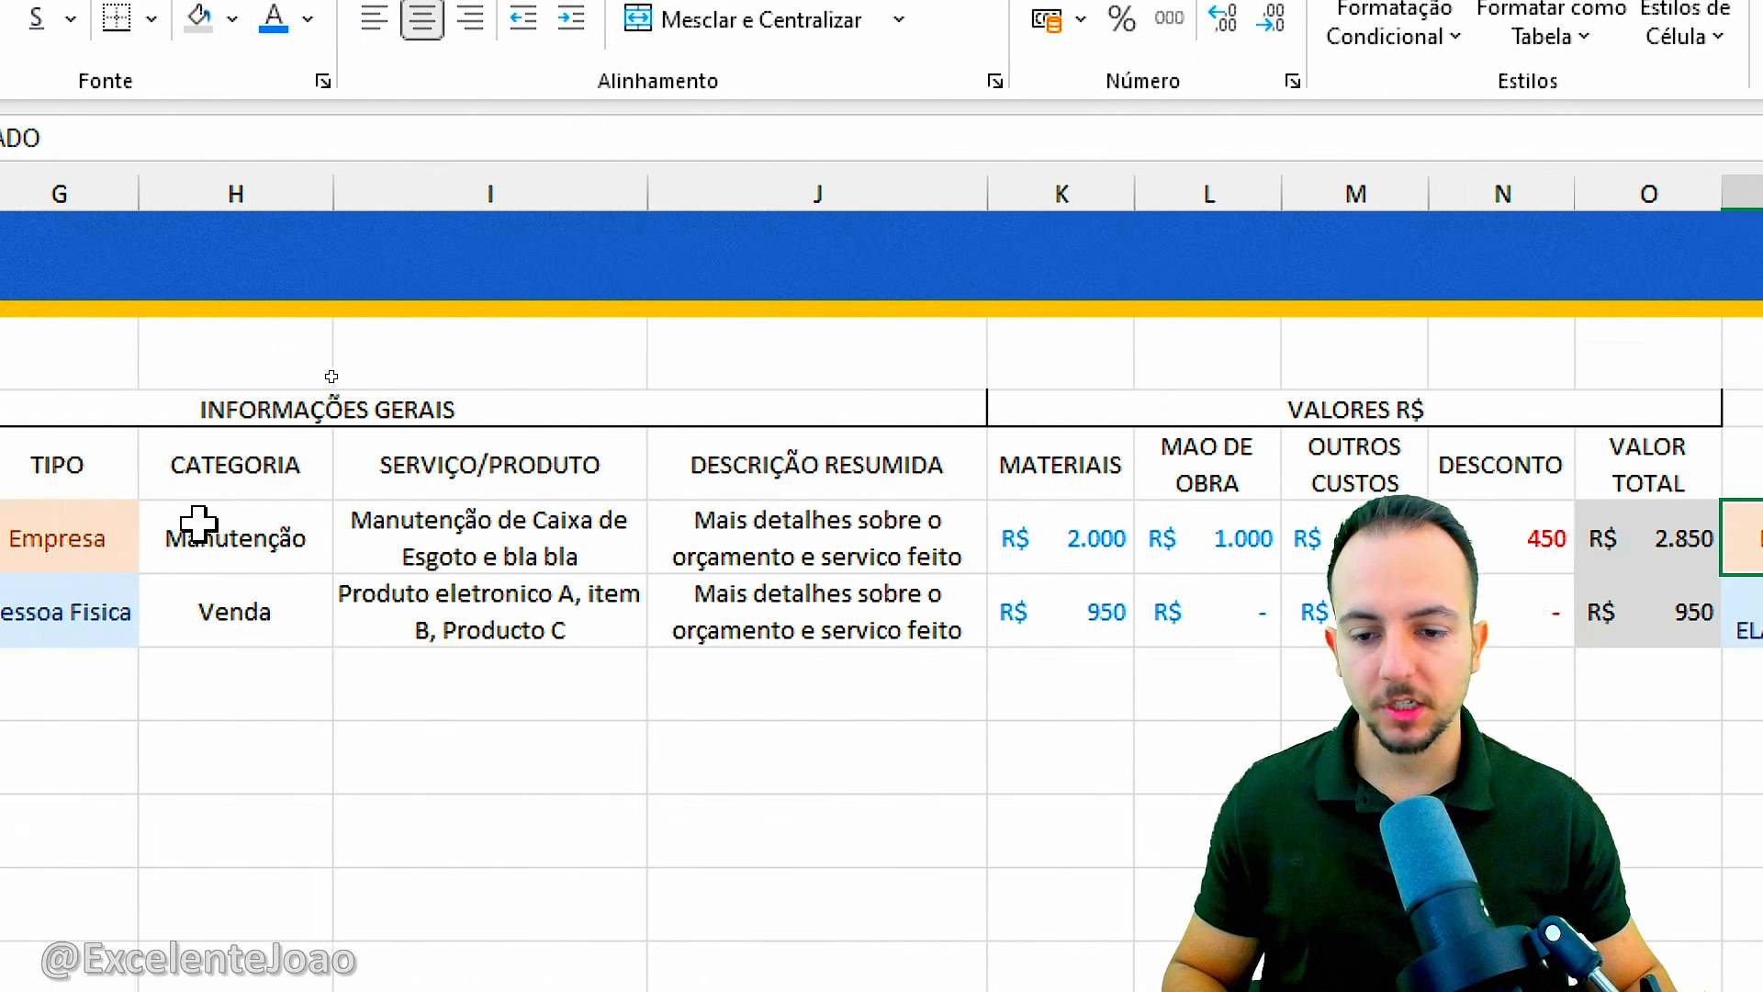
scroll(331, 577, "left", 4)
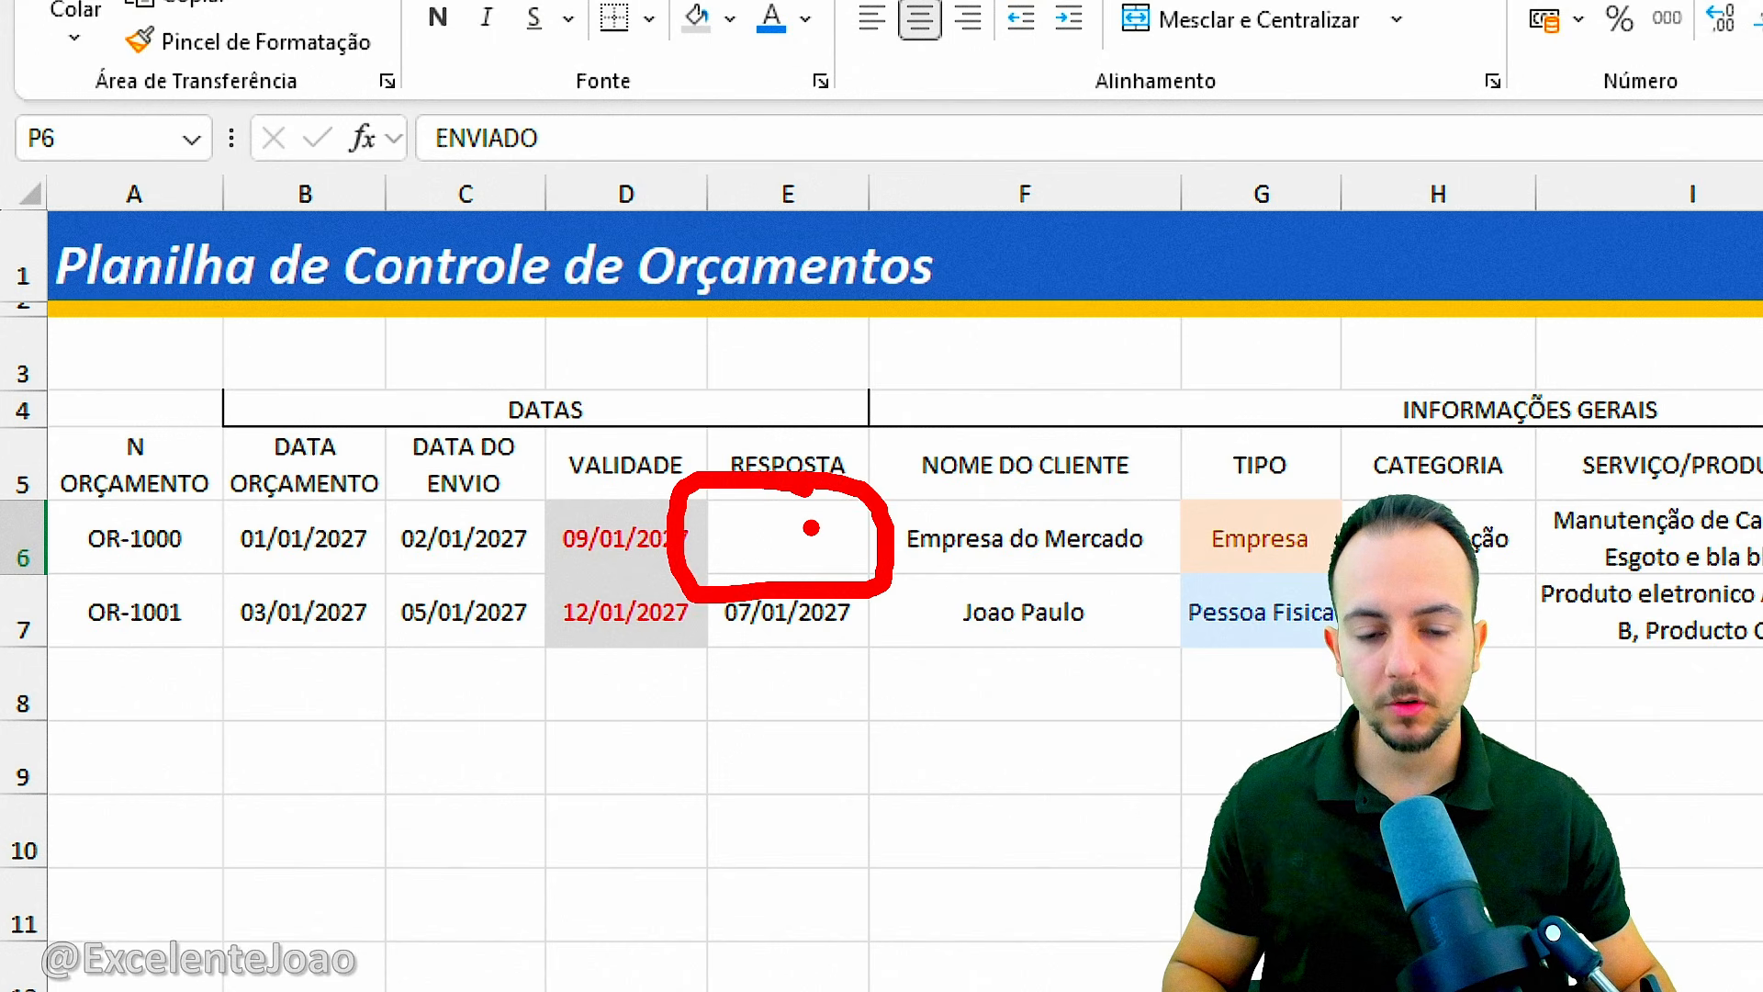
scroll(893, 529, "right", 5)
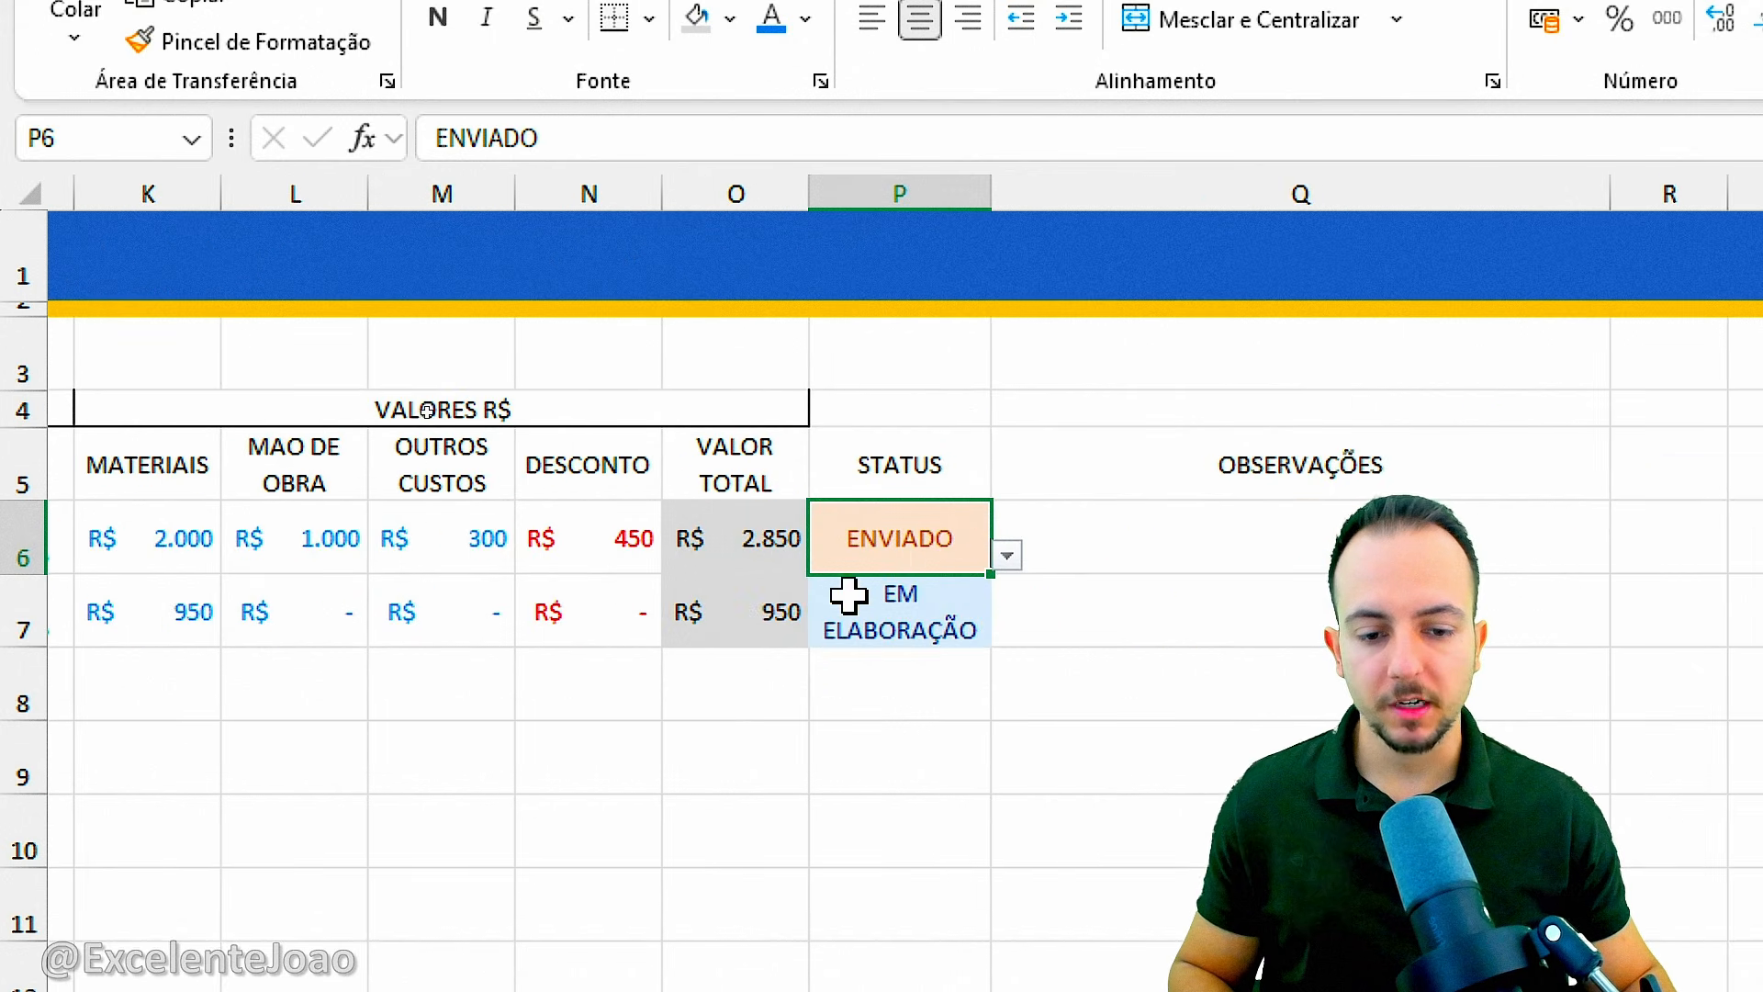
Set the STATUS in P7 to APROVADO from its dropdown list.
scroll(849, 595, "left", 5)
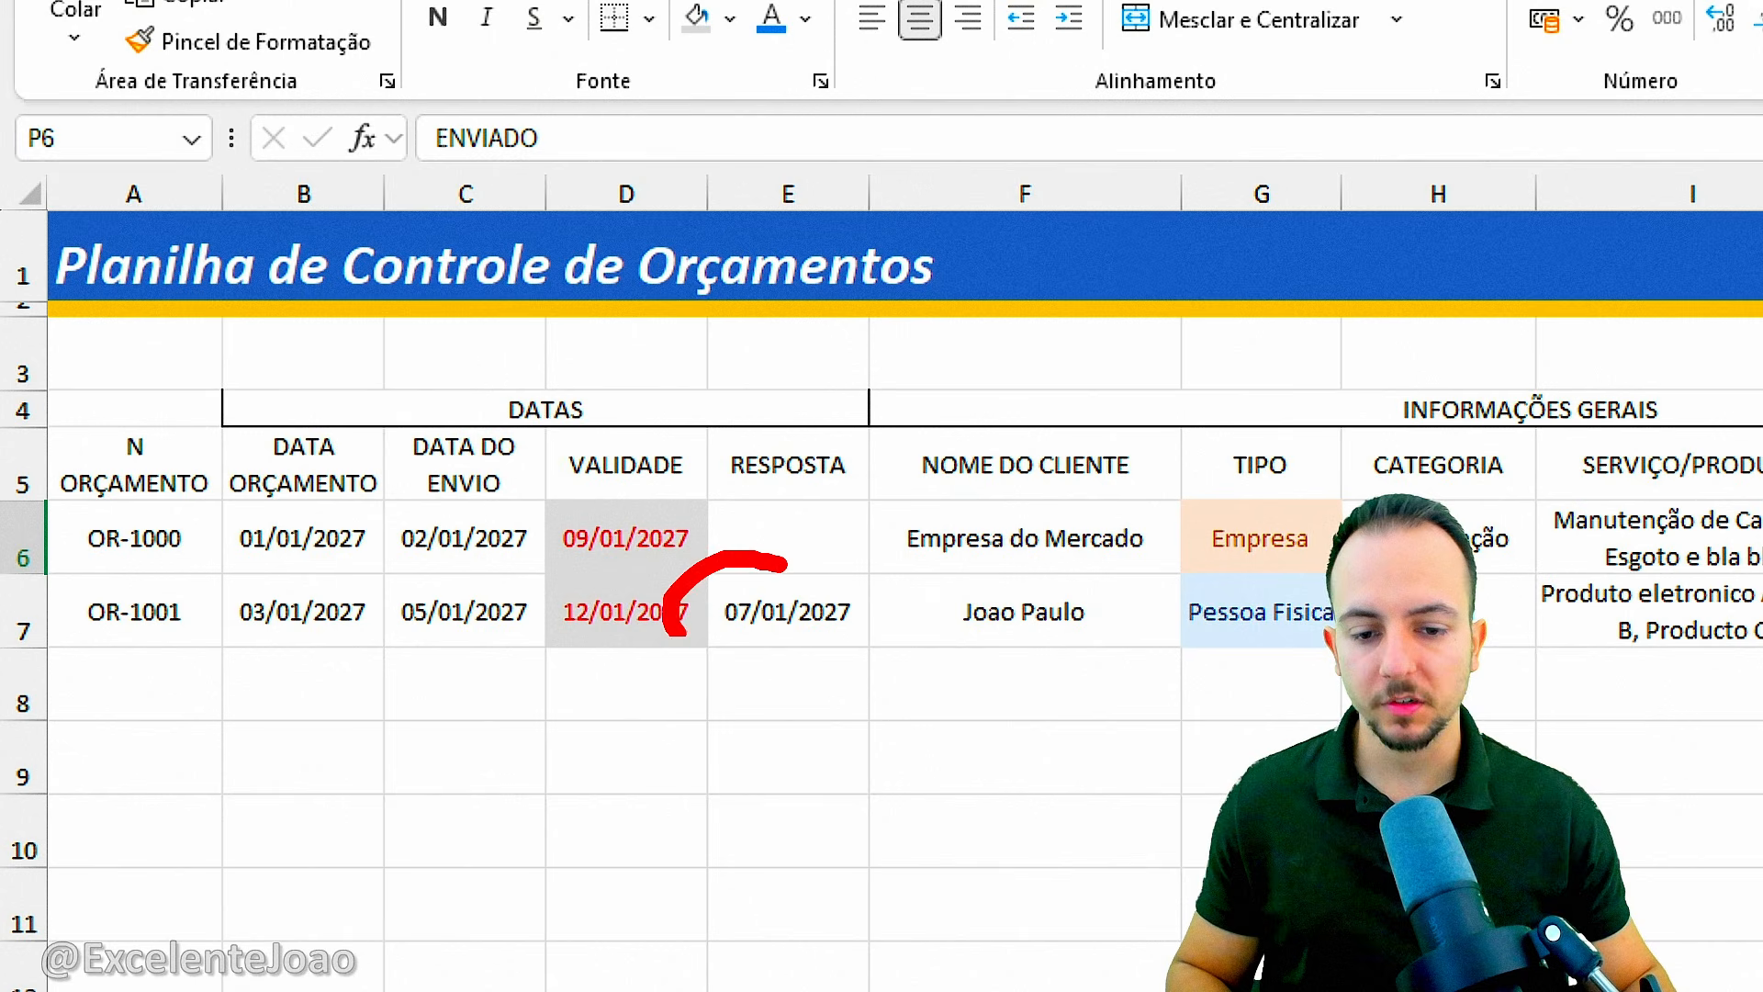
key("Escape")
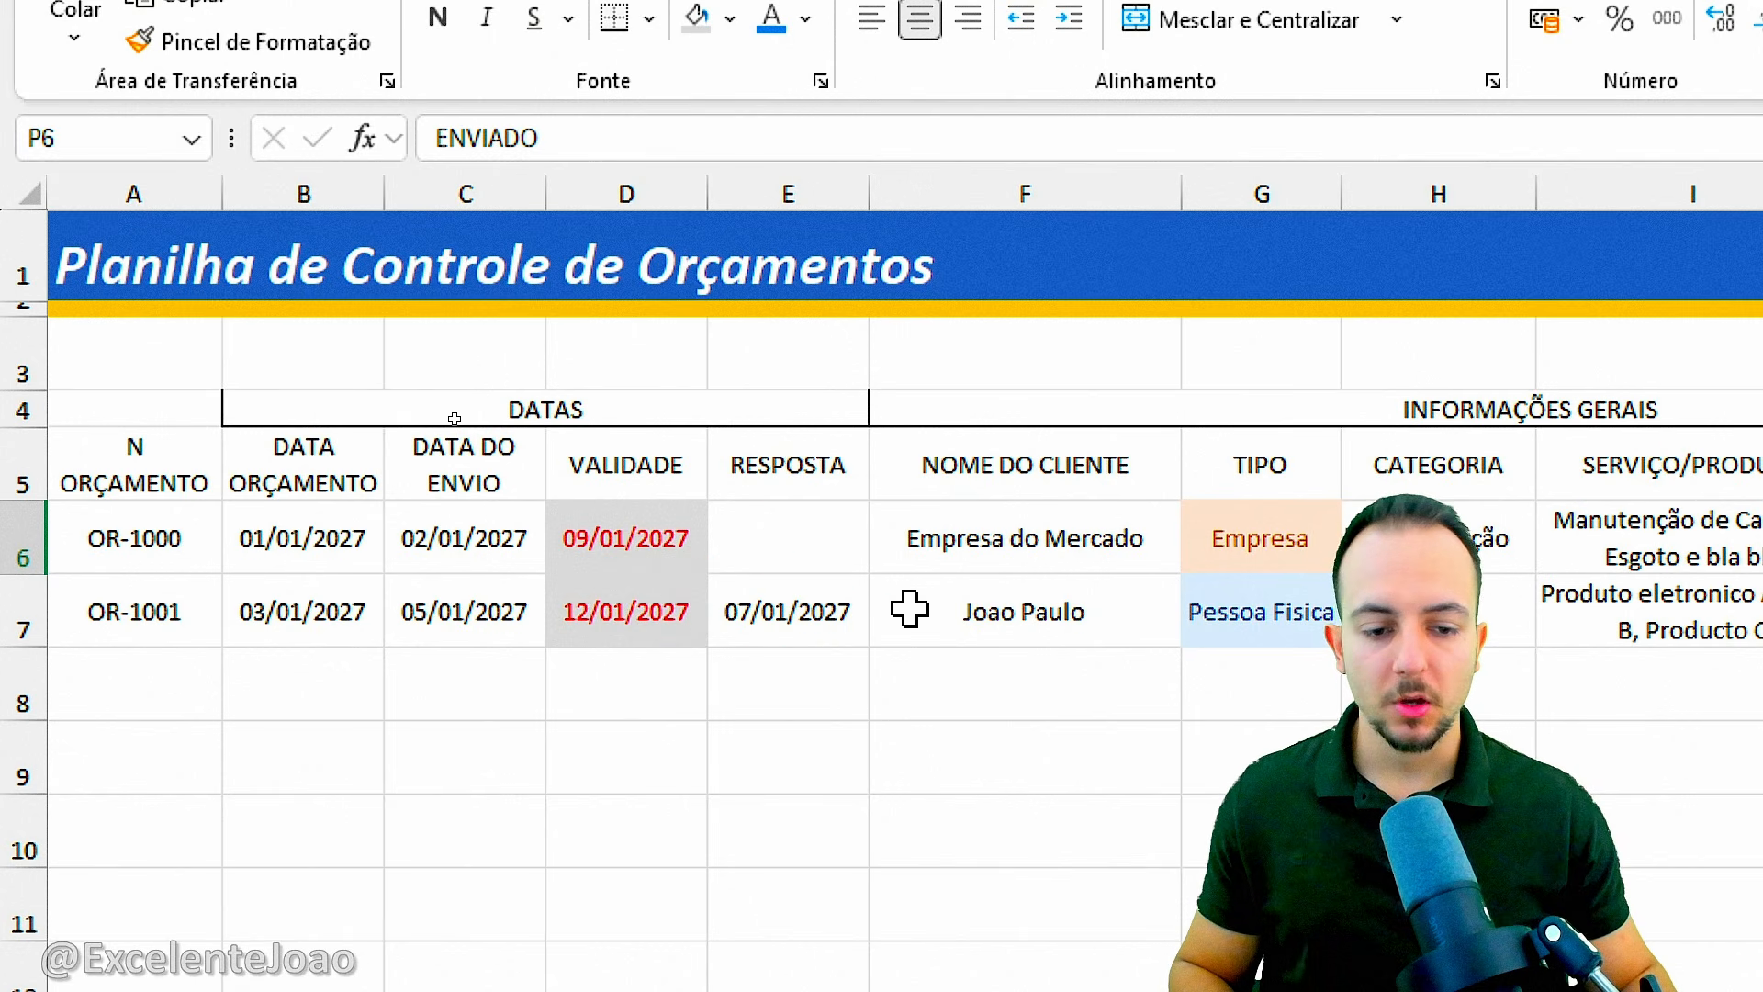
scroll(906, 632, "right", 5)
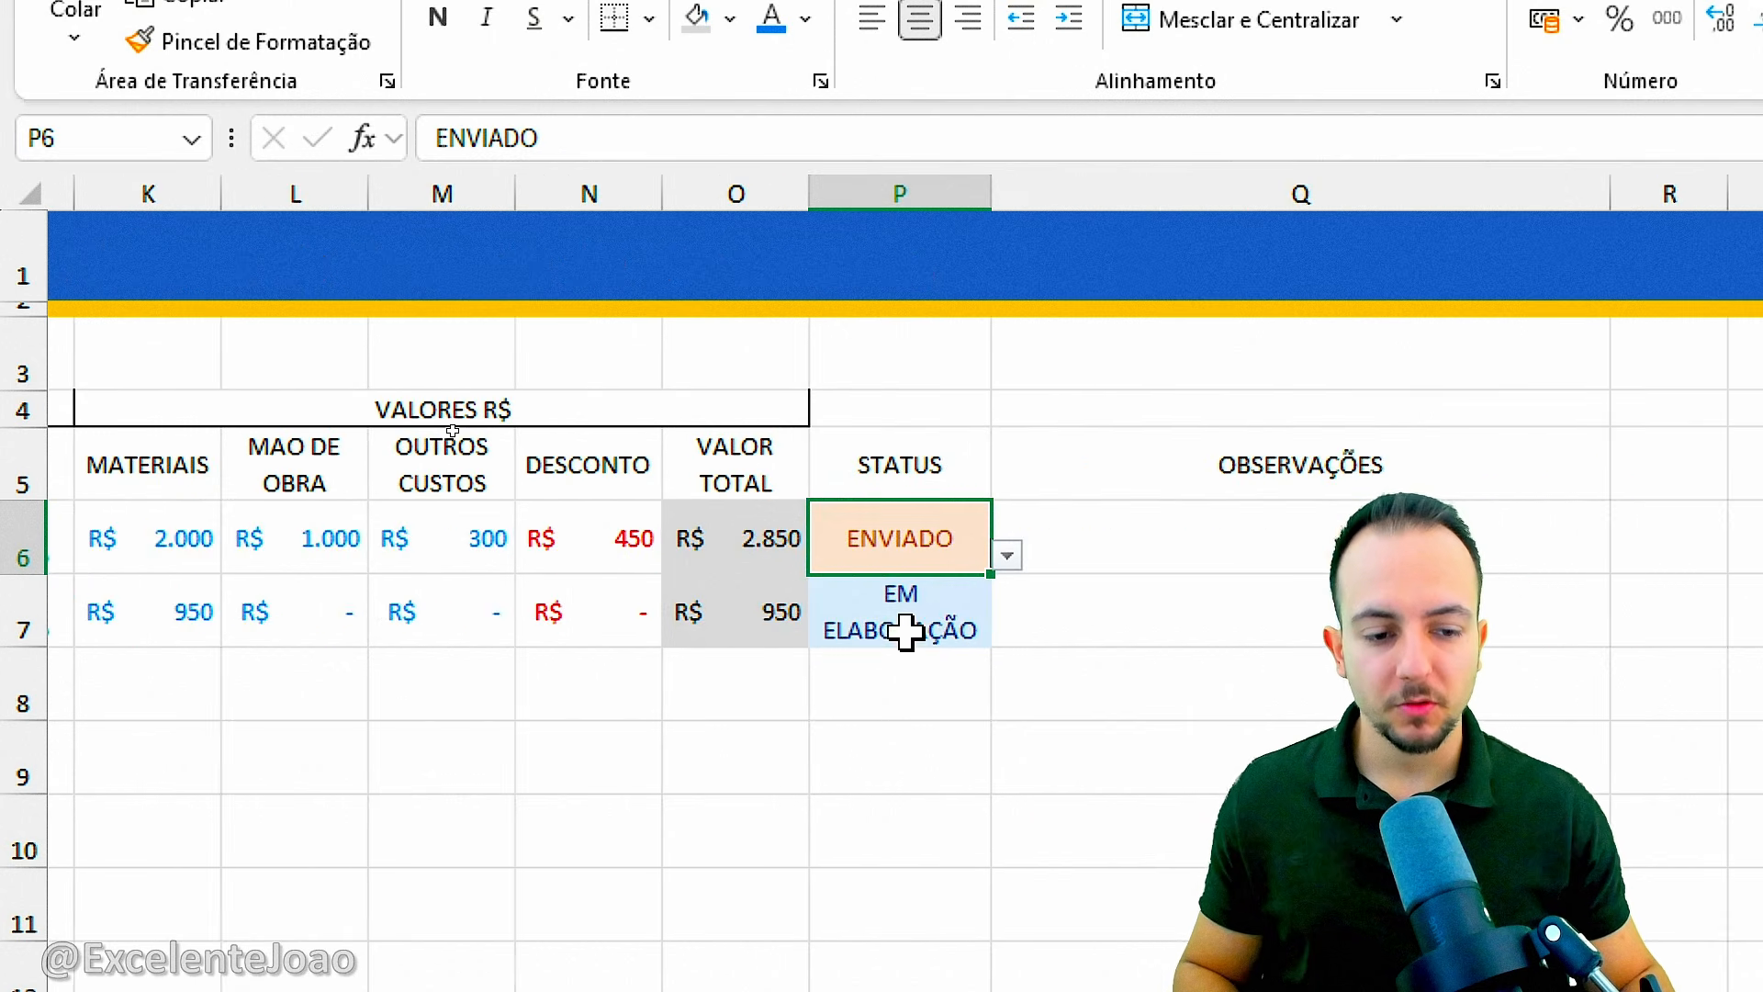
left_click(924, 607)
left_click(1007, 630)
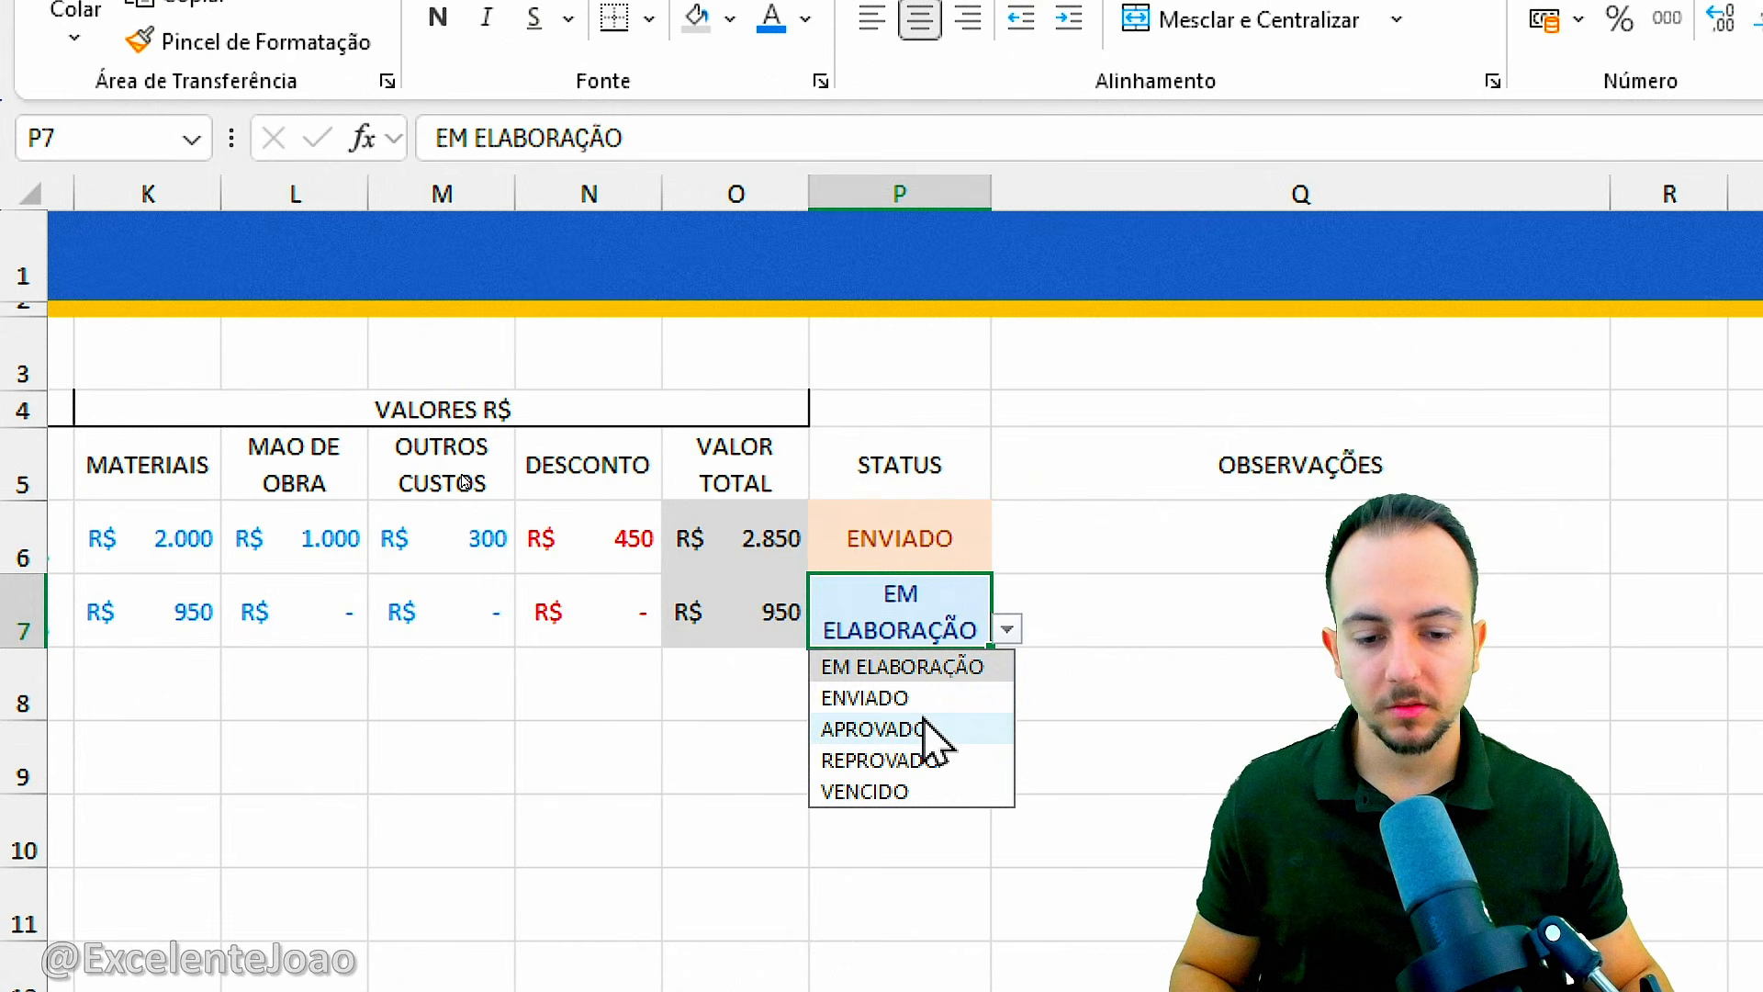
left_click(928, 728)
left_click(926, 536)
left_click(925, 452)
left_click(925, 536)
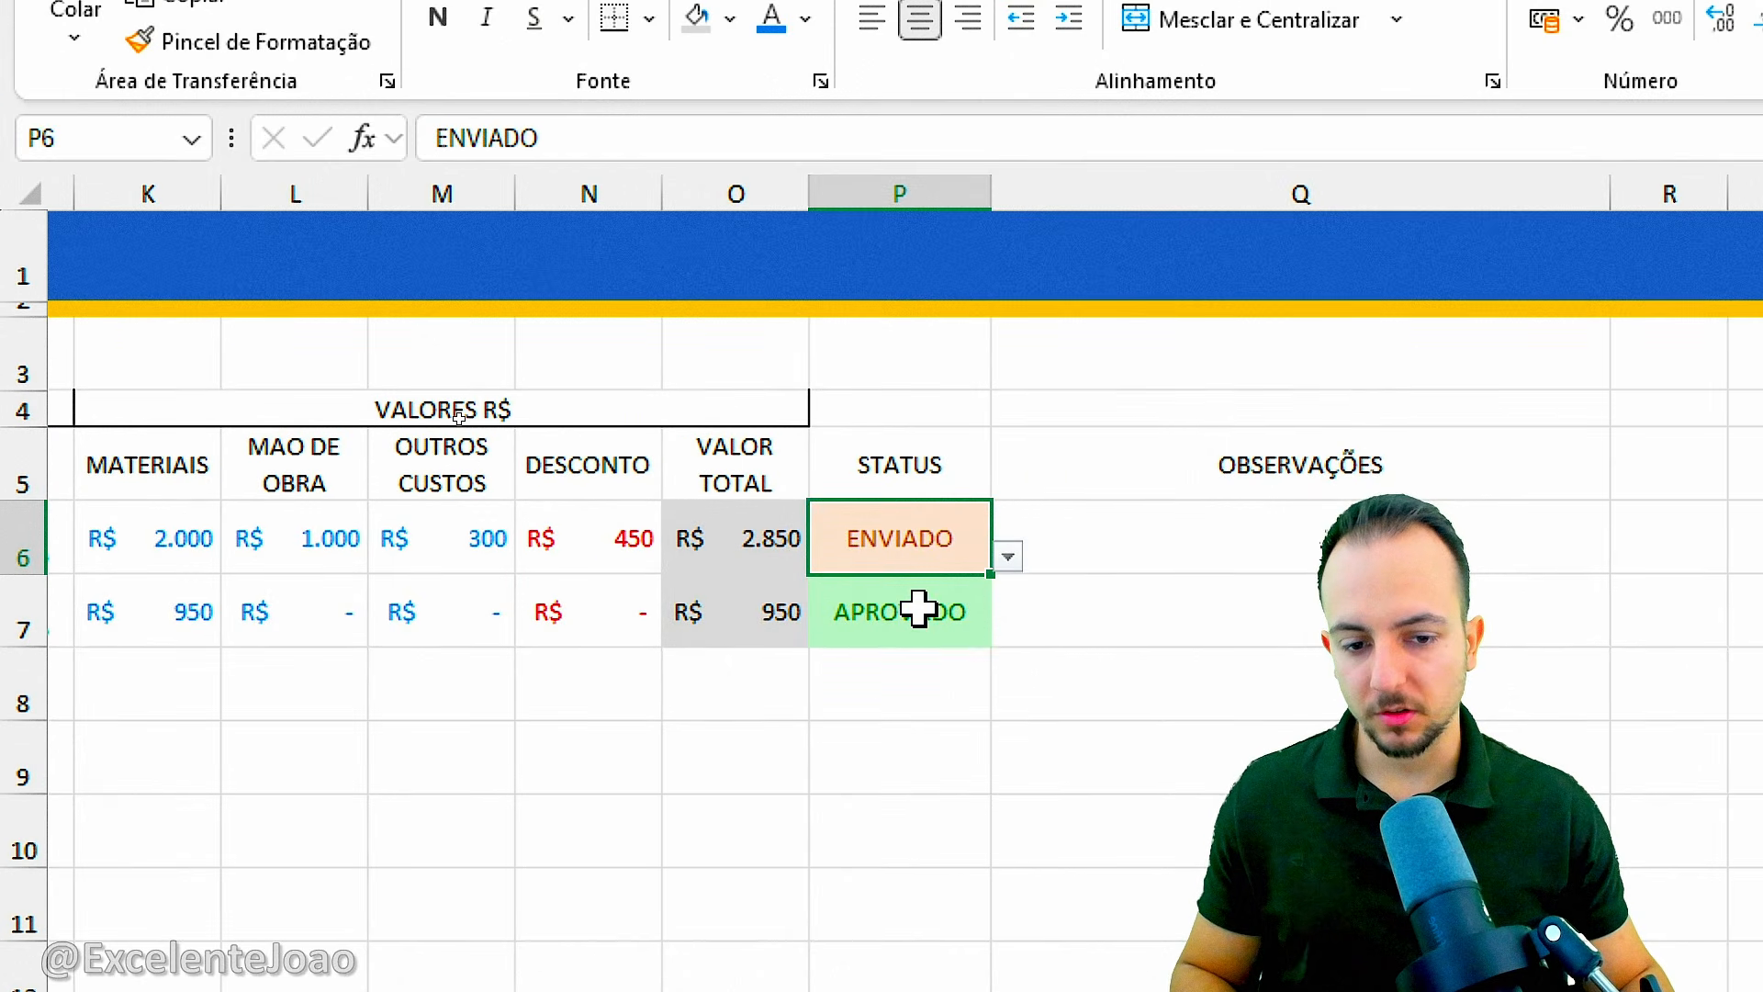
left_click(919, 609)
left_click(919, 558)
left_click(909, 636)
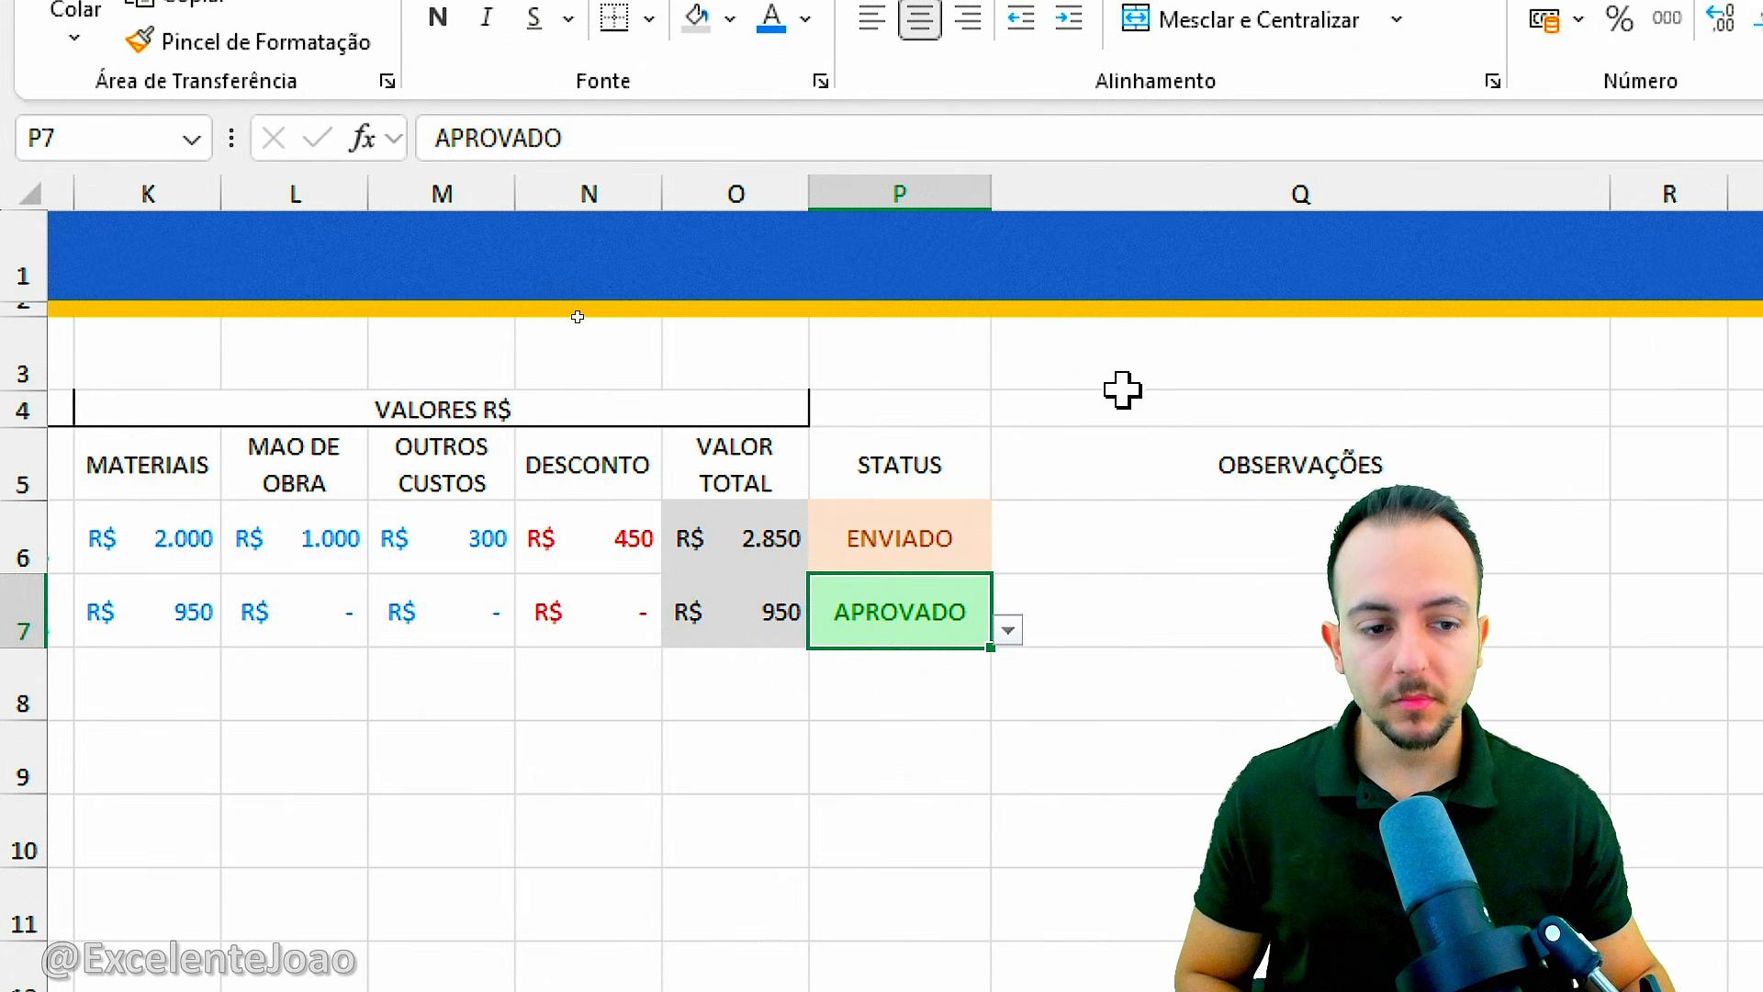
Merge and center P4:Q4 above STATUS and OBSERVAÇÕES and enter the group title INFORMAÇÕES EXTRAS.
left_click_drag(982, 404, 1045, 406)
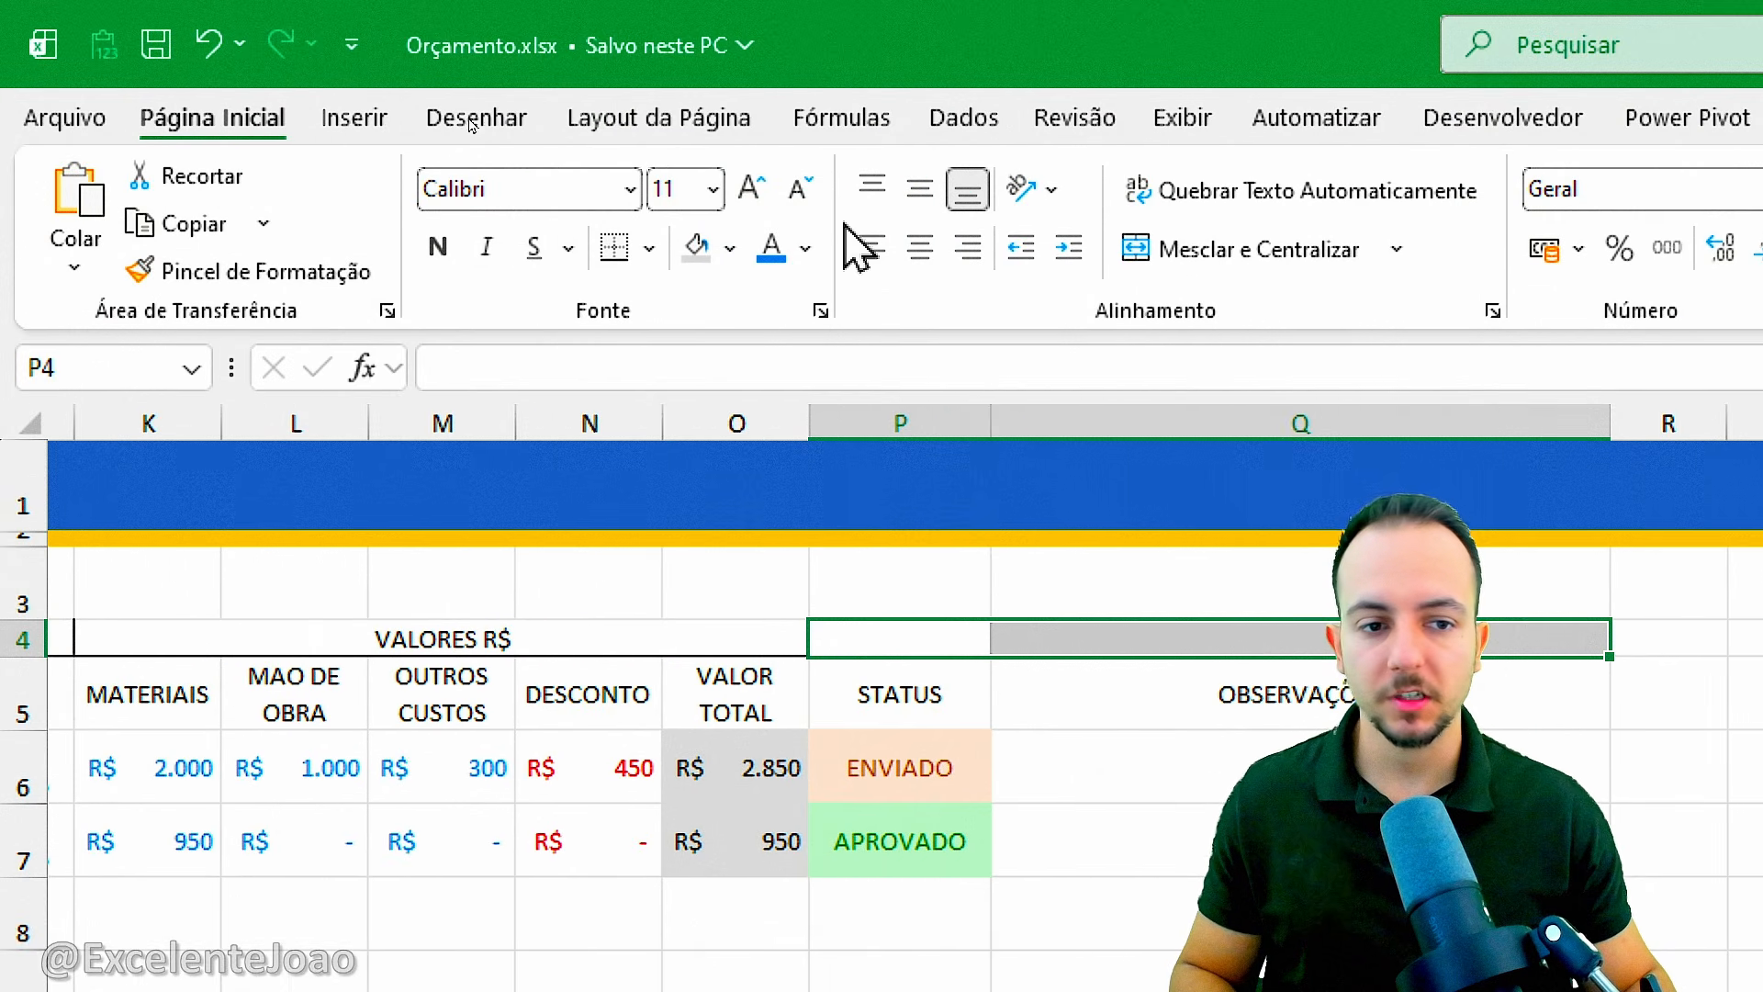
left_click(1260, 257)
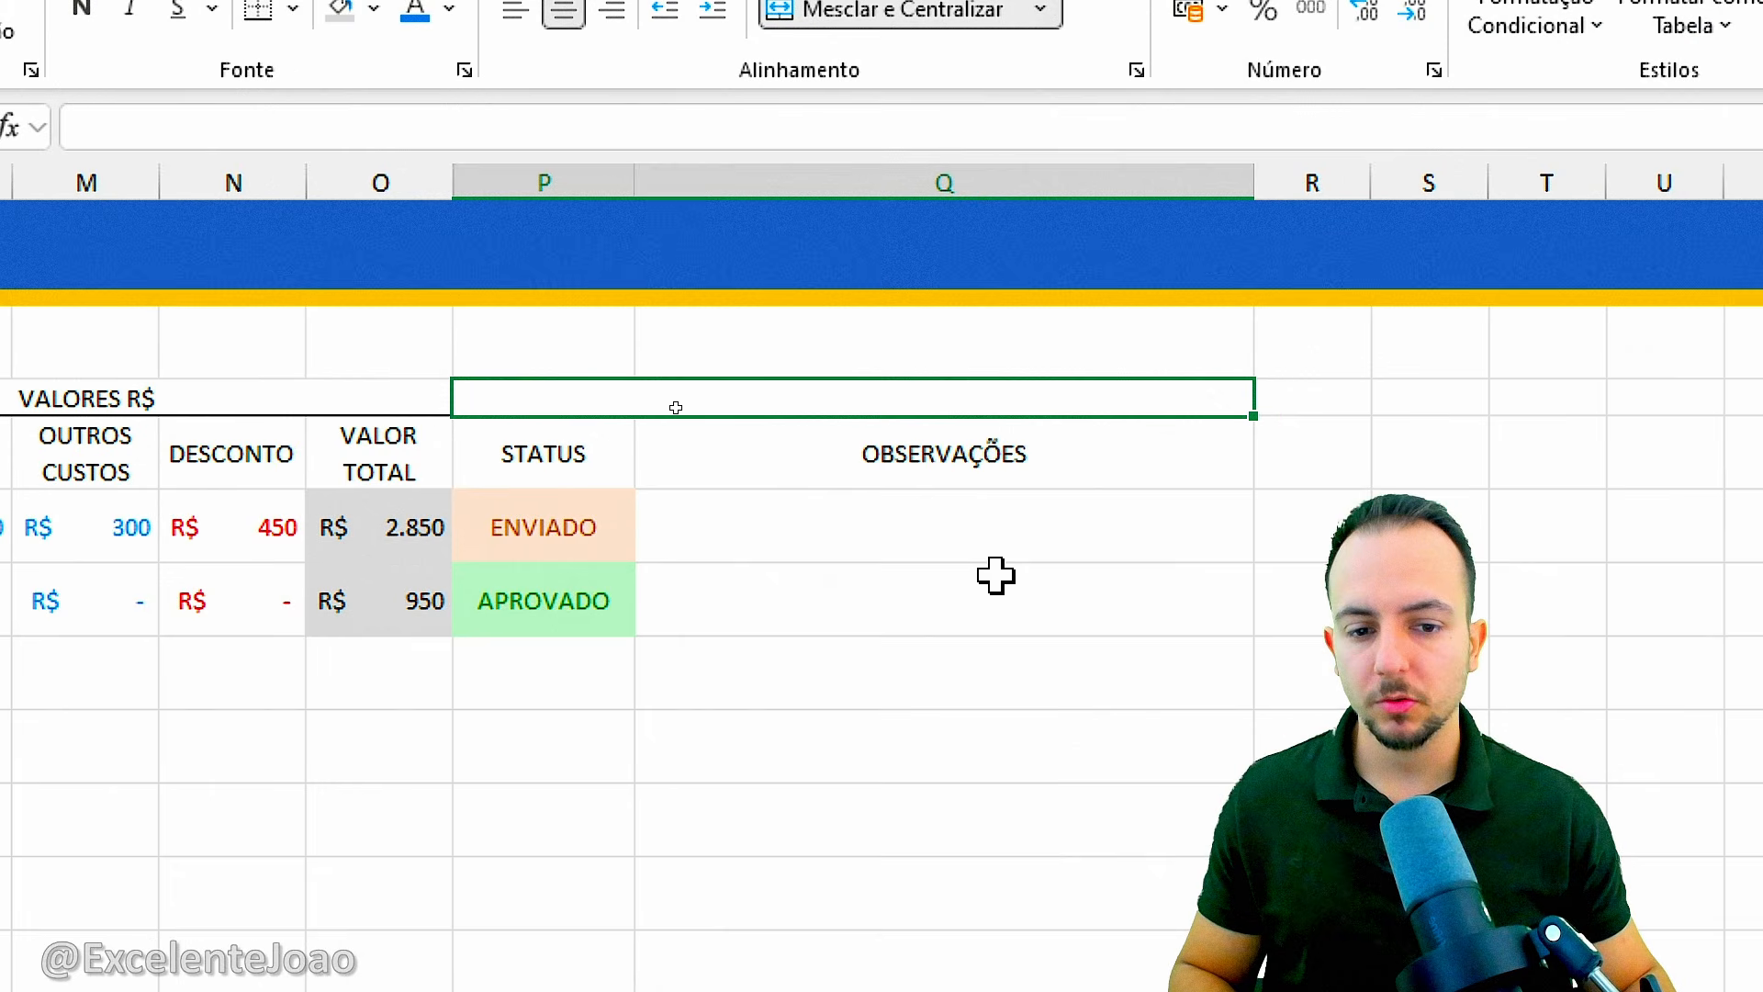
type("E")
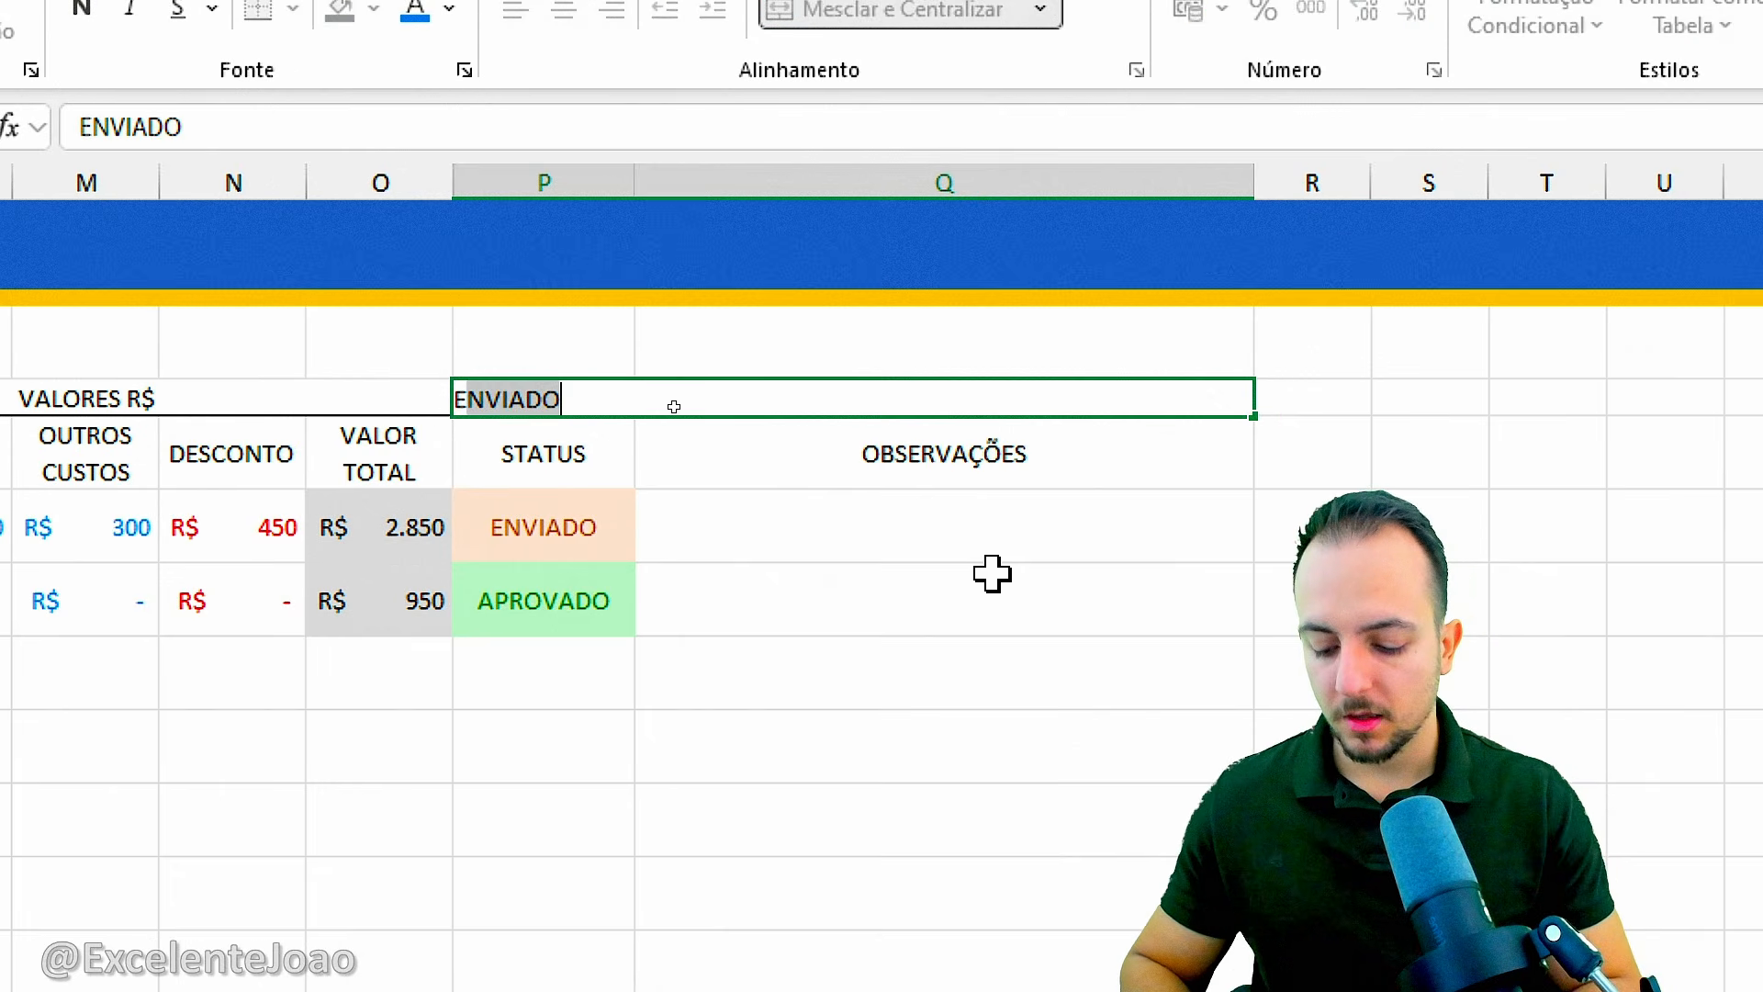
key("BackSpace")
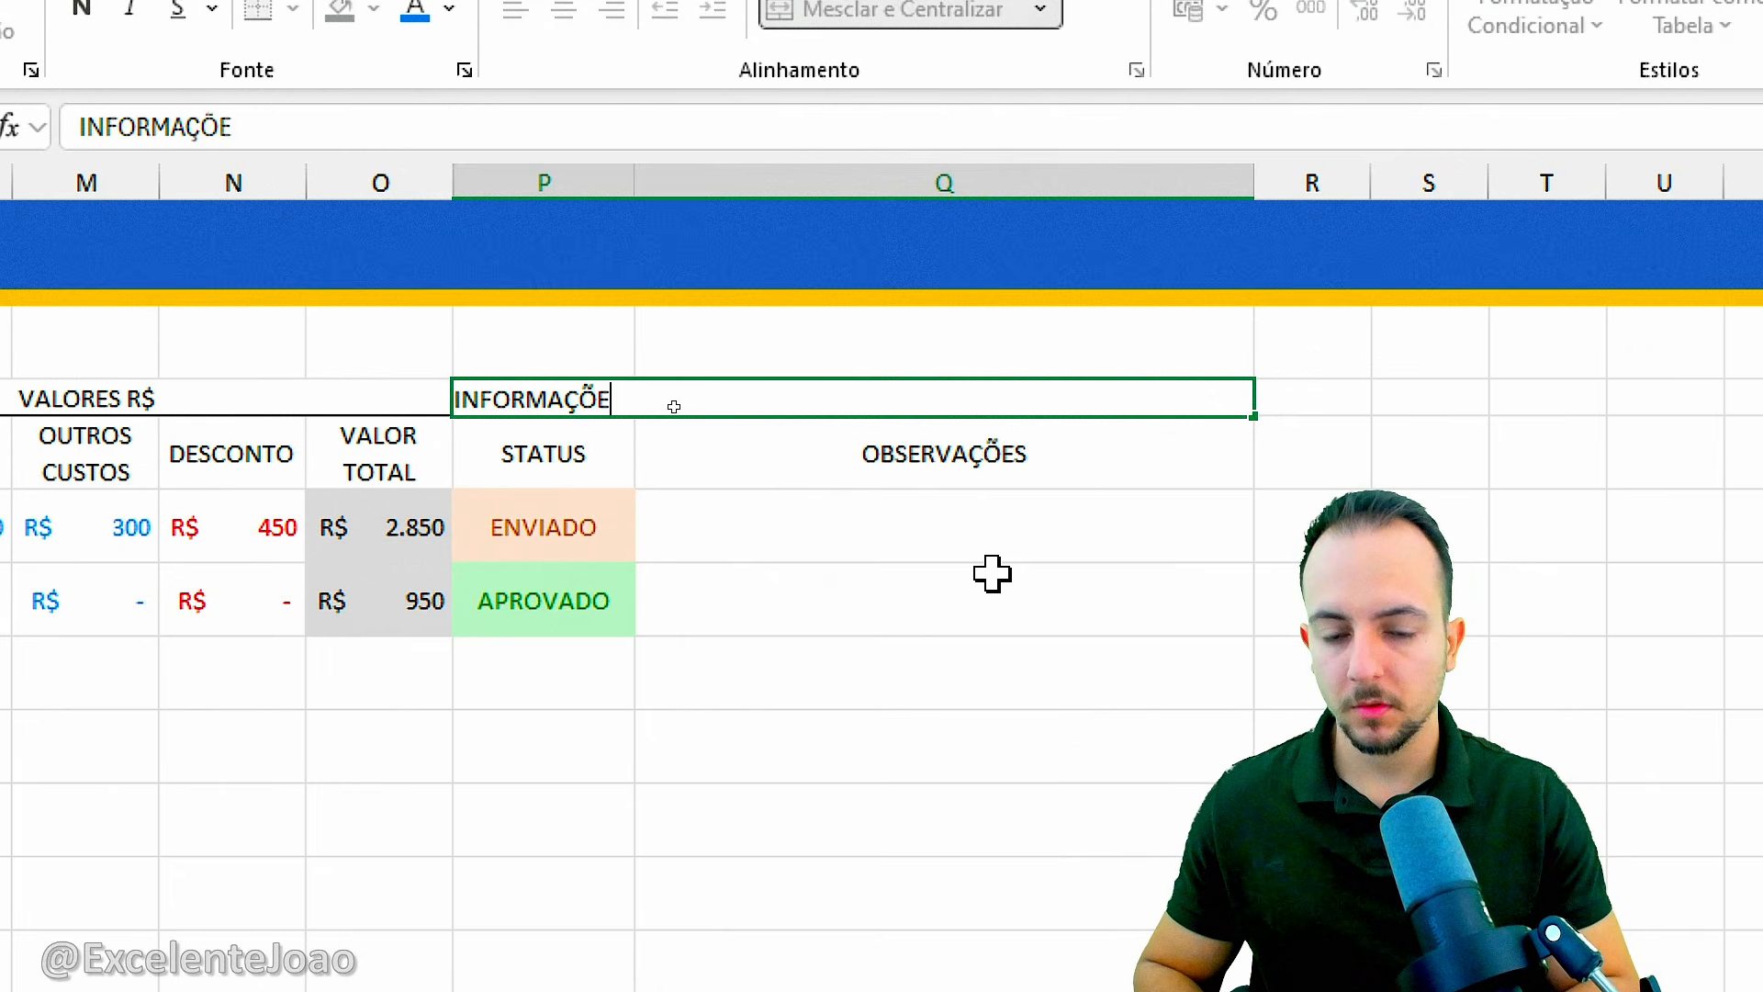
type("NFORMAÇÕES EXTRAS")
key("Return")
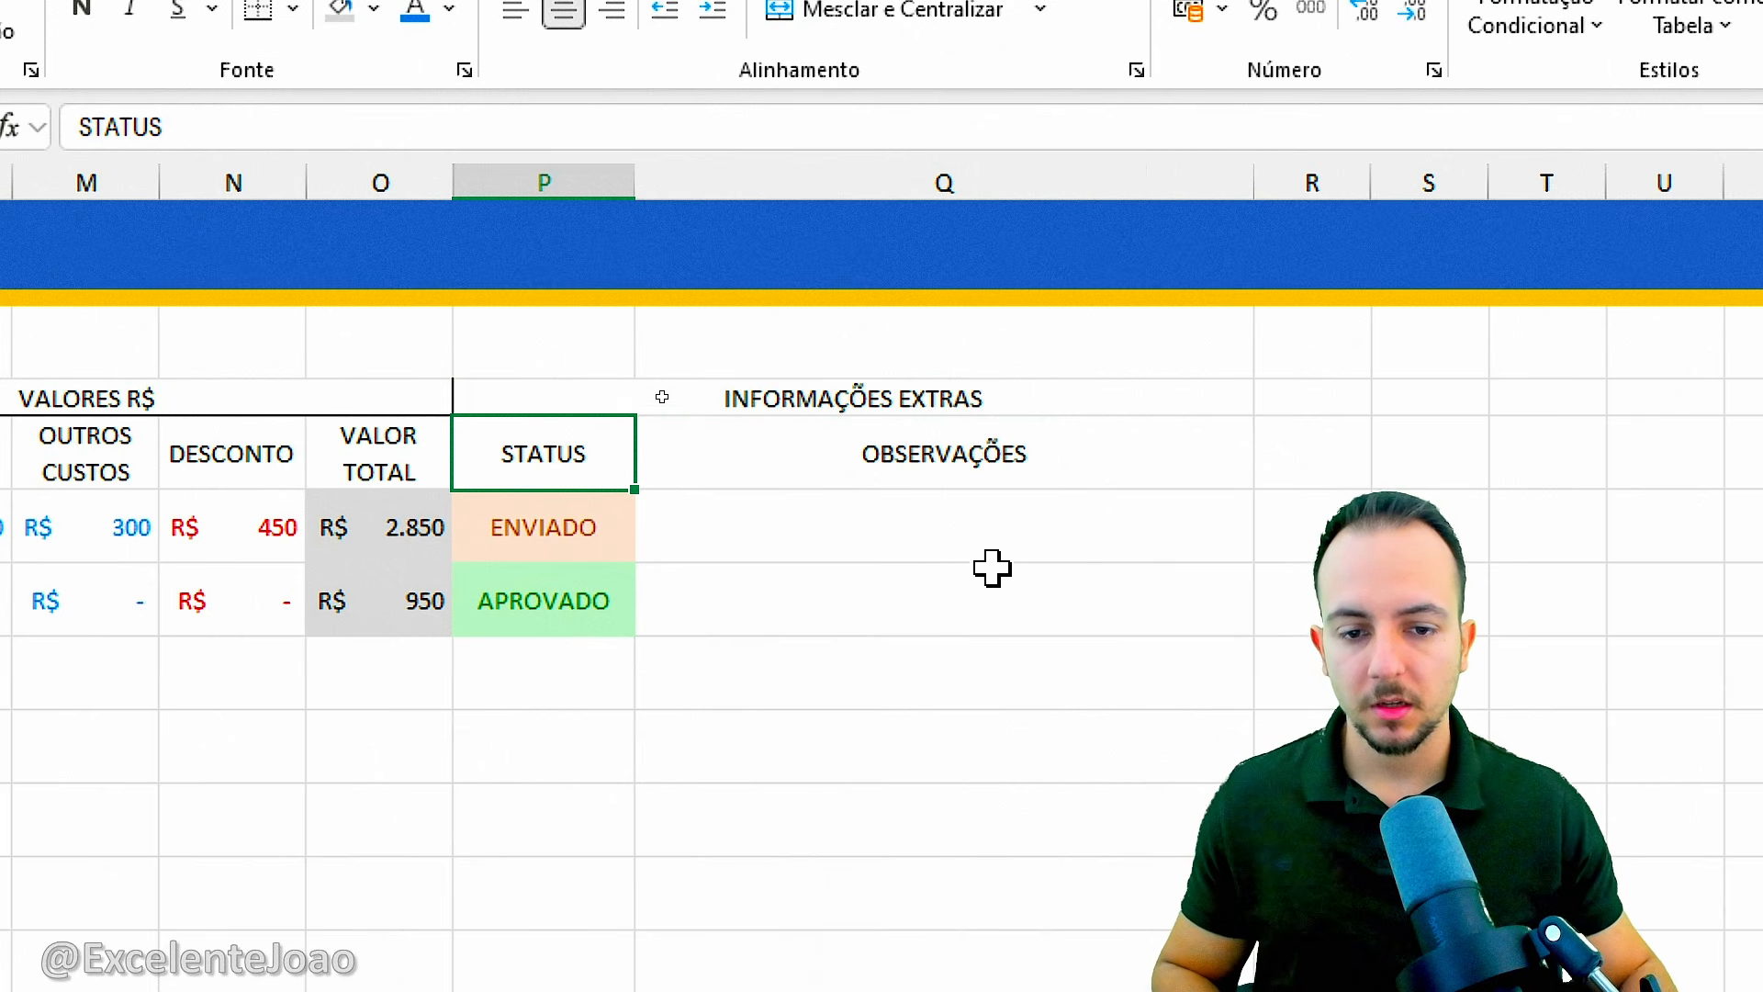
Give the merged INFORMAÇÕES EXTRAS header side and bottom borders matching the other group headers in row 4.
left_click(705, 408)
left_click(293, 8)
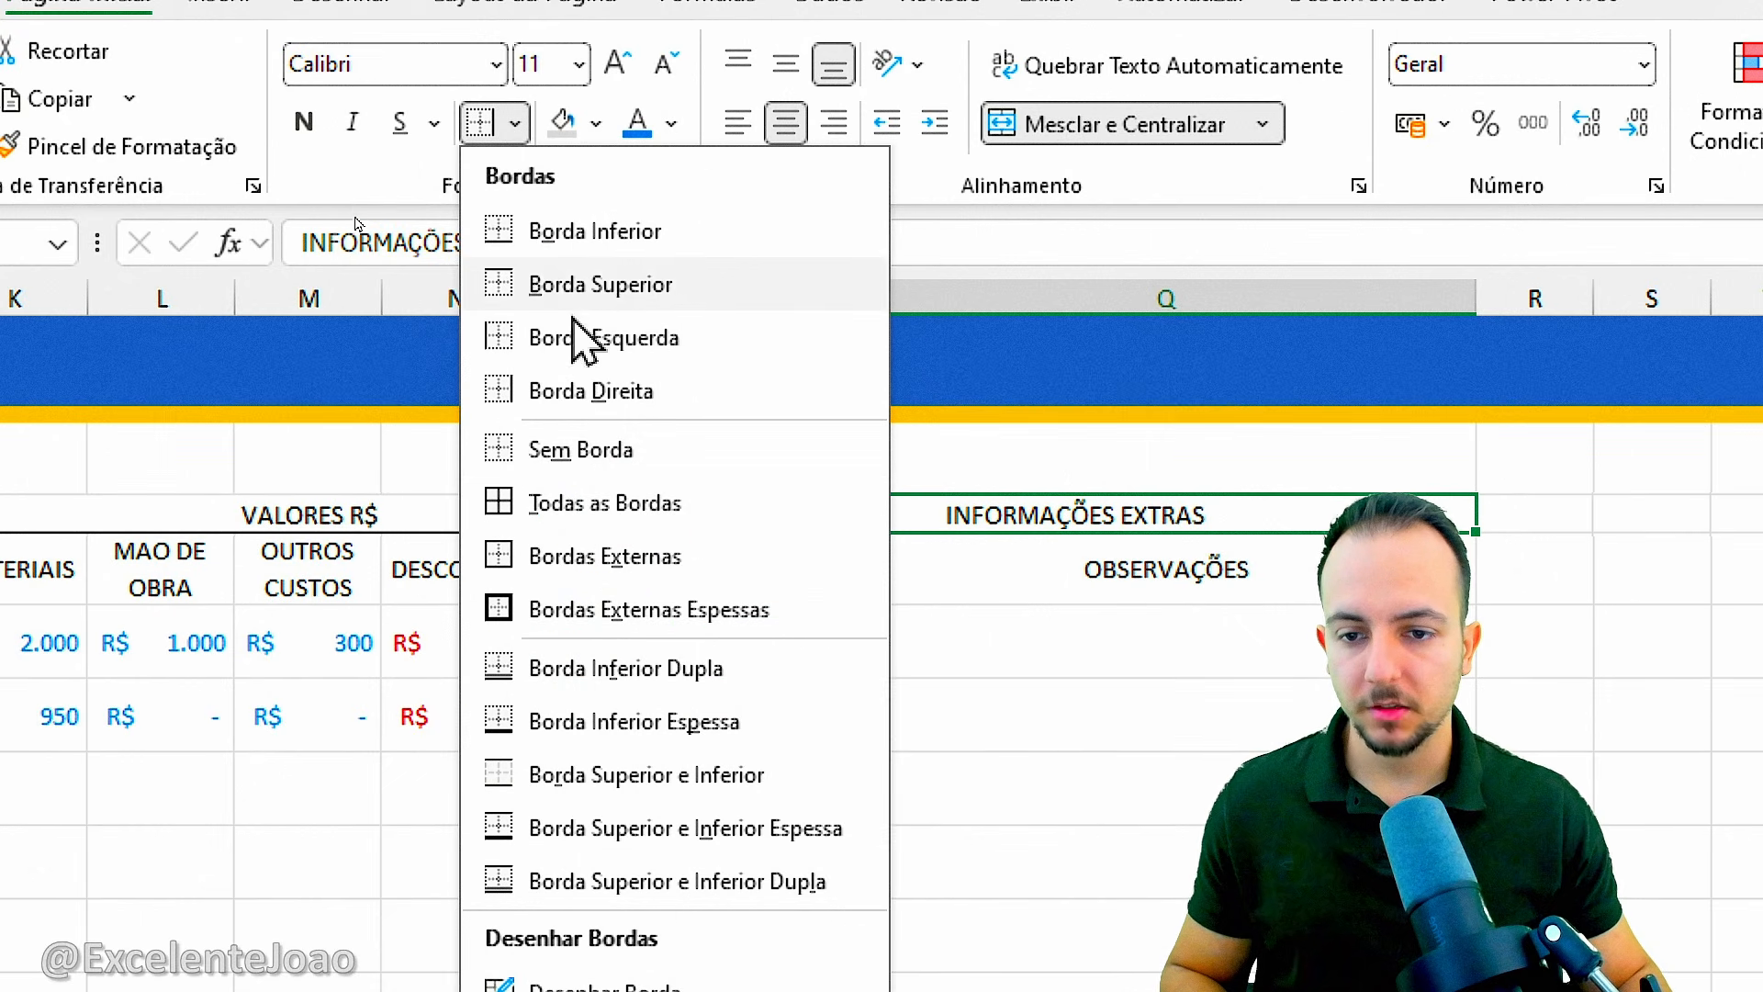
left_click(624, 234)
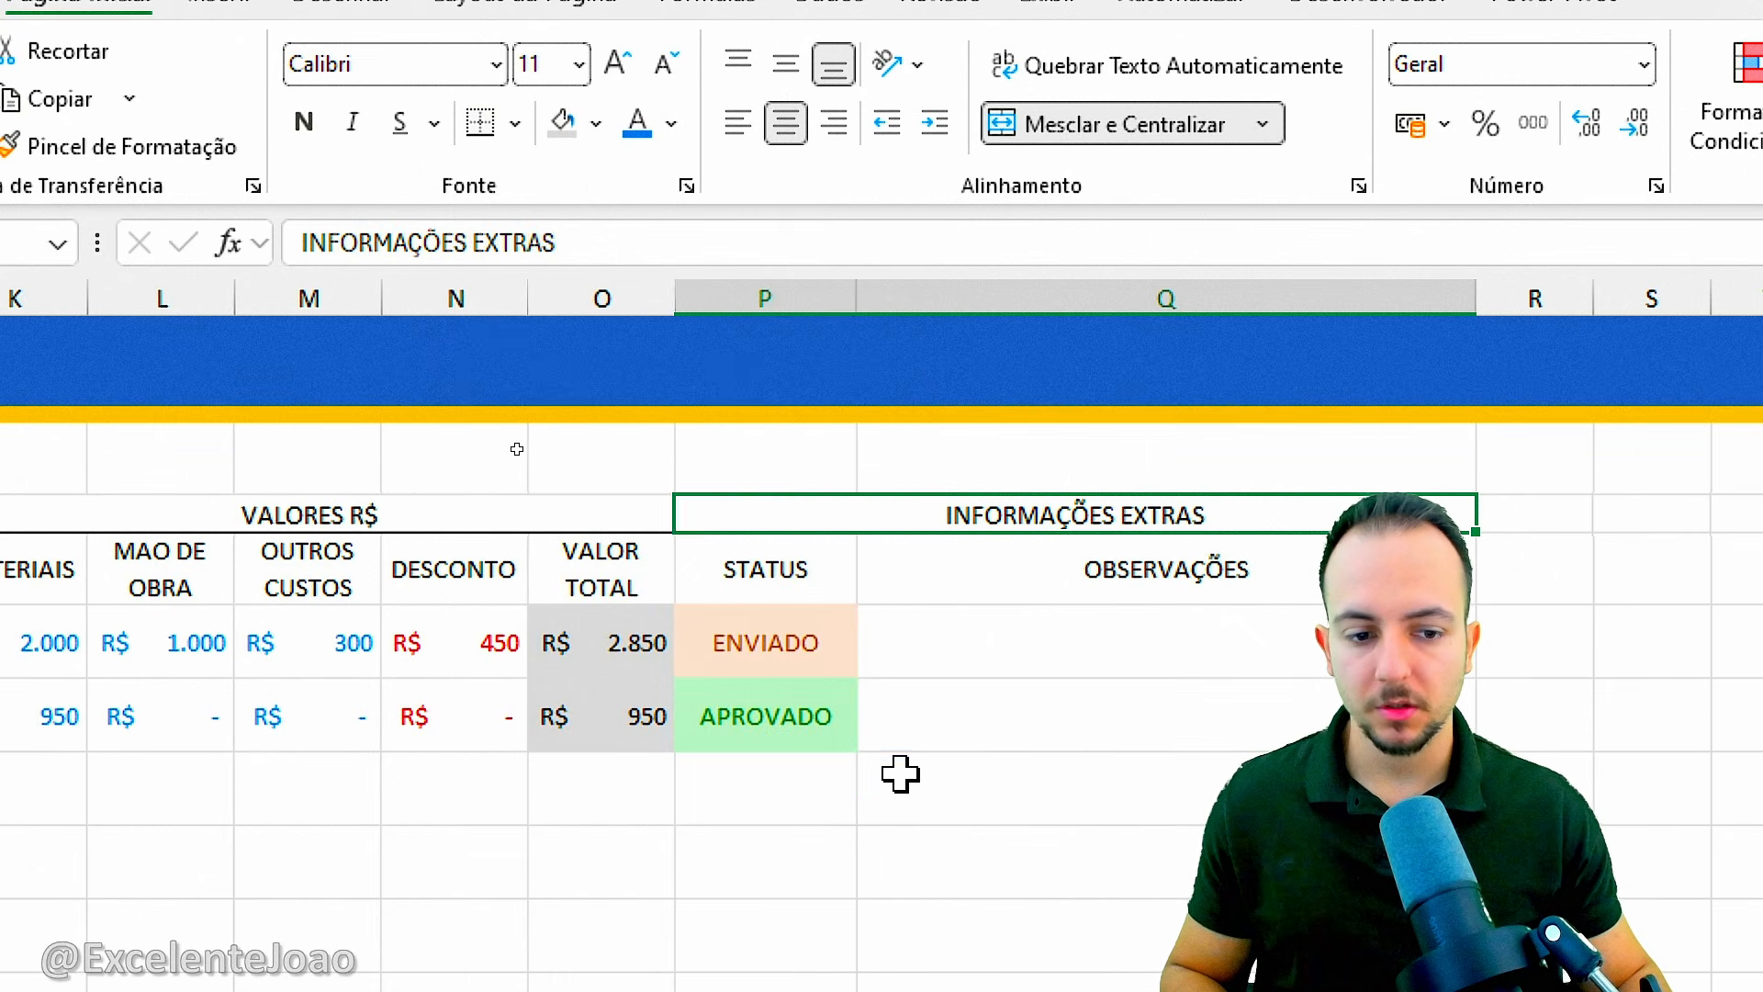
left_click(901, 777)
left_click(968, 631)
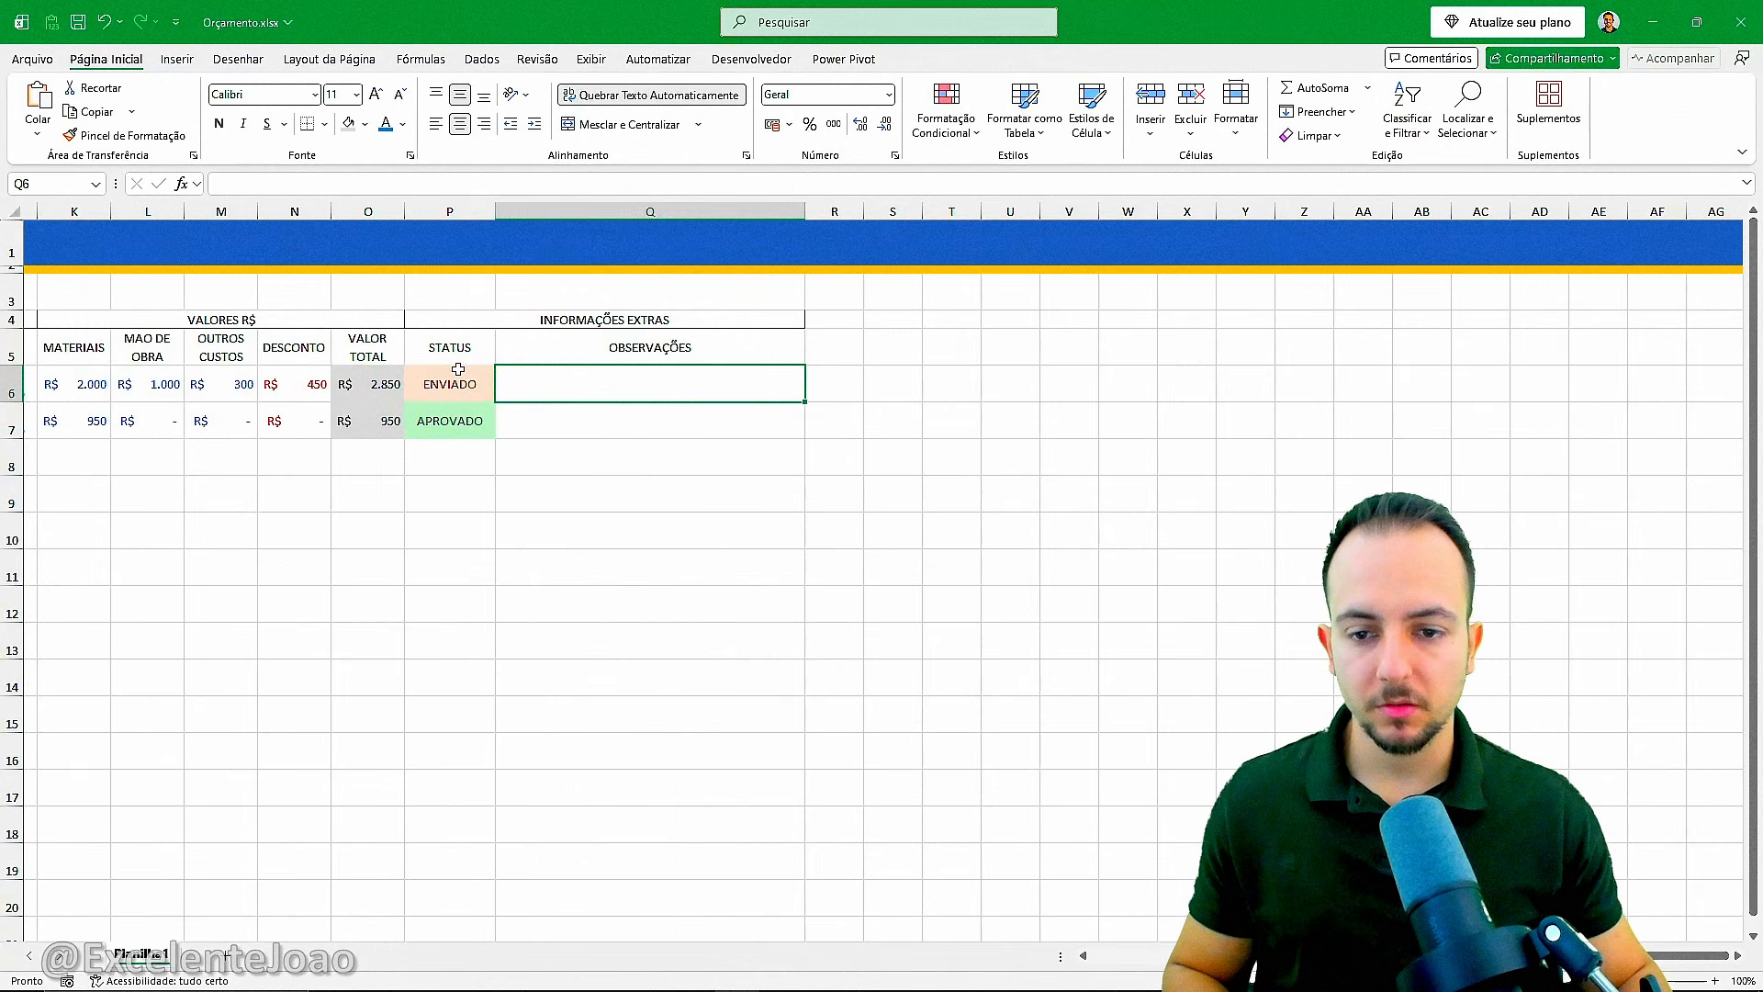
Review the column groups across the whole sheet, then the date headers from DATA ORÇAMENTO to RESPOSTA.
left_click(792, 632)
scroll(766, 577, "left", 5)
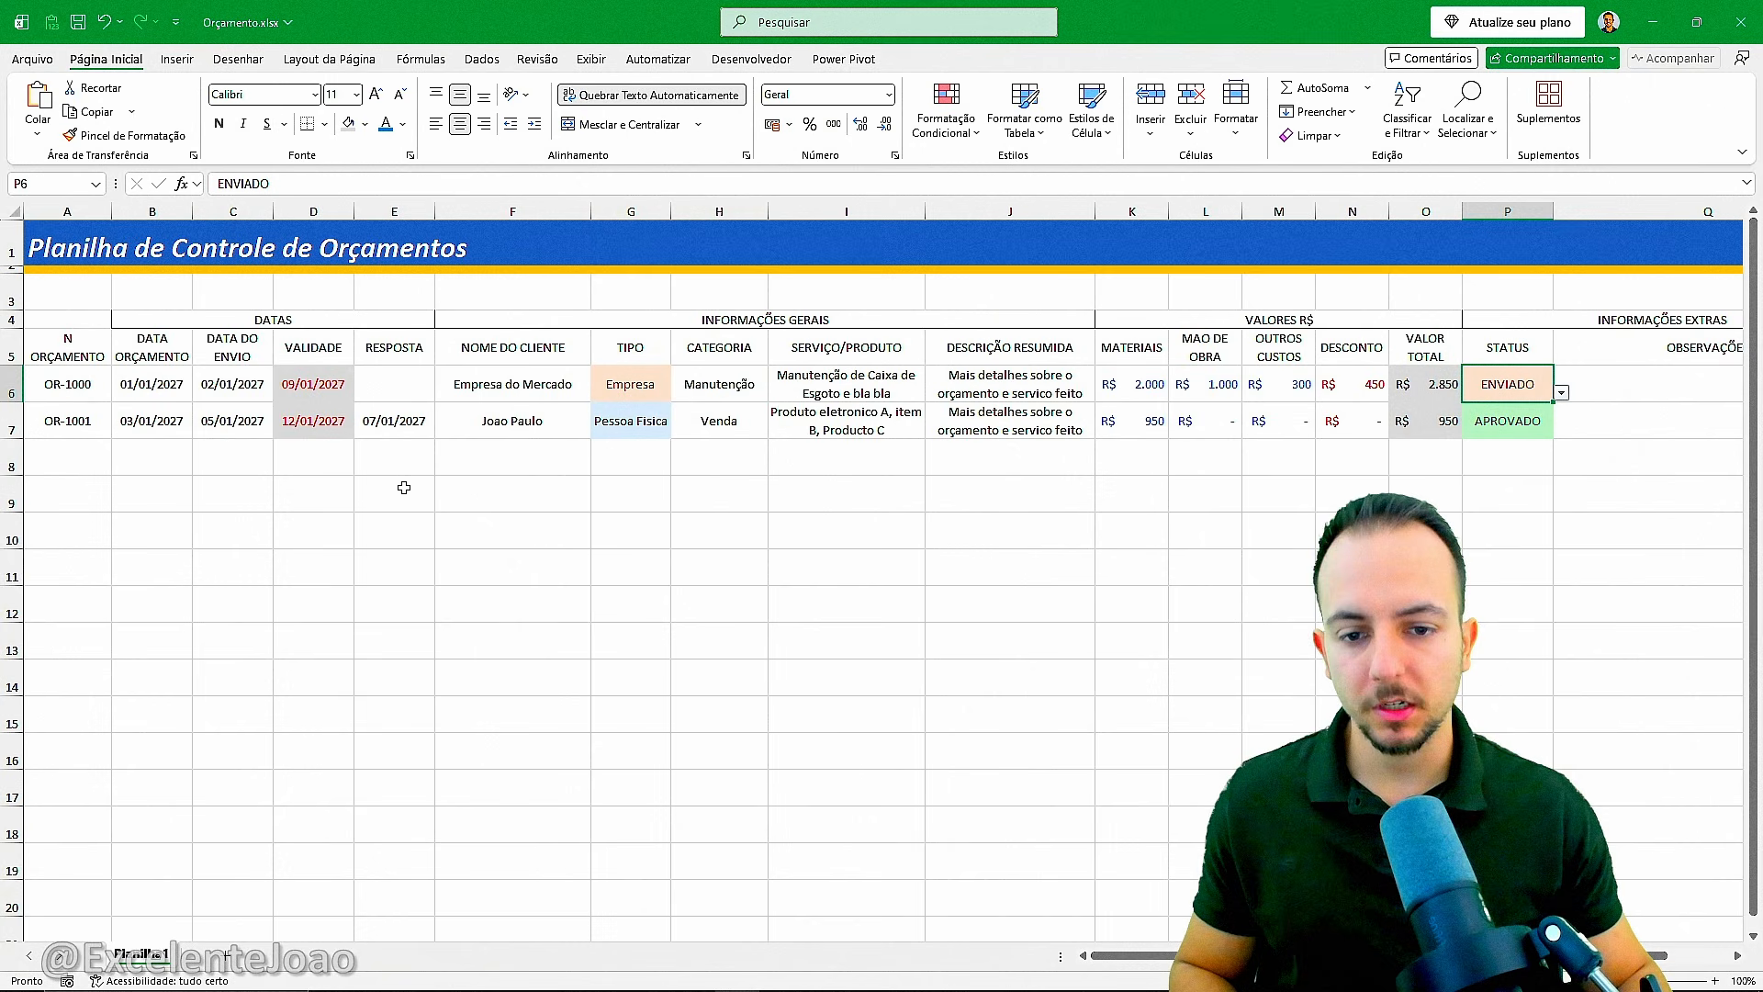
scroll(405, 487, "right", 5)
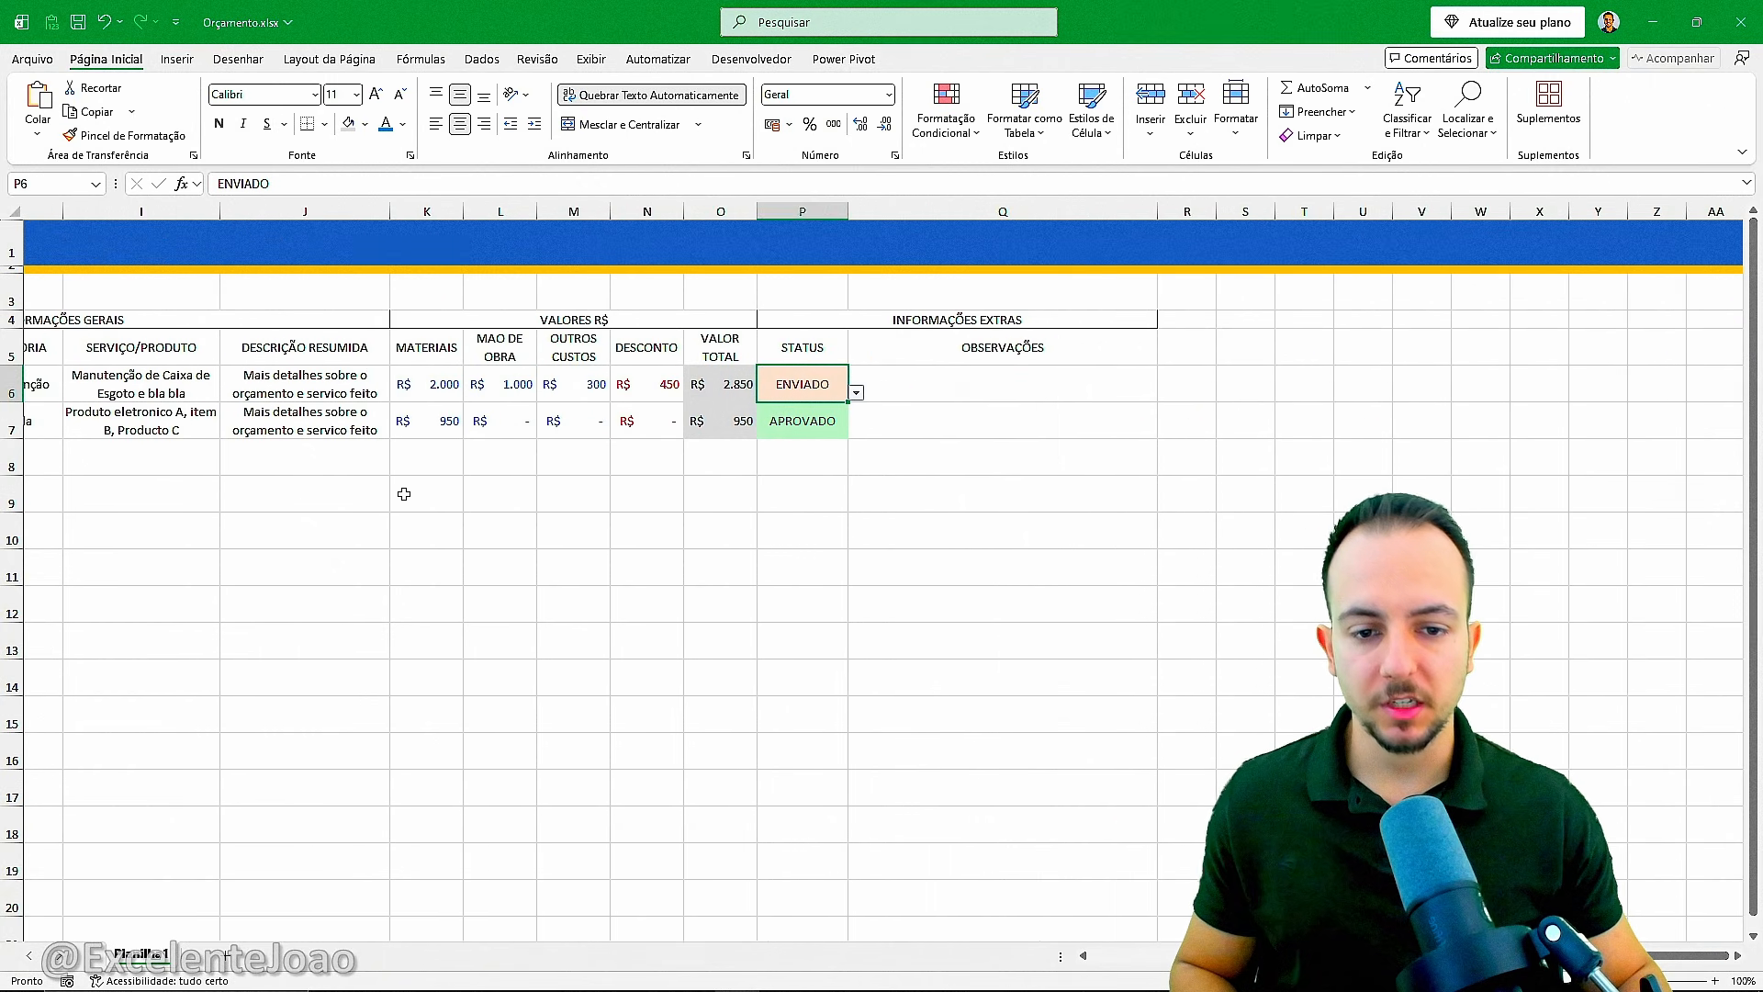
scroll(404, 494, "left", 5)
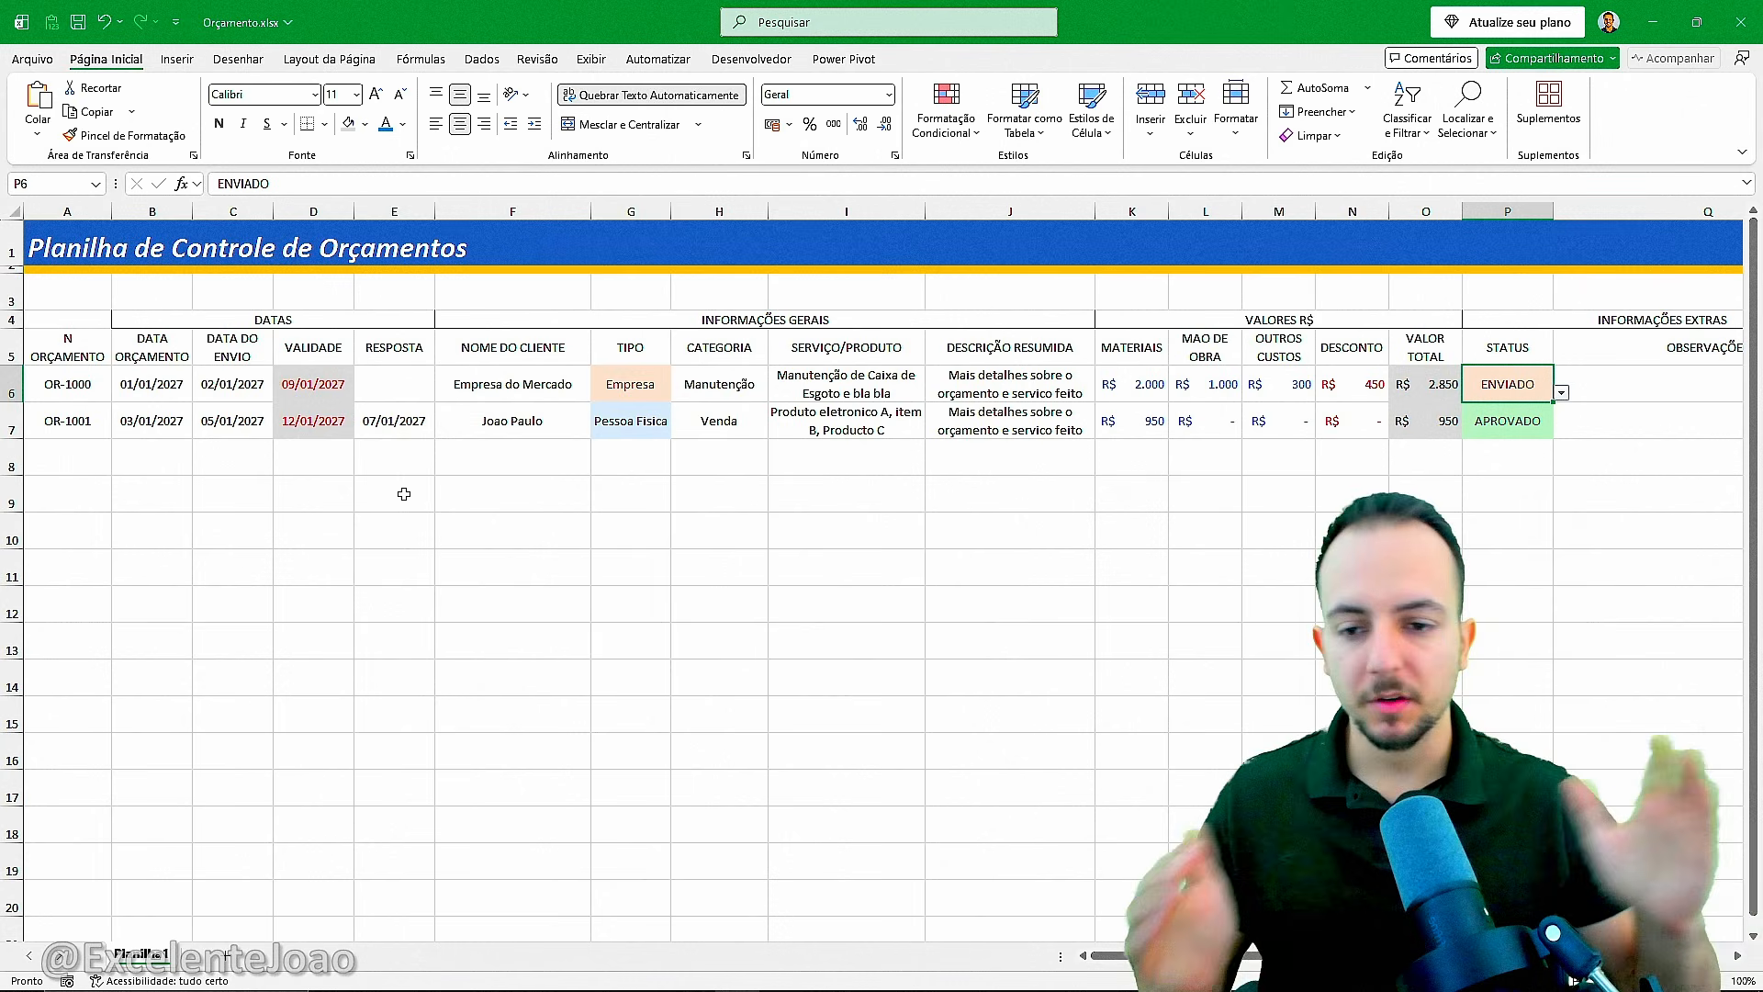
scroll(404, 496, "right", 5)
scroll(432, 515, "left", 5)
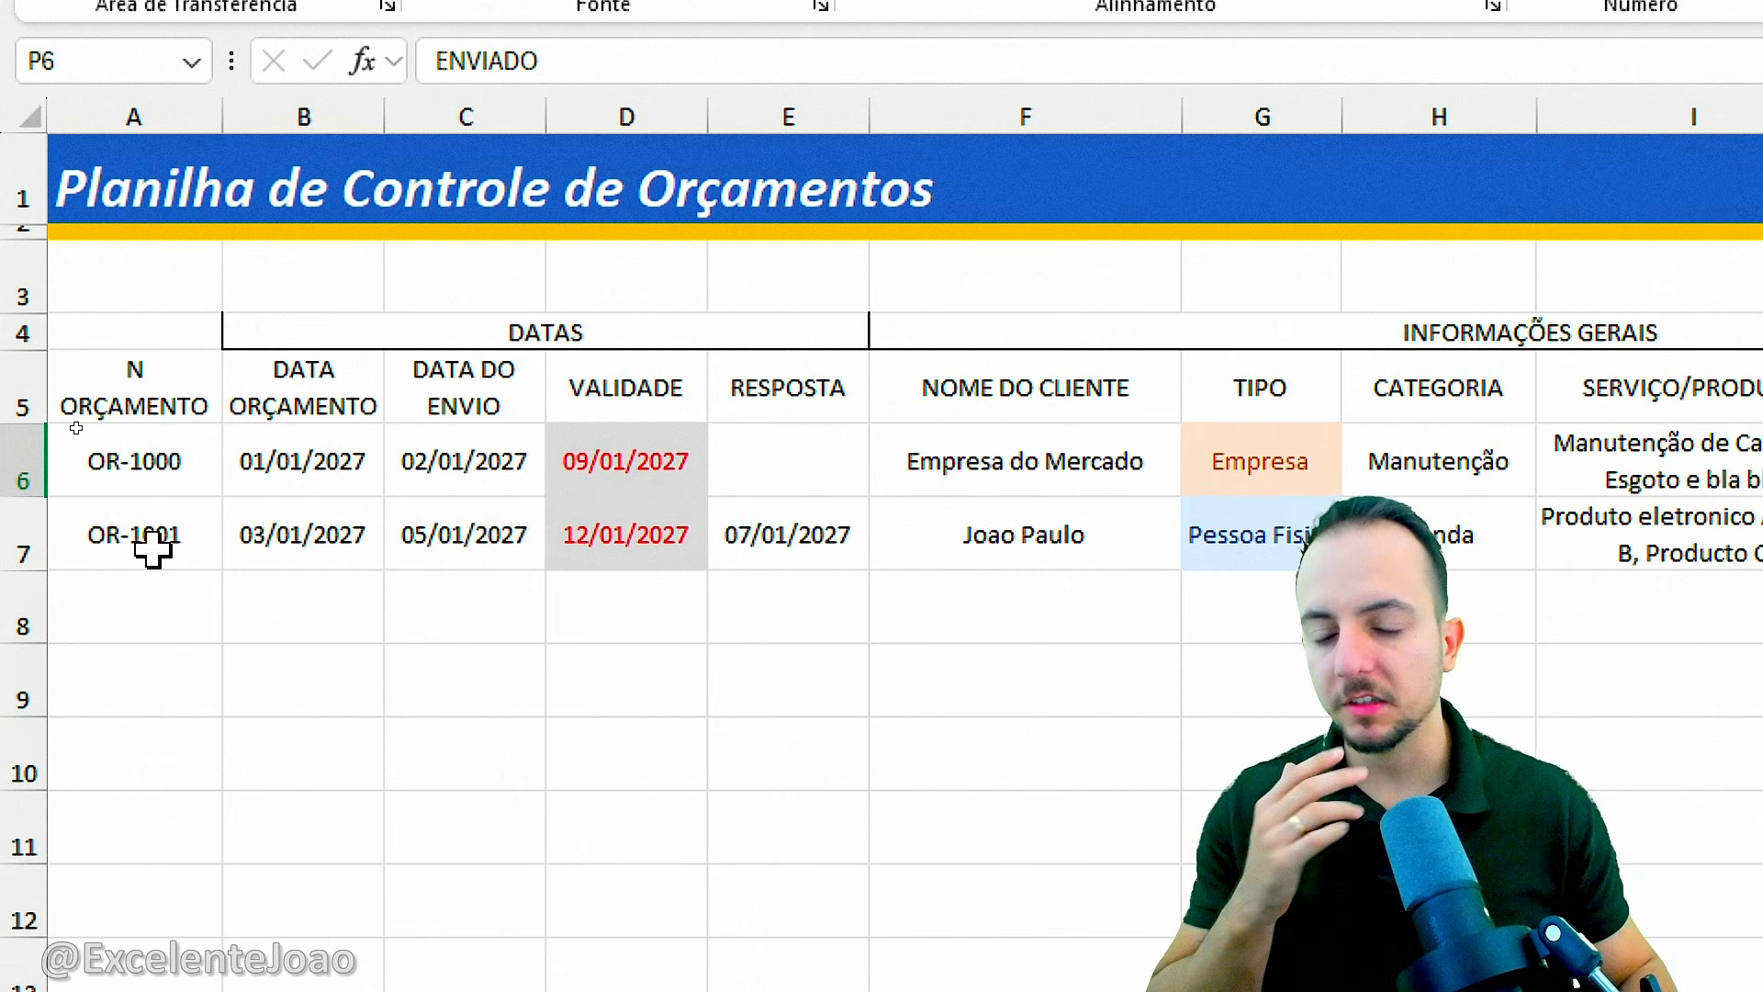
left_click(323, 399)
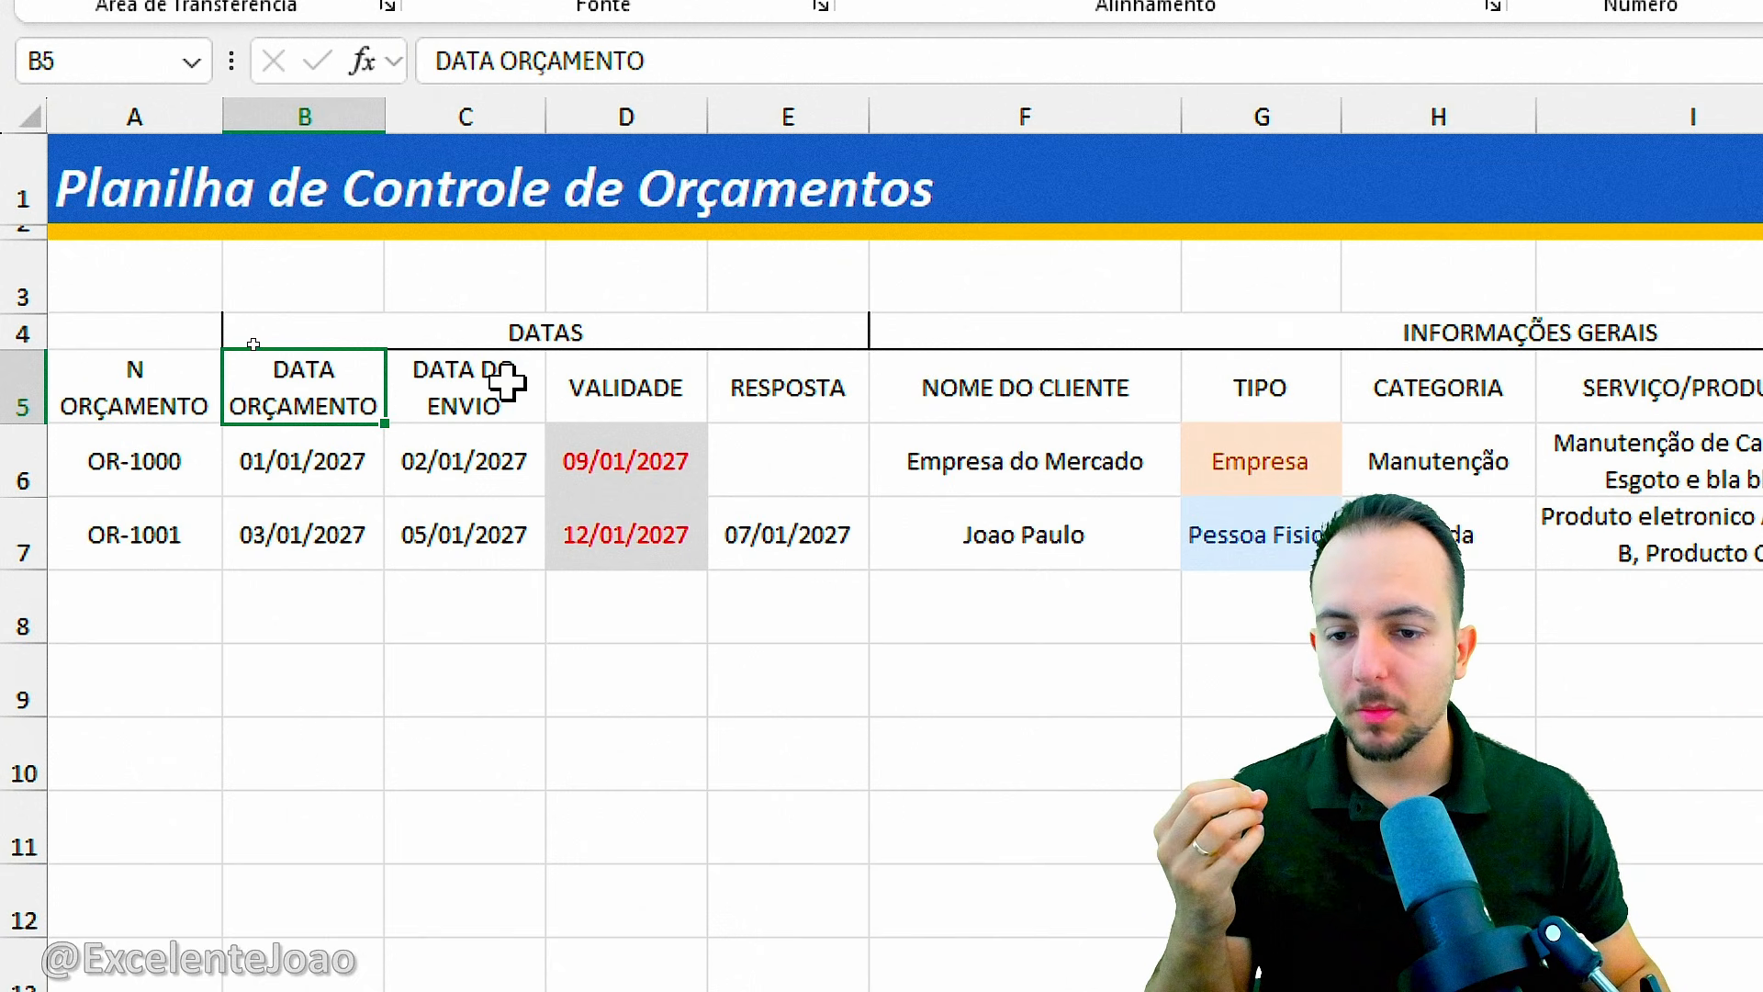
left_click(500, 384)
left_click(560, 384)
left_click(779, 384)
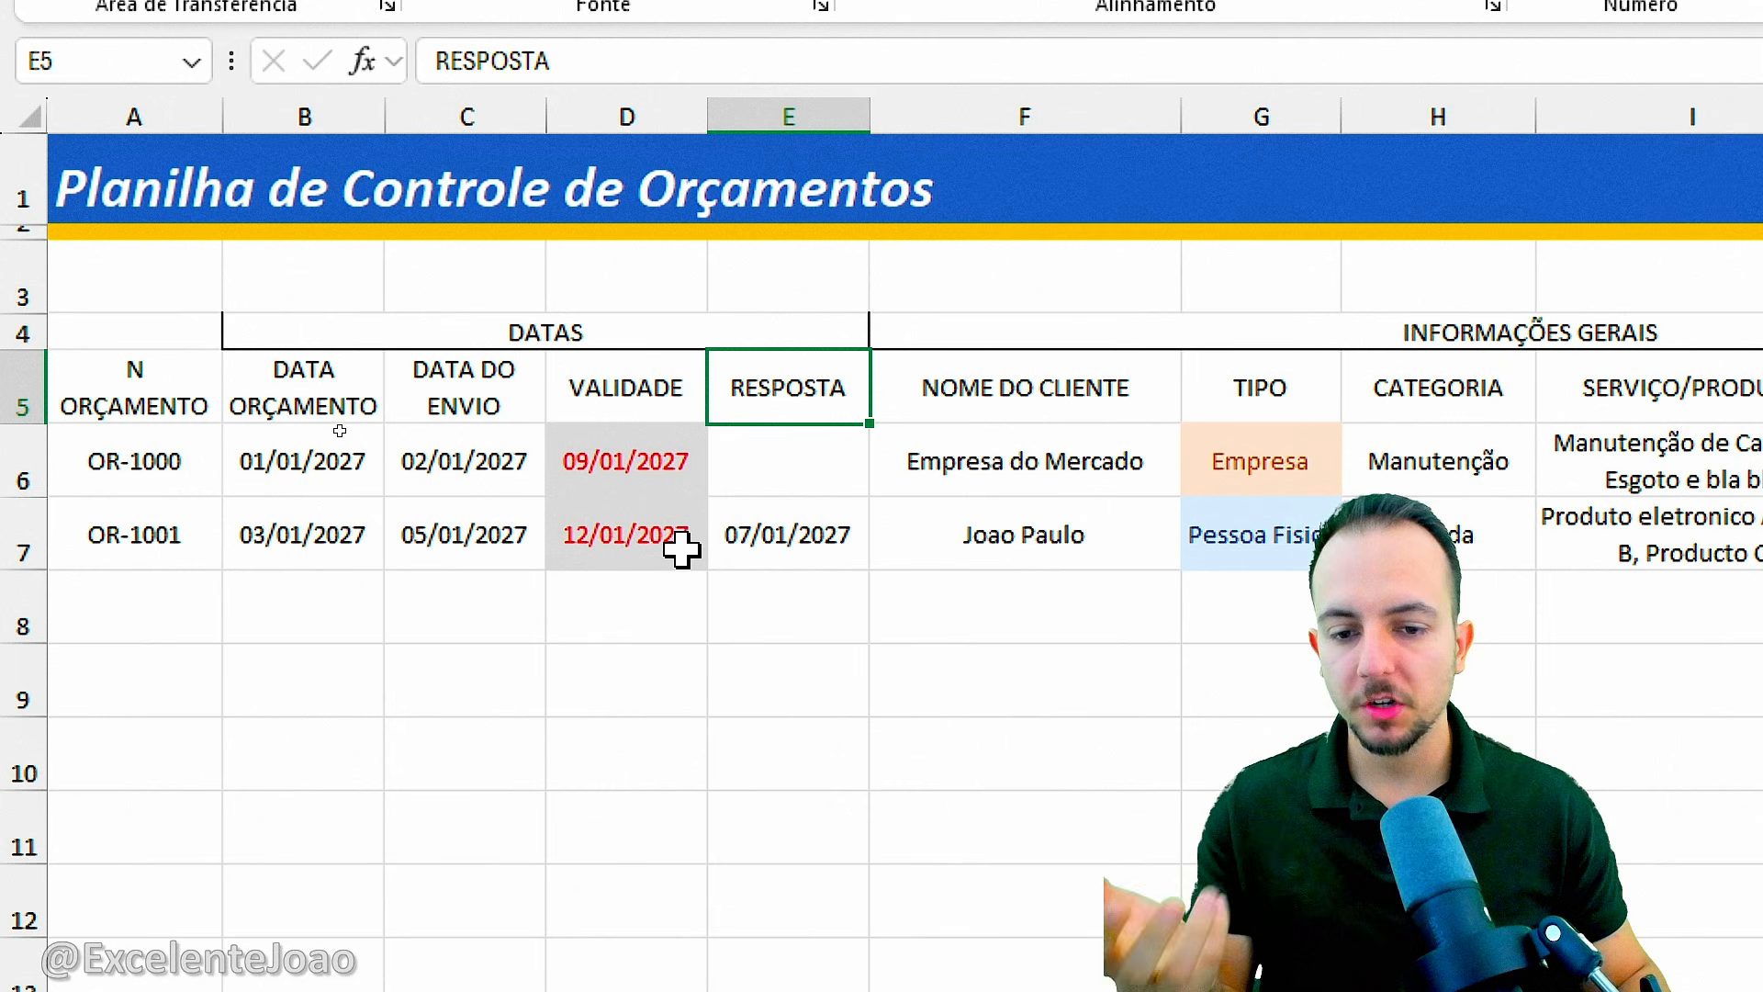
Format the dates in B6:E7 with the short date type 14/03/12, showing a two-digit year.
left_click_drag(331, 473, 736, 526)
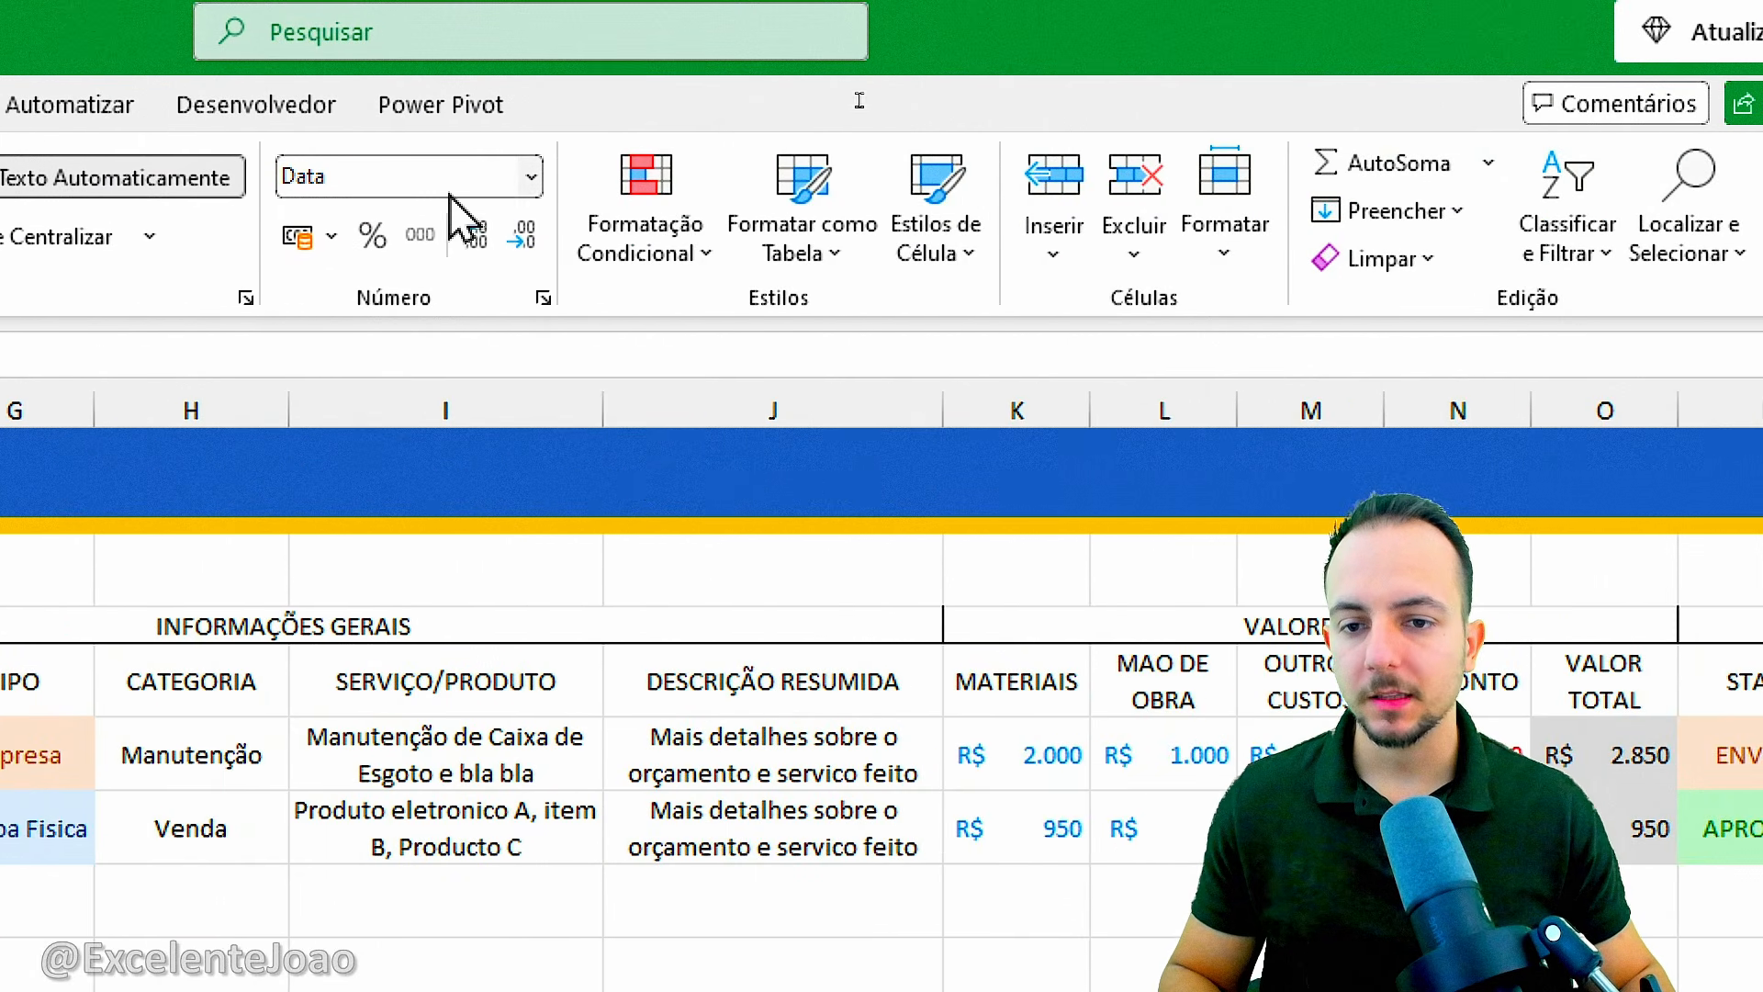
left_click(531, 177)
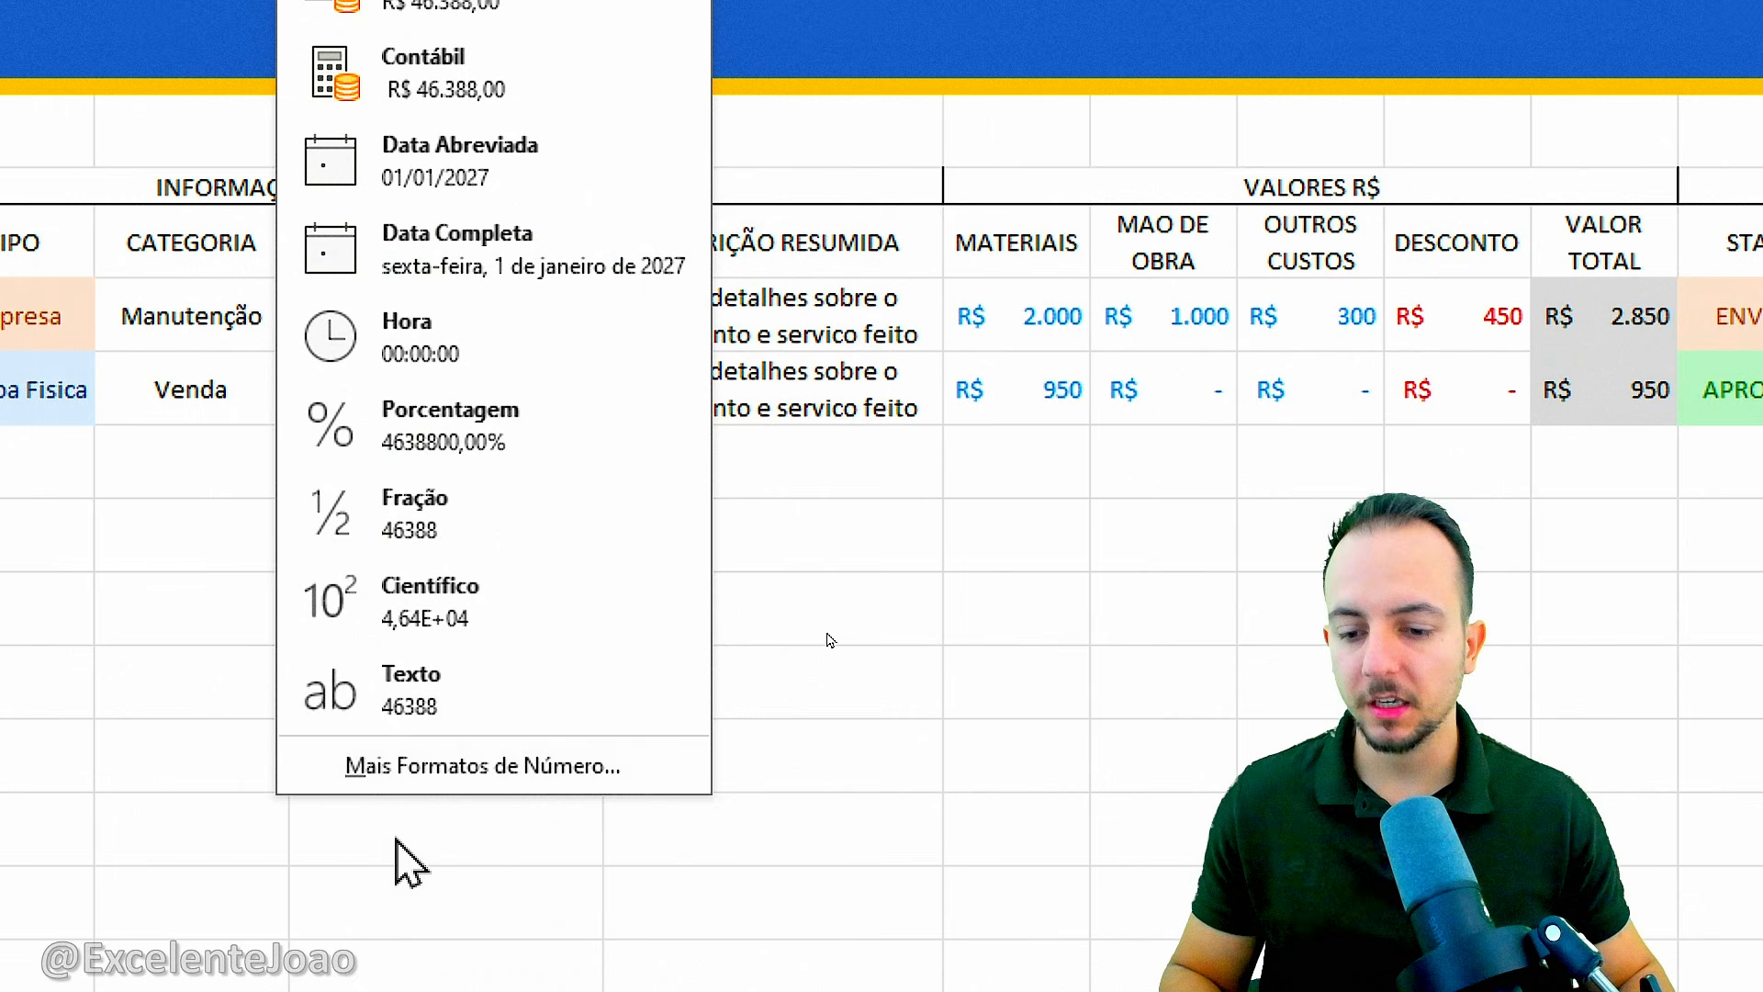
left_click(450, 766)
left_click_drag(877, 41, 579, 154)
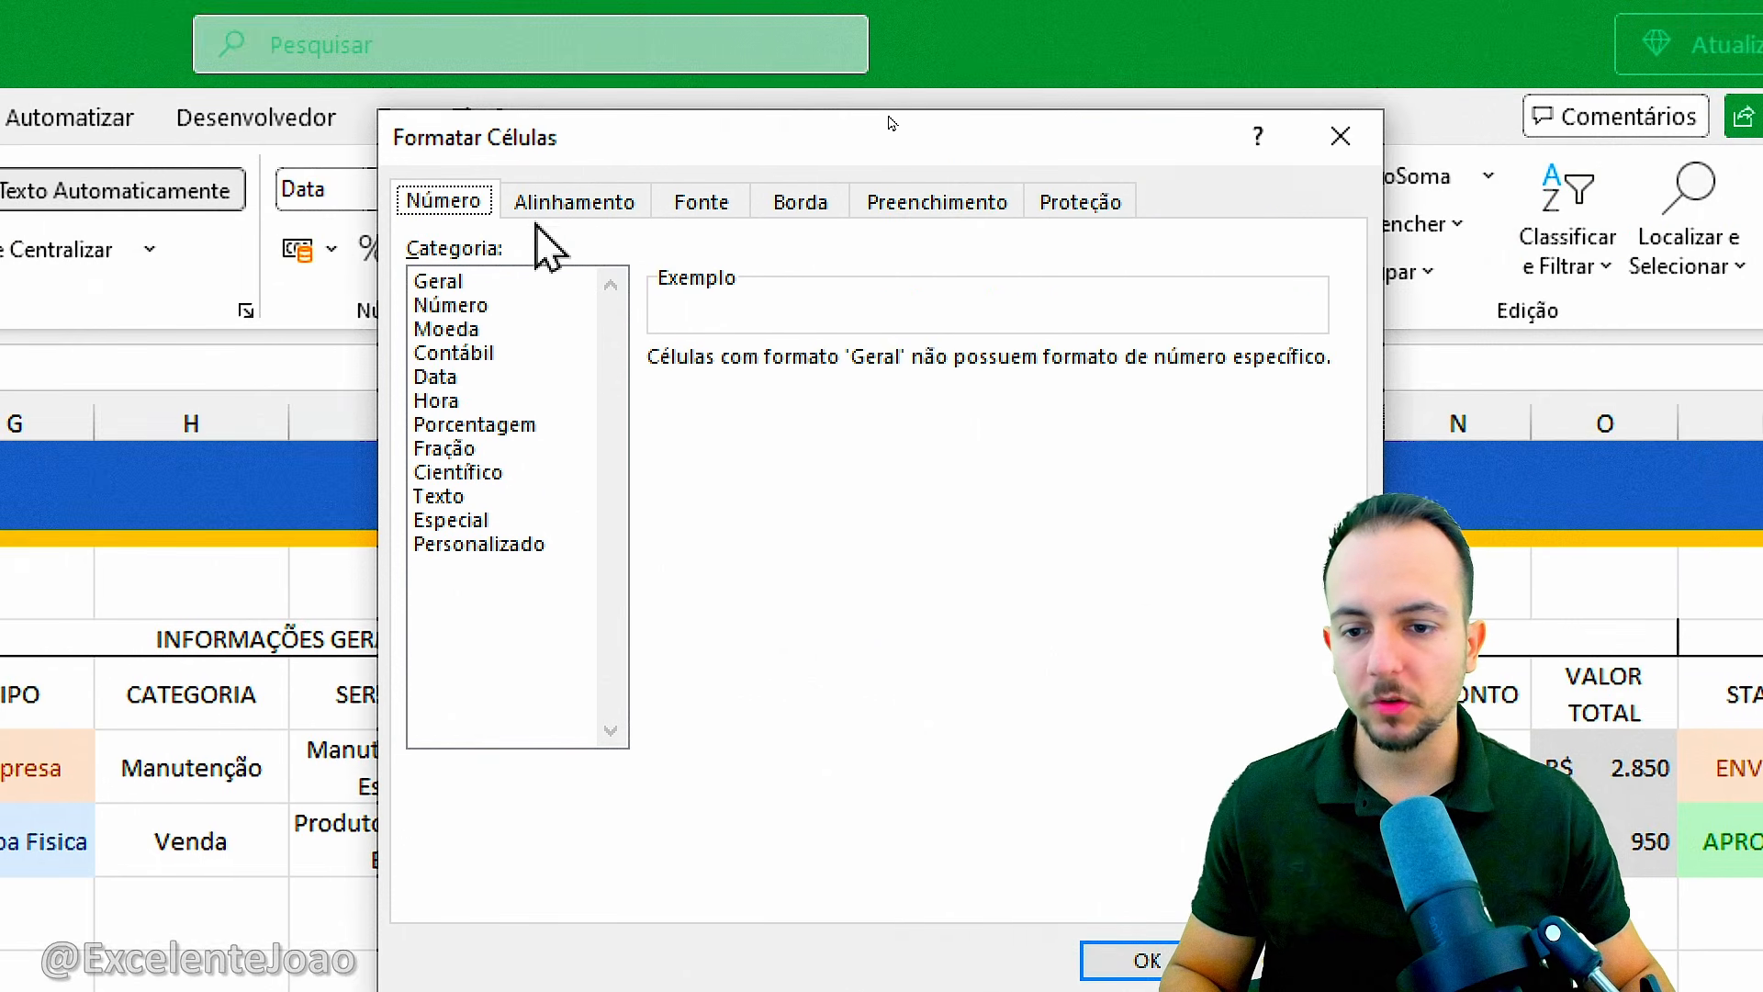
left_click(437, 379)
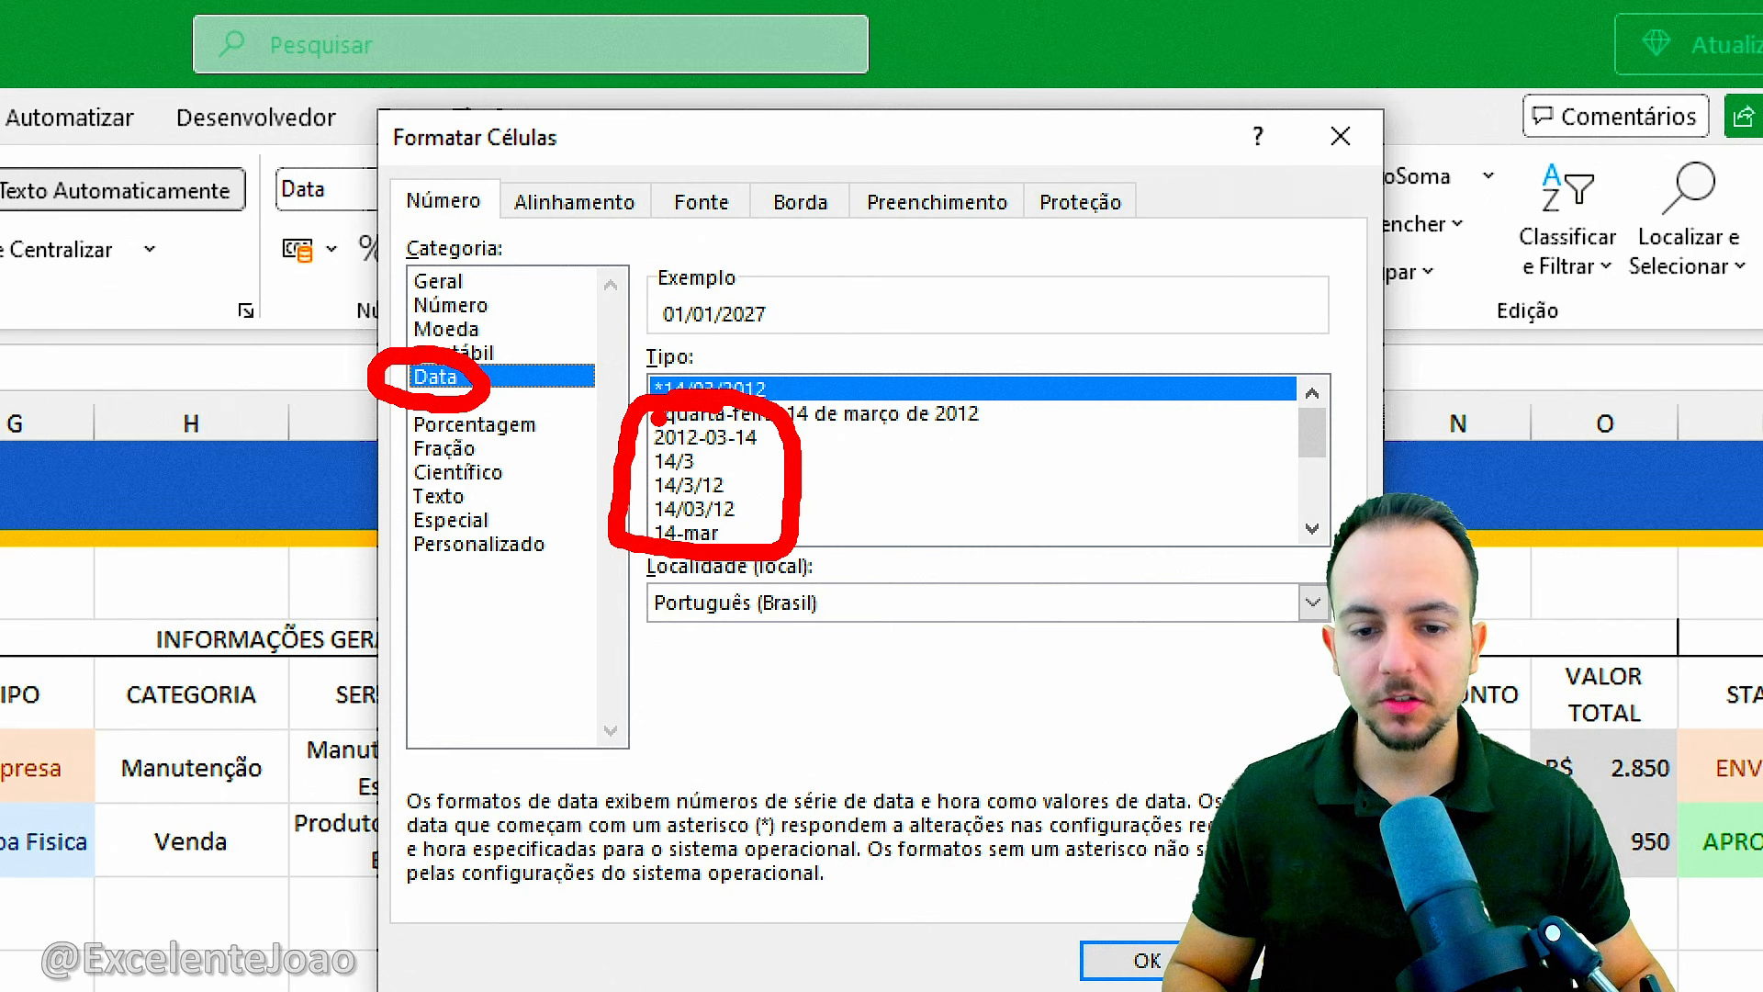
left_click(695, 509)
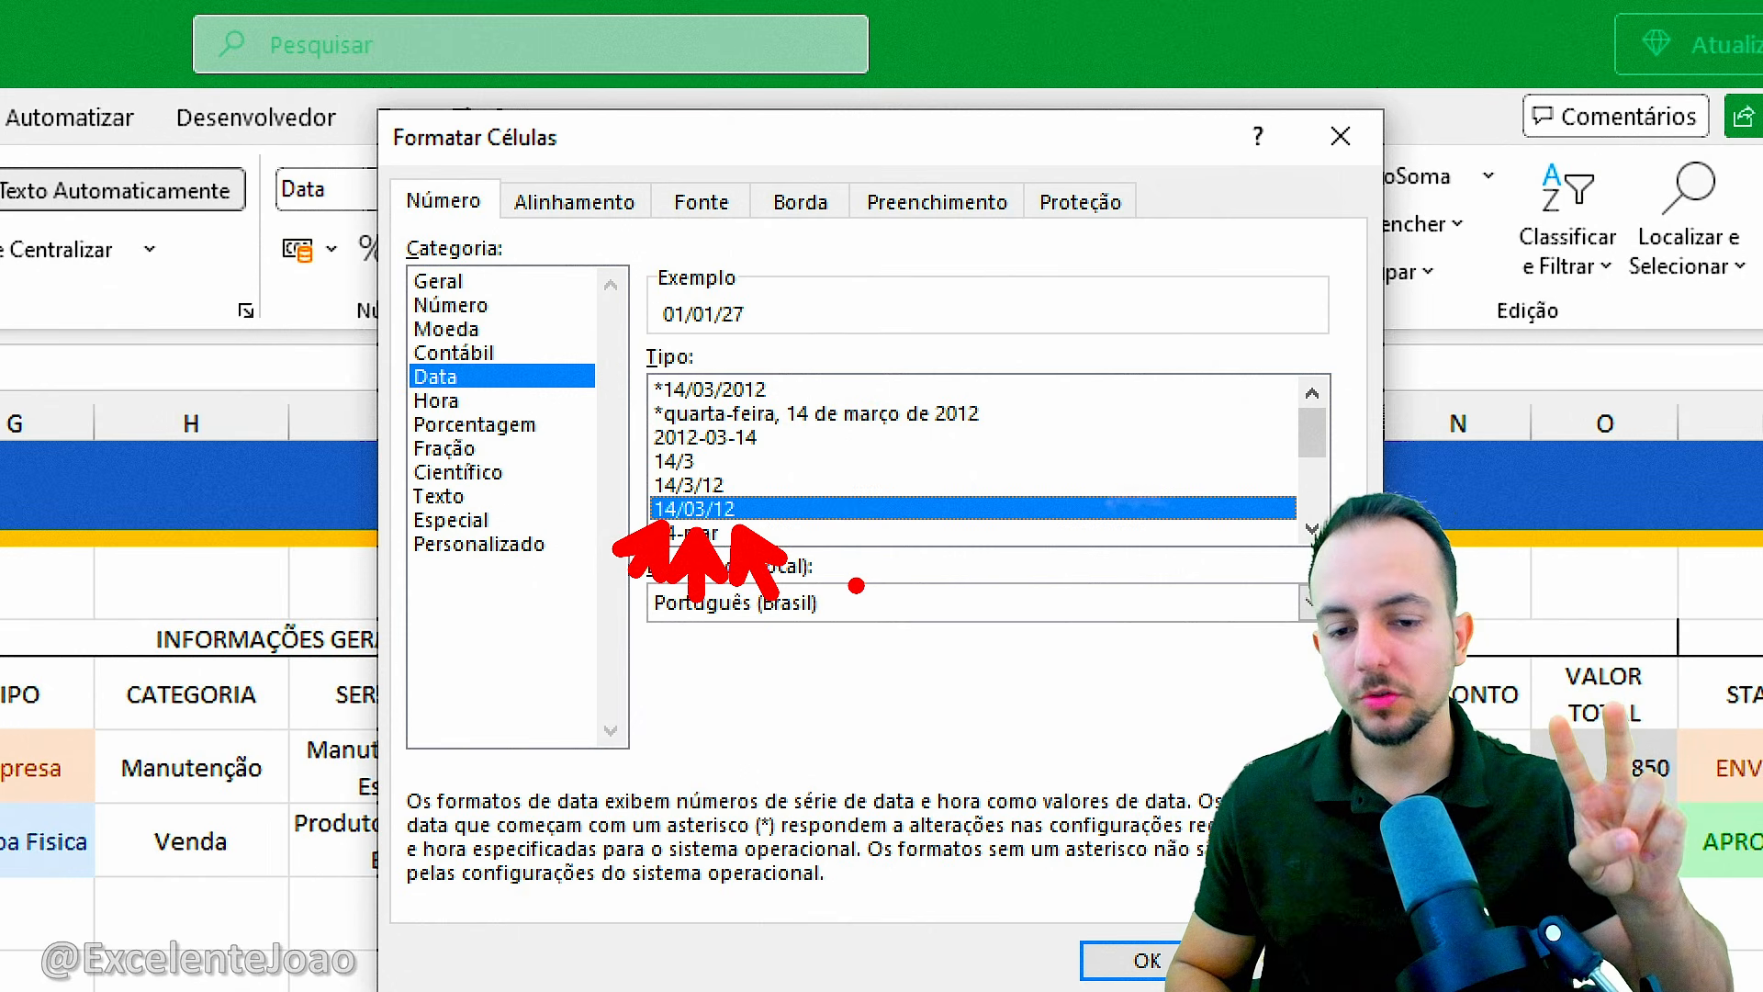
key("Escape")
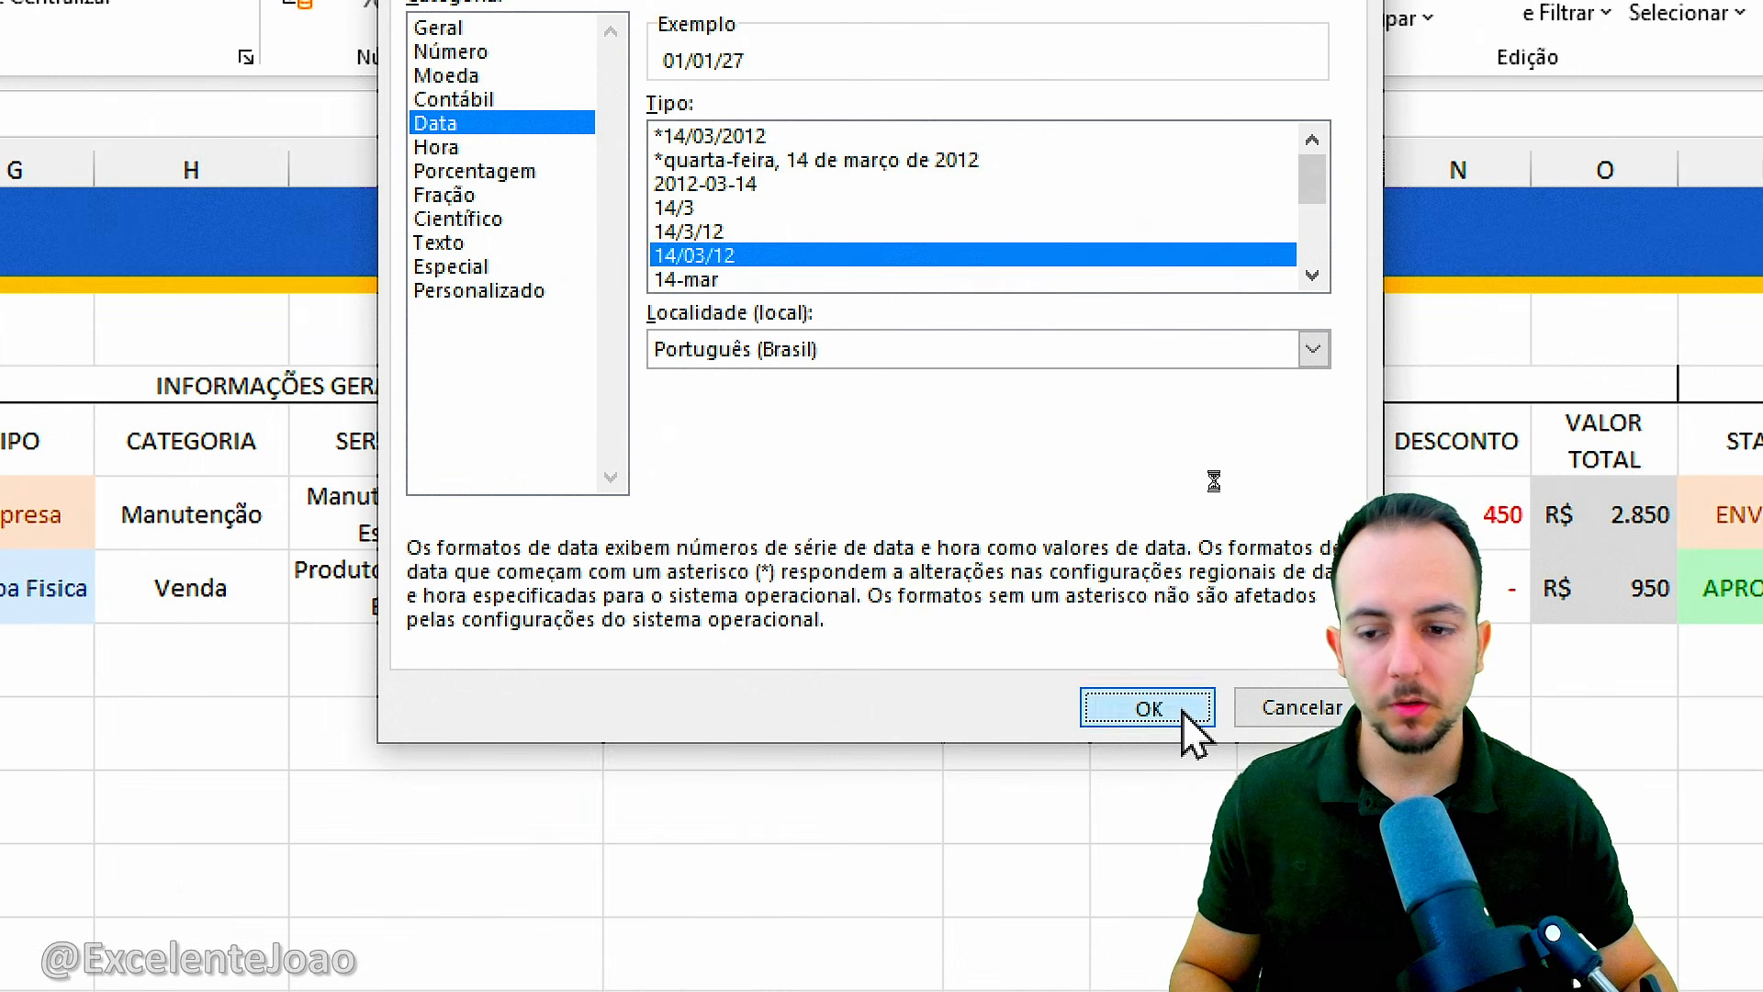
left_click(1190, 963)
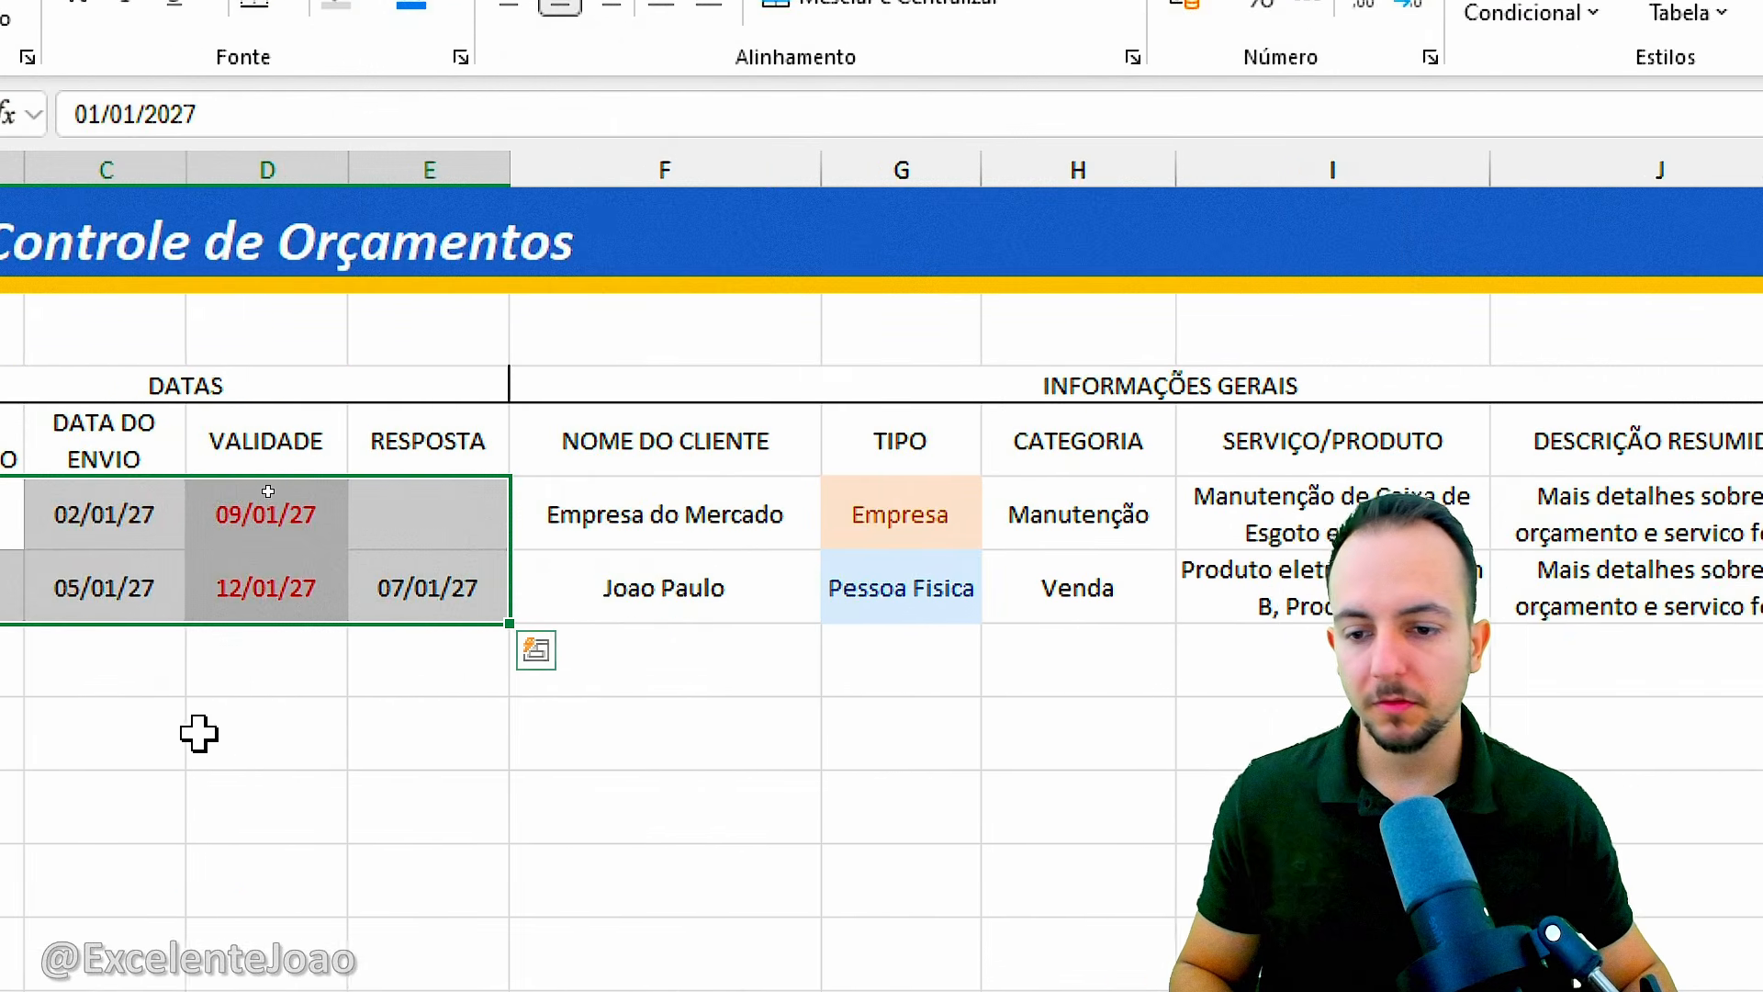
left_click(246, 808)
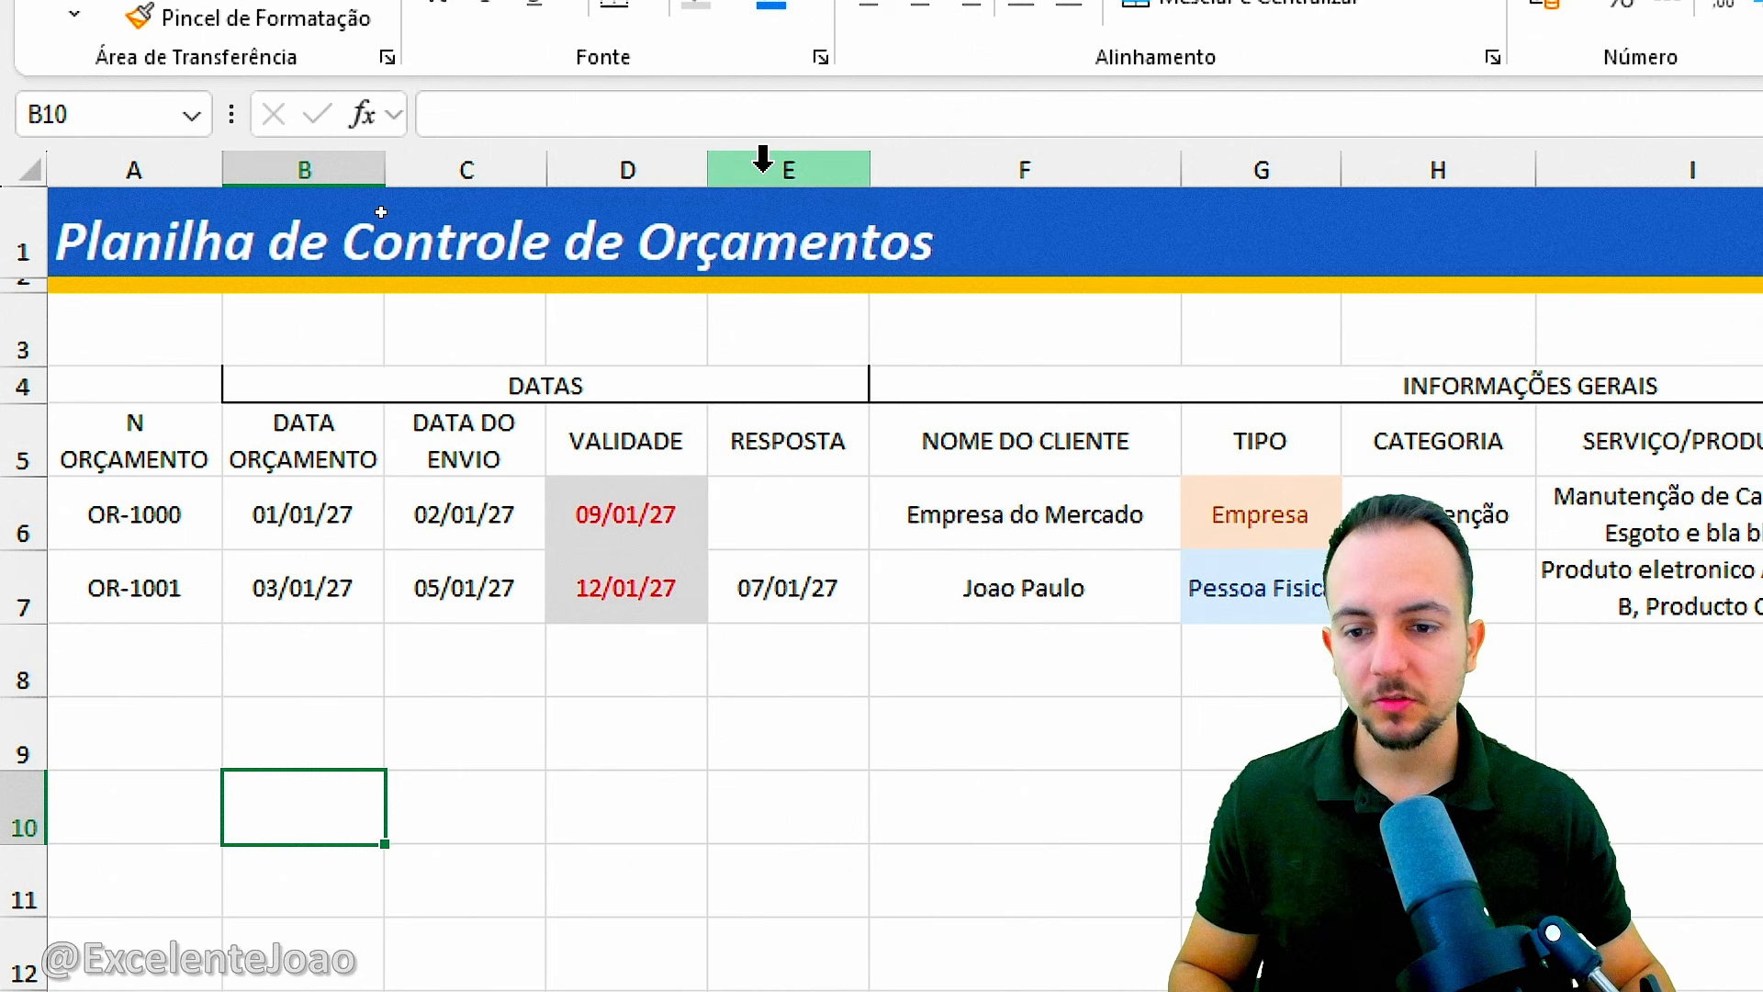
Narrow the date columns B to E together to one equal width that fits the shorter dates.
left_click_drag(764, 170, 353, 187)
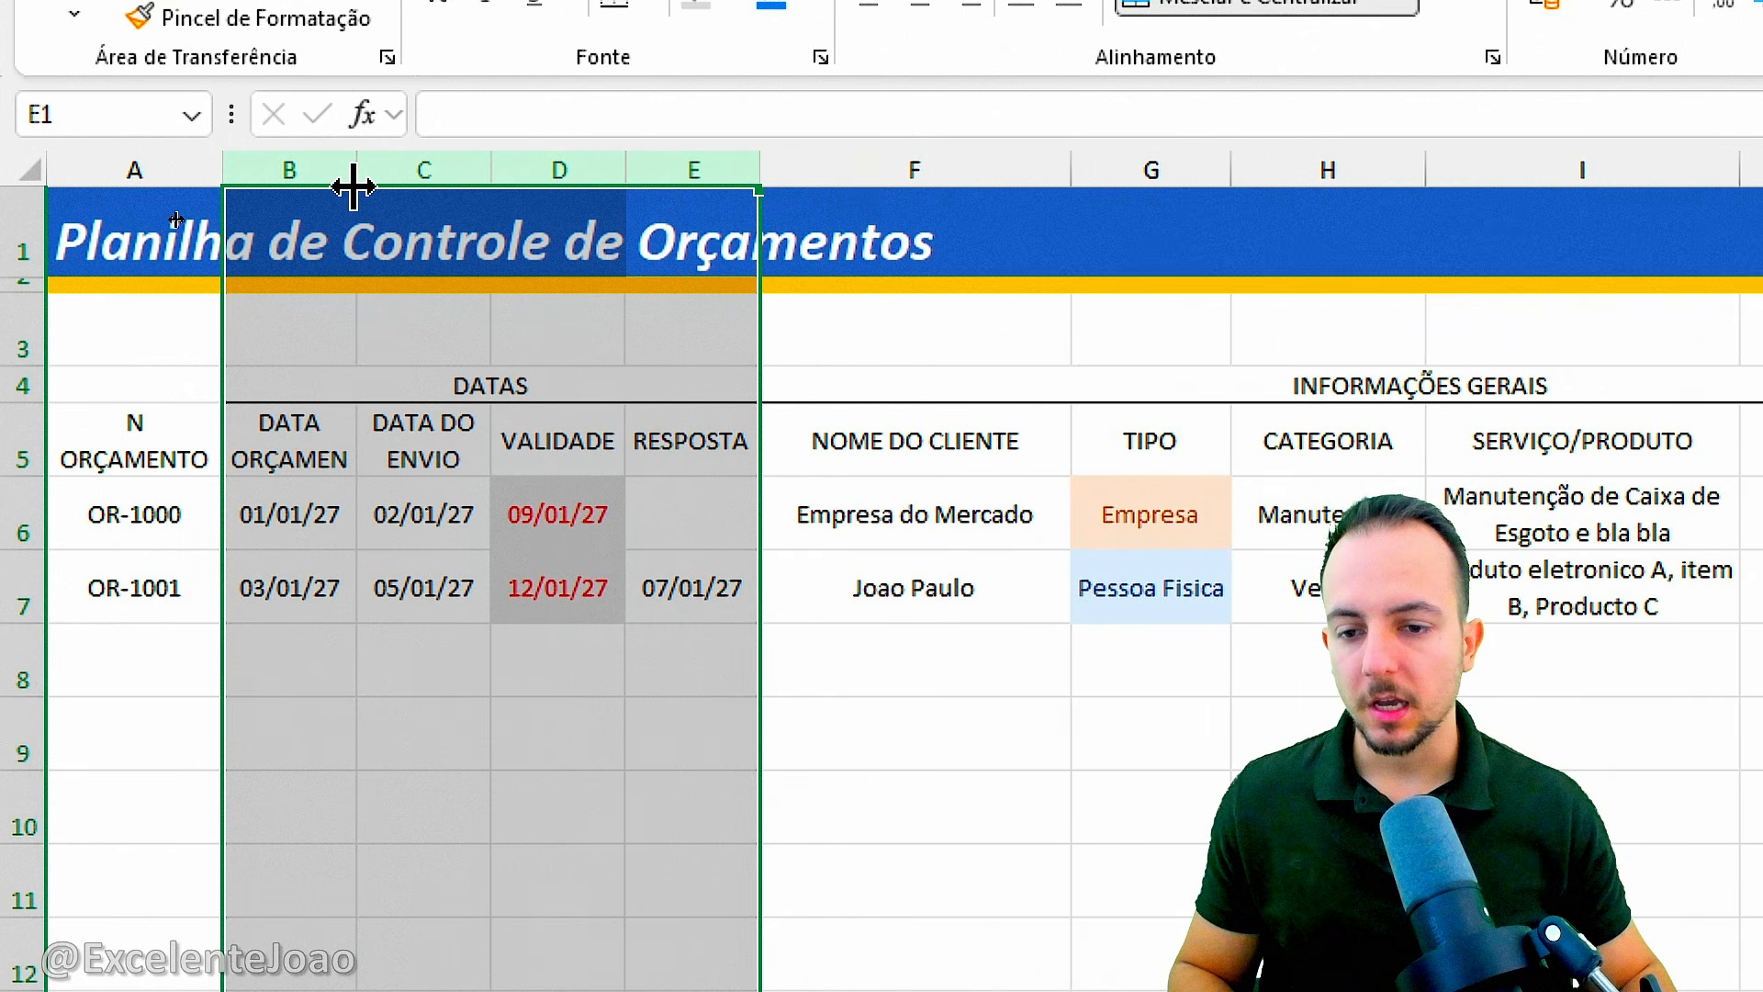
left_click(470, 454)
left_click(584, 452)
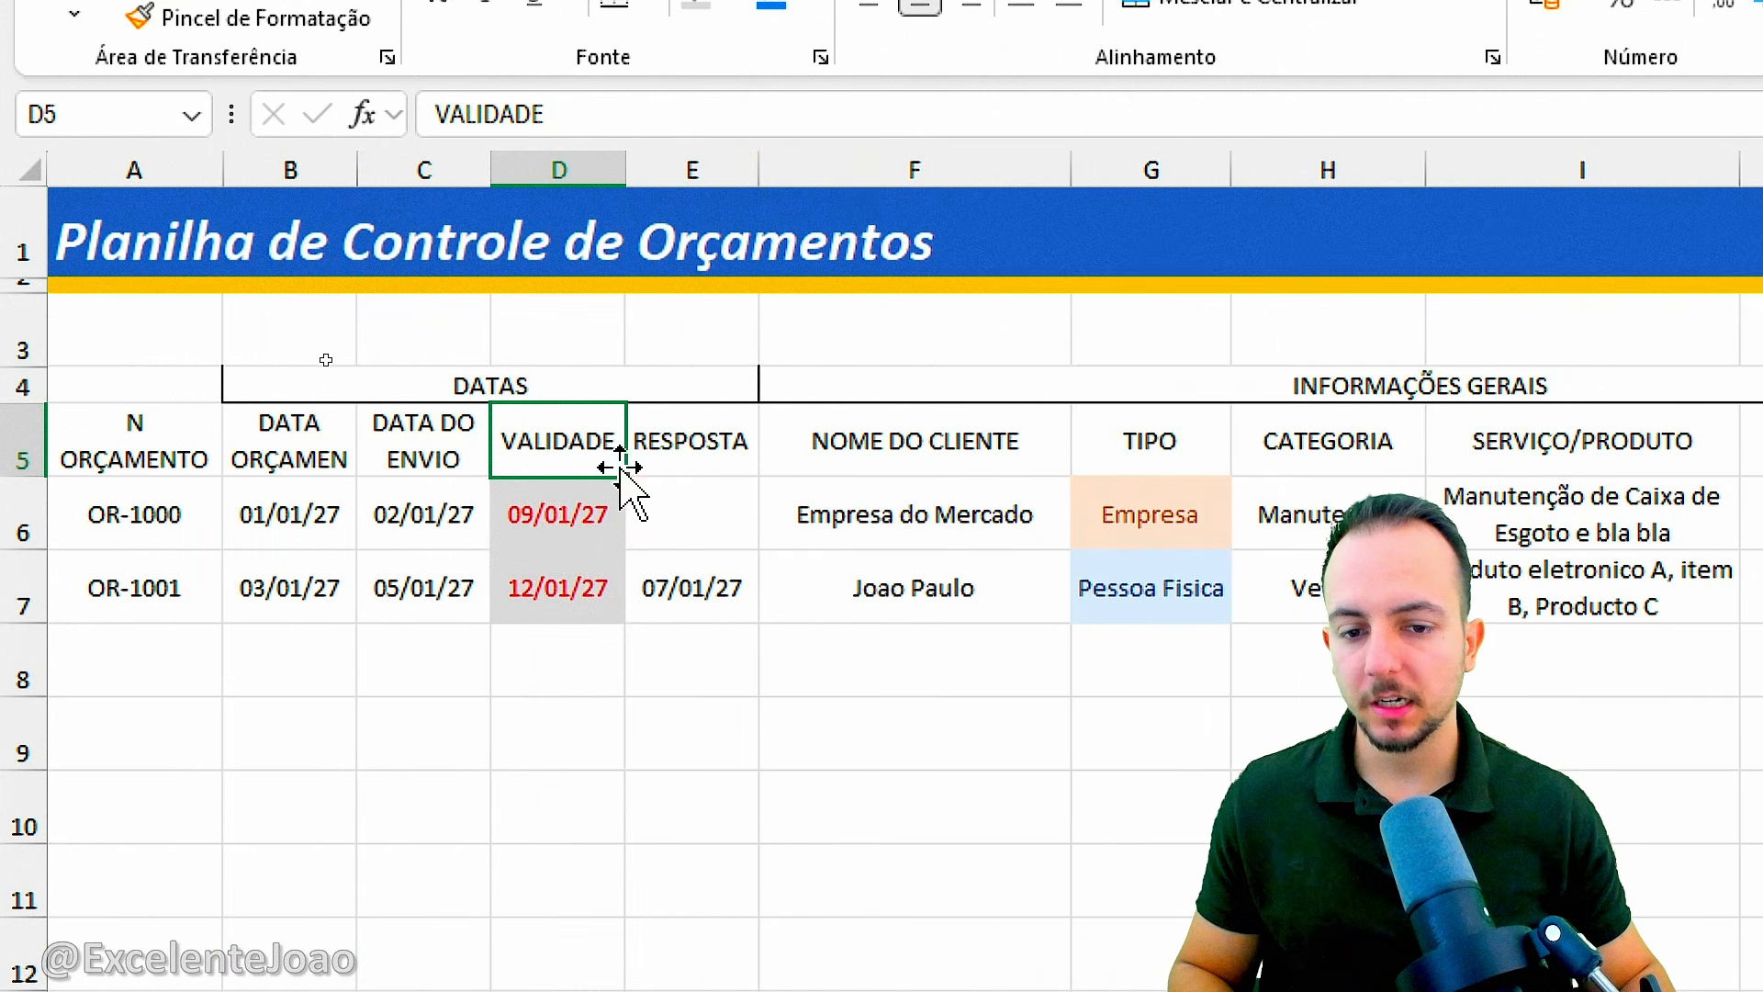
left_click(643, 464)
Abbreviate the date header in B5 to "DATA ORÇAM." so it fits the narrower column.
left_click(309, 433)
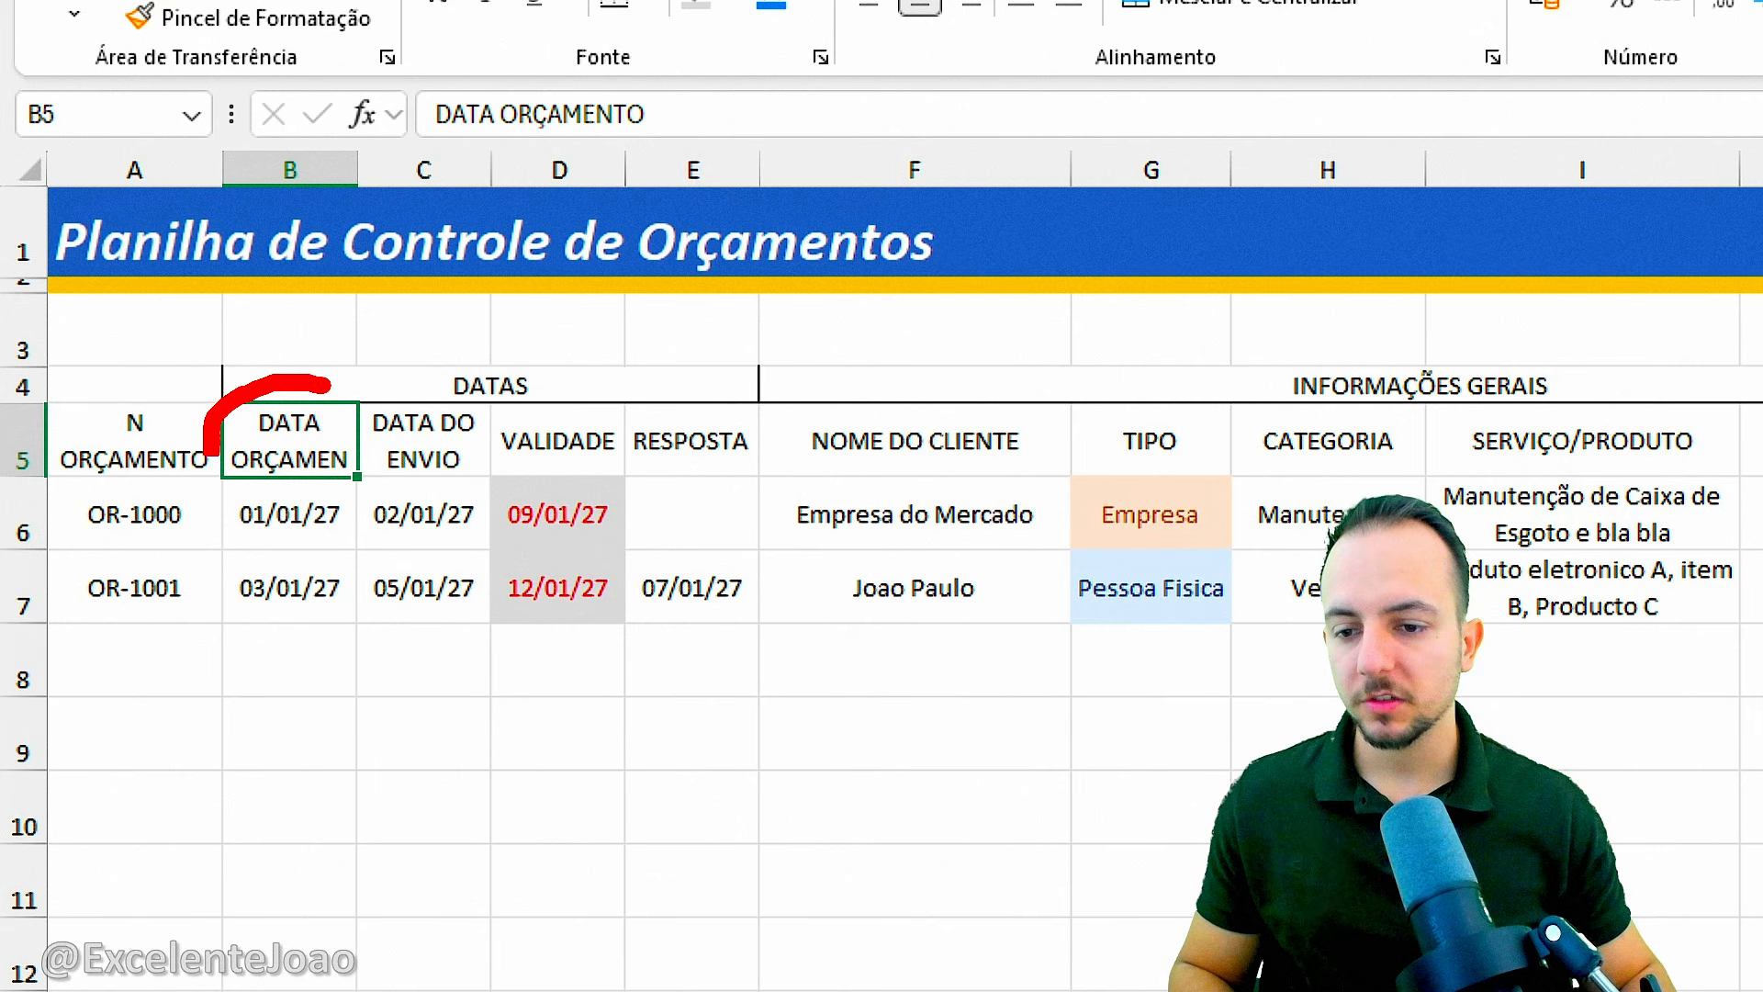
left_click_drag(328, 383, 283, 471)
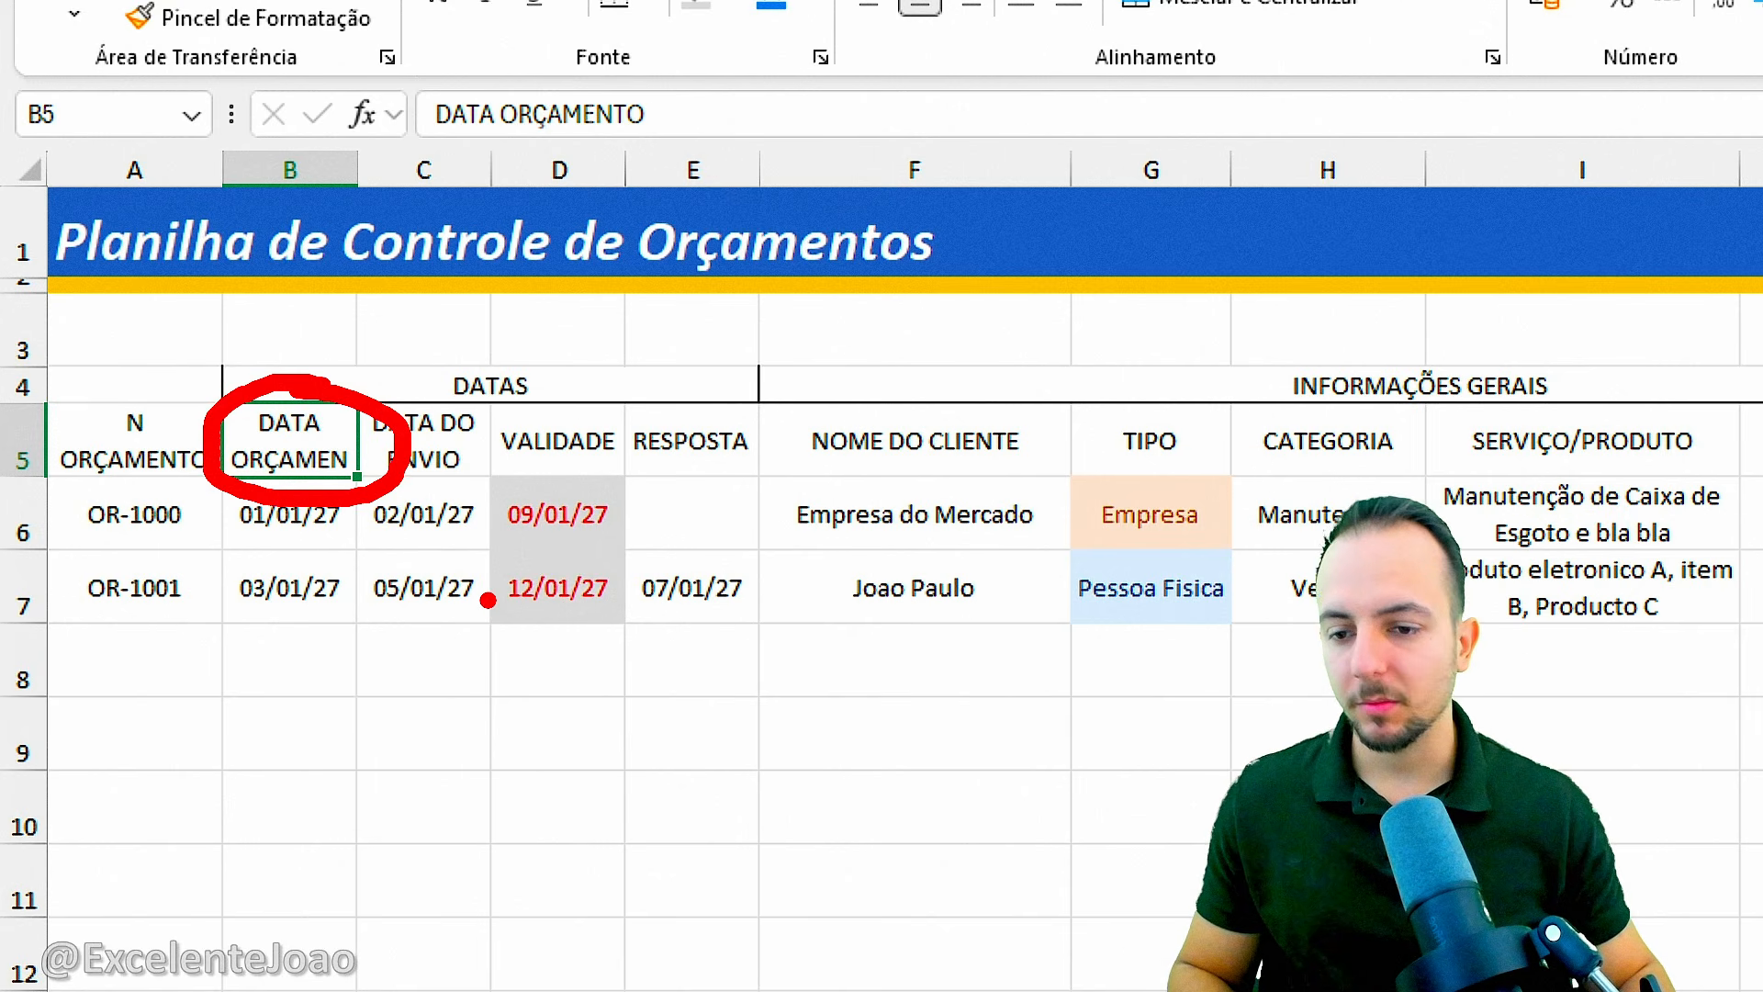
key("Escape")
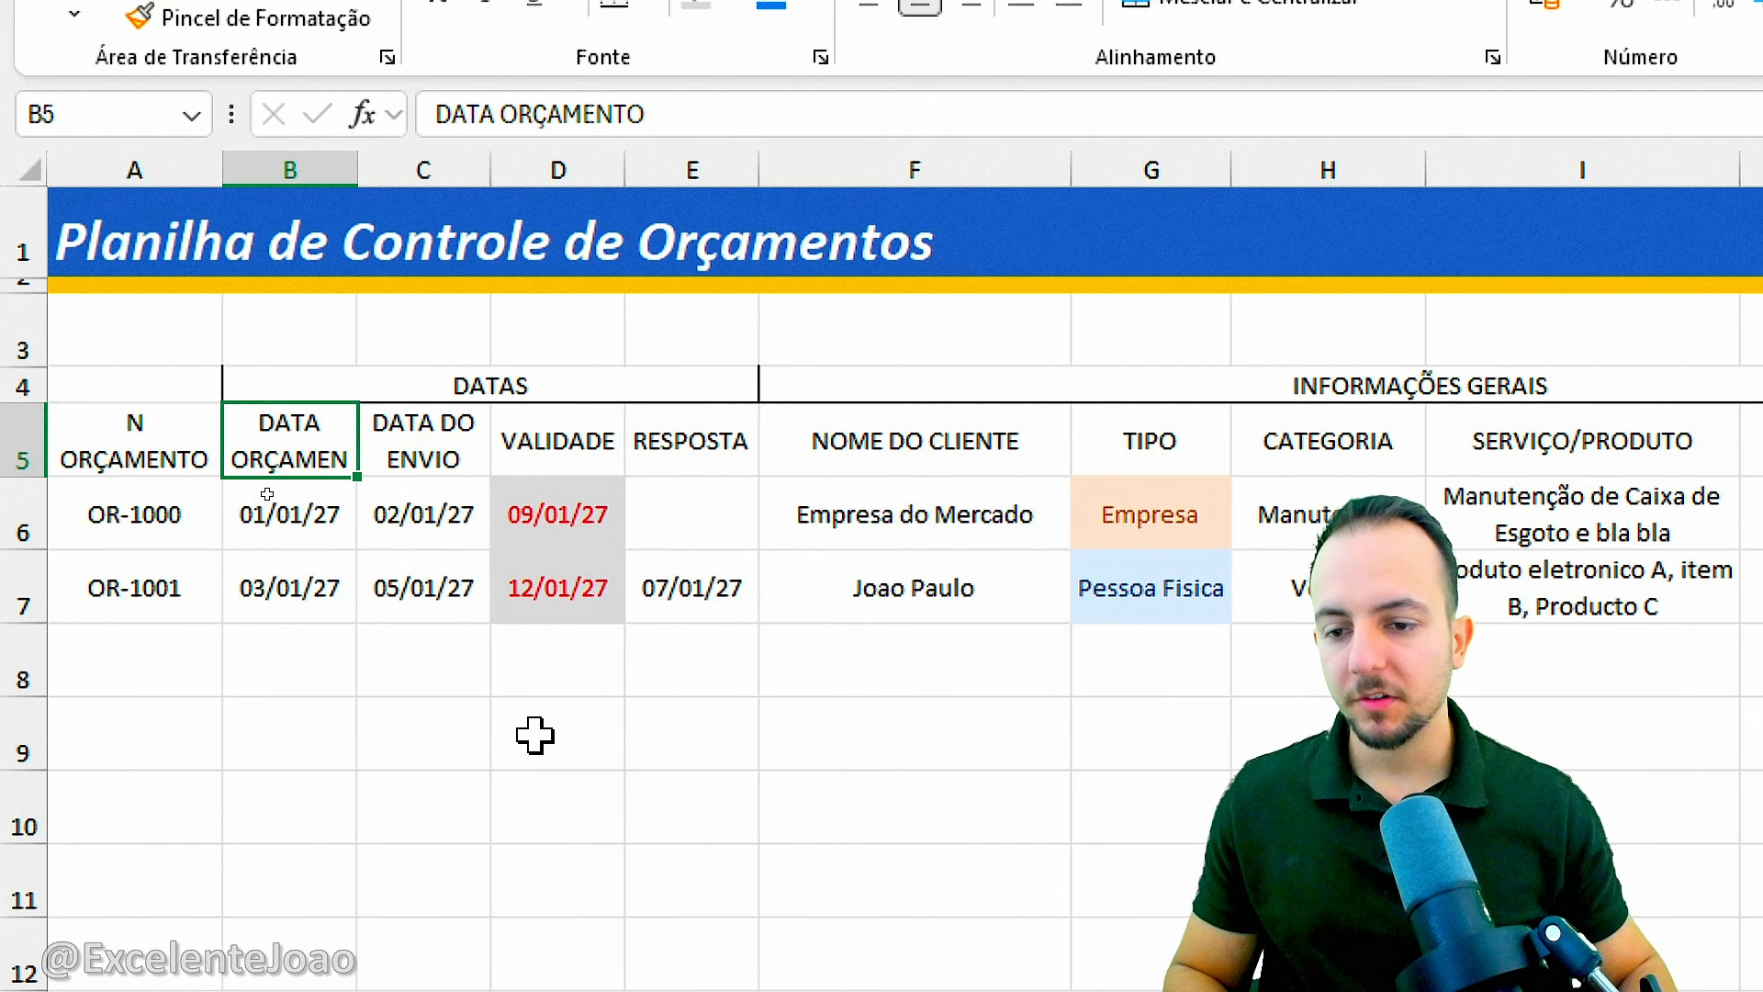
key("F2")
key("BackSpace")
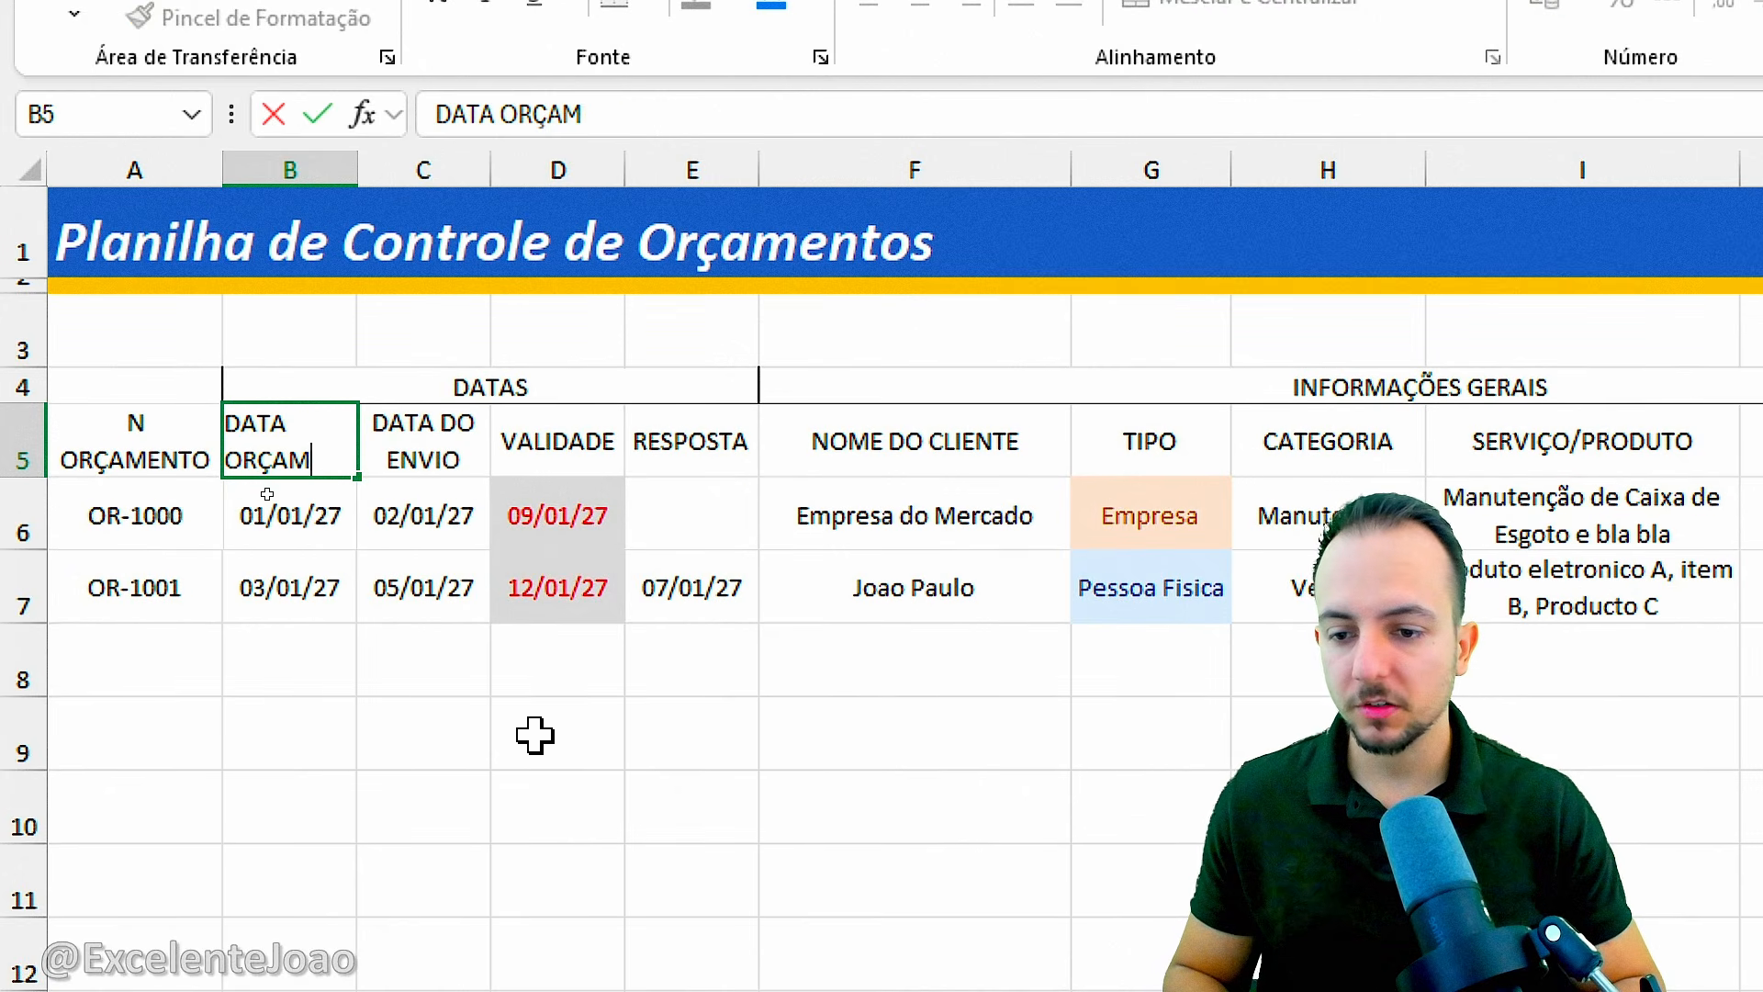
key("BackSpace")
type("M")
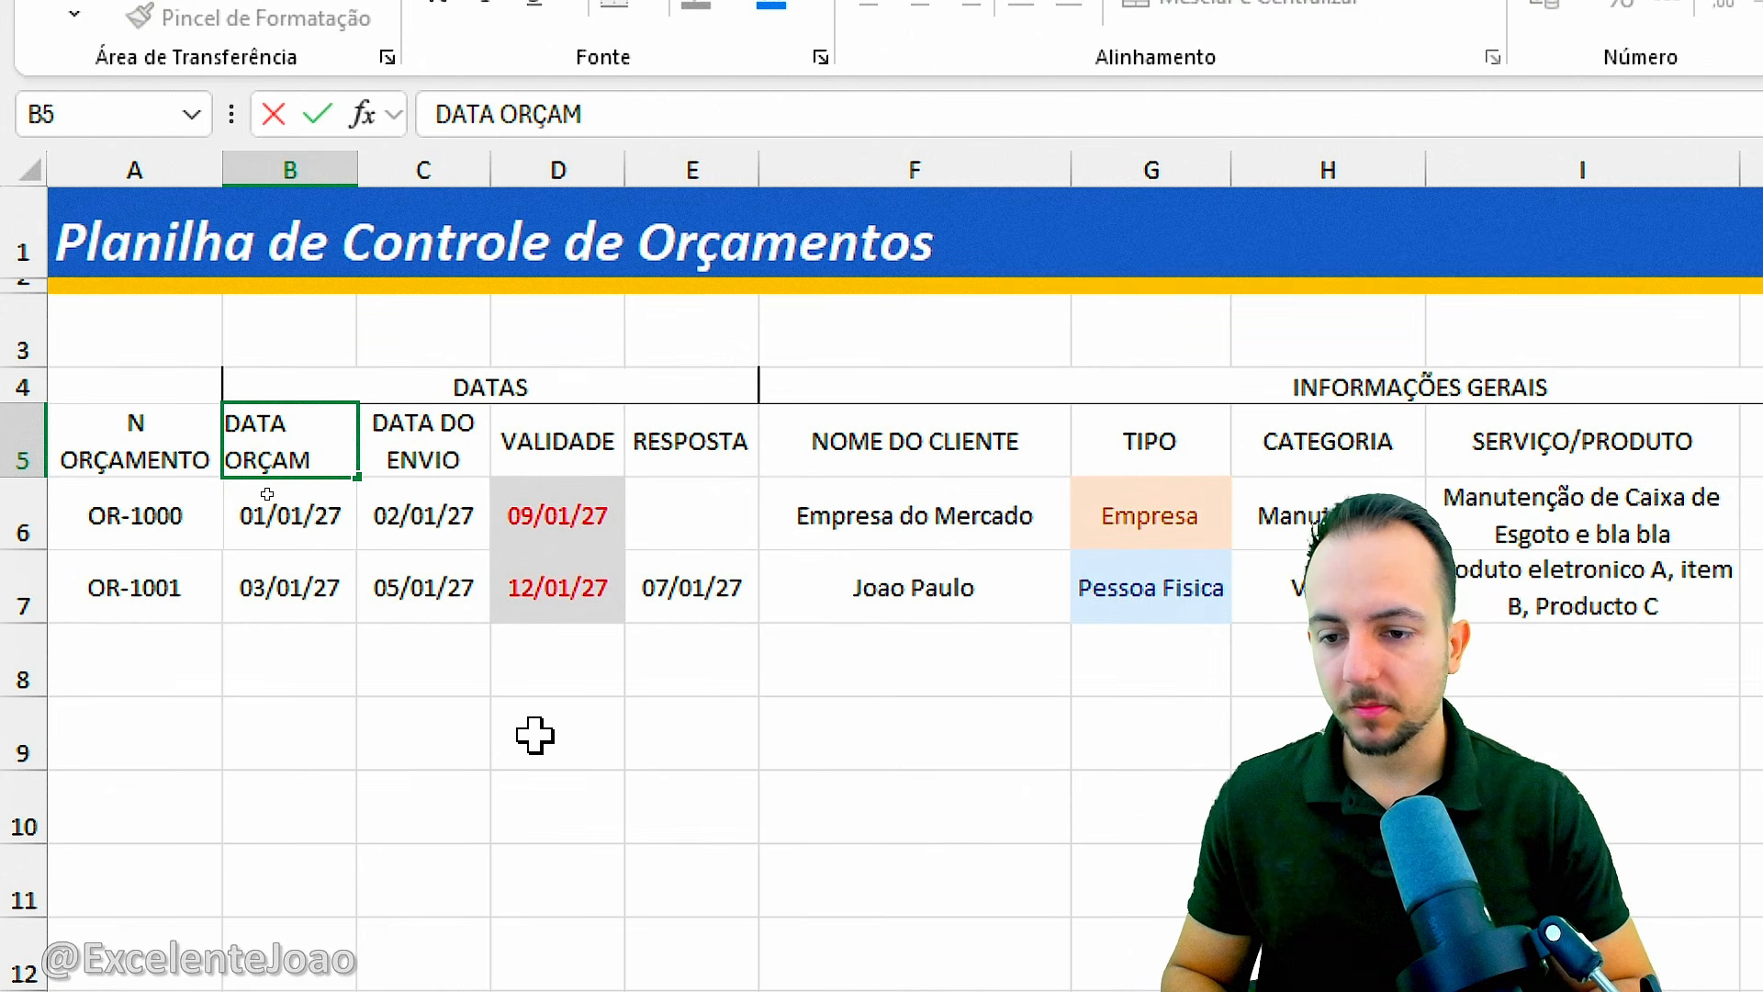
key("Return")
Abbreviate the header in A5 to "N ORÇAM." and narrow column A to fit the shorter text.
key("Up")
key("Left")
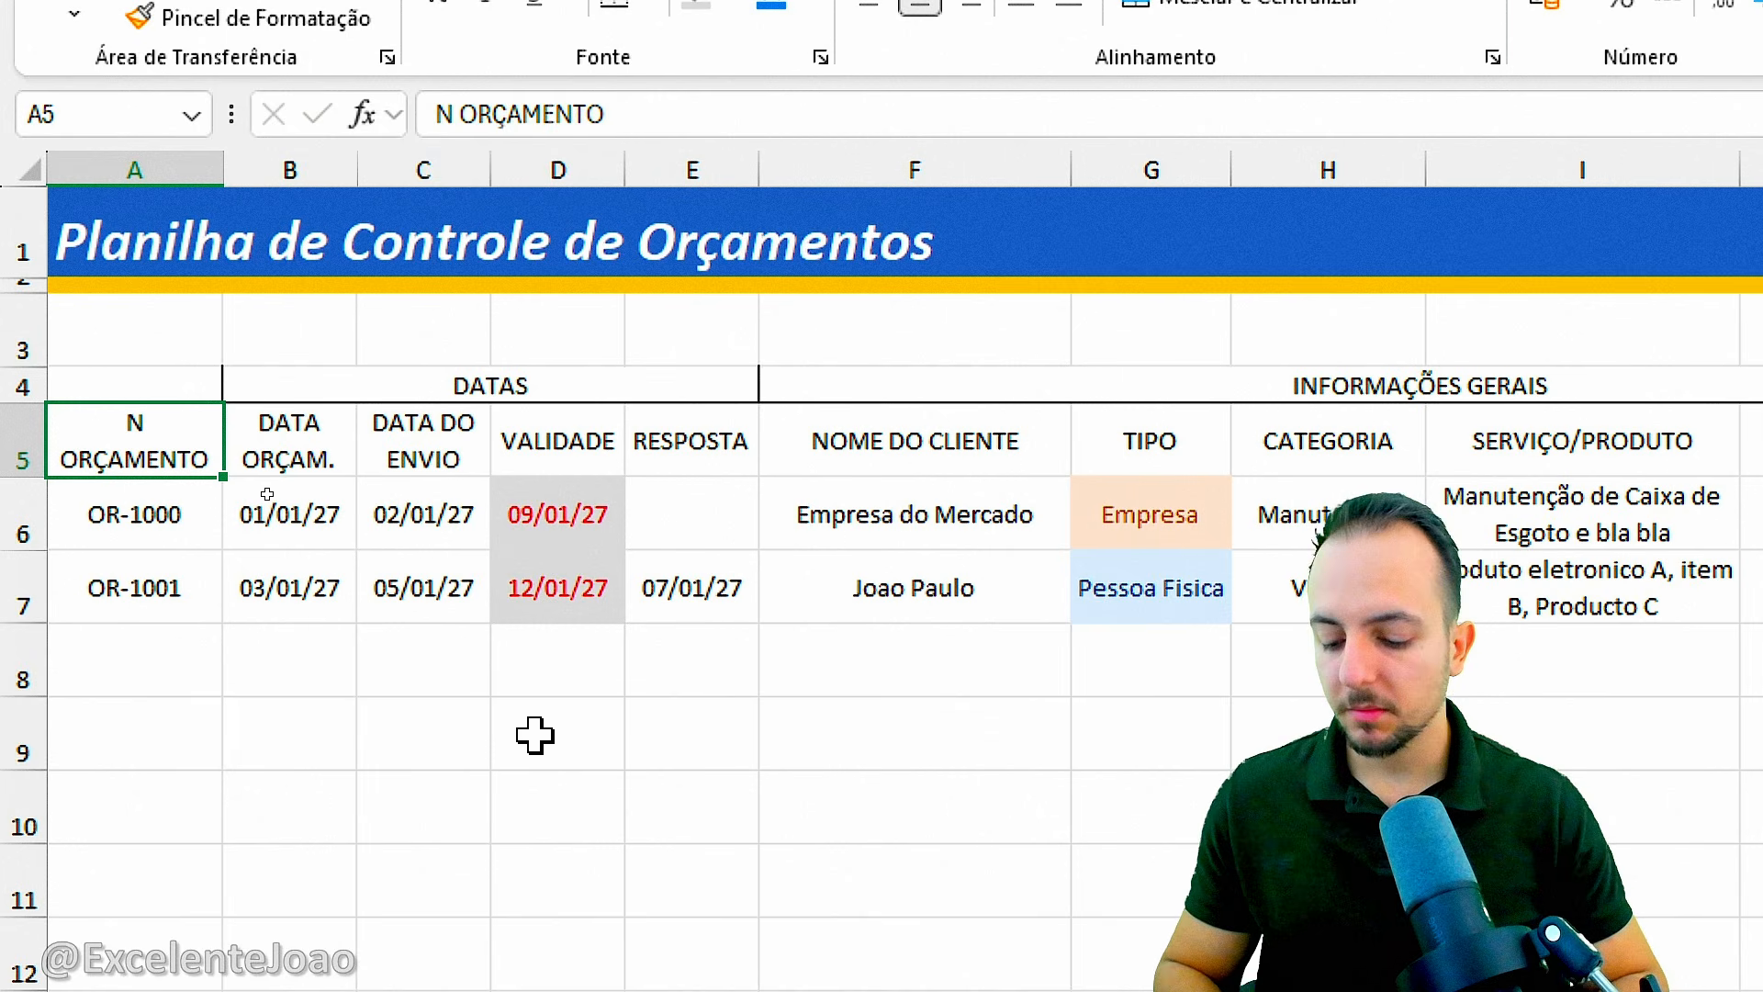
key("F2")
key("BackSpace")
type(".")
key("Return")
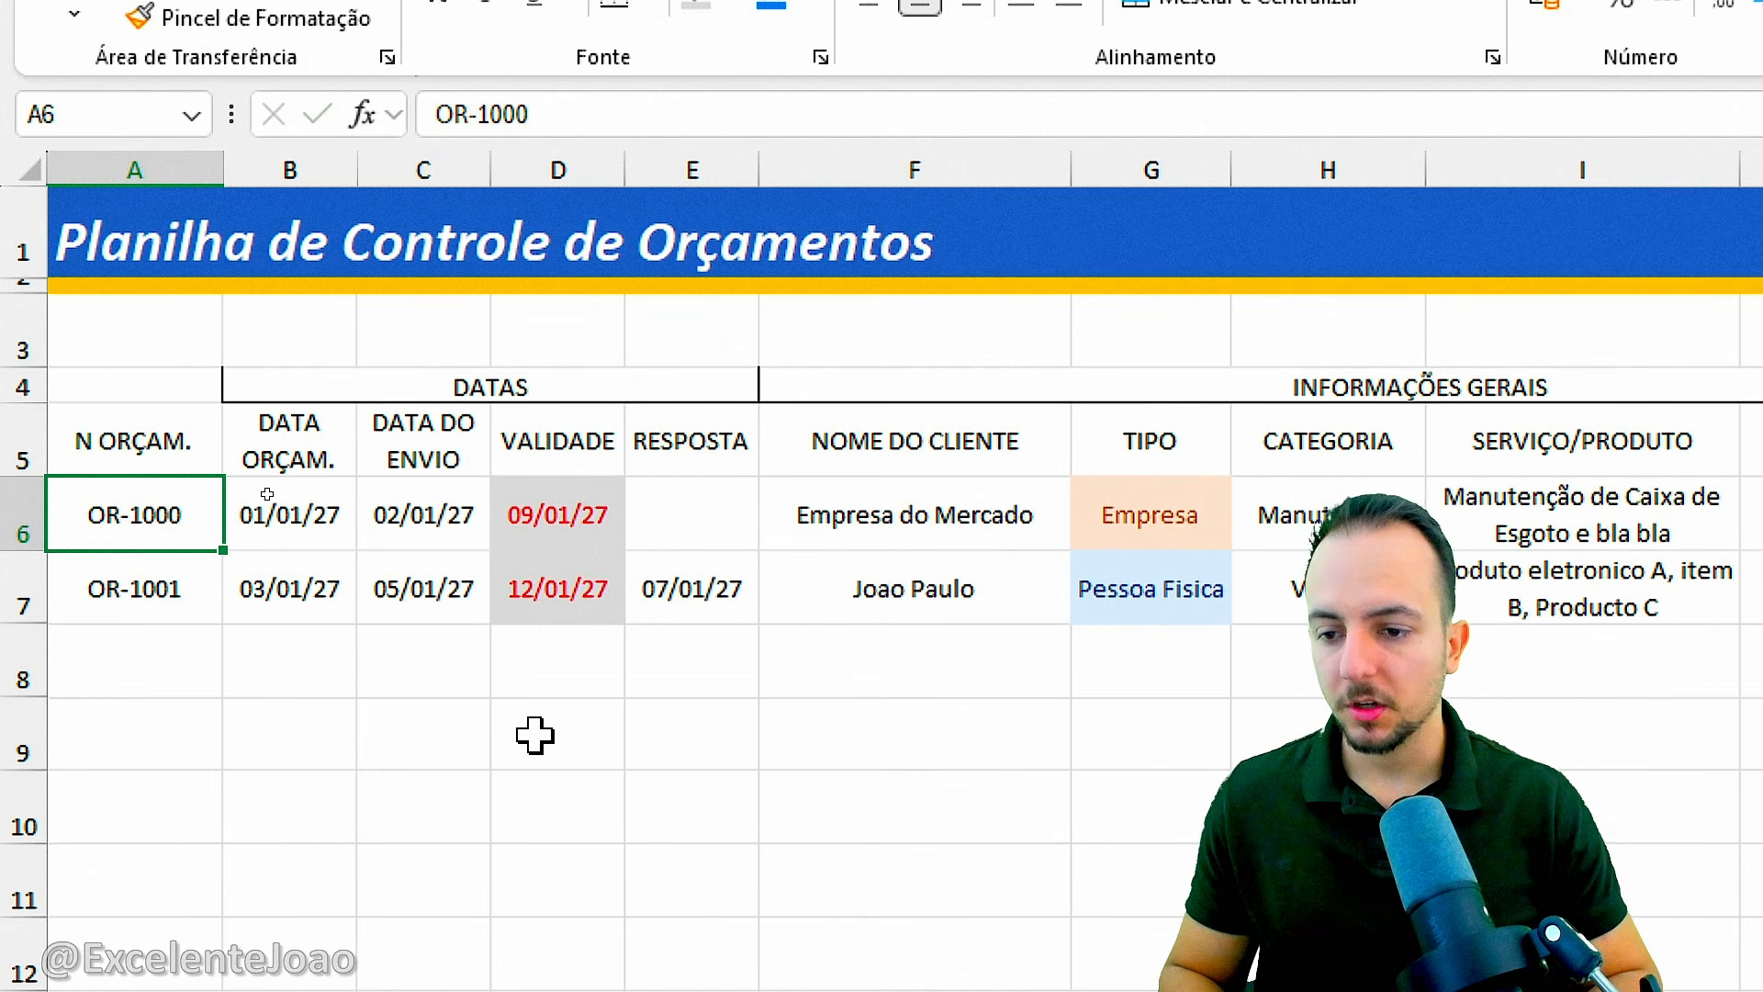
left_click_drag(224, 169, 189, 168)
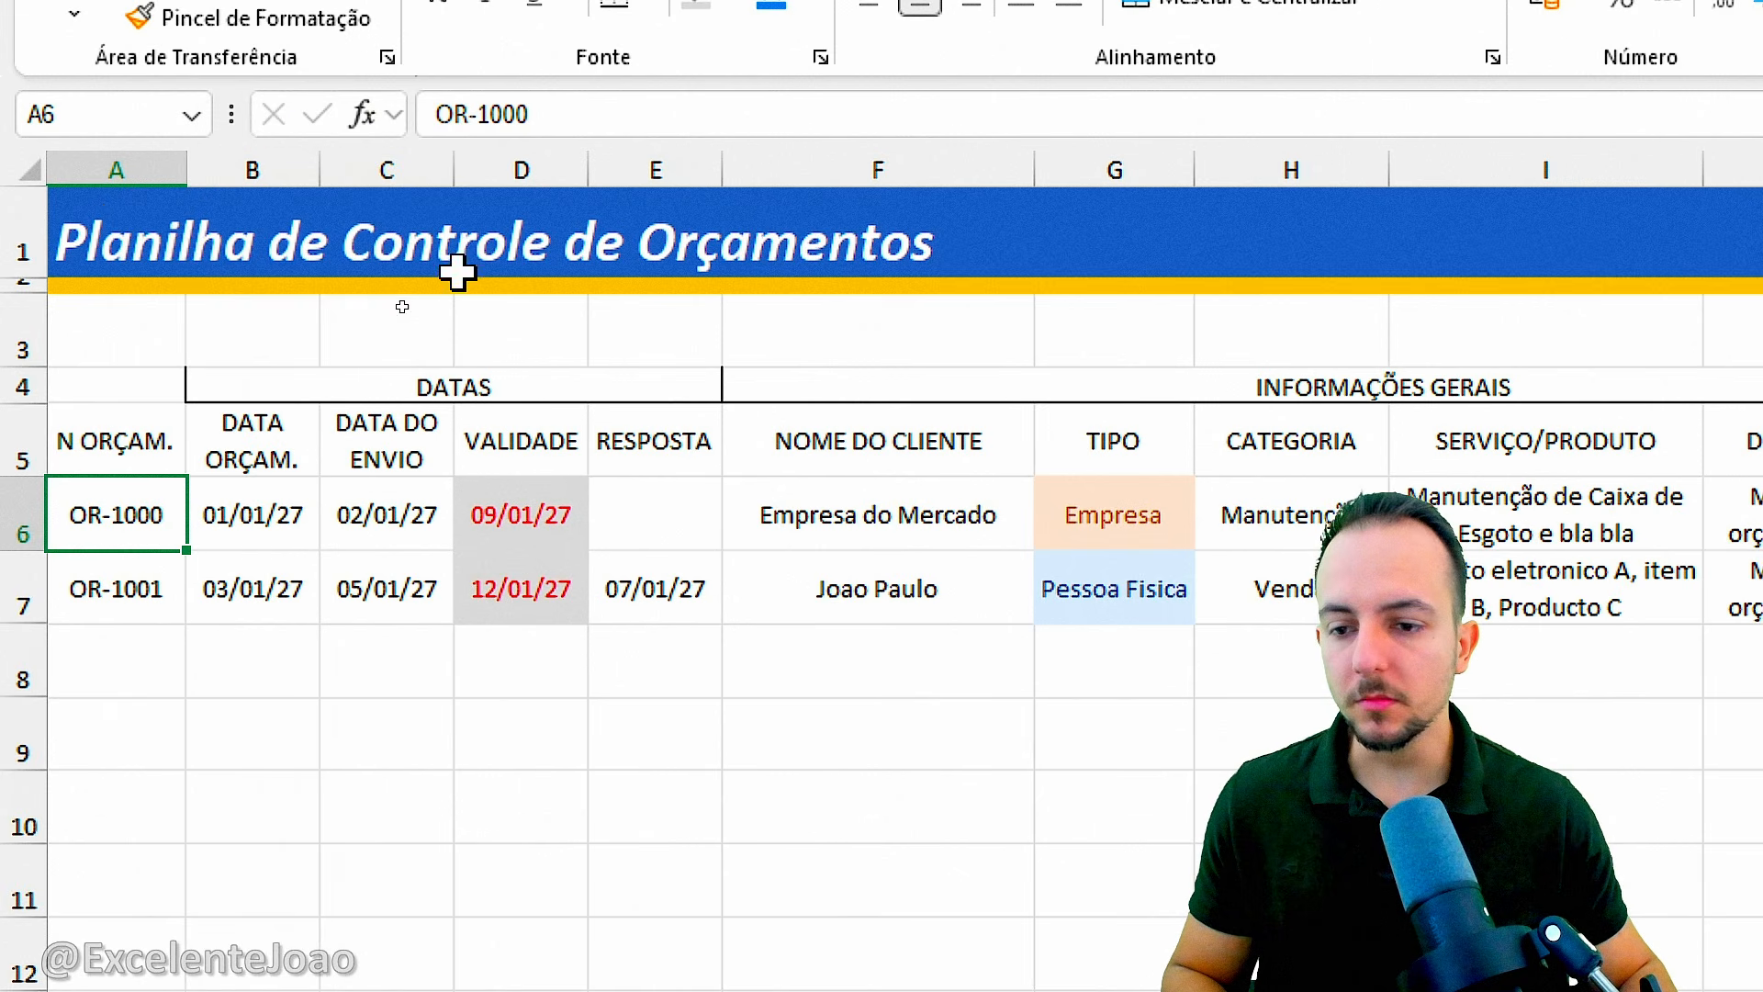
Narrow the NOME DO CLIENTE column, the value columns K to O to one equal width, and the OBSERVAÇÕES column.
left_click(982, 443)
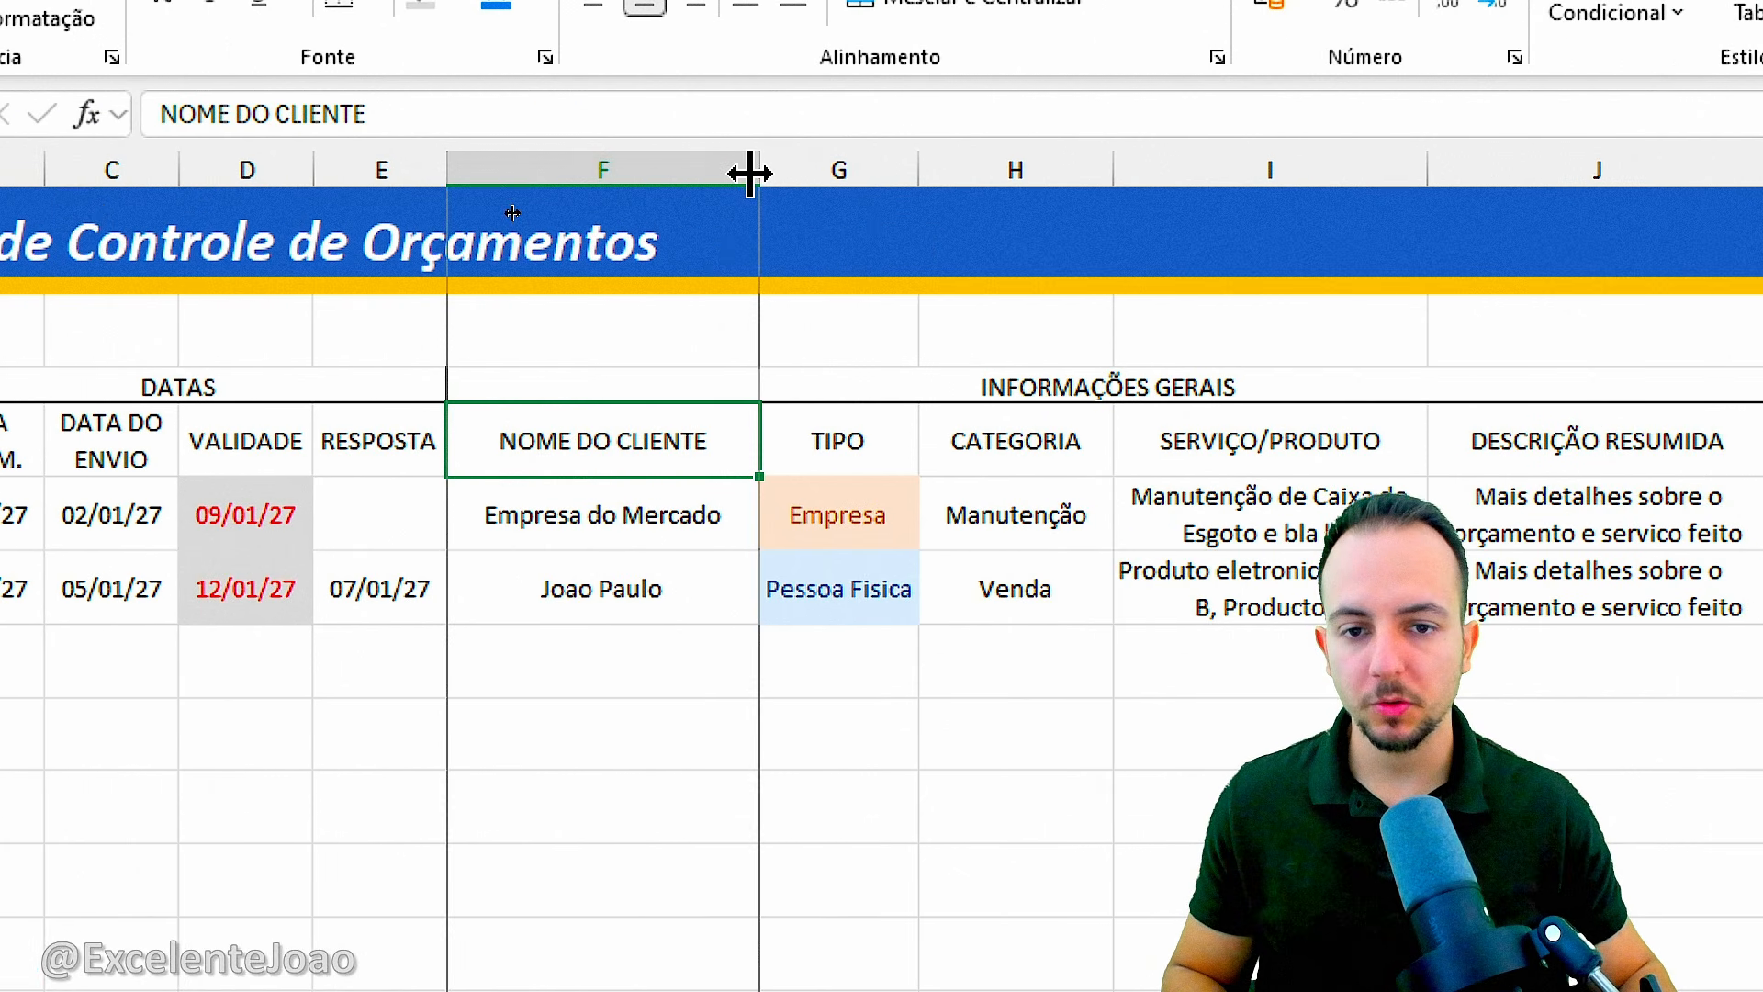
left_click_drag(1024, 169, 994, 177)
mouse_move(731, 176)
left_mouse_down()
mouse_move(681, 180)
mouse_move(697, 177)
left_mouse_up()
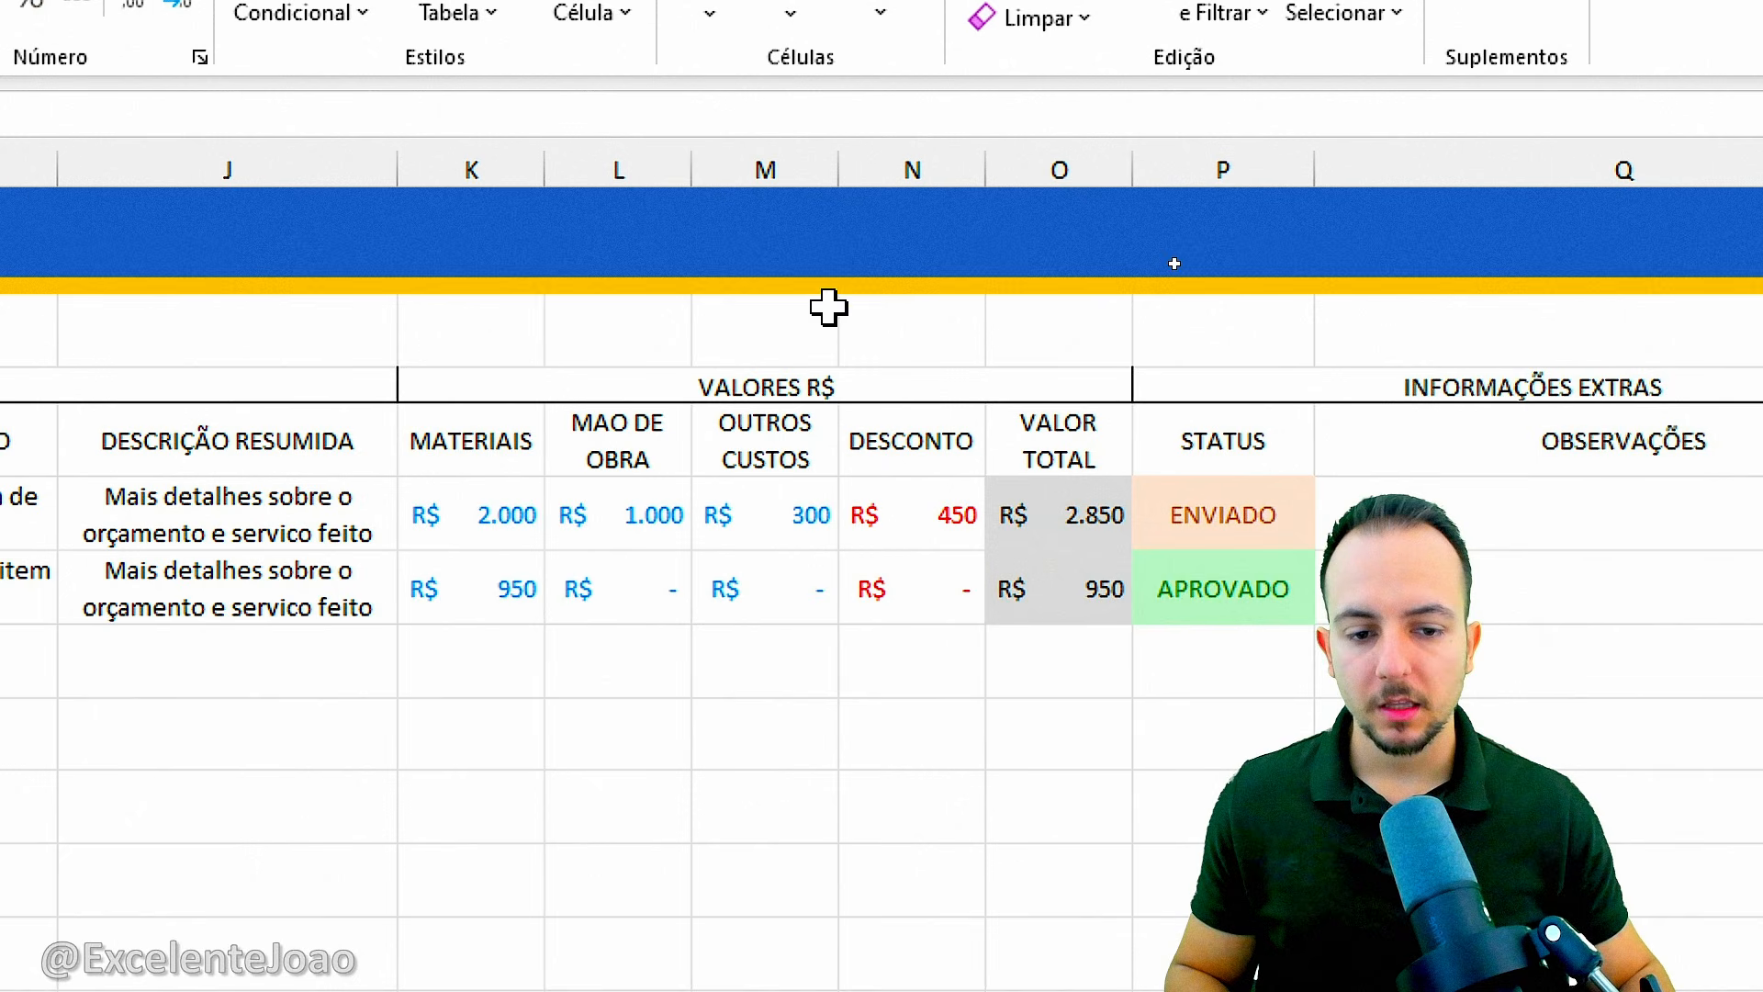
left_click_drag(520, 169, 947, 166)
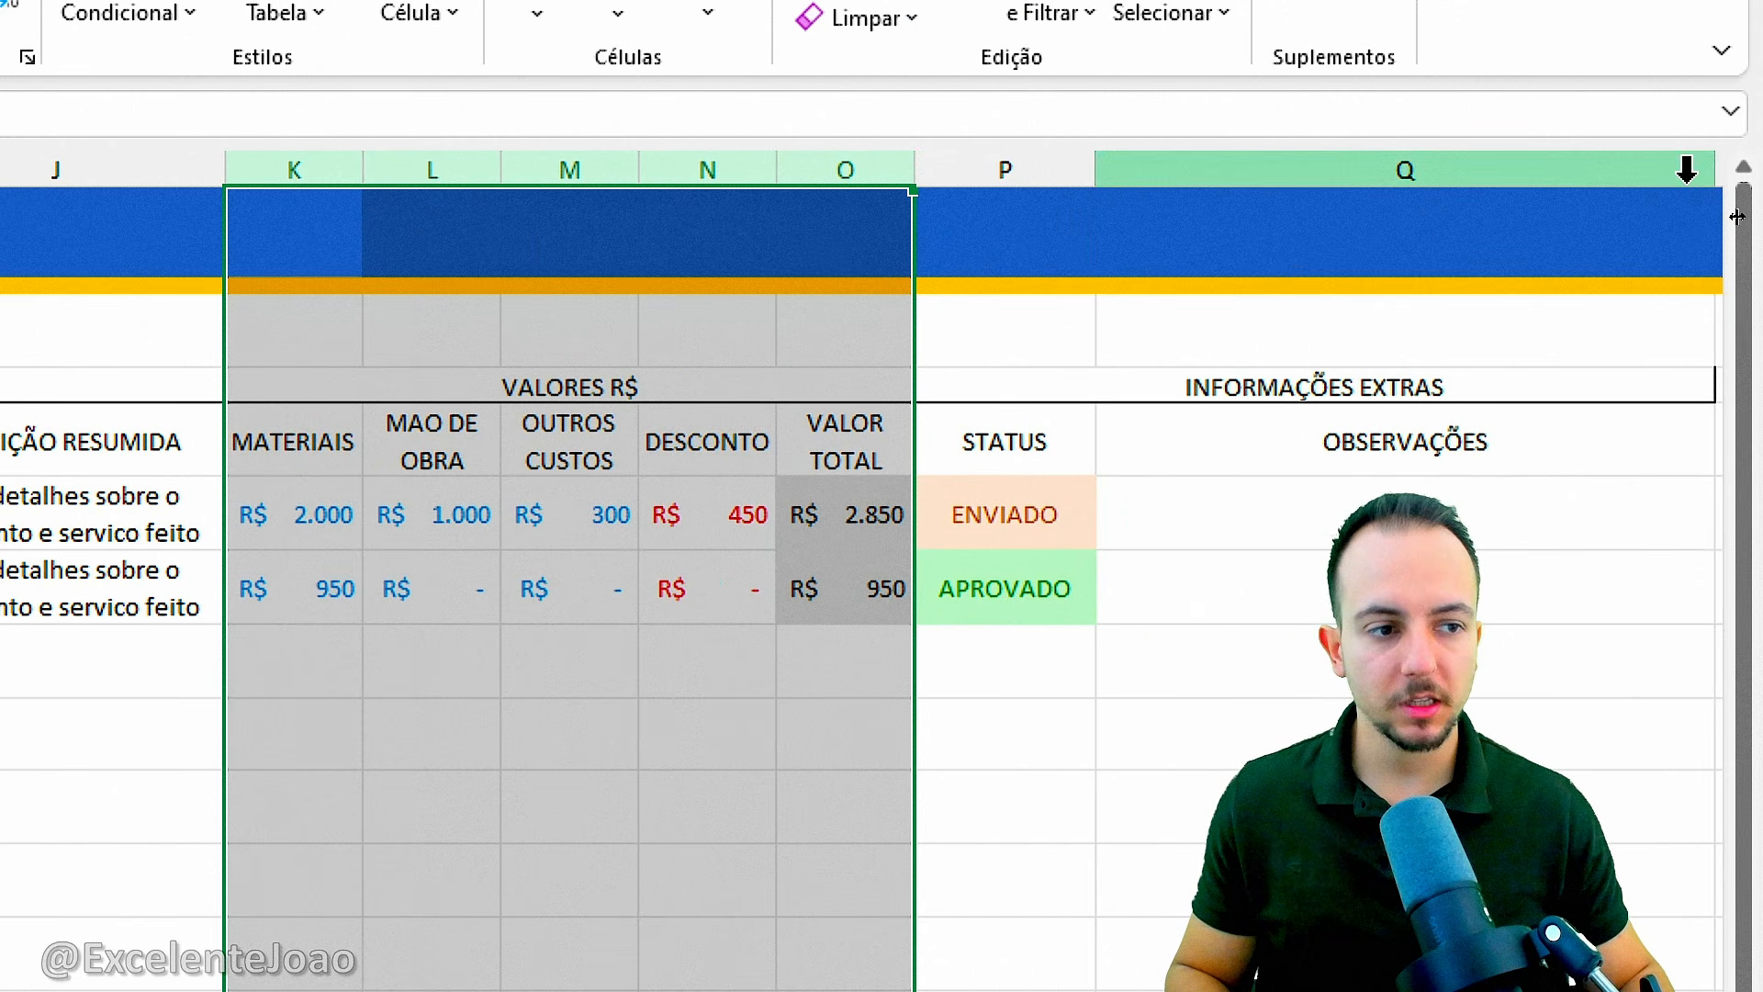
left_click_drag(1714, 170, 1552, 191)
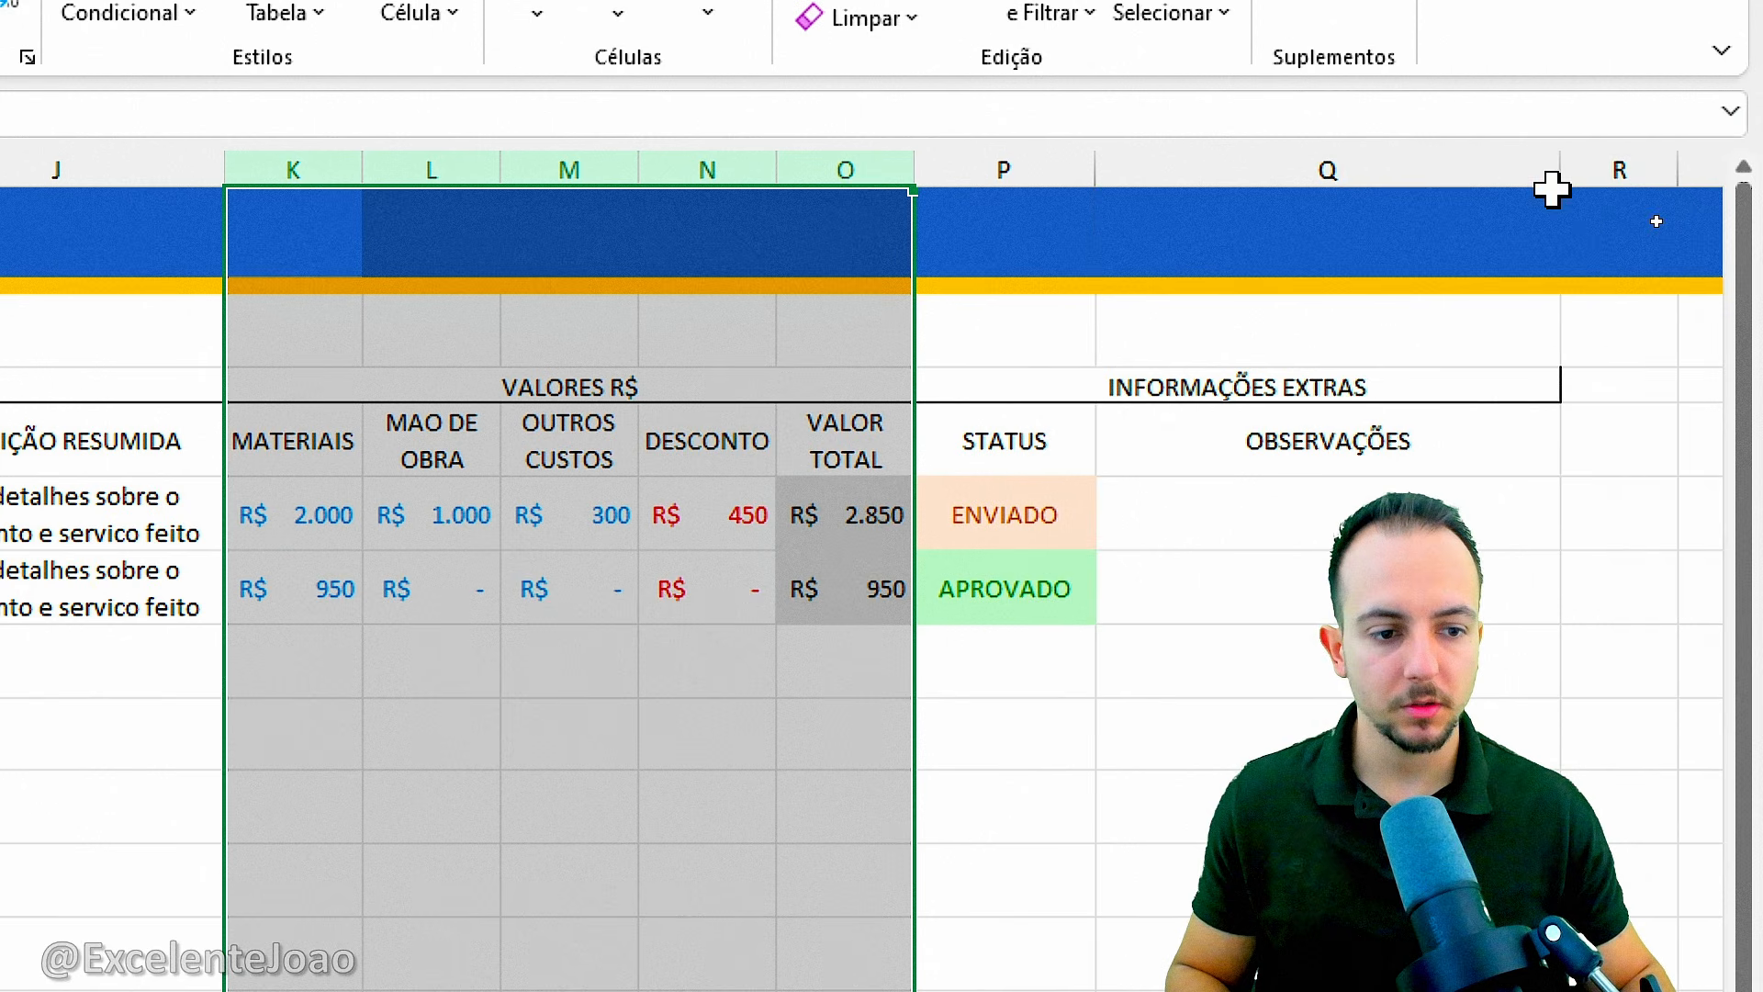
left_click(1102, 729)
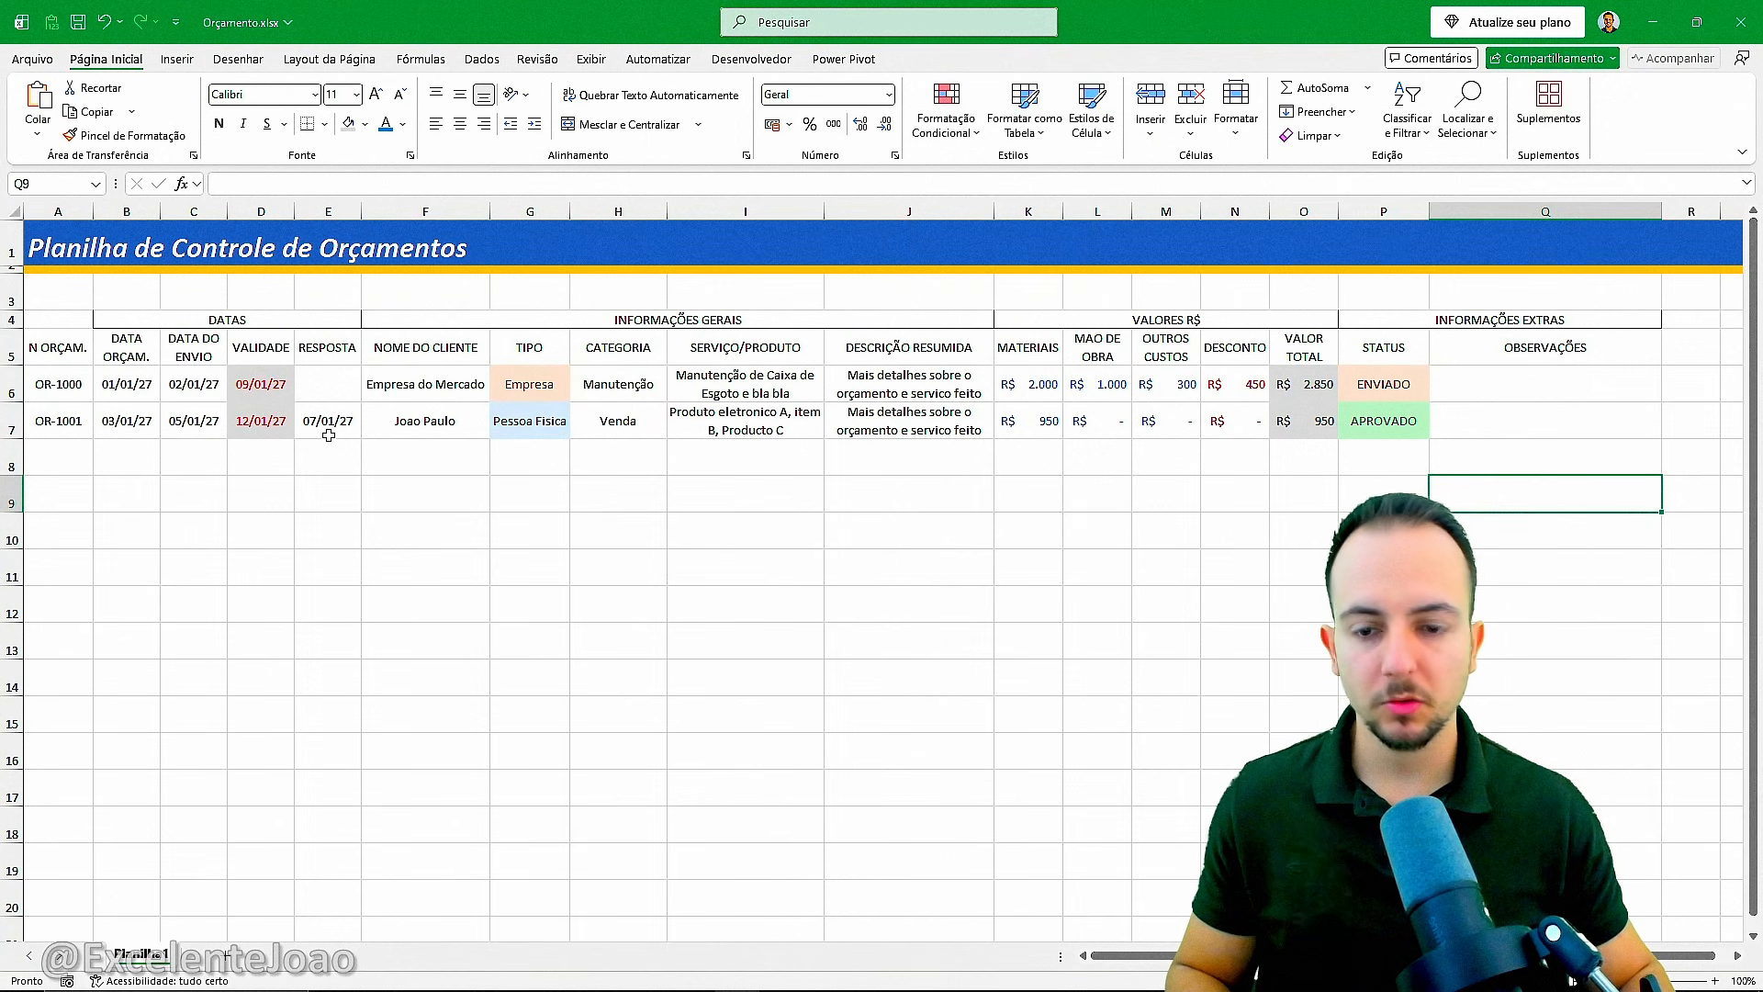
Apply all borders to the headers and records in A5:Q7.
left_click(79, 317)
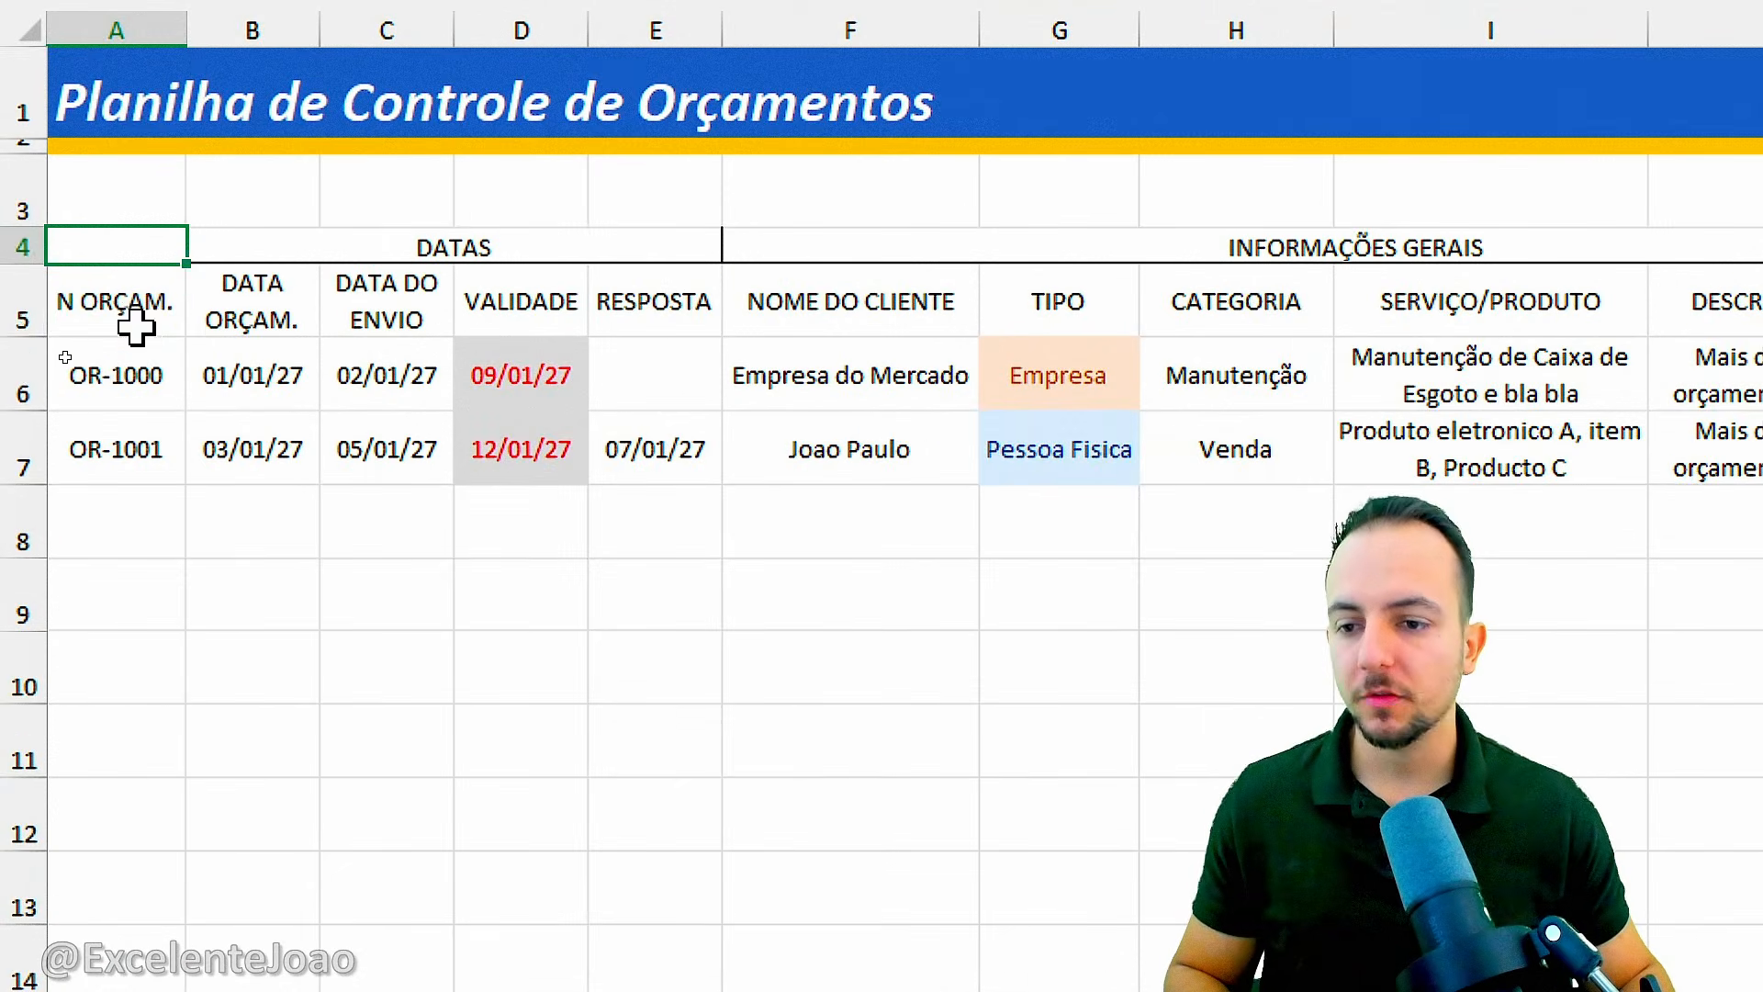
left_click_drag(66, 360, 697, 416)
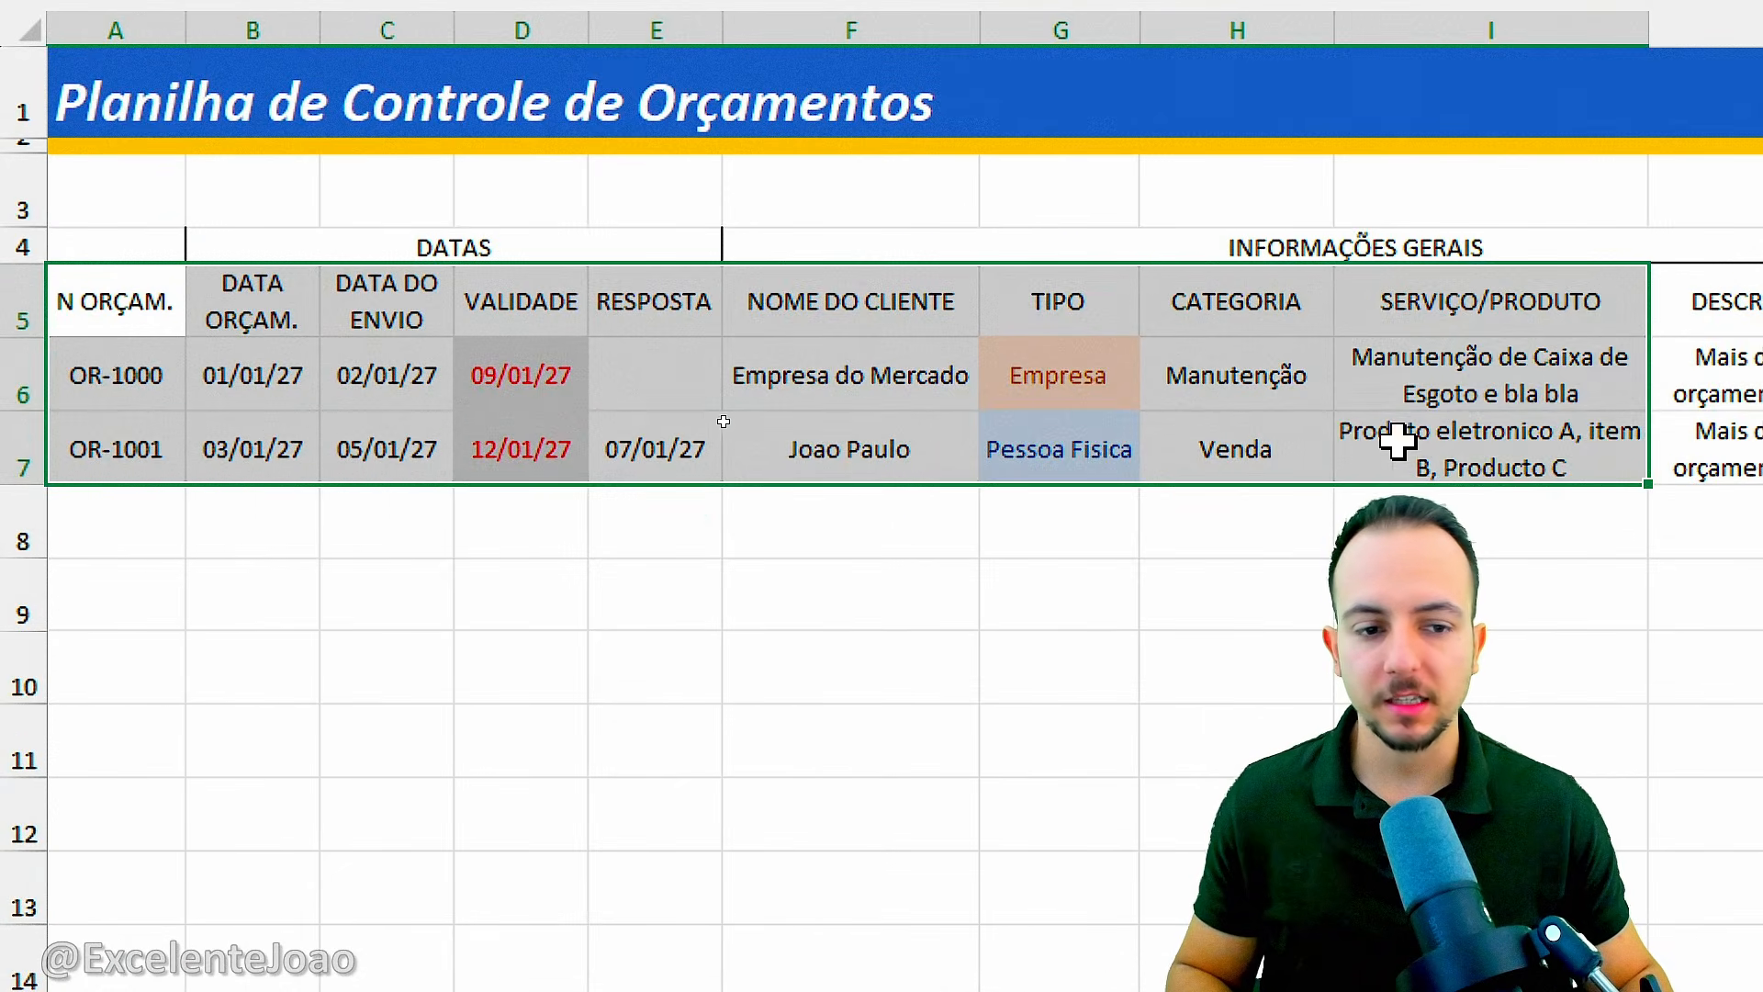
left_click_drag(1397, 441, 1762, 450)
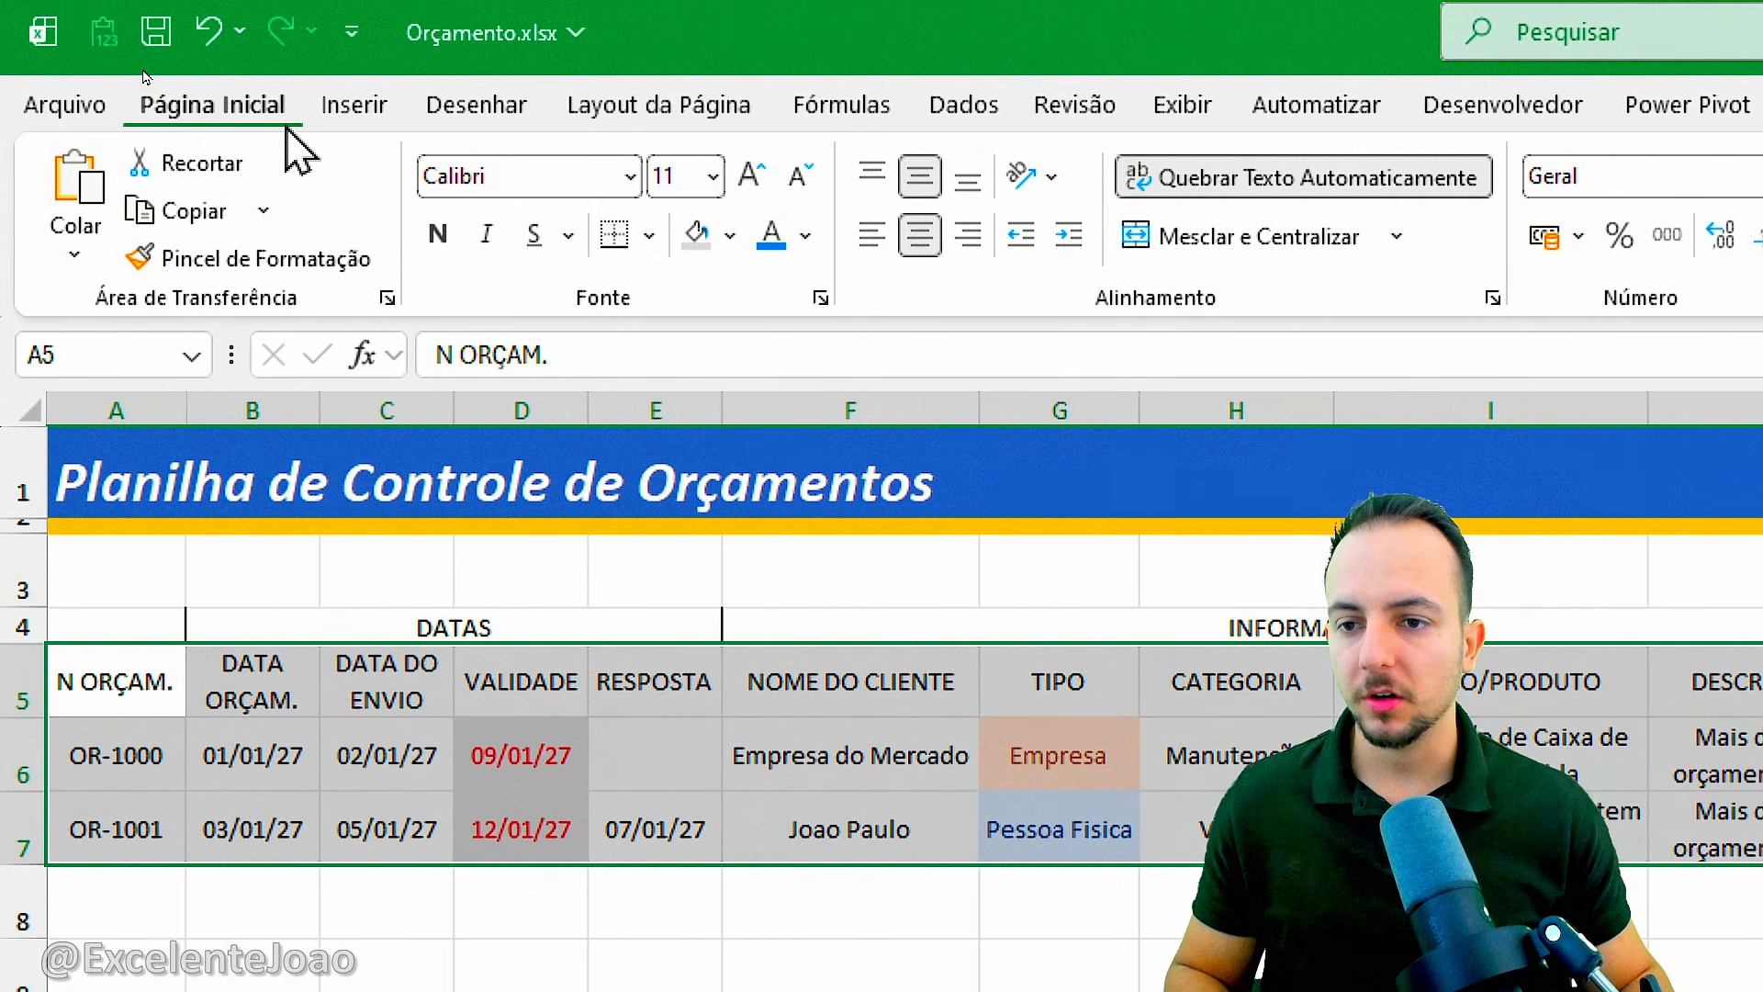
left_click(649, 240)
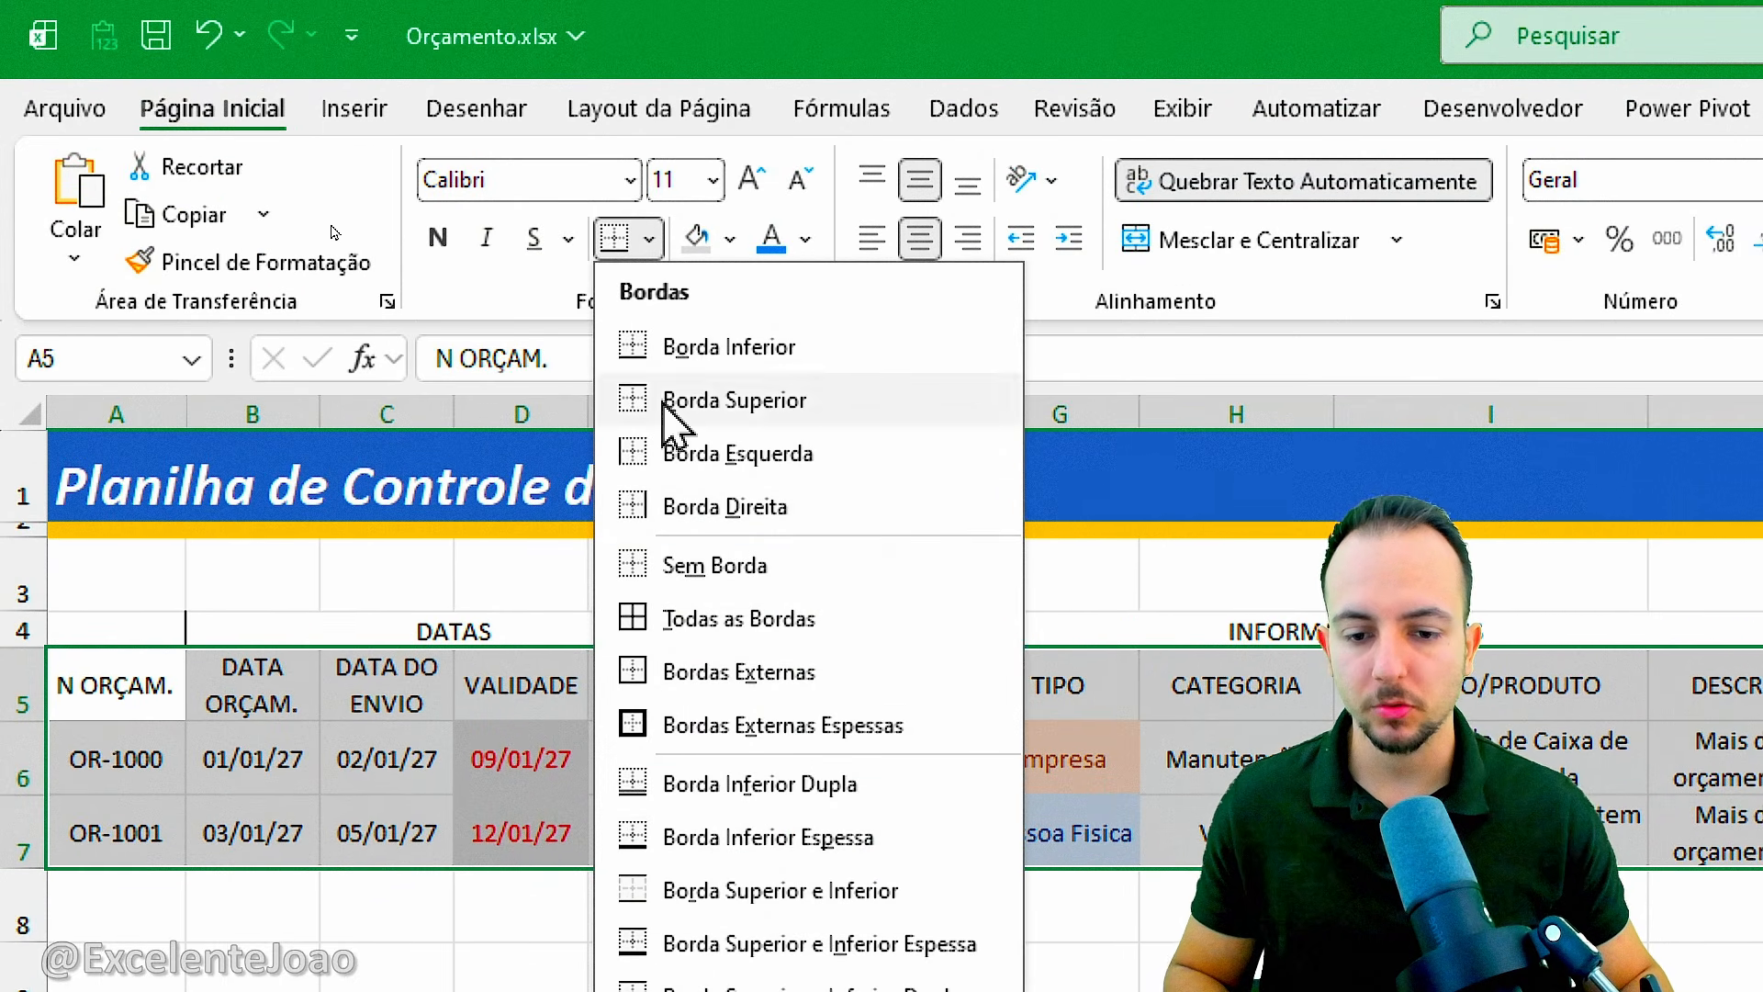
left_click(713, 633)
left_click(436, 574)
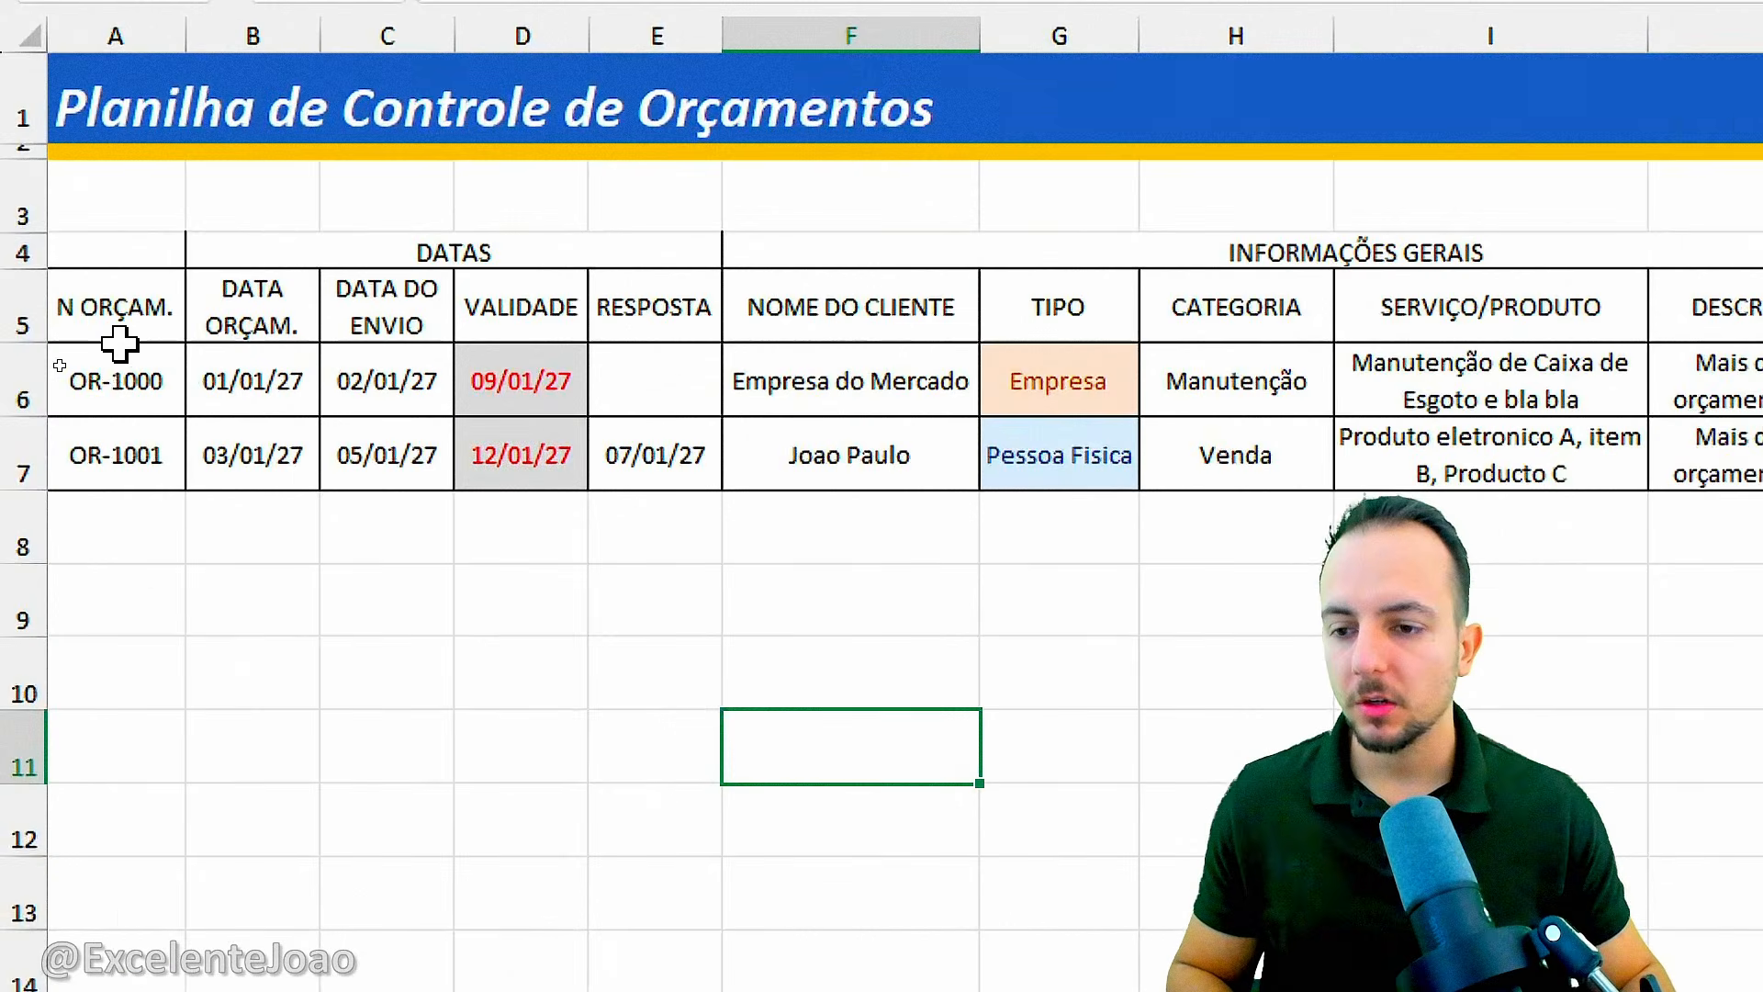
left_click_drag(59, 353, 193, 384)
left_click_drag(505, 213, 540, 185)
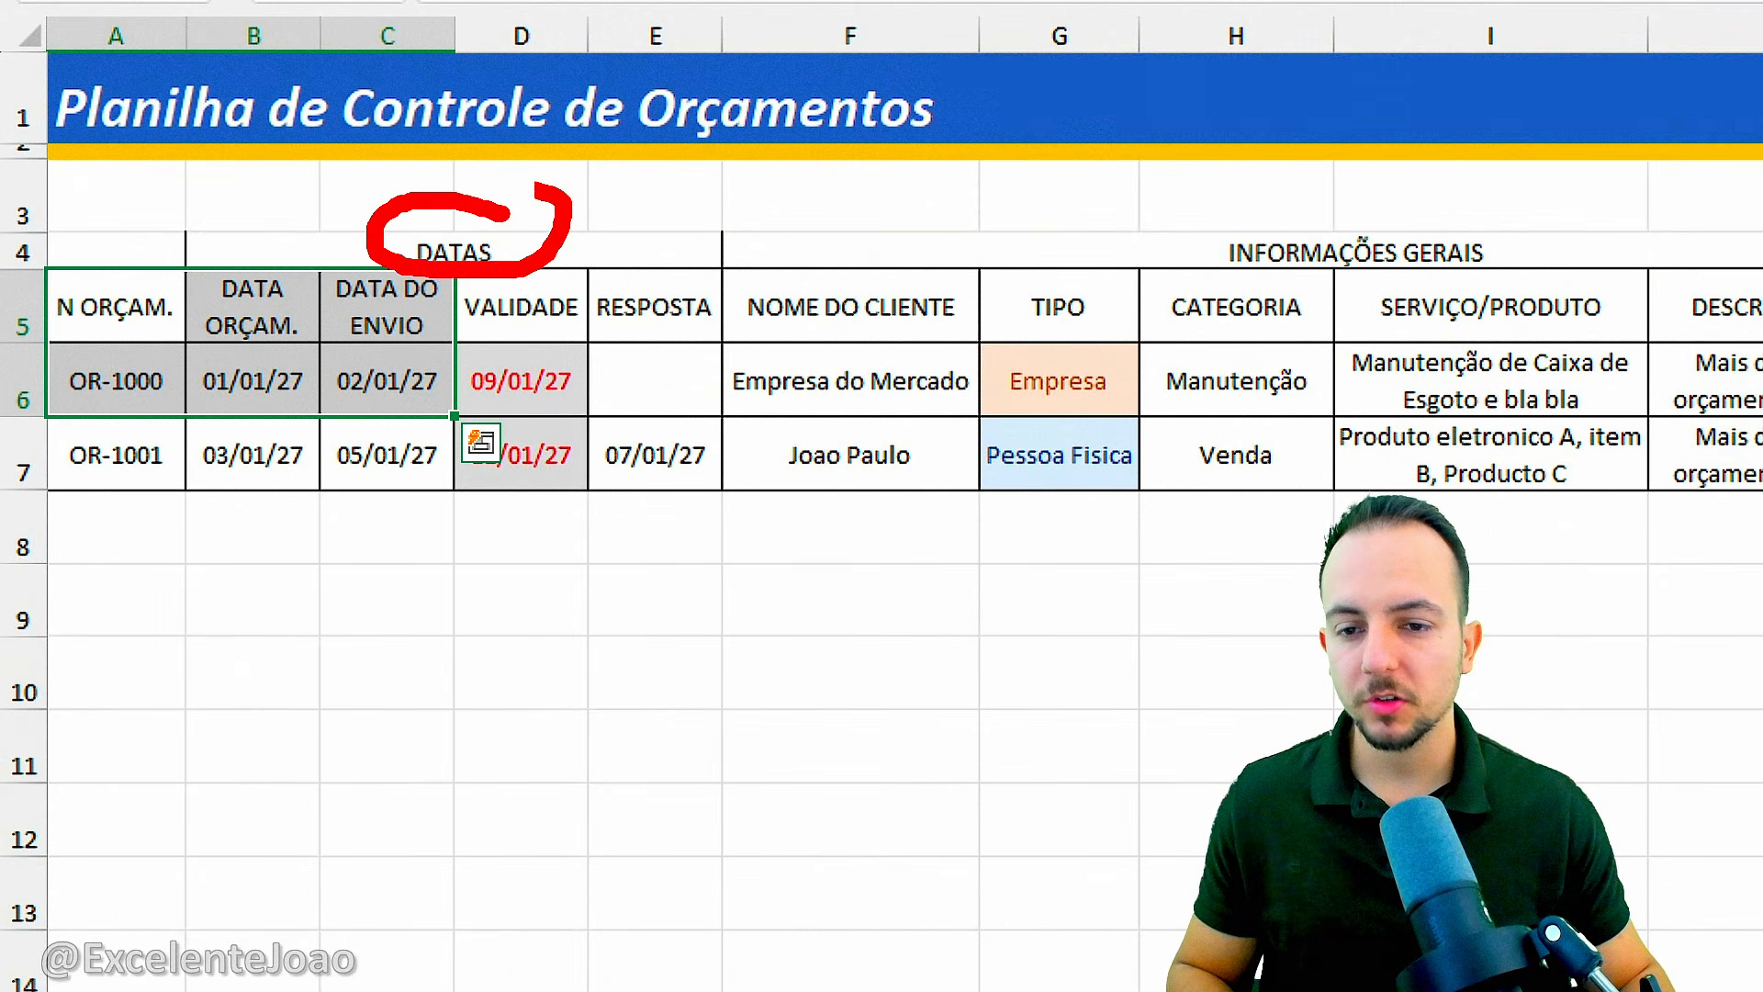
left_click_drag(1323, 208, 1271, 185)
key("Escape")
Convert the range A5:Q7 into a table that uses its first row as headers.
left_click_drag(161, 314, 735, 441)
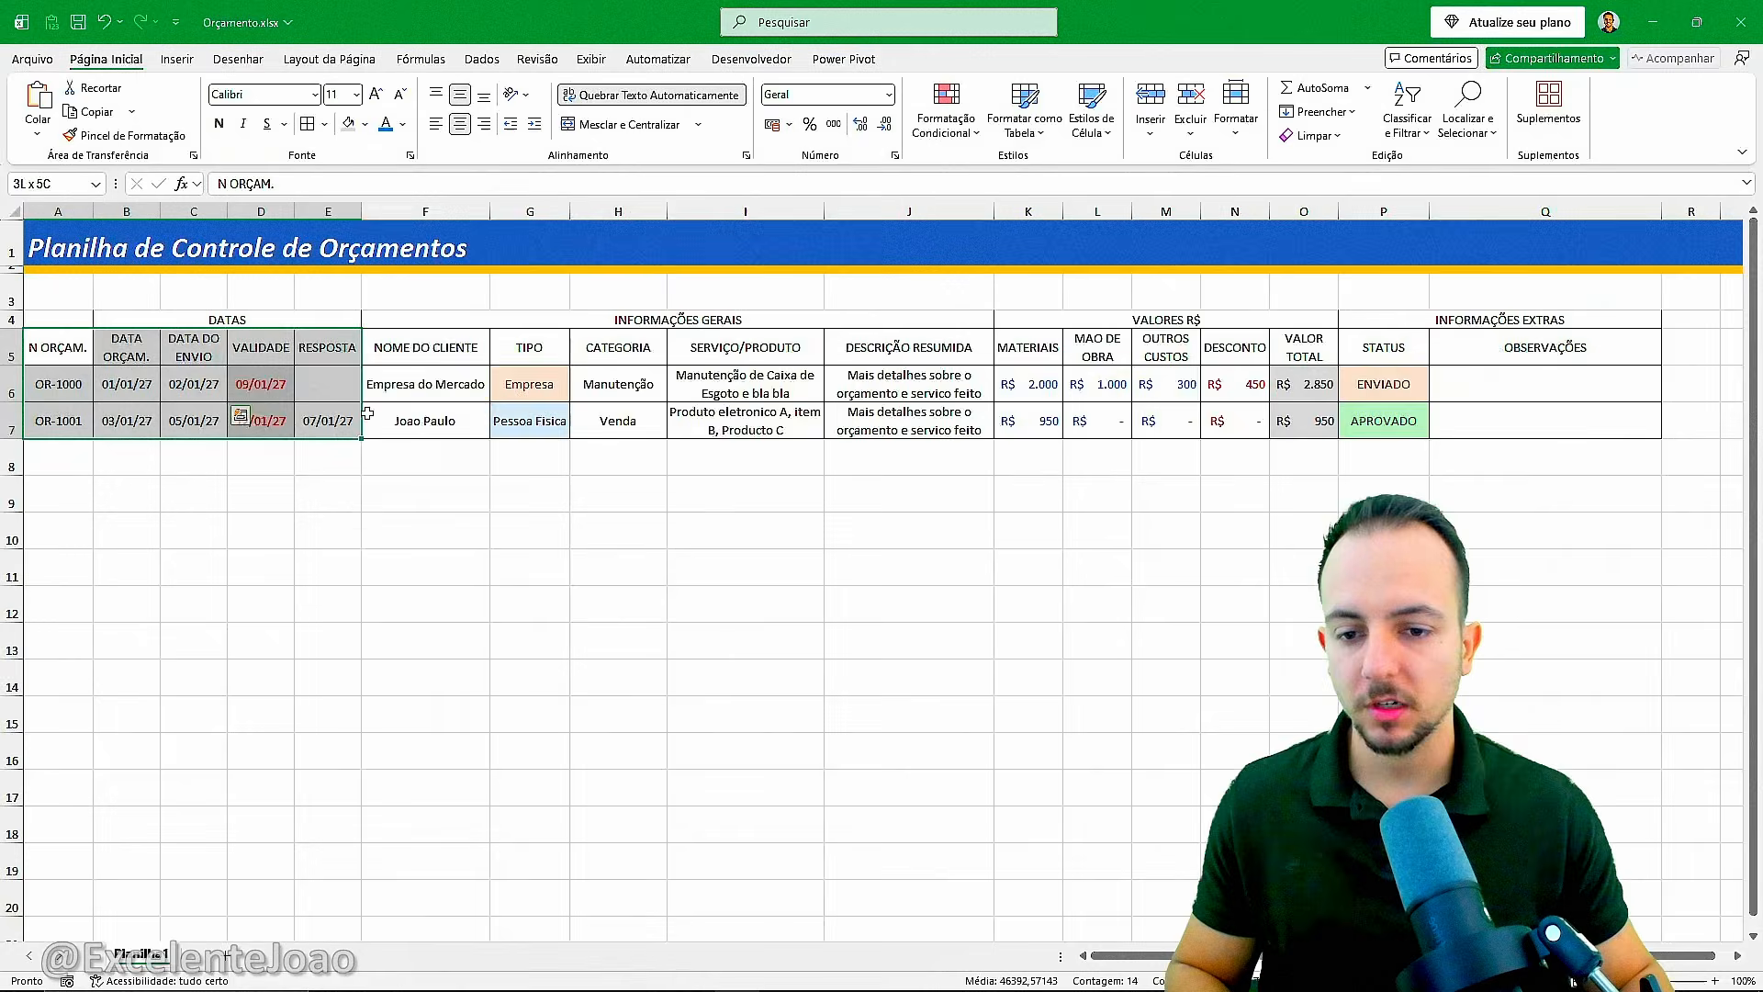
left_click_drag(368, 414, 1458, 424)
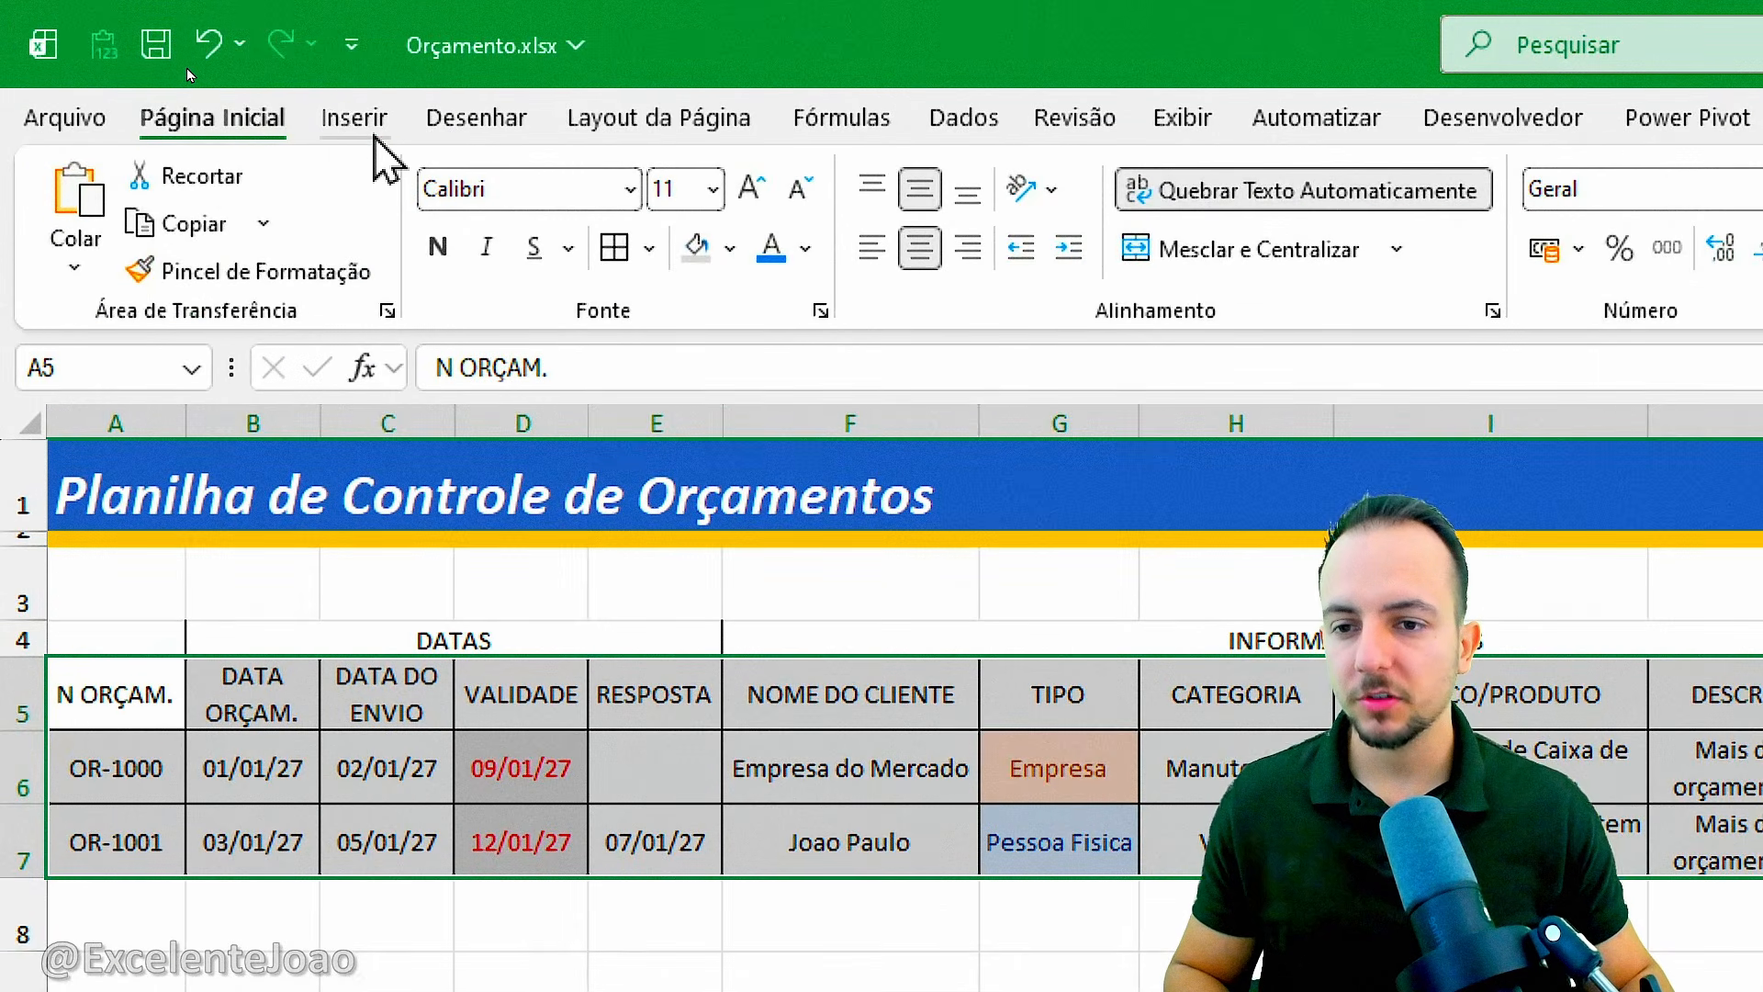
left_click(184, 64)
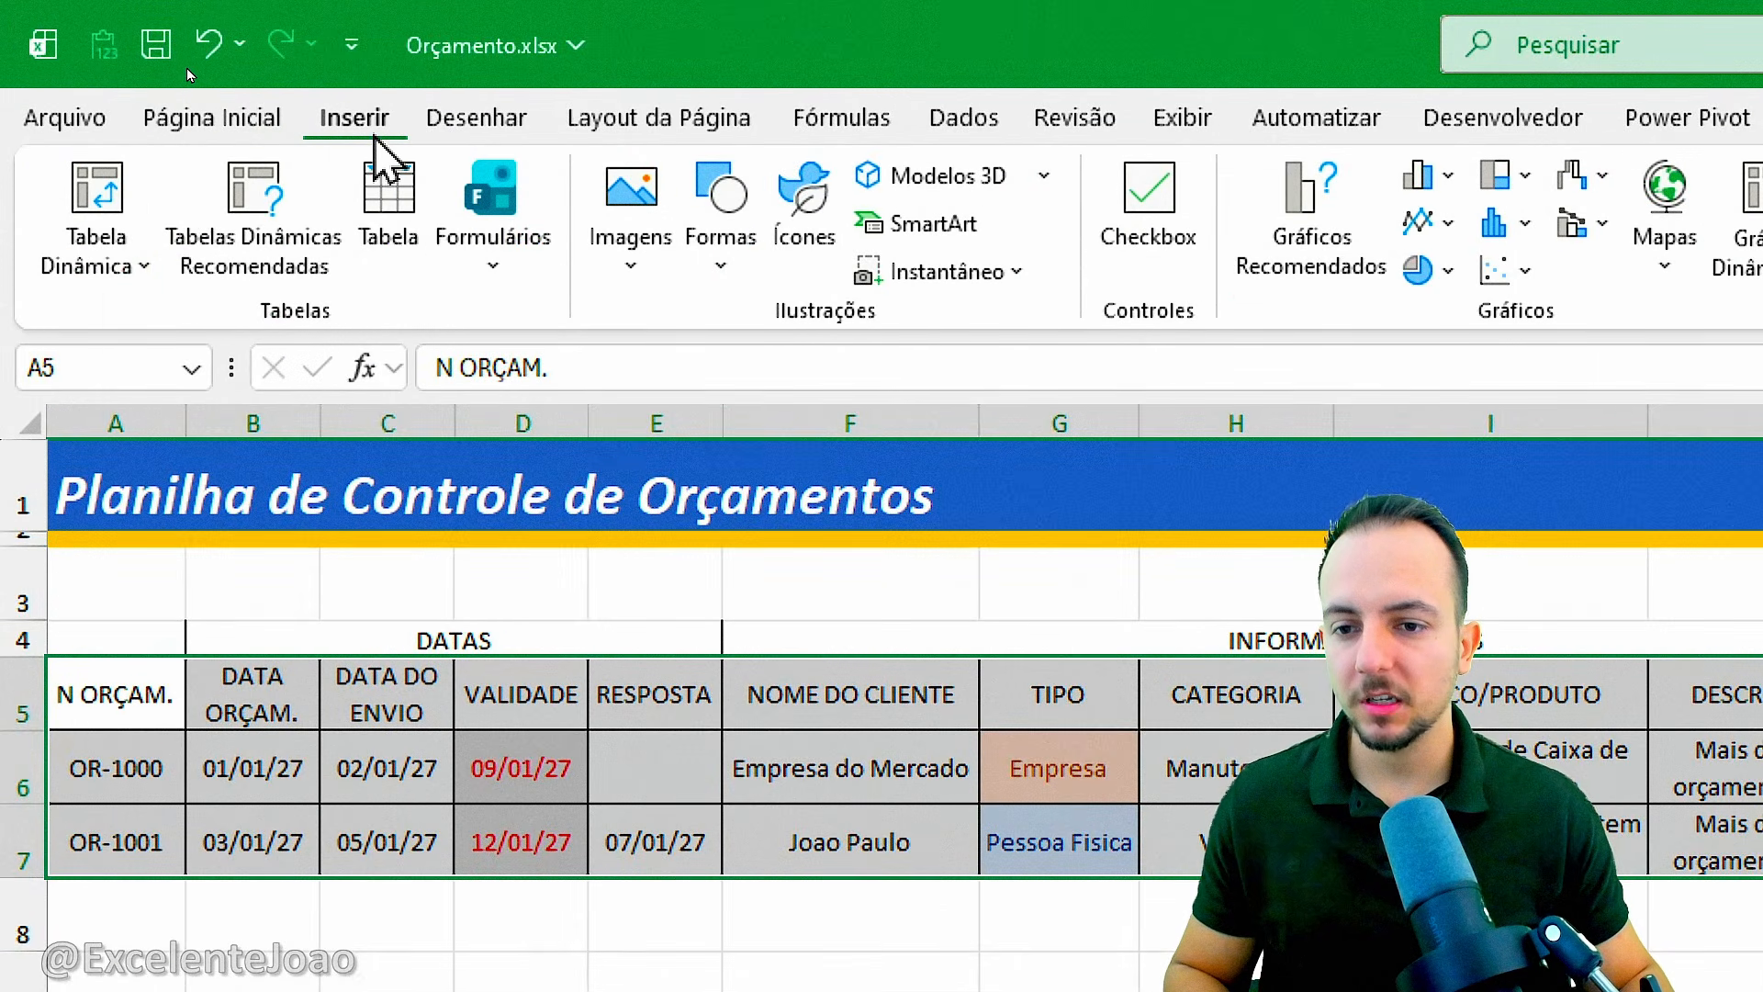
left_click(405, 225)
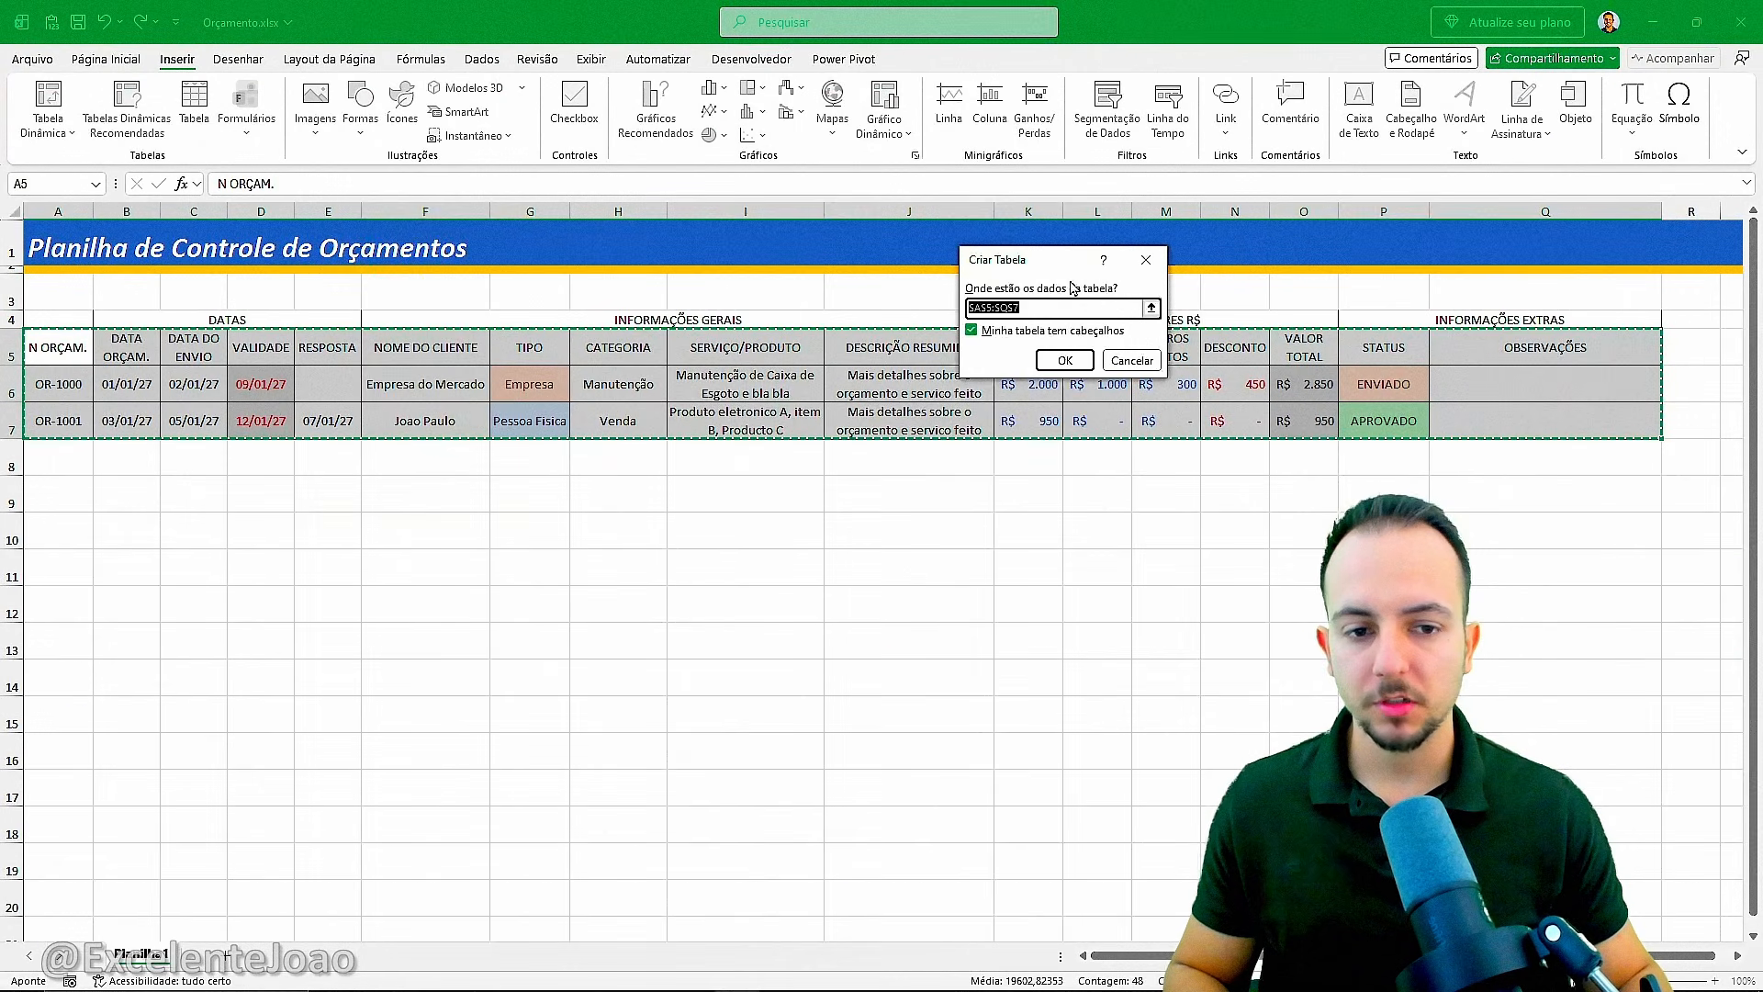
left_click_drag(1042, 270, 338, 183)
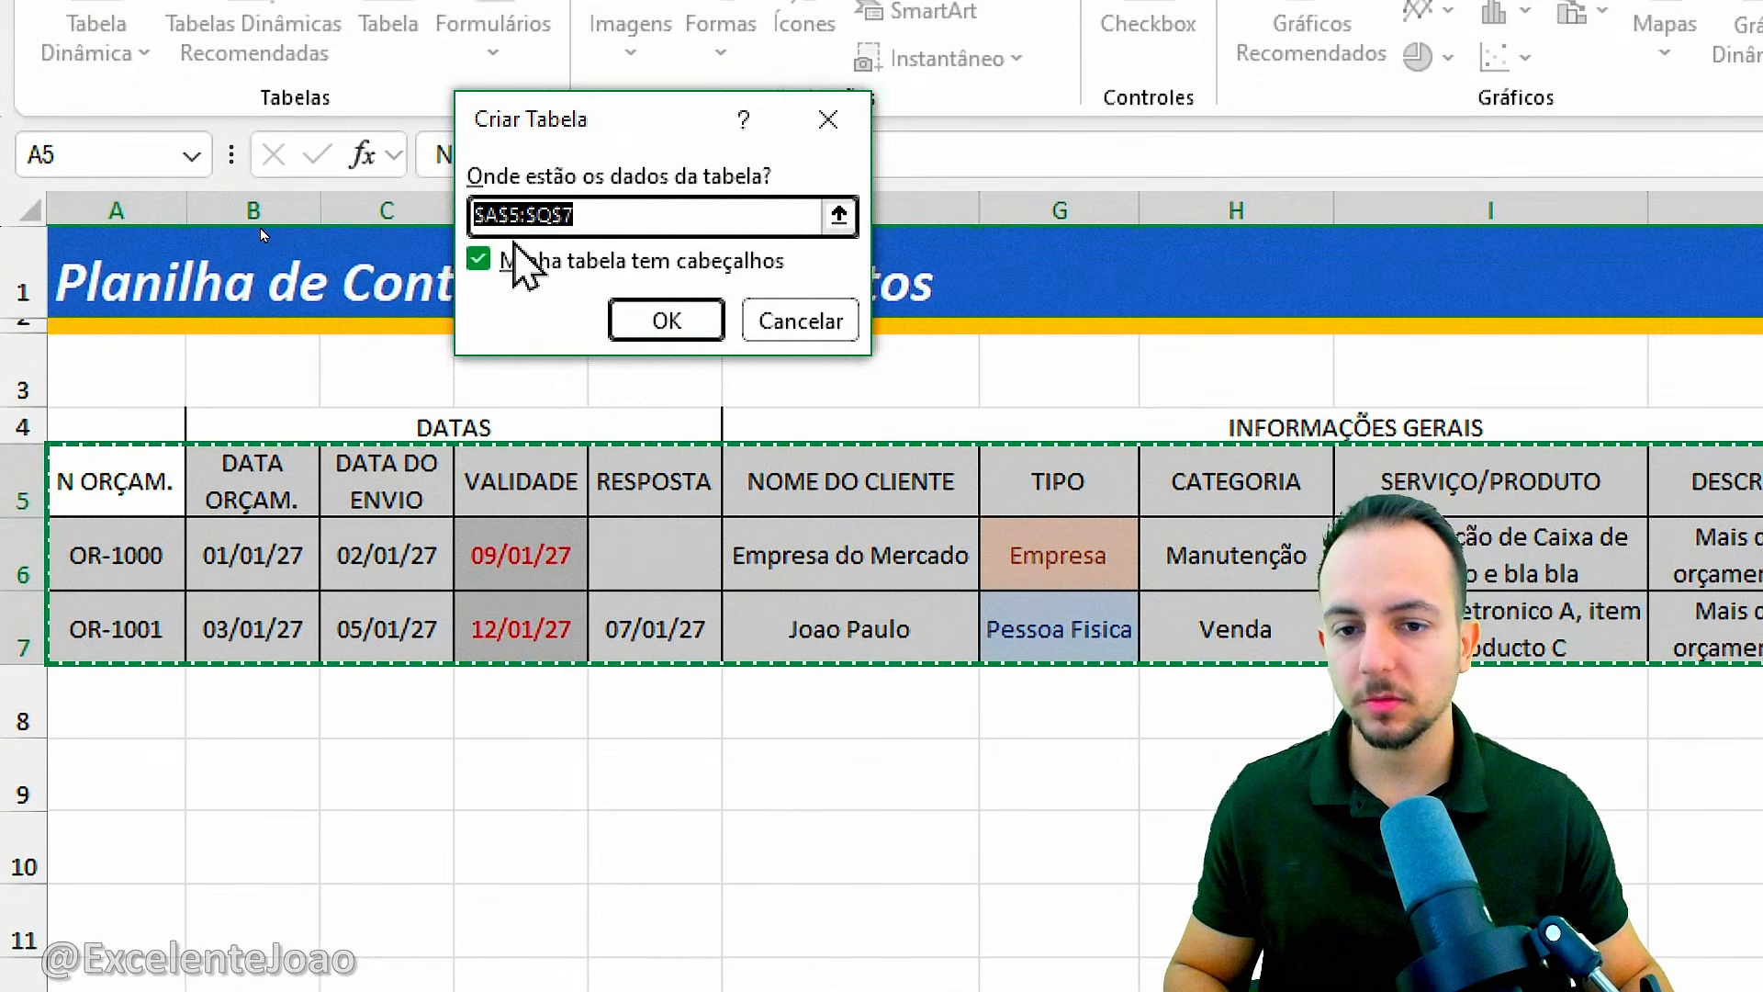
left_click(314, 240)
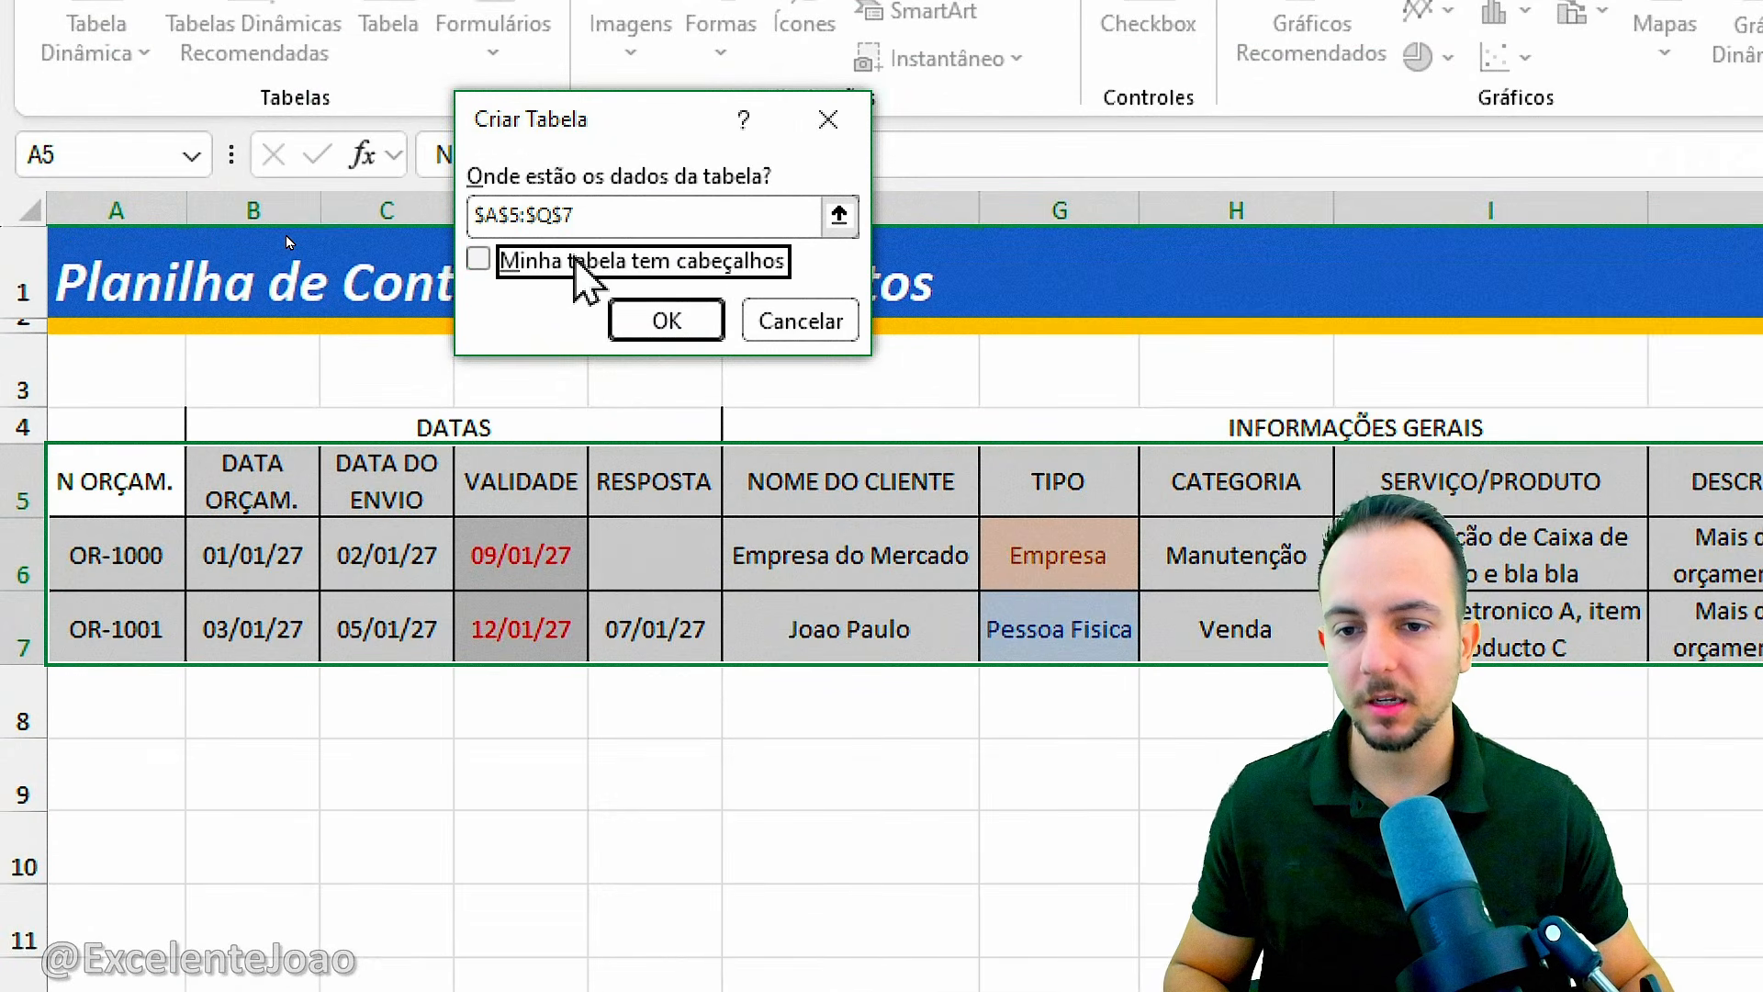
left_click(316, 242)
left_click(650, 323)
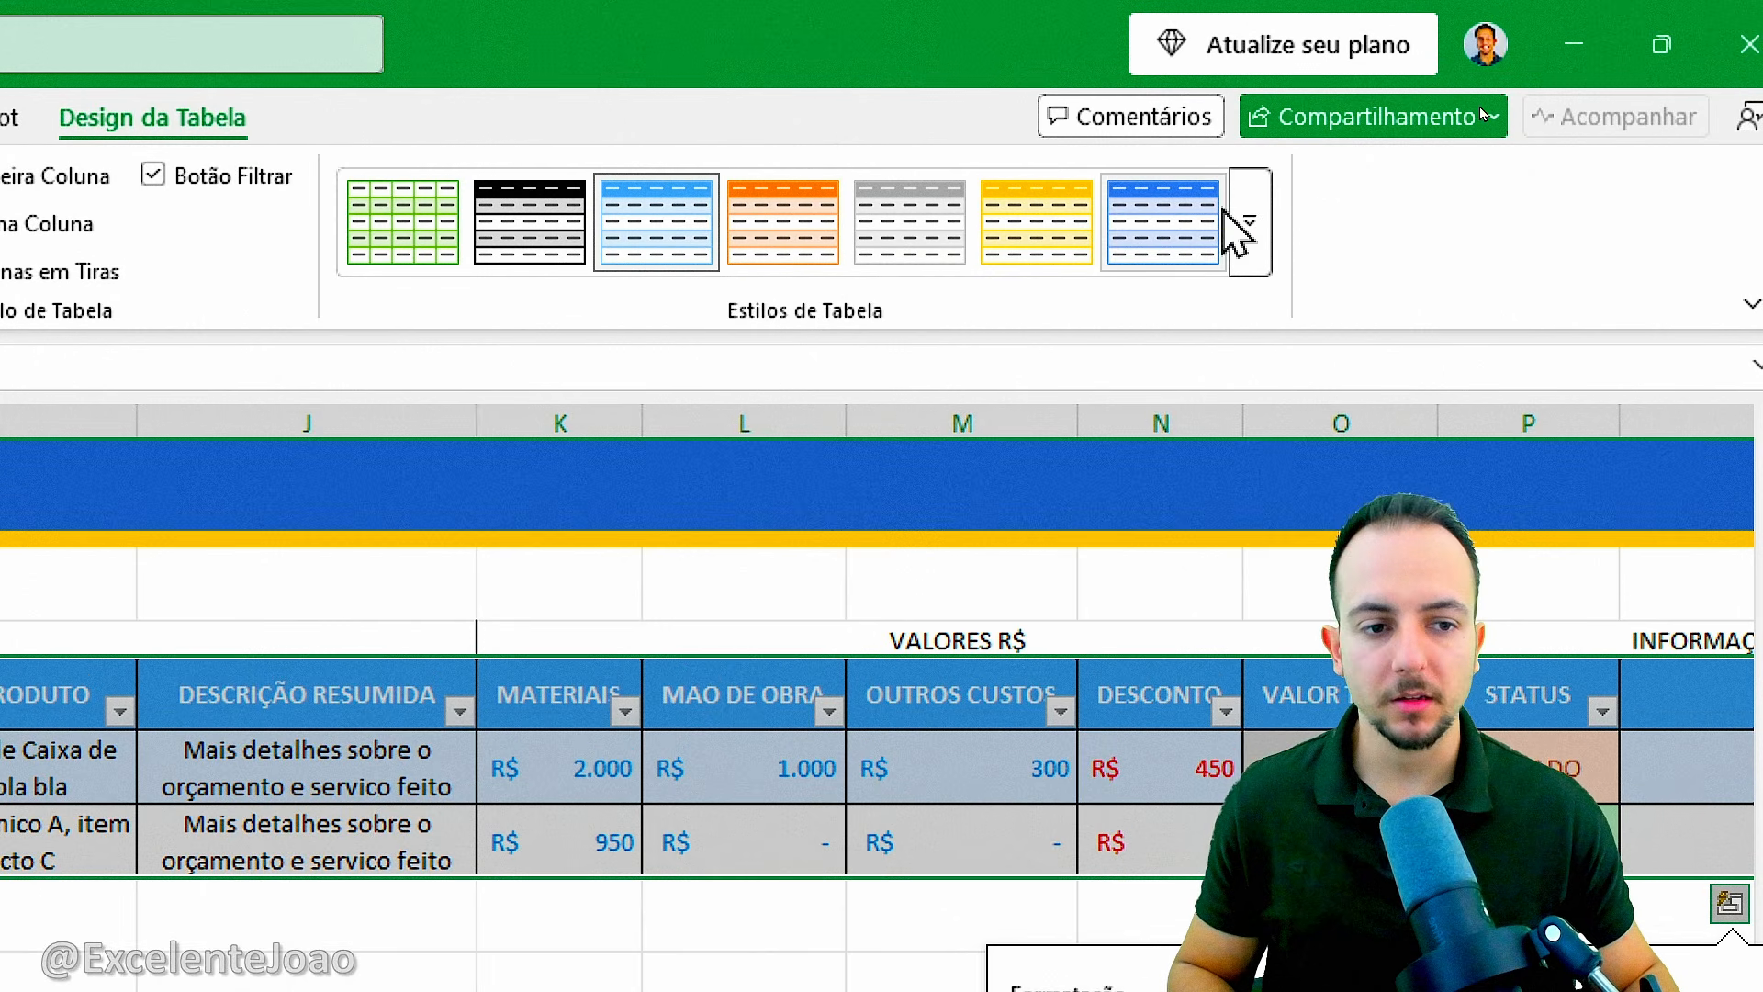
Set the table style to Nenhuma so the range keeps its own formatting.
left_click(1250, 207)
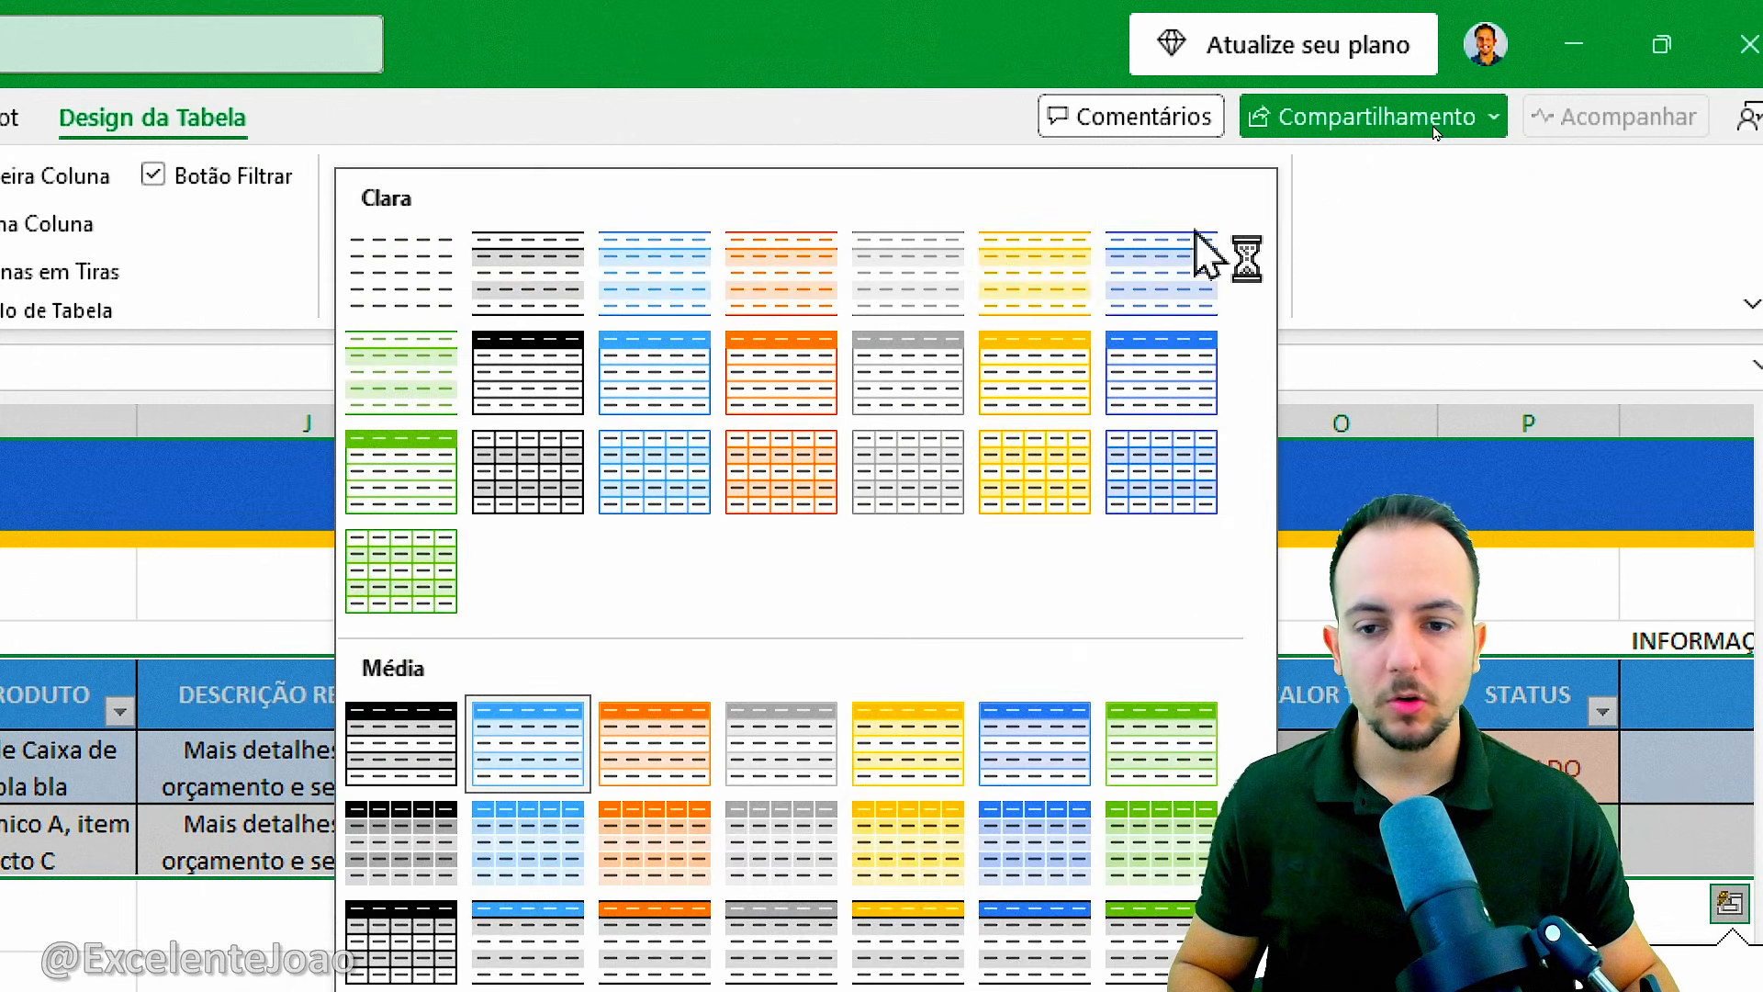
left_click(438, 303)
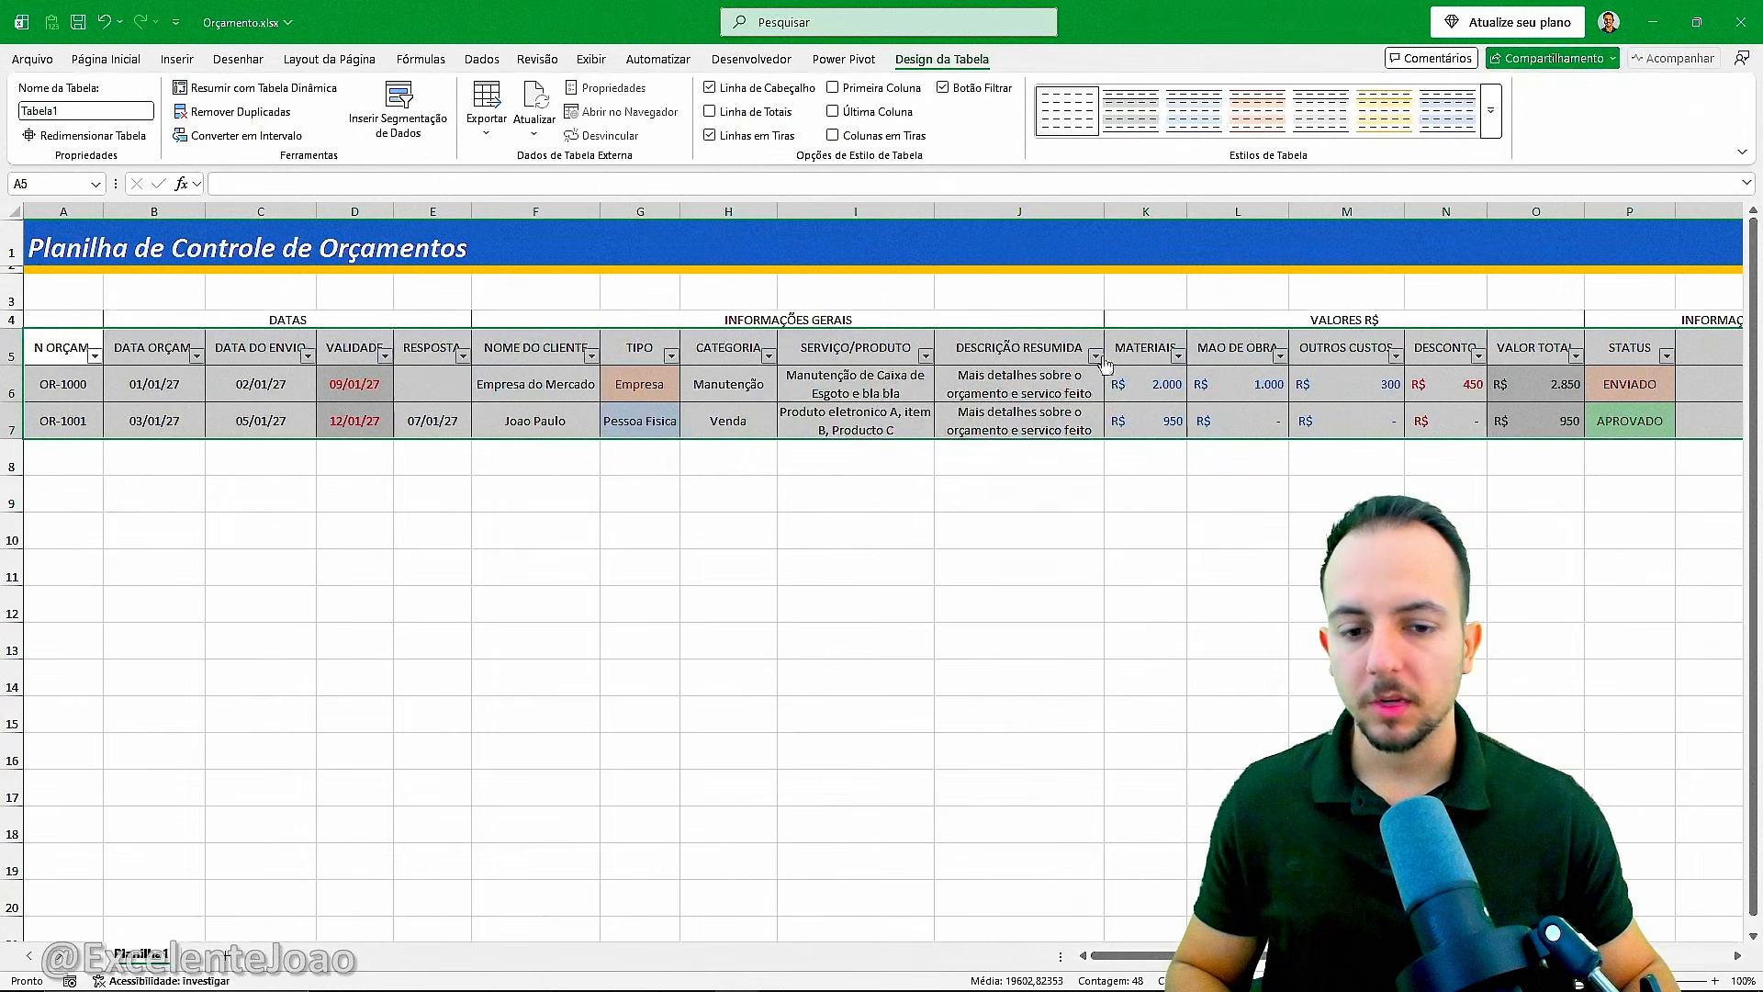
left_click(923, 541)
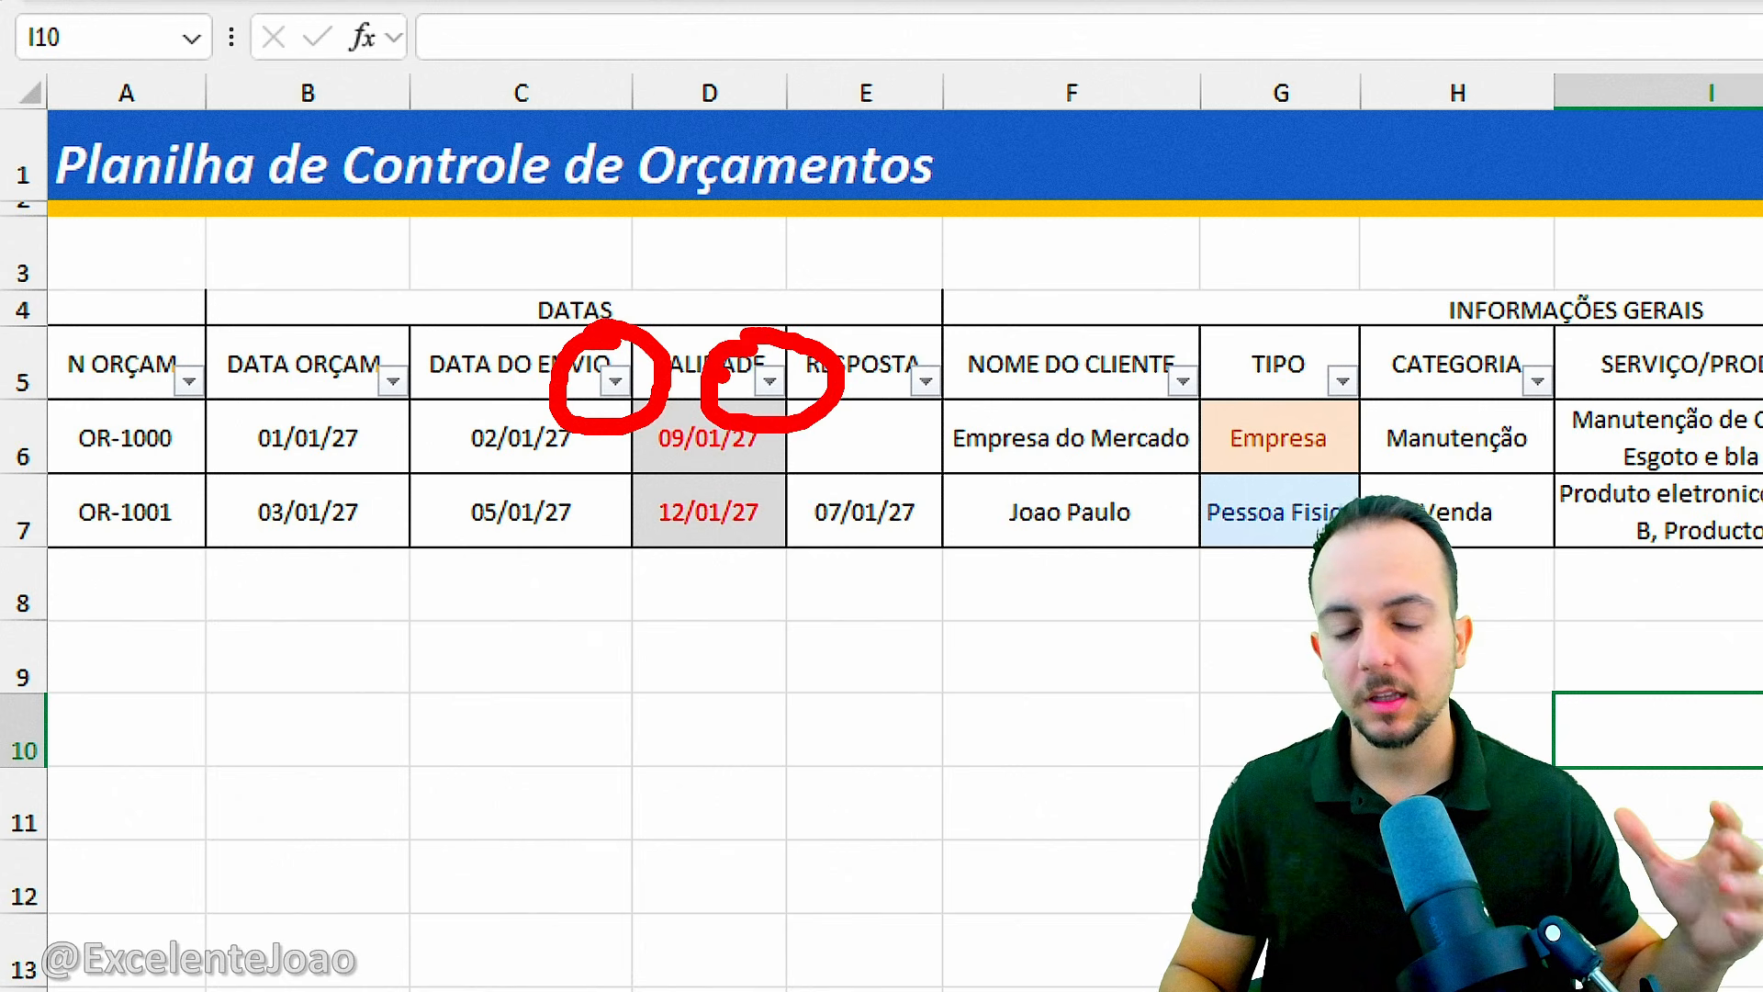
Turn off the filter buttons in the table's header row.
left_click(722, 374)
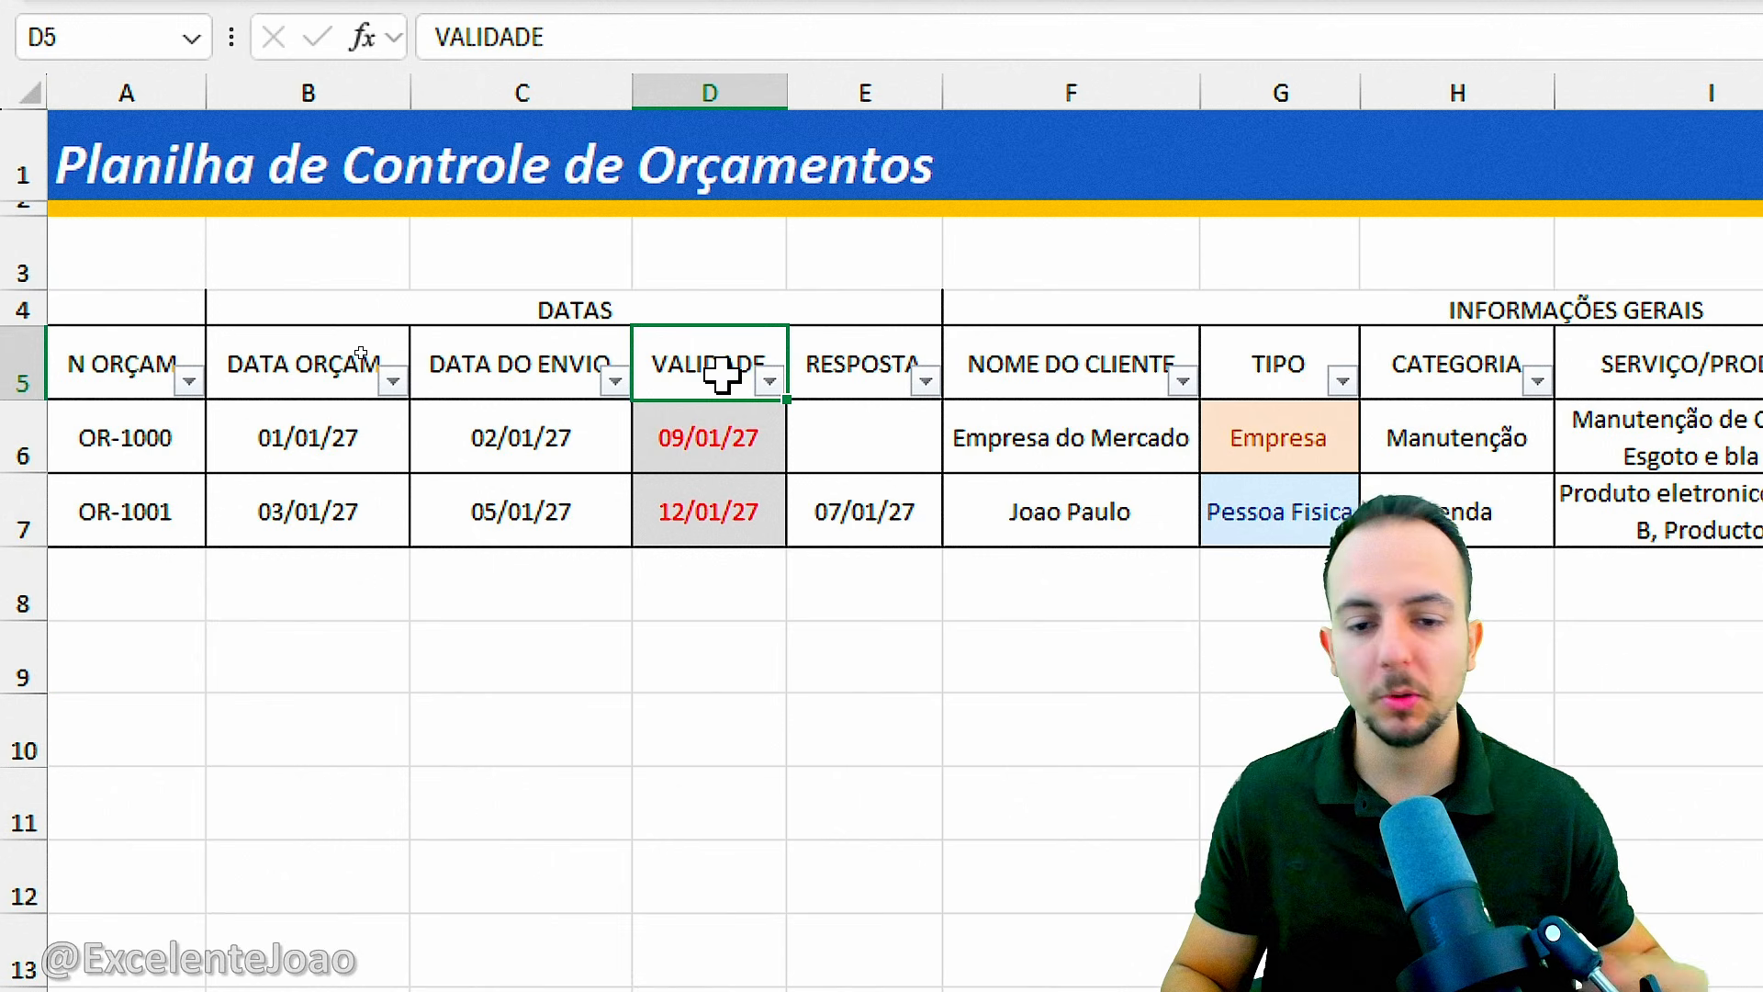
key("Down")
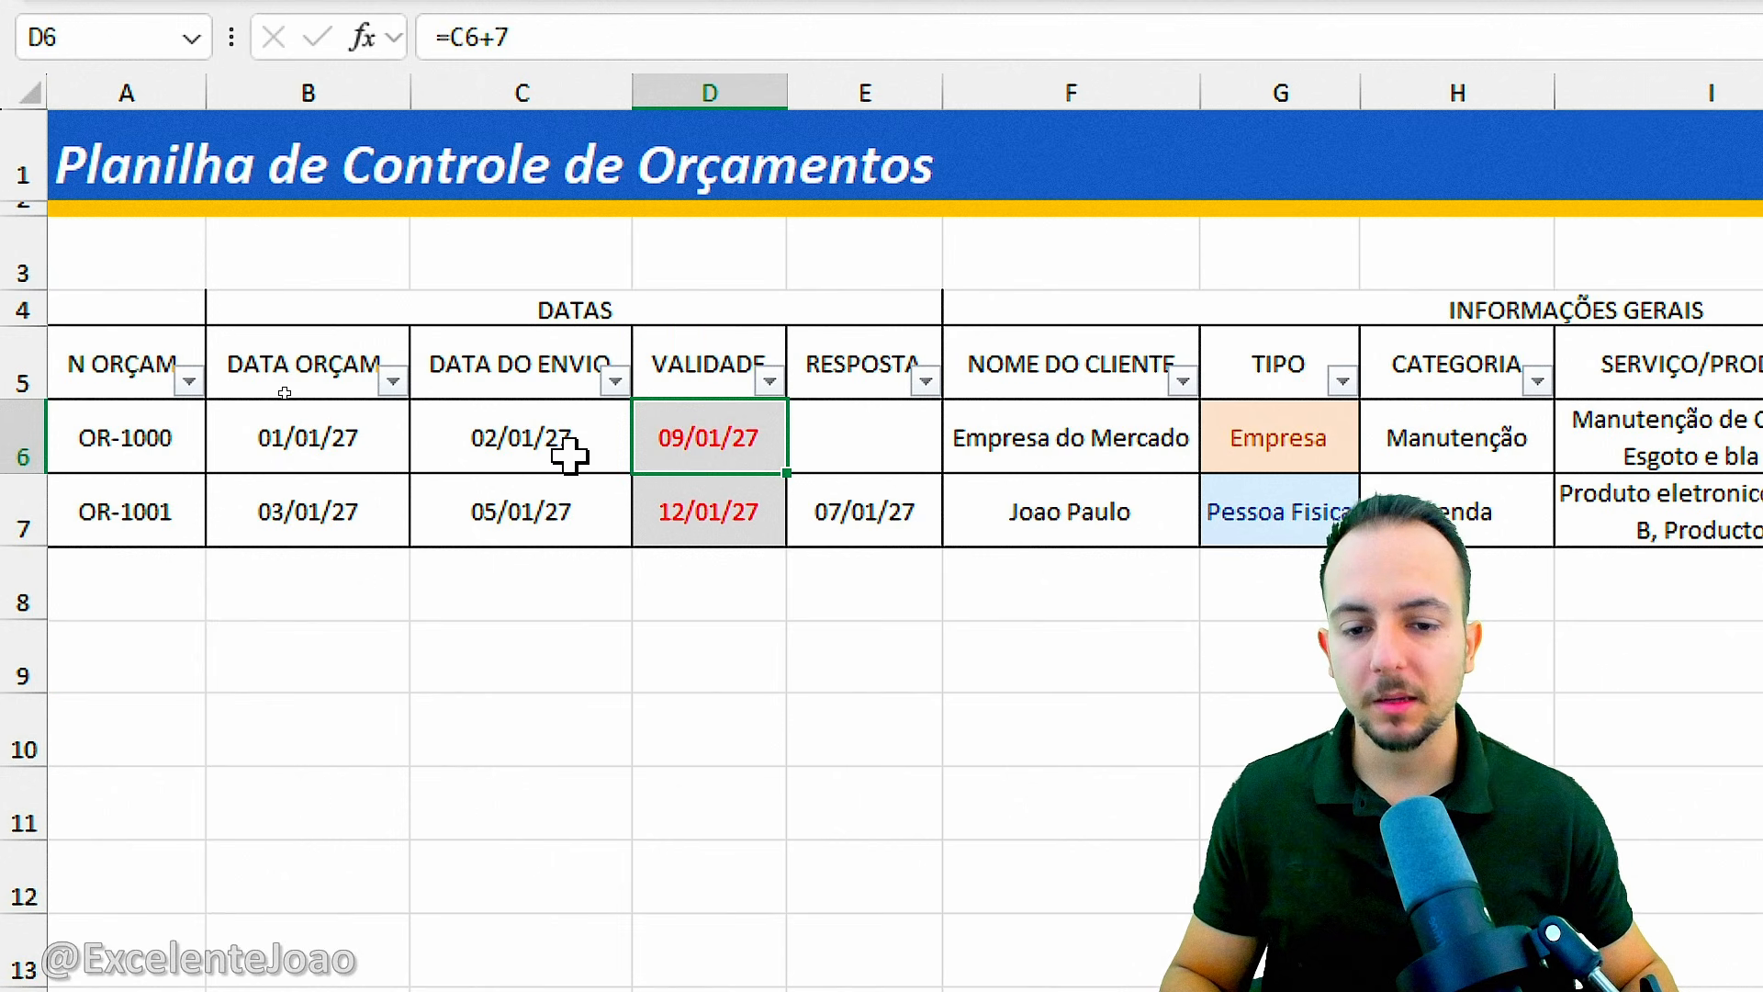
key("Down")
key("Up")
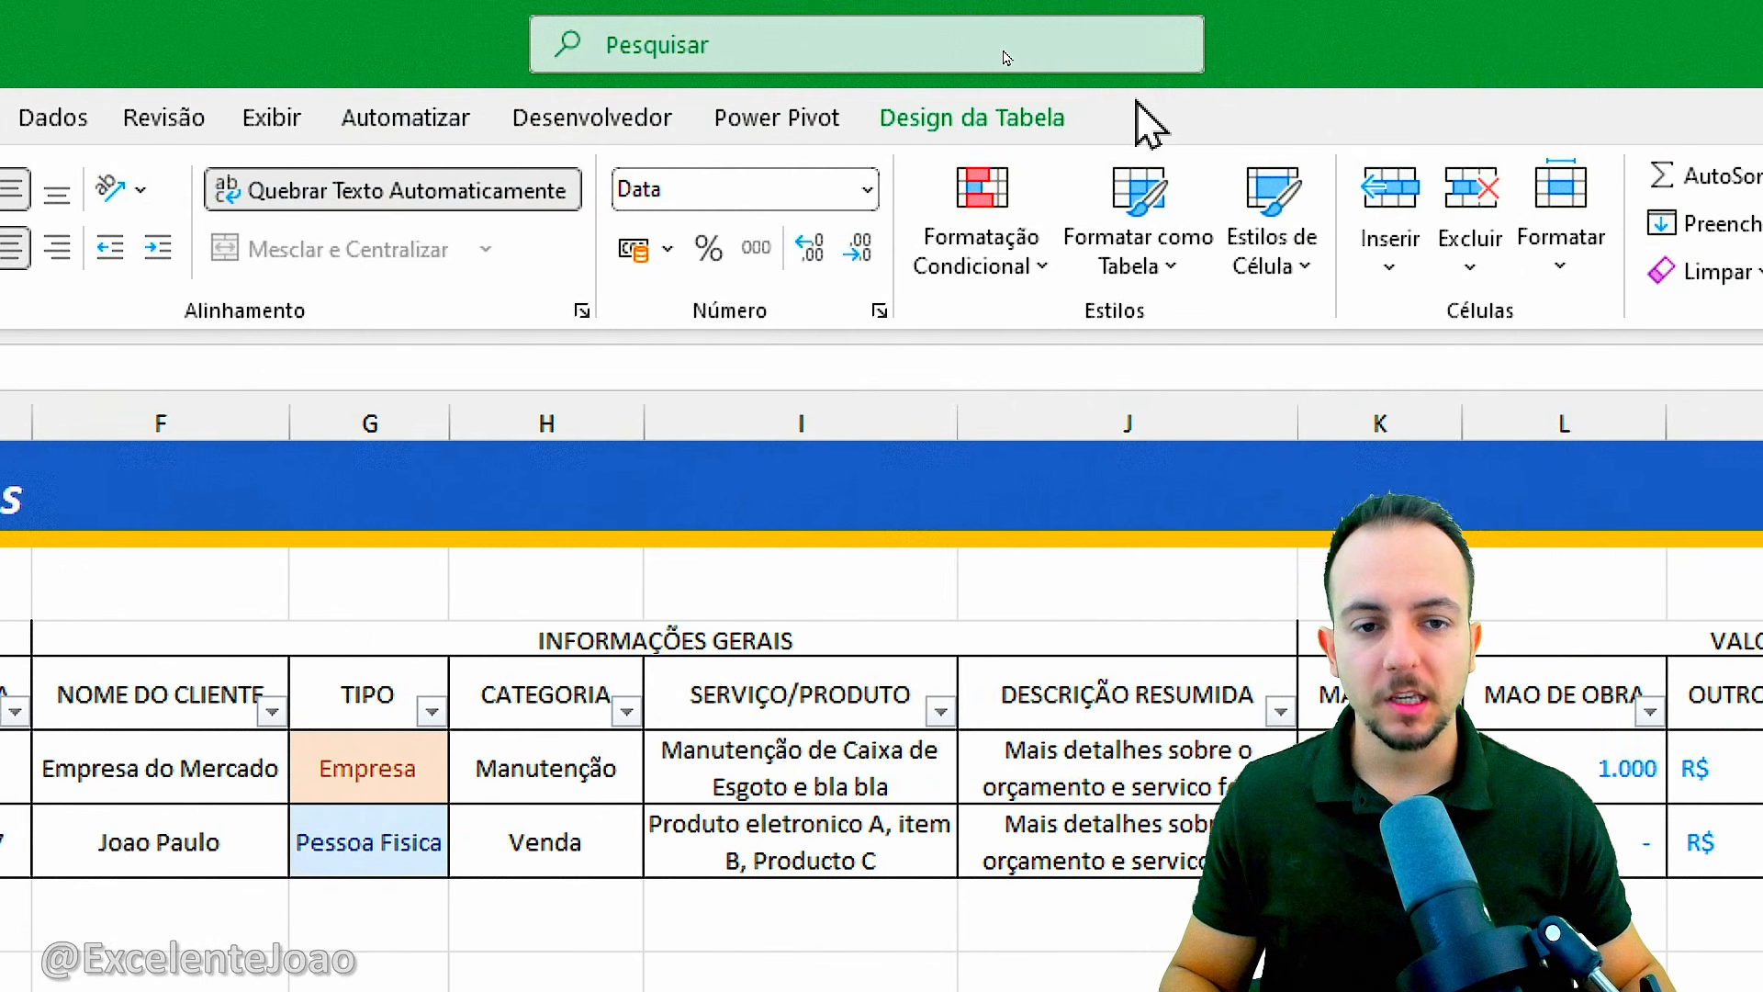
left_click(1029, 119)
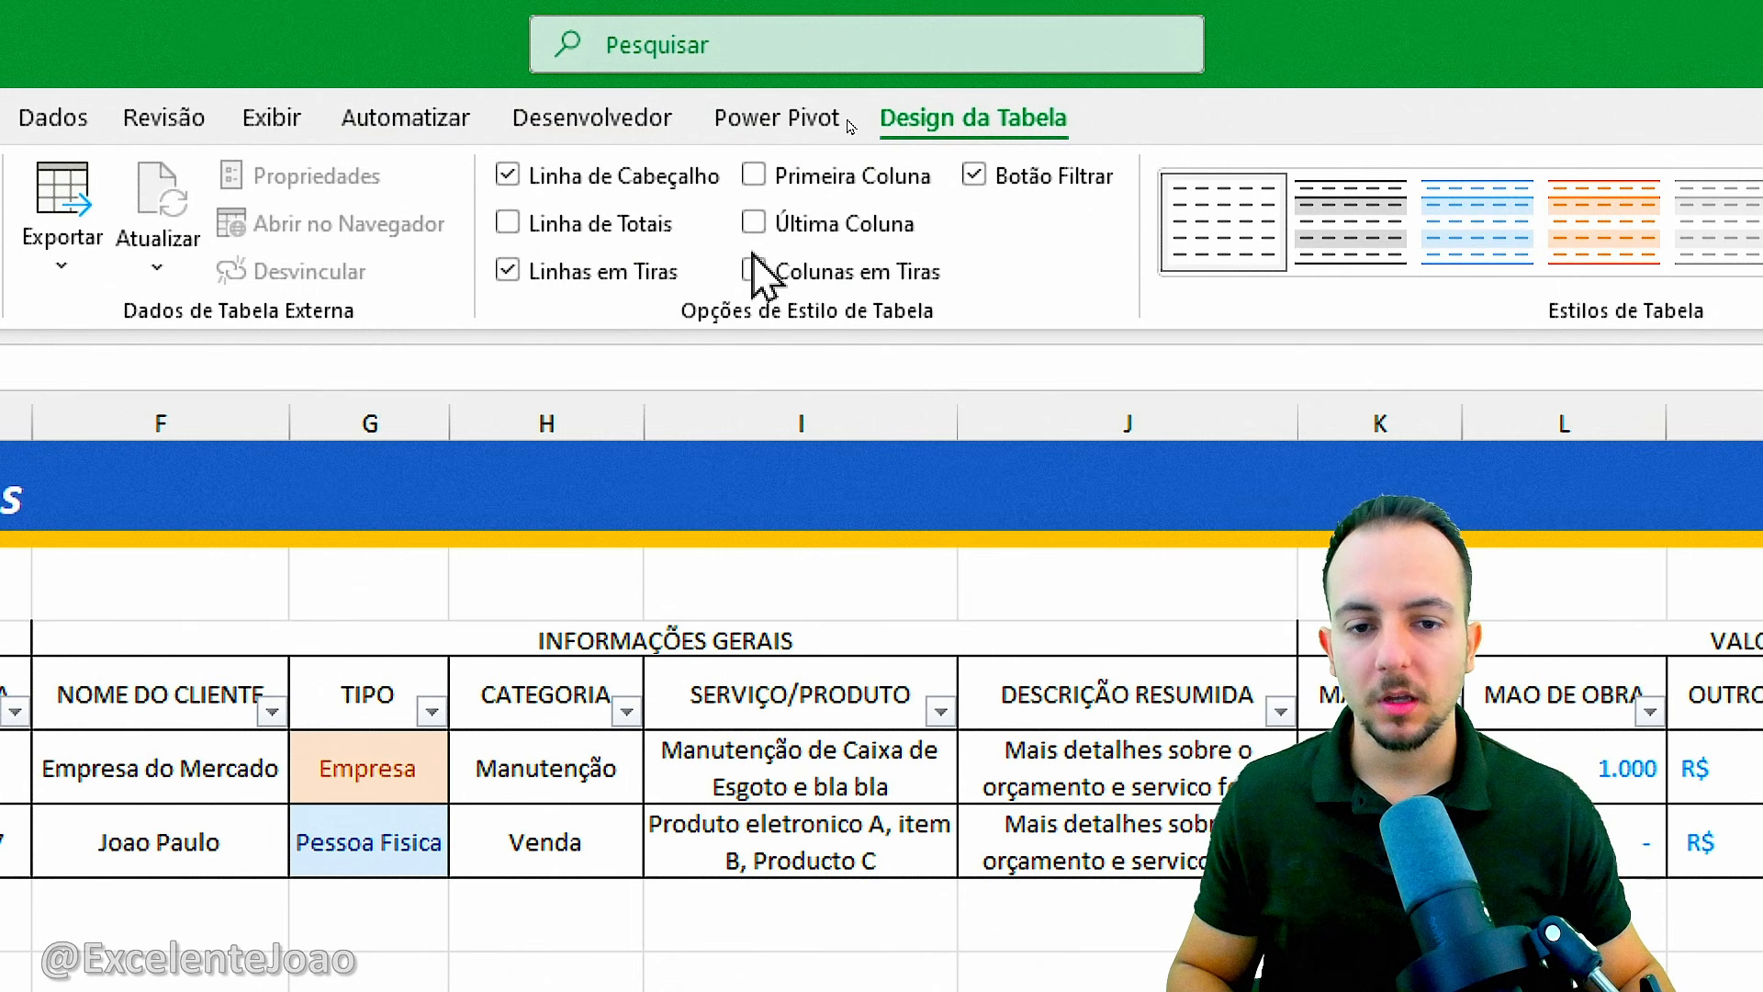
mouse_move(1061, 144)
left_mouse_down()
mouse_move(929, 195)
mouse_move(978, 127)
left_mouse_up()
key("Escape")
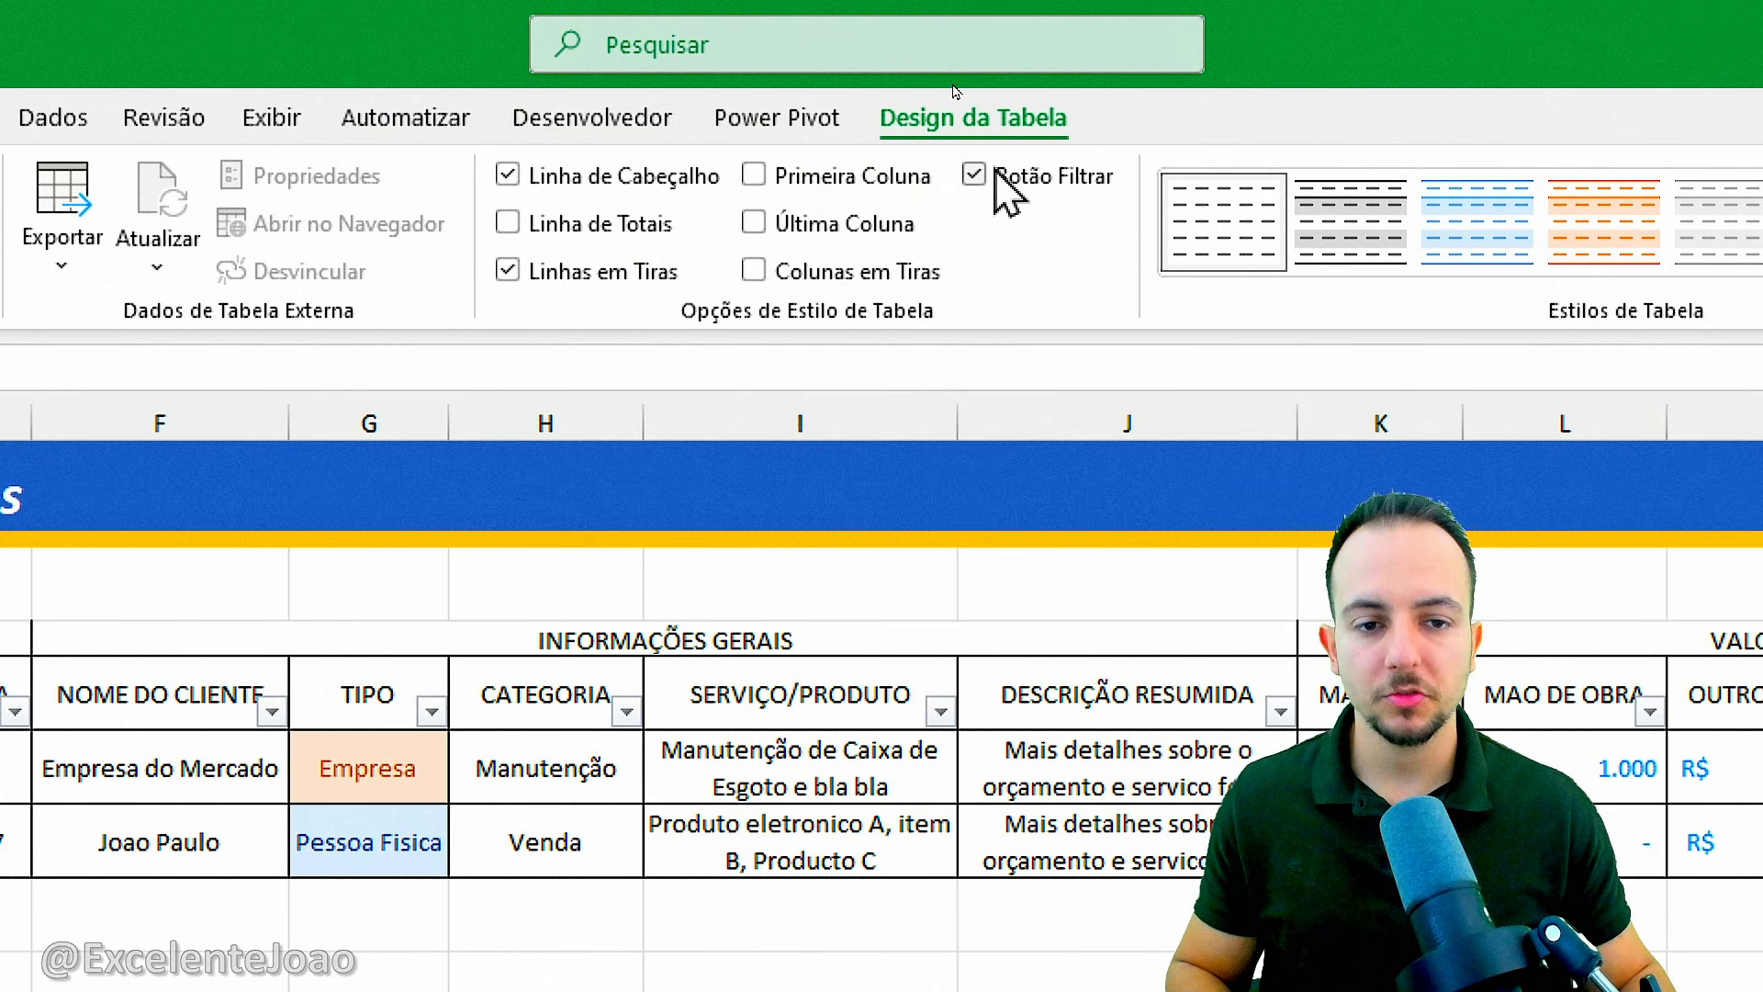
left_click(944, 88)
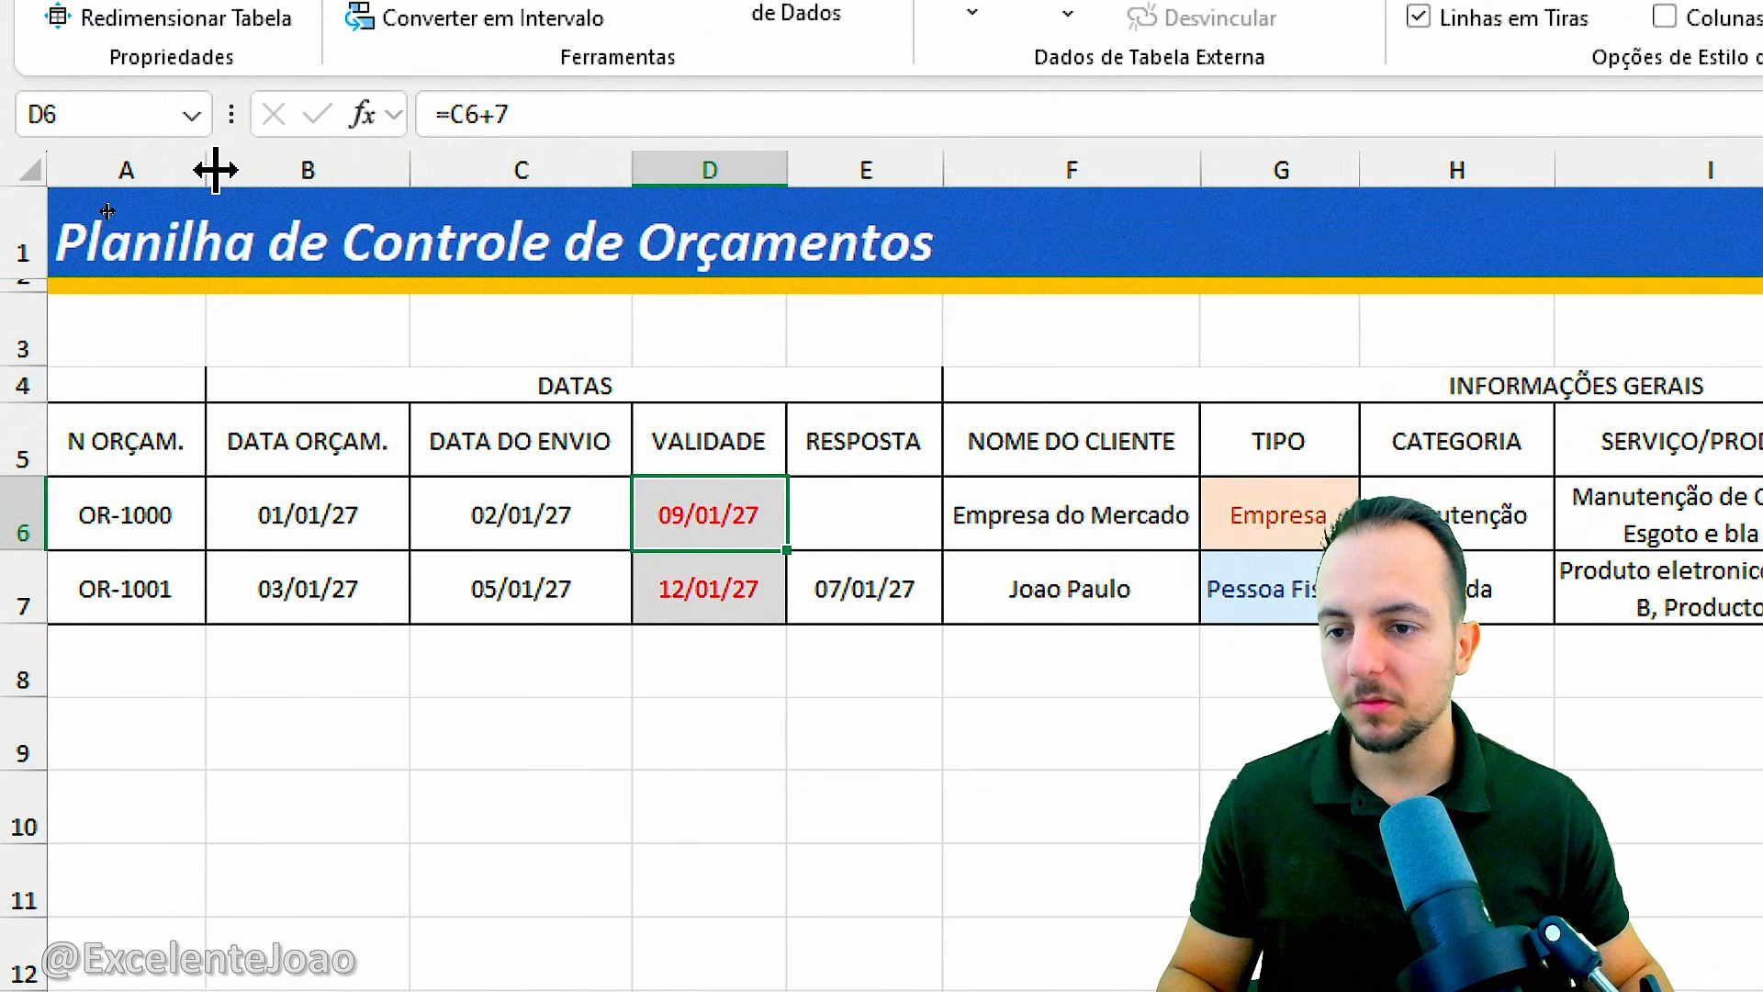
Narrow column A and the other columns widened by the table conversion back to compact widths.
left_click_drag(216, 169, 181, 168)
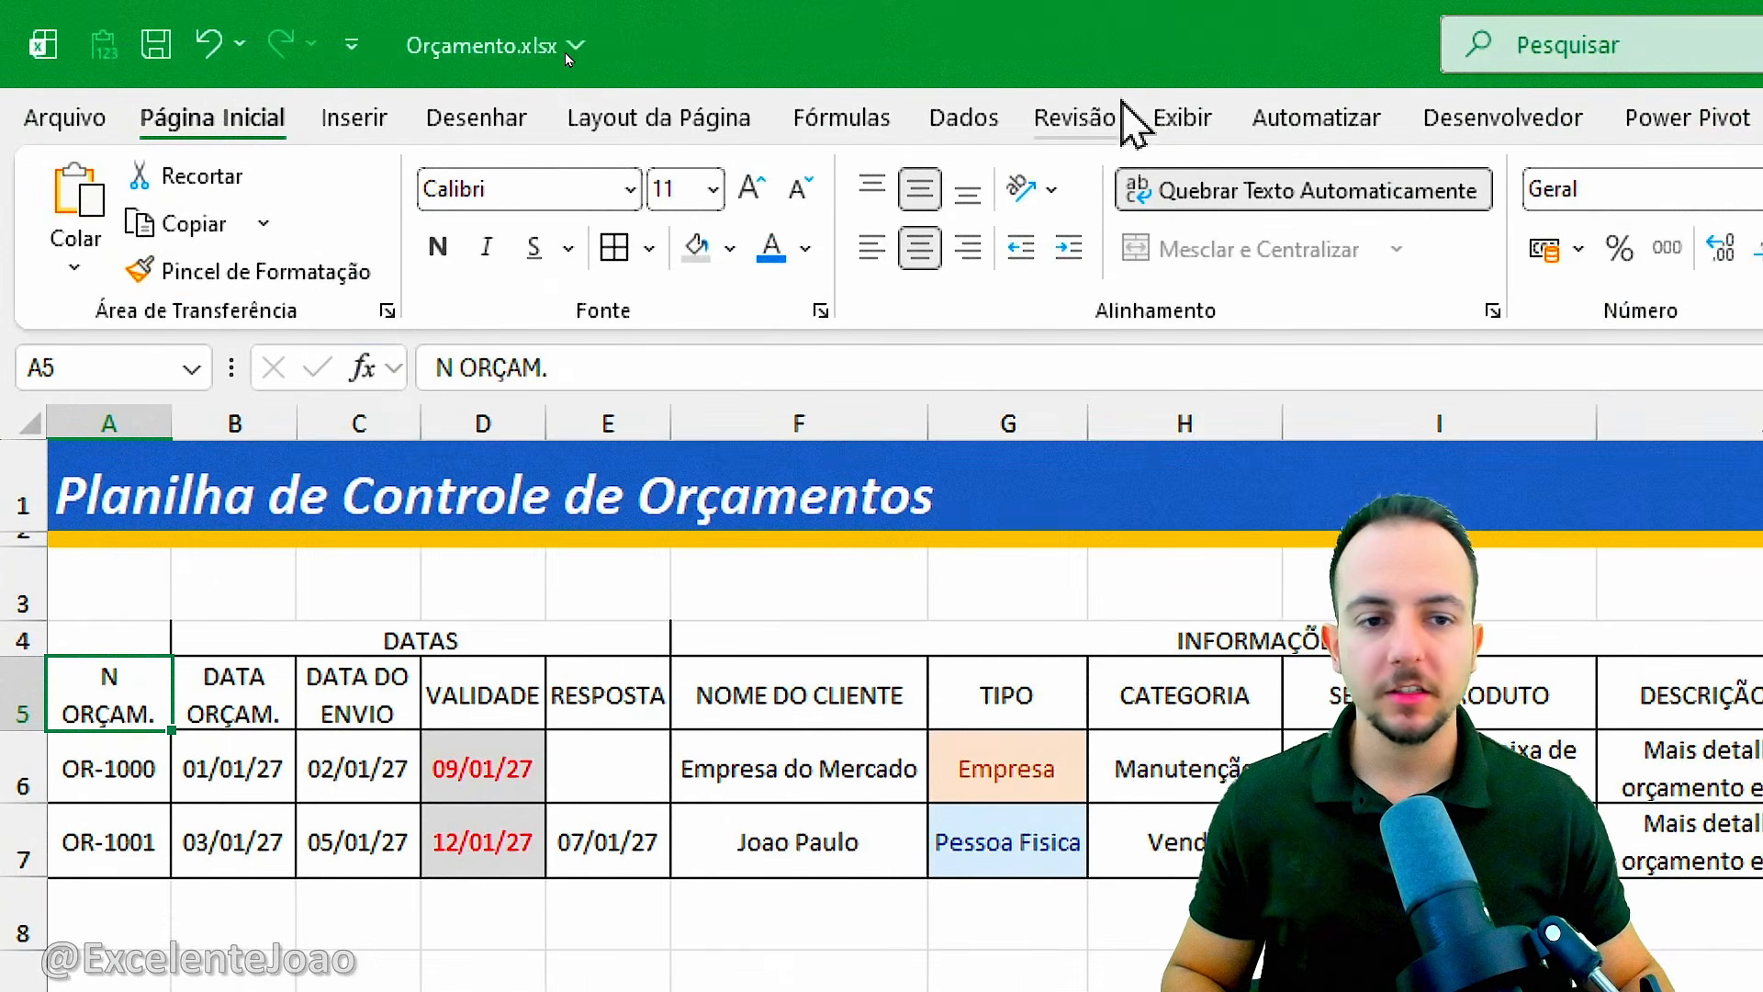
Hide the gridlines on the budget sheet.
left_click(590, 59)
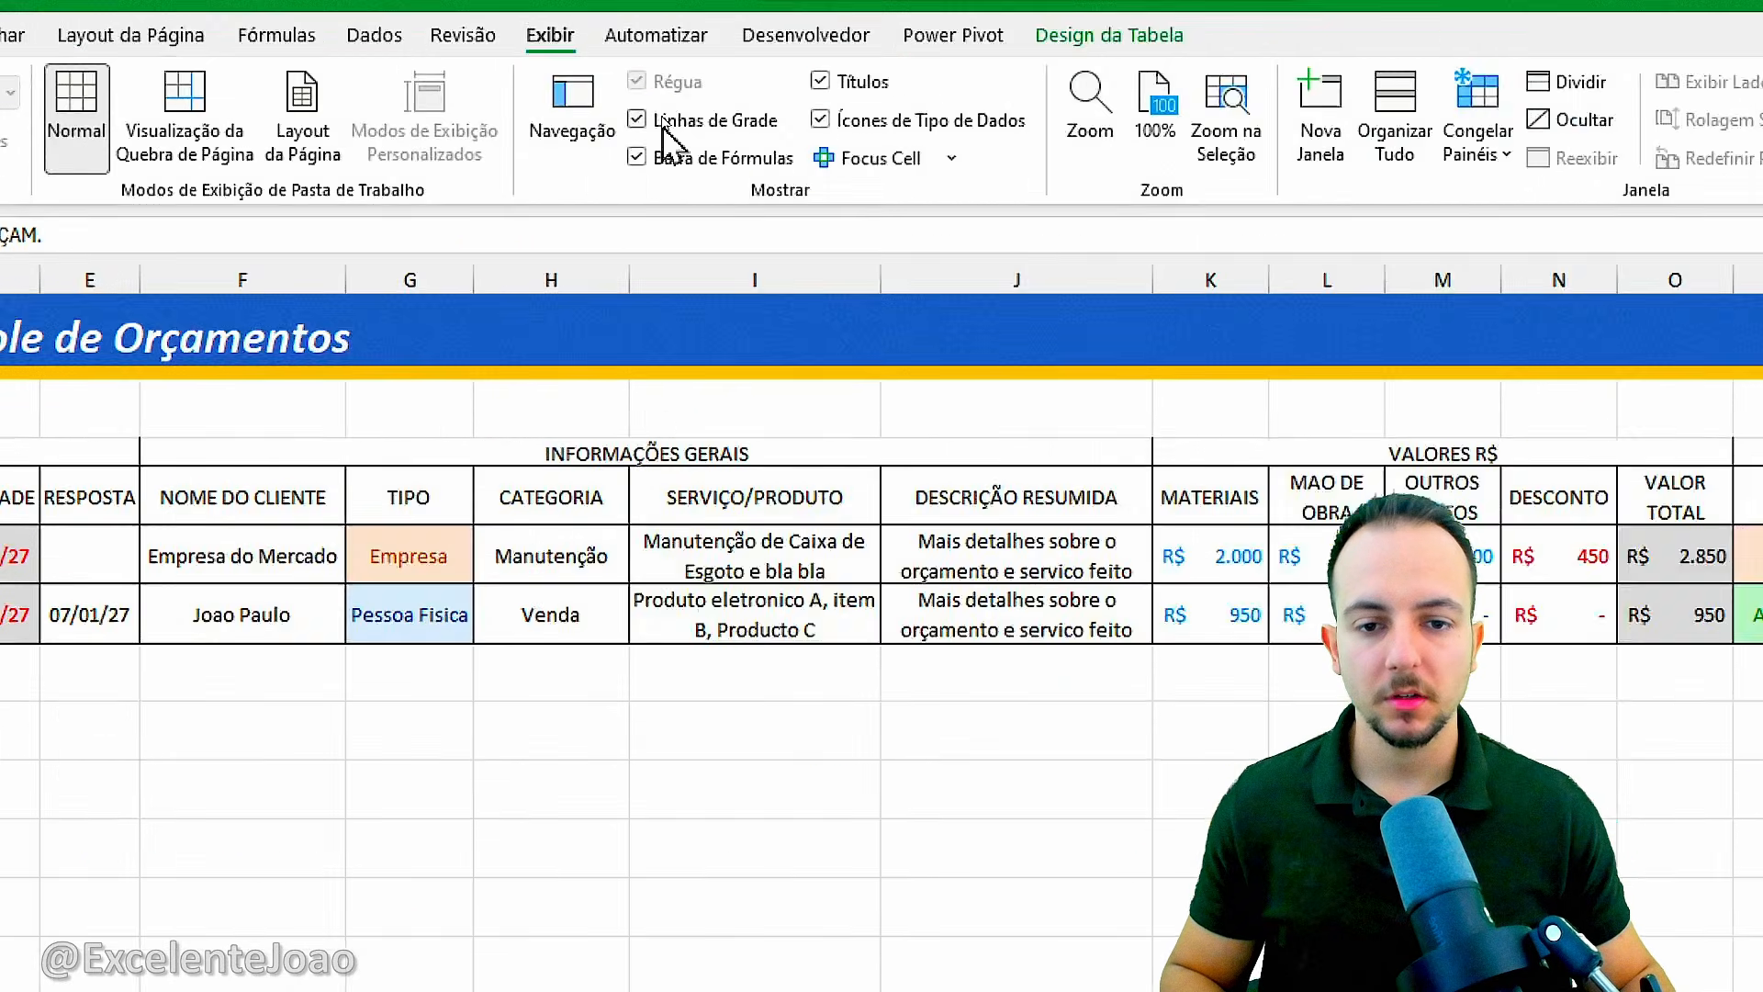
left_click(663, 122)
left_click(663, 122)
left_click(663, 122)
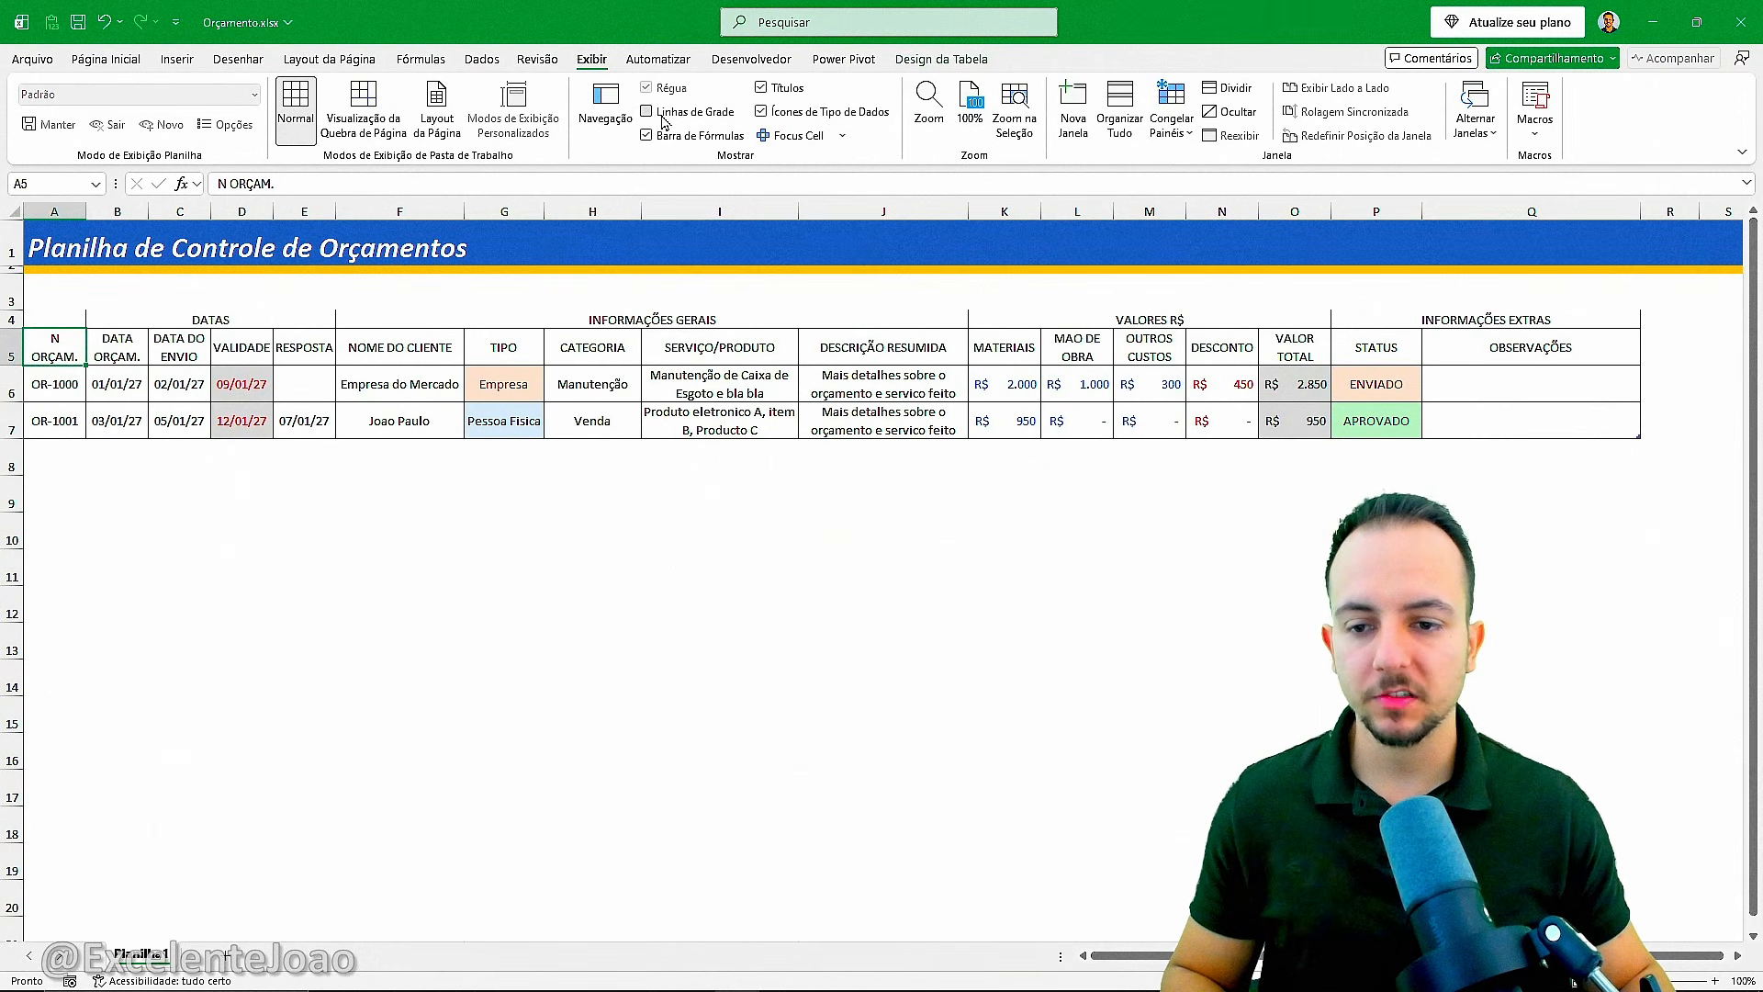
left_click(663, 123)
left_click(663, 122)
left_click(483, 533)
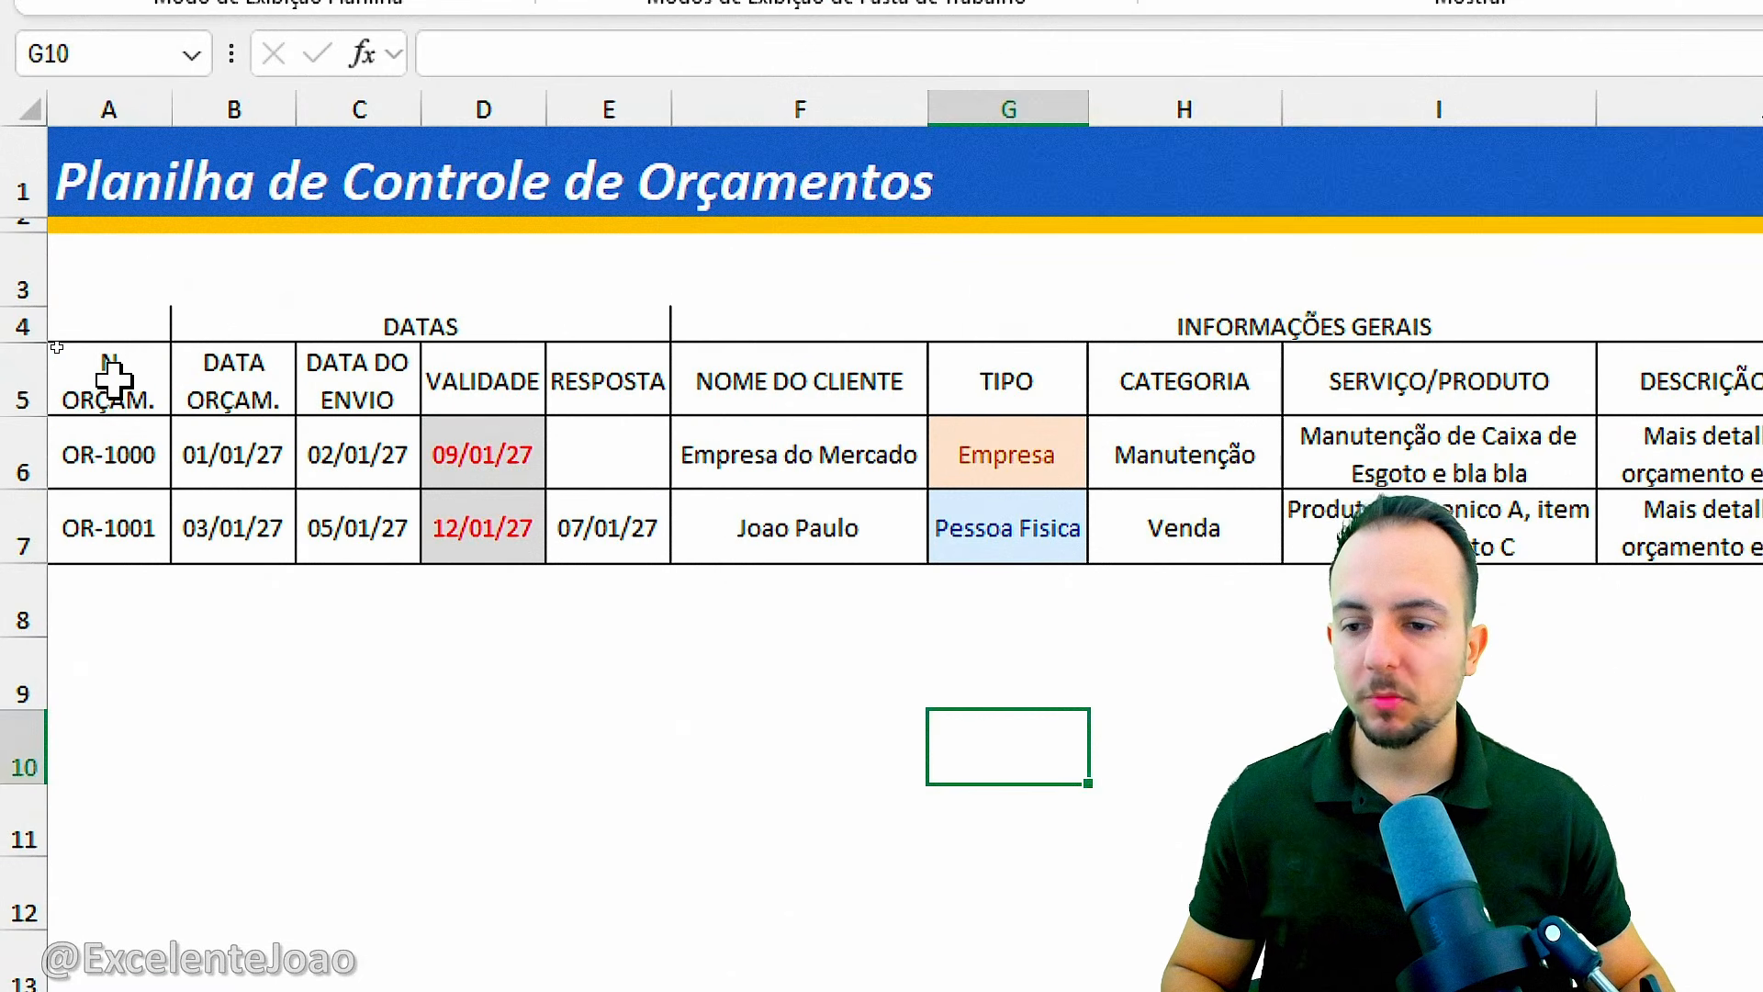
Fill the N ORÇAM. header cell A5 with black and set its text to white.
left_click_drag(112, 379, 643, 392)
left_click(787, 390)
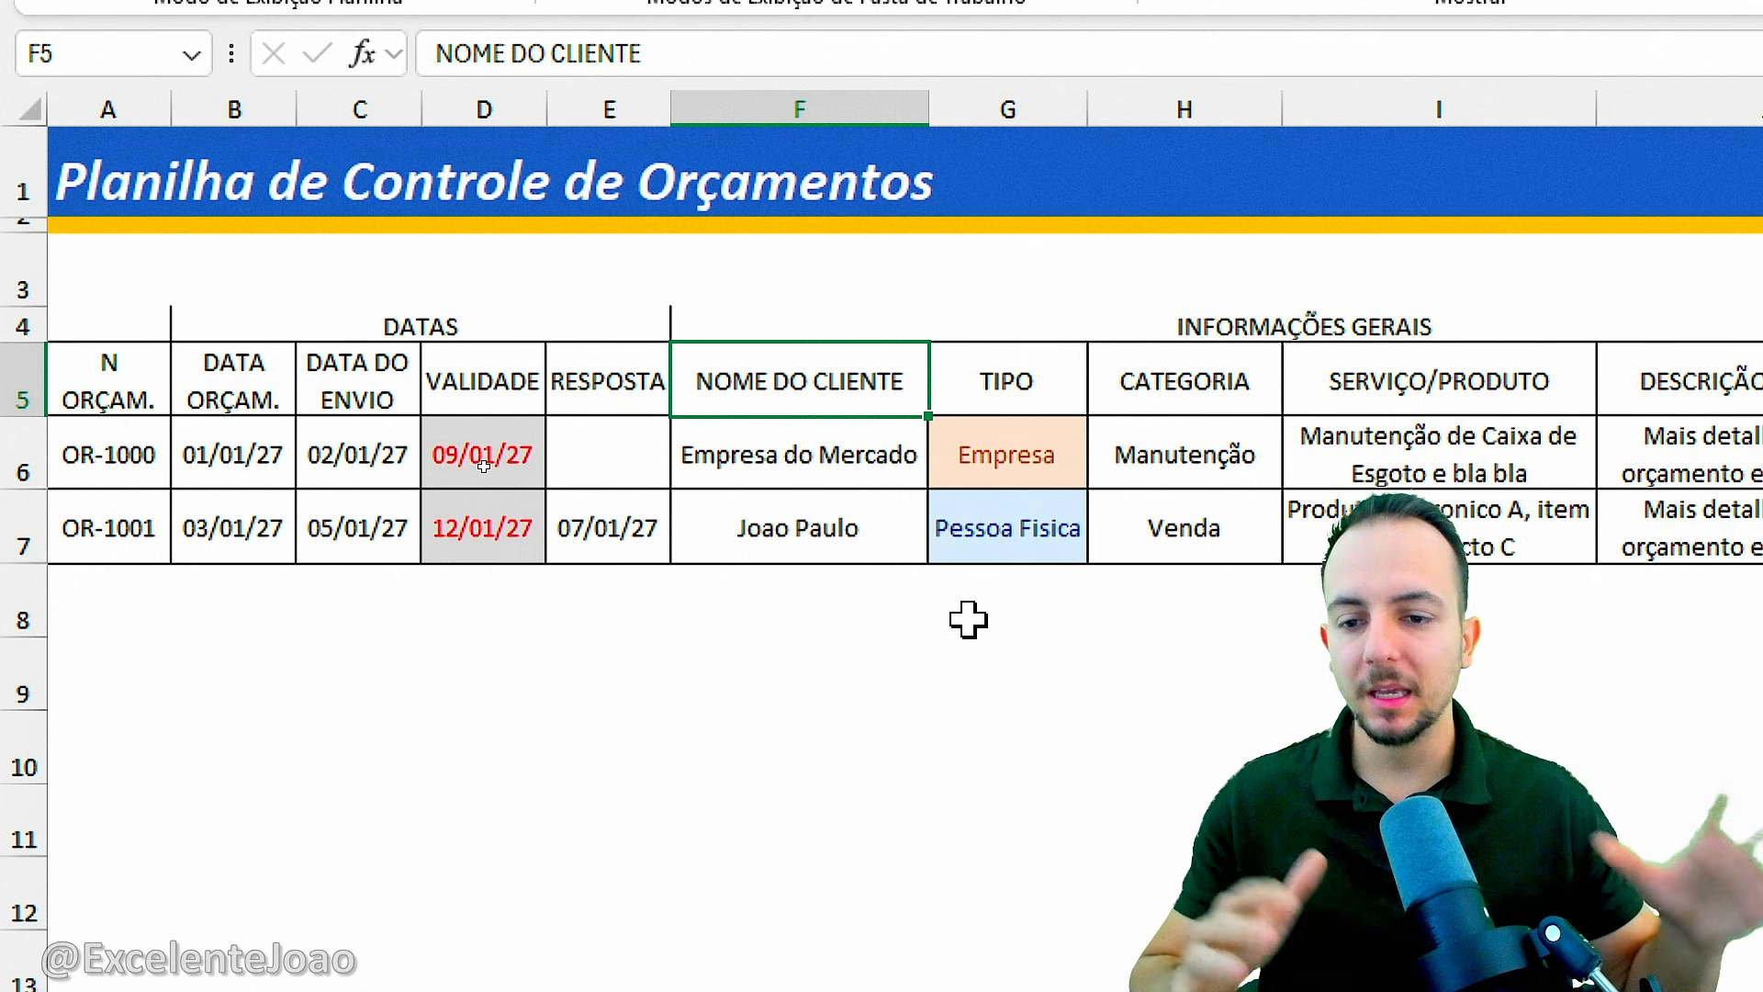
left_click(112, 364)
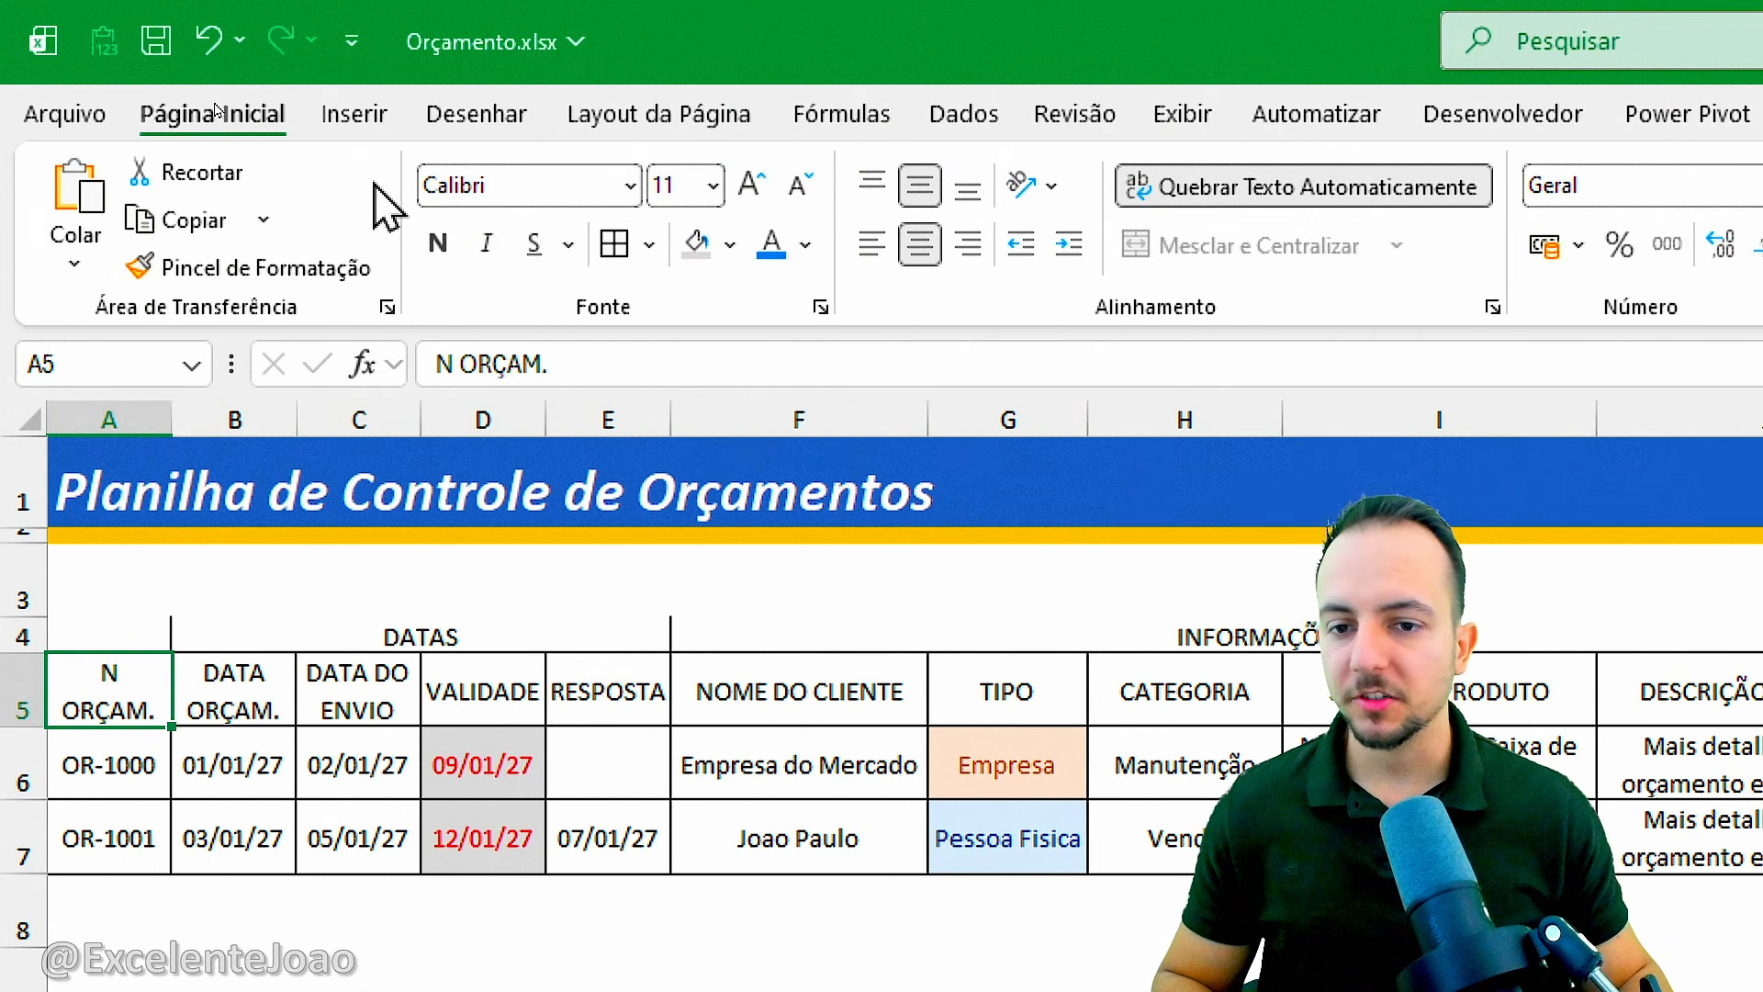
left_click(730, 244)
left_click(740, 420)
left_click(807, 246)
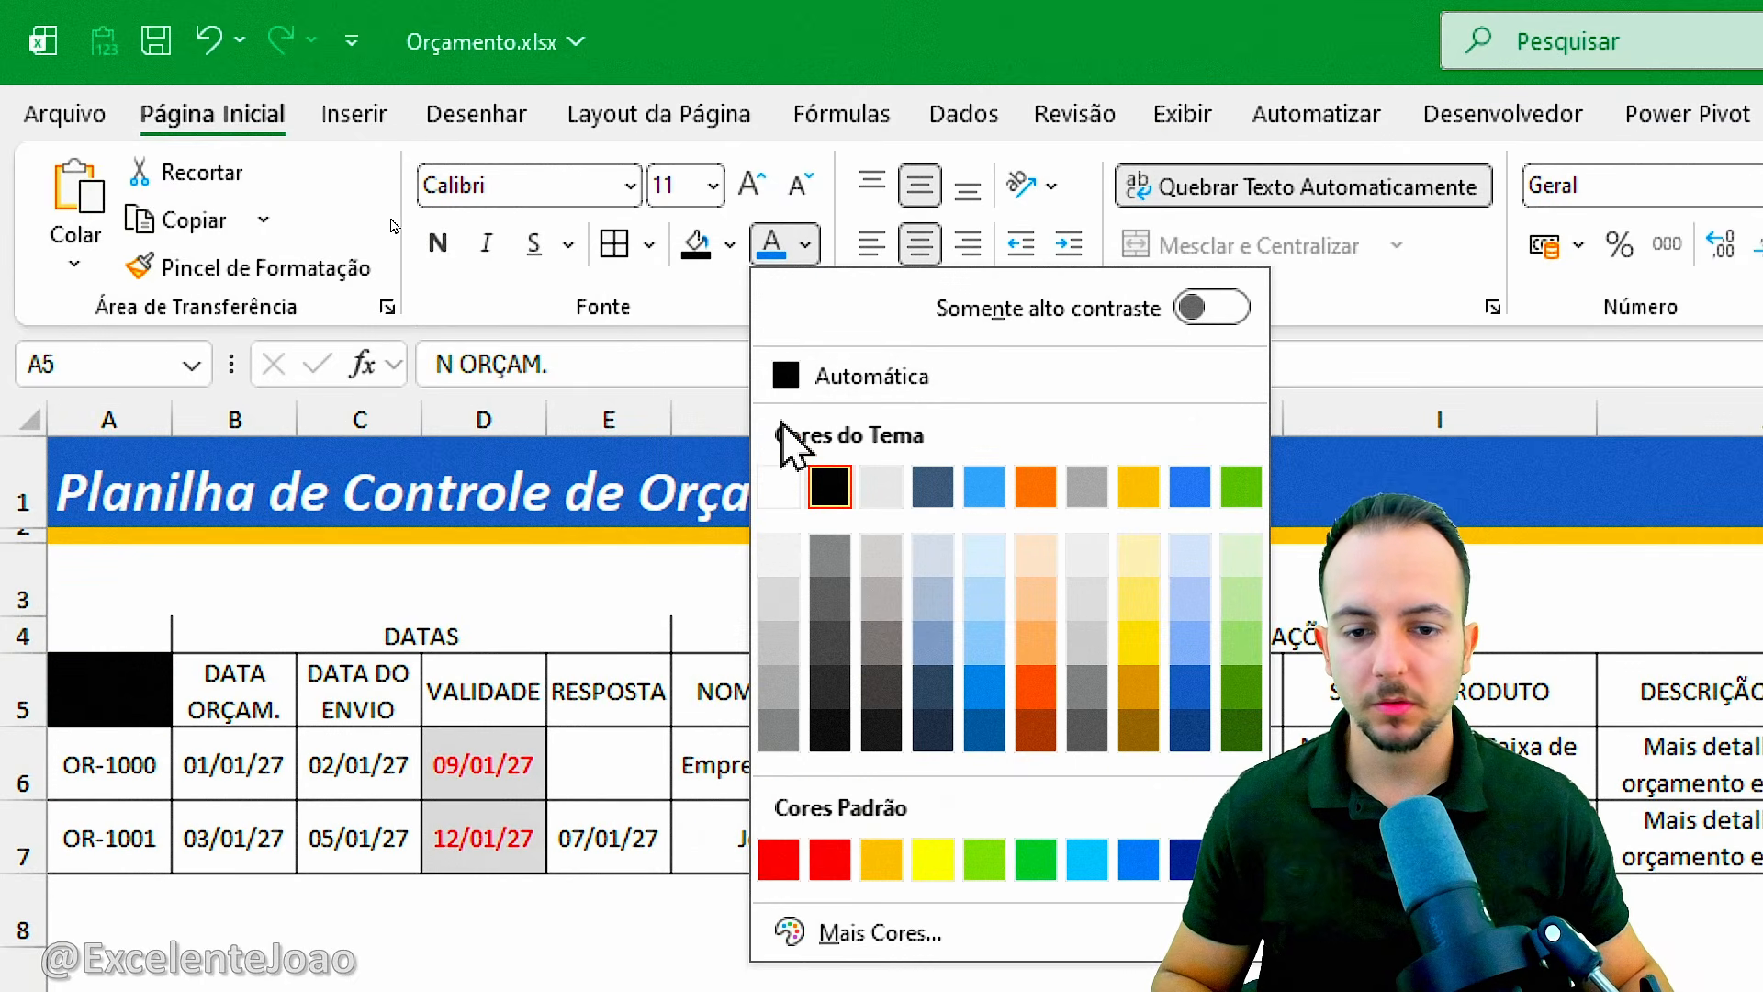
left_click(820, 482)
Fill the DATAS group header with gold and its column headers B5:E5 with light yellow.
left_click(486, 634)
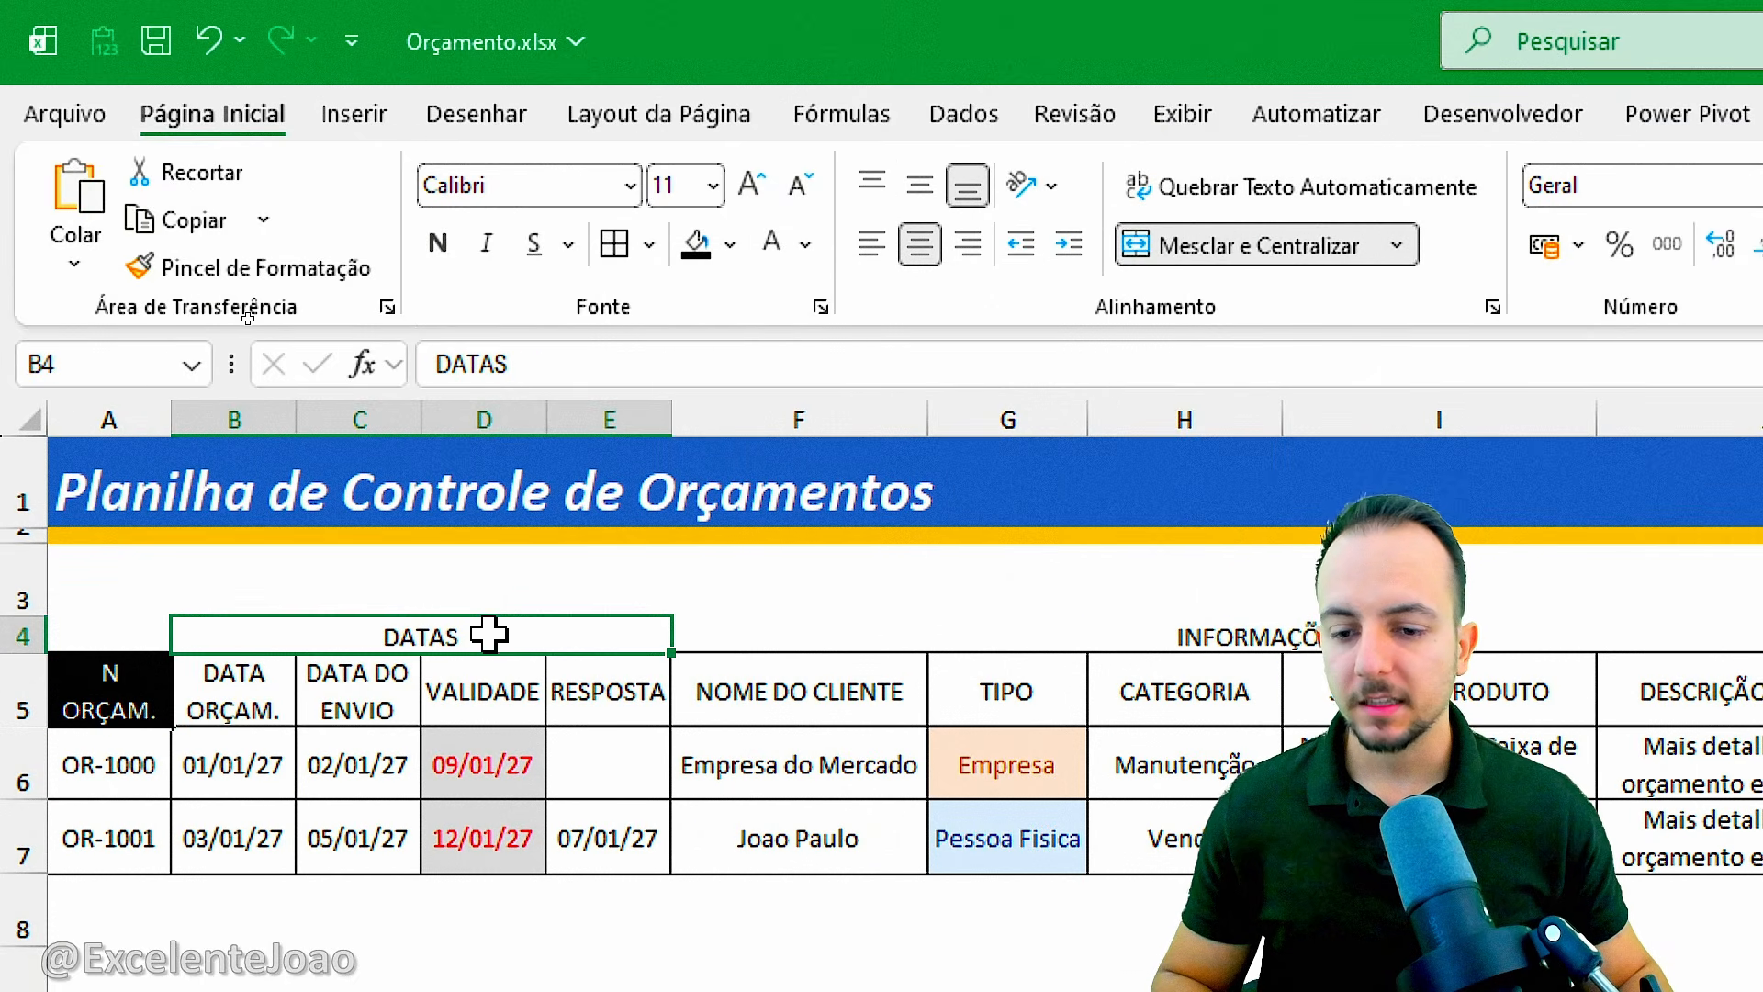
left_click(730, 245)
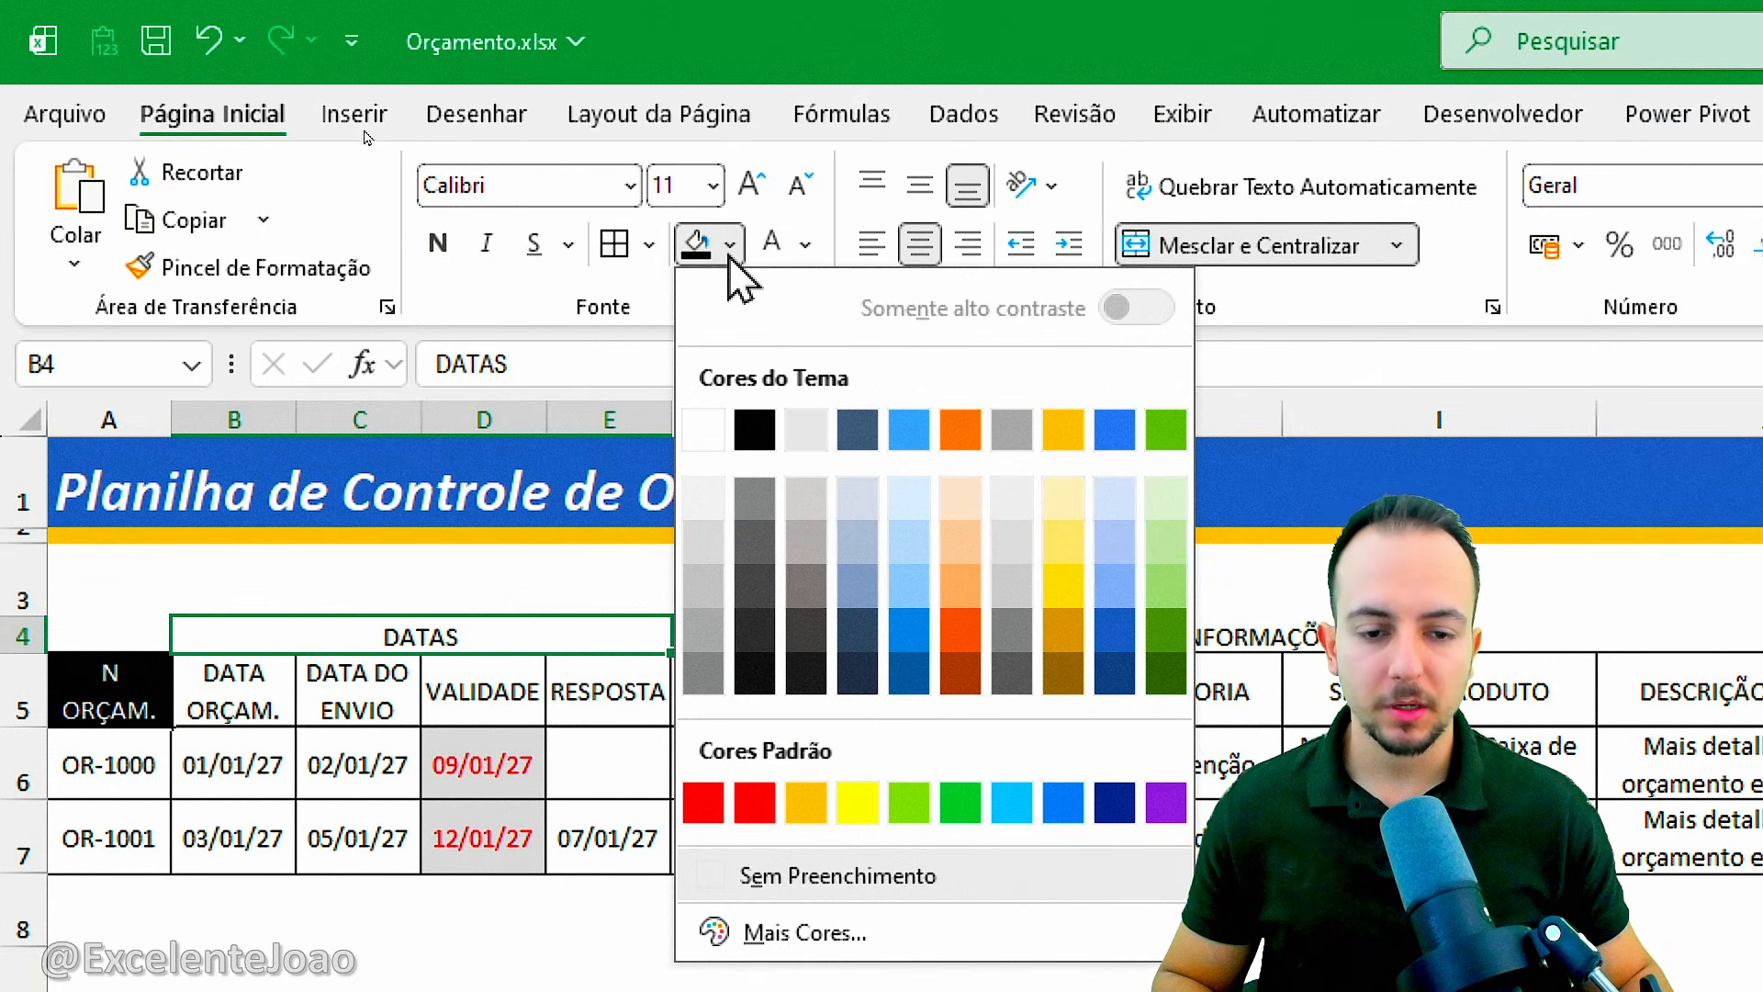
left_click(1065, 429)
left_click_drag(276, 669, 570, 690)
left_click(730, 244)
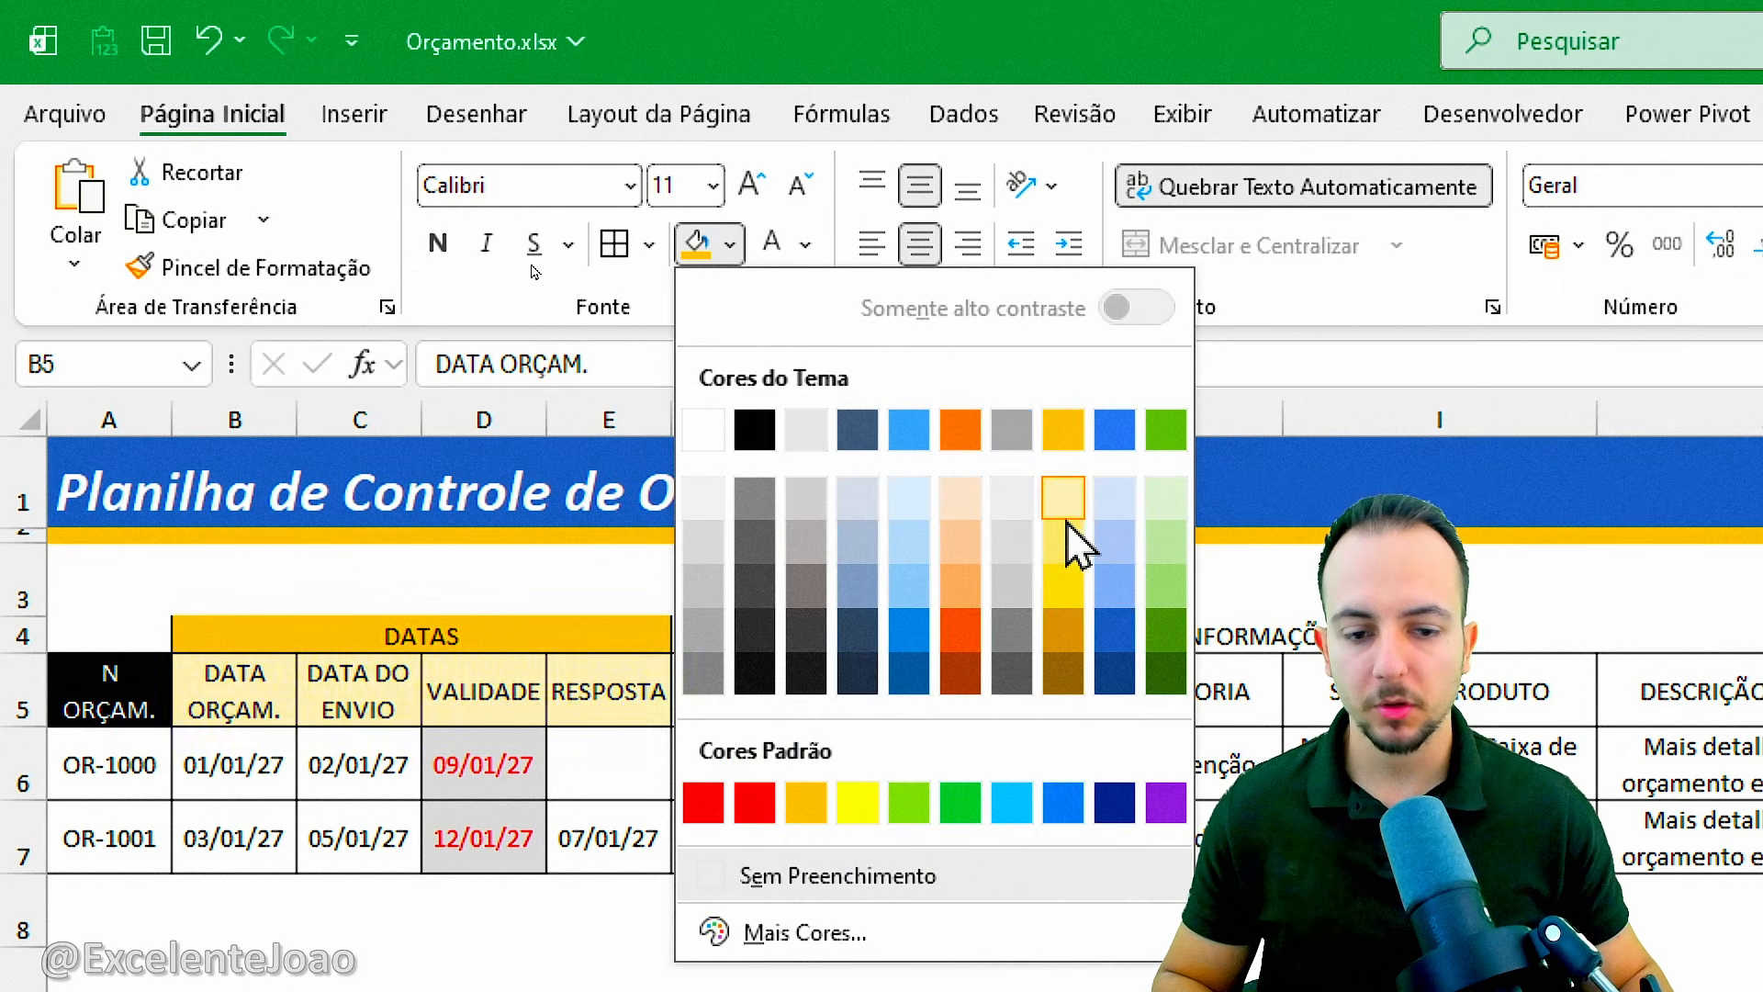
left_click(1075, 551)
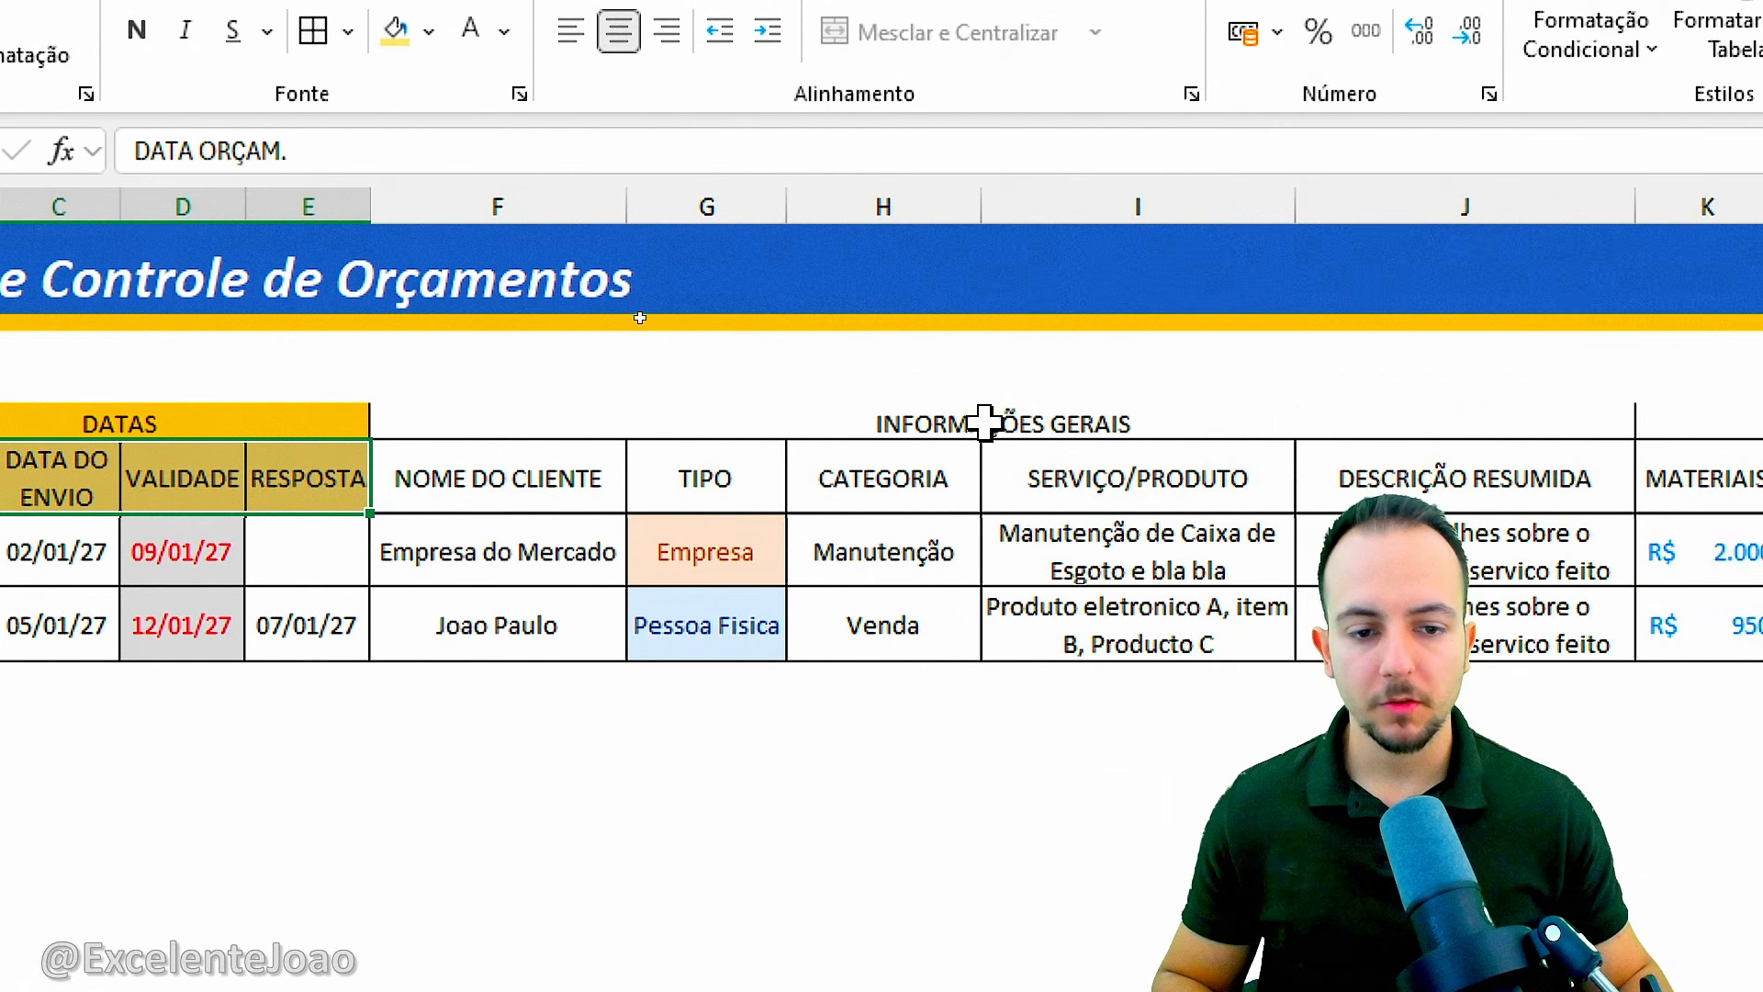
Fill the INFORMAÇÕES GERAIS group header with medium gray and its column headers F5:J5 with the lightest gray.
left_click(984, 422)
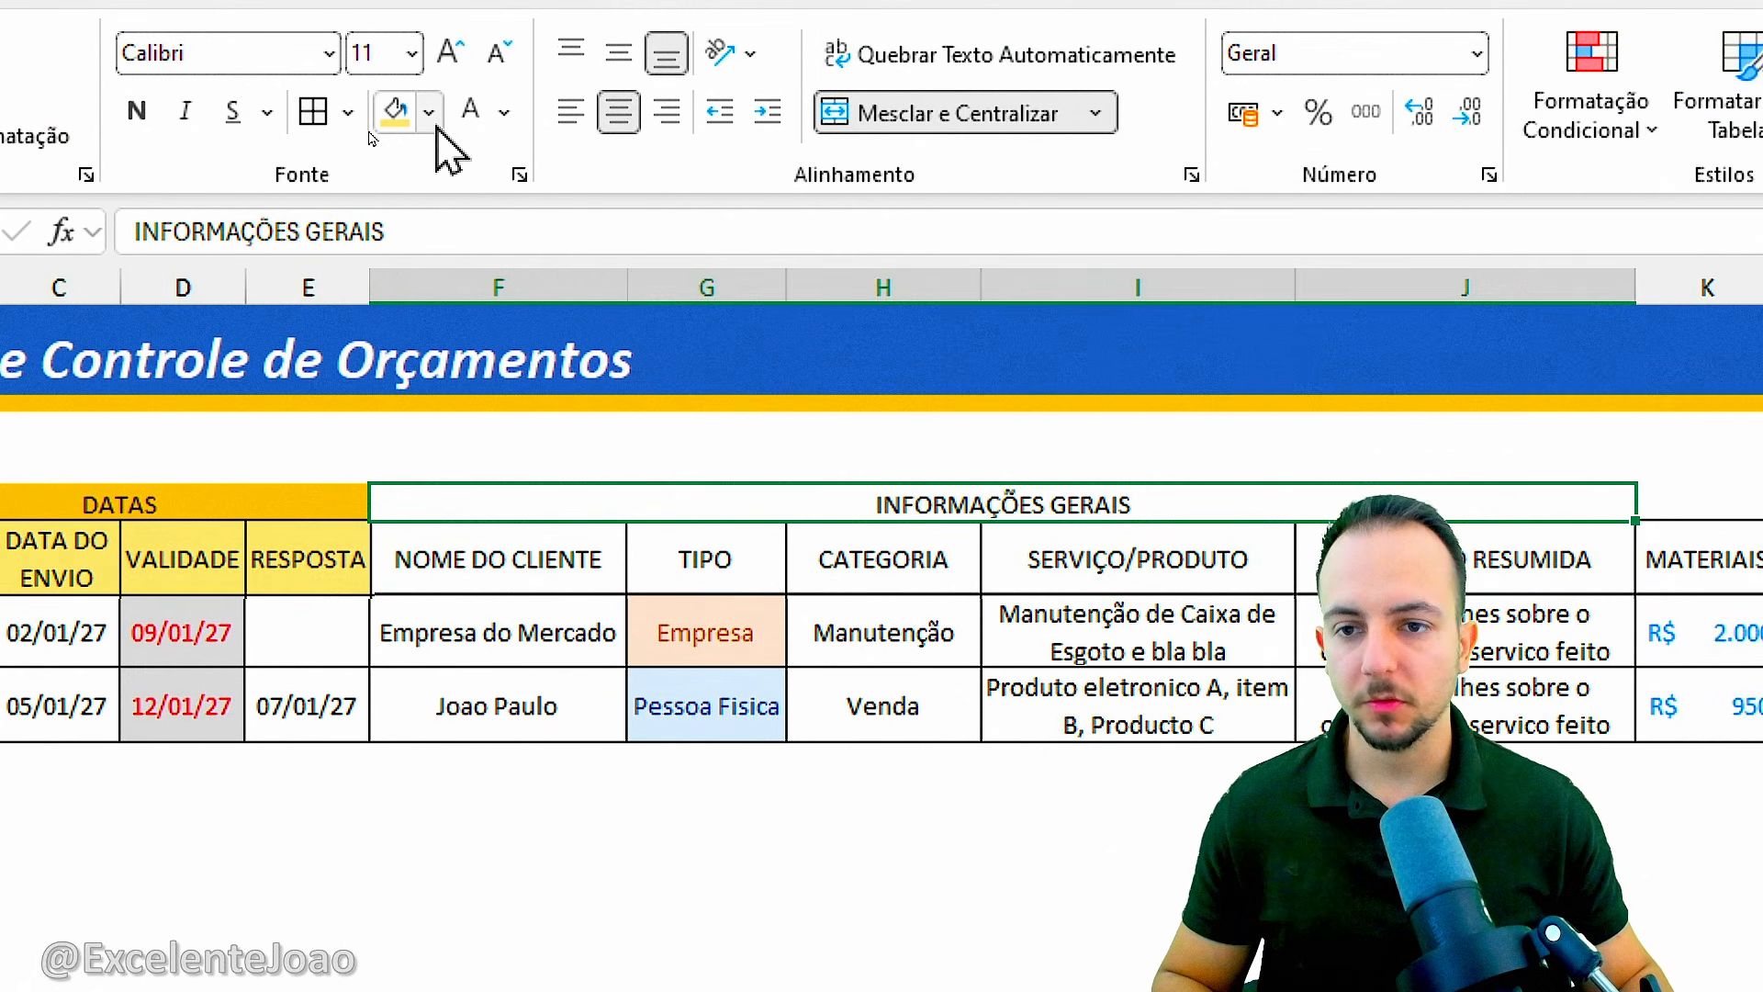
left_click(428, 30)
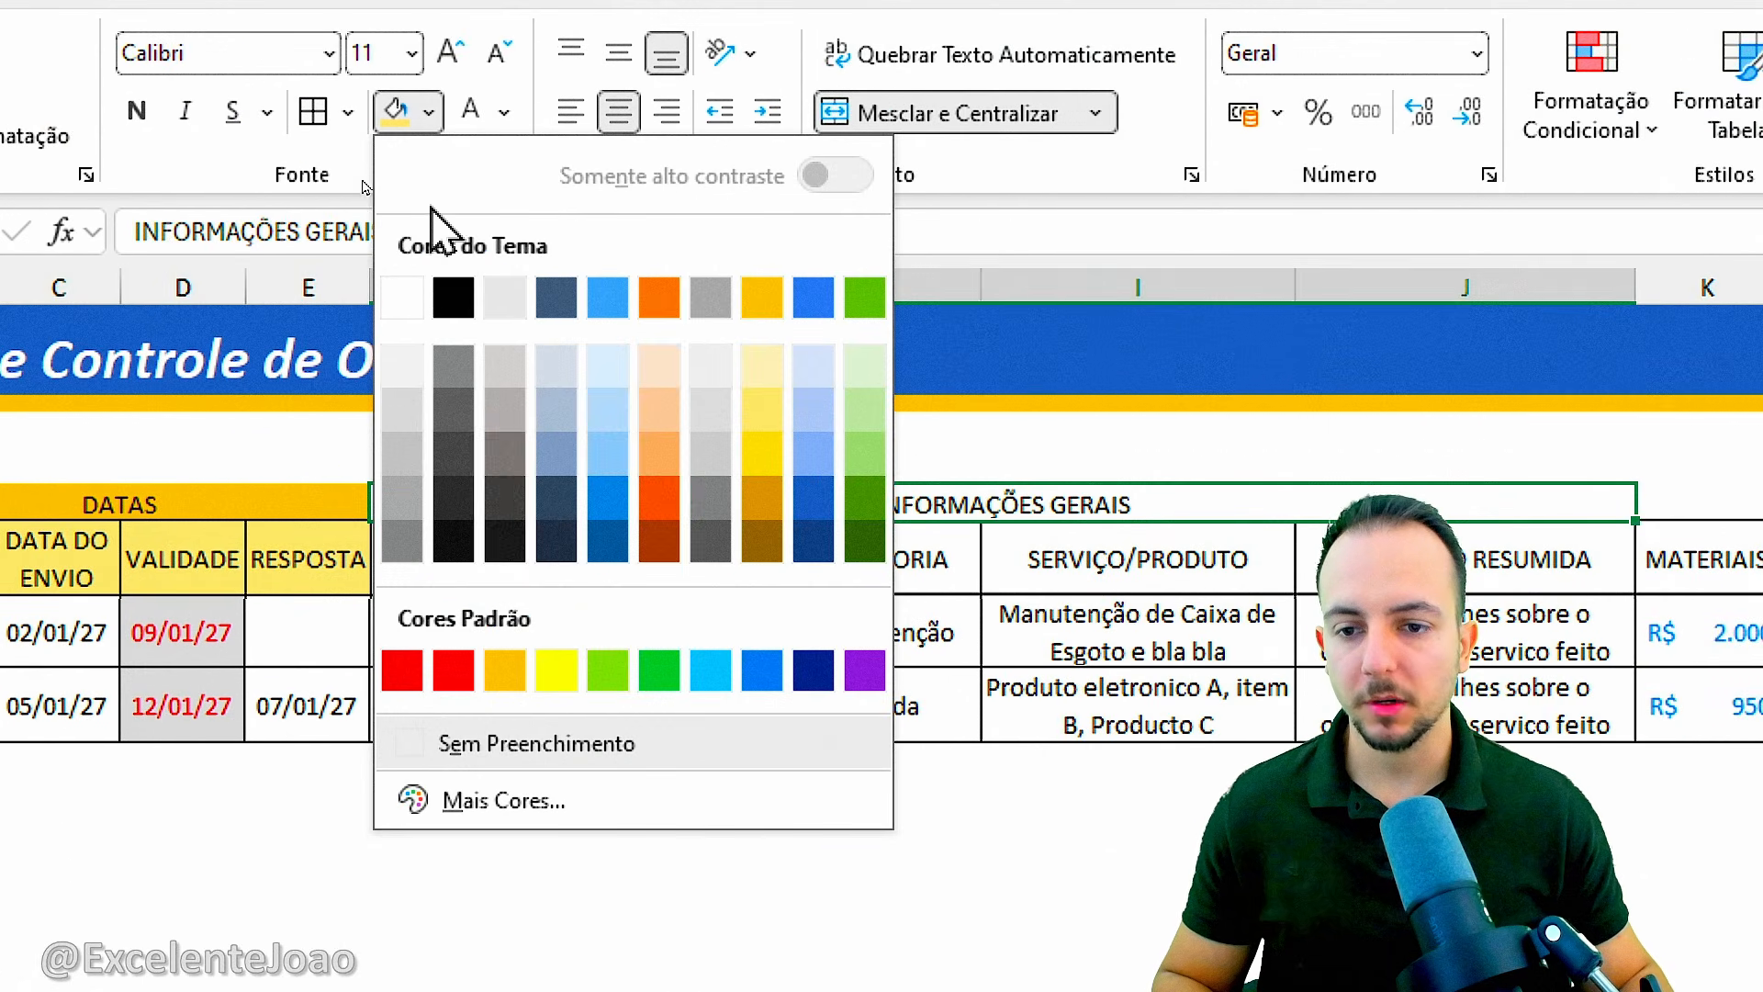
left_click(400, 464)
left_click(534, 556)
left_click_drag(534, 556, 1467, 559)
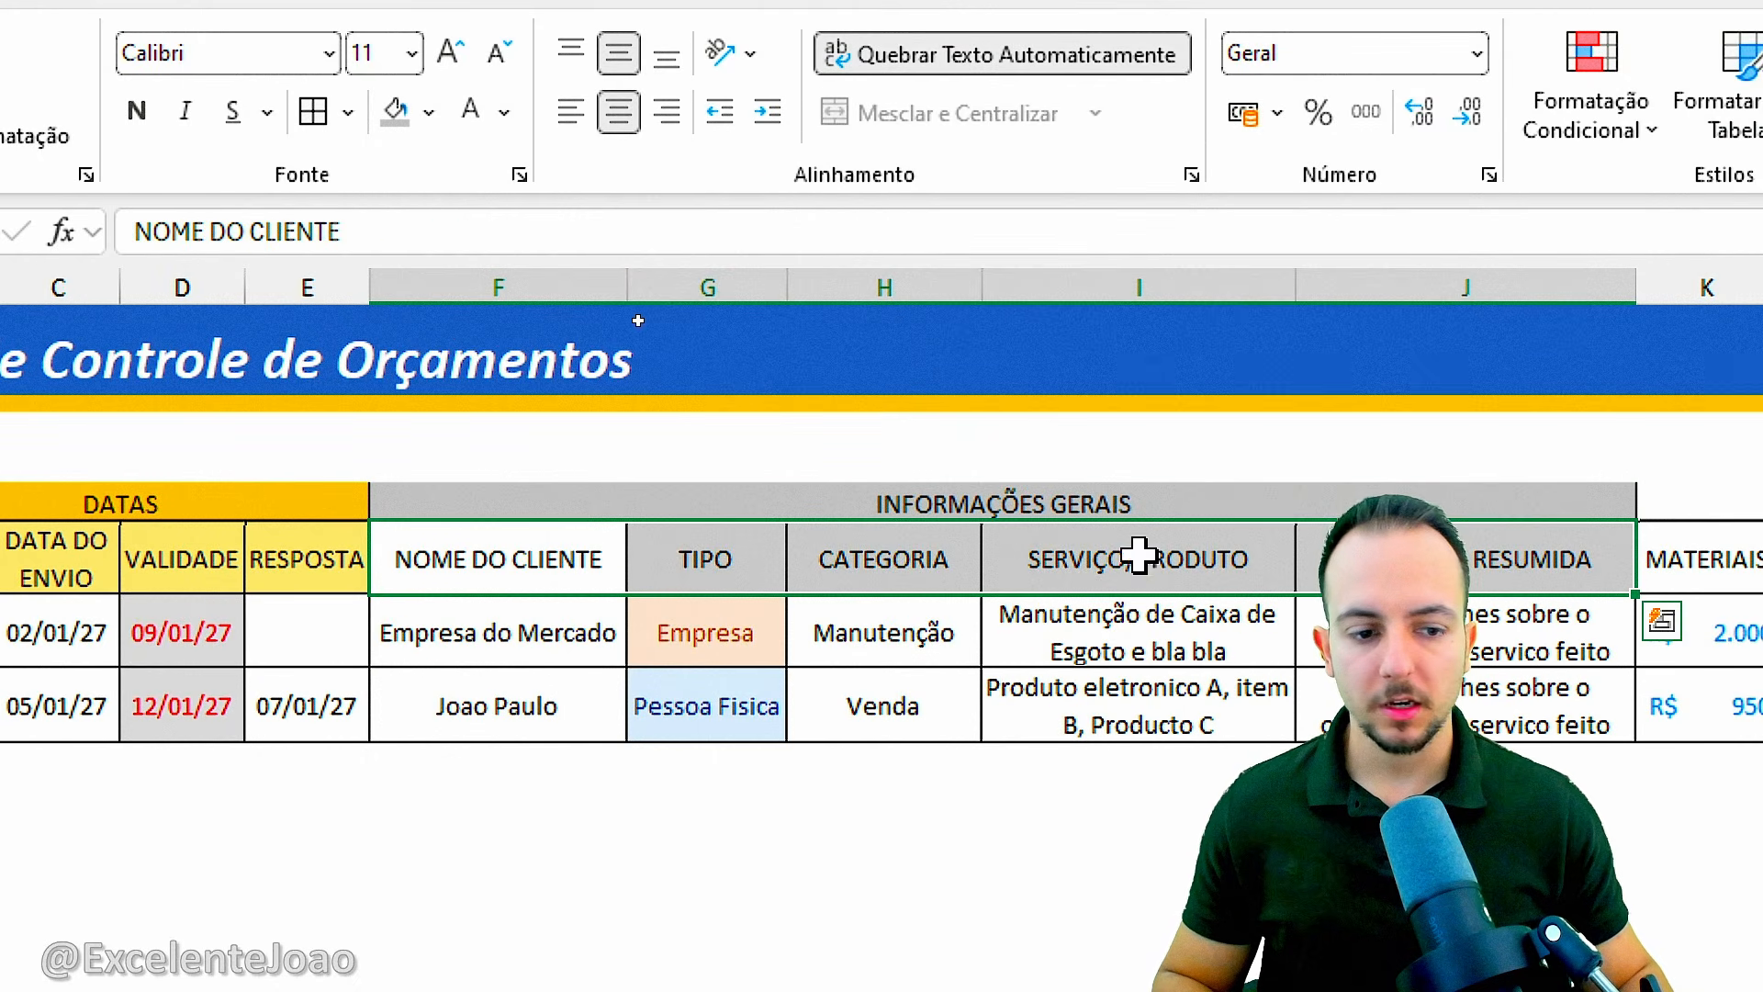
left_click(428, 111)
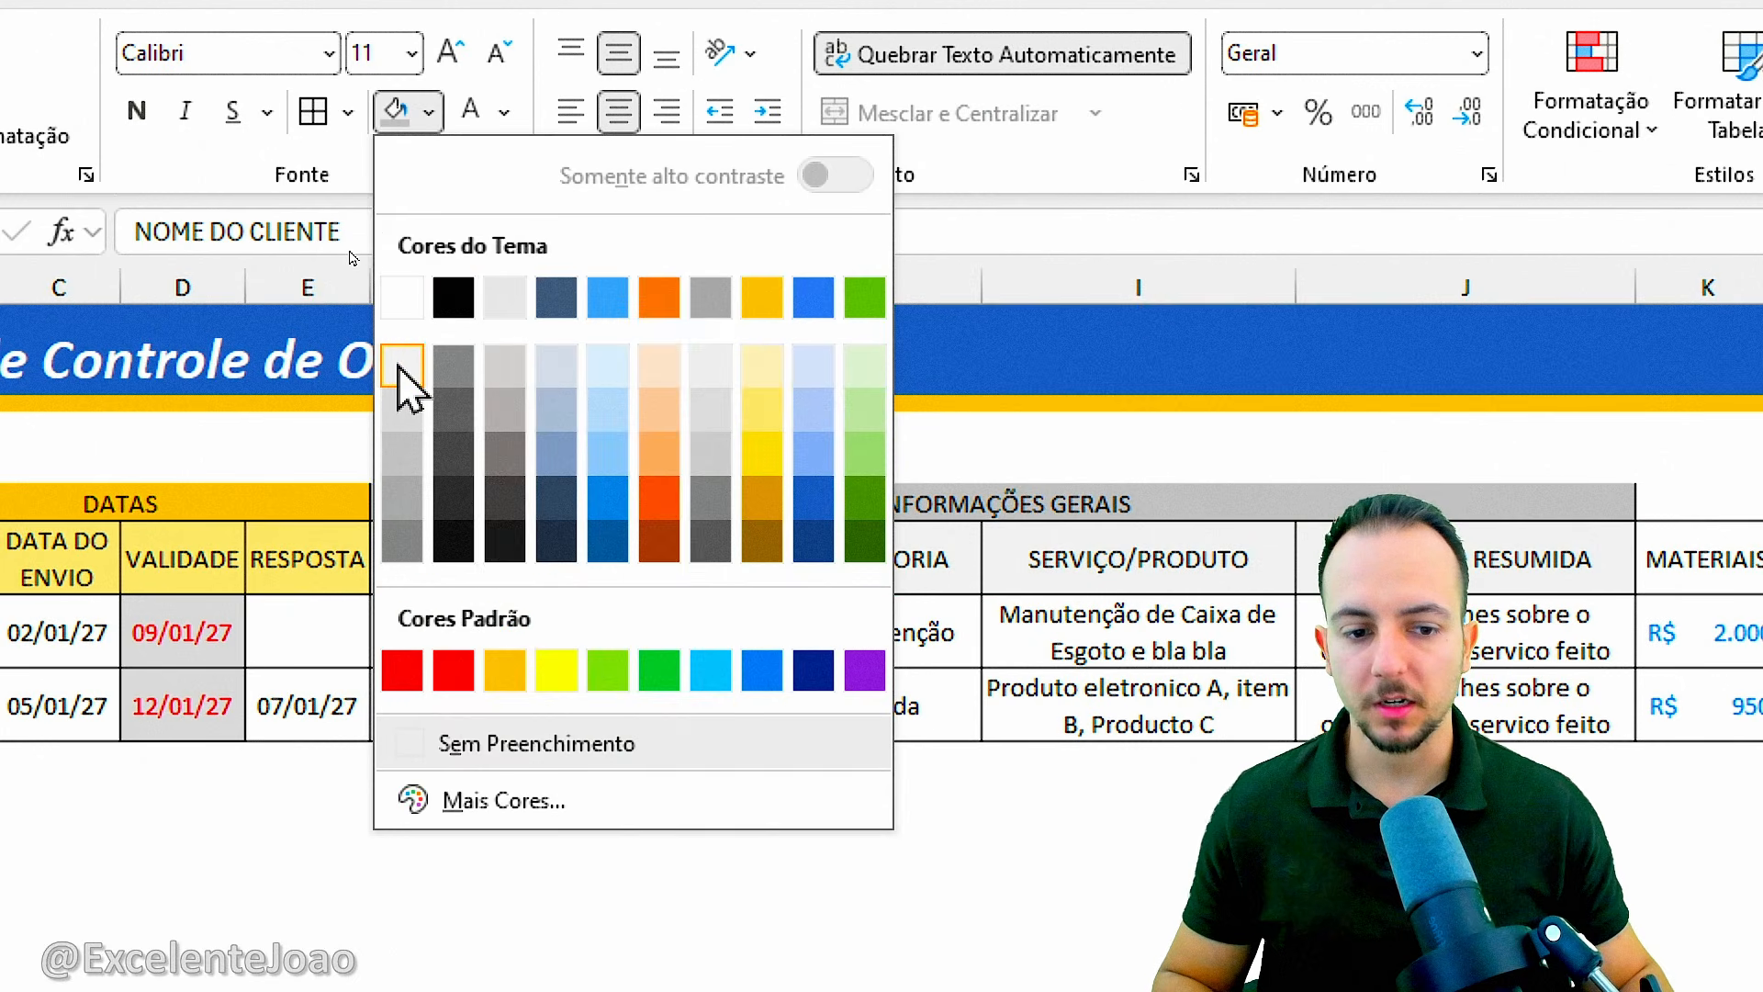
left_click(401, 366)
Fill the VALORES R$ group header with light blue and its column headers K5:O5 with a paler blue.
left_click(731, 513)
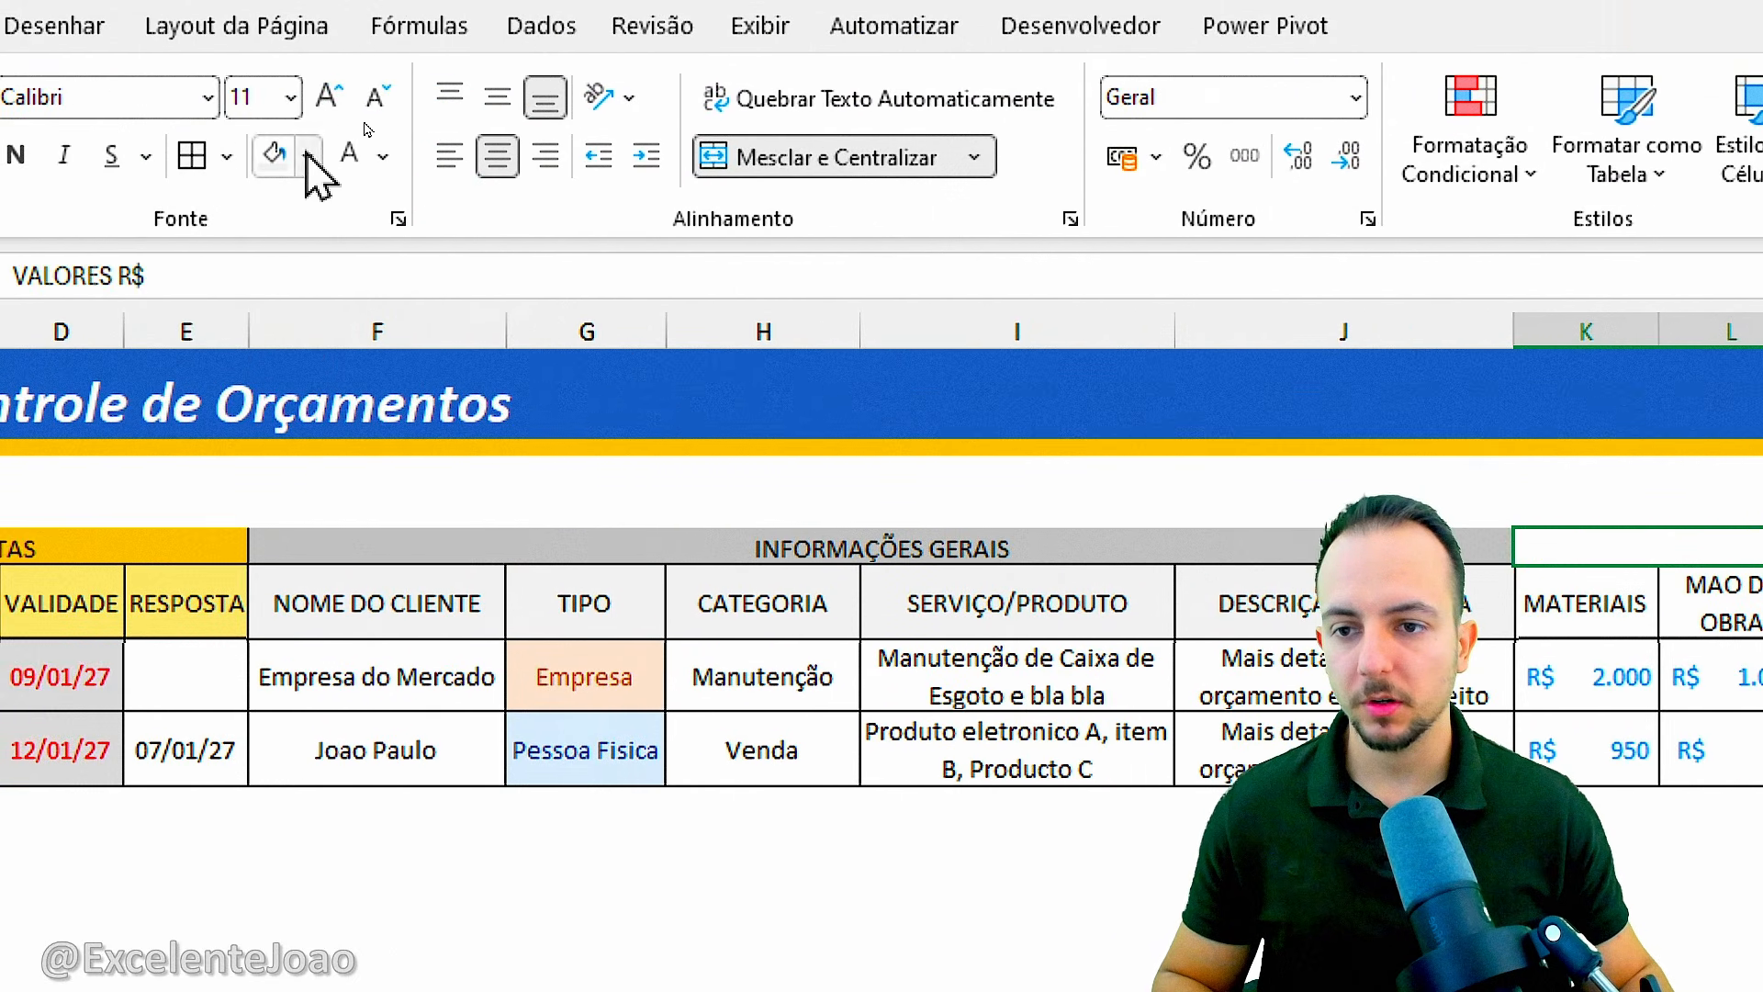
left_click(307, 156)
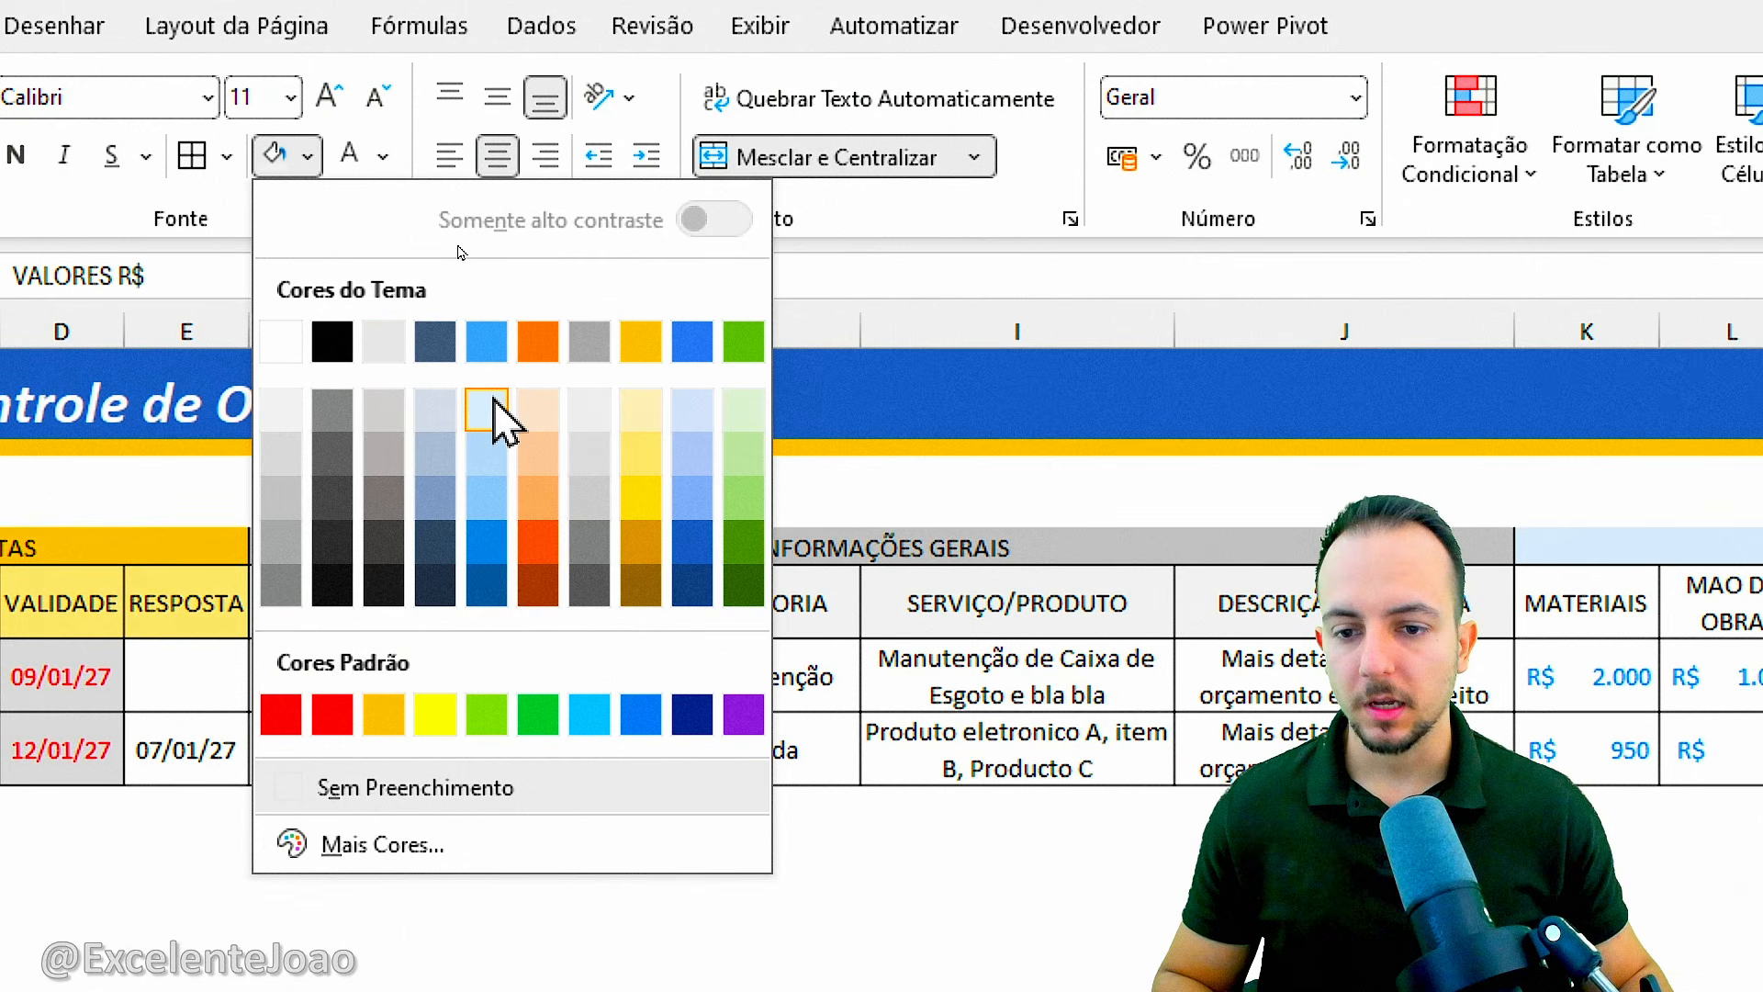
left_click(692, 459)
mouse_move(1102, 596)
left_mouse_down()
mouse_move(651, 595)
mouse_move(1098, 598)
left_mouse_up()
left_click(135, 209)
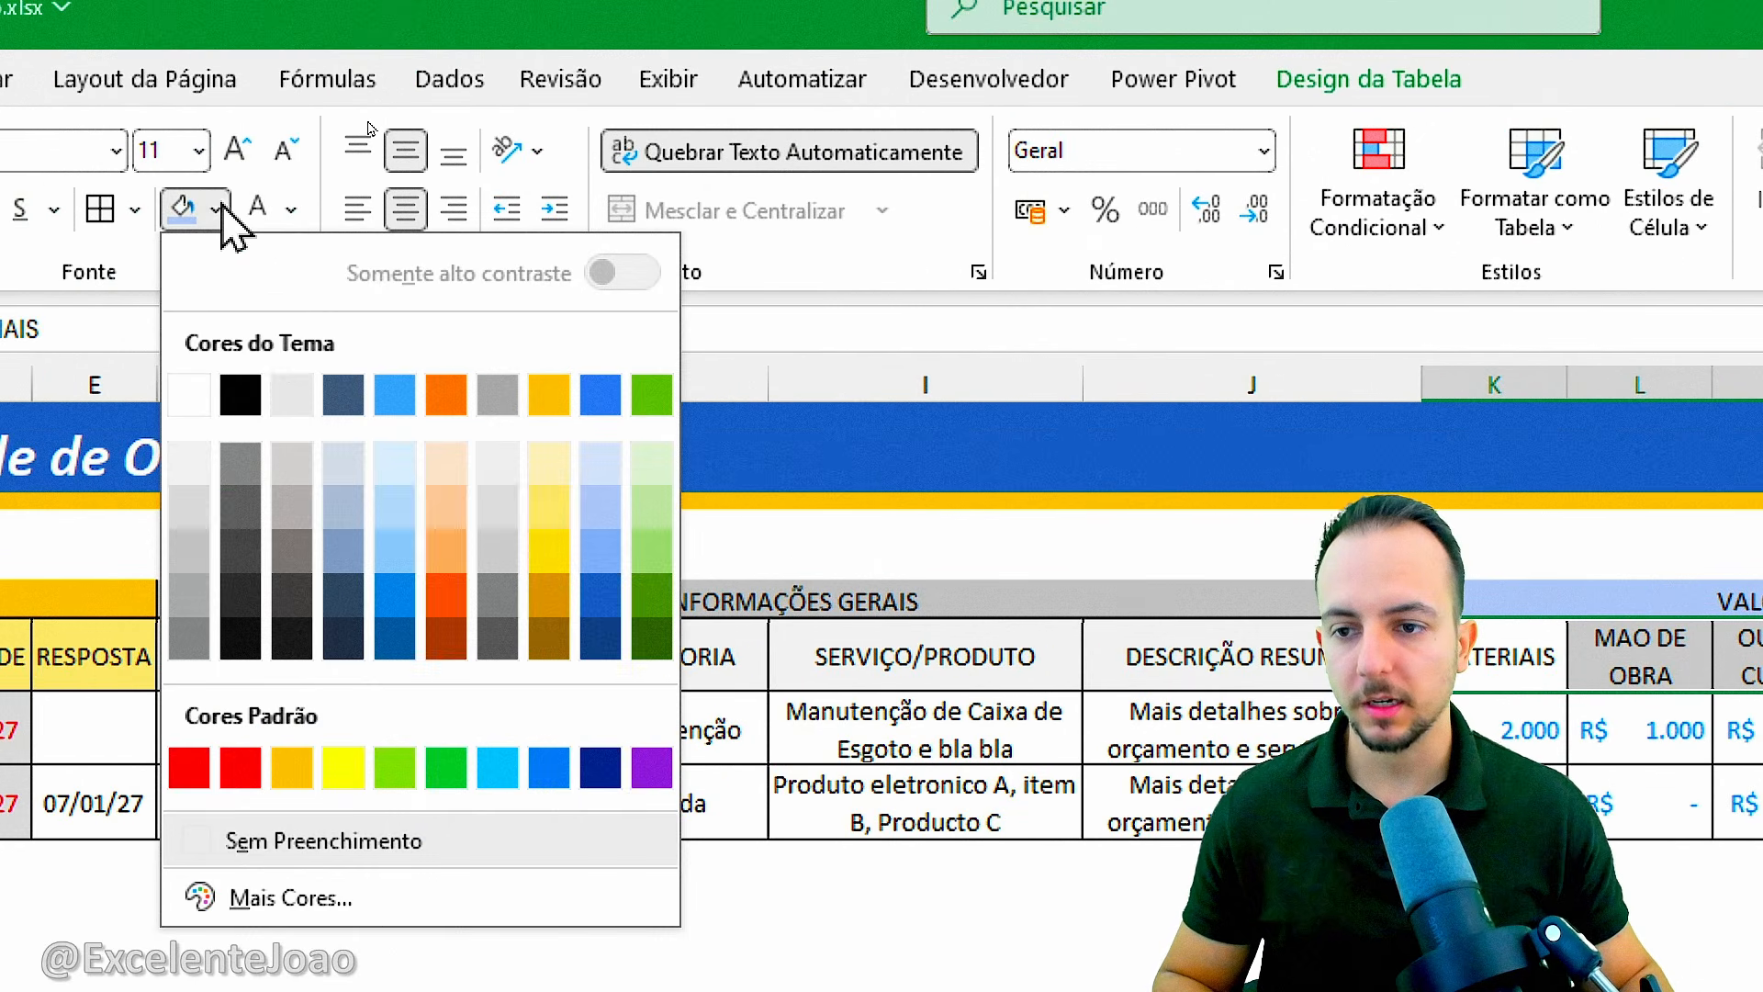
left_click(308, 469)
Fill the INFORMAÇÕES EXTRAS group header with light green and its column headers P5:Q5 with the palest green.
left_click(1390, 599)
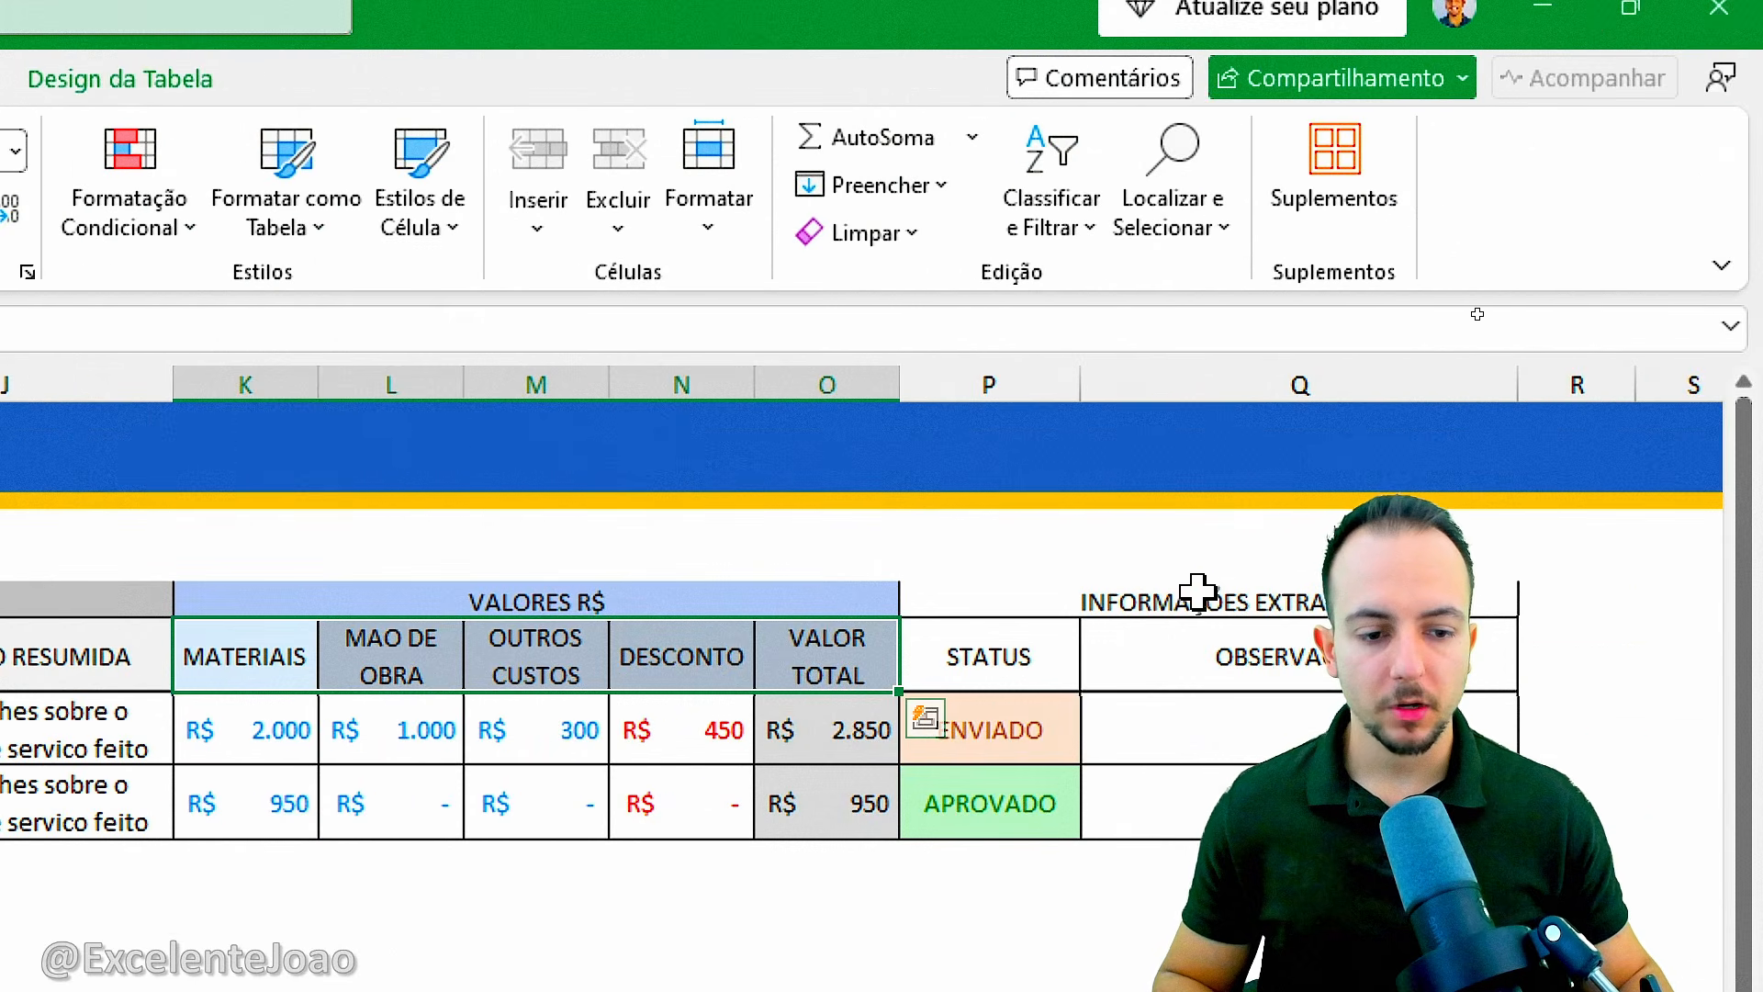
left_click(313, 211)
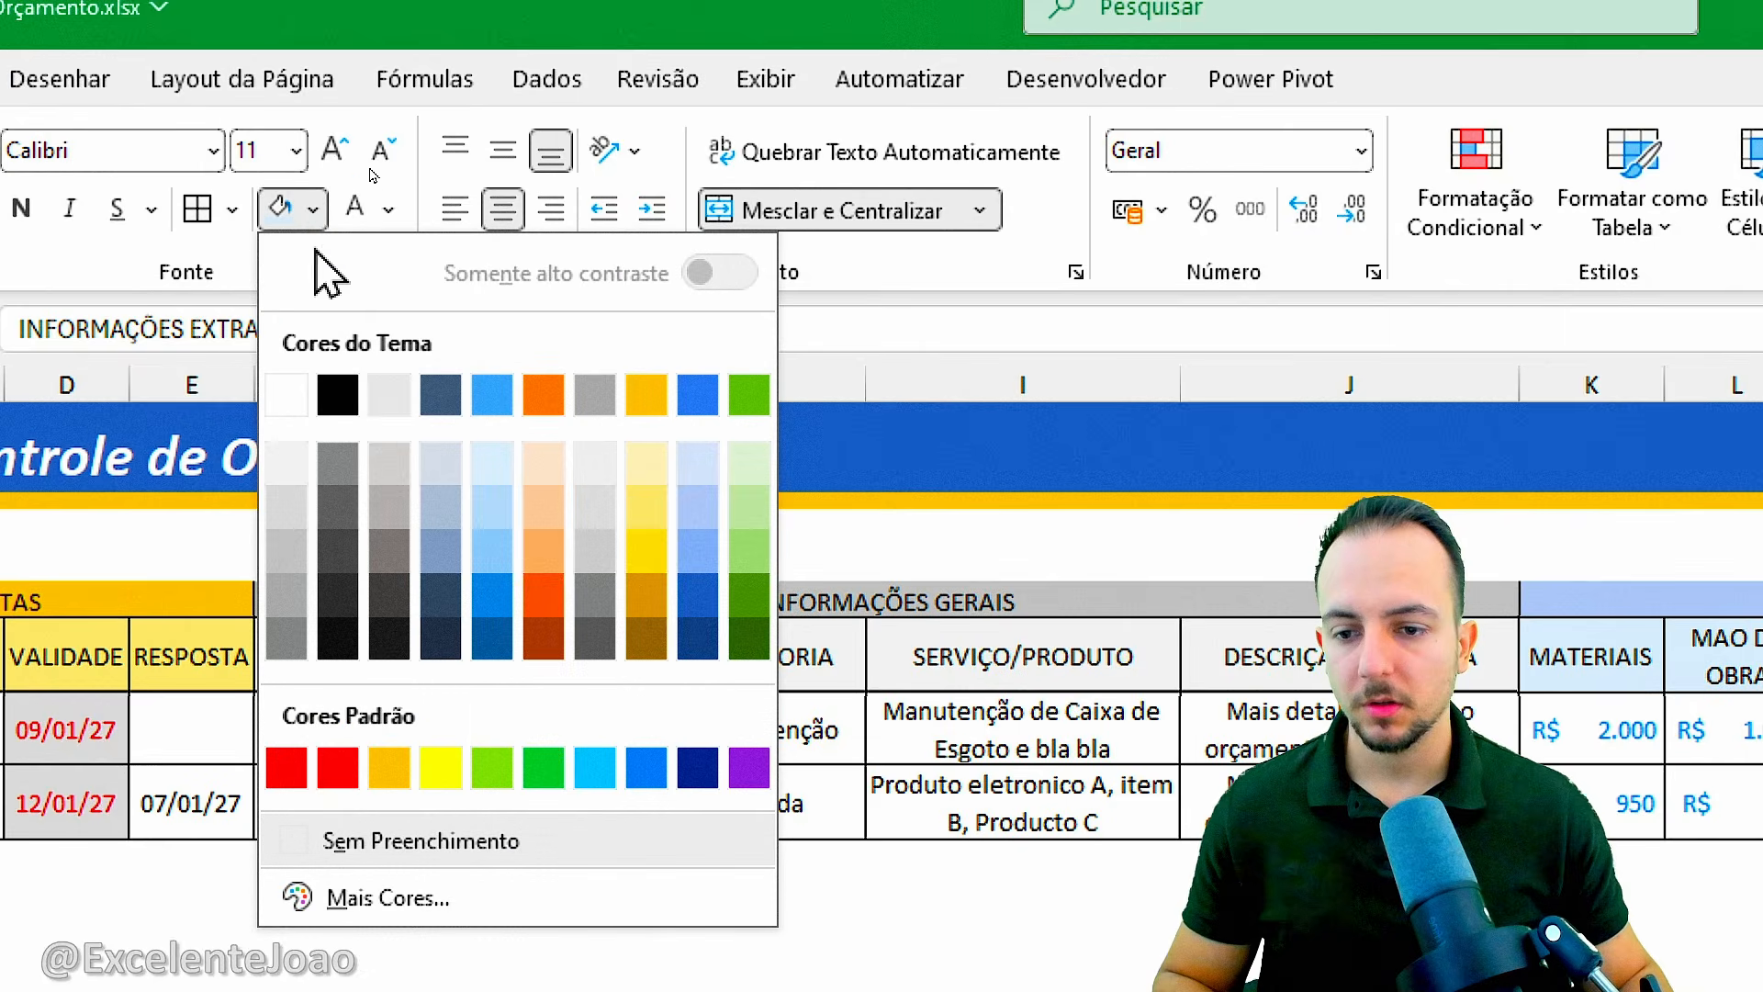
left_click(763, 466)
left_click_drag(1525, 656, 1114, 653)
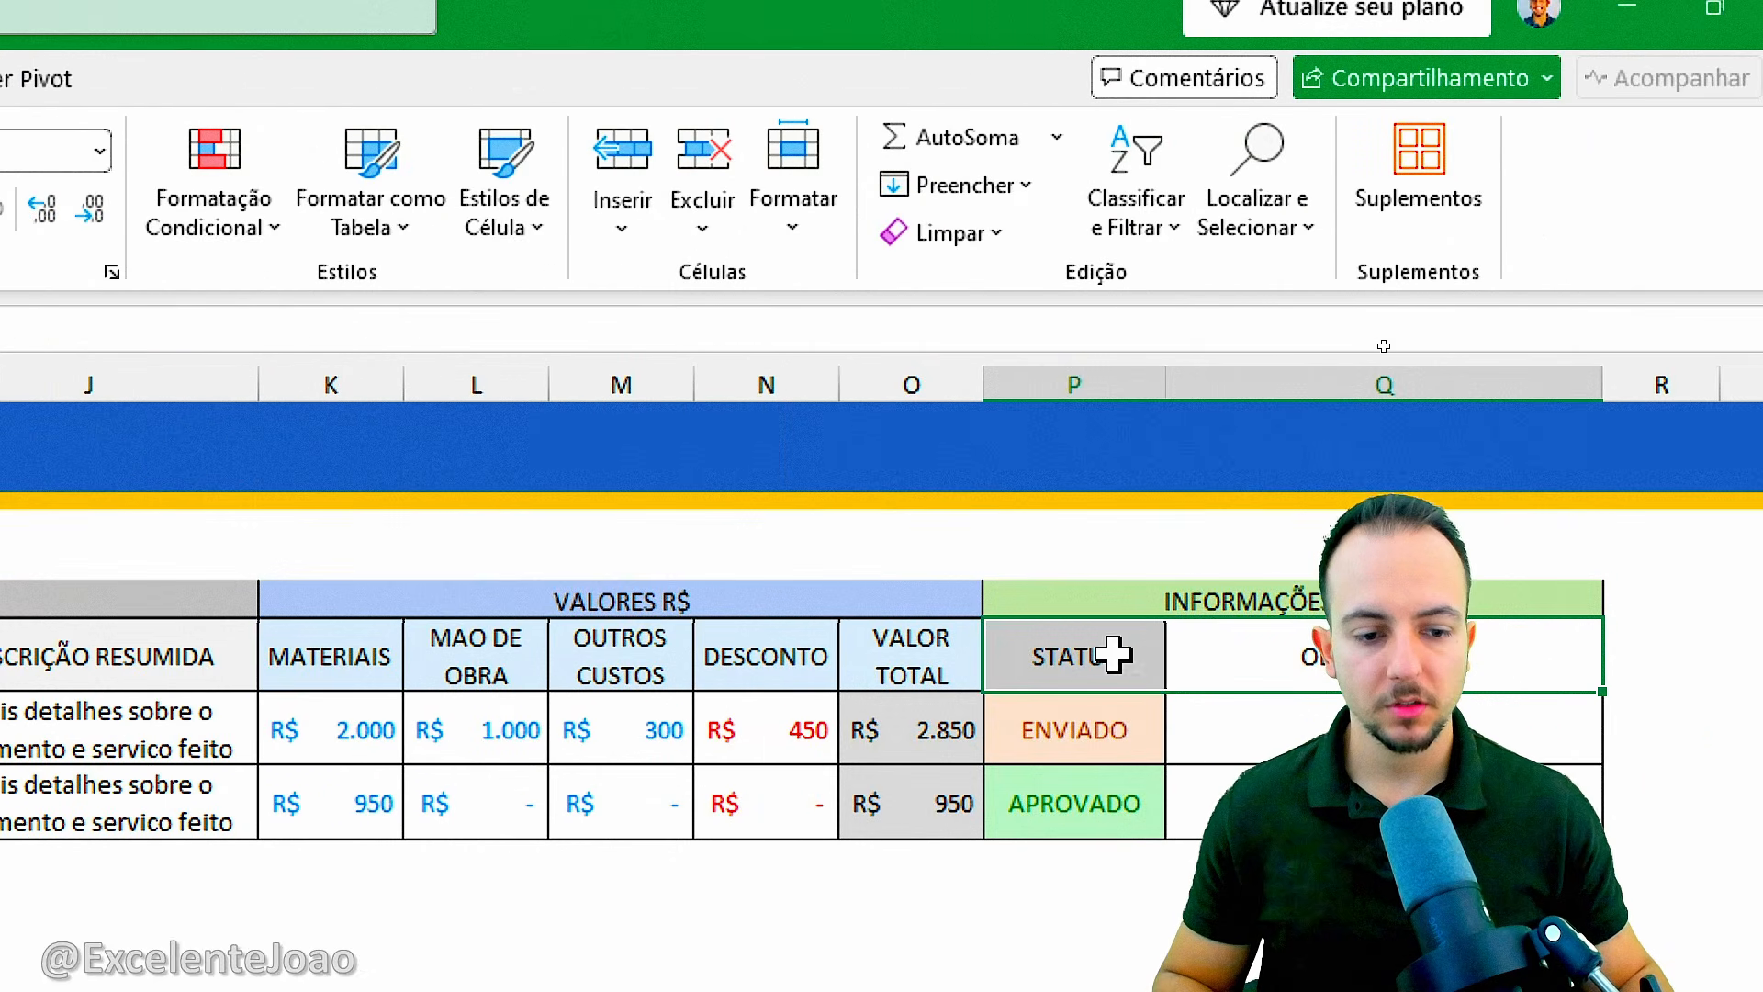
left_click(402, 209)
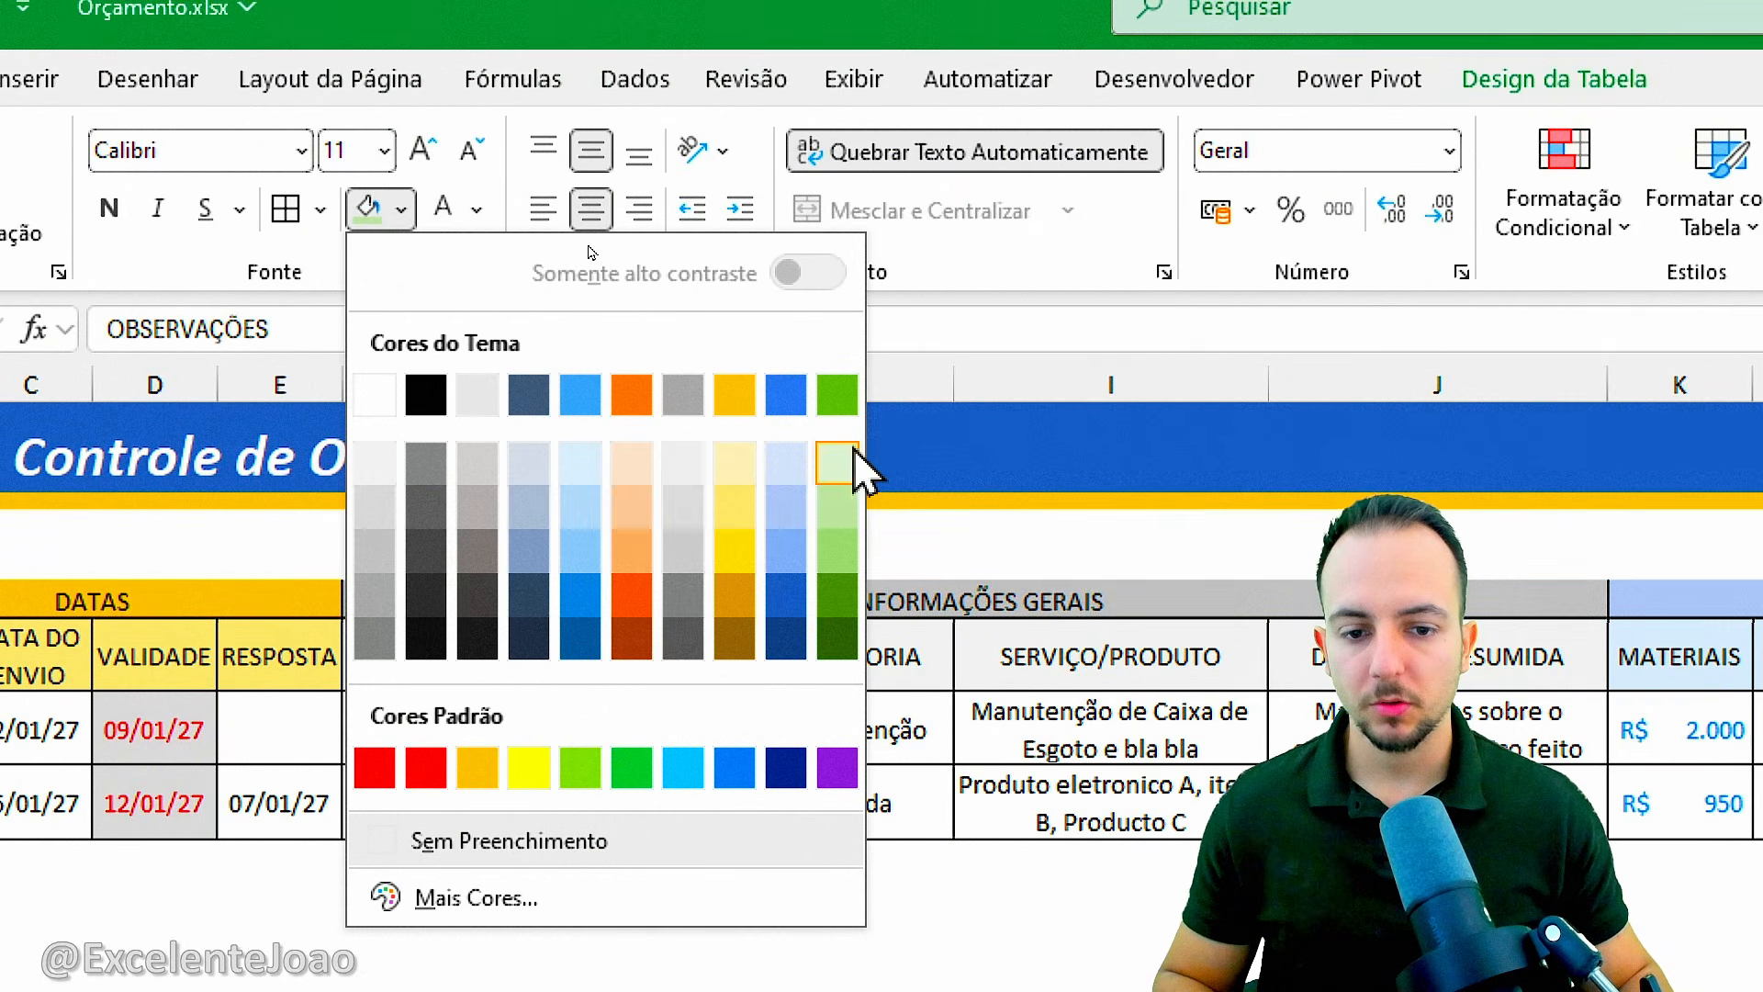
left_click(847, 459)
left_click(652, 574)
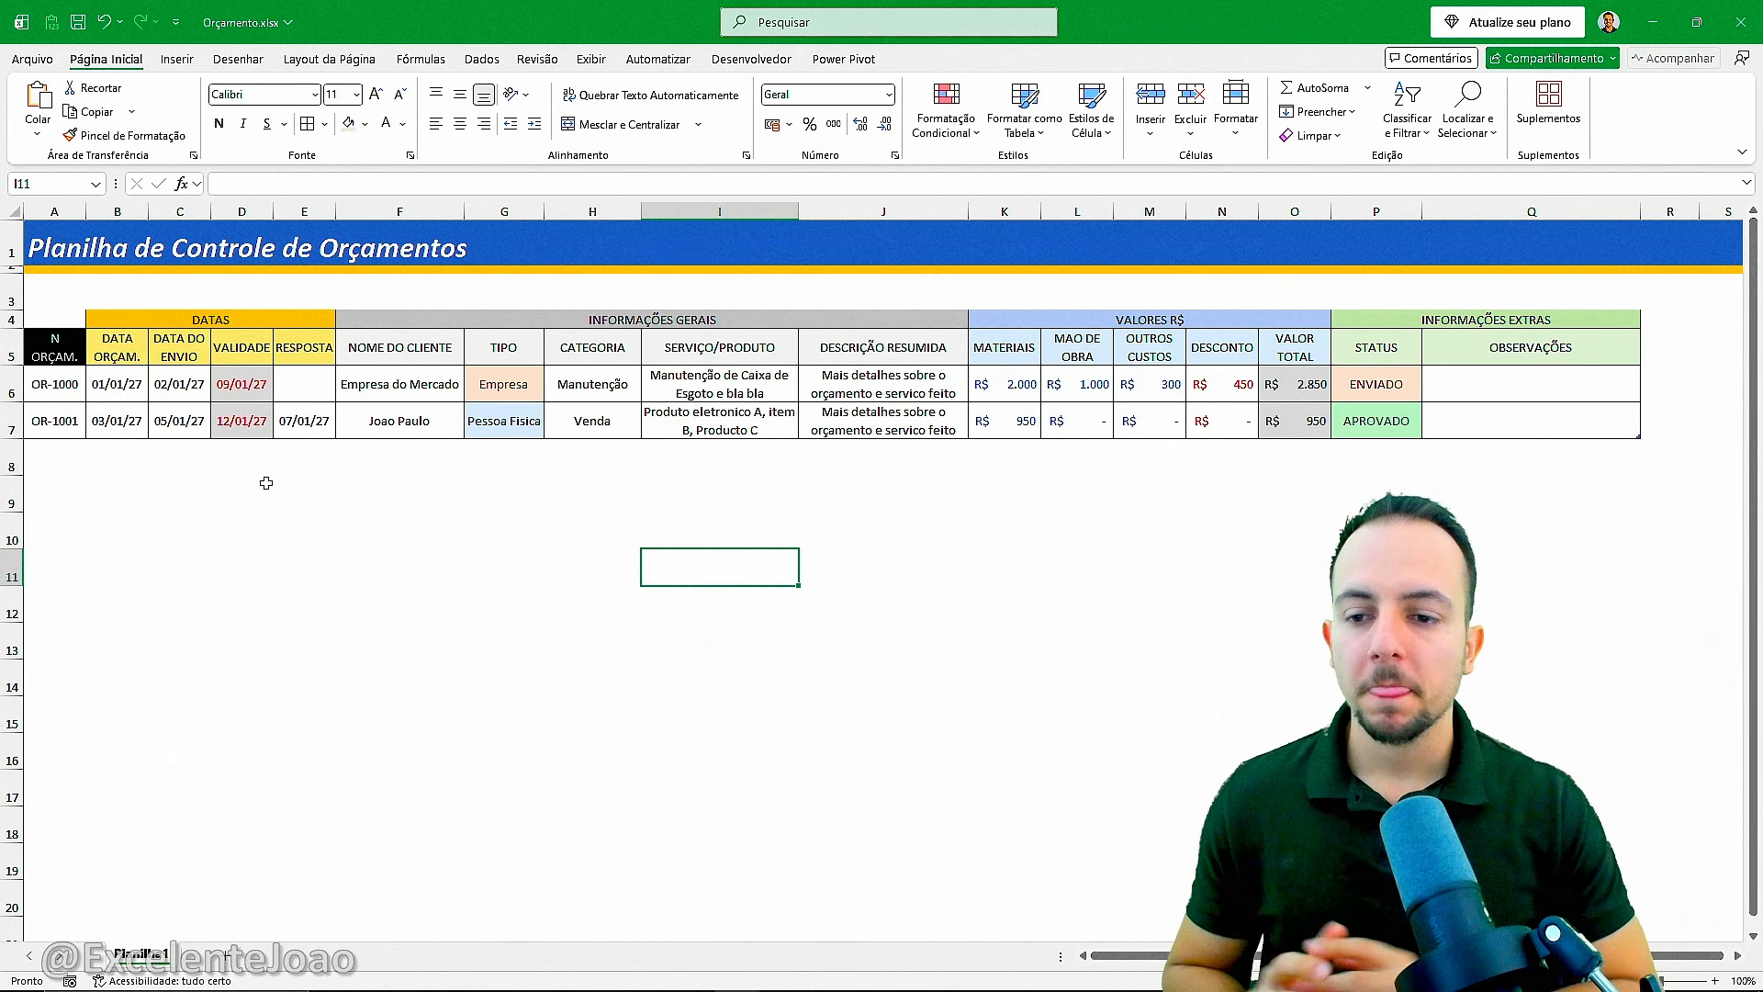
Add a new table row by entering the budget number OR-1002 in cell A8.
left_click(54, 448)
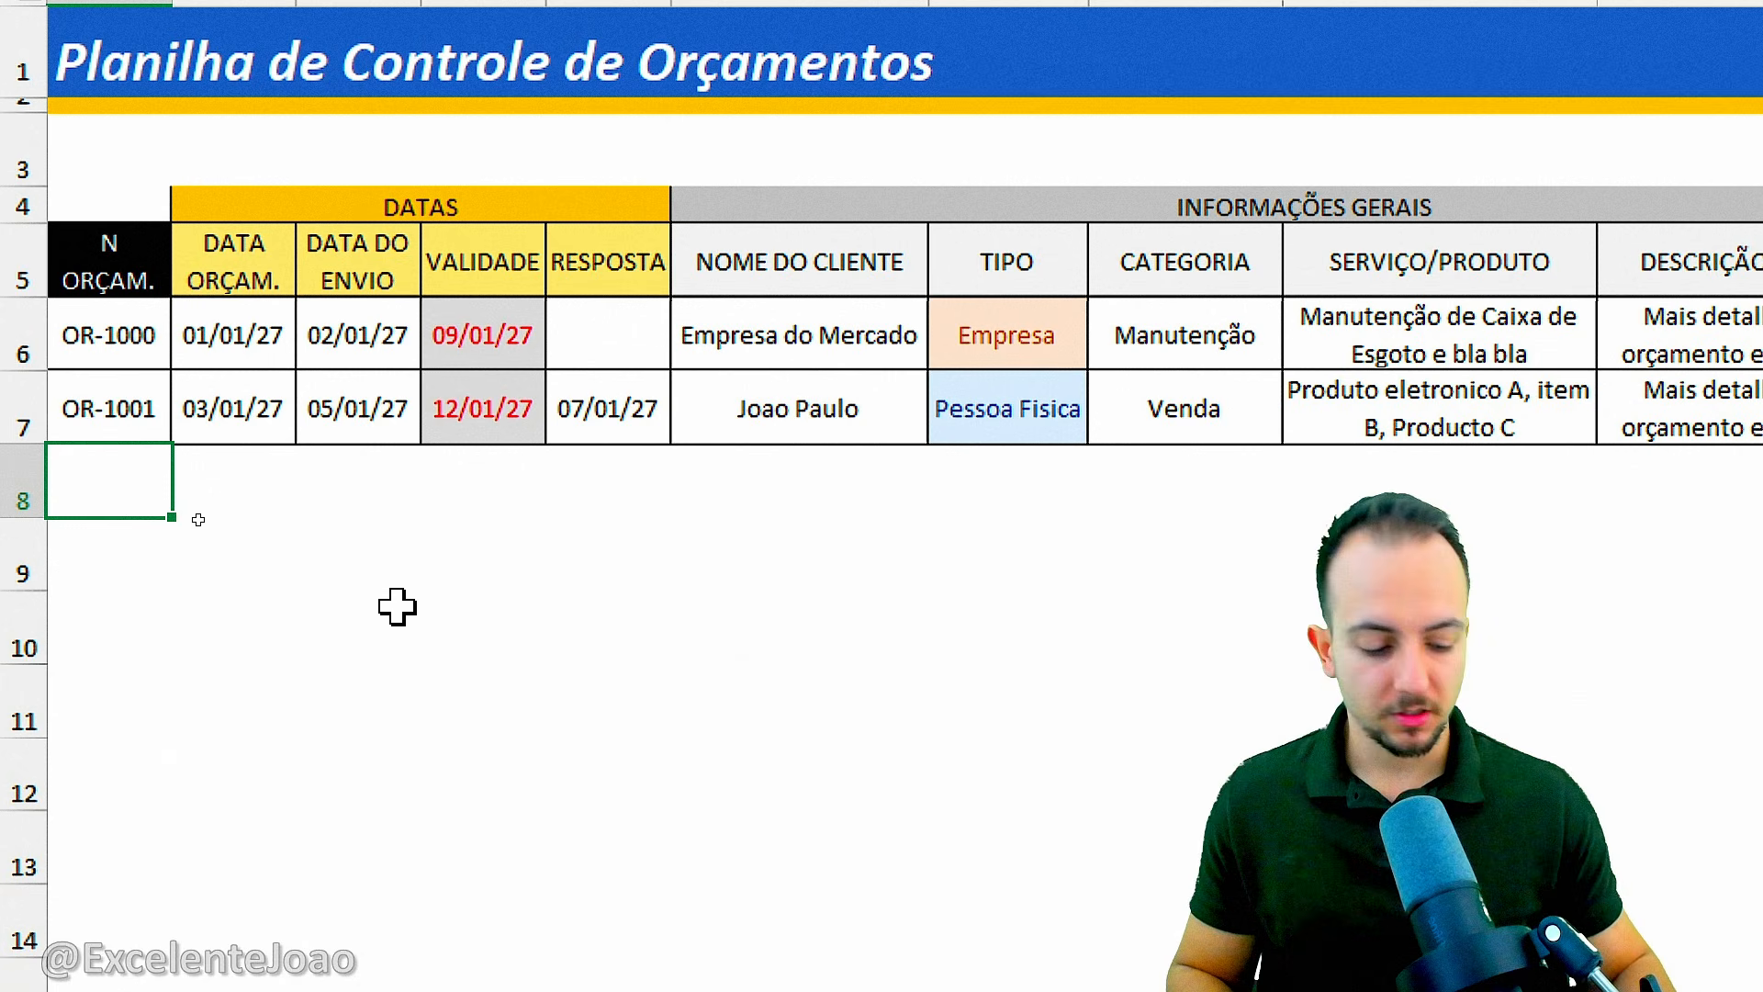
type("OR-1002")
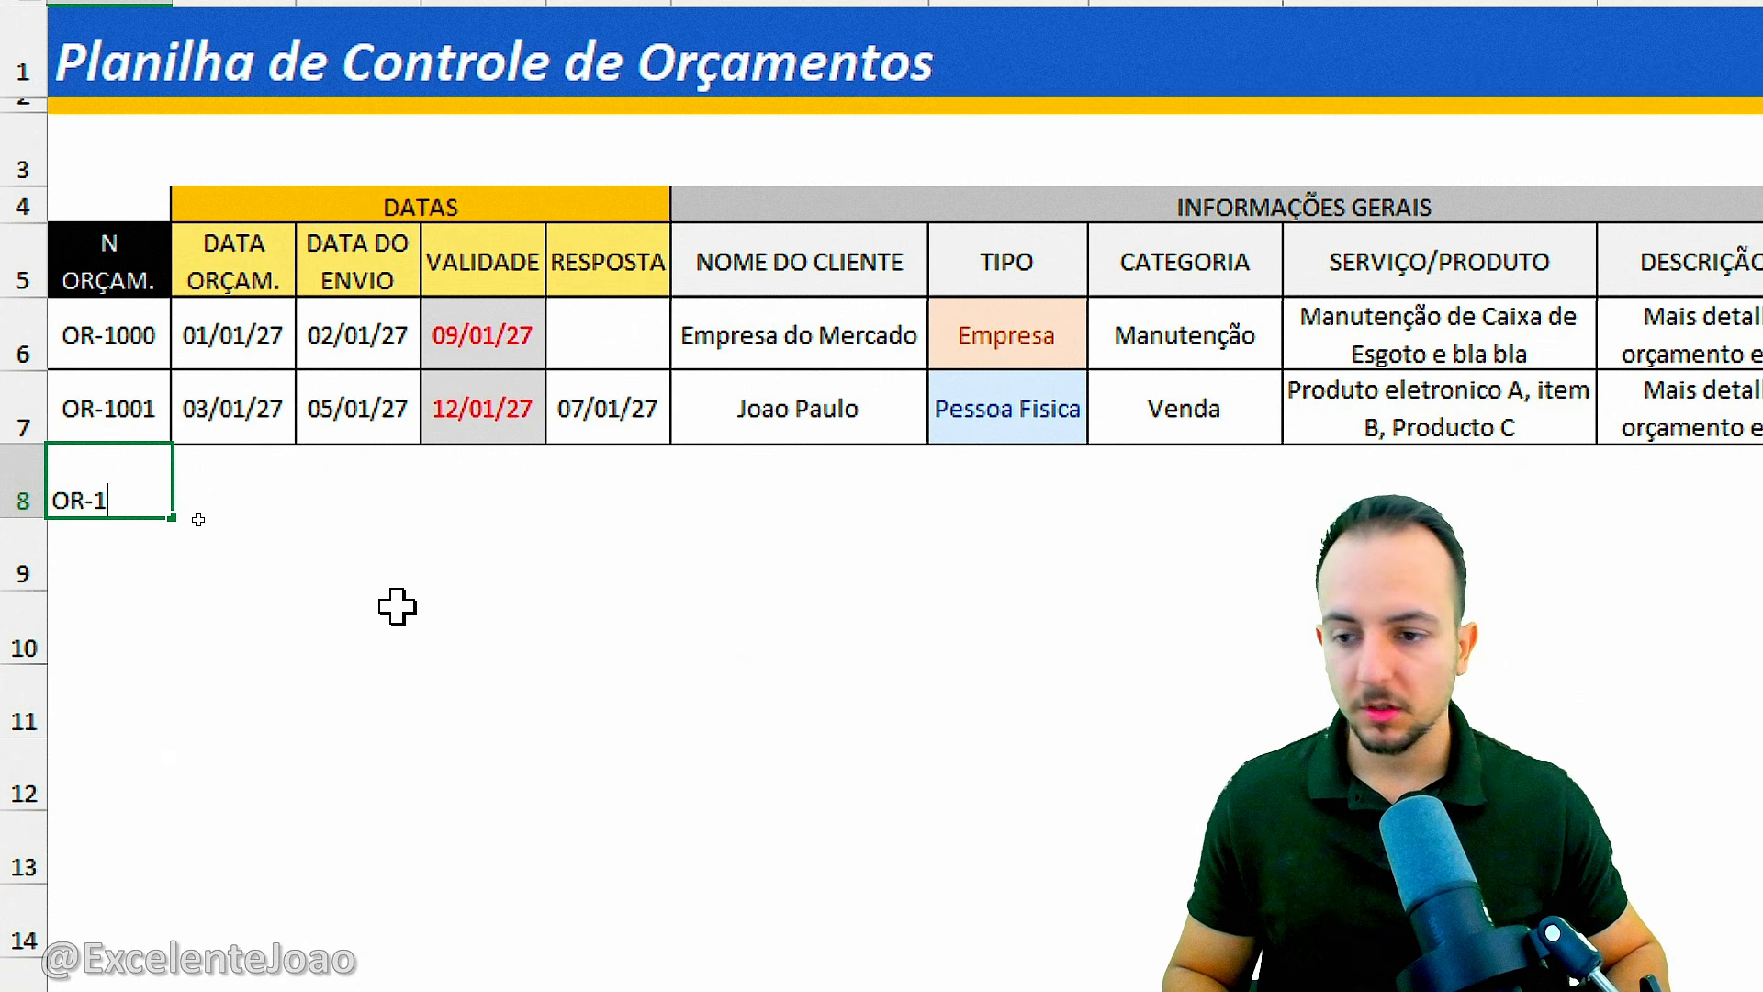
key("Return")
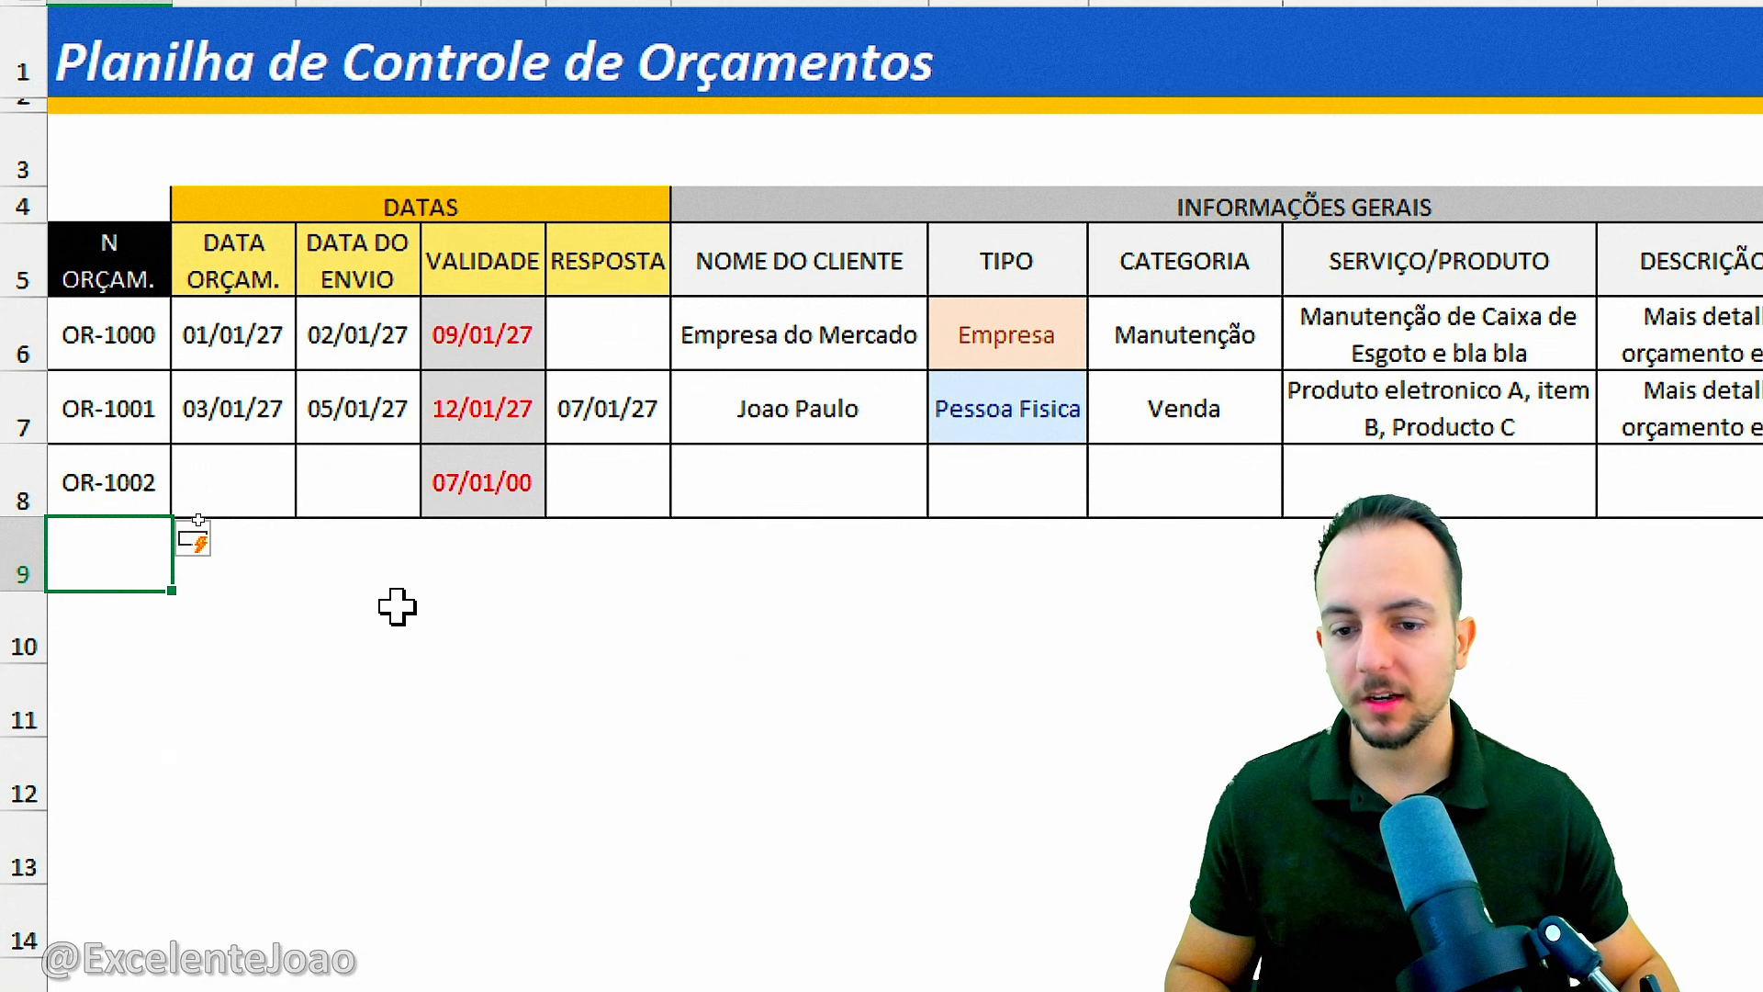
key("ctrl+2")
left_click_drag(567, 441, 465, 424)
key("Escape")
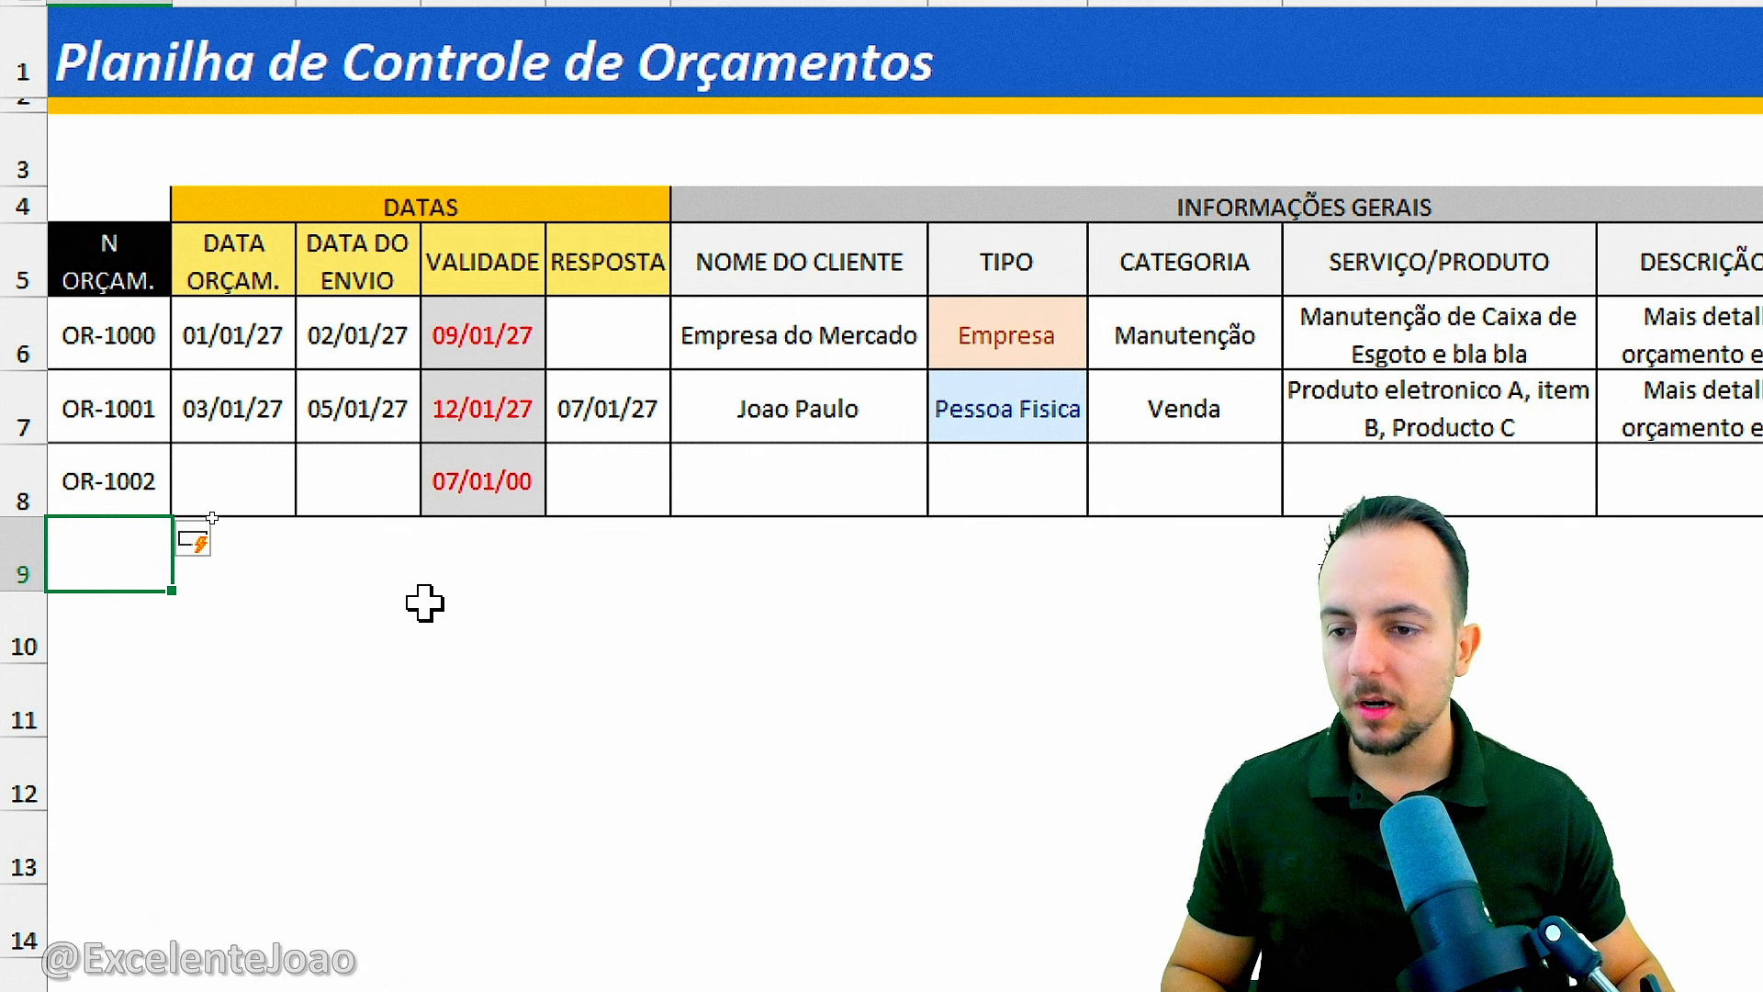
Enter the repeated budget number OR-1001 in cell A9 to test the duplicate highlighting.
type("OR-")
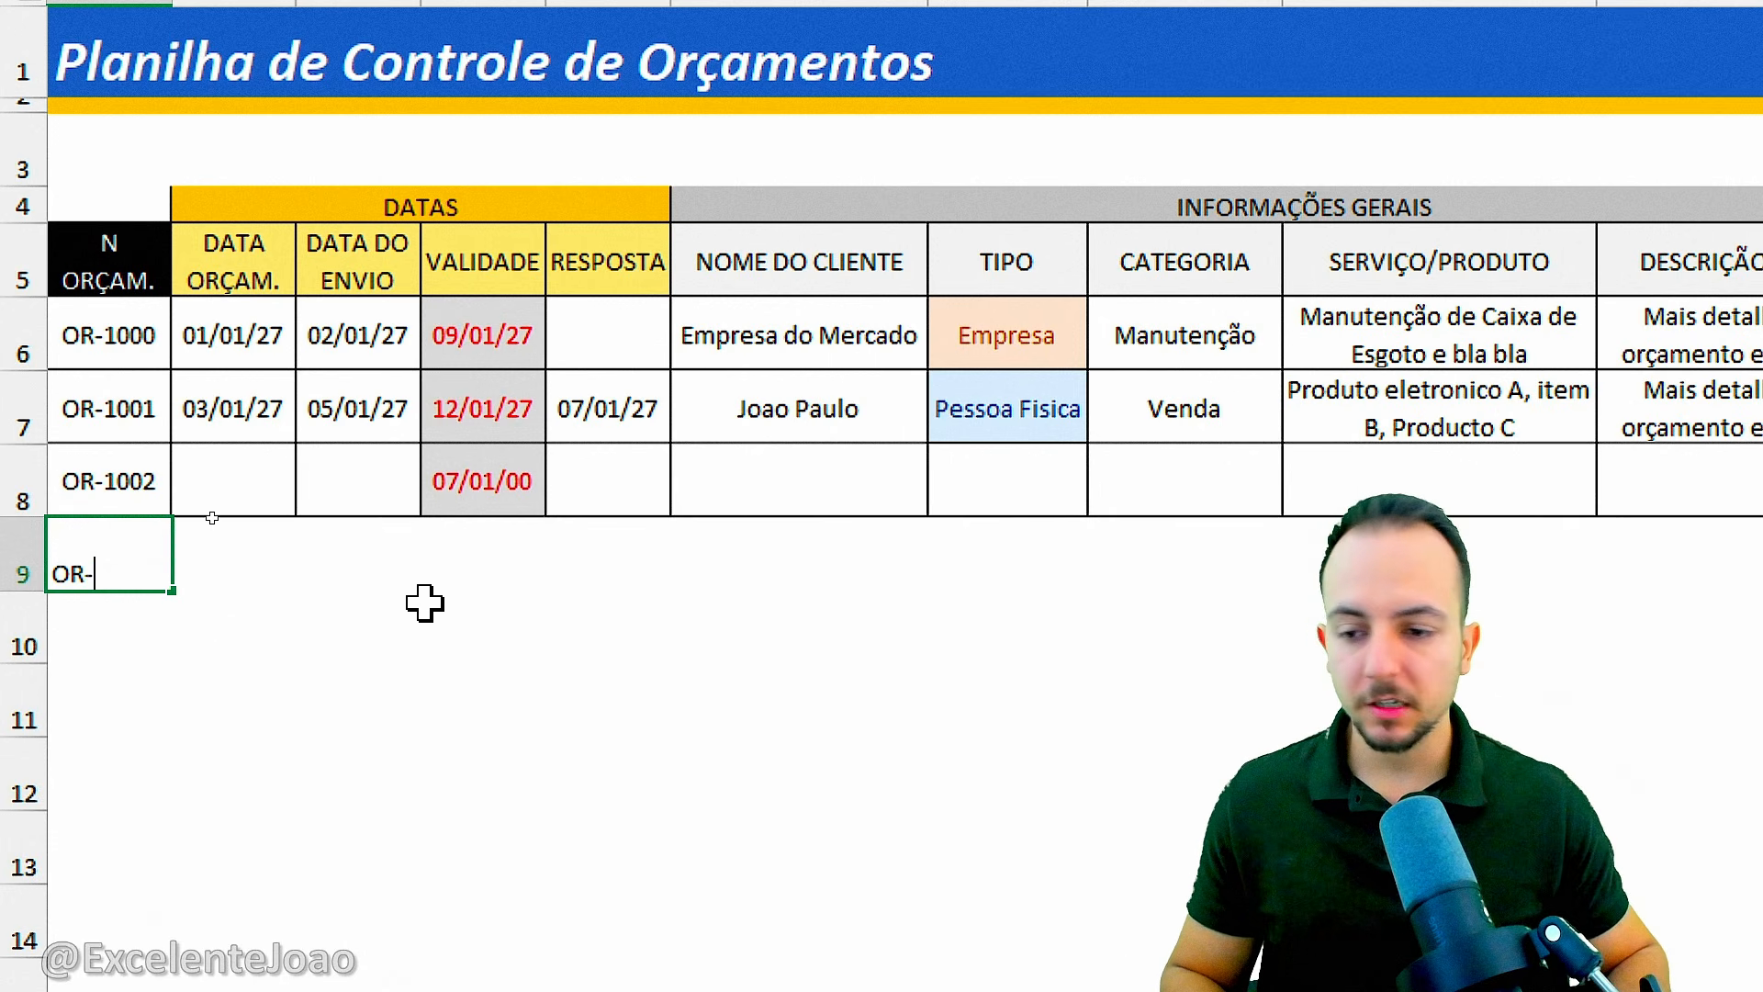
type("1001")
key("Return")
left_click(367, 712)
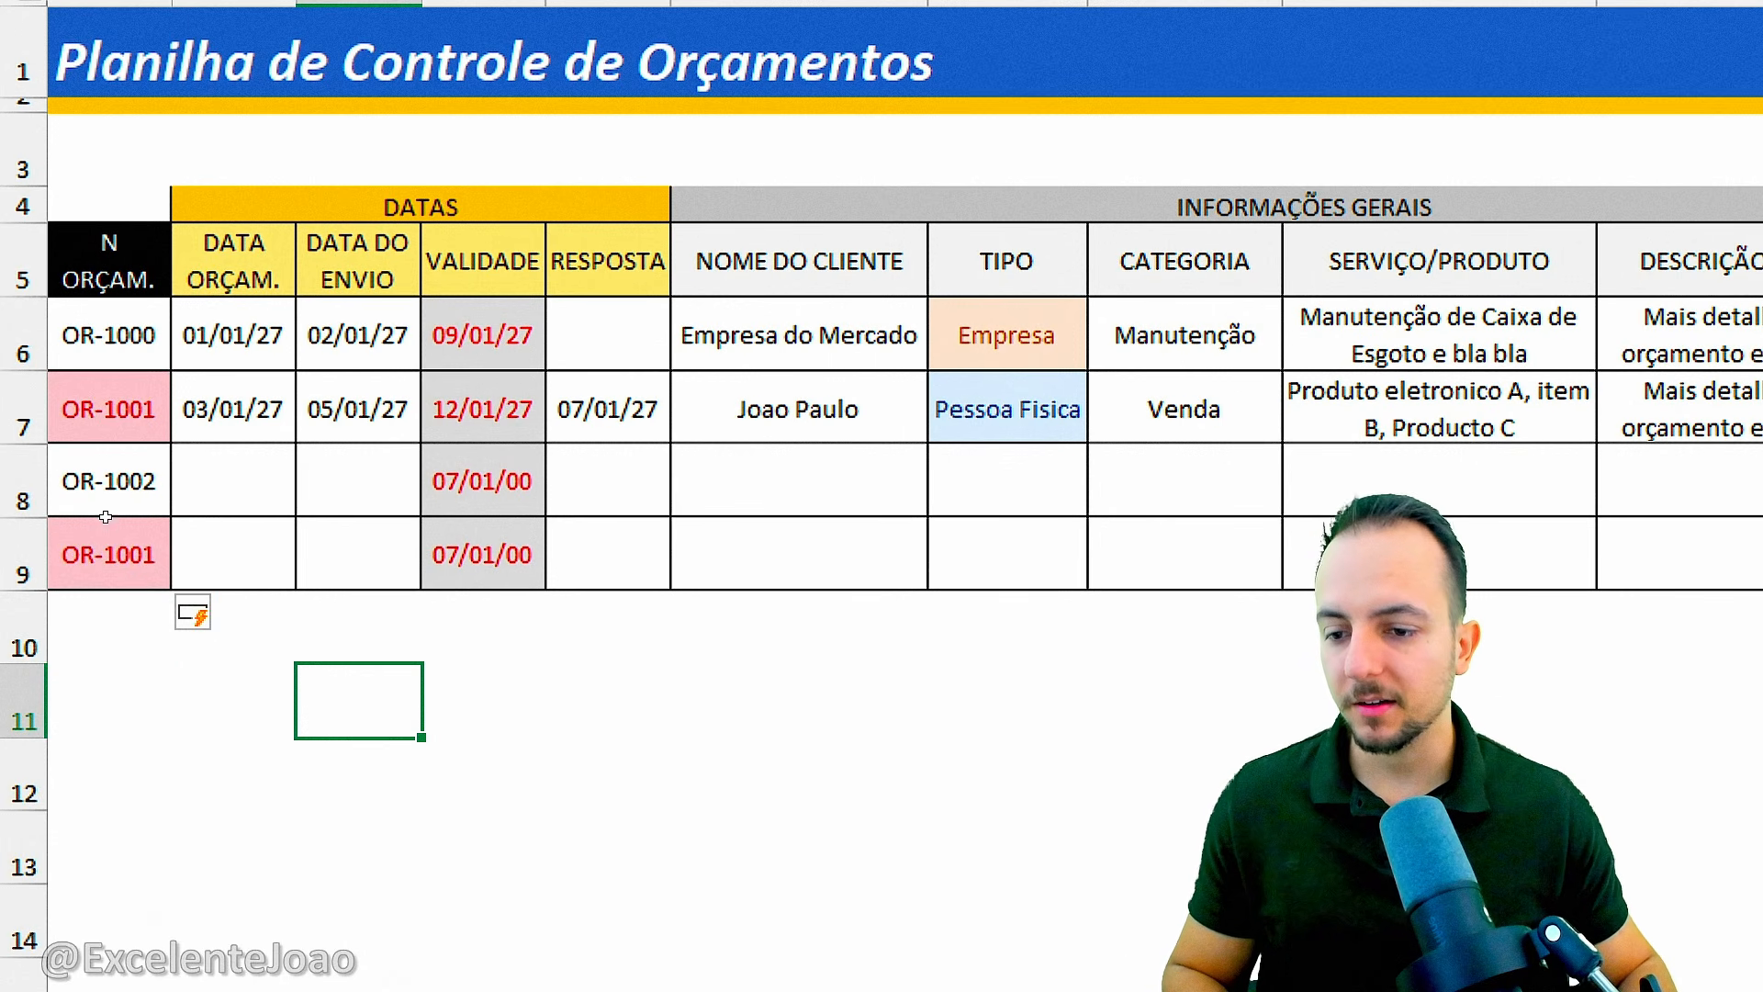
key("ctrl+2")
left_click_drag(187, 575, 299, 643)
left_click_drag(174, 388, 315, 466)
key("Escape")
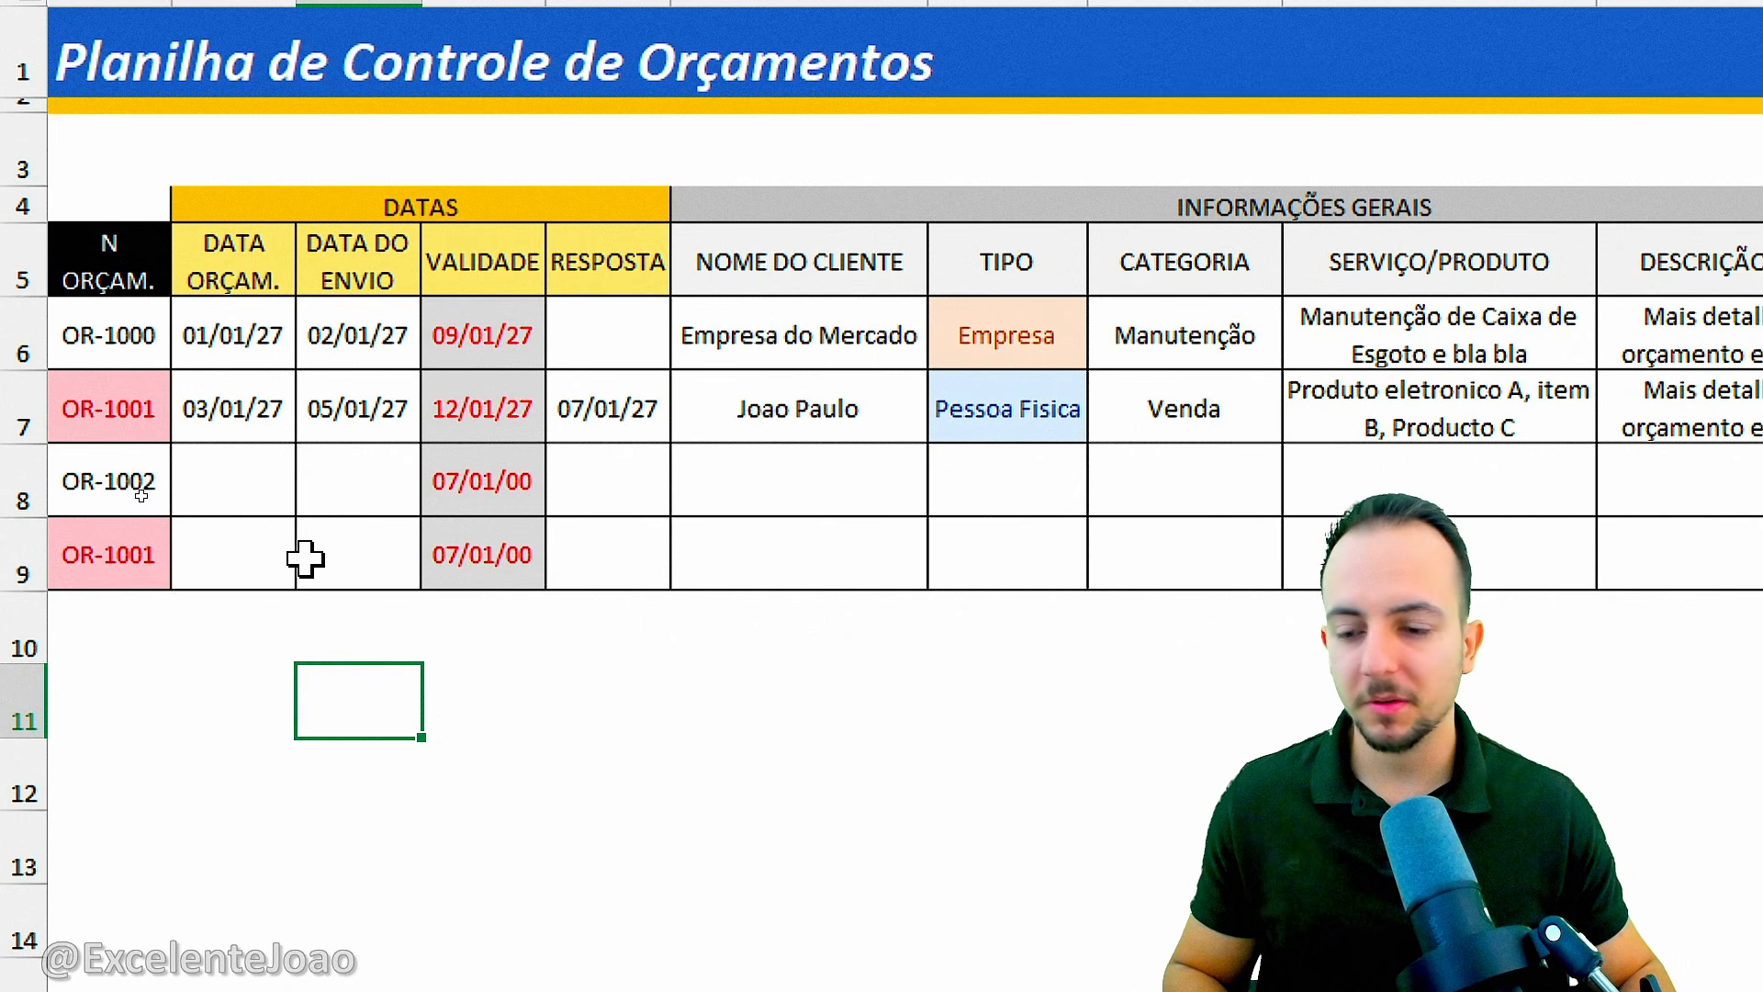
Examine the new rows 8 and 9 across all columns and how the headers behave when moving down the sheet.
left_click(228, 487)
left_click(366, 477)
left_click(346, 547)
left_click(230, 542)
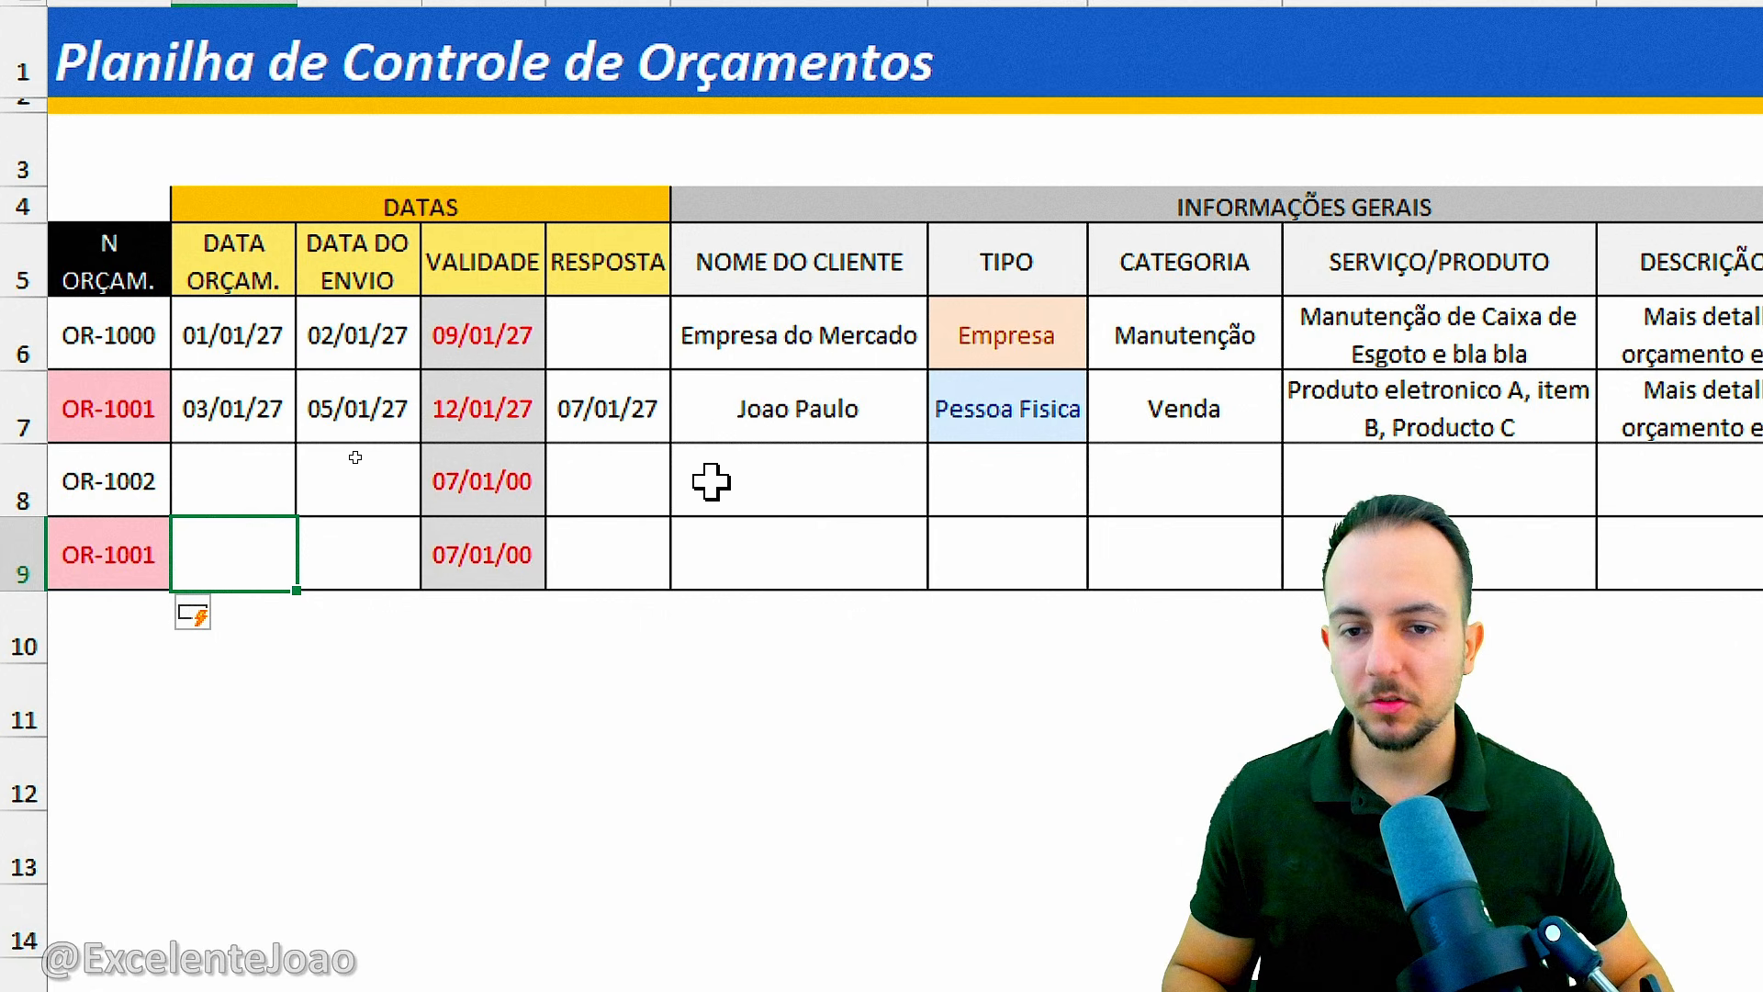
left_click(636, 491)
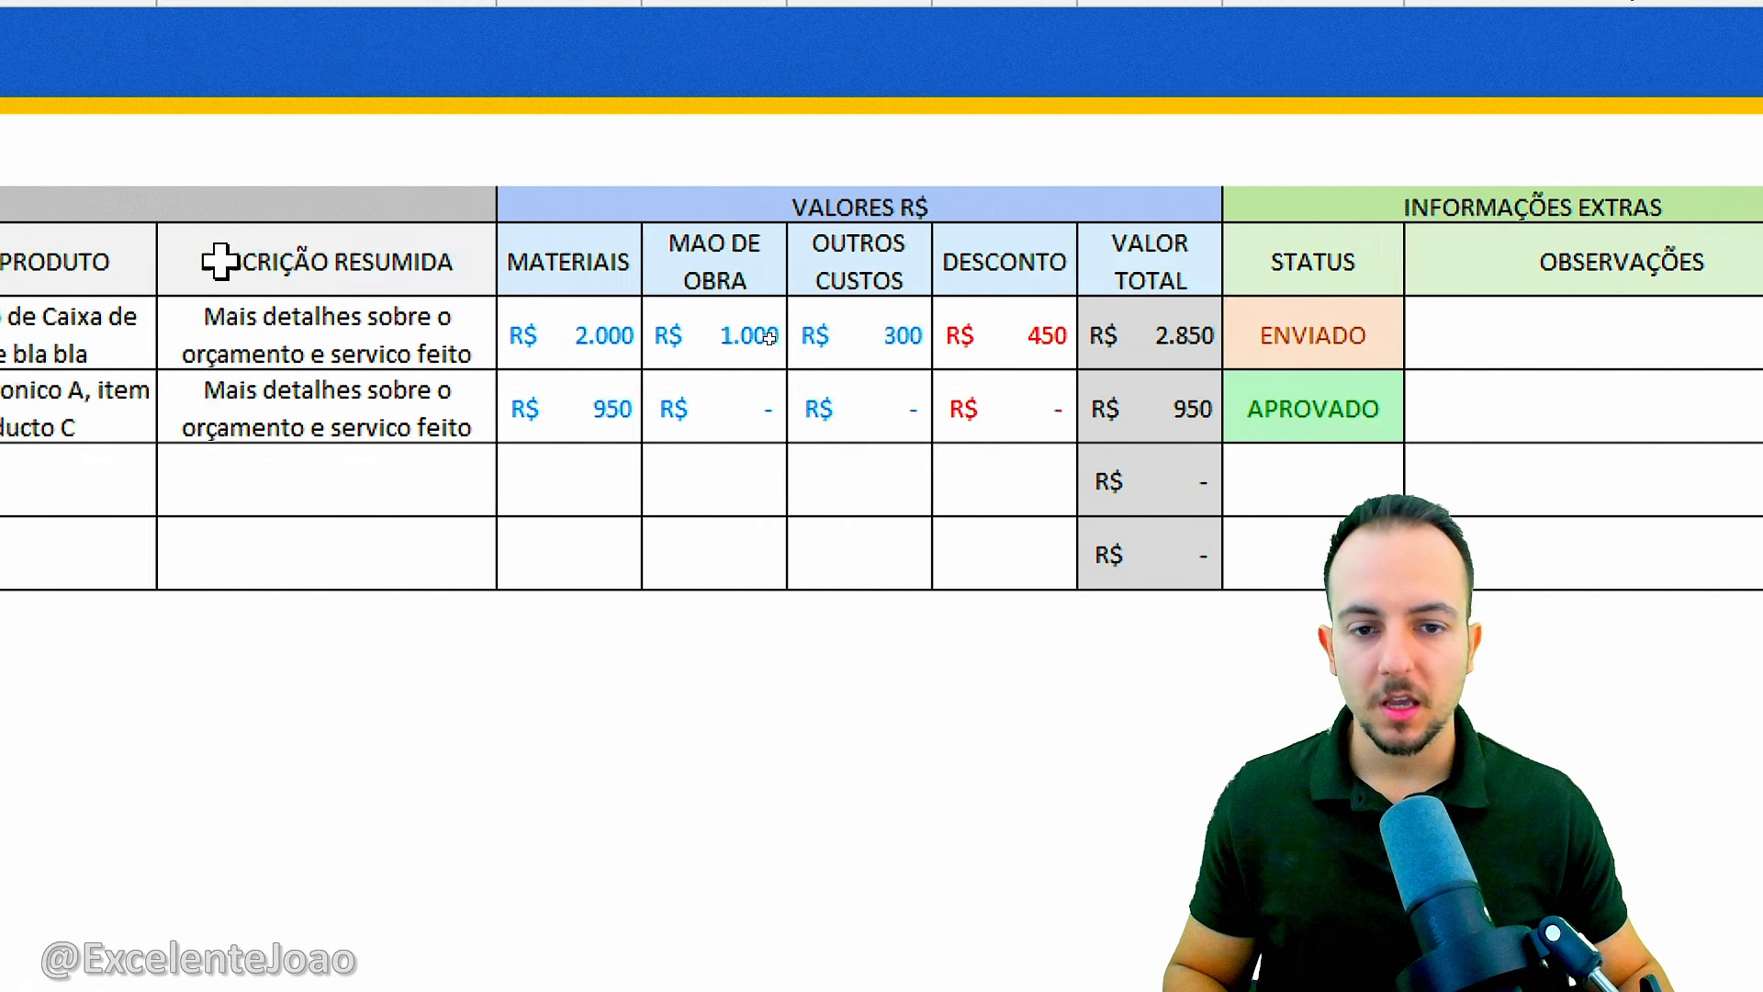
left_click(97, 357)
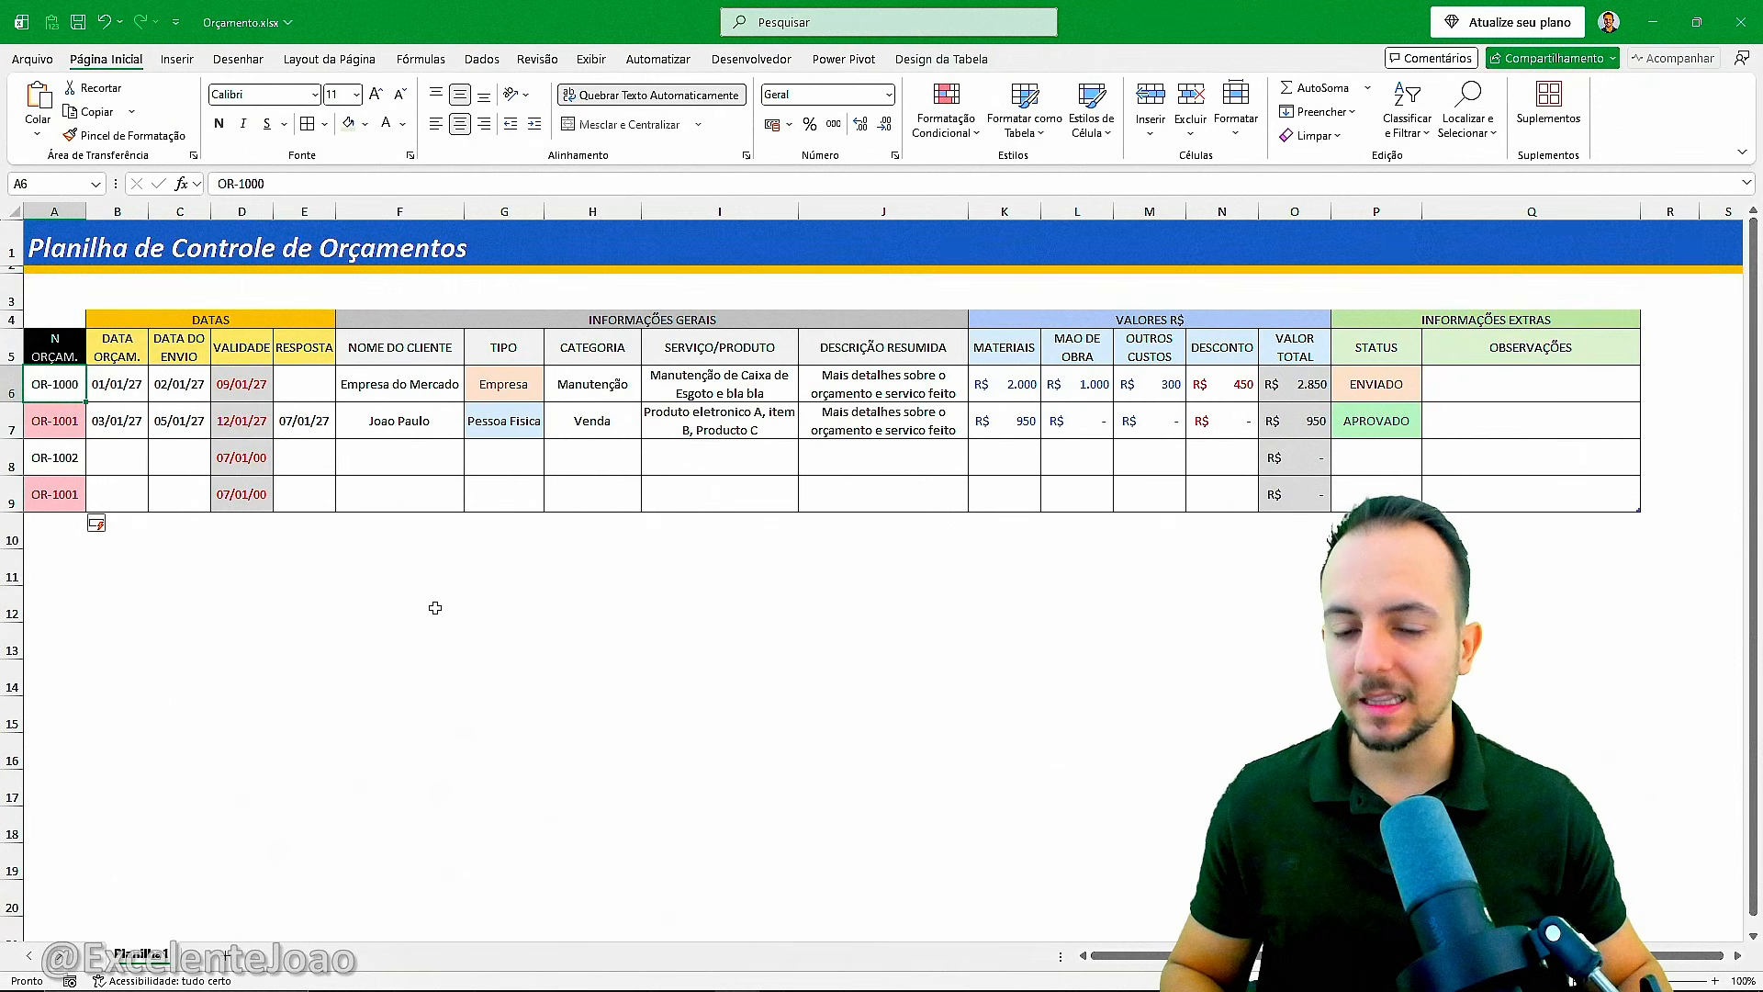
scroll(435, 608, "down", 5)
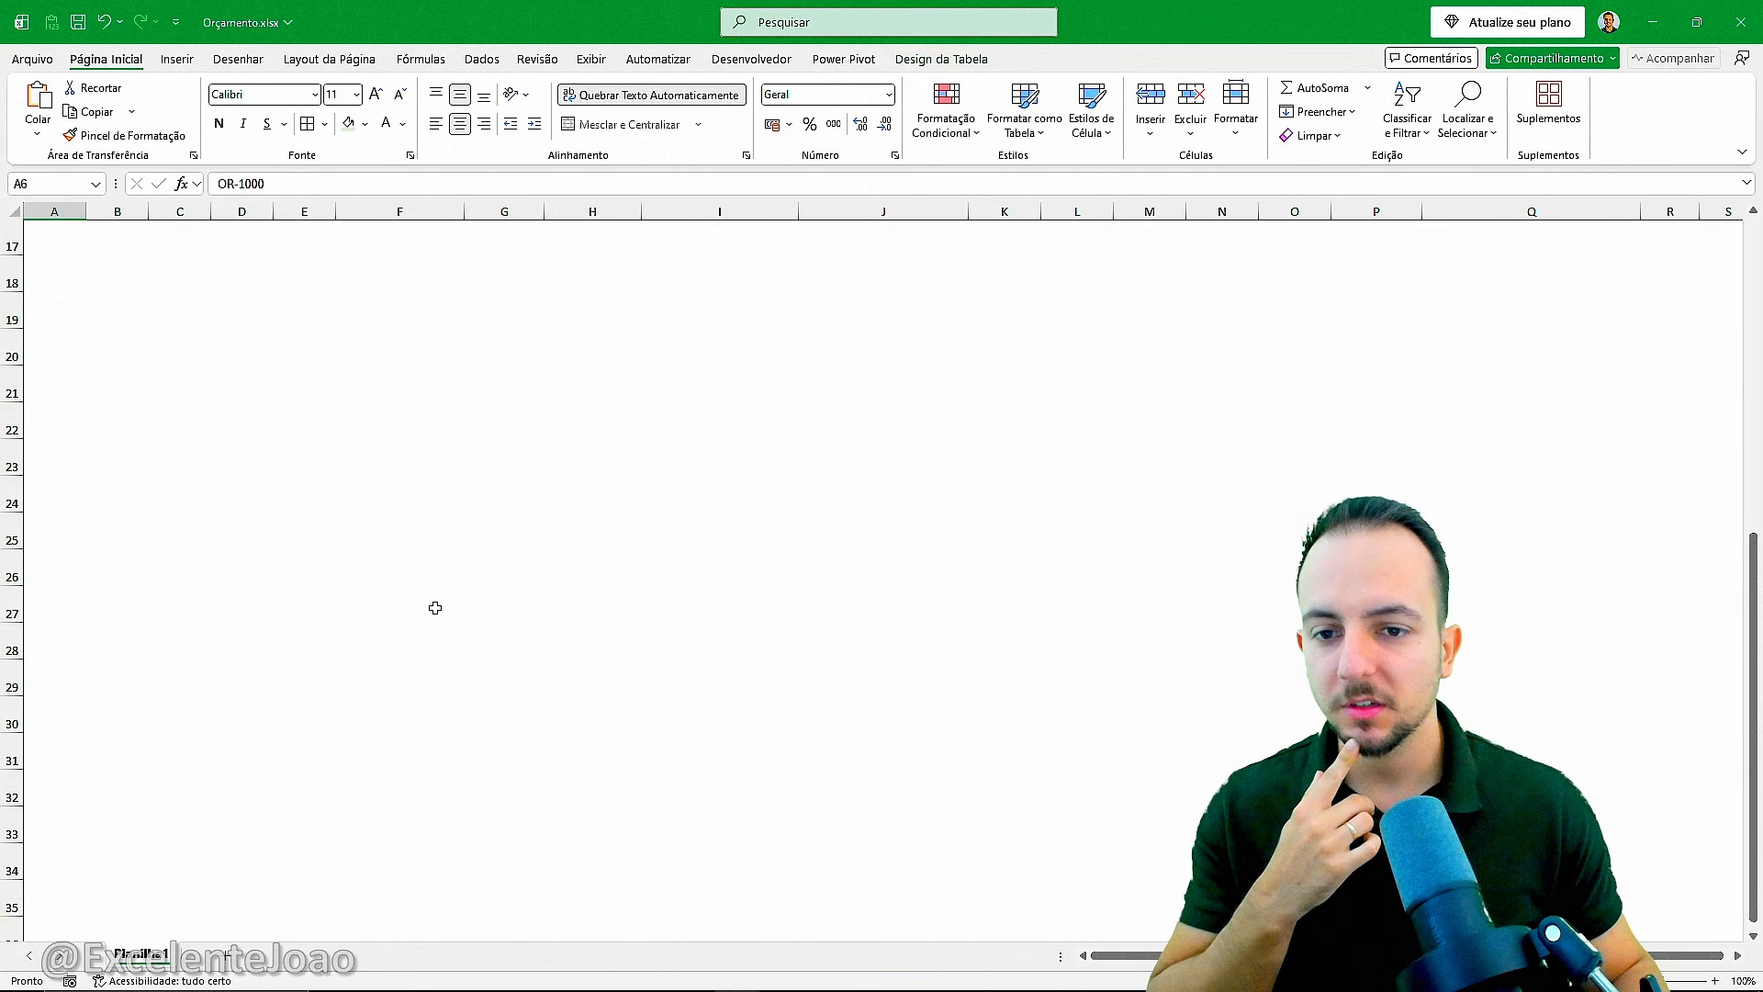
scroll(436, 608, "up", 5)
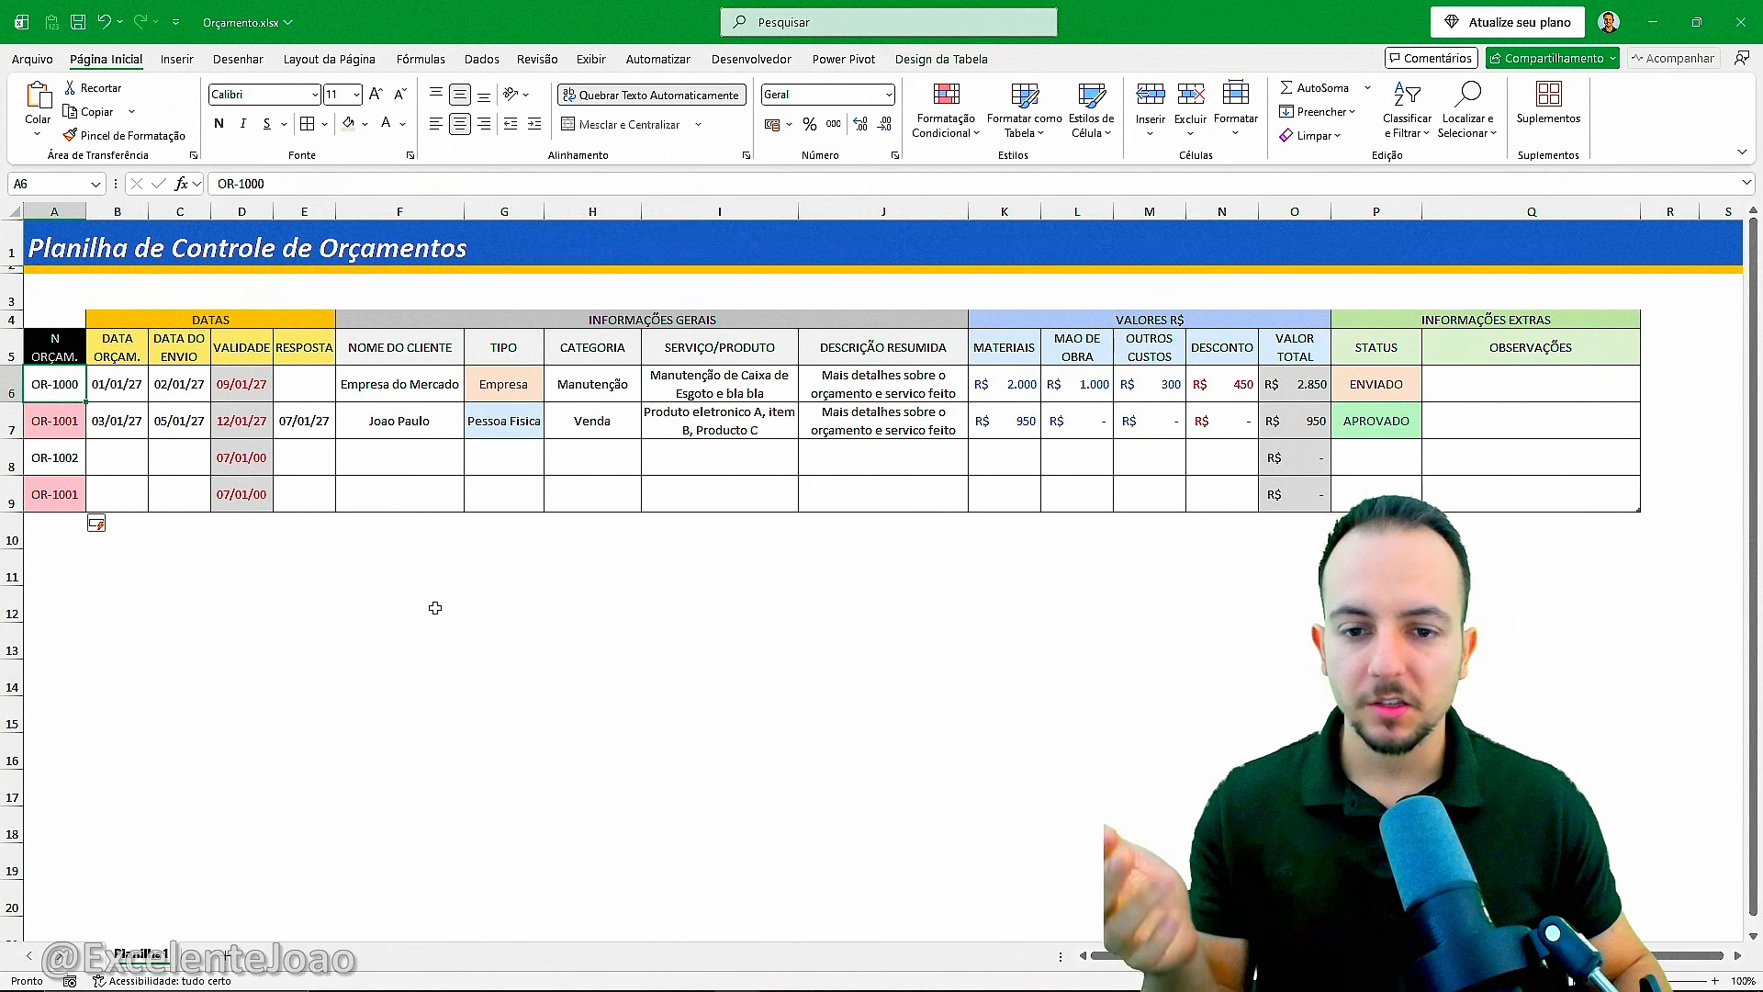
scroll(435, 608, "down", 3)
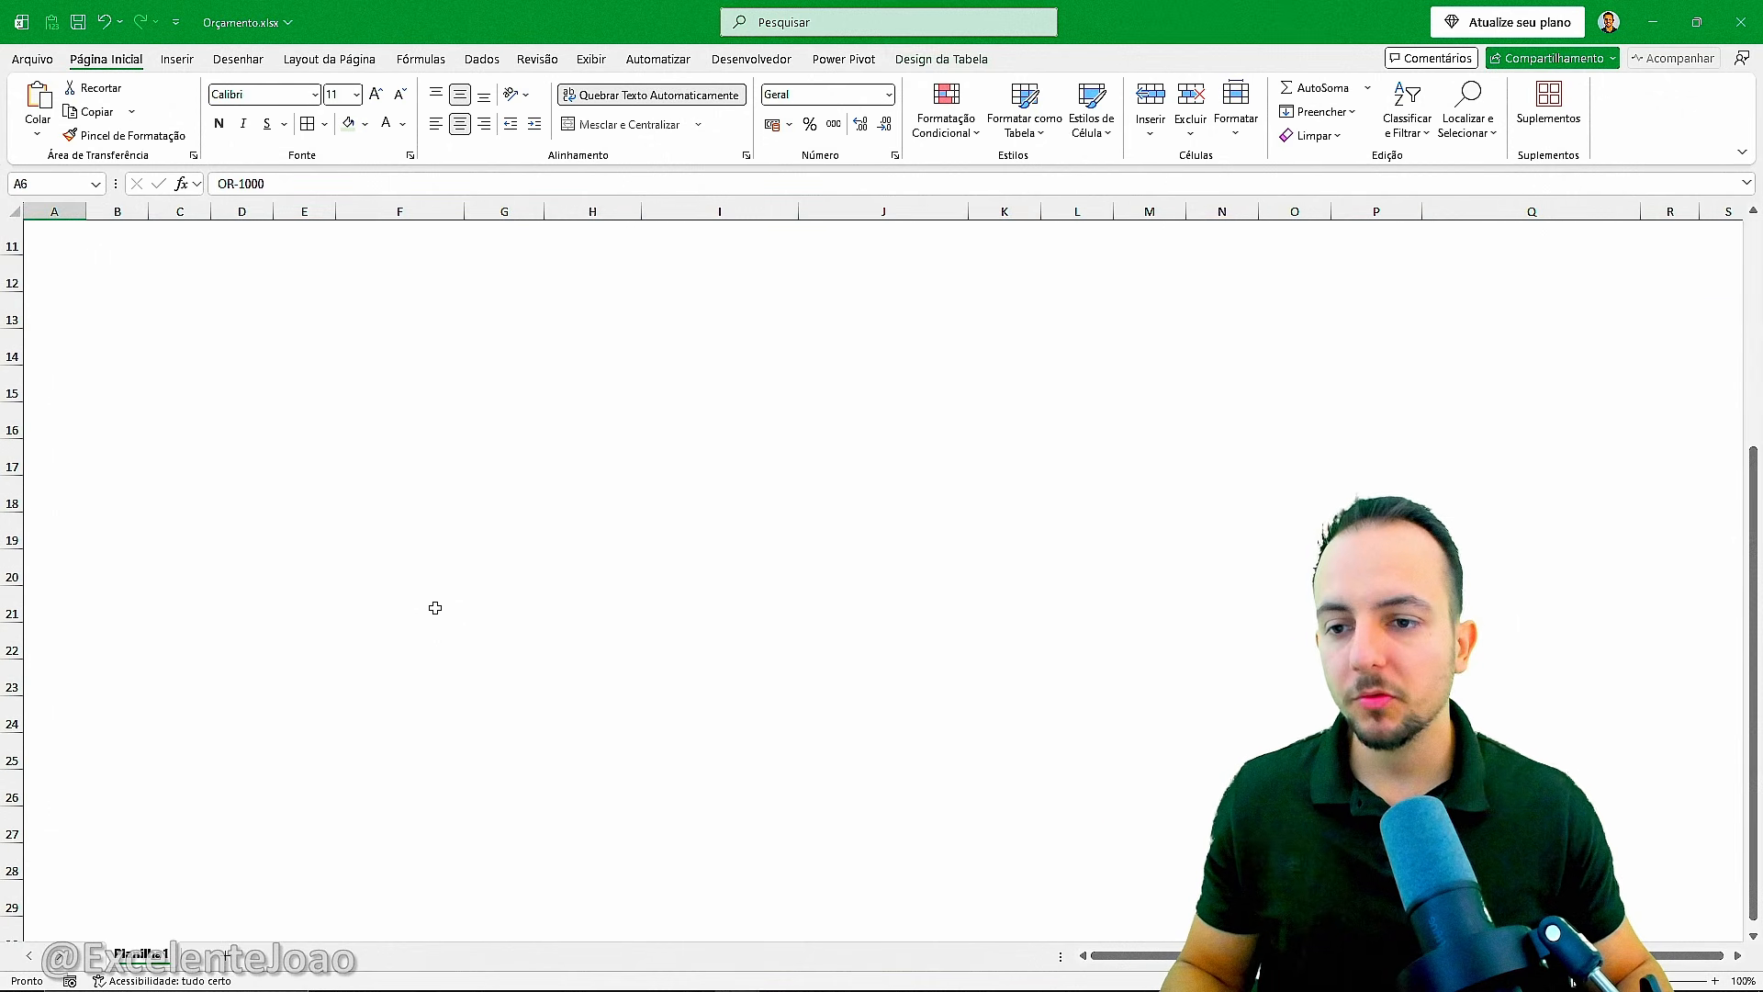
Freeze panes at cell A6 so the title and header rows 1 to 5 stay in view.
scroll(436, 608, "up", 3)
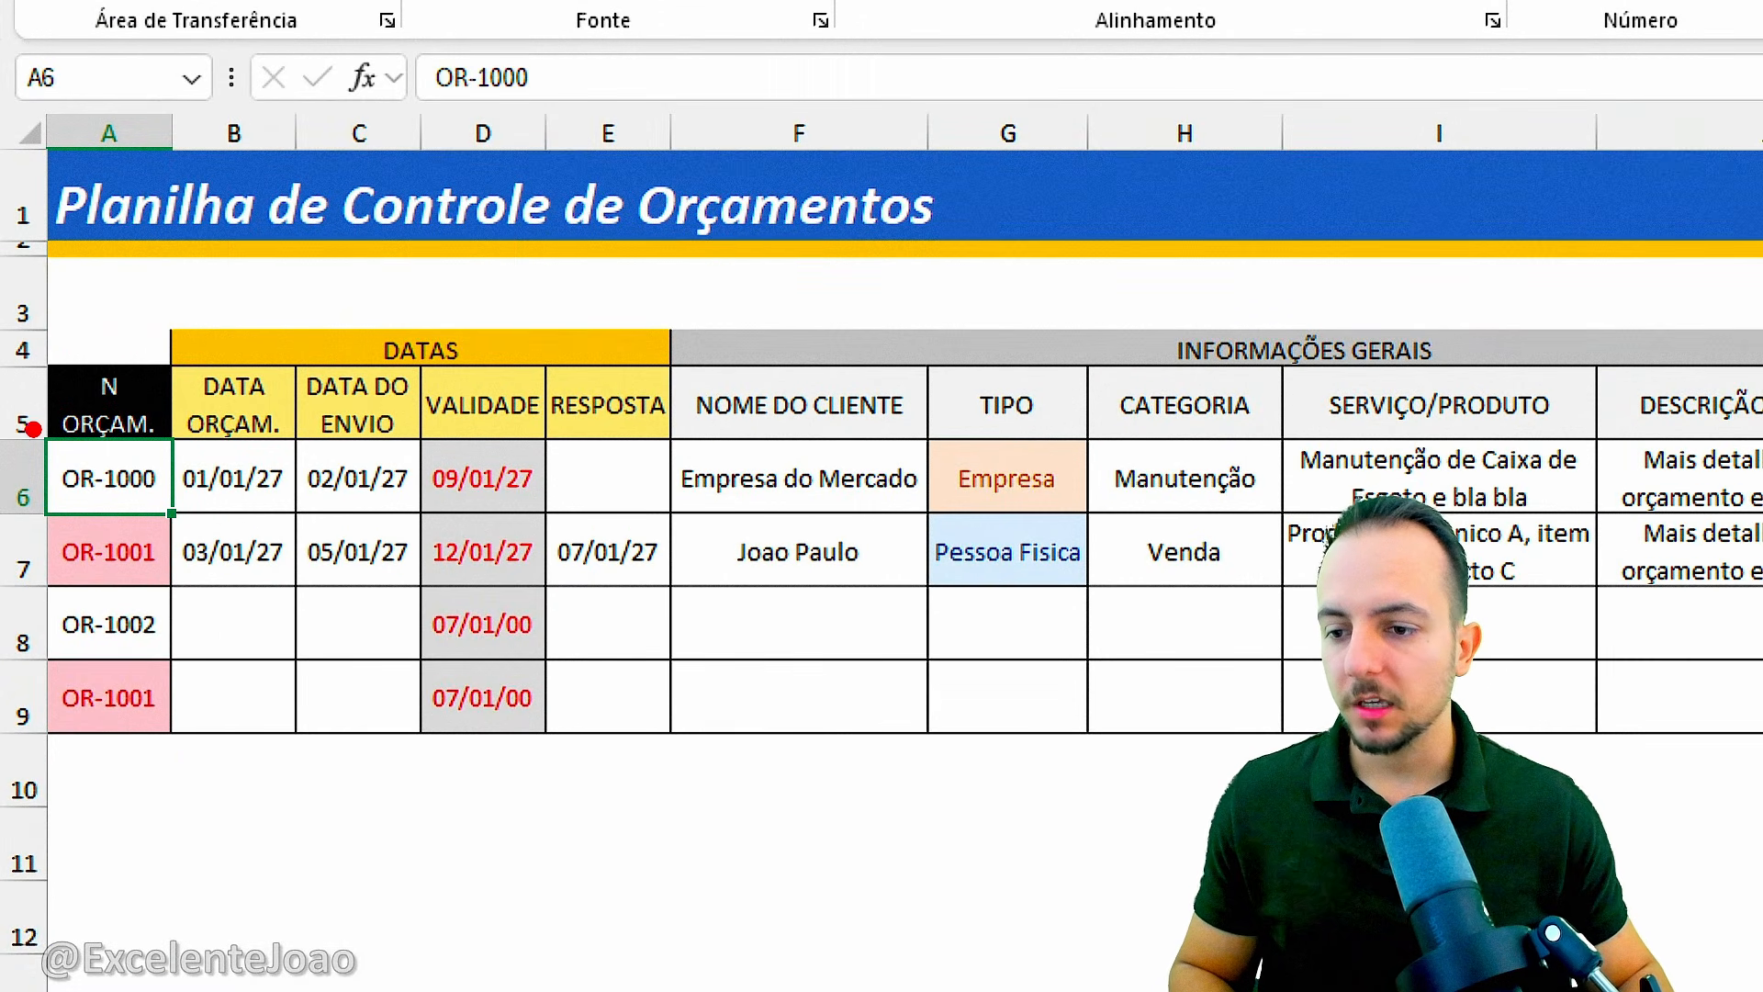
left_click_drag(2, 449, 148, 449)
left_click_drag(30, 361, 95, 366)
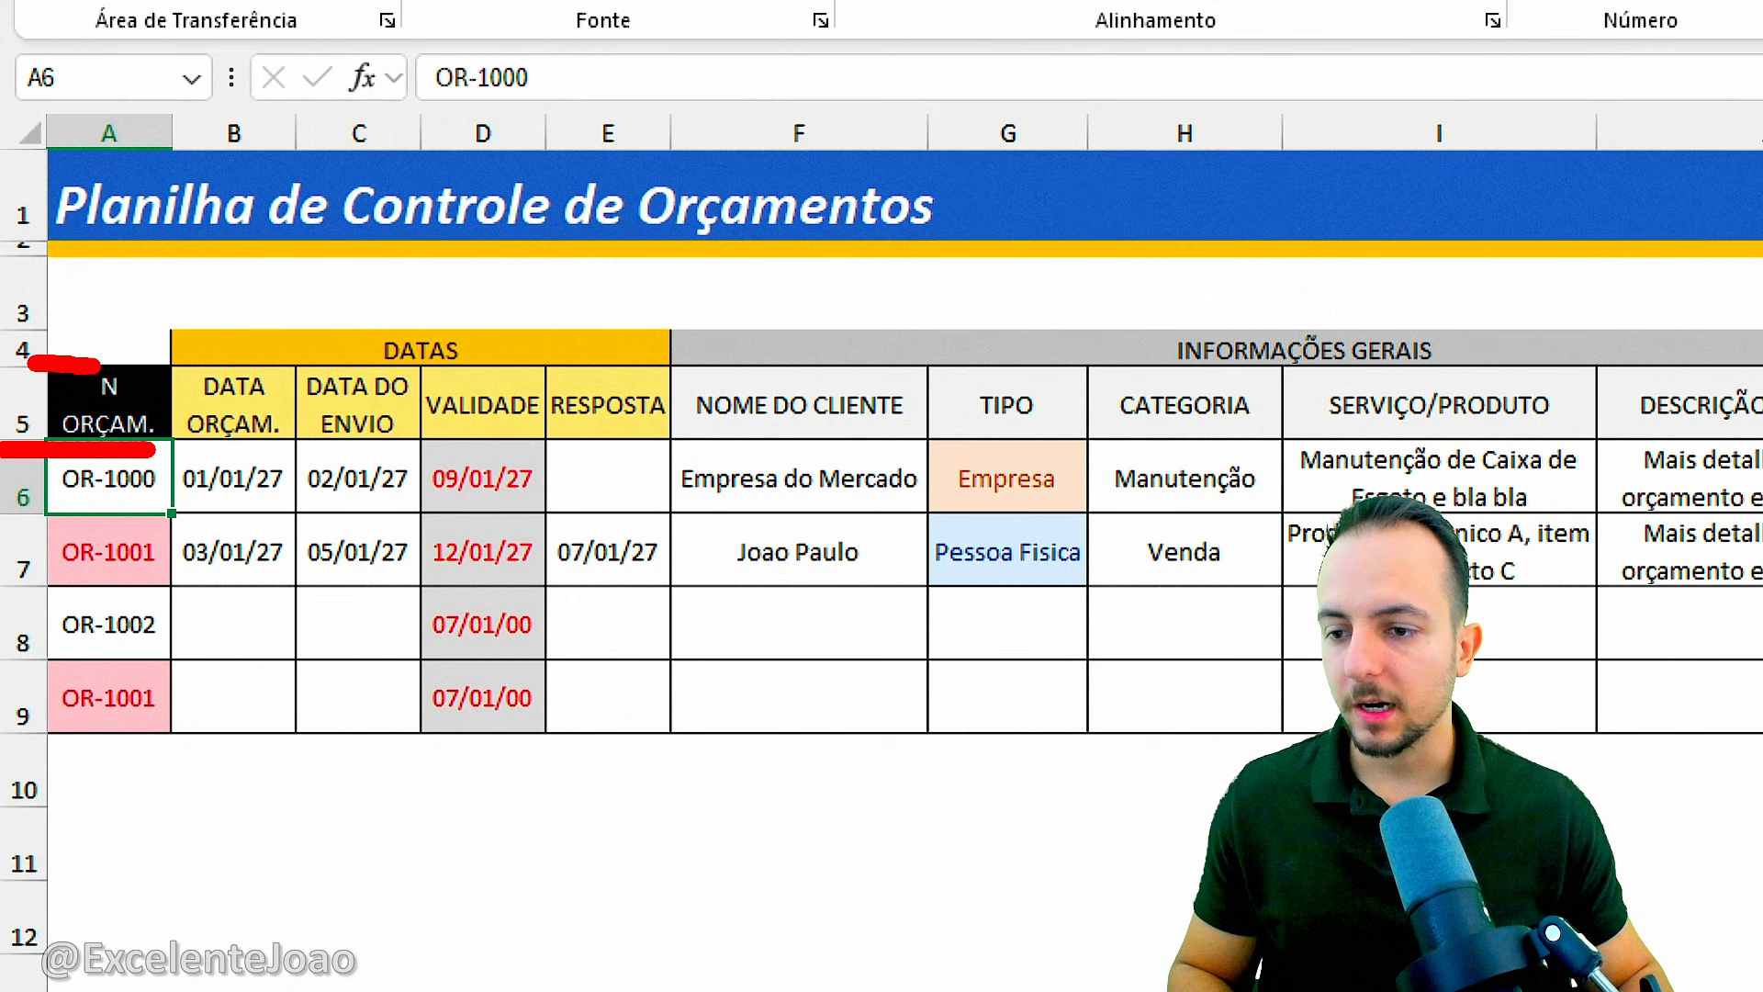
left_click_drag(42, 314, 112, 319)
left_click_drag(42, 246, 100, 248)
left_click_drag(48, 199, 126, 202)
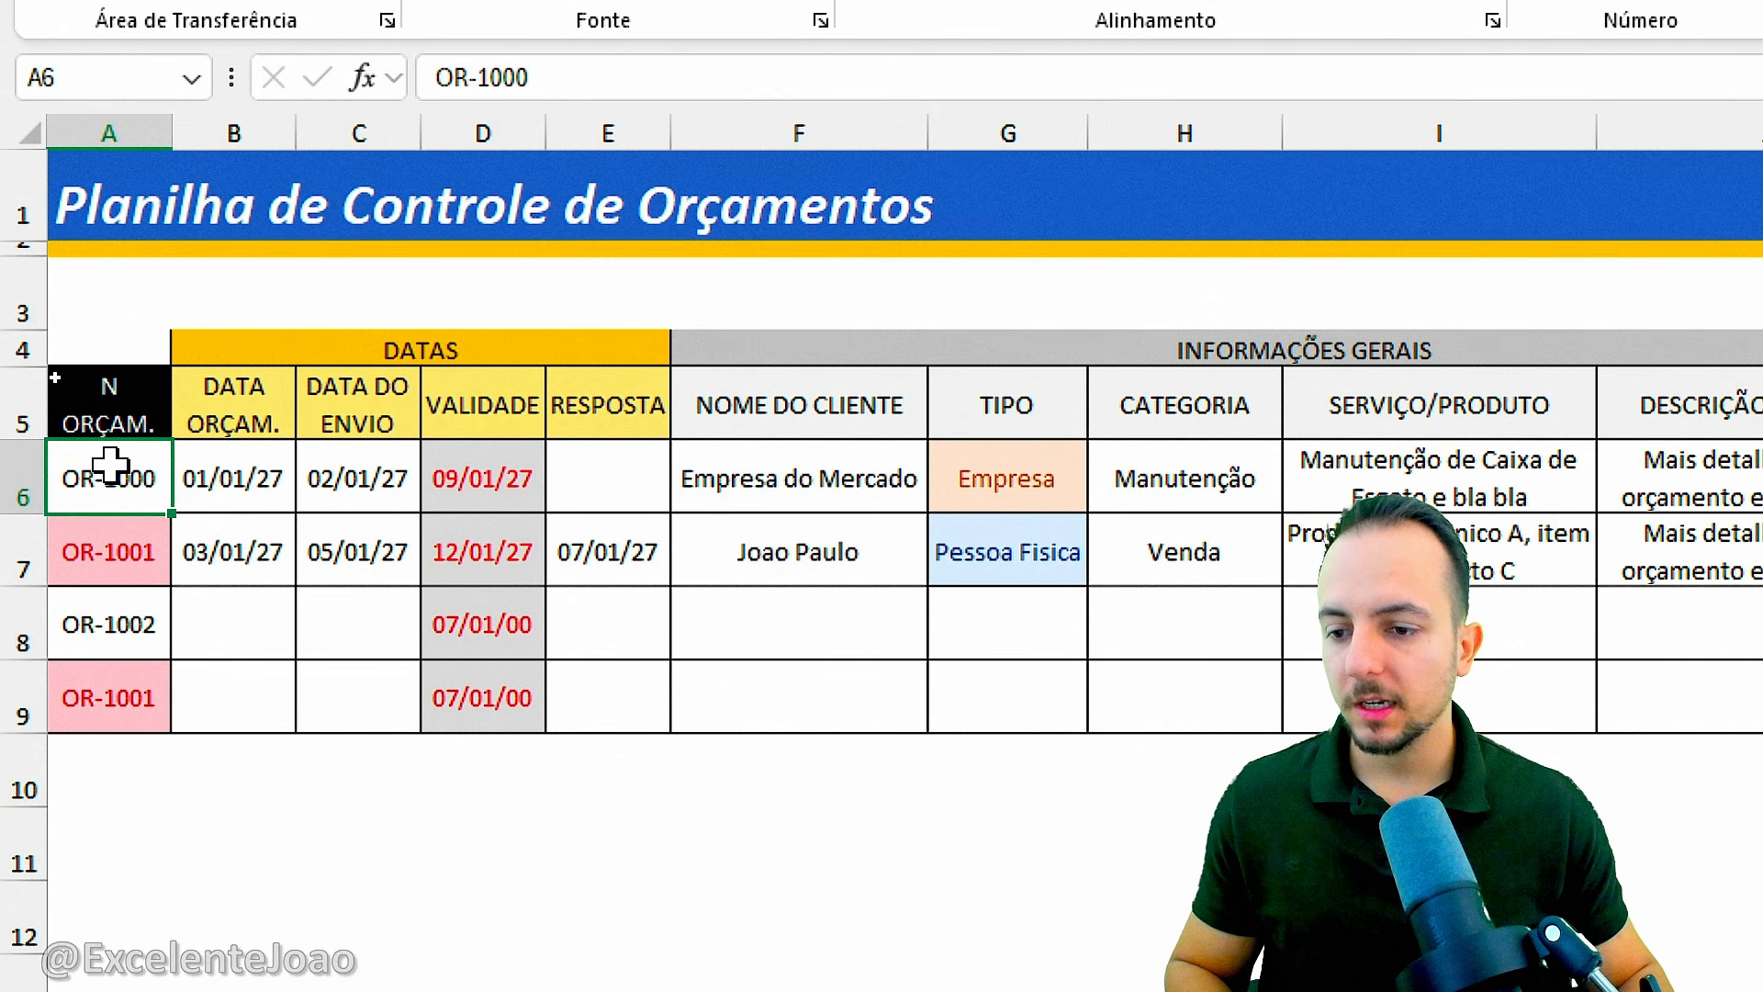
mouse_move(37, 424)
left_mouse_down()
mouse_move(87, 414)
mouse_move(102, 178)
mouse_move(86, 394)
mouse_move(23, 487)
mouse_move(60, 452)
left_mouse_up()
left_click(86, 476)
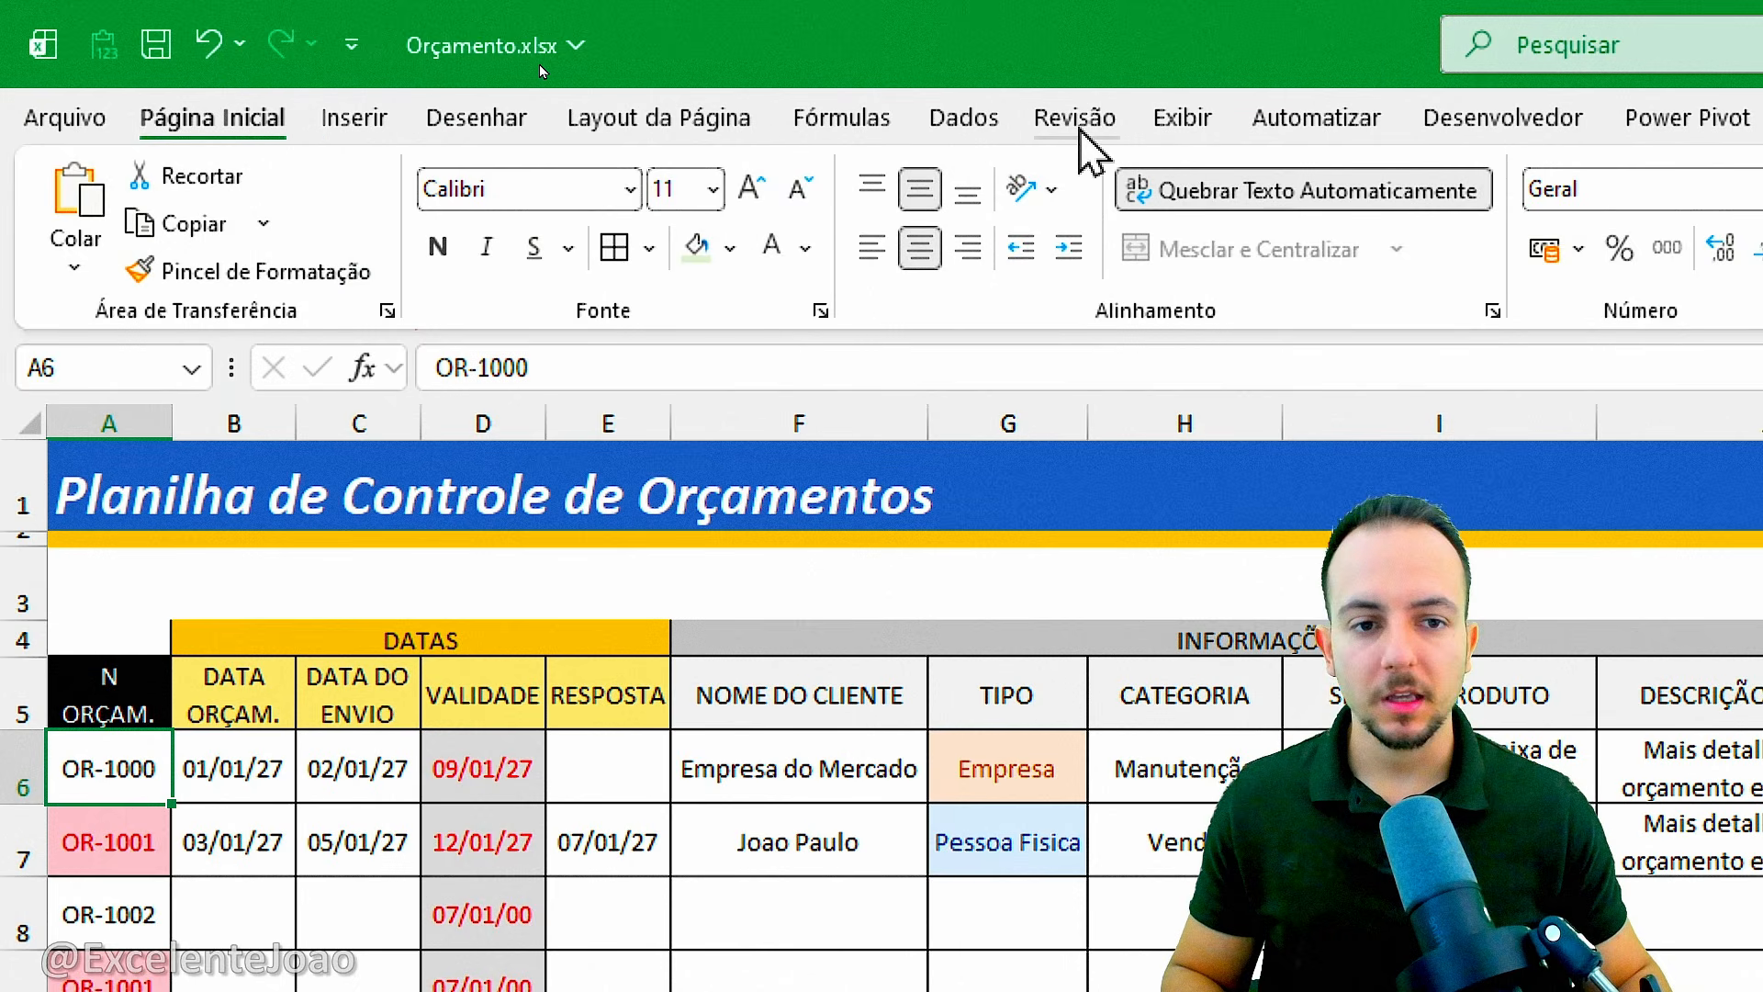
left_click(1190, 117)
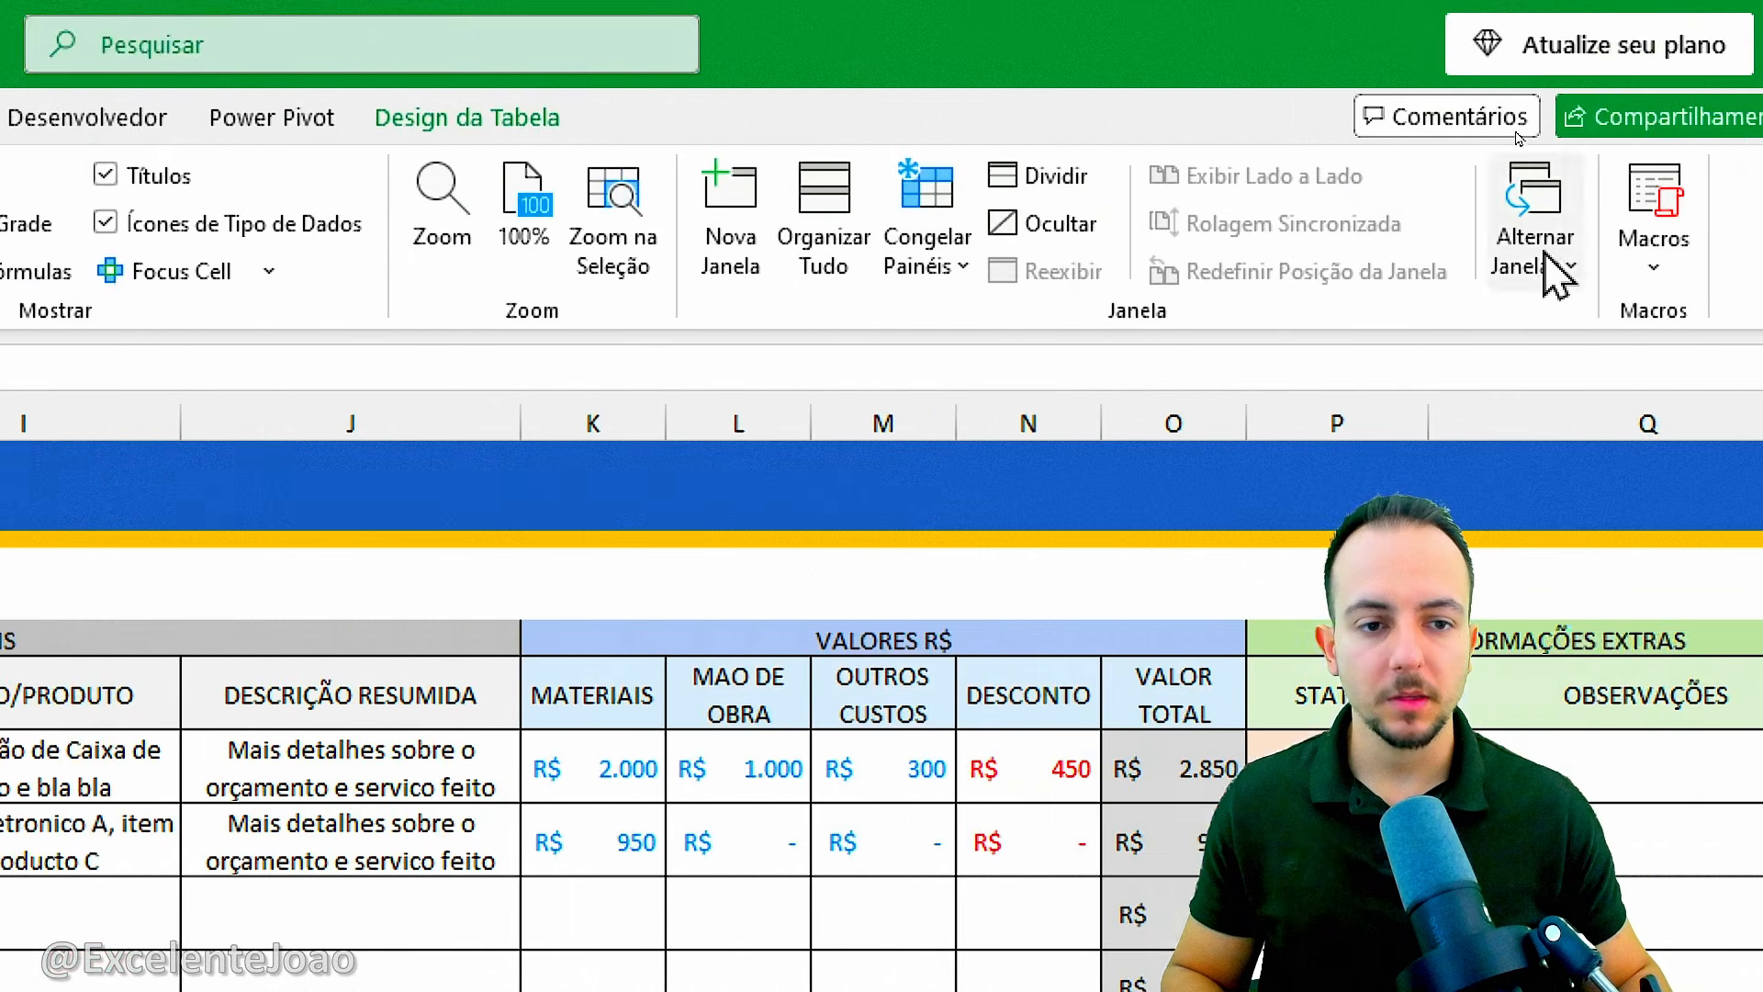
left_click(678, 275)
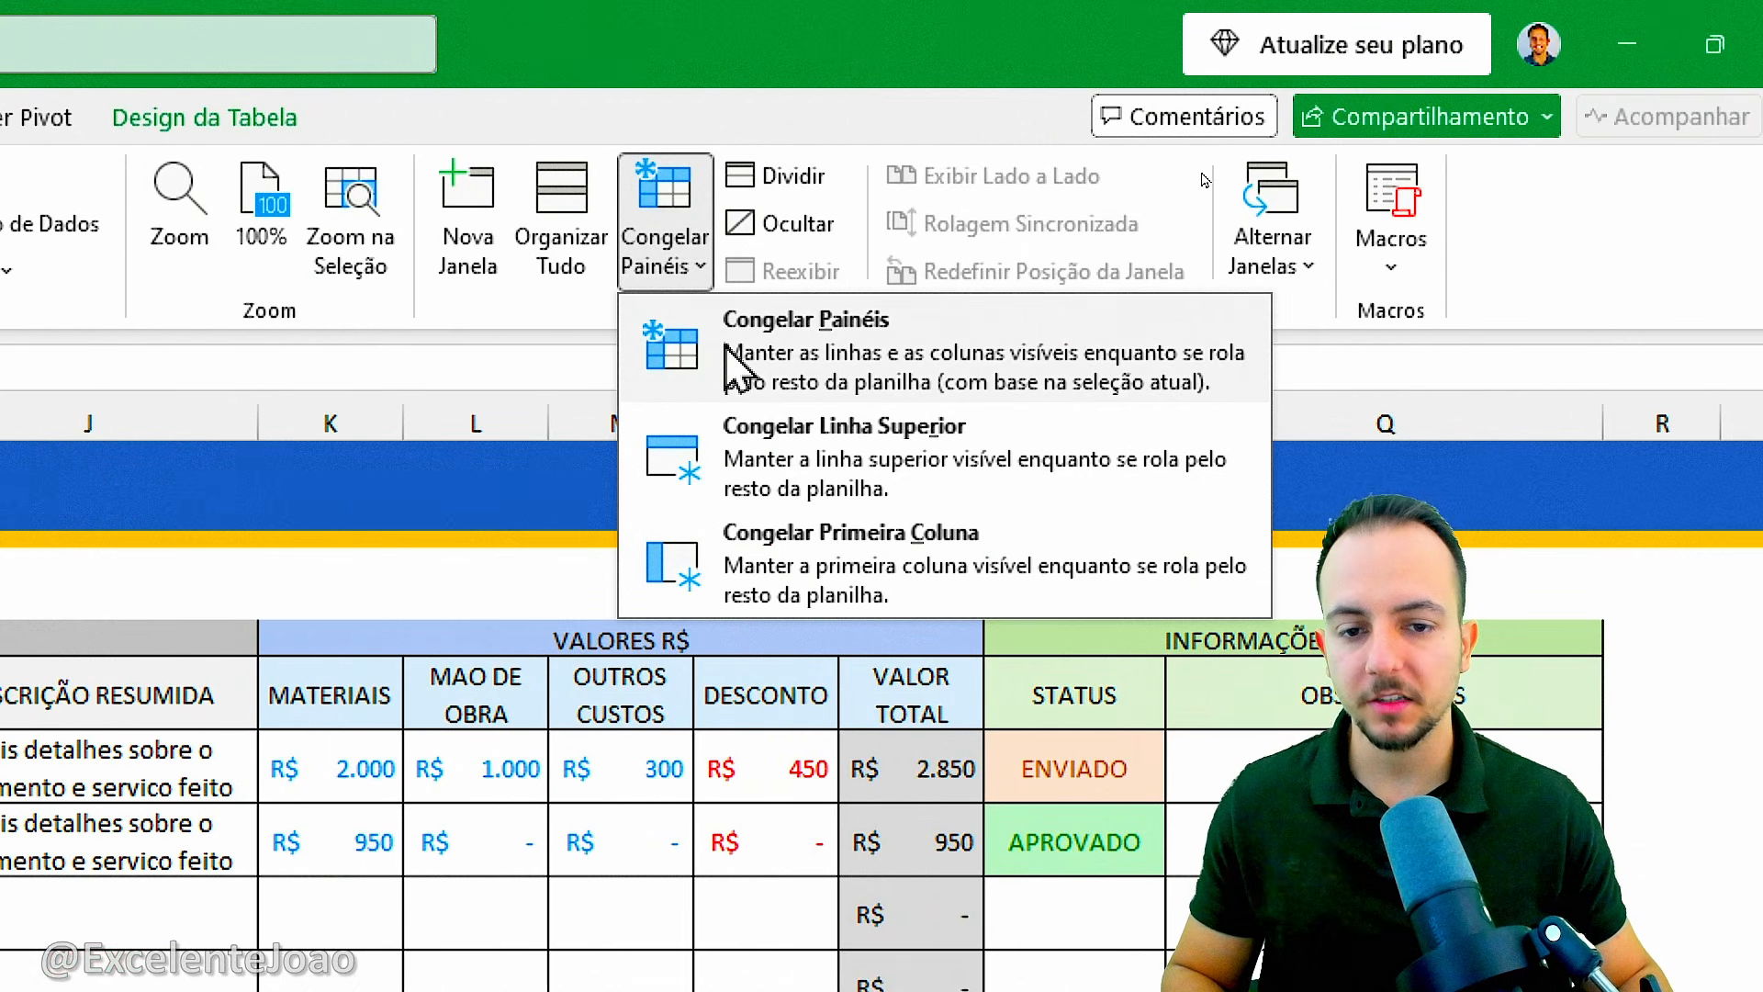
left_click(735, 367)
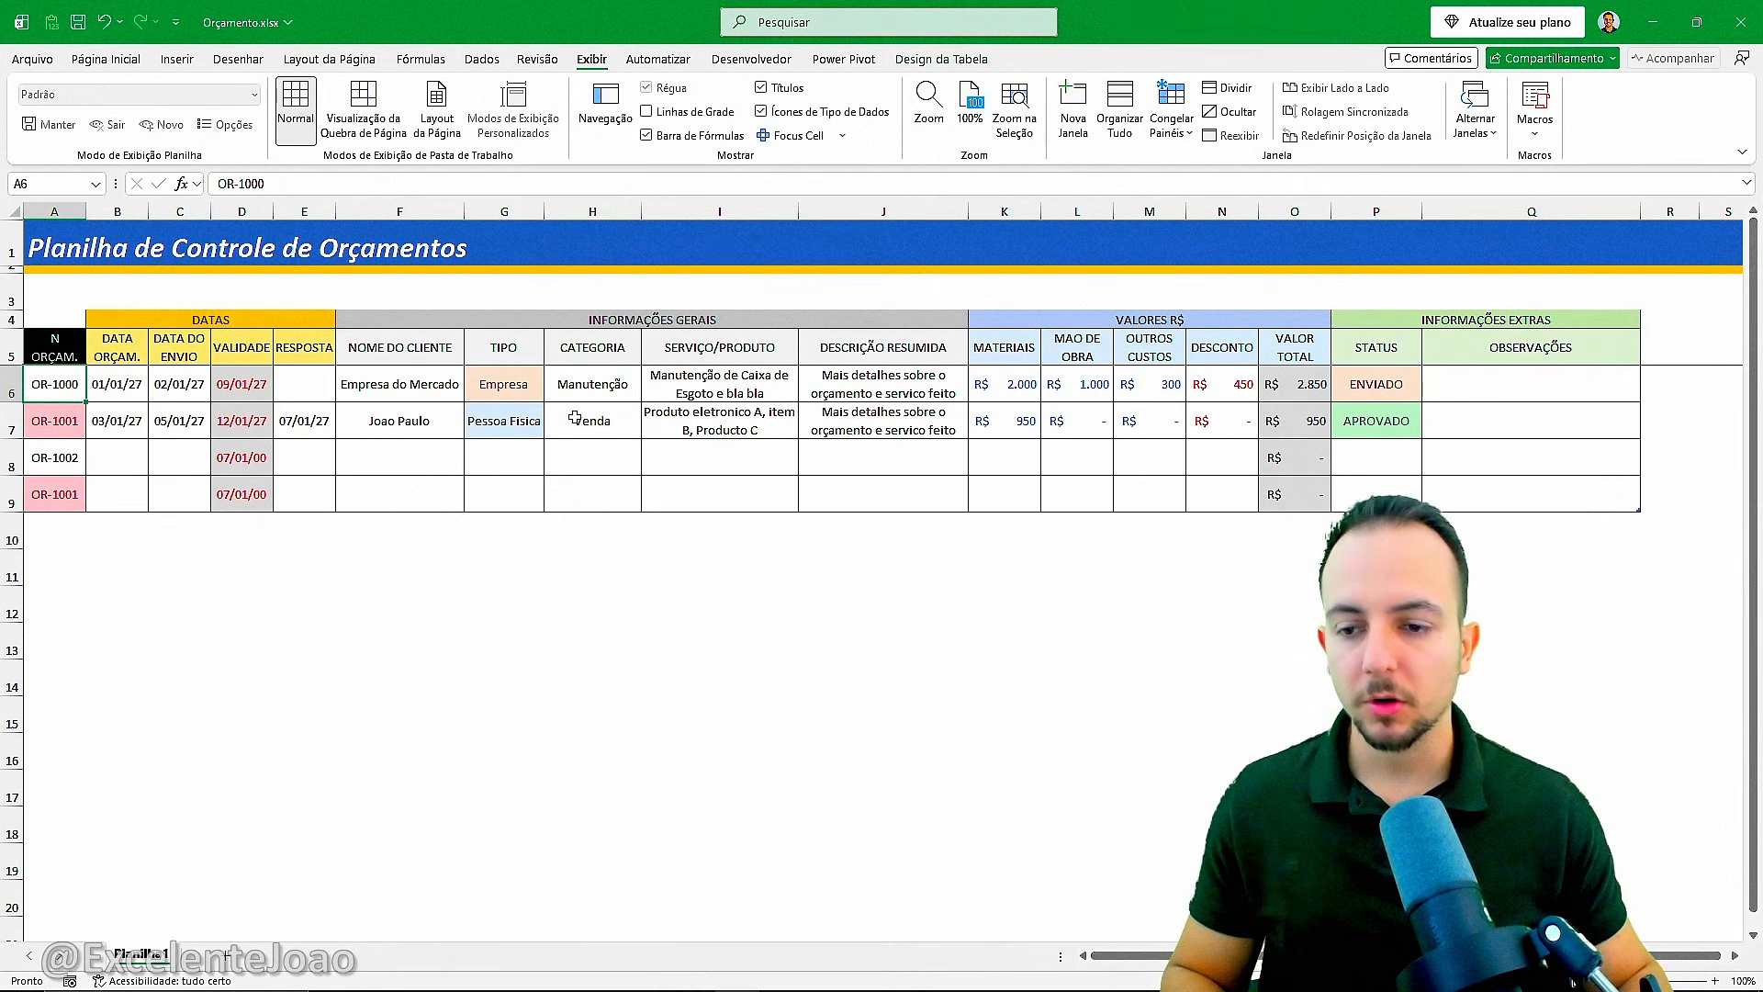
Check how the frozen title and headers behave when moving down and back up the sheet.
scroll(397, 610, "down", 5)
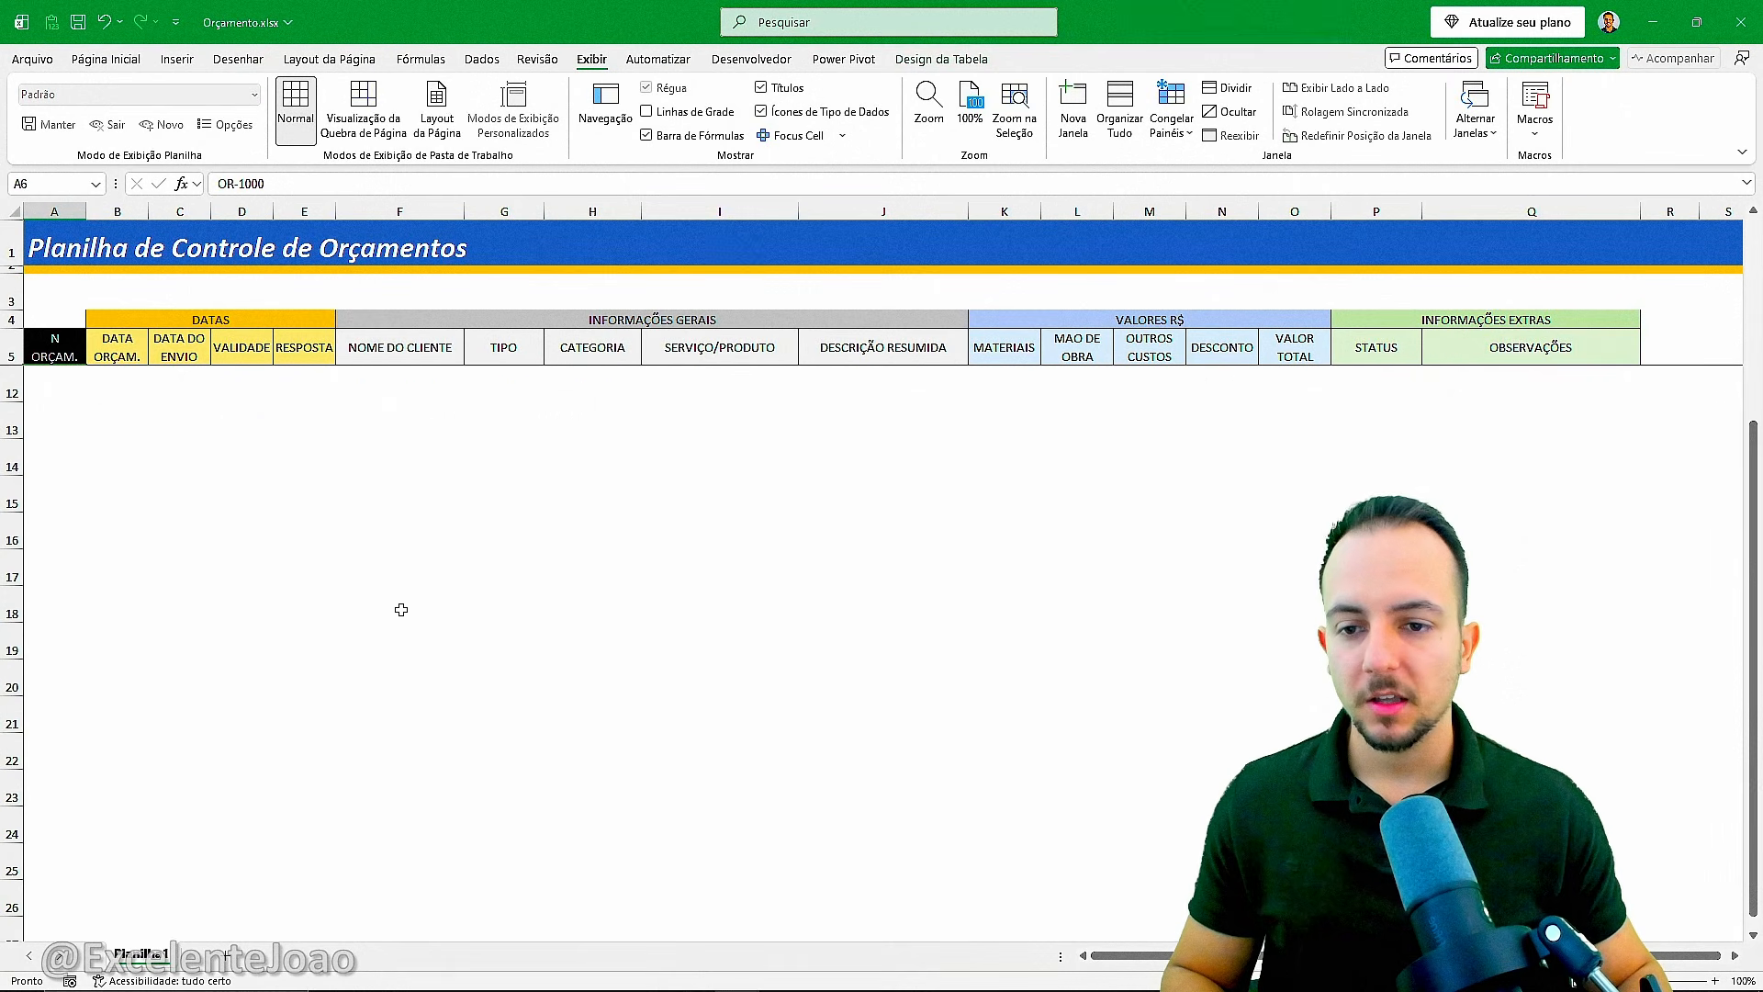
scroll(401, 610, "up", 5)
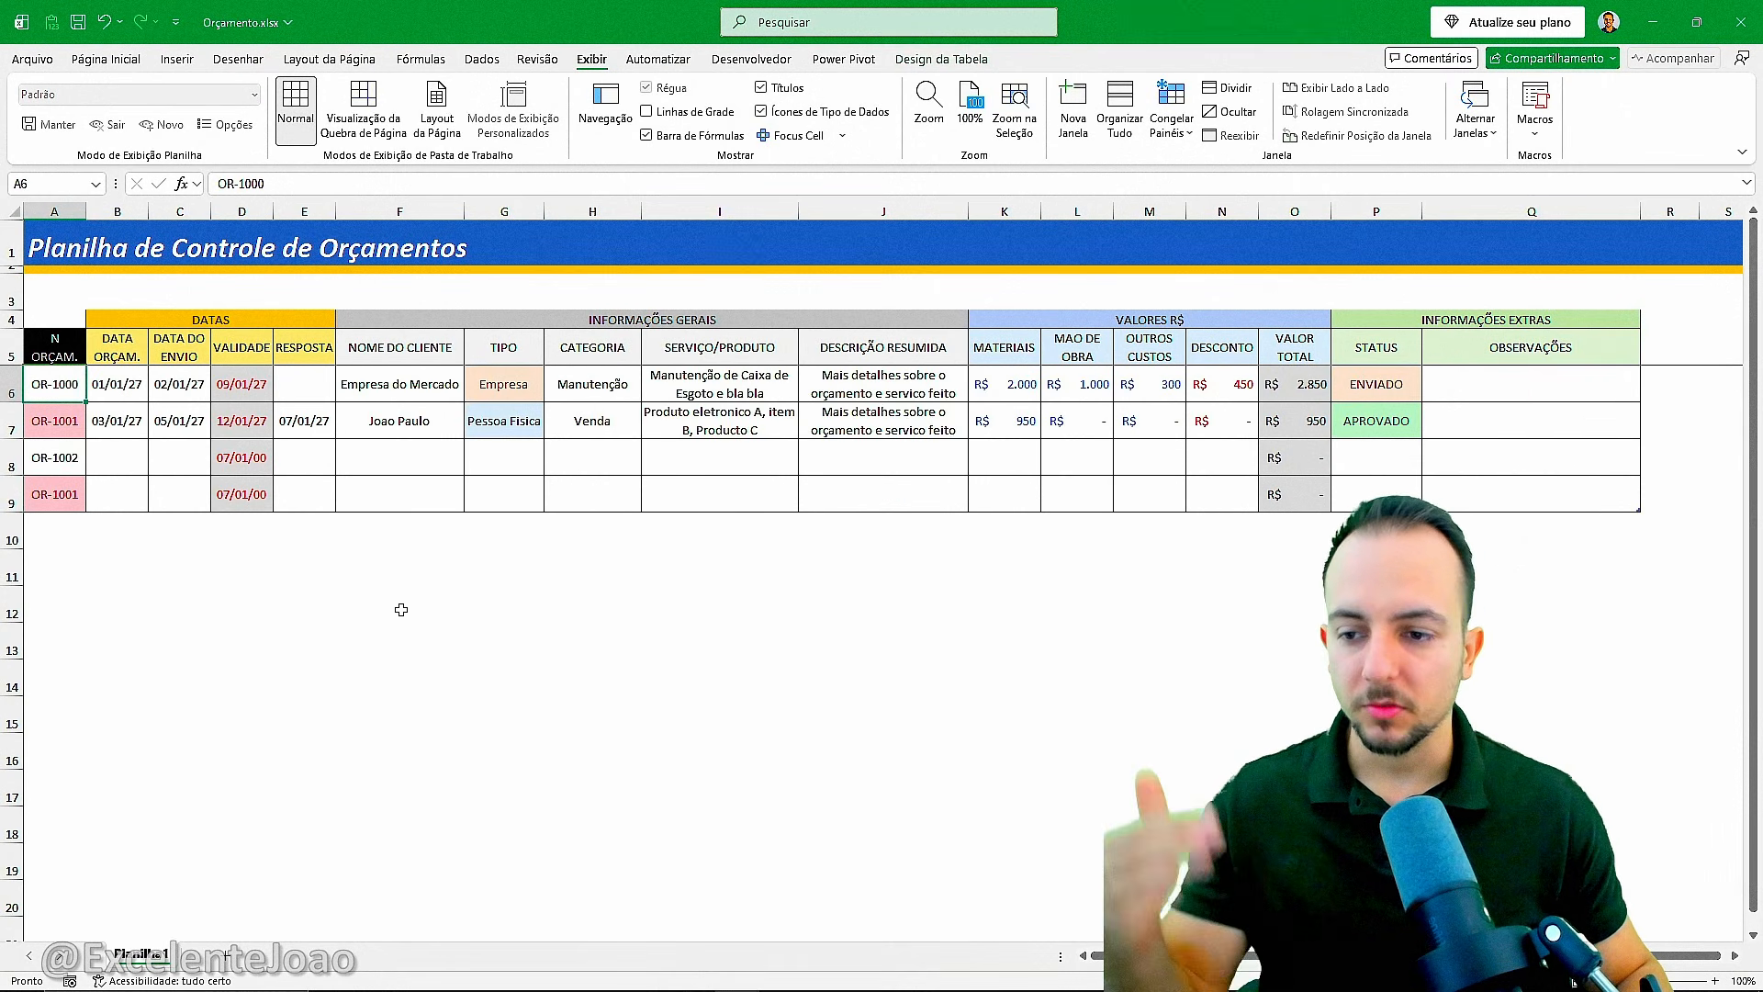
scroll(399, 612, "down", 4)
scroll(398, 613, "up", 4)
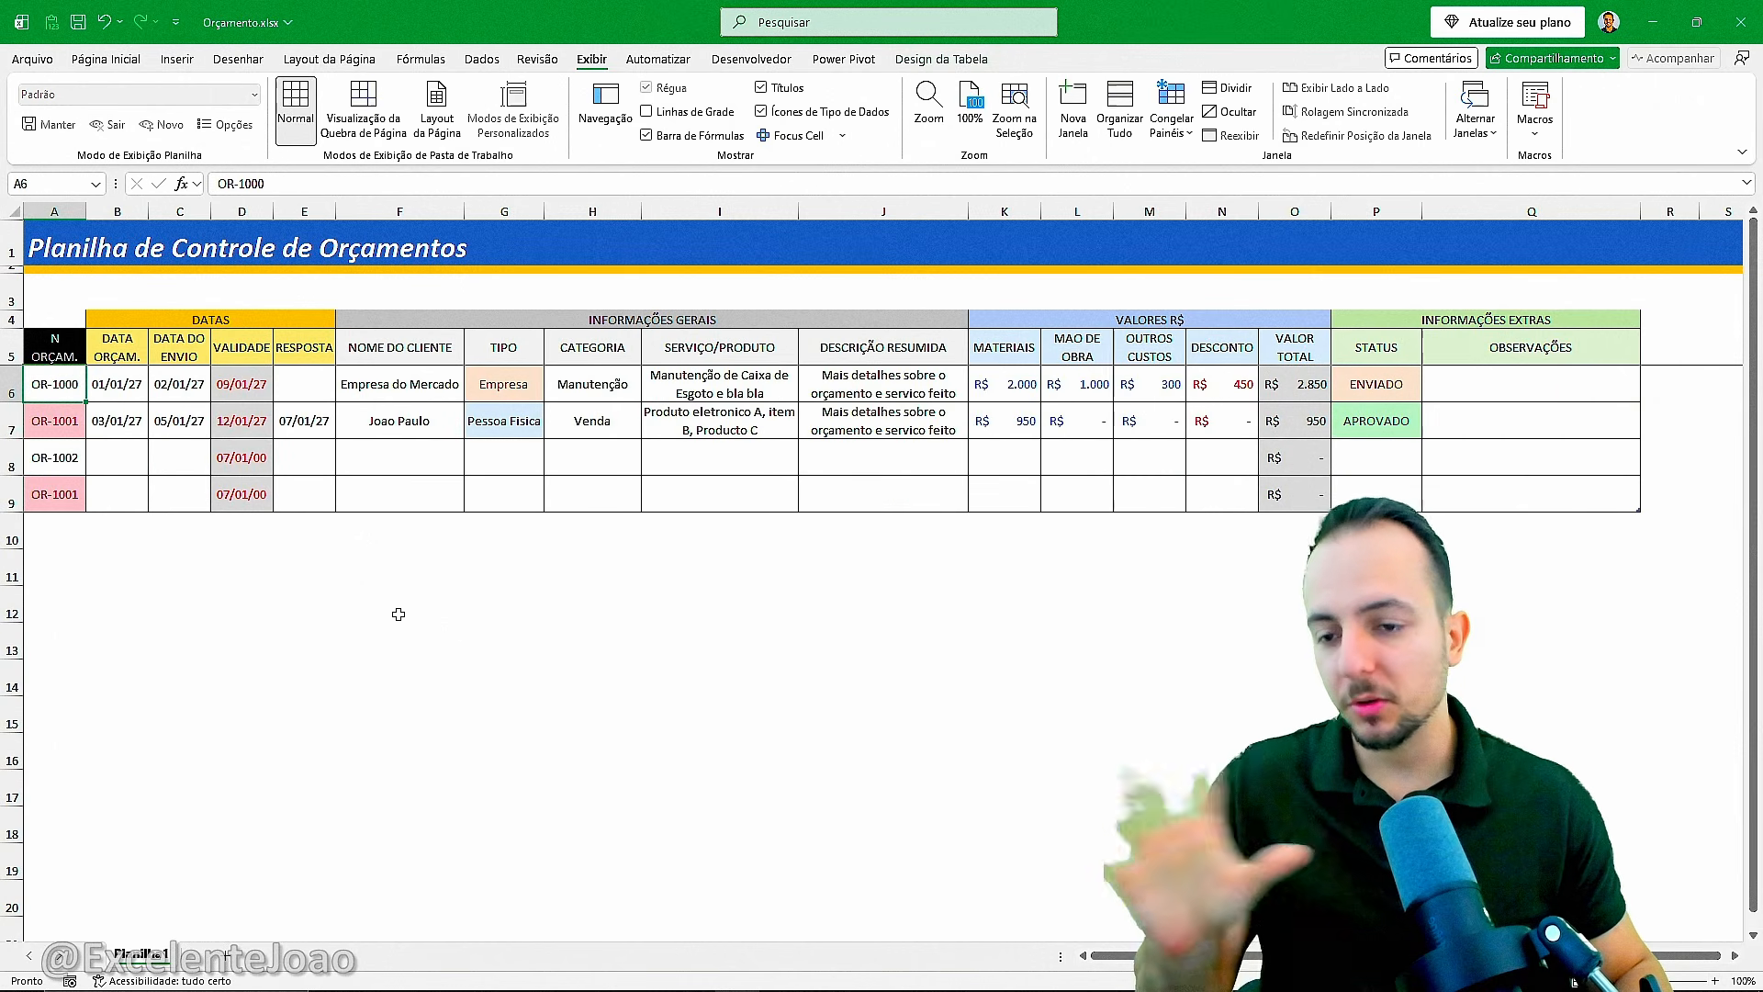
scroll(397, 614, "down", 2)
scroll(398, 613, "up", 2)
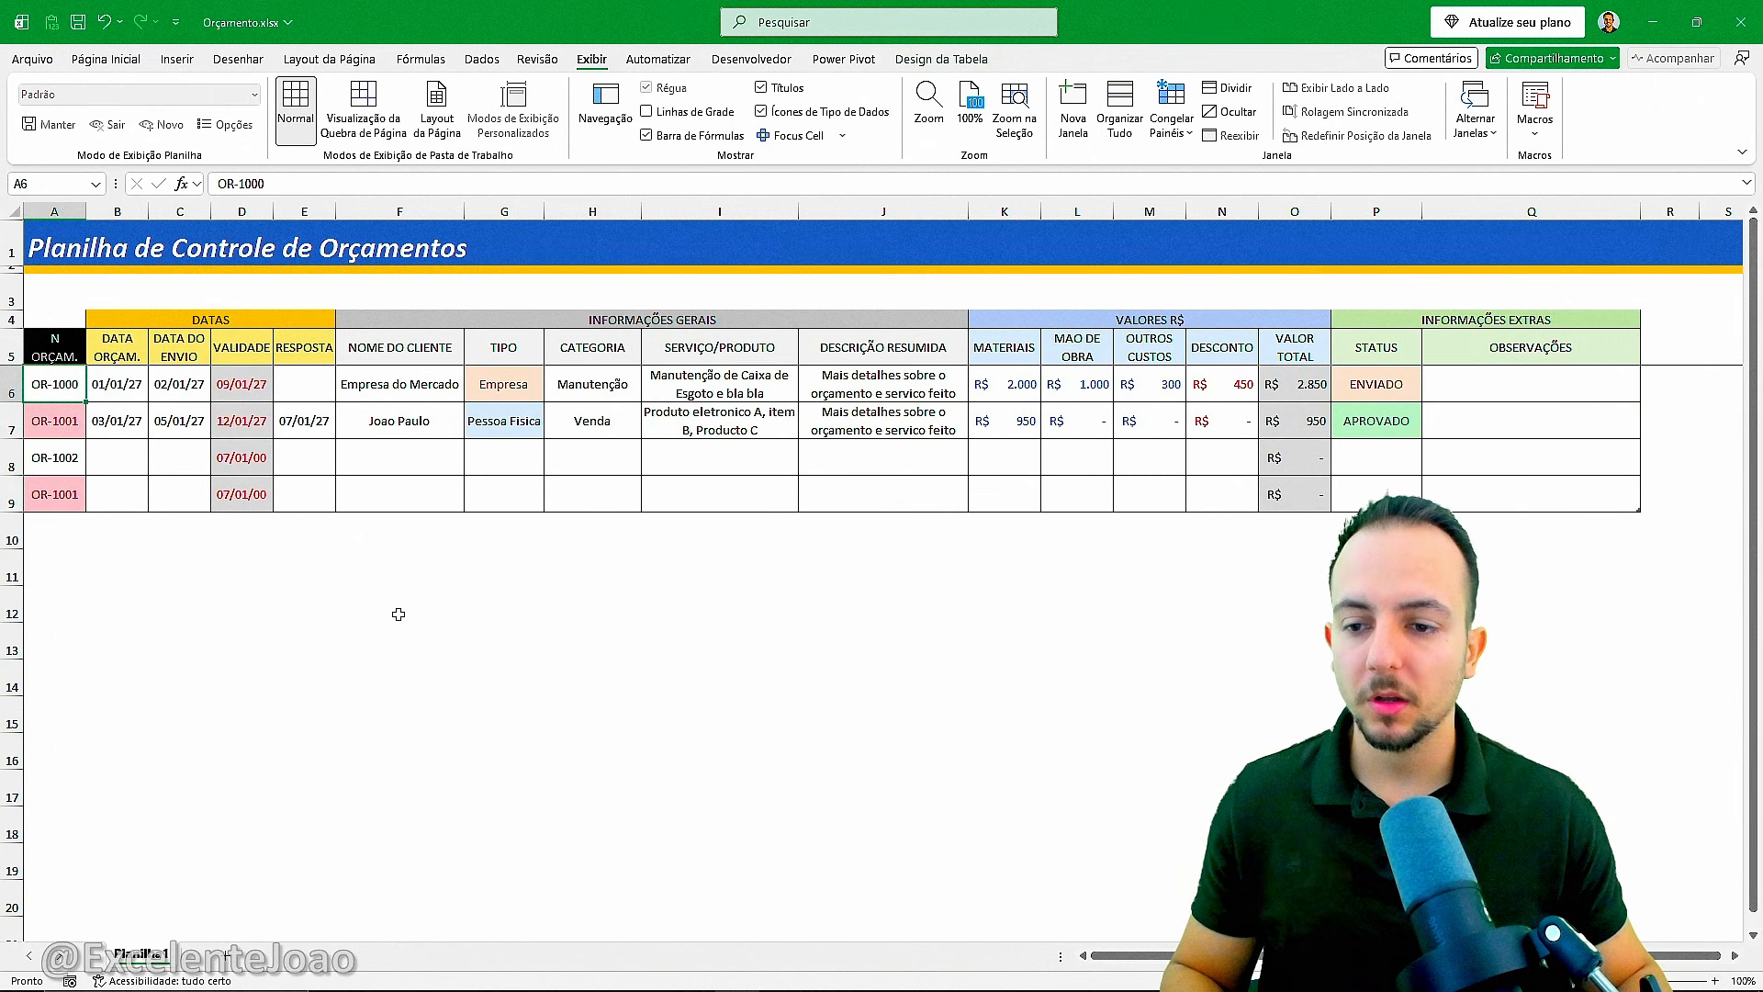
scroll(398, 614, "down", 2)
scroll(397, 613, "up", 2)
scroll(398, 613, "down", 2)
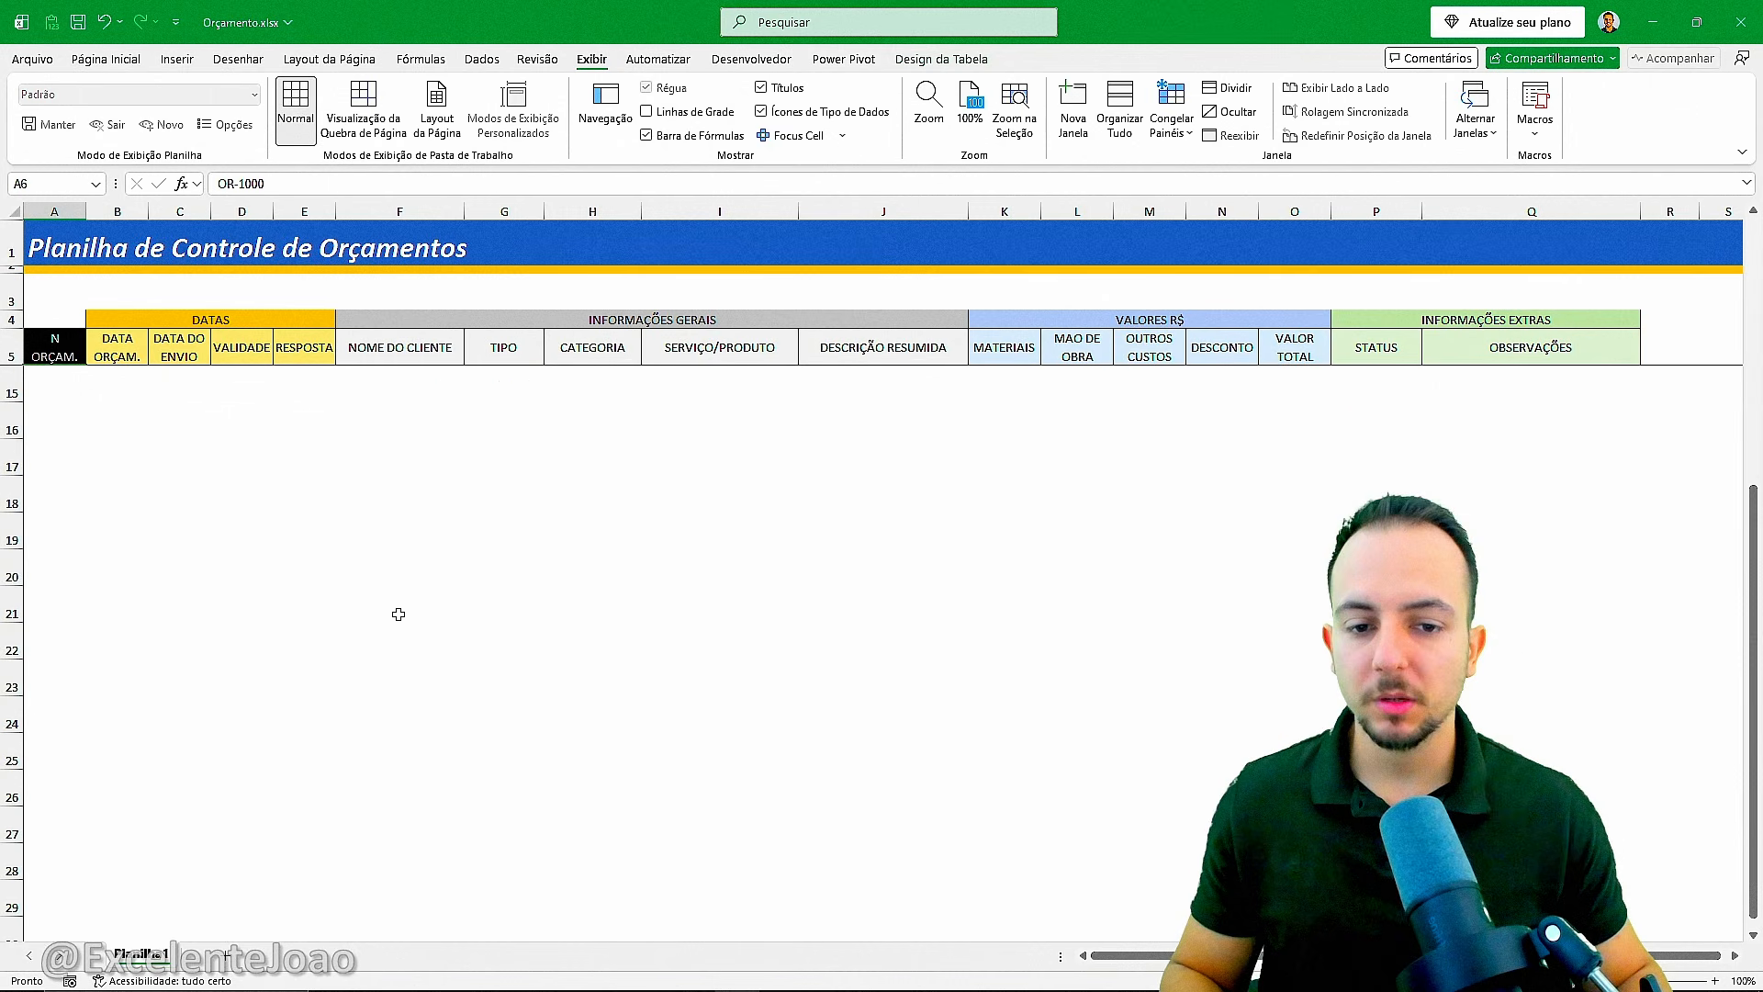
scroll(398, 614, "up", 2)
scroll(398, 613, "down", 2)
scroll(398, 614, "up", 2)
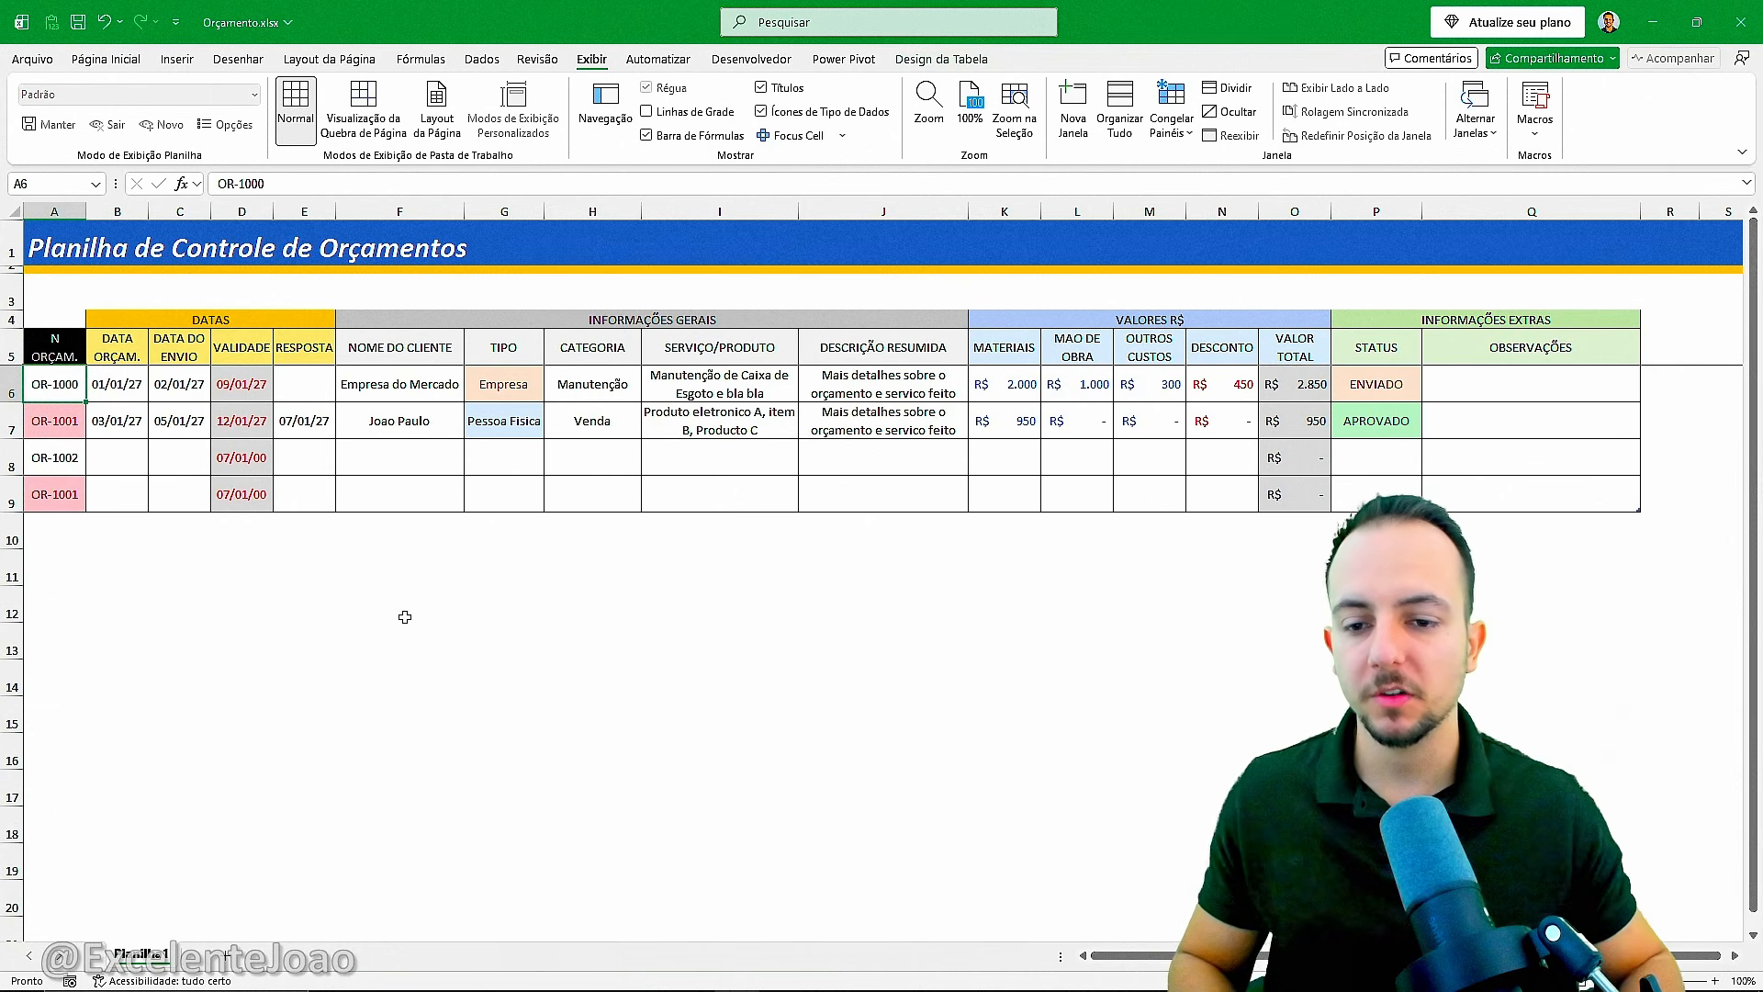
key("ctrl+1")
left_click(126, 417)
mouse_move(828, 429)
left_mouse_down()
mouse_move(902, 542)
mouse_move(892, 873)
left_mouse_up()
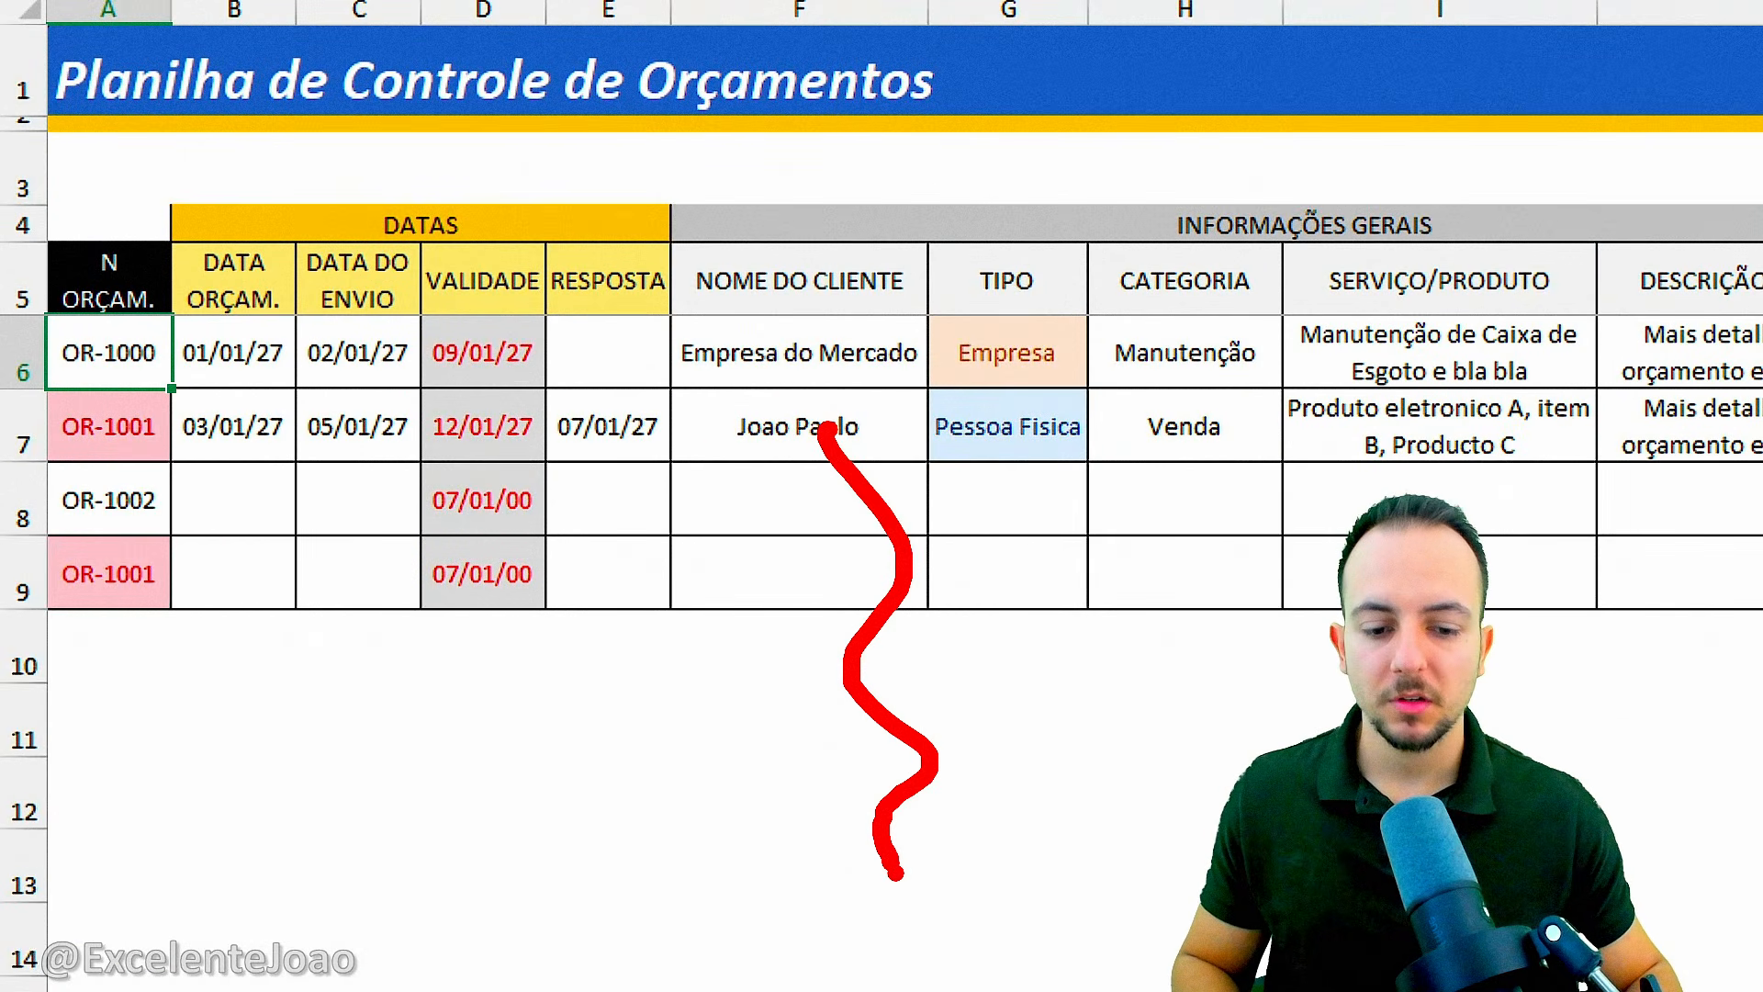
right_click(951, 832)
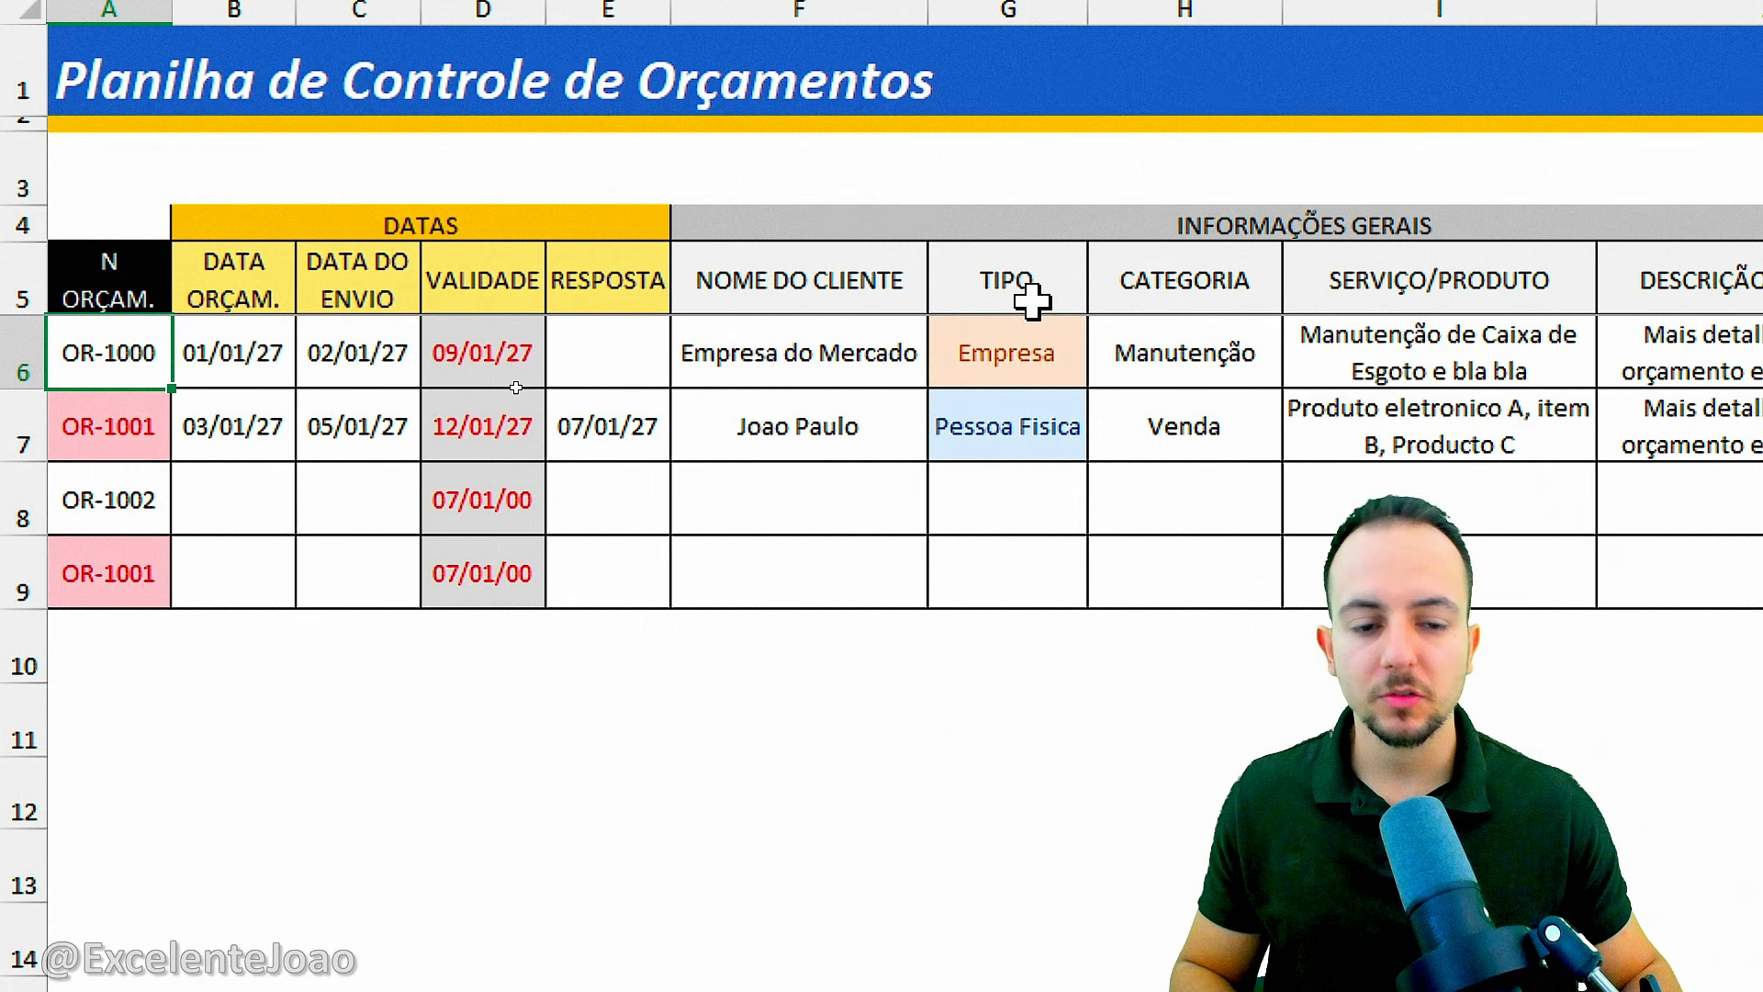
left_click(1062, 456)
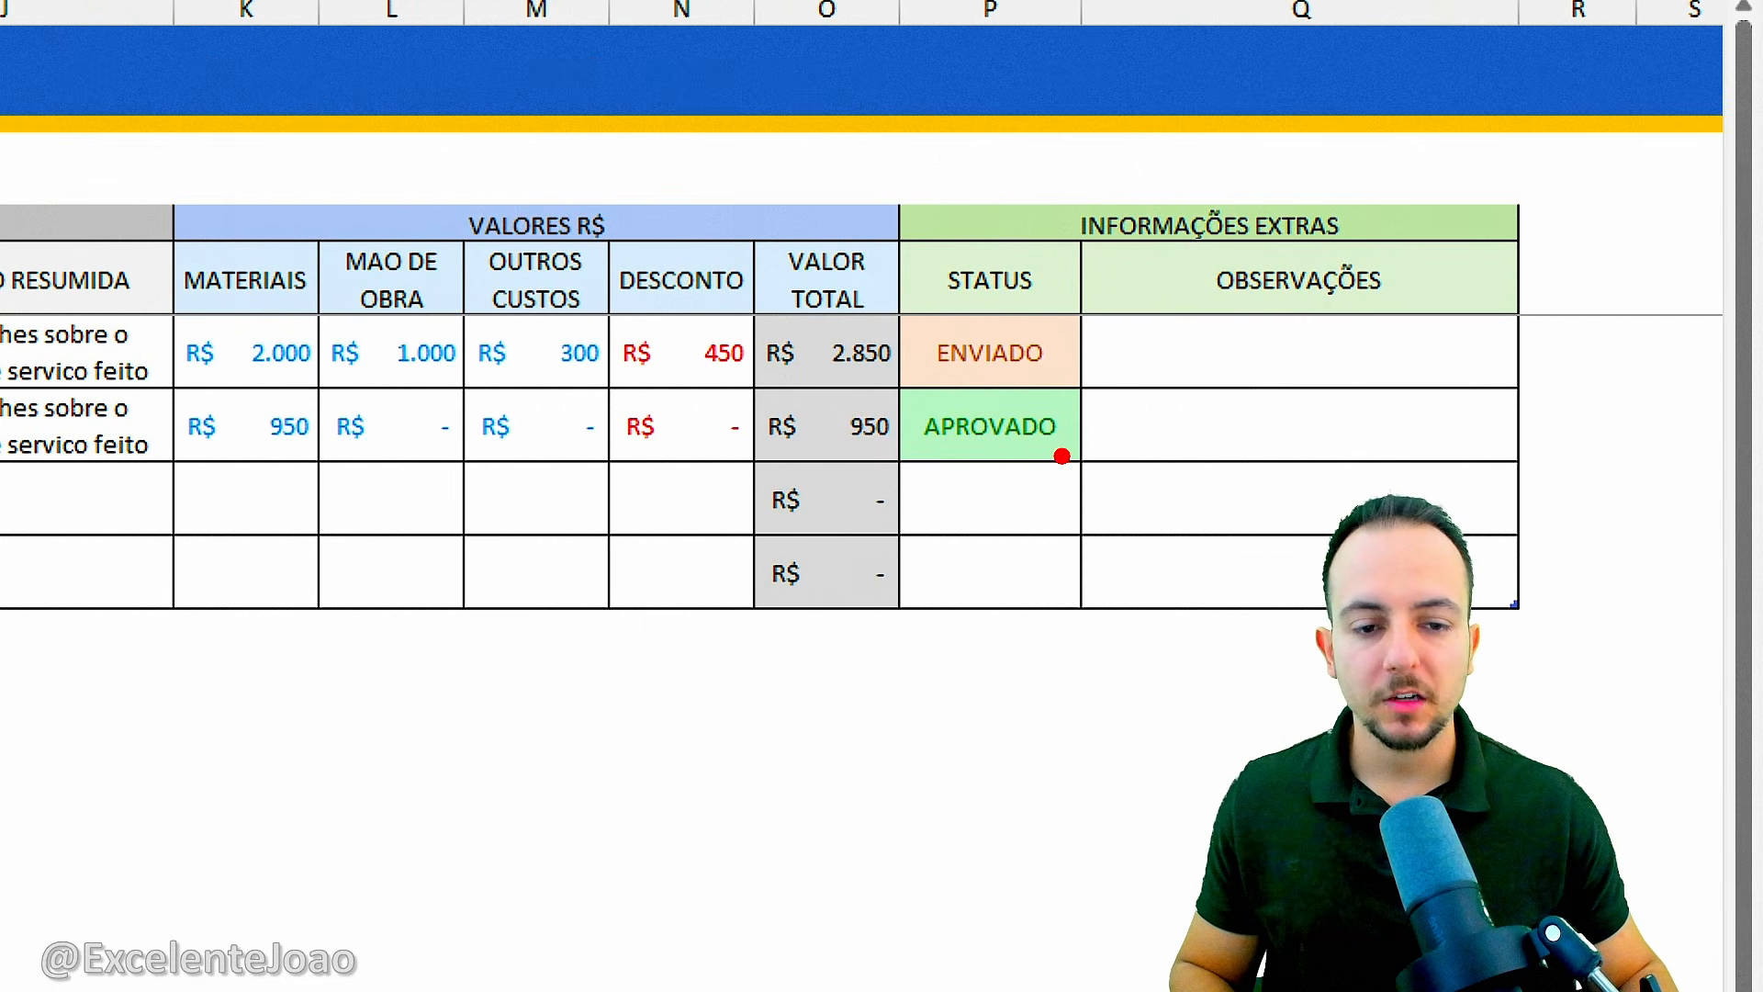
mouse_move(1019, 326)
left_mouse_down()
mouse_move(1051, 405)
mouse_move(951, 292)
left_mouse_up()
key("e")
mouse_move(1061, 378)
left_mouse_down()
mouse_move(861, 420)
mouse_move(953, 366)
left_mouse_up()
key("e")
mouse_move(1008, 480)
left_mouse_down()
mouse_move(1106, 511)
mouse_move(997, 482)
left_mouse_up()
key("Escape")
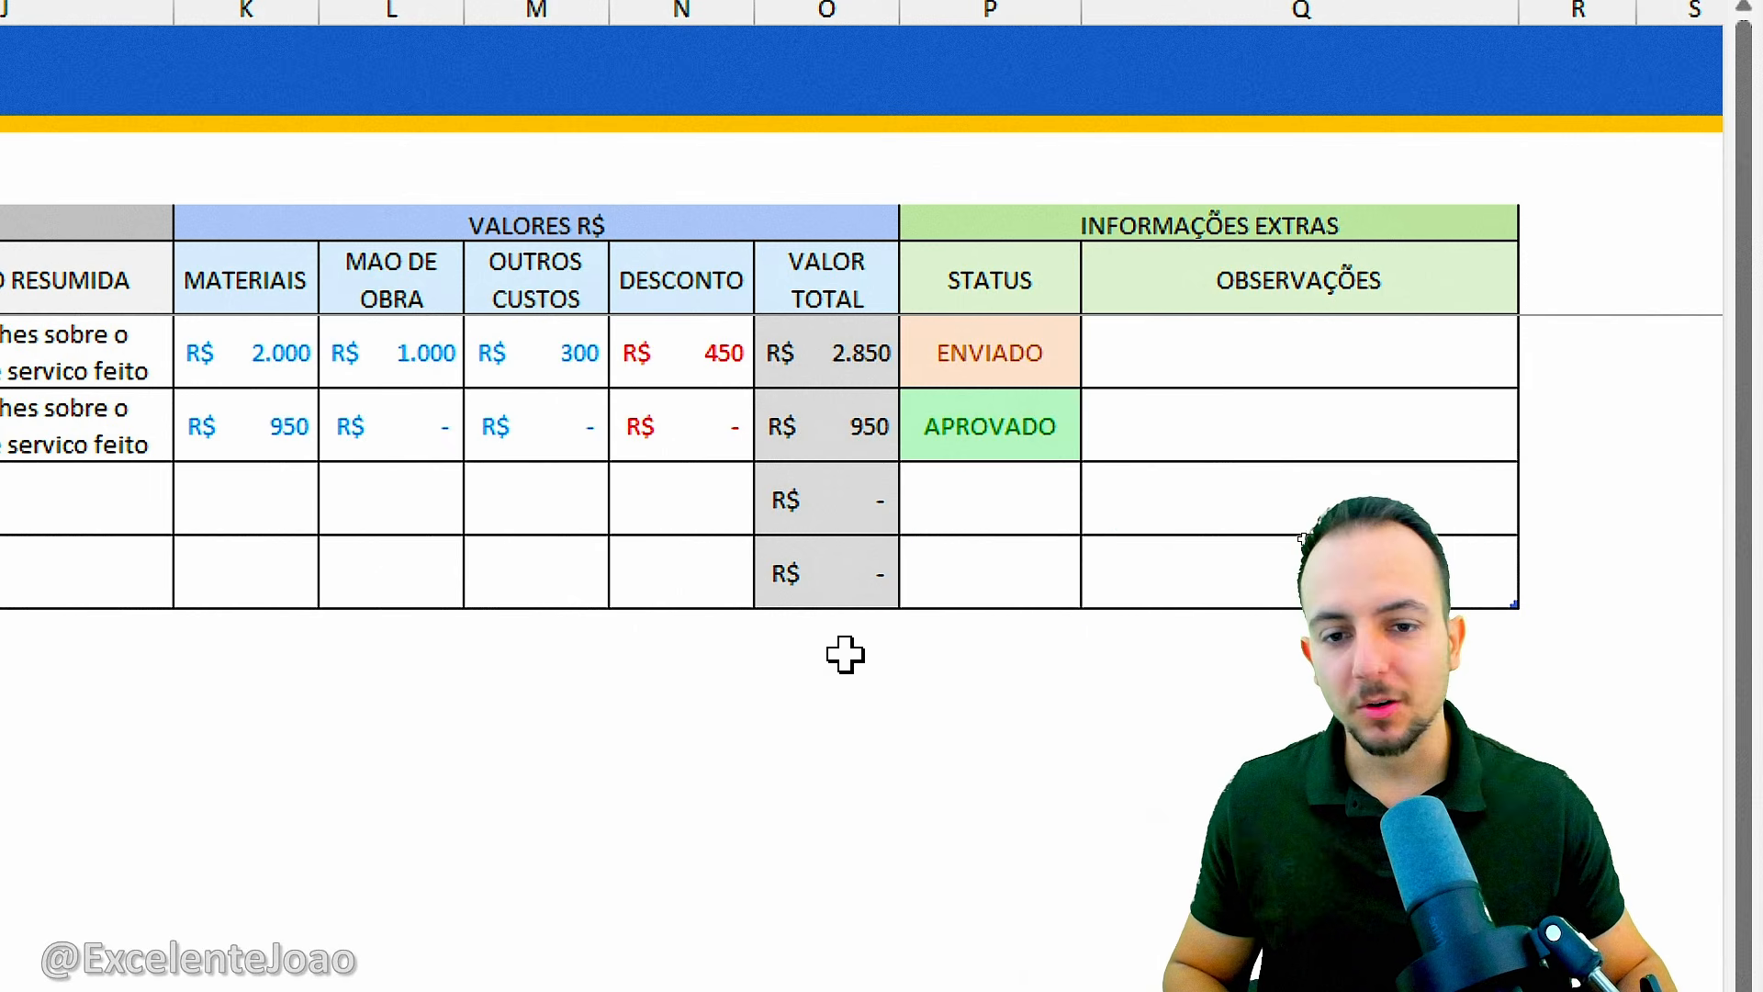
key("ctrl+4")
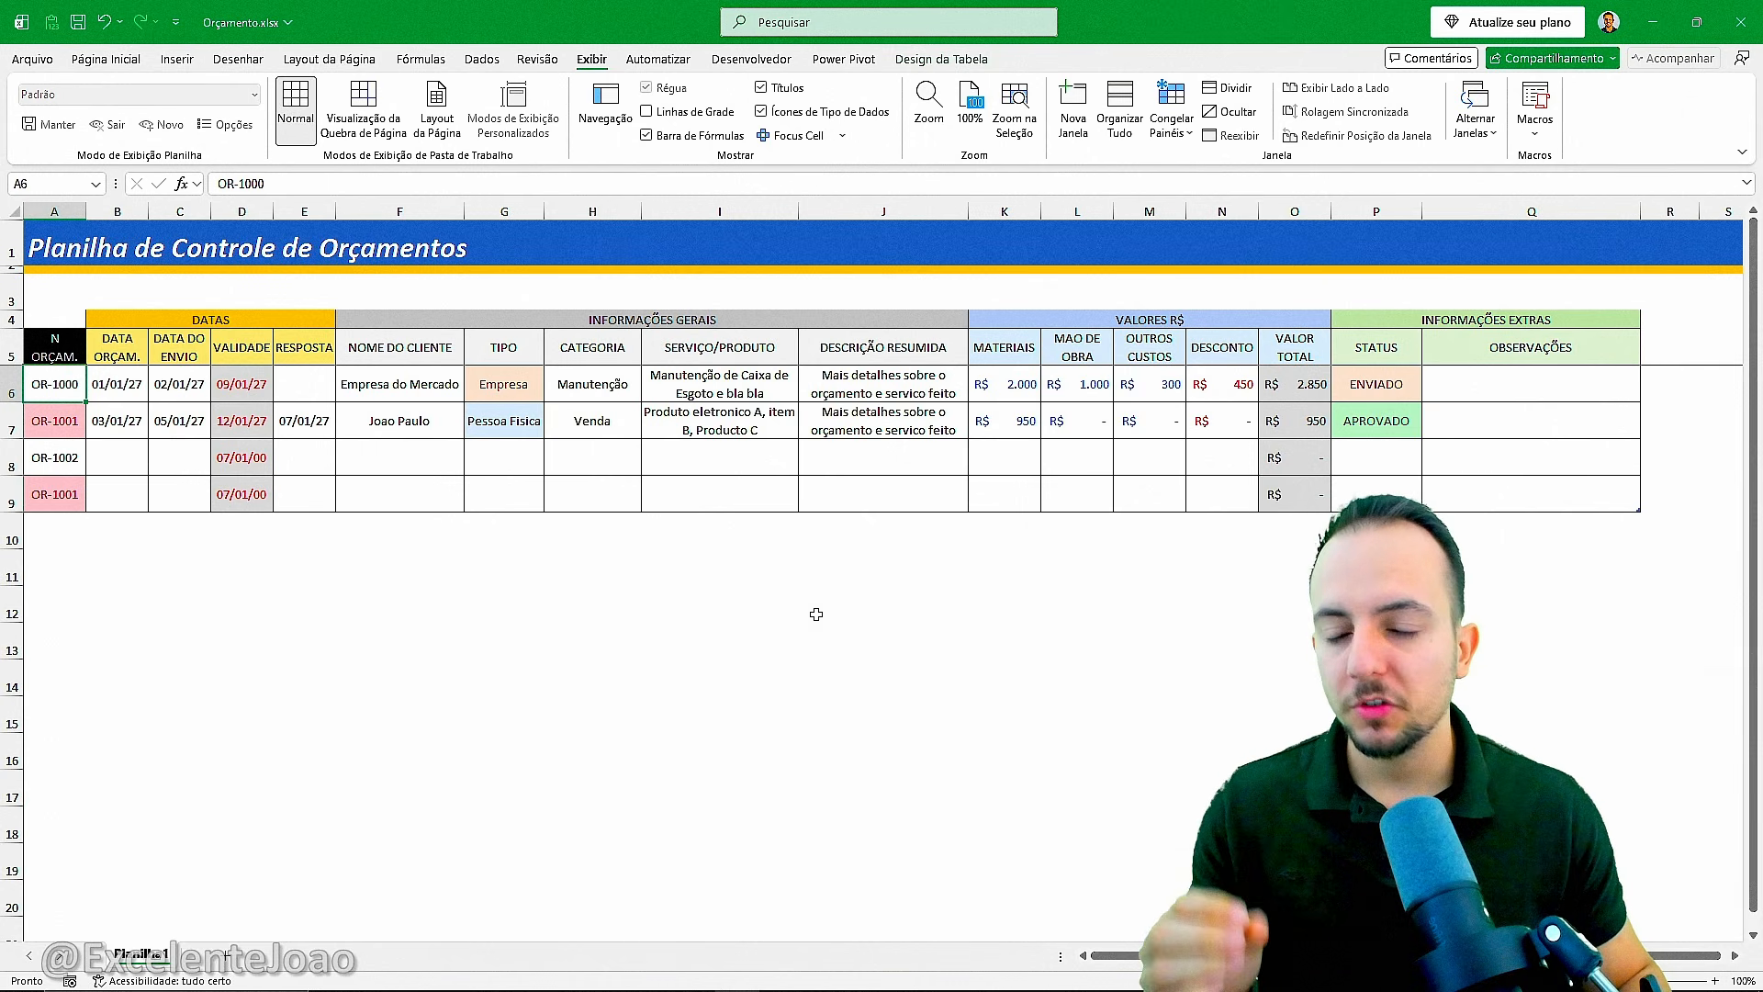
Examine how the rows from row 6 downward move beneath the frozen header rows.
left_click_drag(11, 384, 108, 909)
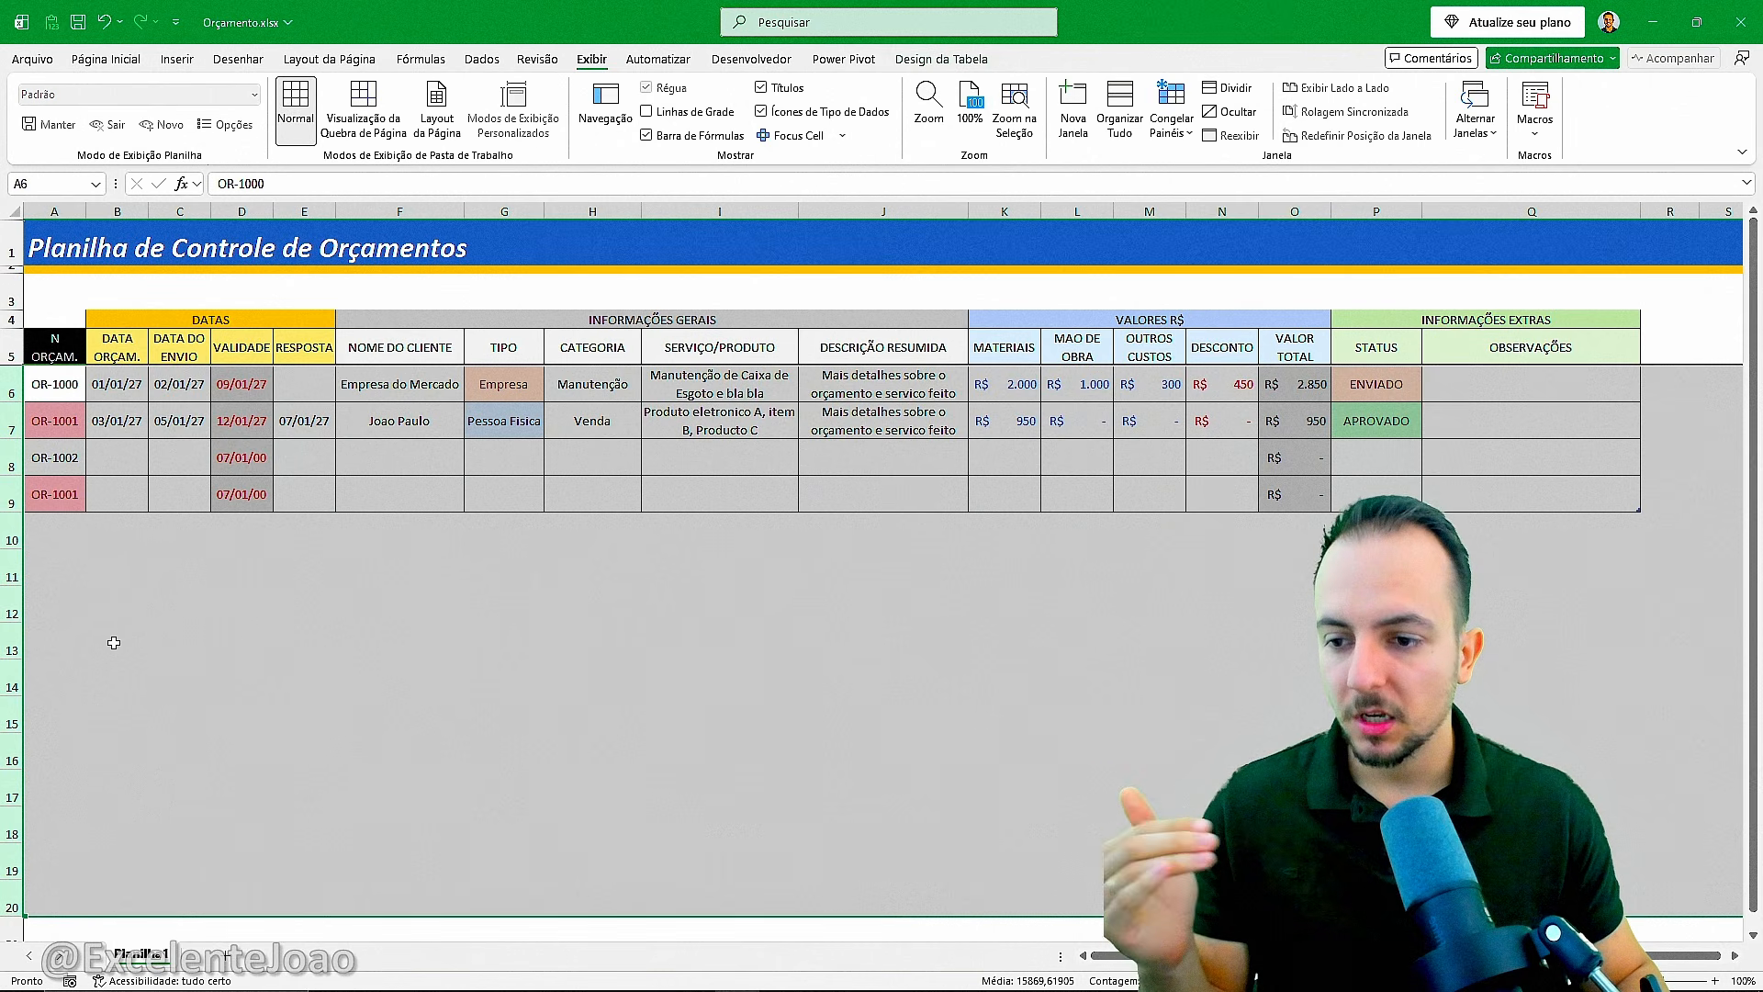
scroll(114, 643, "down", 2)
scroll(130, 631, "up", 2)
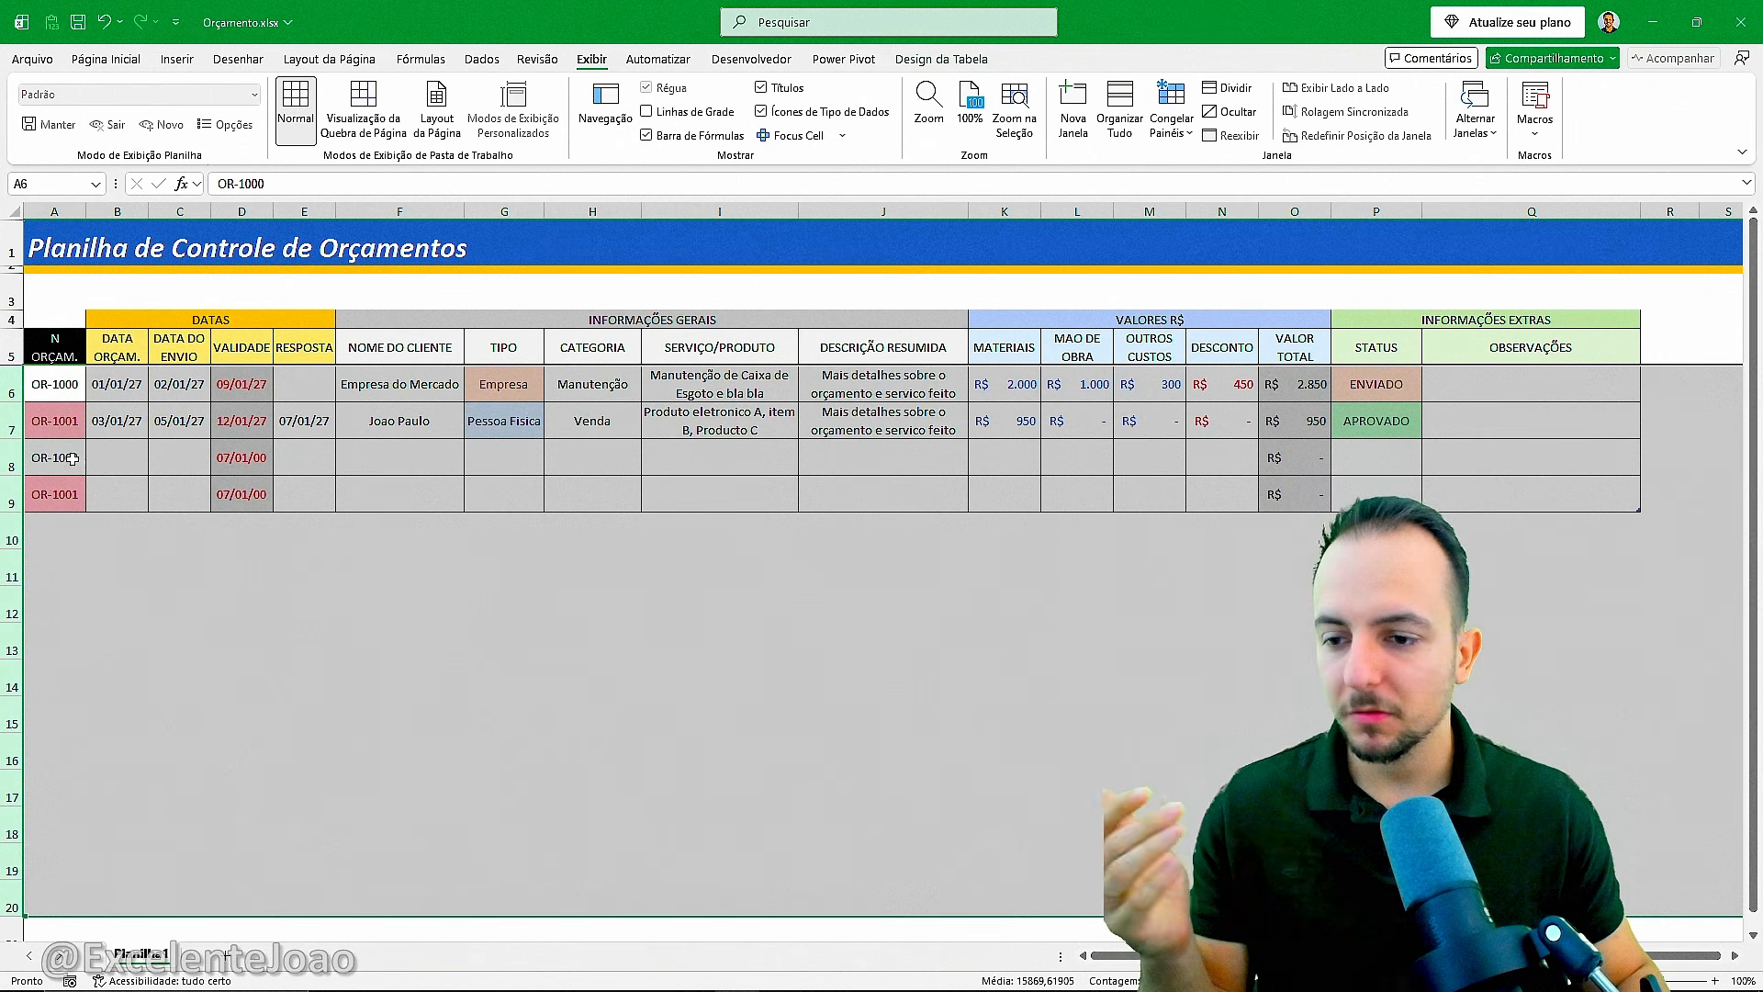
left_click(9, 378)
left_click_drag(9, 378, 37, 886)
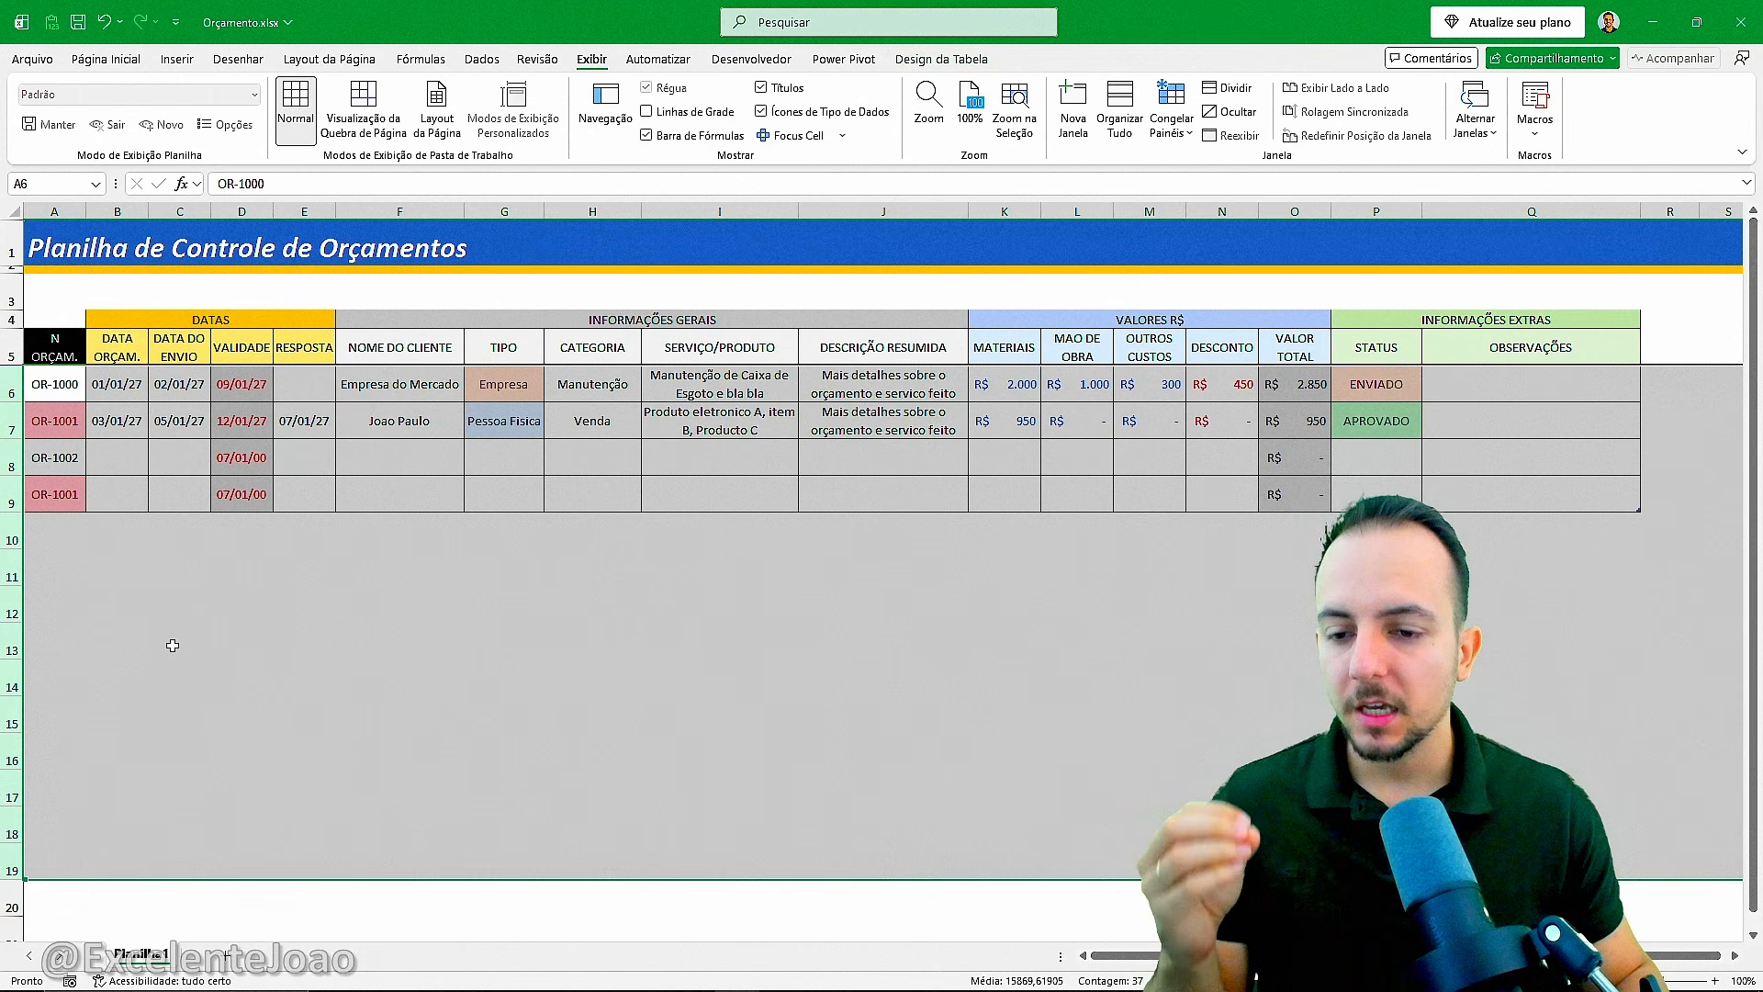
left_click(79, 364)
scroll(295, 598, "down", 2)
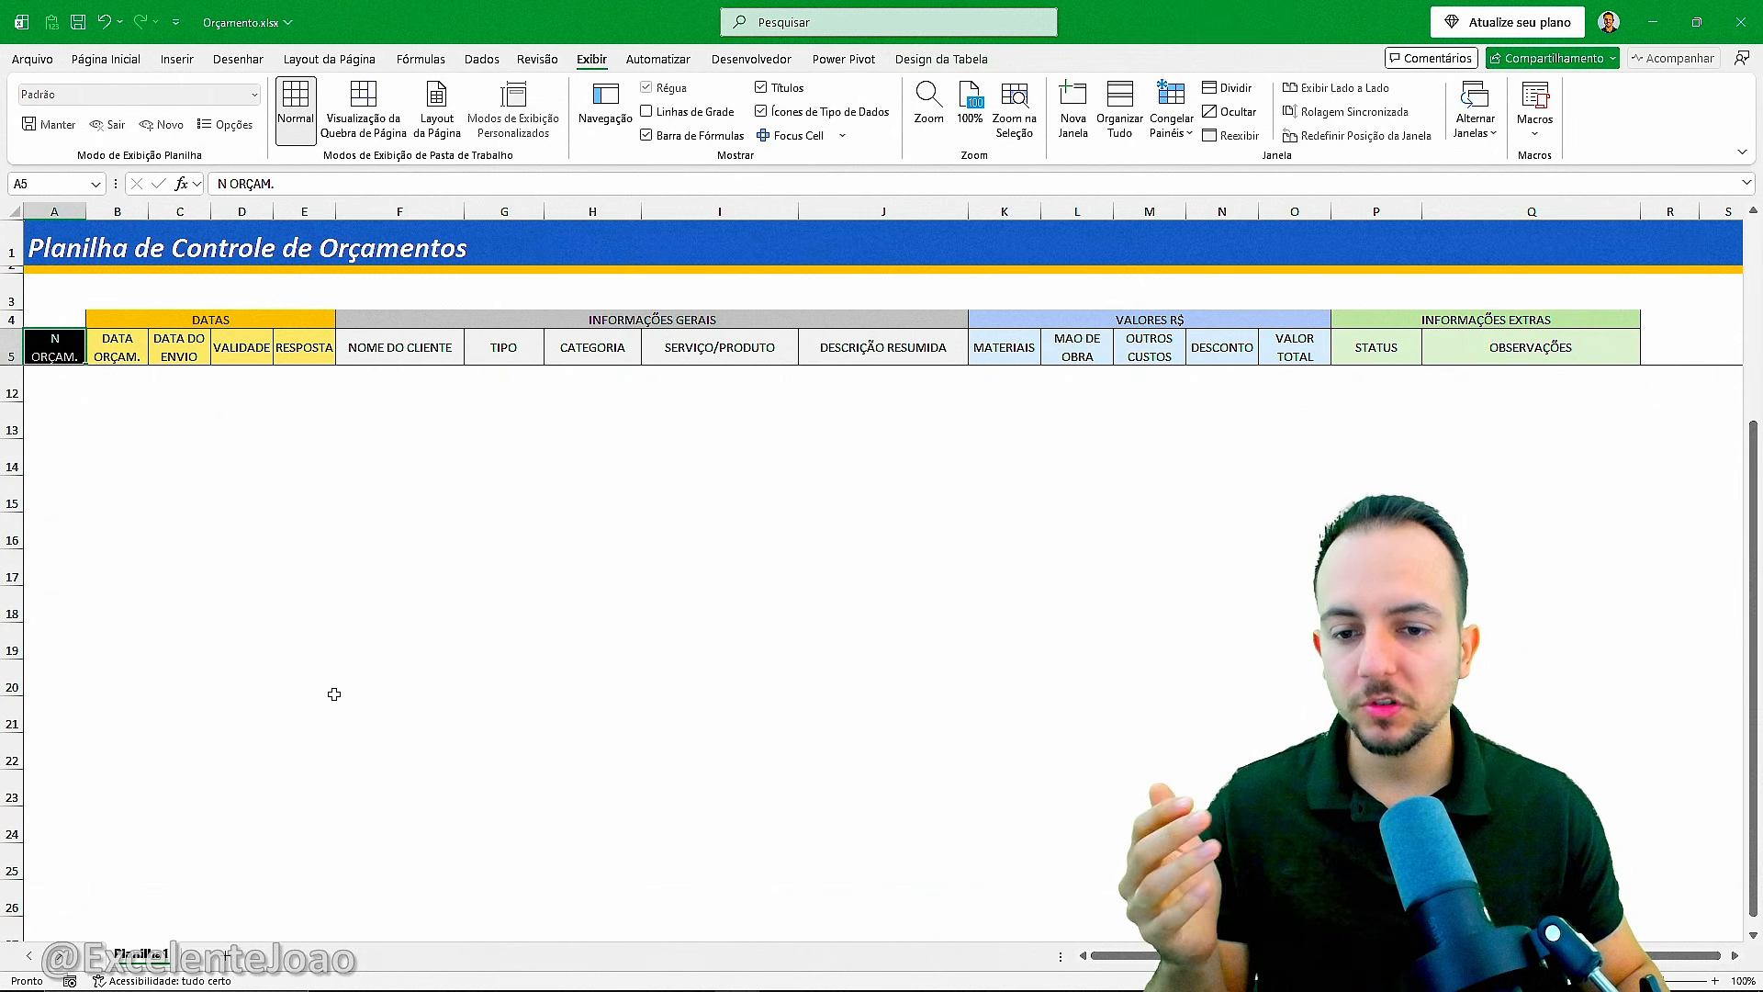
scroll(334, 698, "up", 2)
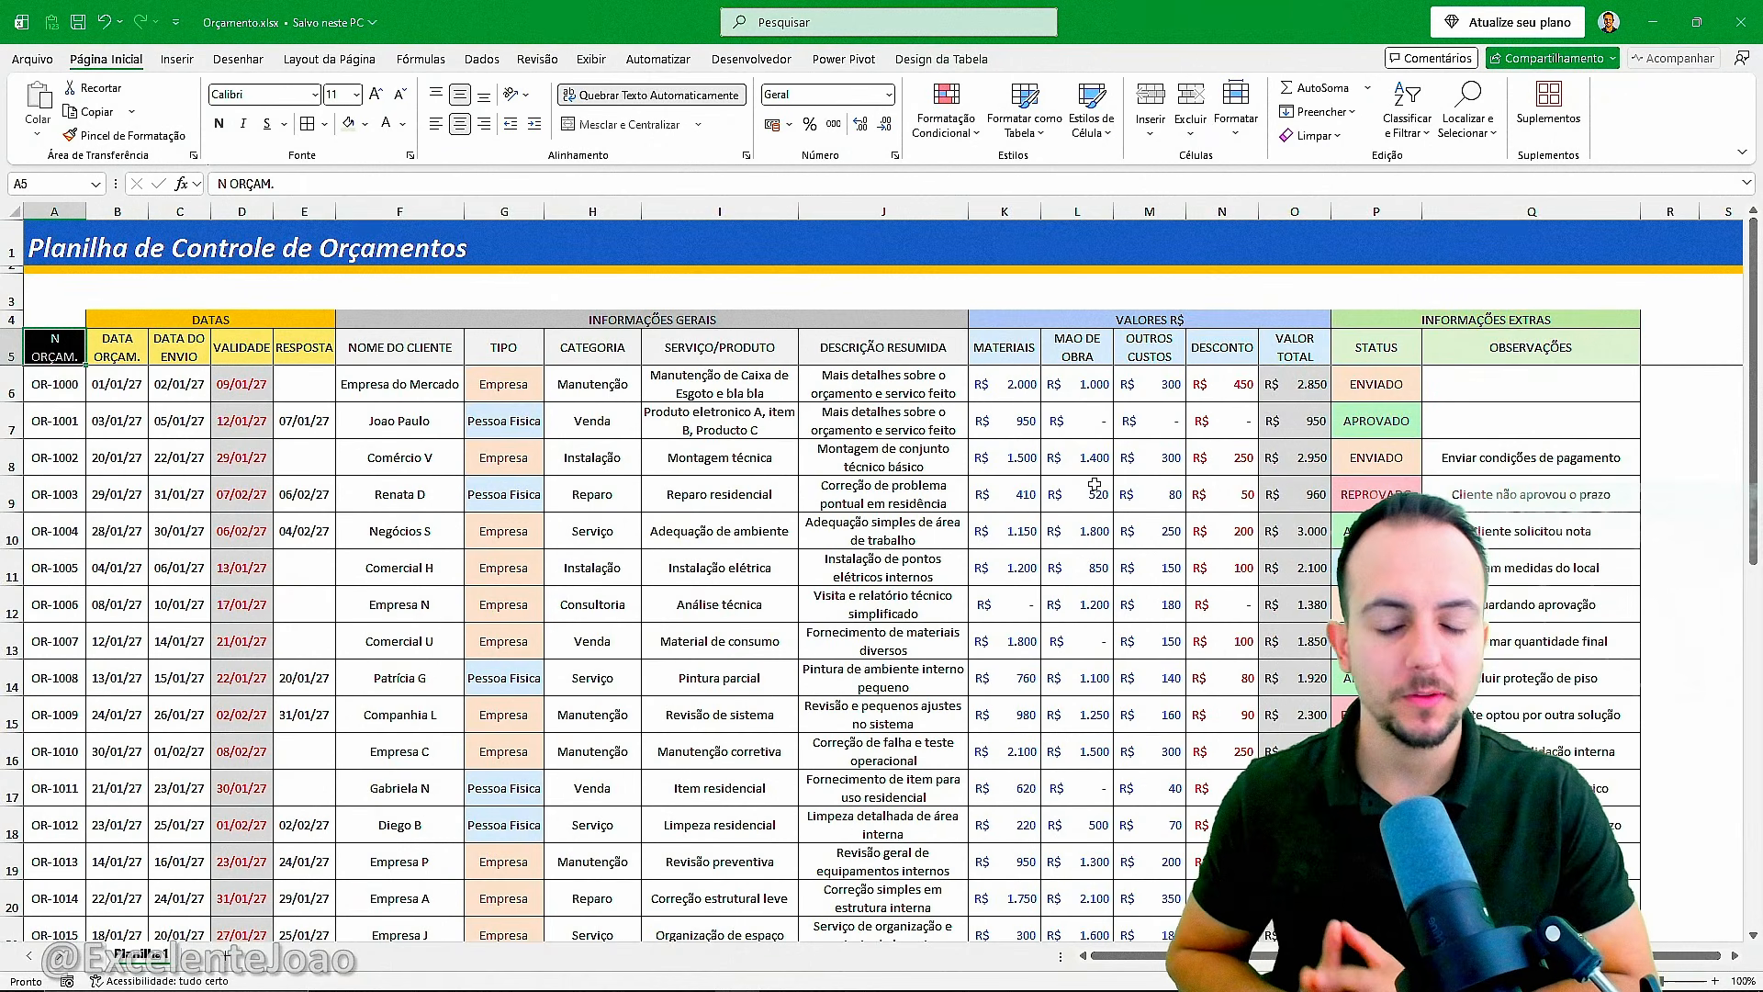
Look through the filled-in budget records under the frozen headers.
scroll(785, 474, "down", 7)
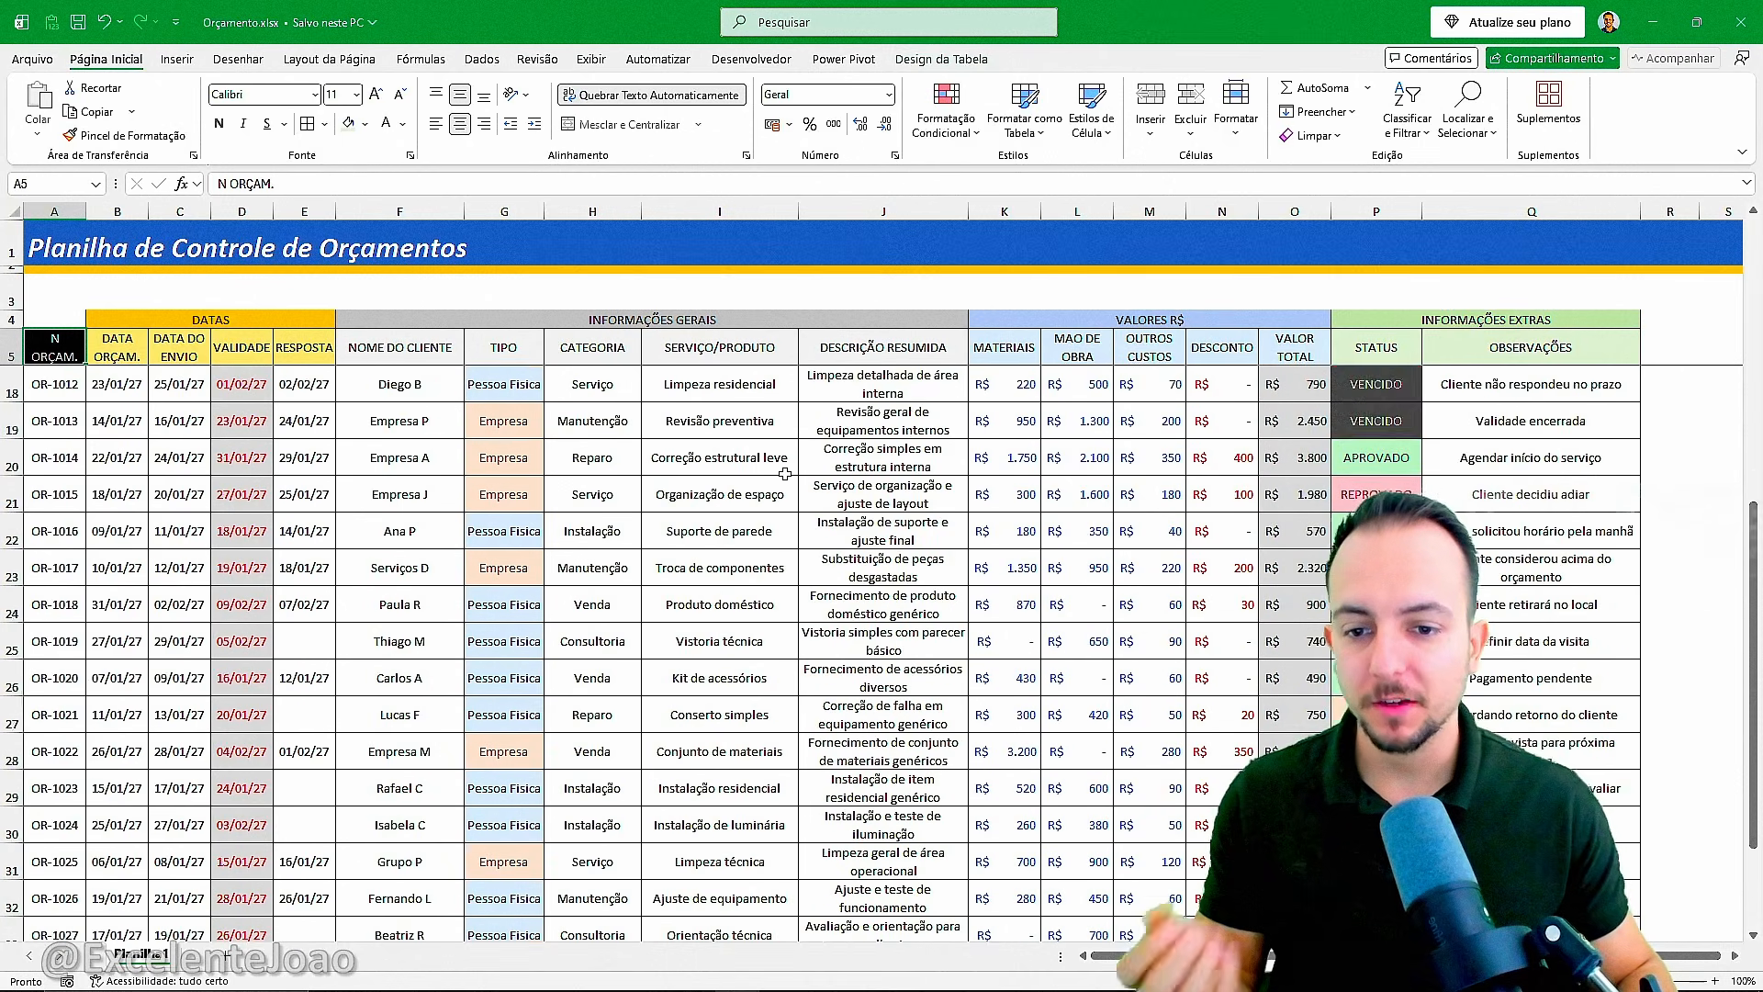
scroll(782, 474, "up", 7)
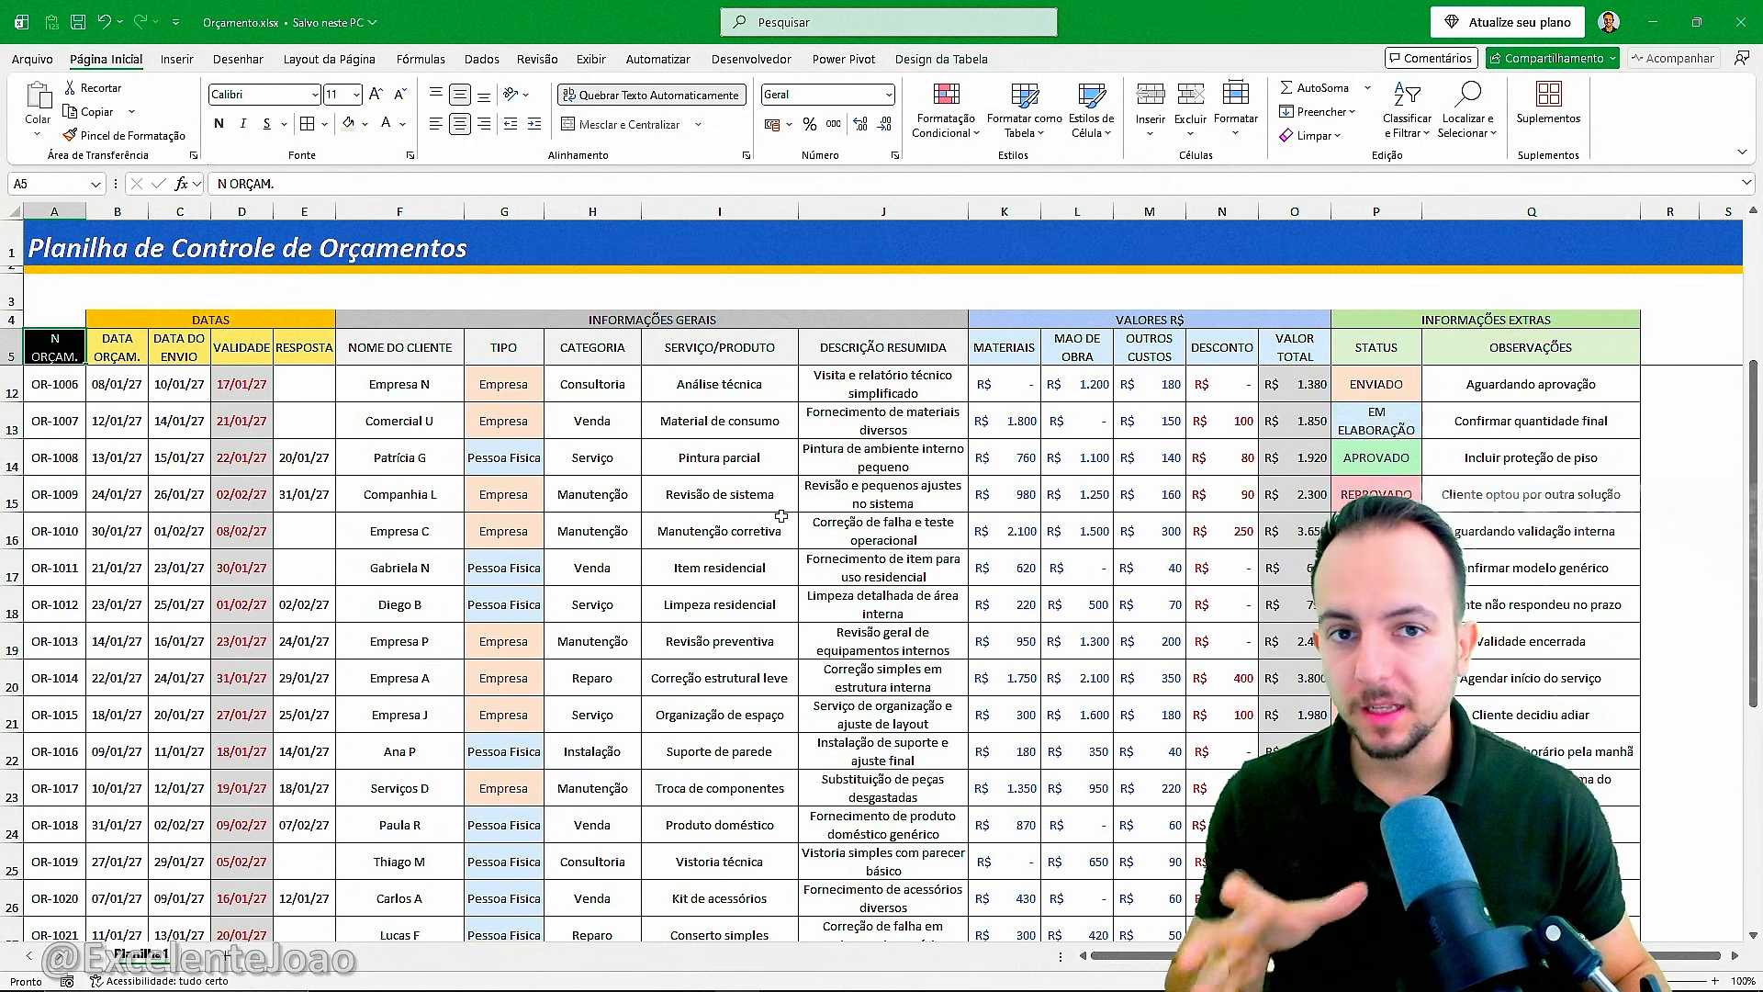
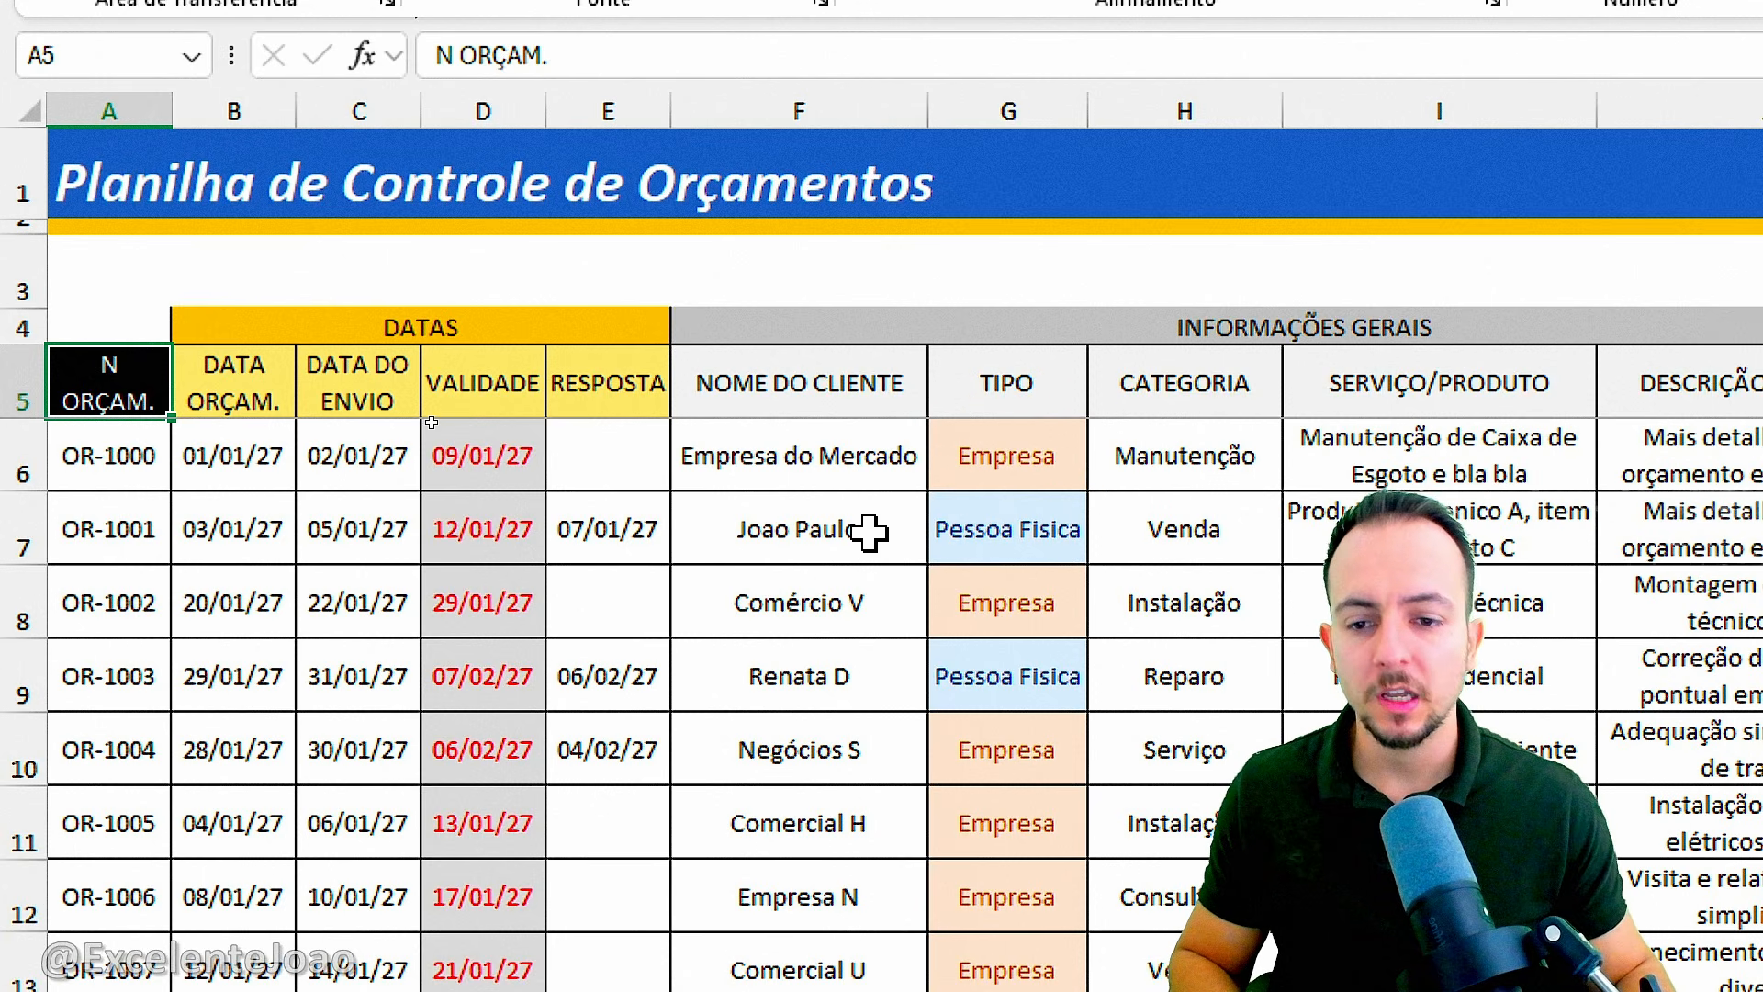
Insert three blank rows above row 3, between the title band and the grouped headers.
scroll(946, 551, "right", 8)
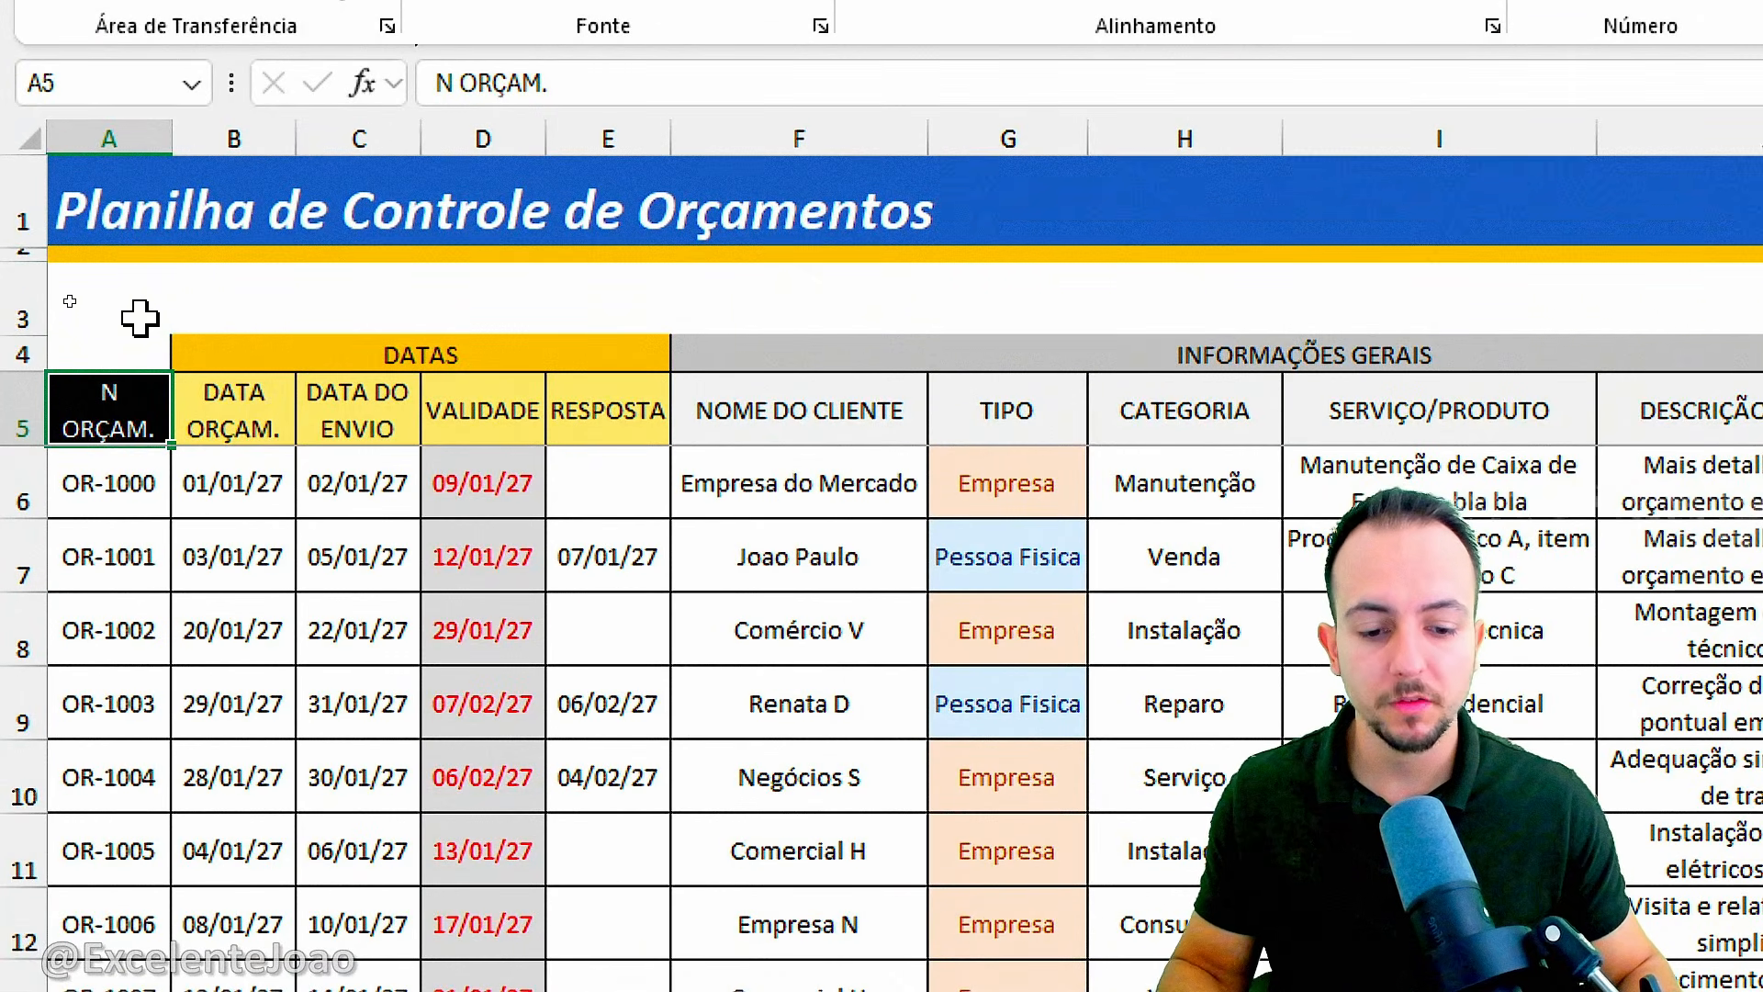
left_click(25, 307)
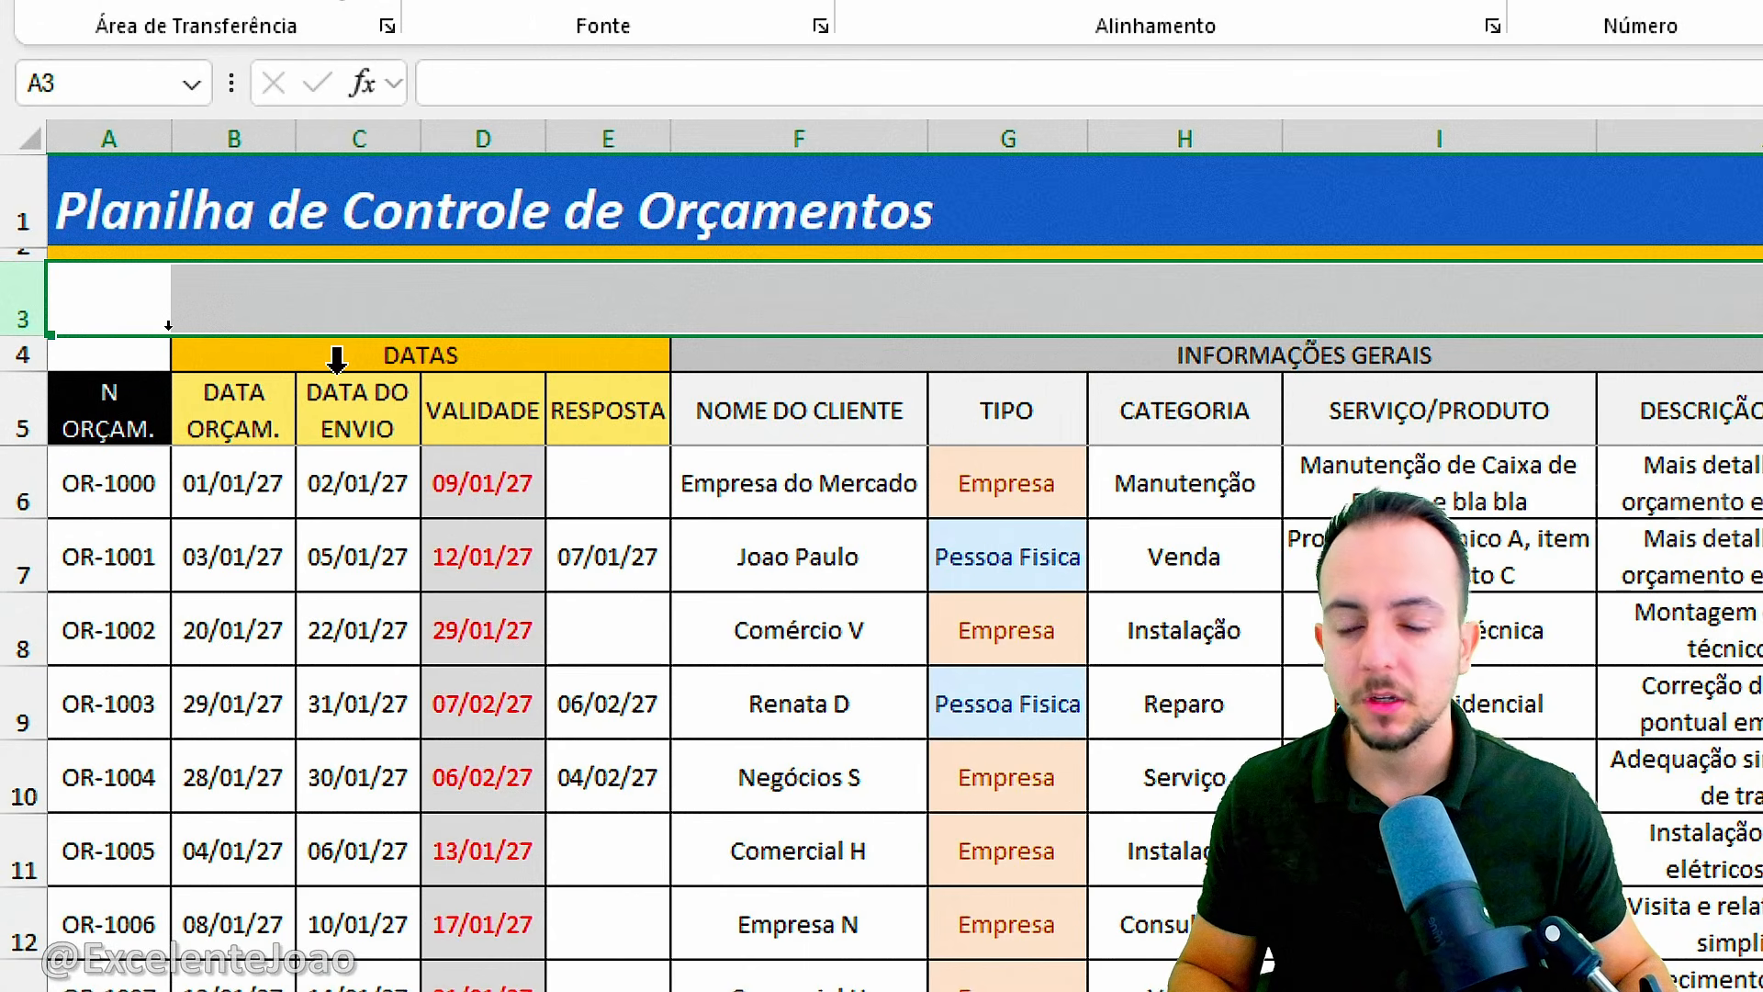
right_click(18, 300)
left_click(179, 678)
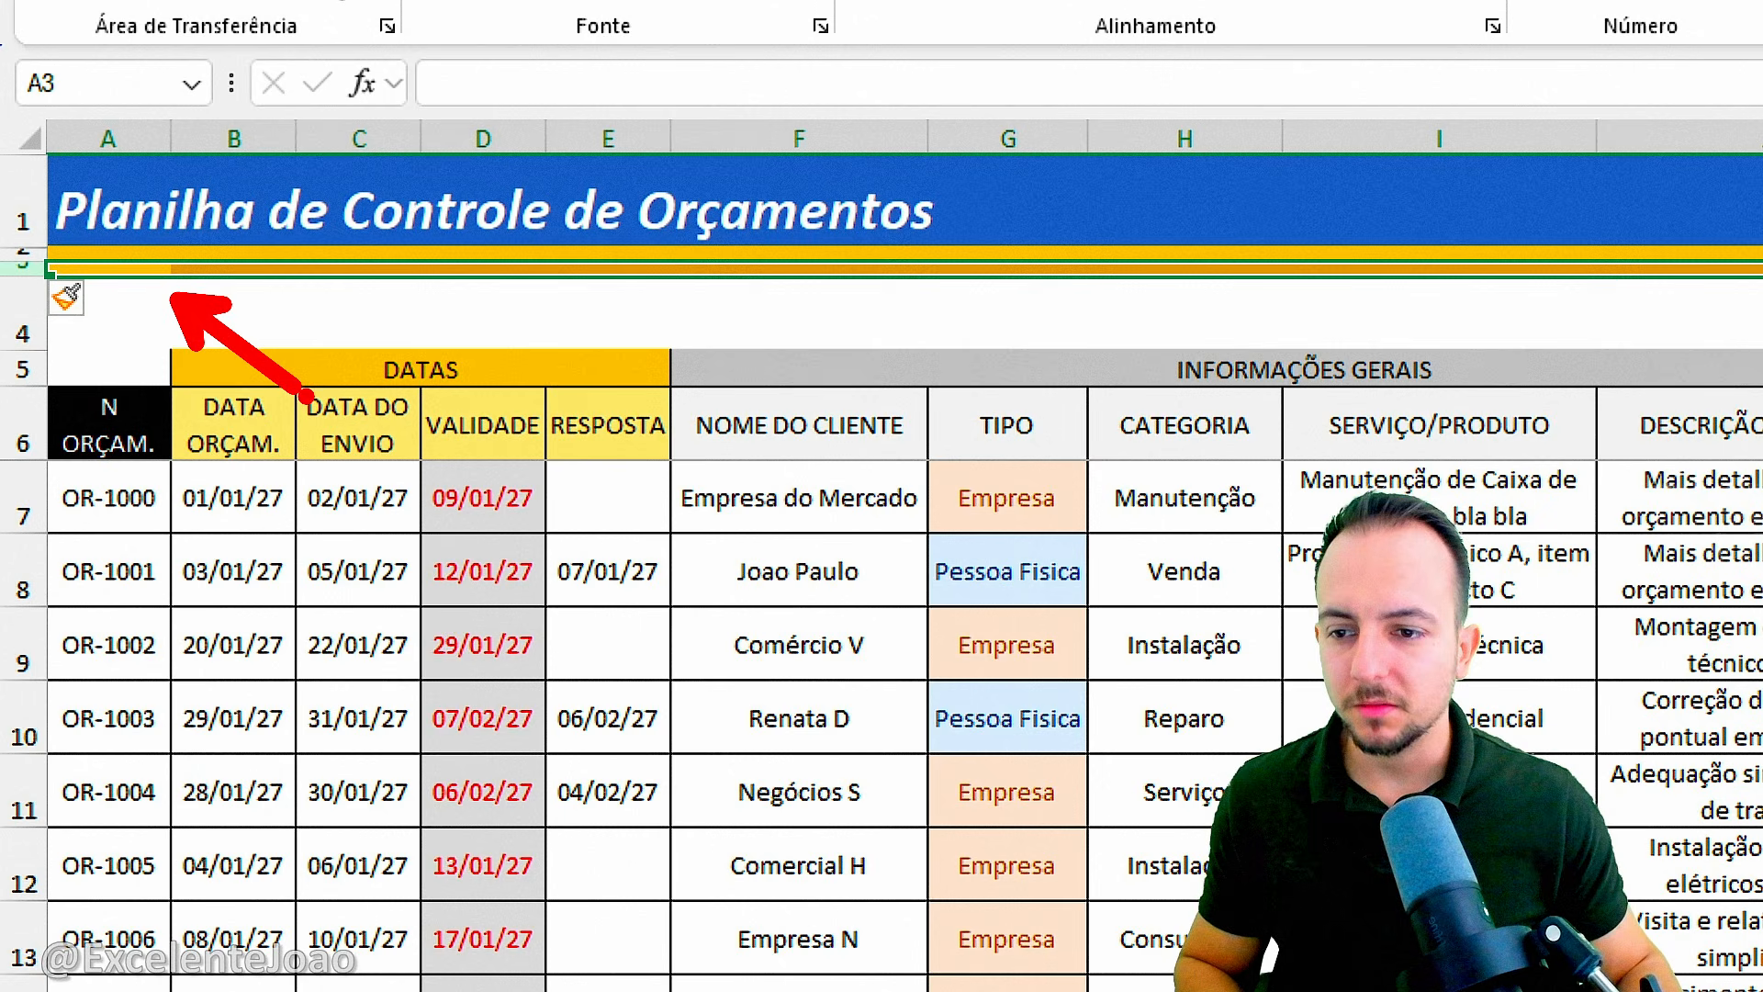
right_click(10, 303)
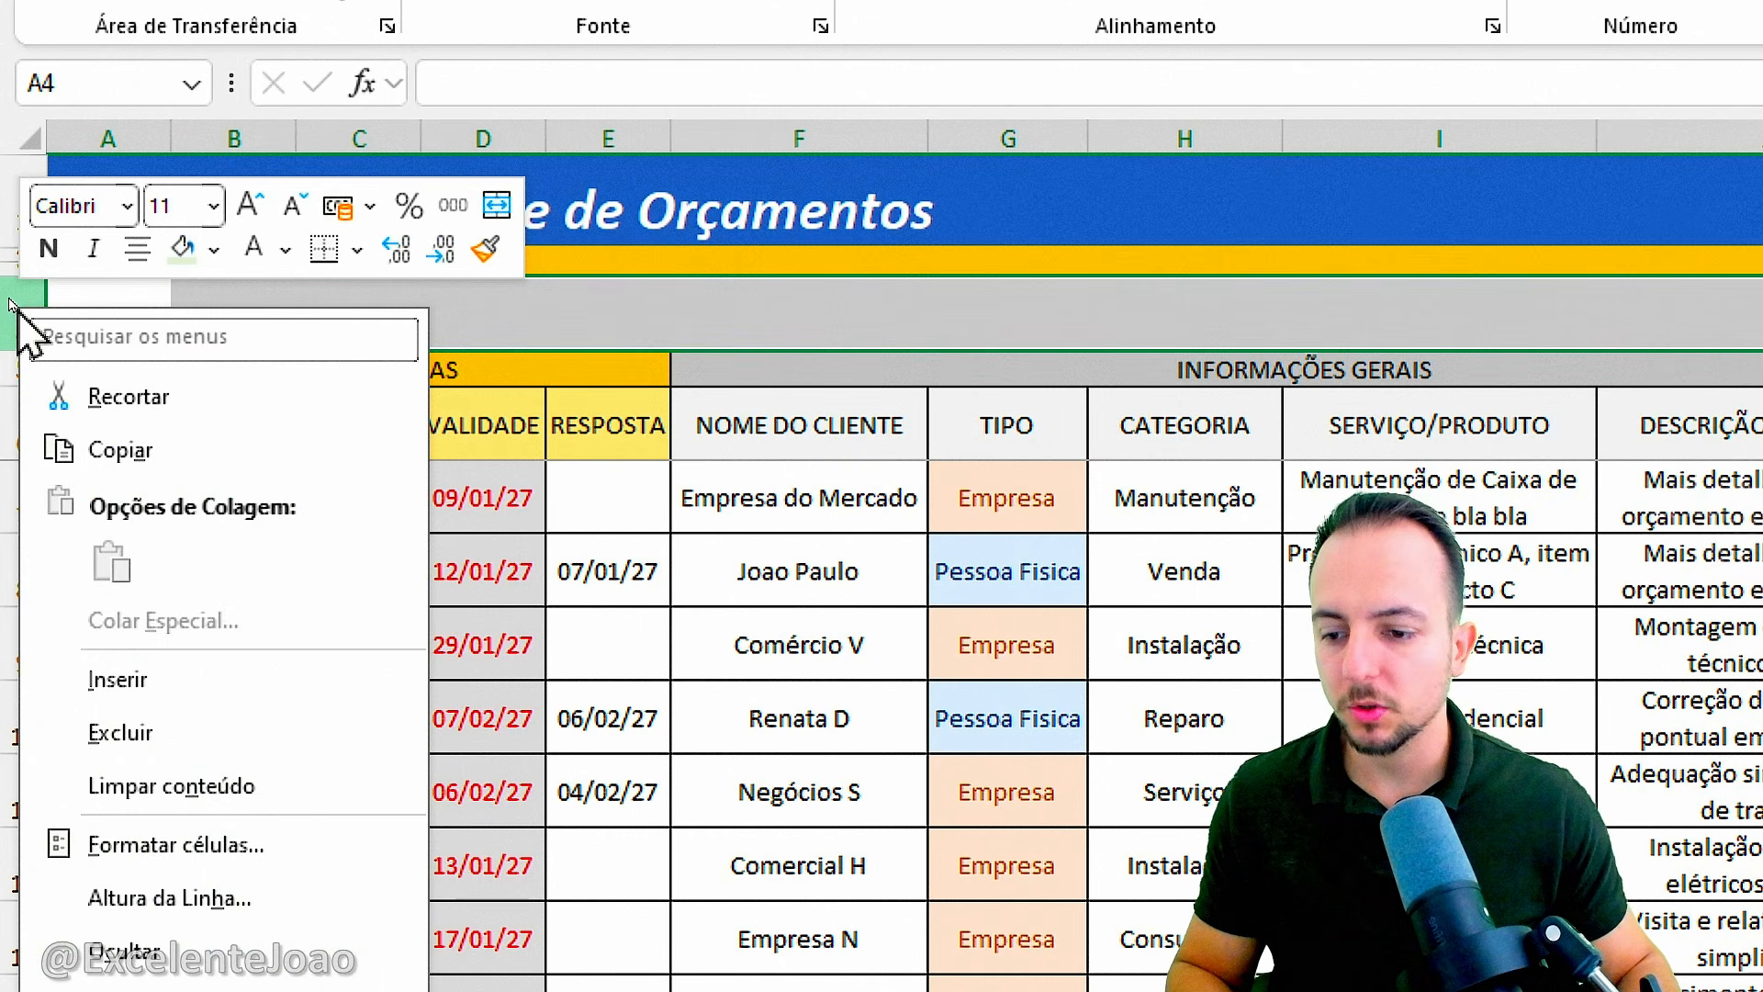
left_click(138, 678)
right_click(18, 309)
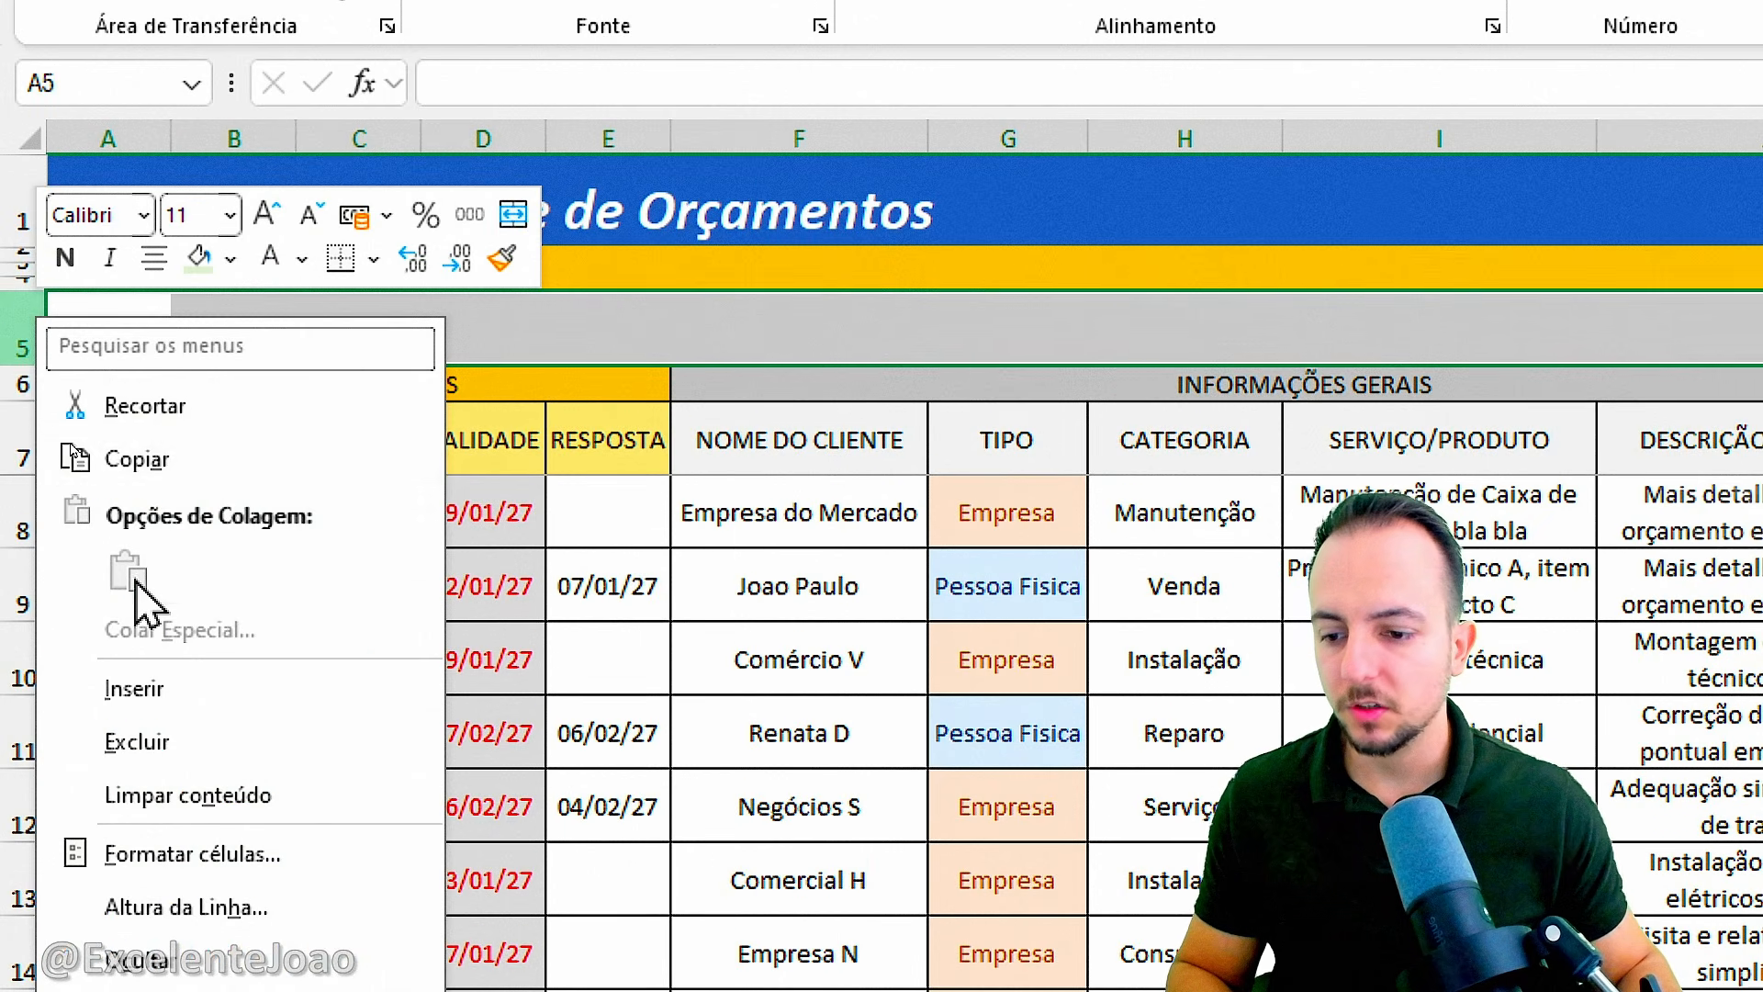
left_click(138, 689)
left_click_drag(130, 267, 115, 366)
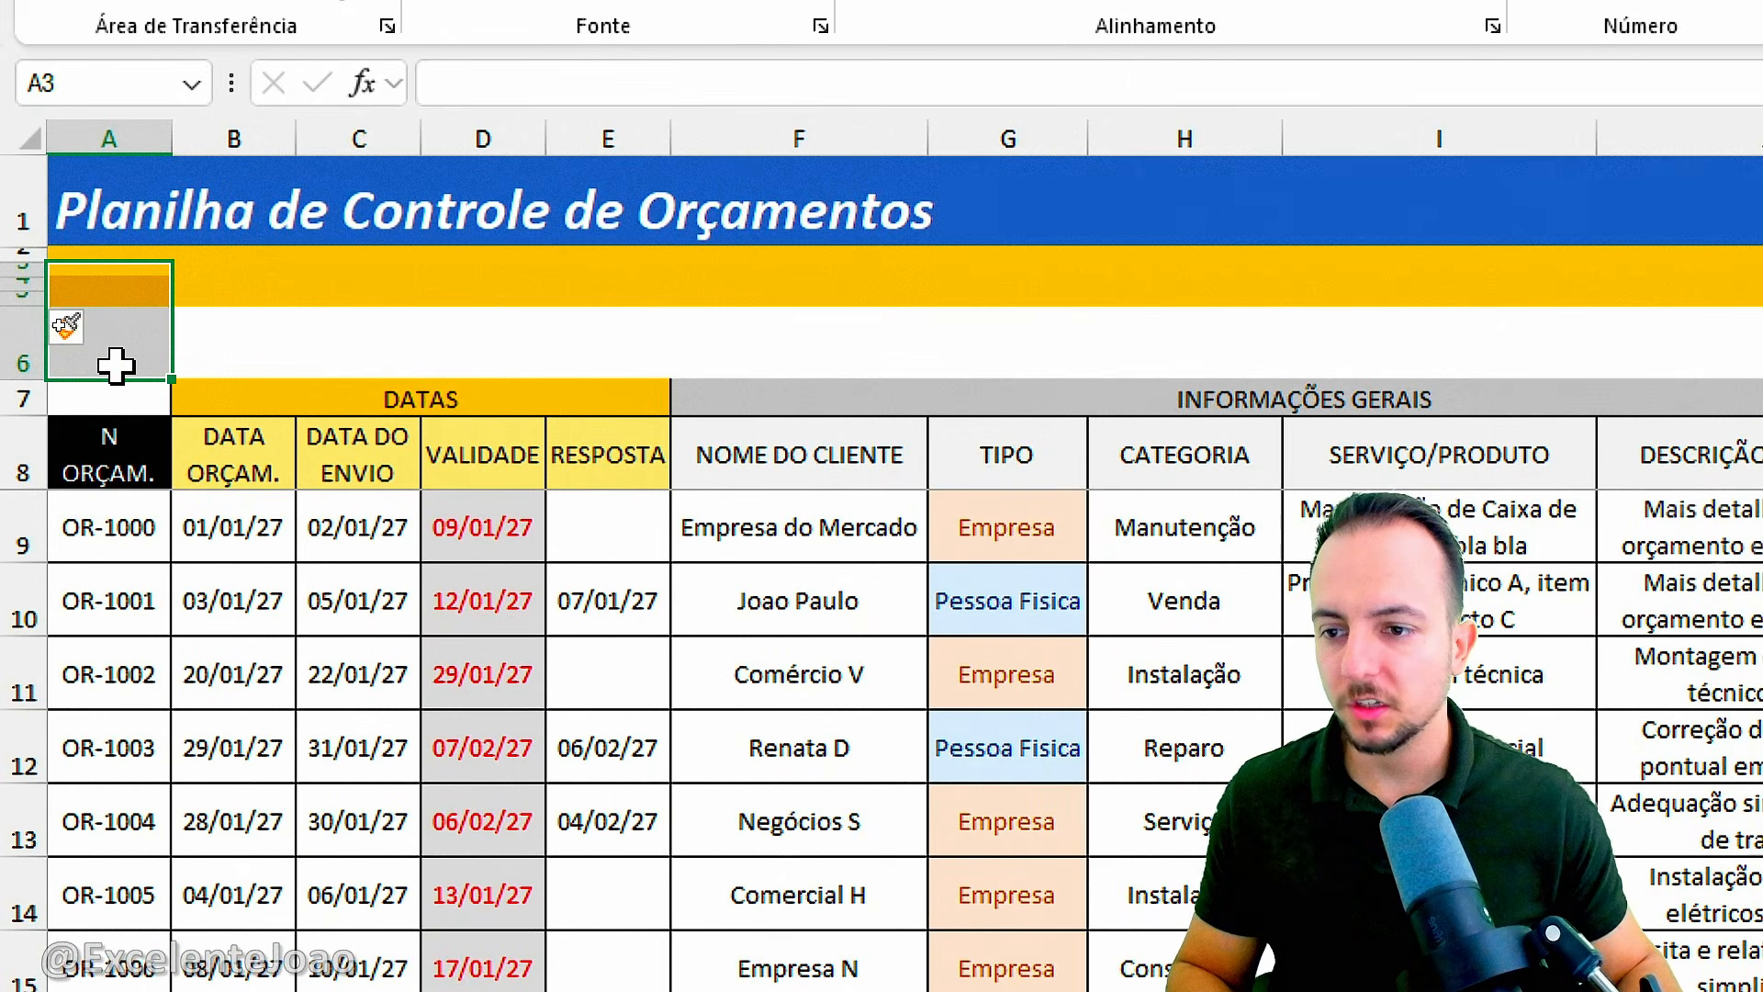
left_click(333, 335)
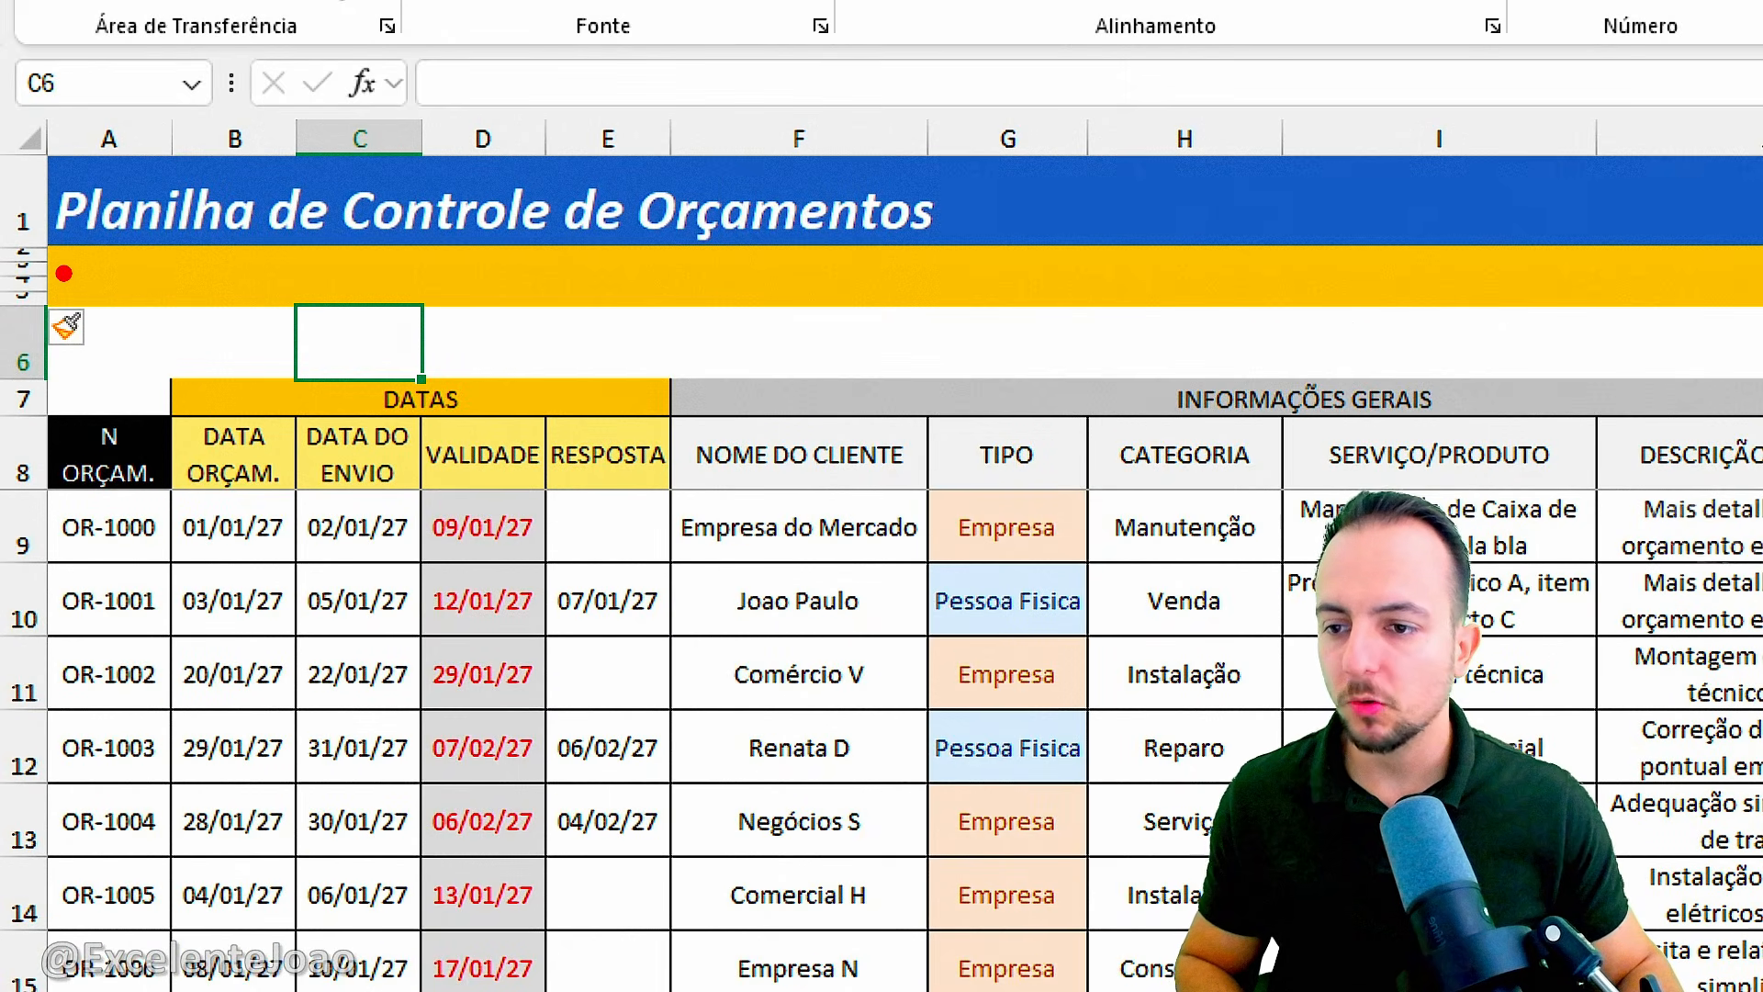
key("Escape")
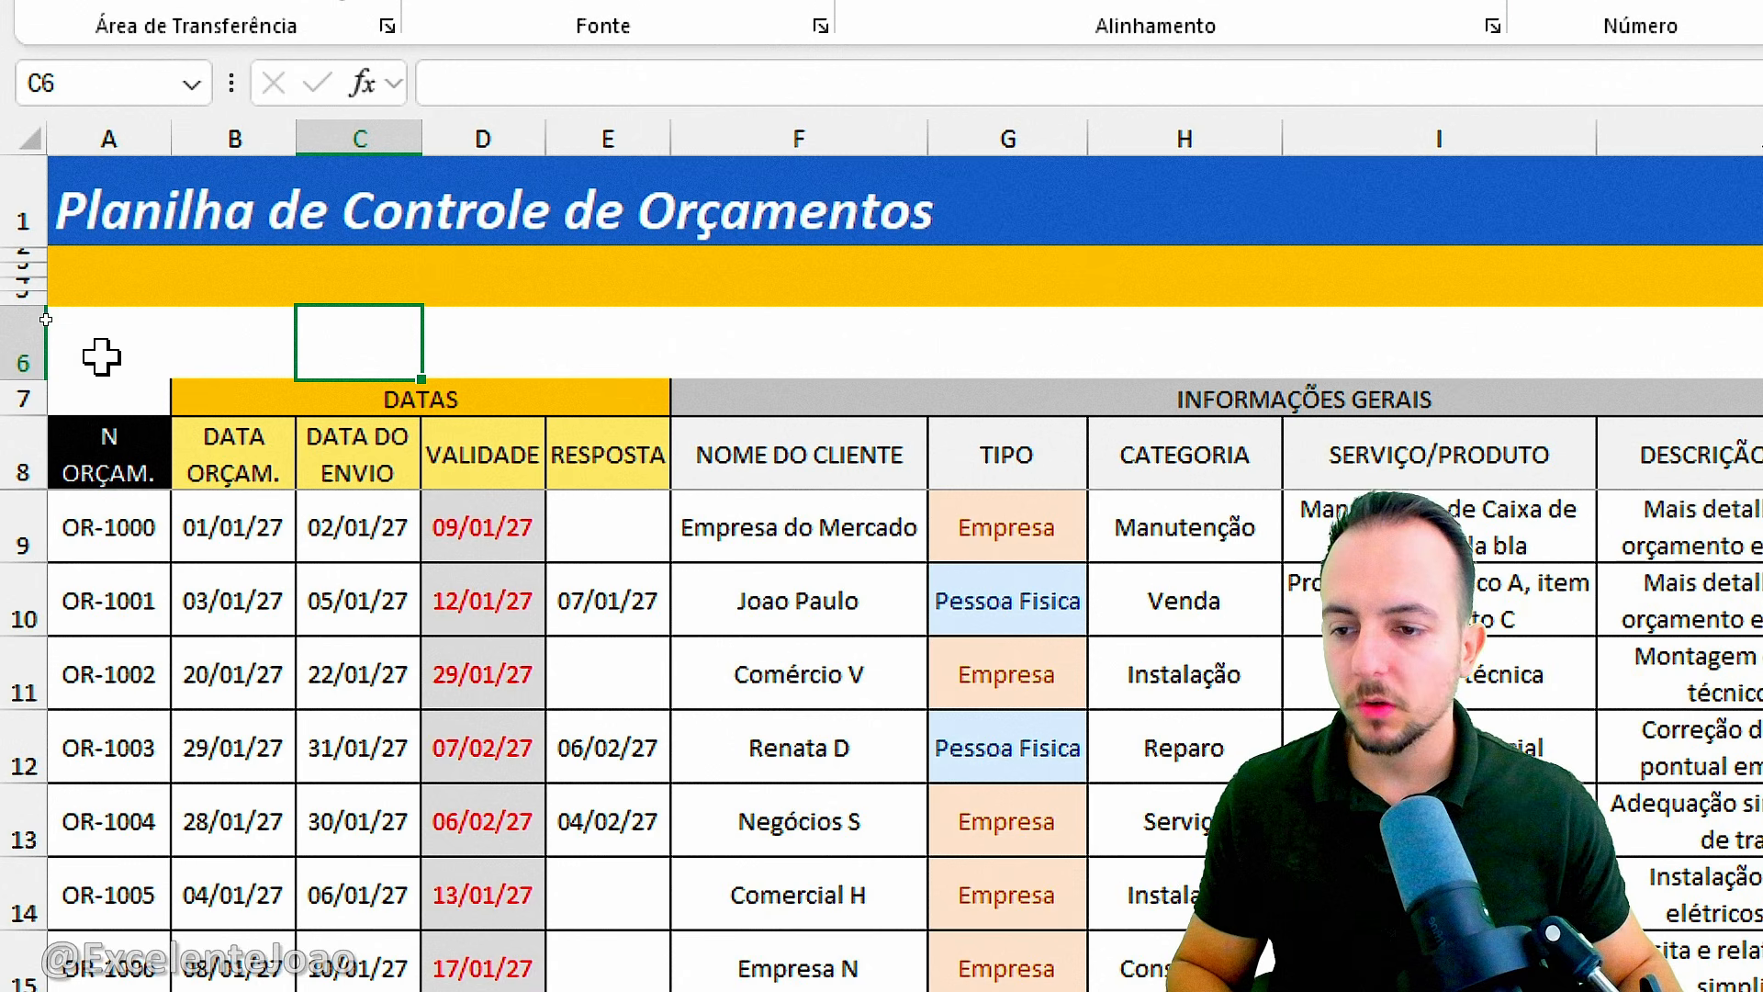
left_click_drag(53, 361, 229, 431)
key("Escape")
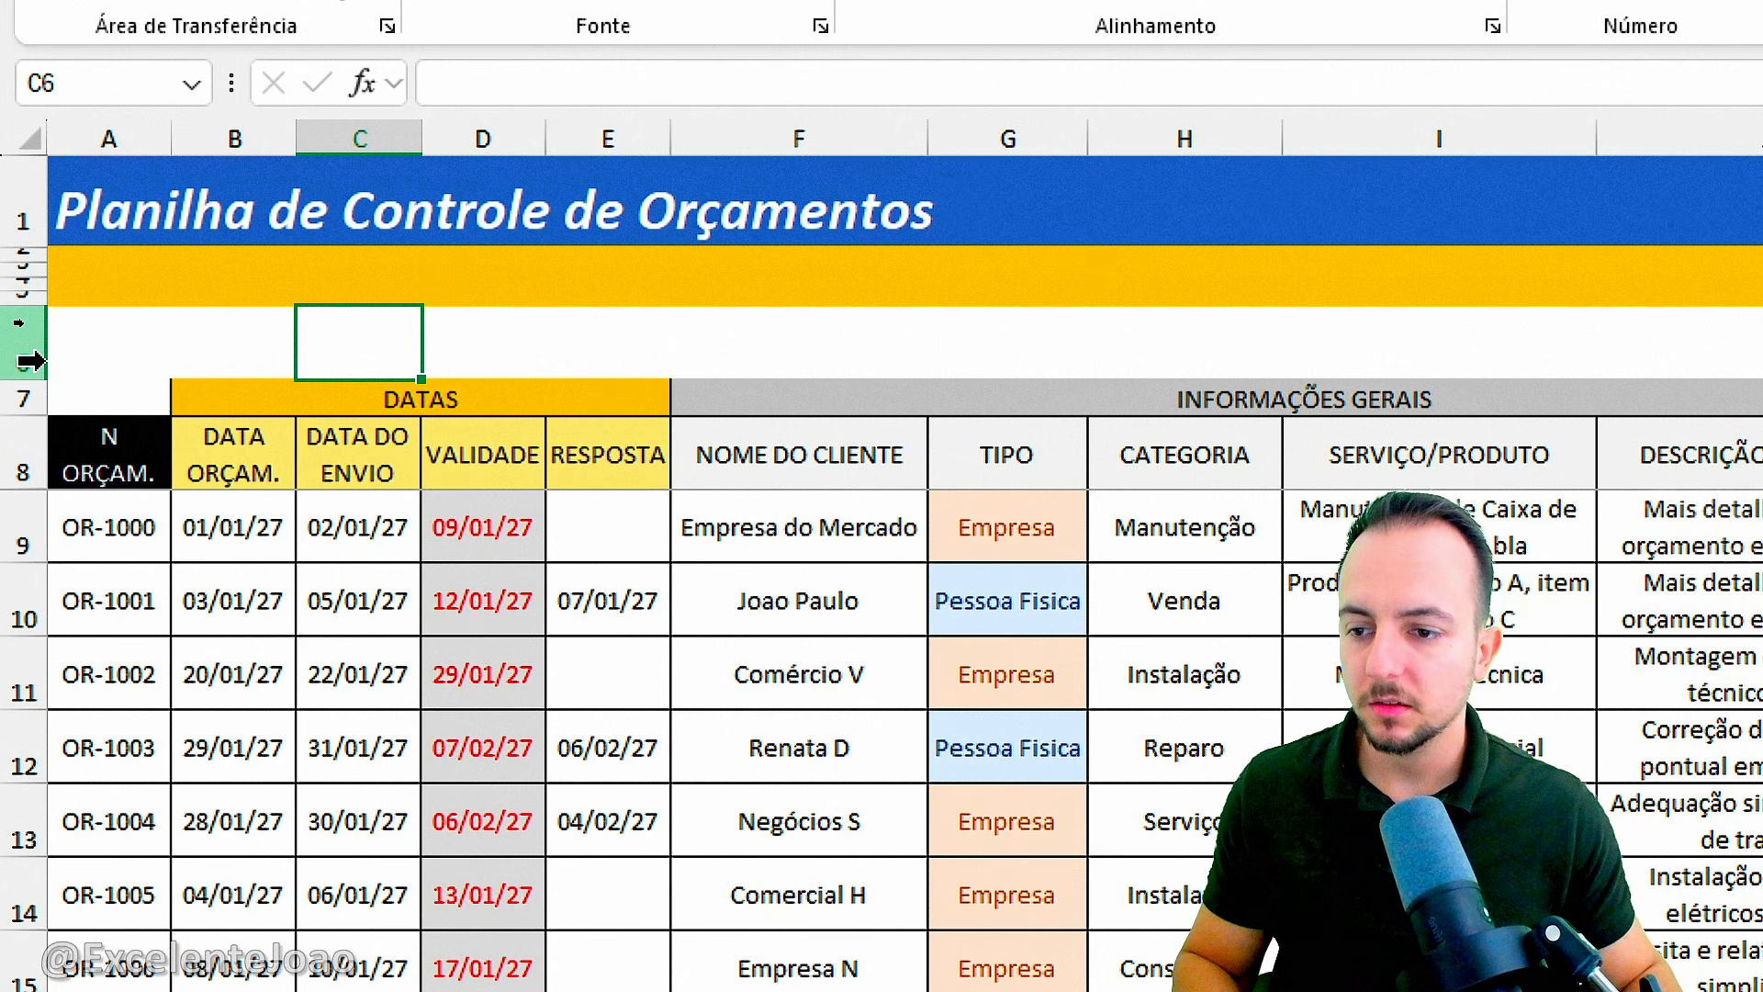
Give rows 3 to 6 the same taller row height to open up space above the grouped headers.
left_click(33, 356)
left_click_drag(38, 353, 23, 275)
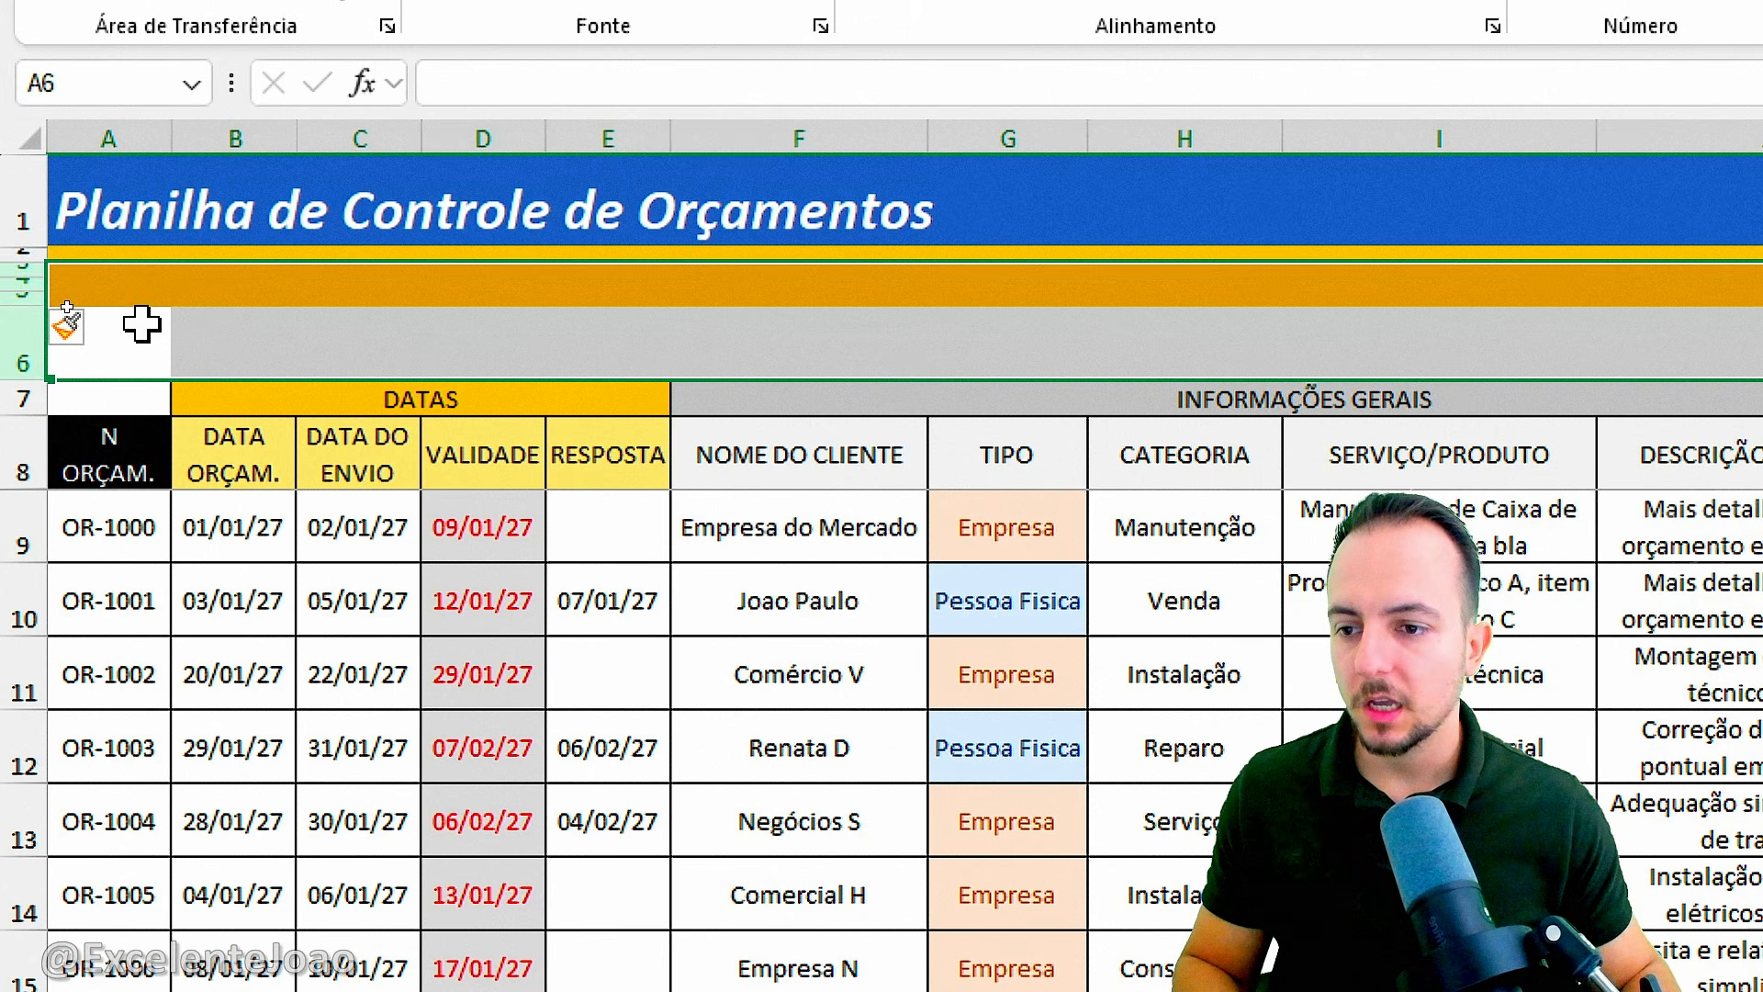
right_click(13, 341)
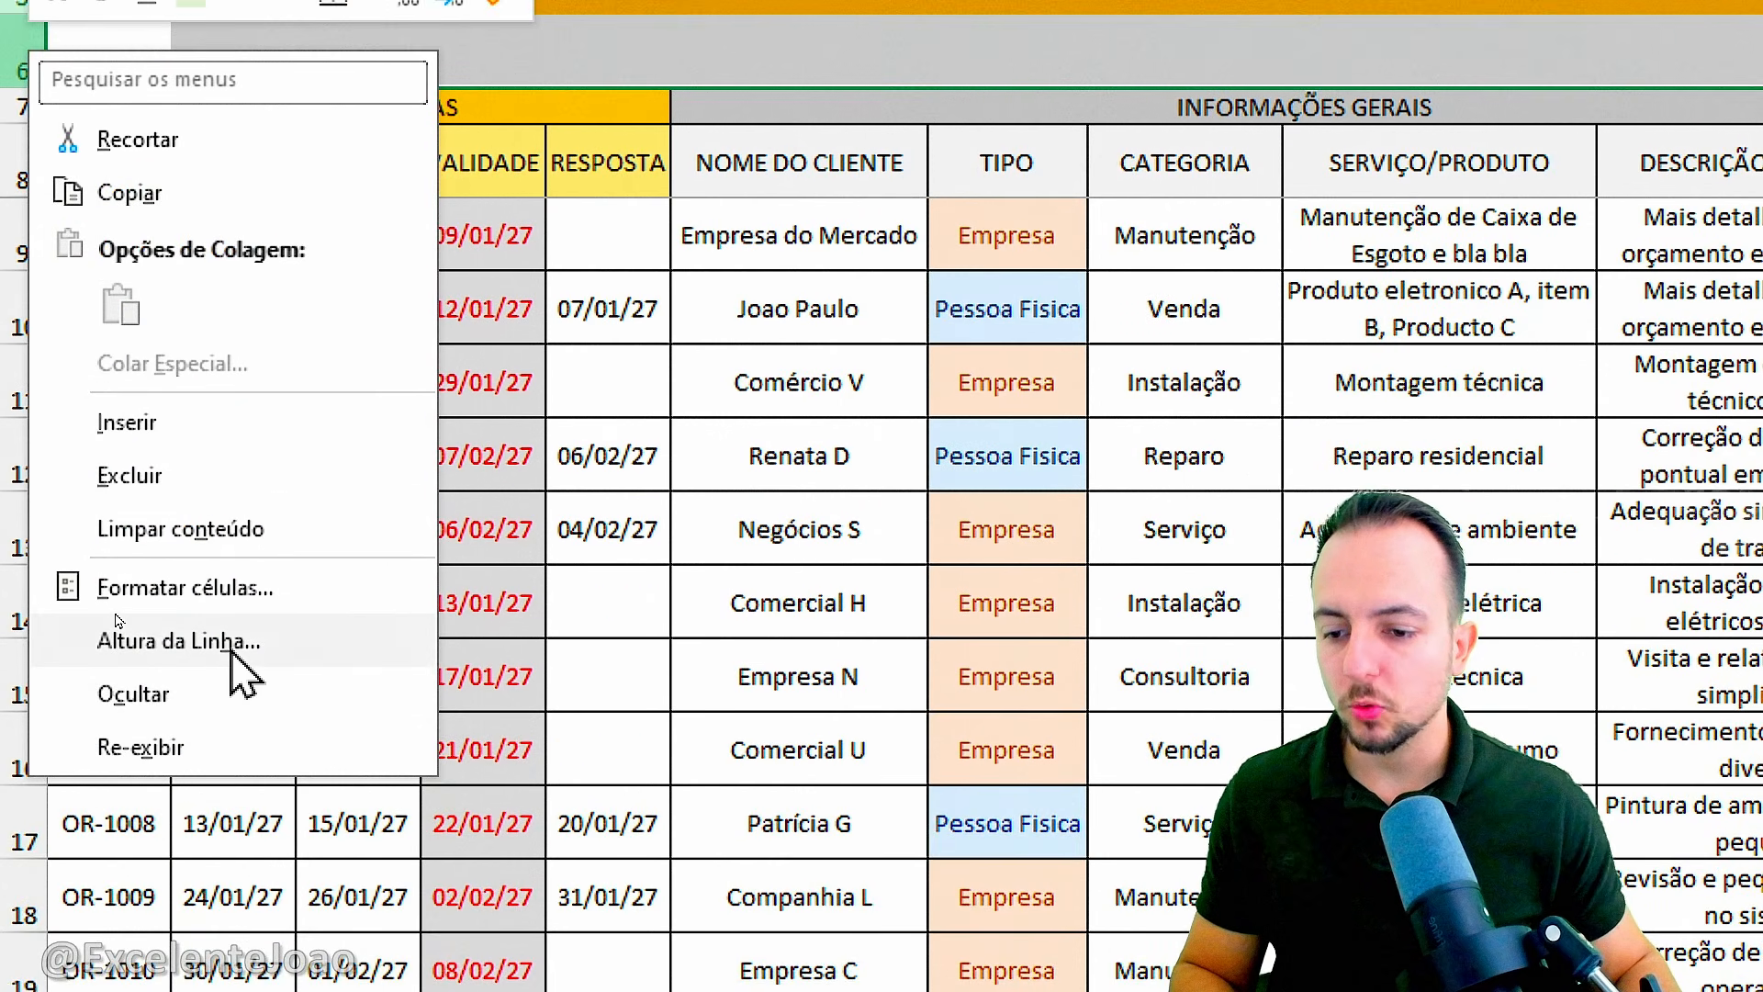
left_click(231, 648)
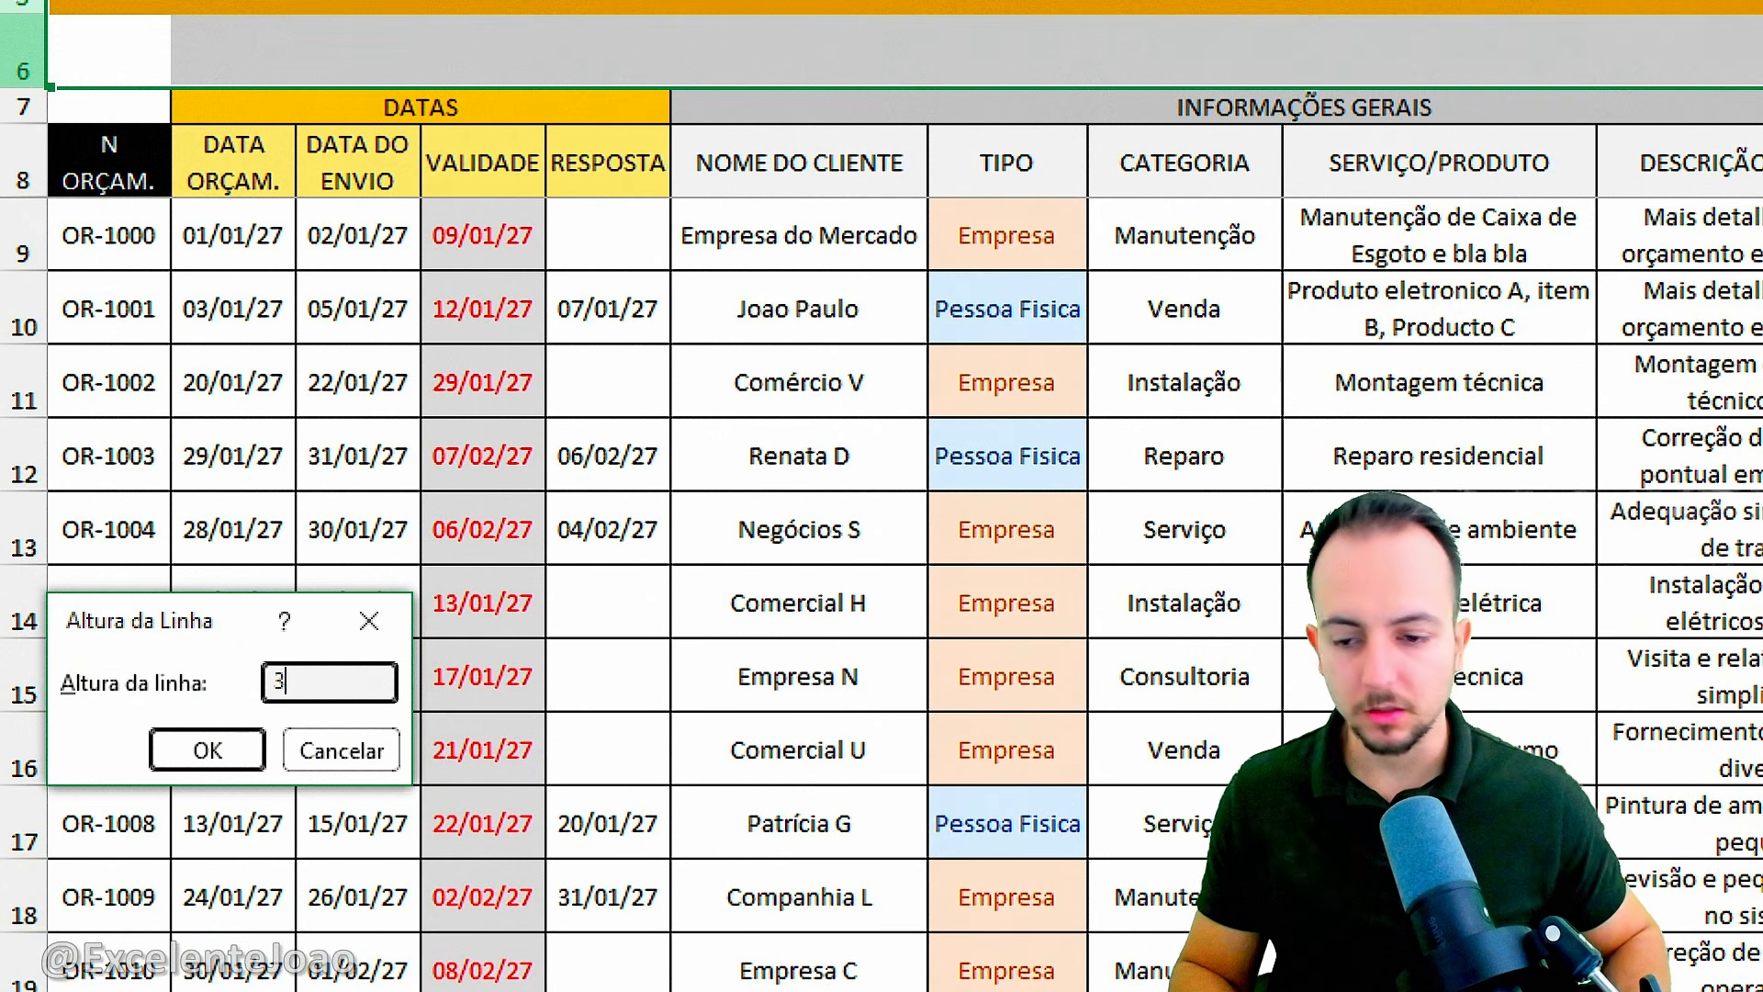
left_click(230, 753)
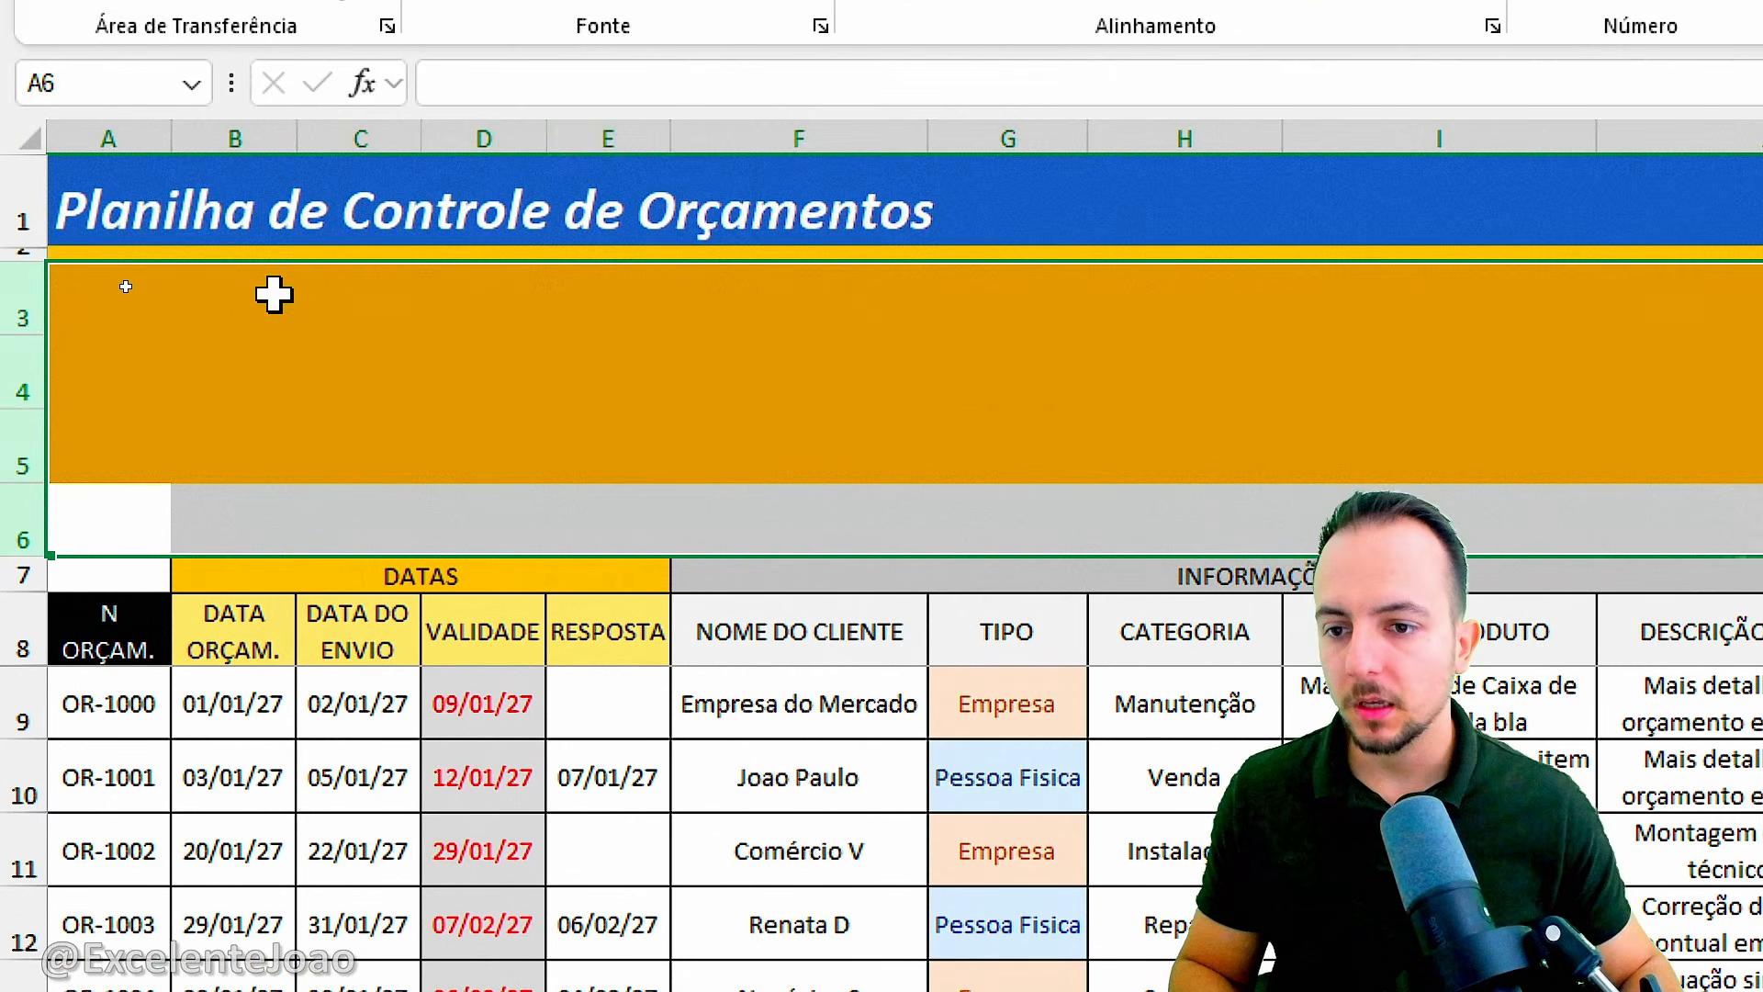
Remove the fill color from rows 3 to 6 so the space below the title band is blank.
left_click(266, 295)
left_click_drag(75, 294, 951, 496)
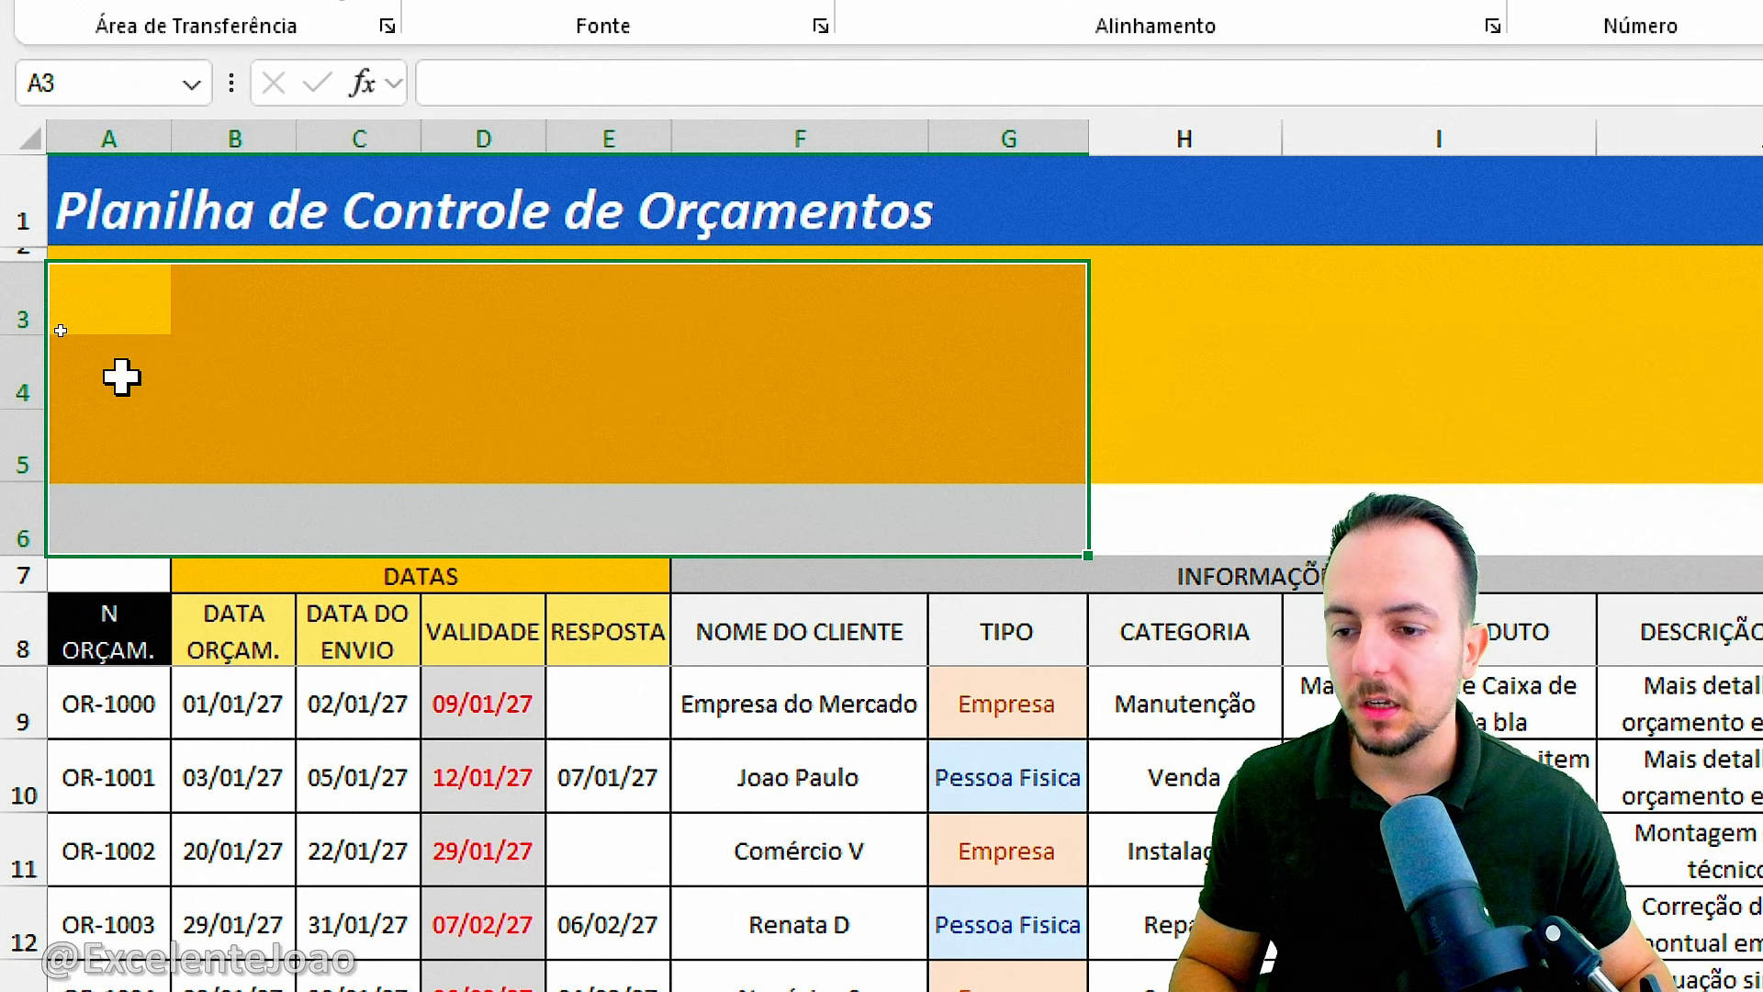
left_click_drag(15, 294, 27, 519)
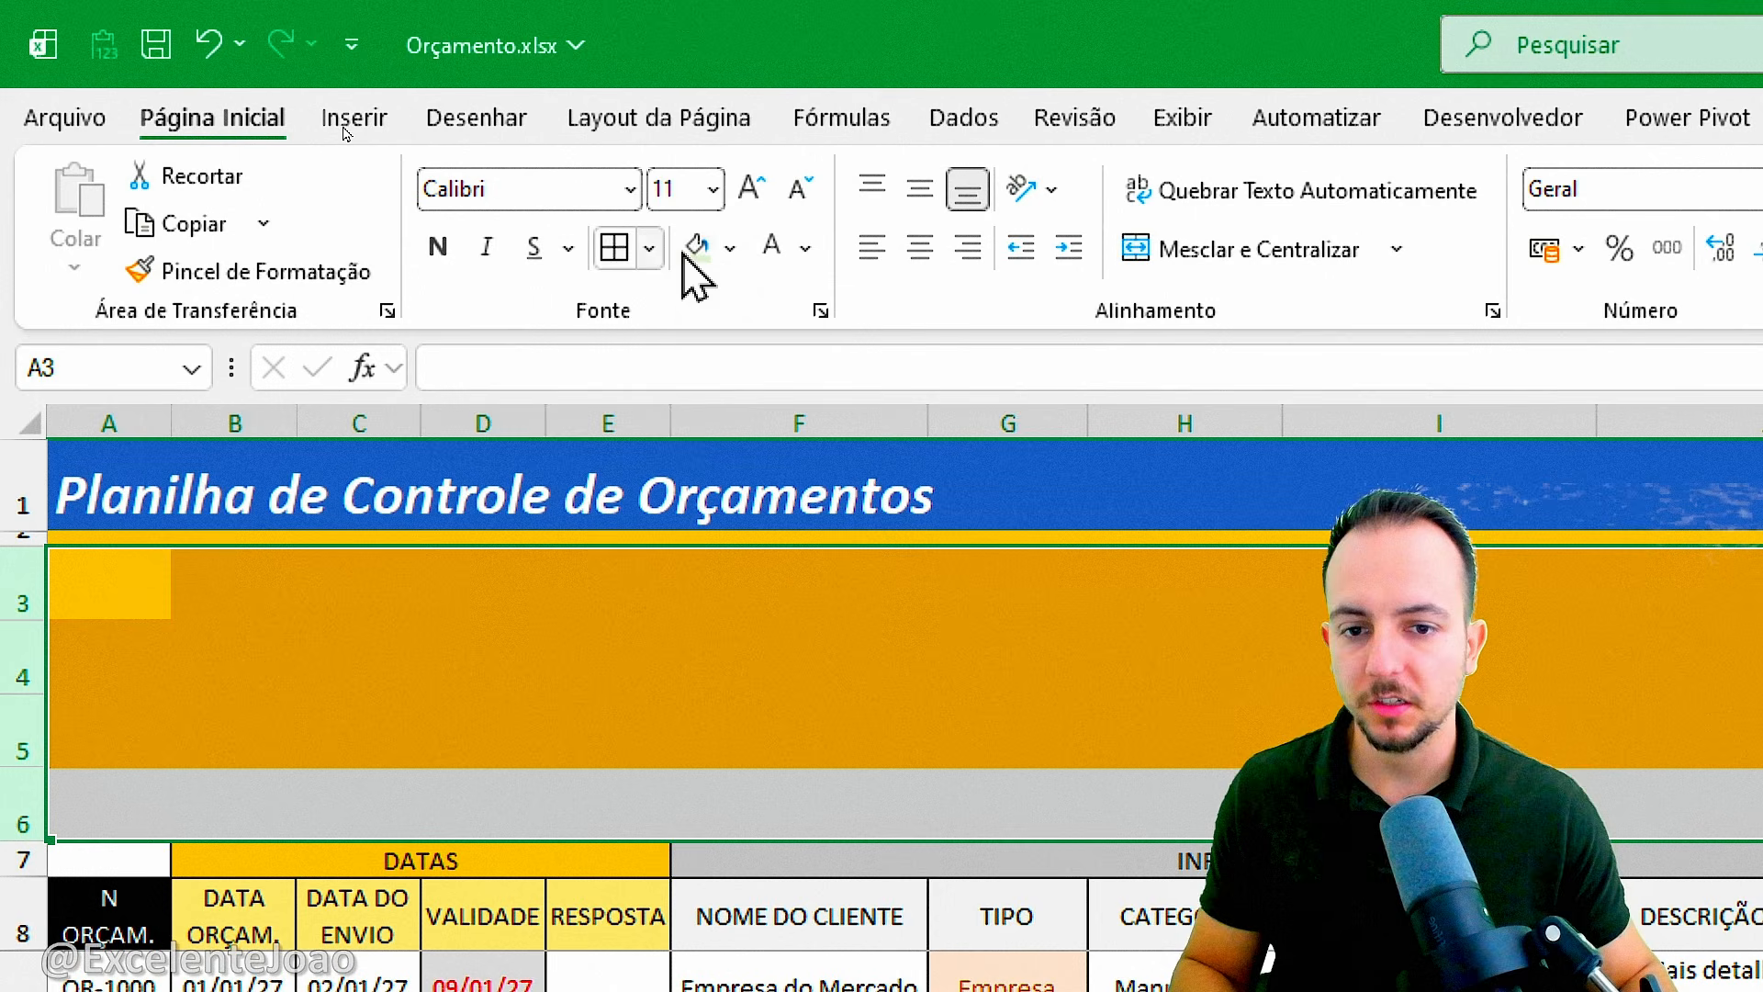
left_click(730, 248)
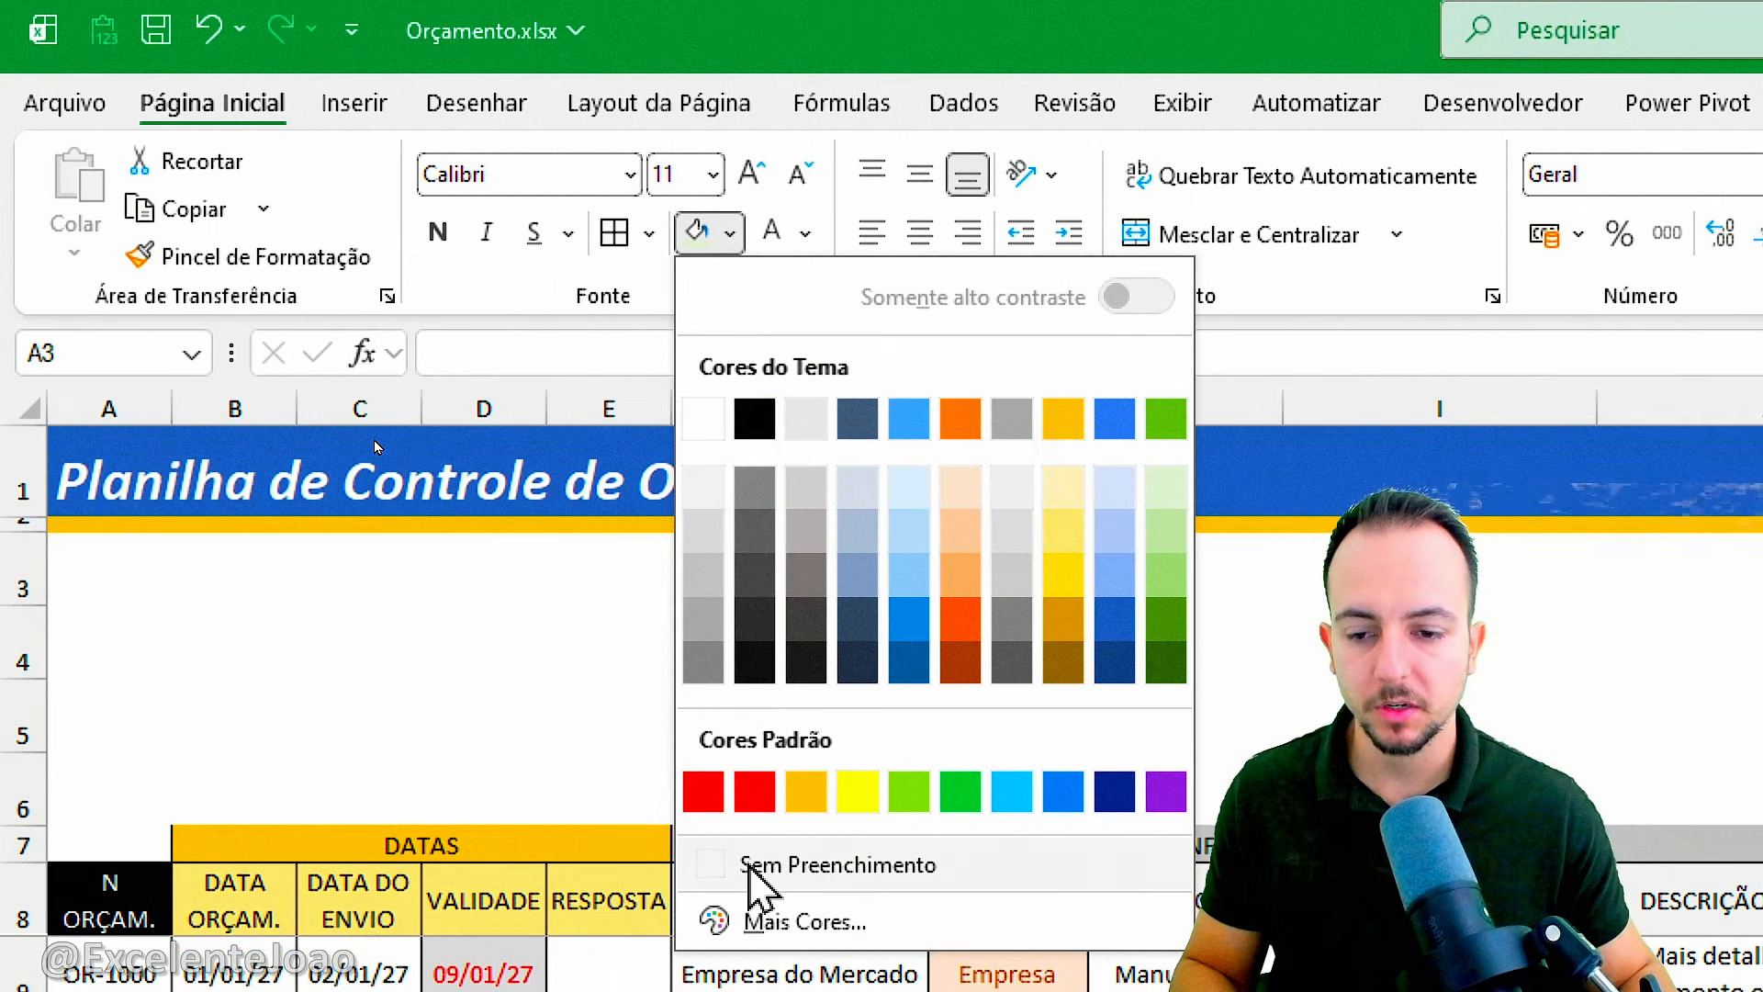
left_click(763, 877)
left_click(556, 710)
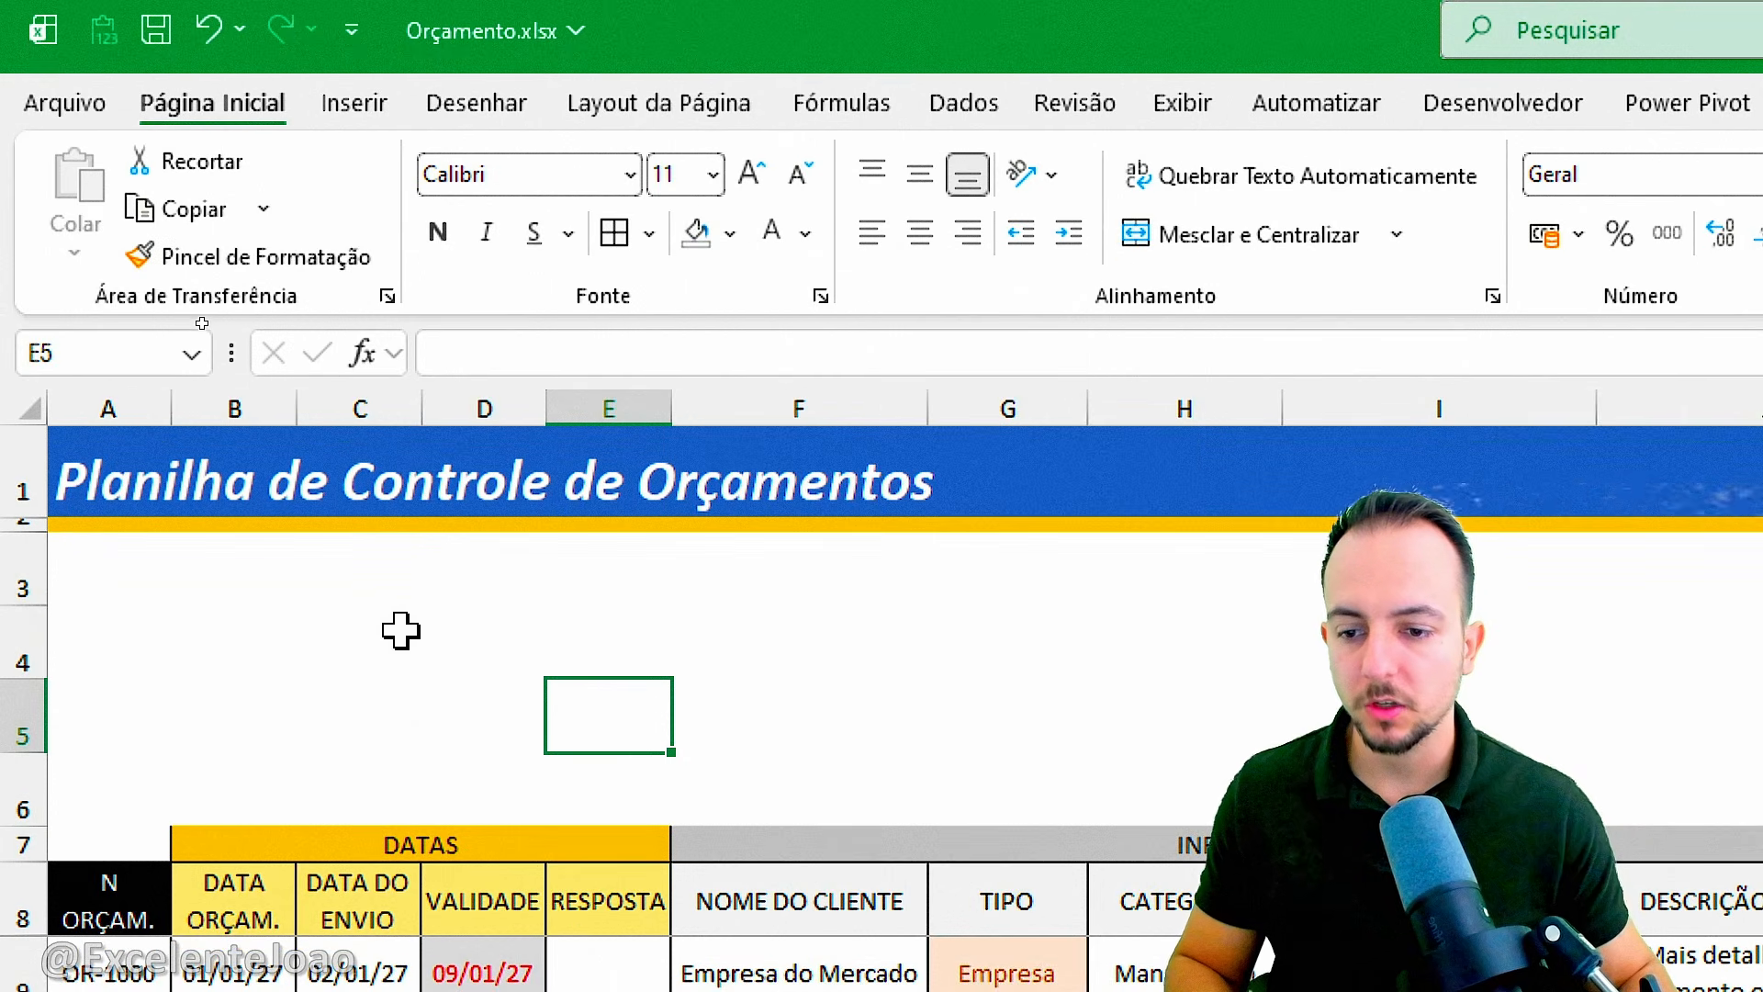
Check how the enlarged frozen area behaves while moving down and back up through the budget records.
scroll(331, 310, "down", 2)
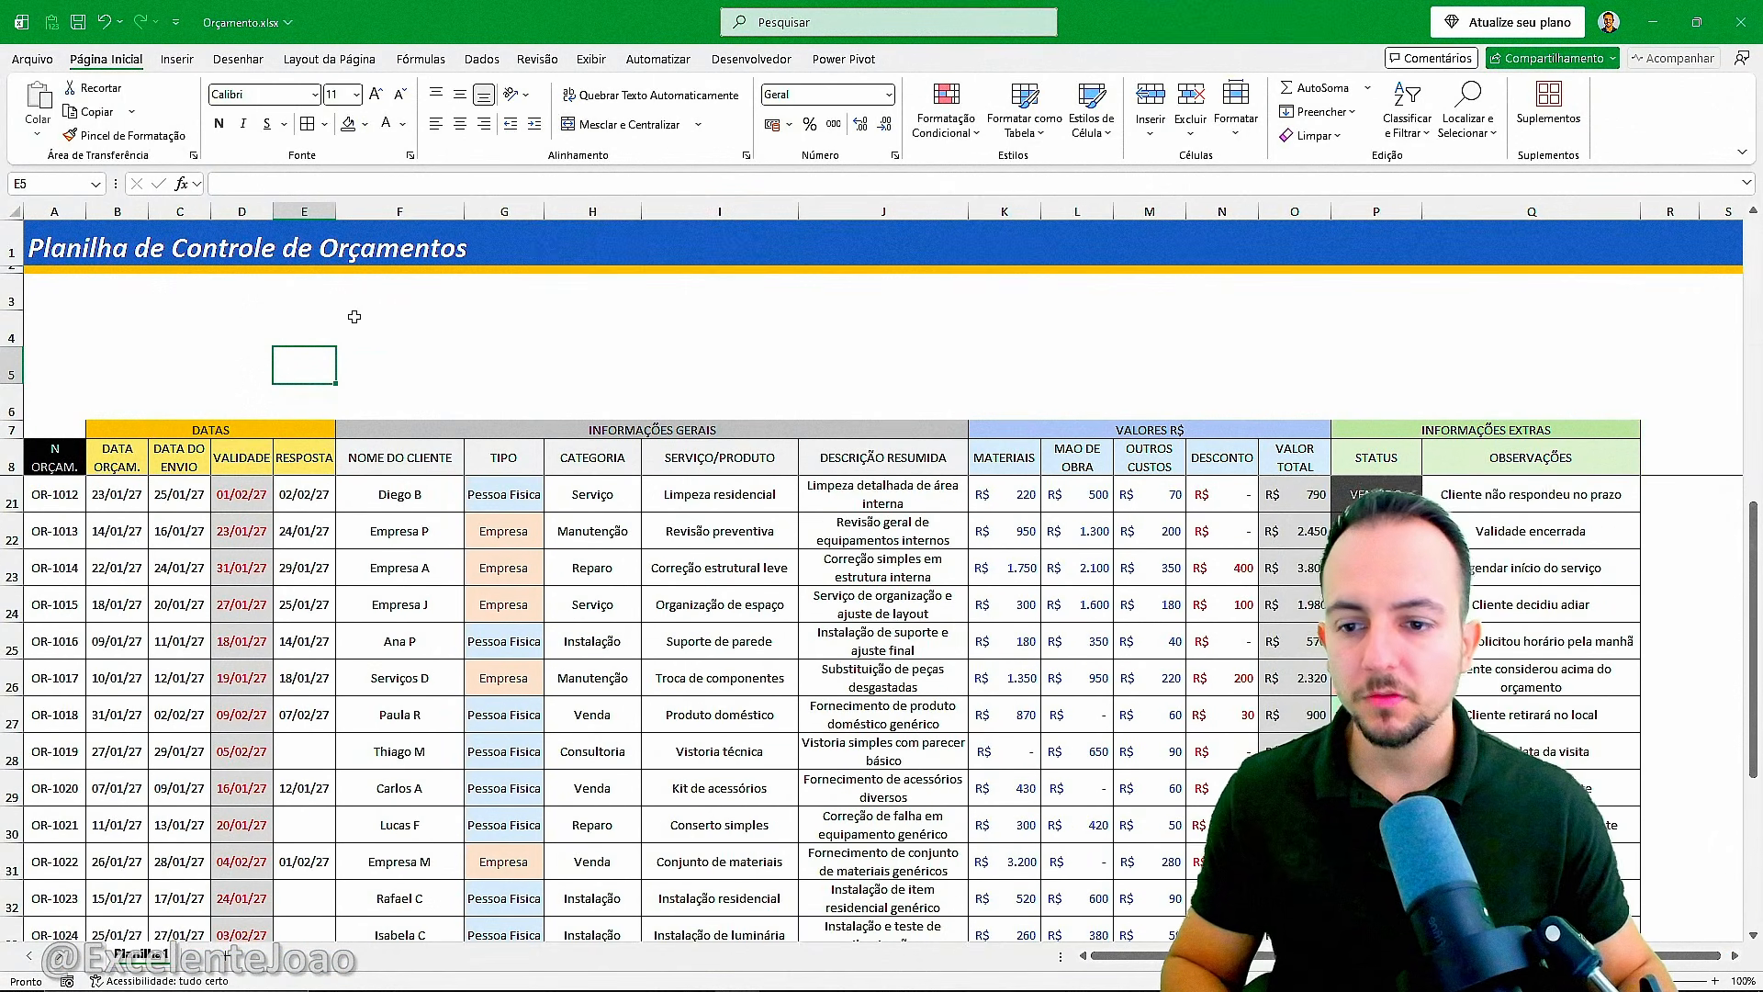
scroll(361, 317, "down", 4)
scroll(361, 317, "up", 6)
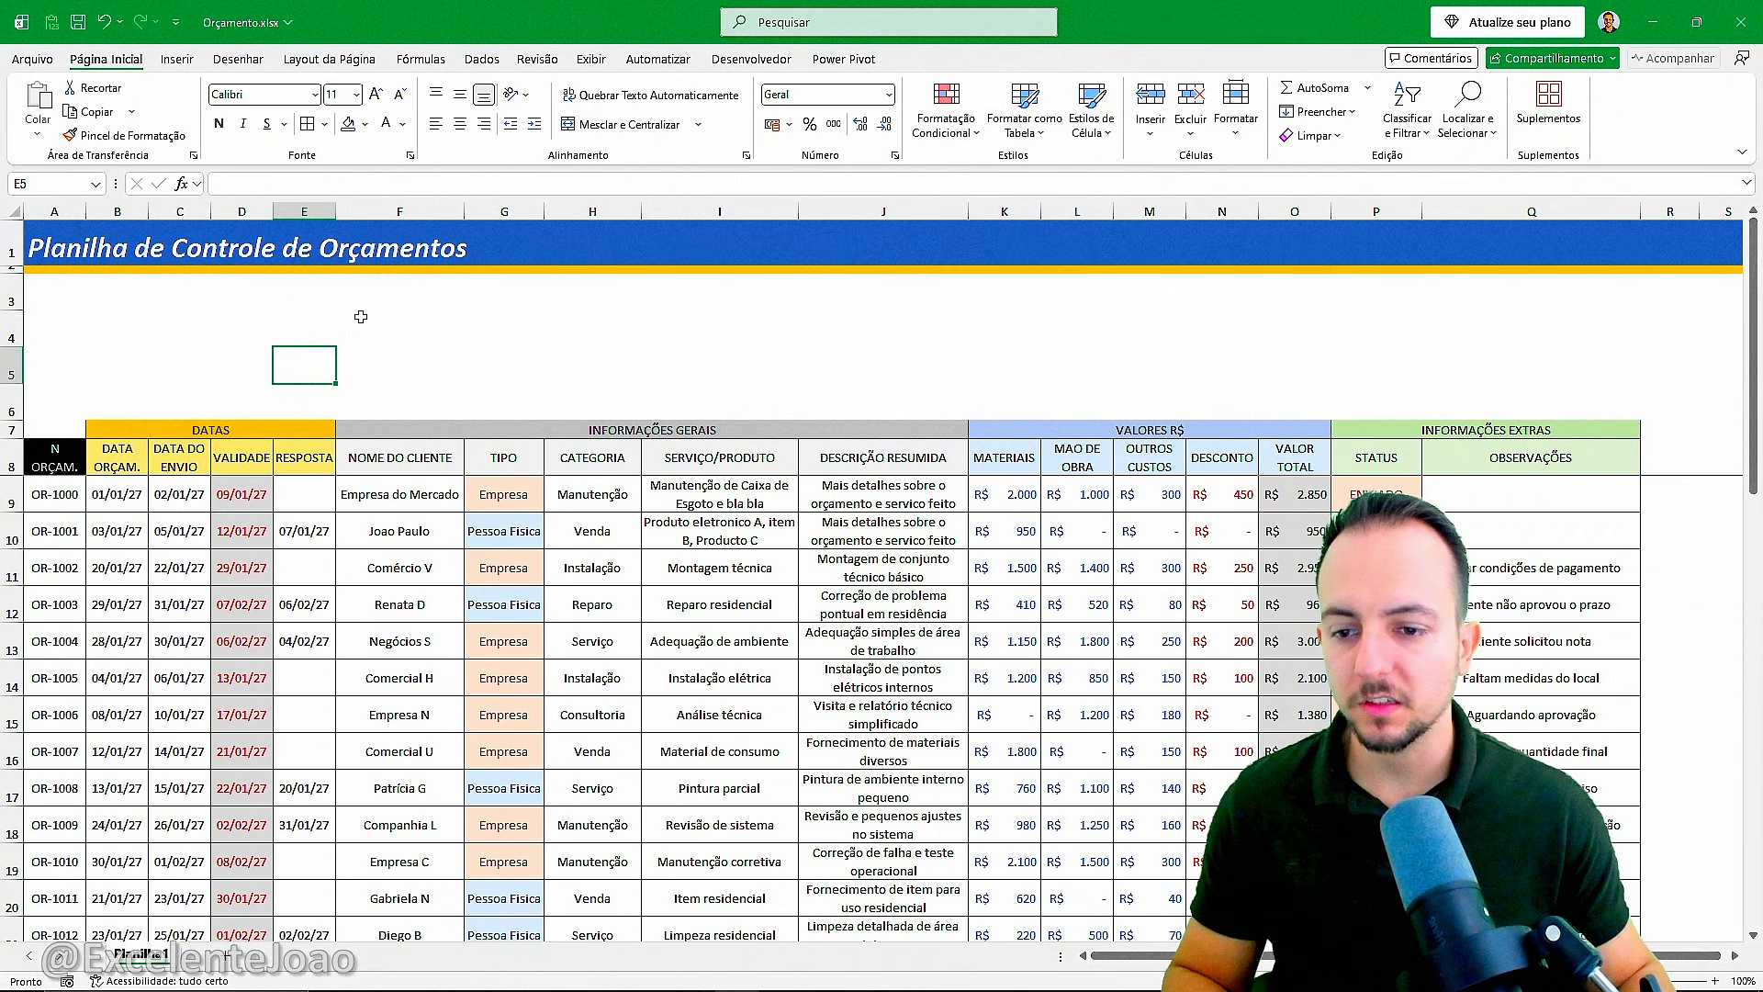
scroll(360, 319, "down", 4)
scroll(361, 321, "up", 4)
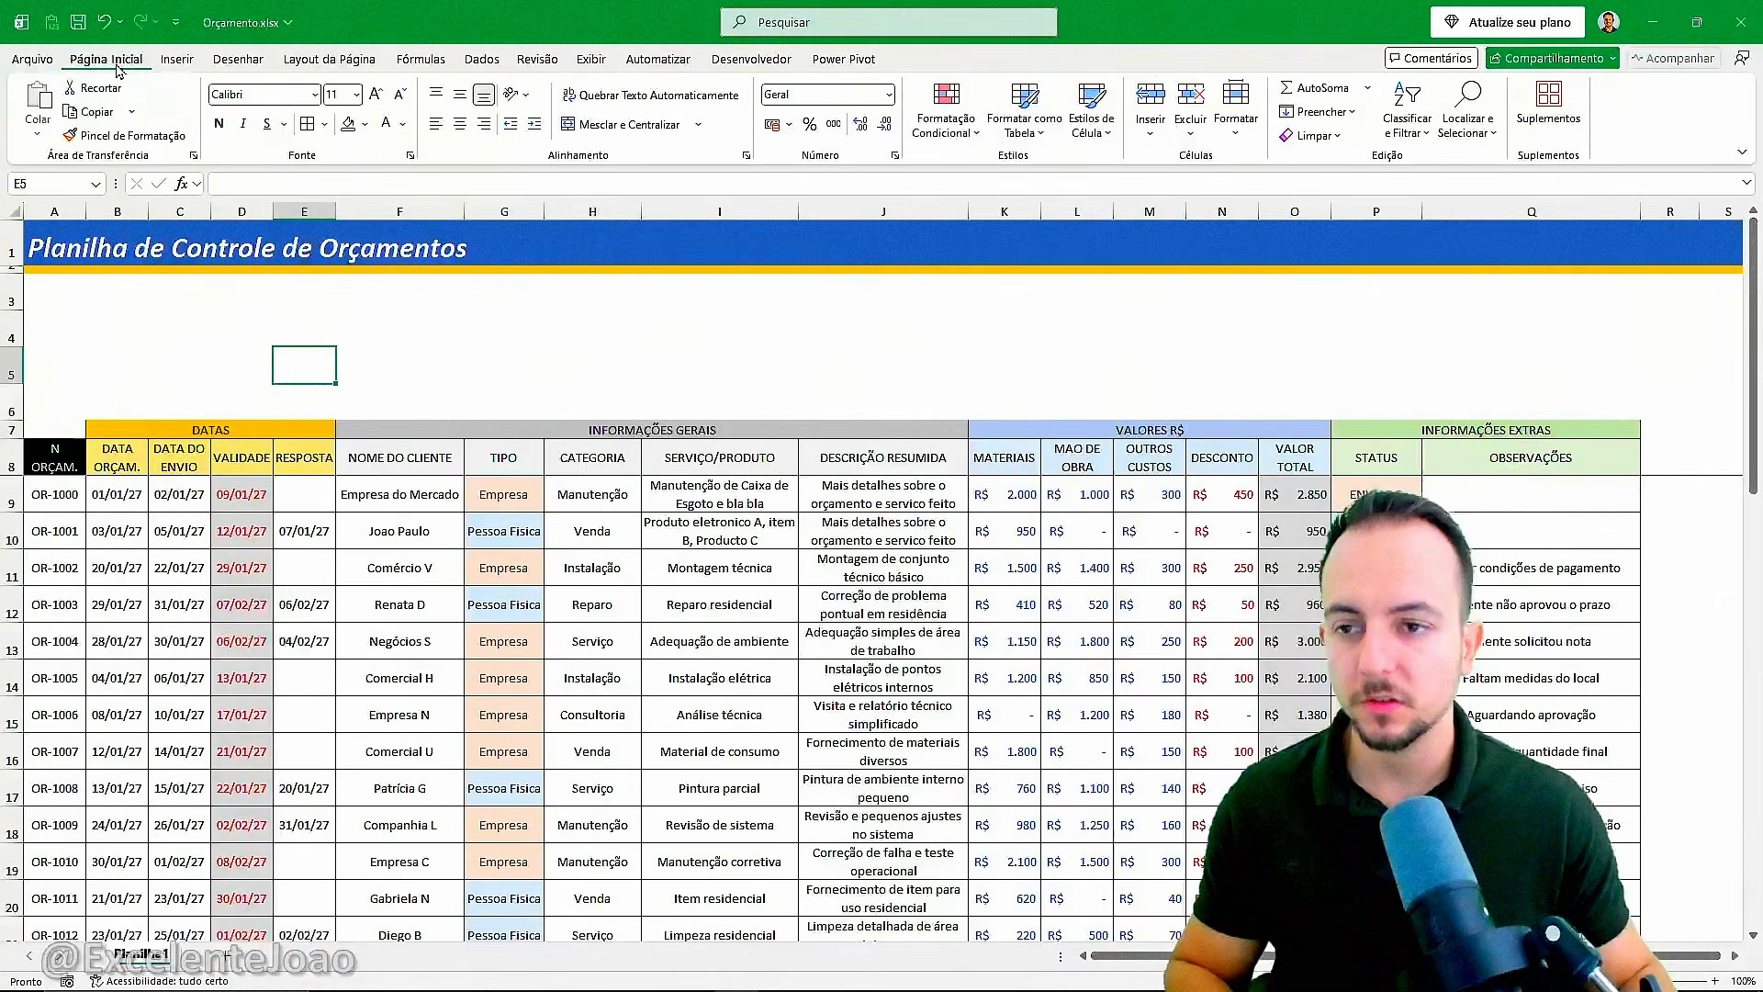
Collapse the ribbon to give the sheet more vertical room.
double_click(234, 134)
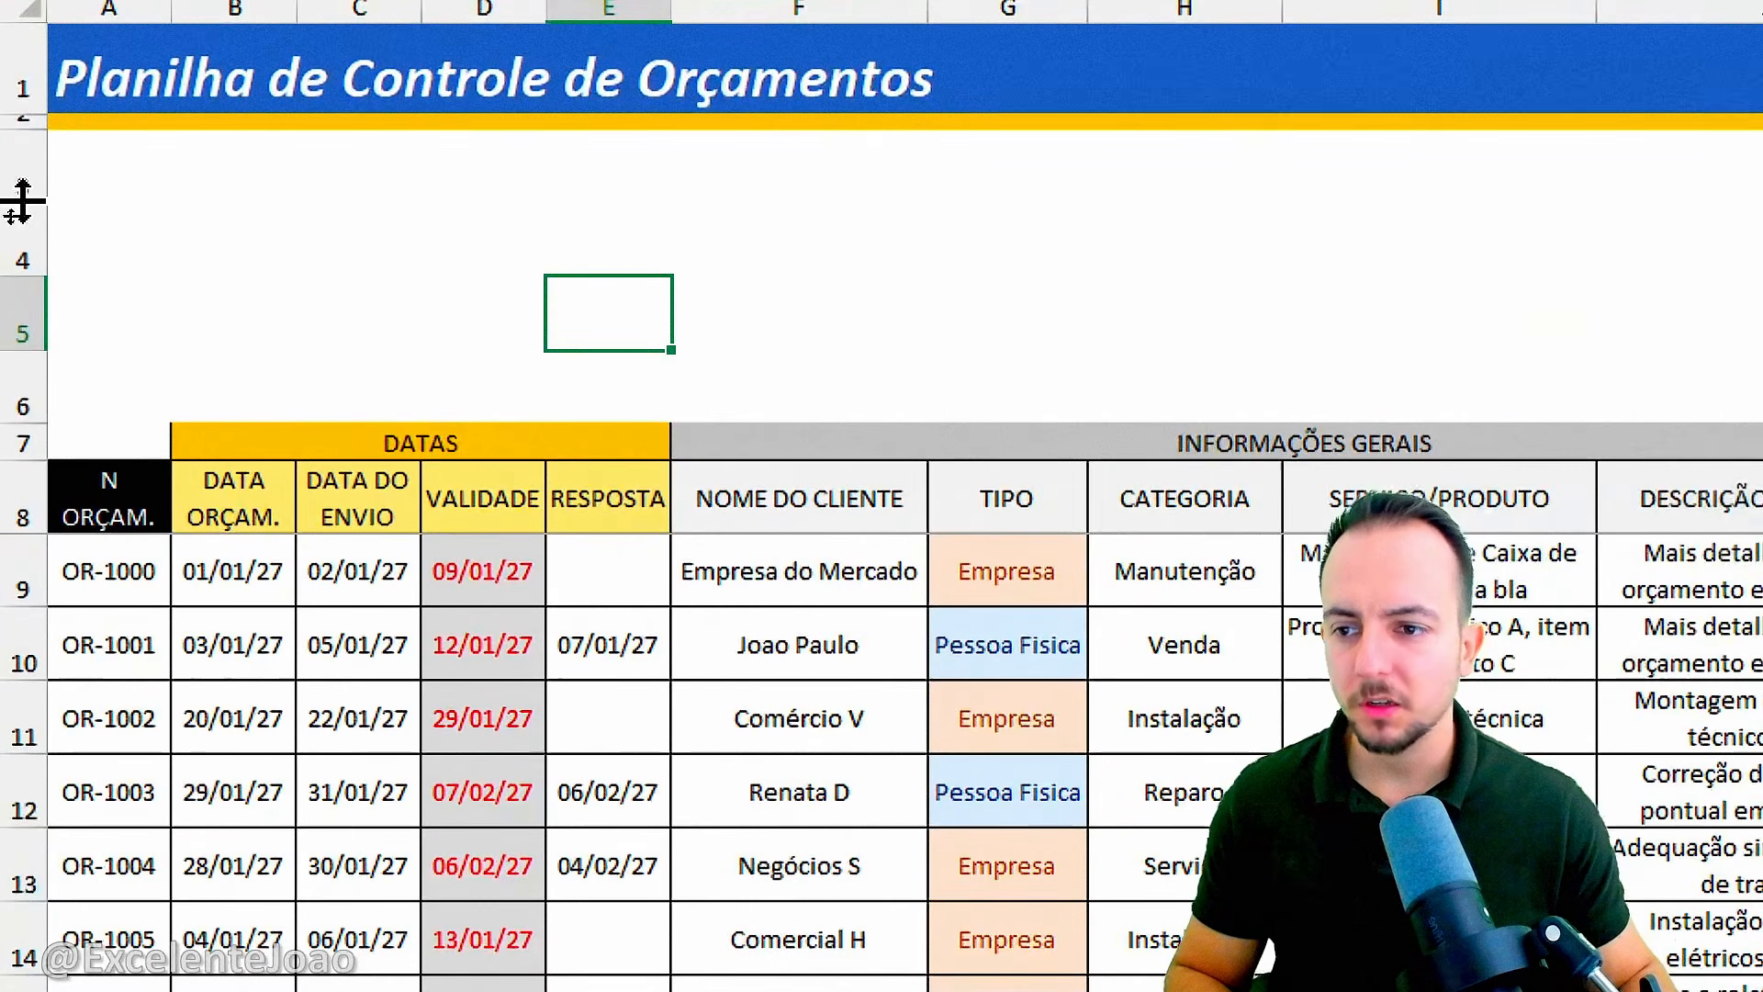
left_click(10, 211)
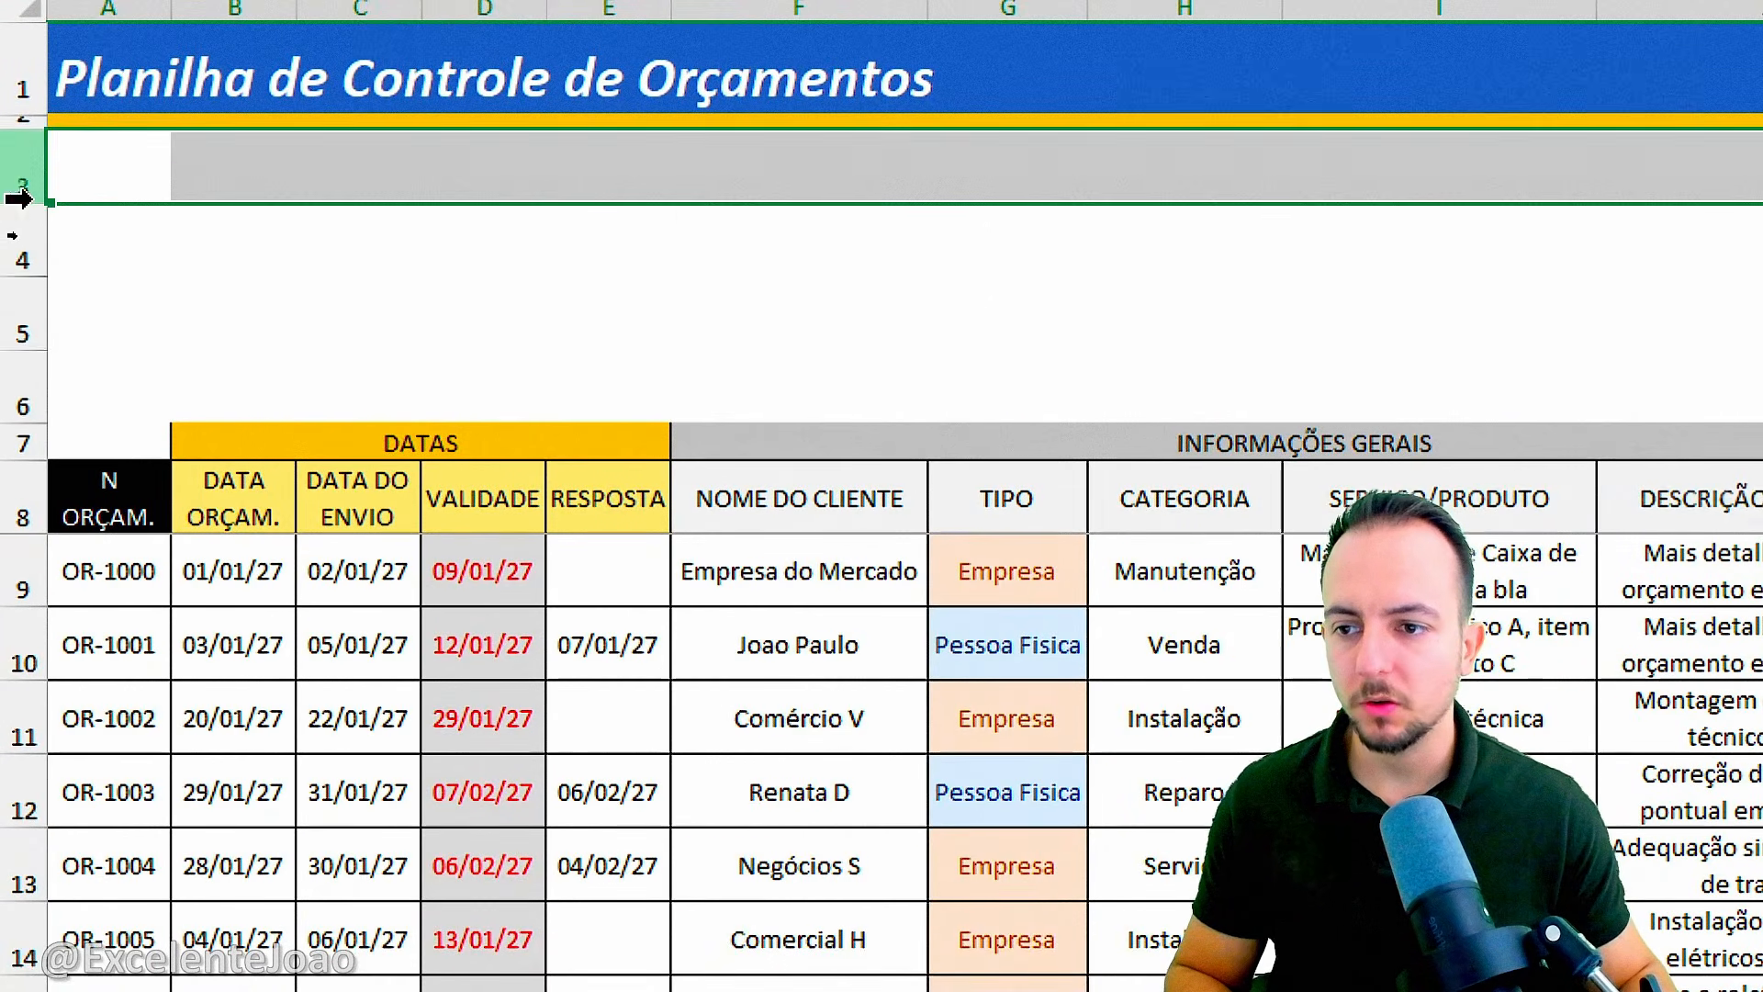
left_click(11, 238)
left_click(260, 230)
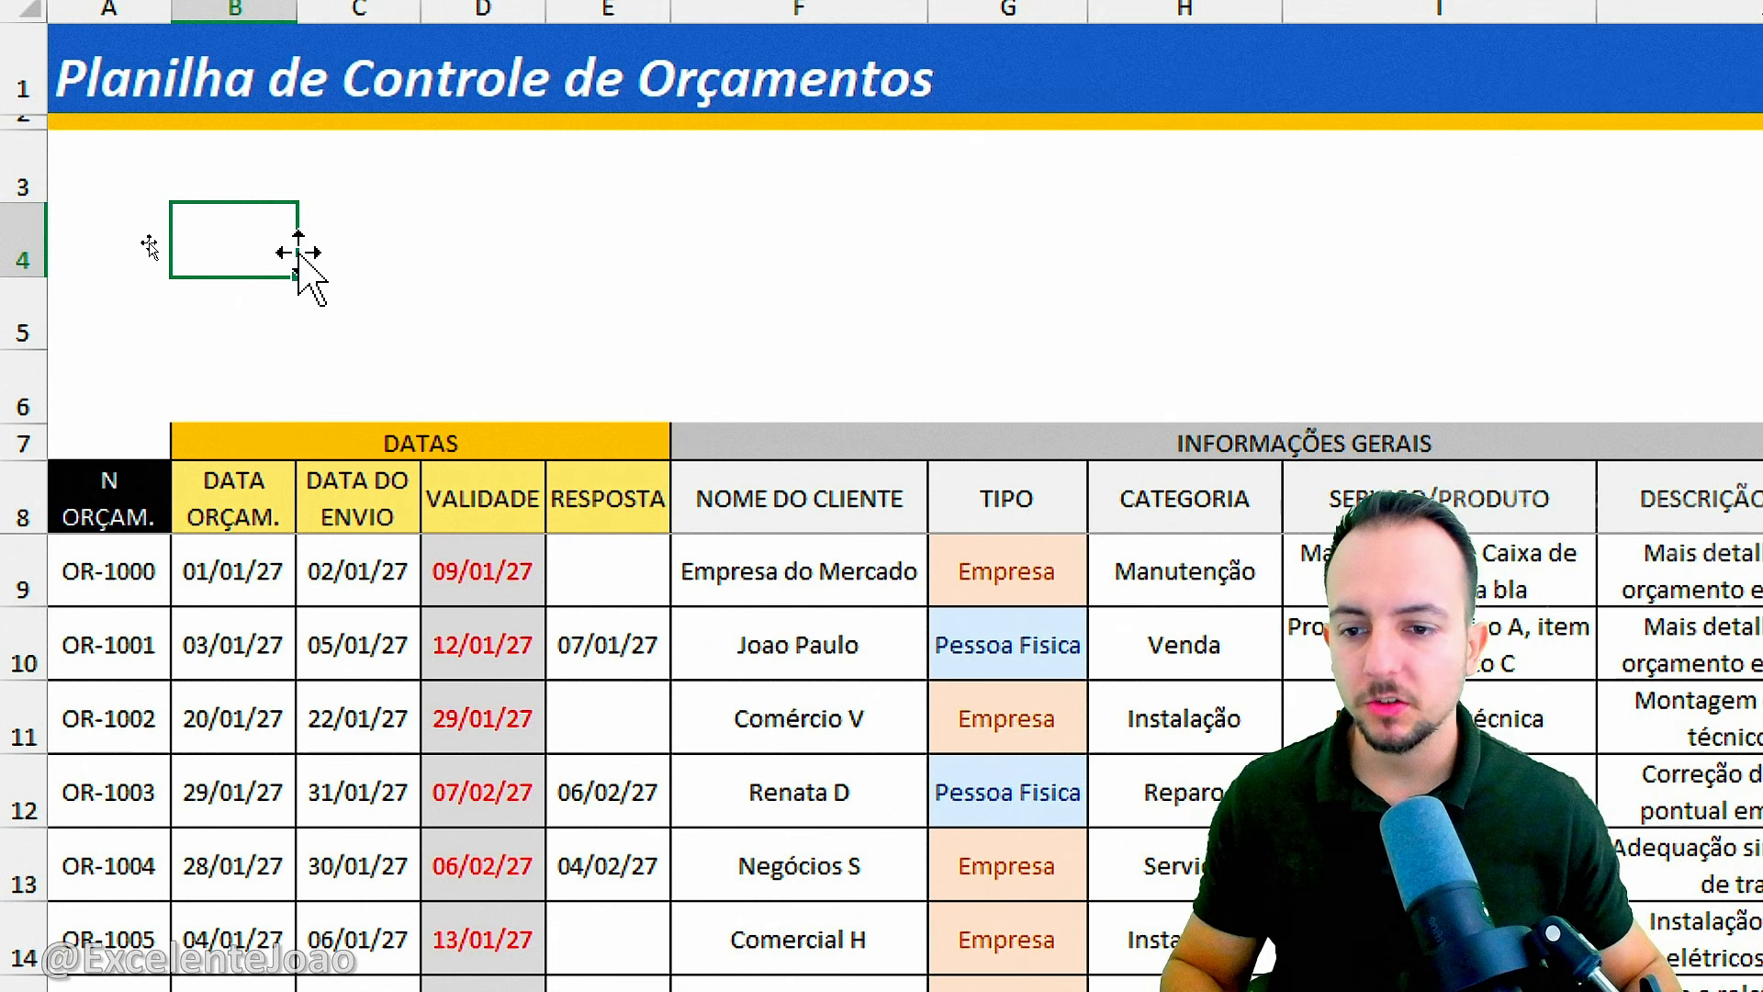
Insert slicers for the VALIDADE, TIPO, CATEGORIA and STATUS columns of the budget table.
left_click(383, 498)
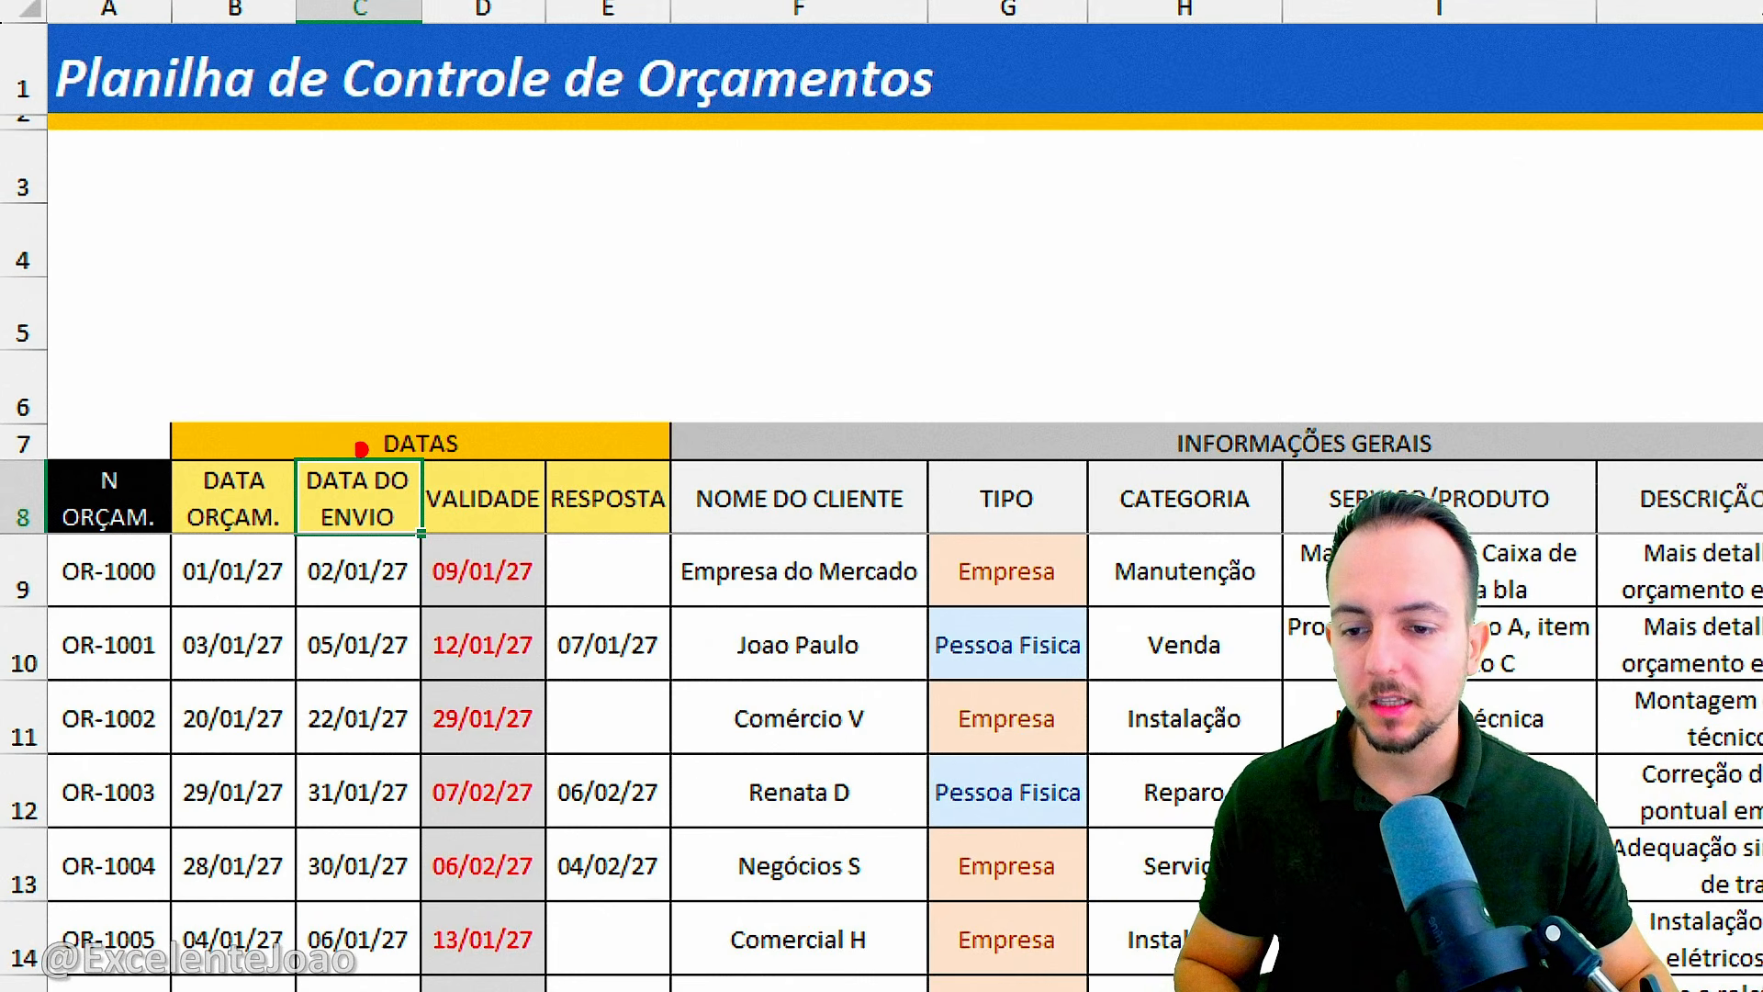
left_click_drag(361, 449, 331, 439)
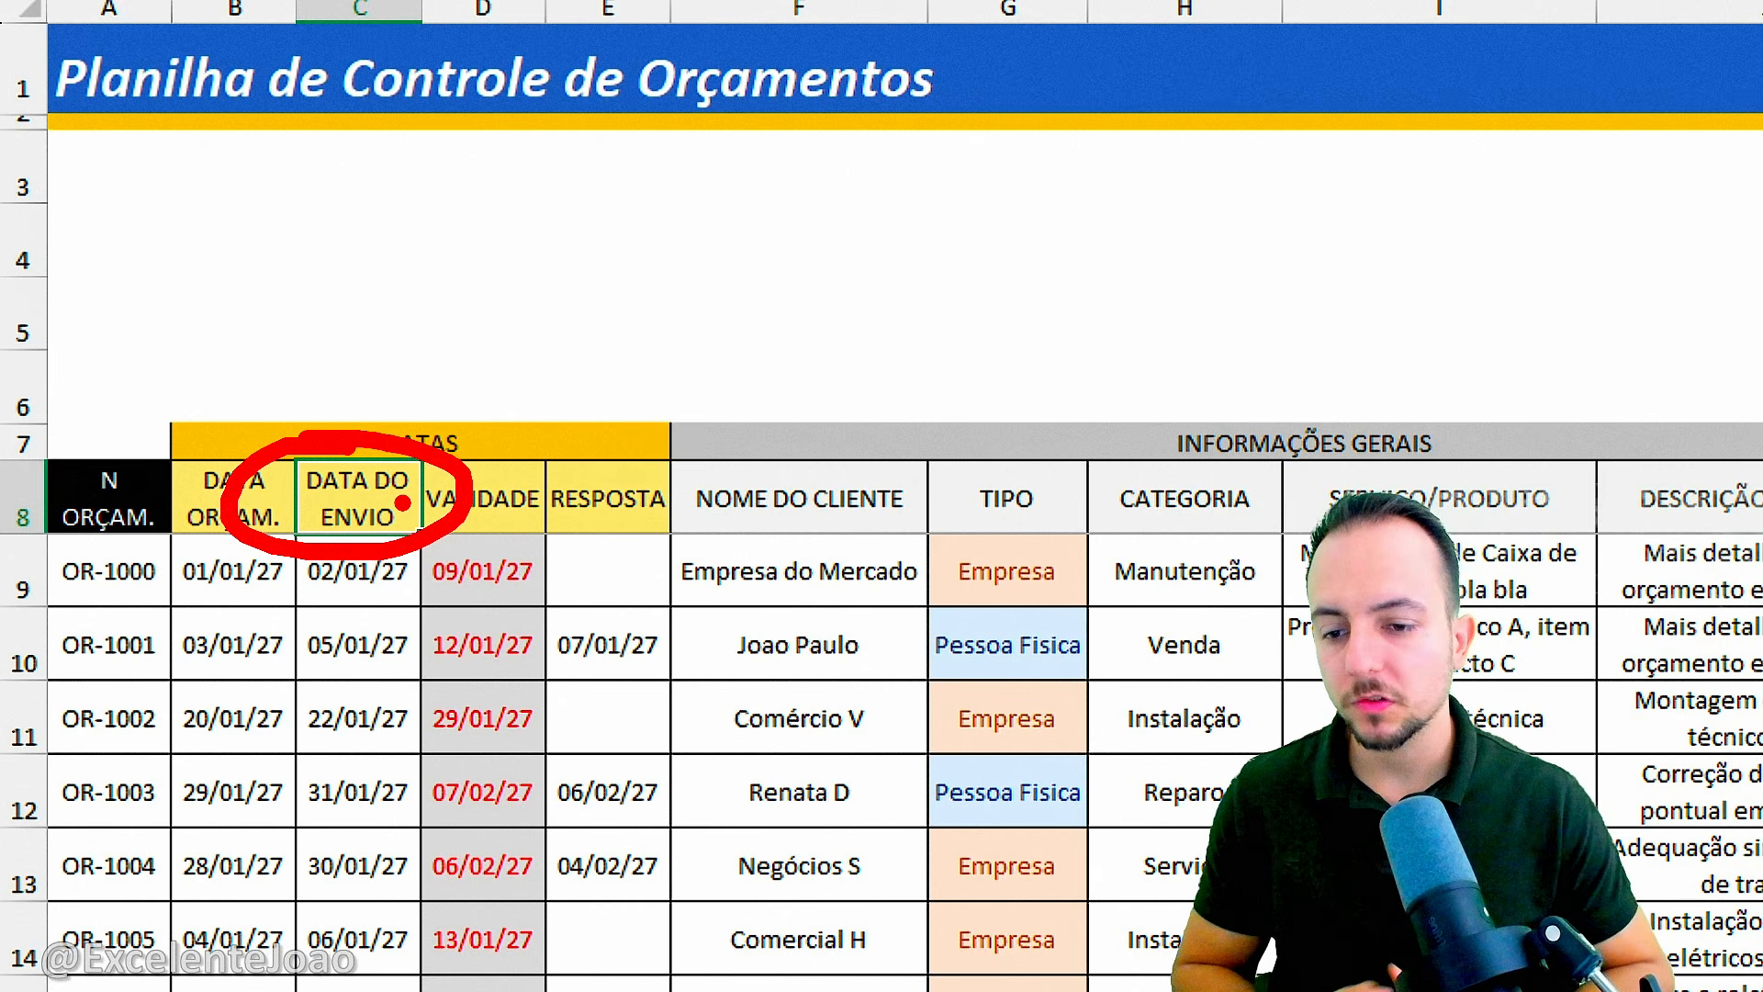
key("Escape")
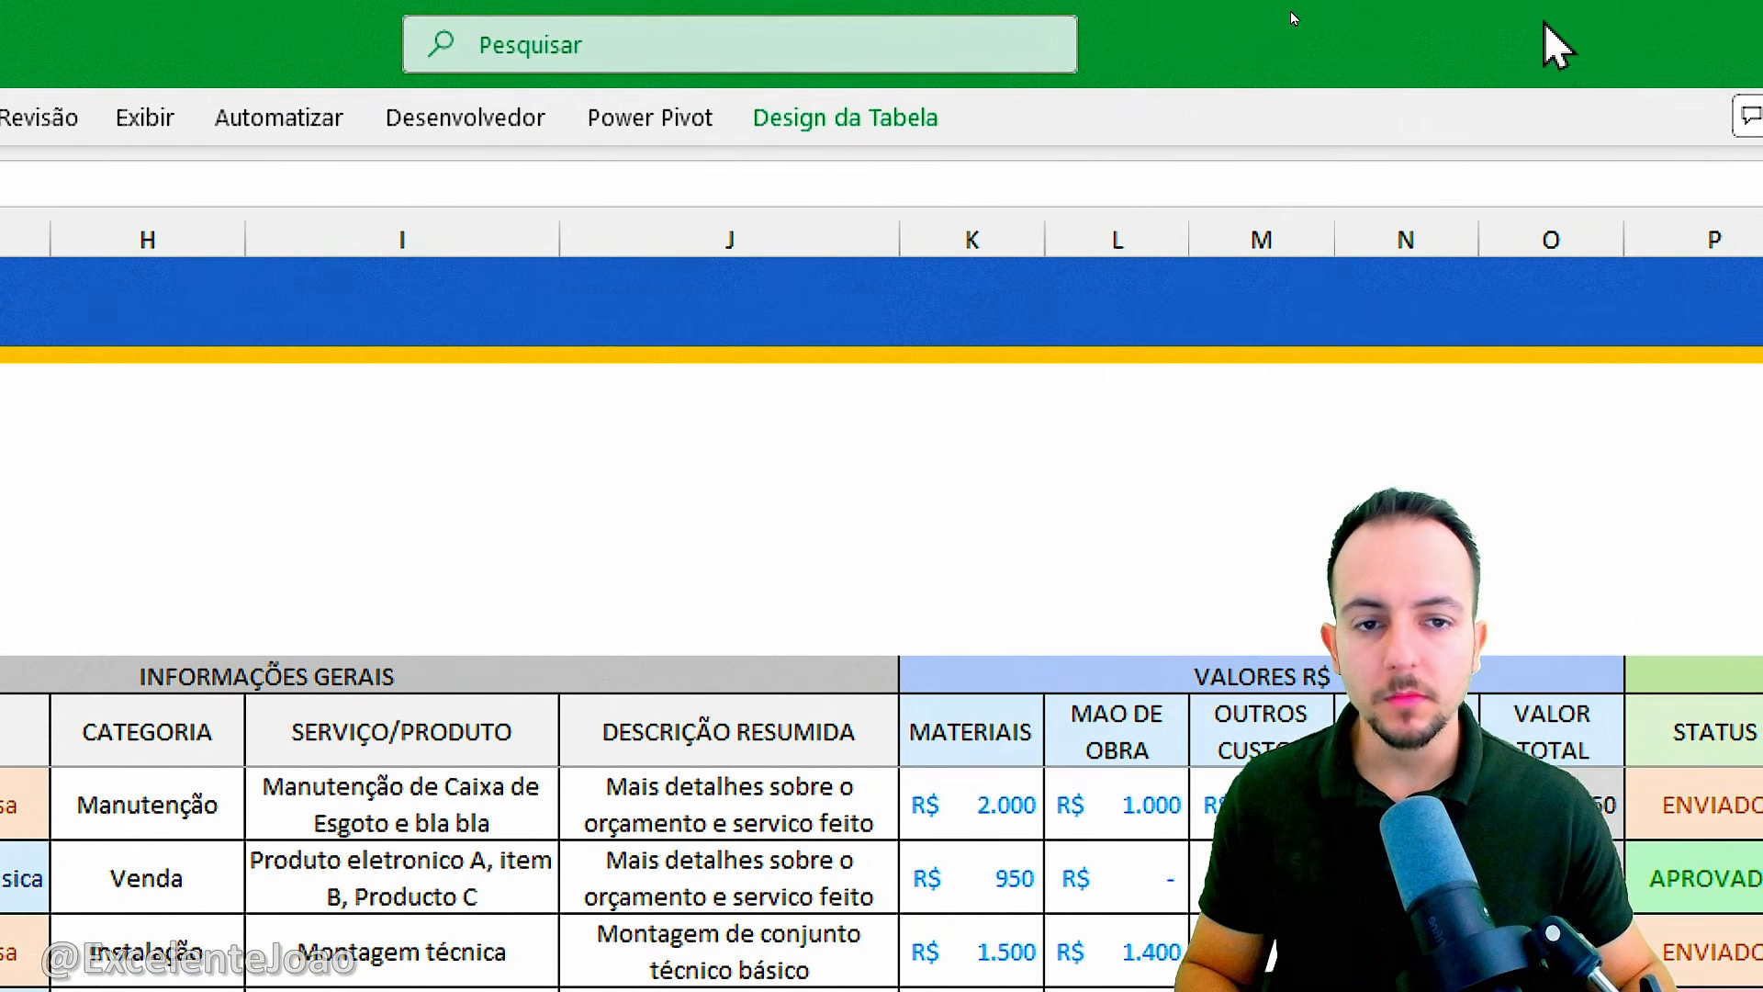
left_click(898, 129)
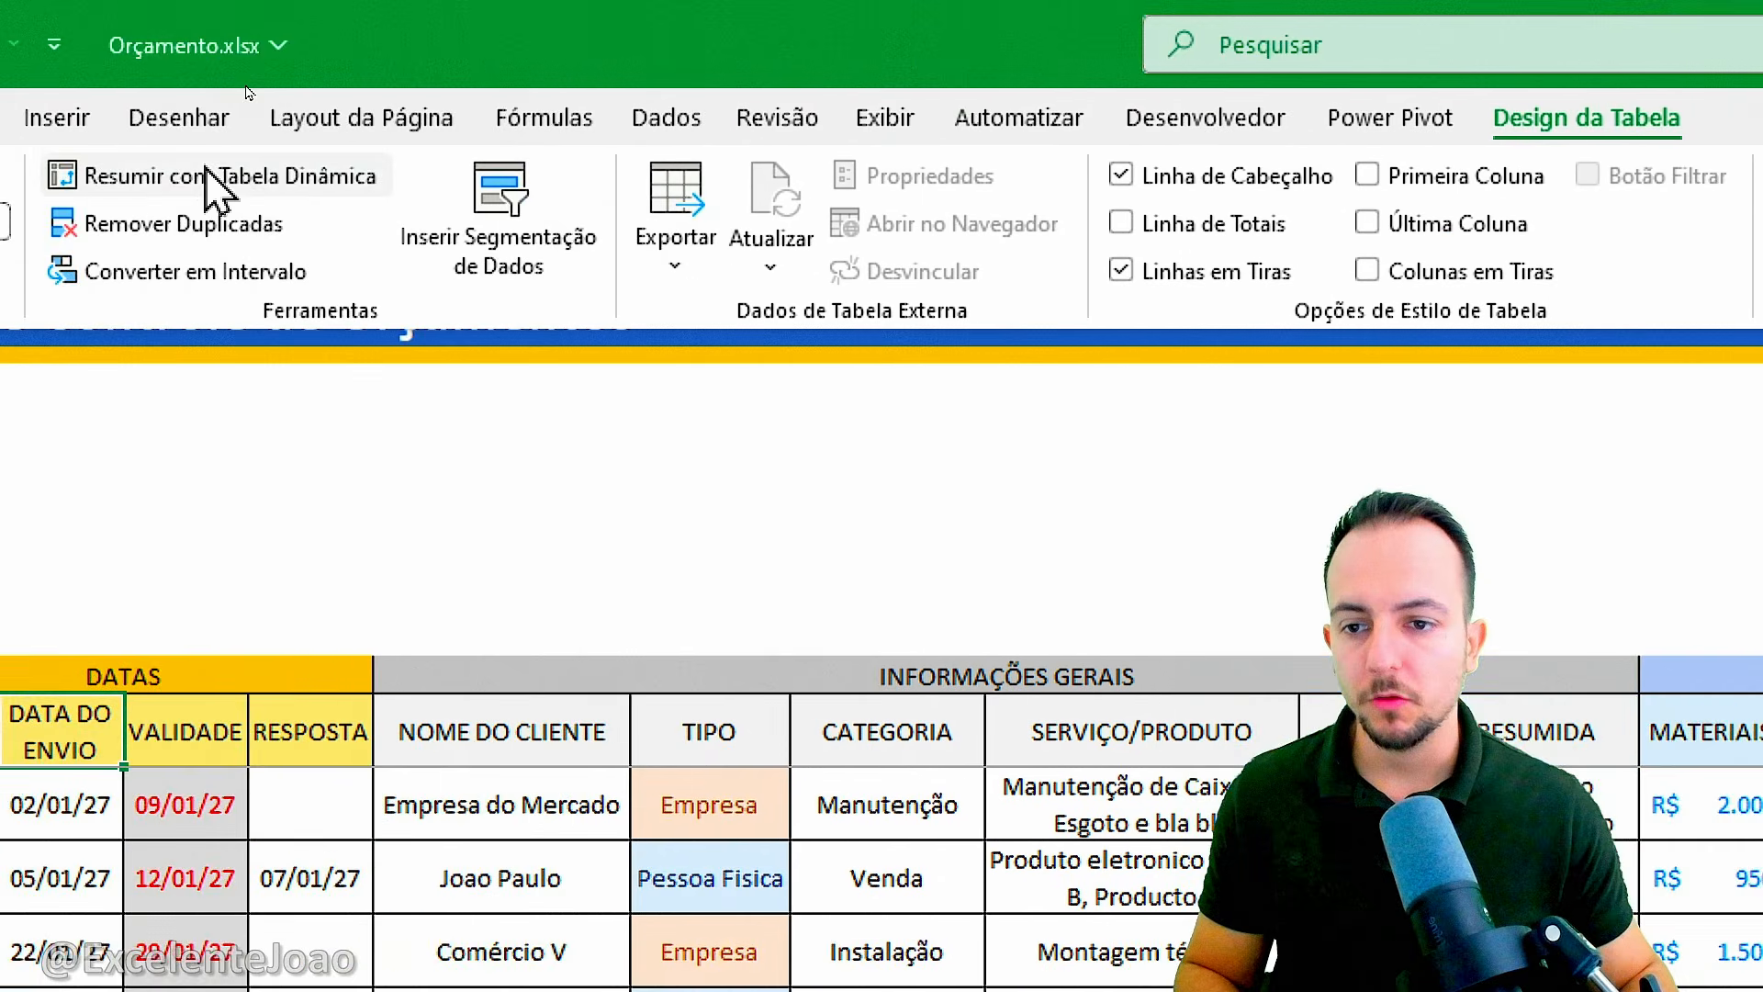
left_click(695, 241)
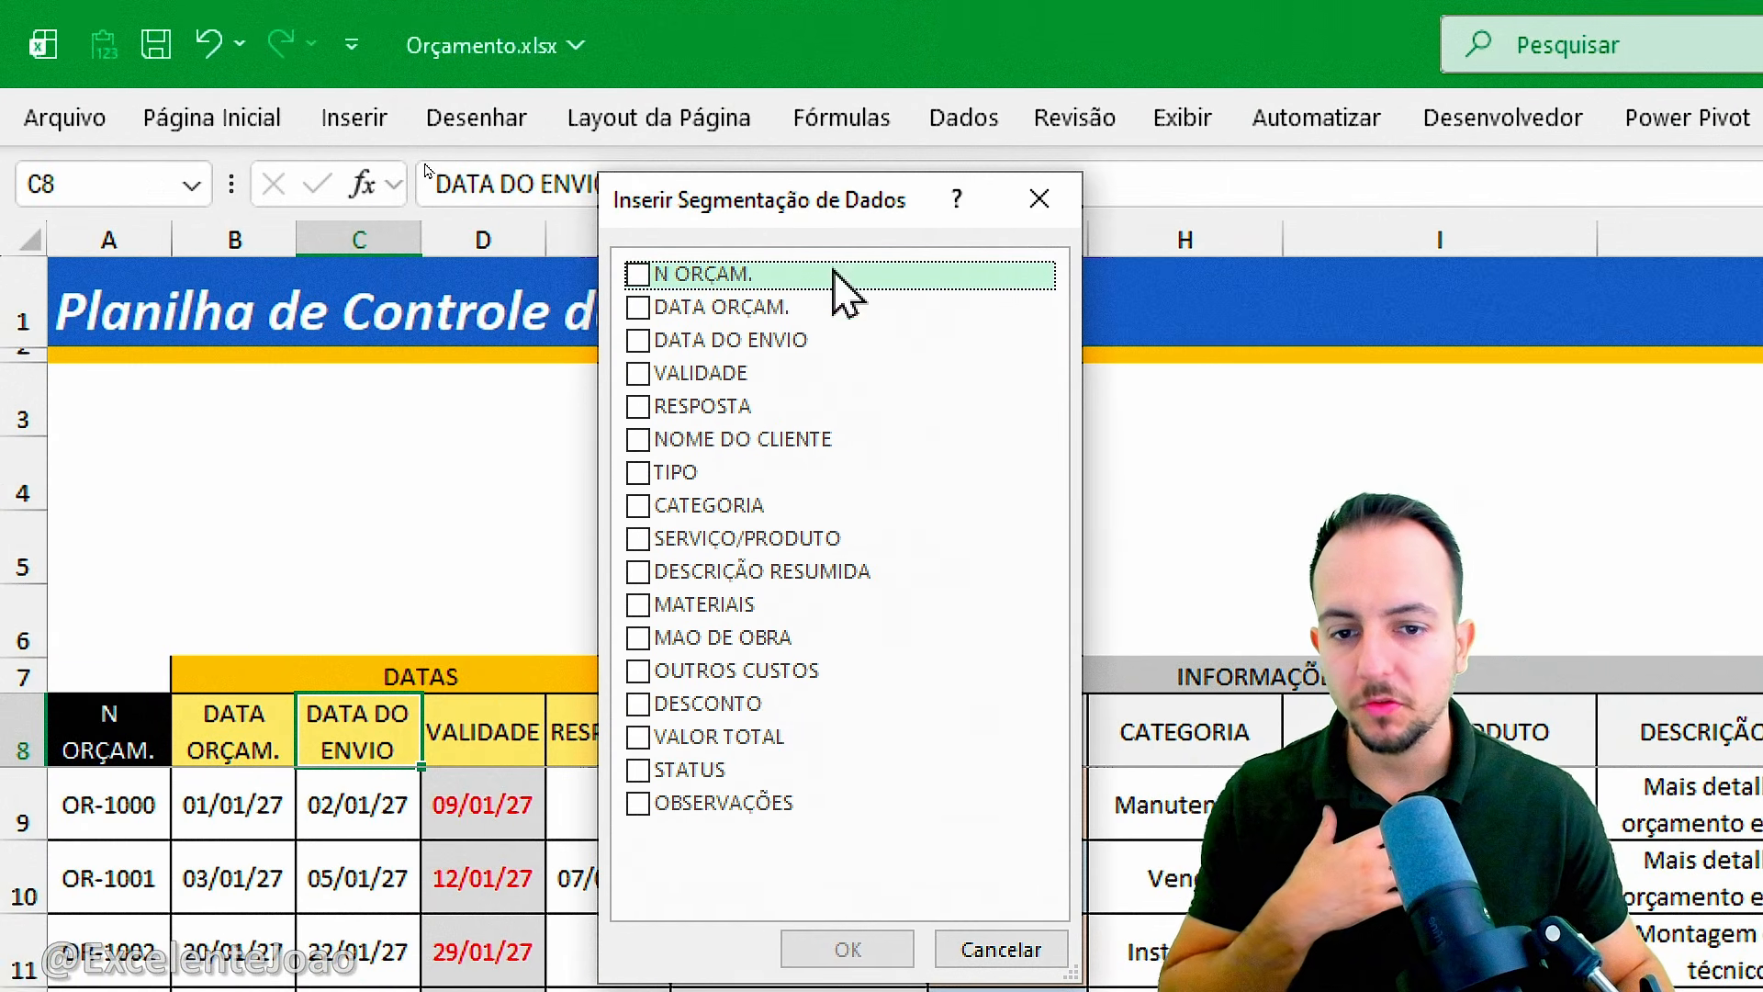
left_click(635, 379)
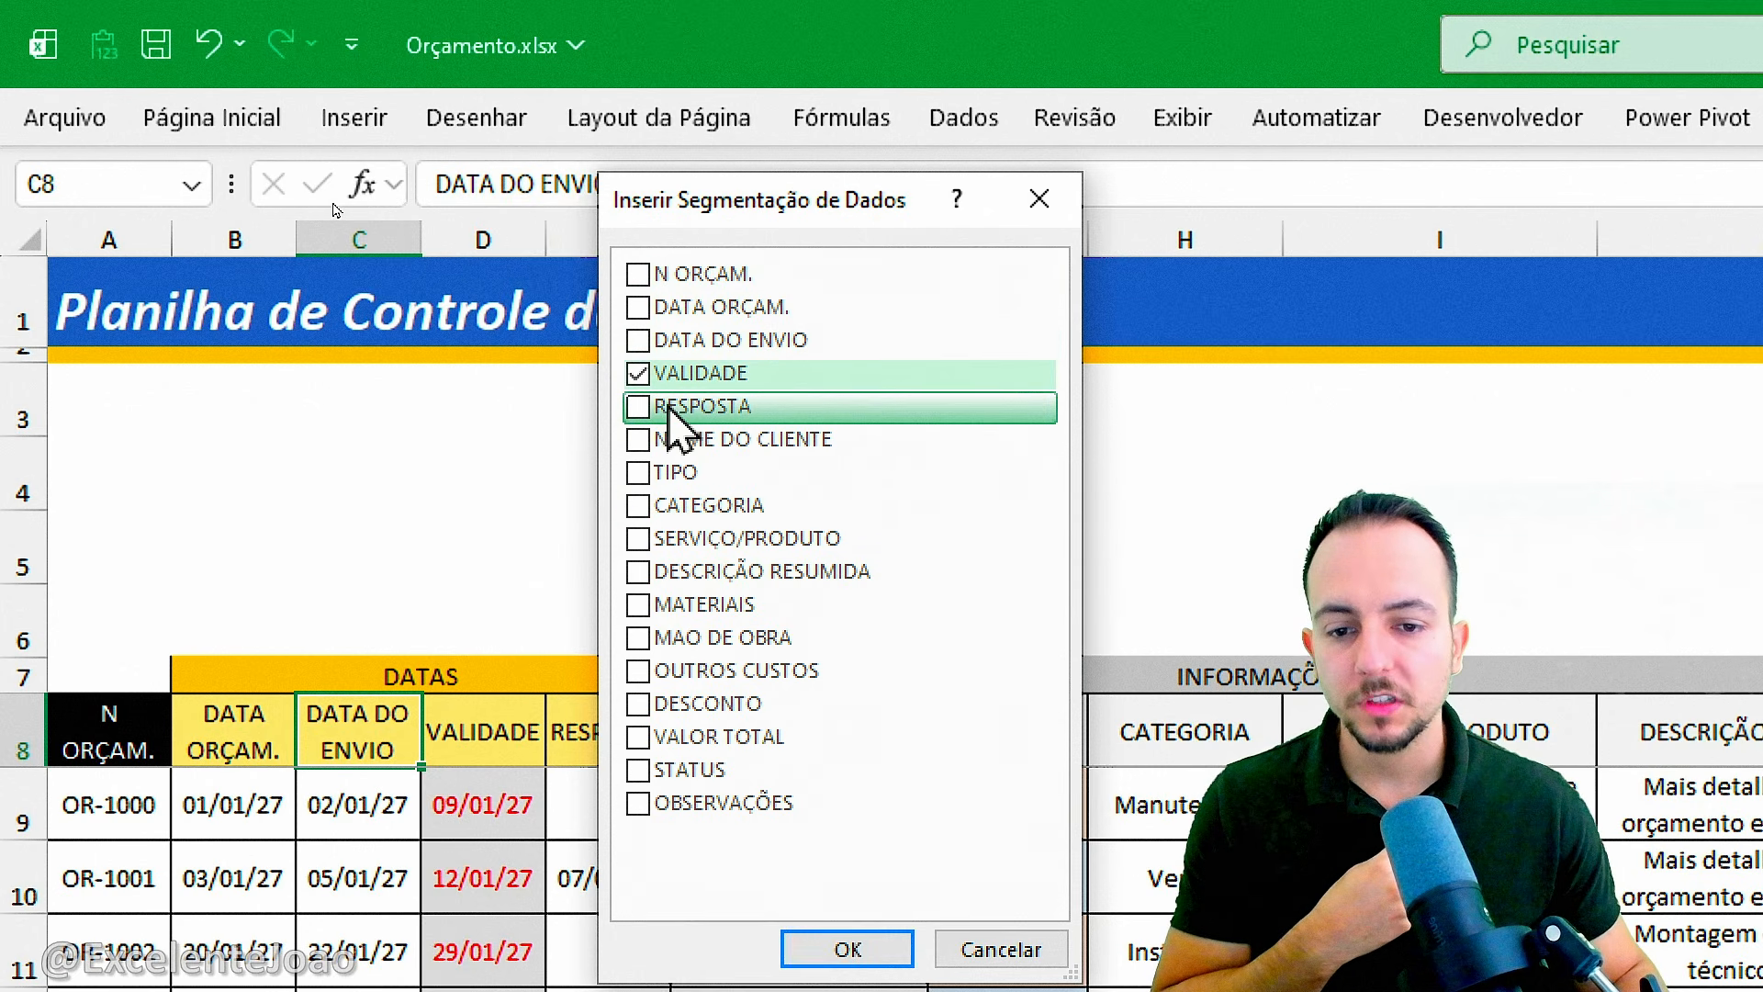
left_click(641, 473)
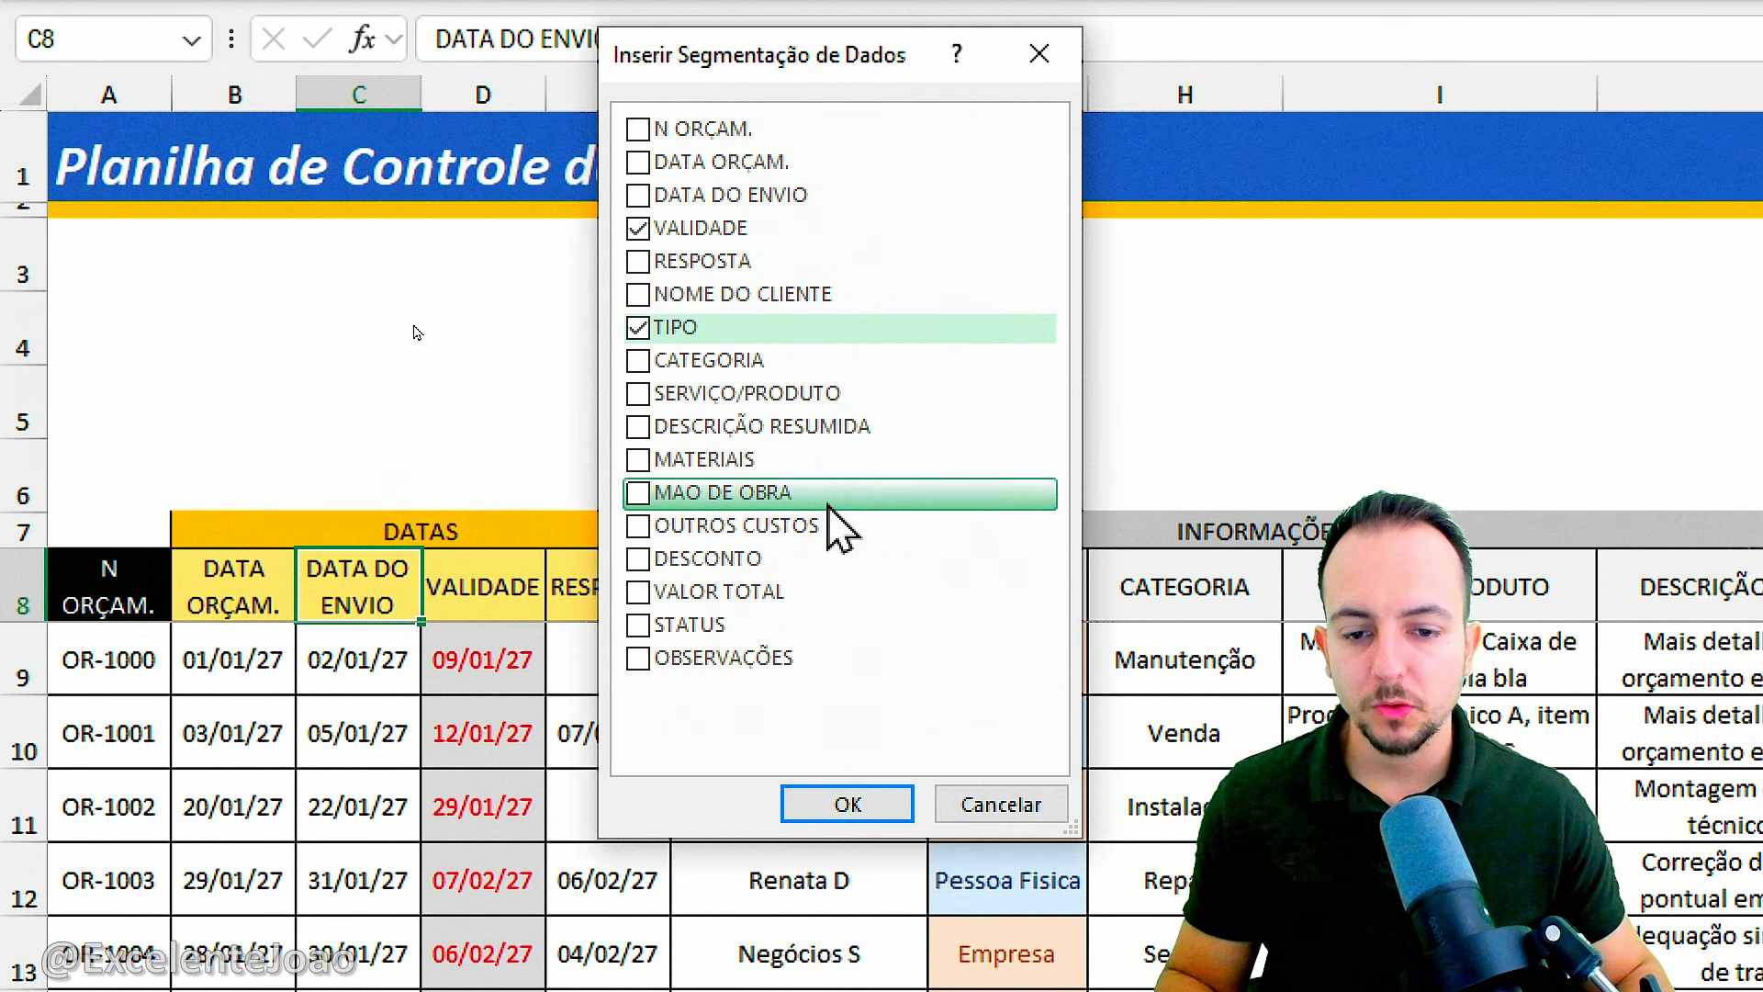
left_click(639, 626)
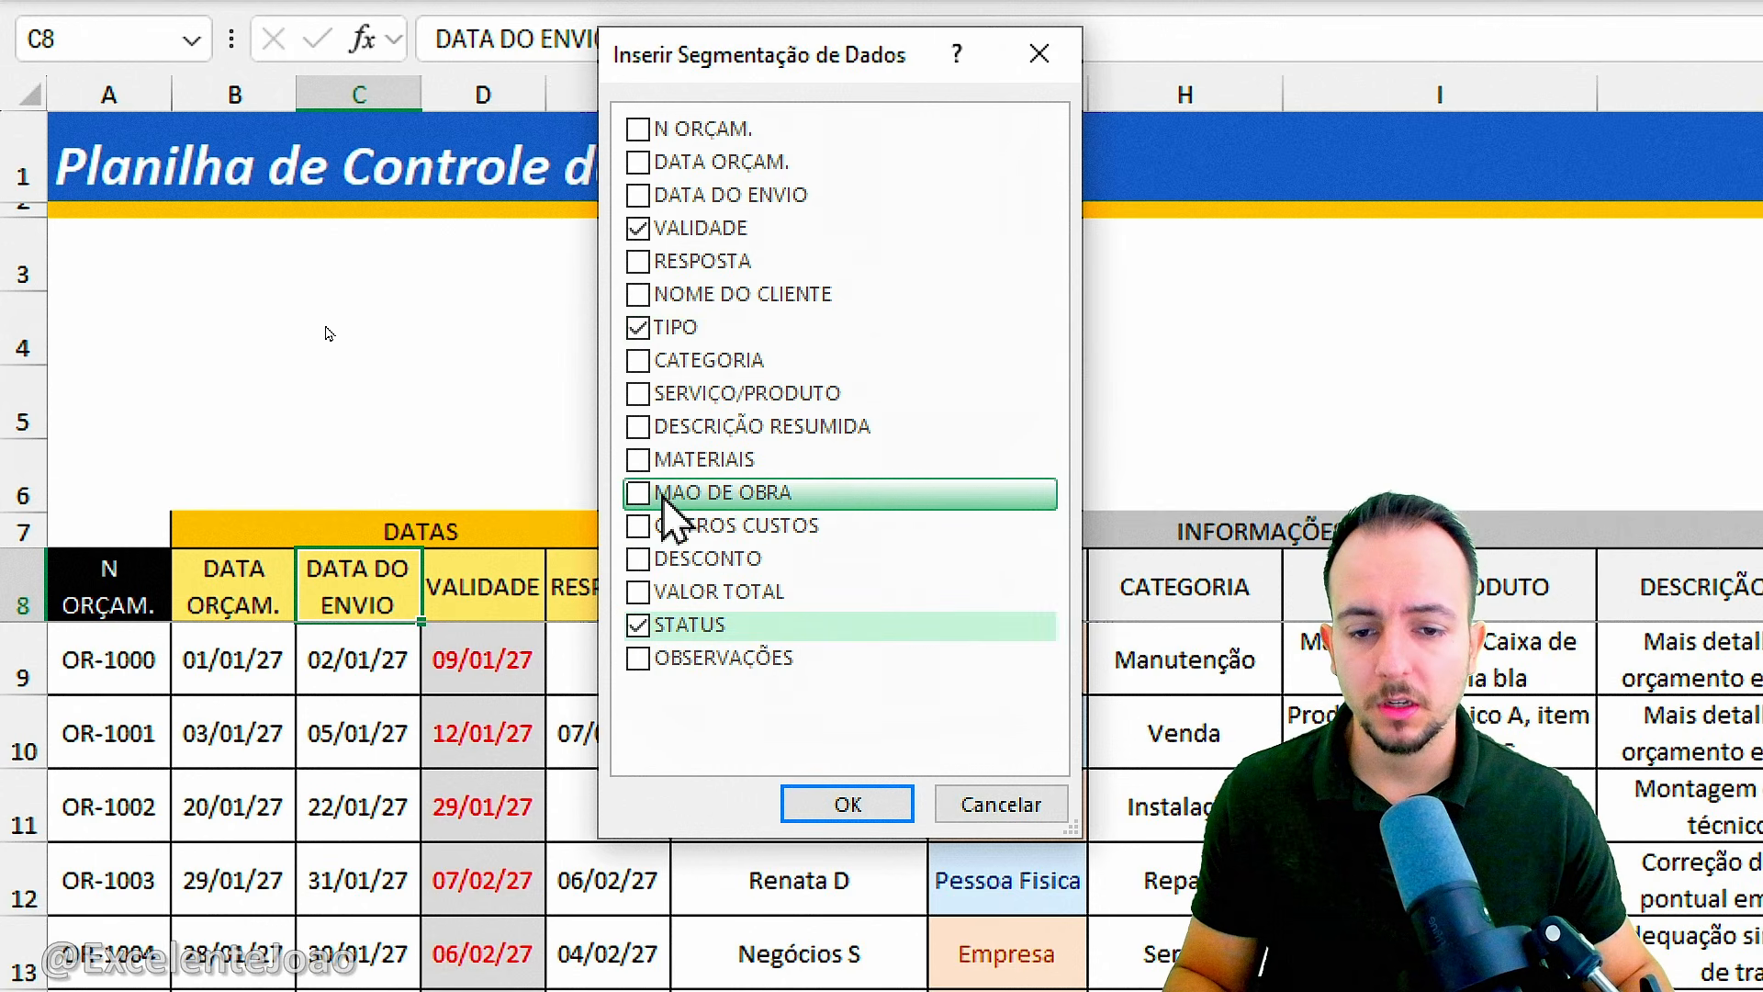
left_click(638, 361)
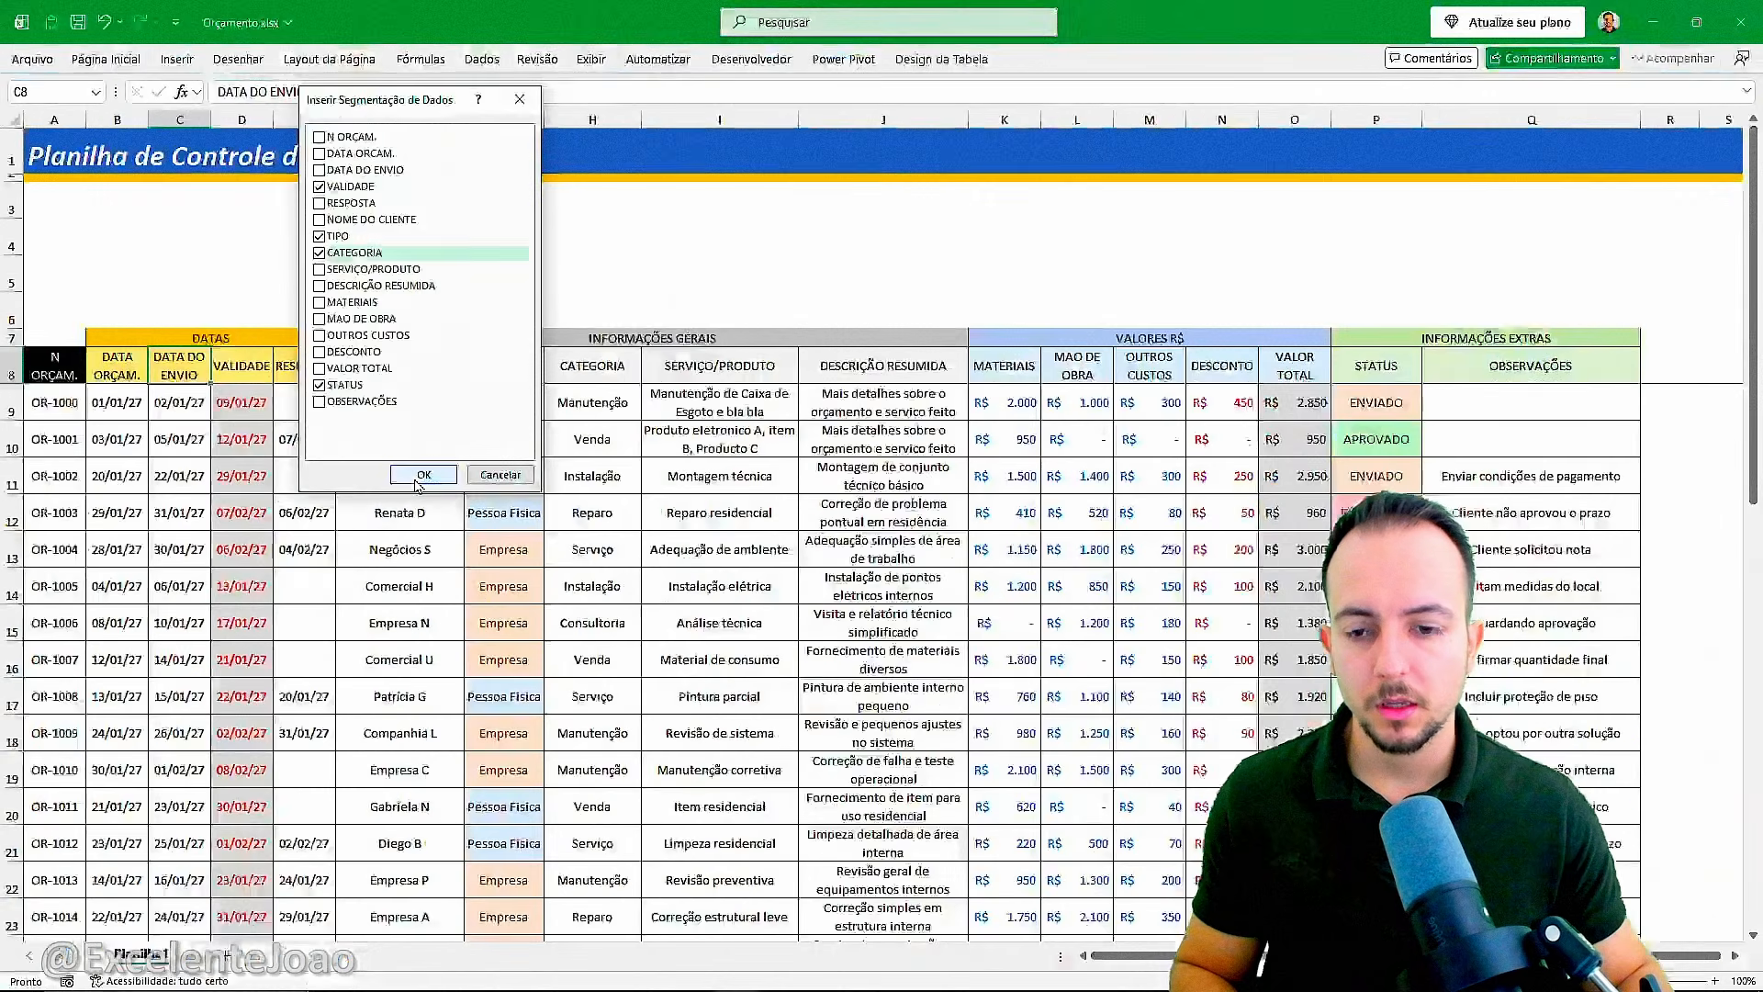
left_click(420, 479)
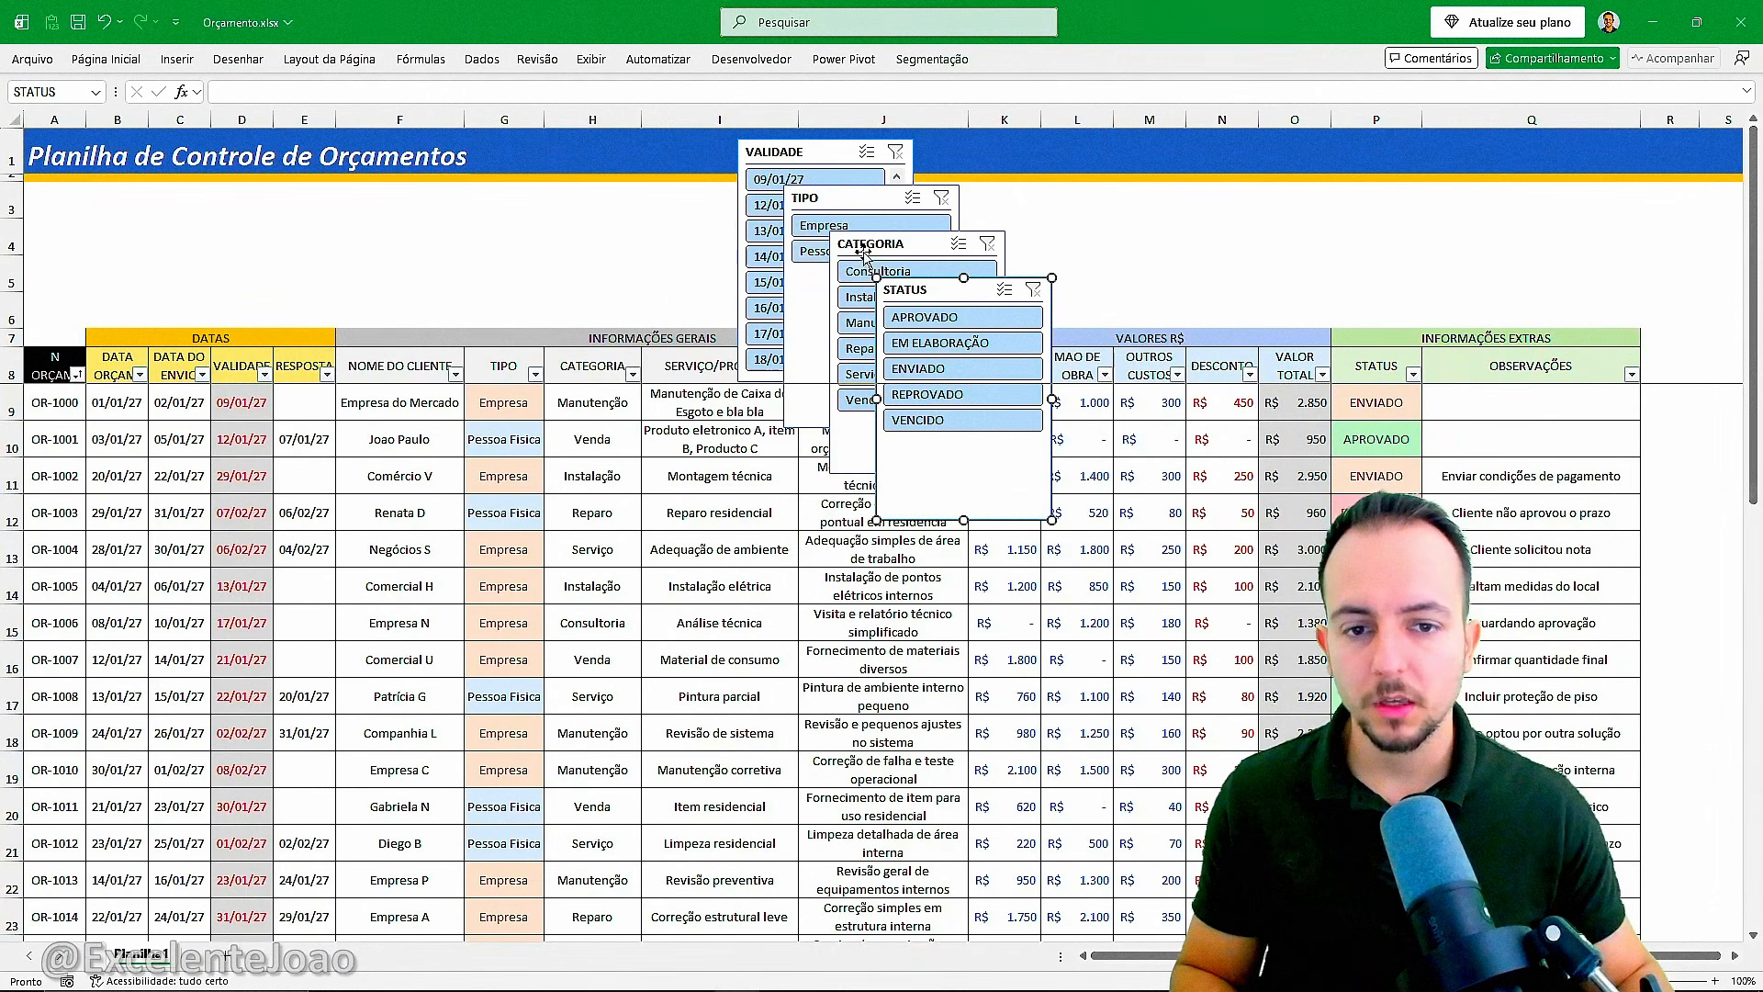
Move the CATEGORIA and STATUS slicers apart so they overlap less, and select a client name cell in the table.
left_click_drag(863, 246, 890, 239)
left_click_drag(928, 291, 1057, 291)
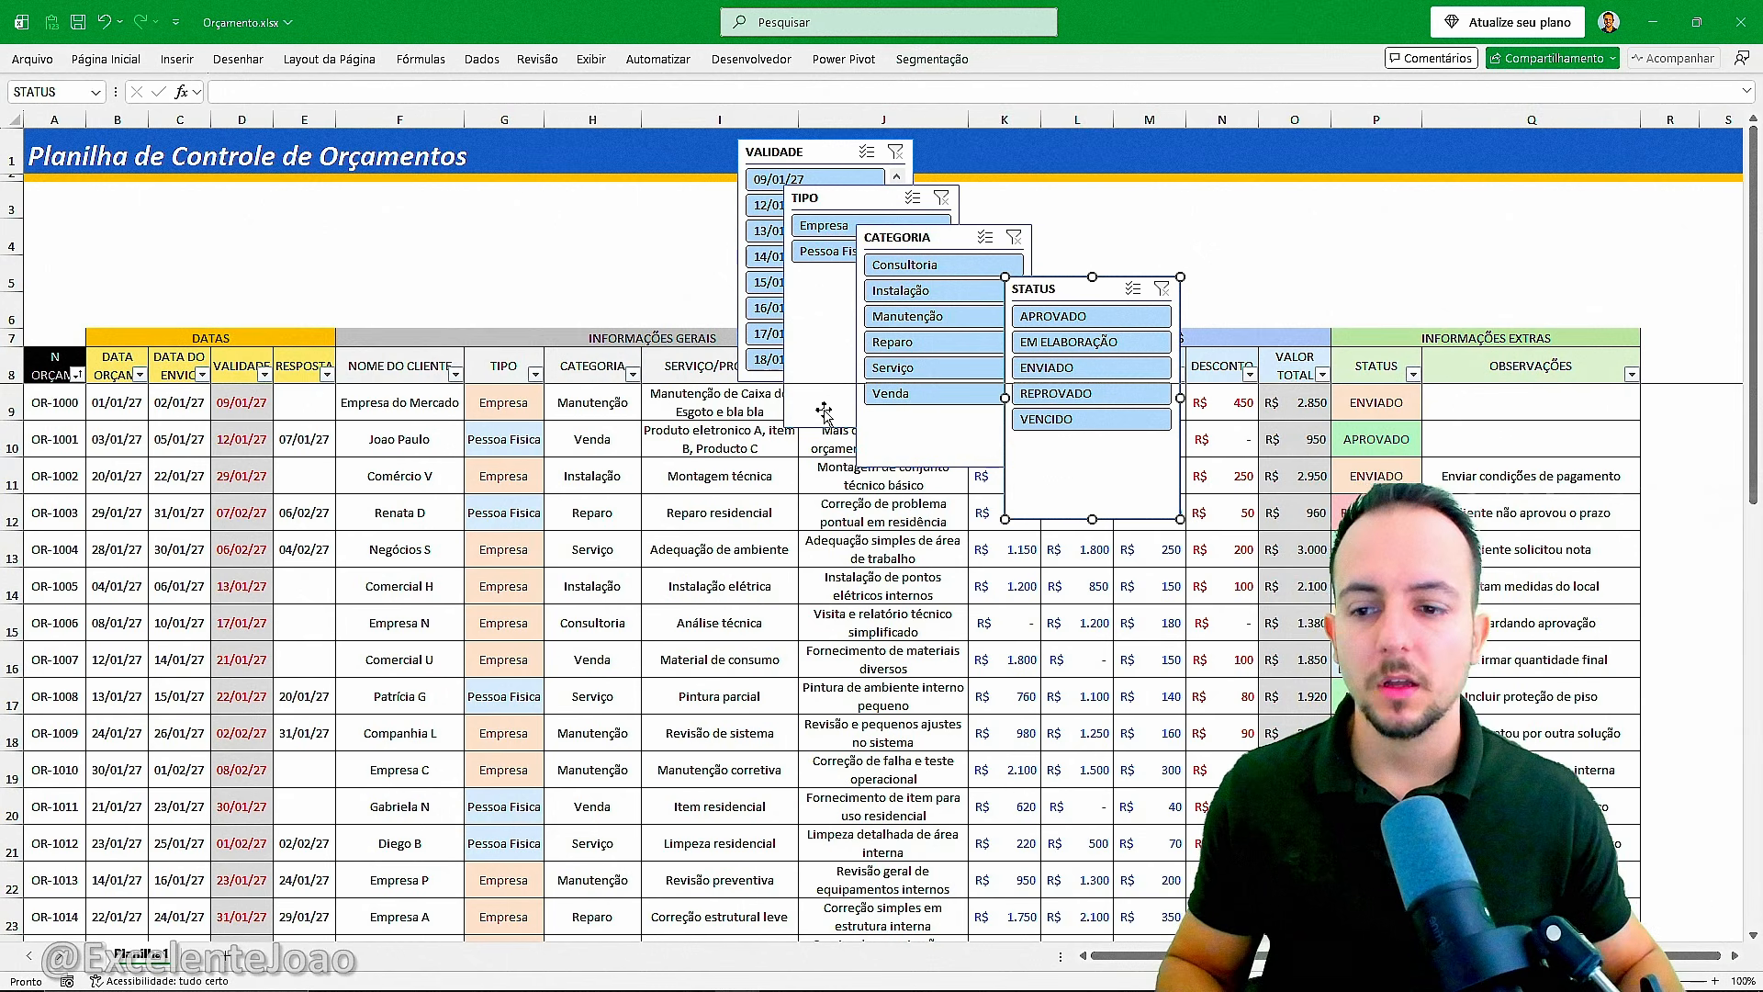
left_click(401, 439)
key("ctrl+4")
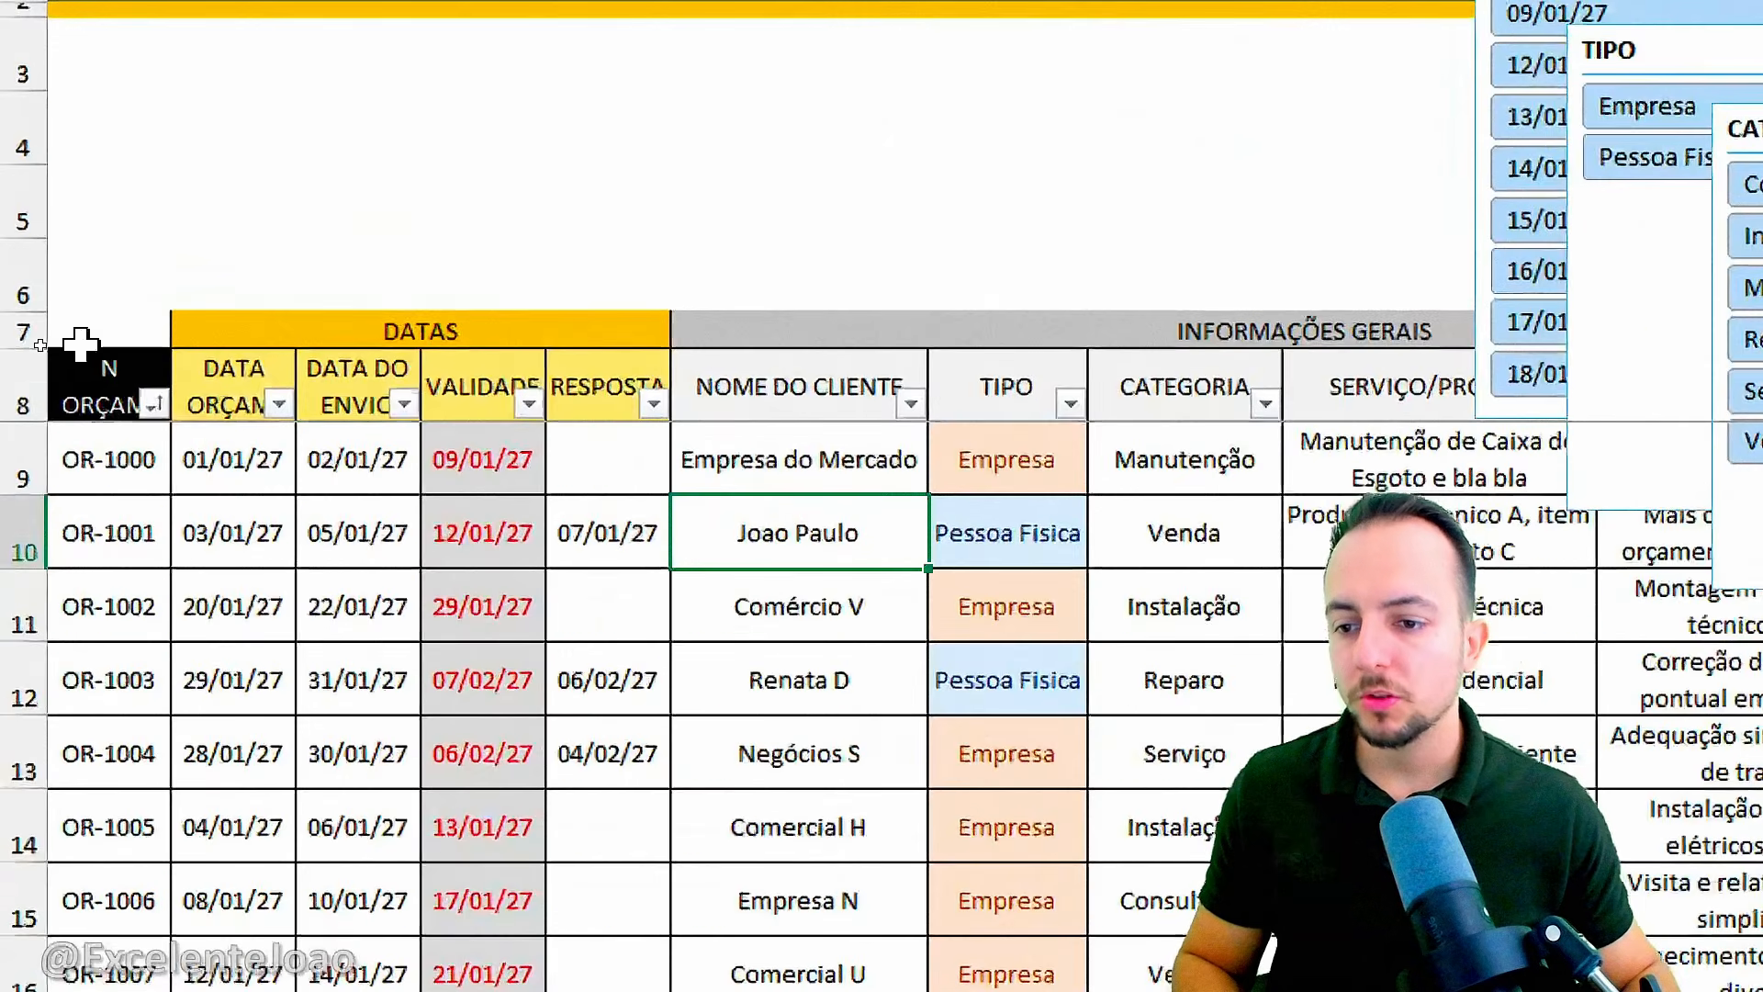
Turn off the filter buttons in the budget table's header row.
key("ctrl+2")
mouse_move(114, 314)
left_mouse_down()
mouse_move(44, 358)
mouse_move(98, 301)
left_mouse_up()
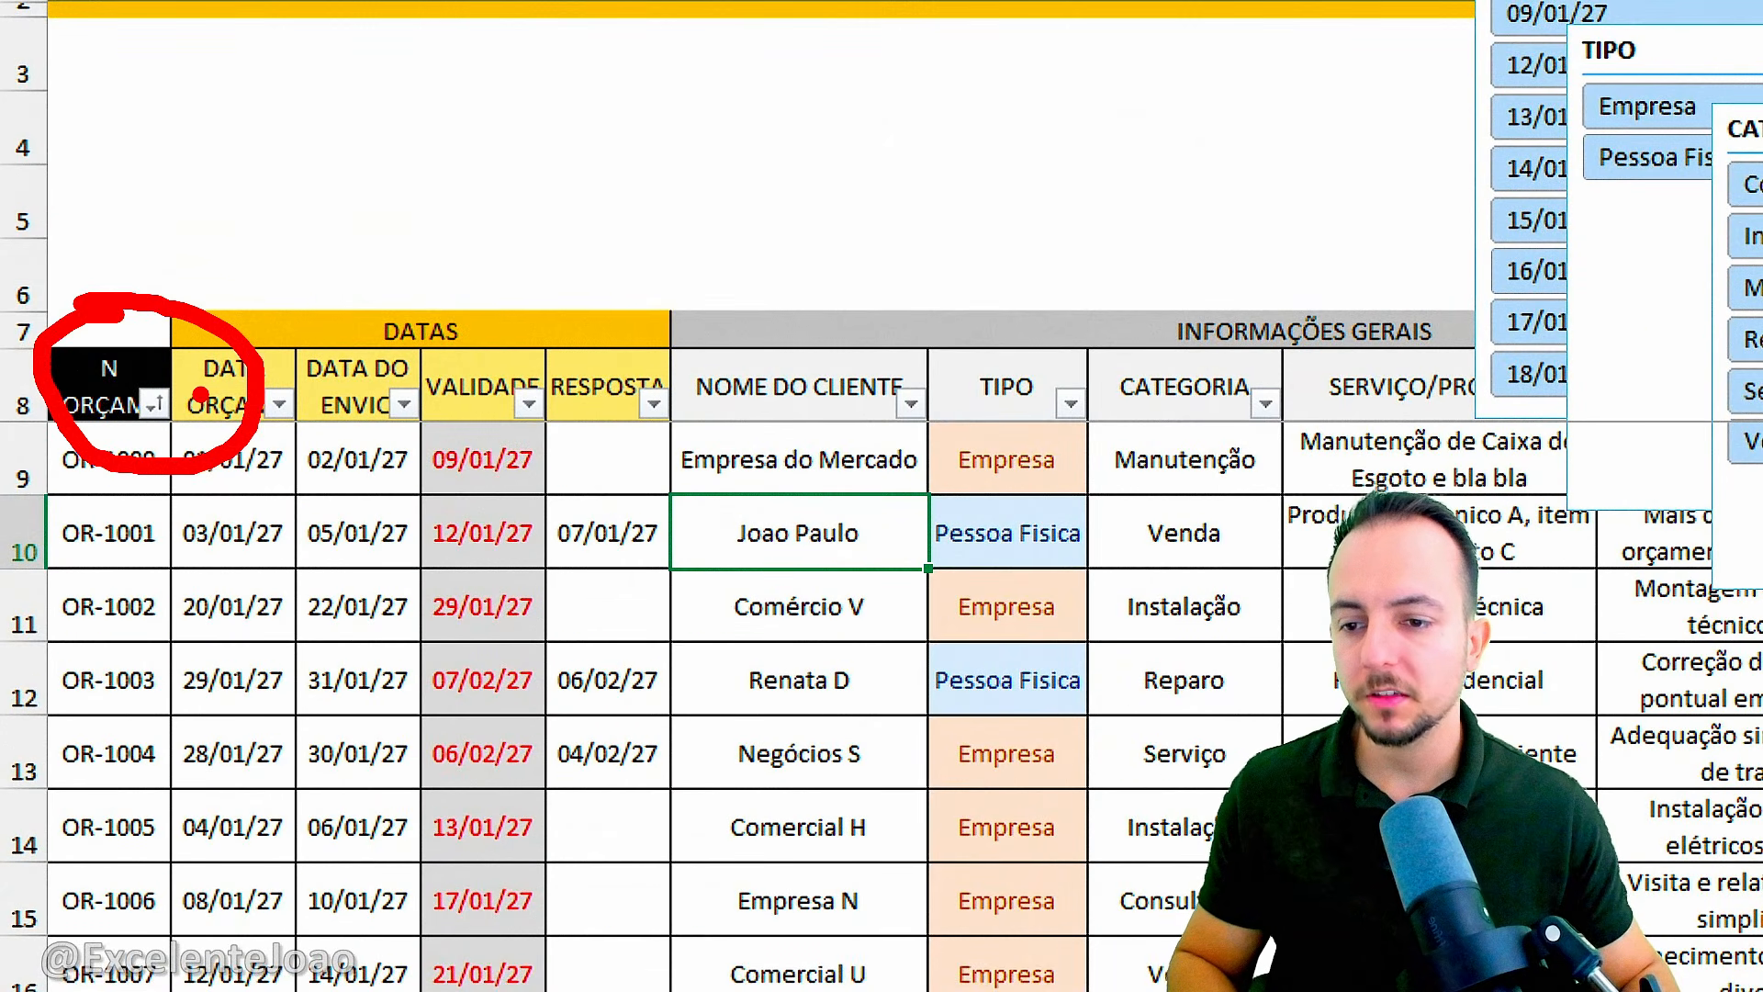
key("Escape")
left_click(500, 382)
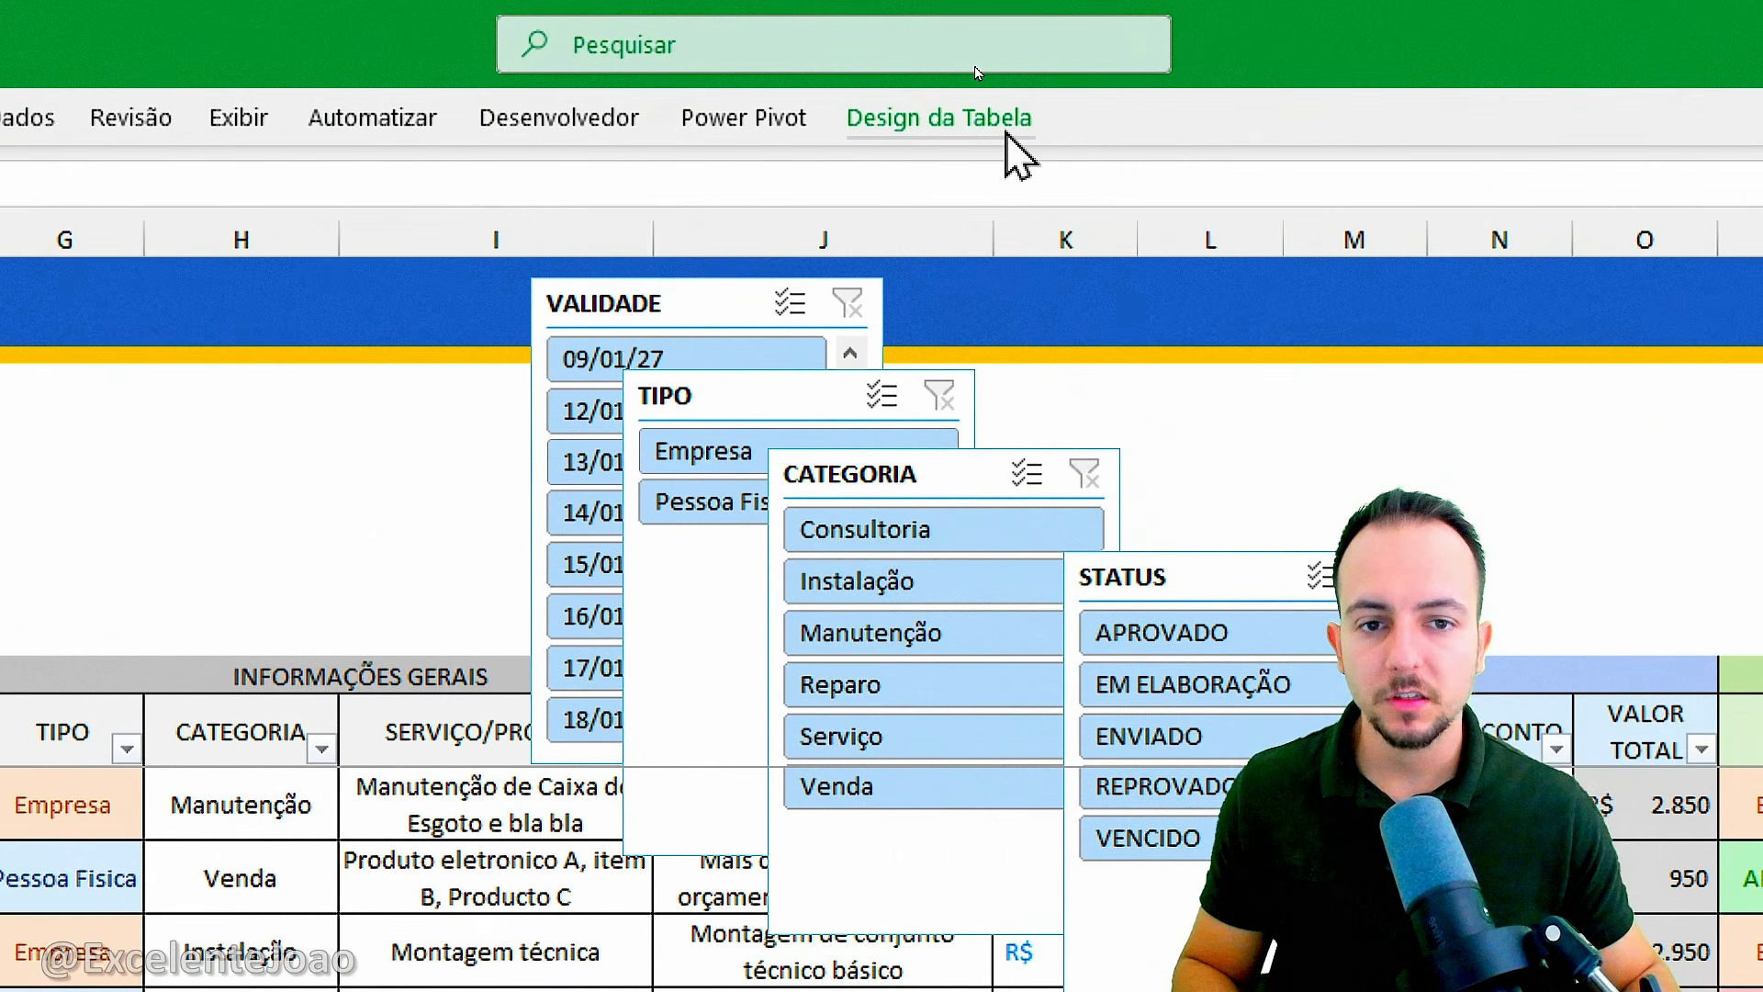
left_click(1005, 132)
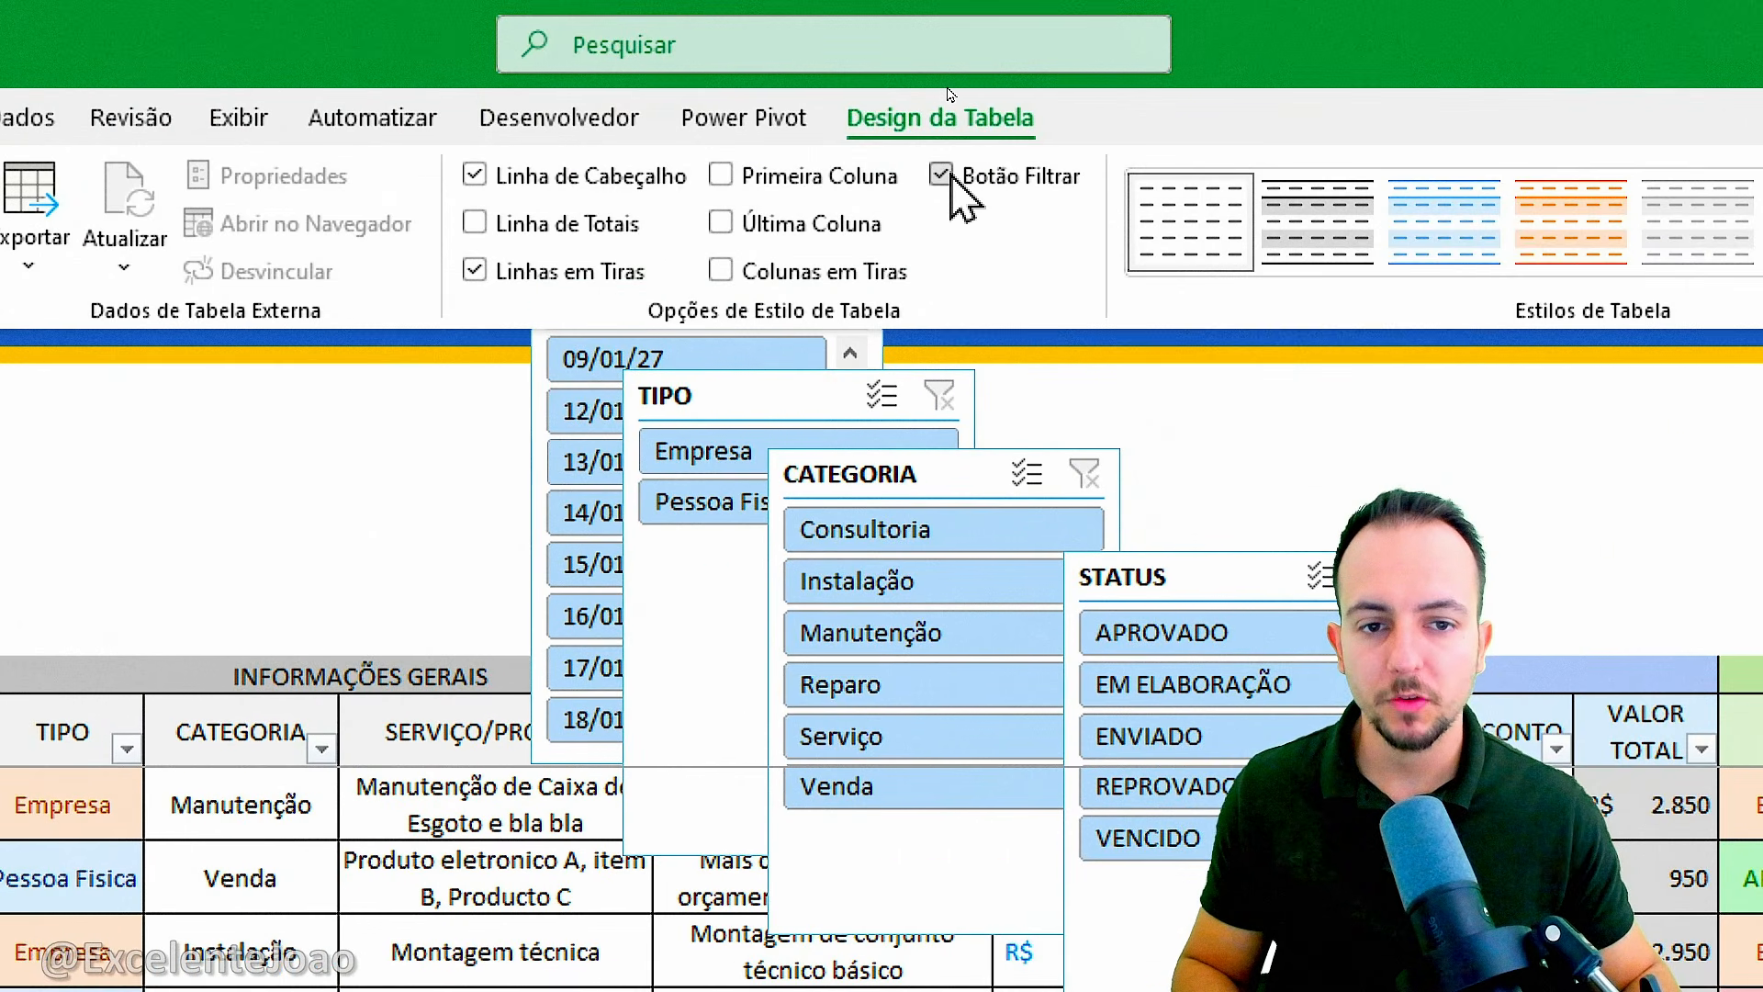
left_click(946, 177)
key("ctrl+4")
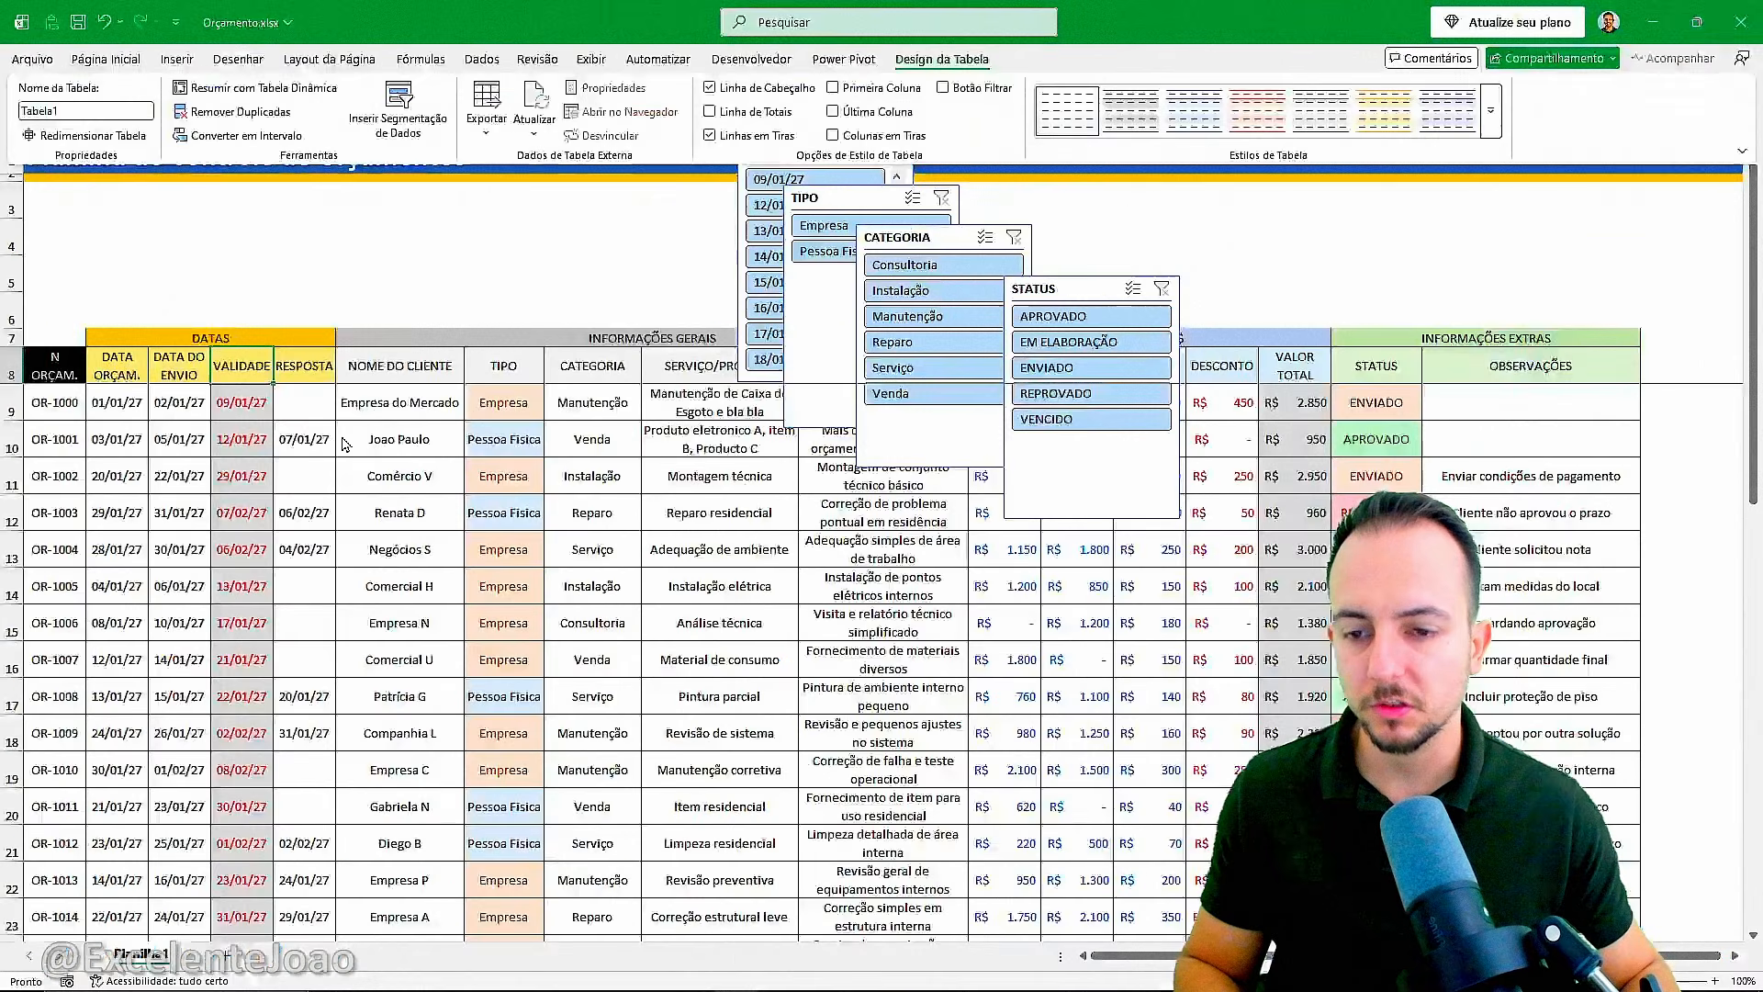
Test the CATEGORIA slicer by filtering the table through its categories, from Consultoria to Venda, and clear the filter.
left_click(923, 290)
left_click(928, 342)
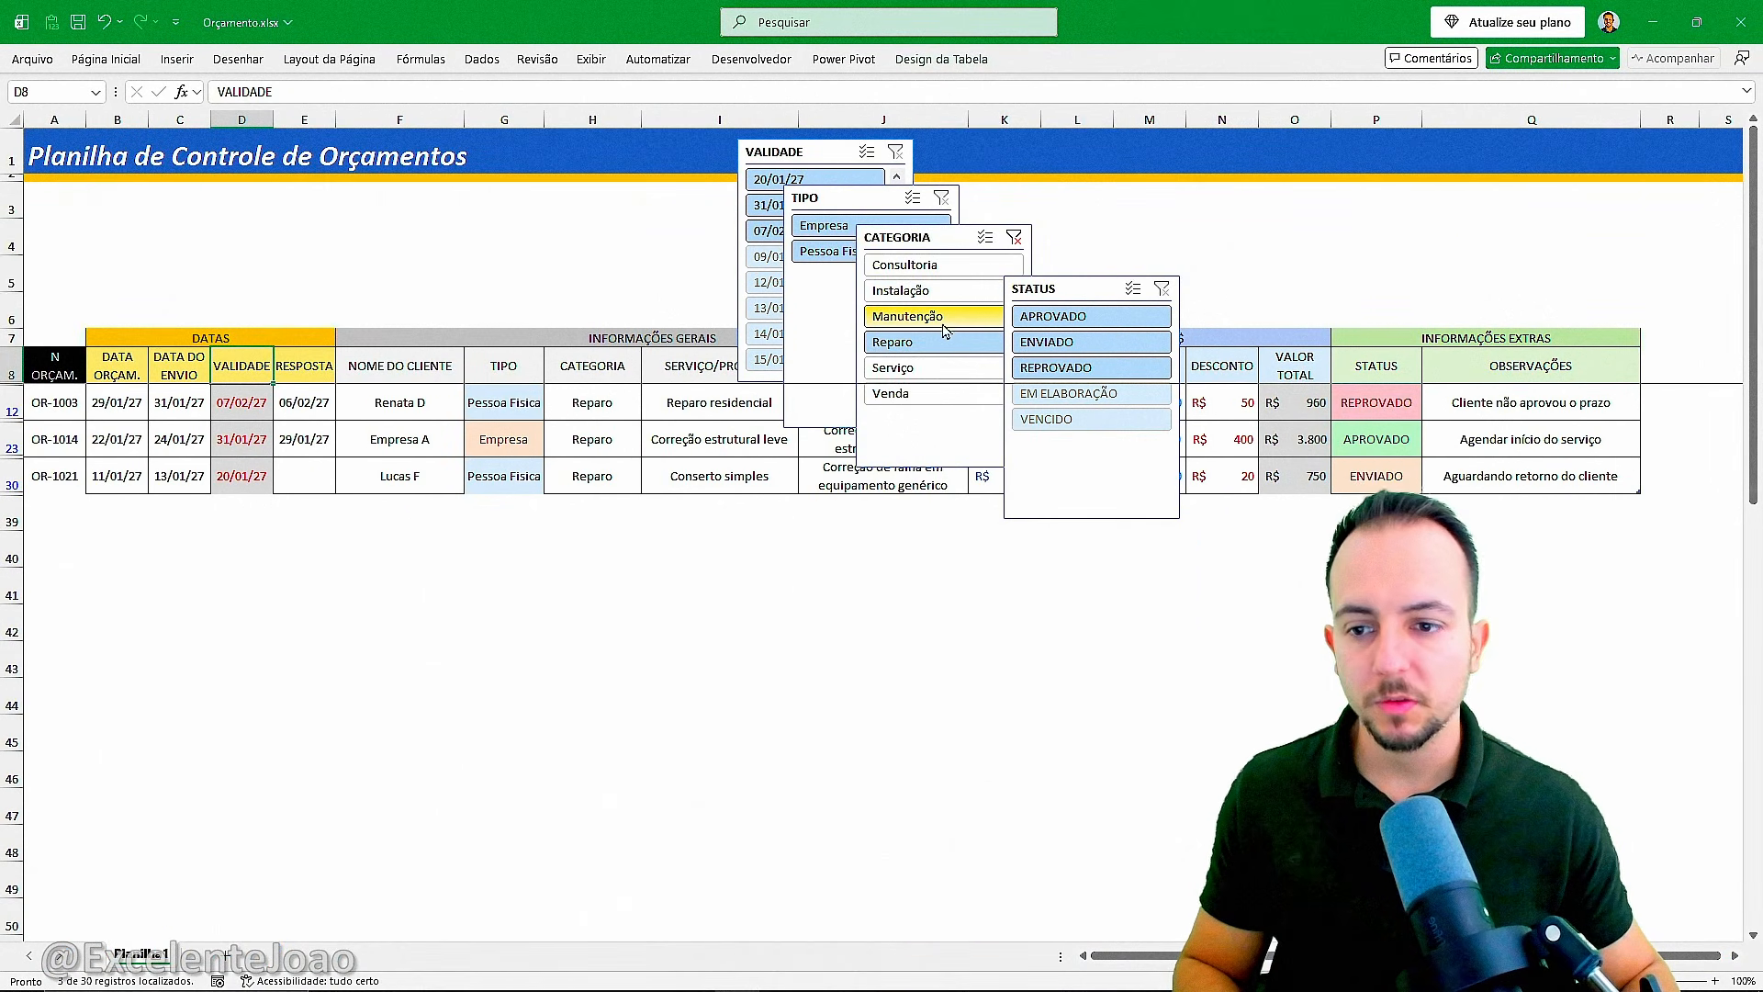
left_click(943, 318)
left_click(946, 290)
key("ctrl+4")
left_click(923, 265)
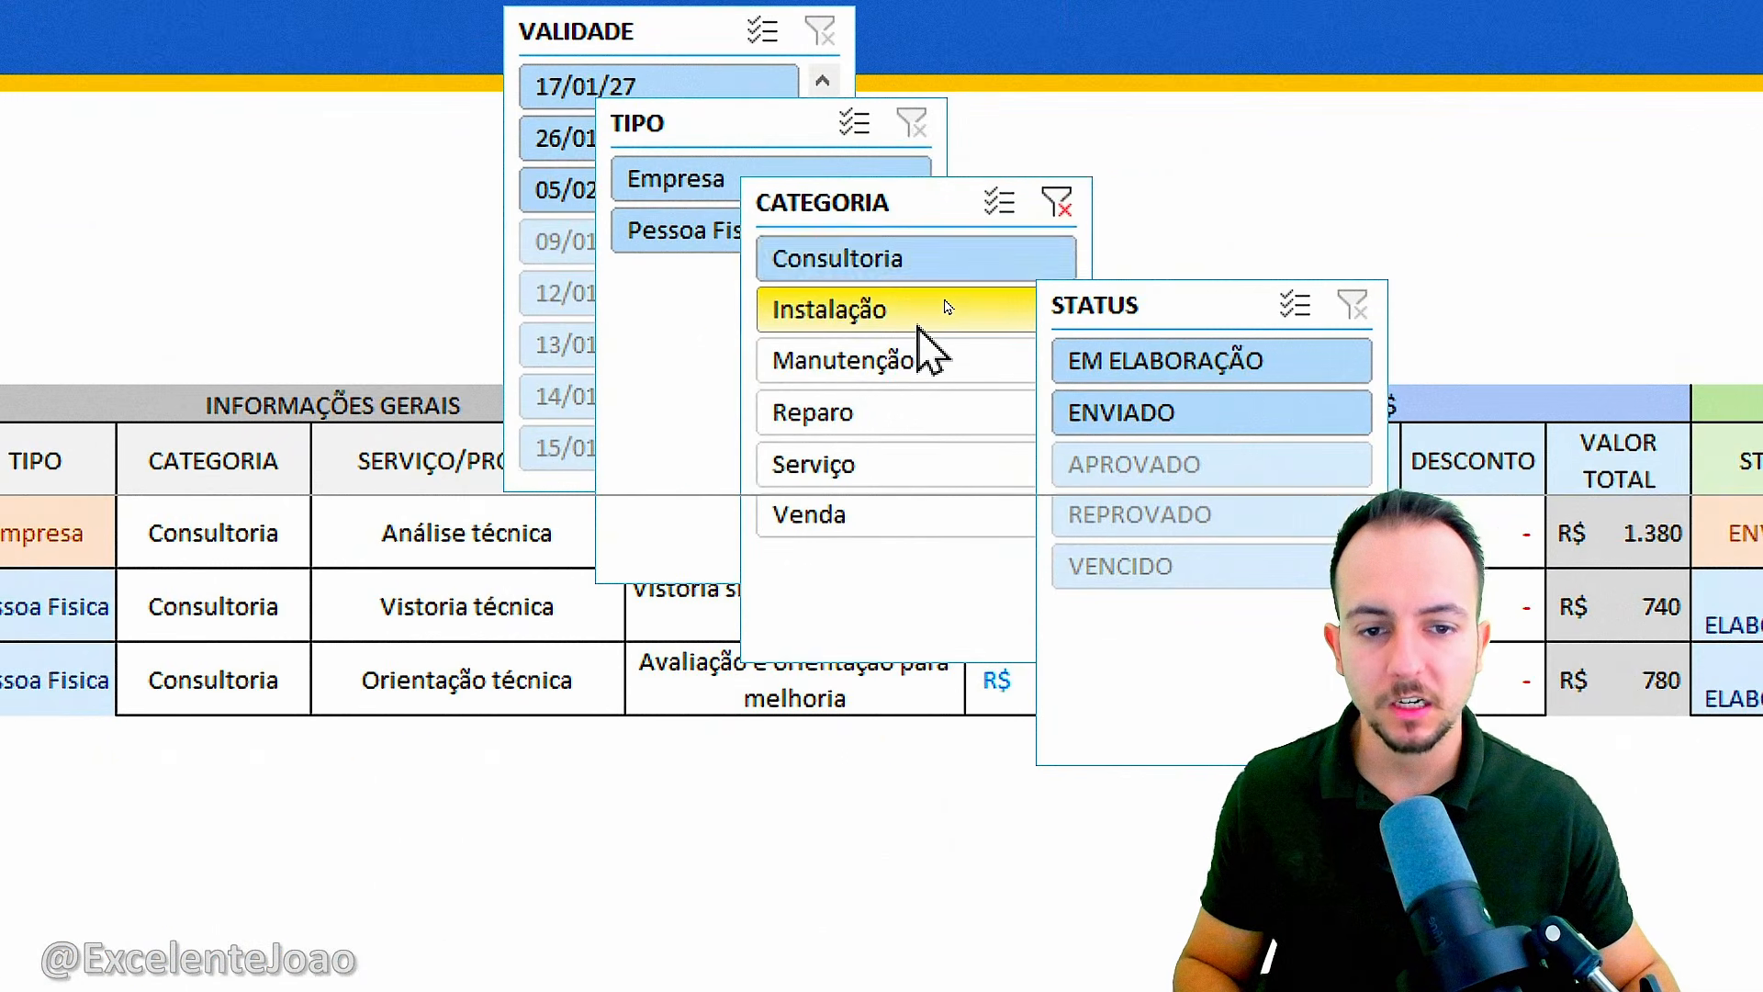
left_click(918, 312)
left_click(918, 360)
key("ctrl+4")
left_click(918, 413)
left_click(918, 464)
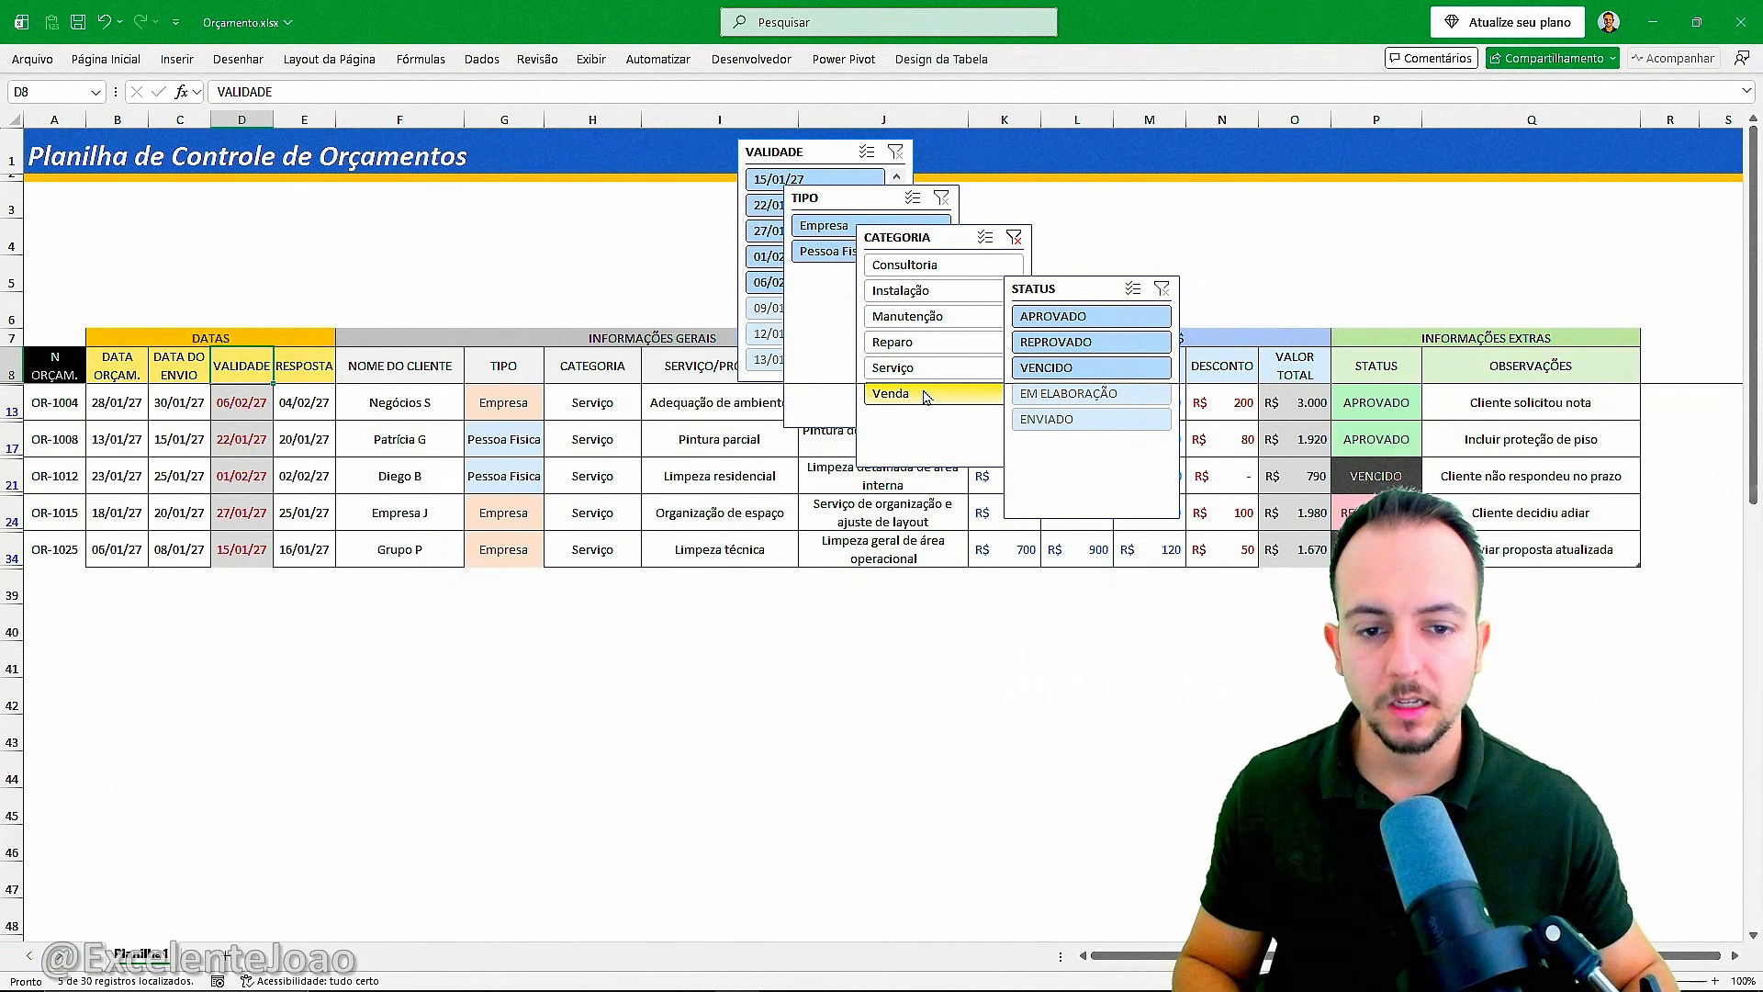
left_click(925, 395)
key("ctrl+4")
left_click(1014, 239)
key("ctrl+4")
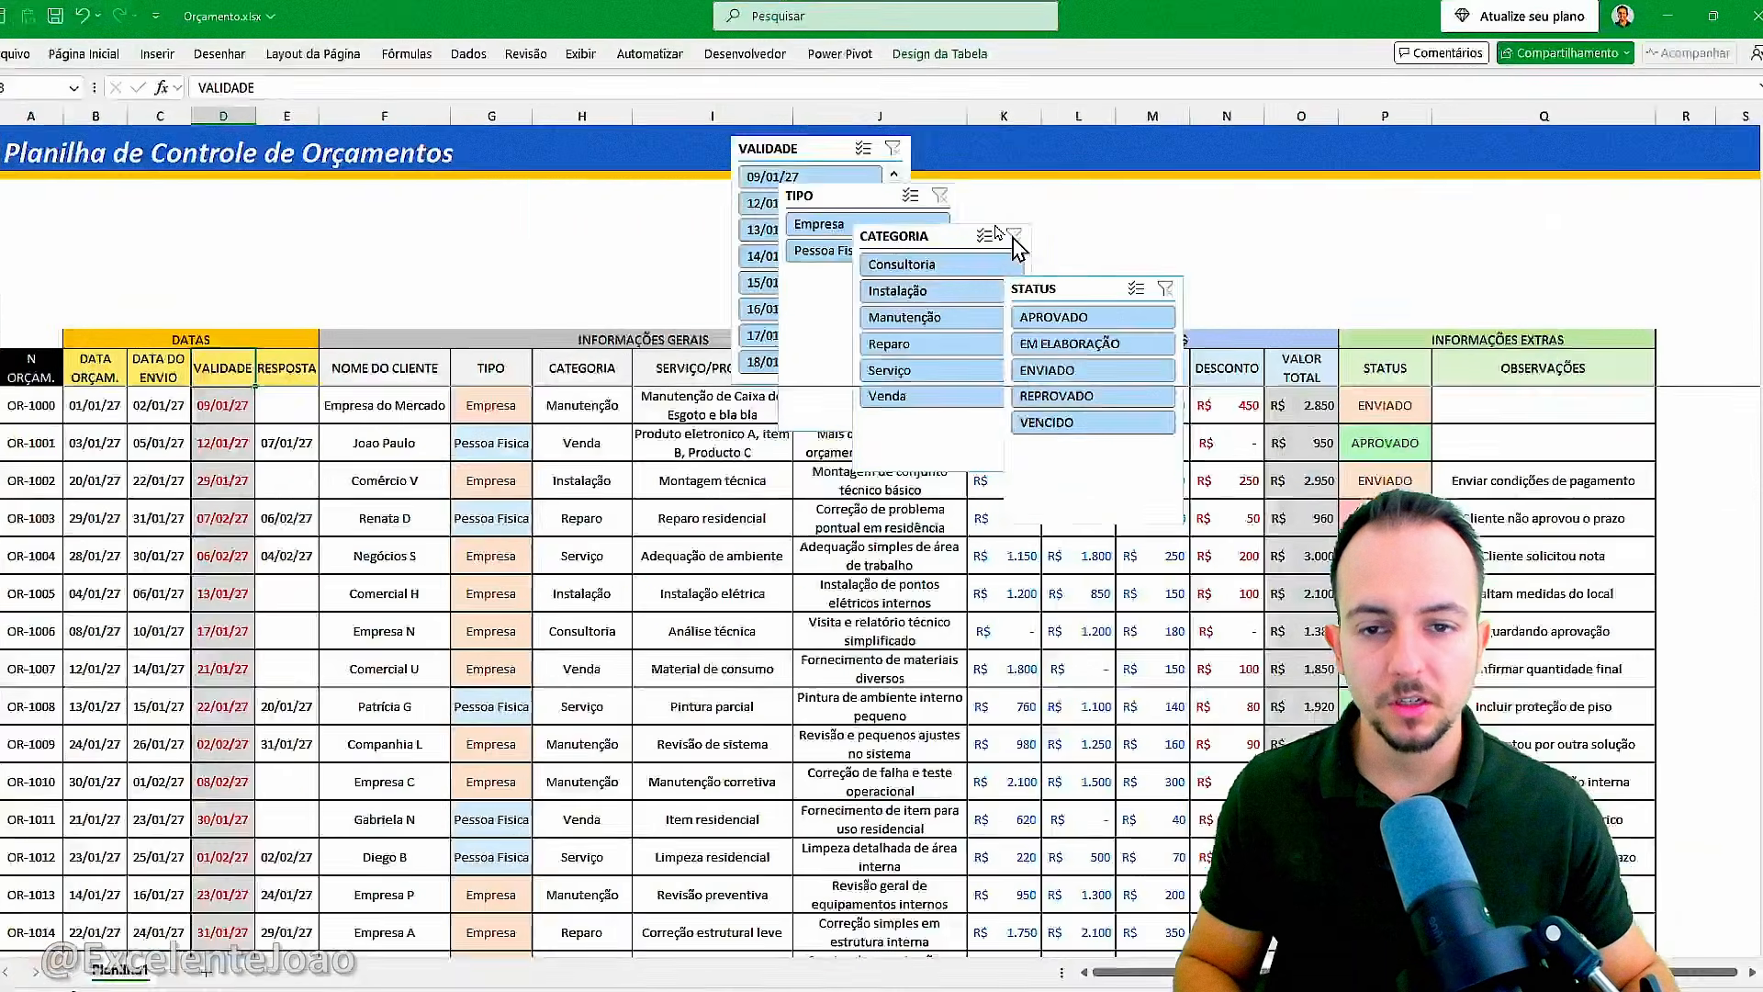
Move the VALIDADE slicer above the DATAS group and resize it to the group's width and the height of the empty rows.
left_click_drag(755, 134, 126, 235)
key("ctrl+4")
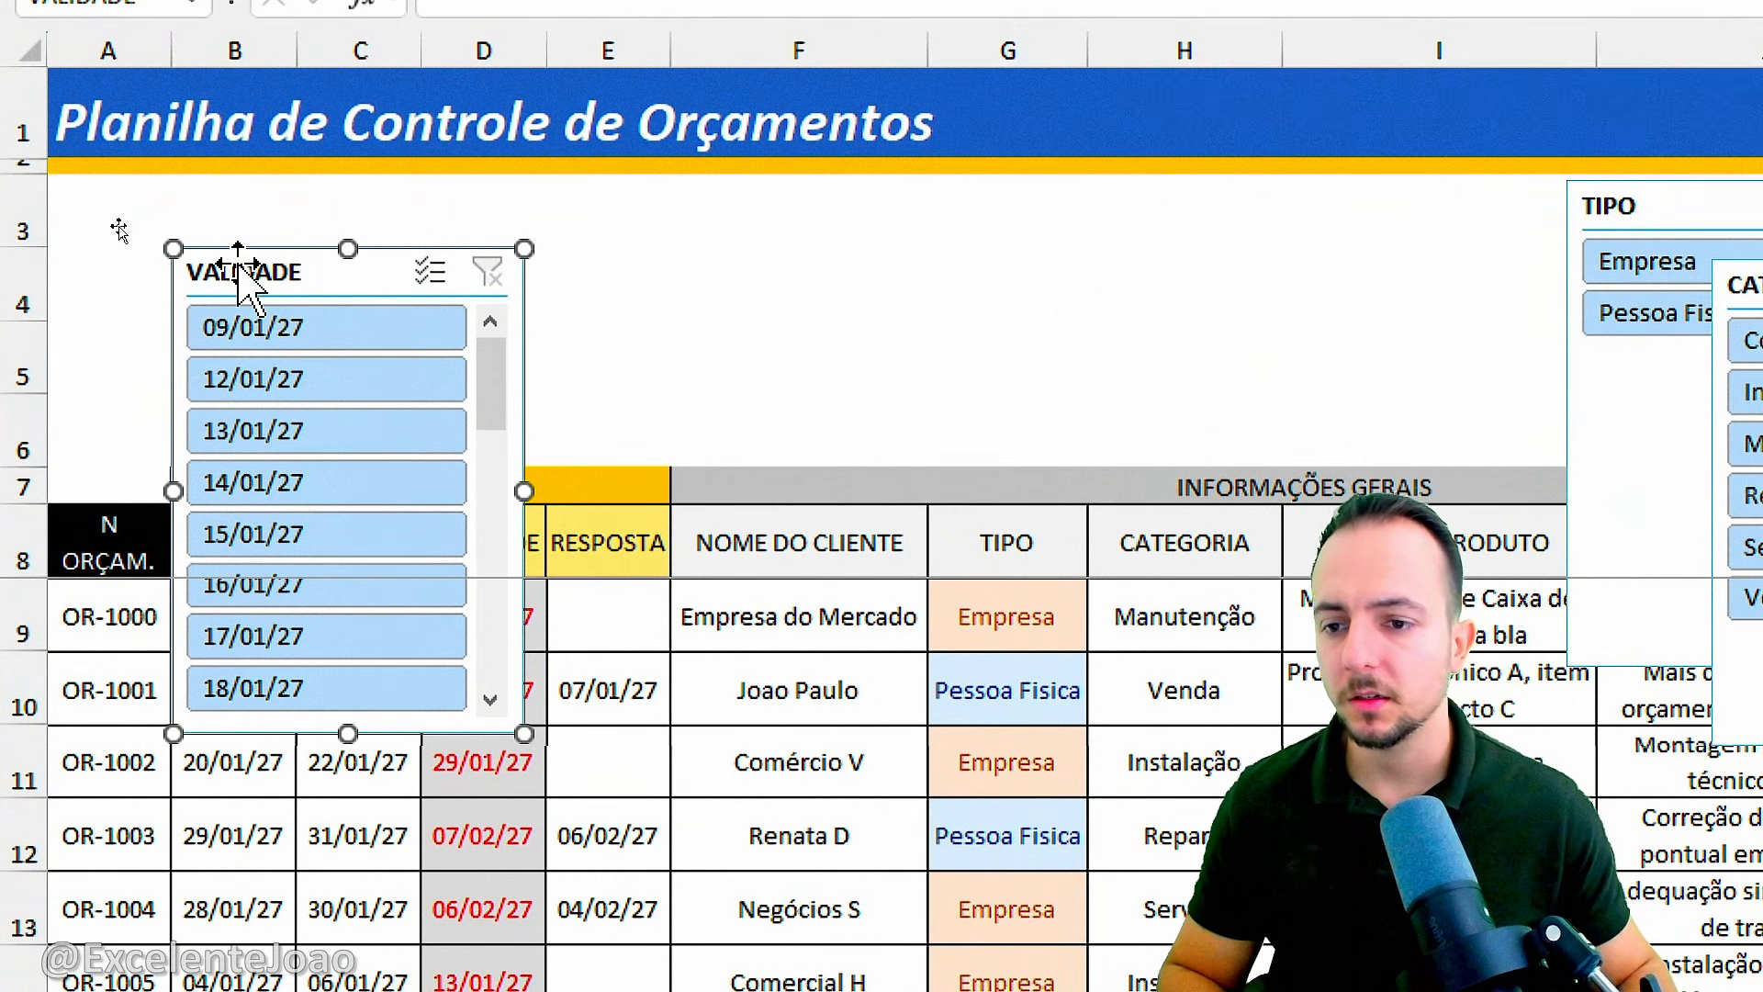
left_click_drag(519, 478, 671, 474)
left_click_drag(415, 725, 402, 450)
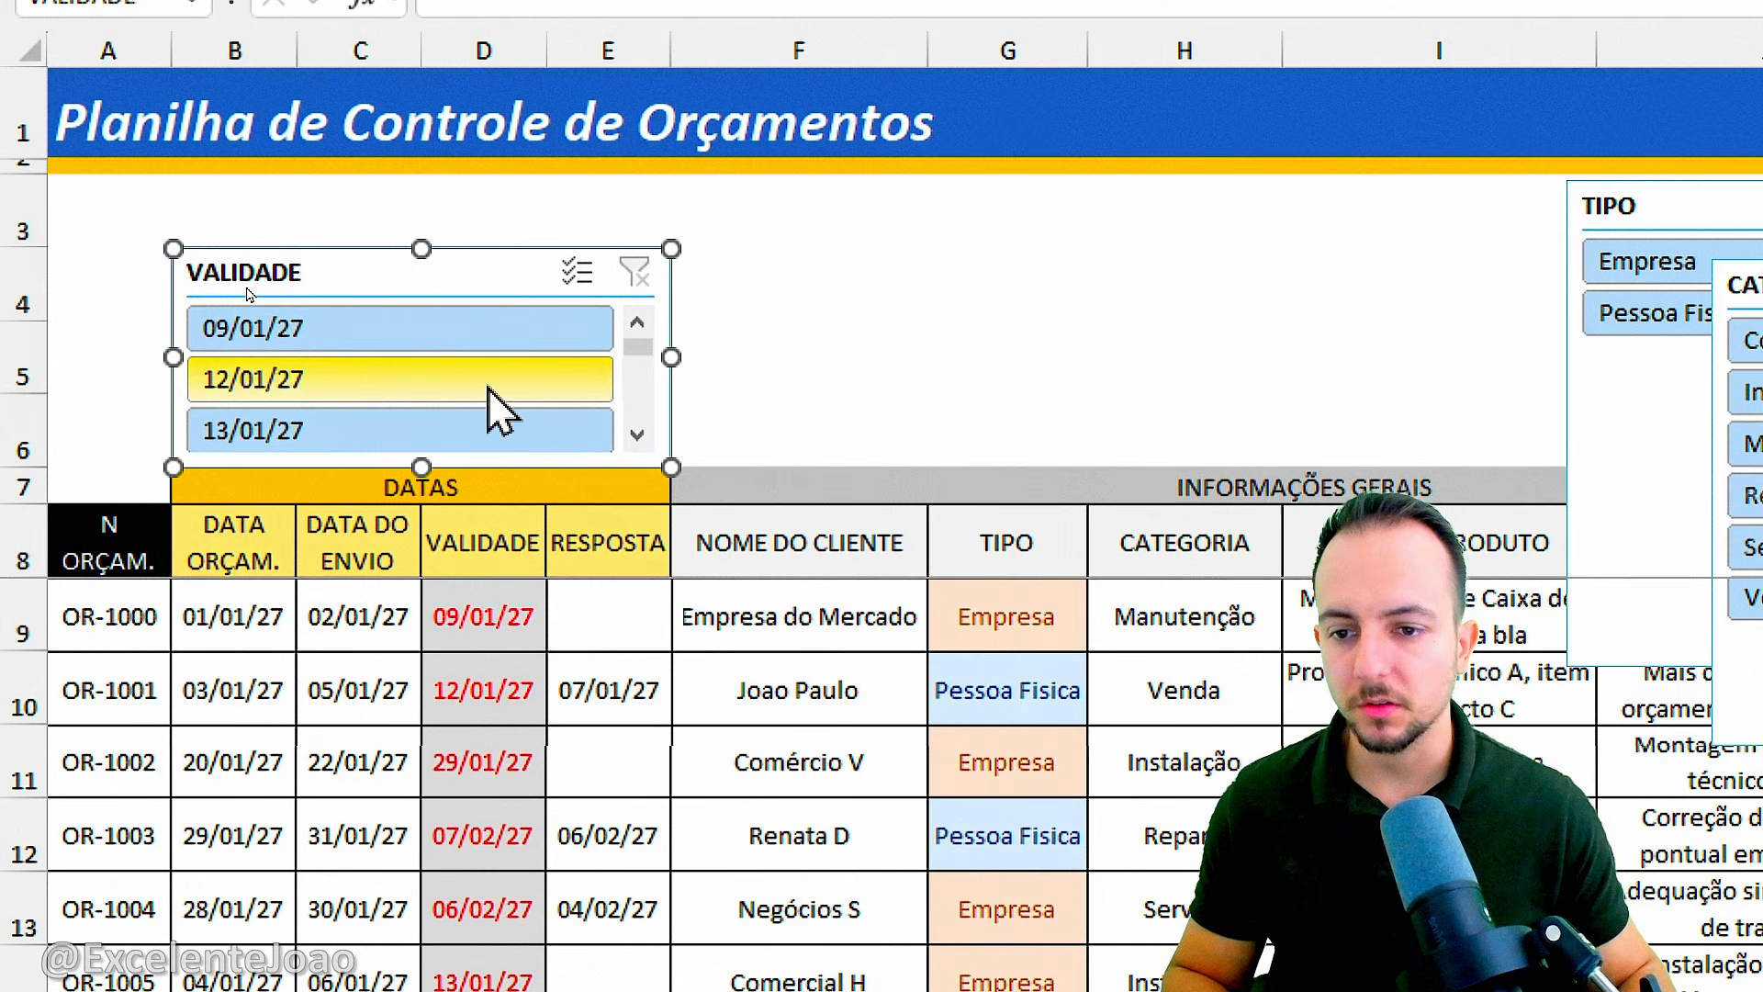
left_click_drag(423, 246, 499, 174)
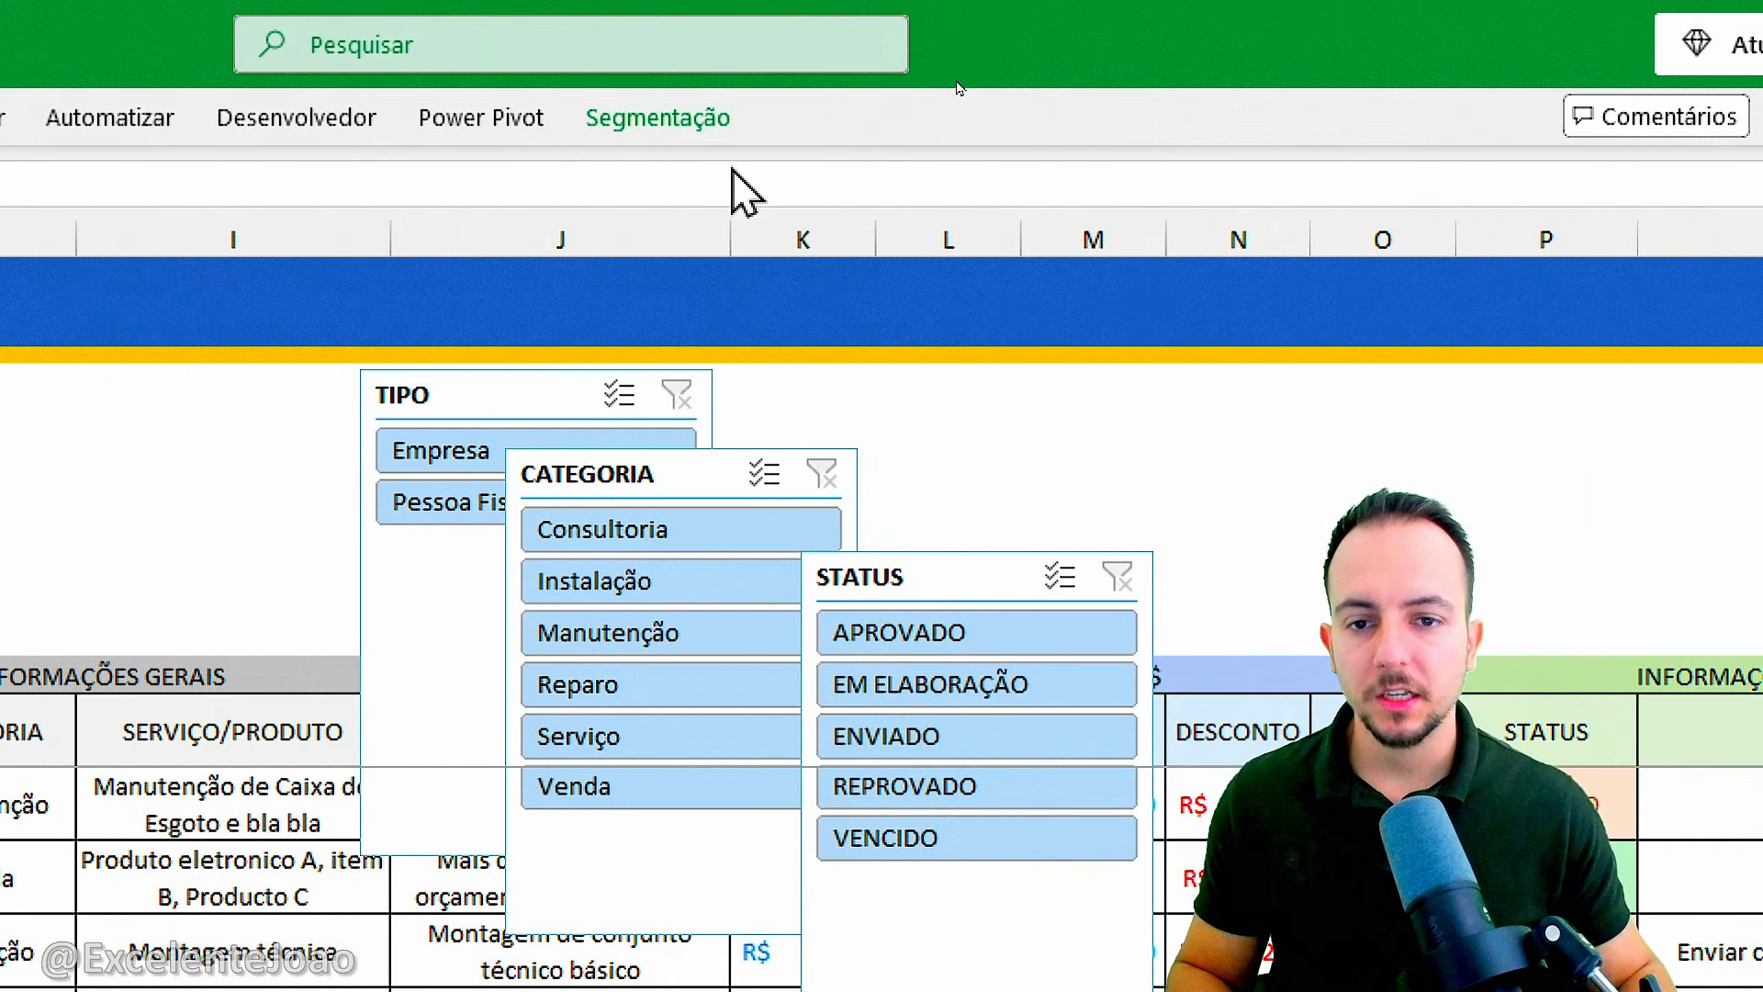
Apply the light yellow slicer style to the VALIDADE slicer to match the DATAS headers.
left_click(643, 127)
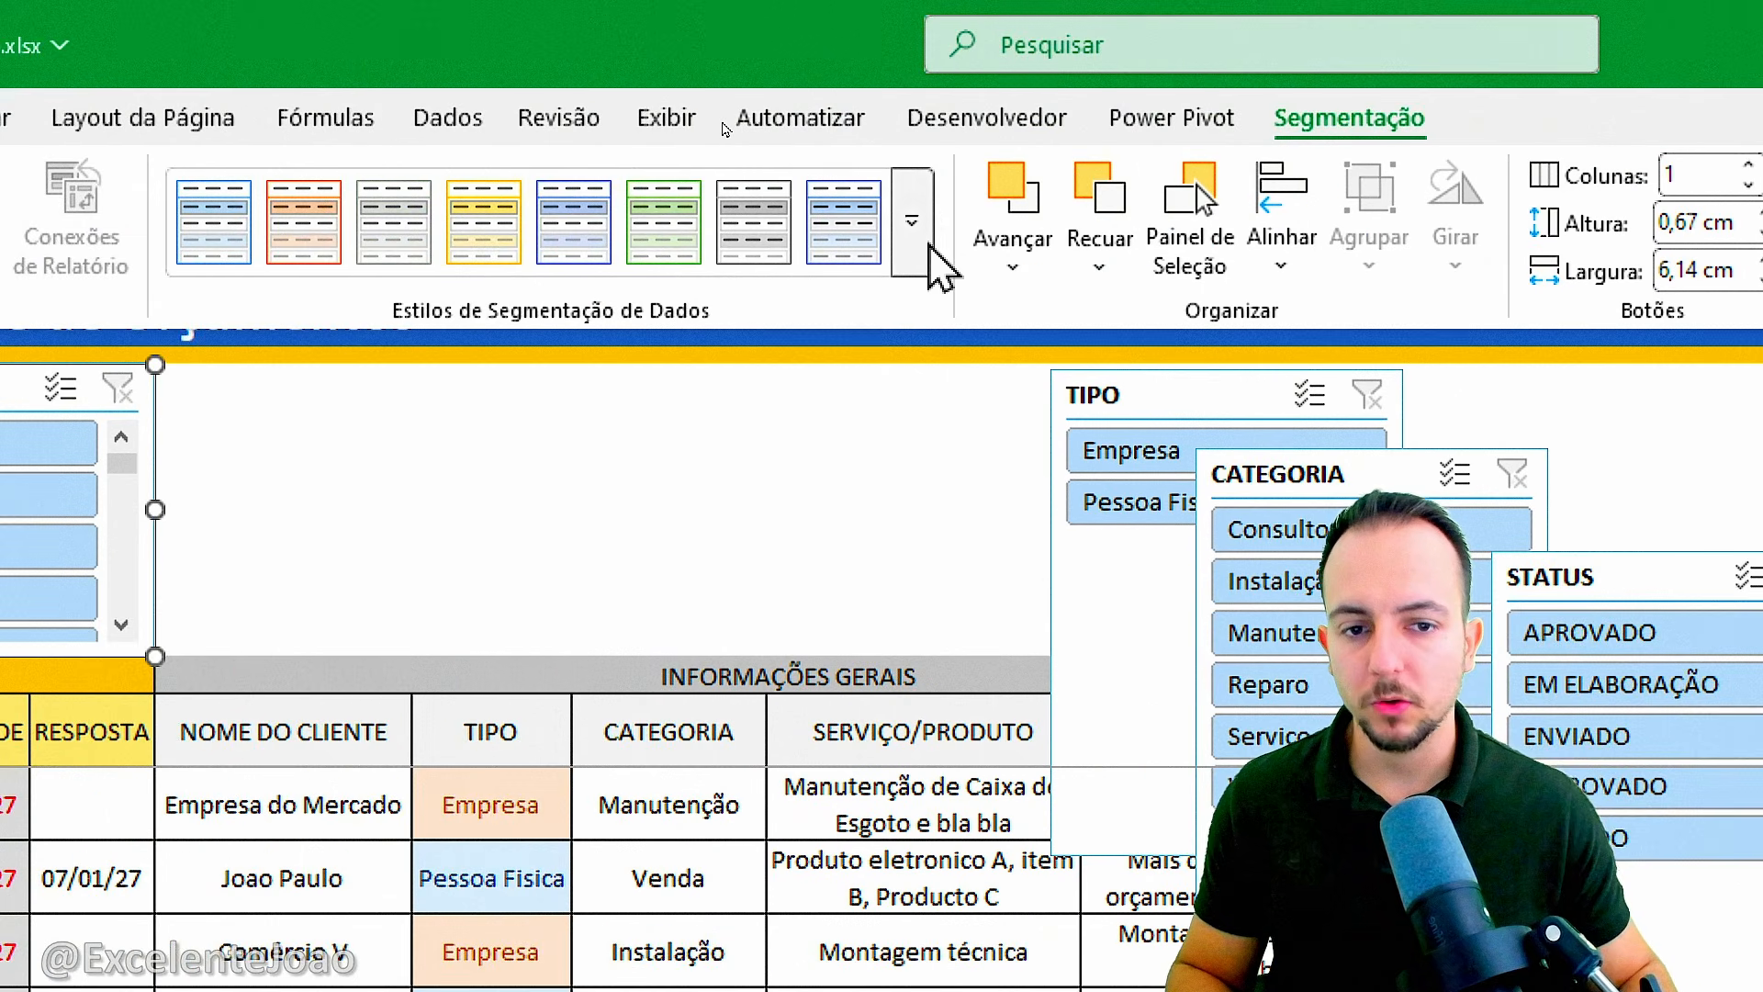
left_click(673, 221)
left_click(876, 450)
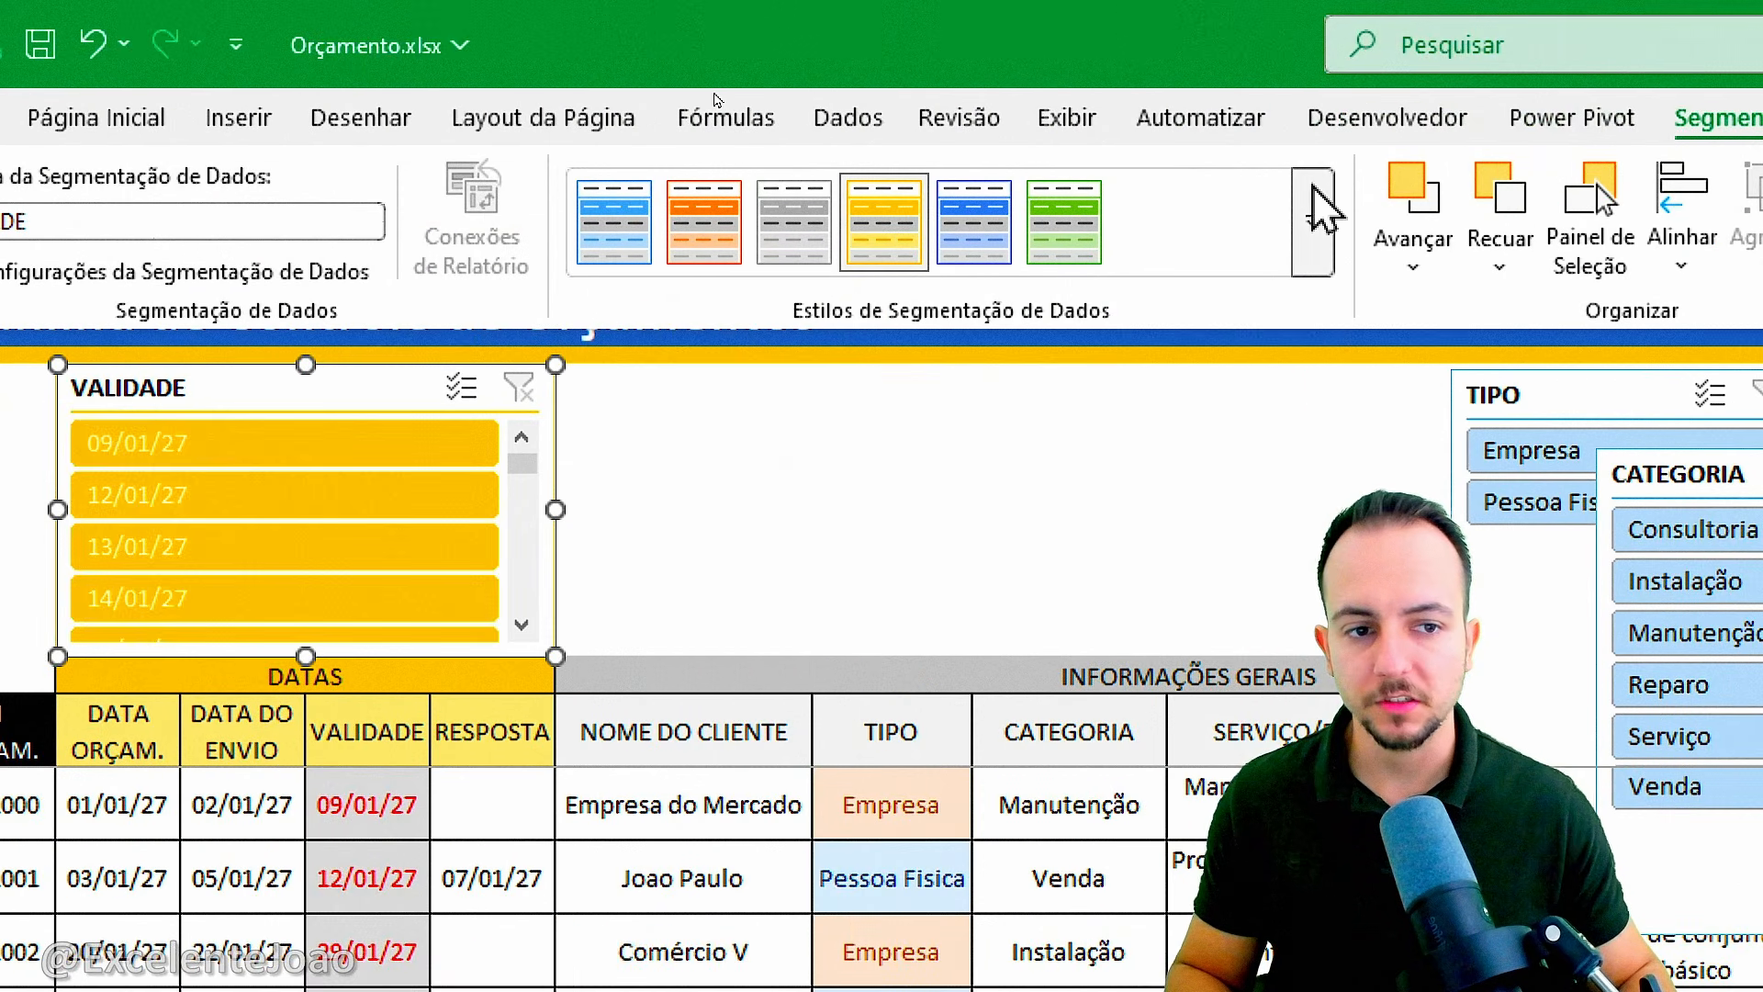
left_click(1313, 221)
left_click(880, 276)
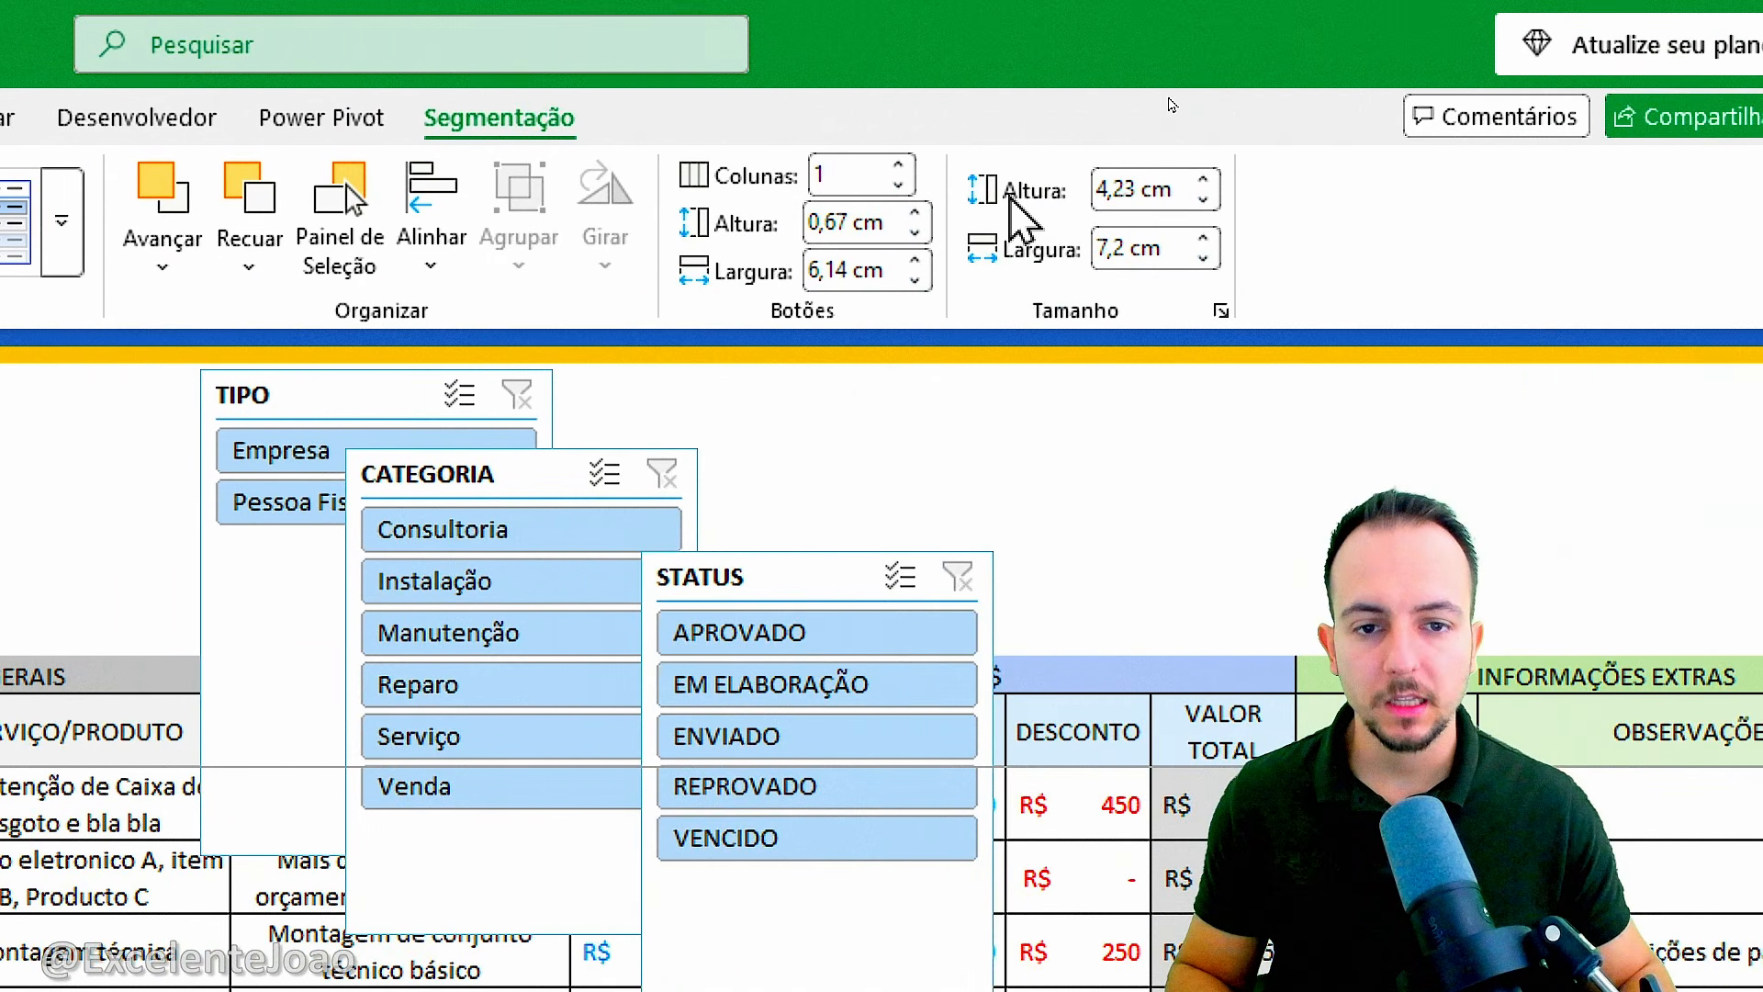
Arrange the buttons of the VALIDADE slicer in three columns.
left_click(899, 166)
left_click(899, 167)
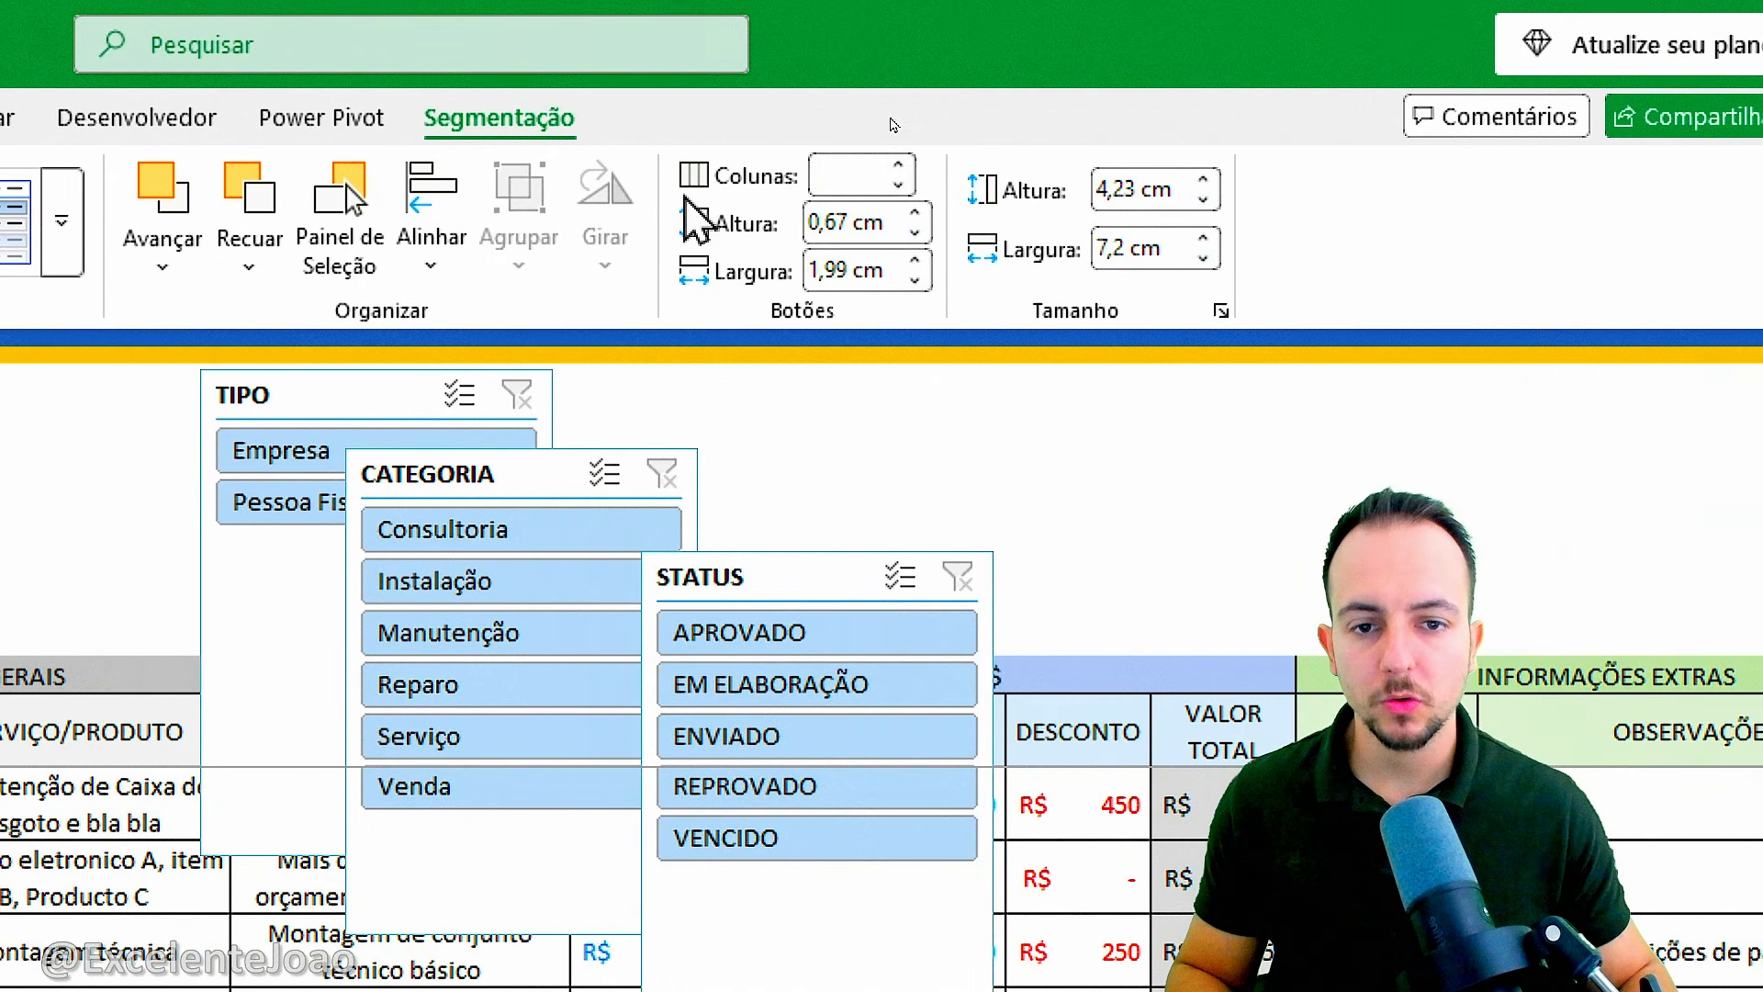
left_click(296, 470)
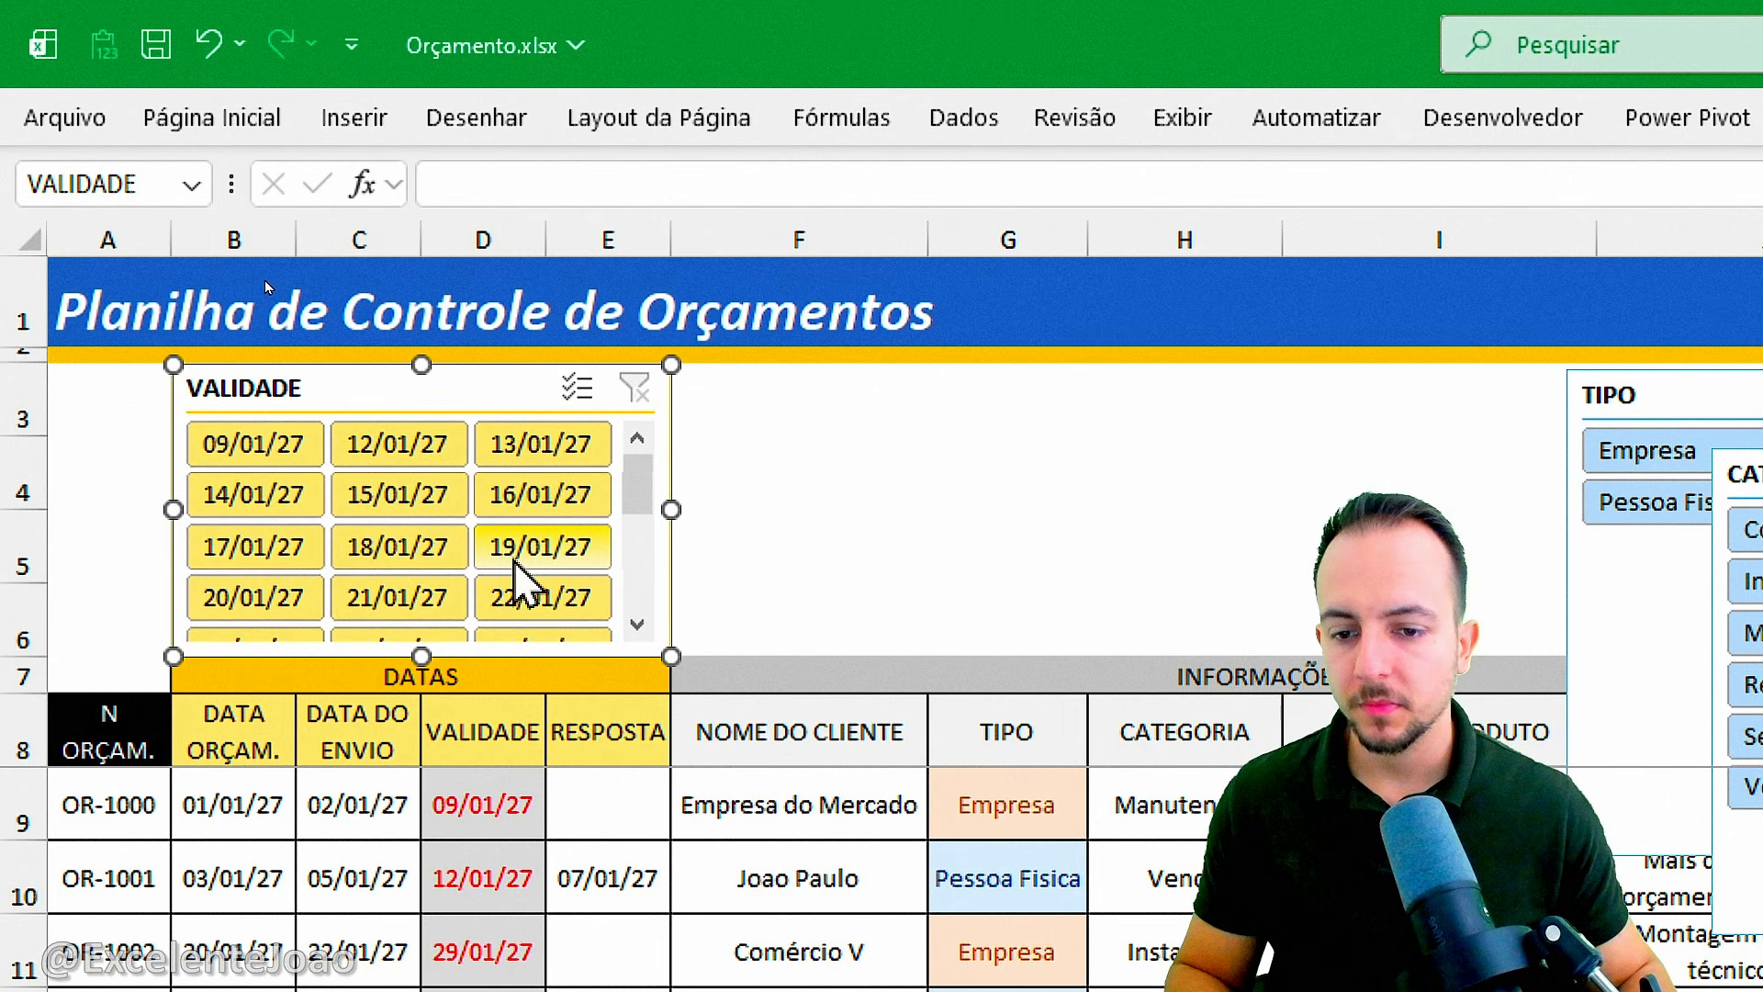
Filter the table to VALIDADE dates 18/01/27 to 21/01/27, enabling multi-select on the slicer, and clear the filter.
left_click(433, 555)
left_click(255, 598, "ctrl")
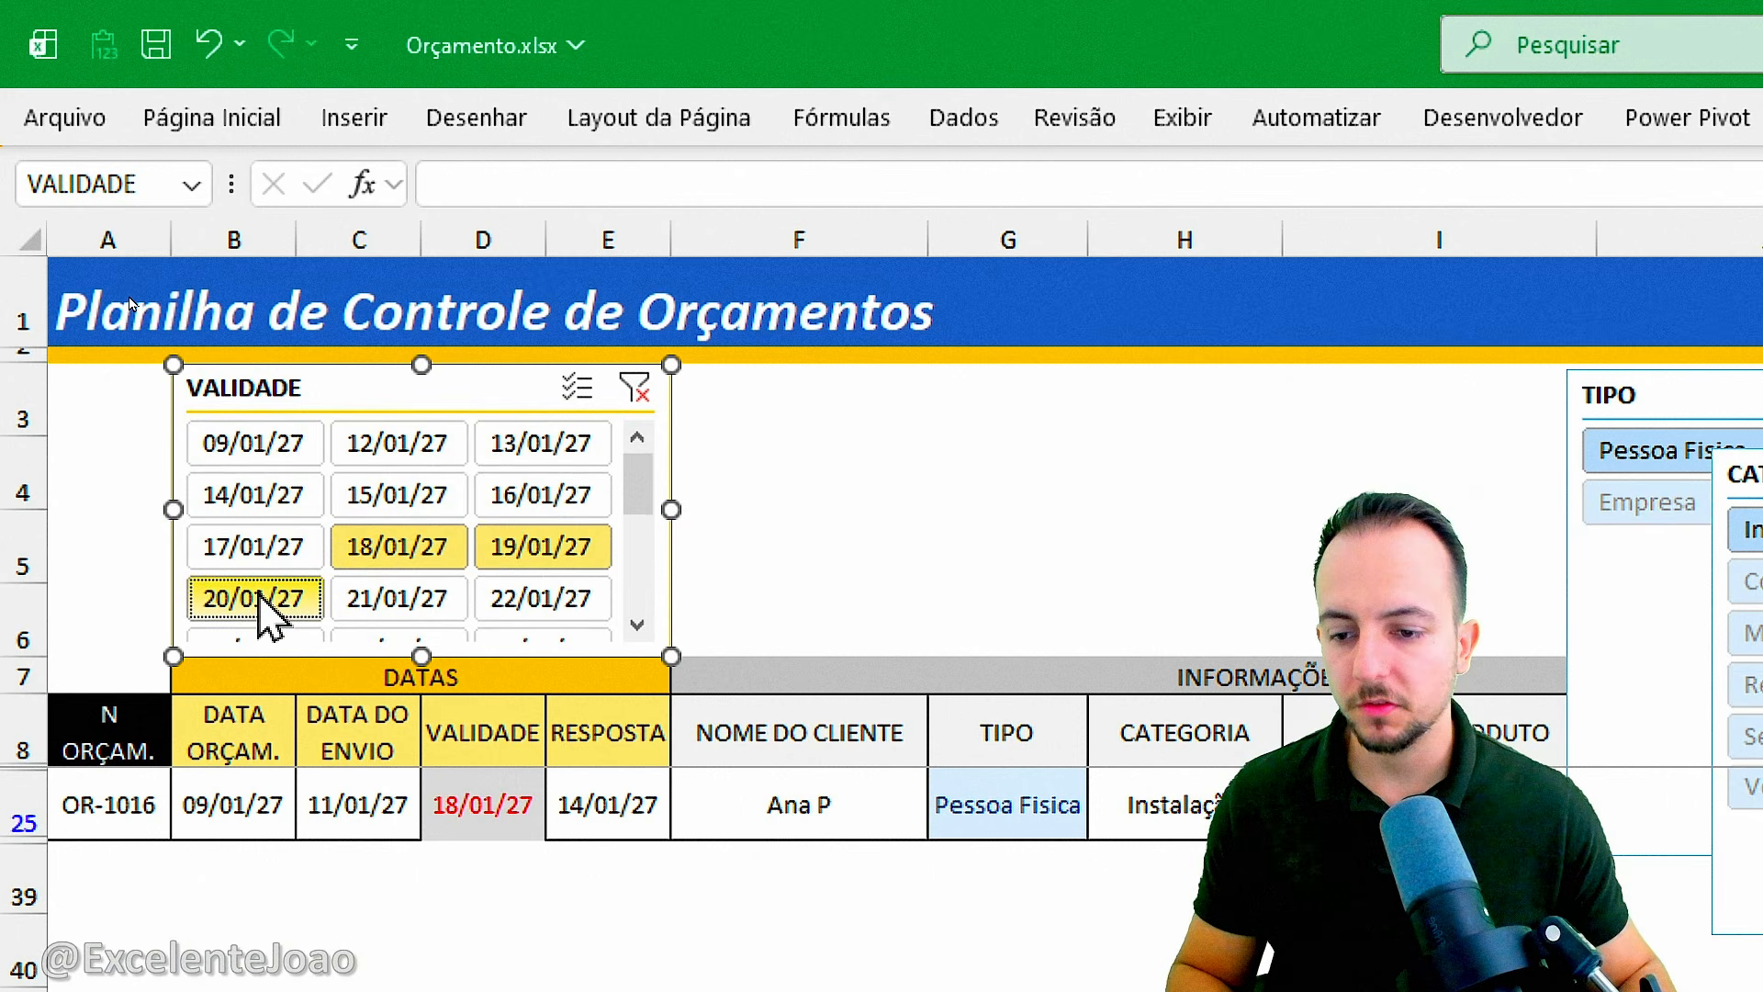
left_click(636, 625)
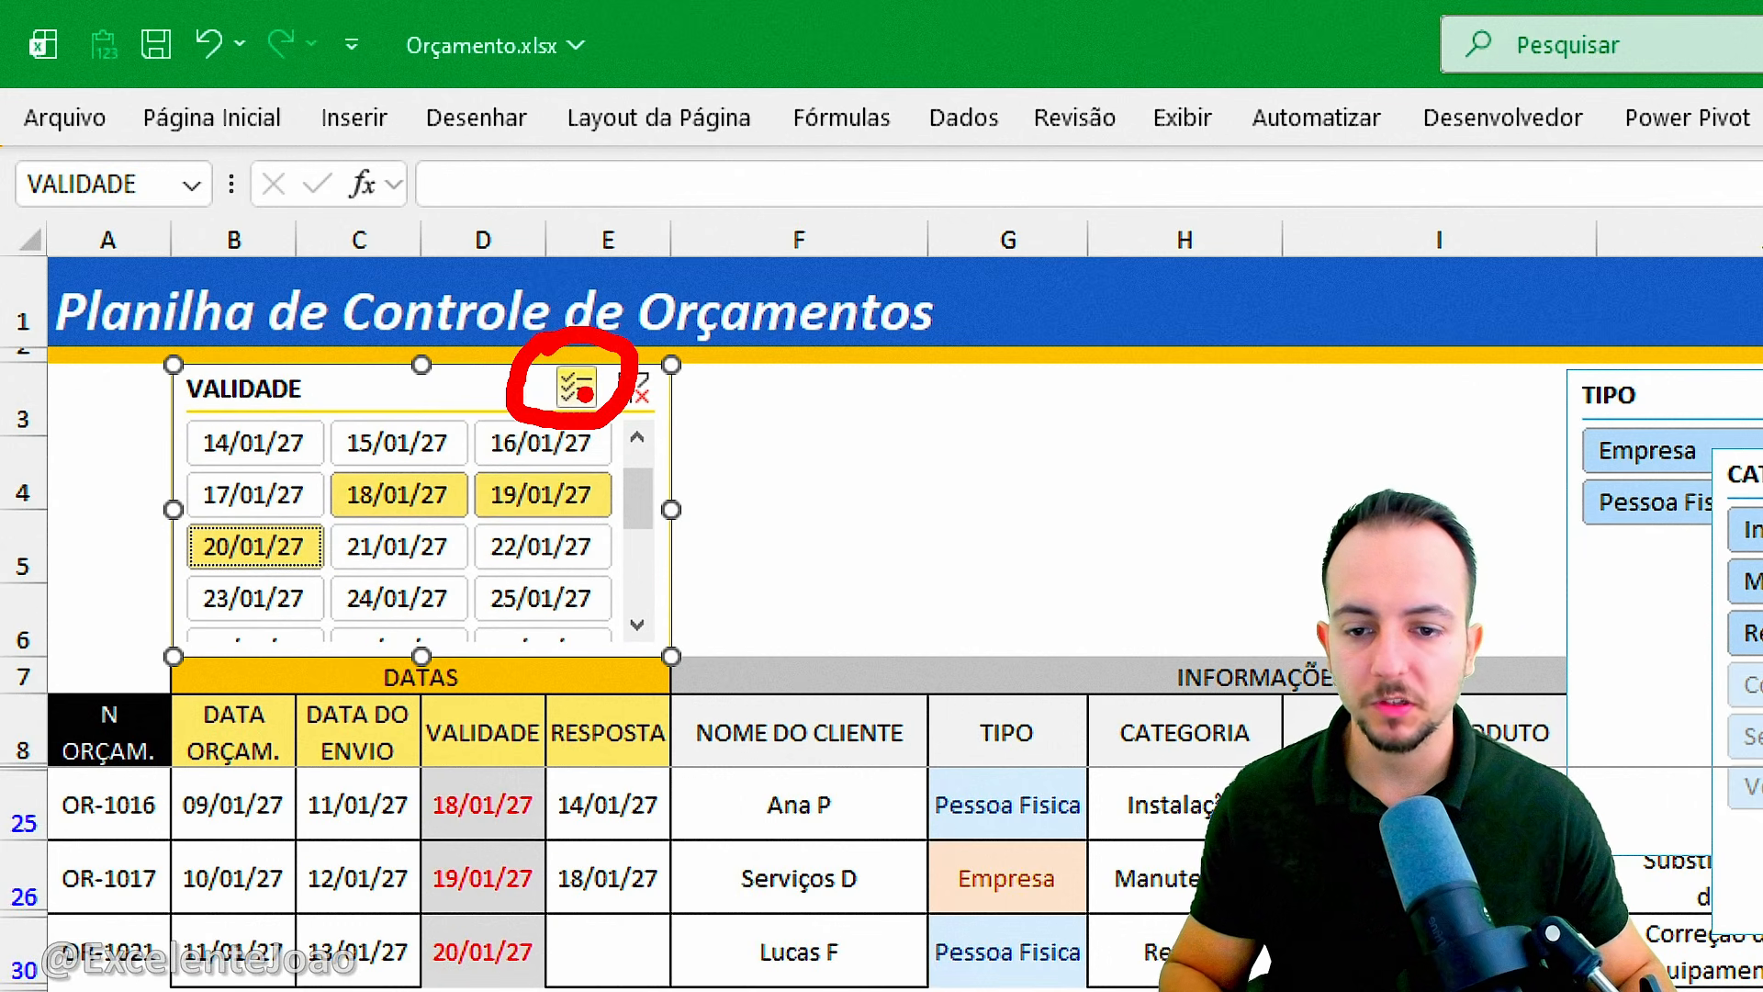
left_click(579, 387)
left_click(421, 546)
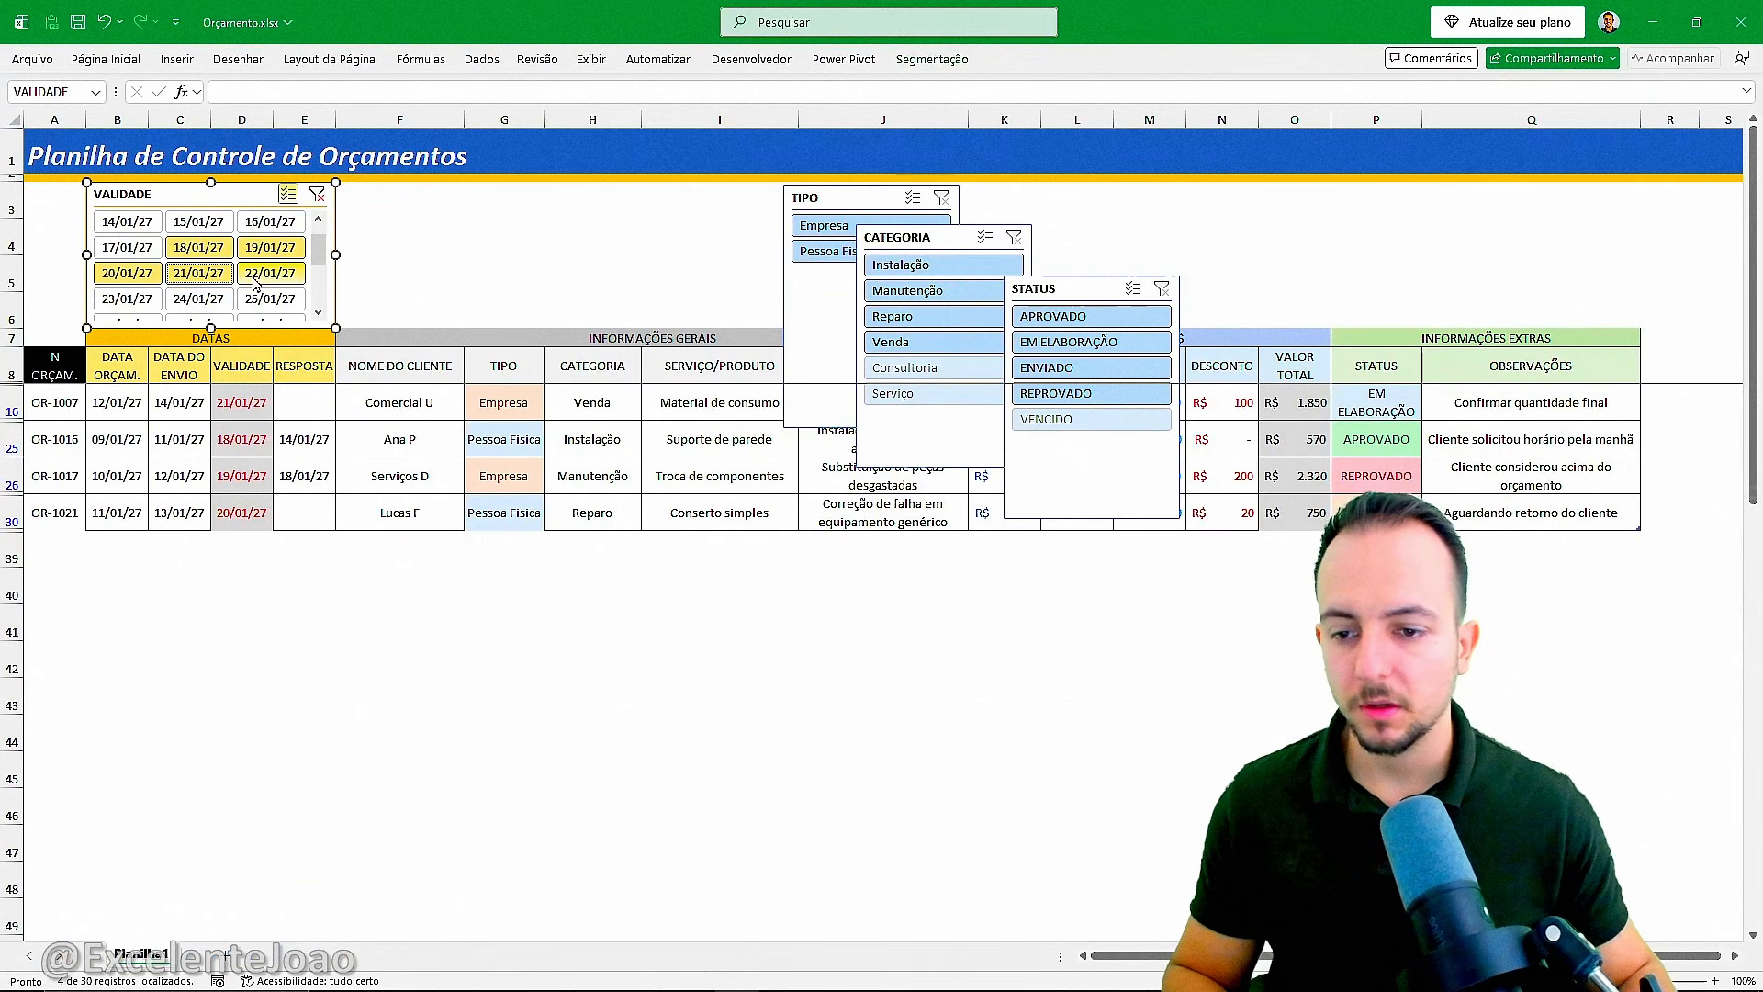
scroll(361, 505, "down", 2)
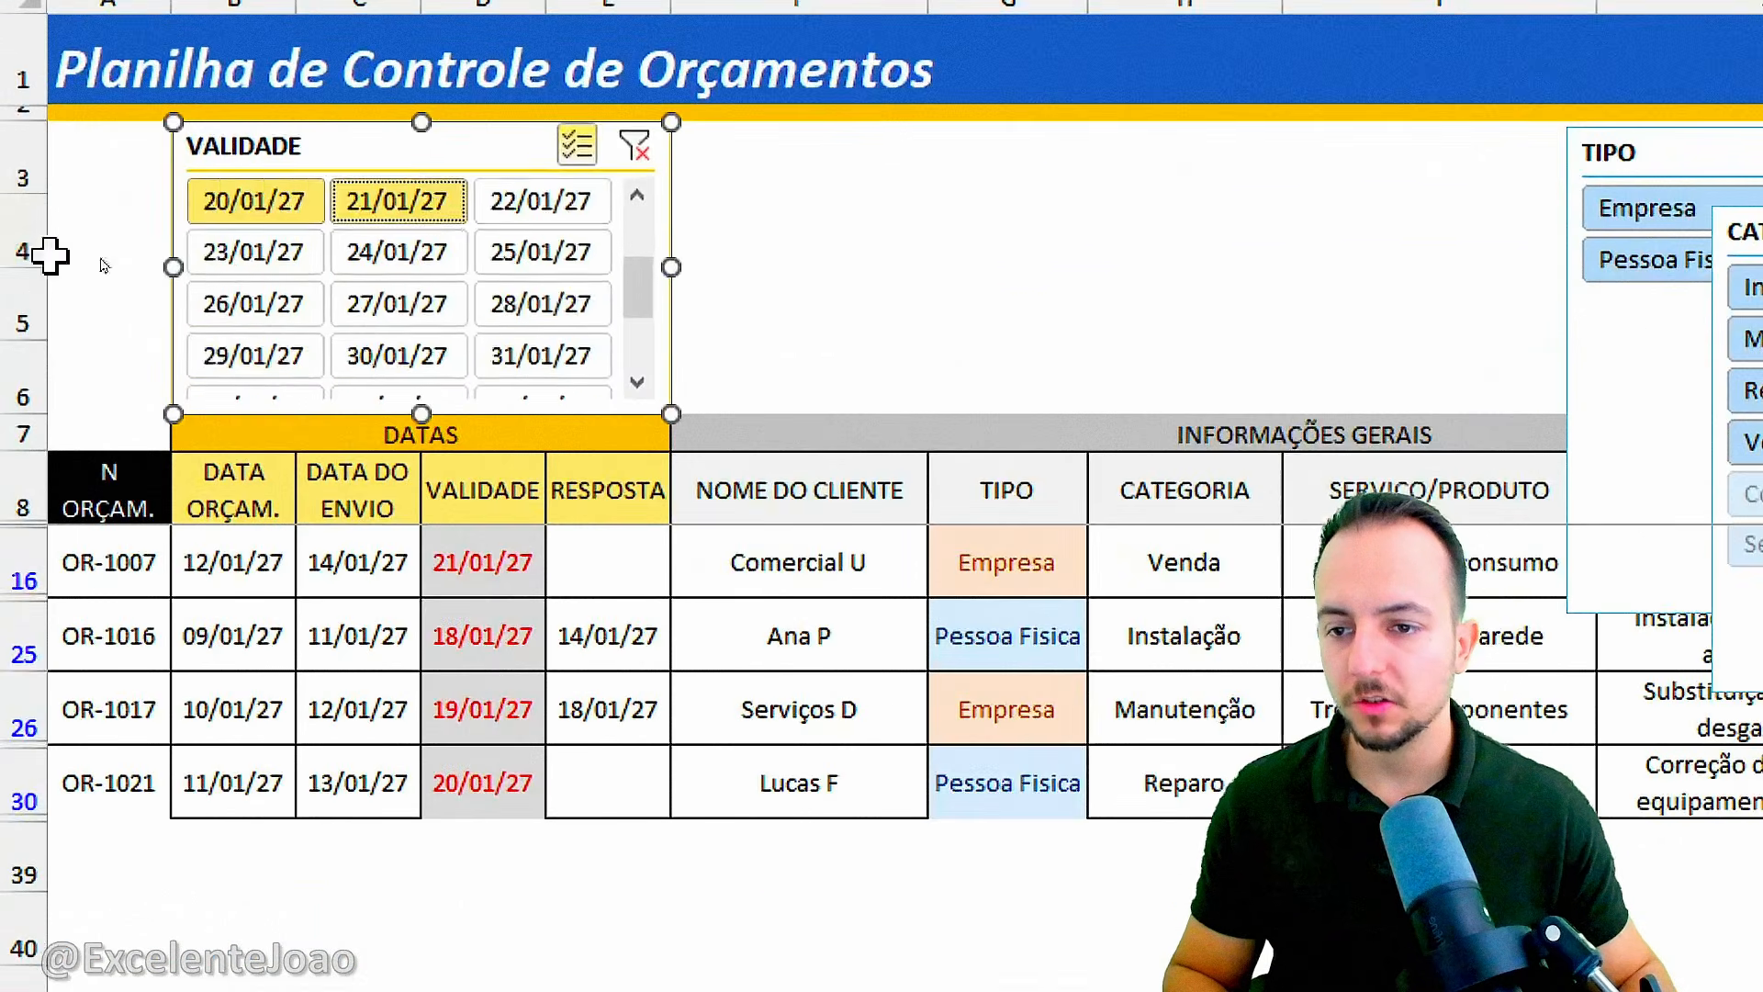
scroll(230, 275, "up", 3)
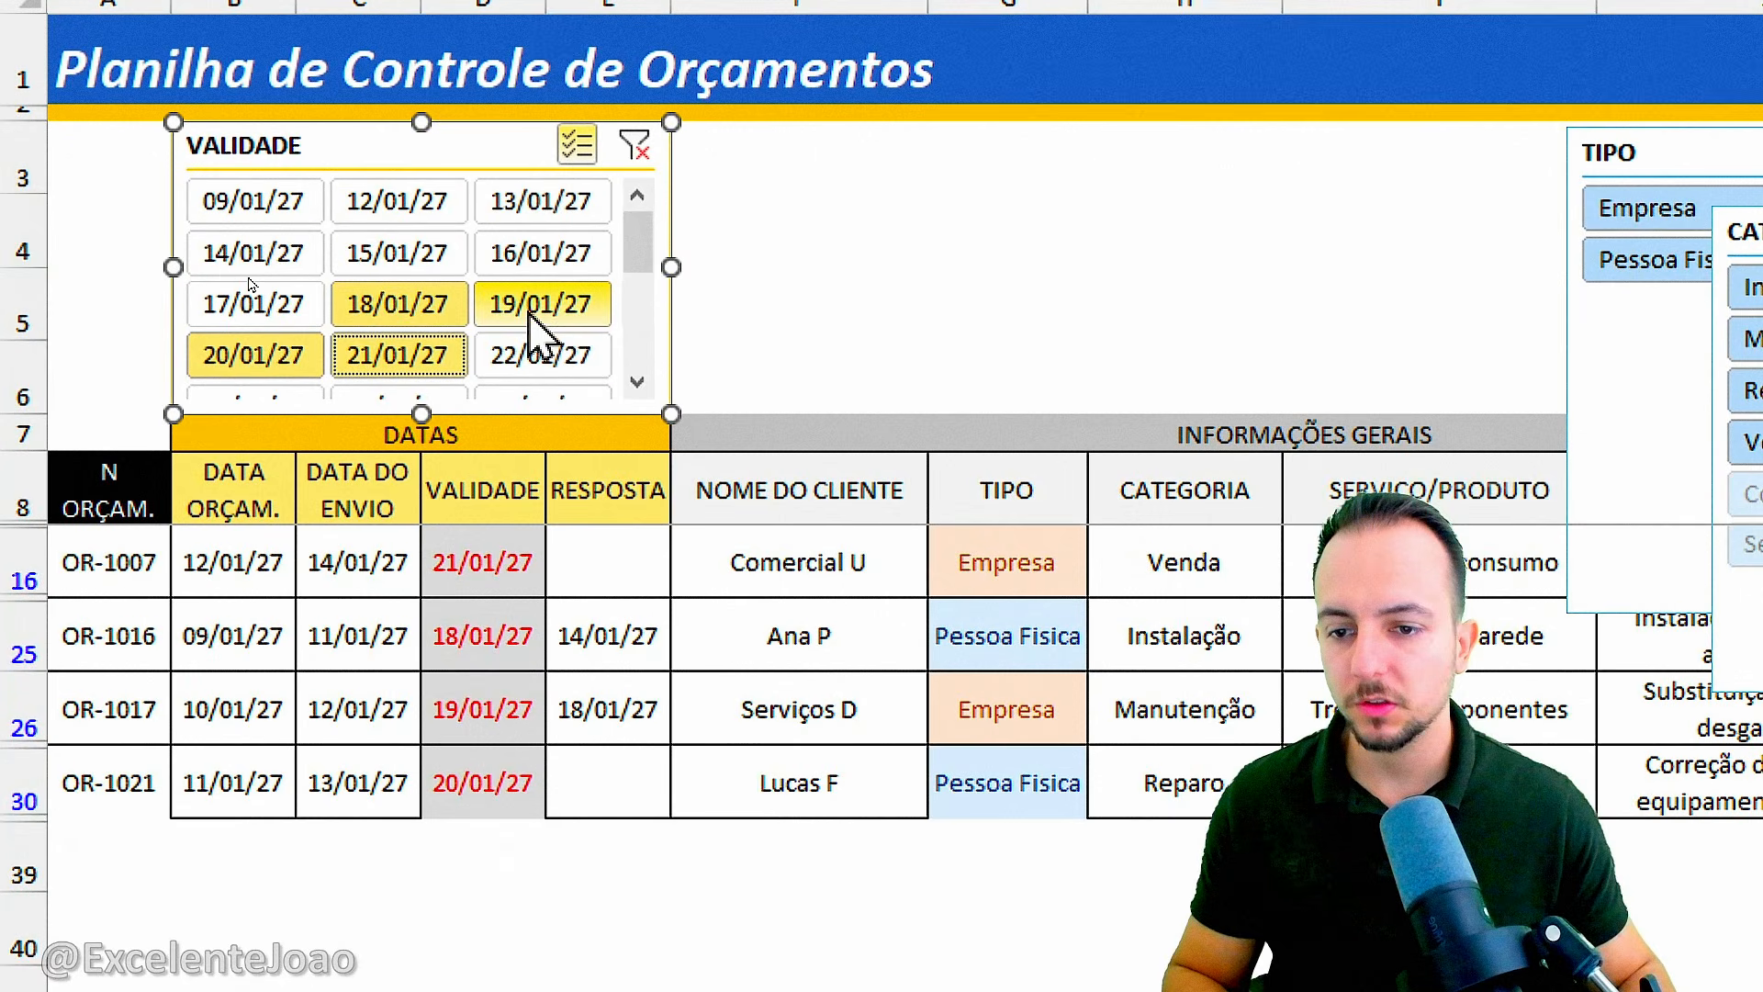
left_click(633, 145)
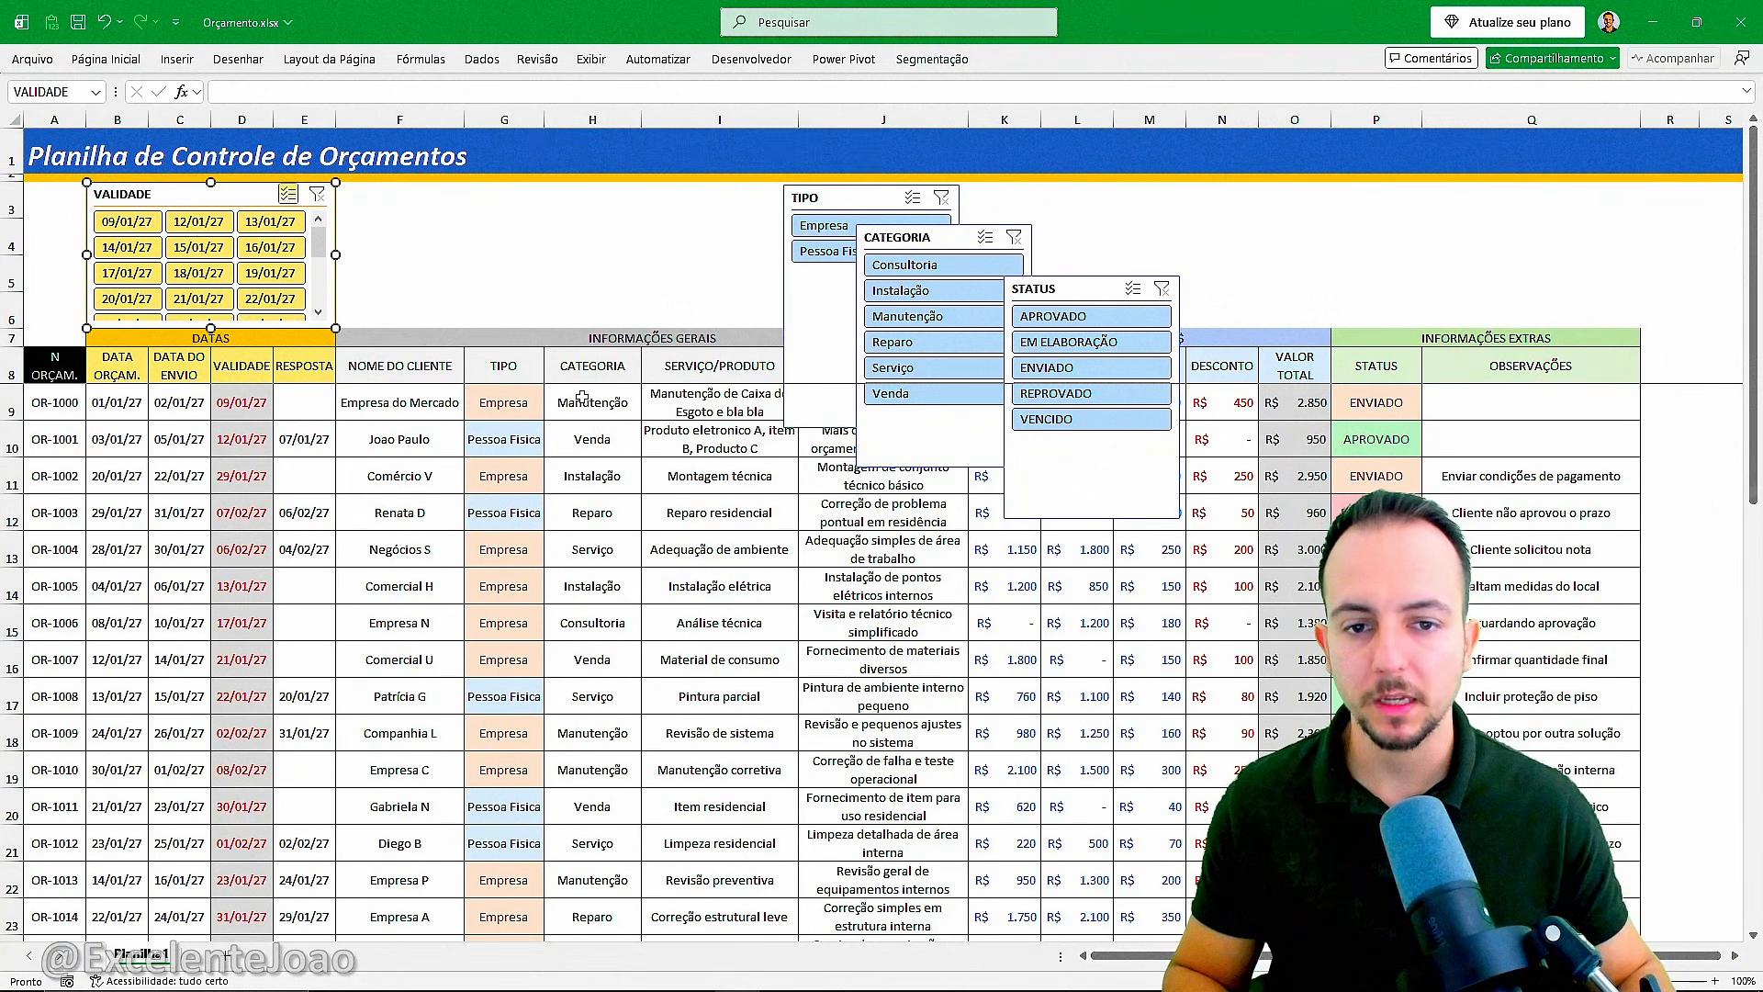
Spread the TIPO and CATEGORIA slicers apart over the INFORMAÇÕES GERAIS group and apply the light gray style to both.
left_click_drag(834, 195, 409, 206)
left_click_drag(921, 242, 751, 222)
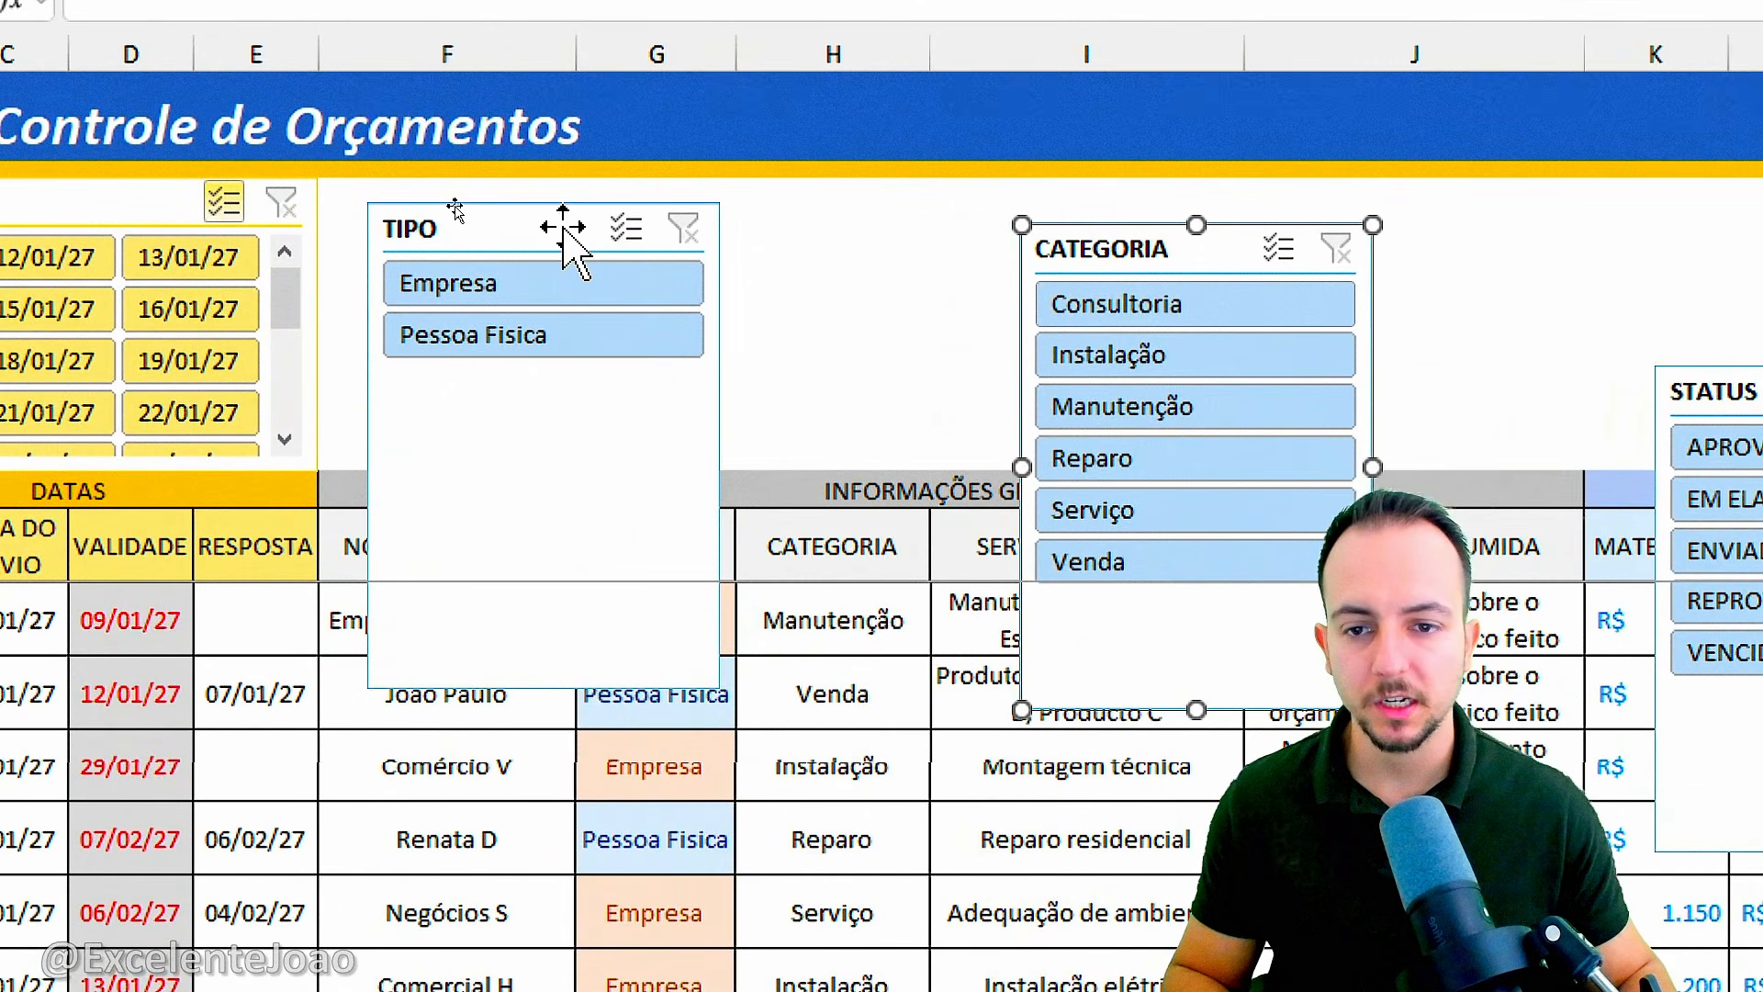
left_click(563, 237)
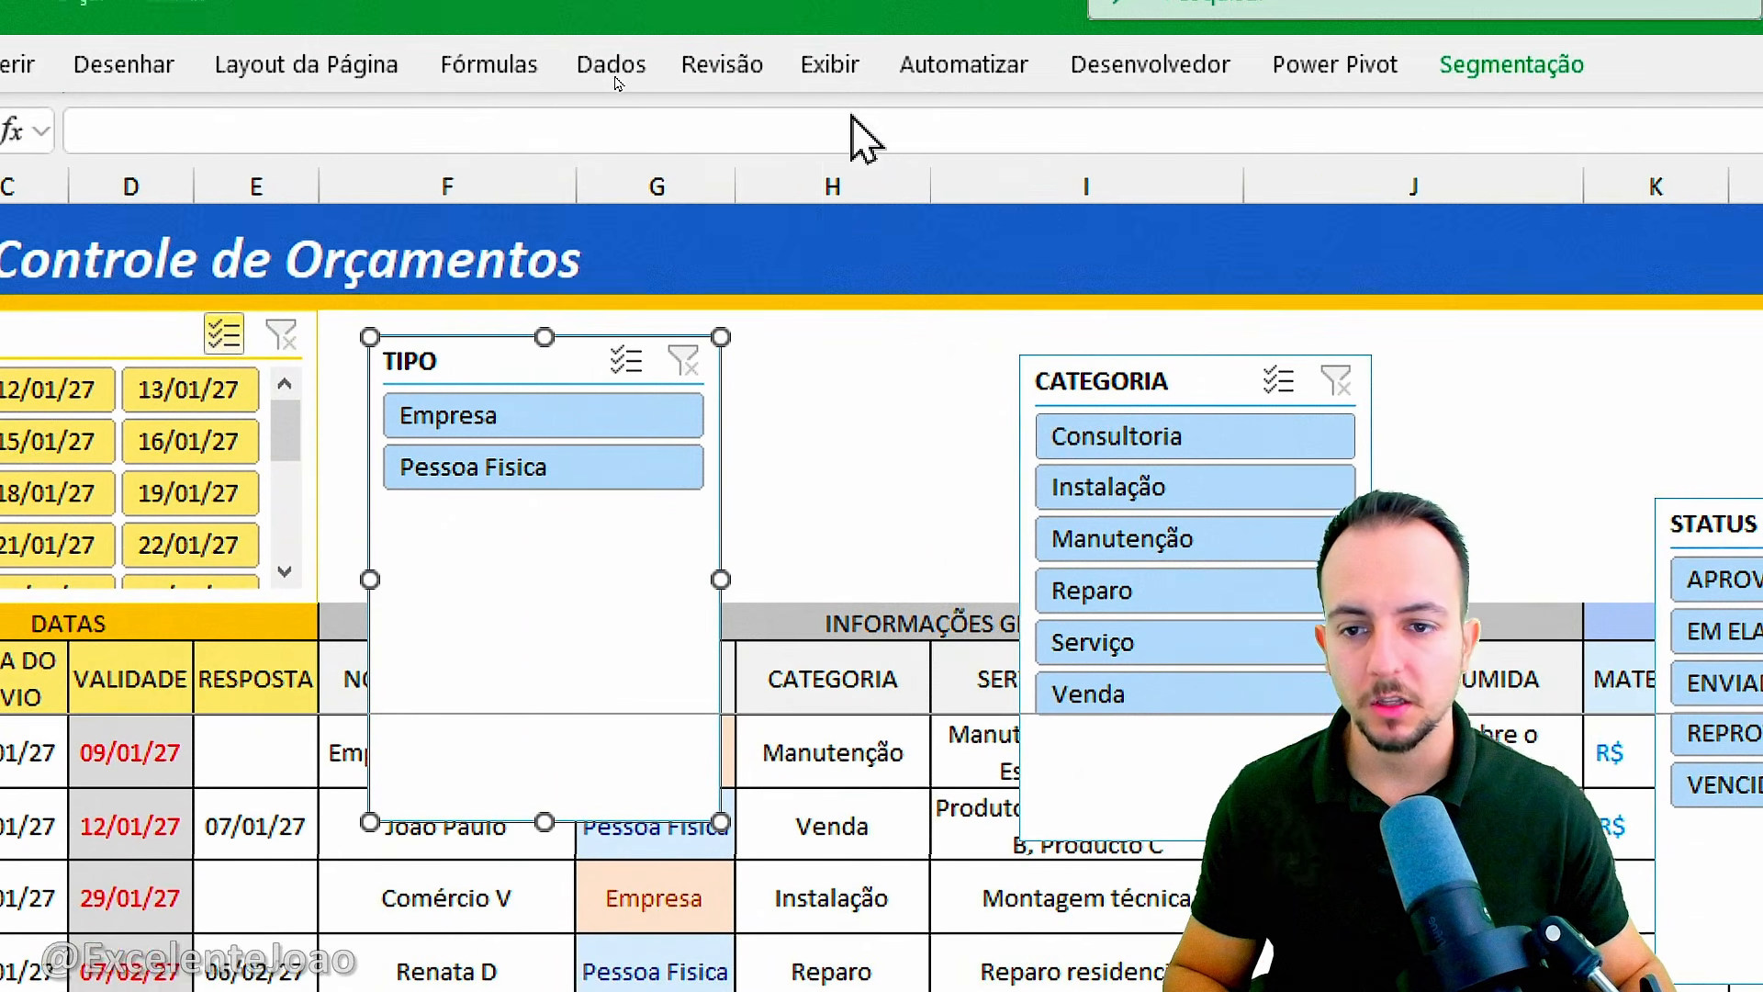
left_click(1535, 124)
left_click(899, 223)
left_click(1076, 437)
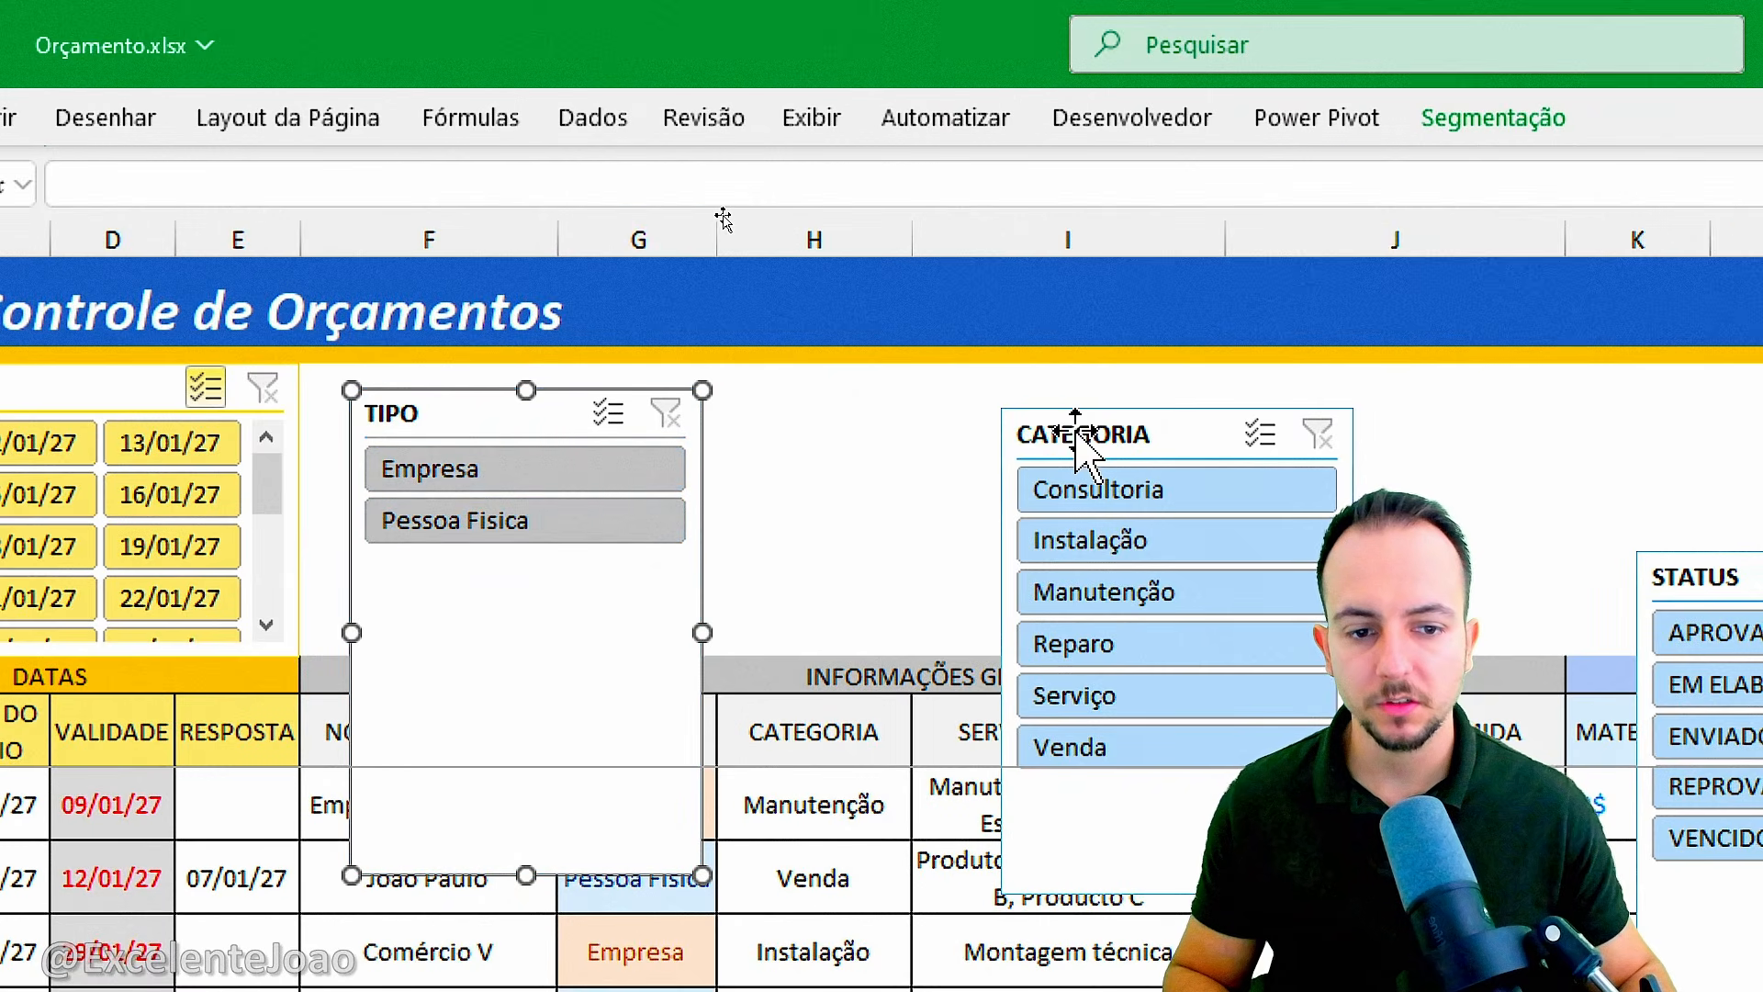
left_click(1494, 118)
left_click(882, 225)
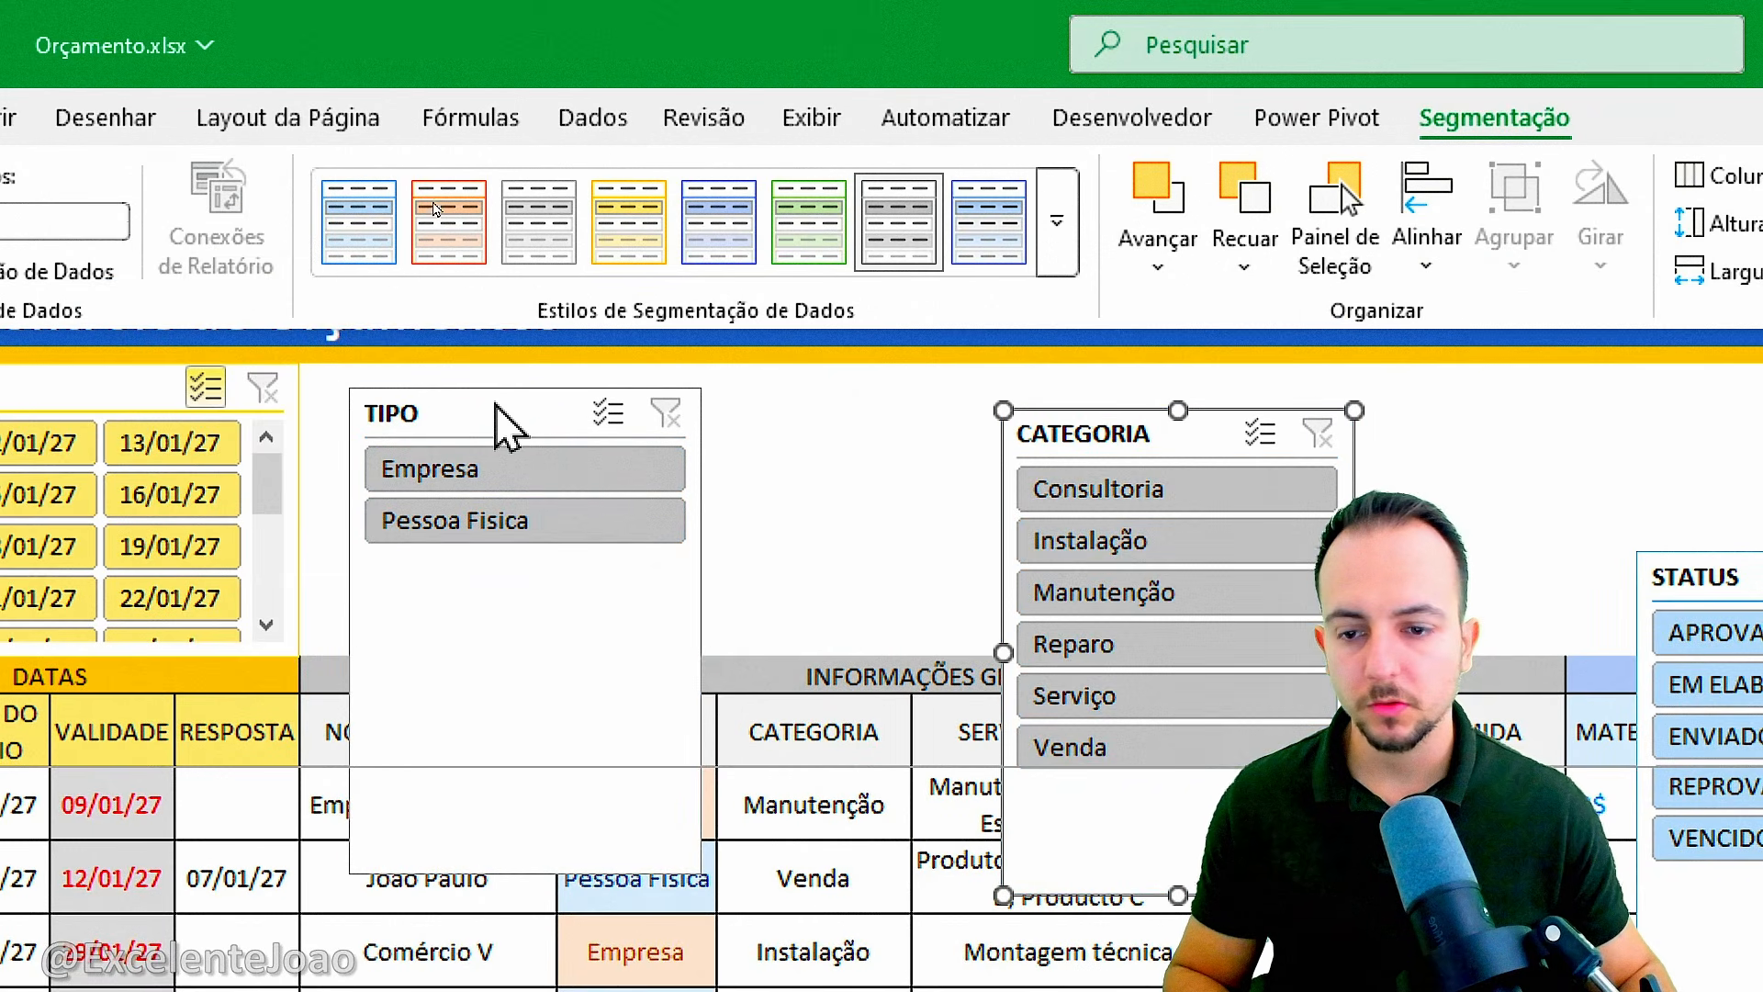
Place the TIPO slicer directly beside VALIDADE and resize it to column F's width and the height of the empty rows above the headers.
left_click_drag(415, 412, 368, 390)
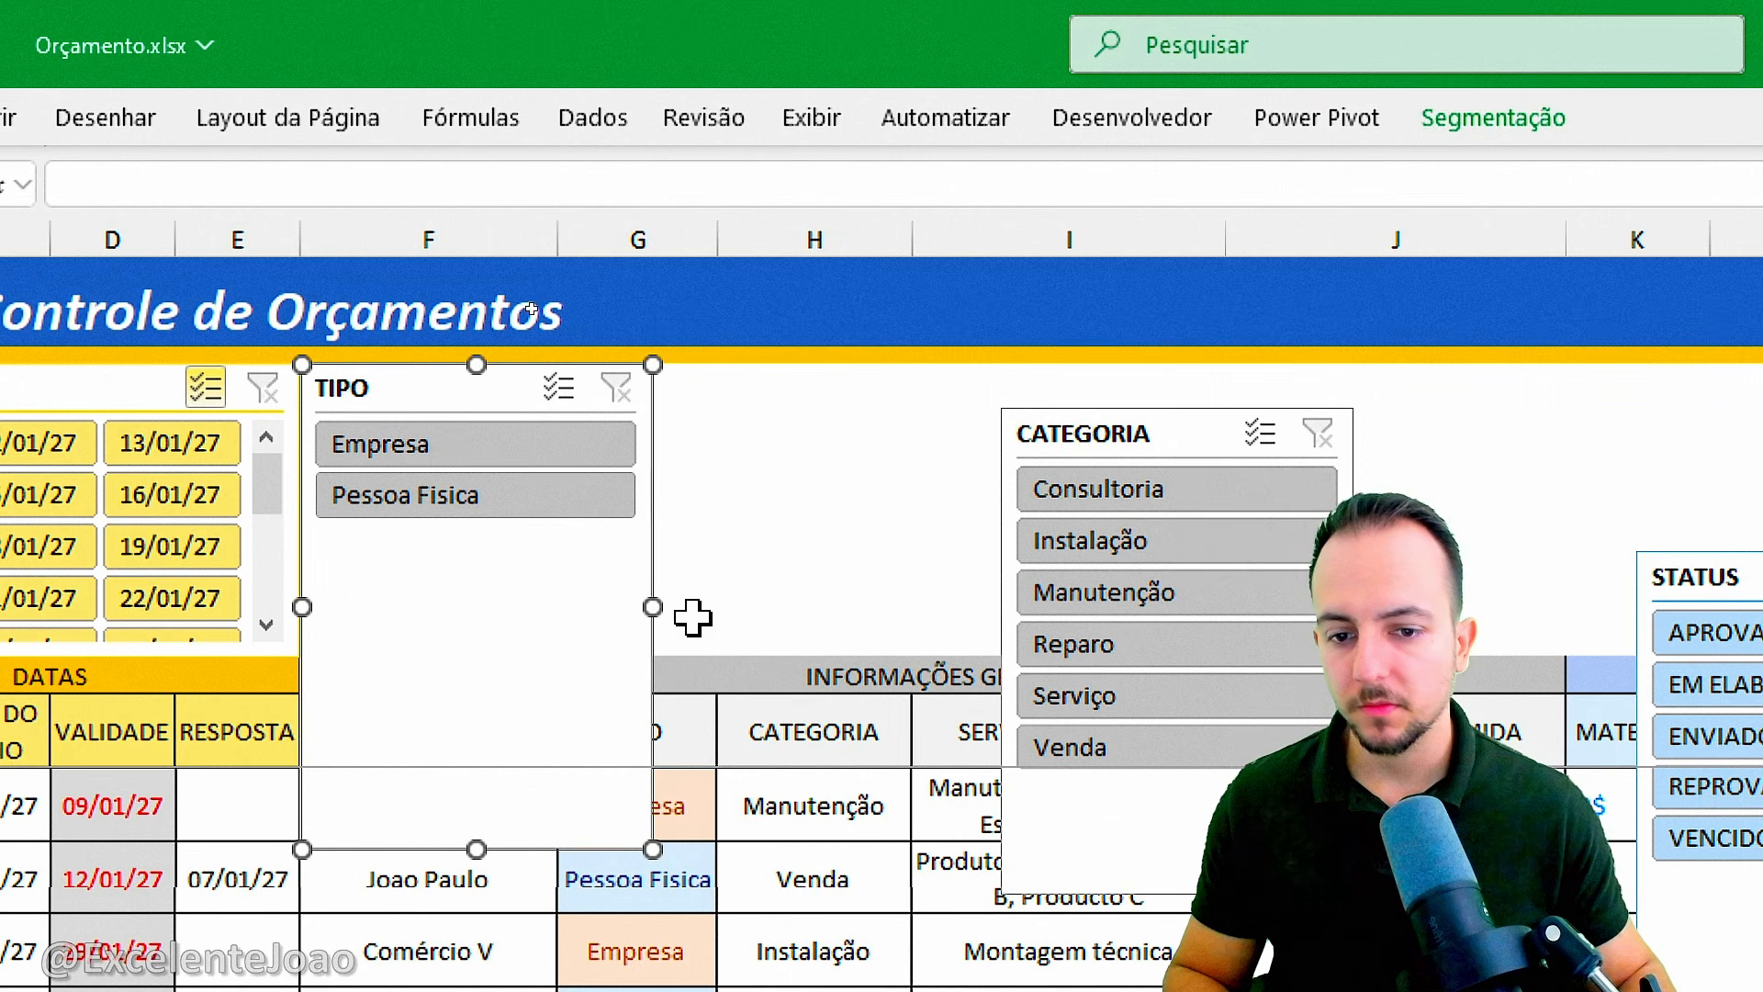
left_click_drag(477, 849, 463, 641)
left_click(732, 543)
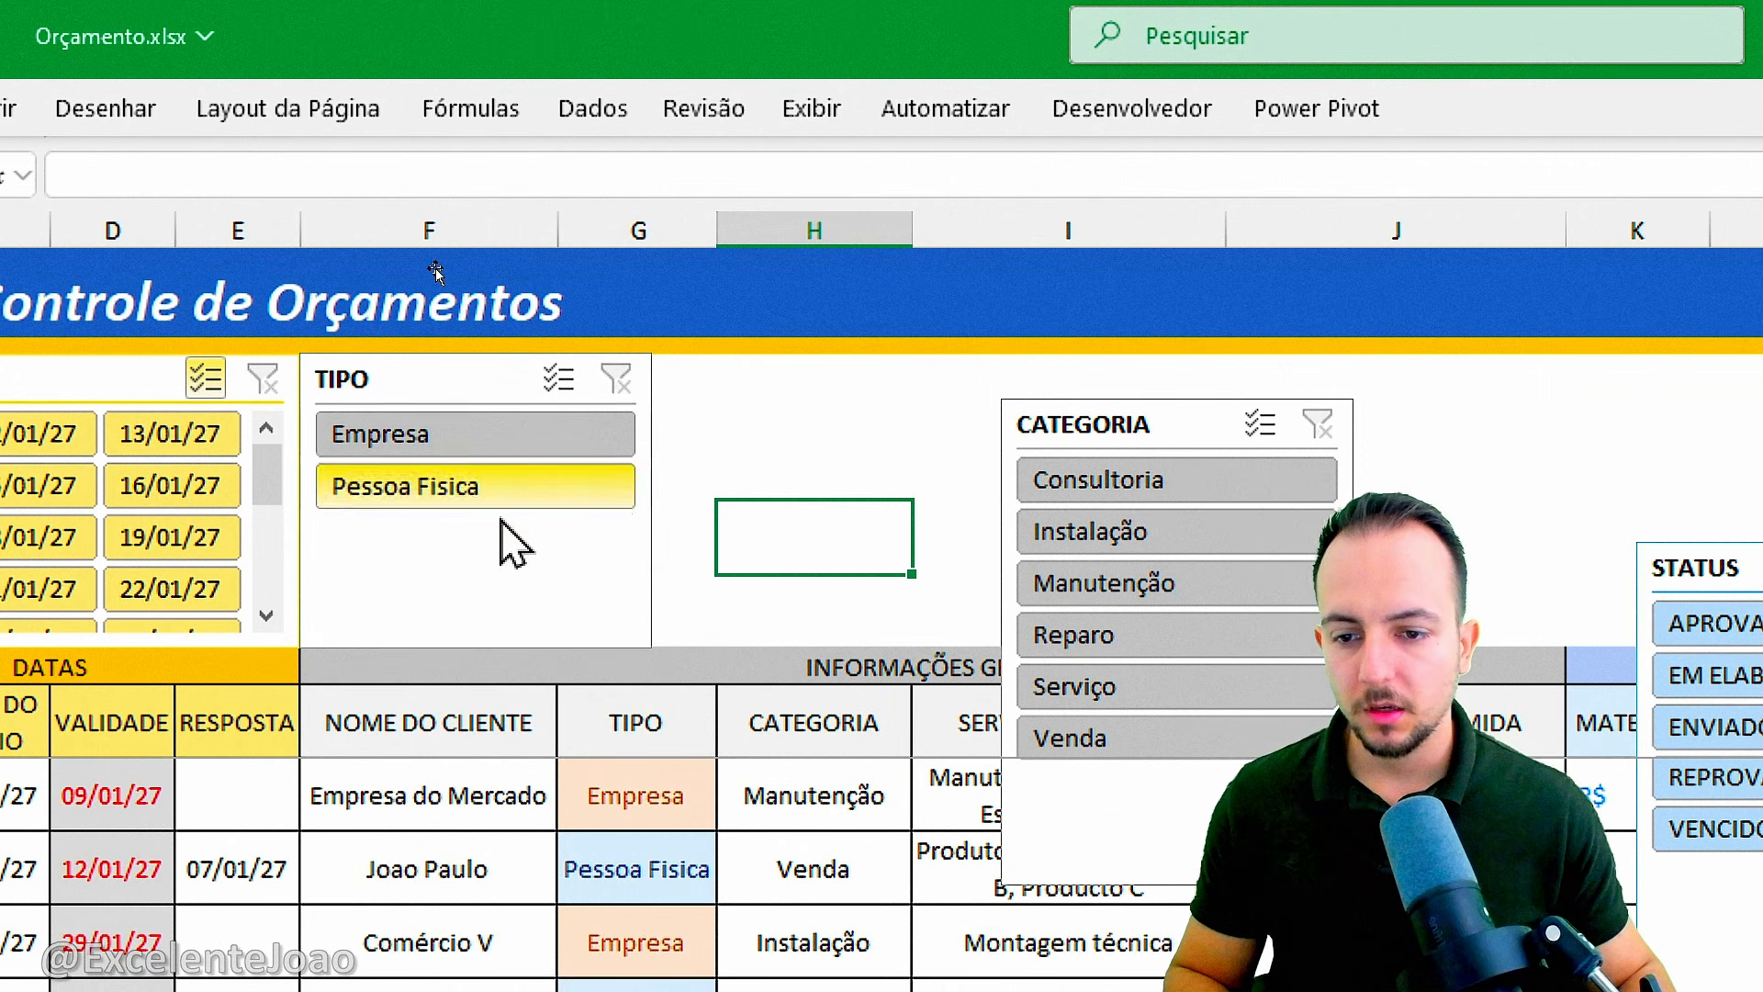
left_click(612, 562)
left_click_drag(648, 504, 558, 500)
left_click(741, 547)
Place the CATEGORIA slicer beside TIPO, fit it over columns G to I above the headers, and arrange its buttons in 2 columns.
left_click_drag(1107, 439, 633, 397)
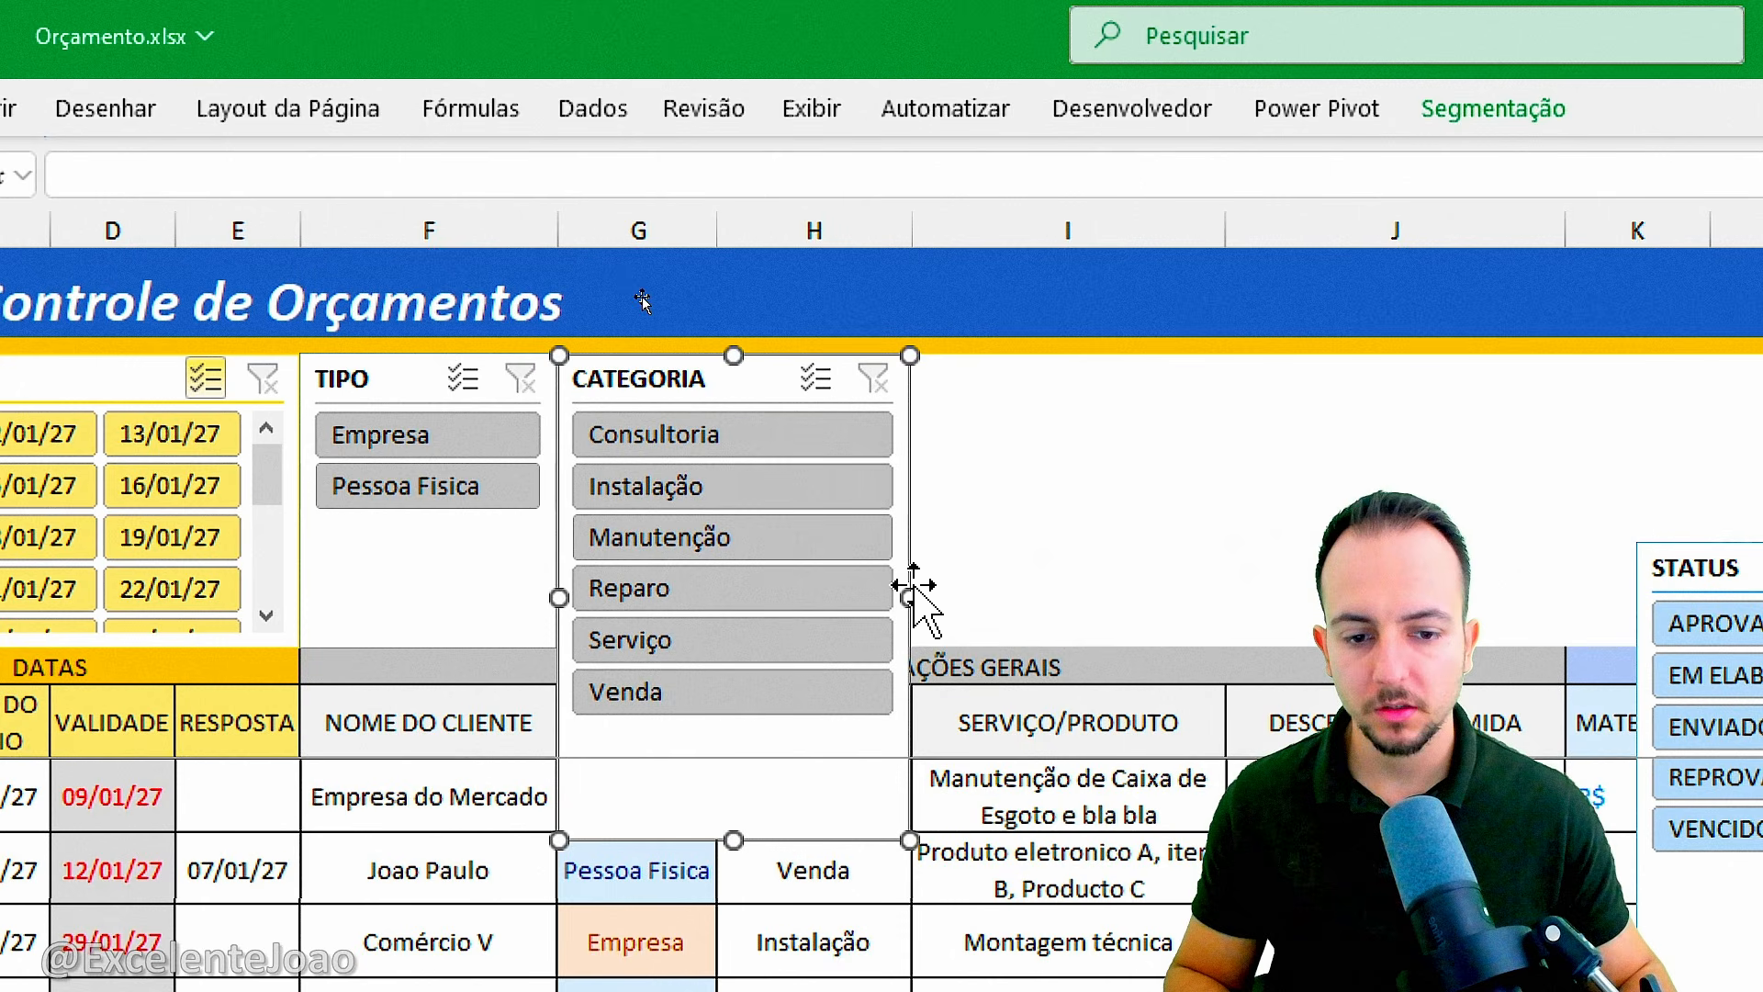
left_click_drag(910, 588, 1226, 598)
left_click(1401, 109)
left_click(1532, 167)
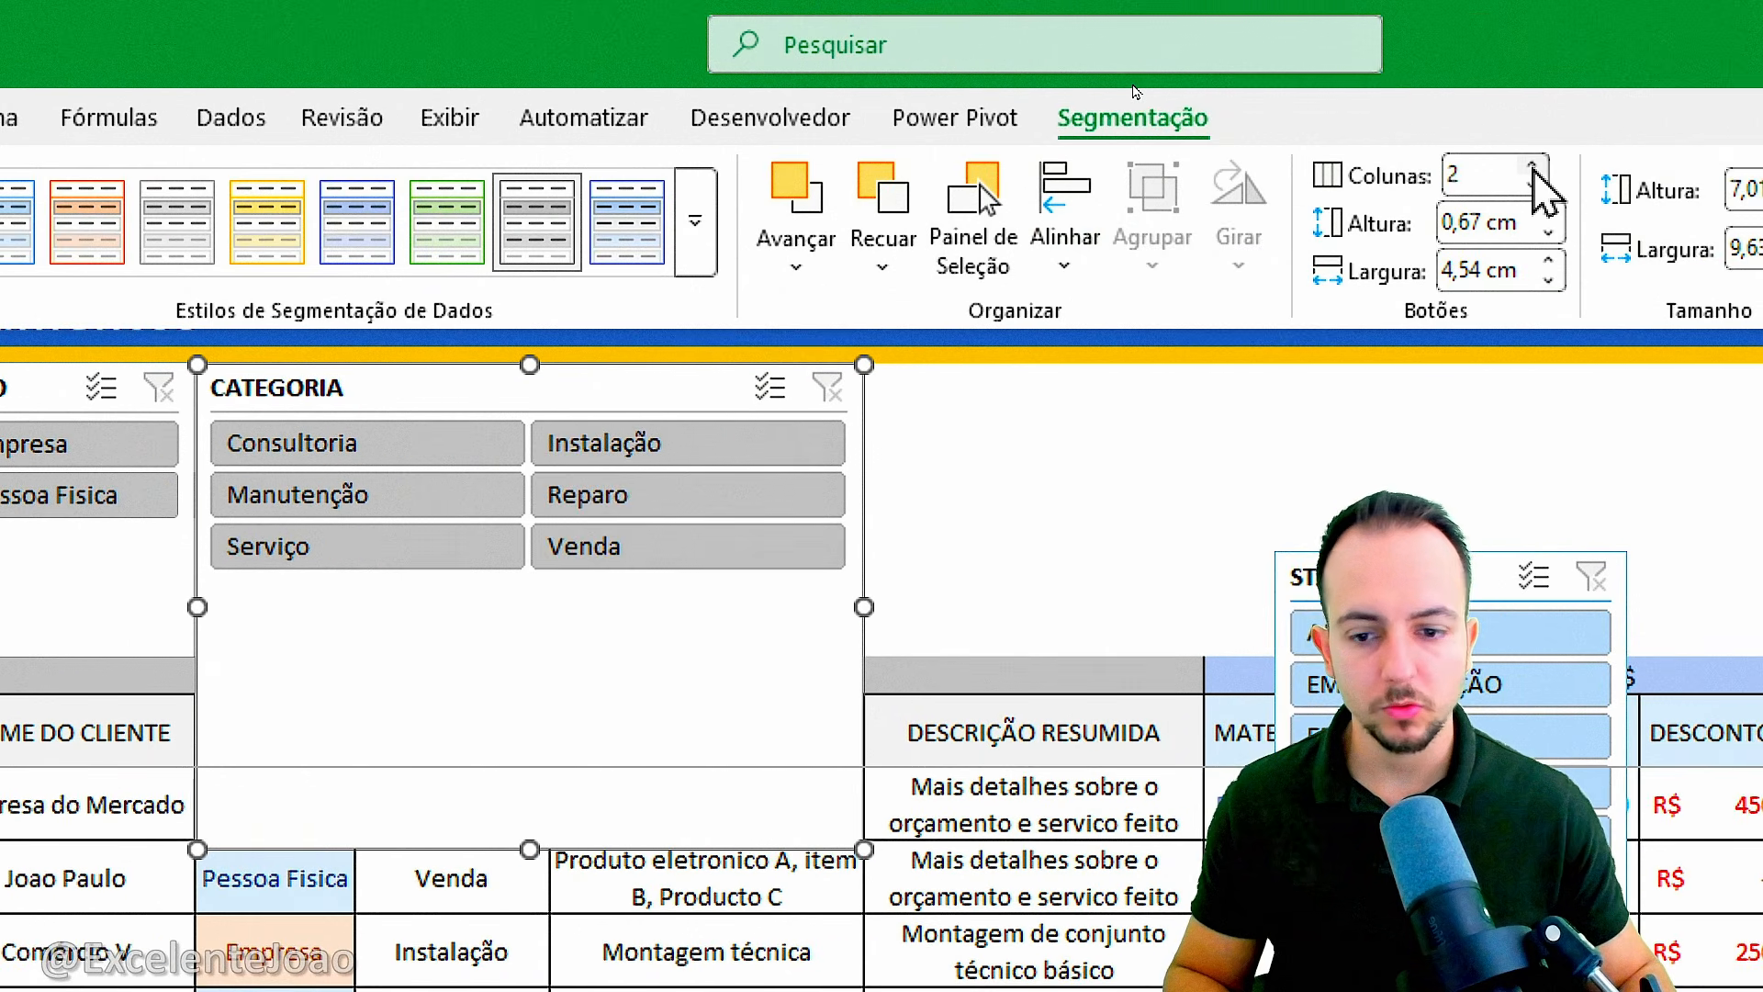
left_click_drag(530, 850, 623, 656)
left_click(1016, 567)
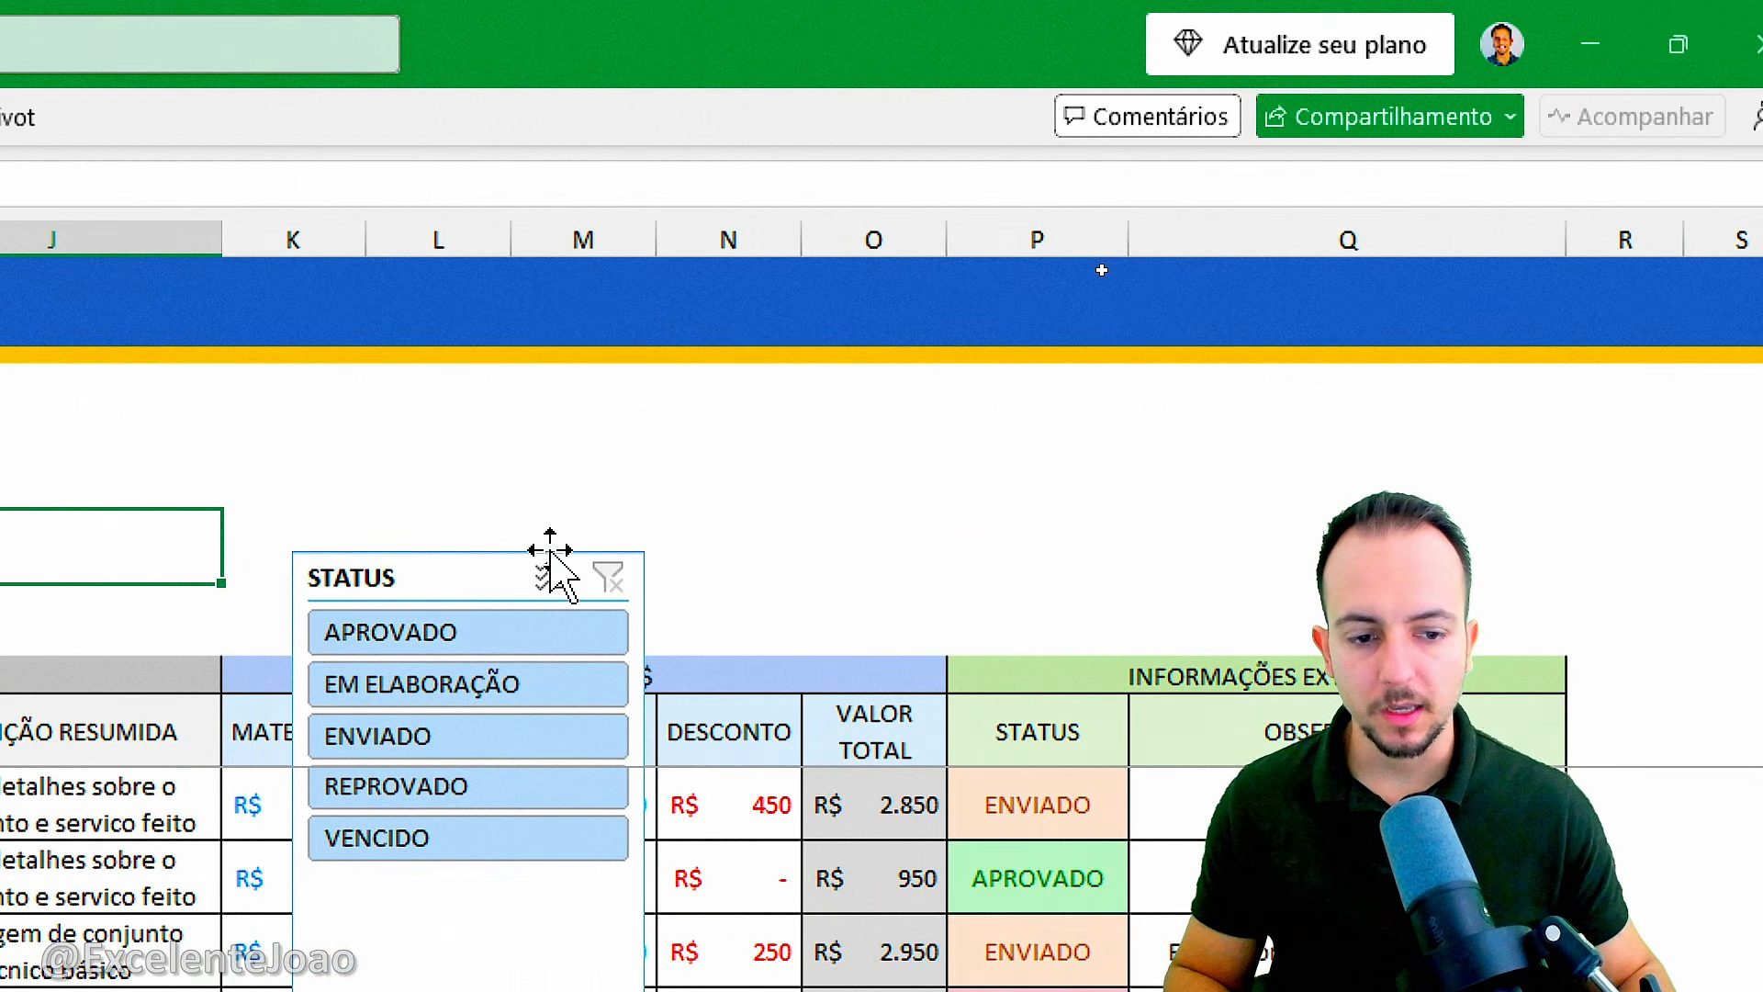
Move the STATUS slicer above the INFORMAÇÕES EXTRAS group, widen it to the group's width and apply the light green style.
left_click_drag(401, 569, 1051, 390)
left_click_drag(1298, 606, 1560, 606)
left_click(123, 117)
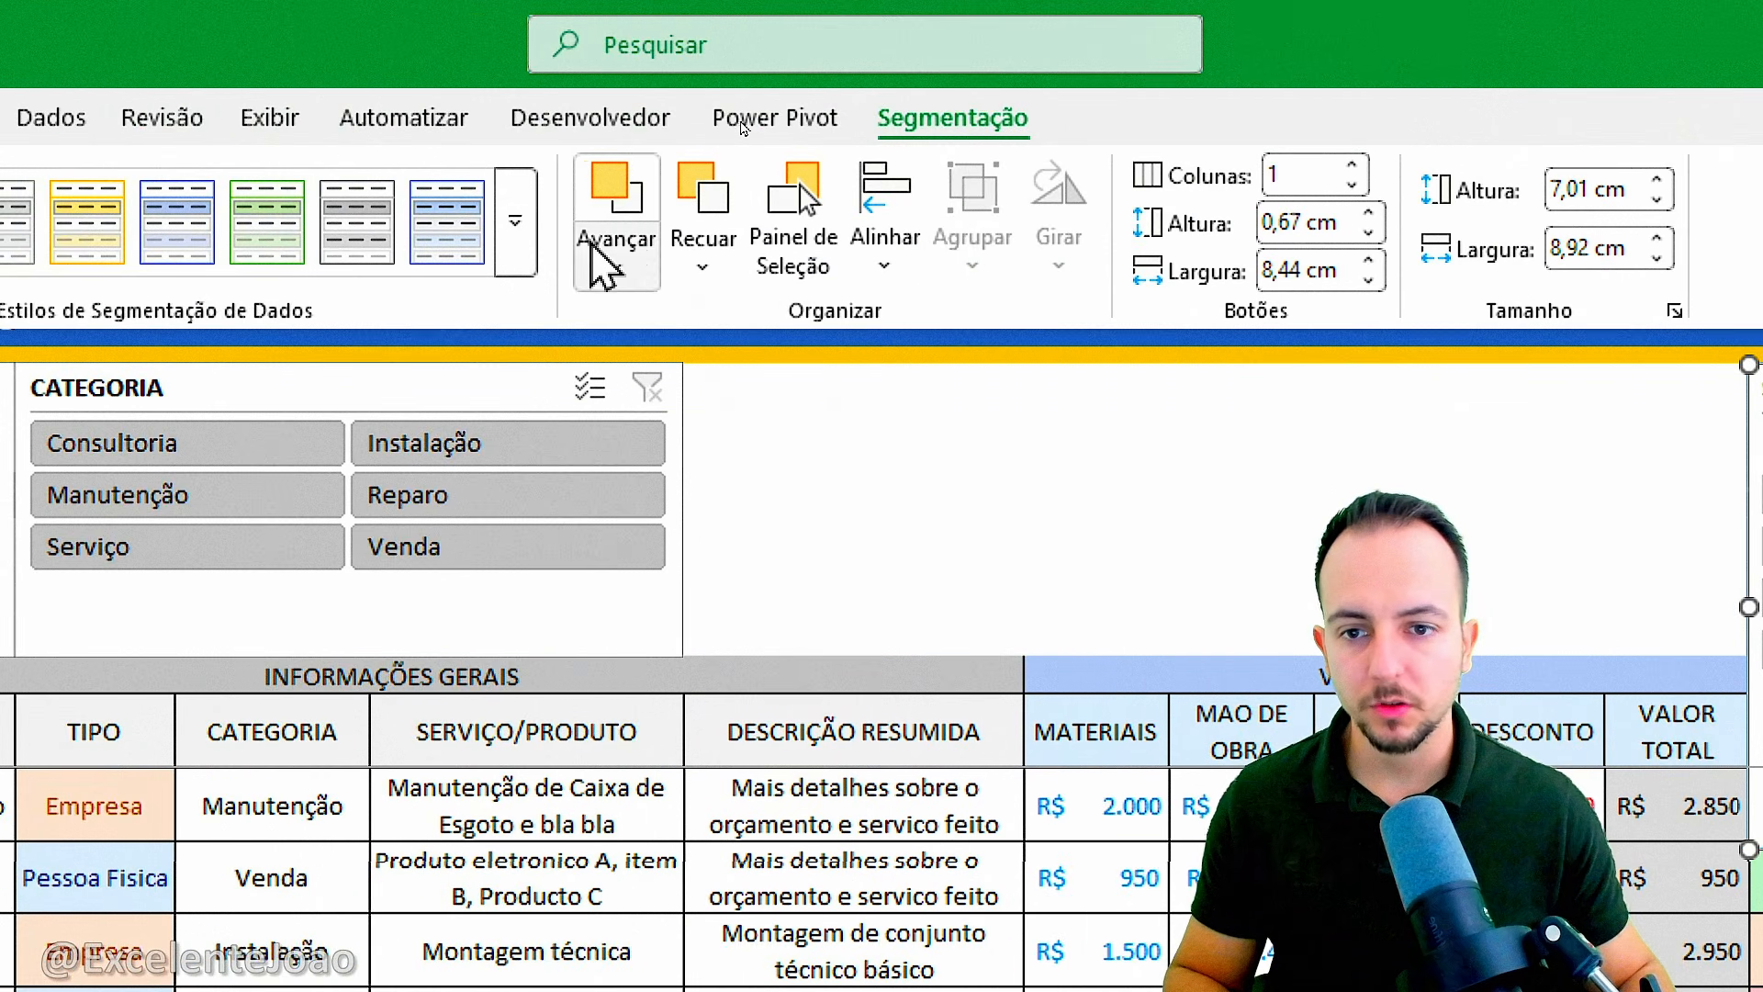
left_click(515, 263)
left_click(266, 266)
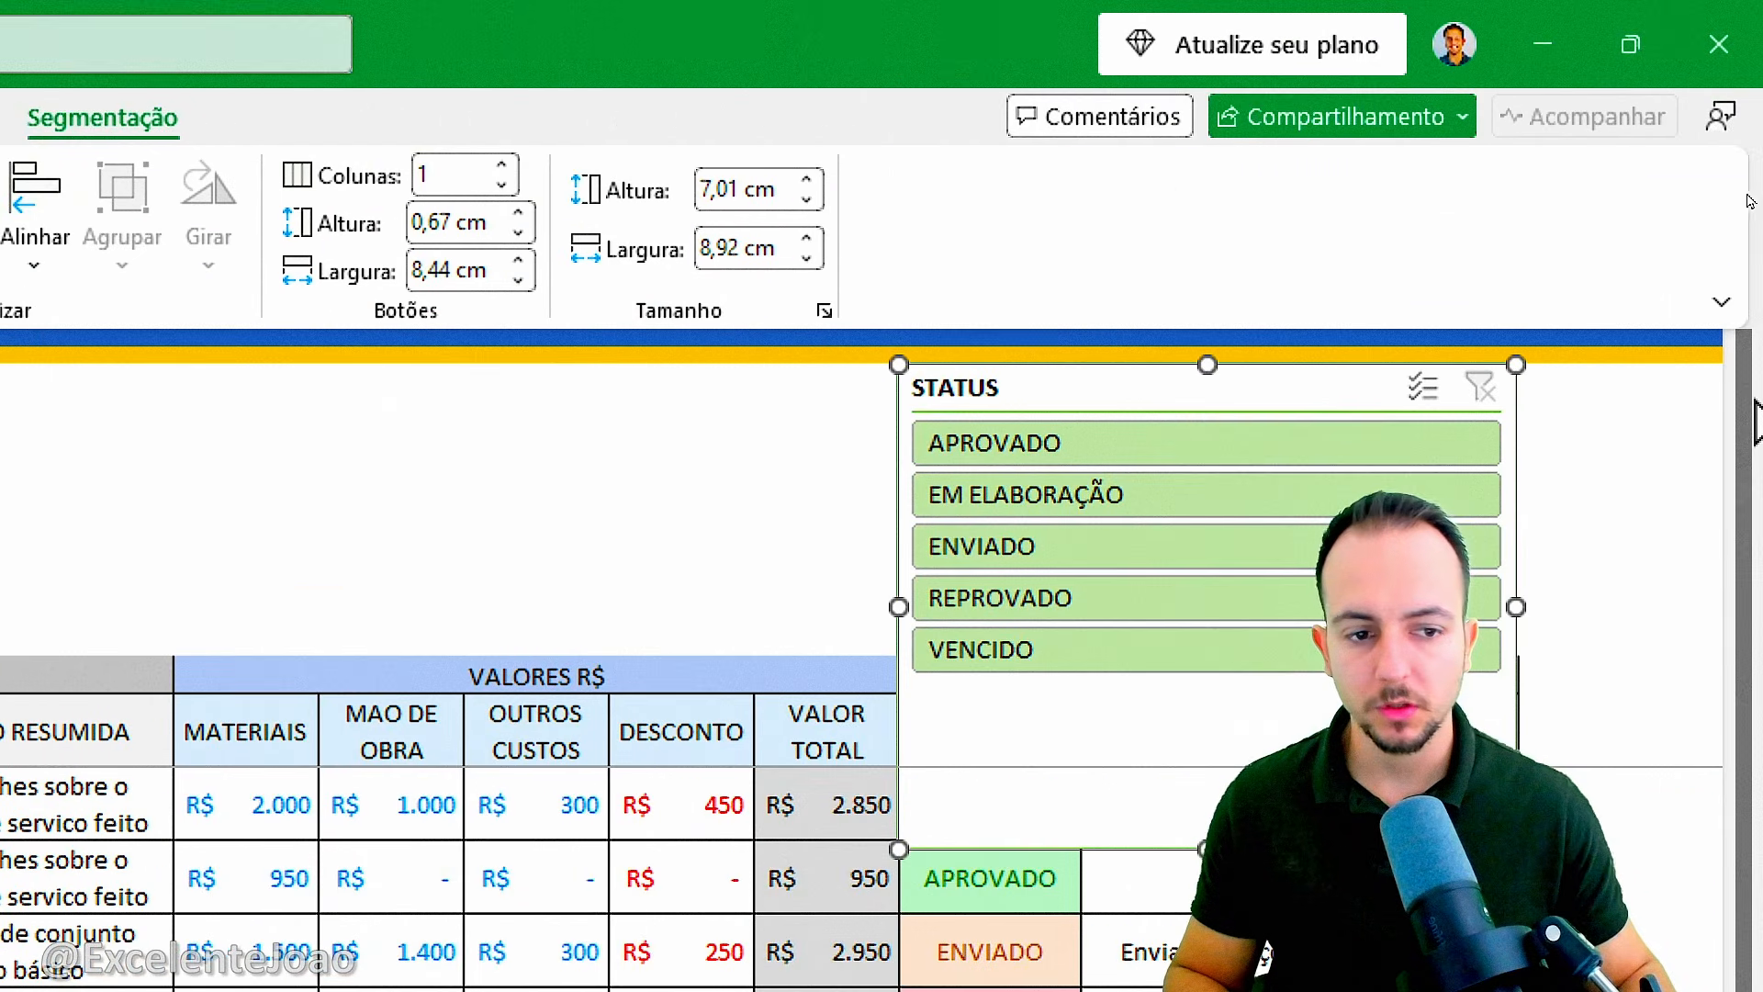
Arrange the STATUS slicer's buttons in two columns and shorten the slicer to end at the INFORMAÇÕES EXTRAS header.
left_click(503, 169)
left_click_drag(1206, 849, 1227, 658)
left_click(746, 610)
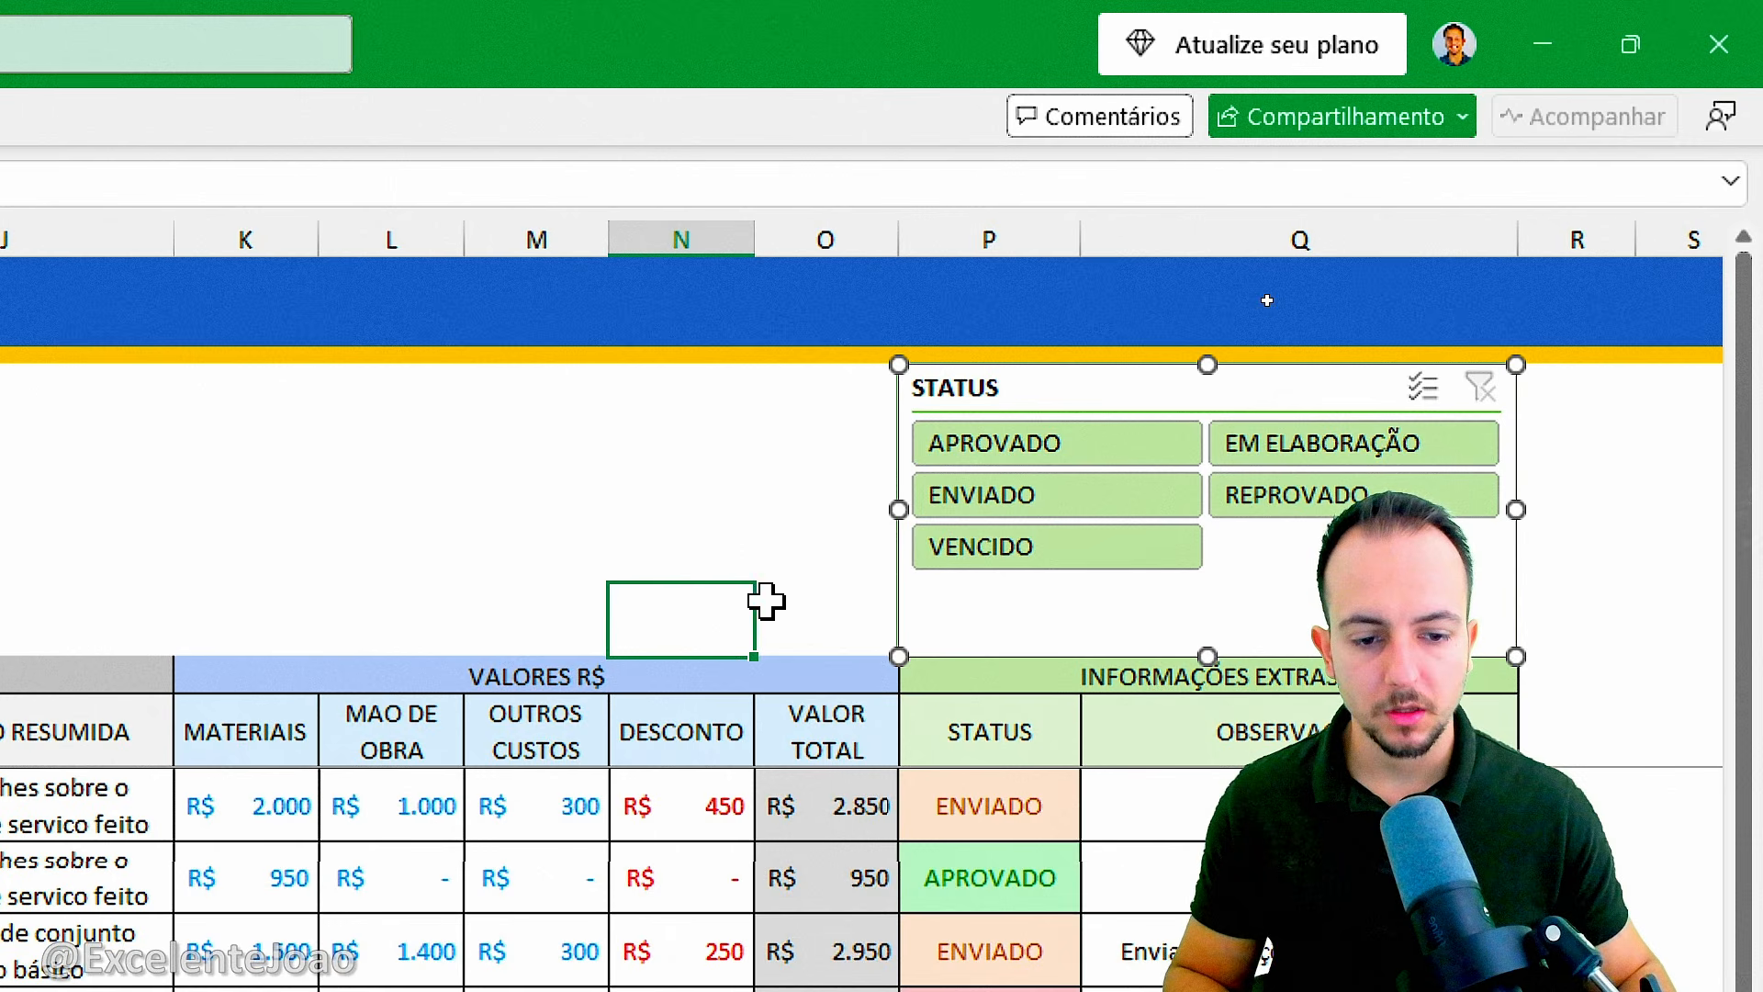
left_click(968, 624)
left_click(627, 562)
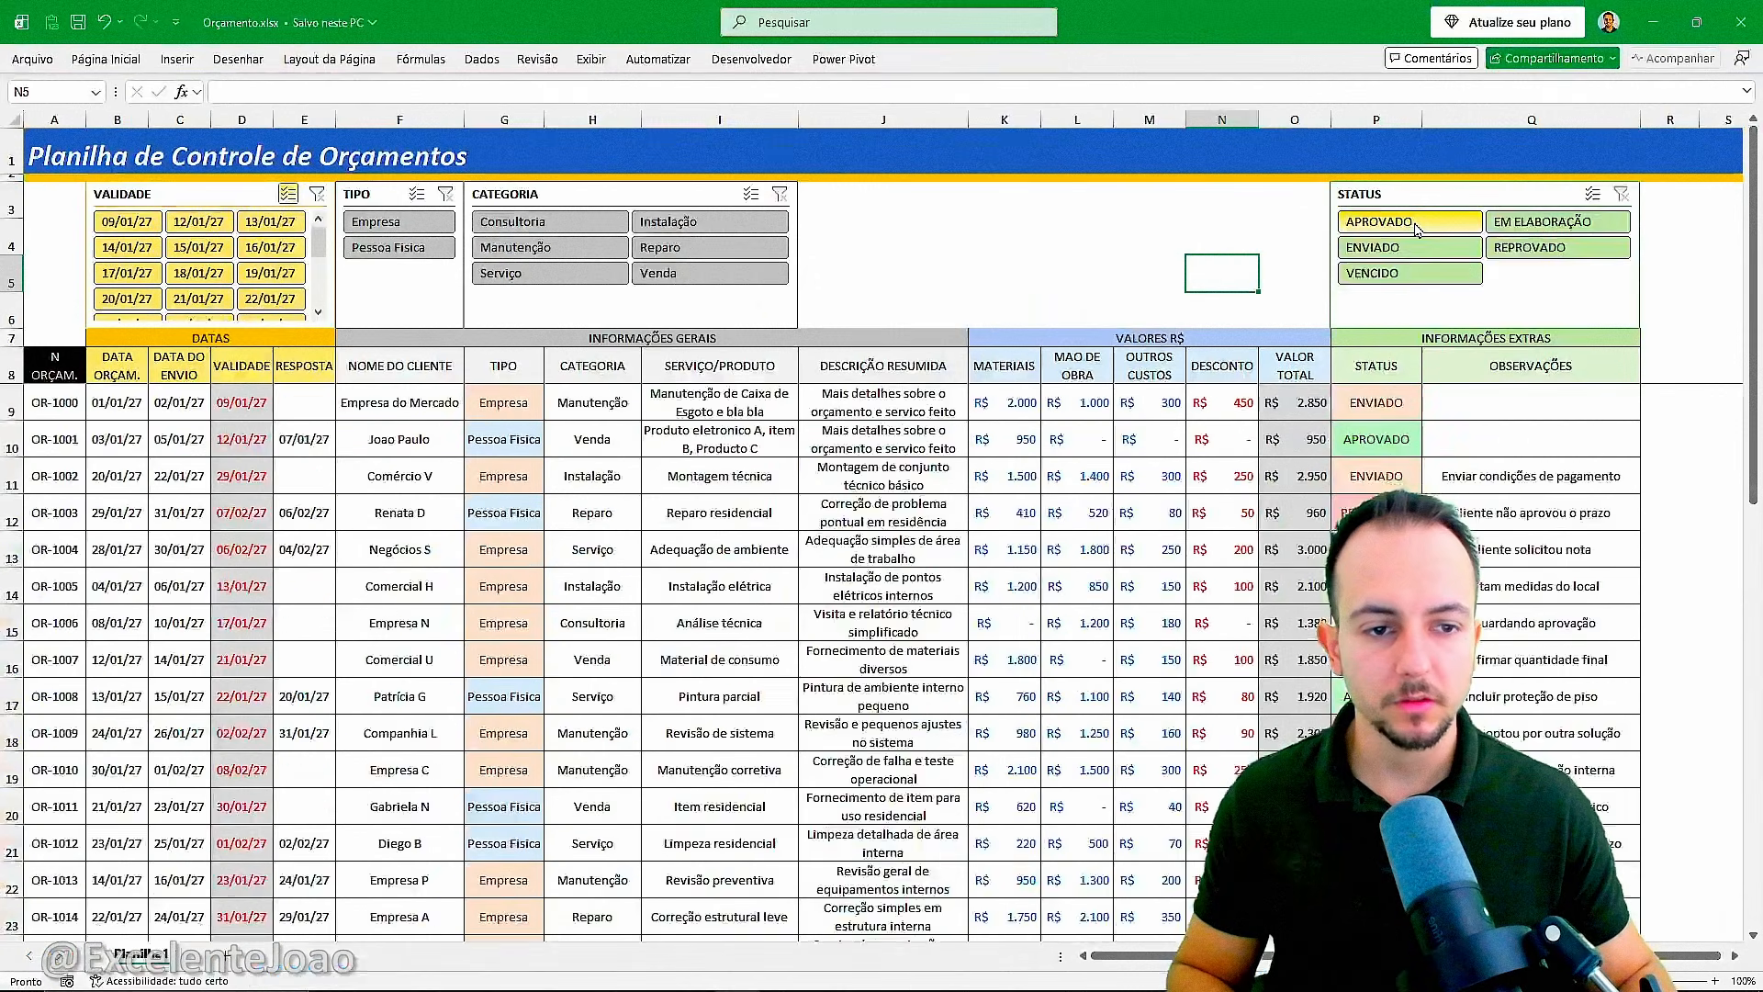
Test the STATUS slicer by filtering the table for APROVADO, VENCIDO and ENVIADO, and clear the filter.
left_click(1417, 225)
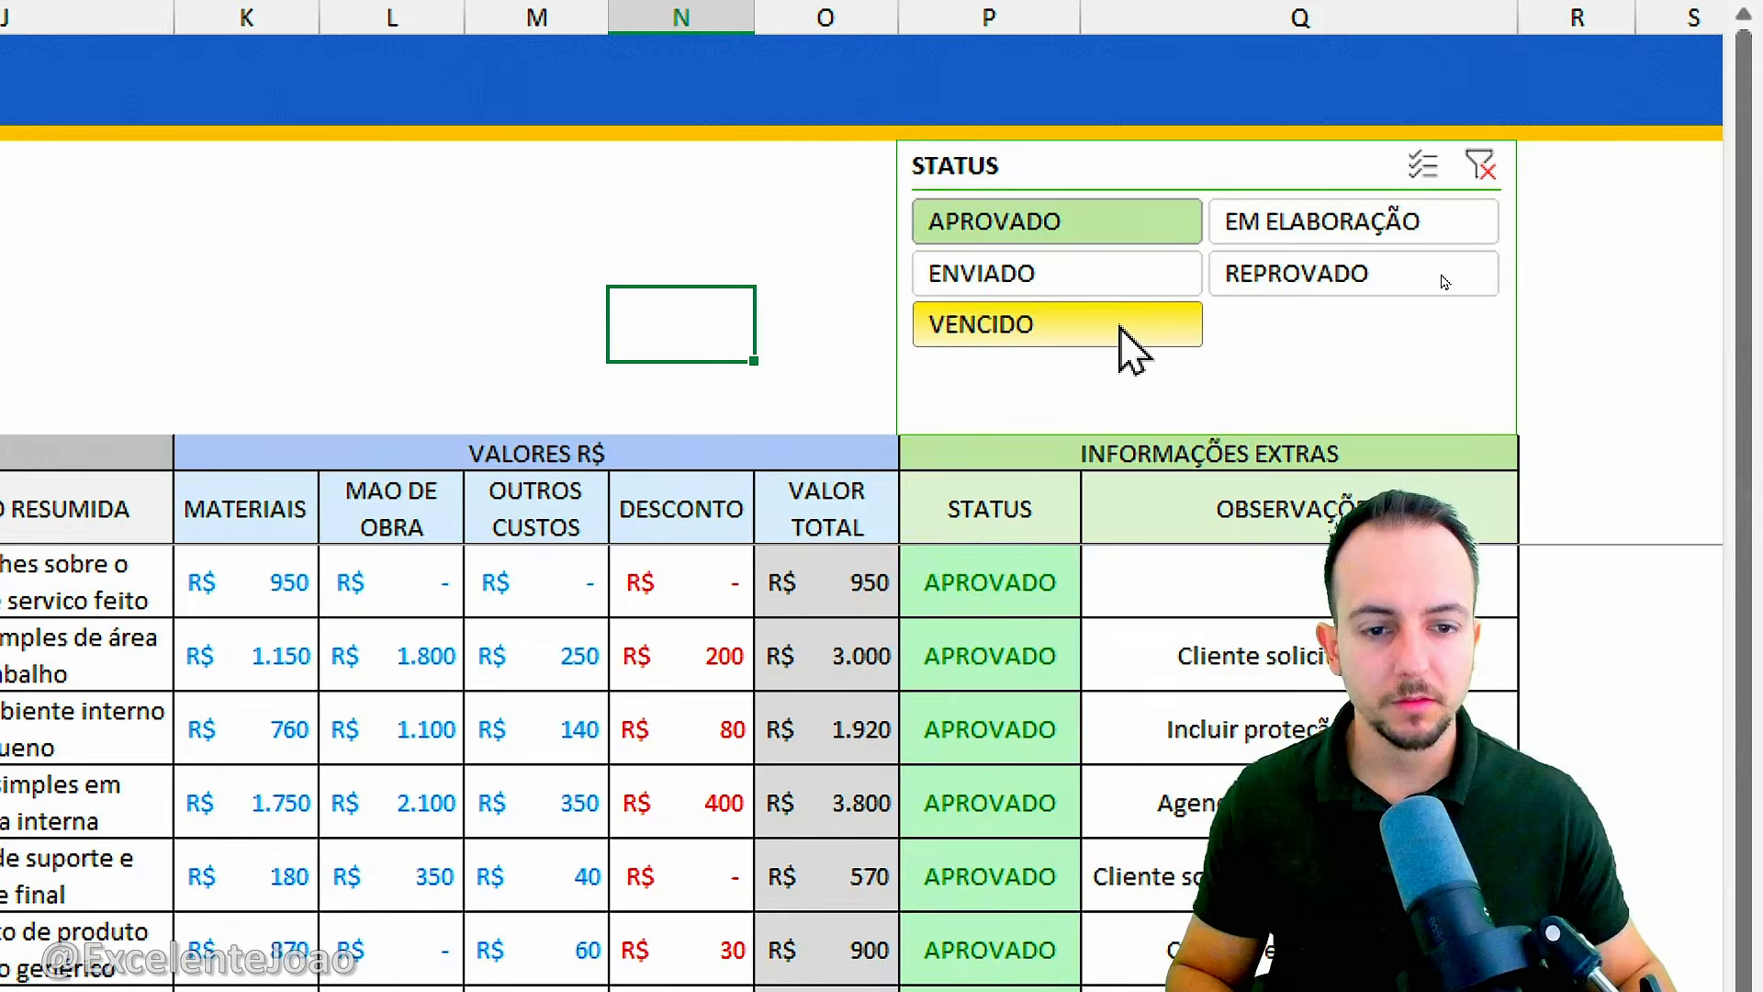
left_click(1440, 275)
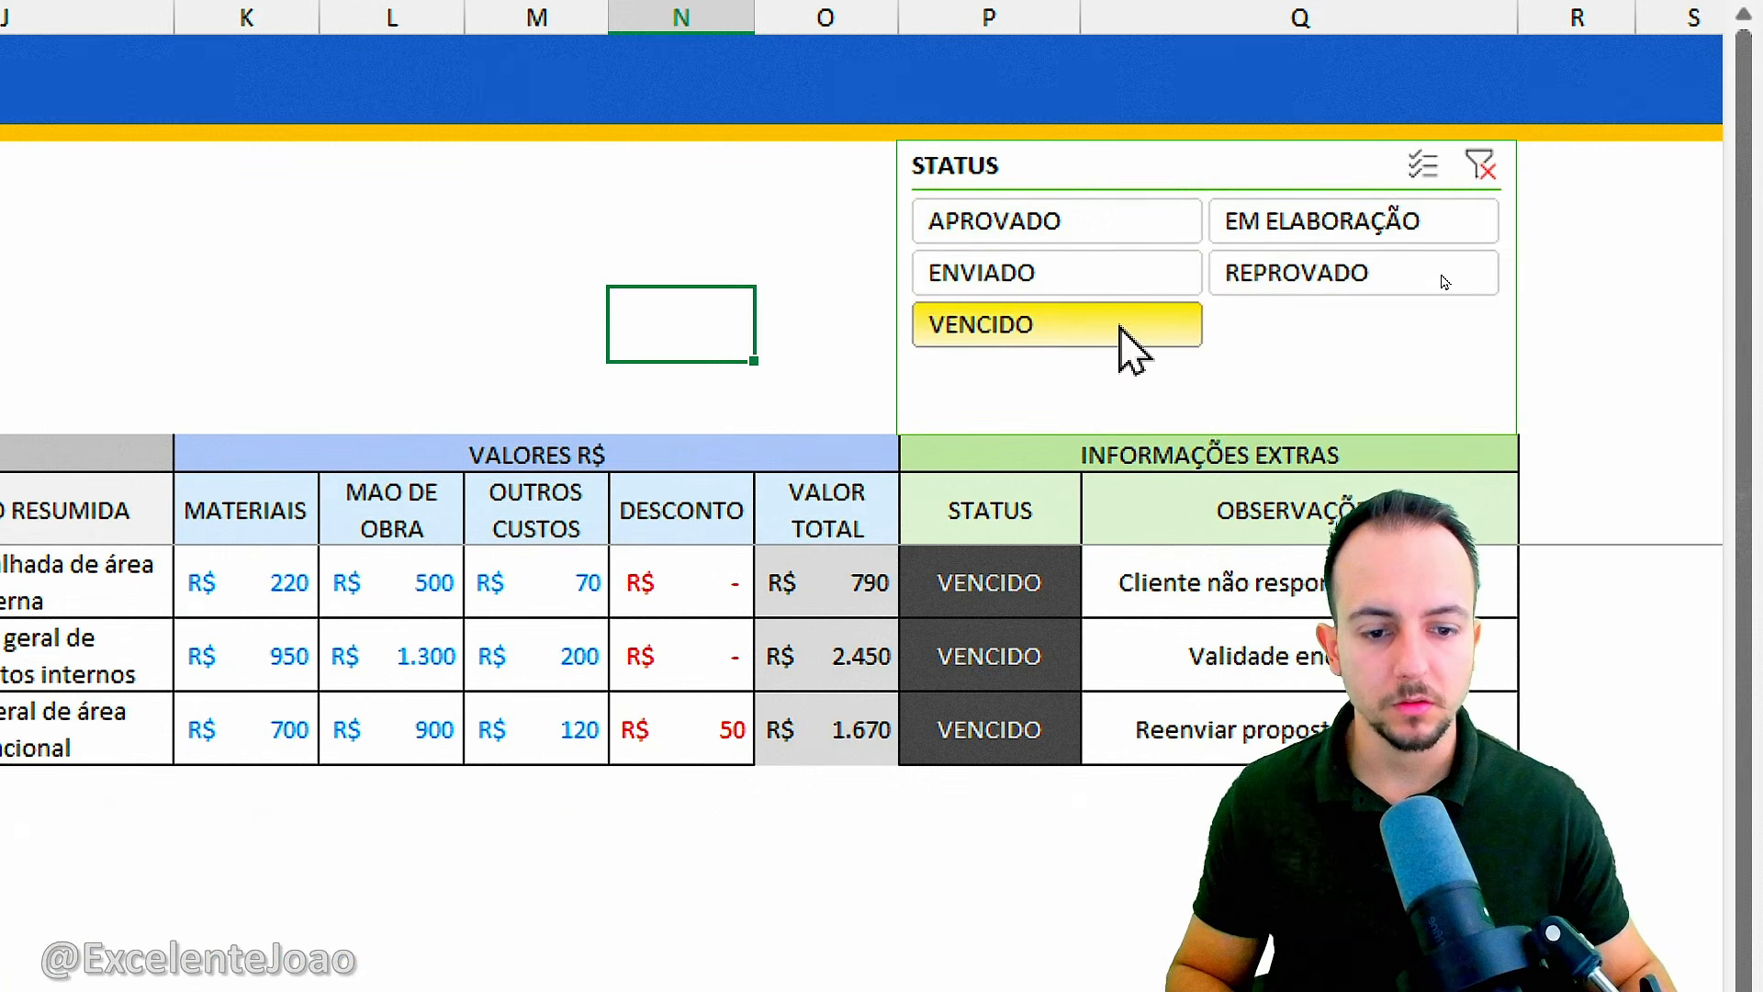
left_click(1311, 234)
left_click(1273, 277)
left_click(1165, 285)
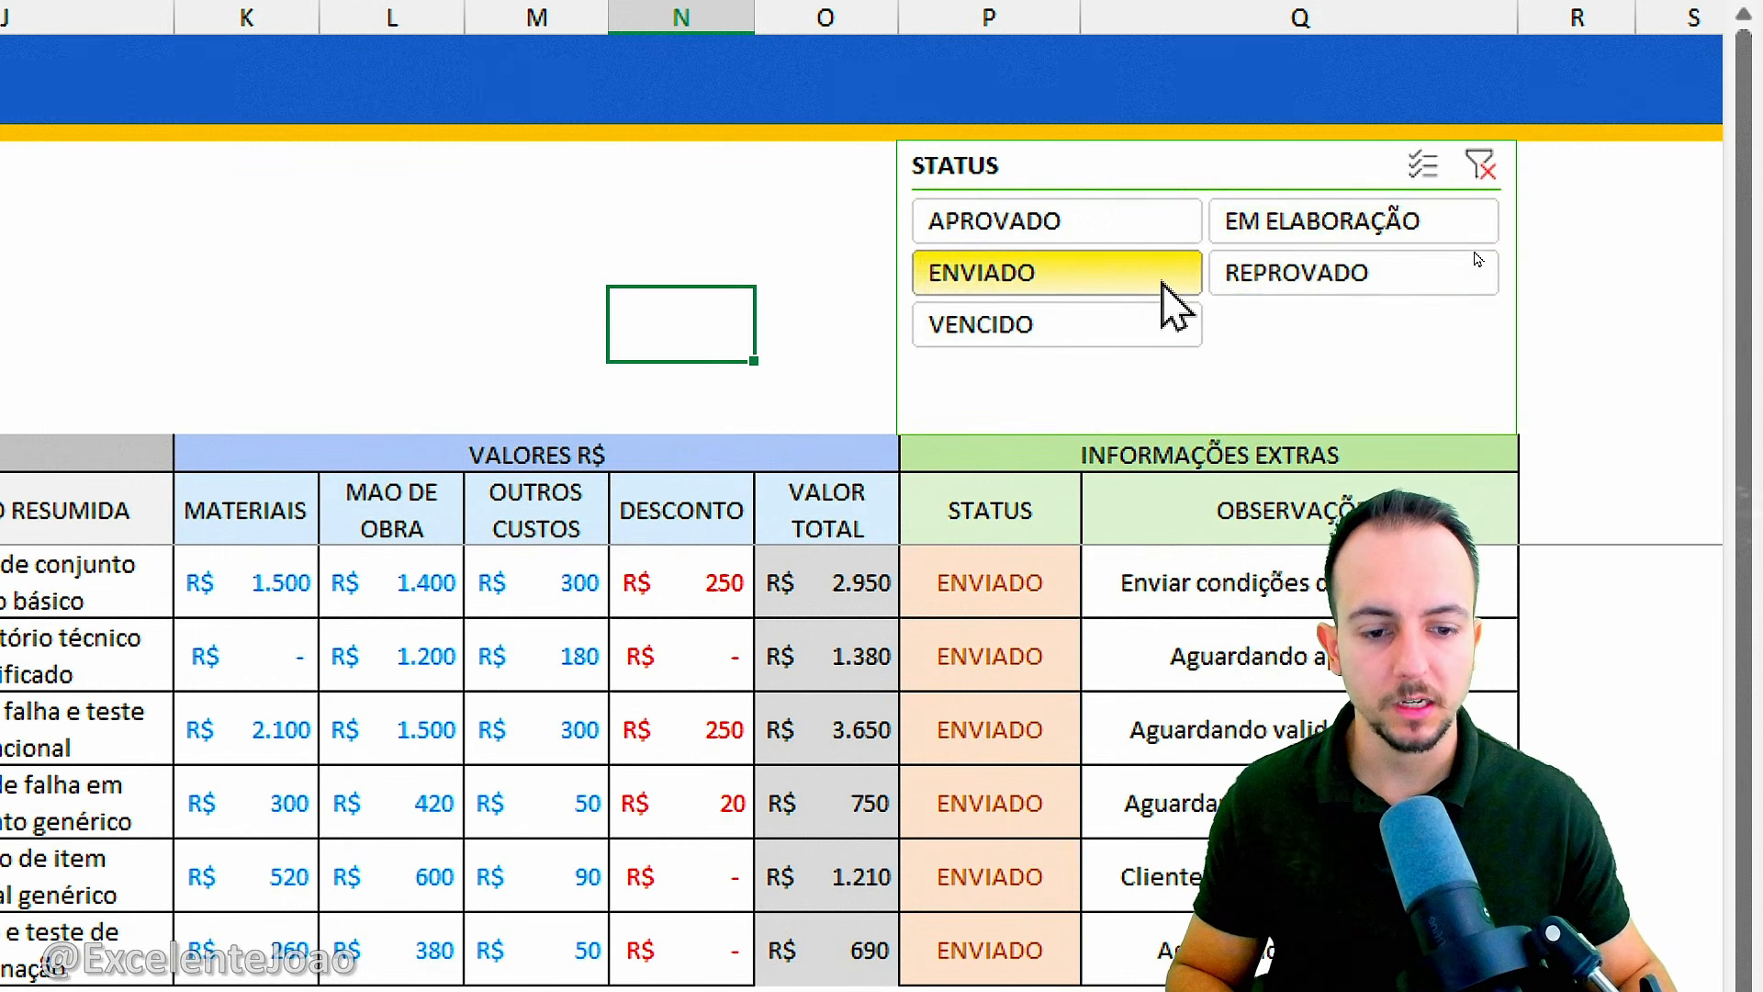
left_click(1480, 167)
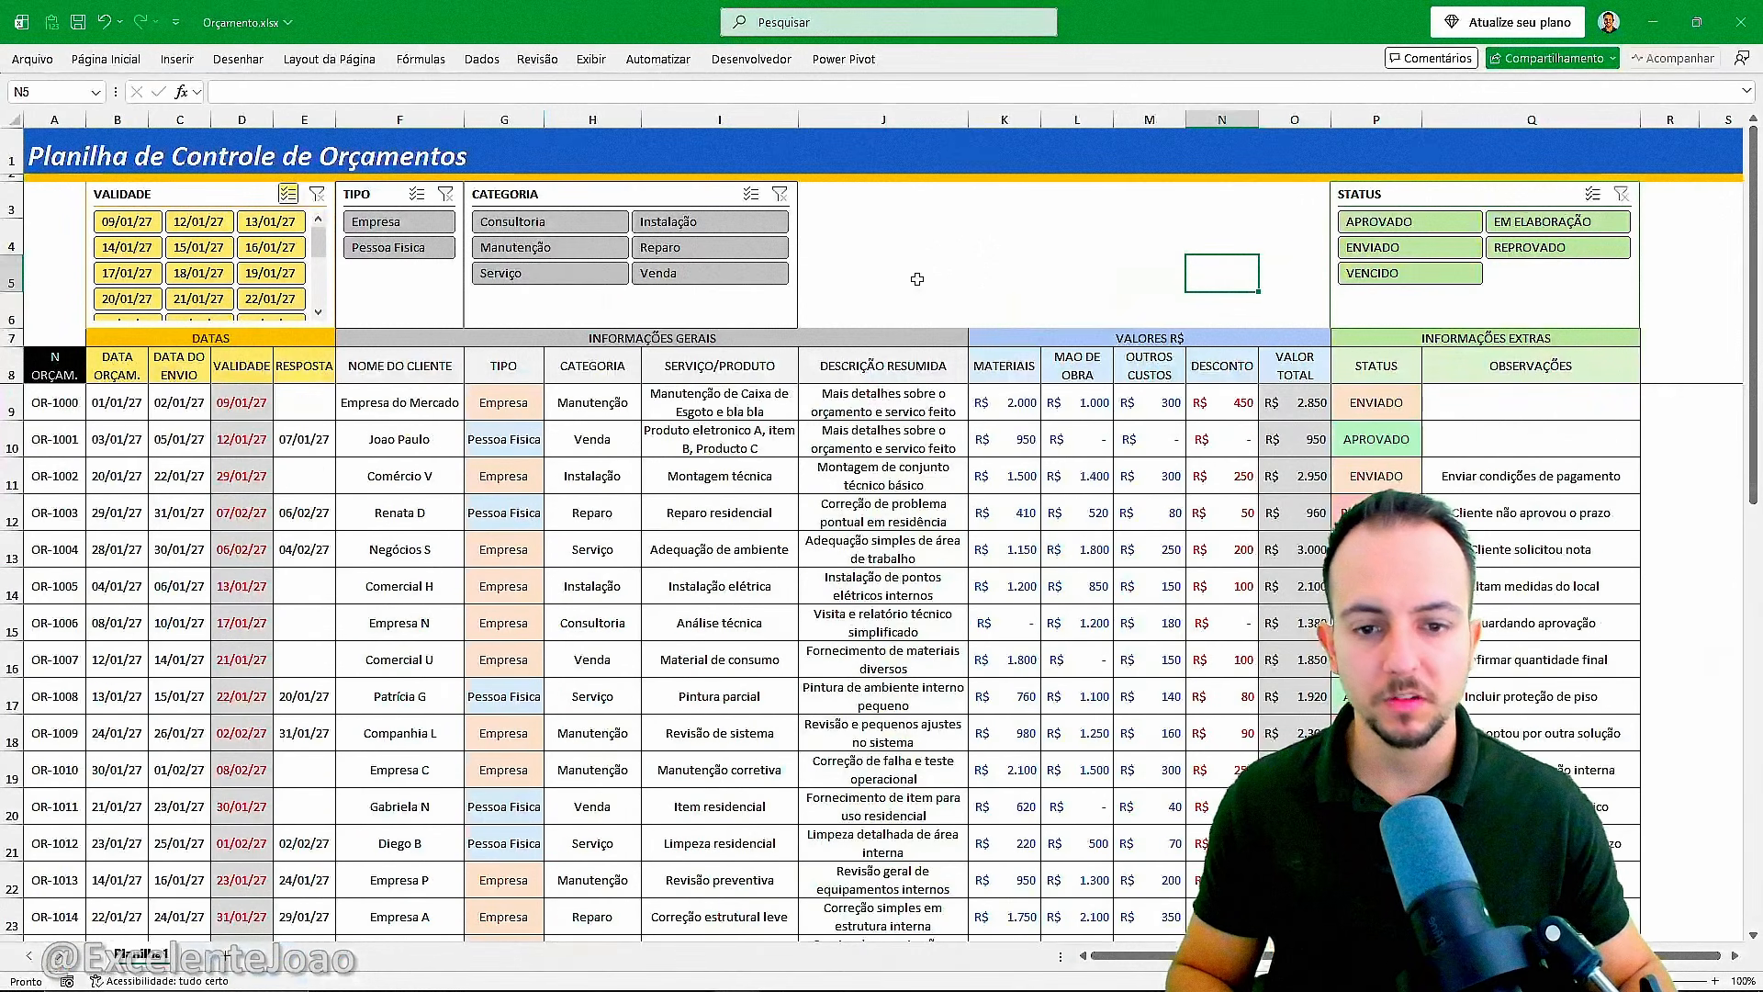
scroll(132, 589, "down", 9)
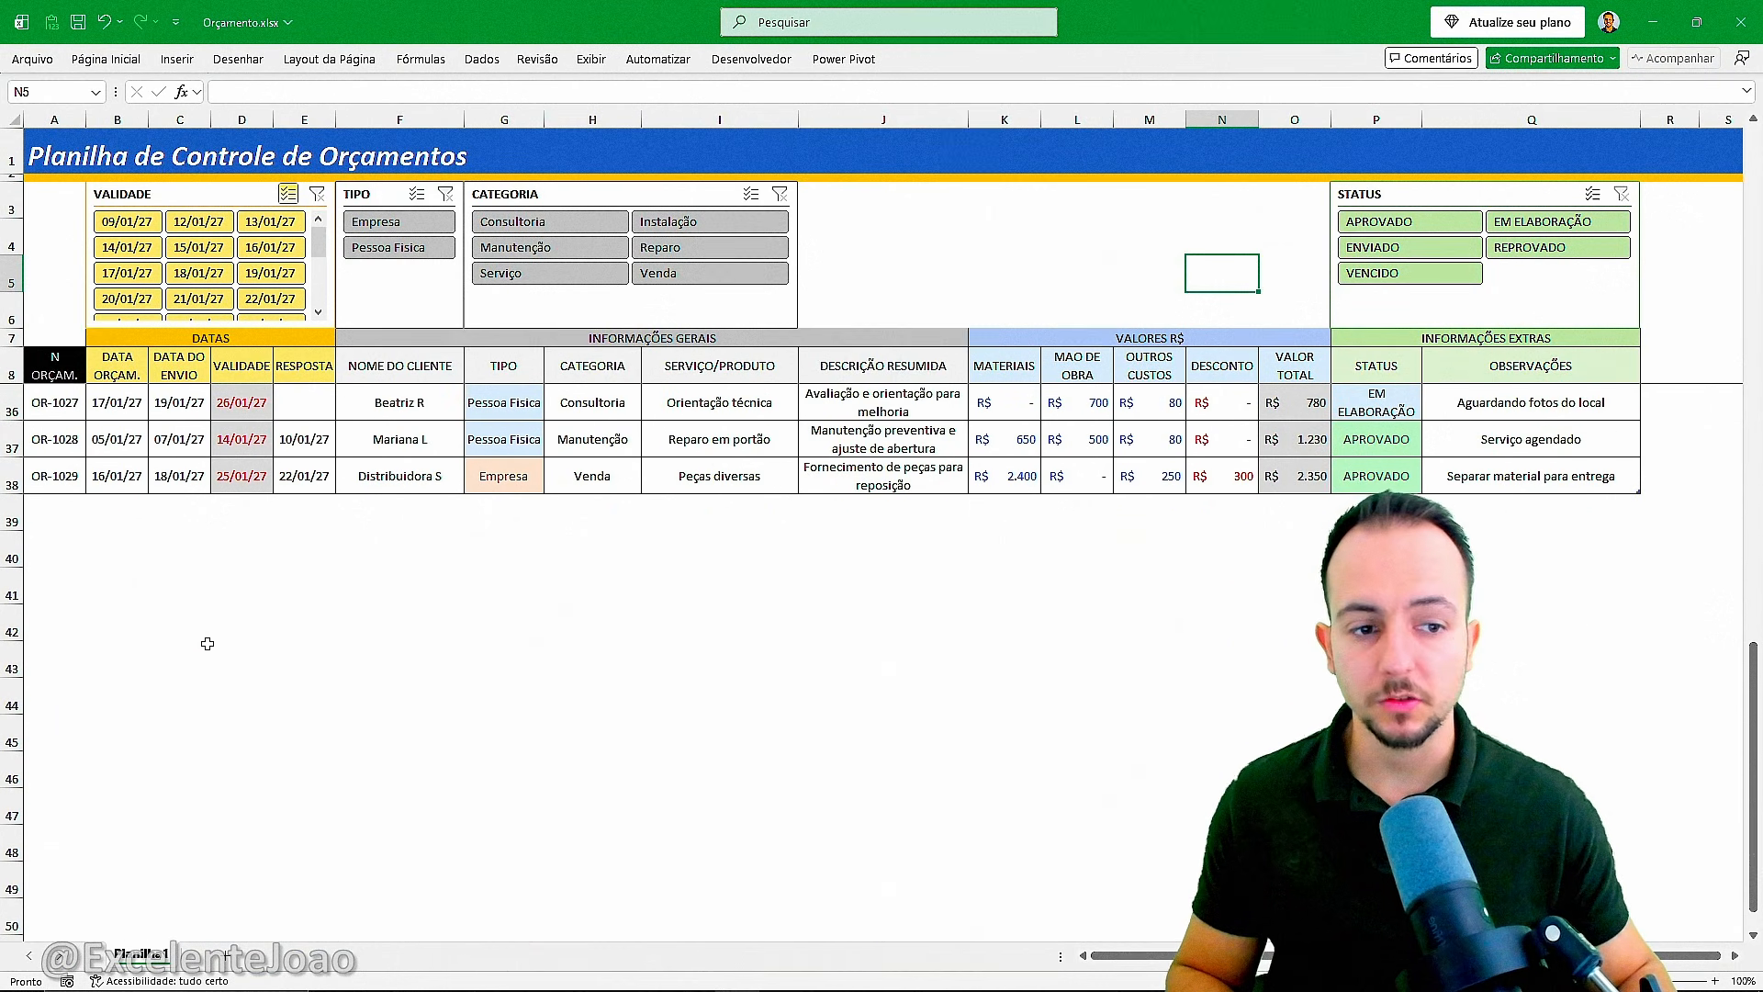
scroll(207, 644, "up", 9)
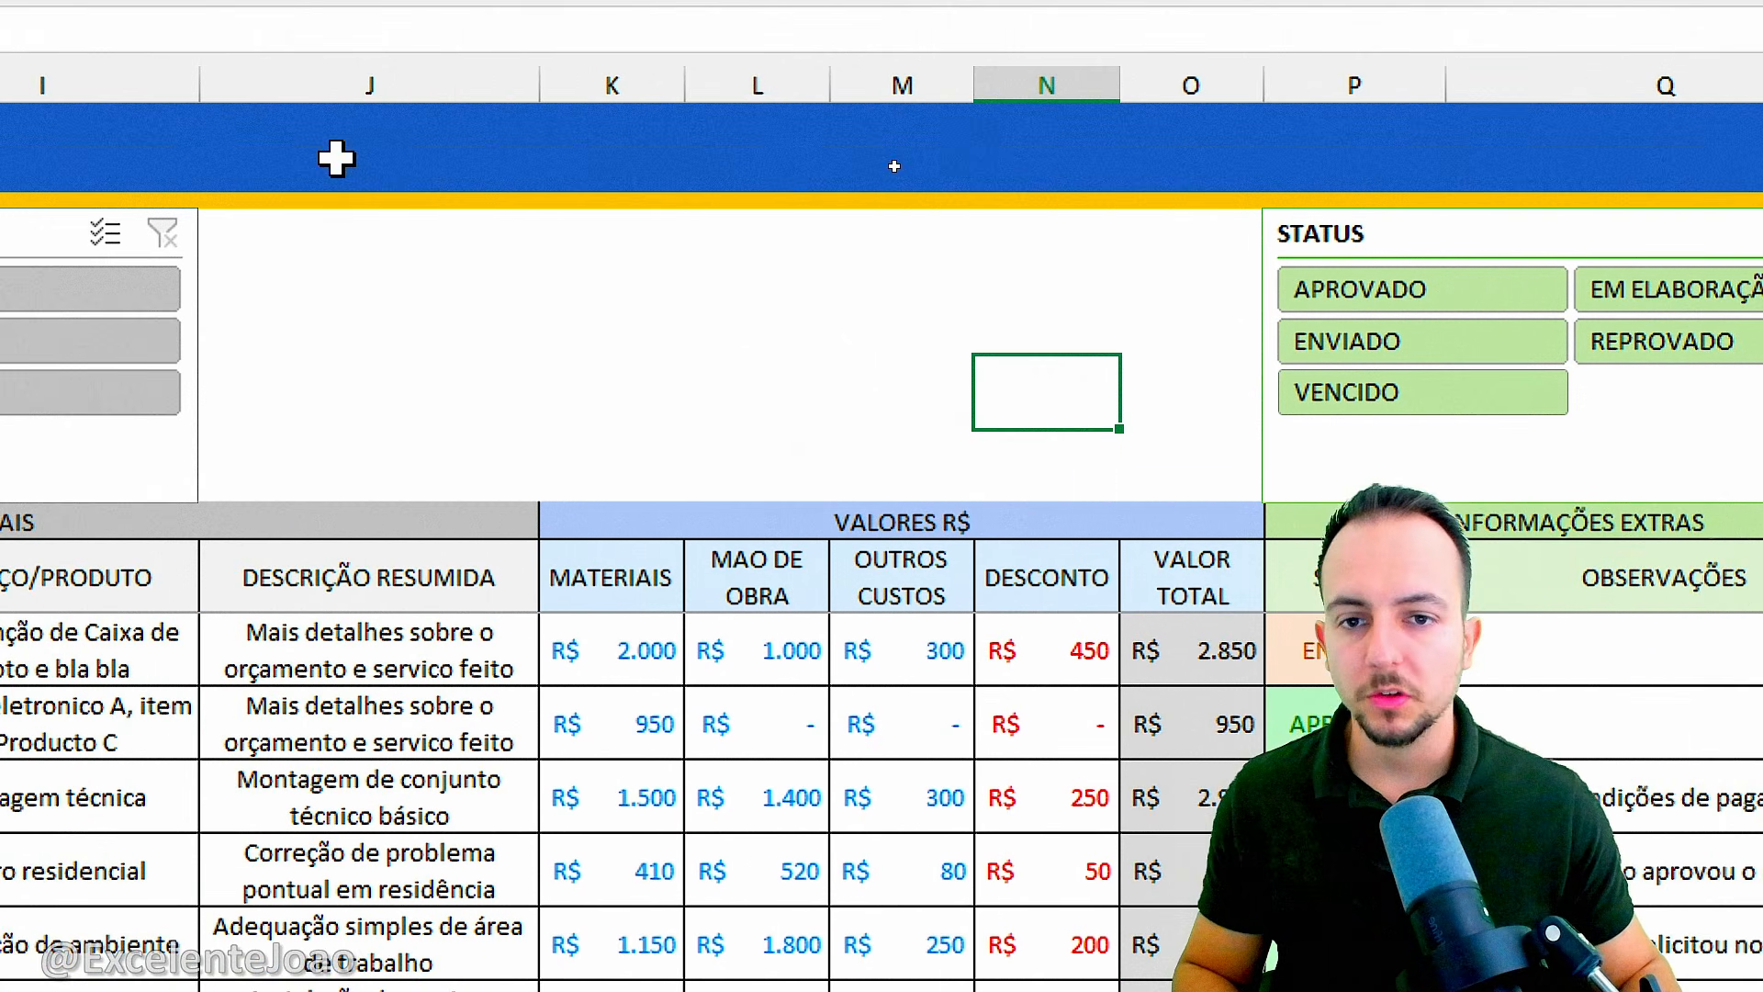
left_click(627, 313)
left_click(739, 313)
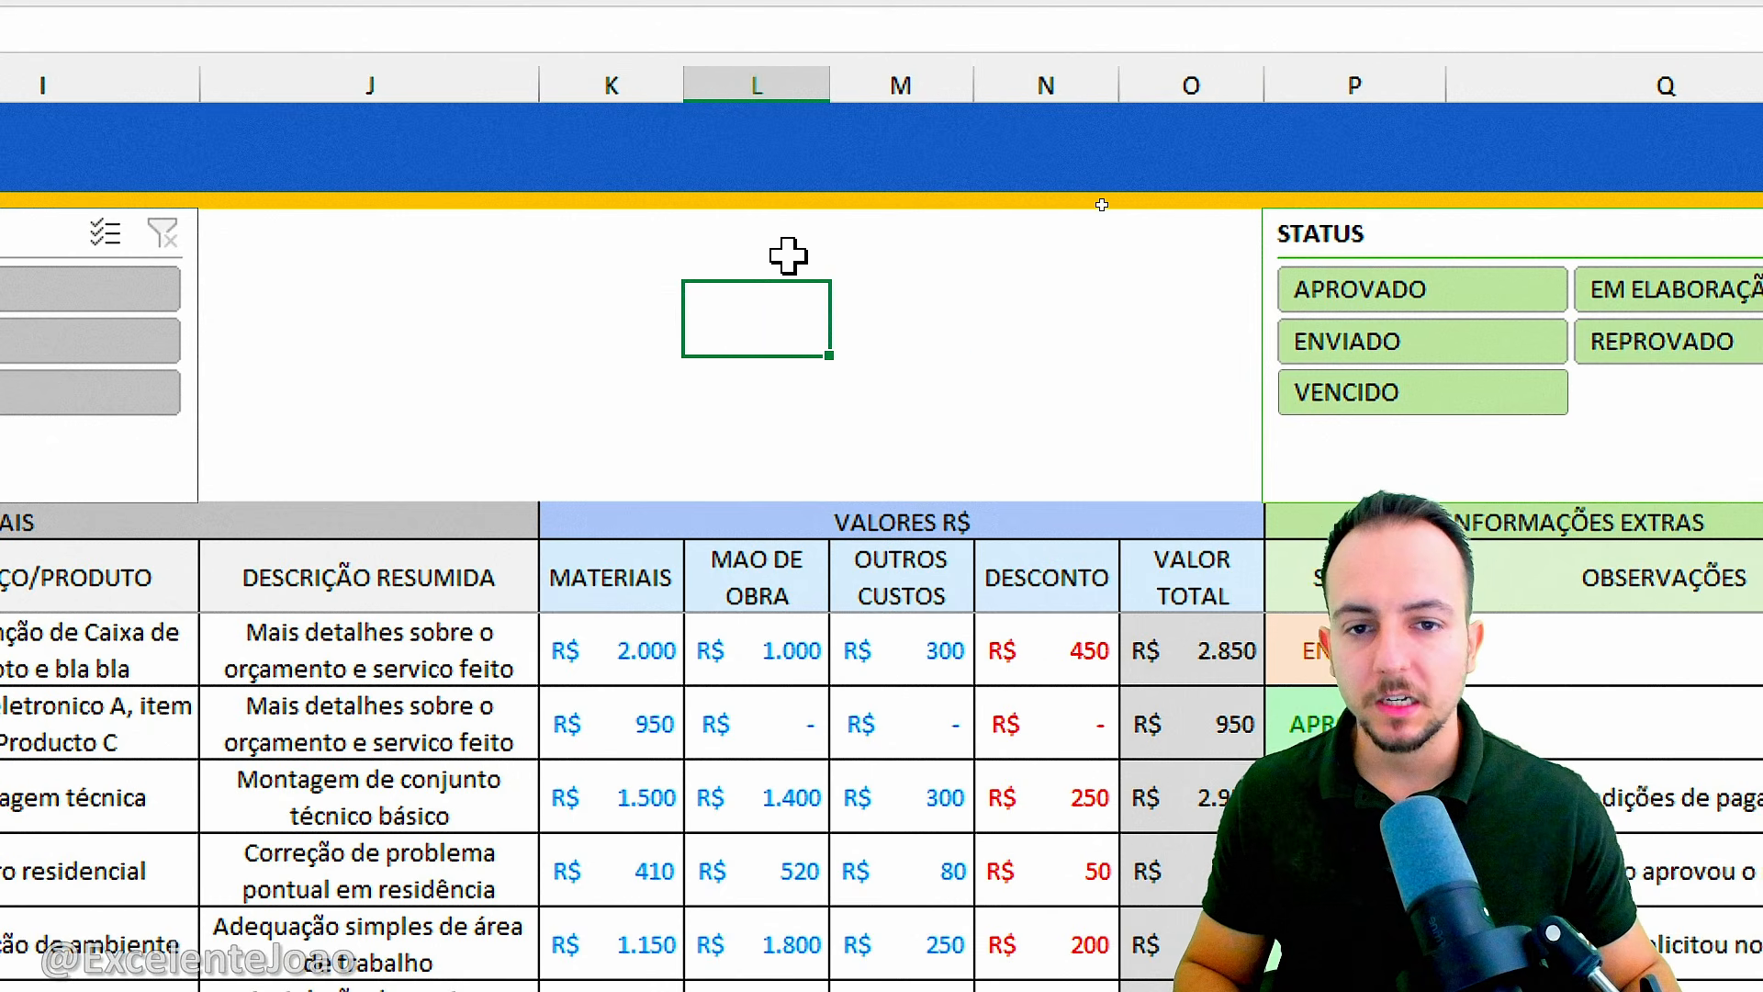
left_click(896, 290)
left_click(699, 290)
left_click(592, 289)
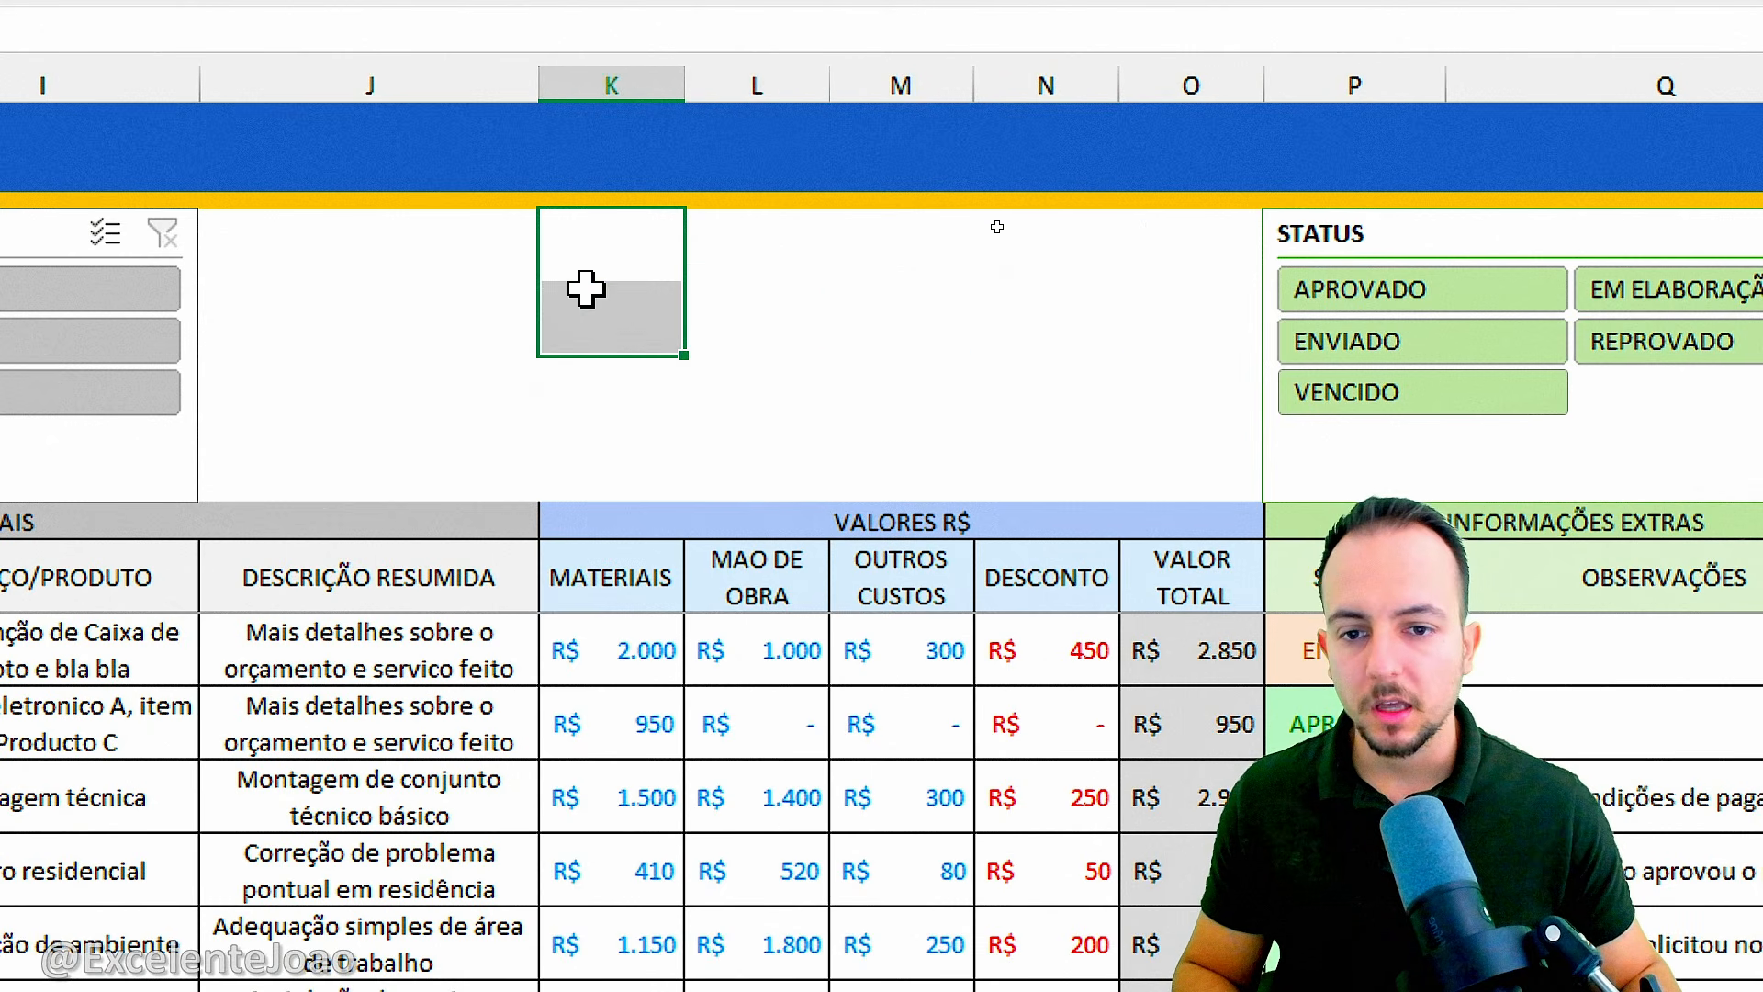
left_click(423, 303)
Enter a SUBTOTAL formula in cell K4 with function 9 (SOMA) over the table's VALOR TOTAL column.
left_click(654, 313)
left_click_drag(615, 259, 727, 289)
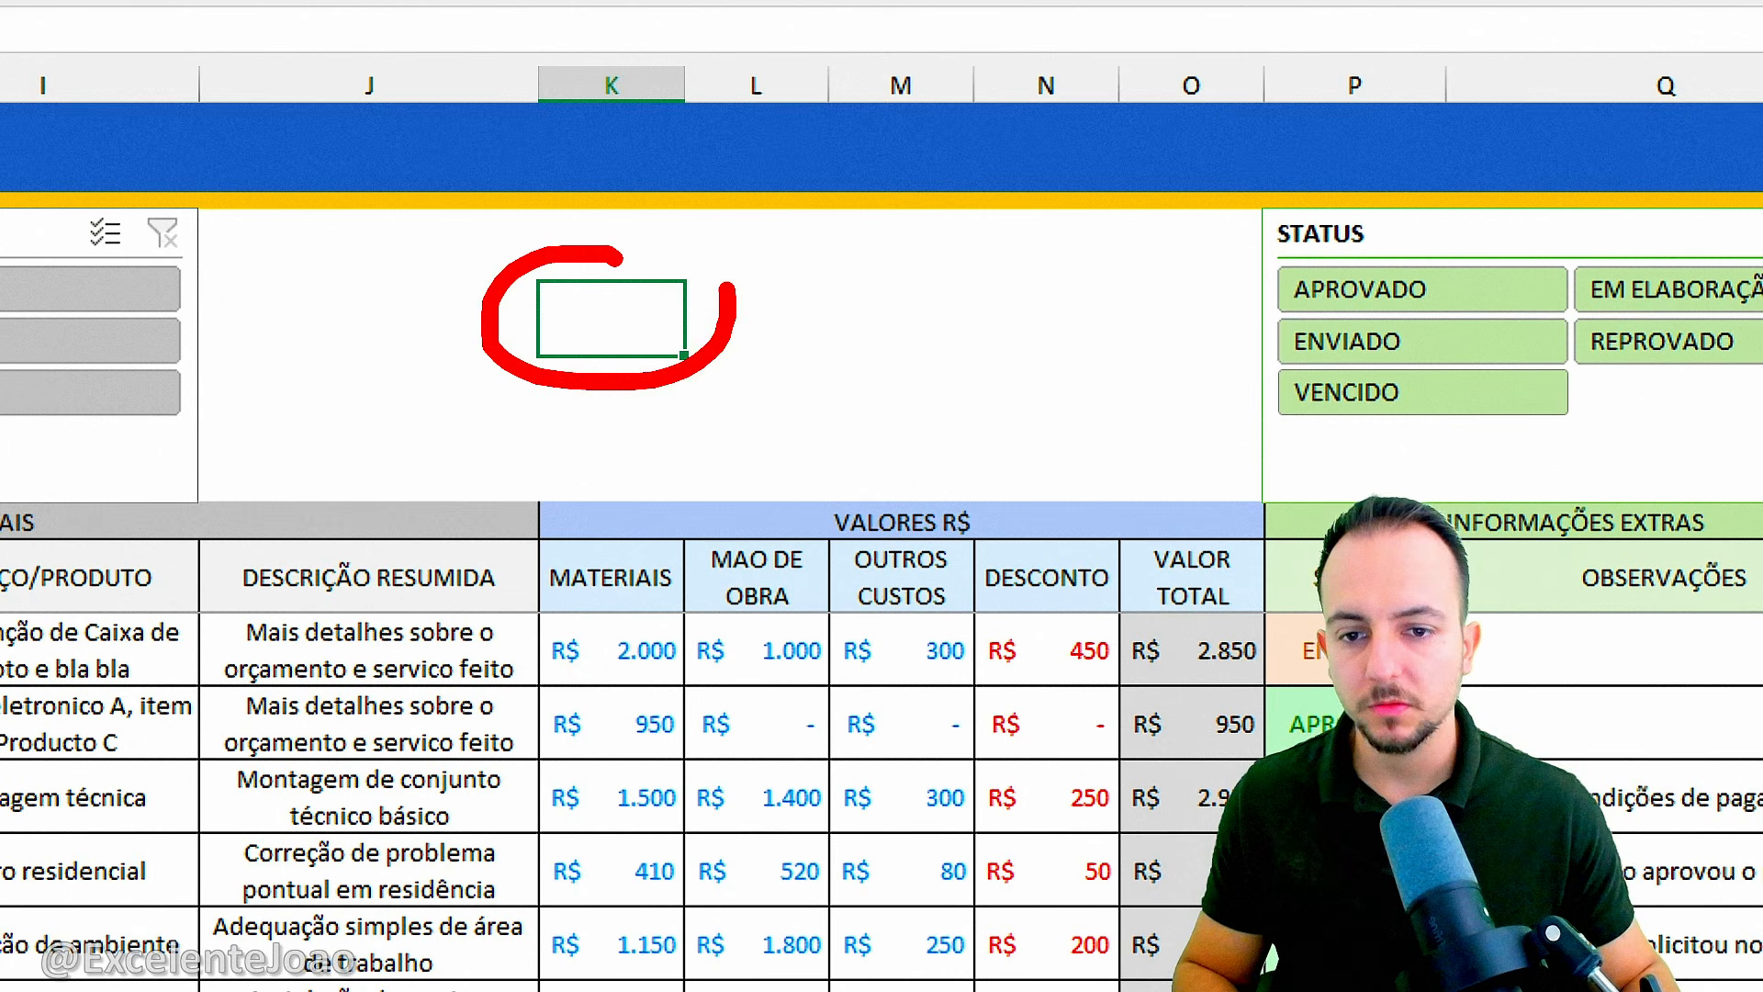
key("Escape")
type("=")
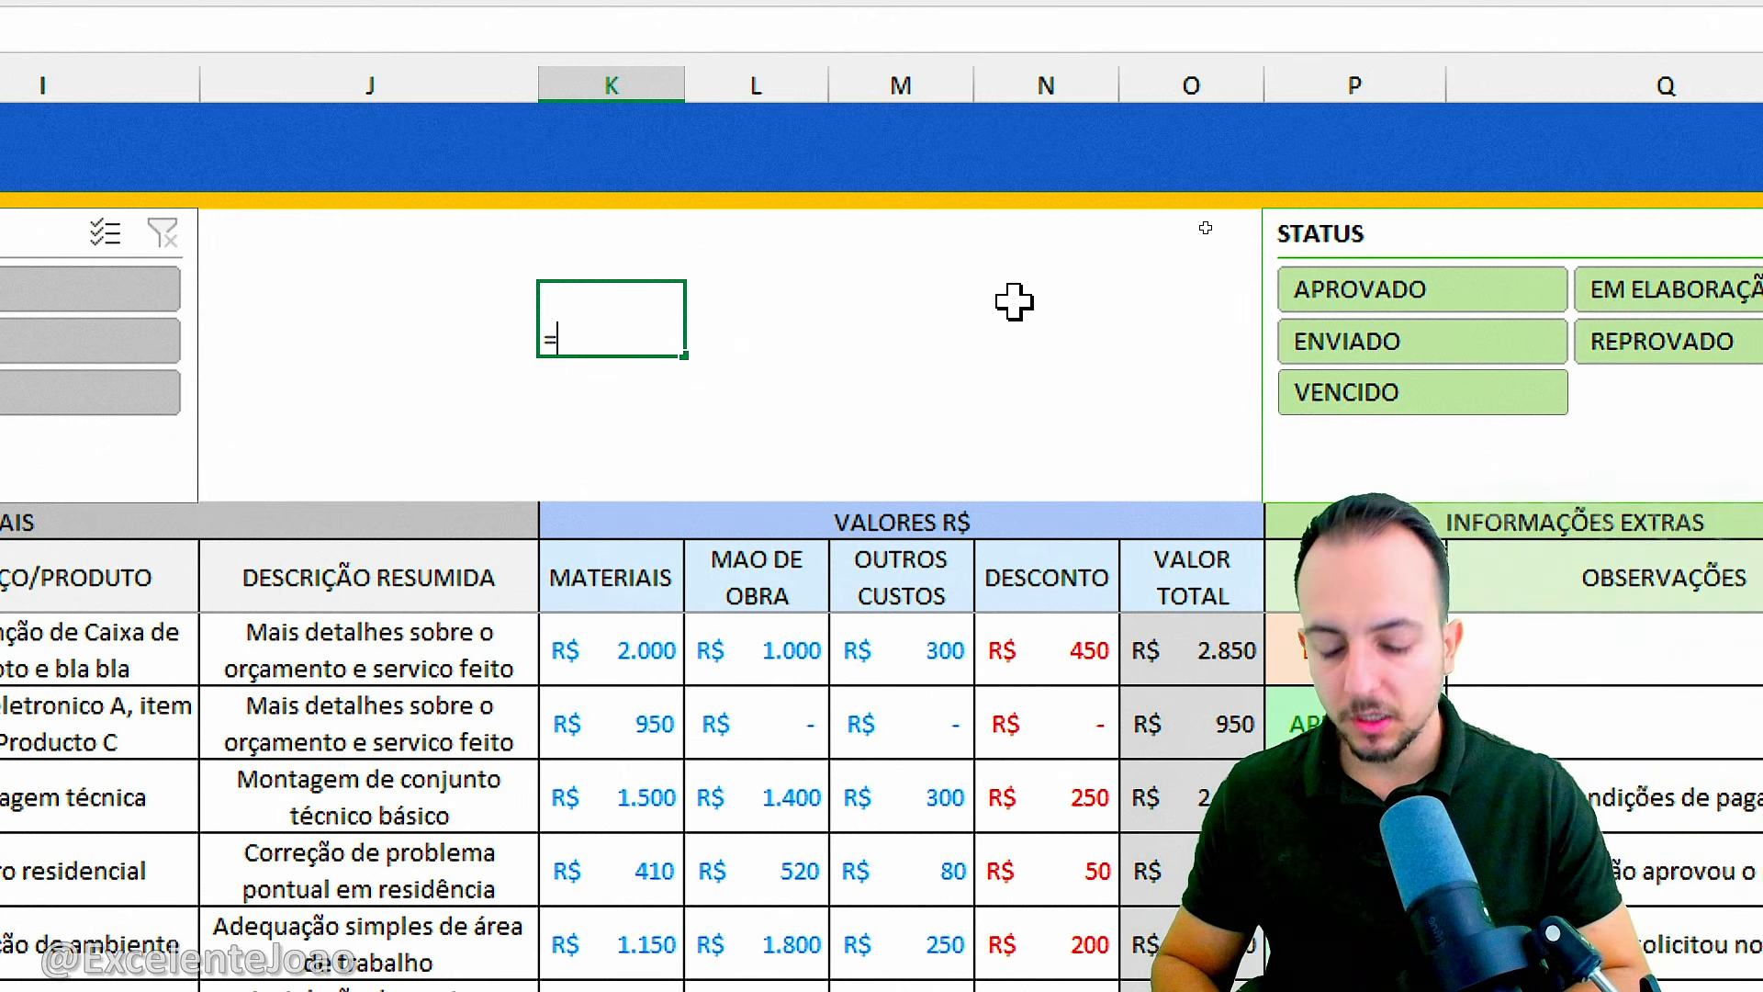
type("SUBTO")
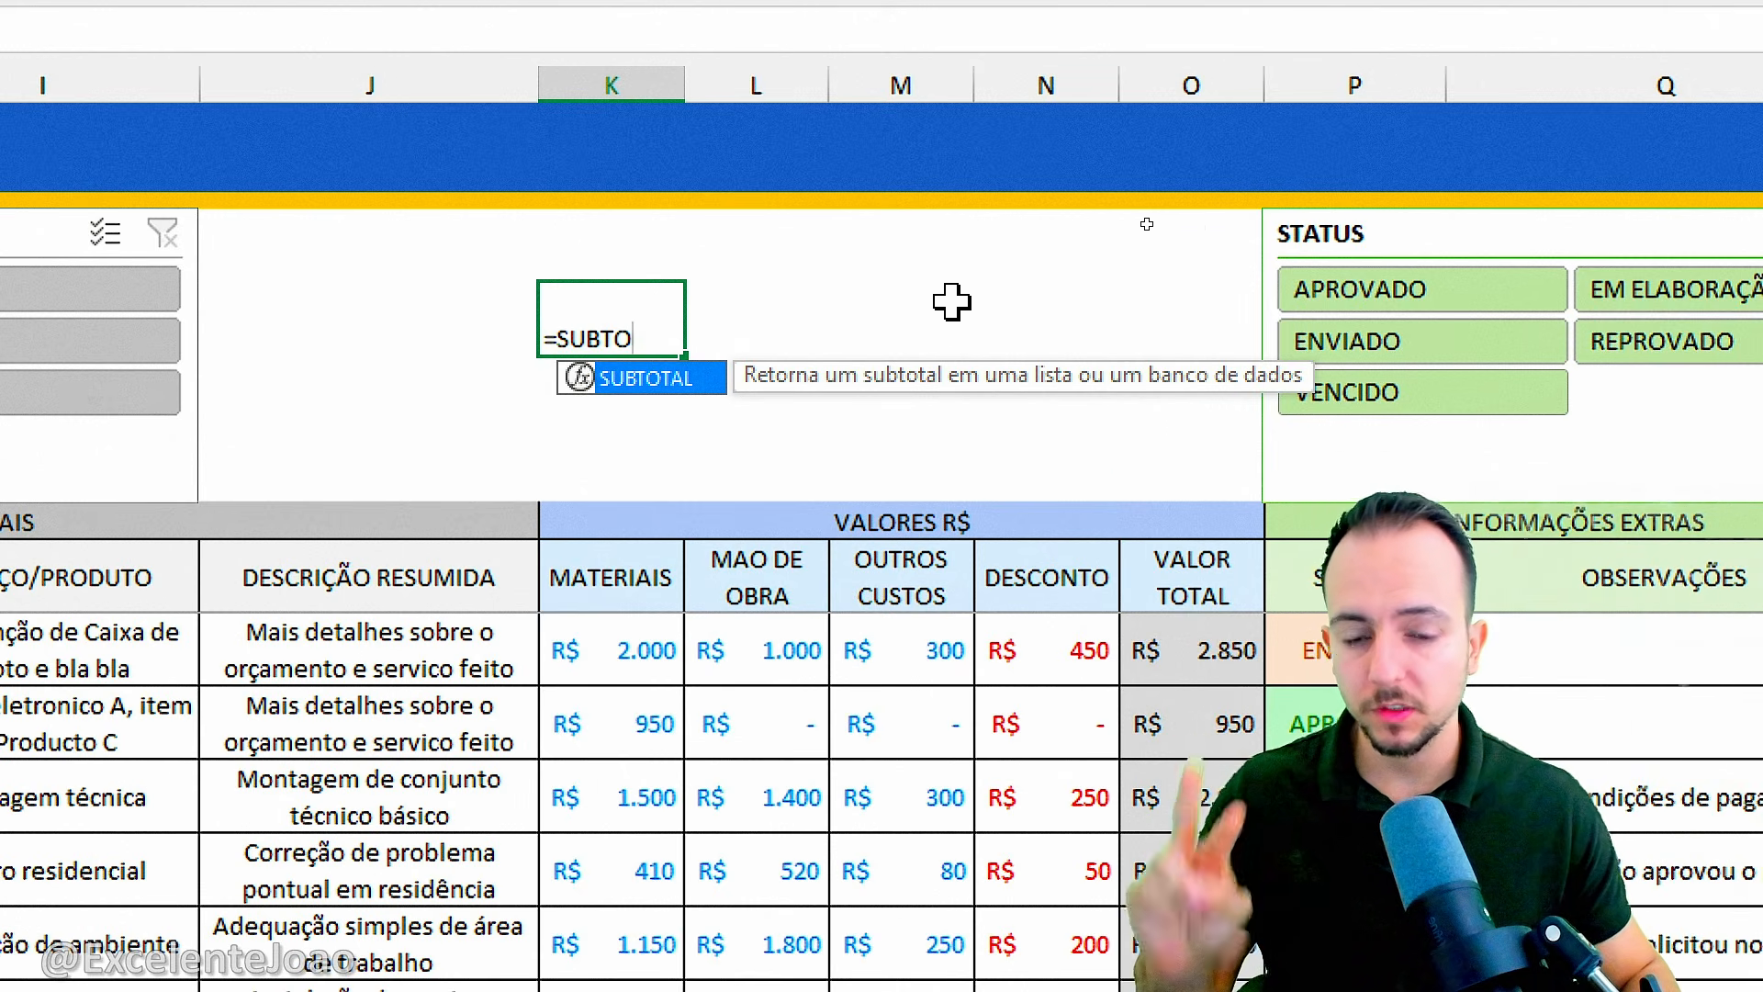
key("Tab")
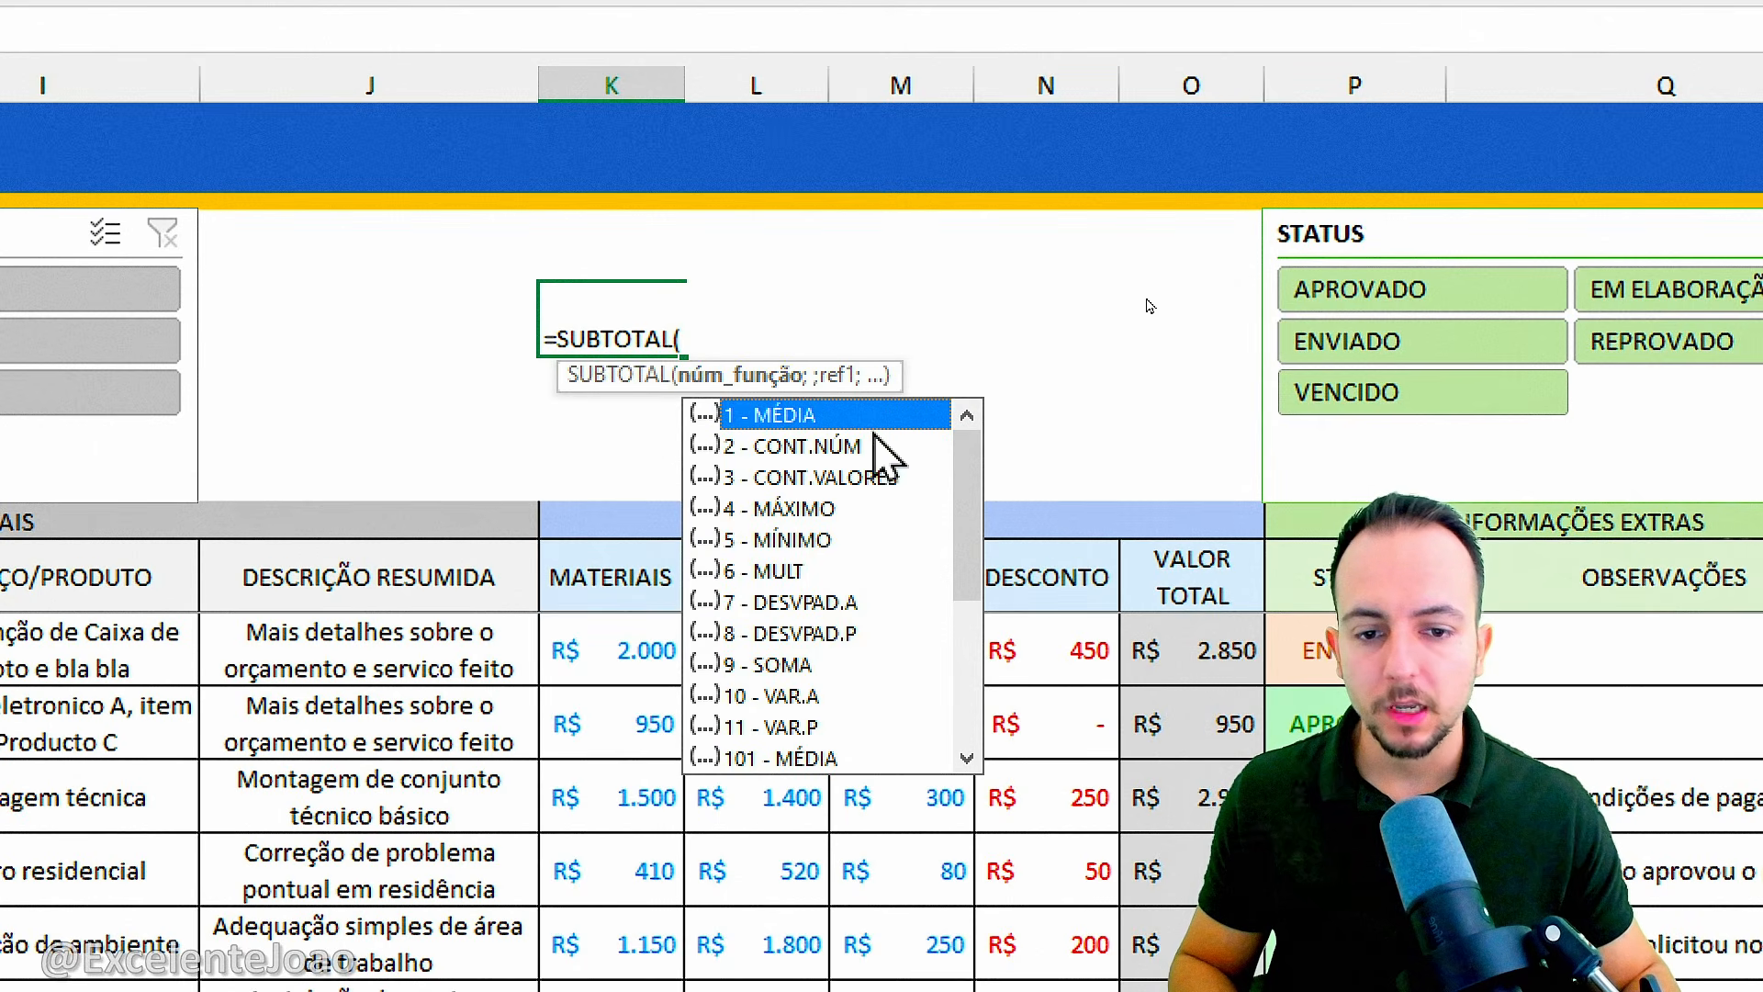
double_click(781, 664)
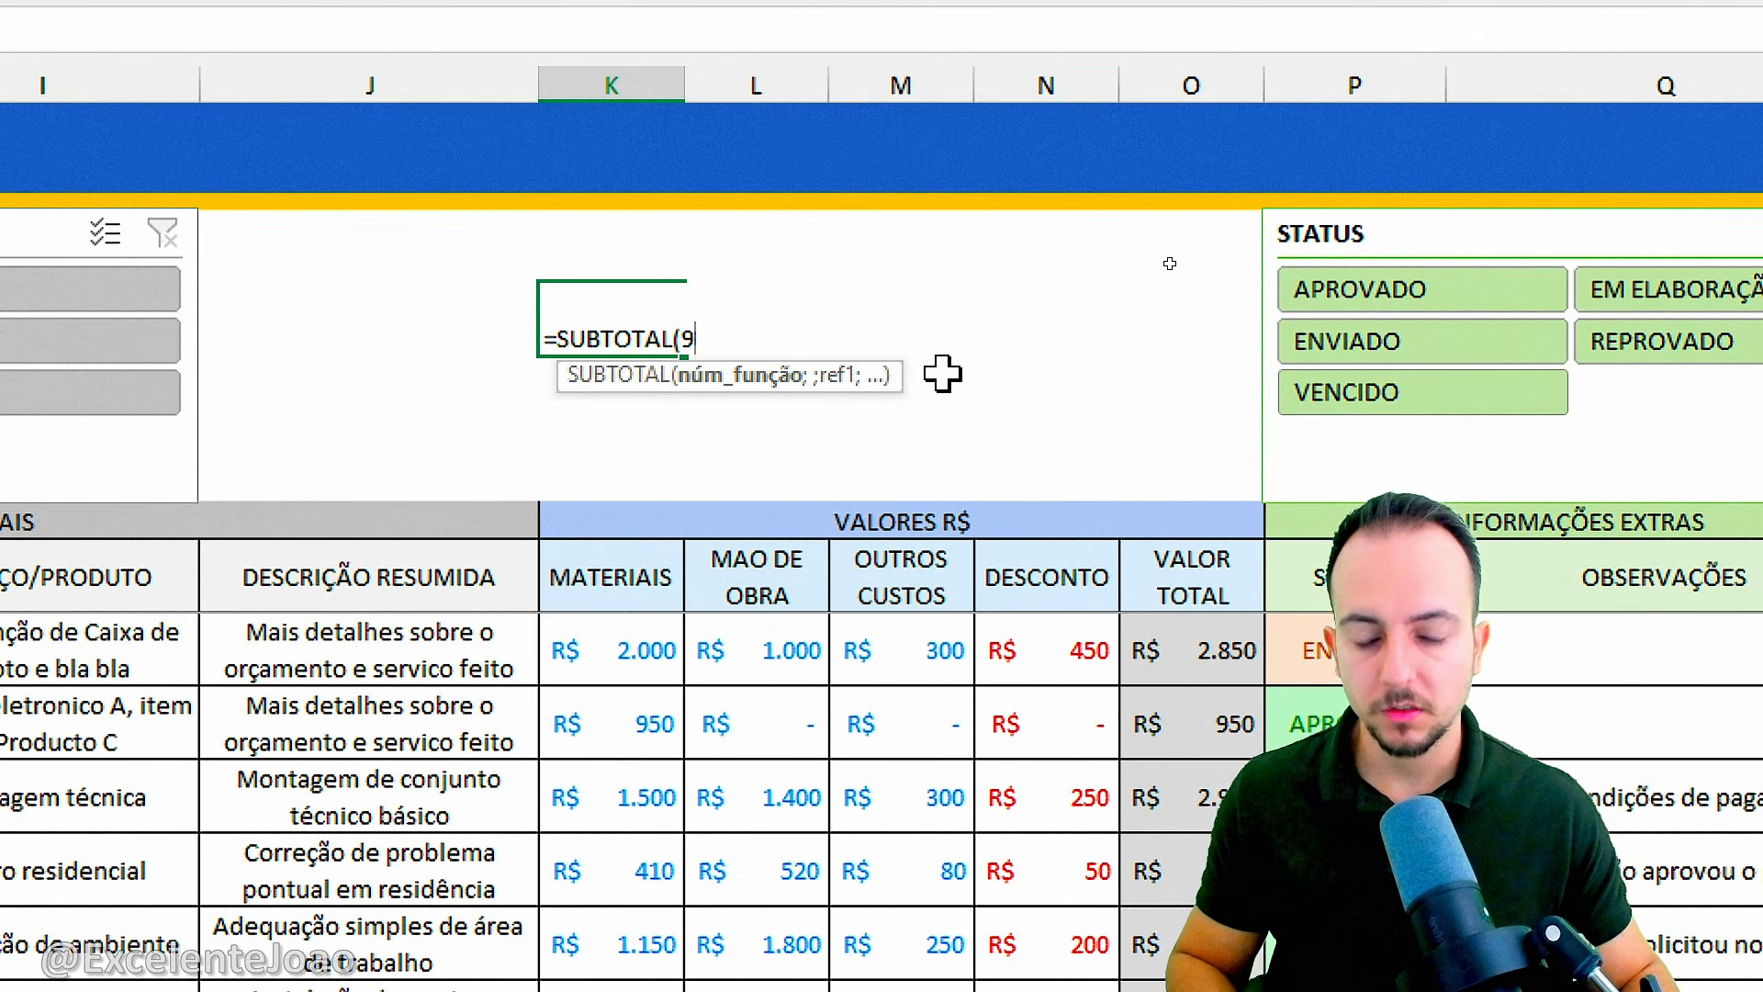
type(";")
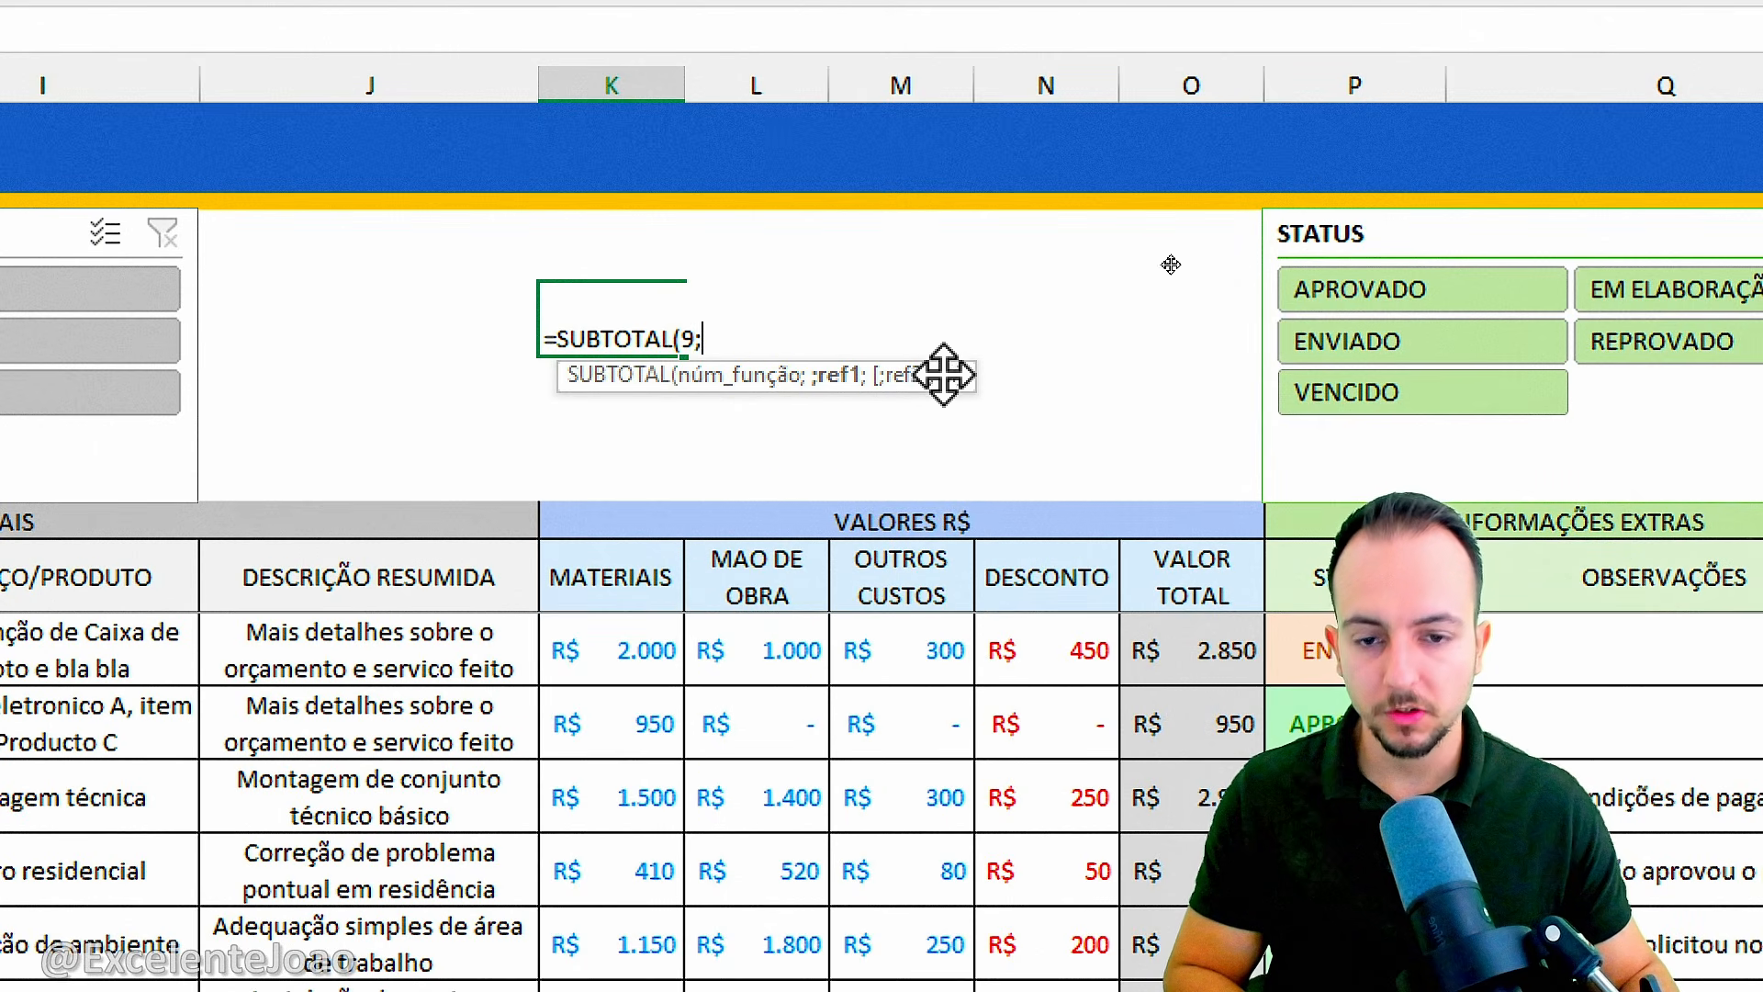
left_click(1196, 534)
key("Return")
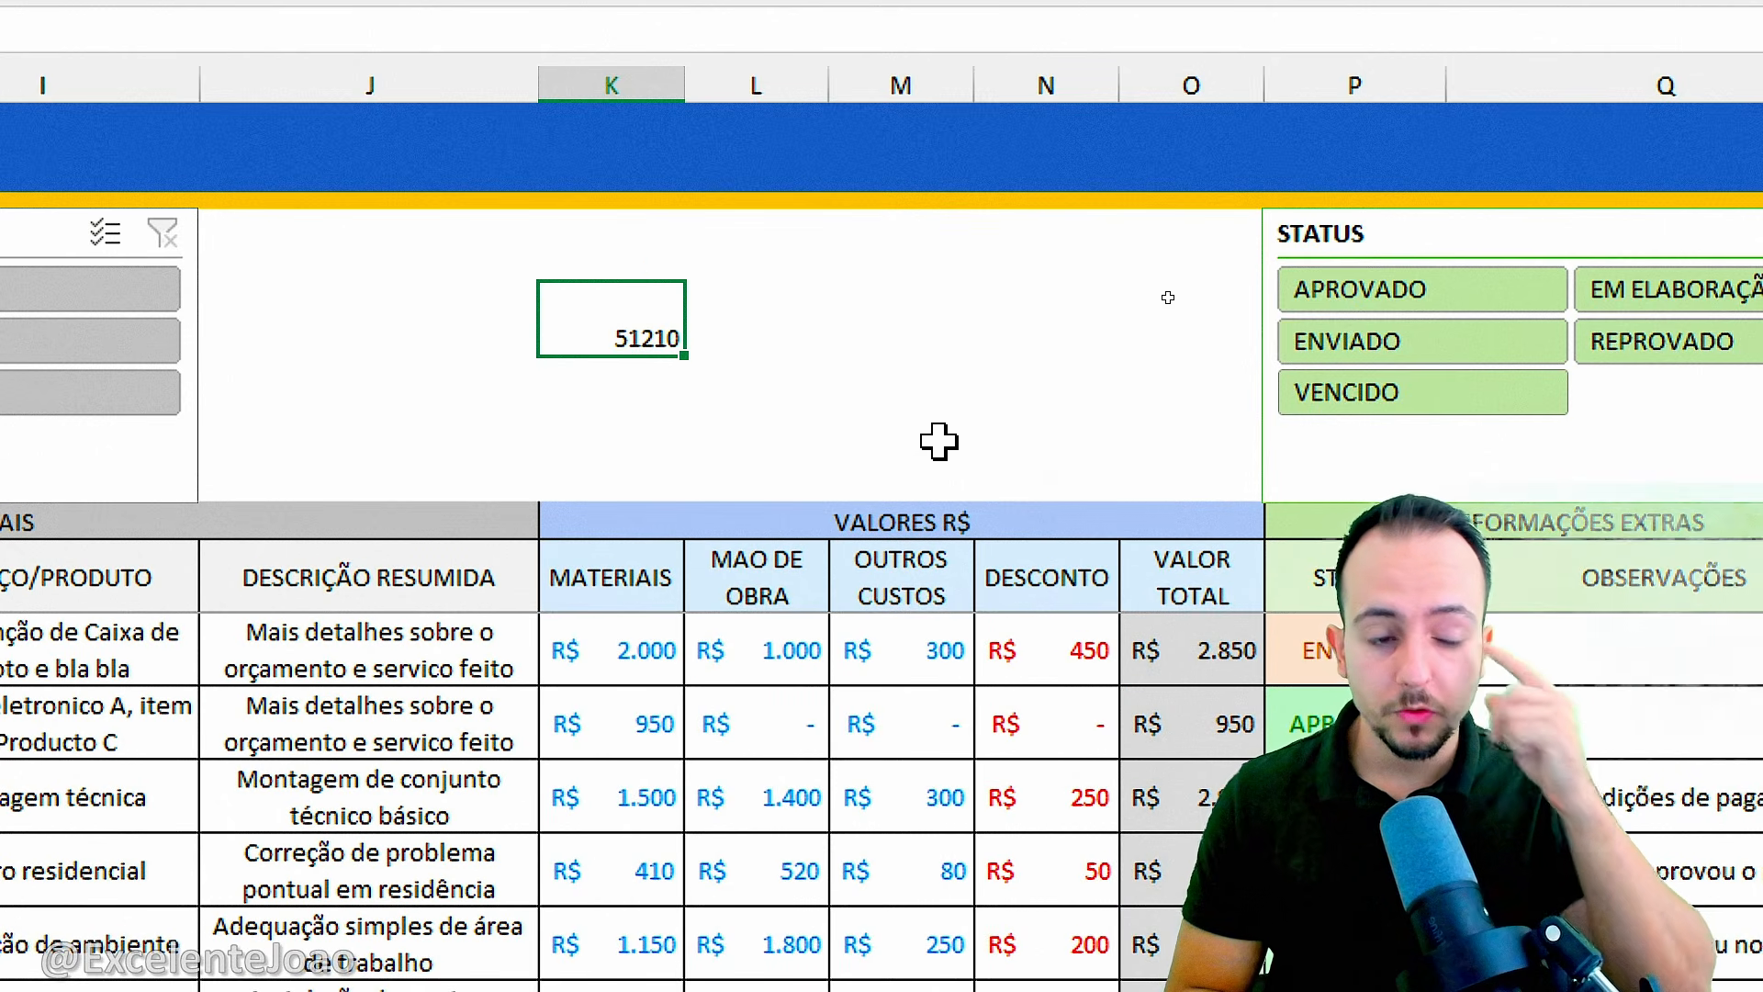
Check that the sum in K4 follows the STATUS slicer by filtering for ENVIADO, VENCIDO and APROVADO, and clear the filter.
left_click(1343, 349)
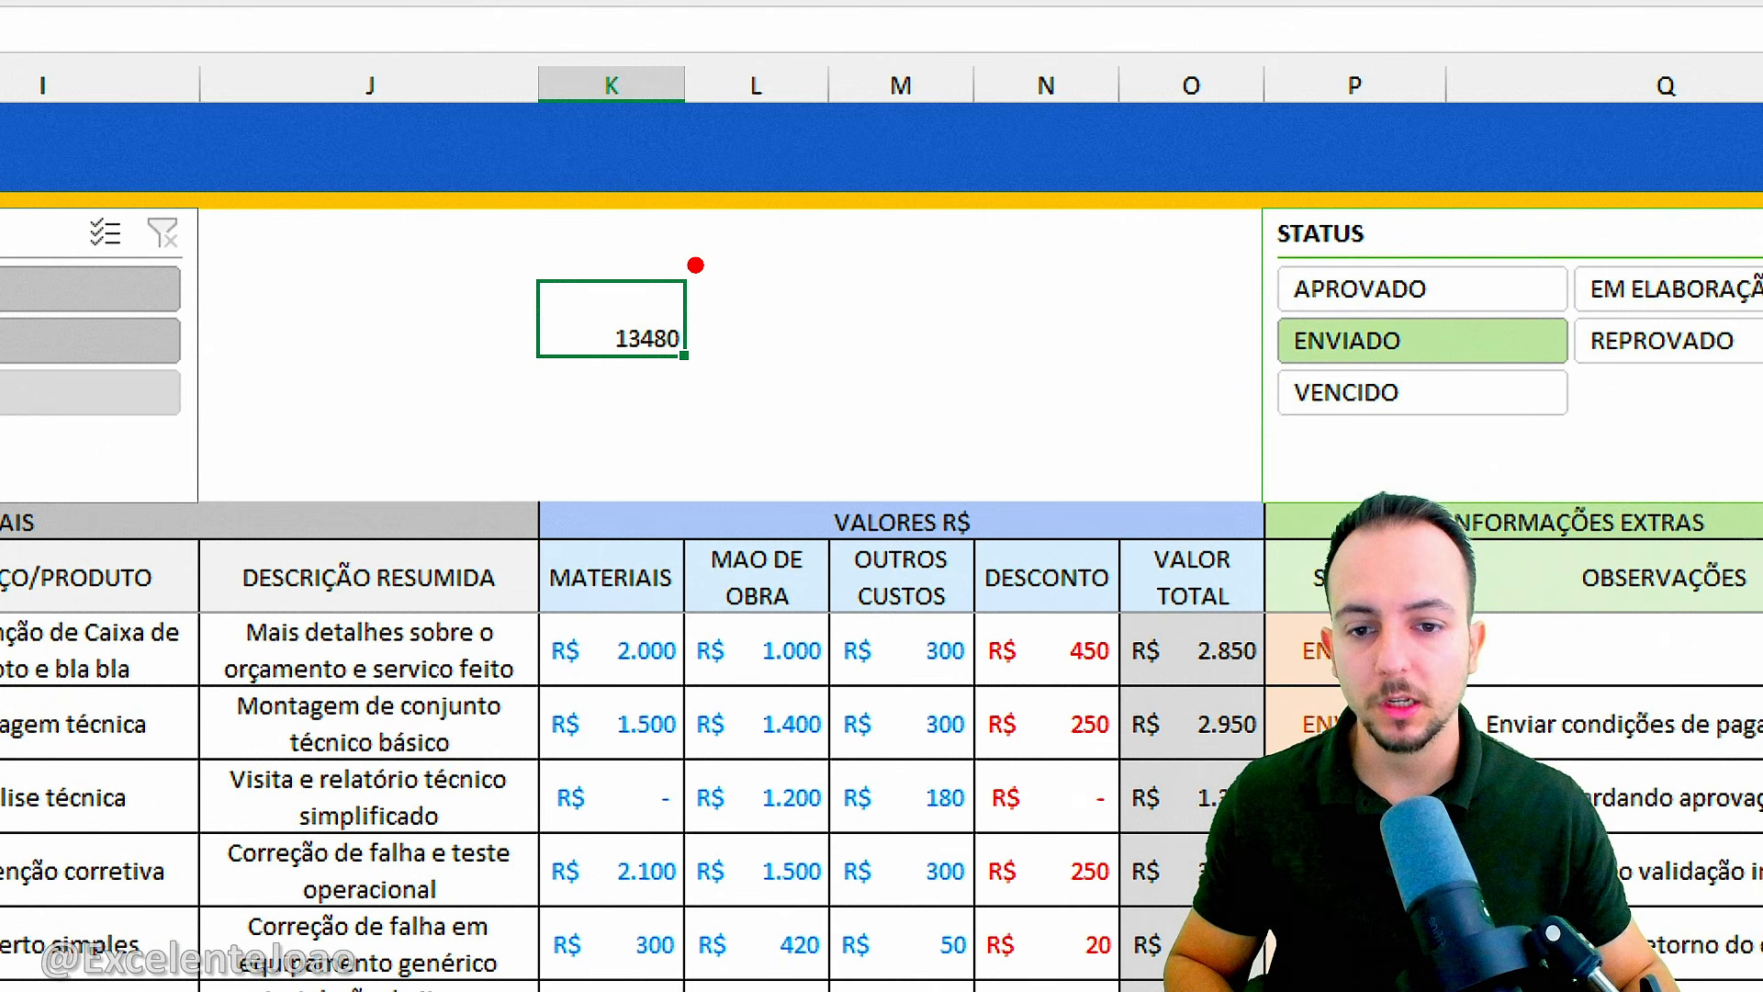
left_click_drag(581, 241, 588, 244)
key("Escape")
left_click(1365, 395)
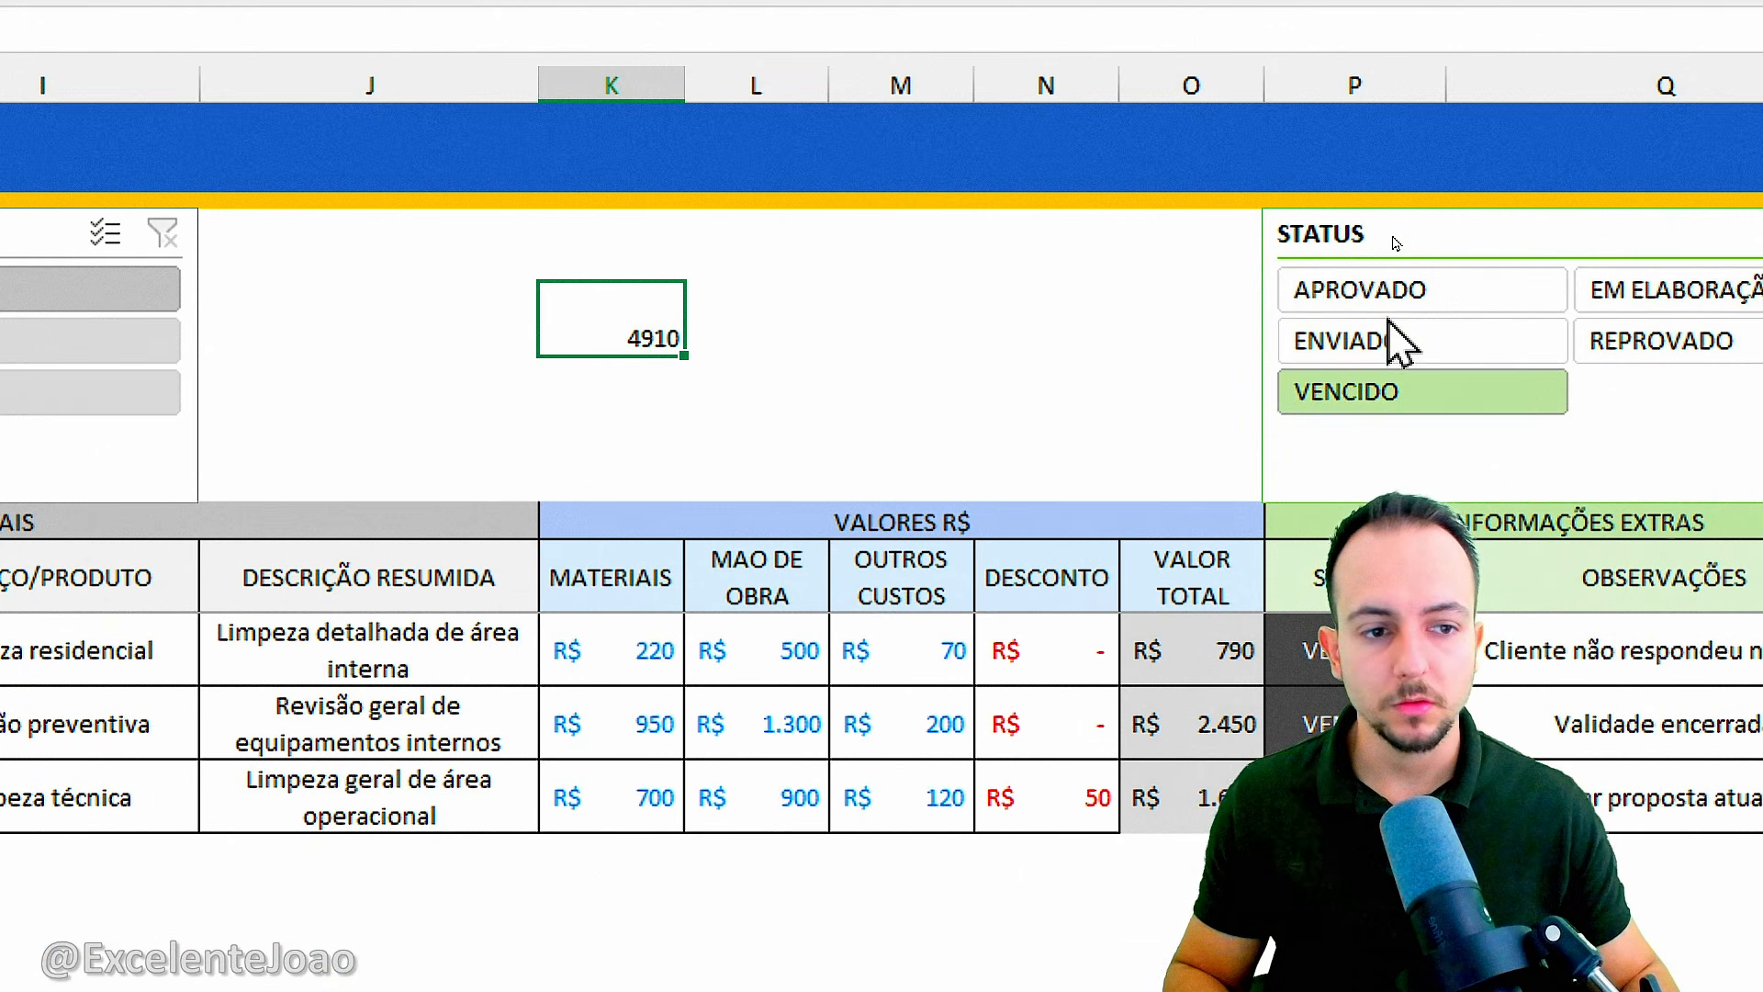
left_click(1394, 292)
left_click(1395, 341)
left_click(1397, 391)
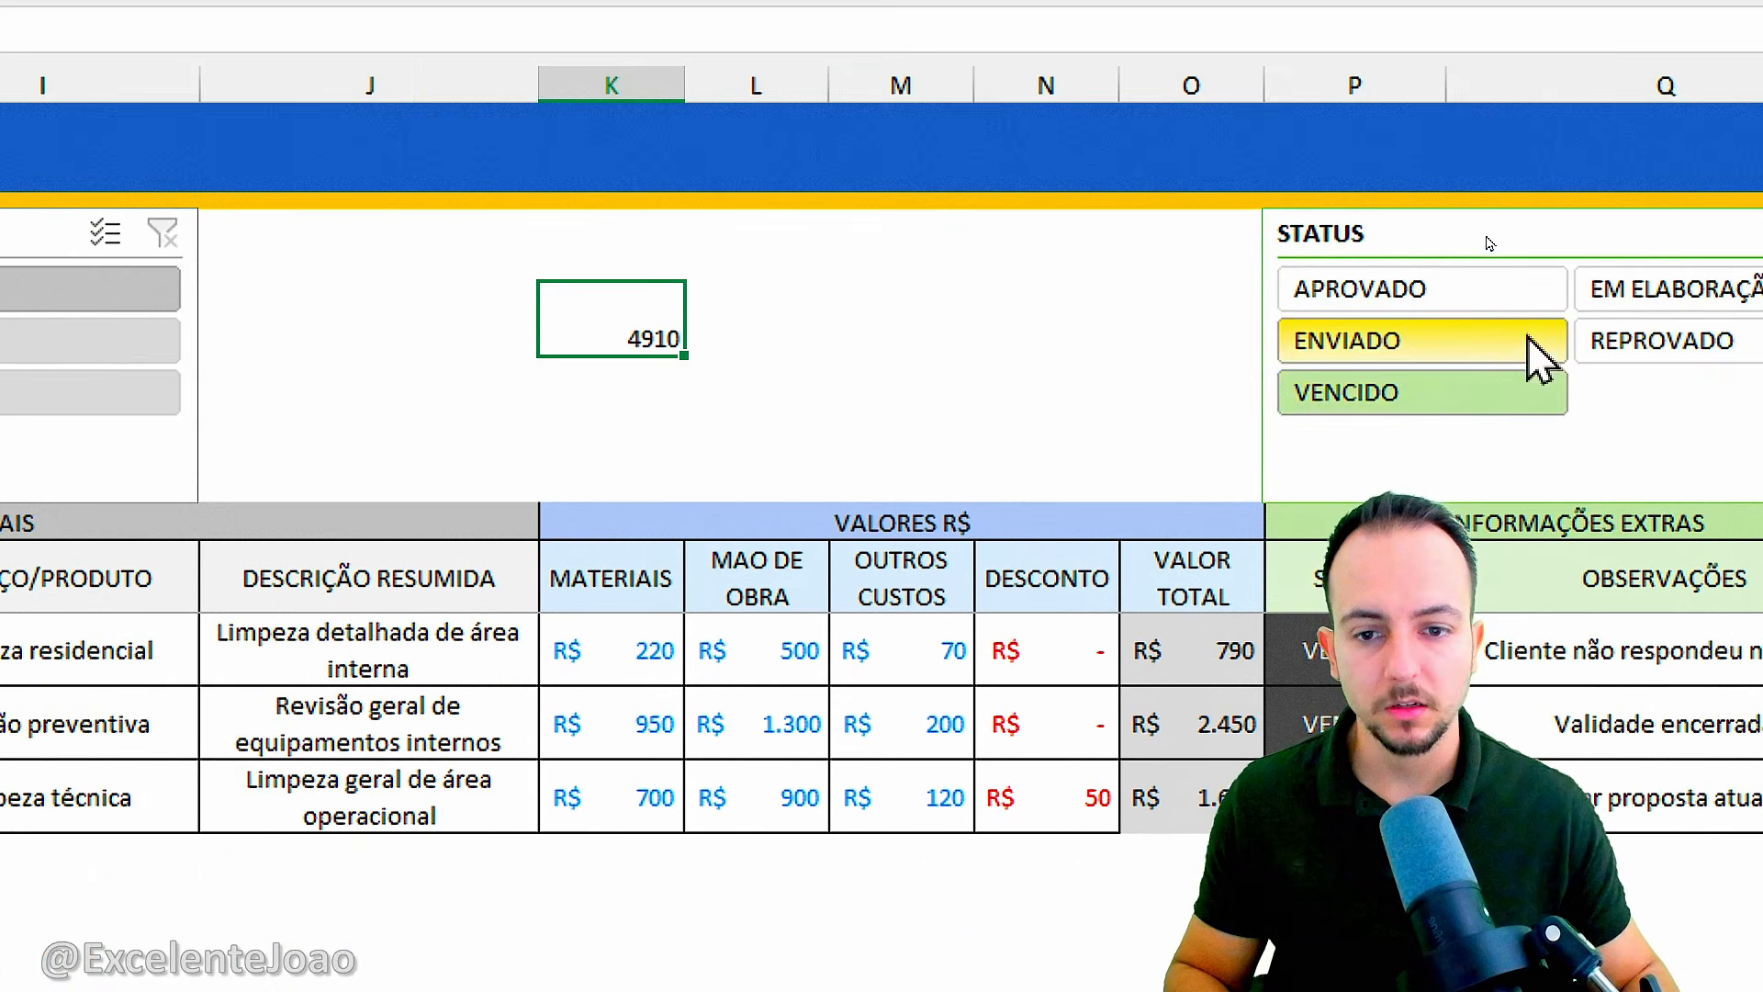
scroll(1527, 346, "right", 3)
left_click(1554, 234)
Enter a SUBTOTAL formula in cell K5 with function 2 (CONT.NÚM) over the table's VALOR TOTAL column.
left_click(309, 374)
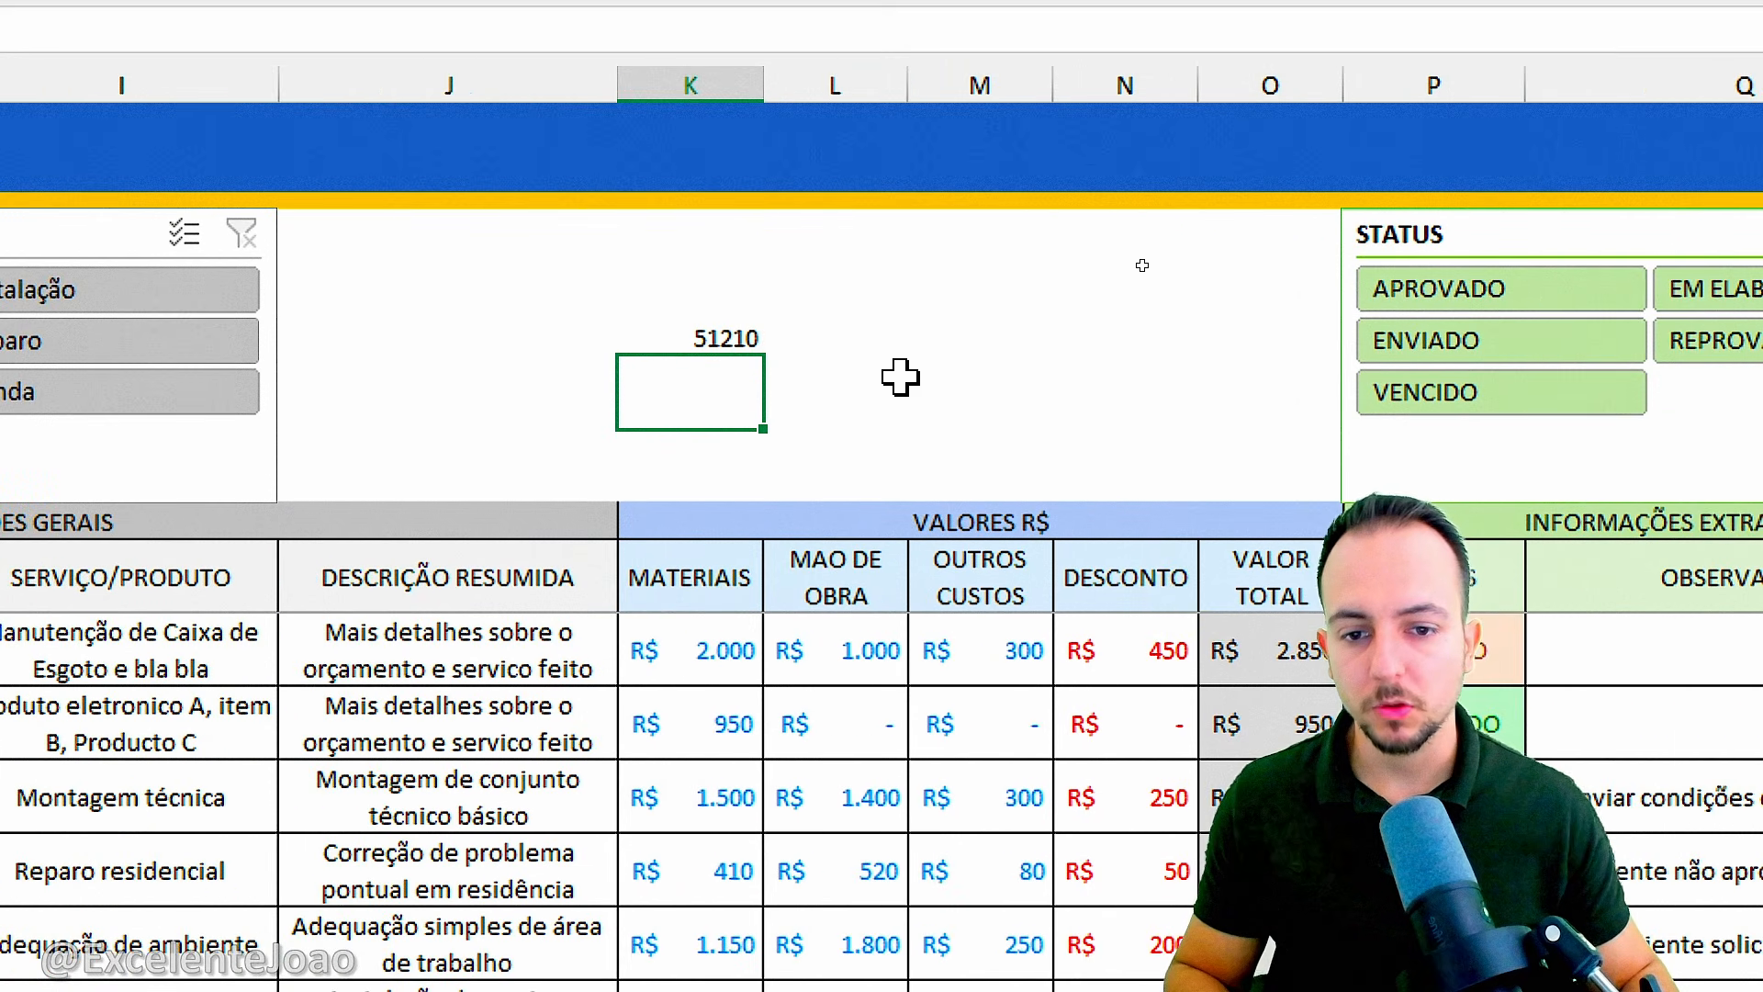
type("=SUBT")
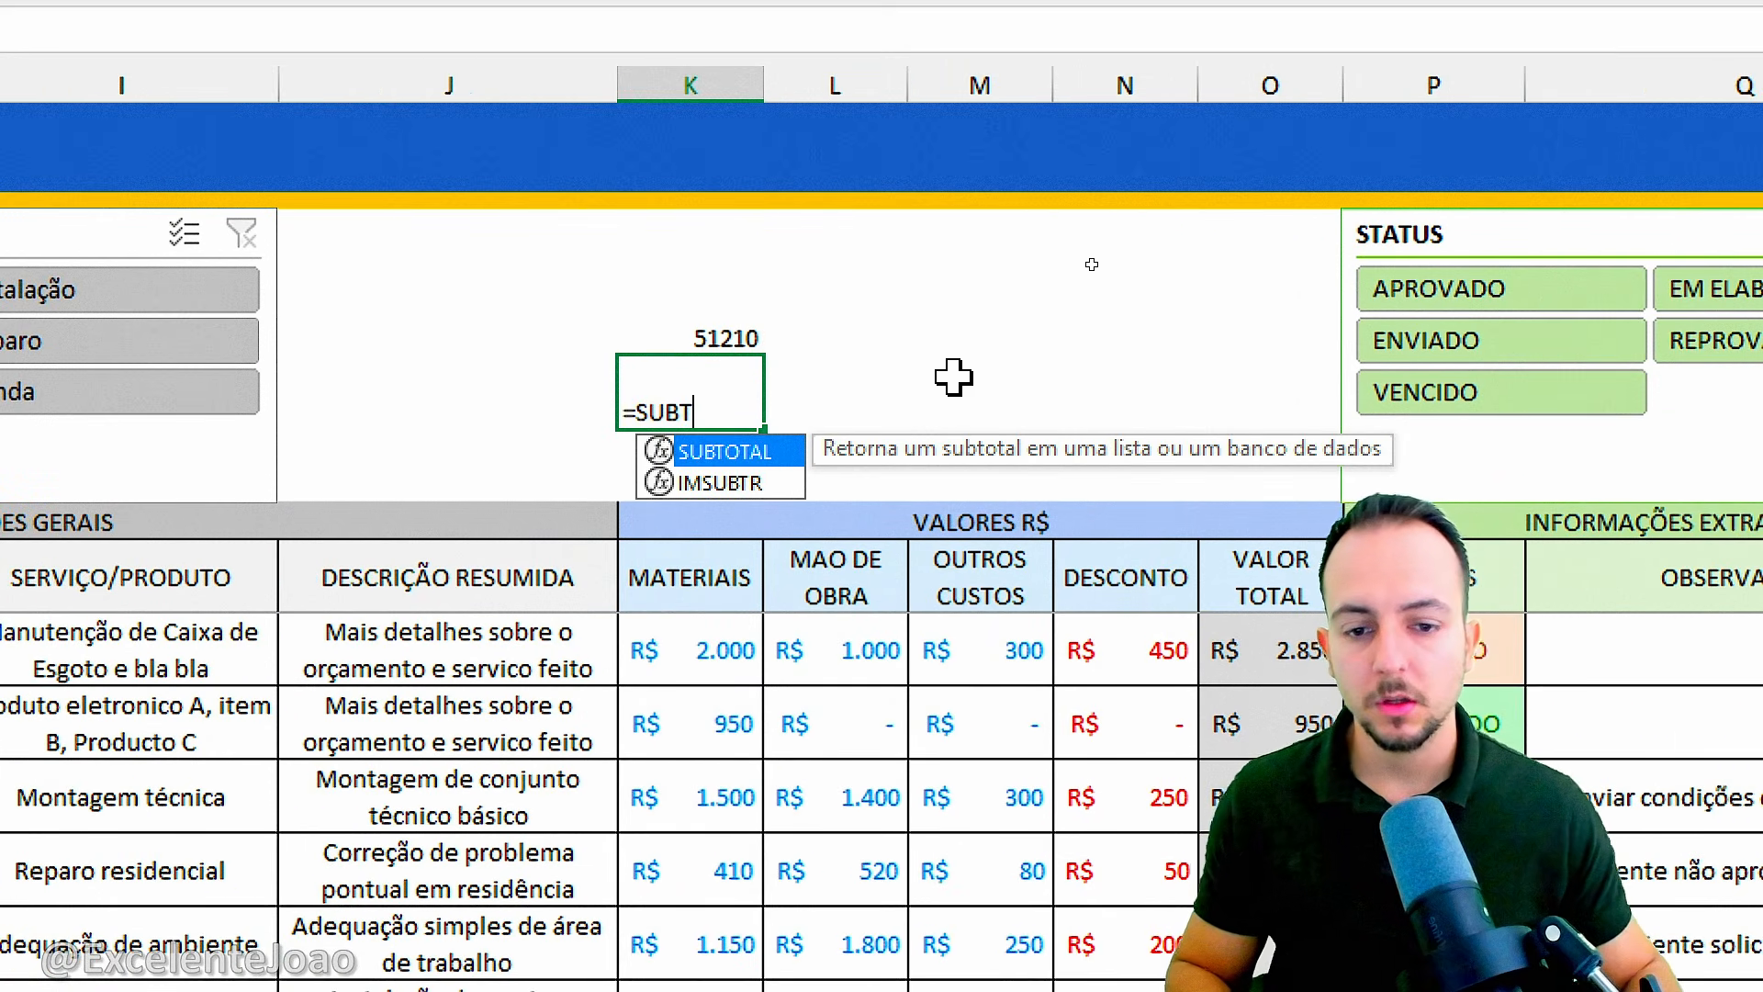
double_click(726, 451)
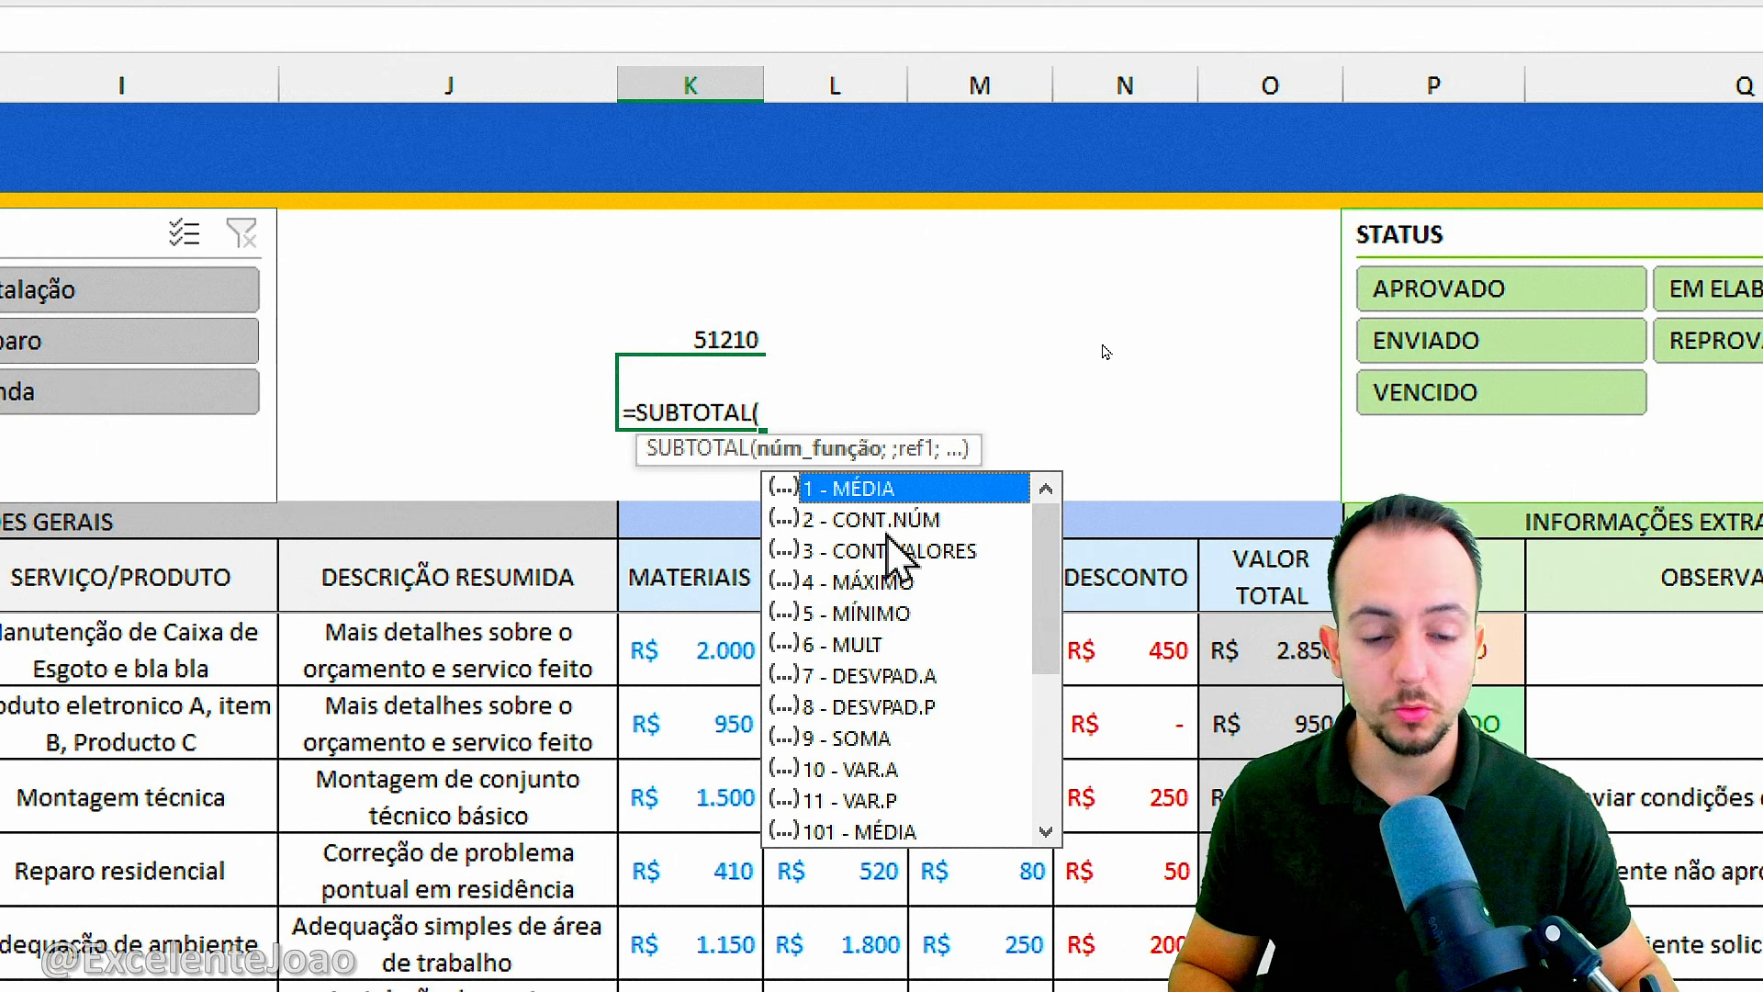
double_click(883, 520)
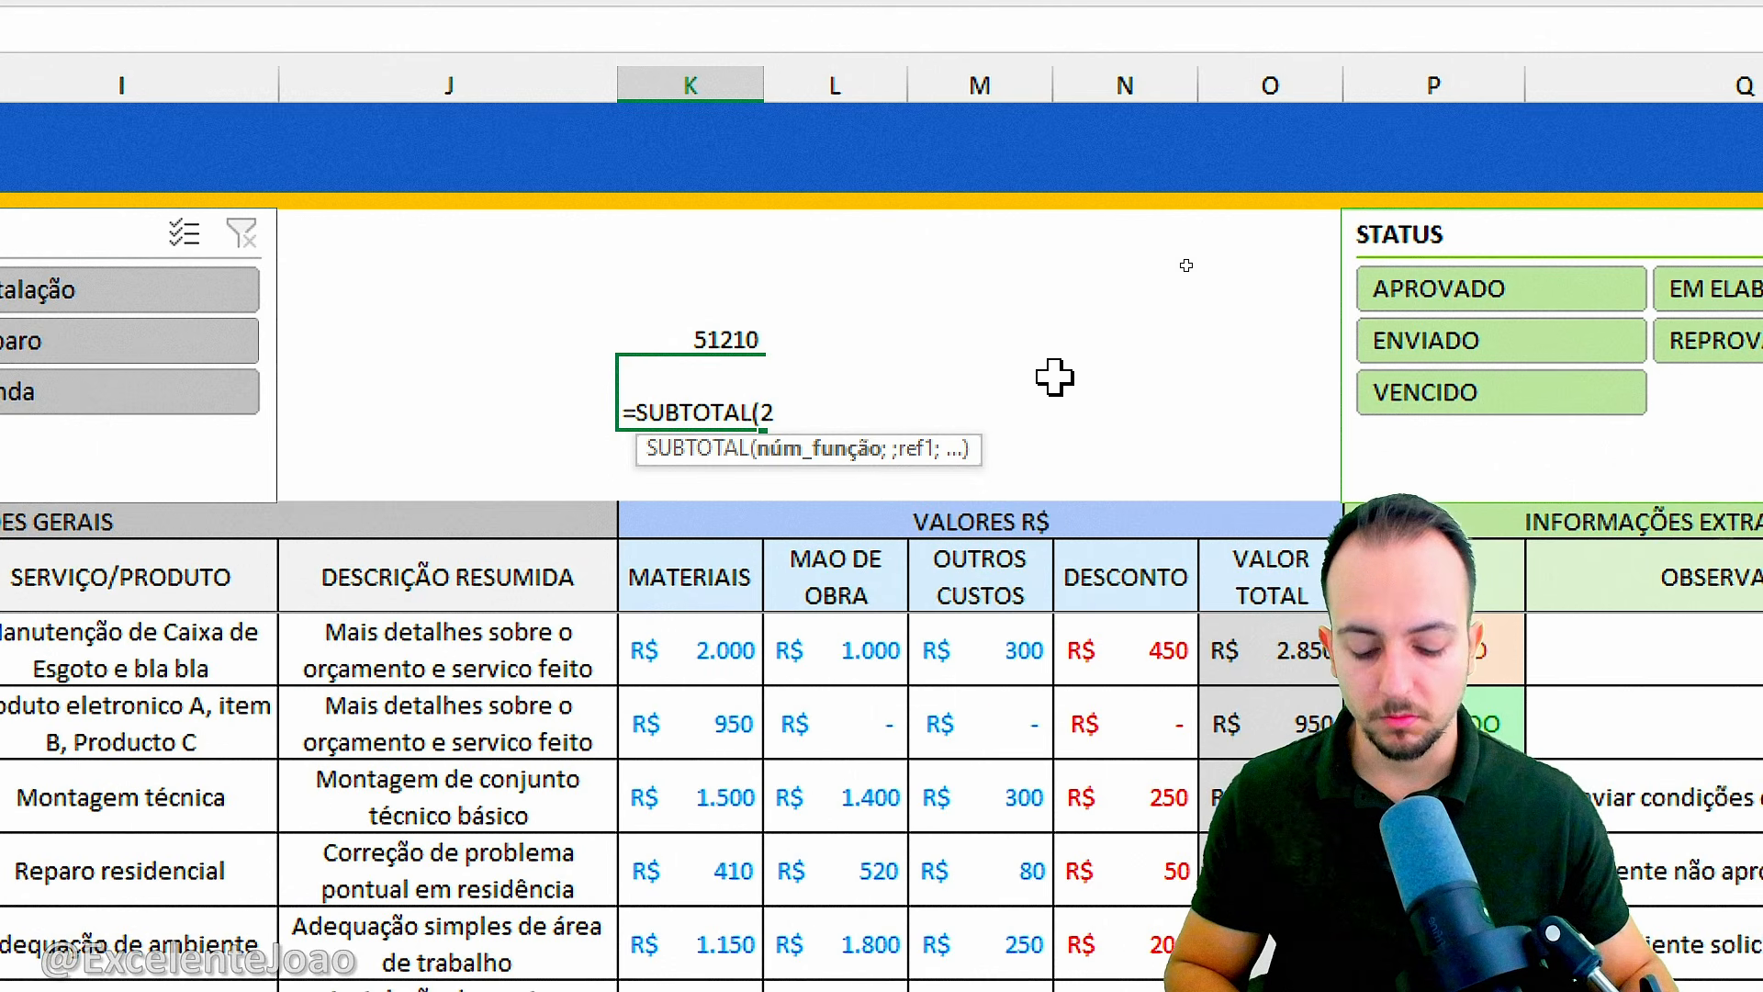
type(";")
scroll(1525, 702, "right", 2)
left_click(958, 531)
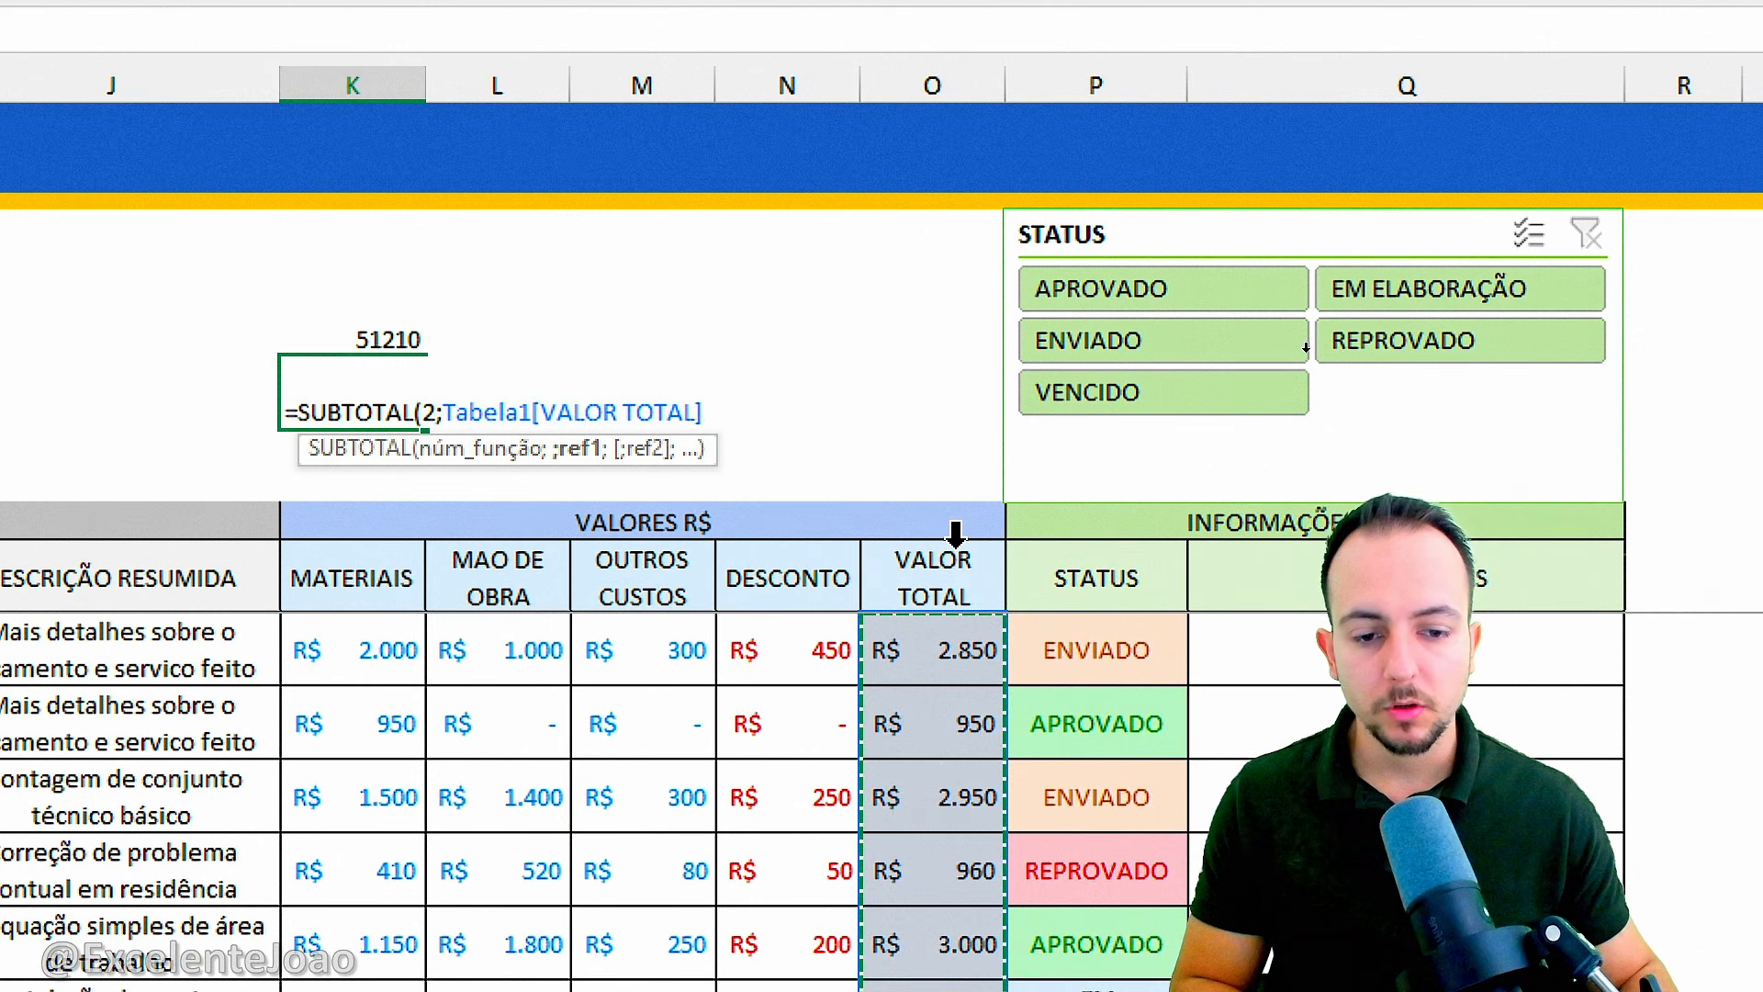
scroll(928, 872, "down", 5)
scroll(923, 846, "down", 2)
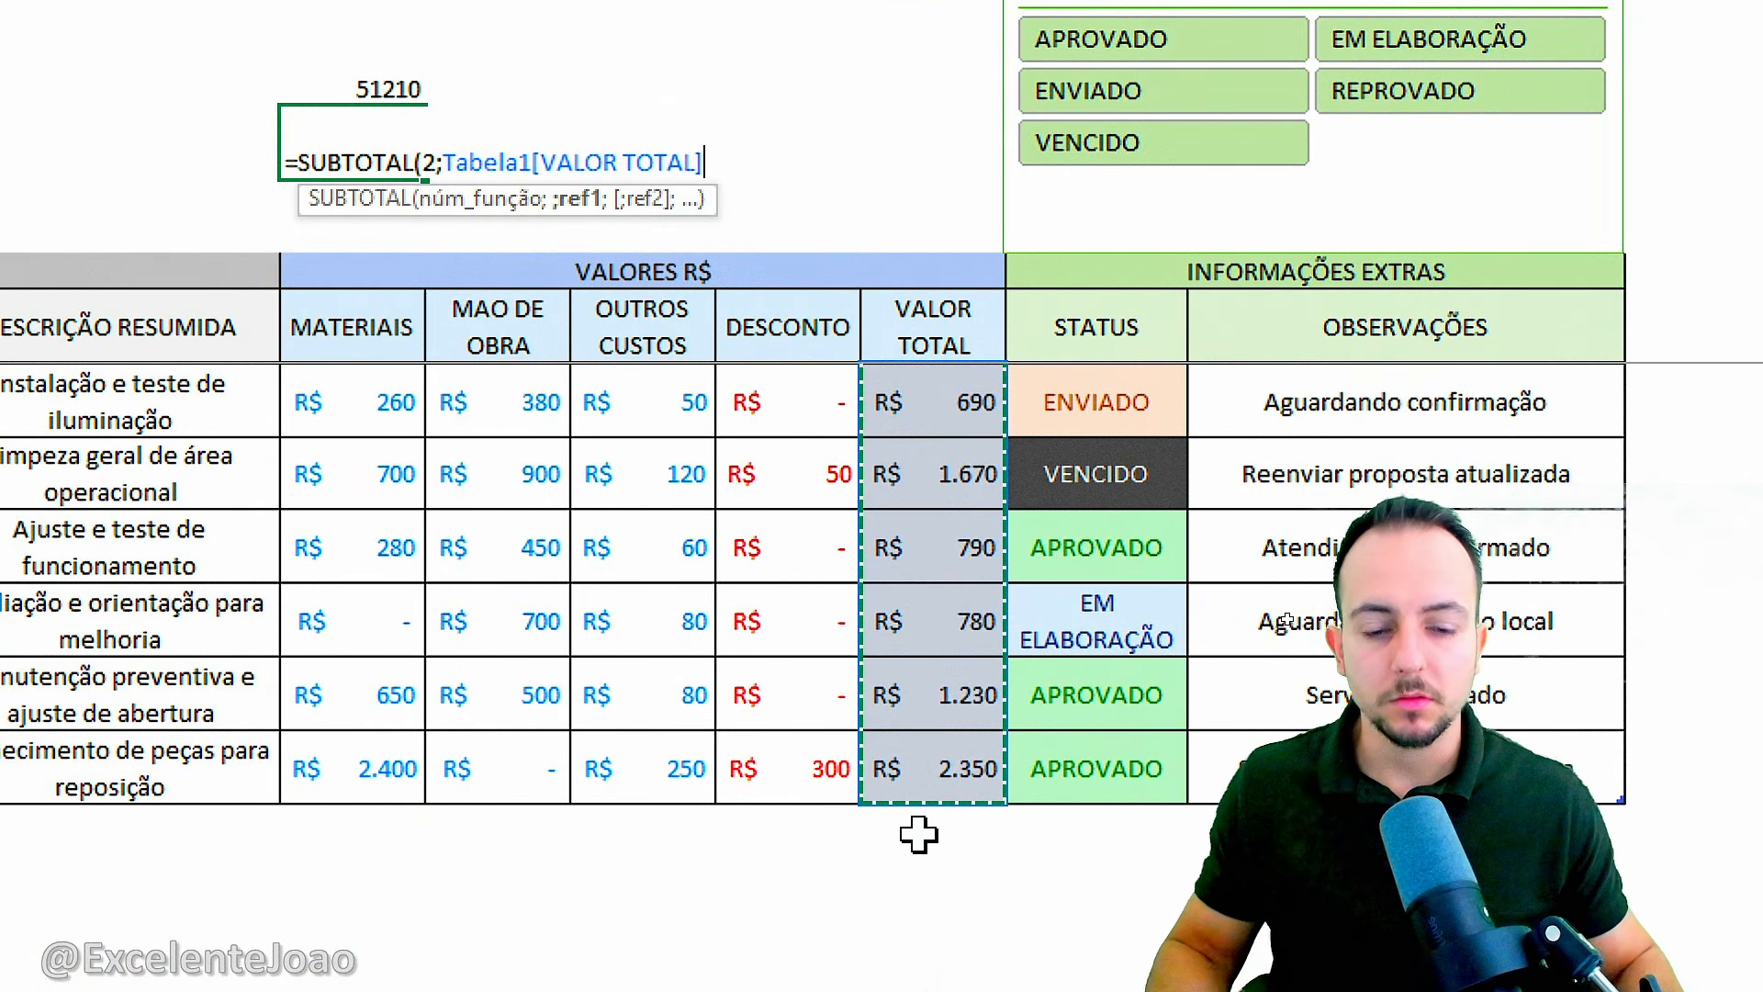
scroll(914, 790, "up", 5)
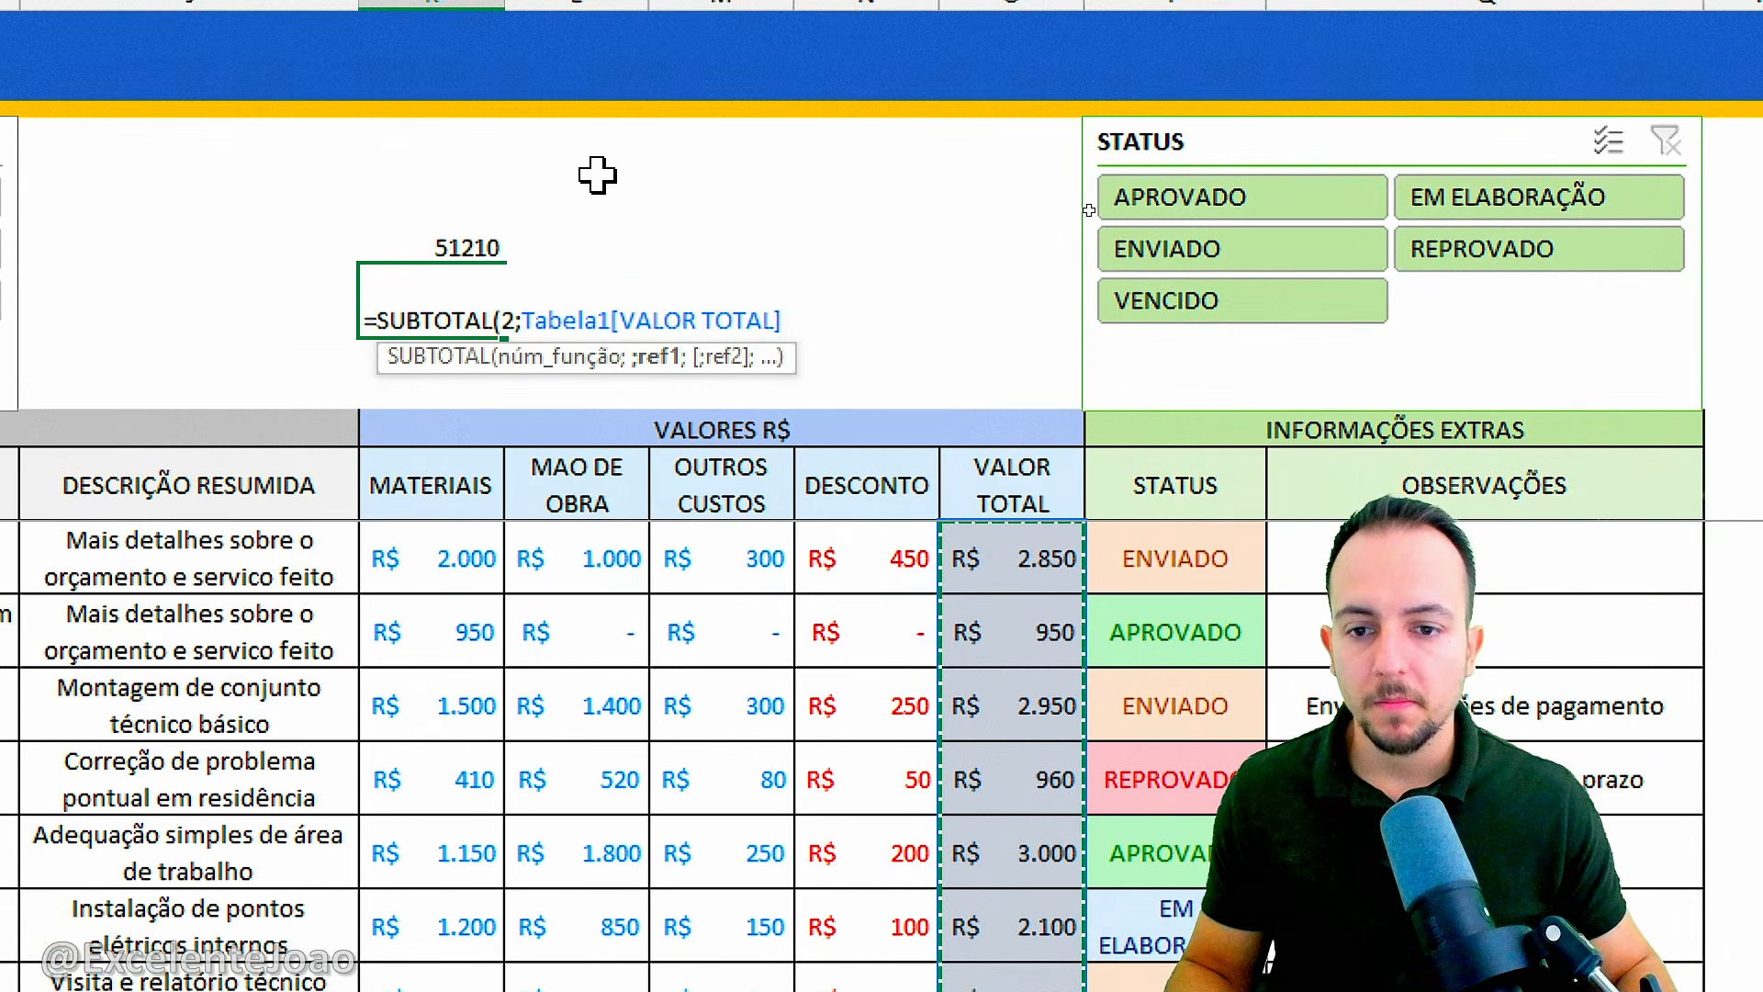
key("Return")
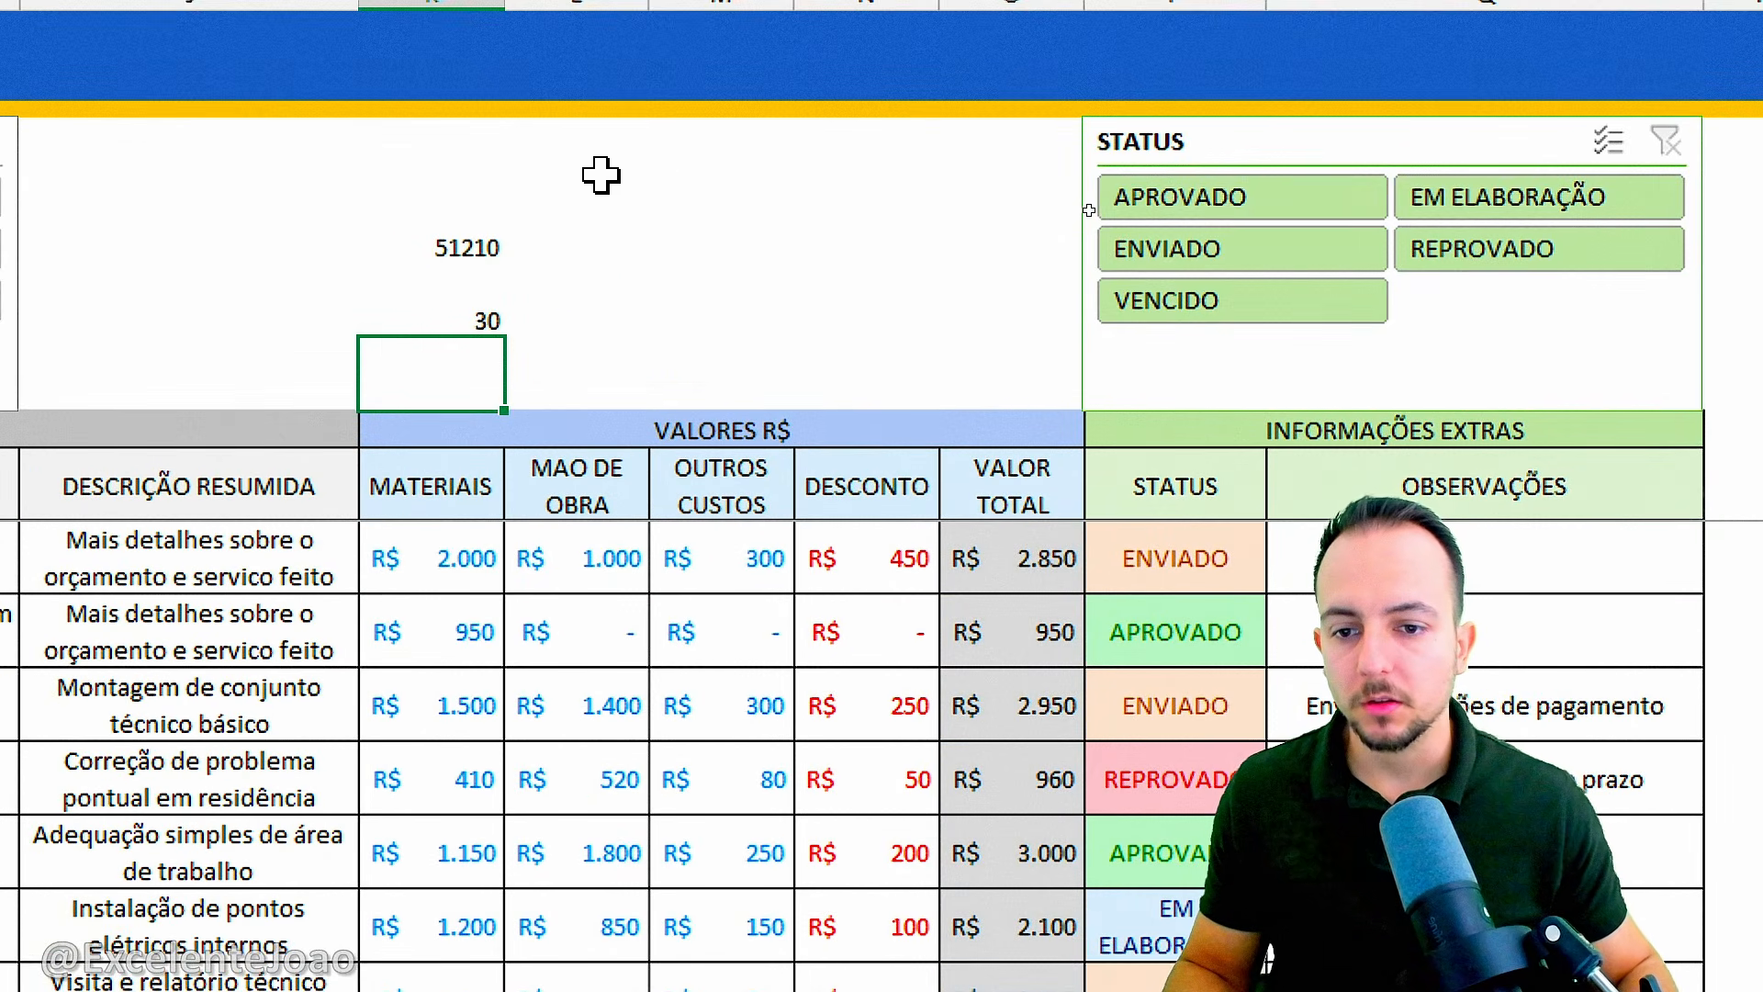
Check the sum and count in K4 and K5 under different STATUS filters, including ENVIADO and APROVADO, and clear the filter.
left_click(465, 299)
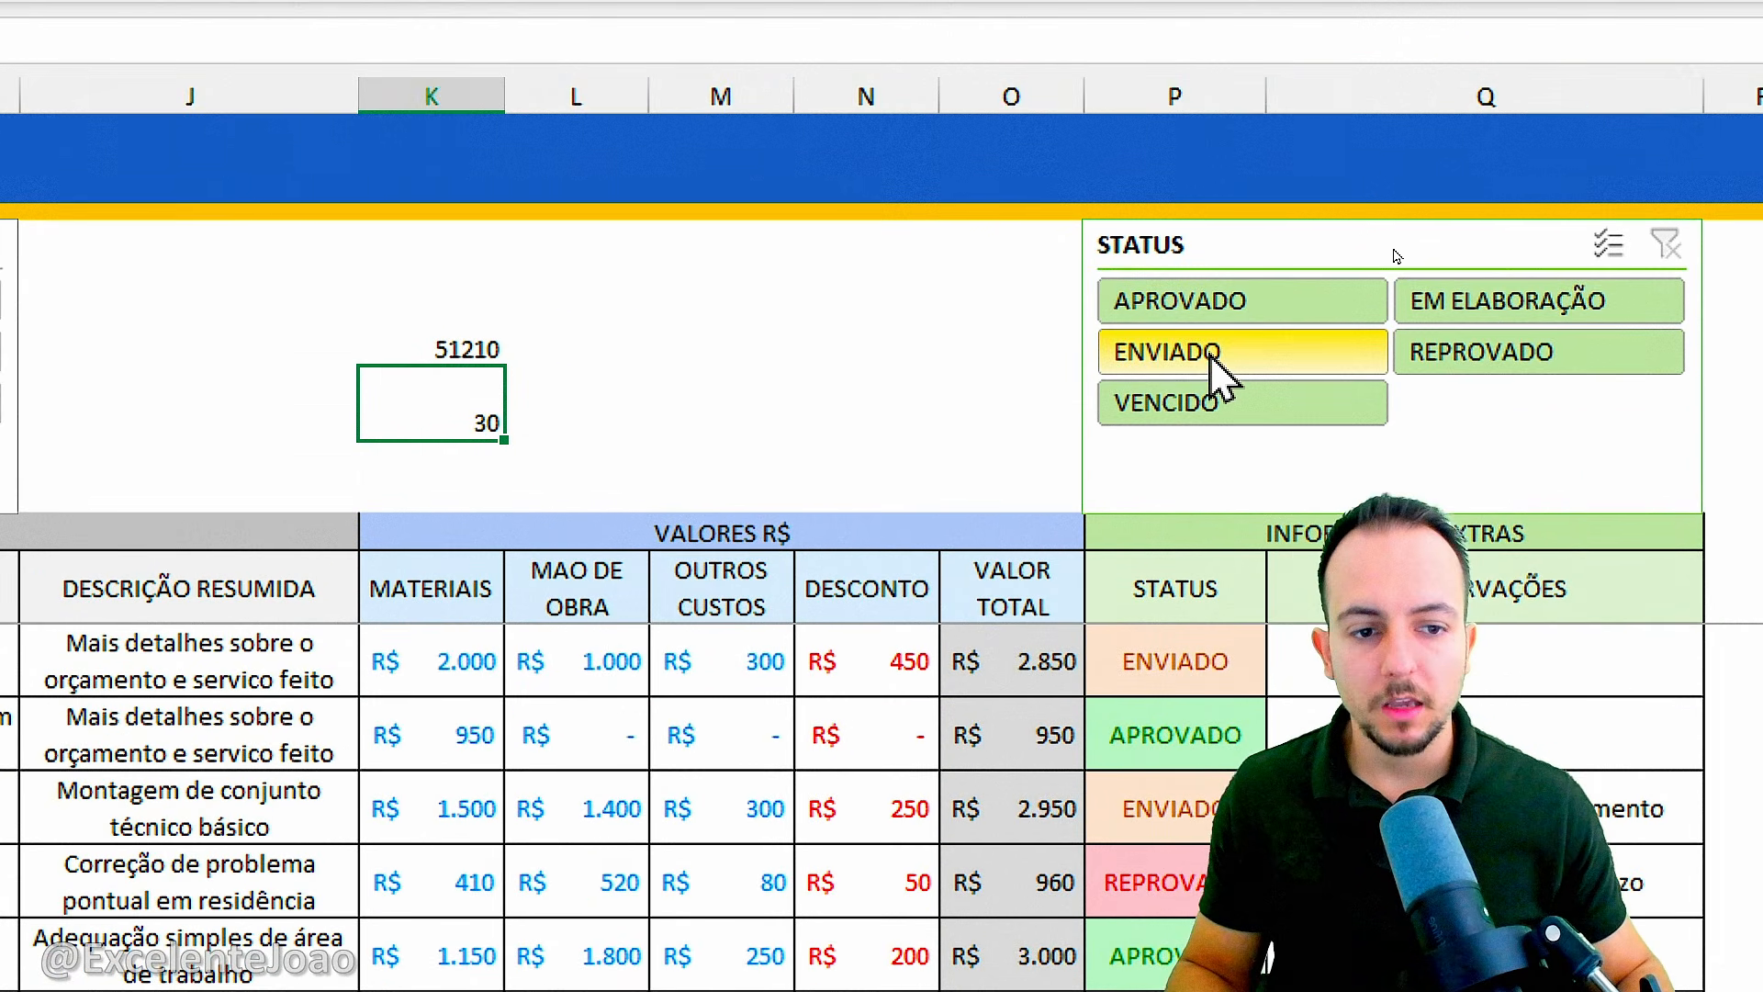
left_click(1210, 252)
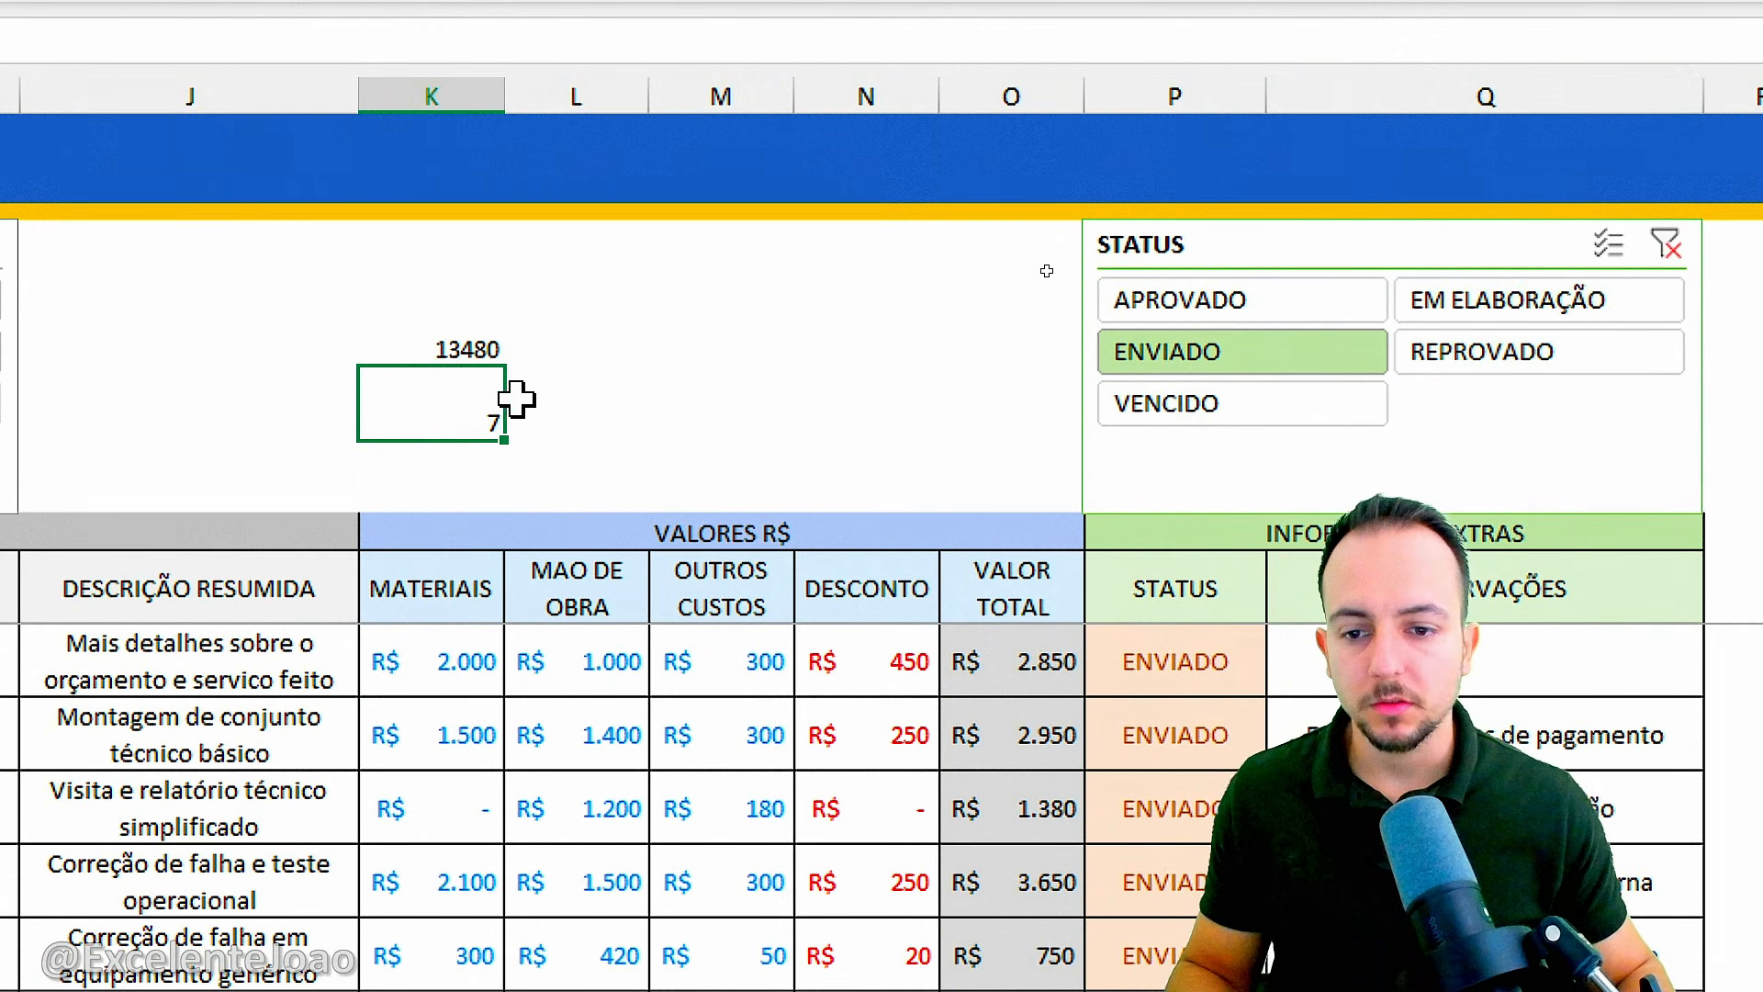
left_click(1235, 408)
left_click(1201, 305)
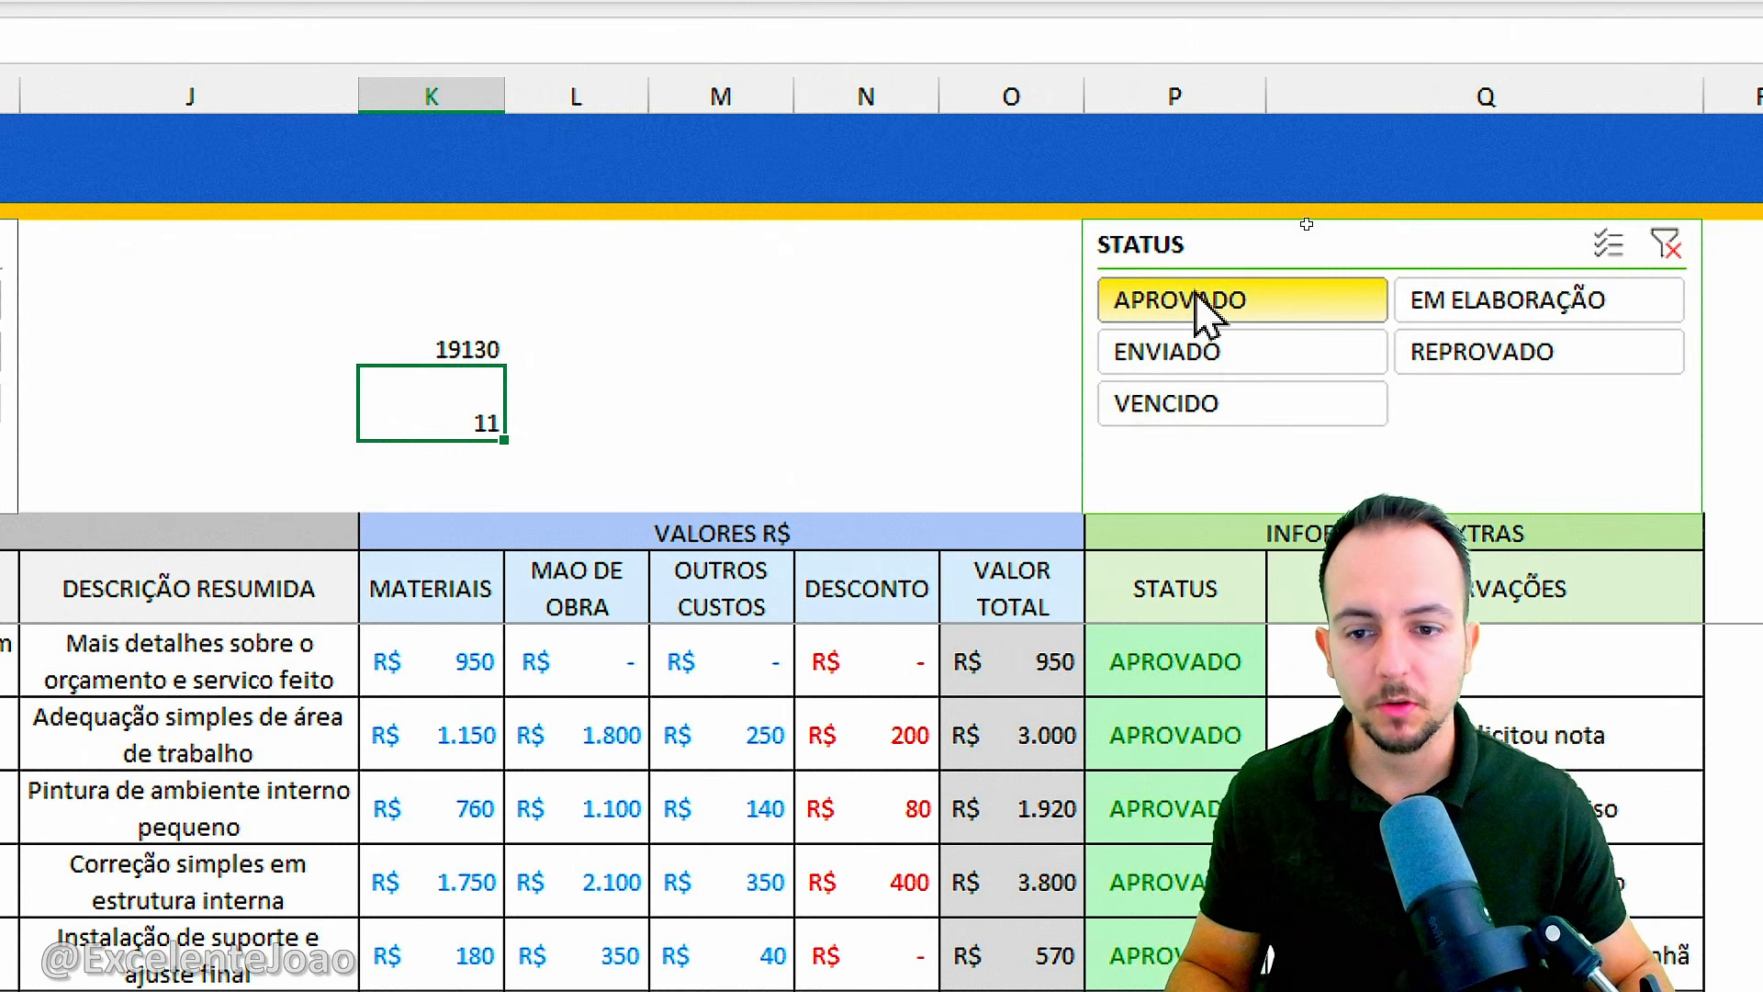
left_click(1543, 347)
left_click(1366, 360)
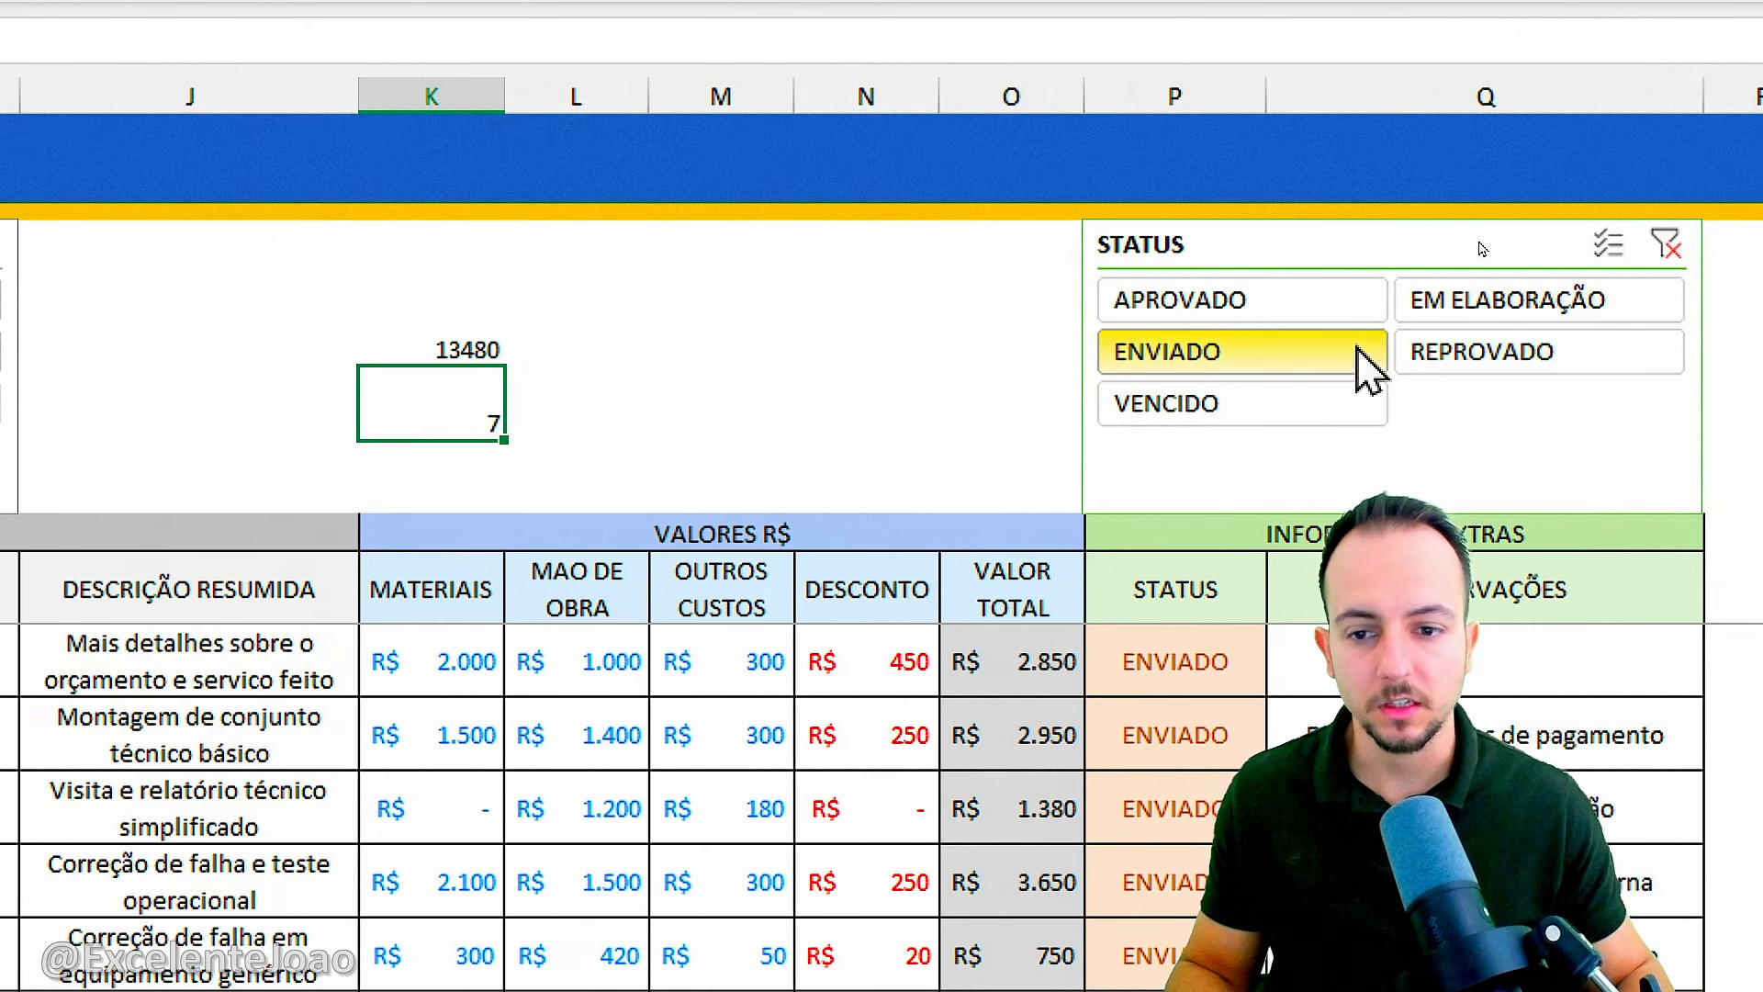
left_click(1665, 244)
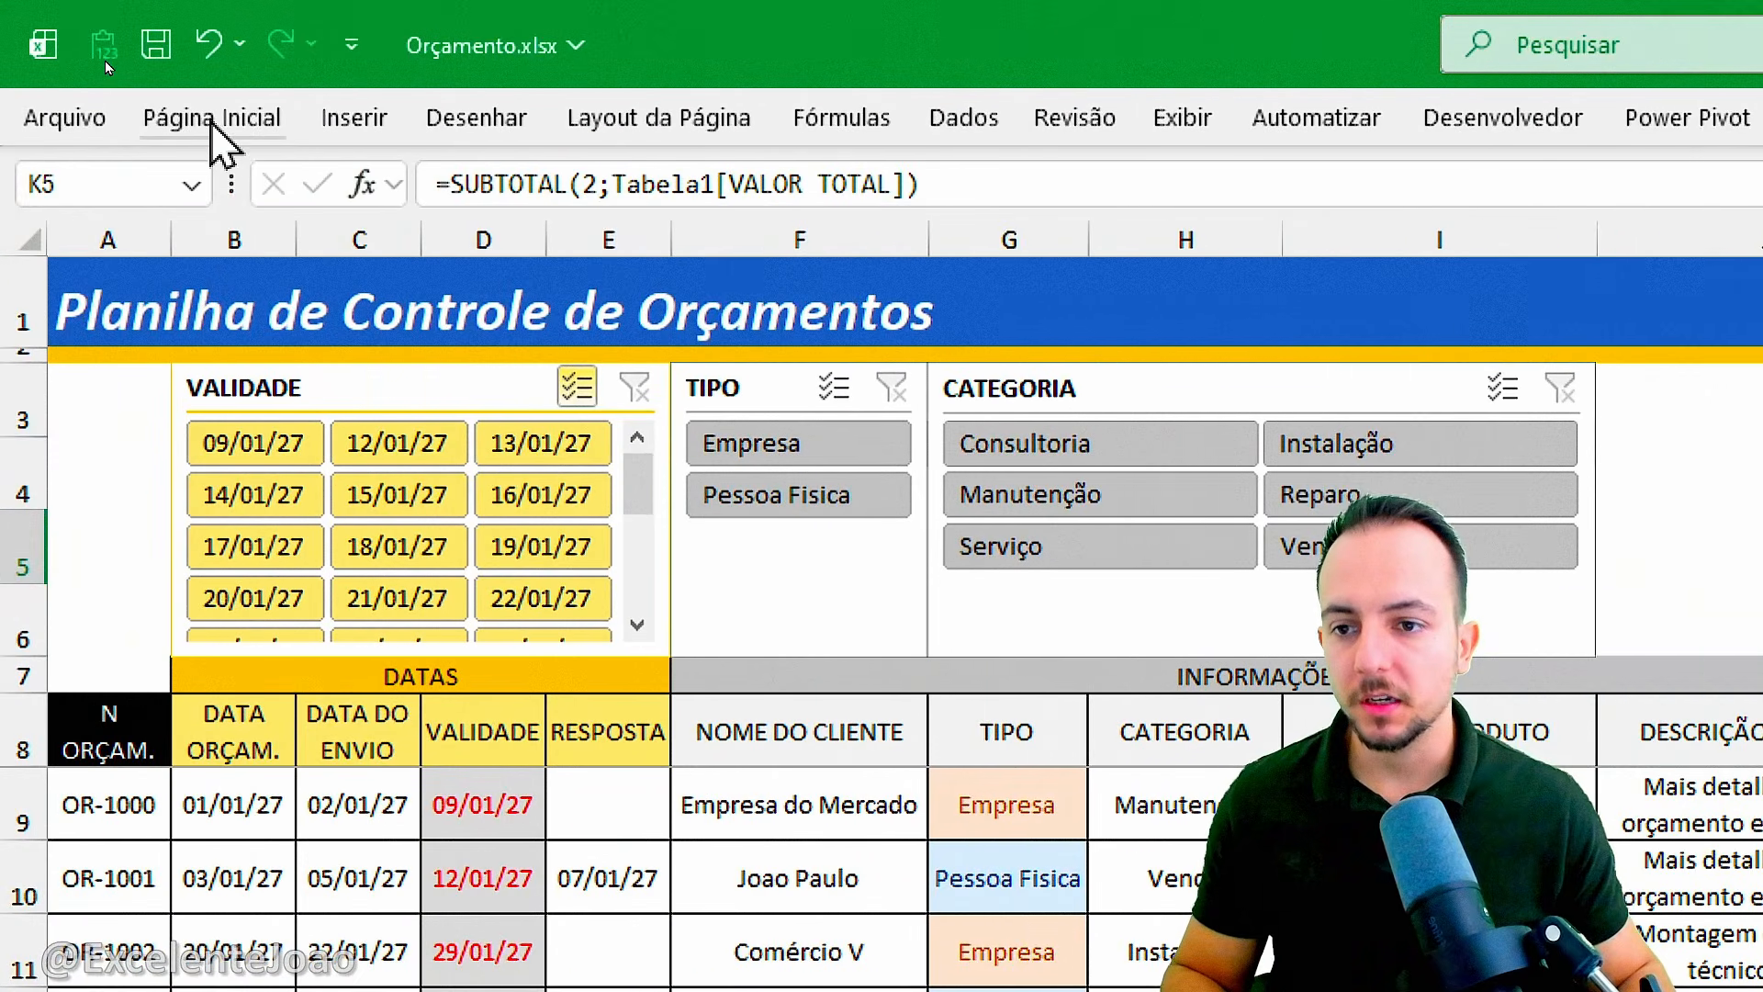
Draw a rounded rectangle in the empty area over column J, between the CATEGORIA slicer and the subtotal cells.
left_click(355, 117)
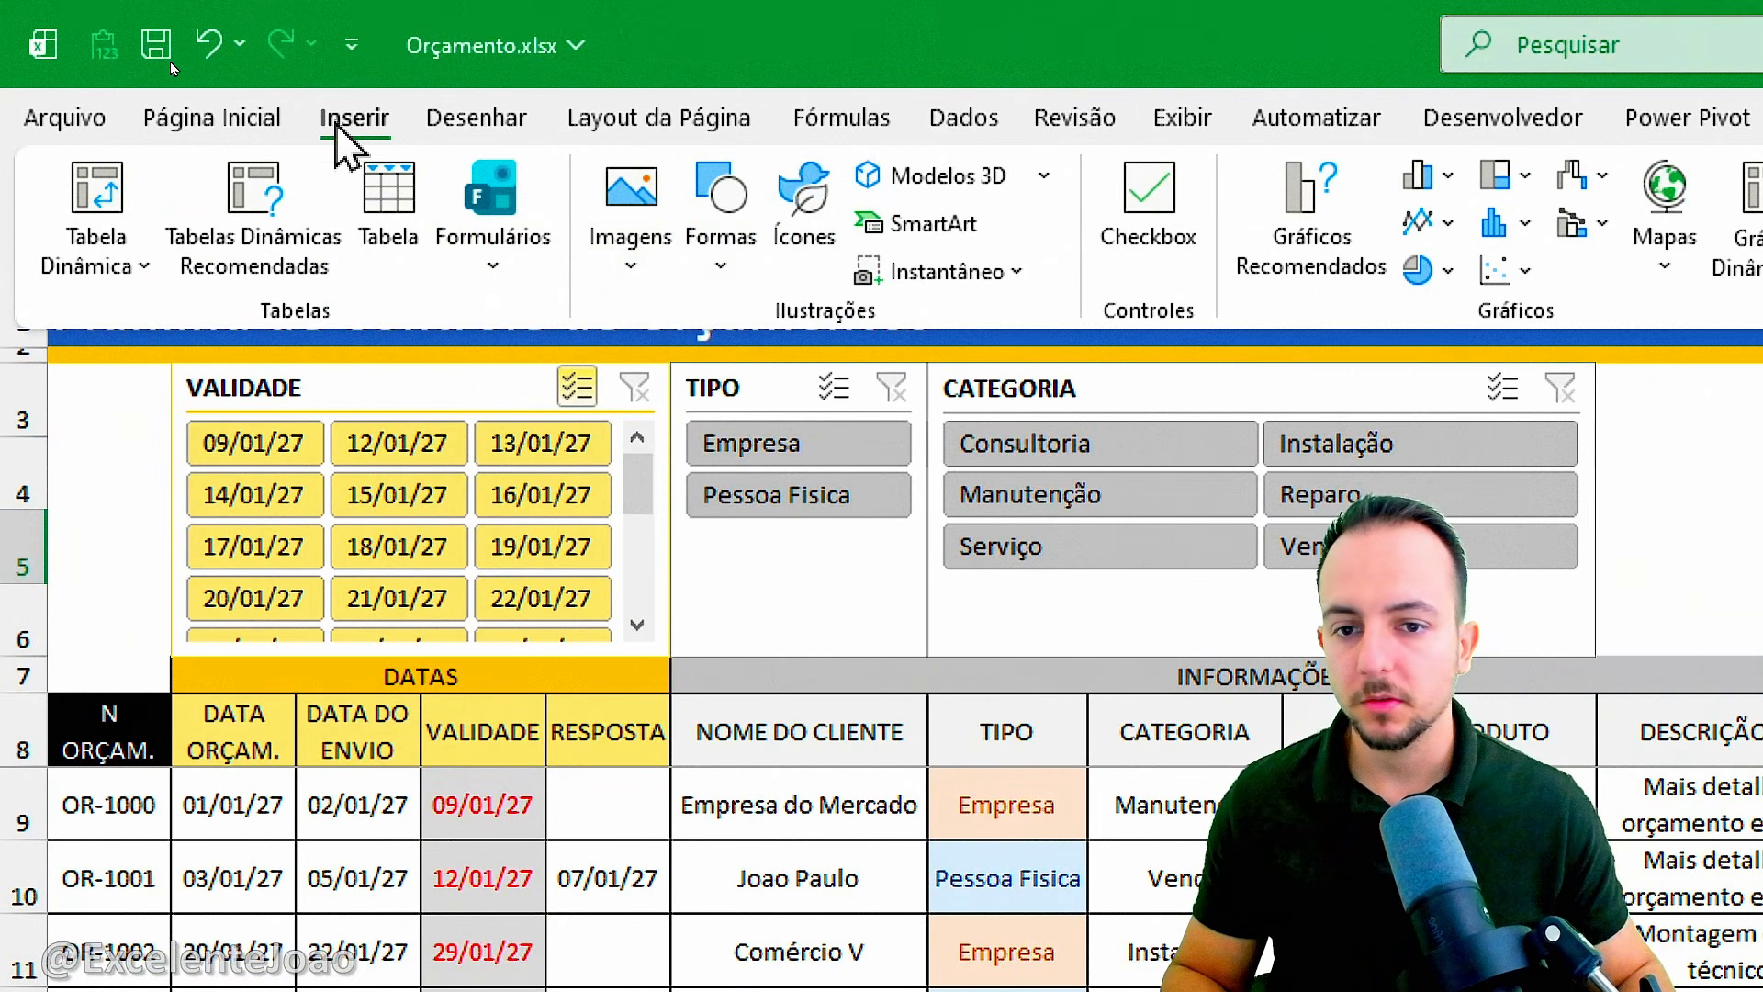
left_click(721, 237)
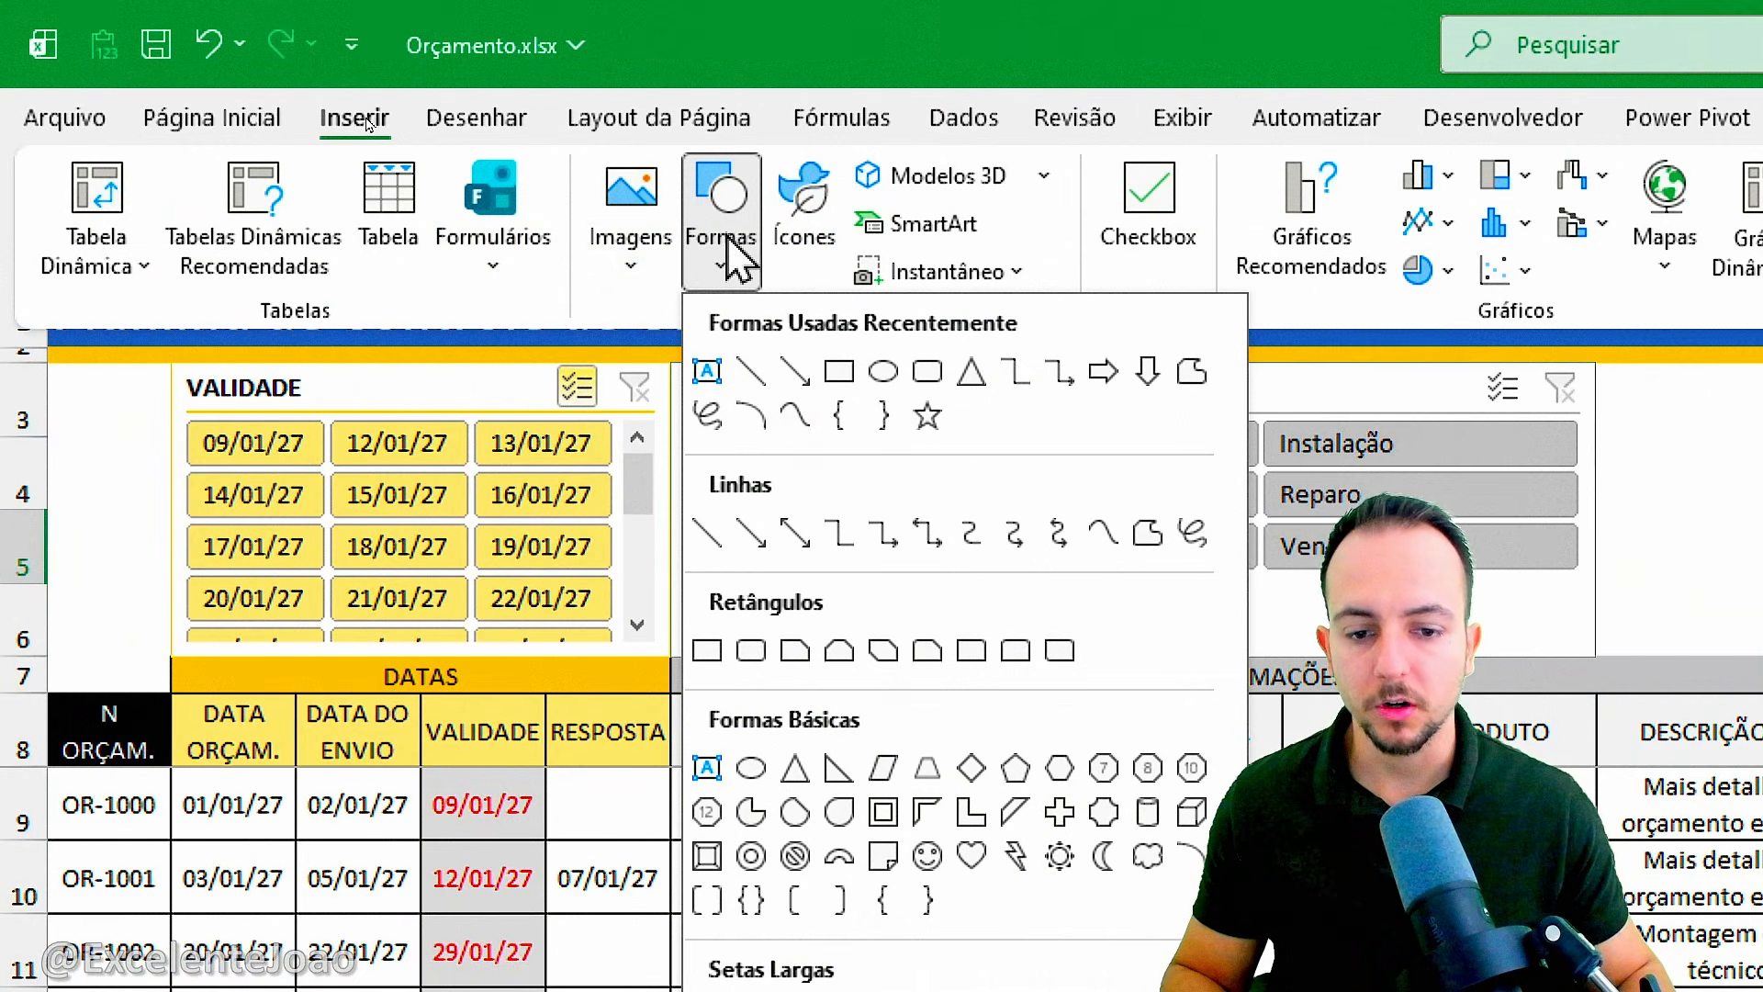
left_click(751, 651)
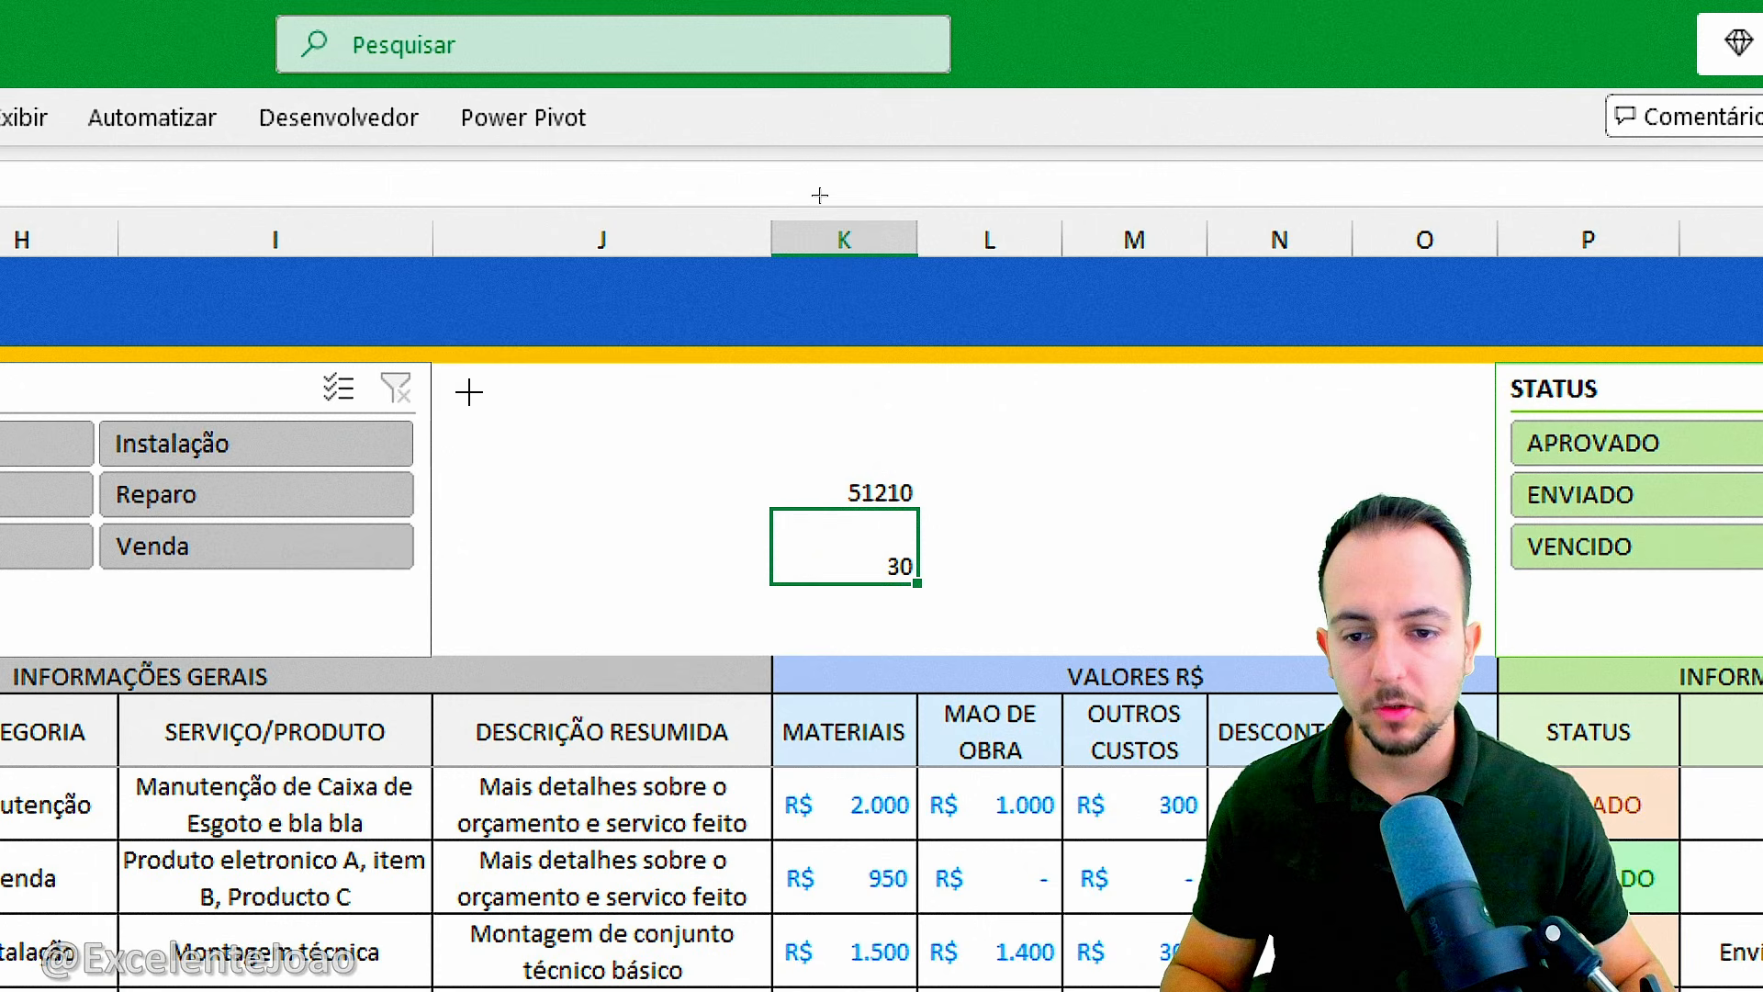
left_click_drag(468, 392, 760, 551)
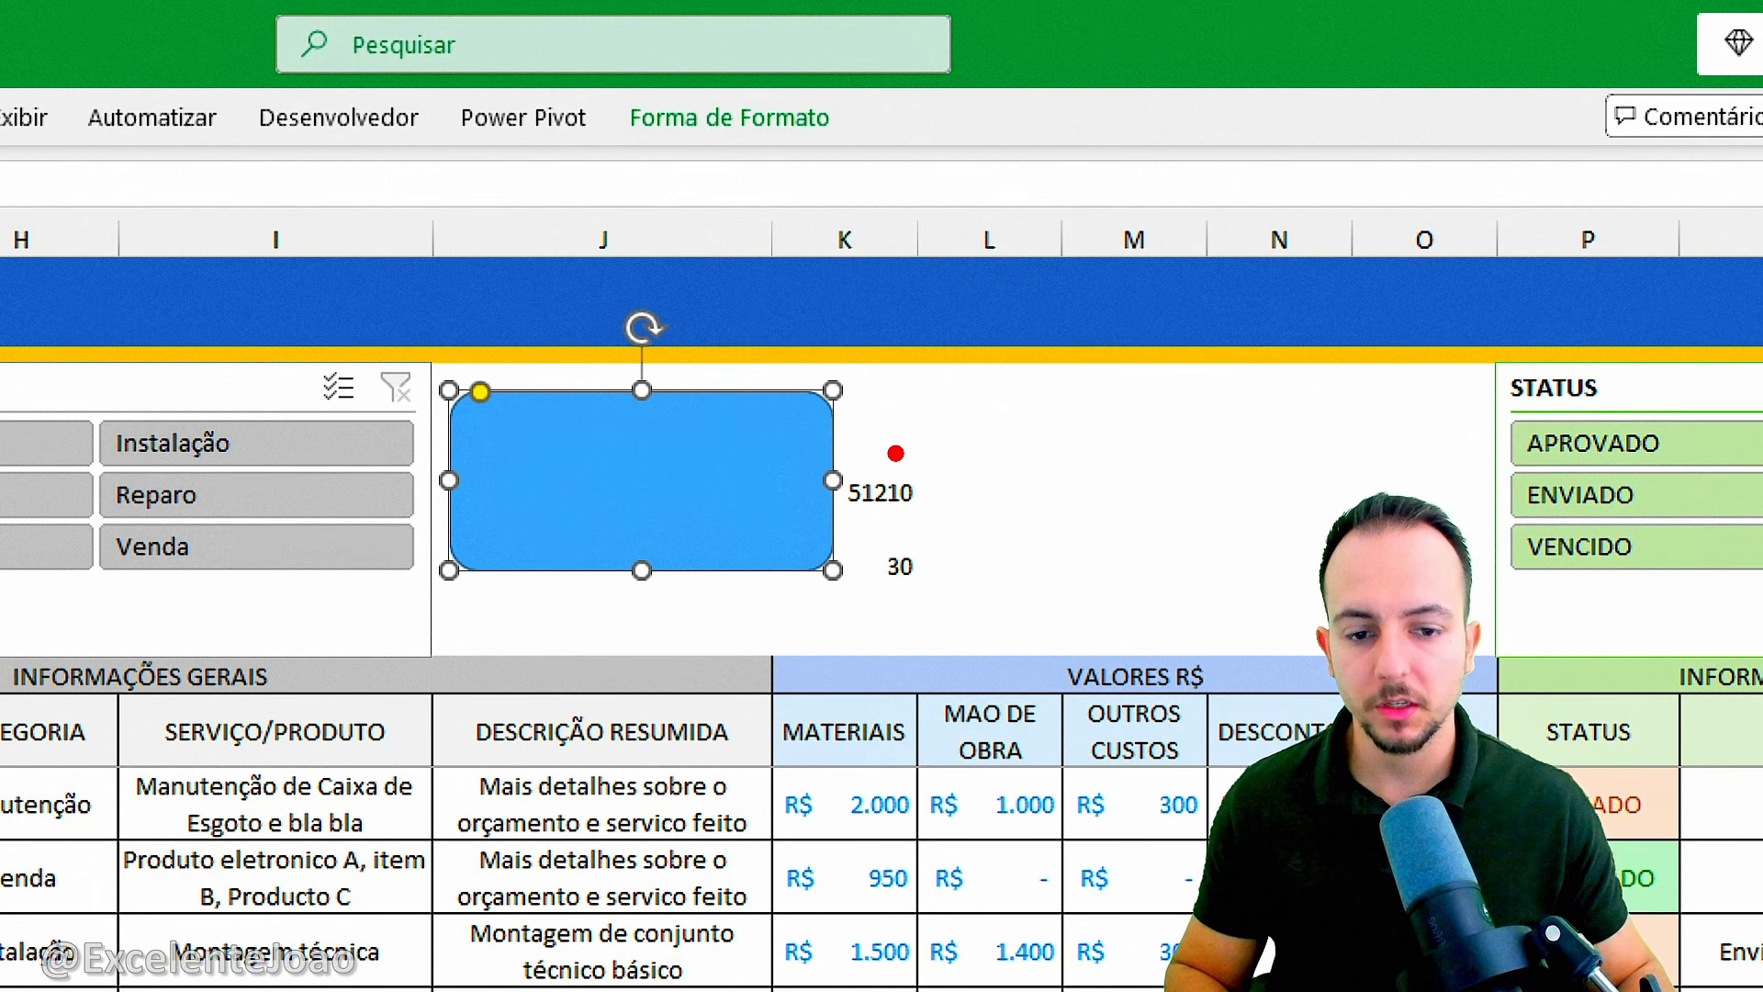
Link the text of the rounded rectangle to cell K4.
left_click_drag(896, 453, 824, 437)
key("Escape")
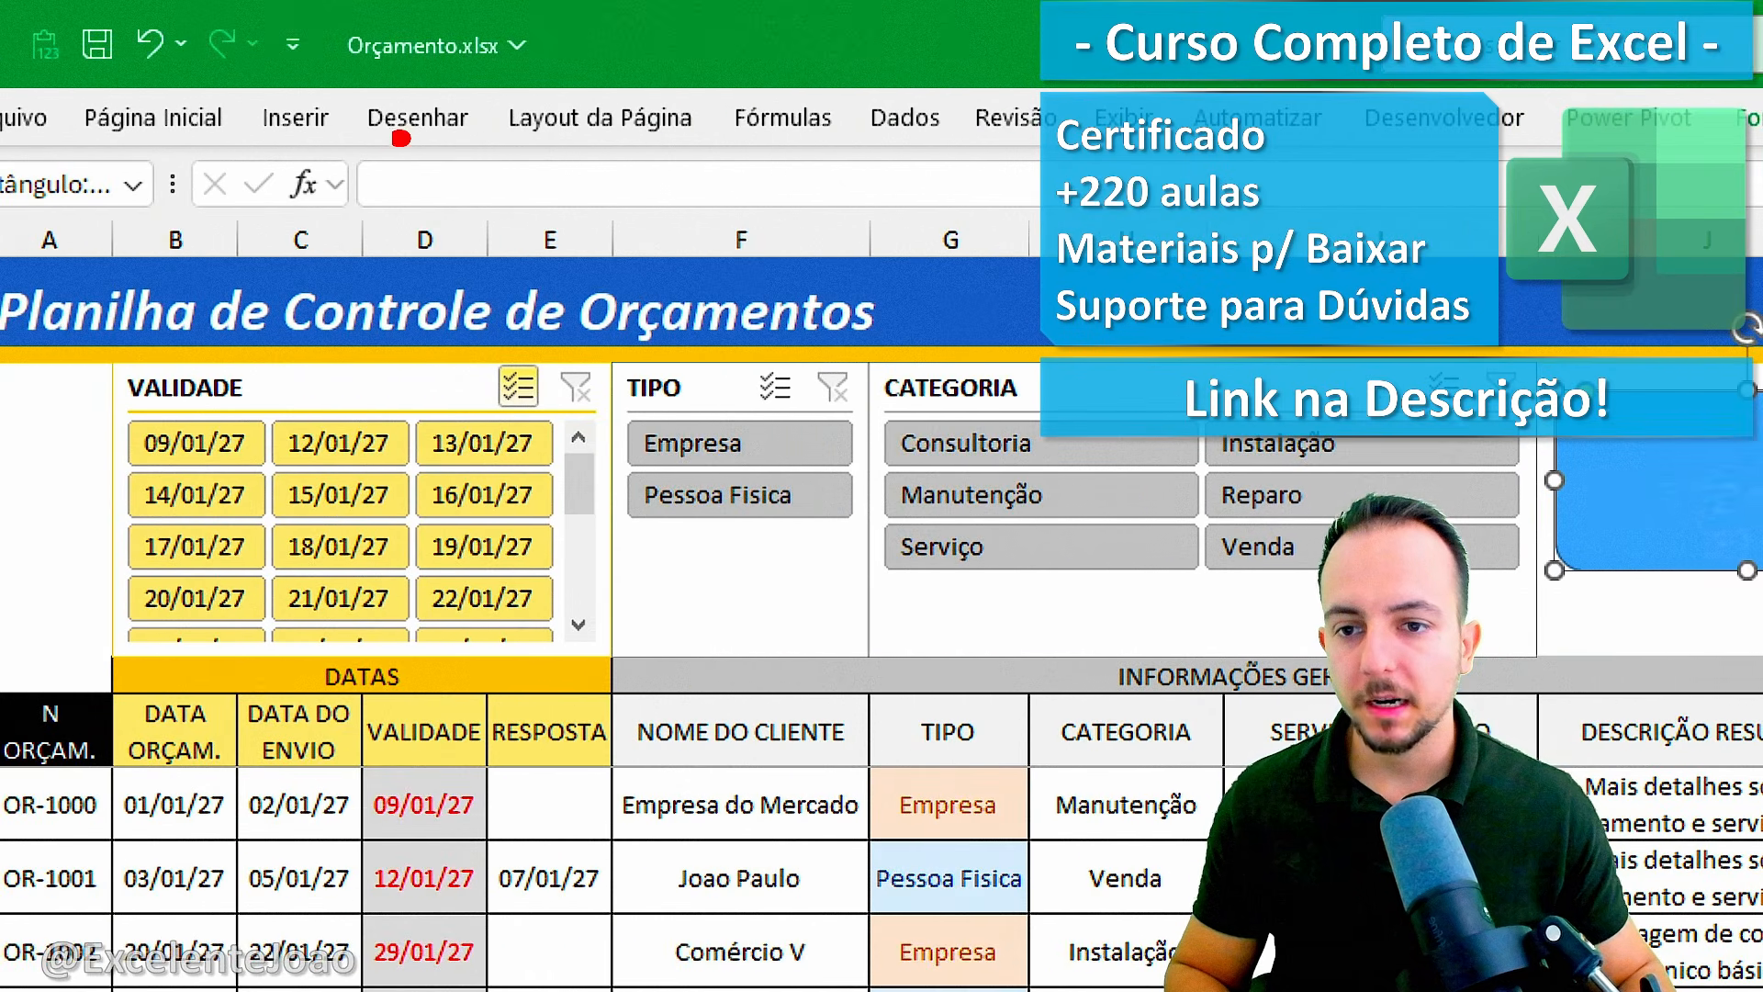
left_click_drag(400, 138, 401, 140)
key("Escape")
left_click(421, 183)
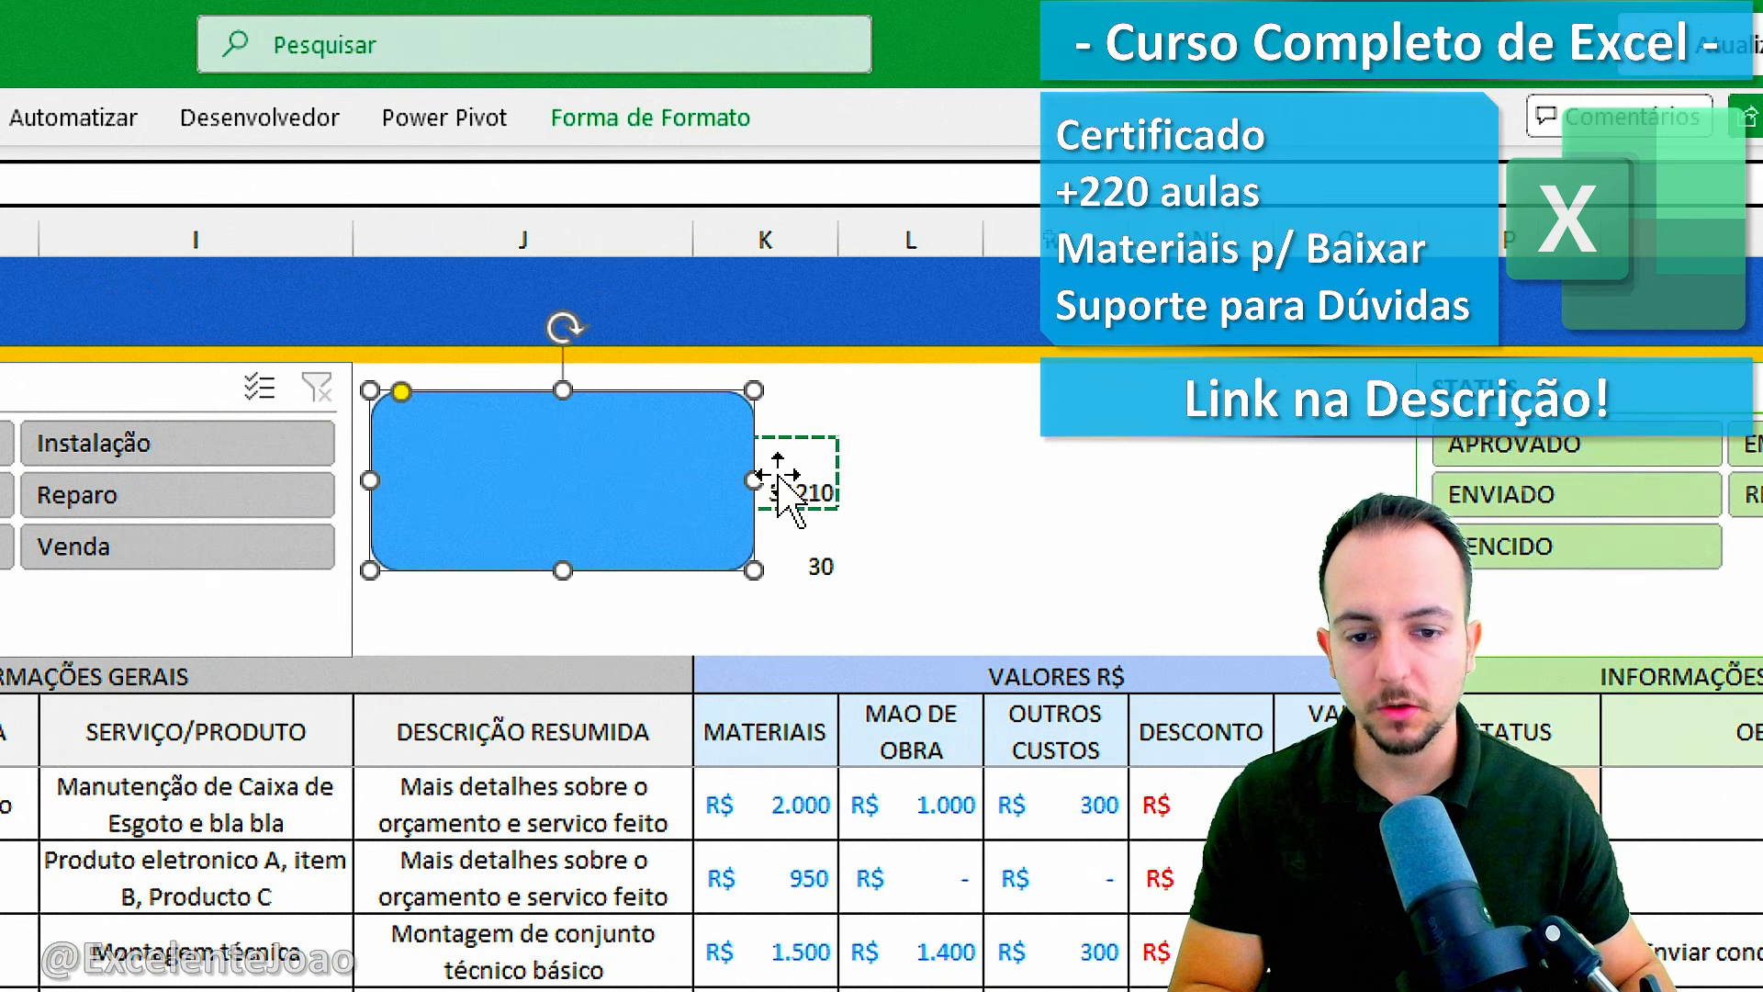
key("Return")
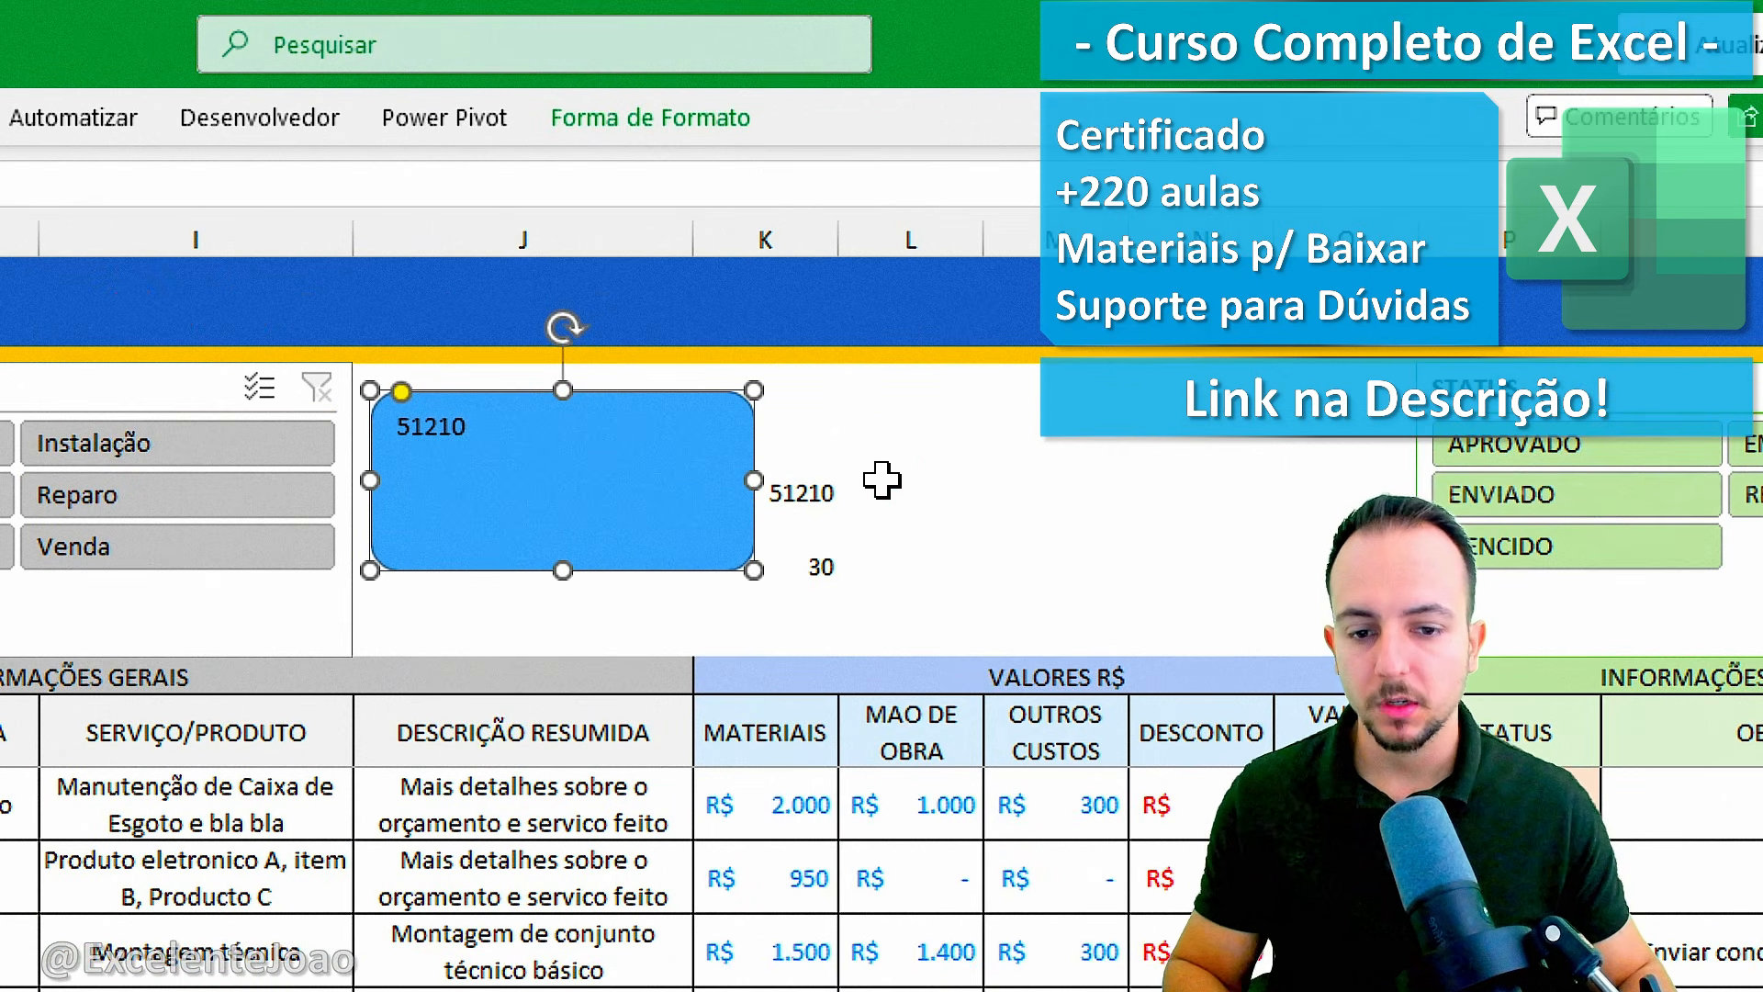
left_click_drag(843, 480, 808, 467)
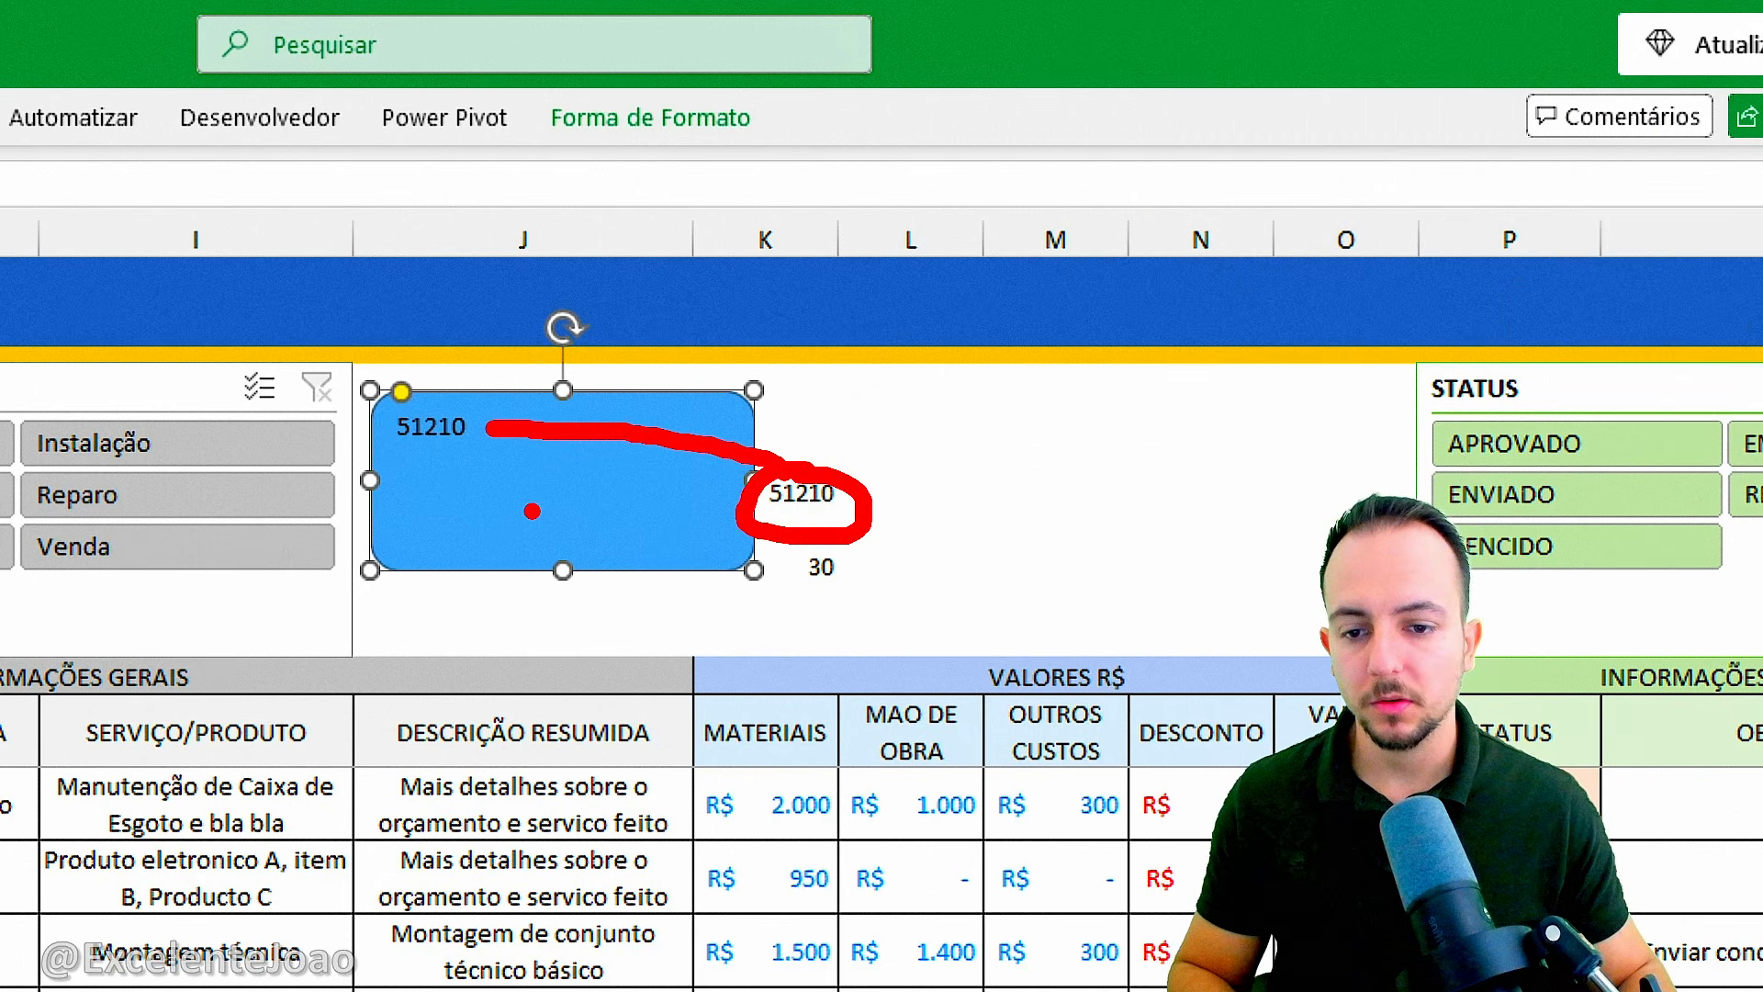
Apply the accounting currency format in R$ to the sum in cell K4.
left_click(790, 551)
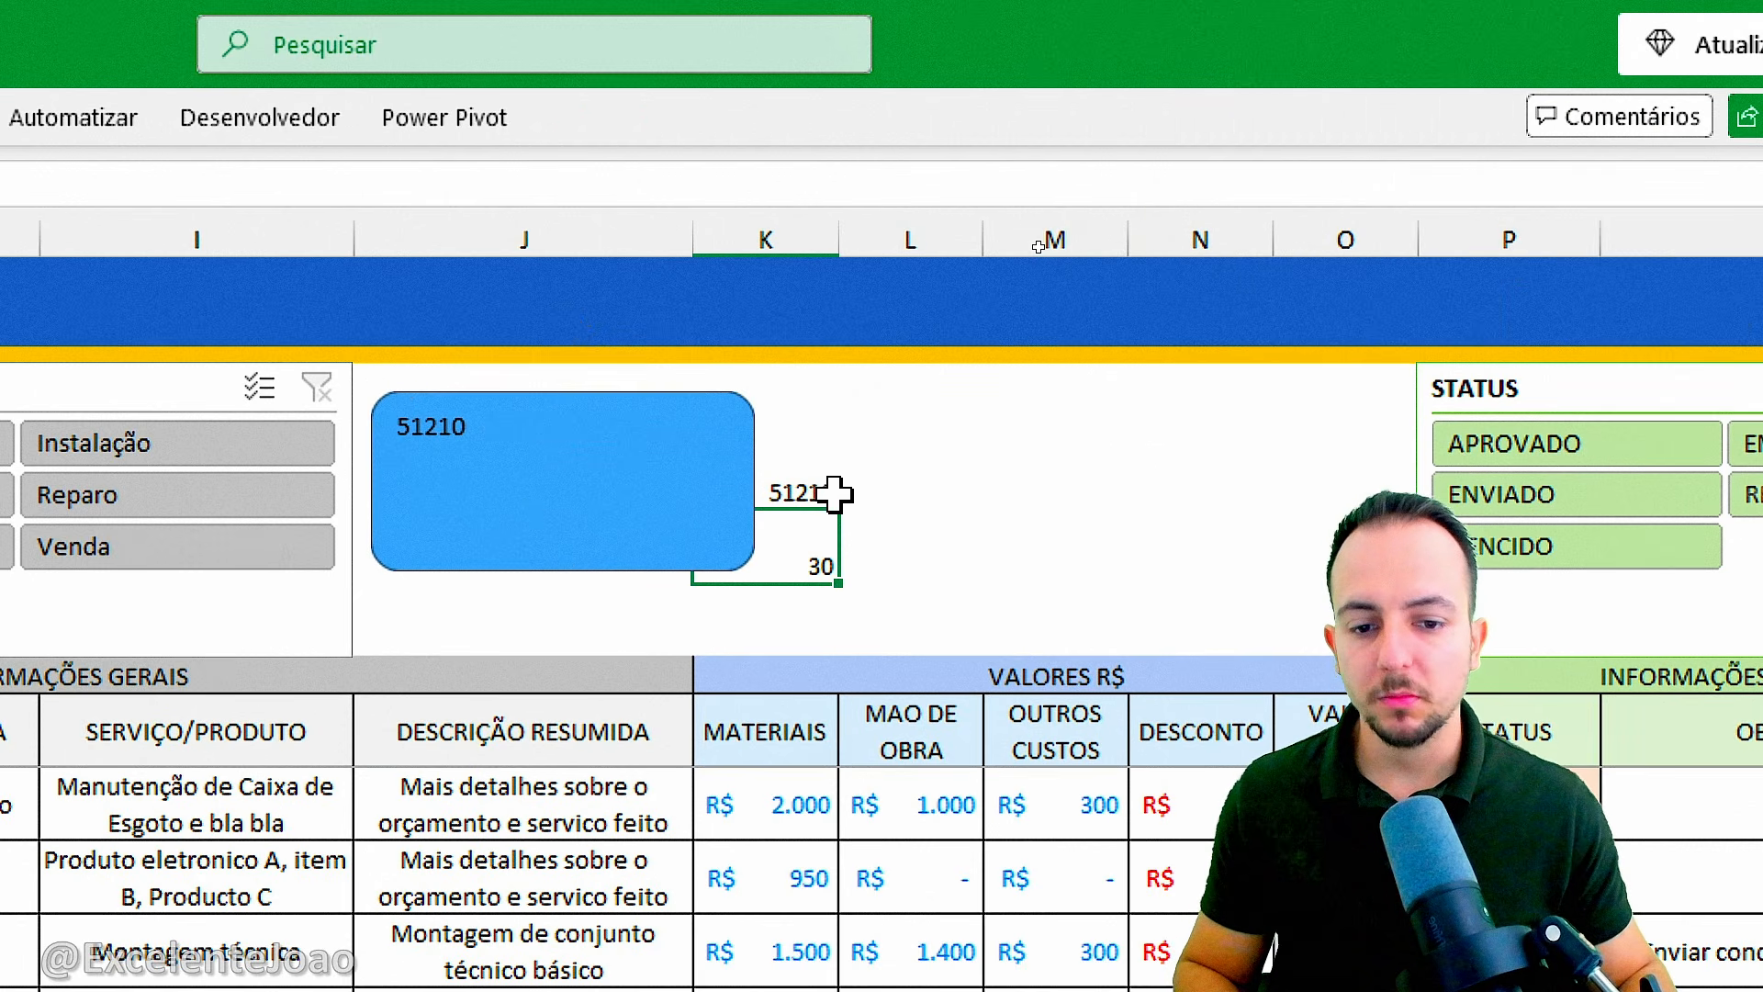
left_click(713, 488)
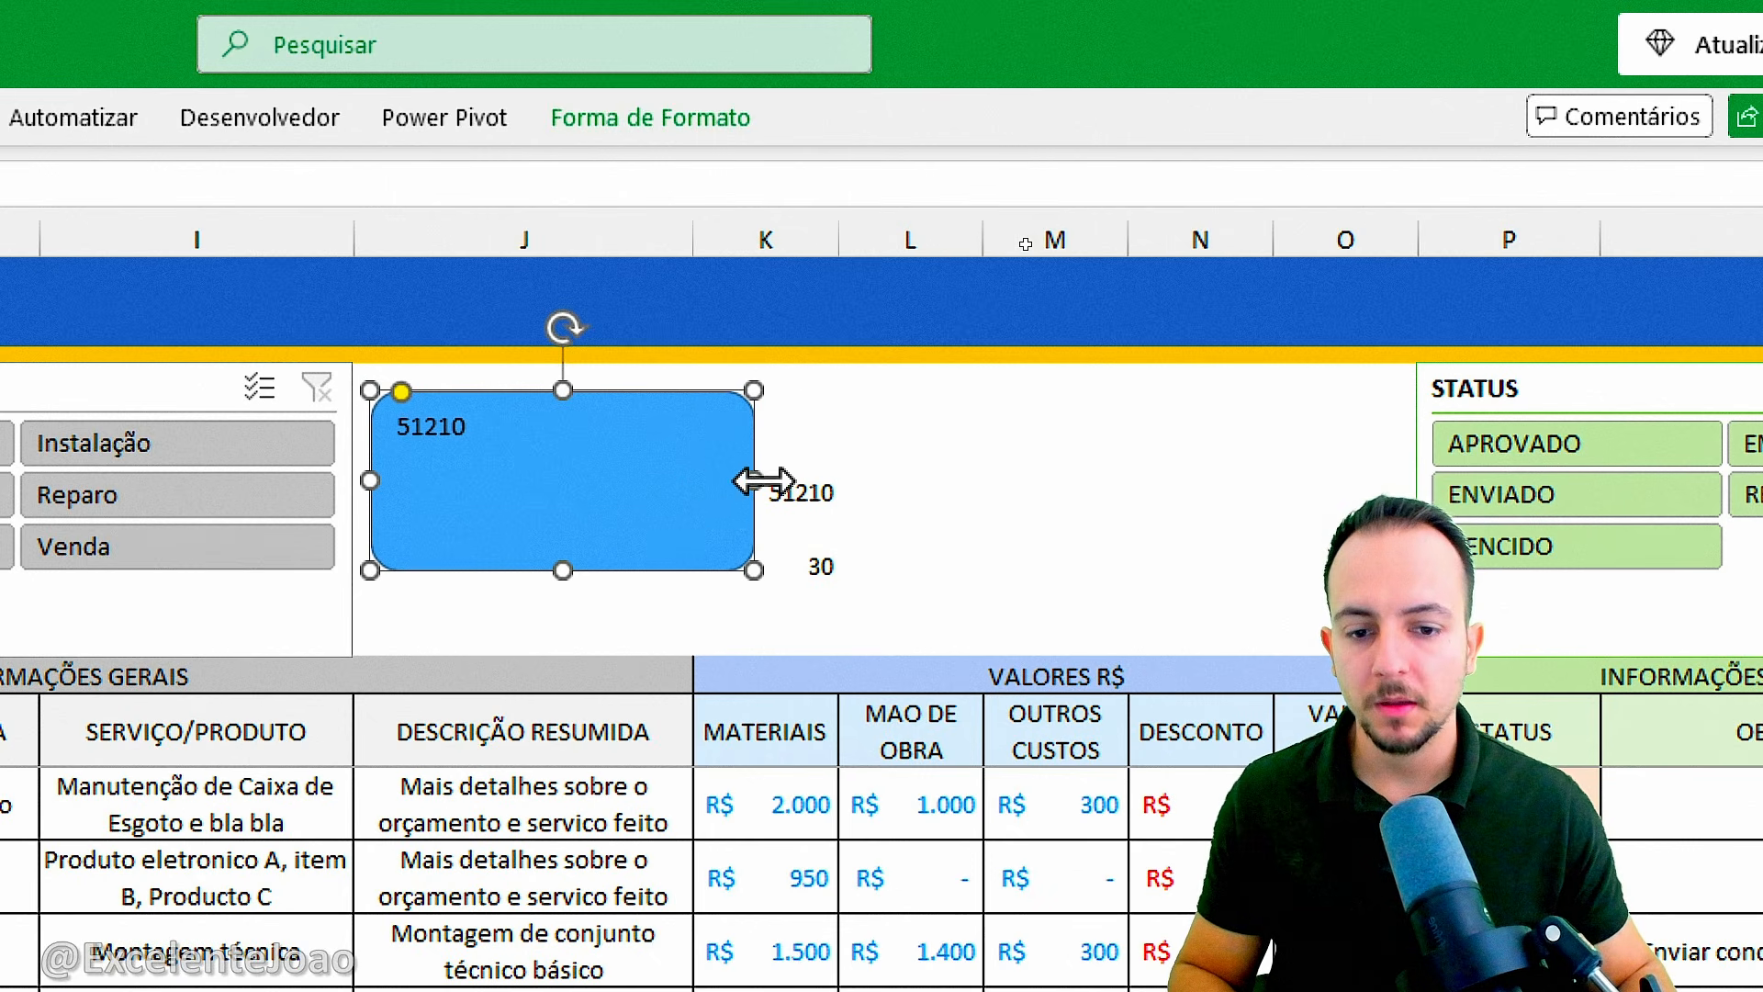
left_click(807, 496)
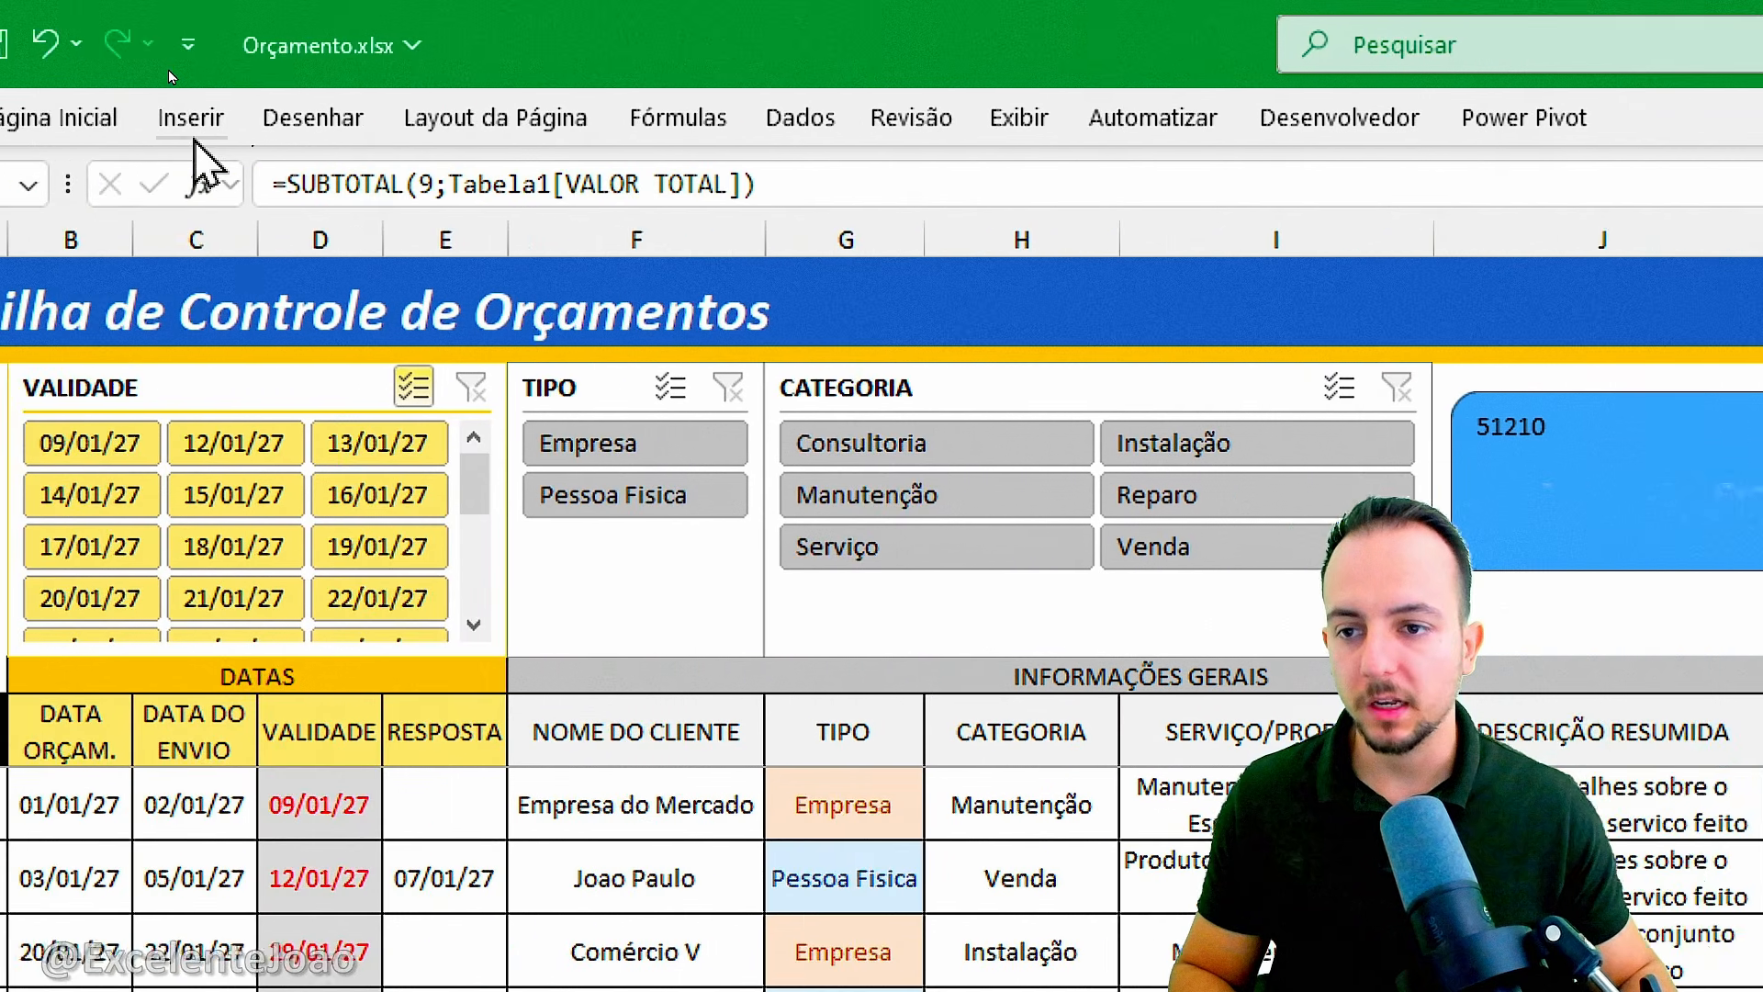
left_click(64, 115)
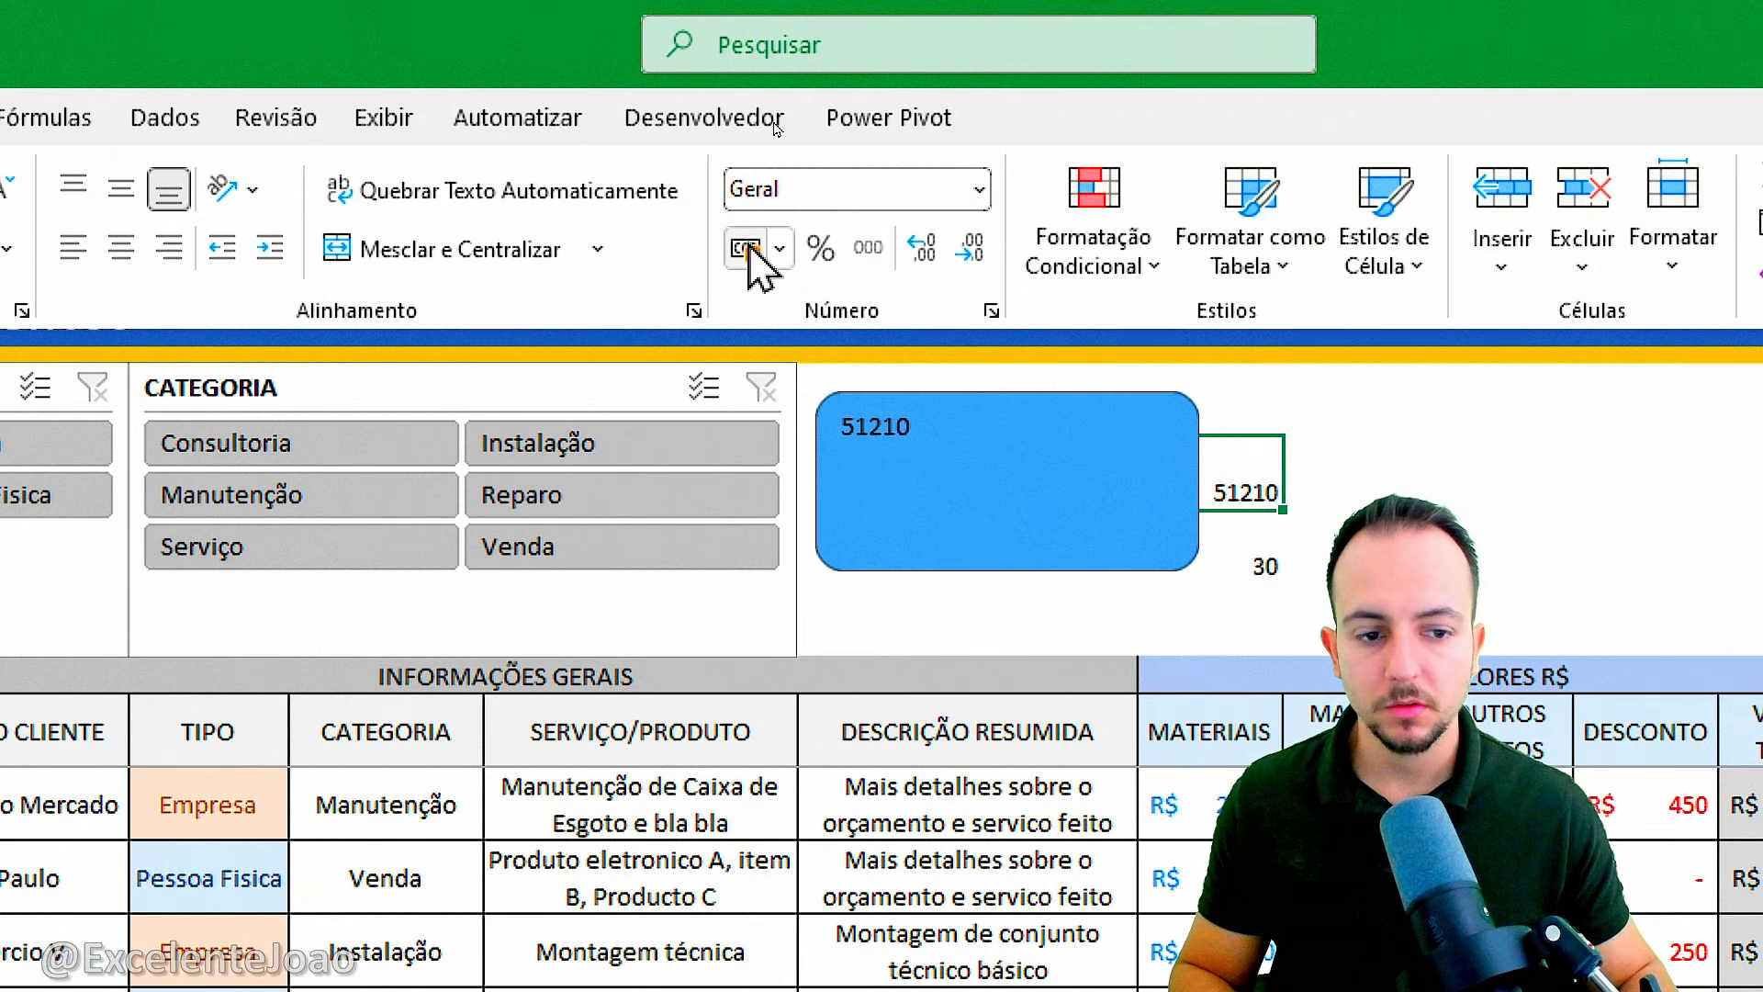
left_click(746, 248)
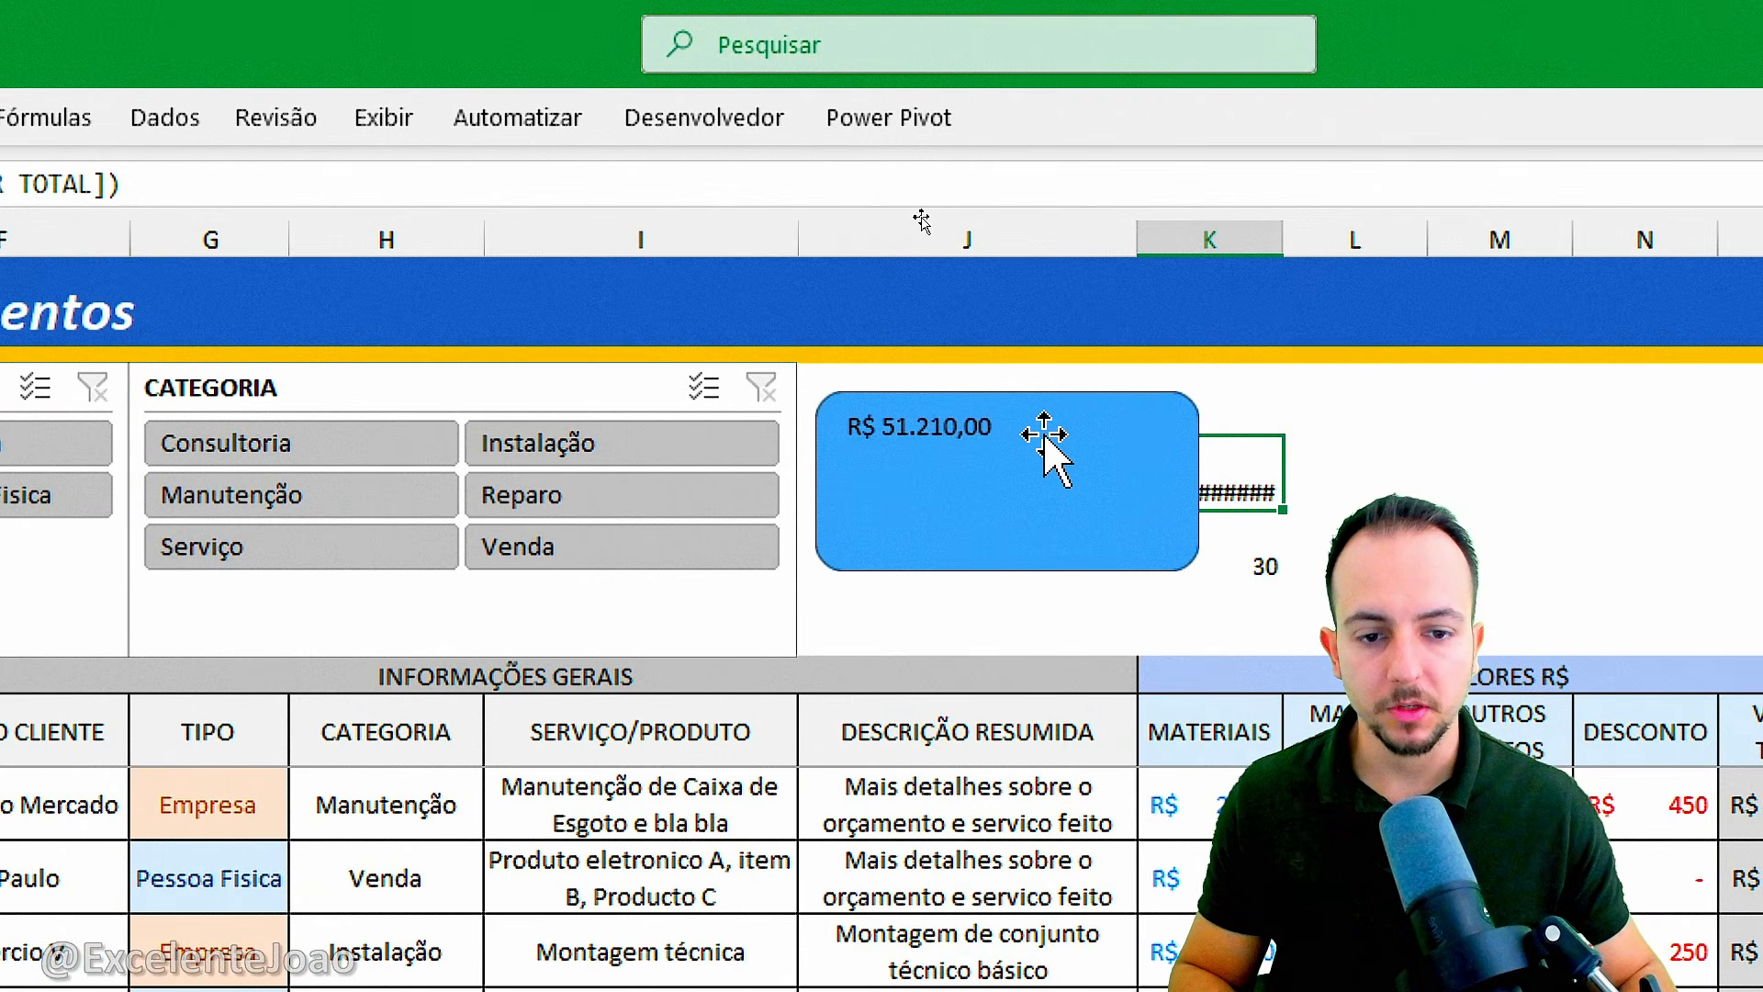
Increase the font size of the linked amount in the rounded rectangle to 28.
left_click(1044, 448)
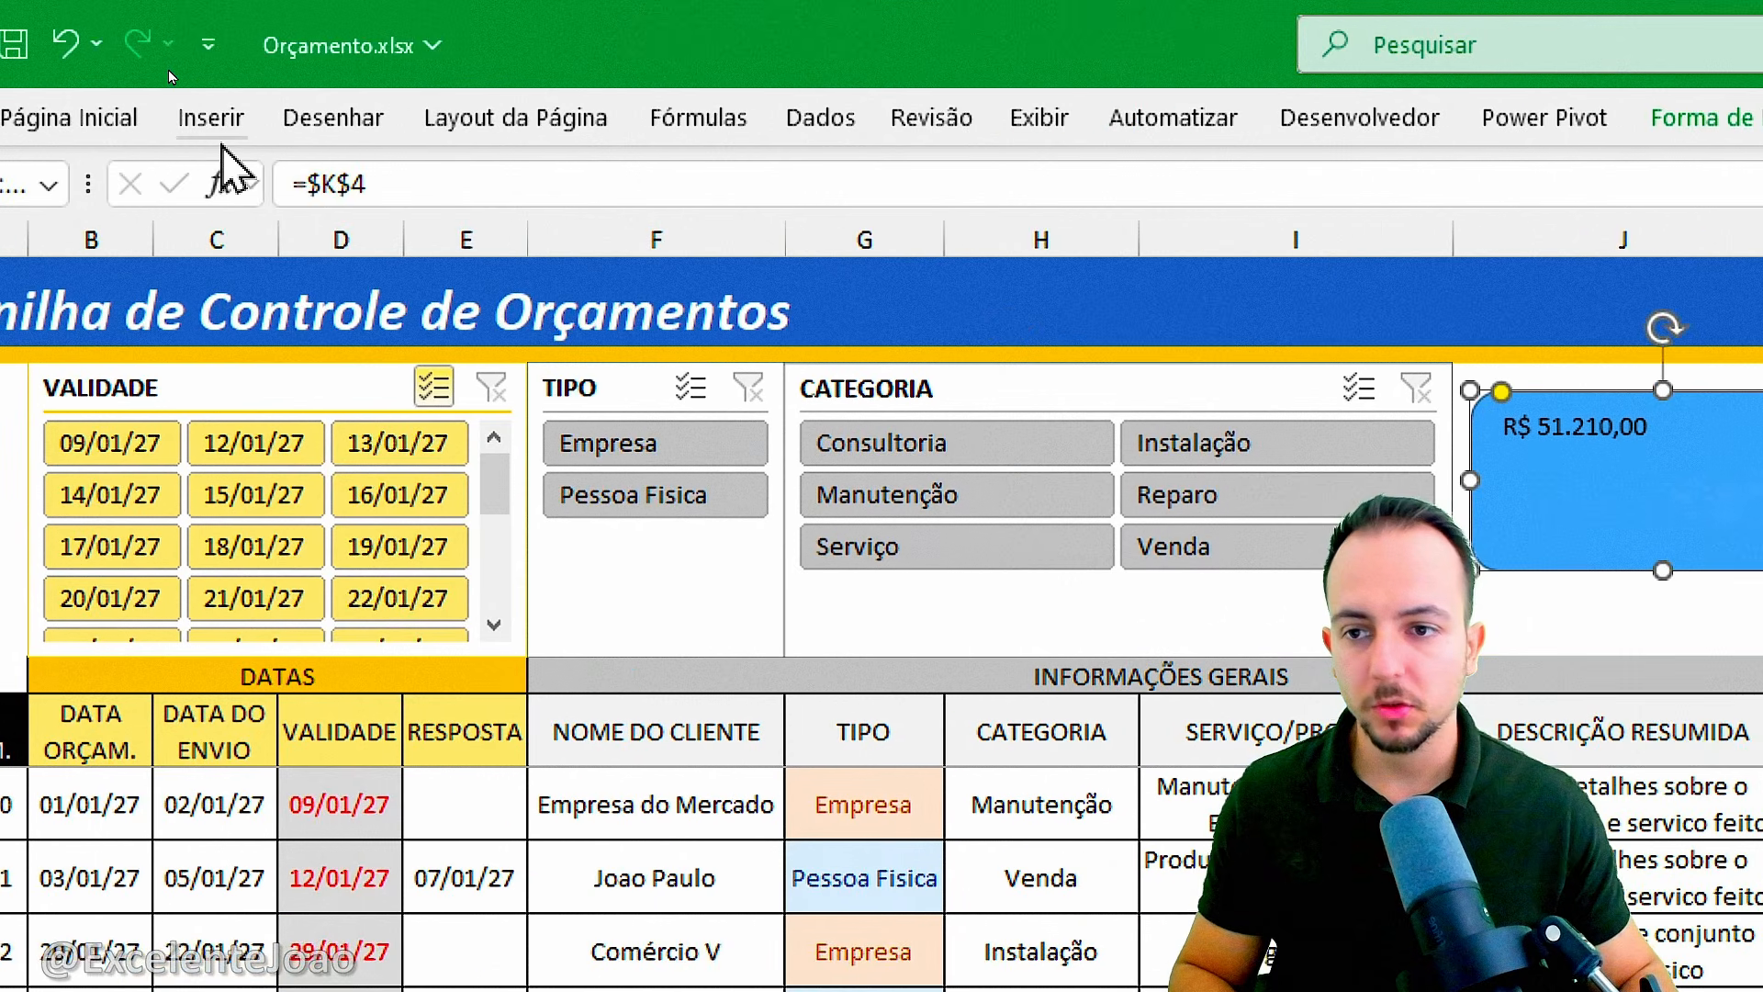
left_click(225, 150)
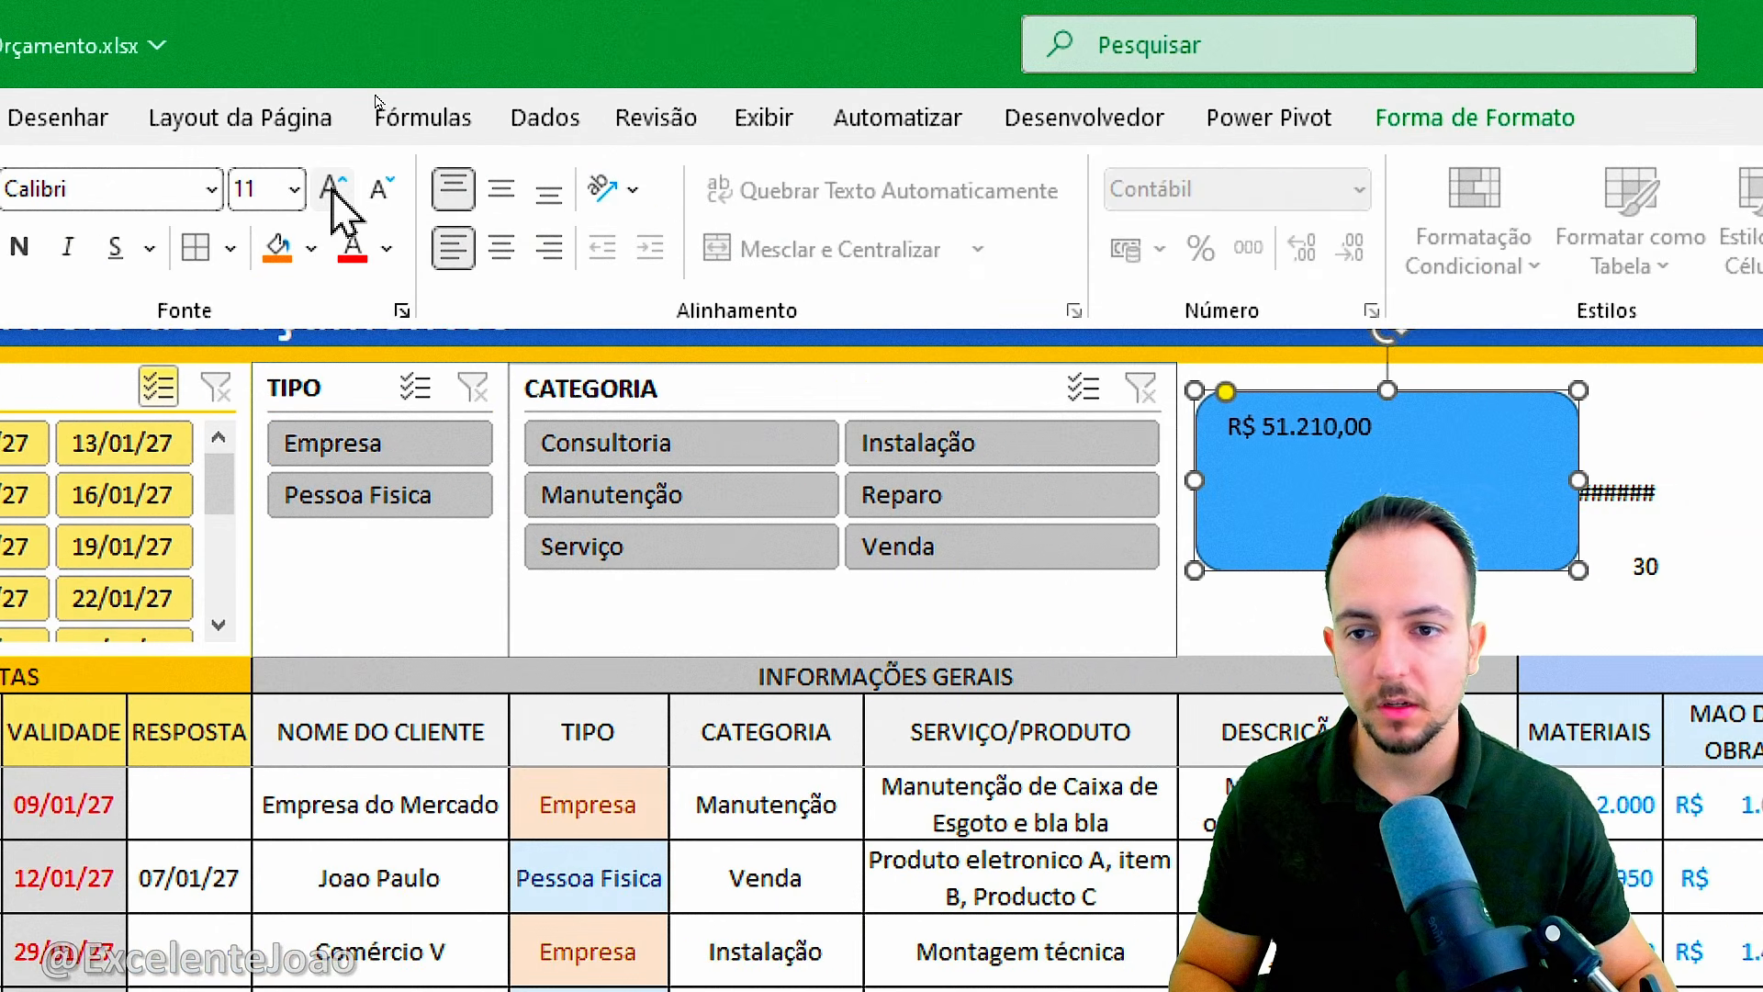
left_click(333, 188)
left_click(333, 188)
left_click(334, 189)
left_click(334, 189)
left_click(333, 189)
left_click(333, 189)
left_click(335, 191)
left_click(338, 194)
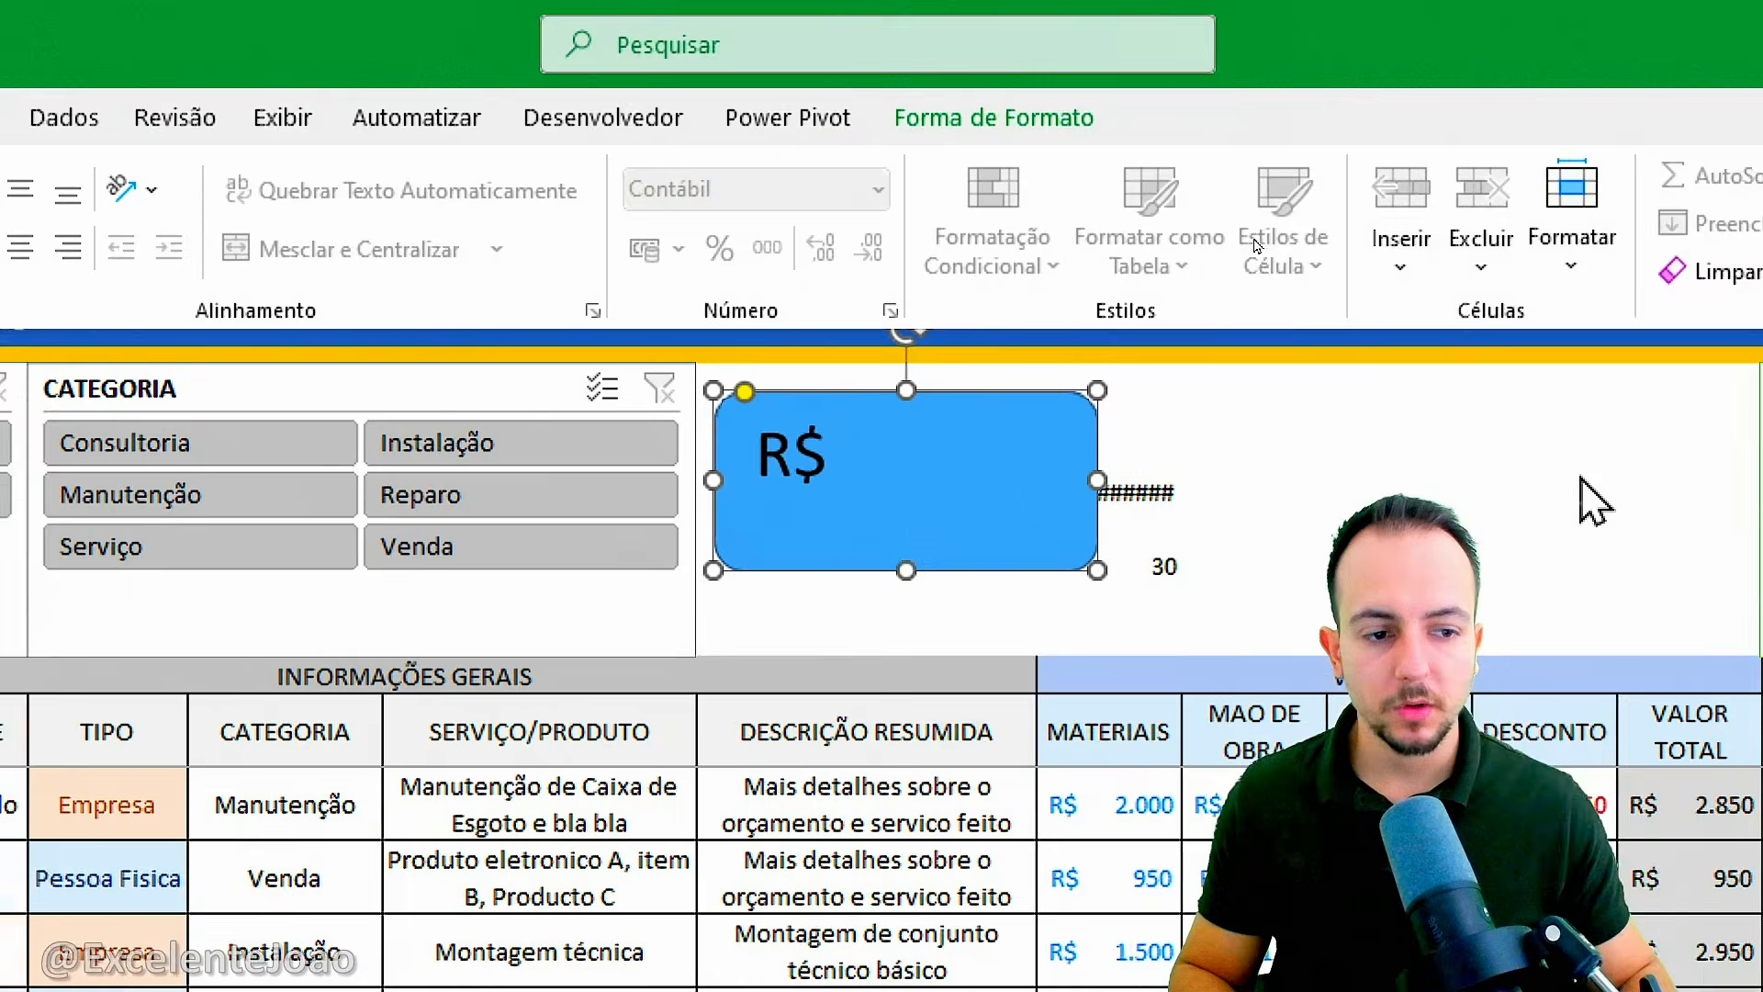
Remove the decimal places from the currency value in cell K4.
left_click(1635, 480)
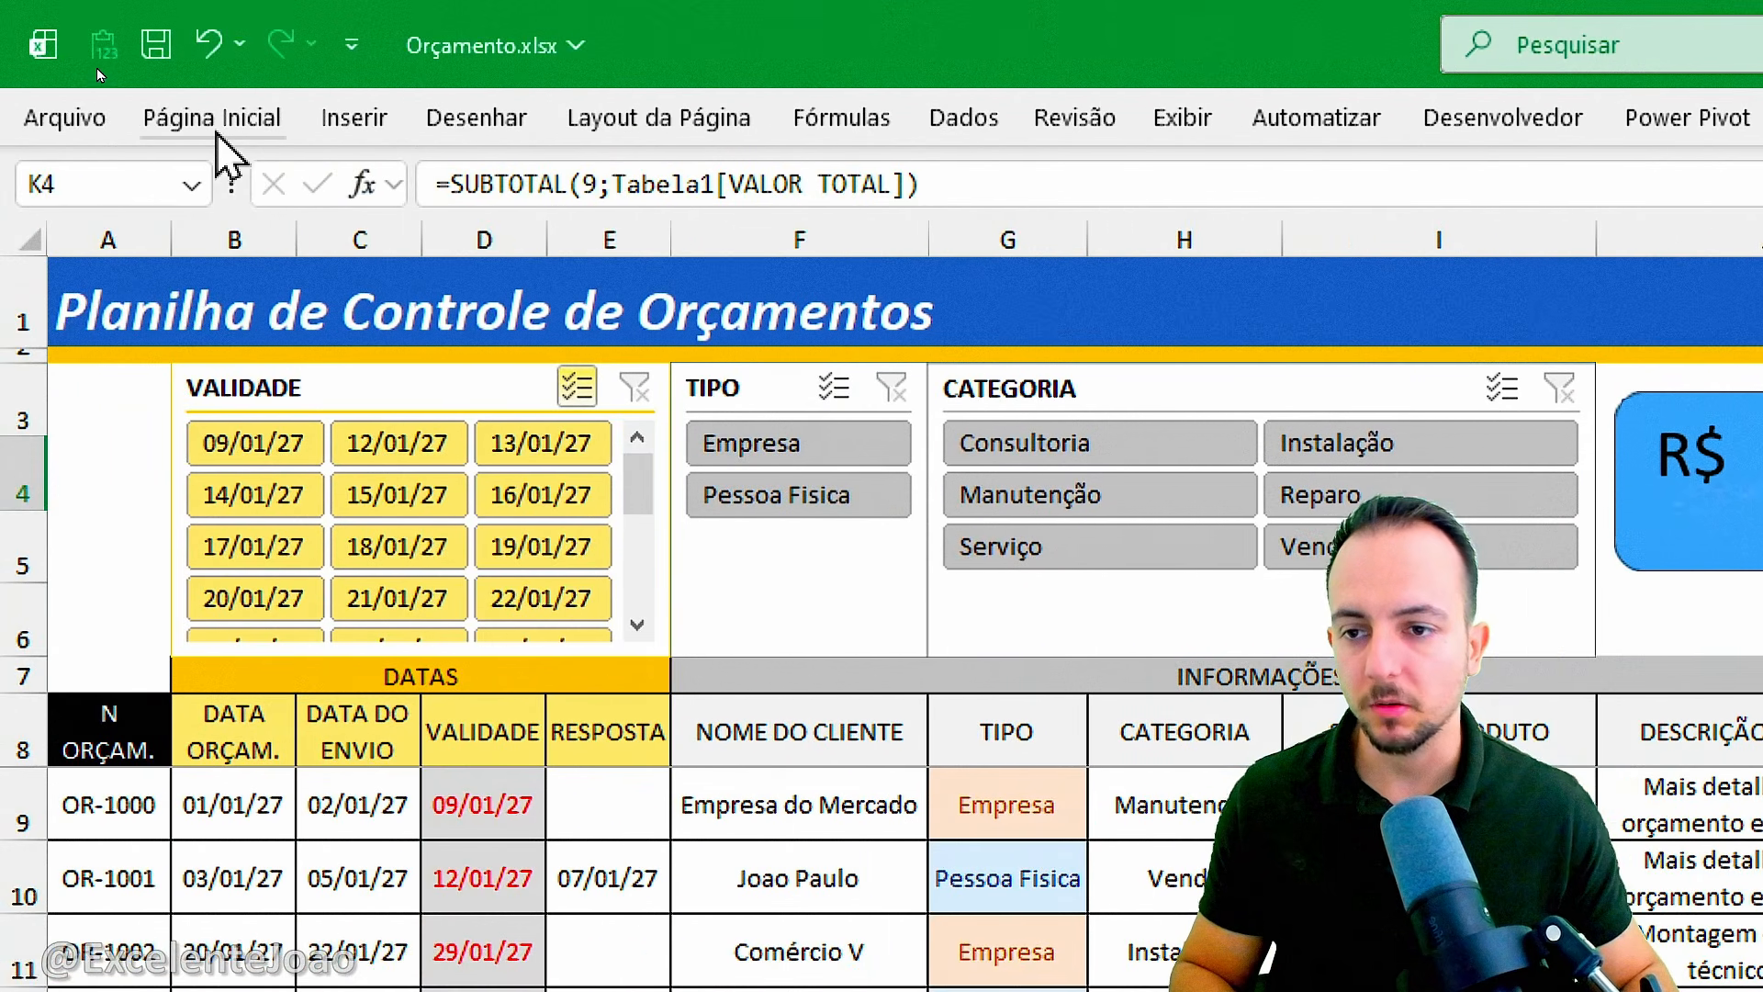
left_click(241, 119)
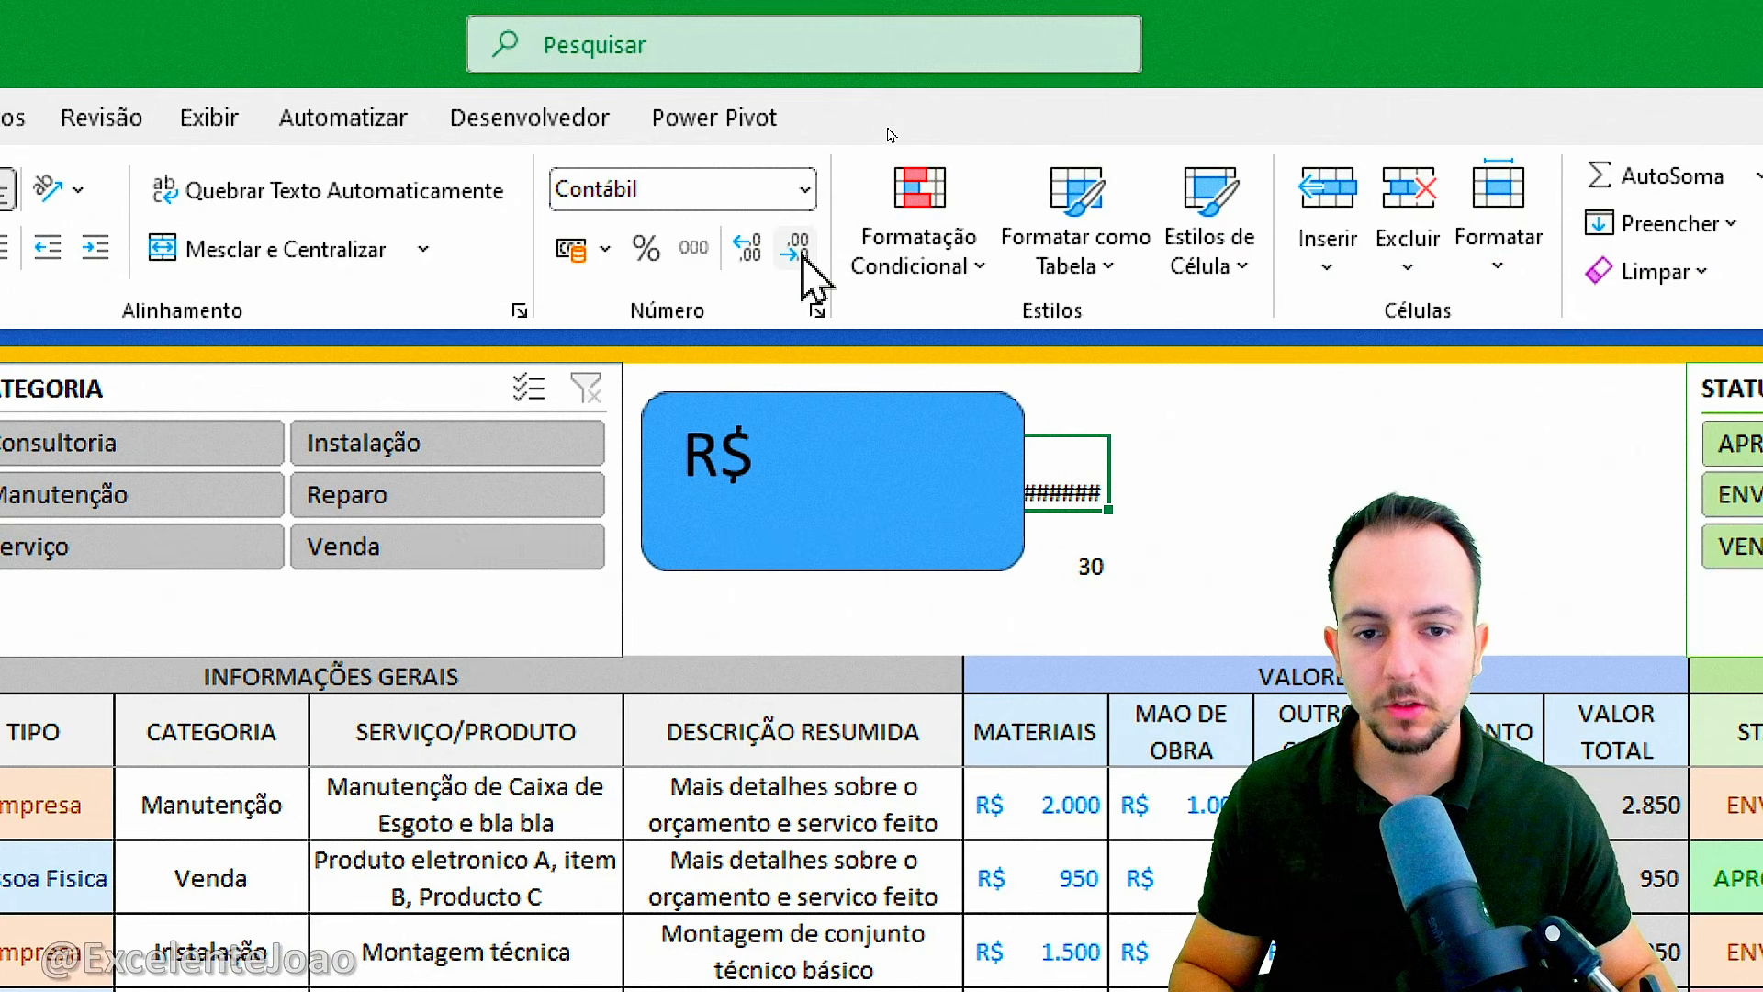
left_click(798, 250)
Align the card's amount to the lower right of the shape and color the text standard dark blue.
left_click(904, 400)
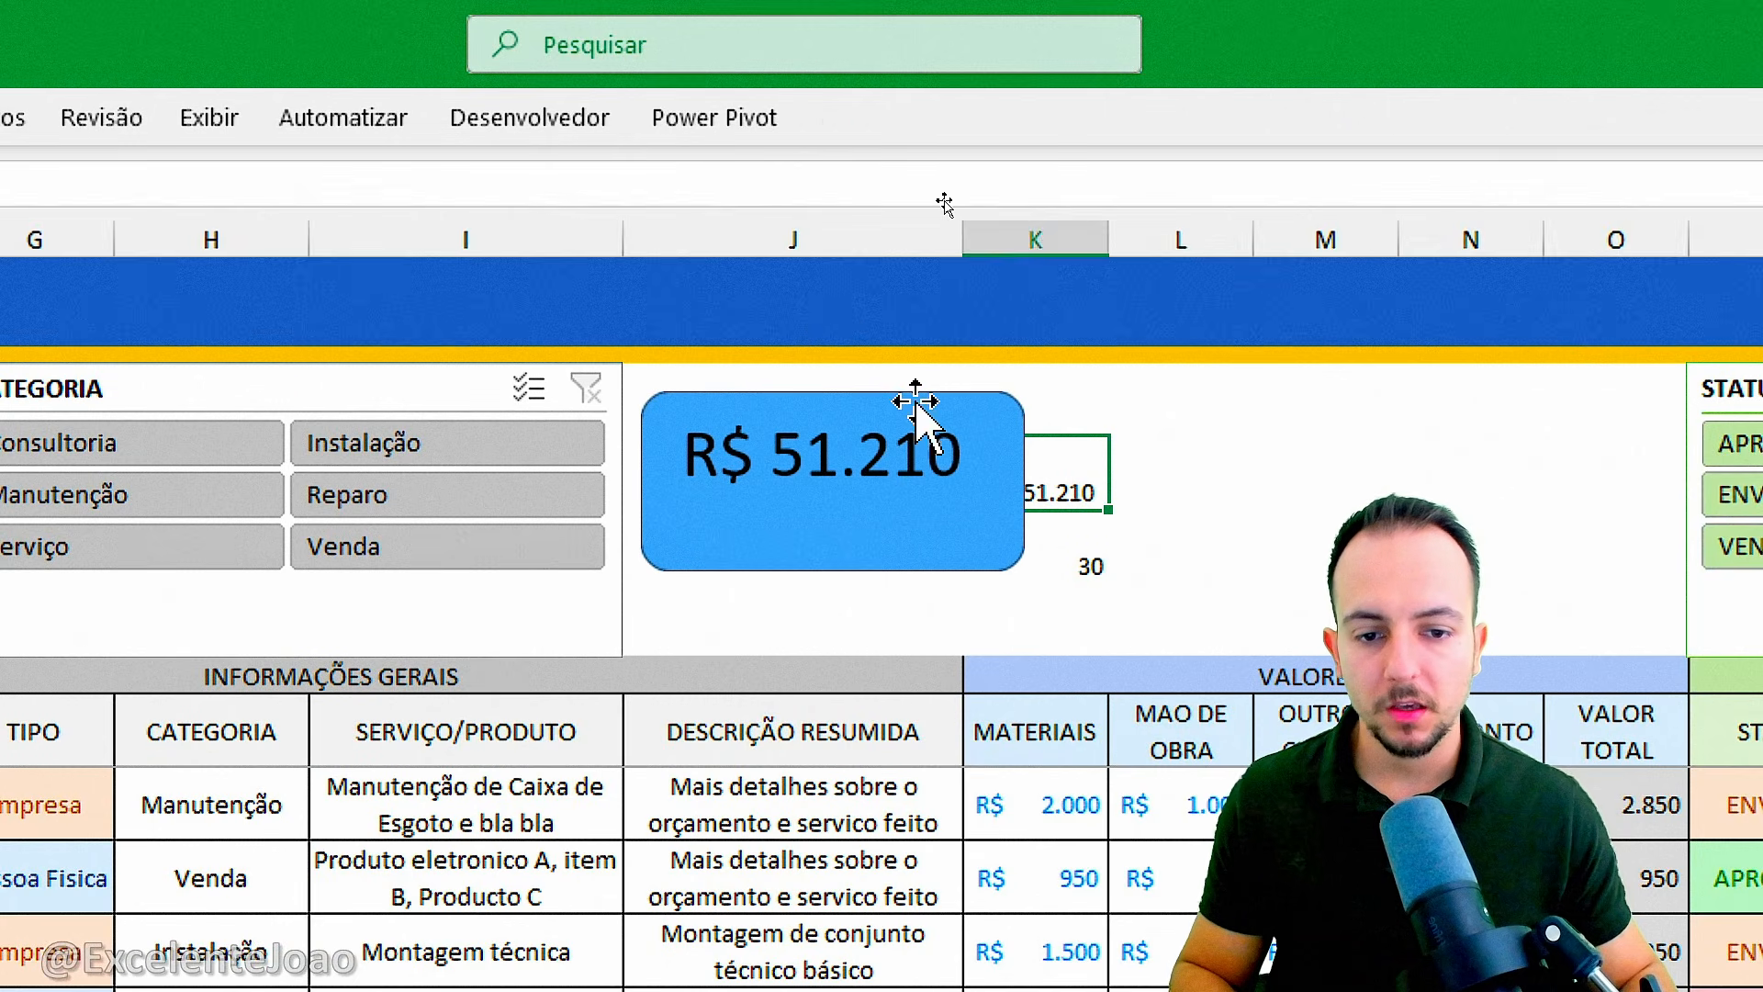
left_click(905, 399)
left_click(223, 123)
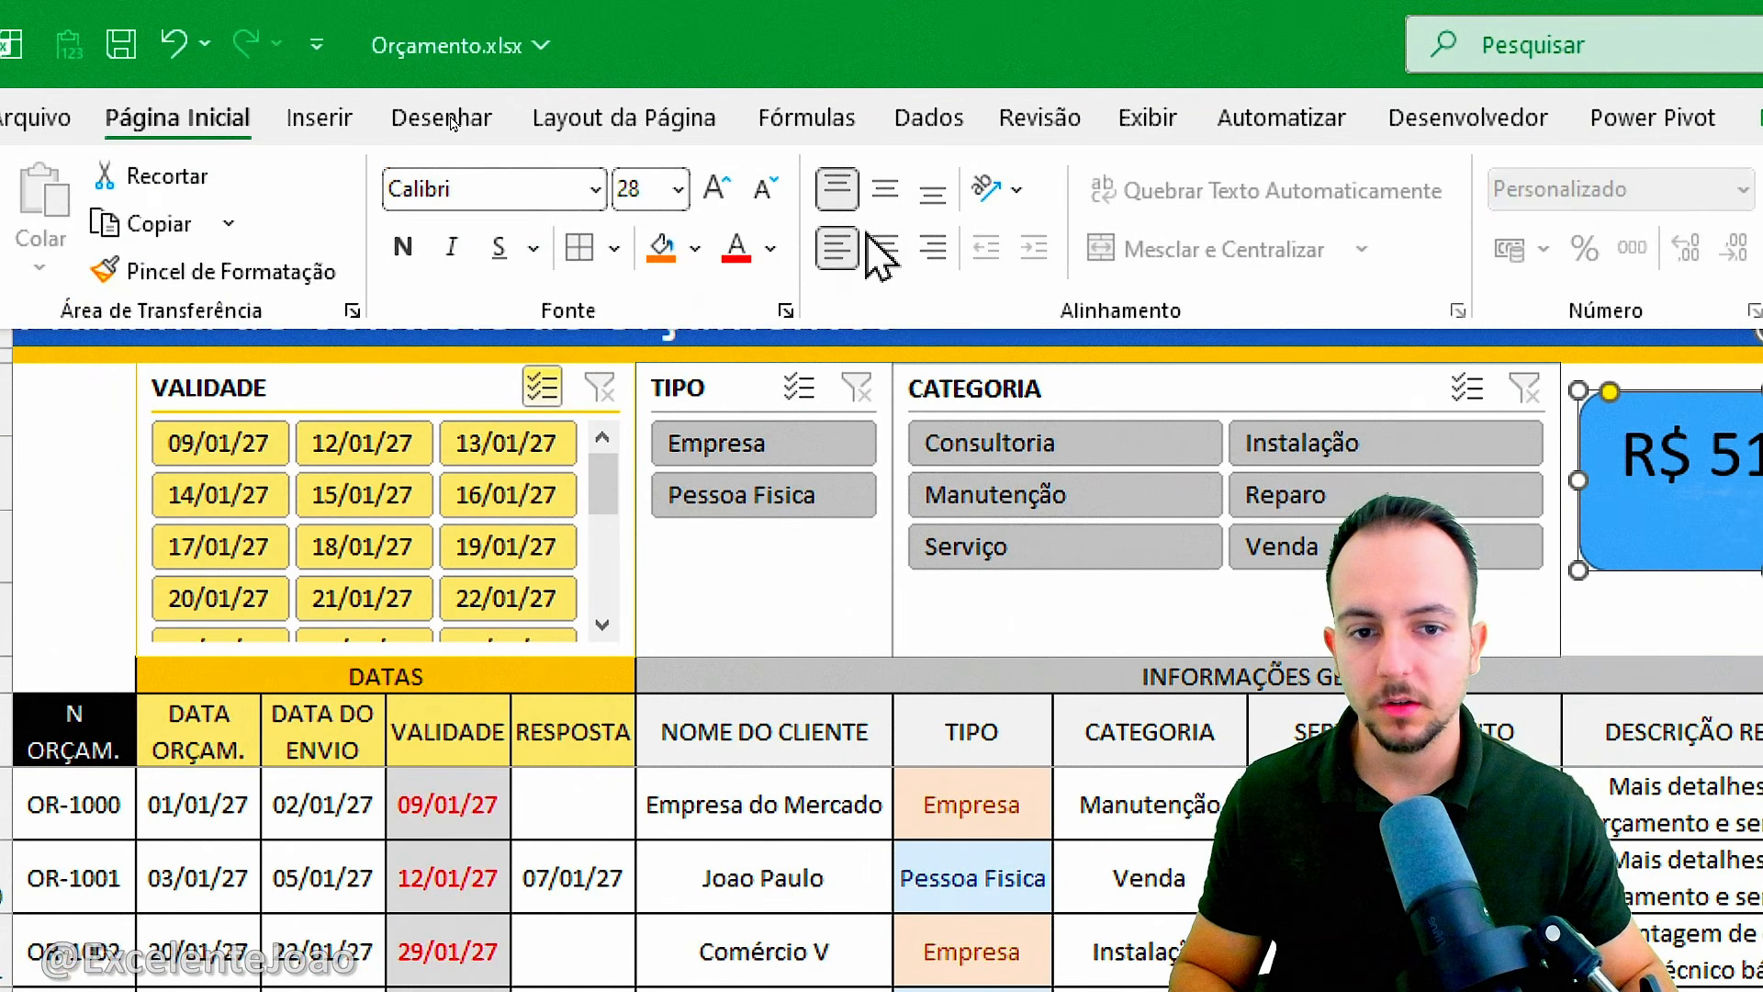
left_click(934, 248)
left_click(933, 190)
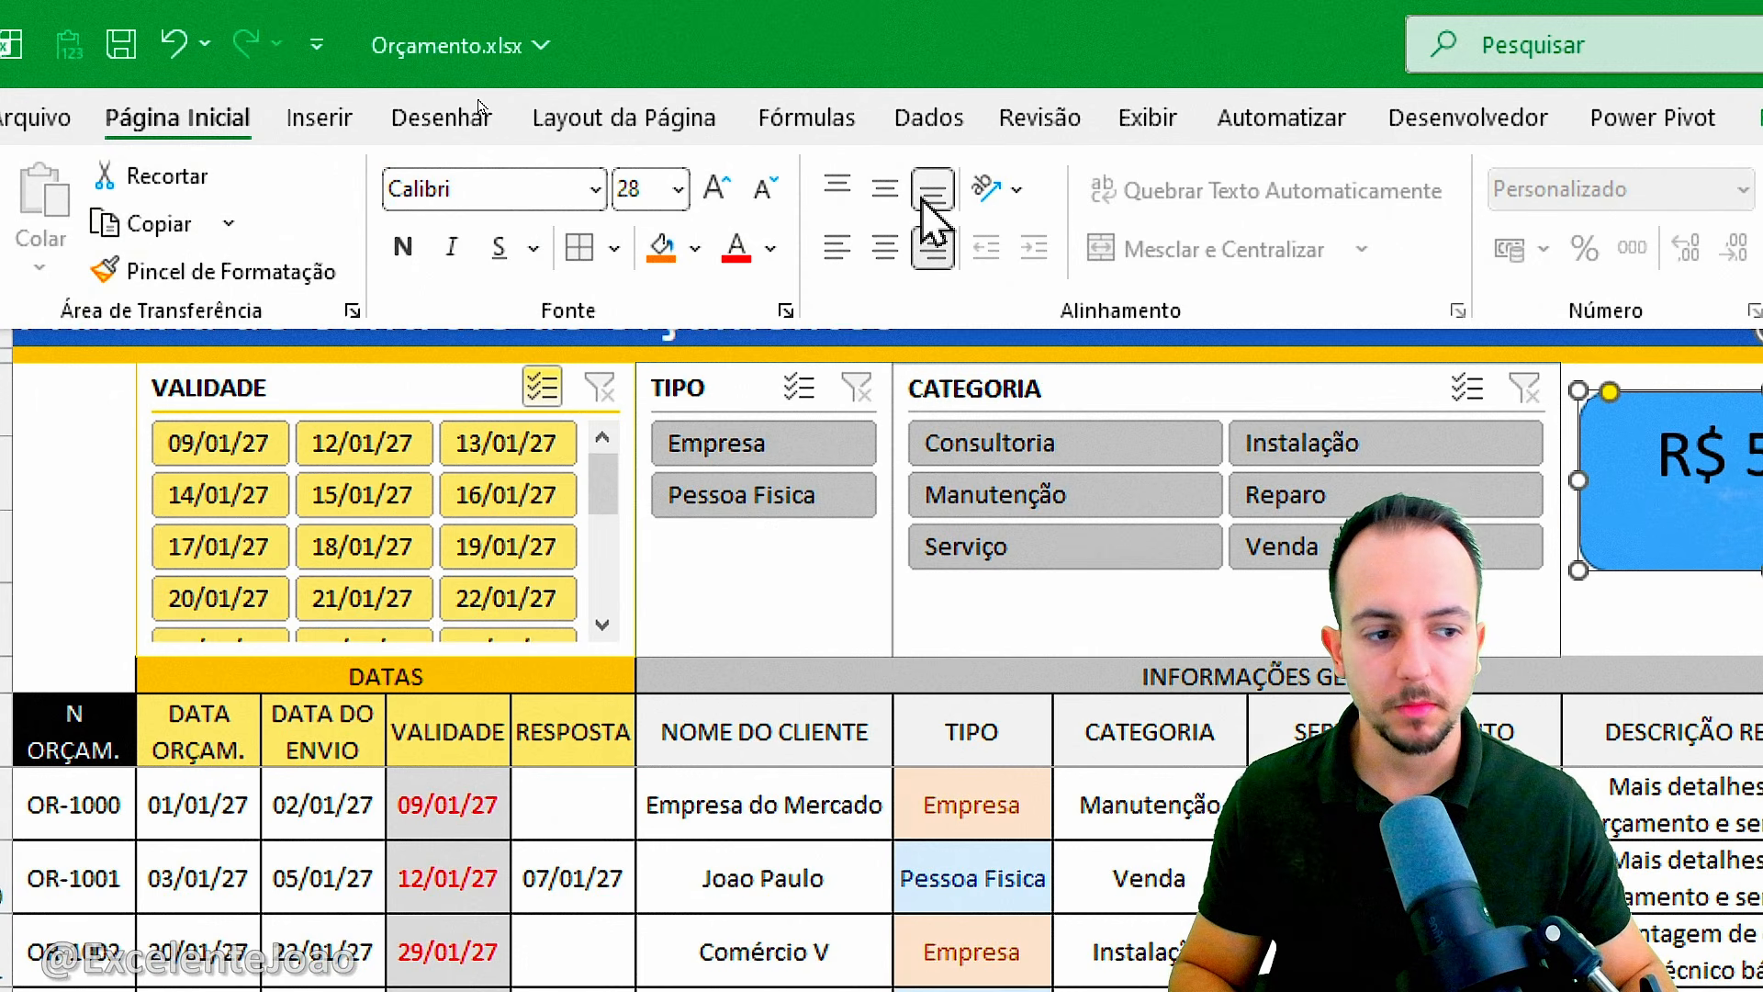
left_click(772, 250)
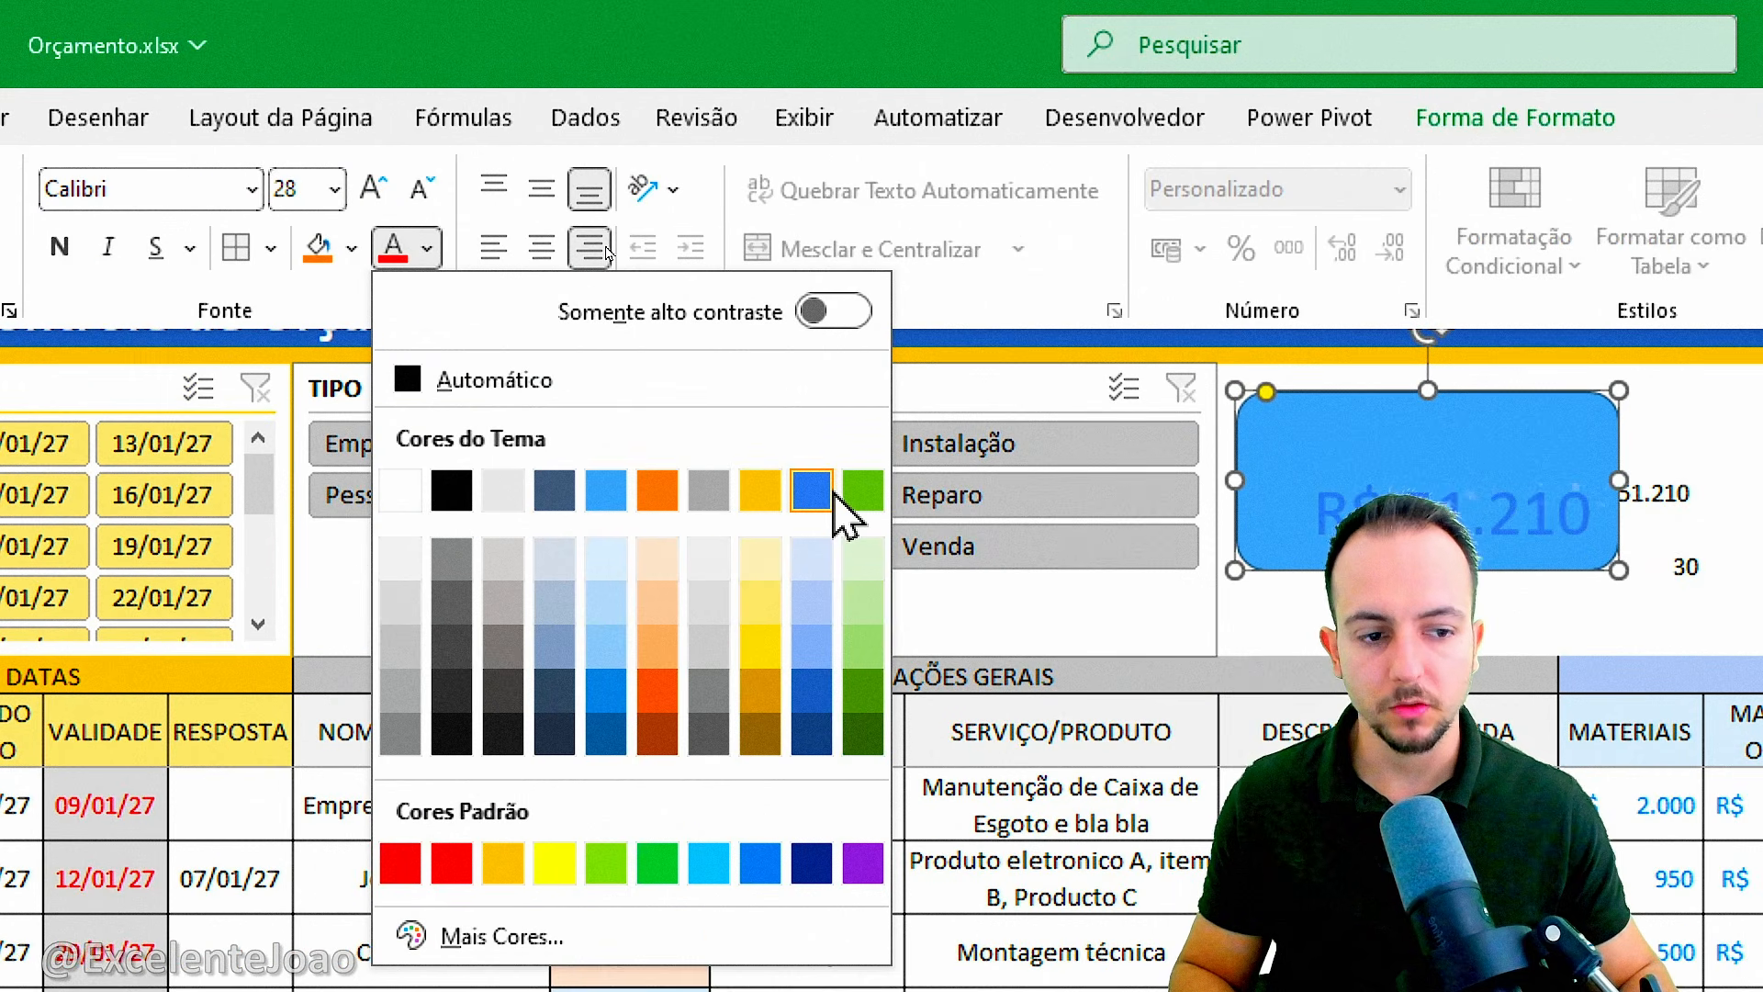
left_click(811, 864)
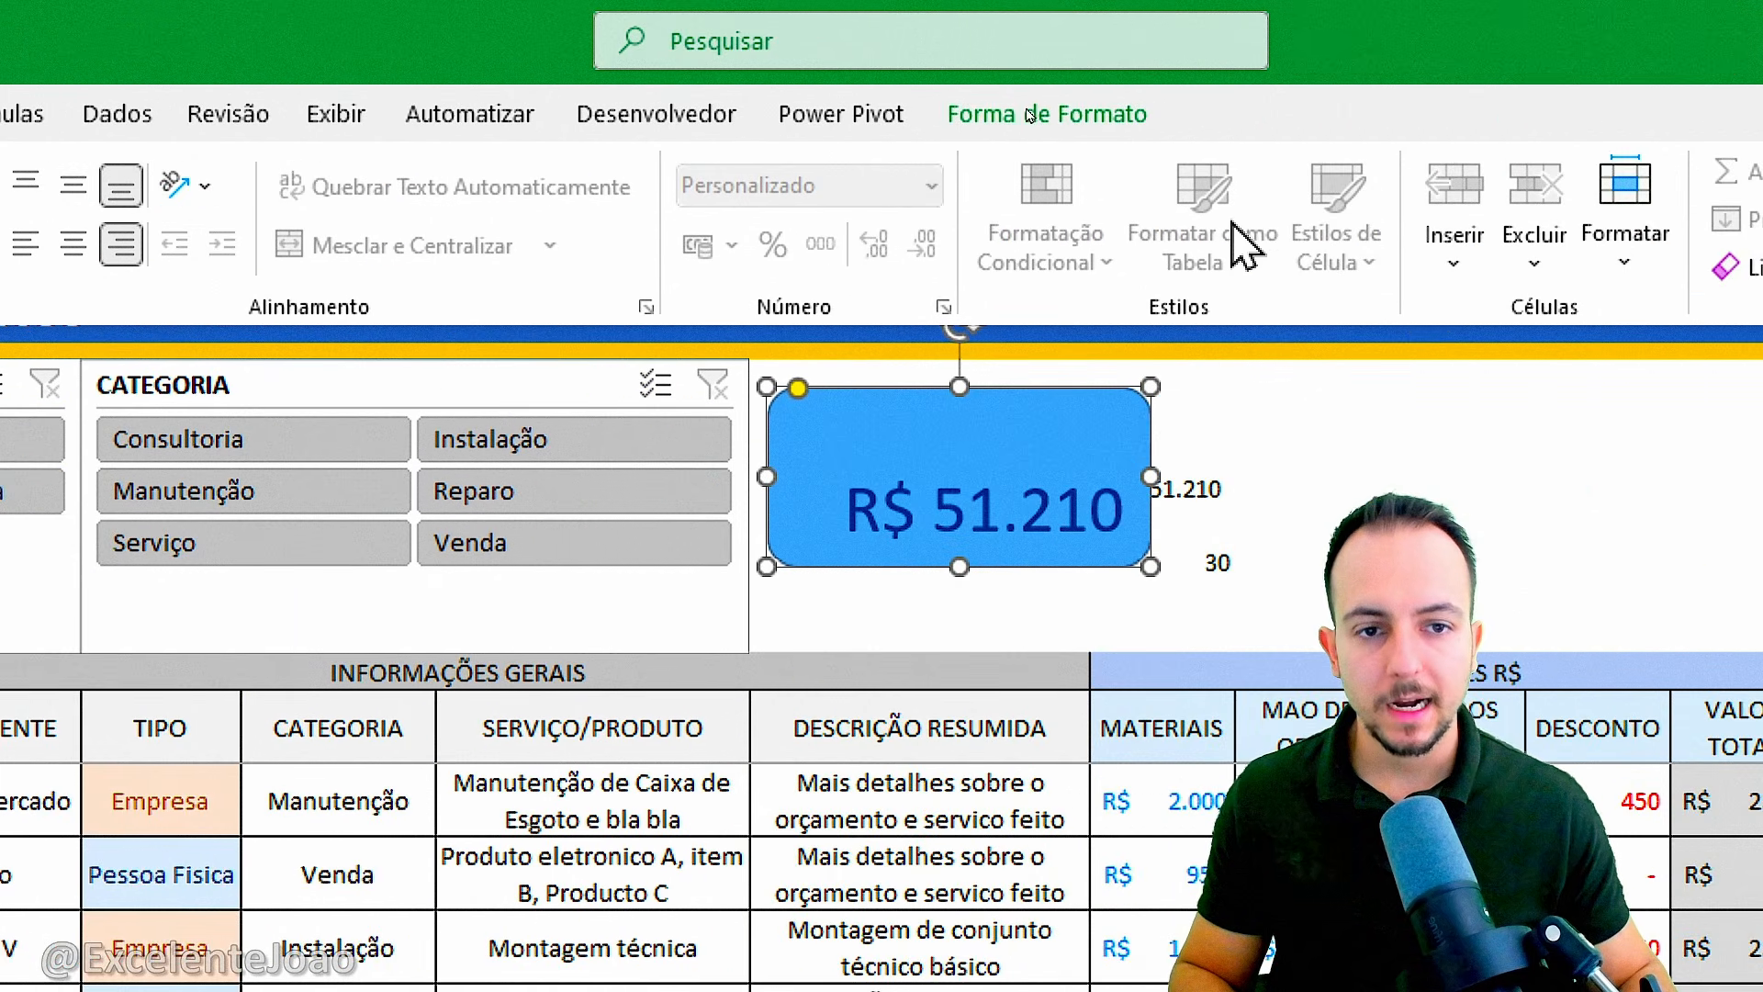
Style the rounded rectangle with a black outline, a shadow effect and the lightest blue theme fill.
left_click(1065, 125)
left_click(747, 220)
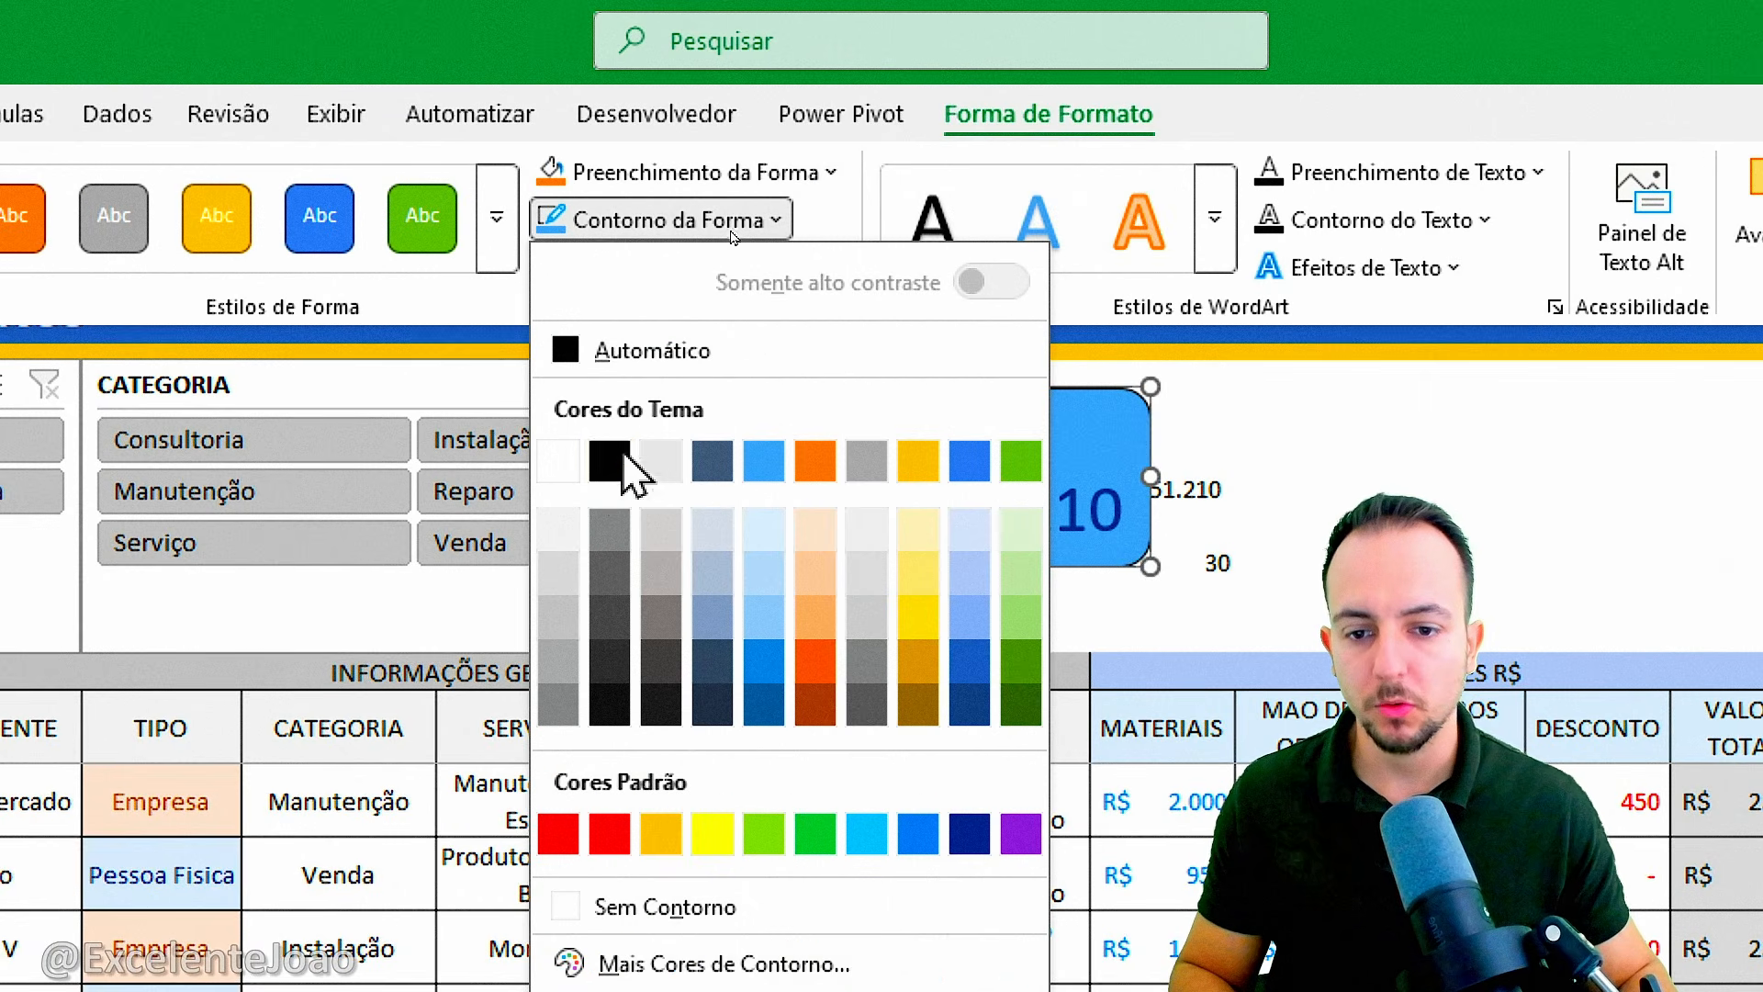
left_click(606, 473)
left_click(680, 270)
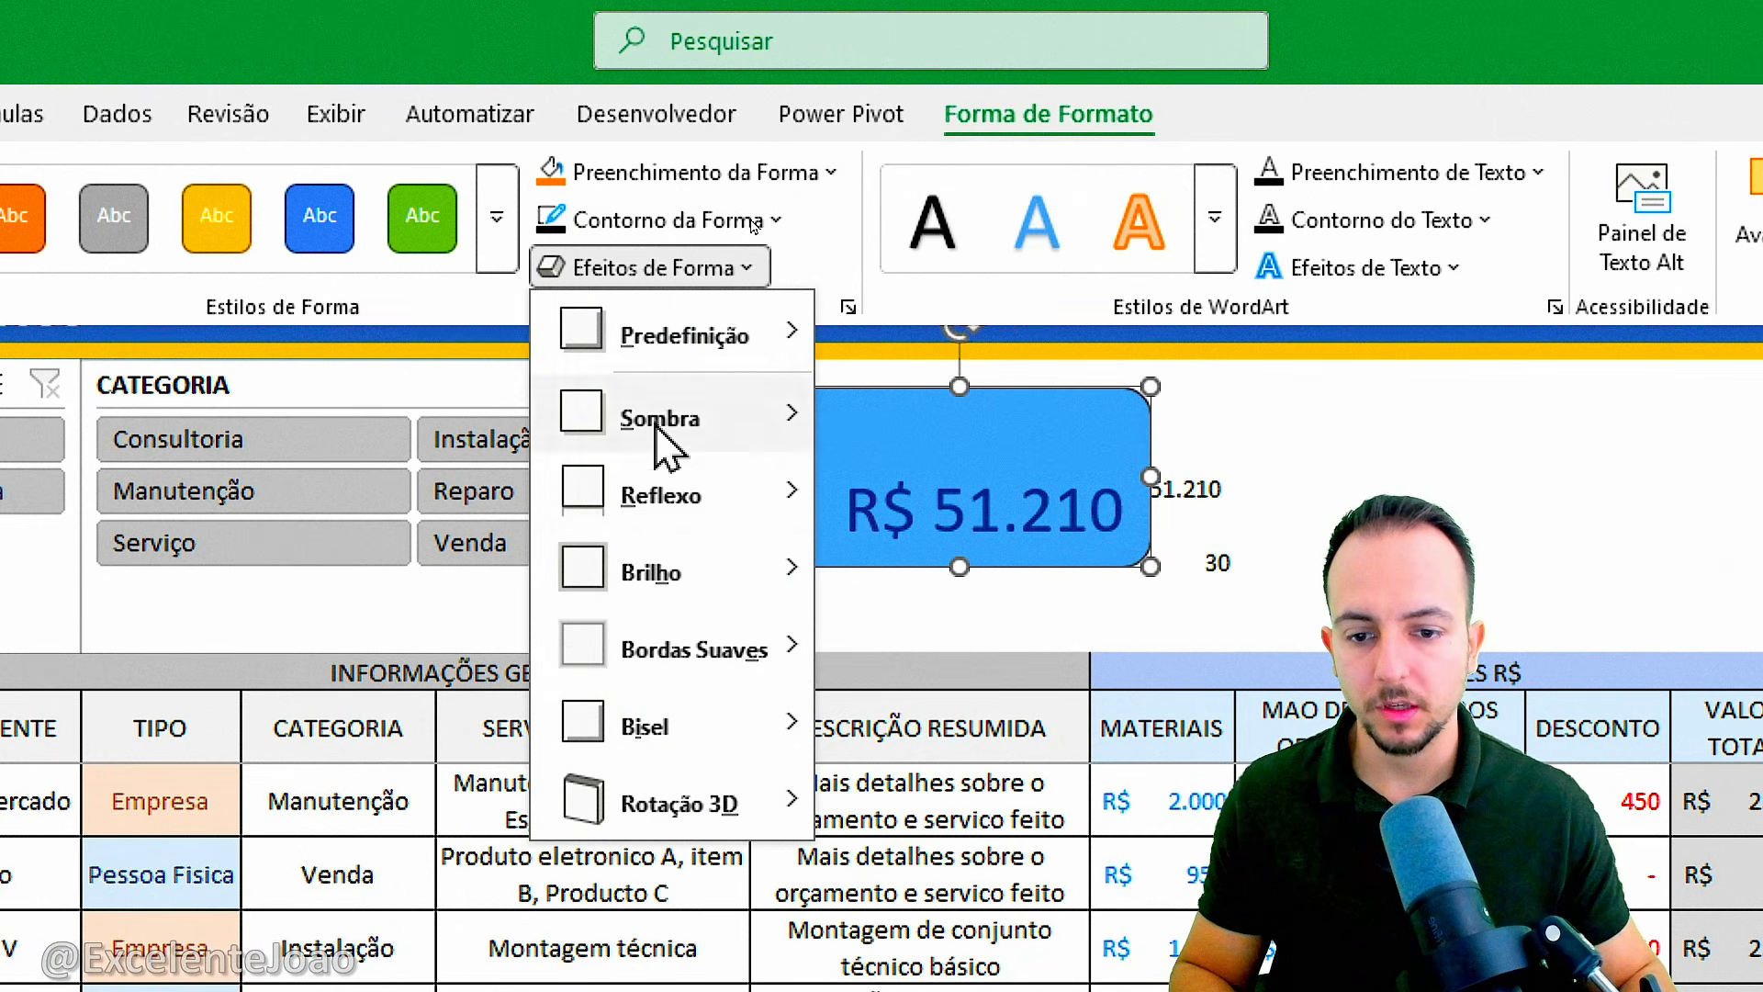
mouse_move(698, 464)
left_click(868, 648)
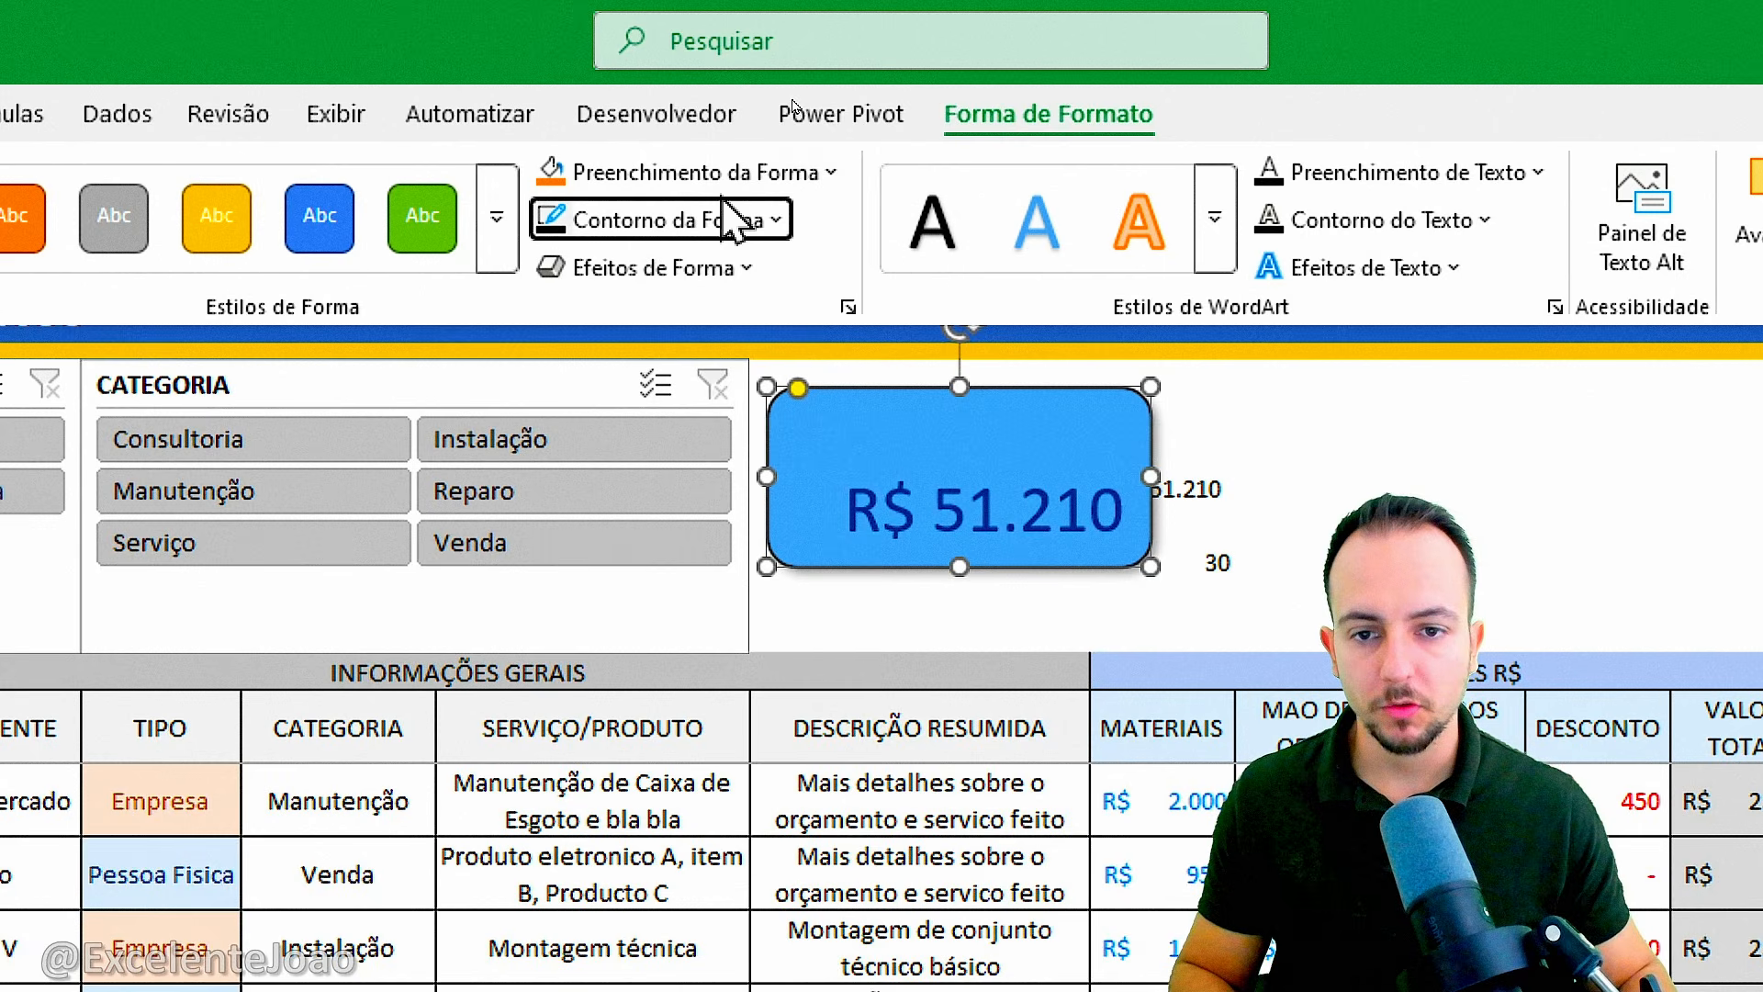
left_click(753, 172)
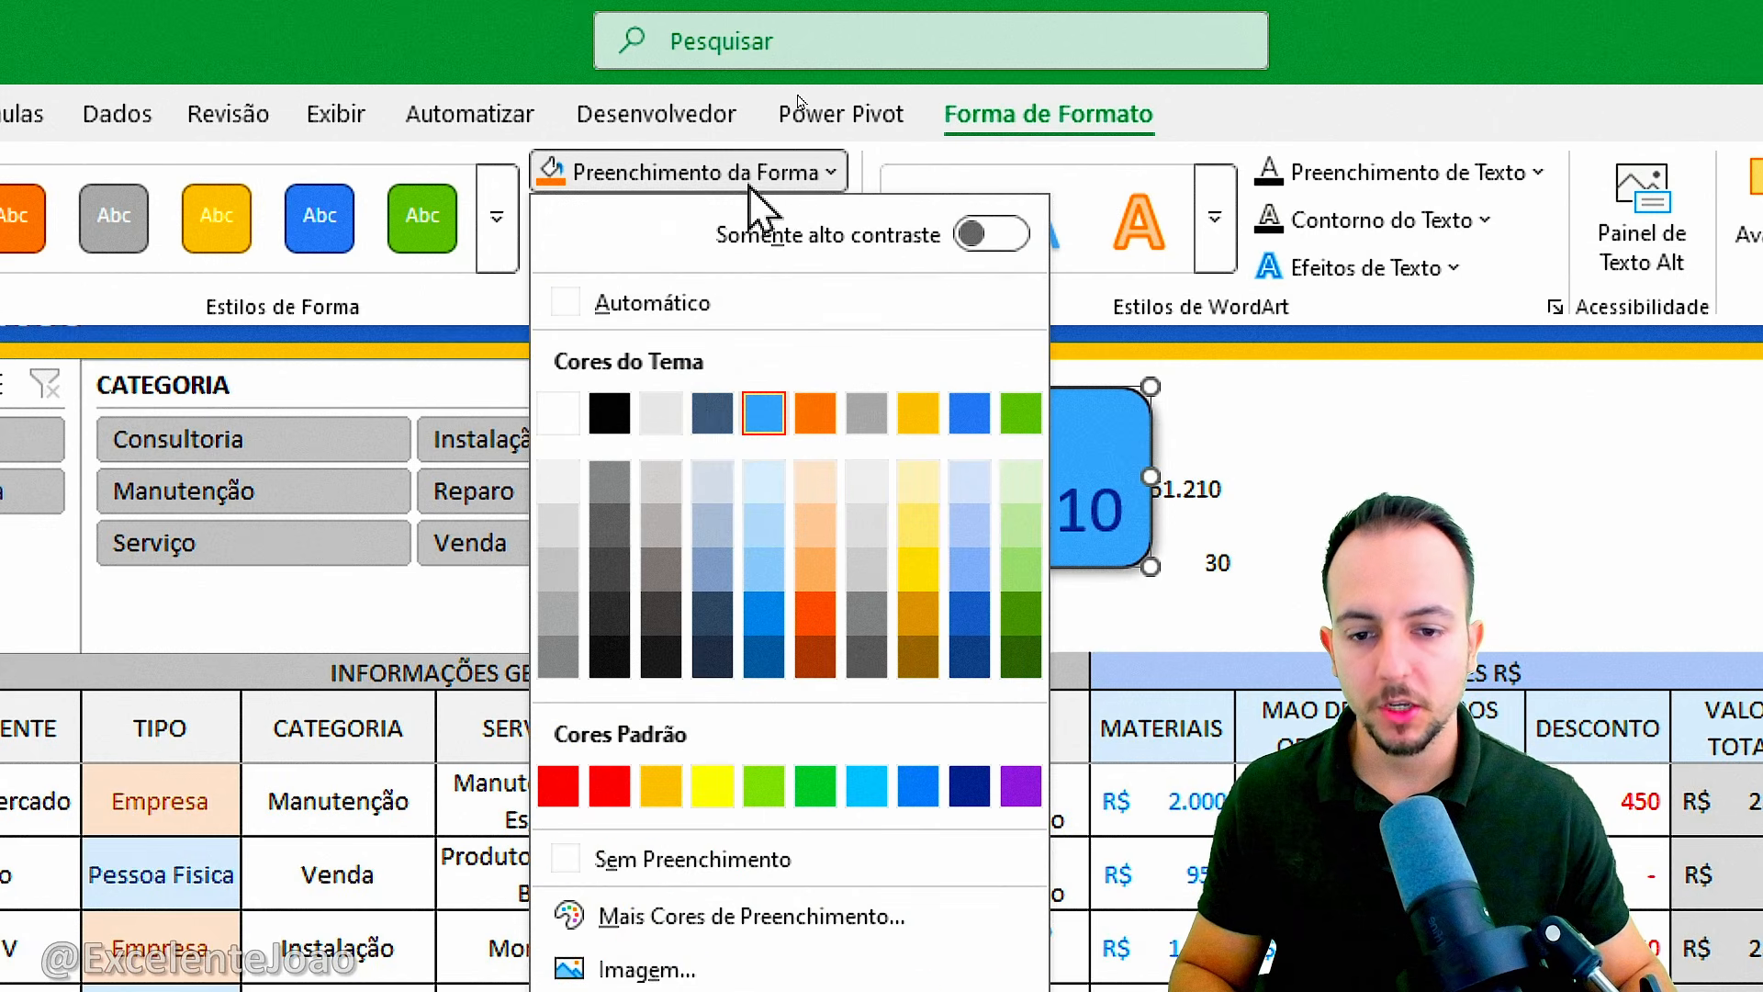
left_click(764, 482)
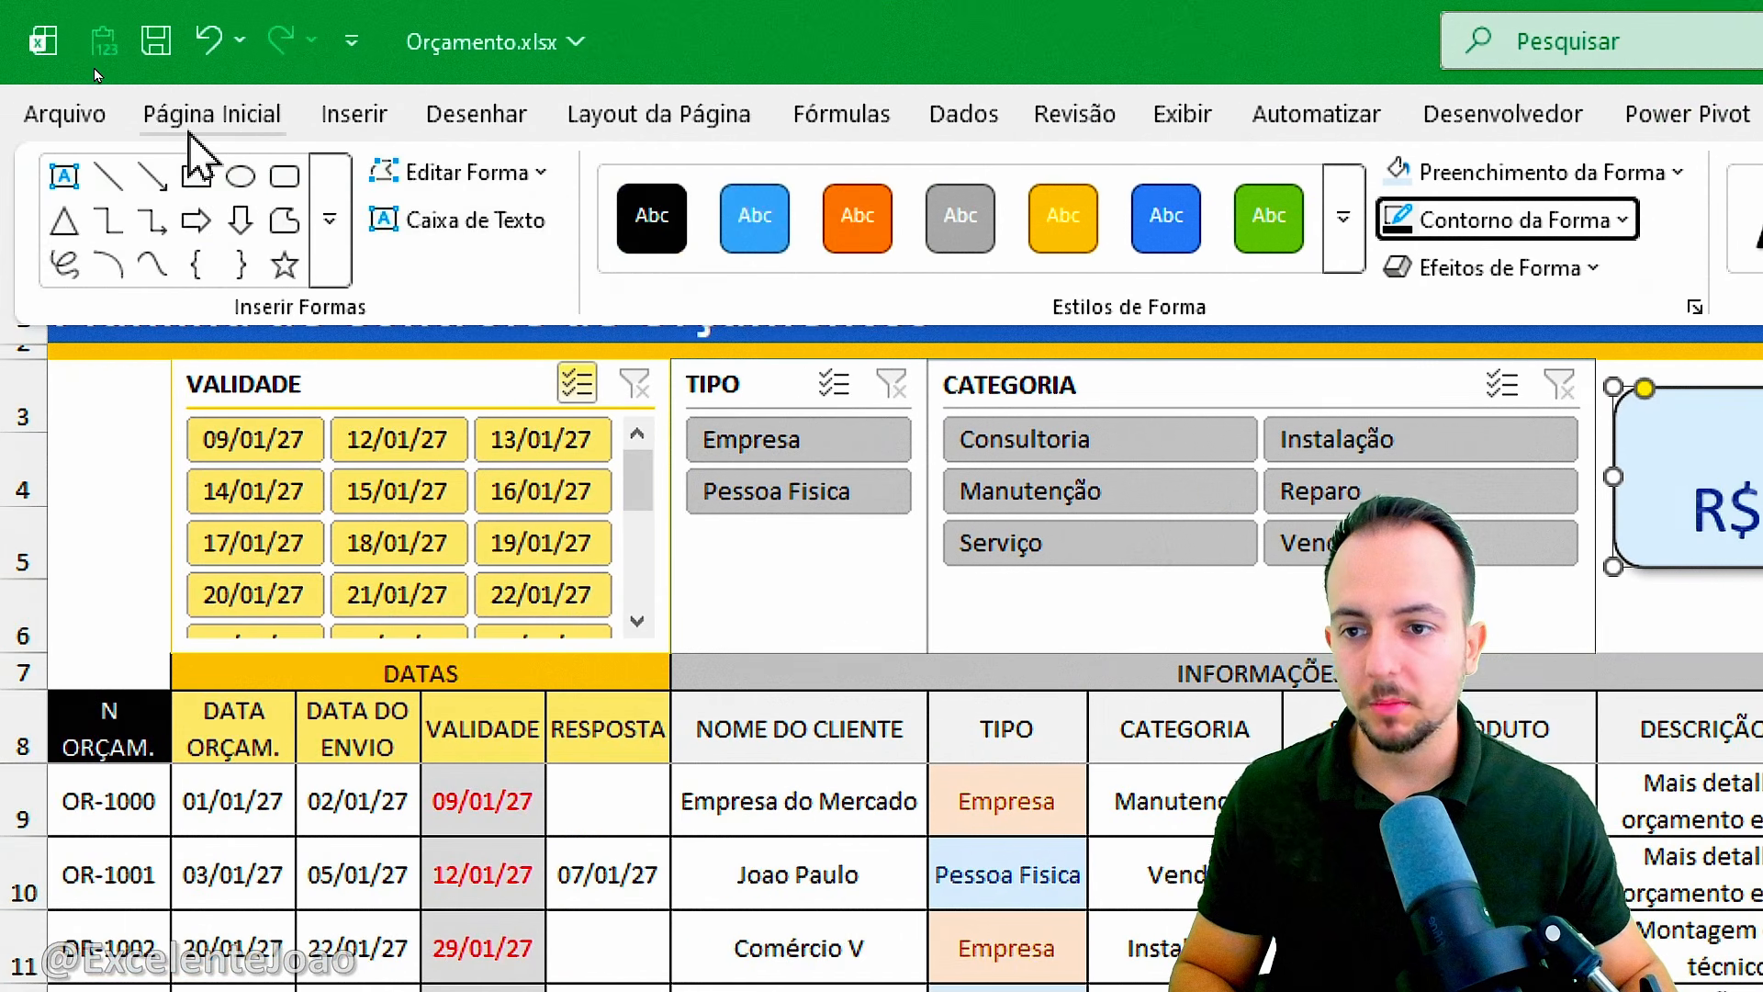
Set the card's amount to font size 30 and make it bold.
left_click(221, 112)
left_click(797, 183)
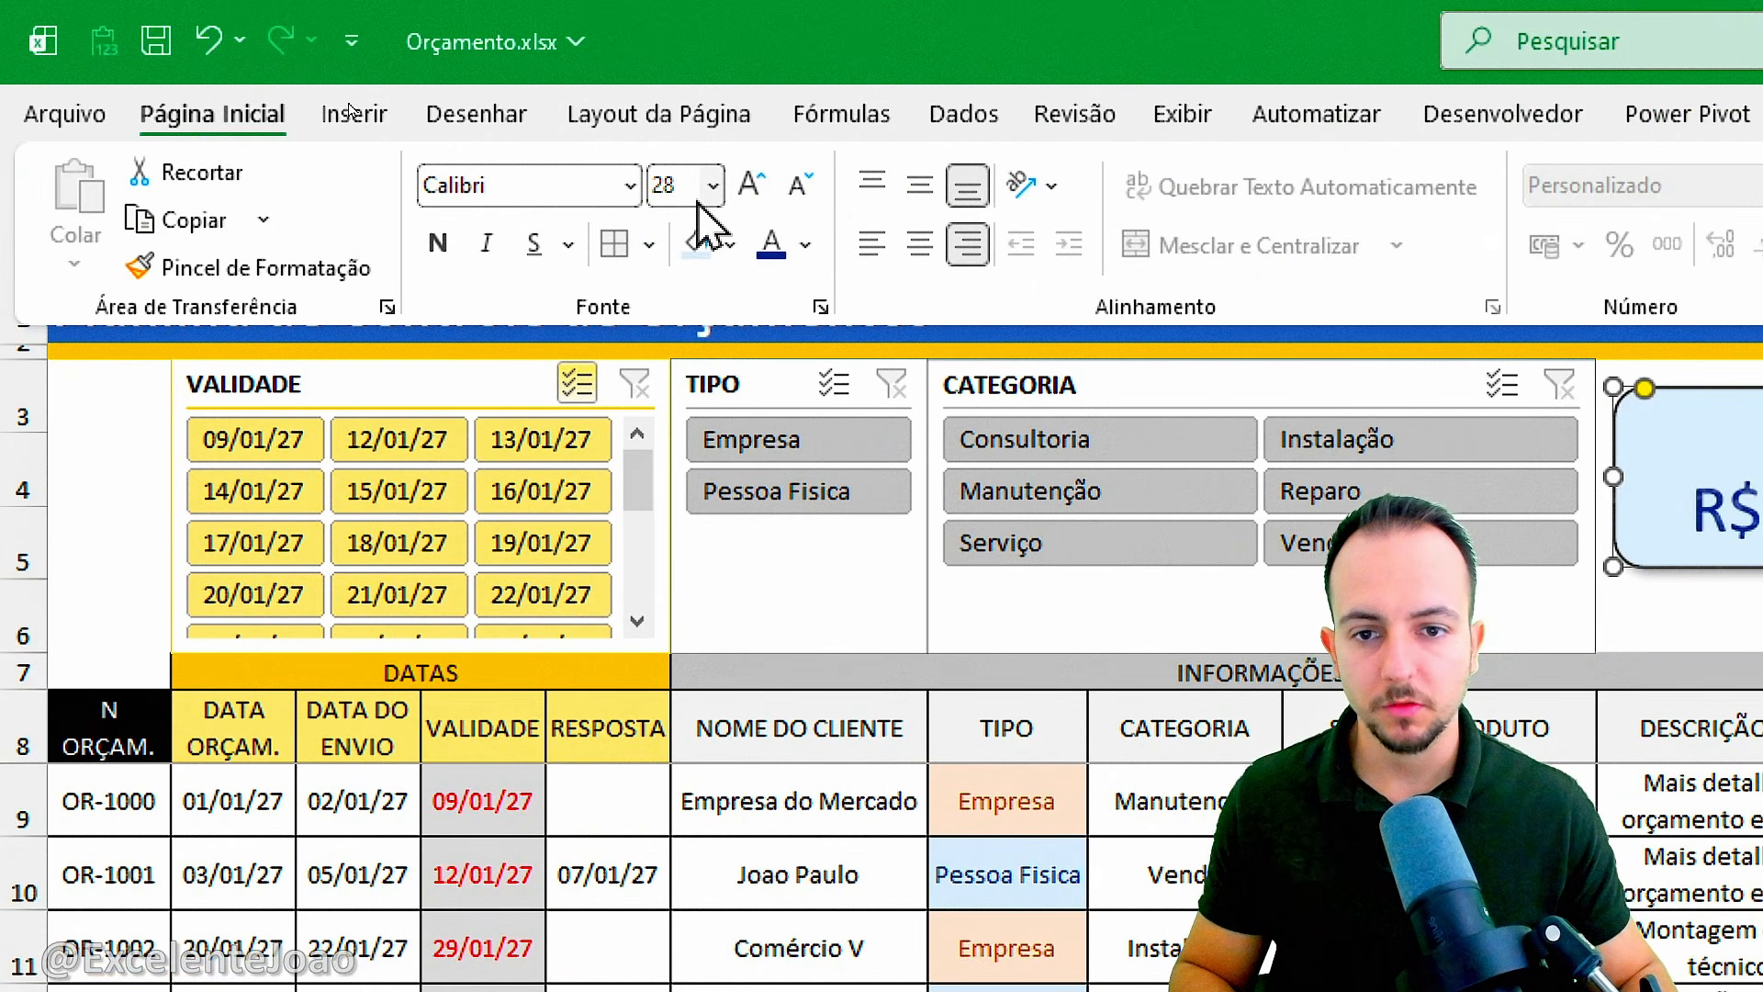
left_click(678, 188)
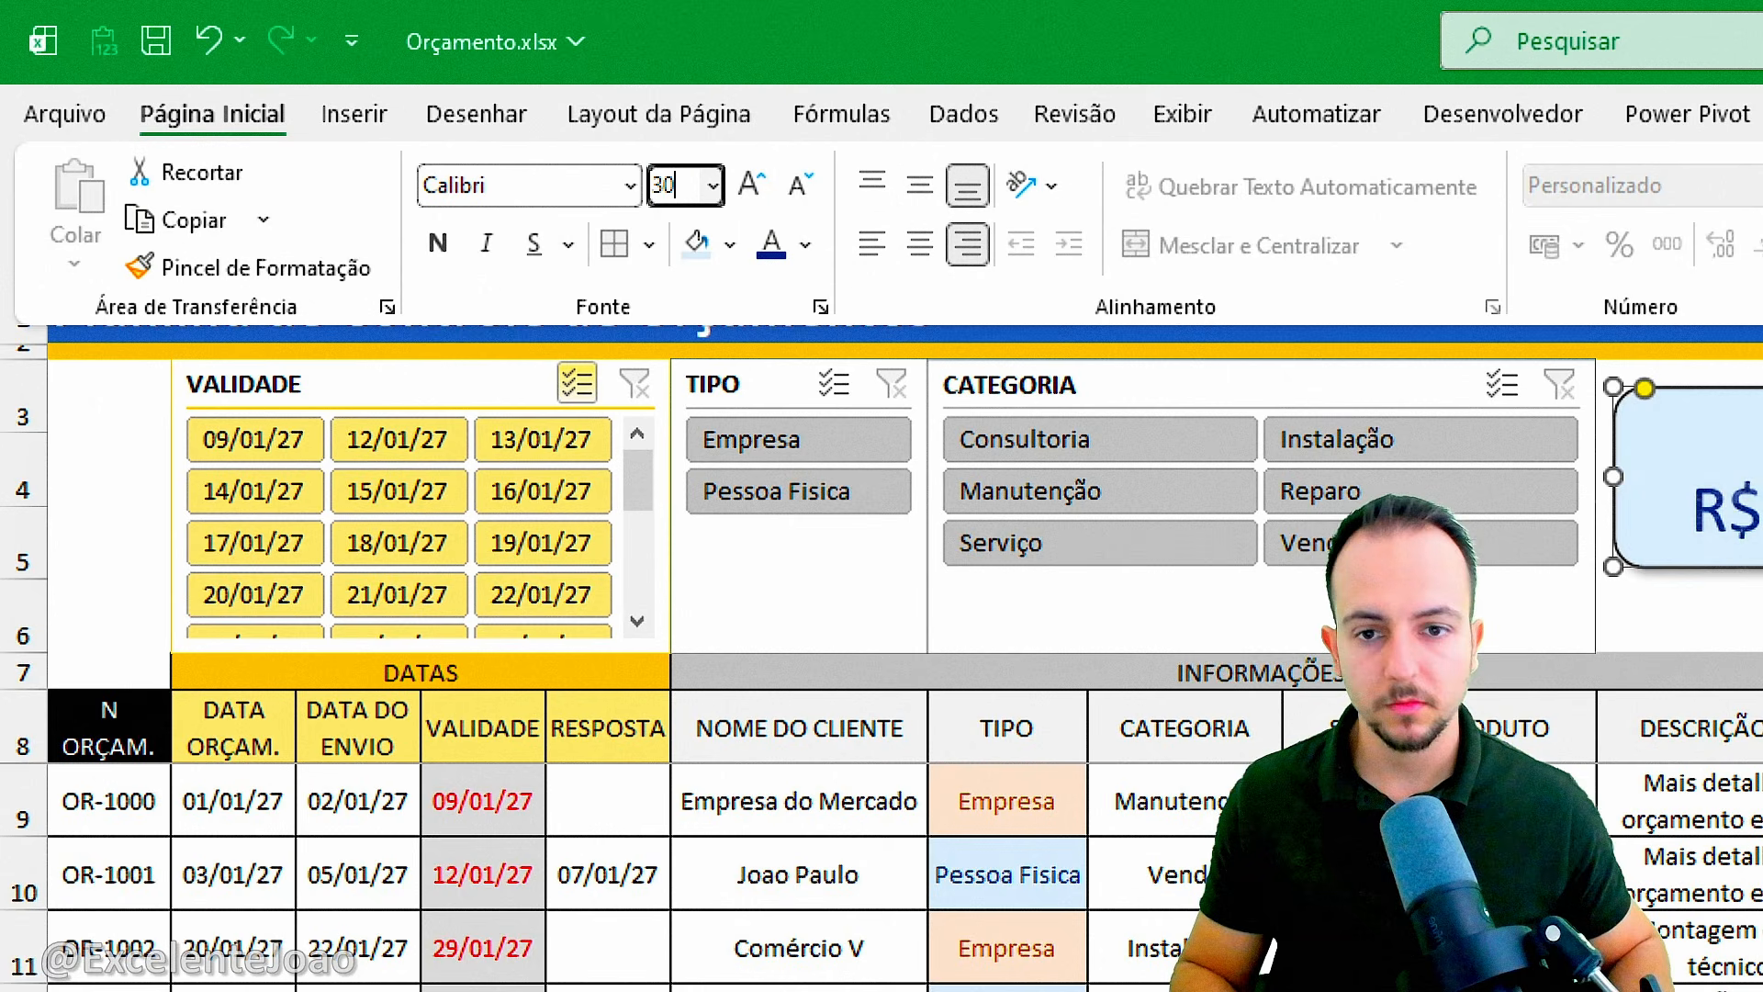
key("Return")
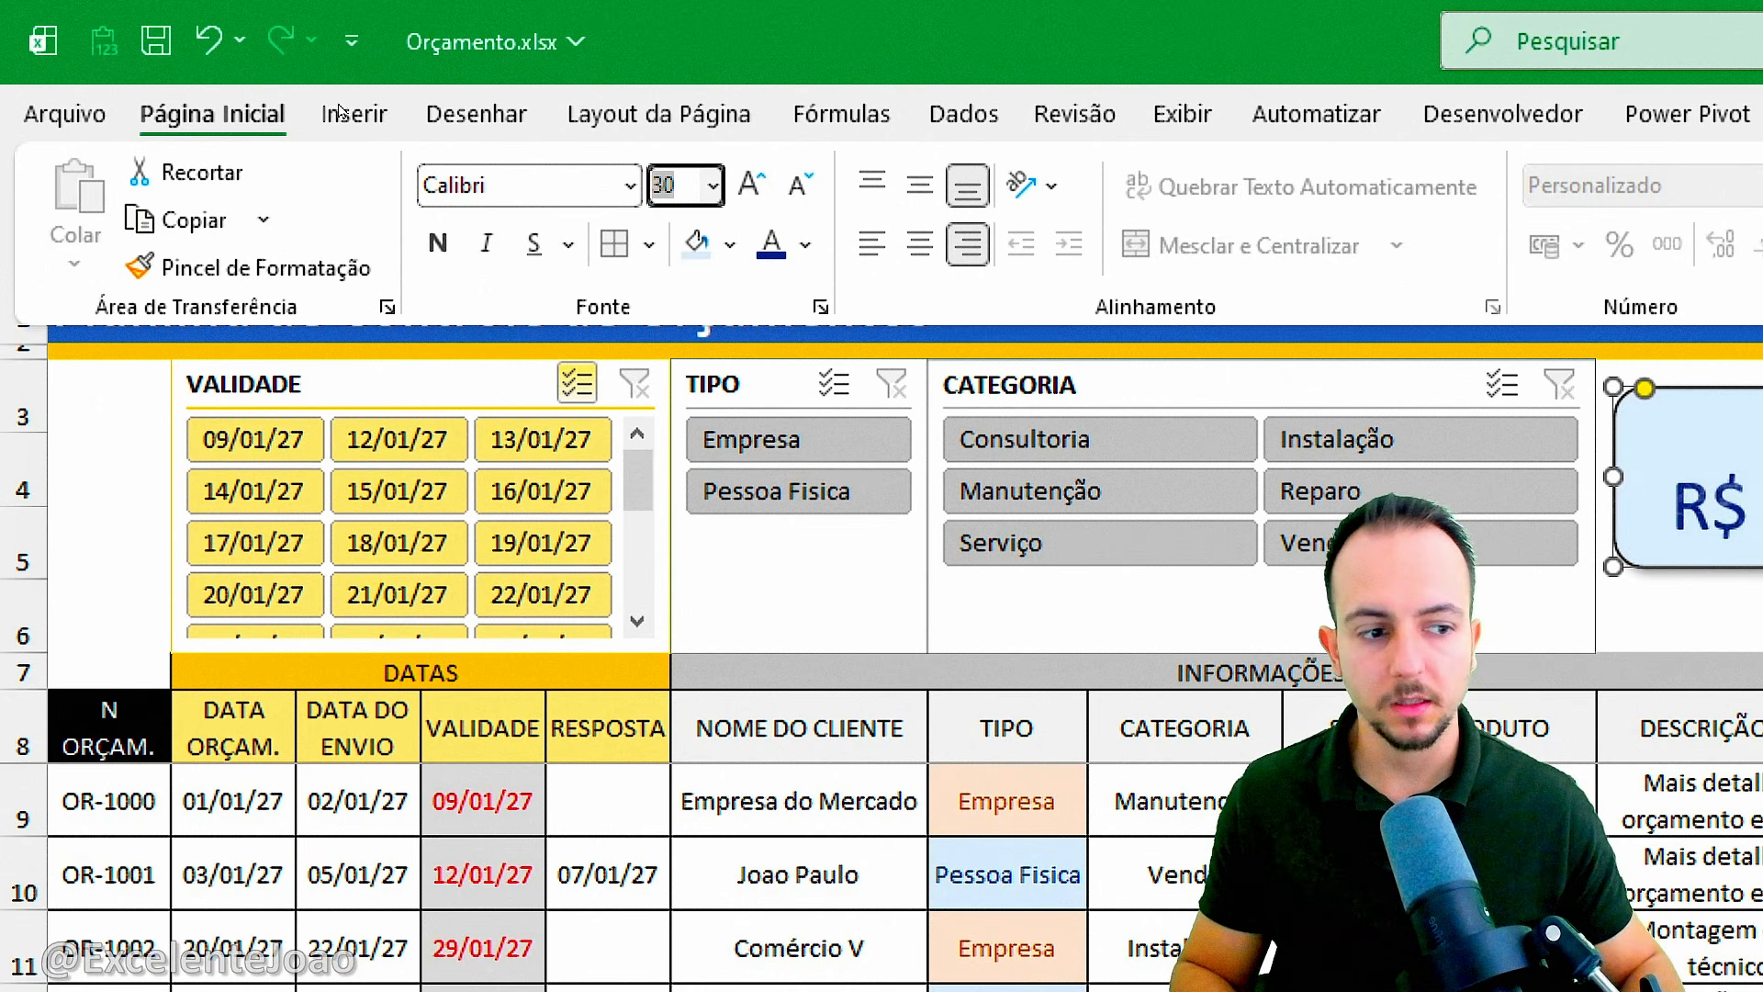
left_click(432, 238)
Move the card up so it overlaps the blue title band and enlarge it from column J into column L.
left_click(832, 430)
left_click_drag(881, 423, 896, 326)
left_click_drag(919, 464, 1025, 492)
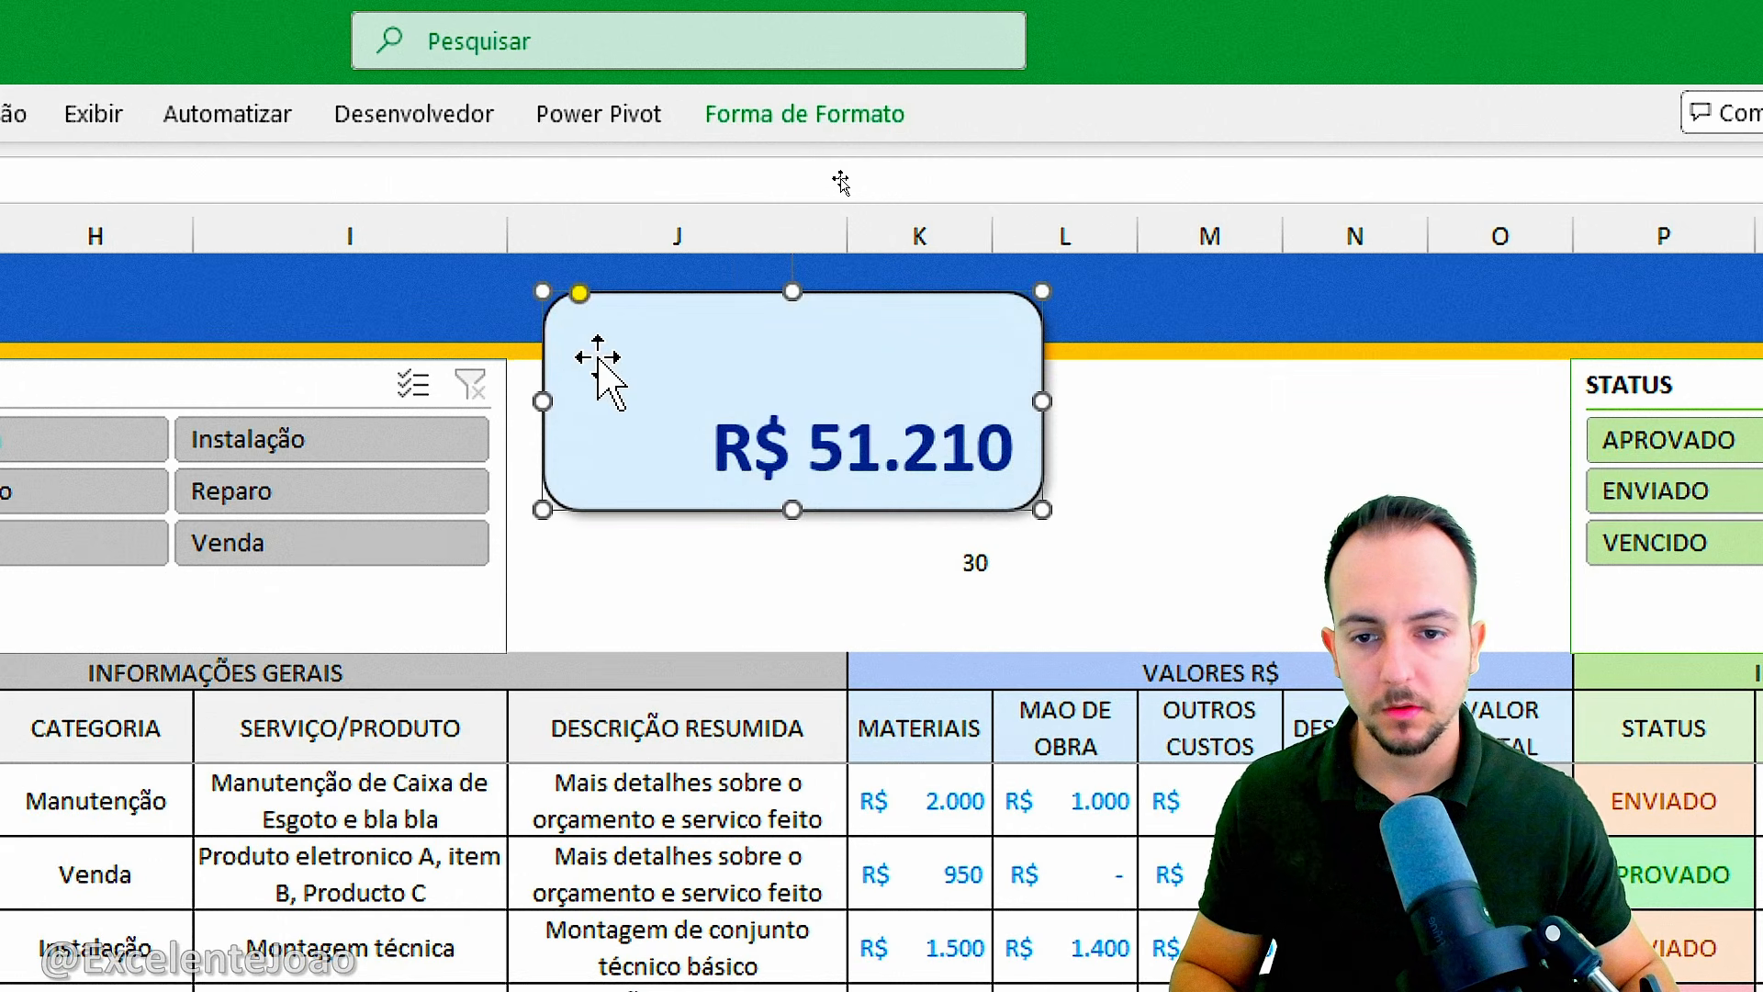
Increase the font size of the card's amount to 40 and deselect the shape.
left_click(154, 114)
left_click(752, 190)
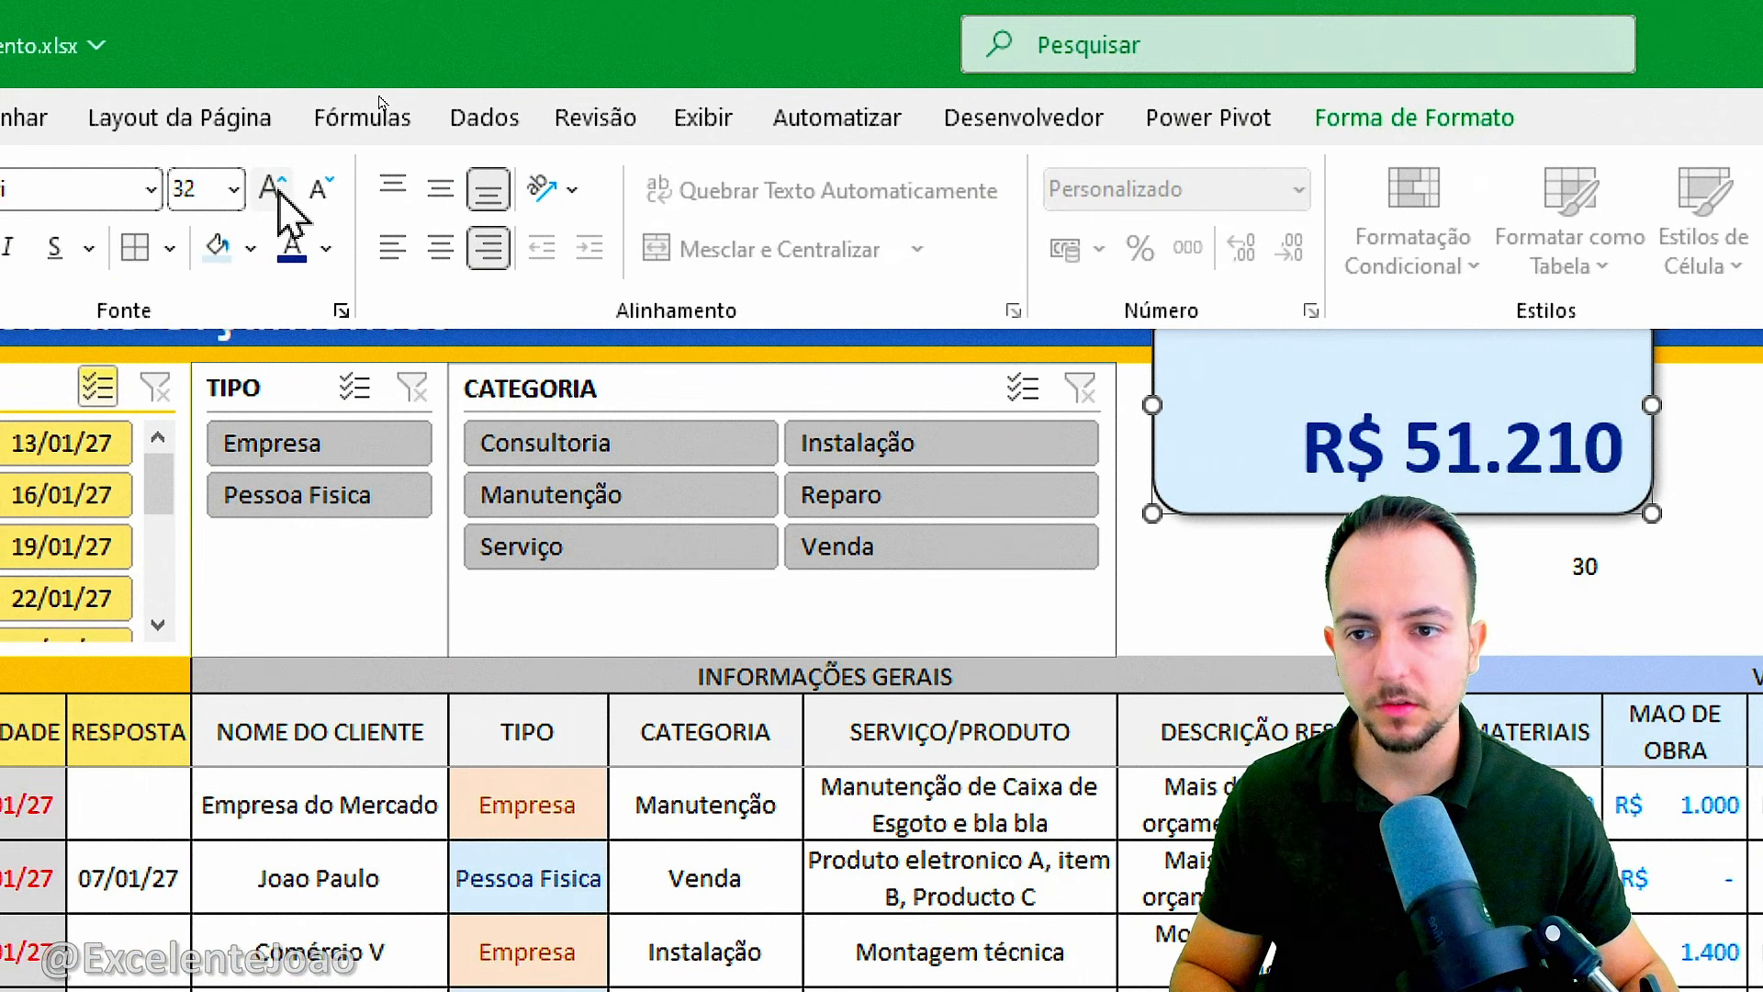
left_click(272, 190)
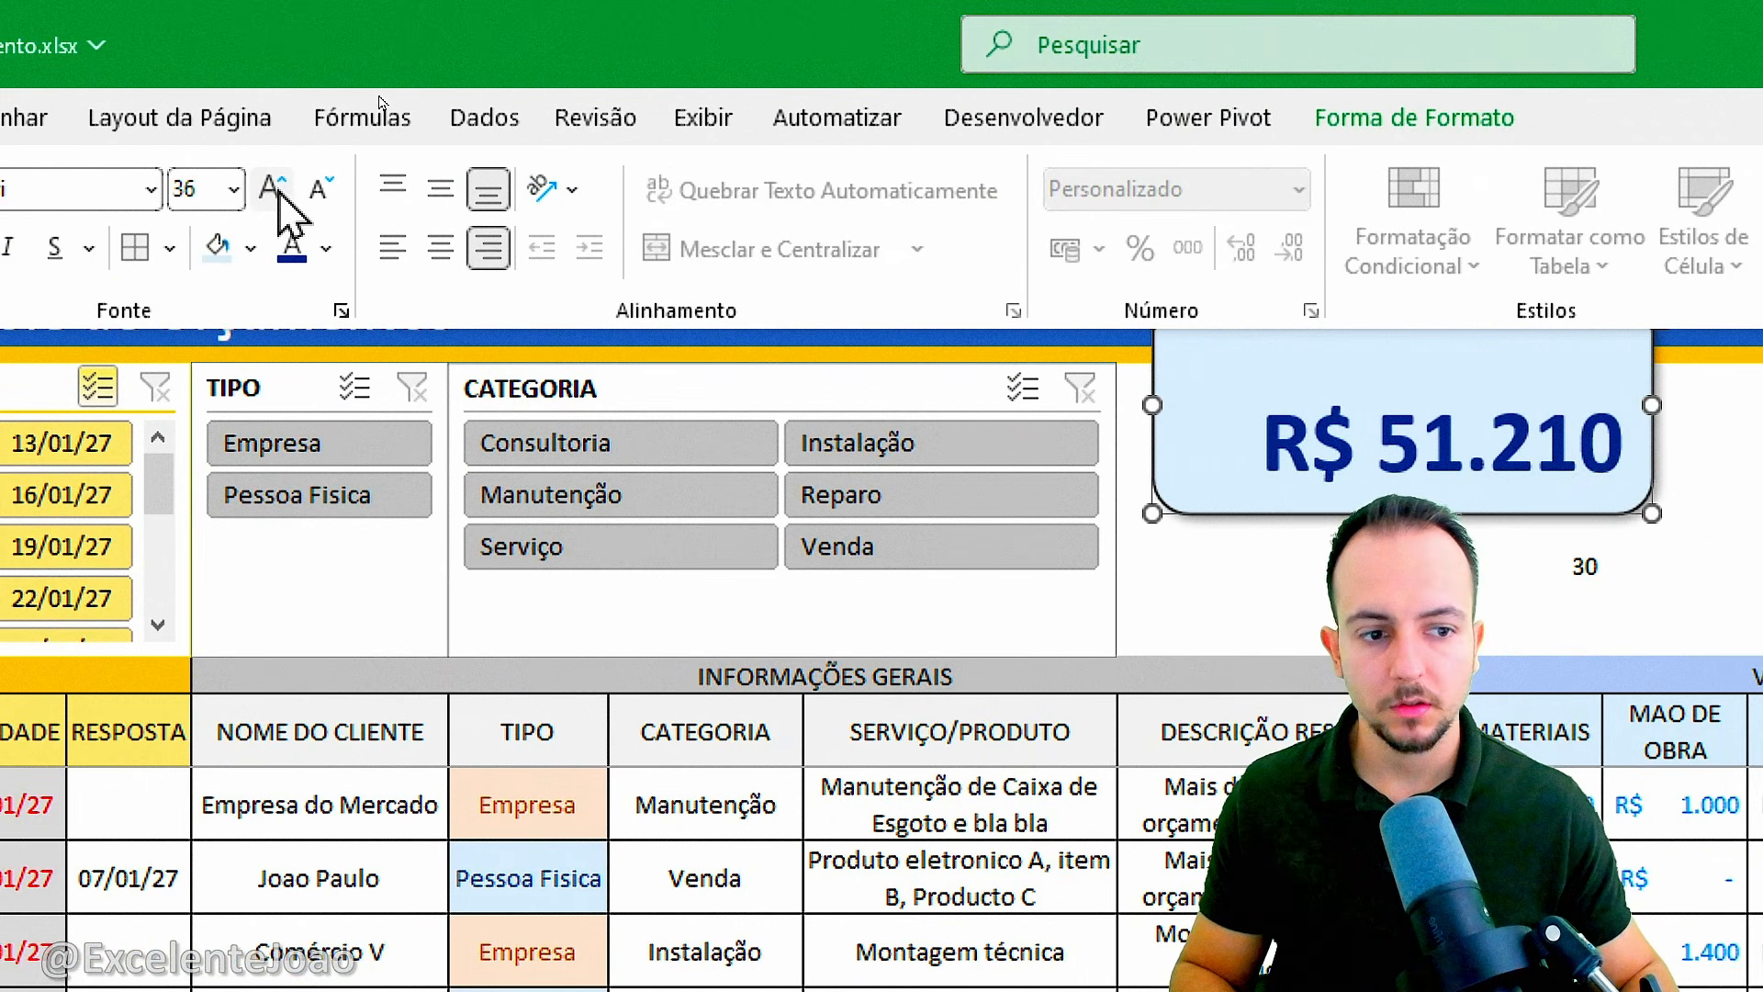
left_click(273, 189)
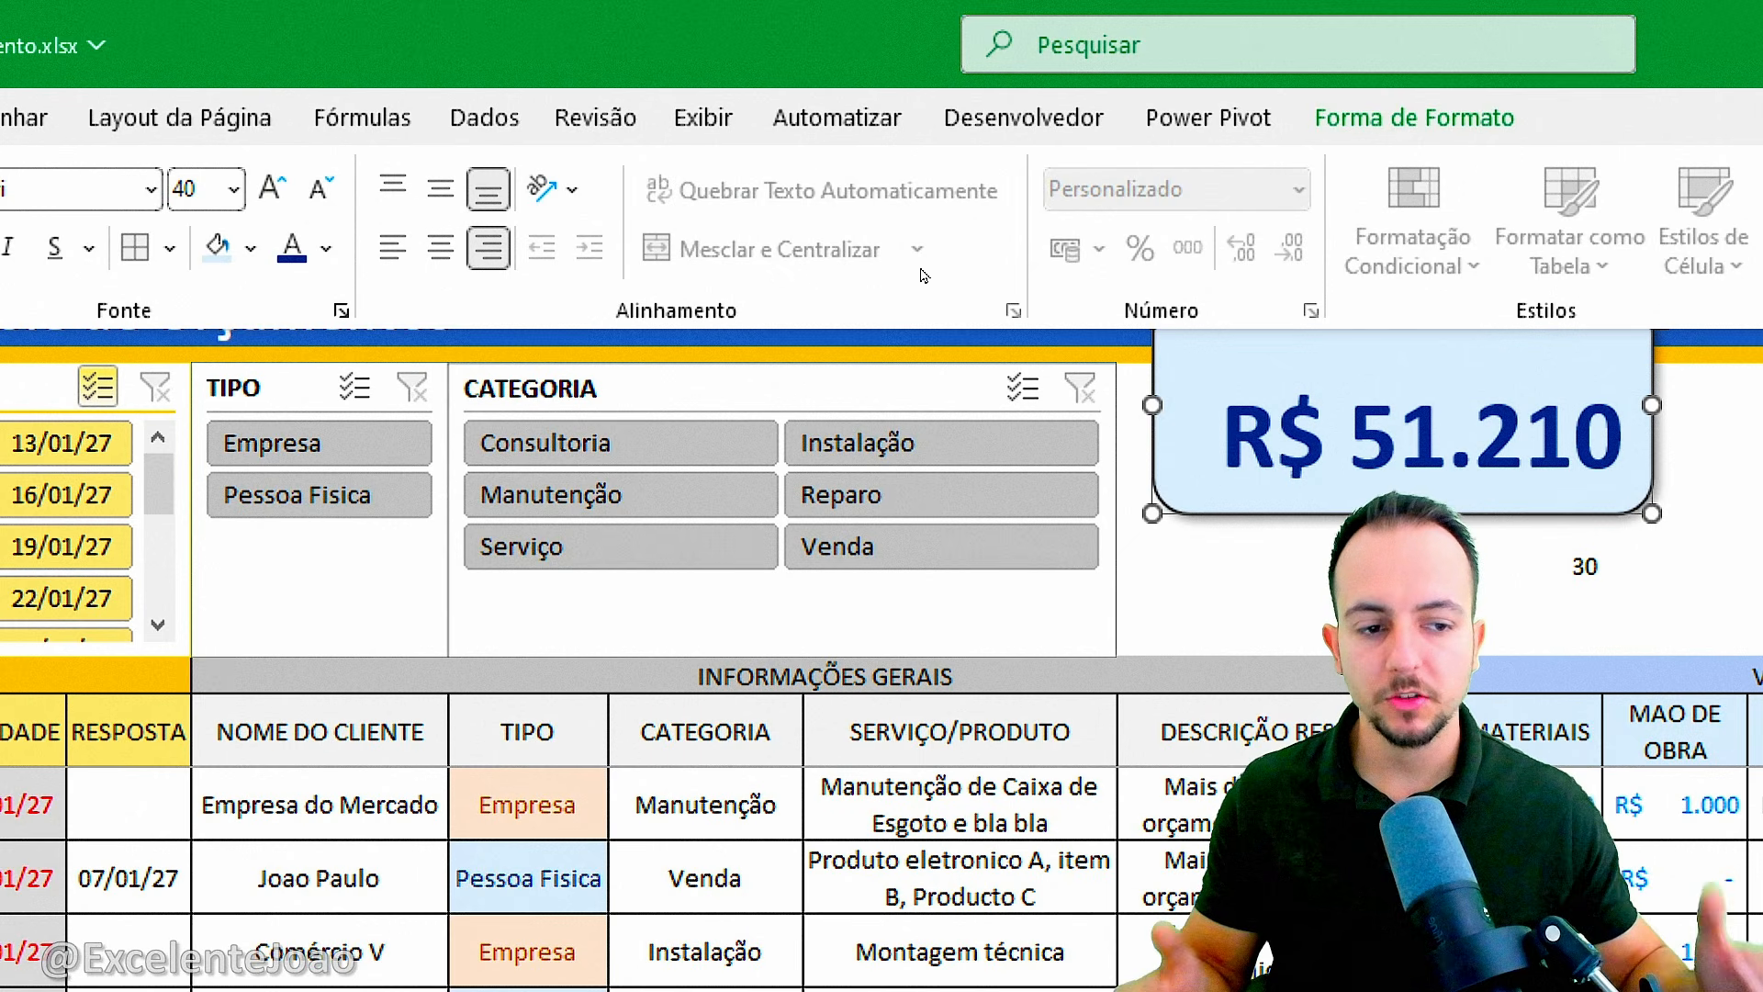
key("Escape")
key("Escape")
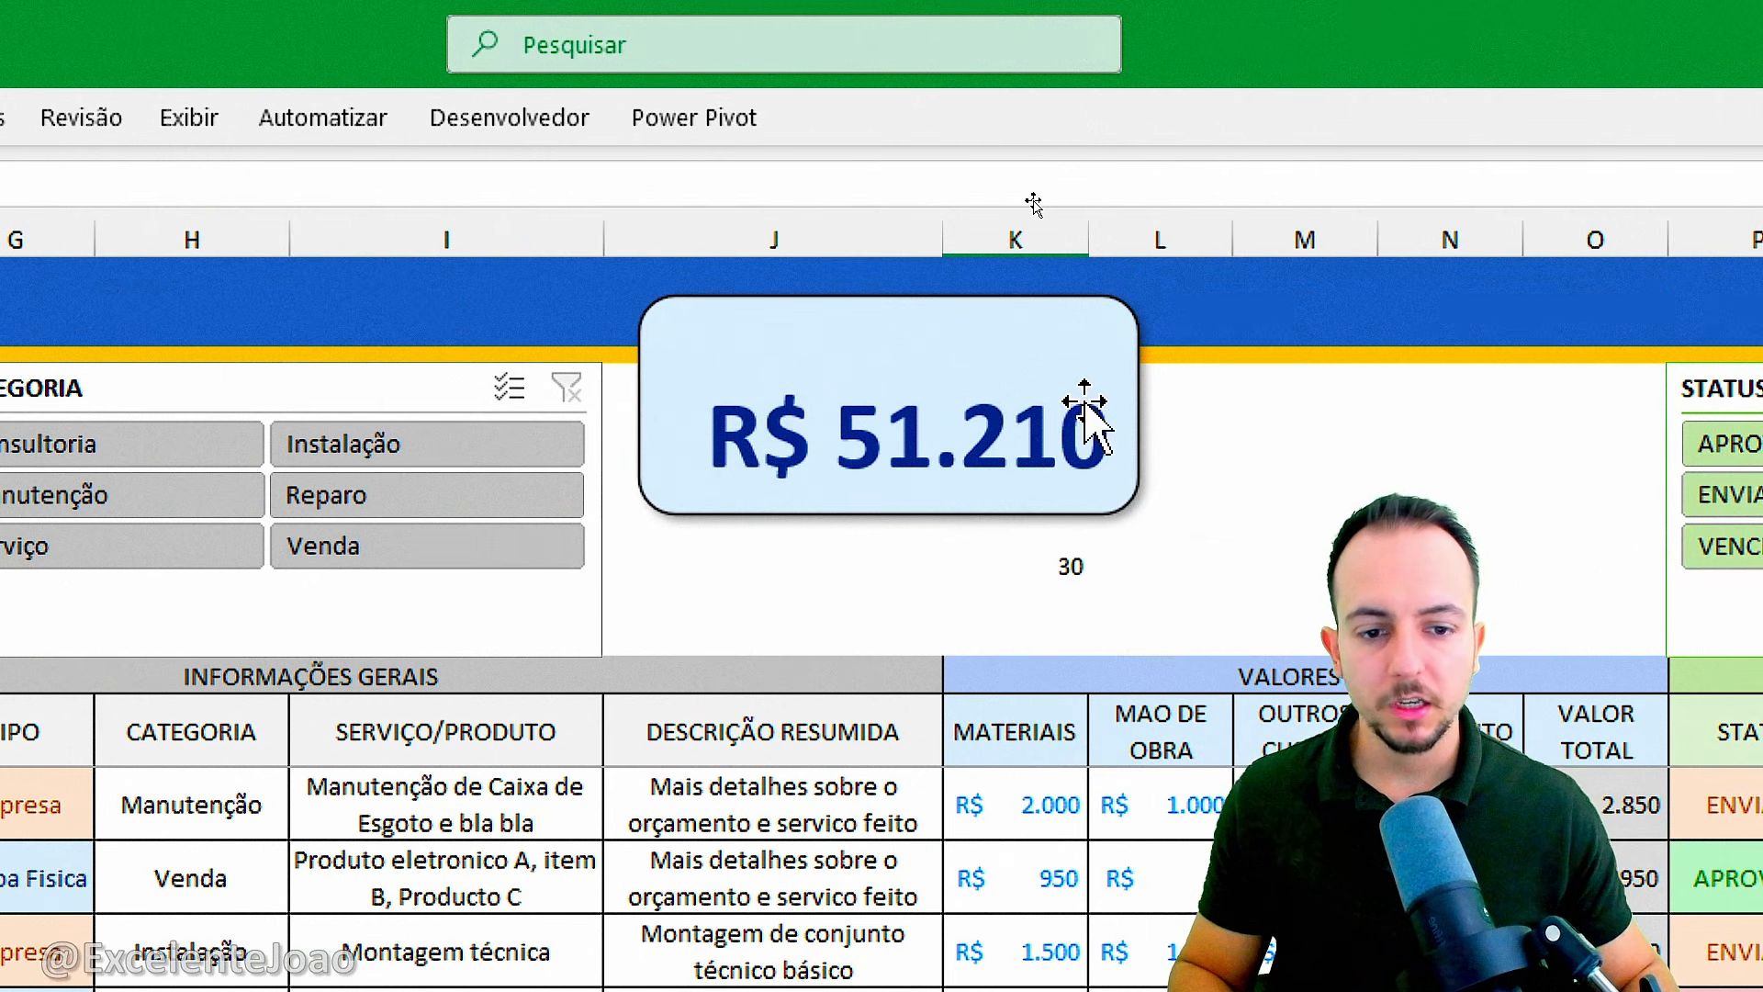
Draw a rectangle across the upper part of the amount card and enter the text VALOR TOTAL in it.
mouse_move(669, 269)
left_mouse_down()
mouse_move(984, 381)
mouse_move(1300, 422)
left_mouse_up()
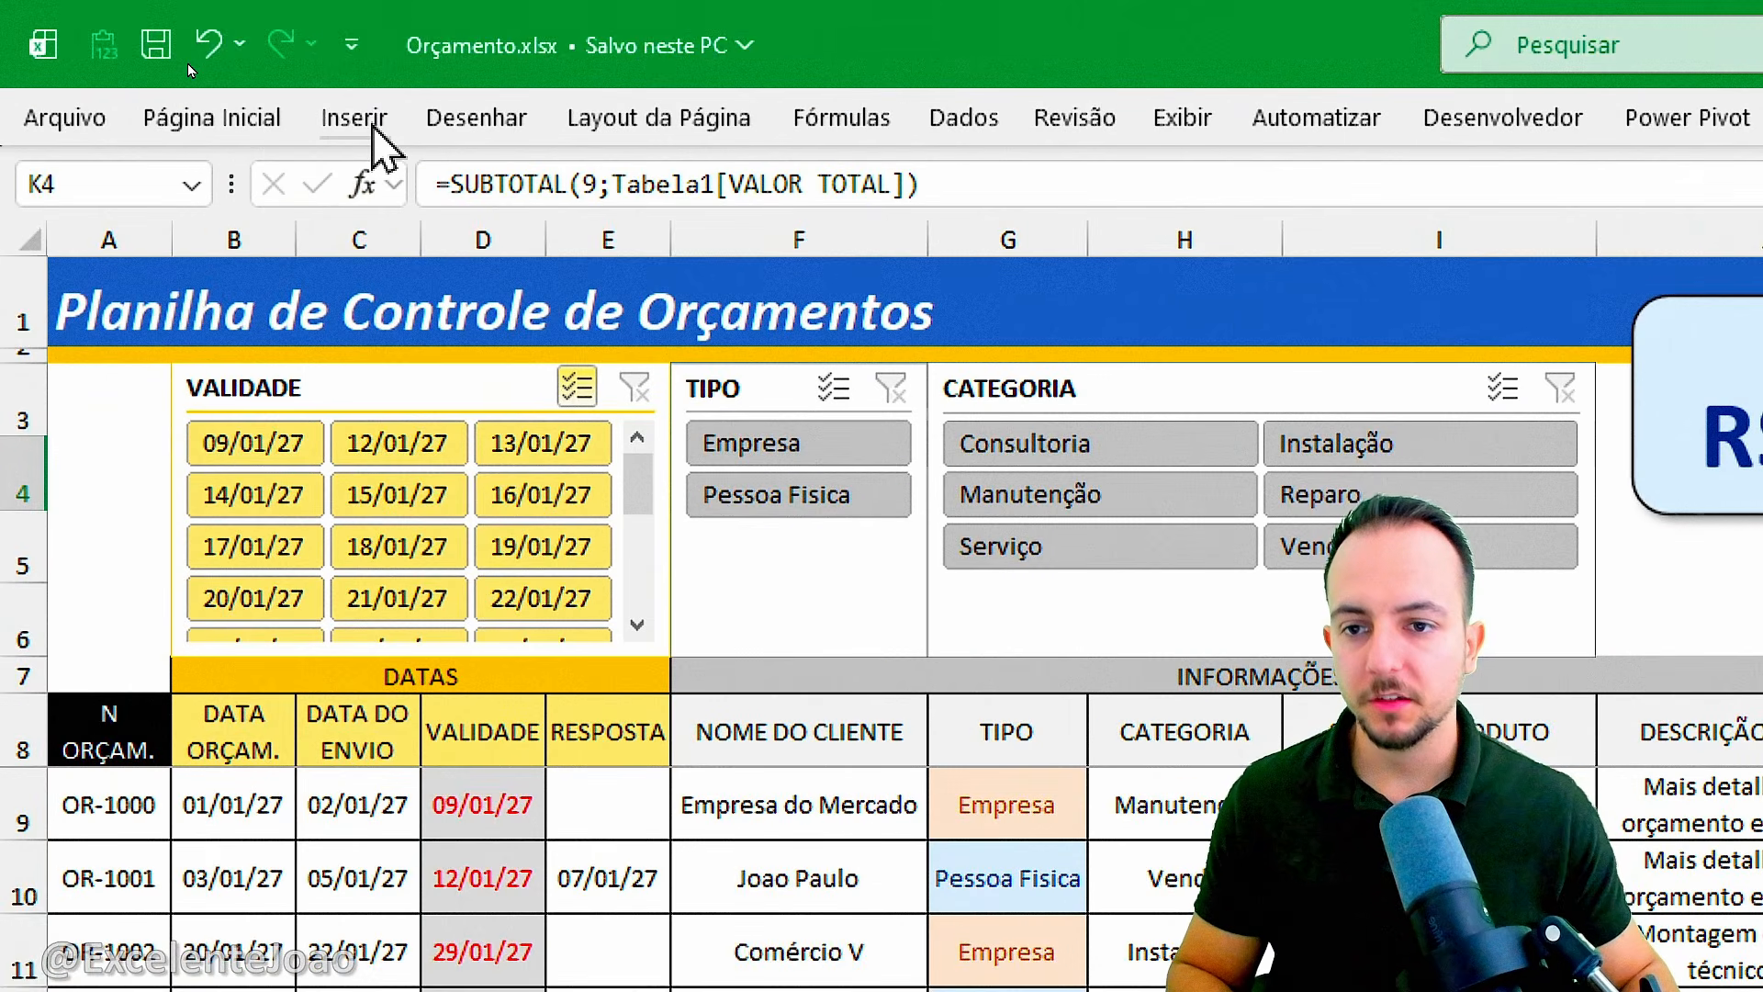
left_click(377, 129)
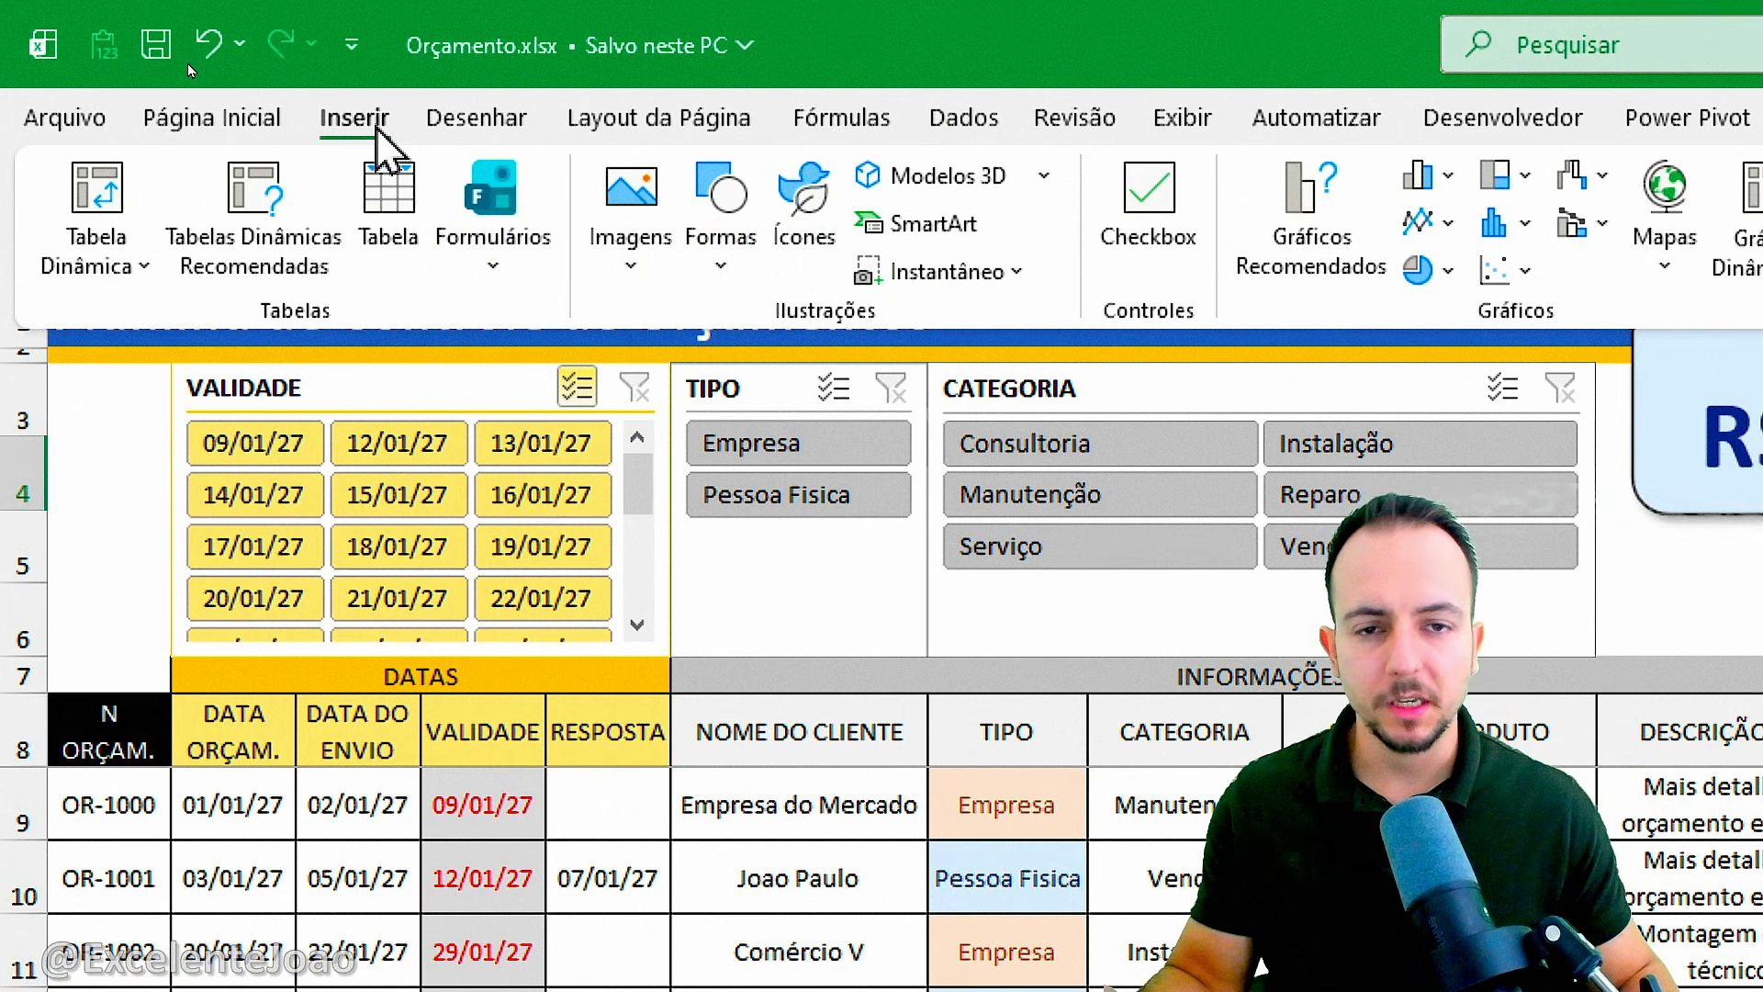
left_click(726, 257)
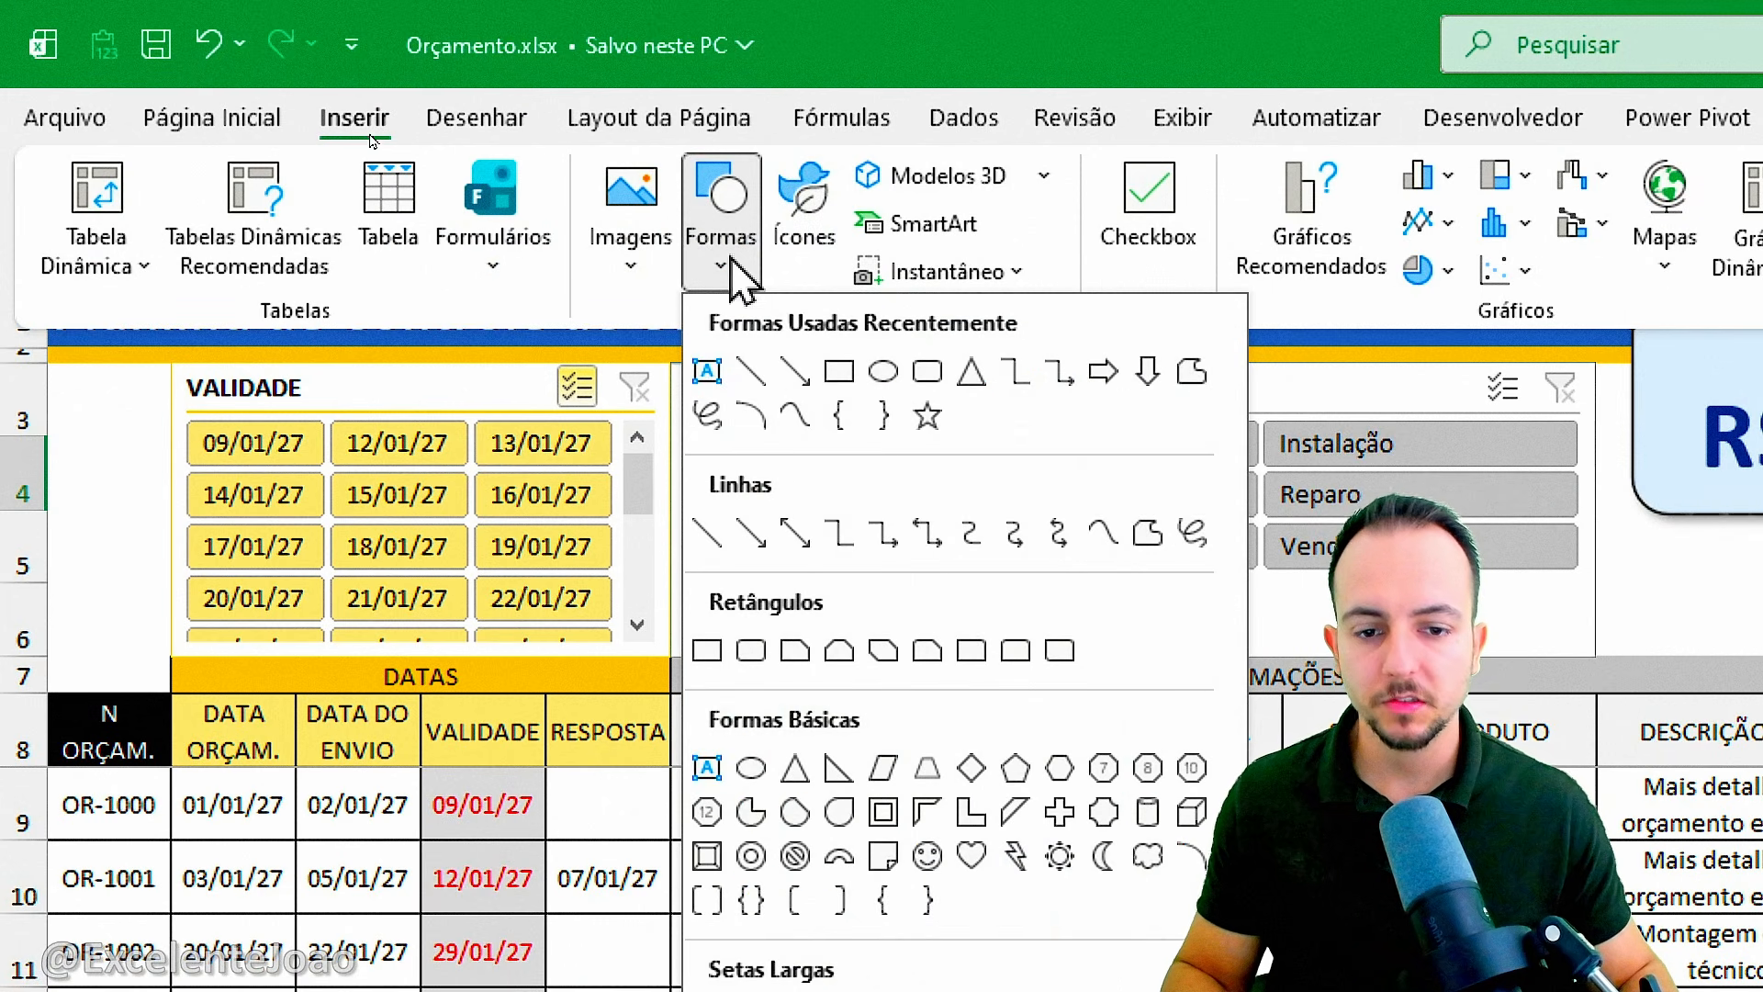
left_click(816, 377)
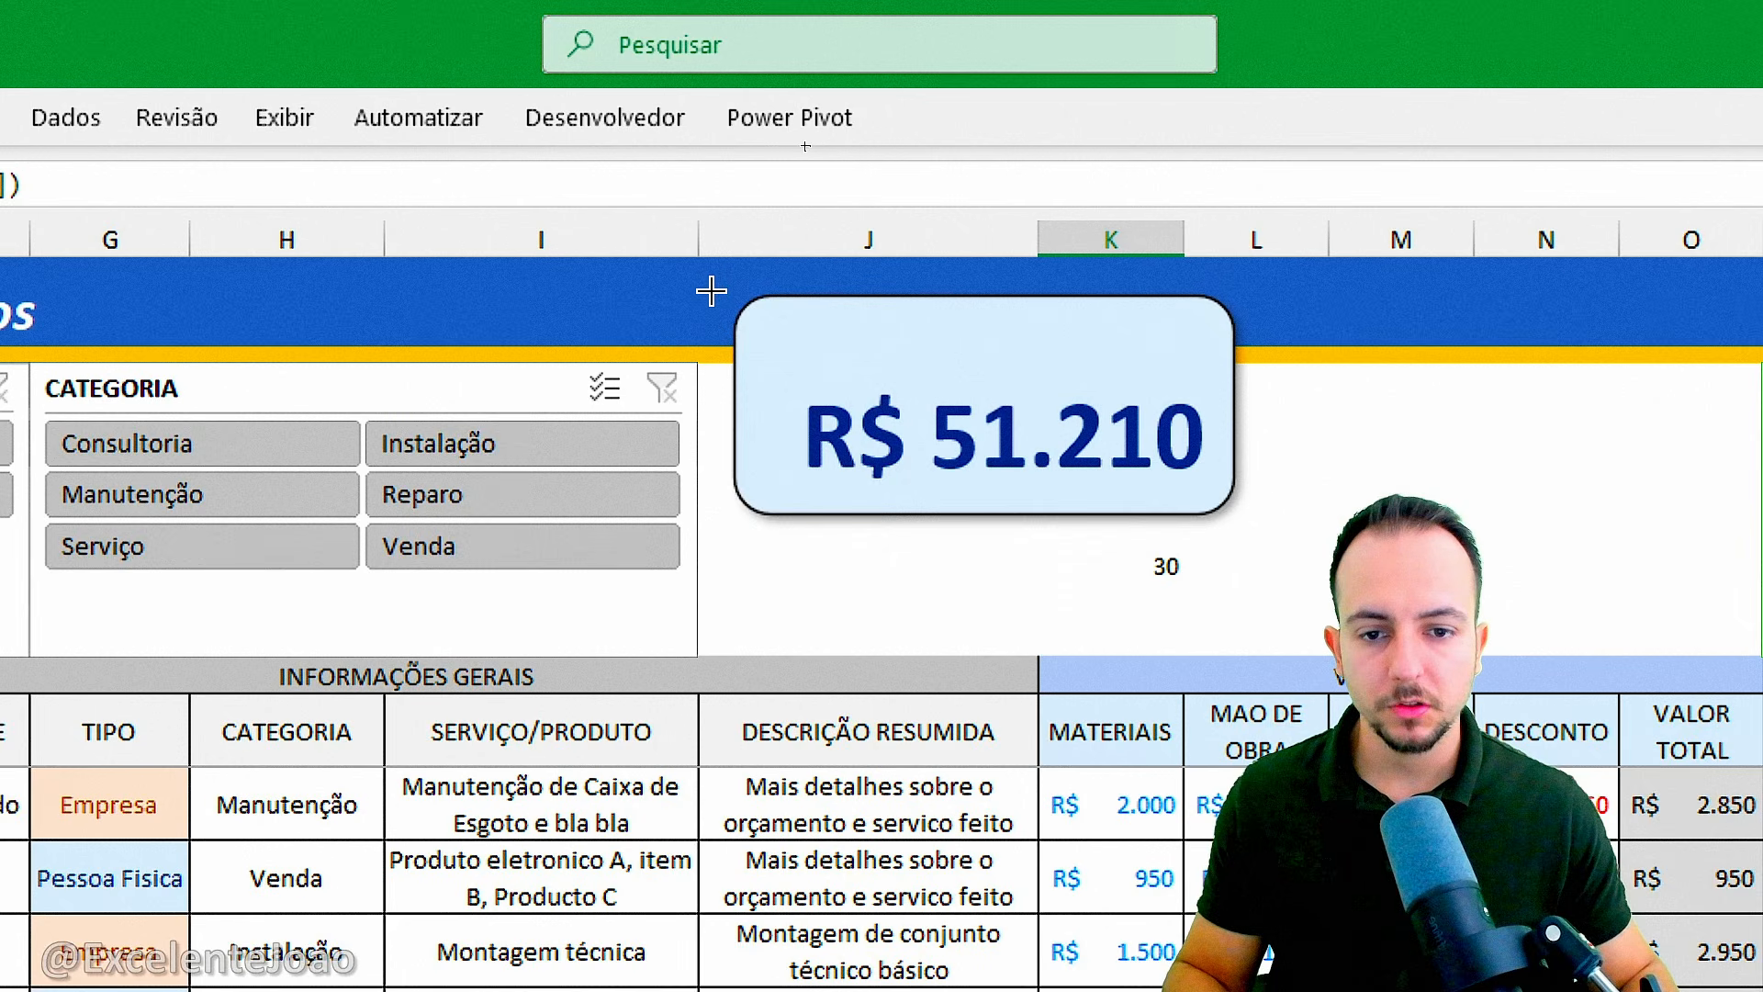
left_click_drag(715, 283, 1252, 387)
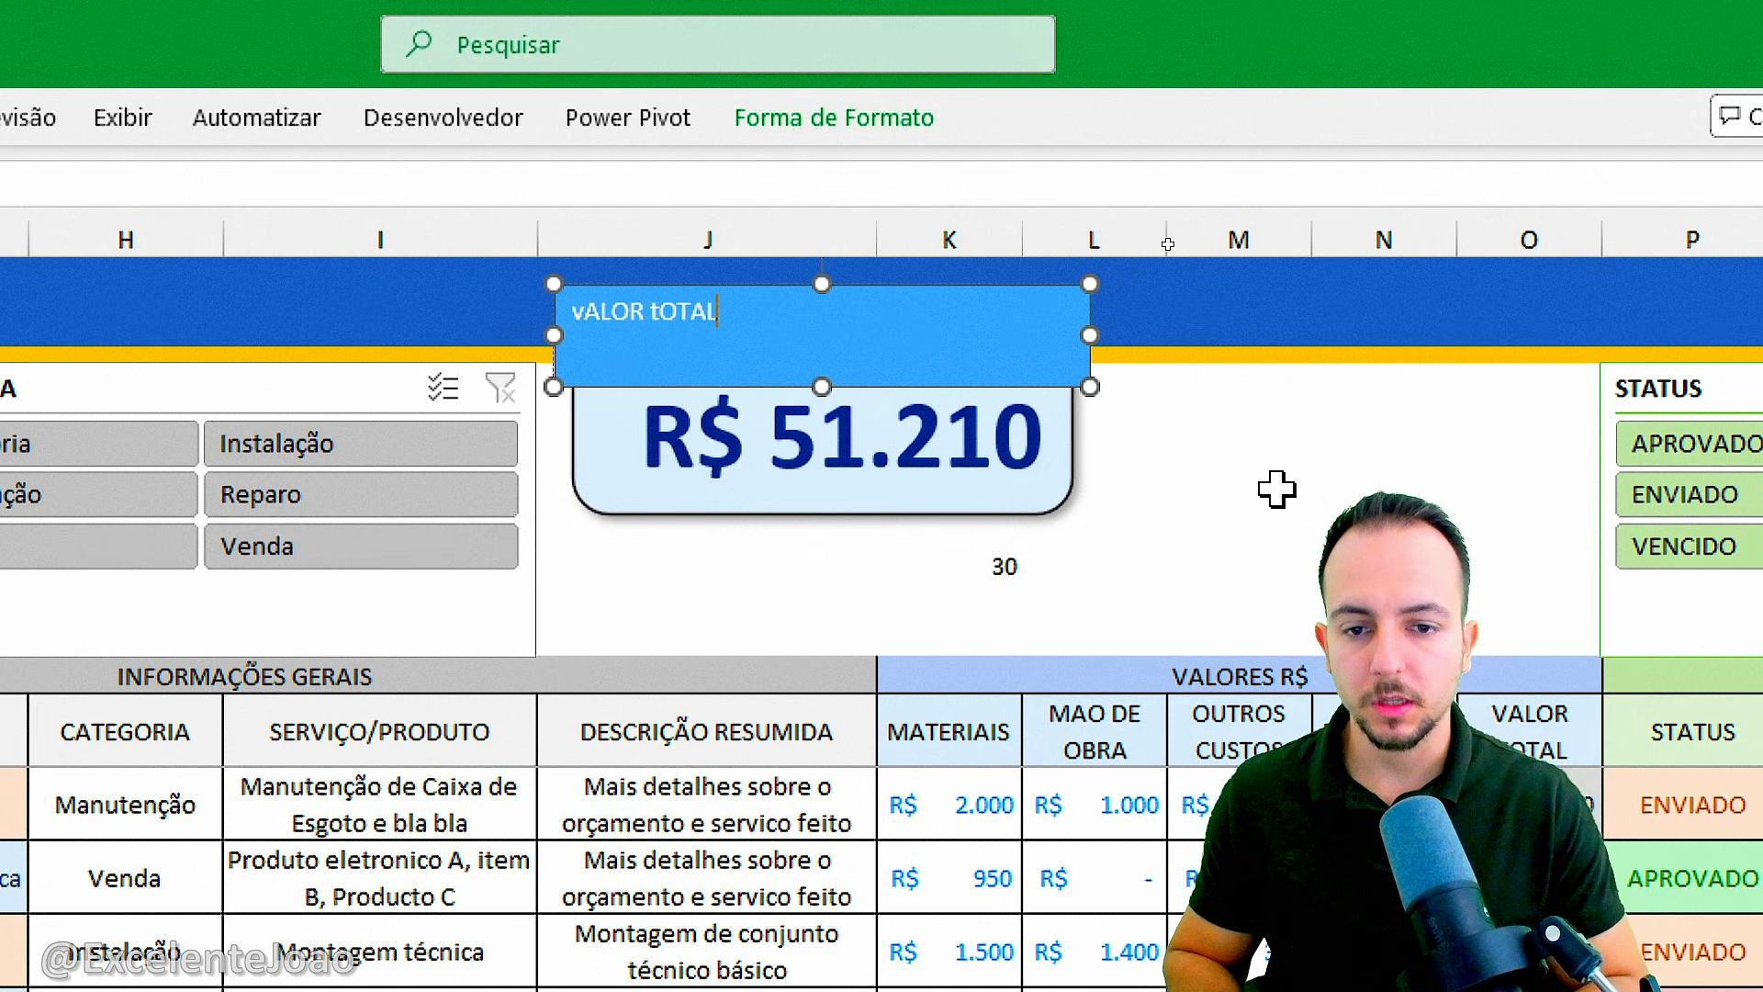
key("ctrl+a")
type("VALOR")
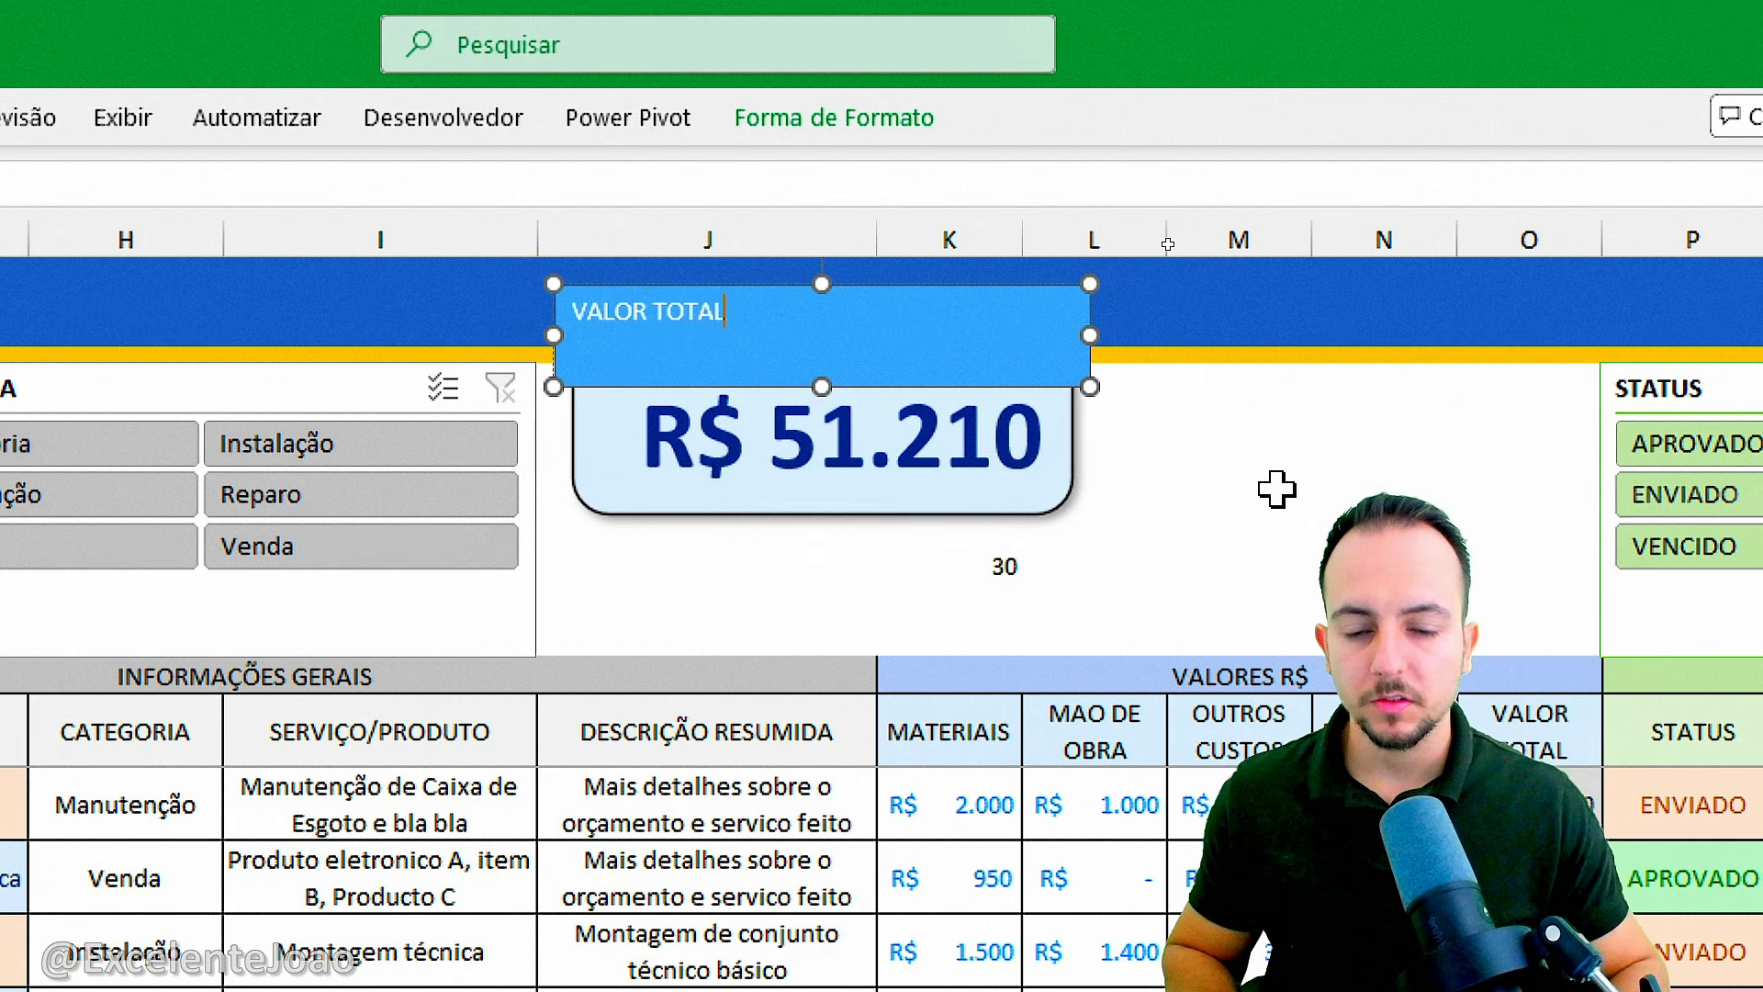
Format the VALOR TOTAL text with middle vertical alignment, font size 16, bold and the standard dark blue font color.
key("ctrl+a")
left_click(221, 131)
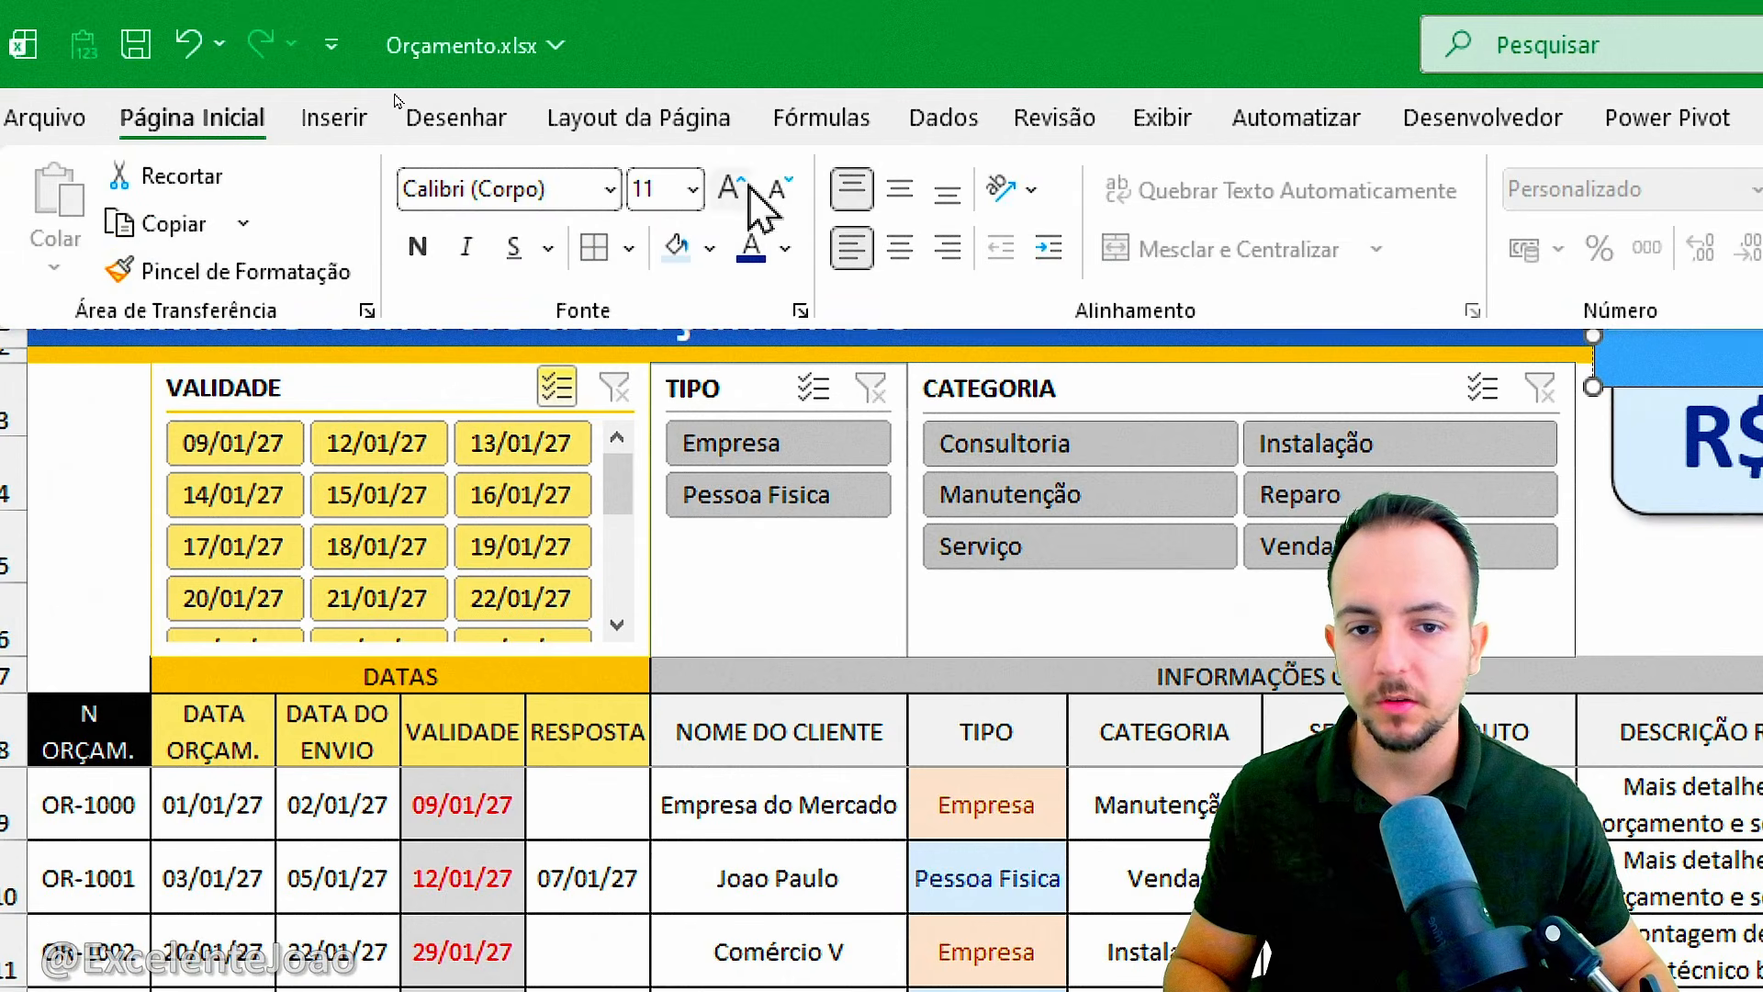
left_click(901, 190)
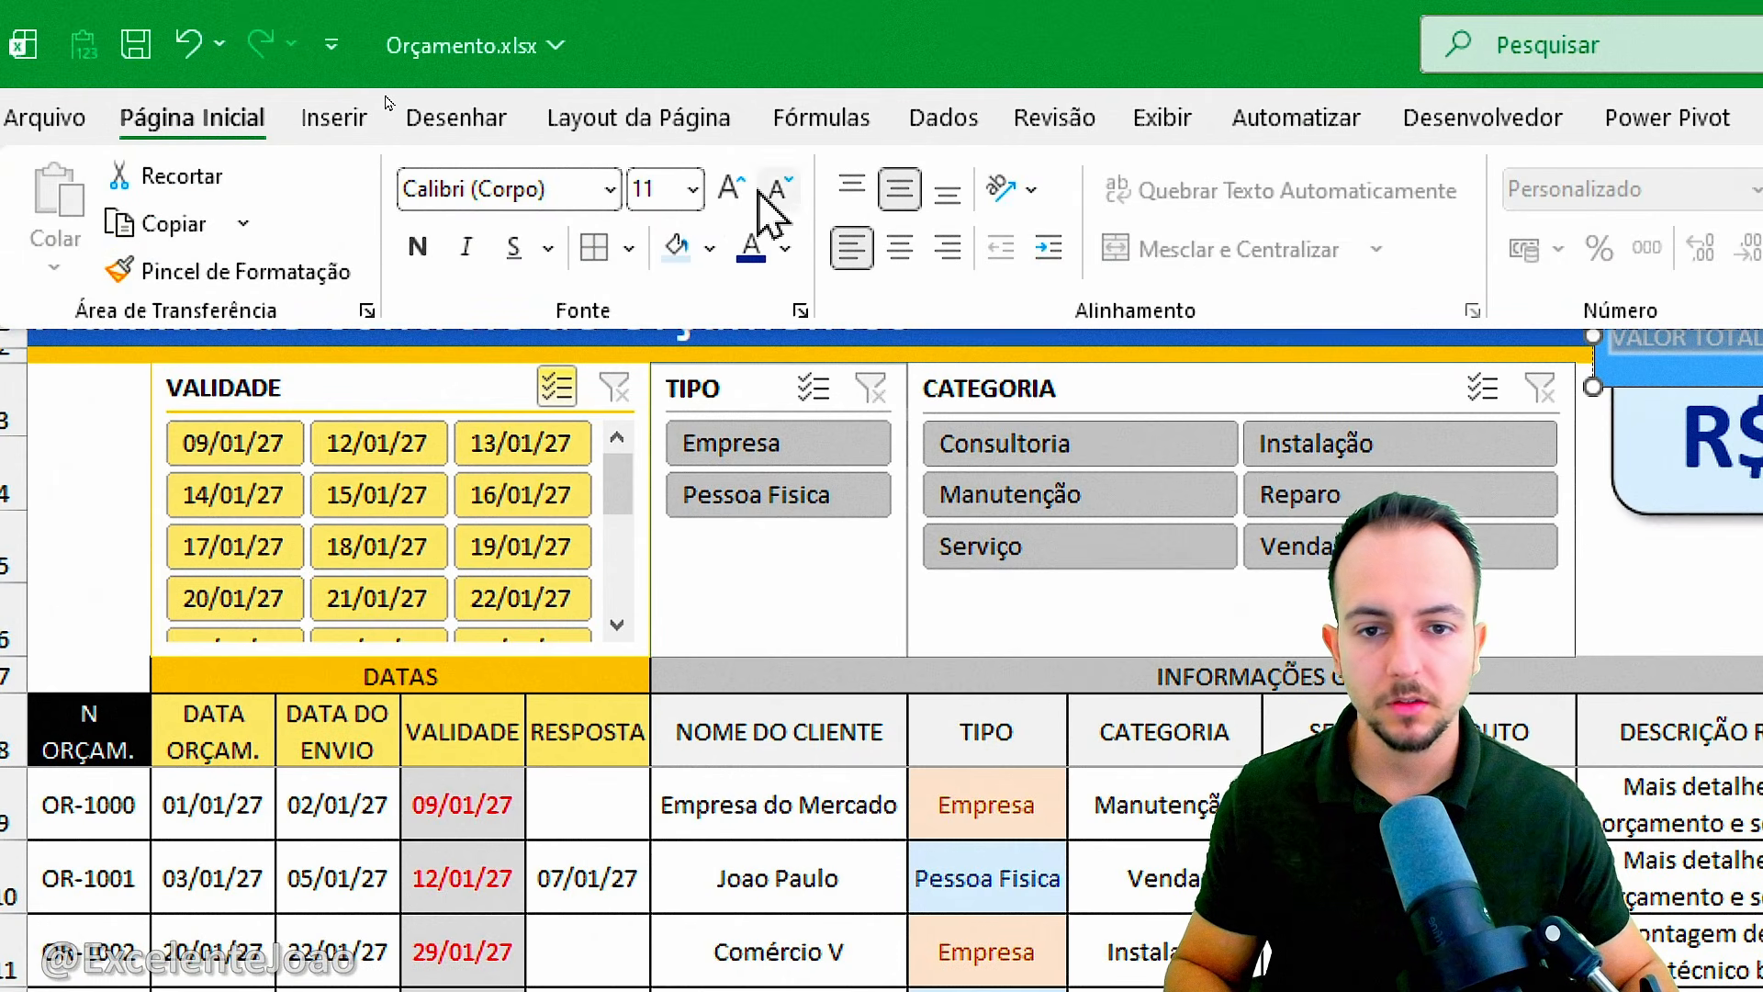
left_click(730, 190)
left_click(730, 190)
left_click(730, 190)
left_click(417, 246)
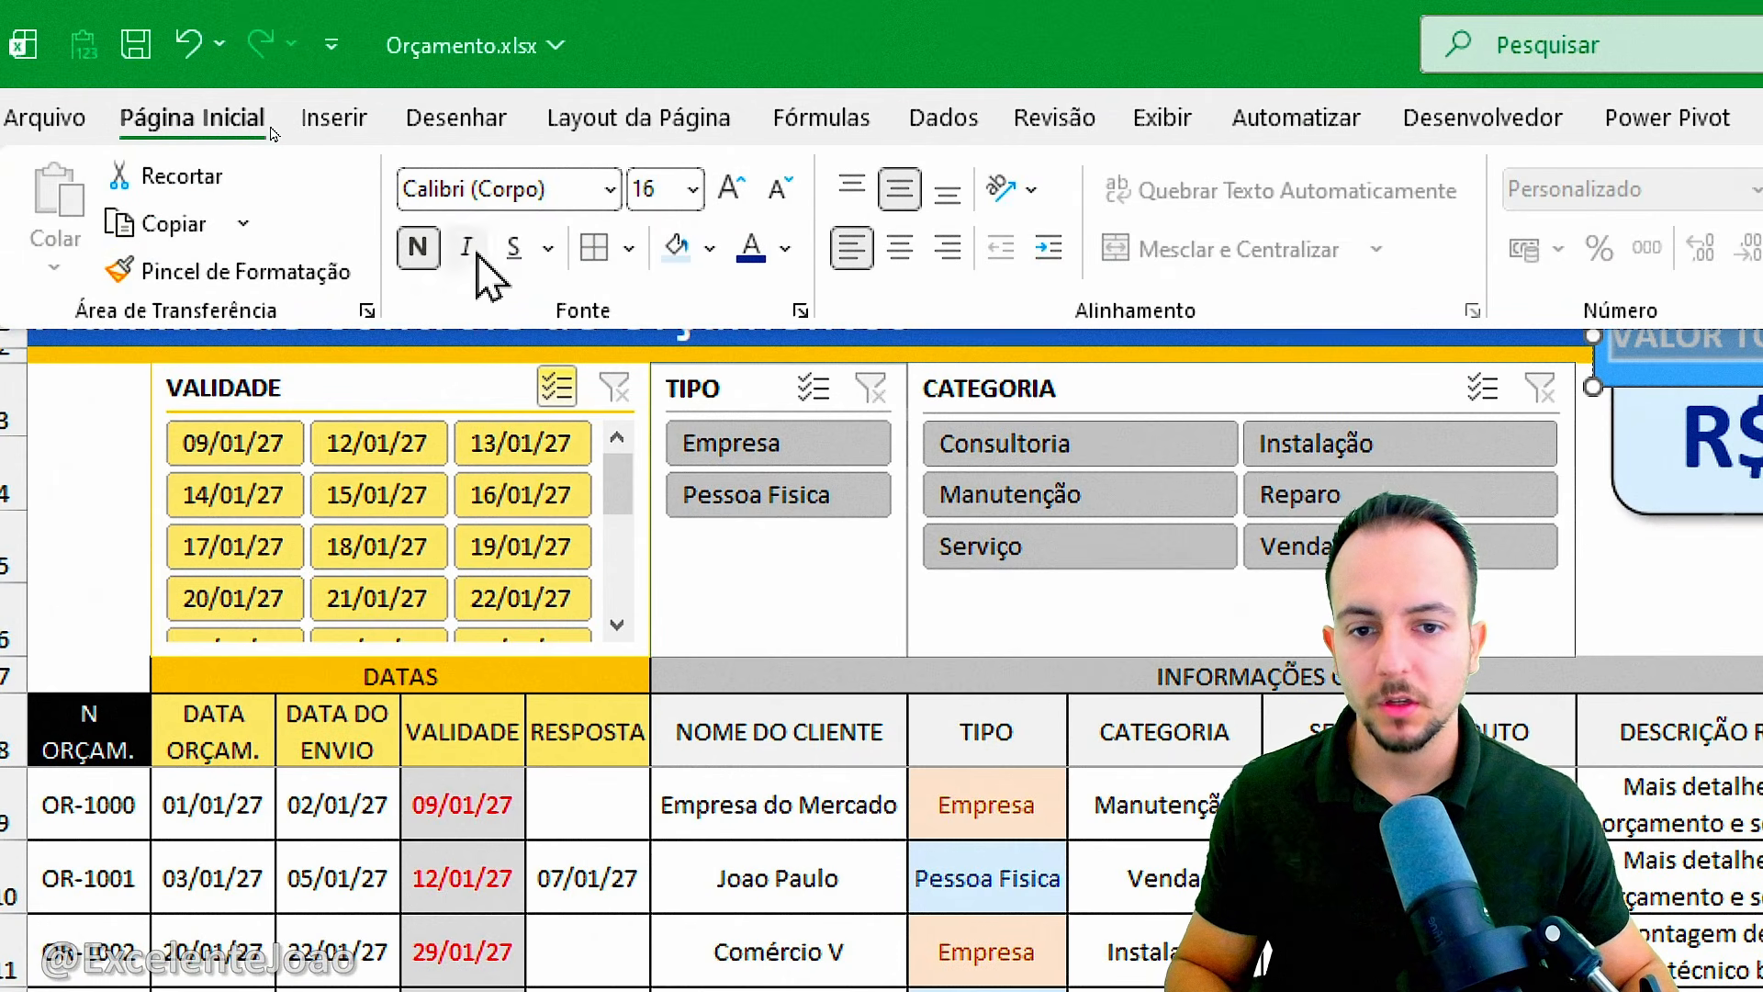
left_click(786, 248)
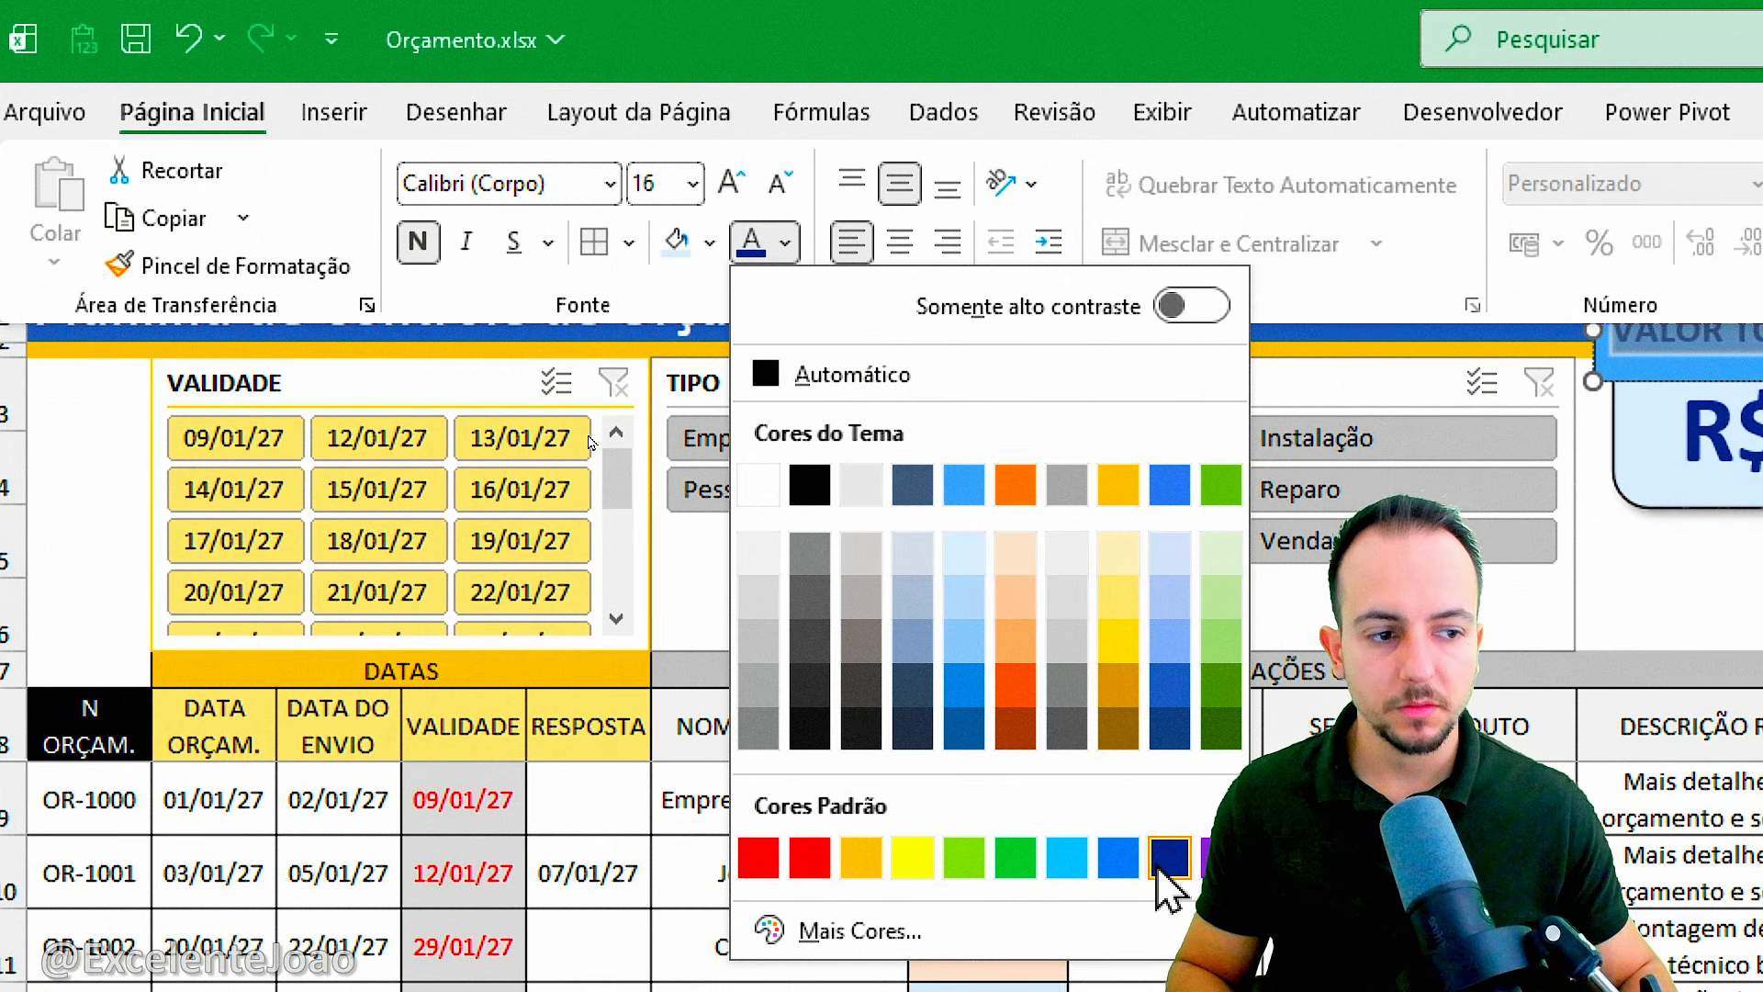
left_click(1165, 861)
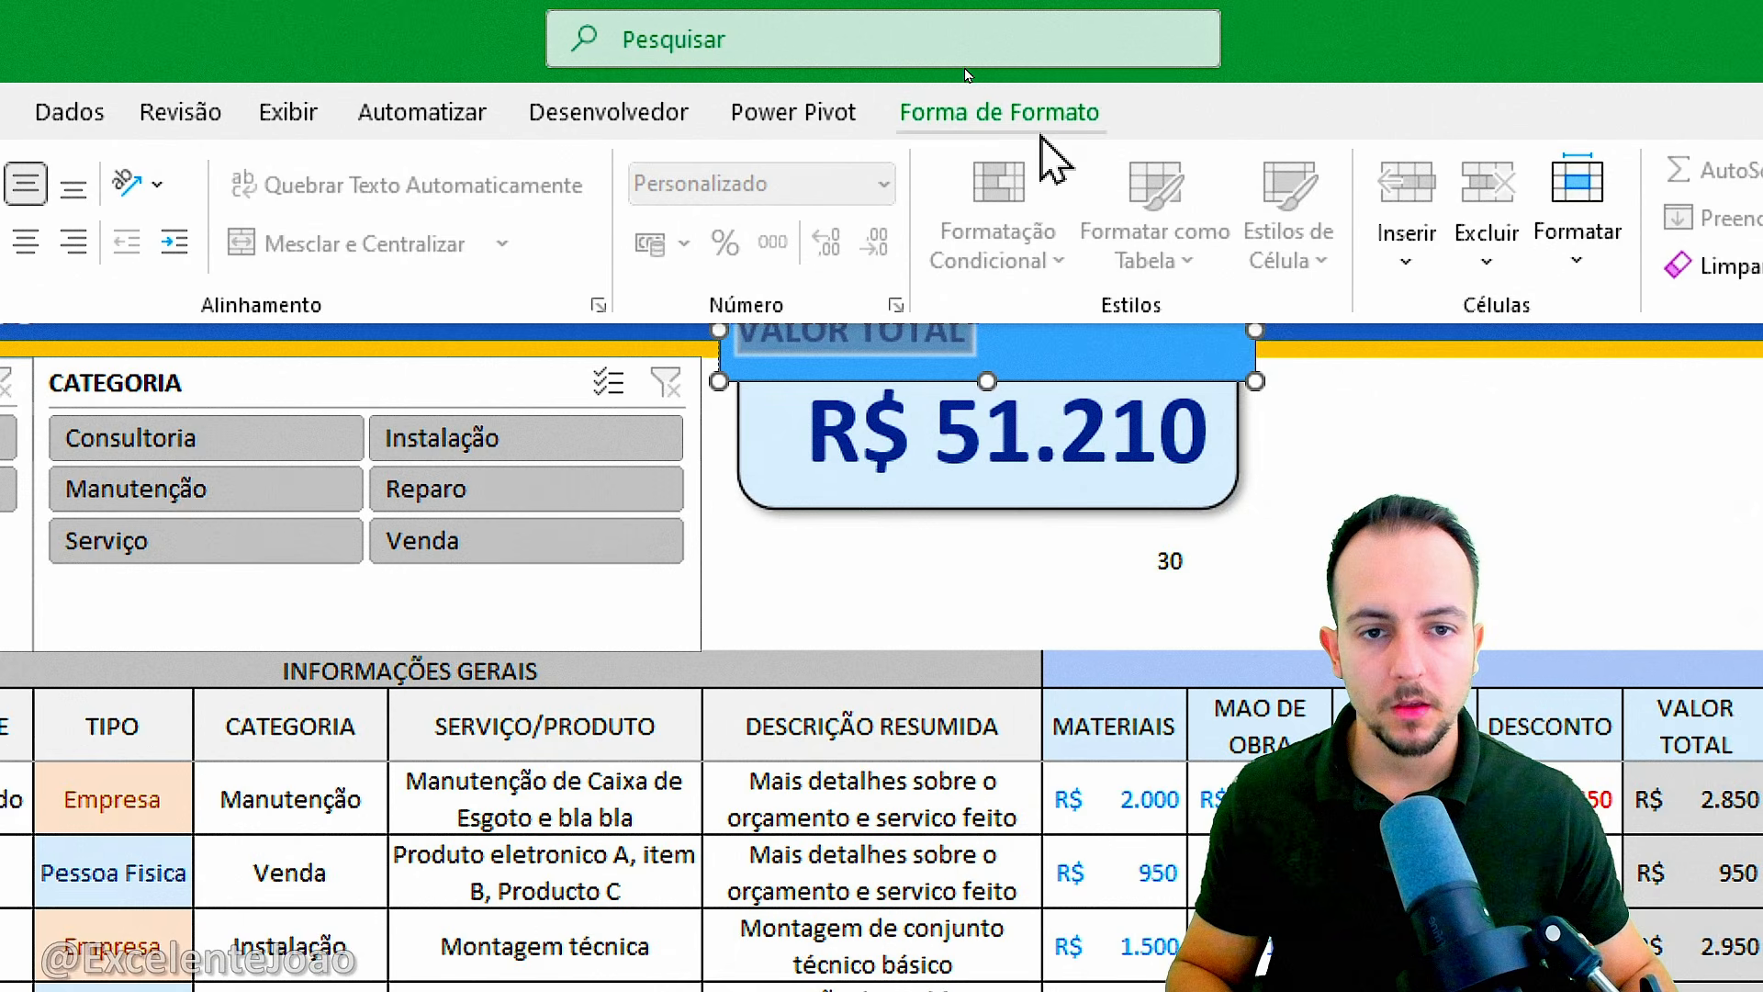
Remove the outline and fill of the VALOR TOTAL rectangle and resize its upper-left corner to match the card's corner.
left_click(1006, 118)
left_click(721, 220)
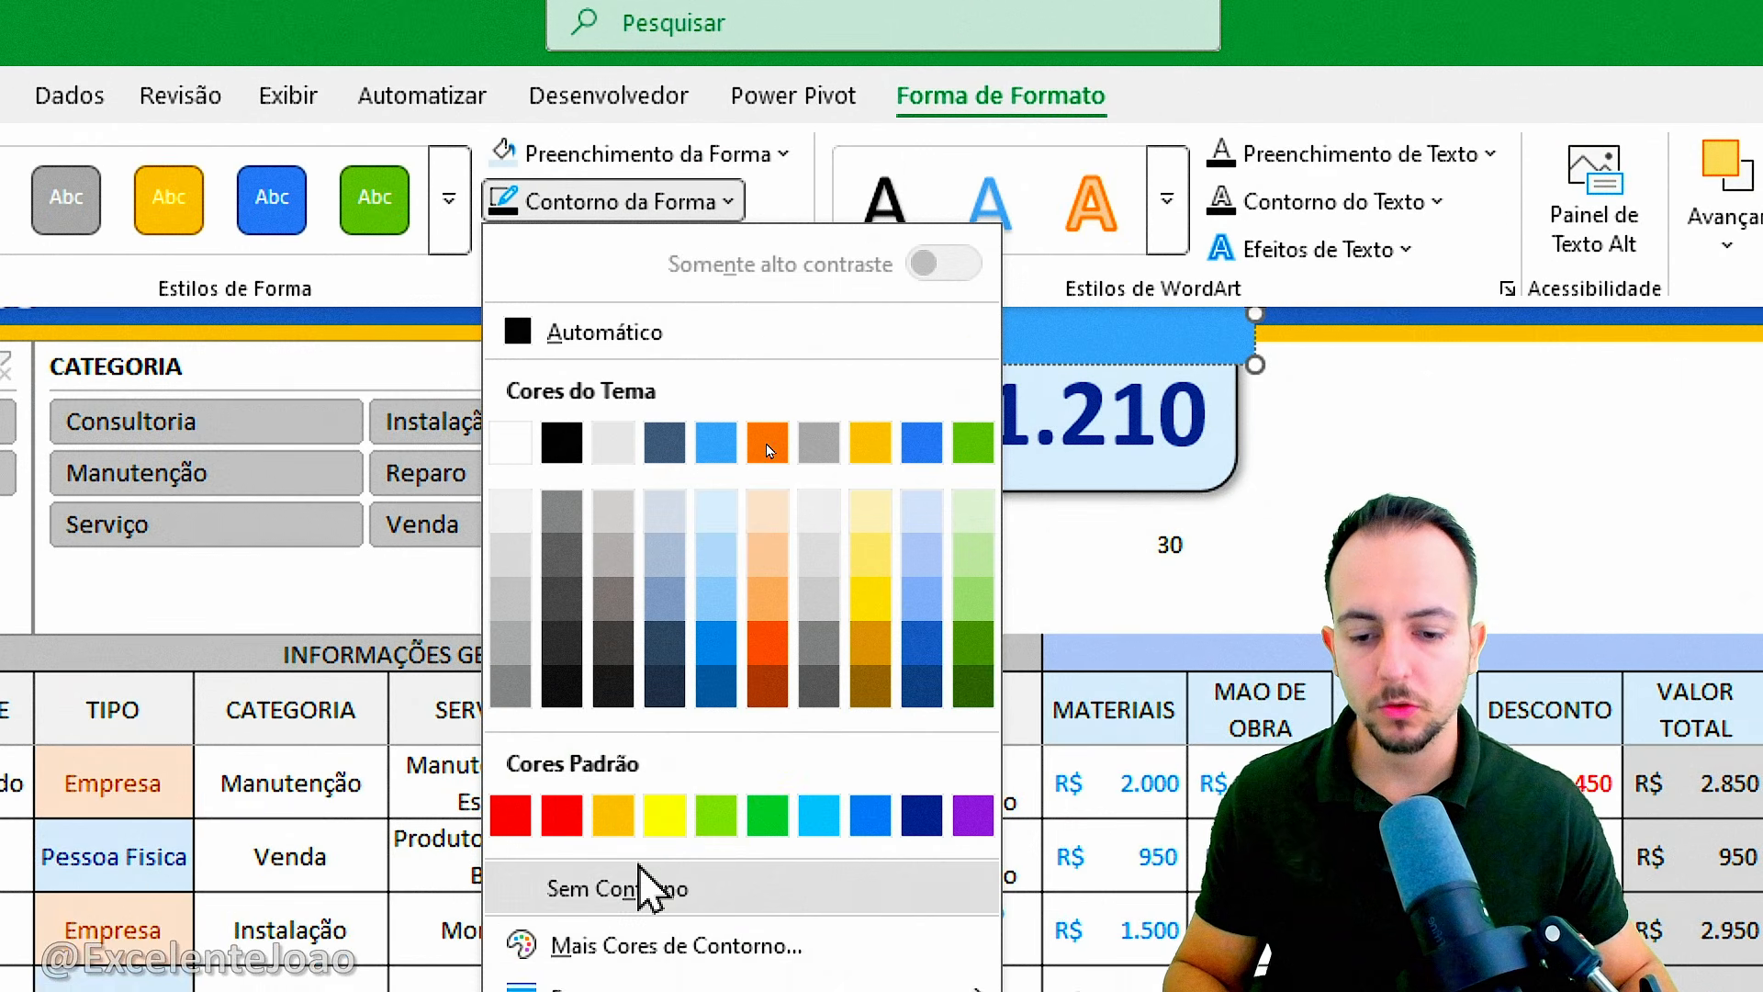
left_click(632, 910)
left_click(643, 175)
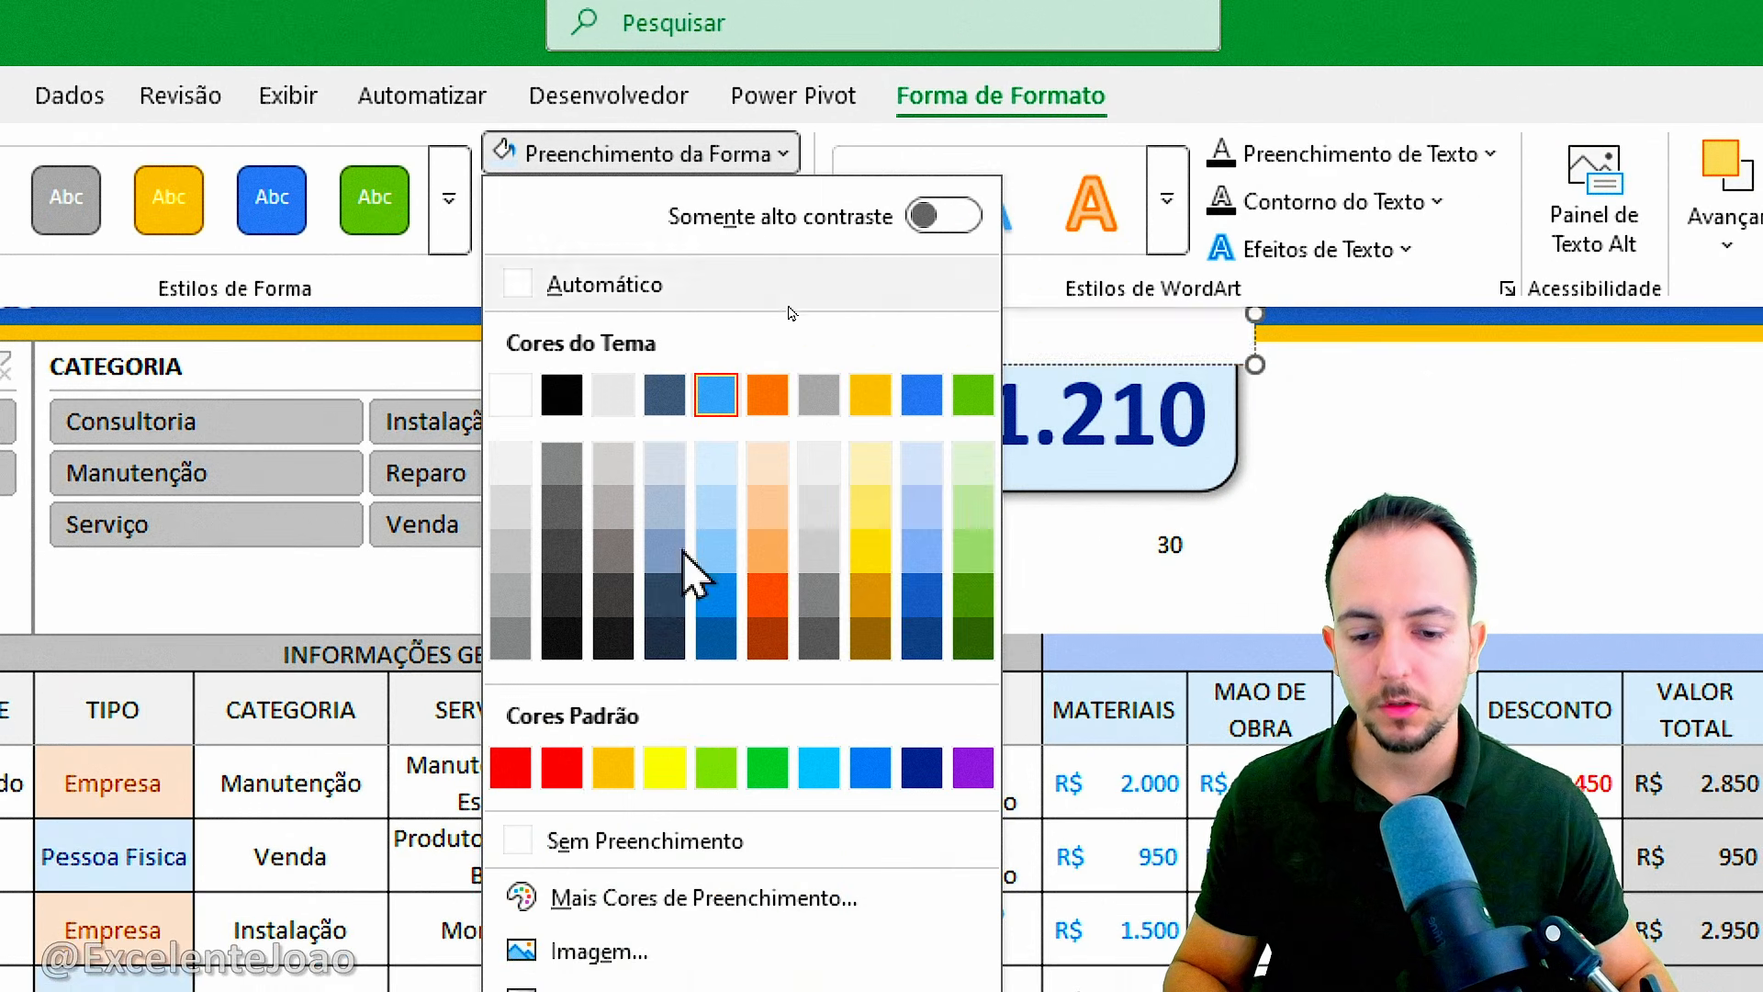
left_click(671, 842)
key("ctrl+F1")
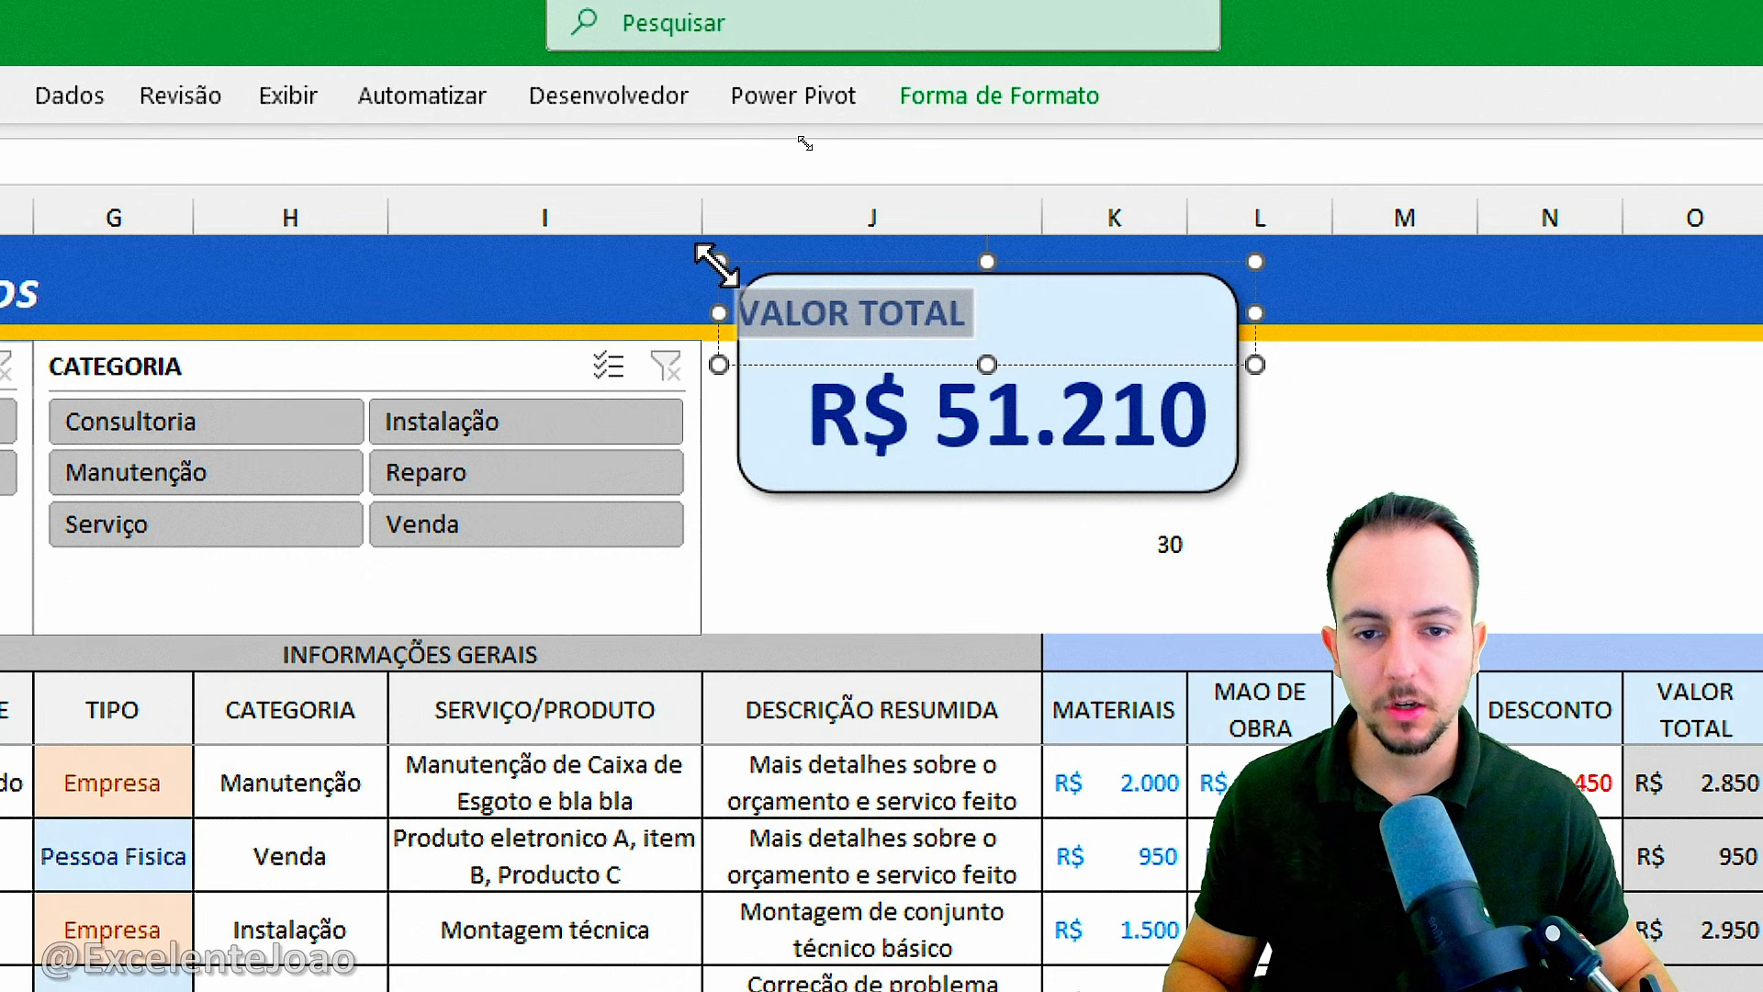
left_click_drag(718, 266, 737, 279)
Increase the VALOR TOTAL label's font size to 24 and change its font color to black.
left_click(231, 125)
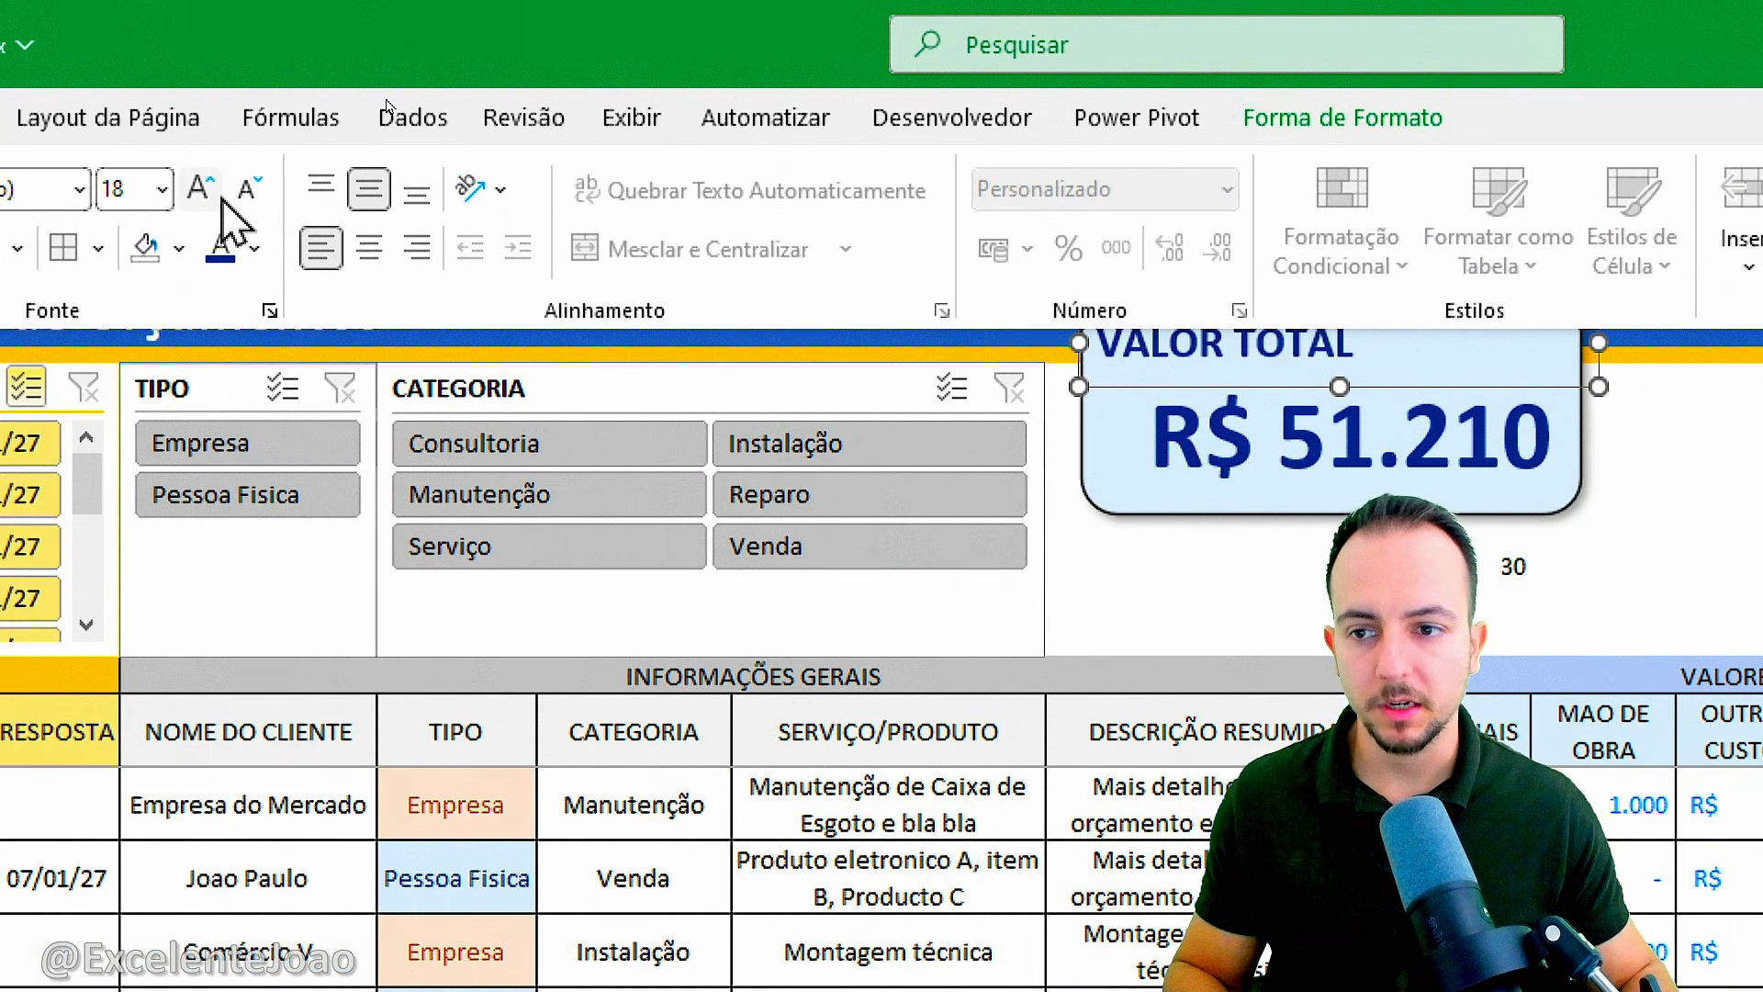
left_click(90, 188)
left_click(90, 188)
left_click(90, 189)
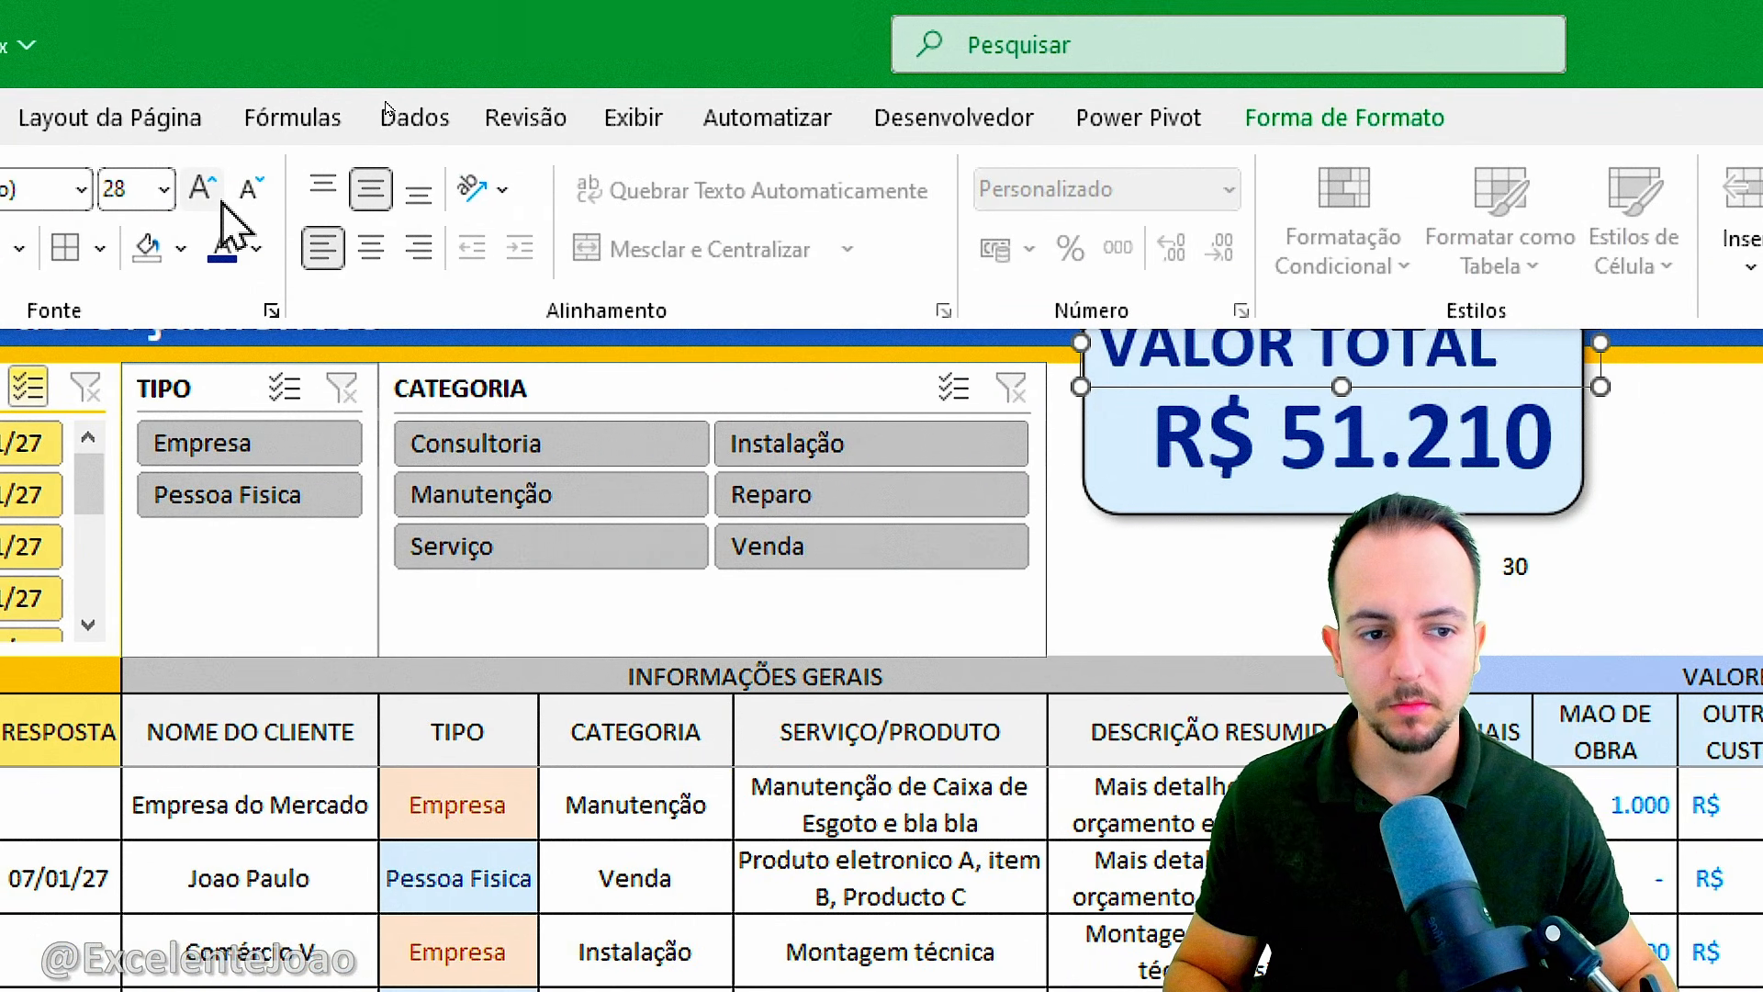
left_click(257, 248)
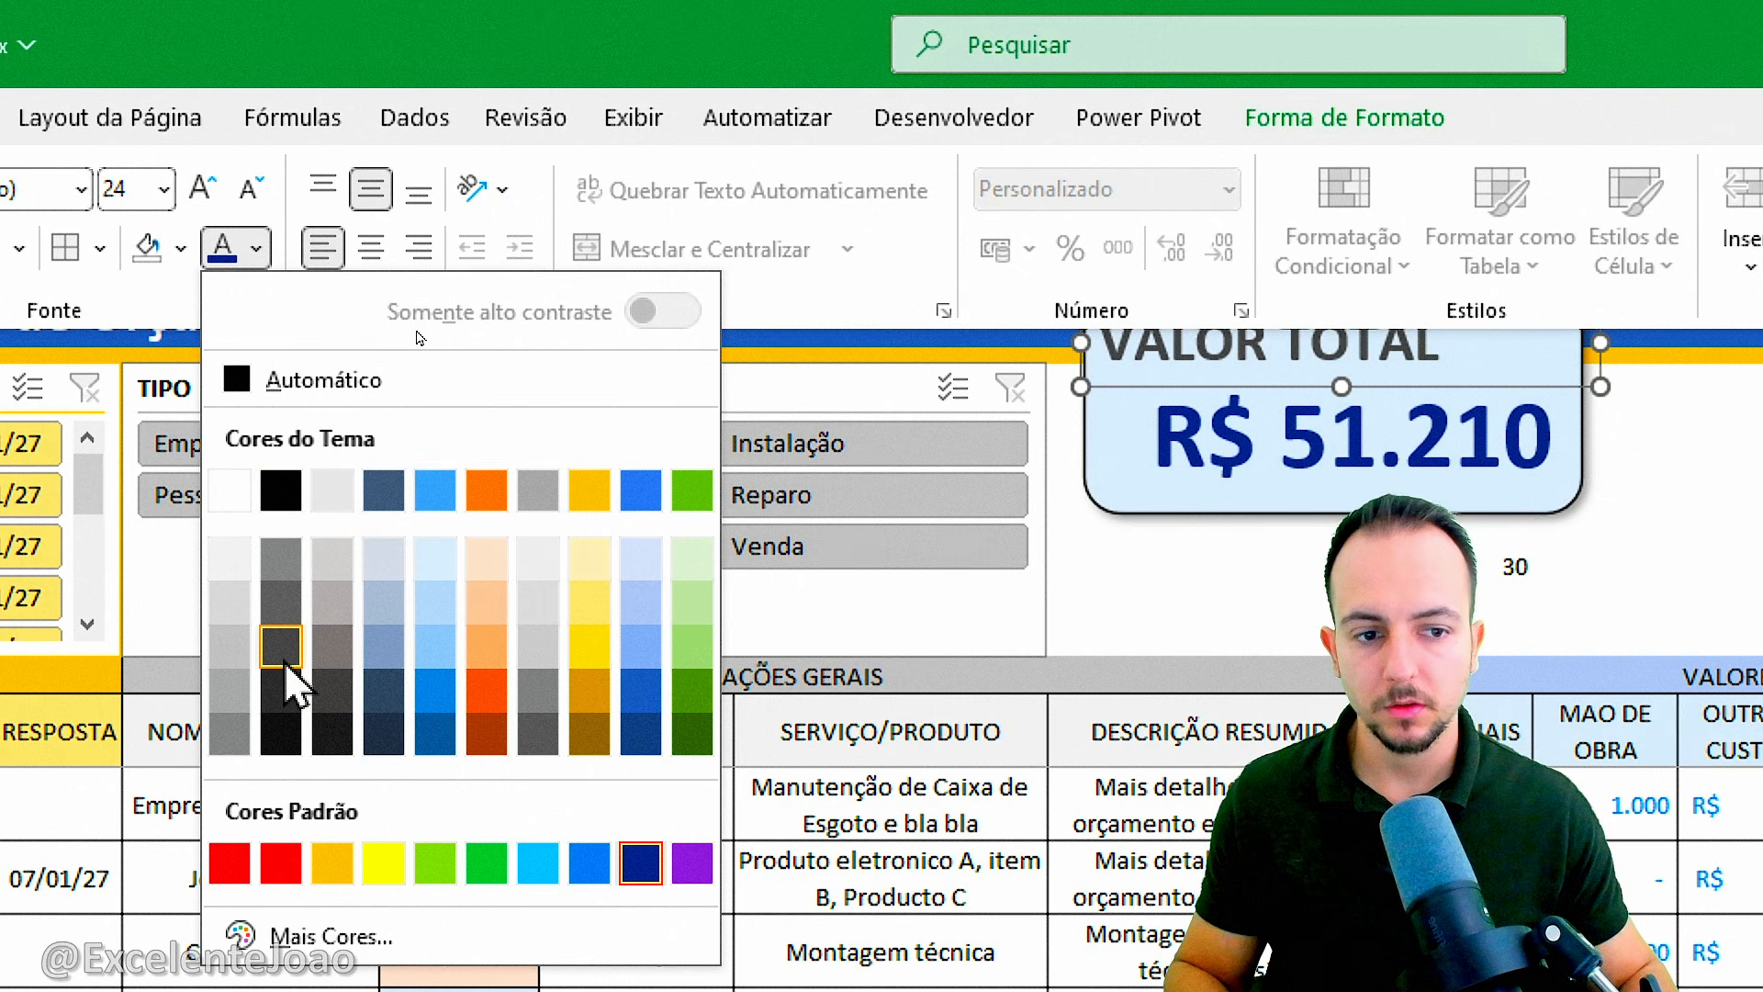
left_click(296, 490)
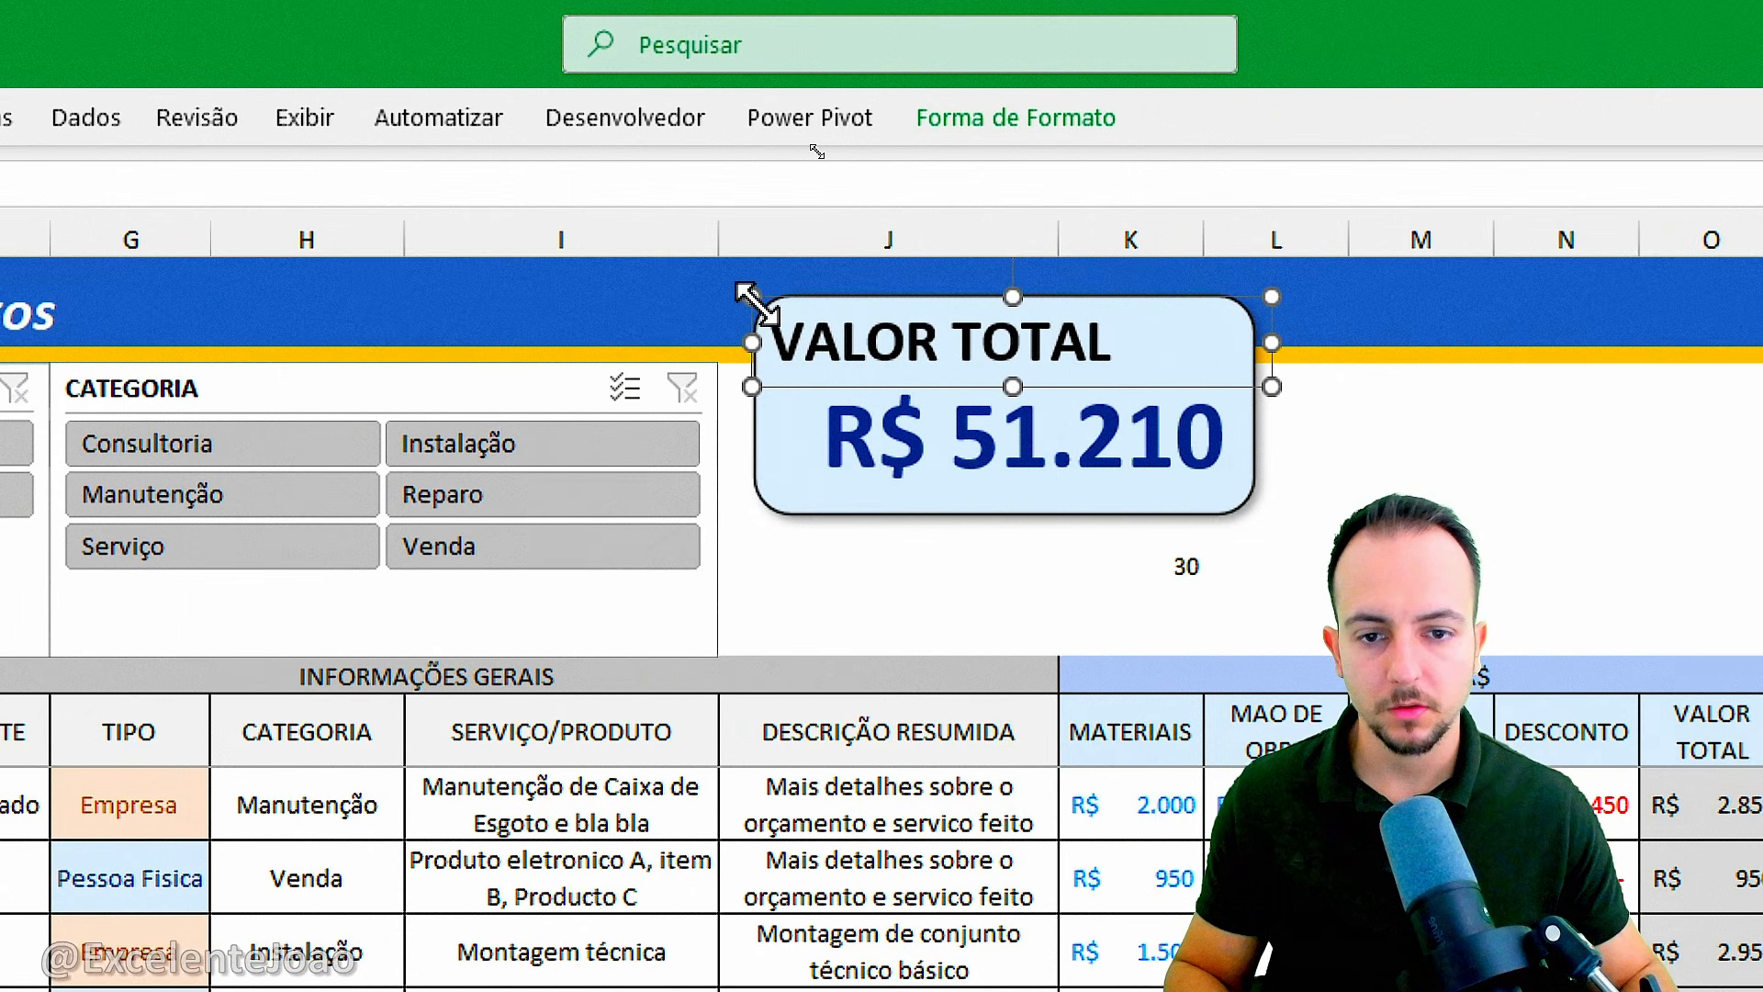
Slightly widen and heighten the VALOR TOTAL label box over the card and deselect it.
left_click_drag(753, 303, 752, 299)
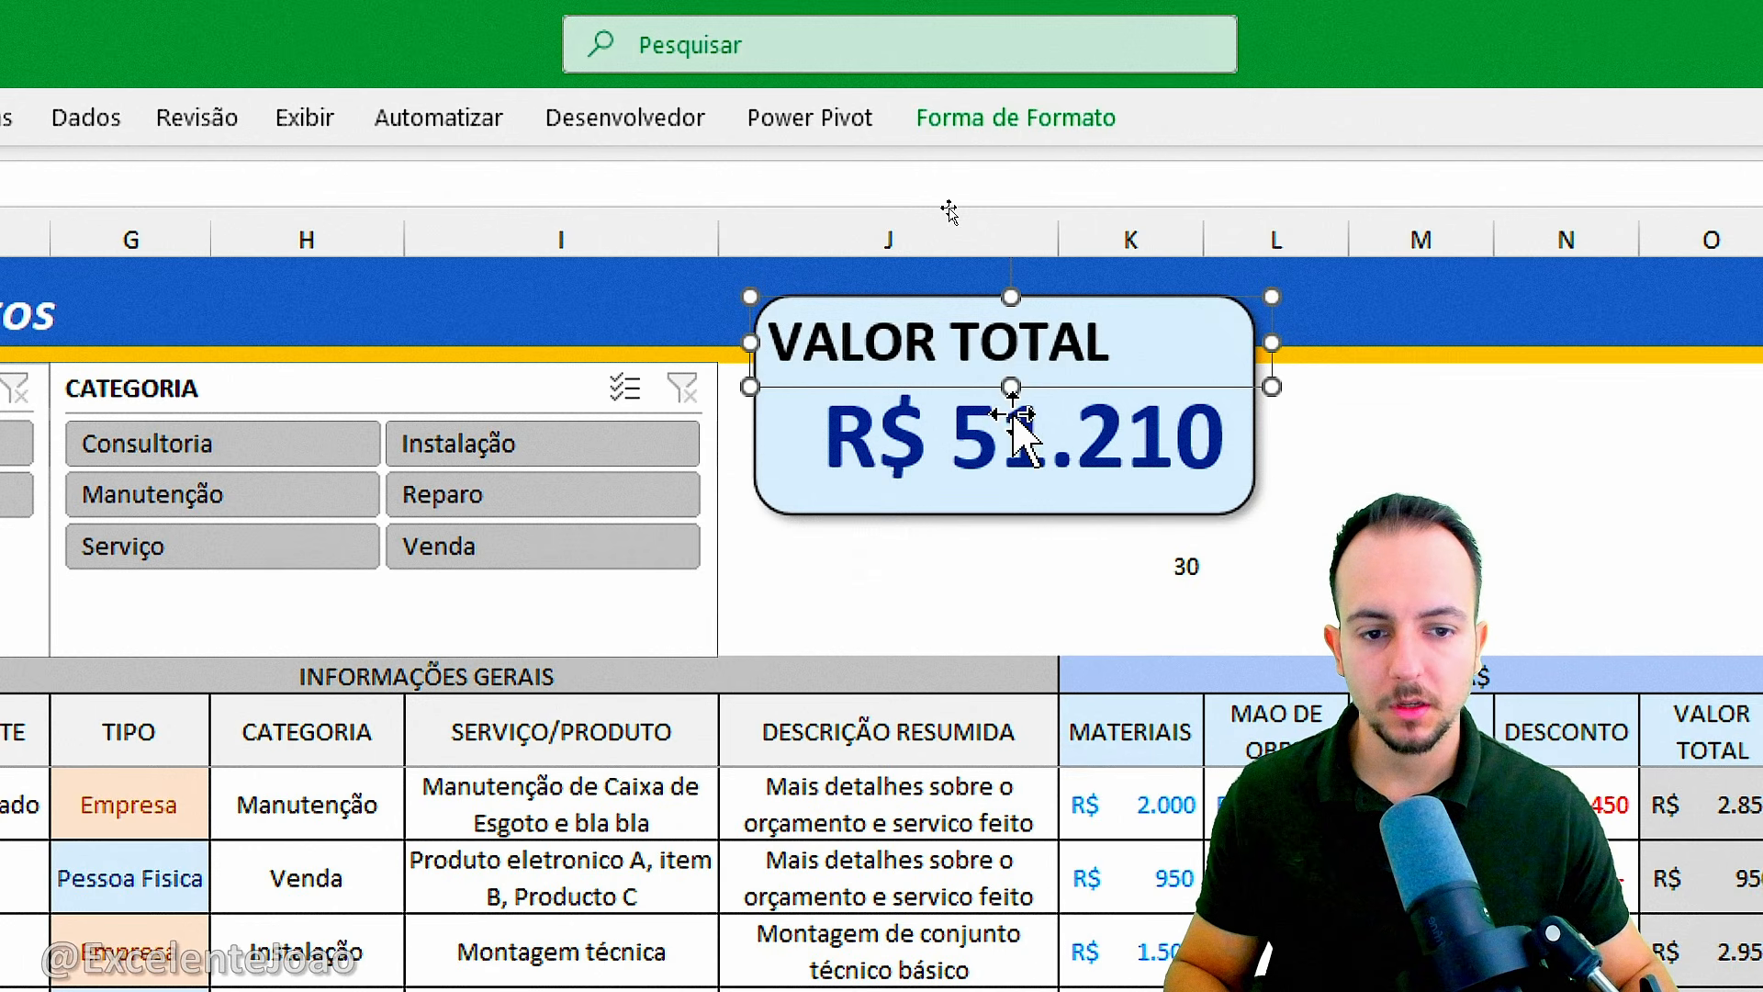
left_click_drag(1011, 387, 1014, 393)
left_click(1308, 622)
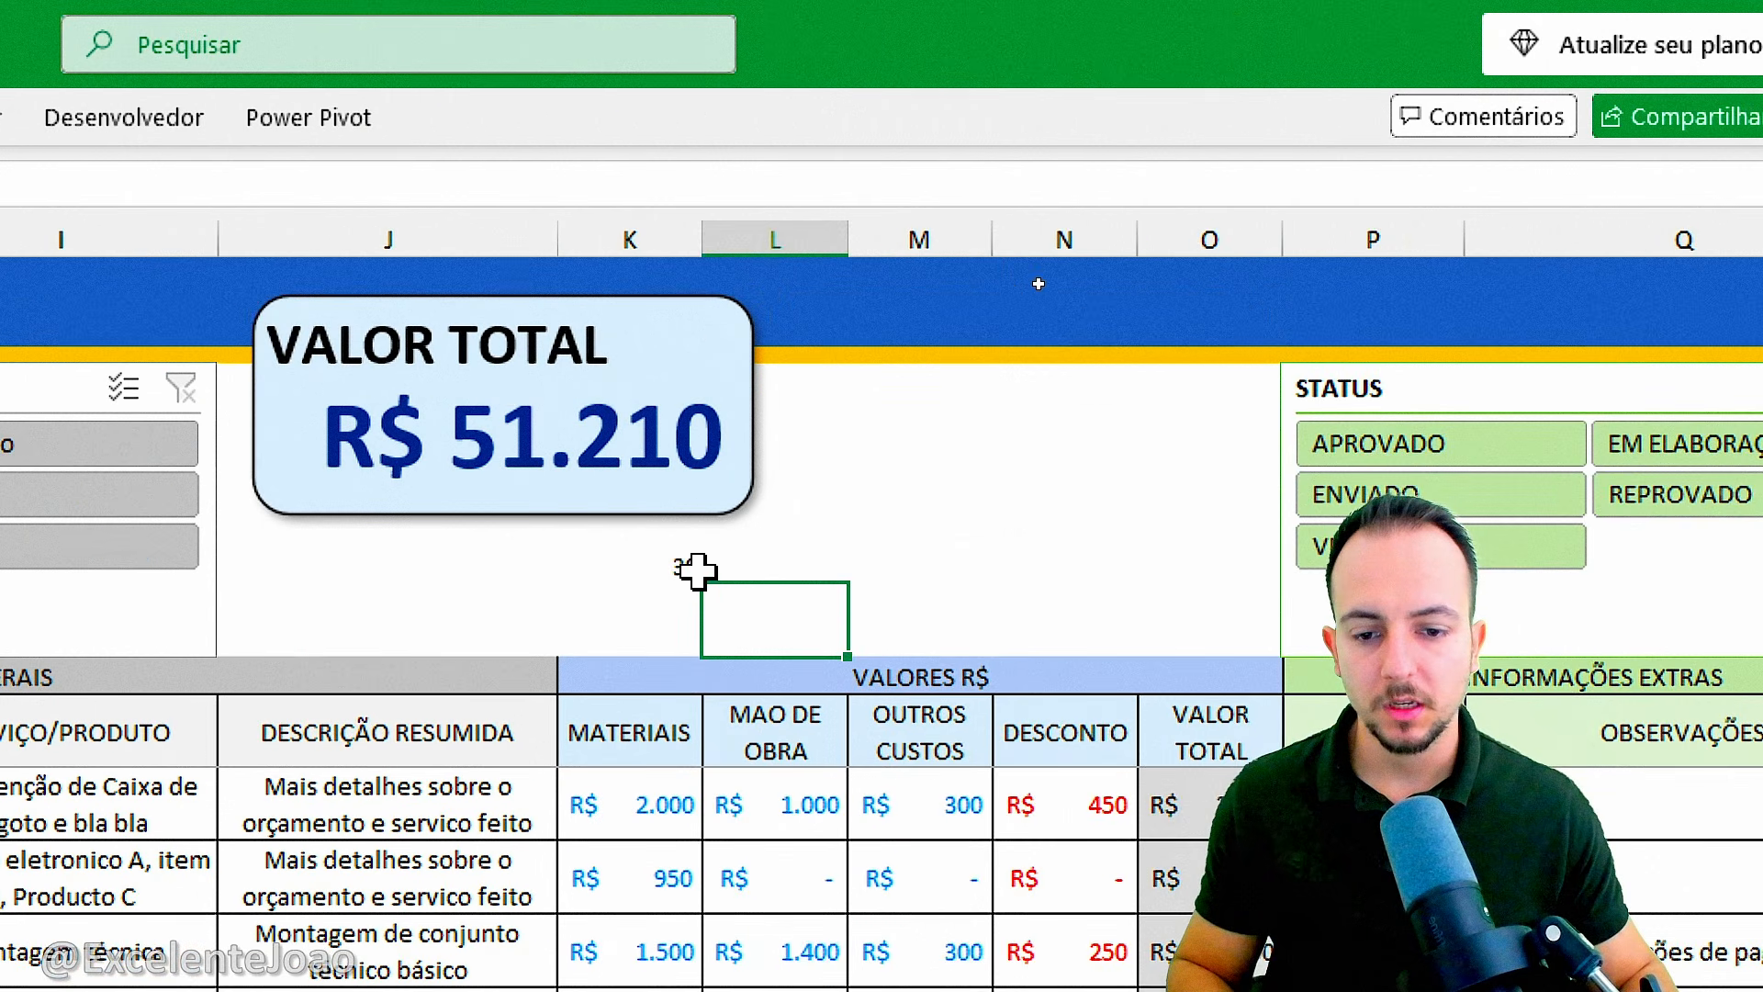
key("ctrl+2")
mouse_move(1201, 538)
left_mouse_down()
mouse_move(1120, 601)
mouse_move(1119, 539)
left_mouse_up()
key("Escape")
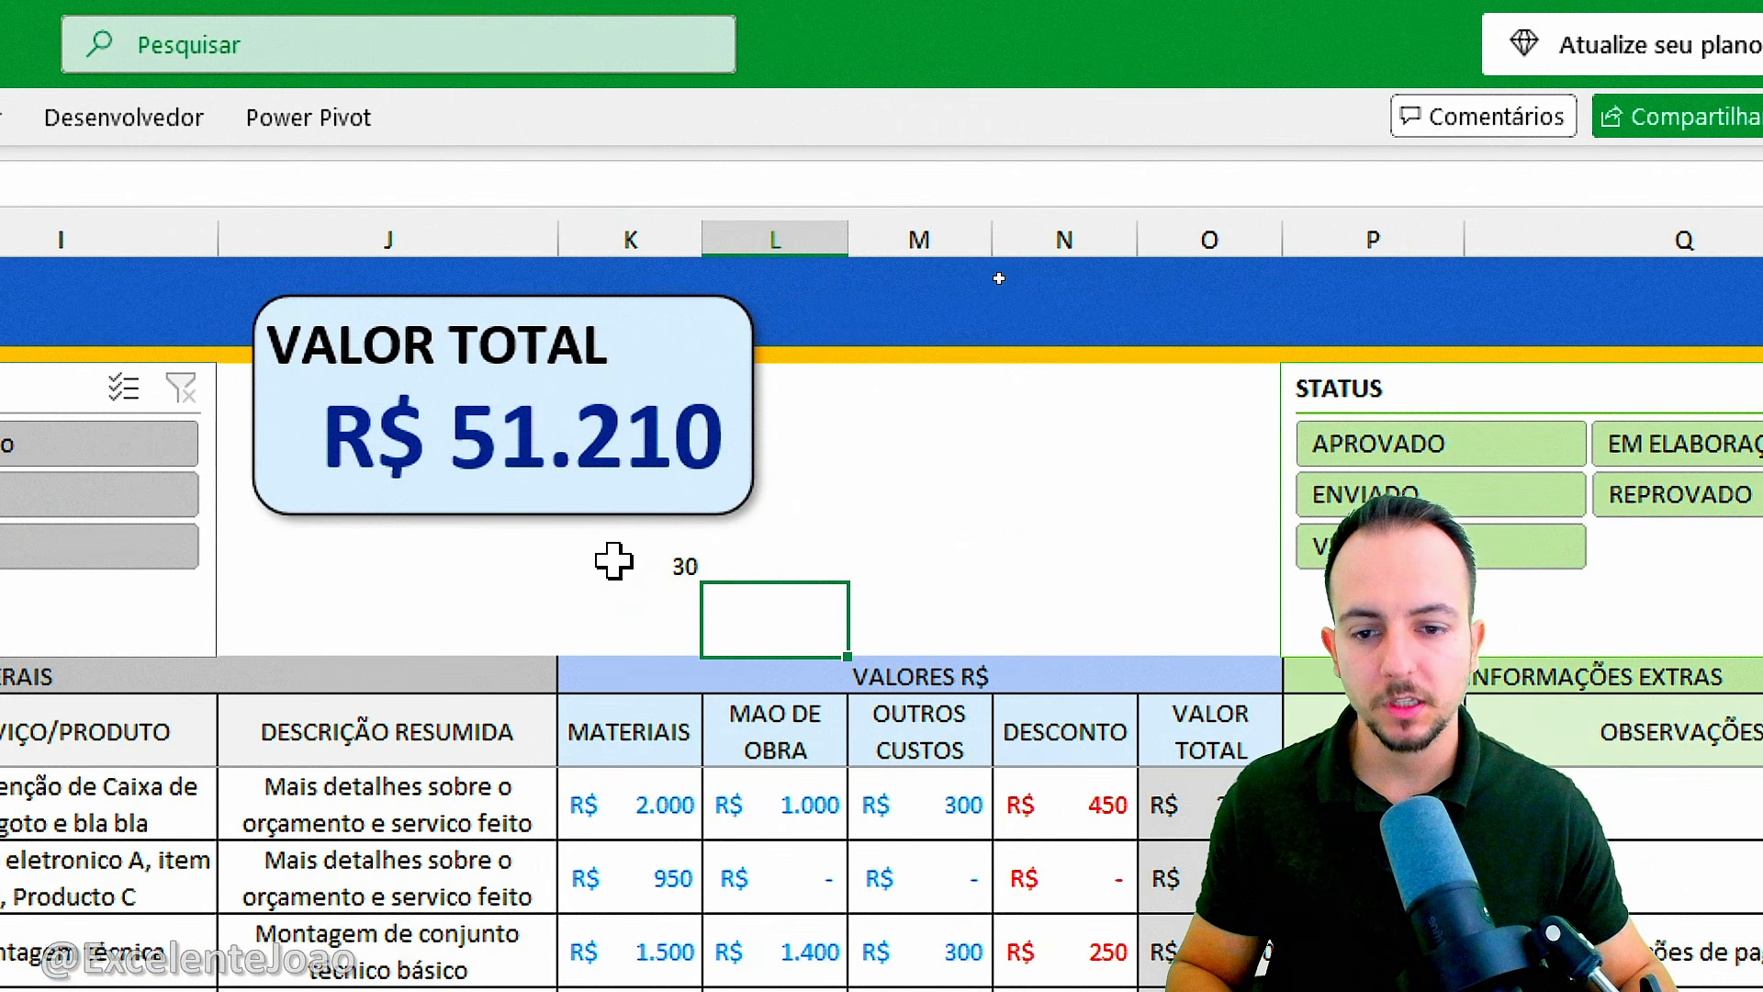
Copy and paste the rounded amount card, placing the copy beside the original across columns L to O.
left_click(735, 512)
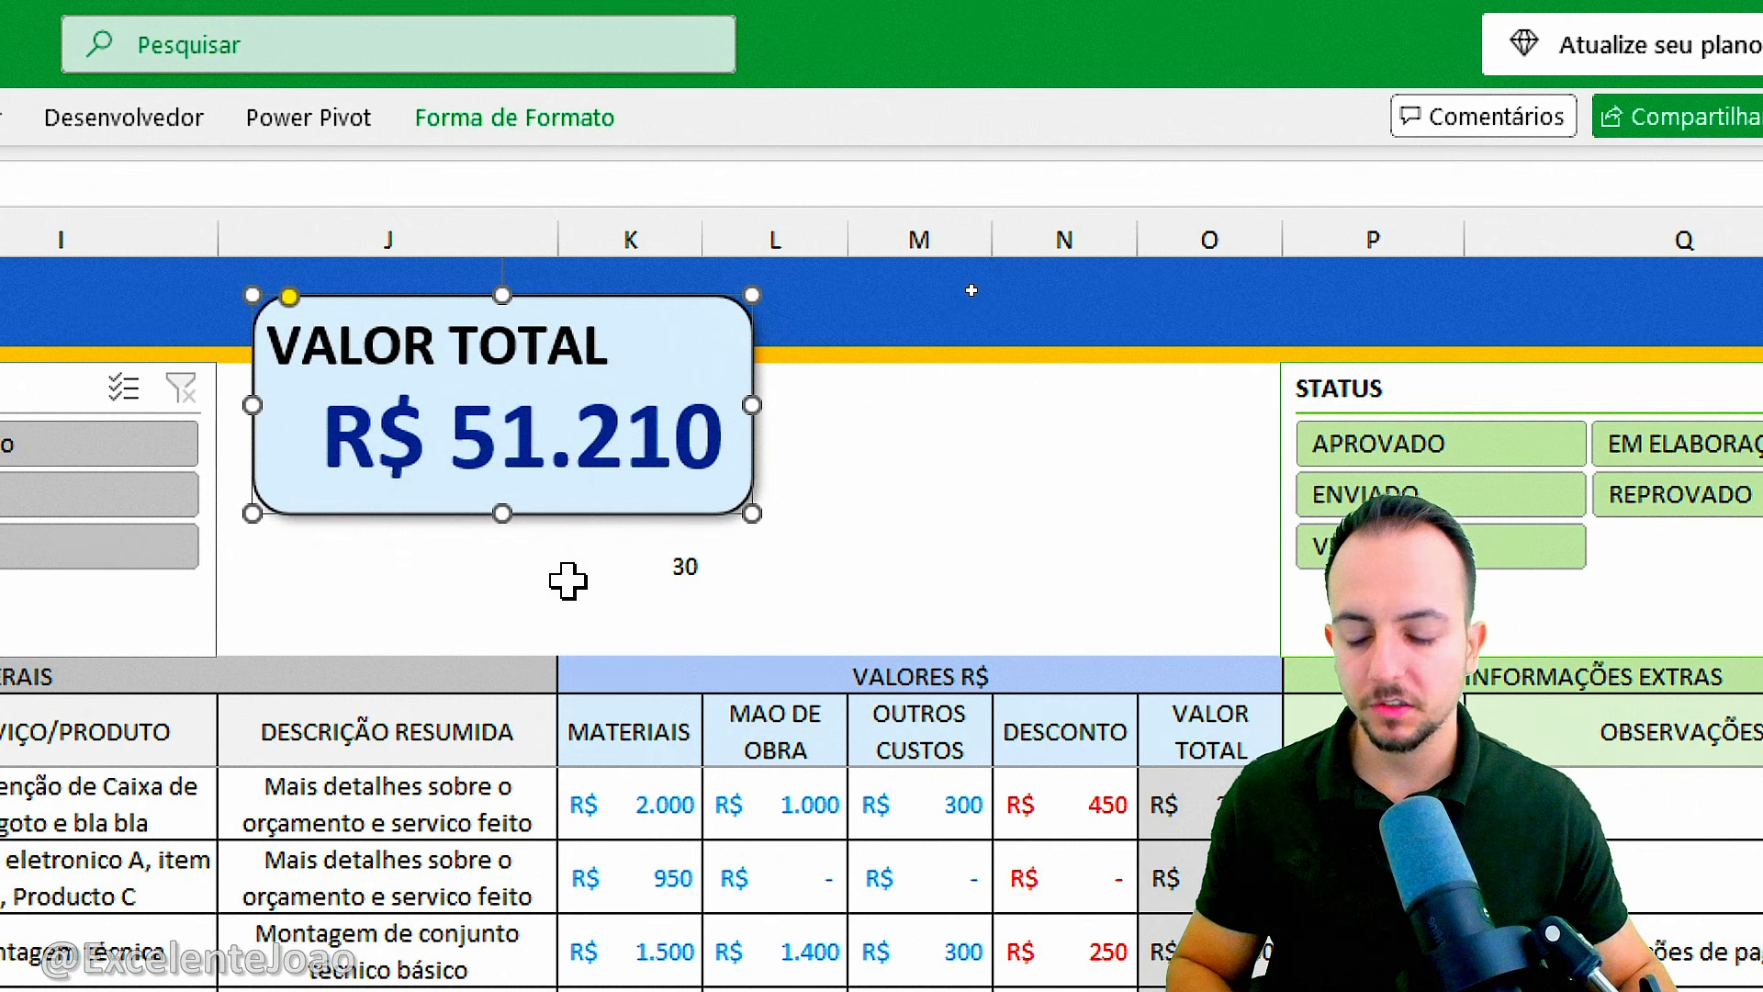
type("CTRL C")
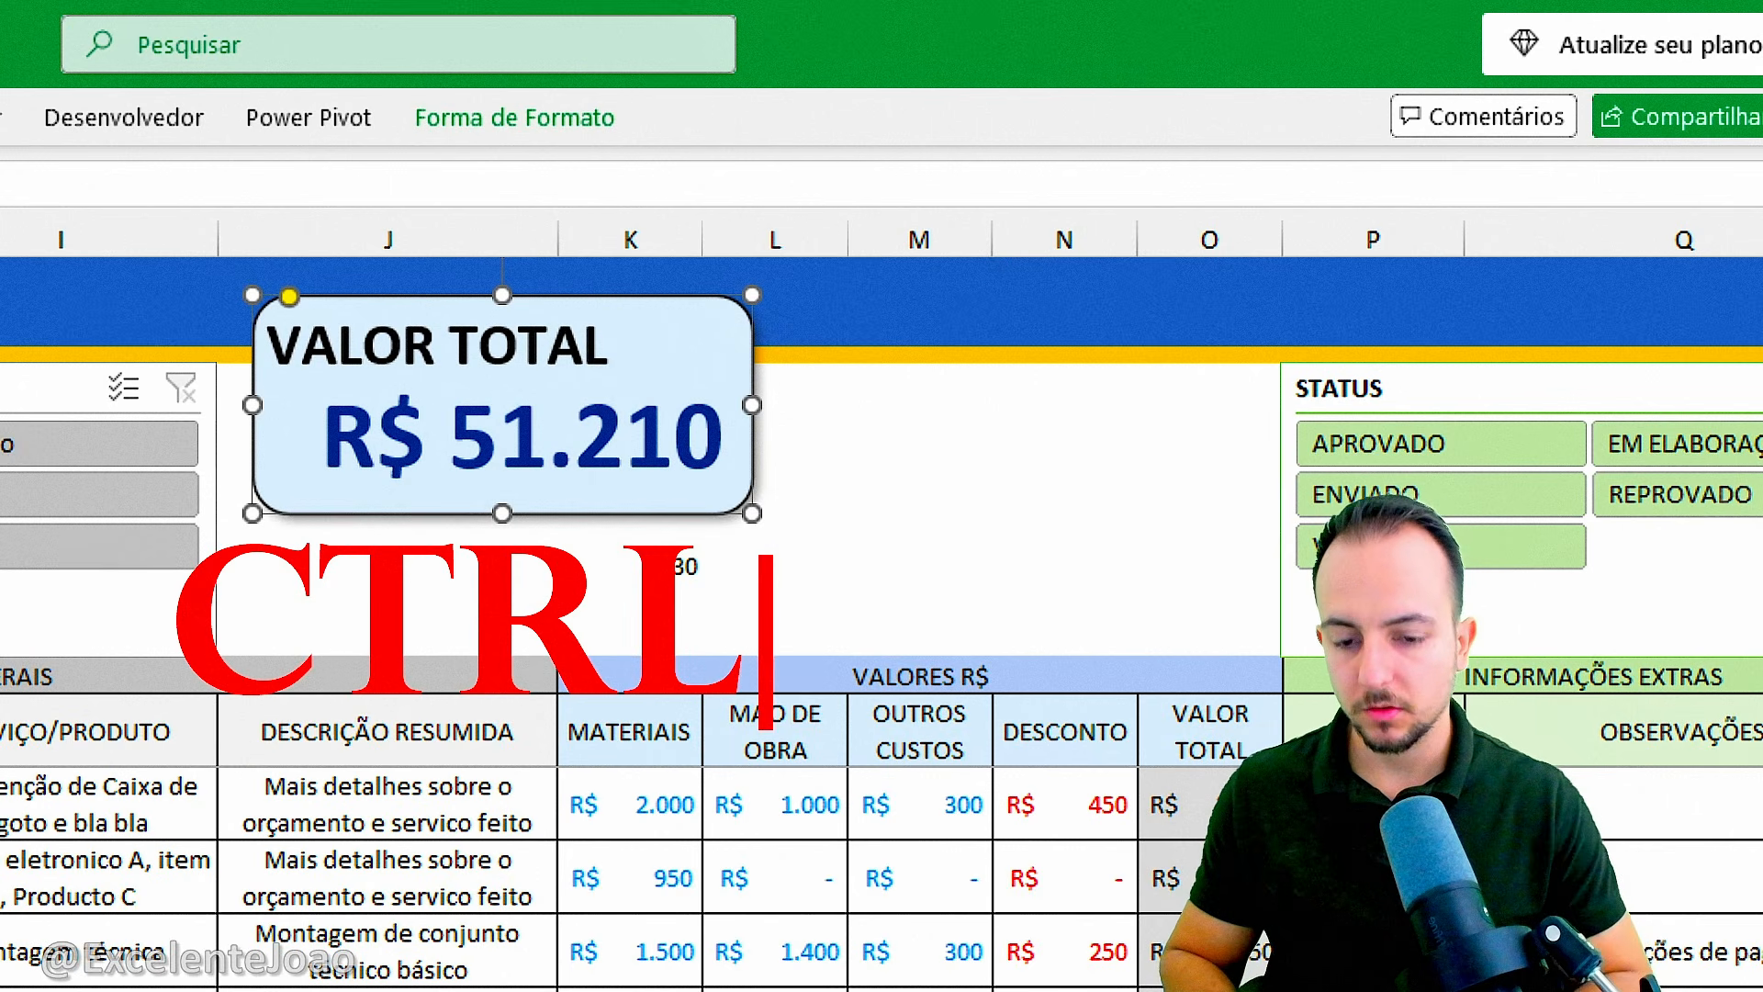
key("Return")
type("CTRL V")
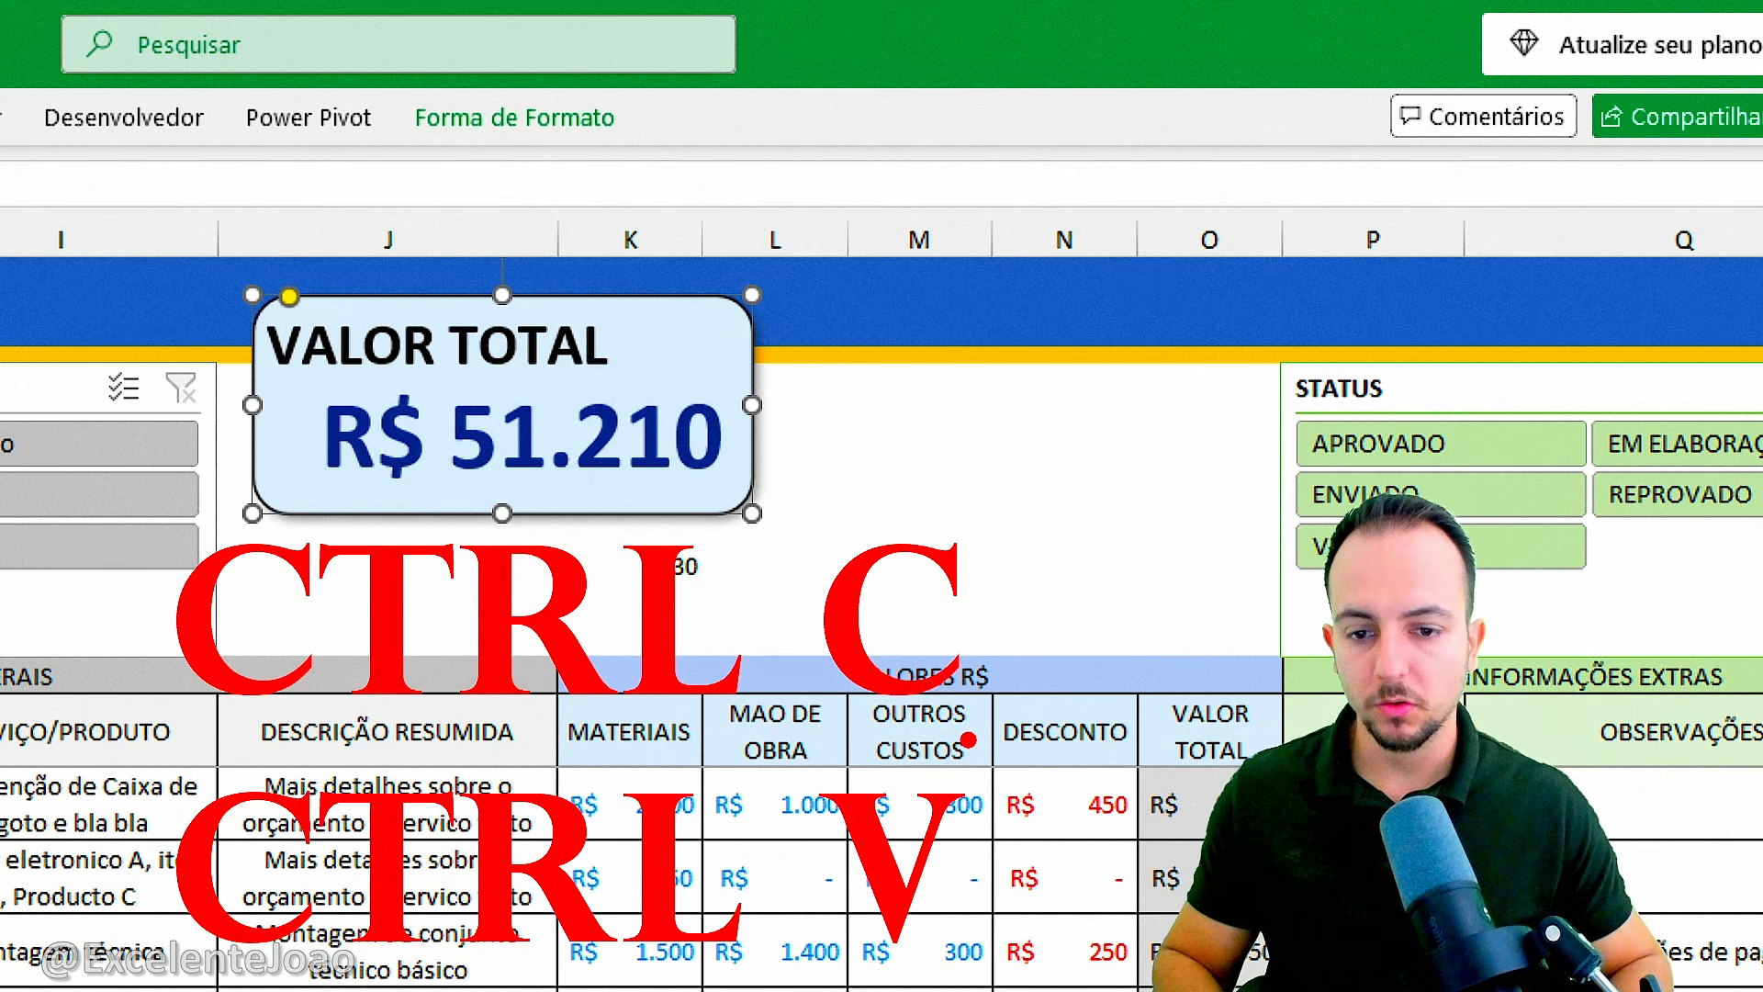
key("Escape")
key("ctrl+v")
left_click_drag(698, 542, 1153, 612)
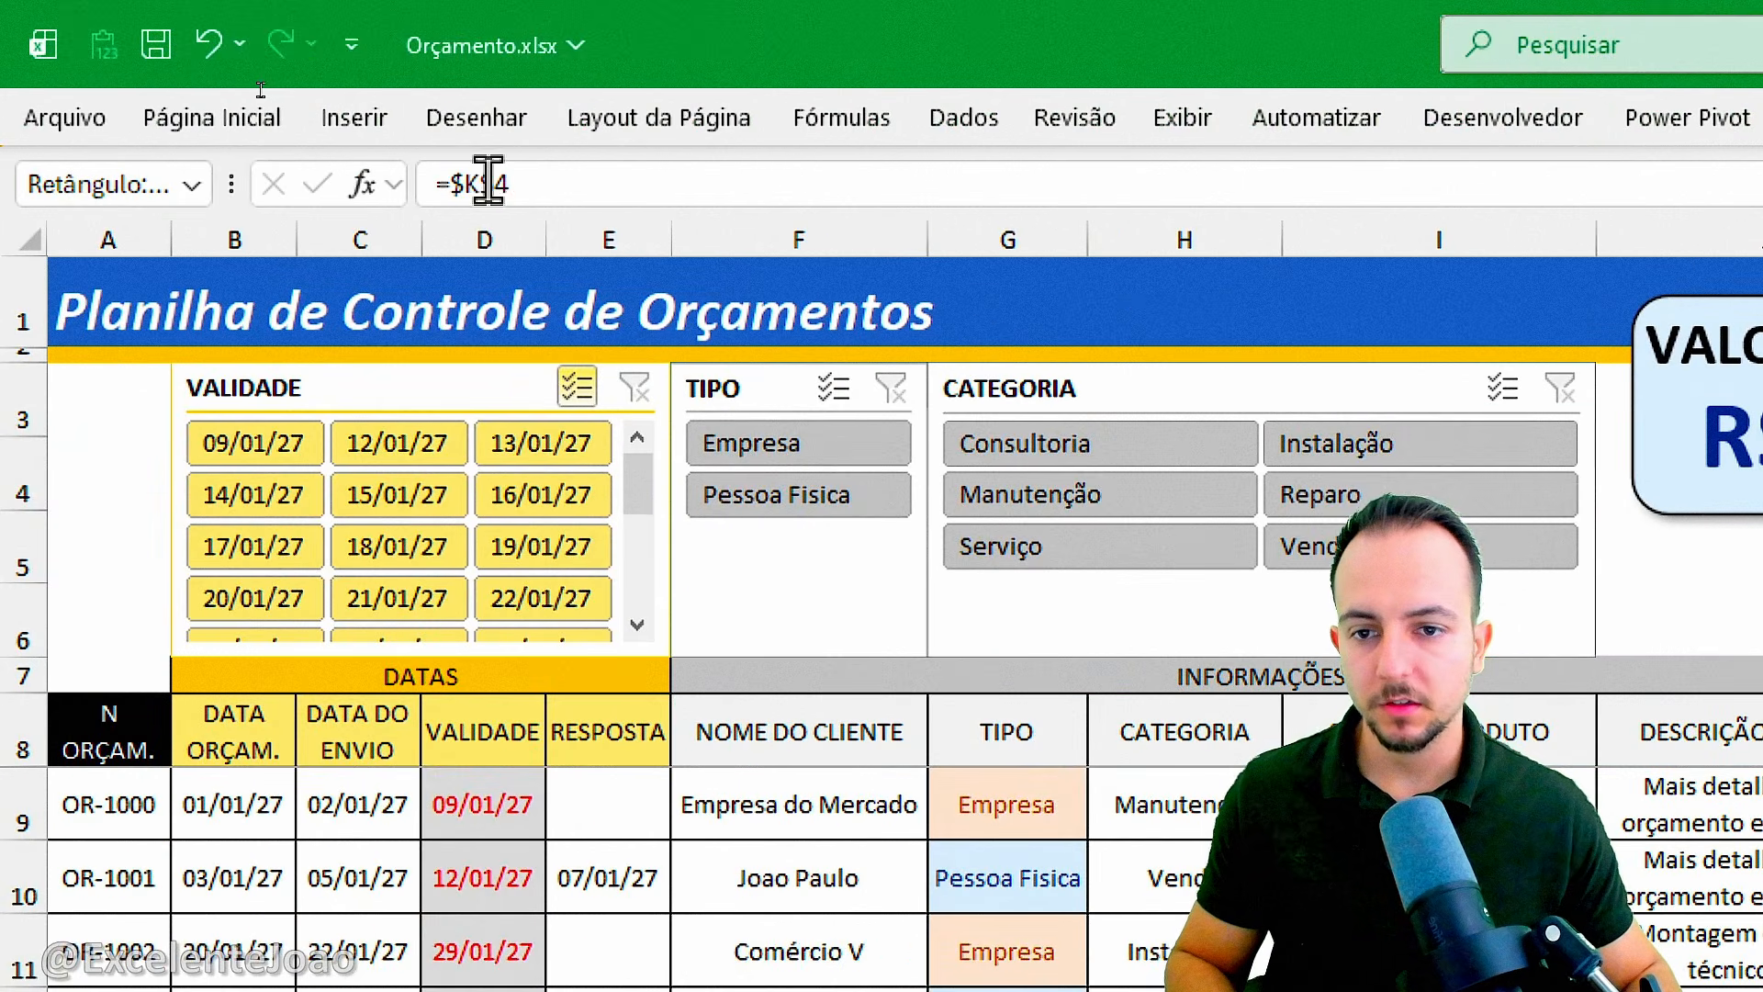
Link the copied card to cell K5 and set its font color to the standard dark blue.
left_click_drag(511, 182, 371, 172)
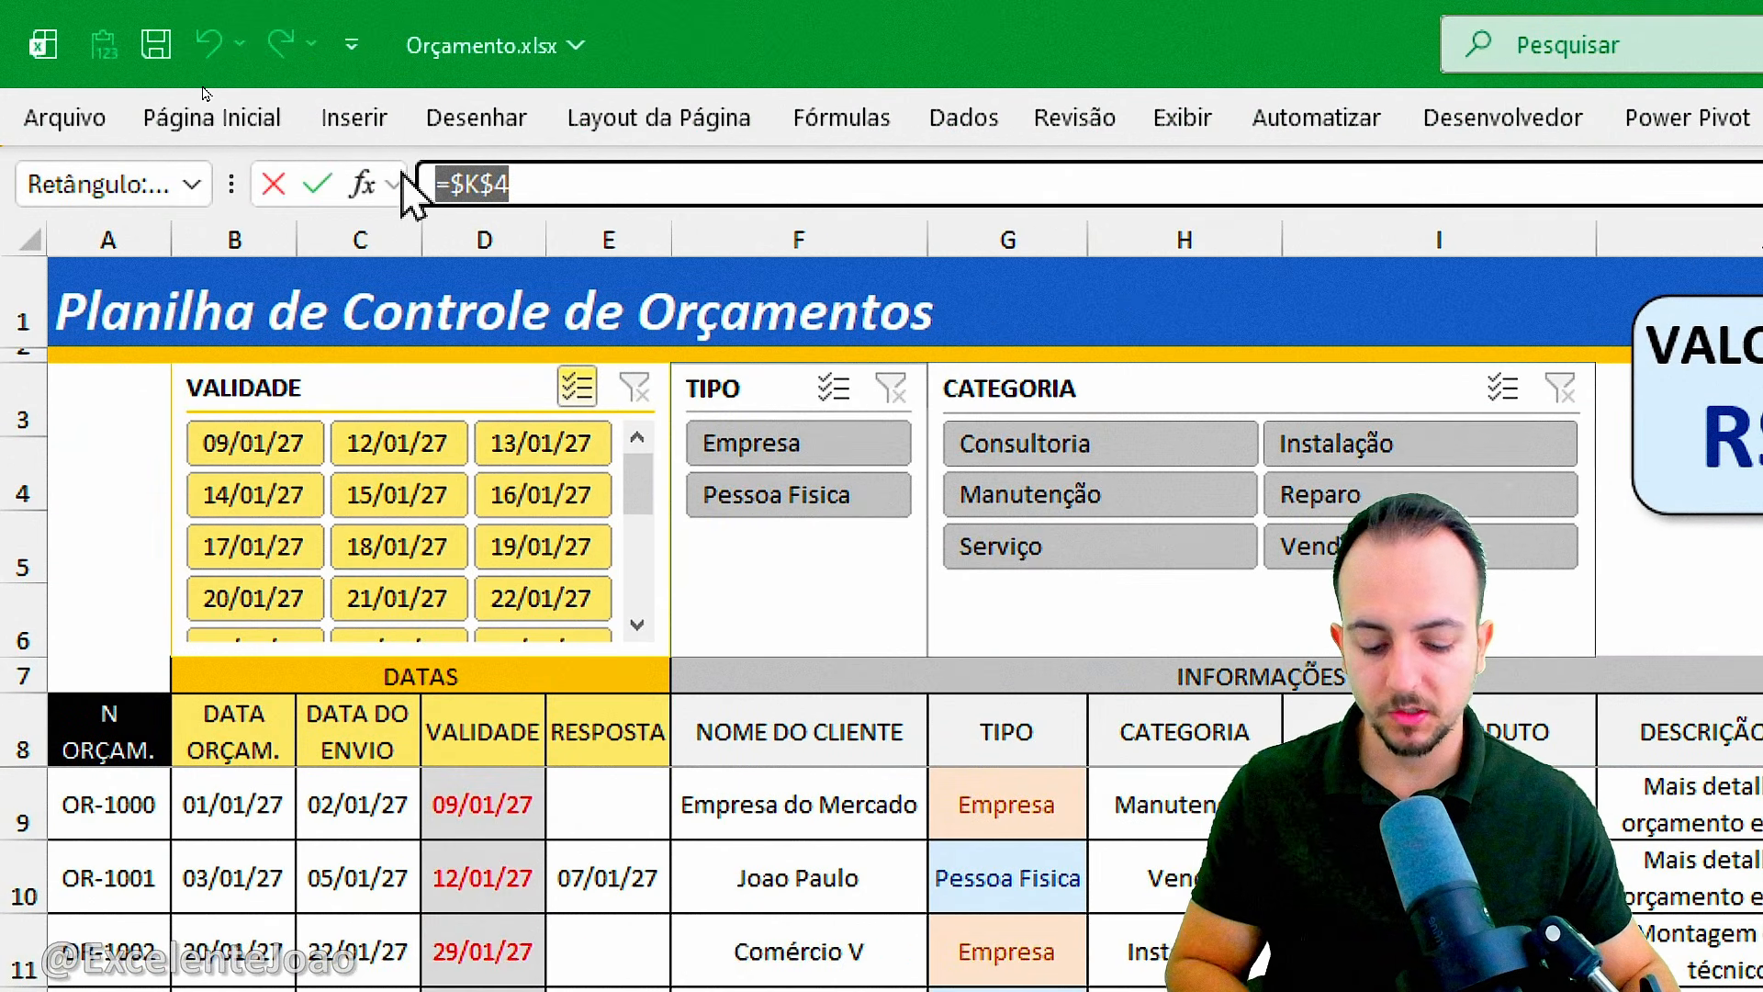
type("=")
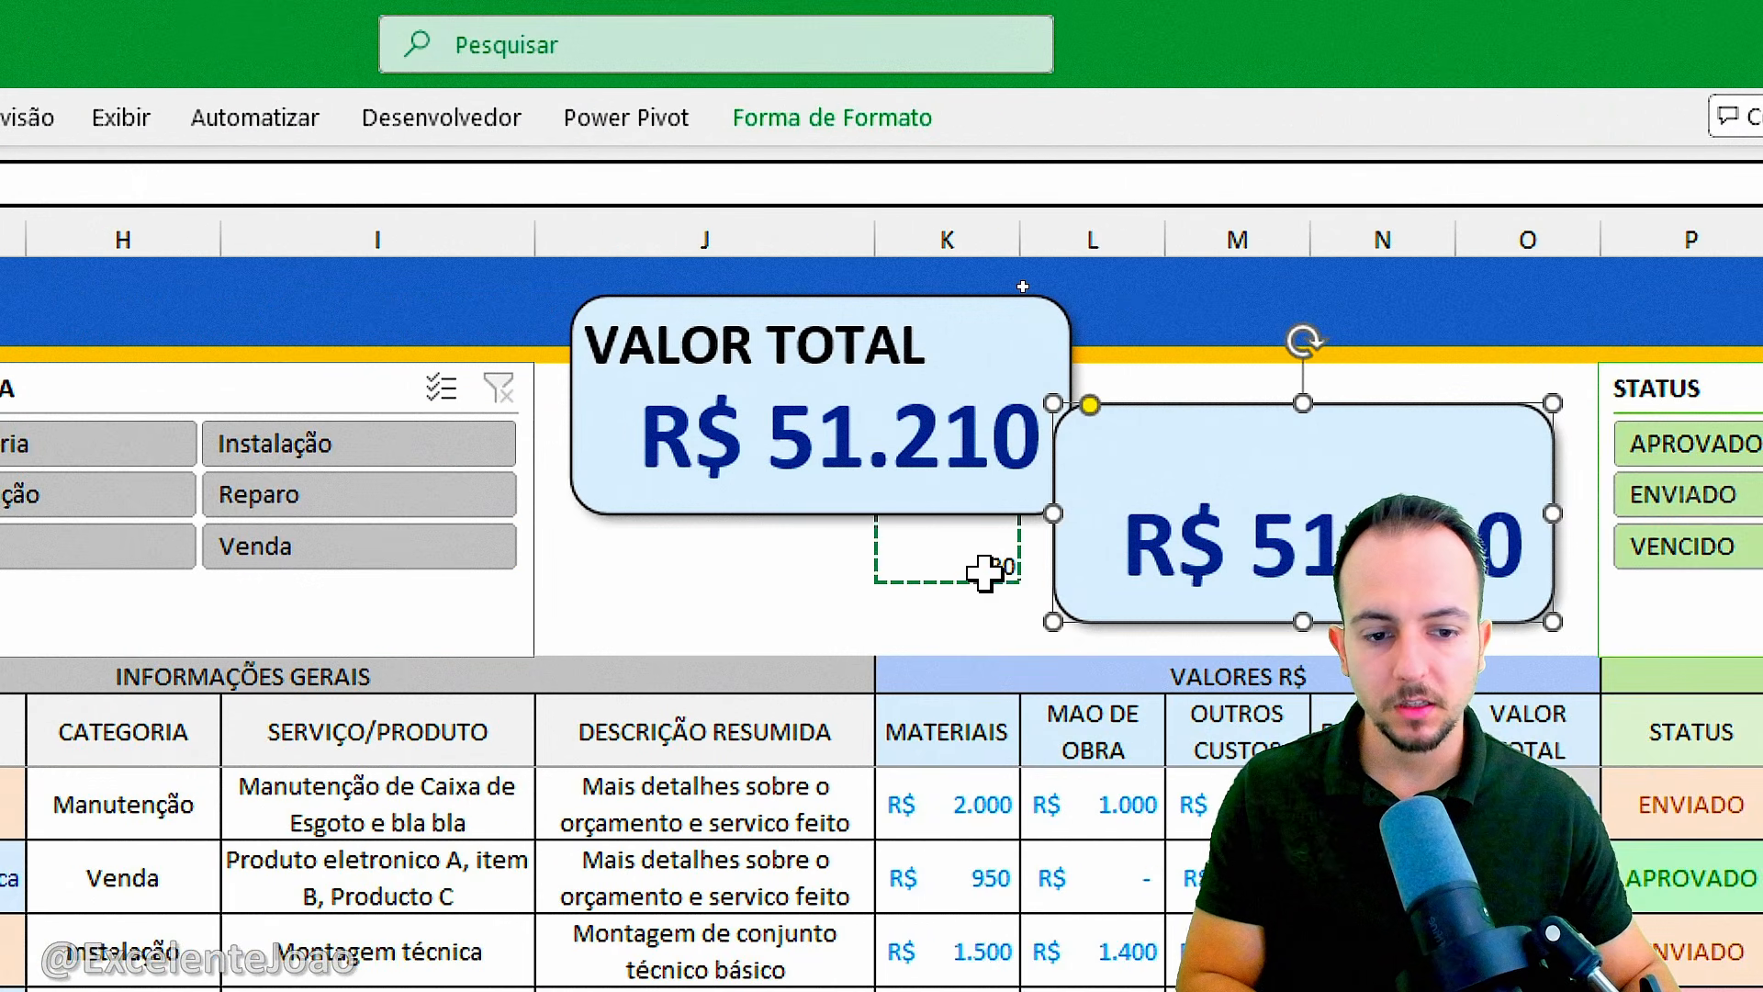
key("Return")
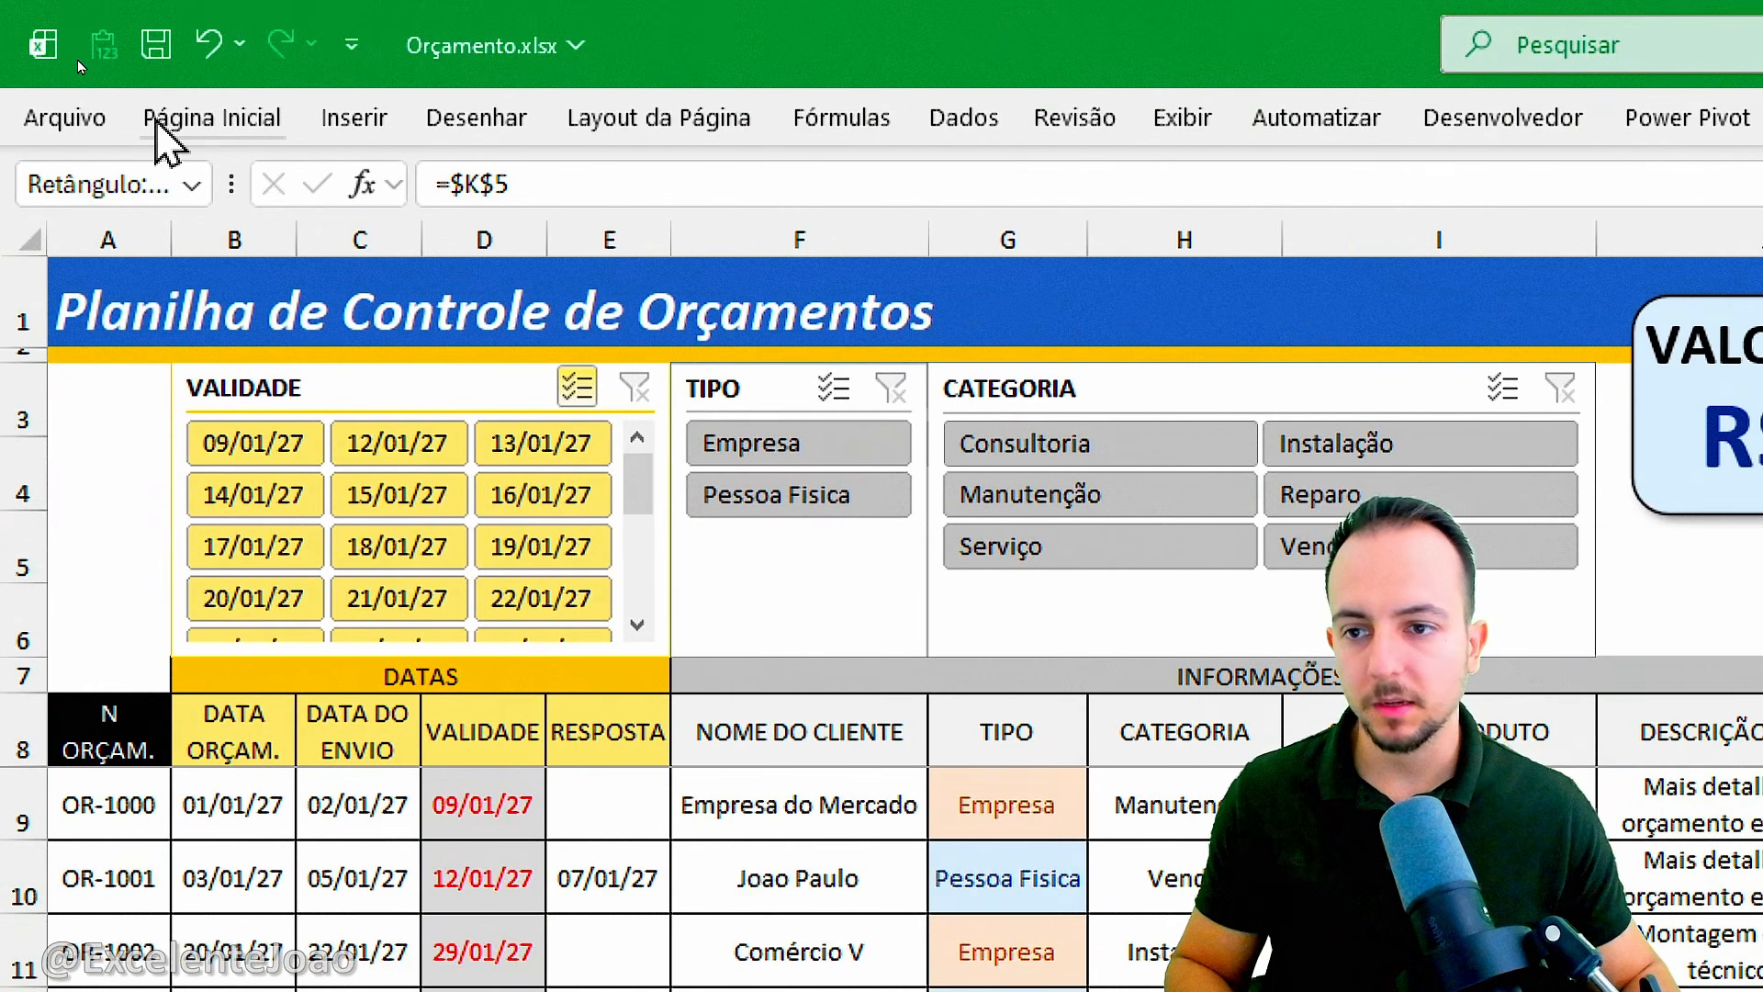
left_click(184, 119)
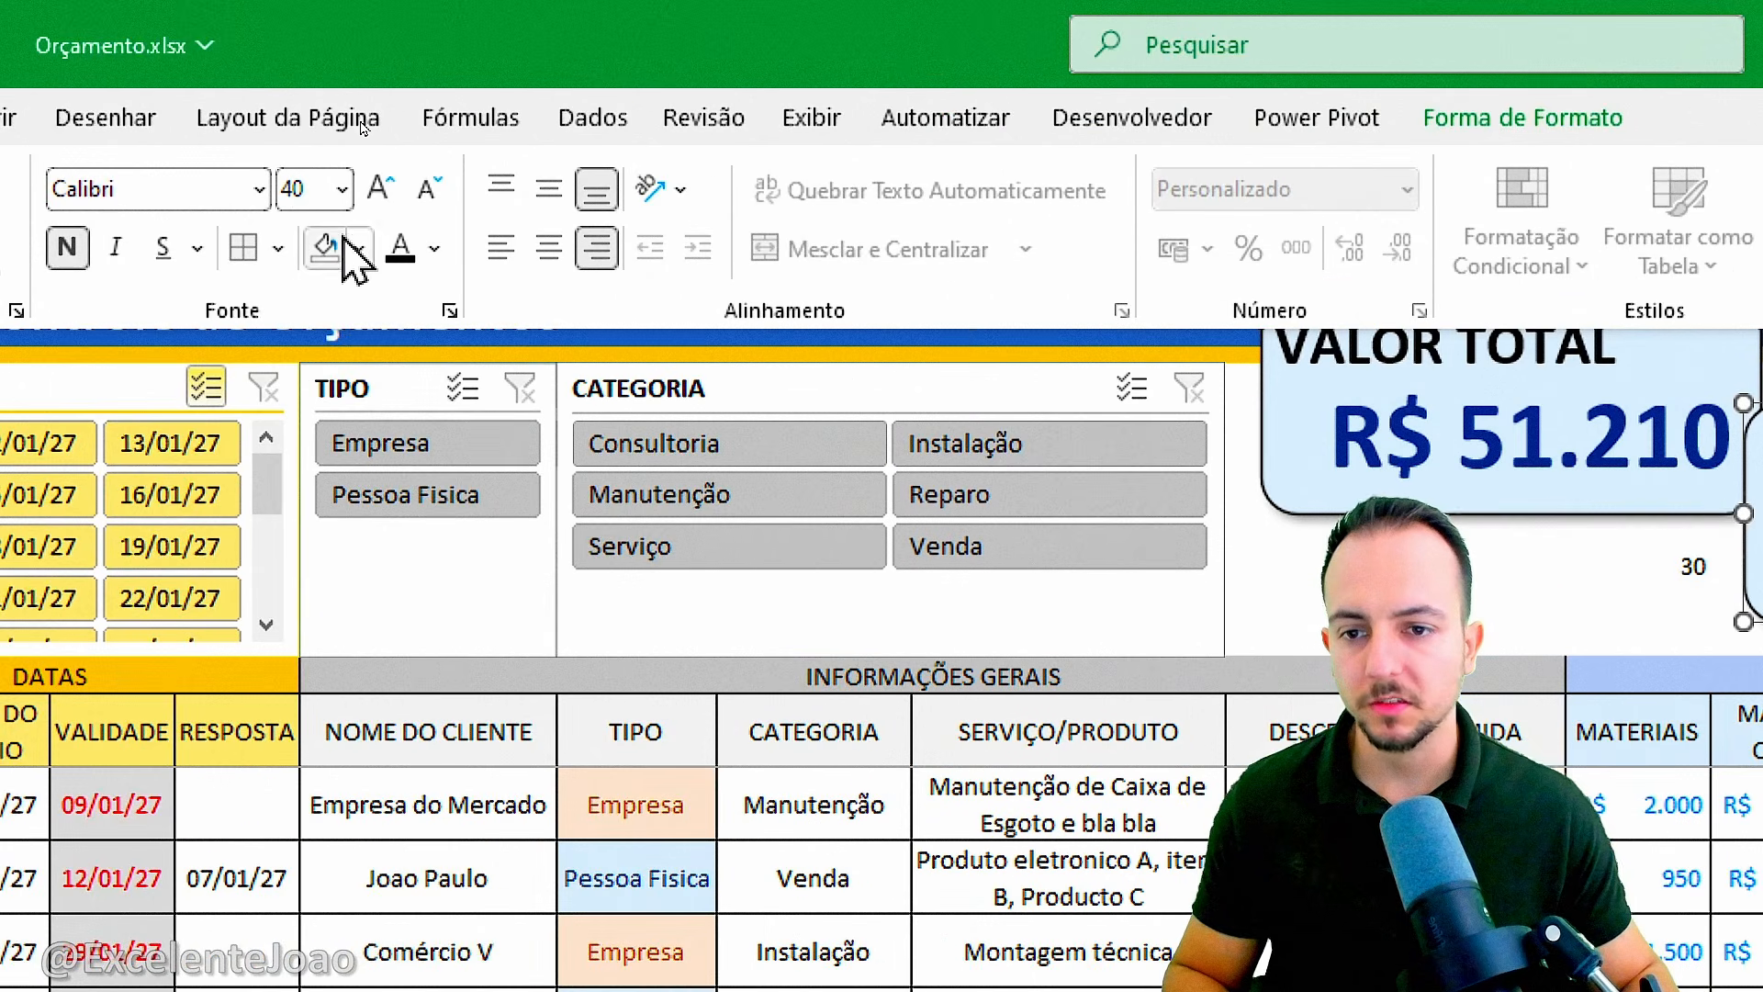
left_click(435, 248)
left_click(819, 864)
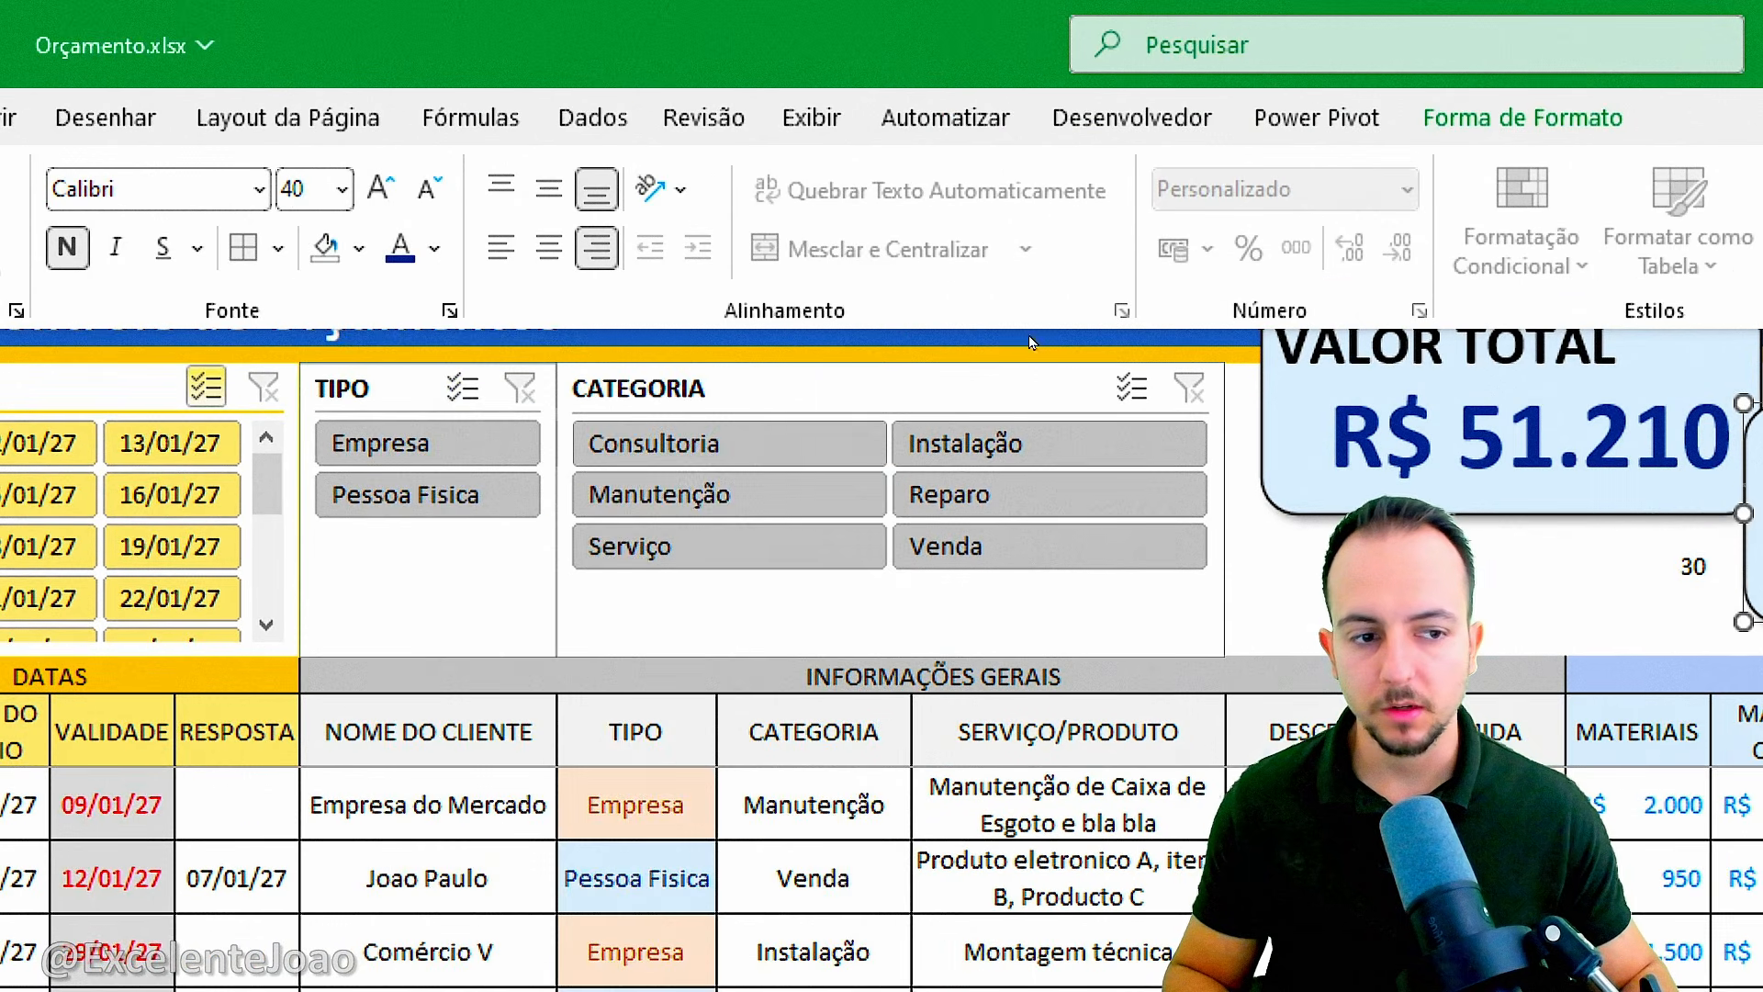
Duplicate the VALOR TOTAL label and place the copy on the upper part of the second card.
left_click(1598, 349)
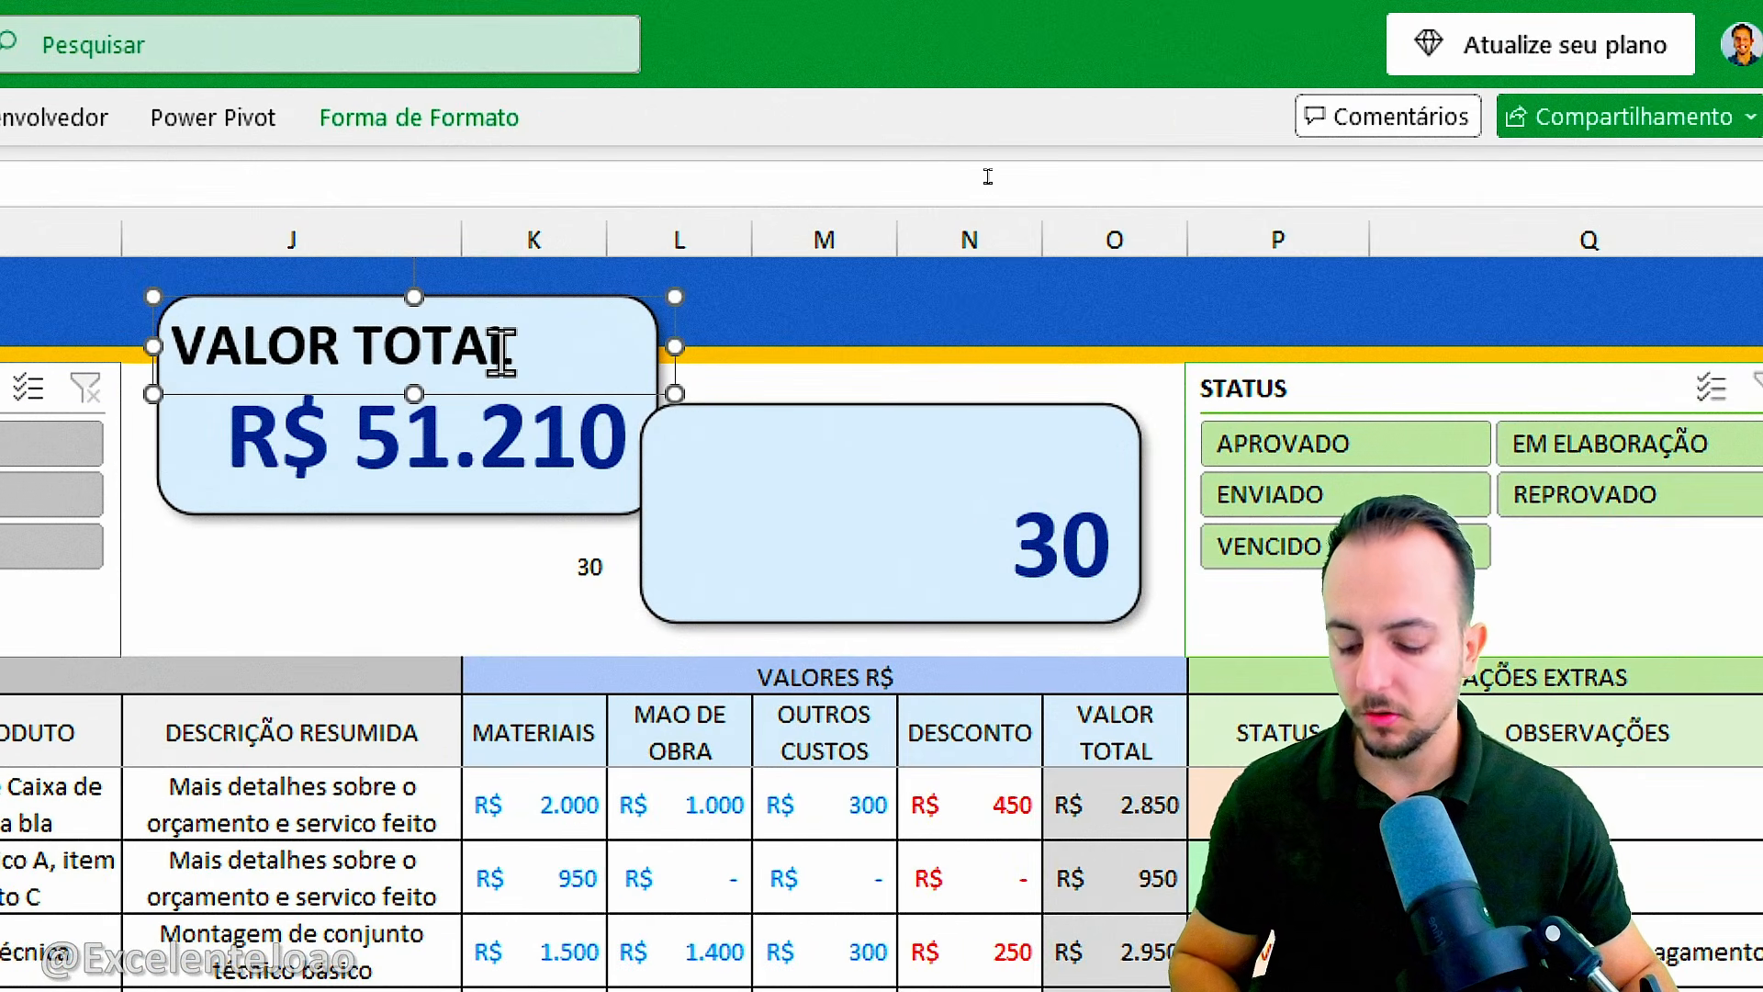
key("ctrl+d")
left_click_drag(505, 422, 976, 503)
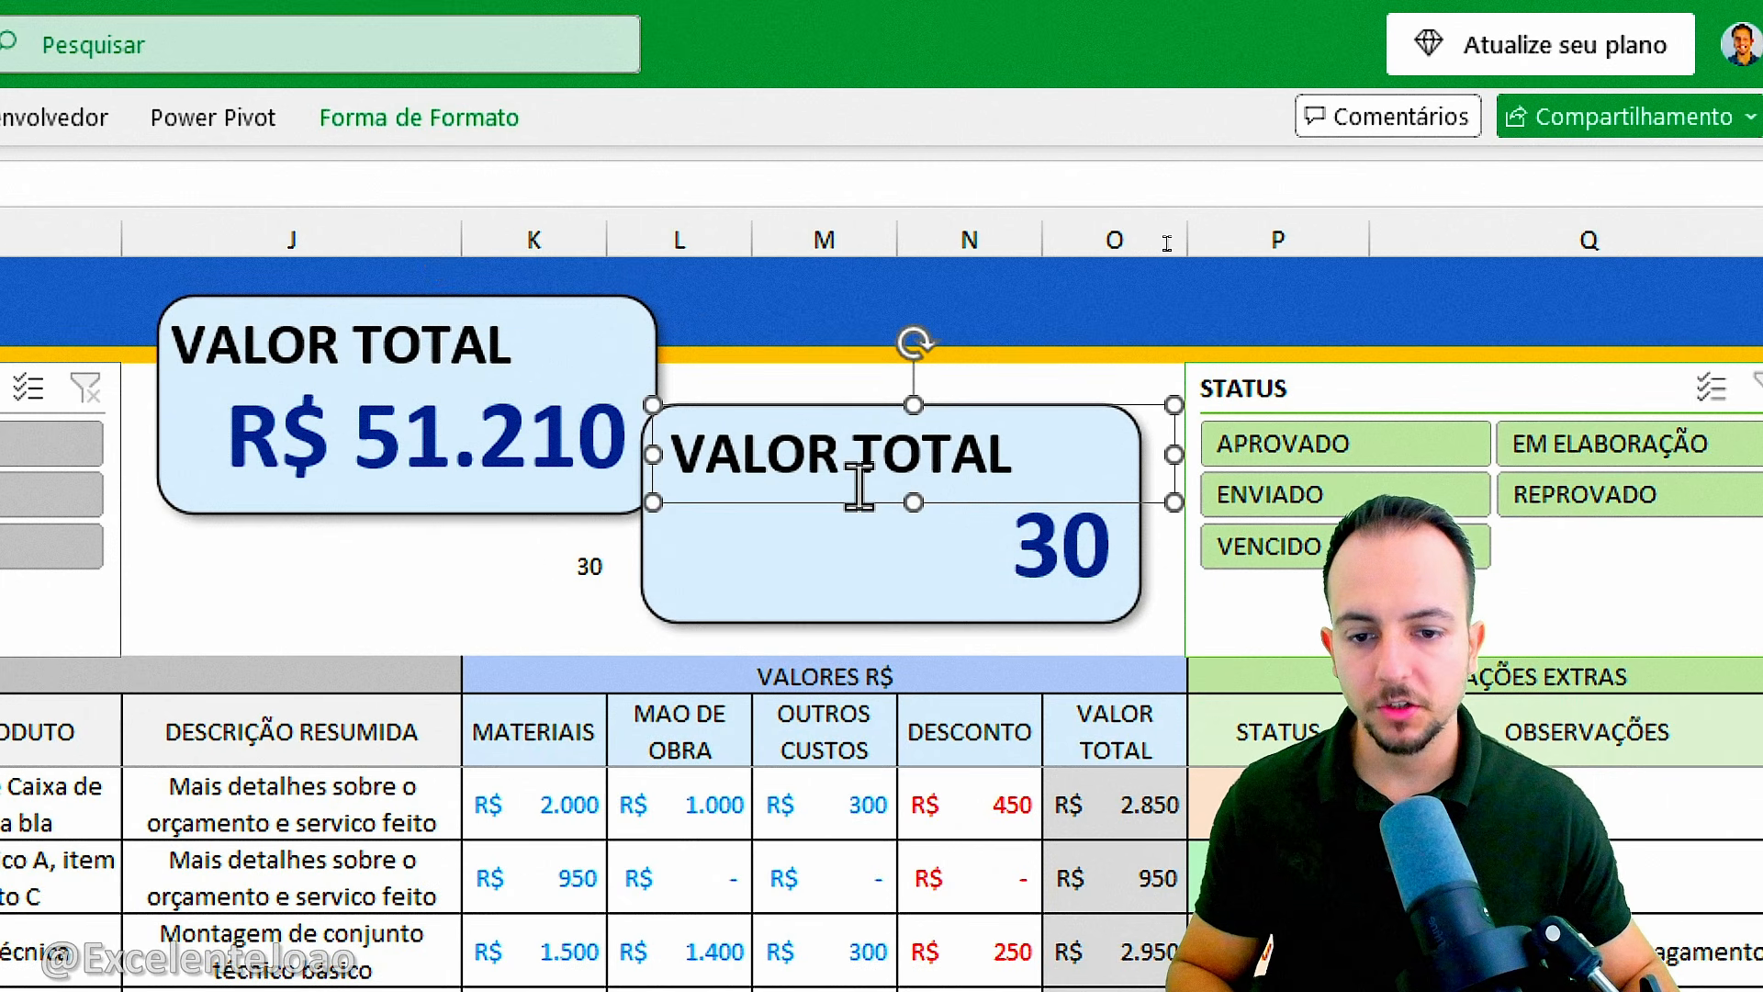
Replace the text of the second card's label with QTDE ORÇAMENTO.
triple_click(804, 493)
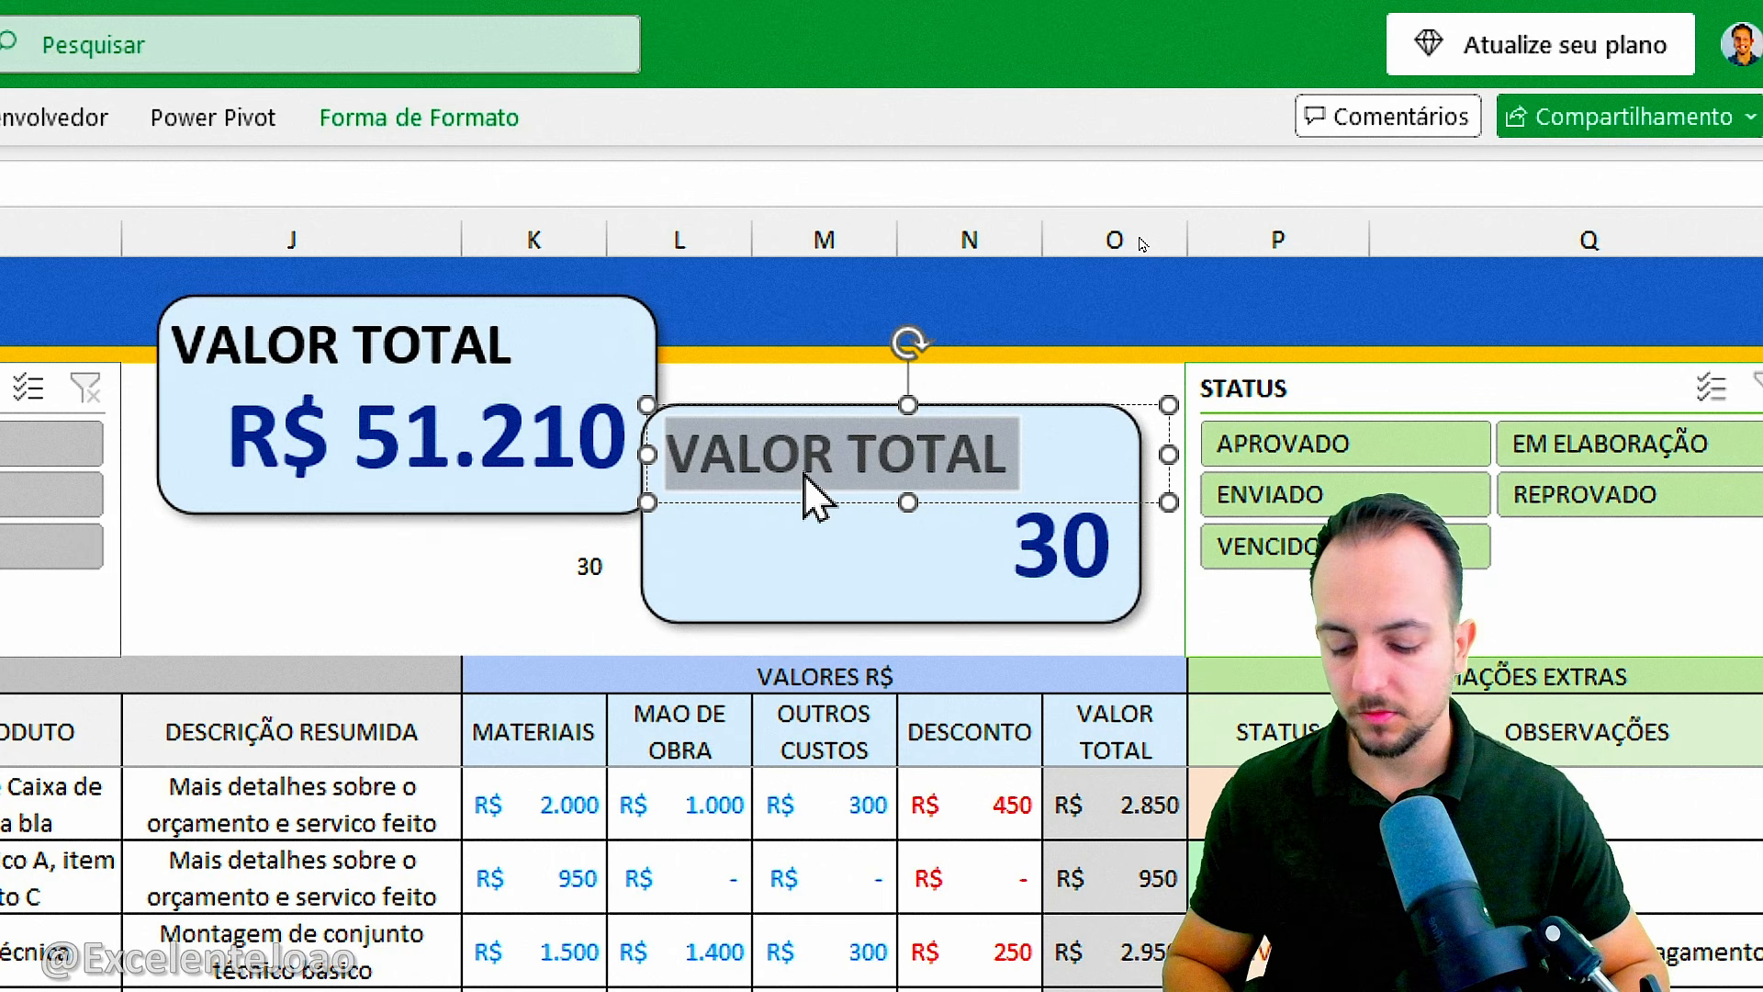
type("QTDE OR")
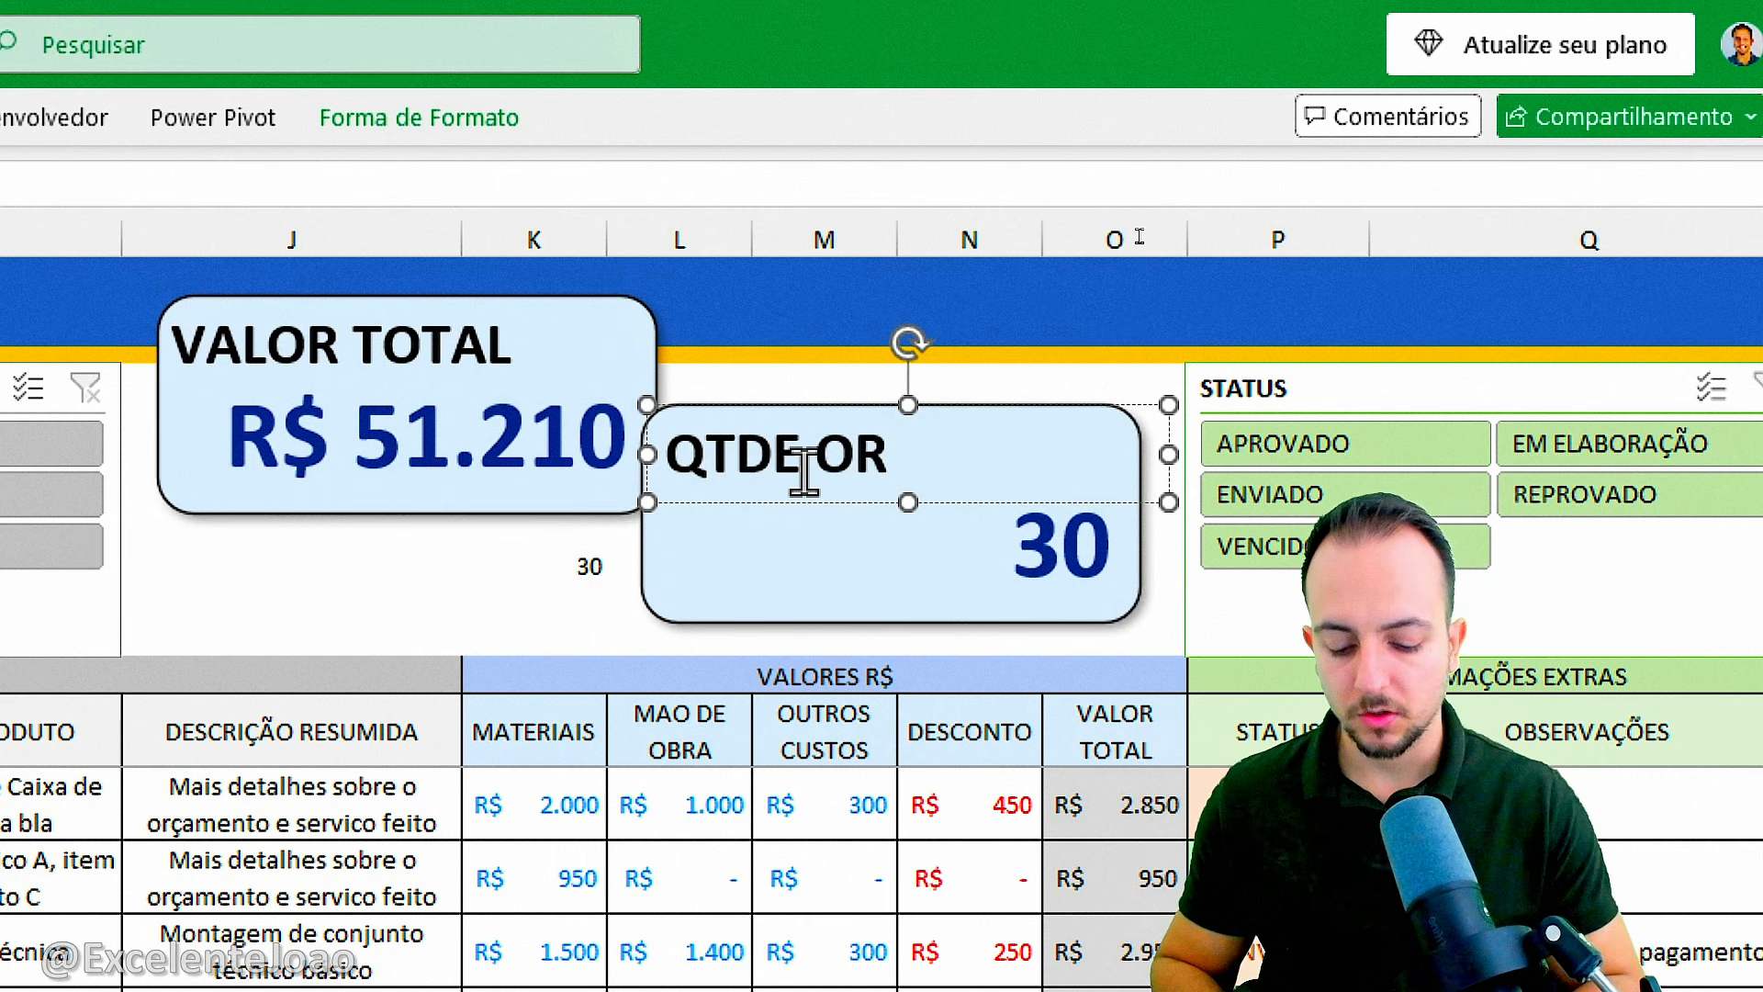
type("ÇAMENTO")
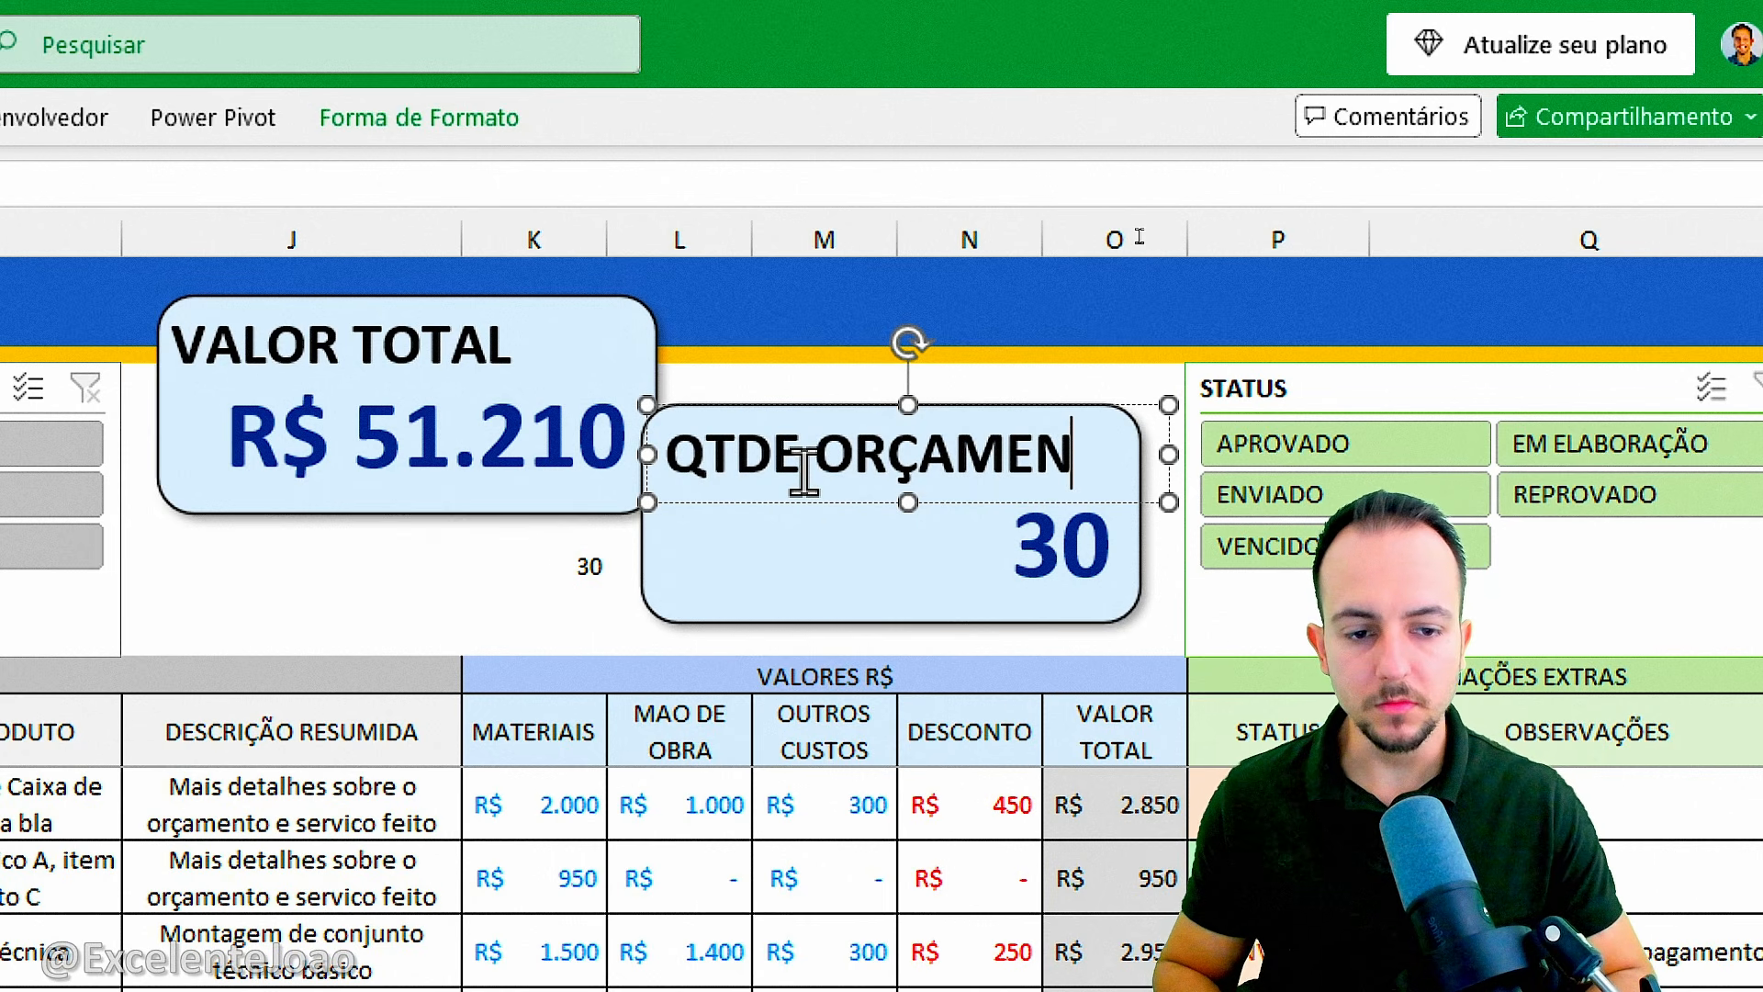
Set the font color of the count in cell K5 to white to hide it against the background.
left_click(514, 563)
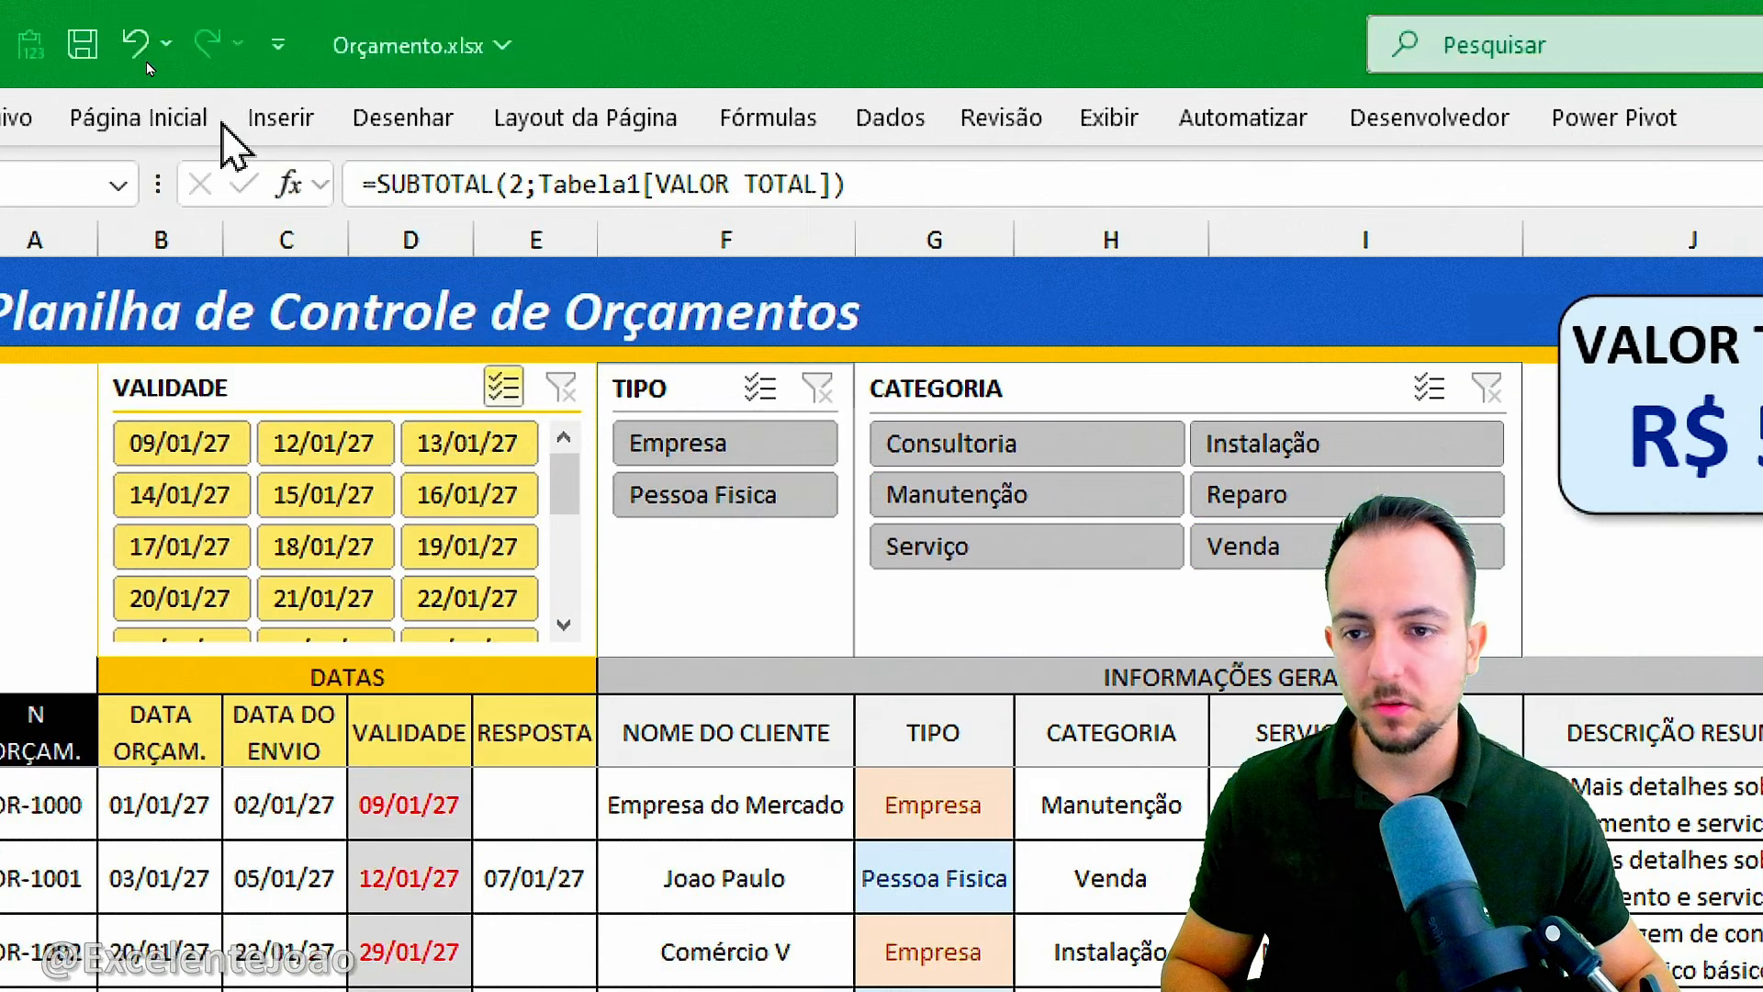
left_click(158, 112)
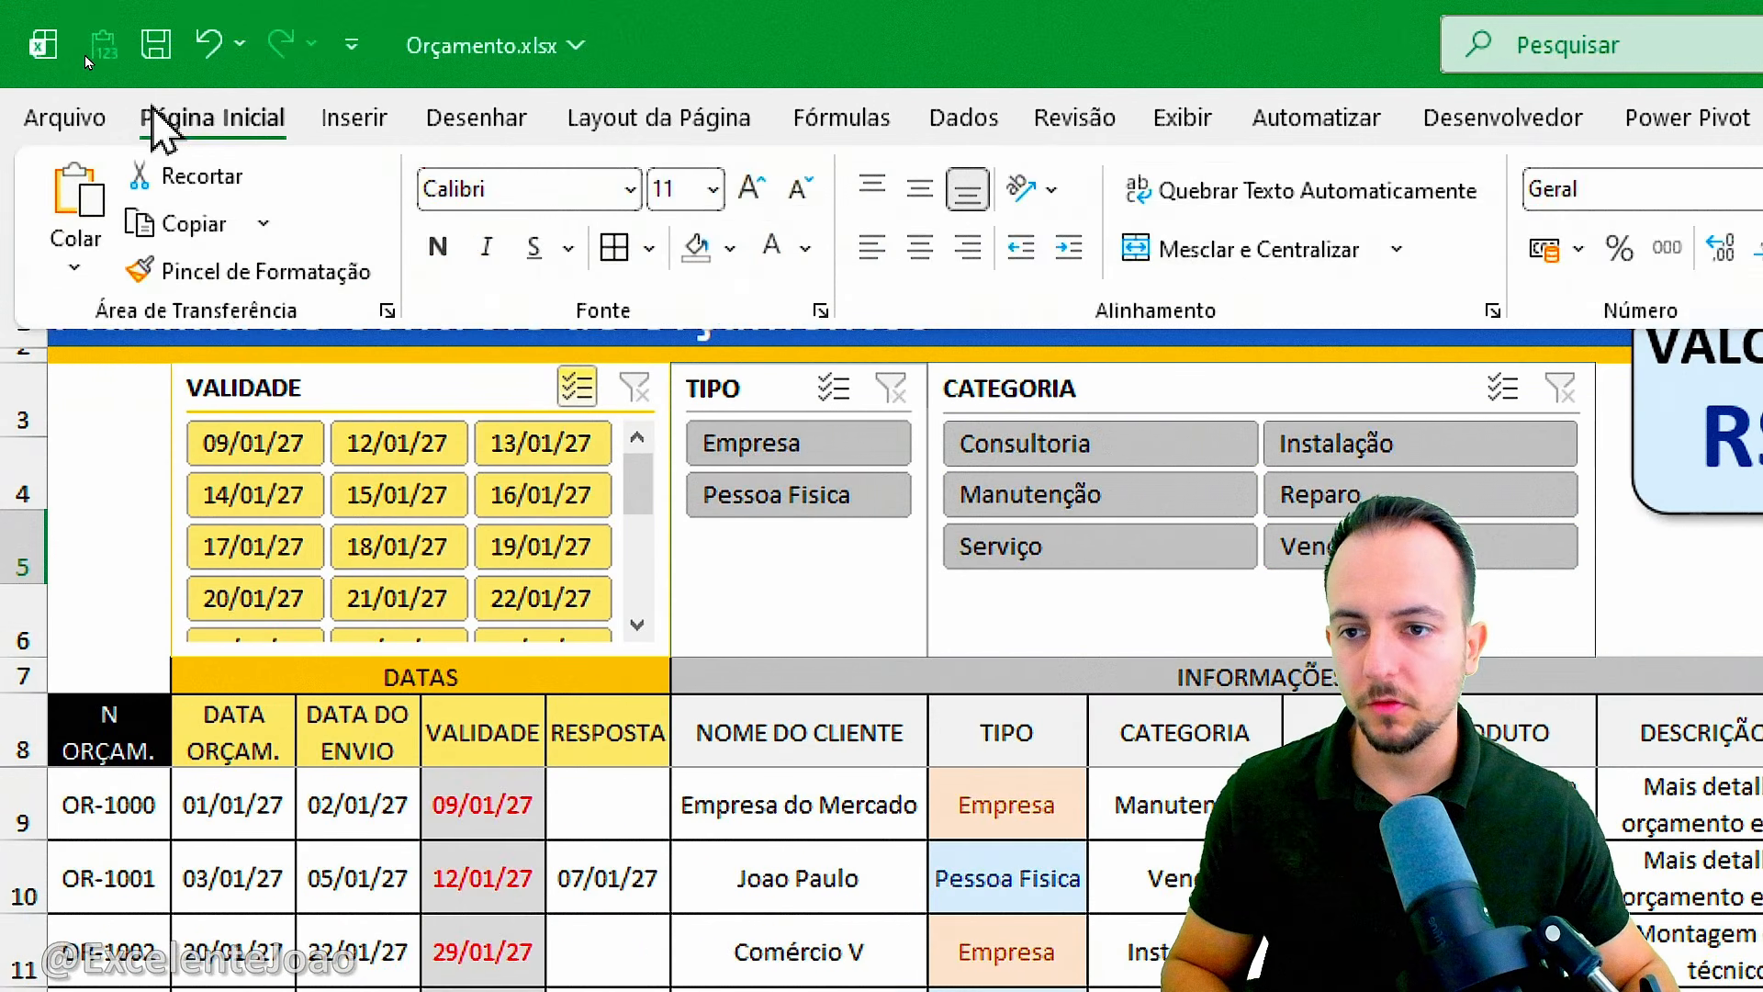
left_click(771, 243)
left_click(713, 618)
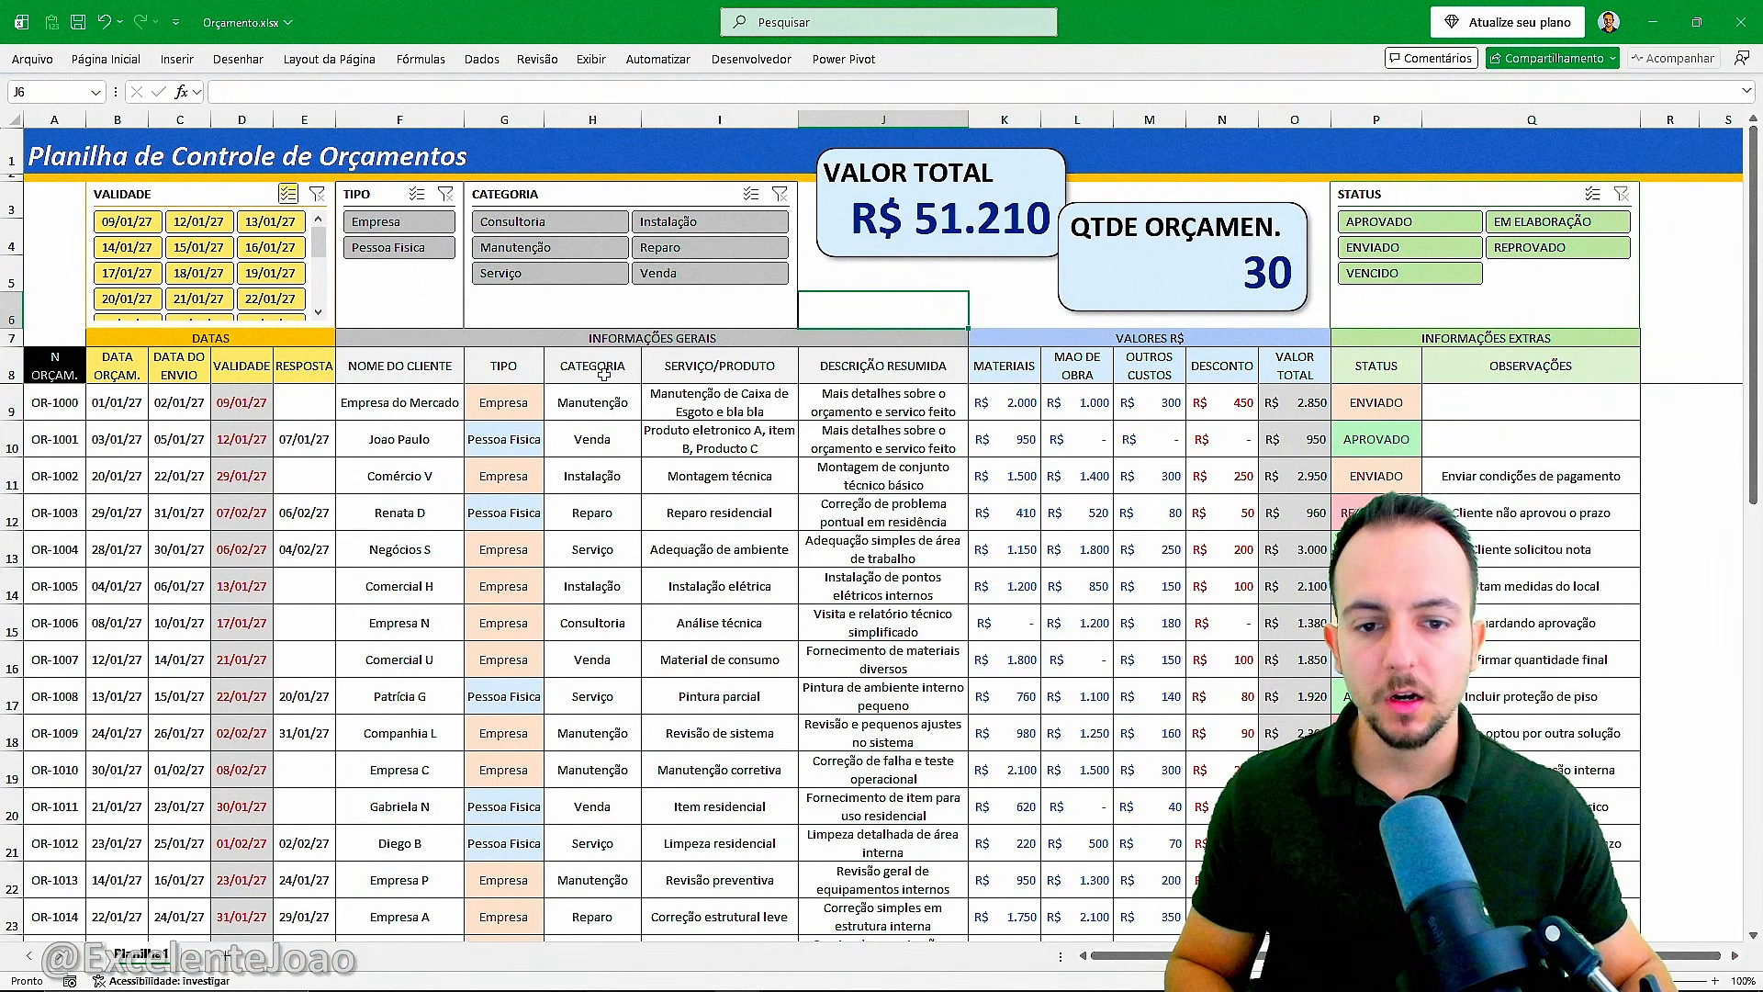
left_click(60, 340)
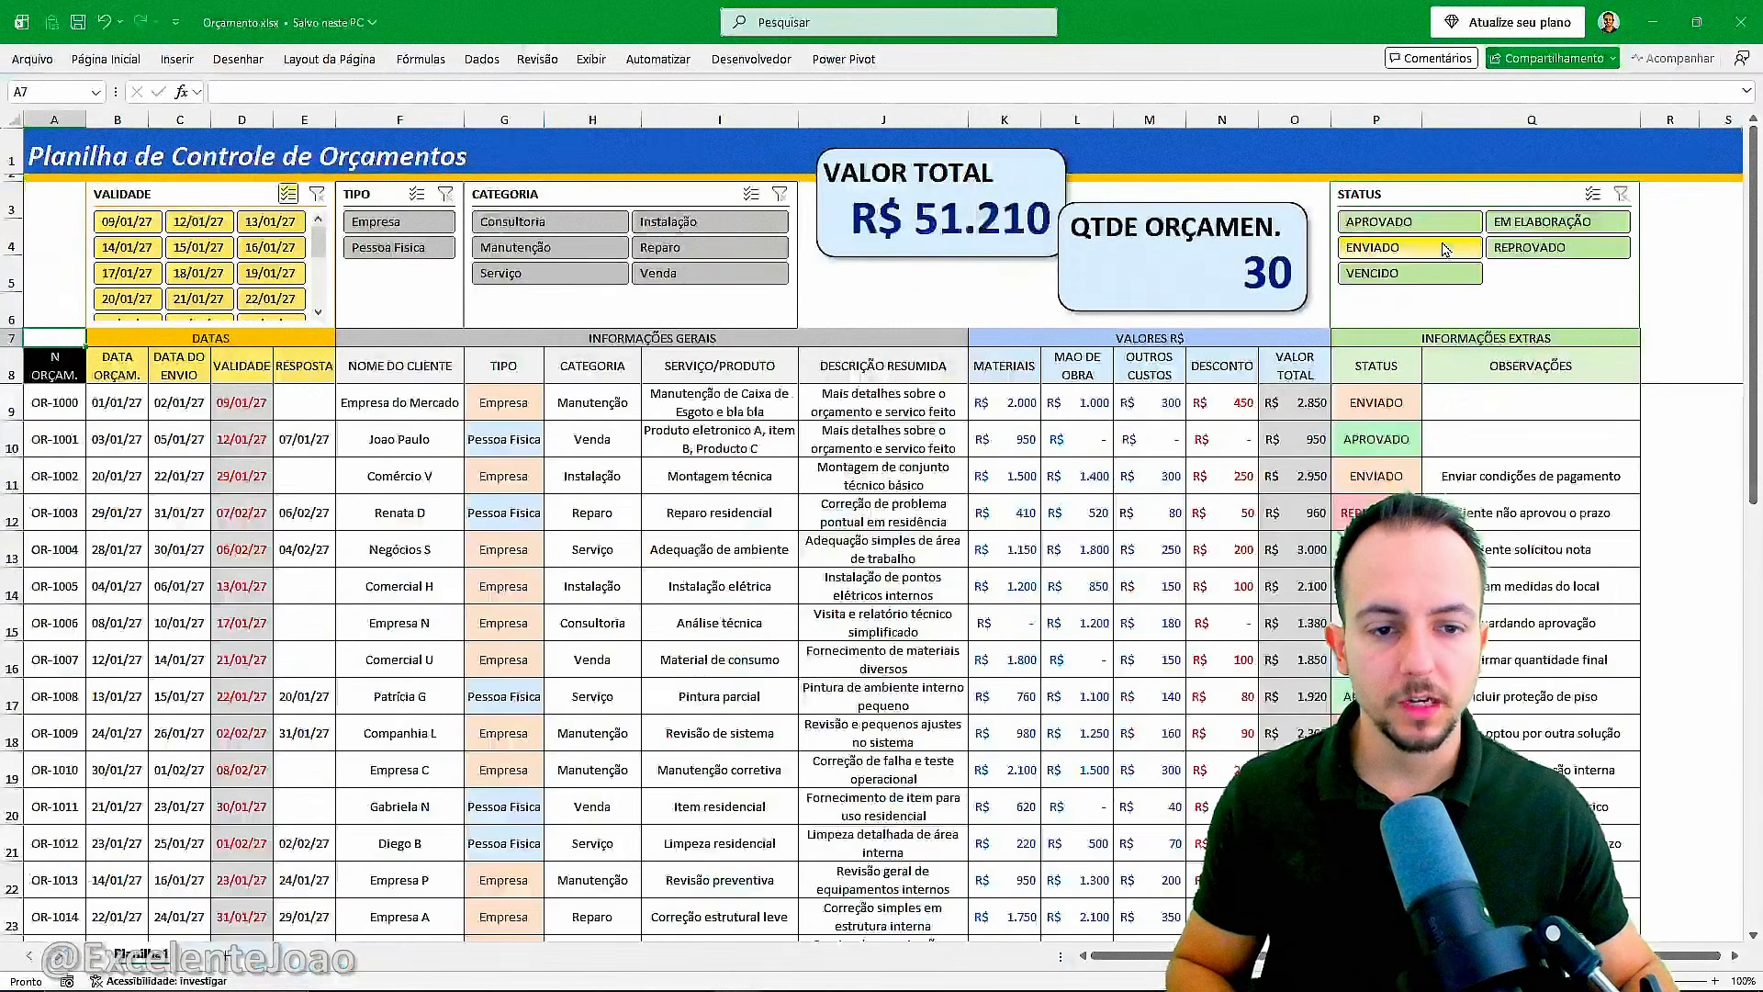
Filter the table by ENVIADO, EM ELABORAÇÃO, REPROVADO, VENCIDO and APROVADO in turn to check both cards, then clear the status filter.
left_click(1447, 248)
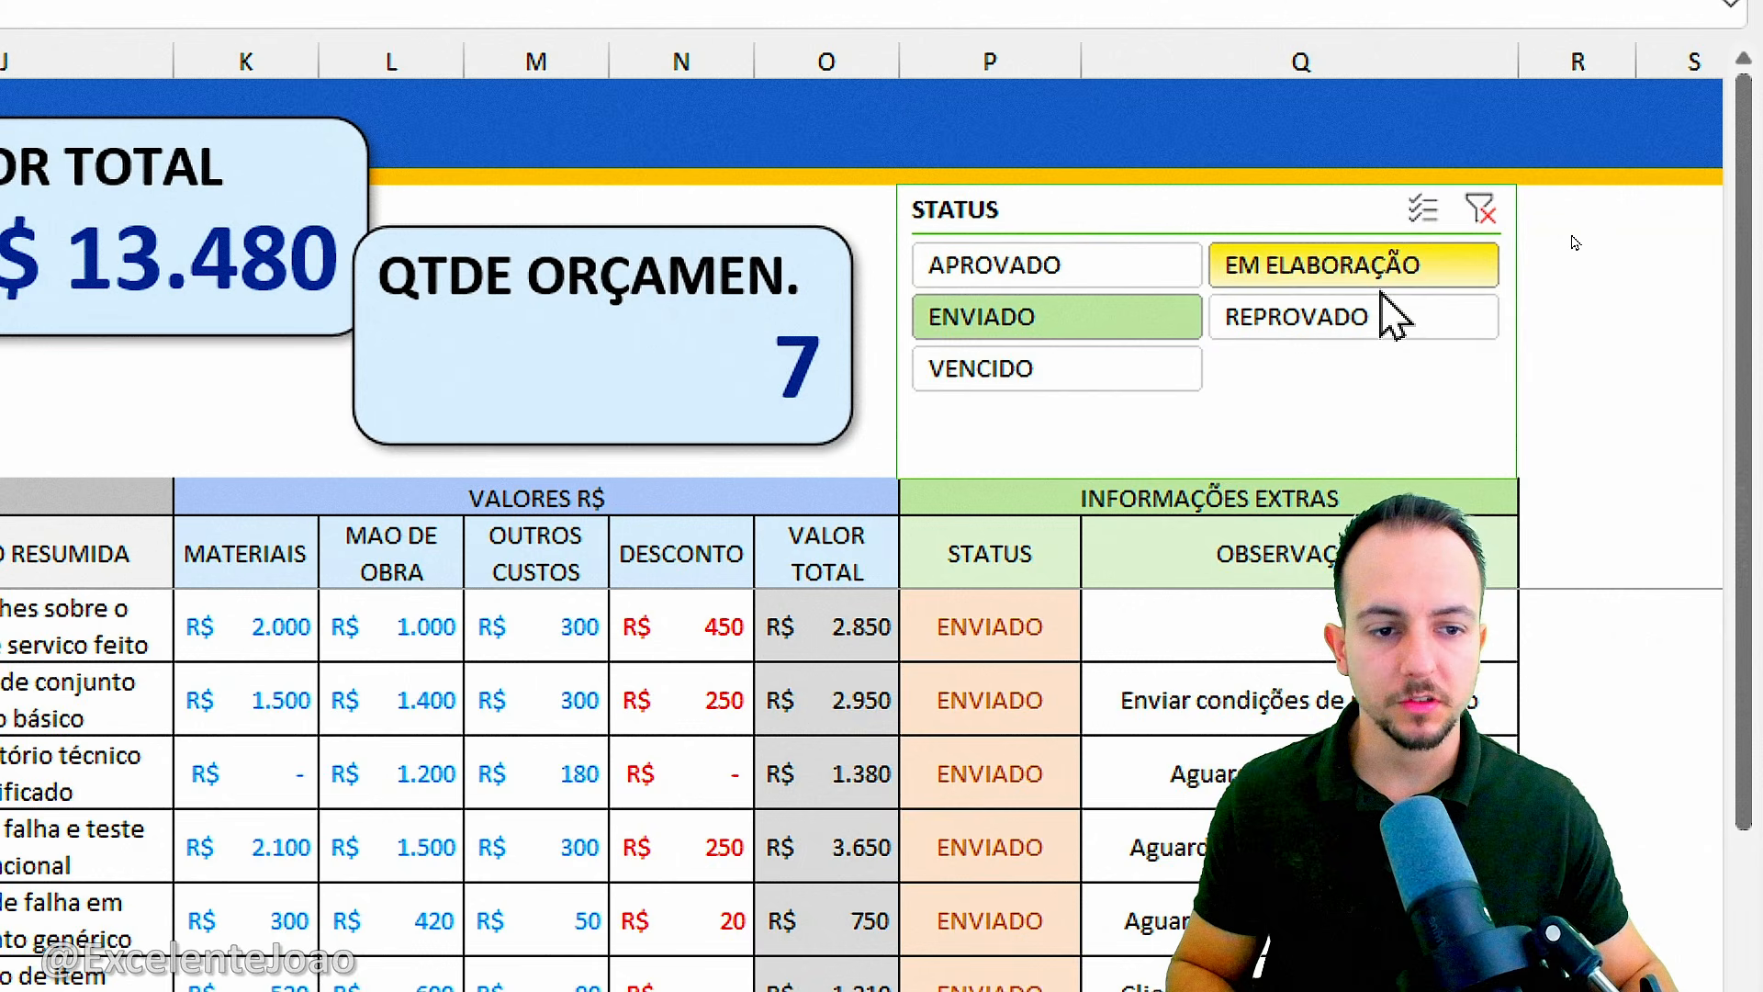
left_click(1710, 265)
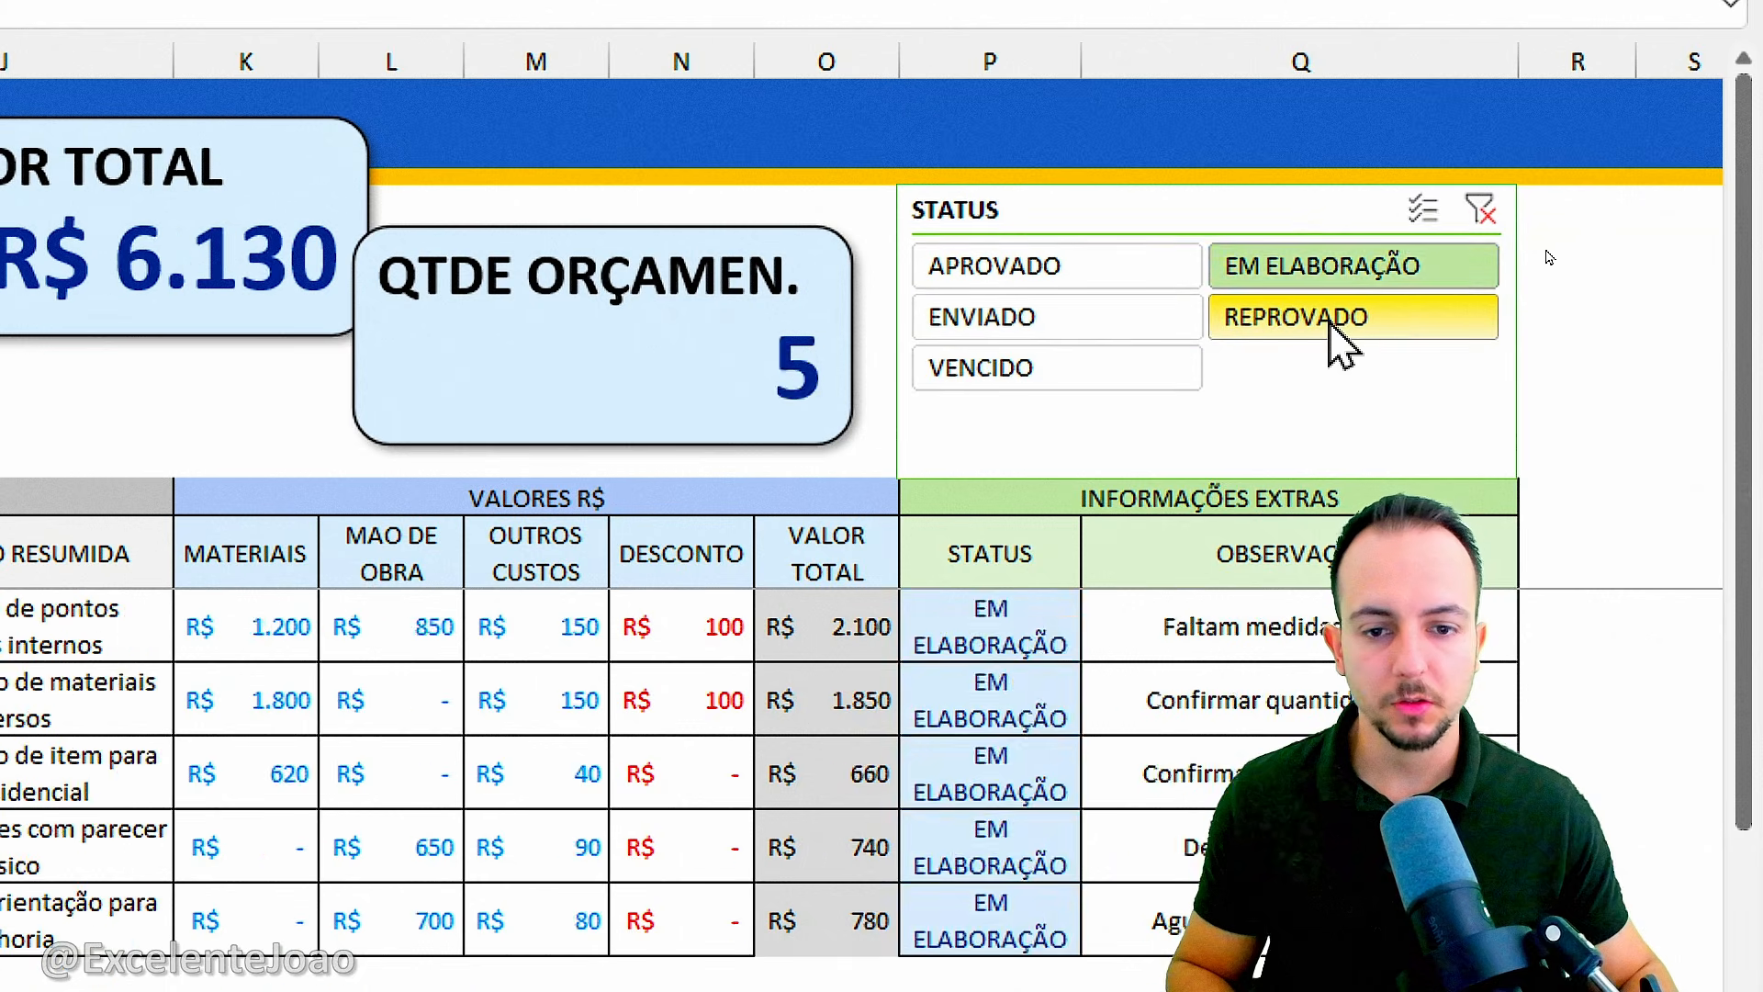
left_click(1331, 323)
left_click(1171, 369)
left_click(1128, 323)
left_click(1105, 275)
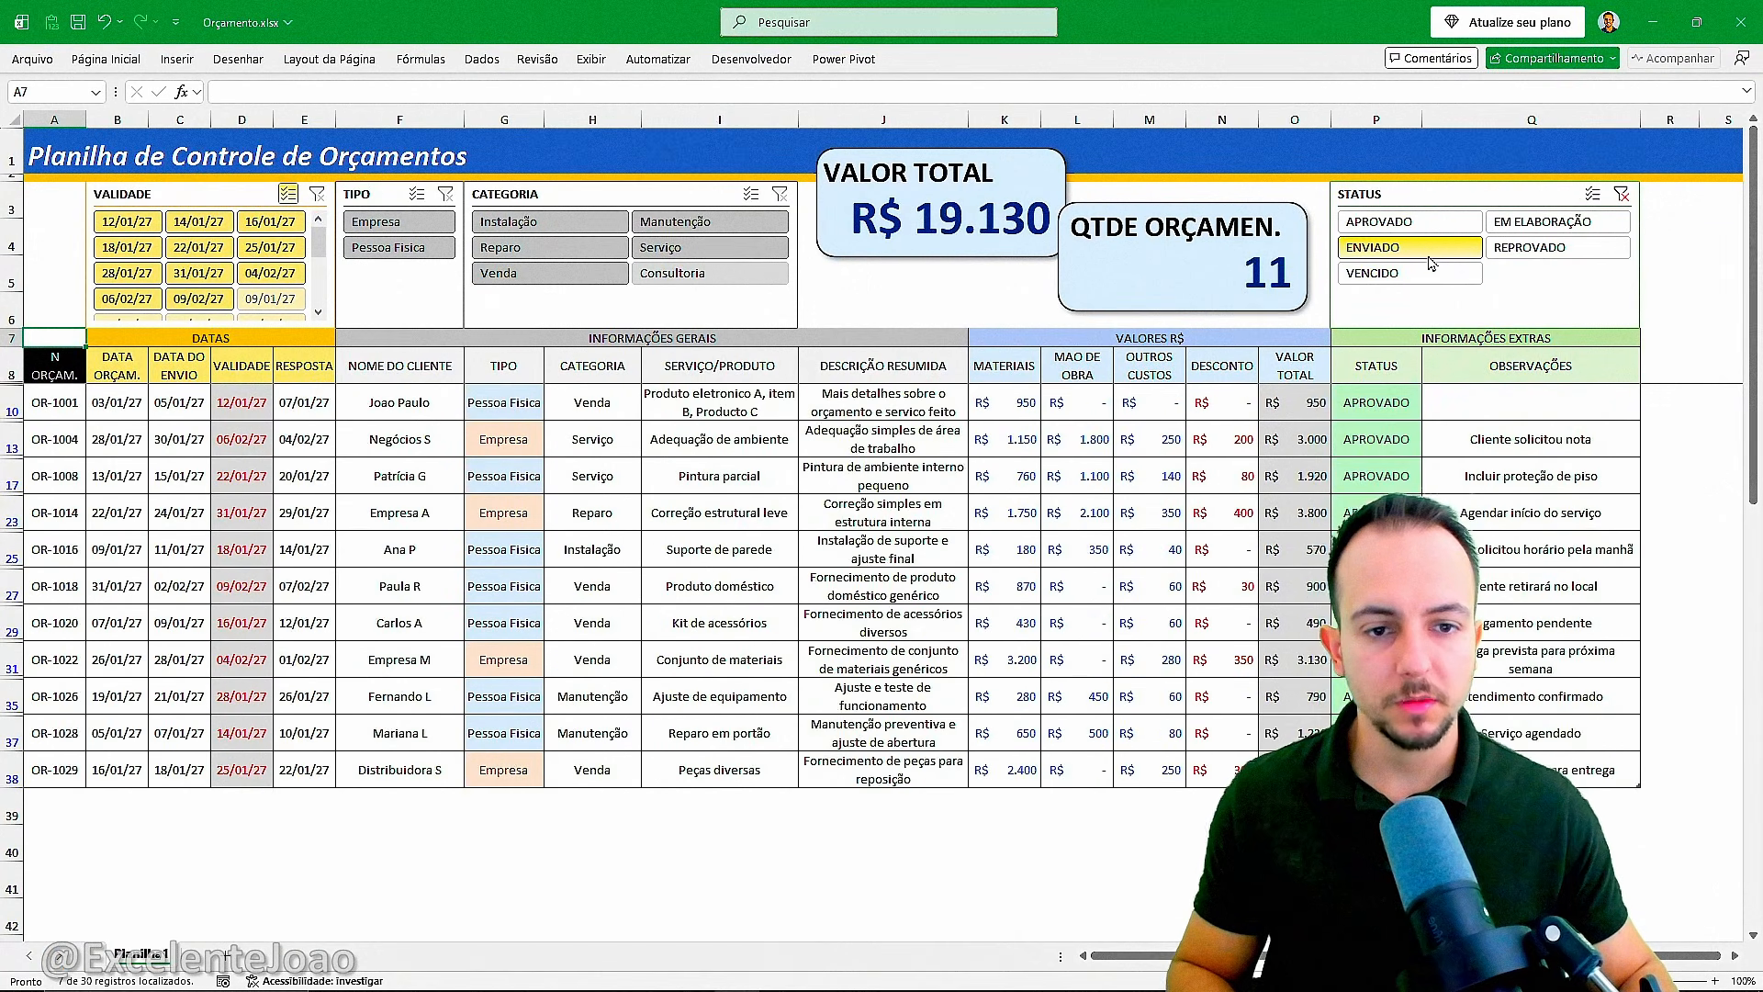
left_click(1428, 272)
left_click(1543, 247)
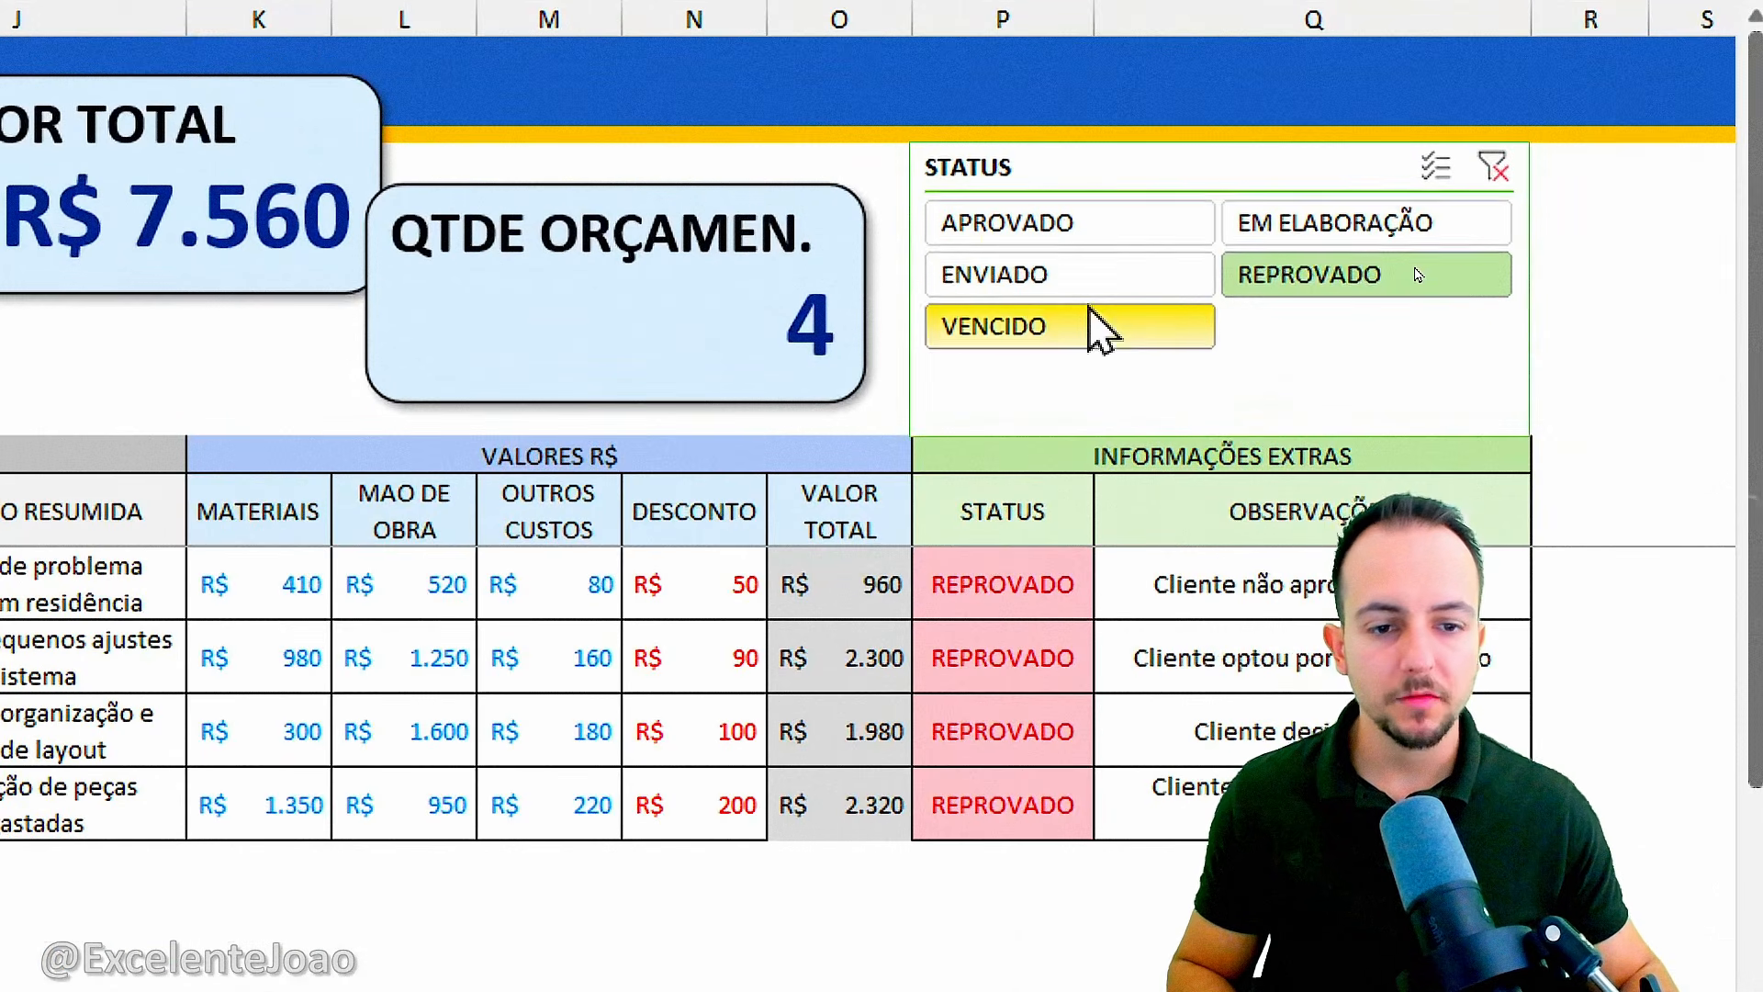
left_click(1093, 323)
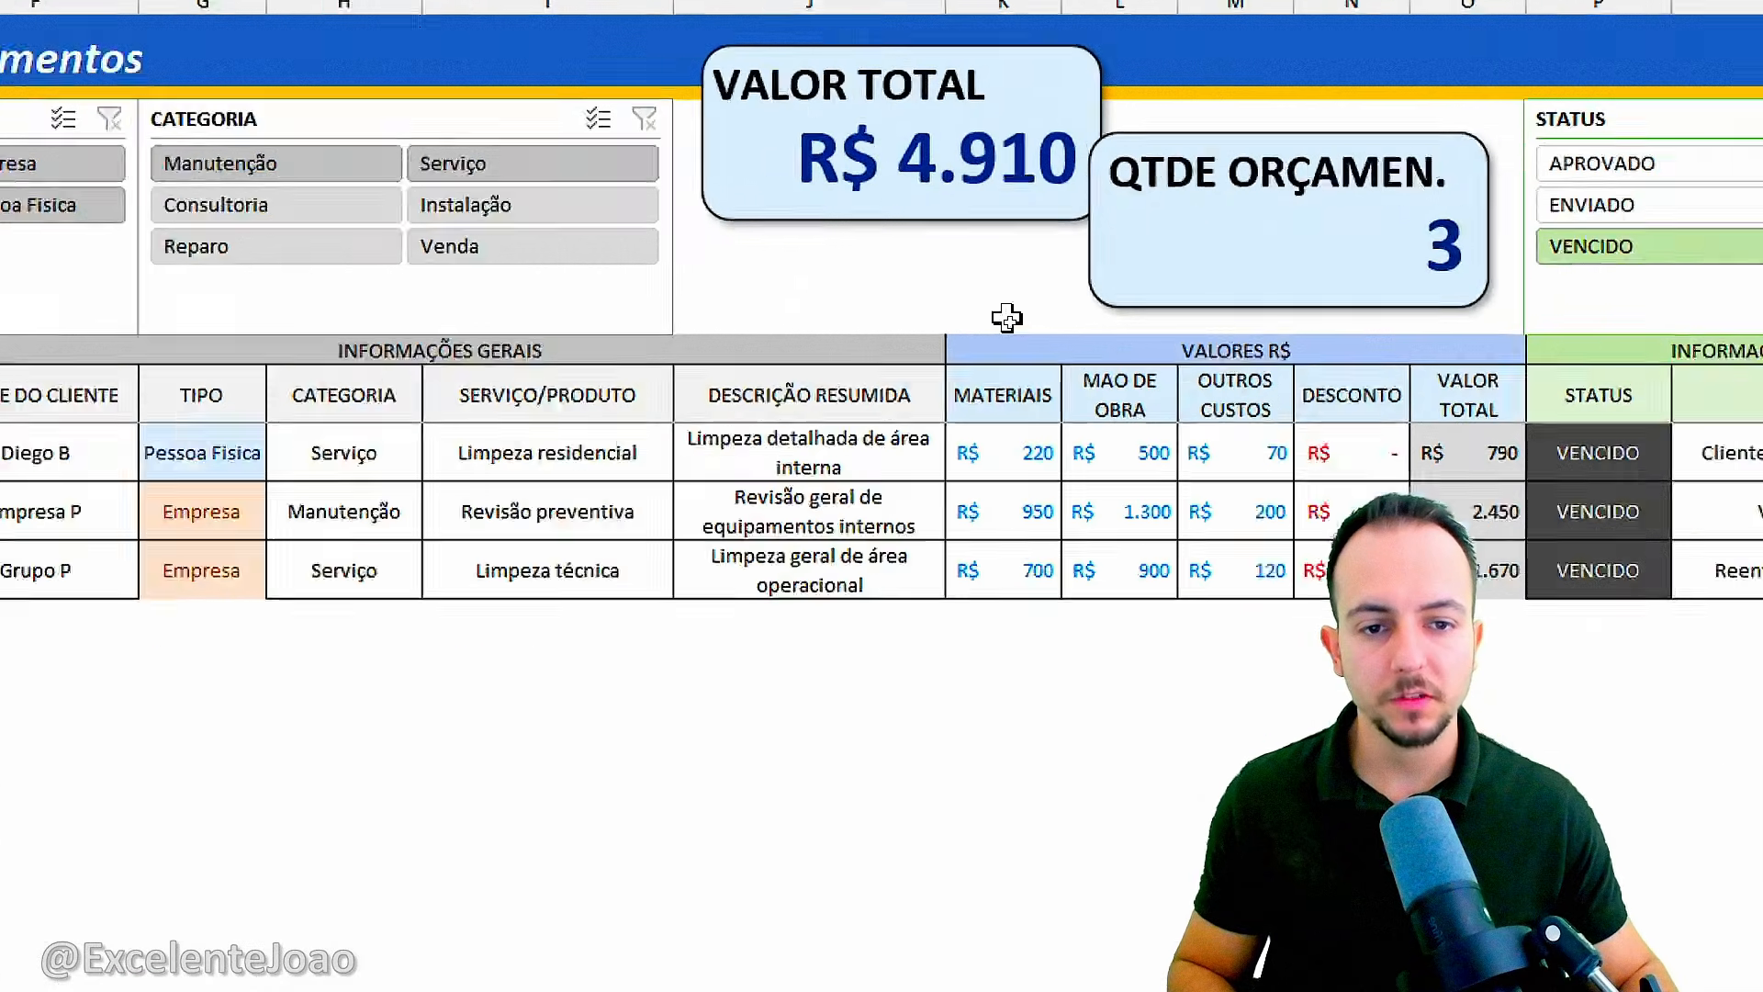
left_click(1607, 165)
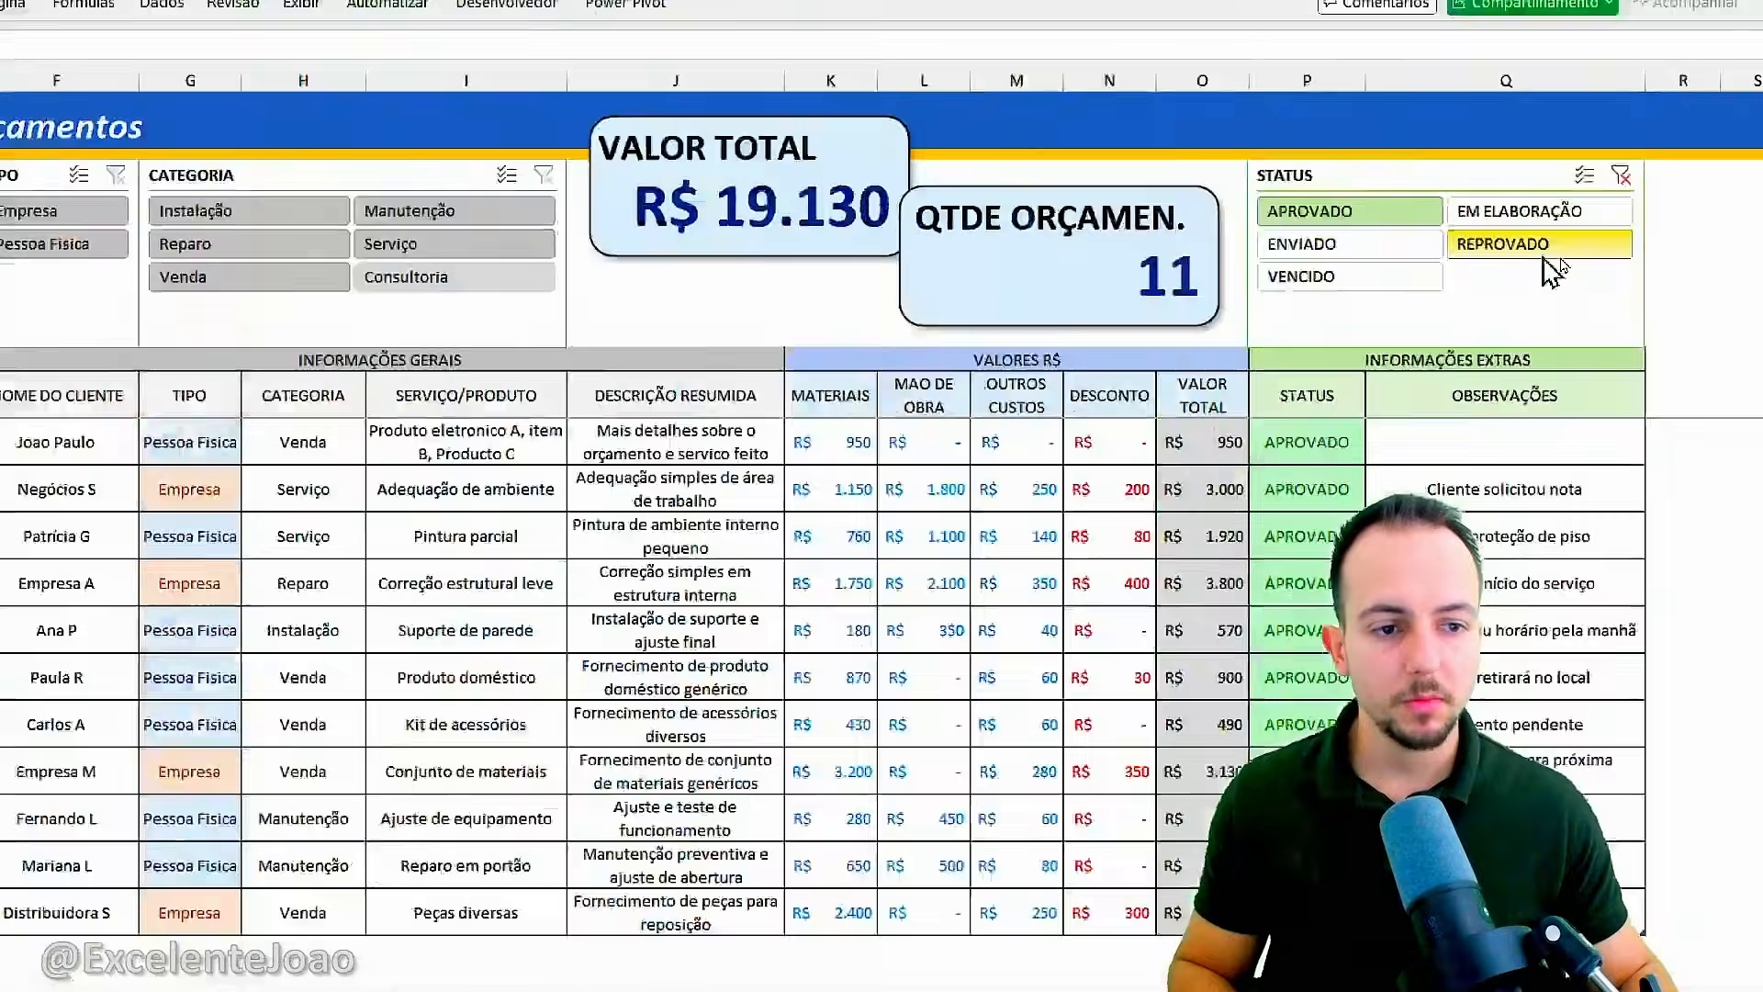
left_click(1546, 254)
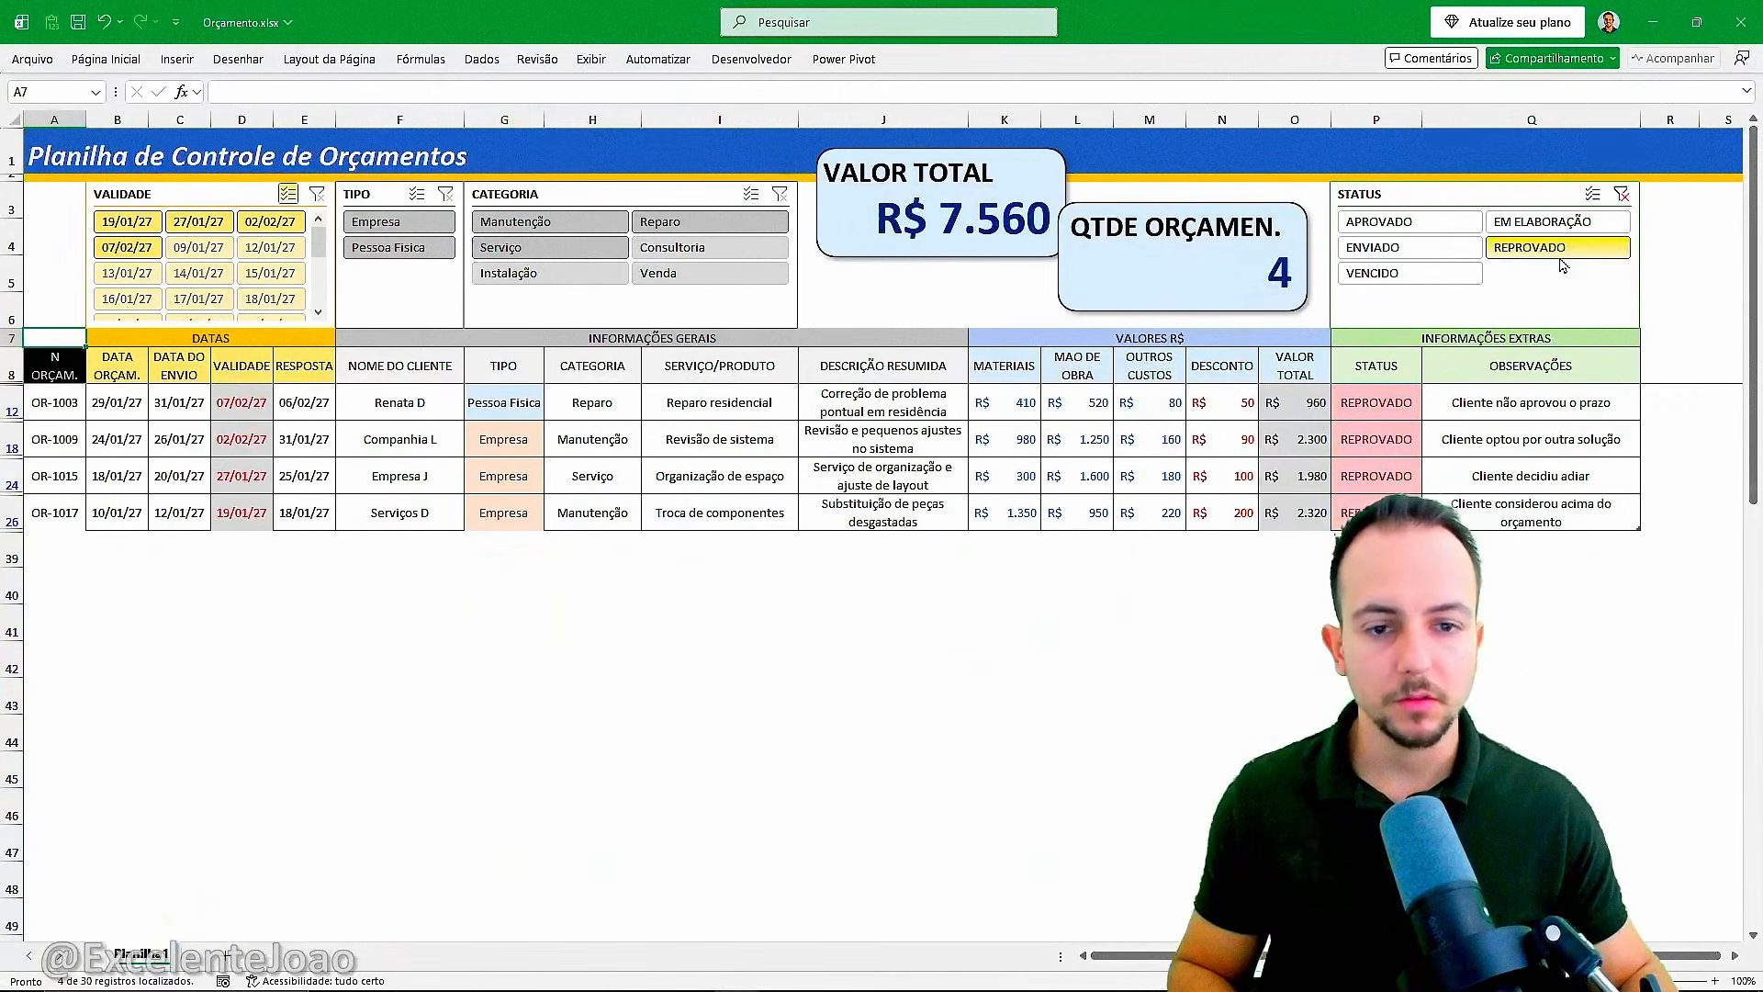
left_click(1622, 195)
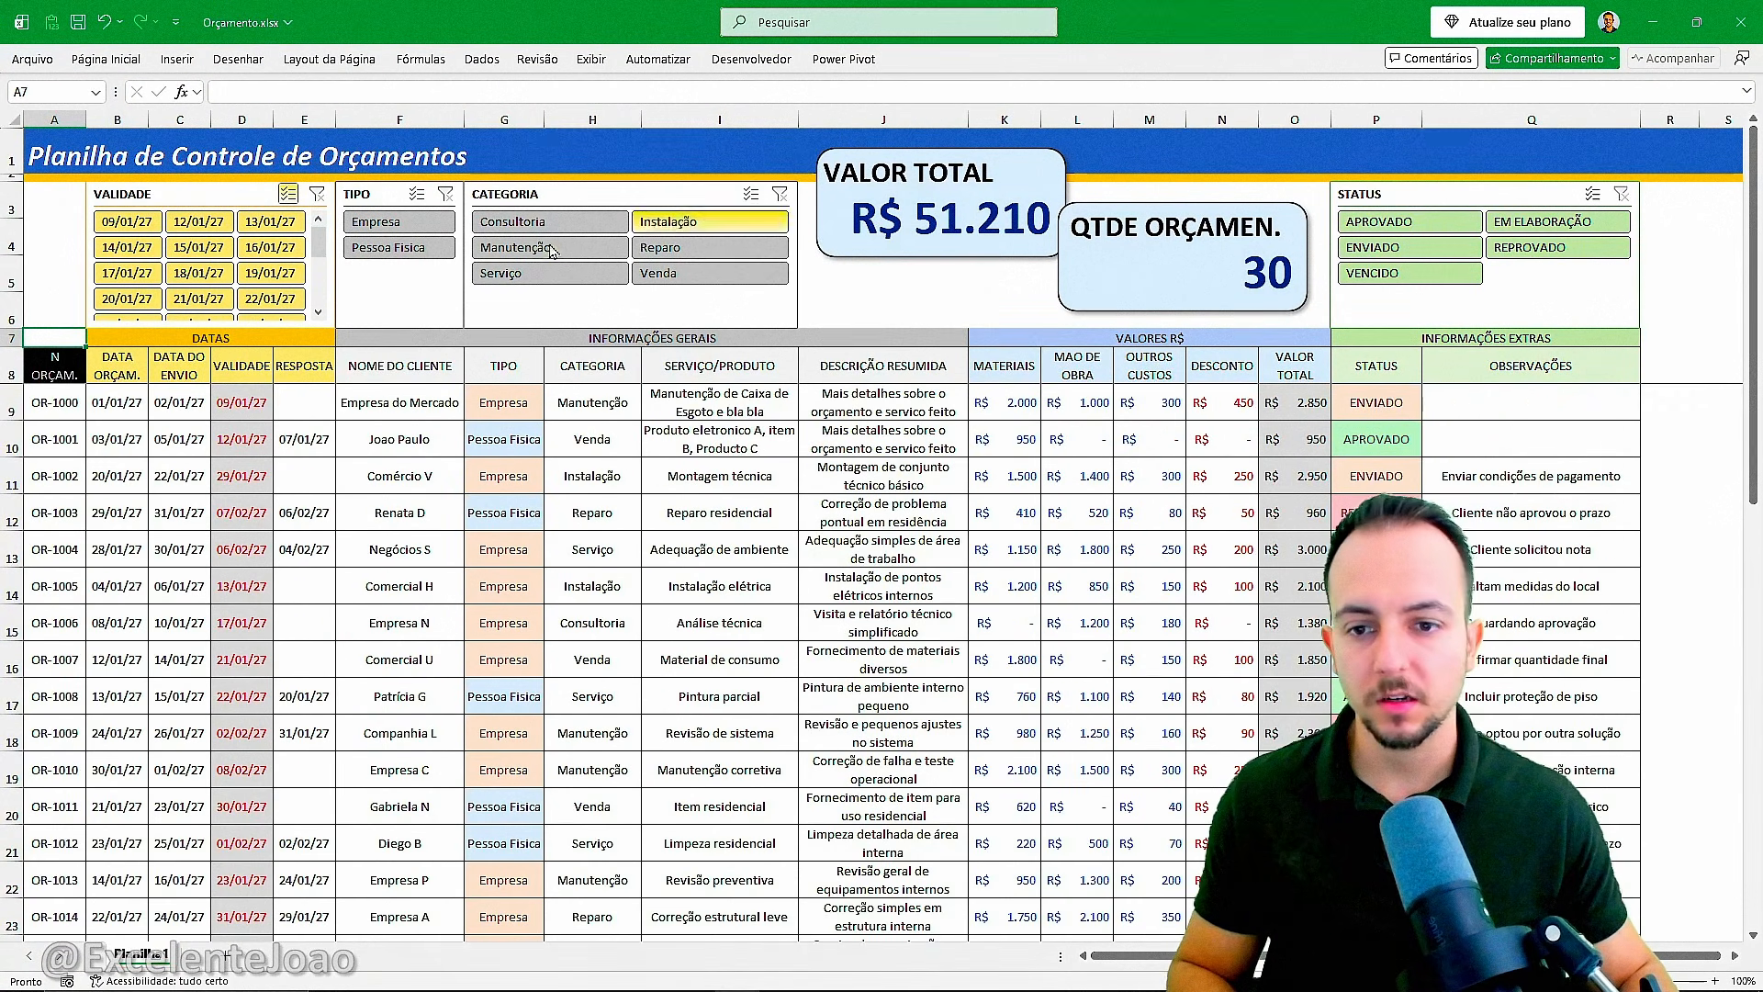
Filter the table by categories such as Manutenção, Reparo and Instalação to check both cards, then clear the category filter.
left_click(556, 247)
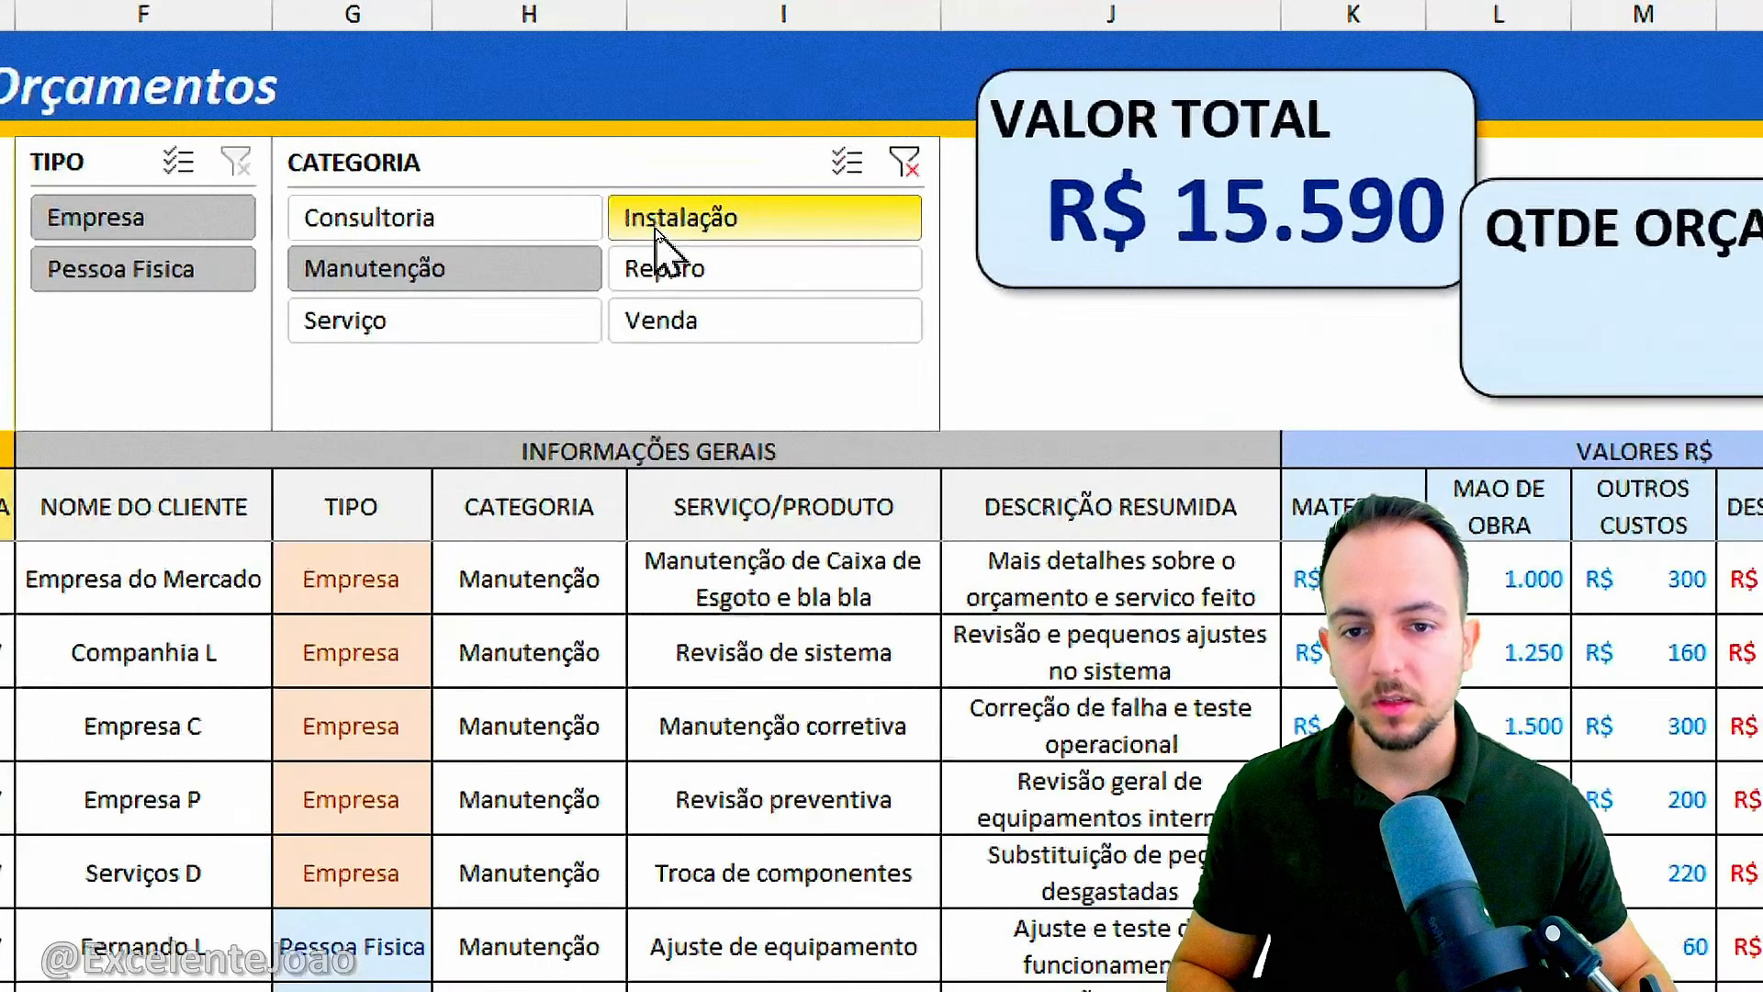
left_click(658, 227)
left_click(667, 276)
left_click(586, 275)
left_click(661, 276)
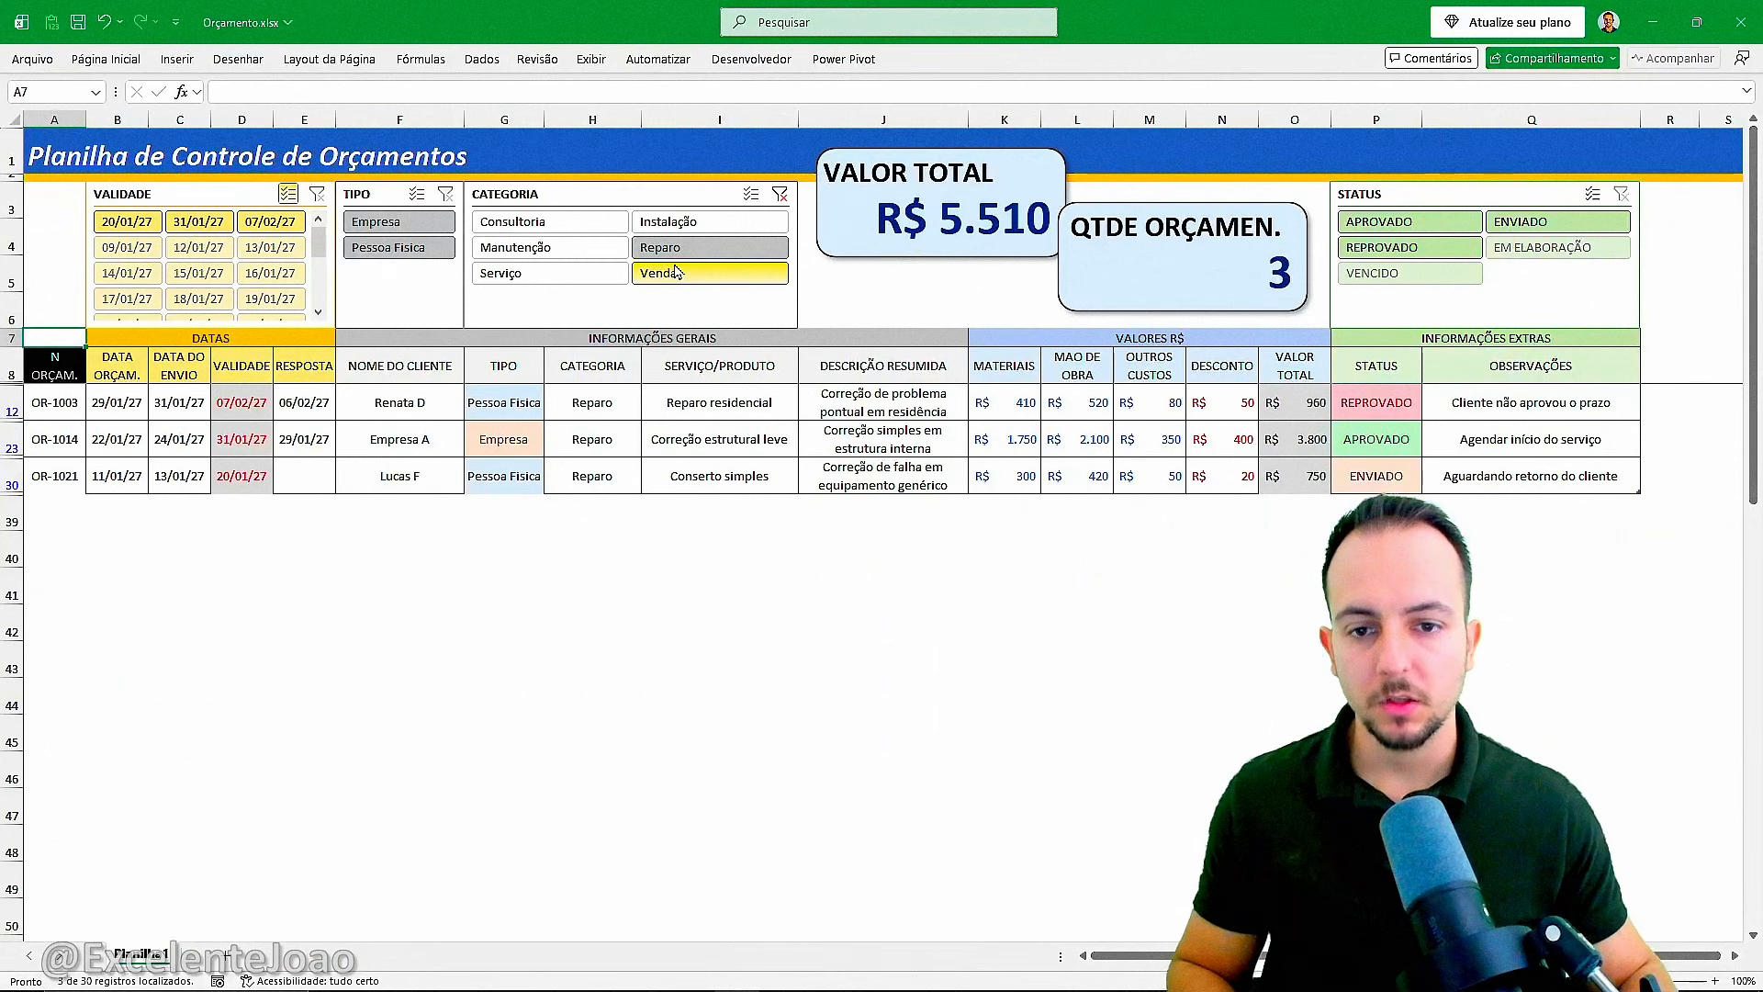
left_click(386, 321)
left_click(666, 269)
left_click(813, 217)
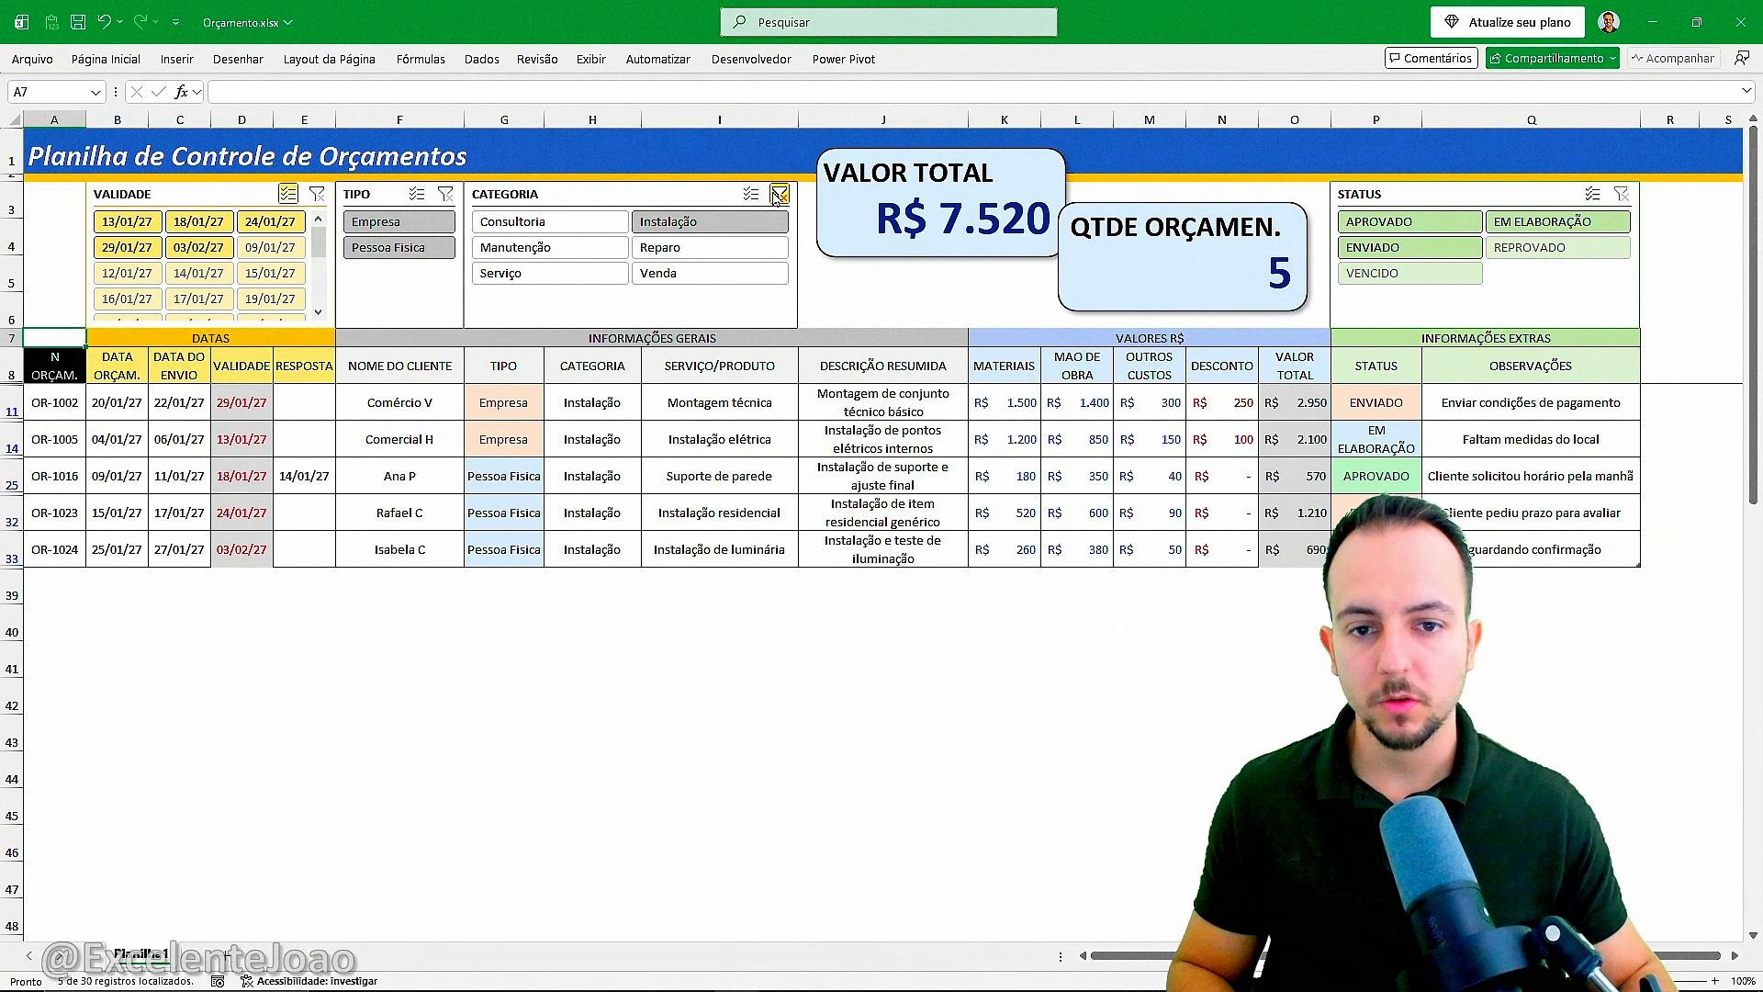
left_click(779, 195)
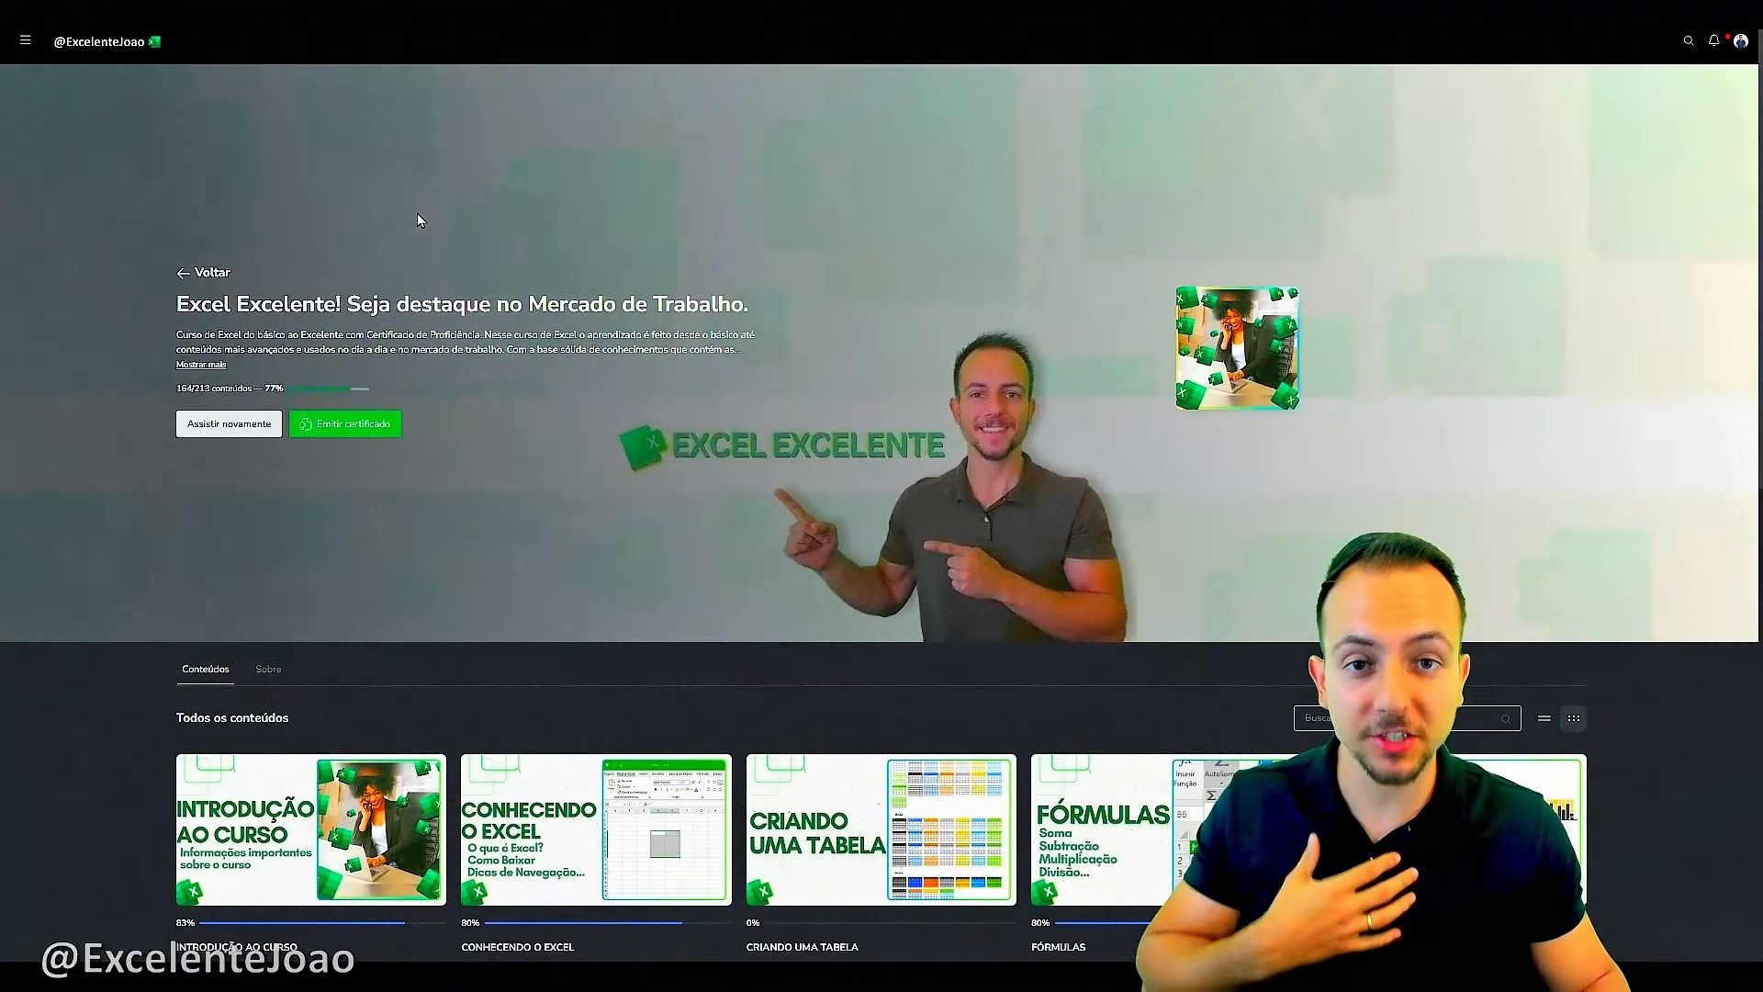
Switch to the Excel course website and browse its list of course modules.
scroll(418, 216, "down", 3)
scroll(417, 213, "down", 7)
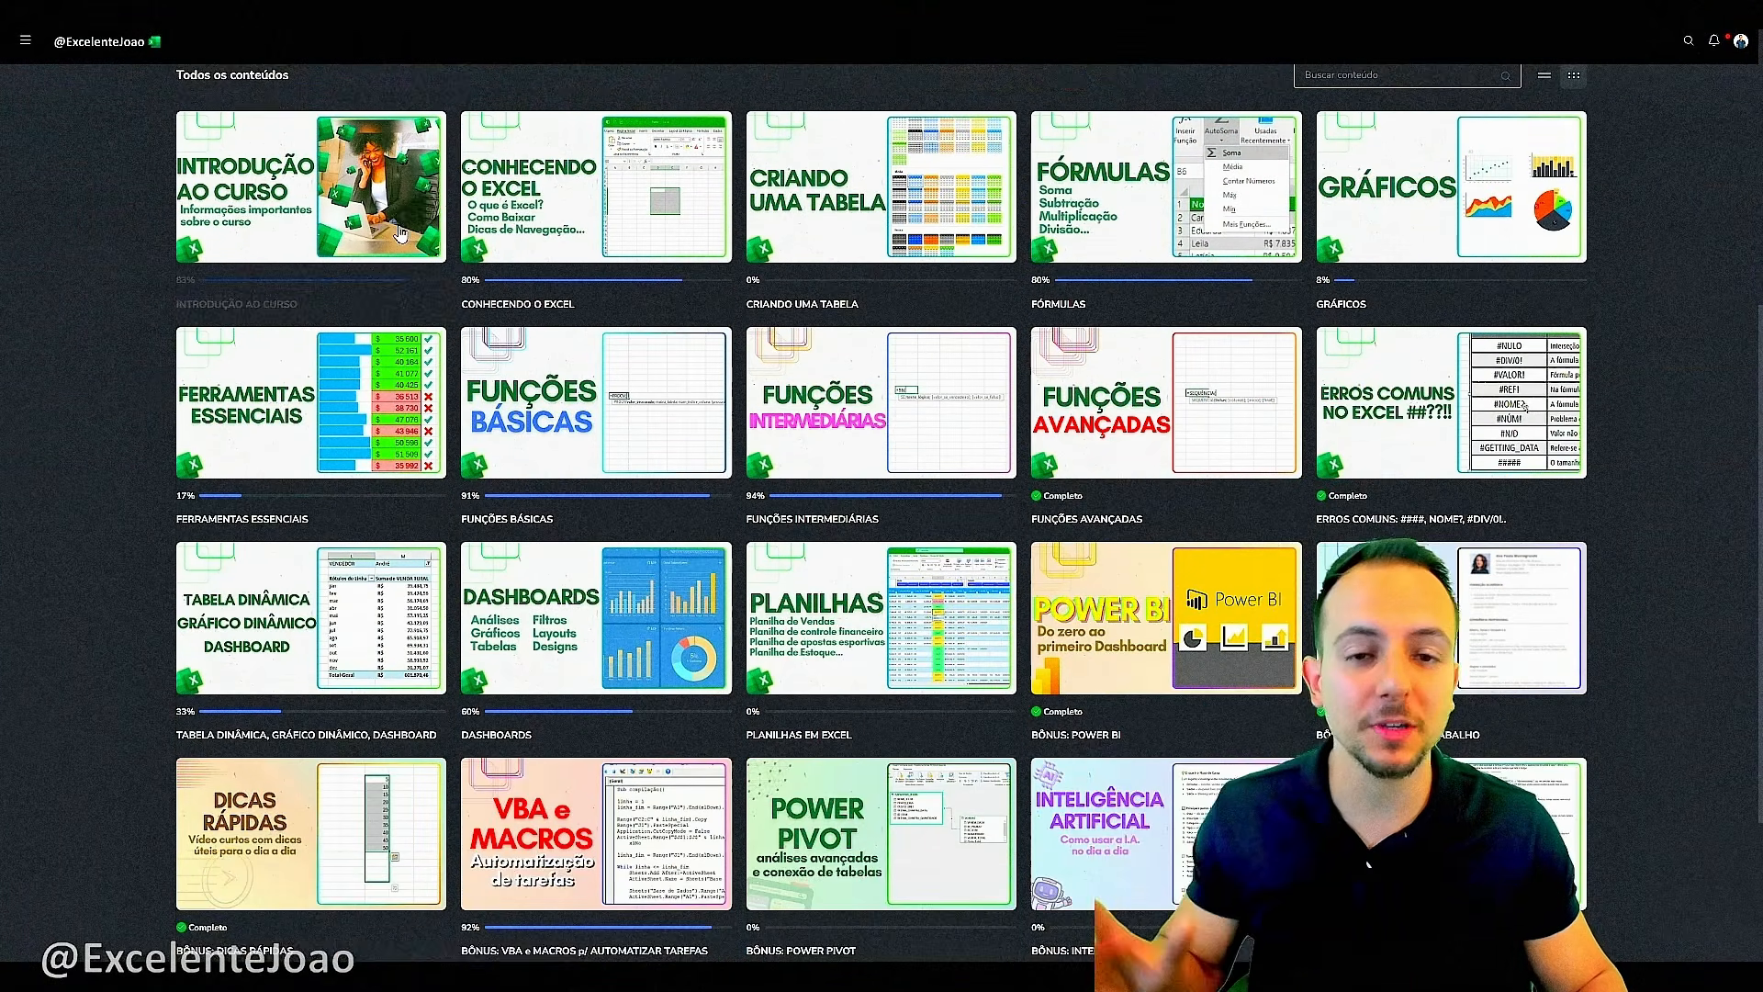
scroll(241, 314, "up", 3)
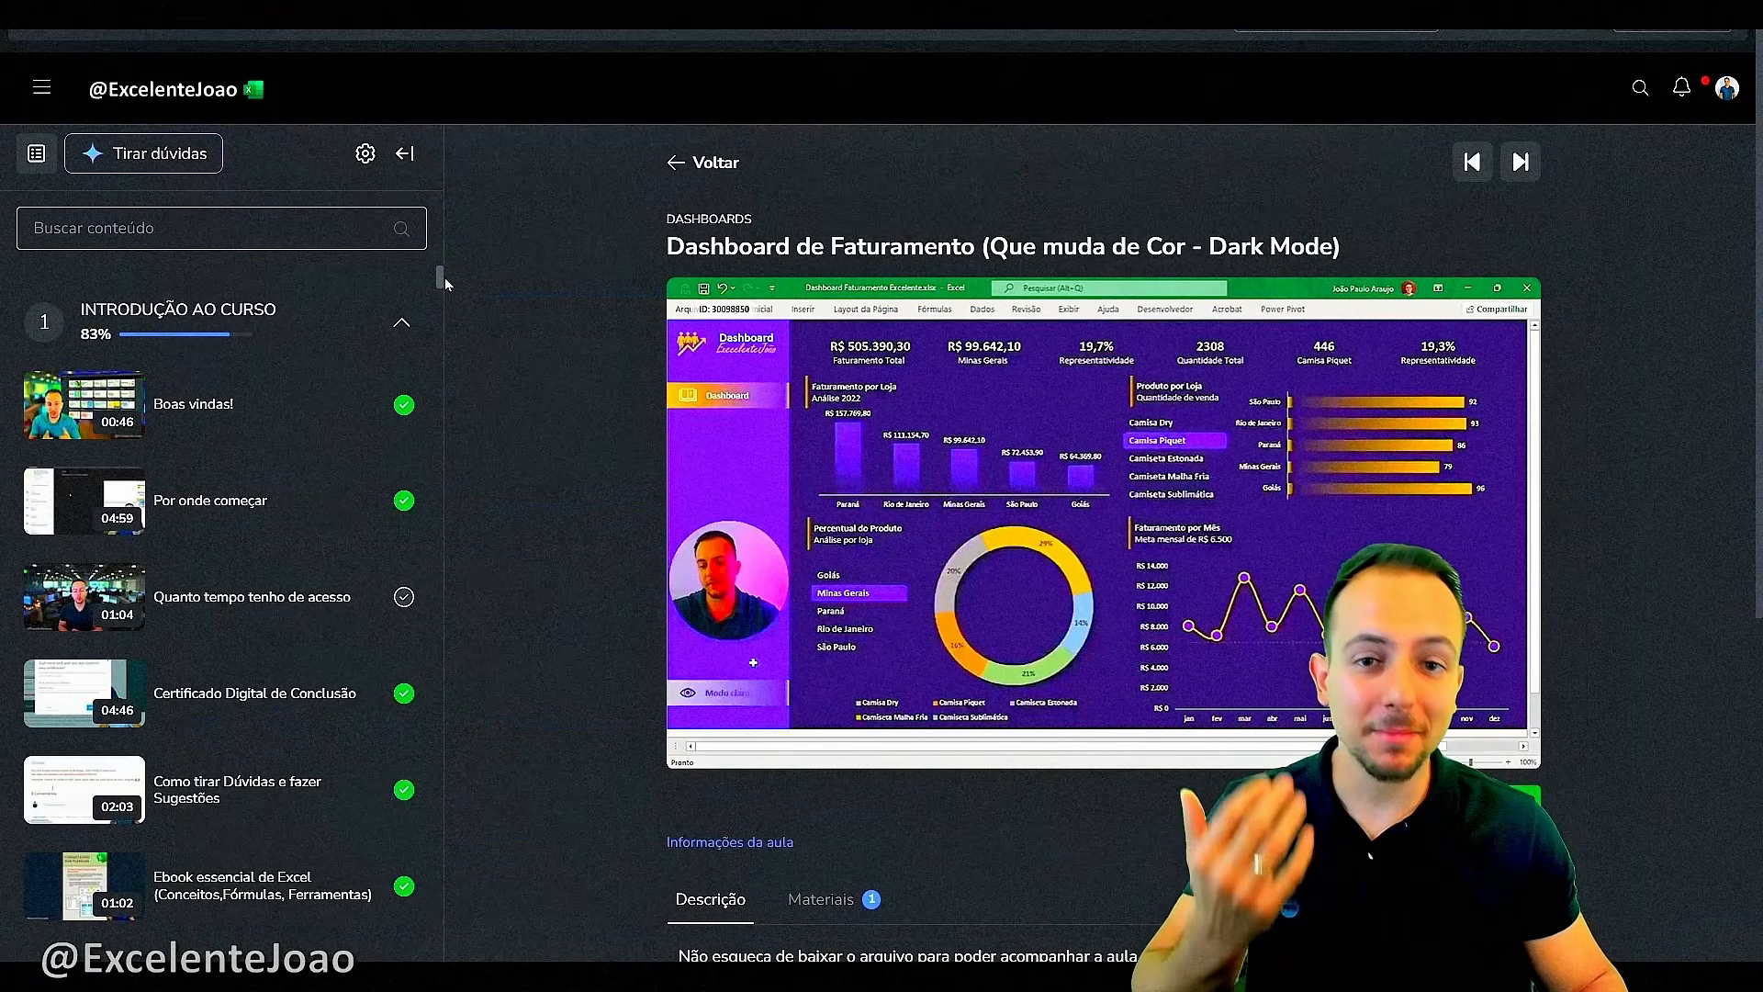
scroll(445, 278, "down", 6)
scroll(436, 309, "down", 20)
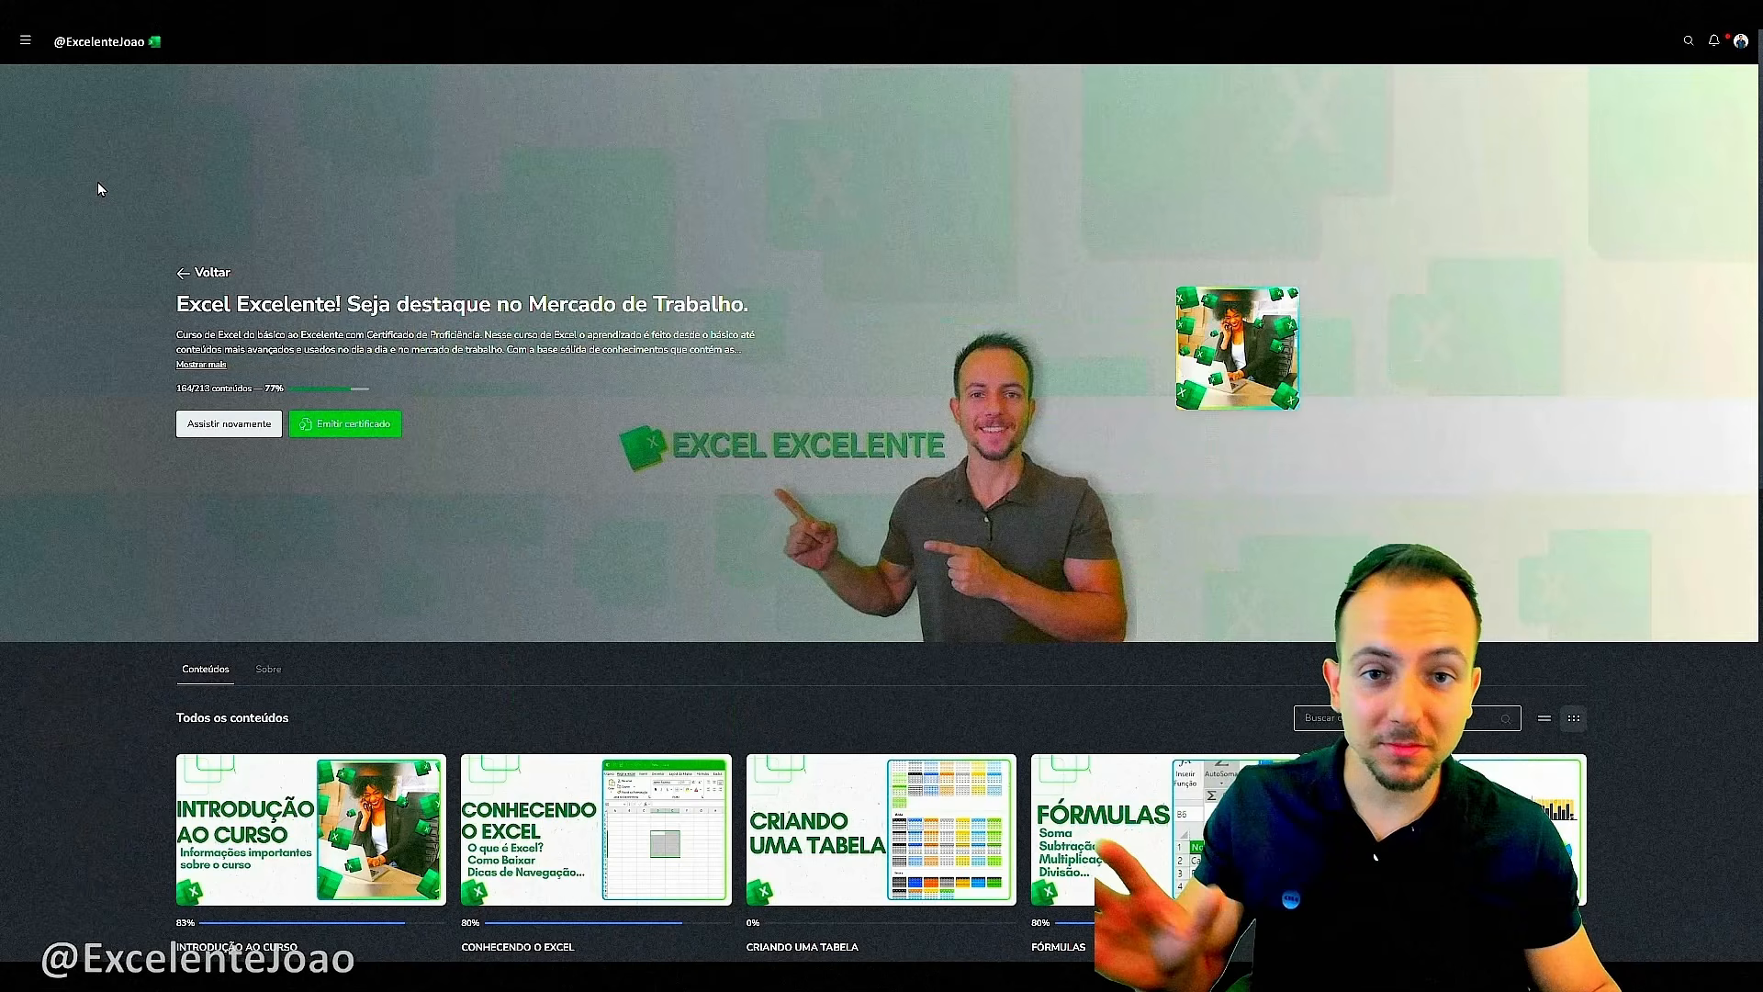
scroll(97, 182, "down", 8)
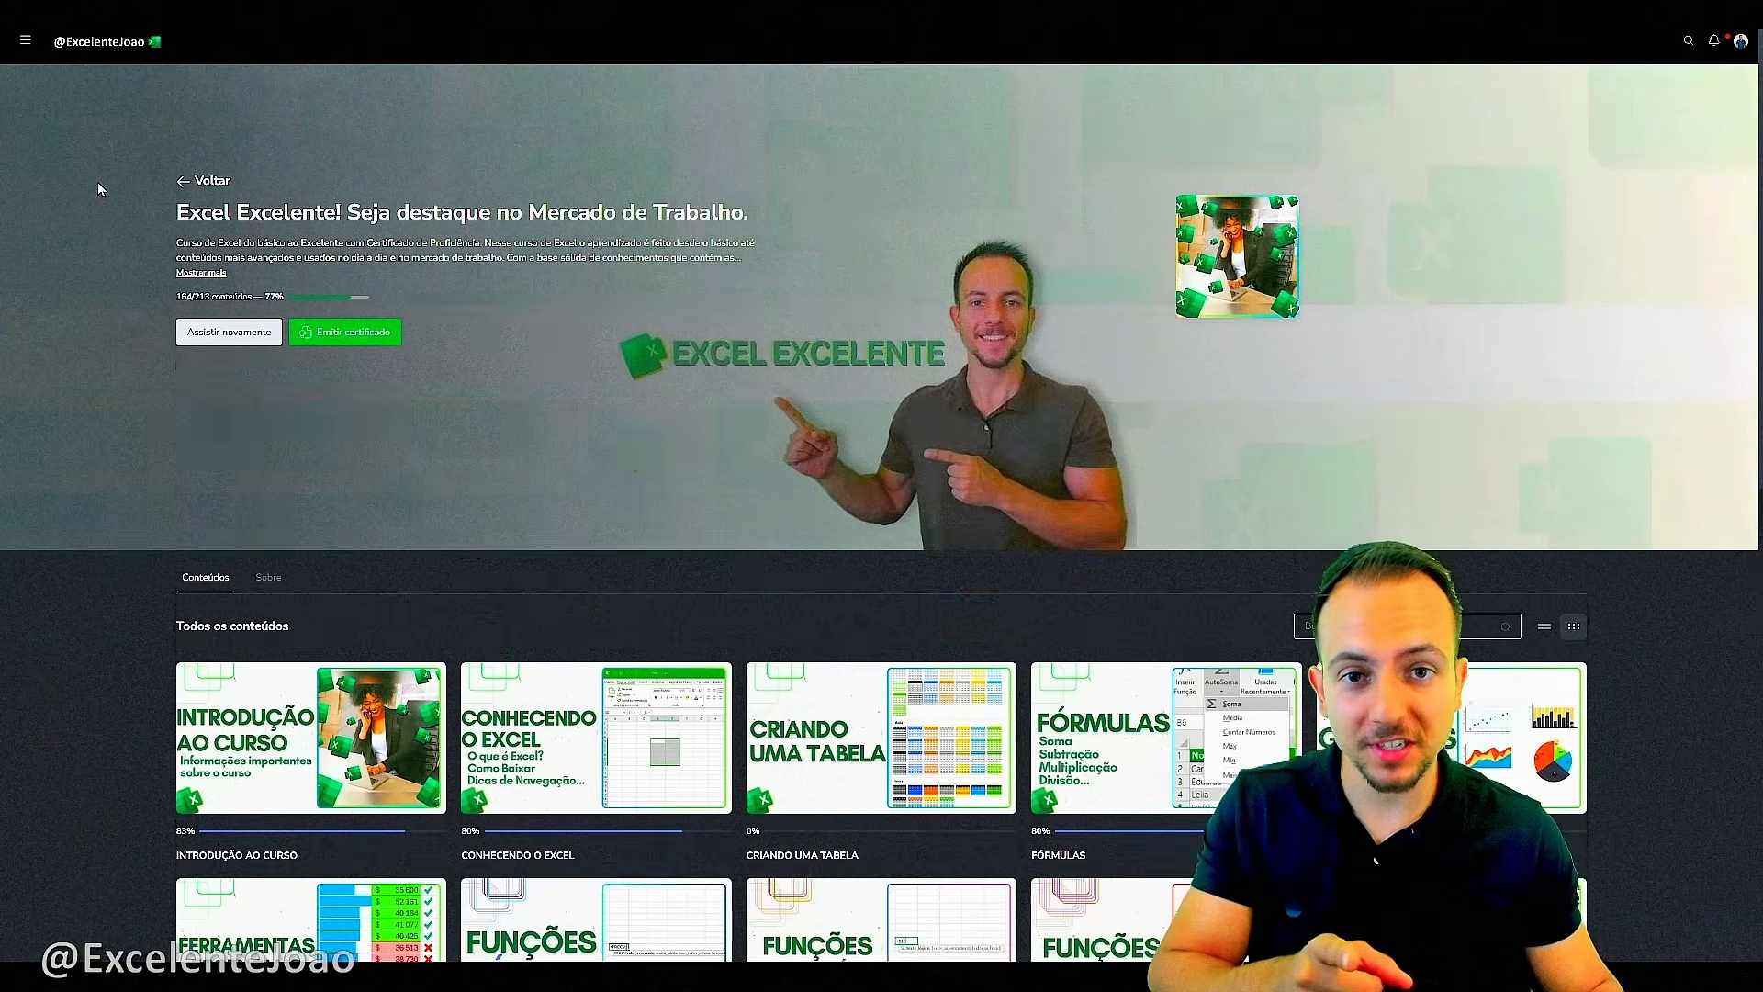
scroll(96, 184, "down", 5)
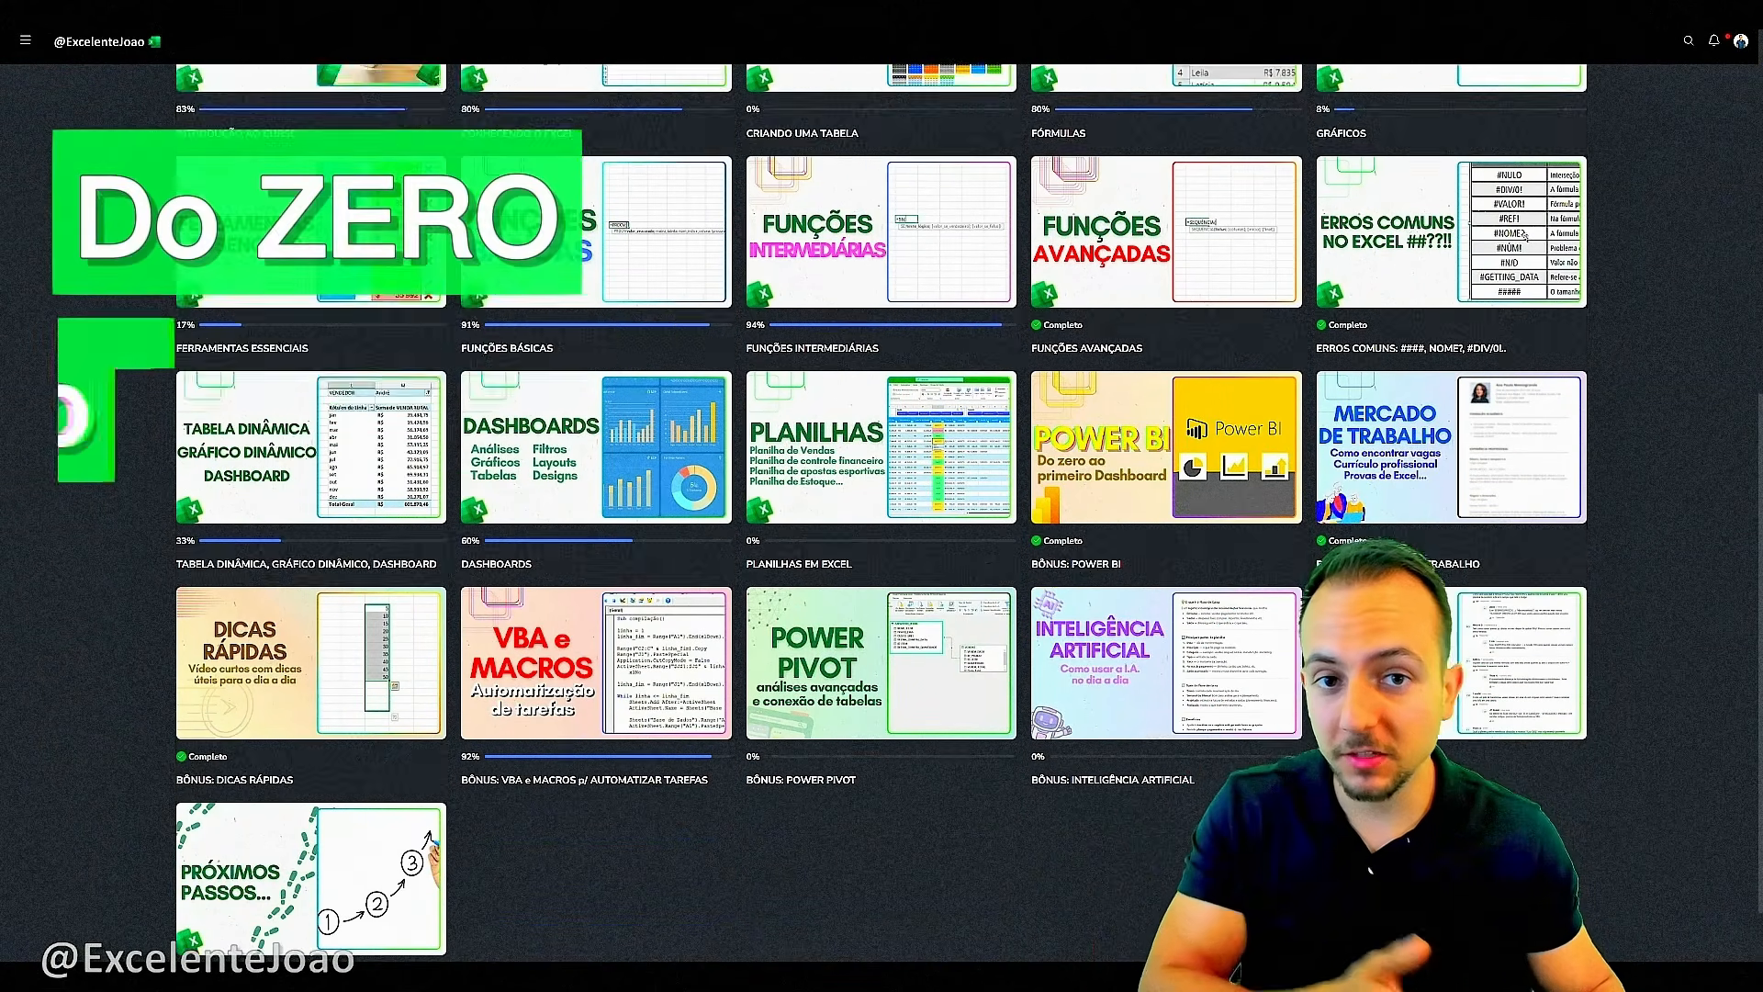
scroll(882, 514, "up", 5)
scroll(882, 514, "up", 5)
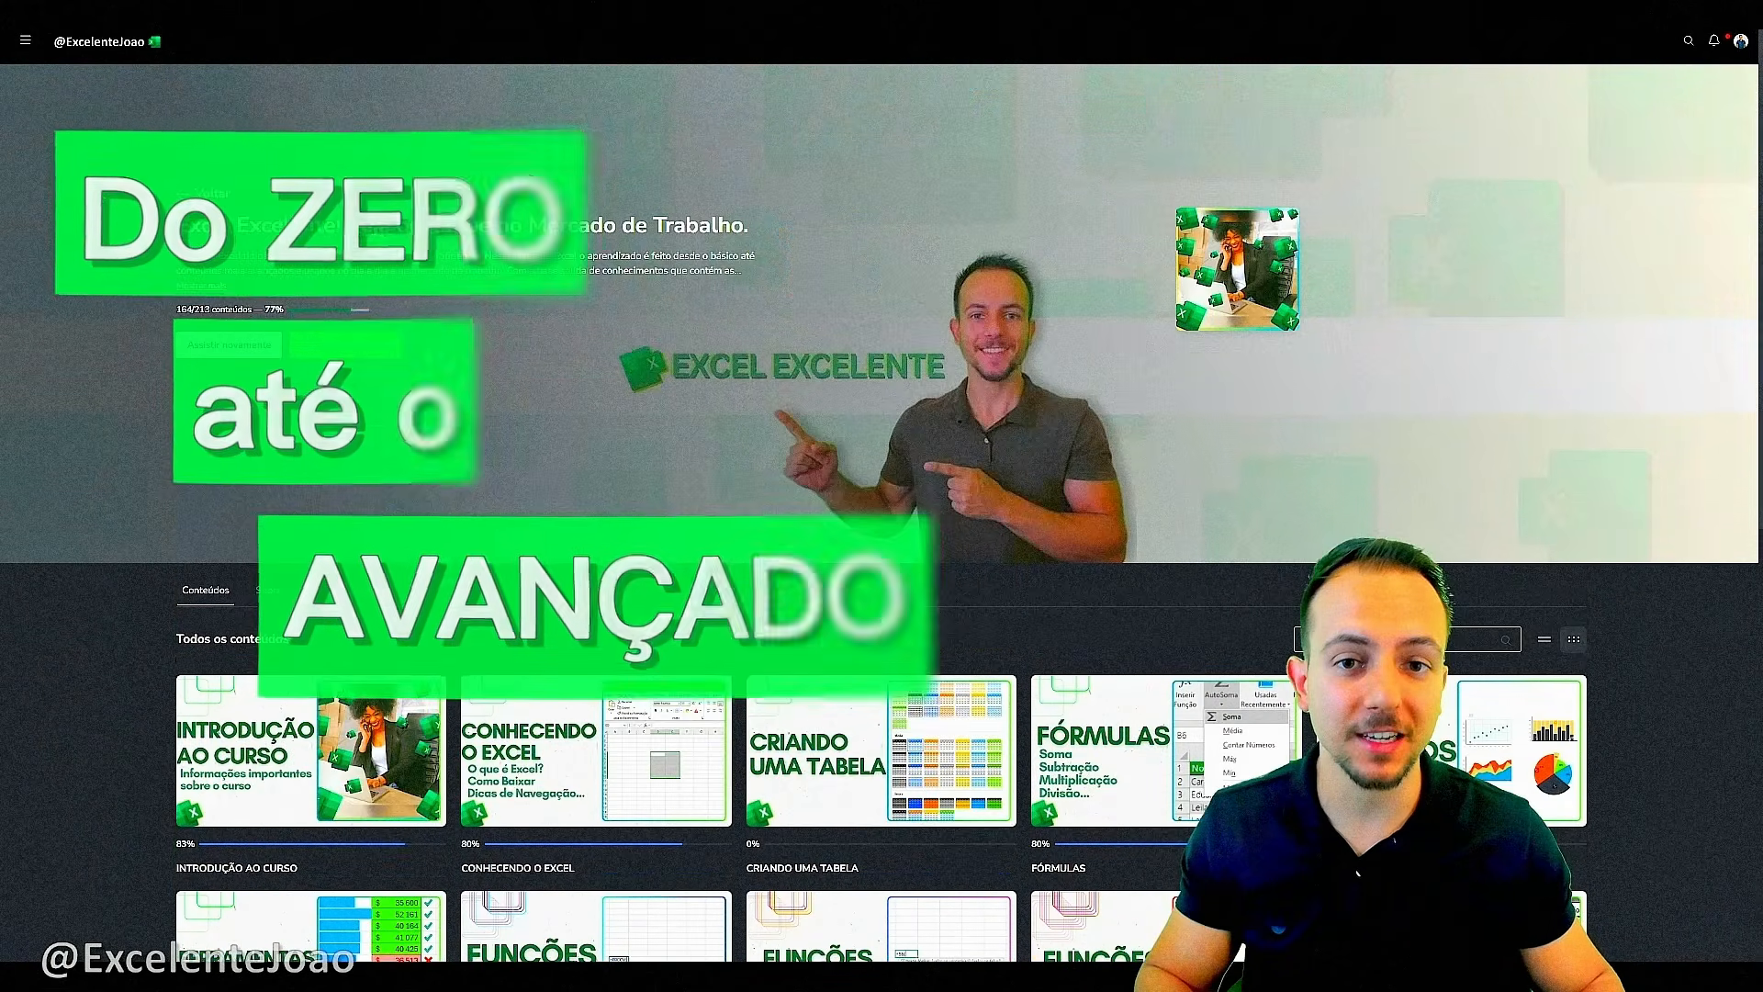